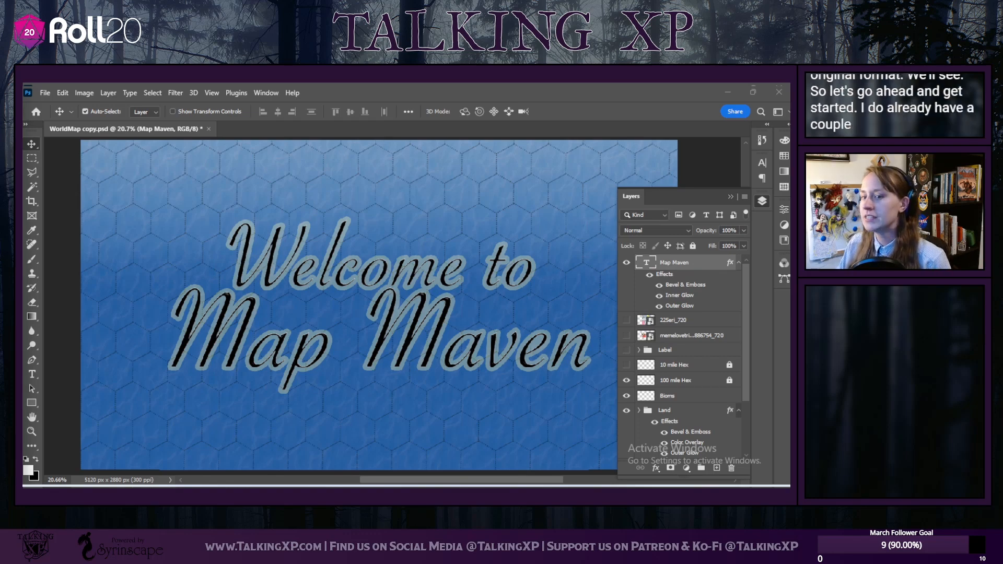
# Step: Hide the Map Maven text layer and show the memelovetriangle meme layer
pyautogui.click(431, 237)
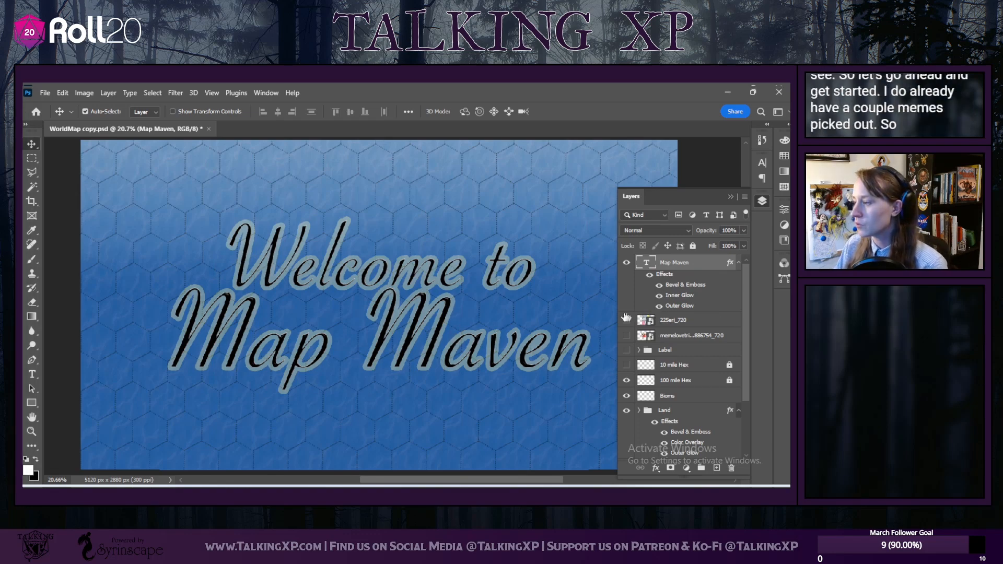
pyautogui.scroll(-3, 656, 304)
pyautogui.scroll(3, 656, 304)
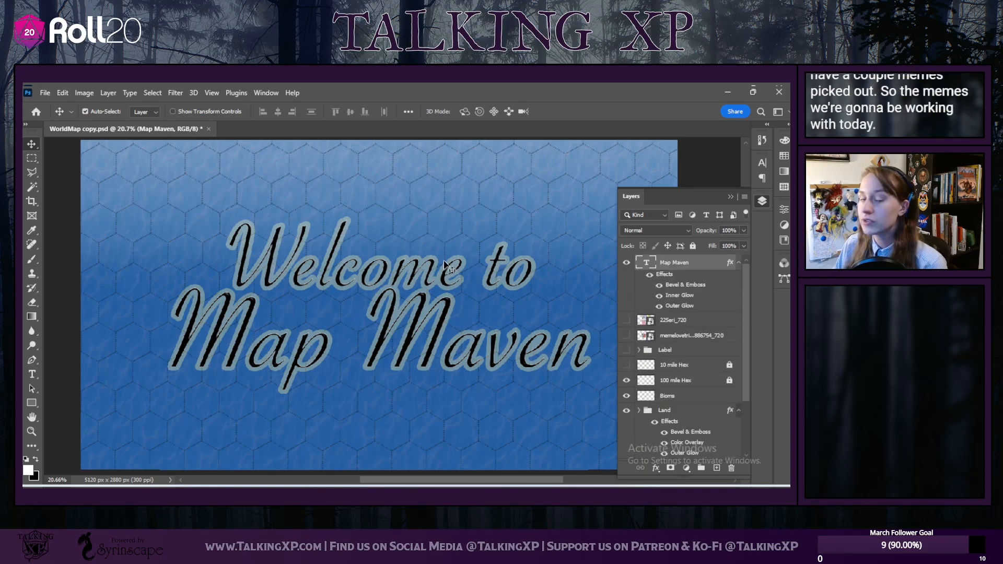
pyautogui.click(626, 263)
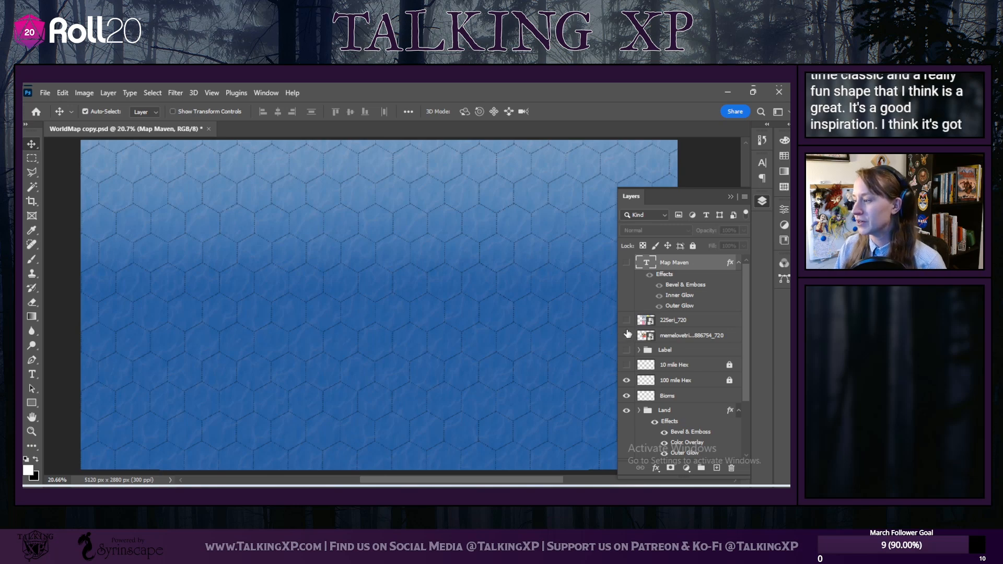
pyautogui.click(626, 335)
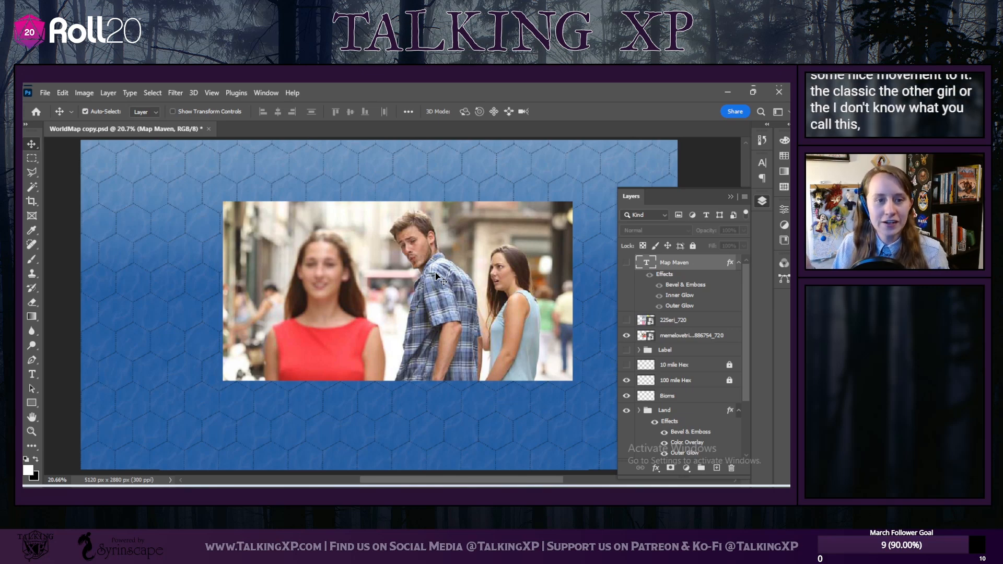
# Step: Move the meme photo into the canvas's upper-left corner and scale it proportionally to 170.60% to span the full canvas width
pyautogui.moveTo(434, 271); pyautogui.dragTo(291, 232)
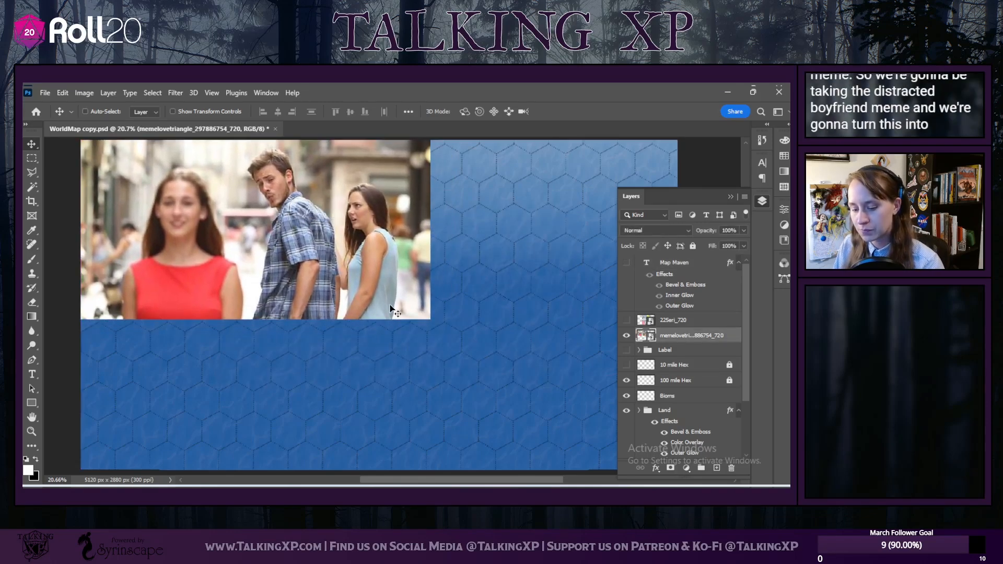
pyautogui.hotkey('ctrl', 't')
pyautogui.moveTo(430, 319); pyautogui.dragTo(601, 378)
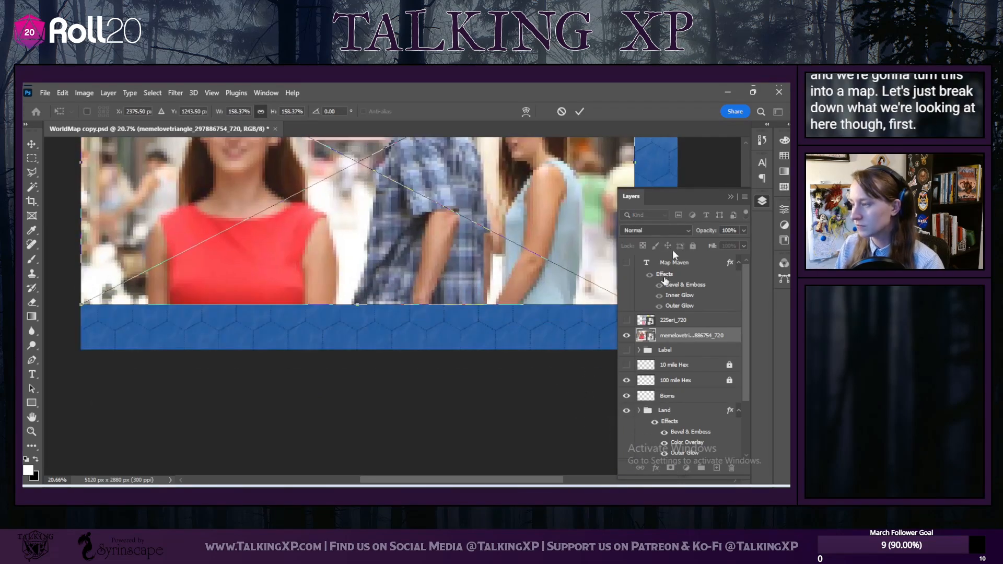
pyautogui.click(731, 197)
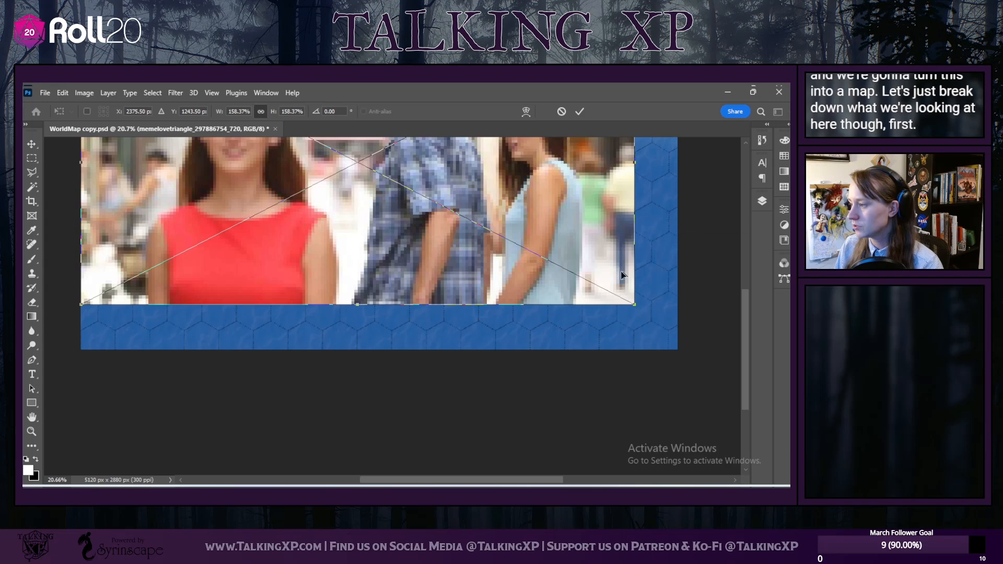
pyautogui.moveTo(633, 300); pyautogui.dragTo(662, 355)
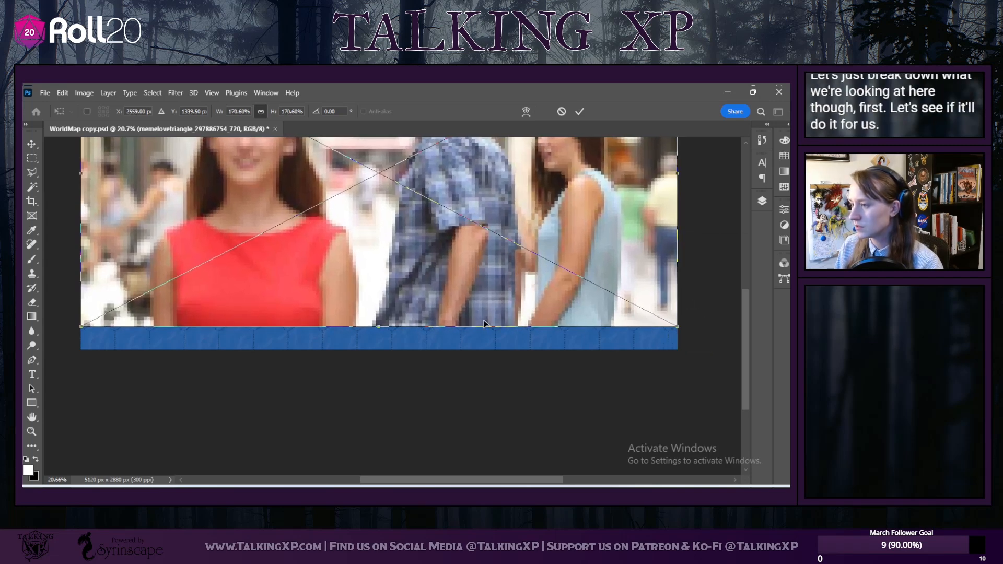
pyautogui.scroll(5, 484, 319)
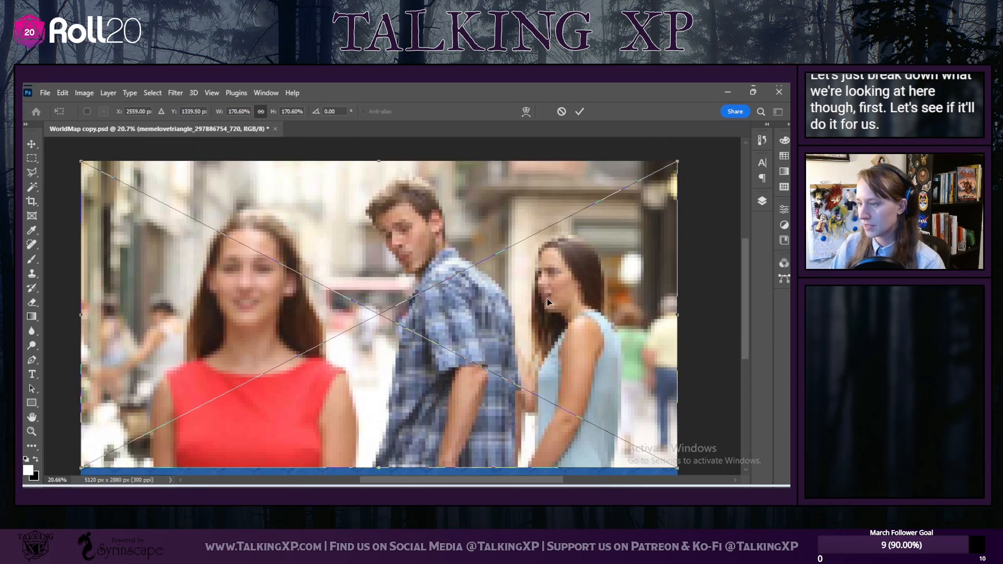
pyautogui.press('Return')
# Step: Shift the meme photo down slightly so it is centred vertically on the canvas
pyautogui.scroll(-1, 549, 299)
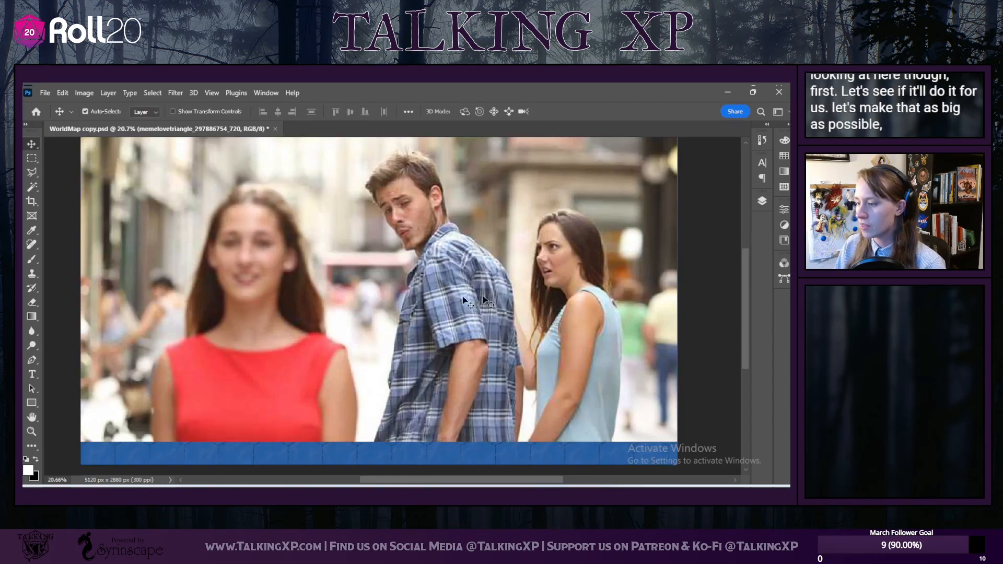
pyautogui.moveTo(413, 264)
pyautogui.mouseDown()
pyautogui.moveTo(410, 285)
pyautogui.moveTo(414, 273)
pyautogui.mouseUp()
pyautogui.scroll(1, 464, 327)
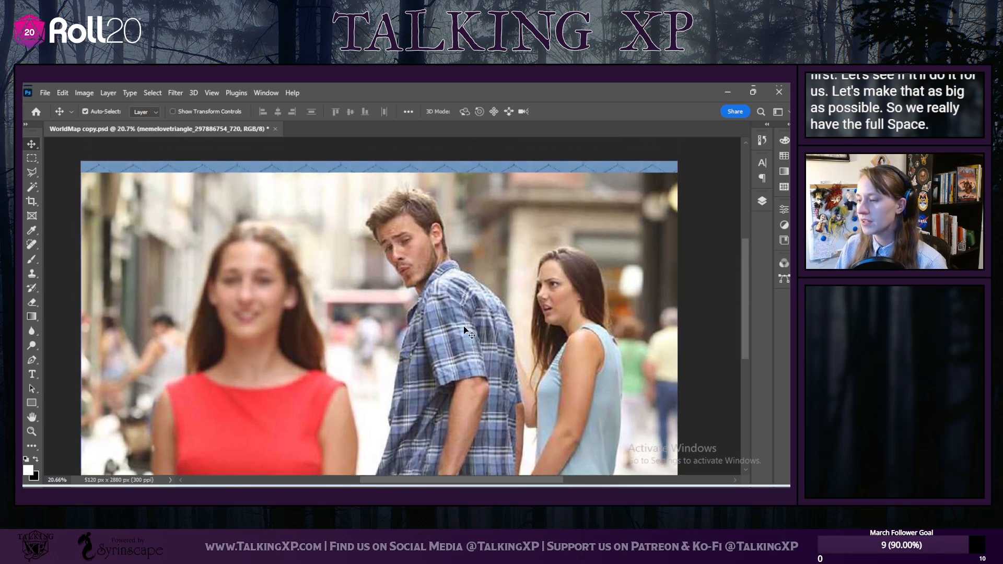
pyautogui.scroll(-1, 464, 326)
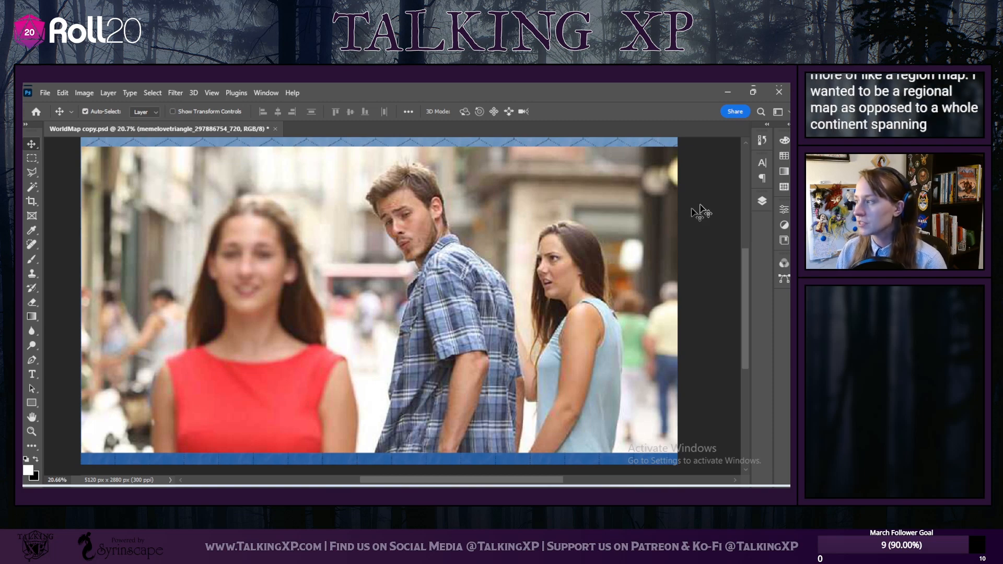
# Step: Duplicate the memelovetriangle layer
pyautogui.click(762, 201)
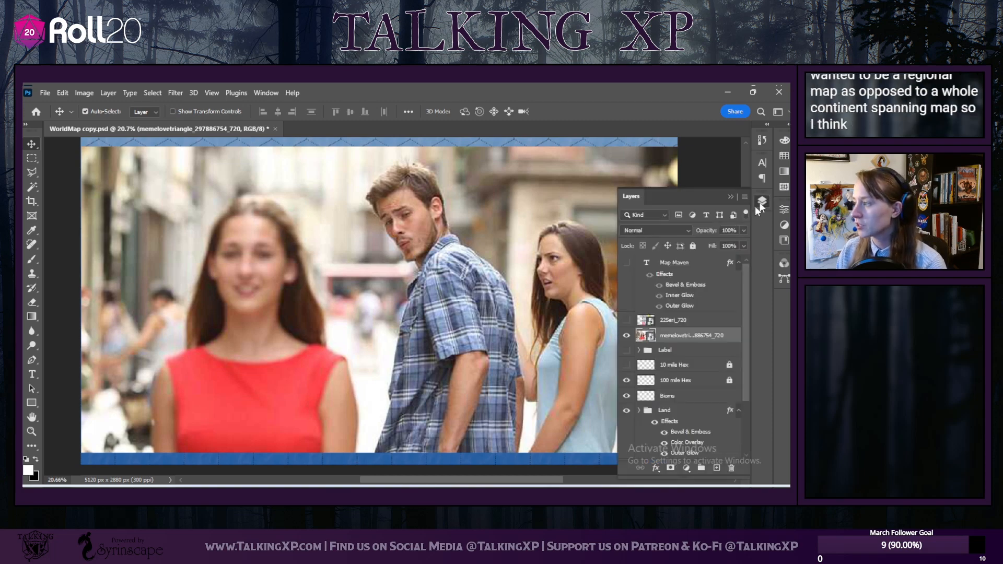
pyautogui.rightClick(669, 335)
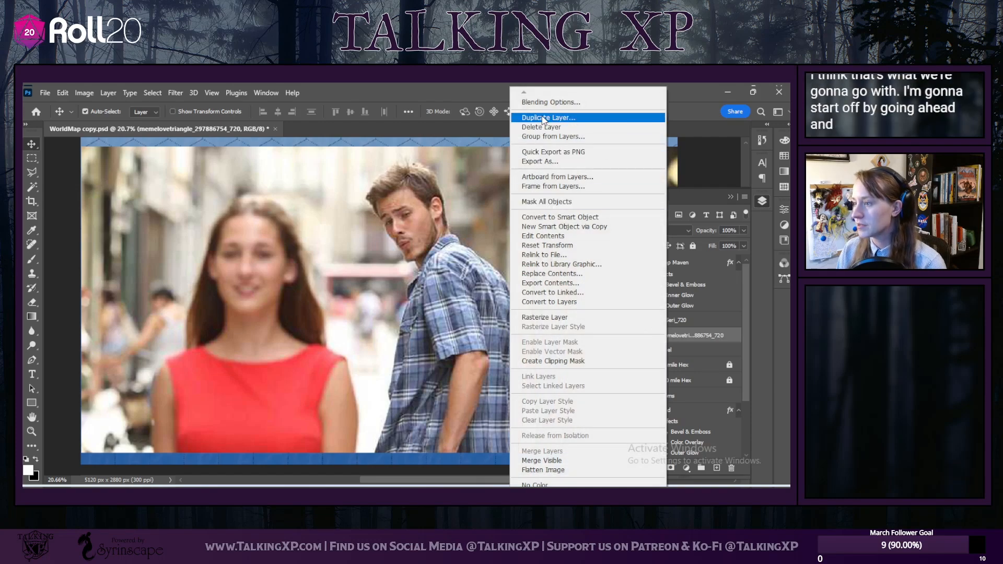
pyautogui.click(286, 251)
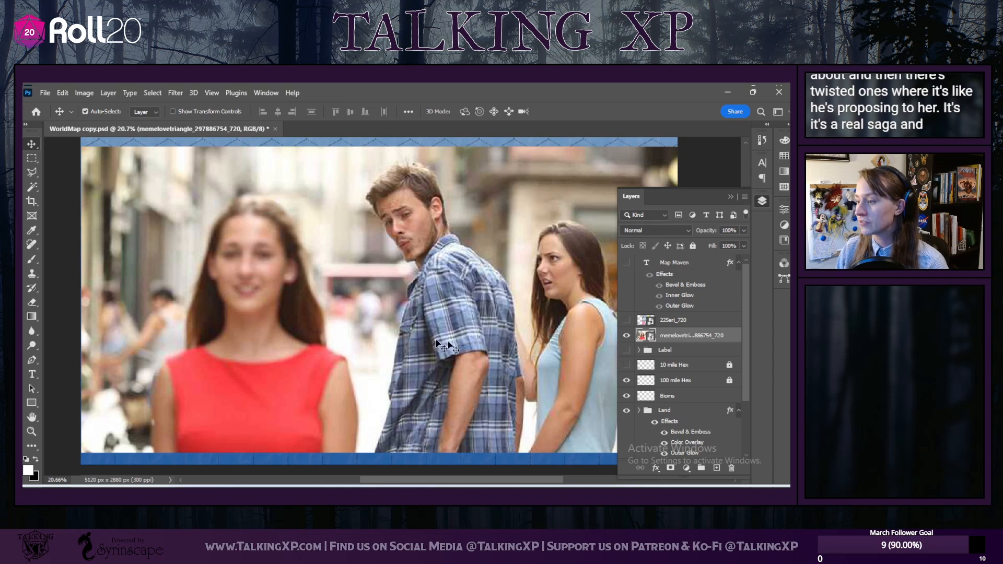
pyautogui.rightClick(649, 335)
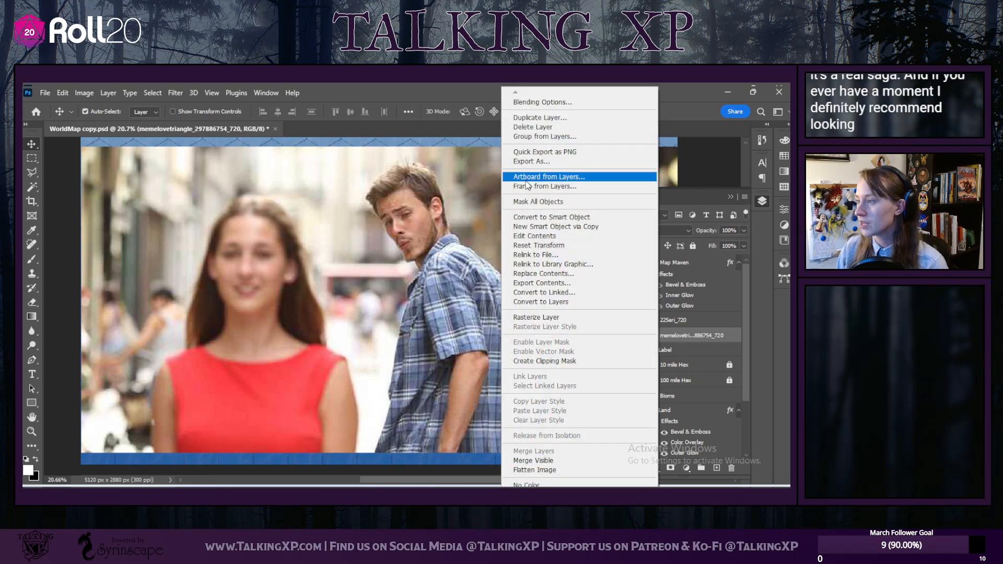
pyautogui.click(530, 119)
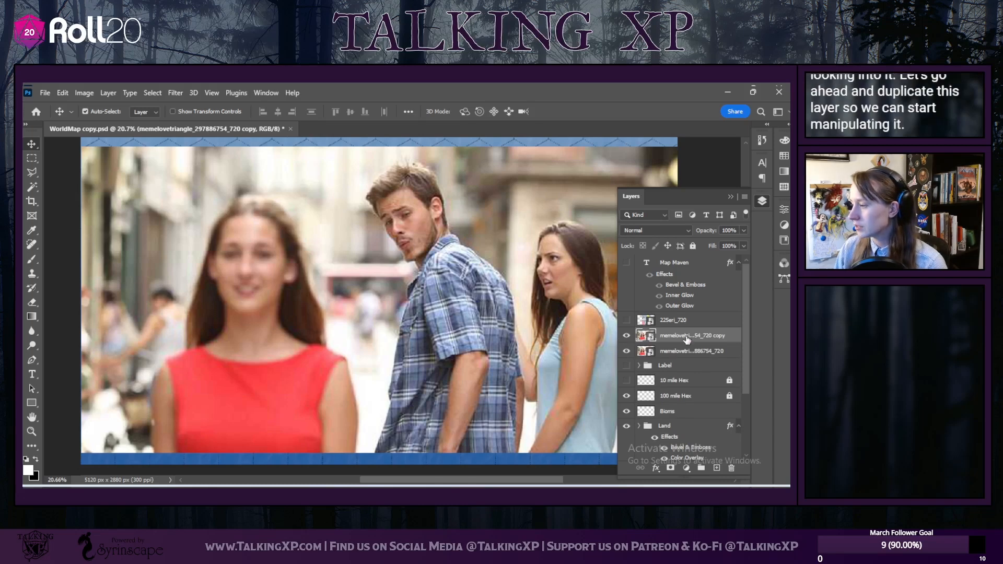
# Step: Place the duplicated meme layer at the top of the layer stack and hide it, keeping the original meme layer visible
pyautogui.click(628, 351)
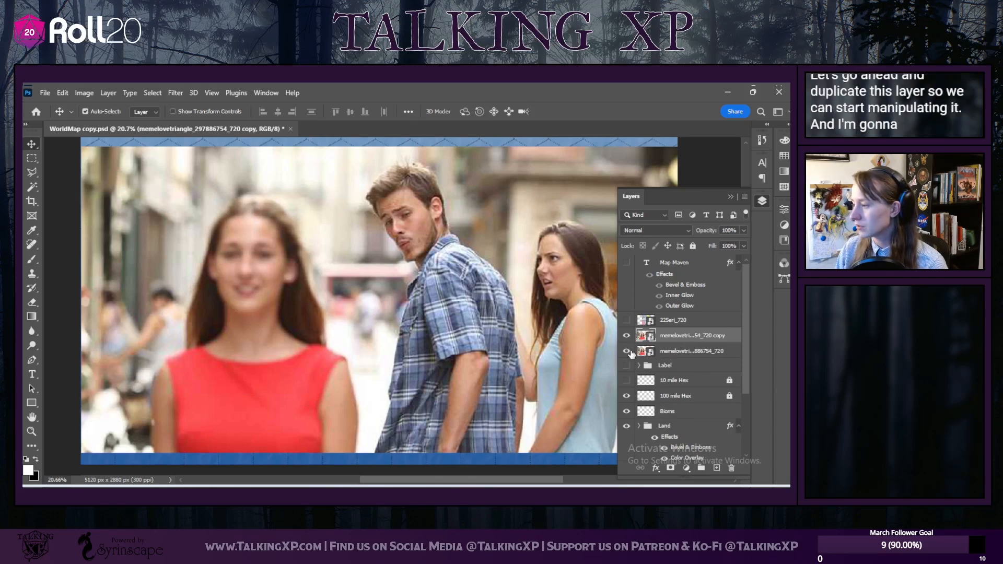
pyautogui.moveTo(677, 337); pyautogui.dragTo(671, 257)
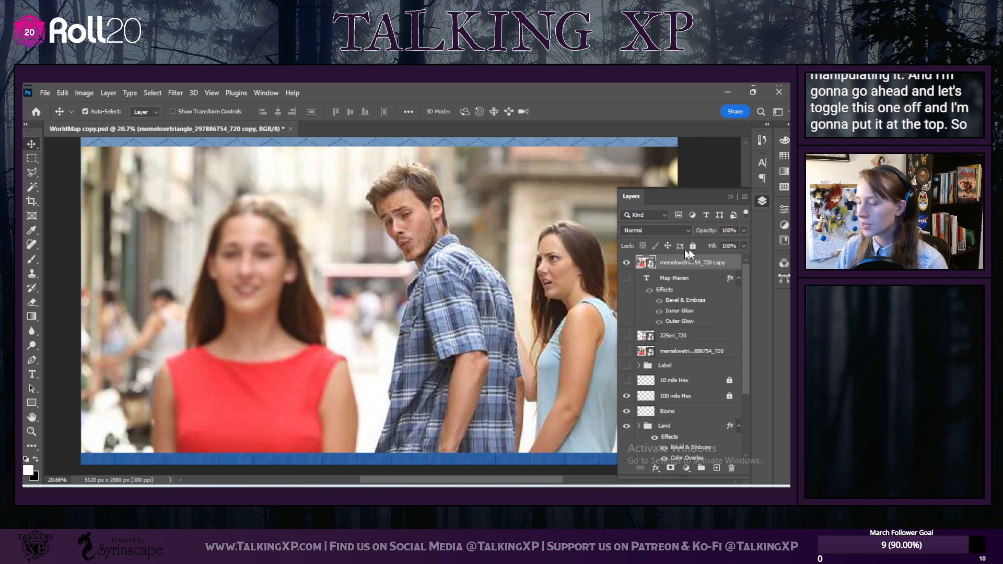
pyautogui.scroll(-2, 681, 328)
pyautogui.click(681, 328)
pyautogui.click(626, 320)
pyautogui.scroll(2, 626, 320)
pyautogui.click(627, 262)
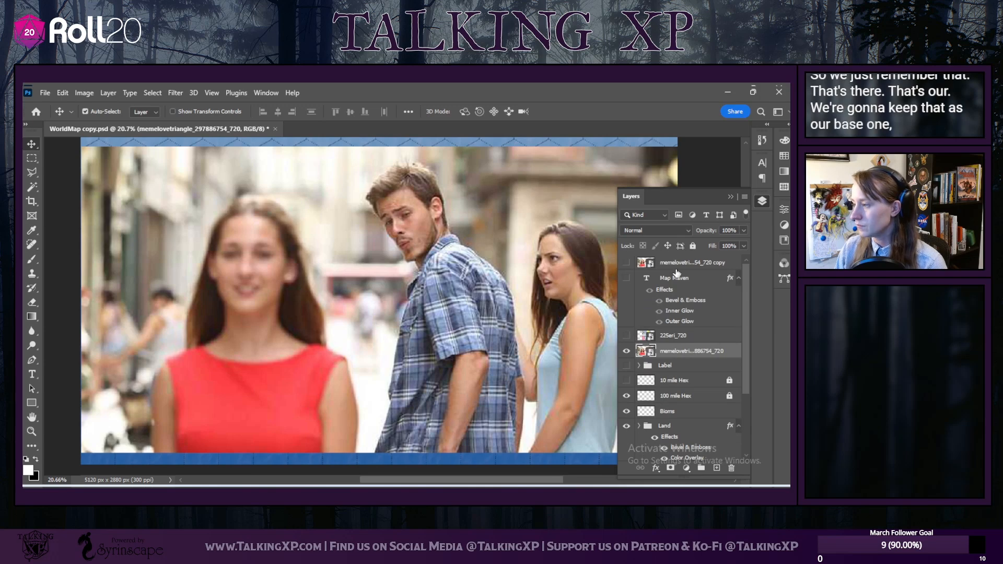
# Step: Lock the hidden meme copy layer and the Map Maven text layer
pyautogui.click(679, 264)
pyautogui.click(692, 246)
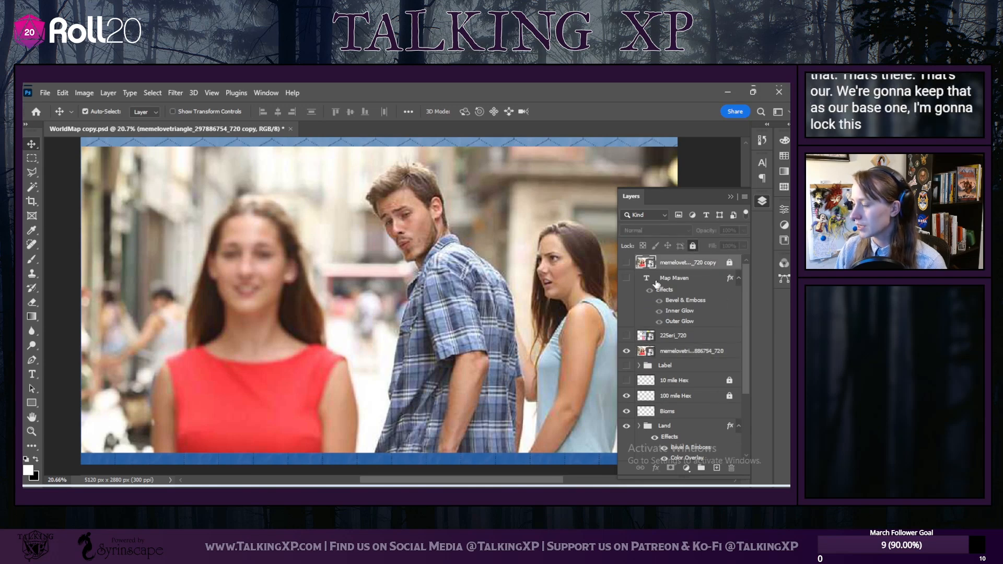
pyautogui.click(682, 279)
pyautogui.click(694, 246)
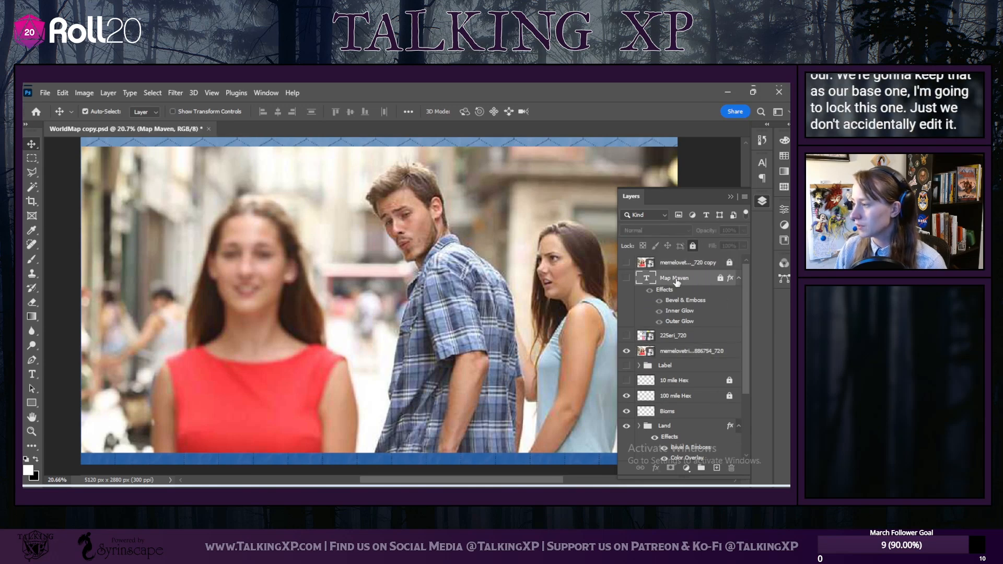
# Step: Try to select part of the photo's background with the Magic Wand while the Map Maven layer is active
pyautogui.scroll(-3, 640, 291)
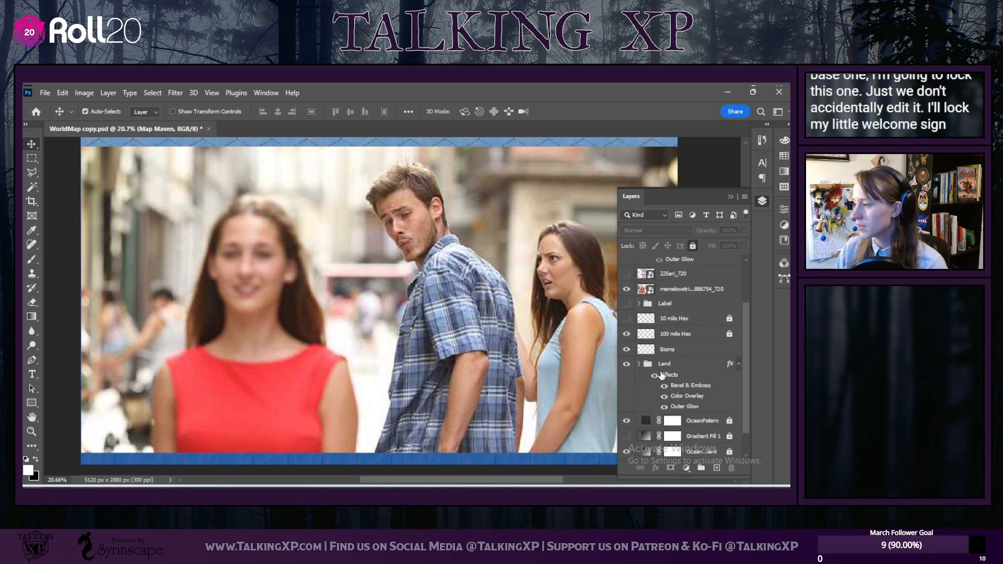
pyautogui.scroll(-2, 523, 371)
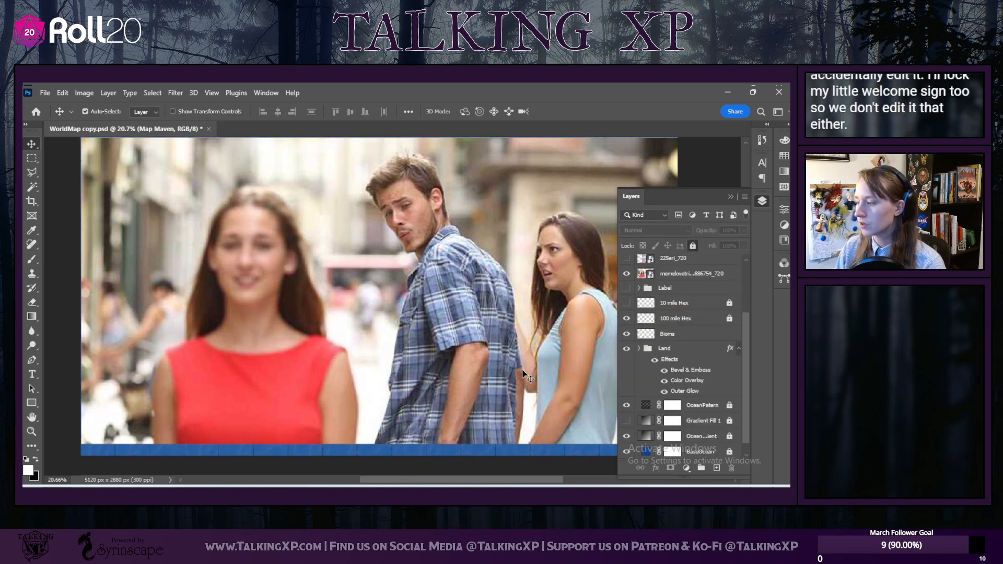
pyautogui.scroll(2, 523, 371)
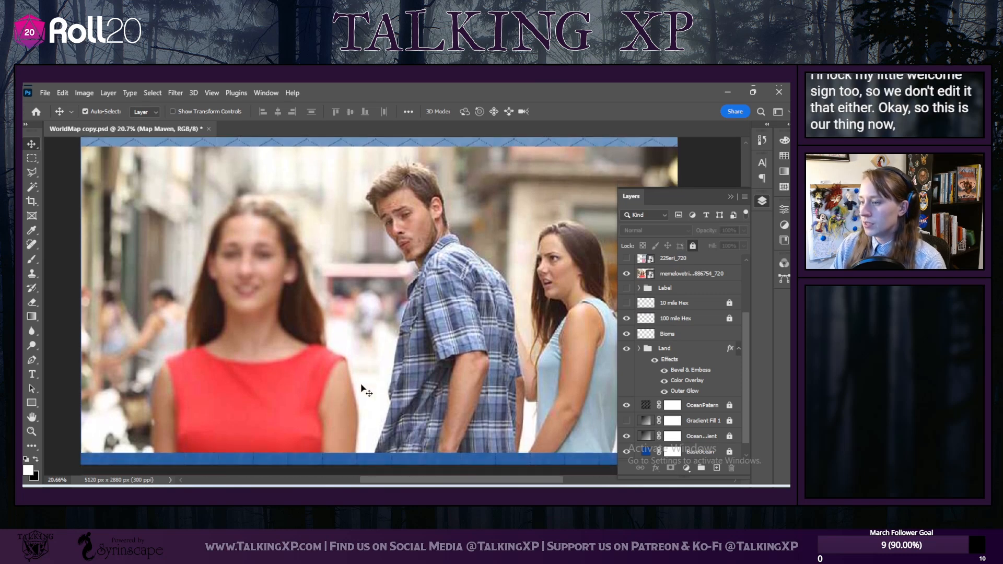
pyautogui.click(730, 197)
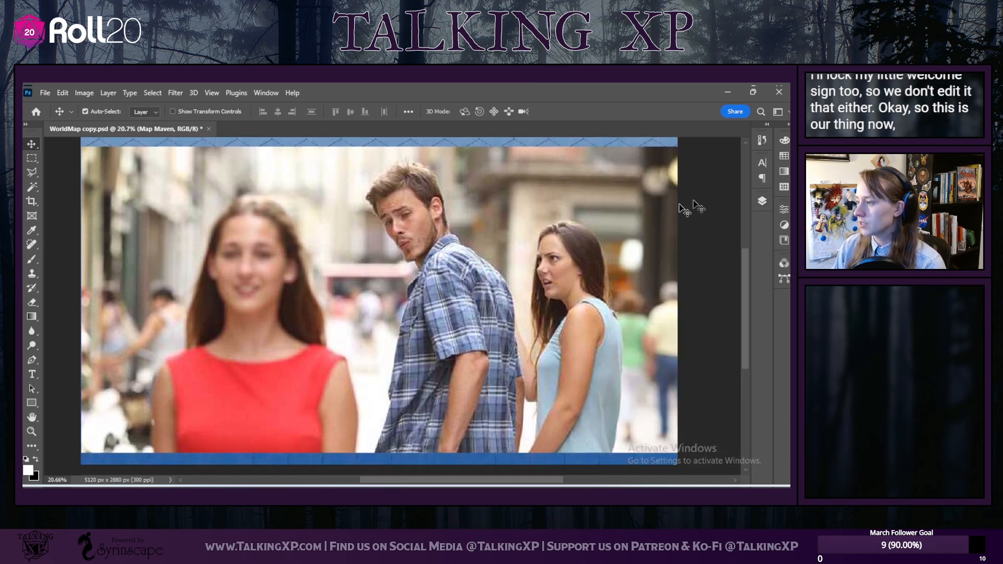
pyautogui.click(32, 187)
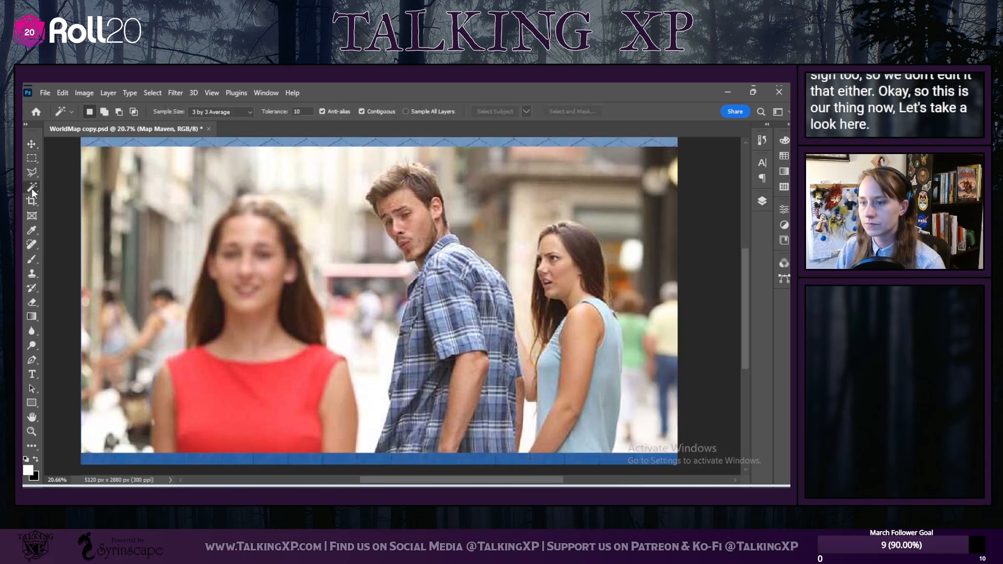
pyautogui.click(146, 289)
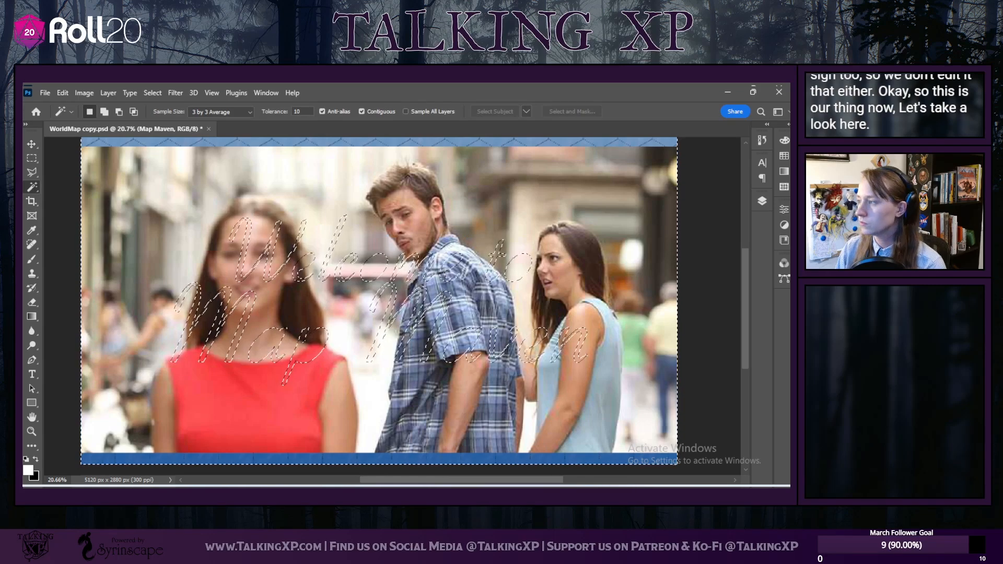
# Step: Make the original meme layer active and test Magic Wand selections on the woman's forehead and the background beside the man
pyautogui.click(762, 201)
pyautogui.click(677, 273)
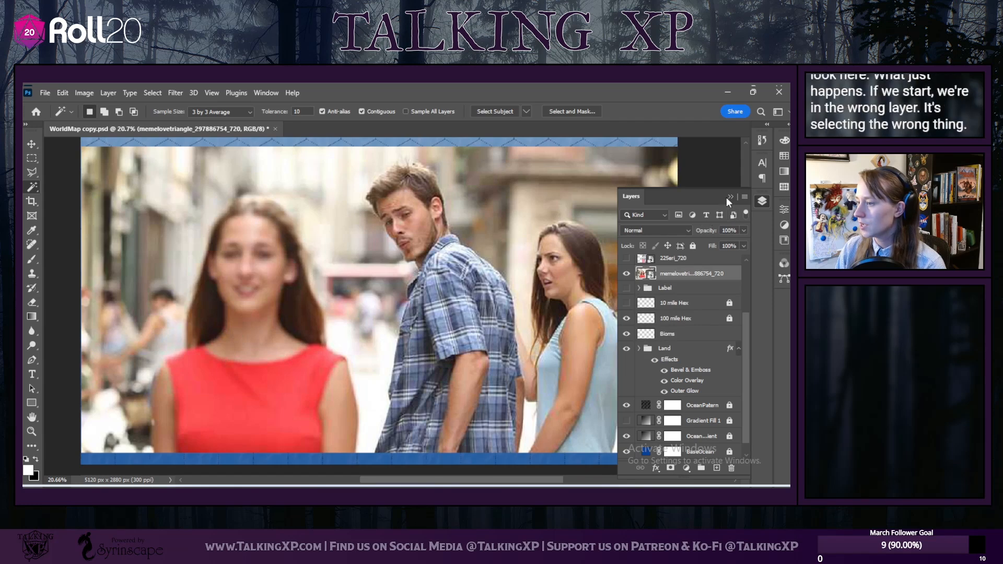
pyautogui.click(517, 187)
pyautogui.click(519, 246)
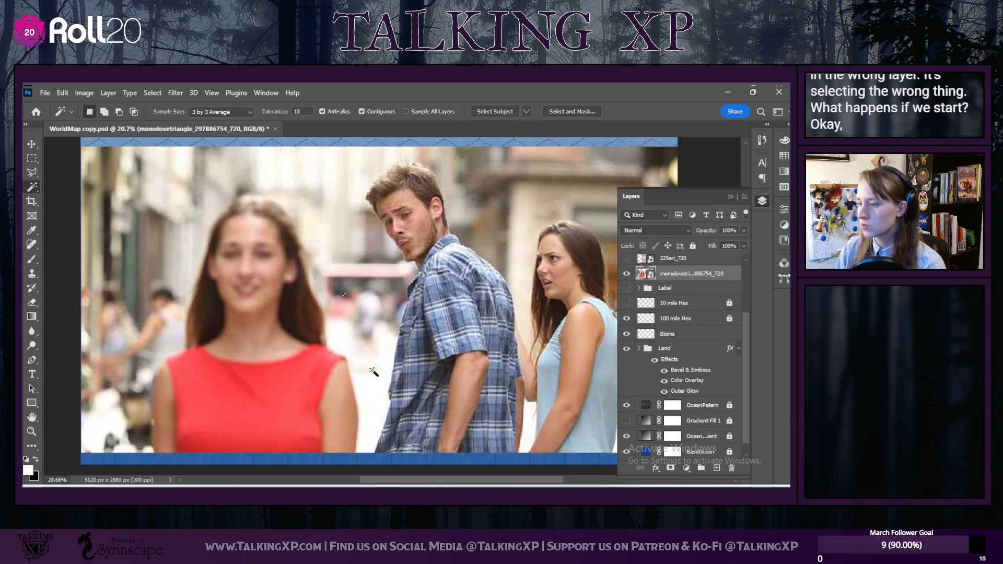
pyautogui.click(254, 231)
pyautogui.click(251, 245)
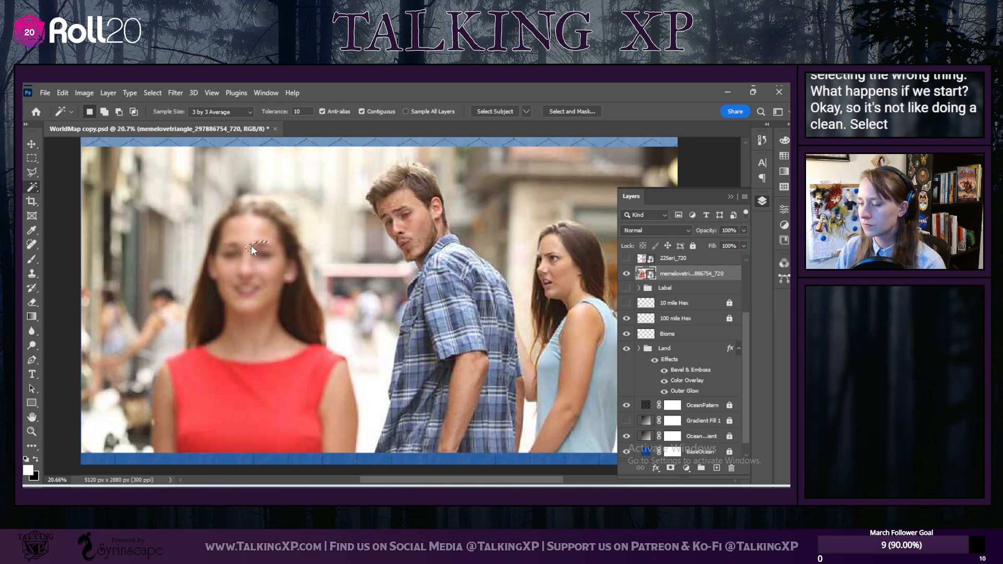
pyautogui.click(244, 231)
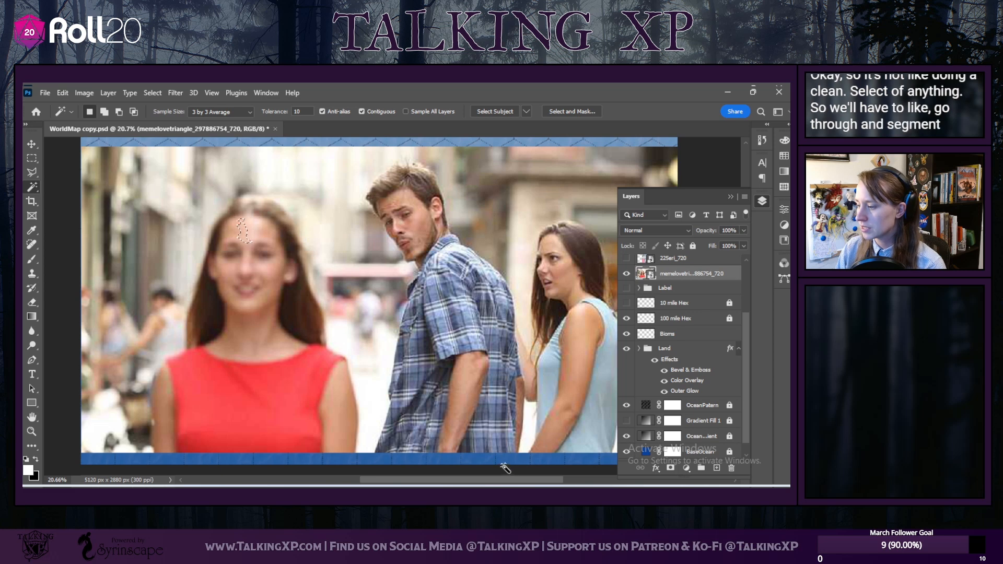
pyautogui.click(731, 198)
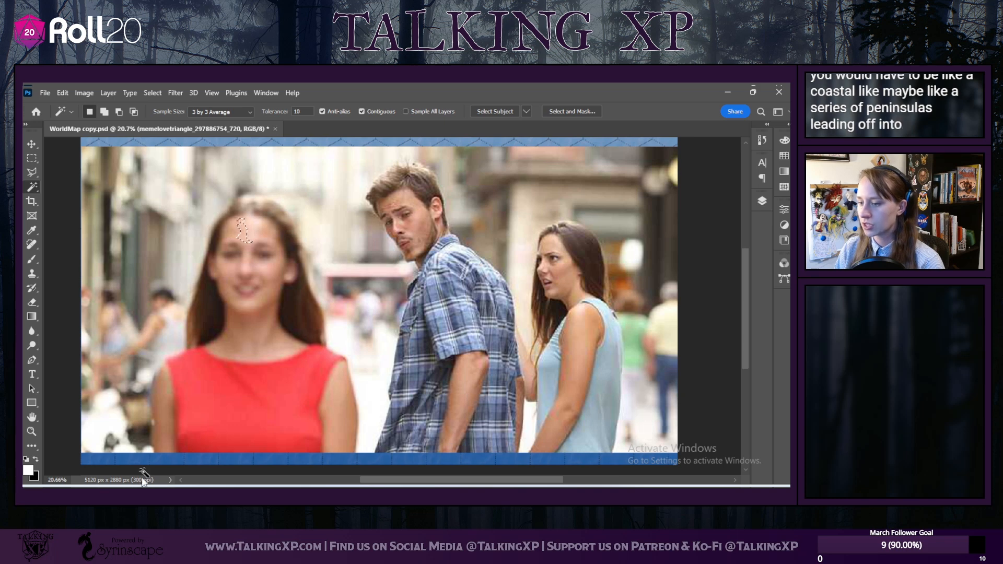
pyautogui.click(338, 253)
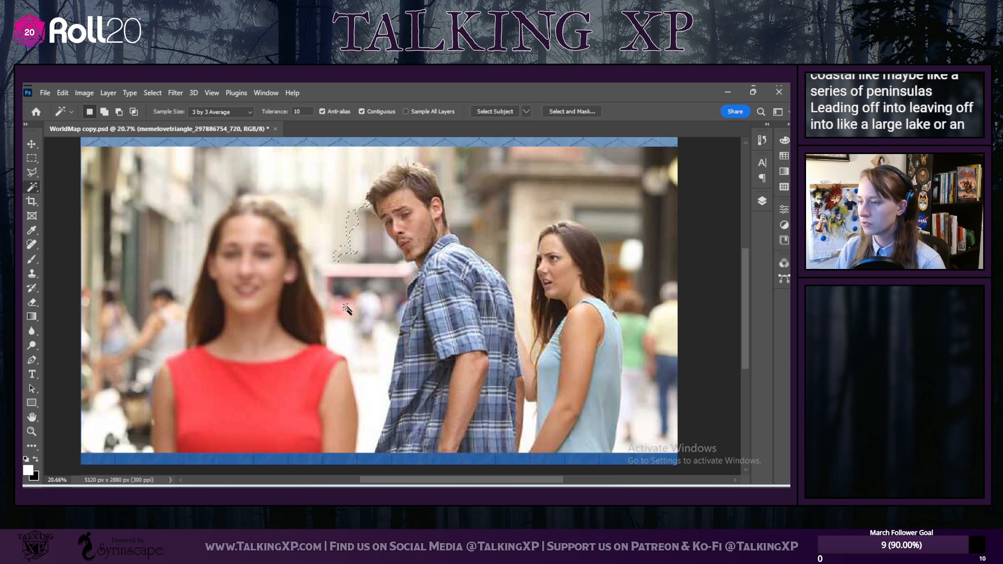
# Step: Add the street background around the three people to the selection using Quick Selection with an enlarged brush
pyautogui.rightClick(32, 186)
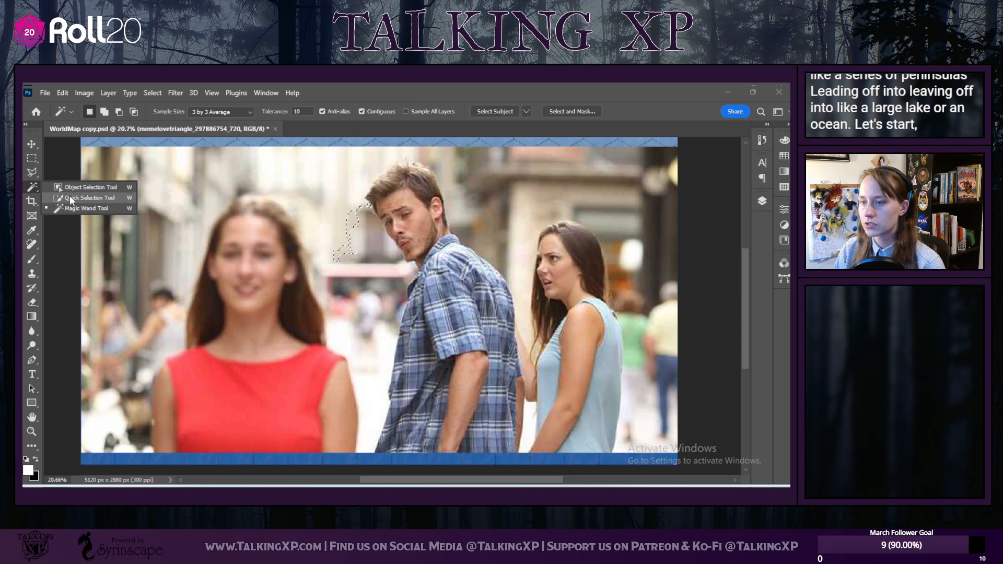
pyautogui.click(70, 197)
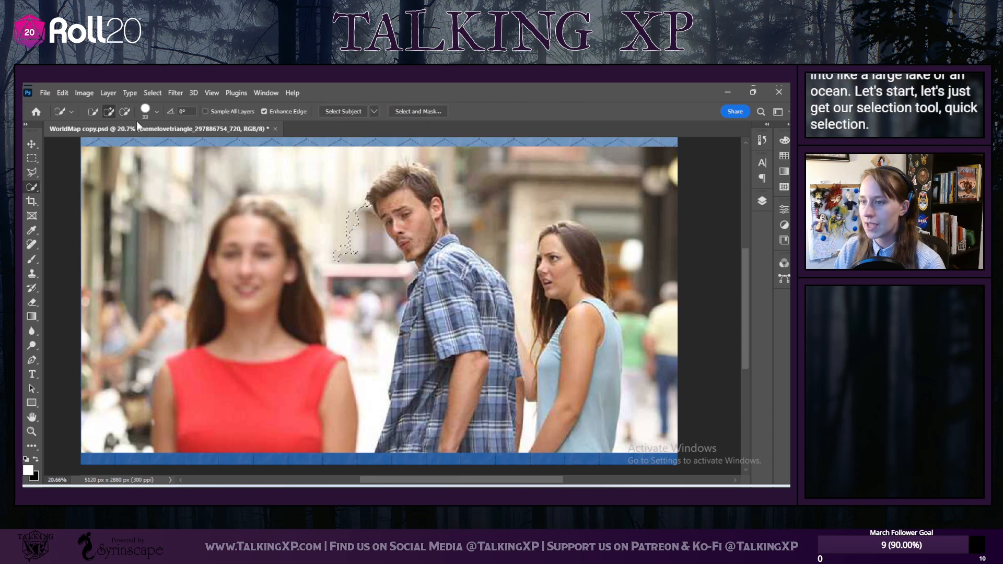
pyautogui.click(154, 111)
pyautogui.moveTo(112, 142); pyautogui.dragTo(144, 142)
pyautogui.moveTo(287, 158)
pyautogui.mouseDown()
pyautogui.moveTo(197, 161)
pyautogui.moveTo(138, 185)
pyautogui.moveTo(82, 462)
pyautogui.moveTo(126, 372)
pyautogui.moveTo(124, 449)
pyautogui.mouseUp()
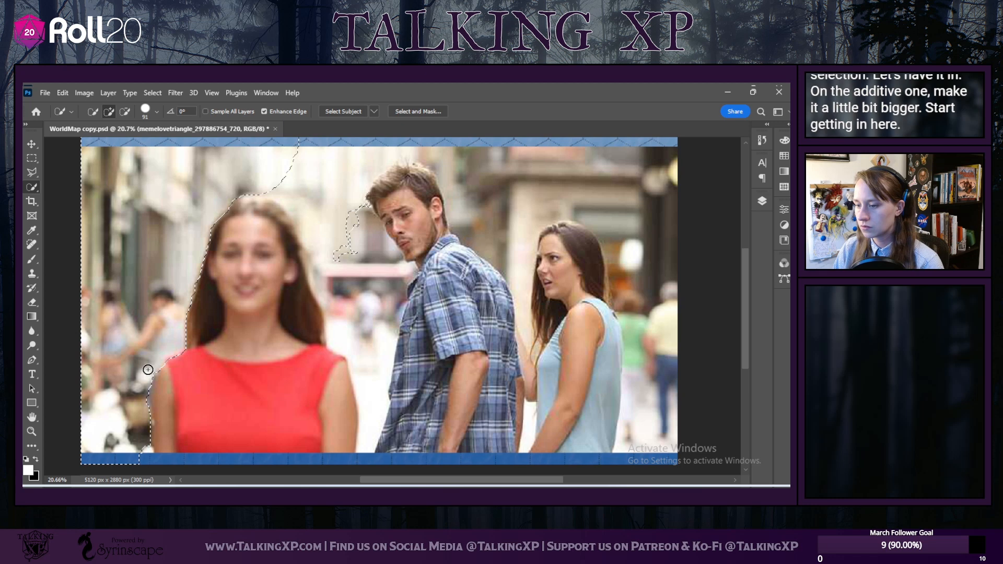
pyautogui.moveTo(279, 154); pyautogui.dragTo(333, 239)
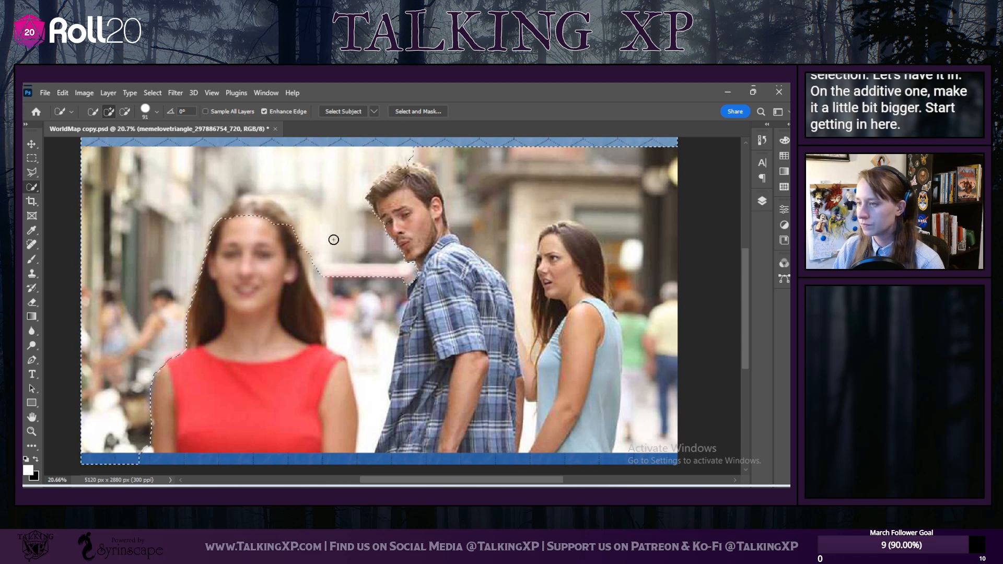
pyautogui.moveTo(346, 292); pyautogui.dragTo(367, 355)
pyautogui.moveTo(454, 148)
pyautogui.mouseDown()
pyautogui.moveTo(409, 149)
pyautogui.moveTo(466, 167)
pyautogui.moveTo(522, 208)
pyautogui.moveTo(620, 219)
pyautogui.moveTo(639, 263)
pyautogui.moveTo(638, 418)
pyautogui.mouseUp()
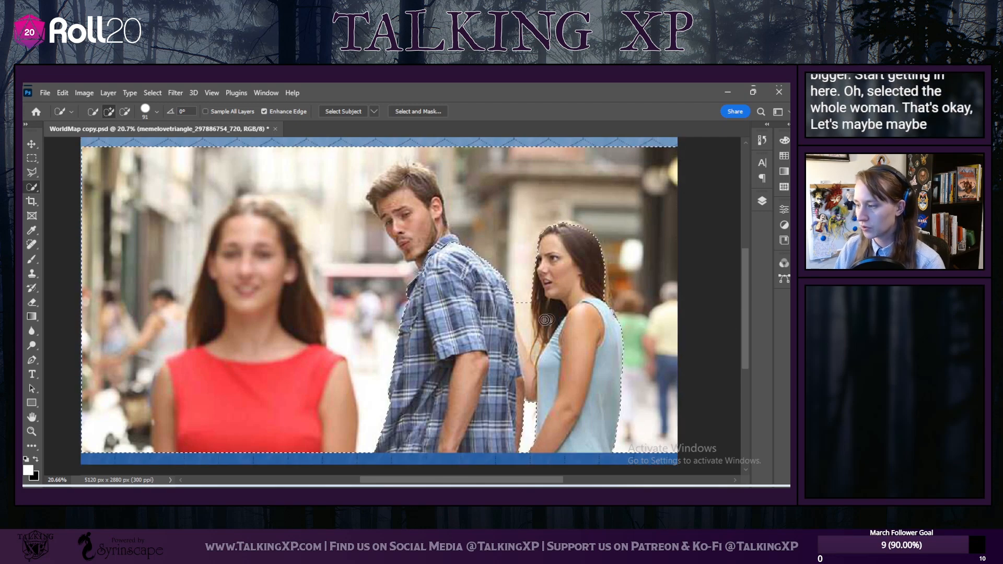
pyautogui.click(526, 323)
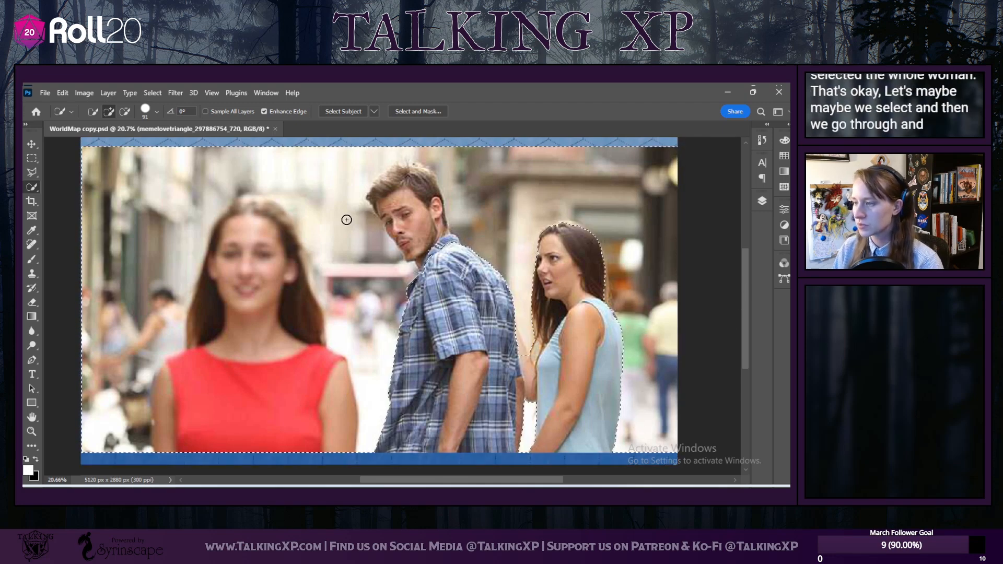
# Step: Subtract the woman in red and the man's head from the Quick Selection, including her shoulder and hair
pyautogui.press('alt')
pyautogui.moveTo(269, 242)
pyautogui.mouseDown()
pyautogui.moveTo(247, 248)
pyautogui.moveTo(230, 415)
pyautogui.mouseUp()
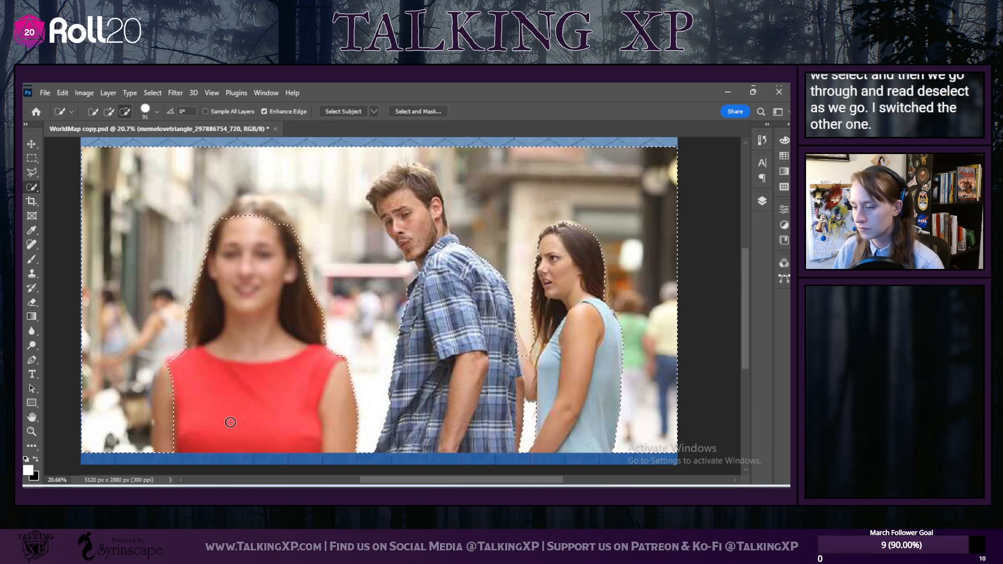
pyautogui.moveTo(170, 380); pyautogui.dragTo(161, 392)
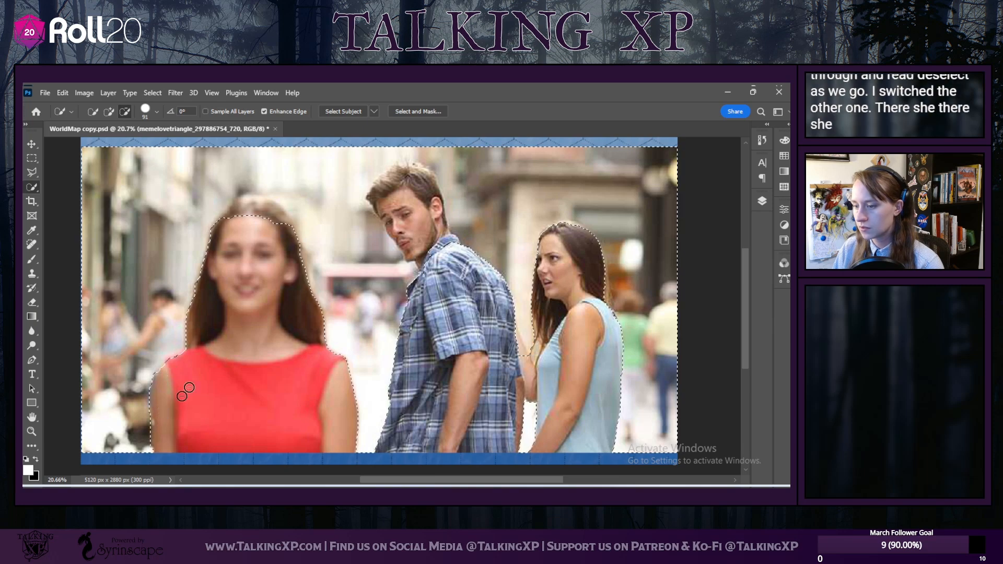
pyautogui.moveTo(247, 231)
pyautogui.mouseDown()
pyautogui.moveTo(236, 208)
pyautogui.moveTo(245, 206)
pyautogui.mouseUp()
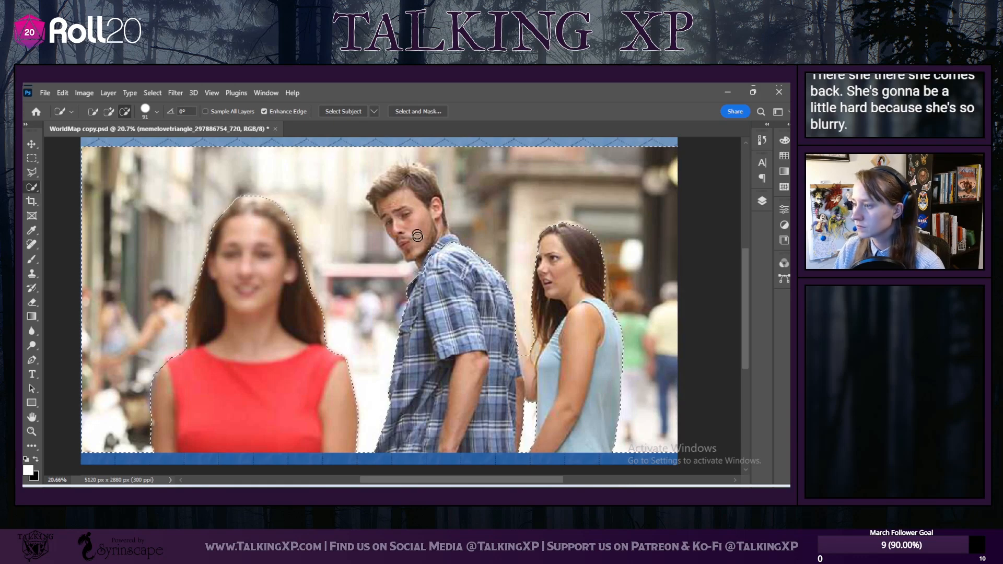
pyautogui.moveTo(396, 229)
pyautogui.mouseDown()
pyautogui.moveTo(378, 193)
pyautogui.moveTo(407, 175)
pyautogui.mouseUp()
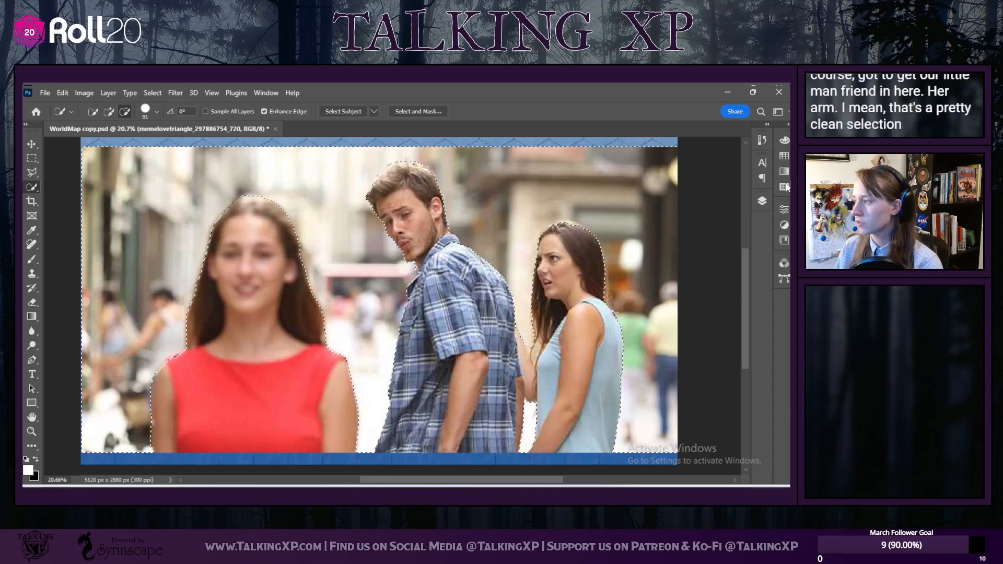
# Step: Invert the selection on the original meme layer to target the people instead of the background
pyautogui.click(762, 202)
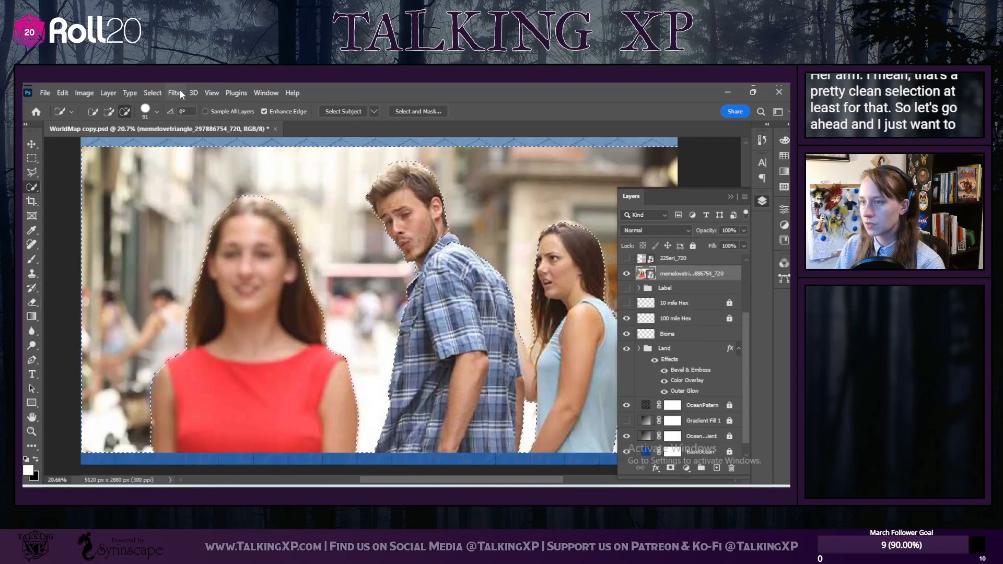
pyautogui.click(161, 95)
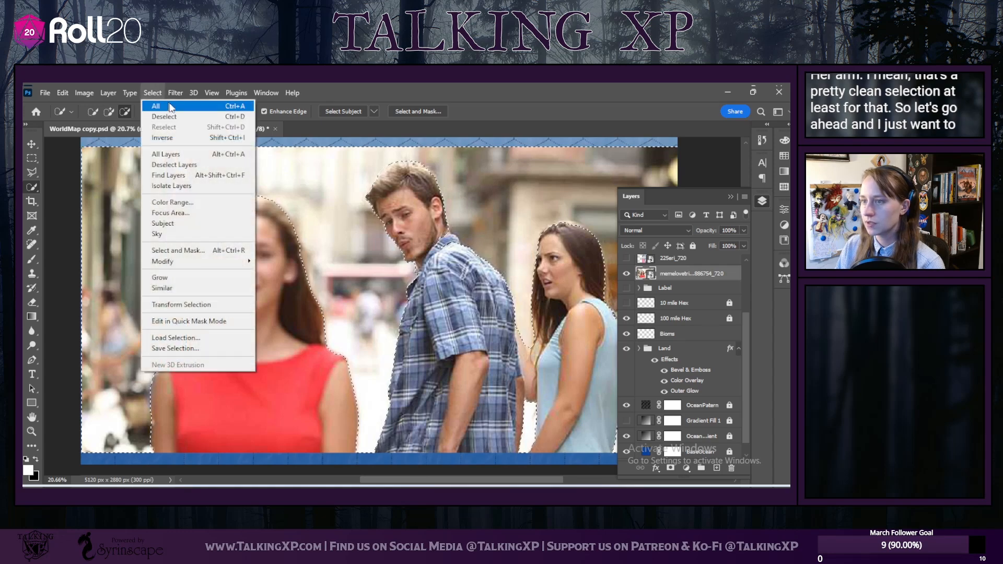
pyautogui.click(175, 138)
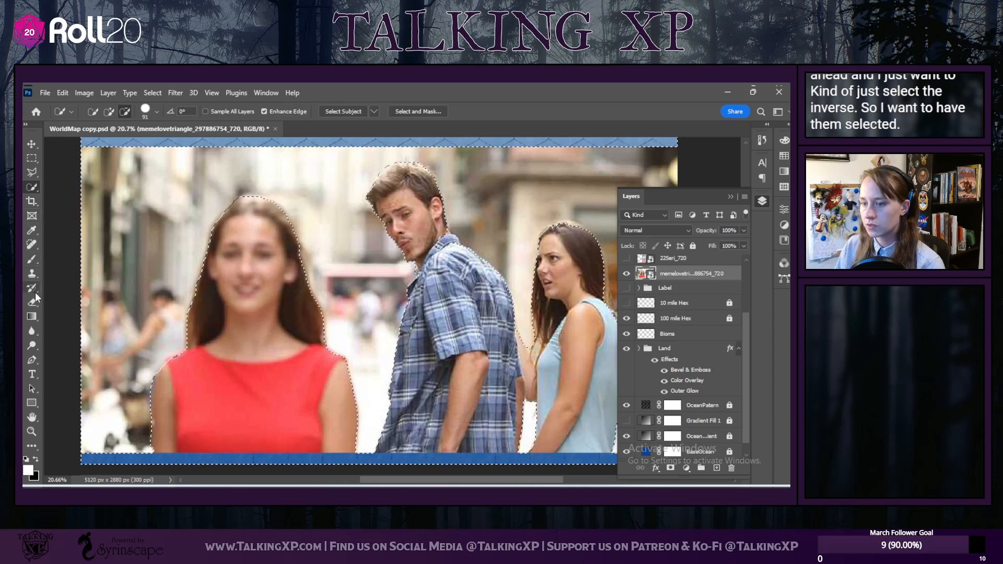
# Step: Rasterize the original meme smart object and set up a white Brush at 193 px
pyautogui.click(35, 264)
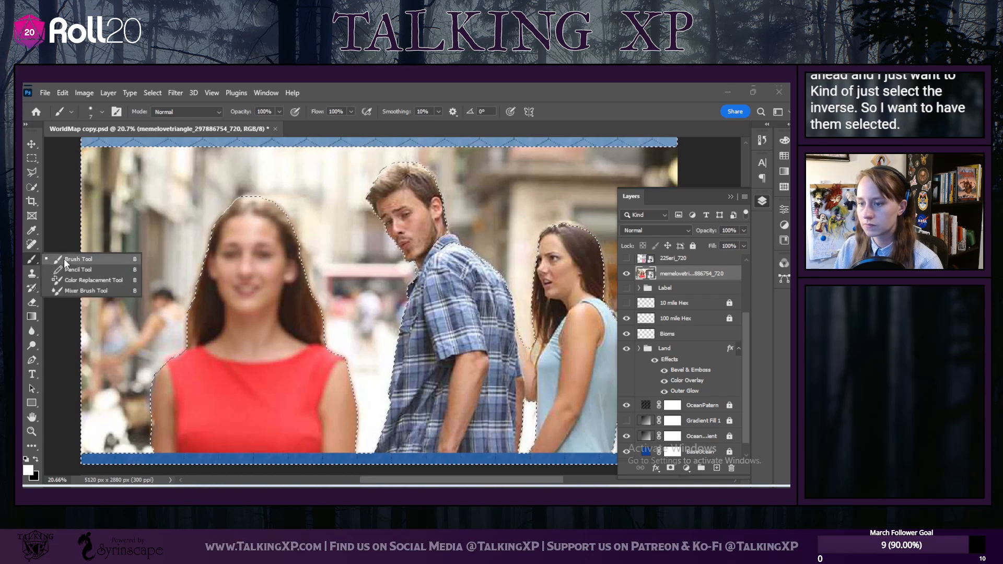
pyautogui.click(66, 262)
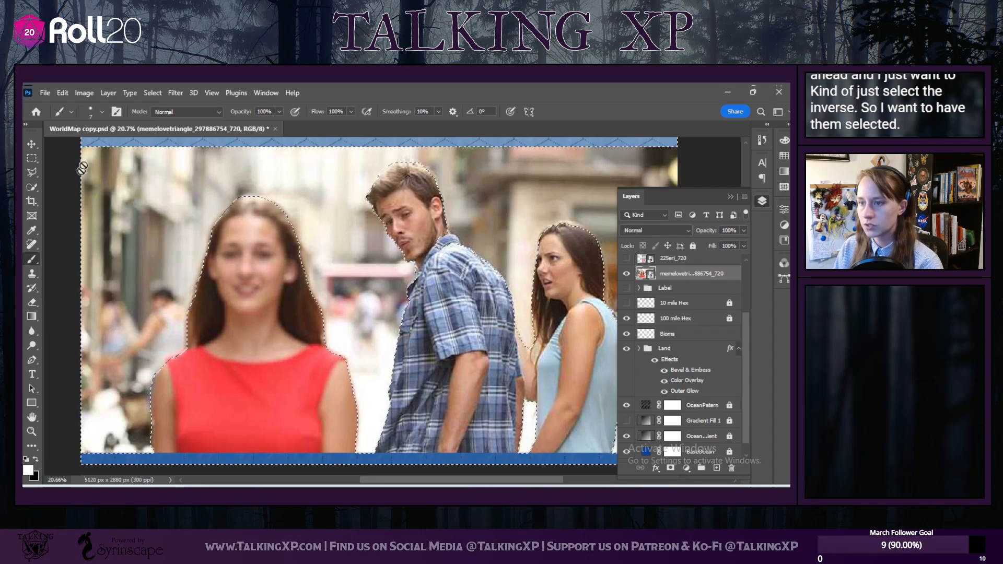
pyautogui.click(28, 470)
pyautogui.click(744, 169)
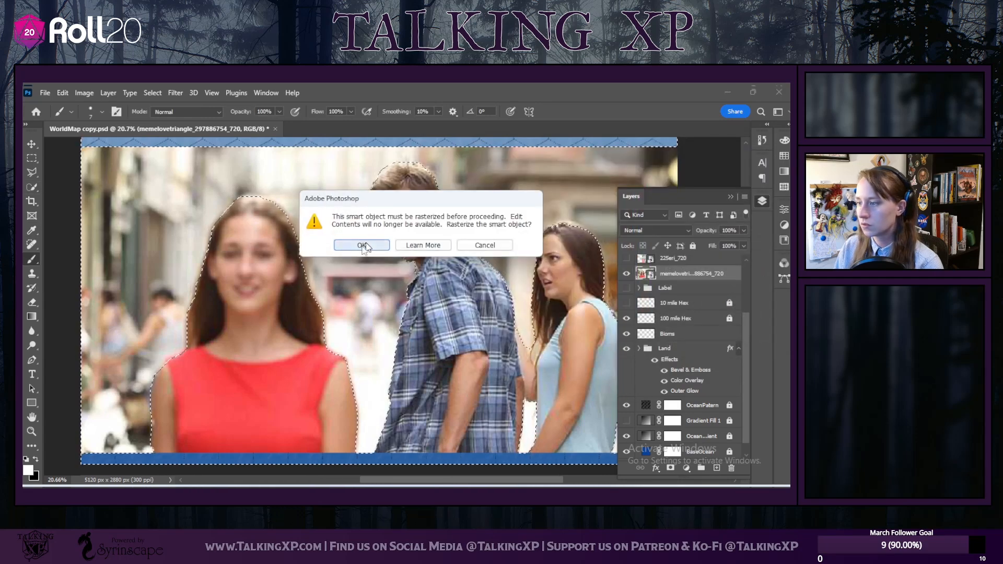
pyautogui.click(101, 110)
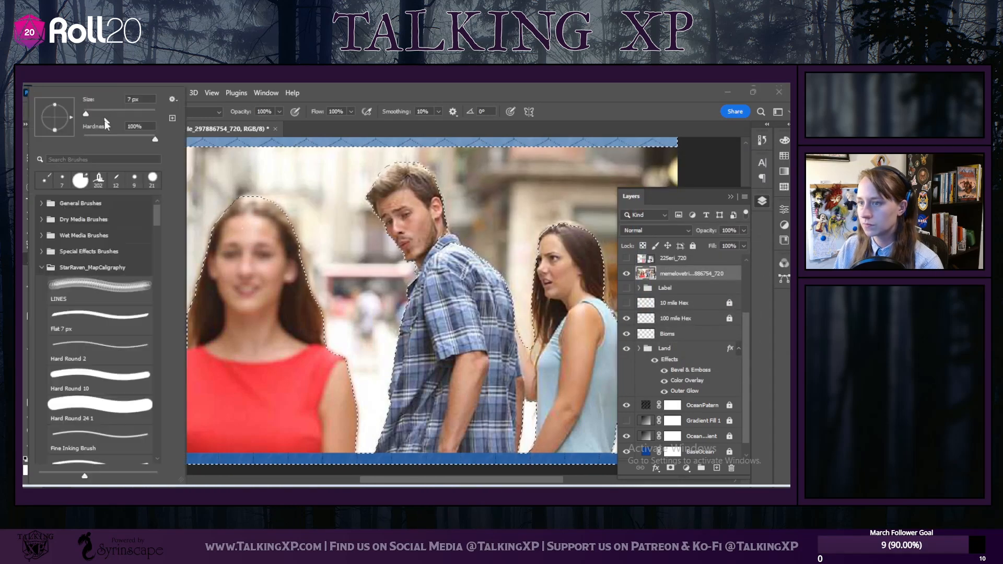
pyautogui.moveTo(112, 110); pyautogui.dragTo(114, 116)
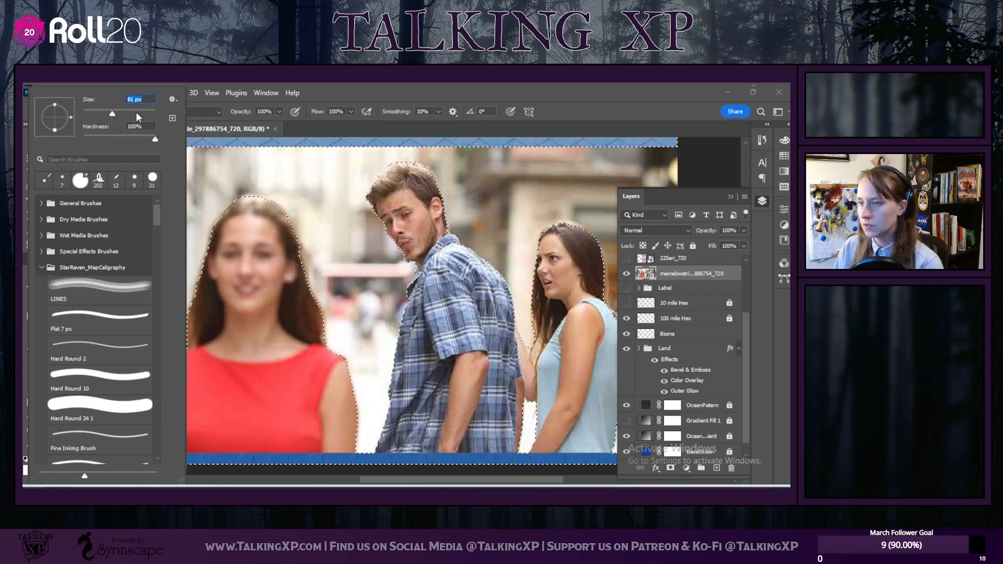
# Step: Paint the woman in red solid white within the selection, covering her hair, face, arms and dress
pyautogui.moveTo(256, 201); pyautogui.dragTo(204, 282)
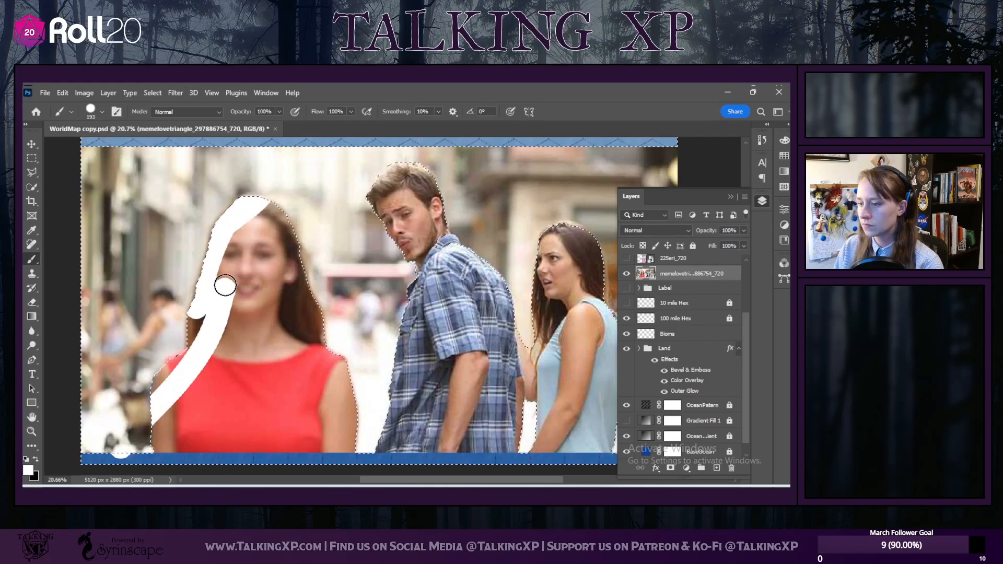
pyautogui.moveTo(272, 444)
pyautogui.mouseDown()
pyautogui.moveTo(166, 458)
pyautogui.moveTo(178, 411)
pyautogui.moveTo(195, 456)
pyautogui.moveTo(208, 380)
pyautogui.mouseUp()
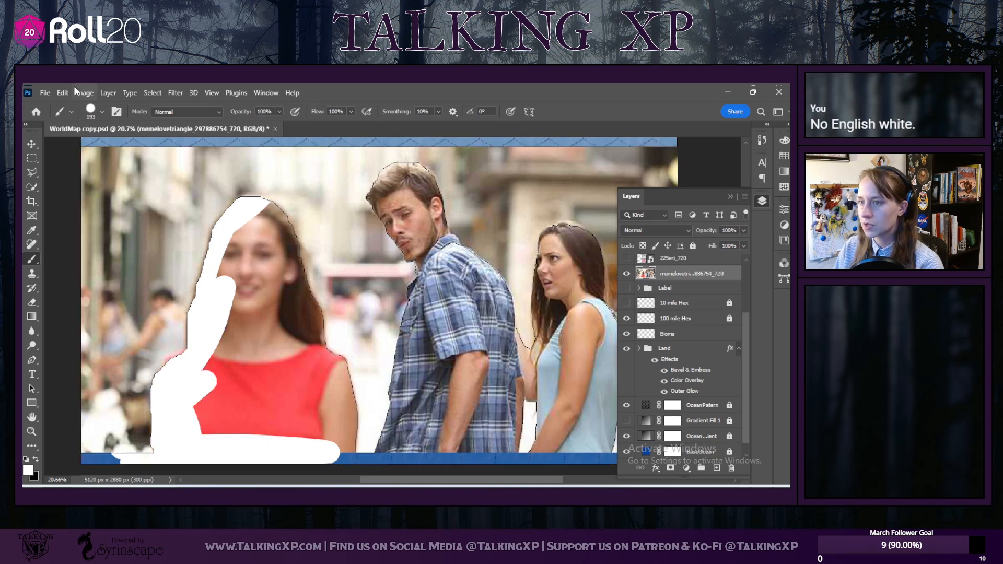
pyautogui.click(99, 111)
pyautogui.moveTo(258, 201)
pyautogui.mouseDown()
pyautogui.moveTo(236, 238)
pyautogui.moveTo(223, 274)
pyautogui.moveTo(224, 328)
pyautogui.moveTo(199, 393)
pyautogui.moveTo(200, 427)
pyautogui.moveTo(216, 451)
pyautogui.moveTo(220, 389)
pyautogui.moveTo(241, 322)
pyautogui.moveTo(234, 266)
pyautogui.moveTo(260, 229)
pyautogui.moveTo(288, 217)
pyautogui.moveTo(248, 252)
pyautogui.moveTo(243, 302)
pyautogui.moveTo(266, 267)
pyautogui.moveTo(299, 253)
pyautogui.moveTo(246, 275)
pyautogui.moveTo(269, 285)
pyautogui.moveTo(286, 240)
pyautogui.moveTo(284, 285)
pyautogui.moveTo(240, 337)
pyautogui.moveTo(236, 402)
pyautogui.moveTo(259, 308)
pyautogui.moveTo(232, 381)
pyautogui.moveTo(232, 453)
pyautogui.moveTo(244, 408)
pyautogui.moveTo(239, 440)
pyautogui.moveTo(194, 405)
pyautogui.moveTo(294, 463)
pyautogui.moveTo(256, 376)
pyautogui.moveTo(252, 328)
pyautogui.moveTo(287, 432)
pyautogui.moveTo(276, 311)
pyautogui.moveTo(286, 295)
pyautogui.moveTo(284, 366)
pyautogui.moveTo(303, 280)
pyautogui.moveTo(320, 340)
pyautogui.moveTo(289, 391)
pyautogui.moveTo(292, 441)
pyautogui.moveTo(306, 442)
pyautogui.moveTo(329, 358)
pyautogui.moveTo(338, 370)
pyautogui.moveTo(321, 442)
pyautogui.moveTo(334, 448)
pyautogui.moveTo(342, 380)
pyautogui.moveTo(343, 465)
pyautogui.mouseUp()
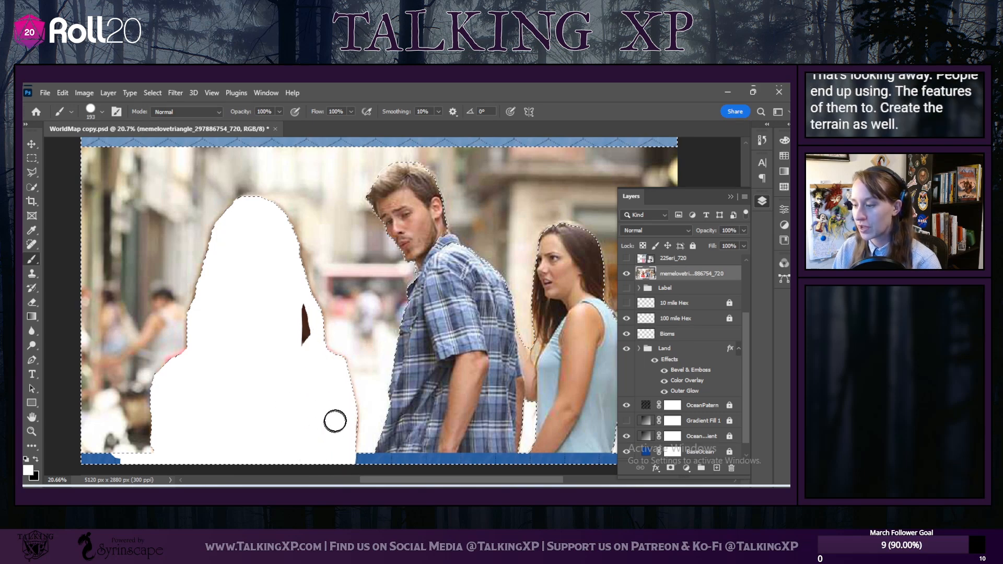
pyautogui.moveTo(328, 402)
pyautogui.mouseDown()
pyautogui.moveTo(314, 396)
pyautogui.moveTo(291, 296)
pyautogui.mouseUp()
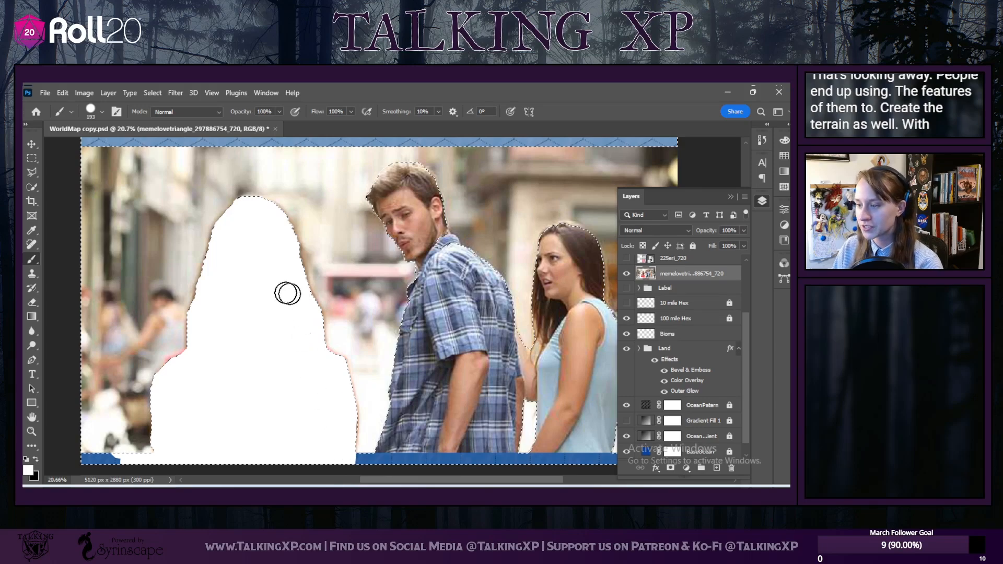
# Step: Paint the man and the woman in blue solid white within the selection, from their heads to the photo's lower edge
pyautogui.moveTo(384, 188)
pyautogui.mouseDown()
pyautogui.moveTo(427, 188)
pyautogui.moveTo(444, 232)
pyautogui.moveTo(446, 244)
pyautogui.moveTo(416, 191)
pyautogui.moveTo(394, 186)
pyautogui.moveTo(426, 282)
pyautogui.moveTo(408, 205)
pyautogui.moveTo(415, 248)
pyautogui.moveTo(480, 315)
pyautogui.moveTo(464, 254)
pyautogui.mouseUp()
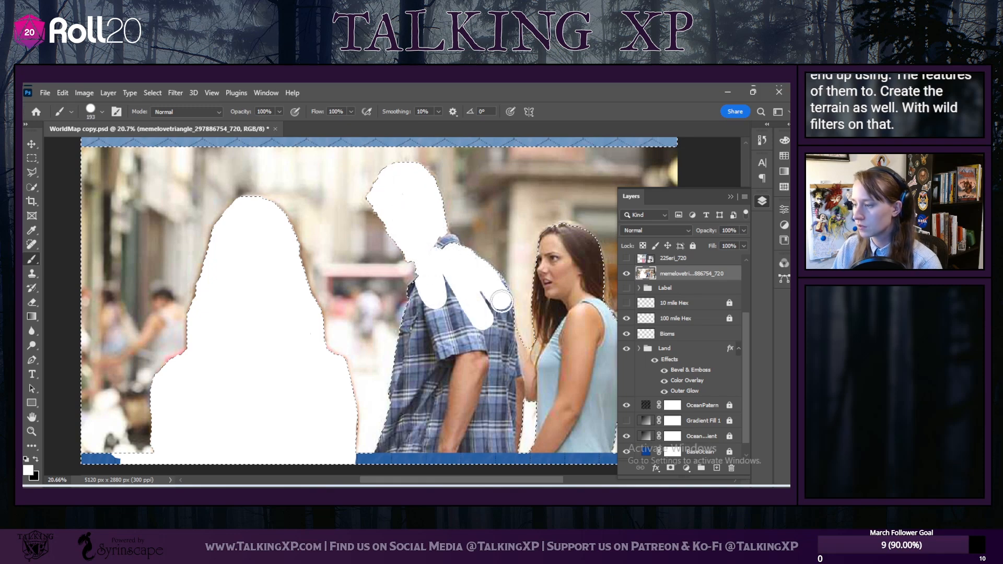
pyautogui.moveTo(500, 300)
pyautogui.mouseDown()
pyautogui.moveTo(542, 385)
pyautogui.moveTo(527, 393)
pyautogui.moveTo(510, 358)
pyautogui.moveTo(507, 446)
pyautogui.moveTo(524, 384)
pyautogui.moveTo(509, 458)
pyautogui.moveTo(380, 459)
pyautogui.moveTo(395, 419)
pyautogui.moveTo(394, 435)
pyautogui.moveTo(394, 381)
pyautogui.moveTo(418, 279)
pyautogui.moveTo(425, 335)
pyautogui.moveTo(395, 484)
pyautogui.moveTo(422, 331)
pyautogui.moveTo(441, 290)
pyautogui.moveTo(424, 456)
pyautogui.moveTo(438, 440)
pyautogui.moveTo(454, 317)
pyautogui.moveTo(461, 313)
pyautogui.moveTo(451, 452)
pyautogui.moveTo(486, 300)
pyautogui.moveTo(483, 453)
pyautogui.moveTo(503, 349)
pyautogui.mouseUp()
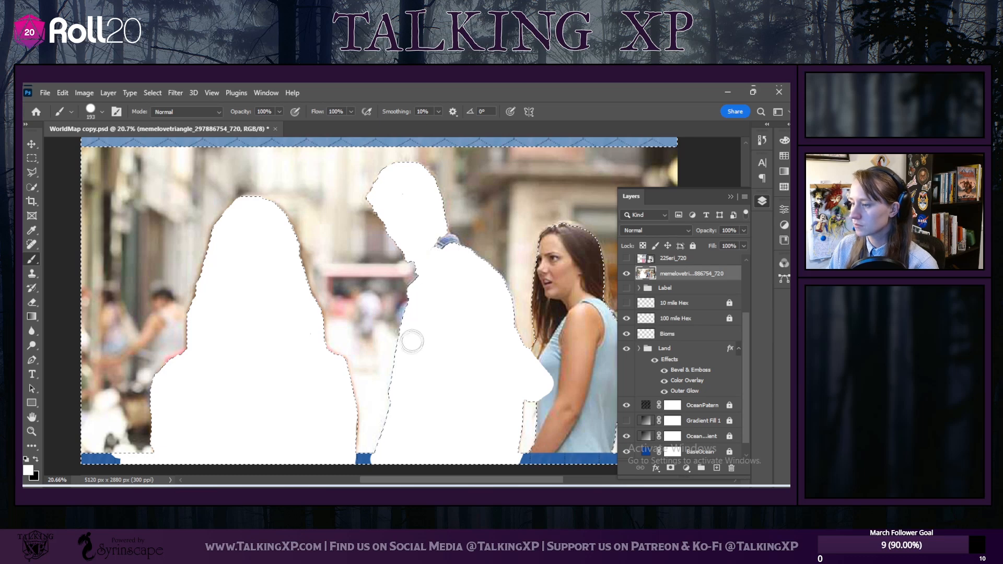
pyautogui.moveTo(562, 394)
pyautogui.mouseDown()
pyautogui.moveTo(536, 392)
pyautogui.moveTo(544, 447)
pyautogui.moveTo(520, 471)
pyautogui.moveTo(547, 441)
pyautogui.moveTo(551, 380)
pyautogui.mouseUp()
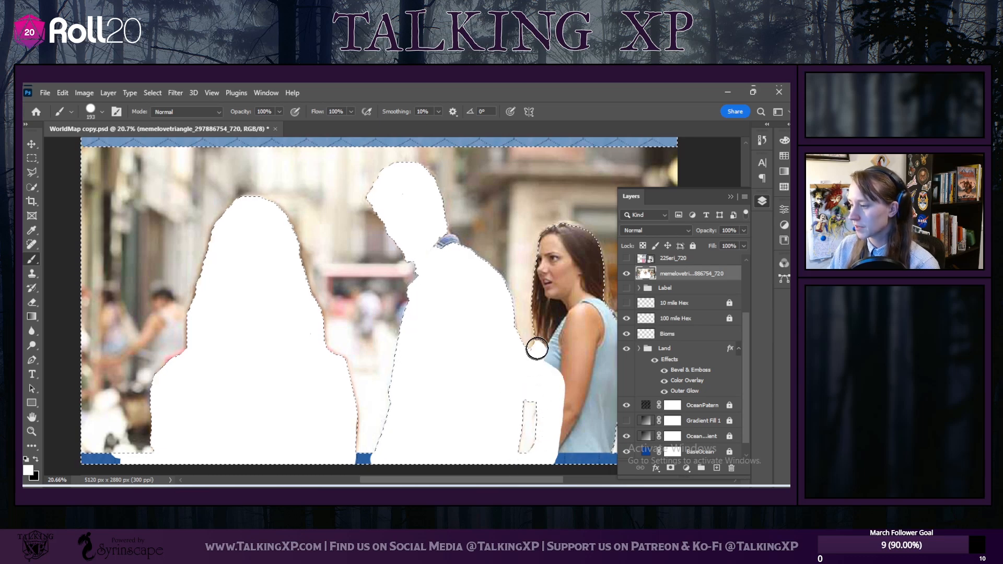
pyautogui.moveTo(541, 321); pyautogui.dragTo(556, 253)
pyautogui.moveTo(542, 288)
pyautogui.mouseDown()
pyautogui.moveTo(553, 232)
pyautogui.moveTo(592, 239)
pyautogui.moveTo(610, 266)
pyautogui.moveTo(604, 285)
pyautogui.moveTo(588, 254)
pyautogui.moveTo(559, 244)
pyautogui.moveTo(594, 281)
pyautogui.moveTo(571, 254)
pyautogui.moveTo(554, 302)
pyautogui.moveTo(546, 364)
pyautogui.moveTo(556, 367)
pyautogui.moveTo(579, 288)
pyautogui.mouseUp()
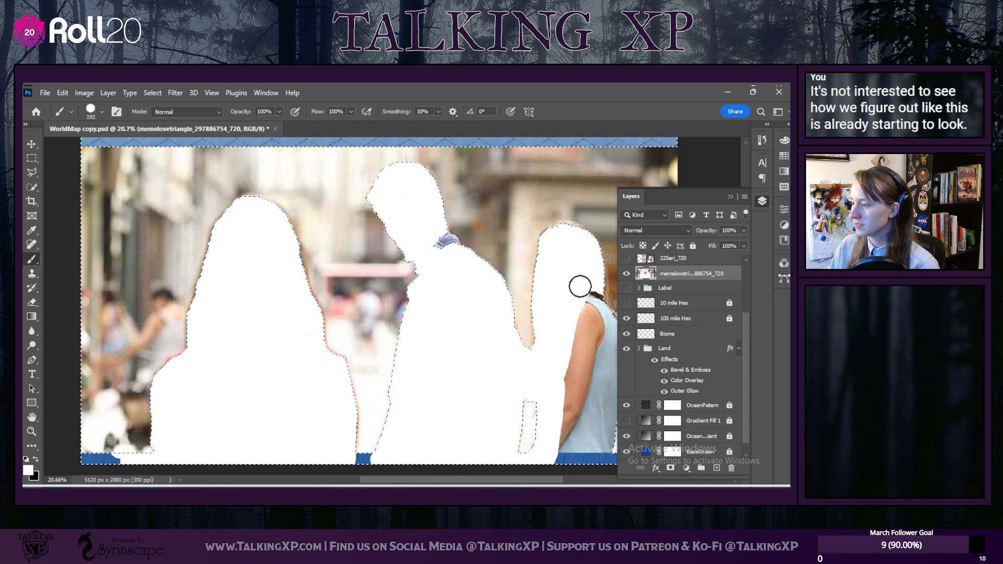
pyautogui.moveTo(569, 329)
pyautogui.mouseDown()
pyautogui.moveTo(562, 470)
pyautogui.moveTo(587, 302)
pyautogui.moveTo(604, 293)
pyautogui.moveTo(582, 407)
pyautogui.moveTo(586, 478)
pyautogui.moveTo(615, 397)
pyautogui.moveTo(623, 325)
pyautogui.moveTo(610, 341)
pyautogui.moveTo(581, 454)
pyautogui.mouseUp()
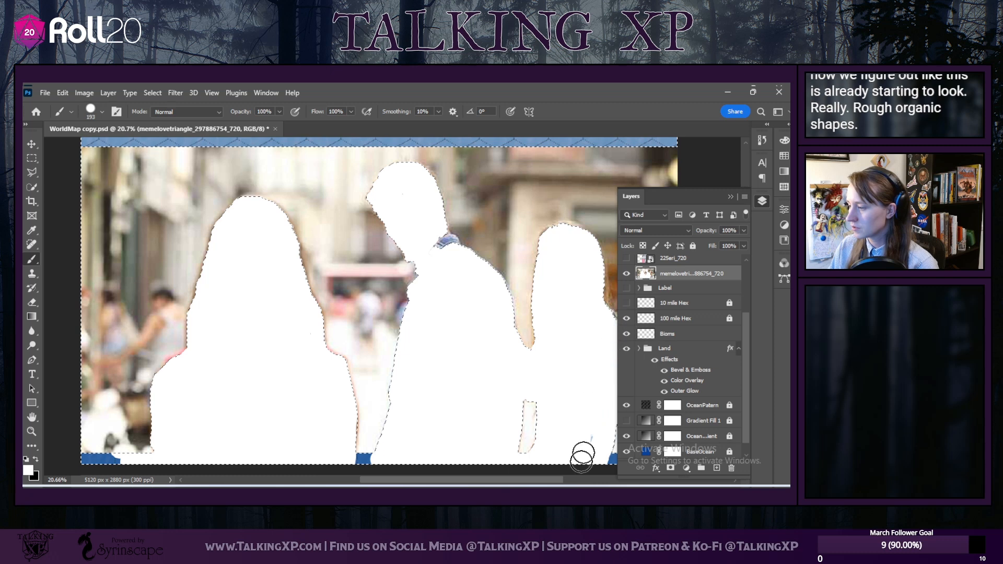
# Step: Deselect the area around the white silhouettes
pyautogui.click(730, 196)
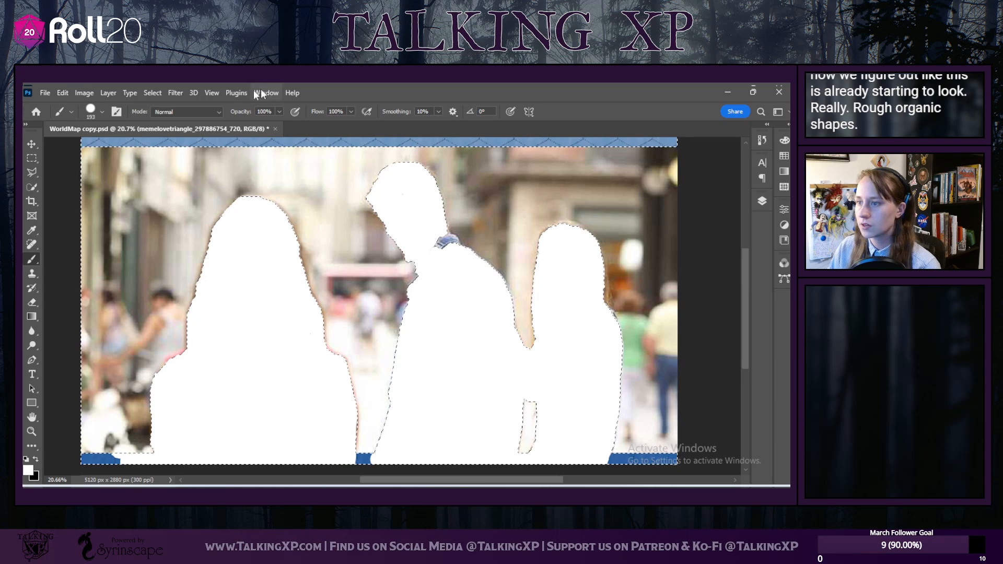
pyautogui.click(156, 96)
pyautogui.click(160, 117)
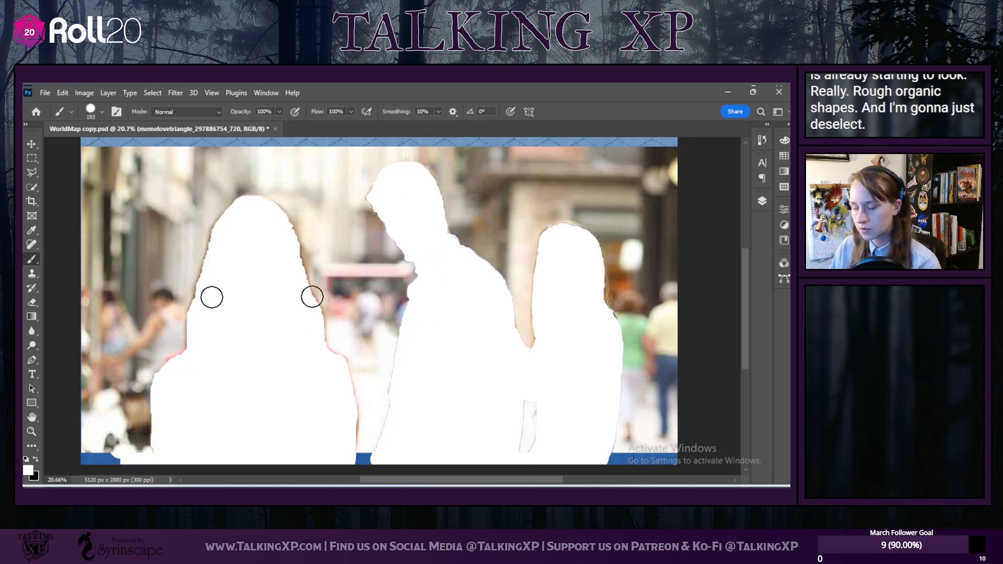
# Step: Make the locked meme copy layer visible and move it directly below the painted meme layer
pyautogui.click(761, 201)
pyautogui.click(744, 231)
pyautogui.moveTo(744, 243)
pyautogui.mouseDown()
pyautogui.moveTo(711, 244)
pyautogui.moveTo(756, 252)
pyautogui.mouseUp()
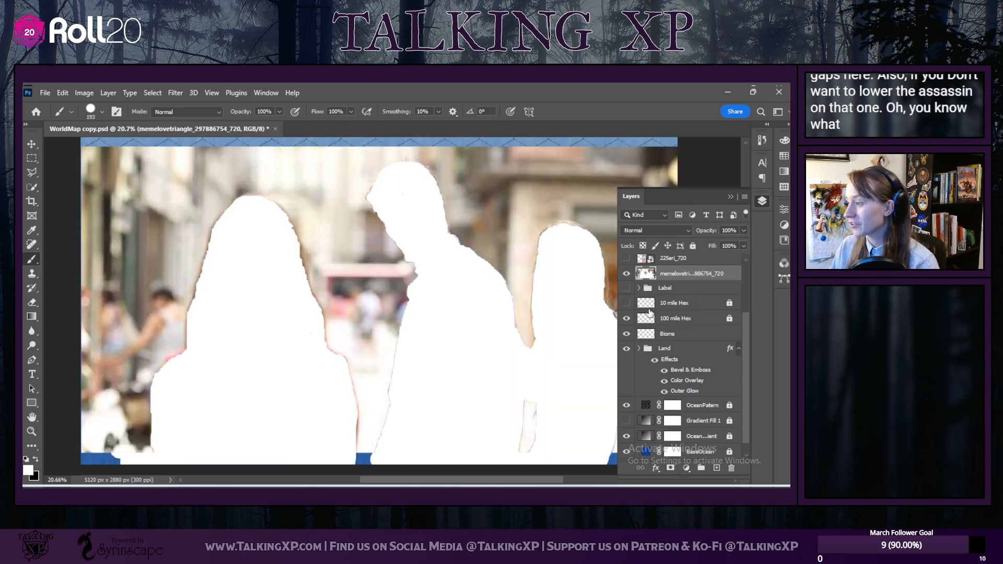
pyautogui.scroll(5, 679, 346)
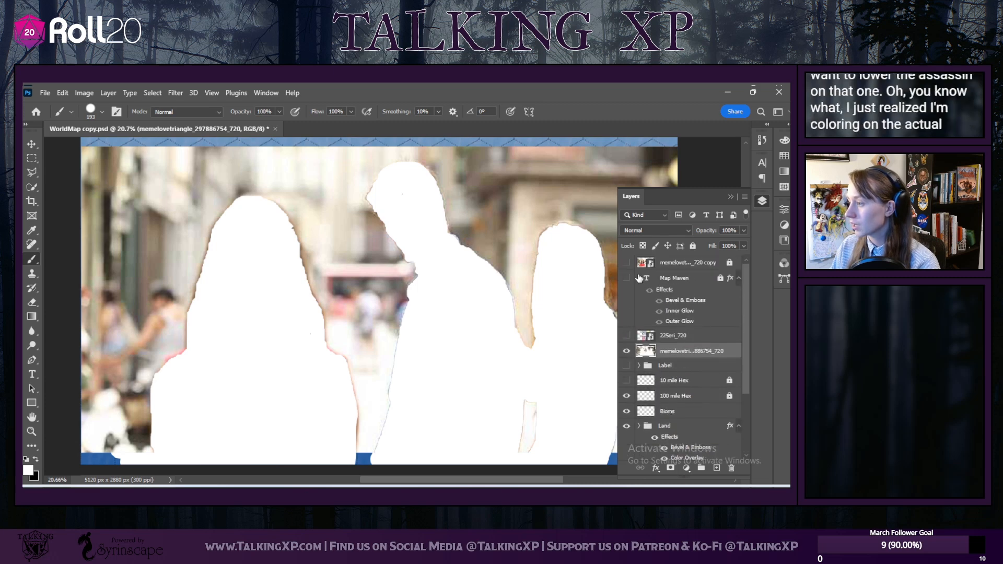
pyautogui.click(626, 263)
pyautogui.moveTo(685, 262); pyautogui.dragTo(676, 364)
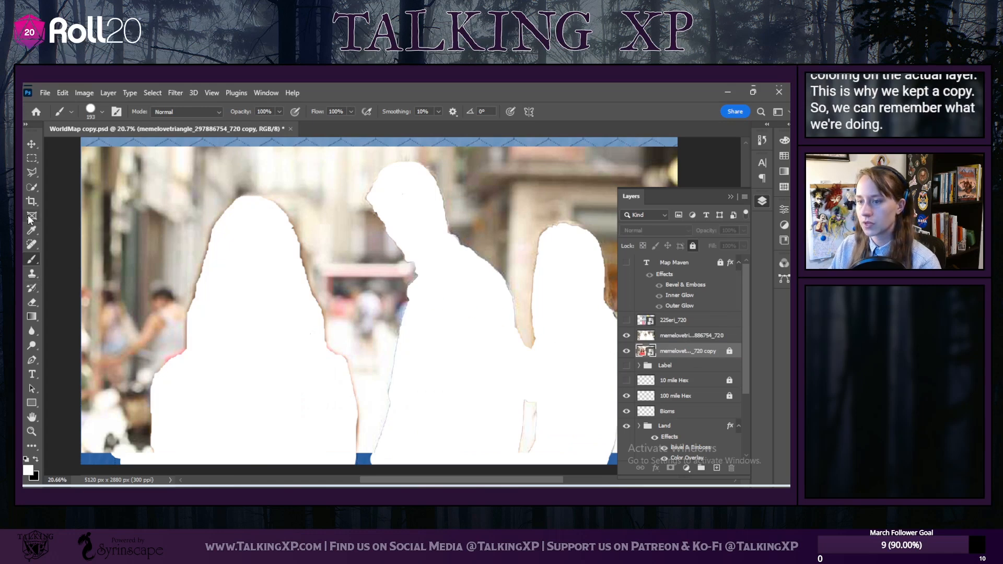
# Step: Select all three white silhouettes on the painted meme layer with the Magic Wand
pyautogui.click(32, 184)
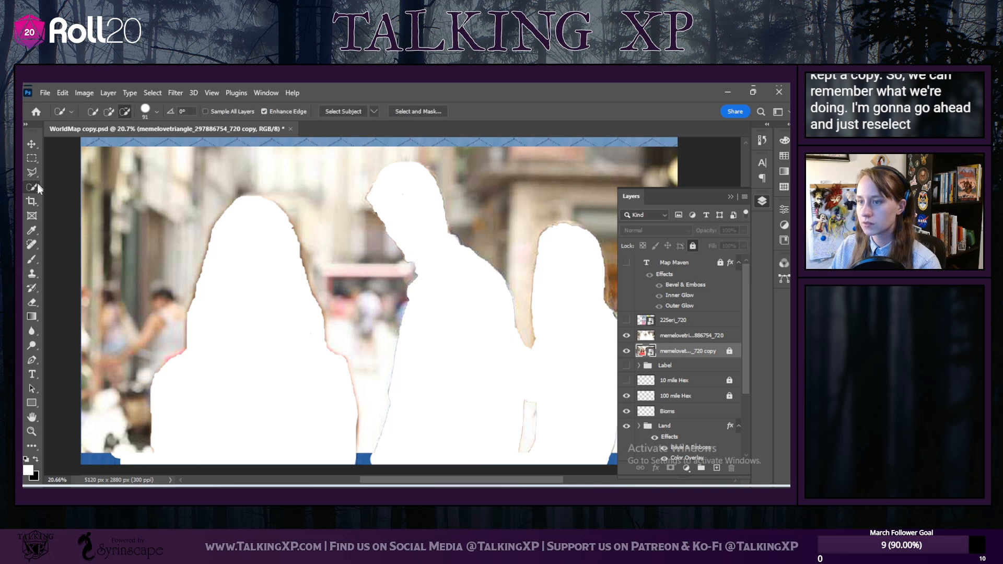
pyautogui.rightClick(37, 182)
pyautogui.click(104, 208)
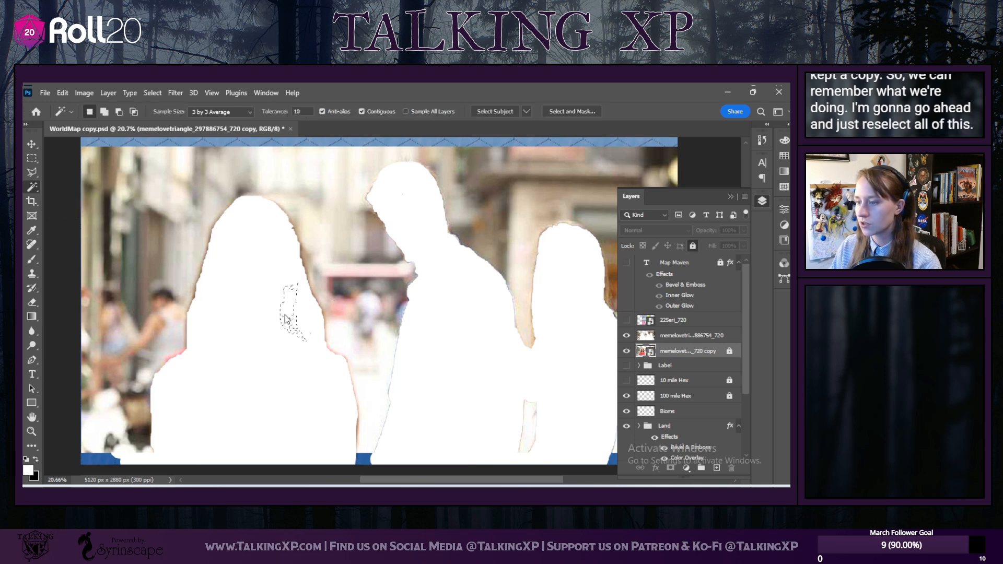
pyautogui.click(252, 296)
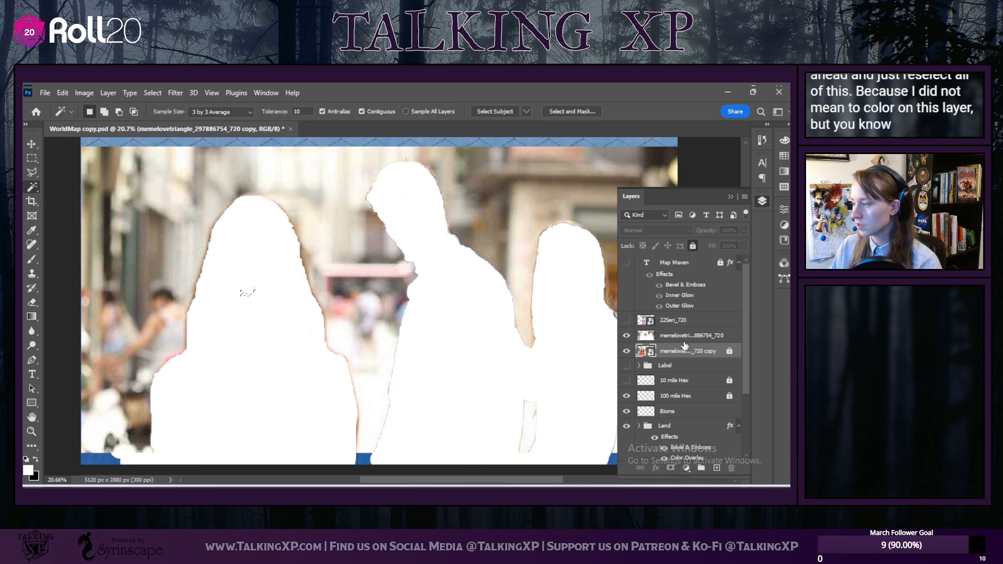
pyautogui.click(684, 340)
pyautogui.click(260, 293)
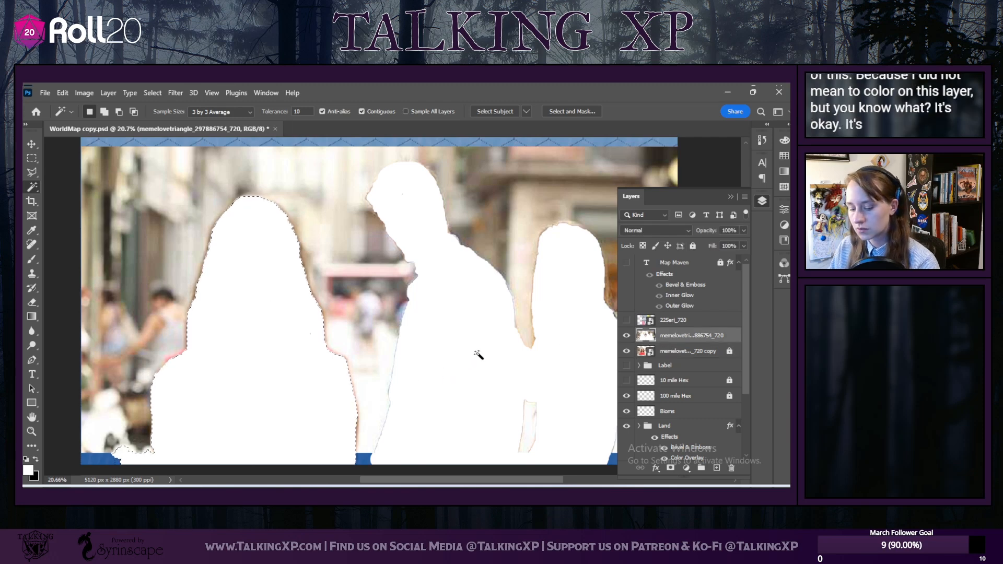
pyautogui.keyDown('shift'); pyautogui.click(476, 328); pyautogui.keyUp('shift')
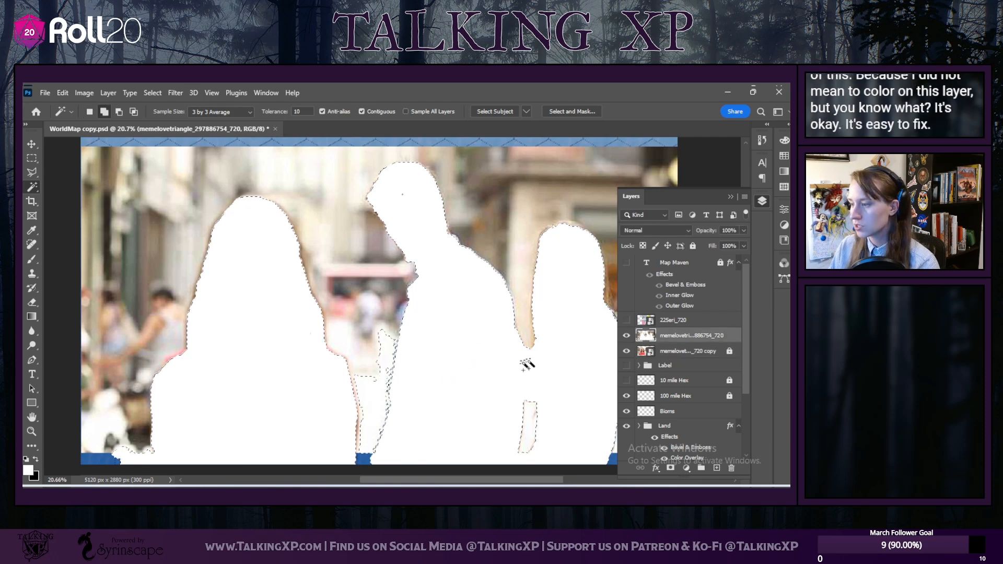
# Step: Copy the selected silhouettes onto a new layer and delete the painted meme layer
pyautogui.rightClick(452, 392)
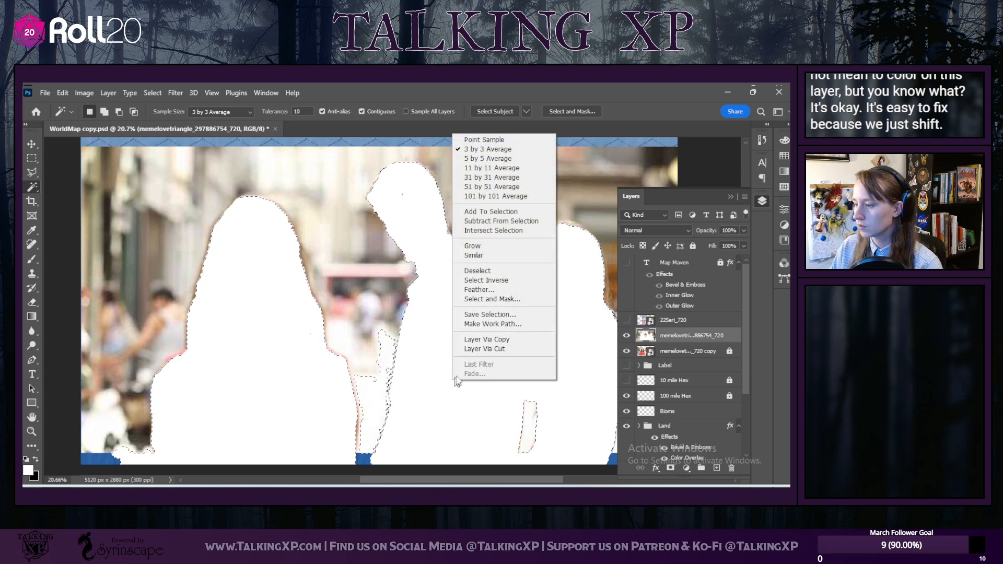
pyautogui.click(489, 340)
pyautogui.click(731, 469)
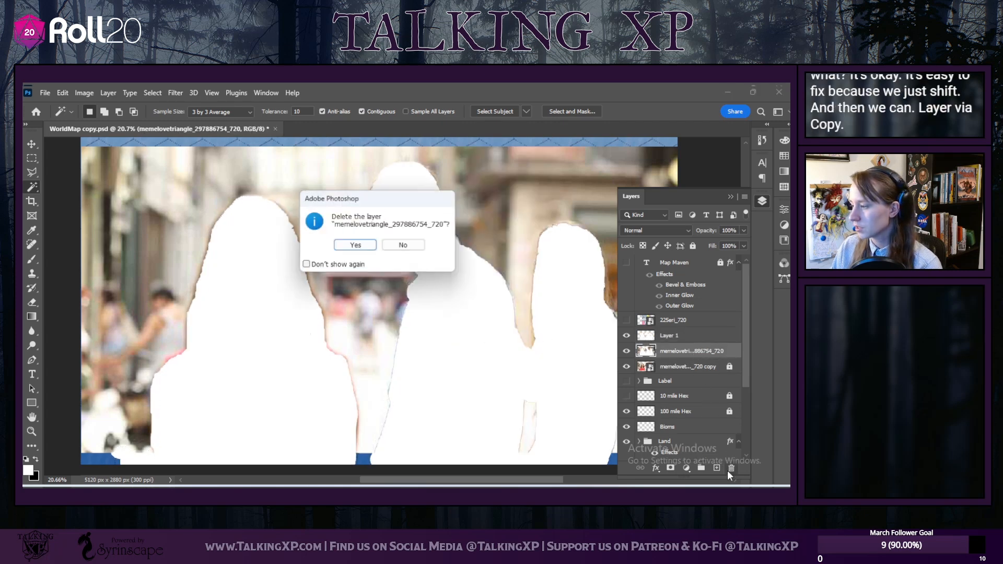
pyautogui.click(370, 246)
# Step: Duplicate the locked meme copy layer, unlock the duplicate and make the silhouette layer active
pyautogui.rightClick(710, 353)
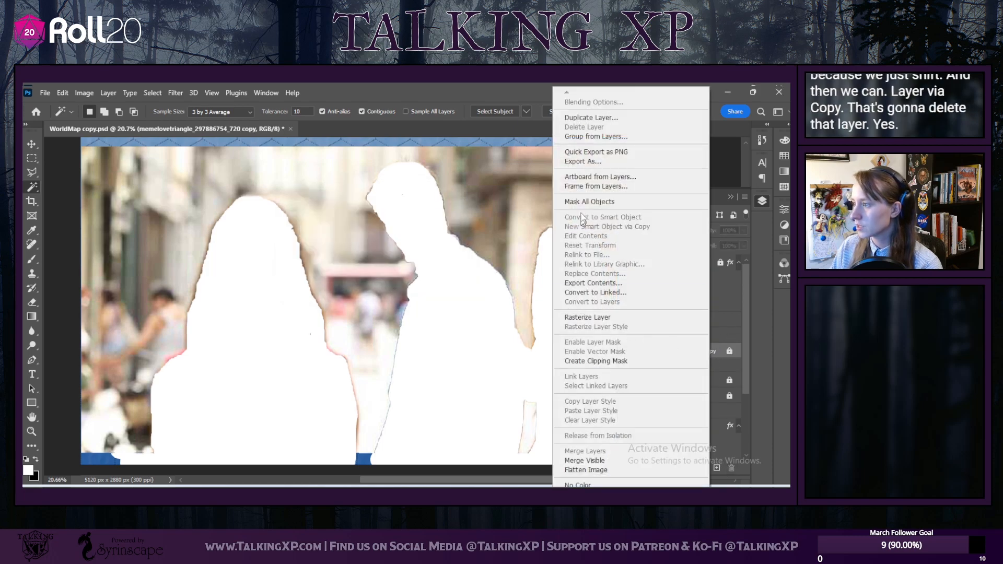
pyautogui.click(578, 118)
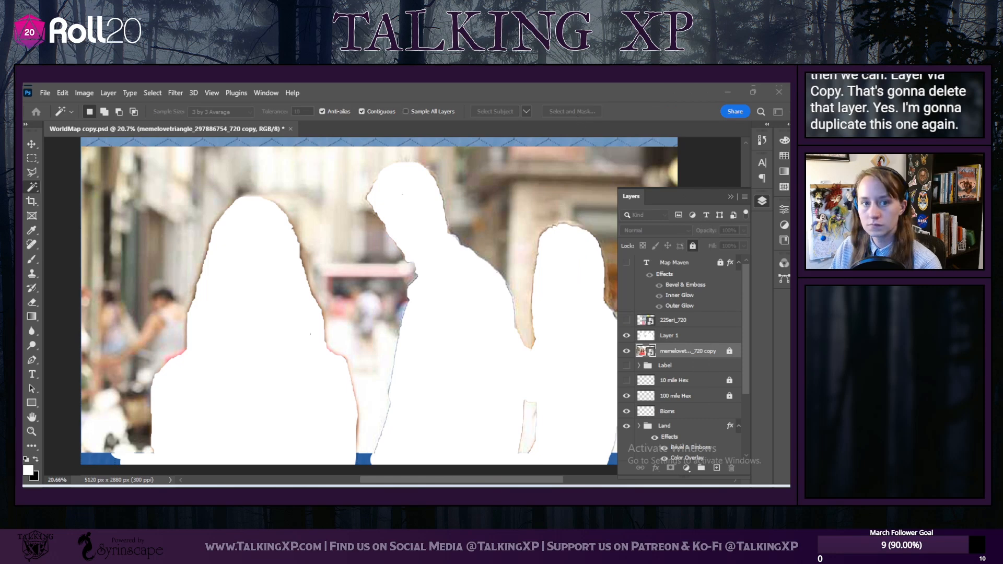
pyautogui.press('Return')
pyautogui.doubleClick(731, 350)
pyautogui.click(715, 335)
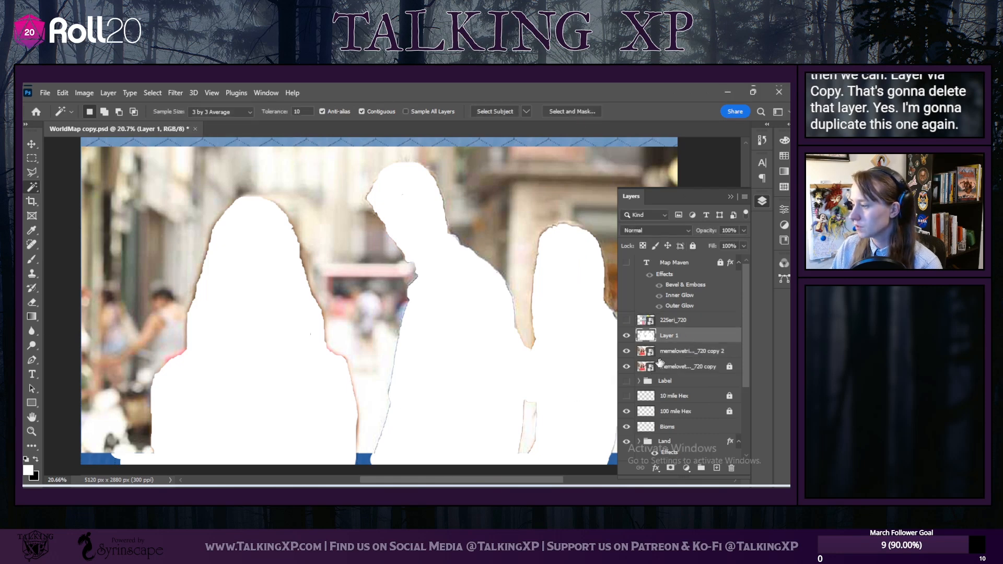
# Step: Move the original locked meme copy to the top of the layer stack and hide it
pyautogui.moveTo(693, 364); pyautogui.dragTo(679, 259)
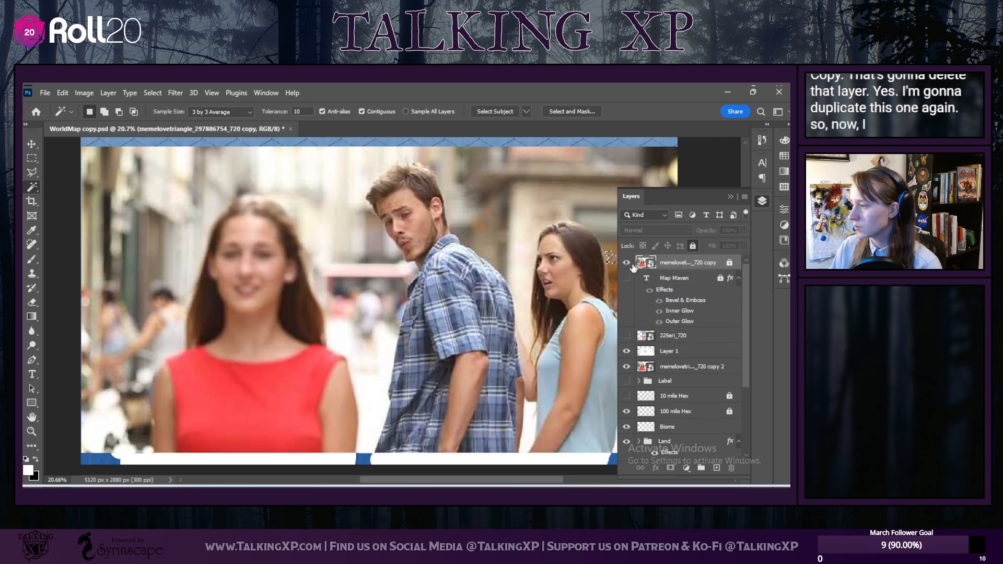
pyautogui.click(627, 264)
pyautogui.click(627, 263)
pyautogui.click(627, 263)
# Step: Lower the white silhouette layer's opacity to 65%
pyautogui.click(667, 350)
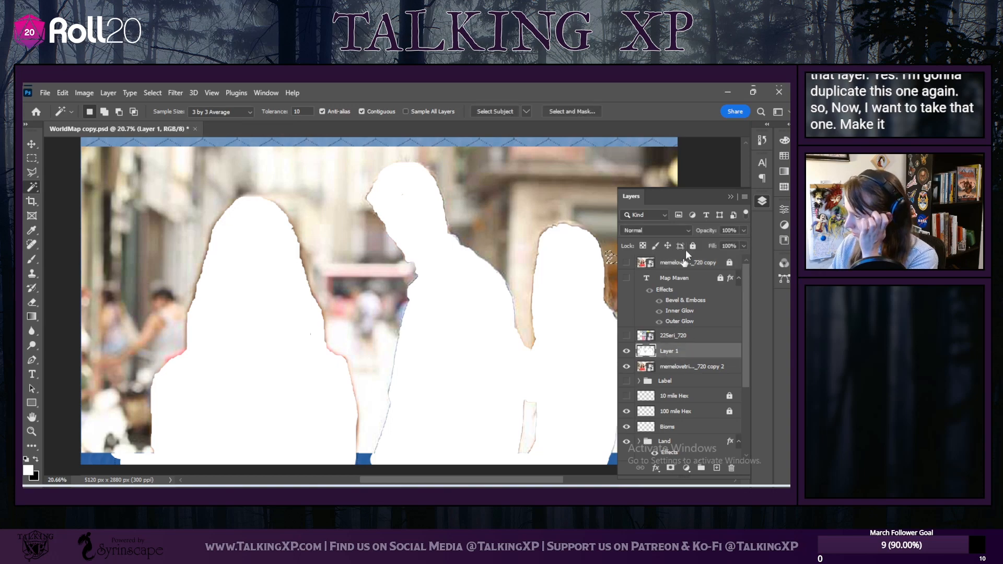
pyautogui.click(703, 245)
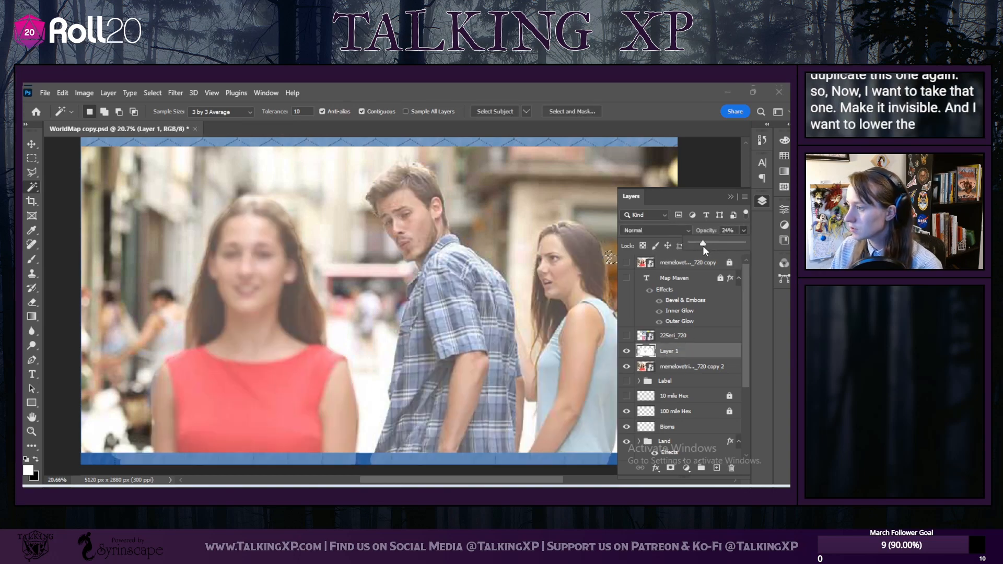
pyautogui.moveTo(707, 245); pyautogui.dragTo(724, 244)
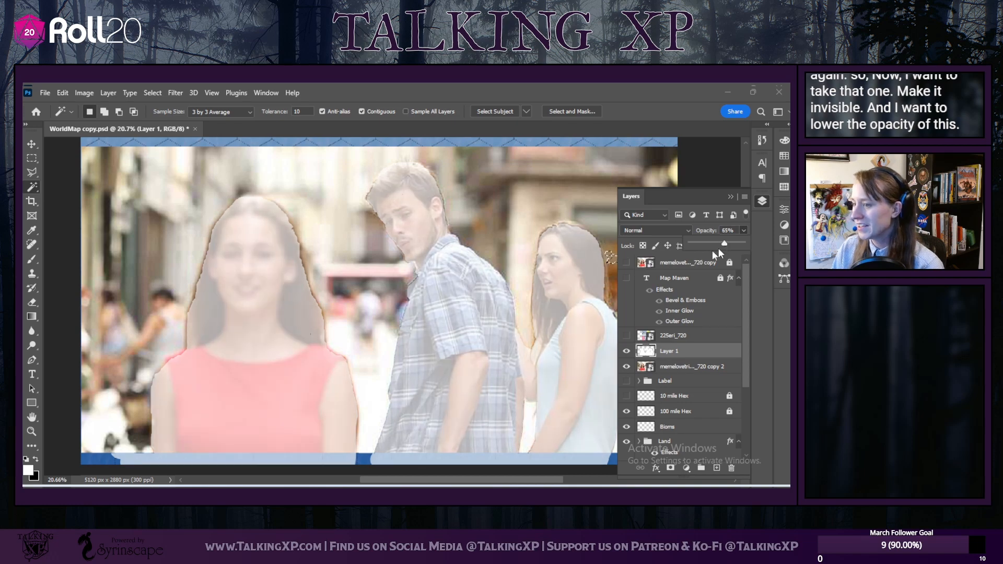
pyautogui.click(730, 198)
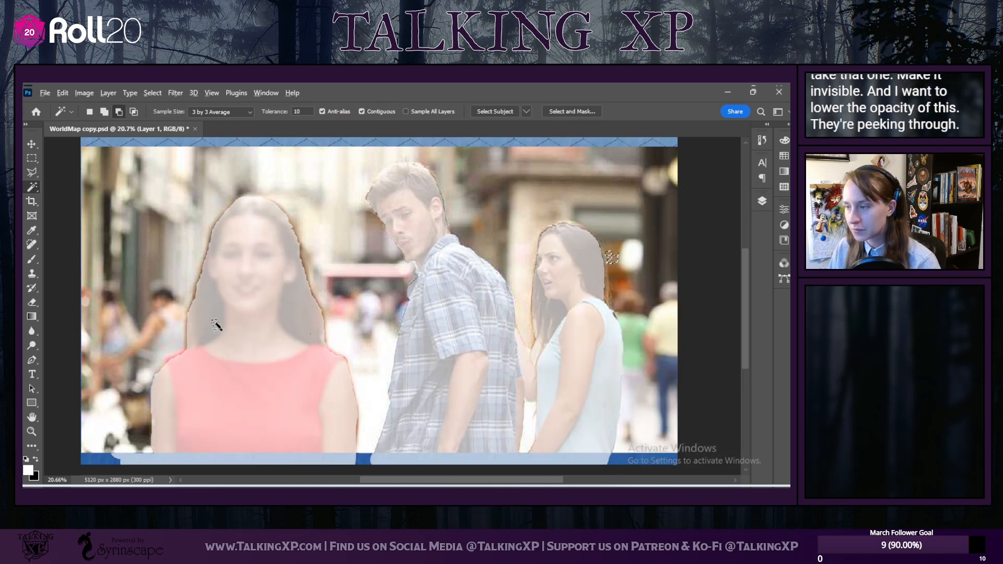
# Step: Switch to the Eraser and set its size to 196 px at 100% hardness
pyautogui.scroll(3, 213, 315)
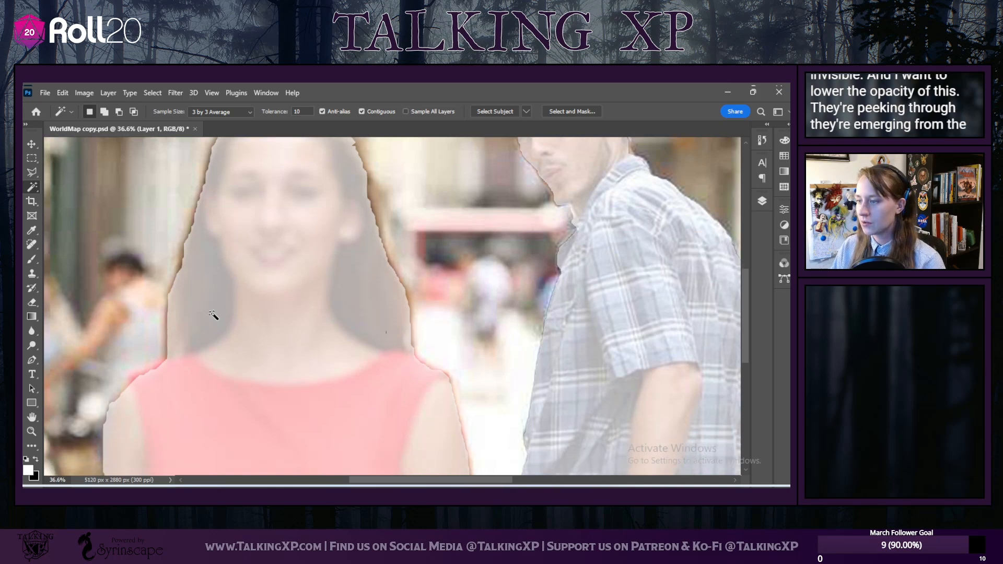
pyautogui.scroll(-2, 213, 315)
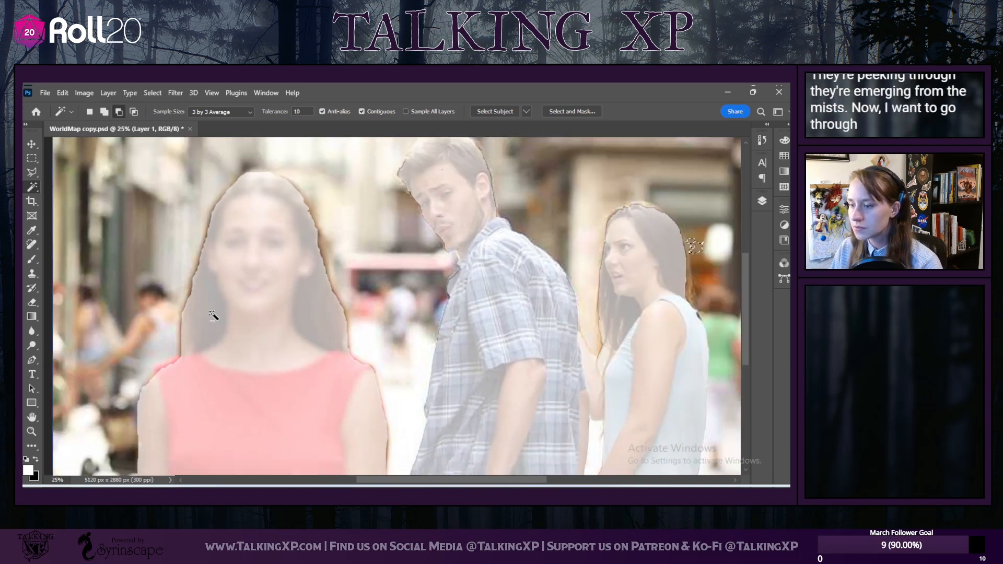
pyautogui.click(31, 259)
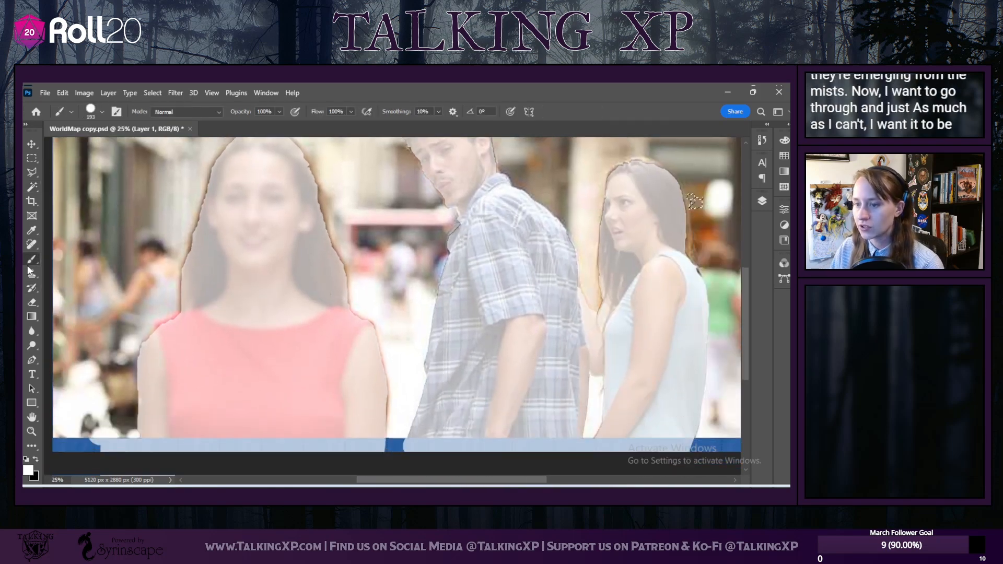
pyautogui.click(102, 112)
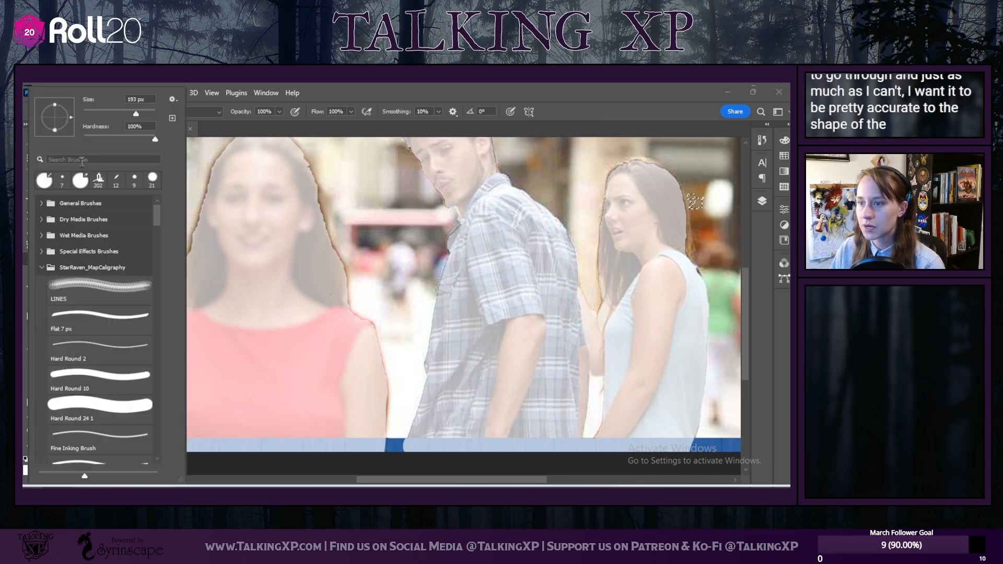
pyautogui.press('e')
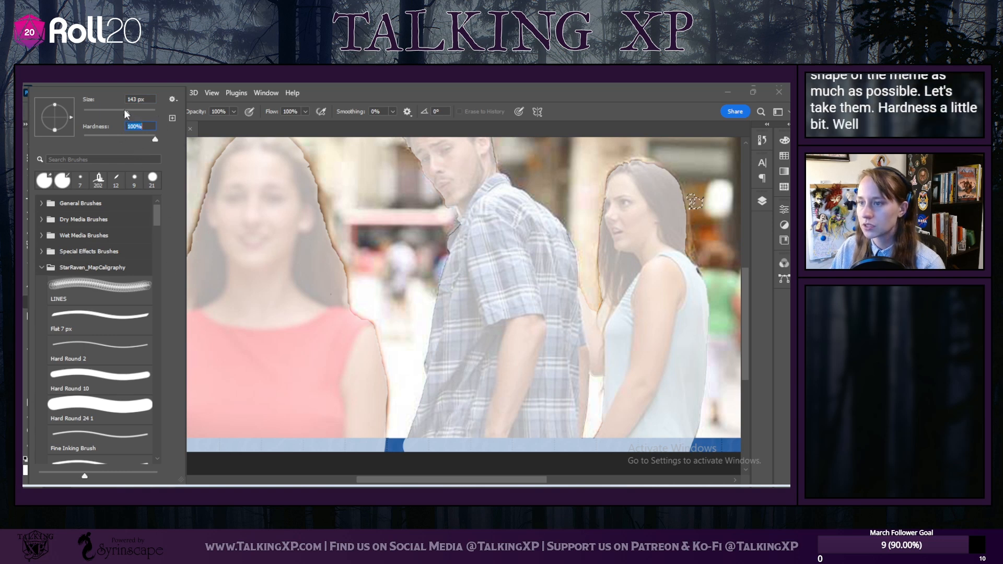
pyautogui.moveTo(131, 115); pyautogui.dragTo(136, 116)
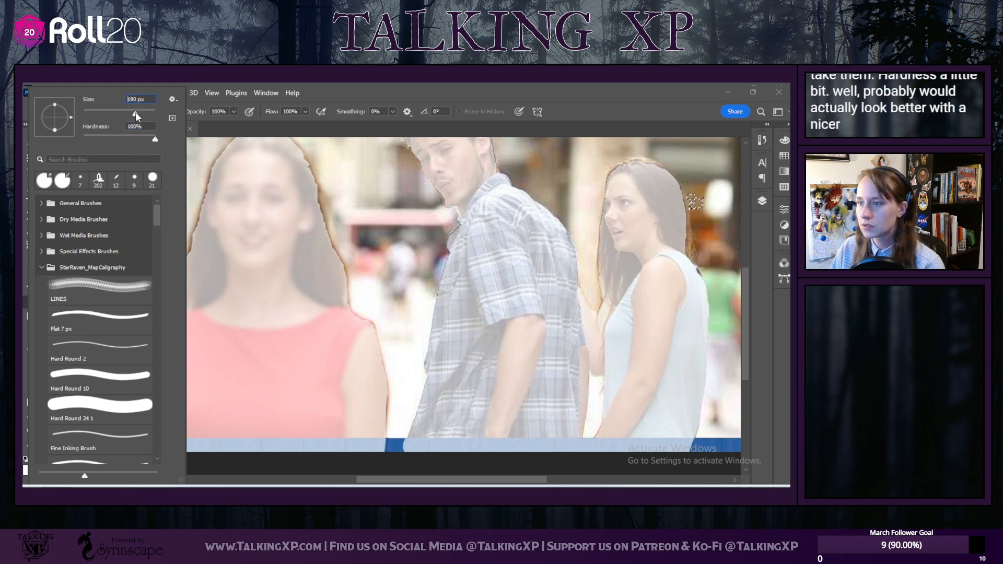
pyautogui.press('Return')
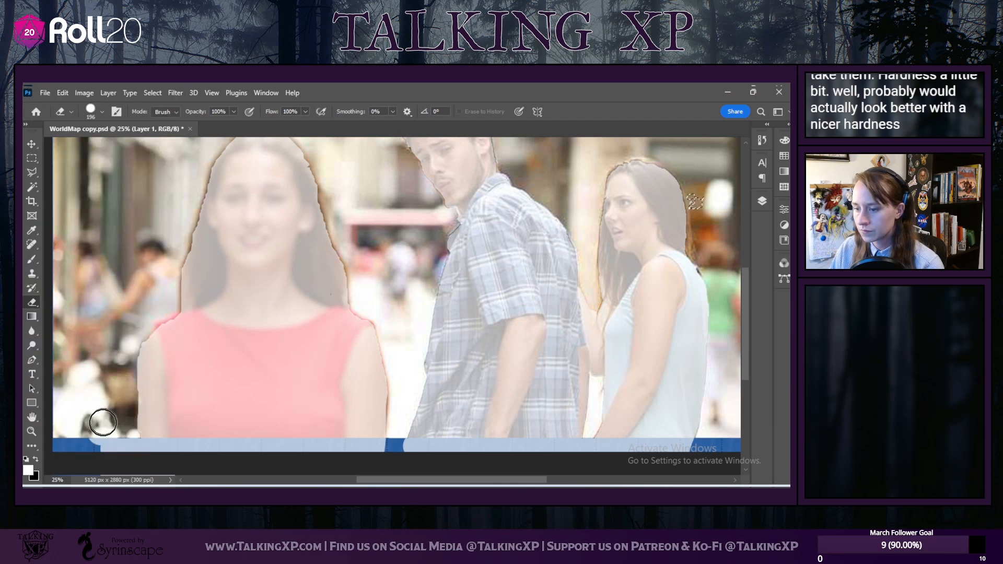
# Step: Clear the leftover selection and erase the stray white strip beside the red-dressed woman along the photo's lower edge
pyautogui.click(762, 201)
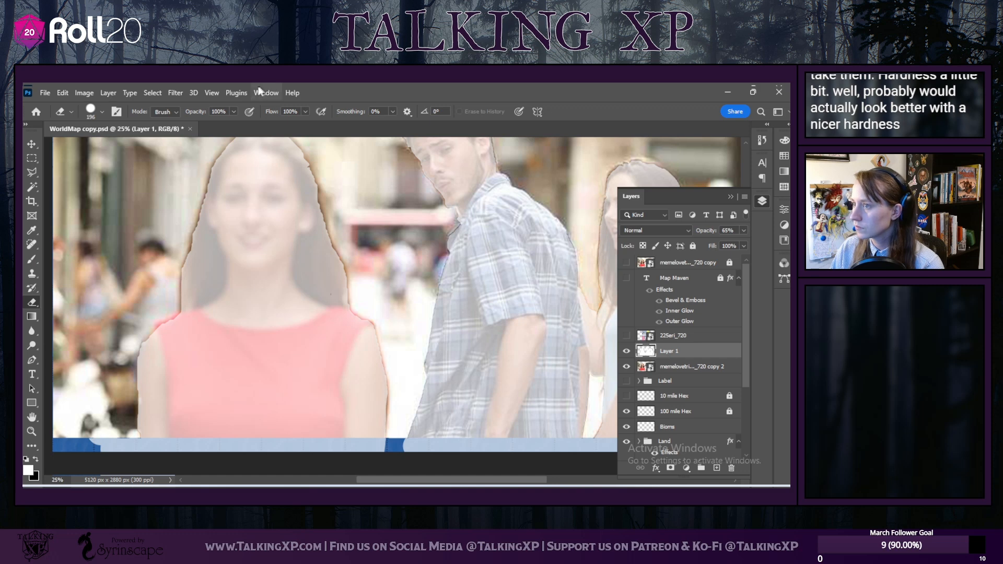
pyautogui.click(153, 92)
pyautogui.press('Escape')
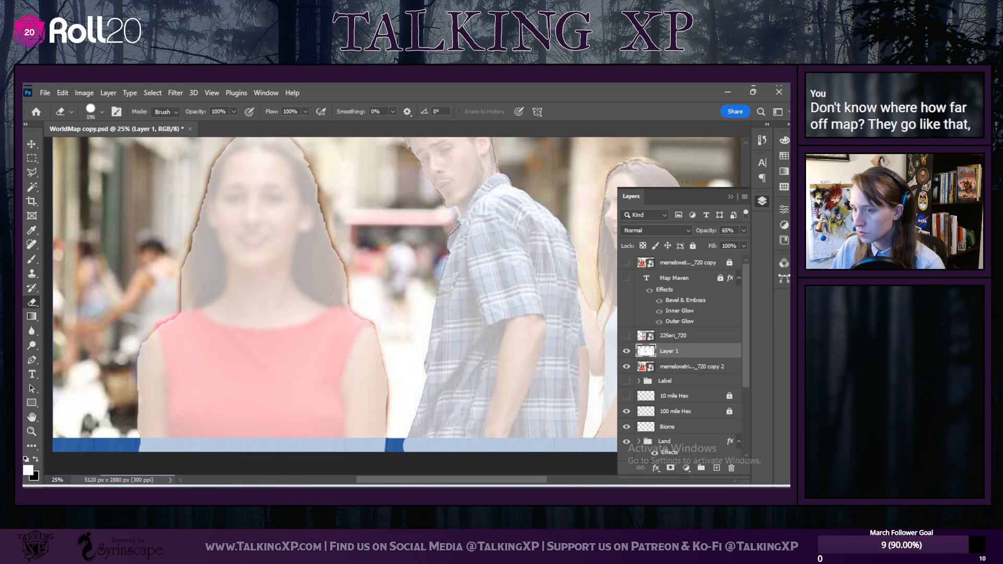
# Step: Switch back to the Brush with a size of 143 px for touching up the silhouettes
pyautogui.moveTo(383, 479)
pyautogui.mouseDown()
pyautogui.moveTo(439, 483)
pyautogui.moveTo(365, 485)
pyautogui.mouseUp()
pyautogui.scroll(1, 473, 398)
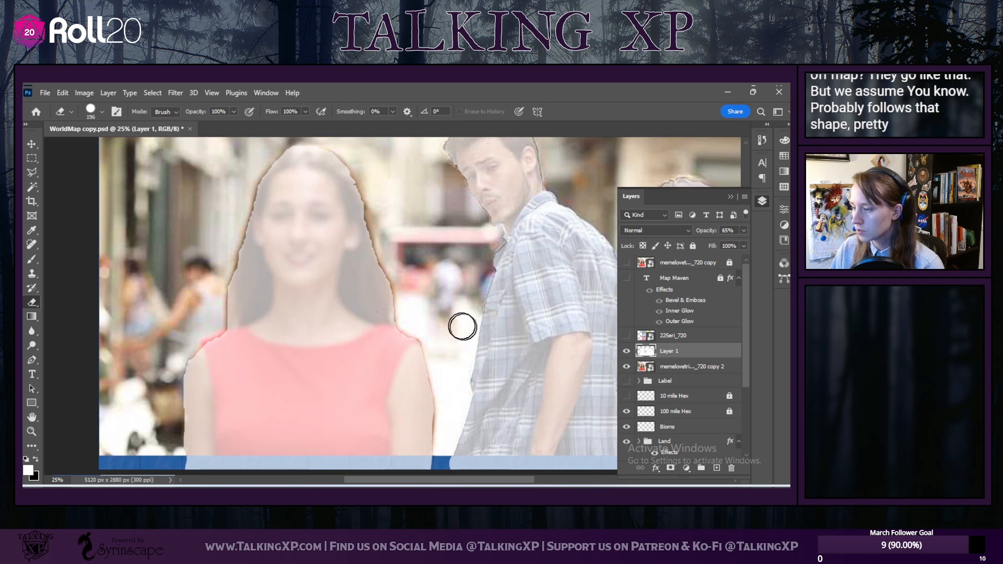
pyautogui.click(96, 111)
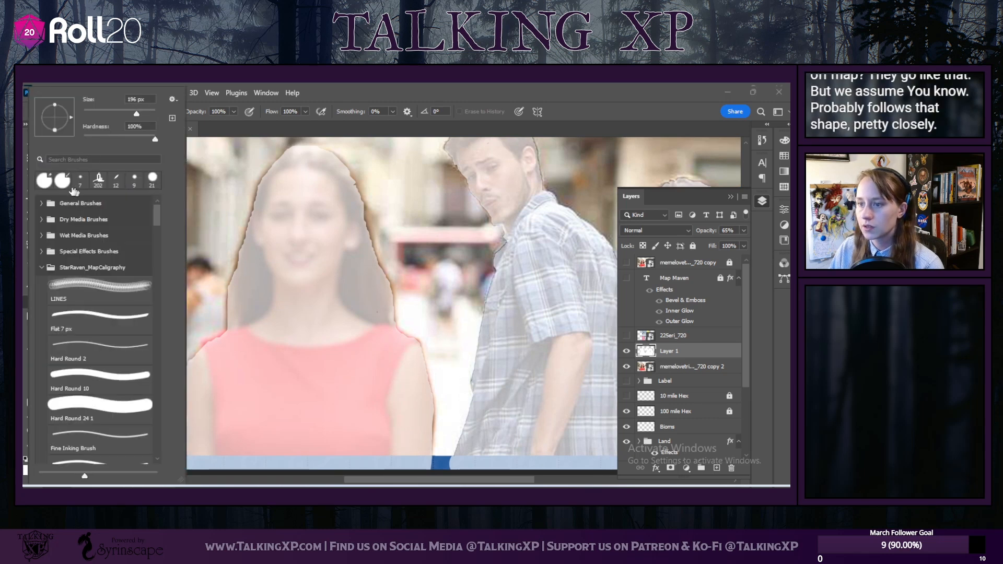
pyautogui.press('b')
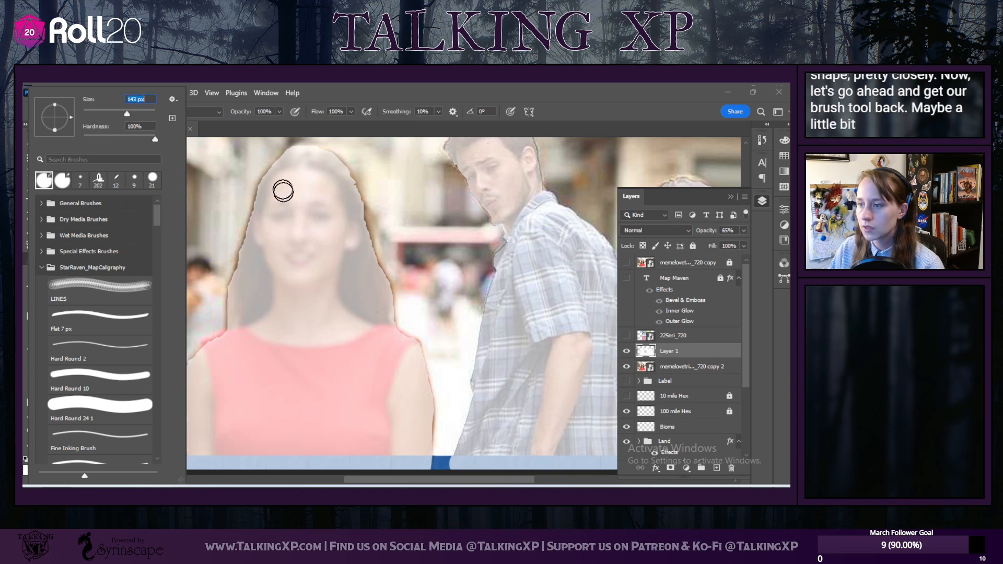
pyautogui.click(241, 181)
pyautogui.click(62, 92)
pyautogui.click(79, 103)
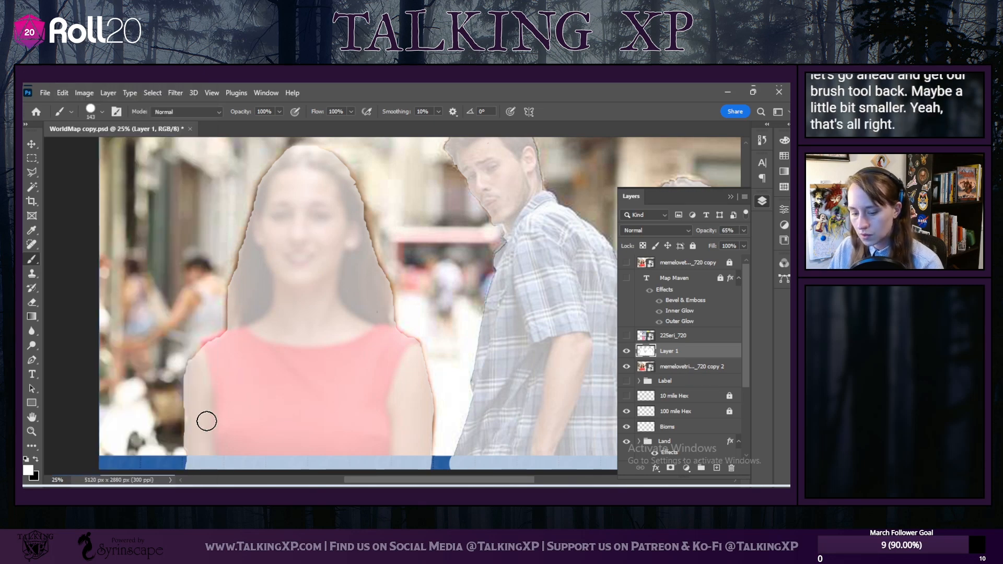
# Step: Paint white along the shoulder of the red-dressed woman nearest the photo's edge, so the silhouette covers the whole shoulder
pyautogui.scroll(3, 206, 421)
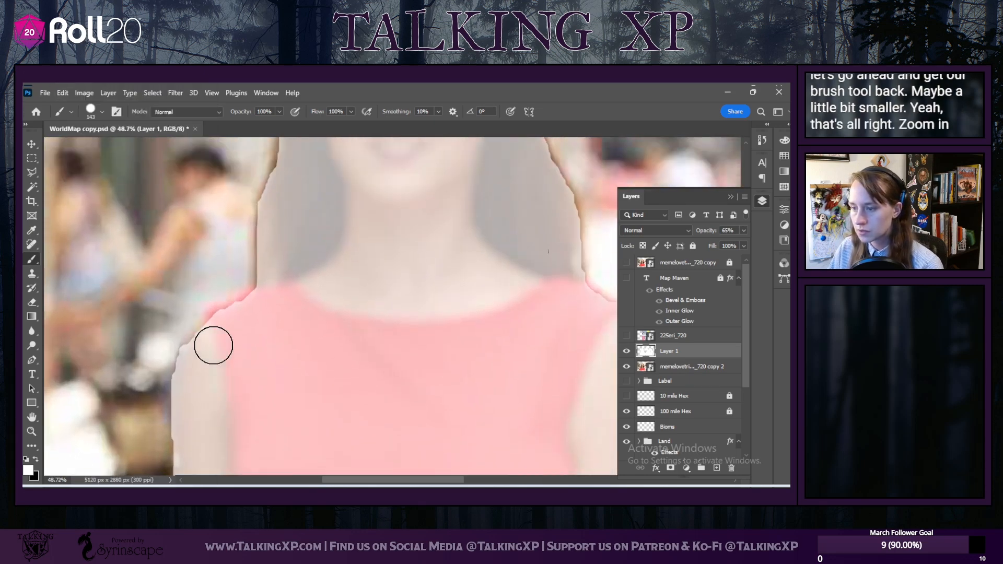
pyautogui.scroll(-5, 213, 345)
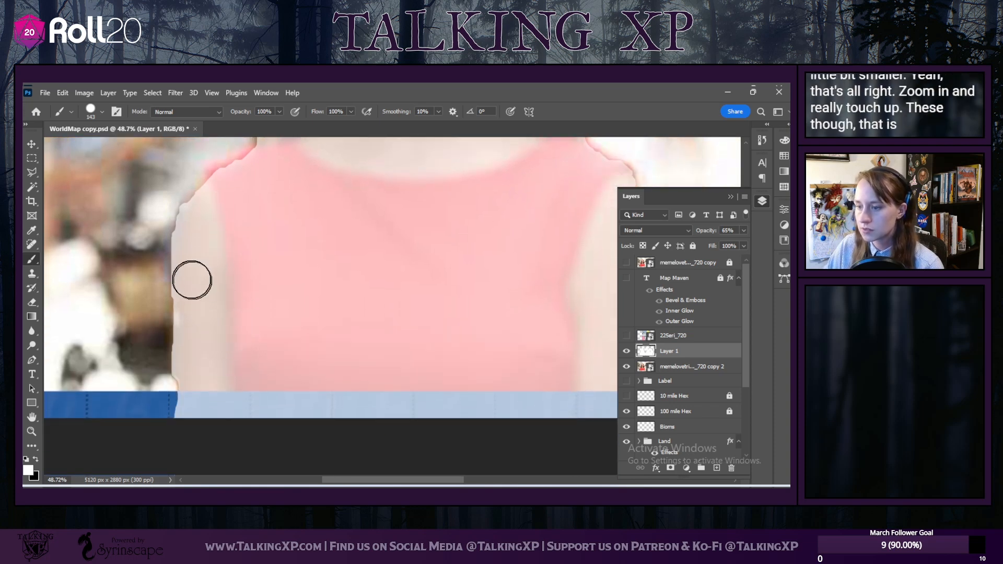
pyautogui.scroll(3, 313, 369)
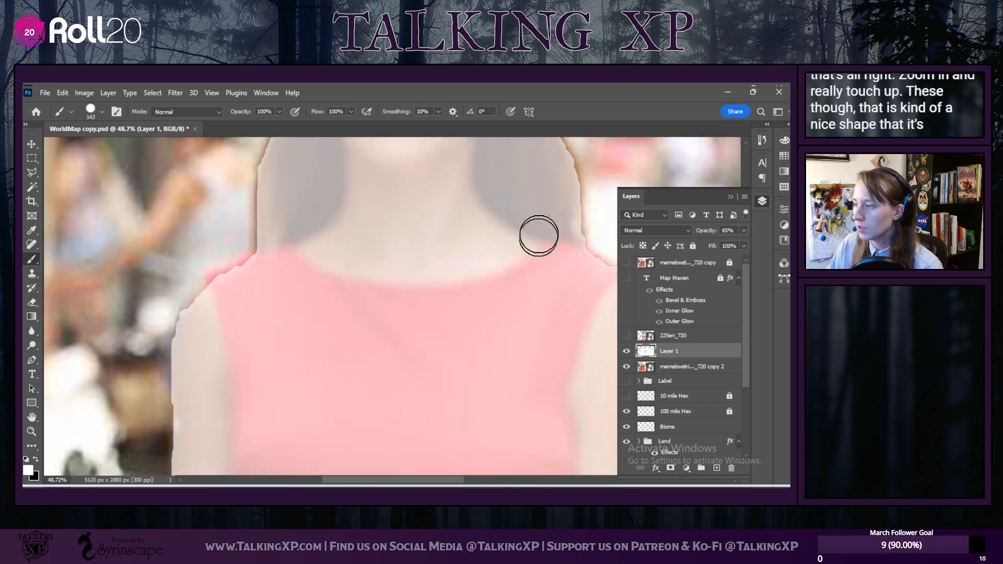
pyautogui.scroll(4, 326, 331)
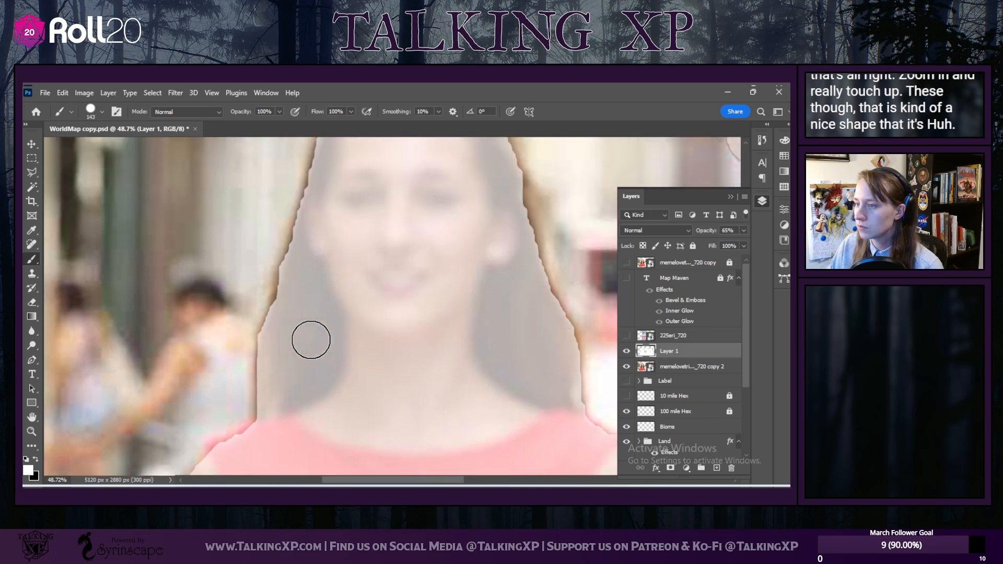
pyautogui.scroll(3, 310, 340)
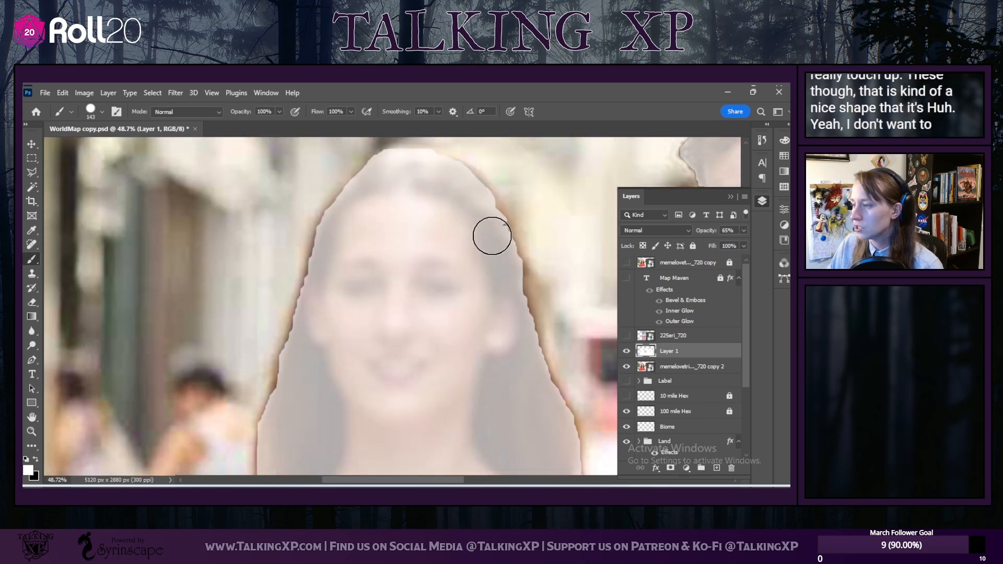
pyautogui.moveTo(364, 482)
pyautogui.mouseDown()
pyautogui.moveTo(452, 484)
pyautogui.moveTo(349, 482)
pyautogui.mouseUp()
pyautogui.scroll(-3, 378, 372)
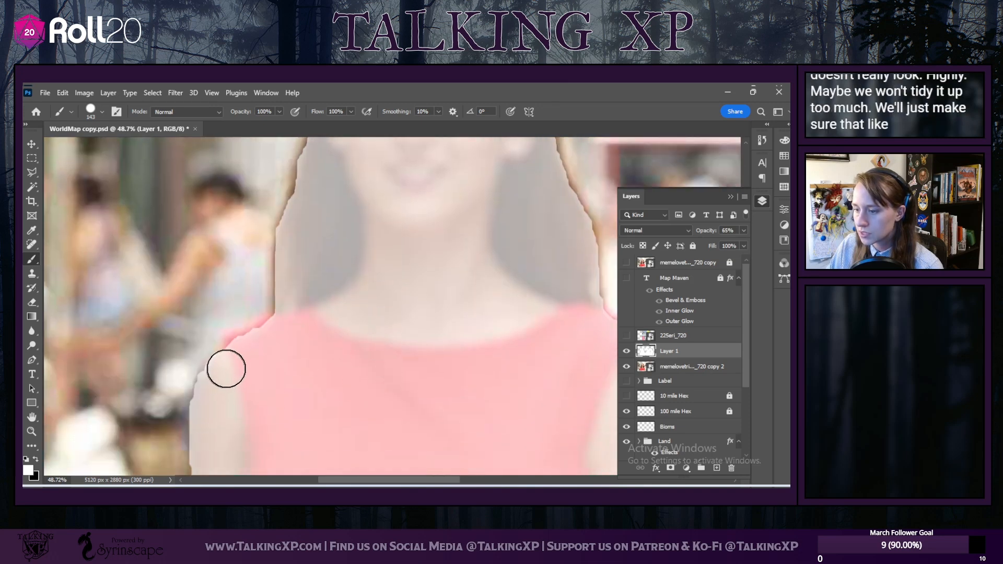
pyautogui.moveTo(301, 330); pyautogui.dragTo(234, 353)
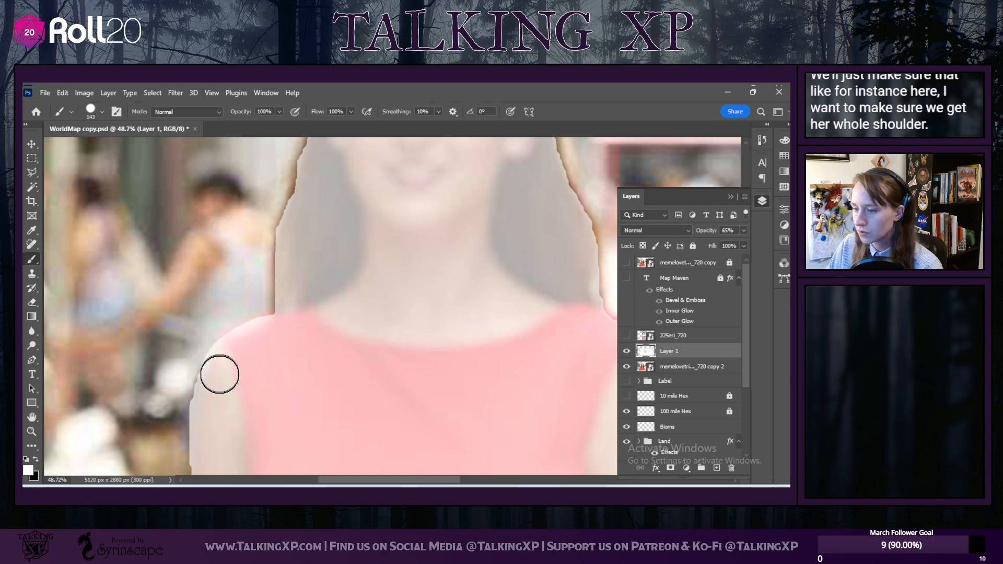
# Step: Examine the red-dressed woman's outline along her far arm, shoulder and hair for cut-off or overly digital-looking edges
pyautogui.moveTo(334, 479); pyautogui.dragTo(380, 478)
pyautogui.scroll(-5, 402, 352)
pyautogui.scroll(-1, 405, 350)
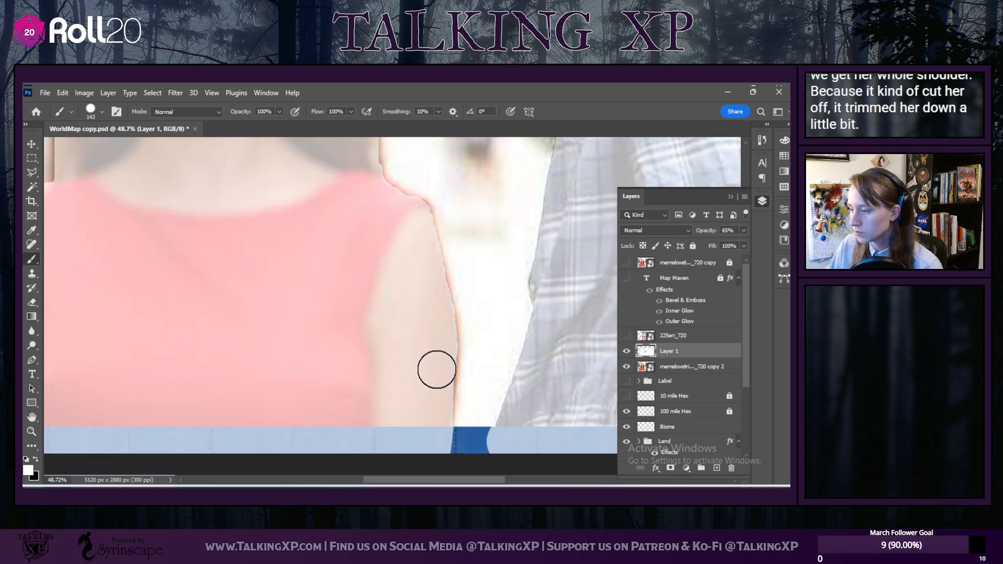
pyautogui.scroll(6, 233, 344)
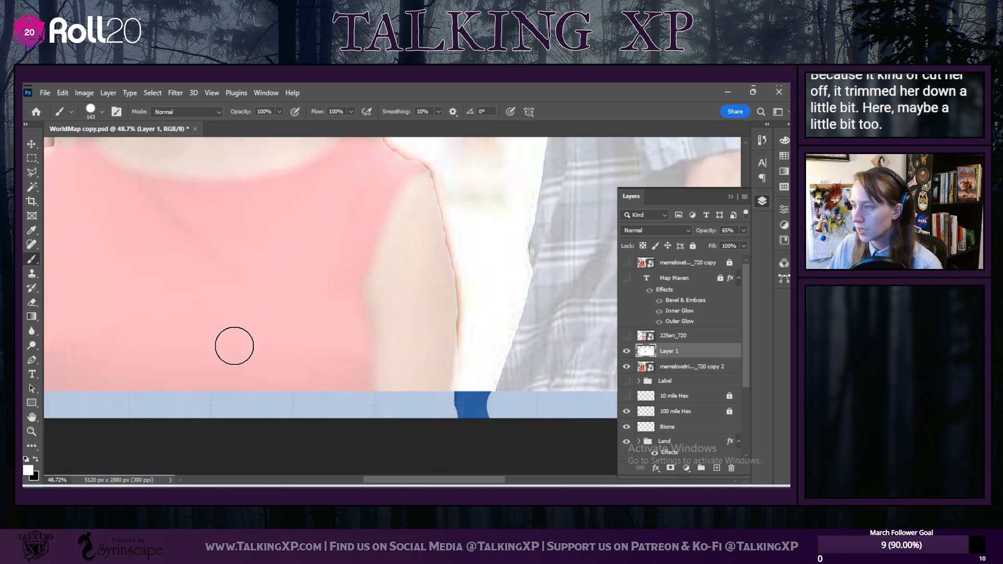
pyautogui.scroll(5, 306, 329)
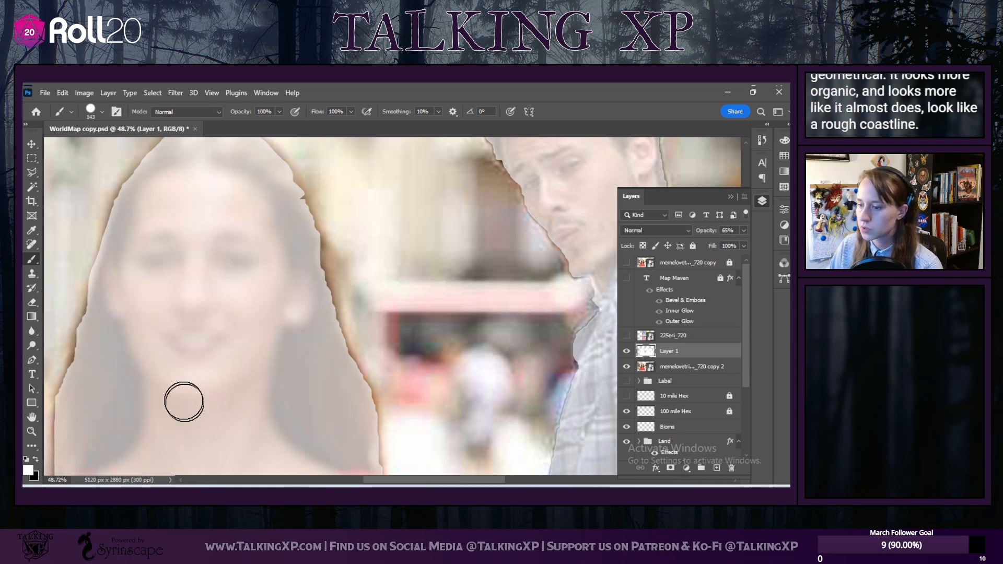
pyautogui.scroll(3, 186, 414)
# Step: Switch to the Eraser at 73 px and trim the stray hair around the top of the man's head
pyautogui.moveTo(373, 480); pyautogui.dragTo(413, 480)
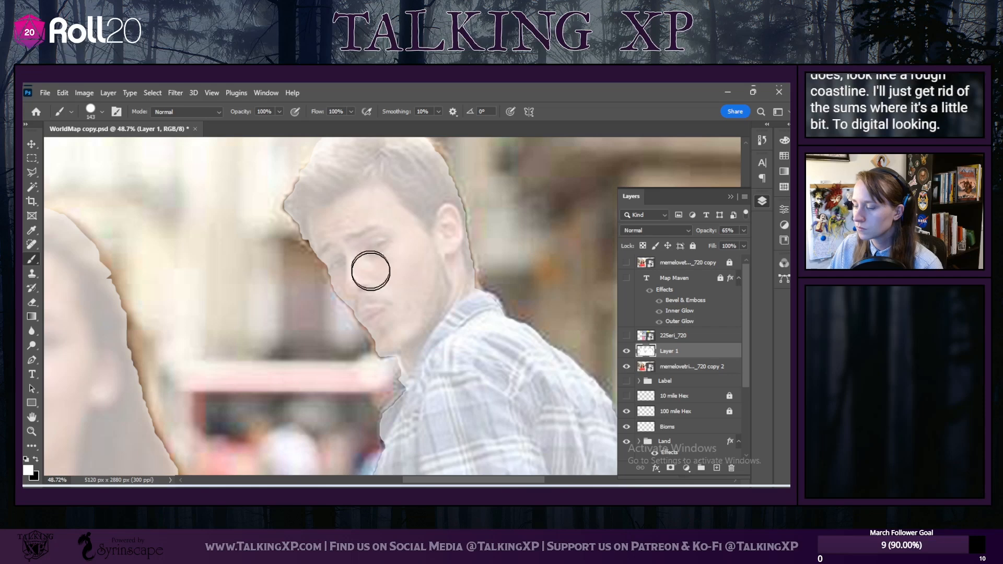
pyautogui.scroll(2, 369, 264)
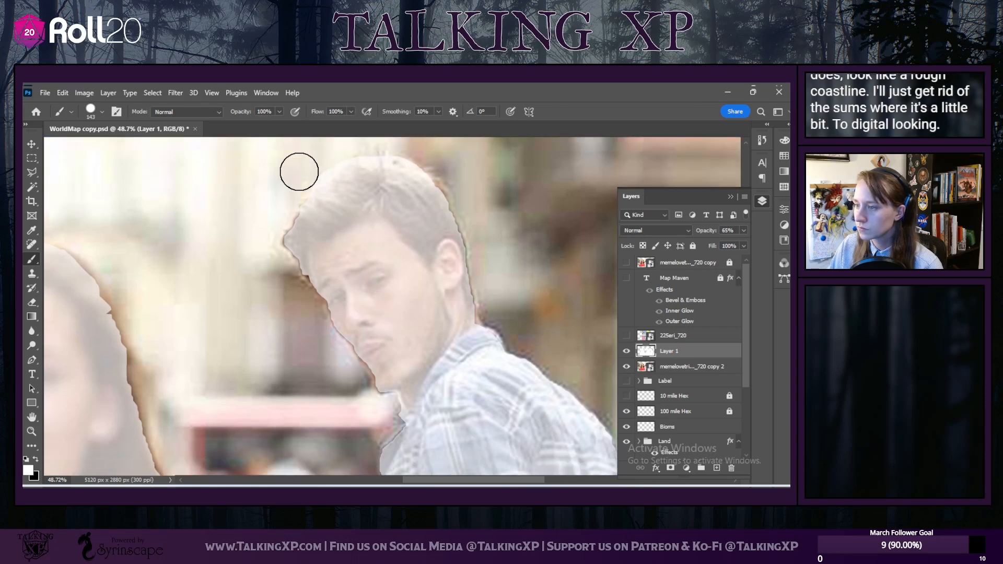
pyautogui.click(100, 111)
pyautogui.click(51, 185)
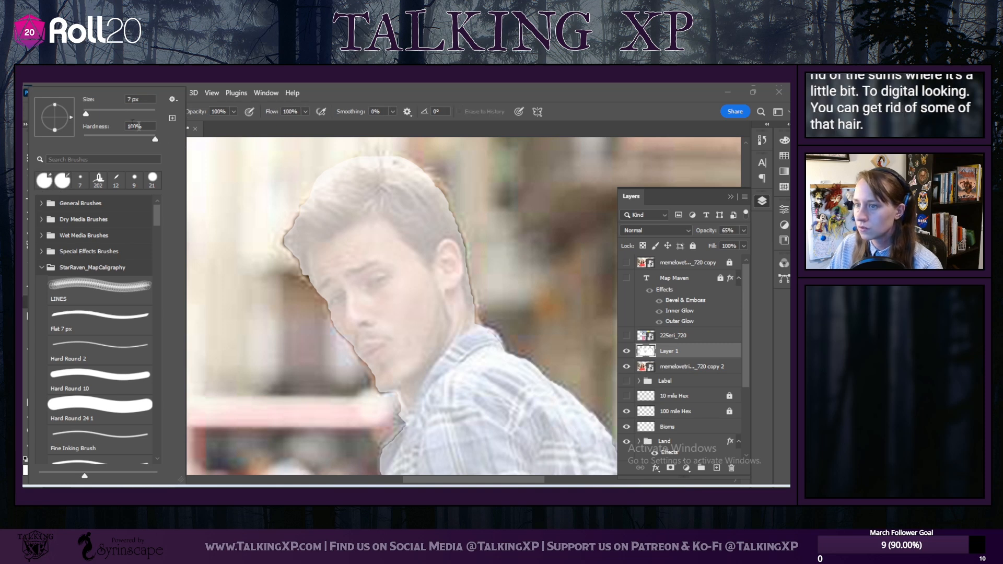
pyautogui.moveTo(110, 113); pyautogui.dragTo(109, 113)
pyautogui.click(306, 183)
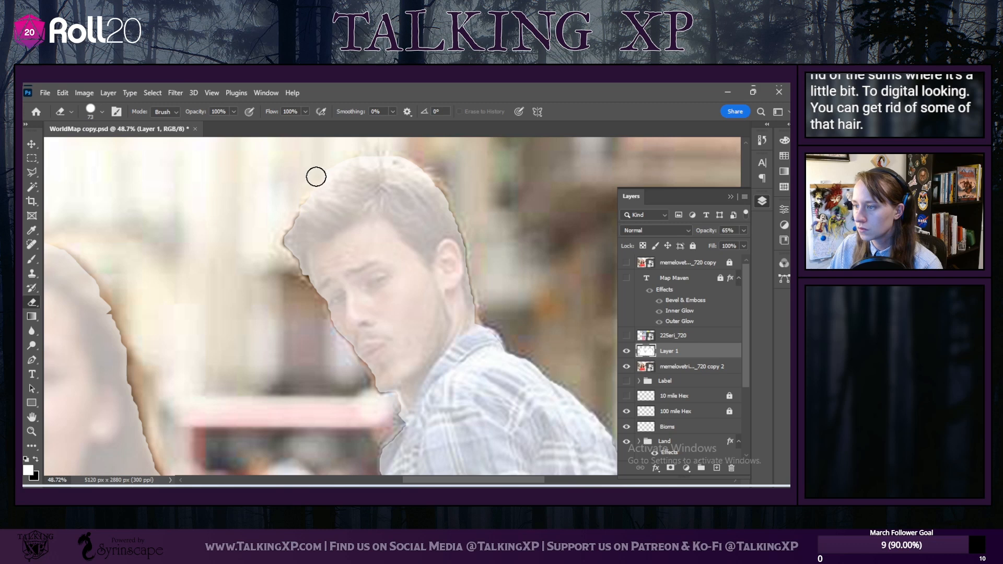
pyautogui.moveTo(341, 160)
pyautogui.mouseDown()
pyautogui.moveTo(412, 159)
pyautogui.moveTo(486, 199)
pyautogui.mouseUp()
# Step: Switch back to the 143 px Brush and paint white over the man's mouth to fill out his lips
pyautogui.scroll(-5, 280, 374)
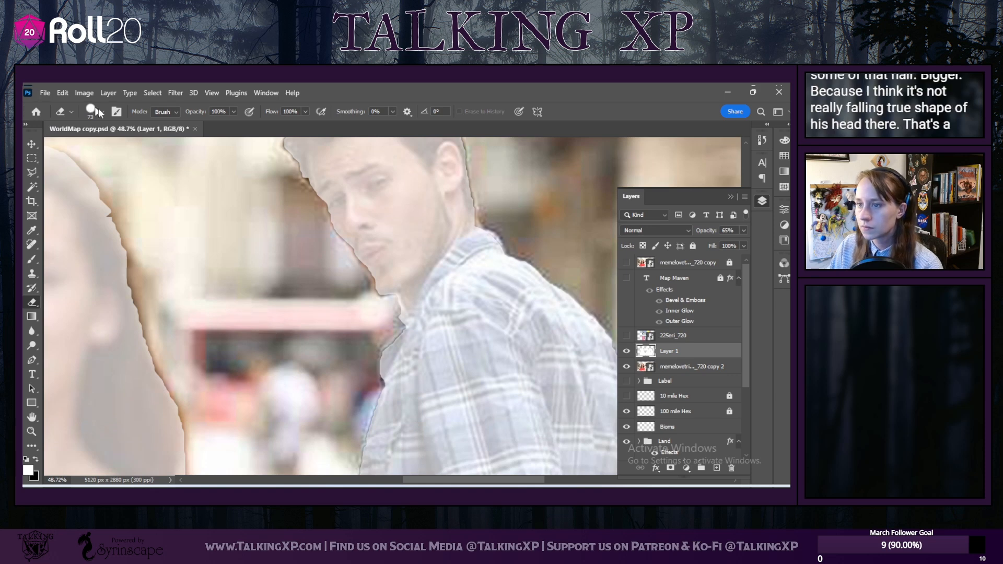
pyautogui.click(93, 110)
pyautogui.click(61, 184)
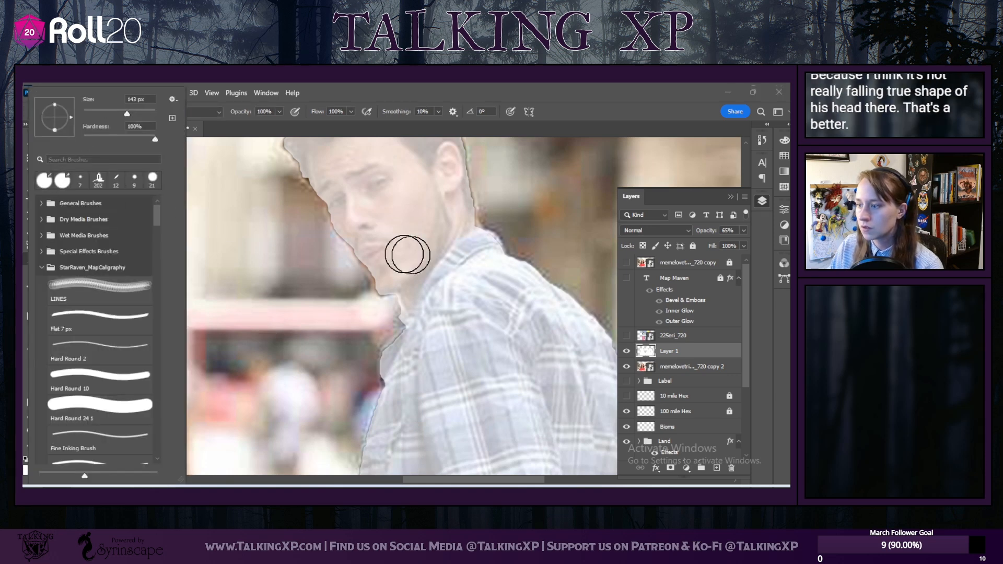
pyautogui.press('b')
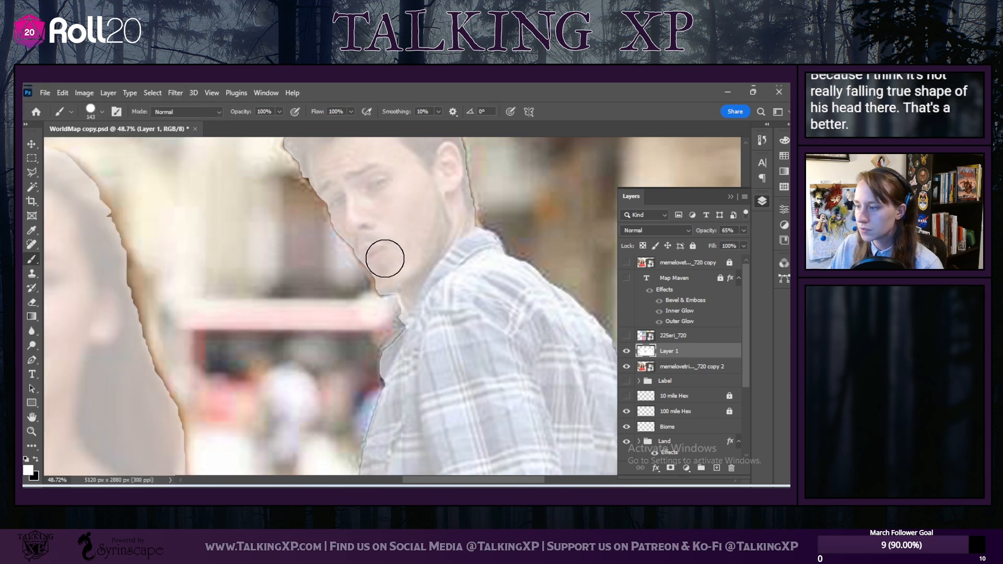
pyautogui.moveTo(373, 251); pyautogui.dragTo(379, 252)
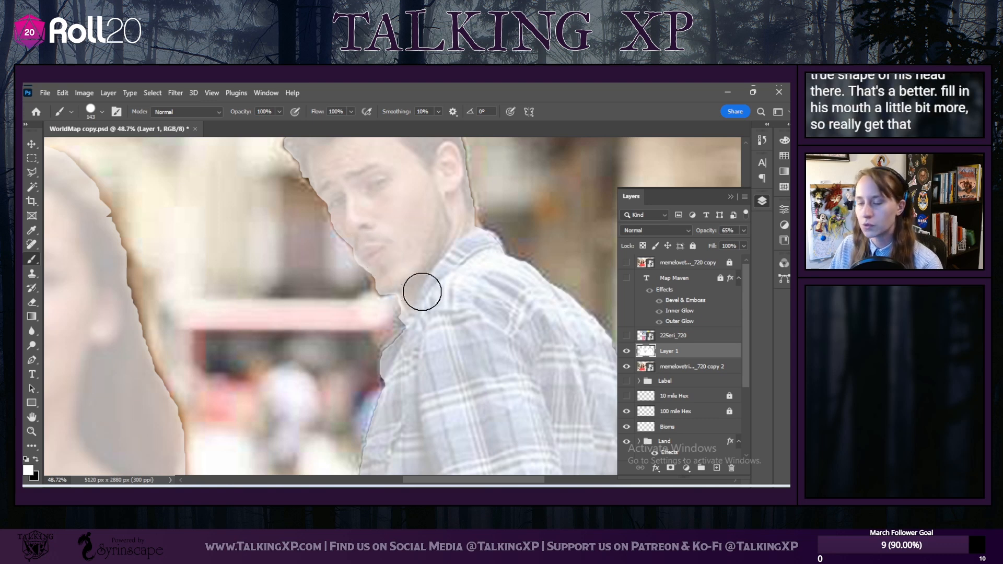
# Step: Refine the man's puckered lips by painting beneath them with a 56 px Brush and trimming beside them with a 73 px Eraser
pyautogui.scroll(-2, 522, 282)
pyautogui.scroll(-3, 502, 273)
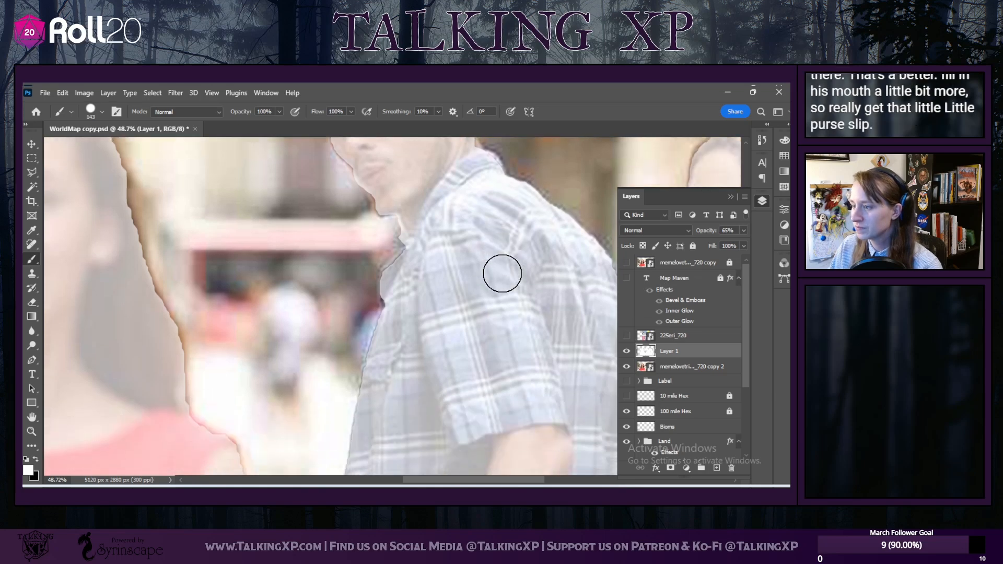
pyautogui.click(104, 112)
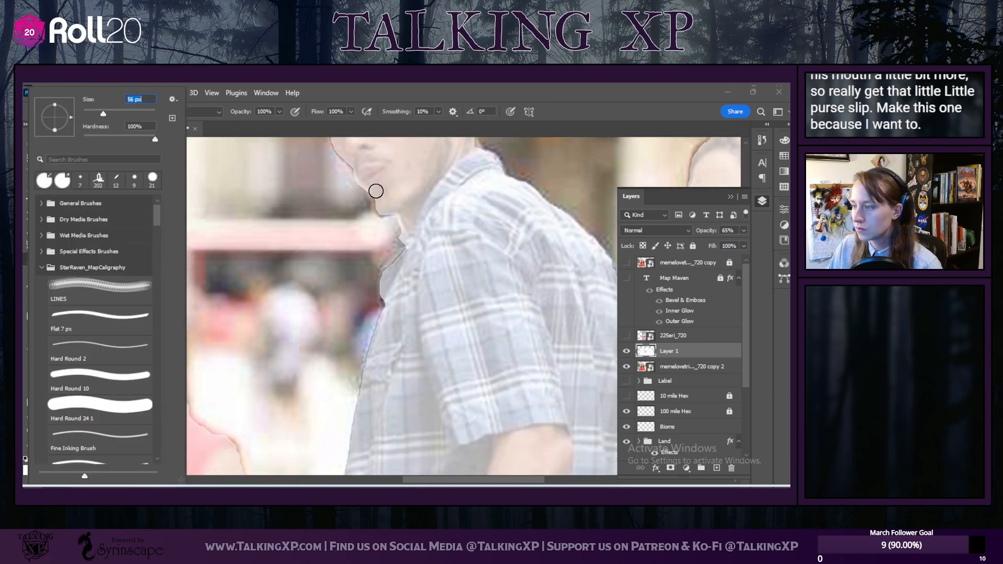
pyautogui.click(379, 195)
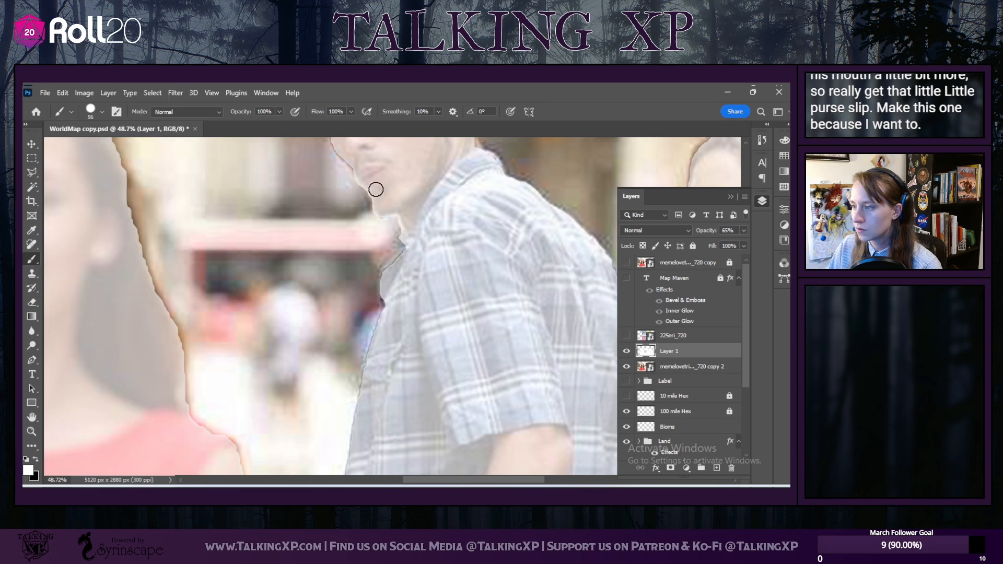
pyautogui.click(100, 113)
pyautogui.press('e')
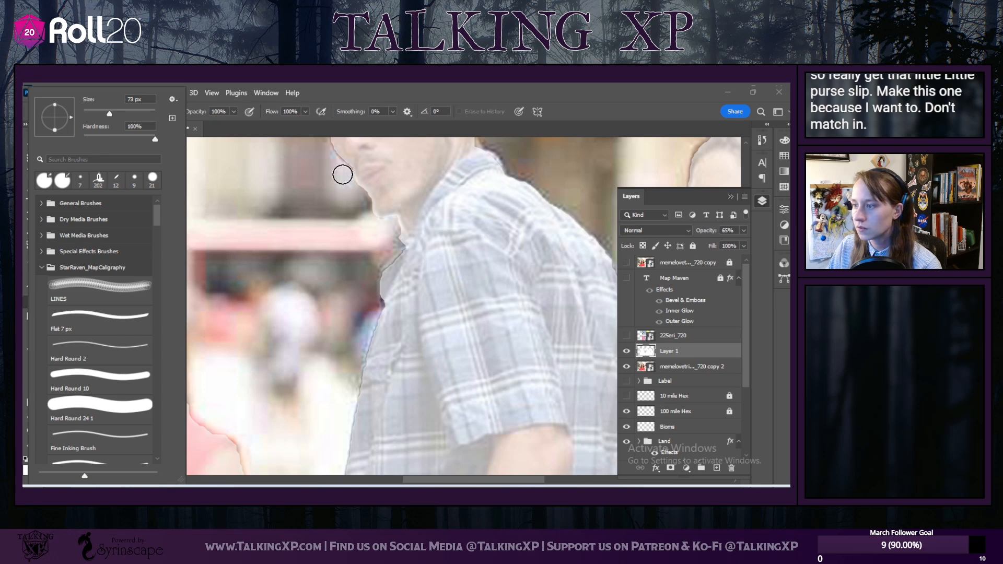
pyautogui.click(345, 174)
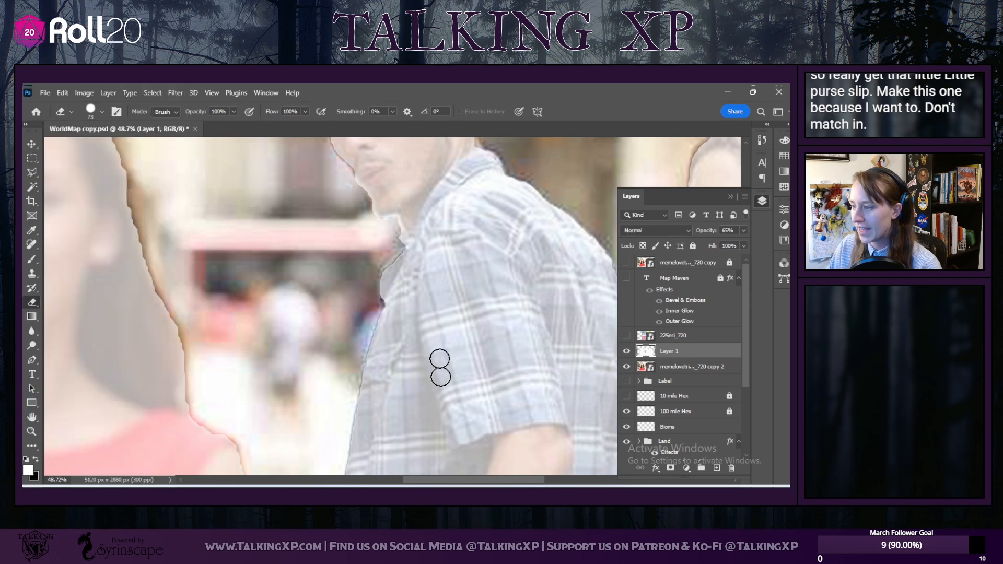
# Step: Paint white with the 56 px Brush along the man's side of the gap beside the red-dressed woman at the lower canvas edge
pyautogui.scroll(-5, 520, 404)
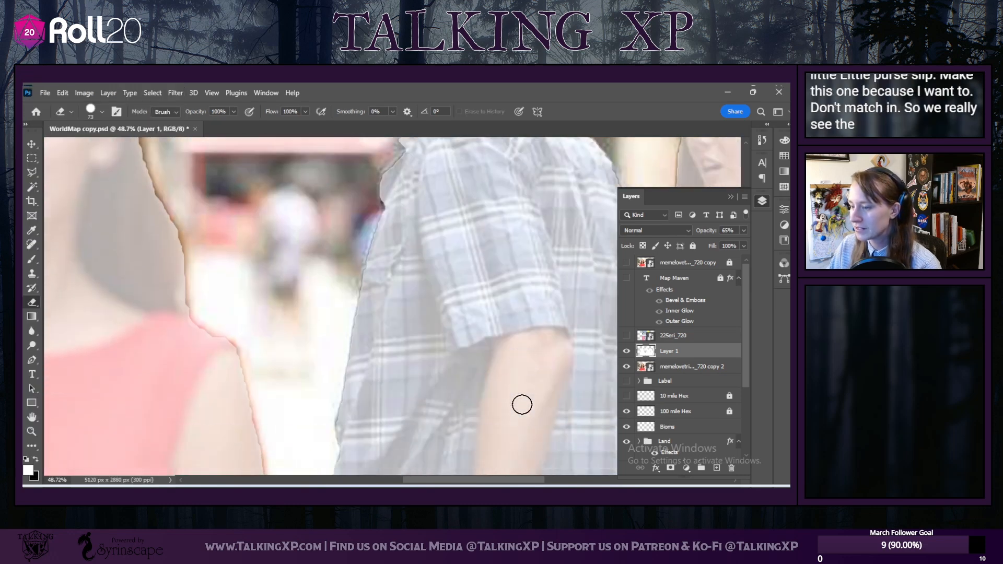
pyautogui.scroll(-2, 519, 404)
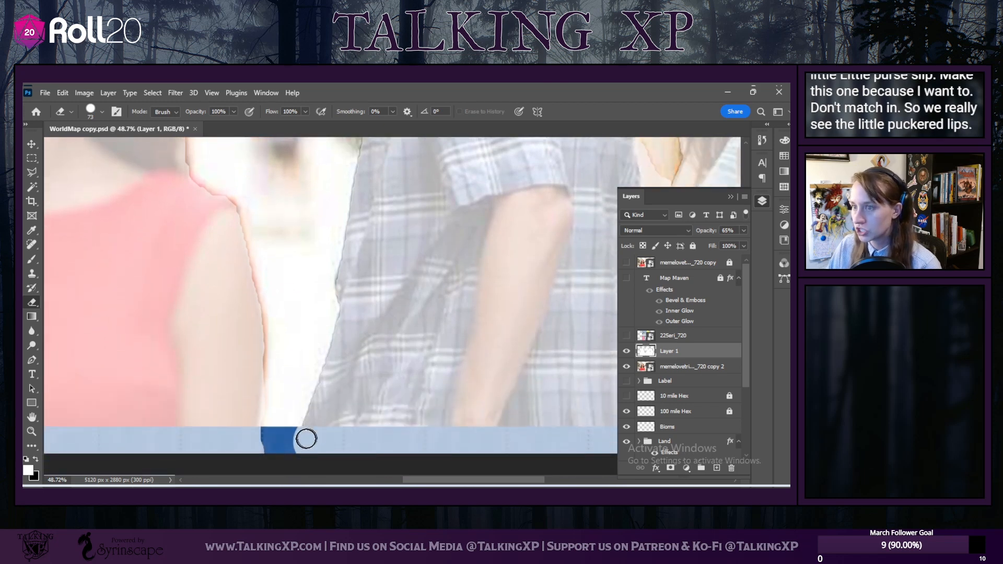
pyautogui.click(102, 111)
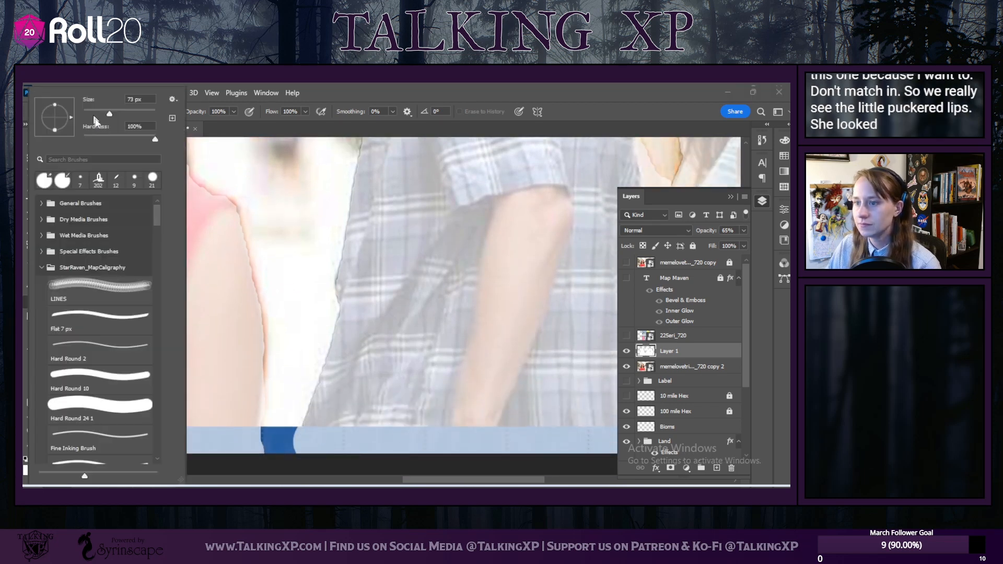
pyautogui.click(58, 182)
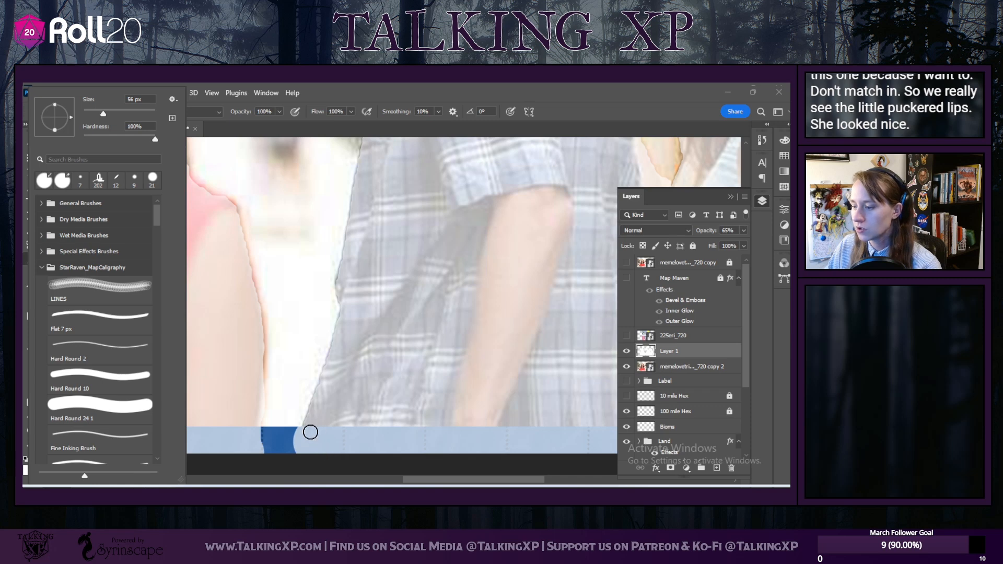
pyautogui.click(311, 432)
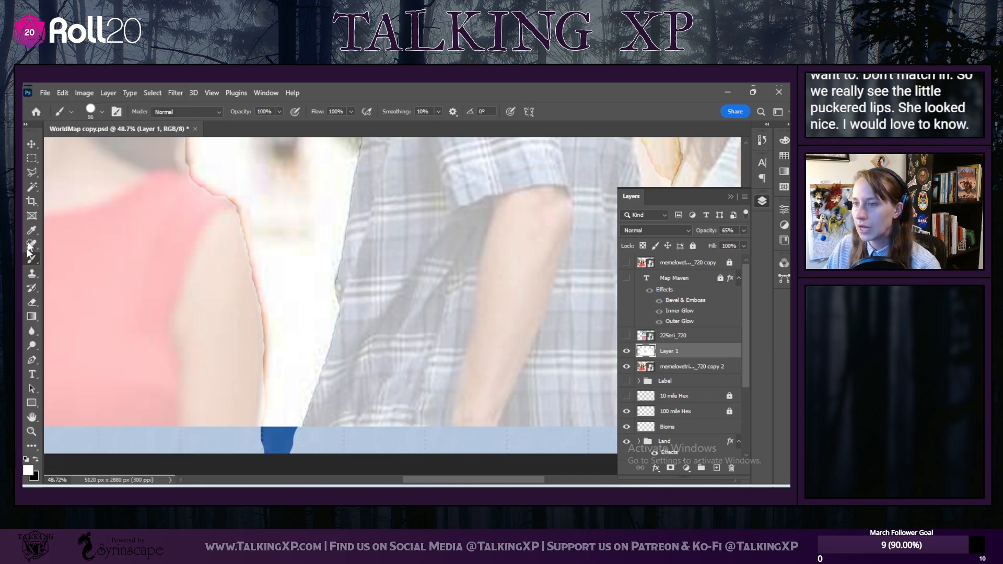
pyautogui.click(101, 112)
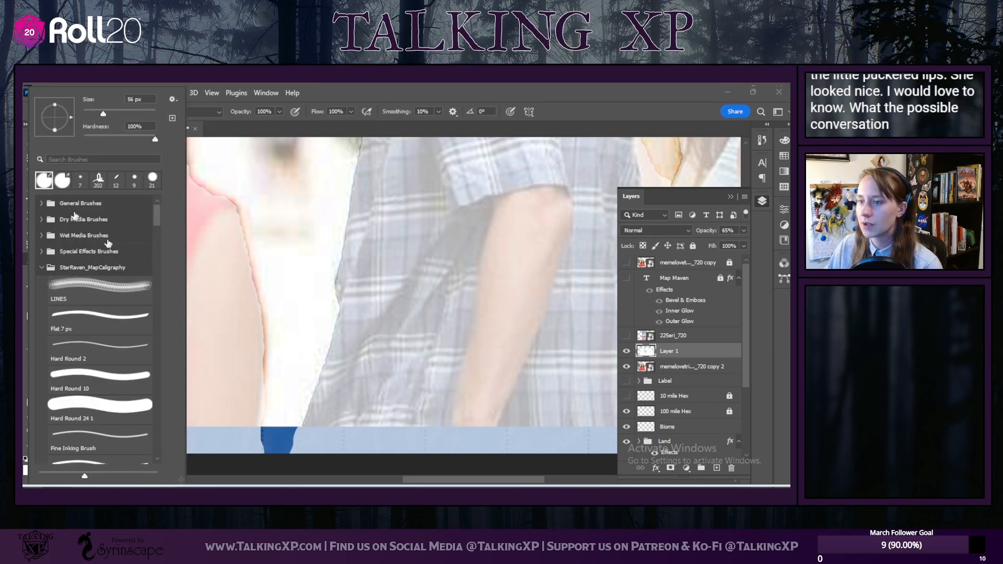
pyautogui.moveTo(296, 444)
pyautogui.mouseDown()
pyautogui.moveTo(296, 426)
pyautogui.moveTo(280, 454)
pyautogui.mouseUp()
pyautogui.click(295, 419)
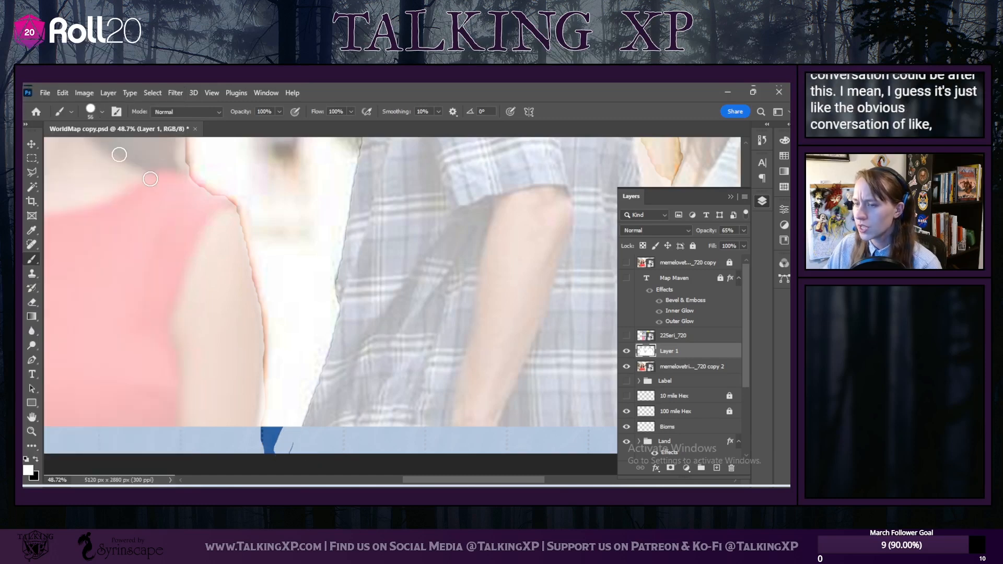
# Step: Erase the excess white in that gap with the 73 px Eraser, giving the man's side a clean slanted edge
pyautogui.click(101, 114)
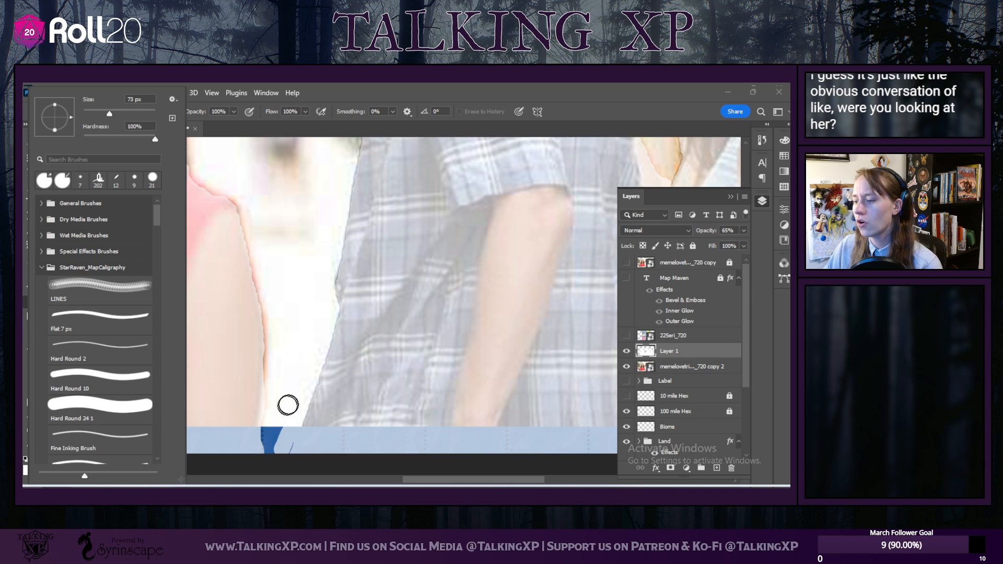
pyautogui.press('e')
pyautogui.moveTo(291, 425)
pyautogui.mouseDown()
pyautogui.moveTo(273, 439)
pyautogui.moveTo(276, 452)
pyautogui.mouseUp()
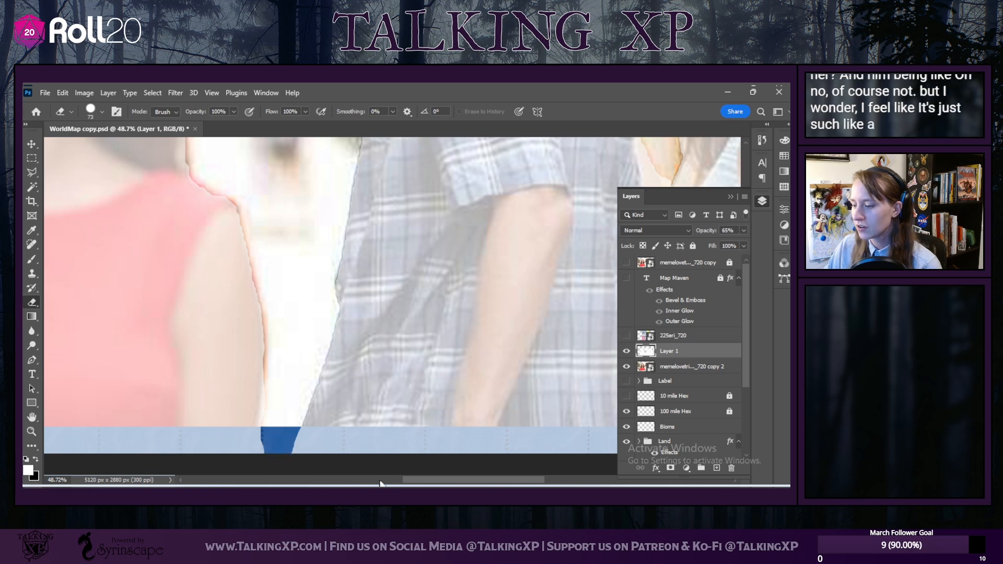
# Step: Set the Eraser to 48 px and erase openings between the man and the blue-topped woman, at the photo's lower edge and below her hair
pyautogui.click(401, 481)
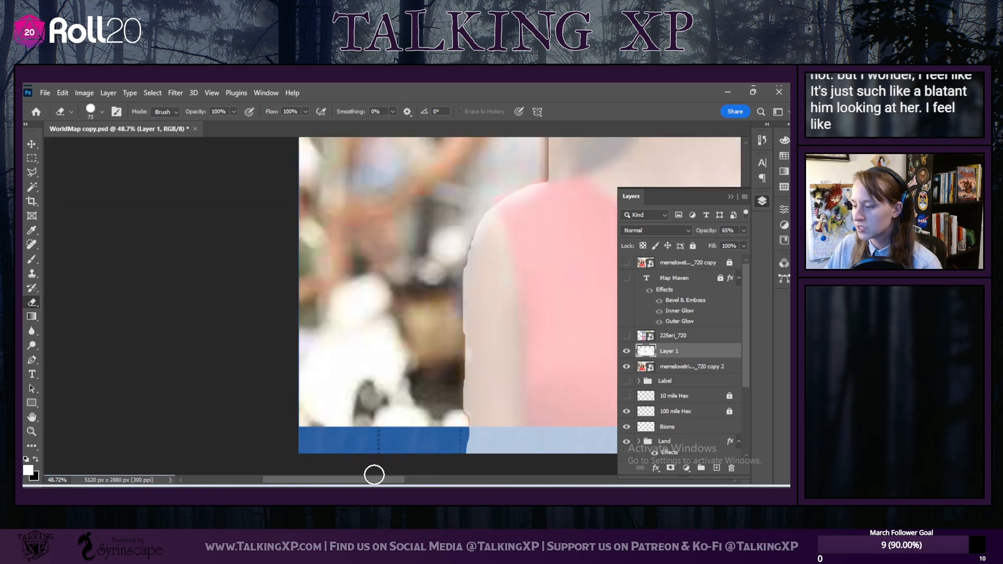
pyautogui.moveTo(354, 480); pyautogui.dragTo(560, 480)
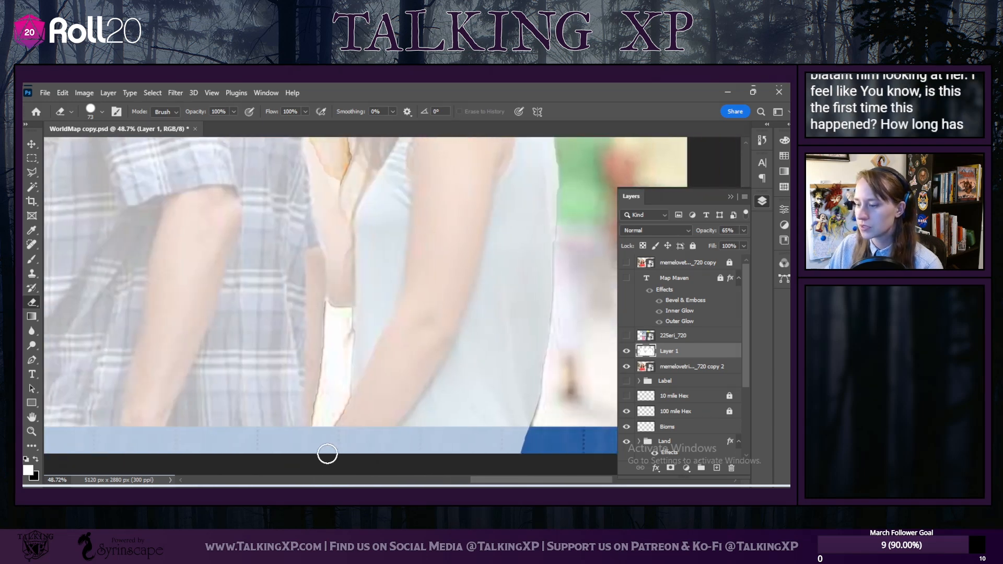
pyautogui.click(102, 111)
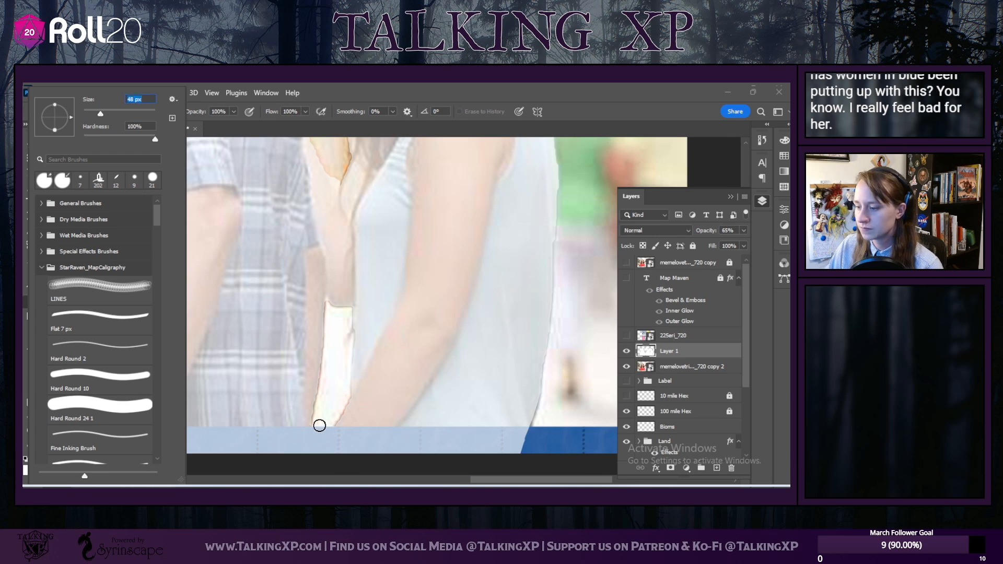
pyautogui.press('Return')
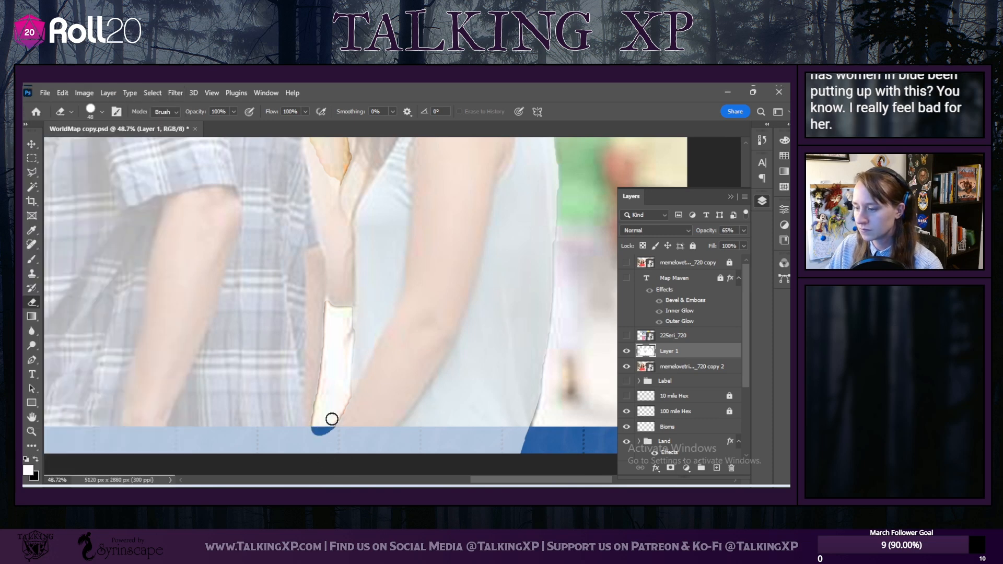
pyautogui.scroll(8, 342, 345)
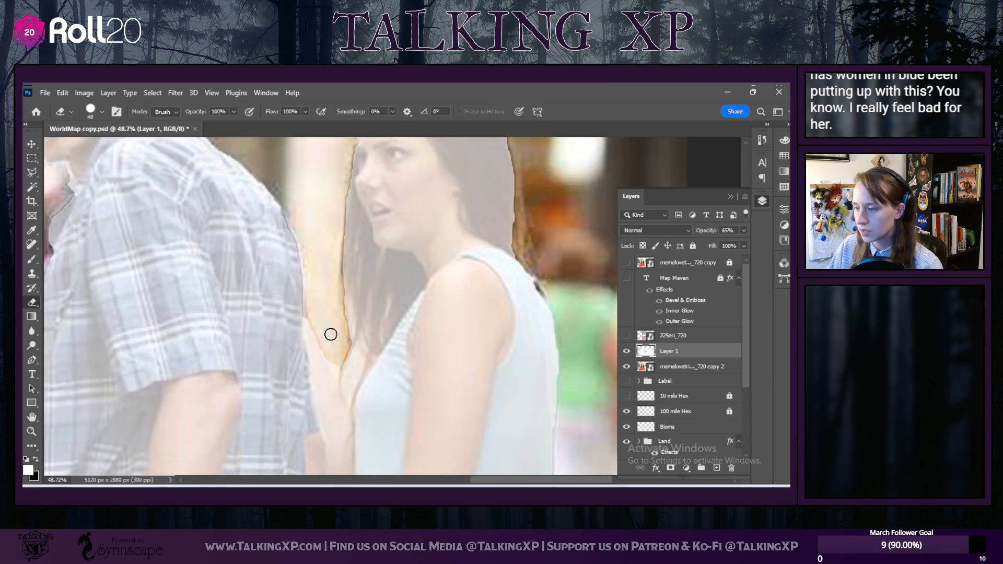
pyautogui.moveTo(335, 350)
pyautogui.mouseDown()
pyautogui.moveTo(332, 356)
pyautogui.moveTo(346, 396)
pyautogui.moveTo(361, 360)
pyautogui.moveTo(338, 296)
pyautogui.moveTo(337, 326)
pyautogui.moveTo(349, 355)
pyautogui.mouseUp()
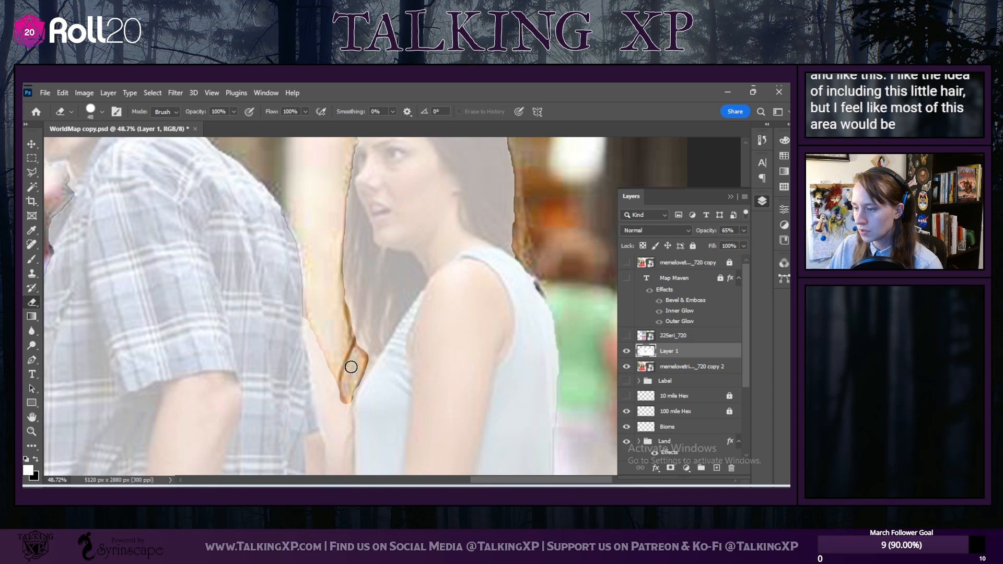
# Step: Switch to the Brush at 14 px and paint a thin white strand of hair at the opening beside the blue-topped woman's chest
pyautogui.click(91, 111)
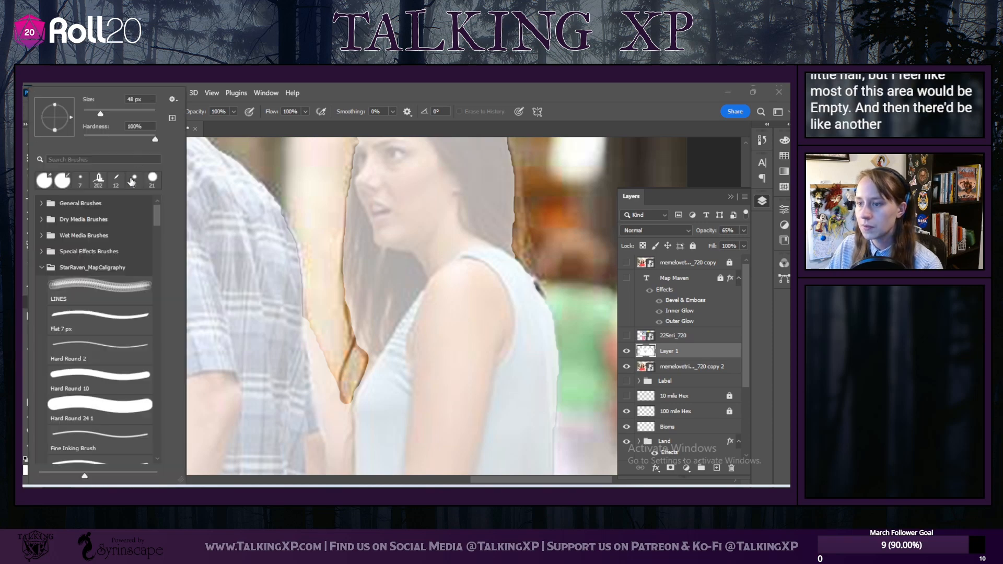
pyautogui.press('b')
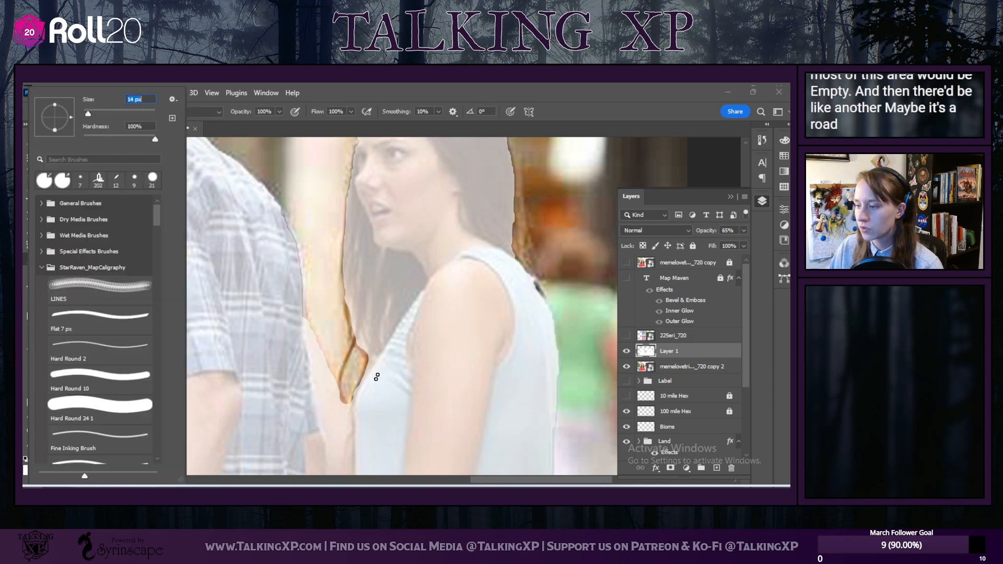
pyautogui.click(356, 360)
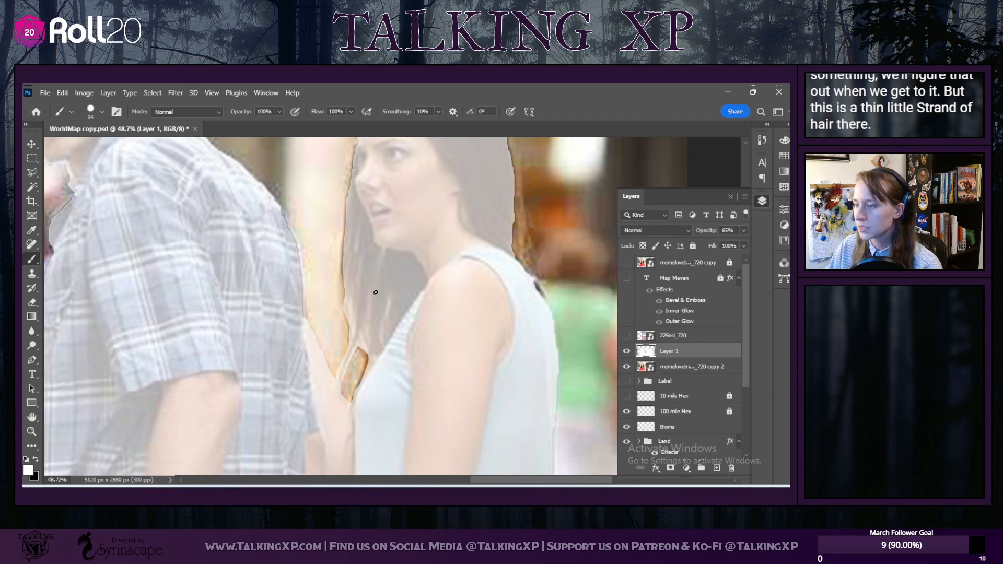
pyautogui.scroll(5, 437, 336)
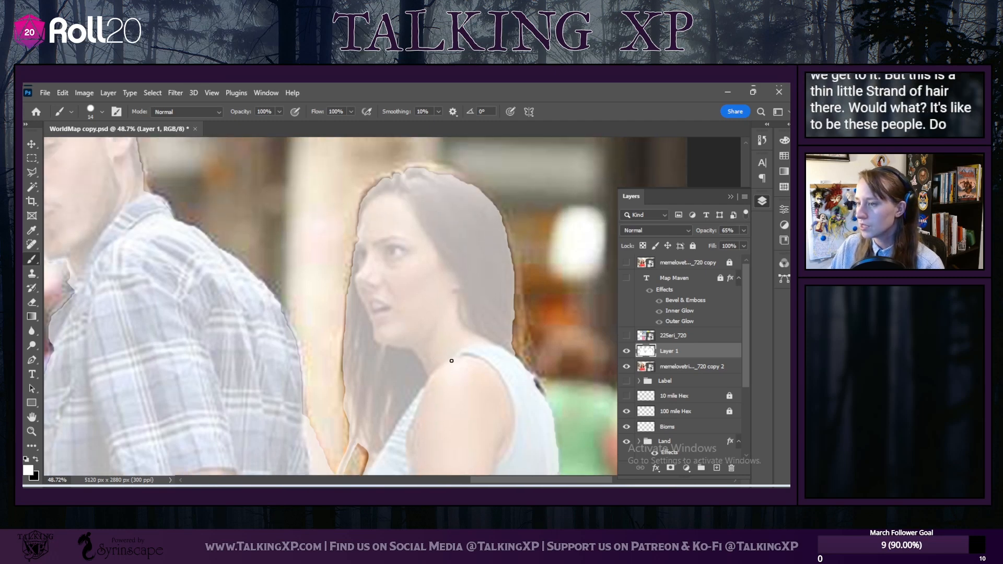
# Step: Inspect the white silhouette of the blue-topped woman from her hair down to the lower canvas edge
pyautogui.scroll(-3, 451, 360)
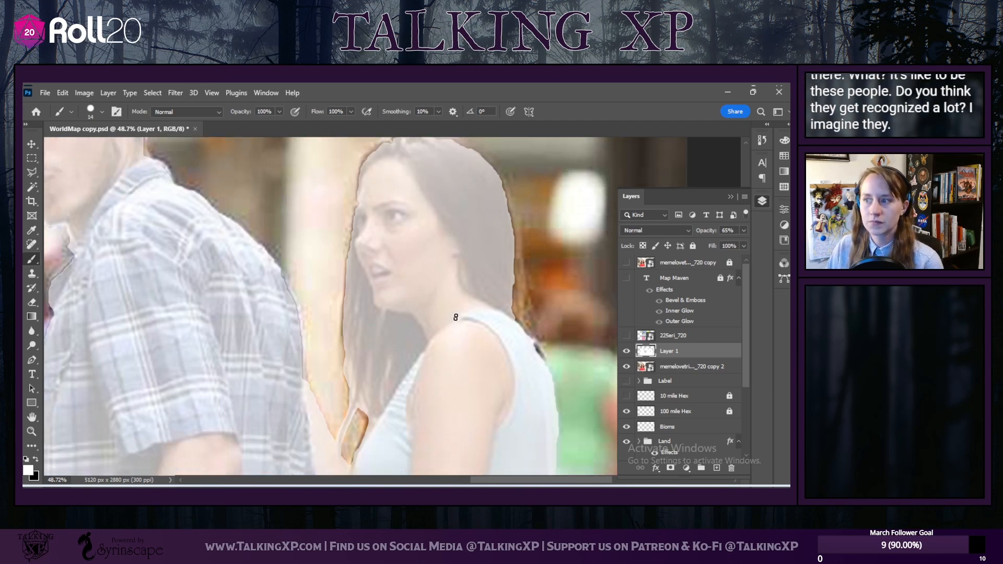
pyautogui.scroll(-3, 456, 314)
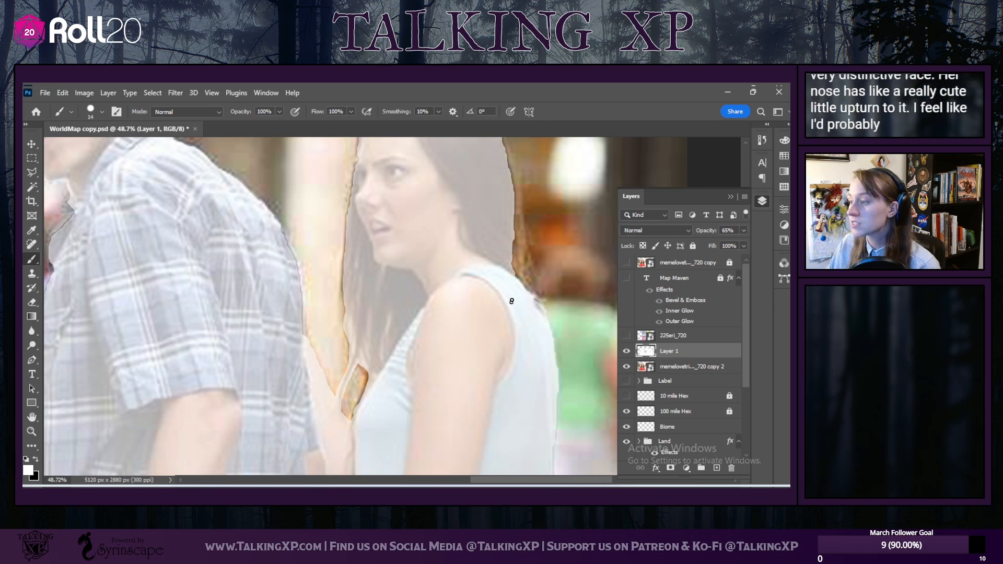
pyautogui.scroll(3, 519, 295)
pyautogui.scroll(-3, 511, 299)
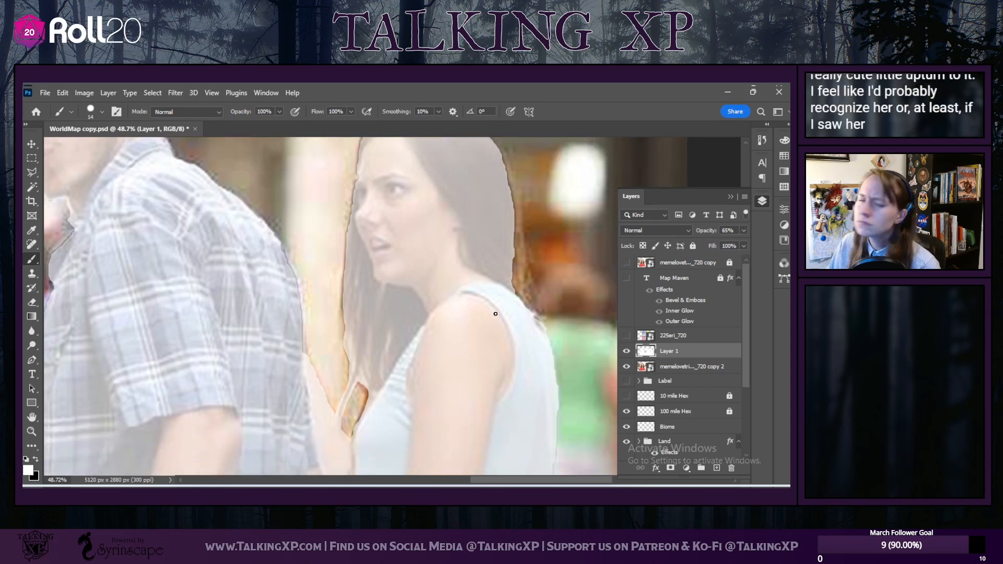
pyautogui.scroll(-12, 495, 313)
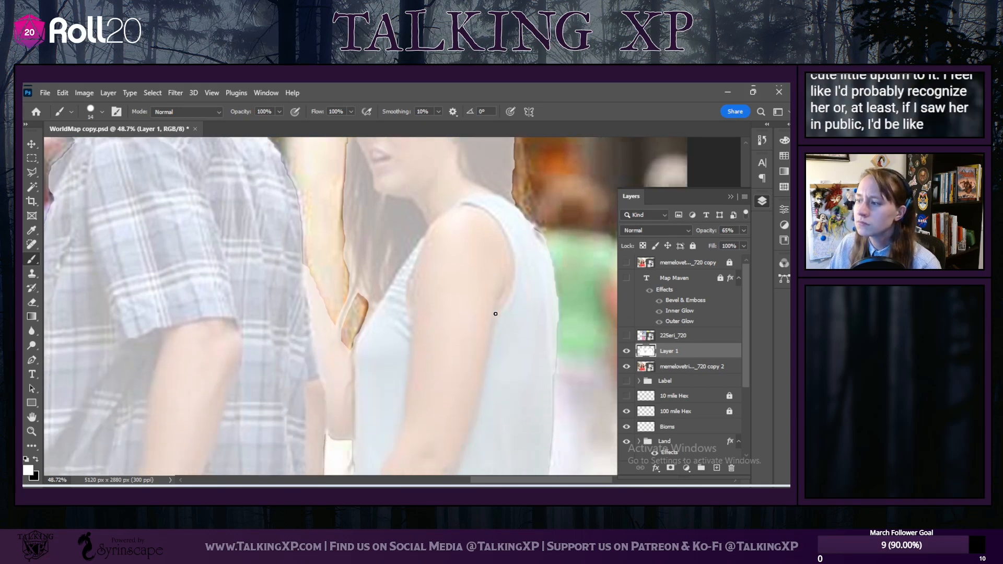
pyautogui.scroll(-3, 495, 313)
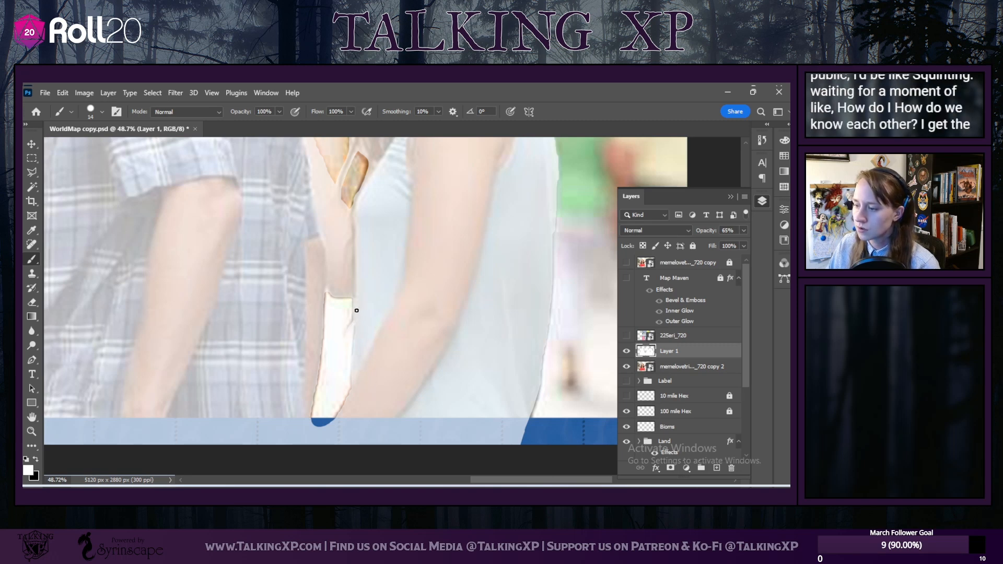
pyautogui.scroll(10, 470, 432)
pyautogui.scroll(7, 470, 433)
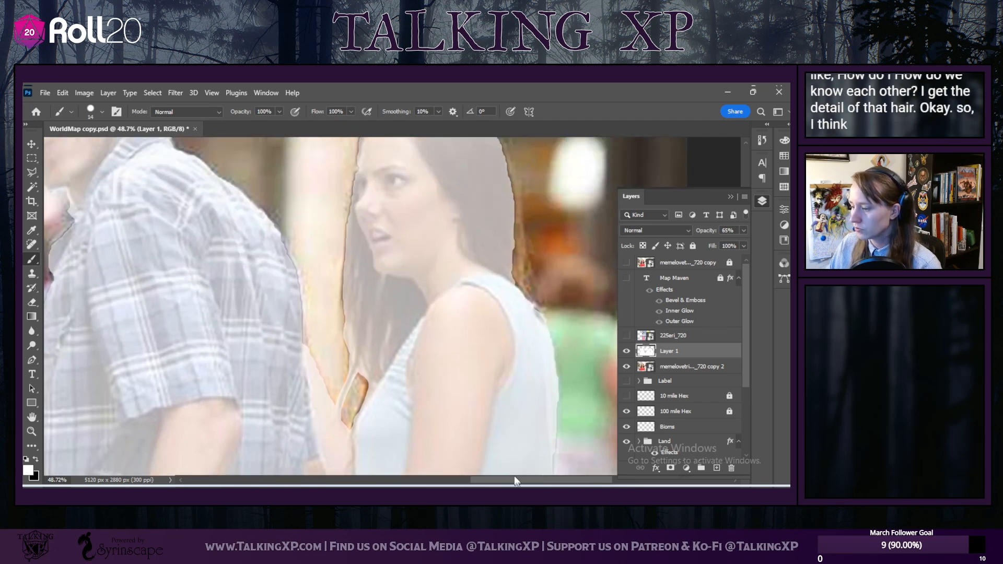
# Step: Examine the man's head and shoulder outline up close, and review all three silhouettes together over the photo
pyautogui.hscroll(-15, 516, 395)
pyautogui.scroll(-6, 319, 338)
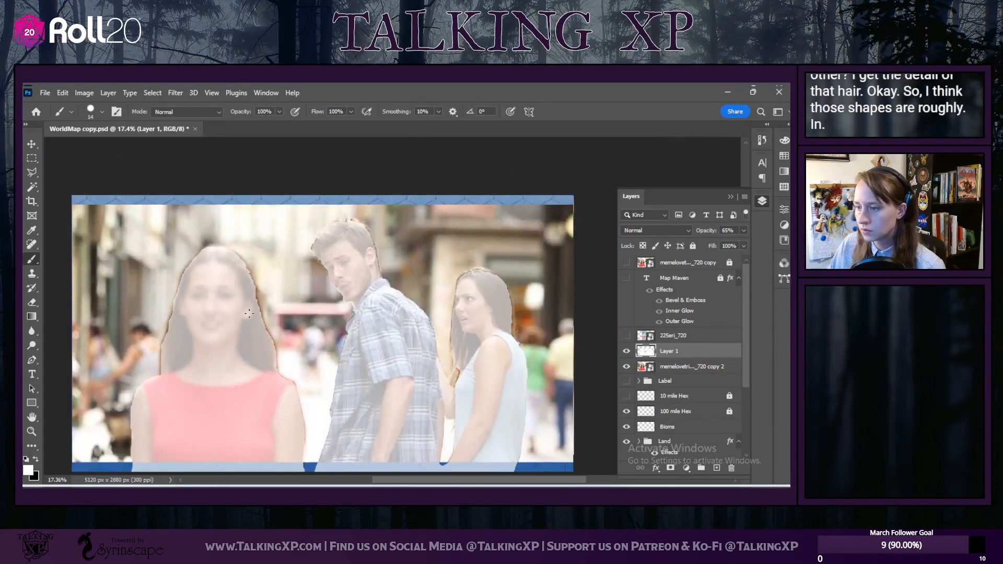
pyautogui.scroll(-2, 371, 219)
pyautogui.scroll(7, 388, 271)
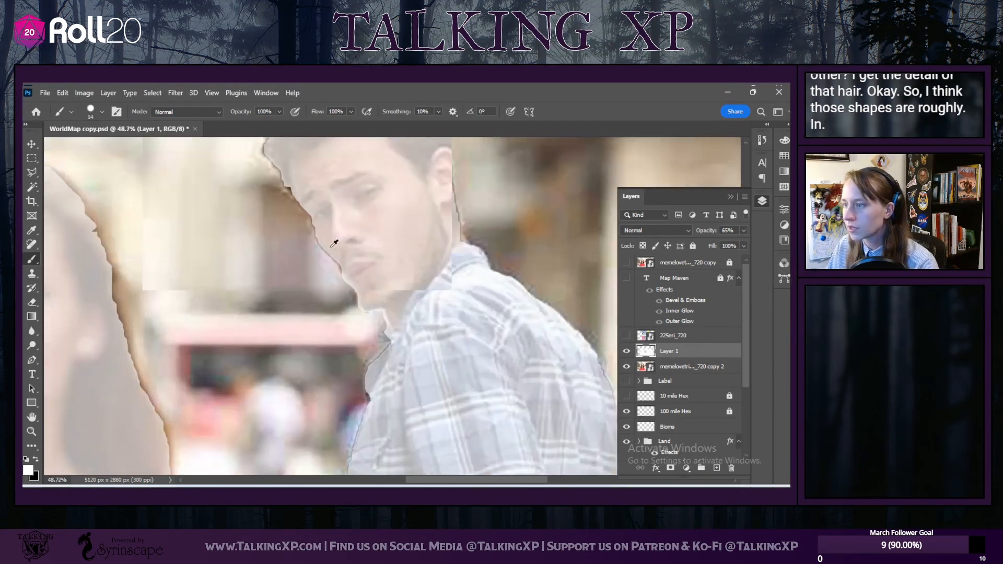
pyautogui.scroll(3, 329, 248)
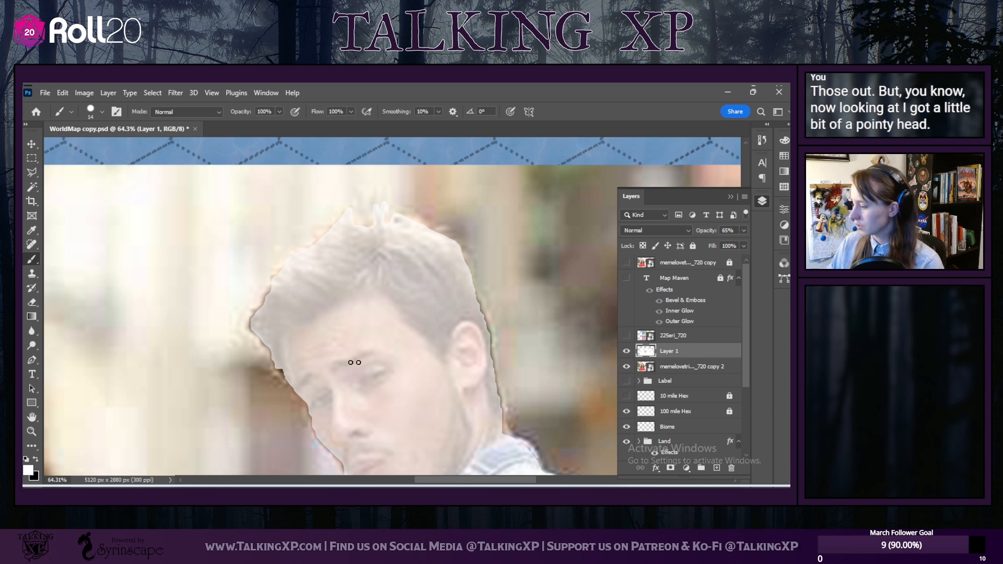
pyautogui.scroll(-3, 370, 363)
pyautogui.scroll(10, 353, 361)
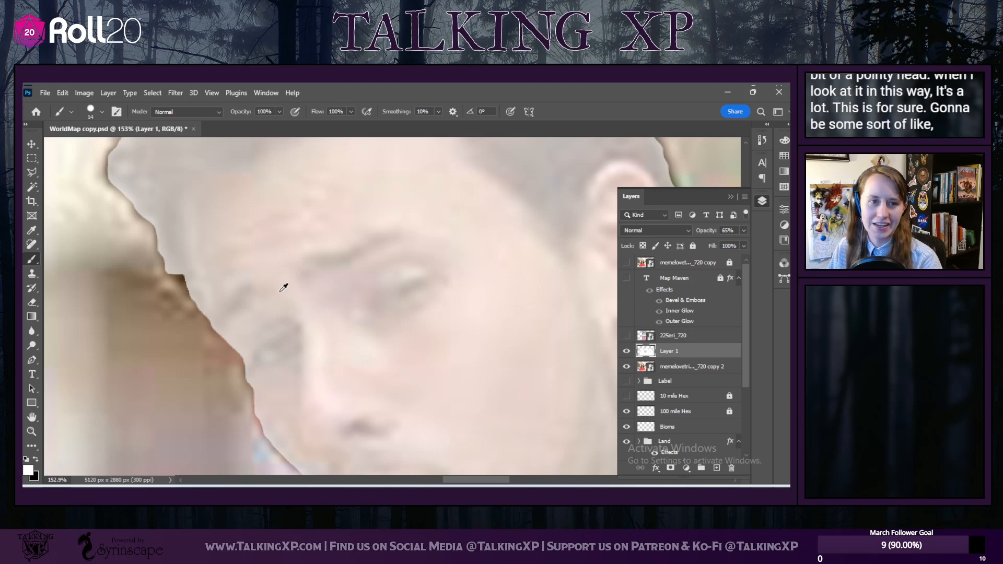
pyautogui.scroll(-12, 282, 286)
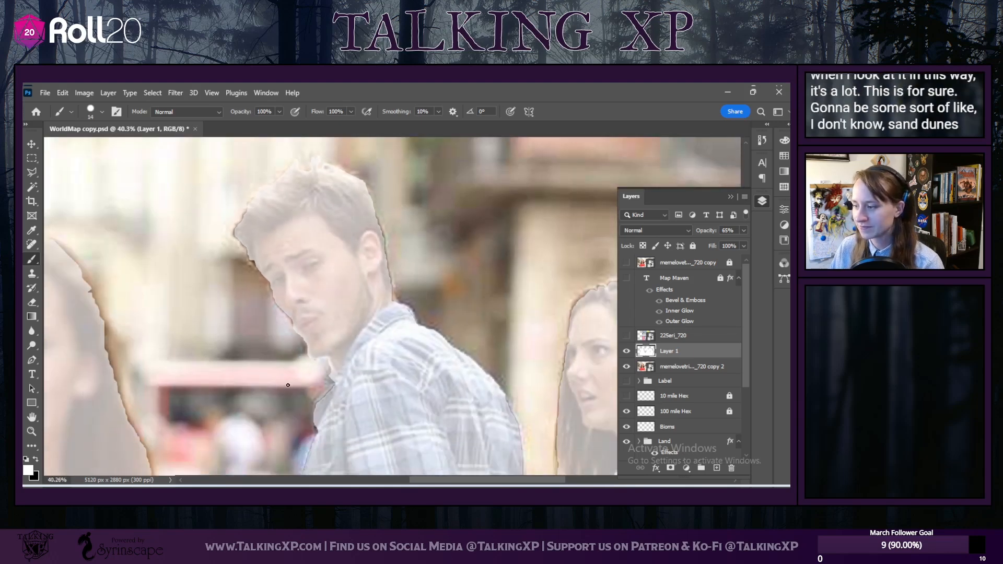
pyautogui.scroll(-4, 287, 385)
pyautogui.scroll(-5, 354, 369)
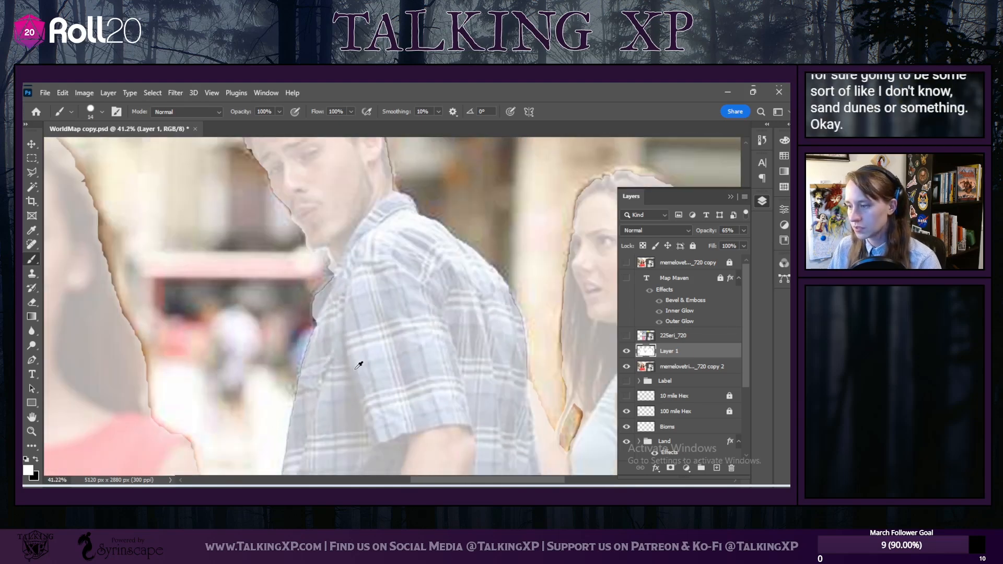
pyautogui.scroll(-3, 354, 369)
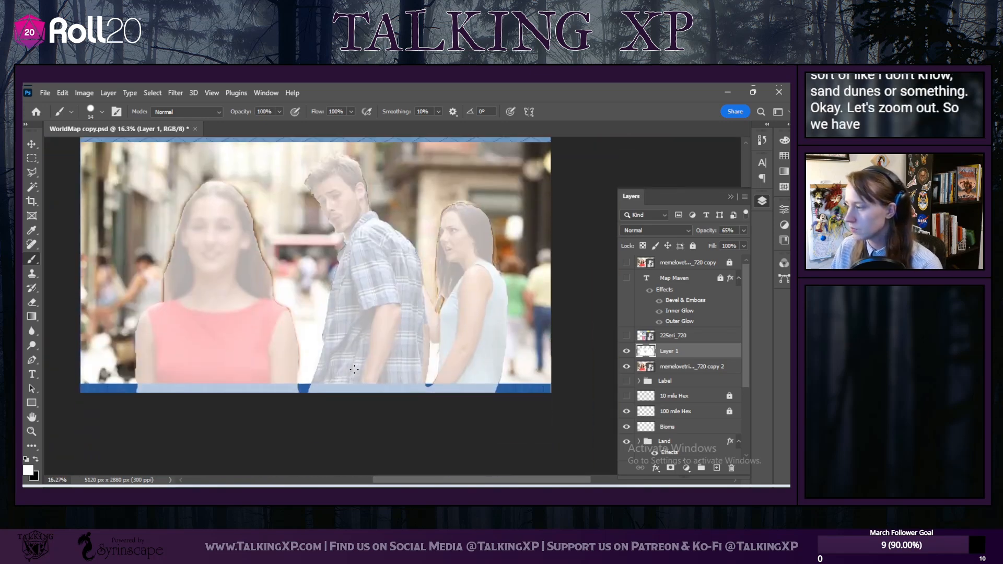
# Step: Hide the meme photo layer beneath Layer 1, briefly comparing the gap between the red-dressed woman and the man against the photo
pyautogui.scroll(-3, 690, 367)
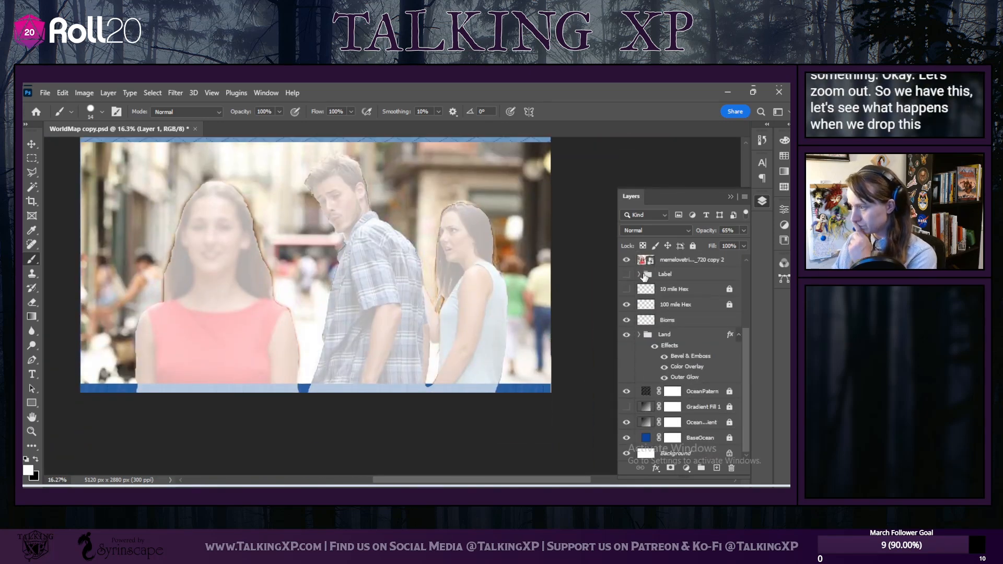
pyautogui.scroll(2, 668, 273)
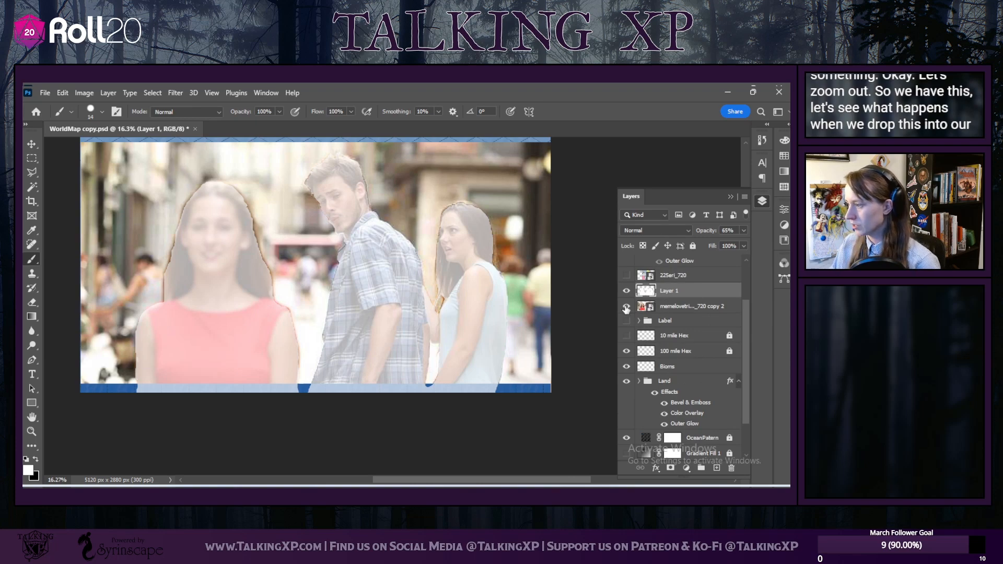
pyautogui.click(625, 308)
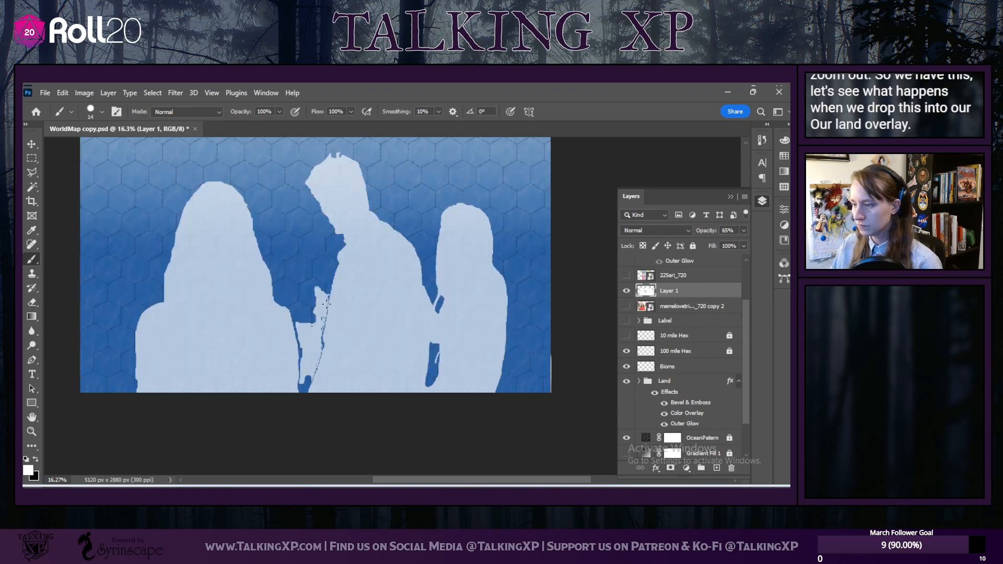
pyautogui.scroll(5, 315, 348)
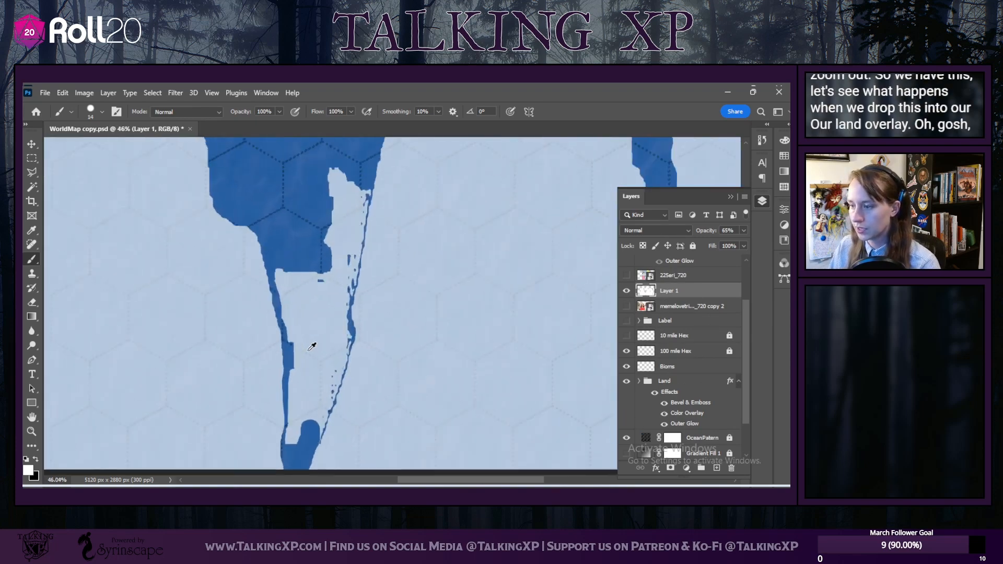
pyautogui.click(626, 306)
pyautogui.click(625, 306)
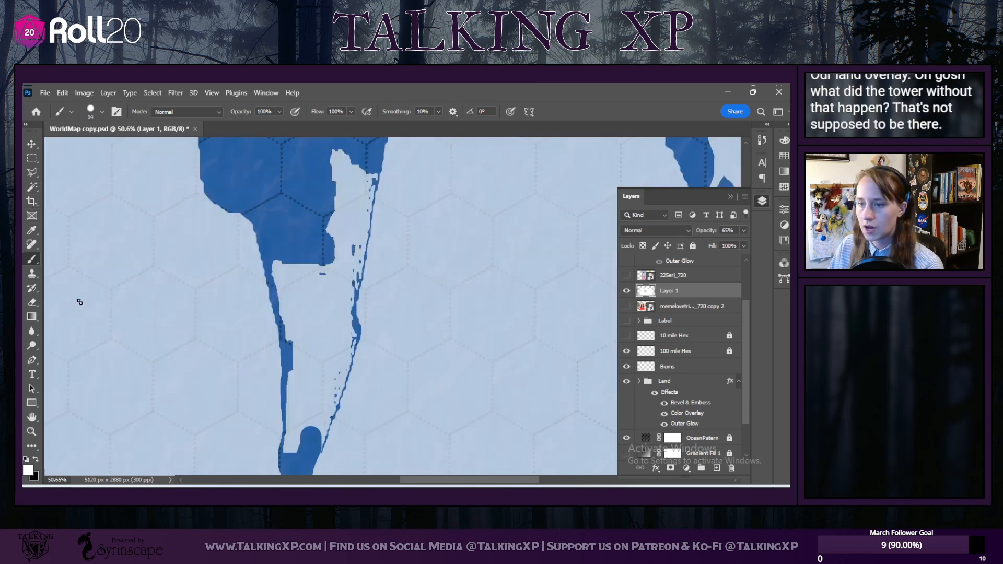
# Step: Erase the stray white patch between the red-dressed woman and the man with the 48 px Eraser, leaving open ocean in the gap
pyautogui.click(32, 303)
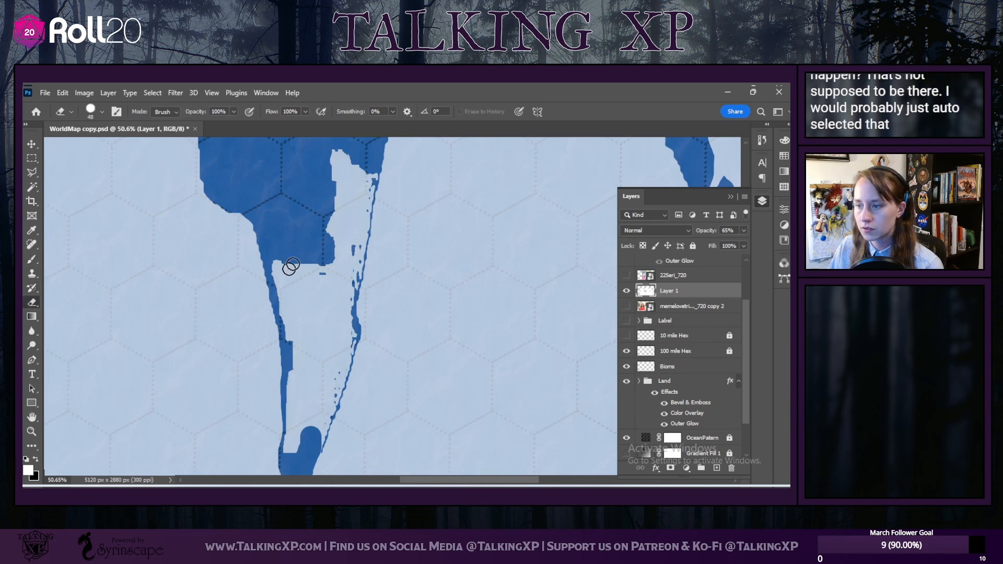
pyautogui.moveTo(319, 168)
pyautogui.mouseDown()
pyautogui.moveTo(348, 154)
pyautogui.moveTo(341, 194)
pyautogui.moveTo(371, 169)
pyautogui.mouseUp()
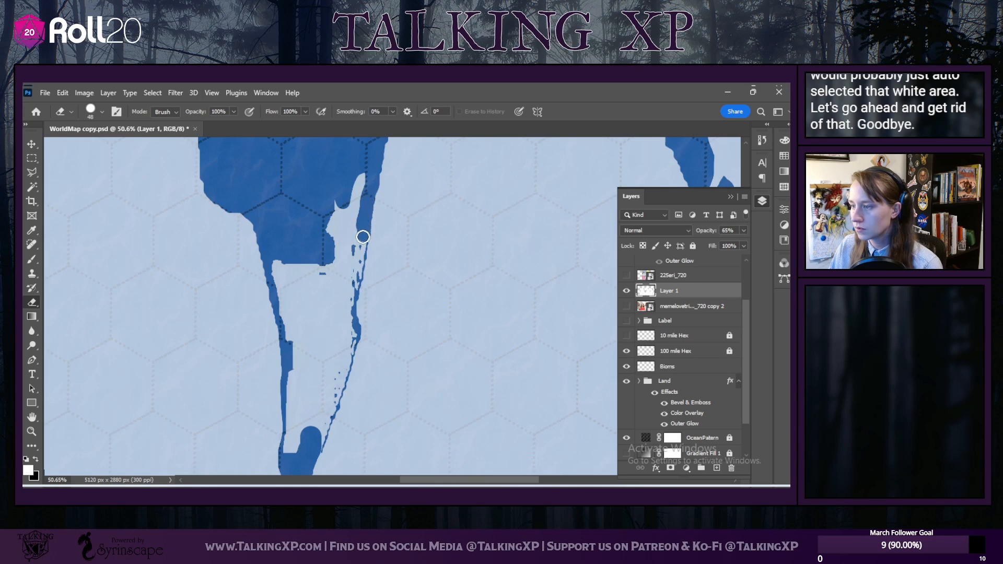
pyautogui.moveTo(352, 290); pyautogui.dragTo(347, 310)
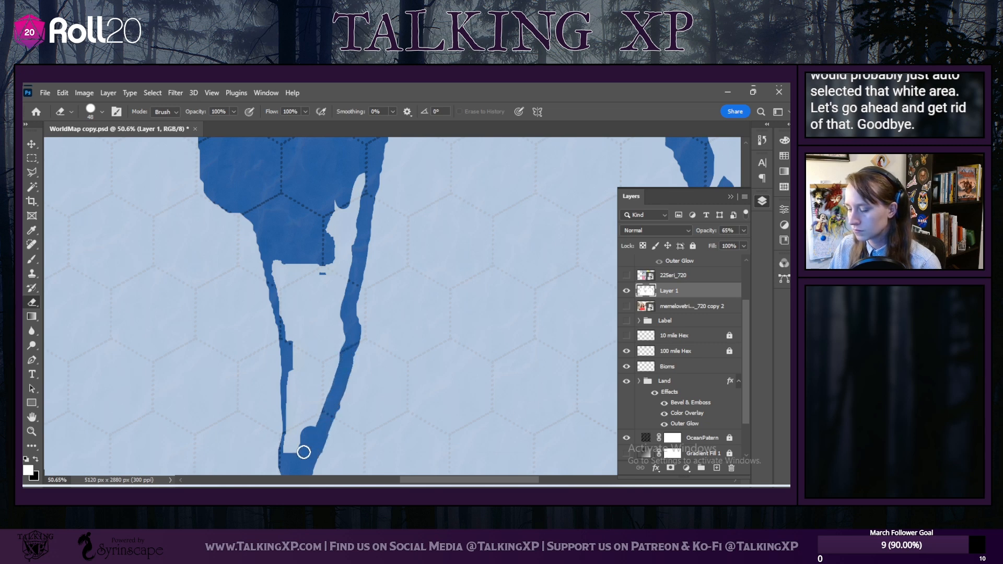
pyautogui.moveTo(287, 450)
pyautogui.mouseDown()
pyautogui.moveTo(294, 366)
pyautogui.moveTo(276, 259)
pyautogui.moveTo(275, 268)
pyautogui.mouseUp()
pyautogui.moveTo(358, 169)
pyautogui.mouseDown()
pyautogui.moveTo(339, 213)
pyautogui.moveTo(335, 201)
pyautogui.moveTo(341, 211)
pyautogui.moveTo(367, 171)
pyautogui.moveTo(348, 240)
pyautogui.moveTo(342, 354)
pyautogui.moveTo(295, 452)
pyautogui.moveTo(306, 332)
pyautogui.moveTo(299, 264)
pyautogui.moveTo(331, 258)
pyautogui.moveTo(340, 223)
pyautogui.moveTo(329, 232)
pyautogui.moveTo(354, 215)
pyautogui.moveTo(311, 353)
pyautogui.moveTo(306, 272)
pyautogui.moveTo(321, 265)
pyautogui.moveTo(307, 289)
pyautogui.moveTo(327, 273)
pyautogui.moveTo(301, 333)
pyautogui.moveTo(285, 262)
pyautogui.moveTo(308, 318)
pyautogui.moveTo(300, 358)
pyautogui.moveTo(291, 334)
pyautogui.moveTo(298, 402)
pyautogui.moveTo(308, 410)
pyautogui.moveTo(318, 383)
pyautogui.moveTo(309, 357)
pyautogui.moveTo(320, 386)
pyautogui.moveTo(335, 287)
pyautogui.moveTo(320, 365)
pyautogui.moveTo(340, 345)
pyautogui.moveTo(315, 389)
pyautogui.mouseUp()
pyautogui.scroll(-2, 350, 324)
pyautogui.scroll(-3, 351, 326)
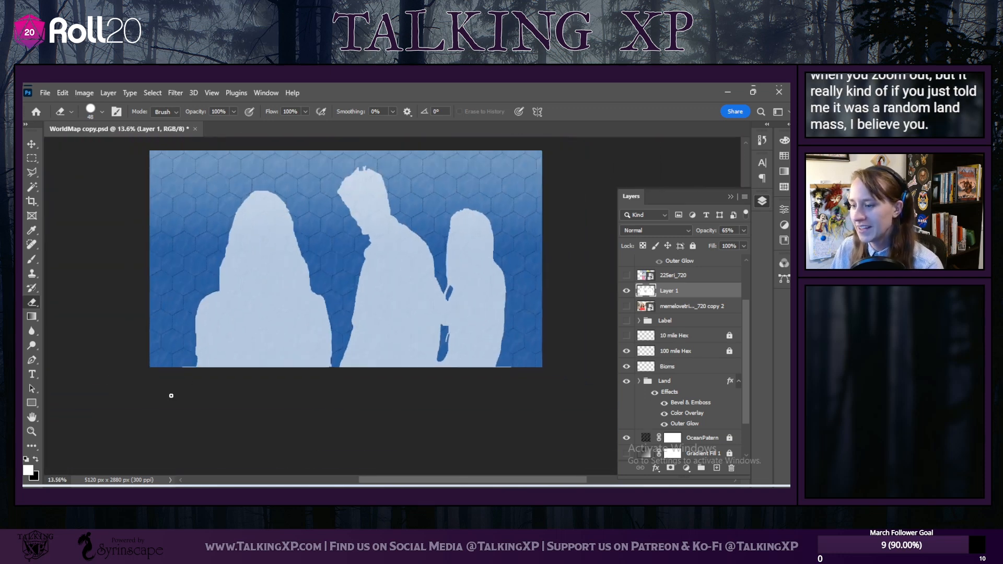
# Step: Check the silhouettes along the lower canvas edge, and move Layer 1 into the Land group so it takes on the land effects
pyautogui.scroll(5, 160, 360)
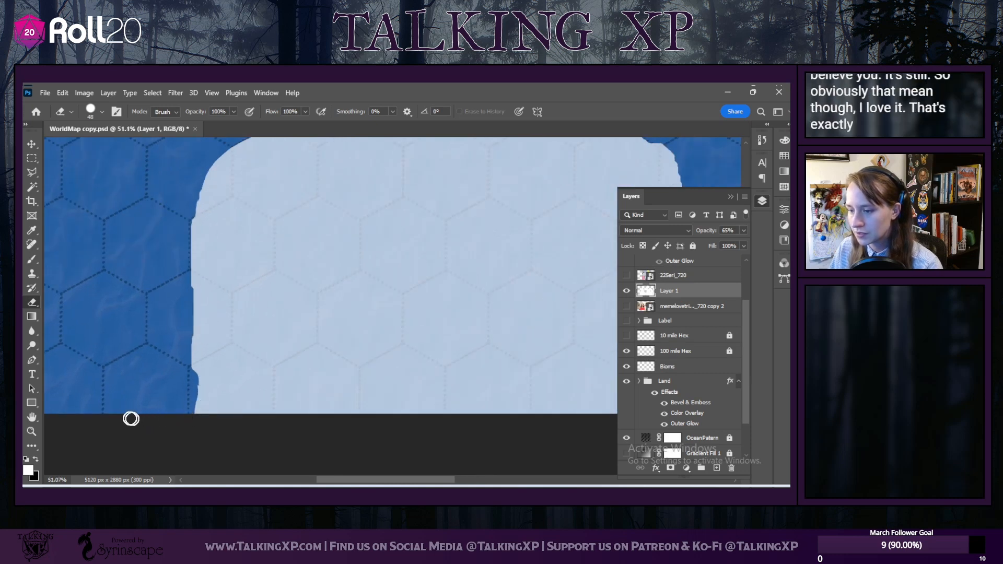
pyautogui.scroll(-5, 337, 294)
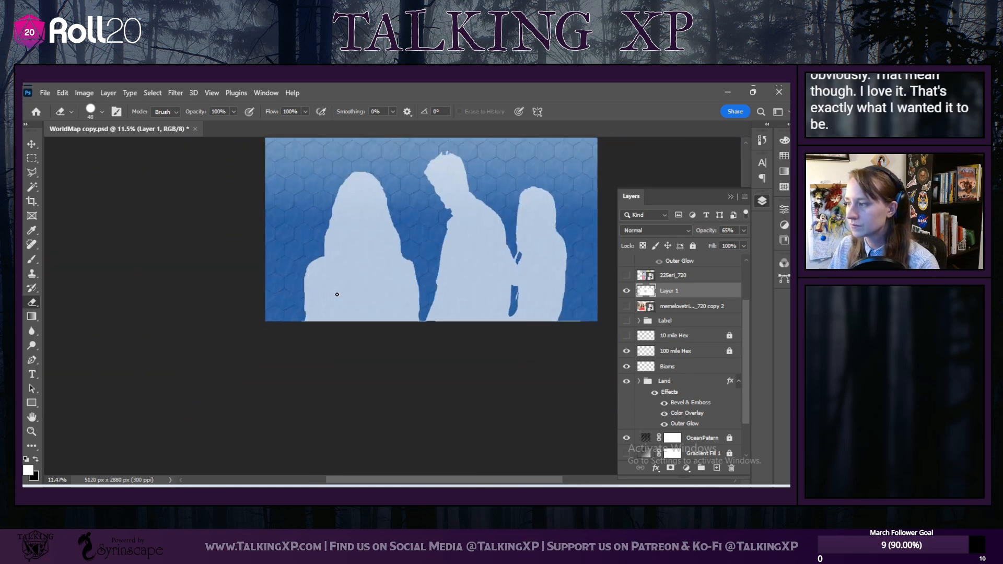
pyautogui.moveTo(388, 480); pyautogui.dragTo(407, 481)
pyautogui.scroll(-1, 400, 209)
pyautogui.scroll(2, 400, 210)
pyautogui.scroll(3, 399, 209)
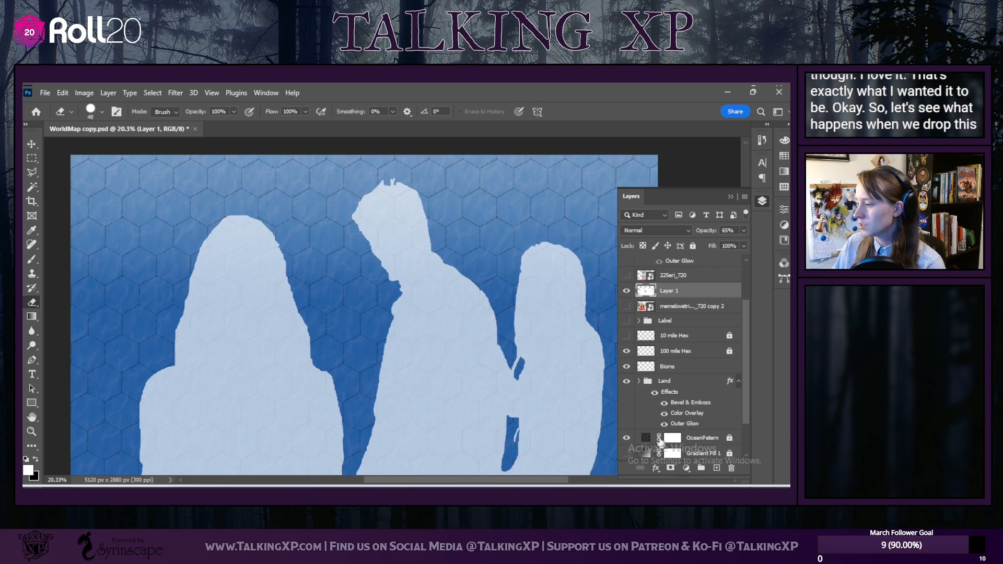
pyautogui.moveTo(667, 291); pyautogui.dragTo(680, 416)
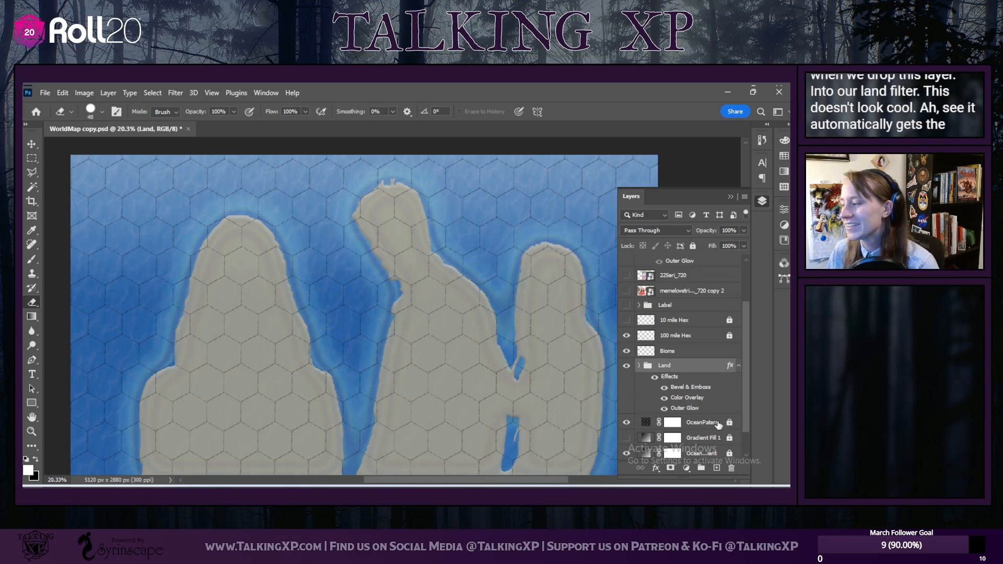
# Step: Toggle the Land group's Color Overlay and Outer Glow effects off and on to compare how each affects the landmass, leaving both enabled
pyautogui.scroll(2, 646, 357)
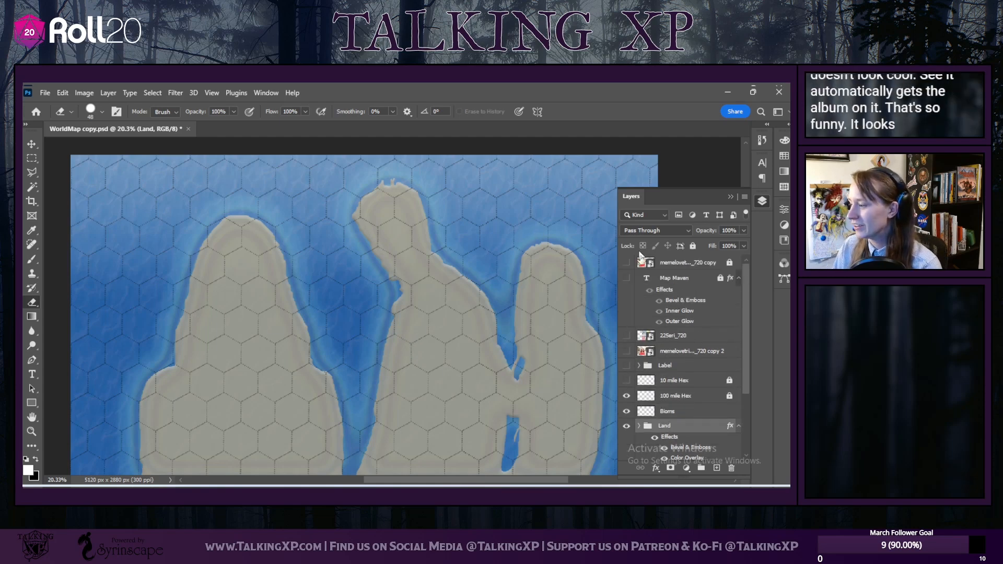
pyautogui.scroll(-2, 382, 353)
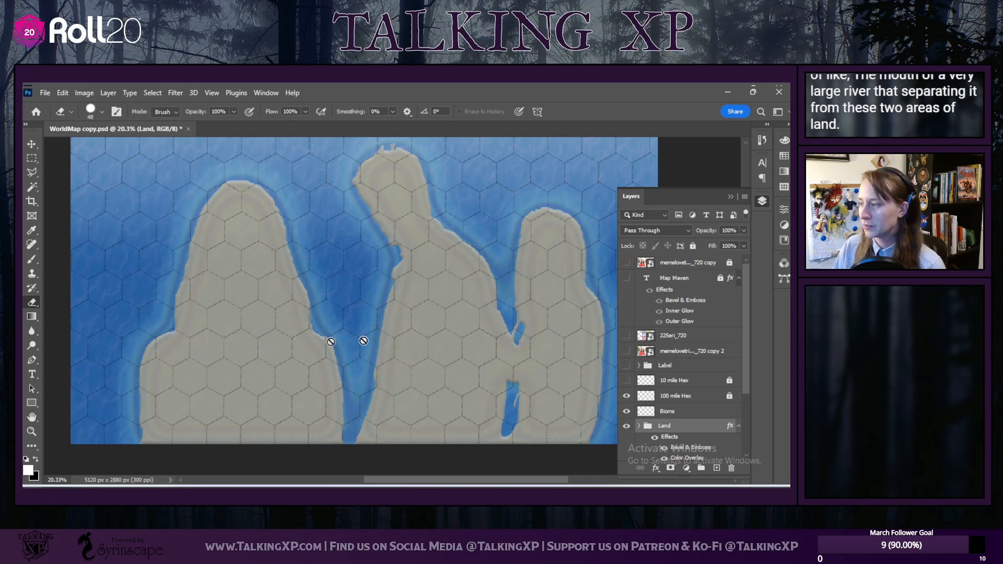
pyautogui.scroll(-3, 680, 416)
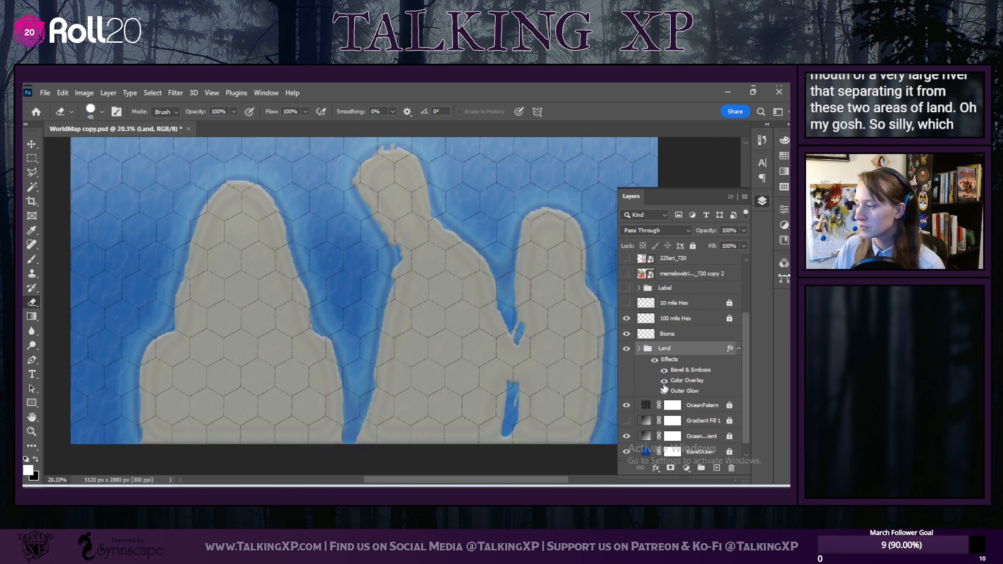
pyautogui.click(664, 380)
pyautogui.click(663, 382)
pyautogui.click(663, 392)
pyautogui.click(663, 391)
pyautogui.click(663, 392)
pyautogui.click(663, 392)
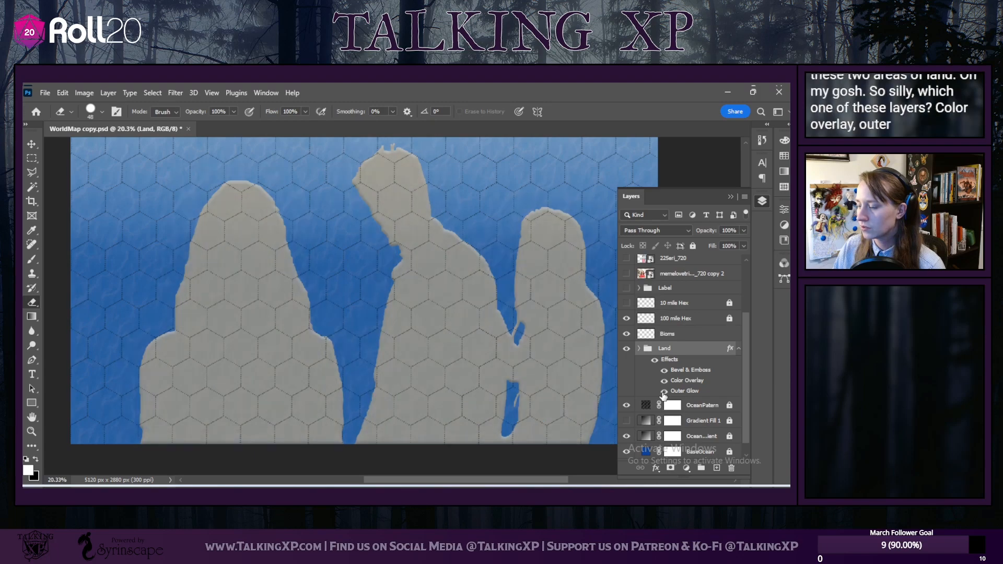
pyautogui.click(664, 391)
pyautogui.click(663, 391)
pyautogui.click(663, 391)
pyautogui.click(663, 392)
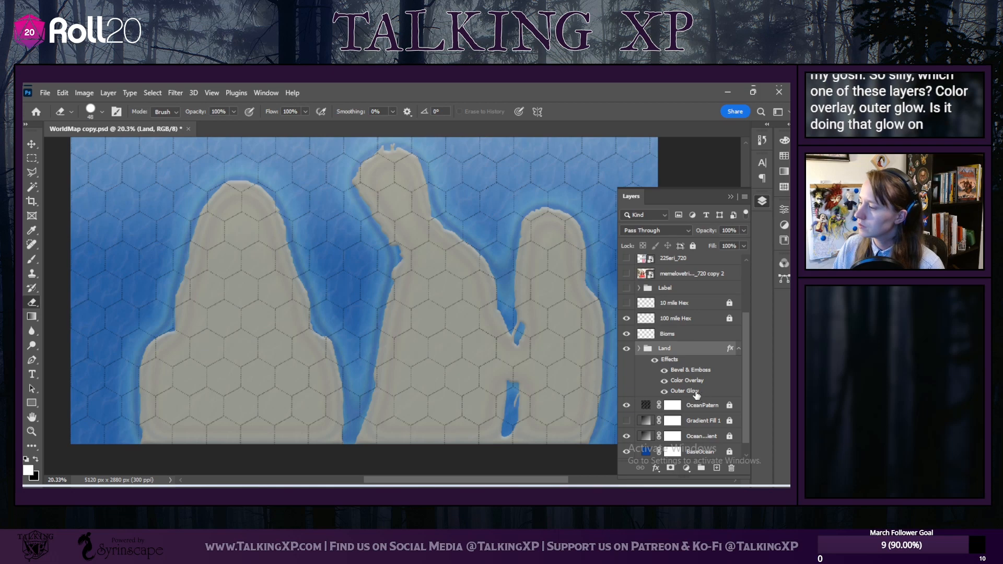
# Step: Review the Land group's Outer Glow settings and close the Layer Style dialog without changing any values
pyautogui.press('h')
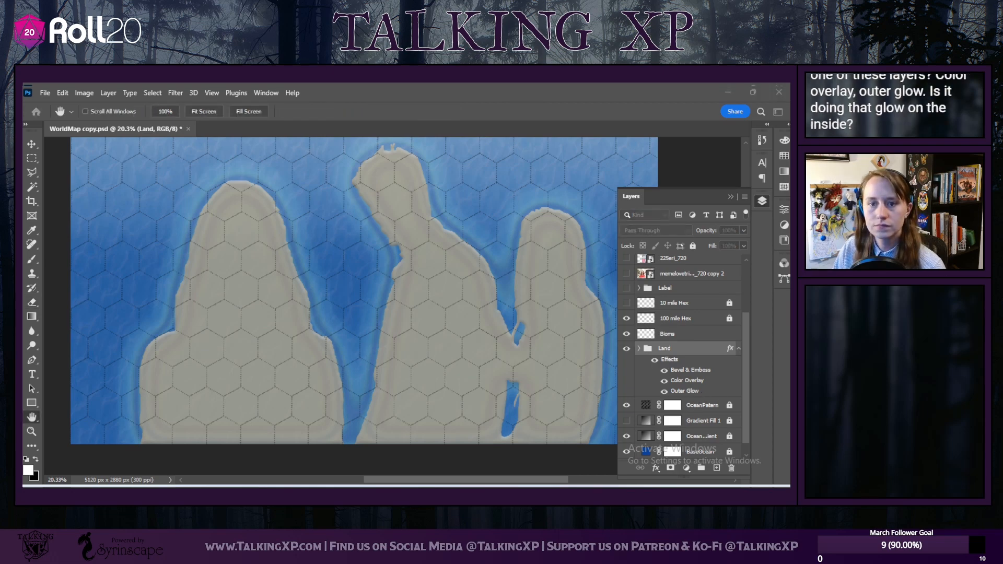
pyautogui.doubleClick(684, 391)
pyautogui.moveTo(356, 114); pyautogui.dragTo(431, 167)
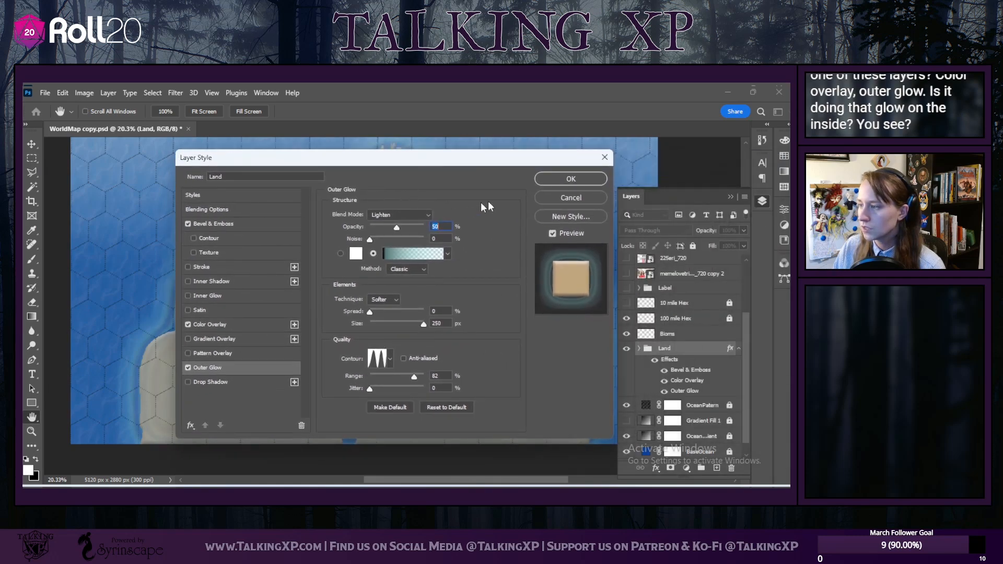
pyautogui.click(569, 179)
pyautogui.press('e')
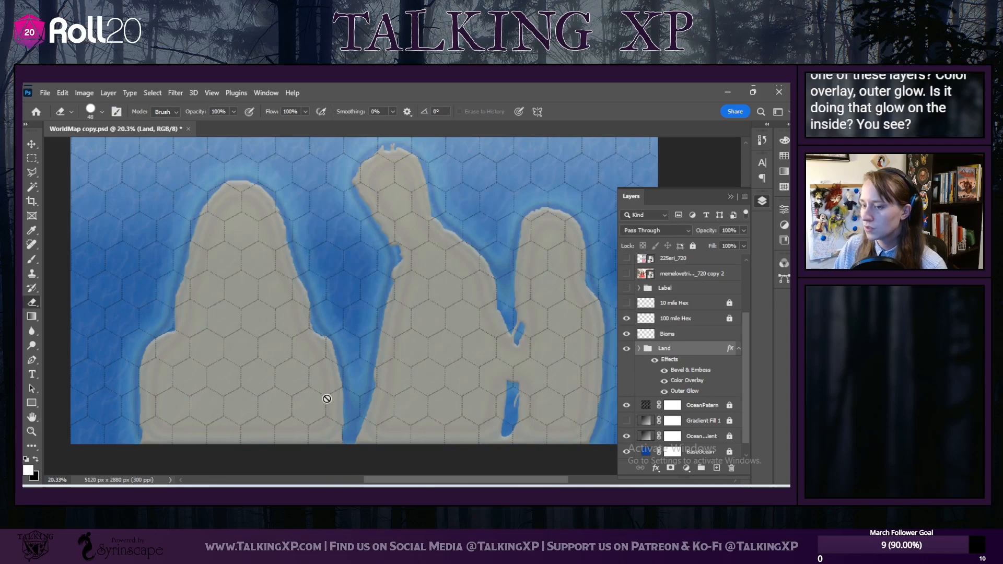
pyautogui.scroll(2, 326, 399)
pyautogui.scroll(-1, 327, 399)
pyautogui.scroll(1, 326, 398)
pyautogui.scroll(-1, 326, 398)
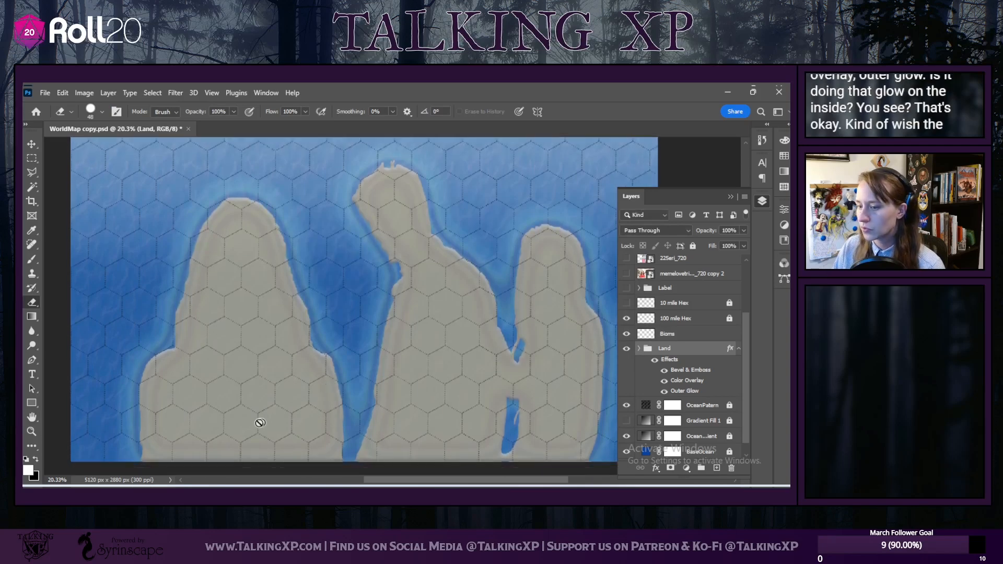
# Step: Examine the Land group's Color Overlay colour and close the dialogs without changing it
pyautogui.doubleClick(666, 379)
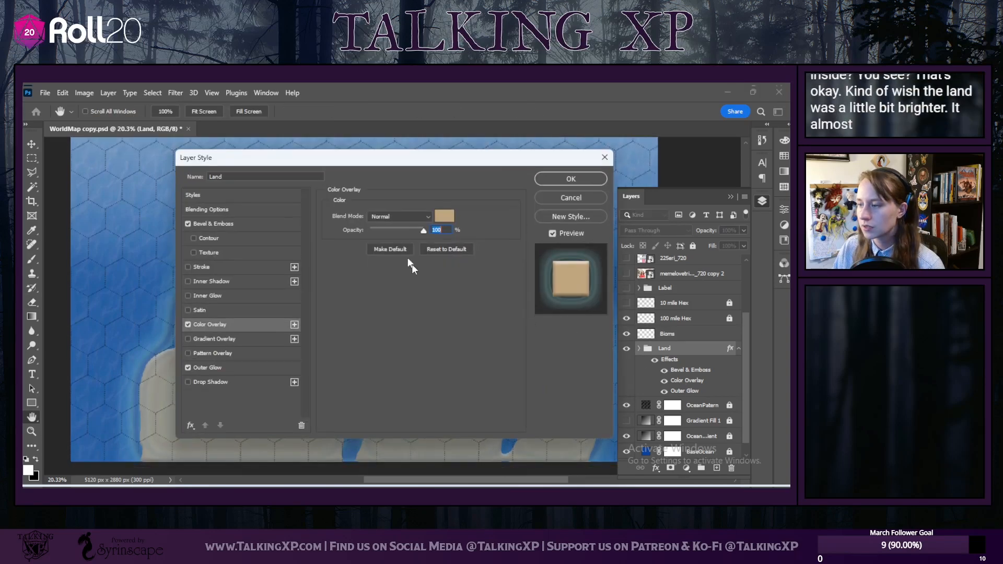
pyautogui.click(445, 215)
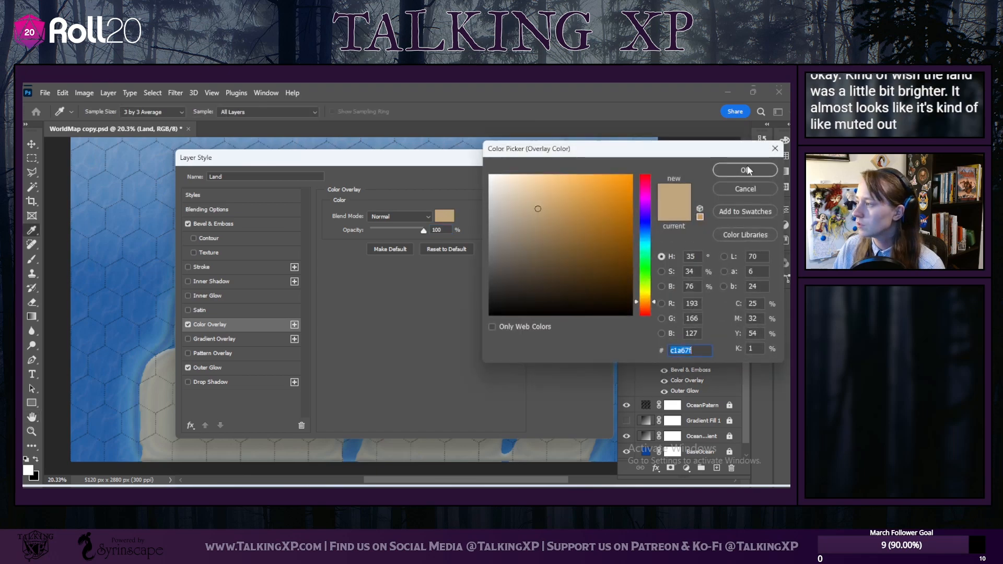
pyautogui.press('Escape')
pyautogui.click(613, 166)
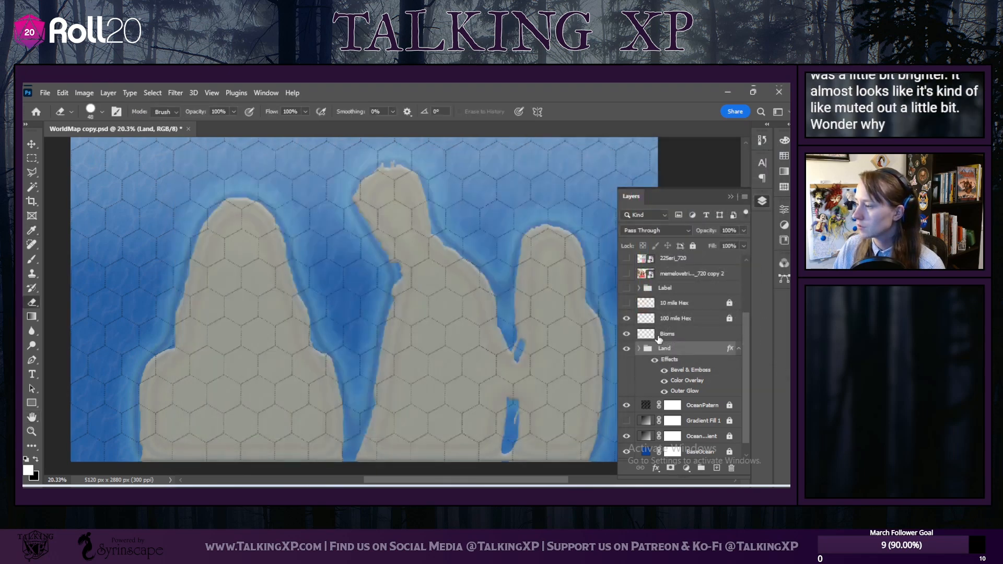
# Step: Expand the Land group and inspect Layer 1's blending options and the background colour without changing either
pyautogui.scroll(-1, 647, 334)
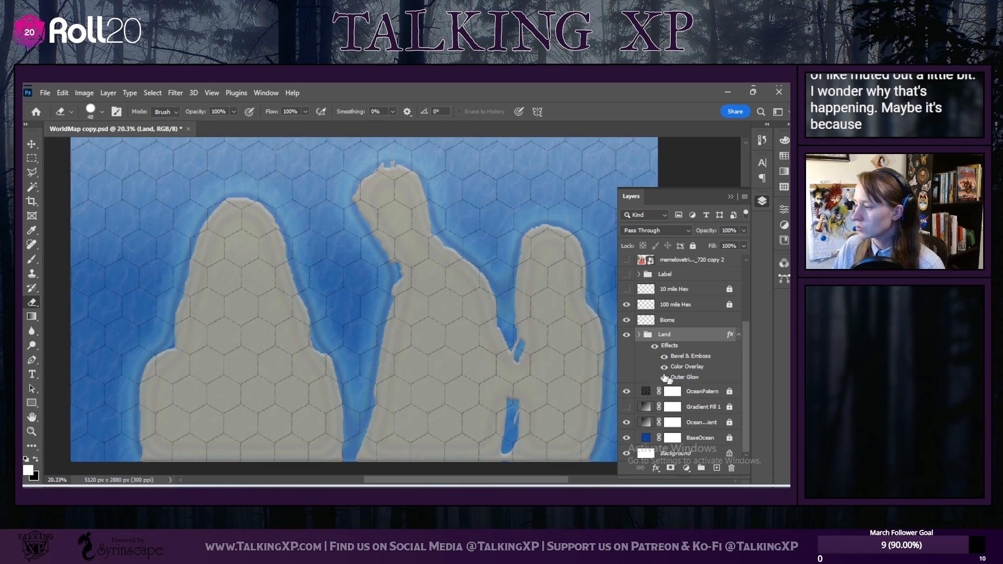
pyautogui.click(638, 334)
pyautogui.click(644, 392)
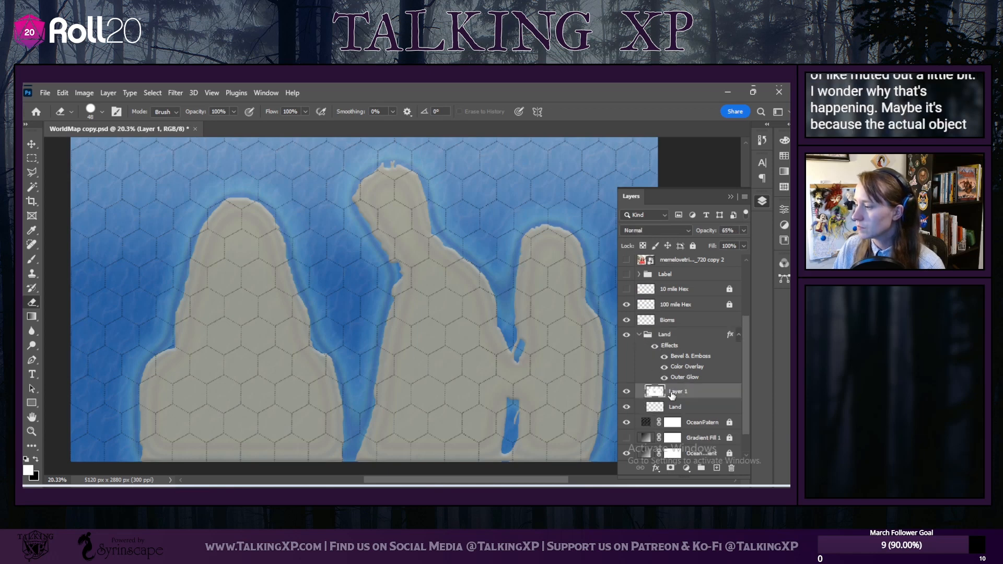
pyautogui.doubleClick(663, 387)
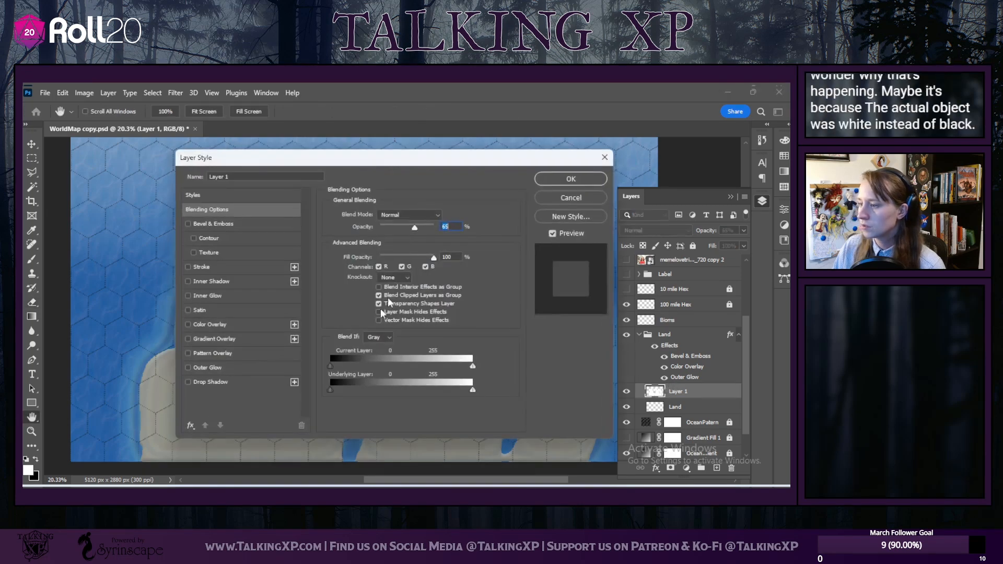
pyautogui.click(553, 181)
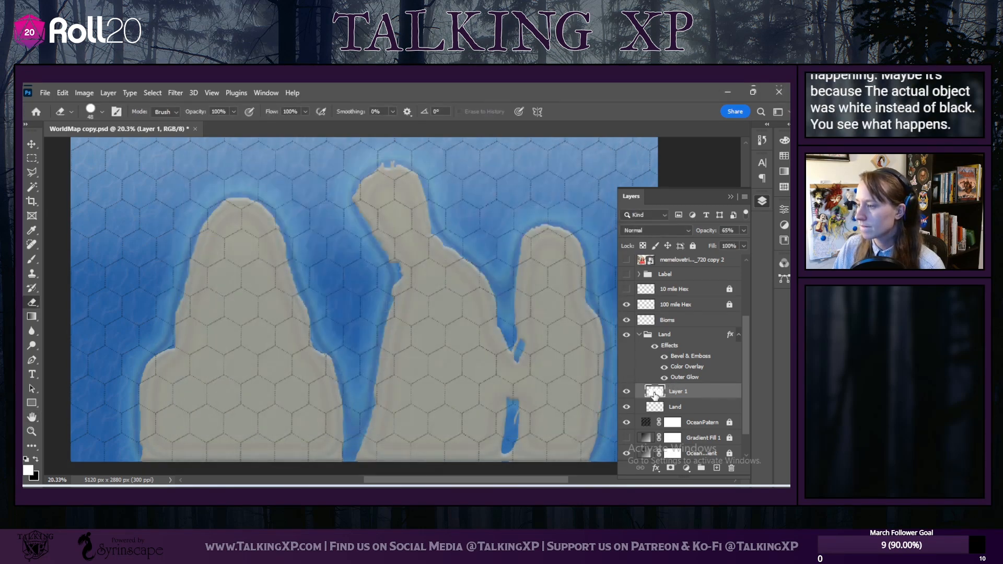
pyautogui.press('e')
pyautogui.click(552, 181)
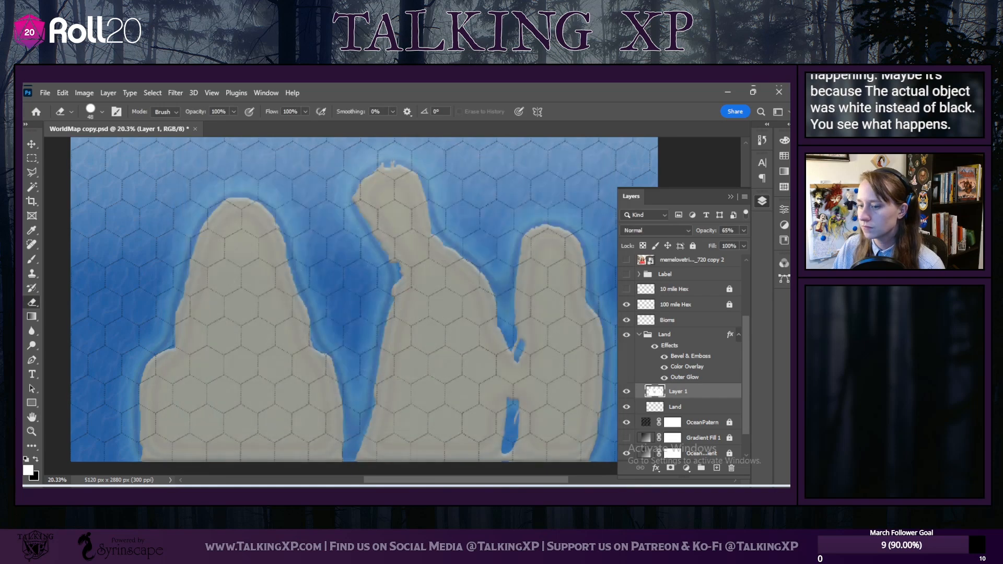
pyautogui.click(34, 474)
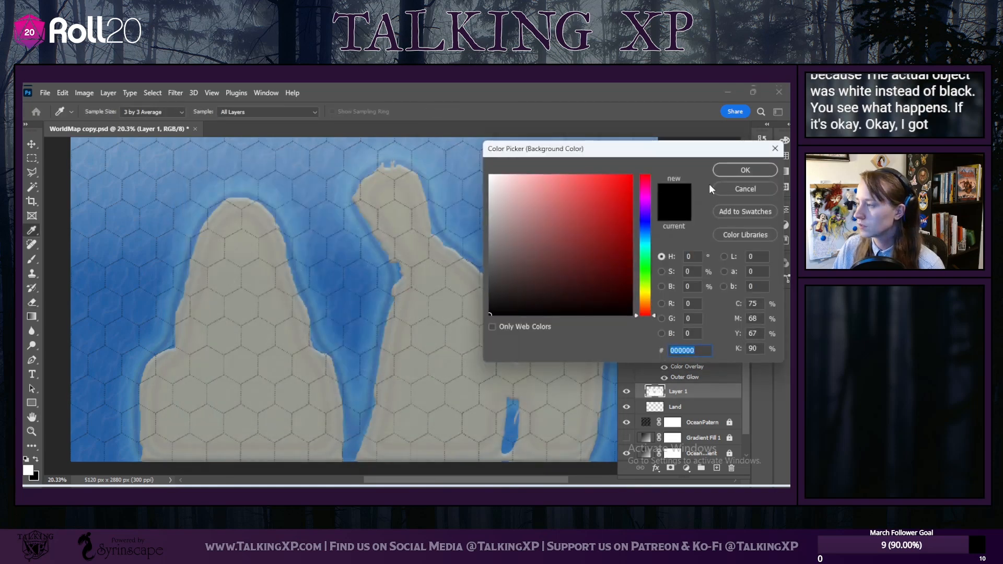
pyautogui.click(723, 192)
# Step: Review the Land group's Color Overlay and Outer Glow settings again, keeping all values as they are
pyautogui.doubleClick(695, 334)
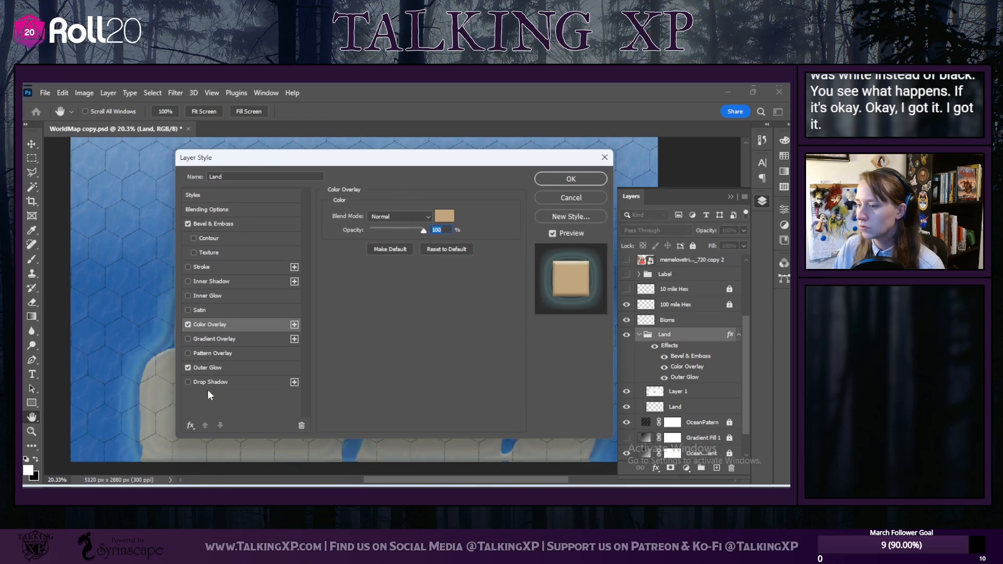
pyautogui.click(217, 368)
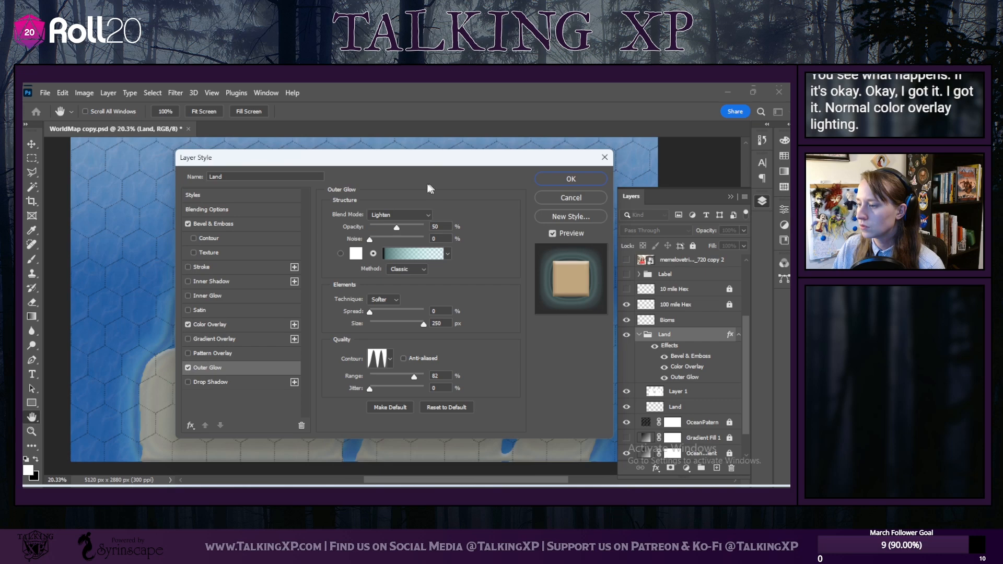
pyautogui.click(566, 180)
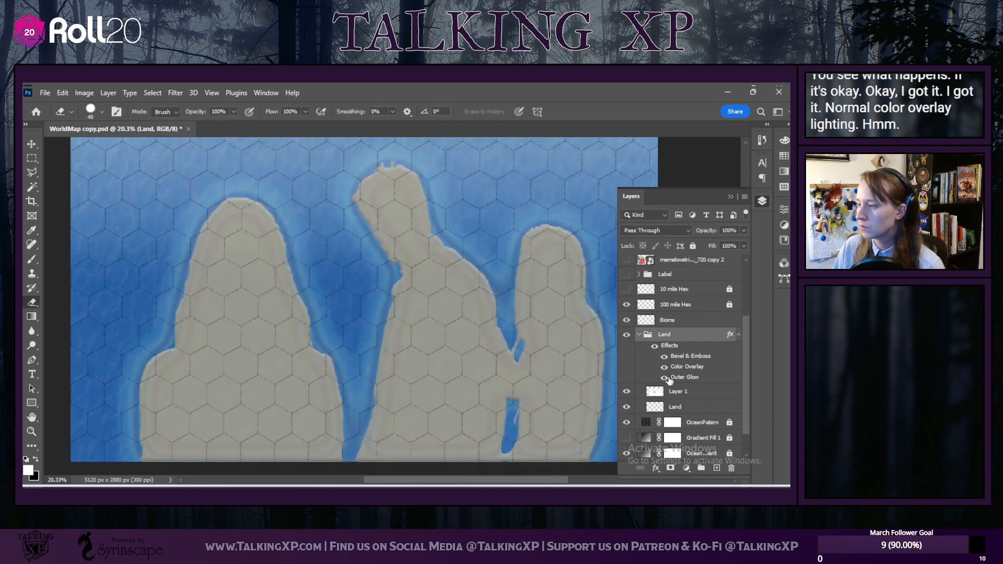
pyautogui.click(664, 378)
# Step: Try painting black on Layer 1 inside the woman's silhouette with the Brush enlarged to 174 px
pyautogui.click(36, 459)
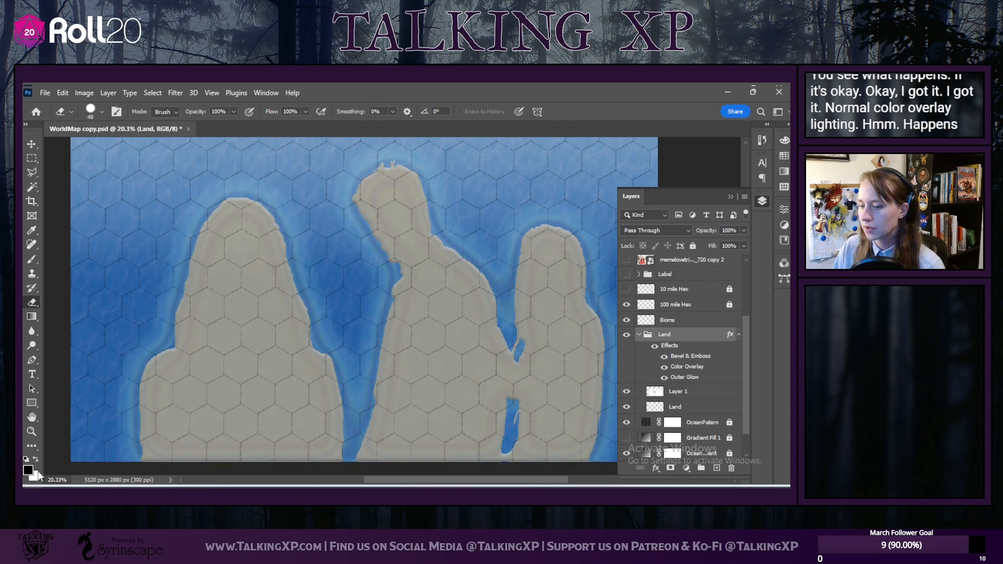
pyautogui.click(32, 259)
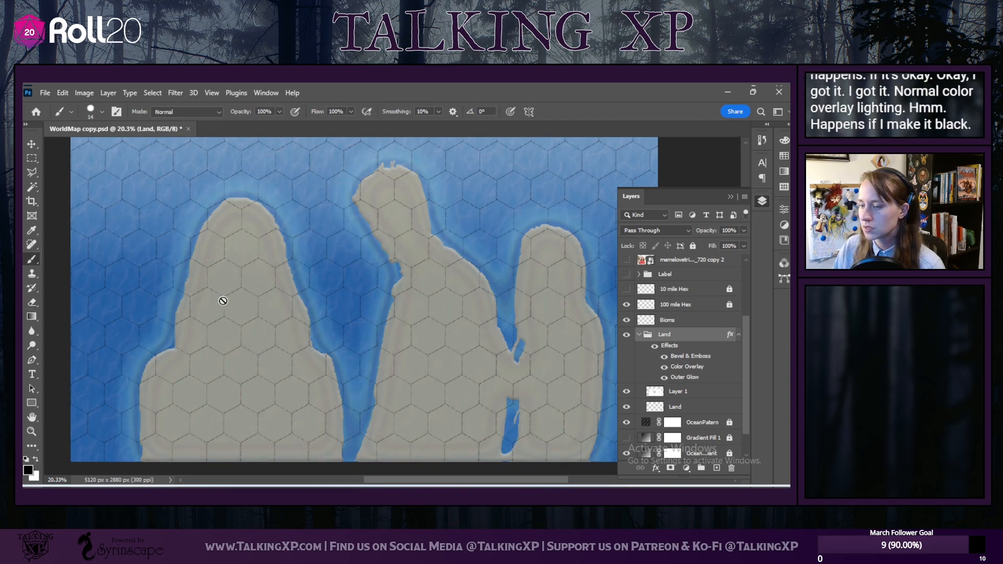
pyautogui.click(223, 301)
pyautogui.click(399, 253)
pyautogui.click(665, 396)
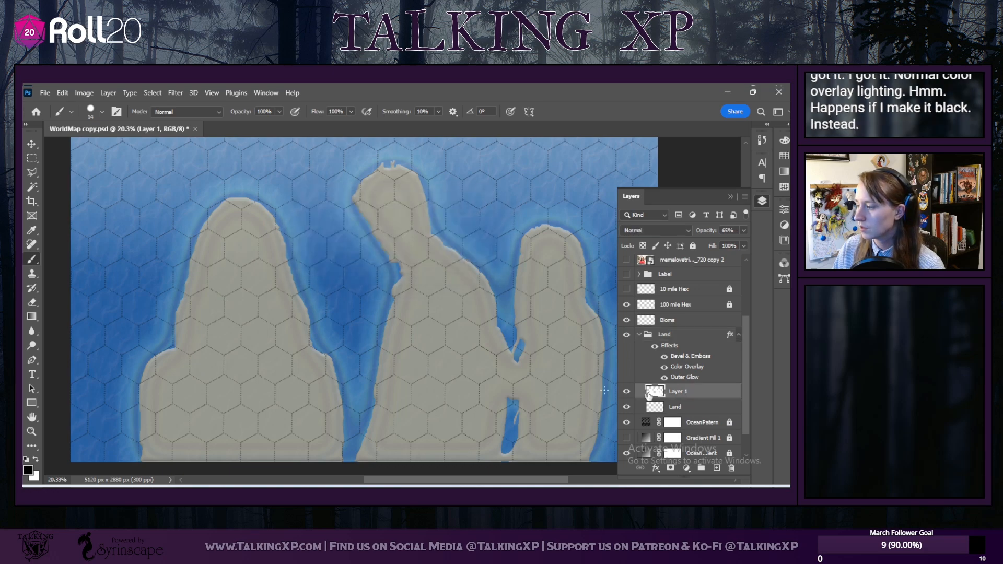
pyautogui.click(101, 111)
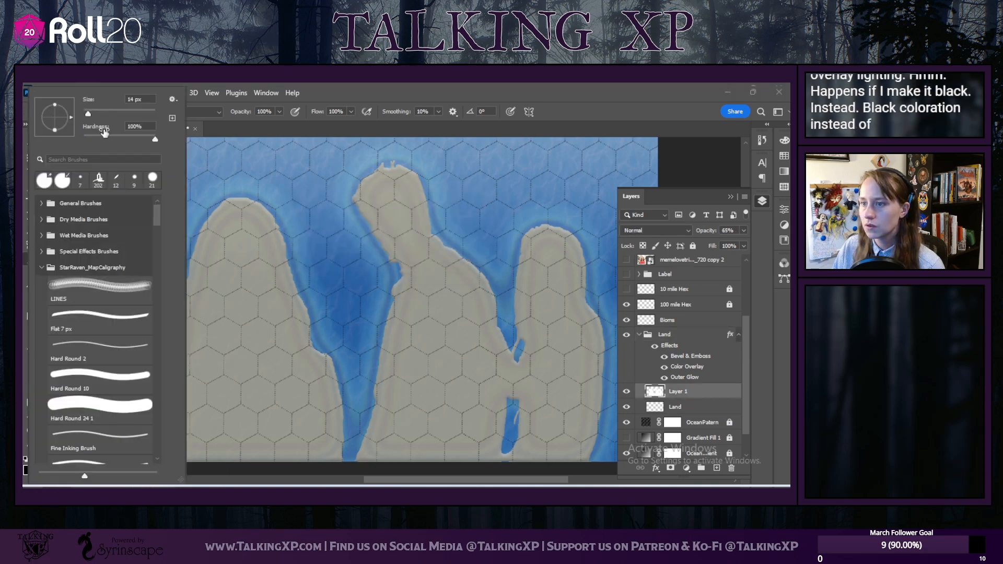
pyautogui.click(132, 112)
pyautogui.click(227, 290)
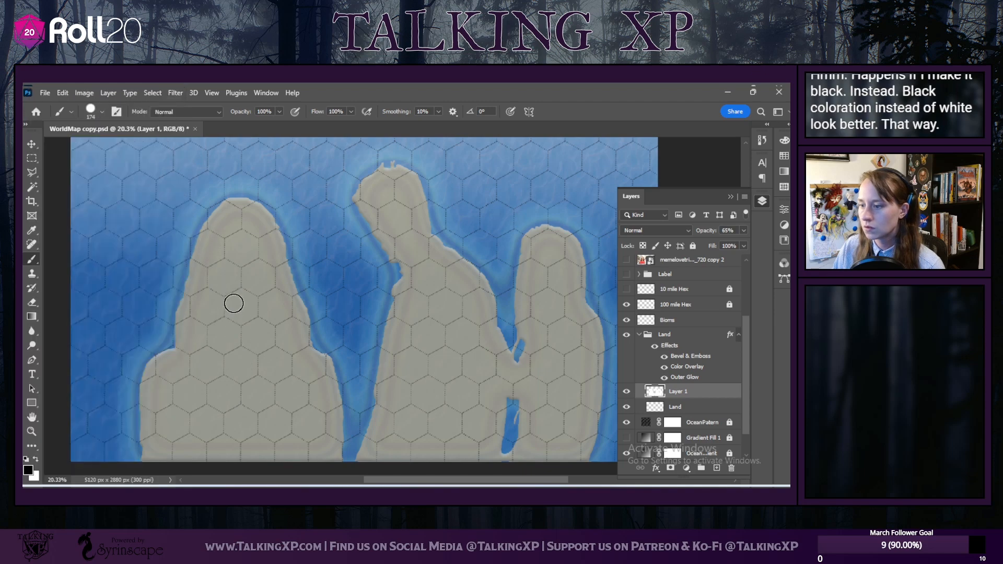
# Step: Brighten the Land group's Color Overlay to a warmer tan, #e2b575
pyautogui.click(679, 367)
pyautogui.doubleClick(680, 367)
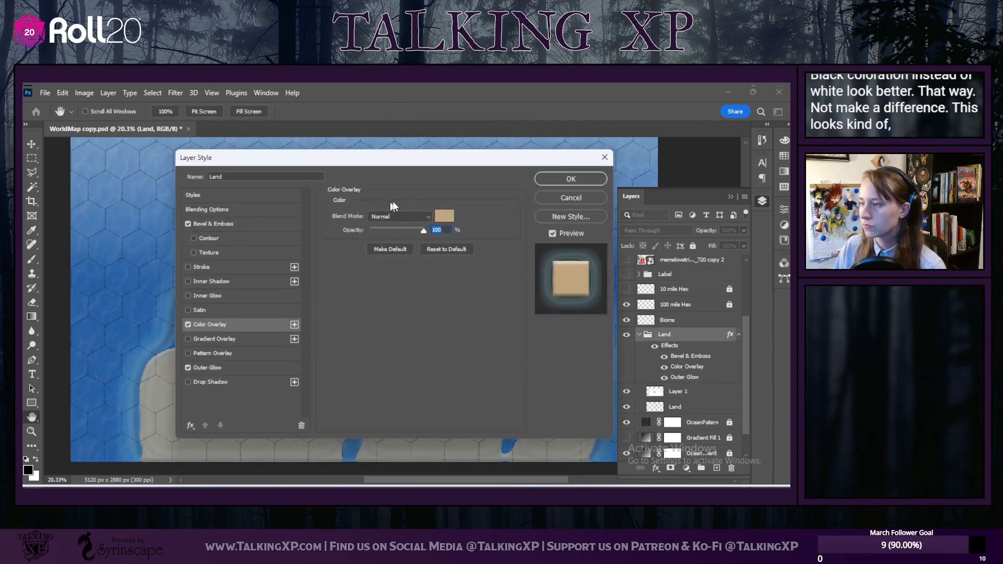
pyautogui.click(444, 216)
pyautogui.click(558, 190)
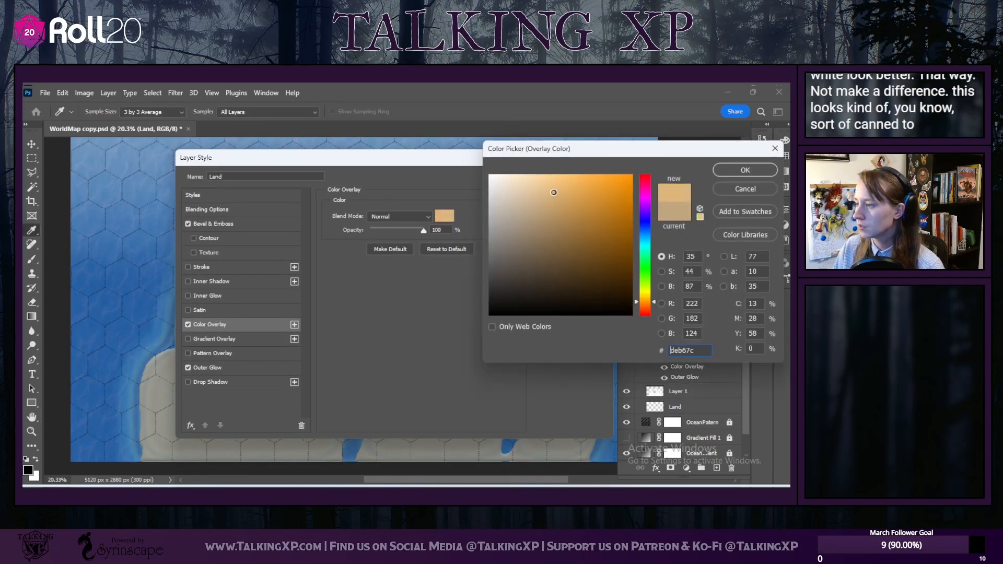
pyautogui.click(747, 174)
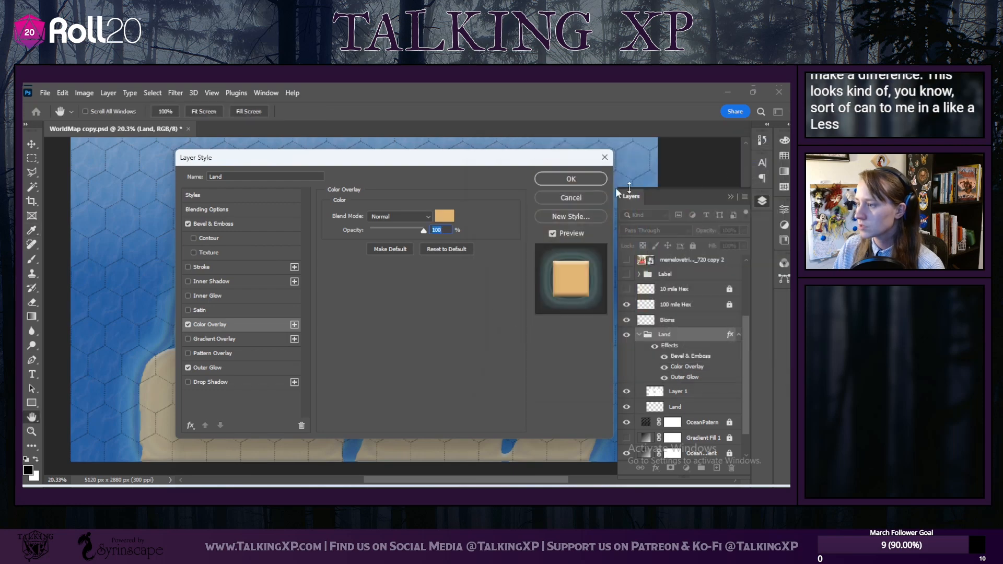
pyautogui.click(574, 179)
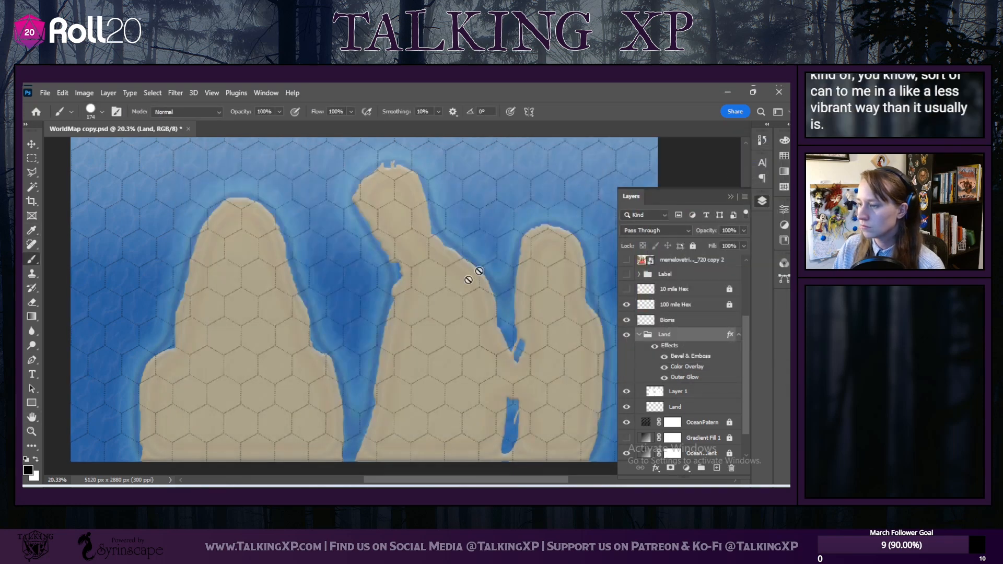
# Step: Push the Land group's Color Overlay to a much more saturated, brighter orange
pyautogui.doubleClick(686, 368)
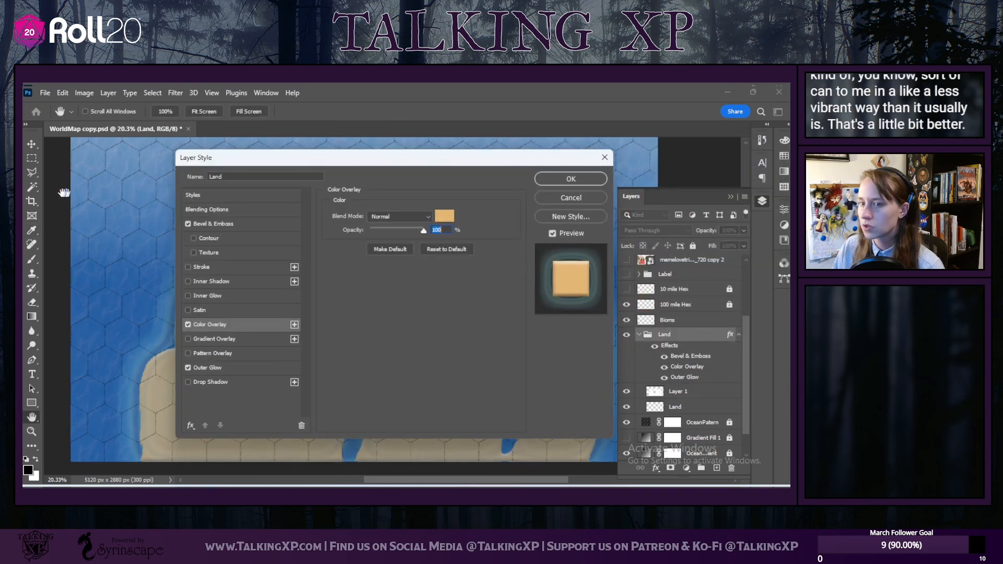
pyautogui.click(444, 216)
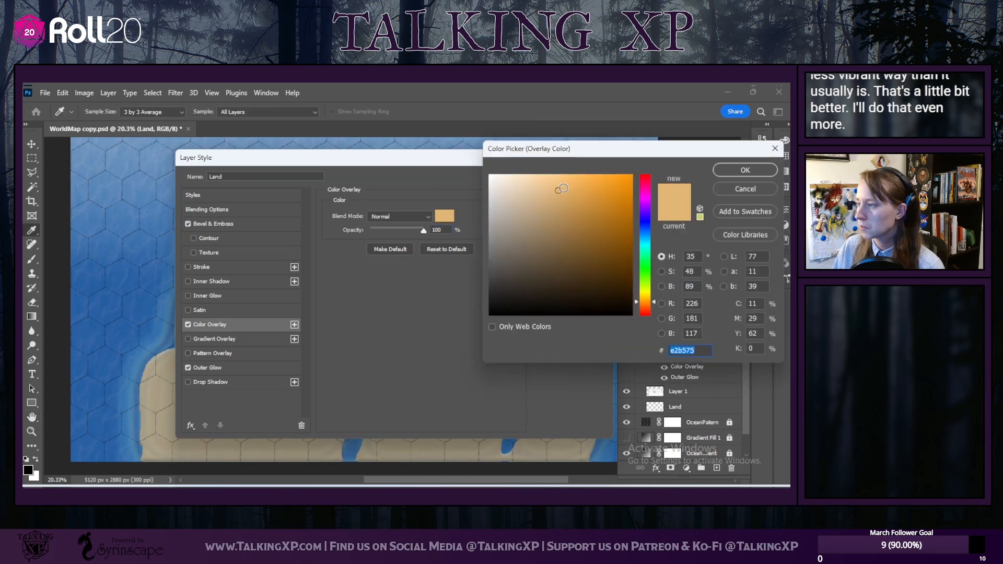
pyautogui.moveTo(558, 189); pyautogui.dragTo(596, 180)
pyautogui.click(734, 168)
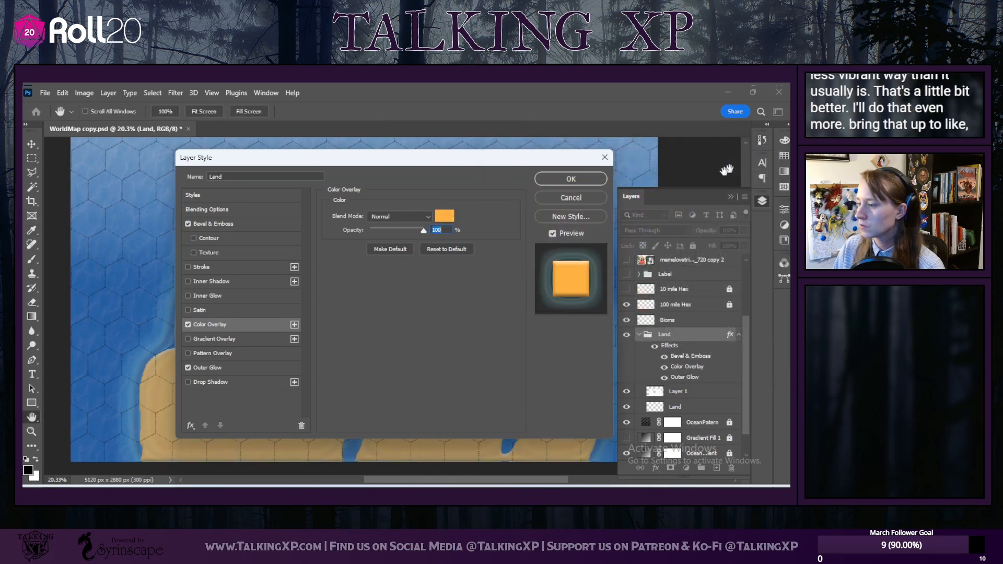
pyautogui.click(570, 179)
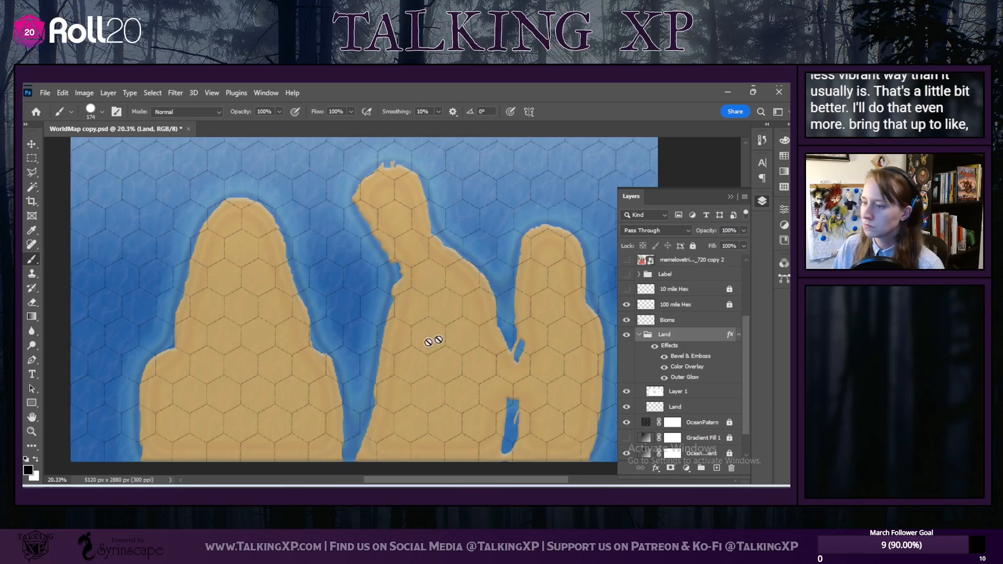
# Step: Soften the Land group's Color Overlay to a lighter, sandy orange at full brightness
pyautogui.doubleClick(679, 367)
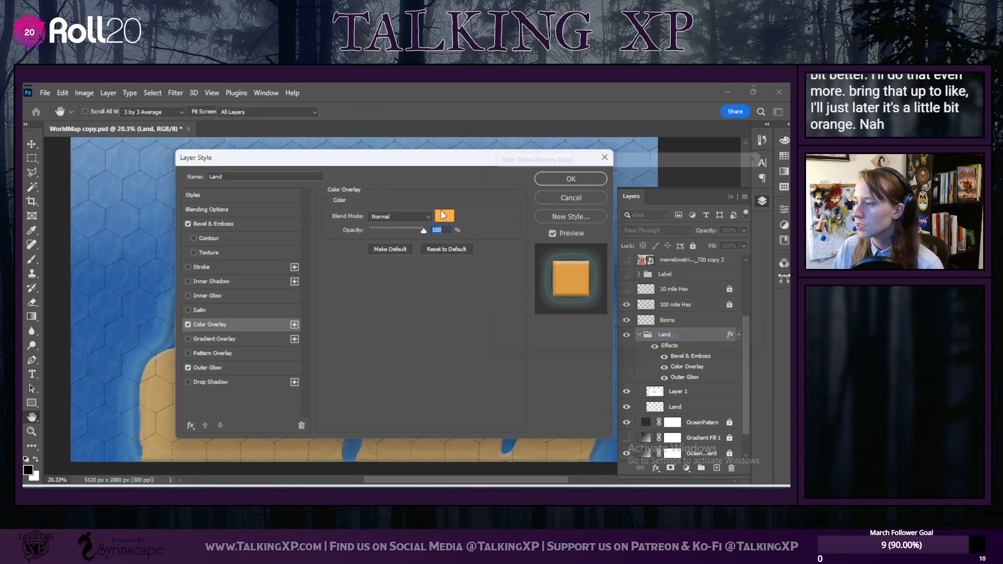
pyautogui.click(443, 215)
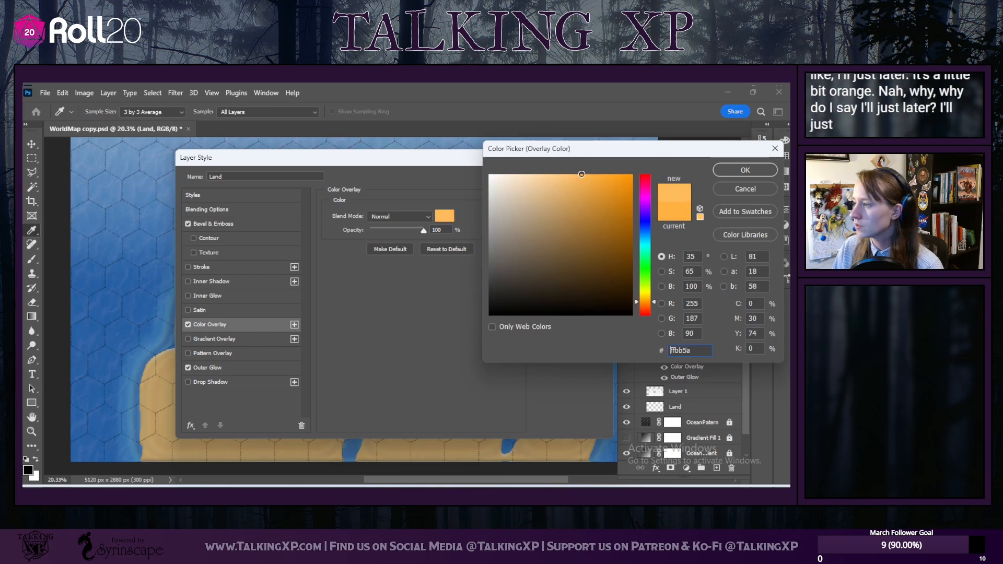
pyautogui.click(722, 170)
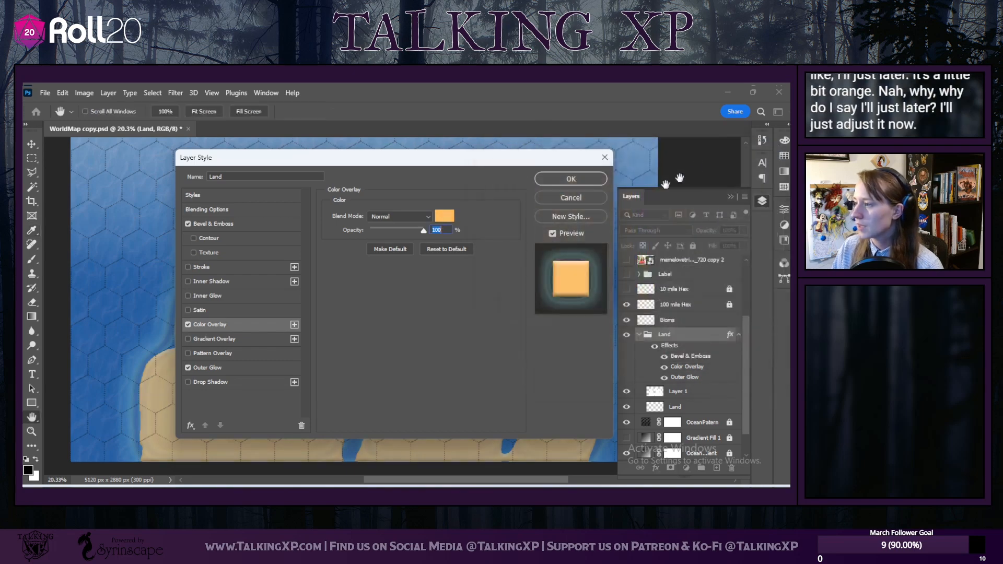
pyautogui.click(566, 177)
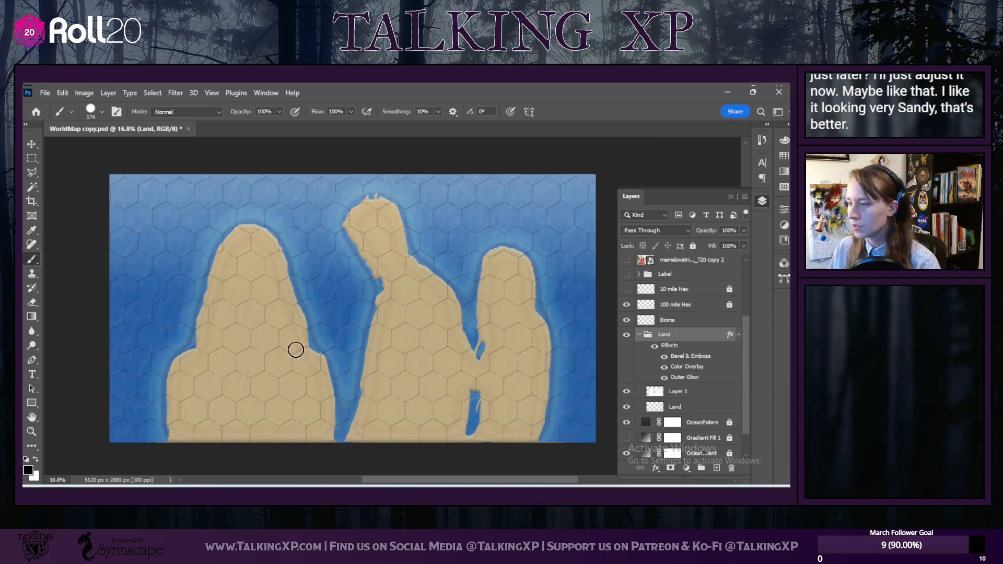
# Step: Show the meme photo layer over the map at 23% opacity and set the Land group's opacity to 100%
pyautogui.scroll(1, 300, 345)
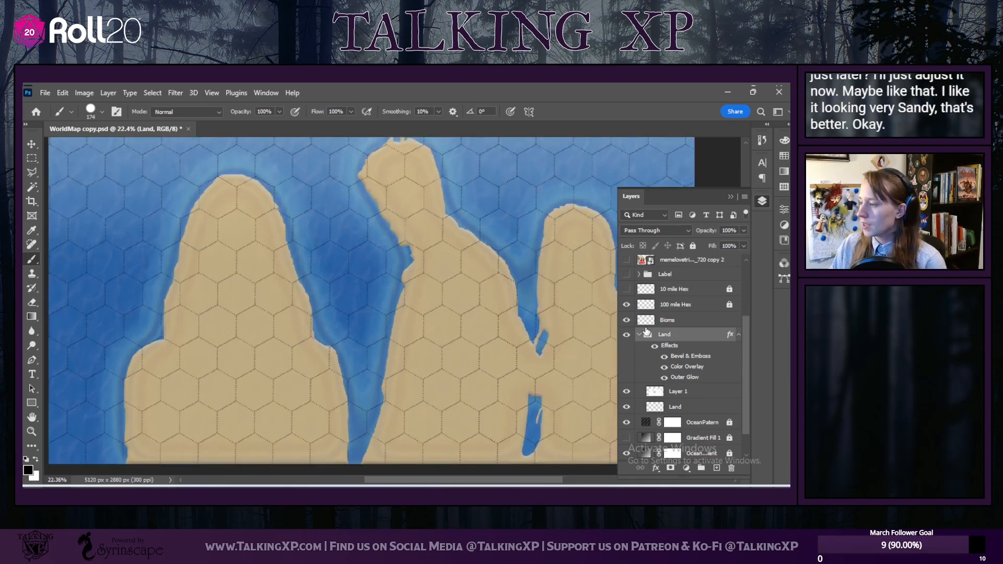
pyautogui.scroll(2, 647, 332)
pyautogui.click(628, 292)
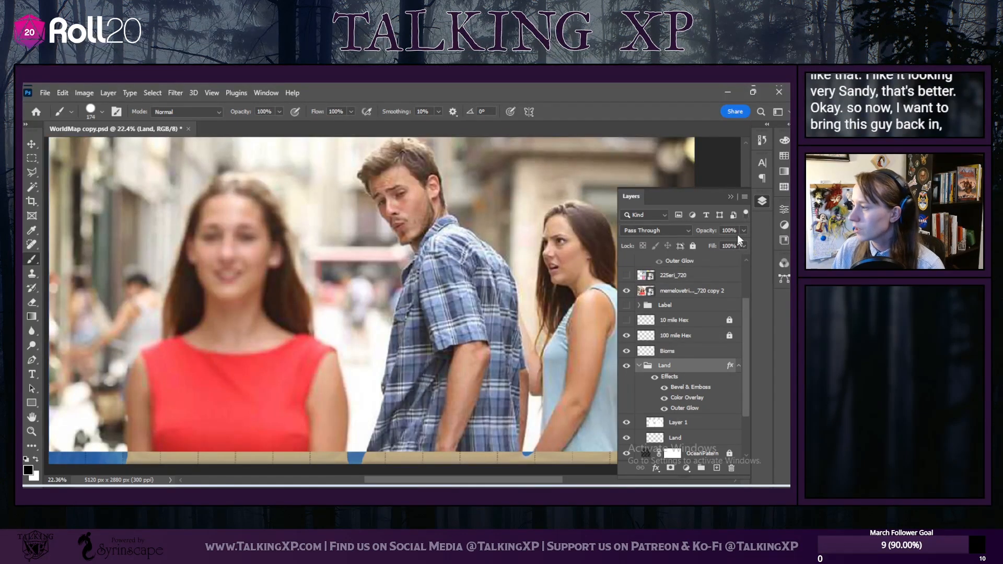
pyautogui.moveTo(744, 230); pyautogui.dragTo(701, 244)
pyautogui.click(685, 292)
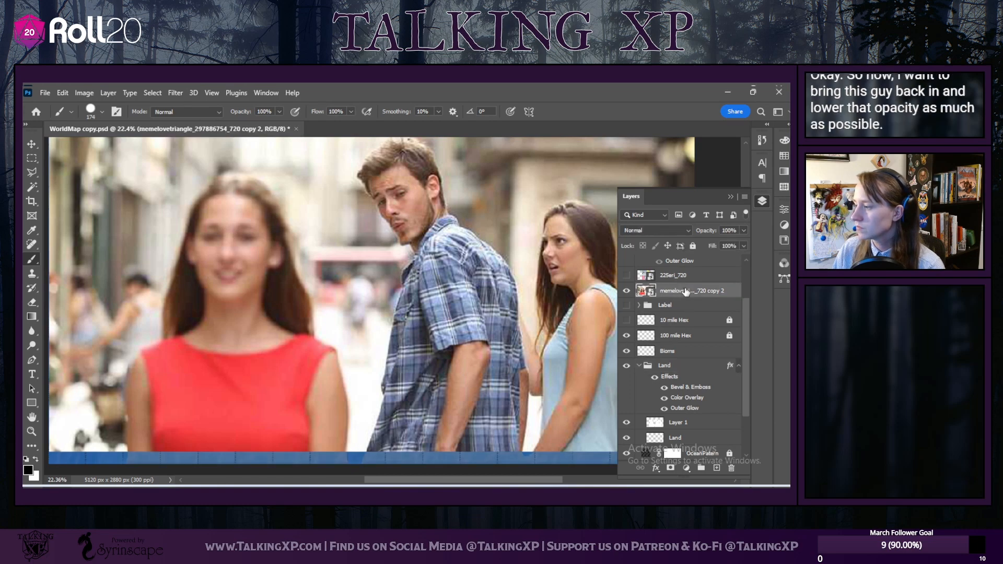
pyautogui.click(744, 230)
pyautogui.moveTo(706, 242); pyautogui.dragTo(702, 245)
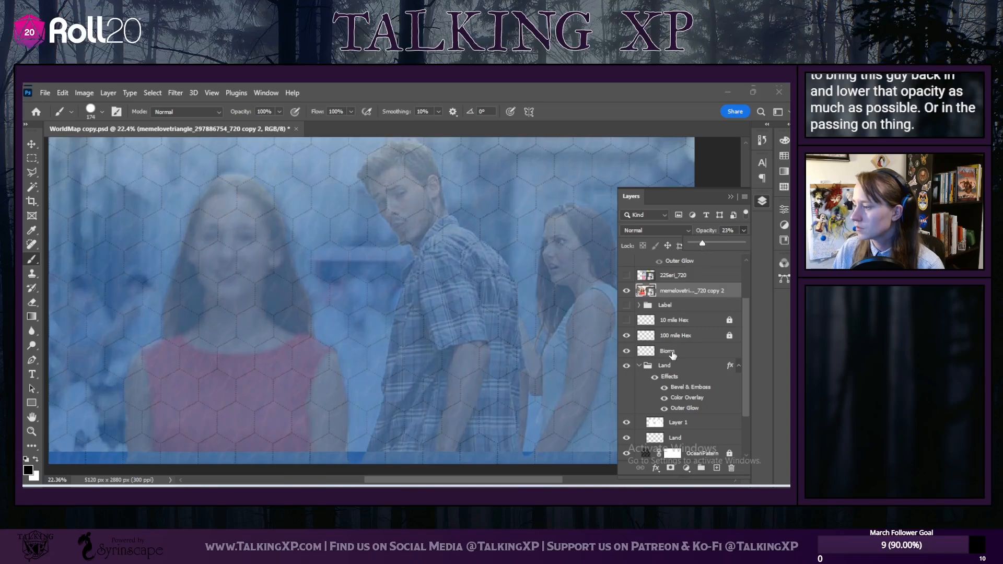
pyautogui.click(671, 368)
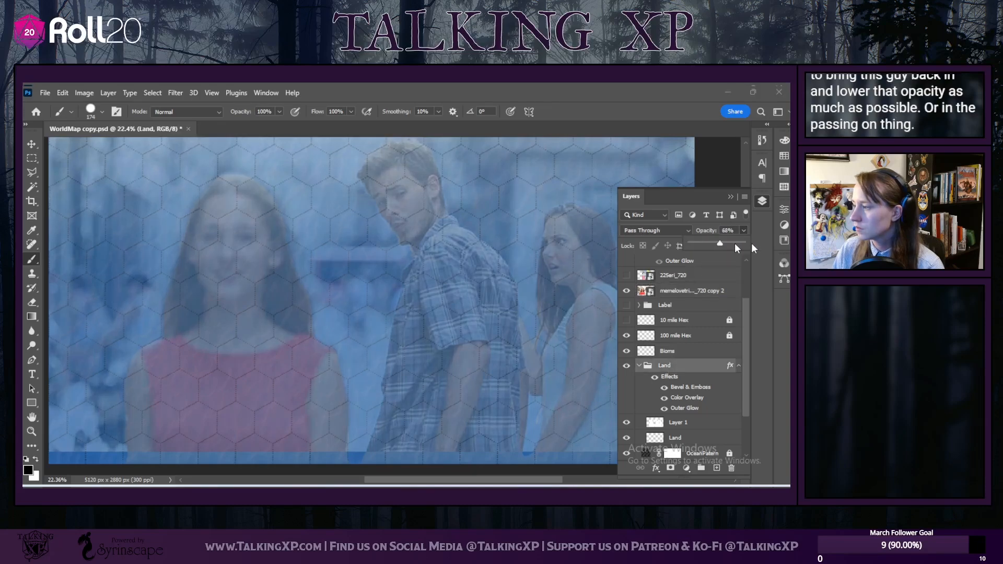
pyautogui.moveTo(721, 244); pyautogui.dragTo(738, 246)
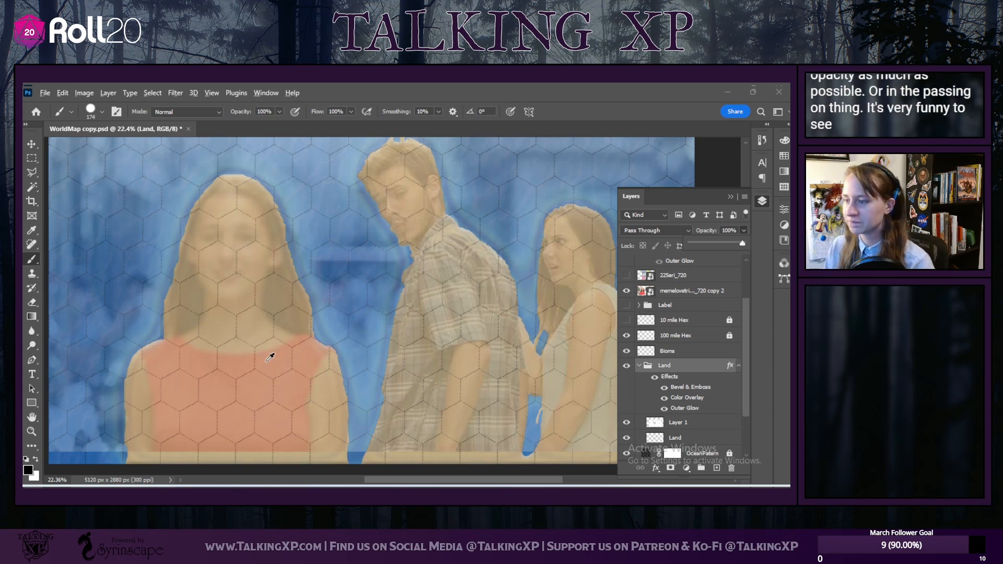
# Step: Examine the faded photo over the three landmasses to plan where mountains and other terrain belong
pyautogui.scroll(3, 269, 353)
pyautogui.scroll(5, 266, 361)
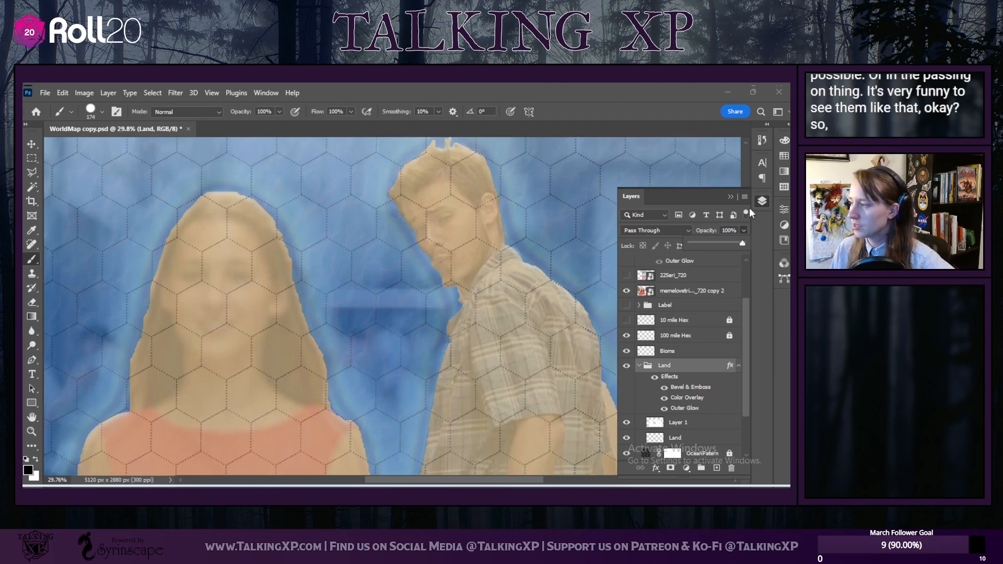
pyautogui.click(677, 351)
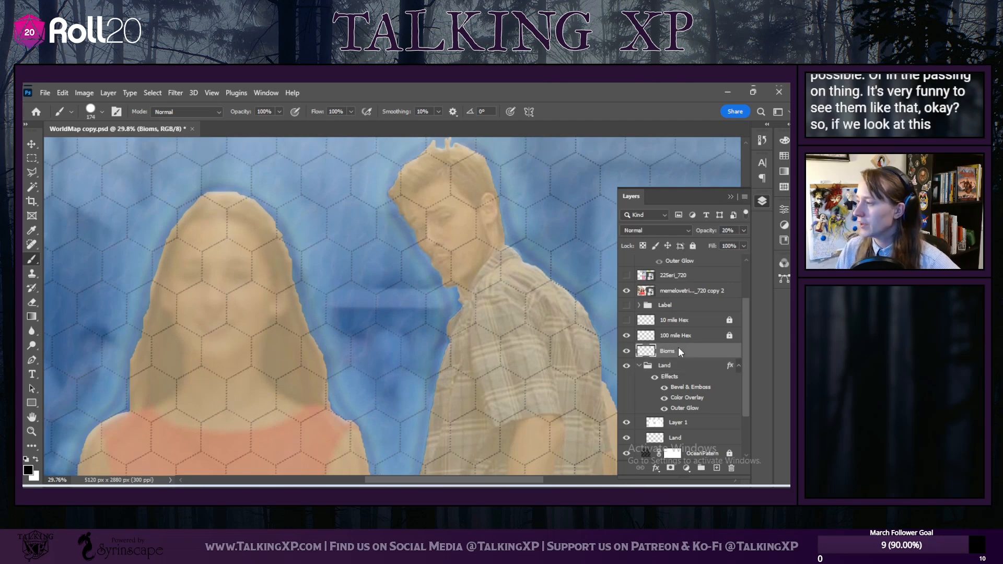
pyautogui.click(687, 290)
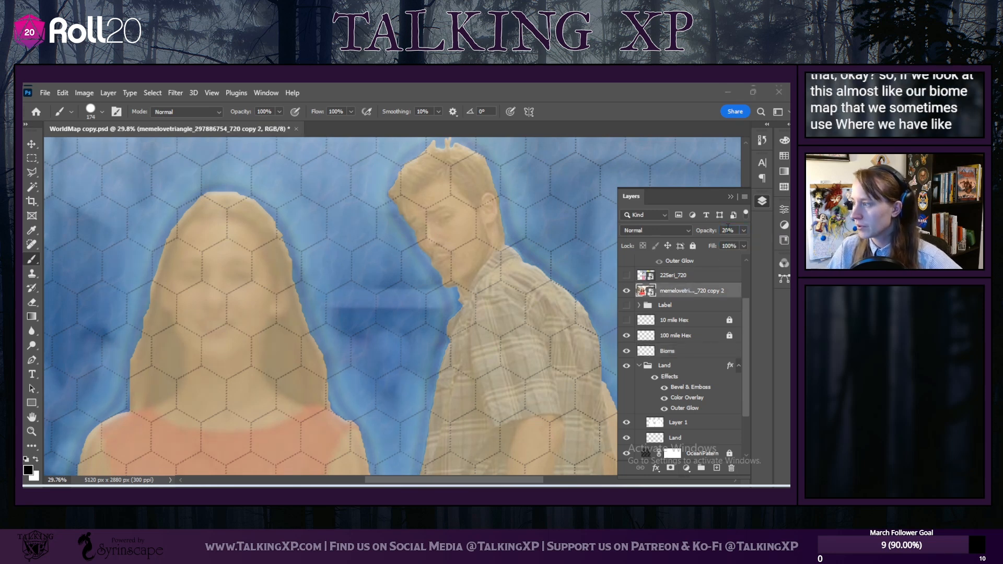
pyautogui.click(730, 196)
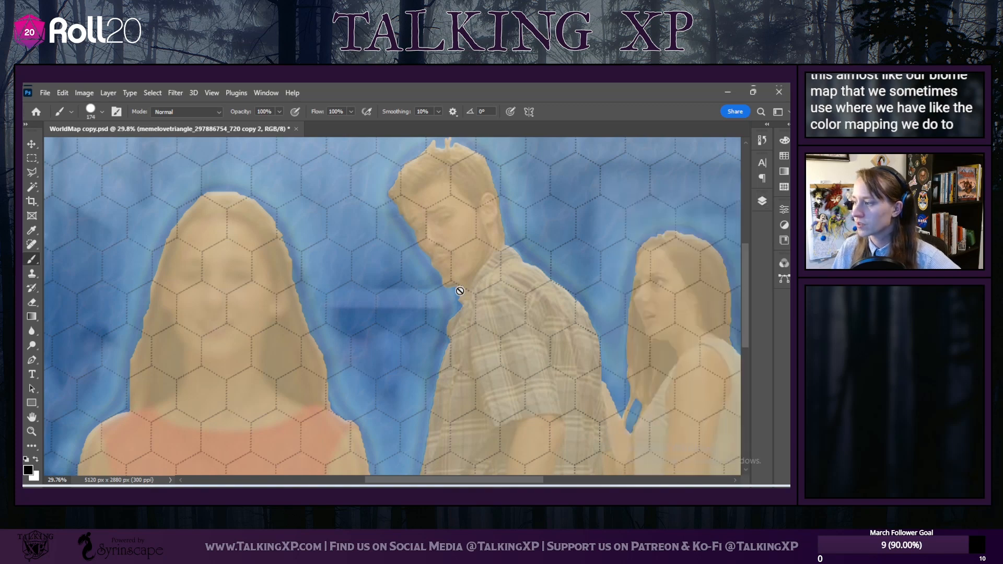
pyautogui.scroll(-3, 460, 290)
pyautogui.scroll(-2, 460, 291)
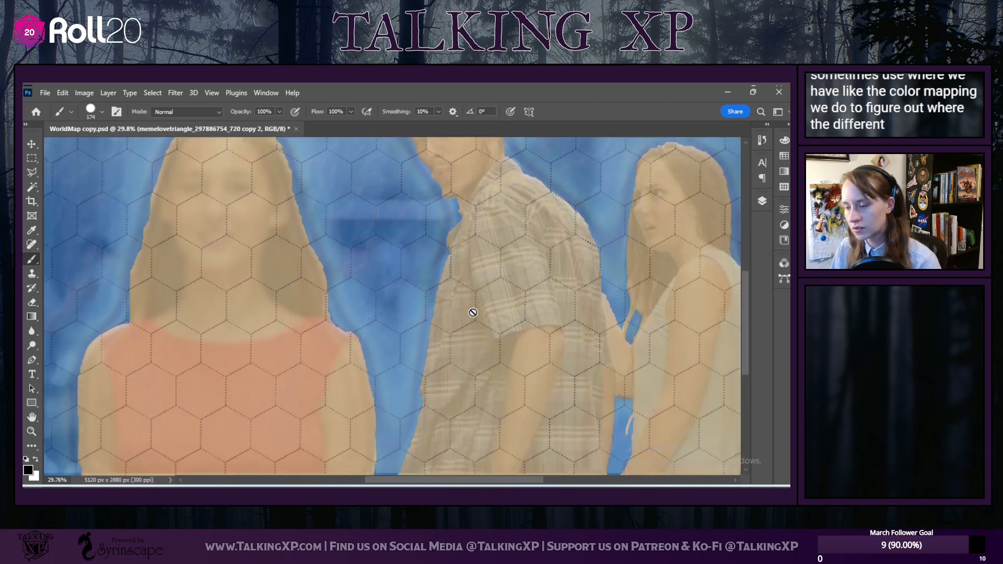
pyautogui.scroll(2, 472, 311)
pyautogui.scroll(-4, 473, 312)
pyautogui.scroll(-1, 503, 312)
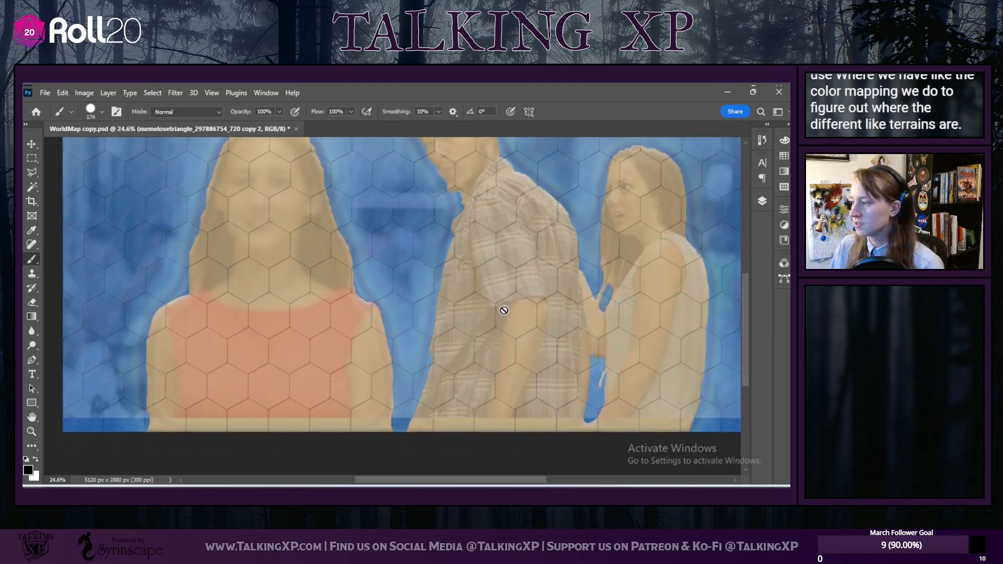
pyautogui.scroll(5, 504, 312)
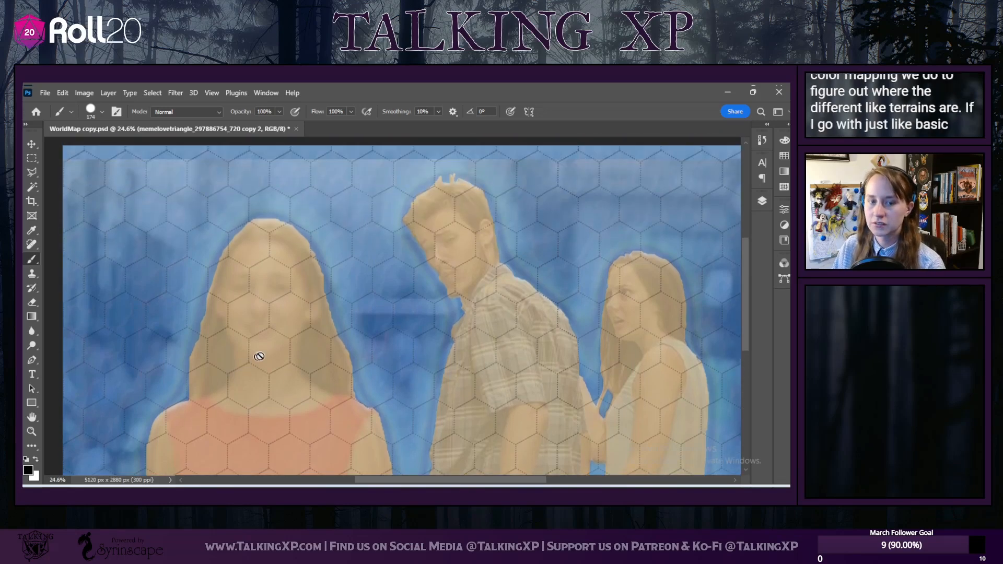
pyautogui.scroll(-2, 295, 374)
pyautogui.scroll(-3, 296, 374)
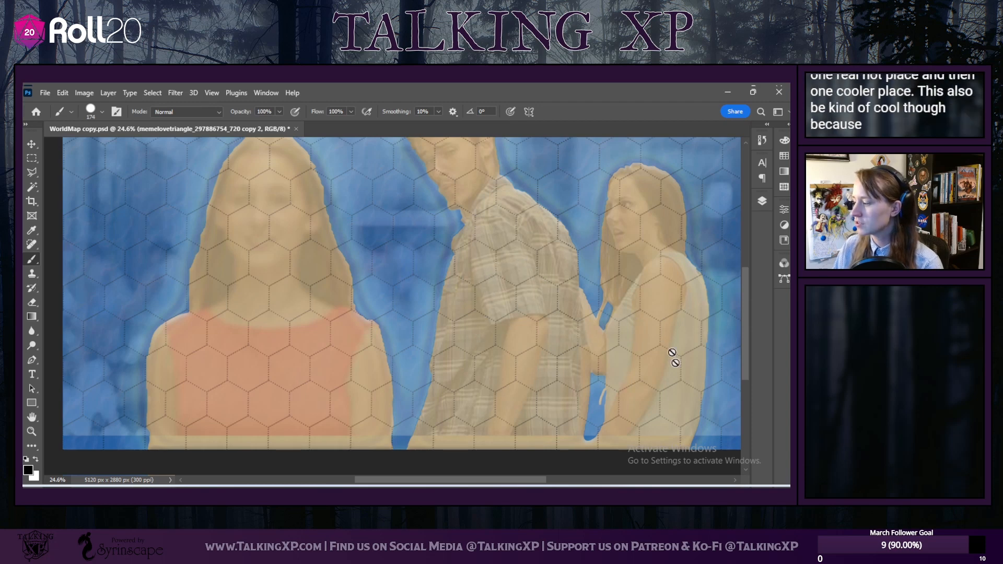
pyautogui.scroll(2, 580, 391)
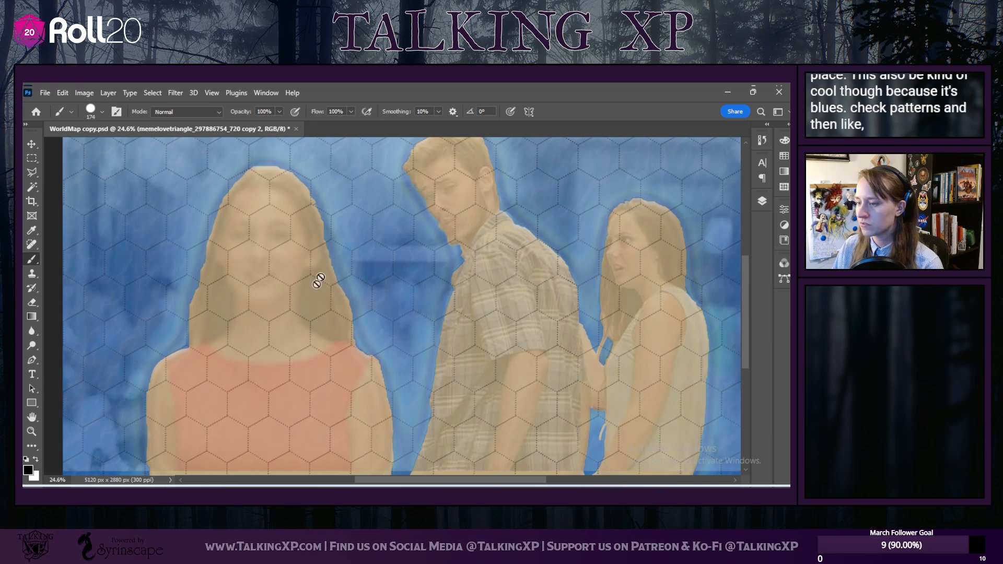
pyautogui.scroll(-2, 352, 384)
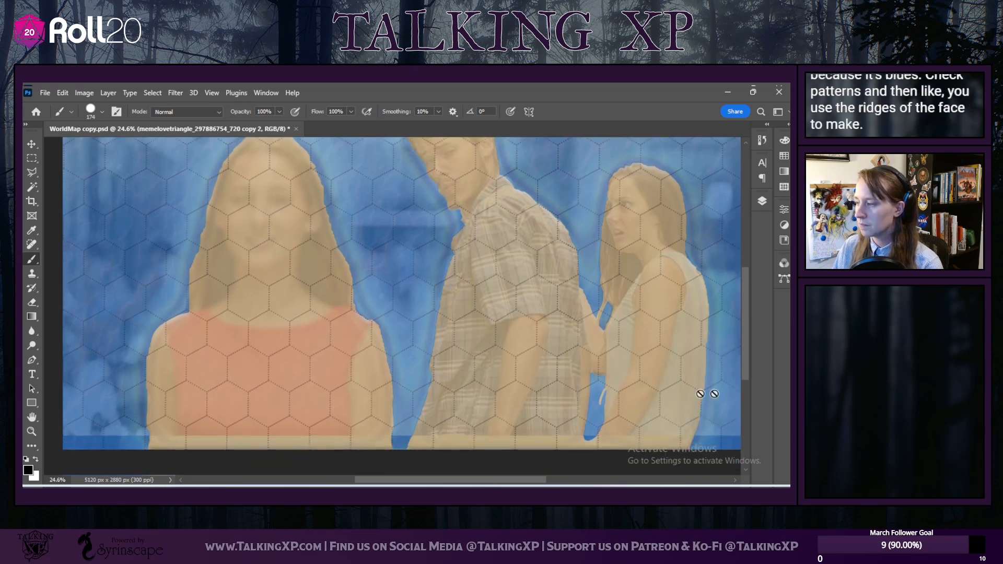
pyautogui.scroll(3, 613, 390)
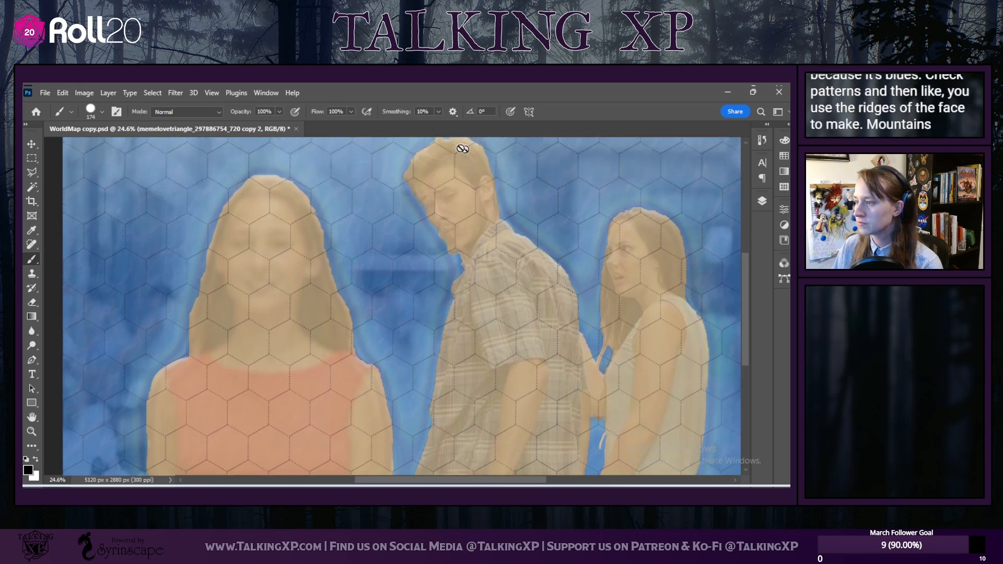
pyautogui.scroll(-7, 262, 353)
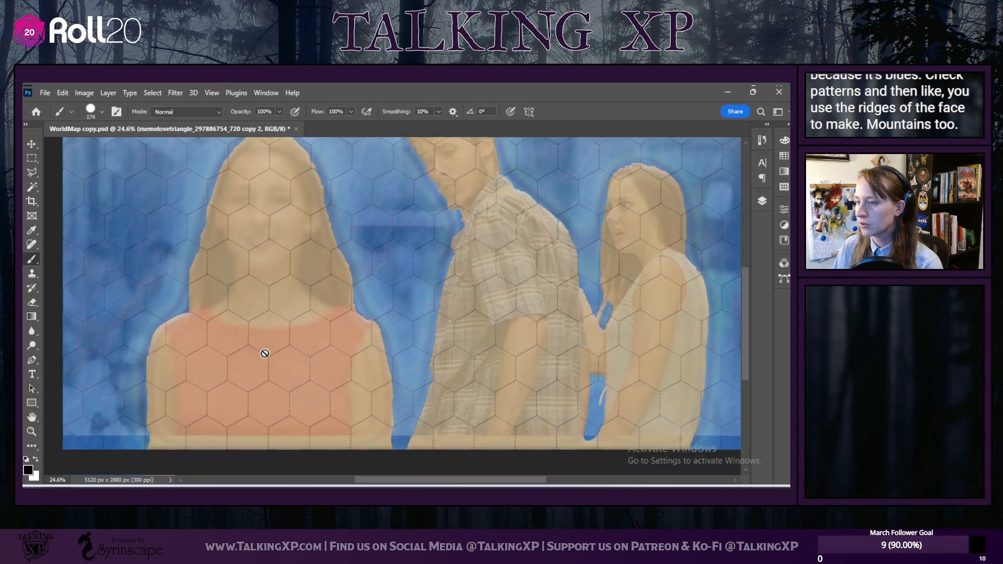
pyautogui.scroll(-2, 201, 377)
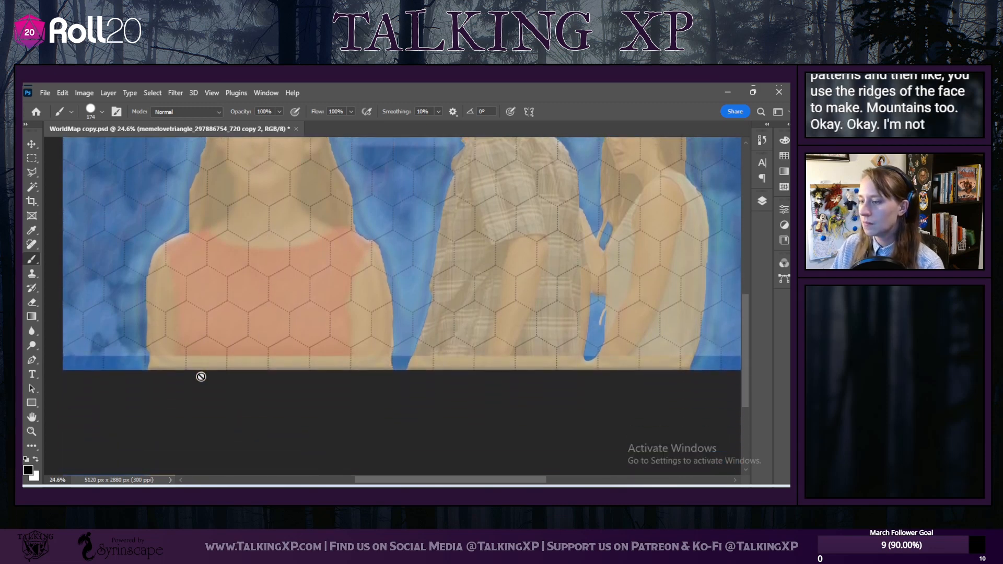
pyautogui.scroll(-2, 651, 294)
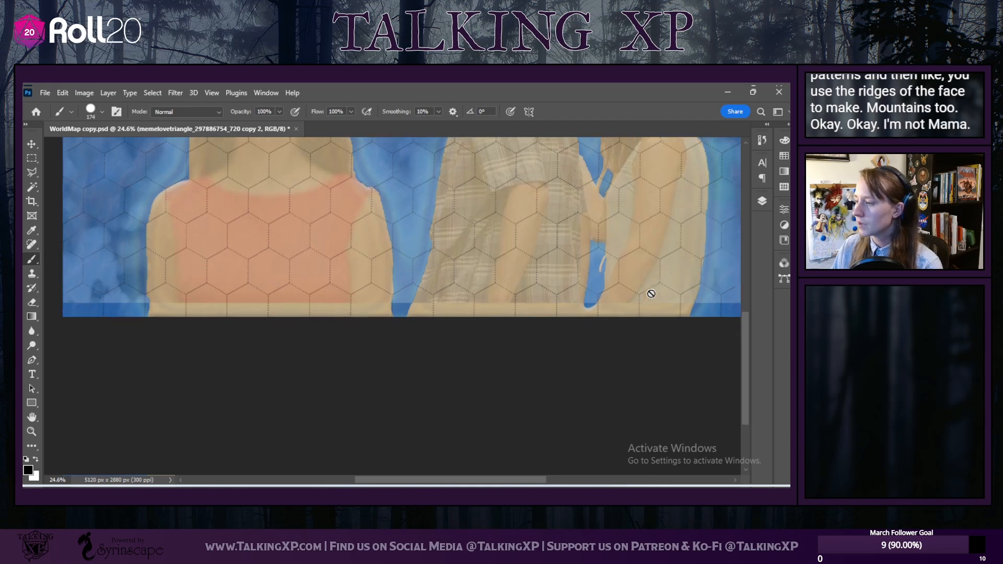
pyautogui.scroll(9, 640, 302)
pyautogui.scroll(3, 640, 303)
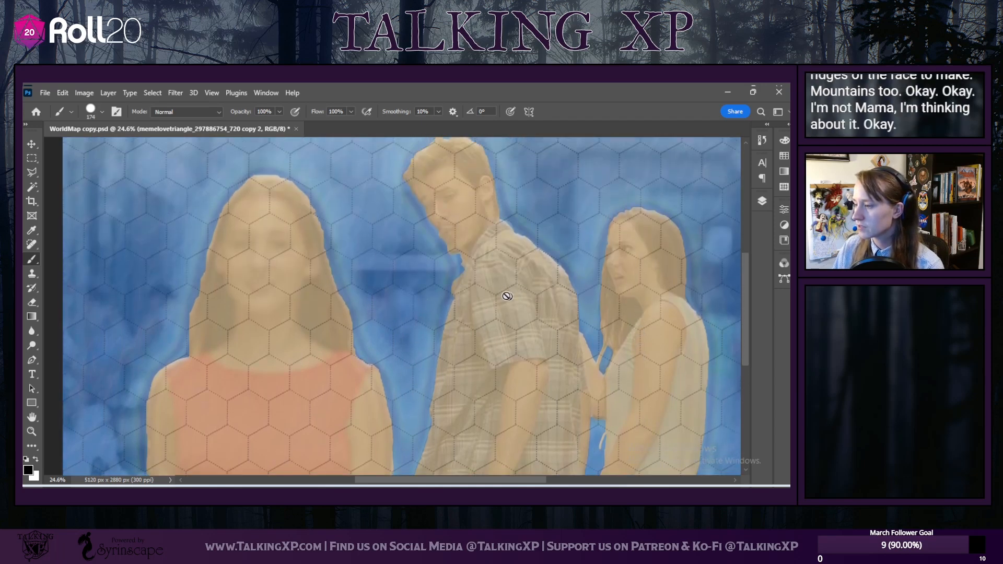
pyautogui.scroll(-2, 509, 296)
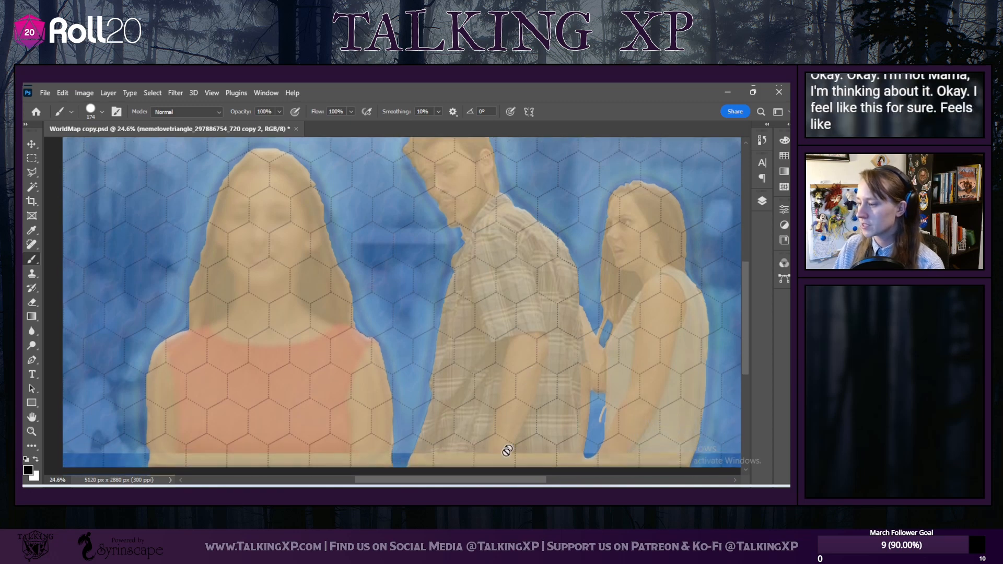
# Step: Show the Label group on the map, but hide its Labels and Cartography subgroups
pyautogui.click(761, 201)
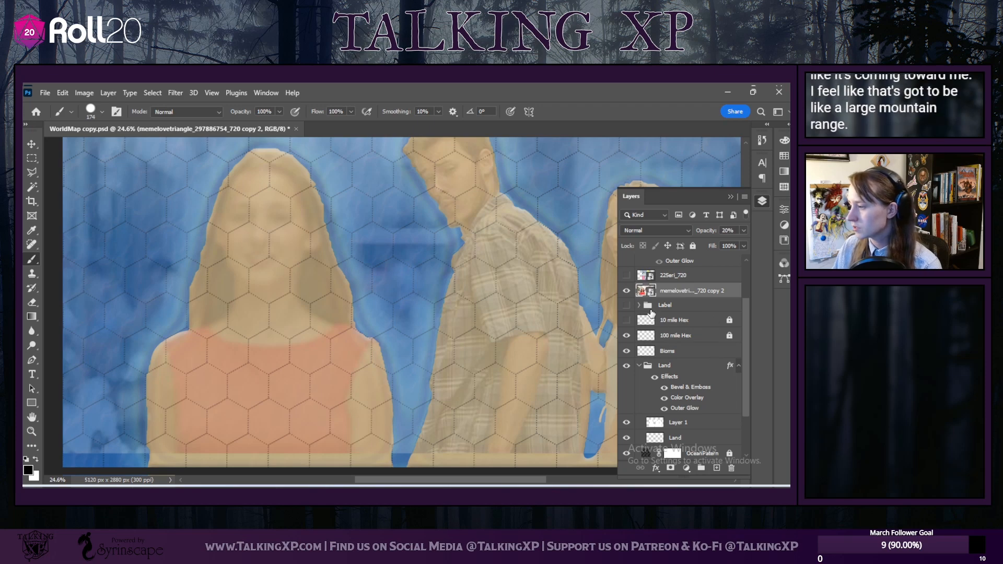
pyautogui.click(638, 304)
pyautogui.click(626, 305)
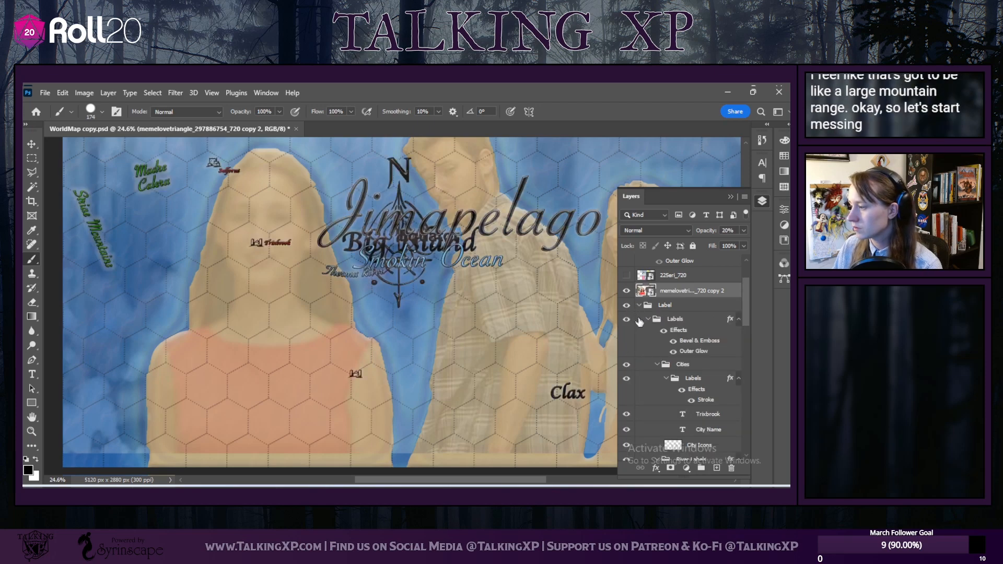
pyautogui.click(626, 319)
pyautogui.click(648, 320)
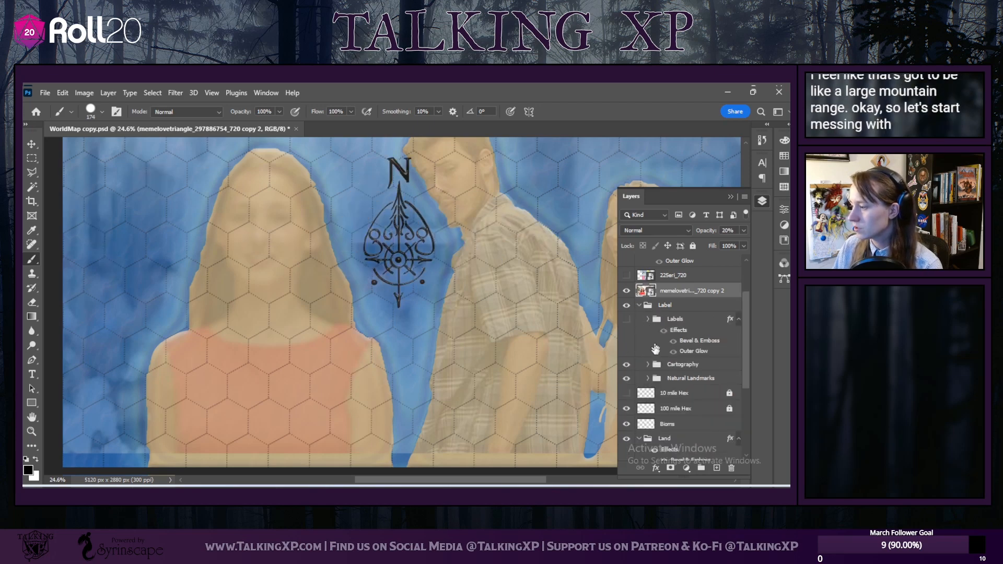
pyautogui.click(658, 379)
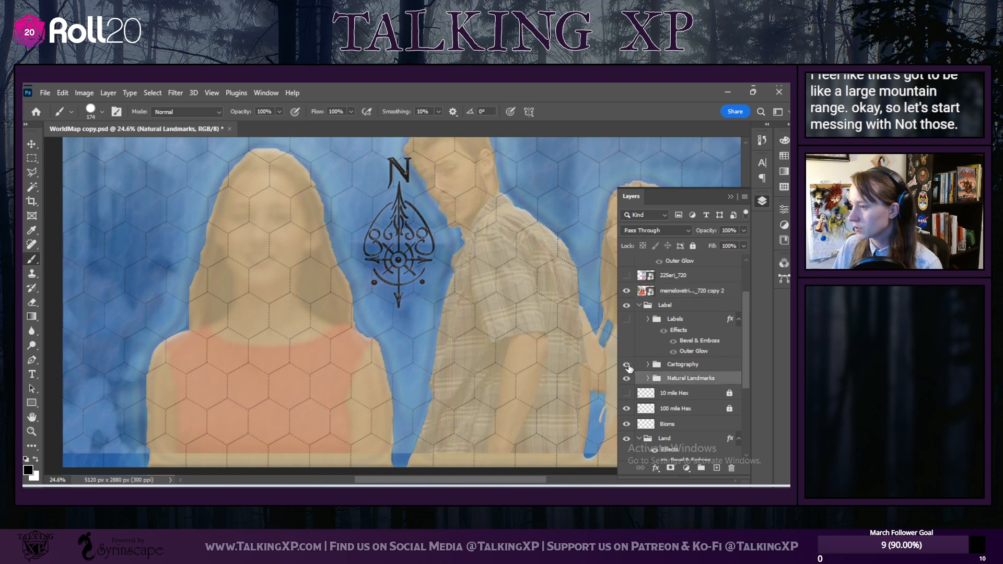
pyautogui.click(626, 364)
# Step: Expand the Natural Landmarks group and make its Mountains layer active for painting
pyautogui.click(648, 378)
pyautogui.scroll(-3, 648, 382)
pyautogui.scroll(-5, 647, 383)
pyautogui.scroll(3, 690, 383)
pyautogui.click(700, 305)
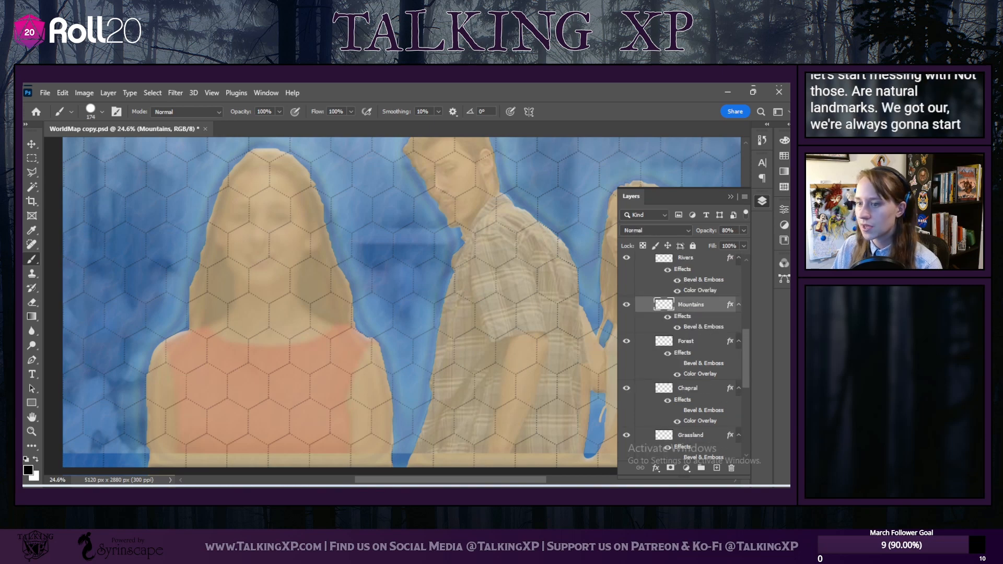
# Step: Choose the Sharp Hills 2 brush and enlarge it to 196 px
pyautogui.click(100, 111)
pyautogui.moveTo(157, 210)
pyautogui.mouseDown()
pyautogui.moveTo(157, 392)
pyautogui.moveTo(156, 352)
pyautogui.mouseUp()
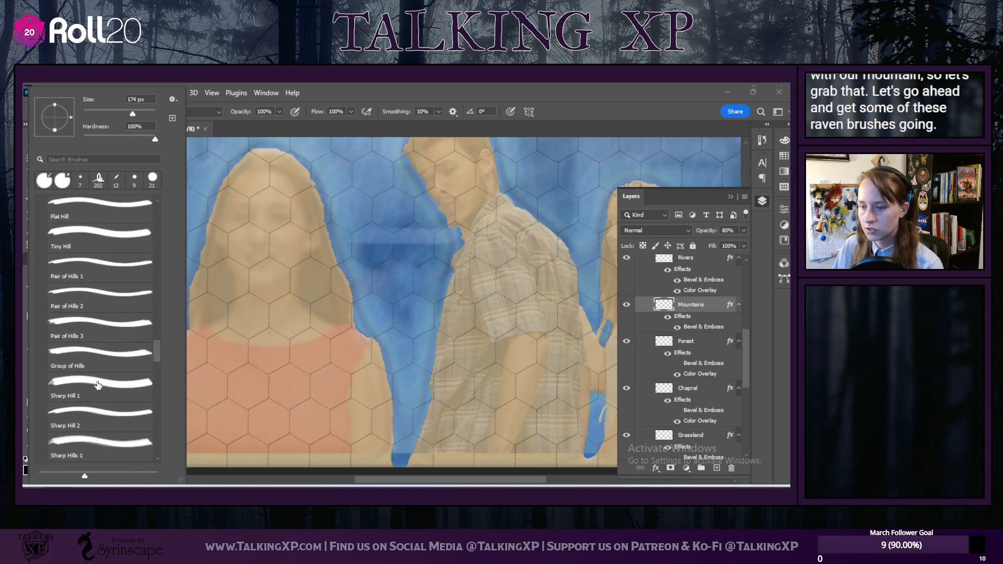
pyautogui.scroll(-3, 102, 421)
pyautogui.click(92, 400)
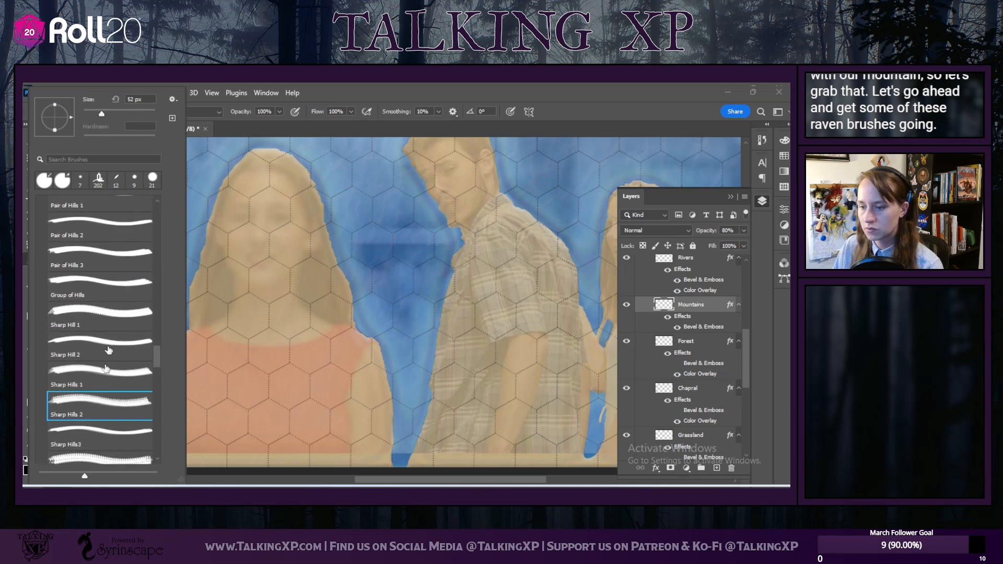
pyautogui.click(125, 114)
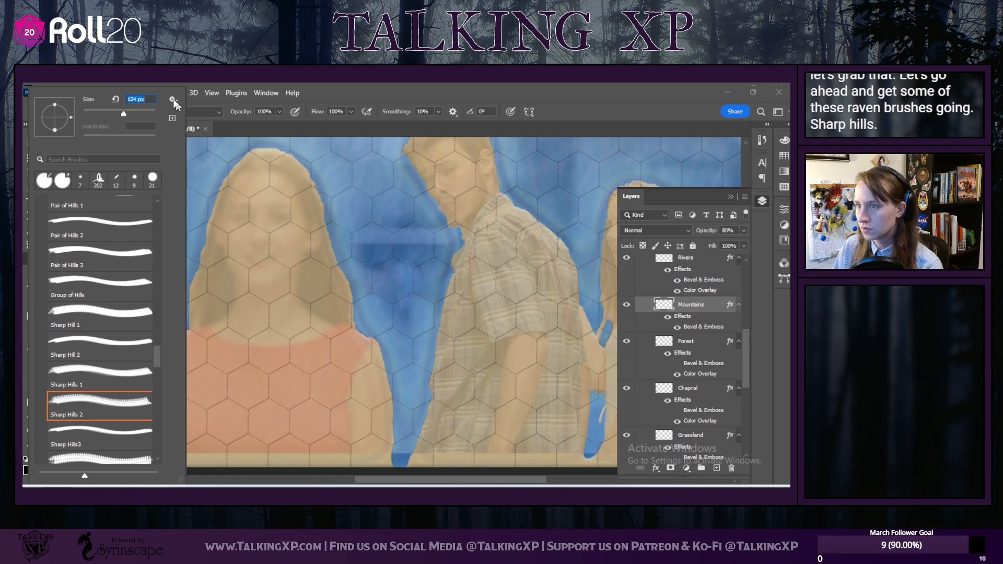
pyautogui.click(134, 113)
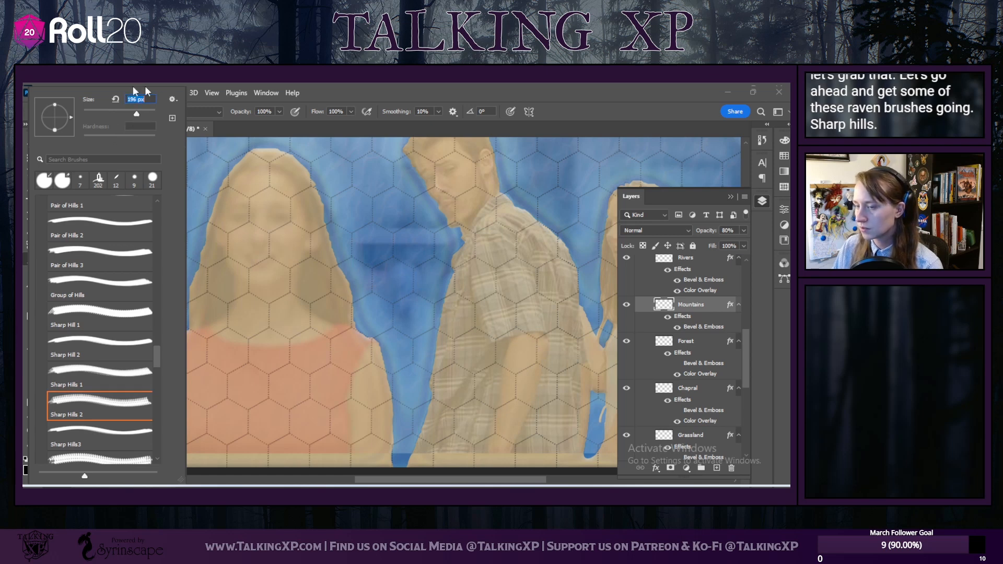
# Step: With the Sharp Hills 5 brush at 369 px, stamp mountain clusters on the man's shoulder and lower sleeve
pyautogui.click(93, 382)
pyautogui.scroll(-1, 79, 332)
pyautogui.scroll(-2, 79, 333)
pyautogui.click(95, 412)
pyautogui.moveTo(121, 117); pyautogui.dragTo(143, 114)
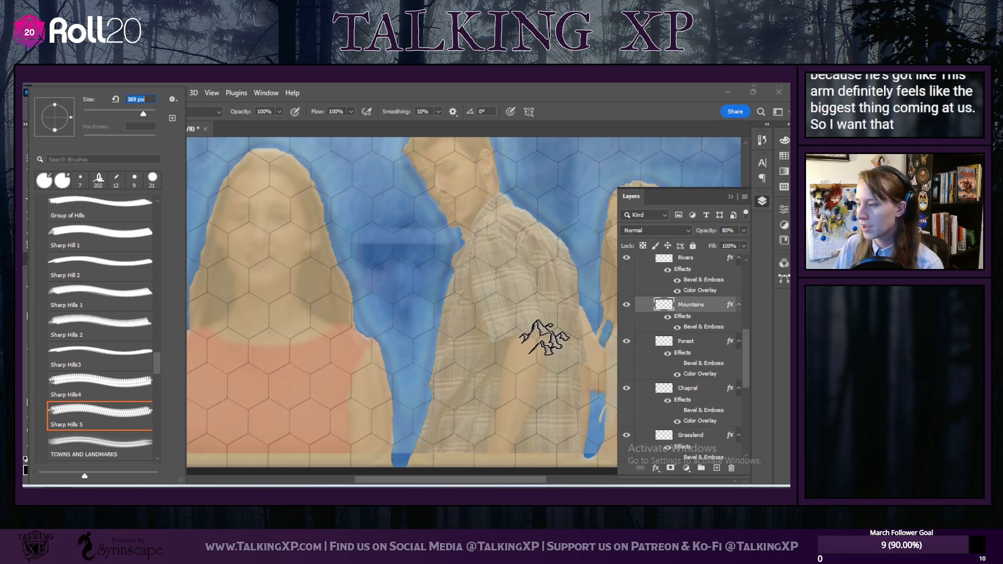
pyautogui.click(498, 255)
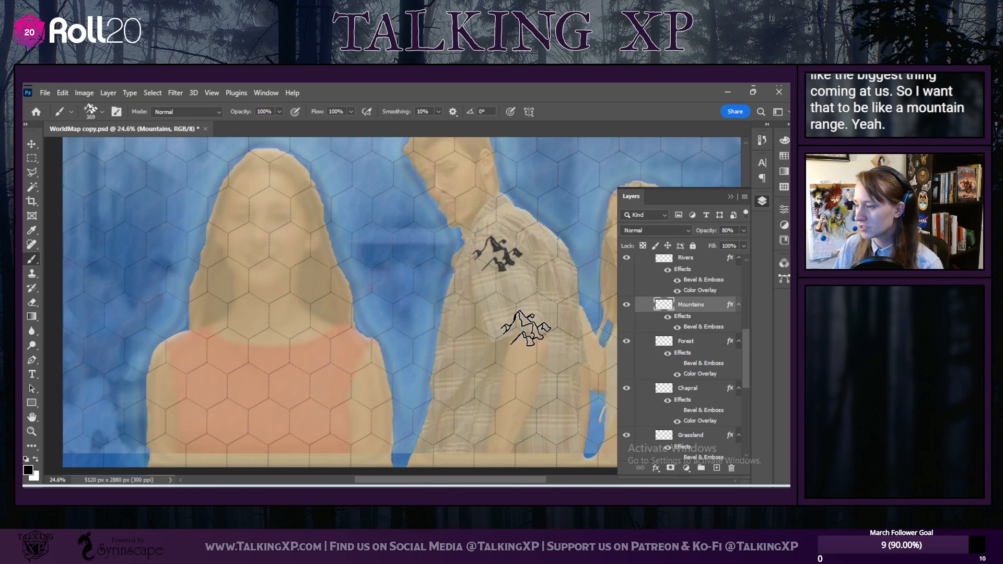
pyautogui.click(522, 318)
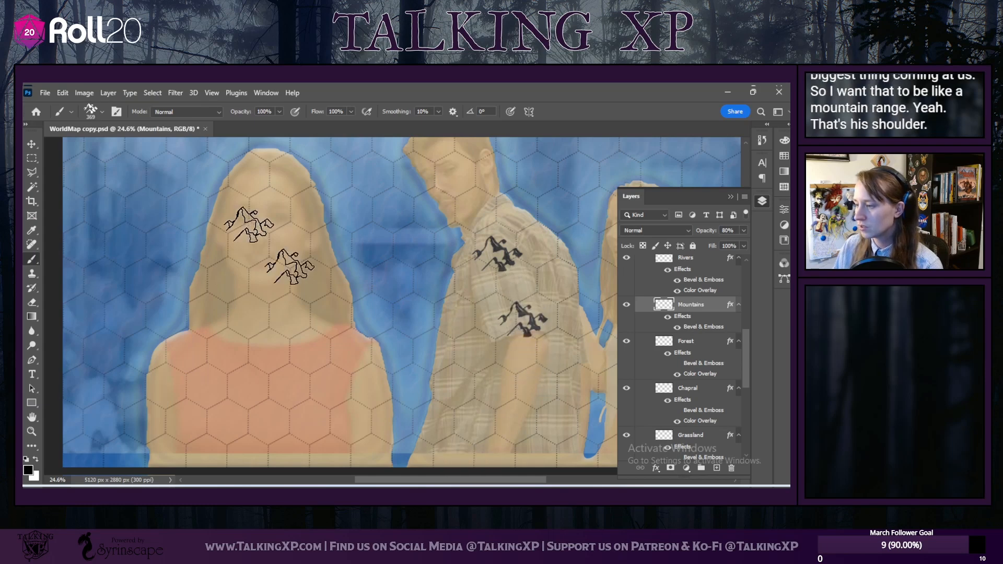
# Step: With the Sharp Hills4 brush at 354 px, stamp mountains between the two existing clusters and just below them on the man's arm
pyautogui.click(104, 114)
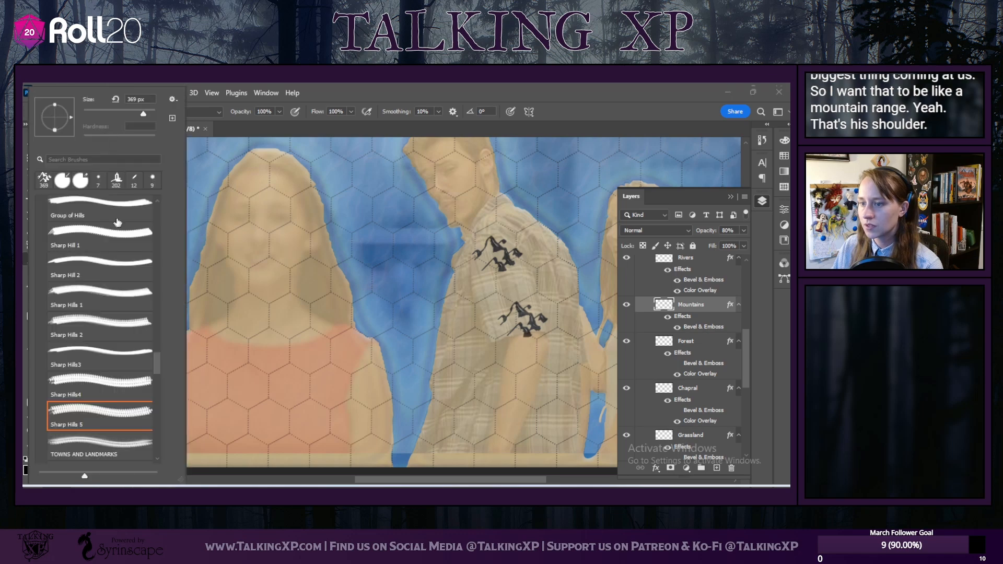
pyautogui.click(93, 389)
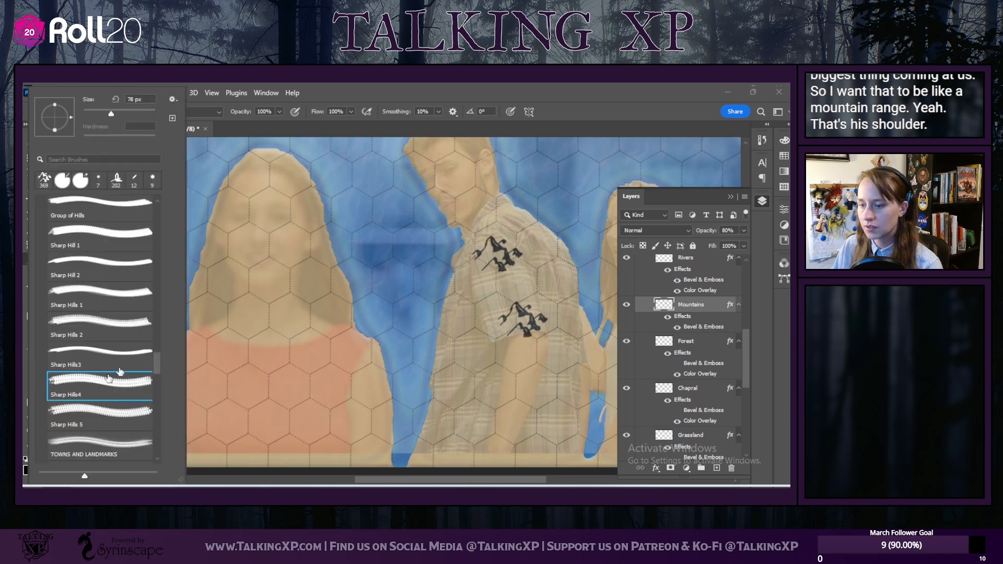
pyautogui.click(103, 113)
pyautogui.click(130, 114)
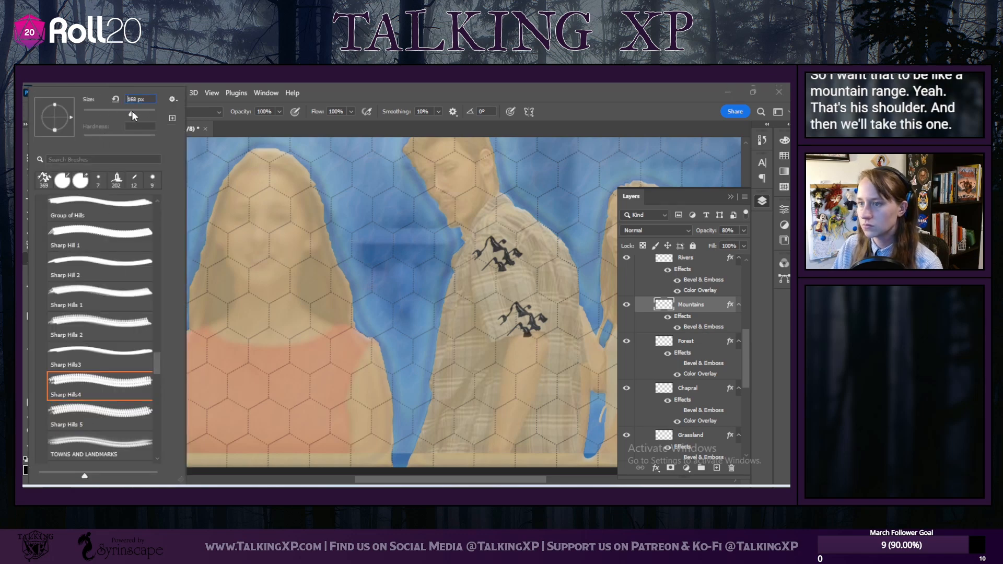
pyautogui.click(144, 115)
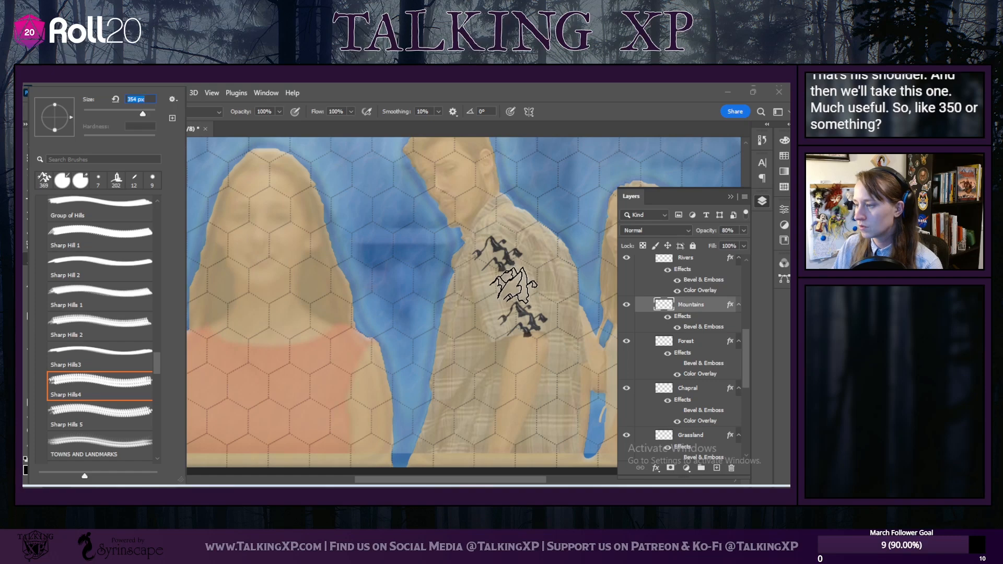
pyautogui.click(515, 284)
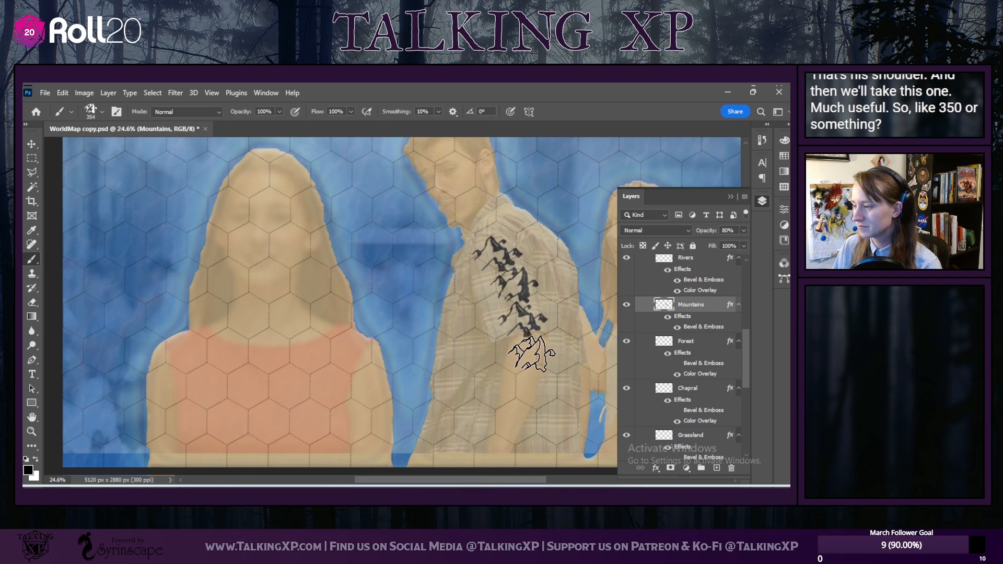
pyautogui.click(528, 355)
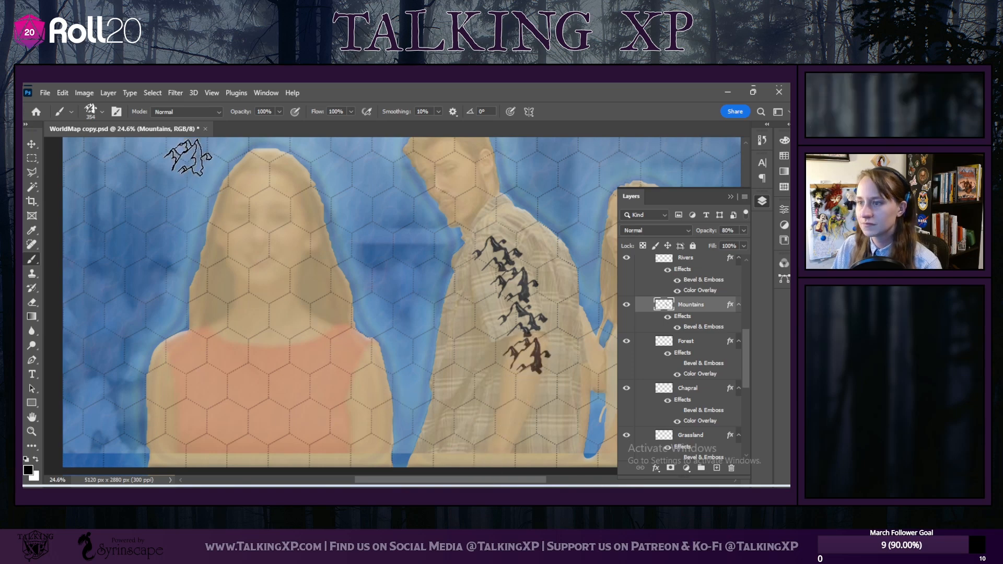
# Step: Try stamping mountains below the range on the man's arm with the Sharp Hills4 brush at 291 px, rotated to 38°
pyautogui.click(101, 113)
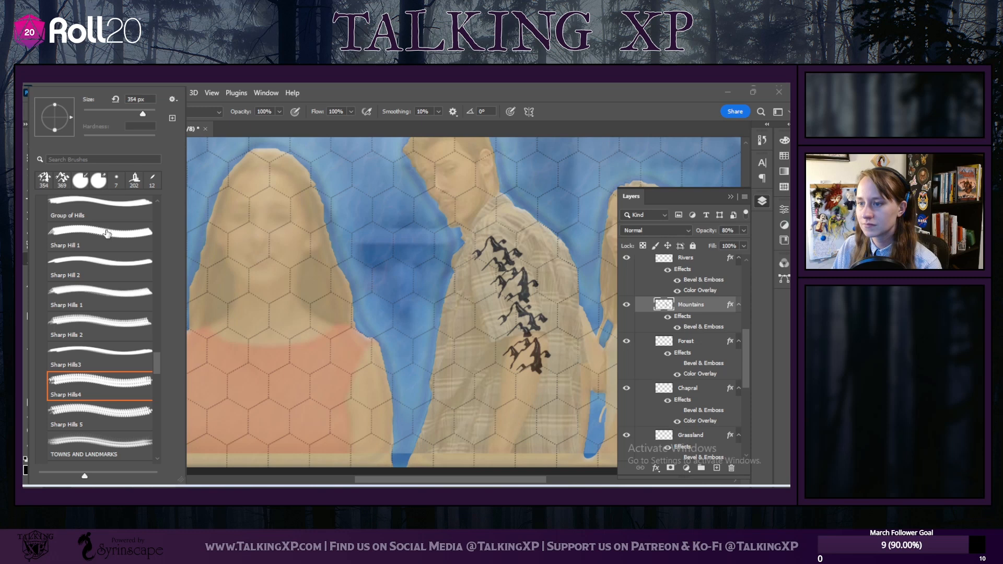
pyautogui.click(124, 115)
pyautogui.moveTo(125, 113); pyautogui.dragTo(140, 115)
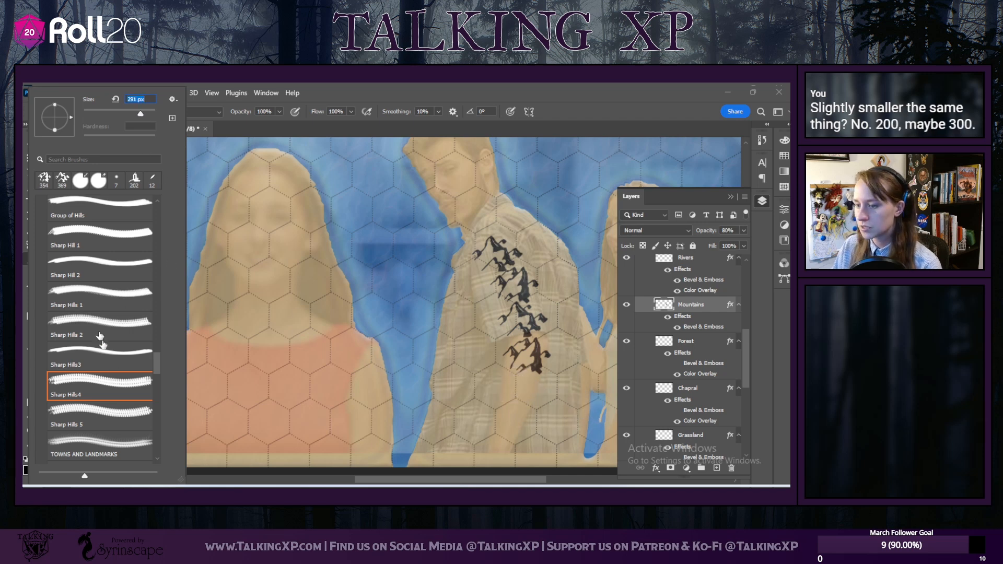
pyautogui.moveTo(71, 117); pyautogui.dragTo(68, 106)
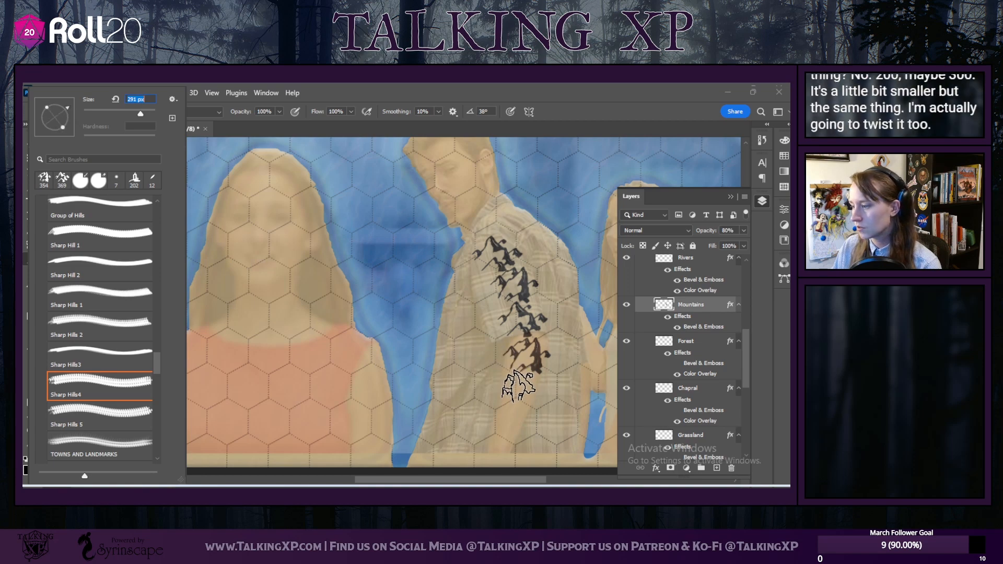
pyautogui.click(520, 386)
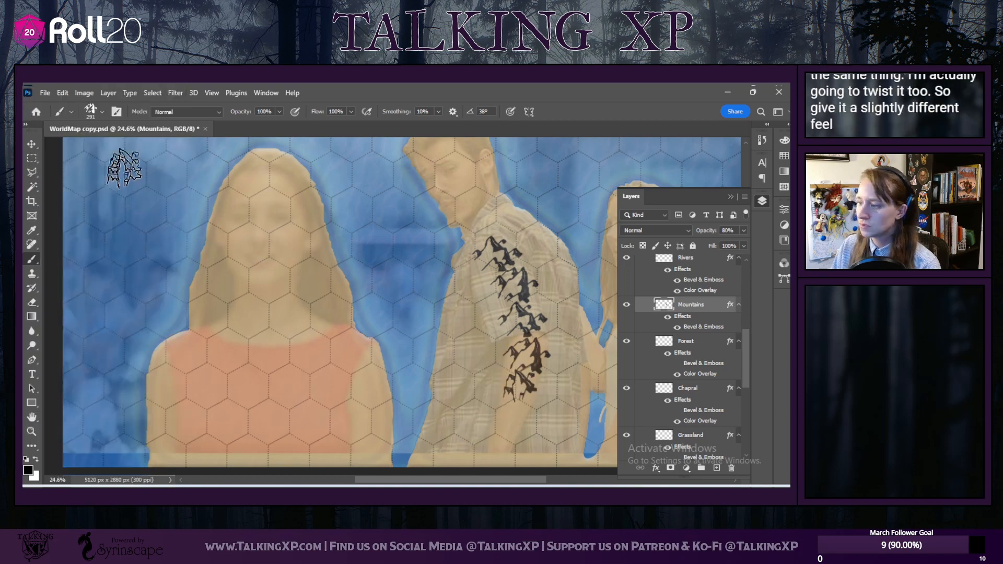
# Step: Undo the last mountain stamp and restore the program window to full size
pyautogui.click(101, 112)
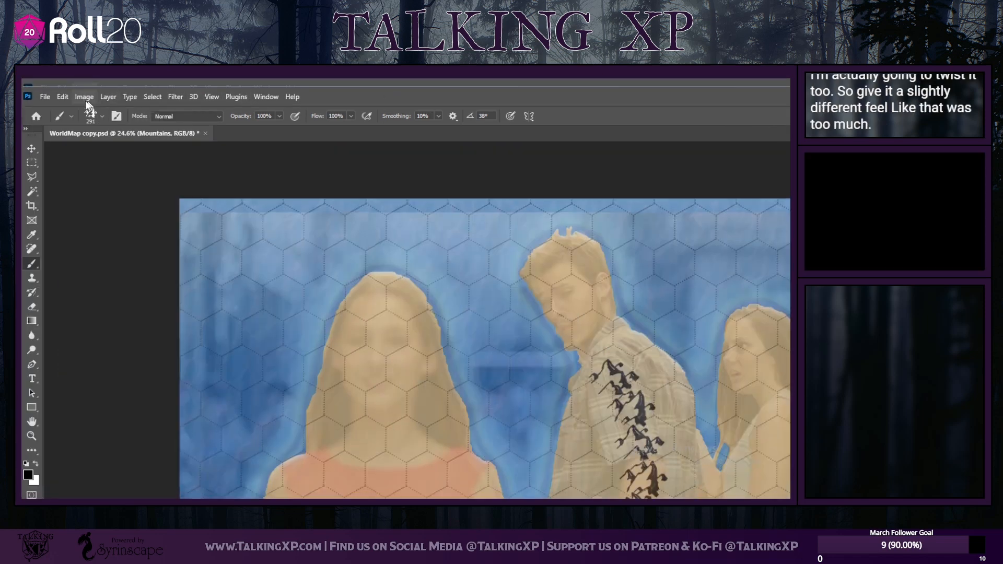
pyautogui.click(65, 97)
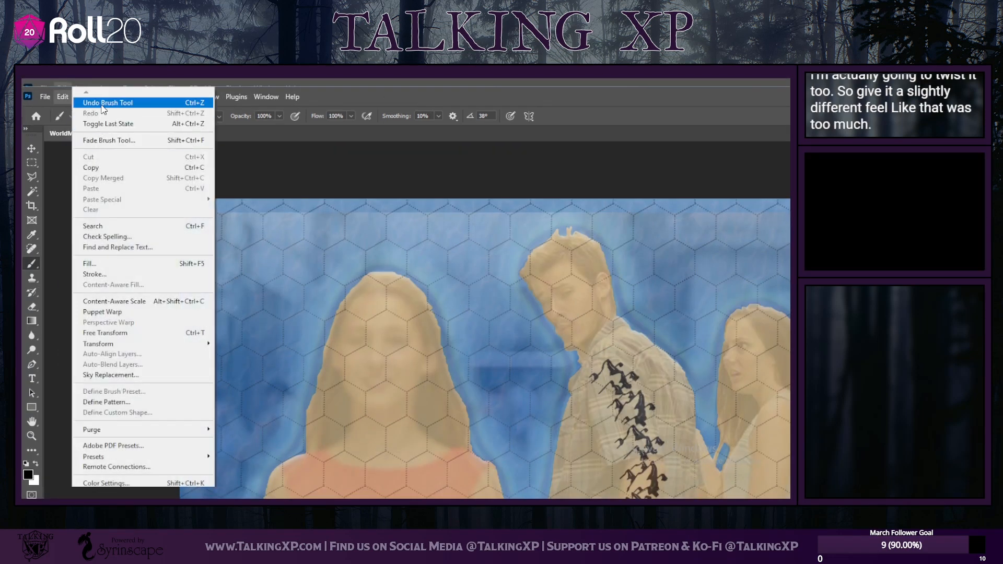
pyautogui.click(102, 105)
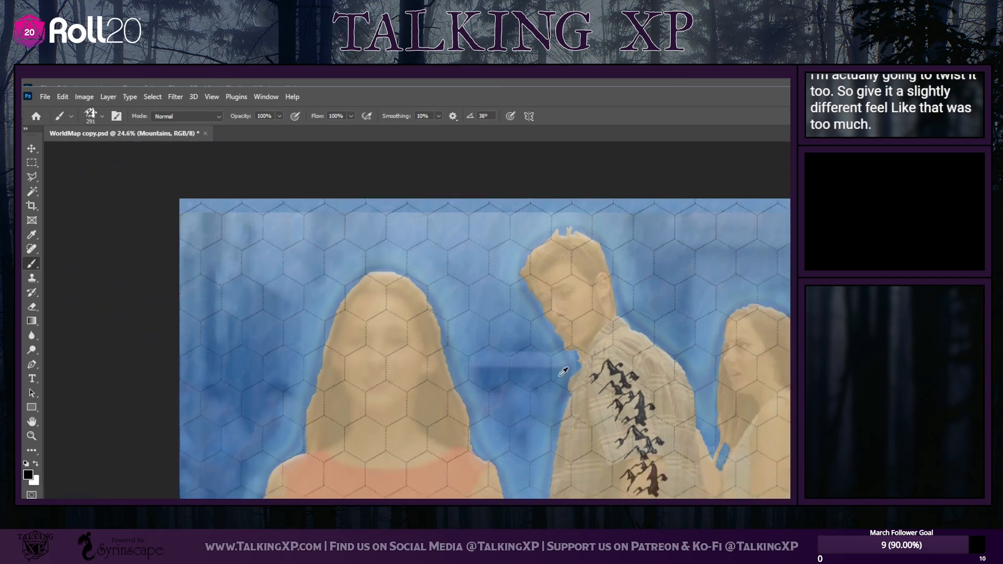
pyautogui.scroll(-2, 563, 371)
pyautogui.moveTo(717, 98); pyautogui.dragTo(788, 89)
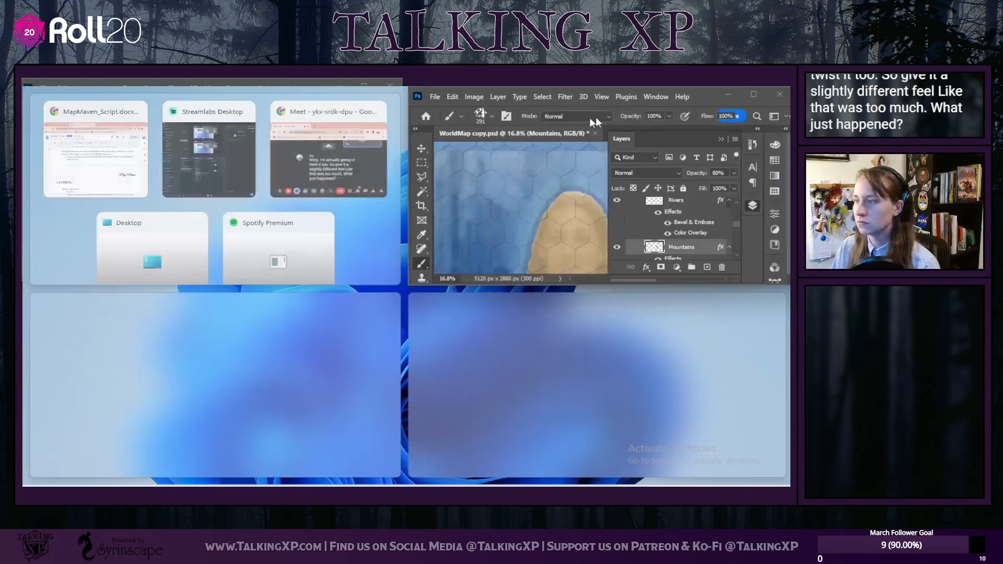
pyautogui.click(757, 95)
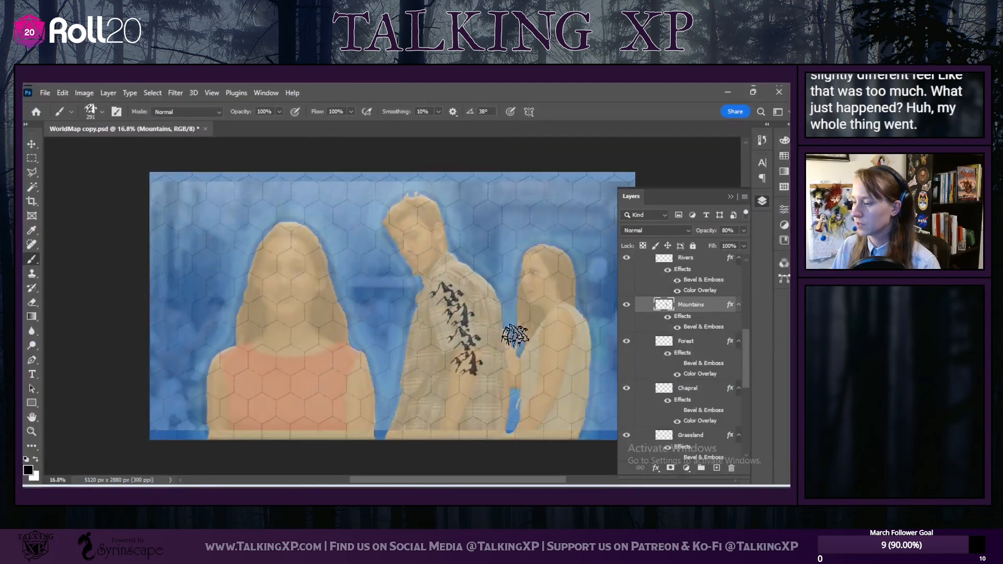
# Step: With the Sharp Hills4 brush at 322 px and a 19° angle, stamp mountains below the range on the man's arm
pyautogui.scroll(1, 452, 387)
pyautogui.scroll(2, 455, 385)
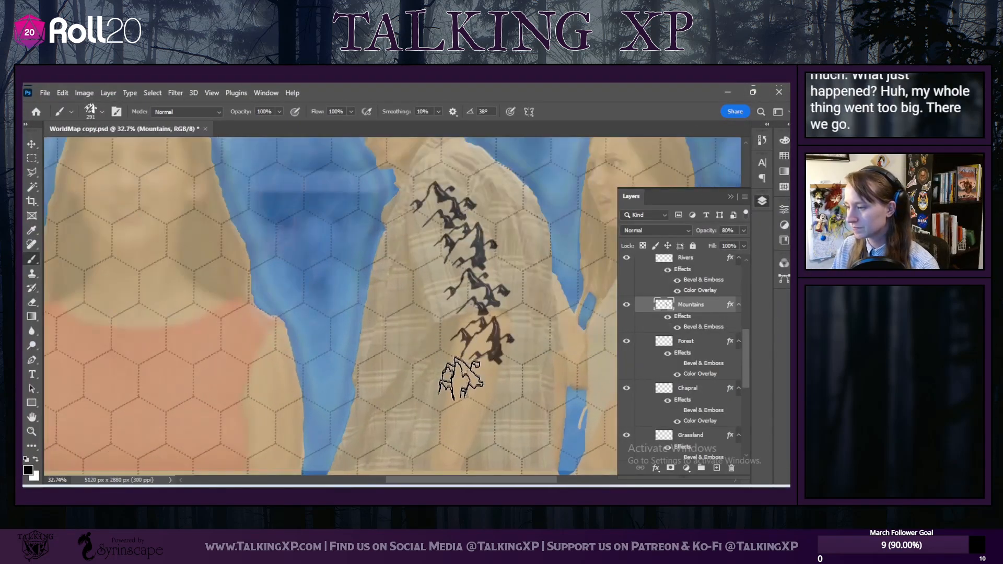
pyautogui.click(101, 112)
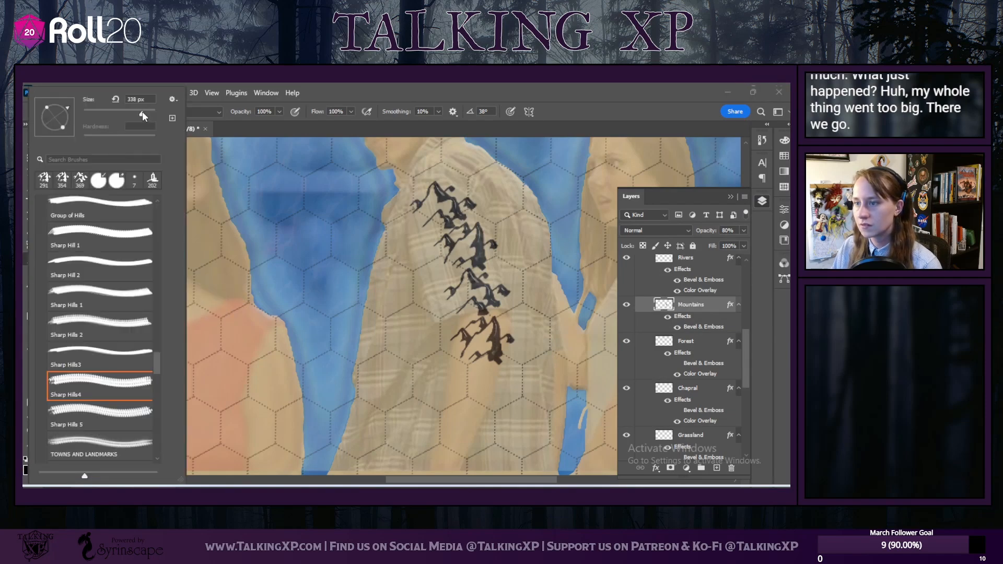
pyautogui.moveTo(72, 111); pyautogui.dragTo(72, 112)
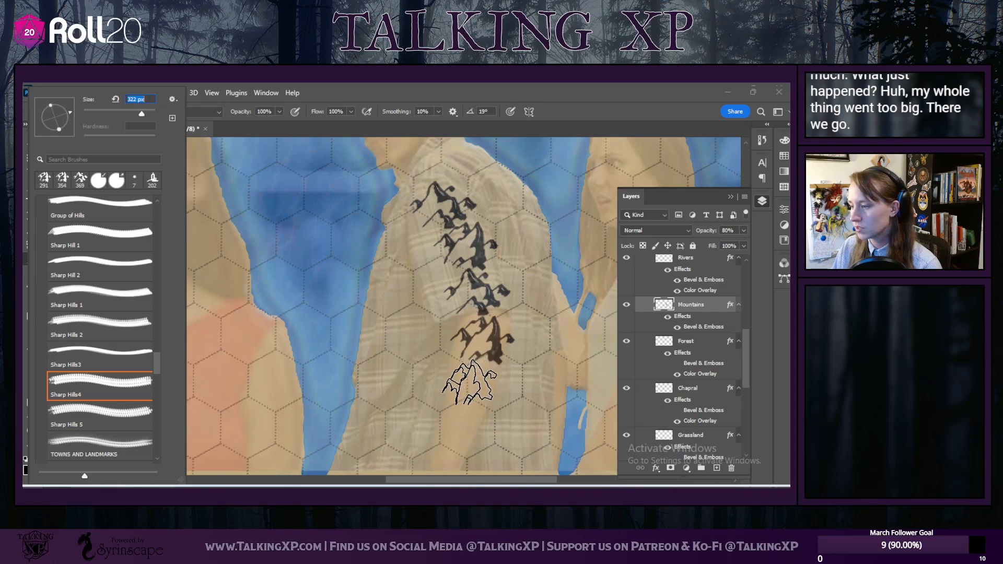
pyautogui.click(469, 382)
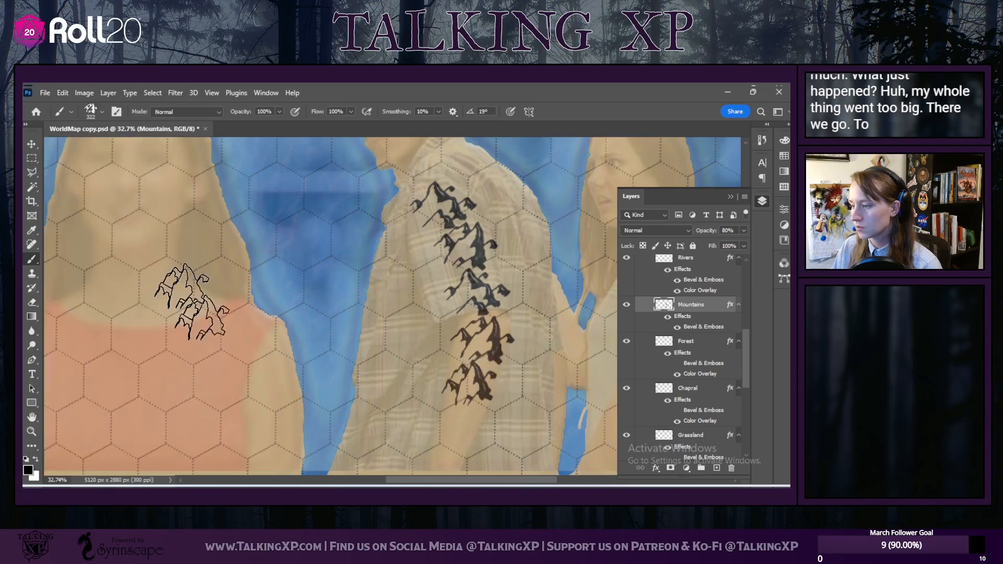
# Step: Extend the range down the man's forearm with a Sharp Hills 5 stamp at 275 px and no rotation
pyautogui.click(101, 112)
pyautogui.click(78, 426)
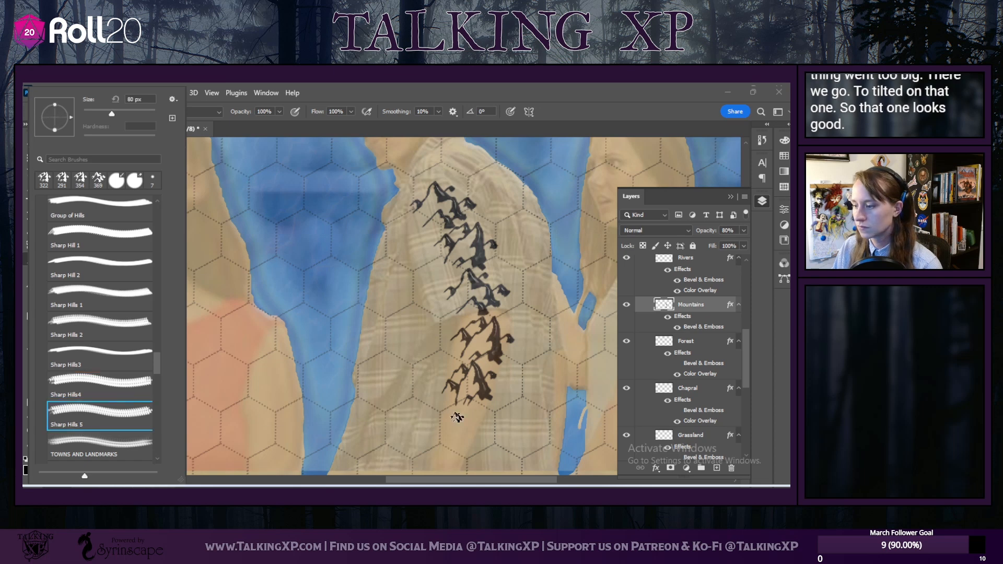
pyautogui.click(134, 111)
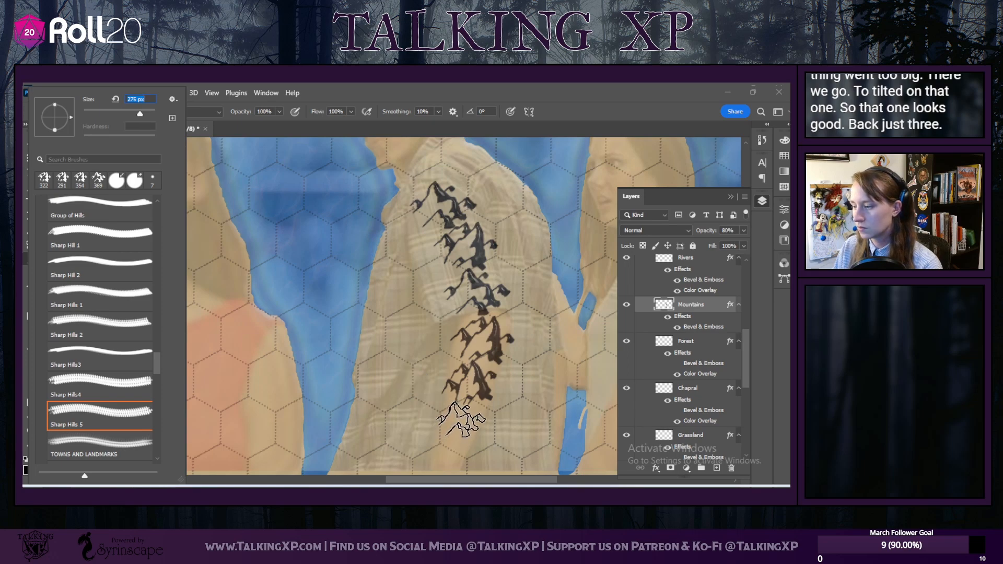
pyautogui.press('Return')
# Step: Add a narrower mountain cluster above the man's wrist with the Sharp Hills4 brush at 202 px
pyautogui.scroll(-2, 402, 330)
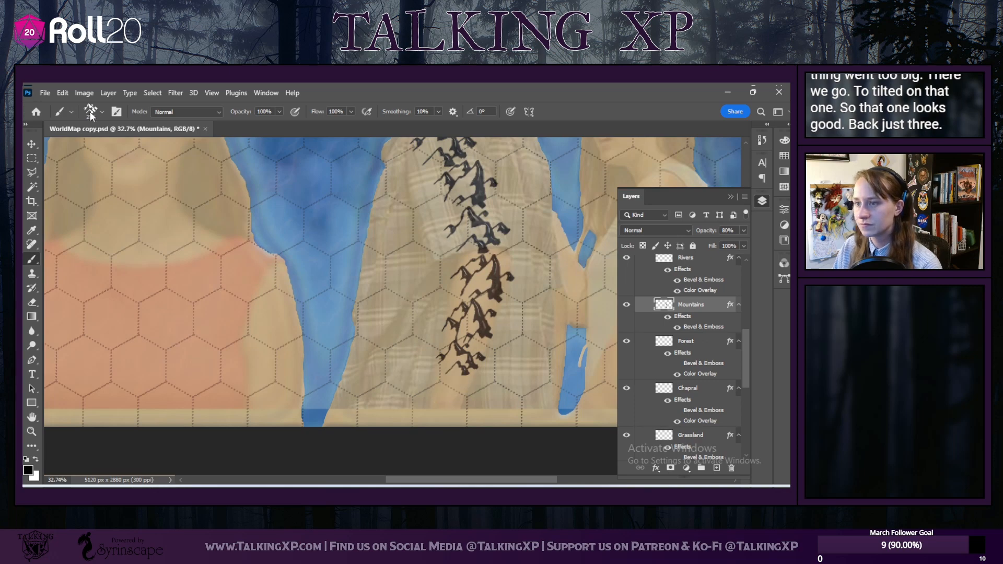
pyautogui.click(103, 114)
pyautogui.click(96, 385)
pyautogui.click(127, 114)
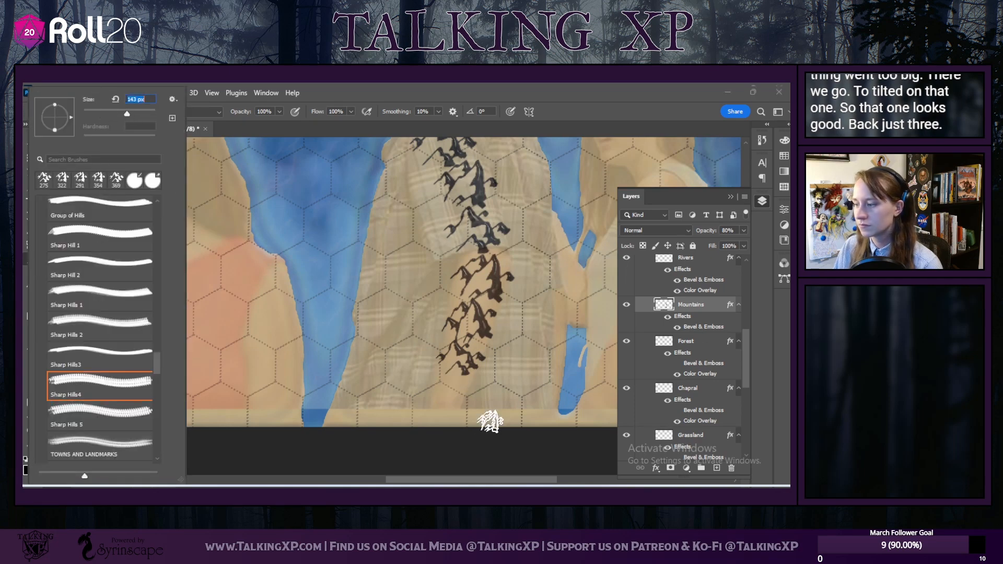
pyautogui.click(138, 114)
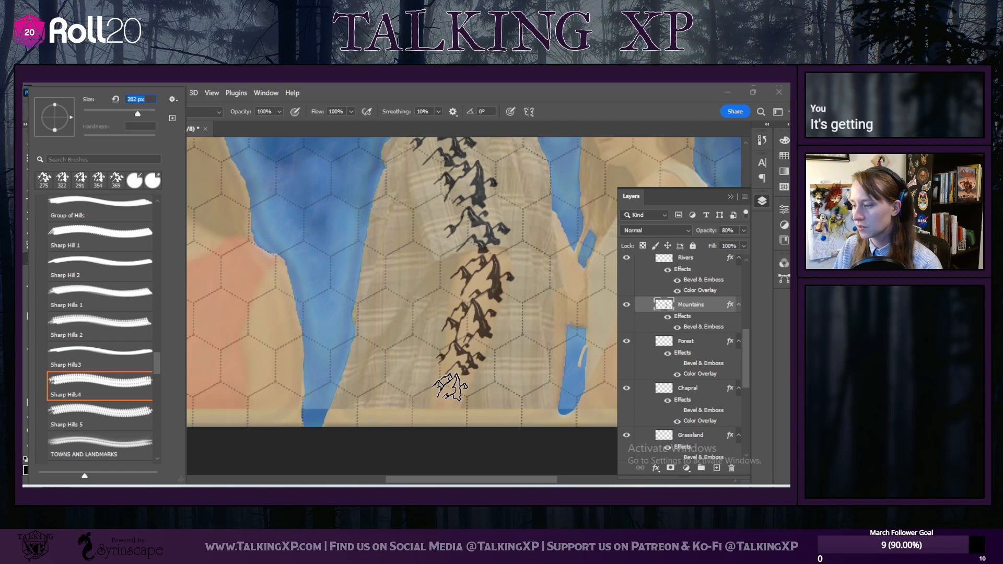
pyautogui.click(451, 388)
# Step: With the Sharp Hills 5 brush at 202 px, stamp two clusters at the man's wrist, running the range off the map's lower edge
pyautogui.click(103, 111)
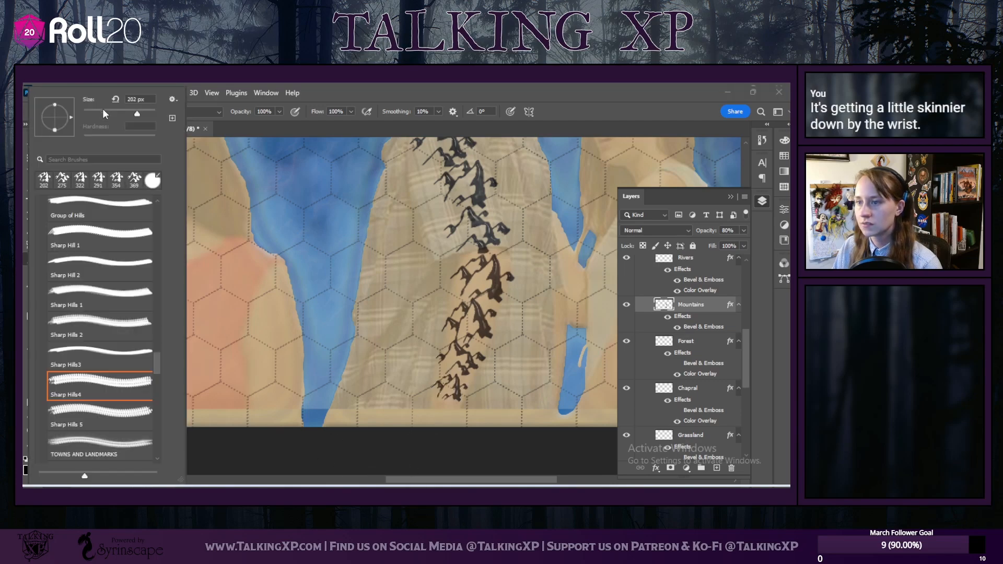
pyautogui.click(101, 423)
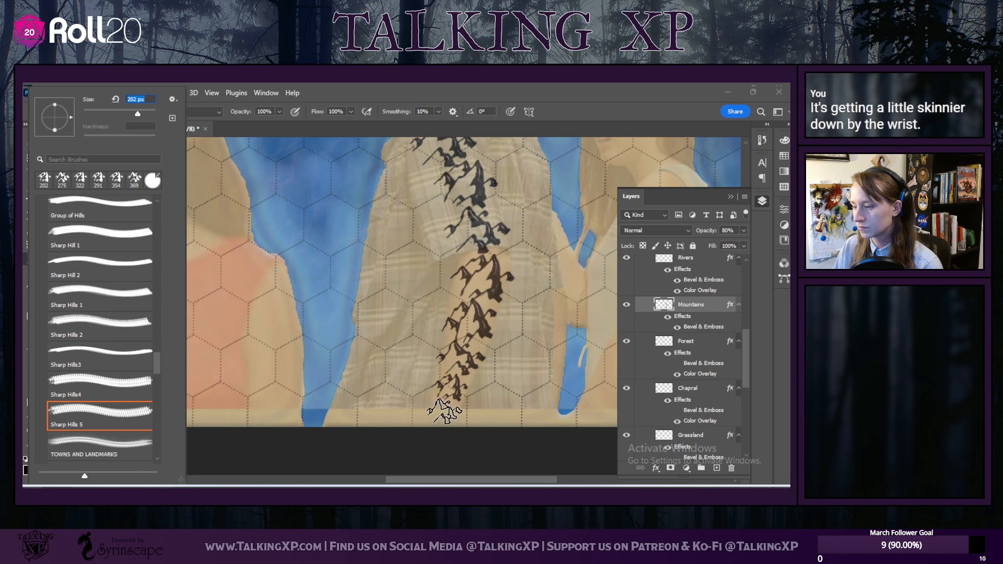
pyautogui.click(445, 412)
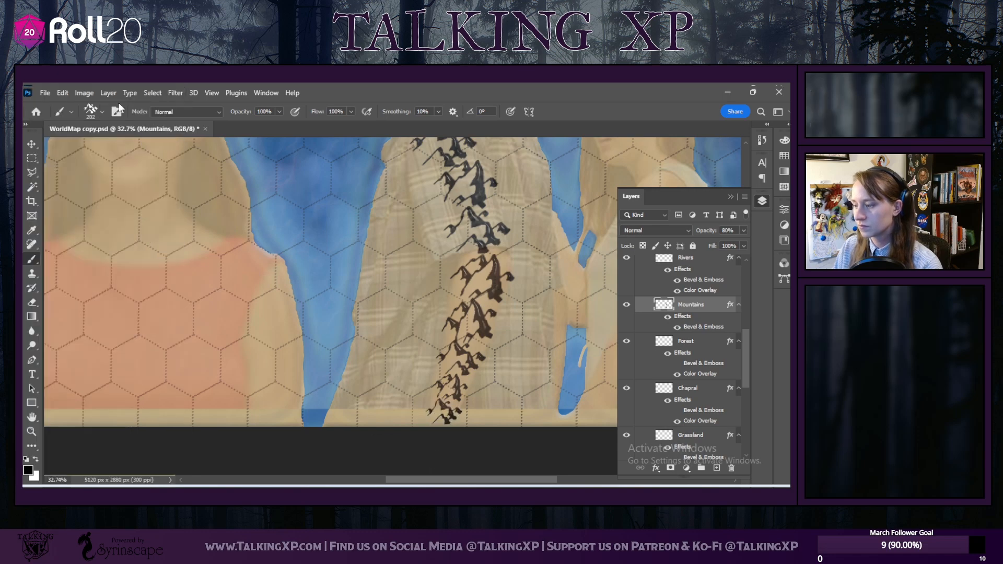
pyautogui.click(103, 112)
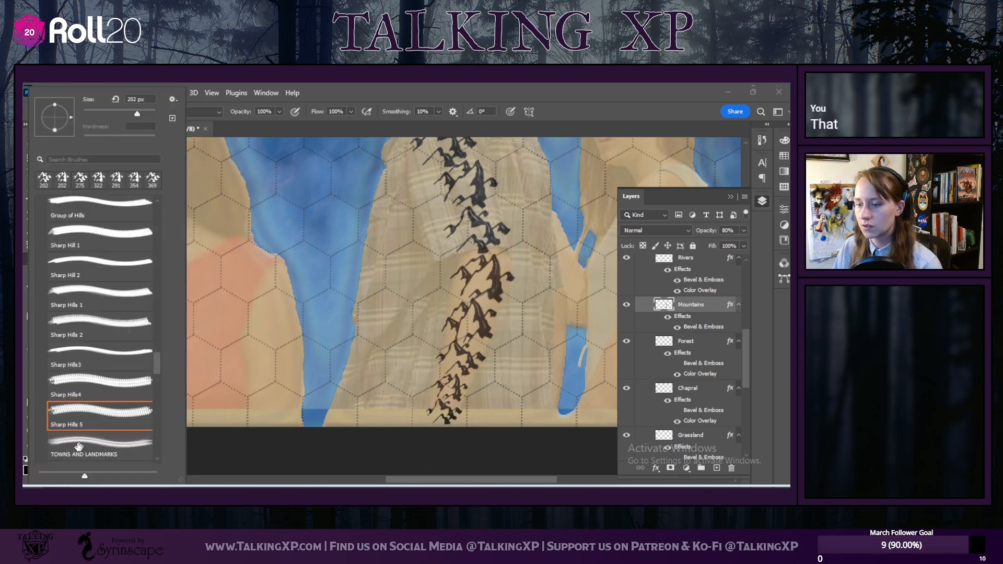
pyautogui.click(87, 396)
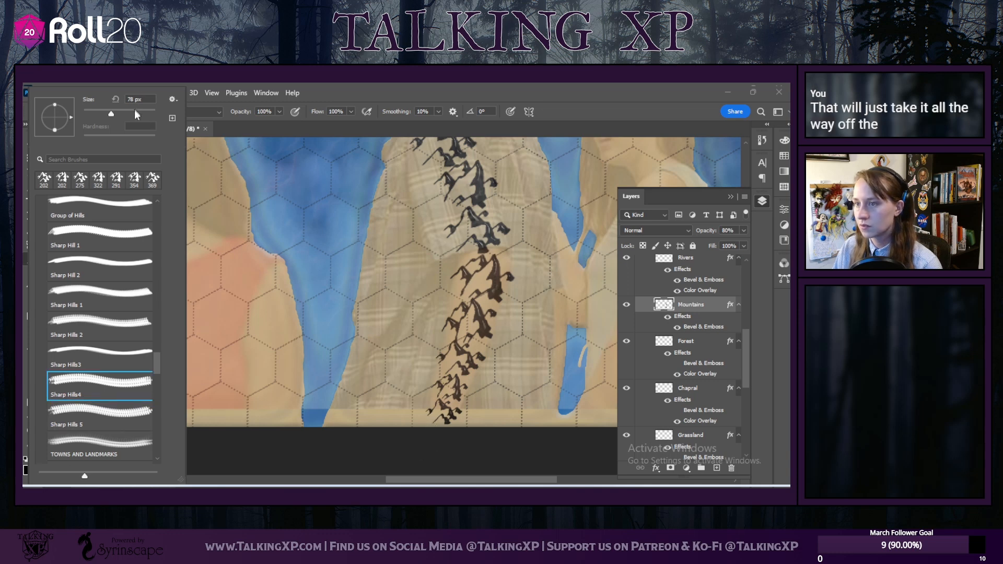
pyautogui.click(61, 181)
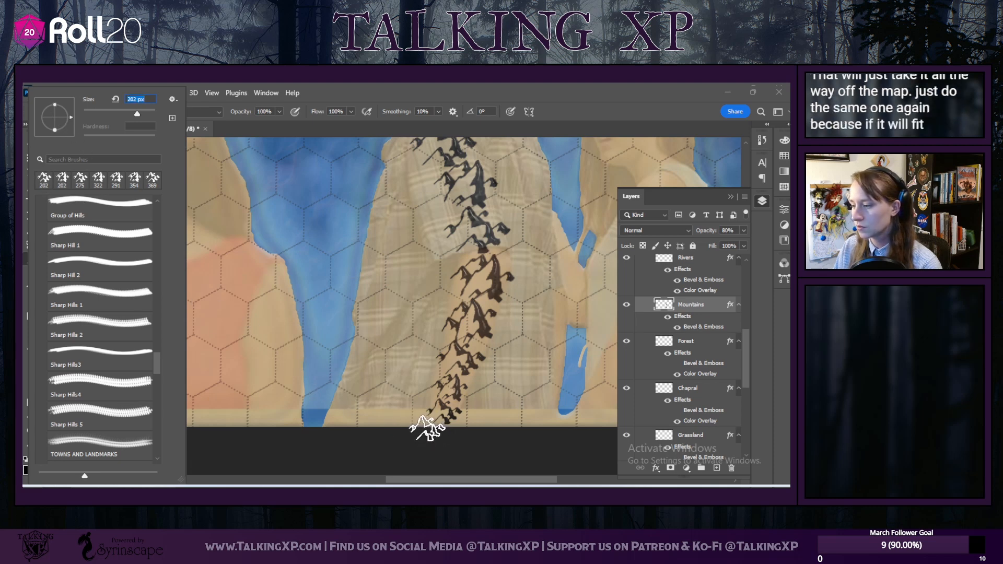
pyautogui.click(428, 428)
# Step: Stamp a mountain cluster on the girlfriend's shoulder with the recent Sharp Hills4 brush at 354 px
pyautogui.scroll(1, 468, 354)
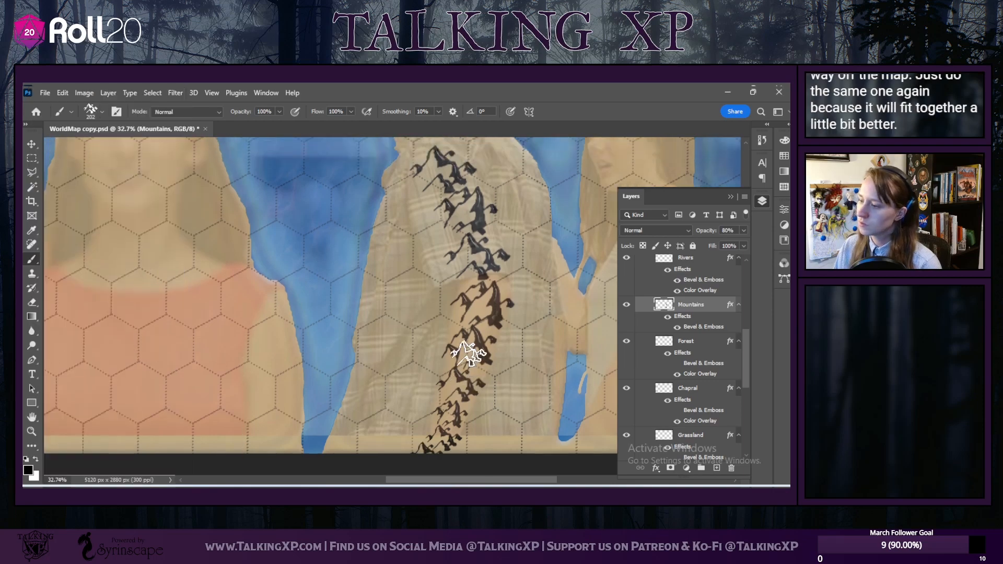
pyautogui.scroll(3, 469, 354)
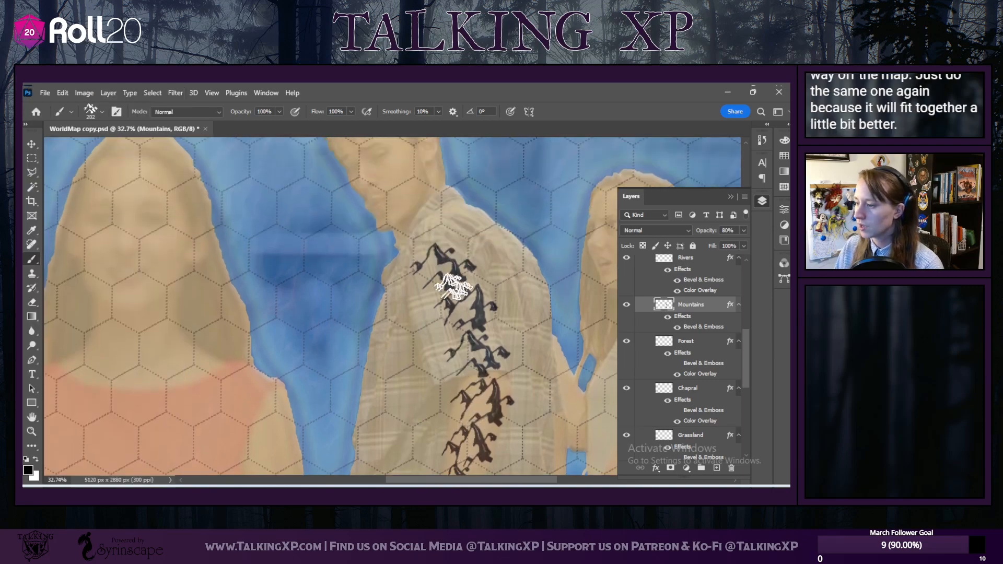
pyautogui.moveTo(432, 481); pyautogui.dragTo(474, 481)
pyautogui.scroll(-3, 402, 365)
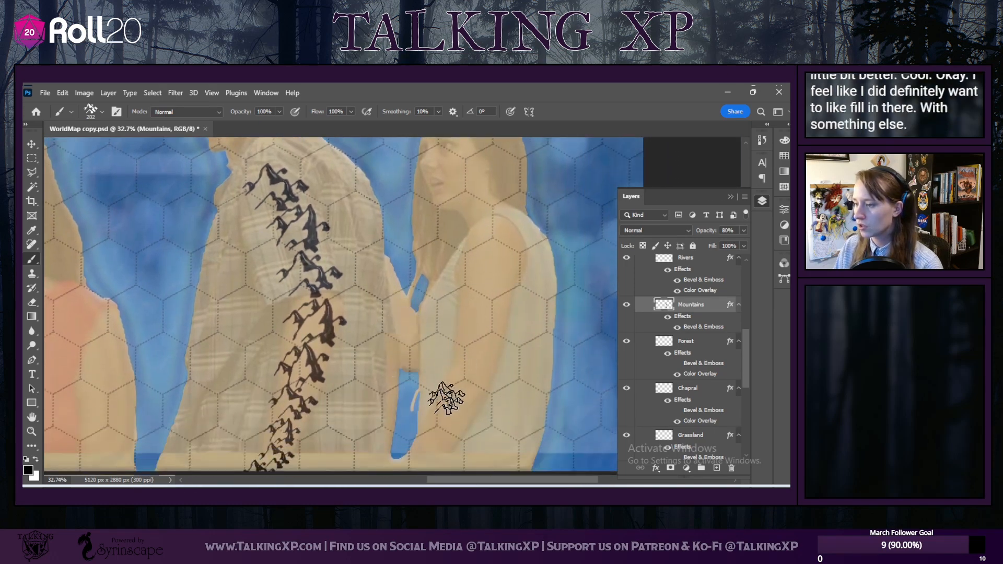
pyautogui.scroll(-1, 303, 241)
pyautogui.scroll(2, 301, 259)
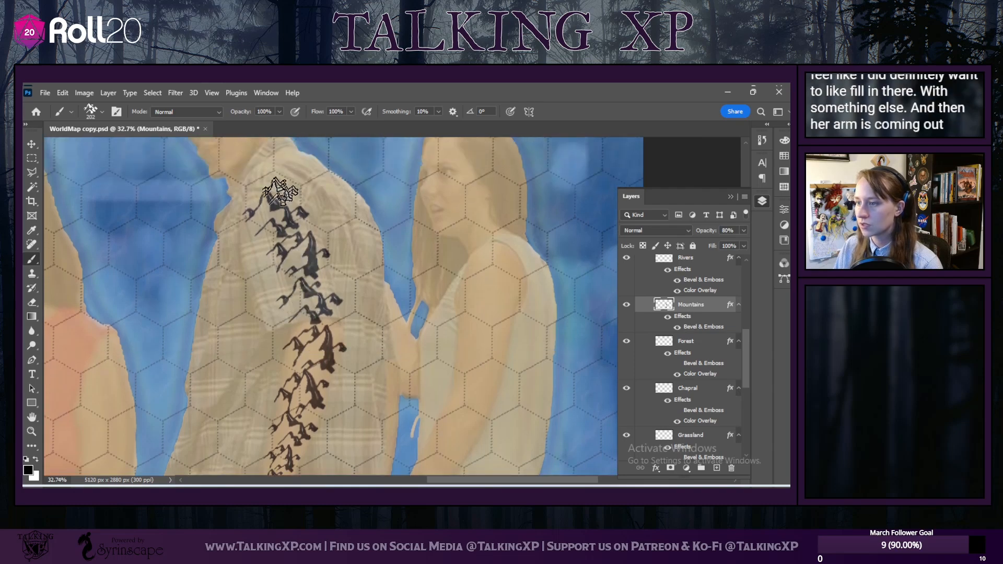
pyautogui.click(92, 111)
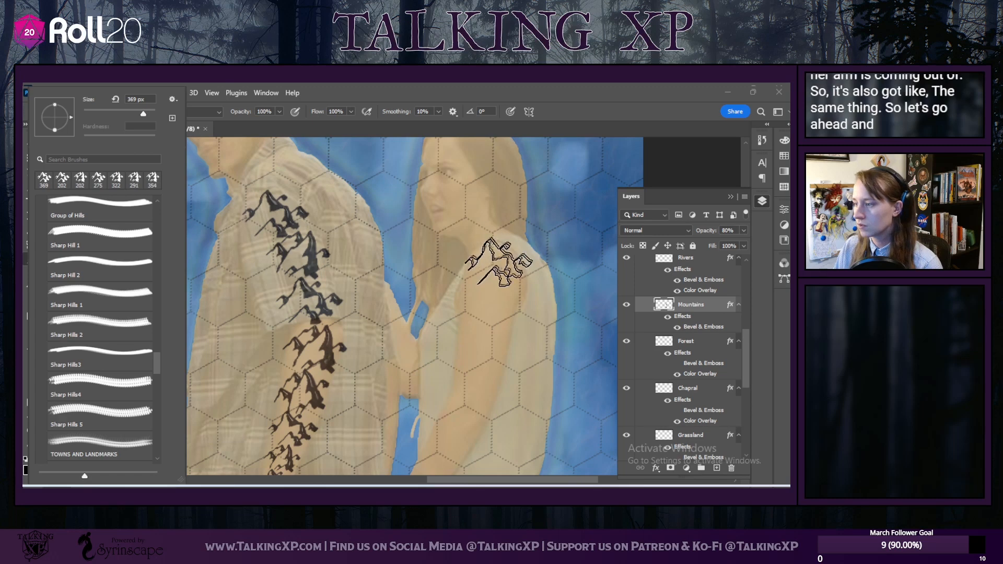
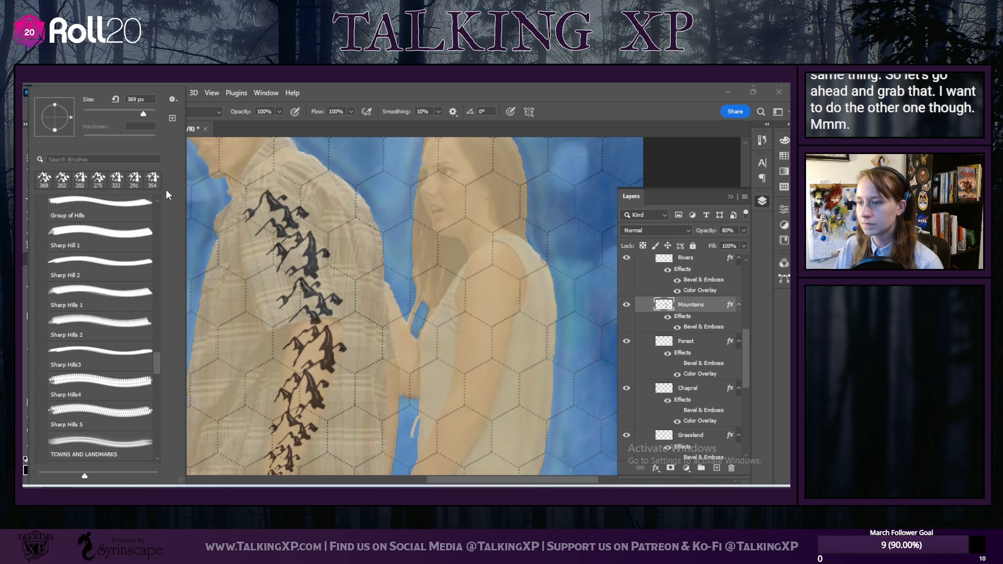
pyautogui.click(152, 179)
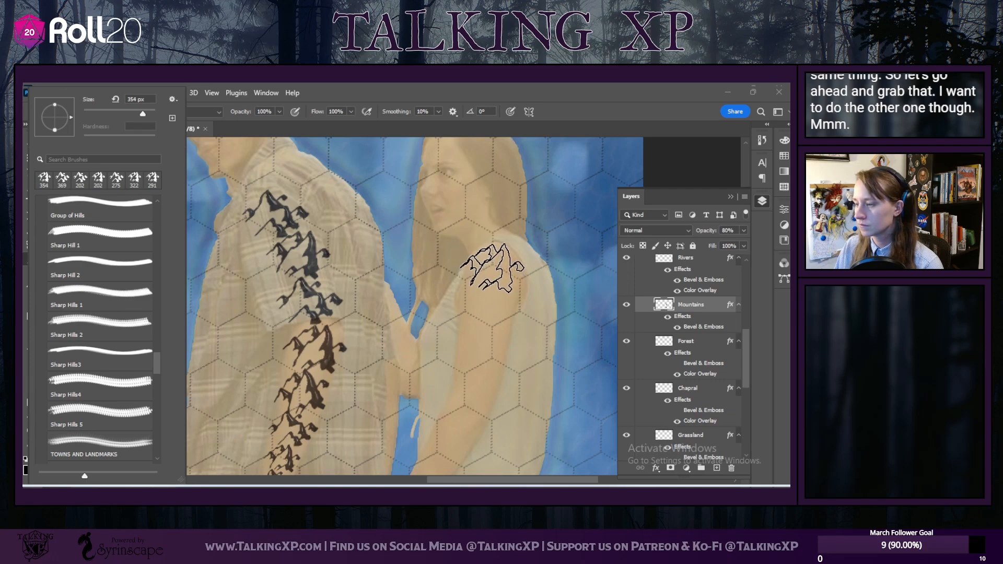
pyautogui.click(492, 267)
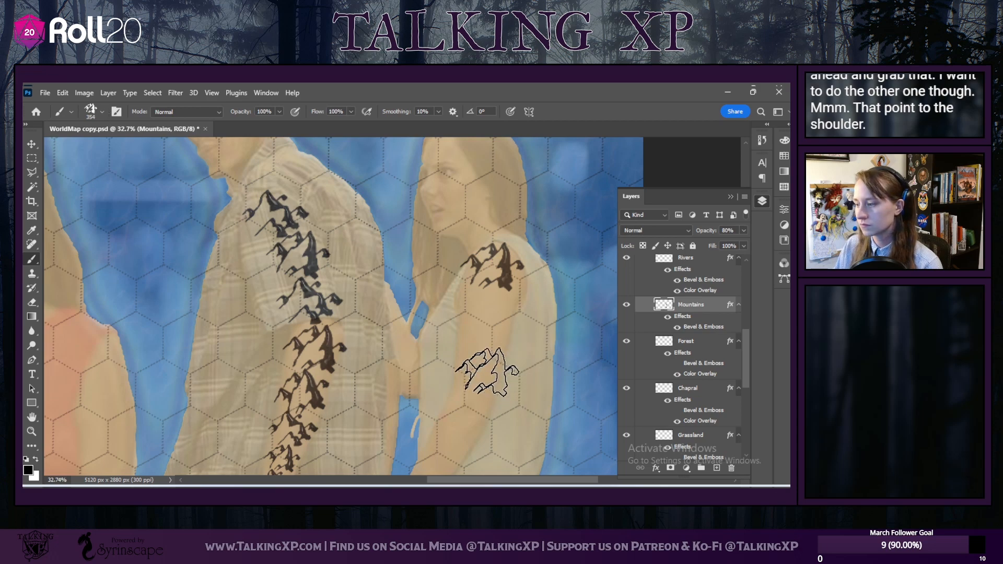
# Step: Reuse the recent 322 px brush angled at 19° to stamp mountains on the girlfriend's upper arm, just below the shoulder cluster
pyautogui.click(103, 112)
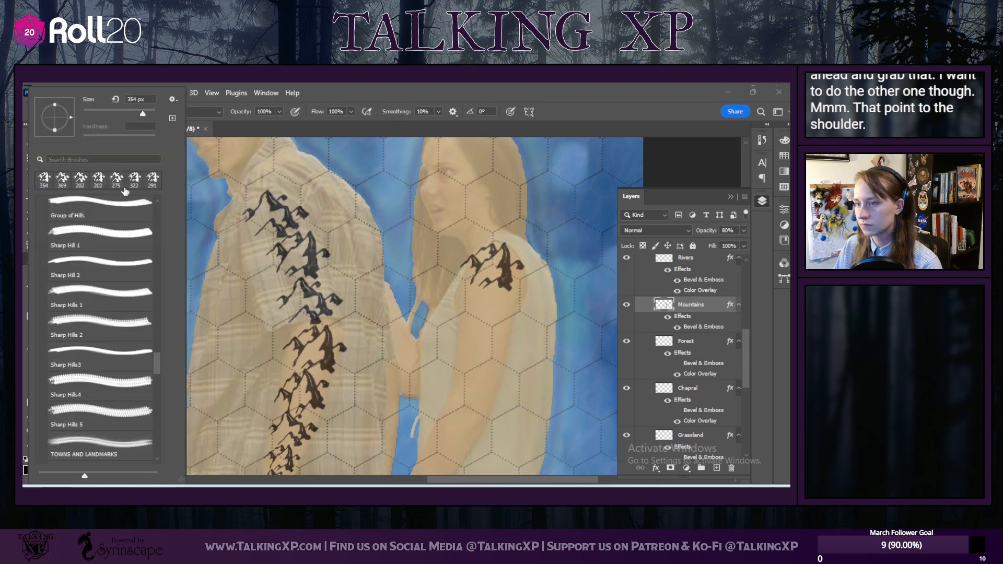
pyautogui.click(135, 181)
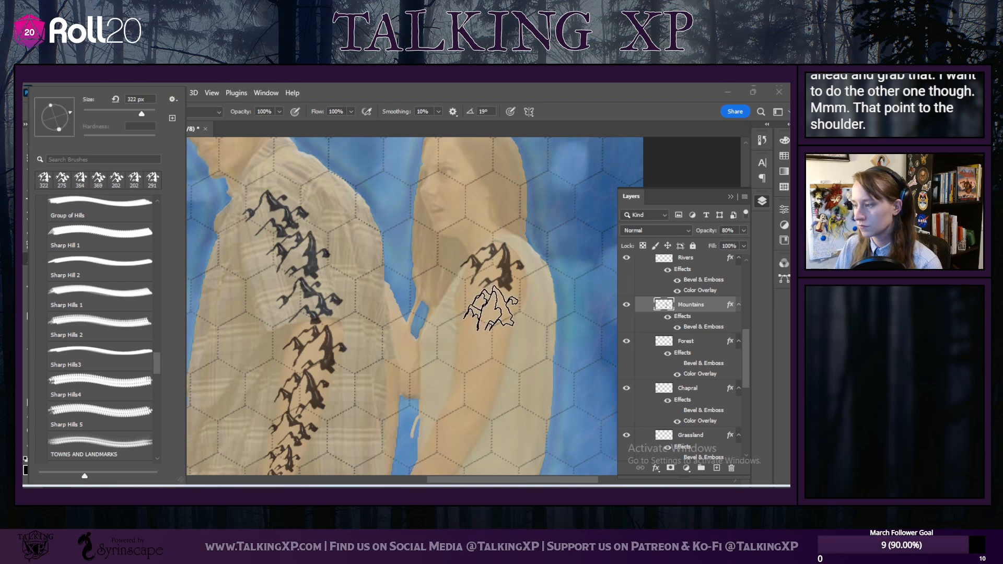
pyautogui.click(484, 308)
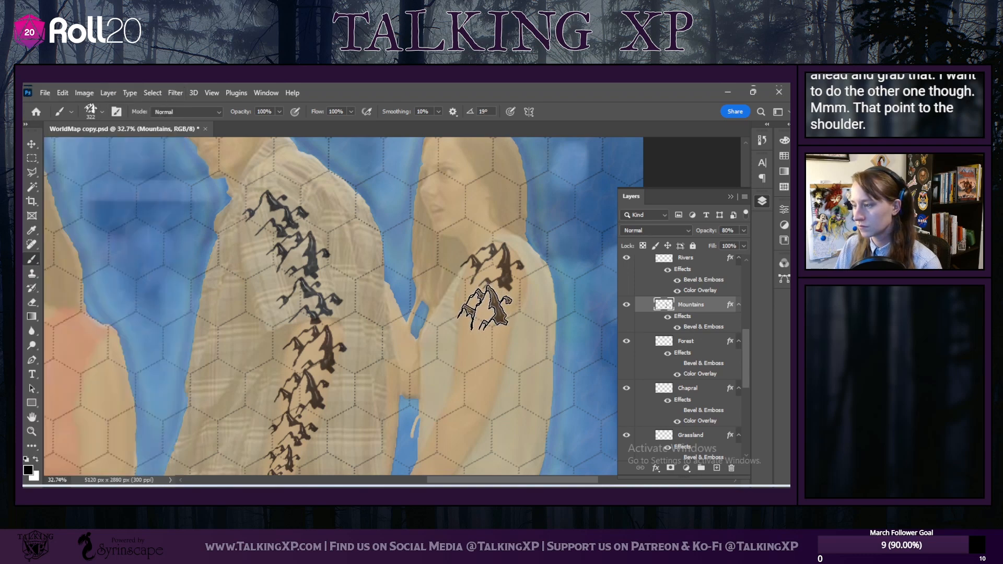
# Step: Extend the girlfriend's range down her upper arm with the recent 354 px brush, adding a cluster below with the recent 291 px brush at 38°
pyautogui.click(102, 111)
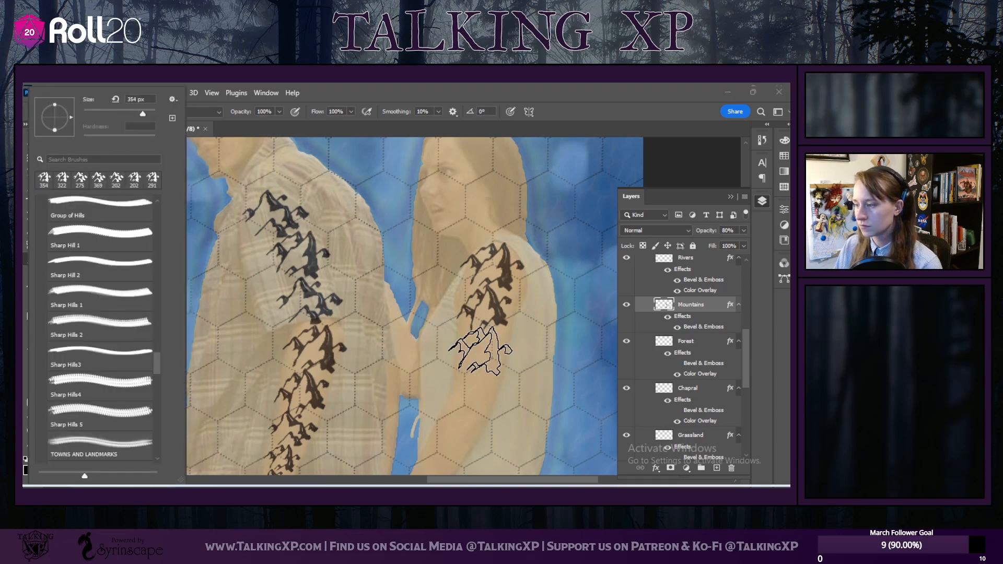
pyautogui.click(480, 351)
pyautogui.click(102, 111)
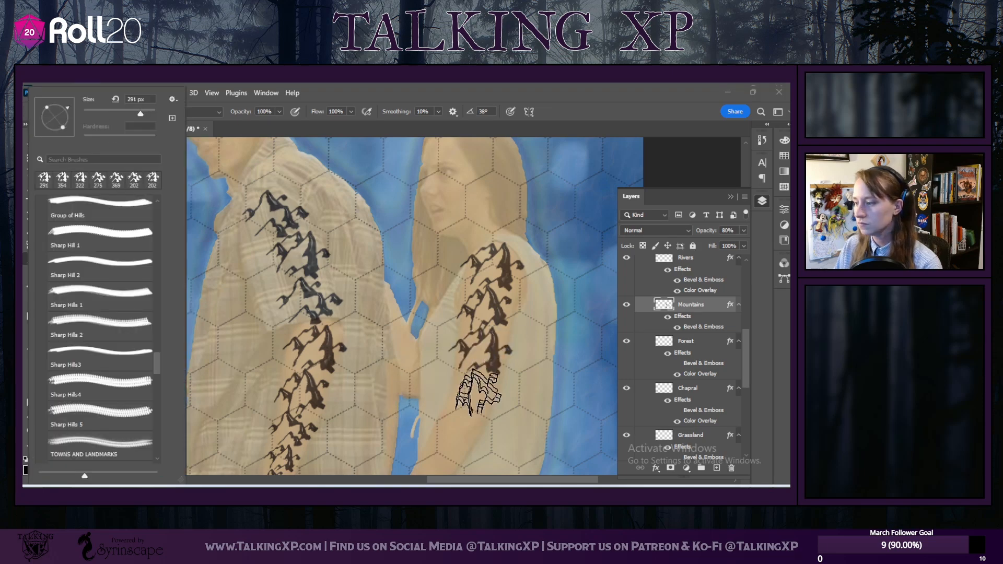
pyautogui.click(472, 392)
# Step: Try a mountain cluster on the girlfriend's forearm with the recent 322 px brush angled at 19°, and undo the stamp
pyautogui.scroll(-2, 459, 376)
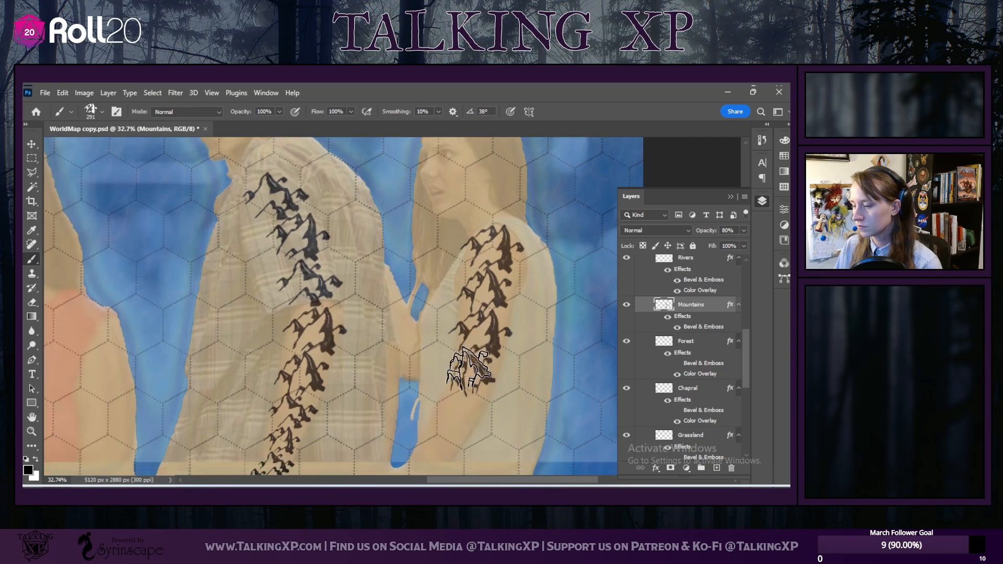
pyautogui.click(102, 111)
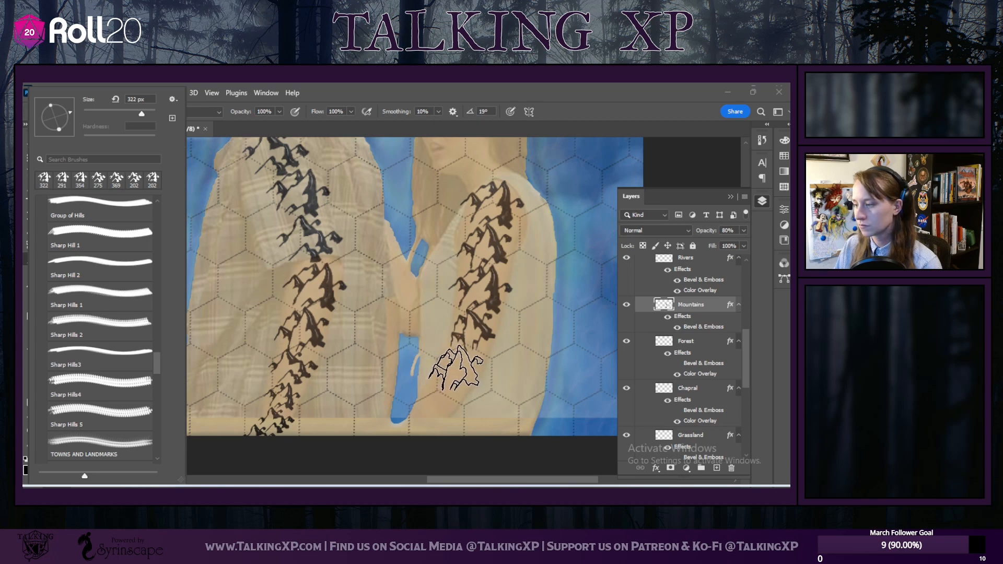
pyautogui.click(454, 368)
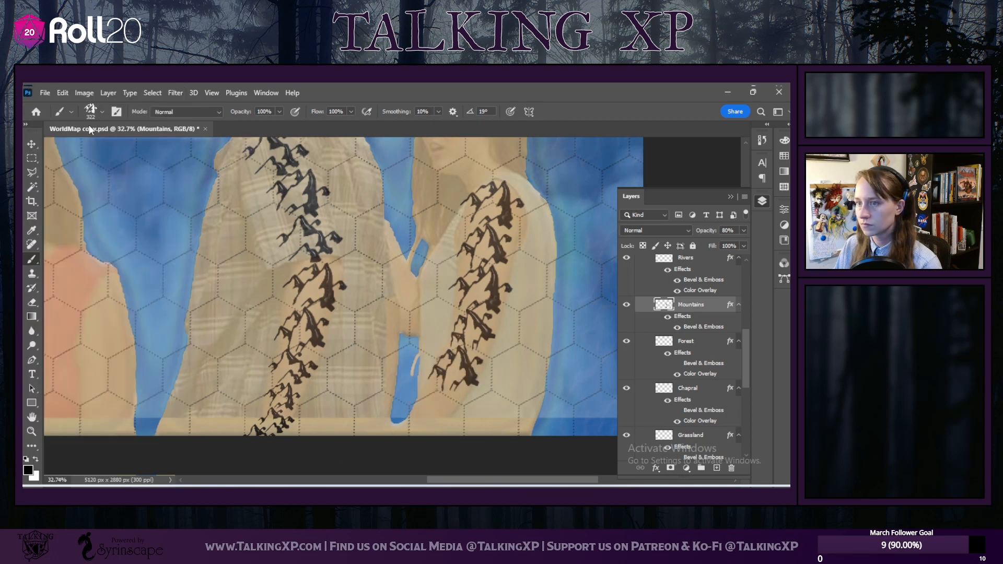
pyautogui.click(67, 93)
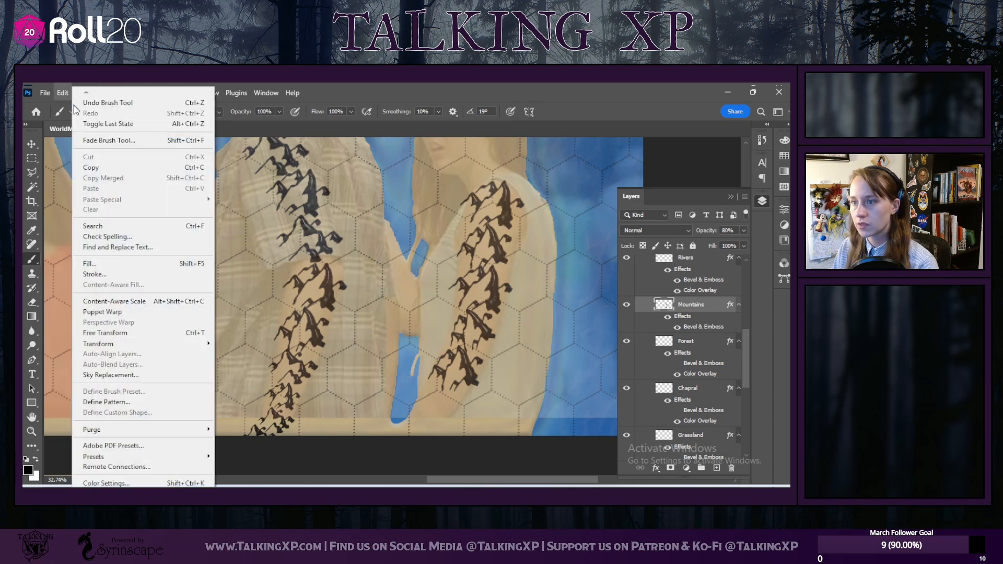
pyautogui.click(73, 100)
# Step: With the Sharp Hills 5 brush at 291 px, stamp one cluster on the girlfriend's forearm and another at the map's lower edge
pyautogui.click(103, 111)
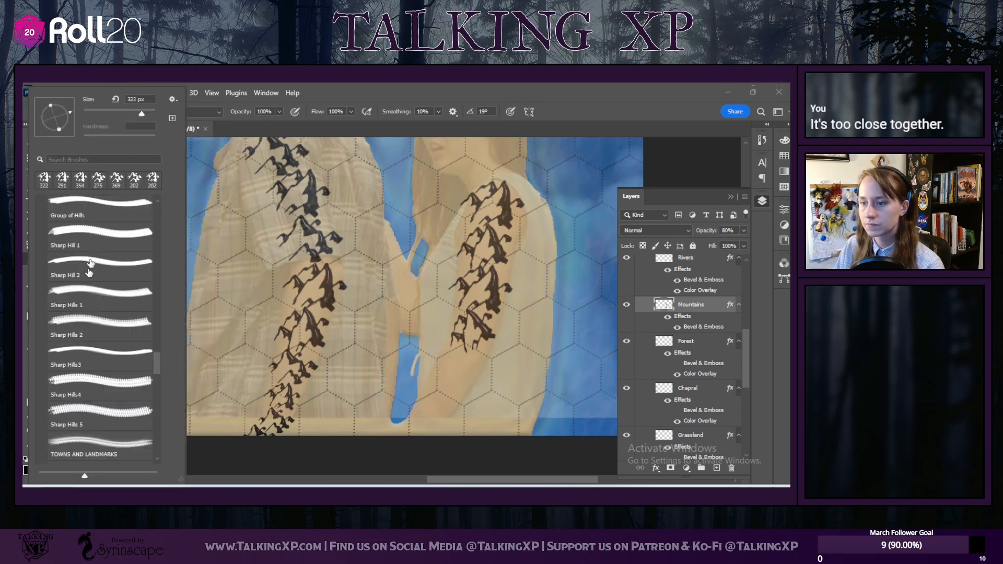
pyautogui.click(119, 410)
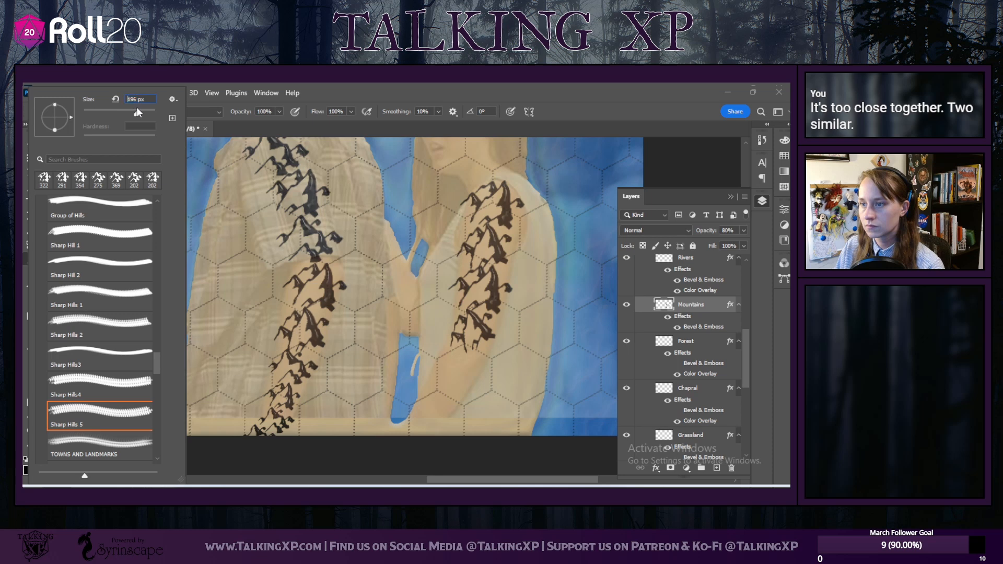
pyautogui.moveTo(139, 111); pyautogui.dragTo(148, 124)
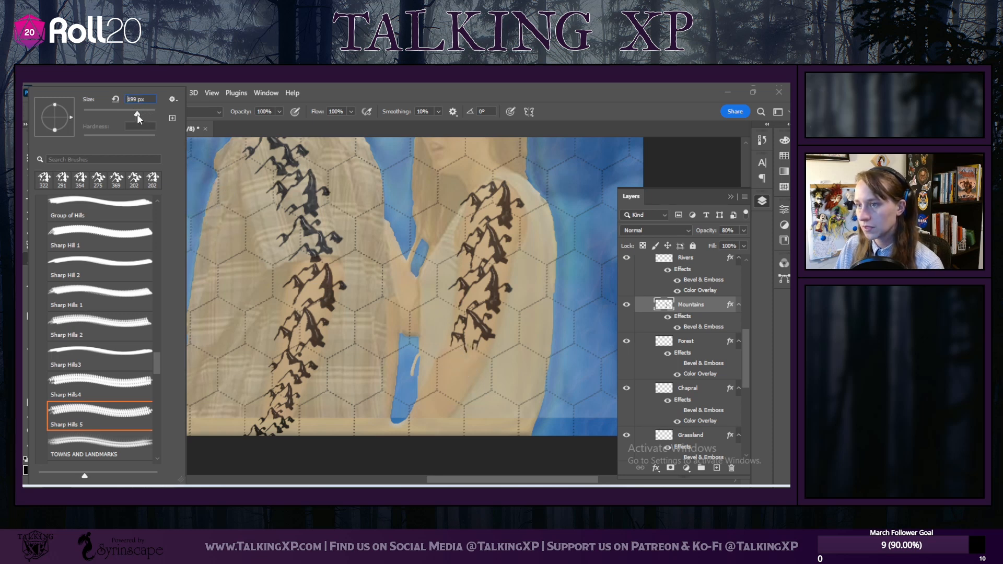
pyautogui.moveTo(140, 115); pyautogui.dragTo(140, 115)
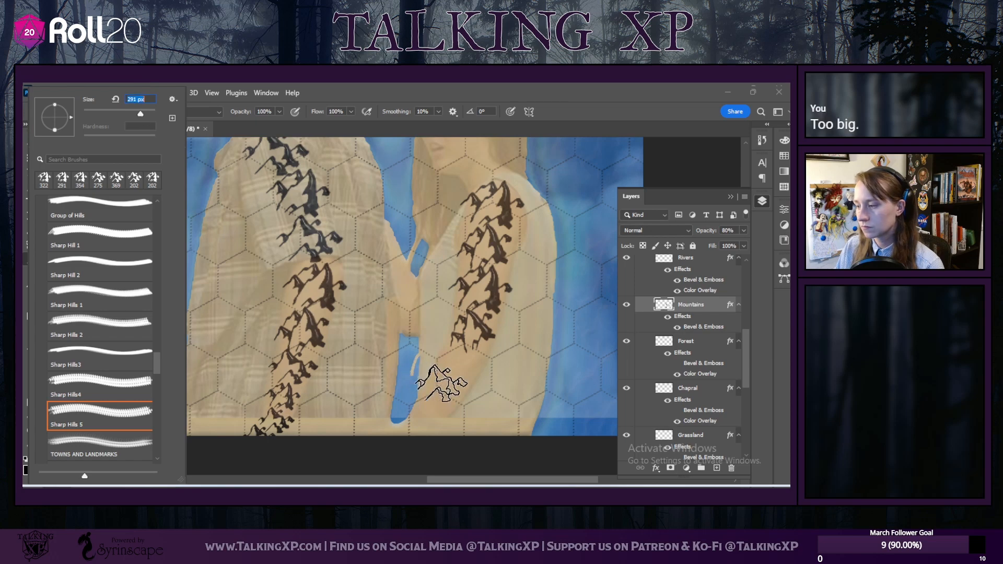
pyautogui.click(460, 363)
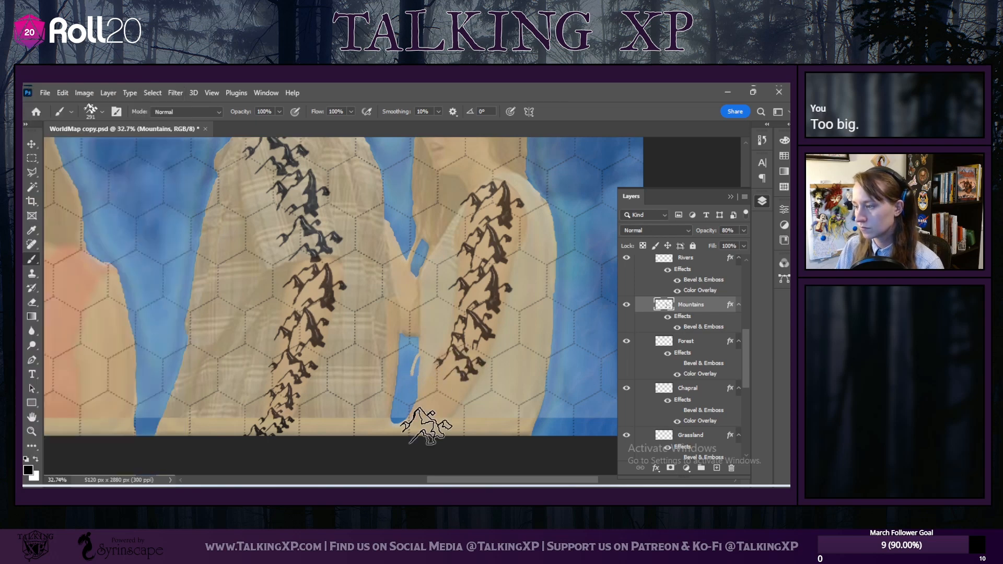
pyautogui.click(423, 424)
# Step: Fill the gap between the girlfriend's two lowest clusters with a mountain stamp at 291 px angled at -2°
pyautogui.click(101, 112)
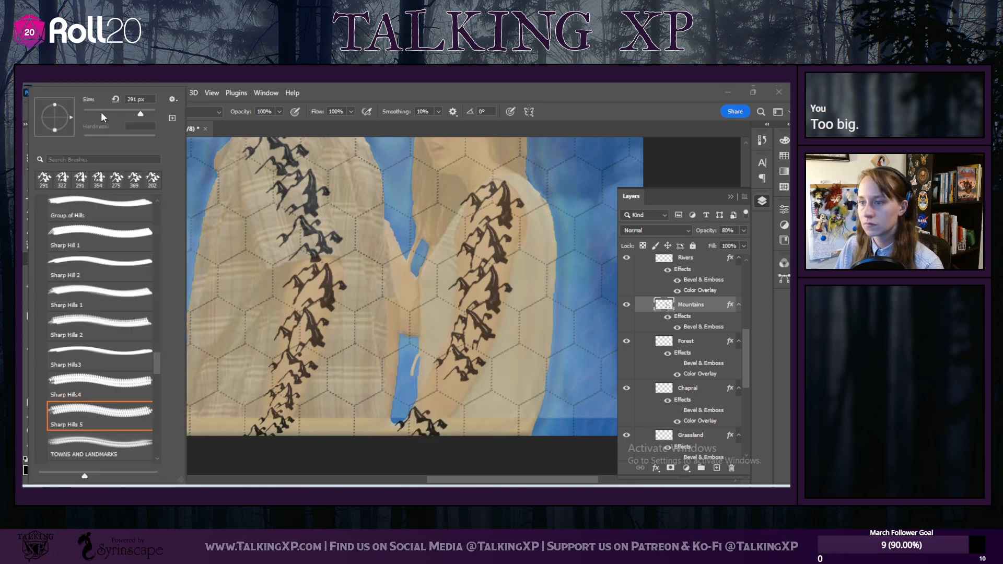
pyautogui.click(84, 380)
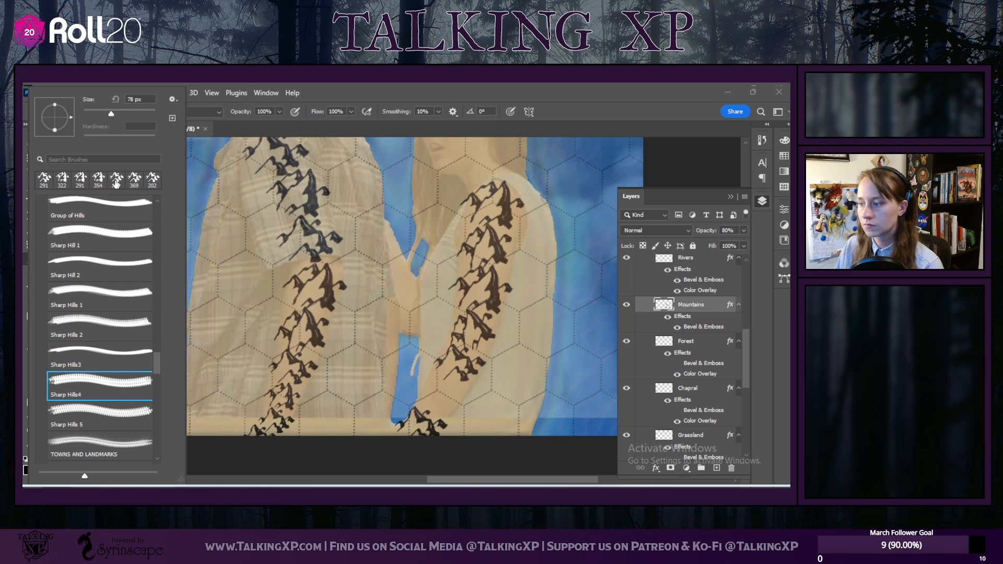
pyautogui.click(117, 181)
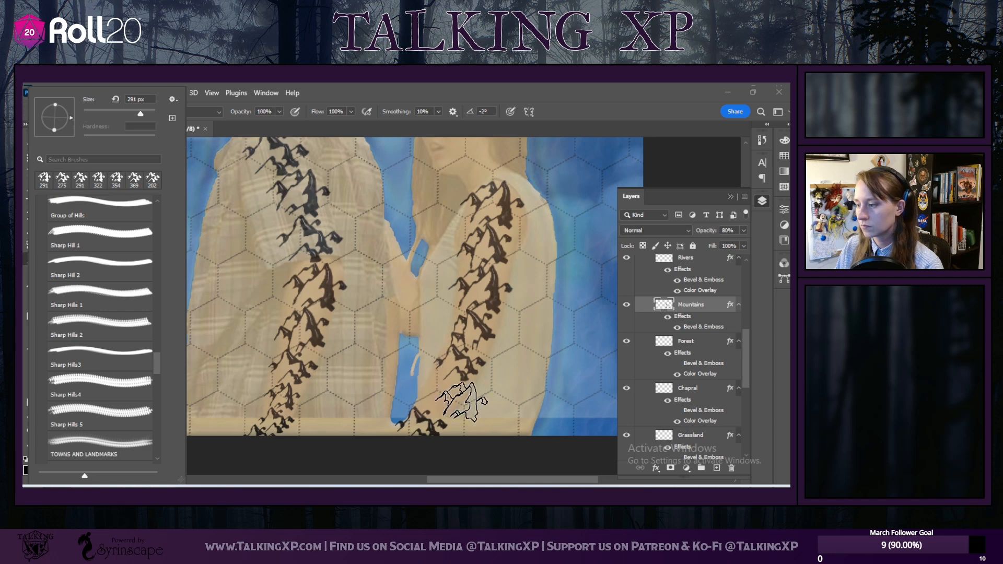
pyautogui.click(443, 397)
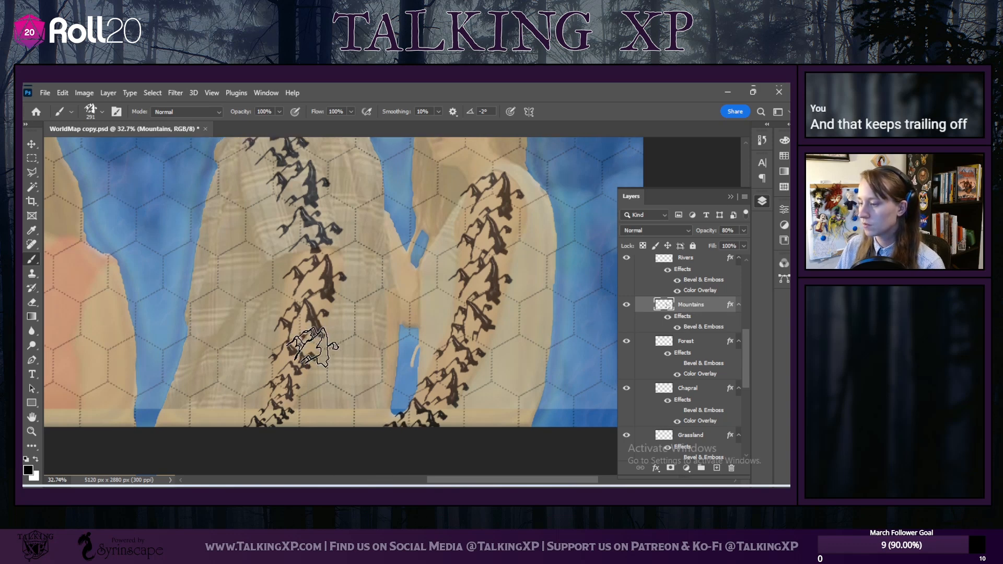
# Step: Examine the red-dressed woman's face and torso and the finished arm ranges to judge where smaller mountains or hills belong
pyautogui.scroll(5, 297, 376)
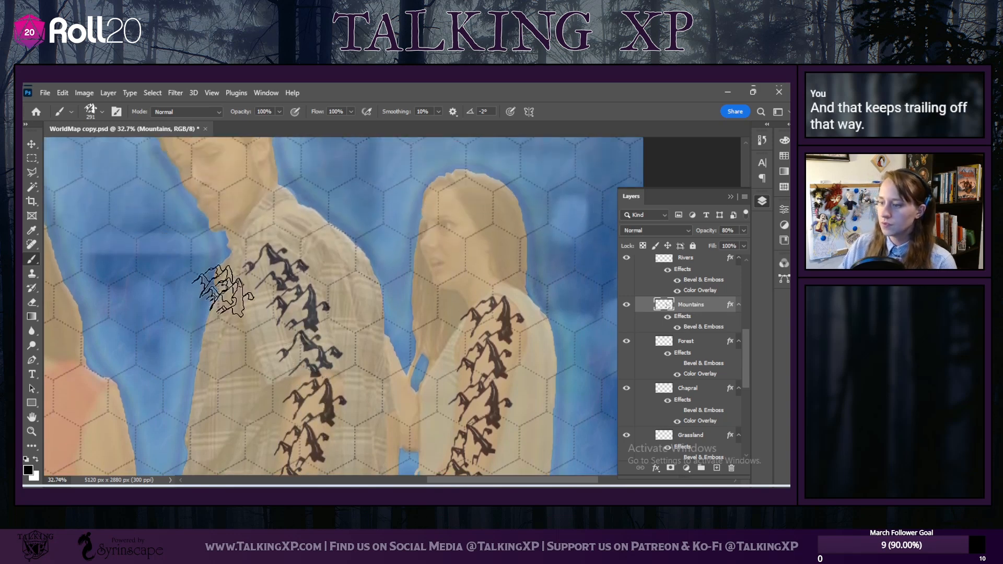
pyautogui.scroll(-2, 256, 334)
pyautogui.moveTo(455, 479); pyautogui.dragTo(352, 470)
pyautogui.scroll(-3, 346, 343)
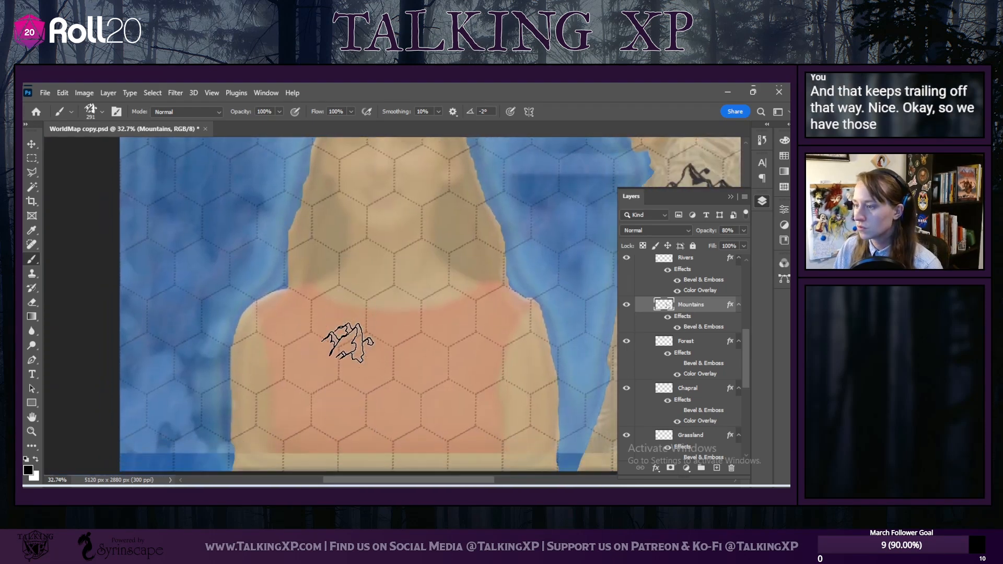
pyautogui.scroll(4, 347, 341)
pyautogui.scroll(-3, 432, 407)
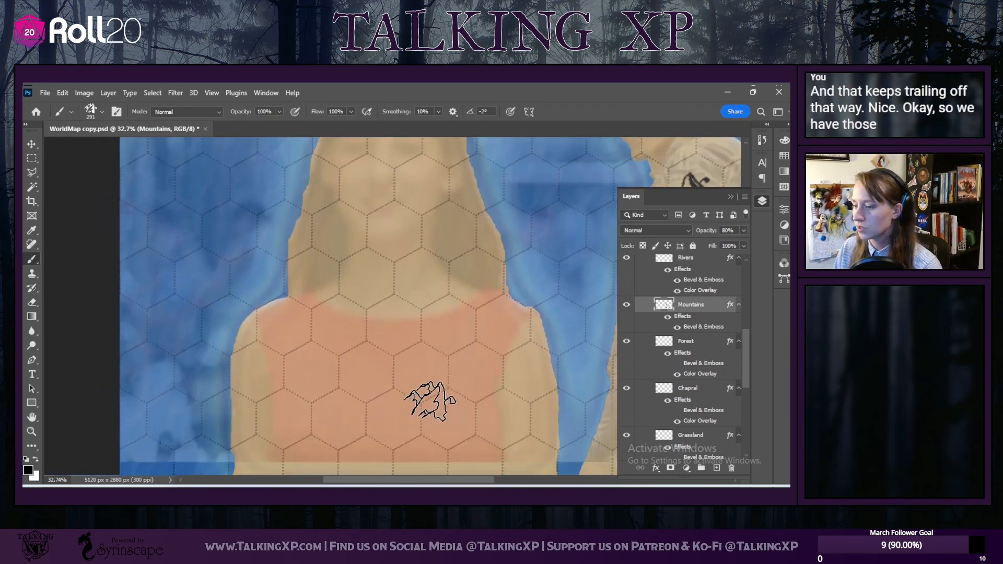
pyautogui.scroll(4, 430, 402)
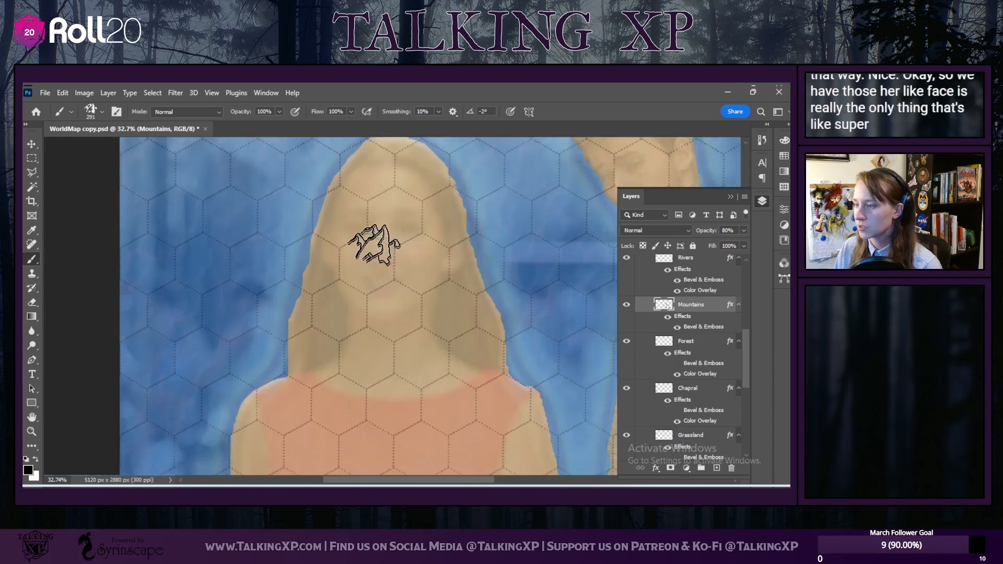
pyautogui.moveTo(356, 483)
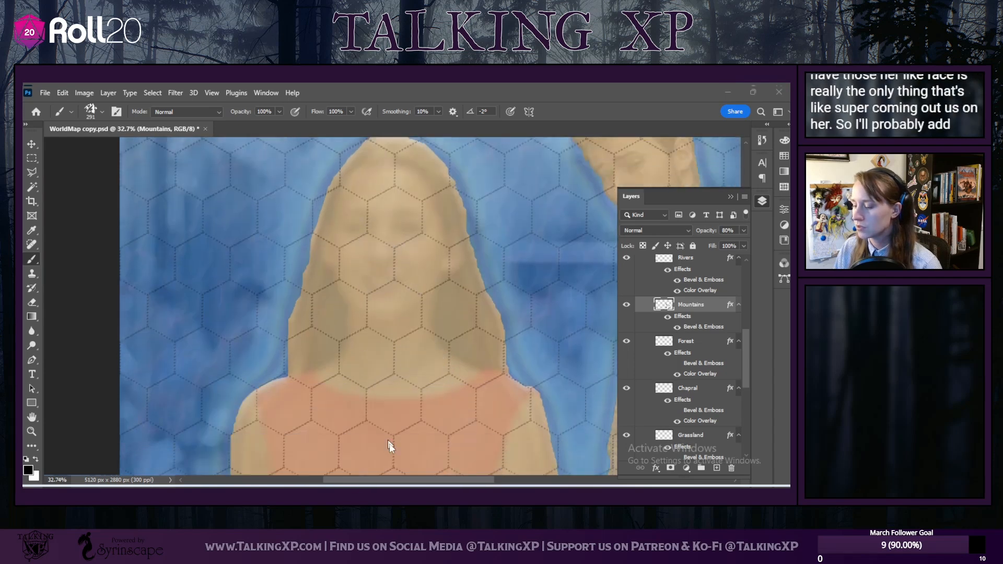
pyautogui.moveTo(436, 483); pyautogui.dragTo(523, 483)
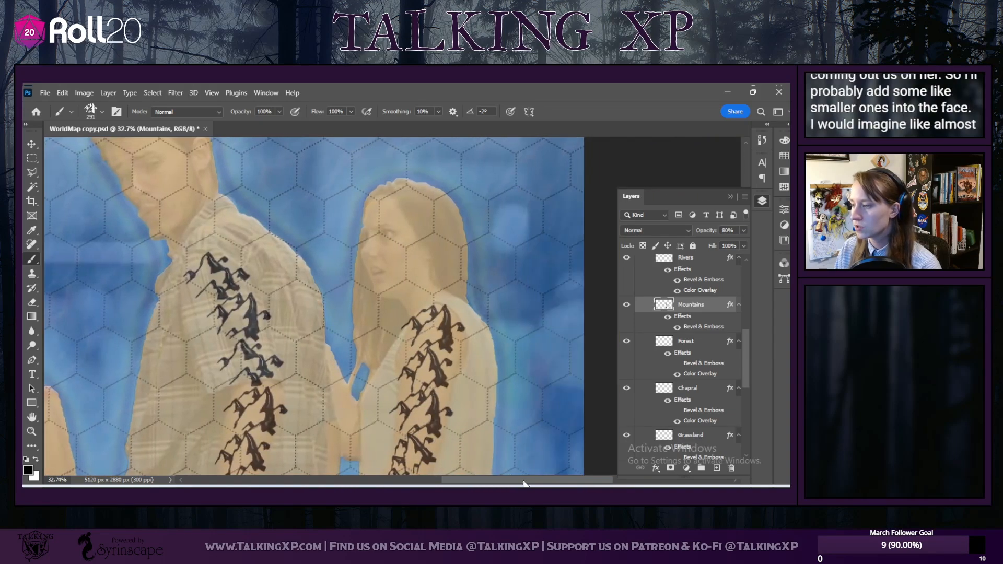
pyautogui.scroll(-5, 404, 364)
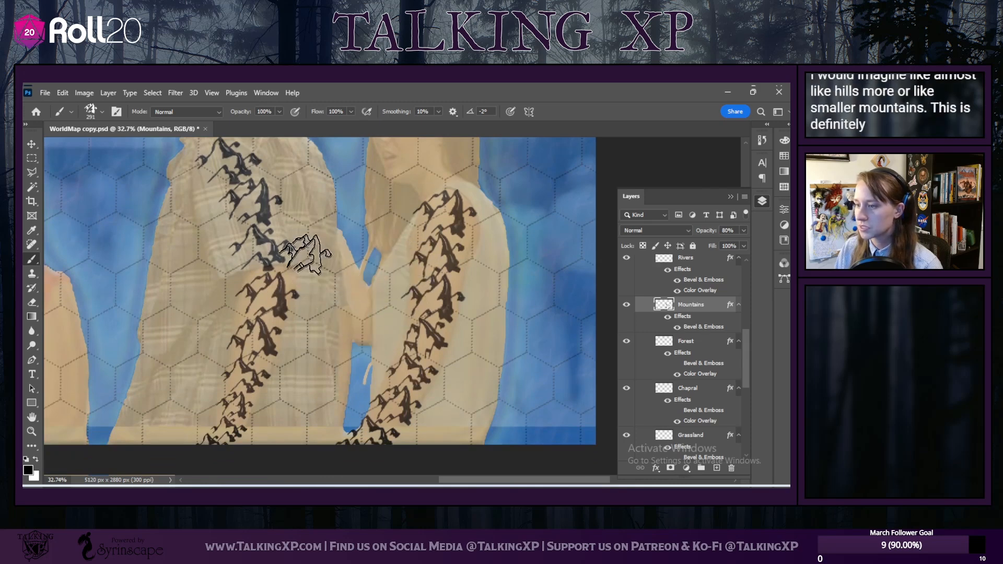
pyautogui.scroll(5, 260, 247)
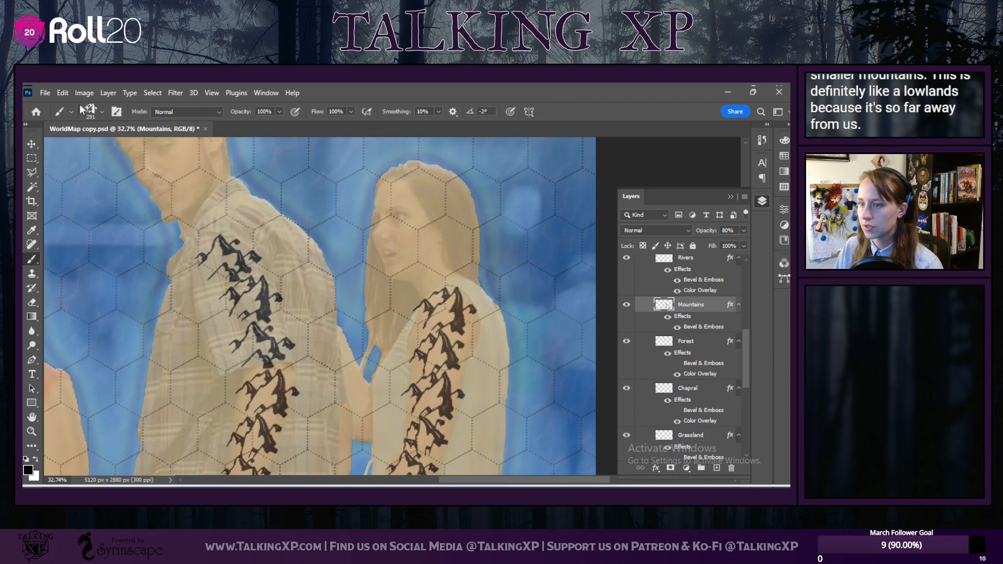
# Step: Stamp a peak near the man's collar, topping his arm range, with the Sharp Hills 2 brush at 354 px angled at 9°
pyautogui.click(102, 112)
pyautogui.click(82, 246)
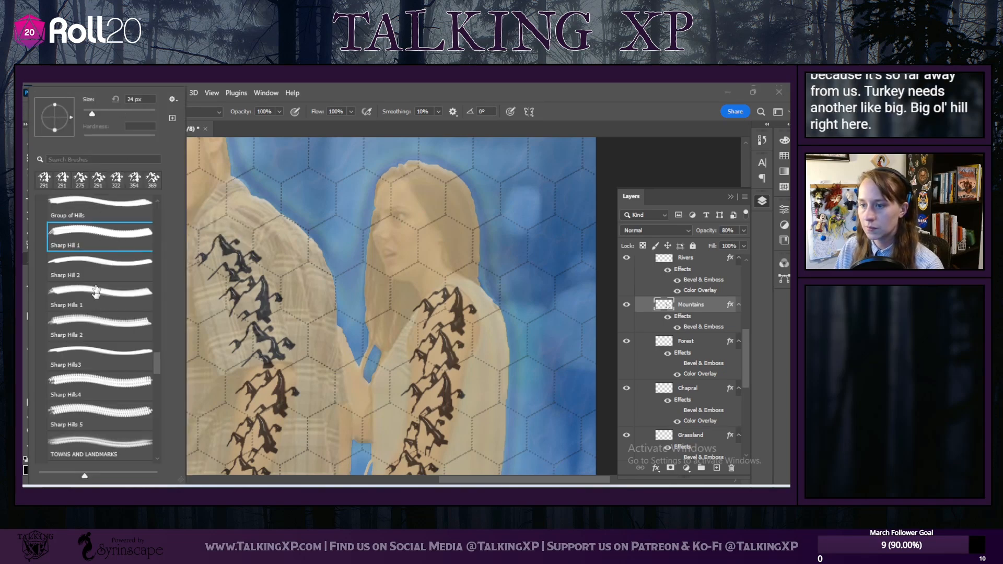
pyautogui.click(79, 324)
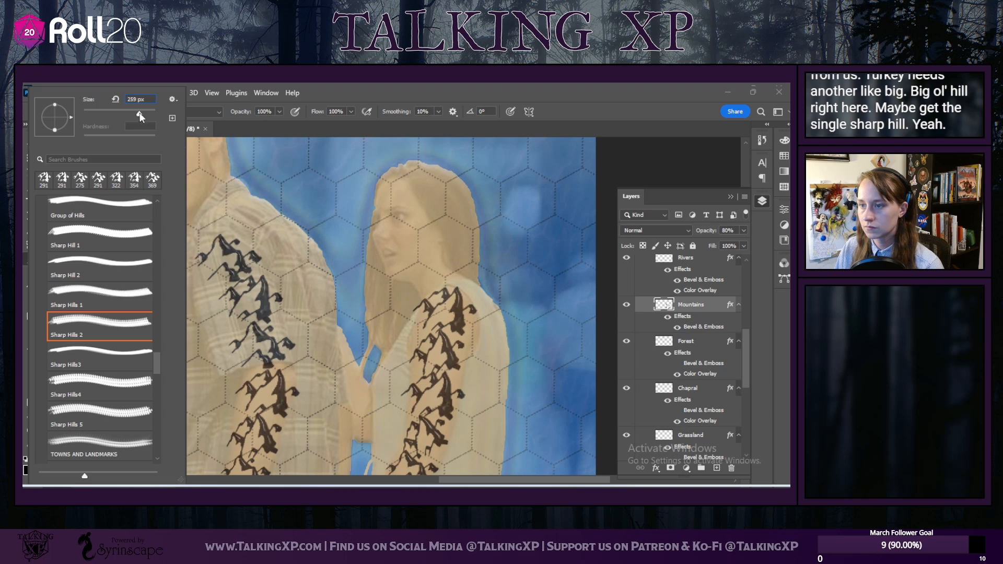
pyautogui.moveTo(144, 113); pyautogui.dragTo(144, 113)
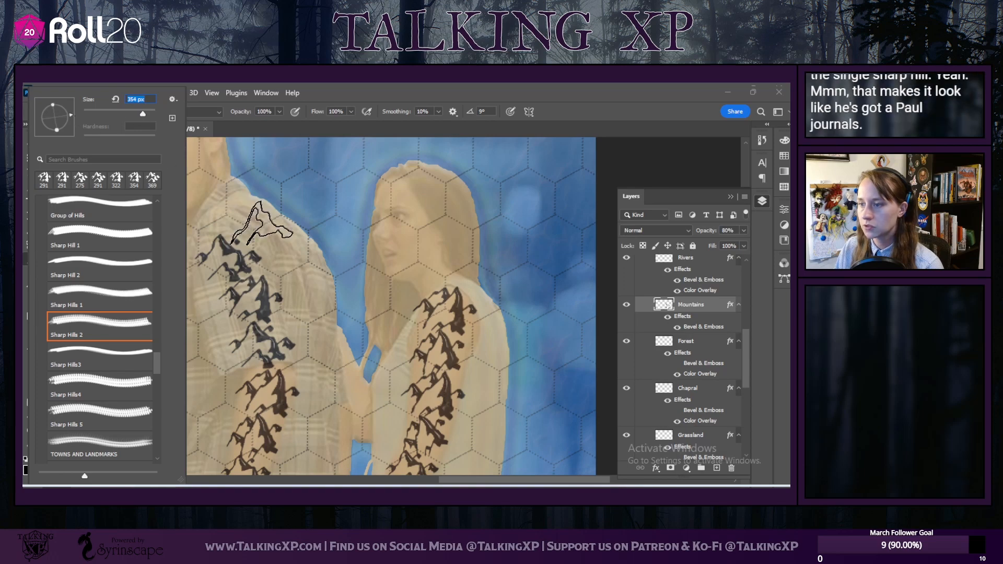
pyautogui.click(225, 219)
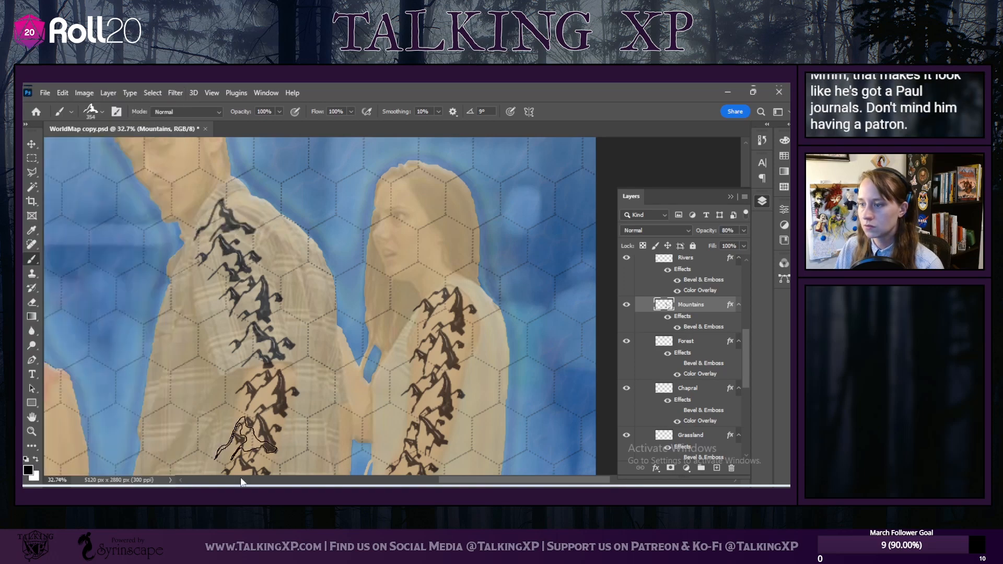
# Step: Stamp a small hill cluster beside the man's eye on his face with the Sharp Hills 5 brush at 100 px
pyautogui.scroll(-2, 169, 269)
pyautogui.scroll(-1, 167, 272)
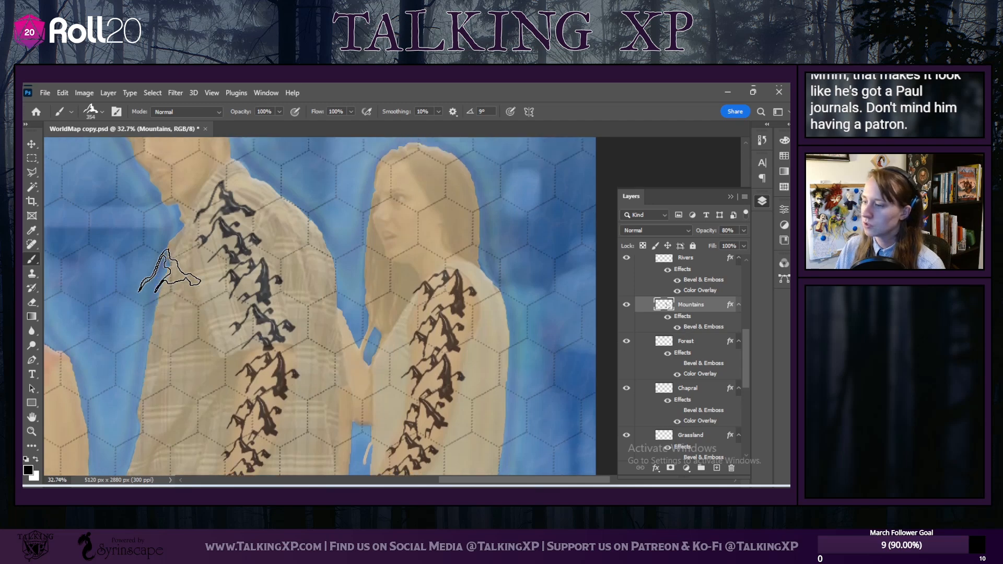
pyautogui.moveTo(489, 478); pyautogui.dragTo(471, 450)
pyautogui.scroll(4, 518, 253)
pyautogui.scroll(2, 257, 217)
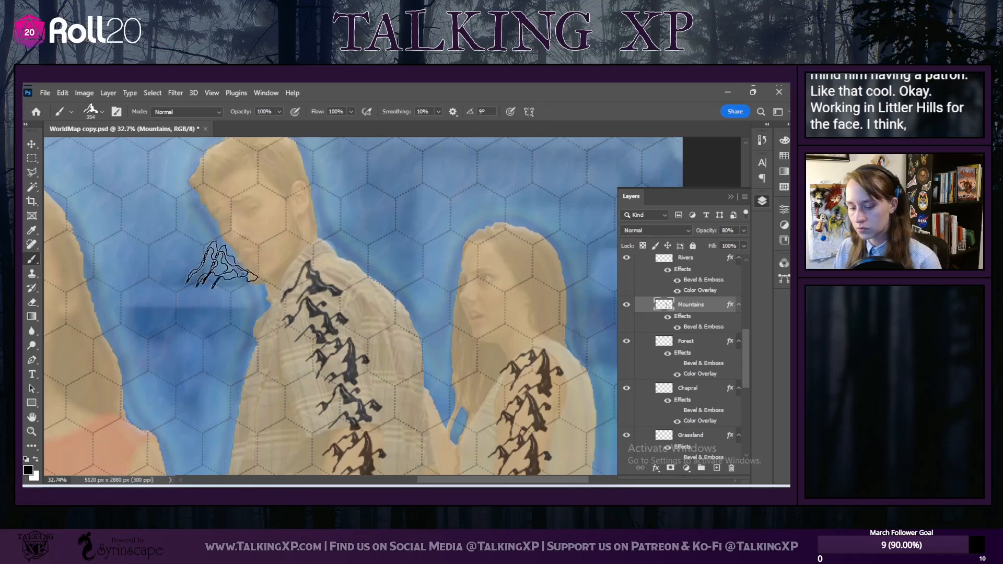
pyautogui.scroll(5, 225, 271)
pyautogui.scroll(5, 392, 334)
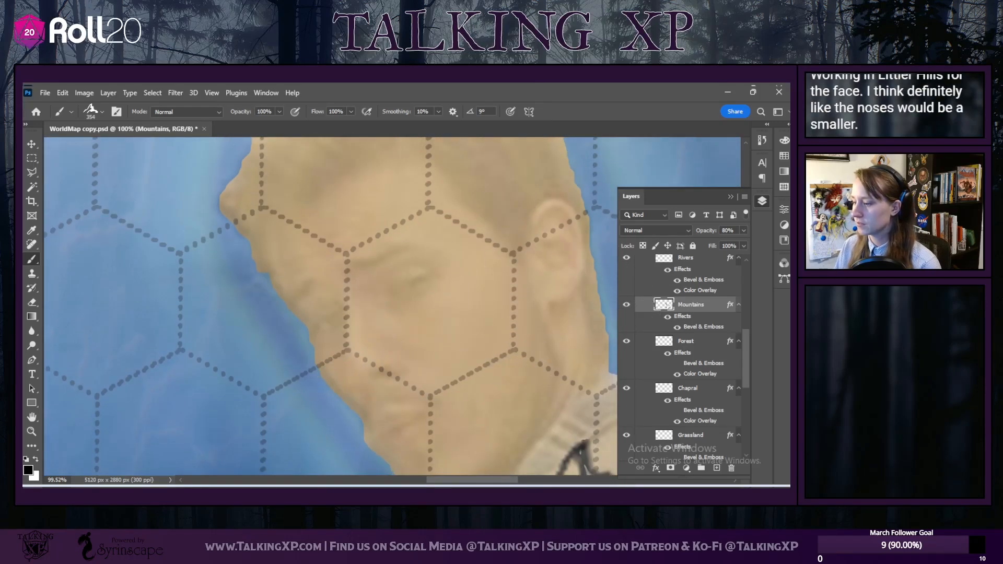
pyautogui.moveTo(465, 477)
pyautogui.mouseDown()
pyautogui.moveTo(485, 482)
pyautogui.moveTo(476, 482)
pyautogui.mouseUp()
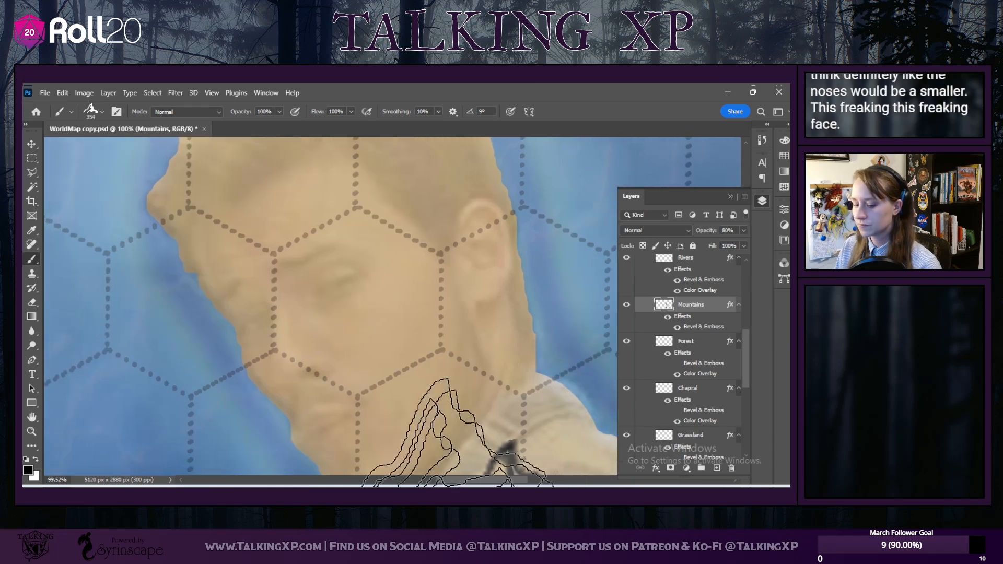
pyautogui.scroll(-4, 356, 313)
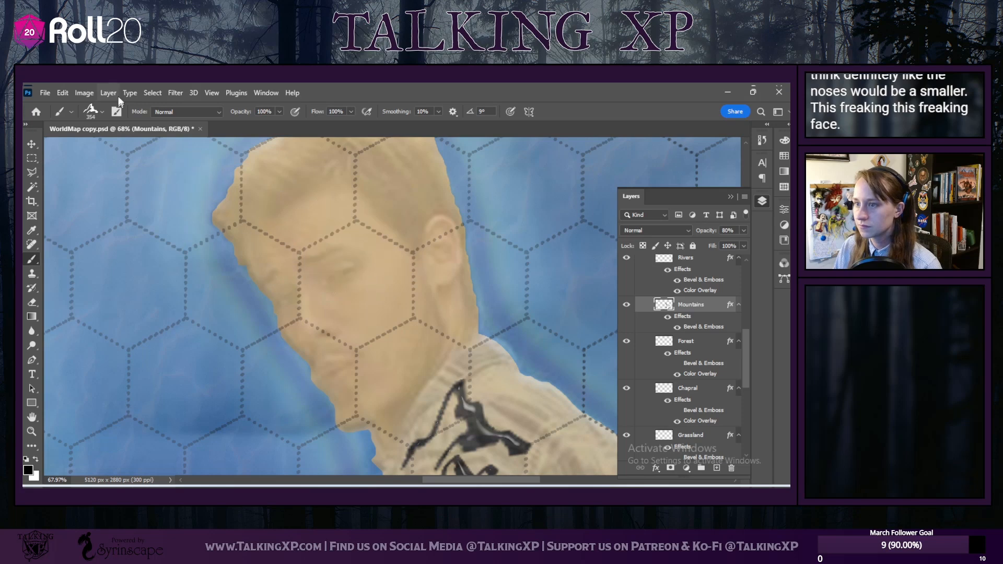
pyautogui.click(103, 114)
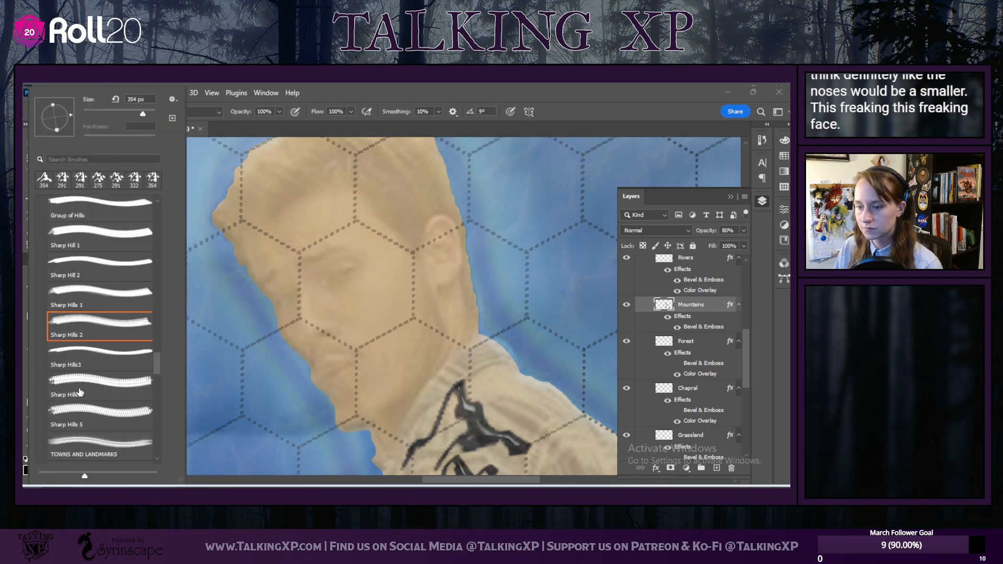
pyautogui.click(81, 416)
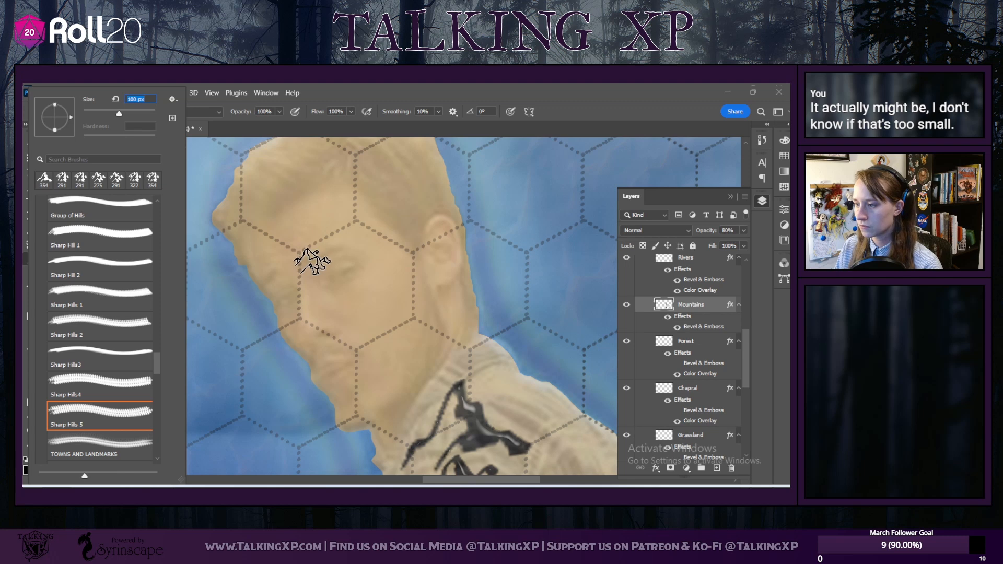
pyautogui.press('Return')
pyautogui.click(313, 267)
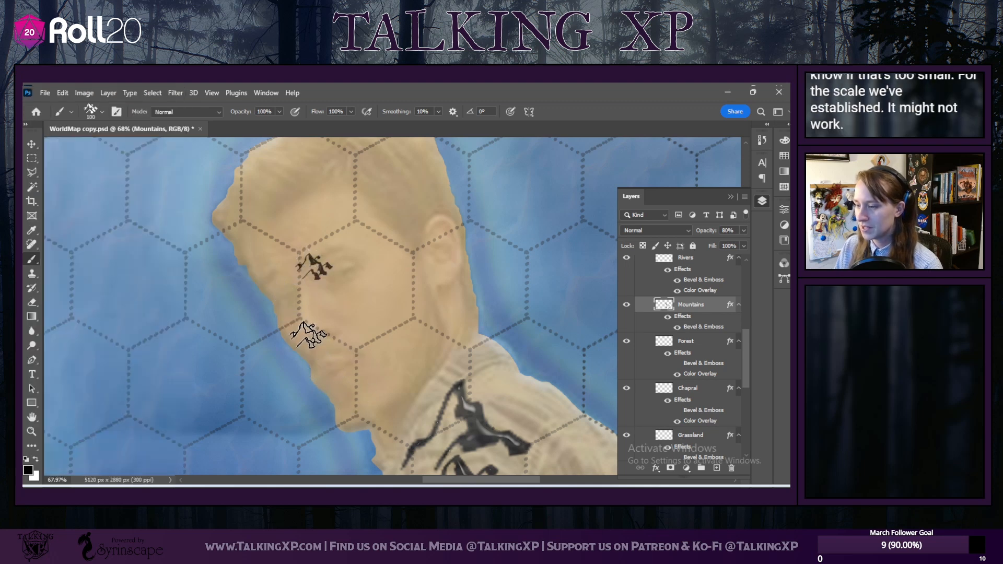
# Step: Stamp hill clusters at the man's chin and nose tip with the Sharp Hills 5 brush at 100 px
pyautogui.click(102, 112)
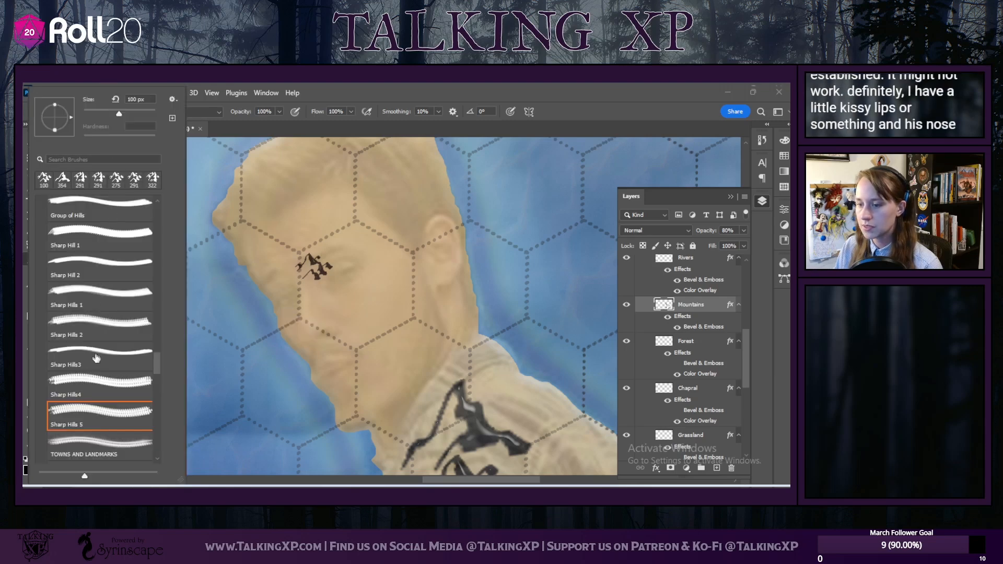
pyautogui.click(352, 412)
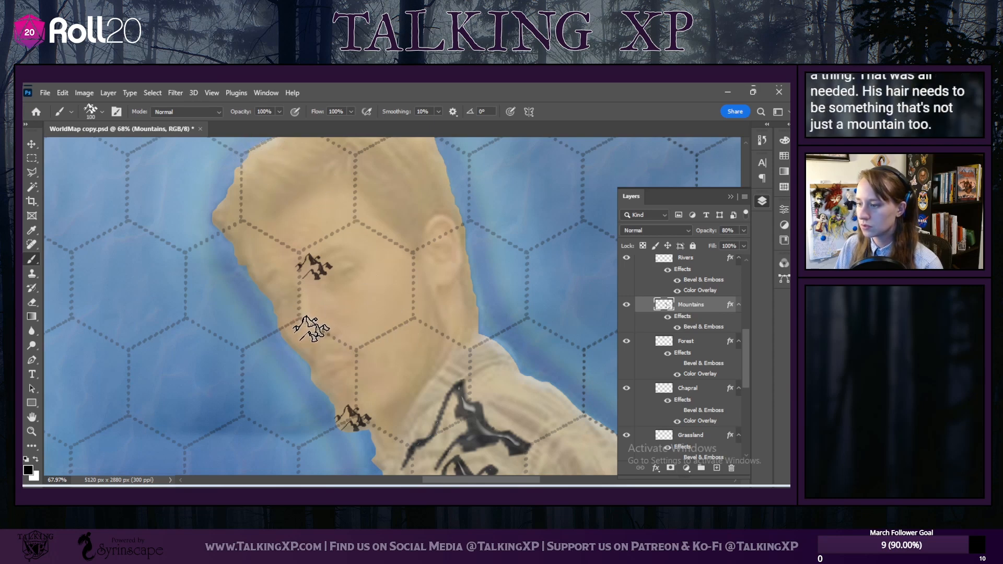
# Step: Connect the hills along the man's nose bridge and brow with Sharp Hills4 stamps at 78 px
pyautogui.click(102, 111)
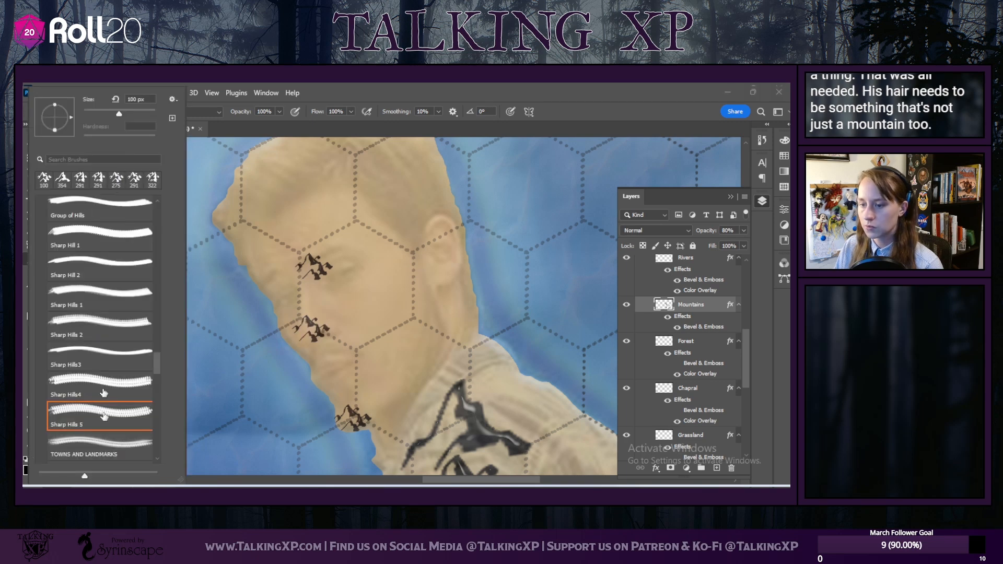
pyautogui.click(93, 384)
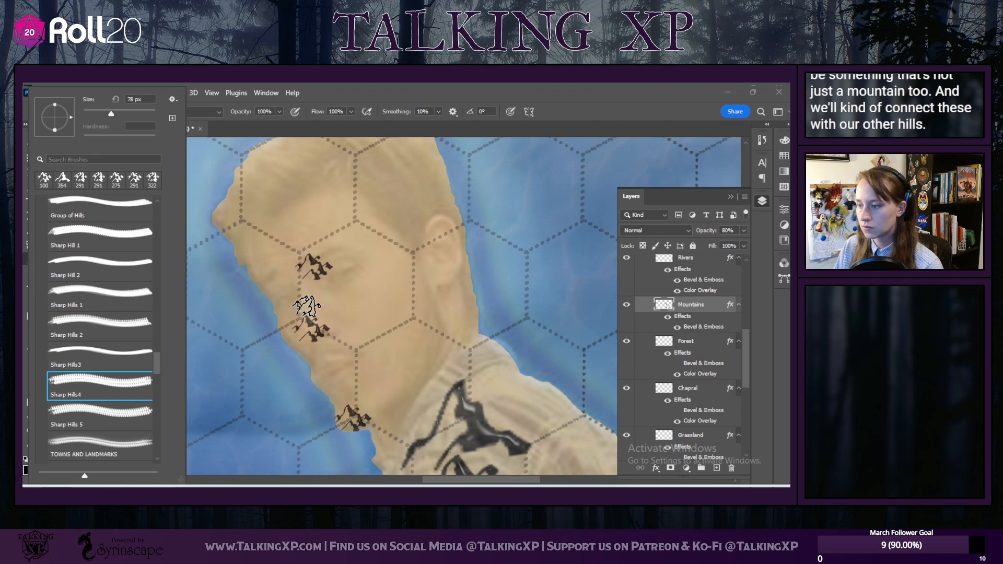
pyautogui.click(307, 305)
pyautogui.click(295, 283)
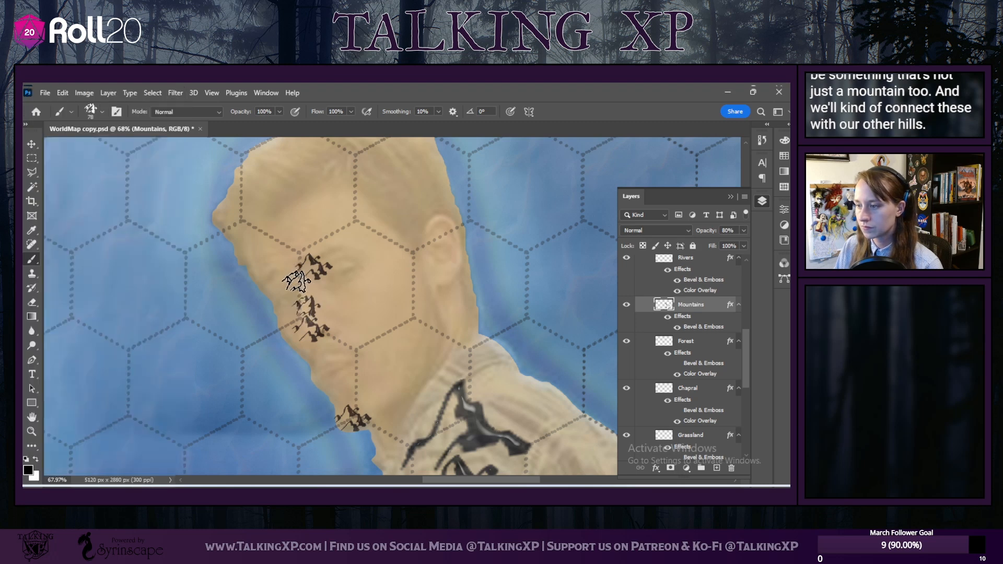
pyautogui.click(298, 284)
pyautogui.click(330, 253)
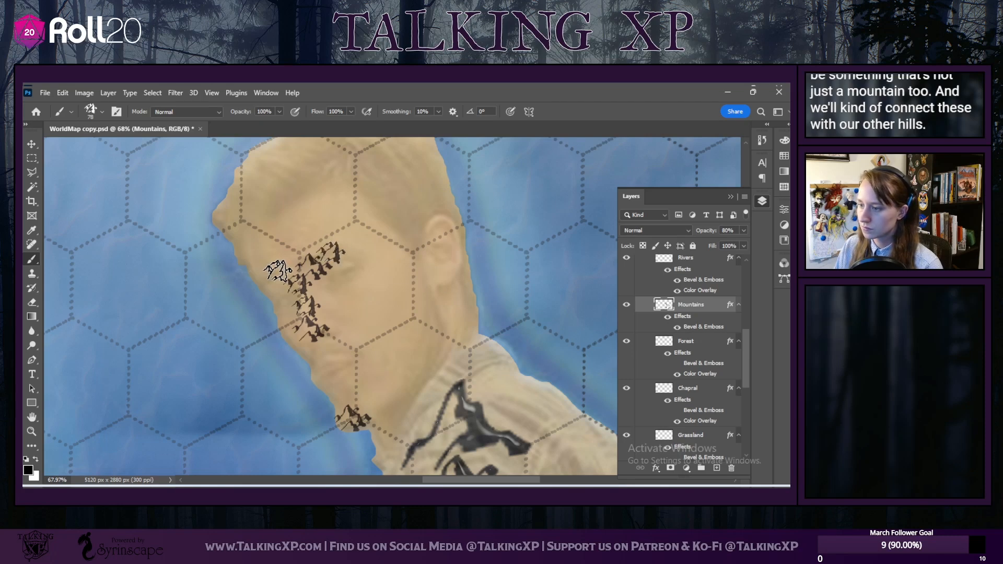
pyautogui.click(273, 274)
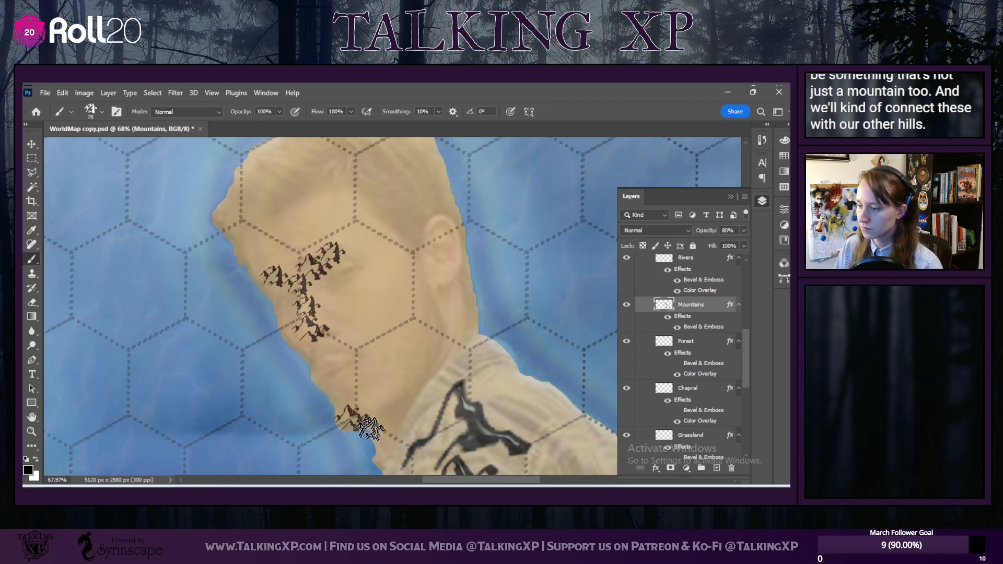
# Step: Extend the chin hills up the man's jawline with two 78 px Sharp Hills4 stamps, angling the second at 26°
pyautogui.click(374, 405)
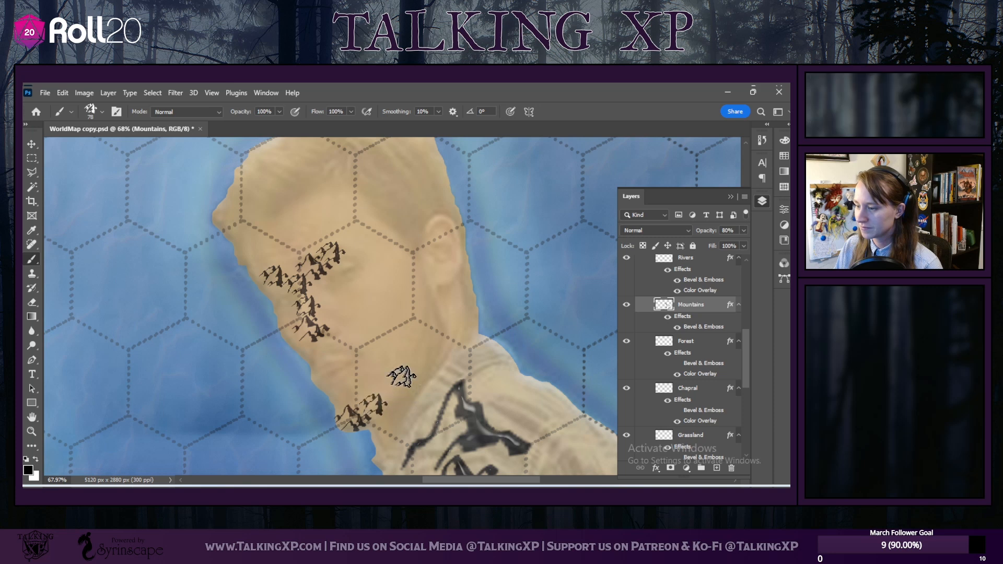
pyautogui.click(103, 113)
pyautogui.moveTo(71, 118); pyautogui.dragTo(69, 110)
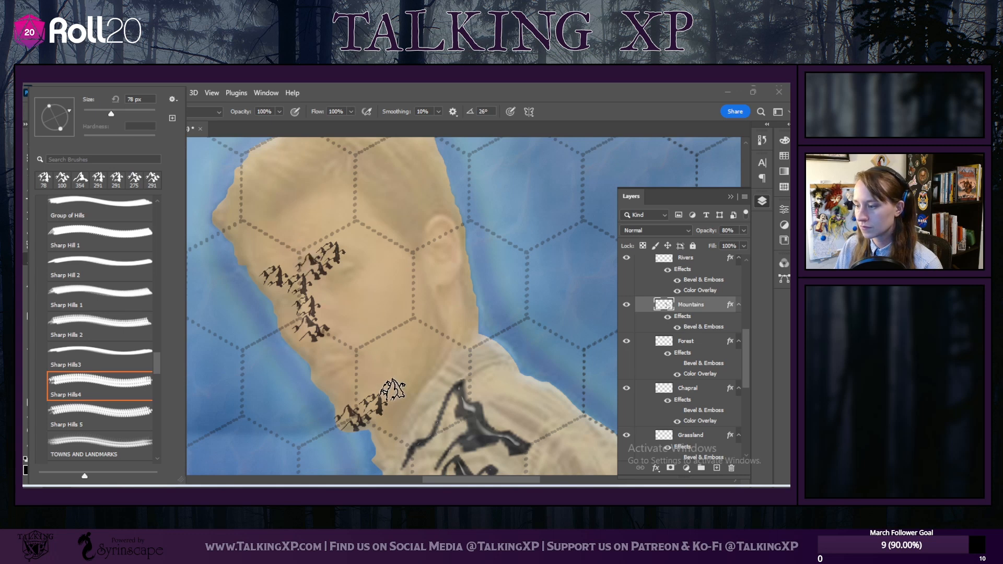
pyautogui.click(393, 387)
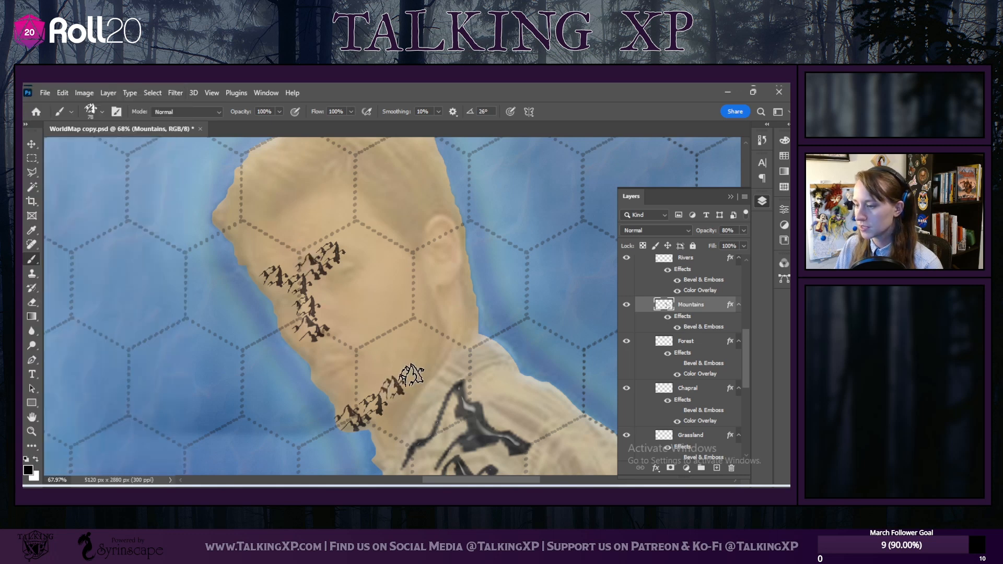
# Step: Examine the man's face, neck and shirt to judge which terrain suits the hair, ear and clothing
pyautogui.click(102, 114)
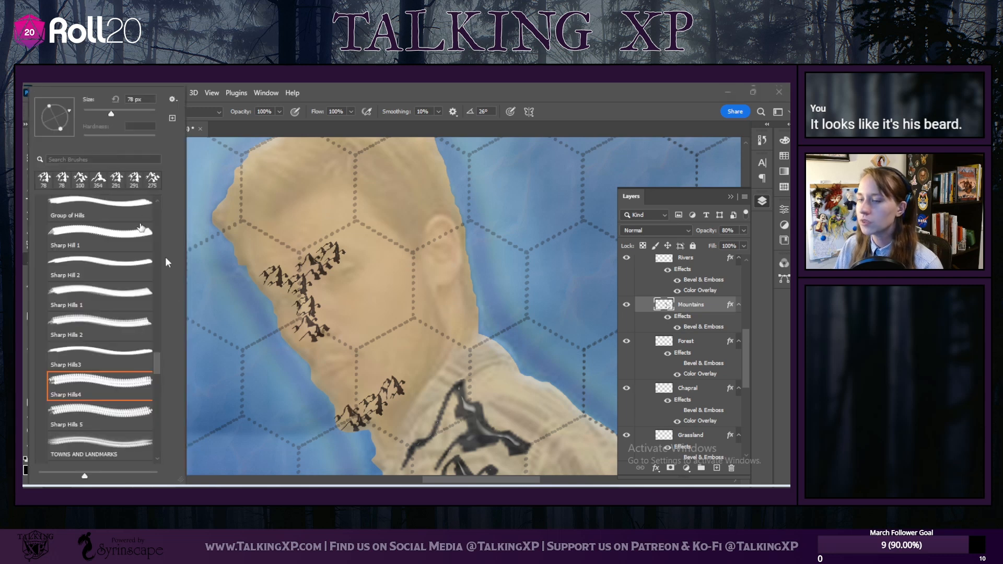
pyautogui.scroll(1, 411, 317)
pyautogui.scroll(-3, 411, 317)
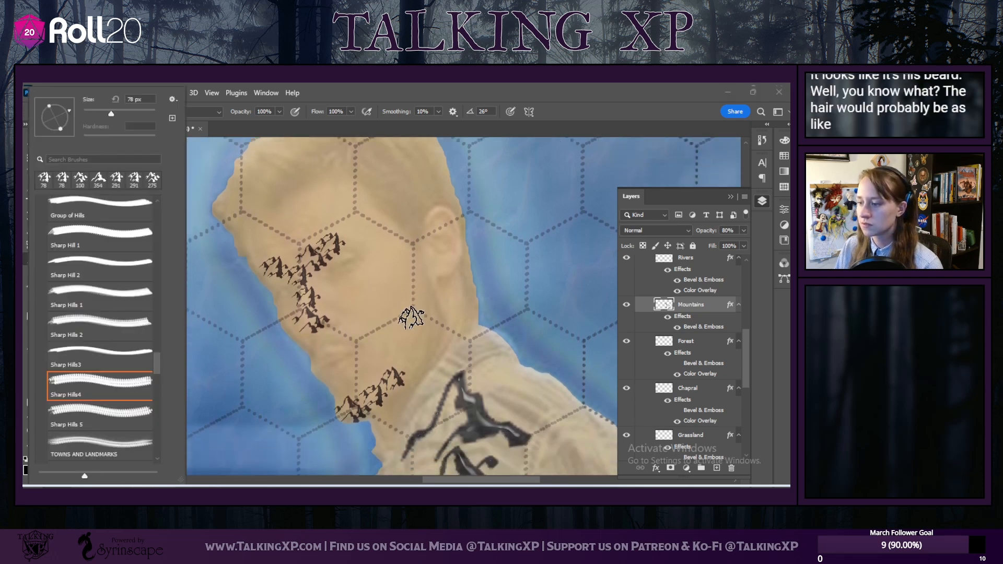
pyautogui.scroll(-8, 417, 397)
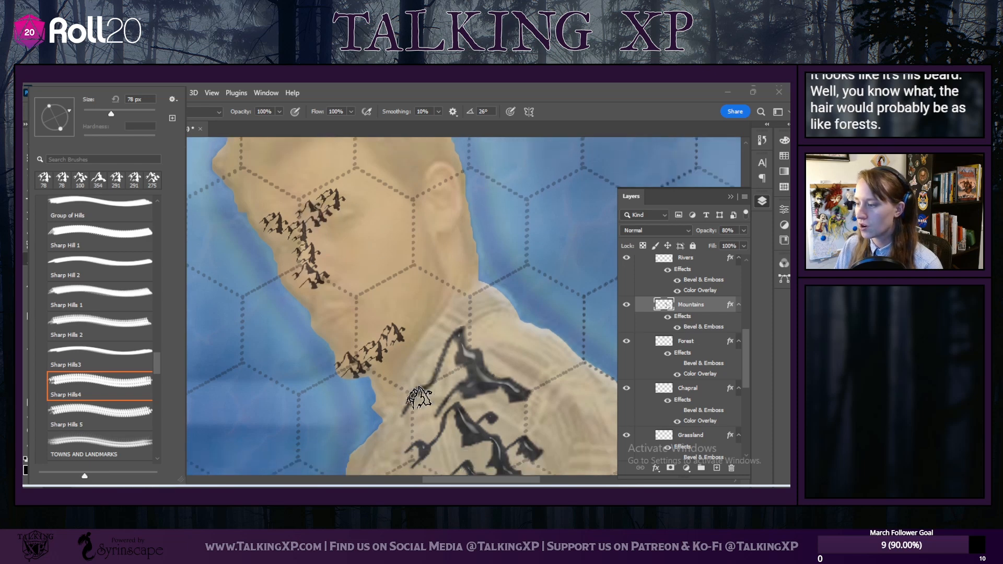
pyautogui.scroll(5, 412, 398)
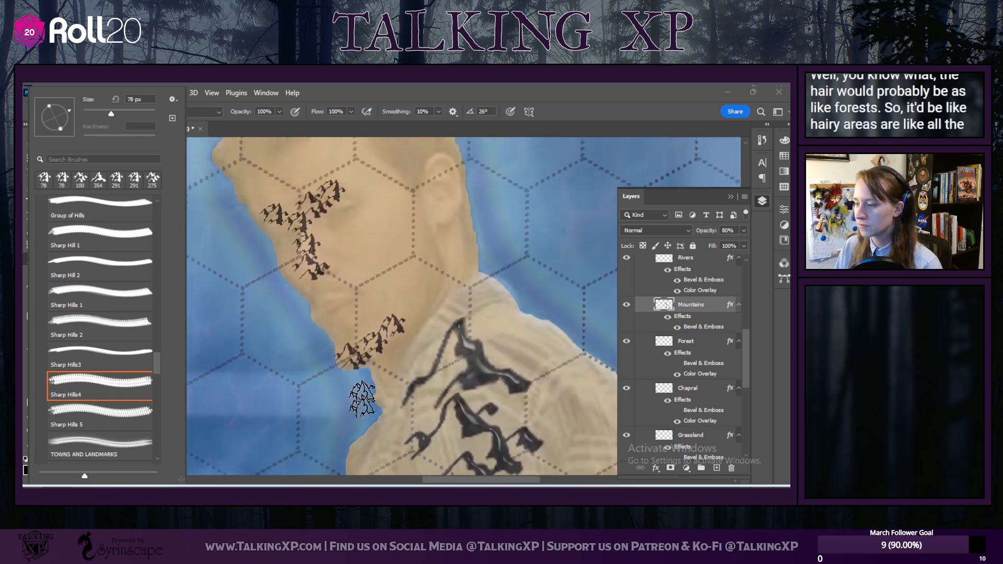
pyautogui.scroll(-5, 369, 351)
pyautogui.scroll(5, 370, 349)
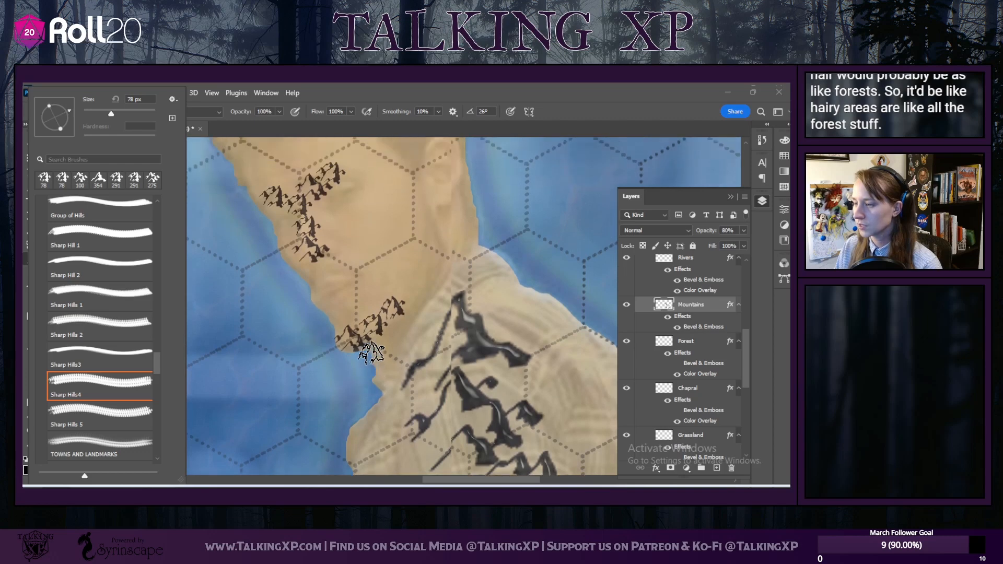
pyautogui.scroll(3, 435, 288)
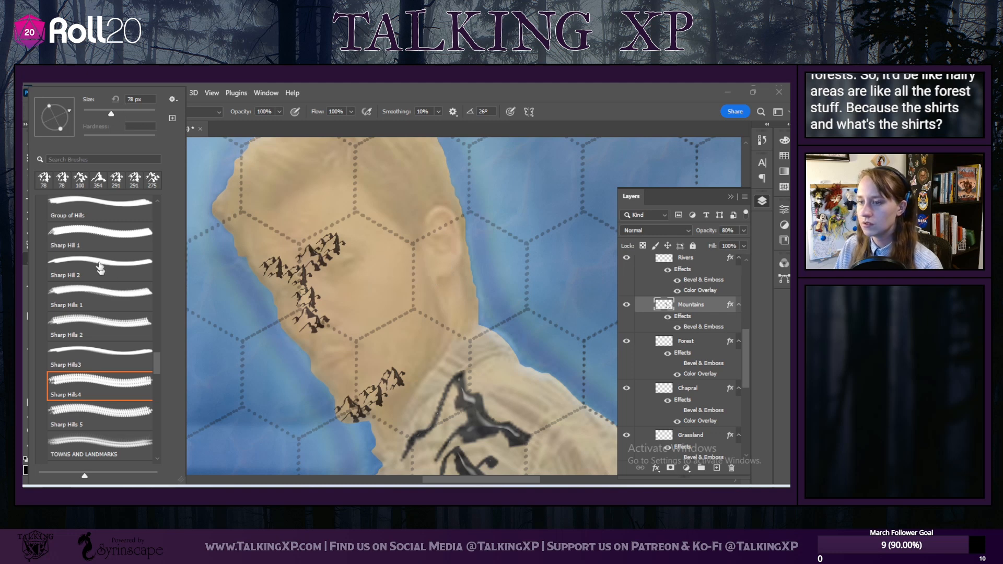
# Step: Stamp rounded hills on the upper part of the man's ear with the Group of Hills brush at 97 px
pyautogui.click(98, 206)
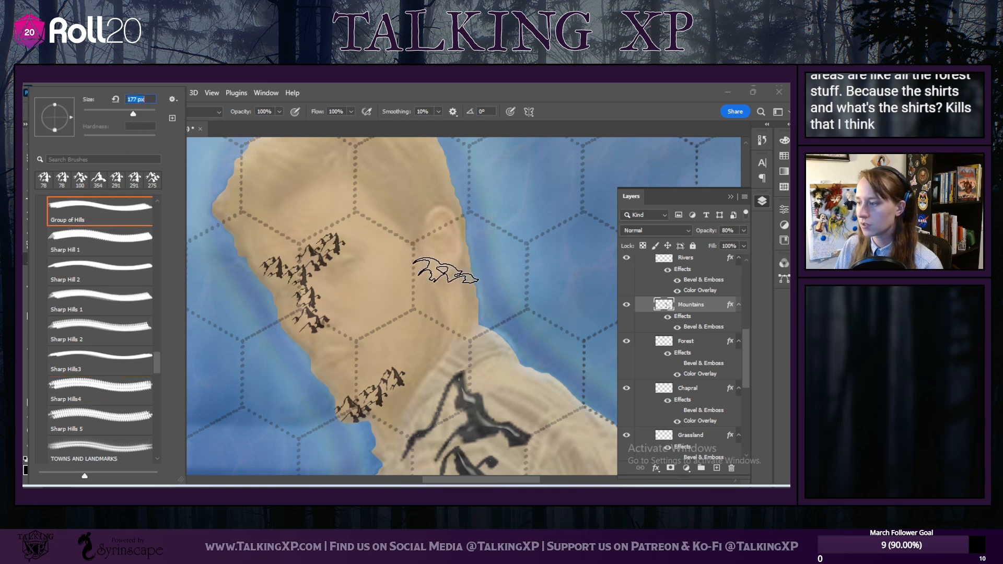
pyautogui.moveTo(134, 116); pyautogui.dragTo(118, 115)
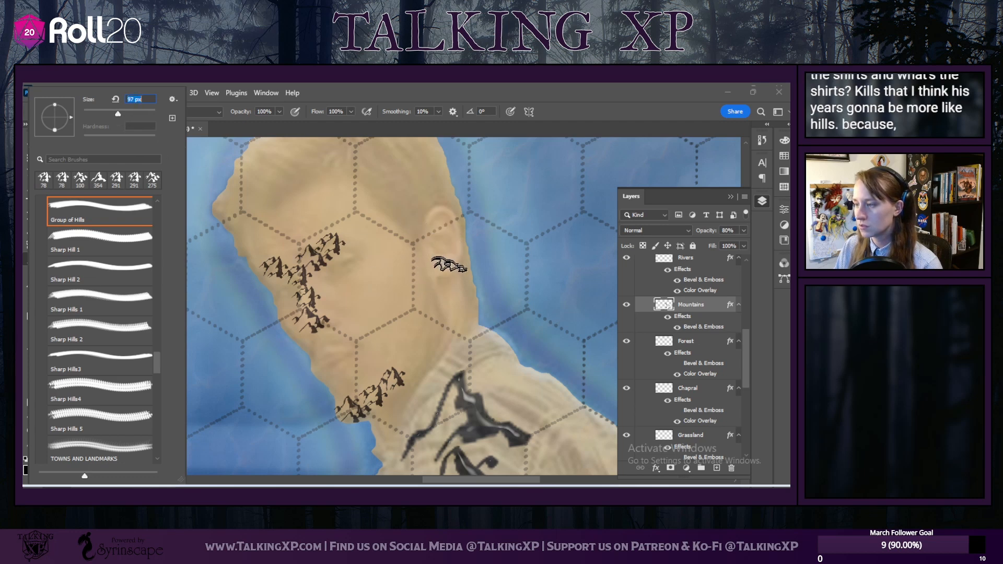
pyautogui.click(441, 233)
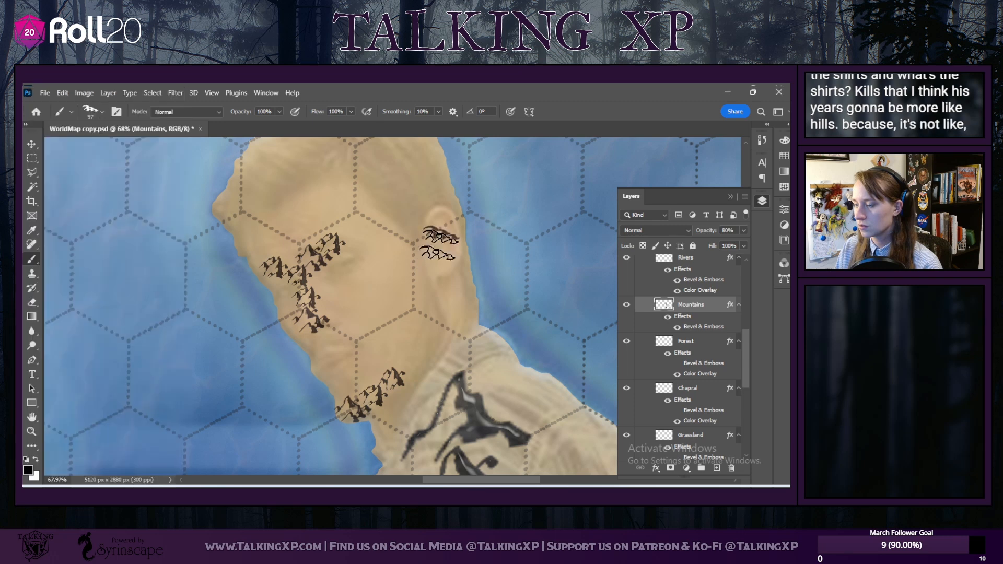
# Step: Add 65 px Pair of Hills 3 stamps above and below the ear hills and at the brow and nose range ends
pyautogui.click(104, 111)
pyautogui.scroll(3, 85, 255)
pyautogui.click(85, 254)
pyautogui.click(440, 268)
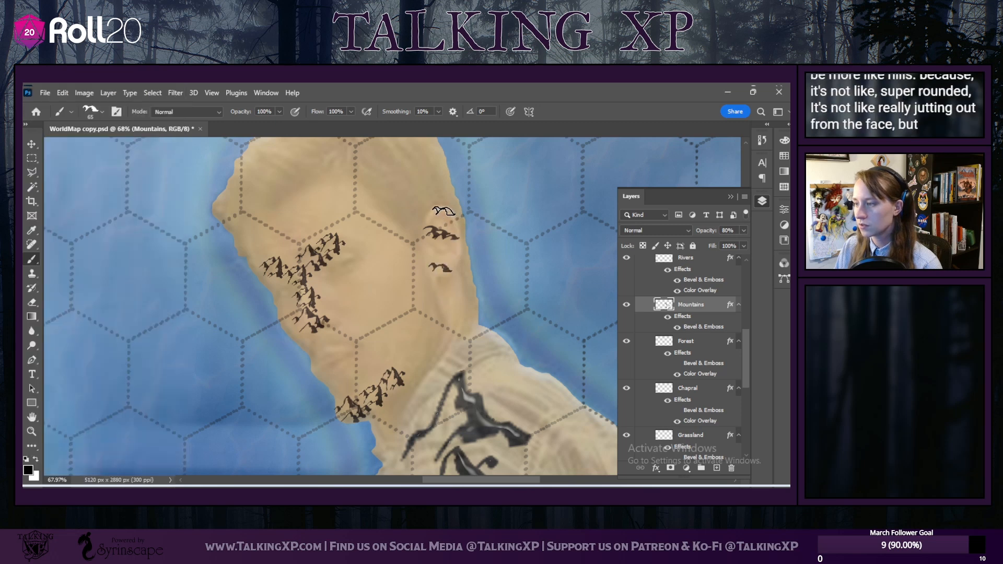
pyautogui.click(444, 214)
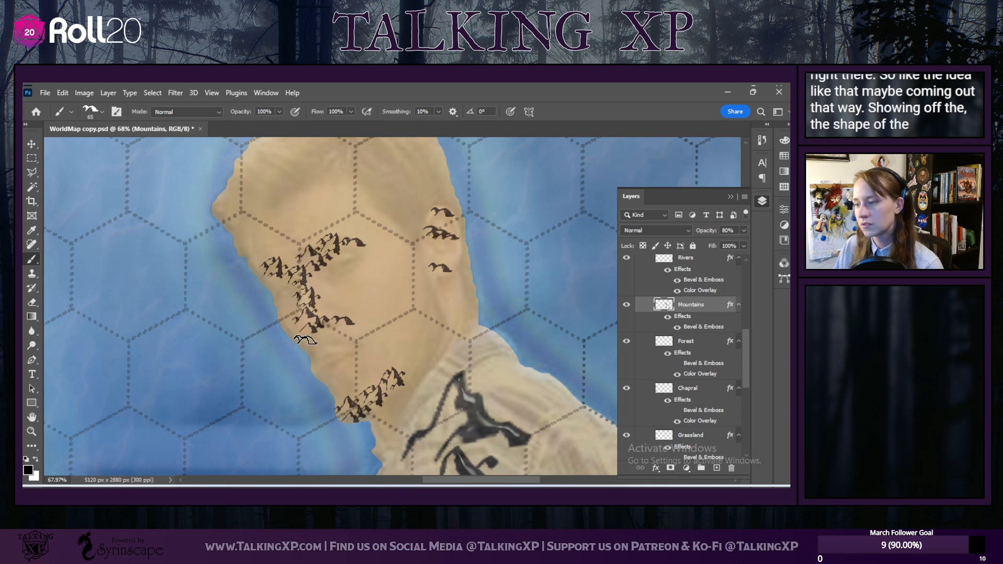
# Step: Stamp a single Sharp Hill 1 peak at the man's nose tip, undoing the 59 px attempt and restamping it at 39 px
pyautogui.click(99, 112)
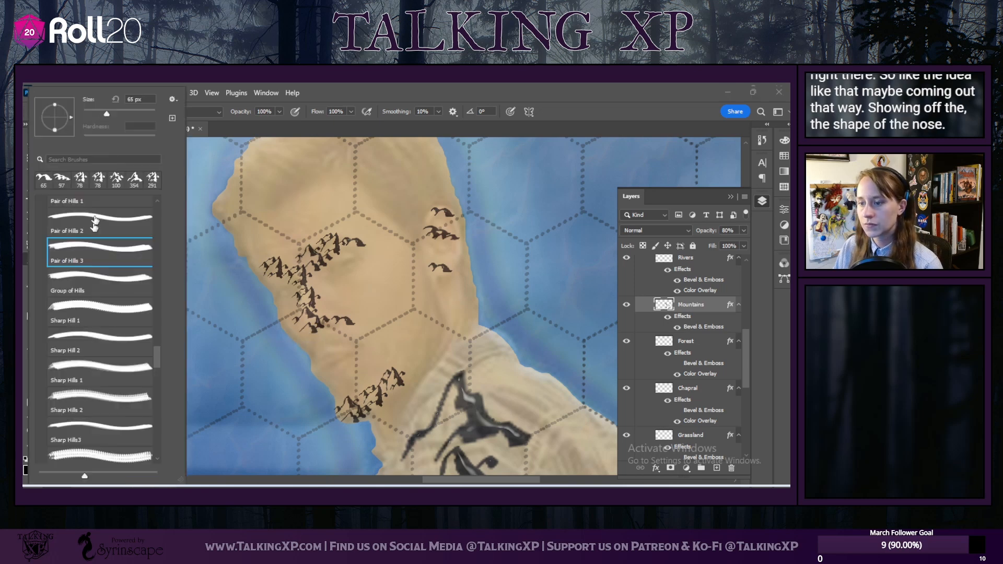
pyautogui.click(75, 323)
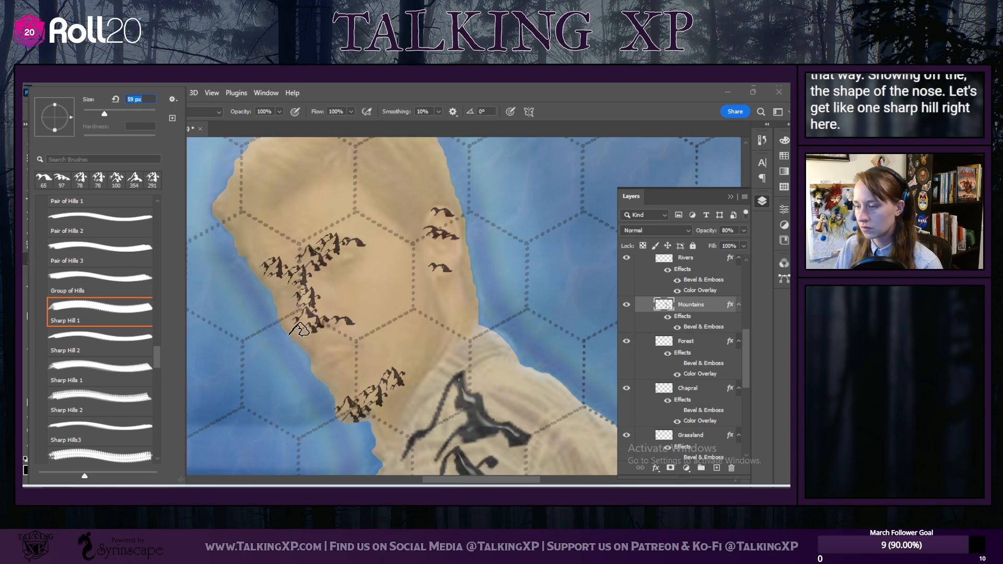
pyautogui.click(299, 329)
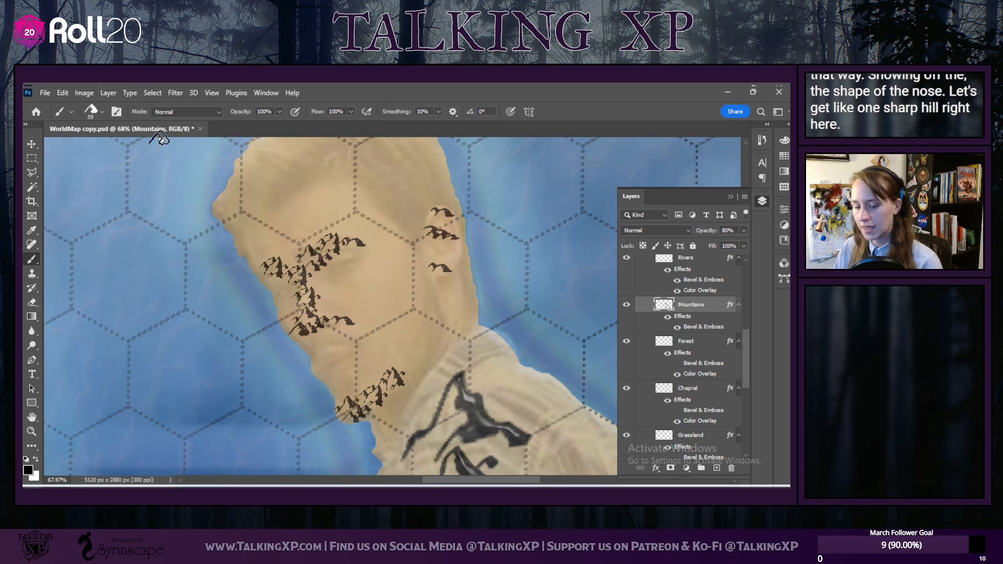
pyautogui.click(62, 92)
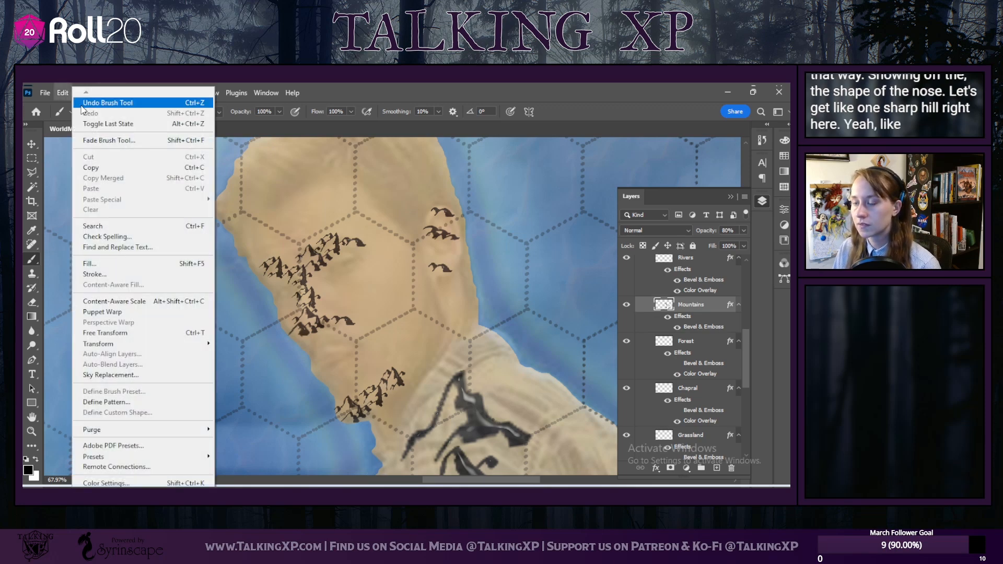
pyautogui.click(104, 103)
pyautogui.click(102, 107)
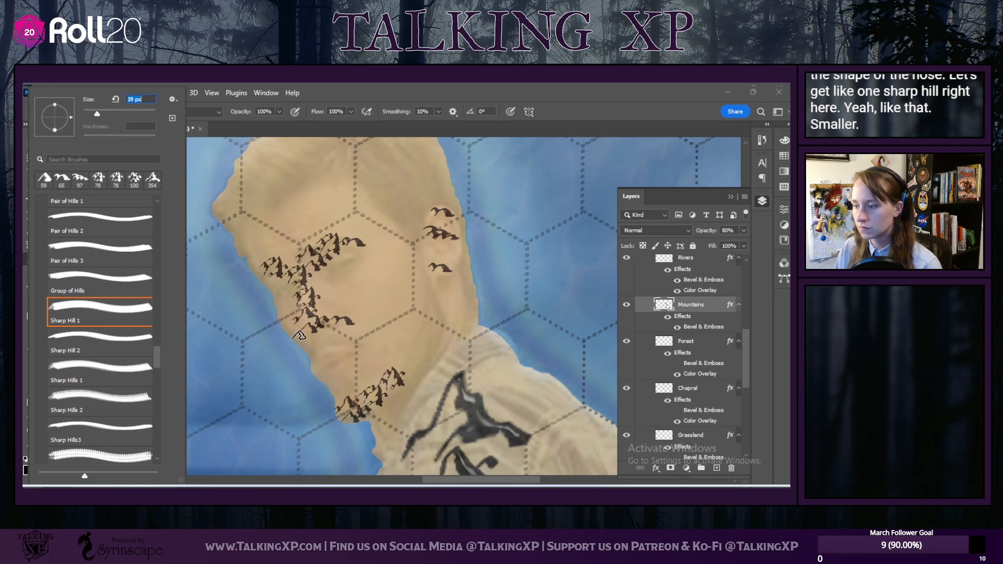
pyautogui.click(298, 335)
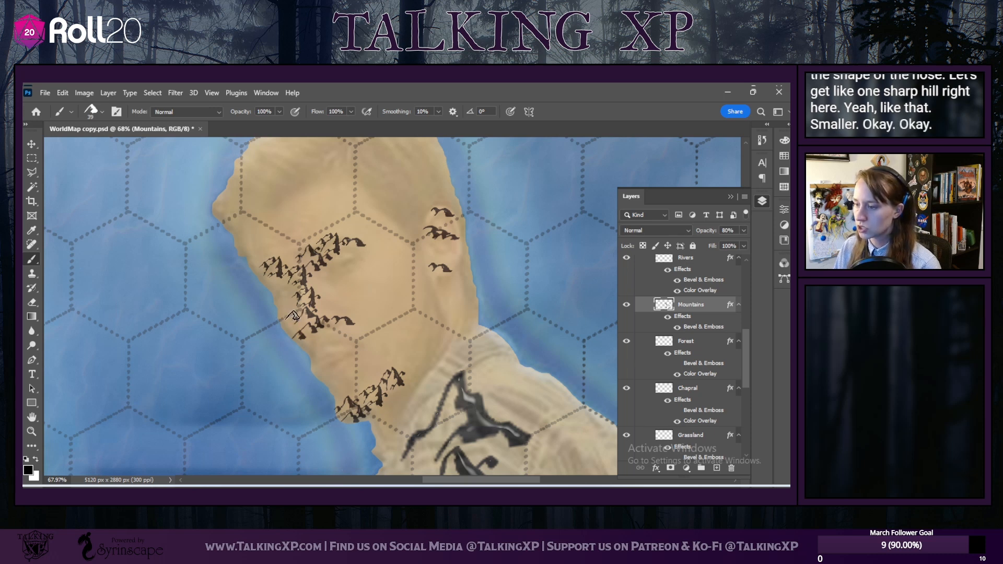
# Step: Examine the girlfriend's face up close and in context to judge where its hills belong
pyautogui.moveTo(433, 480)
pyautogui.mouseDown()
pyautogui.moveTo(445, 481)
pyautogui.moveTo(426, 482)
pyautogui.mouseUp()
pyautogui.scroll(-6, 401, 350)
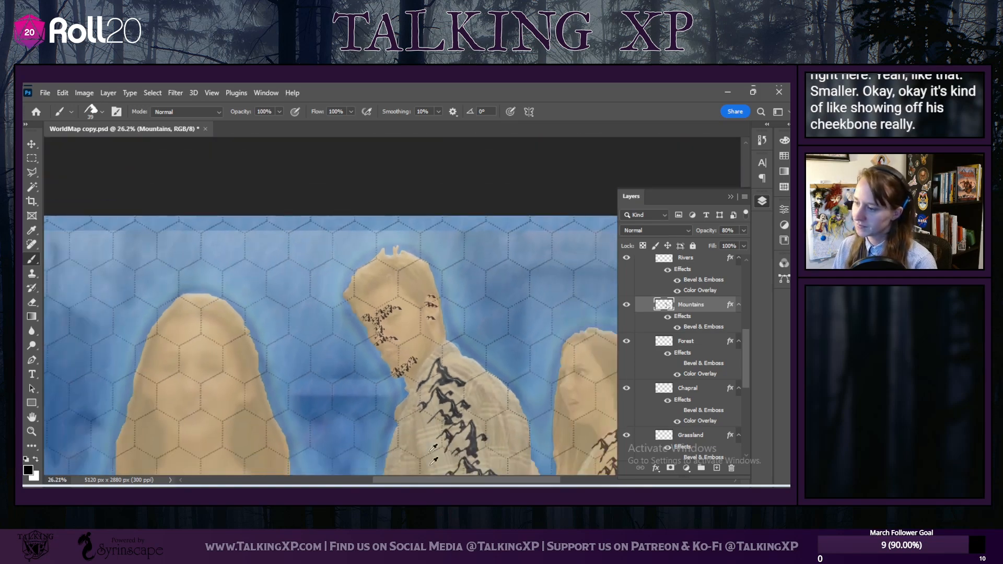
pyautogui.scroll(5, 533, 377)
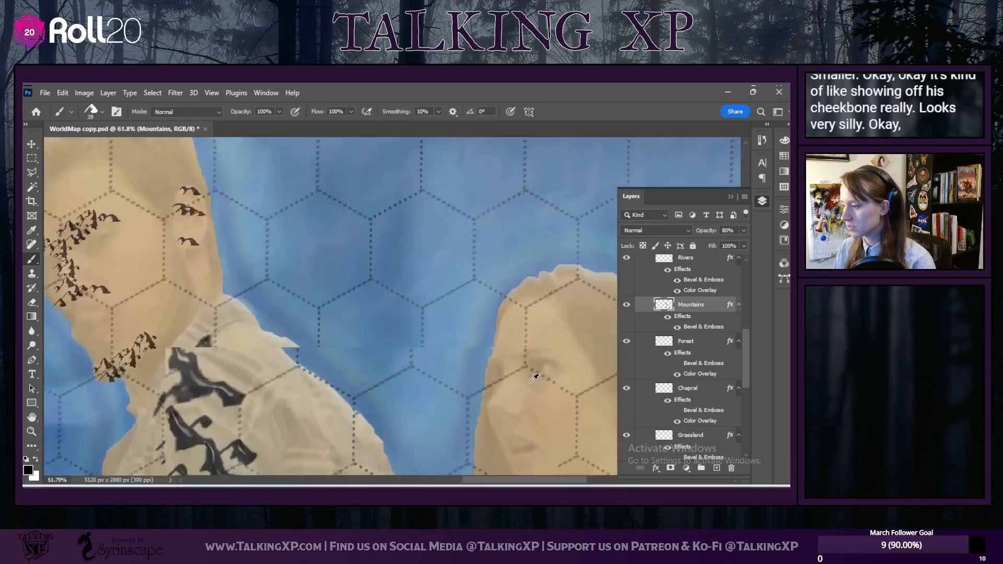
pyautogui.scroll(2, 534, 377)
pyautogui.moveTo(507, 483); pyautogui.dragTo(521, 480)
pyautogui.scroll(2, 464, 344)
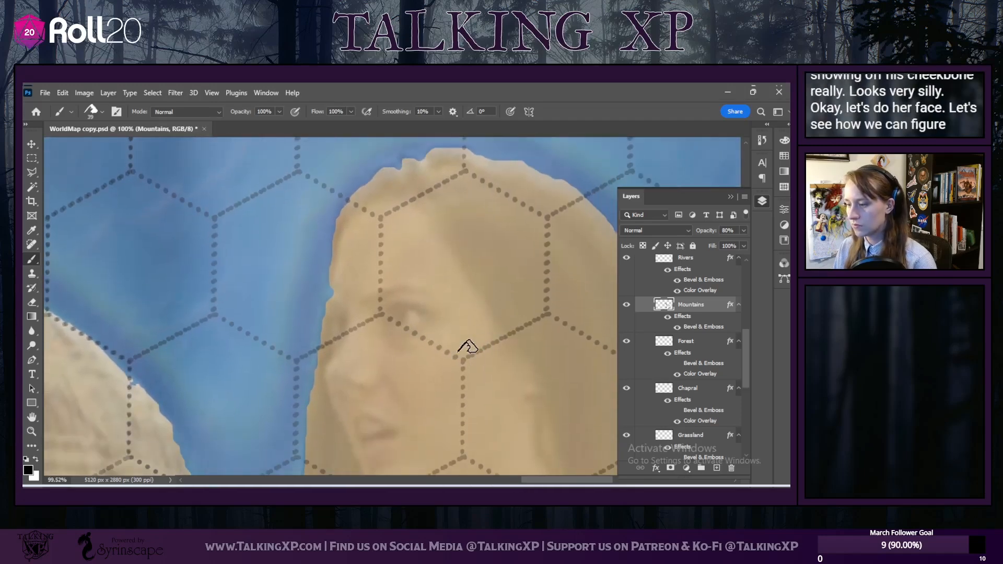
pyautogui.scroll(-3, 467, 346)
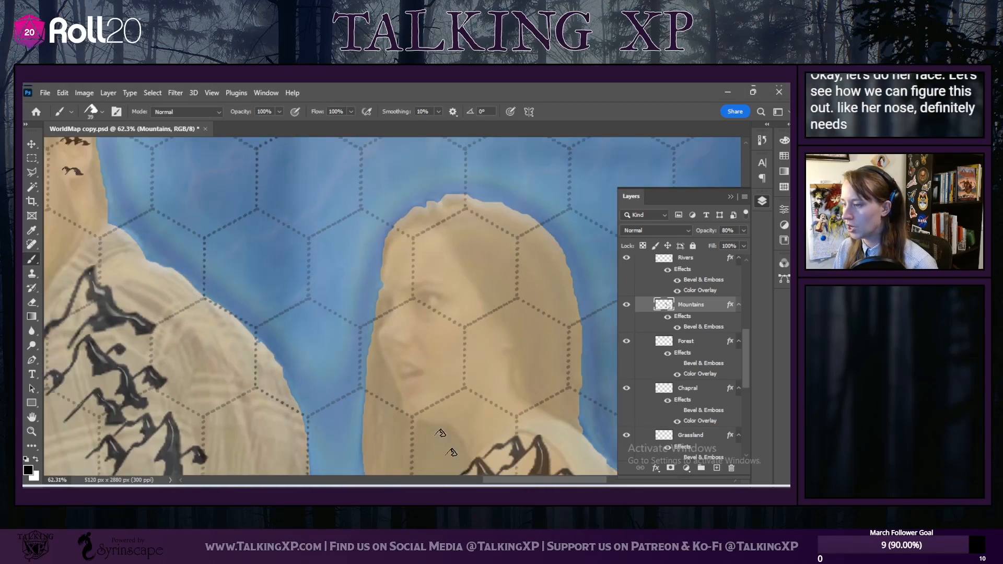
# Step: Stamp a lone peak on the girlfriend's nose with the Sharp Hills 2 brush at 124 px
pyautogui.click(94, 112)
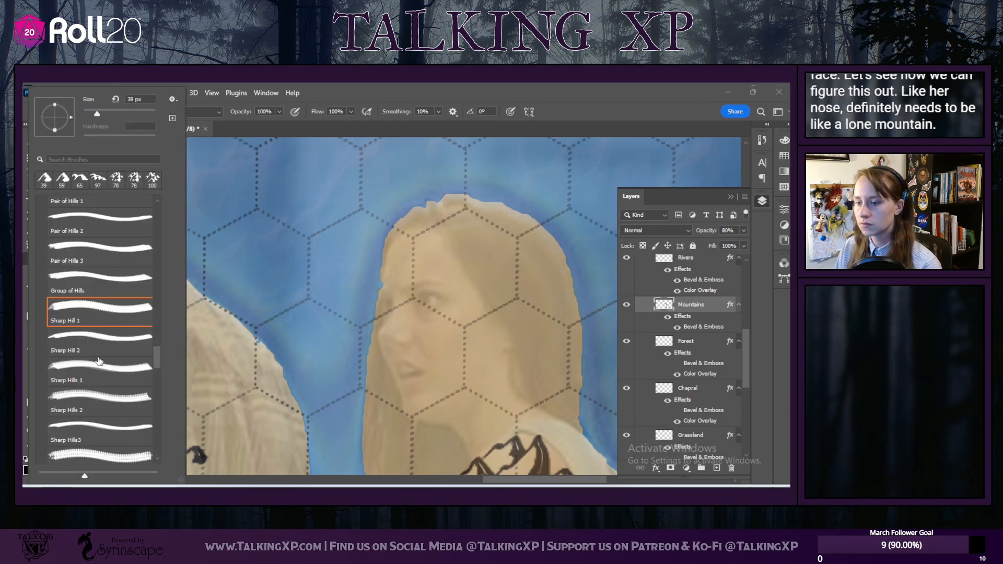
pyautogui.scroll(-2, 87, 411)
pyautogui.click(99, 338)
pyautogui.click(99, 369)
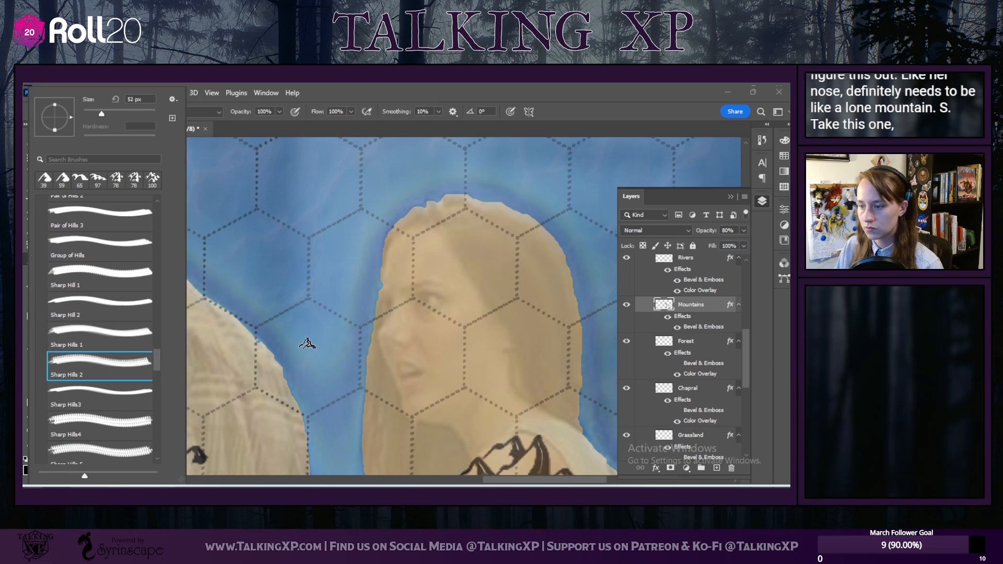
pyautogui.moveTo(123, 114); pyautogui.dragTo(125, 113)
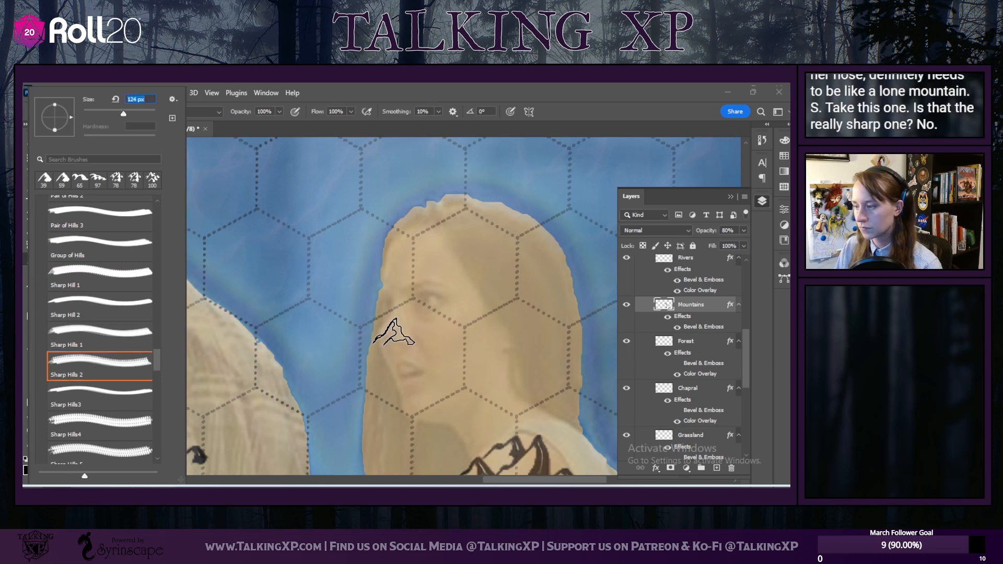
pyautogui.click(395, 332)
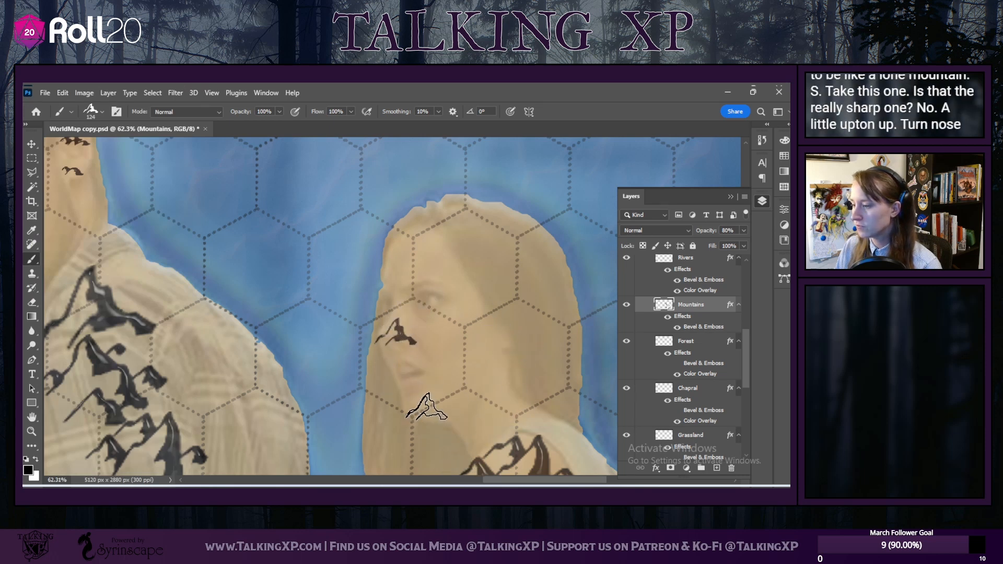
# Step: Stamp a low range along the girlfriend's chin with the Group of Hills brush at 116 px
pyautogui.scroll(-3, 480, 383)
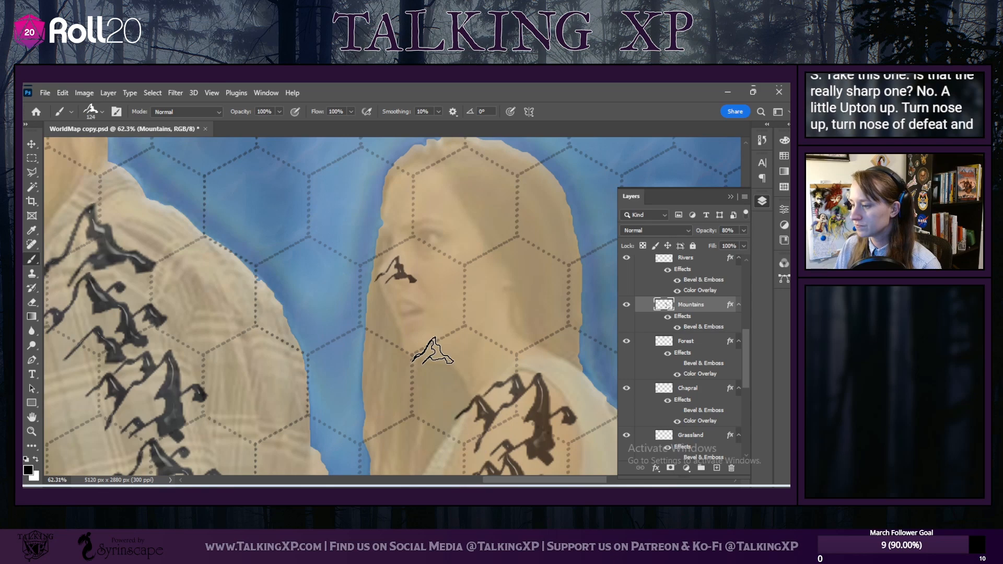
pyautogui.click(102, 112)
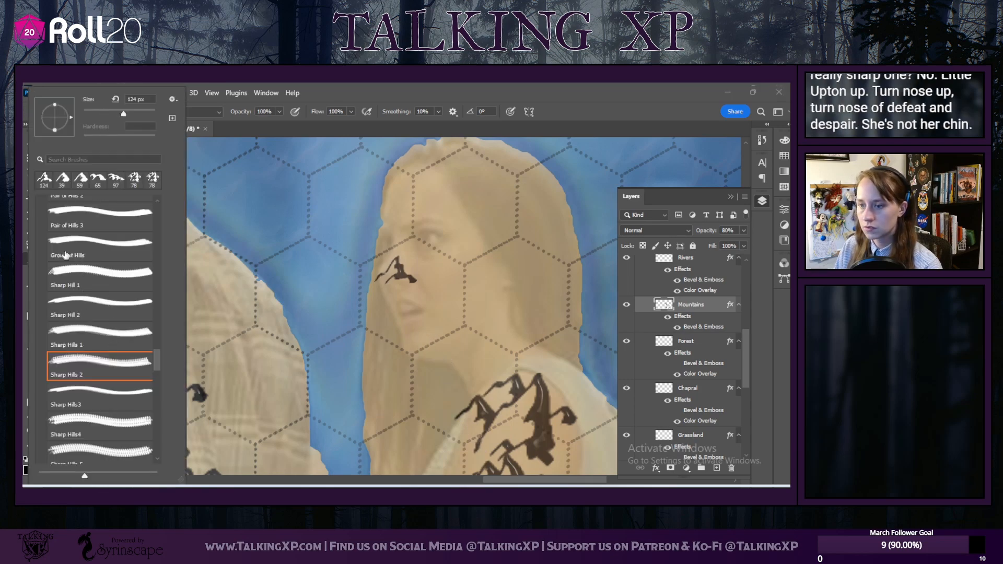
pyautogui.click(74, 245)
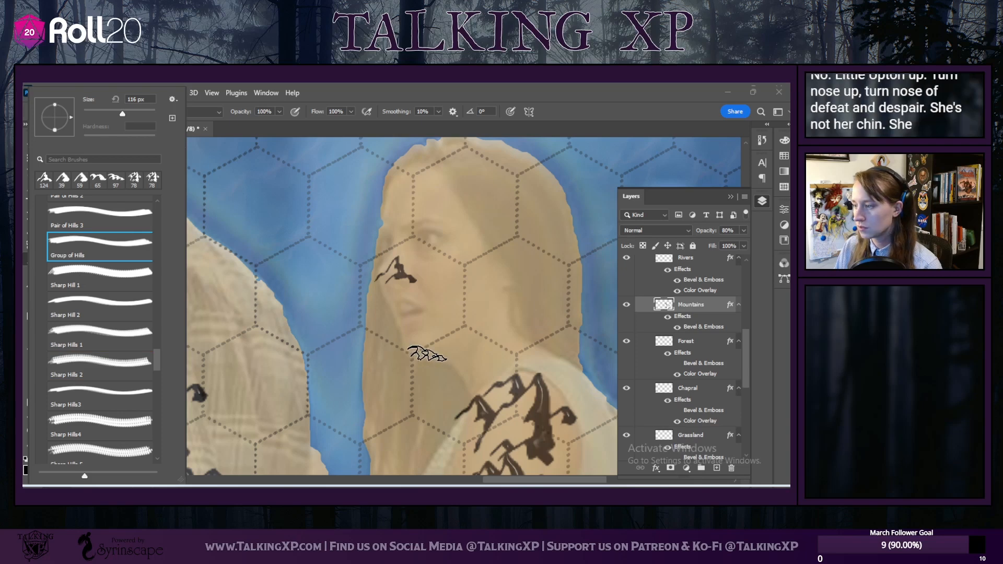
pyautogui.click(425, 354)
pyautogui.click(426, 354)
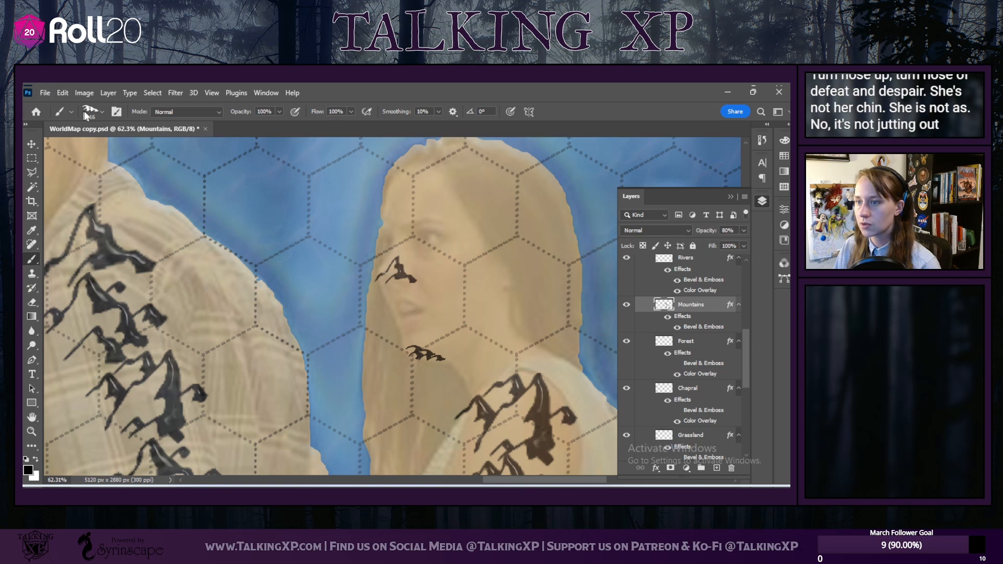
# Step: Stamp Group of Hills along the girlfriend's brow with the brush at 105 px and a 24° angle
pyautogui.click(100, 111)
pyautogui.click(102, 111)
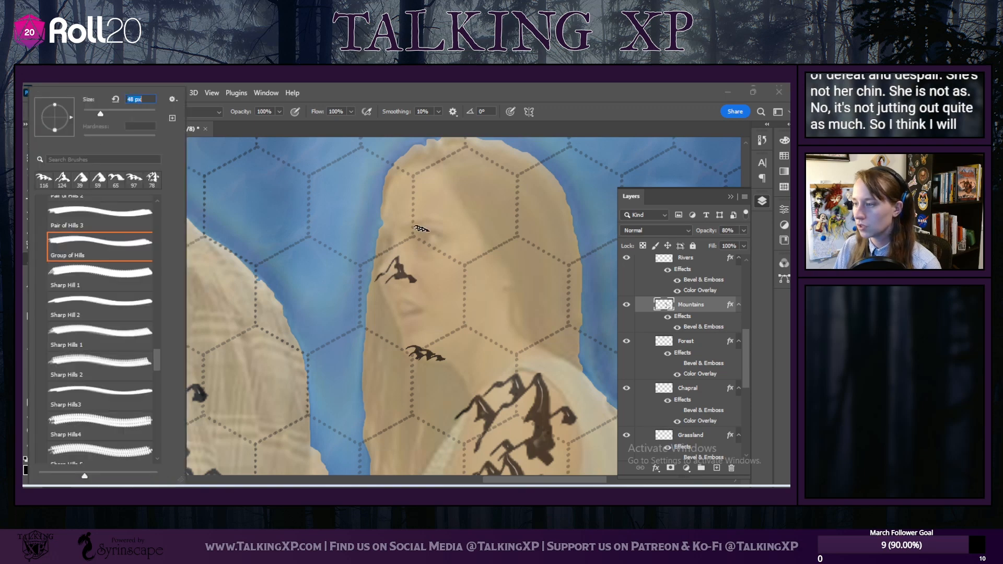
pyautogui.click(120, 112)
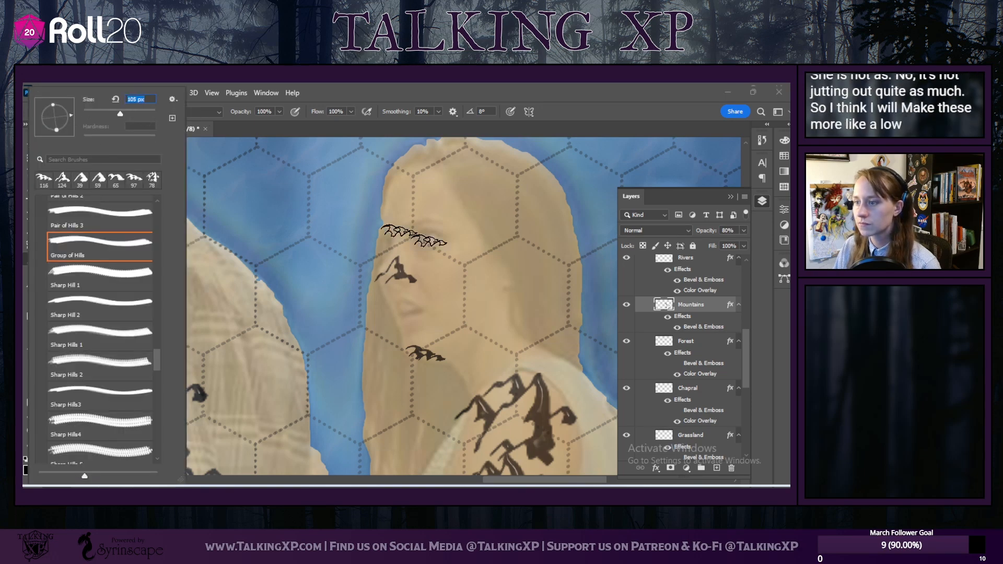
pyautogui.click(69, 111)
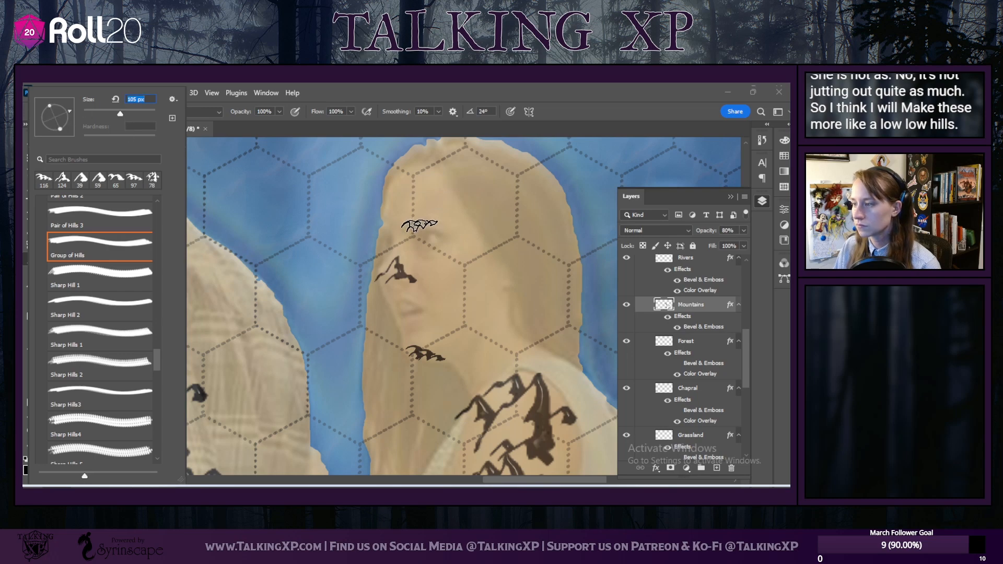
pyautogui.click(419, 225)
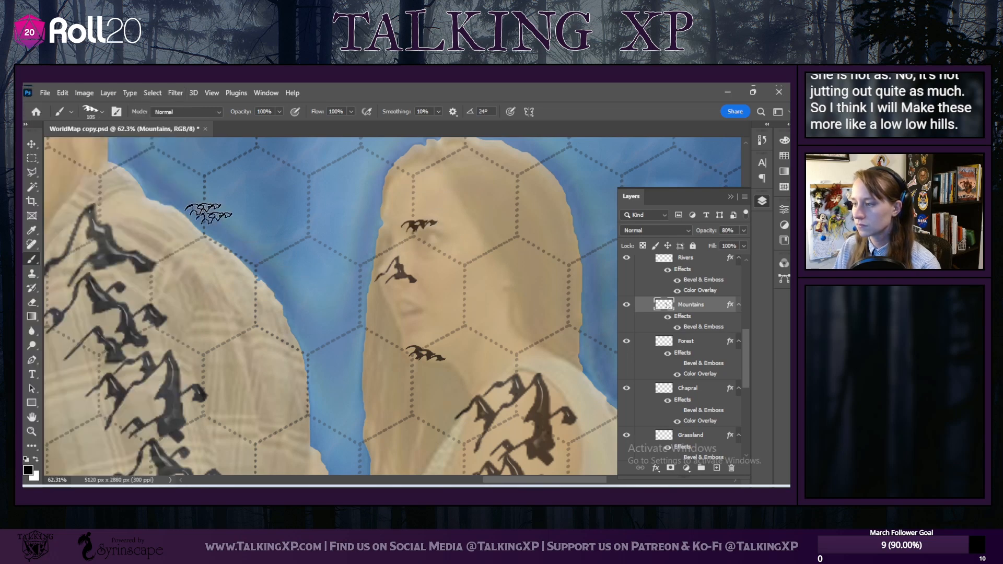
# Step: Link the girlfriend's brow hills to her nose peak with small Sharp Hill 1 stamps at 37 px
pyautogui.click(99, 112)
pyautogui.click(103, 222)
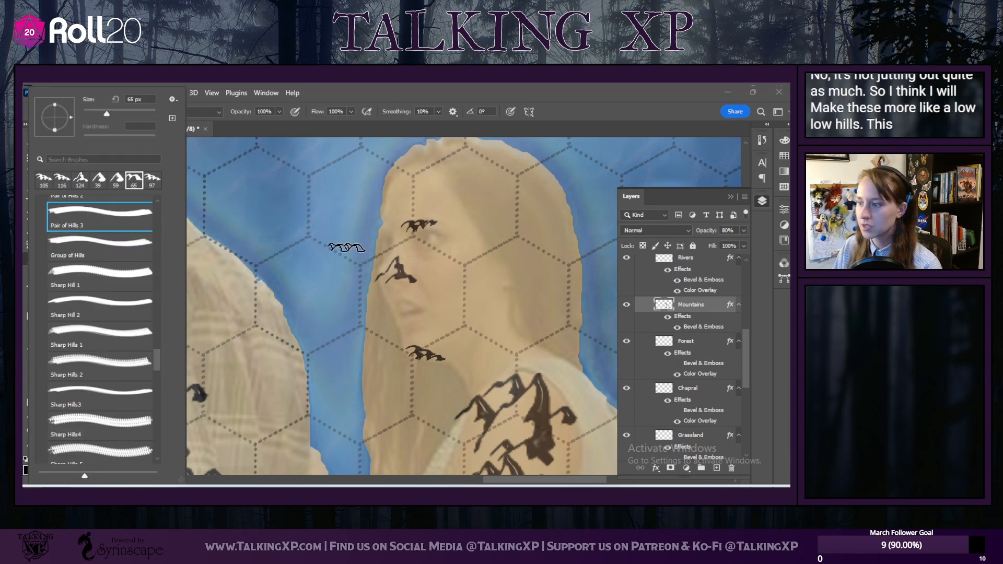
pyautogui.click(119, 183)
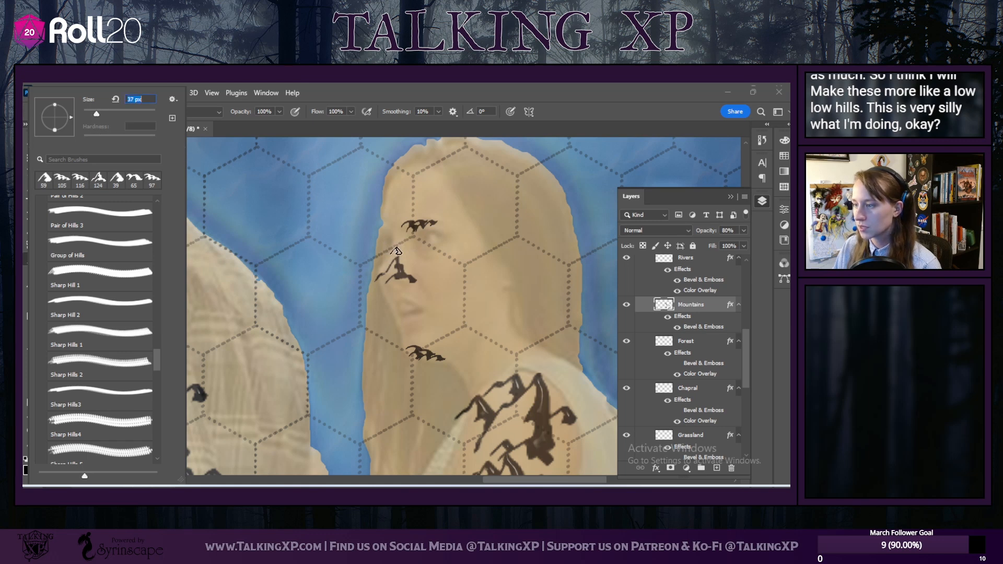
pyautogui.press('Return')
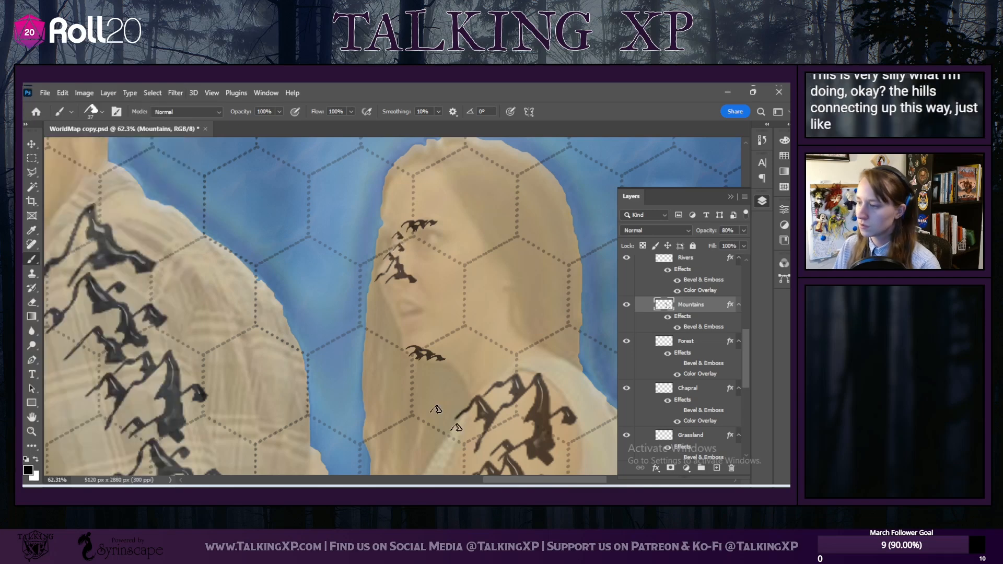
# Step: Add single 37 px Sharp Hill 1 peaks above the girlfriend's chin hills and at her earlobe
pyautogui.scroll(-5, 397, 328)
pyautogui.scroll(-1, 394, 329)
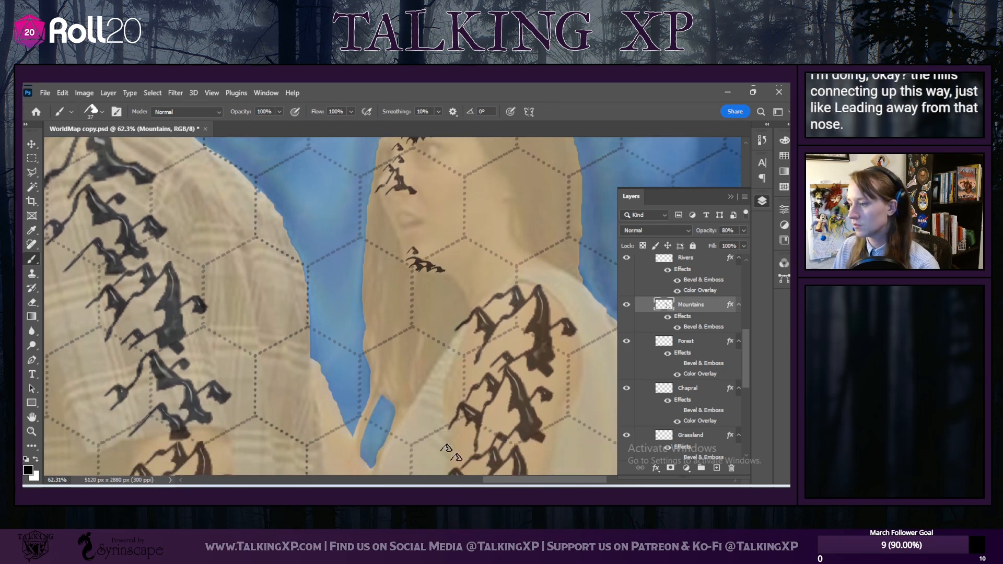
pyautogui.moveTo(489, 479); pyautogui.dragTo(507, 479)
pyautogui.scroll(-2, 450, 292)
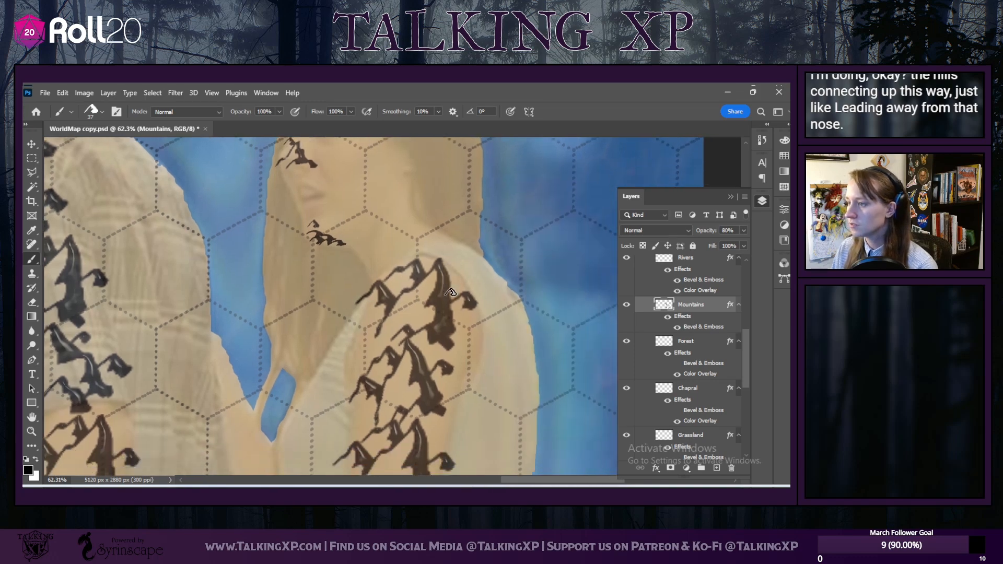
pyautogui.scroll(2, 427, 194)
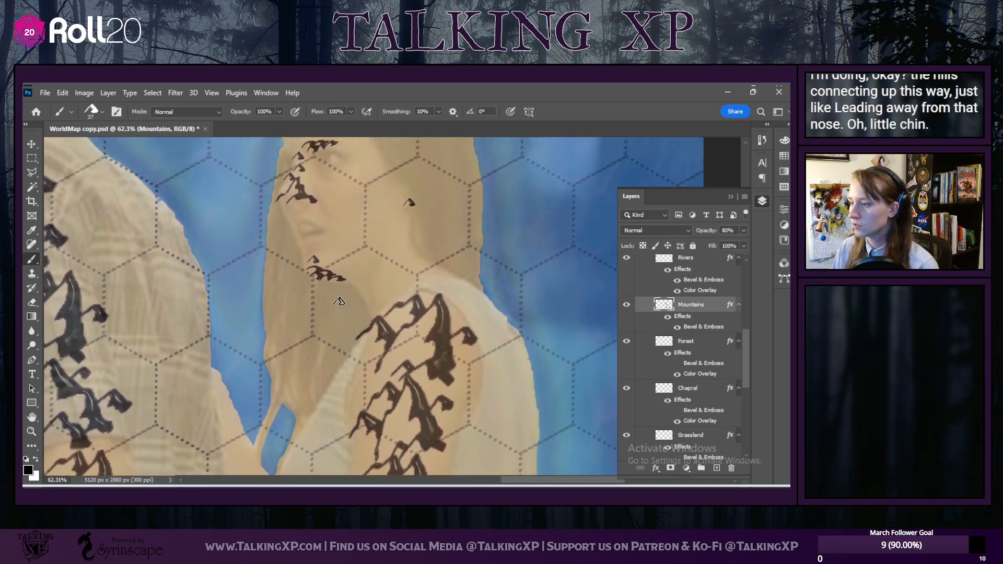
pyautogui.scroll(-10, 339, 301)
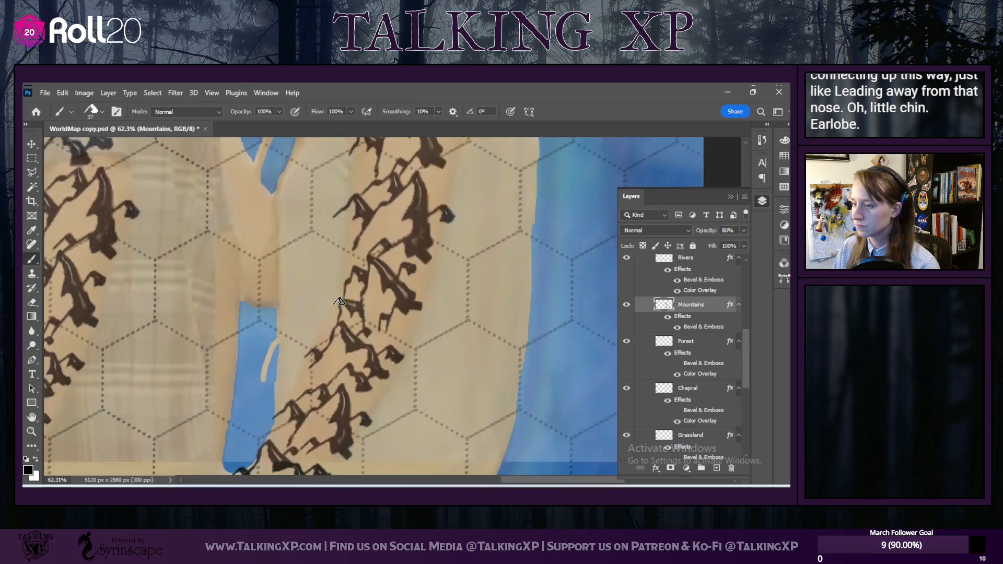
pyautogui.scroll(-3, 339, 301)
pyautogui.scroll(5, 339, 301)
pyautogui.scroll(-6, 339, 302)
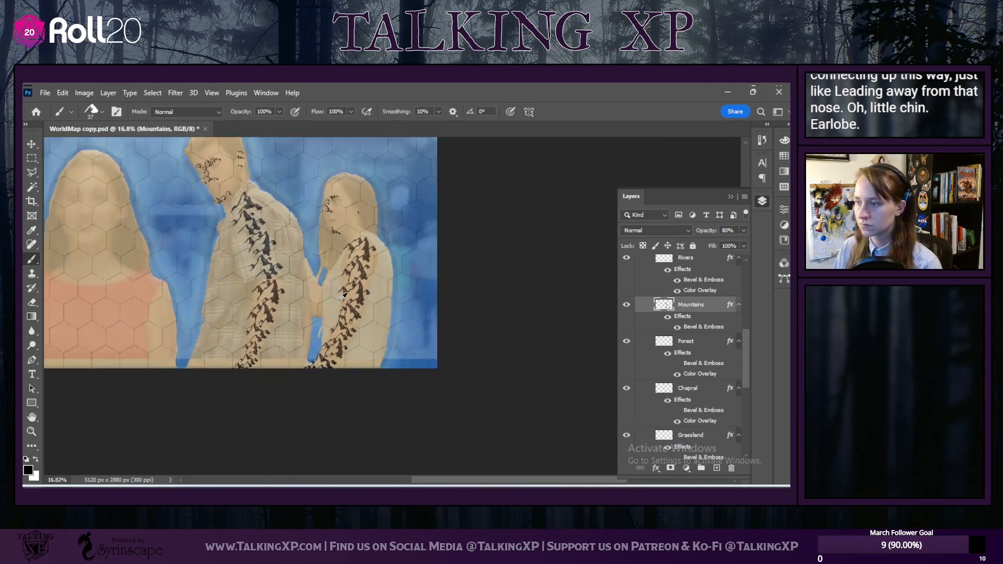
# Step: Stamp three mountain clusters along the lower edge of the woman's pink top using the Sharp Hills 5 brush at 338 px
pyautogui.scroll(-1, 192, 256)
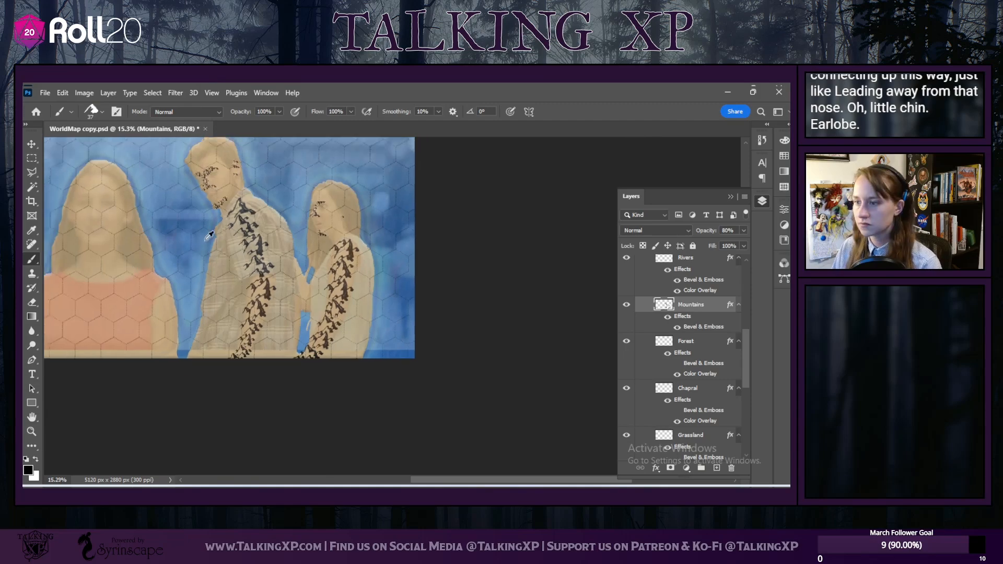
pyautogui.scroll(5, 89, 217)
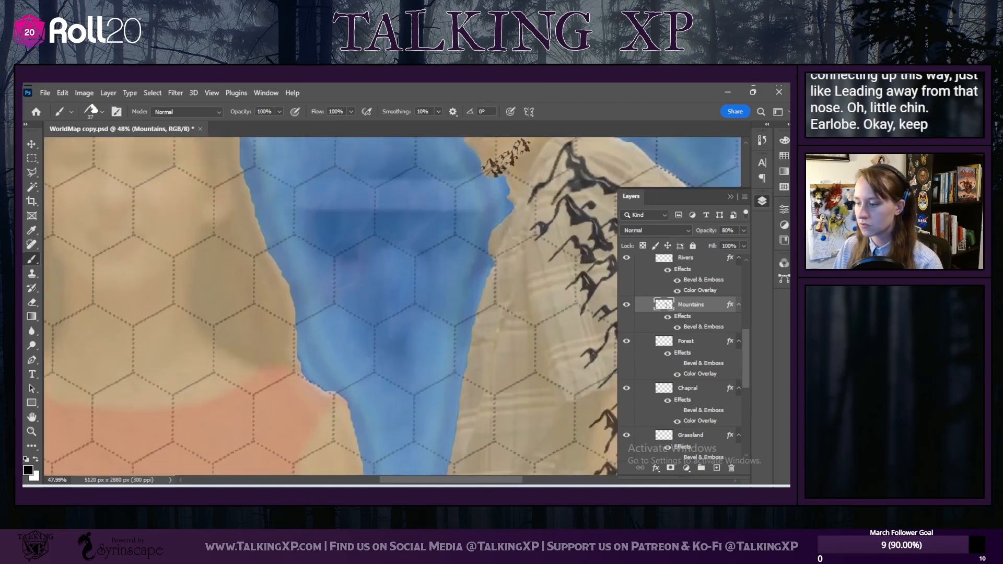
pyautogui.moveTo(424, 478); pyautogui.dragTo(389, 478)
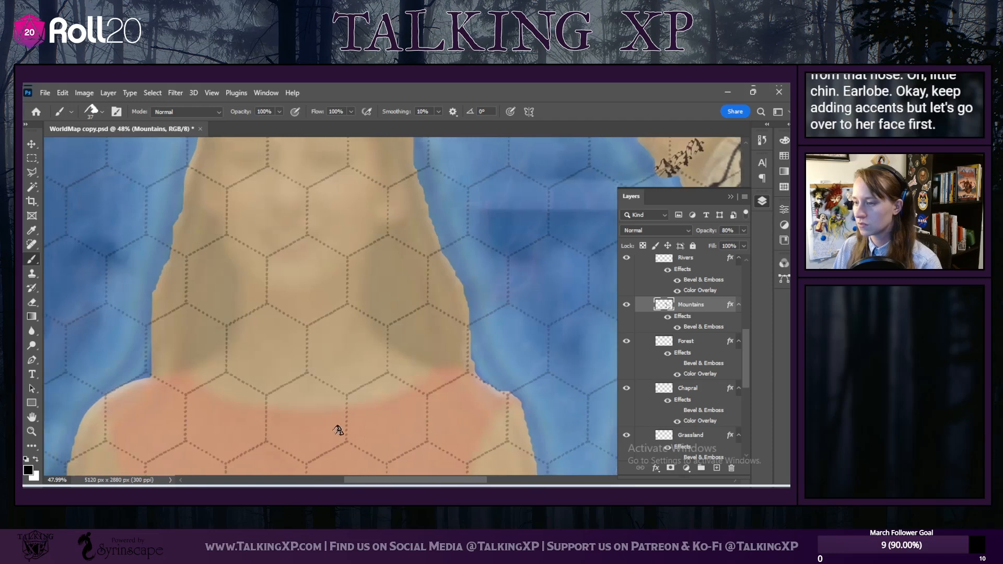
pyautogui.scroll(-5, 334, 404)
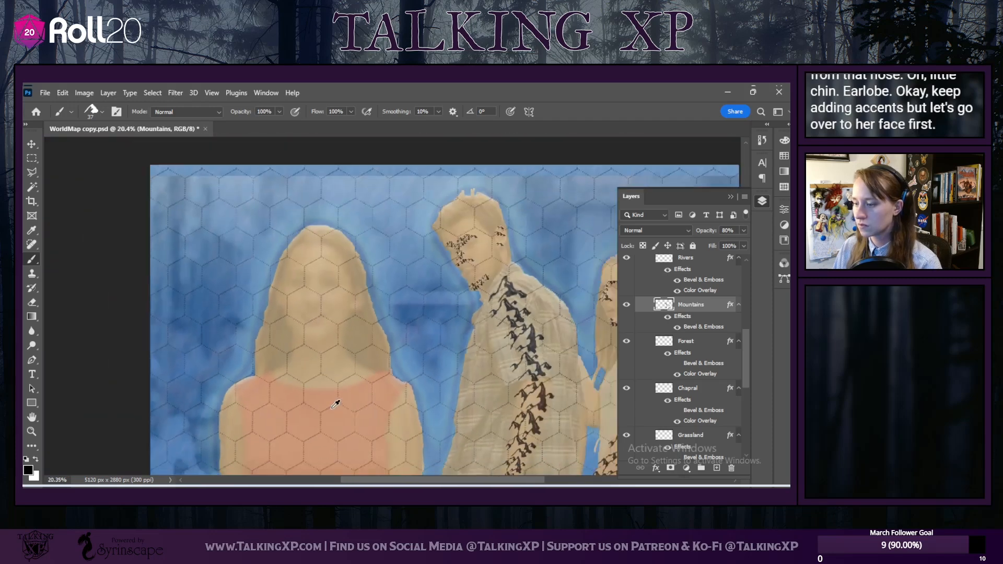
pyautogui.scroll(-1, 336, 404)
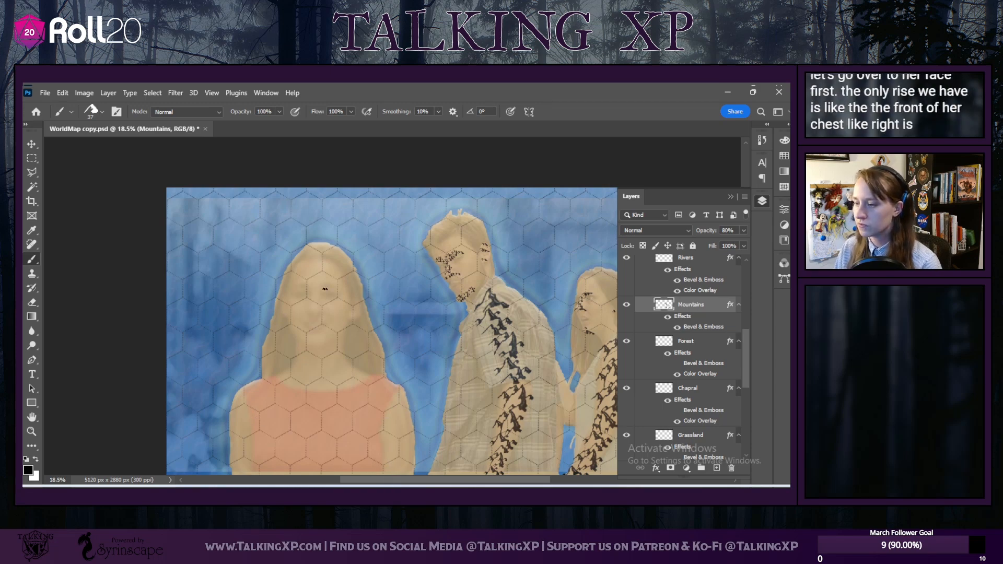
pyautogui.click(98, 111)
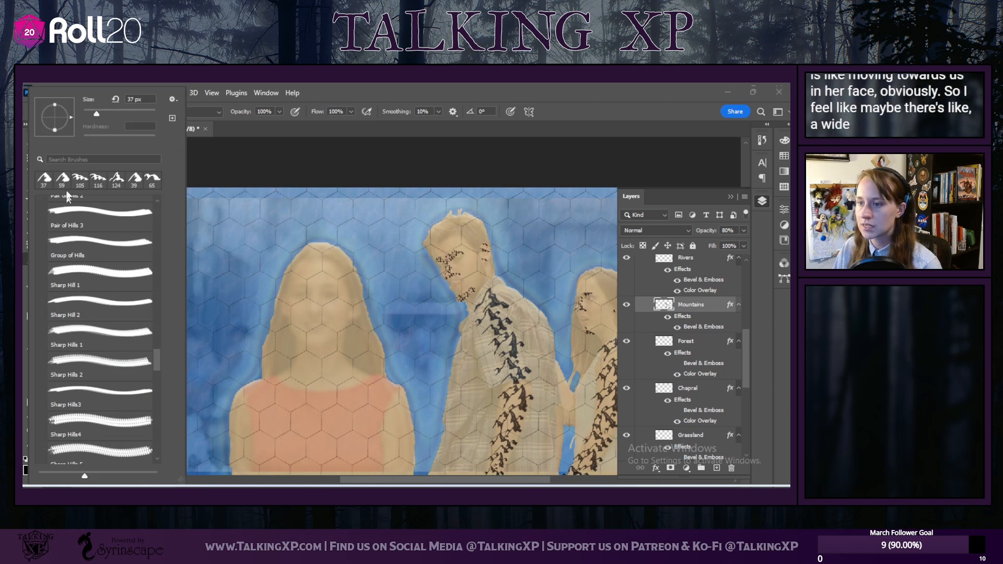
pyautogui.click(89, 450)
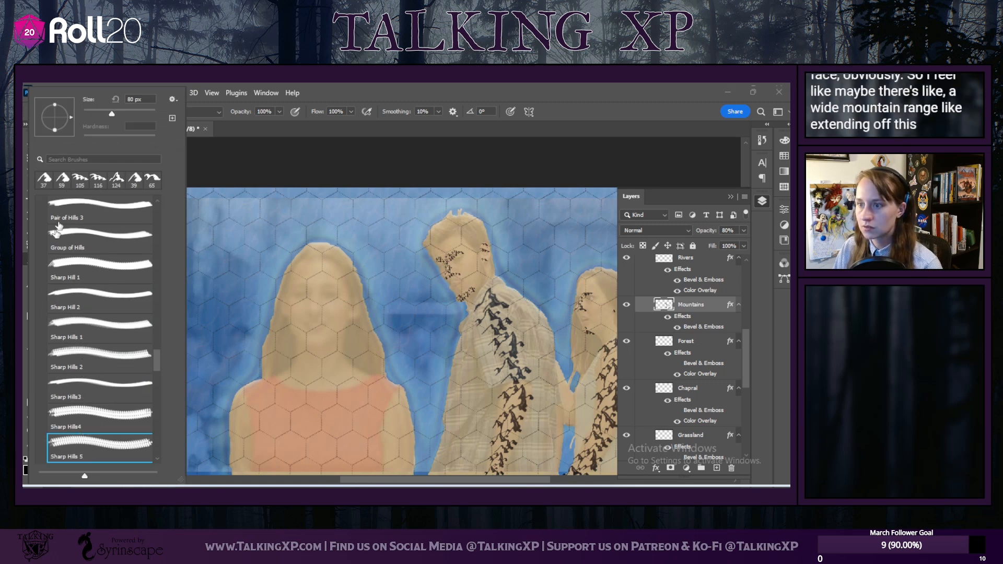
pyautogui.moveTo(112, 113); pyautogui.dragTo(124, 114)
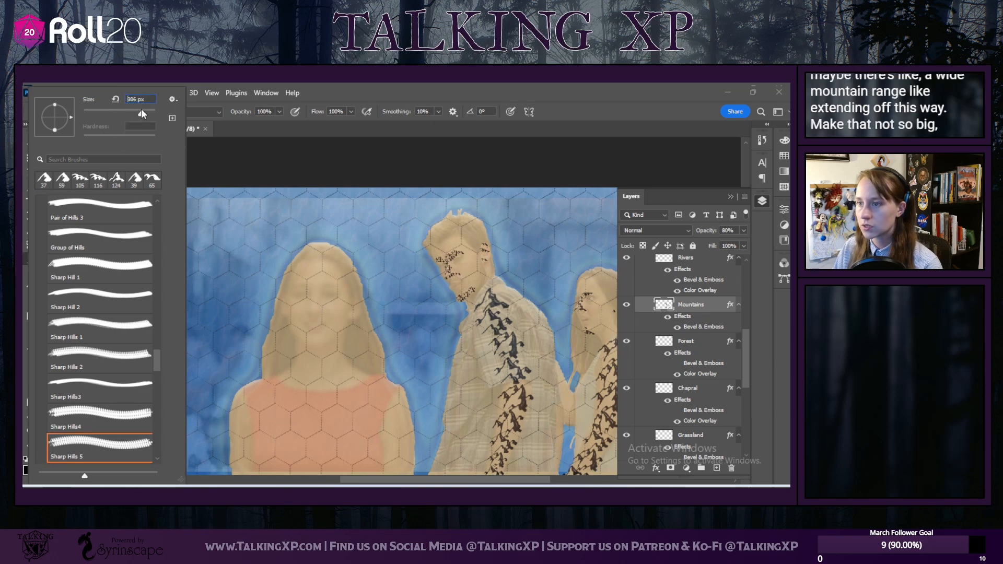
pyautogui.moveTo(140, 108); pyautogui.dragTo(138, 110)
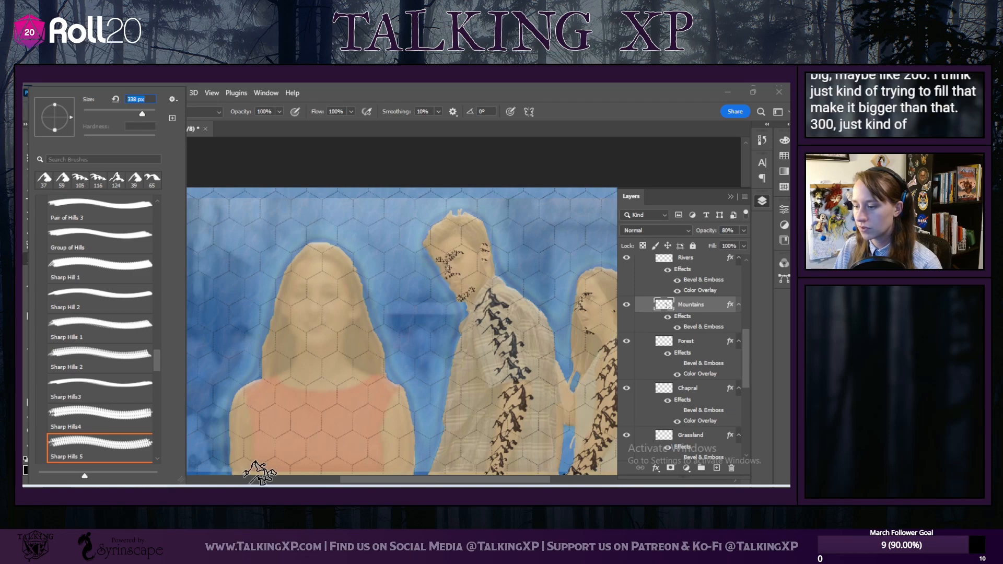
pyautogui.press('Return')
pyautogui.click(259, 470)
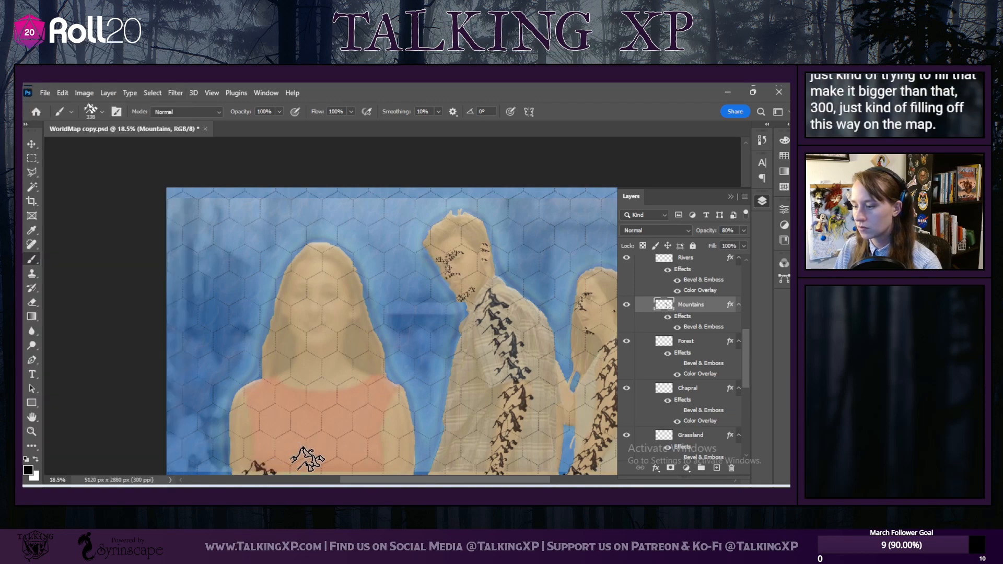
pyautogui.click(310, 461)
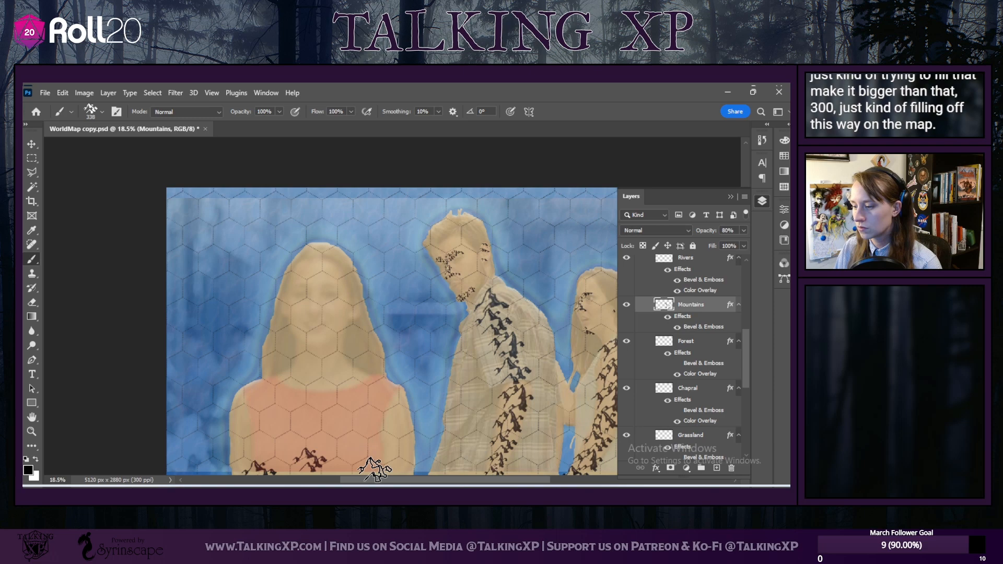
pyautogui.click(369, 461)
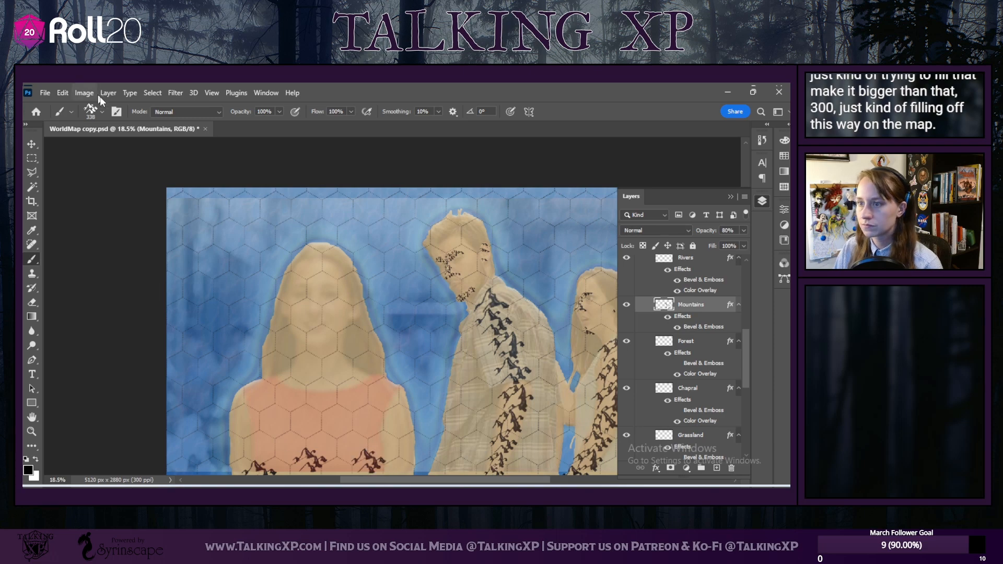
# Step: Fill between and above the mountain clusters on the pink top using the Sharp Hills4 brush at 306 px
pyautogui.click(103, 110)
pyautogui.click(91, 426)
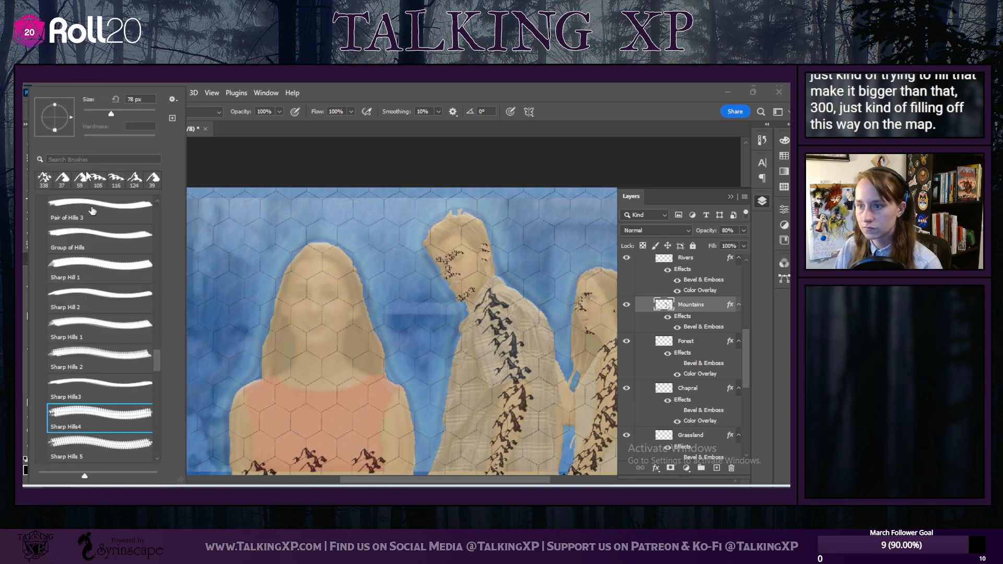
pyautogui.click(131, 101)
pyautogui.write('25')
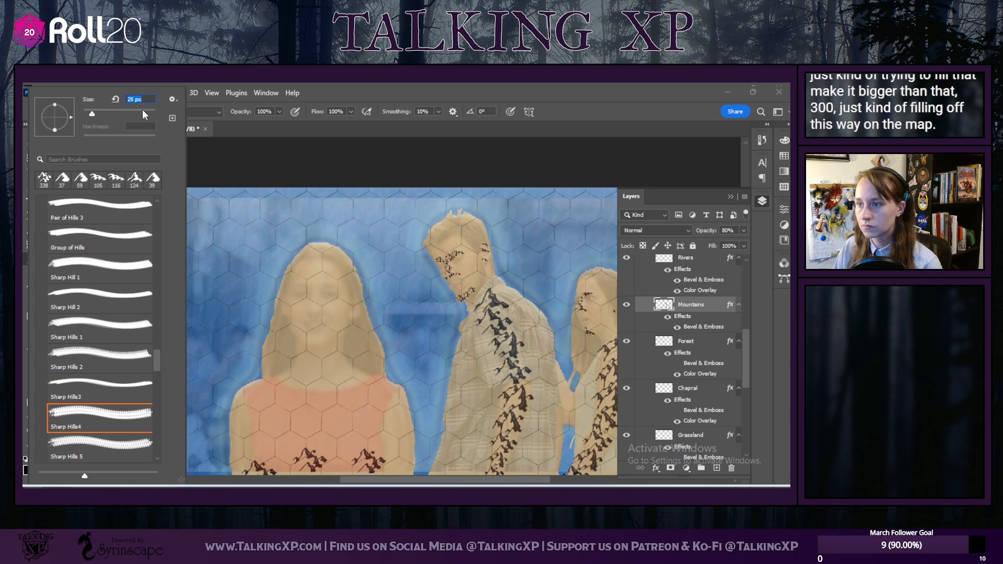
pyautogui.click(137, 114)
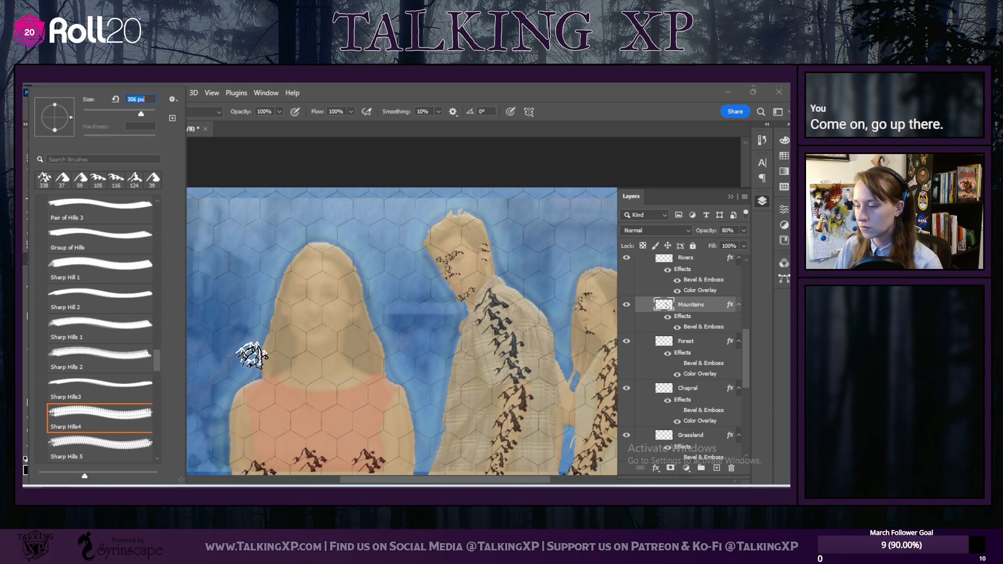
pyautogui.click(277, 459)
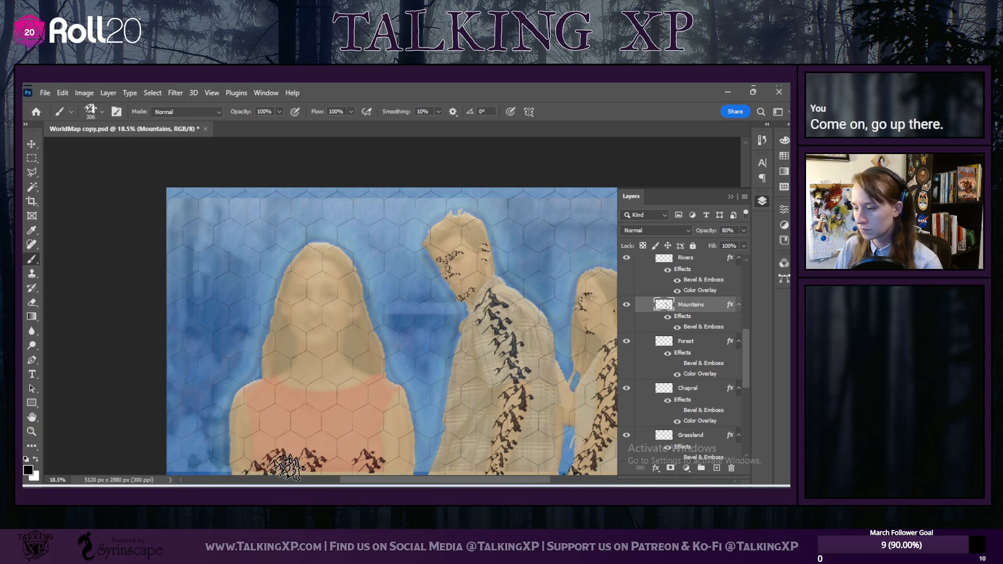
pyautogui.click(345, 450)
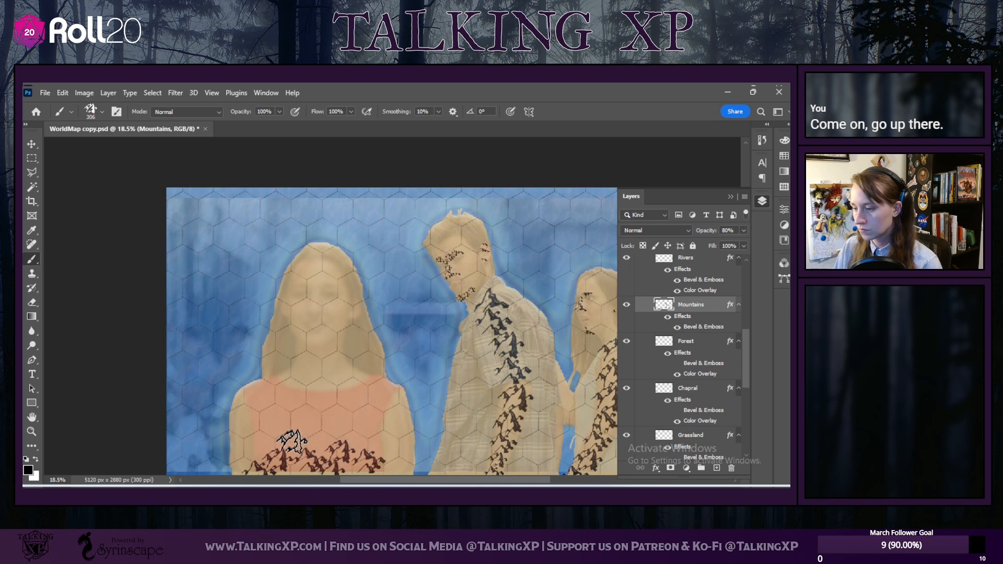
pyautogui.click(318, 443)
pyautogui.scroll(-3, 297, 370)
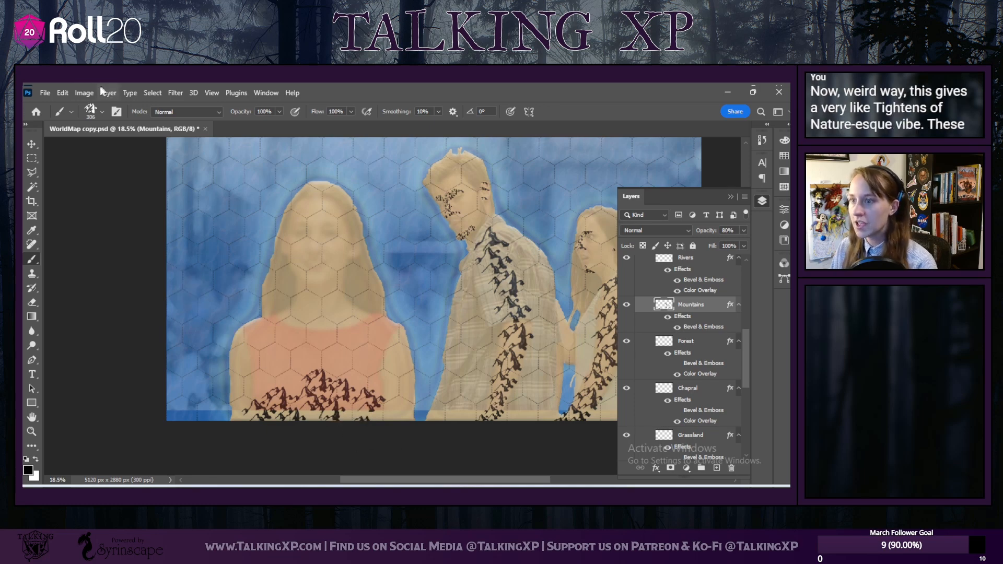
pyautogui.click(84, 92)
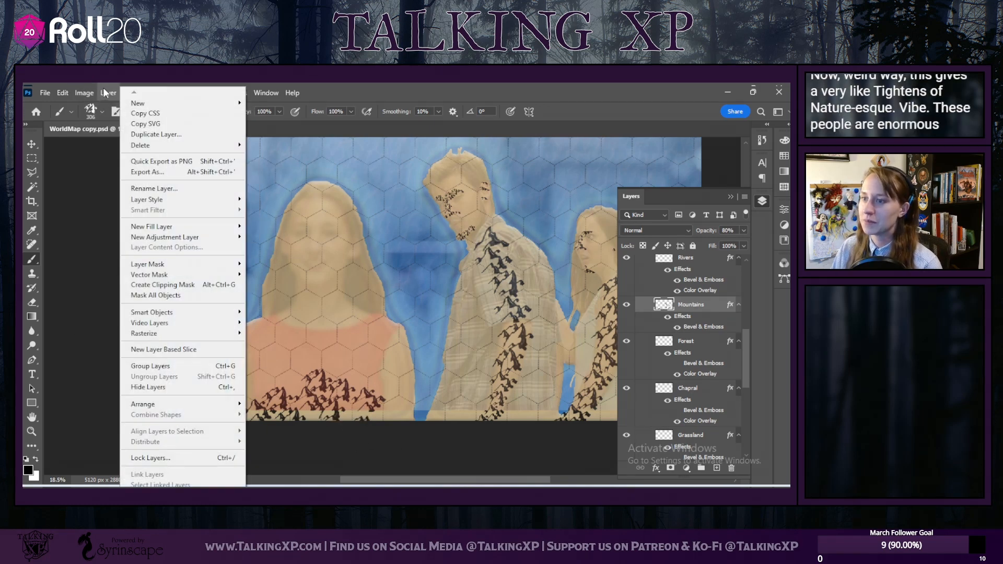
pyautogui.moveTo(63, 93)
pyautogui.click(87, 103)
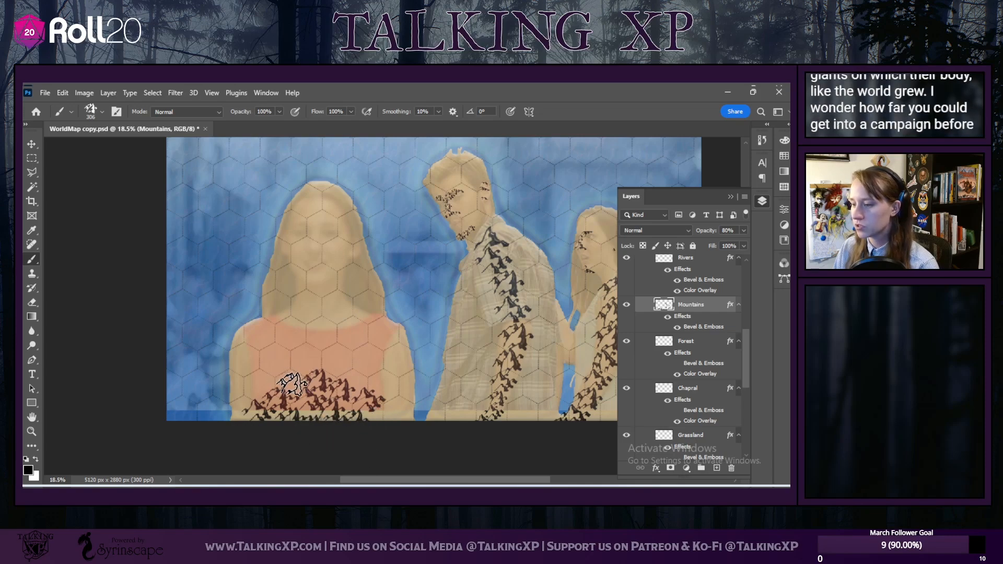
# Step: Extend the mountain range across the pink top's sides and upper middle with the recent 338 px Sharp Hills 5 brush
pyautogui.click(101, 111)
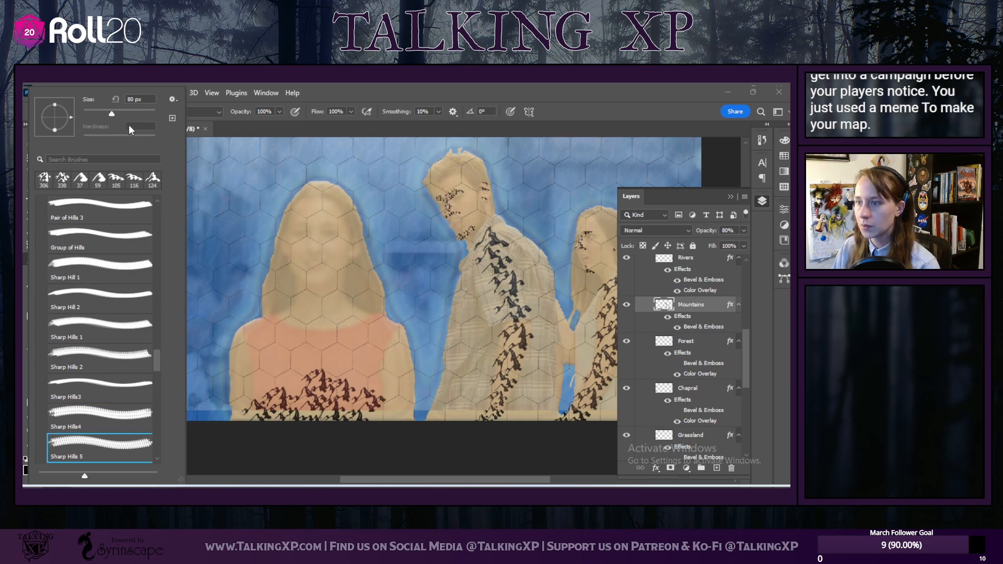
pyautogui.click(57, 181)
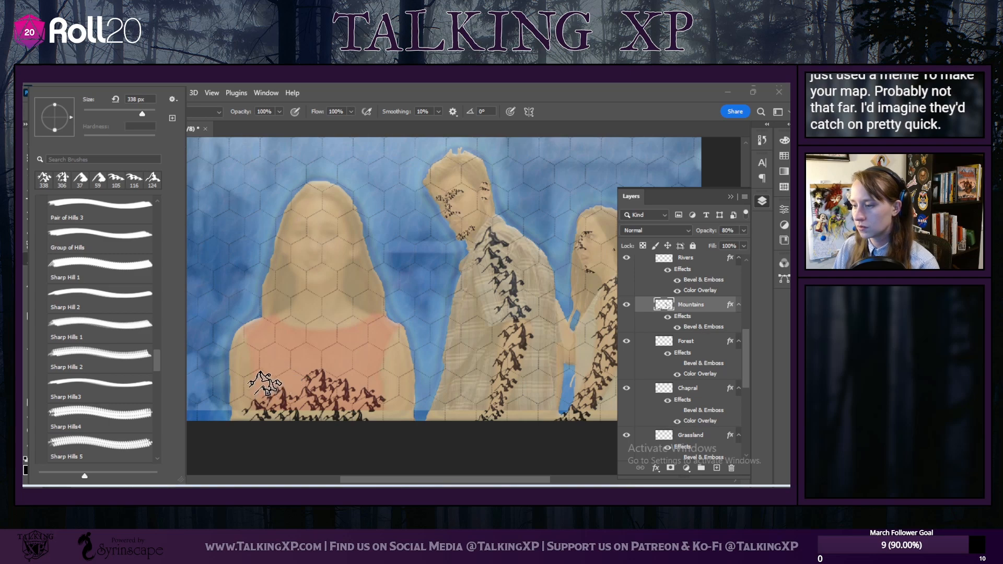
pyautogui.click(268, 384)
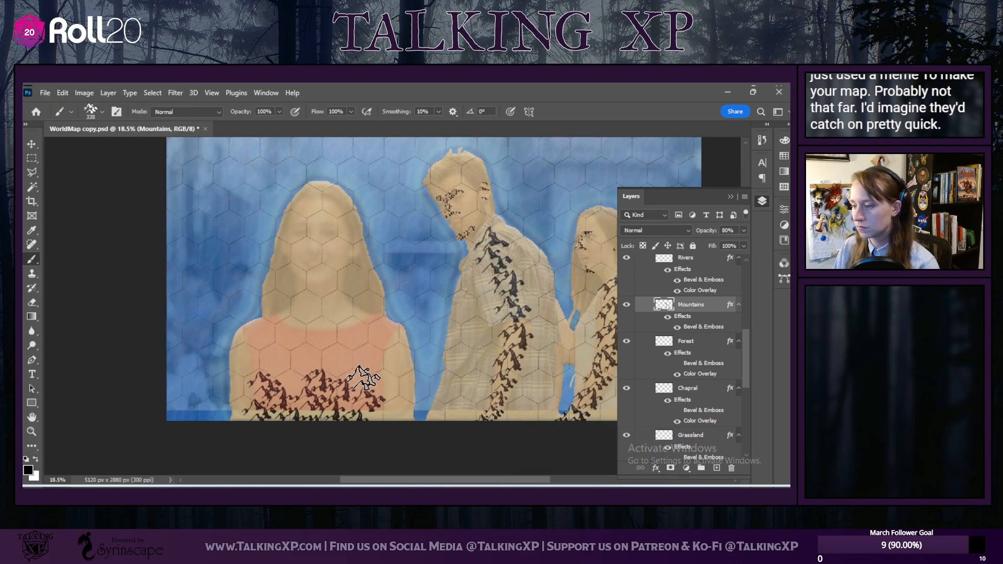
pyautogui.scroll(2, 470, 370)
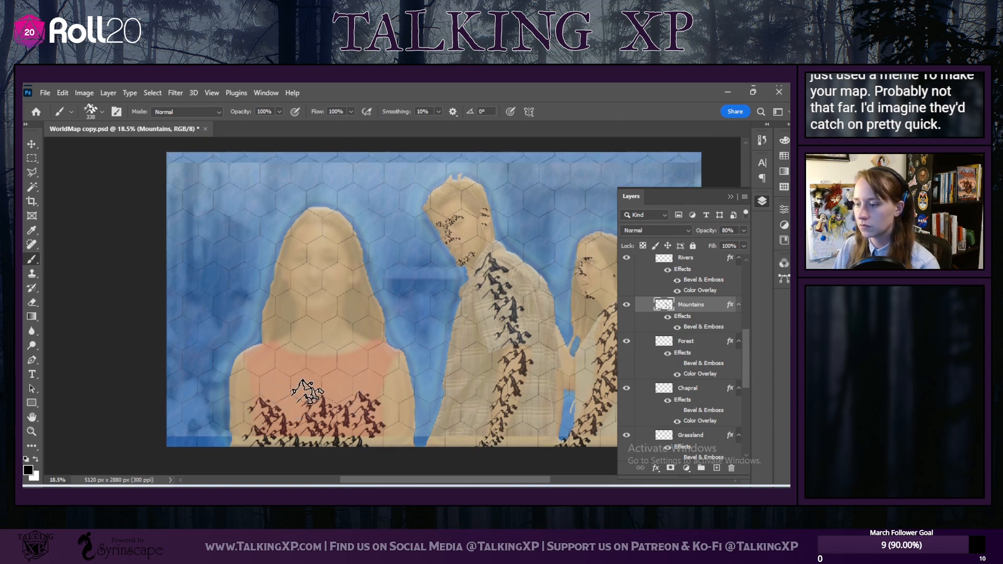
pyautogui.click(291, 402)
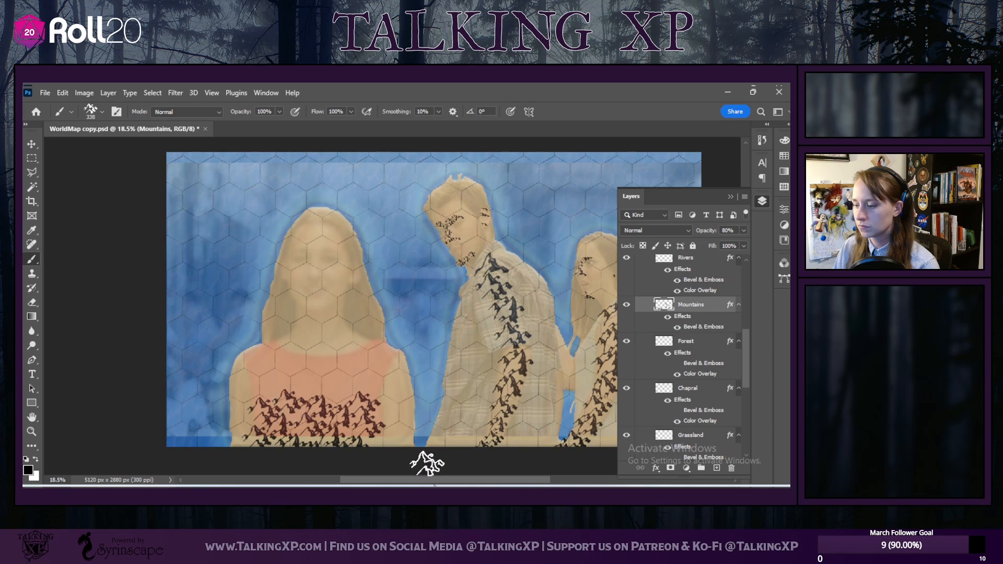
# Step: Stamp a single mountain on the nose of the woman in the pink top using the Sharp Hills 2 brush at 180 px
pyautogui.scroll(3, 397, 313)
pyautogui.scroll(-4, 396, 314)
pyautogui.scroll(3, 397, 312)
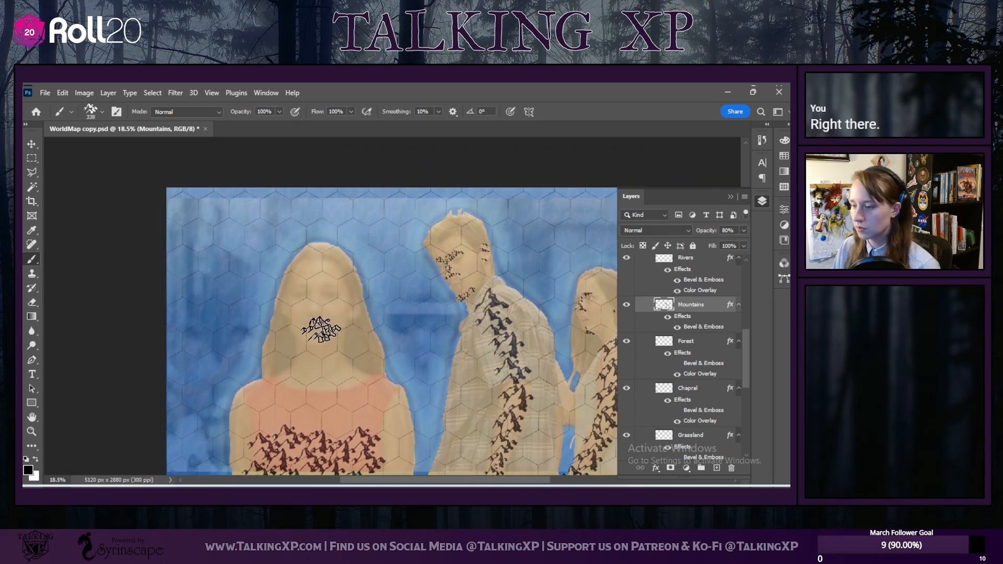
pyautogui.scroll(5, 322, 345)
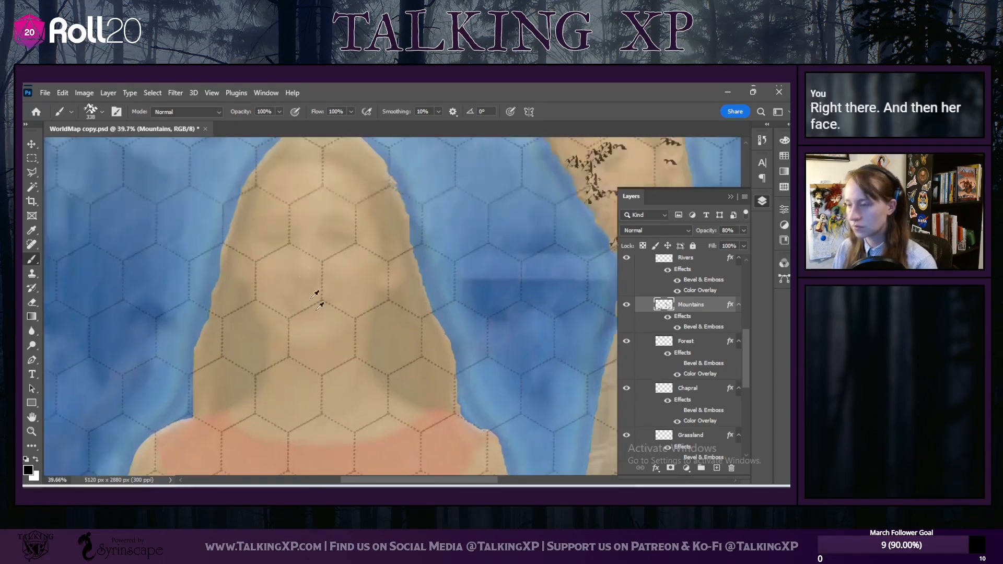
pyautogui.click(103, 104)
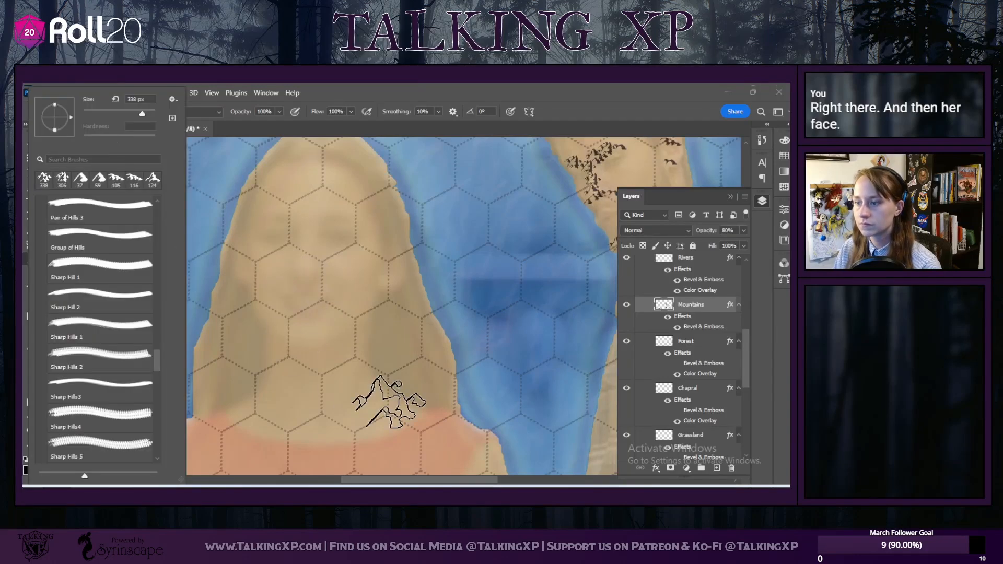
pyautogui.scroll(3, 358, 315)
pyautogui.click(130, 266)
pyautogui.moveTo(120, 112); pyautogui.dragTo(127, 113)
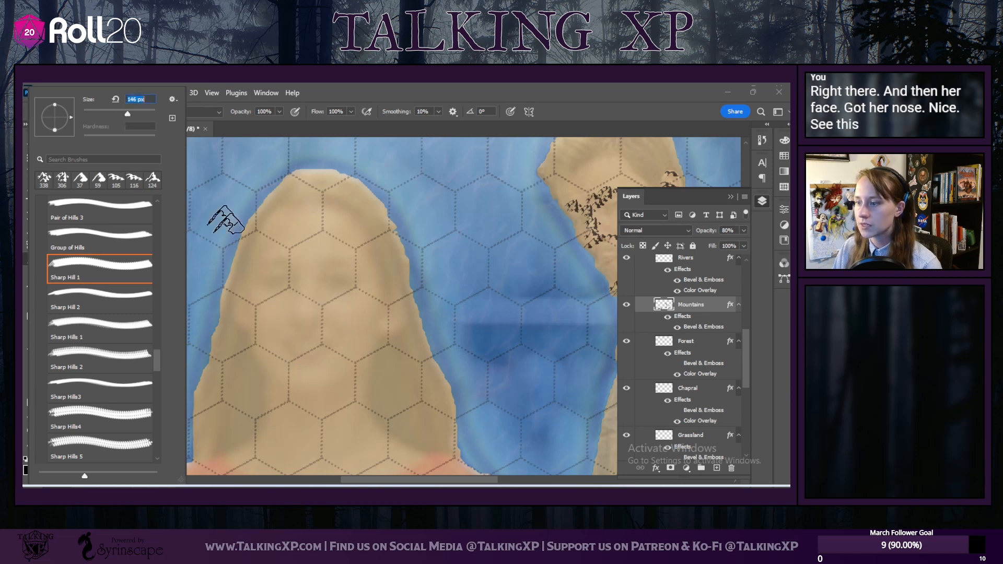
pyautogui.click(116, 351)
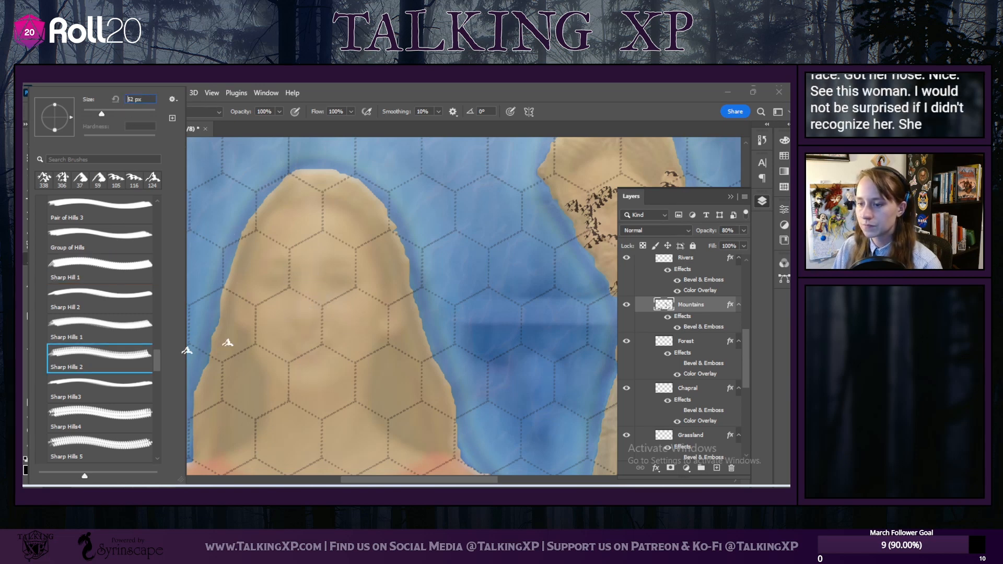
pyautogui.click(133, 113)
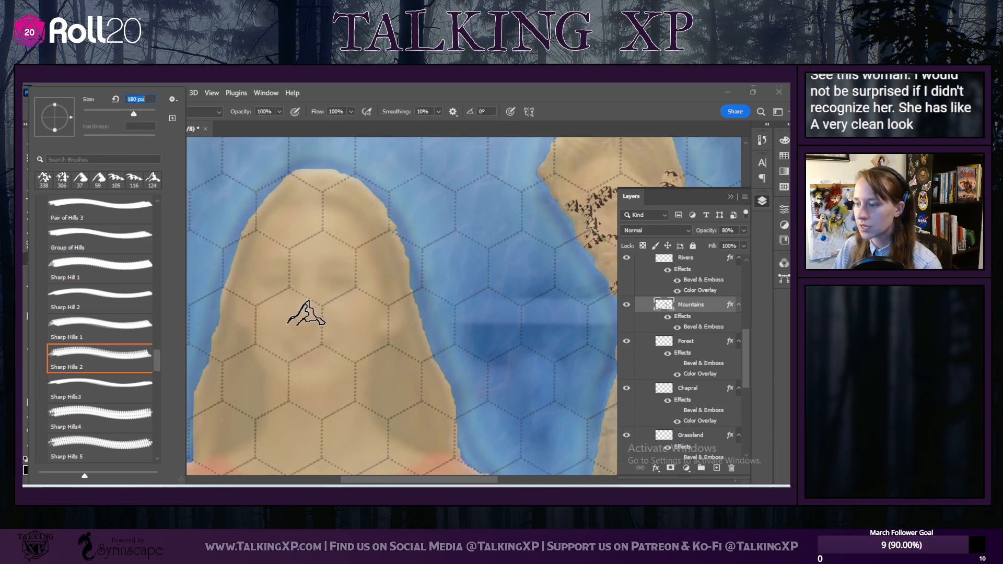
pyautogui.click(304, 312)
pyautogui.click(304, 311)
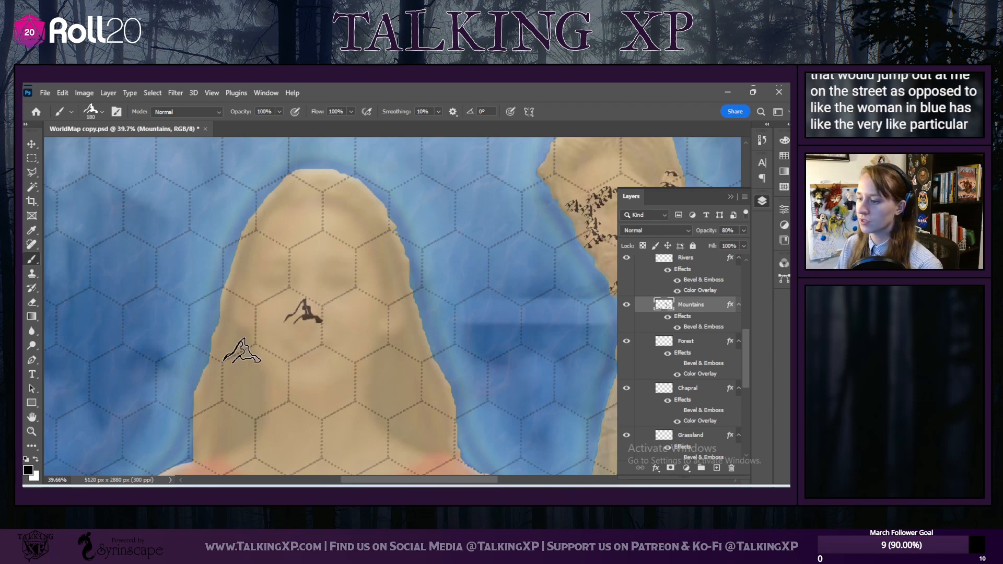
# Step: Stamp a hill cluster on the mouth of the woman in the pink top using the Group of Hills brush at 149 px
pyautogui.click(103, 111)
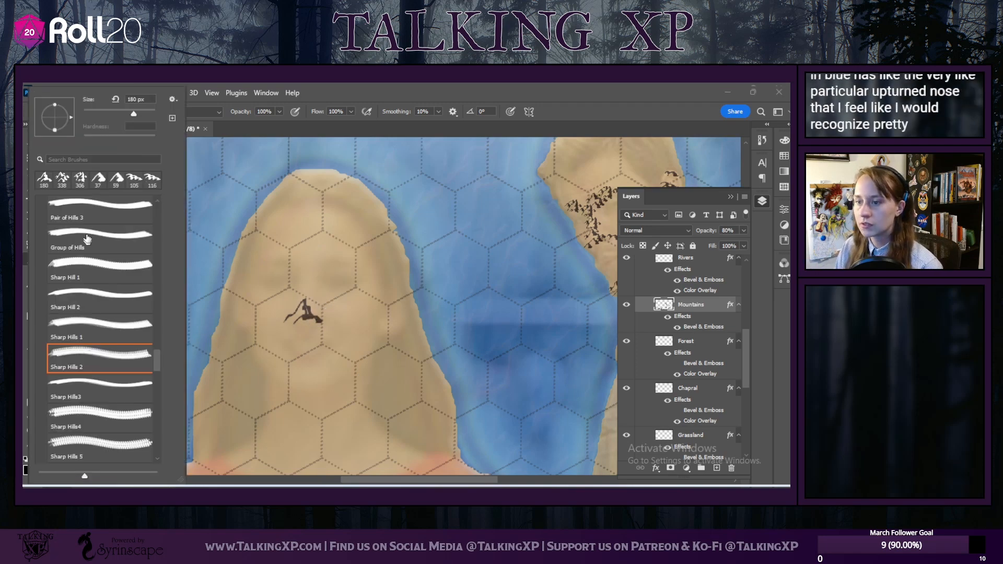
pyautogui.click(120, 247)
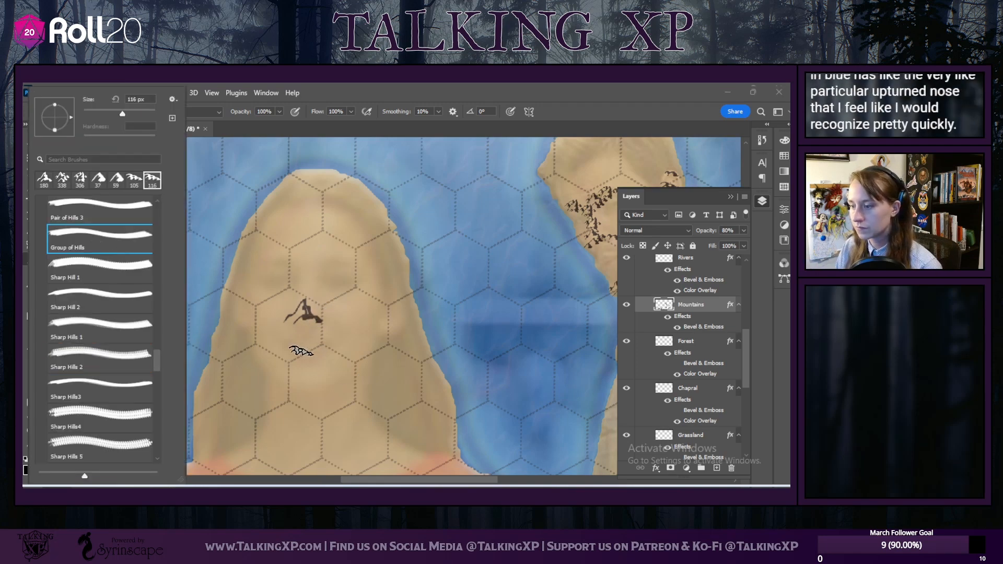
pyautogui.click(129, 113)
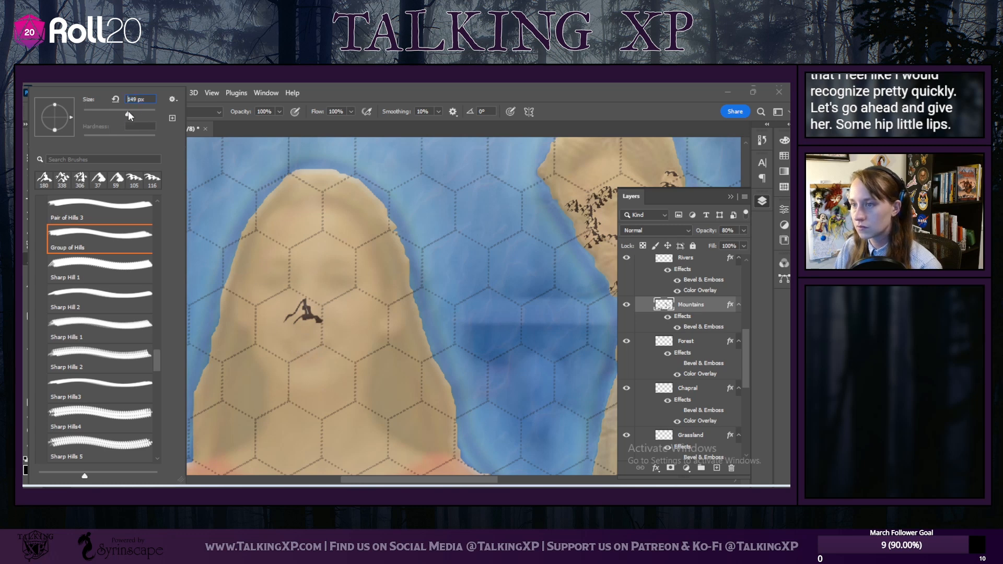
pyautogui.click(300, 357)
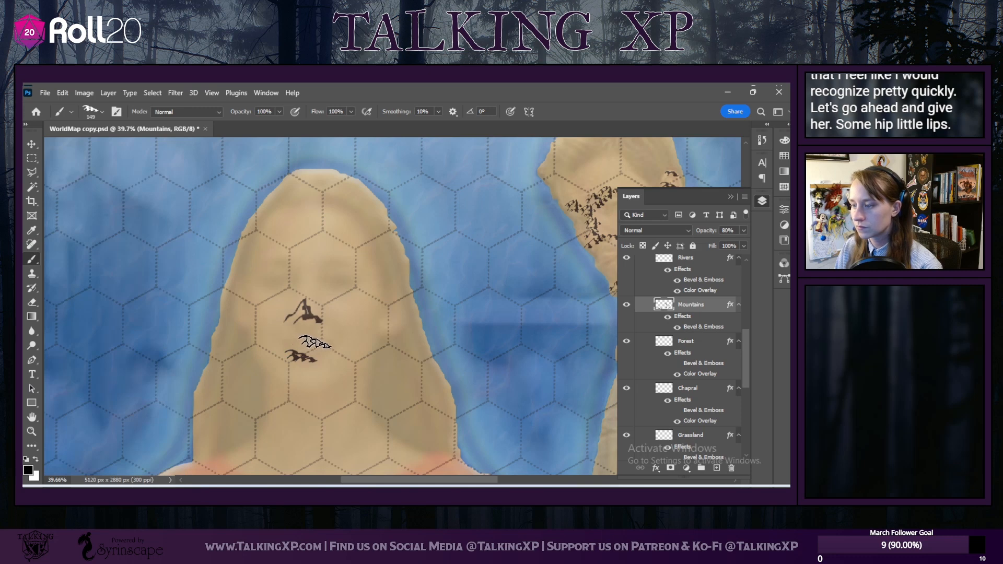
# Step: Extend the woman's lips and mark both cheekbones with small hills using the Pair of Hills 3 brush at 88 px
pyautogui.click(99, 115)
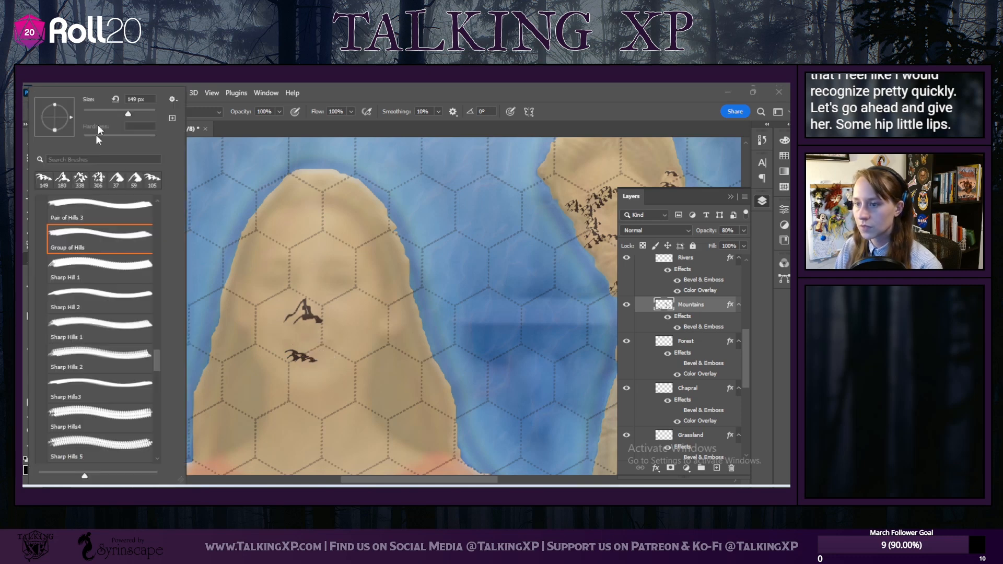
pyautogui.click(76, 197)
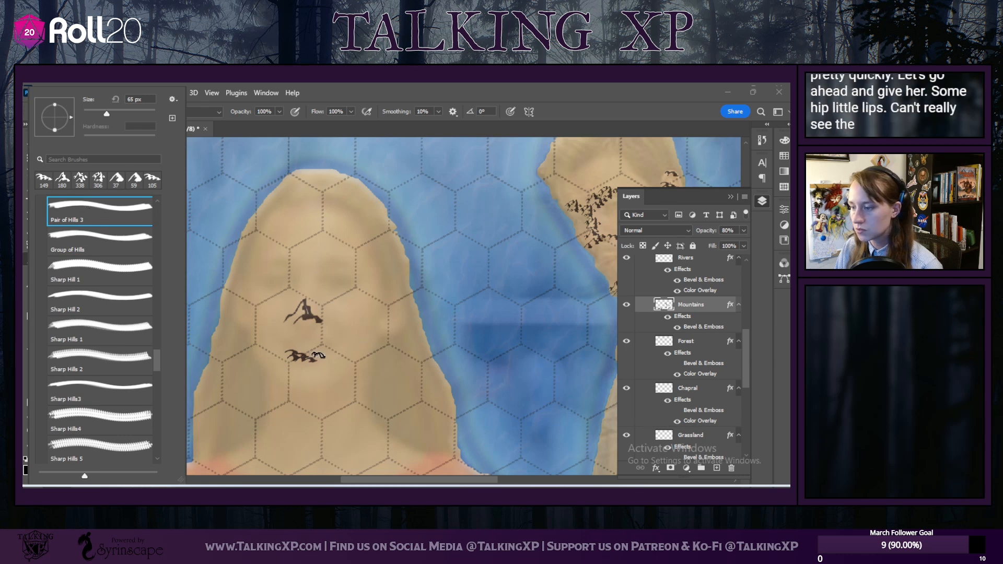
pyautogui.moveTo(107, 113); pyautogui.dragTo(115, 111)
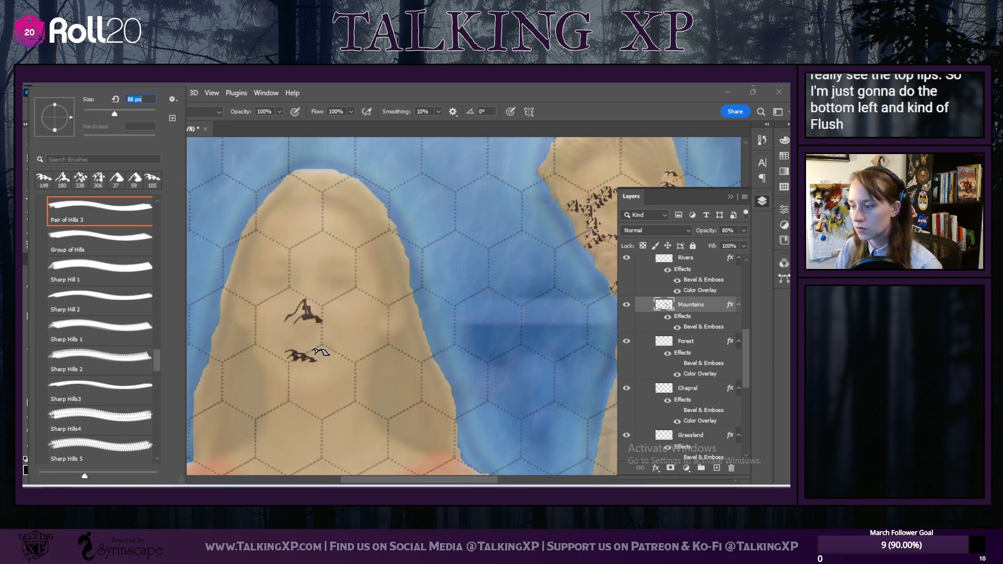
pyautogui.click(318, 355)
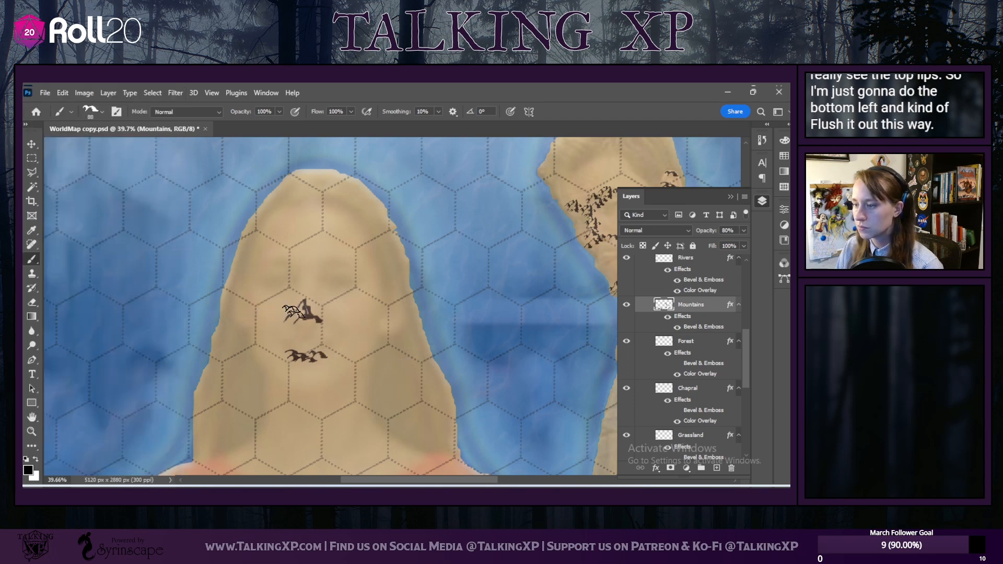
pyautogui.click(345, 308)
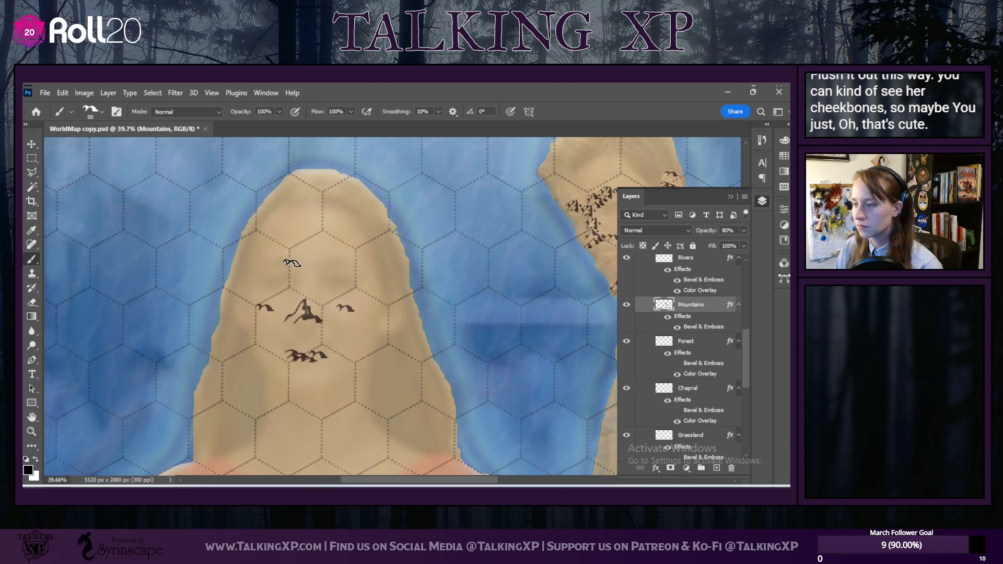
# Step: Stamp hills over the right-hand eye of the woman in the pink top using the Group of Hills brush at 116 px, angled 13°
pyautogui.click(100, 112)
pyautogui.click(104, 237)
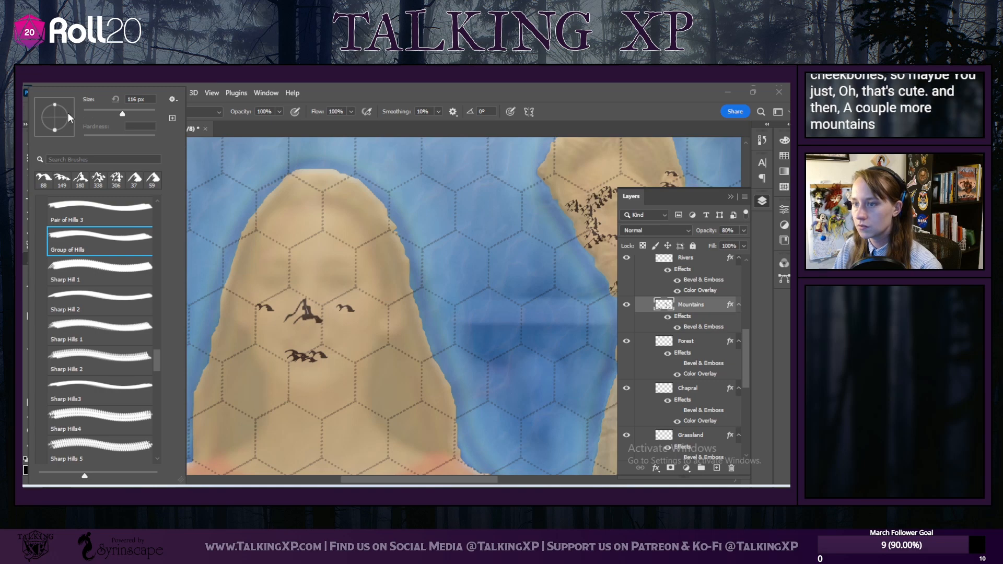
pyautogui.moveTo(70, 115); pyautogui.dragTo(70, 115)
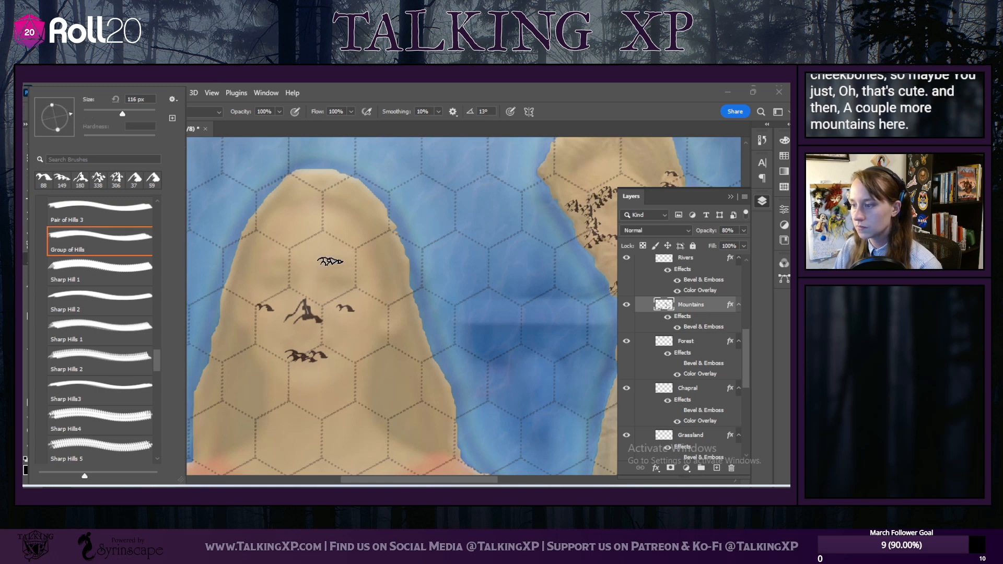
pyautogui.click(329, 263)
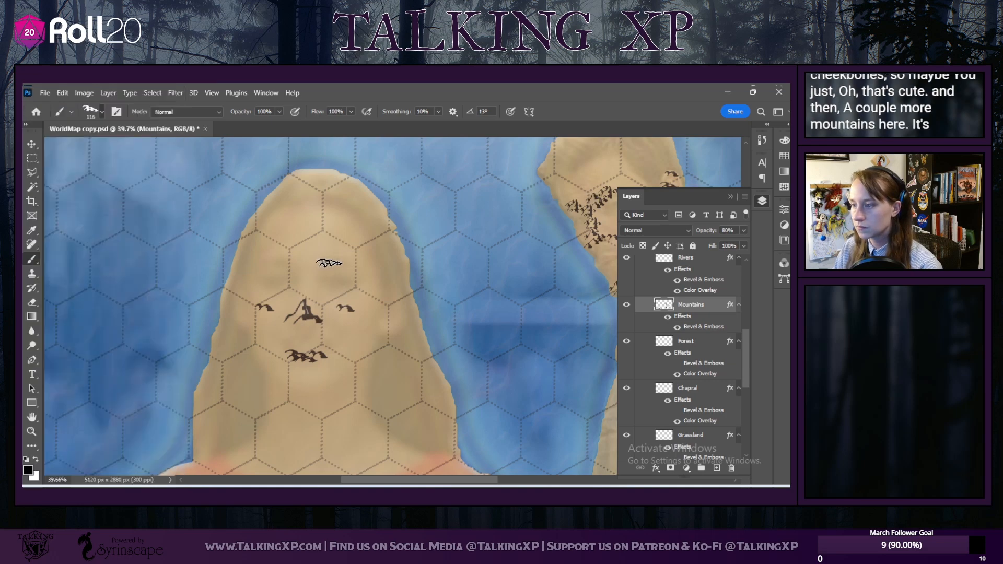
# Step: Set the Group of Hills brush angle to 7° and stamp hills over the woman's left-hand eye
pyautogui.click(71, 112)
pyautogui.click(103, 111)
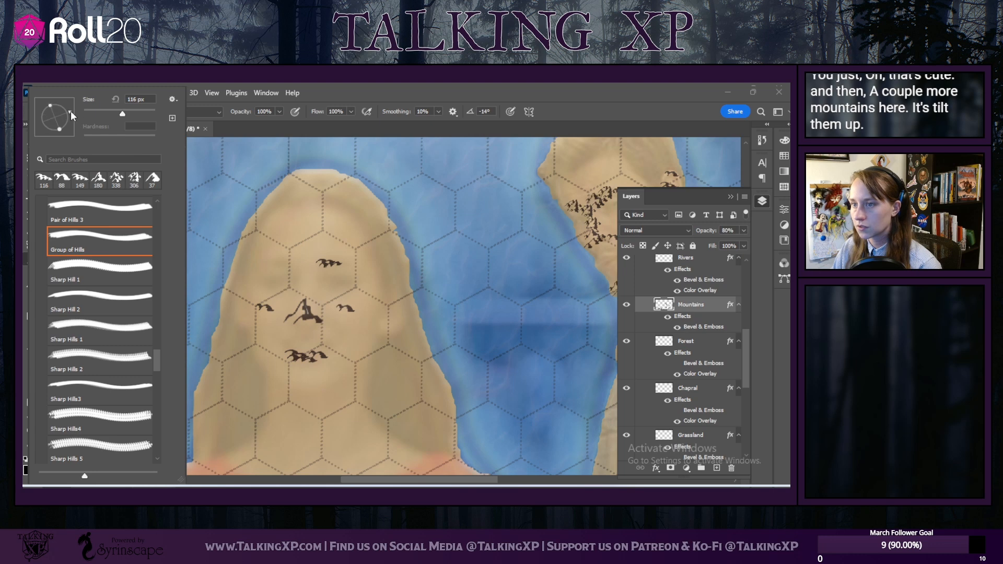
pyautogui.moveTo(70, 114); pyautogui.dragTo(68, 118)
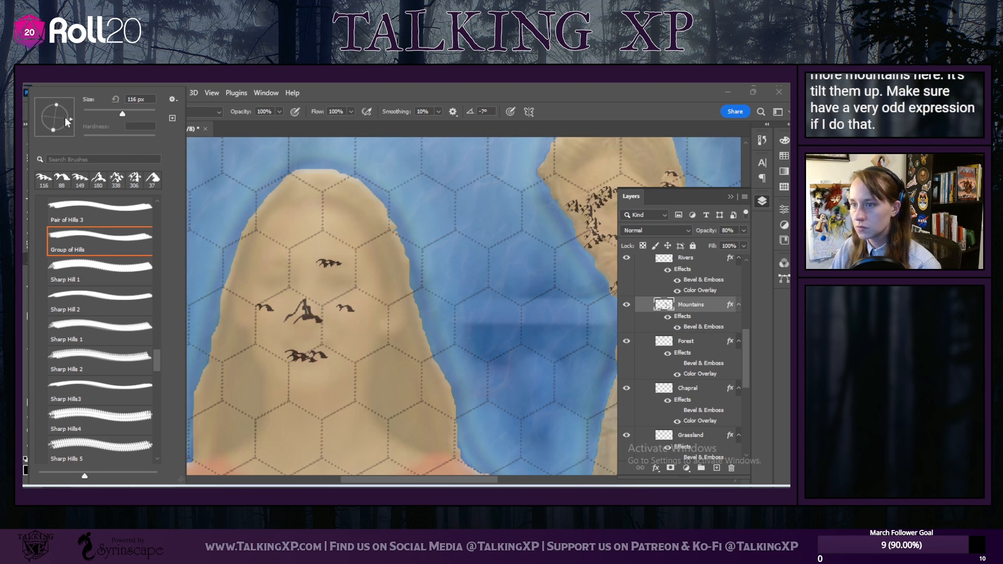
pyautogui.moveTo(68, 115); pyautogui.dragTo(68, 113)
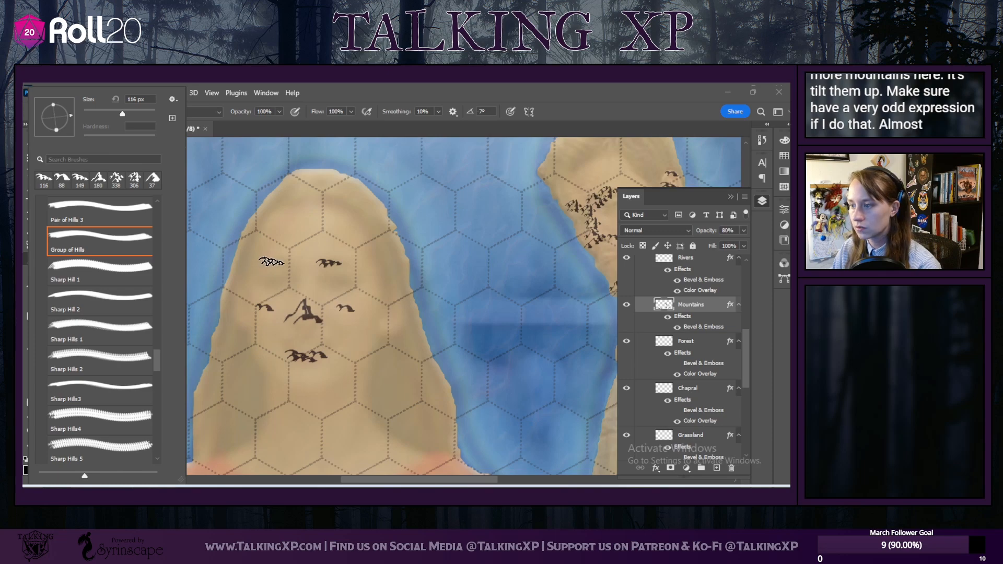
pyautogui.click(280, 263)
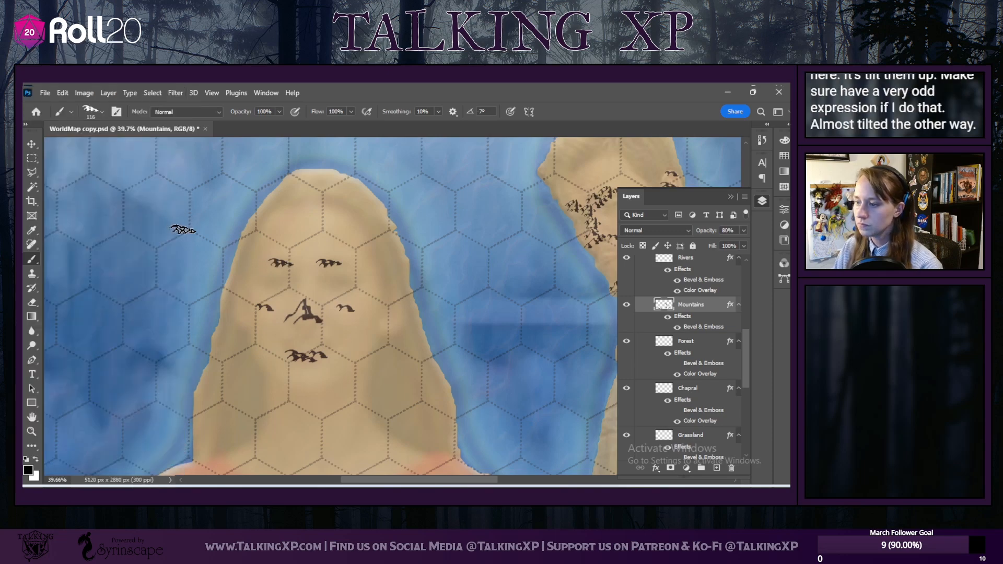
# Step: Stamp small single hills up the bridge of the woman's nose using the Sharp Hill 1 brush at 55 px
pyautogui.click(101, 115)
pyautogui.click(44, 179)
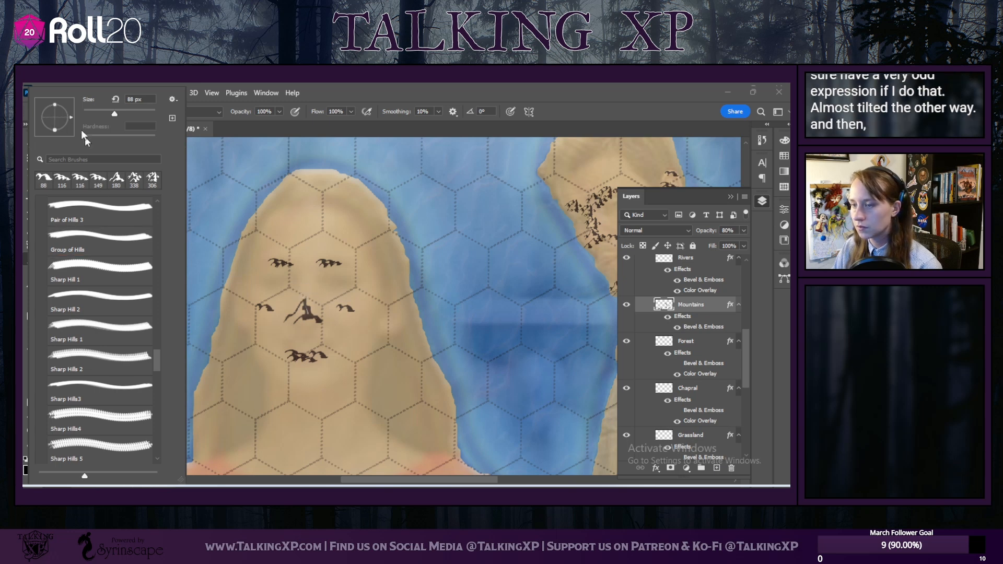
pyautogui.scroll(1, 97, 285)
pyautogui.click(91, 295)
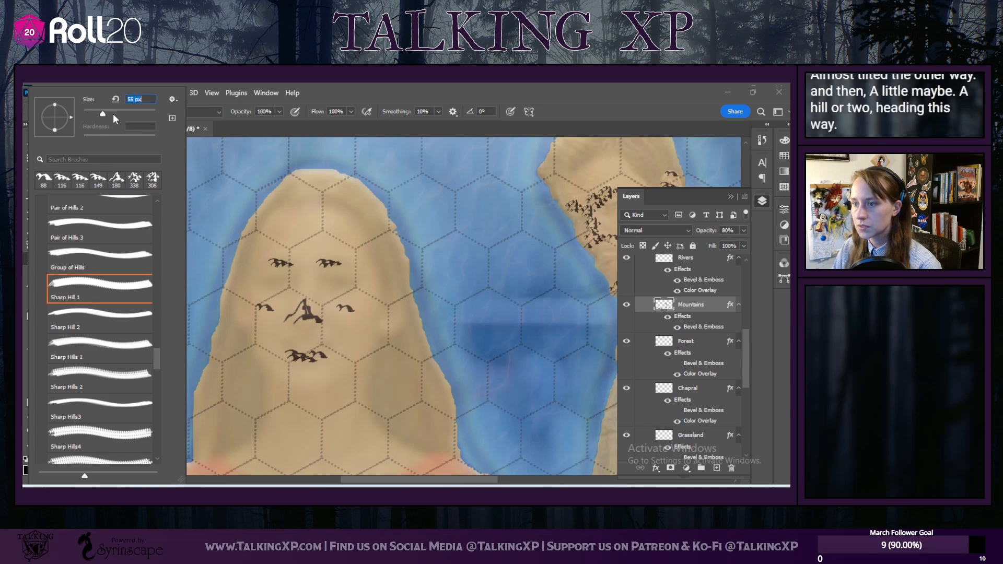
pyautogui.click(306, 293)
pyautogui.click(306, 282)
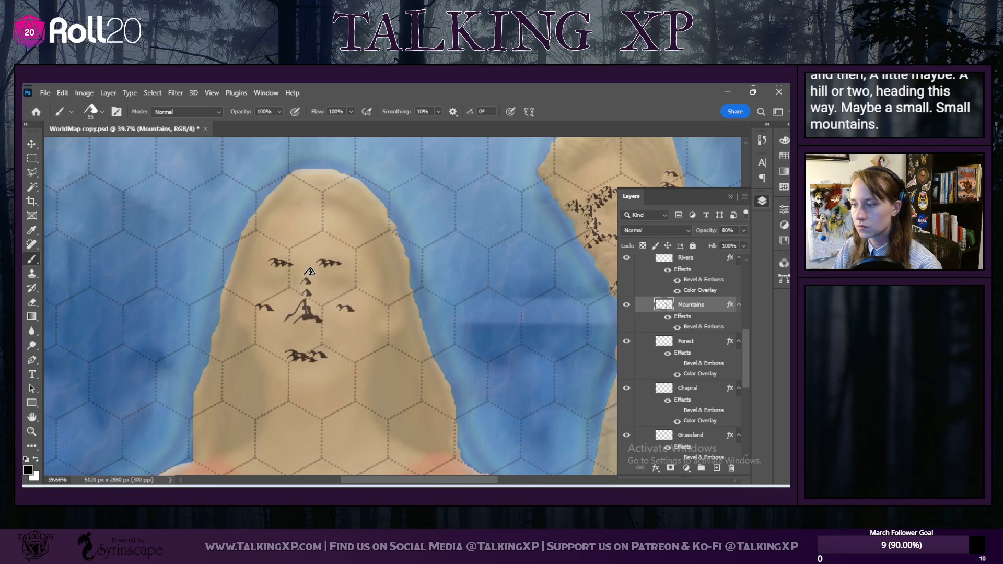
# Step: Stamp a small mountain cluster on the center of the woman's chin using the Sharp Hills4 brush at 130 px
pyautogui.scroll(-4, 358, 443)
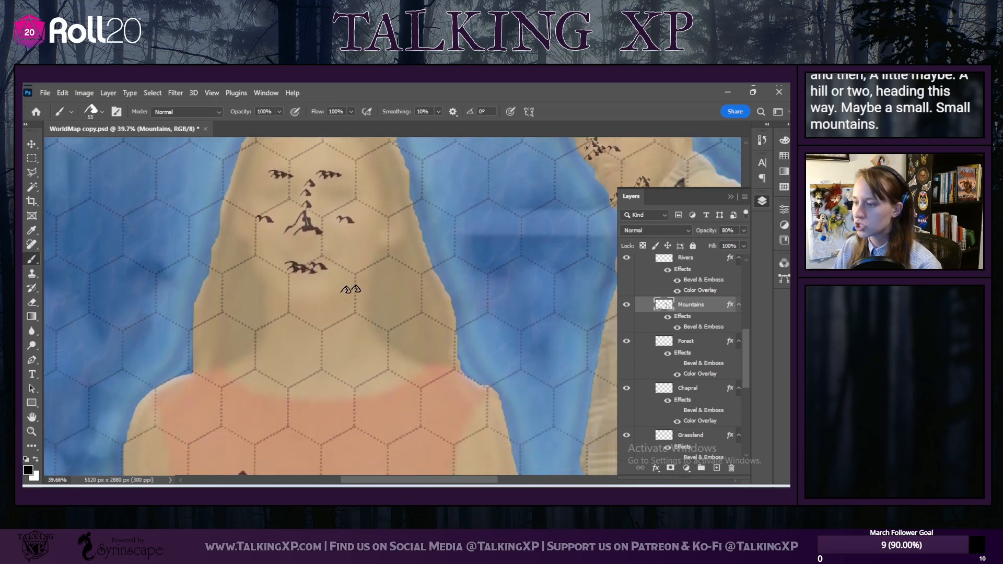
pyautogui.click(102, 111)
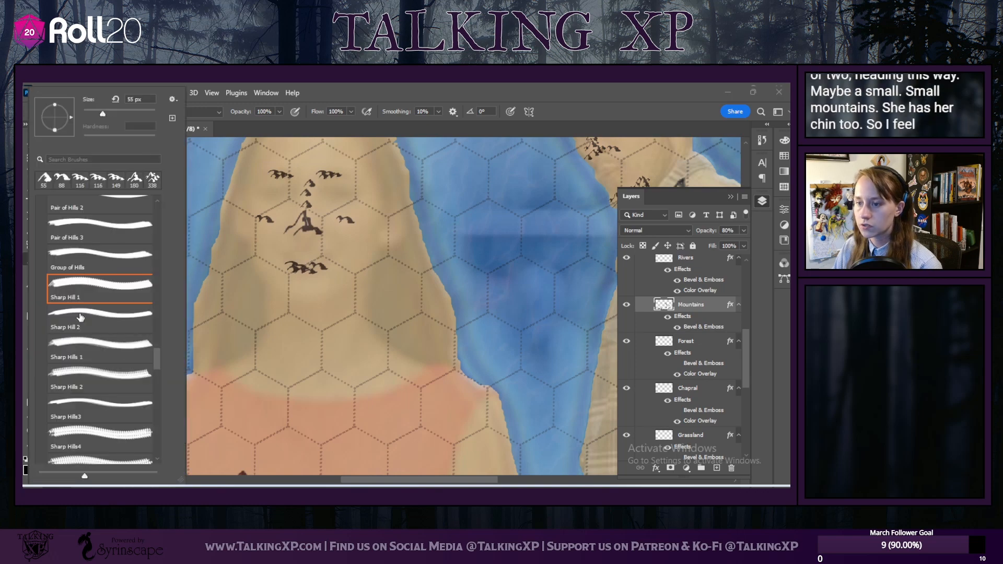
pyautogui.click(102, 365)
pyautogui.click(92, 433)
pyautogui.click(130, 113)
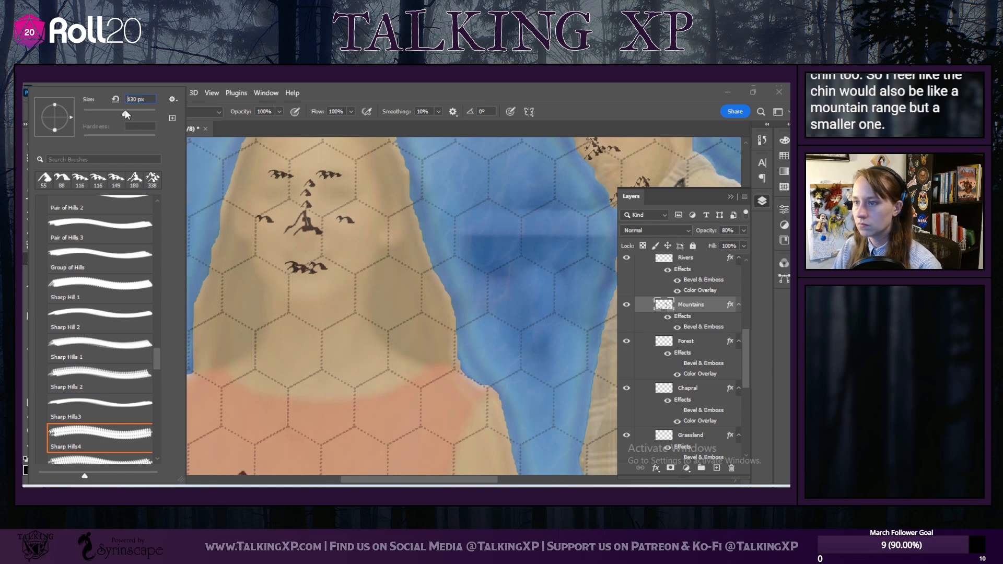
pyautogui.click(305, 295)
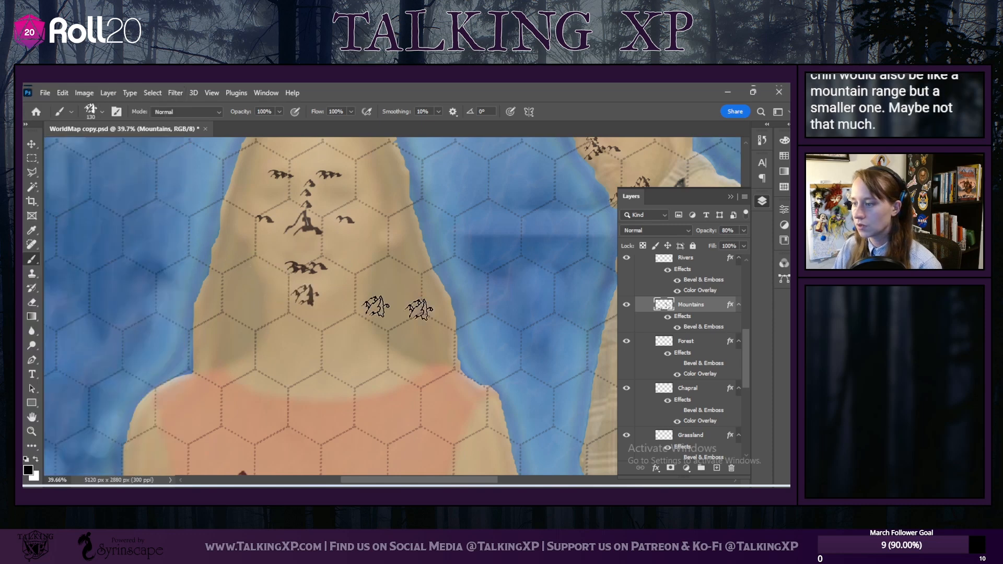
# Step: Widen the chin range with a mountain cluster on each side using the Sharp Hills 5 brush at 130 px
pyautogui.click(100, 112)
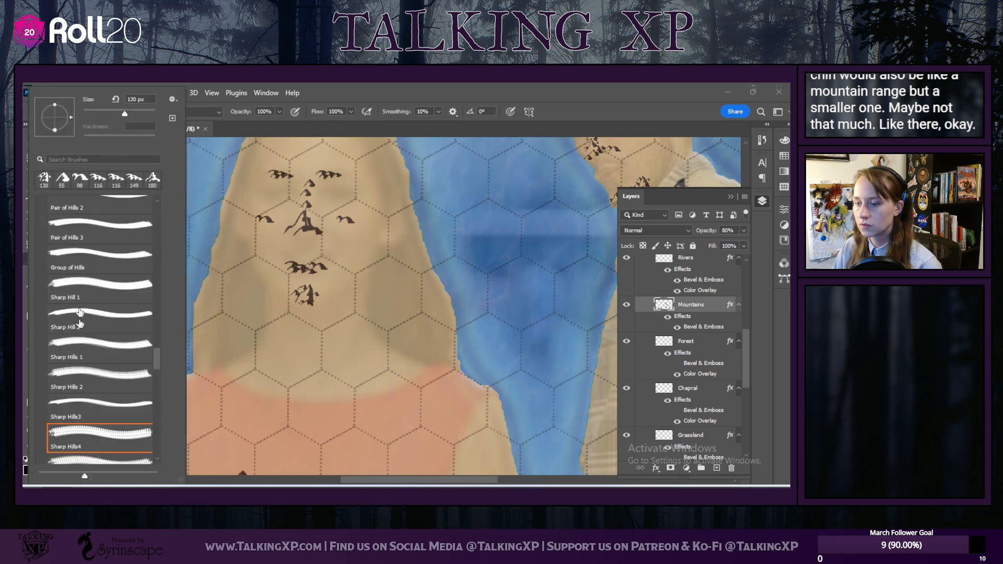
pyautogui.click(88, 460)
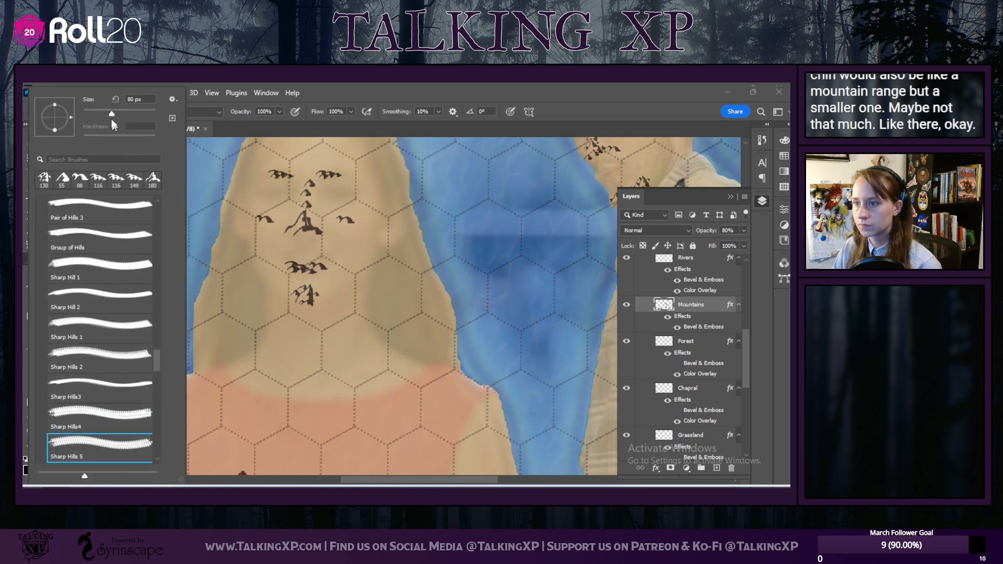
pyautogui.moveTo(119, 112); pyautogui.dragTo(123, 112)
pyautogui.click(125, 114)
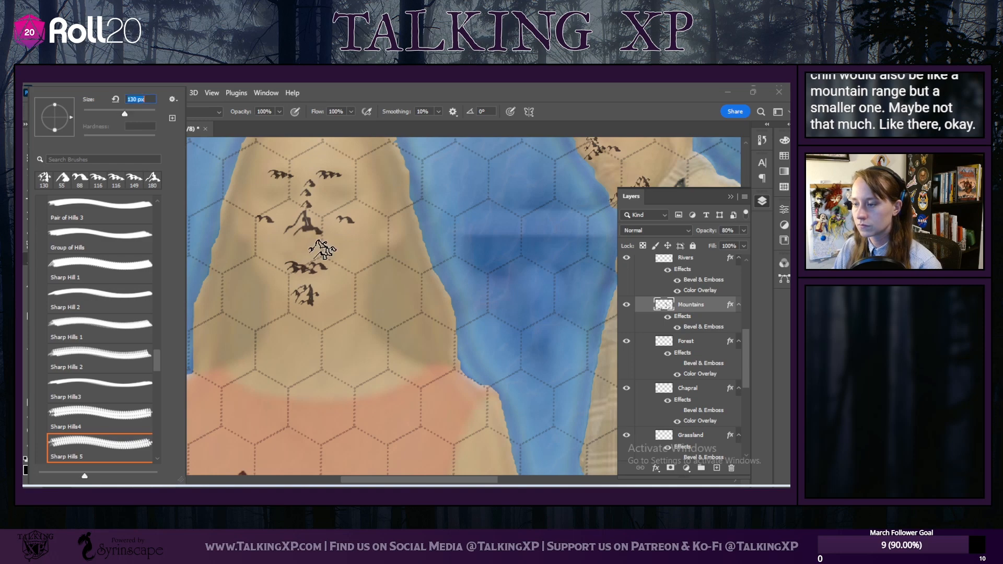
pyautogui.click(327, 293)
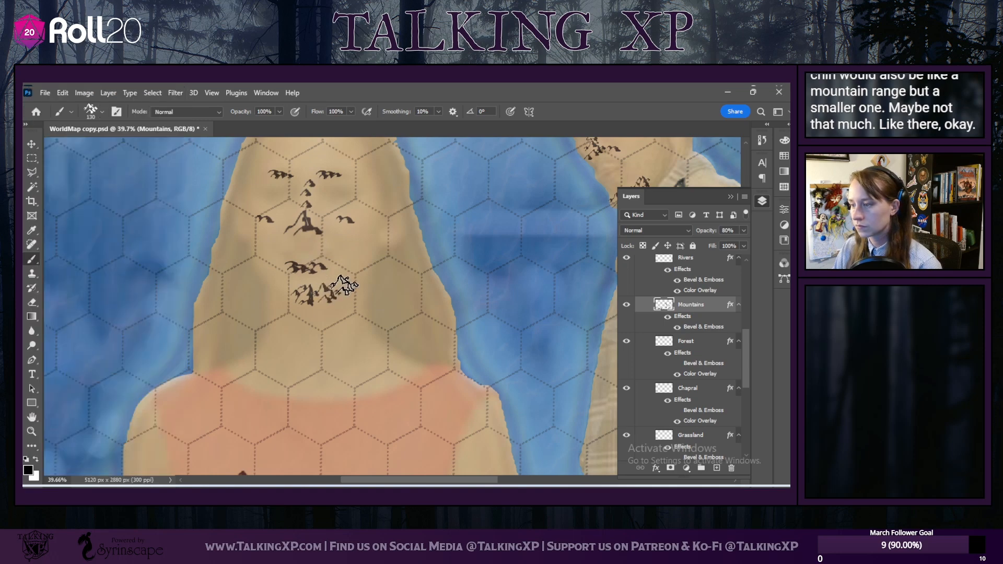
pyautogui.click(285, 288)
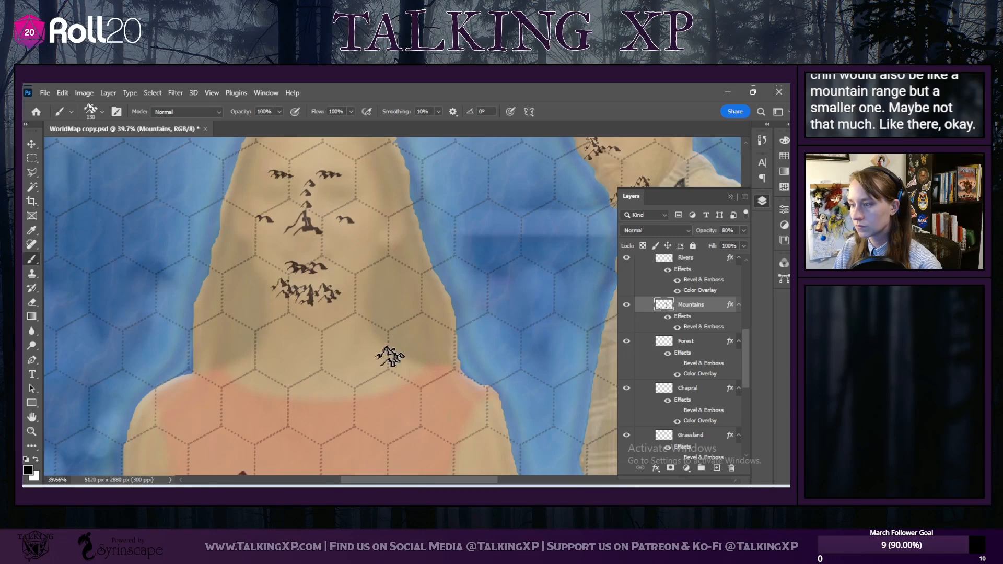
# Step: Taper both ends of the chin range with smaller mountains using the Sharp Hills4 brush at 78 px, undoing a misplaced stamp
pyautogui.click(103, 113)
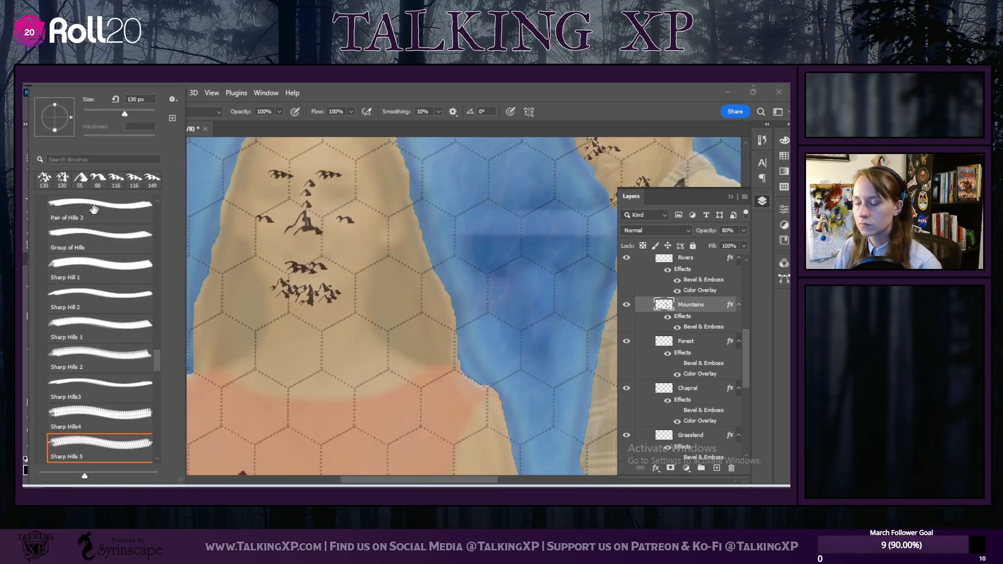
pyautogui.click(78, 428)
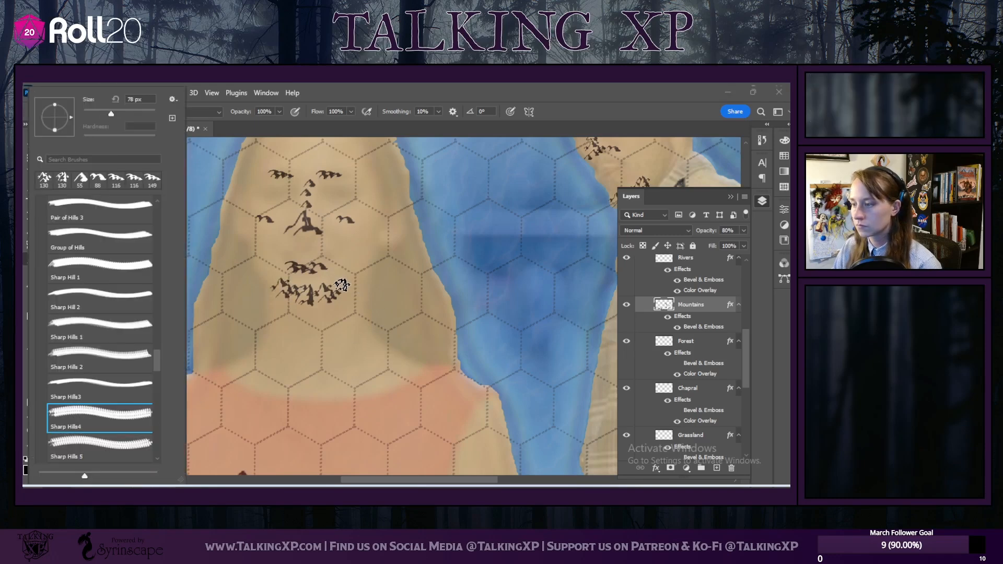
pyautogui.click(341, 285)
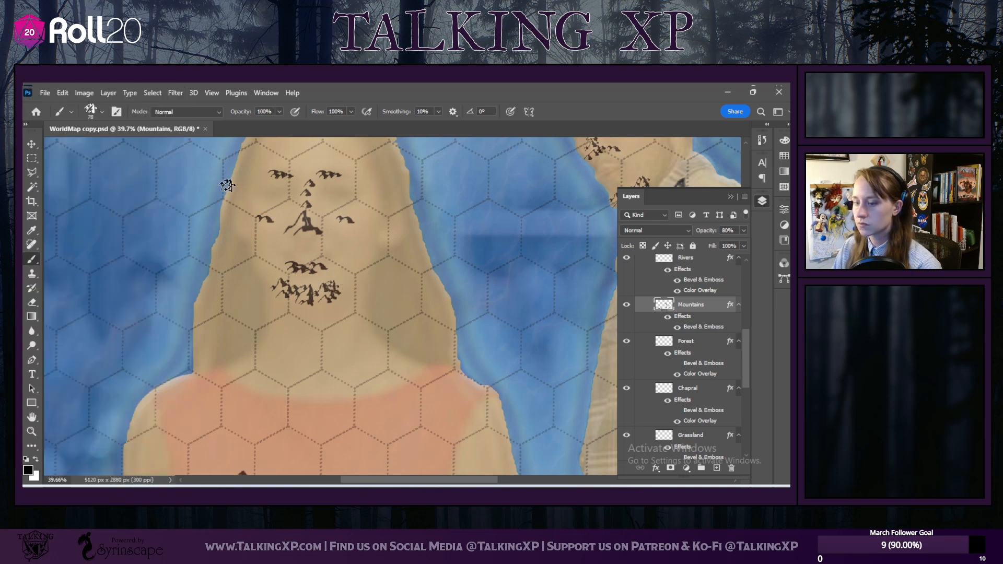
pyautogui.click(62, 92)
pyautogui.click(79, 104)
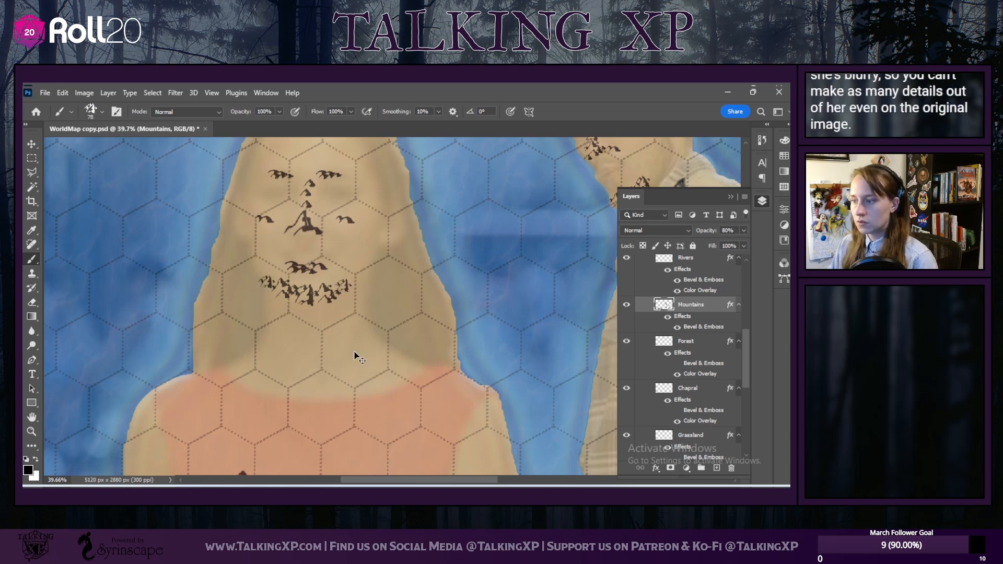
# Step: Extend the man's chin ridge up along his jawline with three small mountain clusters using the Sharp Hills4 brush at 78 px
pyautogui.scroll(-3, 351, 348)
pyautogui.scroll(-4, 351, 349)
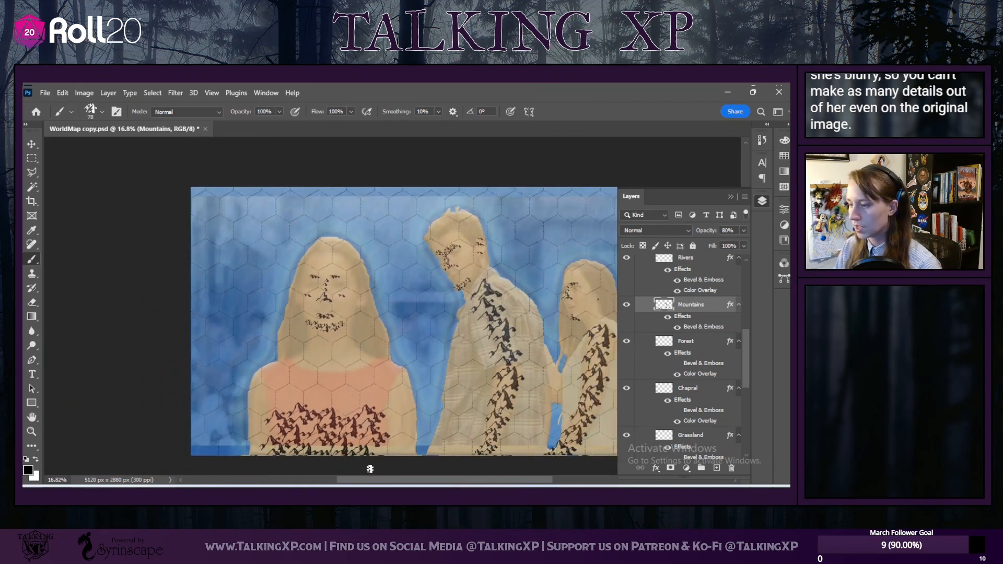
pyautogui.moveTo(378, 483); pyautogui.dragTo(404, 485)
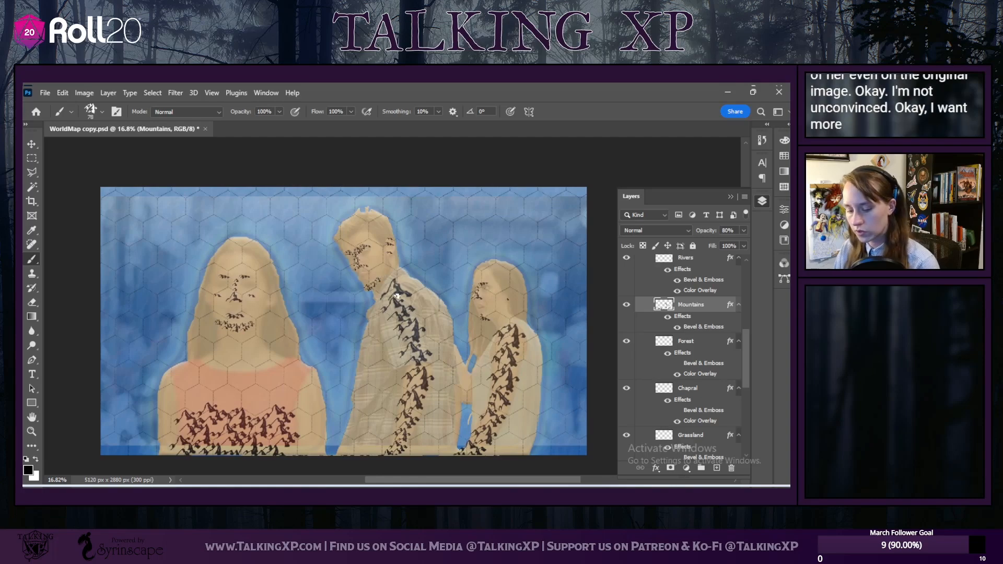
pyautogui.scroll(5, 385, 283)
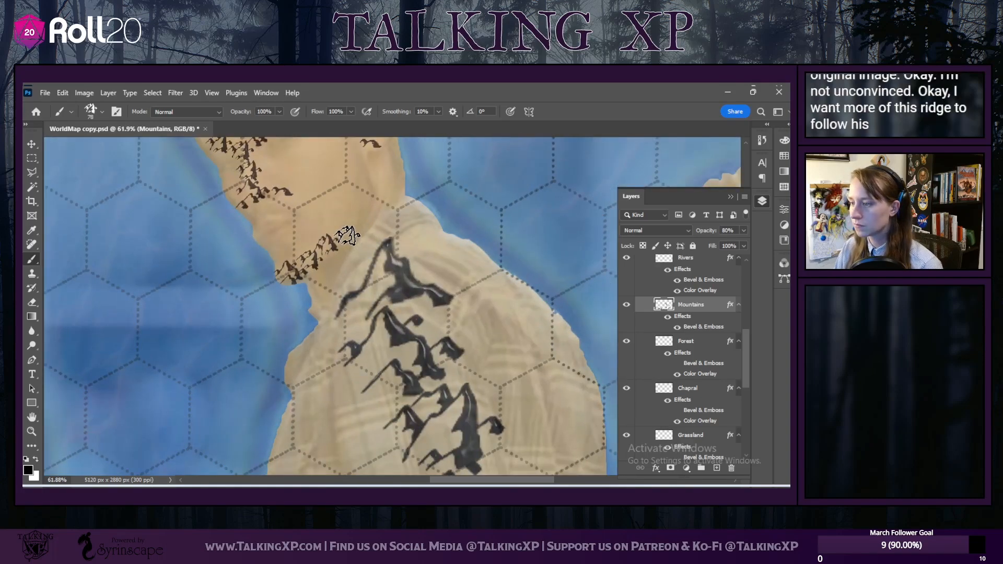
pyautogui.click(351, 241)
pyautogui.click(358, 220)
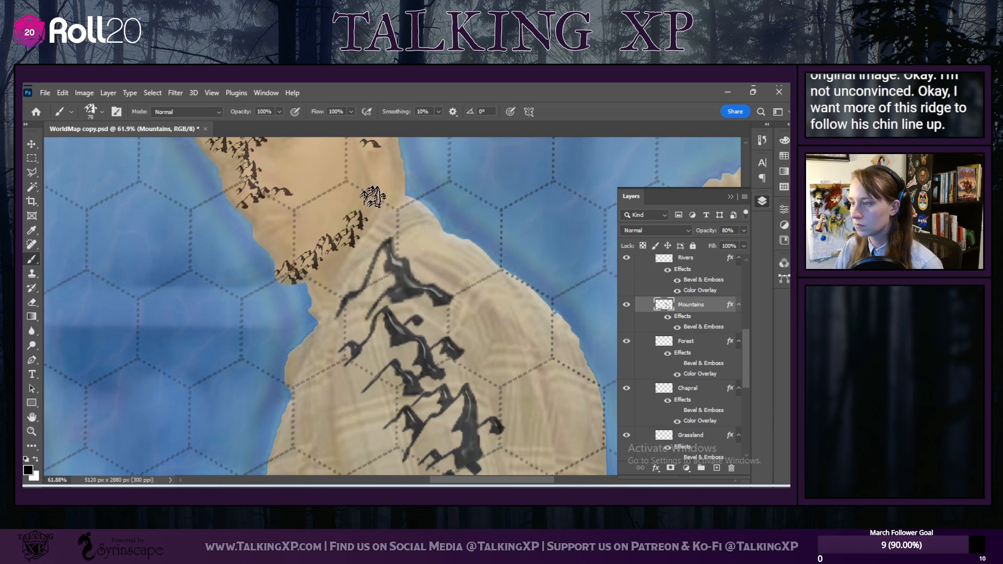
pyautogui.click(362, 203)
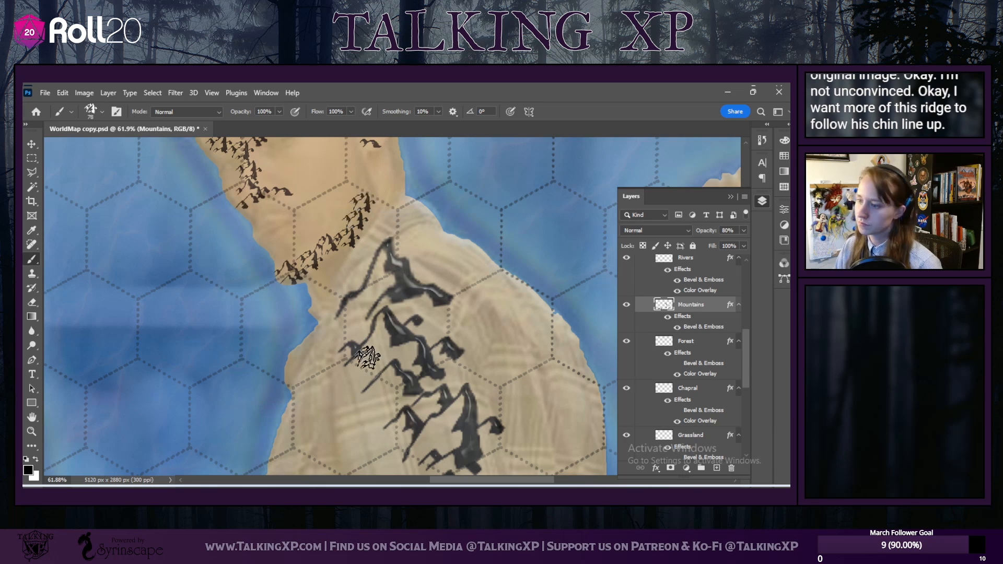
# Step: Review the mountain placement on all three figures across the whole map and inspect the range on the front woman's shirt
pyautogui.scroll(3, 368, 345)
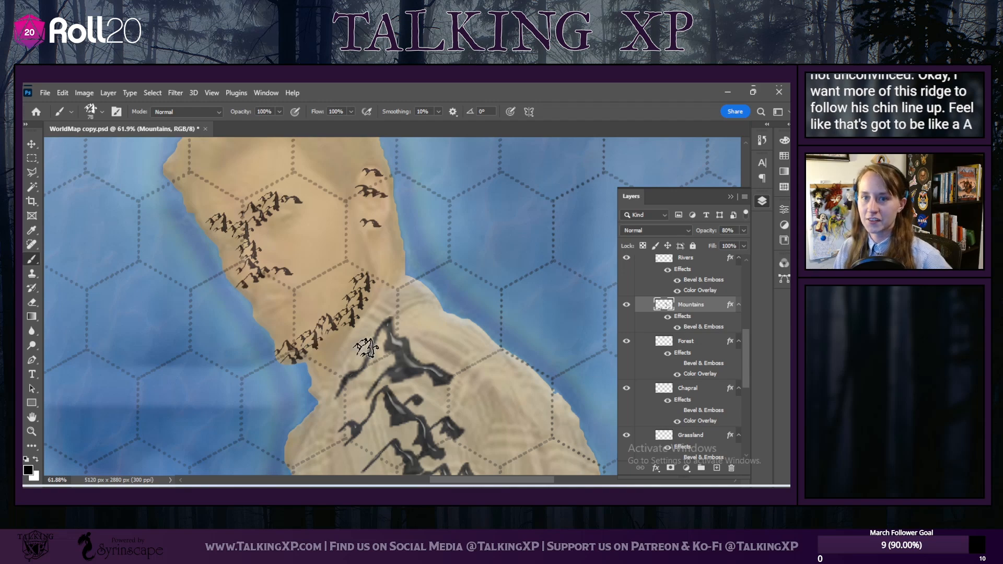
pyautogui.scroll(-3, 274, 358)
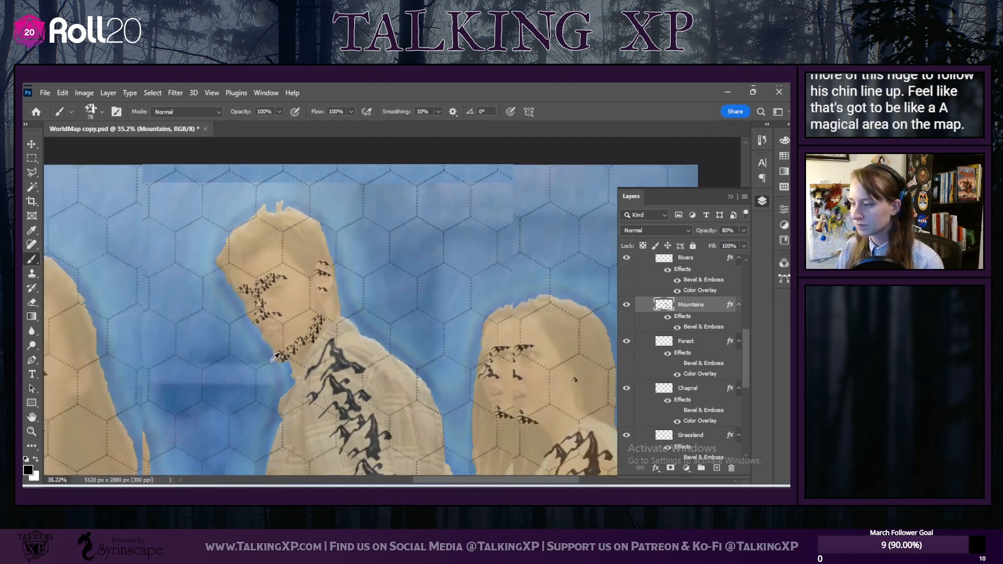
pyautogui.moveTo(433, 482); pyautogui.dragTo(384, 480)
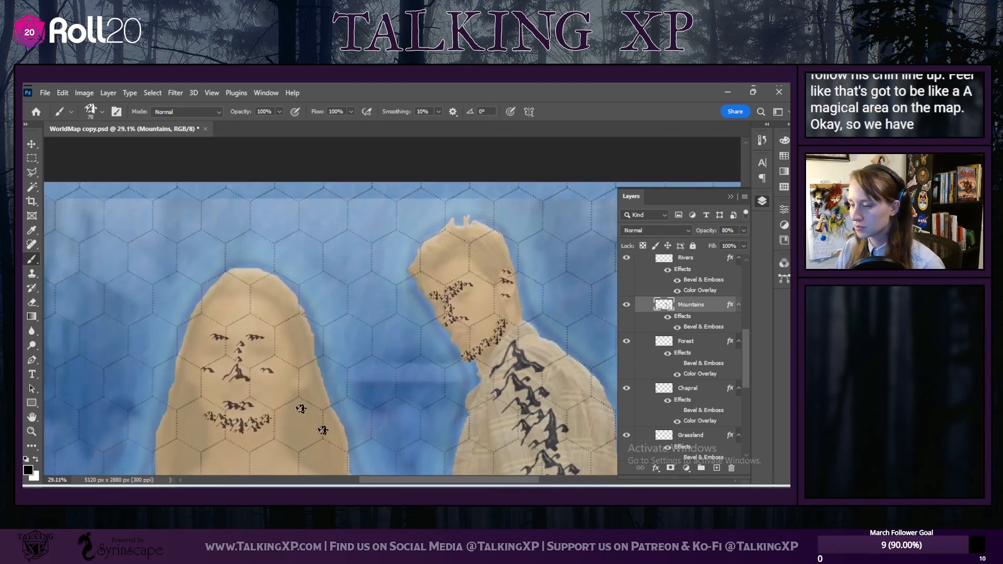
pyautogui.scroll(-1, 264, 364)
pyautogui.scroll(-3, 392, 420)
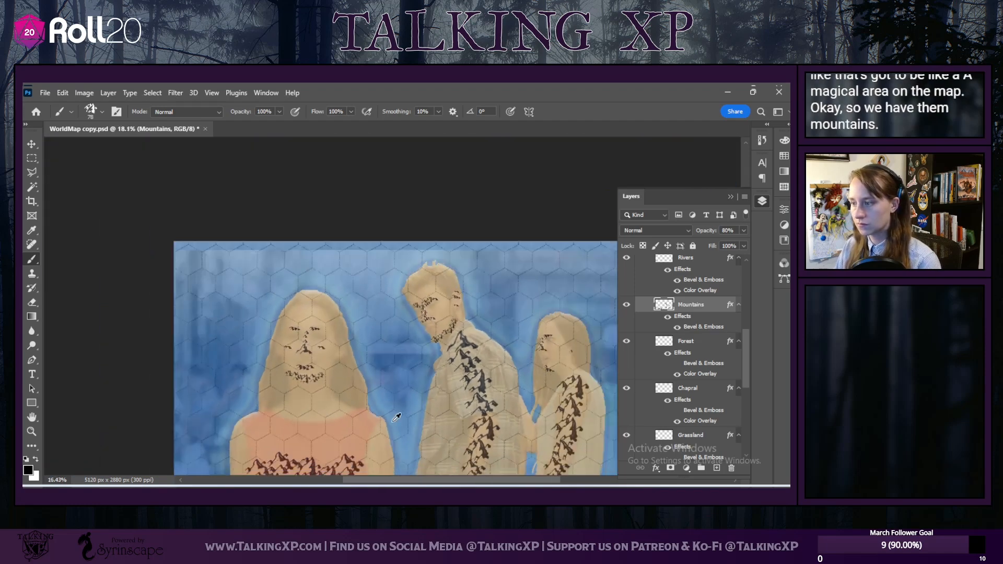
pyautogui.scroll(-3, 392, 420)
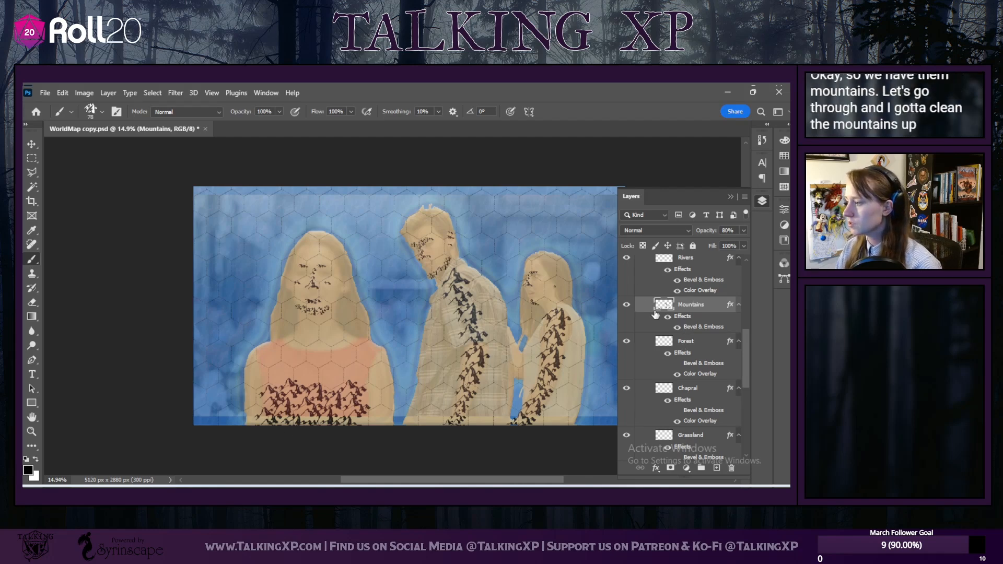
pyautogui.scroll(2, 656, 293)
pyautogui.scroll(-1, 271, 394)
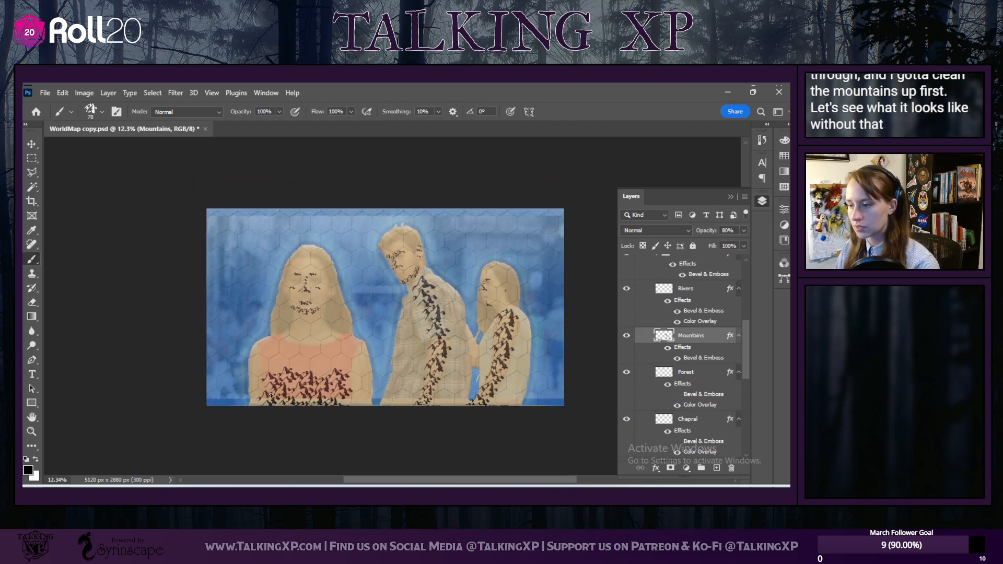
pyautogui.scroll(6, 271, 394)
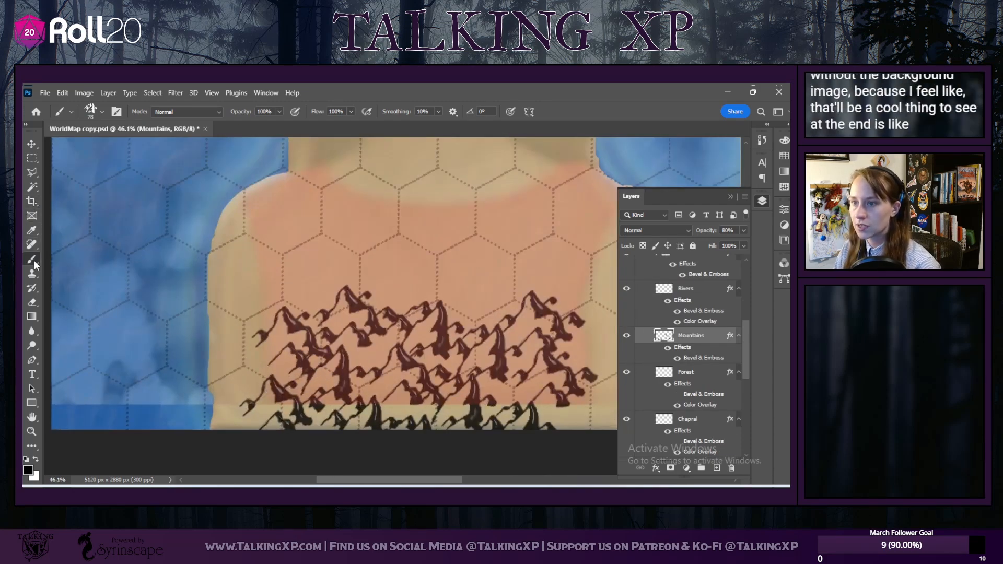
# Step: Switch to the Hard Round 10 brush from the StarRaven_MapCaligraphy set at 10 px and 100% hardness
pyautogui.click(94, 112)
pyautogui.scroll(1, 107, 259)
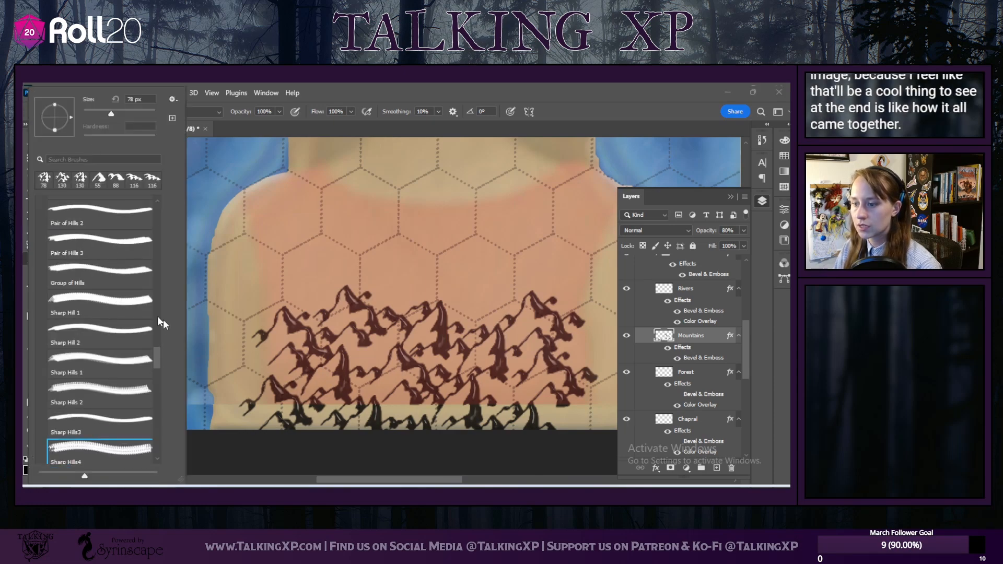
pyautogui.moveTo(160, 360); pyautogui.dragTo(158, 213)
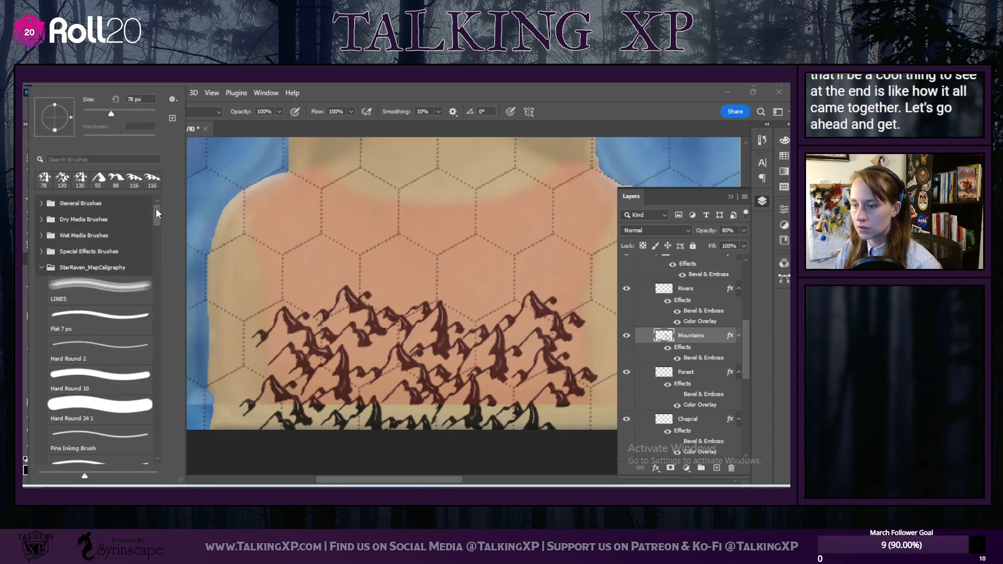
pyautogui.click(91, 387)
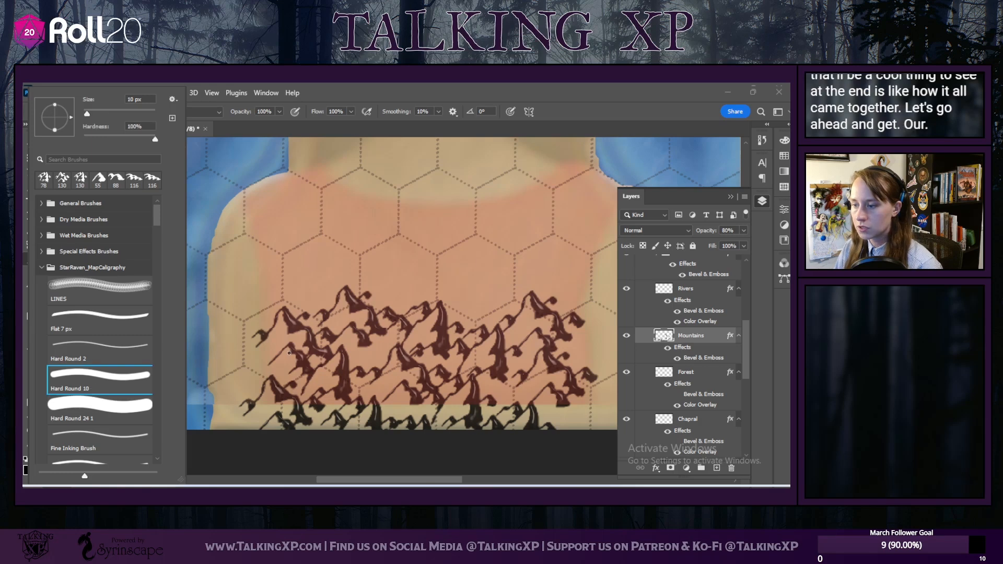
# Step: Retrace the blurry left slope of the topmost mountain on the man's shoulder up to its peak with the 10 px hard round brush
pyautogui.scroll(5, 289, 353)
pyautogui.scroll(3, 346, 297)
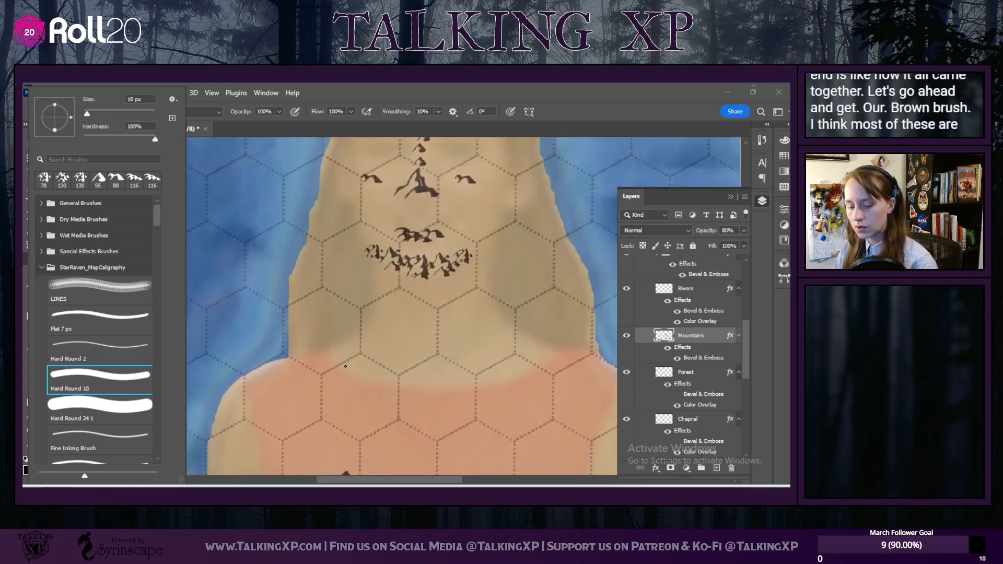
pyautogui.scroll(-5, 345, 366)
pyautogui.scroll(3, 563, 282)
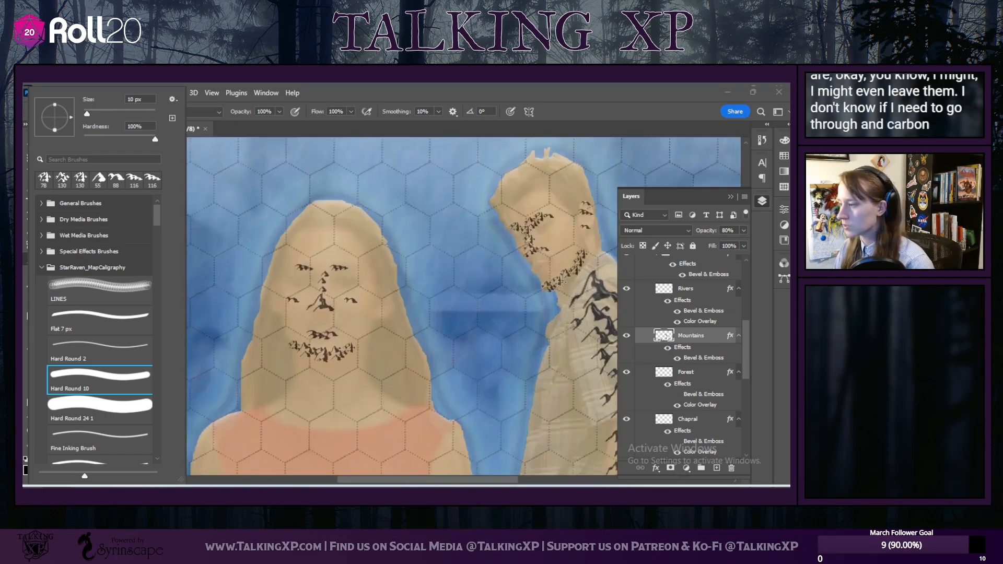
pyautogui.scroll(5, 562, 282)
pyautogui.moveTo(463, 480); pyautogui.dragTo(510, 486)
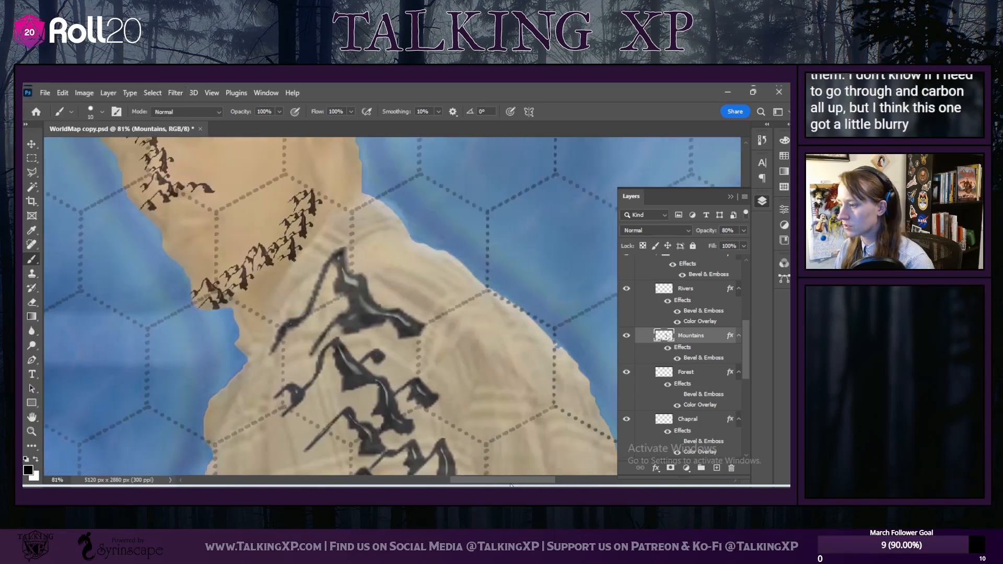
pyautogui.scroll(3, 349, 324)
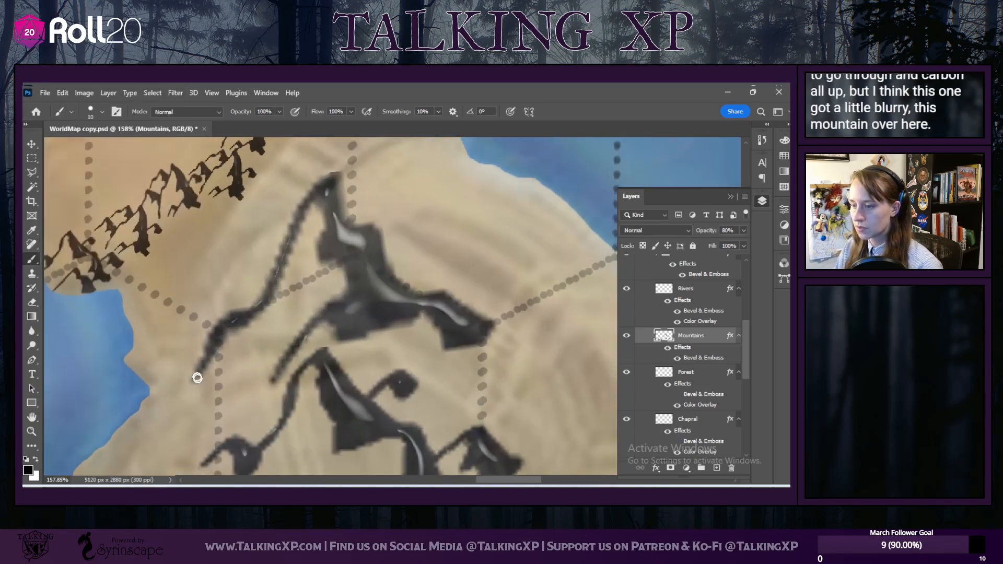
pyautogui.moveTo(202, 363); pyautogui.dragTo(209, 343)
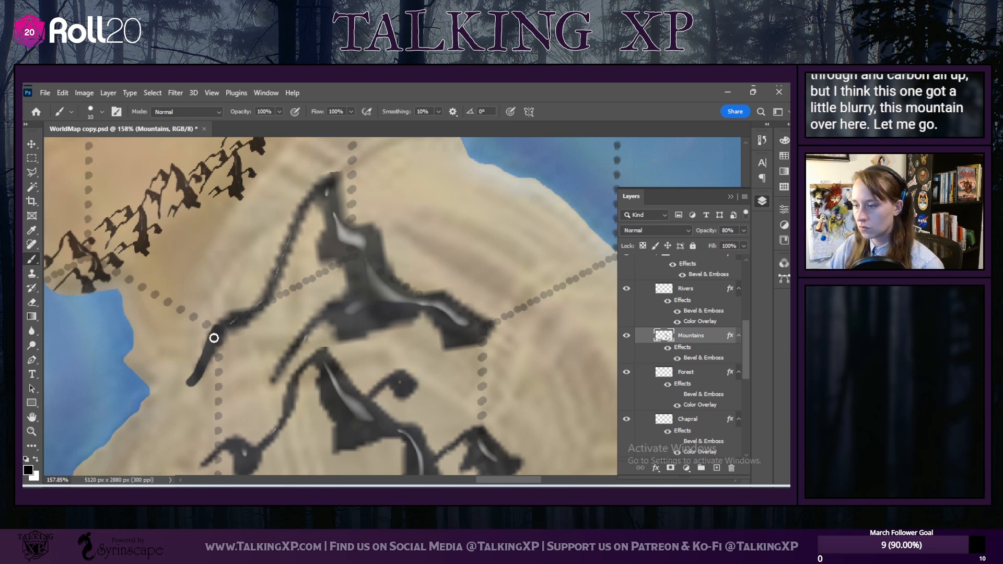
pyautogui.moveTo(226, 316)
pyautogui.mouseDown()
pyautogui.moveTo(264, 294)
pyautogui.moveTo(291, 232)
pyautogui.mouseUp()
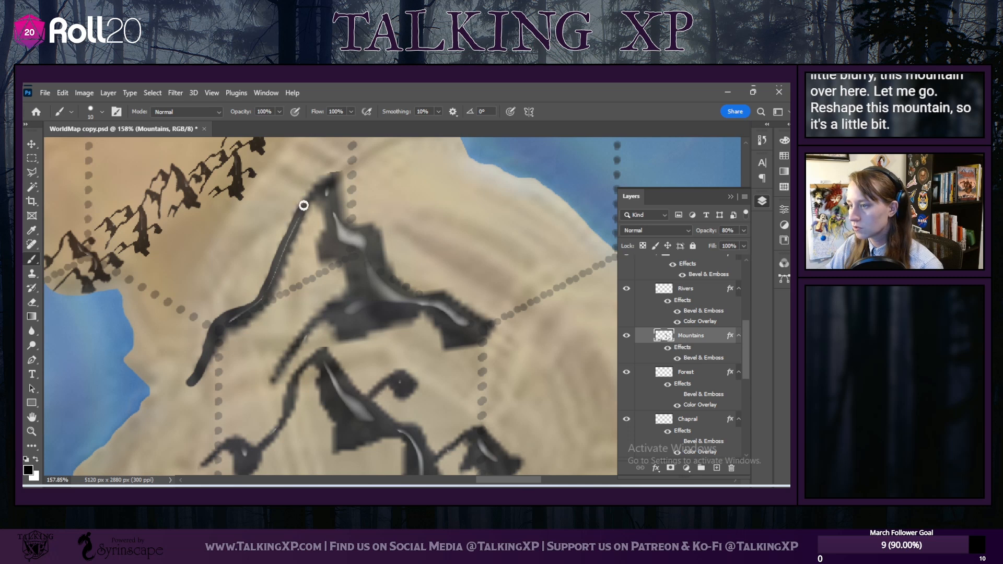
pyautogui.moveTo(331, 175); pyautogui.dragTo(339, 172)
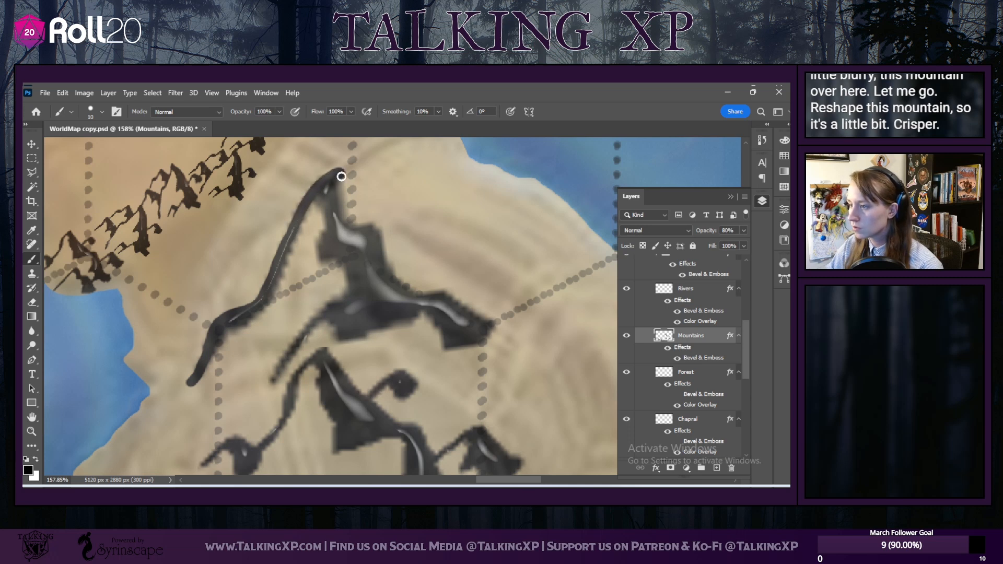
# Step: Sharpen the rest of that shoulder mountain by retracing its right slope, base and left spur, and redrawing the inner shading up to the peak
pyautogui.moveTo(347, 224)
pyautogui.mouseDown()
pyautogui.moveTo(380, 233)
pyautogui.moveTo(390, 273)
pyautogui.moveTo(410, 288)
pyautogui.moveTo(439, 289)
pyautogui.moveTo(493, 322)
pyautogui.moveTo(467, 348)
pyautogui.moveTo(445, 351)
pyautogui.mouseUp()
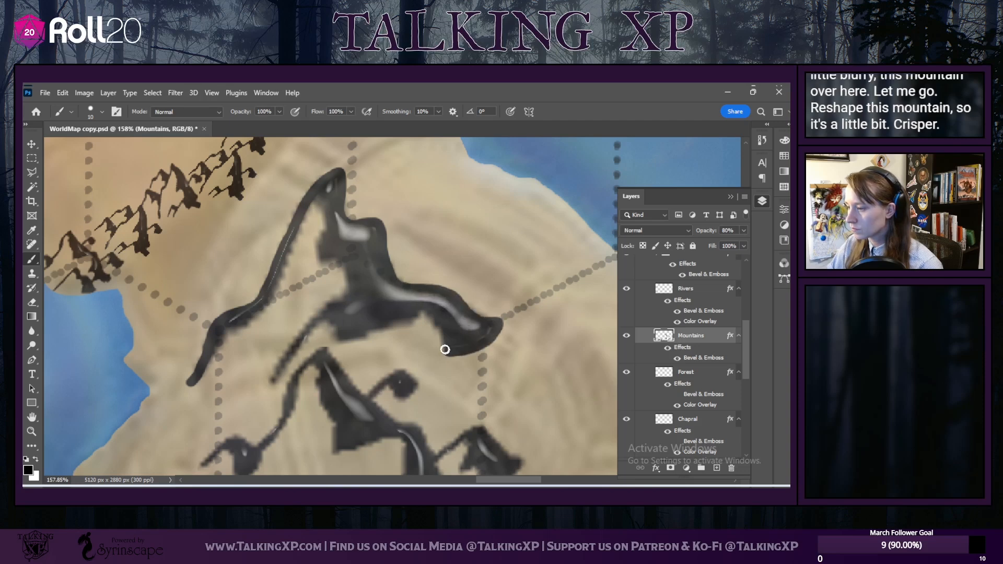
pyautogui.moveTo(417, 320)
pyautogui.mouseDown()
pyautogui.moveTo(340, 341)
pyautogui.moveTo(323, 325)
pyautogui.moveTo(269, 380)
pyautogui.moveTo(321, 317)
pyautogui.mouseUp()
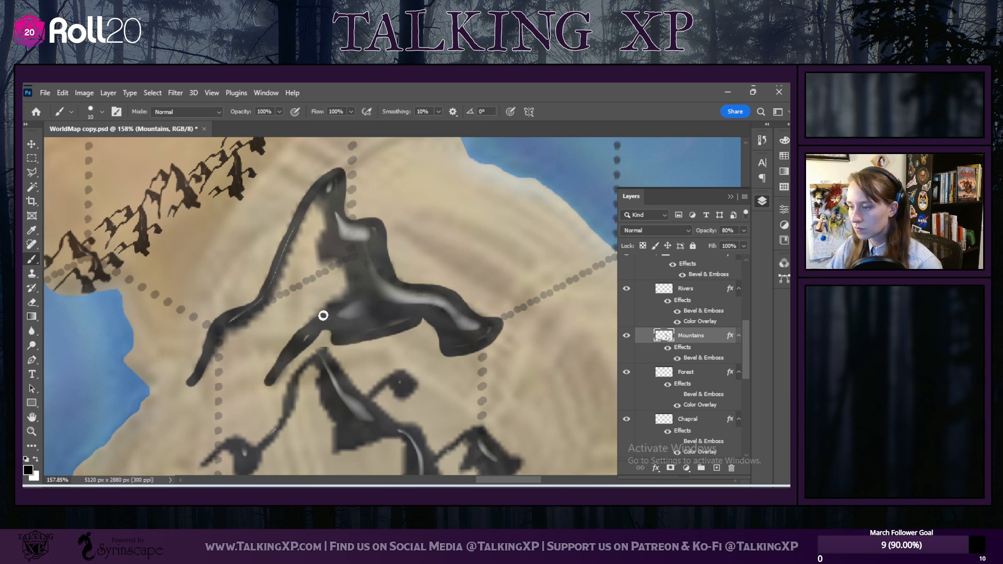
pyautogui.moveTo(345, 266)
pyautogui.mouseDown()
pyautogui.moveTo(347, 298)
pyautogui.moveTo(295, 342)
pyautogui.mouseUp()
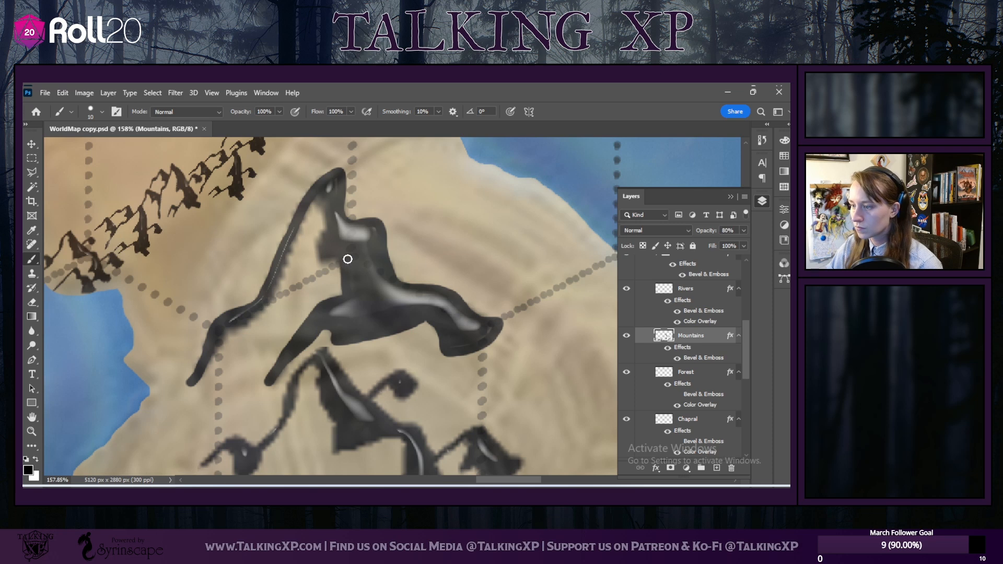
pyautogui.moveTo(351, 259)
pyautogui.mouseDown()
pyautogui.moveTo(320, 260)
pyautogui.moveTo(328, 220)
pyautogui.moveTo(308, 209)
pyautogui.moveTo(286, 273)
pyautogui.moveTo(240, 320)
pyautogui.mouseUp()
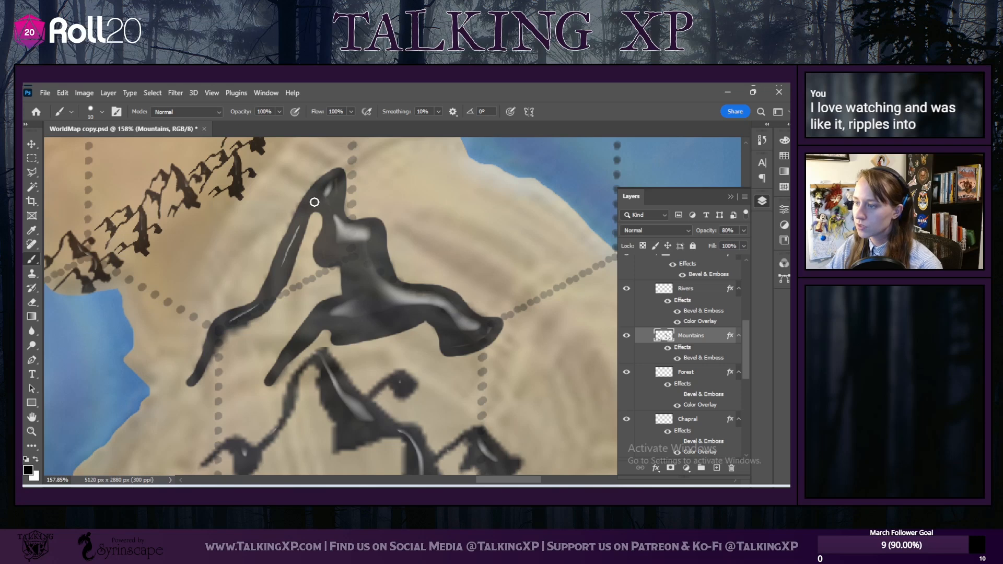
pyautogui.moveTo(323, 202); pyautogui.dragTo(337, 181)
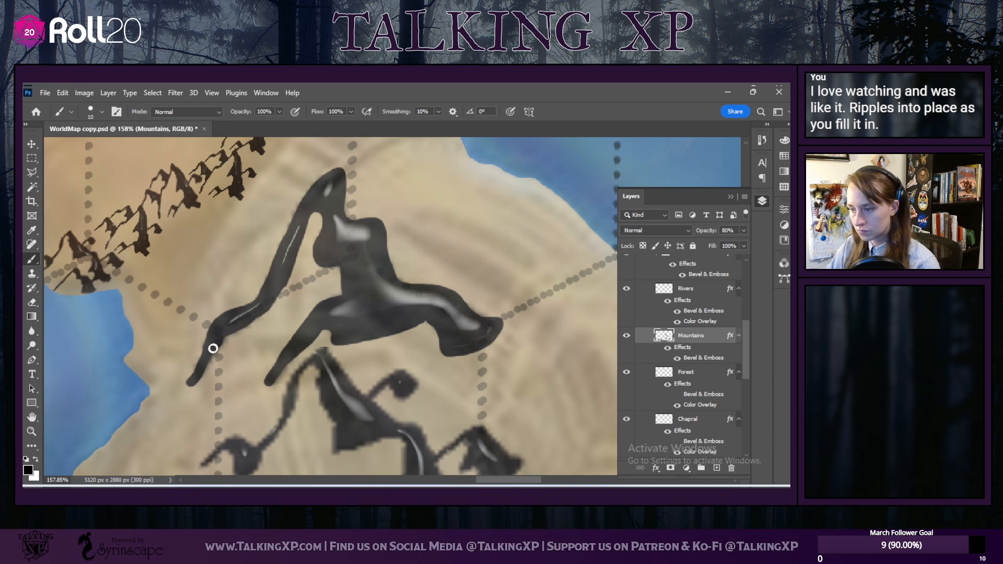
# Step: Examine the reshaped shoulder mountain up close, the whole map, and the mountain range running down the man's shirt
pyautogui.scroll(1, 286, 385)
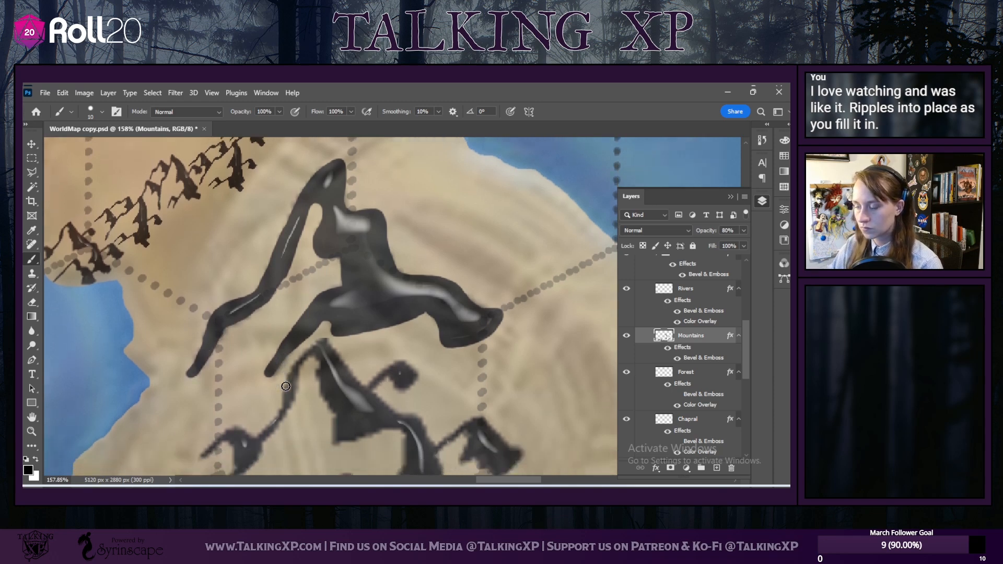
pyautogui.press('super')
pyautogui.press('super')
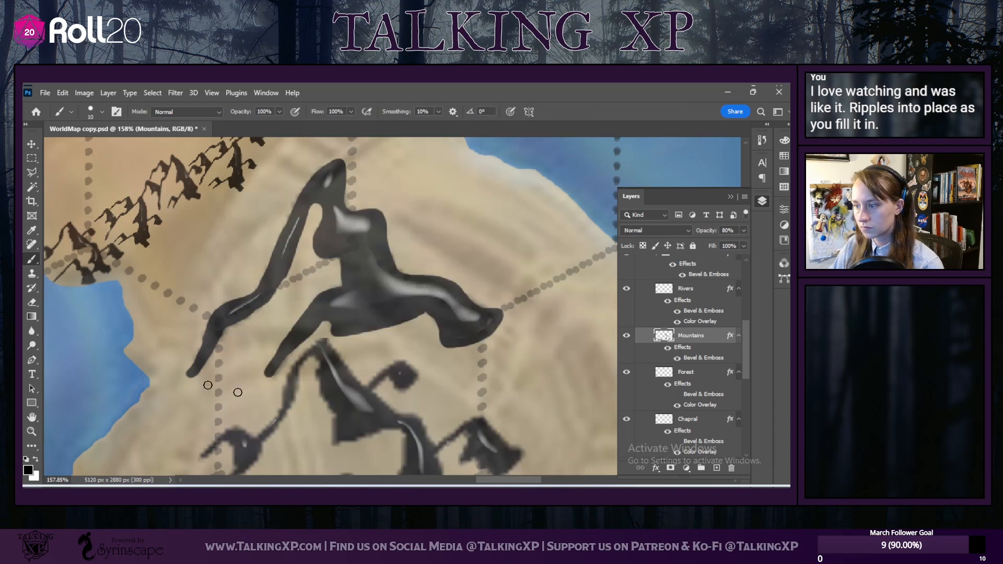
pyautogui.scroll(-2, 185, 371)
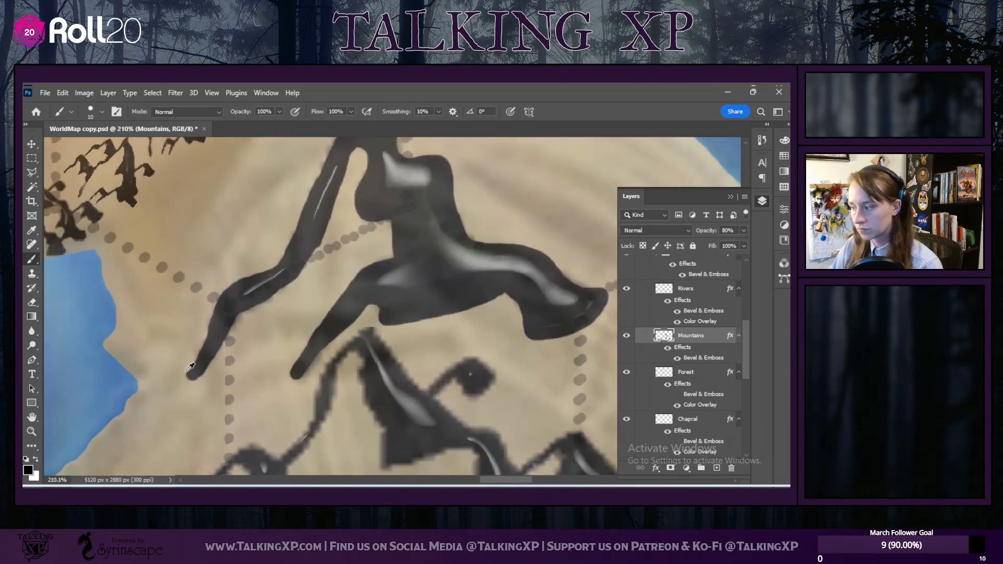
pyautogui.scroll(-10, 189, 367)
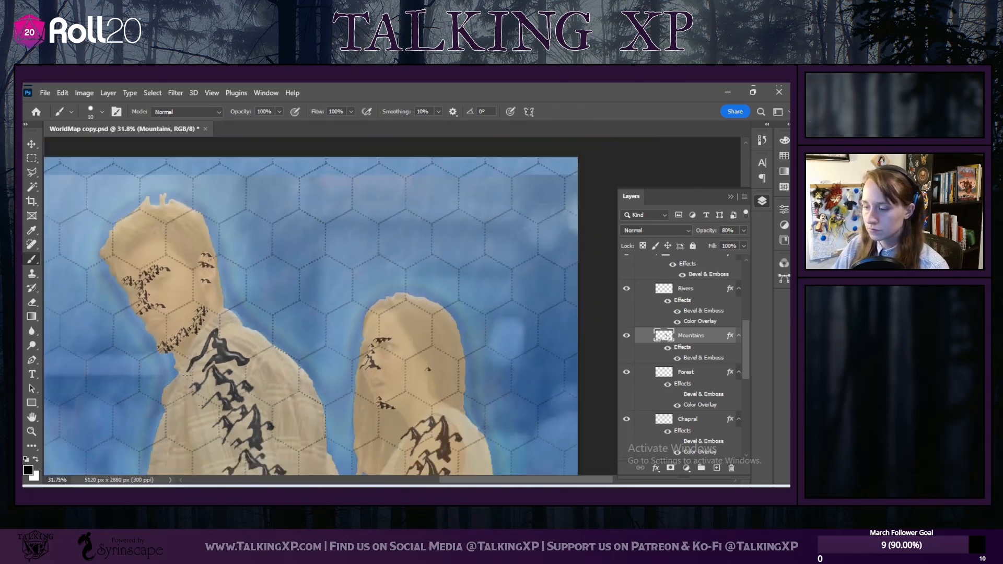
pyautogui.moveTo(450, 481); pyautogui.dragTo(355, 481)
pyautogui.scroll(-5, 379, 410)
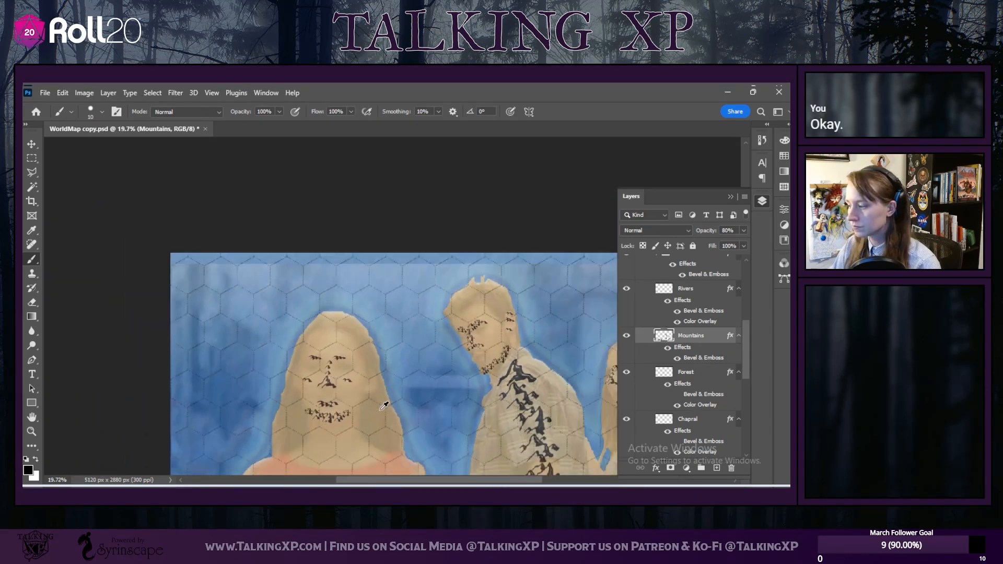
pyautogui.scroll(-5, 452, 413)
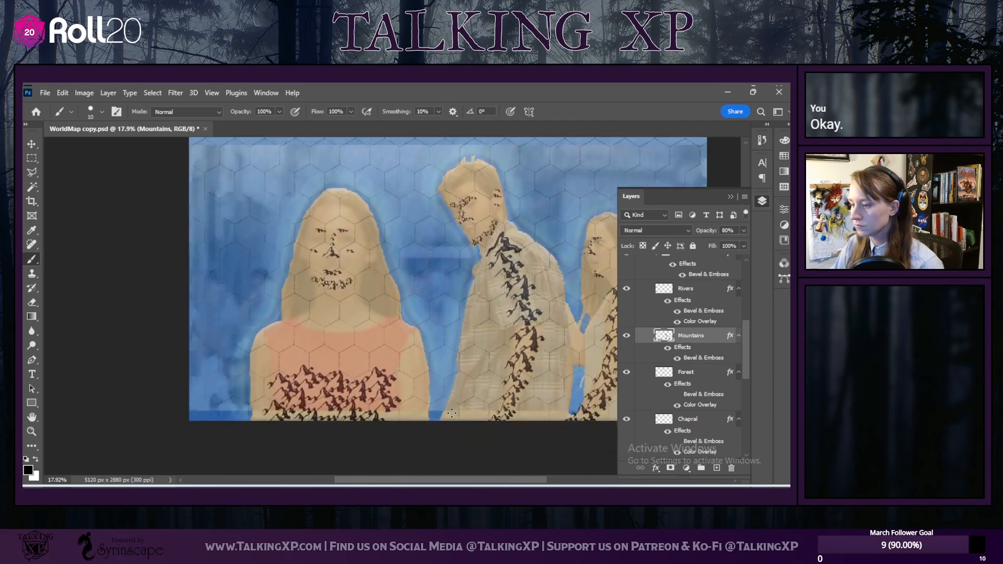
pyautogui.moveTo(422, 479); pyautogui.dragTo(453, 484)
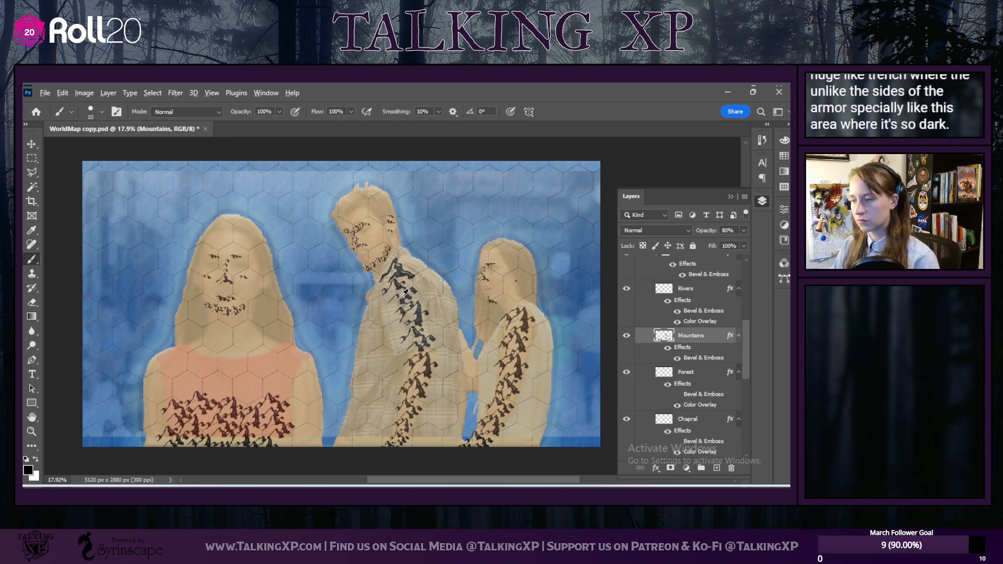
pyautogui.scroll(5, 404, 294)
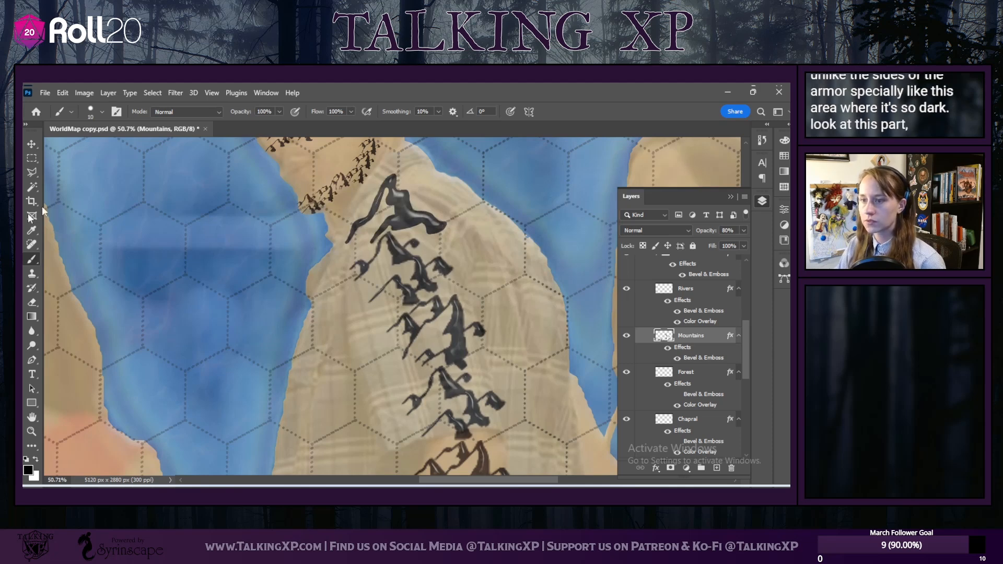
# Step: Stamp three small mountain clusters down the left side of the man's shirt range with a mountain brush at 193 px
pyautogui.click(103, 111)
pyautogui.scroll(-2, 106, 348)
pyautogui.click(99, 177)
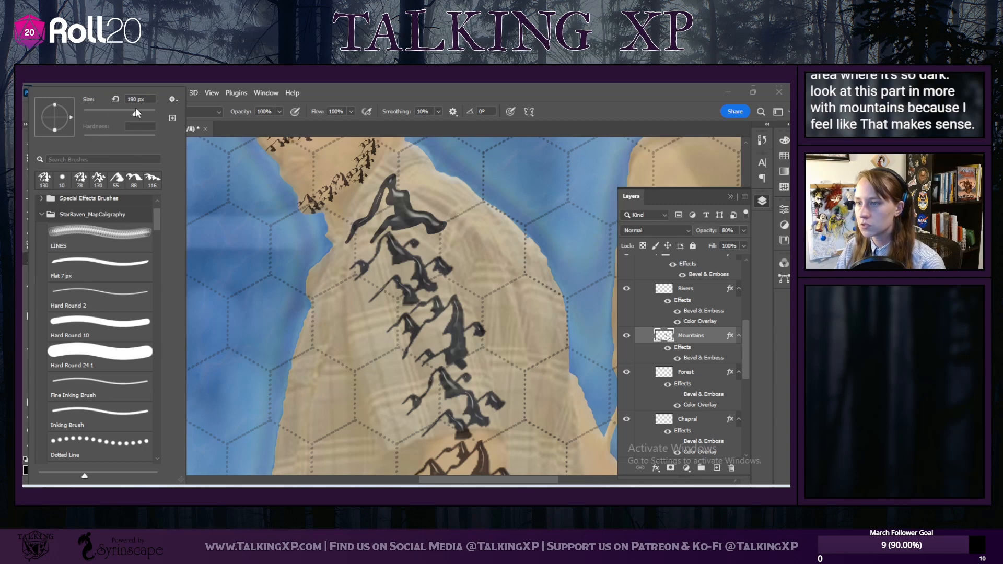
pyautogui.moveTo(136, 113); pyautogui.dragTo(138, 113)
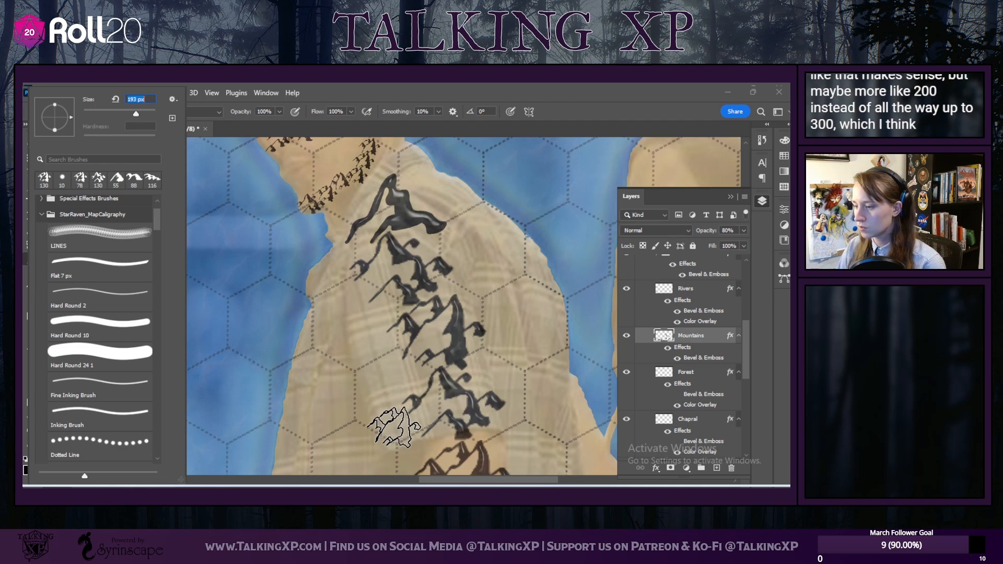
pyautogui.press('Return')
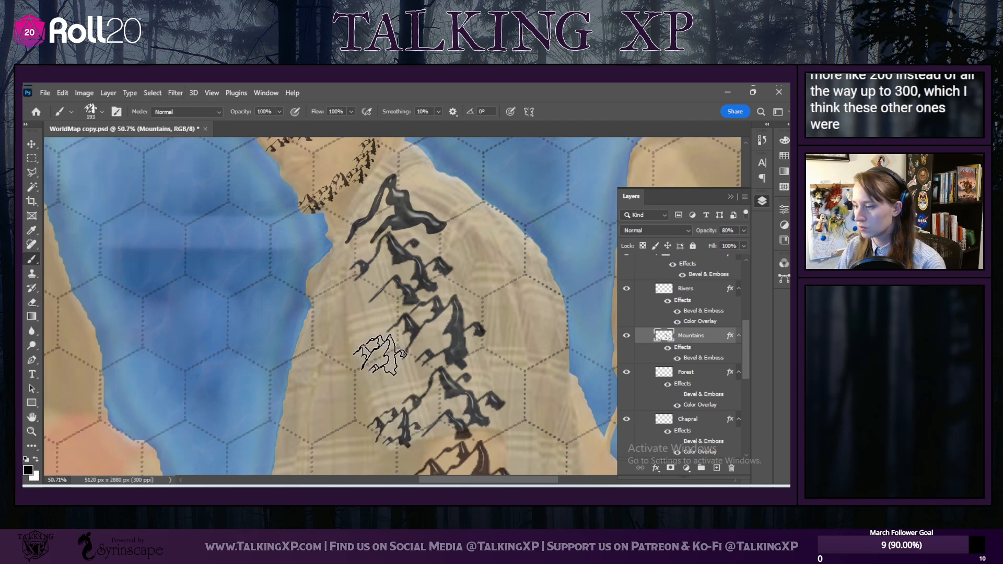
pyautogui.click(378, 352)
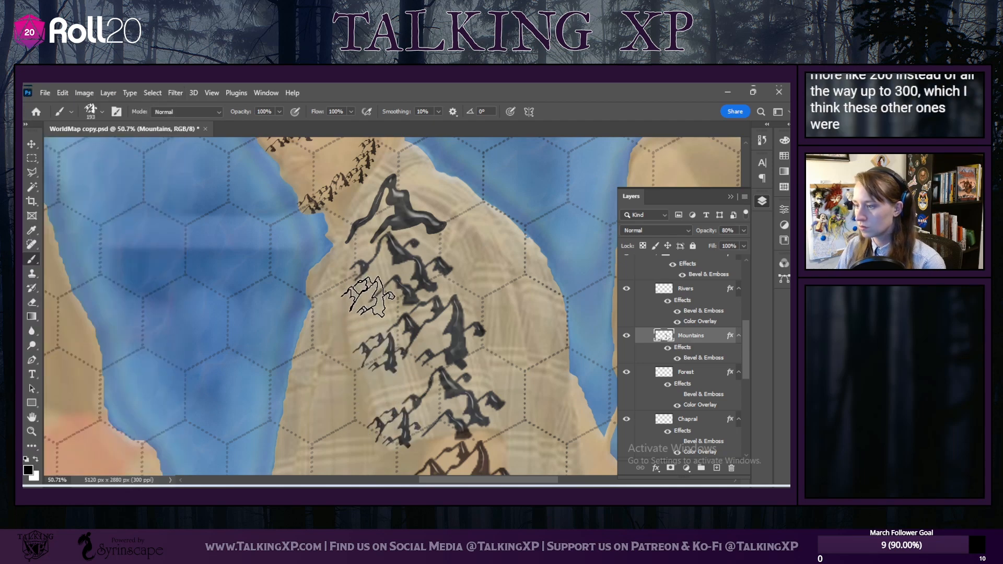
pyautogui.click(367, 293)
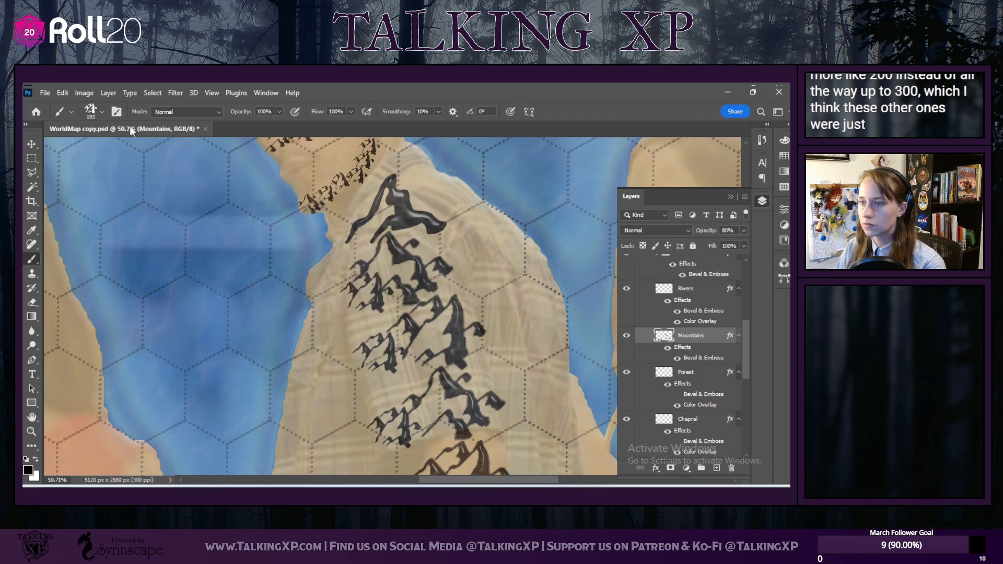
# Step: Fill the gaps between the new shirt clusters with another mountain brush, stamping once at 202 px and once at 152 px
pyautogui.click(102, 111)
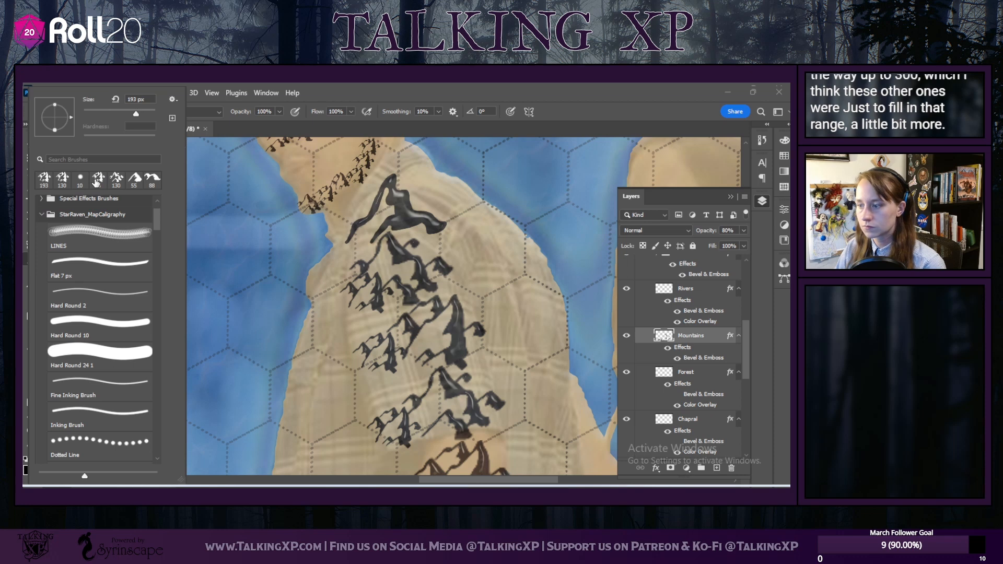
pyautogui.click(97, 179)
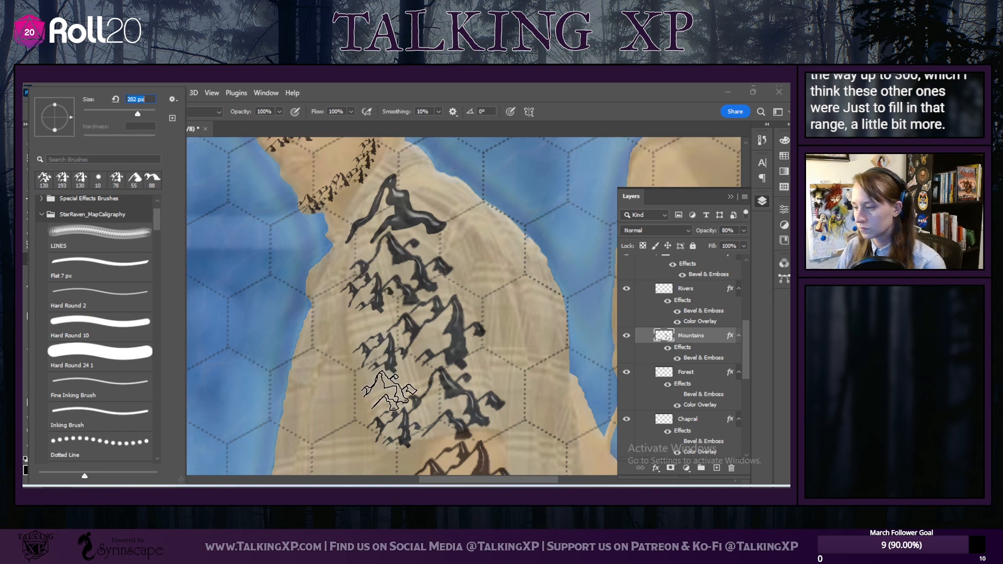
pyautogui.press('Return')
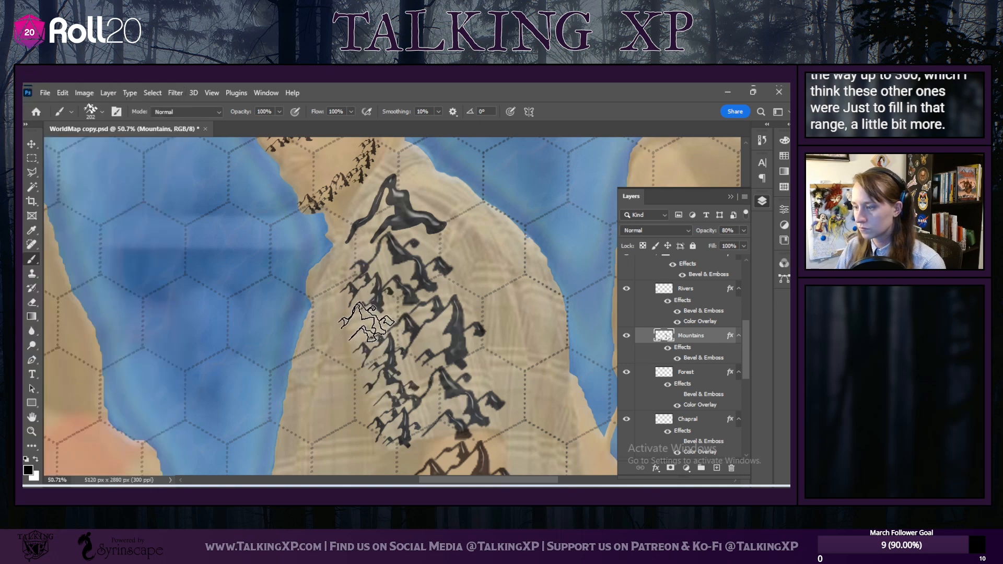
pyautogui.click(104, 114)
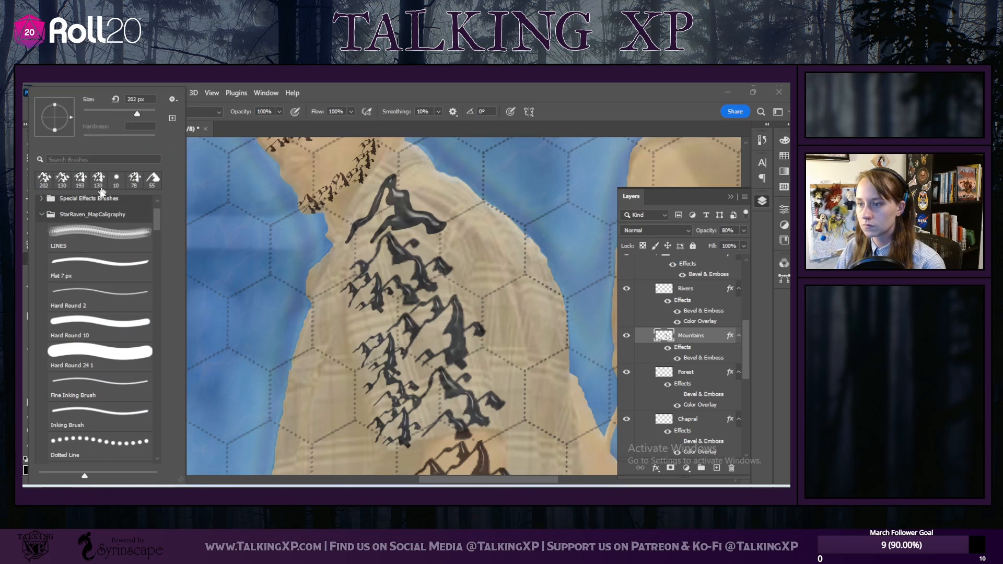
pyautogui.moveTo(123, 113); pyautogui.dragTo(122, 112)
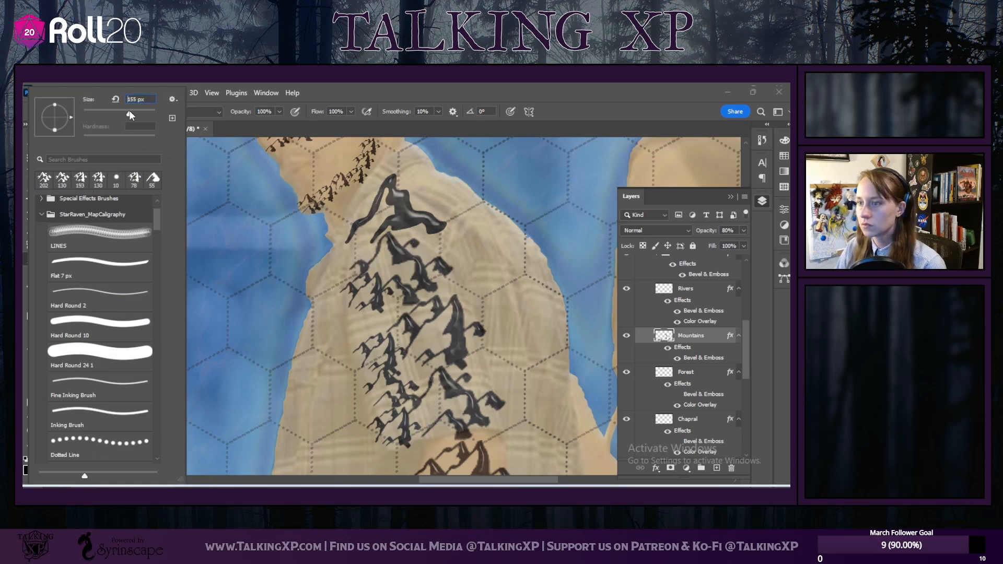
pyautogui.moveTo(130, 115); pyautogui.dragTo(129, 114)
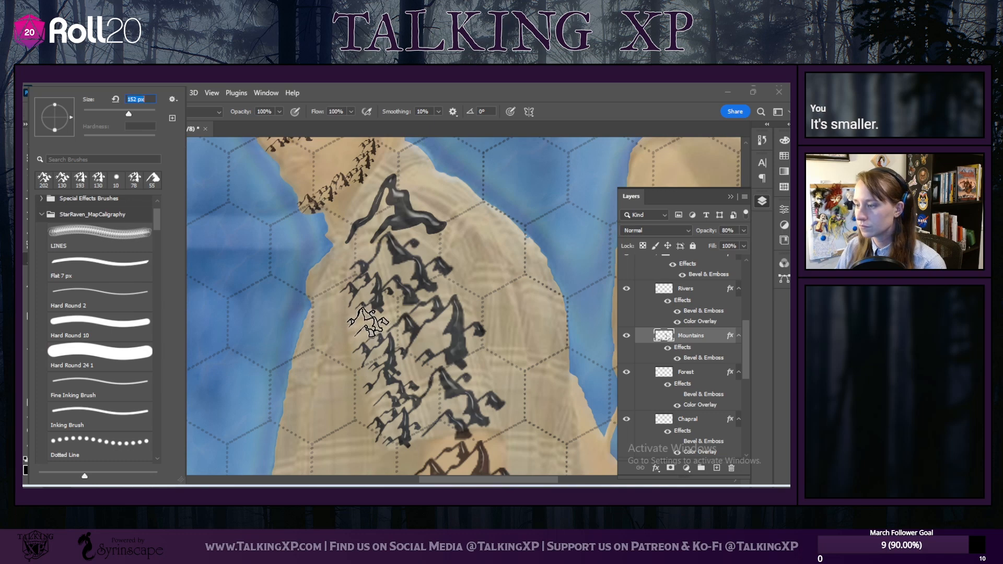
pyautogui.click(366, 321)
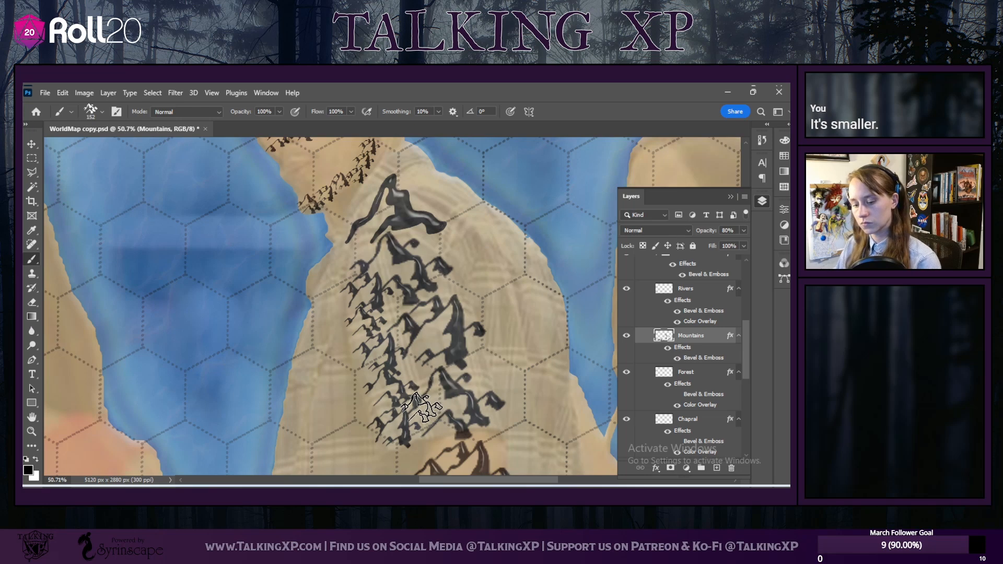
# Step: Examine the denser mountain range on the man's shirt up close and against the other figures on the whole map
pyautogui.scroll(1, 420, 403)
pyautogui.scroll(-5, 419, 403)
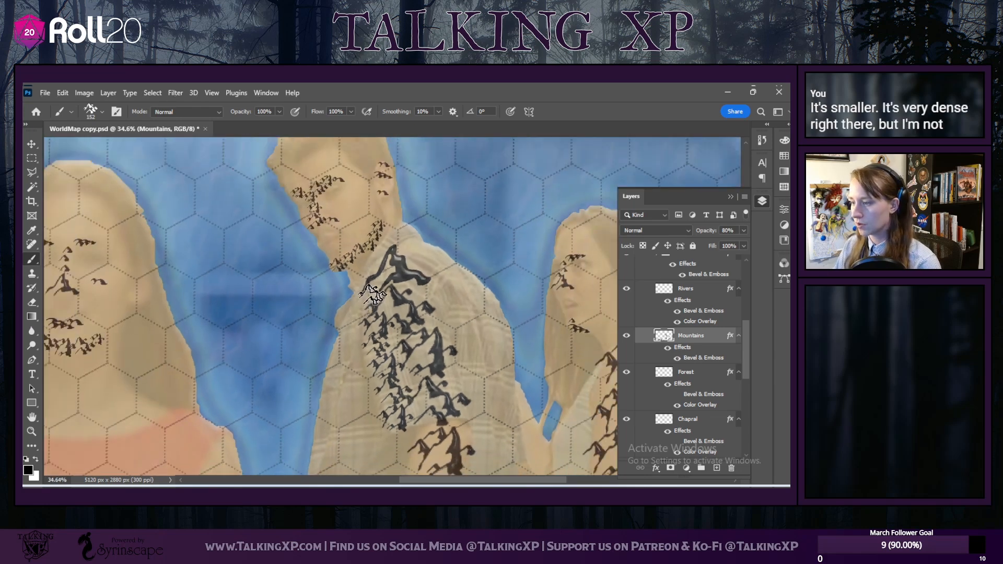
pyautogui.scroll(-4, 415, 438)
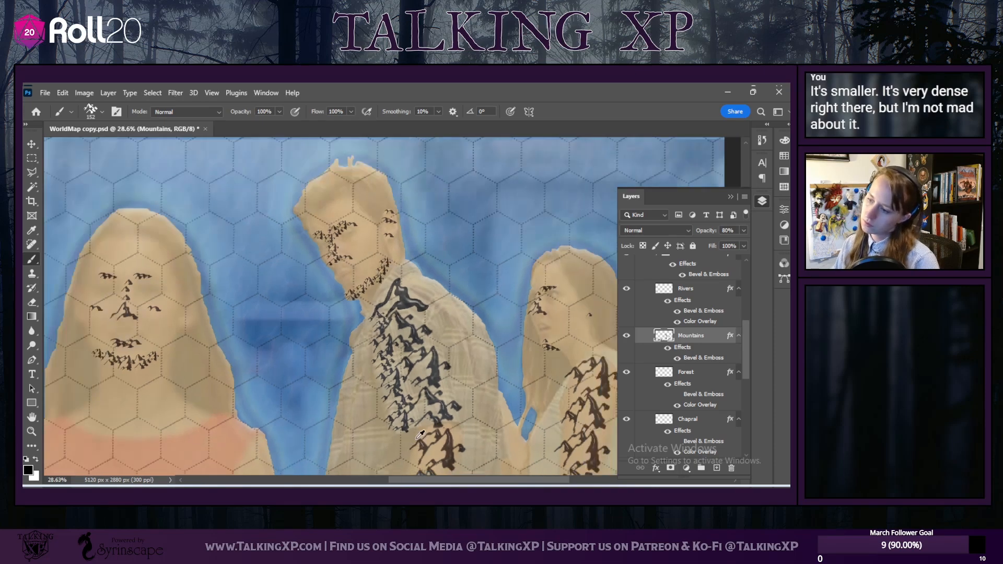
pyautogui.scroll(-4, 416, 439)
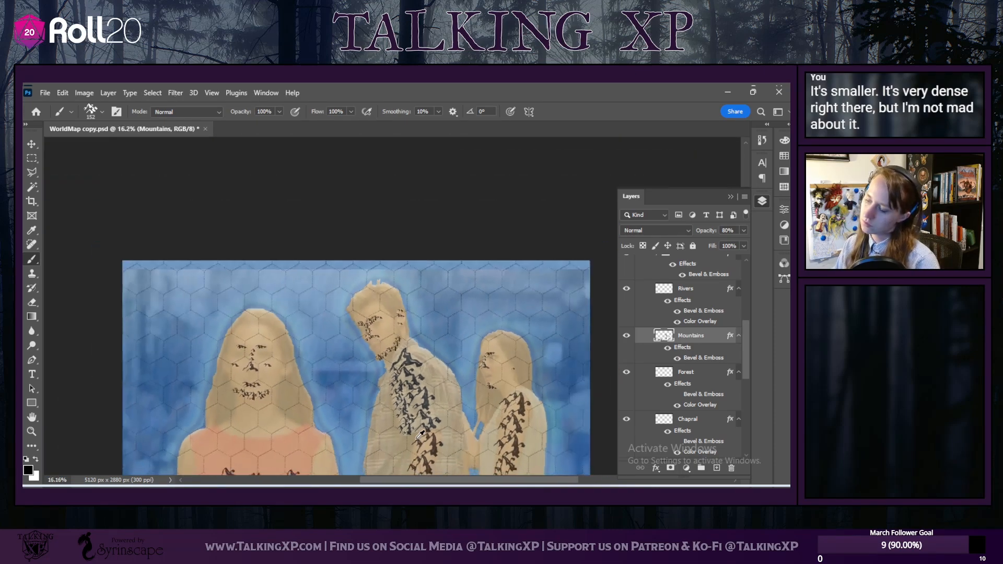
pyautogui.scroll(4, 416, 438)
pyautogui.scroll(7, 416, 439)
pyautogui.scroll(-6, 417, 439)
pyautogui.scroll(-5, 417, 438)
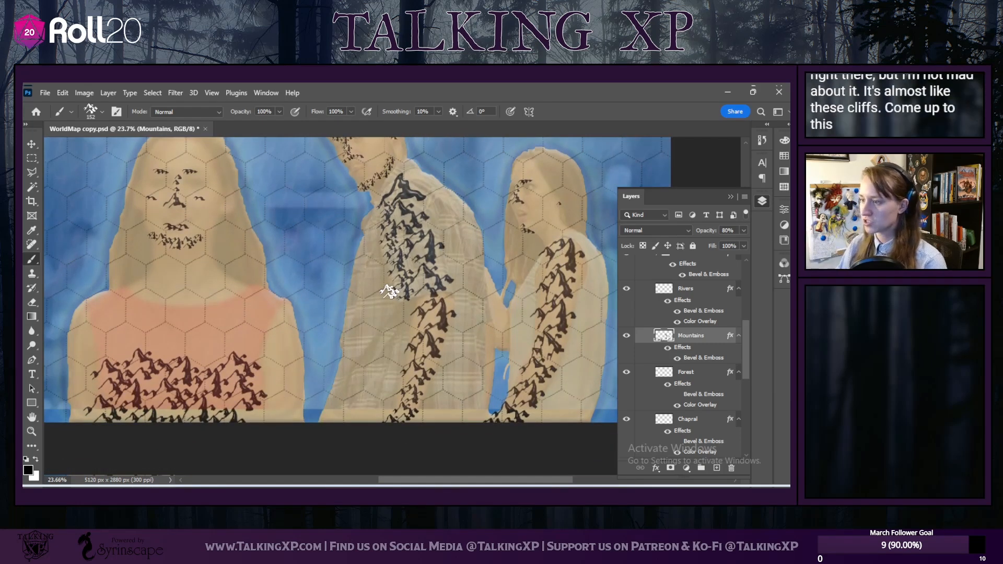
pyautogui.scroll(1, 418, 366)
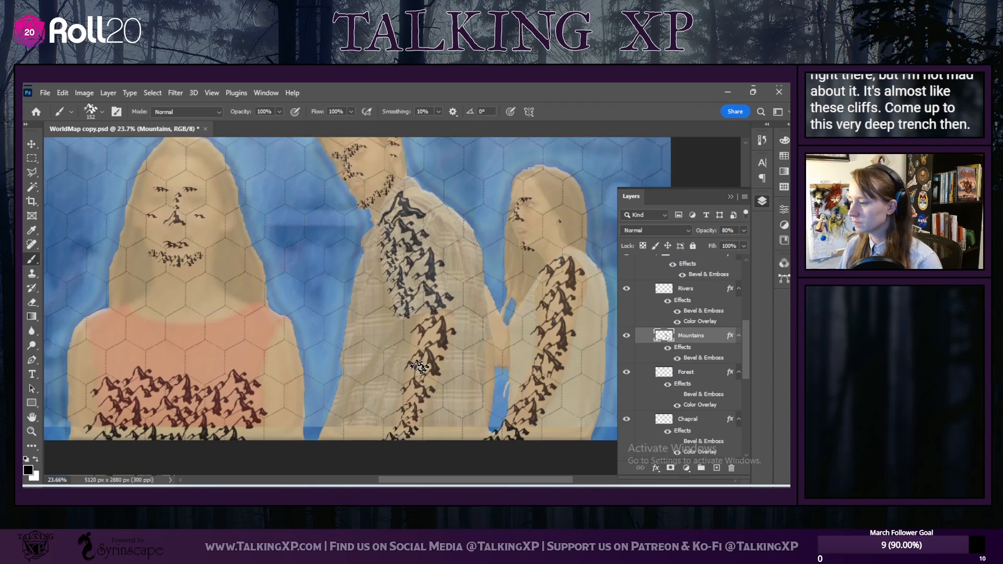
pyautogui.scroll(4, 419, 367)
pyautogui.scroll(-3, 419, 367)
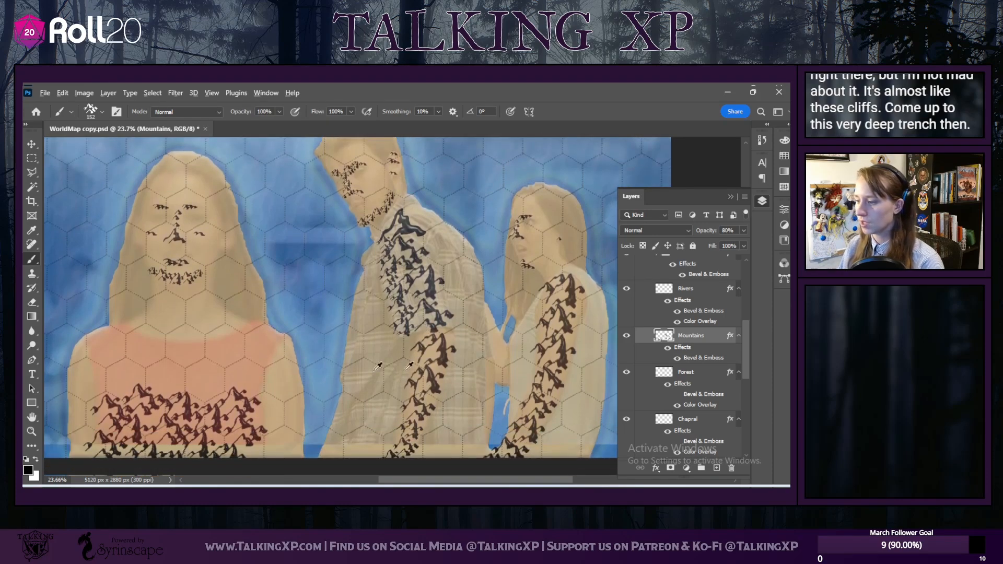
pyautogui.scroll(-2, 247, 362)
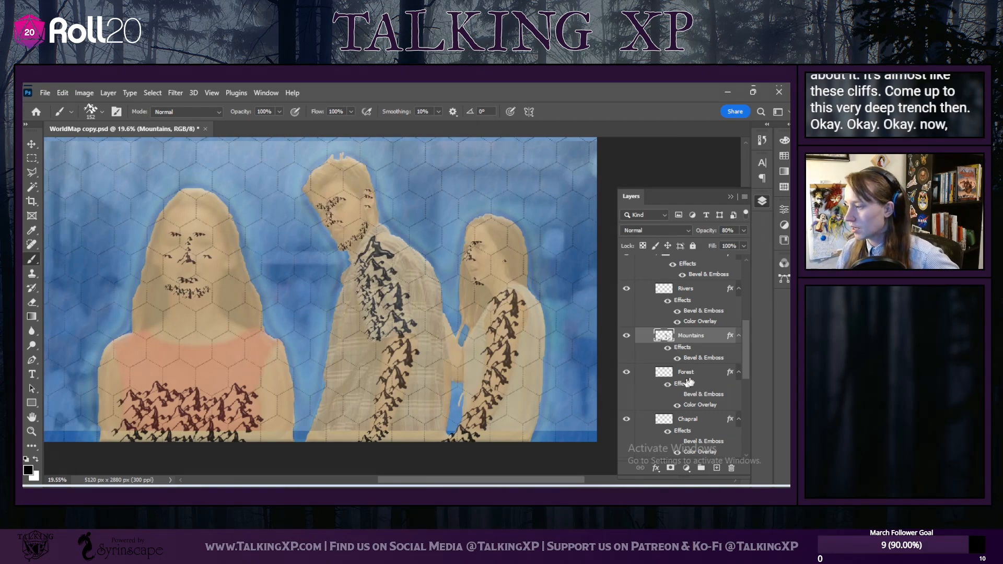
# Step: Make the Rivers layer active and switch to the Hard Round 24 1 brush at 24 px and 100% hardness
pyautogui.click(676, 291)
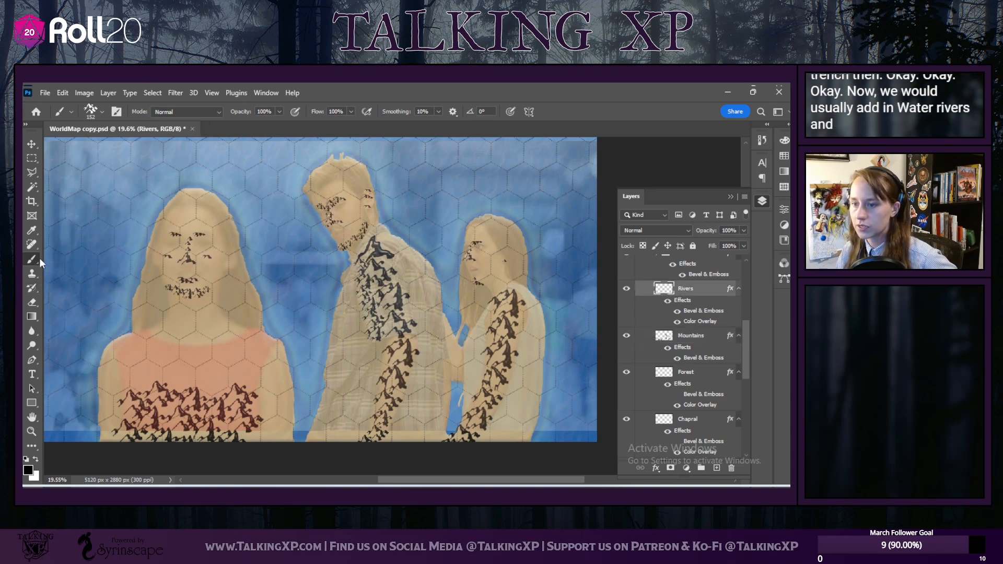
pyautogui.click(99, 112)
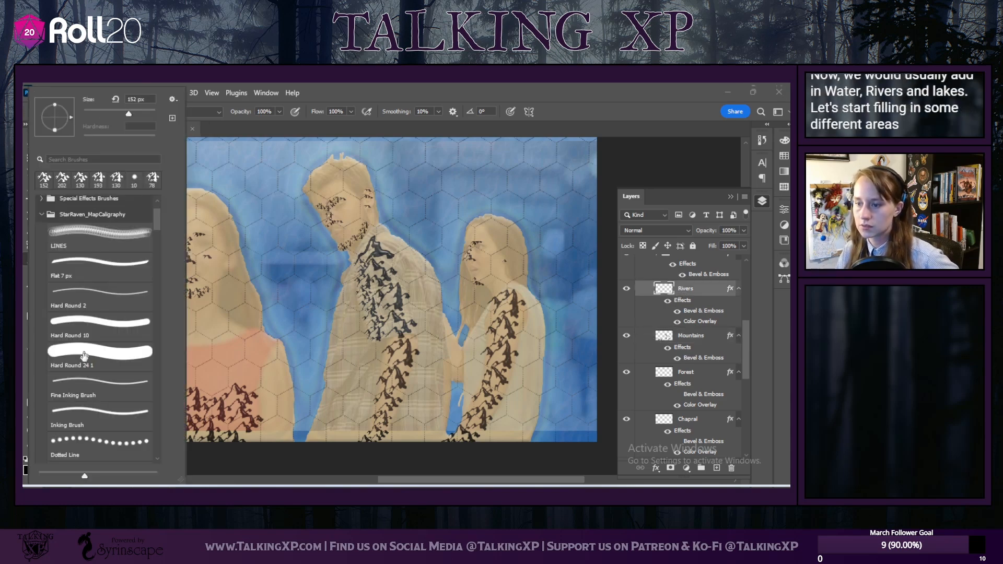
pyautogui.click(88, 339)
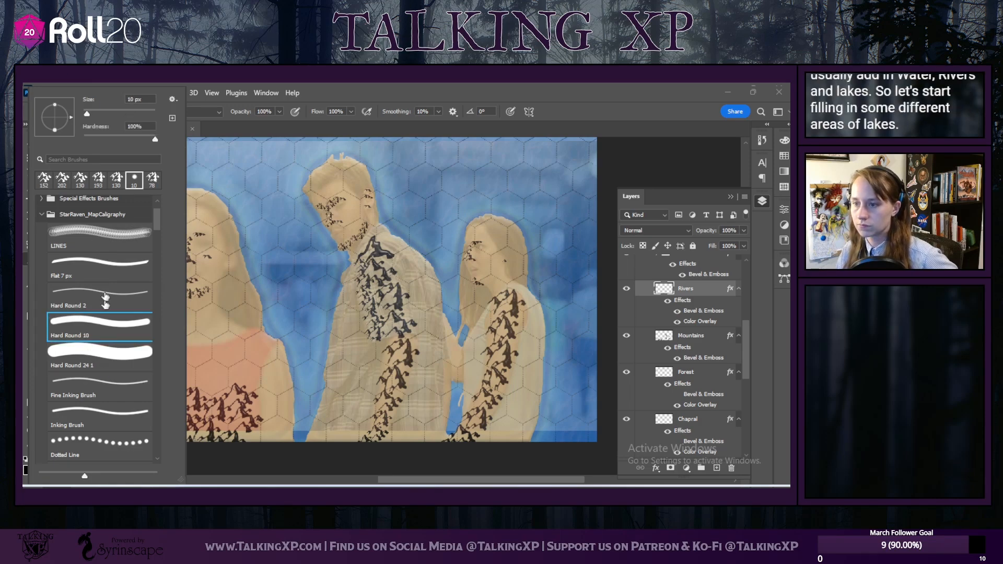
pyautogui.click(93, 354)
# Step: Paint a curved lake for the man's near eye and a smaller lake for his far eye beside the brow mountains
pyautogui.scroll(3, 334, 261)
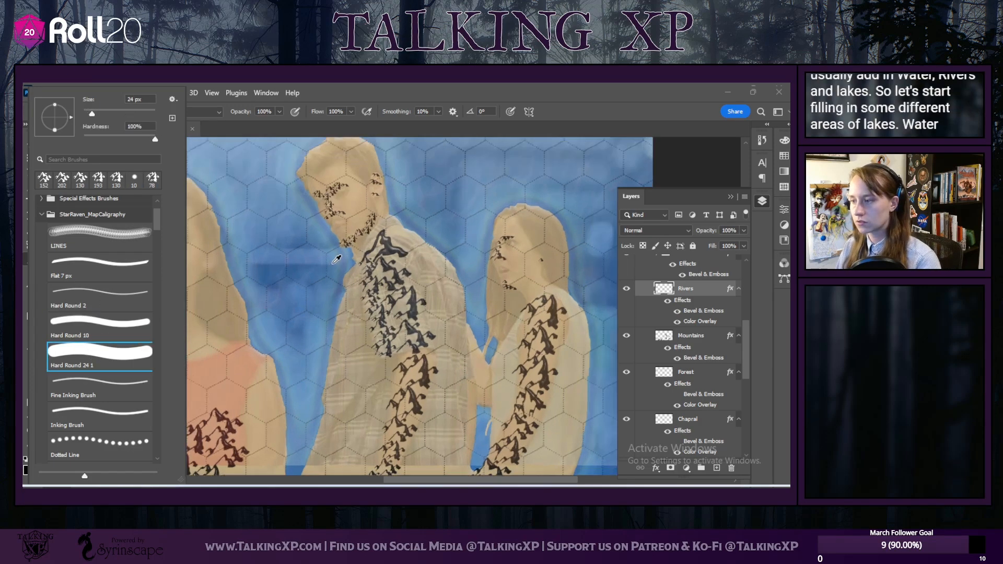
pyautogui.scroll(2, 379, 290)
pyautogui.scroll(2, 379, 290)
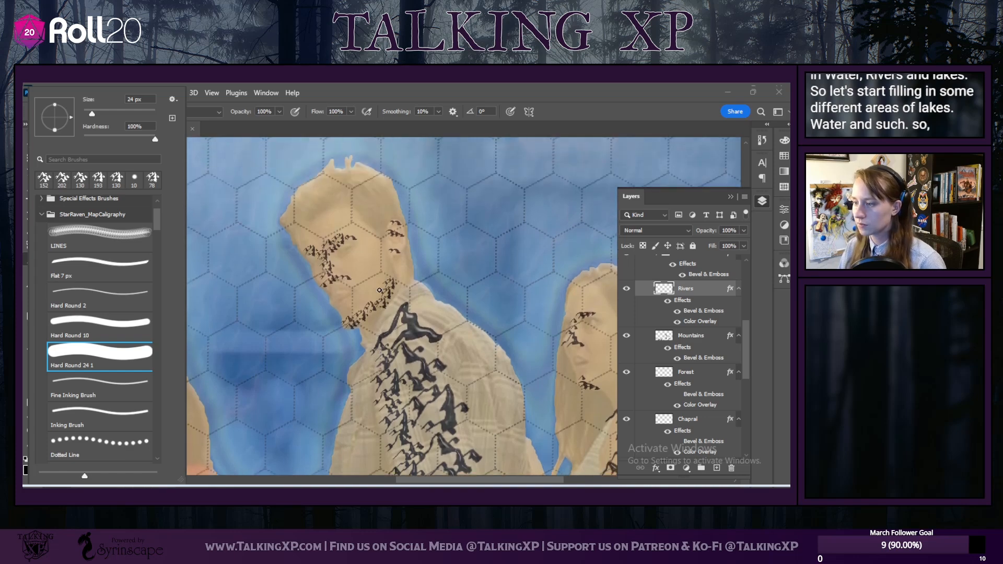
pyautogui.scroll(4, 350, 263)
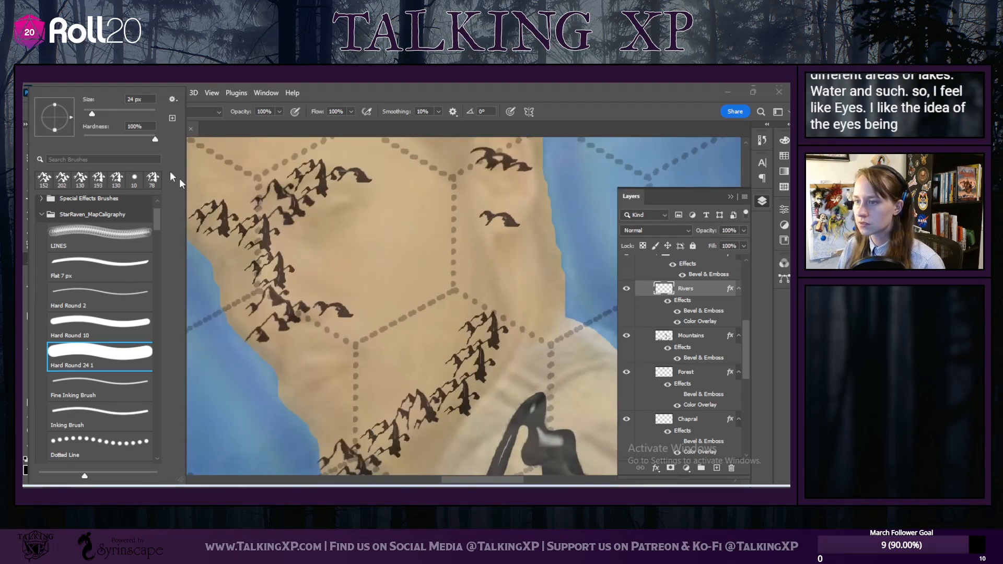
pyautogui.click(309, 232)
pyautogui.moveTo(309, 232)
pyautogui.mouseDown()
pyautogui.moveTo(327, 207)
pyautogui.moveTo(353, 203)
pyautogui.moveTo(354, 214)
pyautogui.moveTo(314, 236)
pyautogui.mouseUp()
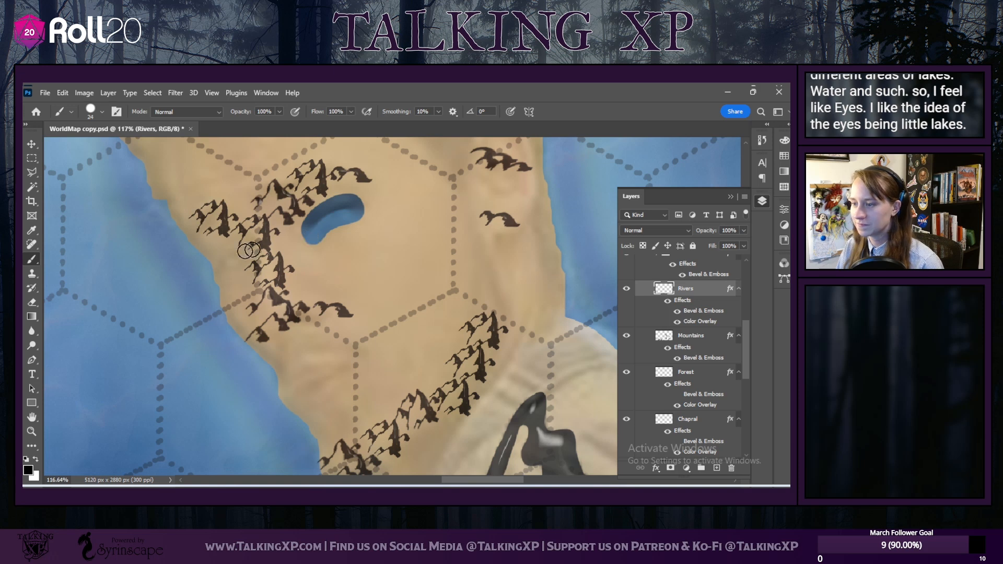
pyautogui.click(234, 260)
pyautogui.moveTo(226, 268); pyautogui.dragTo(236, 264)
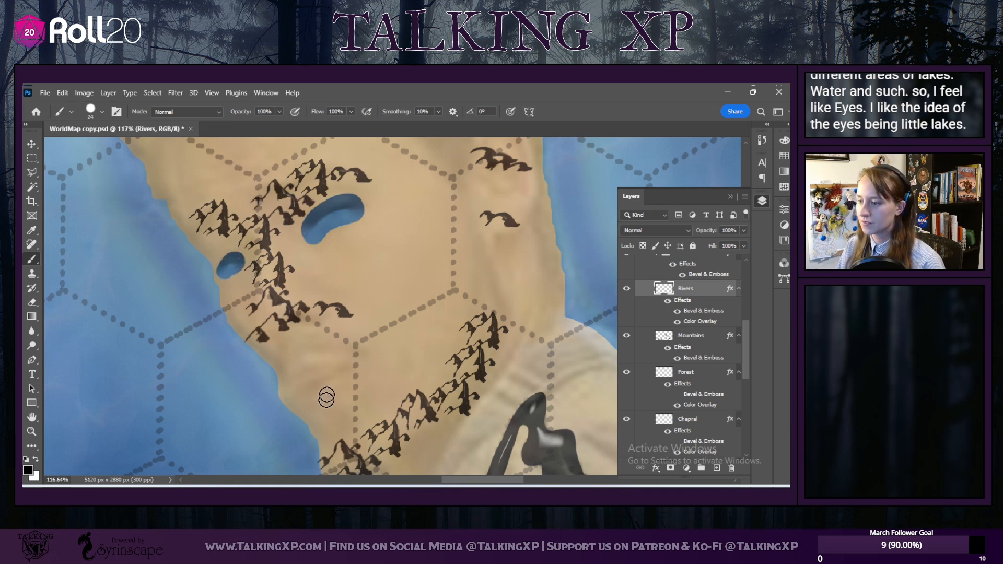
# Step: Paint a small lake between the mountains of the man's ear with the 24 px brush
pyautogui.scroll(-3, 329, 388)
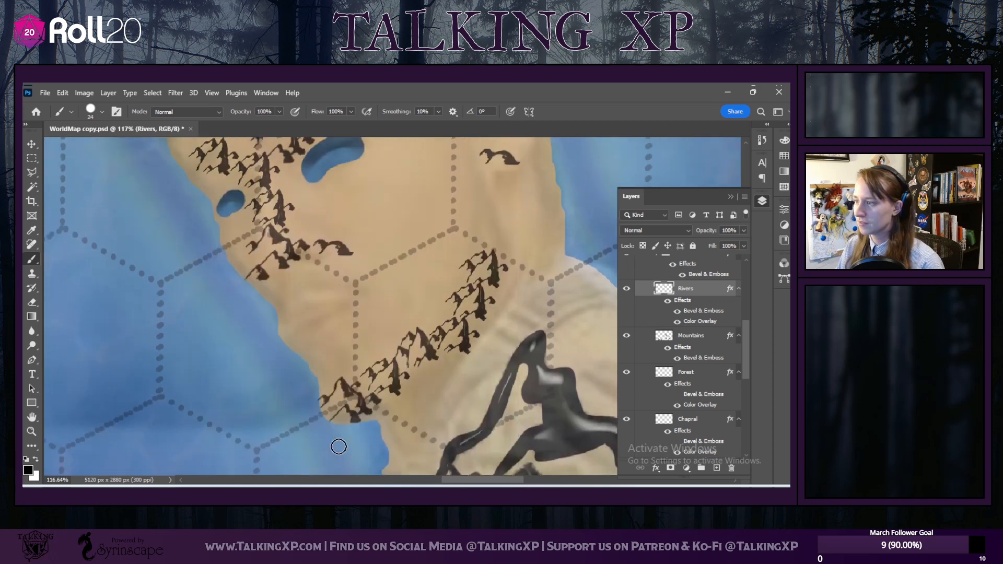
pyautogui.scroll(5, 338, 446)
pyautogui.moveTo(488, 214)
pyautogui.mouseDown()
pyautogui.moveTo(497, 222)
pyautogui.moveTo(515, 214)
pyautogui.moveTo(498, 215)
pyautogui.mouseUp()
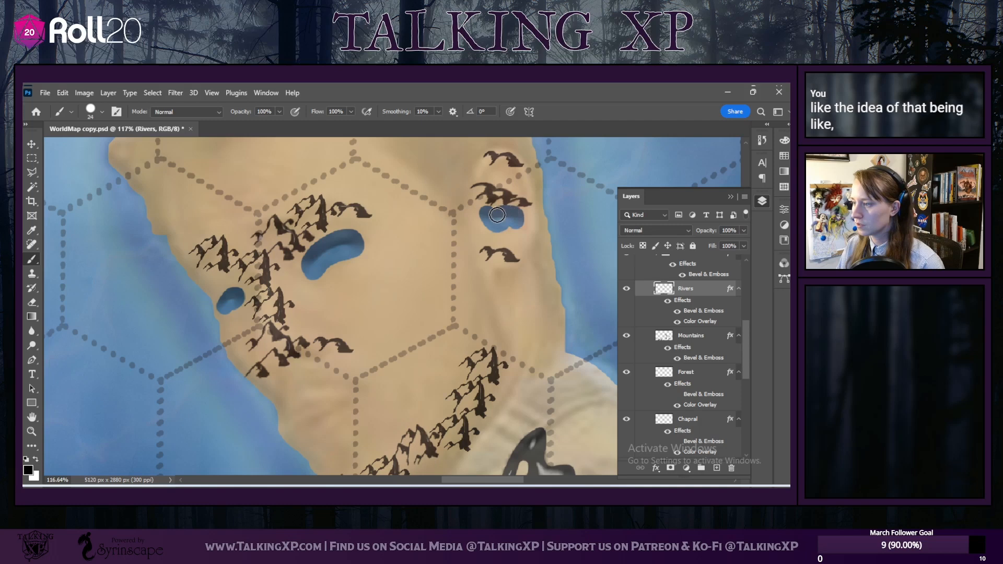
# Step: Examine the man's face, jawline and shoulder for places to add more water
pyautogui.scroll(-2, 290, 279)
pyautogui.scroll(3, 289, 285)
pyautogui.scroll(6, 289, 285)
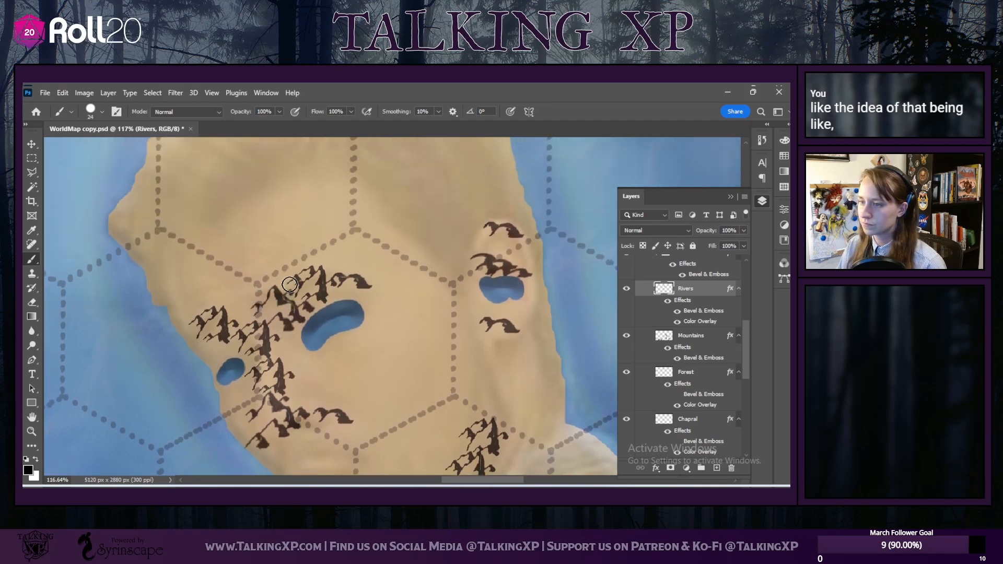
pyautogui.scroll(-4, 290, 285)
pyautogui.scroll(-12, 289, 285)
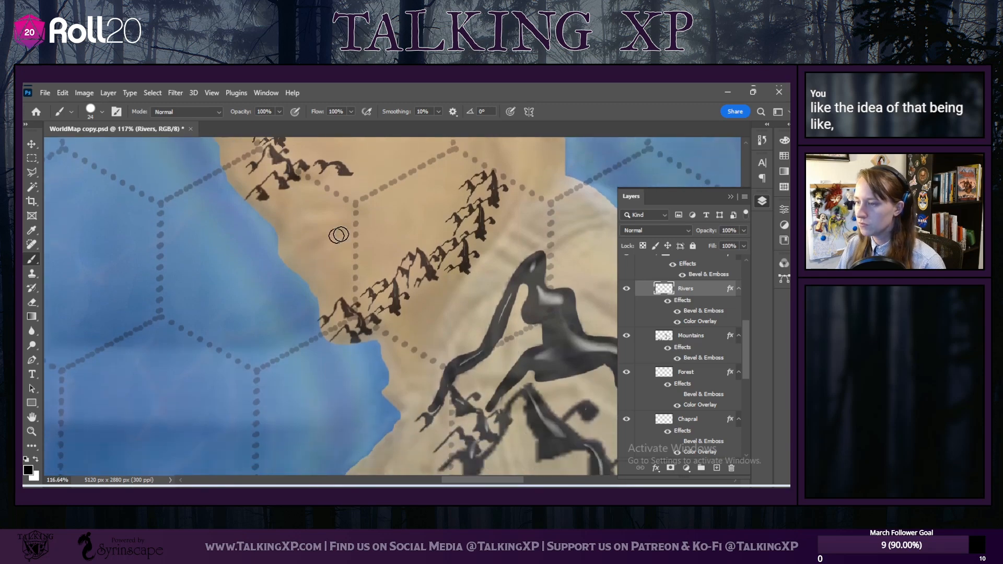
pyautogui.scroll(3, 462, 408)
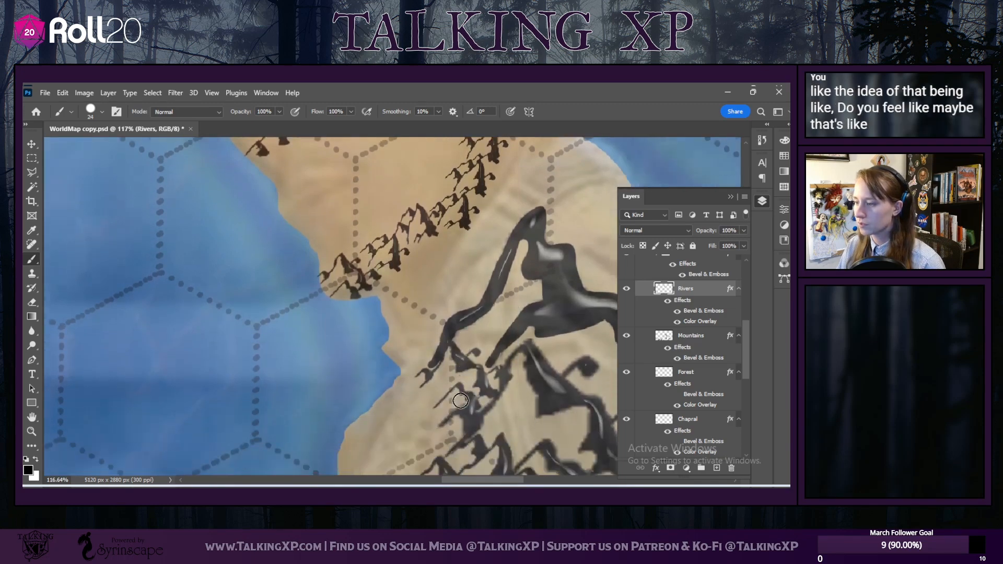
pyautogui.scroll(-10, 454, 341)
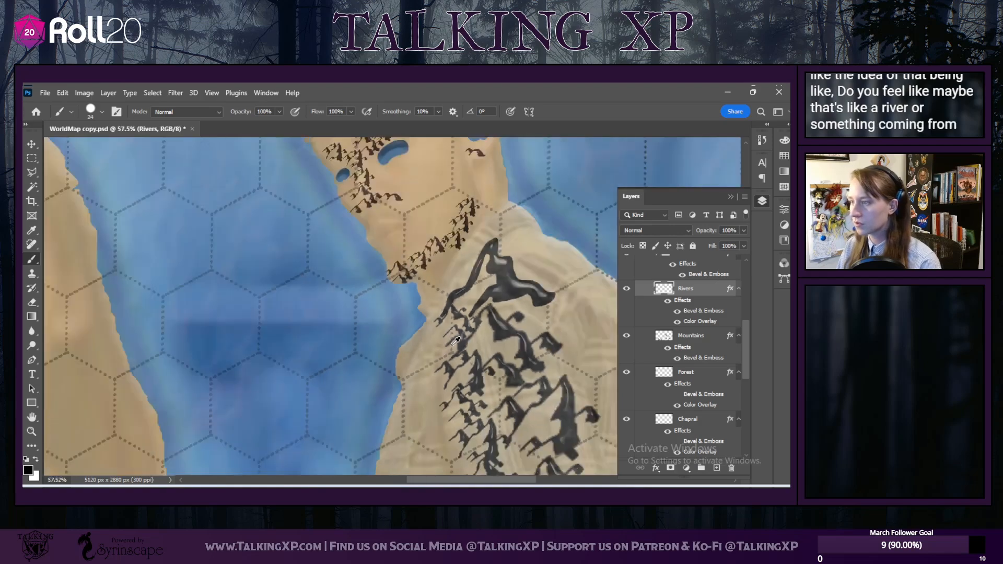
# Step: Reduce the brush to 14 px and paint a thin curved lake for each eye of the front-facing woman
pyautogui.scroll(8, 129, 335)
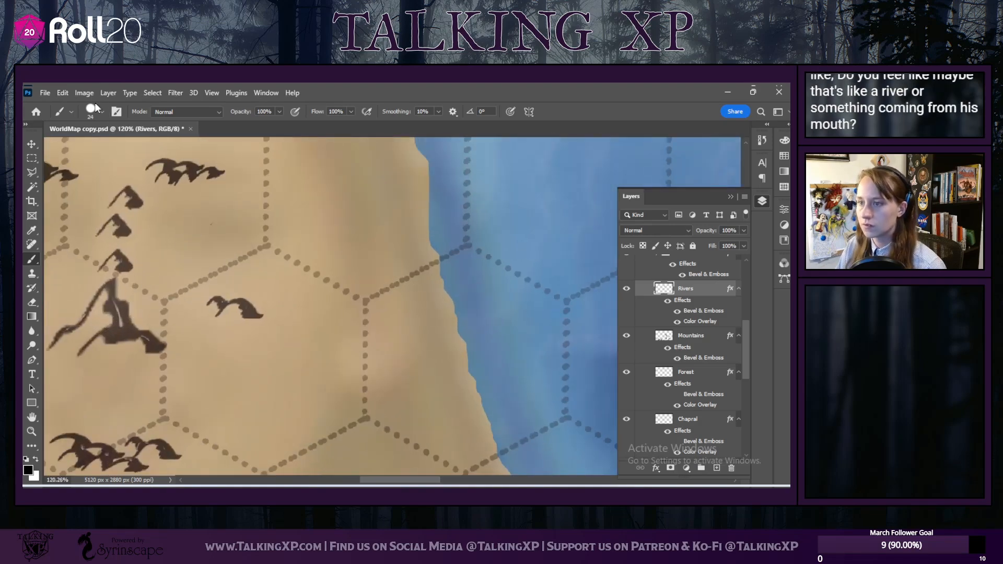
pyautogui.click(104, 112)
pyautogui.moveTo(91, 113); pyautogui.dragTo(87, 114)
pyautogui.click(208, 220)
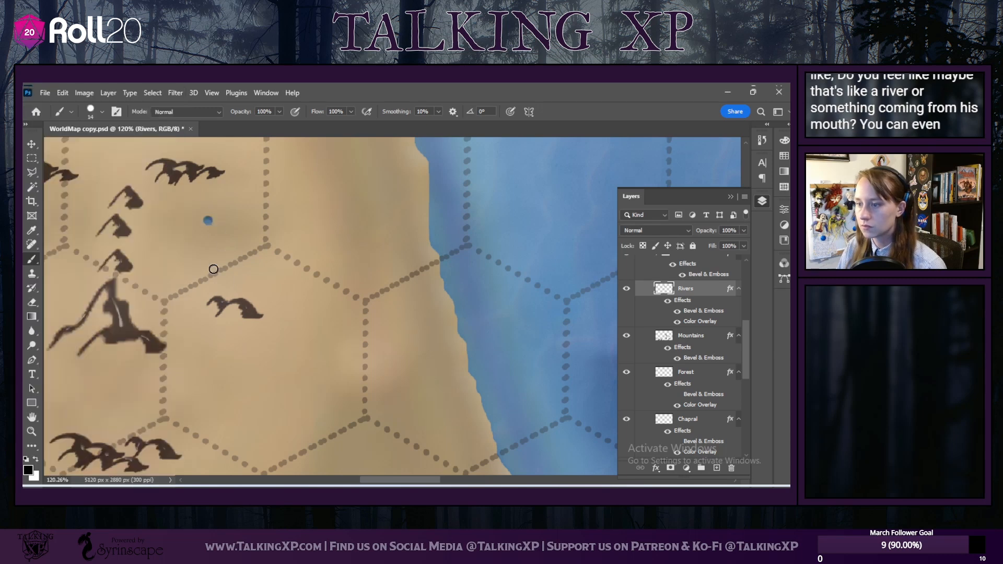
pyautogui.moveTo(209, 221)
pyautogui.mouseDown()
pyautogui.moveTo(171, 233)
pyautogui.moveTo(204, 221)
pyautogui.moveTo(221, 227)
pyautogui.moveTo(165, 237)
pyautogui.mouseUp()
pyautogui.moveTo(388, 483); pyautogui.dragTo(355, 479)
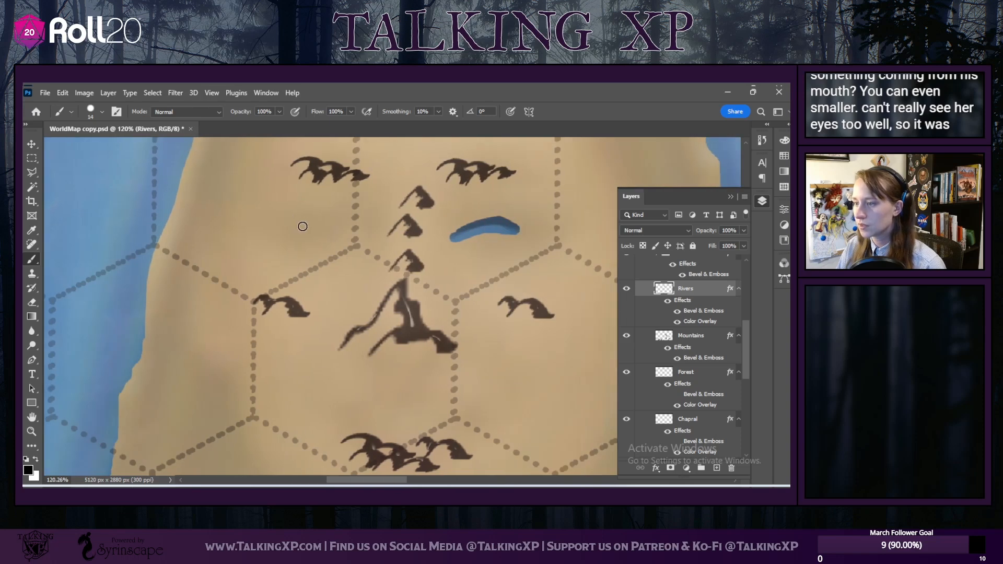
pyautogui.moveTo(293, 229)
pyautogui.mouseDown()
pyautogui.moveTo(340, 233)
pyautogui.moveTo(288, 227)
pyautogui.mouseUp()
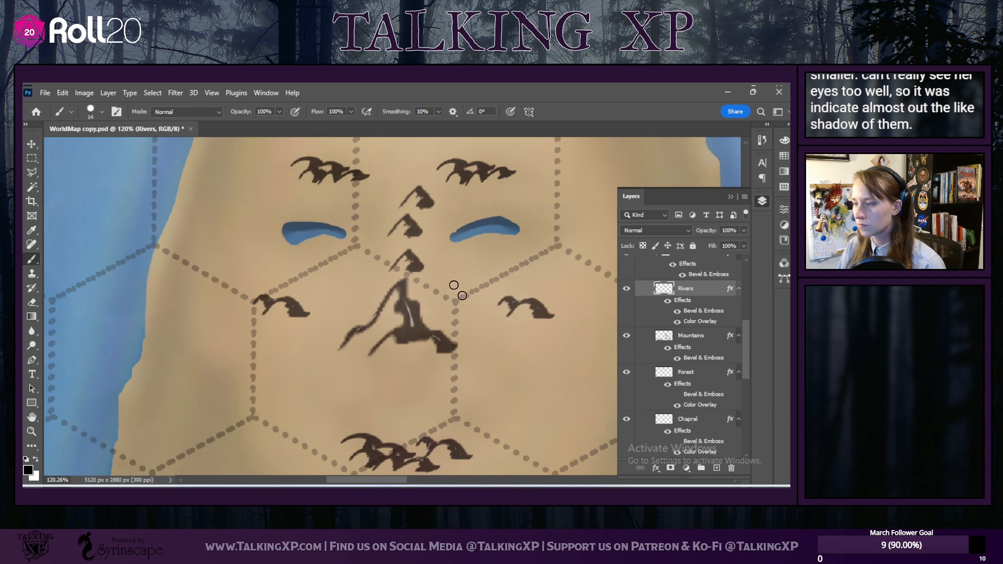
# Step: Paint an oval lake for the second woman's near eye and a smaller one for her far eye beside the nose mountains
pyautogui.scroll(-5, 458, 397)
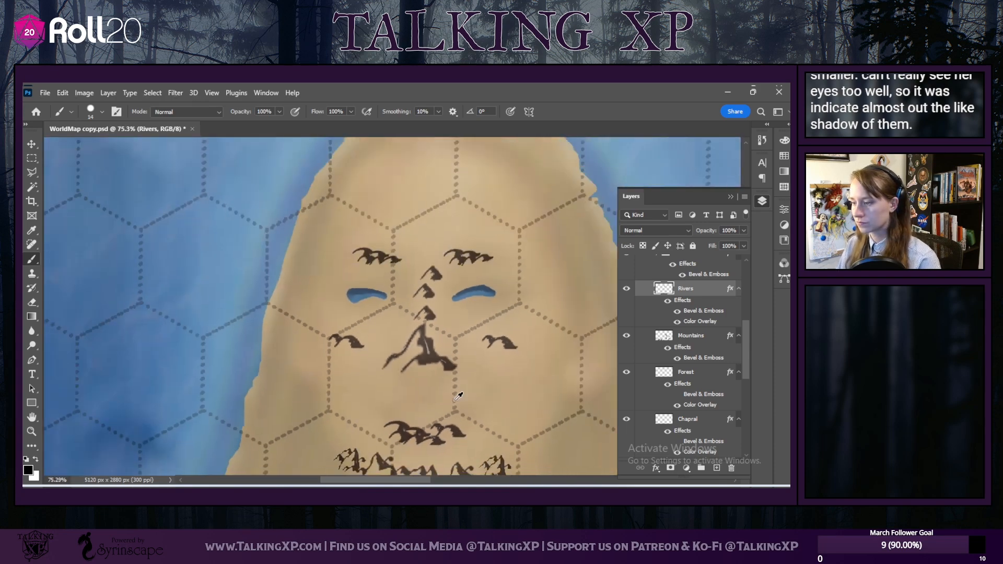
pyautogui.moveTo(433, 483); pyautogui.dragTo(577, 463)
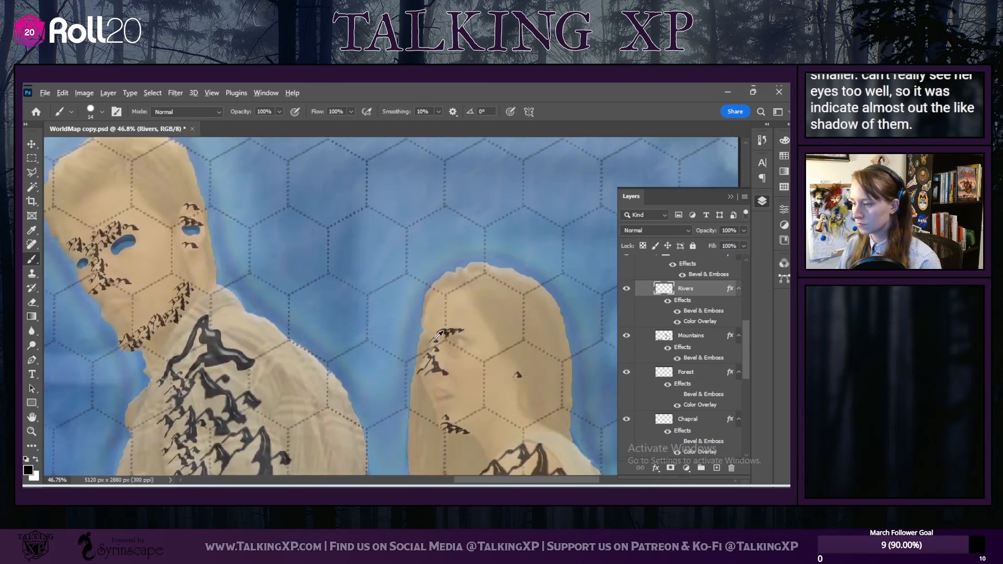
pyautogui.scroll(5, 434, 339)
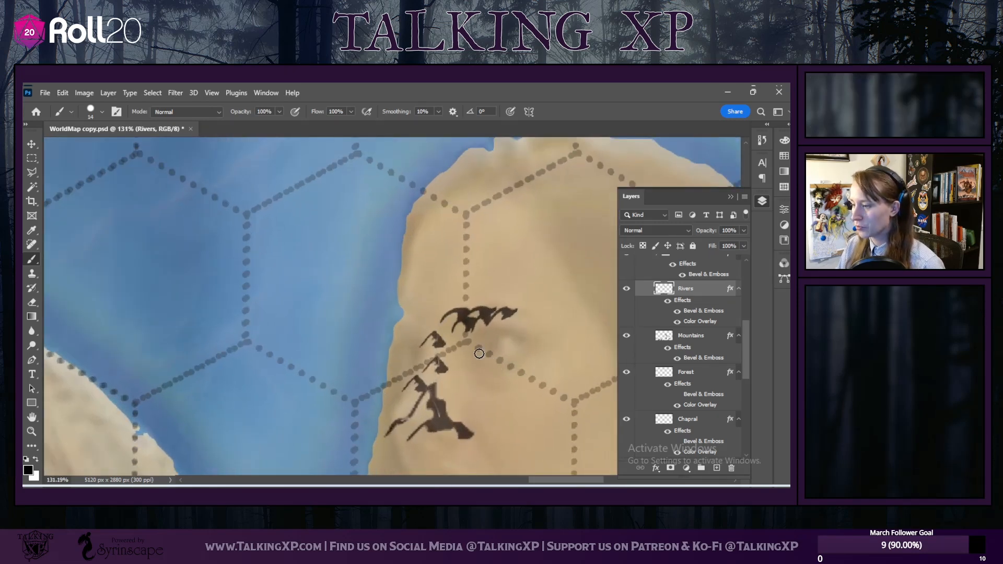
pyautogui.moveTo(516, 346)
pyautogui.mouseDown()
pyautogui.moveTo(500, 361)
pyautogui.moveTo(478, 357)
pyautogui.mouseUp()
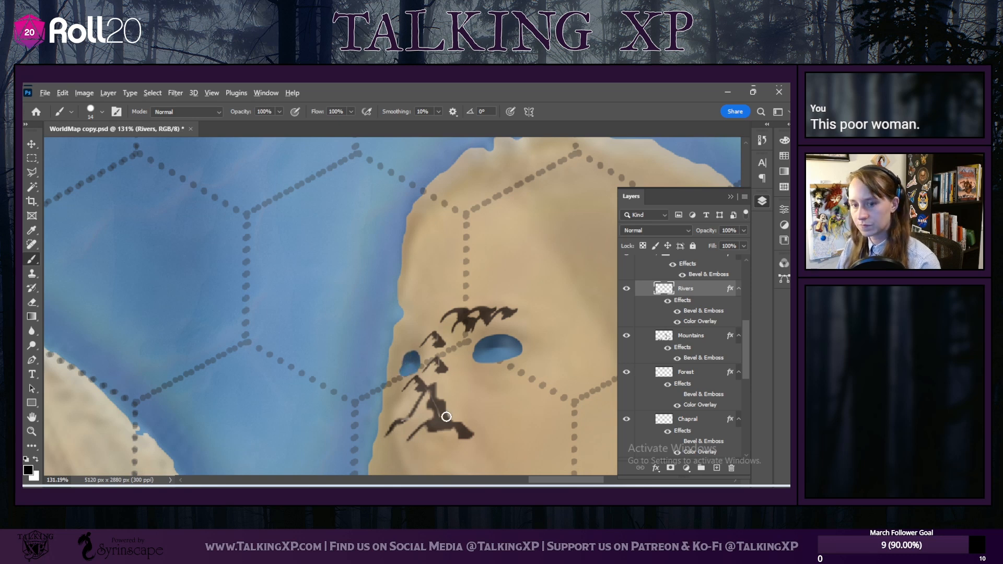
# Step: Paint a small tapered lake for the second woman's mouth between her nose and chin mountains
pyautogui.scroll(-5, 446, 416)
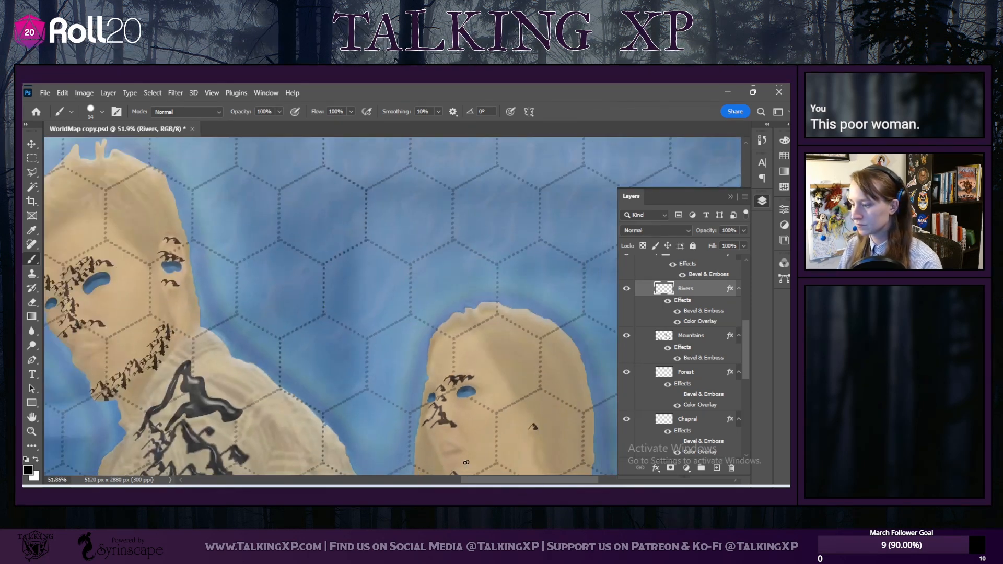
pyautogui.scroll(6, 444, 452)
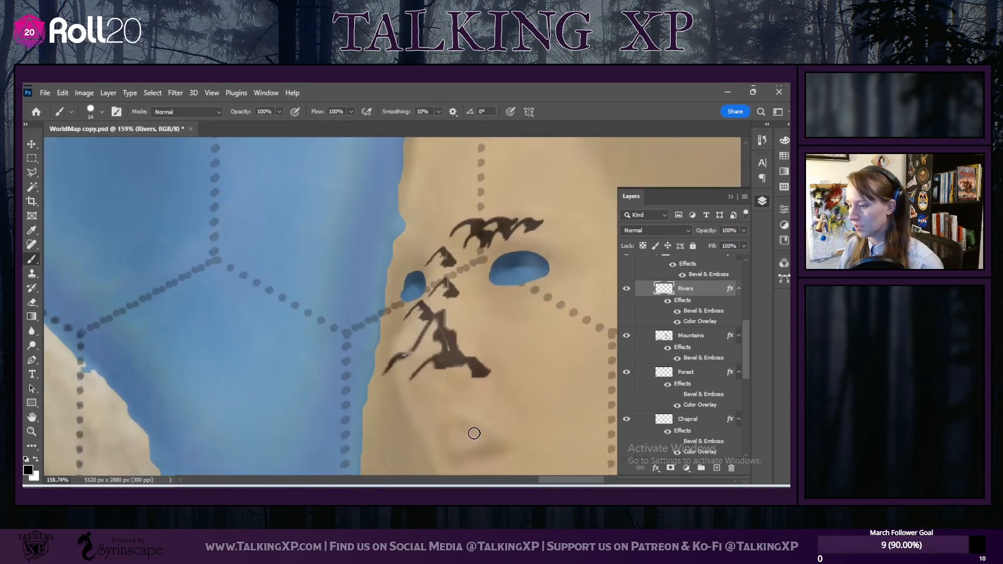
pyautogui.scroll(-3, 470, 431)
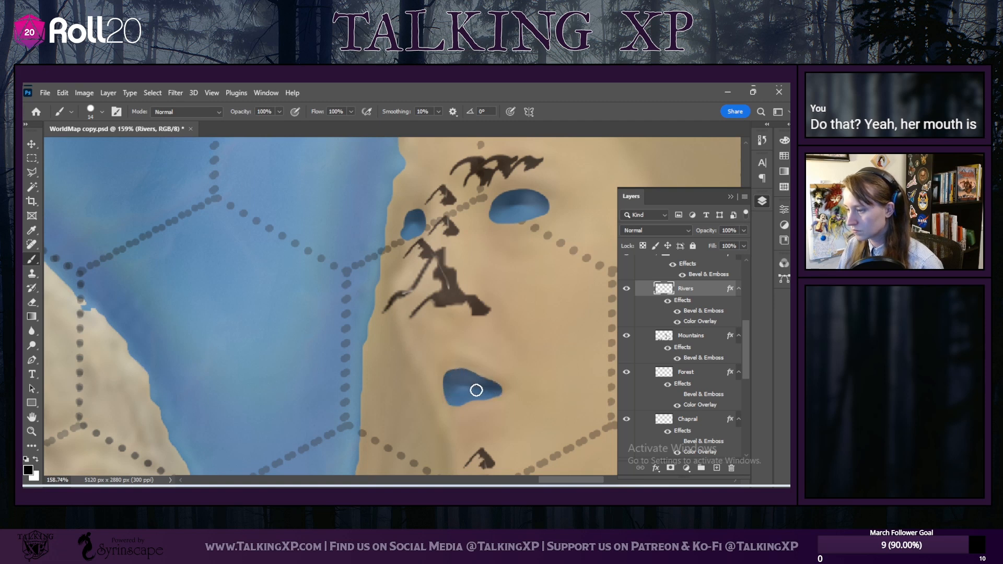
# Step: Review all three figures across the map for areas that still need terrain features
pyautogui.scroll(-10, 372, 458)
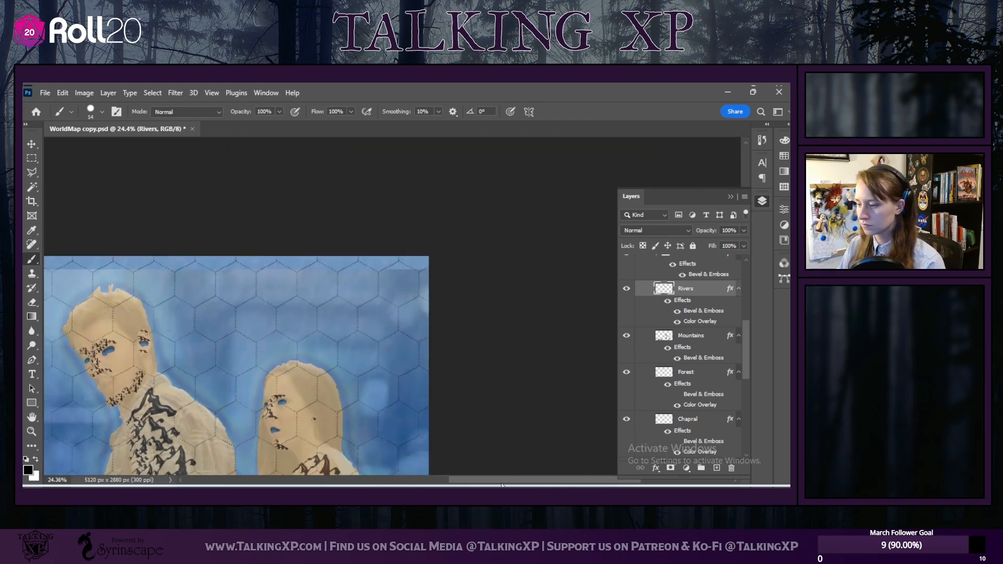
pyautogui.moveTo(498, 480); pyautogui.dragTo(419, 477)
pyautogui.scroll(-2, 423, 414)
pyautogui.scroll(1, 423, 414)
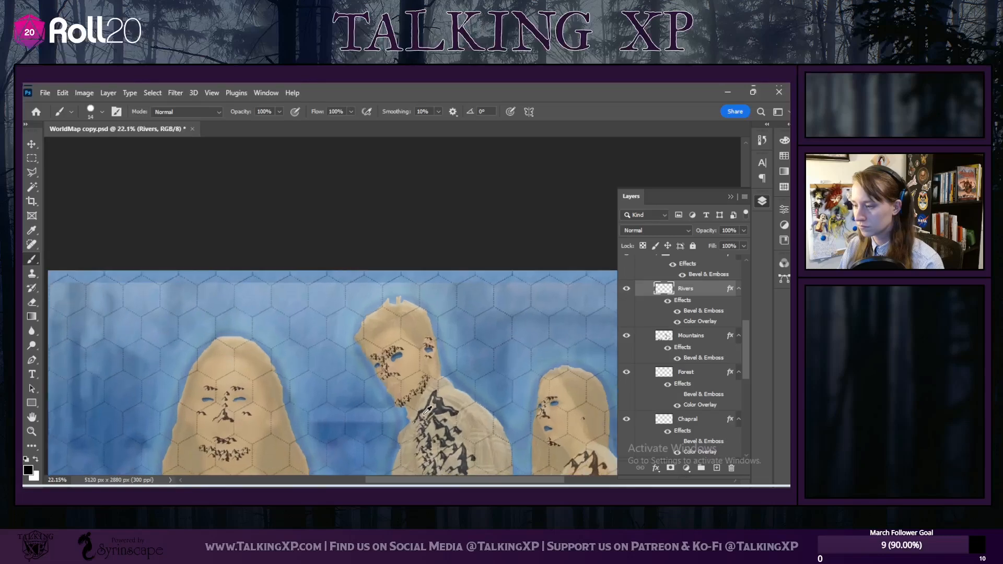
pyautogui.scroll(-5, 423, 415)
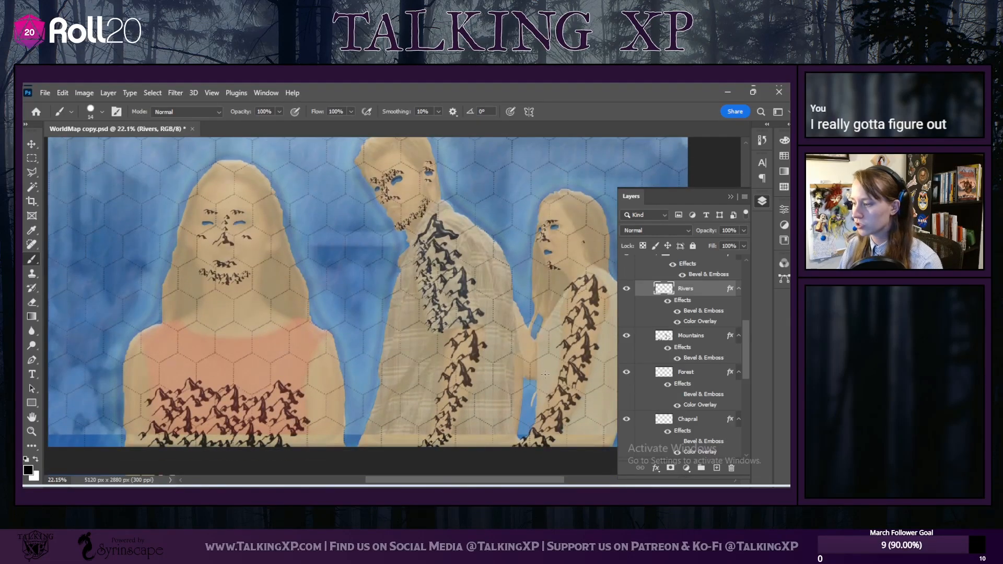
pyautogui.scroll(1, 422, 359)
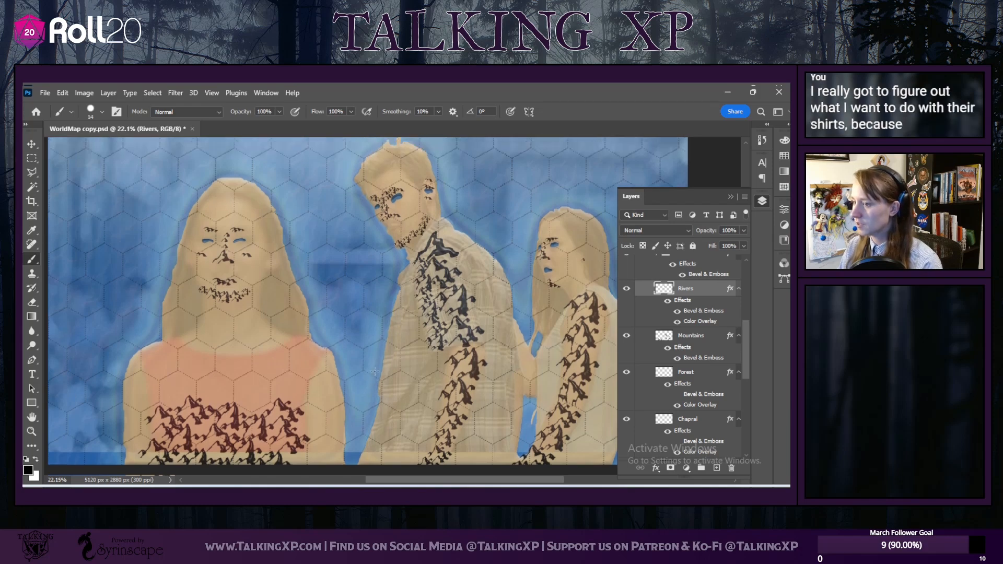
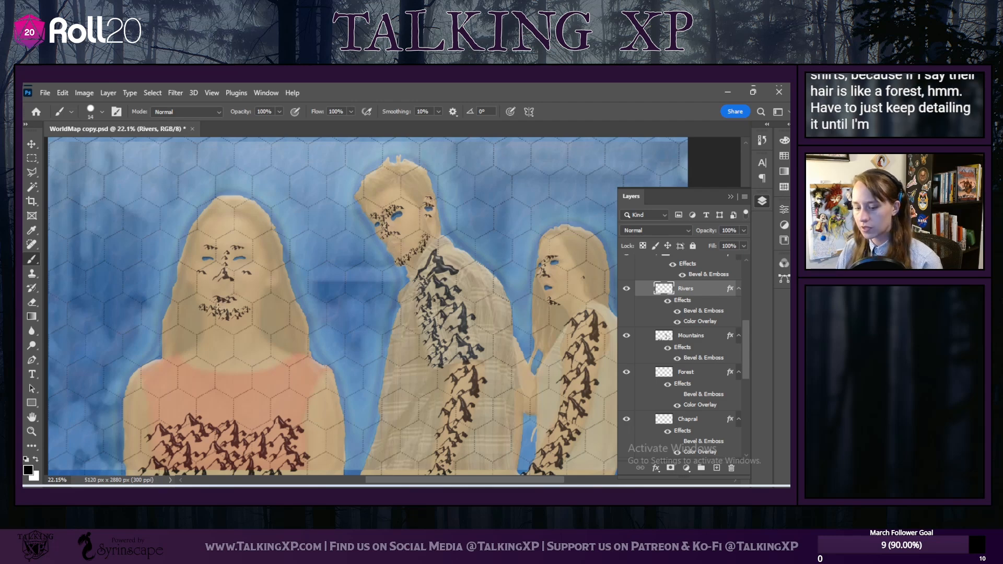
pyautogui.scroll(5, 220, 304)
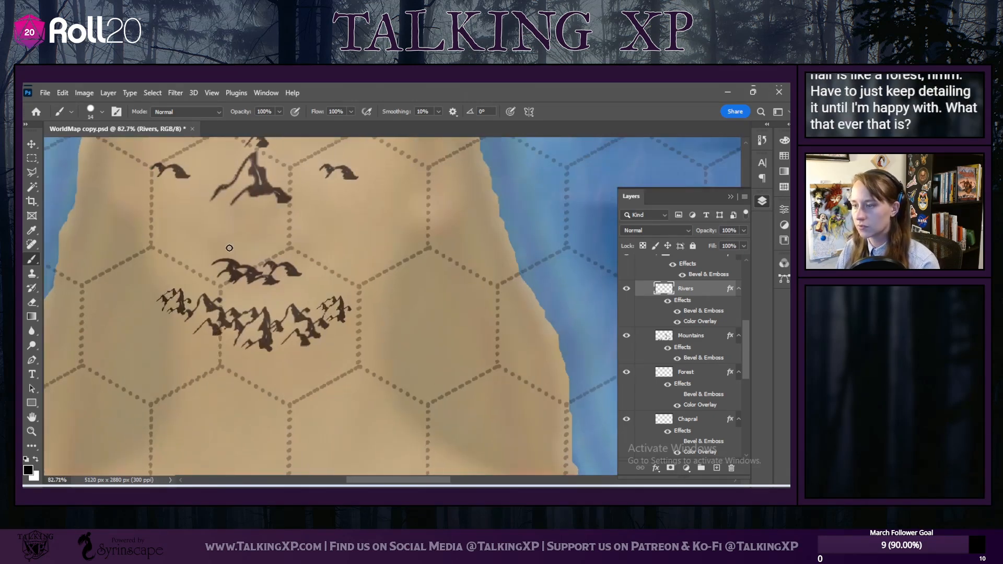
pyautogui.moveTo(255, 242)
pyautogui.mouseDown()
pyautogui.moveTo(288, 249)
pyautogui.moveTo(222, 250)
pyautogui.moveTo(243, 240)
pyautogui.mouseUp()
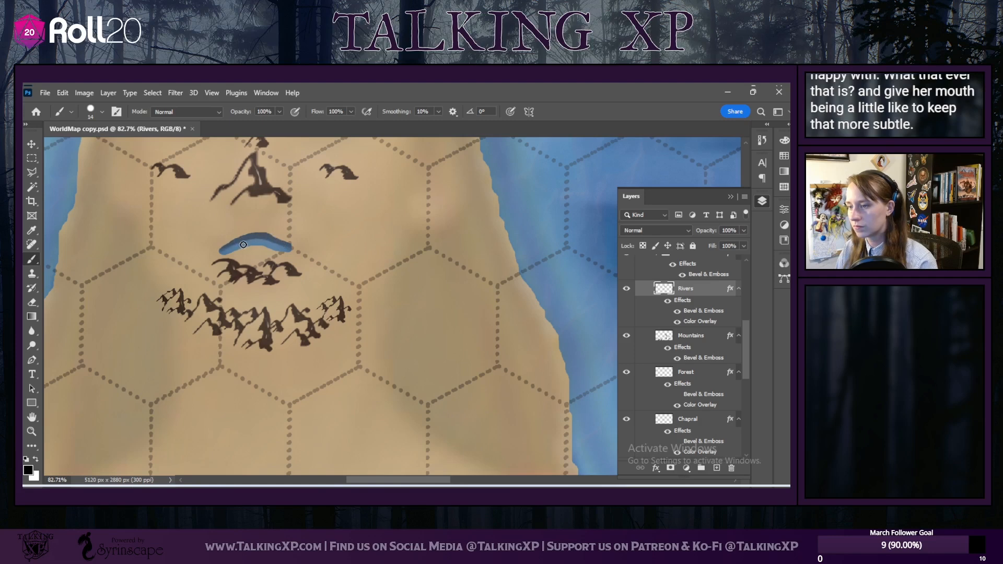
pyautogui.scroll(-5, 301, 344)
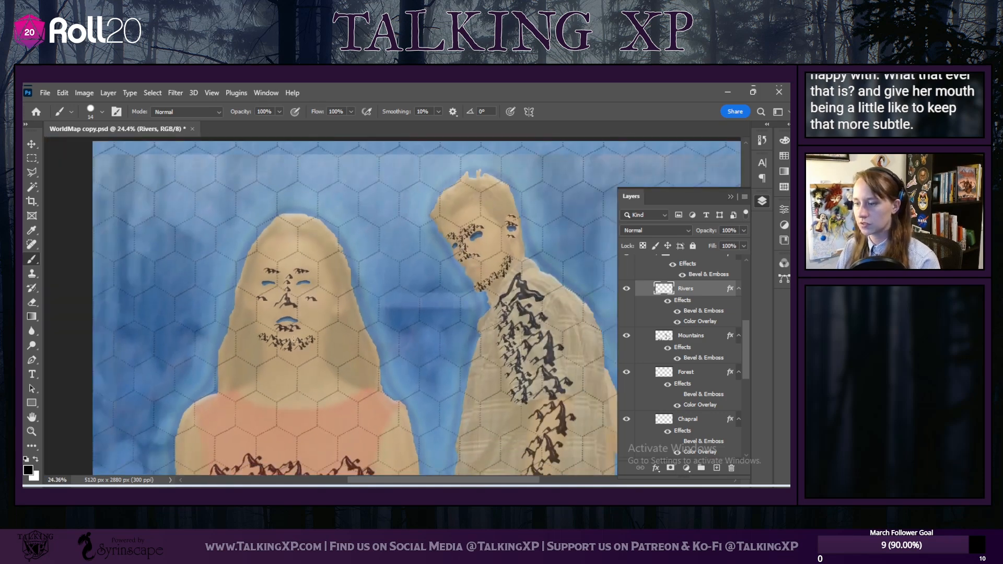
pyautogui.scroll(6, 289, 336)
pyautogui.press('e')
pyautogui.moveTo(211, 264)
pyautogui.mouseDown()
pyautogui.moveTo(264, 246)
pyautogui.moveTo(314, 256)
pyautogui.moveTo(250, 258)
pyautogui.mouseUp()
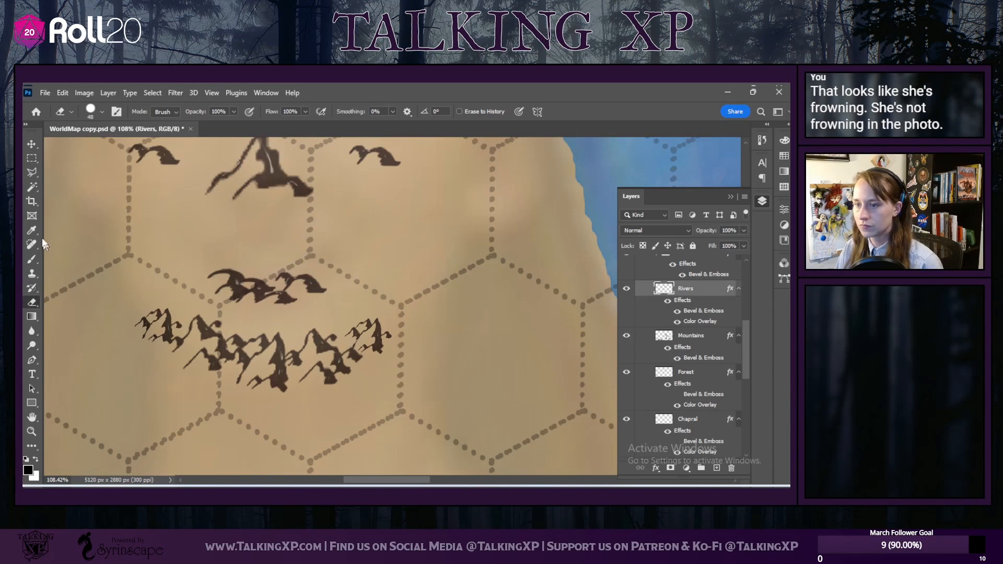
# Step: Paint a narrow, straight lake with the 14 px brush for the front-facing woman's mouth, just above the upper chin mountains
pyautogui.click(31, 259)
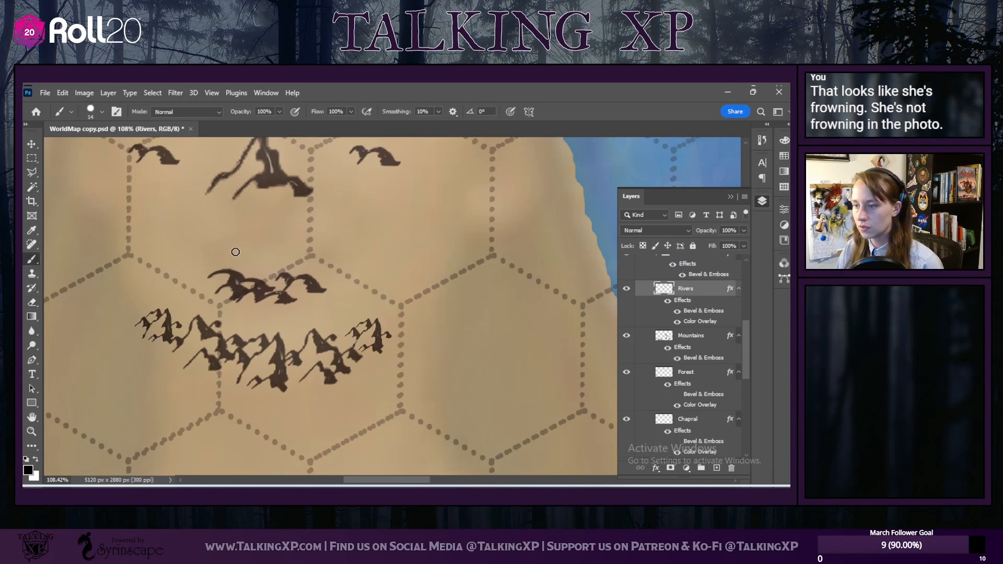
pyautogui.moveTo(214, 251); pyautogui.dragTo(232, 257)
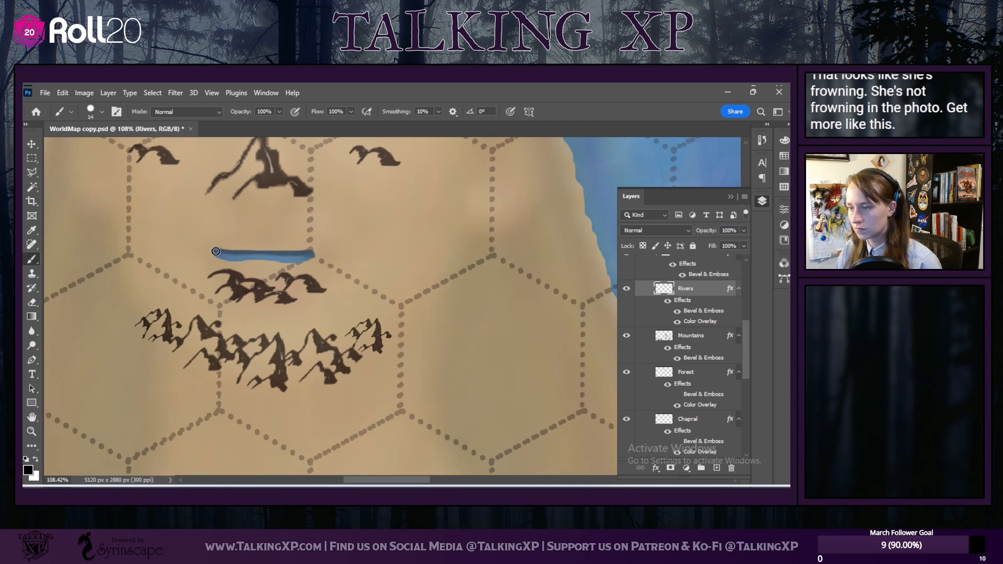
pyautogui.scroll(-8, 309, 418)
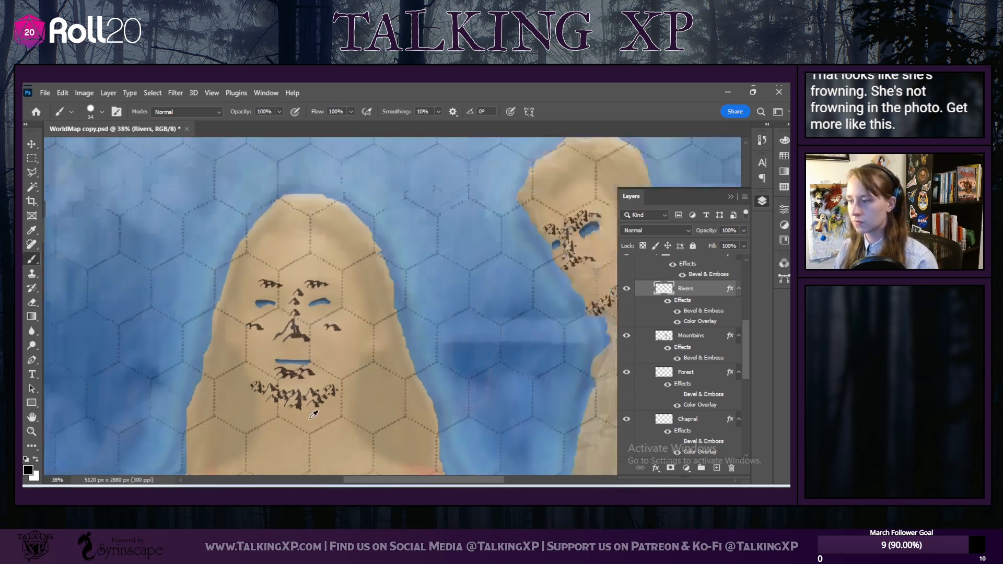
# Step: Examine the whole map and the water channel between the man and the second woman for further river work
pyautogui.scroll(-4, 461, 472)
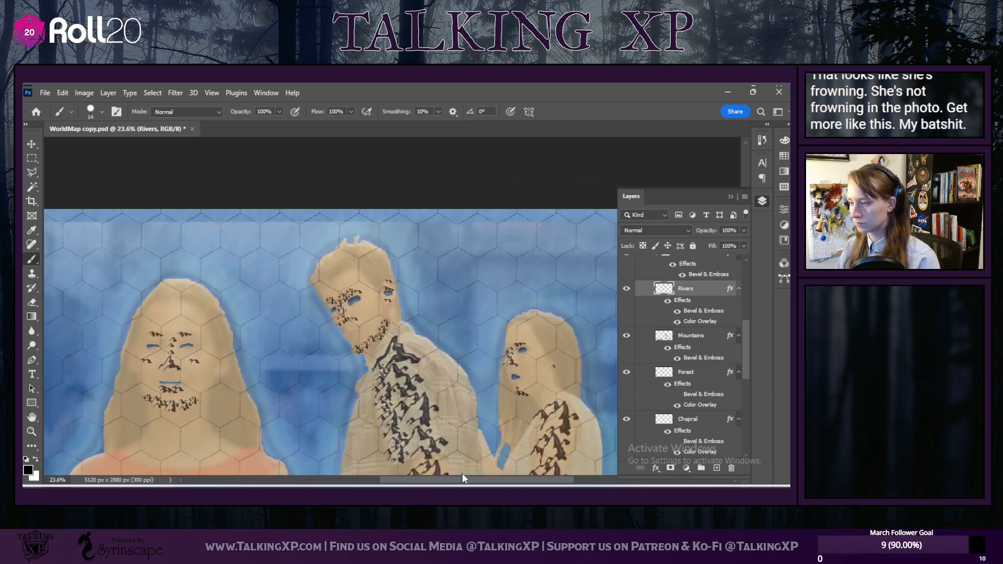
pyautogui.scroll(4, 344, 420)
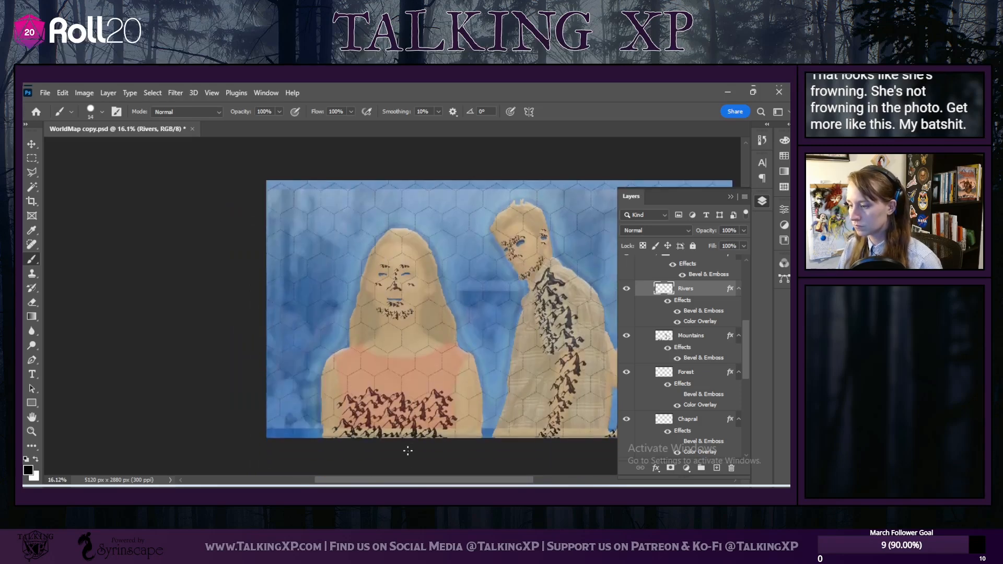
pyautogui.moveTo(407, 485); pyautogui.dragTo(467, 484)
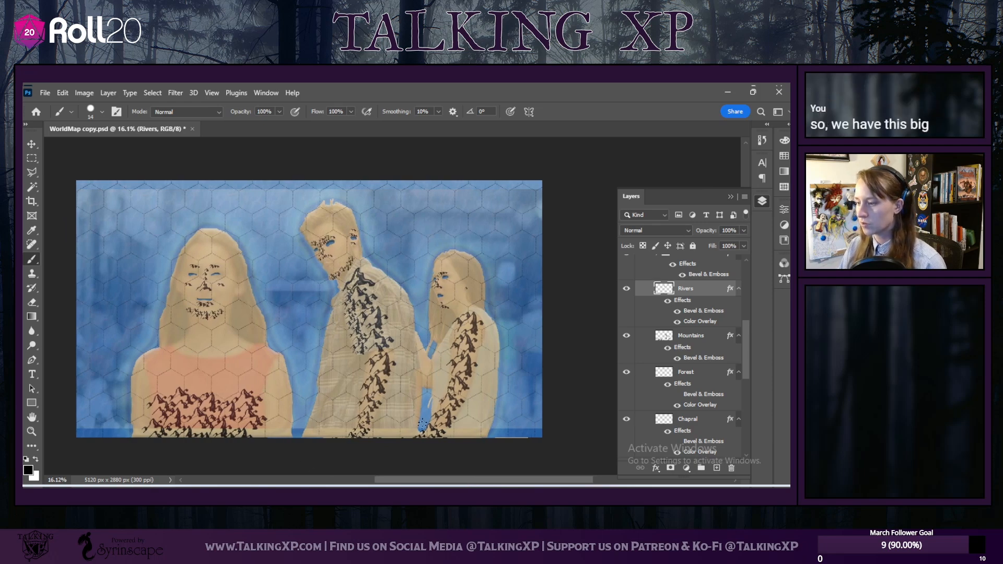
pyautogui.scroll(3, 444, 368)
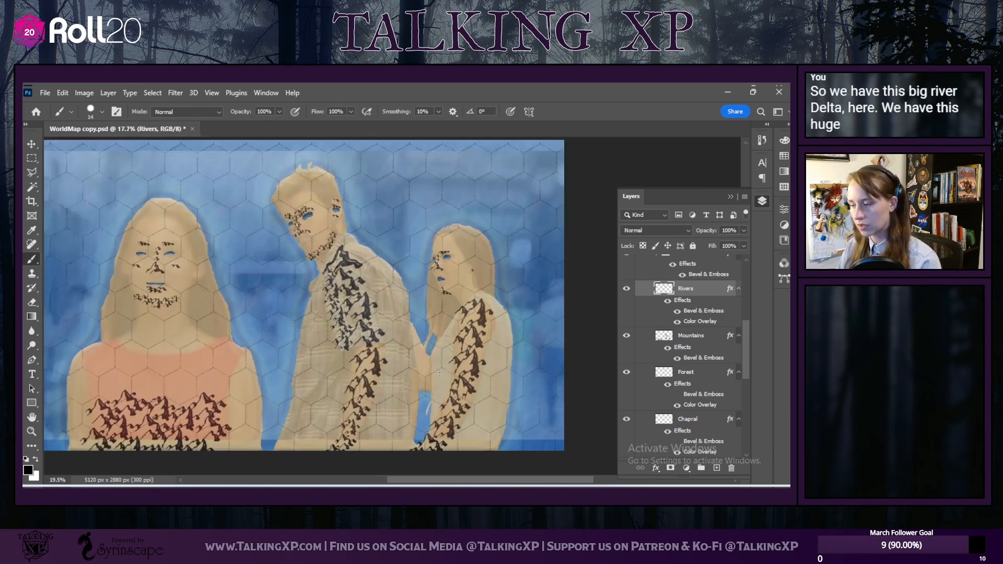
pyautogui.scroll(2, 444, 368)
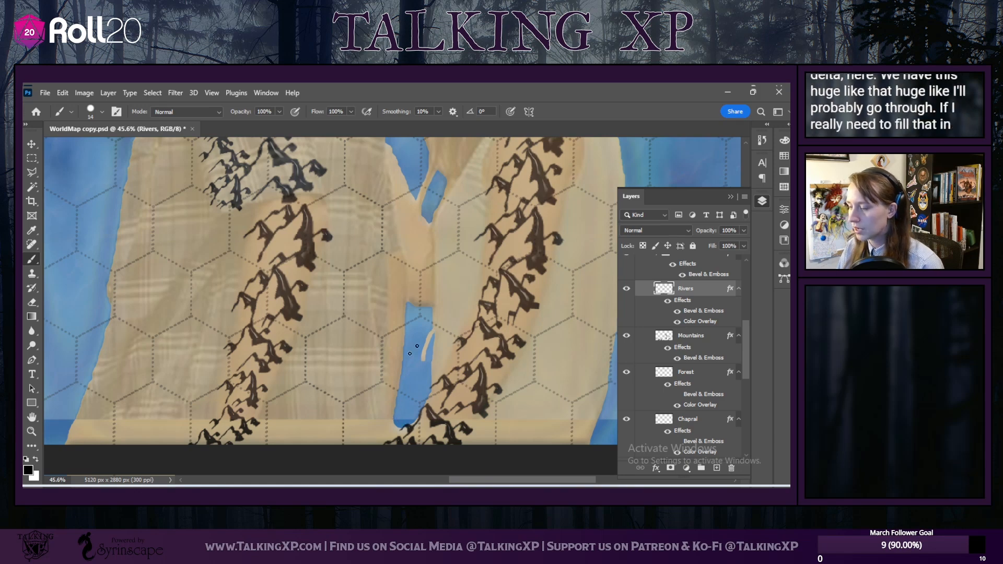
pyautogui.scroll(-3, 424, 337)
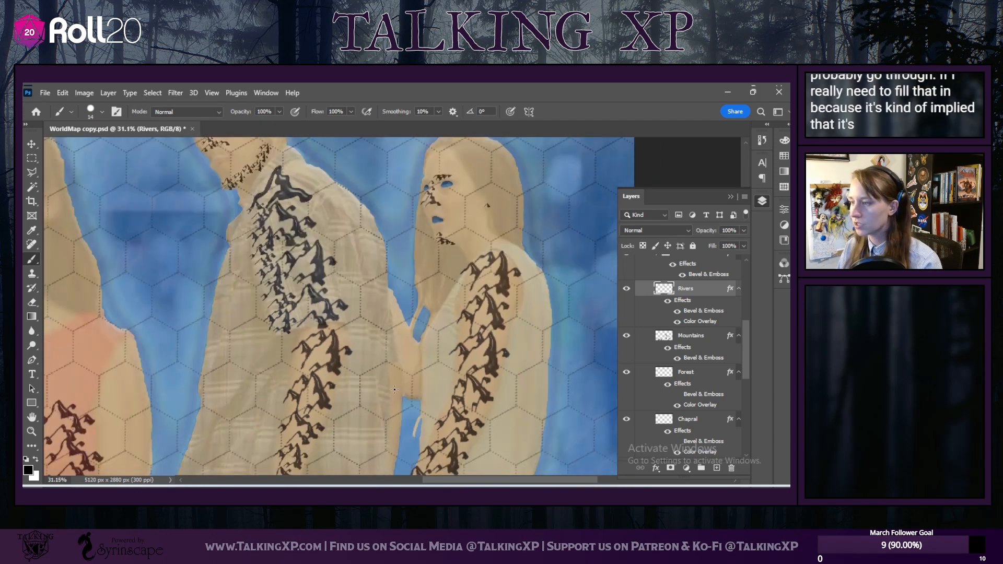
pyautogui.scroll(-2, 394, 389)
pyautogui.moveTo(475, 479); pyautogui.dragTo(454, 479)
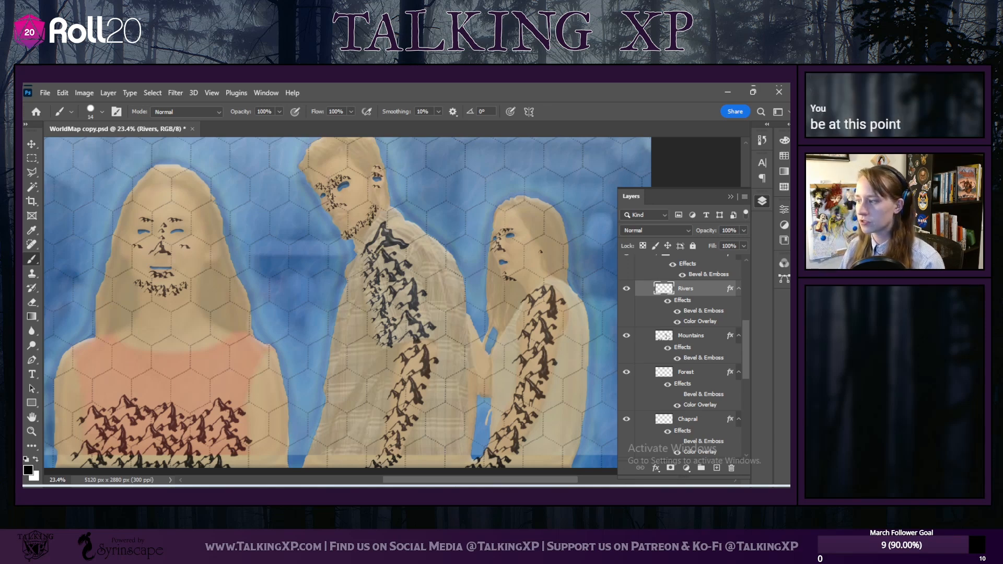
# Step: Make the Forest layer active and choose the Pine Tree Block 1 brush at 229 px for the man's hair
pyautogui.scroll(-1, 680, 401)
pyautogui.click(679, 364)
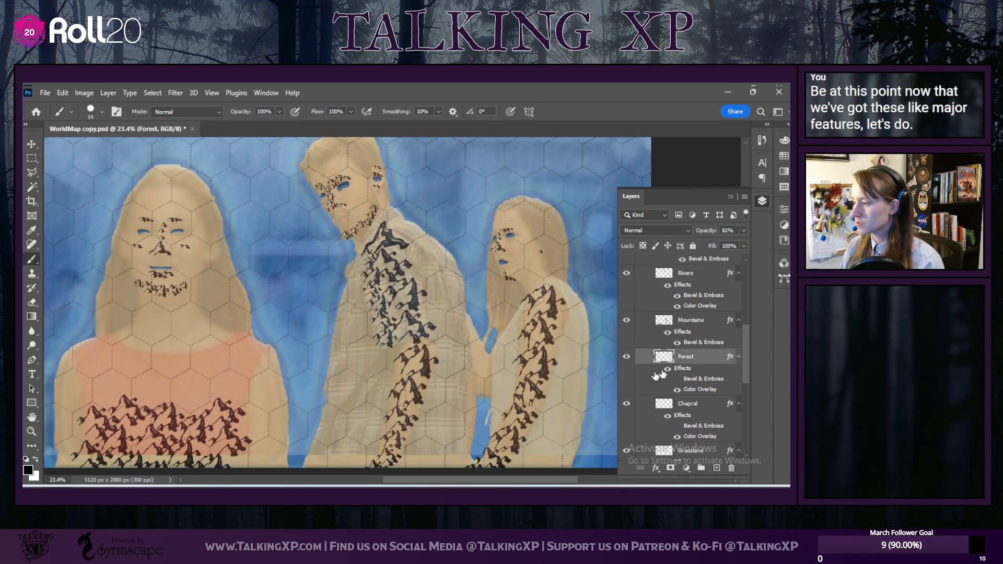
pyautogui.click(102, 112)
pyautogui.scroll(1, 116, 429)
pyautogui.moveTo(156, 218); pyautogui.dragTo(158, 372)
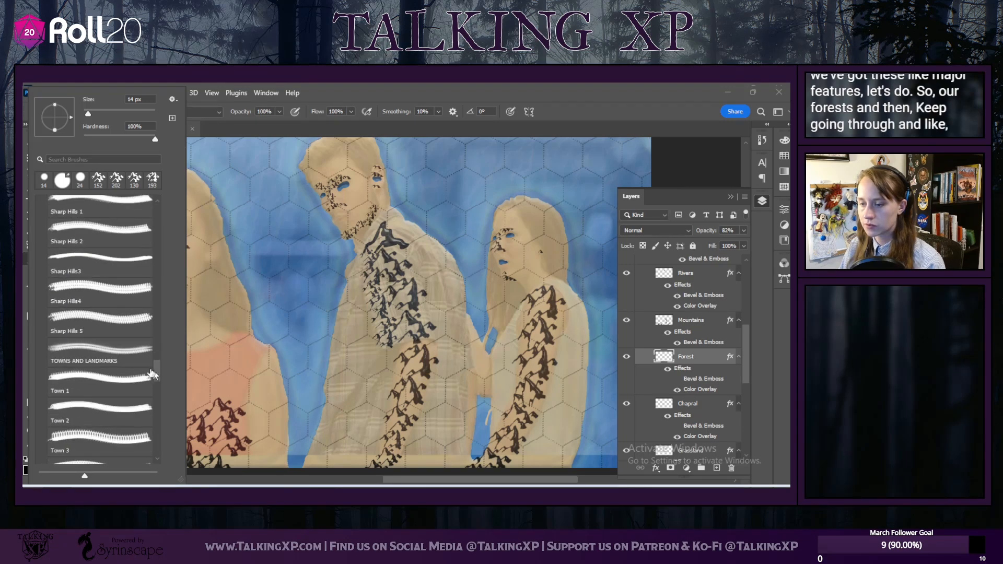
pyautogui.scroll(-10, 123, 387)
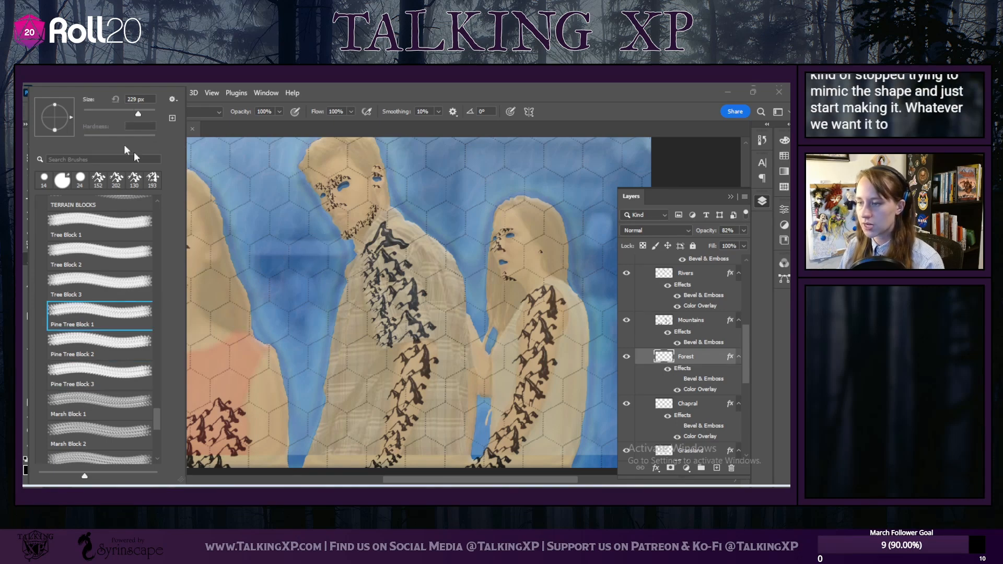
pyautogui.scroll(3, 313, 148)
pyautogui.scroll(2, 308, 243)
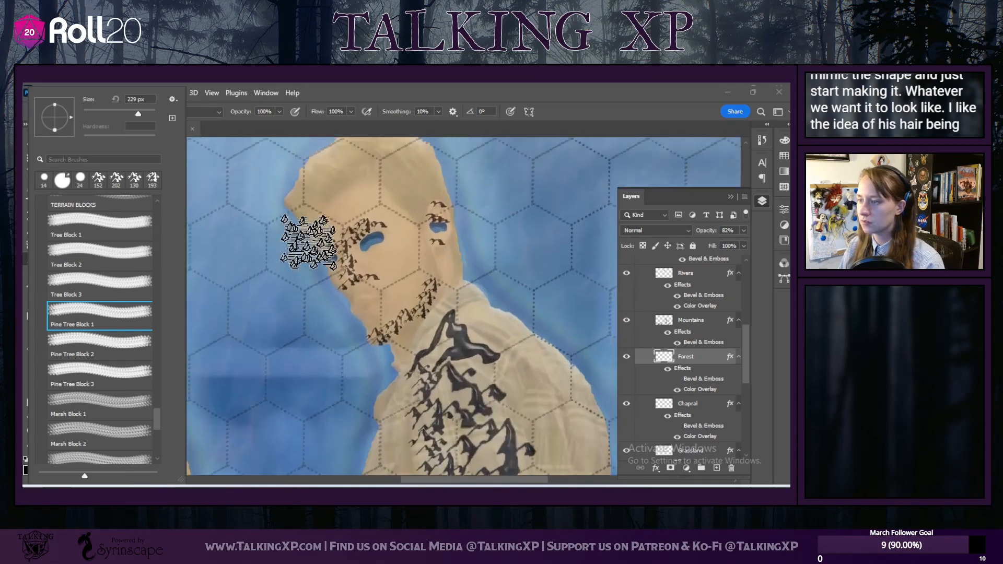
pyautogui.scroll(2, 309, 242)
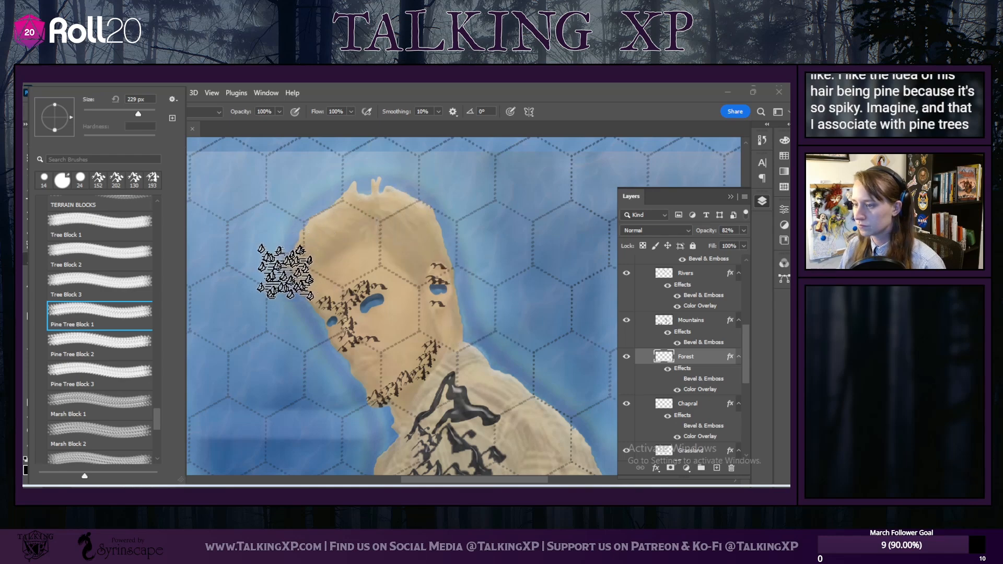
# Step: Paint Pine Tree Block 1 forest along the man's hairline, from beside his temple across the forehead to the back of his head
pyautogui.click(286, 269)
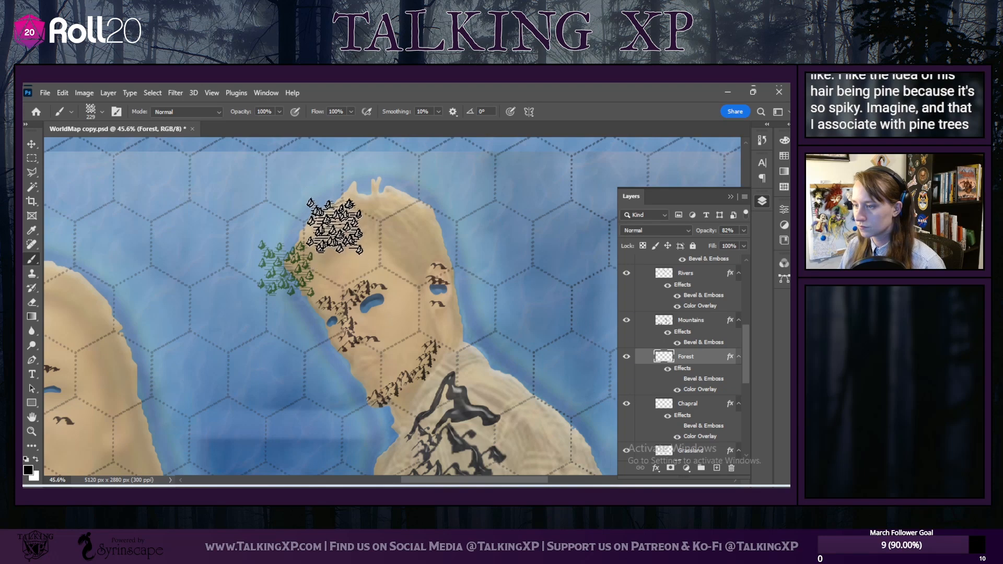
pyautogui.moveTo(333, 232)
pyautogui.mouseDown()
pyautogui.moveTo(362, 237)
pyautogui.moveTo(385, 209)
pyautogui.moveTo(384, 234)
pyautogui.mouseUp()
pyautogui.click(384, 232)
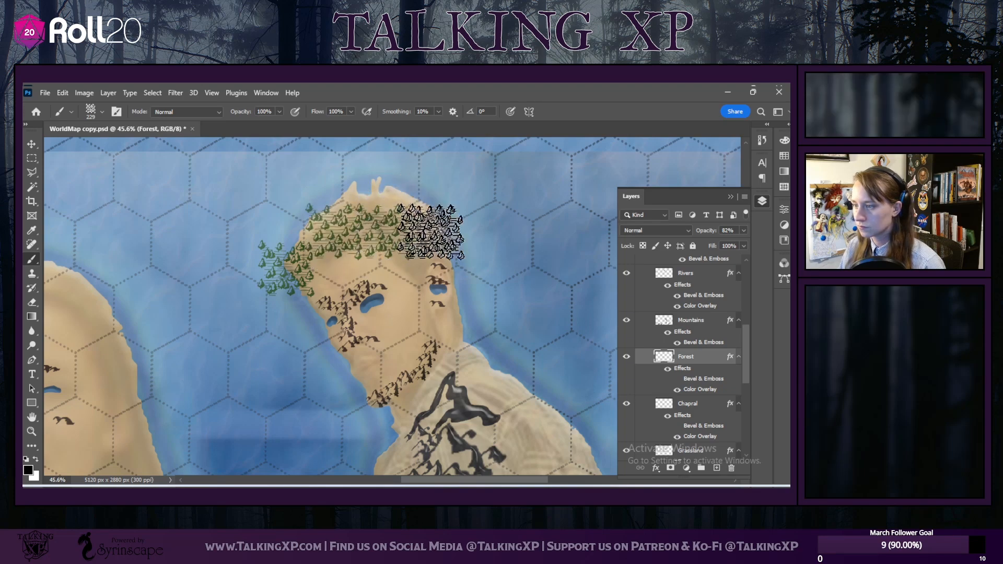
pyautogui.click(434, 231)
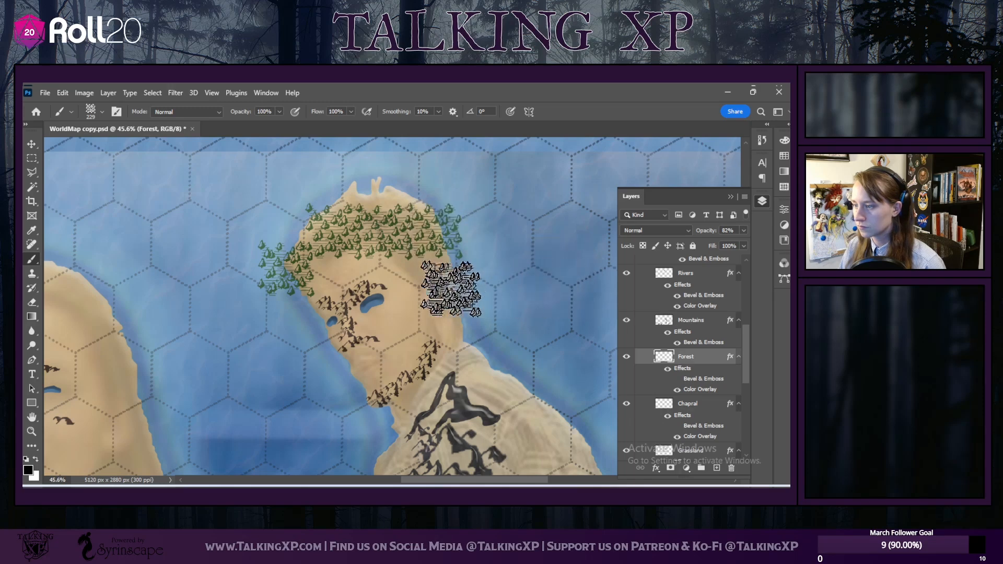
# Step: Extend the pine forest down the side of the man's head, cheek and nape, and add spiky clumps above his crown
pyautogui.click(421, 281)
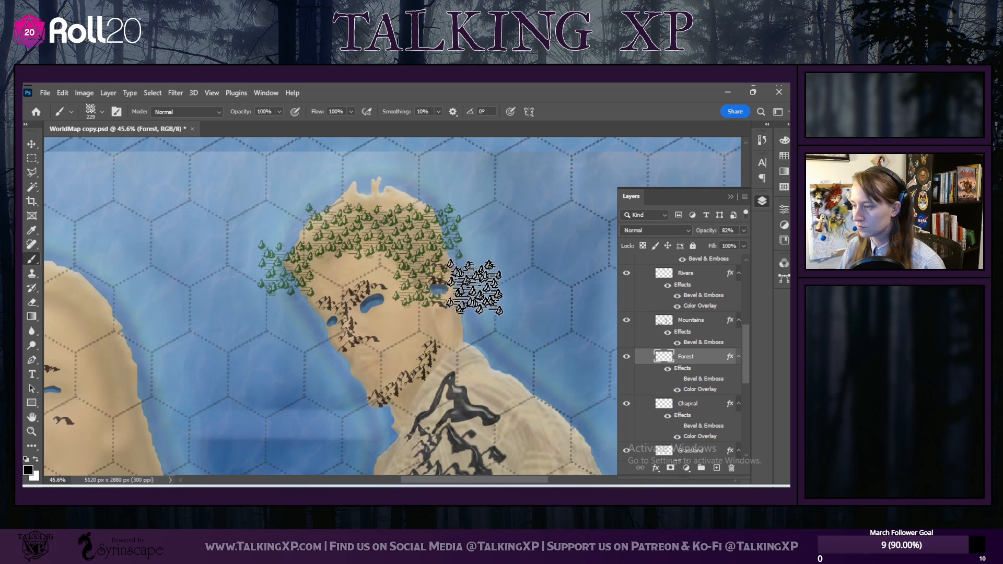
pyautogui.click(476, 289)
pyautogui.click(478, 338)
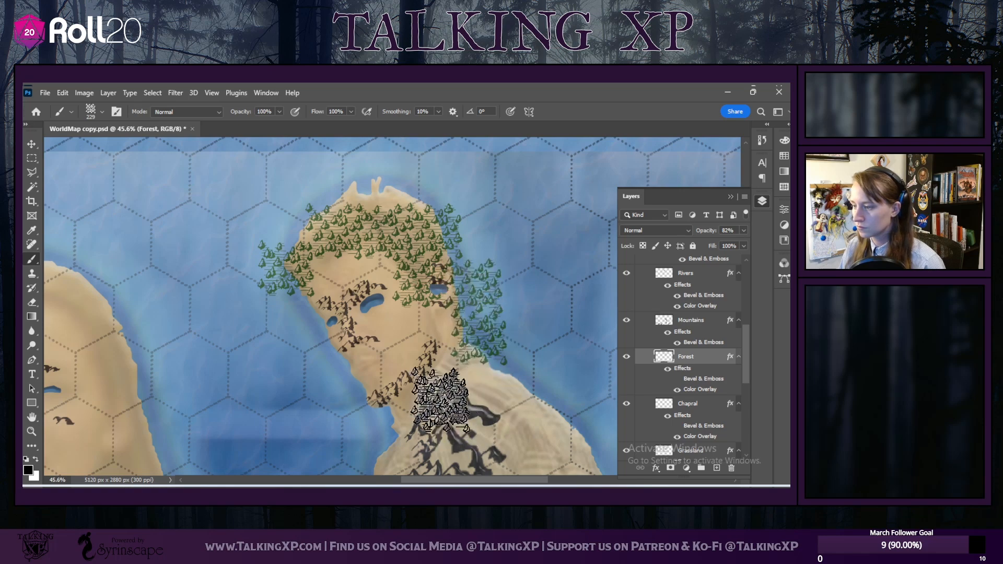
pyautogui.click(415, 332)
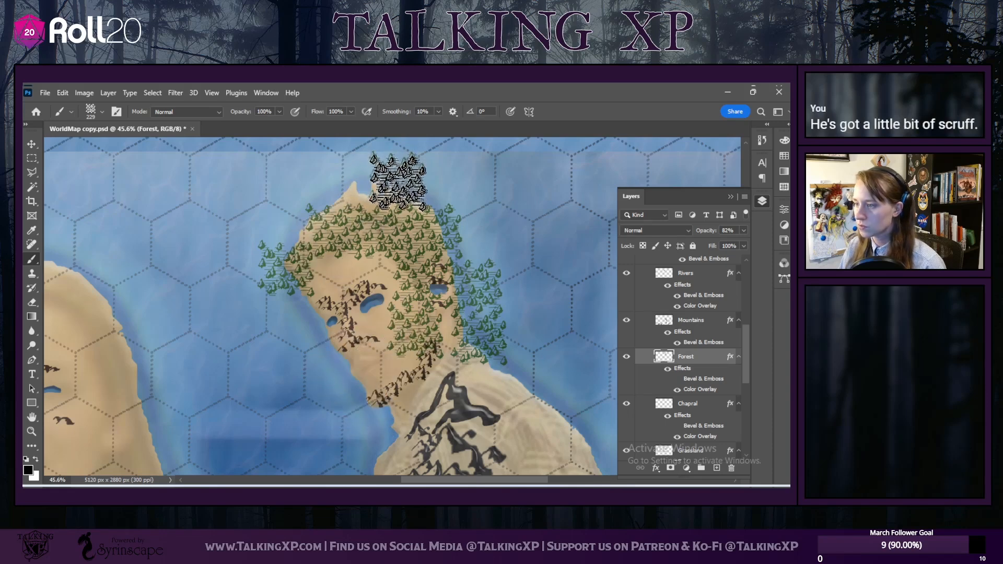
pyautogui.click(399, 181)
pyautogui.click(331, 180)
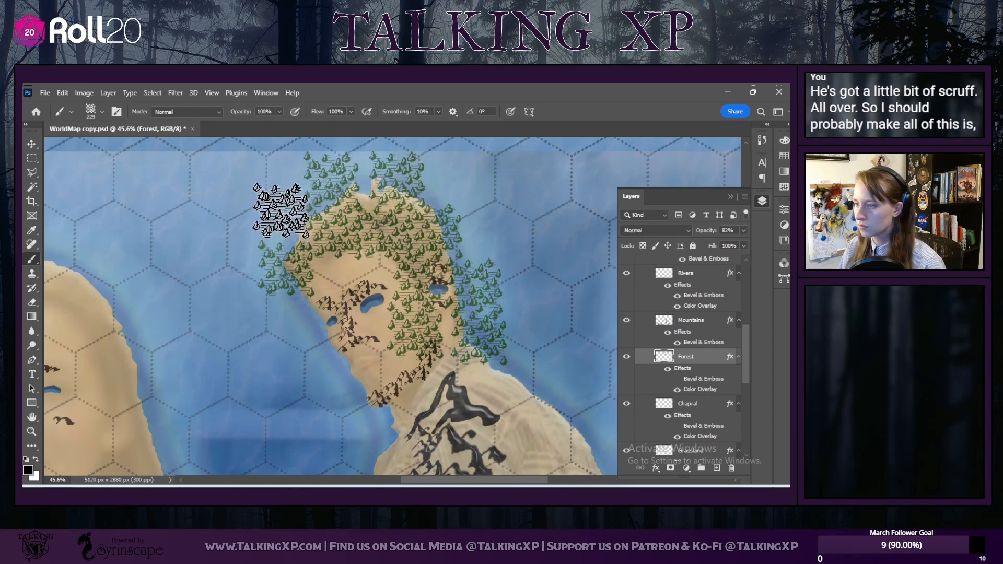
# Step: Paint pine forest around the man's mouth, jaw and chin as a scruffy beard reaching down to his neck
pyautogui.scroll(-3, 490, 335)
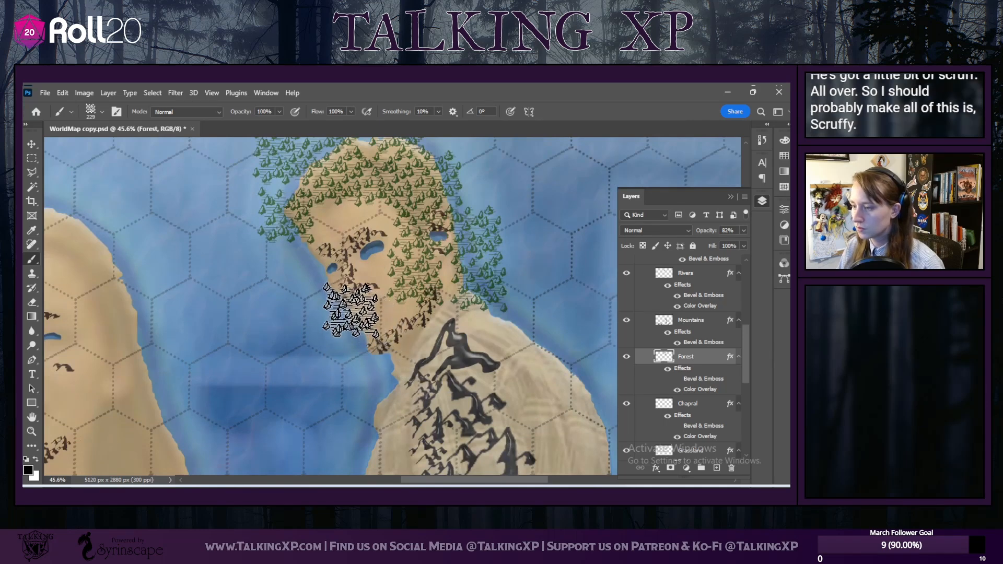
pyautogui.click(351, 309)
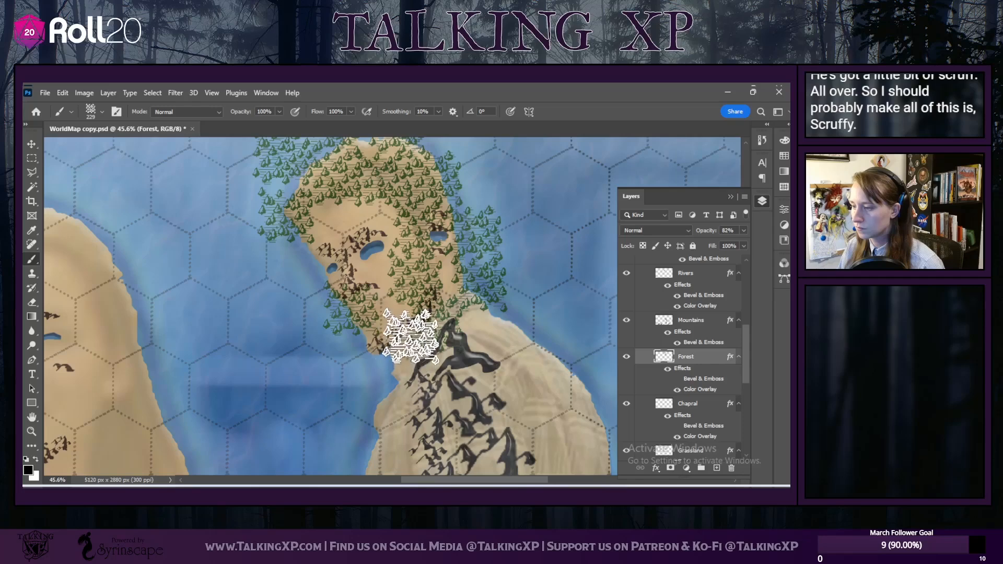
pyautogui.click(378, 376)
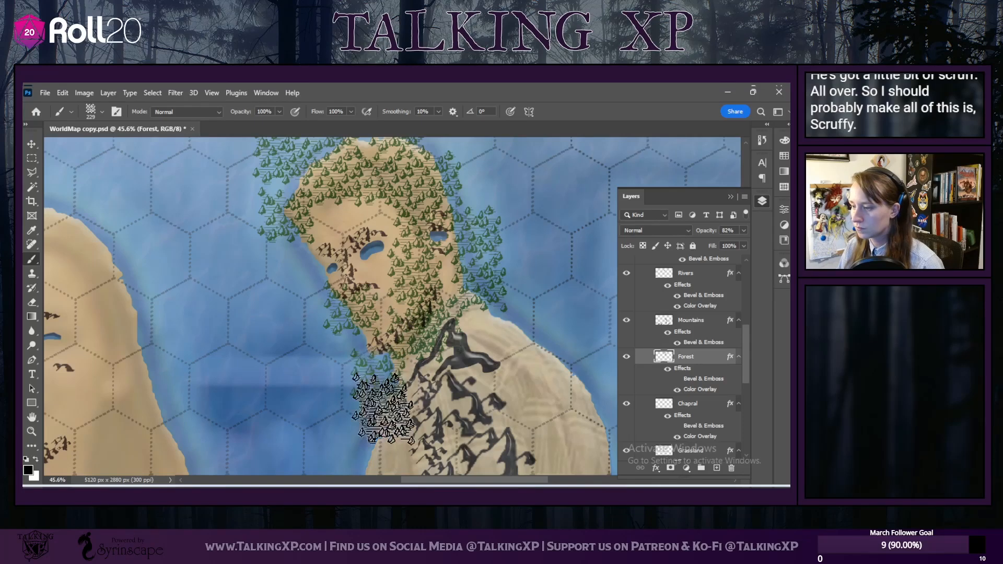
# Step: Choose the Mixed Tree Block 1 brush at 229 px for the hair of the woman beside the man
pyautogui.scroll(-1, 447, 483)
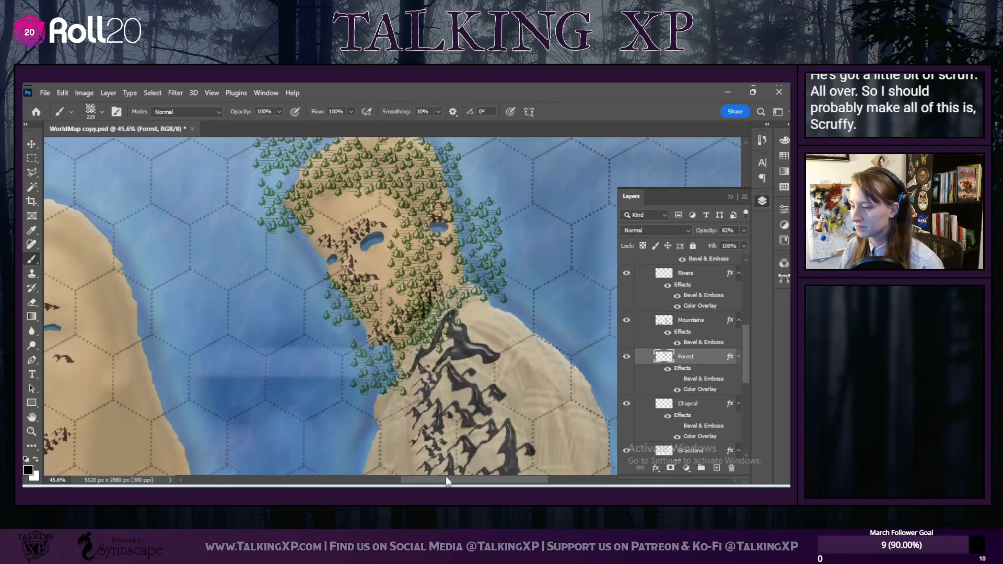
pyautogui.moveTo(444, 481); pyautogui.dragTo(525, 481)
pyautogui.scroll(-3, 357, 376)
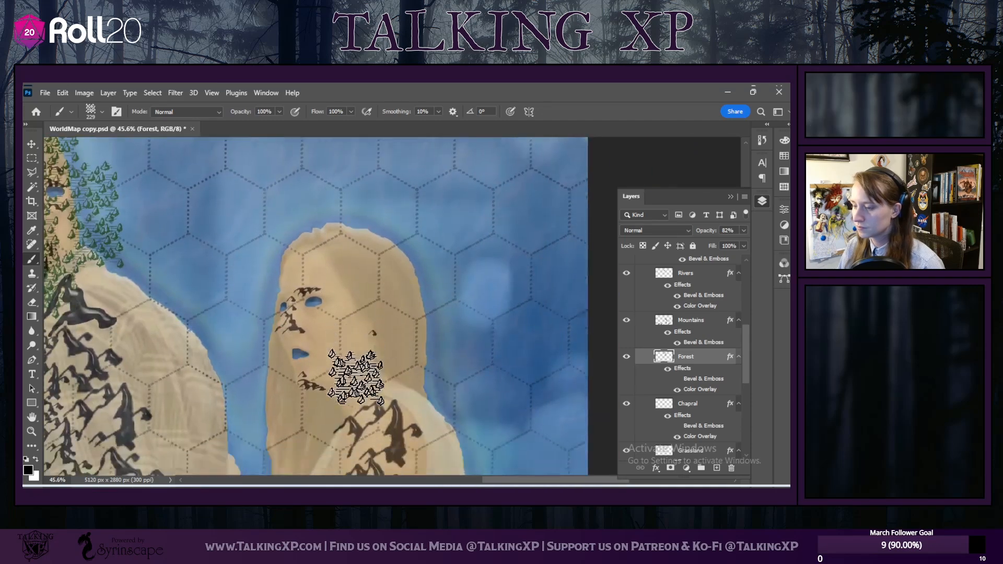
pyautogui.scroll(-1, 356, 377)
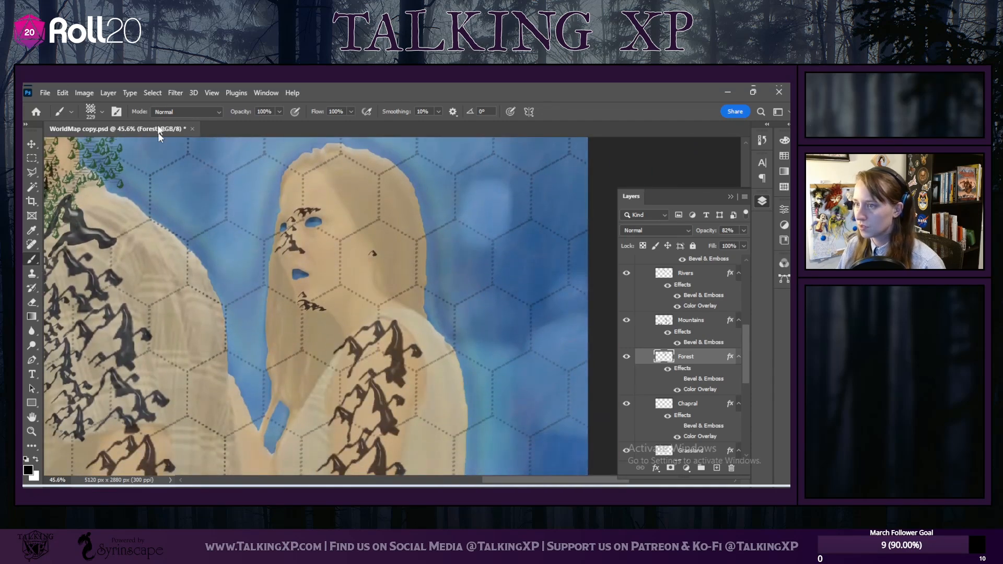
pyautogui.click(99, 112)
pyautogui.scroll(2, 91, 409)
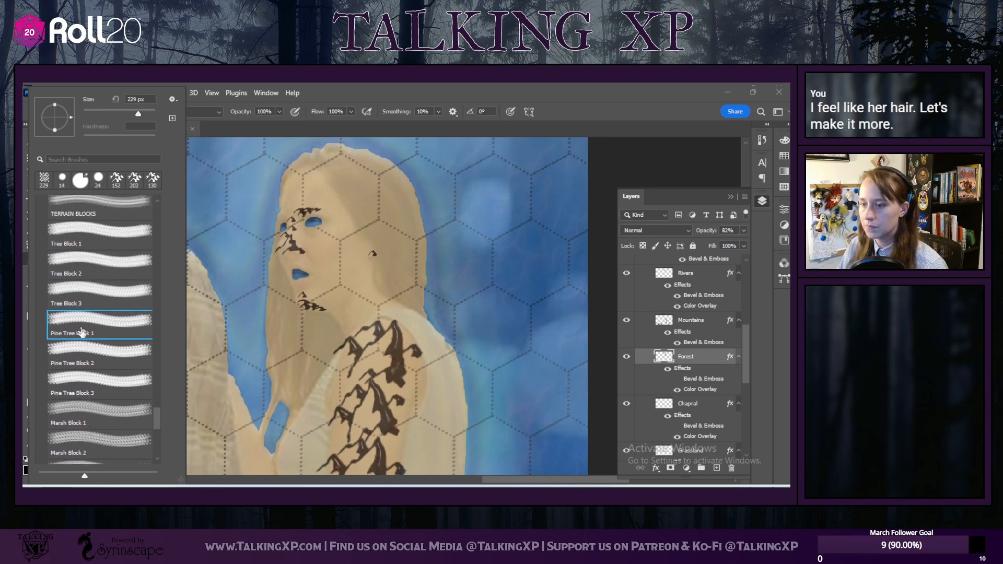
pyautogui.scroll(-4, 86, 400)
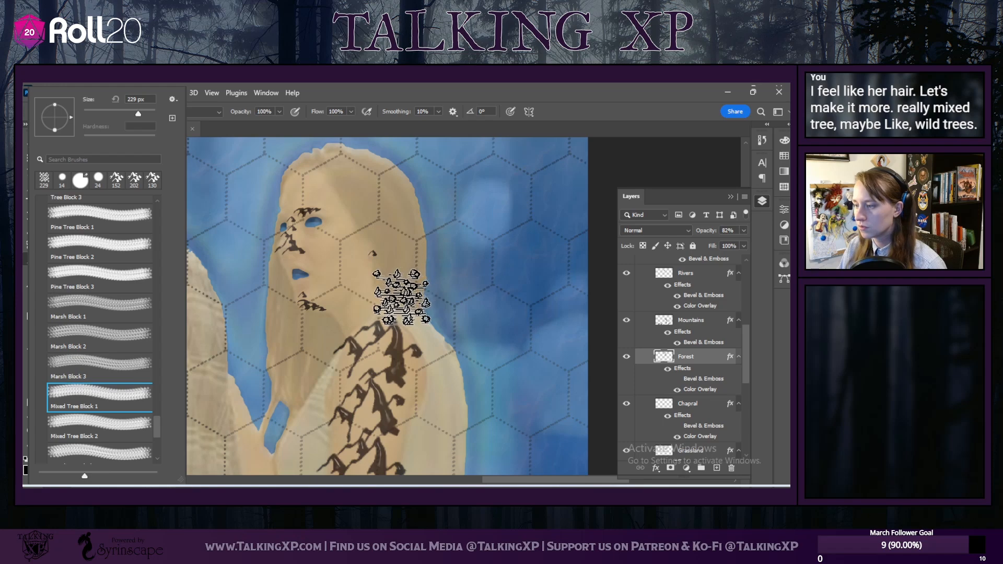
# Step: Paint mixed forest over the back and side of the second woman's hair, from her shoulder up to the upper head
pyautogui.click(401, 297)
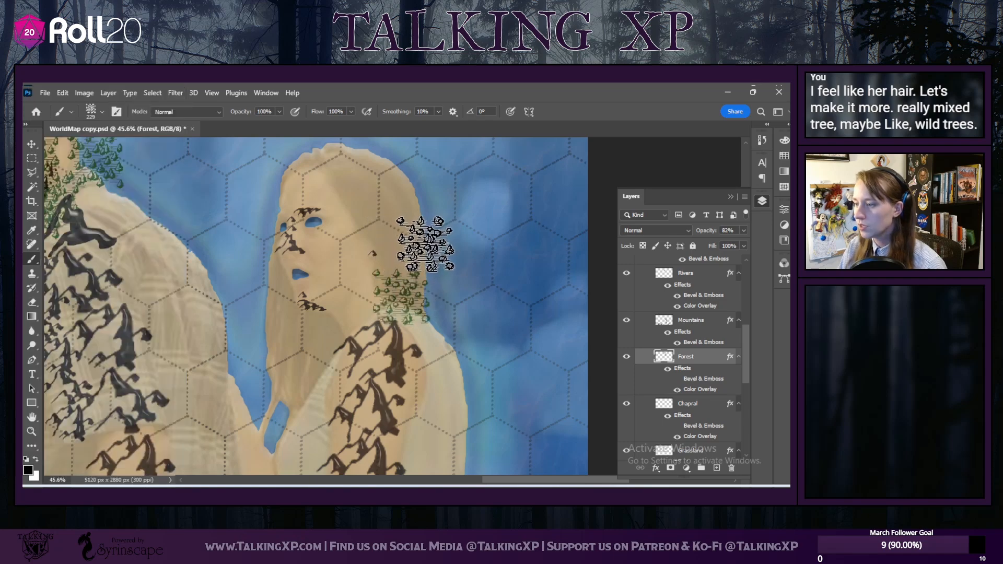
pyautogui.click(437, 251)
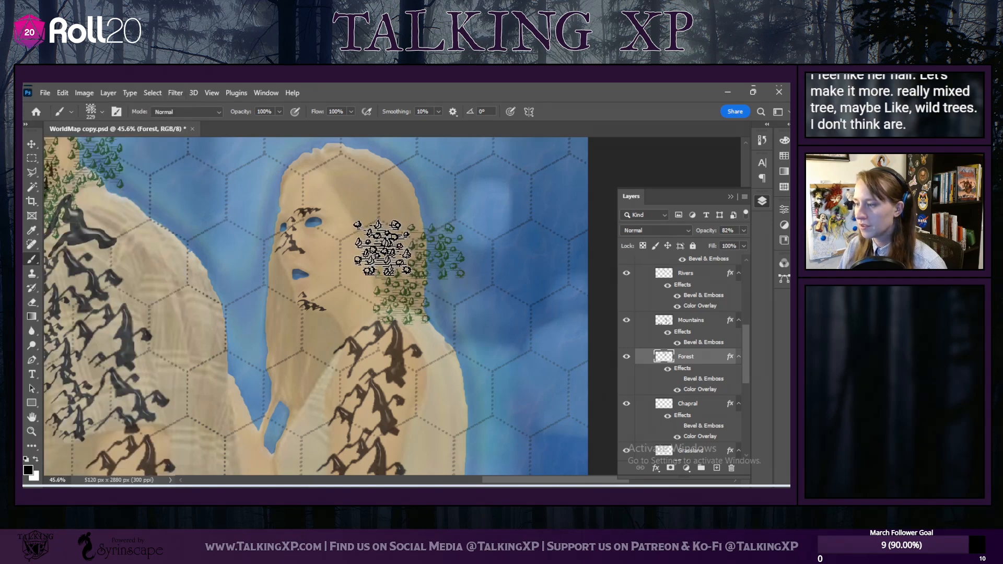
pyautogui.click(382, 248)
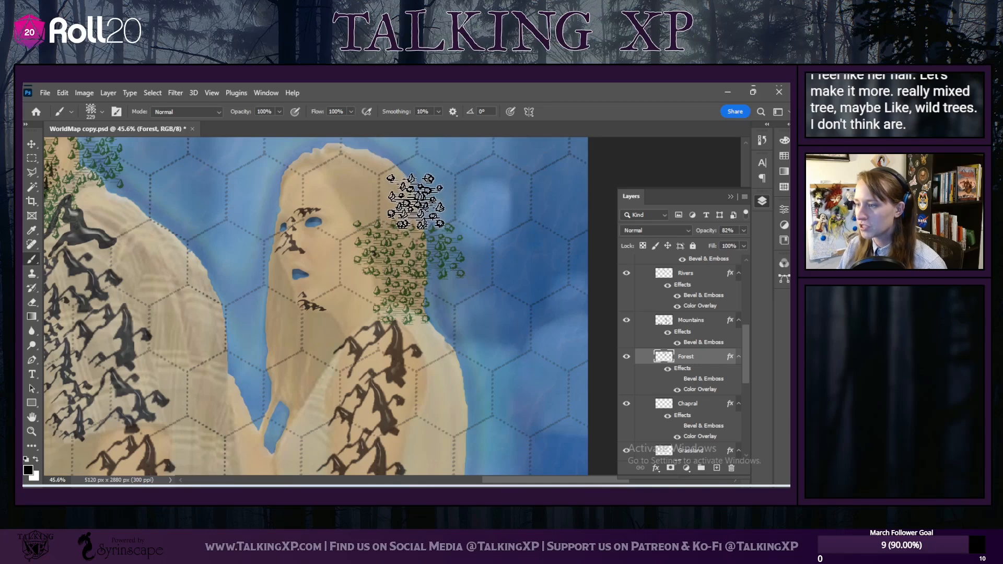
pyautogui.click(415, 198)
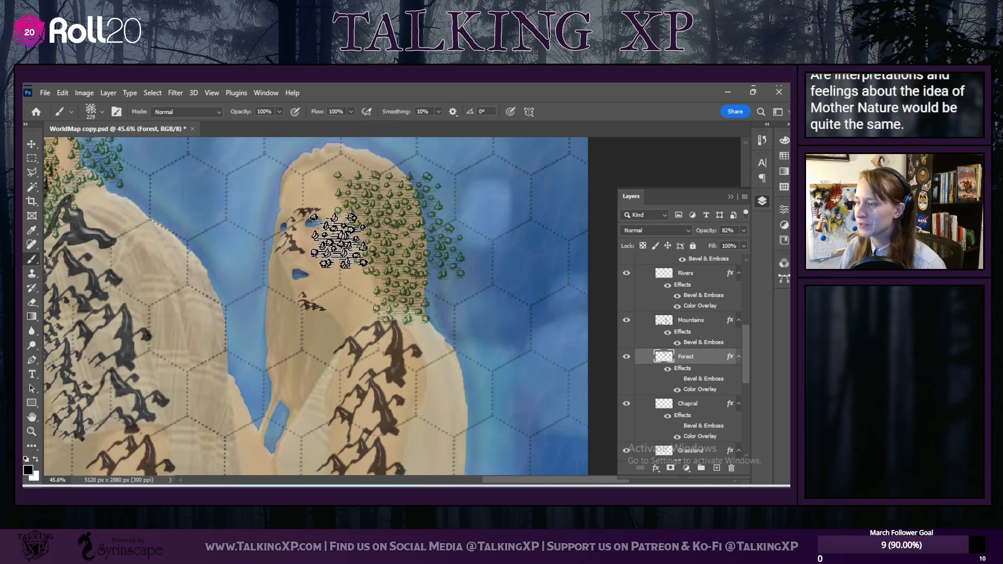
# Step: Continue the mixed forest over the top of the second woman's head and down into the water in front of her face
pyautogui.scroll(5, 360, 209)
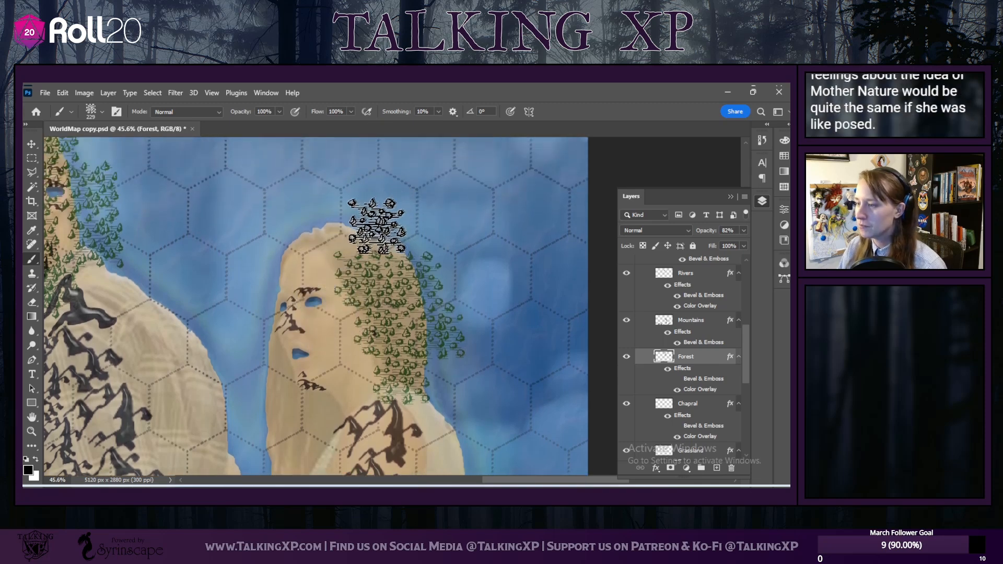
pyautogui.moveTo(376, 230)
pyautogui.mouseDown()
pyautogui.moveTo(387, 211)
pyautogui.moveTo(324, 224)
pyautogui.mouseUp()
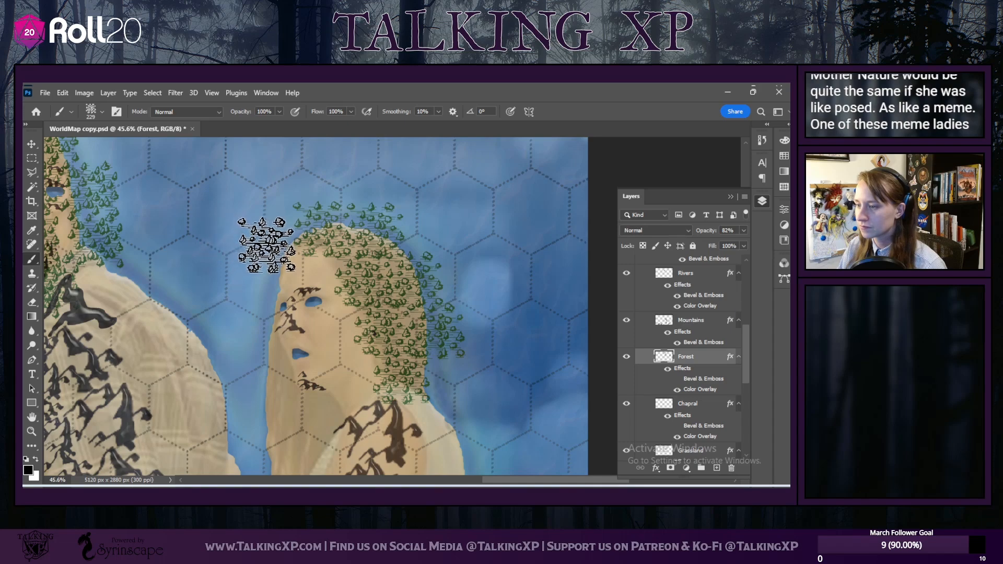
pyautogui.click(267, 243)
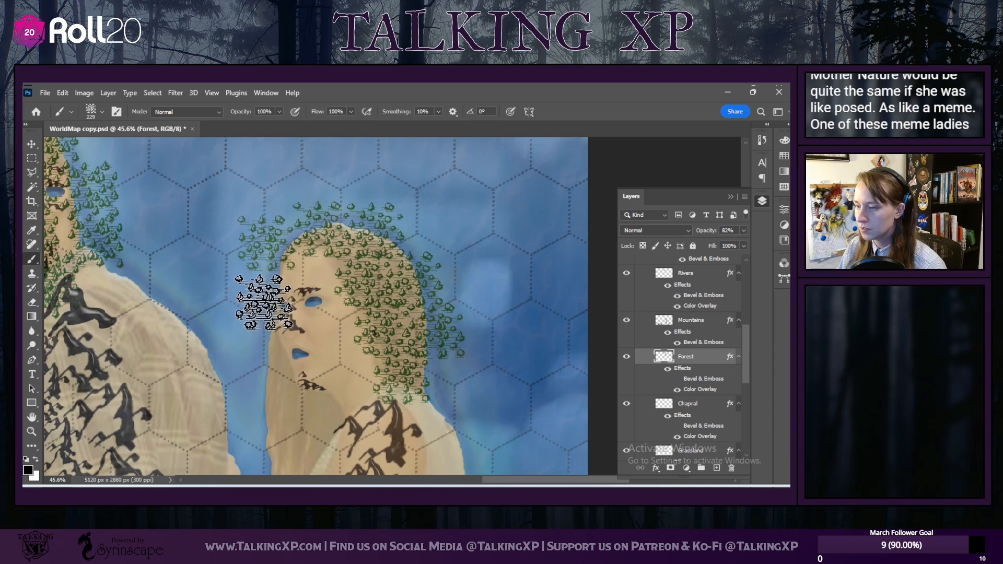
pyautogui.click(252, 305)
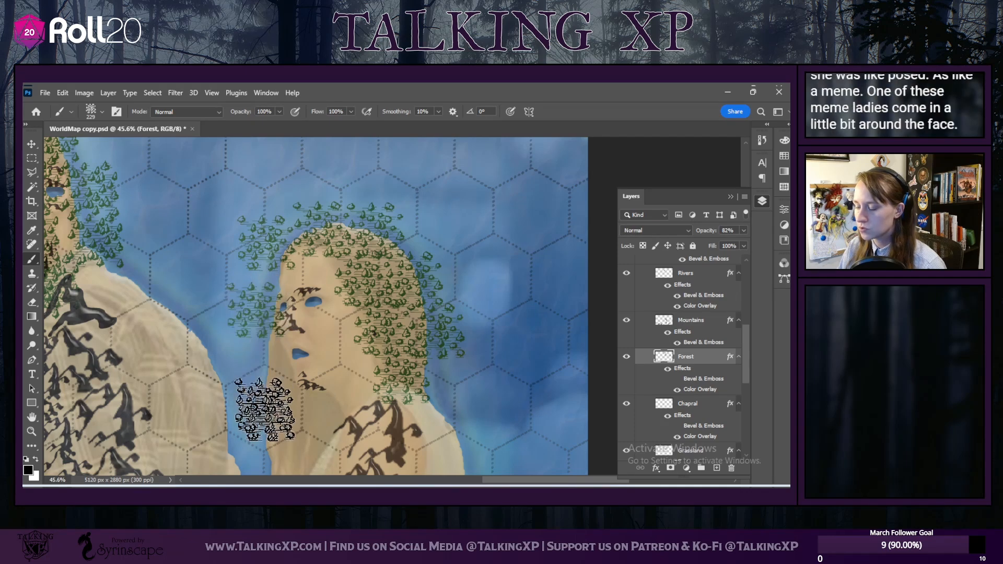
# Step: Fill the second woman's hair with mixed forest from beside her mouth down below the chin and over her neck
pyautogui.scroll(-1, 256, 368)
pyautogui.scroll(-1, 256, 368)
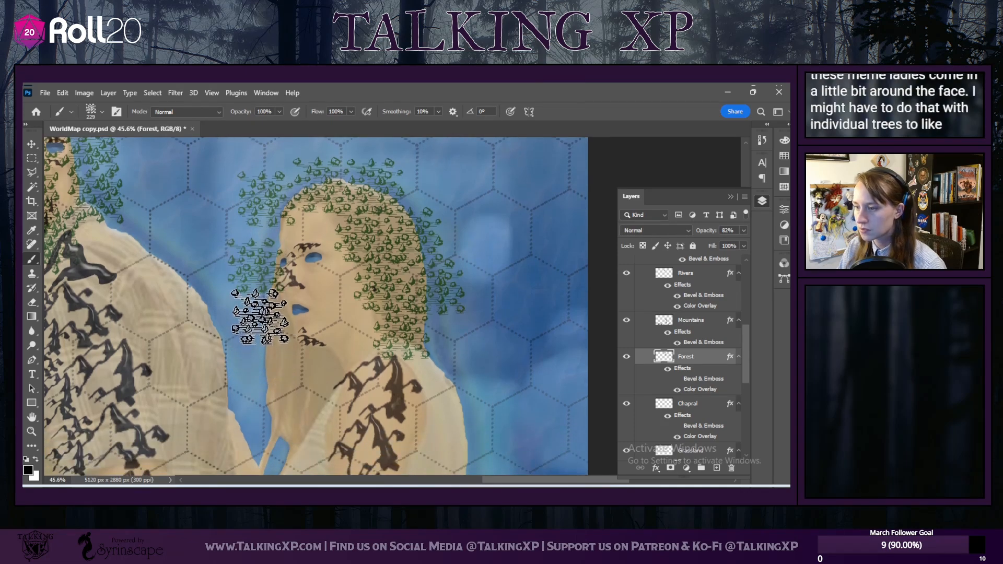
pyautogui.click(260, 316)
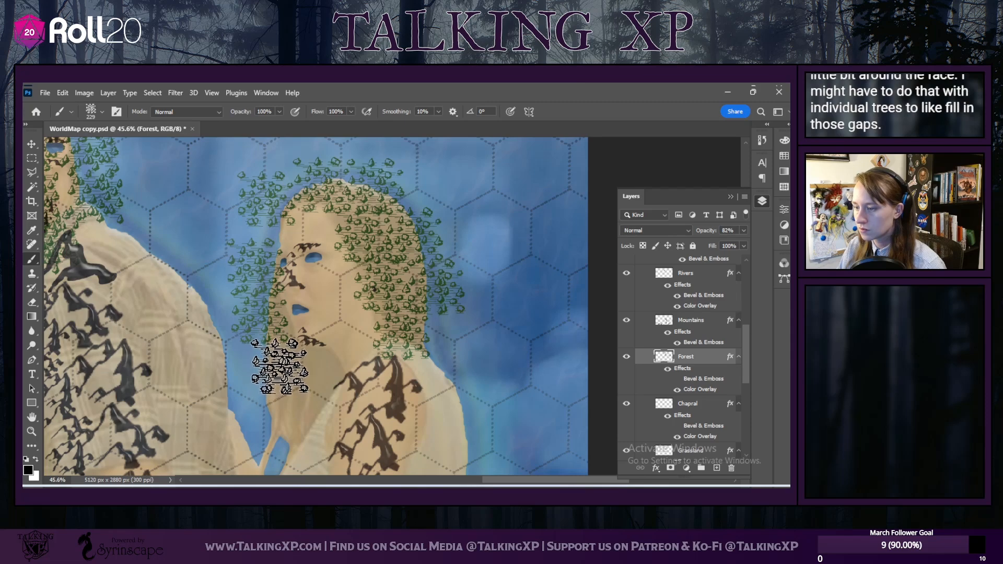
pyautogui.click(280, 366)
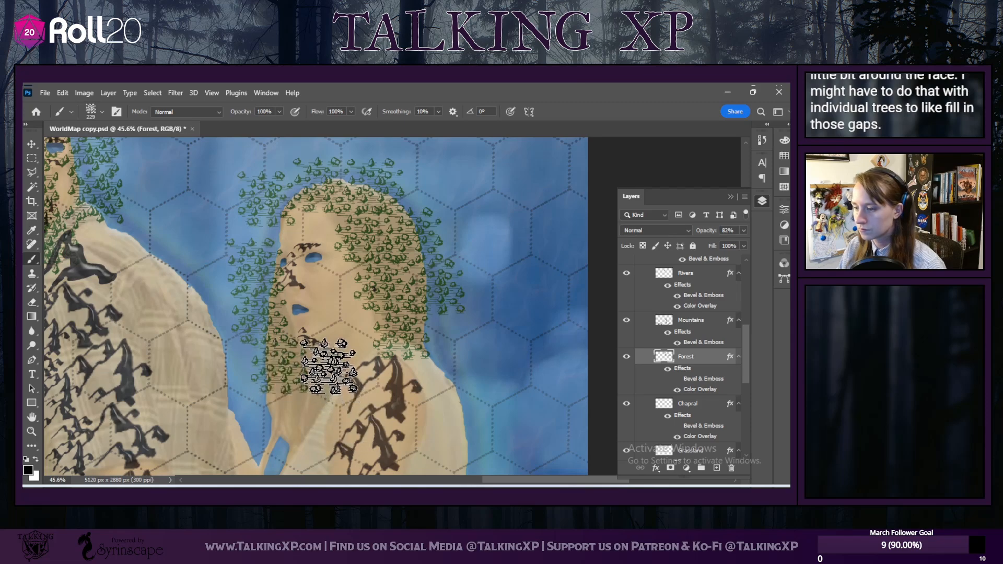
pyautogui.click(282, 415)
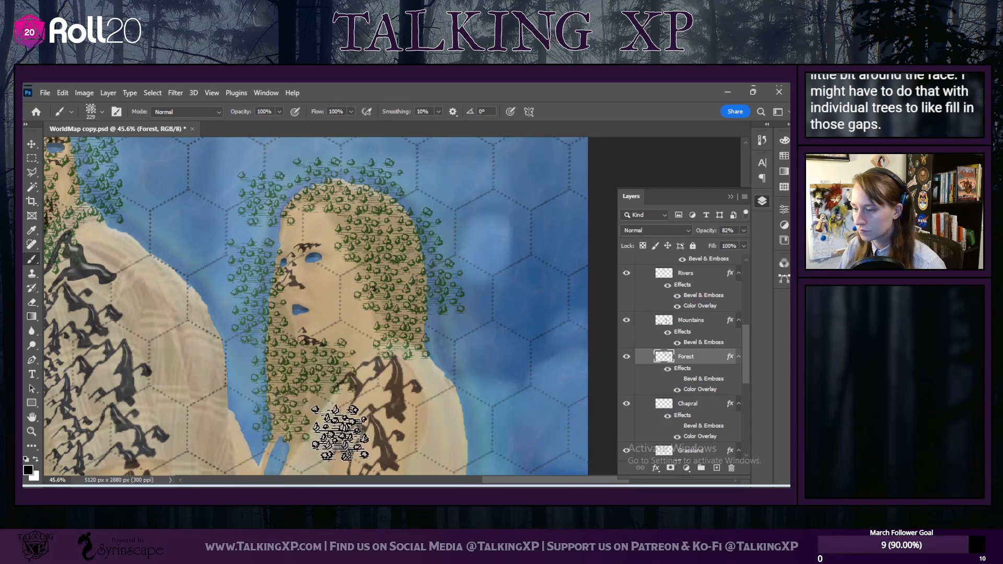
pyautogui.scroll(-3, 275, 418)
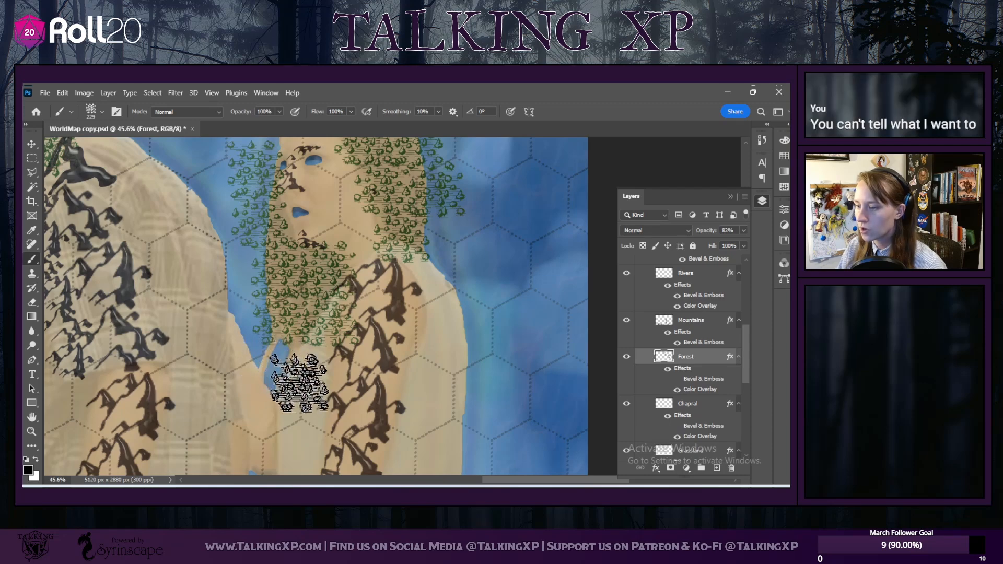
pyautogui.scroll(-3, 291, 360)
pyautogui.scroll(3, 294, 409)
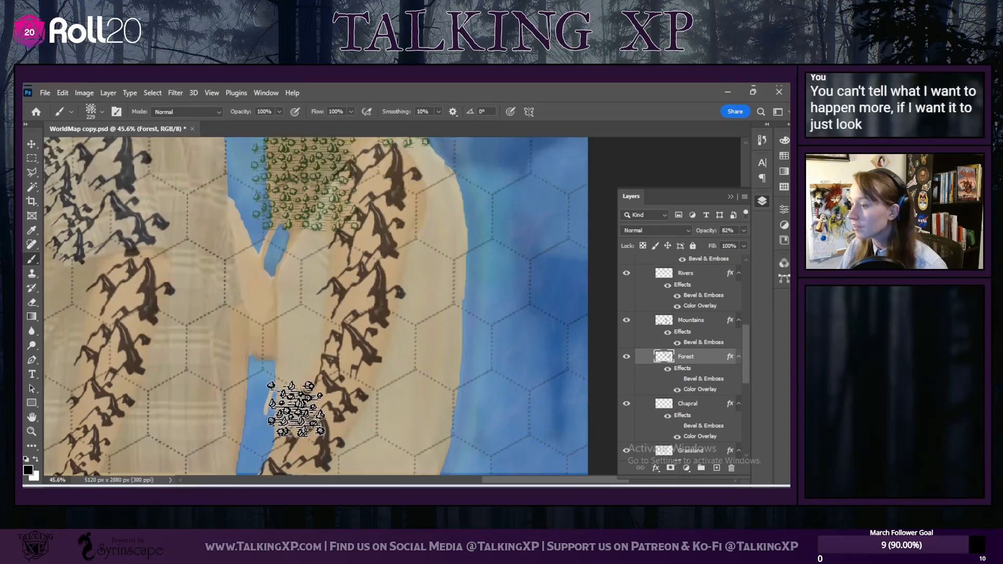
pyautogui.scroll(1, 295, 409)
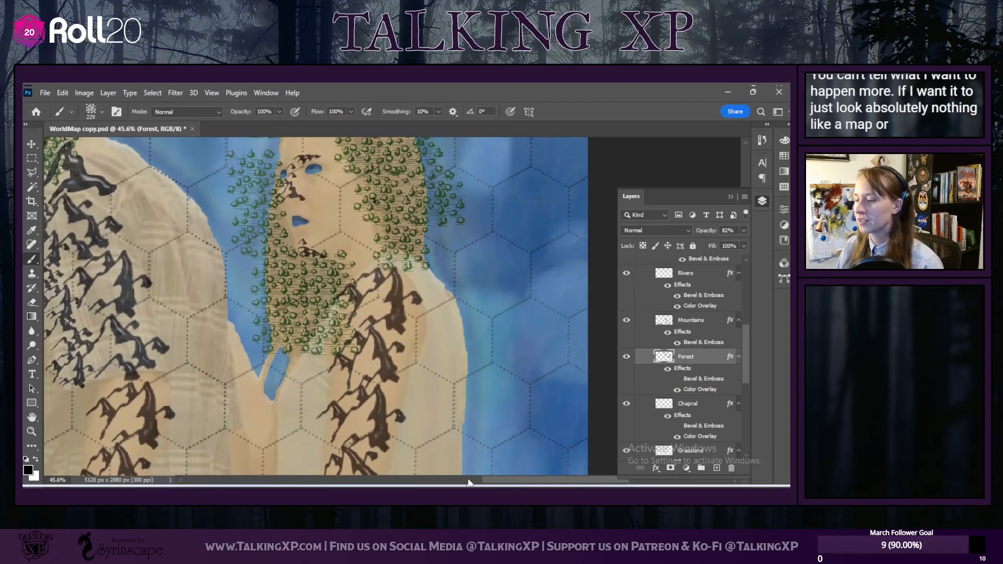
# Step: Choose the Tree Block 3 brush at 222 px for the hair of the woman in the pink top
pyautogui.moveTo(511, 480); pyautogui.dragTo(377, 481)
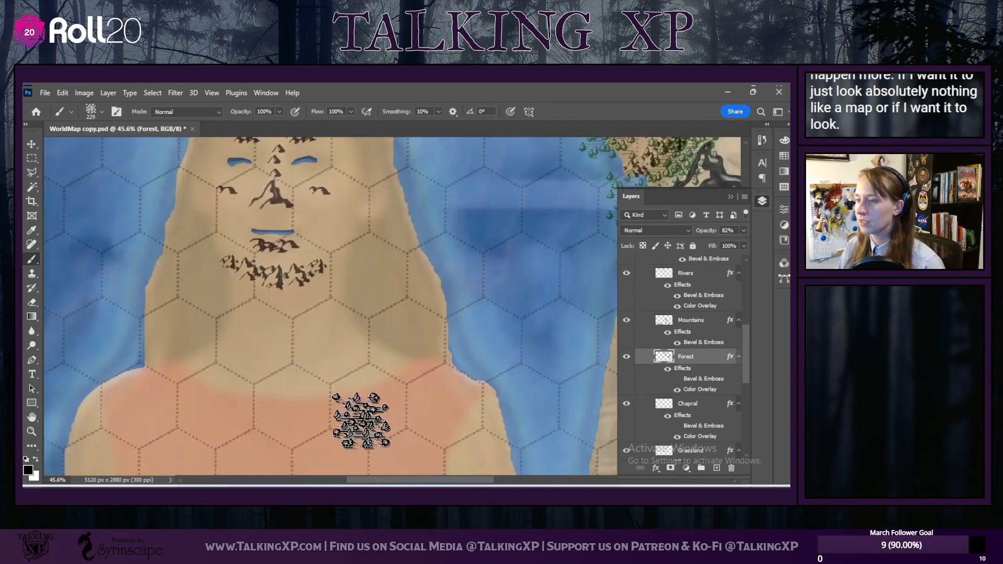
pyautogui.scroll(1, 361, 422)
pyautogui.scroll(1, 360, 418)
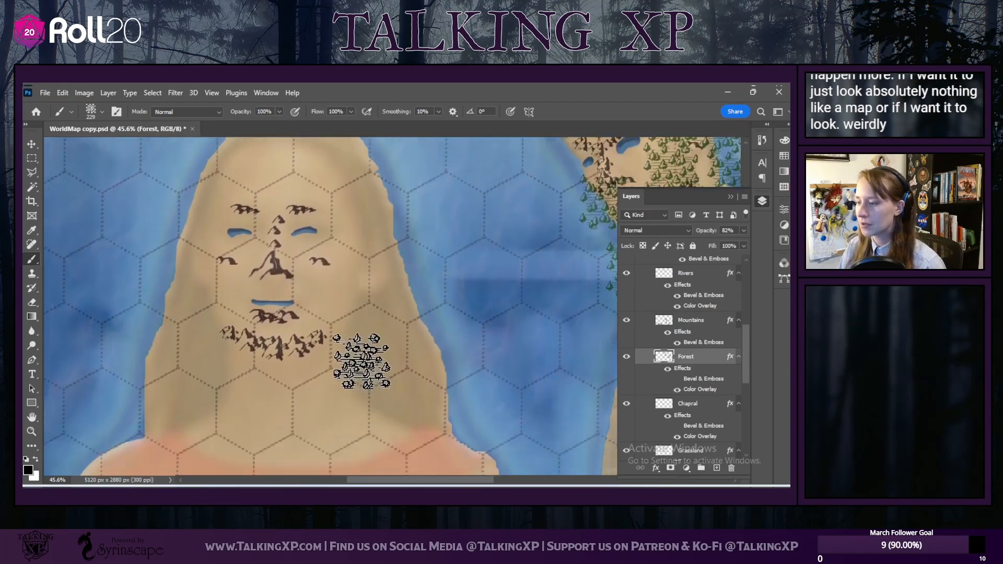
pyautogui.click(102, 112)
pyautogui.scroll(-2, 104, 445)
pyautogui.scroll(-3, 103, 445)
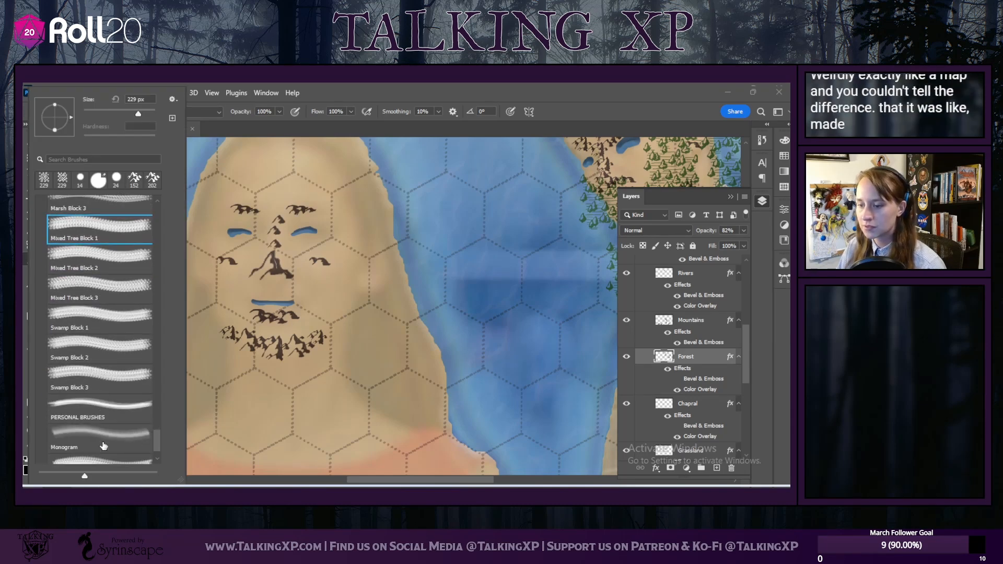
pyautogui.scroll(3, 74, 294)
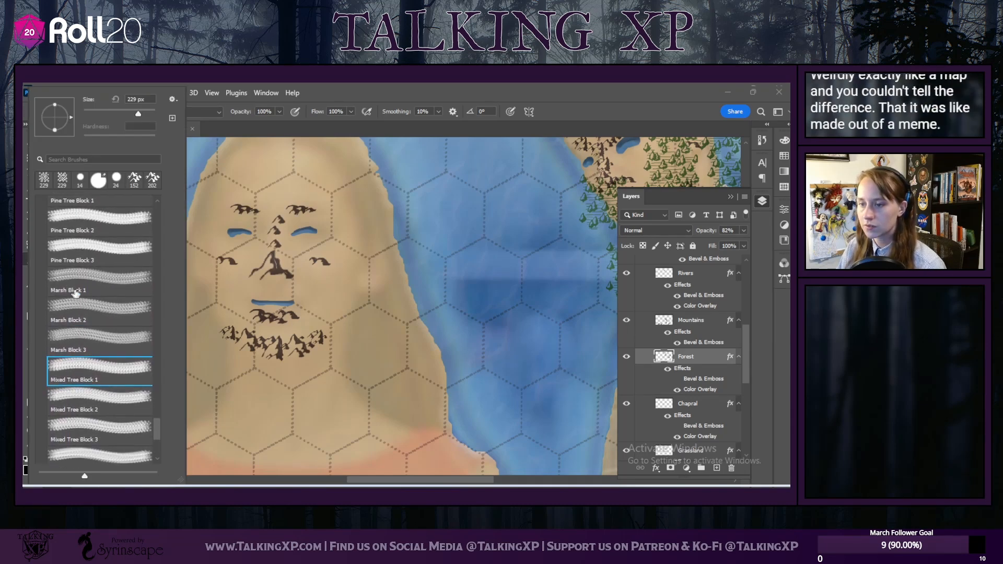
pyautogui.scroll(2, 91, 295)
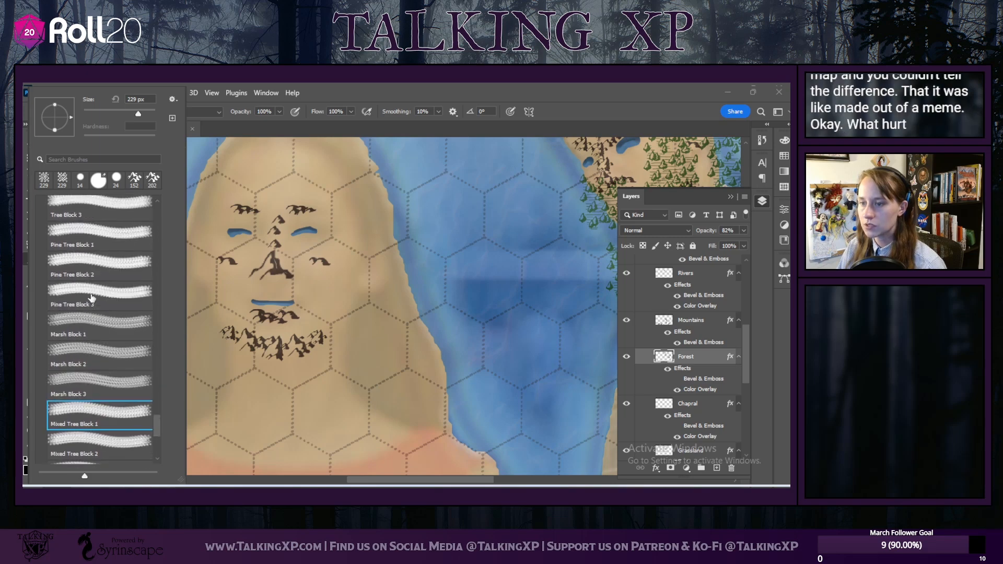
pyautogui.click(97, 235)
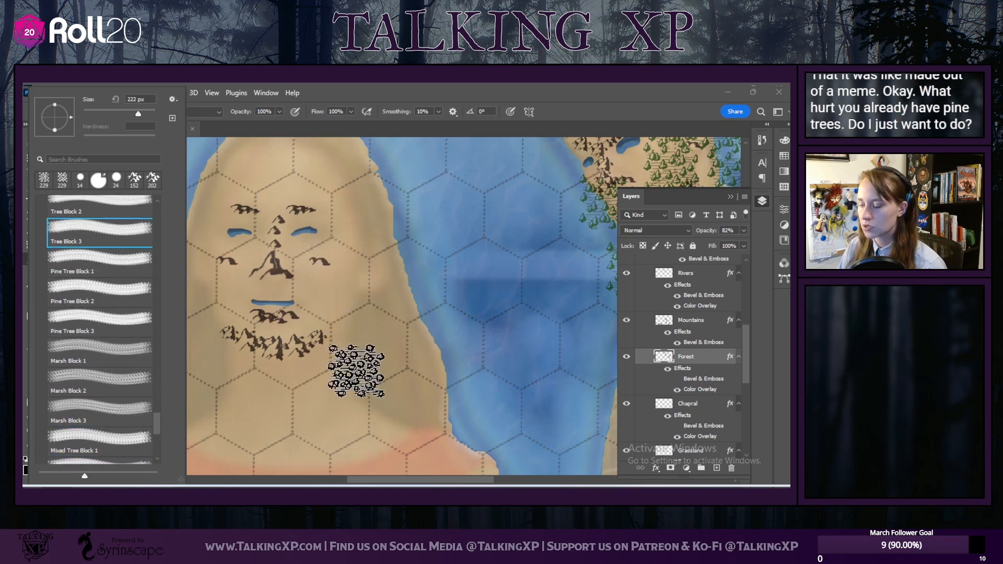
# Step: Paint forest on the Forest layer along one side of the first woman's hair, from her shoulder up to eye level
pyautogui.scroll(1, 360, 376)
pyautogui.moveTo(403, 479); pyautogui.dragTo(381, 479)
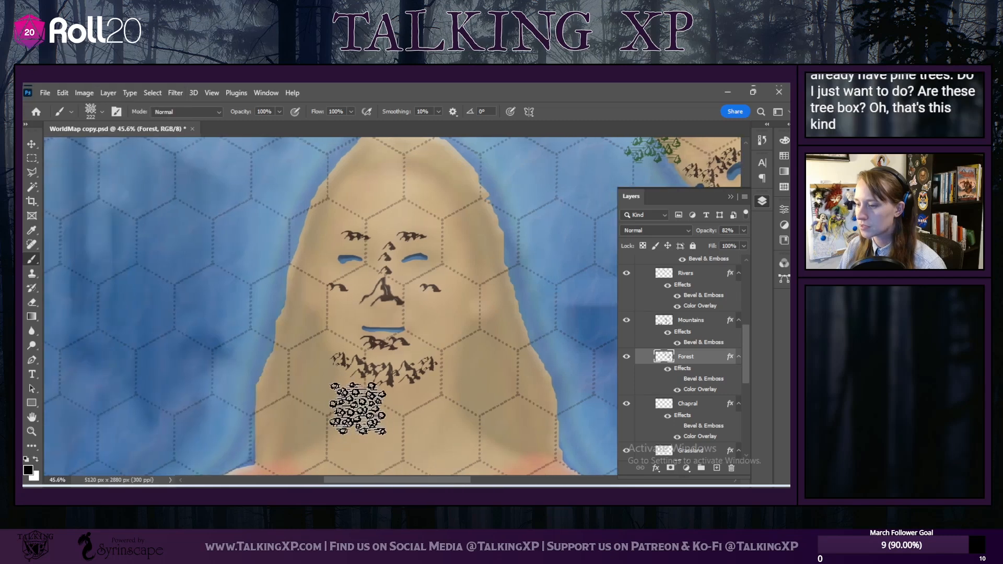
pyautogui.scroll(-1, 358, 410)
pyautogui.scroll(-1, 357, 409)
pyautogui.click(271, 378)
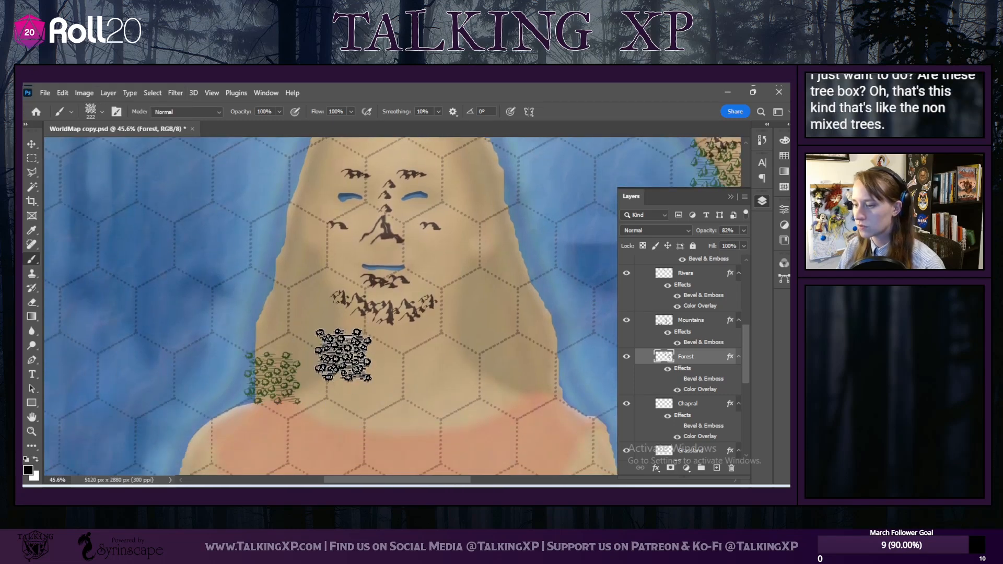
pyautogui.click(323, 376)
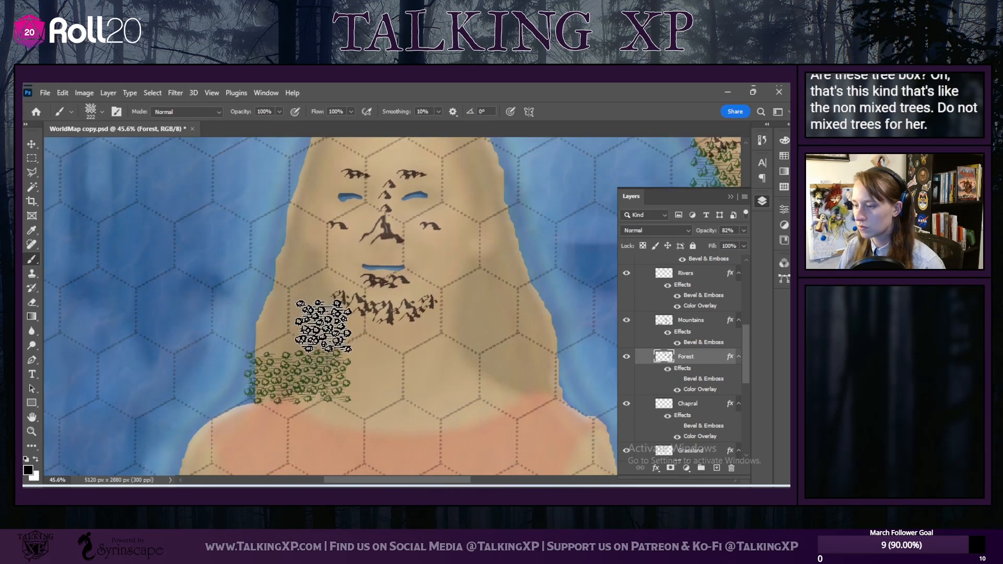
pyautogui.click(316, 321)
pyautogui.click(271, 329)
pyautogui.click(270, 280)
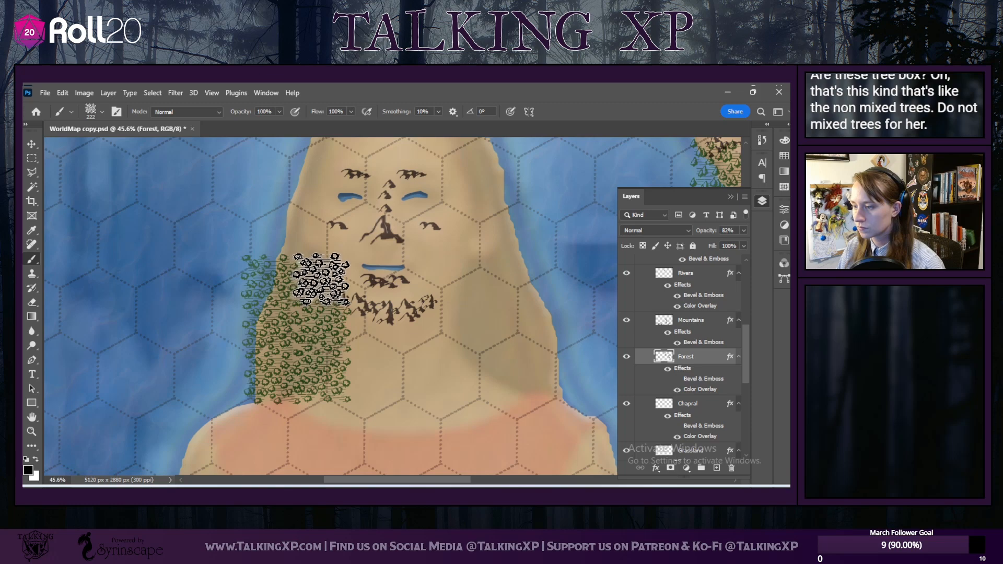
pyautogui.click(321, 278)
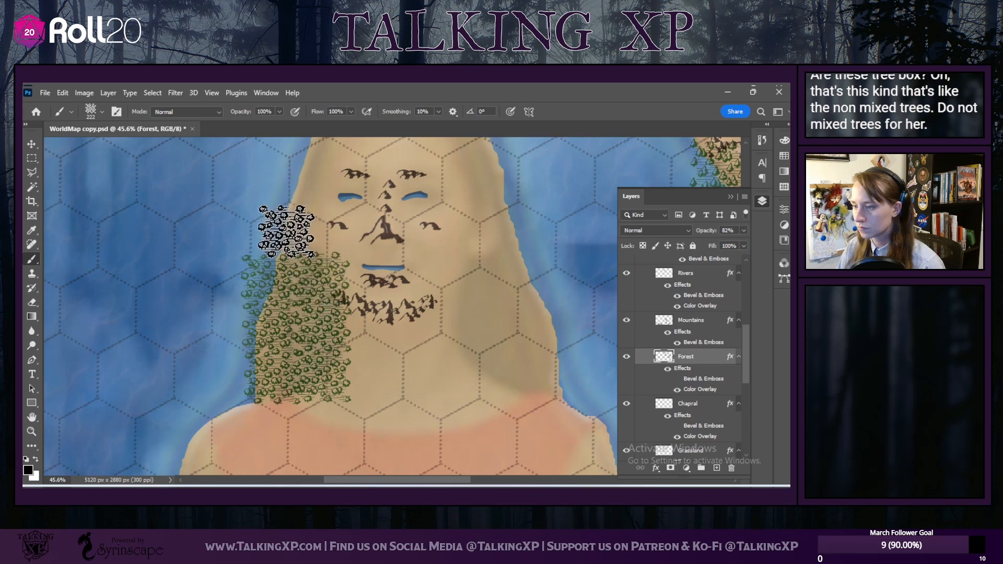
pyautogui.click(284, 231)
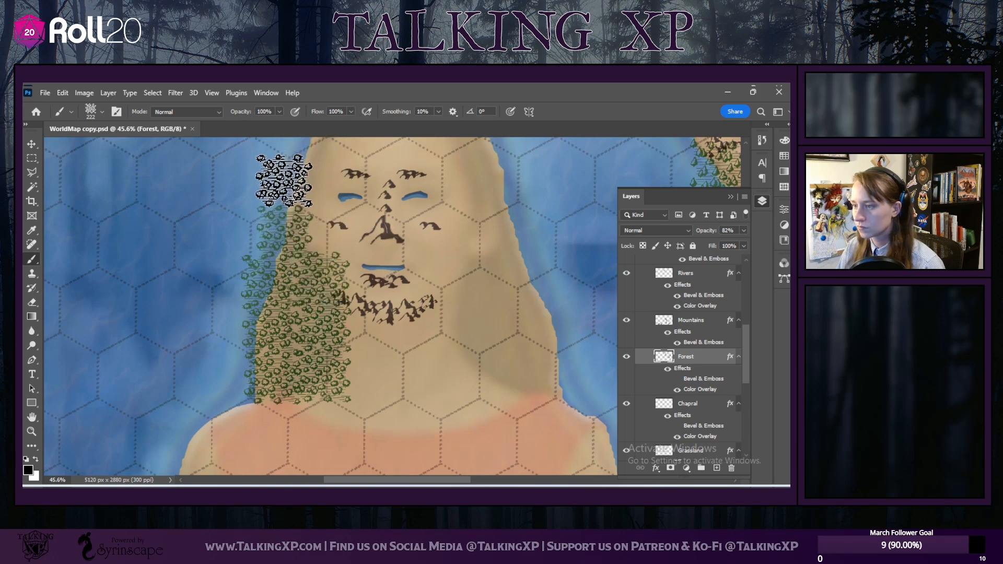
# Step: Continue the forest over the crown of the first woman's head and down the other side to mouth level
pyautogui.scroll(3, 283, 180)
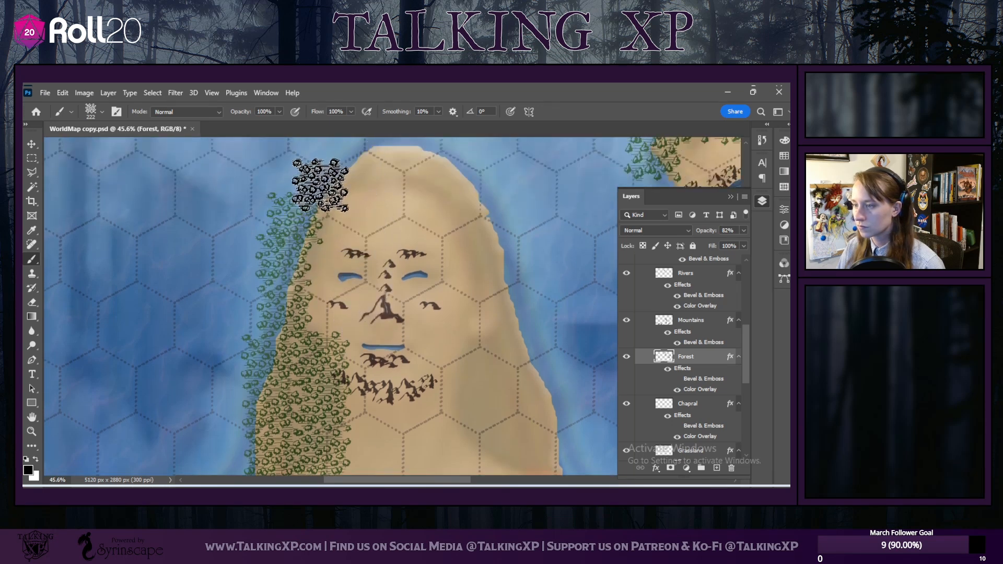
pyautogui.moveTo(347, 201)
pyautogui.mouseDown()
pyautogui.moveTo(392, 156)
pyautogui.moveTo(353, 152)
pyautogui.moveTo(365, 152)
pyautogui.mouseUp()
pyautogui.moveTo(449, 156)
pyautogui.mouseDown()
pyautogui.moveTo(413, 162)
pyautogui.moveTo(423, 164)
pyautogui.moveTo(416, 154)
pyautogui.moveTo(473, 174)
pyautogui.moveTo(479, 203)
pyautogui.moveTo(470, 169)
pyautogui.moveTo(411, 202)
pyautogui.moveTo(469, 246)
pyautogui.moveTo(468, 220)
pyautogui.mouseUp()
pyautogui.click(469, 221)
pyautogui.moveTo(482, 267)
pyautogui.mouseDown()
pyautogui.moveTo(511, 336)
pyautogui.moveTo(496, 317)
pyautogui.mouseUp()
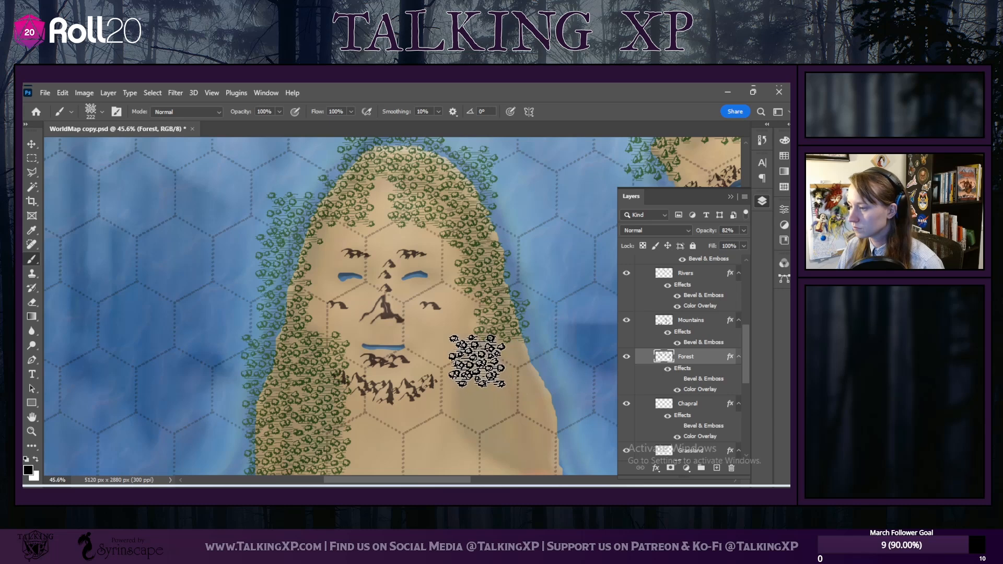
pyautogui.click(480, 364)
pyautogui.click(530, 367)
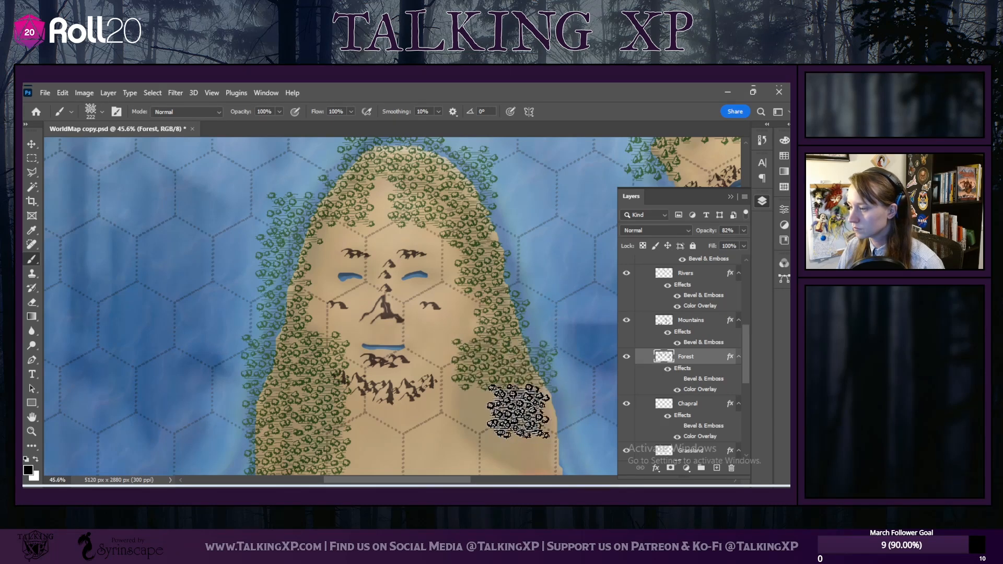
# Step: Fill the remaining lower hair of the first woman with forest from beside her chin down to her shoulder
pyautogui.scroll(-2, 501, 401)
pyautogui.scroll(-1, 495, 397)
pyautogui.click(477, 360)
pyautogui.click(527, 362)
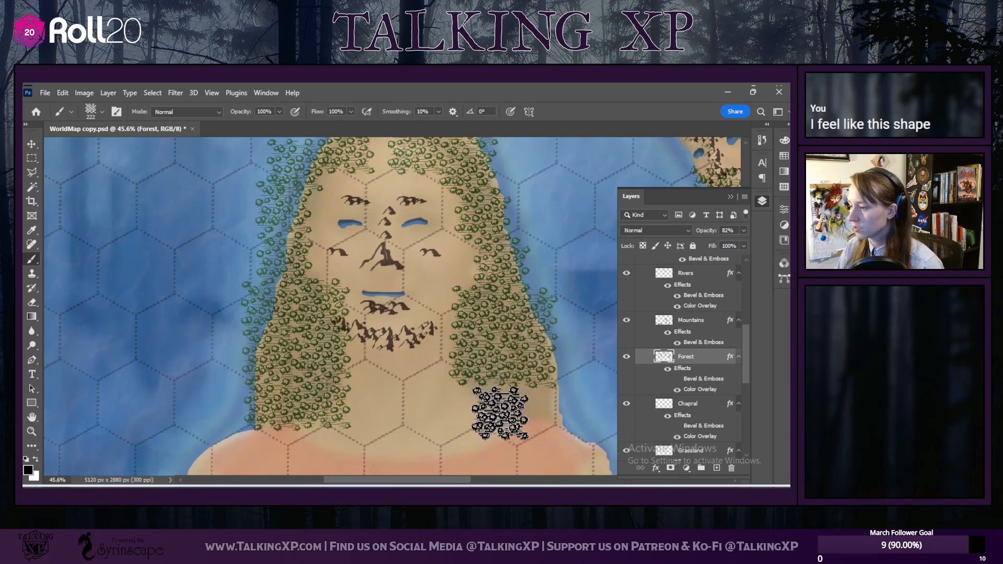
pyautogui.click(499, 414)
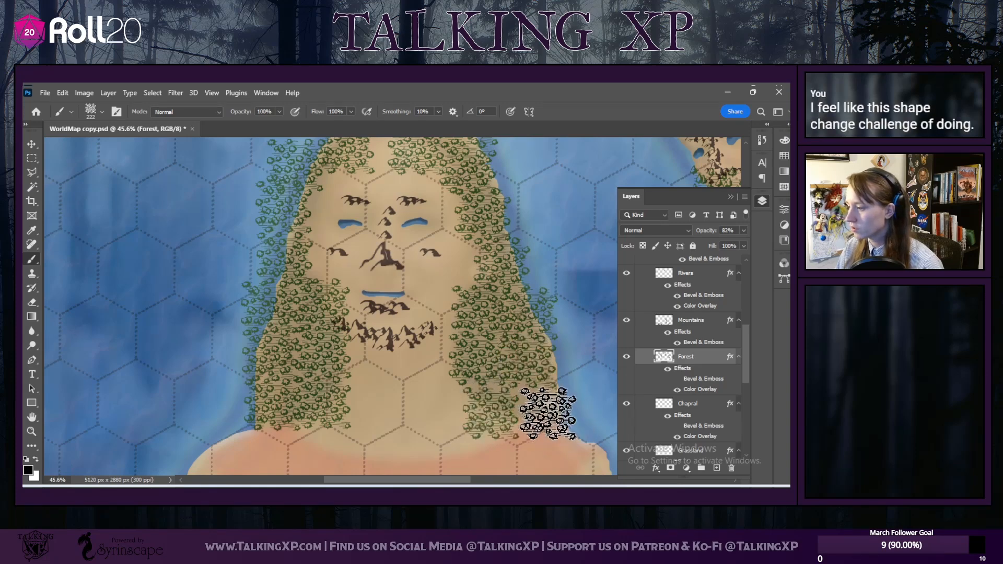
pyautogui.scroll(-3, 460, 378)
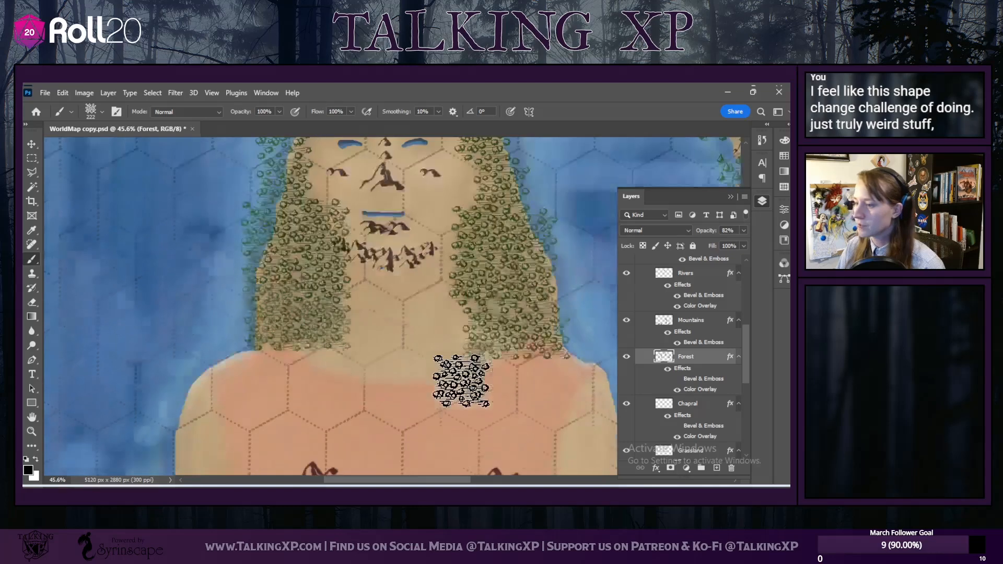
# Step: Switch to the Eraser and make Layer 1 in the Land group the active layer
pyautogui.scroll(3, 425, 411)
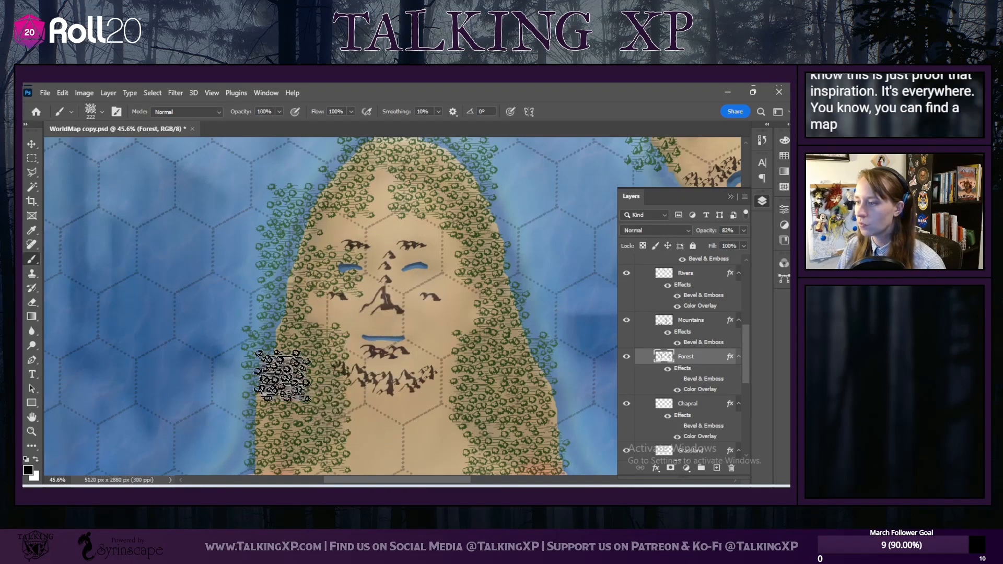
pyautogui.scroll(1, 282, 376)
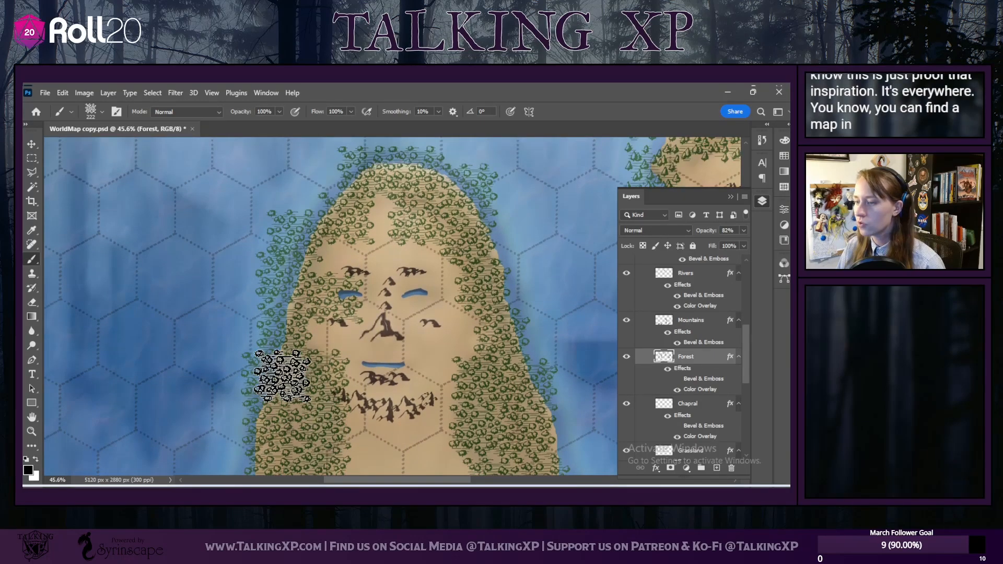
pyautogui.click(32, 302)
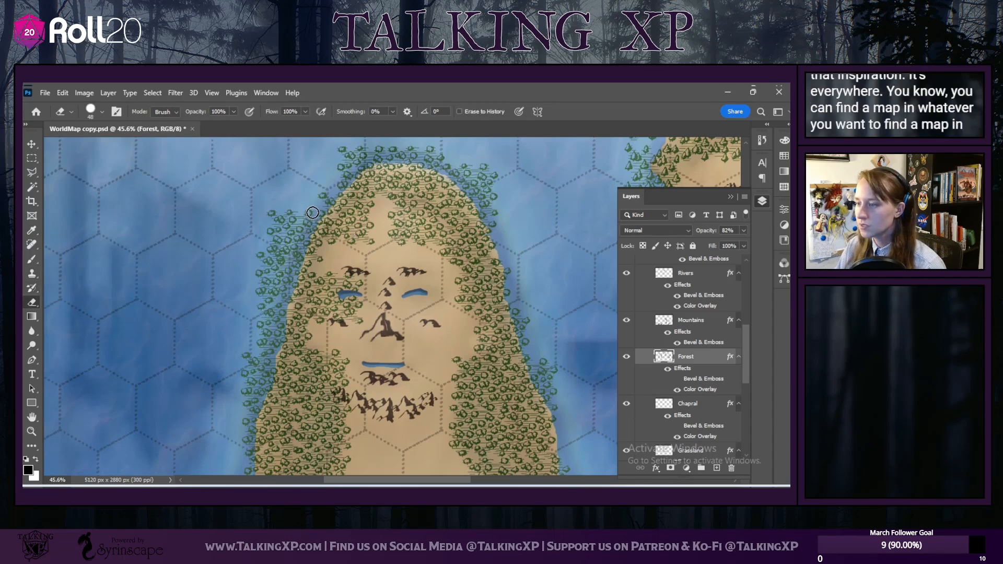
pyautogui.scroll(-3, 680, 398)
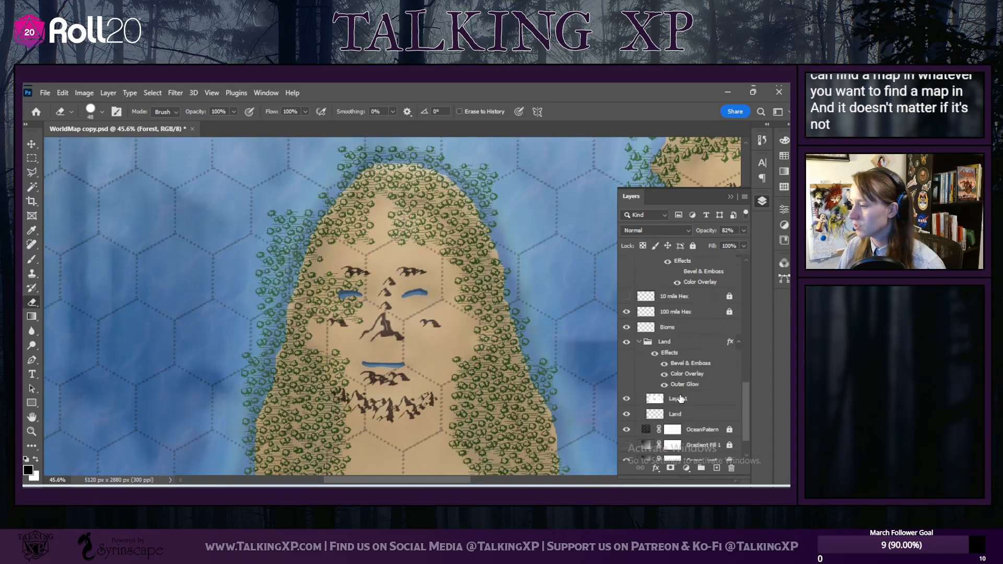
pyautogui.click(679, 360)
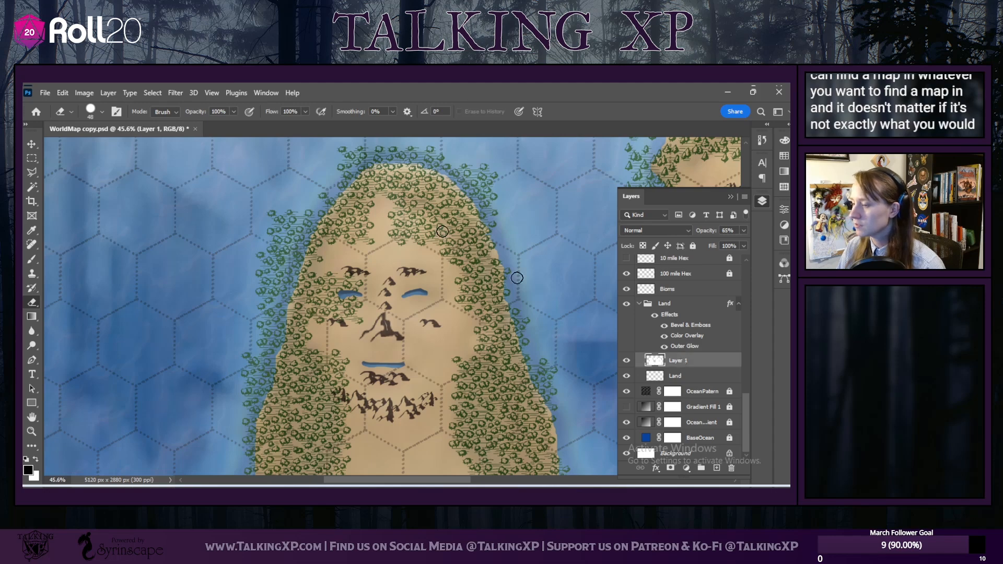
pyautogui.click(152, 93)
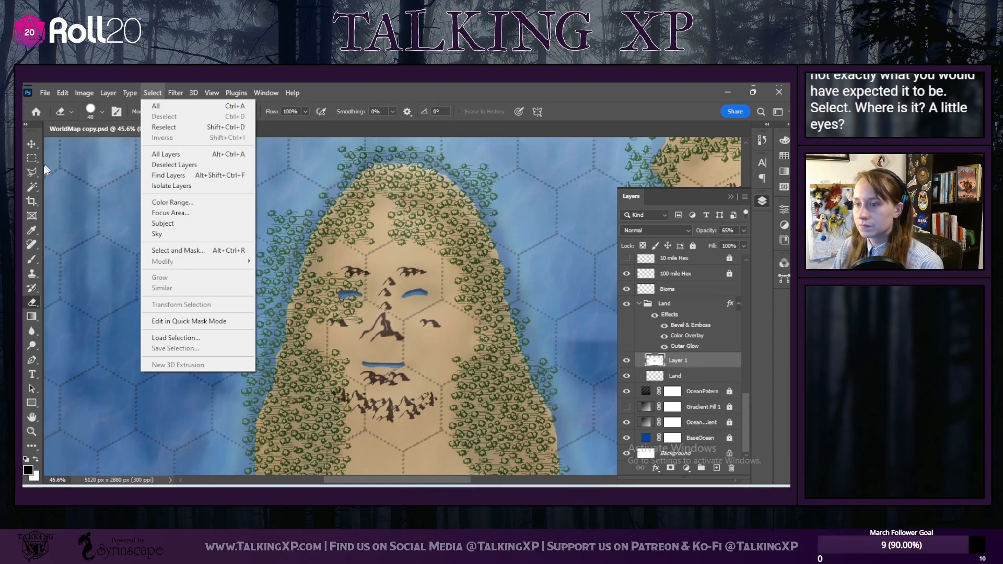
pyautogui.click(184, 107)
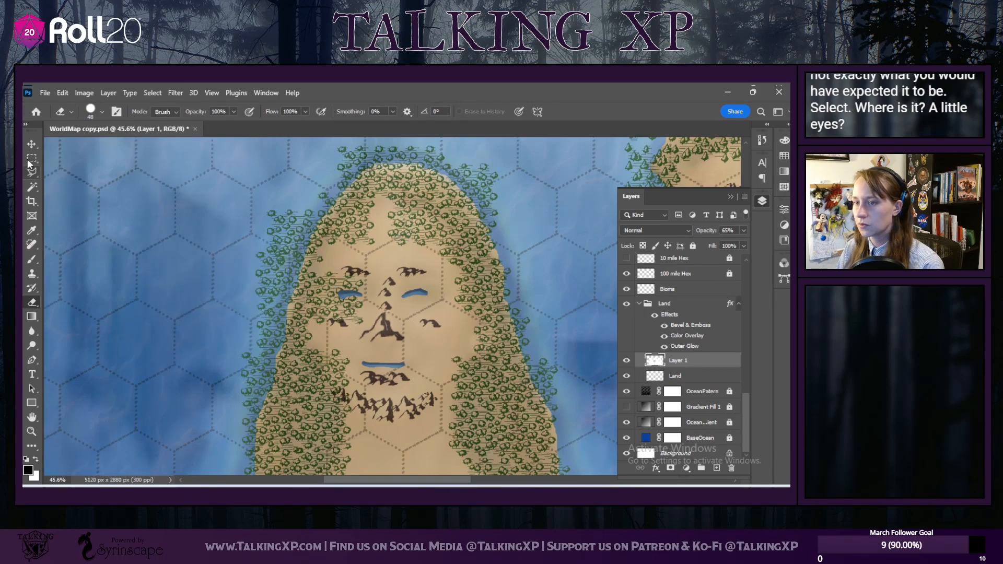
pyautogui.click(32, 186)
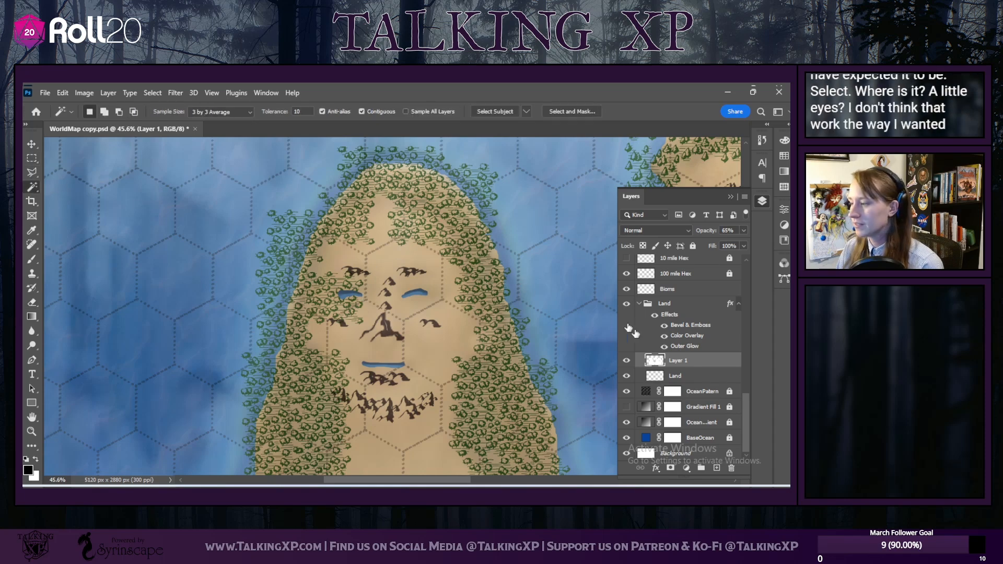
pyautogui.click(153, 93)
pyautogui.click(159, 107)
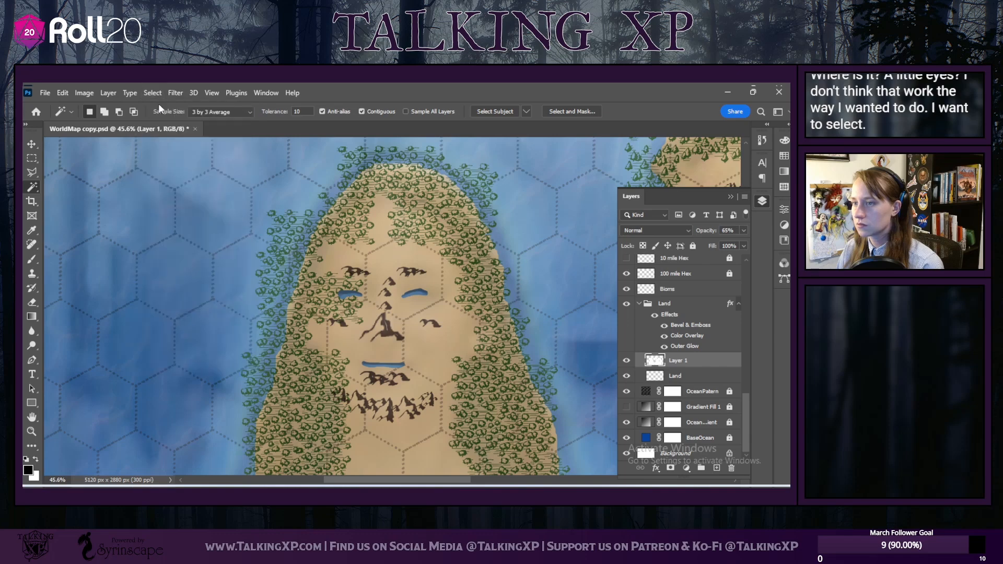
# Step: Clear the whole-canvas selection and select the first woman's landmass on Layer 1 with the Magic Wand at tolerance 10
pyautogui.click(33, 145)
pyautogui.click(34, 186)
pyautogui.click(153, 95)
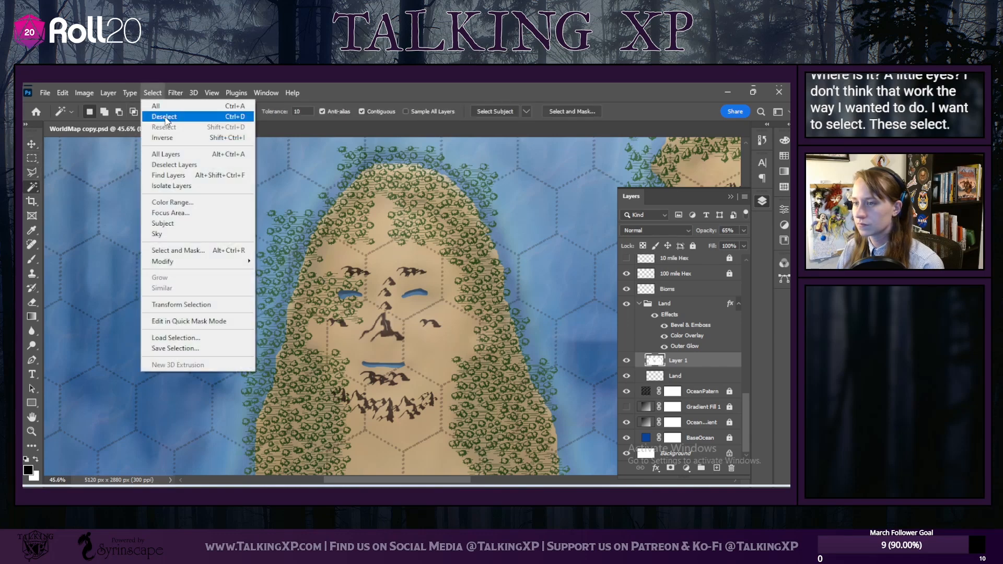
pyautogui.click(165, 116)
pyautogui.click(390, 264)
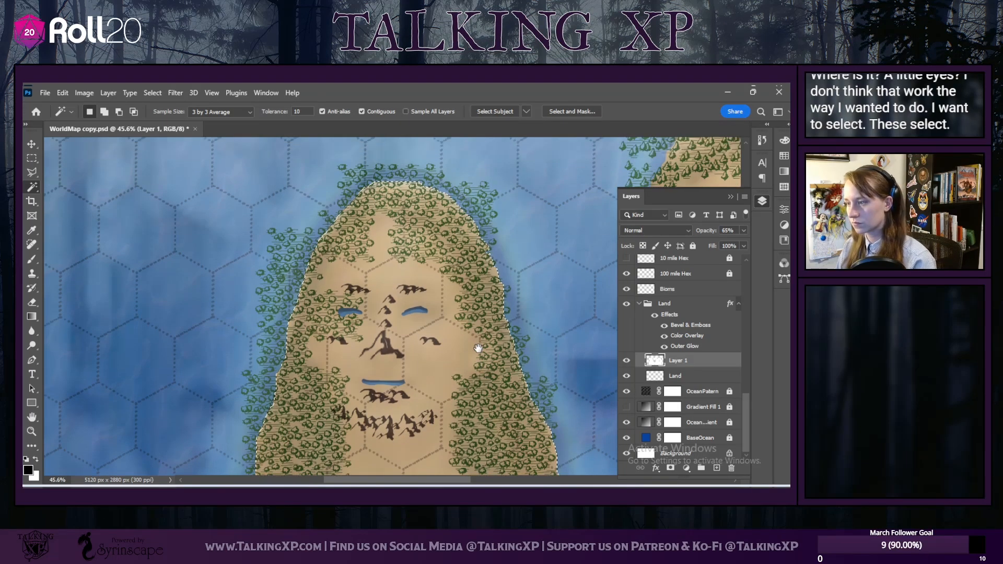
# Step: Try to add the man's landmass to the selection of the first woman's landmass
pyautogui.scroll(-3, 481, 351)
pyautogui.scroll(-5, 478, 350)
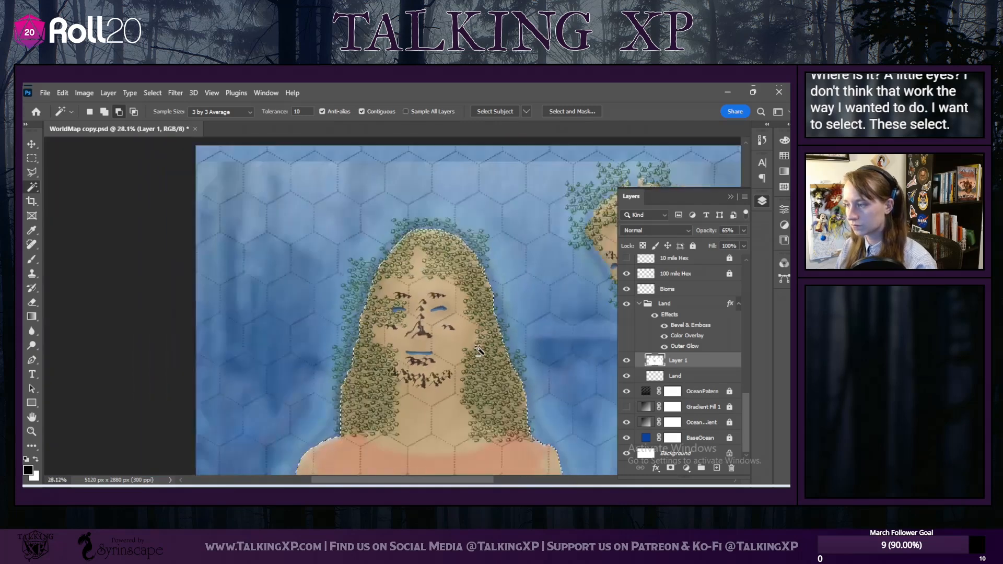
pyautogui.moveTo(444, 478); pyautogui.dragTo(499, 479)
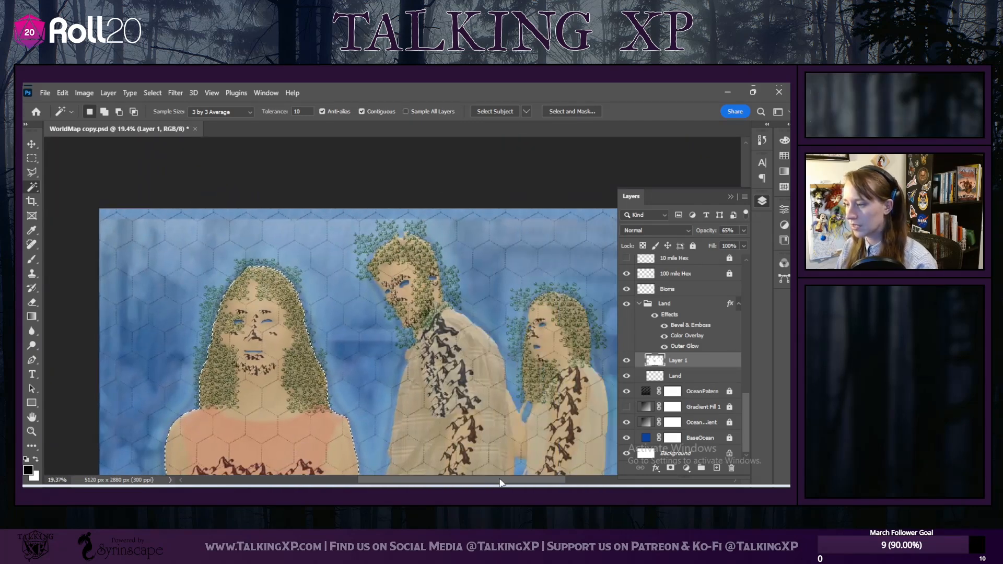
pyautogui.keyDown('ctrl'); pyautogui.click(494, 384); pyautogui.keyUp('ctrl')
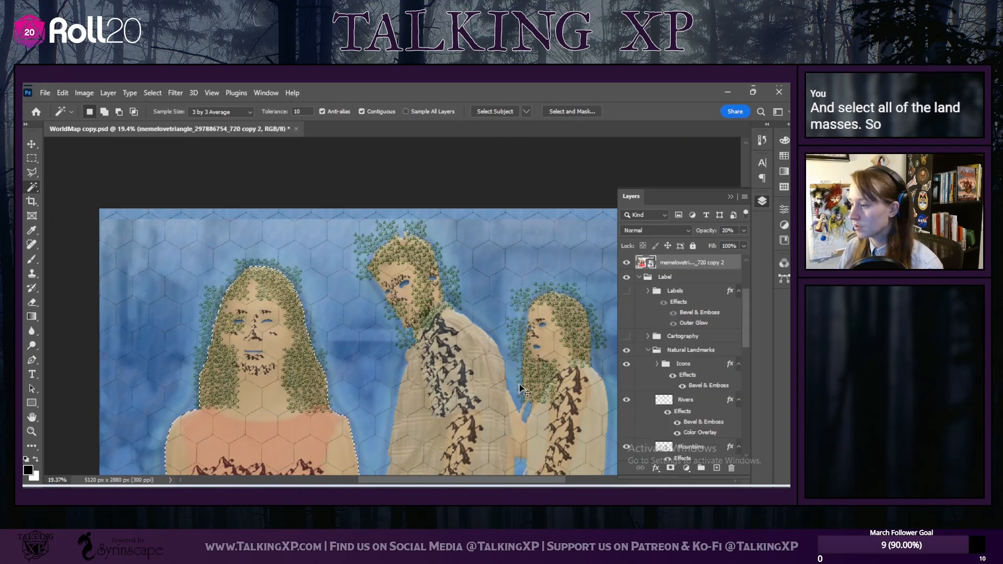
pyautogui.keyDown('shift'); pyautogui.click(465, 340); pyautogui.keyUp('shift')
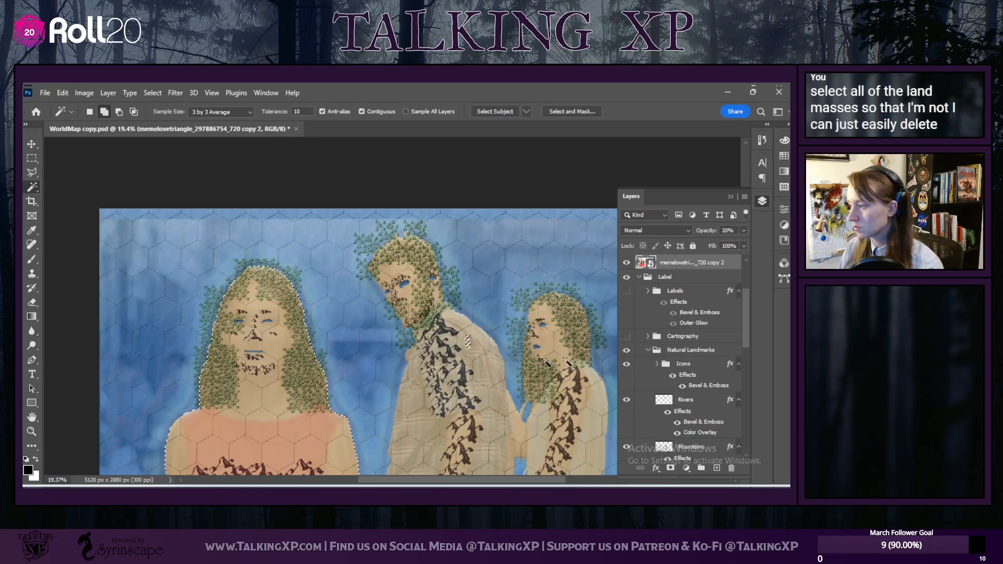
# Step: Make Layer 1 in the Land group active, select the landmasses of all three figures, and invert the selection
pyautogui.scroll(-5, 687, 417)
pyautogui.scroll(-5, 687, 426)
pyautogui.scroll(10, 687, 424)
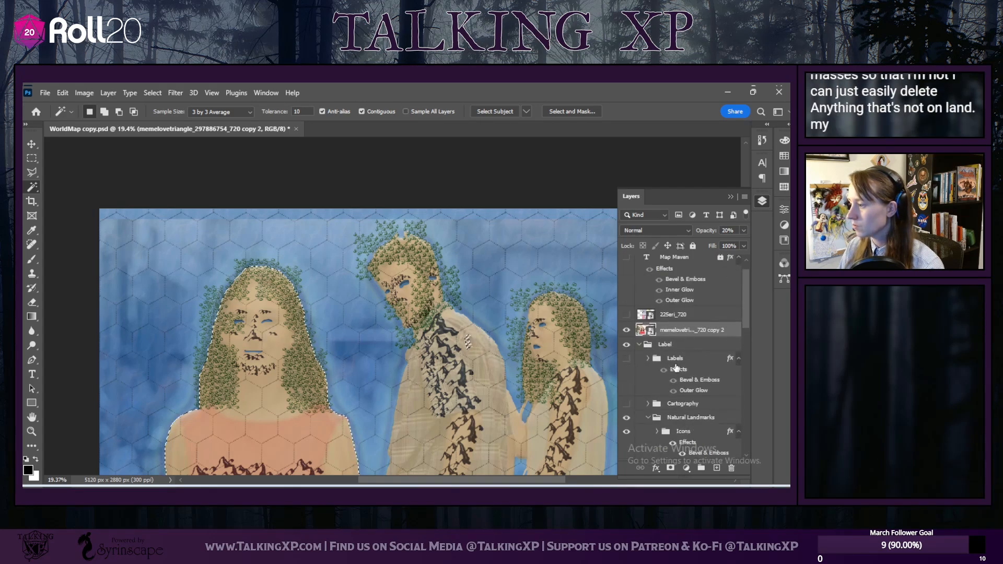
pyautogui.scroll(-5, 676, 367)
pyautogui.scroll(-8, 679, 407)
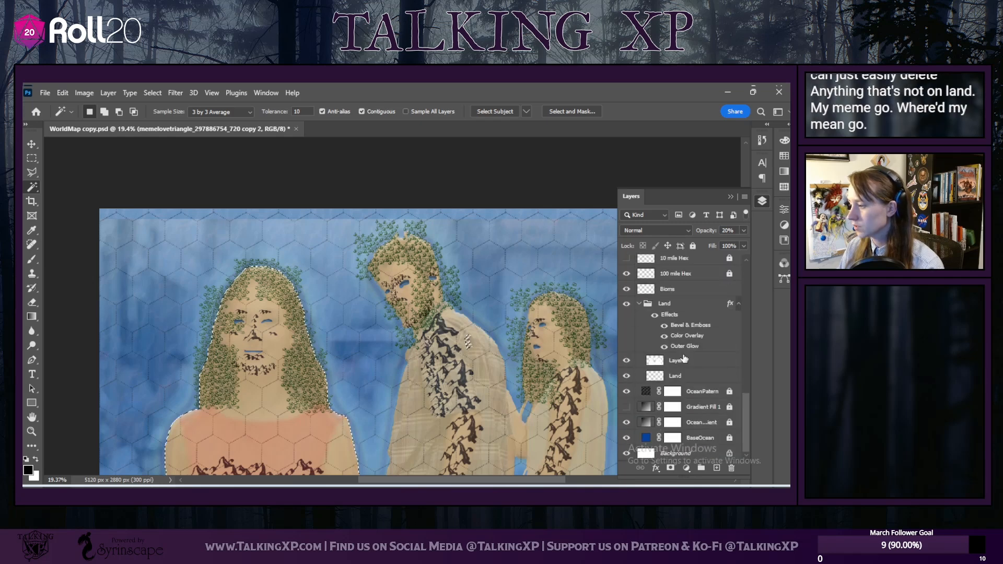
pyautogui.click(671, 304)
pyautogui.click(674, 361)
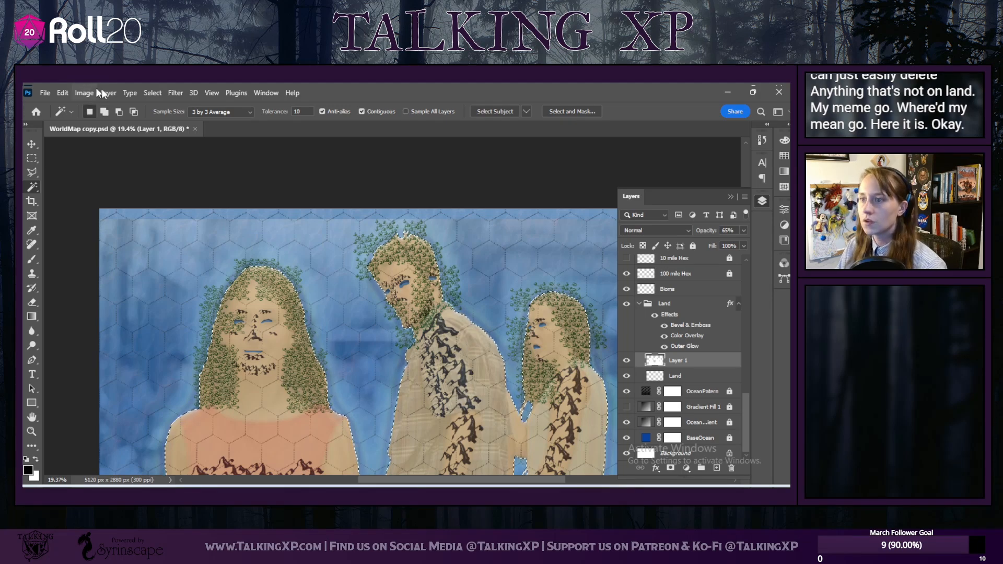
pyautogui.click(153, 92)
pyautogui.click(169, 140)
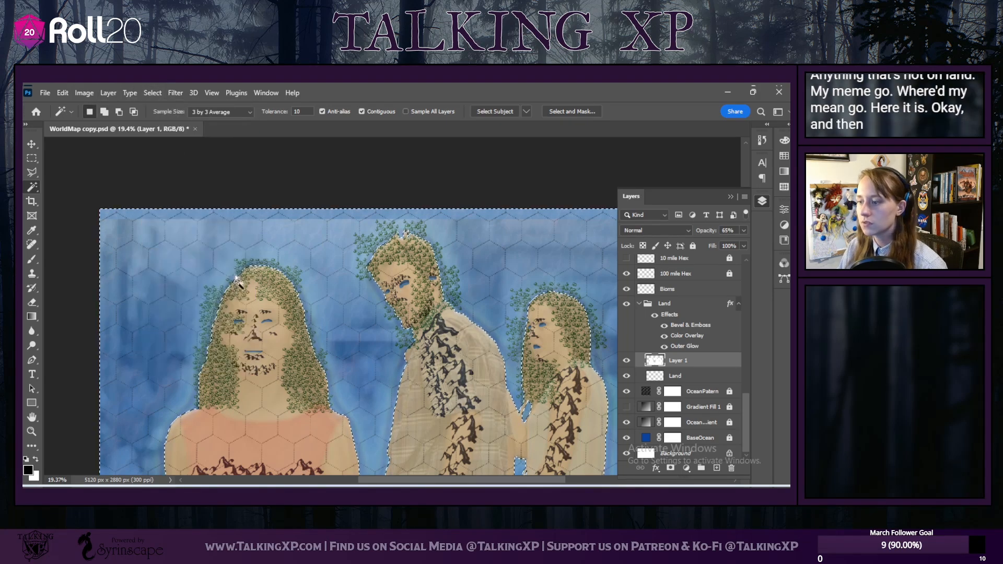
# Step: Switch to the Eraser, delete the trees lying outside the landmasses on the Forest layer, and clear the selection
pyautogui.click(32, 301)
pyautogui.rightClick(101, 118)
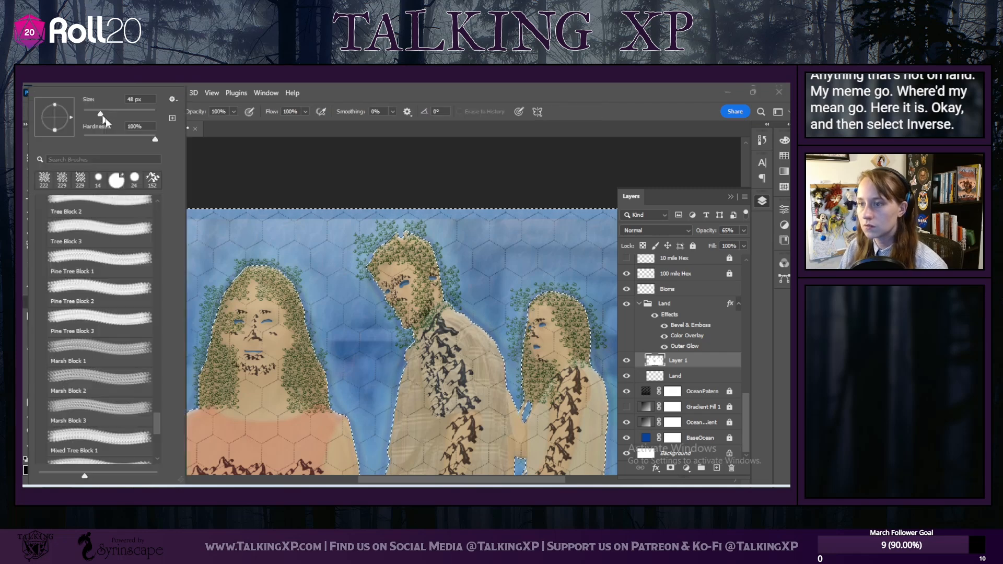
pyautogui.click(252, 202)
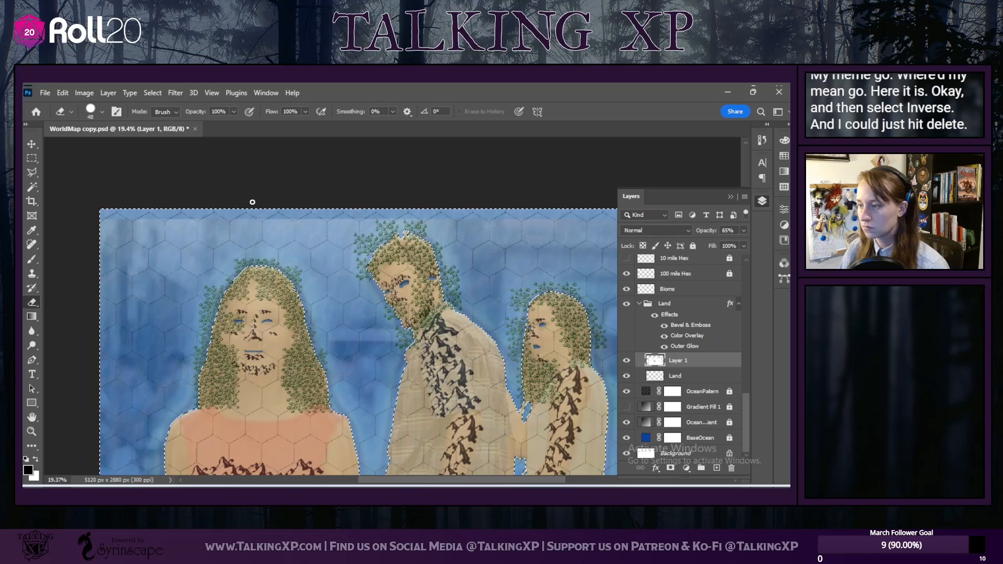
pyautogui.scroll(6, 653, 361)
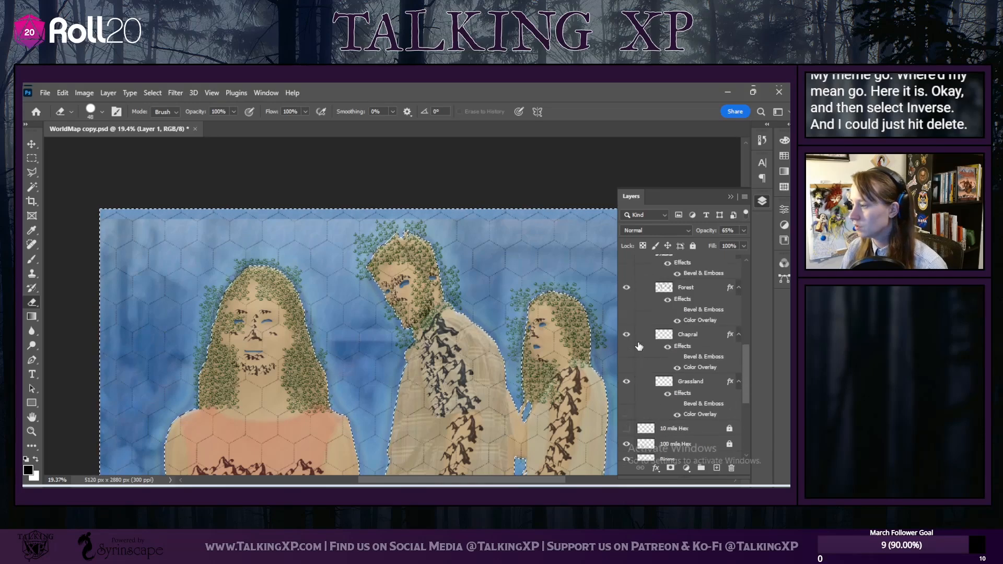
pyautogui.scroll(1, 668, 360)
pyautogui.click(699, 371)
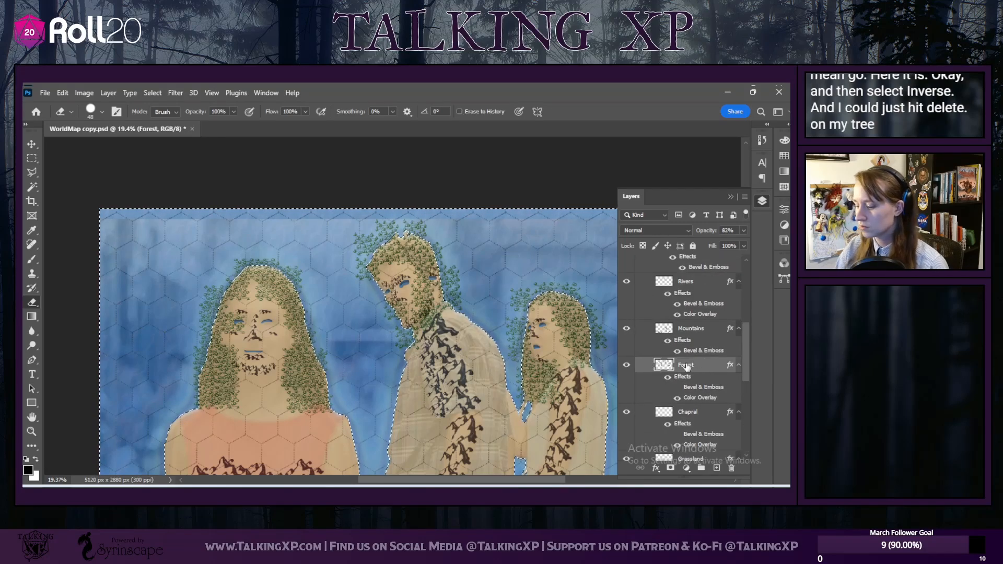
pyautogui.press('Delete')
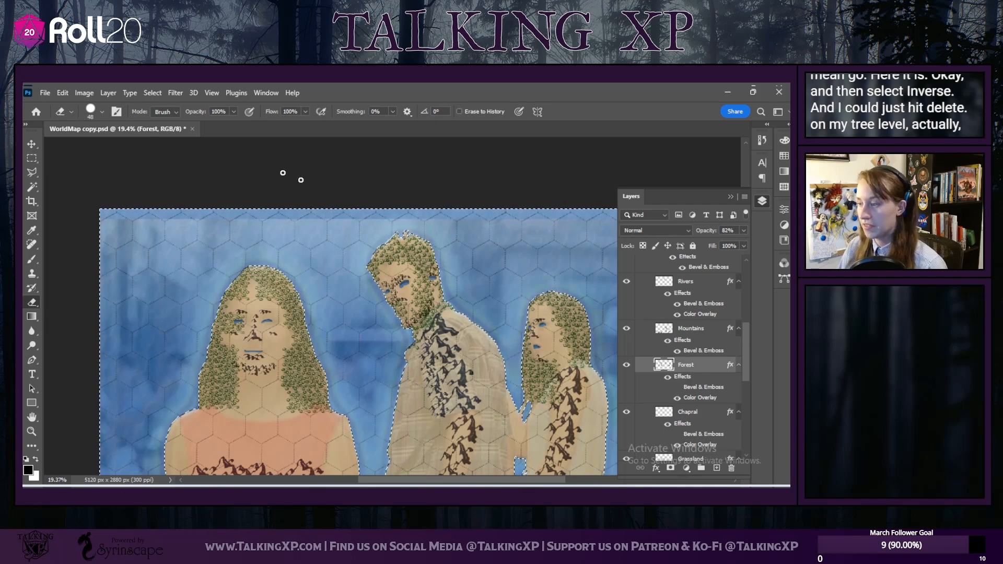
pyautogui.click(153, 92)
pyautogui.click(156, 113)
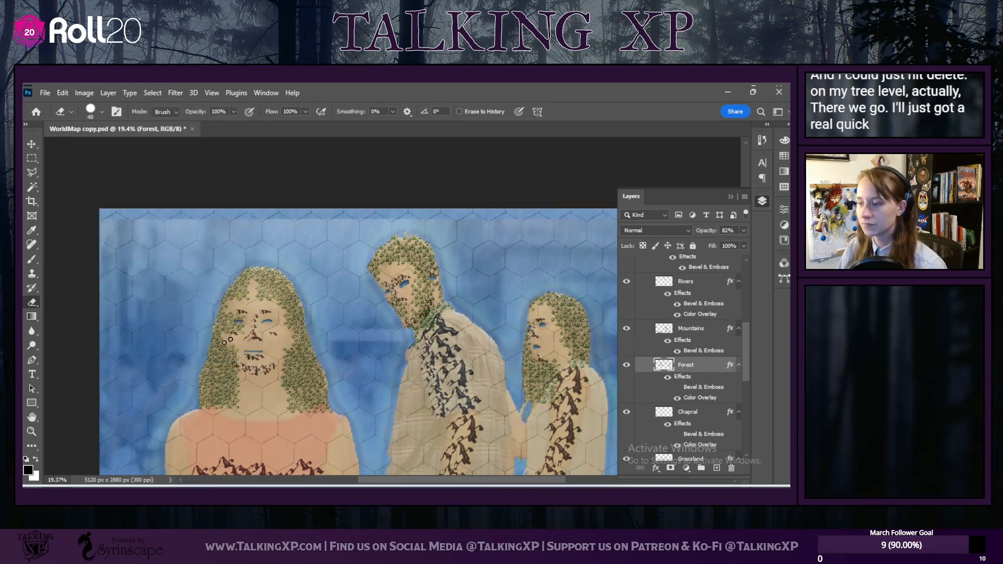
# Step: Set the Eraser size to 29 px and erase stray trees along the inner edge of the first woman's lower hair
pyautogui.scroll(4, 216, 357)
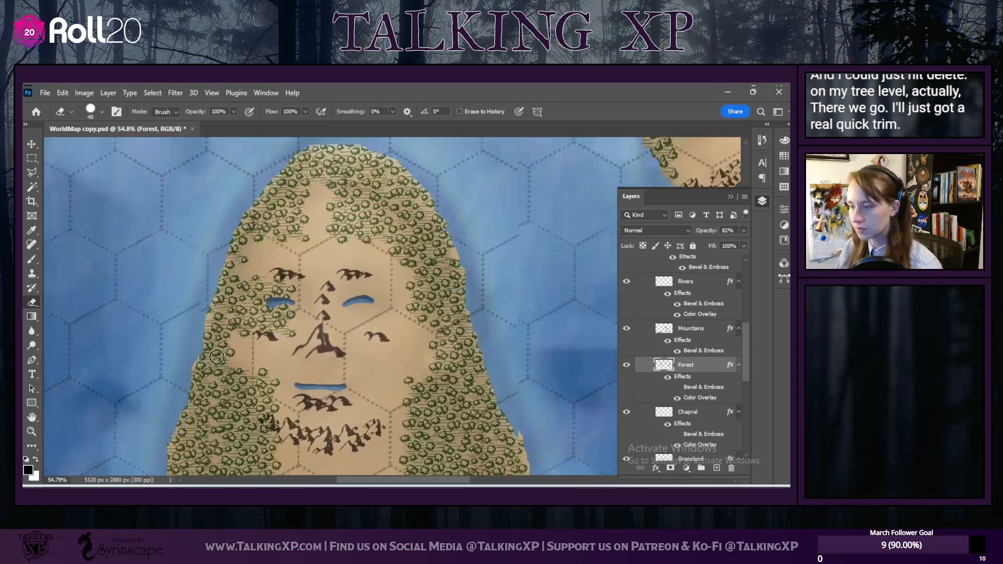
pyautogui.scroll(-3, 216, 357)
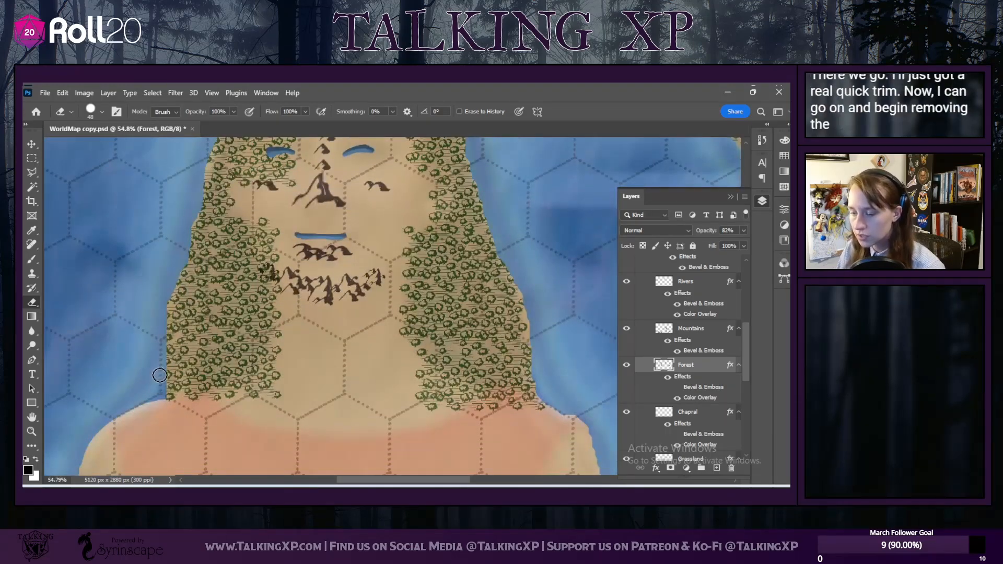
pyautogui.scroll(-2, 159, 376)
pyautogui.scroll(5, 159, 376)
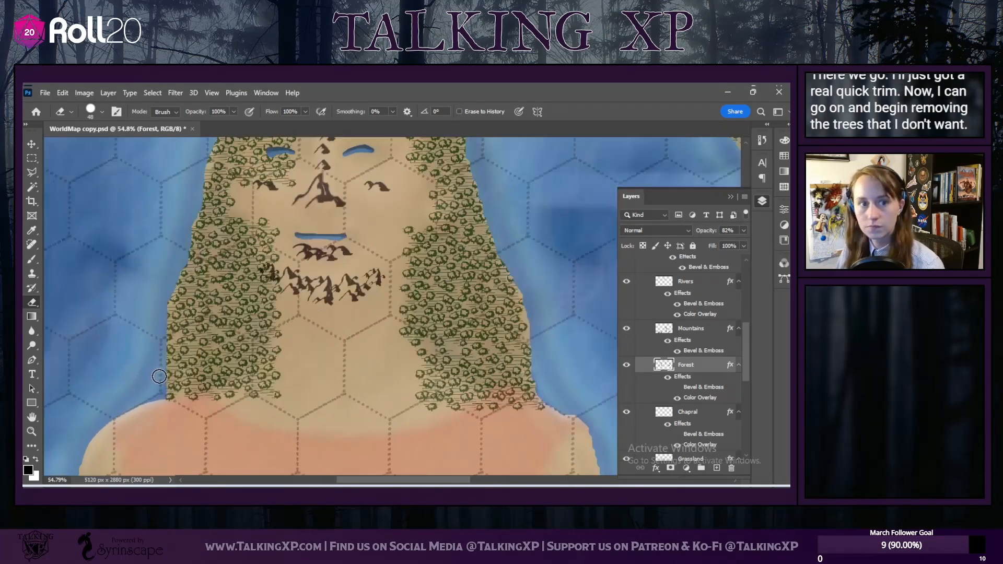
pyautogui.scroll(1, 160, 376)
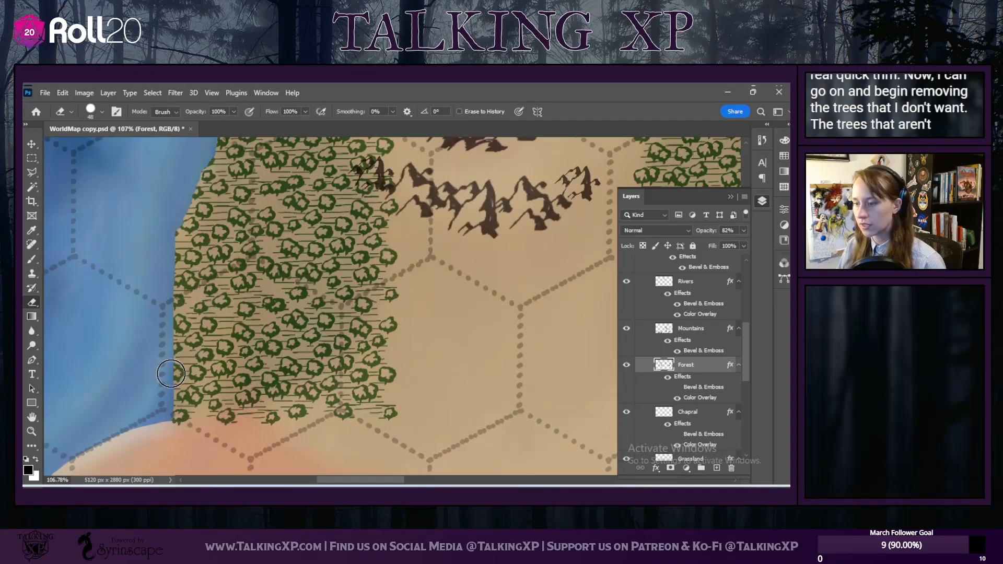
pyautogui.rightClick(104, 141)
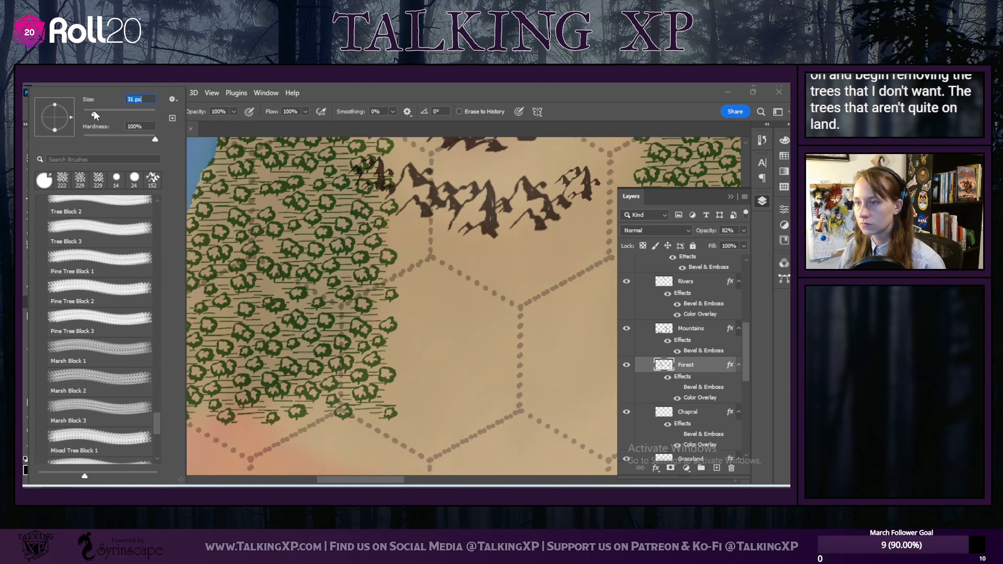
pyautogui.click(194, 150)
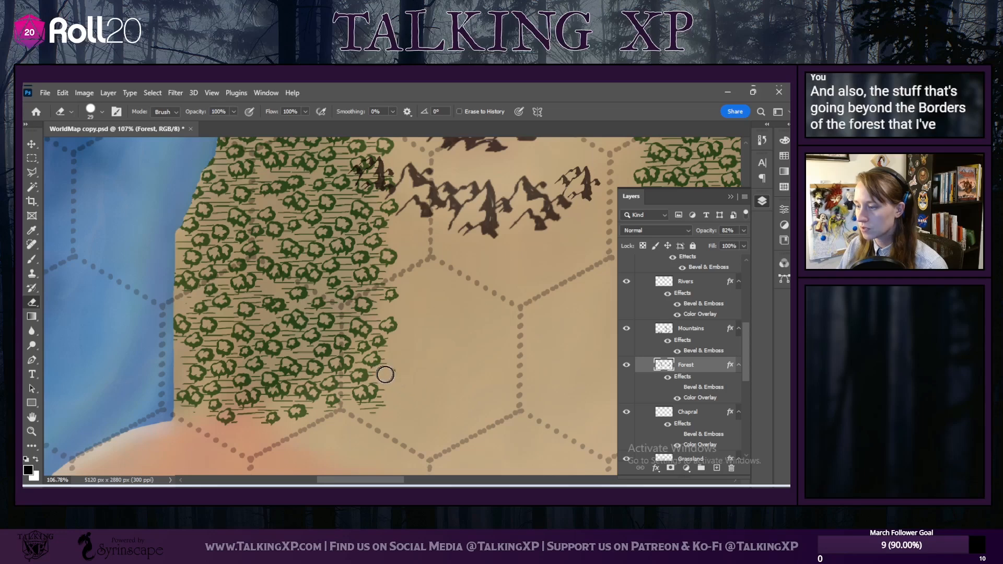
pyautogui.moveTo(384, 326); pyautogui.dragTo(416, 332)
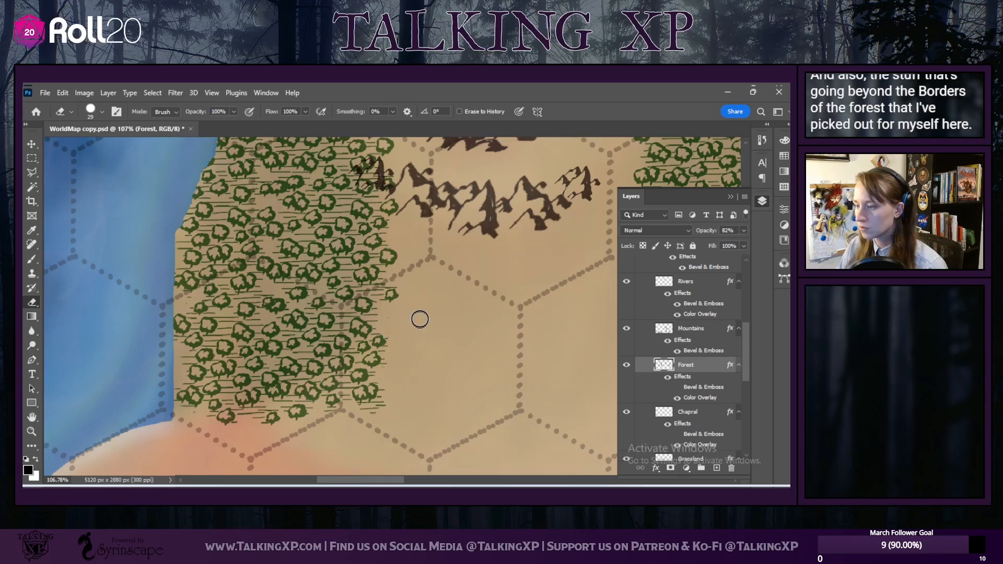
# Step: Raise the opacity of the memelovetriangle reference layer to 40%, keeping it as a smart object
pyautogui.scroll(3, 363, 364)
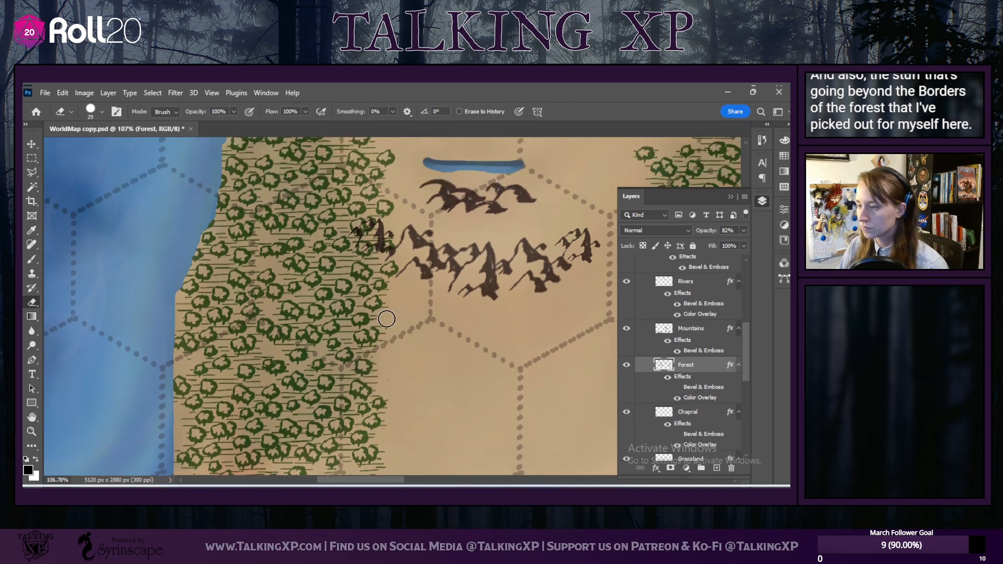
pyautogui.scroll(5, 648, 345)
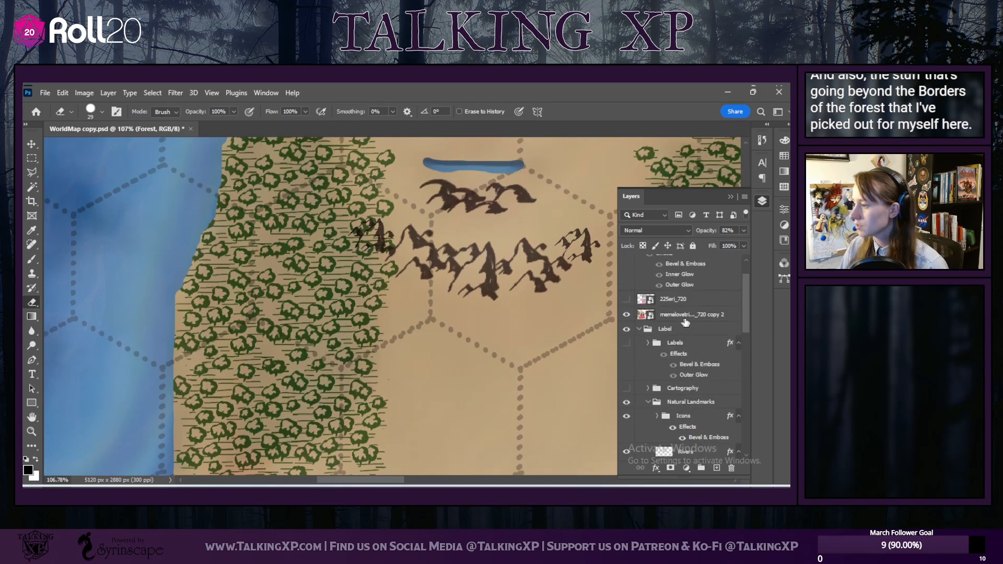
pyautogui.click(684, 320)
pyautogui.click(744, 230)
pyautogui.moveTo(704, 240); pyautogui.dragTo(711, 240)
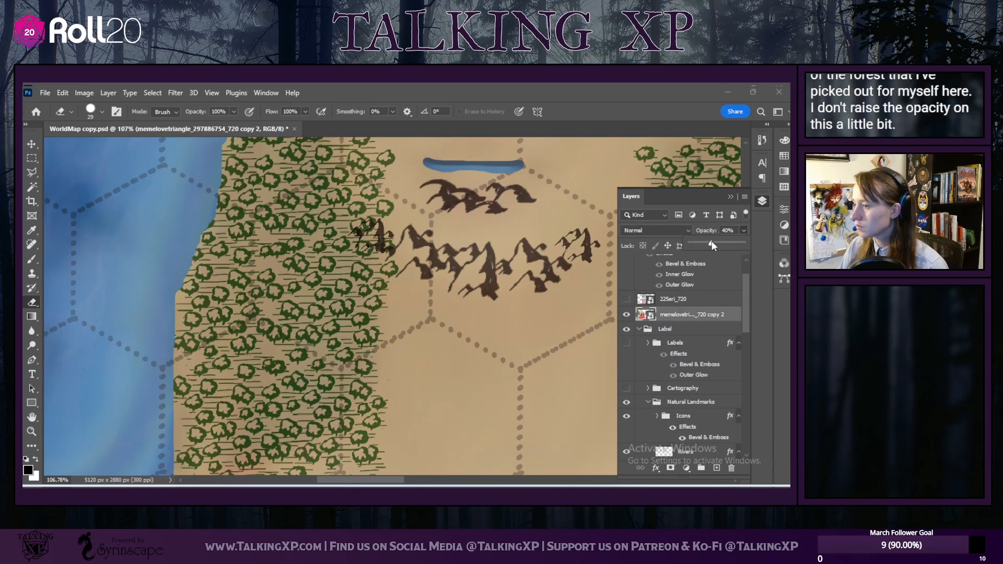
pyautogui.scroll(-3, 437, 376)
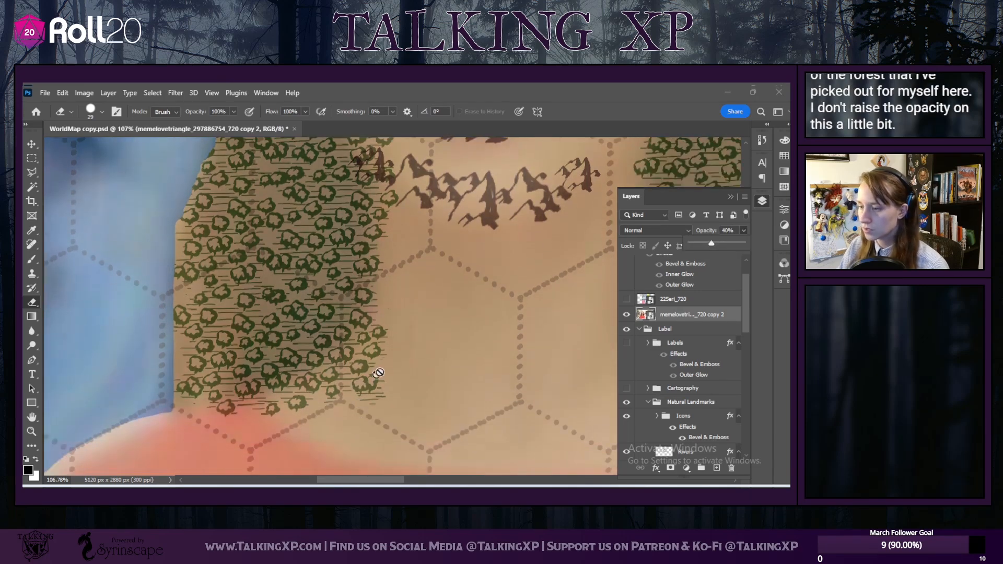
pyautogui.click(431, 333)
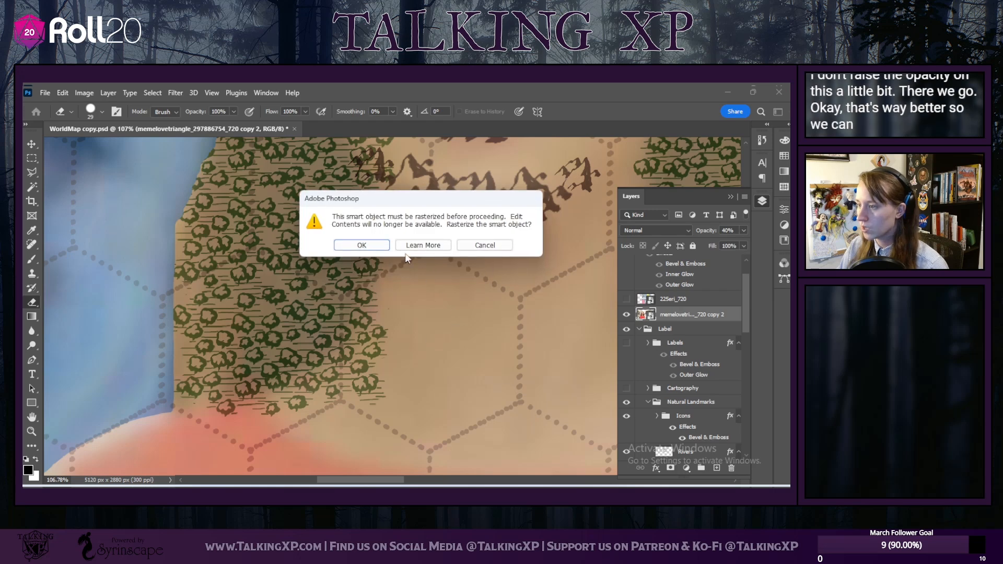
pyautogui.click(481, 246)
# Step: Make the Forest layer active and erase the lower hair's inner corner into a slope following the first woman's neck and shoulder
pyautogui.scroll(-1, 584, 301)
pyautogui.scroll(-1, 702, 444)
pyautogui.scroll(-8, 701, 436)
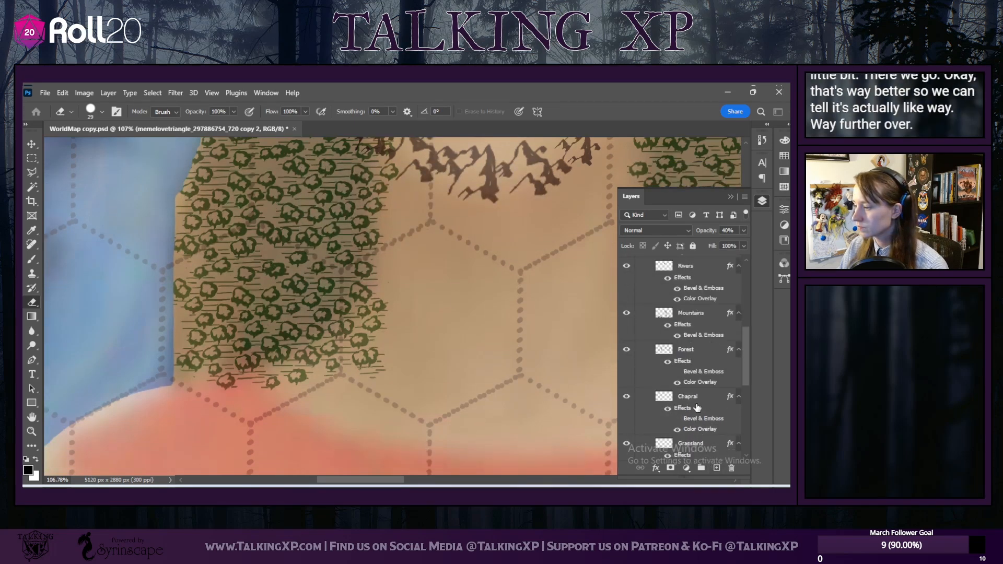
pyautogui.scroll(-4, 696, 408)
pyautogui.click(685, 289)
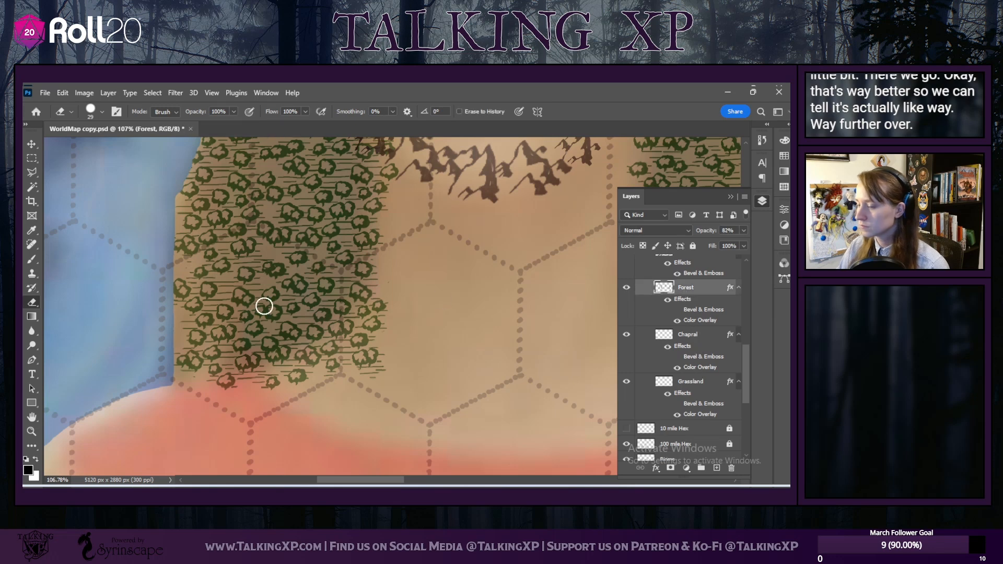
pyautogui.moveTo(380, 305)
pyautogui.mouseDown()
pyautogui.moveTo(317, 339)
pyautogui.moveTo(257, 396)
pyautogui.moveTo(287, 389)
pyautogui.moveTo(337, 339)
pyautogui.moveTo(382, 327)
pyautogui.moveTo(349, 335)
pyautogui.moveTo(317, 384)
pyautogui.moveTo(376, 315)
pyautogui.moveTo(342, 358)
pyautogui.moveTo(385, 342)
pyautogui.mouseUp()
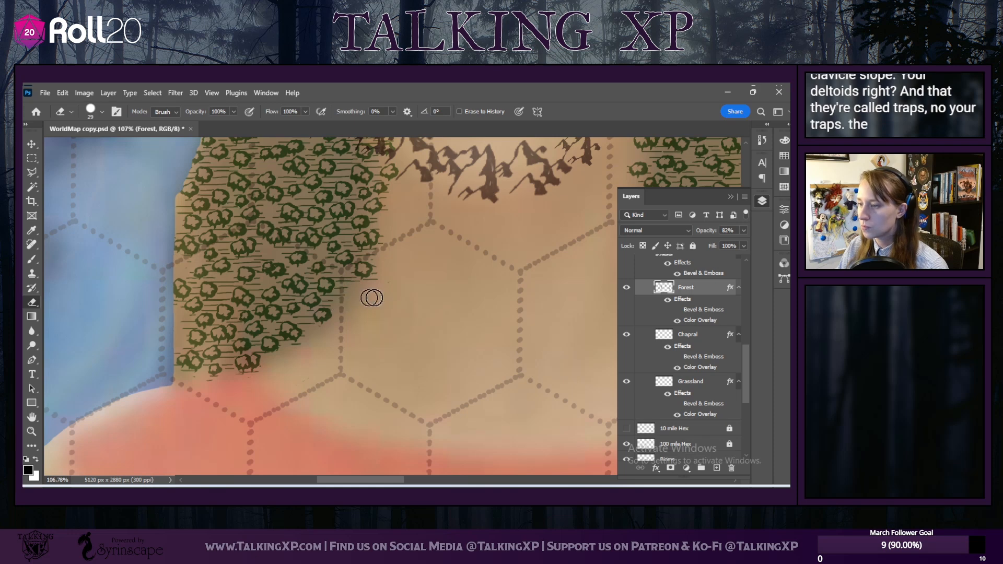
# Step: Erase the forest spilling over the first woman's jaw and cheek beside the chin mountains and mouth
pyautogui.scroll(3, 360, 313)
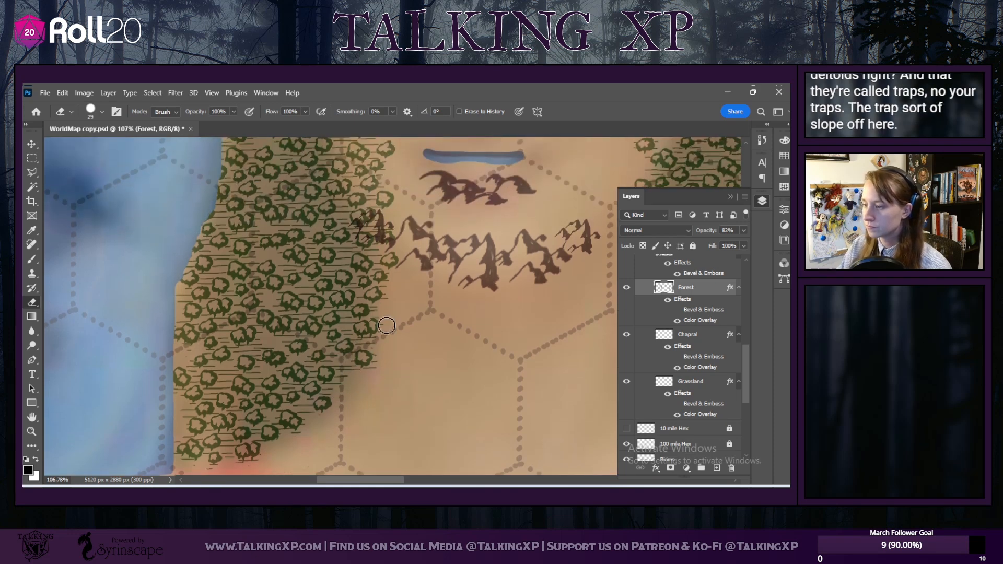
pyautogui.moveTo(379, 296); pyautogui.dragTo(404, 288)
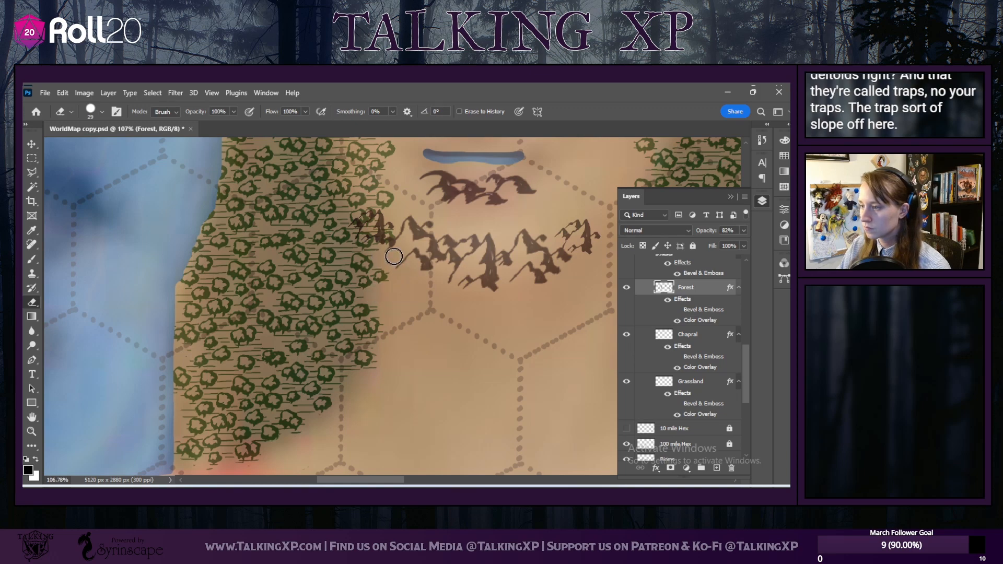
pyautogui.scroll(3, 398, 254)
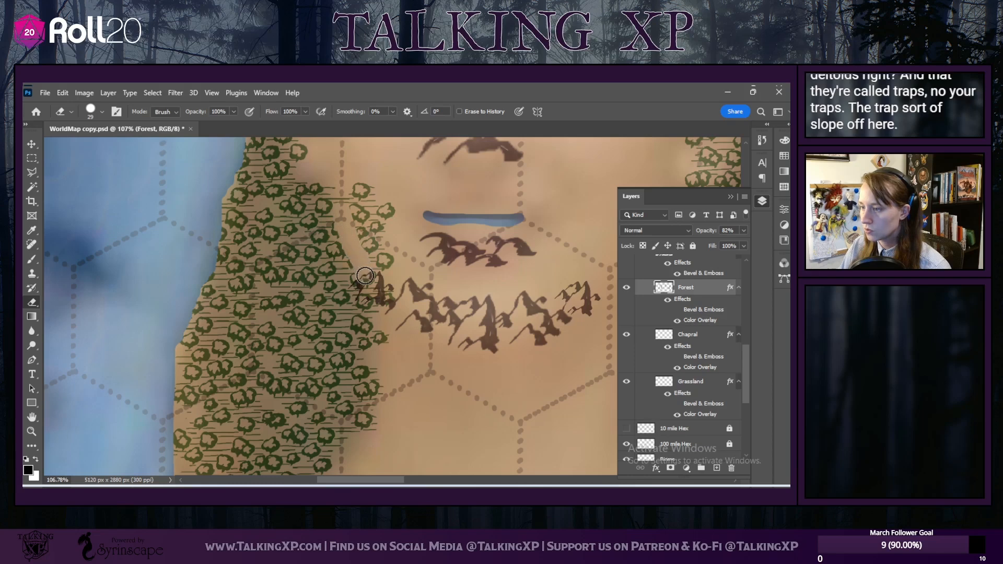
pyautogui.moveTo(377, 269)
pyautogui.mouseDown()
pyautogui.moveTo(358, 225)
pyautogui.moveTo(362, 178)
pyautogui.moveTo(345, 208)
pyautogui.moveTo(330, 179)
pyautogui.moveTo(362, 182)
pyautogui.moveTo(399, 268)
pyautogui.moveTo(383, 216)
pyautogui.moveTo(392, 200)
pyautogui.moveTo(395, 271)
pyautogui.mouseUp()
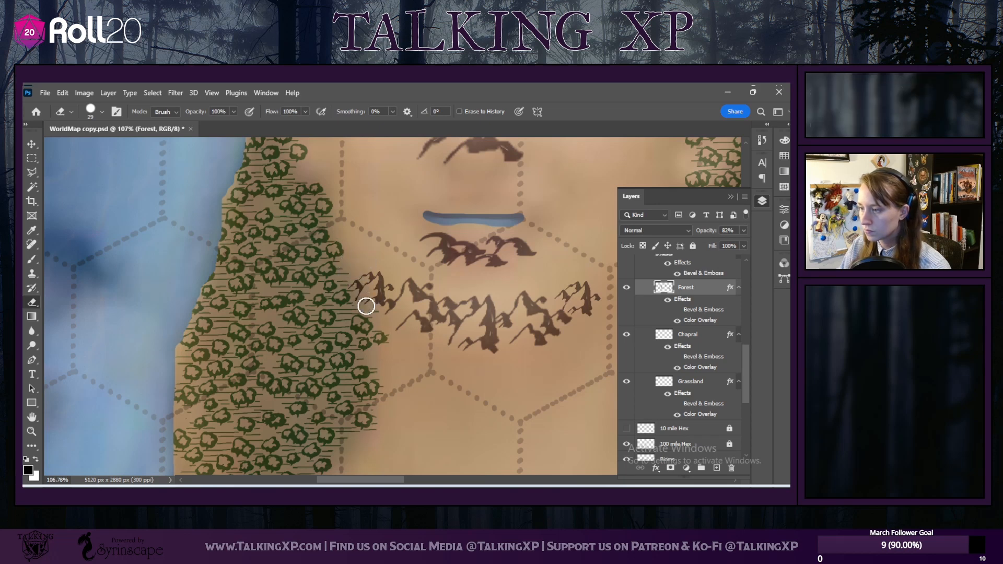
# Step: Erase the forest covering the first woman's eye and upper cheek back to her natural hairline
pyautogui.scroll(3, 318, 337)
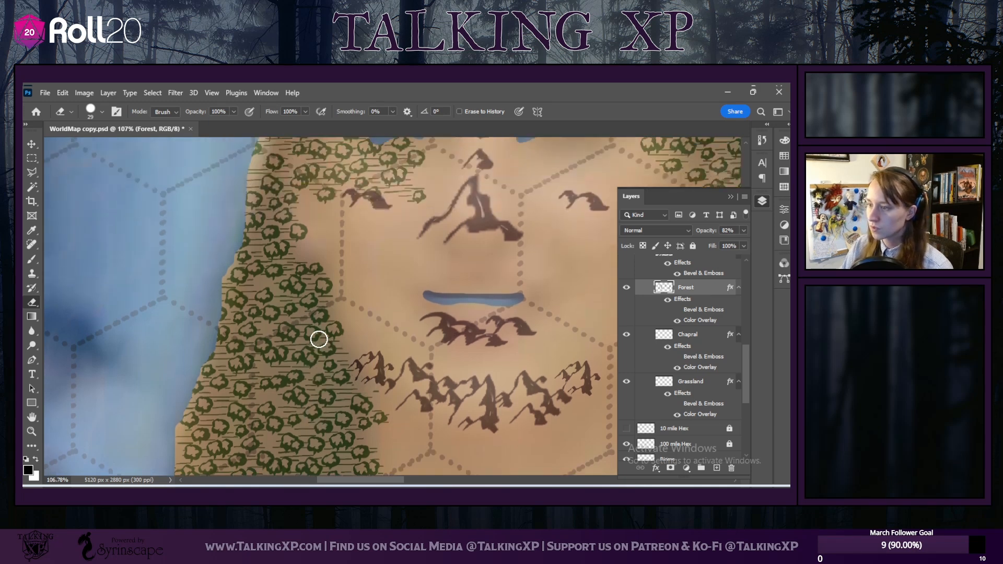
pyautogui.scroll(2, 319, 338)
pyautogui.scroll(-1, 347, 326)
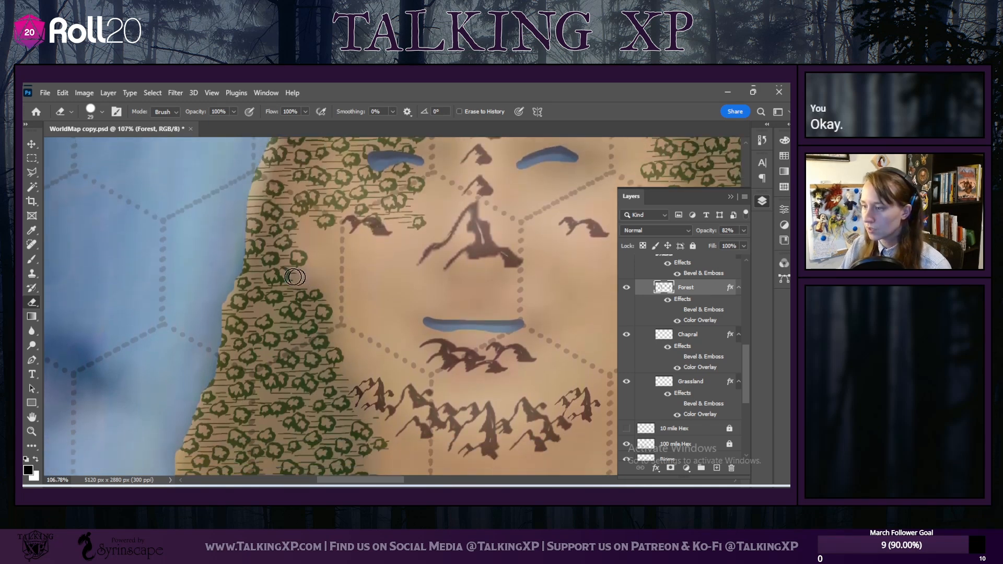
pyautogui.scroll(-3, 318, 274)
pyautogui.scroll(5, 328, 277)
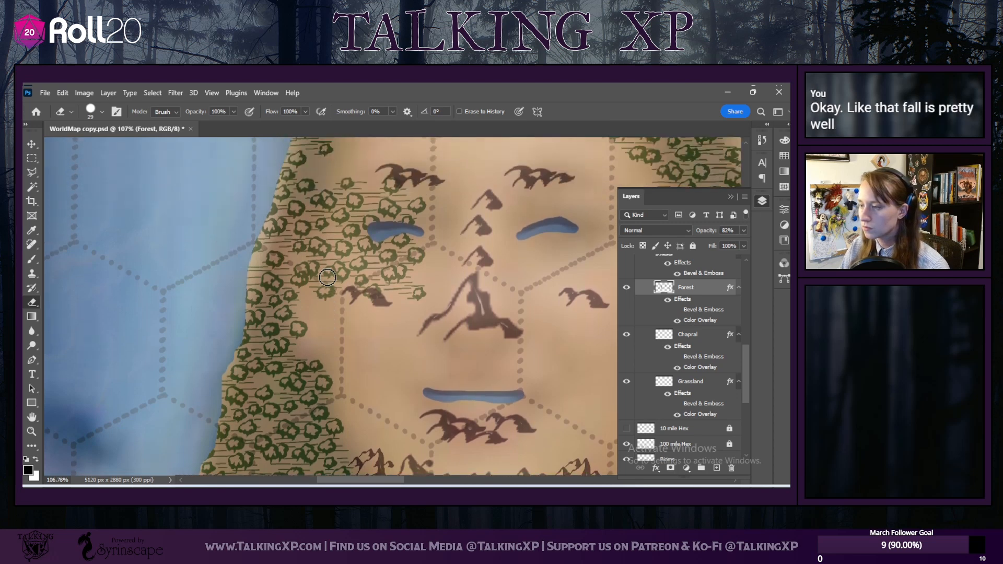
pyautogui.scroll(1, 327, 277)
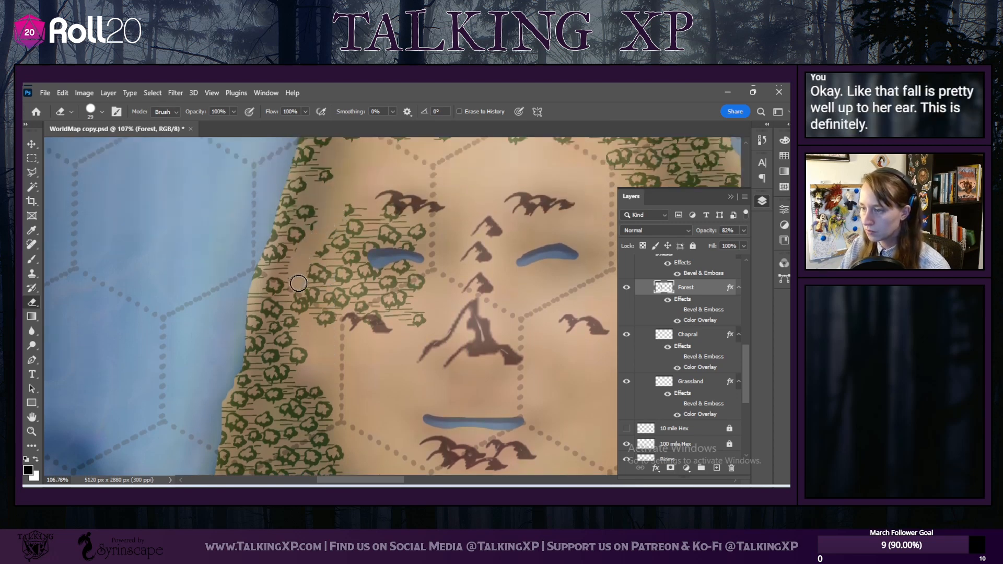
pyautogui.moveTo(357, 200)
pyautogui.mouseDown()
pyautogui.moveTo(326, 305)
pyautogui.moveTo(364, 211)
pyautogui.moveTo(345, 317)
pyautogui.moveTo(371, 212)
pyautogui.moveTo(357, 322)
pyautogui.moveTo(401, 196)
pyautogui.moveTo(381, 274)
pyautogui.moveTo(388, 285)
pyautogui.moveTo(413, 205)
pyautogui.moveTo(405, 313)
pyautogui.moveTo(415, 219)
pyautogui.moveTo(431, 325)
pyautogui.moveTo(435, 226)
pyautogui.moveTo(424, 350)
pyautogui.moveTo(385, 310)
pyautogui.moveTo(419, 319)
pyautogui.moveTo(330, 325)
pyautogui.mouseUp()
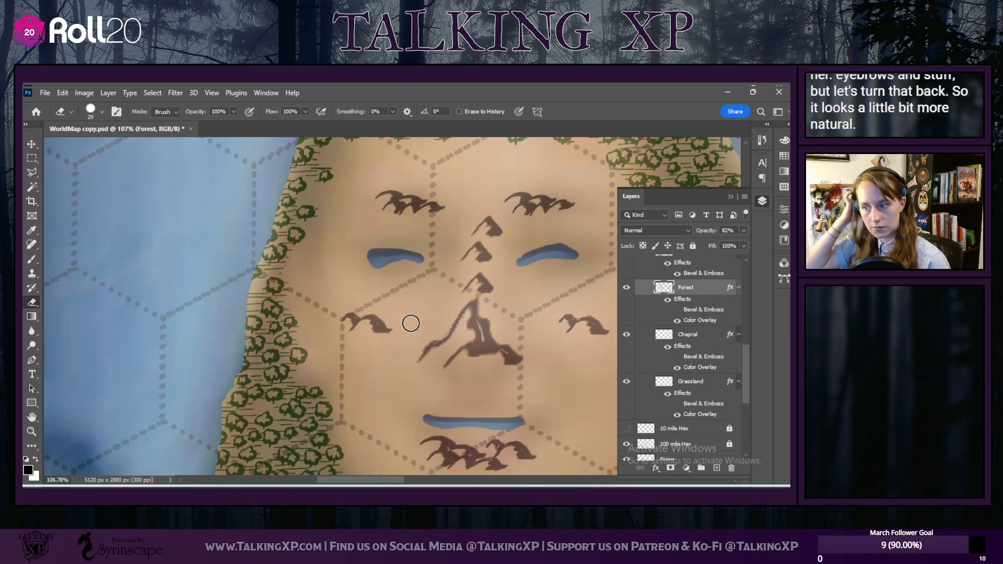
pyautogui.scroll(-5, 252, 459)
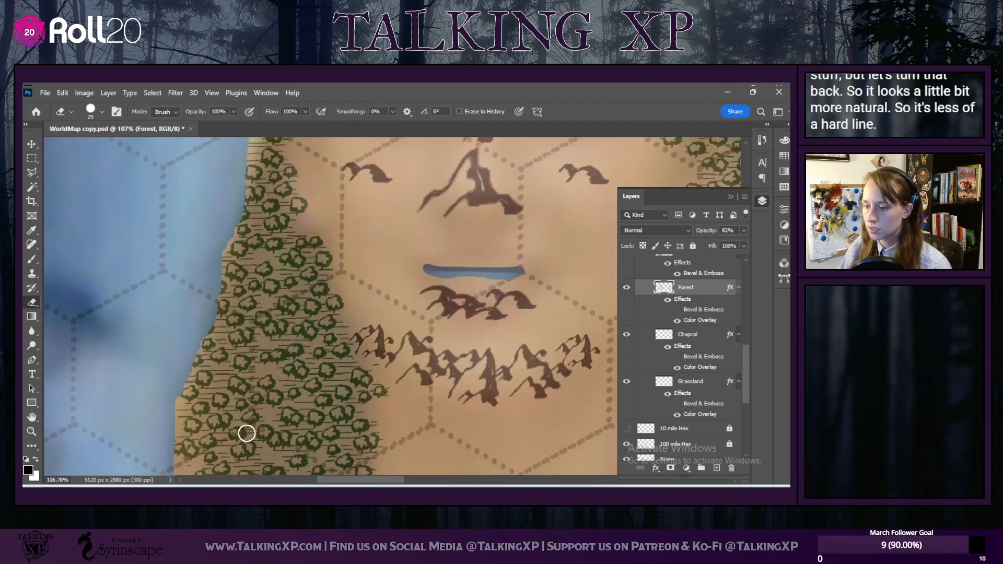
# Step: Erase the cut-off trees along the west coast beside the first woman's jaw, cheek and eye
pyautogui.scroll(-6, 245, 430)
pyautogui.scroll(5, 243, 426)
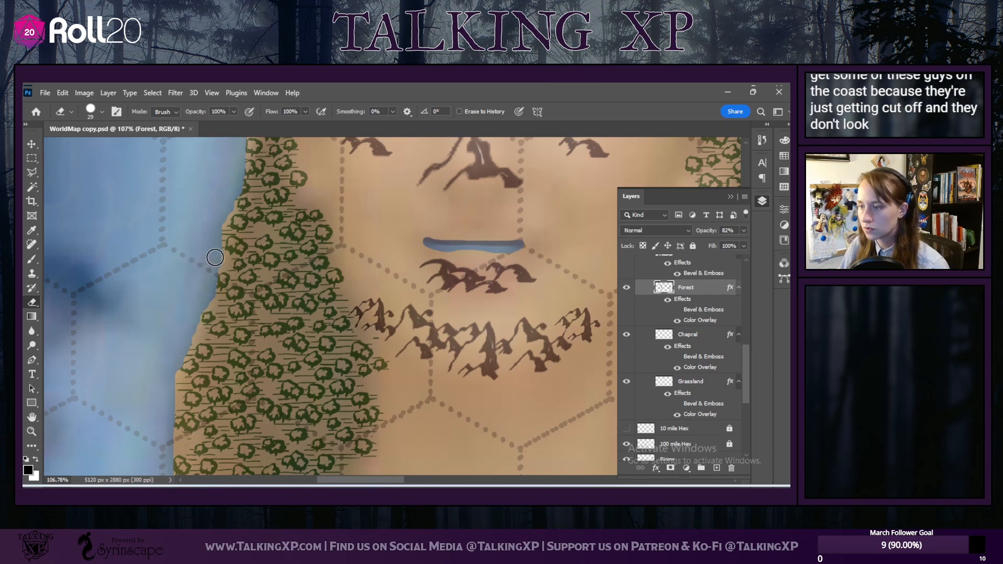
pyautogui.scroll(5, 177, 276)
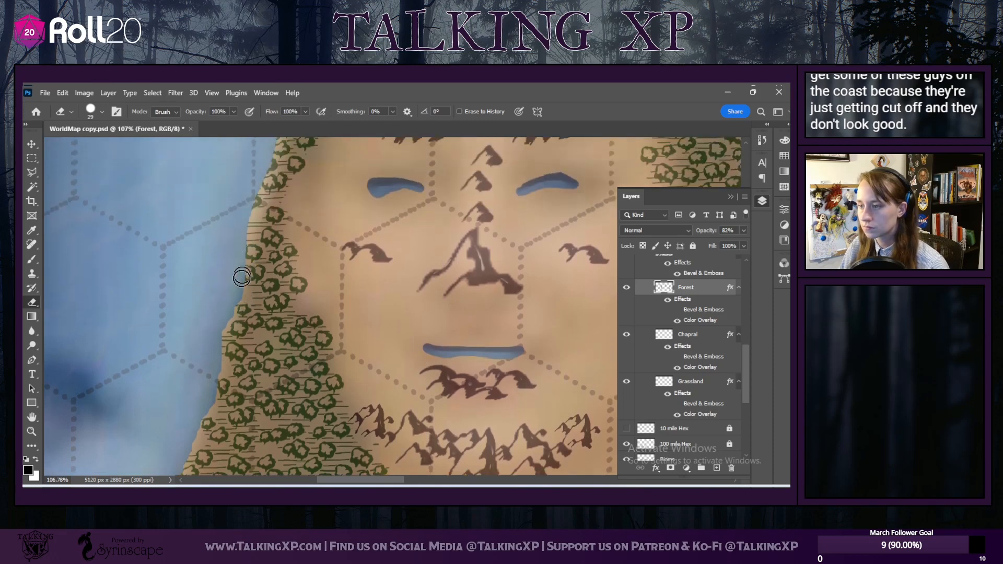
pyautogui.moveTo(245, 280)
pyautogui.mouseDown()
pyautogui.moveTo(226, 282)
pyautogui.moveTo(241, 268)
pyautogui.mouseUp()
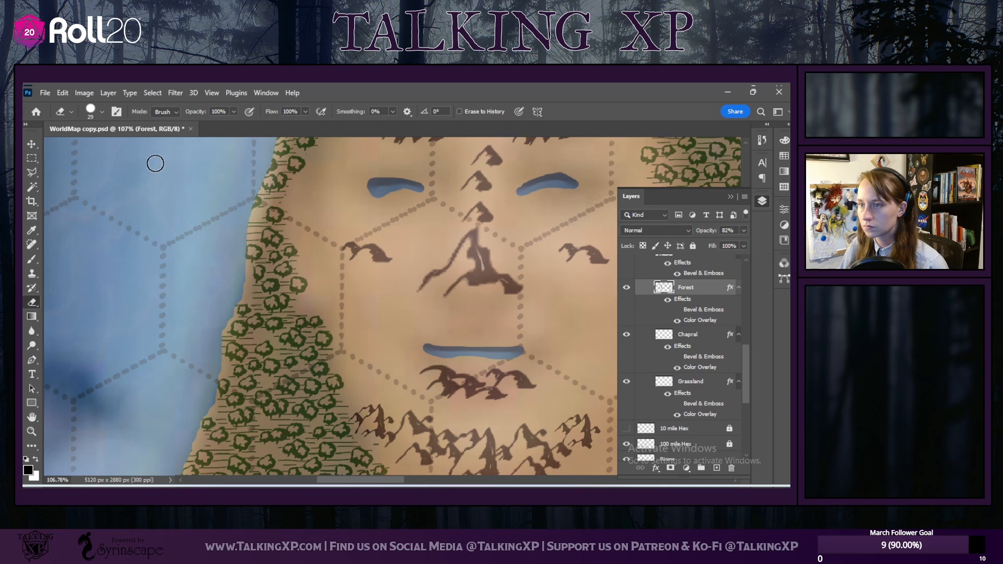
pyautogui.click(101, 108)
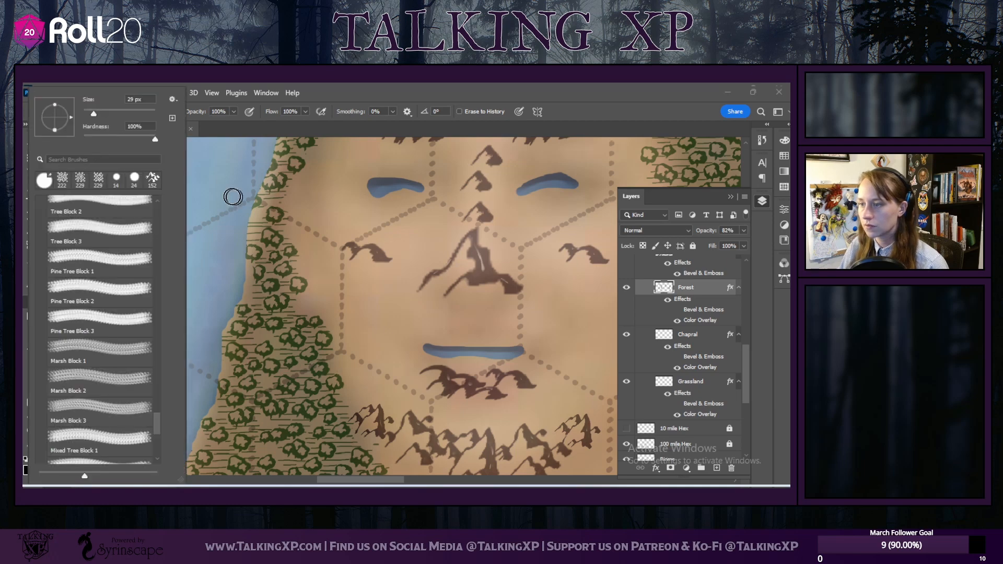
pyautogui.moveTo(240, 198); pyautogui.dragTo(259, 203)
pyautogui.scroll(3, 227, 238)
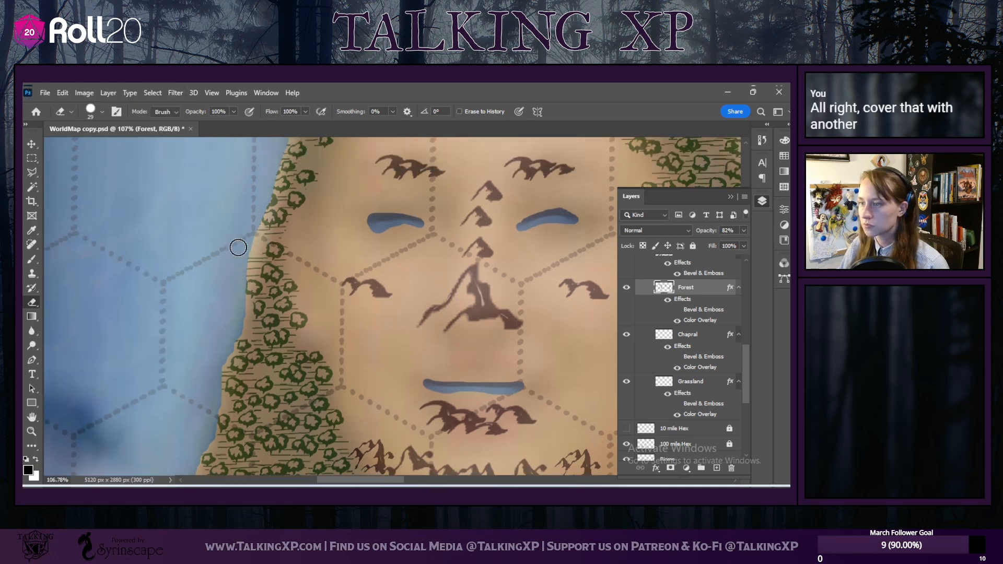
pyautogui.scroll(1, 266, 242)
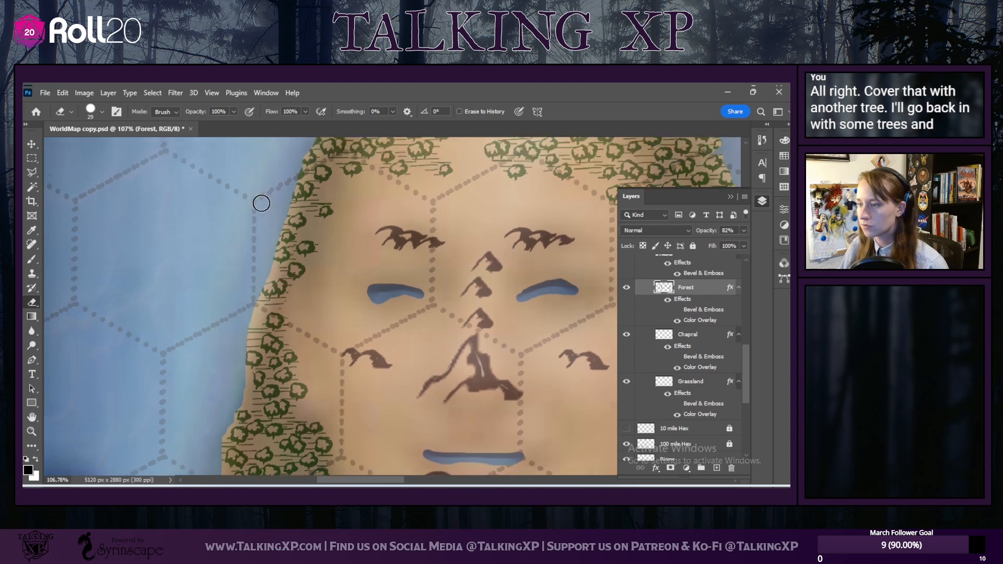
pyautogui.scroll(1, 230, 243)
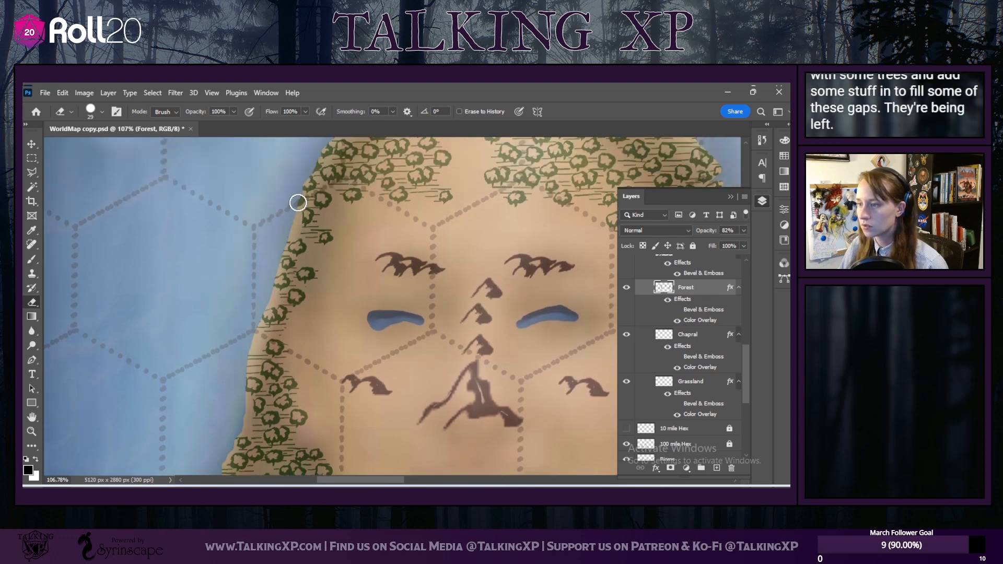
# Step: Erase the forest over the west half of the first woman's forehead up to her hairline, plus the cut-off trees on the adjacent northwest coast
pyautogui.scroll(3, 298, 296)
pyautogui.scroll(1, 298, 296)
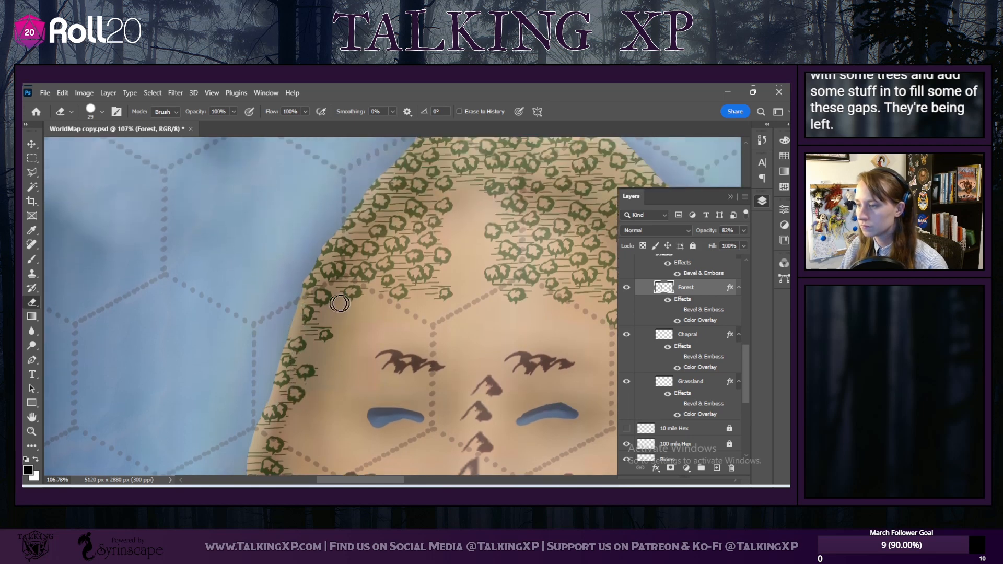
pyautogui.moveTo(343, 290)
pyautogui.mouseDown()
pyautogui.moveTo(409, 209)
pyautogui.moveTo(455, 200)
pyautogui.moveTo(409, 218)
pyautogui.moveTo(351, 284)
pyautogui.moveTo(351, 310)
pyautogui.moveTo(390, 231)
pyautogui.moveTo(397, 240)
pyautogui.moveTo(360, 303)
pyautogui.moveTo(408, 233)
pyautogui.moveTo(429, 239)
pyautogui.moveTo(372, 321)
pyautogui.moveTo(424, 235)
pyautogui.moveTo(388, 309)
pyautogui.moveTo(455, 243)
pyautogui.moveTo(420, 309)
pyautogui.moveTo(437, 260)
pyautogui.moveTo(447, 291)
pyautogui.mouseUp()
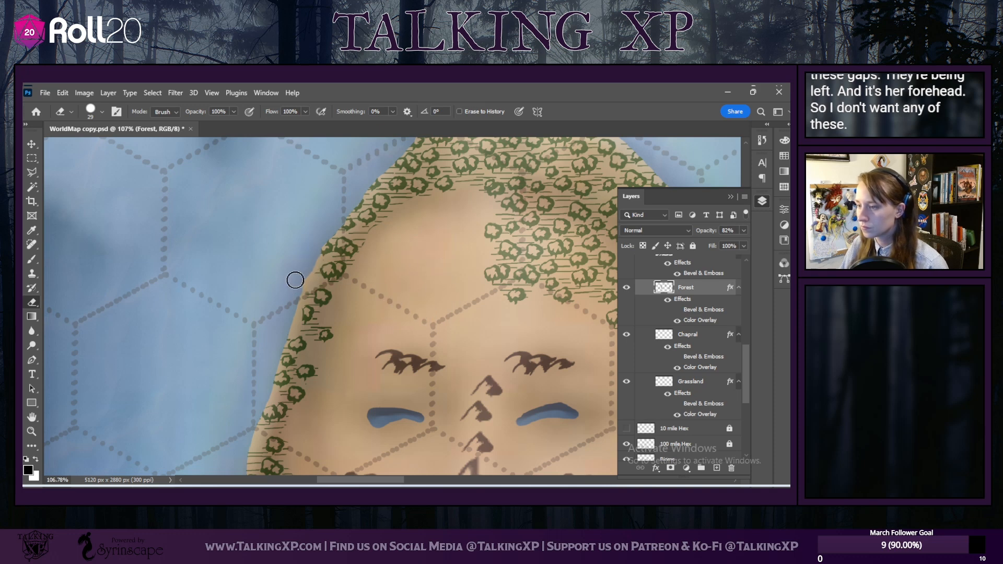
pyautogui.moveTo(325, 246)
pyautogui.mouseDown()
pyautogui.moveTo(323, 235)
pyautogui.moveTo(347, 223)
pyautogui.mouseUp()
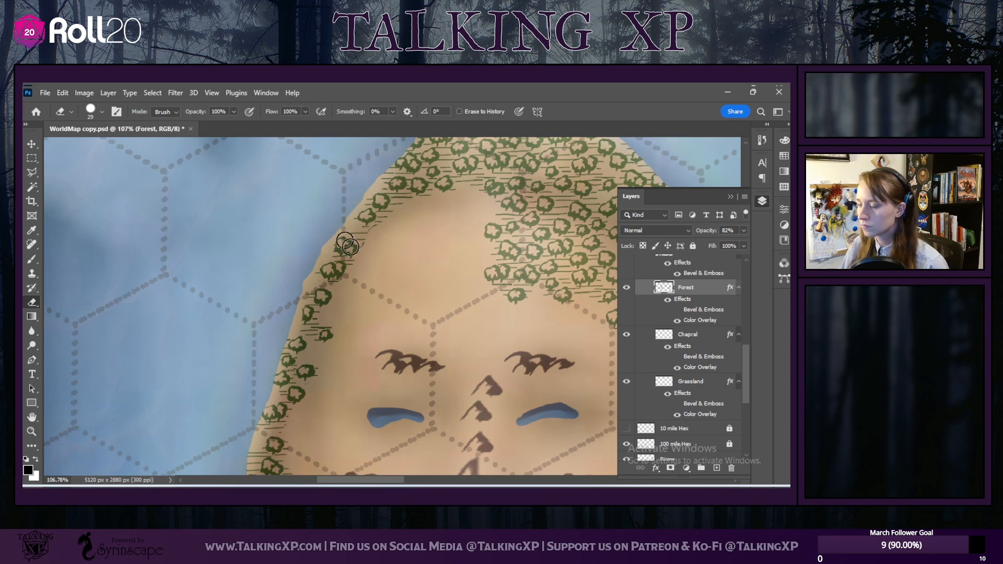
pyautogui.scroll(3, 357, 265)
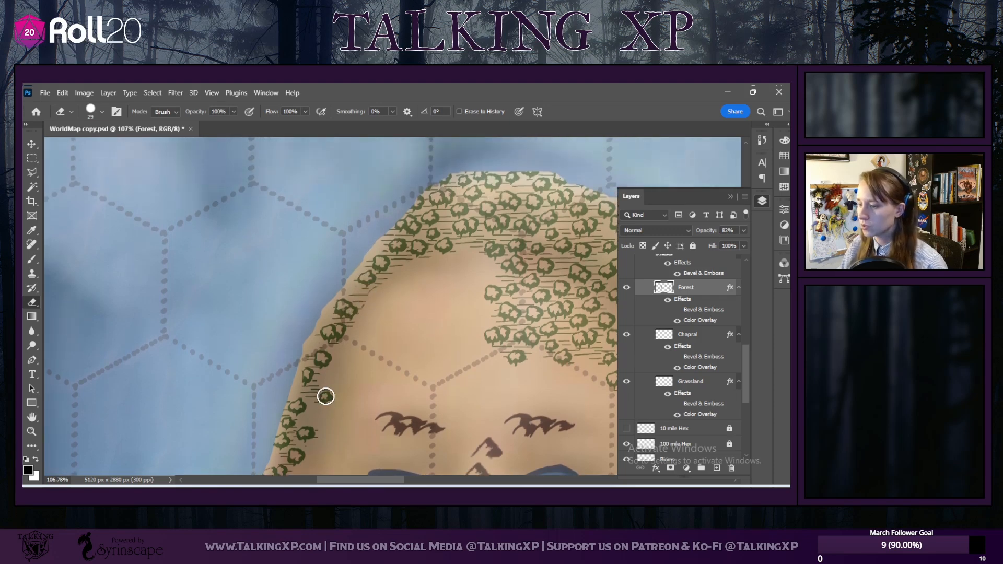
pyautogui.scroll(1, 419, 217)
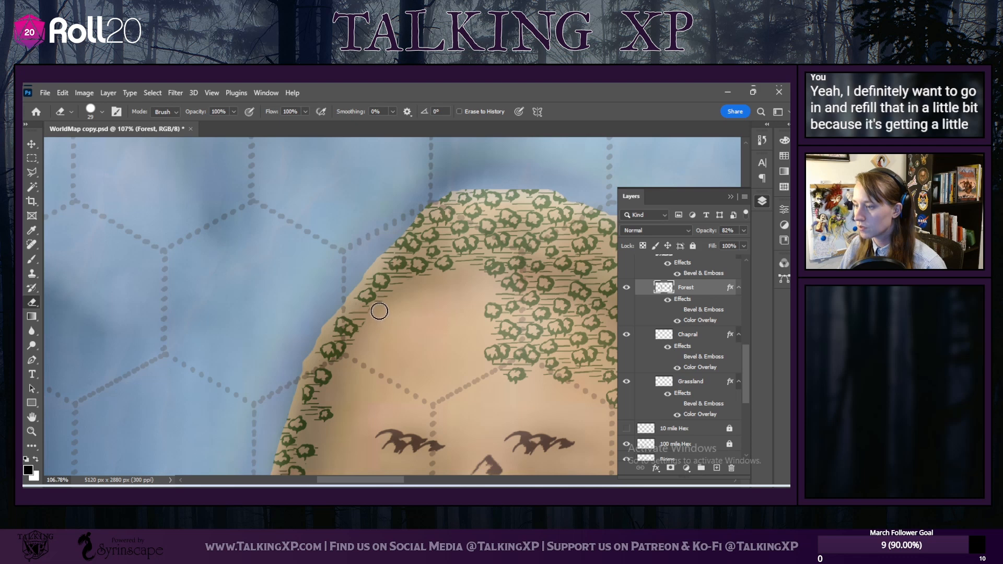
# Step: Erase the cut-off trees along the first woman's east coast, from the crown of her head down past her cheek
pyautogui.hscroll(5, 364, 484)
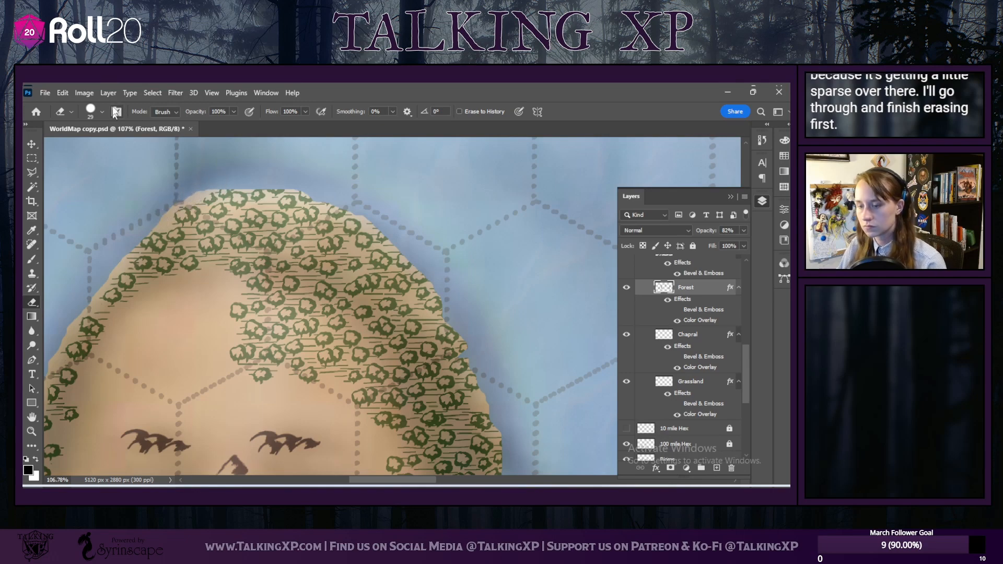
pyautogui.click(64, 93)
pyautogui.click(90, 106)
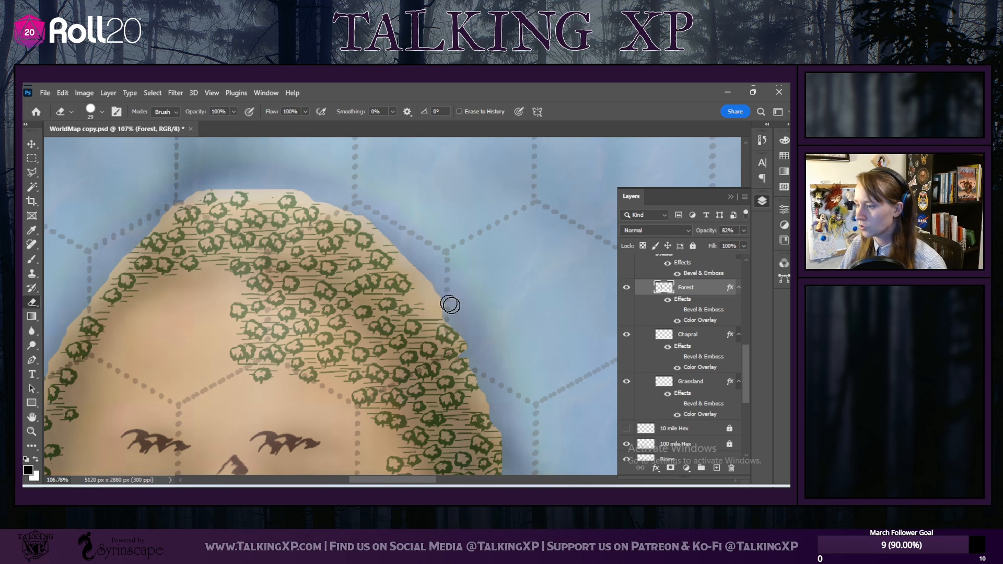
pyautogui.scroll(-3, 481, 347)
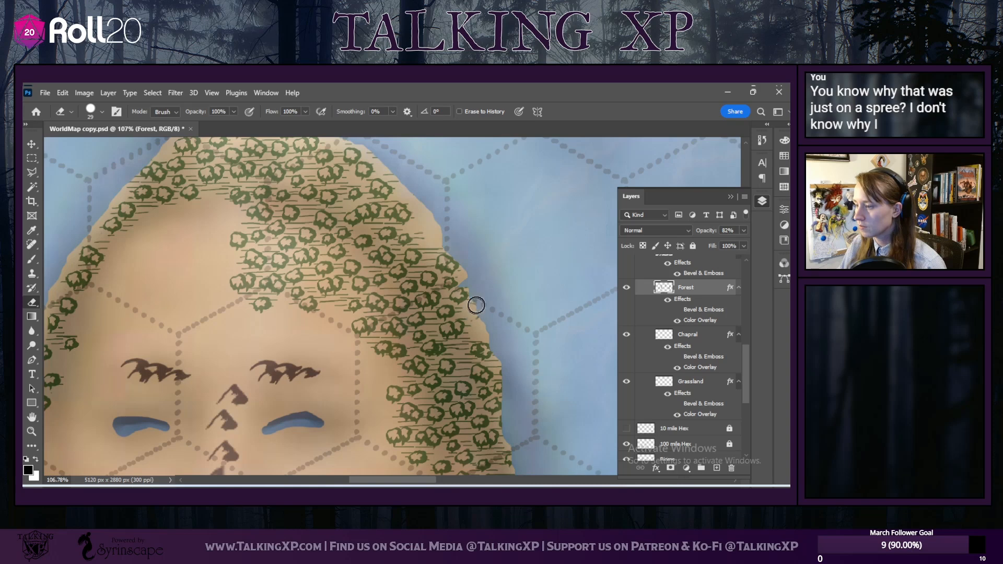
pyautogui.scroll(-3, 495, 308)
pyautogui.scroll(-1, 500, 305)
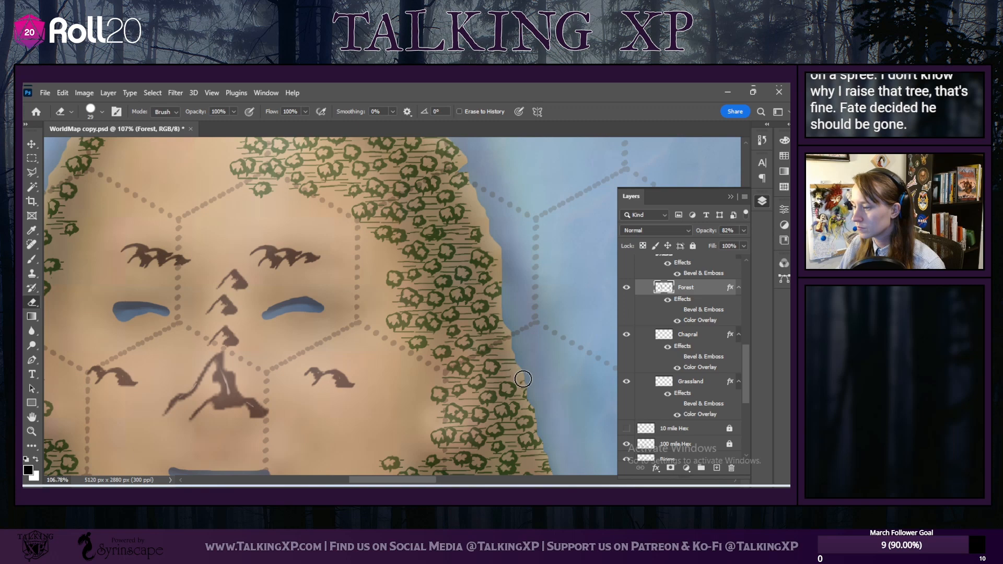
pyautogui.scroll(-3, 531, 382)
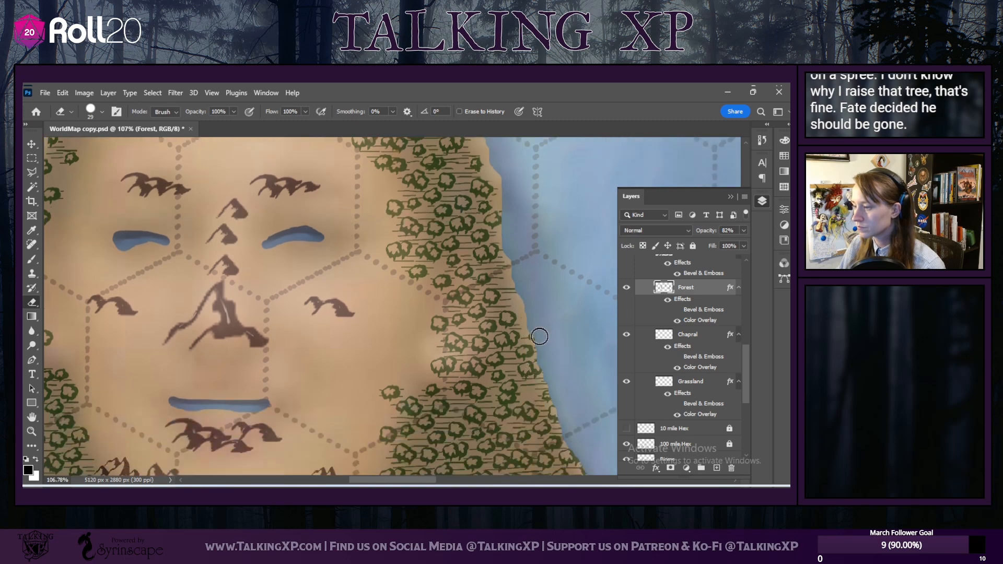
pyautogui.scroll(-3, 534, 339)
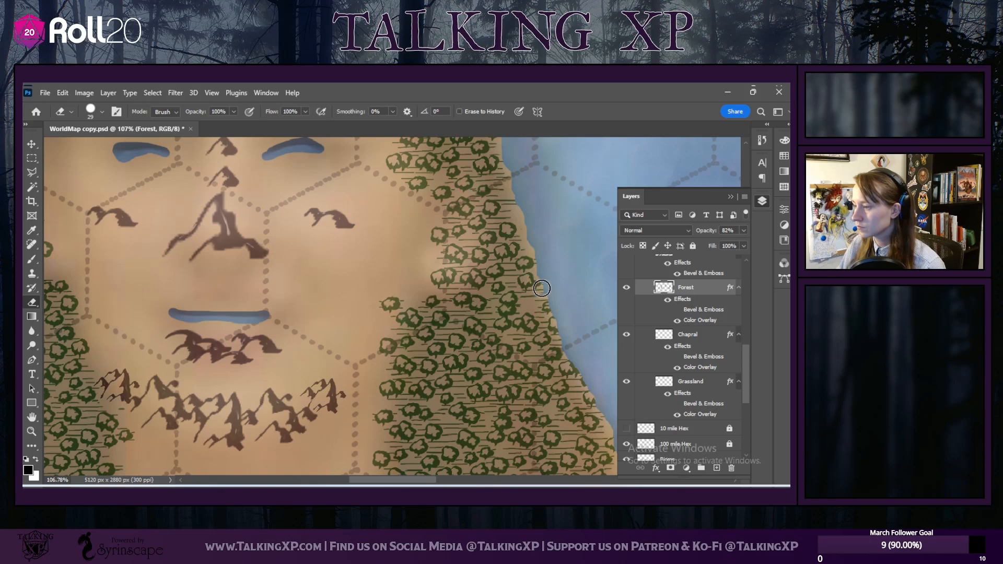
pyautogui.scroll(-1, 559, 289)
pyautogui.moveTo(548, 270); pyautogui.dragTo(564, 274)
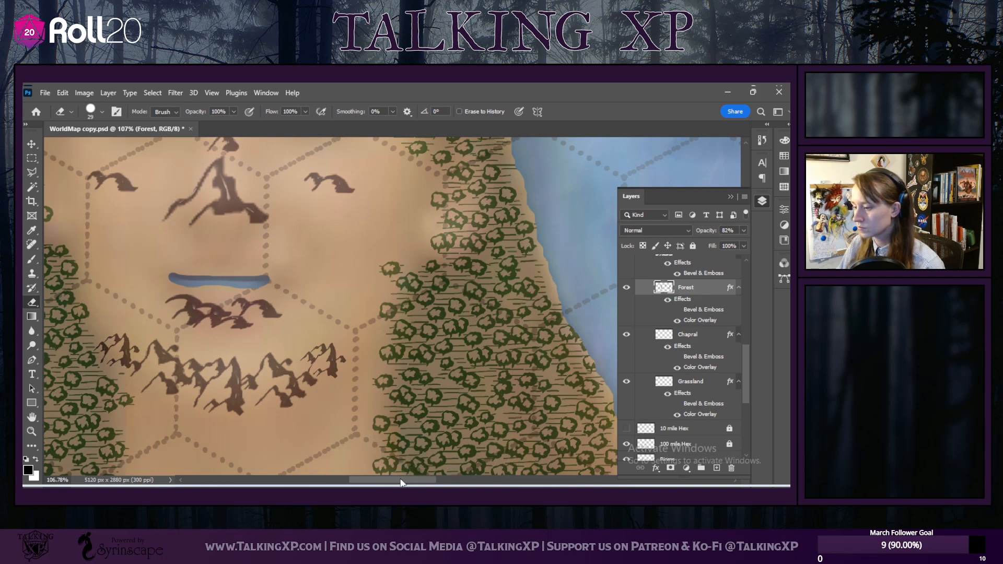
# Step: Erase the trees overlapping the lower east coast beside the first woman's chin and neck
pyautogui.moveTo(400, 483); pyautogui.dragTo(425, 482)
pyautogui.scroll(-3, 390, 364)
pyautogui.scroll(-1, 389, 364)
pyautogui.moveTo(392, 223); pyautogui.dragTo(401, 234)
pyautogui.moveTo(416, 274); pyautogui.dragTo(441, 278)
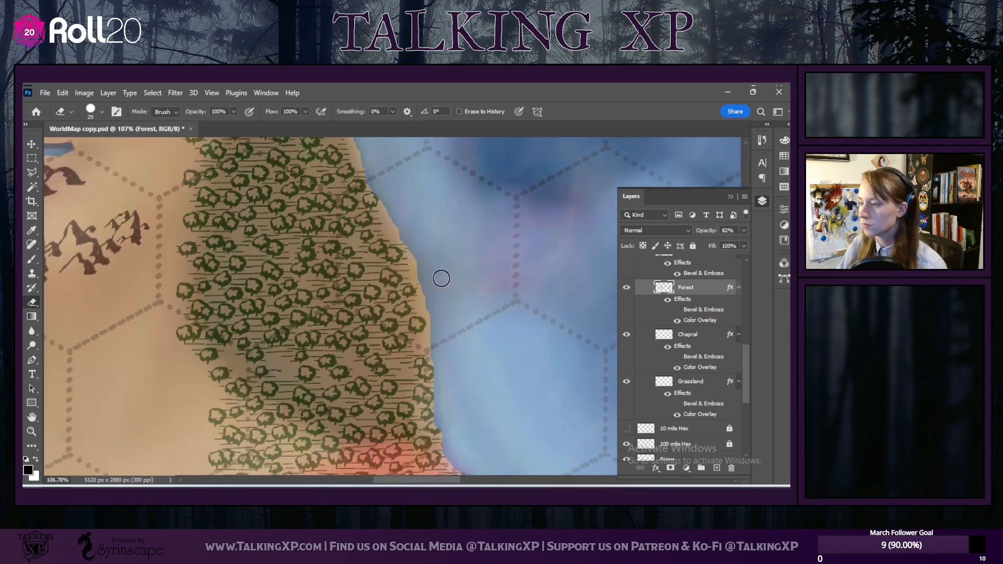
# Step: Erase the lower end of the east hair forest into a slope following the neck and the red shoulder area
pyautogui.scroll(-1, 439, 370)
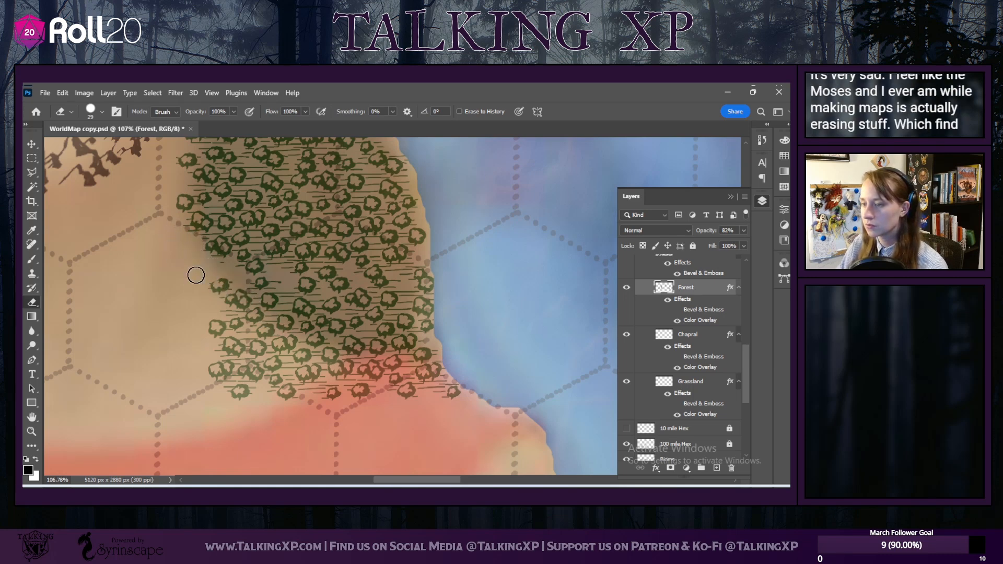
pyautogui.moveTo(234, 289); pyautogui.dragTo(251, 311)
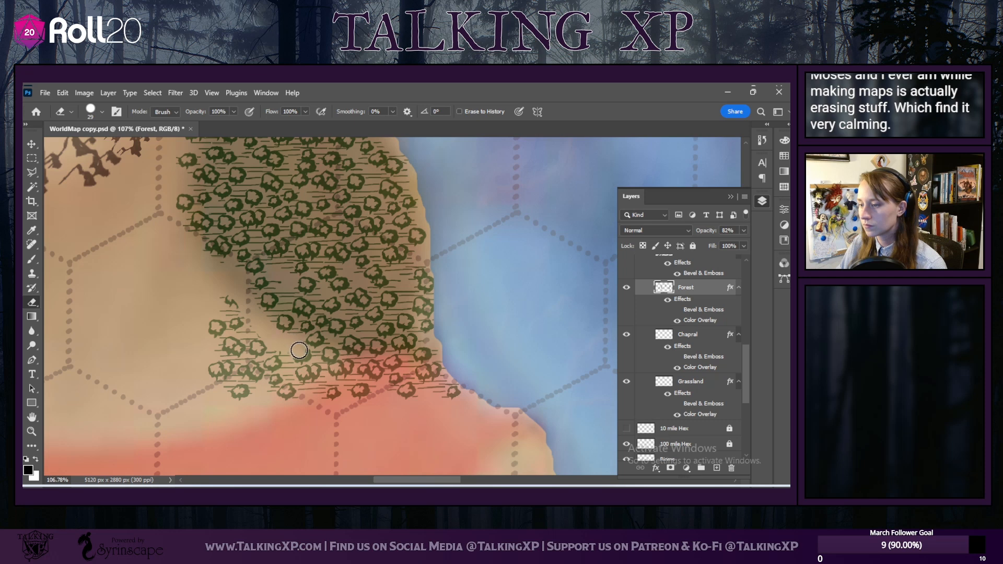
pyautogui.moveTo(315, 366)
pyautogui.mouseDown()
pyautogui.moveTo(385, 371)
pyautogui.moveTo(433, 352)
pyautogui.moveTo(438, 368)
pyautogui.moveTo(415, 384)
pyautogui.moveTo(449, 381)
pyautogui.moveTo(399, 378)
pyautogui.moveTo(472, 399)
pyautogui.moveTo(287, 385)
pyautogui.moveTo(246, 368)
pyautogui.mouseUp()
pyautogui.moveTo(219, 267)
pyautogui.mouseDown()
pyautogui.moveTo(260, 347)
pyautogui.moveTo(318, 384)
pyautogui.moveTo(211, 306)
pyautogui.moveTo(308, 403)
pyautogui.moveTo(211, 312)
pyautogui.moveTo(298, 409)
pyautogui.moveTo(199, 320)
pyautogui.moveTo(255, 392)
pyautogui.moveTo(194, 332)
pyautogui.moveTo(240, 393)
pyautogui.moveTo(199, 345)
pyautogui.moveTo(233, 402)
pyautogui.moveTo(240, 385)
pyautogui.moveTo(288, 356)
pyautogui.moveTo(386, 393)
pyautogui.moveTo(368, 383)
pyautogui.moveTo(308, 399)
pyautogui.moveTo(360, 377)
pyautogui.mouseUp()
pyautogui.moveTo(421, 369); pyautogui.dragTo(408, 361)
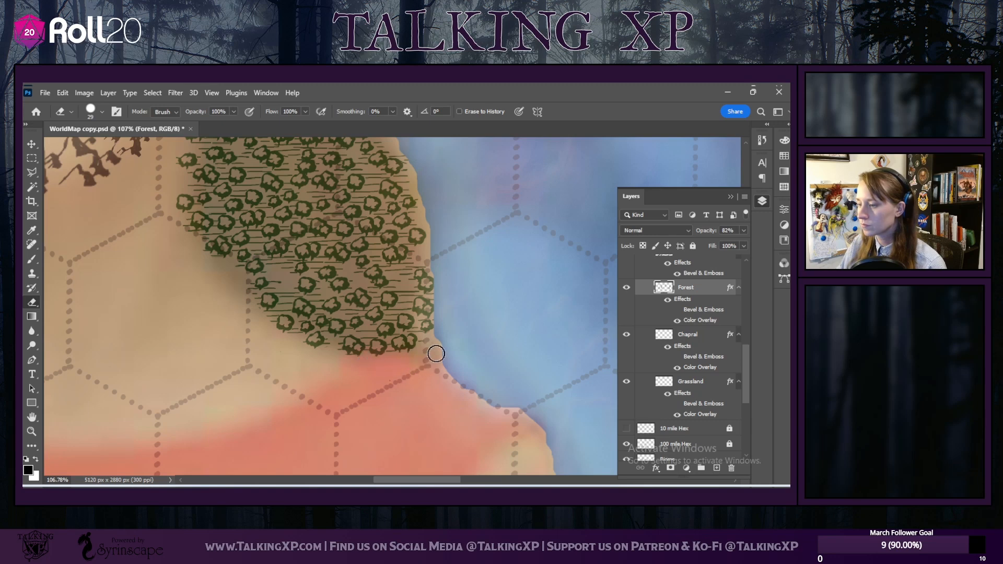
# Step: Trim the inner edge of the east hair forest along the first woman's neck and jaw beside the chin mountains
pyautogui.scroll(3, 204, 294)
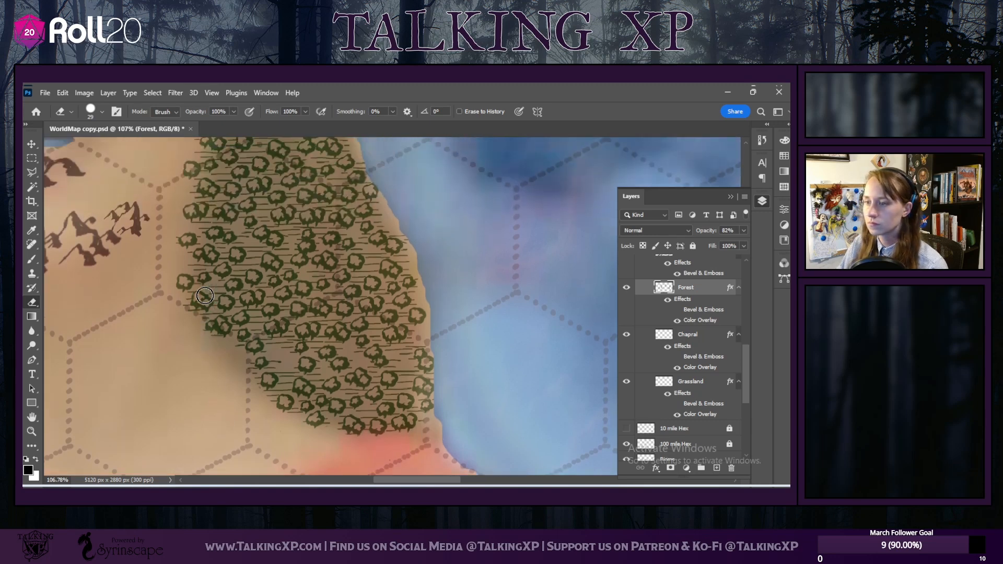
pyautogui.scroll(3, 205, 296)
pyautogui.moveTo(196, 216)
pyautogui.mouseDown()
pyautogui.moveTo(175, 232)
pyautogui.moveTo(204, 220)
pyautogui.moveTo(187, 231)
pyautogui.moveTo(194, 268)
pyautogui.mouseUp()
pyautogui.moveTo(179, 337)
pyautogui.mouseDown()
pyautogui.moveTo(193, 334)
pyautogui.moveTo(183, 383)
pyautogui.mouseUp()
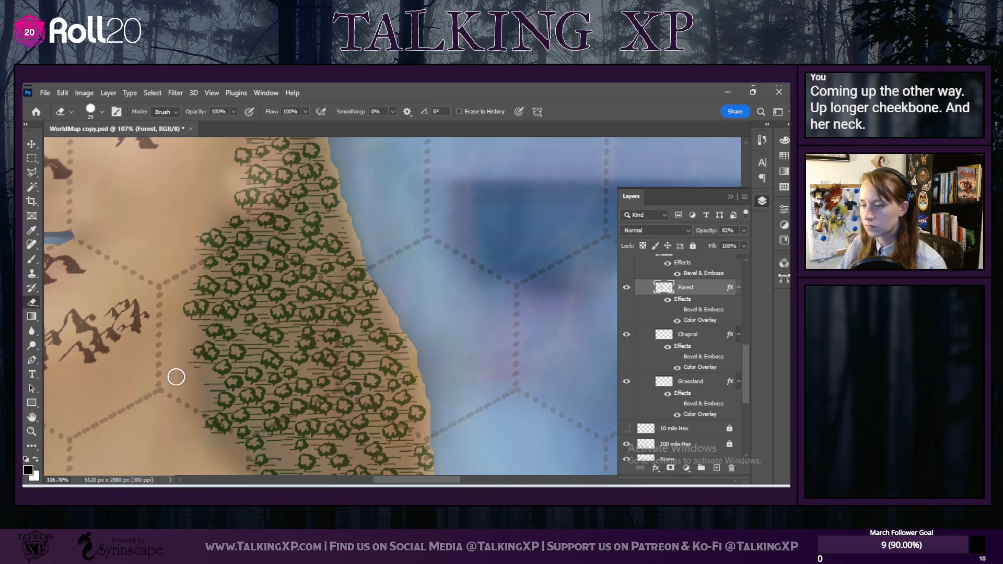
pyautogui.moveTo(196, 354)
pyautogui.mouseDown()
pyautogui.moveTo(177, 364)
pyautogui.moveTo(194, 346)
pyautogui.moveTo(159, 326)
pyautogui.moveTo(212, 336)
pyautogui.moveTo(166, 337)
pyautogui.mouseUp()
# Step: Erase the forest spilling over the first woman's east cheek and the area beside her eye
pyautogui.scroll(1, 162, 325)
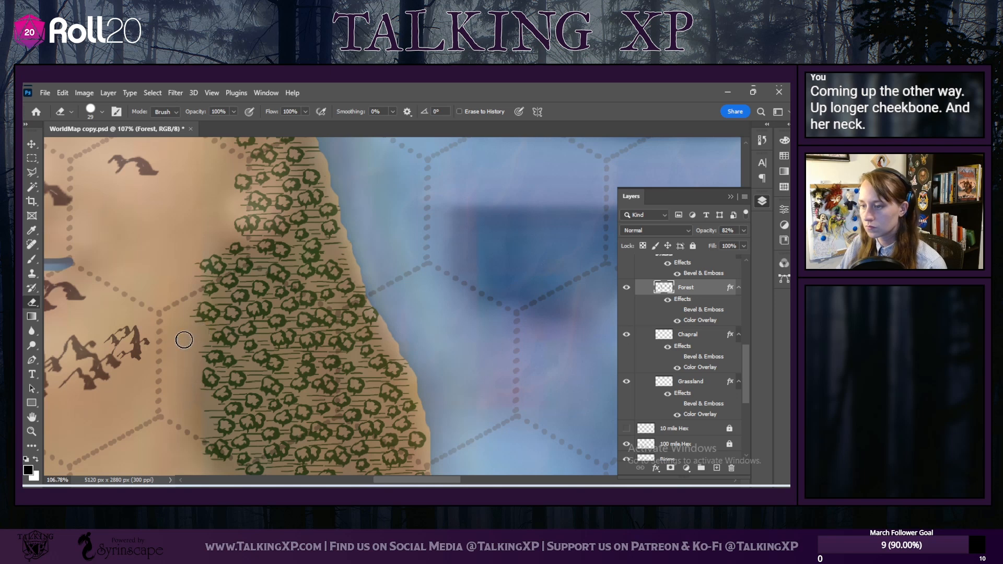
pyautogui.scroll(1, 183, 340)
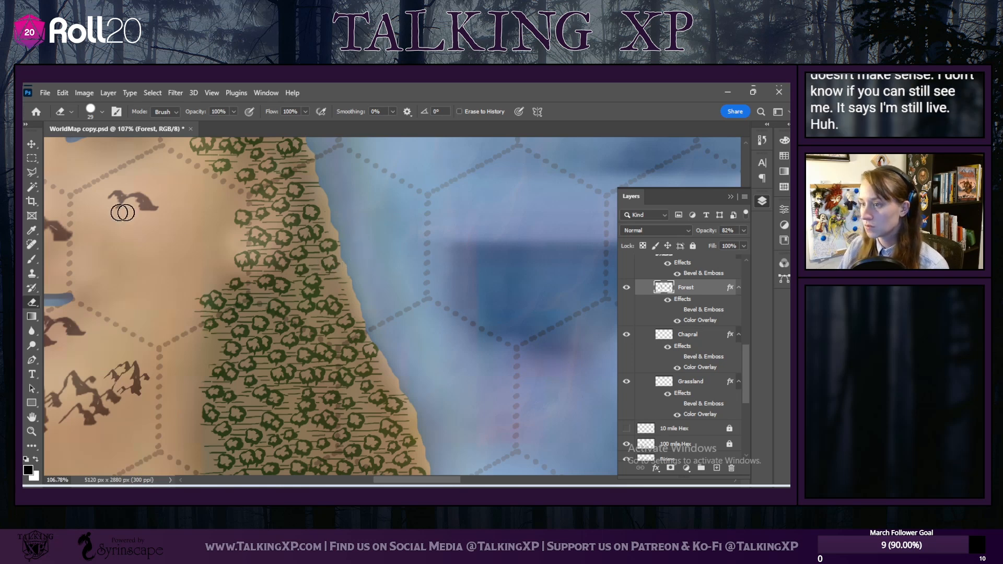
pyautogui.scroll(3, 197, 225)
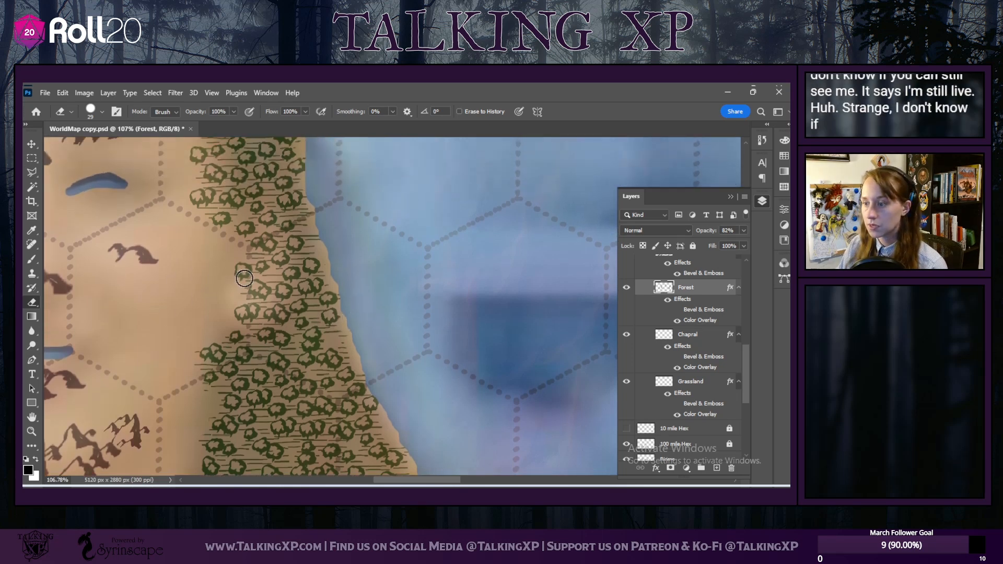
pyautogui.scroll(2, 206, 266)
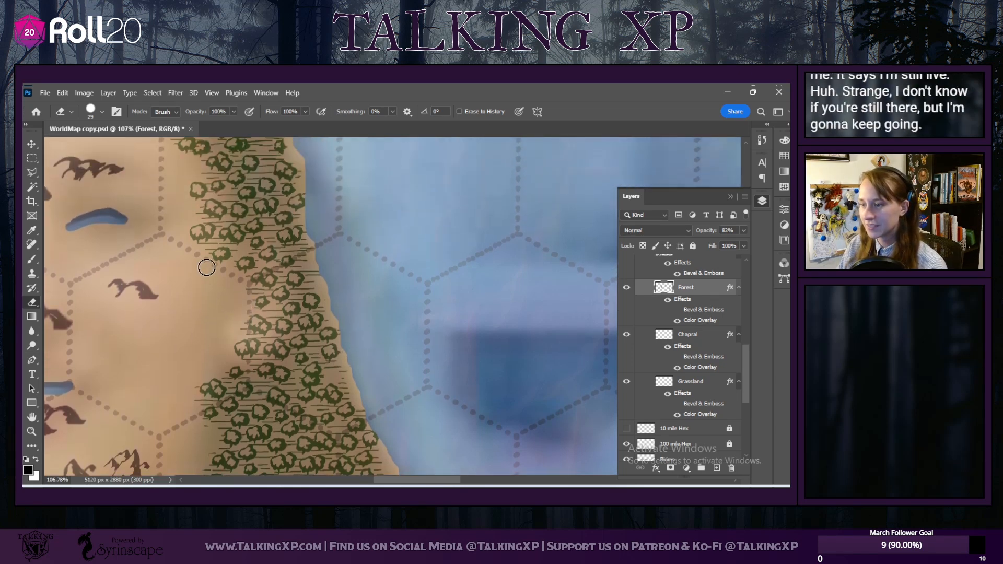
pyautogui.scroll(2, 206, 263)
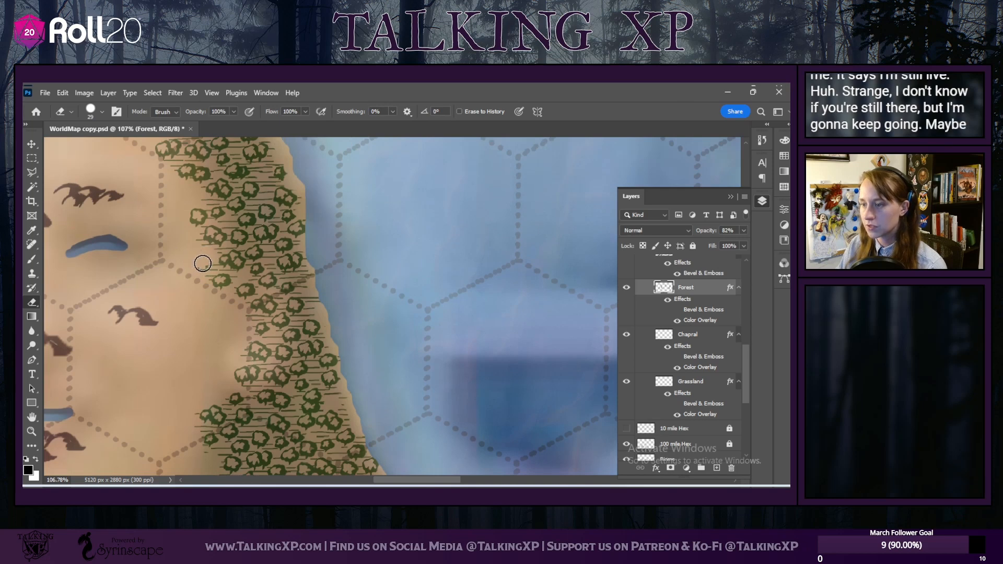
pyautogui.moveTo(211, 280); pyautogui.dragTo(247, 289)
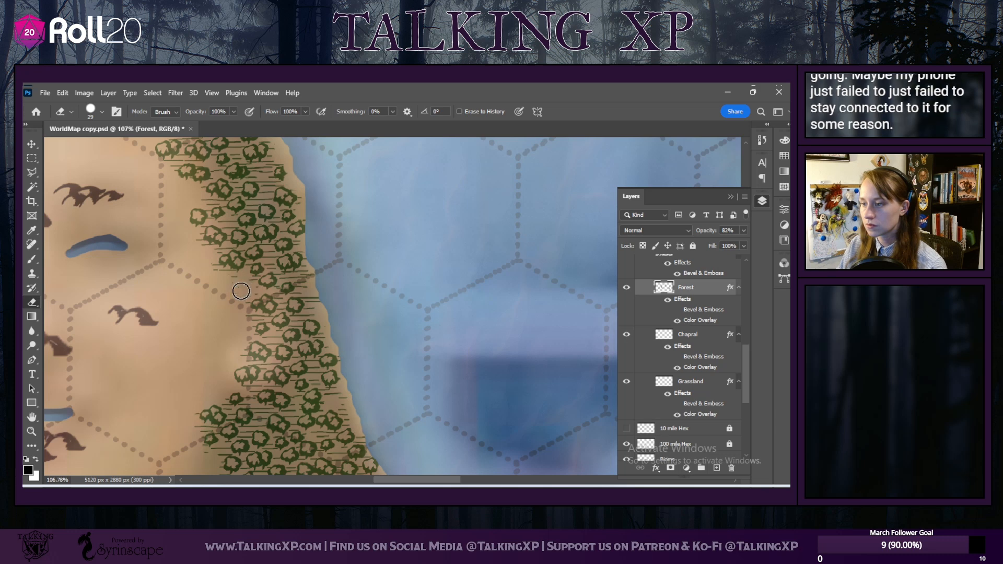
pyautogui.scroll(3, 242, 295)
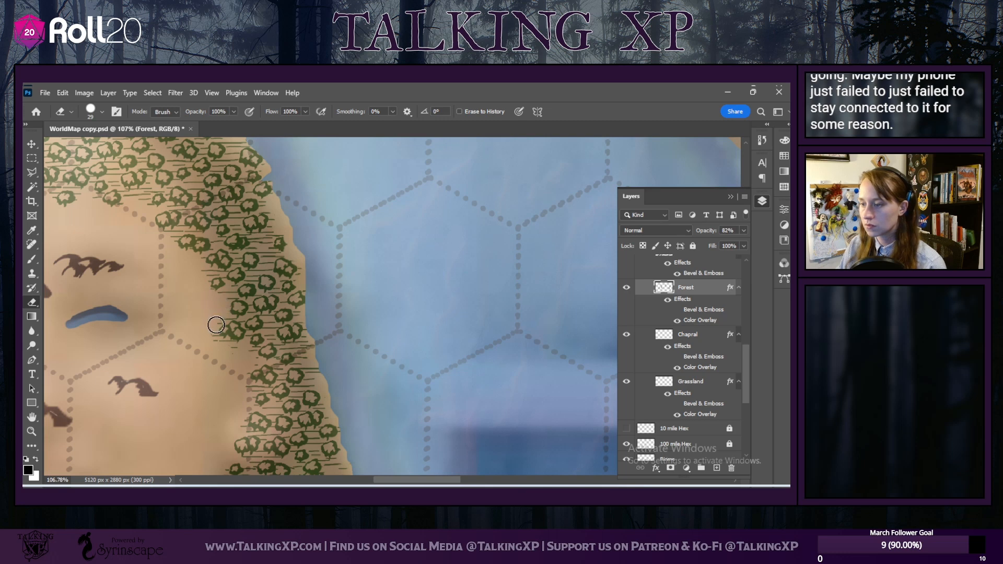
pyautogui.scroll(1, 172, 304)
# Step: Erase the forest over the east half of the first woman's forehead and temple back to a curved hairline
pyautogui.hscroll(-3, 380, 480)
pyautogui.scroll(2, 290, 445)
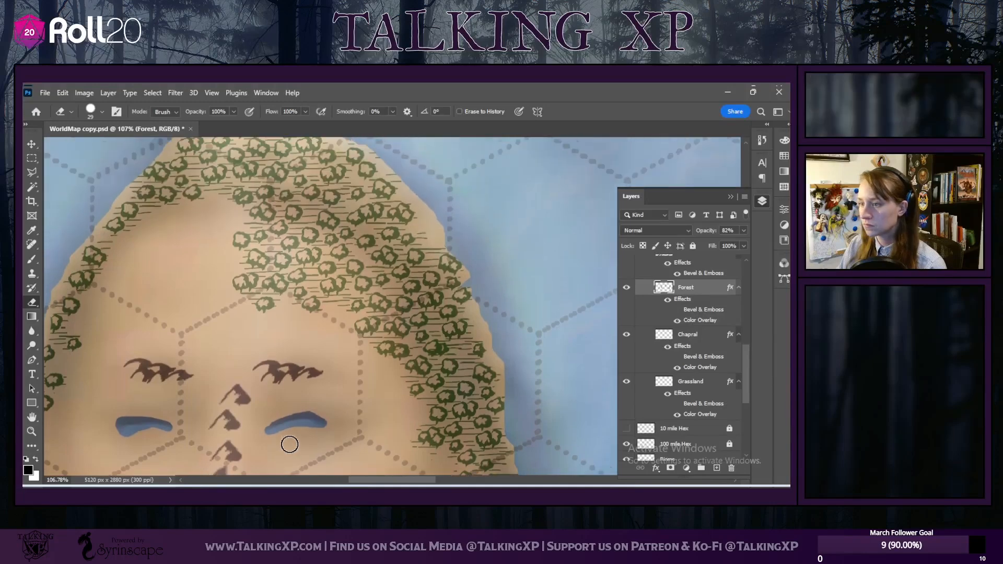
pyautogui.moveTo(248, 215)
pyautogui.mouseDown()
pyautogui.moveTo(298, 213)
pyautogui.moveTo(292, 227)
pyautogui.moveTo(242, 244)
pyautogui.moveTo(253, 231)
pyautogui.moveTo(238, 234)
pyautogui.moveTo(261, 256)
pyautogui.moveTo(235, 271)
pyautogui.moveTo(271, 275)
pyautogui.moveTo(248, 292)
pyautogui.moveTo(253, 259)
pyautogui.moveTo(278, 297)
pyautogui.moveTo(278, 316)
pyautogui.moveTo(287, 300)
pyautogui.moveTo(261, 289)
pyautogui.moveTo(273, 266)
pyautogui.moveTo(301, 263)
pyautogui.moveTo(295, 252)
pyautogui.moveTo(321, 213)
pyautogui.moveTo(347, 235)
pyautogui.moveTo(321, 246)
pyautogui.moveTo(334, 255)
pyautogui.moveTo(331, 237)
pyautogui.moveTo(359, 273)
pyautogui.moveTo(336, 281)
pyautogui.moveTo(319, 307)
pyautogui.moveTo(348, 282)
pyautogui.moveTo(305, 287)
pyautogui.moveTo(345, 306)
pyautogui.moveTo(378, 278)
pyautogui.moveTo(373, 297)
pyautogui.moveTo(385, 305)
pyautogui.moveTo(365, 307)
pyautogui.moveTo(374, 327)
pyautogui.mouseUp()
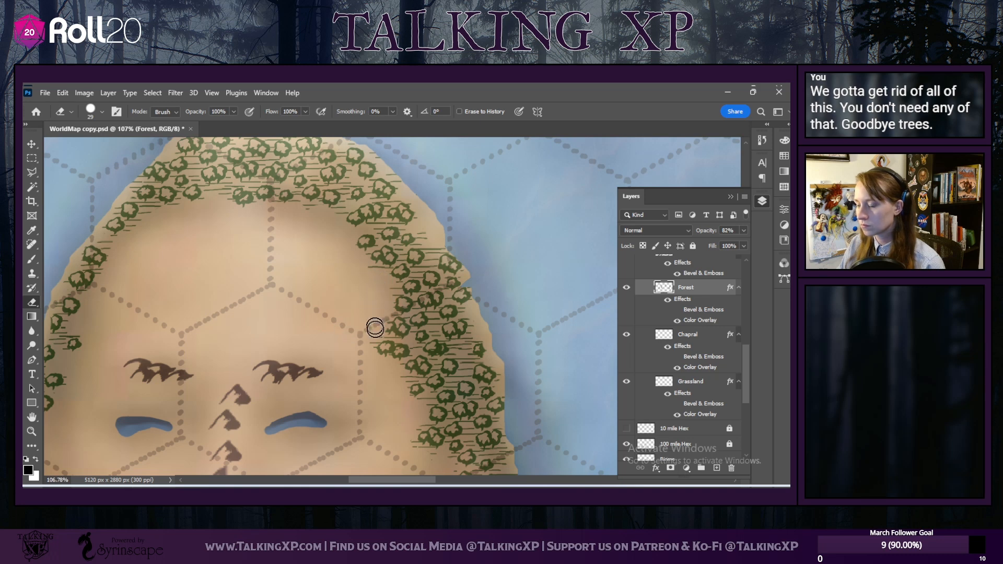
pyautogui.scroll(-1, 376, 343)
pyautogui.scroll(-1, 382, 334)
pyautogui.moveTo(396, 260)
pyautogui.mouseDown()
pyautogui.moveTo(403, 269)
pyautogui.moveTo(381, 293)
pyautogui.moveTo(402, 289)
pyautogui.moveTo(394, 306)
pyautogui.moveTo(424, 311)
pyautogui.mouseUp()
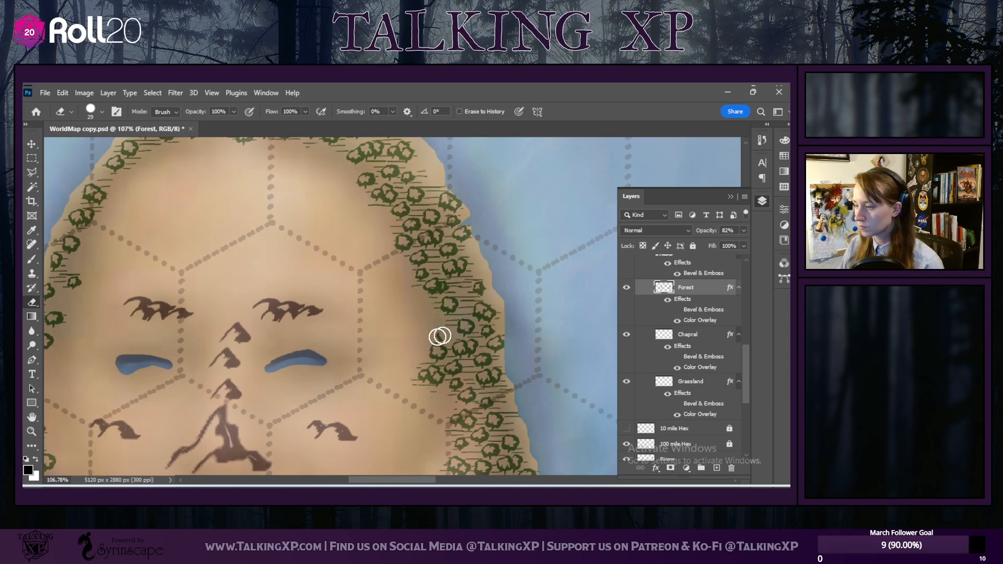
# Step: Erase the remaining forest over the first woman's east temple beside her eye
pyautogui.moveTo(426, 358)
pyautogui.mouseDown()
pyautogui.moveTo(432, 371)
pyautogui.moveTo(405, 383)
pyautogui.moveTo(432, 363)
pyautogui.moveTo(427, 354)
pyautogui.mouseUp()
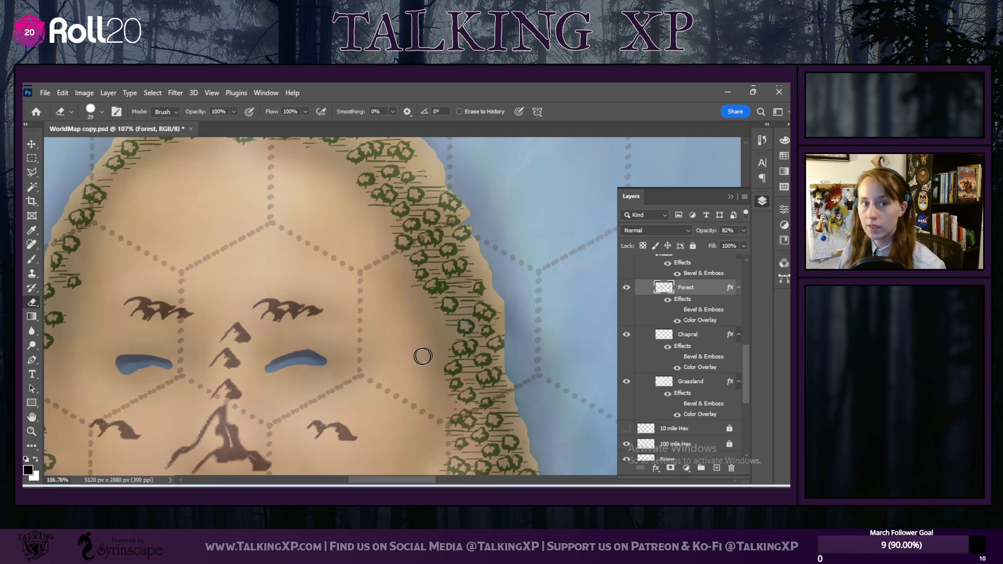
pyautogui.scroll(2, 364, 370)
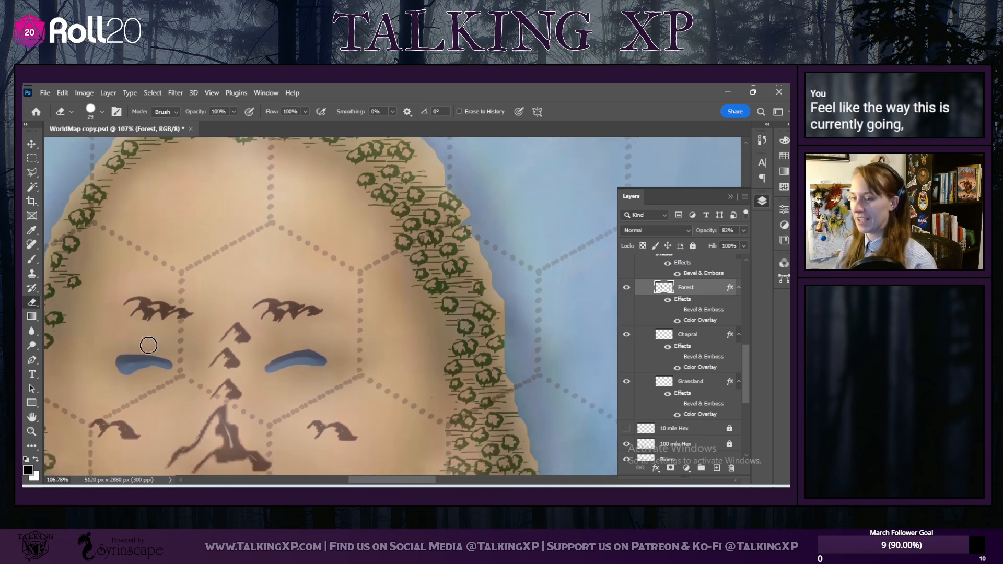
pyautogui.scroll(-5, 148, 344)
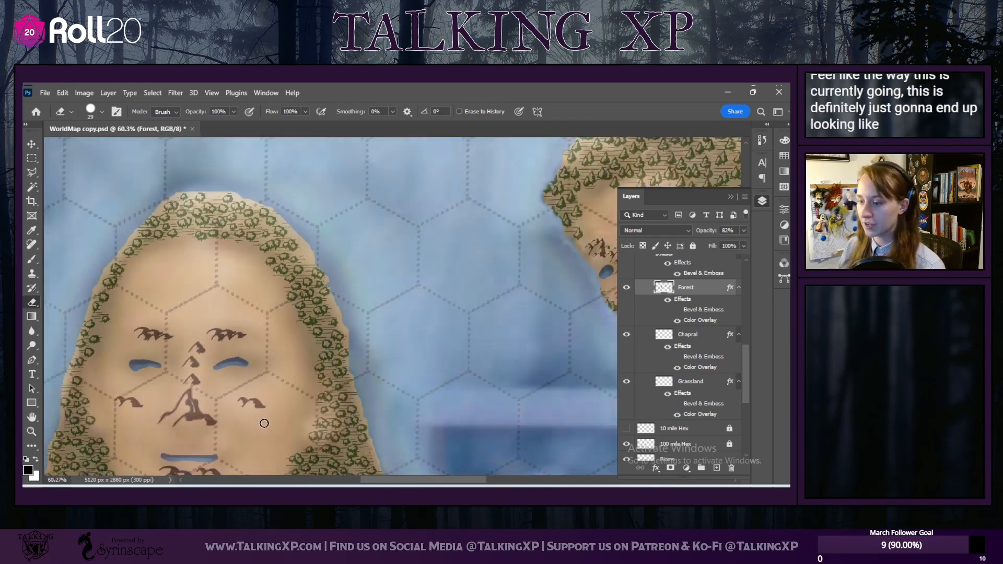
pyautogui.scroll(-2, 235, 412)
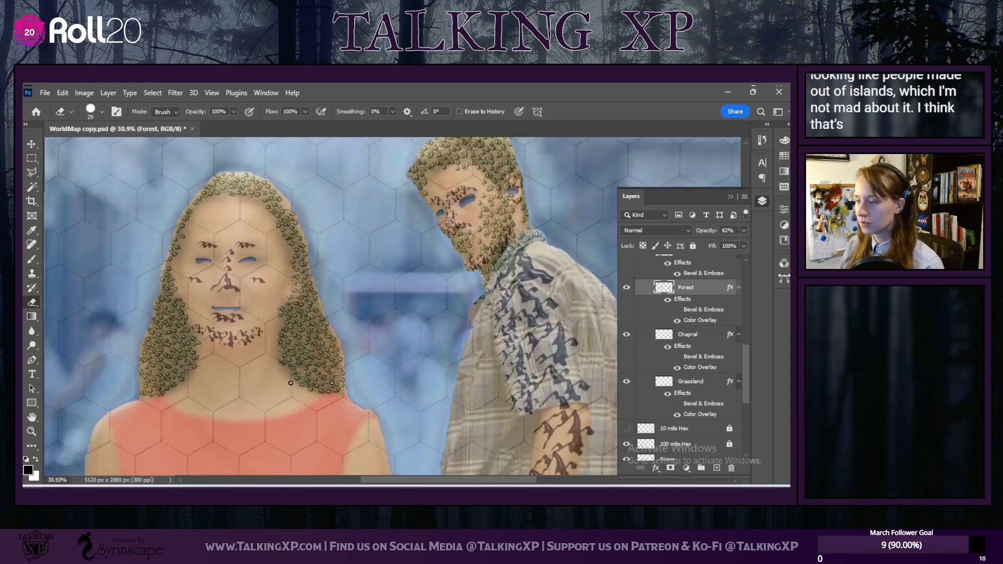
# Step: Erase the stray pines along the coast at the front of the man's shirt collar, below his neck
pyautogui.moveTo(413, 479)
pyautogui.mouseDown()
pyautogui.moveTo(433, 476)
pyautogui.moveTo(396, 479)
pyautogui.moveTo(432, 478)
pyautogui.mouseUp()
pyautogui.scroll(4, 372, 193)
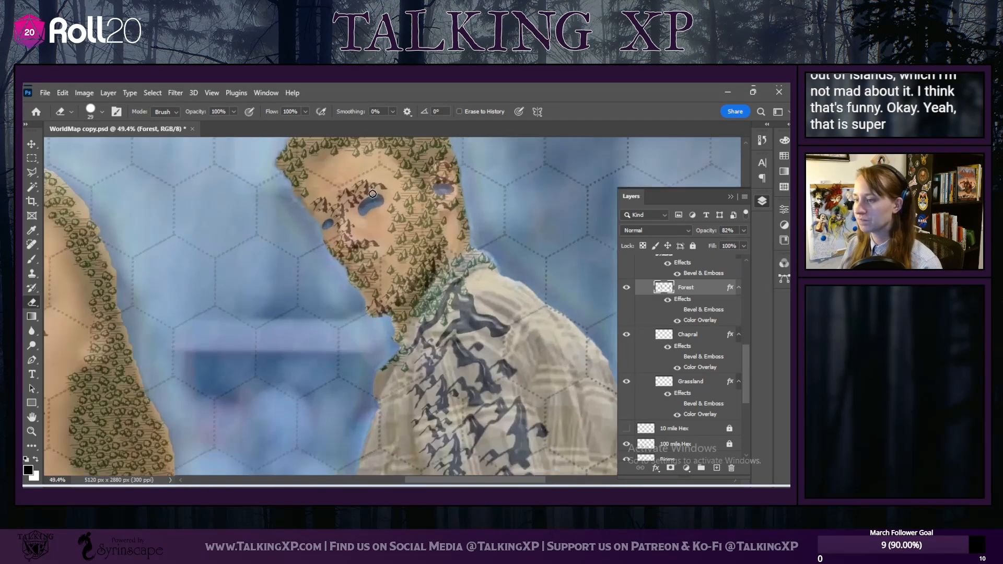
pyautogui.scroll(4, 373, 194)
pyautogui.scroll(1, 368, 355)
pyautogui.scroll(-2, 398, 430)
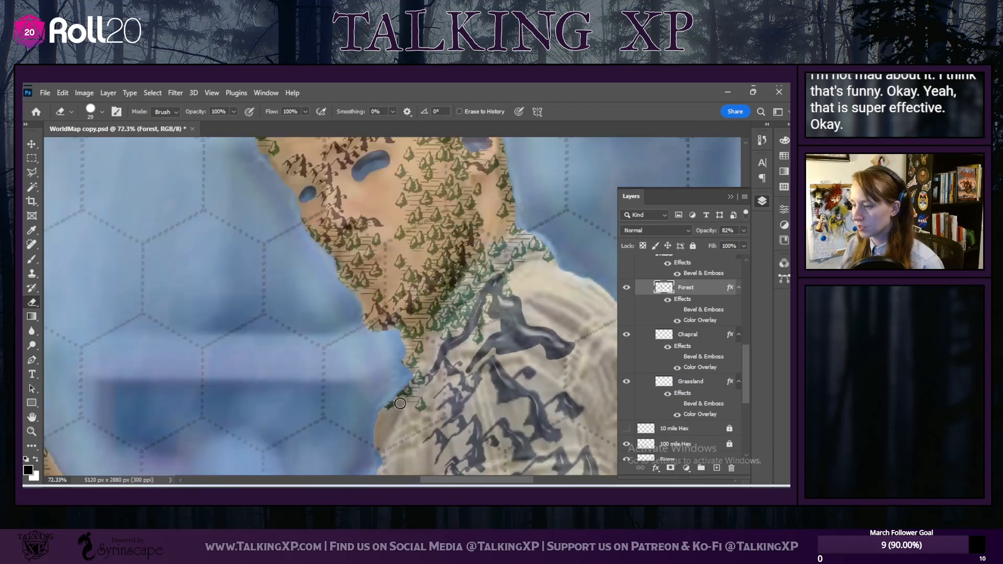
pyautogui.moveTo(420, 376)
pyautogui.mouseDown()
pyautogui.moveTo(366, 410)
pyautogui.moveTo(434, 372)
pyautogui.moveTo(378, 429)
pyautogui.mouseUp()
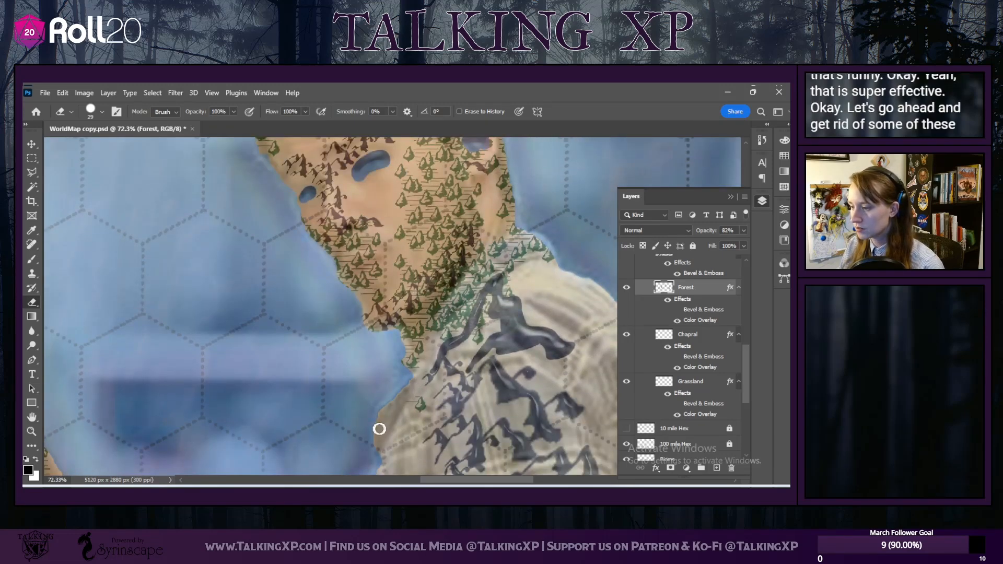
pyautogui.moveTo(422, 406); pyautogui.dragTo(384, 405)
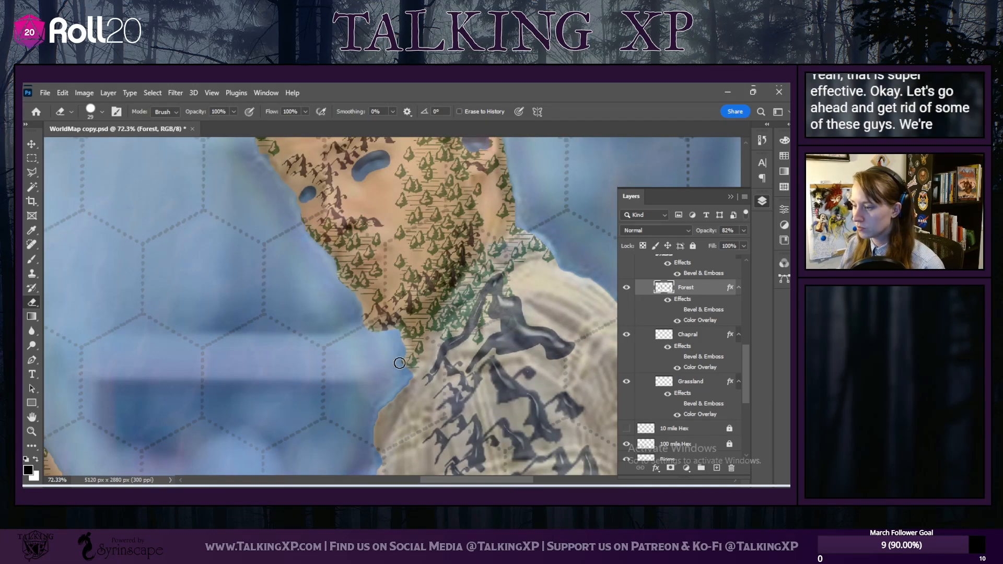
# Step: Reduce the eraser to 12 px and erase the pines and ground lines covering the mountain range along the man's jaw
pyautogui.scroll(4, 436, 361)
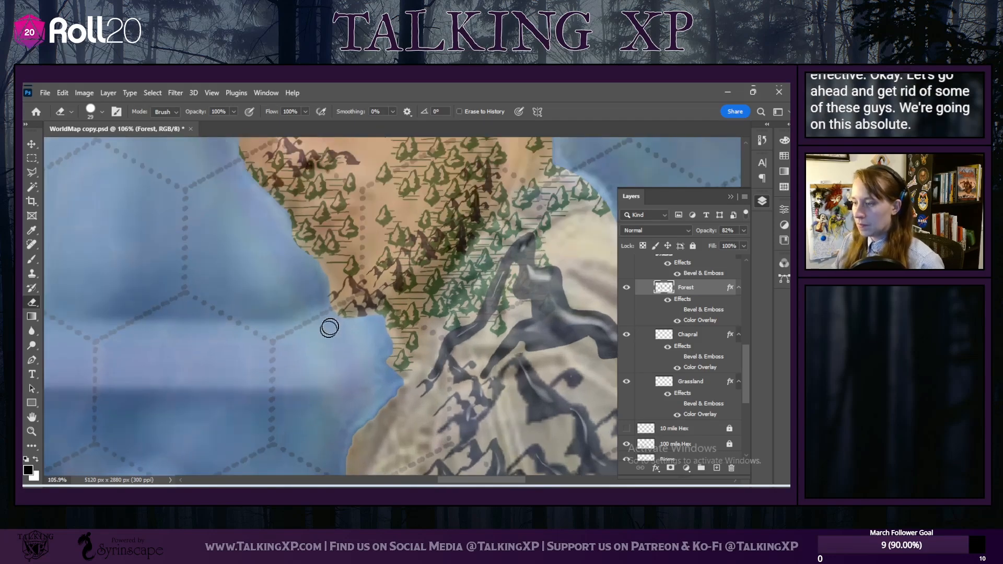
pyautogui.scroll(1, 387, 274)
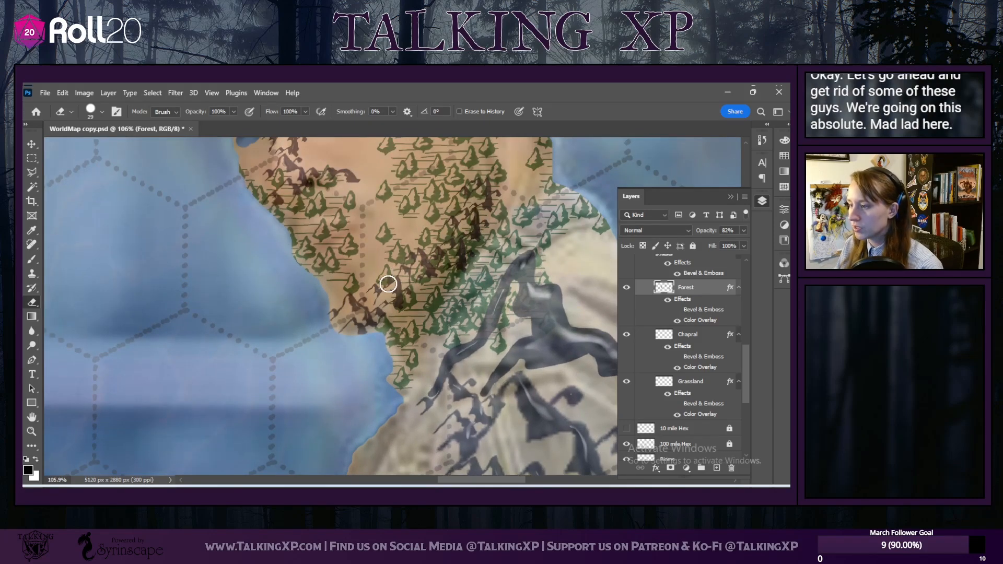
pyautogui.click(101, 112)
pyautogui.moveTo(94, 115); pyautogui.dragTo(87, 115)
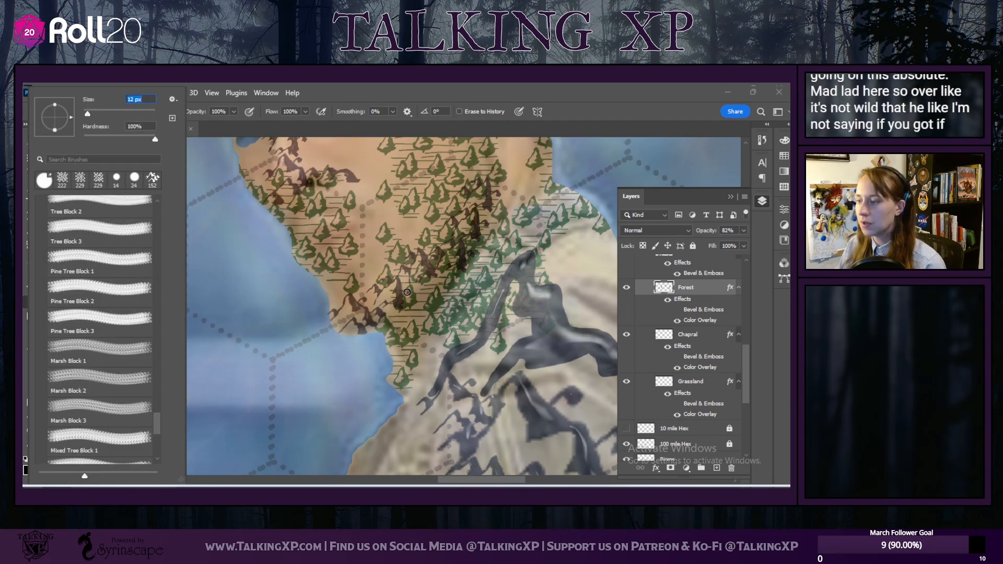
pyautogui.click(381, 286)
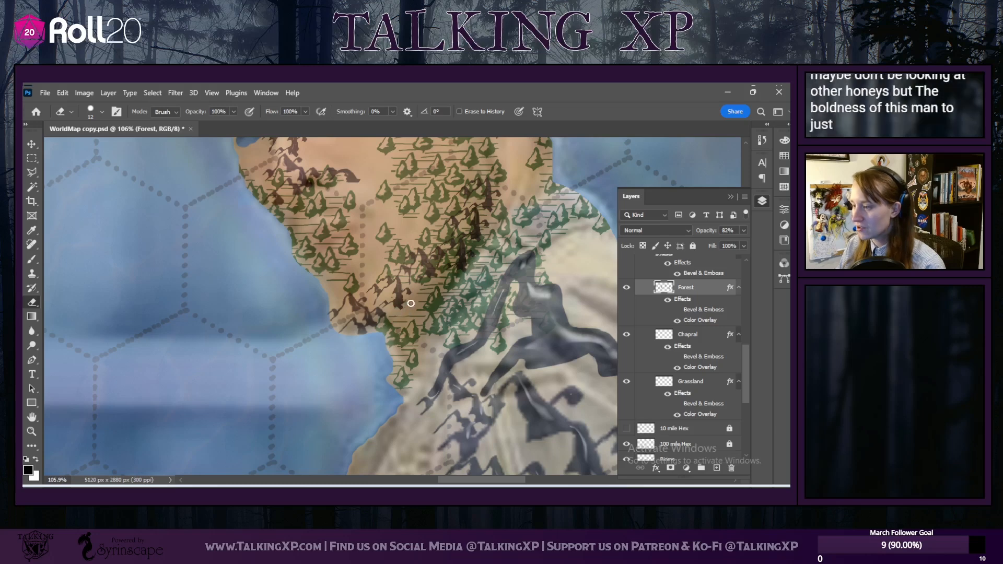
pyautogui.scroll(1, 399, 295)
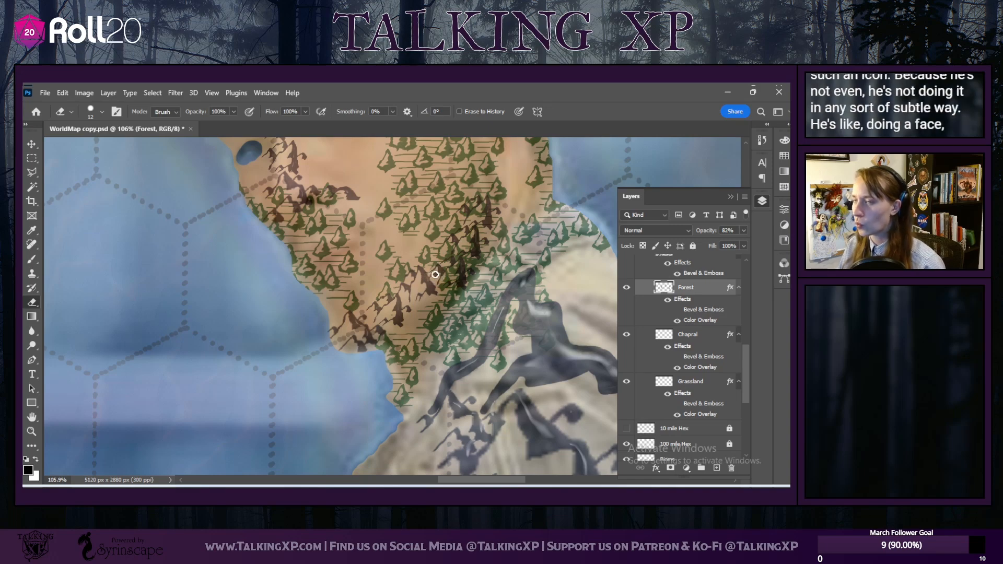
pyautogui.scroll(3, 465, 329)
pyautogui.scroll(4, 467, 334)
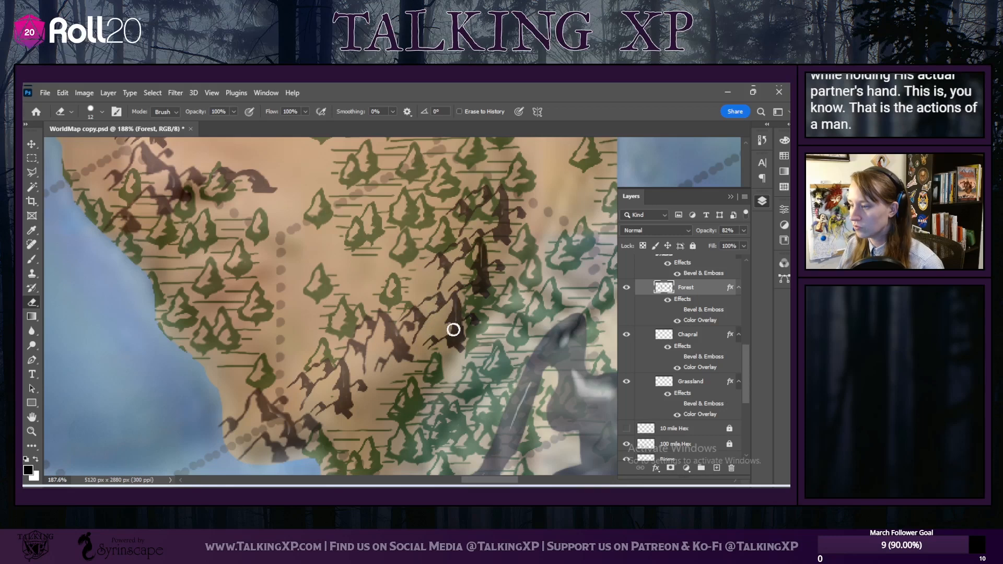
pyautogui.scroll(2, 452, 326)
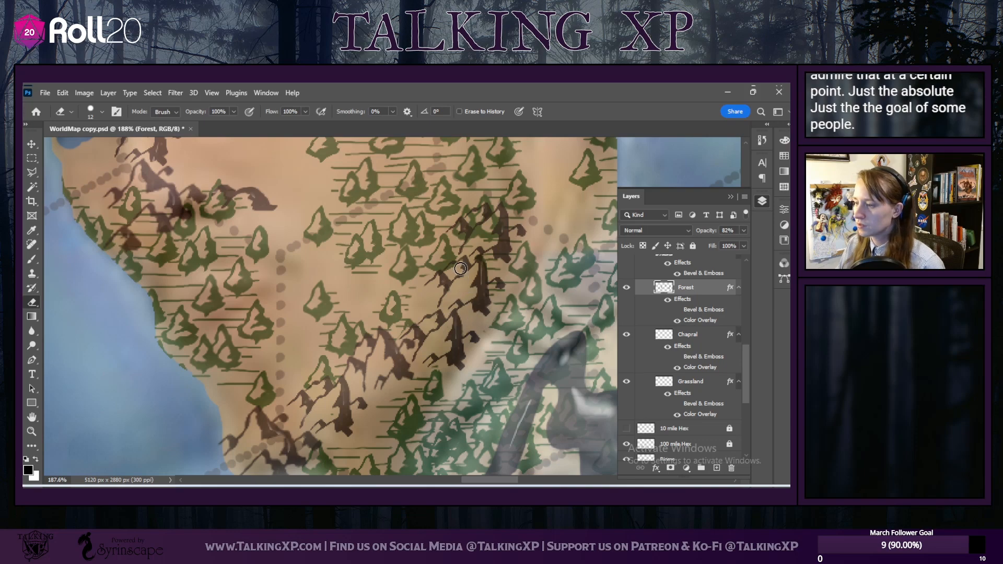
pyautogui.scroll(1, 467, 283)
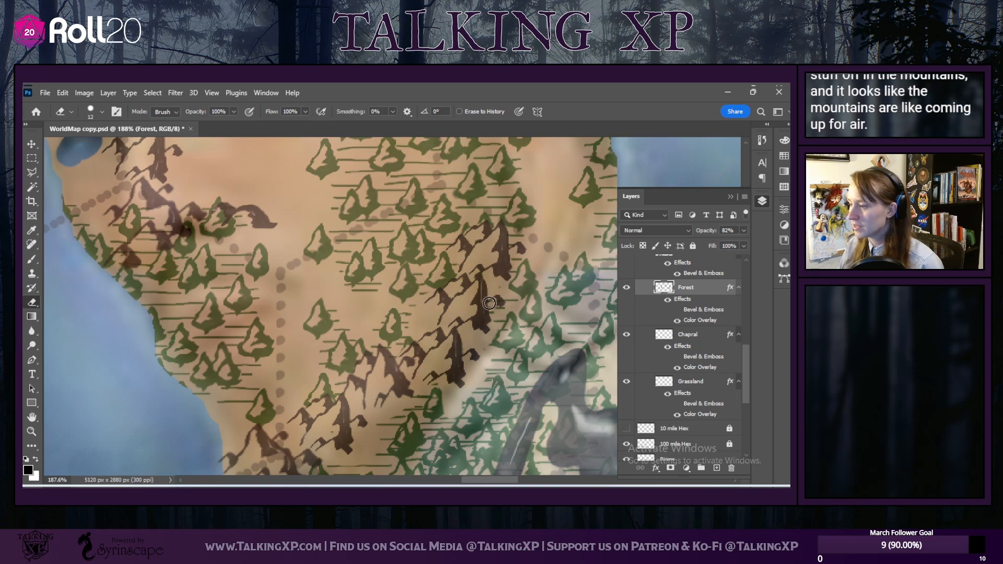
pyautogui.moveTo(371, 433); pyautogui.dragTo(361, 416)
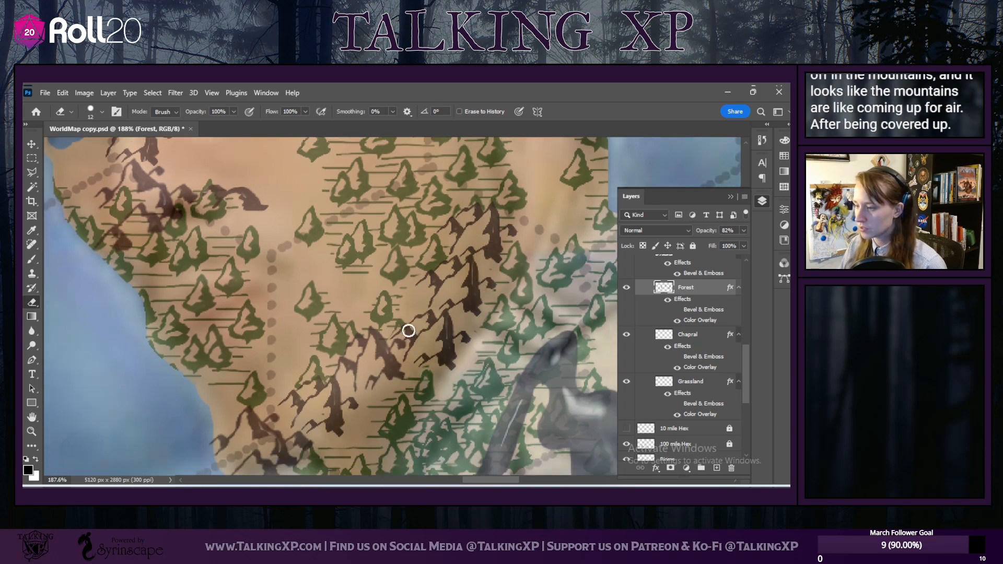
# Step: Erase the pines spilling into the ocean along the man's west coast, from the chin mountains up to the mustache
pyautogui.moveTo(470, 480)
pyautogui.mouseDown()
pyautogui.moveTo(444, 479)
pyautogui.moveTo(460, 472)
pyautogui.mouseUp()
pyautogui.scroll(-3, 439, 416)
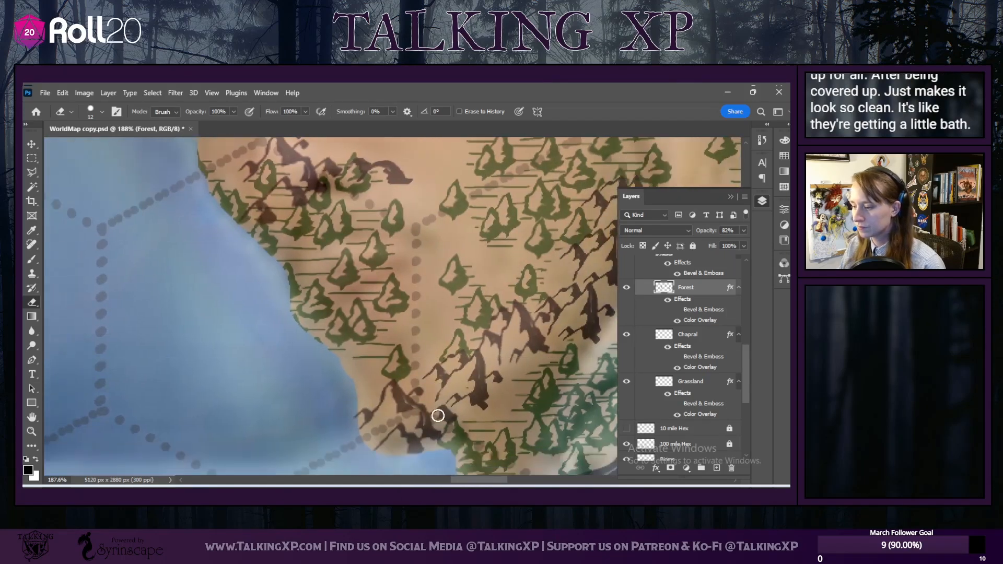
pyautogui.scroll(3, 364, 391)
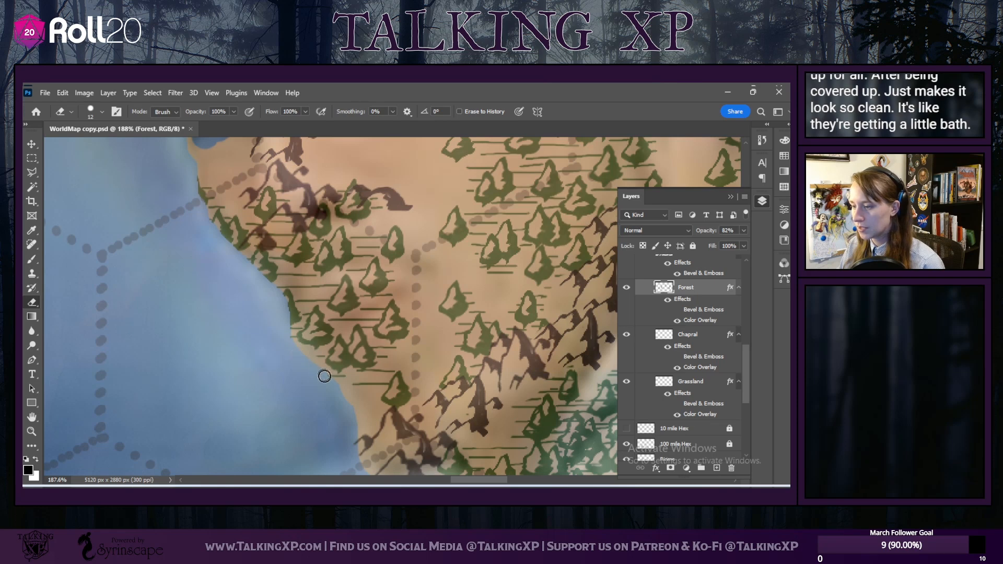
pyautogui.scroll(2, 308, 360)
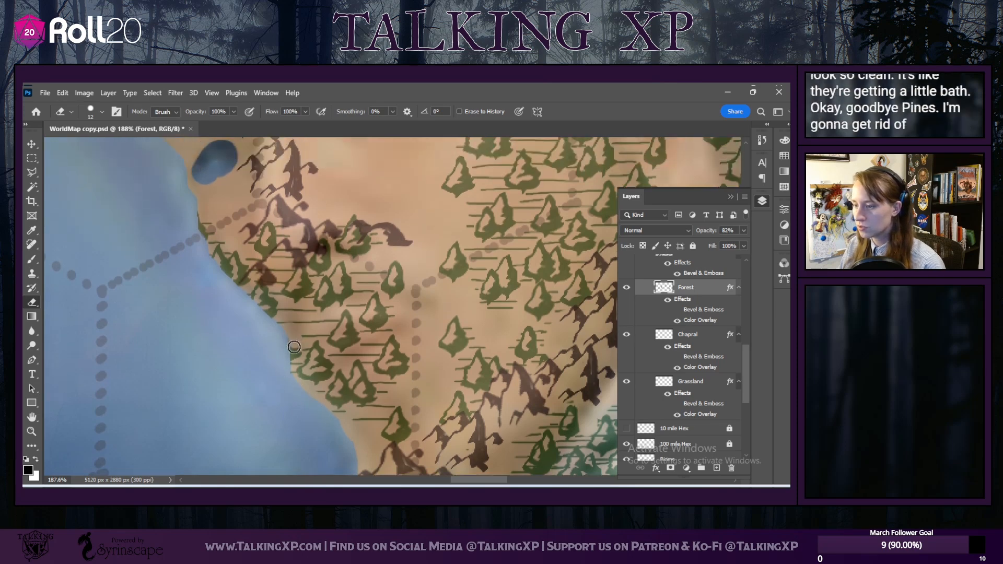
pyautogui.scroll(3, 222, 338)
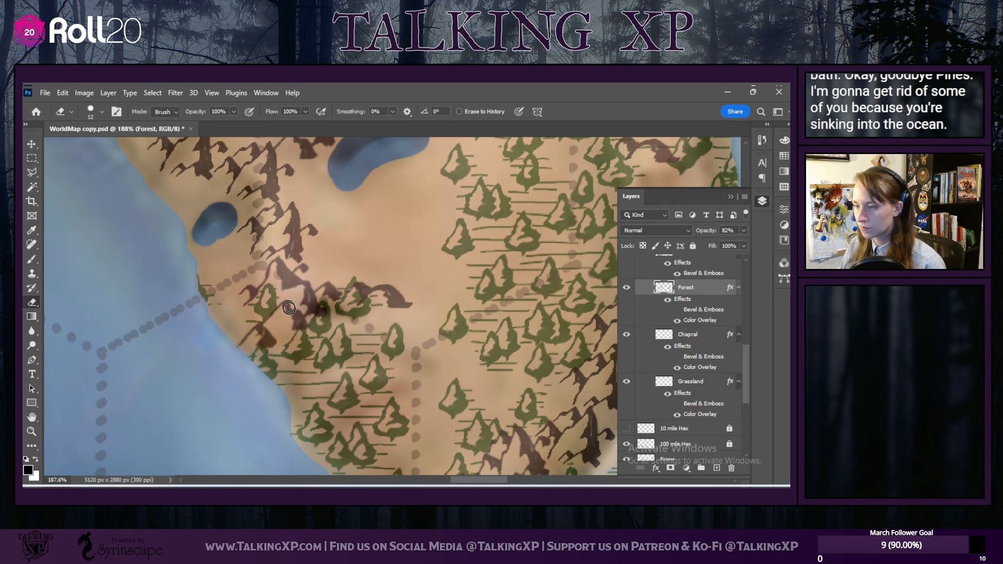
# Step: Erase the pines over the man's mustache mountains and around his lip, leaving a small patch of trees between them
pyautogui.moveTo(312, 321)
pyautogui.mouseDown()
pyautogui.moveTo(316, 329)
pyautogui.moveTo(326, 320)
pyautogui.mouseUp()
pyautogui.moveTo(353, 278)
pyautogui.mouseDown()
pyautogui.moveTo(342, 286)
pyautogui.moveTo(355, 295)
pyautogui.moveTo(345, 310)
pyautogui.moveTo(360, 315)
pyautogui.mouseUp()
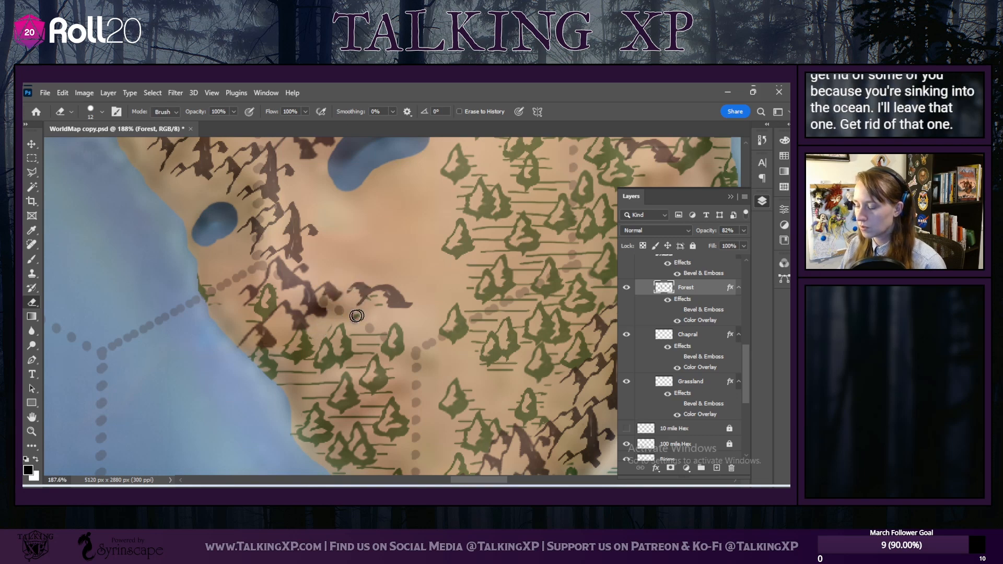
pyautogui.scroll(-3, 334, 319)
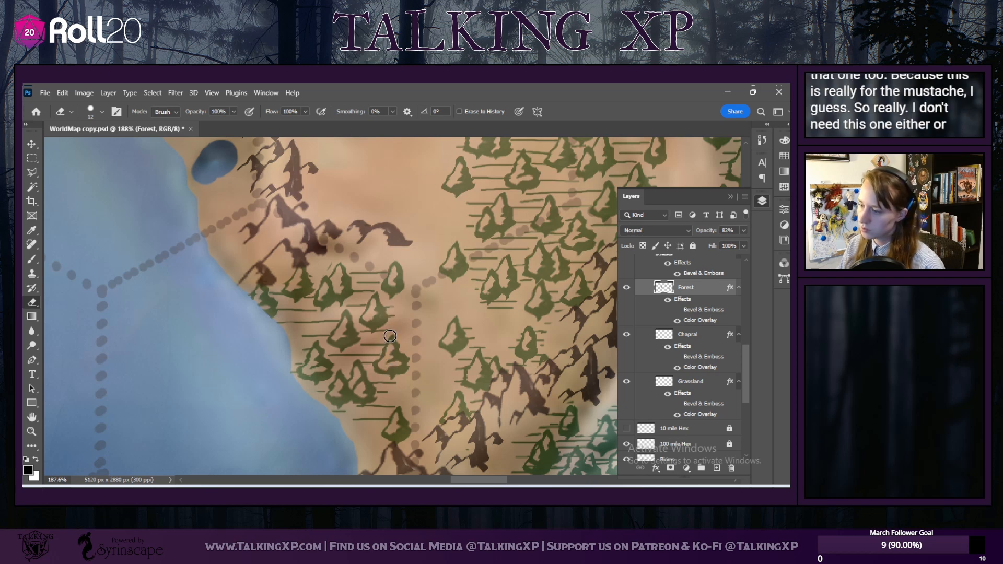
pyautogui.moveTo(391, 367)
pyautogui.mouseDown()
pyautogui.moveTo(362, 364)
pyautogui.moveTo(320, 403)
pyautogui.moveTo(350, 376)
pyautogui.moveTo(322, 402)
pyautogui.moveTo(342, 373)
pyautogui.moveTo(345, 388)
pyautogui.moveTo(368, 377)
pyautogui.moveTo(352, 400)
pyautogui.moveTo(379, 396)
pyautogui.moveTo(337, 405)
pyautogui.moveTo(326, 363)
pyautogui.moveTo(321, 383)
pyautogui.moveTo(305, 369)
pyautogui.moveTo(310, 347)
pyautogui.moveTo(321, 386)
pyautogui.mouseUp()
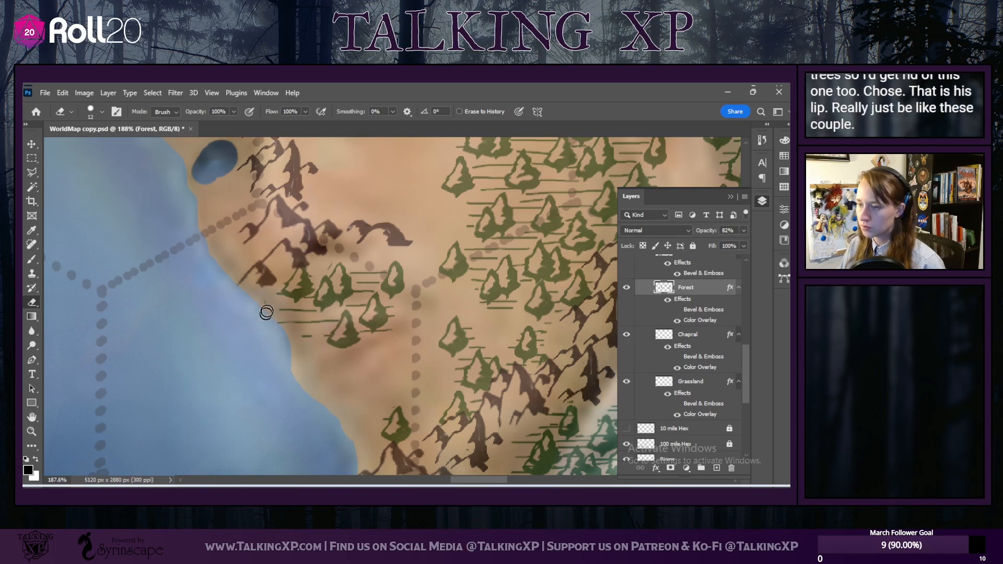
# Step: Trim the pines and ground lines overhanging the man's northwest coastline, from his west temple up toward the crown
pyautogui.scroll(5, 240, 387)
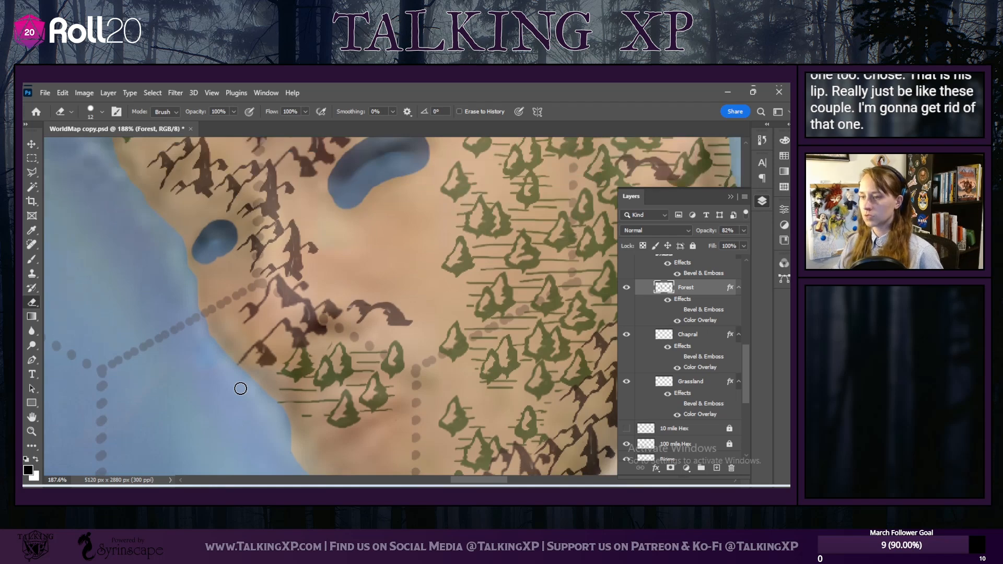
pyautogui.scroll(5, 127, 291)
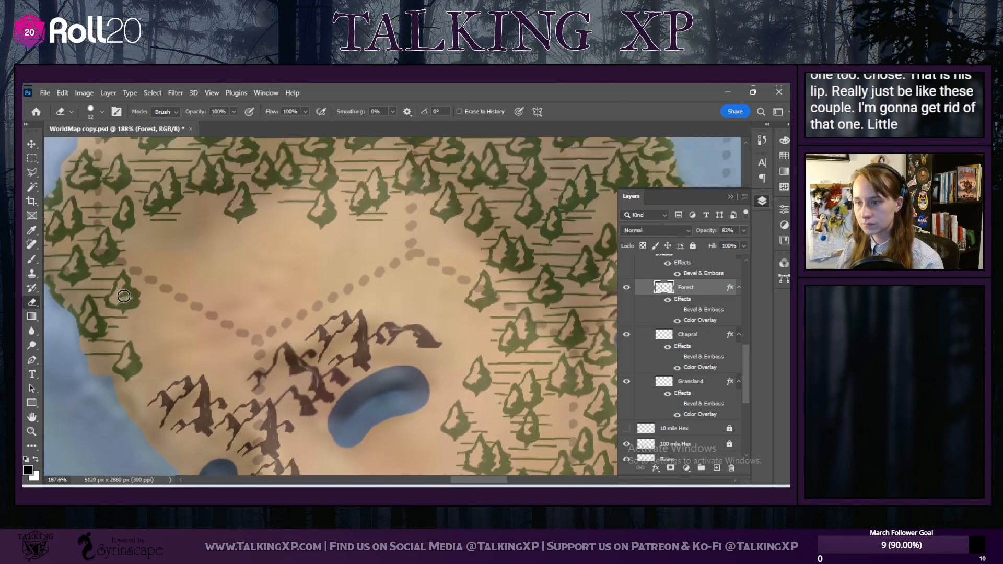
pyautogui.scroll(2, 123, 296)
pyautogui.scroll(-3, 123, 296)
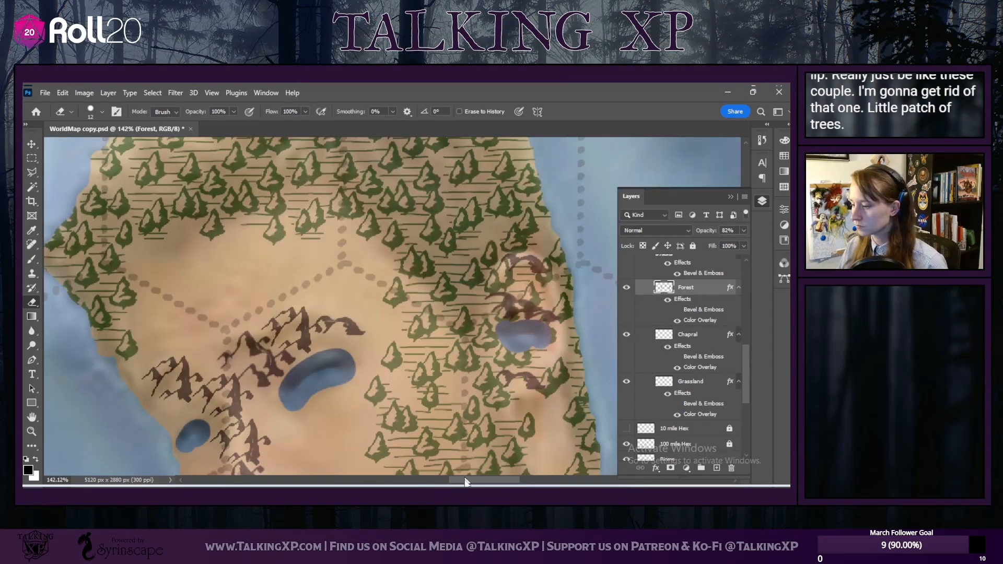
pyautogui.hscroll(-5, 208, 338)
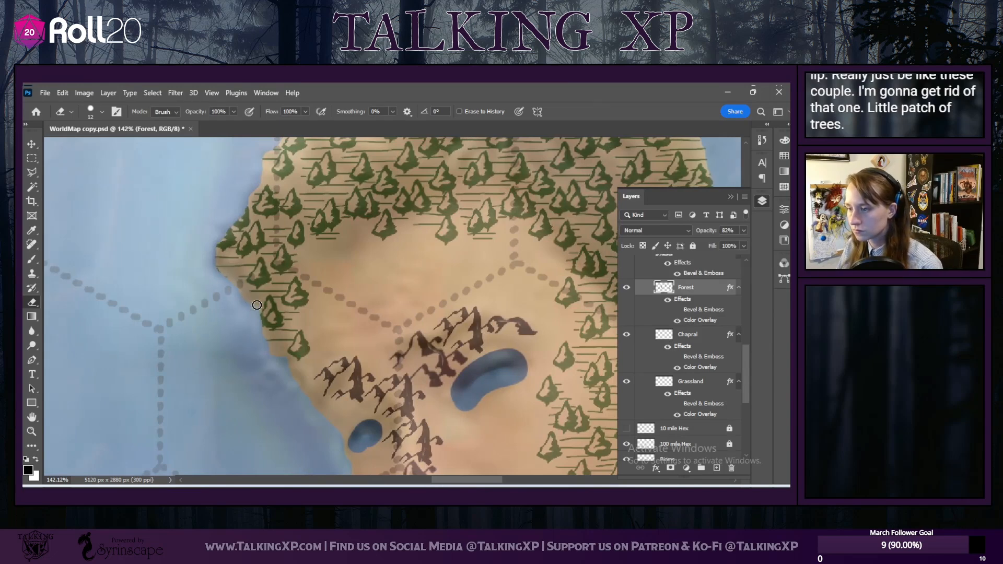
pyautogui.scroll(3, 220, 288)
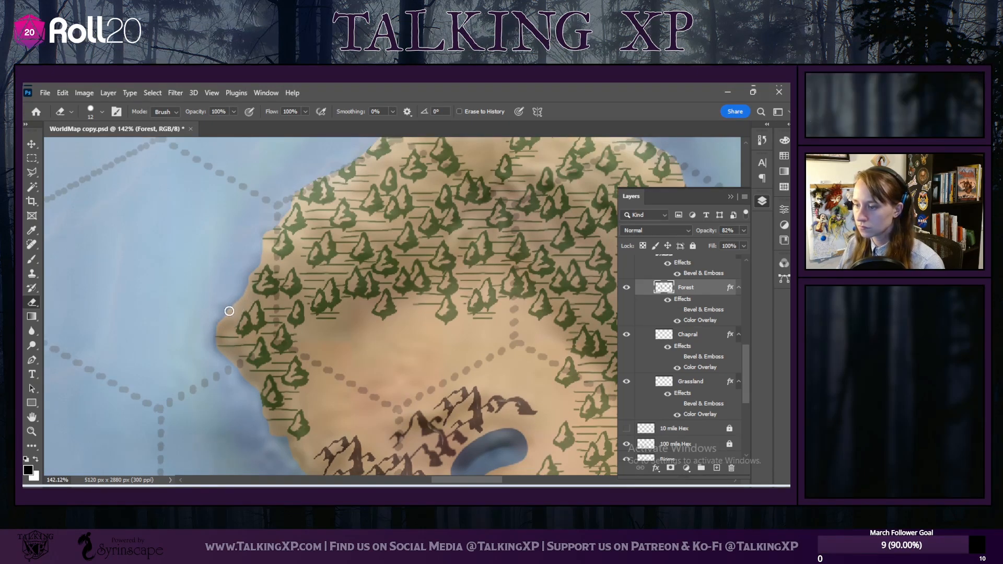
pyautogui.scroll(3, 260, 254)
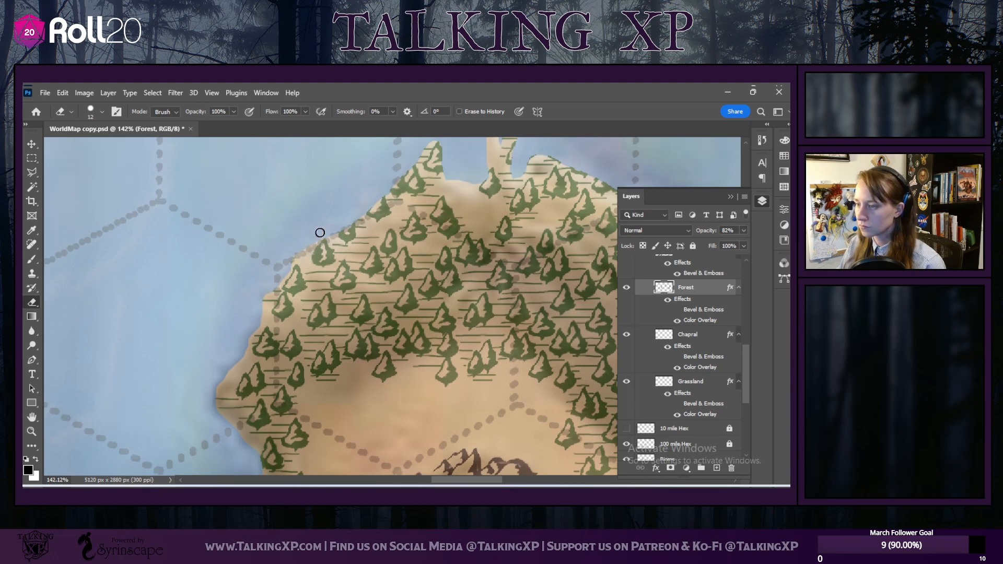
pyautogui.moveTo(350, 241); pyautogui.dragTo(353, 220)
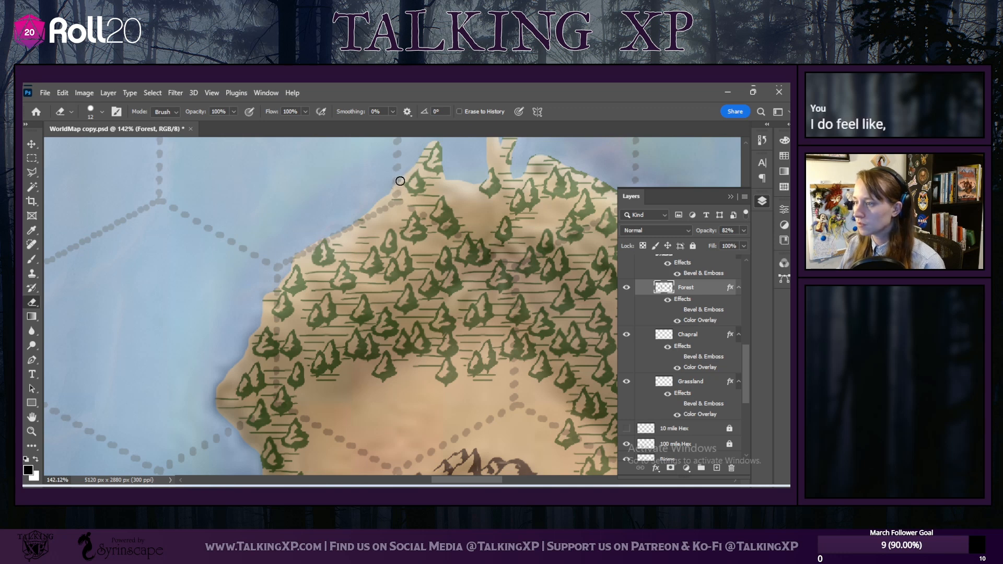
# Step: Trim the pines and ground lines overhanging the man's crown and northeast coastline, working down toward his ear
pyautogui.scroll(2, 440, 184)
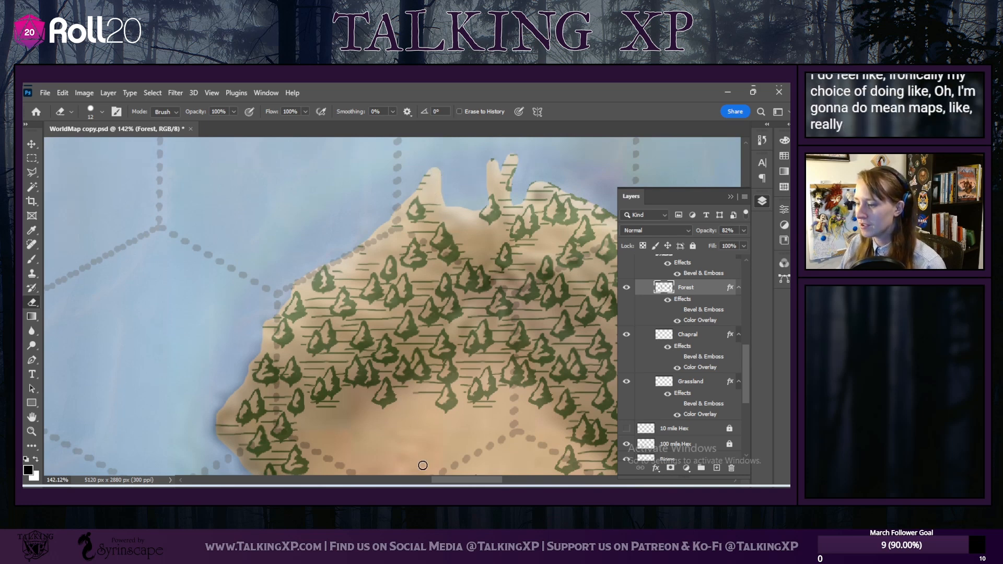
pyautogui.hscroll(3, 429, 198)
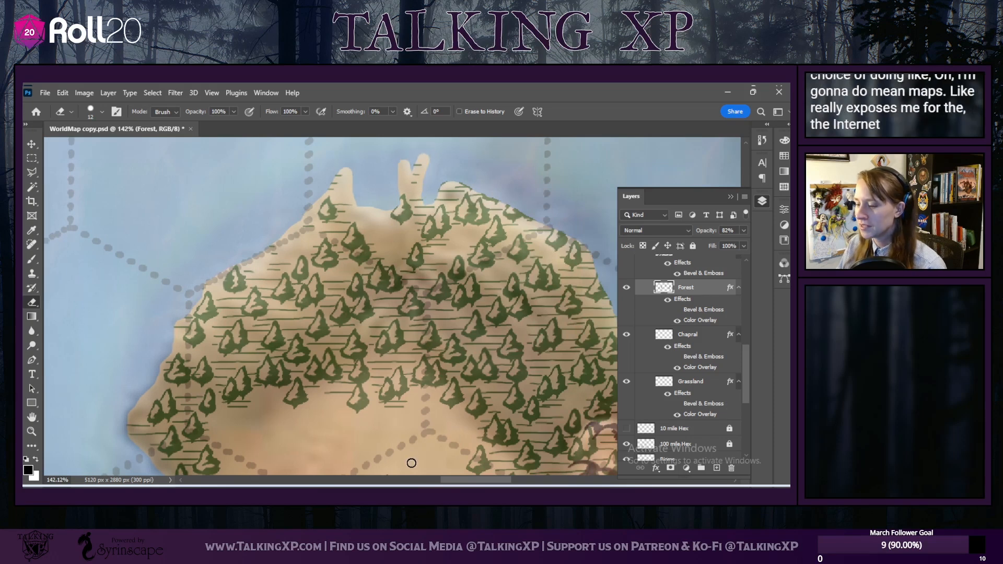
pyautogui.moveTo(461, 480); pyautogui.dragTo(466, 480)
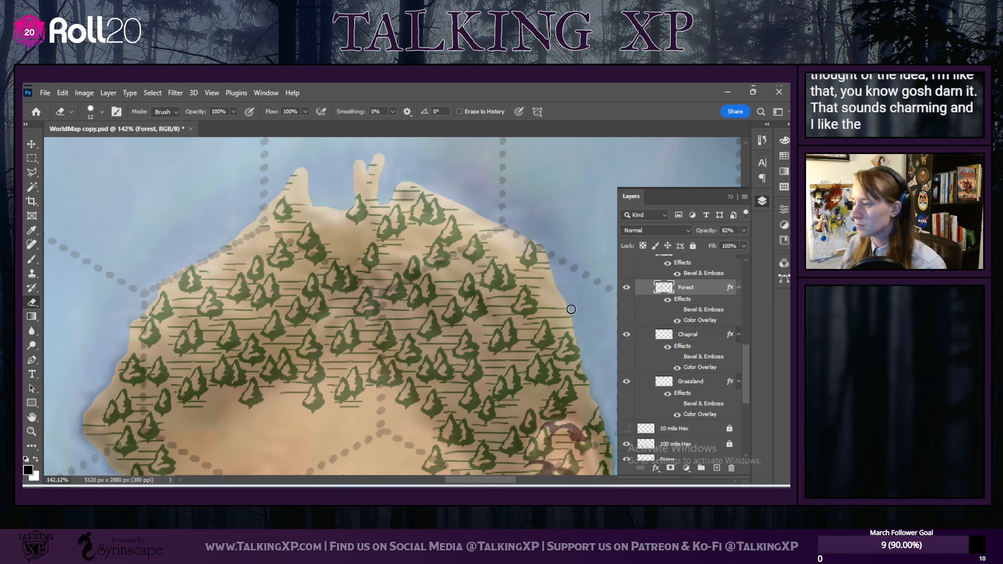
pyautogui.scroll(-4, 564, 292)
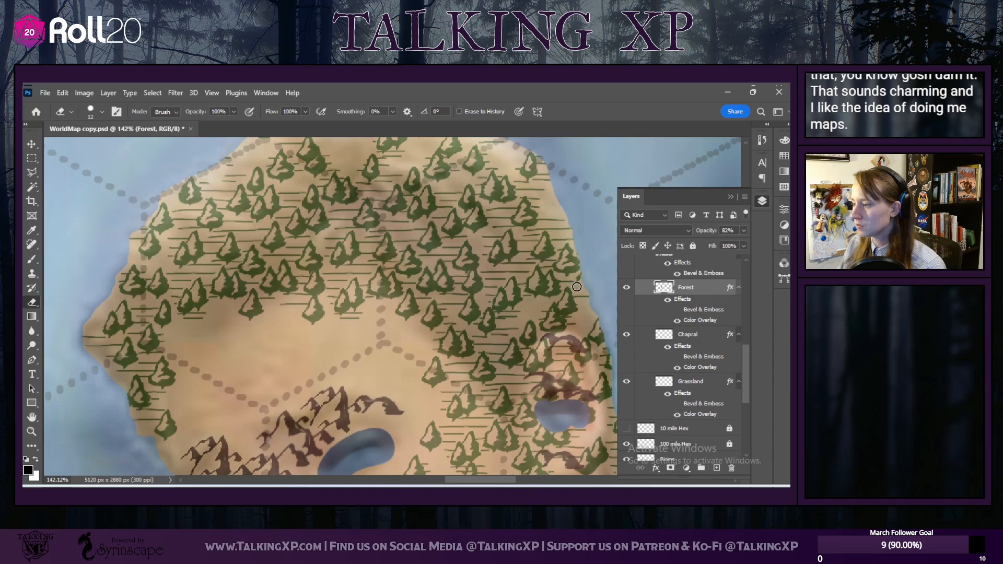
pyautogui.scroll(-3, 559, 292)
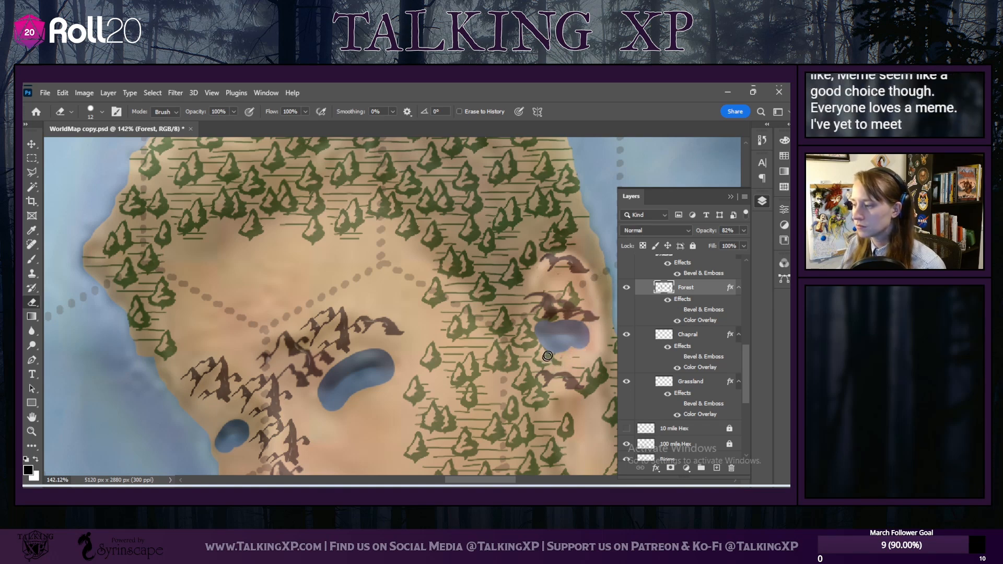
# Step: Erase the pines and ground lines around the man's ear mountains and lake, and thin them along the adjacent east coast
pyautogui.scroll(-1, 522, 329)
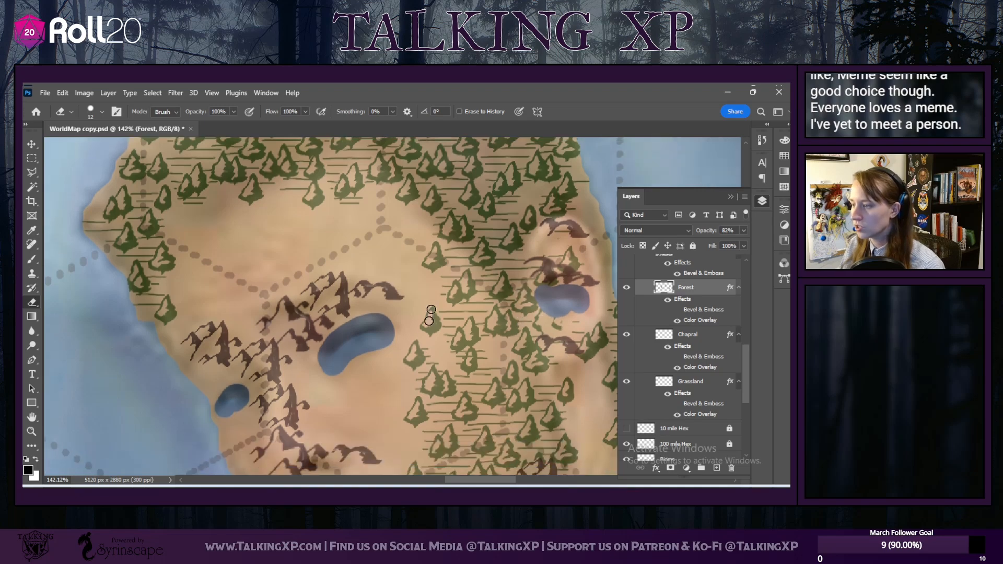
pyautogui.moveTo(465, 480); pyautogui.dragTo(478, 482)
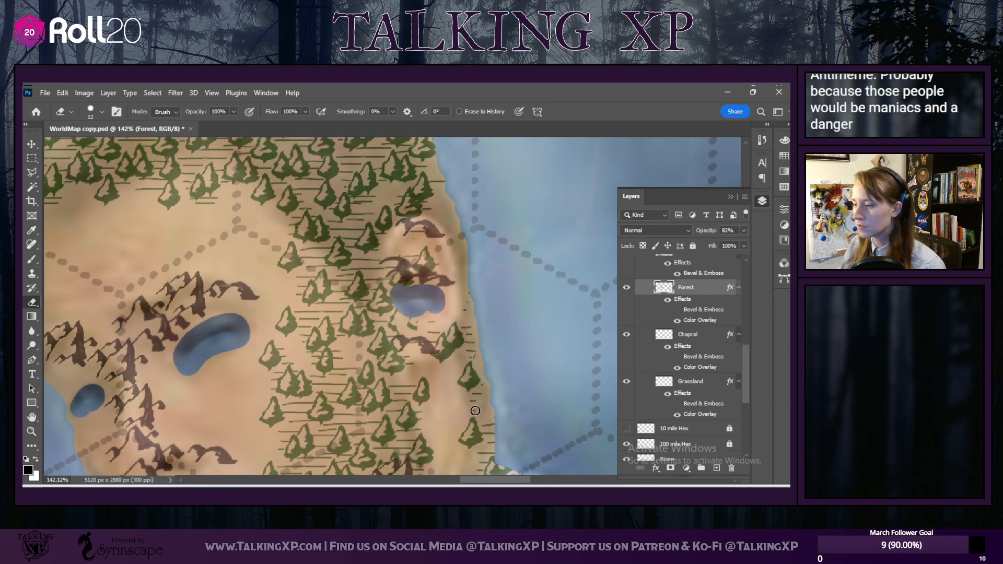
pyautogui.moveTo(460, 338); pyautogui.dragTo(445, 355)
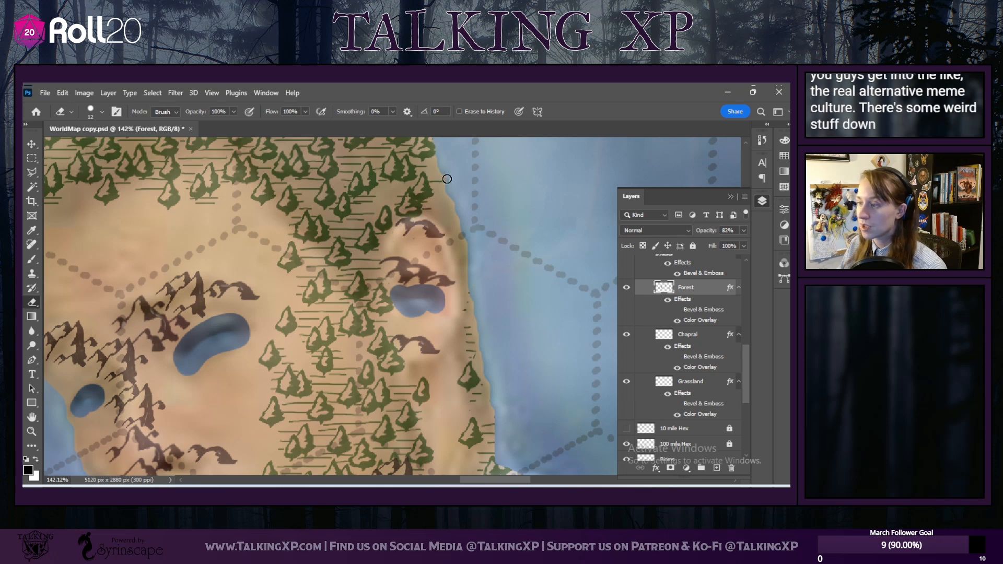
pyautogui.scroll(-3, 572, 302)
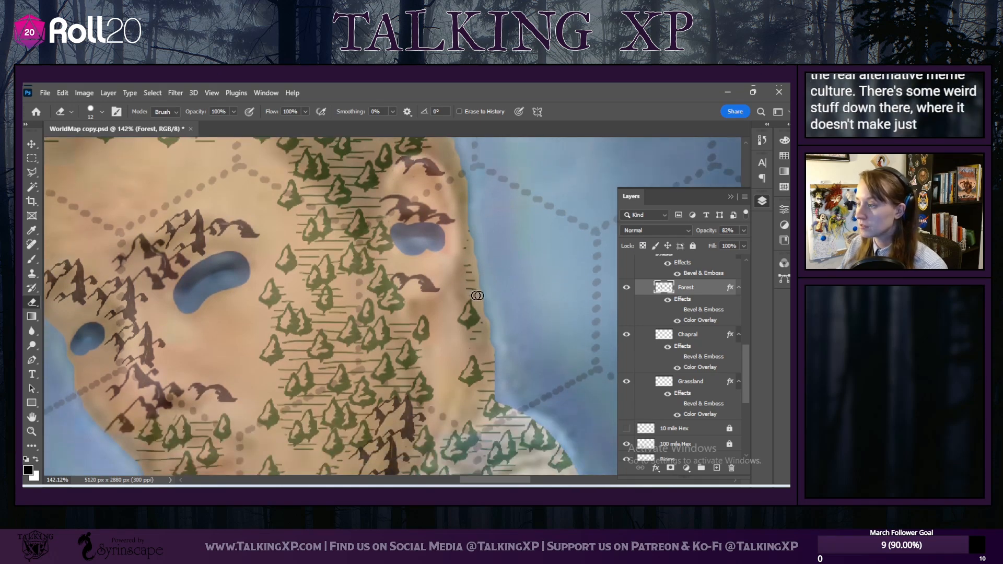
# Step: Erase the pines covering the man's upper cheek, between his eye lake and the sideburn forest beside the ear
pyautogui.scroll(-7, 380, 377)
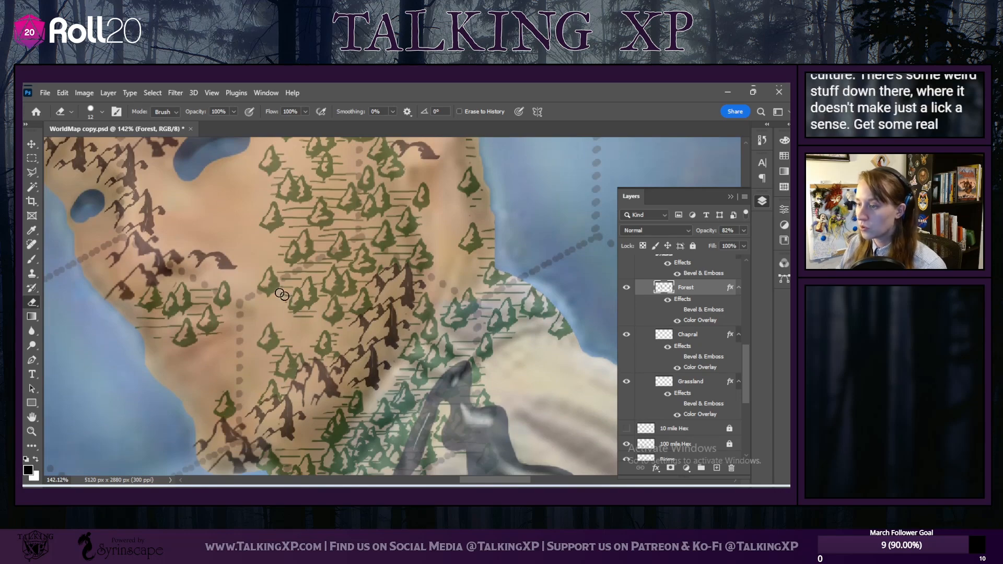
pyautogui.scroll(5, 308, 345)
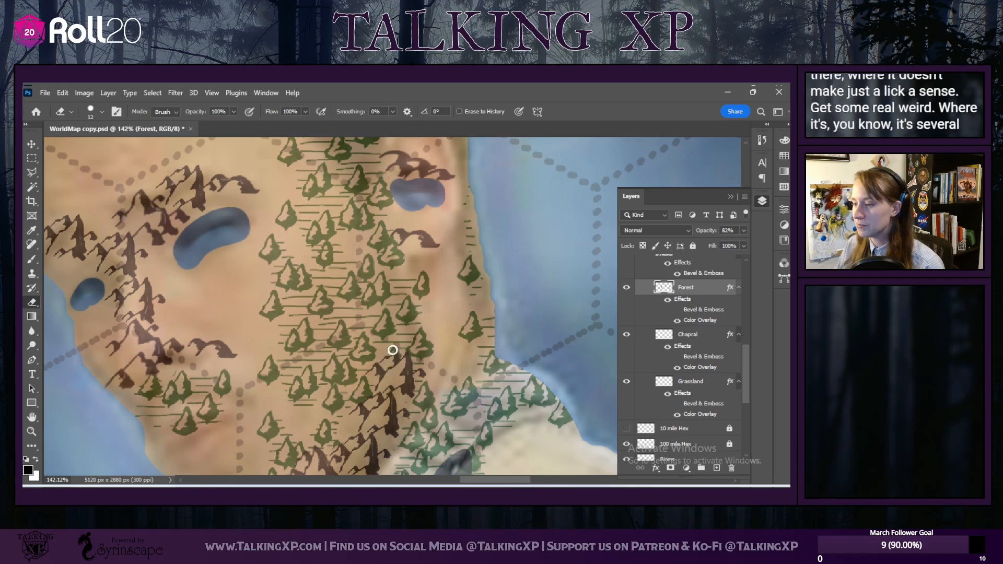
pyautogui.scroll(5, 262, 221)
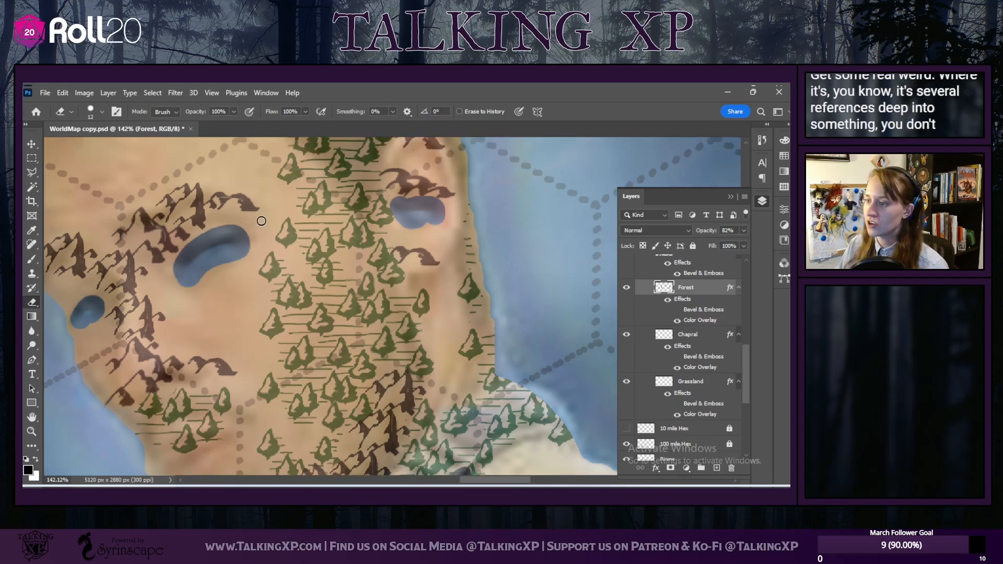
pyautogui.scroll(2, 261, 221)
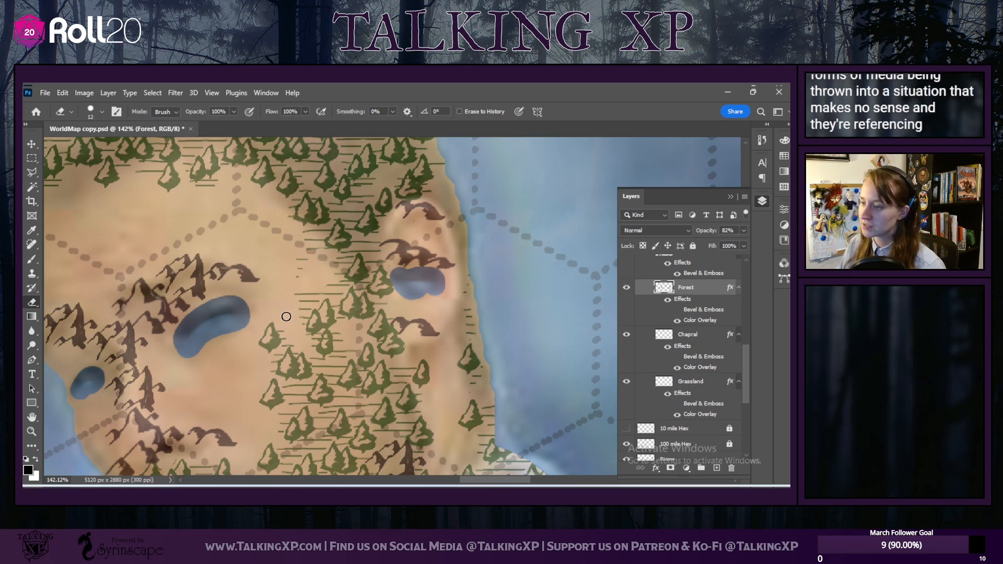
pyautogui.scroll(-5, 308, 262)
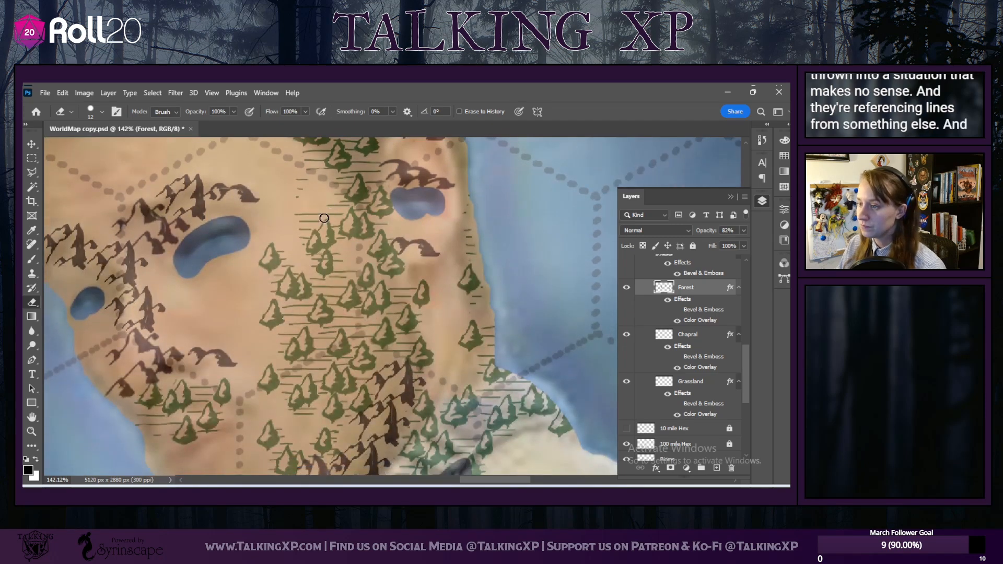
pyautogui.moveTo(332, 231)
pyautogui.mouseDown()
pyautogui.moveTo(308, 254)
pyautogui.moveTo(310, 238)
pyautogui.moveTo(317, 231)
pyautogui.moveTo(318, 245)
pyautogui.moveTo(326, 232)
pyautogui.moveTo(320, 278)
pyautogui.moveTo(327, 255)
pyautogui.moveTo(325, 278)
pyautogui.mouseUp()
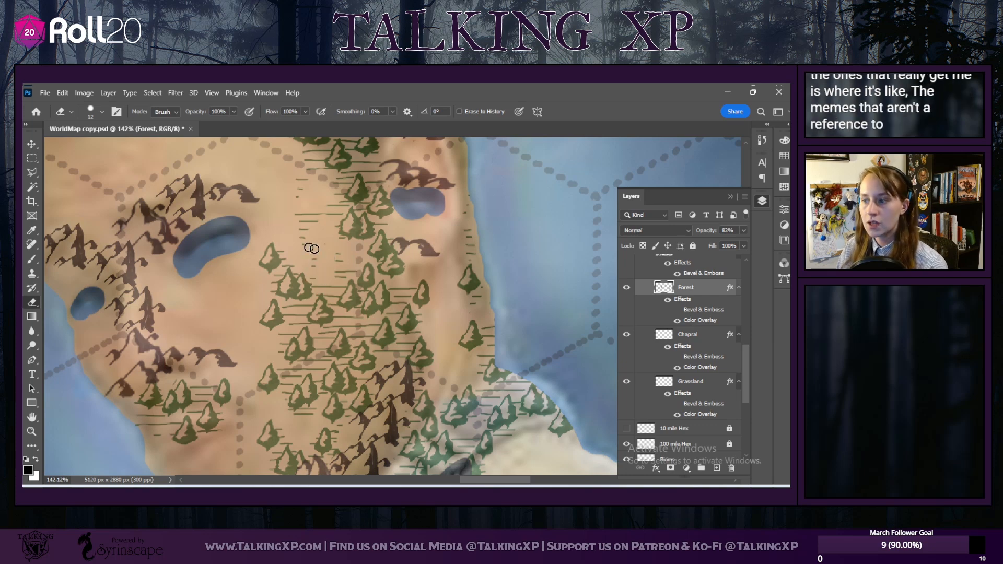
pyautogui.moveTo(272, 243)
pyautogui.mouseDown()
pyautogui.moveTo(282, 261)
pyautogui.moveTo(265, 271)
pyautogui.moveTo(265, 249)
pyautogui.moveTo(273, 254)
pyautogui.mouseUp()
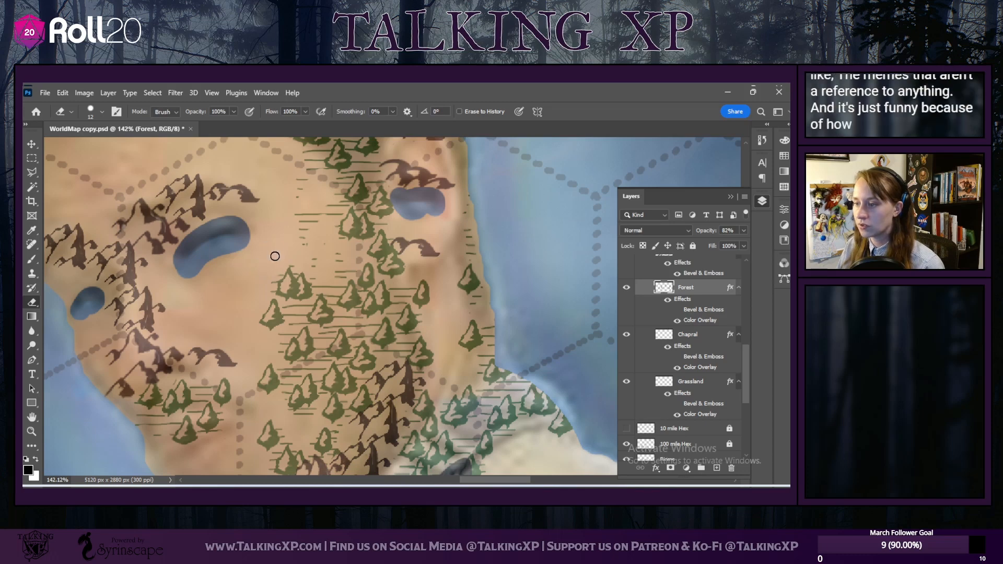
# Step: Erase the pines on the man's middle cheek and clean up the leftover ground lines and specks beside the sideburn
pyautogui.moveTo(309, 293); pyautogui.dragTo(291, 273)
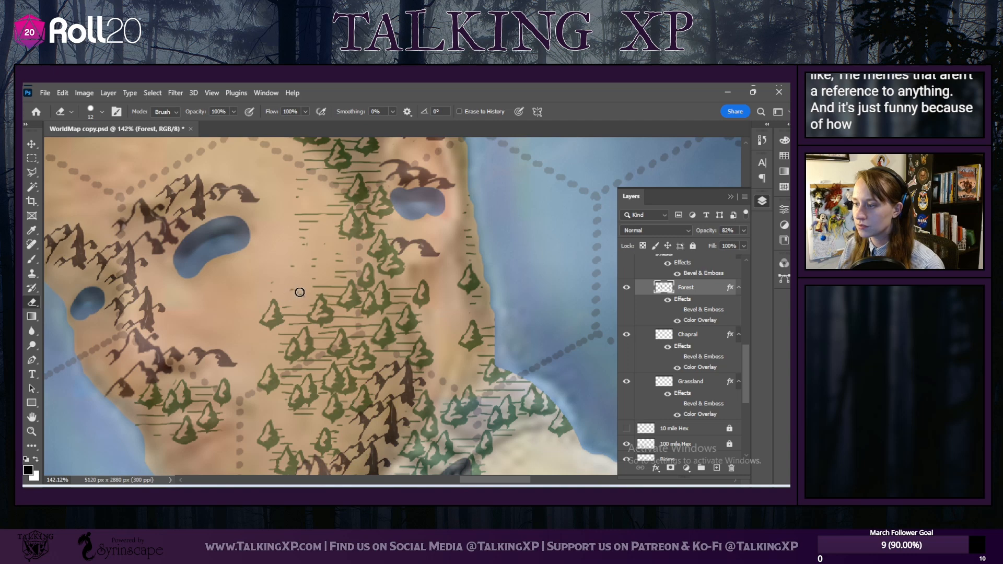
pyautogui.moveTo(265, 319)
pyautogui.mouseDown()
pyautogui.moveTo(307, 312)
pyautogui.moveTo(325, 322)
pyautogui.moveTo(318, 298)
pyautogui.moveTo(332, 320)
pyautogui.moveTo(314, 292)
pyautogui.moveTo(313, 315)
pyautogui.mouseUp()
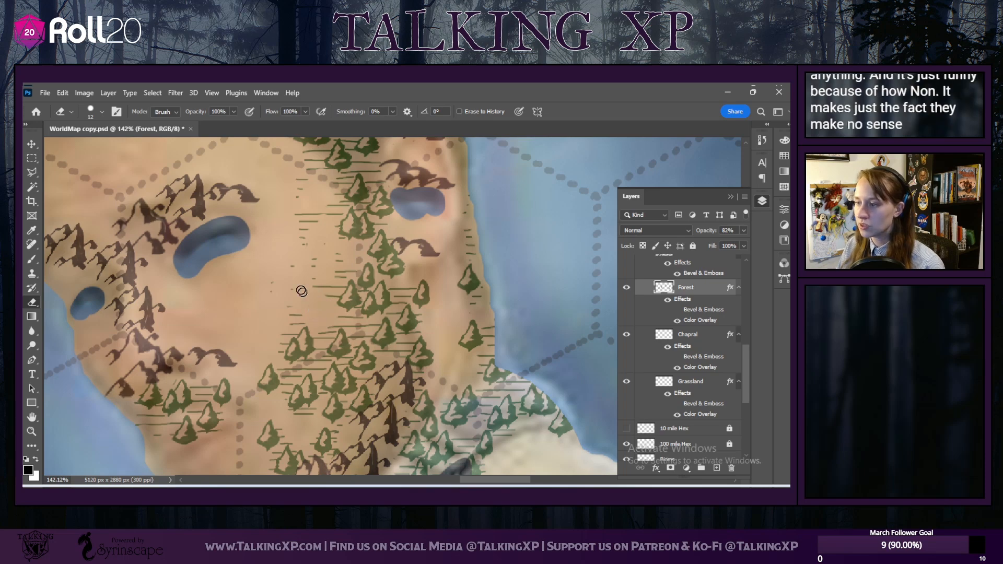
pyautogui.scroll(2, 305, 297)
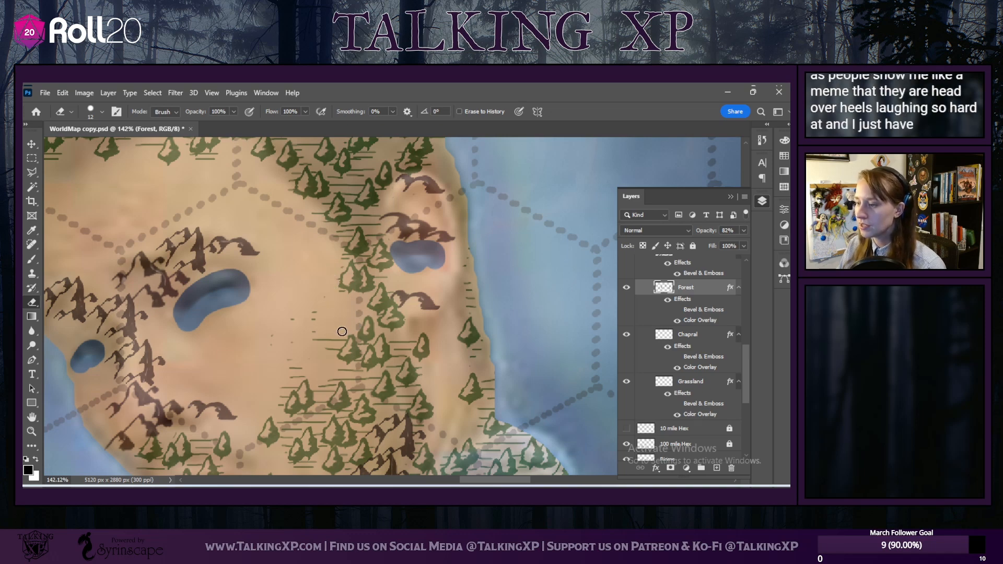
pyautogui.scroll(-1, 342, 329)
pyautogui.scroll(-1, 343, 319)
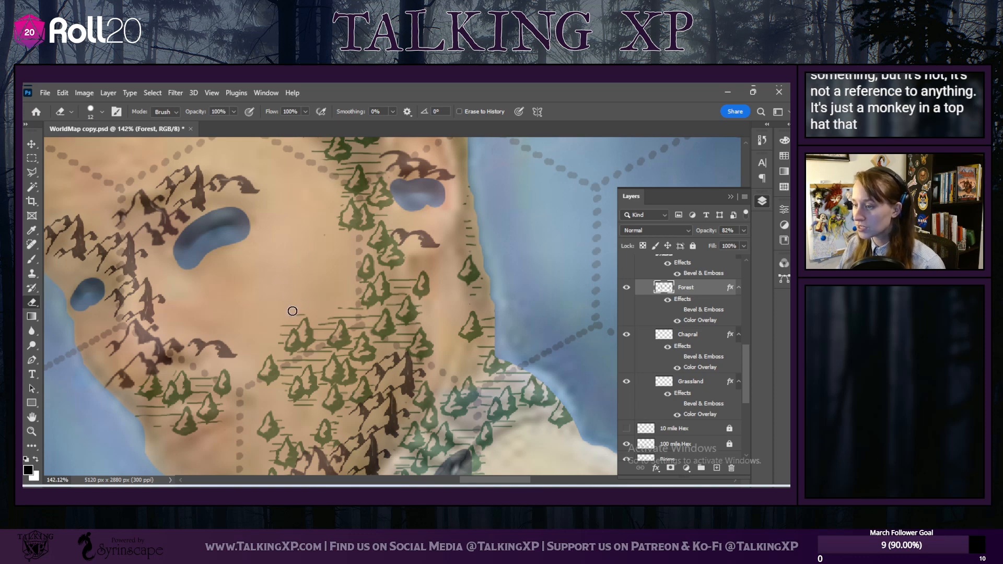
# Step: Cut the beard forest back from the man's lower cheek, erasing its outer pines and ground lines above the jaw mountains
pyautogui.scroll(-5, 290, 314)
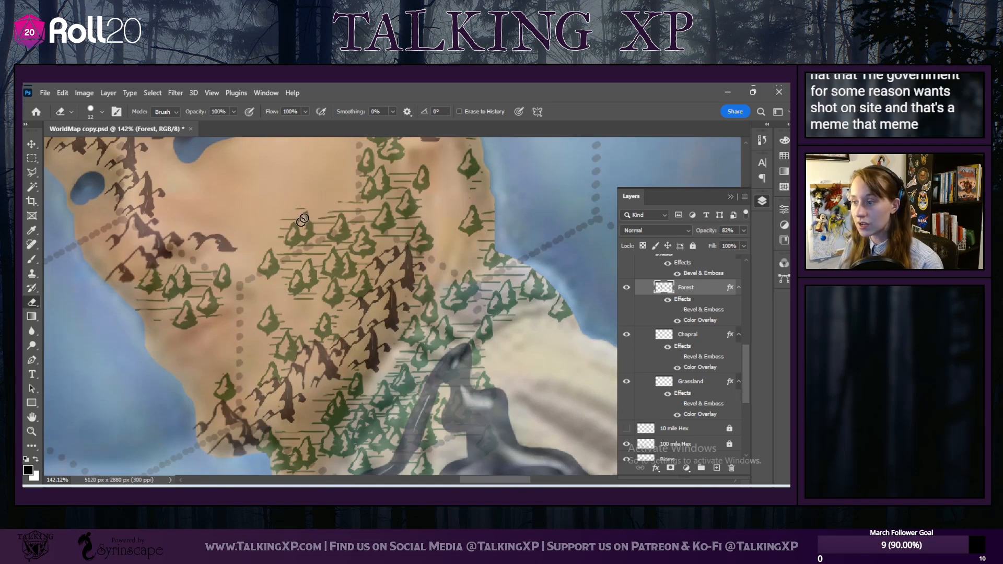
pyautogui.moveTo(287, 243)
pyautogui.mouseDown()
pyautogui.moveTo(305, 235)
pyautogui.moveTo(300, 219)
pyautogui.moveTo(290, 228)
pyautogui.moveTo(299, 201)
pyautogui.mouseUp()
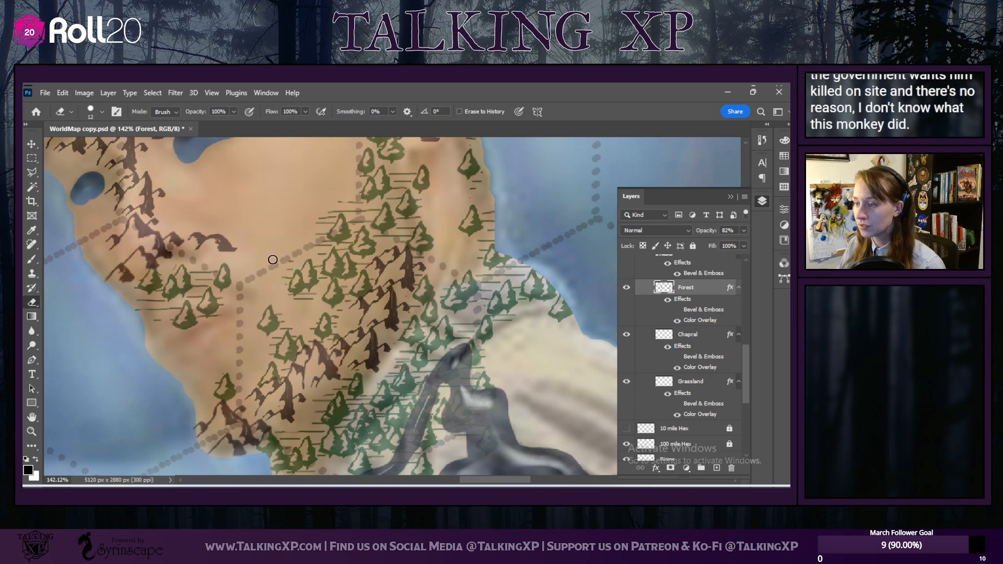
pyautogui.scroll(1, 282, 262)
pyautogui.scroll(1, 282, 262)
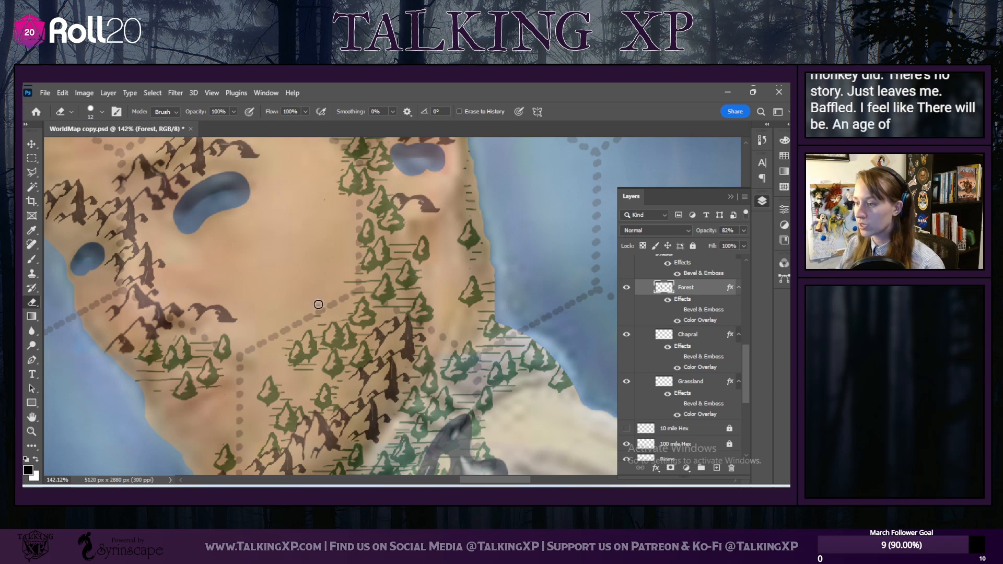
pyautogui.scroll(-2, 283, 318)
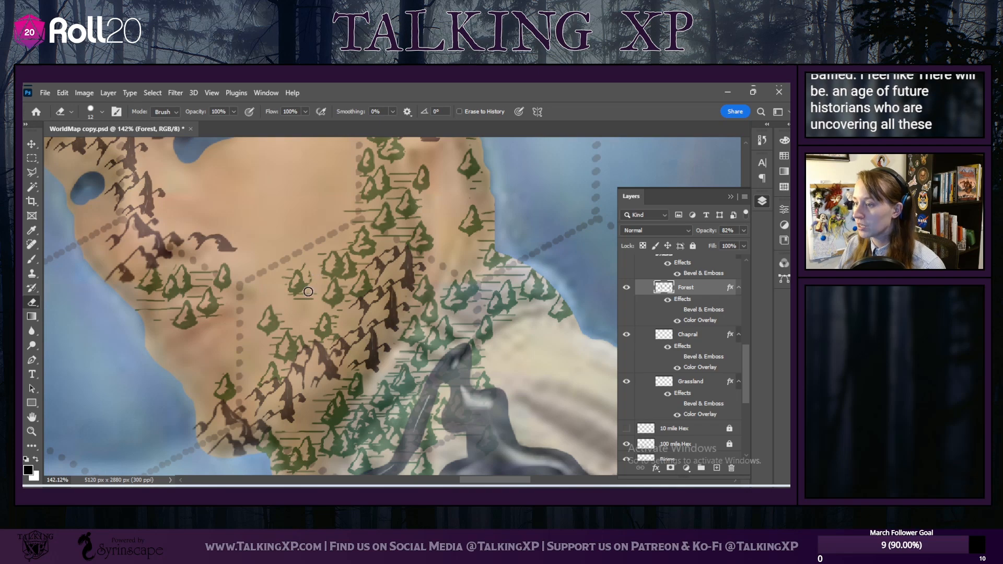
pyautogui.moveTo(294, 267); pyautogui.dragTo(288, 277)
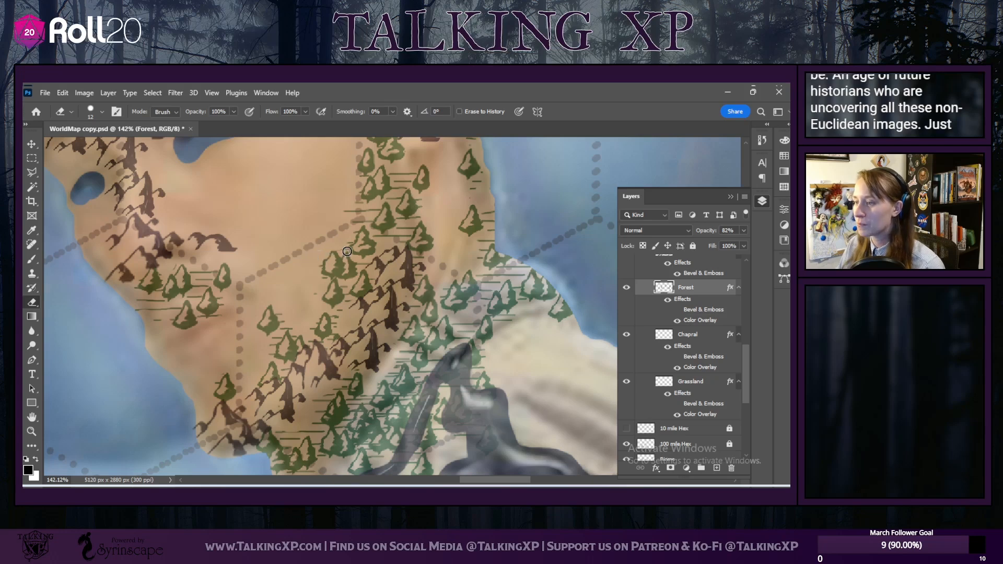
pyautogui.scroll(3, 318, 259)
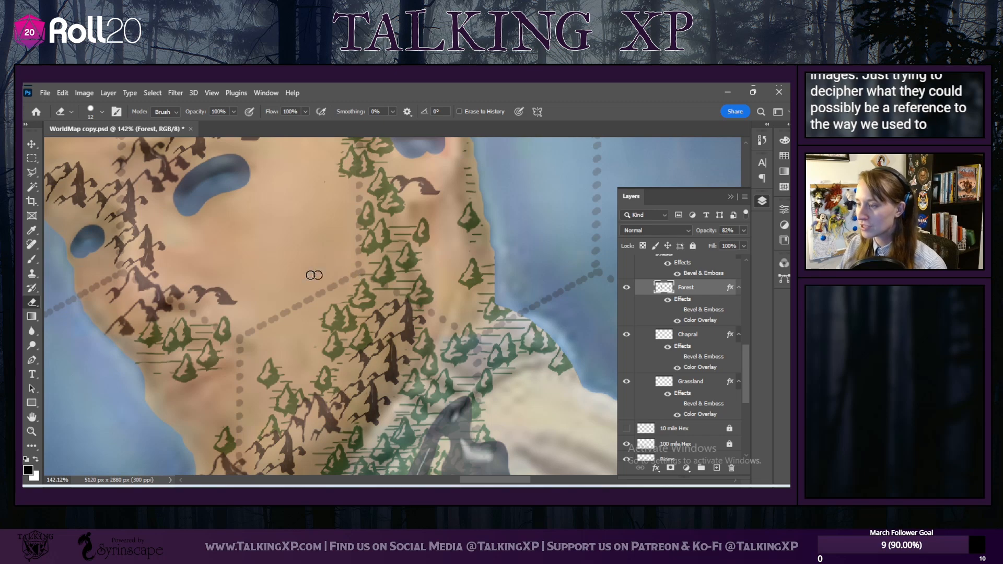
# Step: Erase the pines and ground lines along the pale strip below the jaw mountains, beside the dark shape on the neck
pyautogui.scroll(-5, 324, 307)
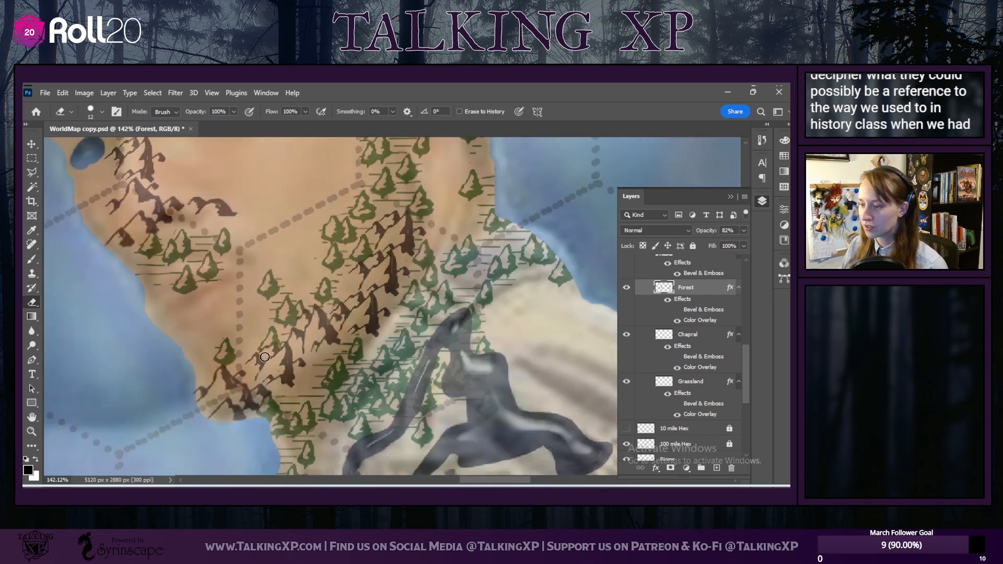
pyautogui.scroll(-2, 265, 360)
pyautogui.scroll(2, 370, 338)
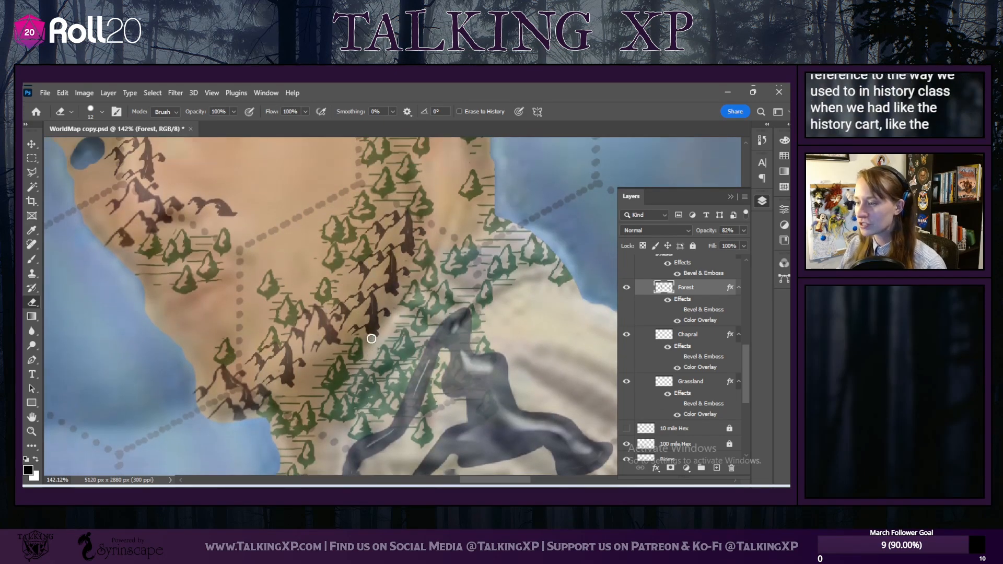
pyautogui.scroll(-4, 366, 345)
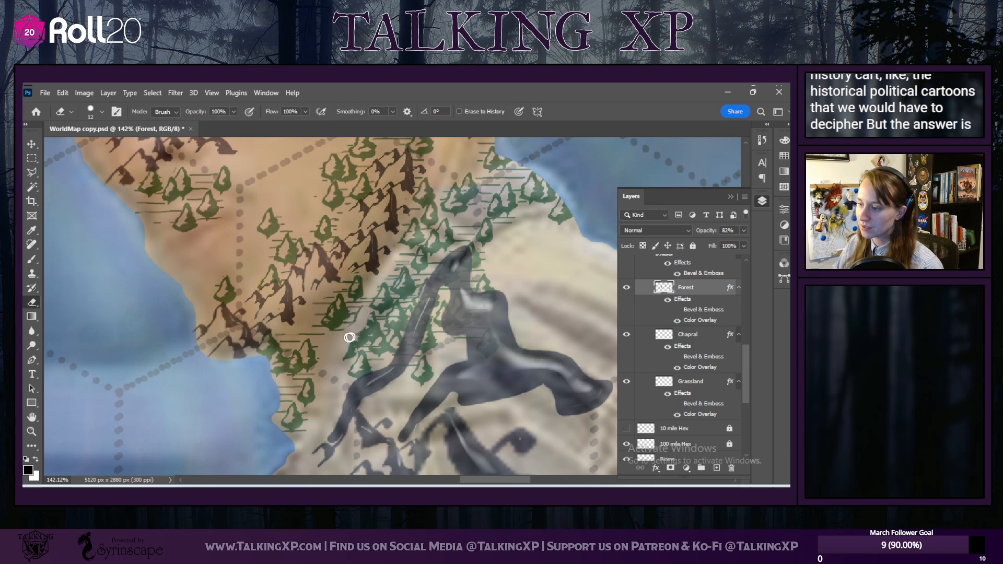
pyautogui.moveTo(354, 347)
pyautogui.mouseDown()
pyautogui.moveTo(351, 365)
pyautogui.moveTo(391, 303)
pyautogui.mouseUp()
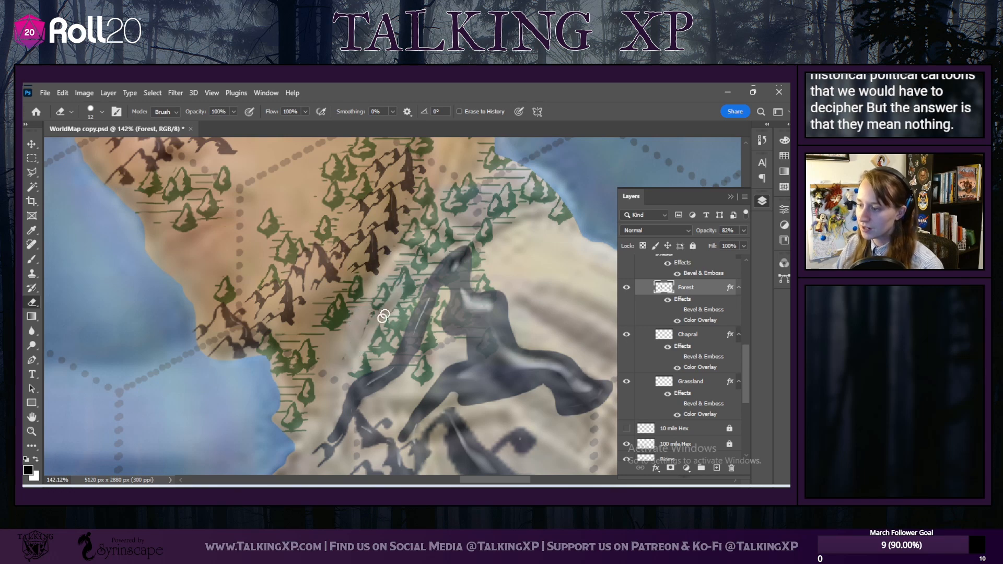
# Step: Enlarge the eraser to 61 px and erase the forest symbols covering the pale shirt collar around the dark mountain shape
pyautogui.moveTo(370, 361)
pyautogui.mouseDown()
pyautogui.moveTo(372, 372)
pyautogui.moveTo(407, 324)
pyautogui.mouseUp()
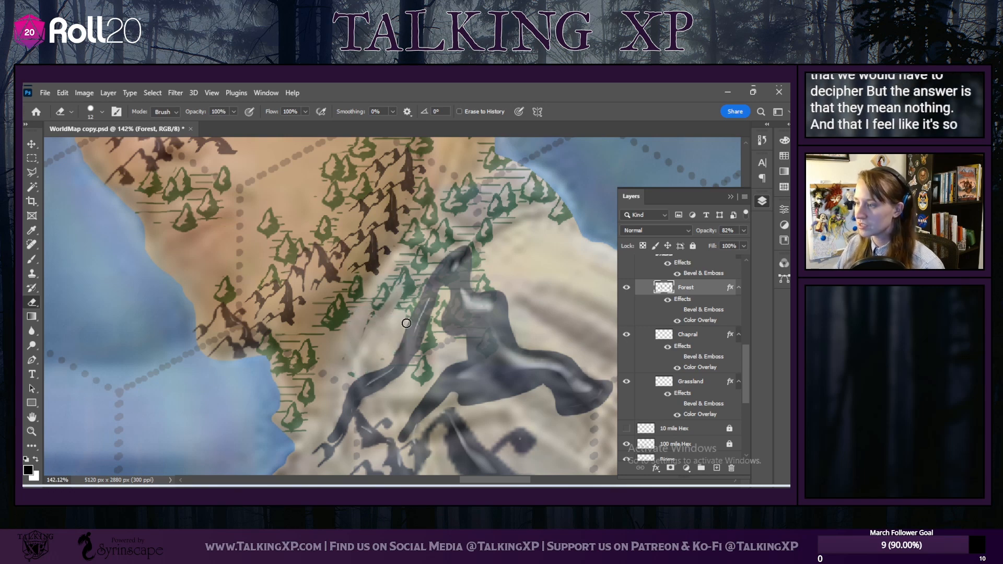
pyautogui.scroll(1, 443, 318)
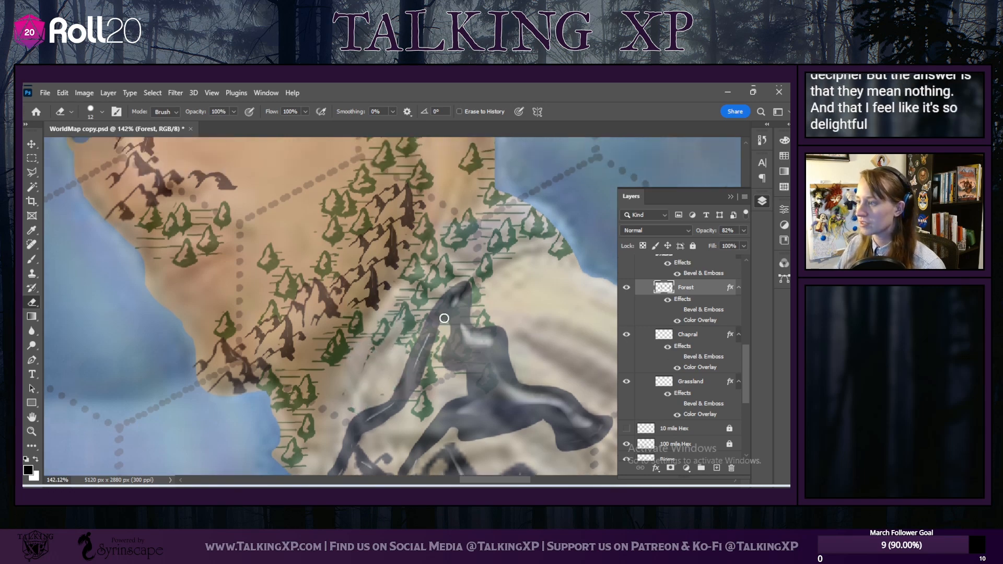
pyautogui.click(71, 111)
pyautogui.click(99, 112)
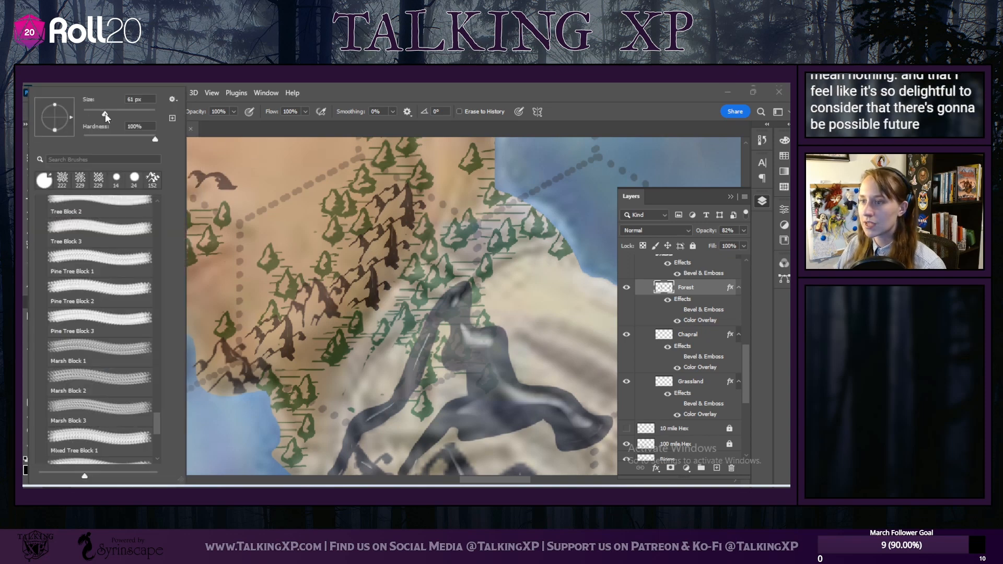
pyautogui.click(105, 113)
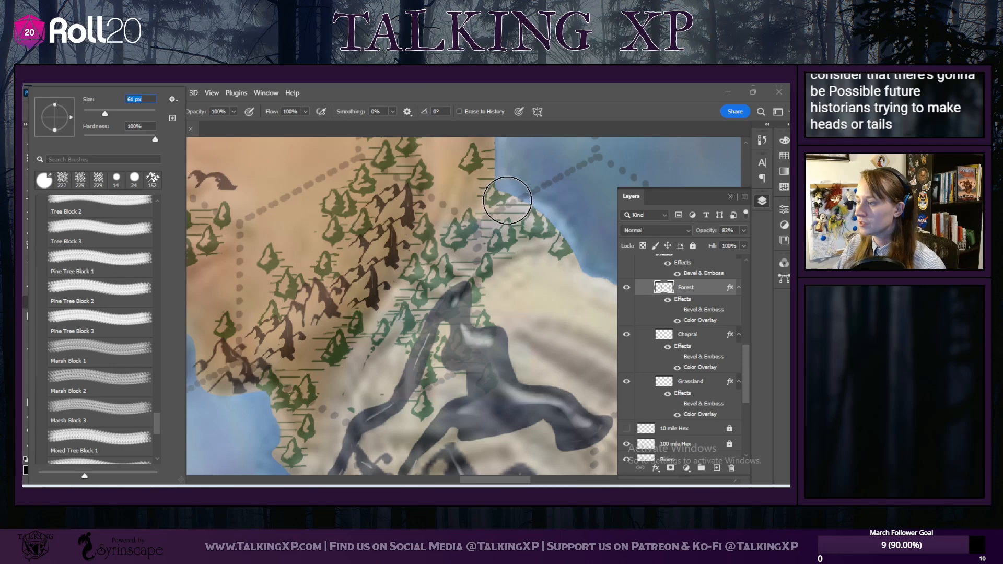
pyautogui.moveTo(508, 198)
pyautogui.mouseDown()
pyautogui.moveTo(543, 220)
pyautogui.moveTo(558, 248)
pyautogui.moveTo(474, 258)
pyautogui.moveTo(485, 229)
pyautogui.moveTo(460, 241)
pyautogui.moveTo(410, 293)
pyautogui.moveTo(380, 378)
pyautogui.moveTo(403, 389)
pyautogui.moveTo(474, 294)
pyautogui.moveTo(458, 318)
pyautogui.mouseUp()
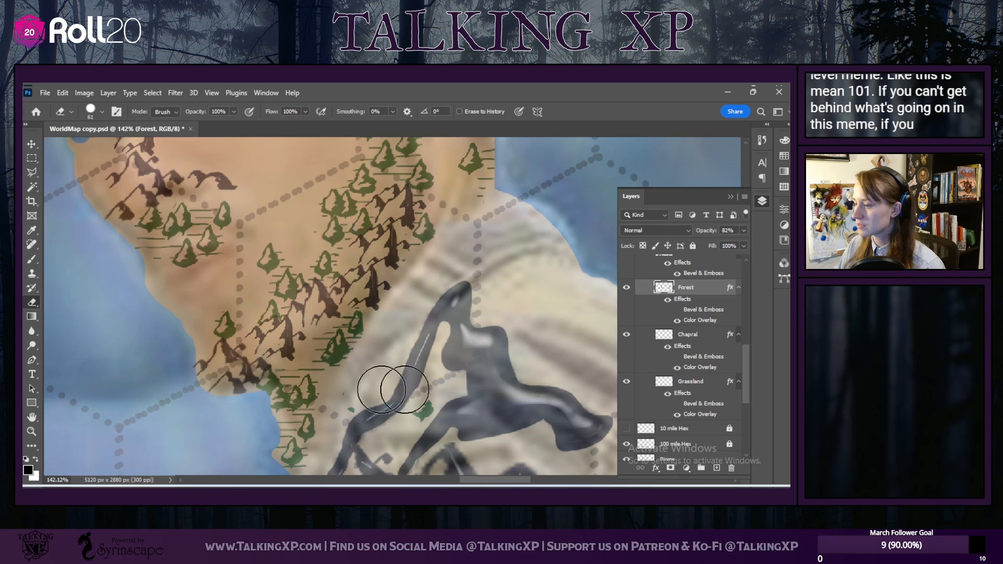
pyautogui.scroll(-2, 434, 376)
pyautogui.moveTo(434, 367)
pyautogui.mouseDown()
pyautogui.moveTo(404, 392)
pyautogui.moveTo(361, 355)
pyautogui.moveTo(359, 394)
pyautogui.moveTo(331, 412)
pyautogui.moveTo(334, 391)
pyautogui.moveTo(304, 395)
pyautogui.moveTo(258, 426)
pyautogui.moveTo(276, 394)
pyautogui.moveTo(255, 406)
pyautogui.moveTo(166, 385)
pyautogui.mouseUp()
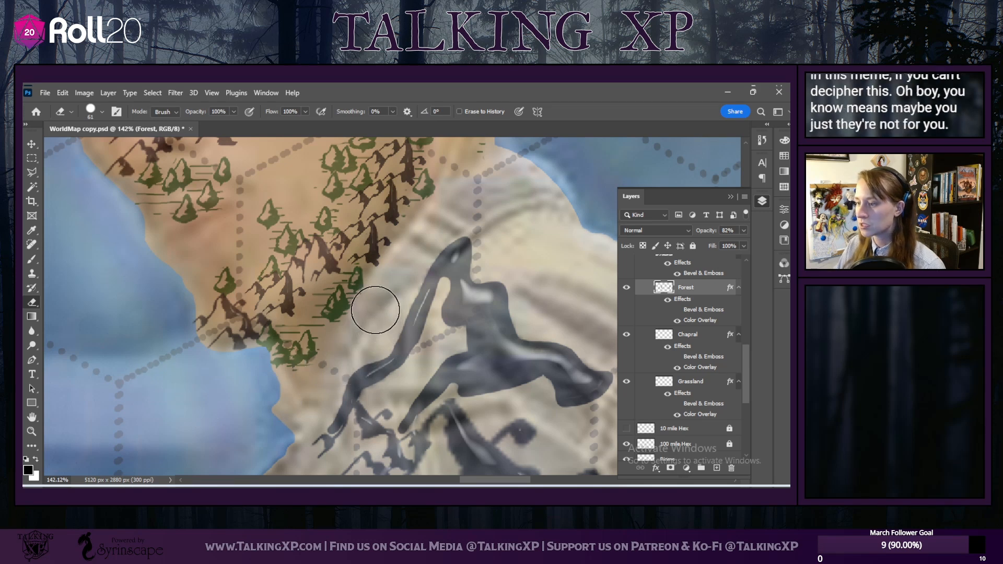
# Step: Erase the stray trees along the bearded man's hairline on the Forest layer, reducing the eraser to 25 px for the finer edge
pyautogui.scroll(2, 439, 366)
pyautogui.scroll(10, 438, 365)
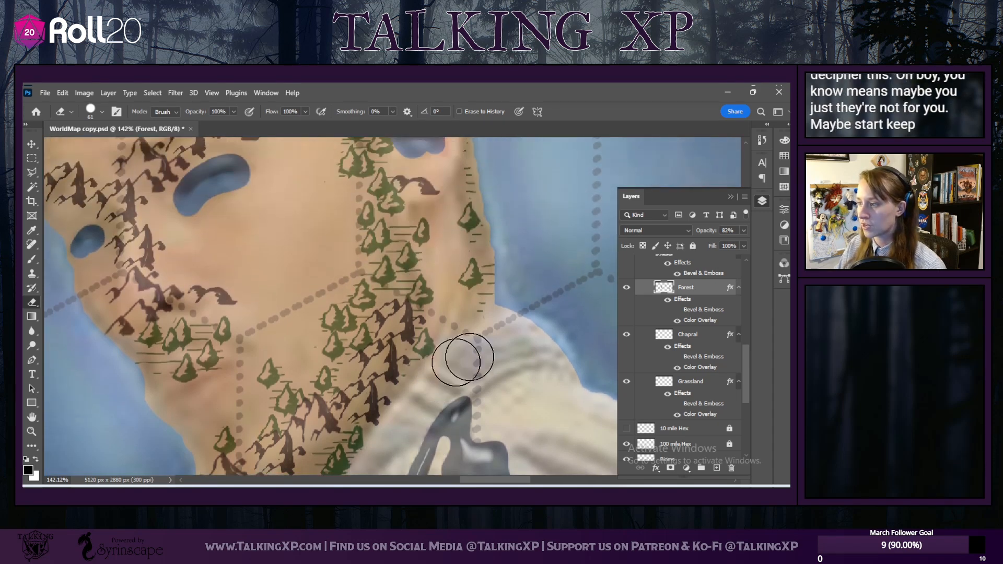
pyautogui.scroll(4, 438, 340)
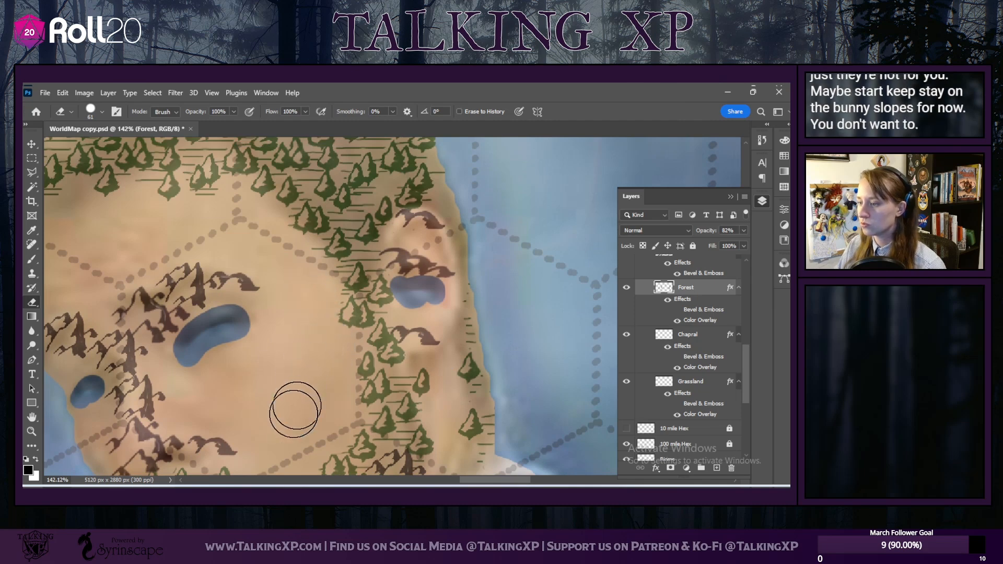
pyautogui.scroll(-4, 265, 353)
pyautogui.scroll(2, 266, 353)
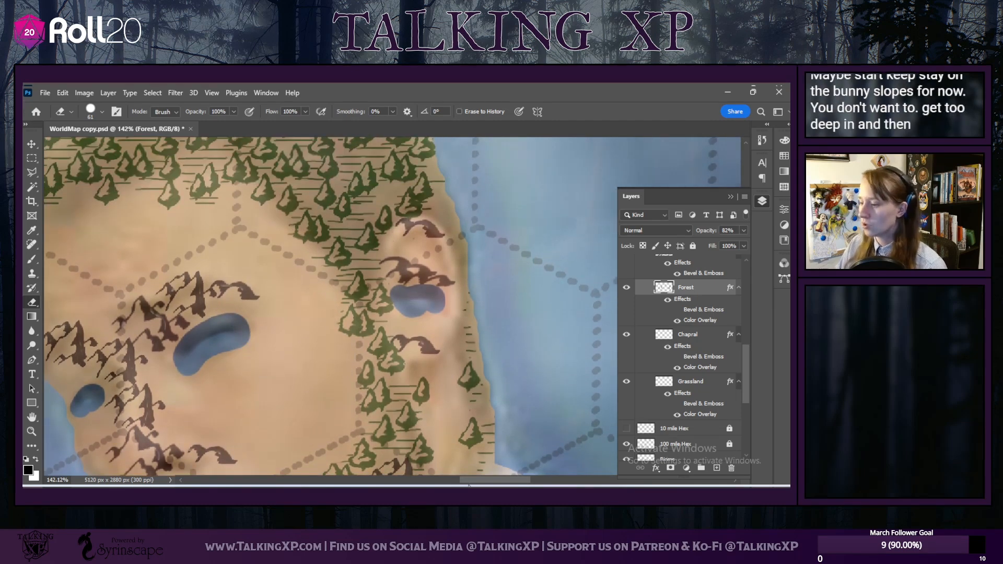
pyautogui.hscroll(-12, 415, 322)
pyautogui.scroll(4, 415, 322)
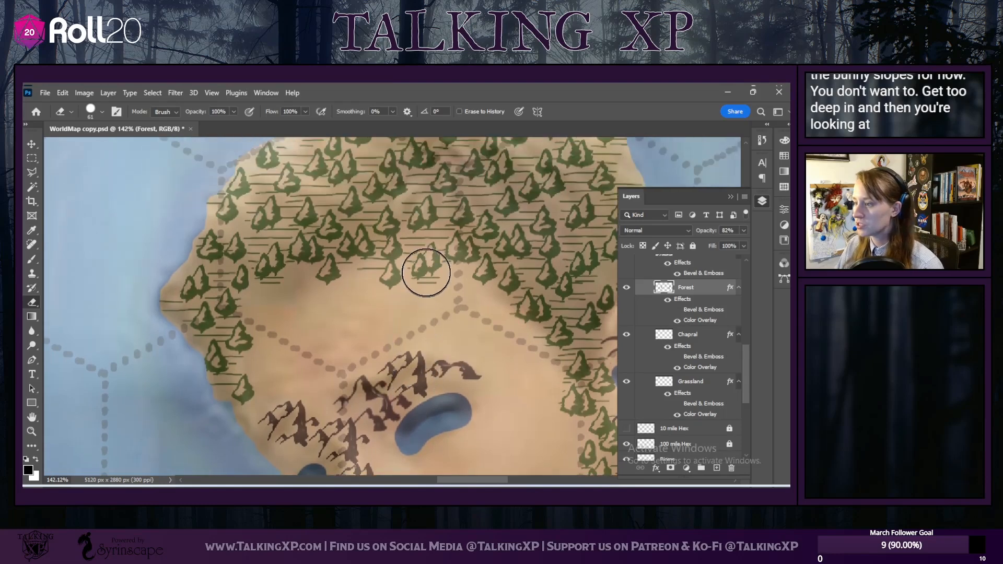
pyautogui.click(390, 281)
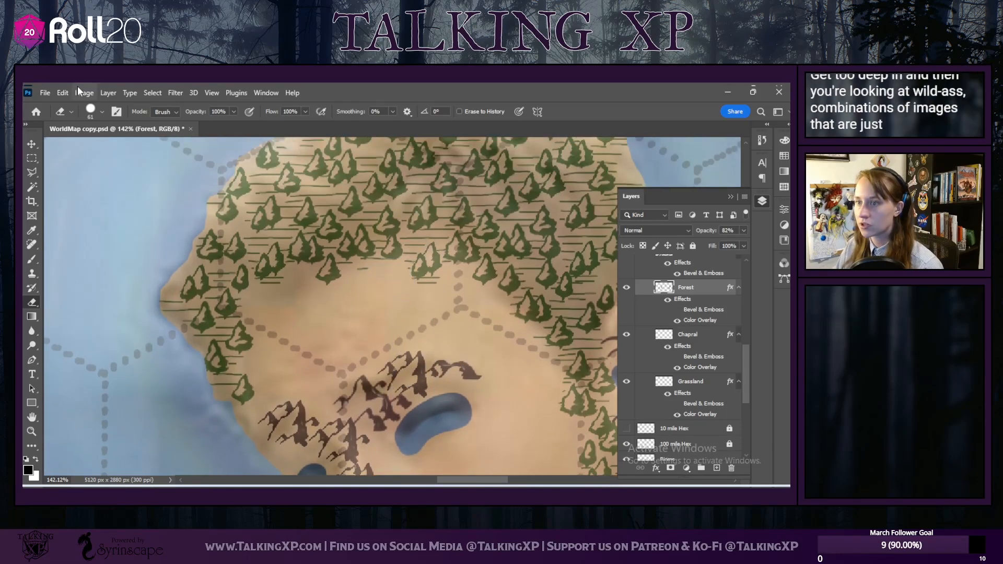
pyautogui.click(100, 114)
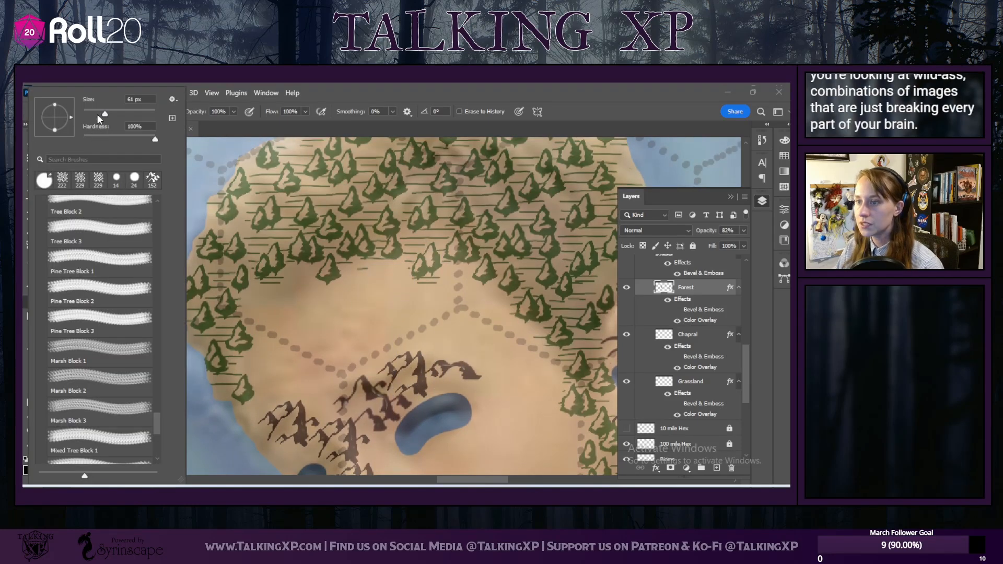
pyautogui.moveTo(412, 255)
pyautogui.mouseDown()
pyautogui.moveTo(430, 249)
pyautogui.moveTo(430, 292)
pyautogui.moveTo(454, 238)
pyautogui.moveTo(471, 253)
pyautogui.moveTo(445, 258)
pyautogui.moveTo(441, 237)
pyautogui.moveTo(397, 244)
pyautogui.moveTo(384, 258)
pyautogui.moveTo(404, 252)
pyautogui.mouseUp()
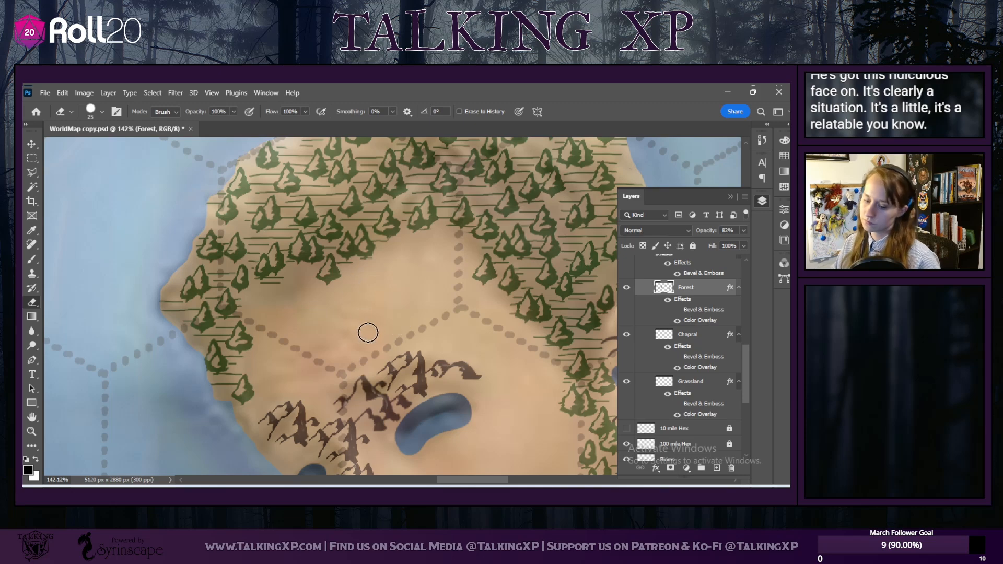
# Step: Erase the forest symbols that spill from the lower end of the woman's hair onto her shoulder and top
pyautogui.scroll(-8, 363, 340)
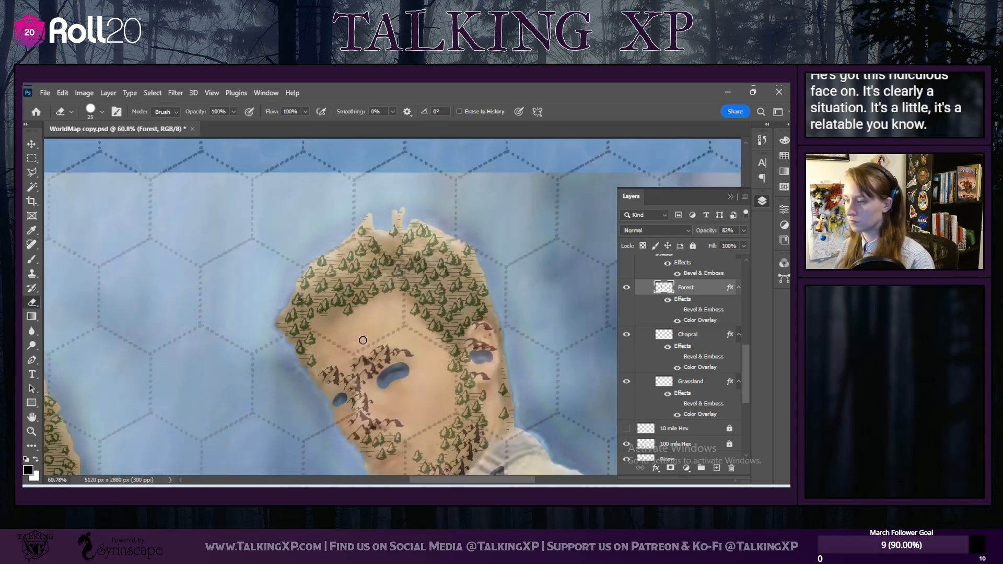
pyautogui.scroll(-3, 424, 415)
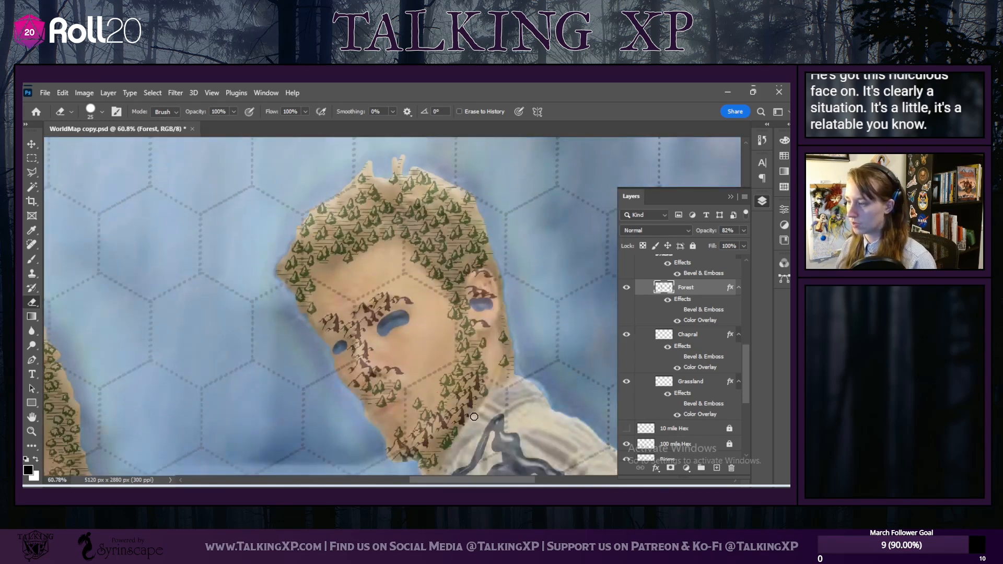
pyautogui.scroll(-1, 474, 416)
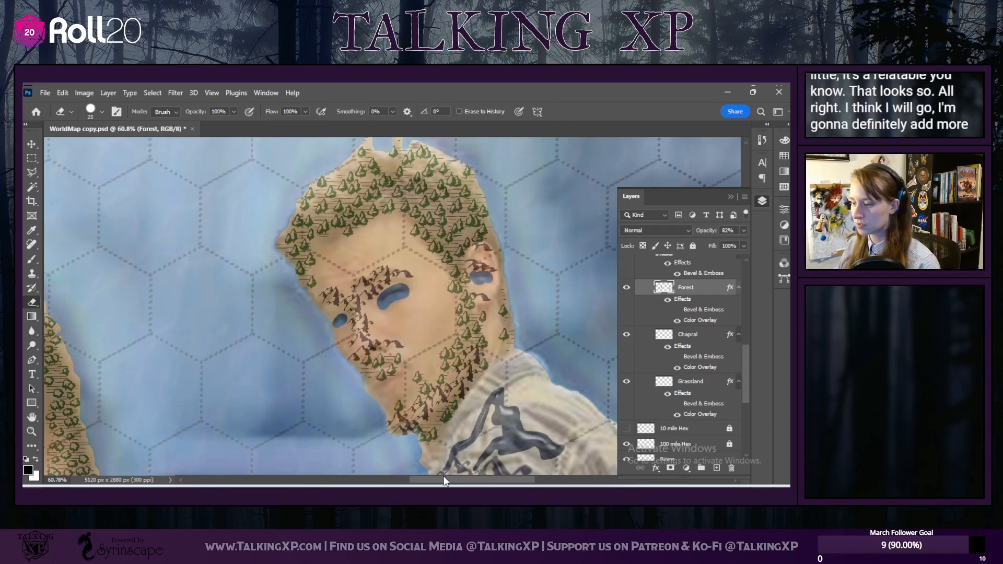
pyautogui.moveTo(444, 480); pyautogui.dragTo(514, 481)
pyautogui.scroll(-6, 467, 395)
pyautogui.scroll(5, 464, 396)
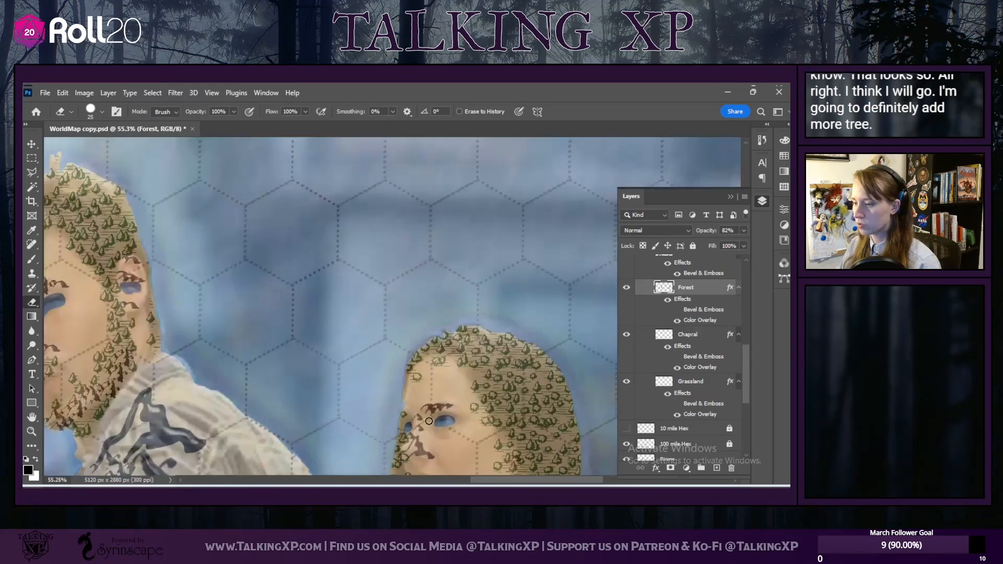
pyautogui.scroll(-5, 430, 420)
pyautogui.scroll(-3, 429, 421)
pyautogui.scroll(4, 471, 353)
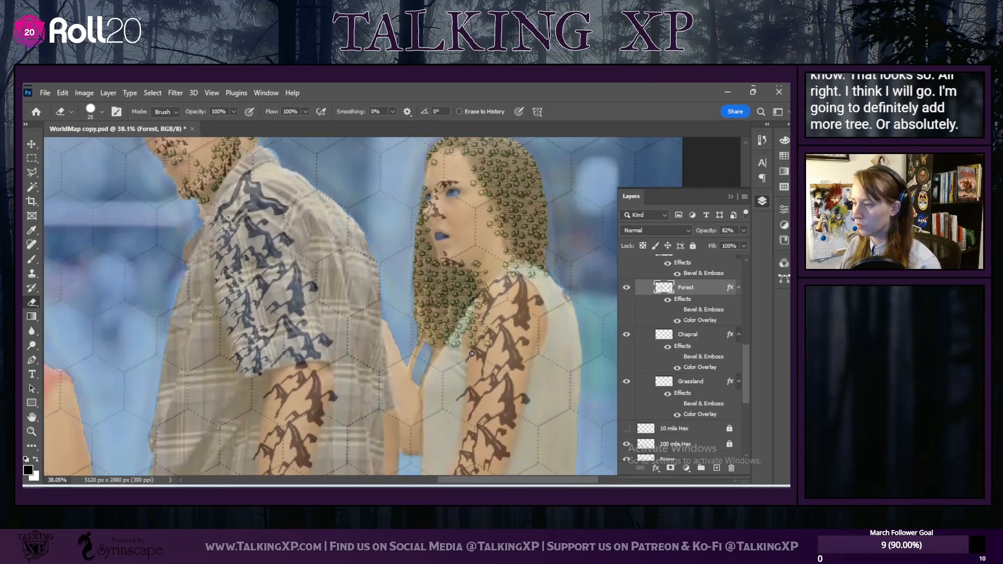
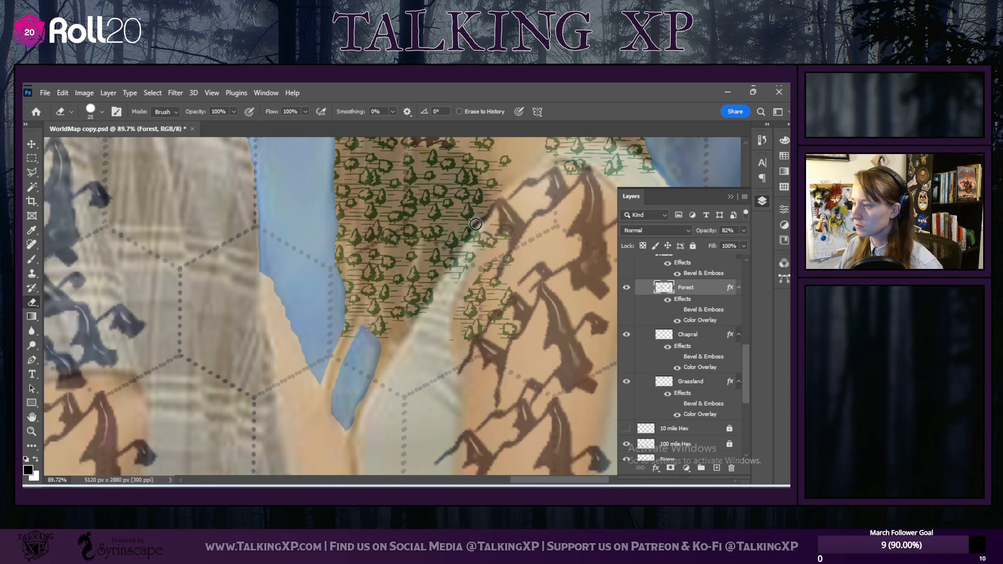
pyautogui.moveTo(475, 249)
pyautogui.mouseDown()
pyautogui.moveTo(507, 239)
pyautogui.moveTo(461, 318)
pyautogui.moveTo(518, 245)
pyautogui.mouseUp()
pyautogui.moveTo(475, 306); pyautogui.dragTo(475, 342)
pyautogui.moveTo(510, 291); pyautogui.dragTo(511, 315)
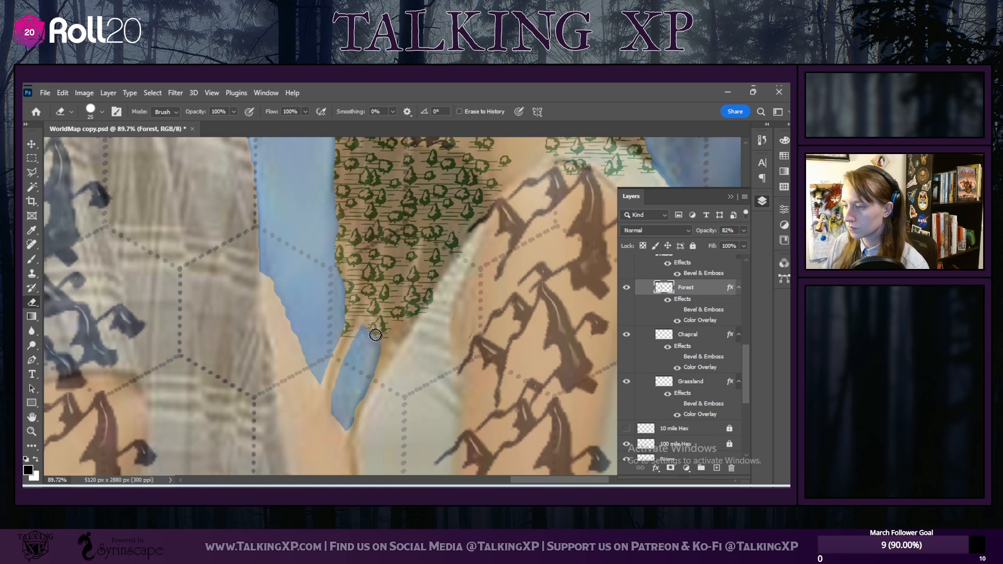
# Step: Trim the forest symbols that overhang the water along the front edge of the woman's hair and face, keeping partial trees
pyautogui.scroll(1, 342, 316)
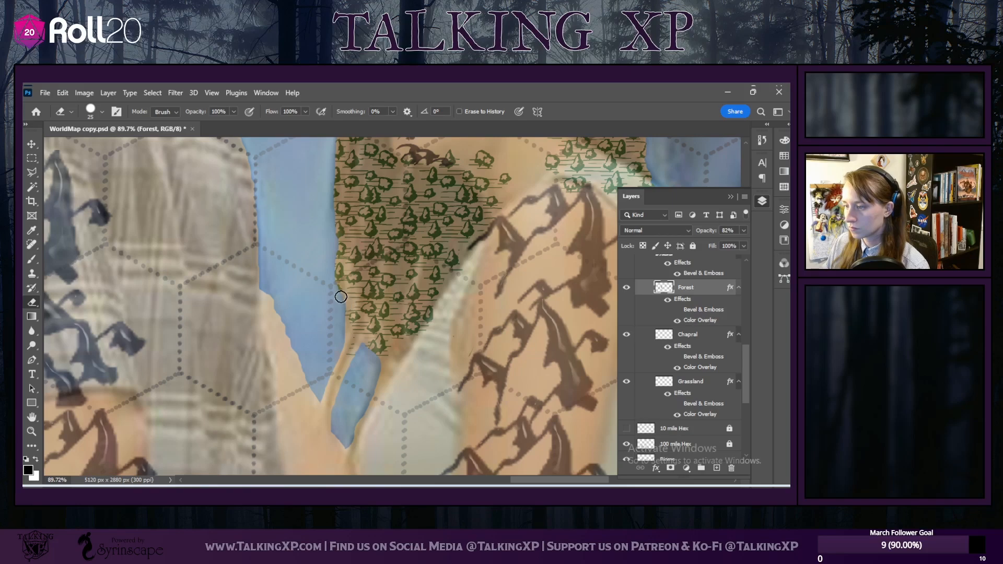
pyautogui.scroll(5, 333, 338)
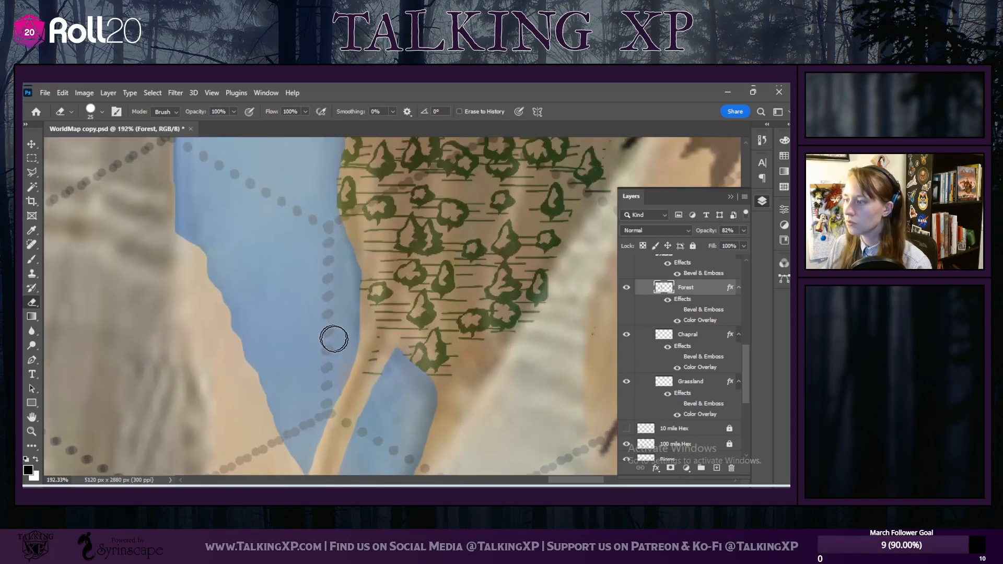
pyautogui.scroll(10, 335, 350)
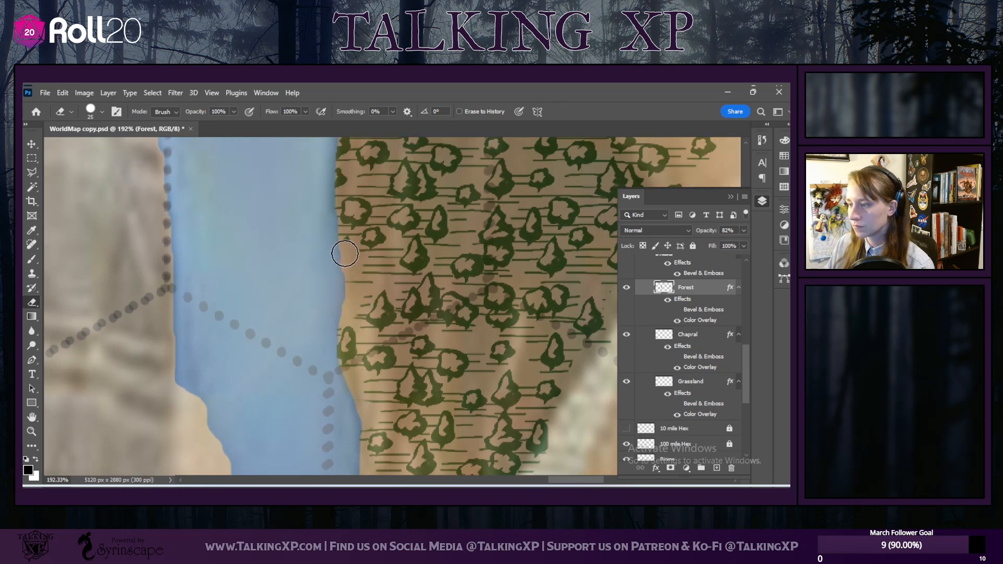
pyautogui.scroll(6, 346, 303)
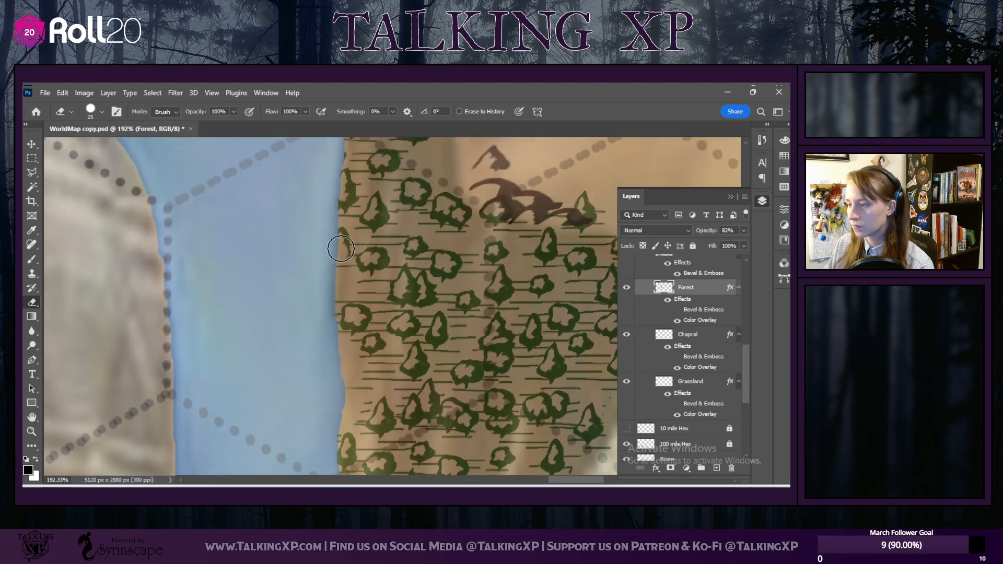
pyautogui.scroll(5, 328, 252)
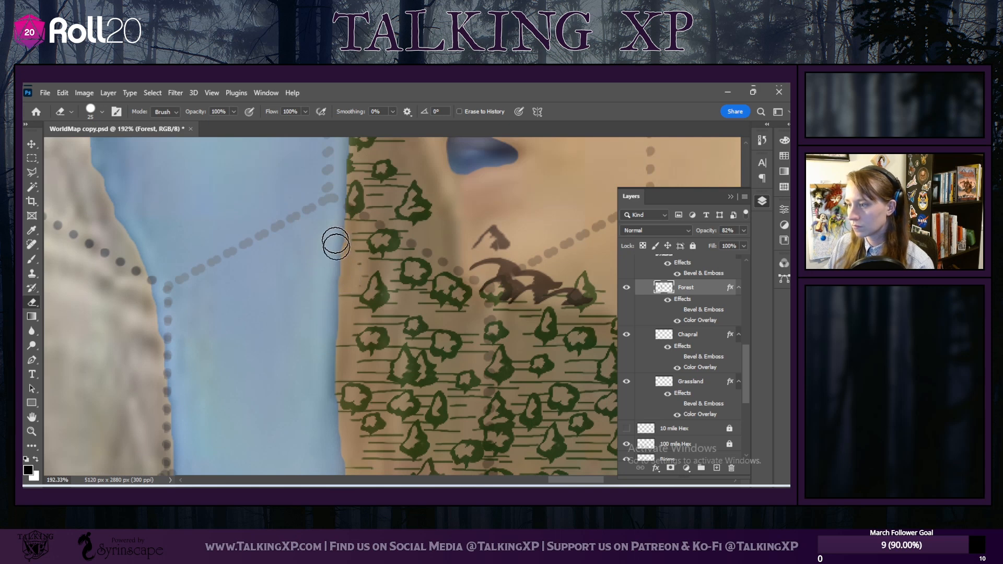
pyautogui.scroll(5, 335, 240)
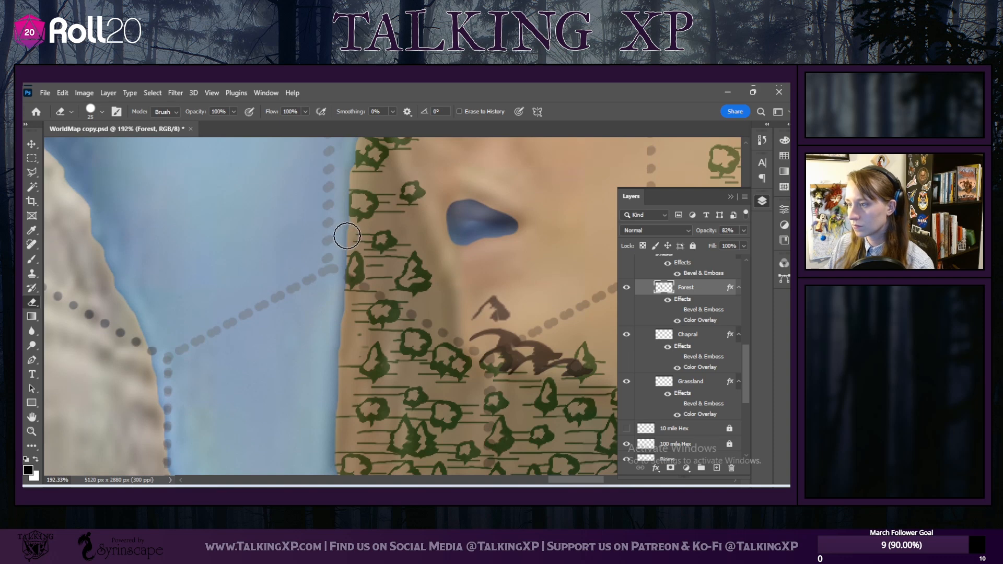
pyautogui.scroll(5, 347, 247)
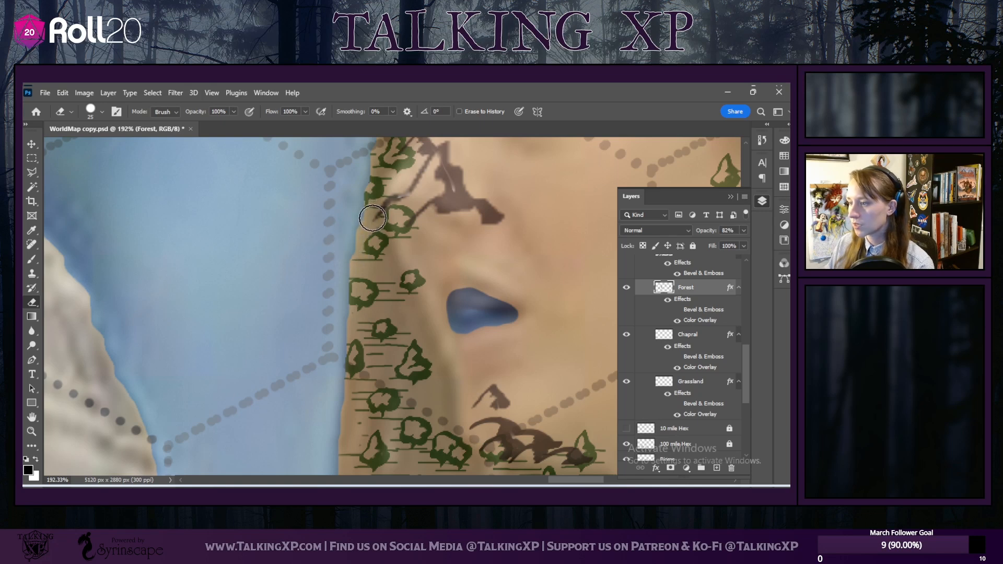
pyautogui.scroll(3, 372, 219)
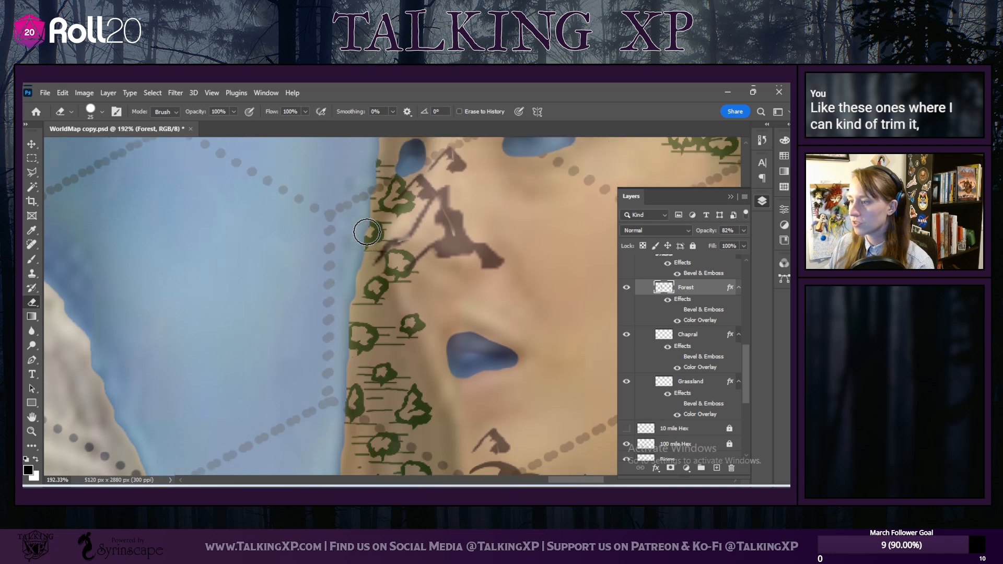
pyautogui.scroll(5, 372, 232)
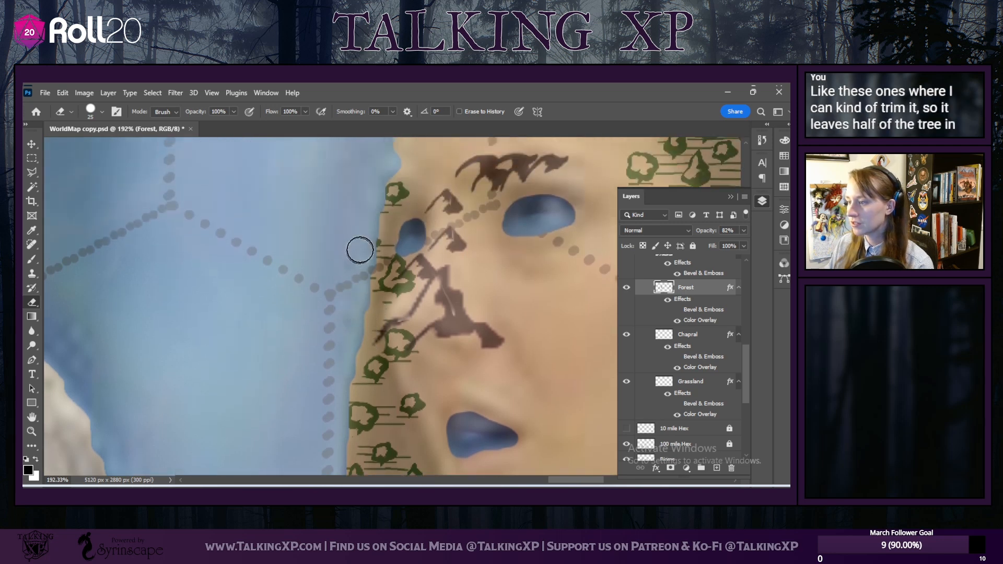
pyautogui.scroll(10, 364, 241)
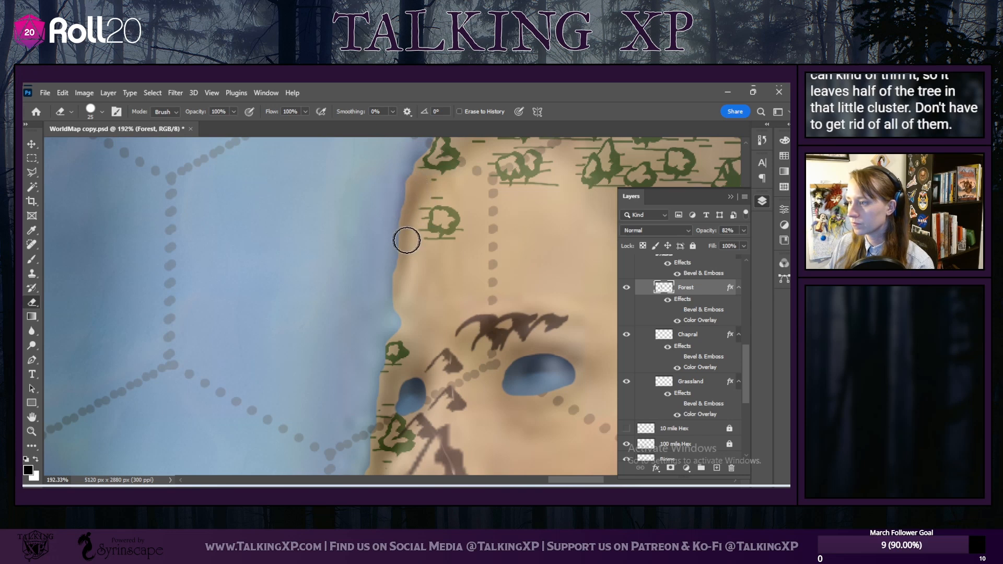
# Step: Erase the loose forest symbols from the woman's forehead below the hairline
pyautogui.scroll(5, 407, 240)
pyautogui.moveTo(563, 482); pyautogui.dragTo(578, 481)
pyautogui.scroll(5, 432, 351)
pyautogui.moveTo(425, 348)
pyautogui.mouseDown()
pyautogui.moveTo(308, 328)
pyautogui.moveTo(349, 322)
pyautogui.moveTo(331, 344)
pyautogui.mouseUp()
pyautogui.moveTo(261, 369); pyautogui.dragTo(252, 387)
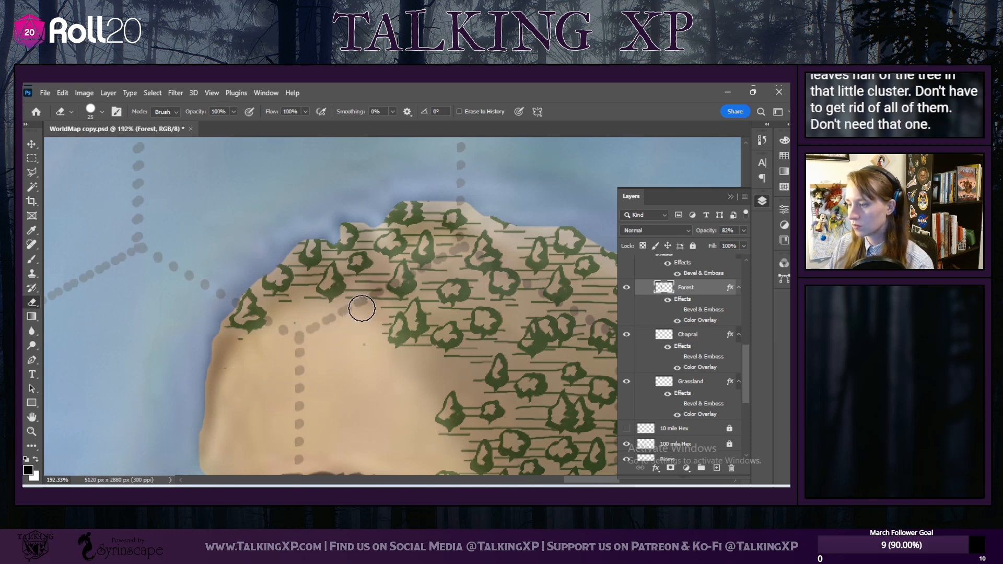
# Step: Trim the trees and ground lines that touch the coastline along the crown of the woman's head
pyautogui.moveTo(281, 269)
pyautogui.mouseDown()
pyautogui.moveTo(308, 259)
pyautogui.moveTo(330, 224)
pyautogui.moveTo(330, 244)
pyautogui.moveTo(342, 245)
pyautogui.moveTo(338, 224)
pyautogui.moveTo(407, 213)
pyautogui.moveTo(416, 197)
pyautogui.moveTo(440, 216)
pyautogui.mouseUp()
pyautogui.moveTo(578, 479); pyautogui.dragTo(591, 478)
pyautogui.moveTo(429, 229); pyautogui.dragTo(459, 254)
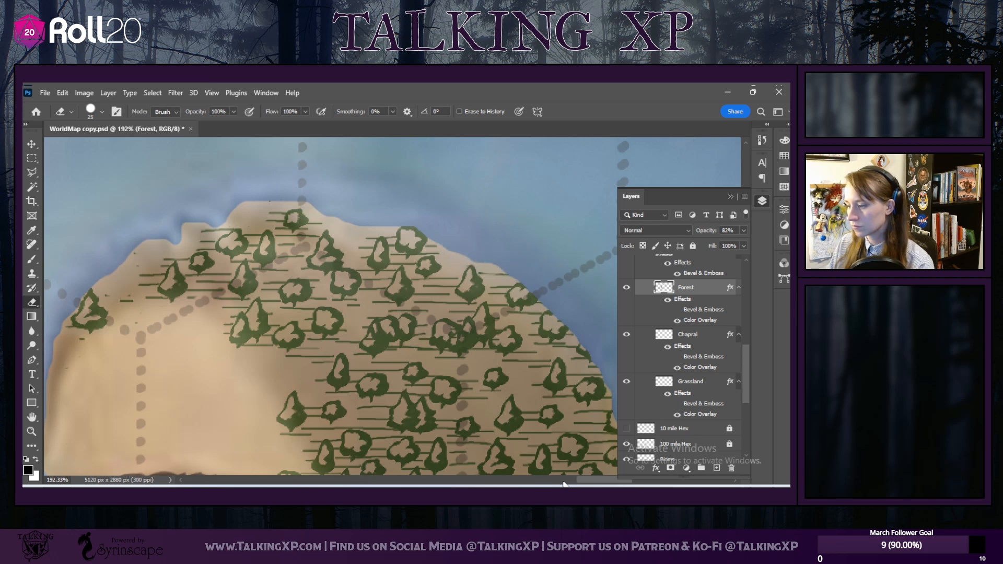
# Step: Trim the trees and ground lines that touch the coastline along the upper back of the woman's head
pyautogui.moveTo(582, 479); pyautogui.dragTo(591, 479)
pyautogui.scroll(-5, 513, 402)
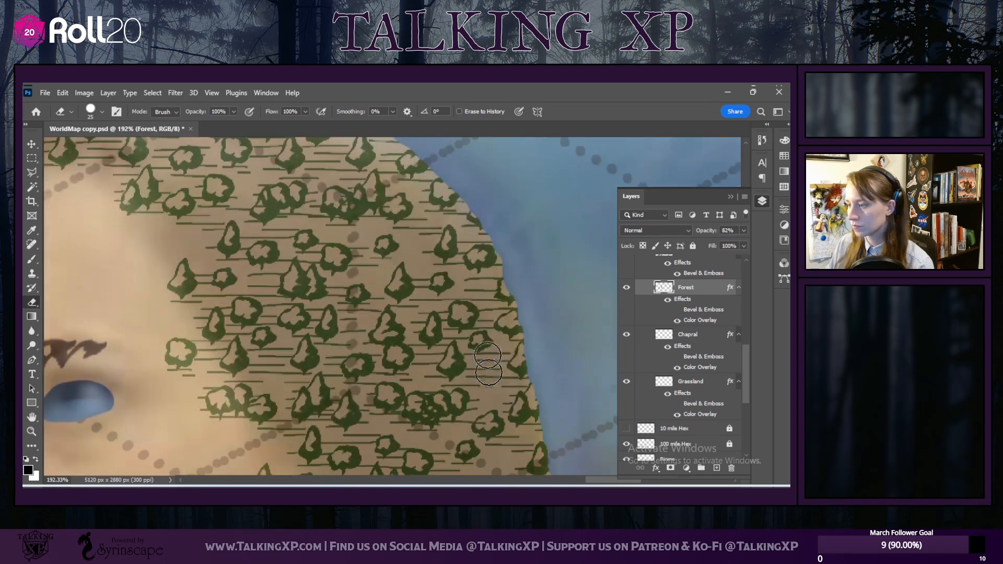
pyautogui.moveTo(411, 158)
pyautogui.mouseDown()
pyautogui.moveTo(458, 179)
pyautogui.moveTo(436, 199)
pyautogui.moveTo(470, 191)
pyautogui.moveTo(495, 229)
pyautogui.mouseUp()
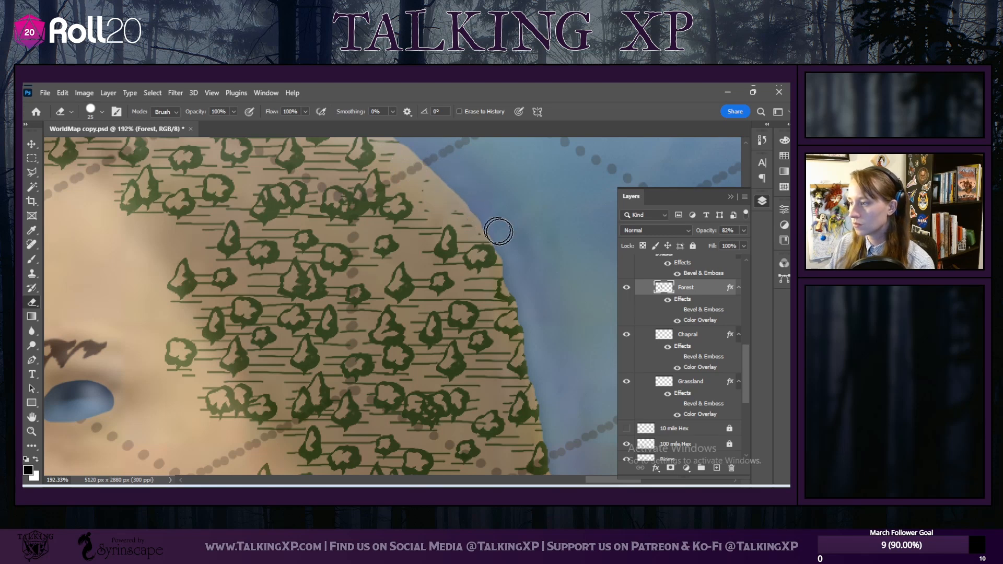
pyautogui.moveTo(510, 283)
pyautogui.mouseDown()
pyautogui.moveTo(511, 392)
pyautogui.moveTo(531, 267)
pyautogui.moveTo(525, 289)
pyautogui.moveTo(506, 302)
pyautogui.moveTo(533, 304)
pyautogui.moveTo(542, 322)
pyautogui.moveTo(544, 262)
pyautogui.moveTo(519, 300)
pyautogui.mouseUp()
pyautogui.scroll(-1, 511, 393)
pyautogui.scroll(-2, 540, 319)
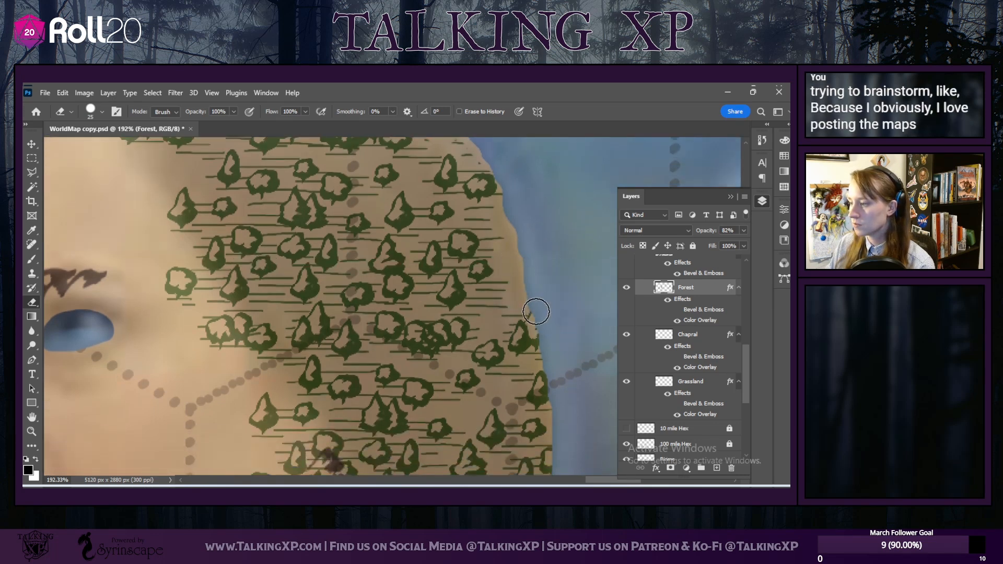
# Step: Erase the trees and ground lines overhanging the water down the back edge of the woman's hair to her shoulder
pyautogui.scroll(-1, 547, 335)
pyautogui.scroll(-2, 547, 334)
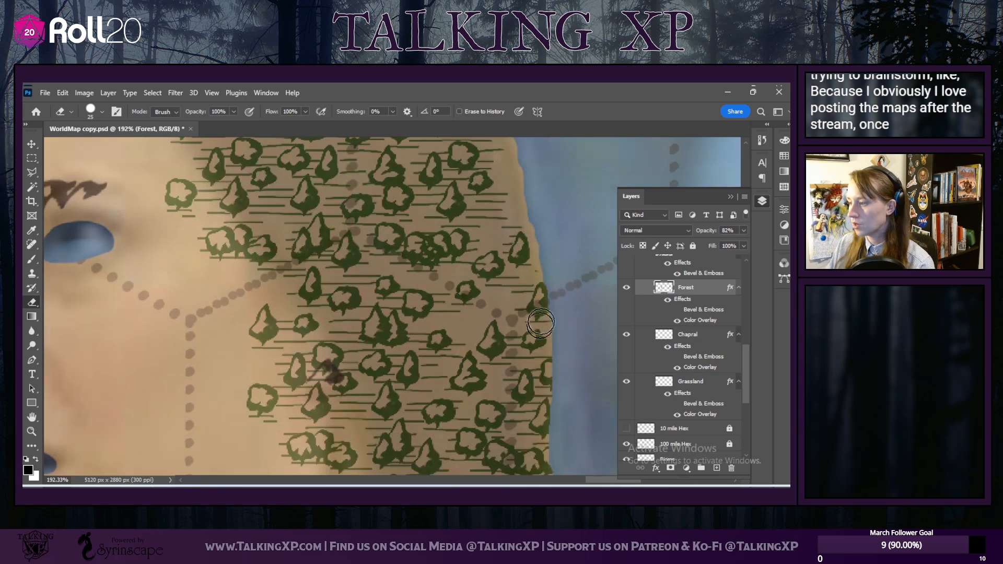
pyautogui.scroll(-2, 537, 312)
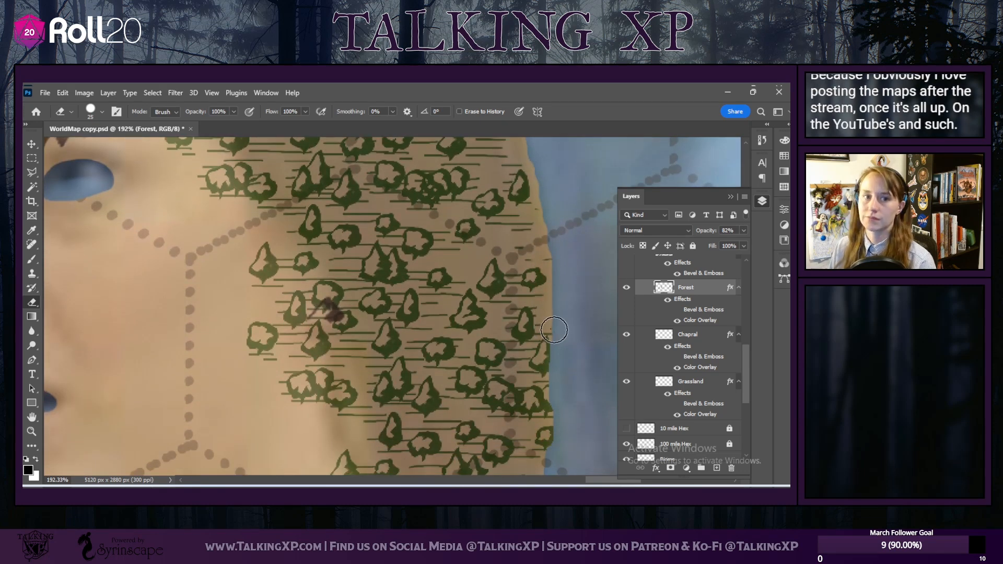
pyautogui.scroll(-3, 532, 316)
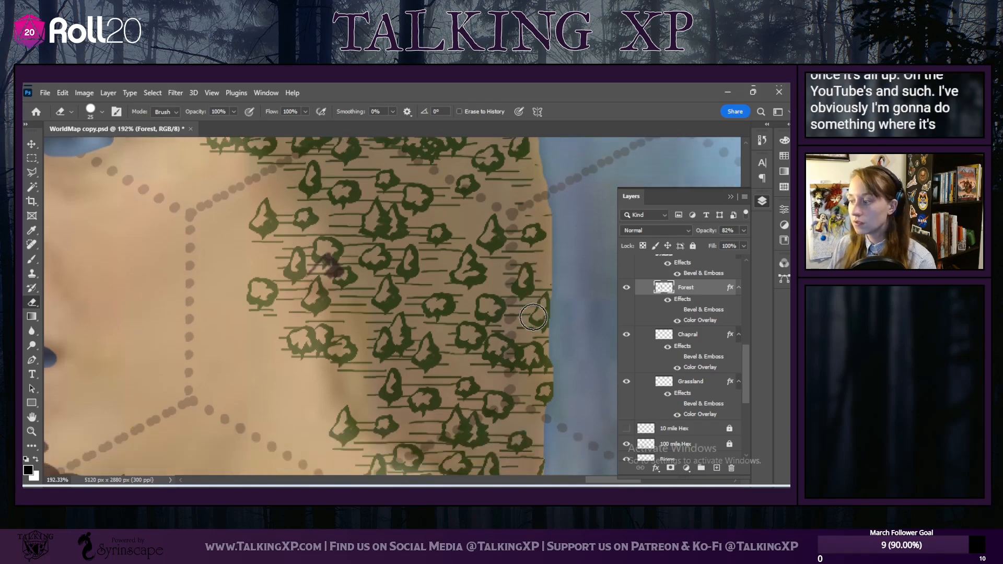
pyautogui.scroll(-1, 543, 306)
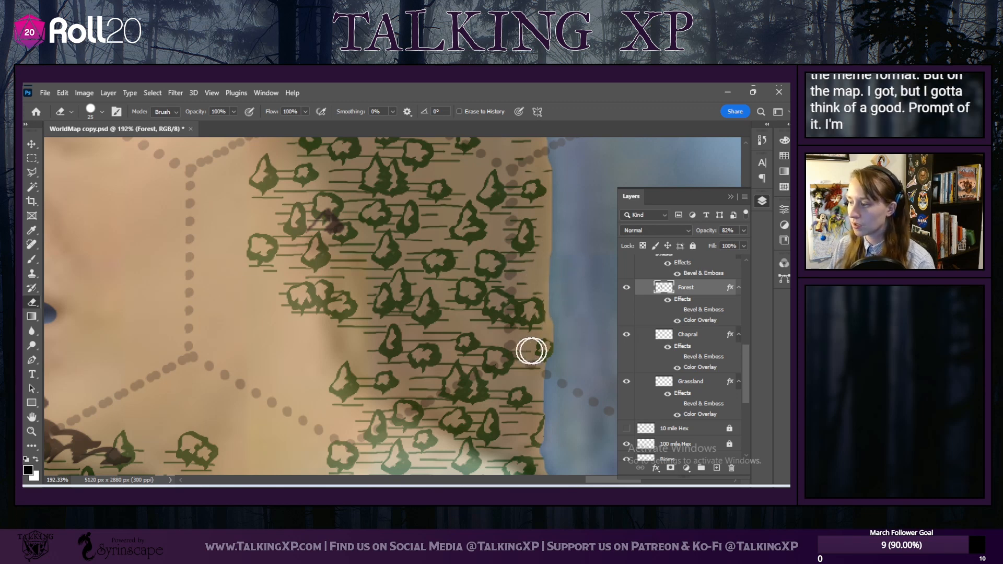
pyautogui.scroll(-3, 547, 349)
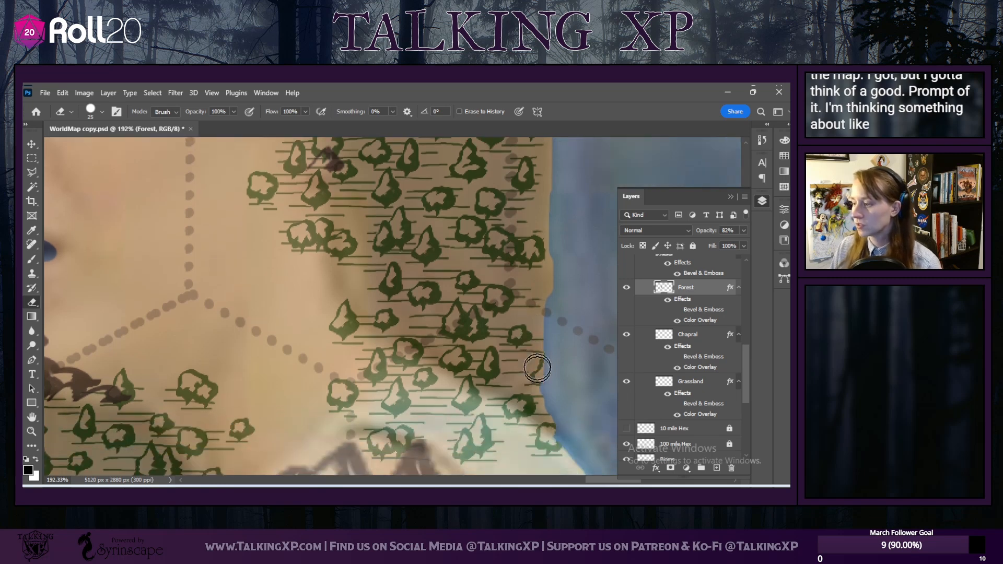
pyautogui.scroll(-2, 545, 374)
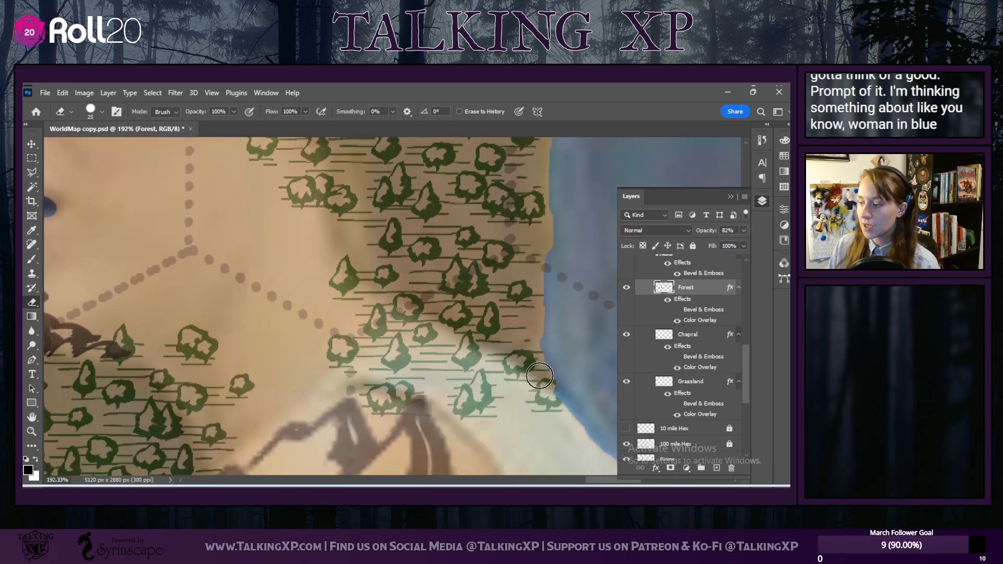
# Step: Erase the forest symbols that spill from the back hair onto the woman's pale top and the base of her neck
pyautogui.moveTo(551, 385)
pyautogui.mouseDown()
pyautogui.moveTo(542, 403)
pyautogui.moveTo(566, 408)
pyautogui.moveTo(523, 404)
pyautogui.moveTo(505, 371)
pyautogui.moveTo(512, 356)
pyautogui.moveTo(529, 361)
pyautogui.moveTo(523, 389)
pyautogui.moveTo(497, 410)
pyautogui.moveTo(441, 410)
pyautogui.moveTo(507, 419)
pyautogui.moveTo(459, 402)
pyautogui.moveTo(514, 396)
pyautogui.moveTo(487, 384)
pyautogui.mouseUp()
pyautogui.moveTo(477, 381)
pyautogui.mouseDown()
pyautogui.moveTo(459, 361)
pyautogui.moveTo(467, 340)
pyautogui.moveTo(479, 375)
pyautogui.moveTo(483, 364)
pyautogui.moveTo(445, 373)
pyautogui.moveTo(466, 371)
pyautogui.moveTo(425, 331)
pyautogui.moveTo(406, 357)
pyautogui.moveTo(395, 336)
pyautogui.moveTo(399, 348)
pyautogui.moveTo(380, 360)
pyautogui.moveTo(400, 386)
pyautogui.moveTo(421, 359)
pyautogui.moveTo(398, 378)
pyautogui.moveTo(404, 413)
pyautogui.moveTo(427, 403)
pyautogui.moveTo(392, 415)
pyautogui.moveTo(356, 405)
pyautogui.moveTo(379, 405)
pyautogui.moveTo(338, 379)
pyautogui.moveTo(335, 325)
pyautogui.moveTo(337, 356)
pyautogui.moveTo(350, 341)
pyautogui.moveTo(348, 355)
pyautogui.moveTo(375, 349)
pyautogui.moveTo(370, 317)
pyautogui.moveTo(381, 343)
pyautogui.moveTo(395, 306)
pyautogui.moveTo(411, 305)
pyautogui.moveTo(414, 316)
pyautogui.moveTo(377, 316)
pyautogui.mouseUp()
pyautogui.moveTo(339, 264)
pyautogui.mouseDown()
pyautogui.moveTo(350, 295)
pyautogui.moveTo(321, 284)
pyautogui.moveTo(345, 305)
pyautogui.mouseUp()
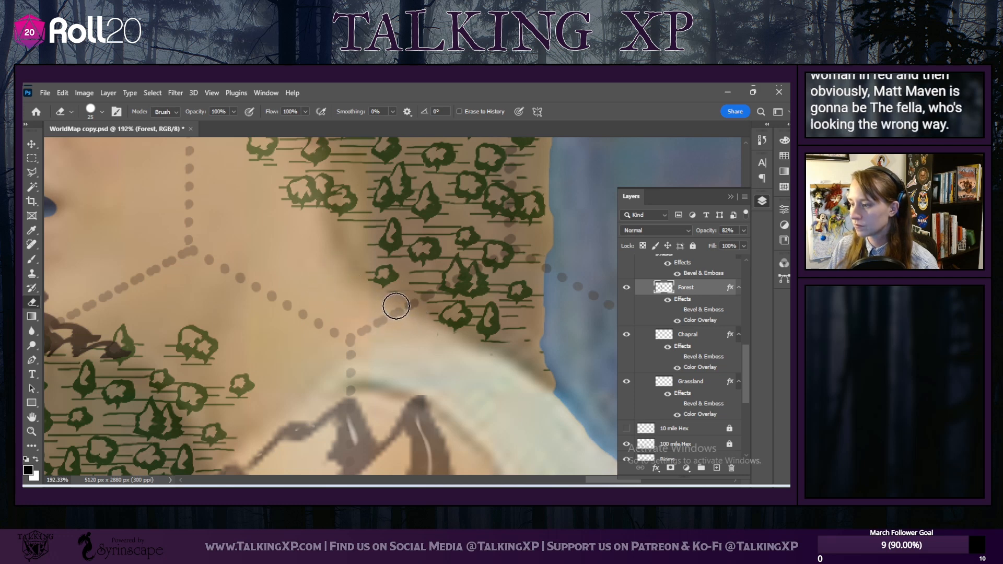
# Step: Erase the trees that extend from the hair onto the woman's neck and jaw below the ear
pyautogui.scroll(5, 223, 321)
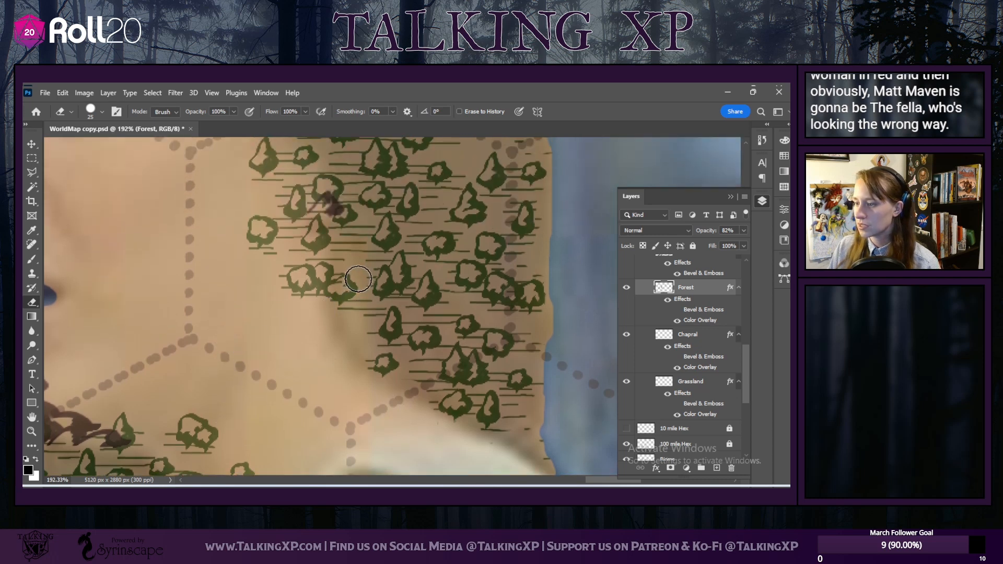
pyautogui.moveTo(351, 296)
pyautogui.mouseDown()
pyautogui.moveTo(291, 292)
pyautogui.moveTo(341, 303)
pyautogui.moveTo(300, 307)
pyautogui.moveTo(351, 310)
pyautogui.moveTo(346, 286)
pyautogui.moveTo(272, 264)
pyautogui.moveTo(335, 267)
pyautogui.moveTo(294, 291)
pyautogui.moveTo(319, 322)
pyautogui.moveTo(349, 310)
pyautogui.moveTo(292, 294)
pyautogui.moveTo(361, 306)
pyautogui.moveTo(253, 304)
pyautogui.mouseUp()
pyautogui.scroll(2, 340, 313)
pyautogui.scroll(2, 310, 295)
pyautogui.moveTo(335, 297)
pyautogui.mouseDown()
pyautogui.moveTo(246, 296)
pyautogui.moveTo(348, 287)
pyautogui.mouseUp()
pyautogui.scroll(2, 256, 290)
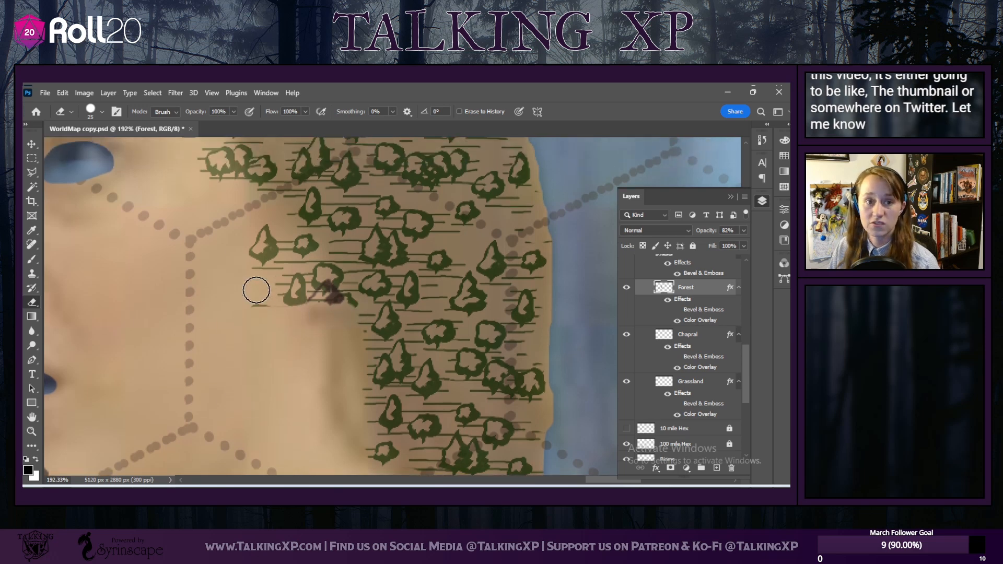
# Step: Clear the trees and leftover ground lines covering the small mountain at the woman's ear and the adjoining cheek
pyautogui.scroll(1, 343, 298)
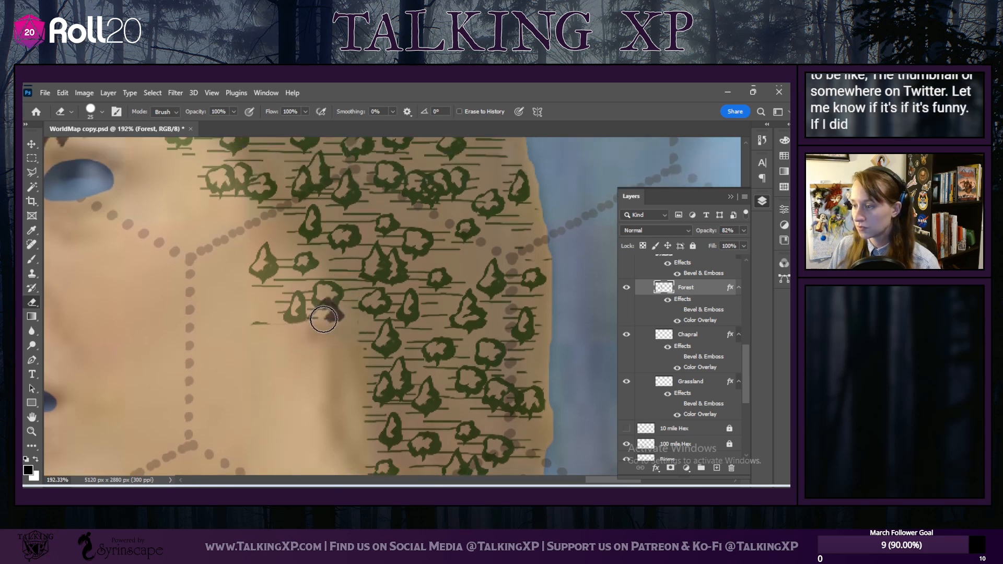
pyautogui.moveTo(324, 319); pyautogui.dragTo(327, 297)
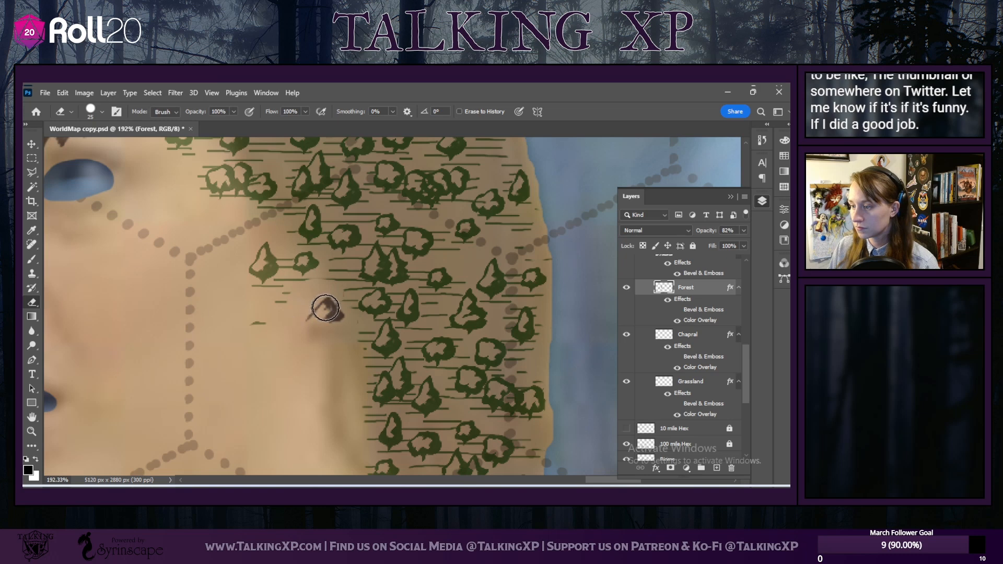
pyautogui.moveTo(273, 306)
pyautogui.mouseDown()
pyautogui.moveTo(258, 290)
pyautogui.moveTo(265, 252)
pyautogui.mouseUp()
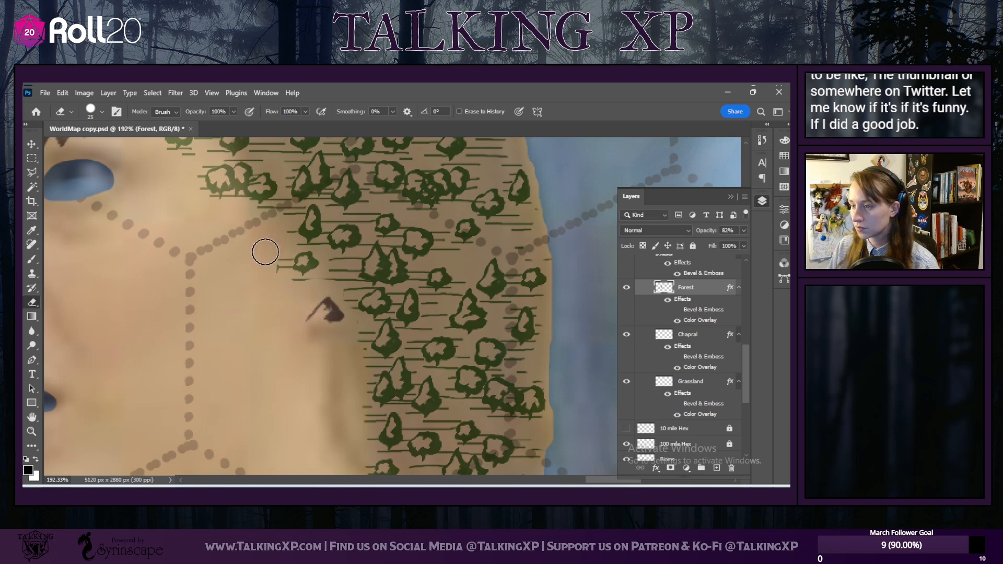
pyautogui.moveTo(299, 282); pyautogui.dragTo(309, 262)
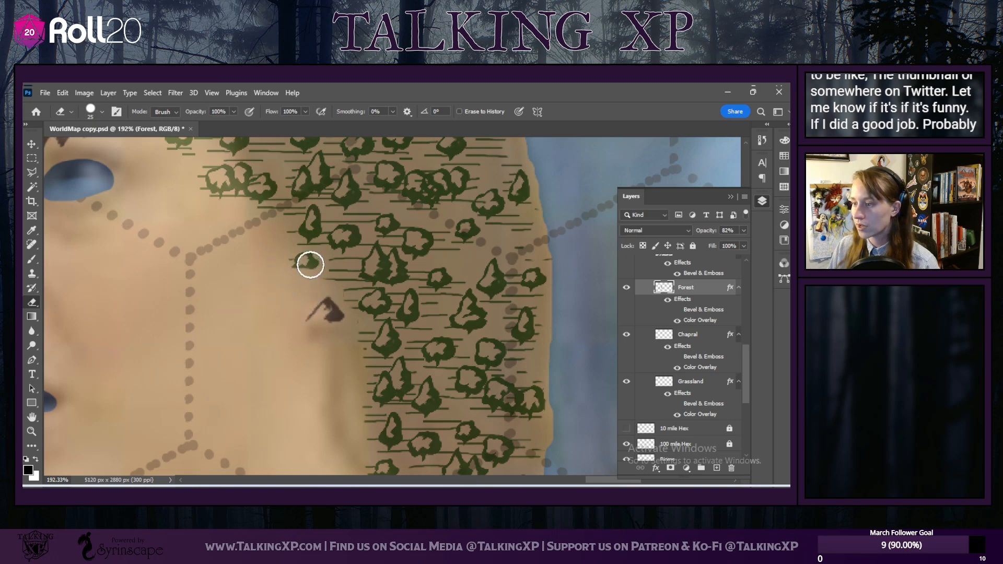
pyautogui.scroll(4, 223, 324)
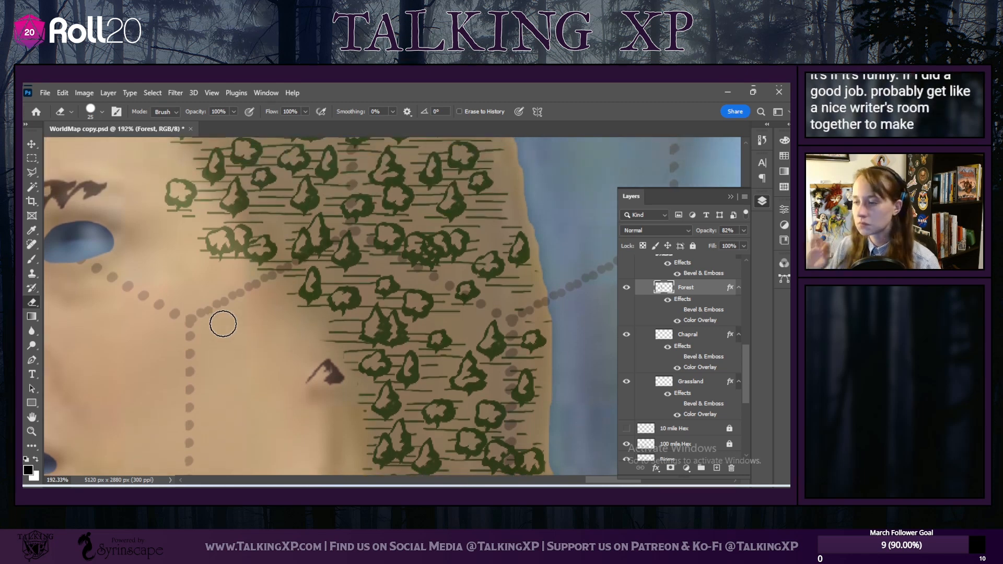
# Step: Erase the trees that extend past the hairline onto the woman's temple and the side of her forehead
pyautogui.scroll(2, 280, 268)
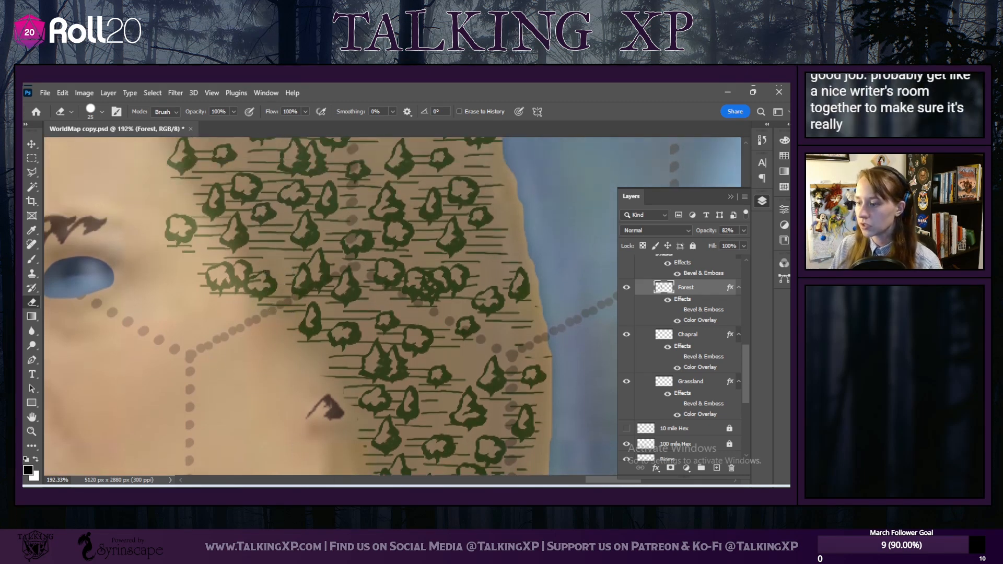
pyautogui.moveTo(595, 480); pyautogui.dragTo(585, 480)
pyautogui.scroll(2, 306, 309)
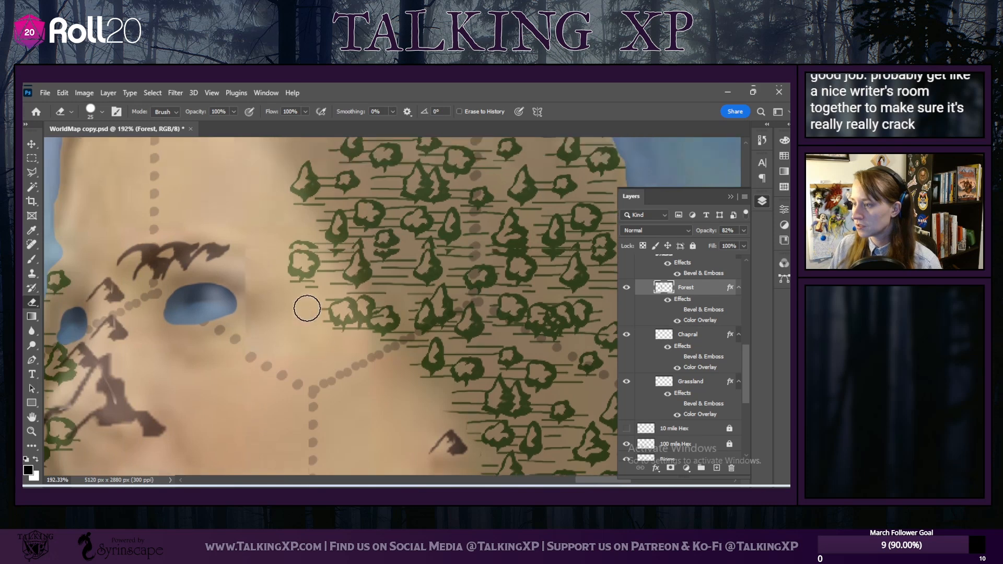
pyautogui.moveTo(310, 245)
pyautogui.mouseDown()
pyautogui.moveTo(334, 295)
pyautogui.moveTo(328, 313)
pyautogui.moveTo(378, 311)
pyautogui.moveTo(376, 336)
pyautogui.mouseUp()
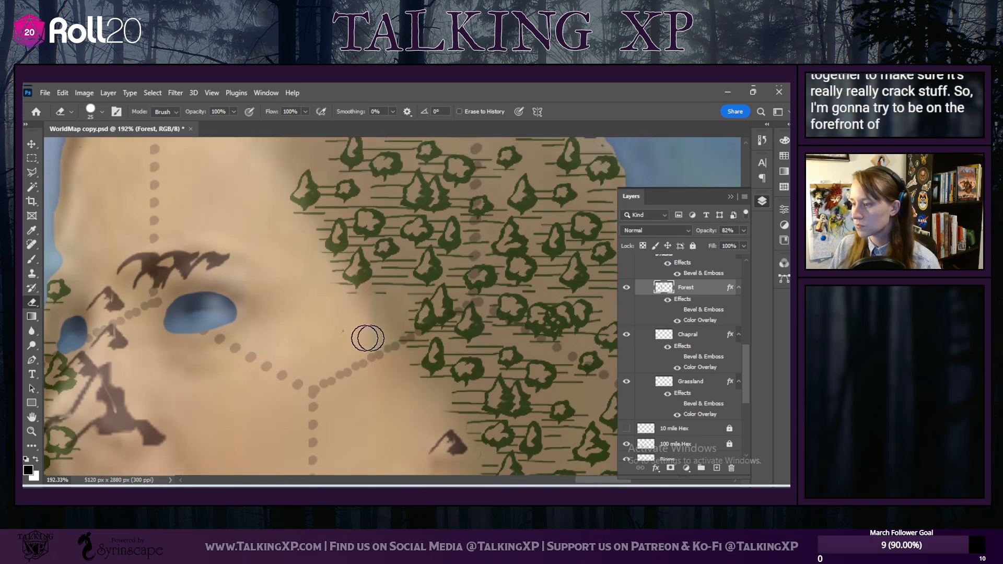
pyautogui.scroll(3, 317, 363)
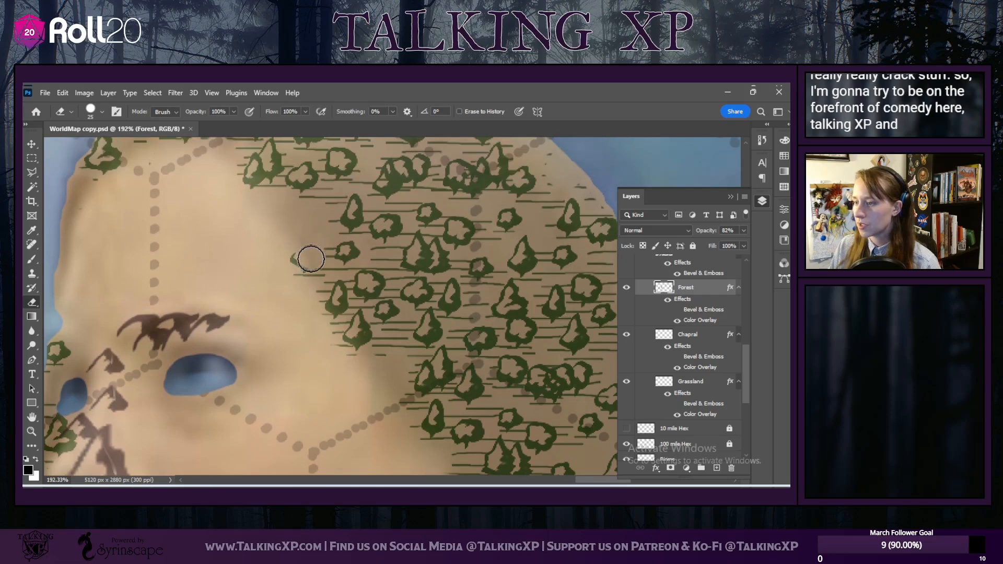
pyautogui.click(298, 255)
pyautogui.scroll(5, 248, 253)
# Step: Erase the poorly placed tree beside the mountains just below the woman's far eye
pyautogui.scroll(-4, 247, 261)
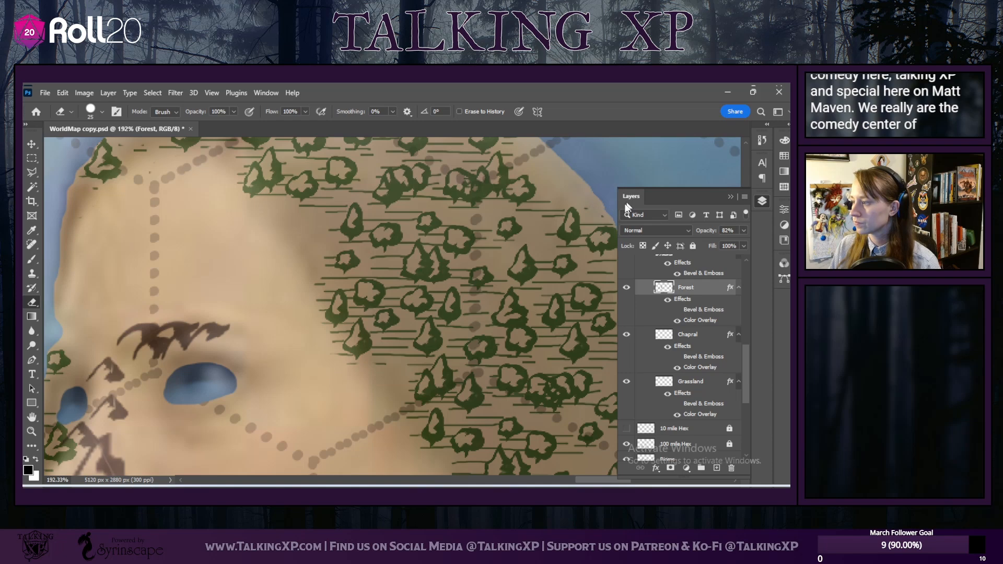
pyautogui.scroll(-4, 398, 369)
pyautogui.scroll(-2, 398, 369)
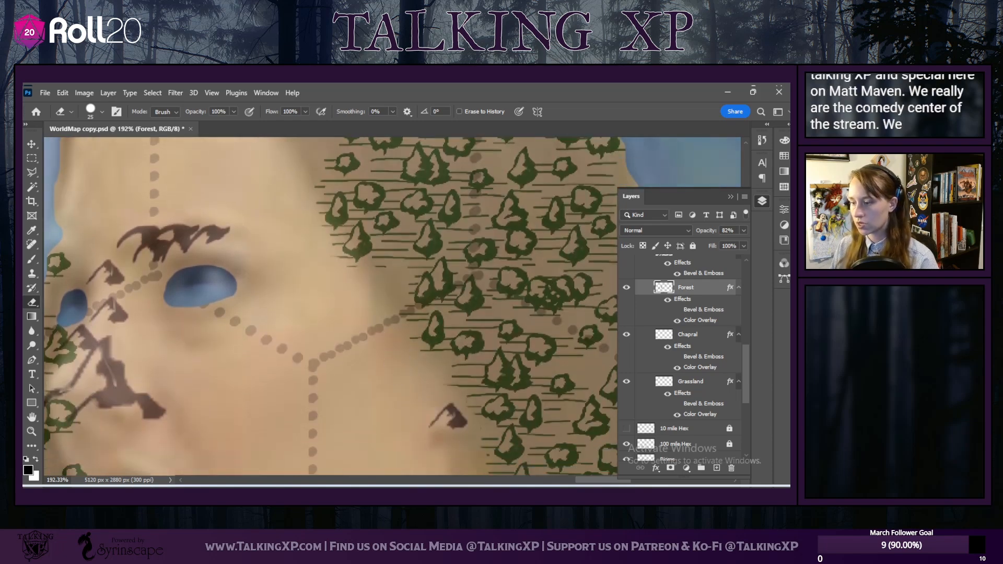
pyautogui.hscroll(-5, 512, 460)
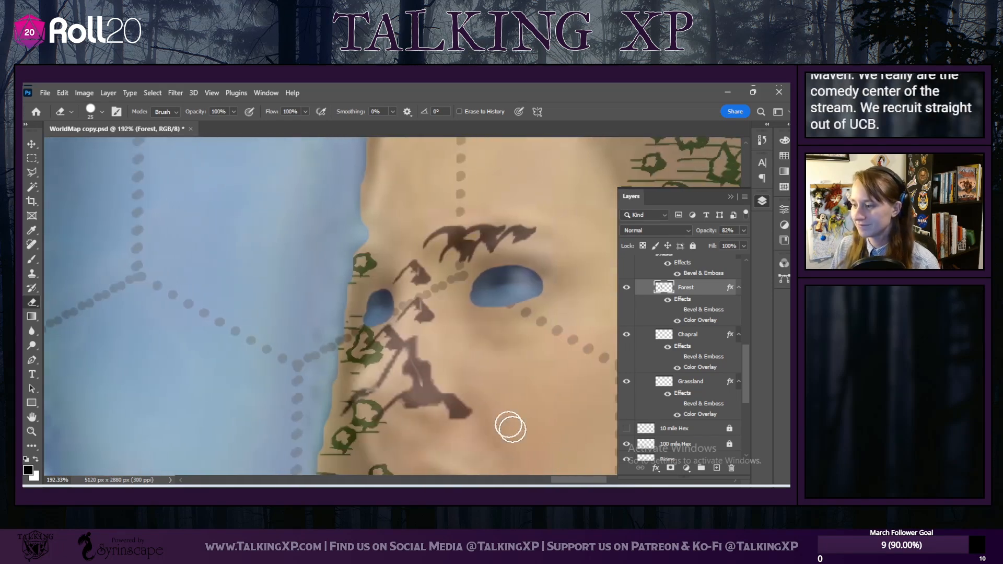
pyautogui.moveTo(369, 348)
pyautogui.mouseDown()
pyautogui.moveTo(353, 335)
pyautogui.moveTo(371, 339)
pyautogui.moveTo(354, 358)
pyautogui.mouseUp()
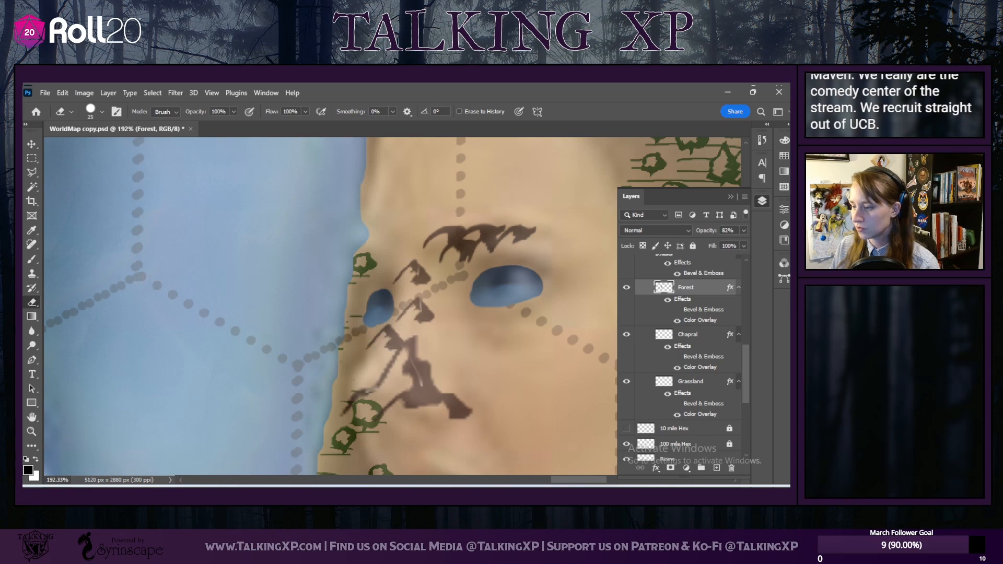
pyautogui.scroll(-2, 383, 416)
pyautogui.scroll(-3, 382, 416)
pyautogui.moveTo(556, 480)
pyautogui.mouseDown()
pyautogui.moveTo(541, 479)
pyautogui.moveTo(557, 476)
pyautogui.mouseUp()
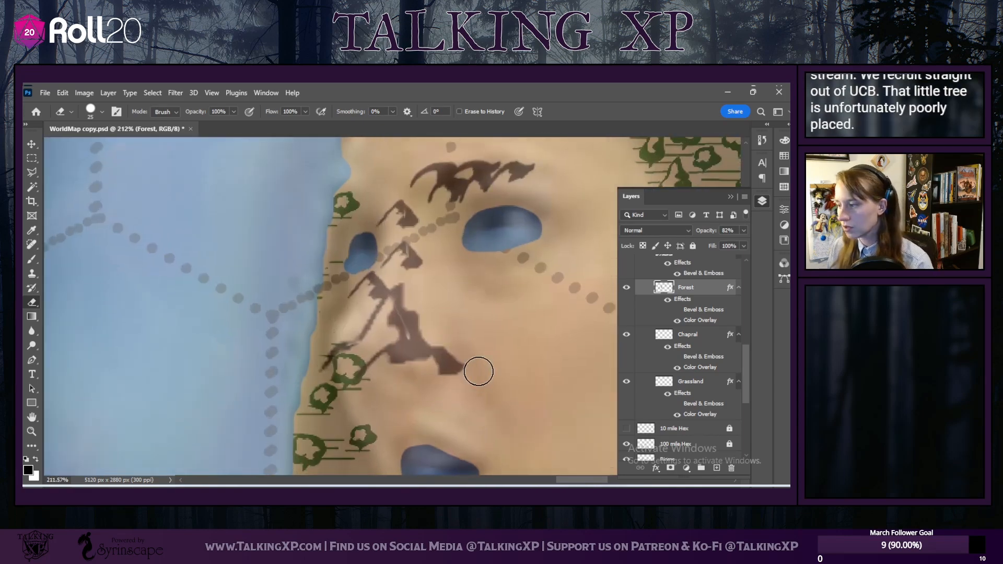
# Step: Erase the trees that overlap the chin mountains and spread onto the woman's neck
pyautogui.scroll(-5, 478, 370)
pyautogui.scroll(-2, 478, 370)
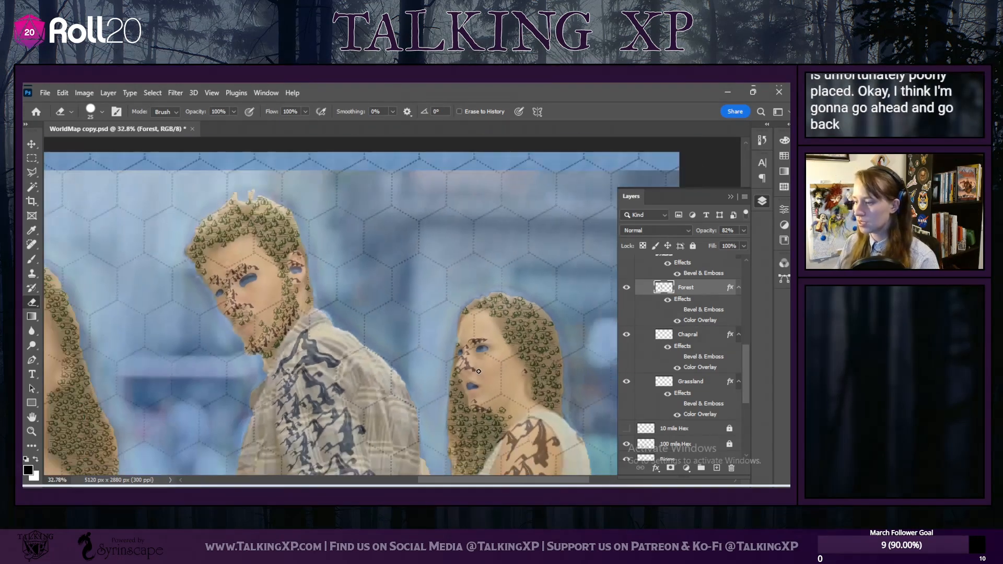
pyautogui.scroll(7, 504, 438)
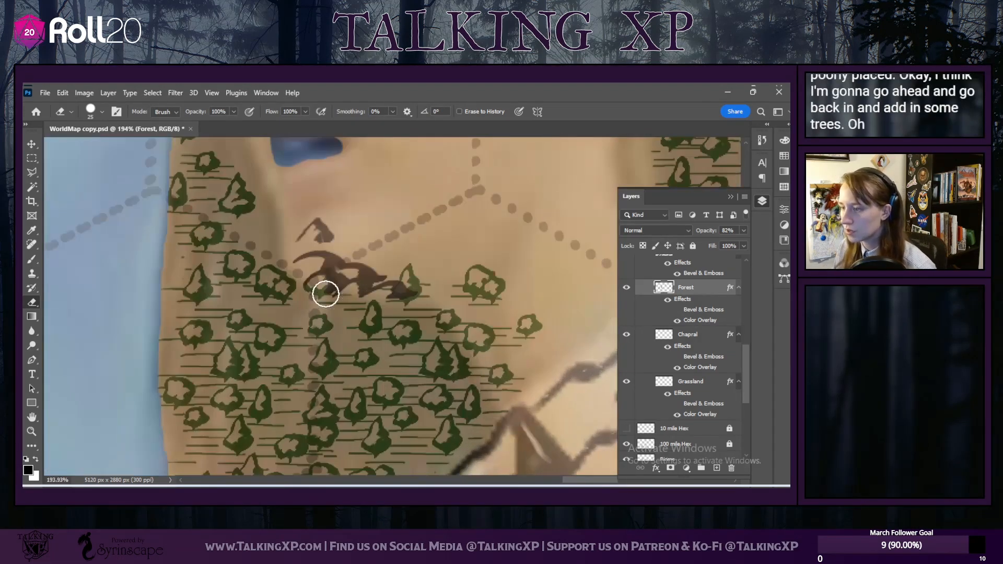
pyautogui.moveTo(314, 287)
pyautogui.mouseDown()
pyautogui.moveTo(354, 284)
pyautogui.moveTo(356, 296)
pyautogui.moveTo(395, 281)
pyautogui.moveTo(370, 327)
pyautogui.moveTo(403, 289)
pyautogui.moveTo(416, 298)
pyautogui.moveTo(405, 272)
pyautogui.moveTo(431, 272)
pyautogui.moveTo(443, 322)
pyautogui.moveTo(477, 323)
pyautogui.moveTo(475, 340)
pyautogui.moveTo(490, 330)
pyautogui.moveTo(483, 353)
pyautogui.moveTo(501, 383)
pyautogui.moveTo(521, 354)
pyautogui.moveTo(517, 329)
pyautogui.moveTo(538, 316)
pyautogui.moveTo(510, 344)
pyautogui.moveTo(523, 338)
pyautogui.moveTo(485, 276)
pyautogui.moveTo(343, 336)
pyautogui.mouseUp()
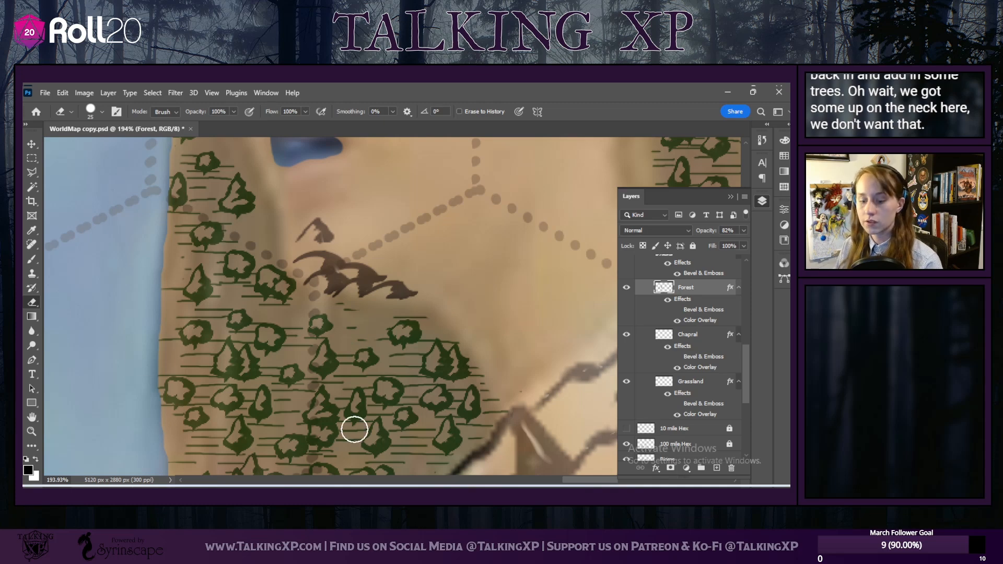
# Step: Review the forest coverage across the whole map and inspect the lower hair of the woman in red
pyautogui.scroll(-3, 361, 382)
pyautogui.scroll(-1, 358, 383)
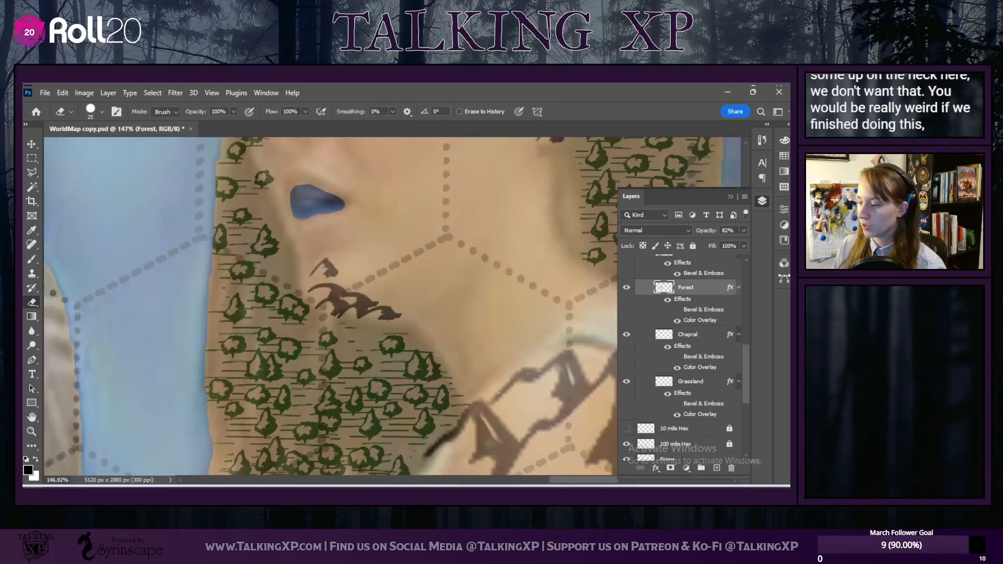
pyautogui.moveTo(583, 480); pyautogui.dragTo(452, 451)
pyautogui.scroll(-15, 439, 371)
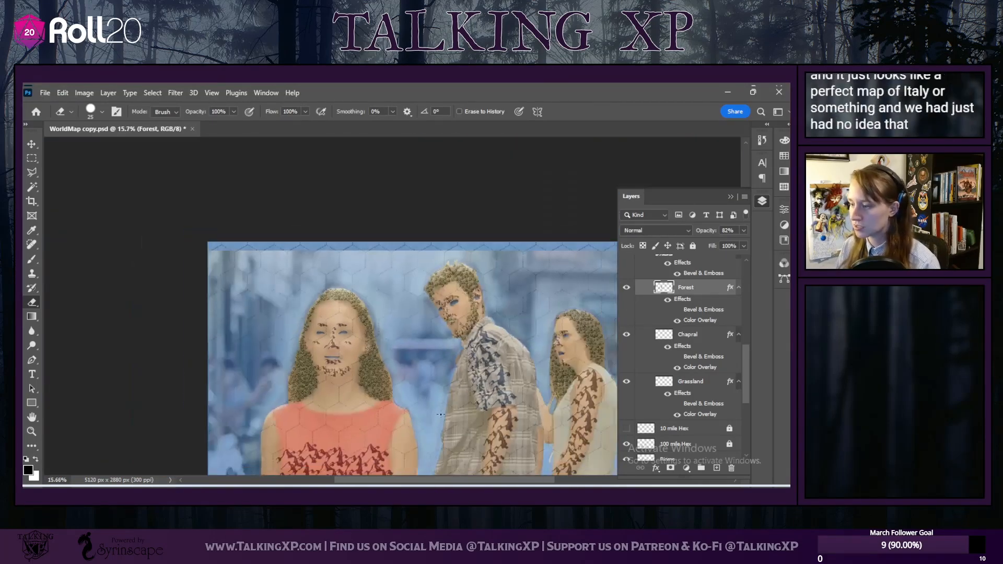
pyautogui.moveTo(464, 481); pyautogui.dragTo(504, 477)
pyautogui.scroll(-2, 395, 319)
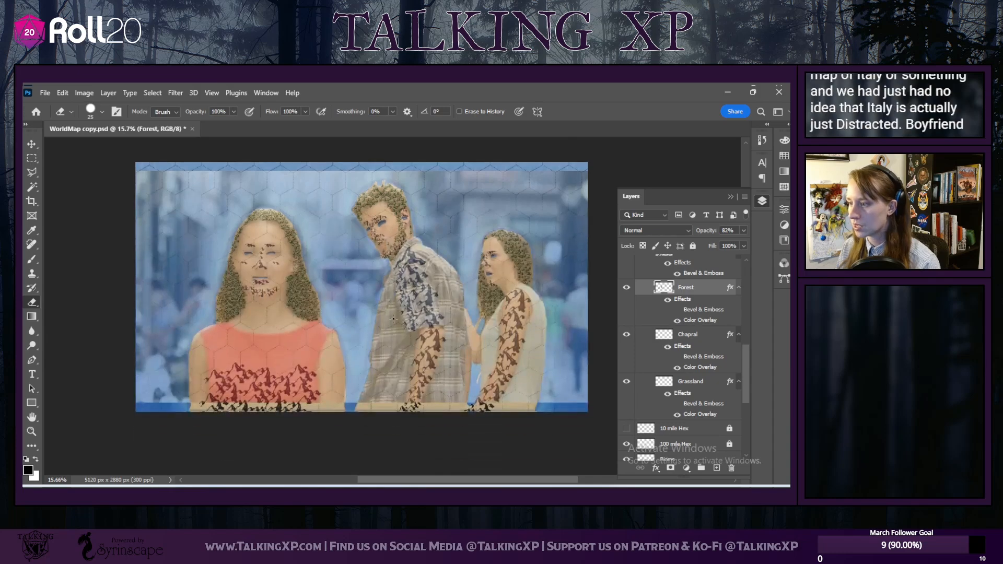
pyautogui.scroll(3, 313, 329)
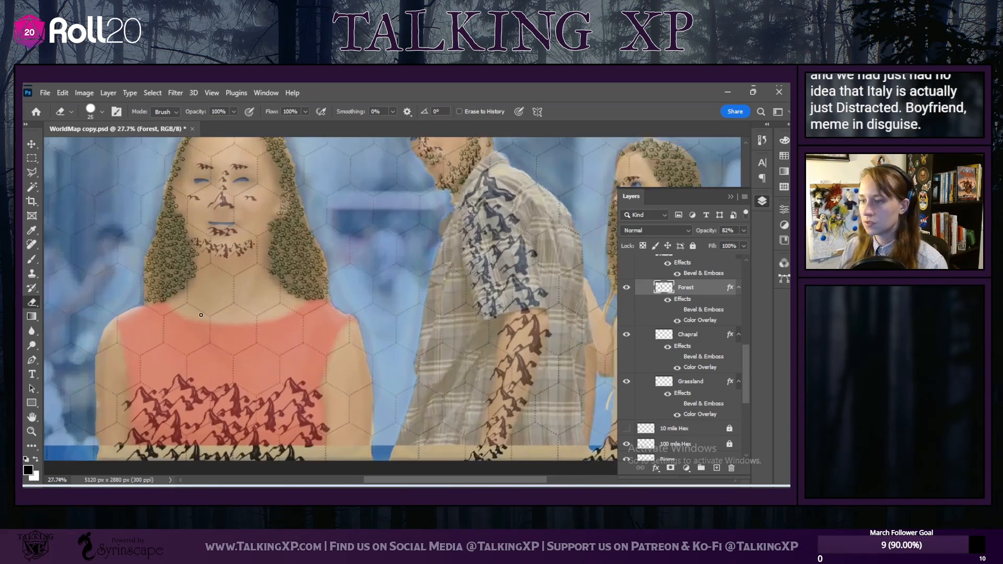
pyautogui.scroll(8, 250, 298)
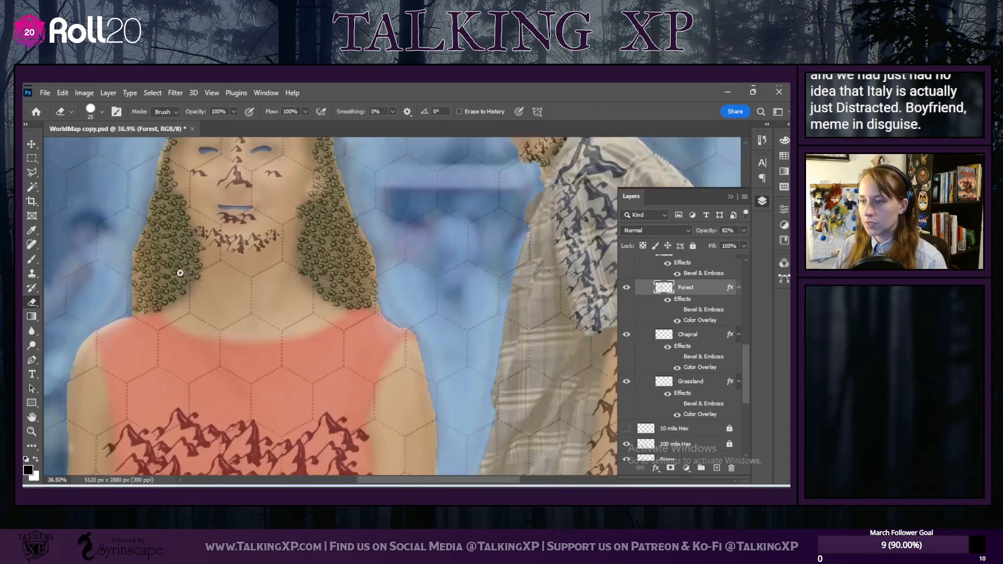
pyautogui.scroll(2, 163, 359)
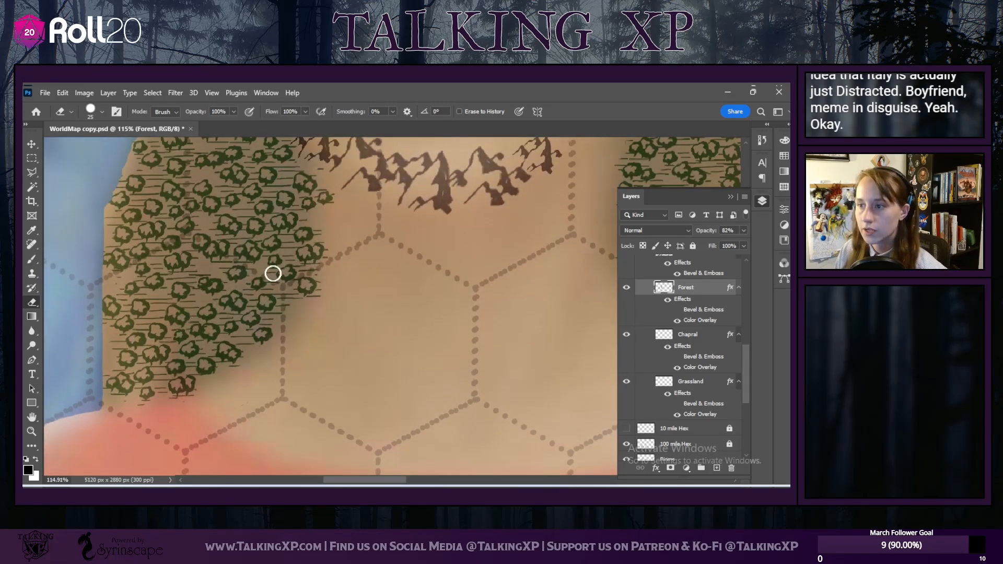
# Step: Browse the eraser's brush presets for the individual tree stamps, try Trees 1 and Trees 2, and choose Tree 4
pyautogui.click(100, 115)
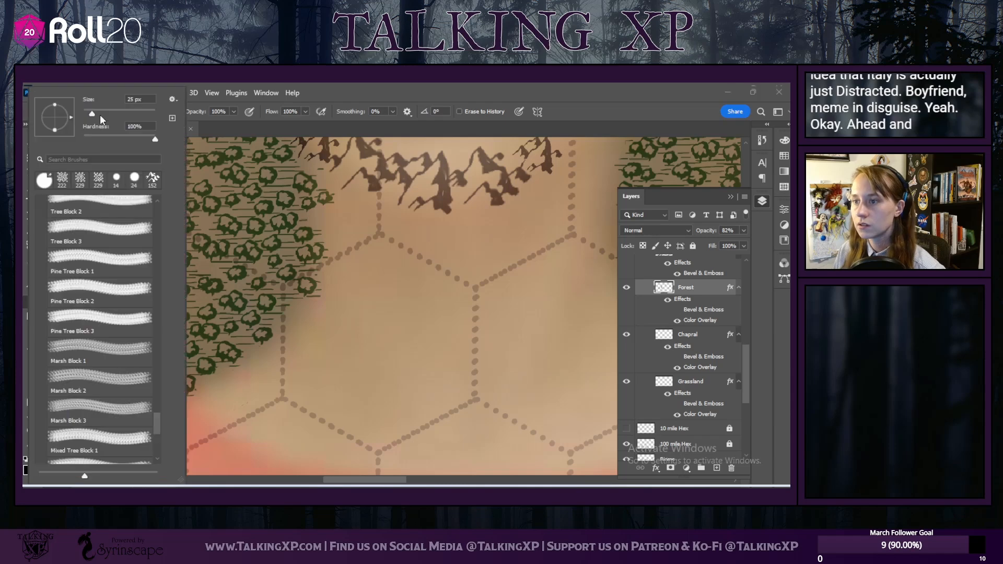
pyautogui.scroll(-2, 98, 347)
pyautogui.scroll(-5, 97, 346)
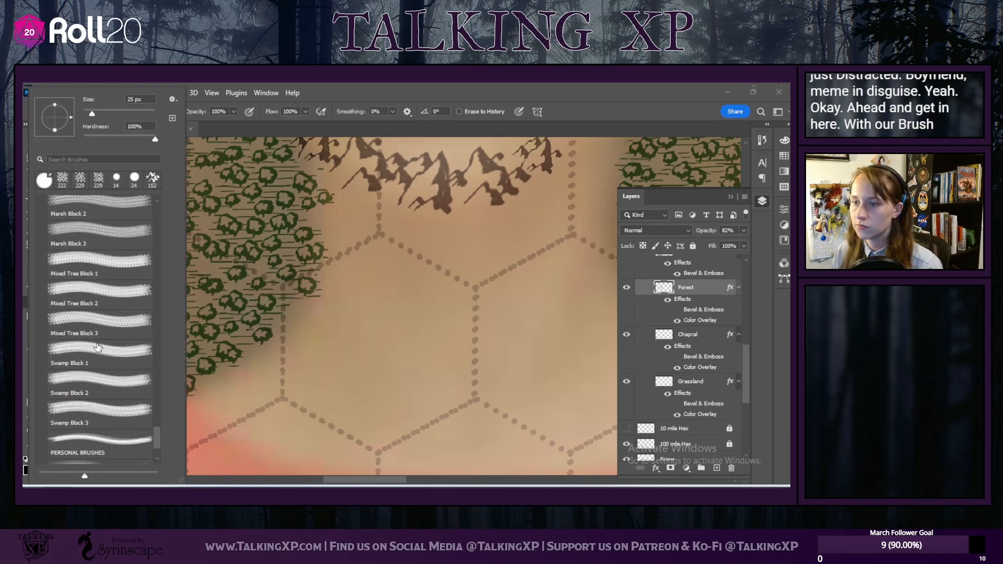
pyautogui.scroll(5, 98, 346)
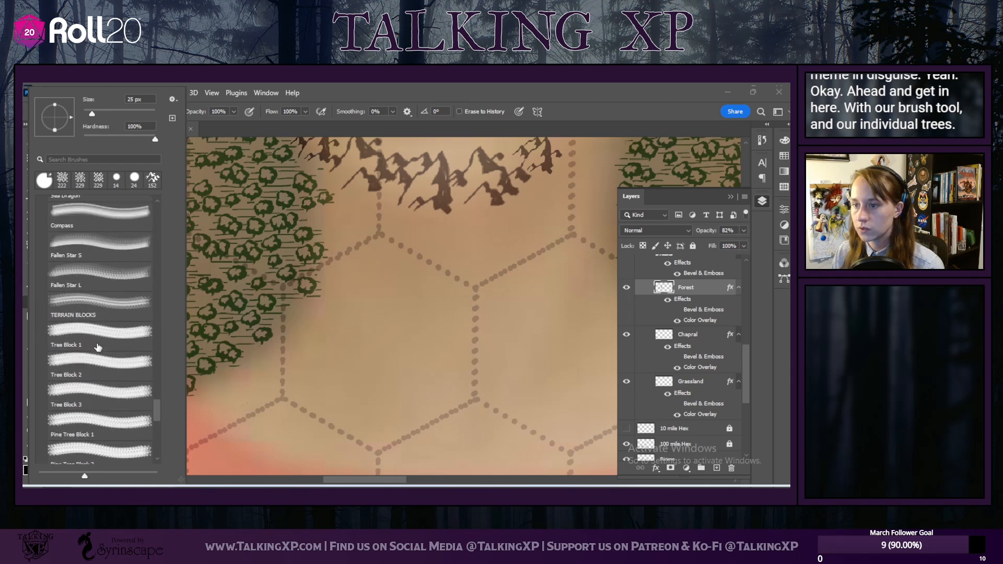
pyautogui.scroll(3, 97, 346)
pyautogui.scroll(6, 97, 347)
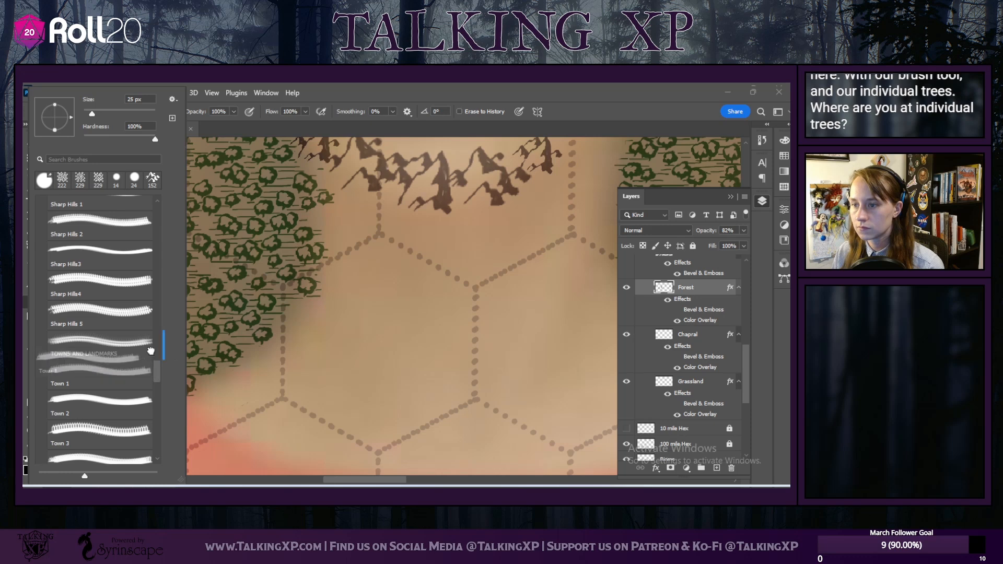
pyautogui.moveTo(156, 383); pyautogui.dragTo(155, 295)
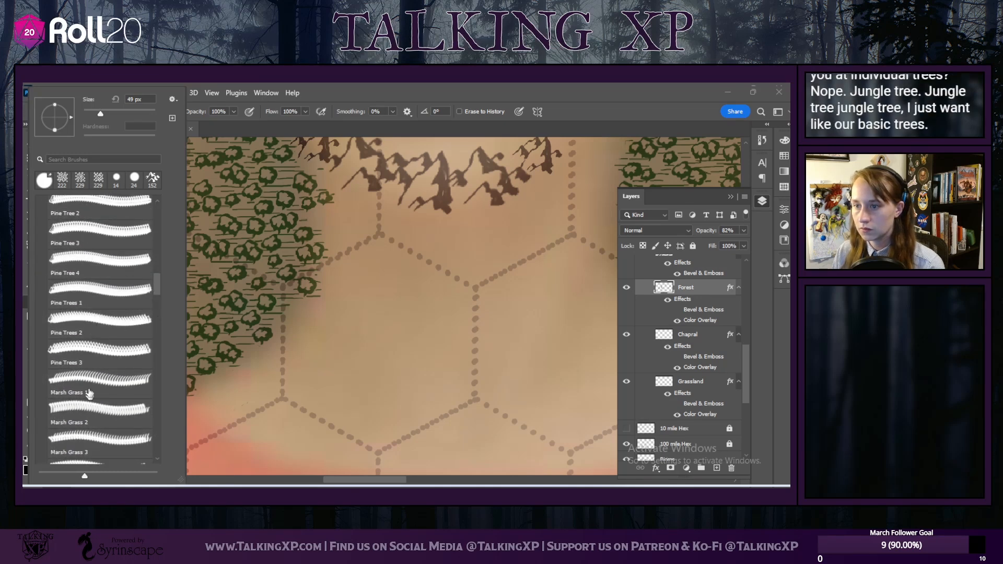
pyautogui.scroll(5, 89, 365)
pyautogui.click(94, 230)
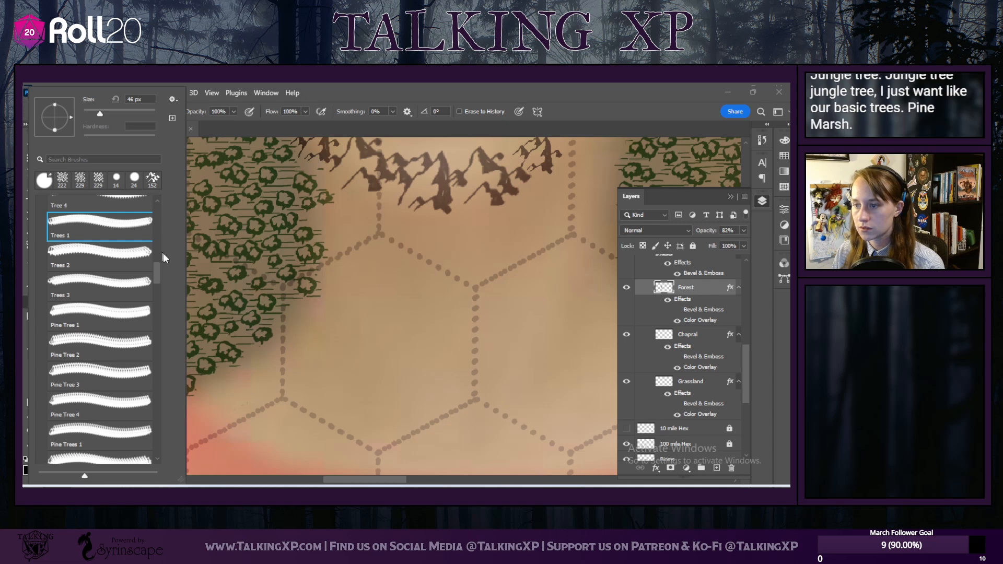
pyautogui.click(116, 262)
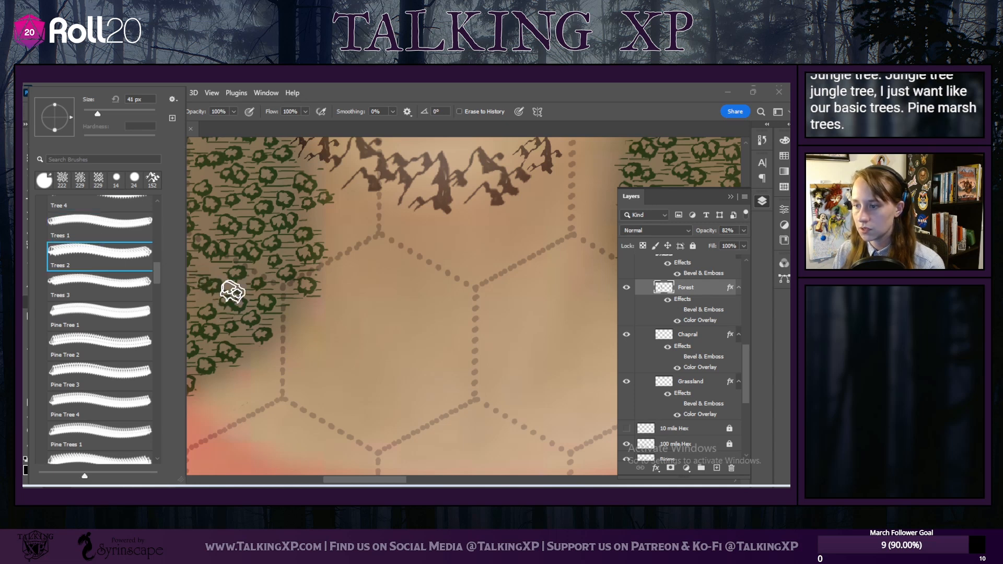
pyautogui.scroll(1, 104, 271)
pyautogui.click(99, 238)
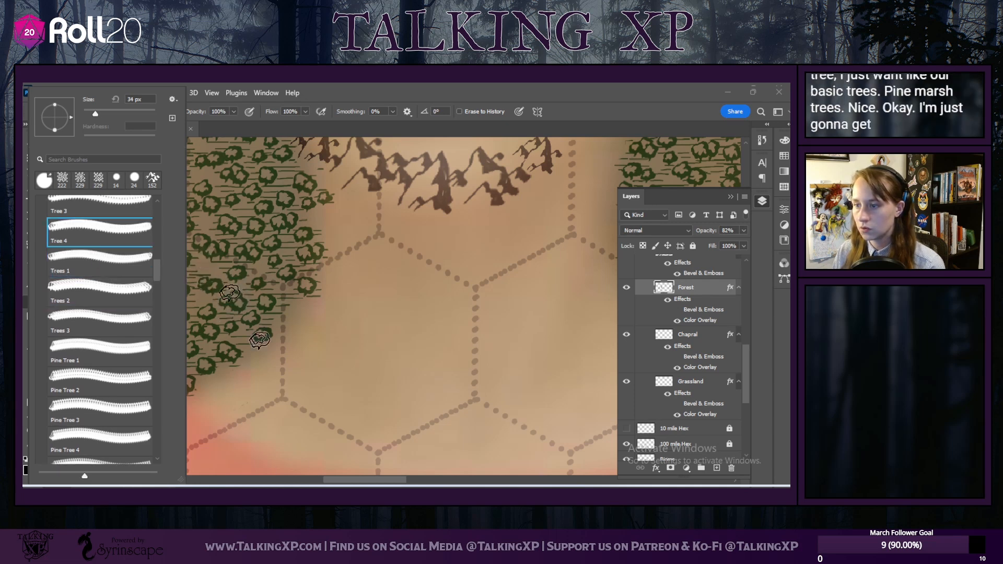
pyautogui.scroll(1, 105, 270)
# Step: Switch to the Brush tool and load the recently used 34 px Tree 4 stamp for the Forest layer
pyautogui.moveTo(373, 480); pyautogui.dragTo(362, 480)
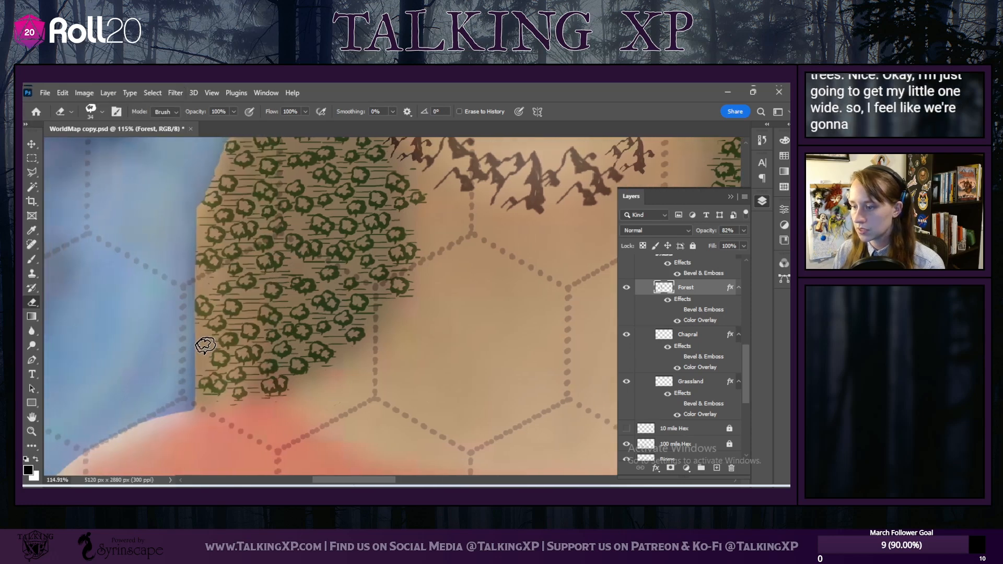
pyautogui.click(30, 260)
pyautogui.rightClick(109, 180)
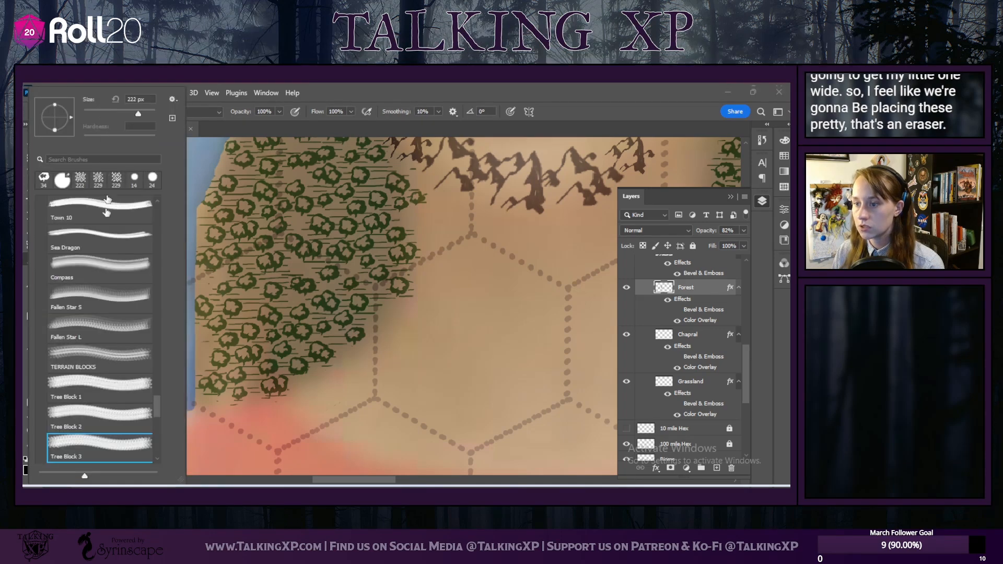
pyautogui.moveTo(155, 407); pyautogui.dragTo(154, 407)
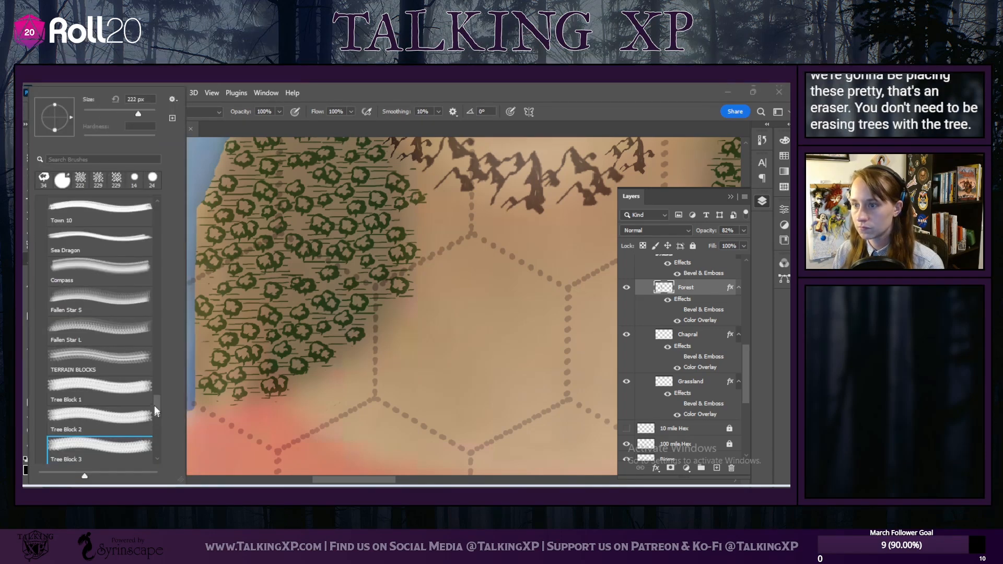
pyautogui.click(43, 178)
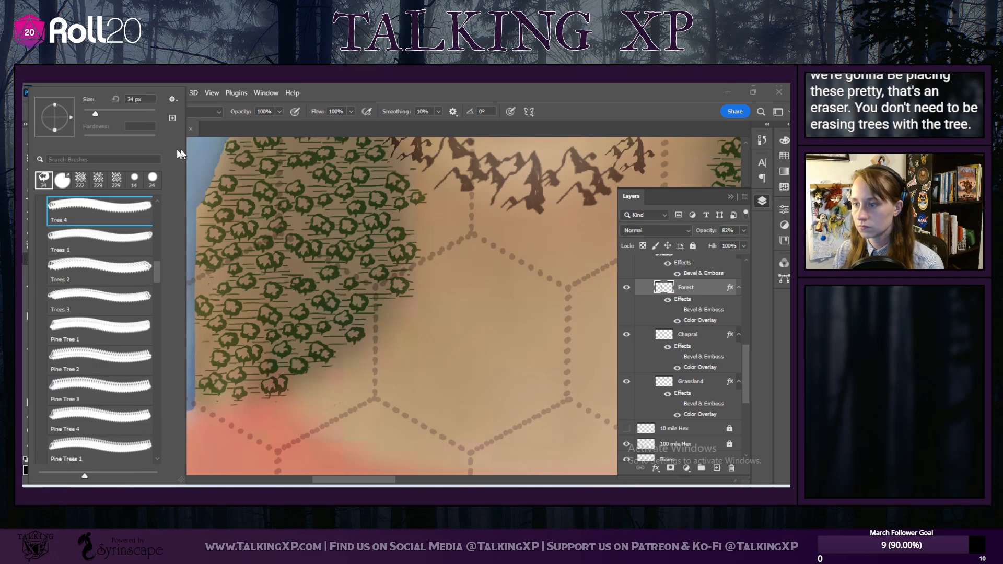
pyautogui.click(327, 97)
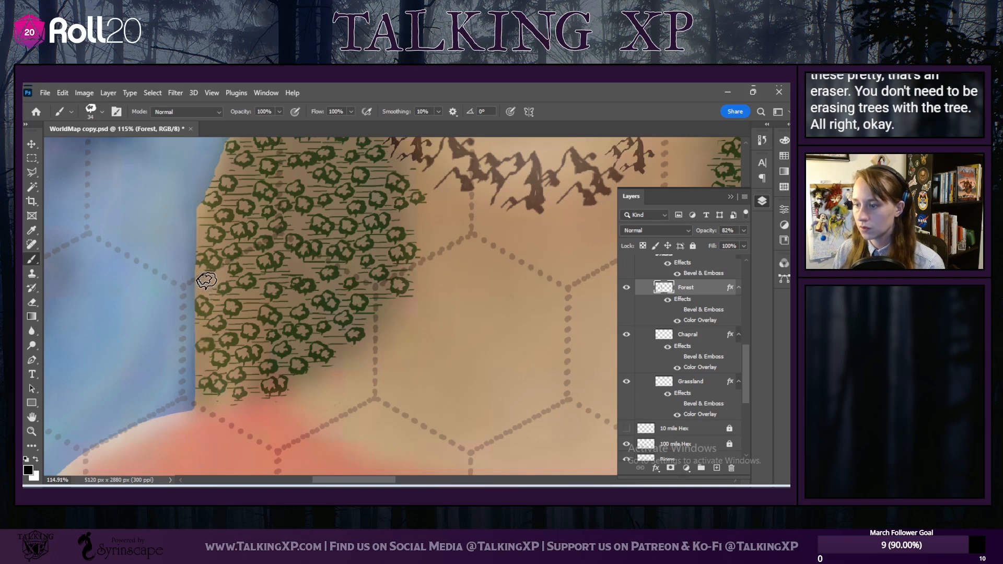
# Step: Fill the large gaps along the west coast of the red-dressed woman's lower hair with individual trees
pyautogui.scroll(5, 205, 215)
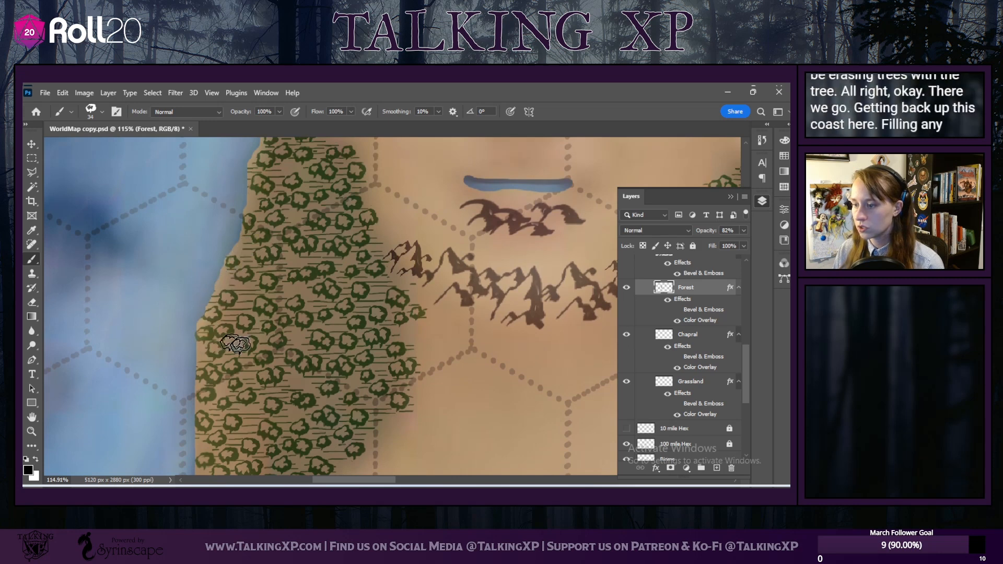
pyautogui.scroll(4, 261, 344)
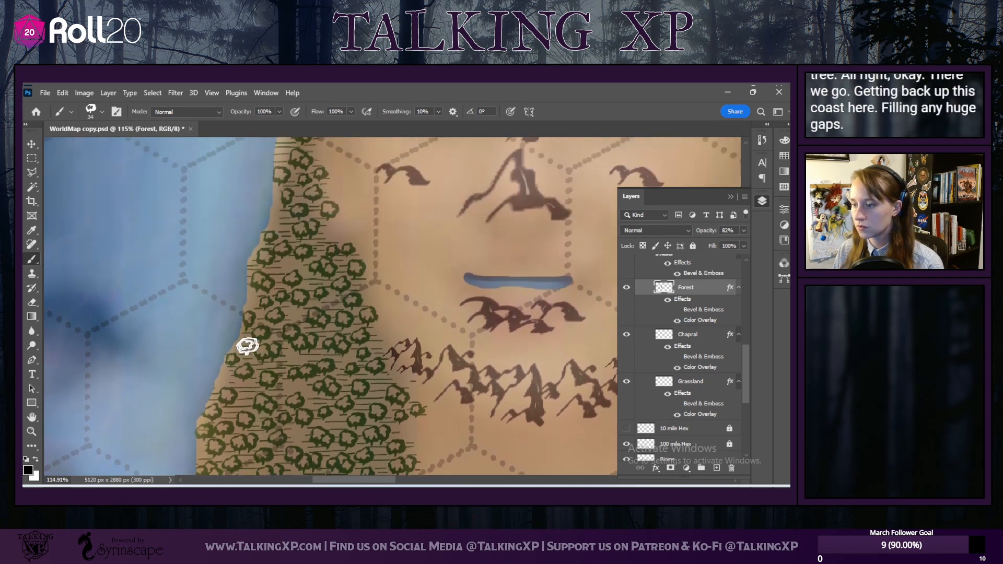
pyautogui.scroll(2, 255, 267)
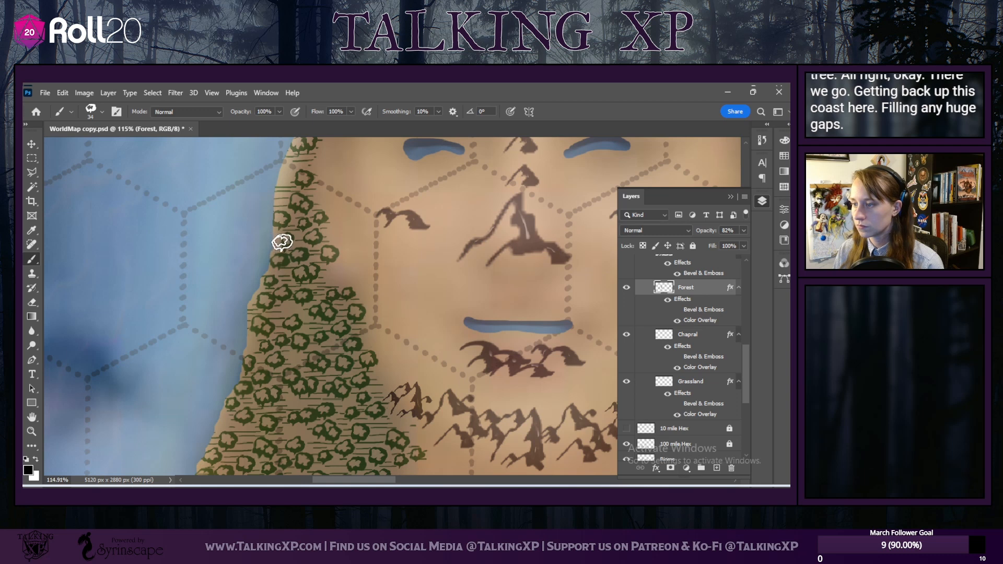
pyautogui.scroll(3, 277, 265)
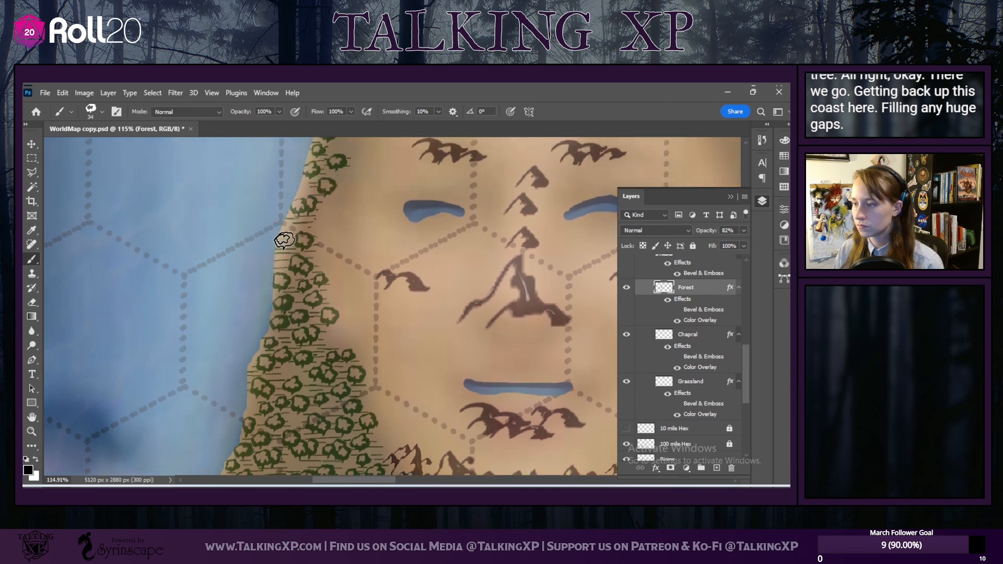
# Step: Stamp single trees into the gaps along the west coast beside the woman's forehead and across the crown of her head
pyautogui.scroll(8, 305, 192)
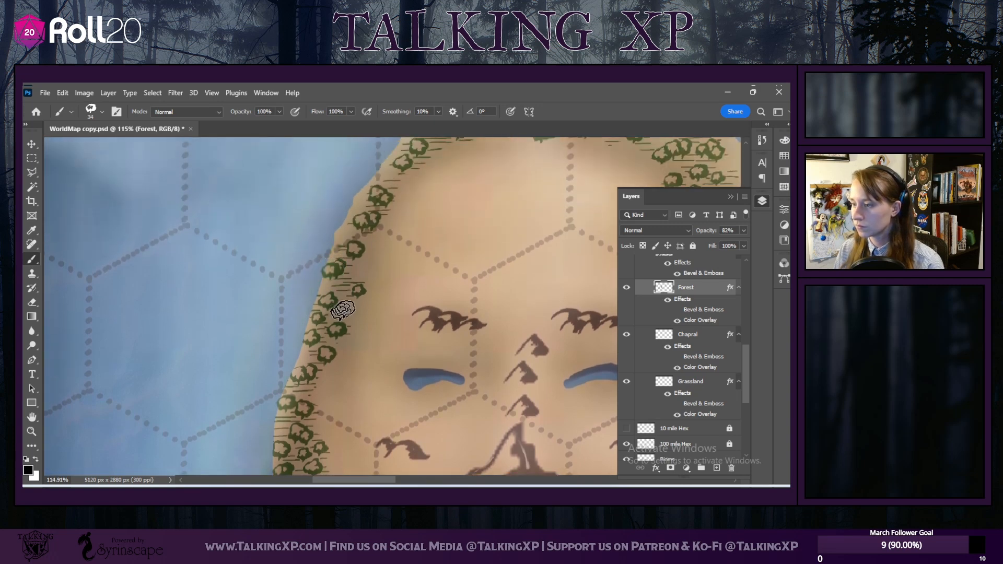
pyautogui.scroll(3, 338, 312)
pyautogui.moveTo(387, 245)
pyautogui.mouseDown()
pyautogui.moveTo(387, 273)
pyautogui.moveTo(356, 282)
pyautogui.mouseUp()
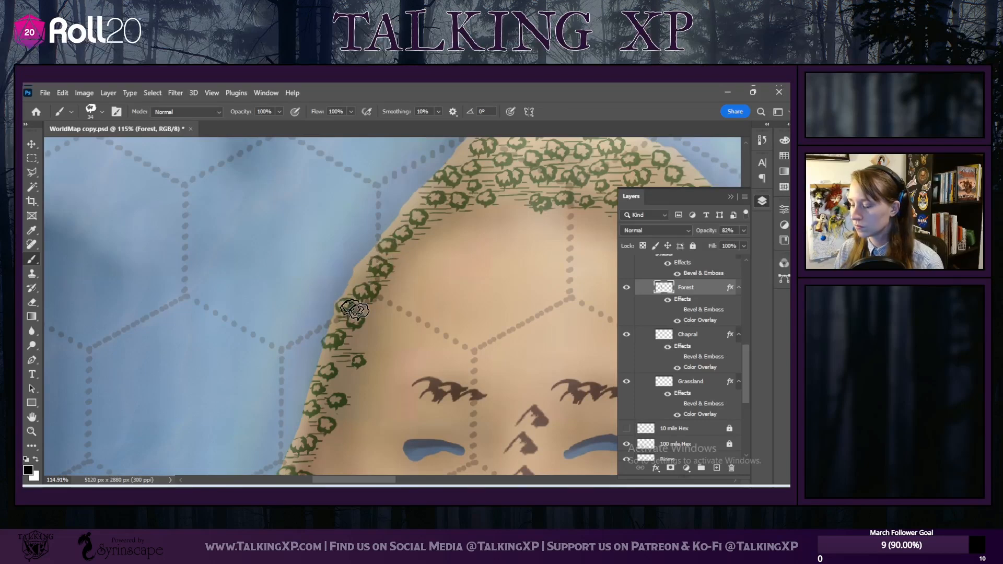
pyautogui.scroll(4, 443, 329)
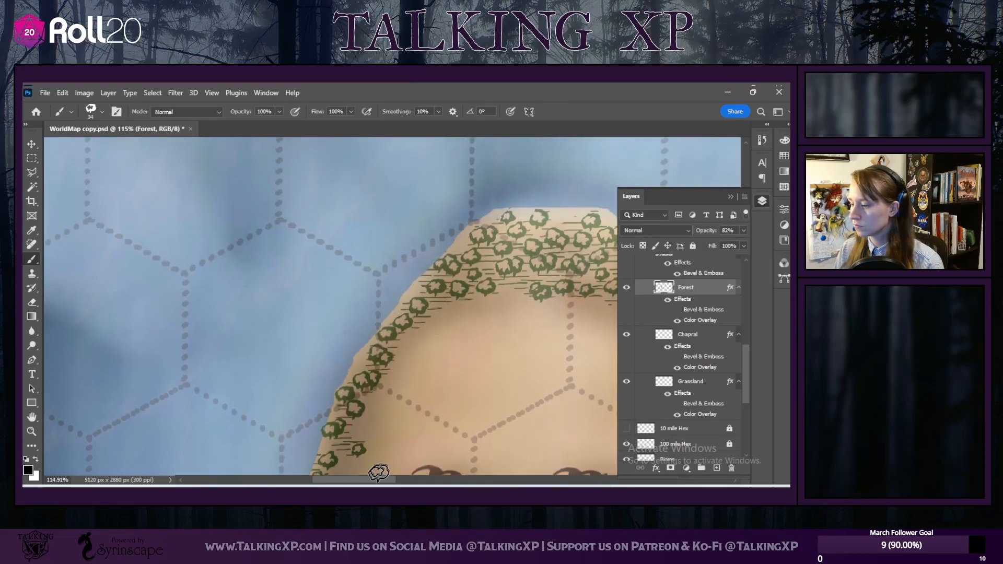
pyautogui.moveTo(374, 483); pyautogui.dragTo(407, 481)
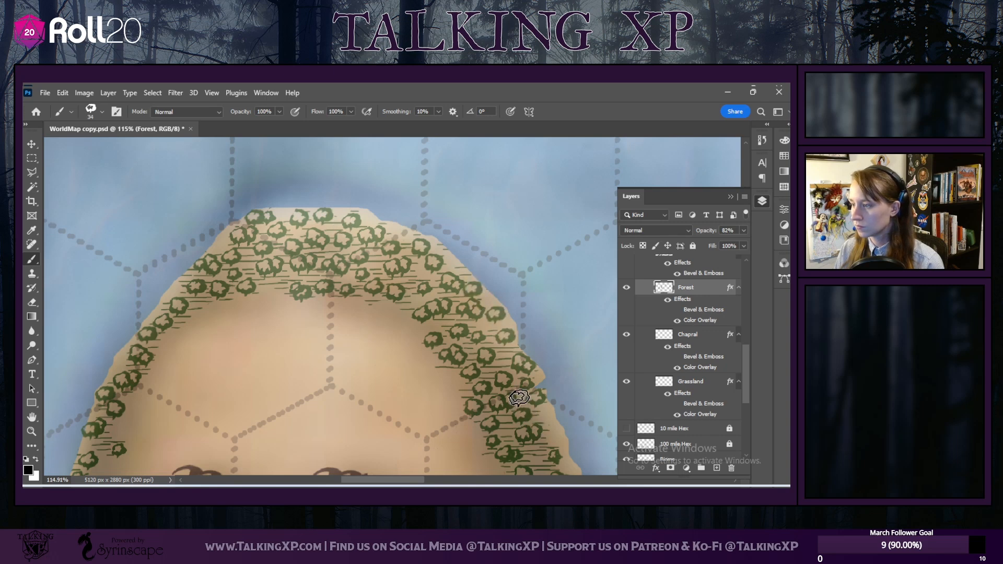
# Step: Fill the gaps in the woman's hair along the east coast from her forehead down to her cheek with single trees
pyautogui.scroll(-5, 519, 395)
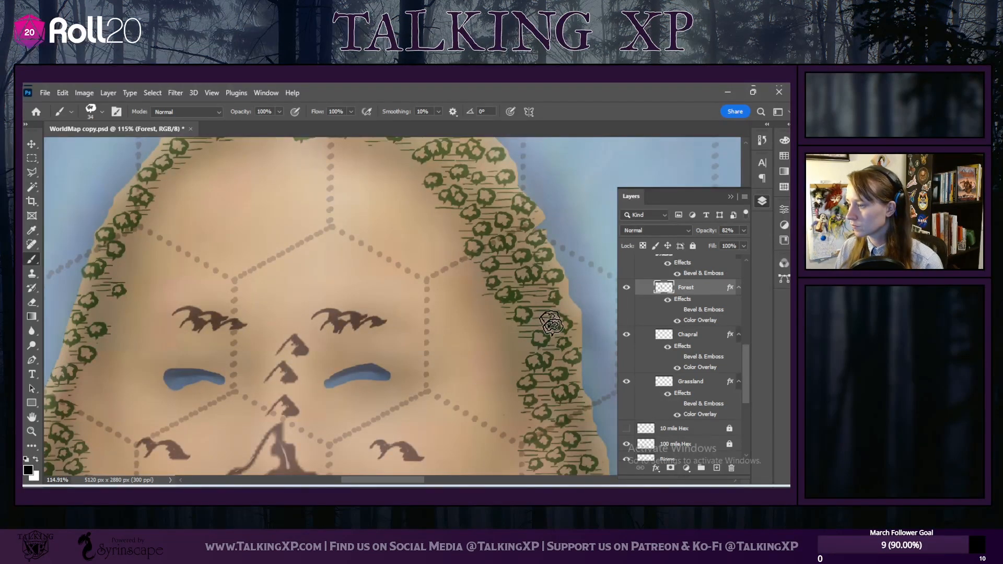
pyautogui.scroll(-3, 574, 395)
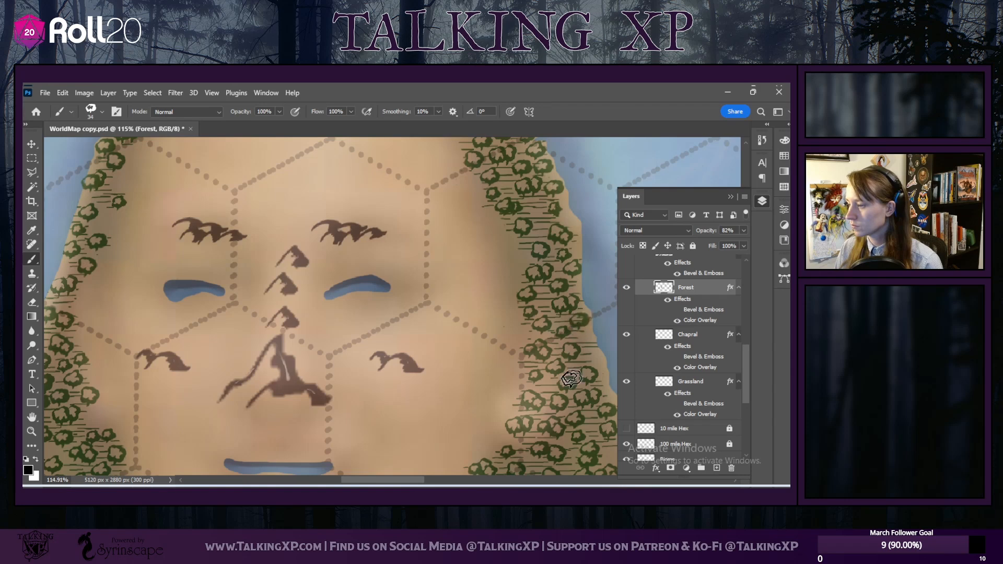
pyautogui.scroll(-1, 572, 378)
pyautogui.moveTo(401, 482); pyautogui.dragTo(423, 481)
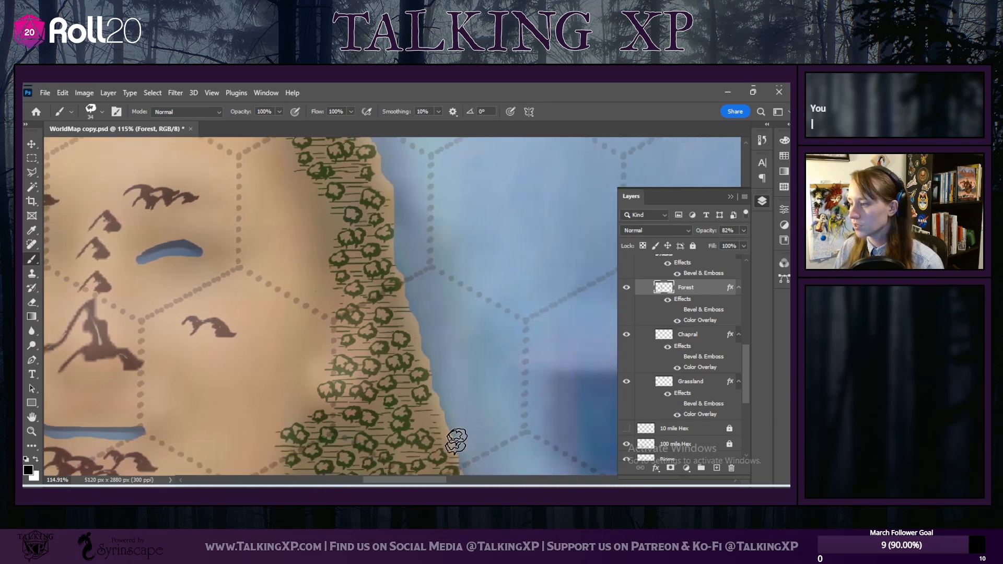
# Step: Add individual trees along the east coast of the woman's lower hair, down to the edge of her red shoulder
pyautogui.scroll(-3, 417, 312)
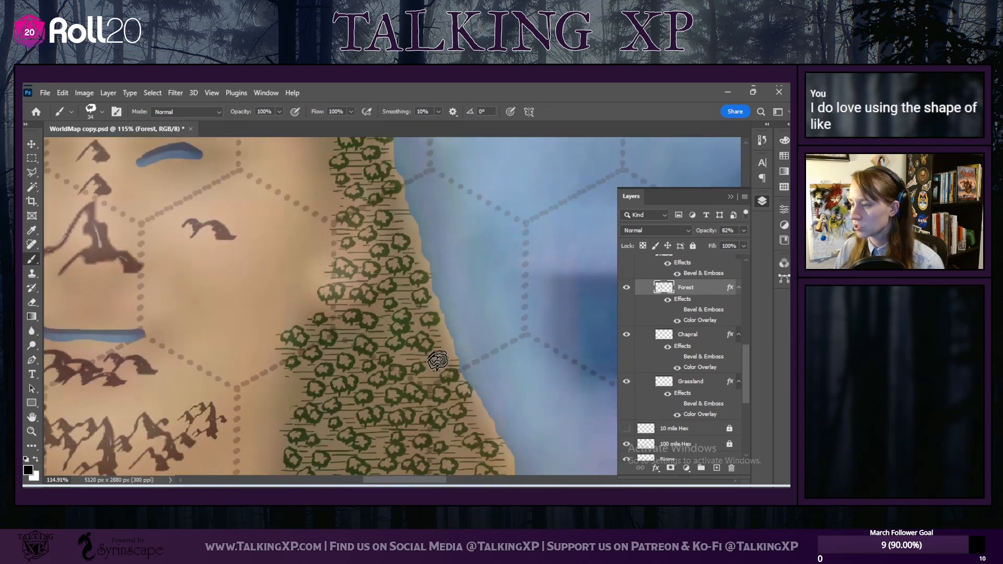
pyautogui.scroll(-1, 422, 367)
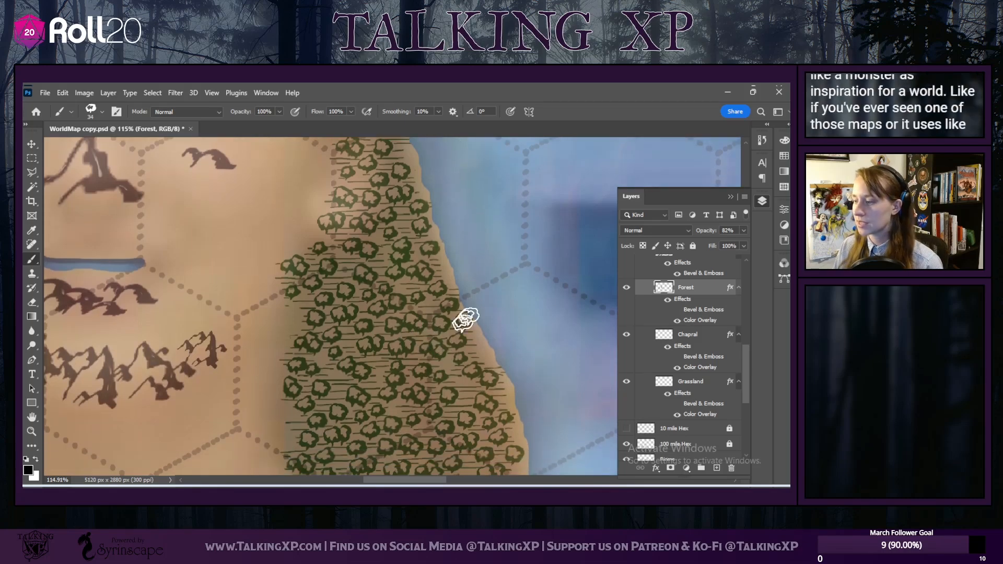
pyautogui.scroll(-1, 441, 360)
pyautogui.scroll(-2, 468, 390)
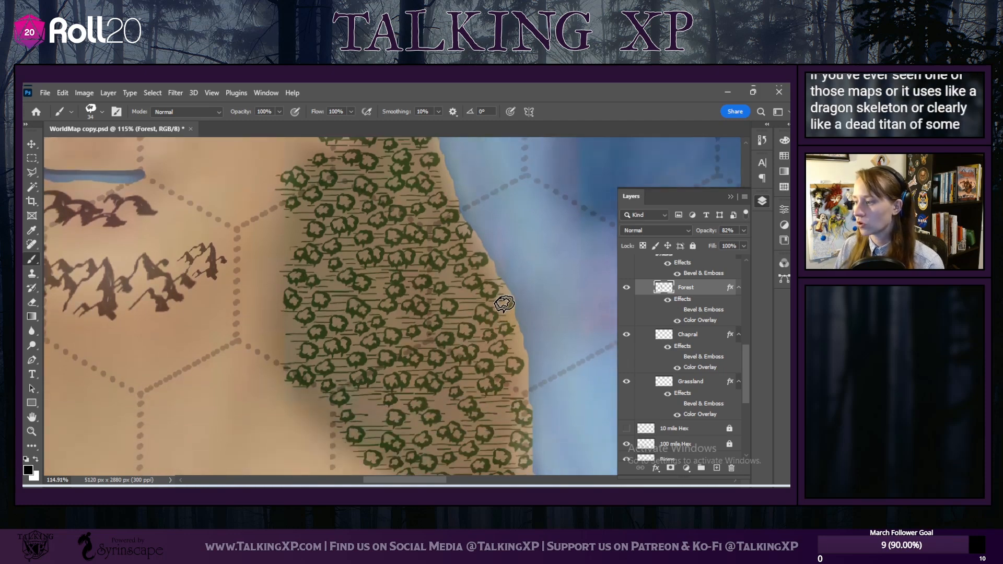
pyautogui.scroll(-2, 496, 400)
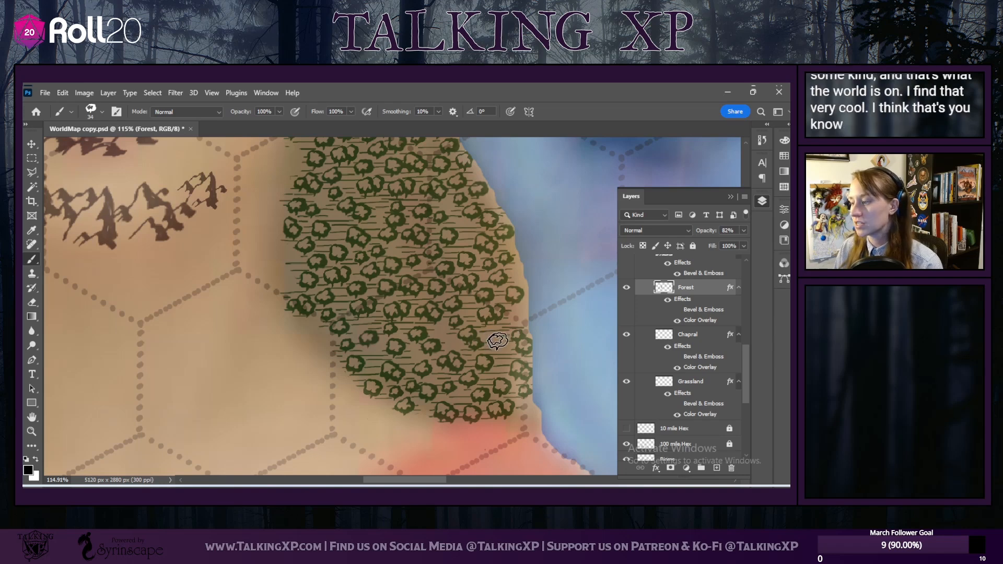
pyautogui.scroll(-1, 515, 468)
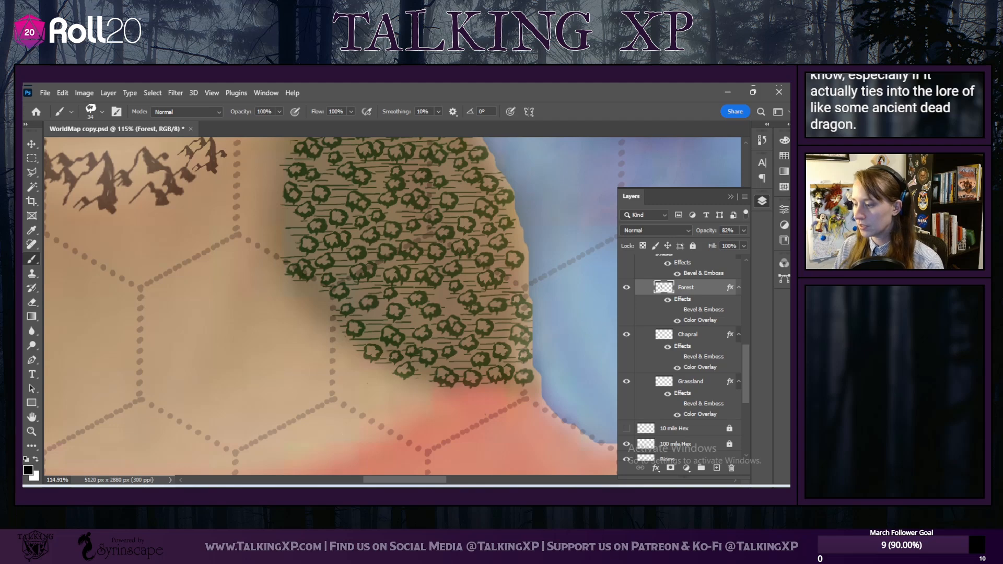
# Step: Move on to the head of the man in the plaid shirt and set the Tree 4 stamp's size to 29 px
pyautogui.moveTo(421, 484); pyautogui.dragTo(513, 478)
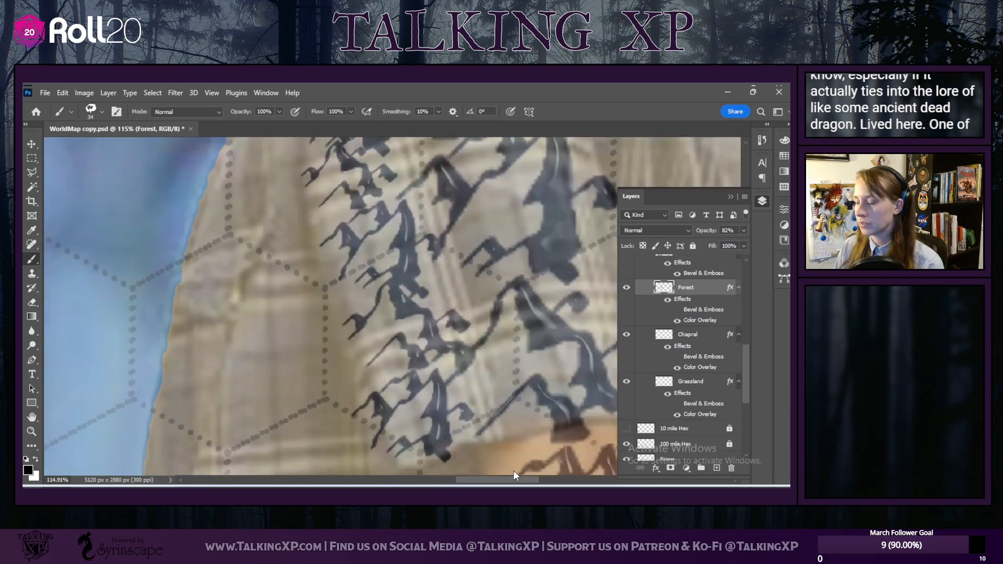
pyautogui.scroll(10, 477, 360)
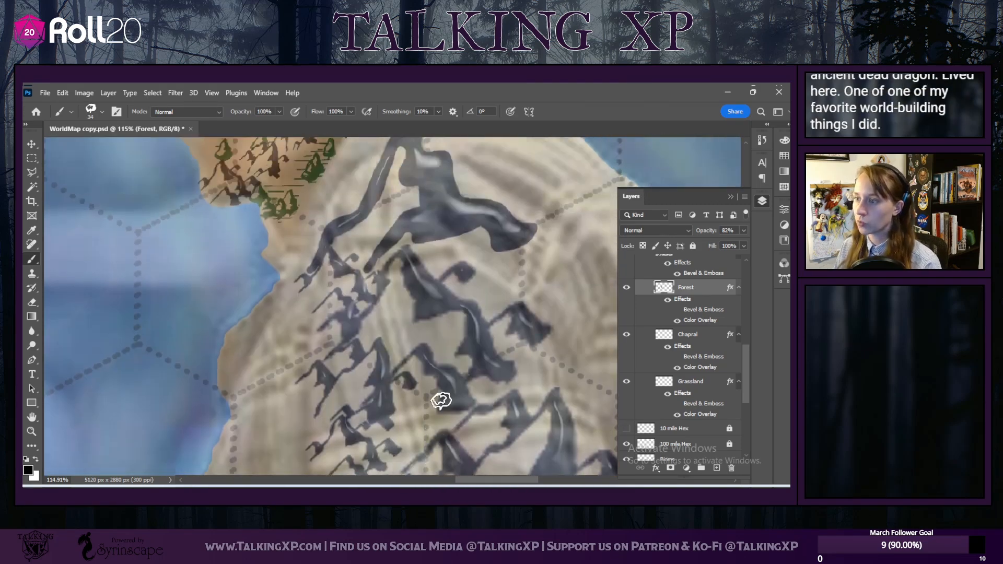
pyautogui.scroll(6, 442, 400)
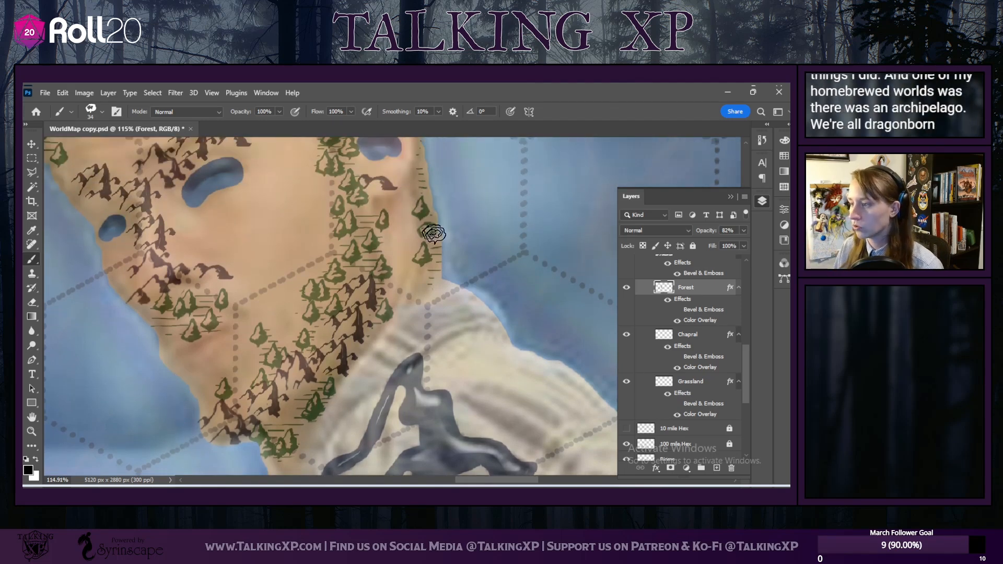
pyautogui.scroll(2, 372, 211)
pyautogui.scroll(4, 372, 210)
pyautogui.click(101, 111)
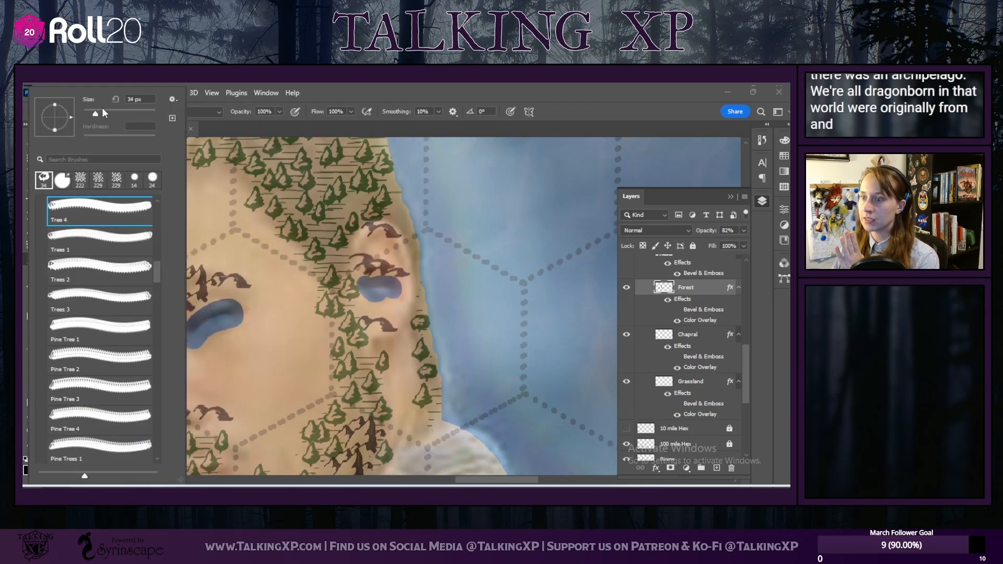
pyautogui.moveTo(96, 117); pyautogui.dragTo(95, 116)
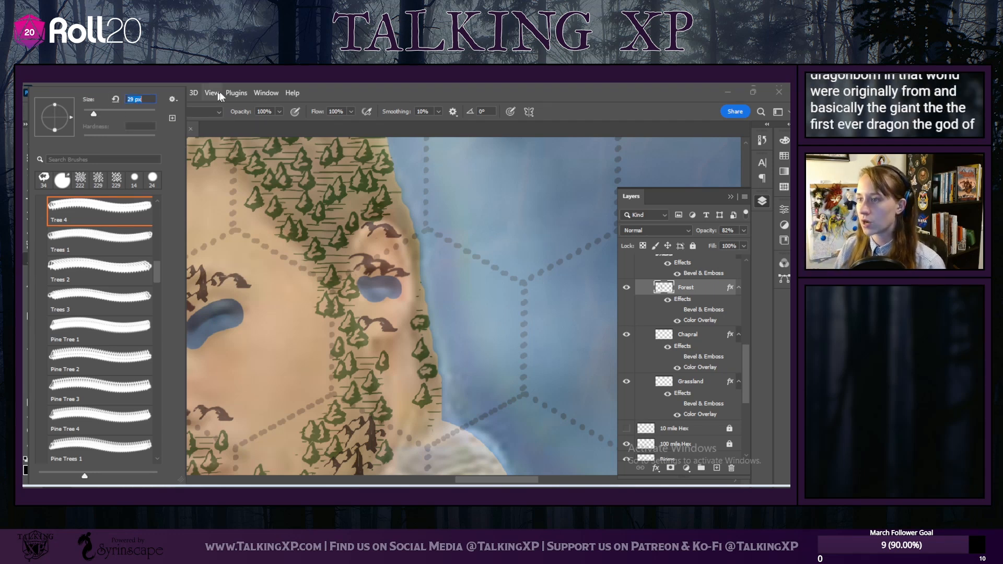
pyautogui.click(352, 96)
pyautogui.scroll(1, 315, 395)
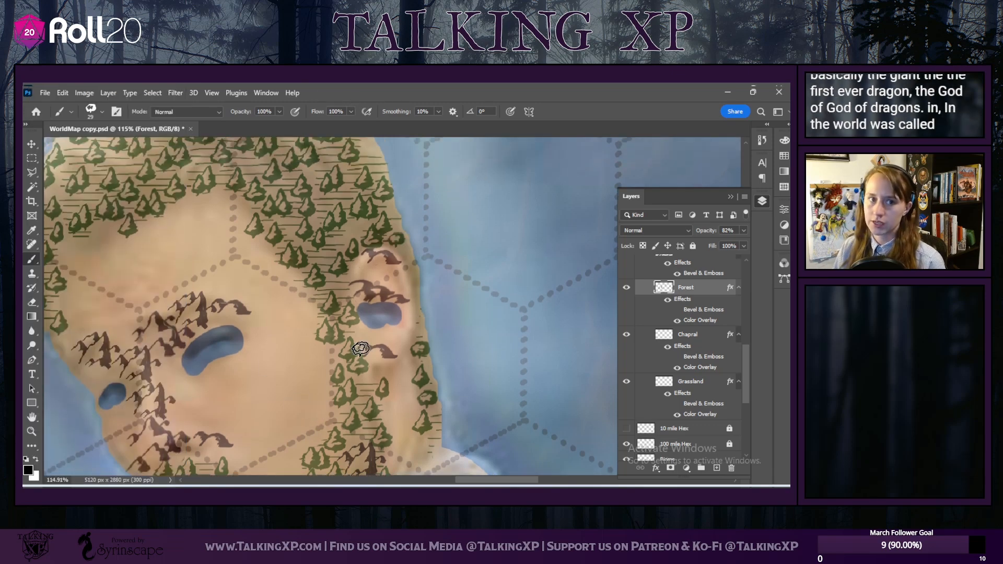
# Step: Check the forest across the man's head and stamp a single tree onto the thin hair tuft at its crown
pyautogui.scroll(3, 331, 343)
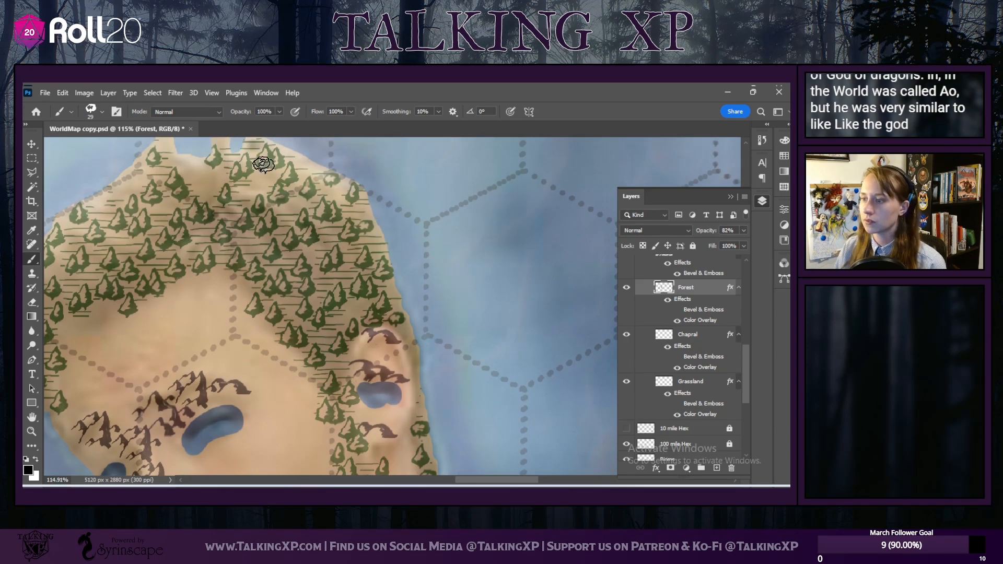
pyautogui.scroll(2, 208, 188)
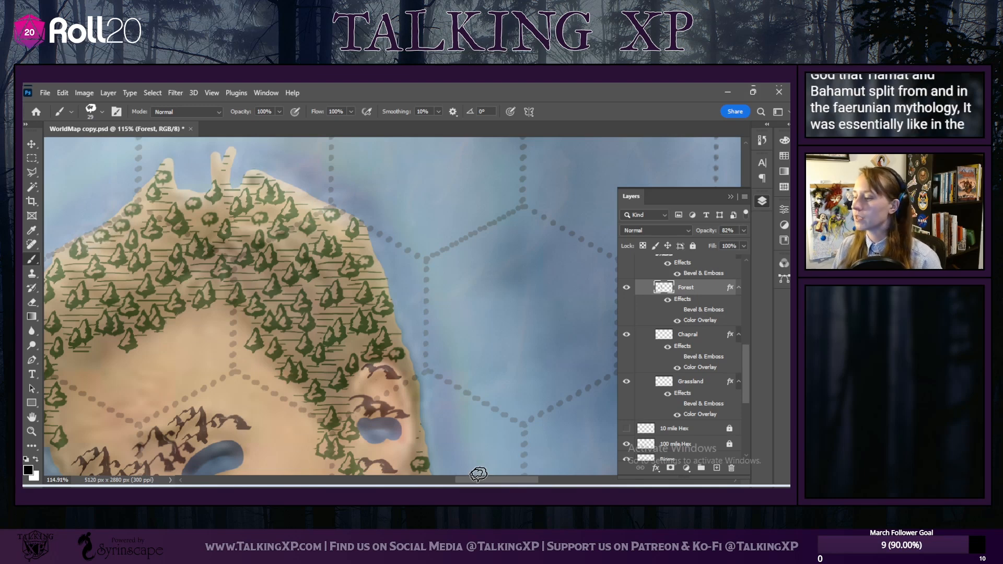
pyautogui.hscroll(-5, 477, 474)
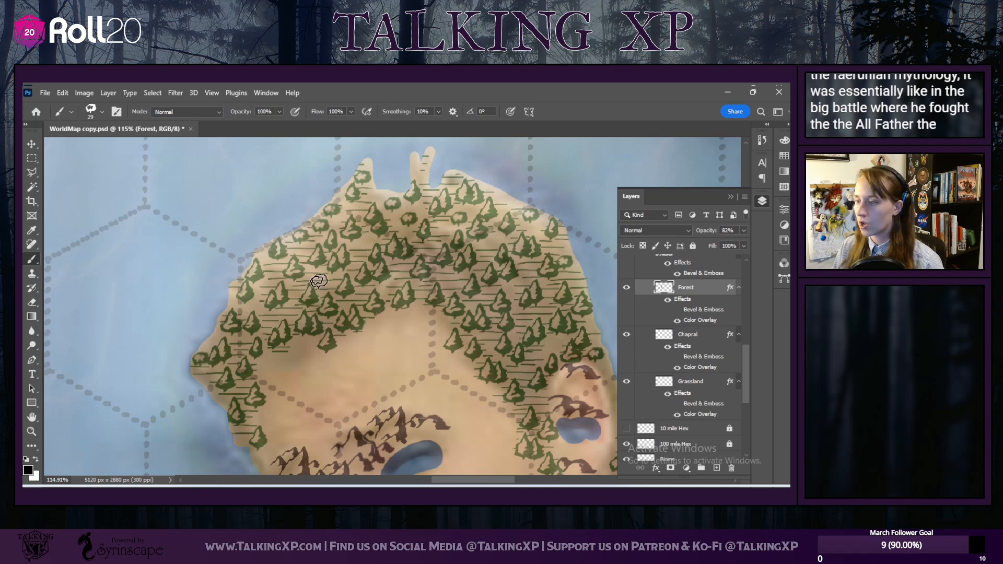
pyautogui.scroll(-1, 219, 317)
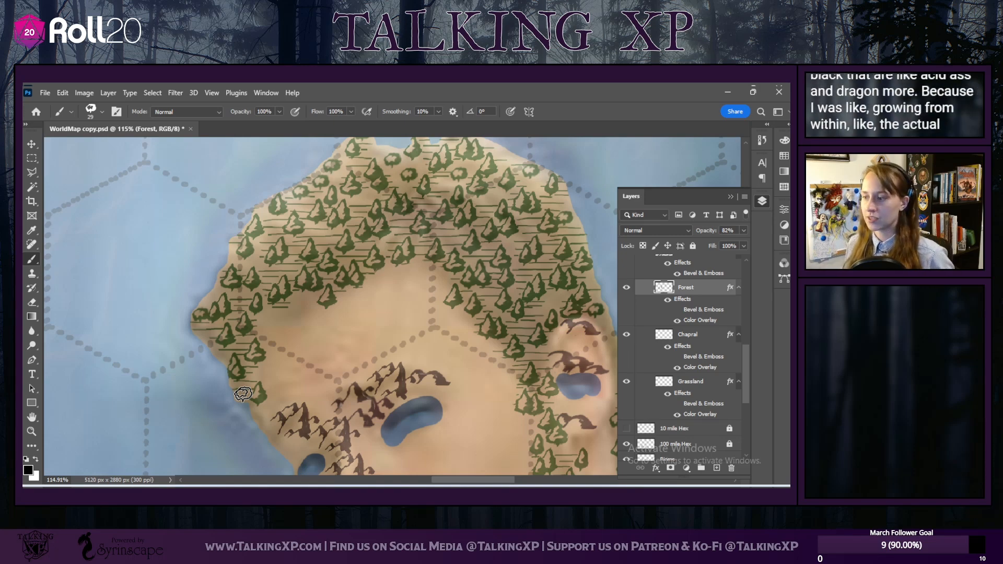
pyautogui.scroll(5, 450, 414)
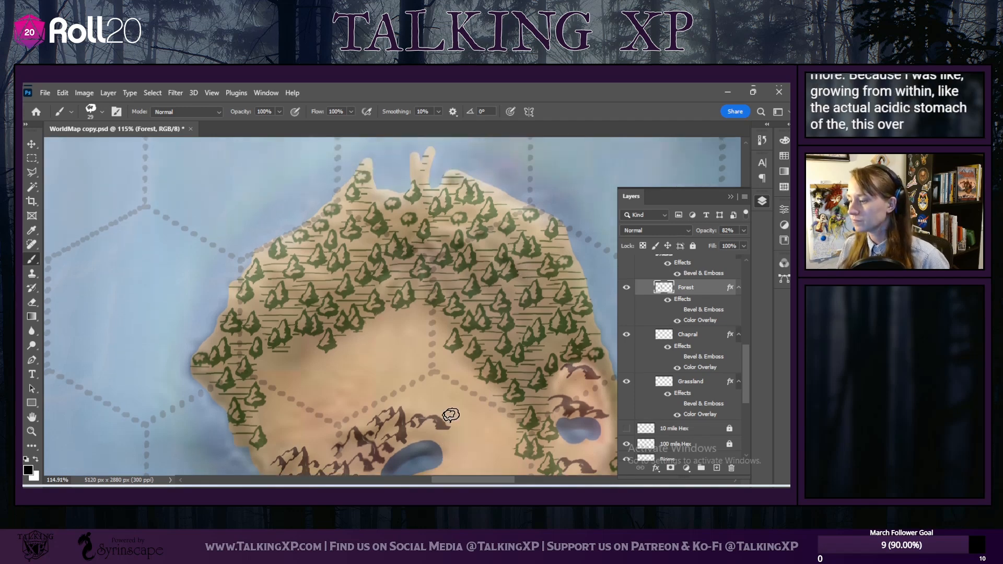
pyautogui.scroll(-4, 450, 415)
pyautogui.scroll(-3, 358, 160)
pyautogui.scroll(9, 360, 167)
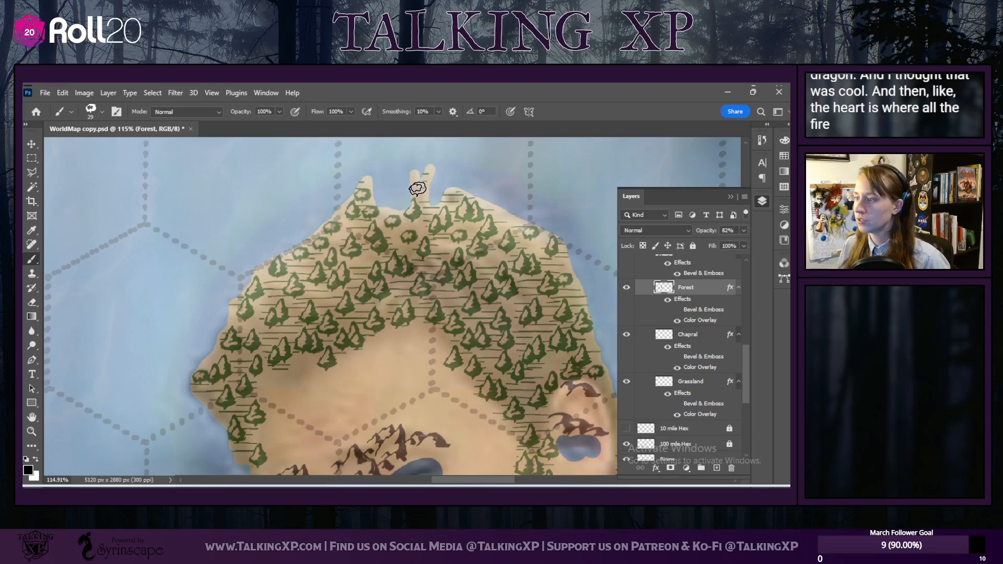
pyautogui.hscroll(12, 439, 470)
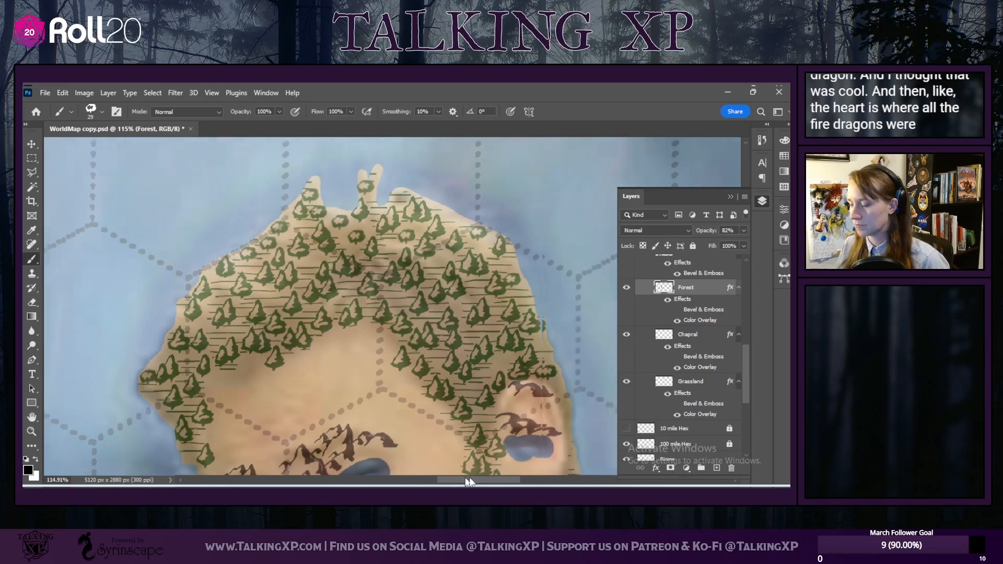
# Step: Return to the woman's hair and stamp a single tree at its lower tip beside the small inlet
pyautogui.hscroll(3, 571, 463)
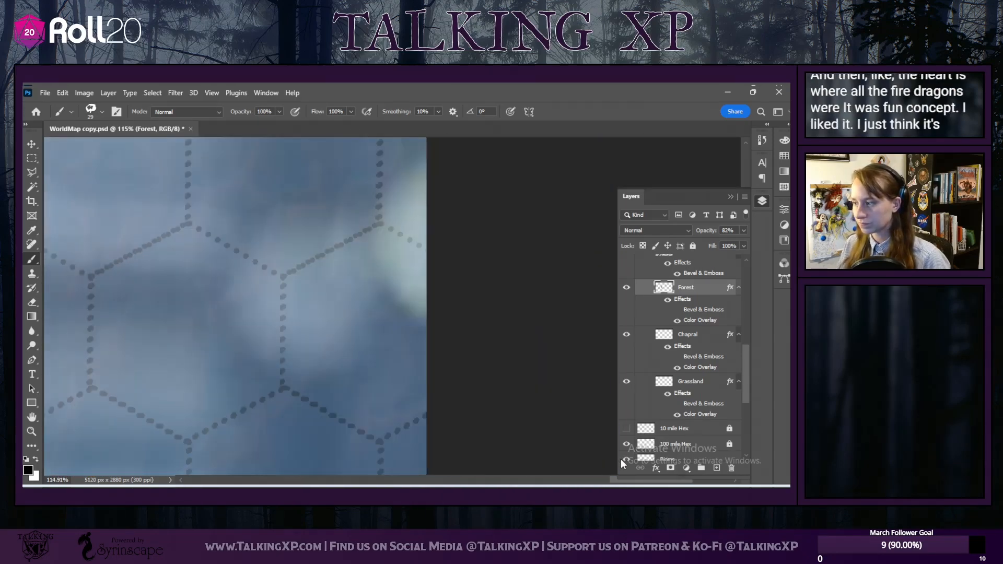
pyautogui.hscroll(-15, 516, 456)
pyautogui.scroll(-8, 425, 466)
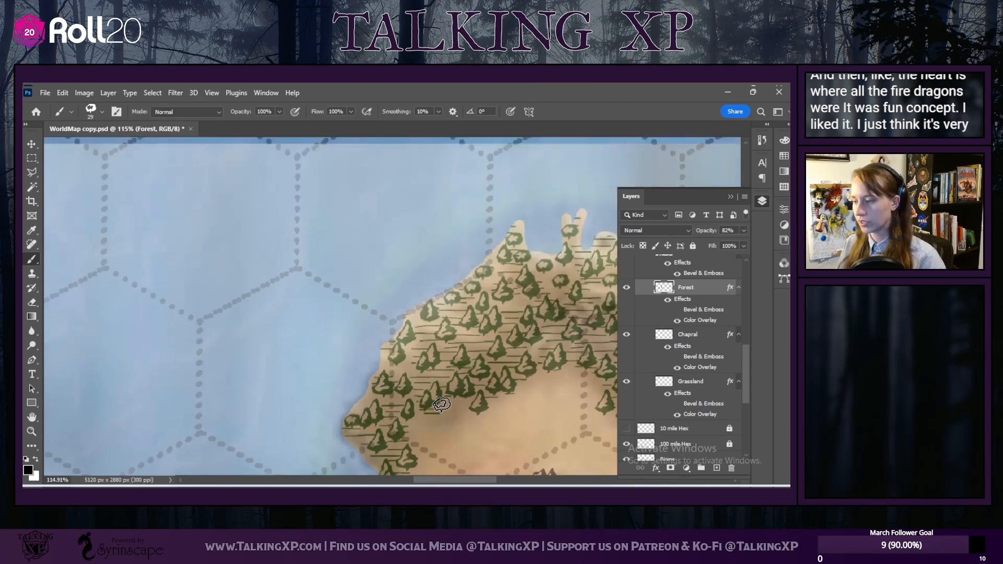
pyautogui.scroll(-3, 439, 405)
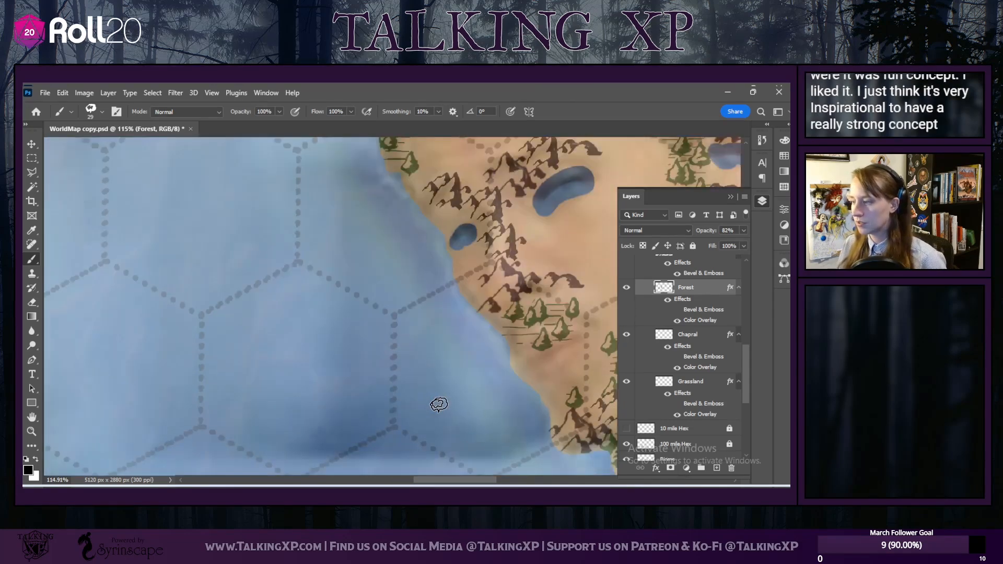
pyautogui.moveTo(487, 476); pyautogui.dragTo(620, 468)
pyautogui.scroll(-8, 360, 342)
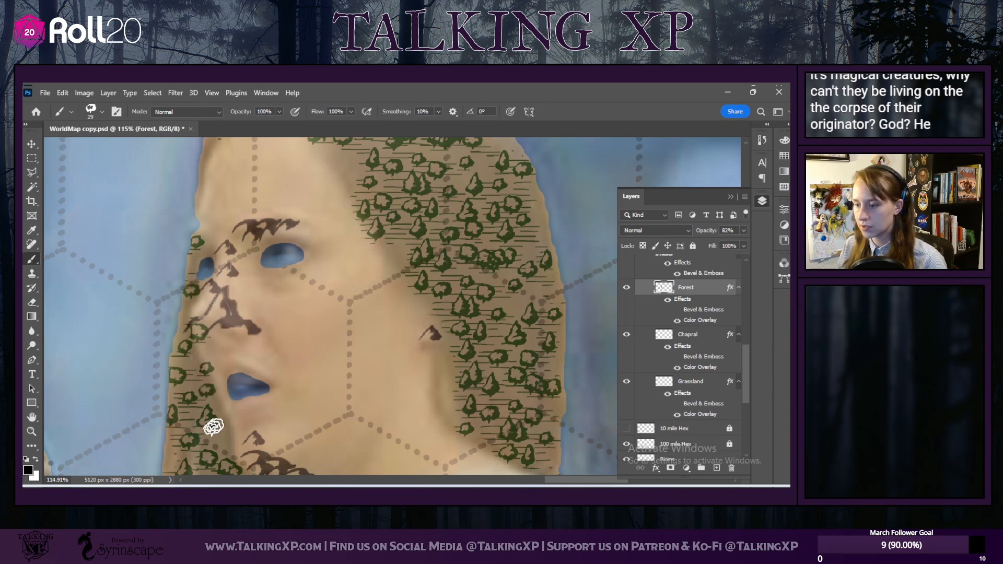
pyautogui.scroll(-5, 216, 420)
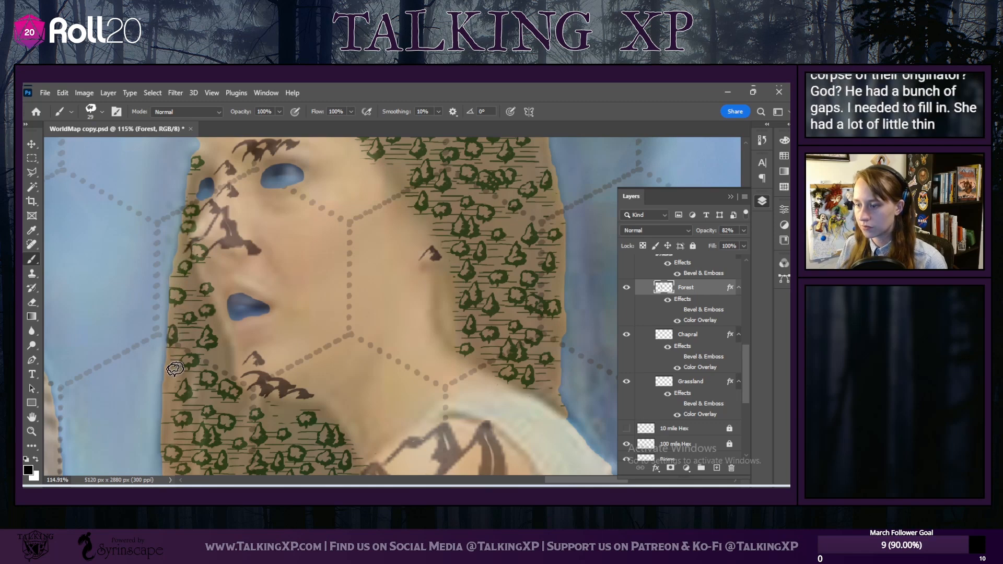
pyautogui.scroll(-5, 196, 417)
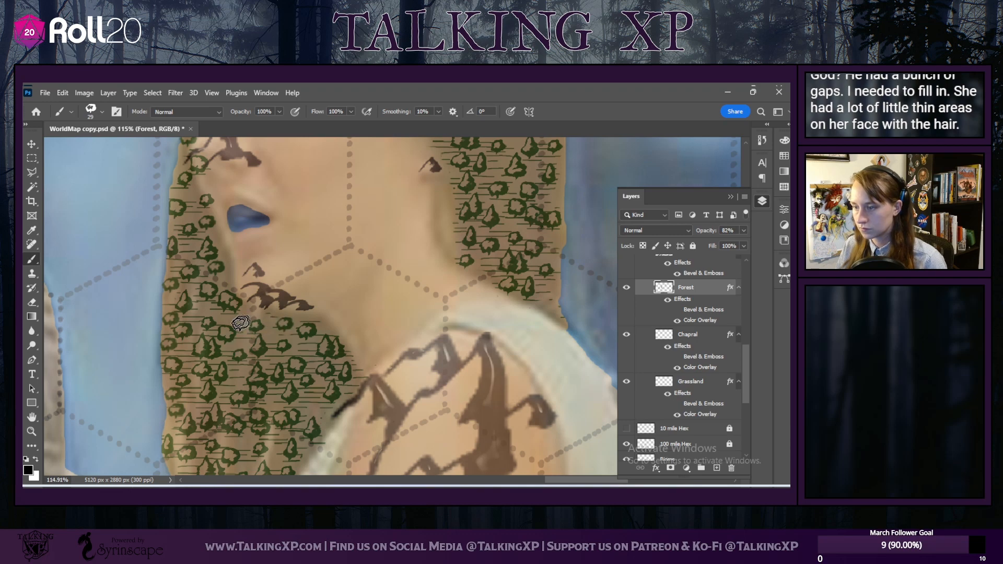
pyautogui.scroll(-5, 246, 432)
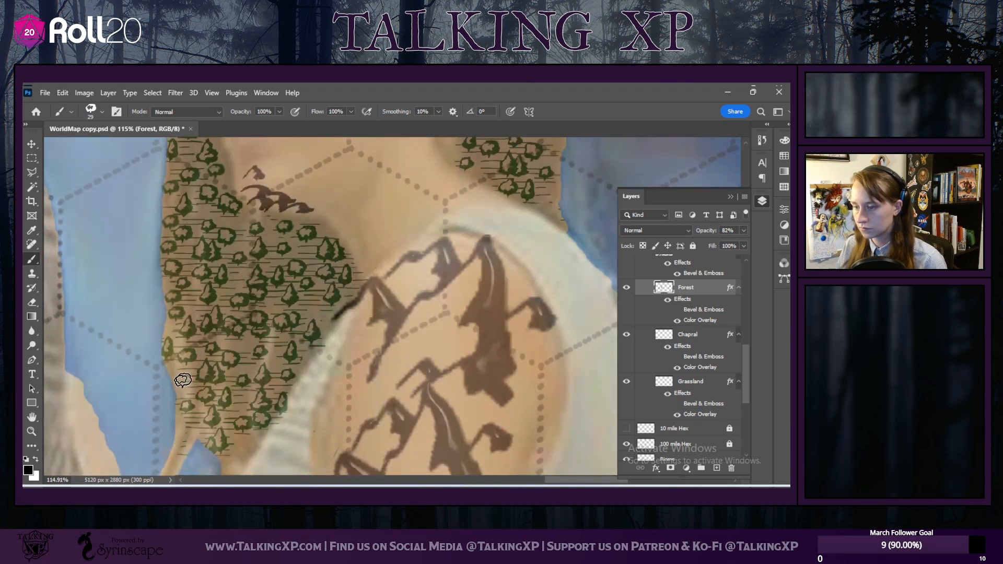
pyautogui.scroll(-4, 218, 431)
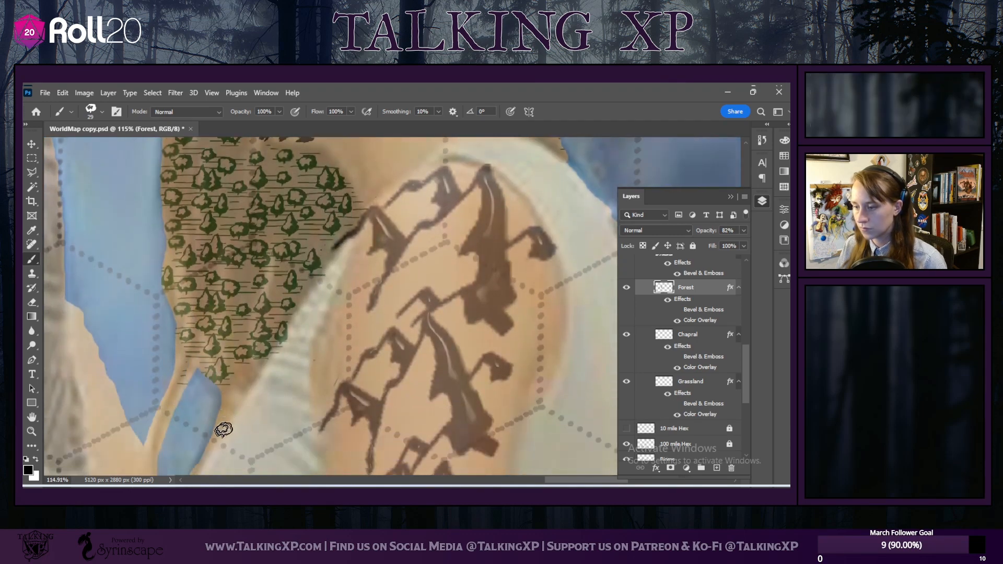
pyautogui.click(243, 373)
# Step: Stamp single trees down the two thin strands of hair on either side of the small inlet
pyautogui.scroll(-4, 217, 452)
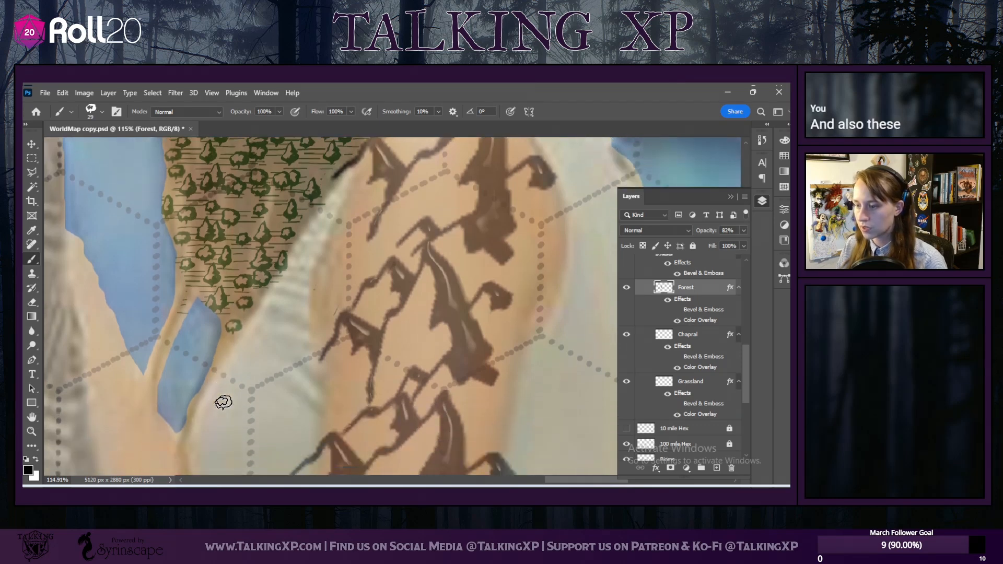
pyautogui.click(222, 348)
pyautogui.click(182, 302)
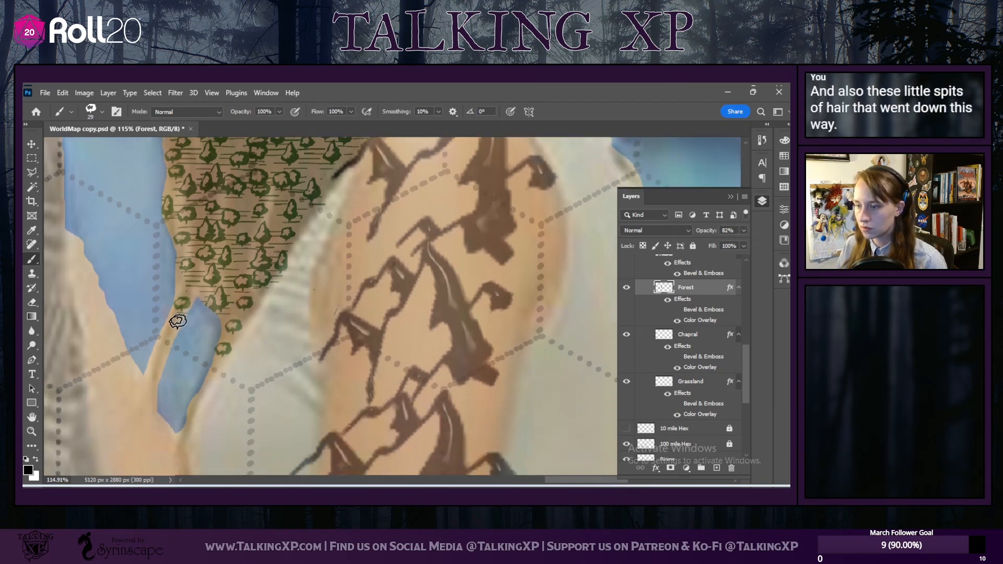
pyautogui.click(172, 326)
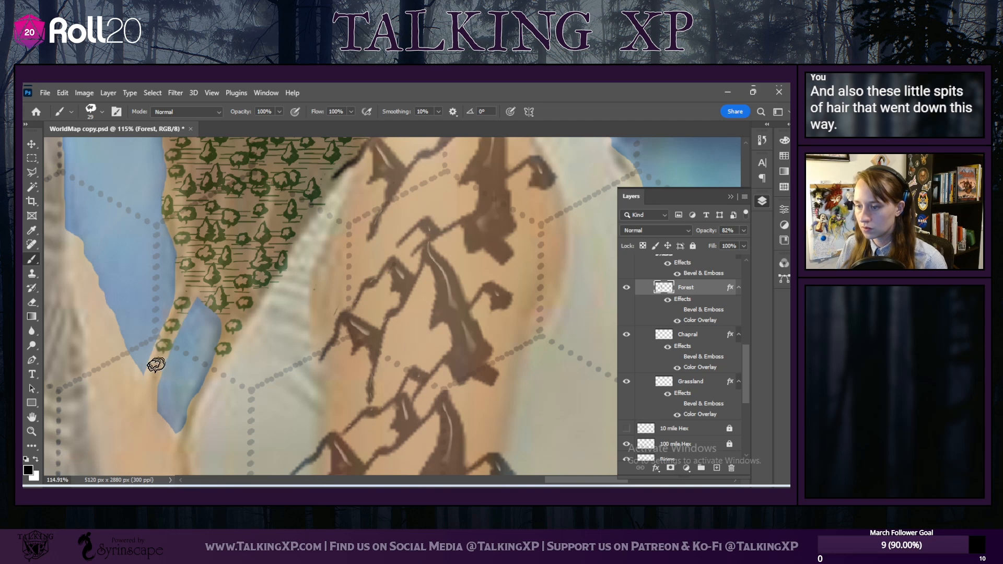
pyautogui.click(182, 293)
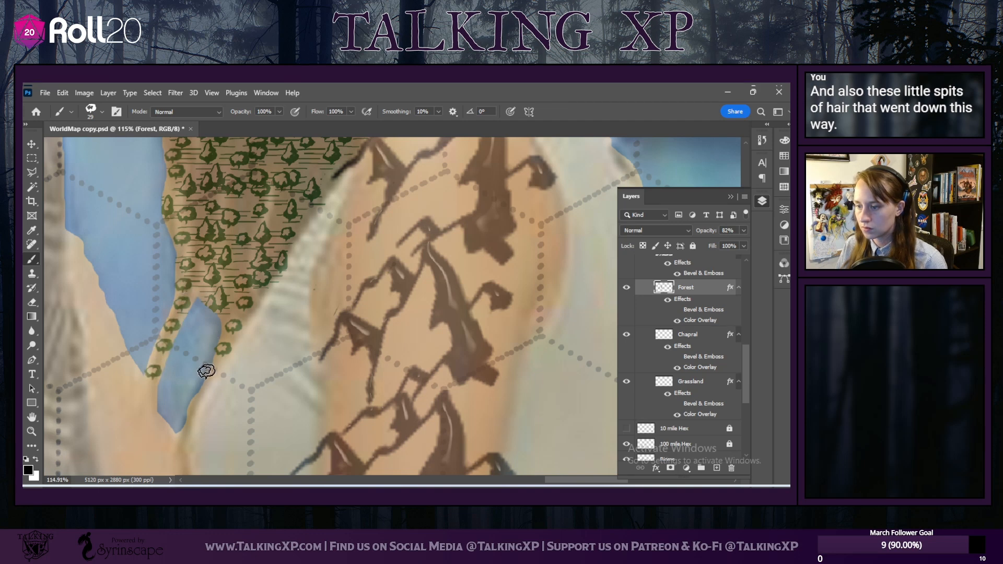
pyautogui.scroll(-5, 198, 438)
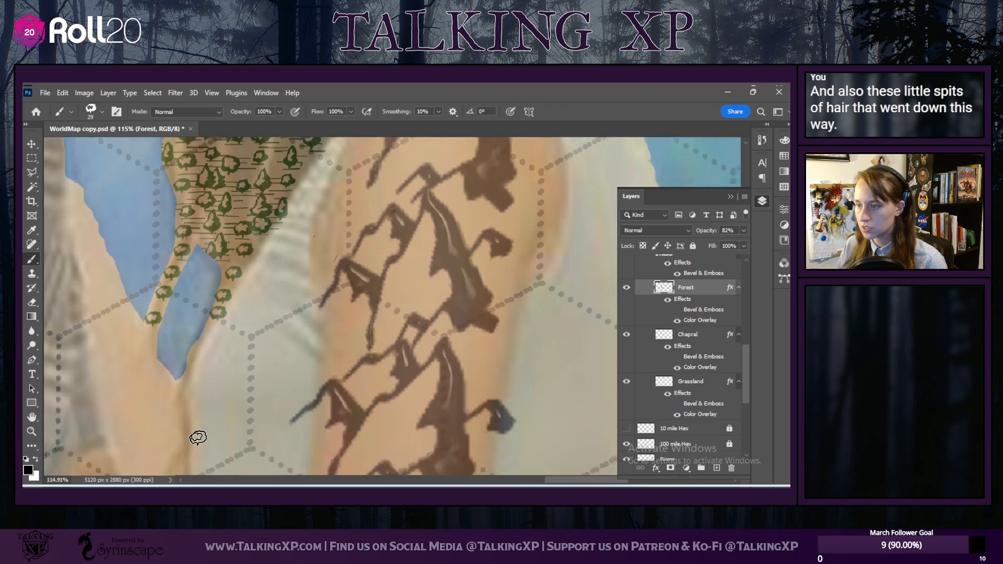
pyautogui.scroll(4, 198, 438)
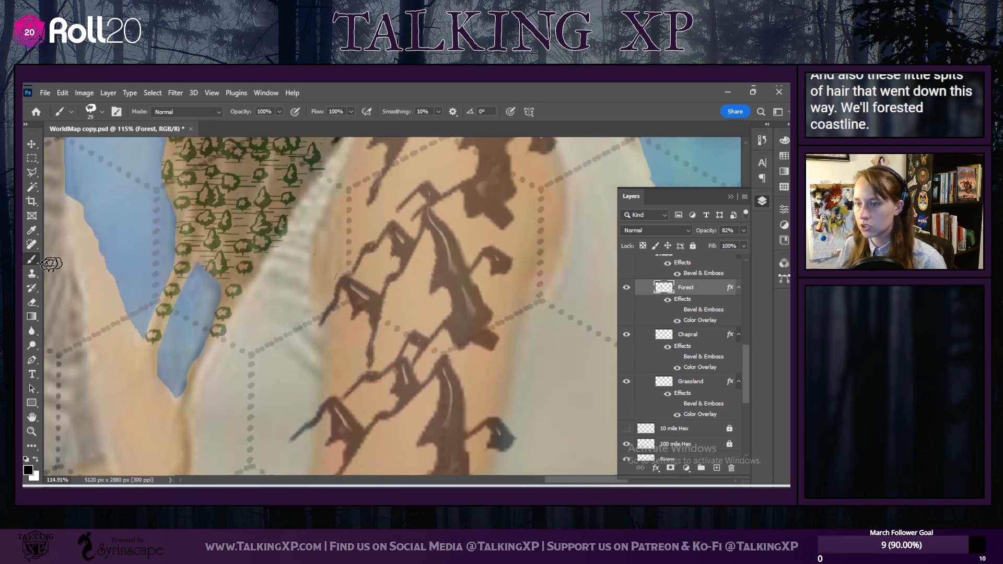
# Step: Erase overly uniform trees from the narrow west strand of hair and set the eraser tip to Trees 1 at 36 px
pyautogui.click(32, 301)
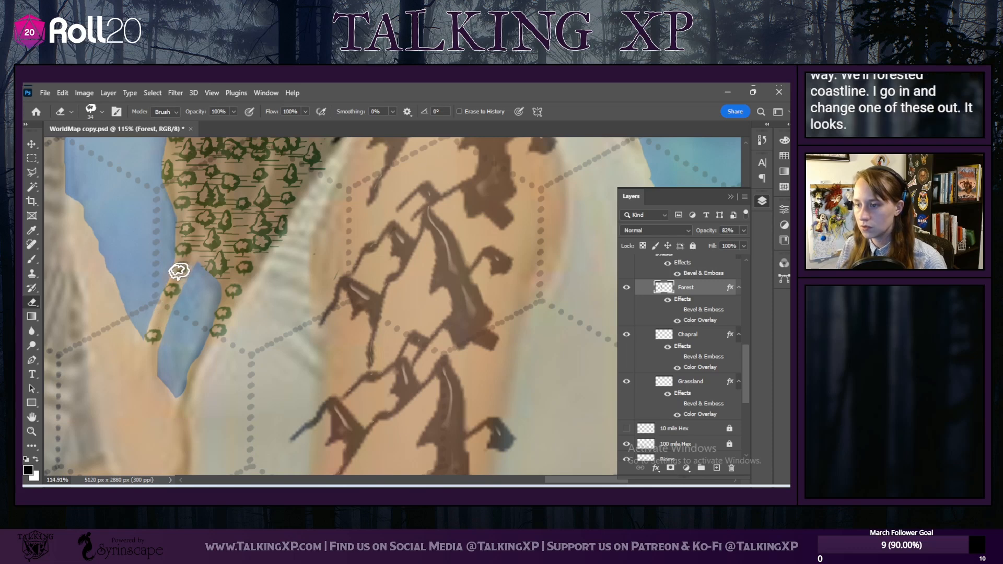
pyautogui.click(101, 111)
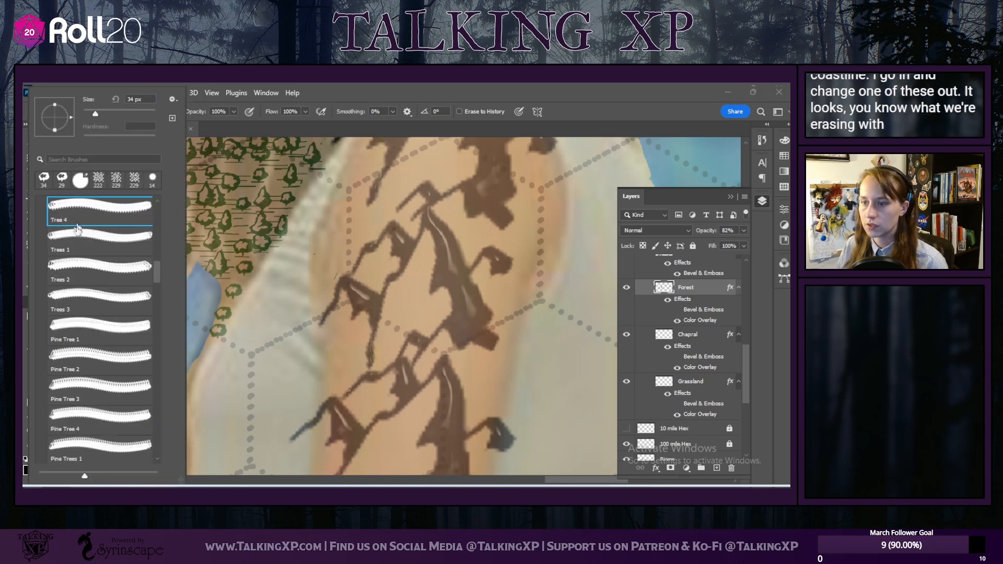
pyautogui.click(87, 242)
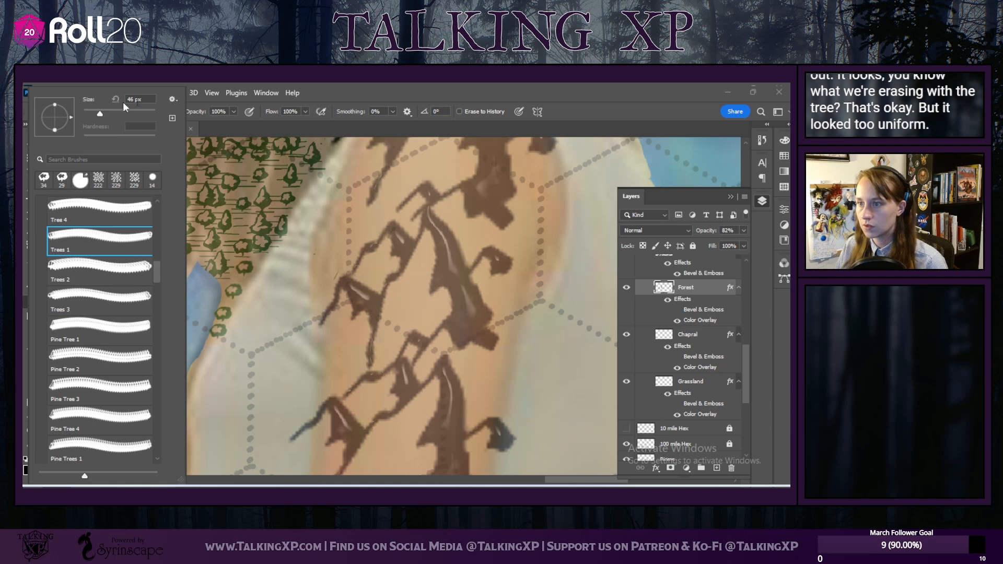
pyautogui.click(330, 99)
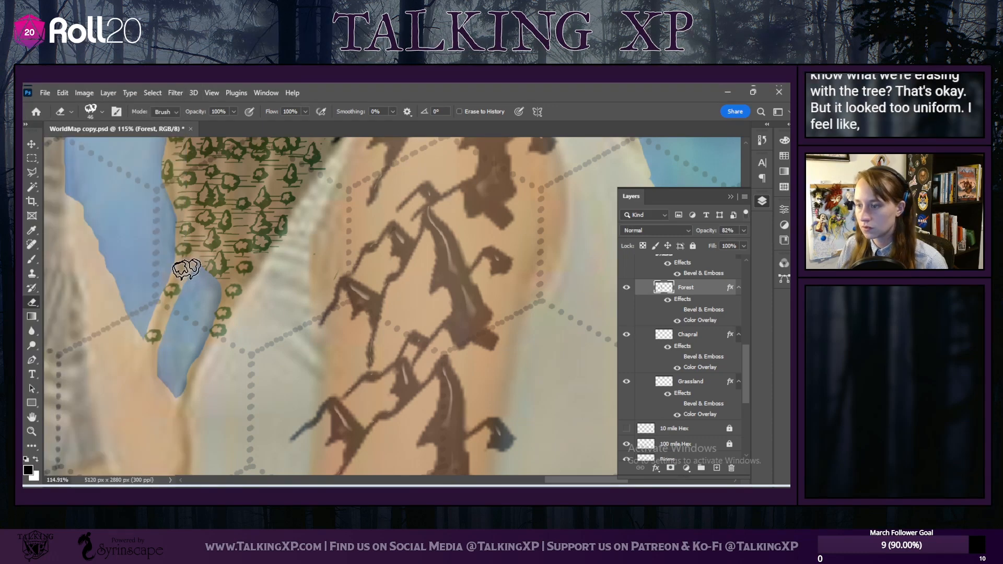
pyautogui.click(102, 111)
pyautogui.moveTo(101, 117); pyautogui.dragTo(96, 114)
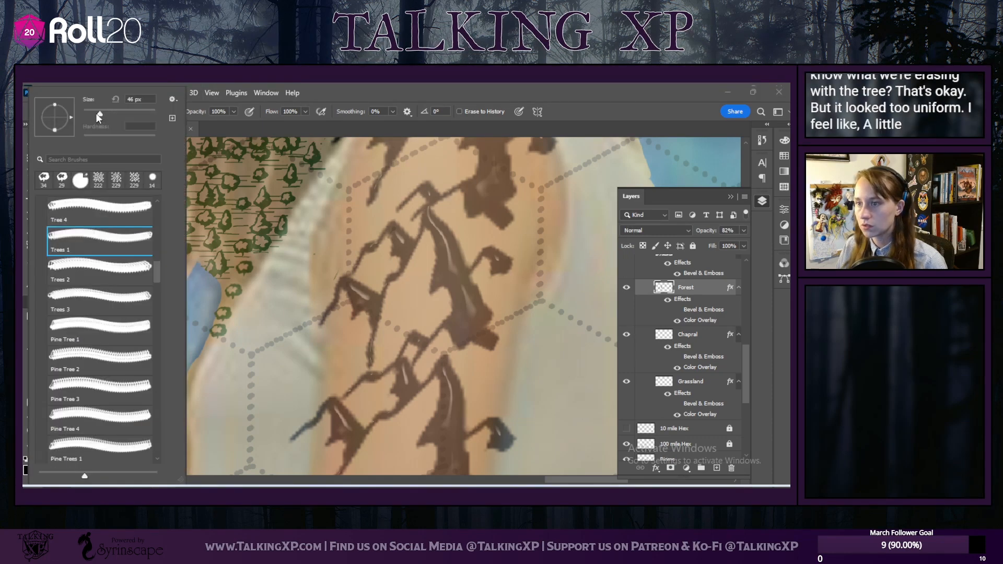
pyautogui.click(310, 93)
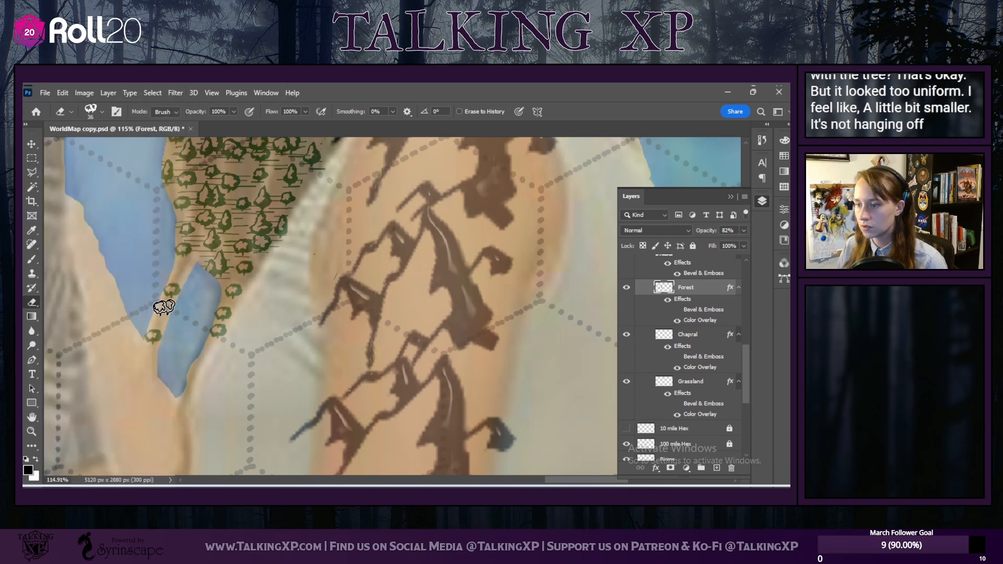
# Step: Refill the gaps on the narrow west strand with the 36 px Trees 1 brush, keeping the trees on land
pyautogui.click(29, 259)
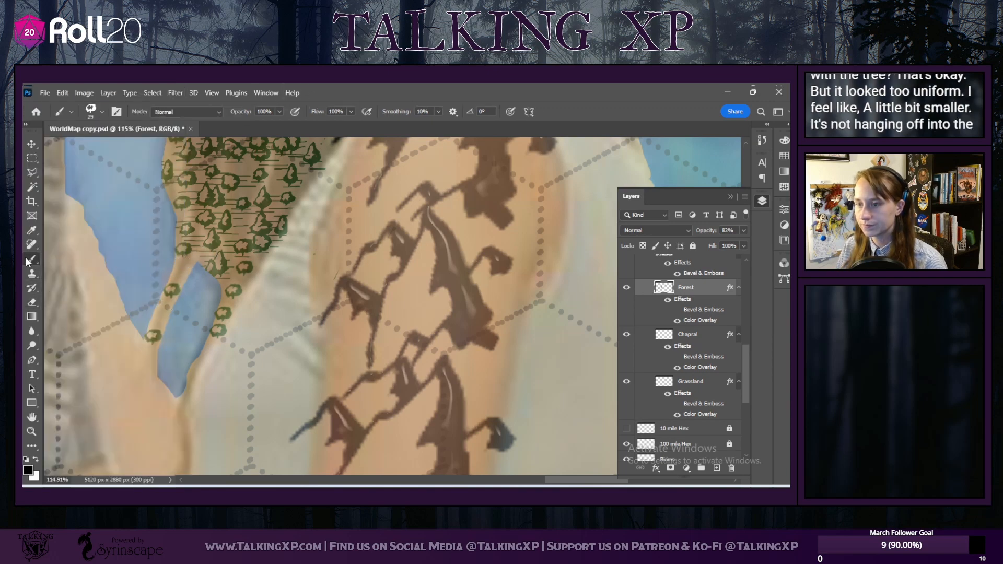
pyautogui.click(101, 110)
pyautogui.click(59, 180)
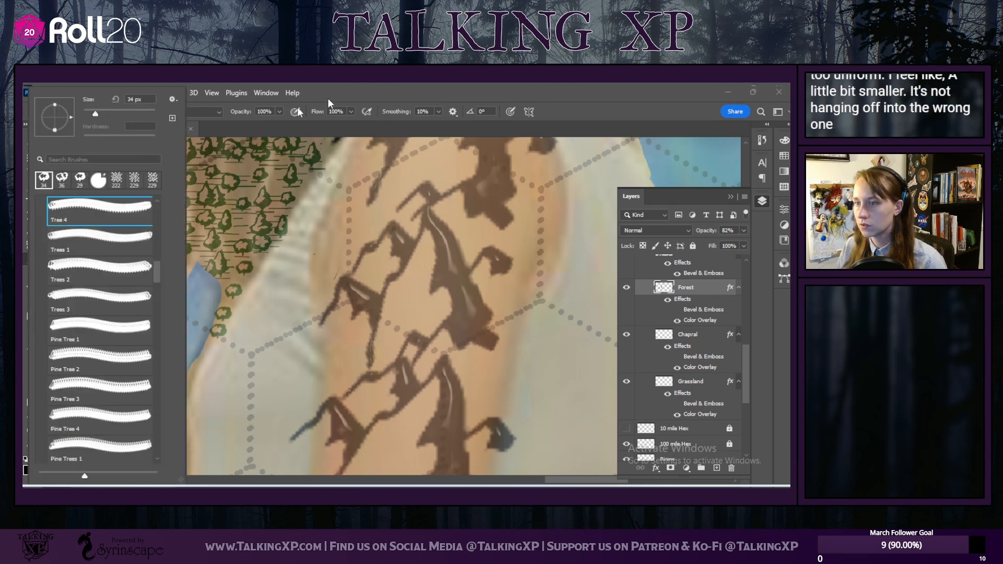
pyautogui.click(65, 179)
pyautogui.click(336, 90)
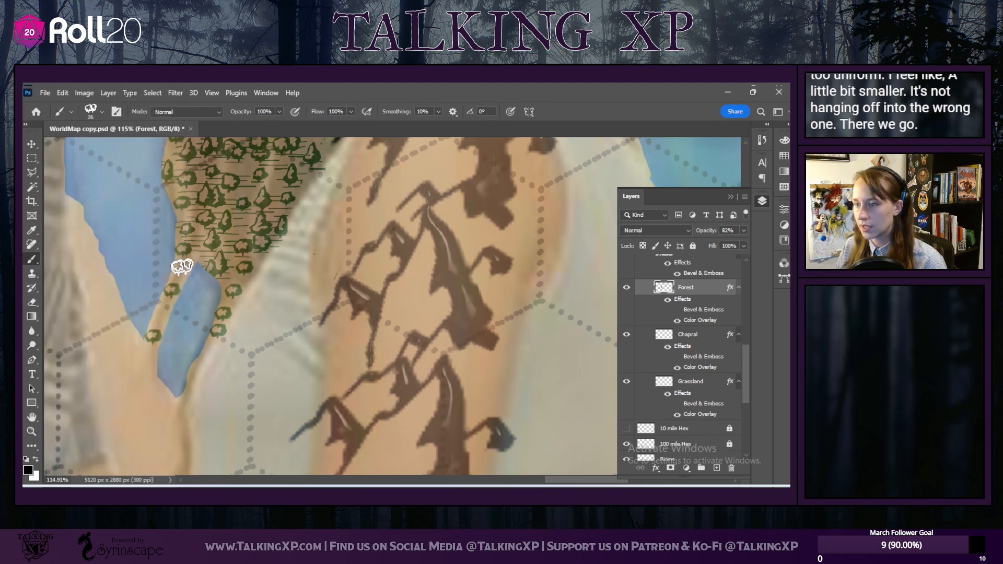
pyautogui.click(182, 270)
pyautogui.click(162, 314)
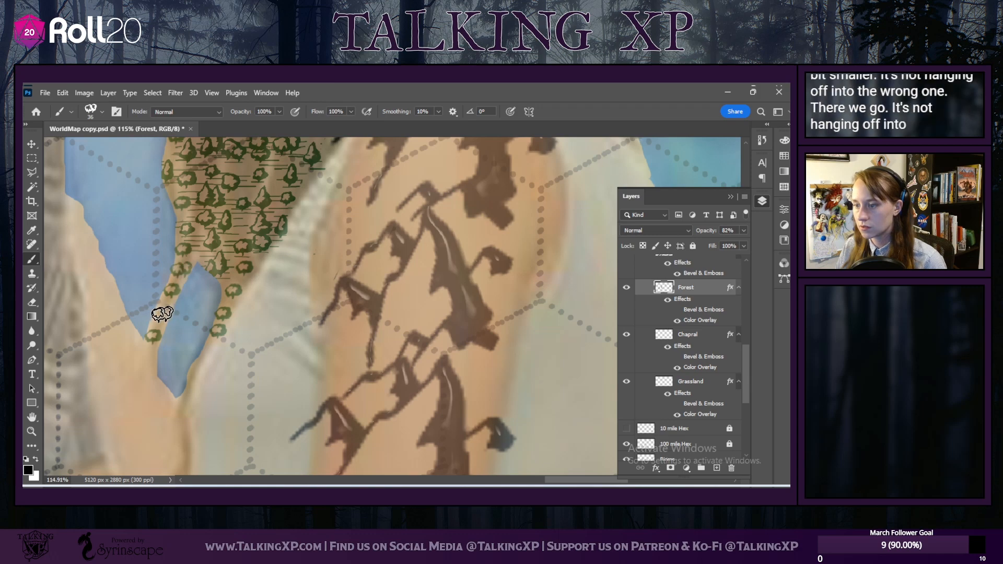
# Step: Stamp tiny trees on the upper end of the thin land strip in the lower inlet, using the tree brush at 18 px
pyautogui.scroll(-12, 281, 401)
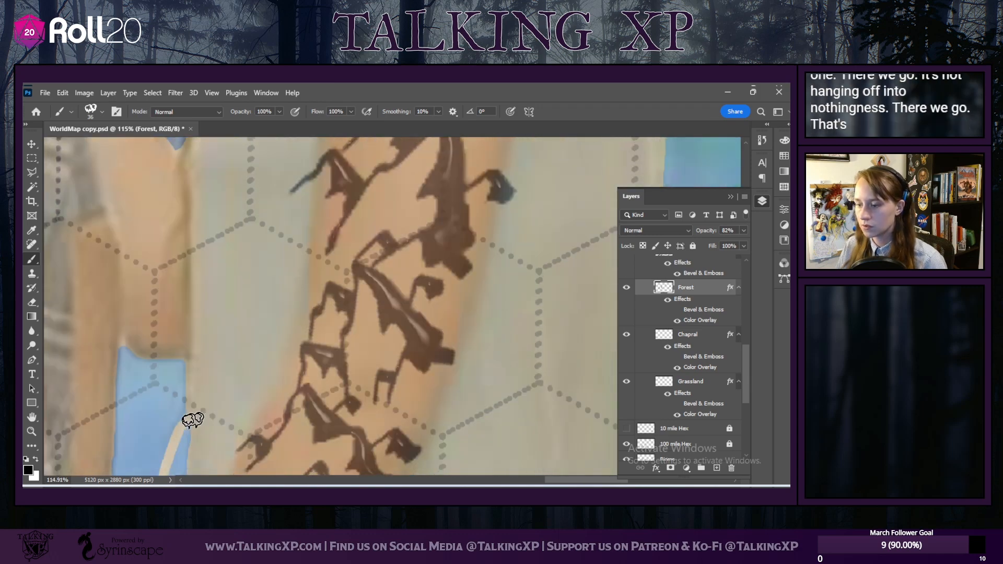
pyautogui.scroll(-2, 193, 420)
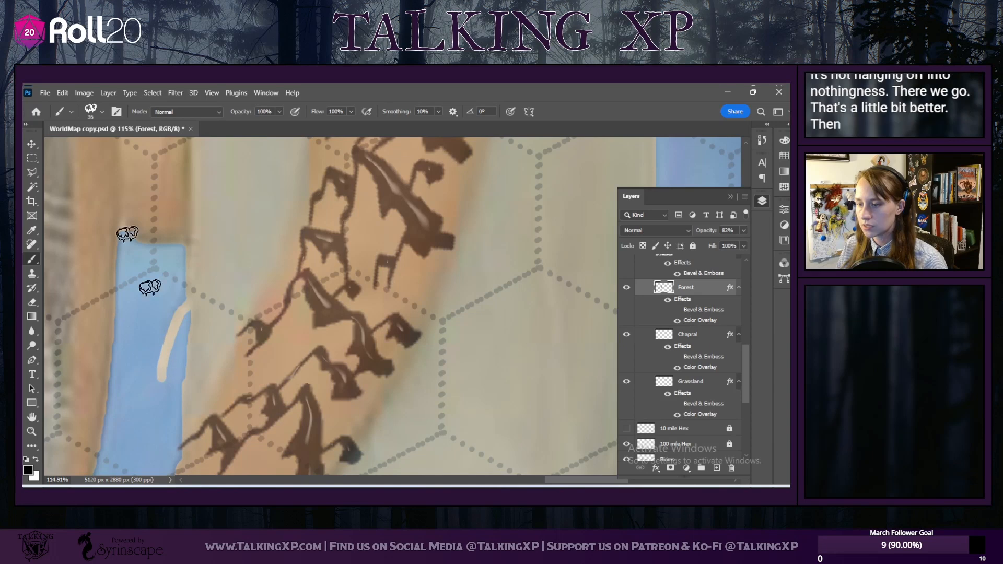
pyautogui.click(99, 115)
pyautogui.click(72, 238)
pyautogui.click(92, 204)
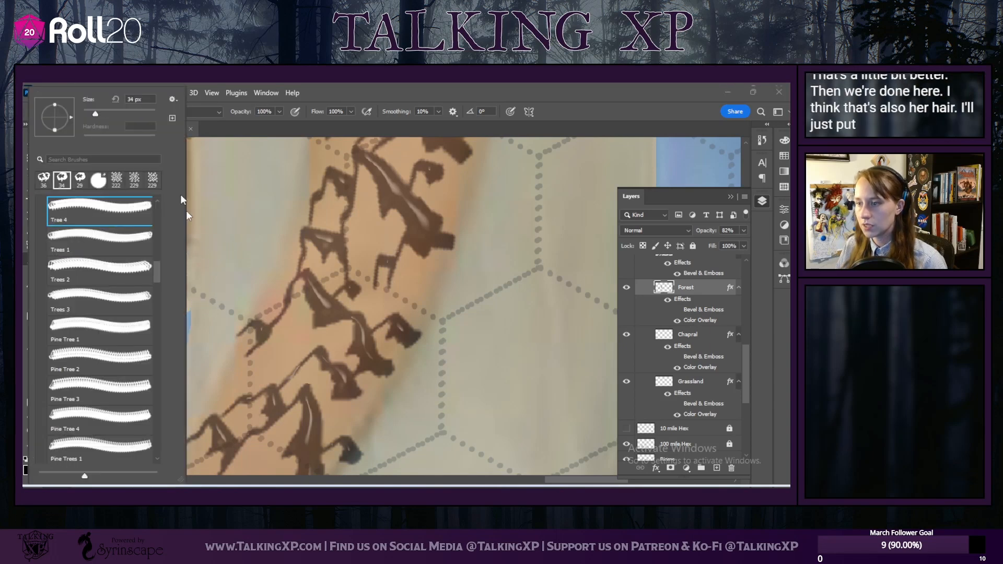
pyautogui.click(76, 177)
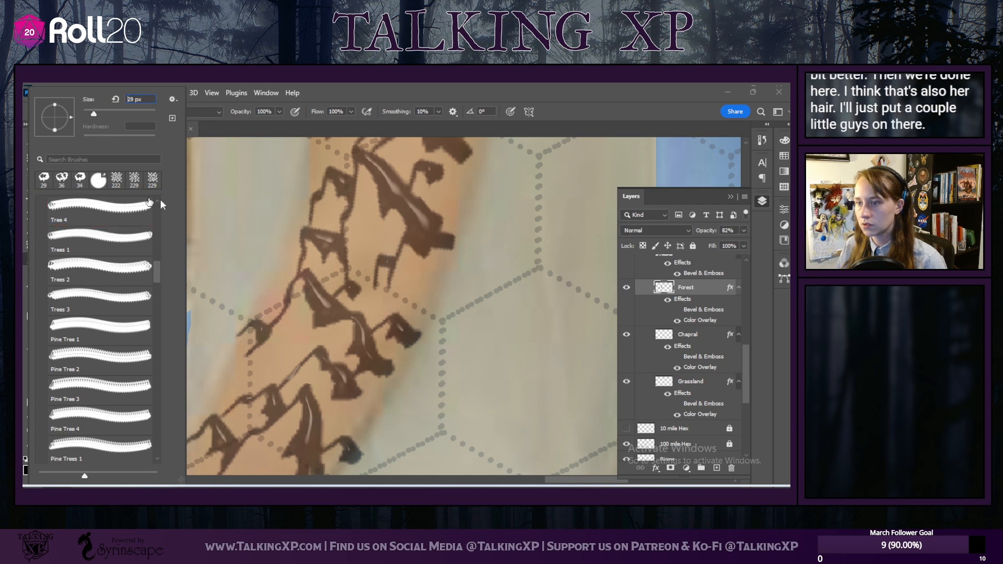
pyautogui.moveTo(94, 114); pyautogui.dragTo(90, 117)
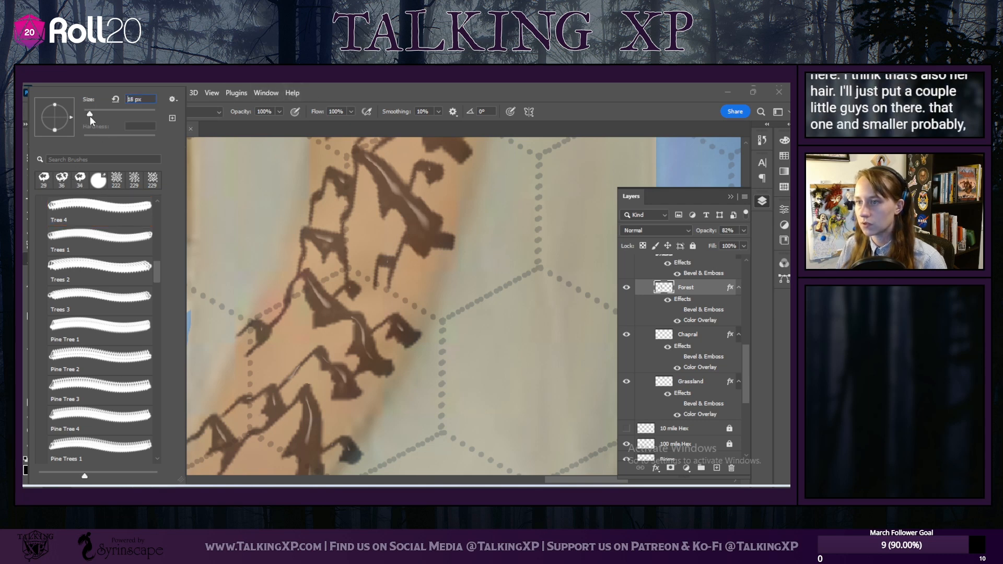
pyautogui.click(340, 97)
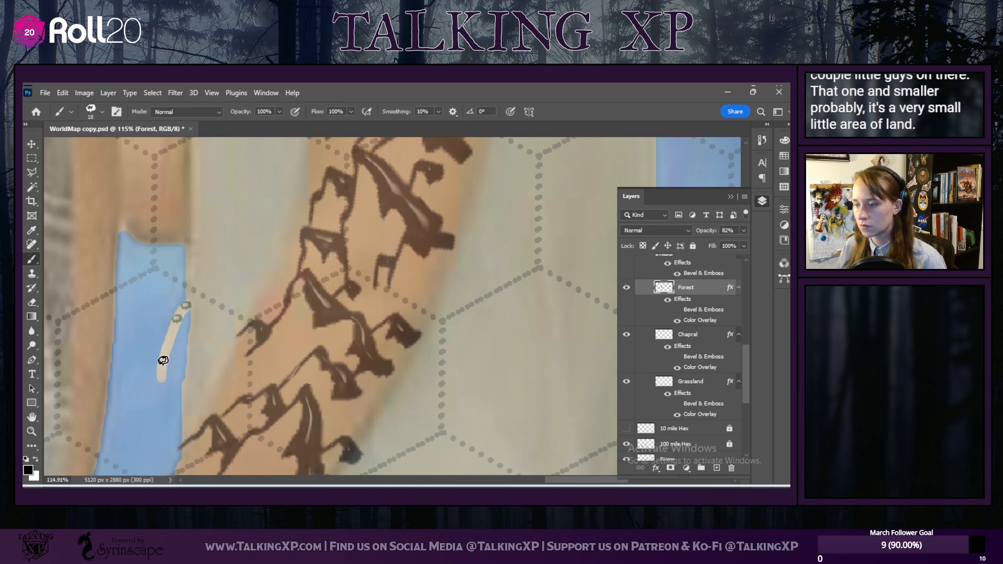
# Step: Fill the lower part of the thin land strip with more trees, using the Trees 2 brush at 14 px
pyautogui.click(104, 115)
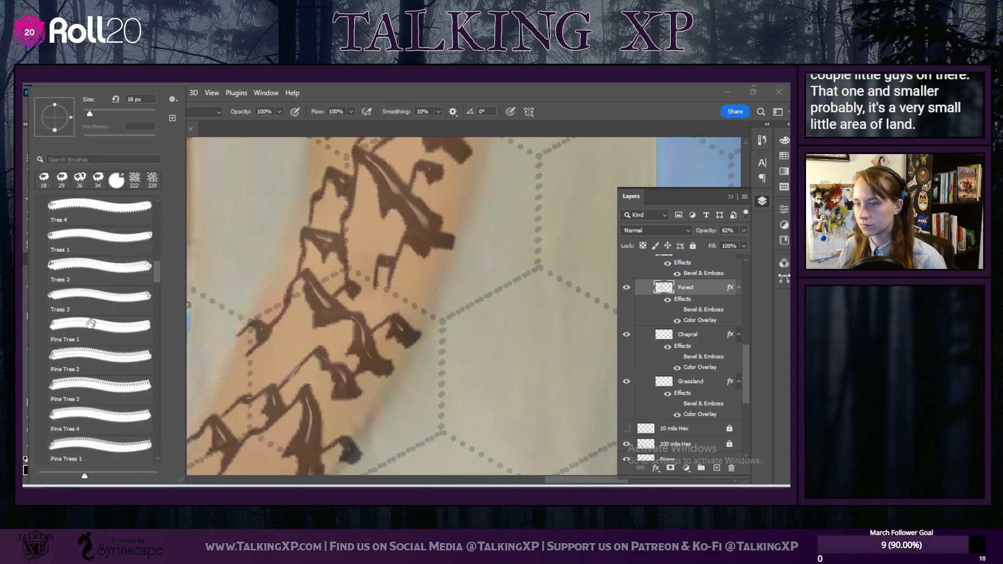
pyautogui.click(83, 267)
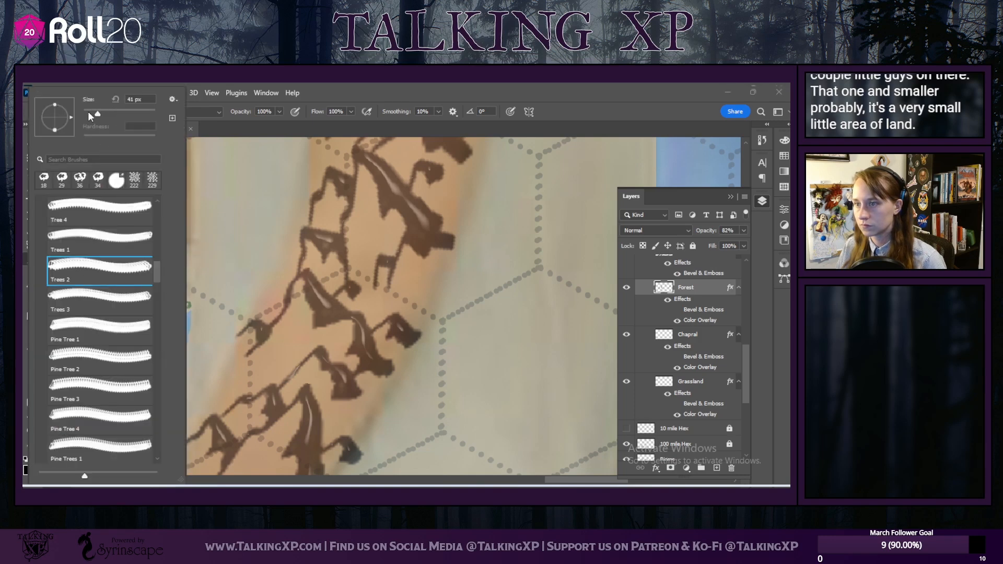
pyautogui.click(332, 90)
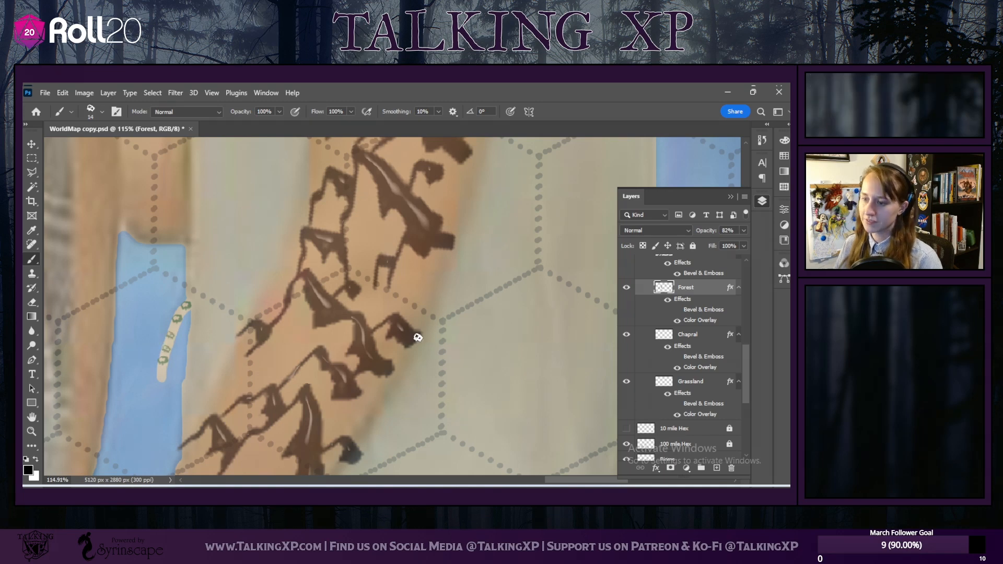
# Step: Review the whole forested map, examining the three figures and the man's plaid shirt for terrain still missing
pyautogui.scroll(-6, 418, 336)
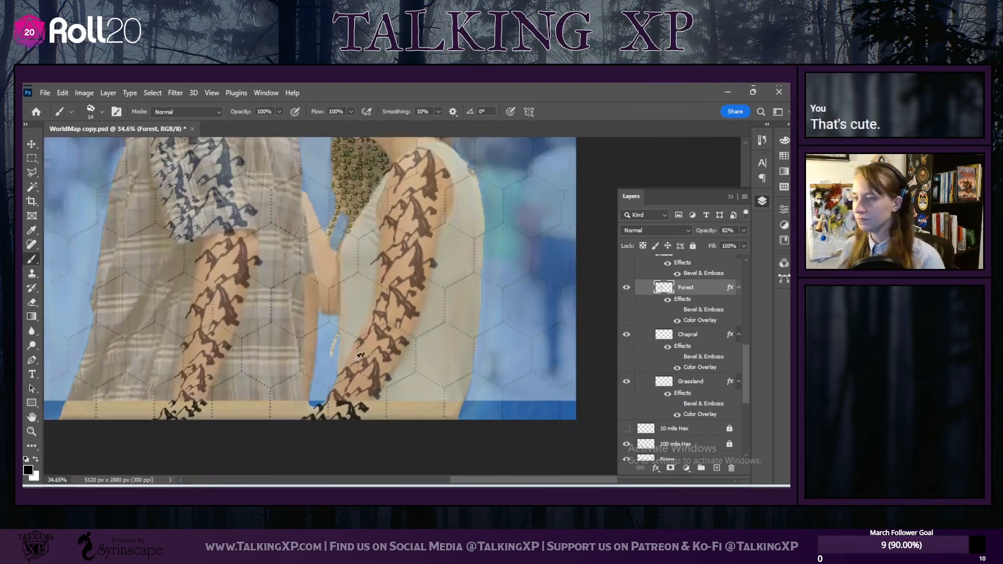
pyautogui.scroll(-4, 364, 357)
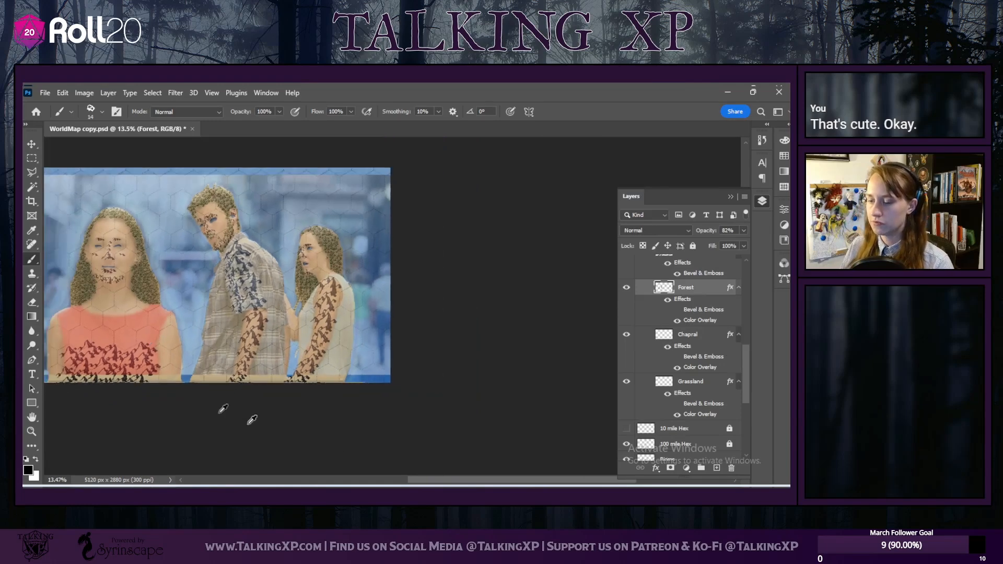
pyautogui.scroll(-1, 206, 400)
pyautogui.moveTo(535, 479); pyautogui.dragTo(470, 479)
pyautogui.scroll(2, 270, 360)
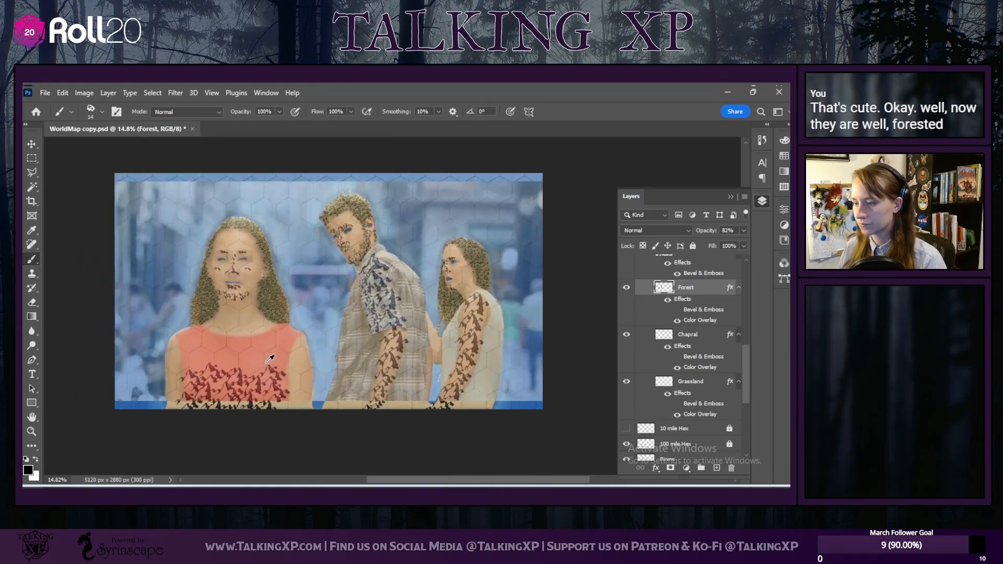
pyautogui.scroll(5, 270, 360)
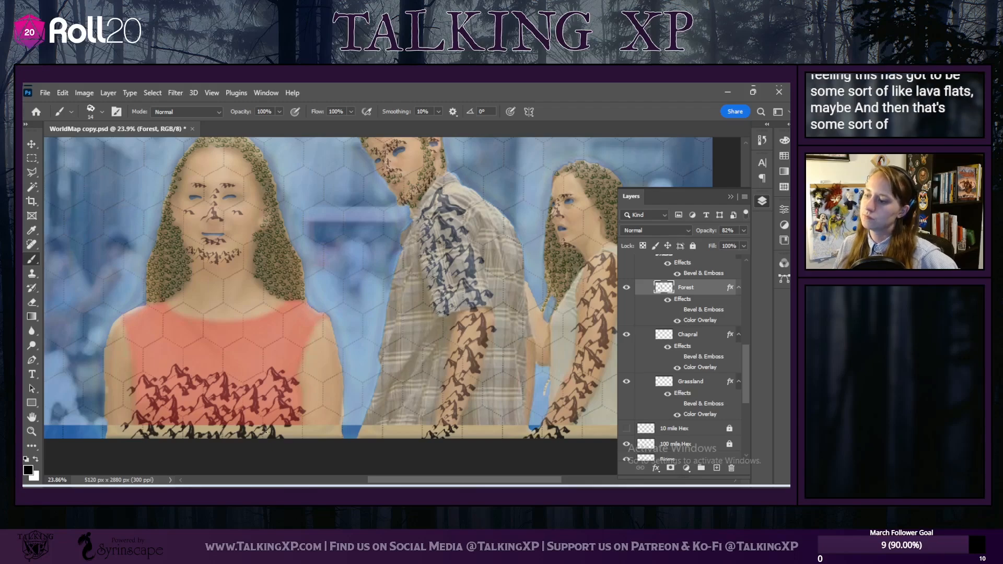
pyautogui.scroll(5, 422, 335)
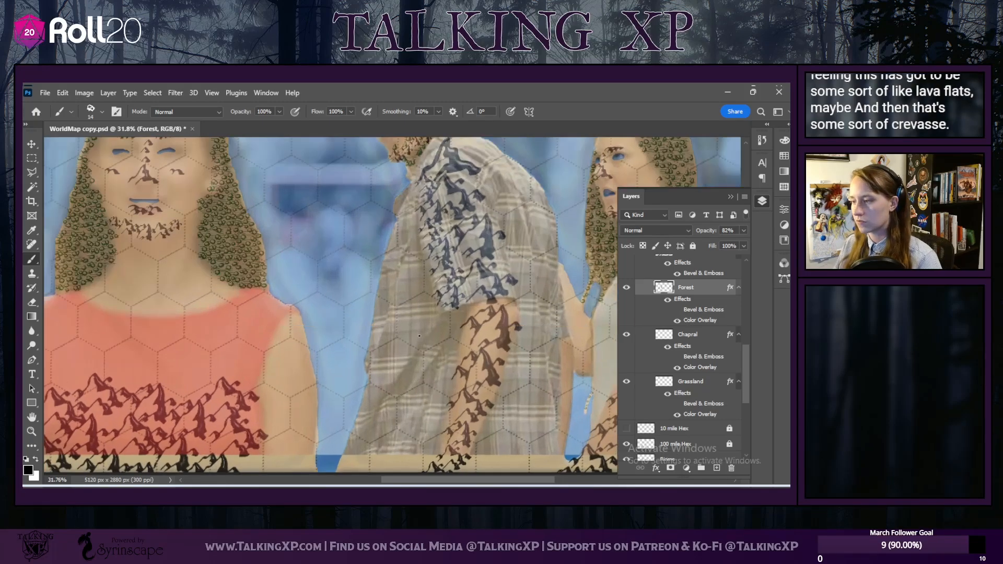
# Step: Set up the Flat 7 px brush at 36 px and a 113° angle, and undo a test stroke beside the man's sleeve
pyautogui.moveTo(431, 479); pyautogui.dragTo(447, 480)
pyautogui.scroll(3, 208, 313)
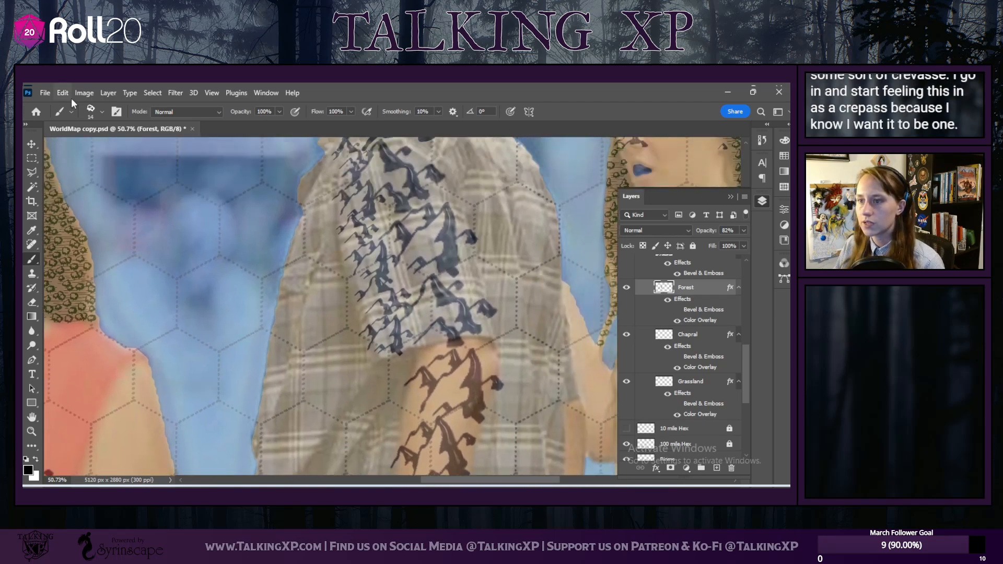
pyautogui.click(71, 111)
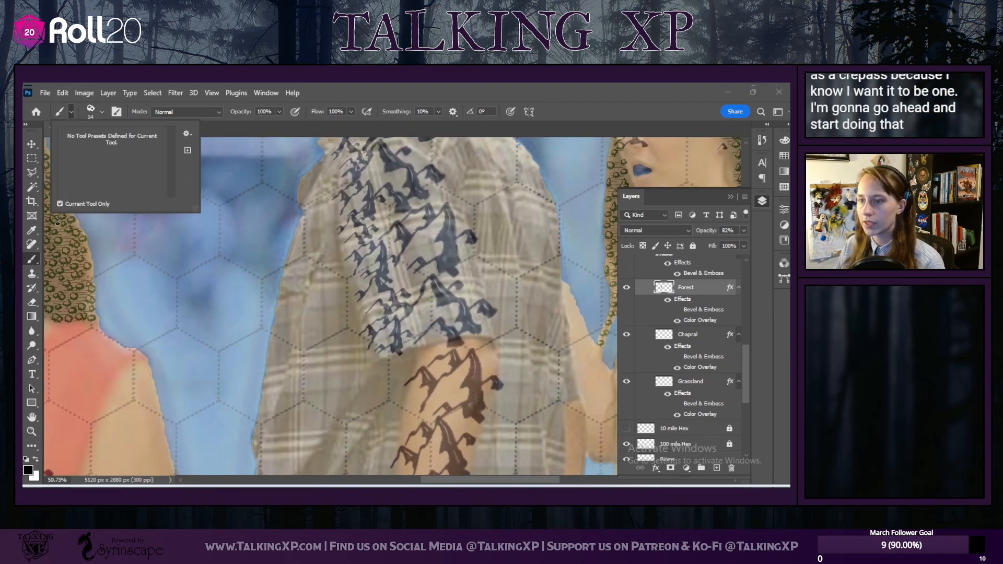
pyautogui.click(100, 110)
pyautogui.scroll(5, 94, 293)
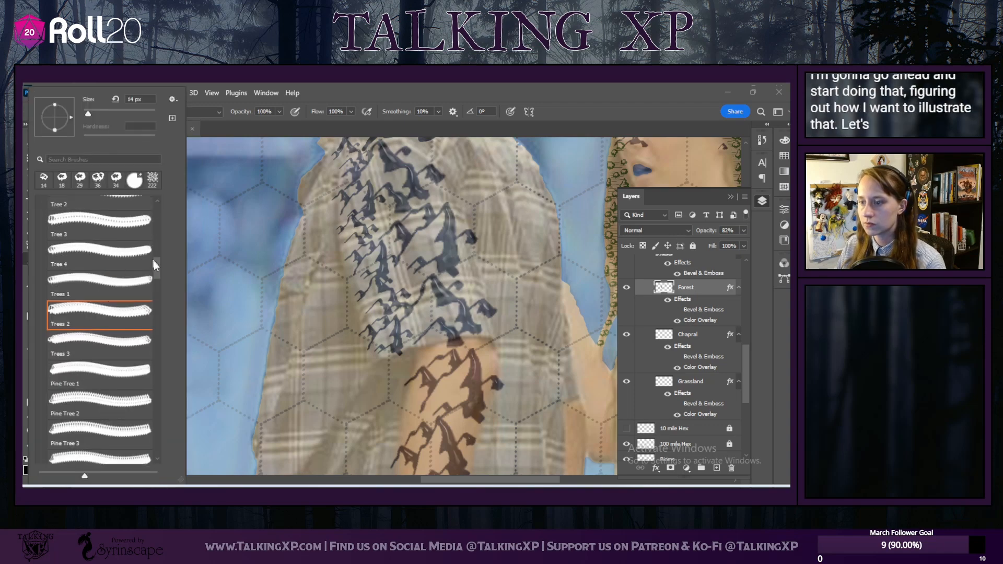
pyautogui.click(106, 330)
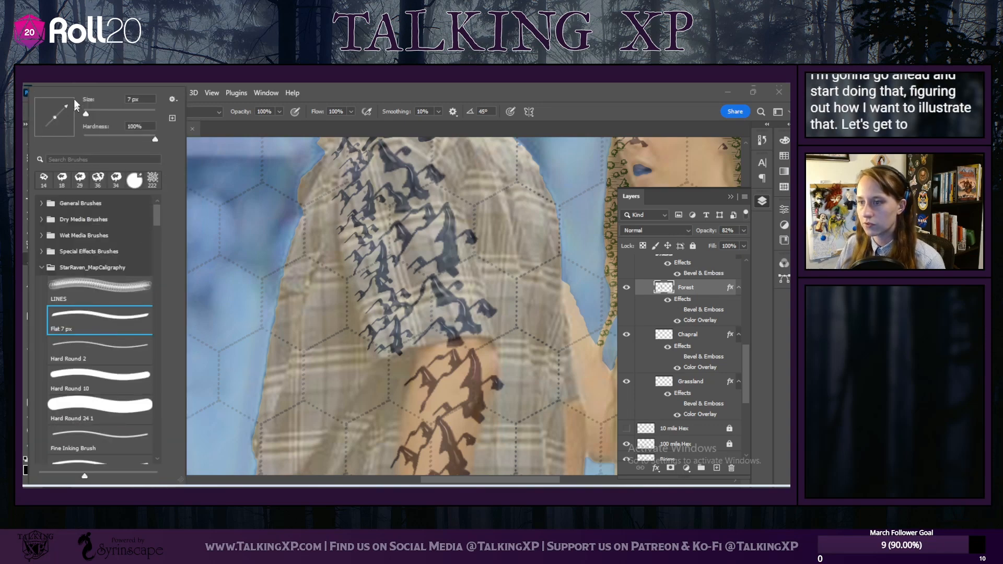
pyautogui.click(103, 112)
pyautogui.moveTo(66, 106); pyautogui.dragTo(49, 105)
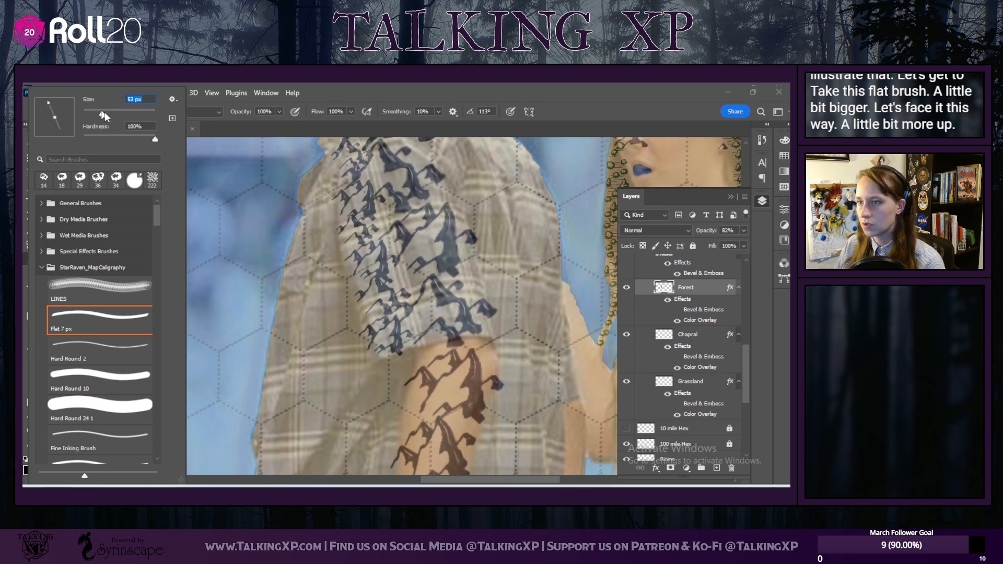
pyautogui.press('Tab')
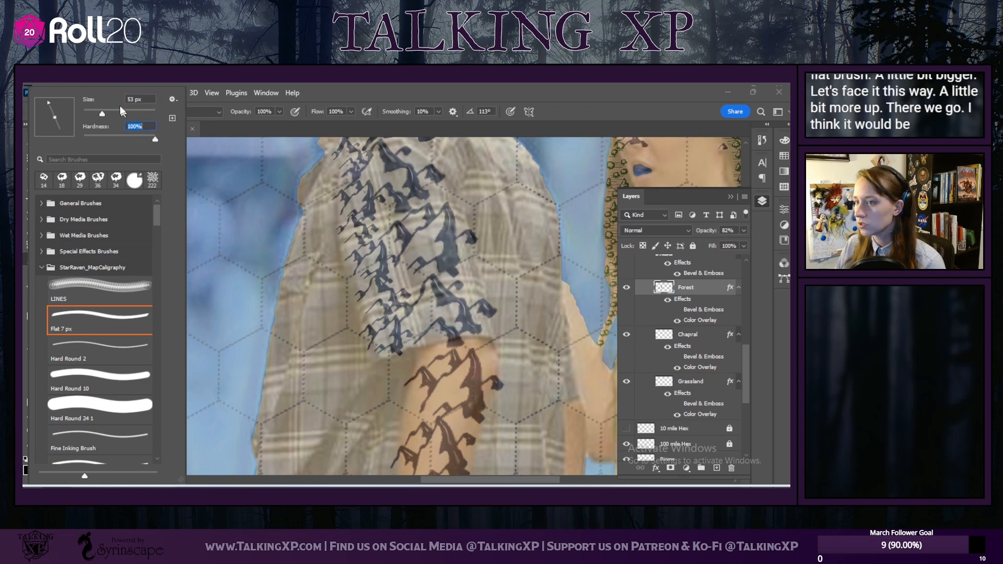
pyautogui.moveTo(103, 114); pyautogui.dragTo(96, 114)
pyautogui.moveTo(315, 244); pyautogui.dragTo(345, 319)
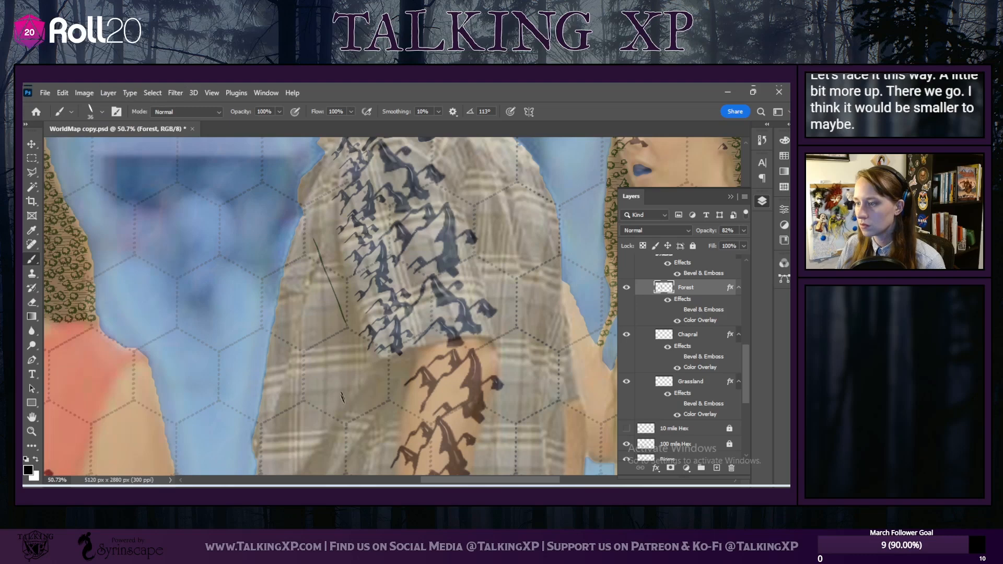
pyautogui.hotkey('ctrl', 'z')
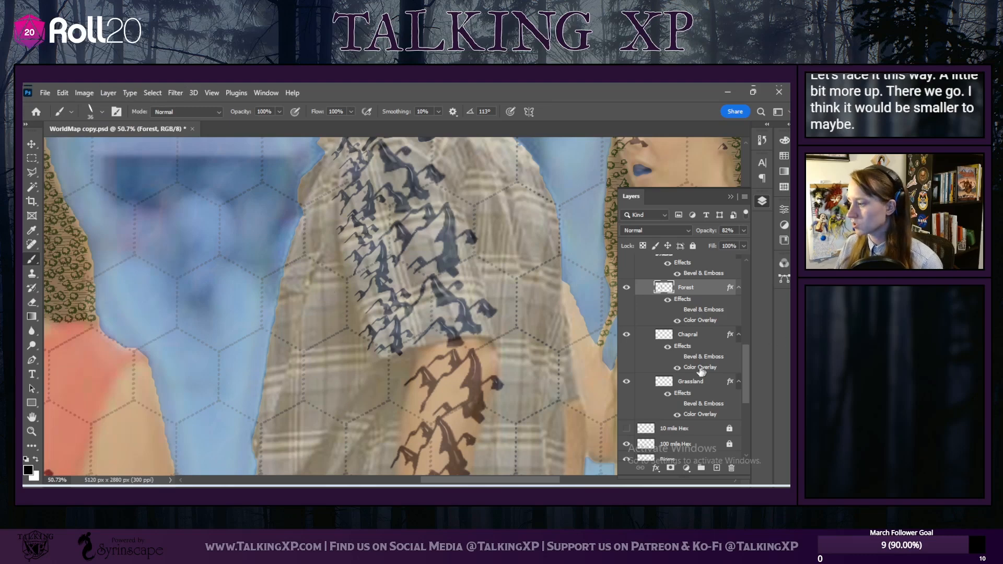
# Step: Add a new empty layer inside the Natural Landmarks group for the crevasse
pyautogui.scroll(-1, 700, 372)
pyautogui.scroll(2, 701, 372)
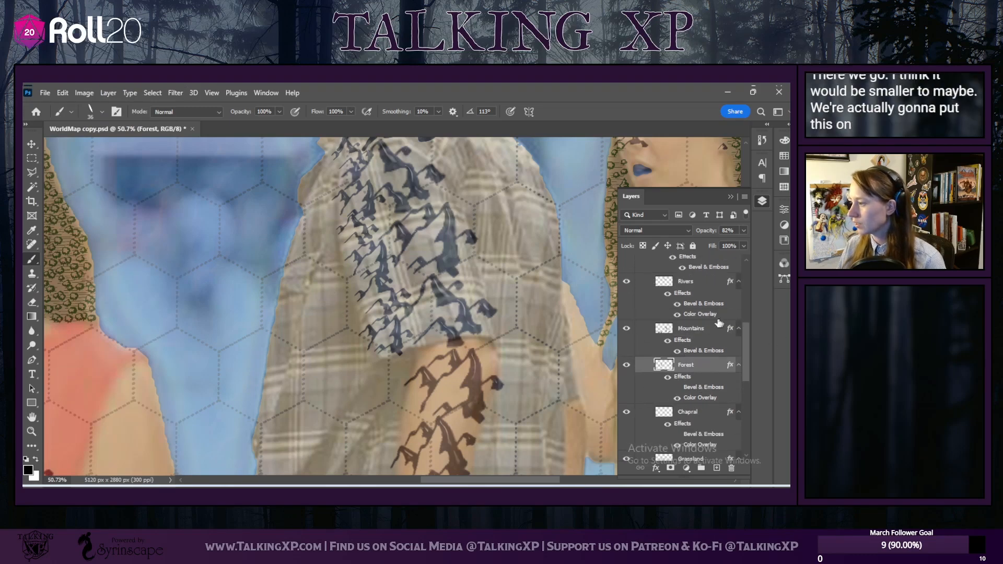
pyautogui.click(691, 329)
pyautogui.scroll(2, 688, 333)
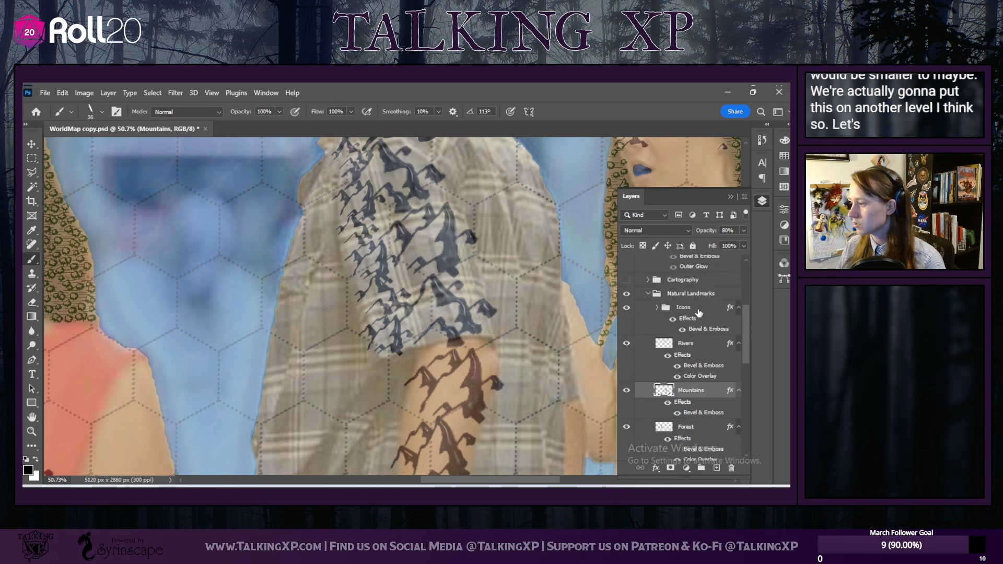
pyautogui.click(683, 310)
pyautogui.click(680, 298)
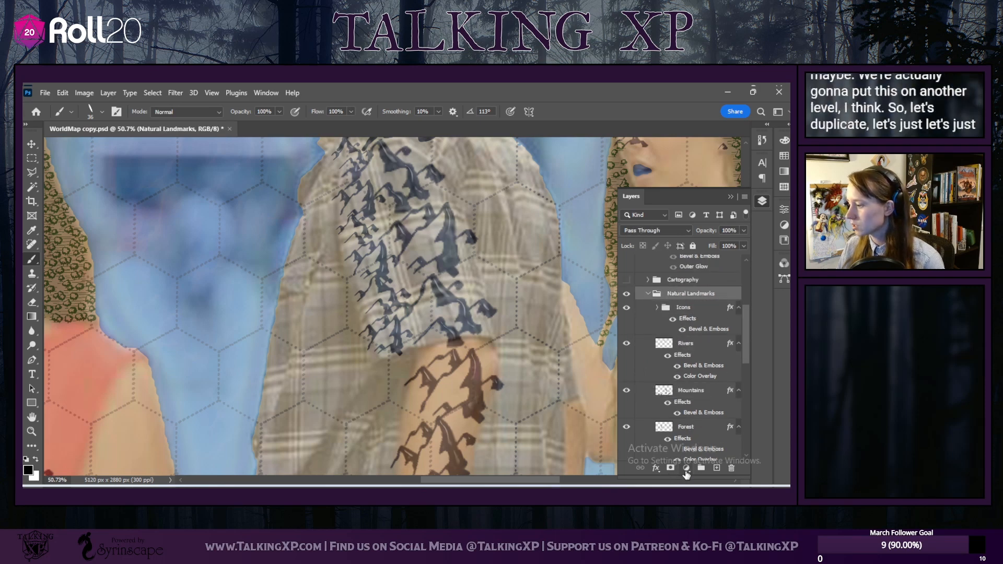
pyautogui.click(716, 467)
# Step: Copy the Mountains layer's style onto the new layer in the Natural Landmarks group
pyautogui.scroll(-2, 673, 314)
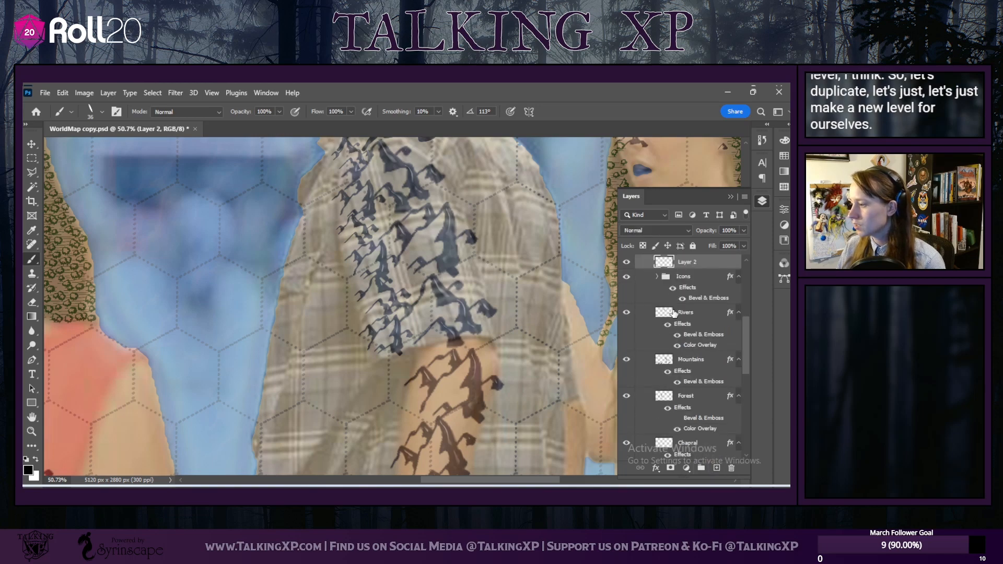
pyautogui.rightClick(698, 358)
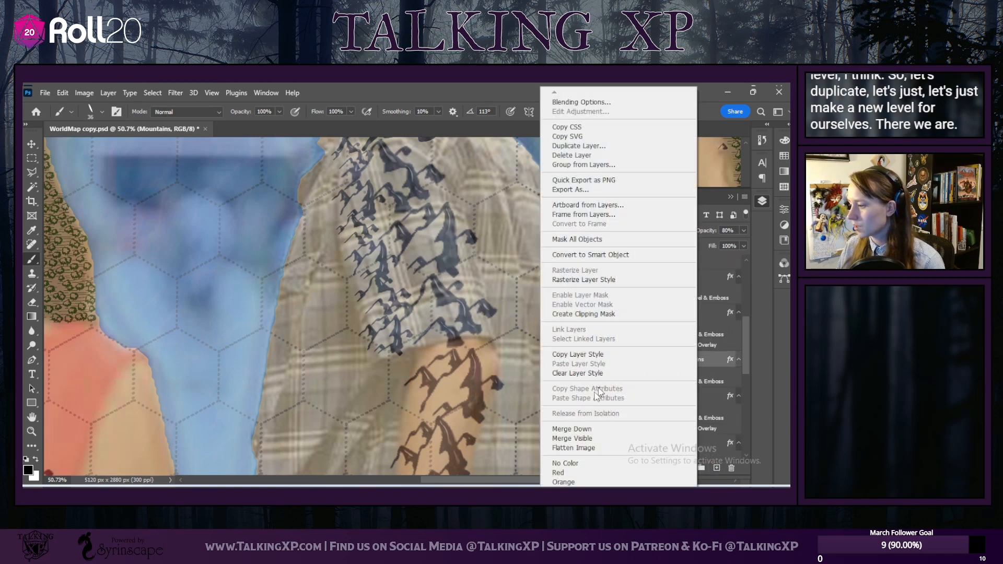
pyautogui.click(583, 355)
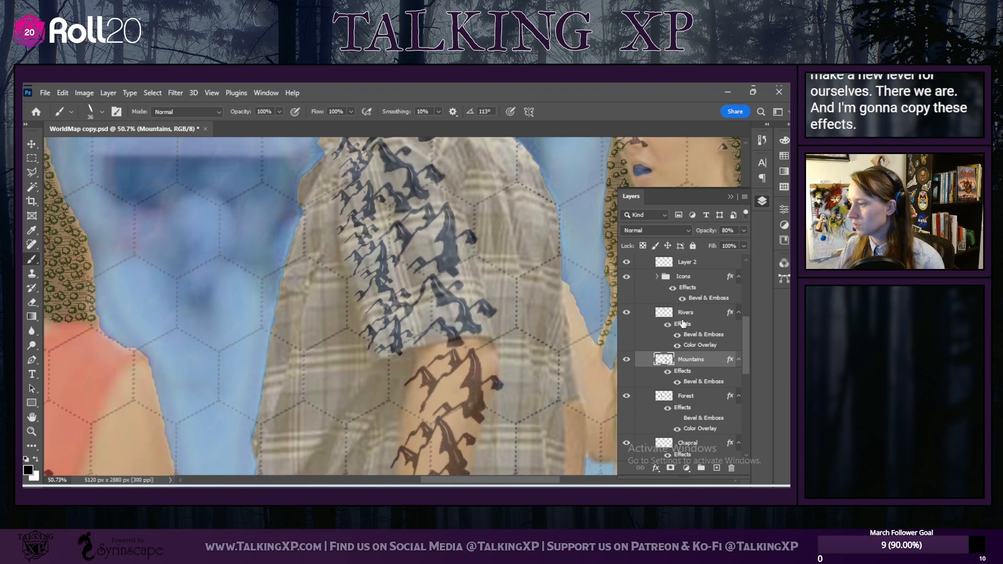
pyautogui.scroll(2, 684, 265)
pyautogui.click(685, 293)
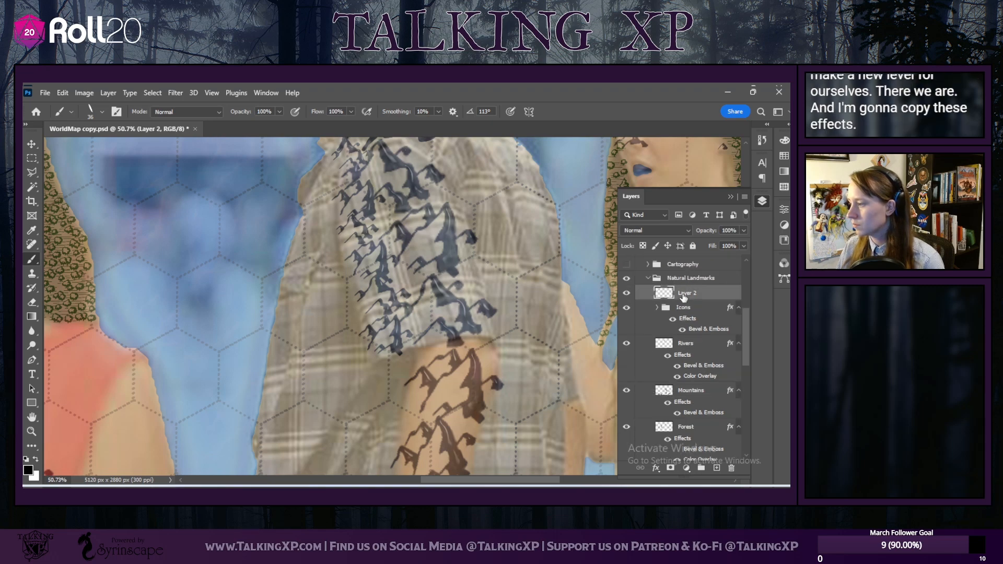
pyautogui.rightClick(682, 293)
pyautogui.click(554, 366)
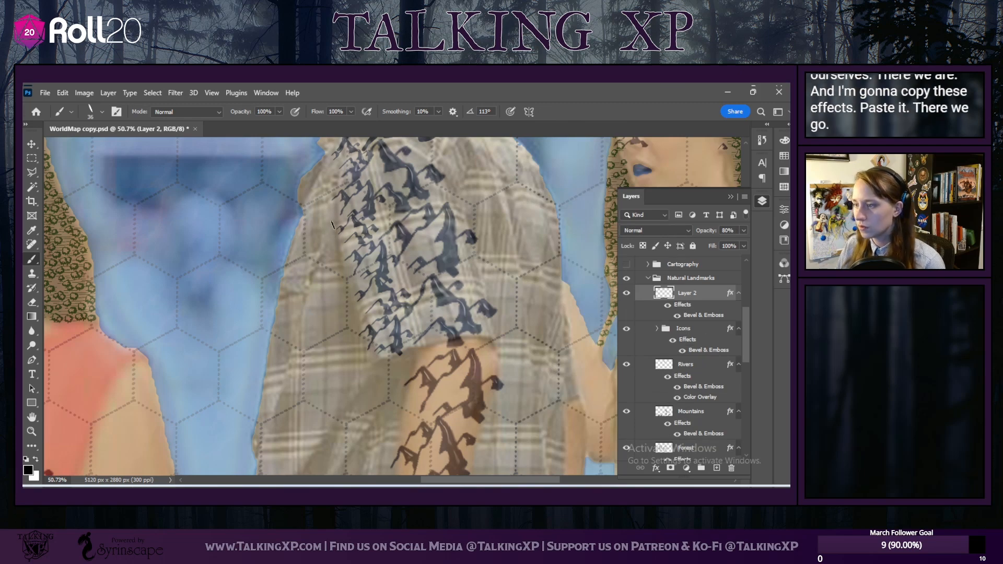
# Step: Draw the crevasse line down the sleeve's west edge, around its lower hem and along the upper arm
pyautogui.moveTo(333, 210)
pyautogui.mouseDown()
pyautogui.moveTo(367, 346)
pyautogui.moveTo(396, 361)
pyautogui.moveTo(410, 353)
pyautogui.mouseUp()
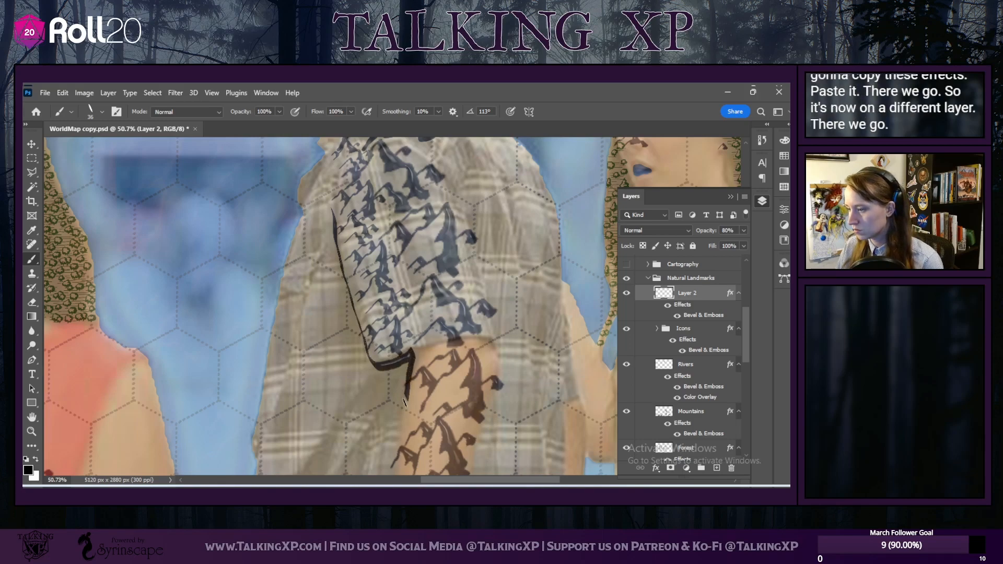
pyautogui.scroll(-3, 396, 435)
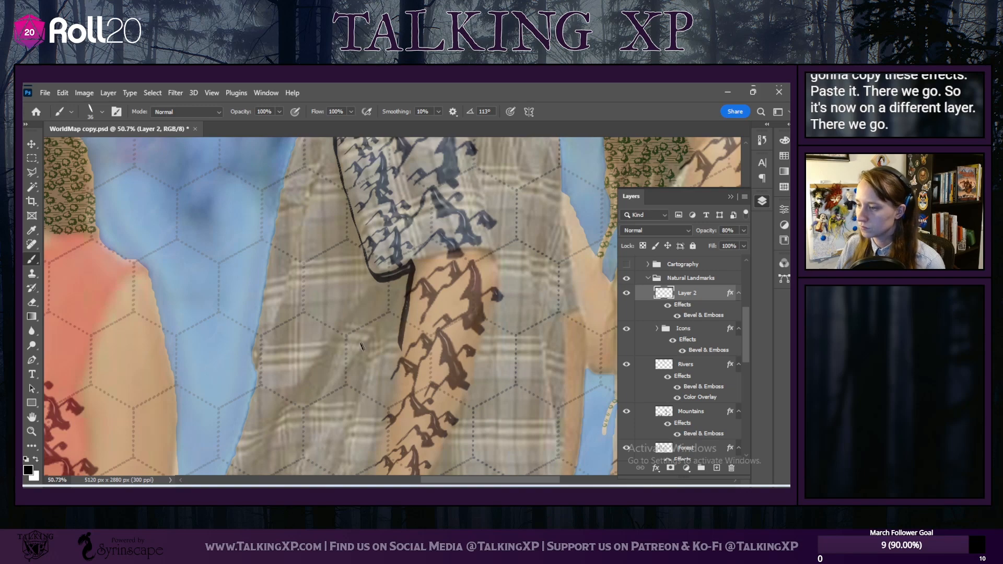
# Step: Turn the flat brush to a 43° angle and draw a crevasse branch from the sleeve's lower corner southwest along the shirt fold
pyautogui.click(102, 113)
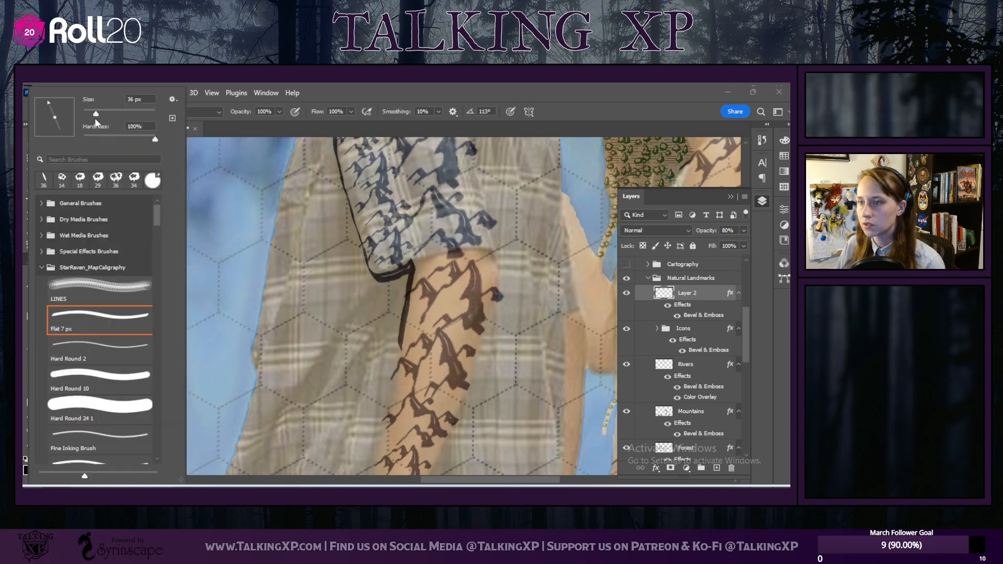
pyautogui.moveTo(49, 103); pyautogui.dragTo(66, 107)
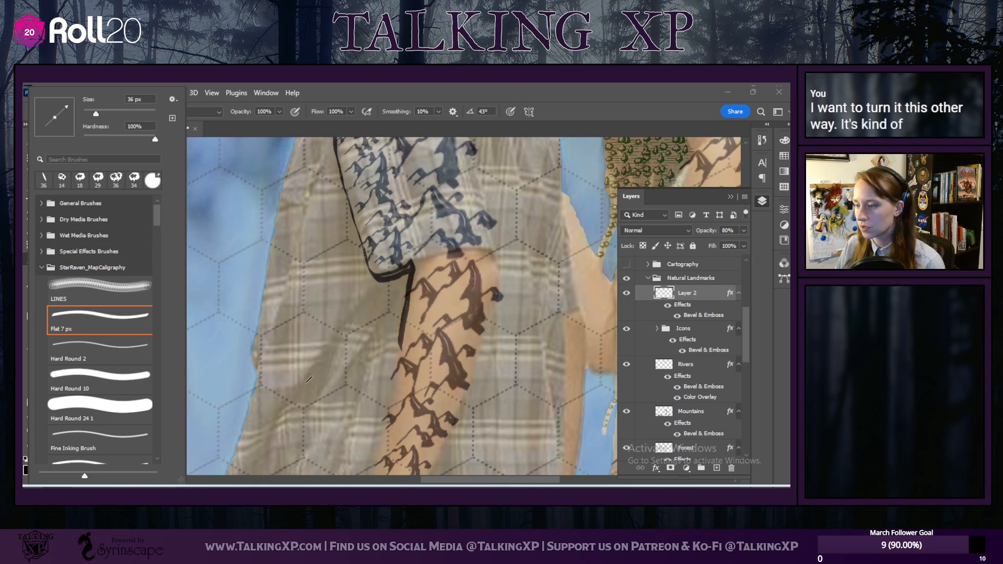
pyautogui.click(309, 377)
pyautogui.moveTo(323, 354); pyautogui.dragTo(339, 333)
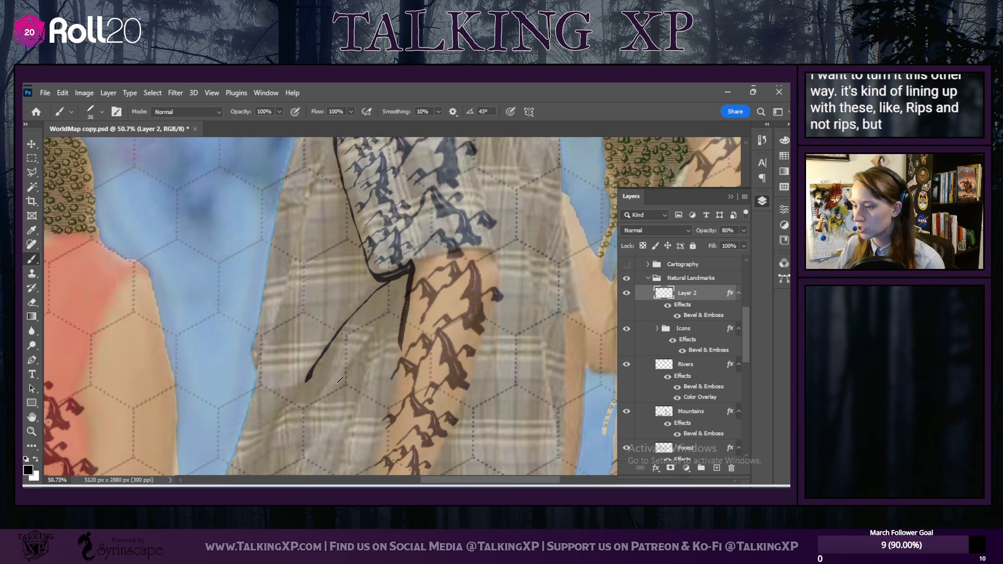
# Step: Extend the crevasse southwest along the shirt folds with further branches and forked ends starting below the sleeve's lower corner
pyautogui.moveTo(339, 380); pyautogui.dragTo(402, 308)
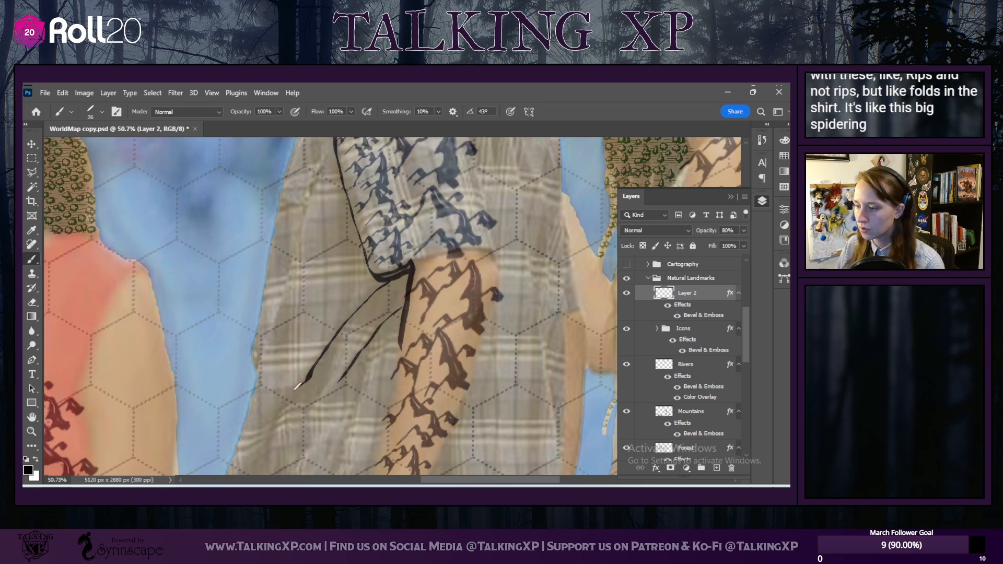
pyautogui.moveTo(275, 392)
pyautogui.mouseDown()
pyautogui.moveTo(278, 415)
pyautogui.moveTo(308, 402)
pyautogui.moveTo(342, 349)
pyautogui.mouseUp()
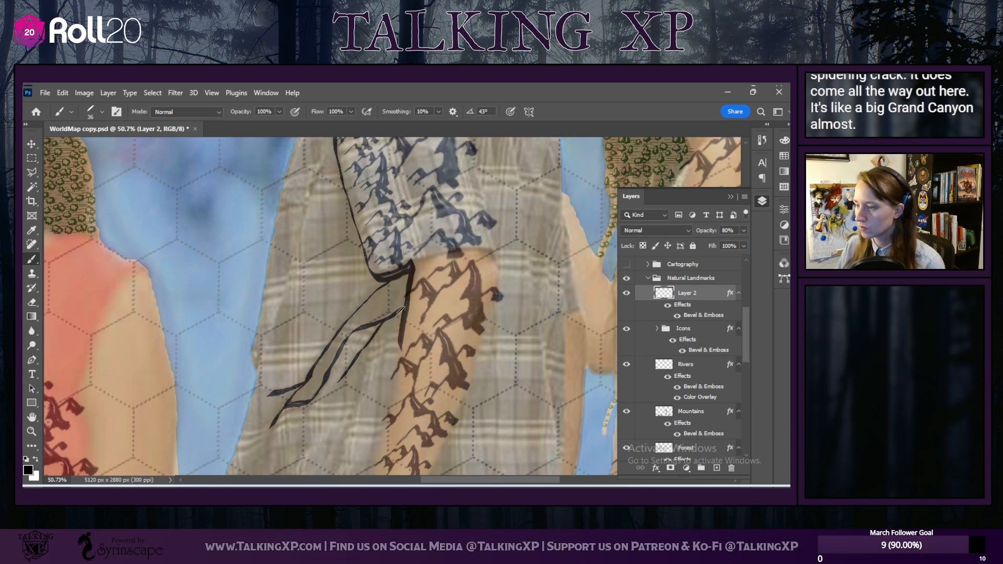
pyautogui.moveTo(401, 294); pyautogui.dragTo(407, 273)
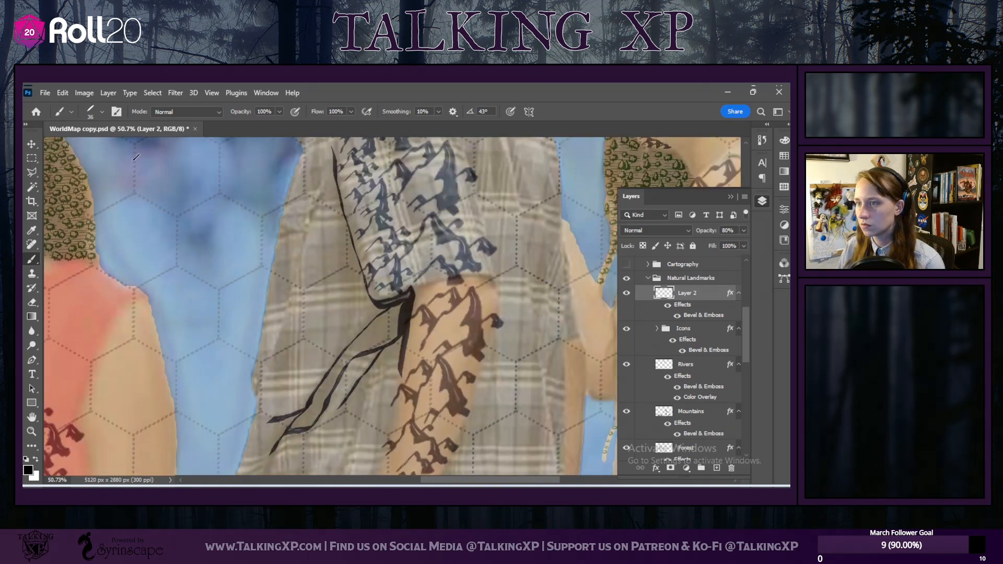
# Step: Turn the flat brush to a 103° angle and draw crevasse branches down the shirt from the sleeve's west edge
pyautogui.click(102, 112)
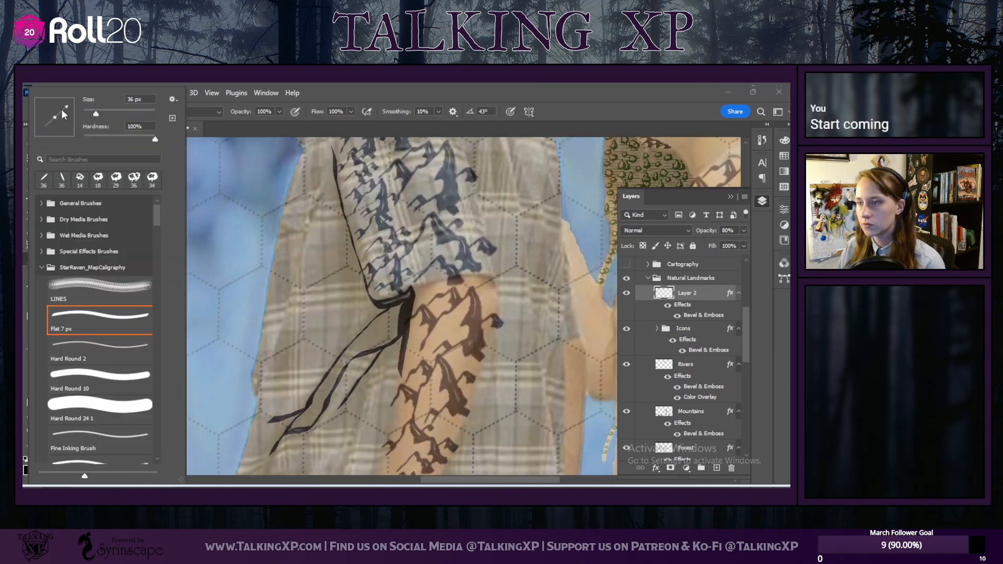
pyautogui.moveTo(63, 115); pyautogui.dragTo(52, 101)
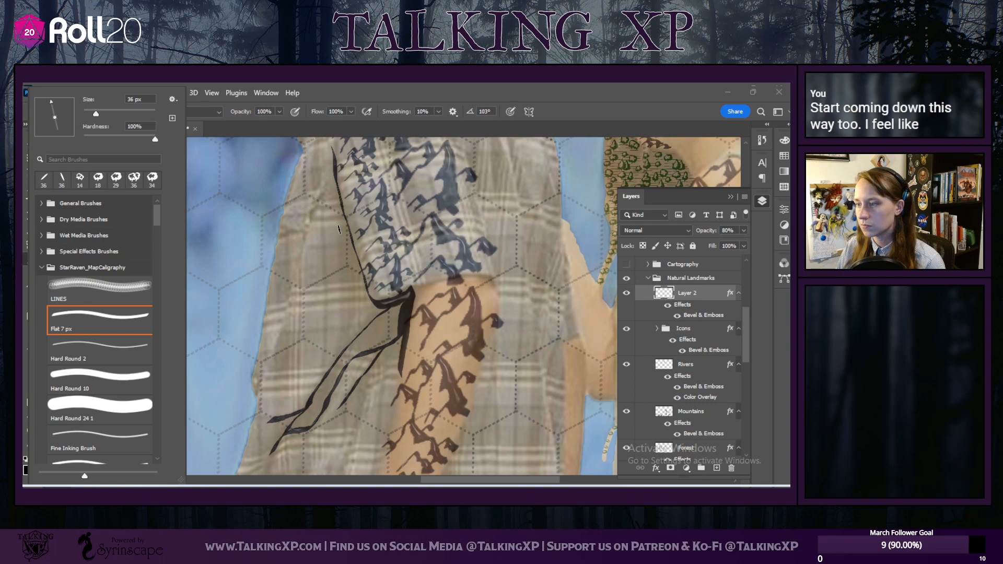
pyautogui.click(342, 209)
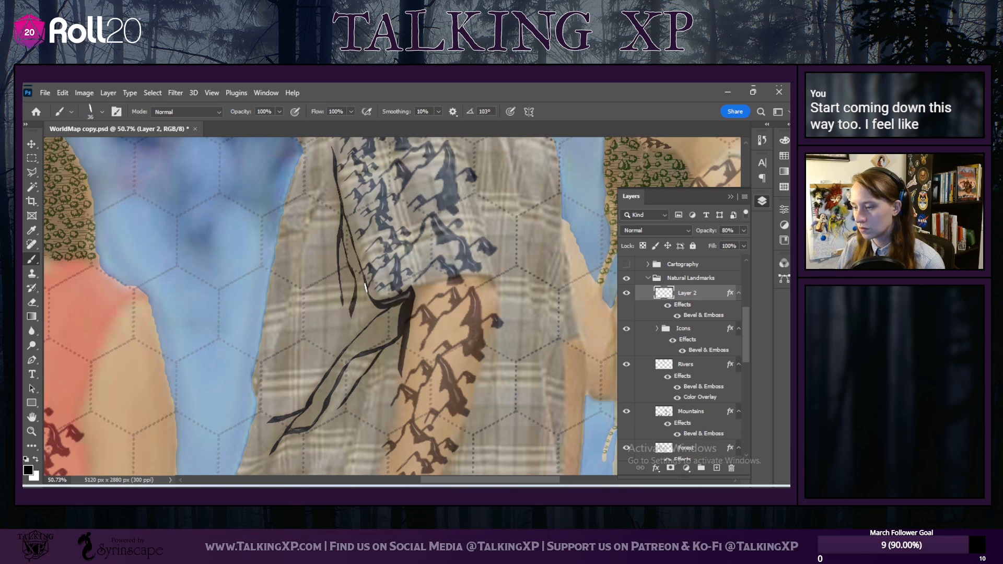
pyautogui.moveTo(360, 291); pyautogui.dragTo(351, 309)
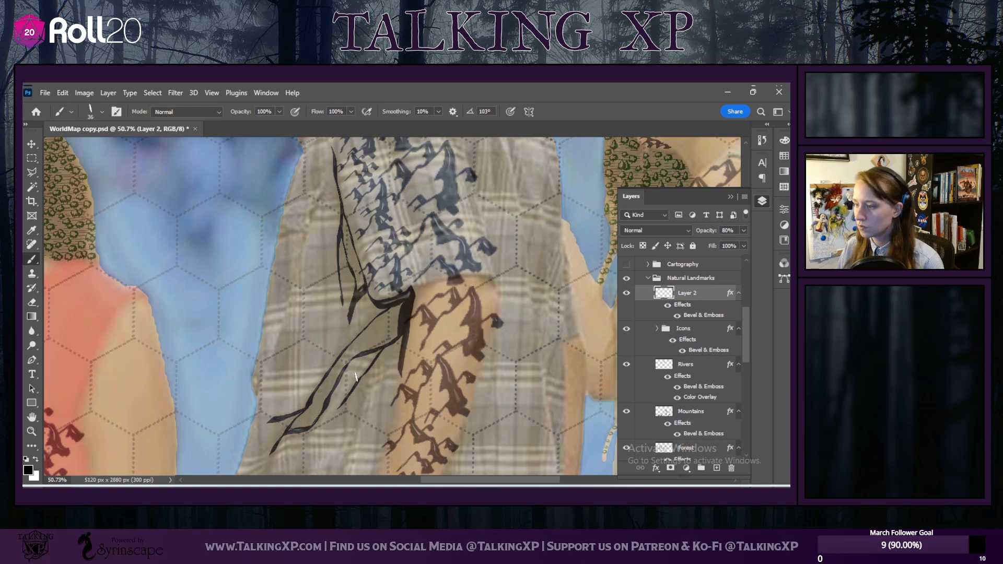
pyautogui.scroll(-2, 352, 355)
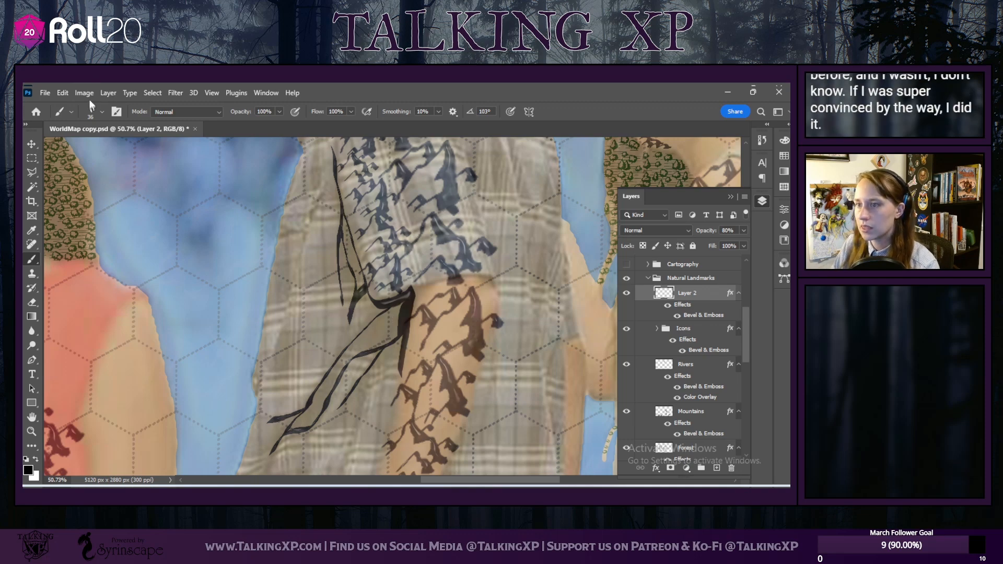
# Step: Erase along the crevasse line at the sleeve's lower corner with a 36 px flat eraser angled at 43° to thin it
pyautogui.click(100, 112)
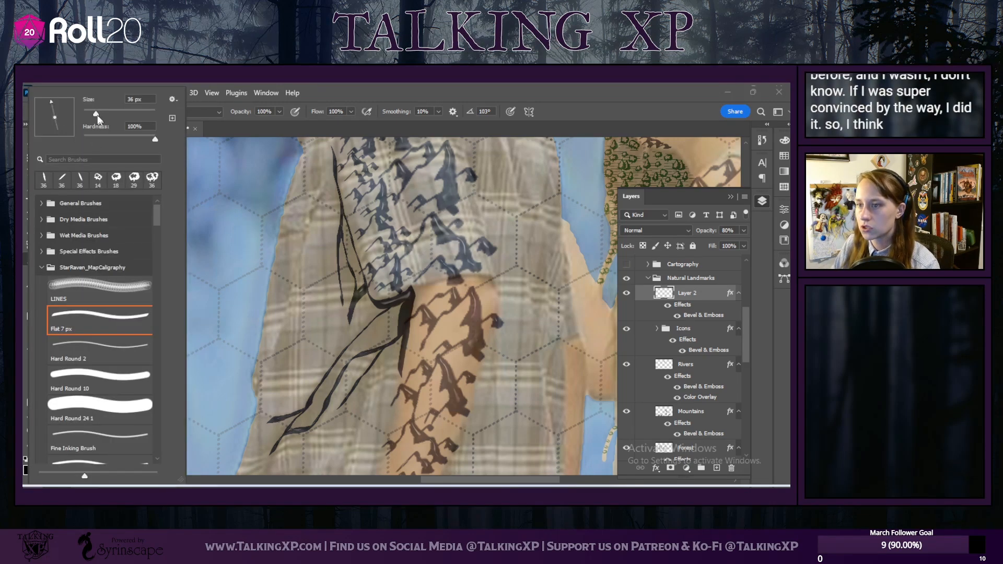
pyautogui.moveTo(93, 114); pyautogui.dragTo(92, 115)
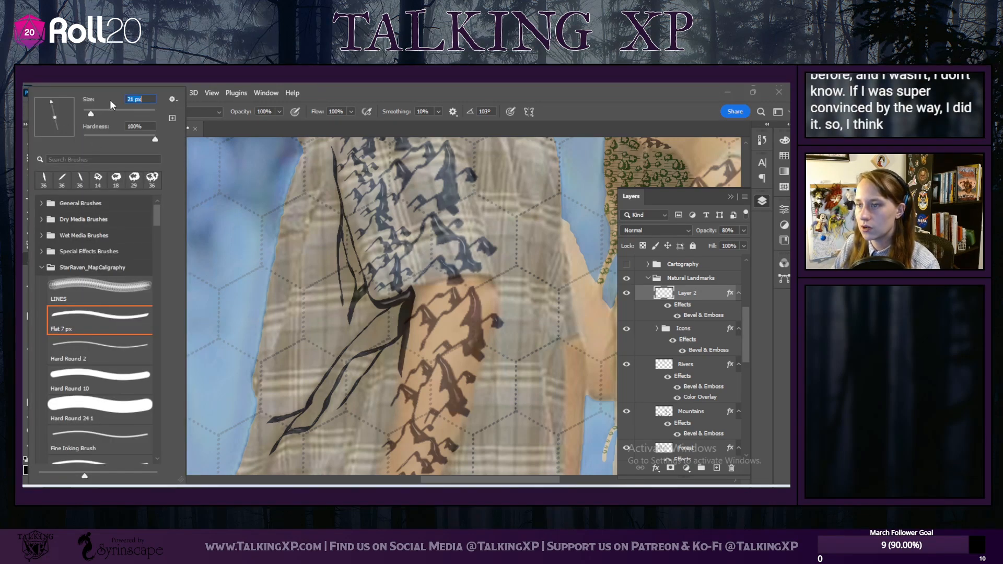
pyautogui.click(358, 89)
pyautogui.click(32, 302)
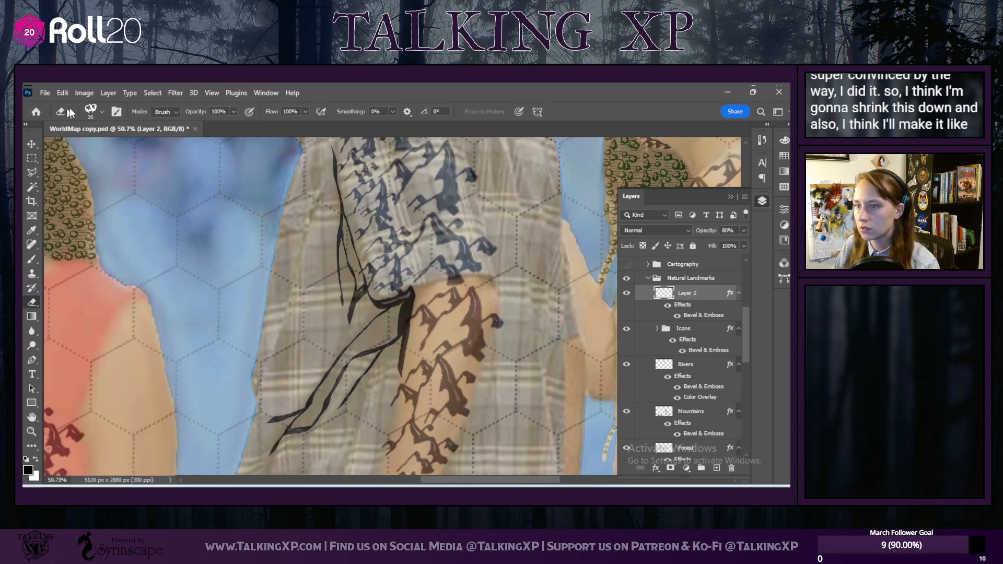
pyautogui.click(99, 111)
pyautogui.click(60, 179)
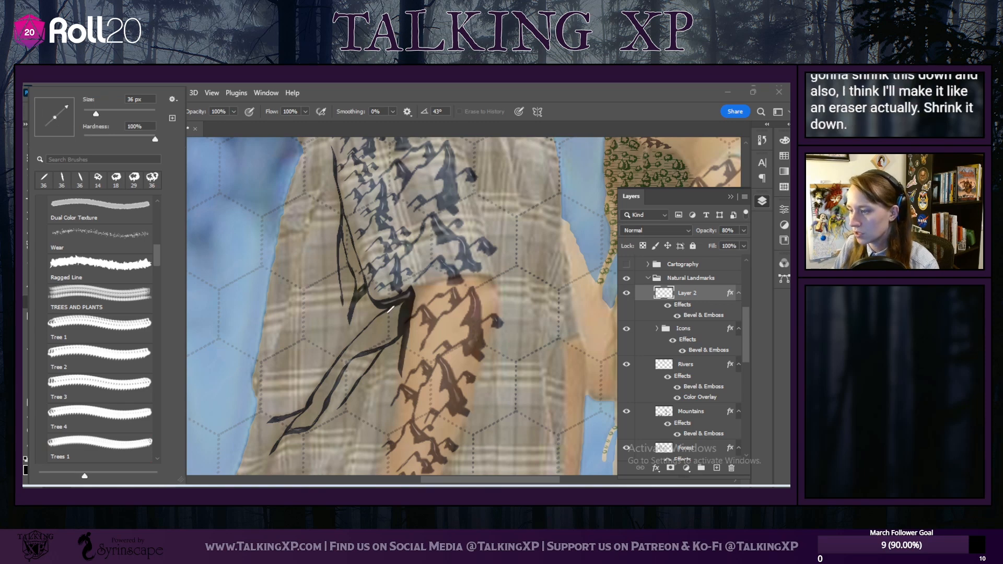
pyautogui.click(391, 309)
pyautogui.moveTo(400, 302)
pyautogui.mouseDown()
pyautogui.moveTo(388, 334)
pyautogui.moveTo(400, 302)
pyautogui.mouseUp()
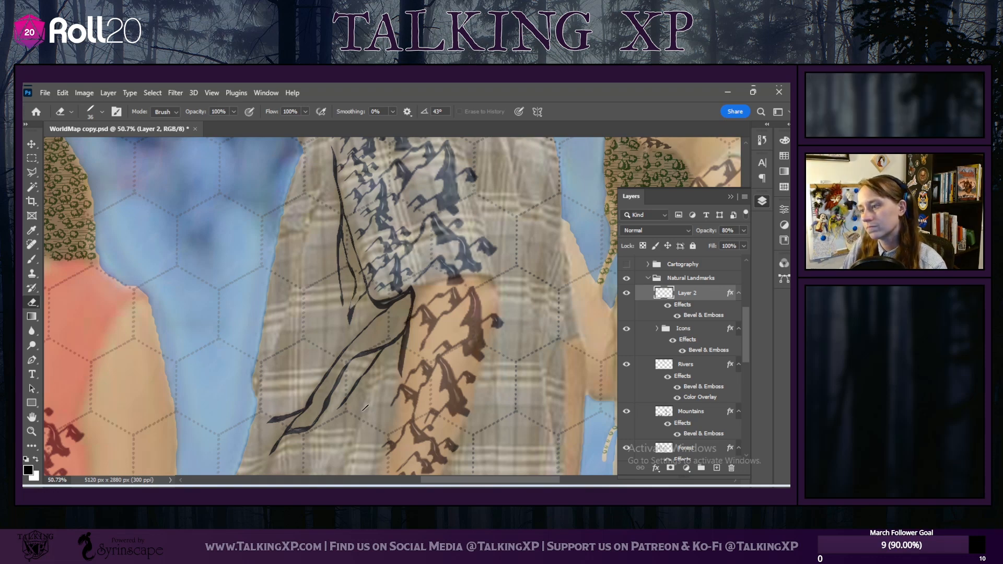
# Step: Return to painting with the Hard Round 10 brush and set its size to 18 px
pyautogui.click(32, 260)
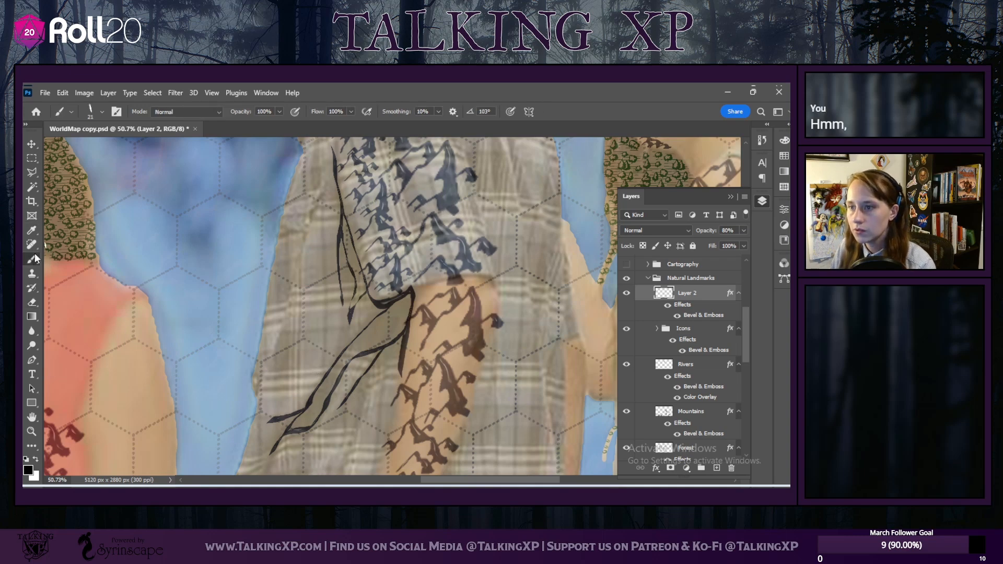
pyautogui.click(98, 114)
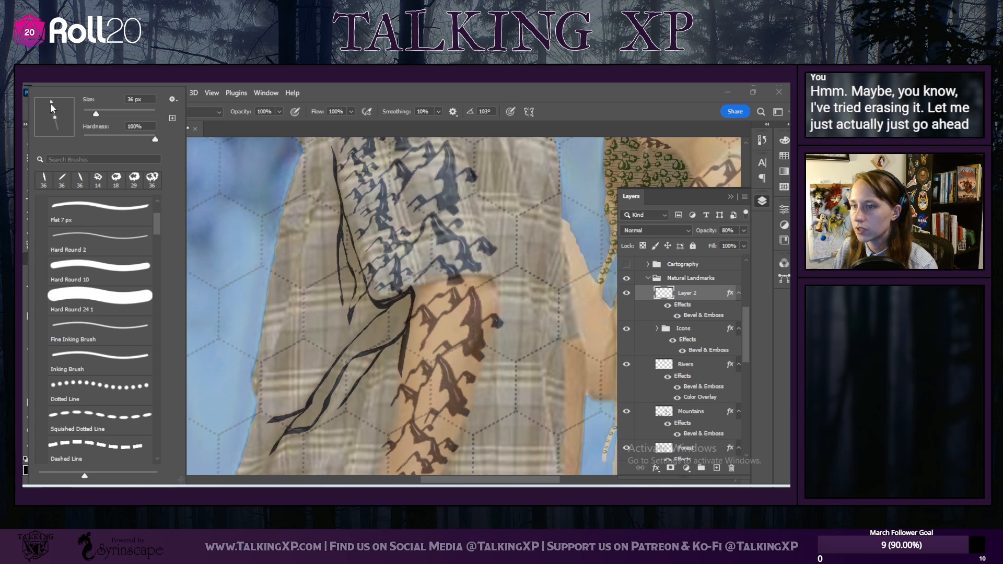
pyautogui.moveTo(47, 105); pyautogui.dragTo(56, 100)
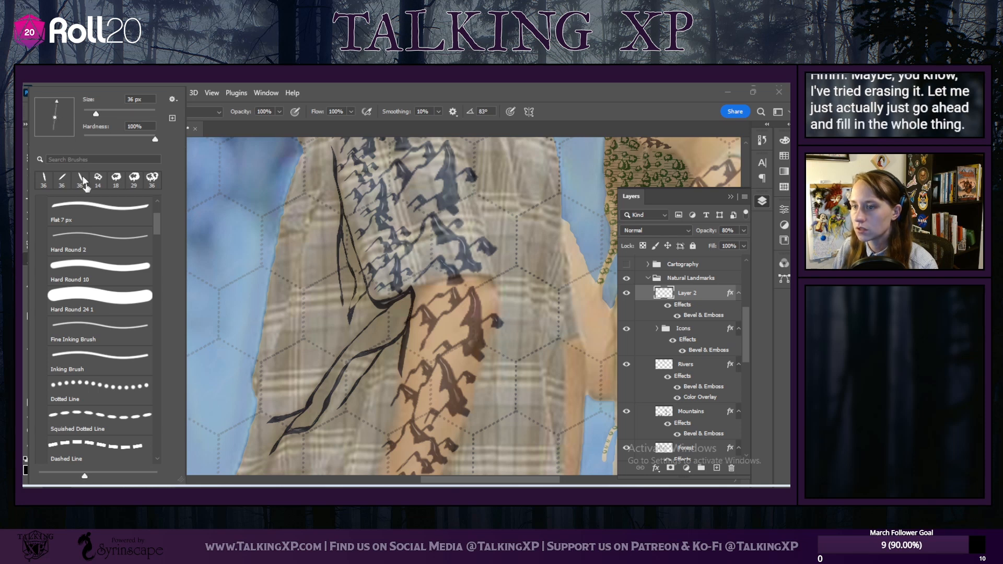
pyautogui.scroll(1, 119, 312)
pyautogui.scroll(1, 119, 312)
pyautogui.click(84, 319)
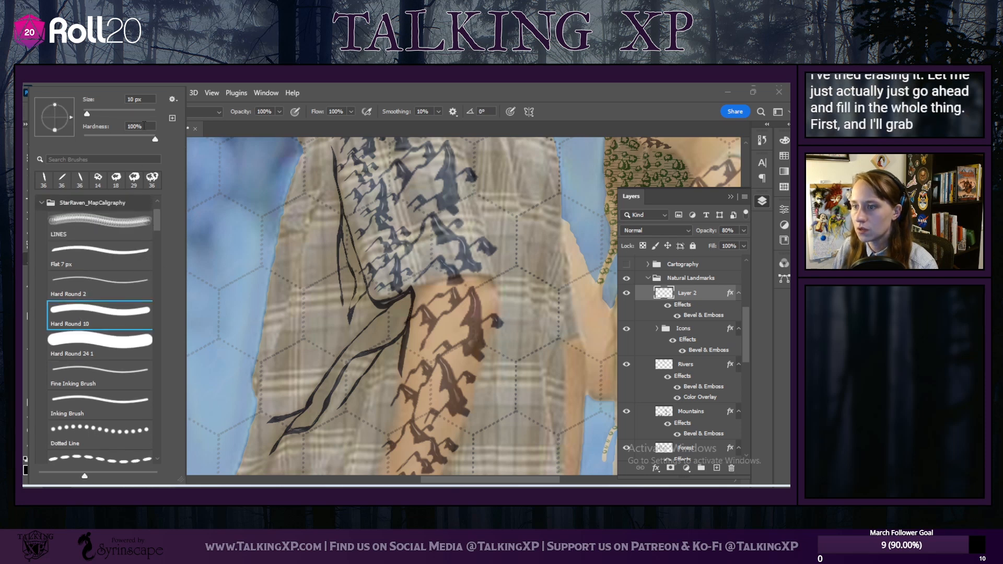
pyautogui.click(103, 113)
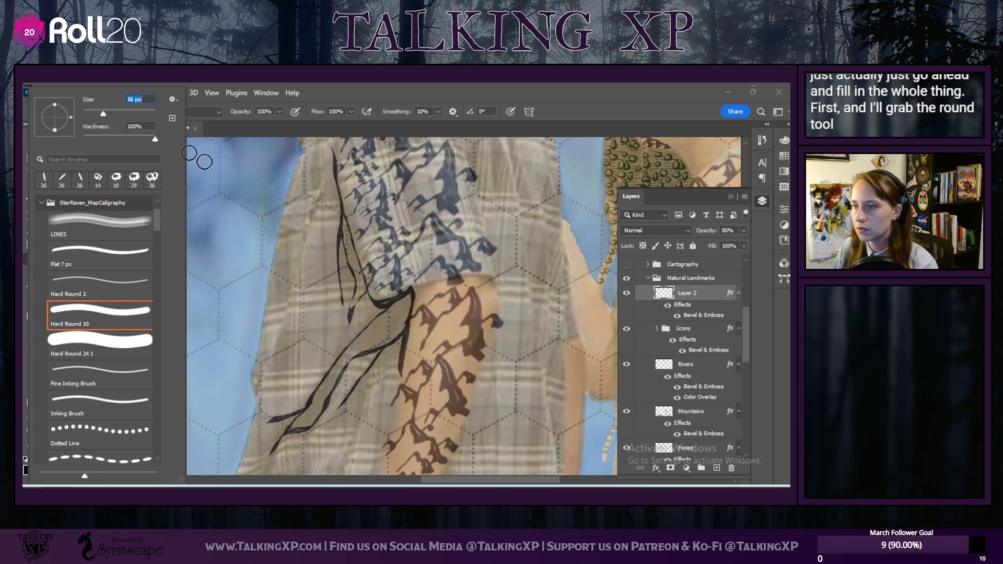
pyautogui.click(90, 113)
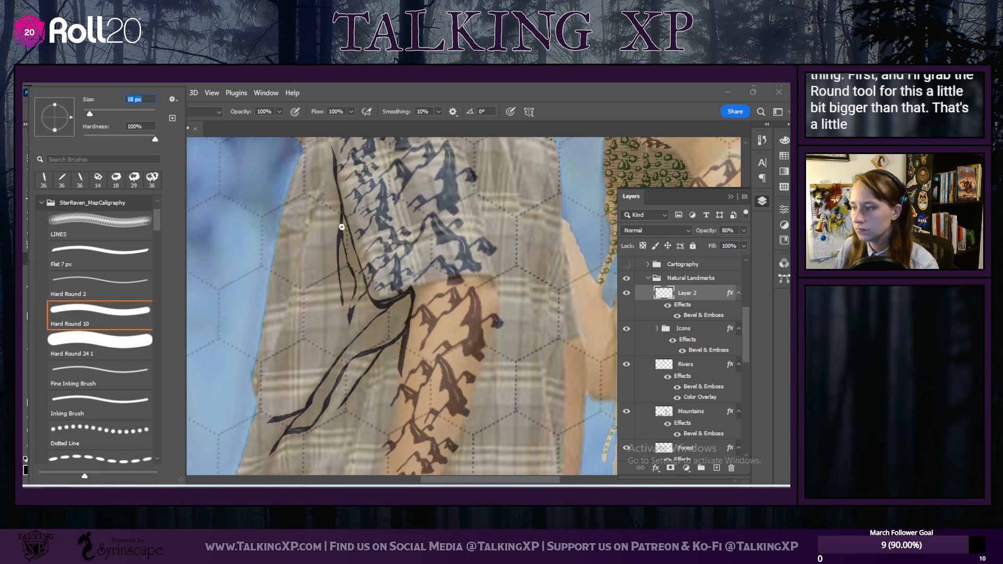
# Step: Fill in the gap between the crevasse lines along the sleeve's west edge with solid black
pyautogui.click(343, 230)
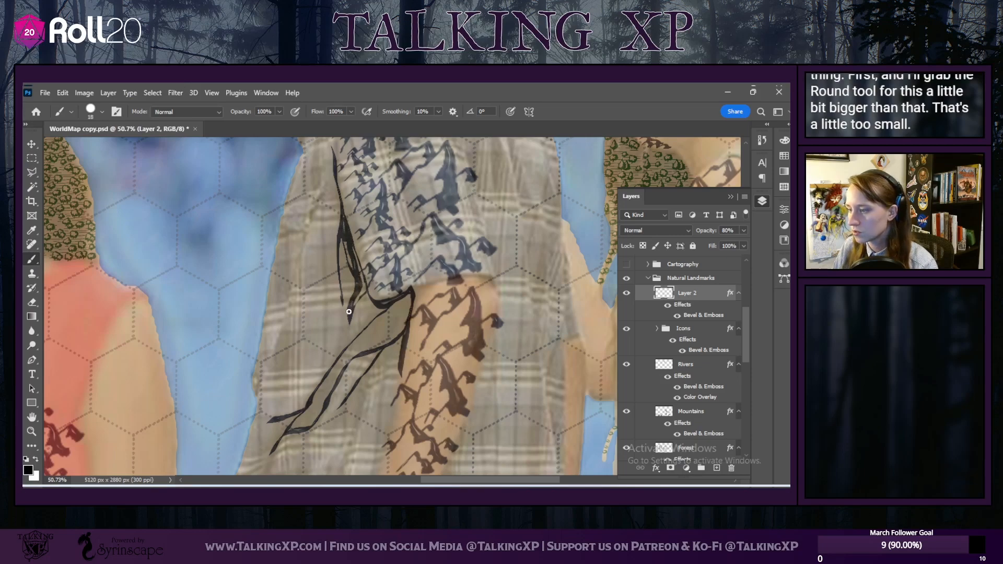
pyautogui.moveTo(356, 297); pyautogui.dragTo(357, 270)
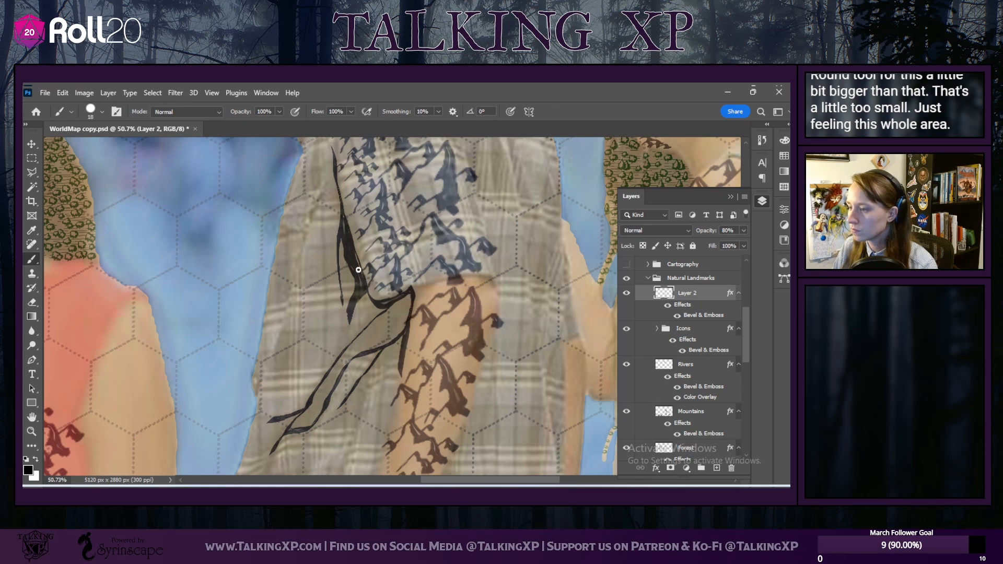
pyautogui.scroll(5, 349, 236)
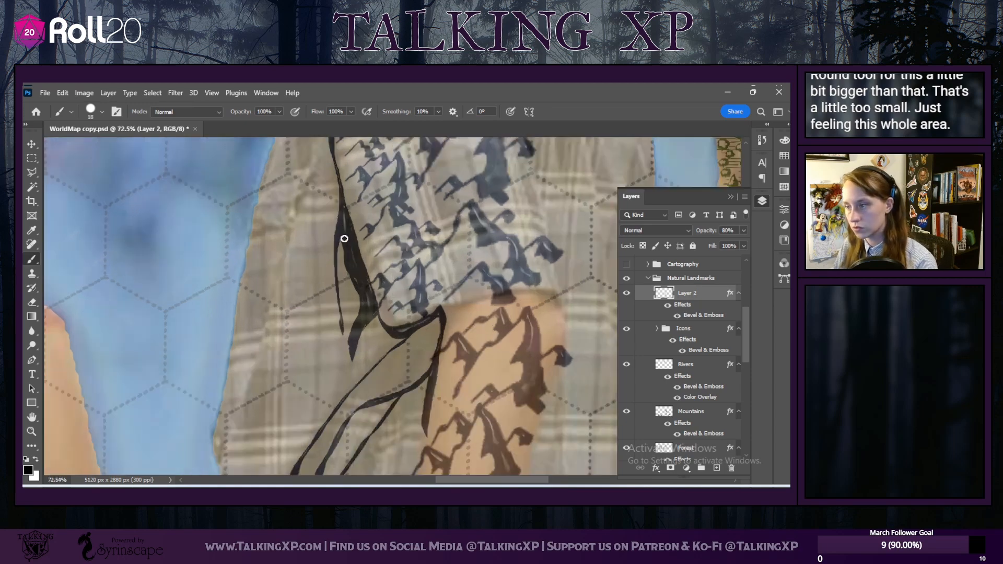
pyautogui.scroll(2, 348, 236)
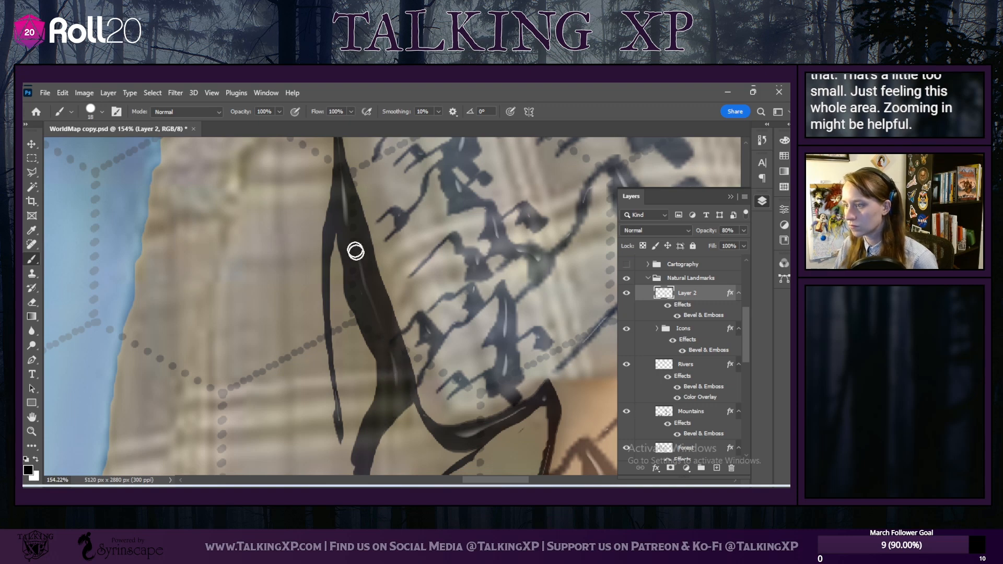
pyautogui.scroll(1, 340, 259)
pyautogui.scroll(-5, 339, 259)
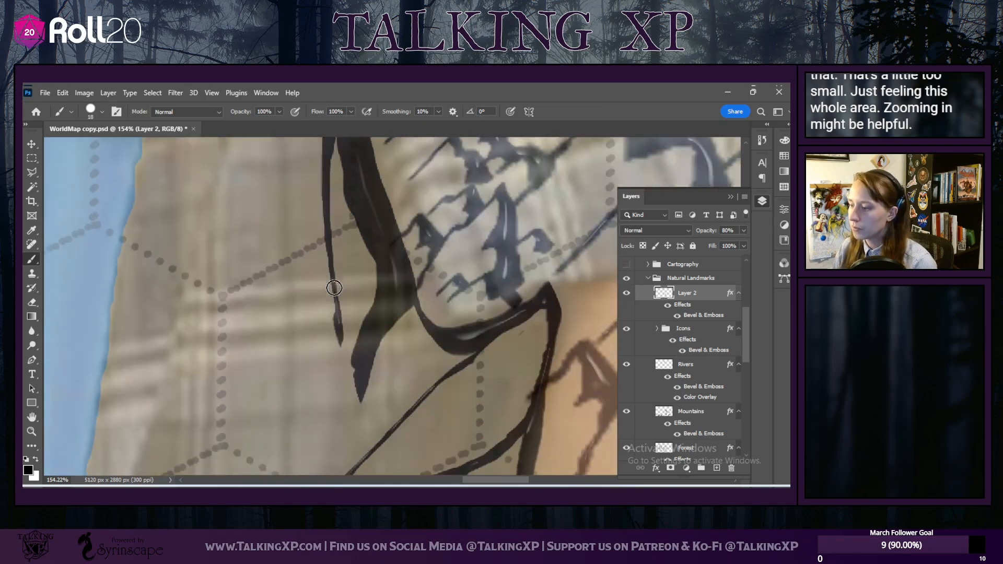
pyautogui.scroll(-2, 339, 310)
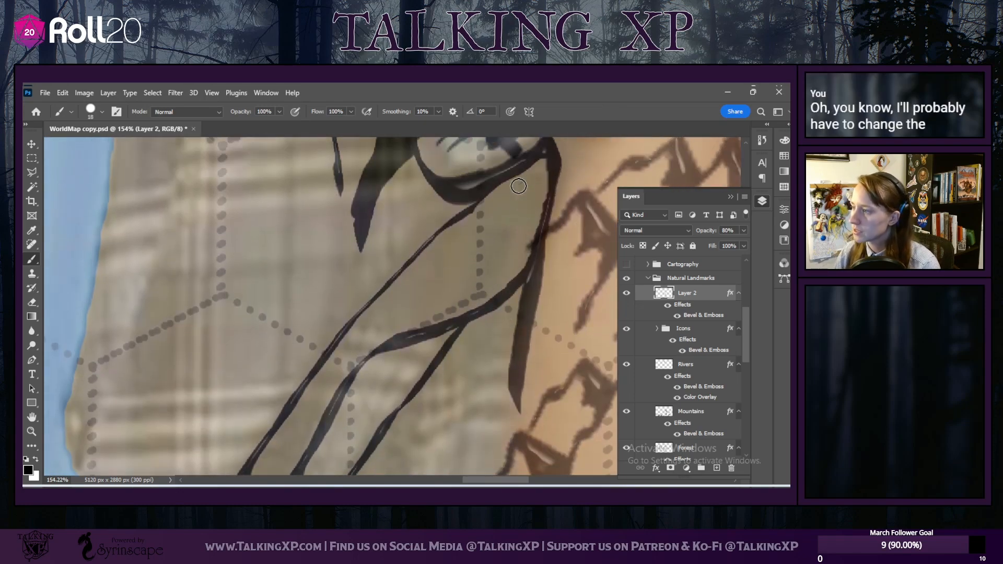
# Step: Fill the wide crevasse area between the outlines just below the sleeve's lower corner with solid black
pyautogui.moveTo(541, 181); pyautogui.dragTo(491, 228)
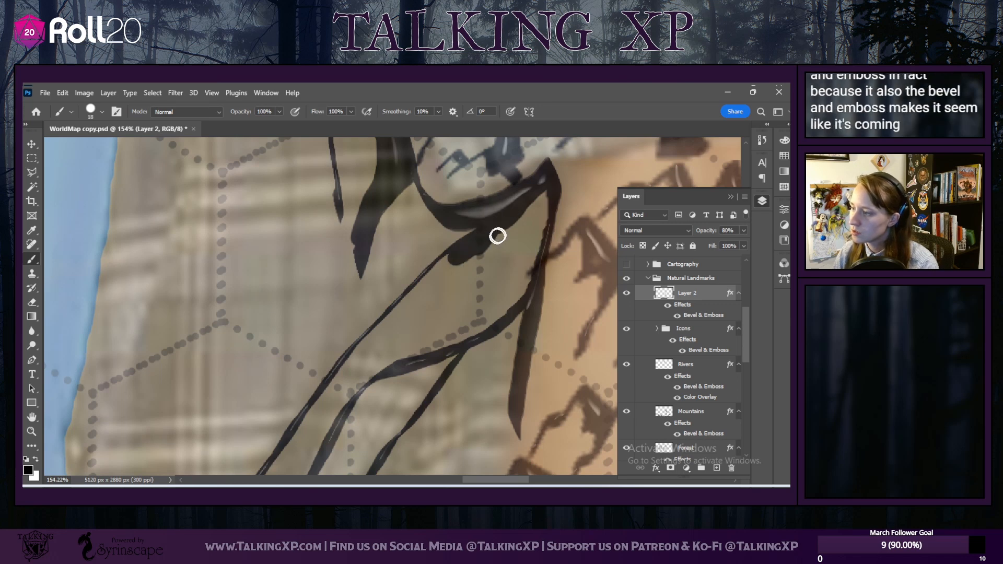
pyautogui.moveTo(542, 200)
pyautogui.mouseDown()
pyautogui.moveTo(531, 275)
pyautogui.moveTo(508, 303)
pyautogui.moveTo(414, 345)
pyautogui.mouseUp()
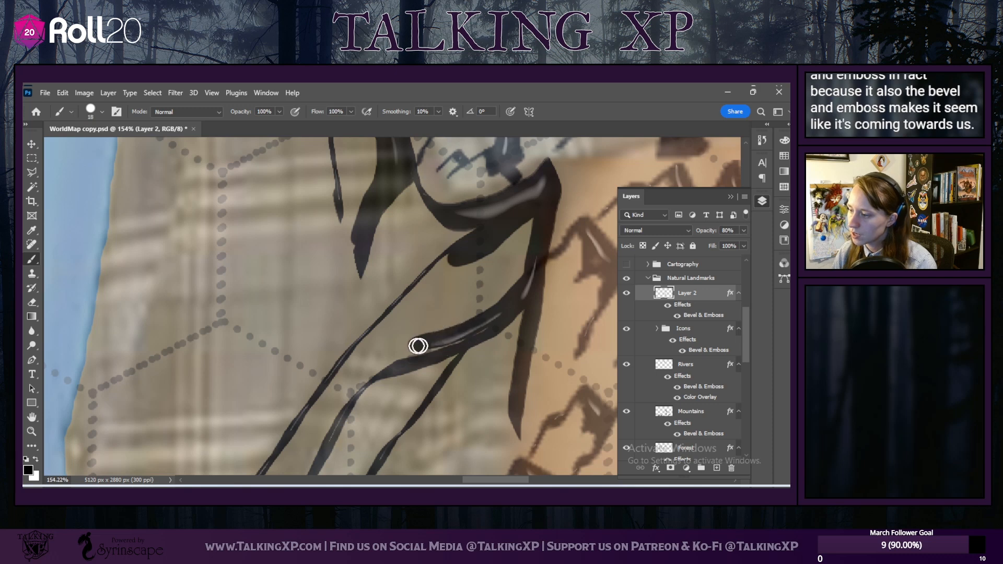
pyautogui.moveTo(541, 214)
pyautogui.mouseDown()
pyautogui.moveTo(441, 267)
pyautogui.moveTo(367, 335)
pyautogui.moveTo(330, 394)
pyautogui.moveTo(446, 278)
pyautogui.moveTo(524, 237)
pyautogui.moveTo(497, 291)
pyautogui.moveTo(381, 355)
pyautogui.moveTo(416, 351)
pyautogui.moveTo(398, 346)
pyautogui.moveTo(475, 299)
pyautogui.moveTo(510, 253)
pyautogui.moveTo(413, 320)
pyautogui.moveTo(472, 273)
pyautogui.moveTo(481, 277)
pyautogui.moveTo(435, 291)
pyautogui.moveTo(486, 278)
pyautogui.moveTo(518, 301)
pyautogui.mouseUp()
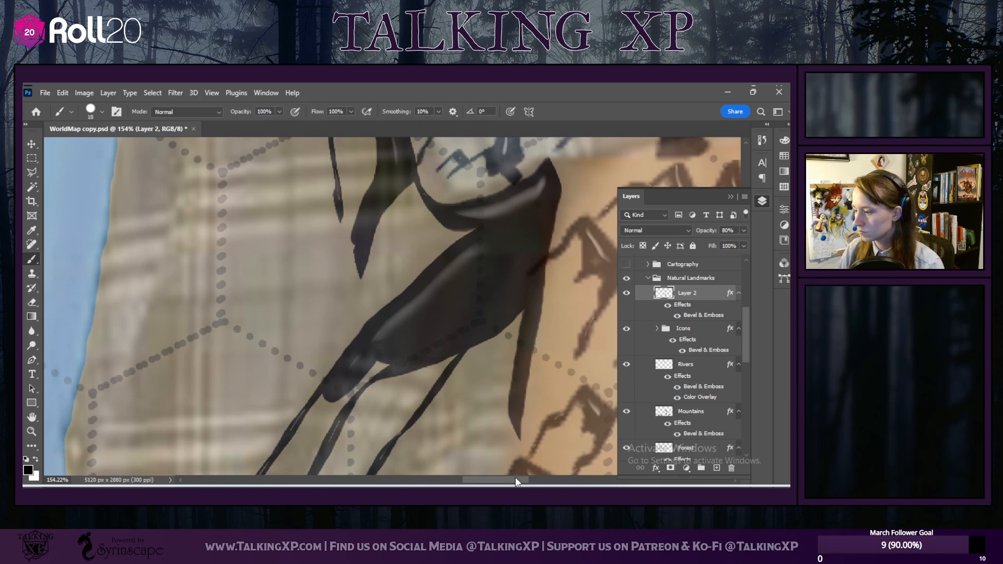
# Step: Fill the crevasse's long southwest branch with solid black down to where its ends fork on the shirt
pyautogui.moveTo(515, 478); pyautogui.dragTo(501, 477)
pyautogui.scroll(-3, 500, 436)
pyautogui.scroll(-1, 499, 436)
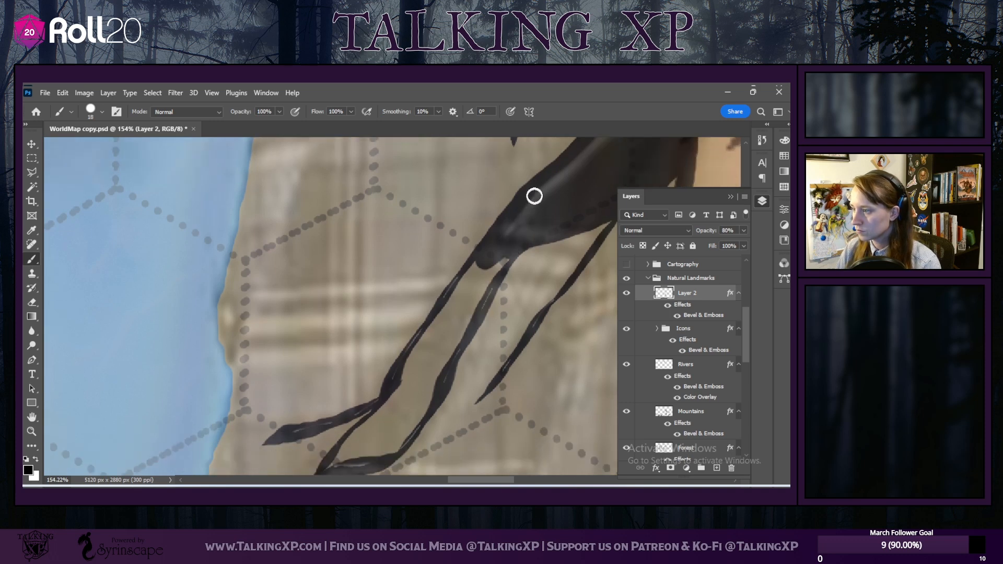
pyautogui.moveTo(511, 245)
pyautogui.mouseDown()
pyautogui.moveTo(410, 420)
pyautogui.moveTo(433, 398)
pyautogui.moveTo(420, 416)
pyautogui.moveTo(379, 454)
pyautogui.moveTo(335, 463)
pyautogui.moveTo(396, 397)
pyautogui.moveTo(450, 292)
pyautogui.moveTo(488, 261)
pyautogui.moveTo(356, 448)
pyautogui.moveTo(388, 440)
pyautogui.moveTo(467, 298)
pyautogui.moveTo(488, 286)
pyautogui.mouseUp()
pyautogui.scroll(-3, 310, 421)
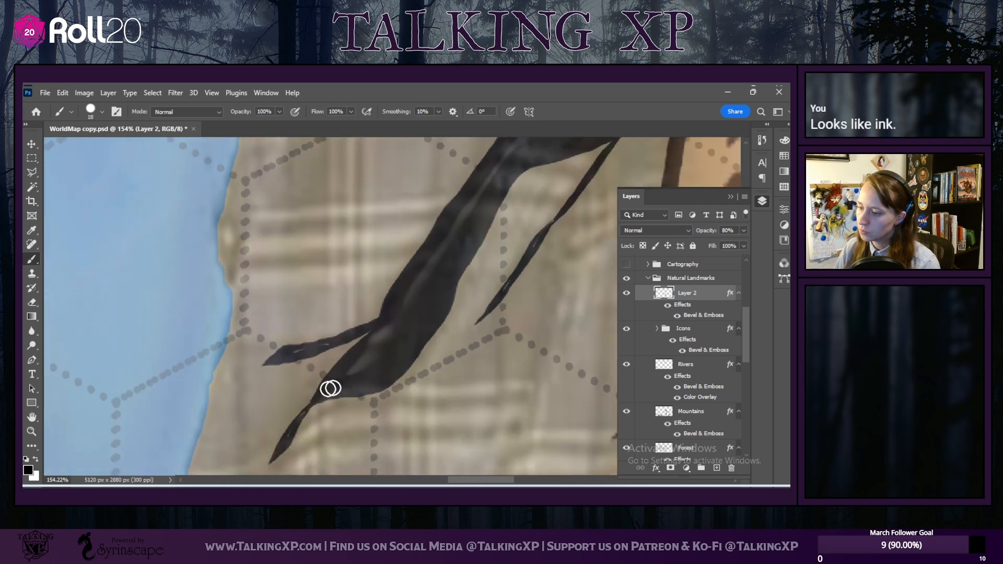
pyautogui.scroll(3, 483, 321)
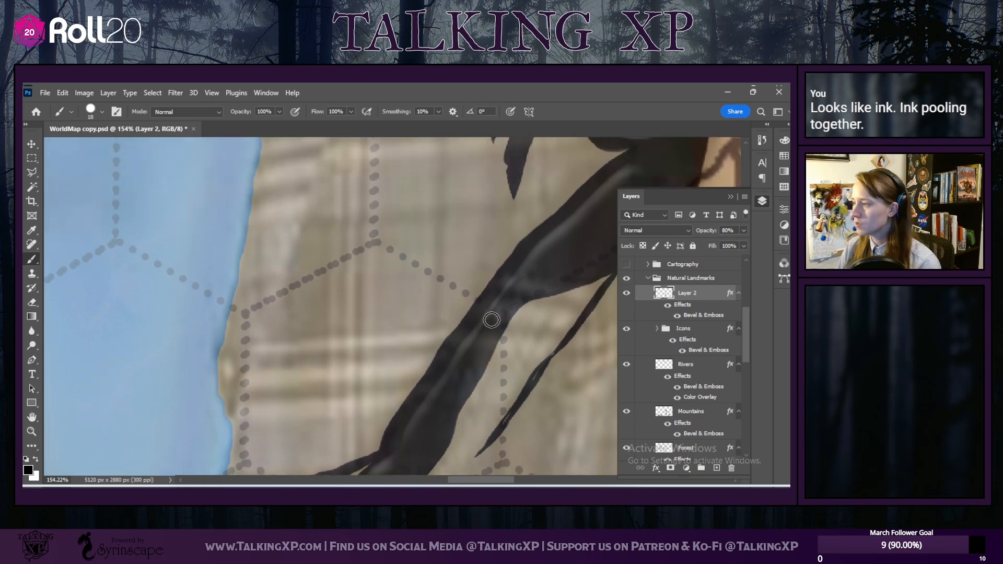
pyautogui.scroll(1, 500, 371)
pyautogui.scroll(-8, 500, 370)
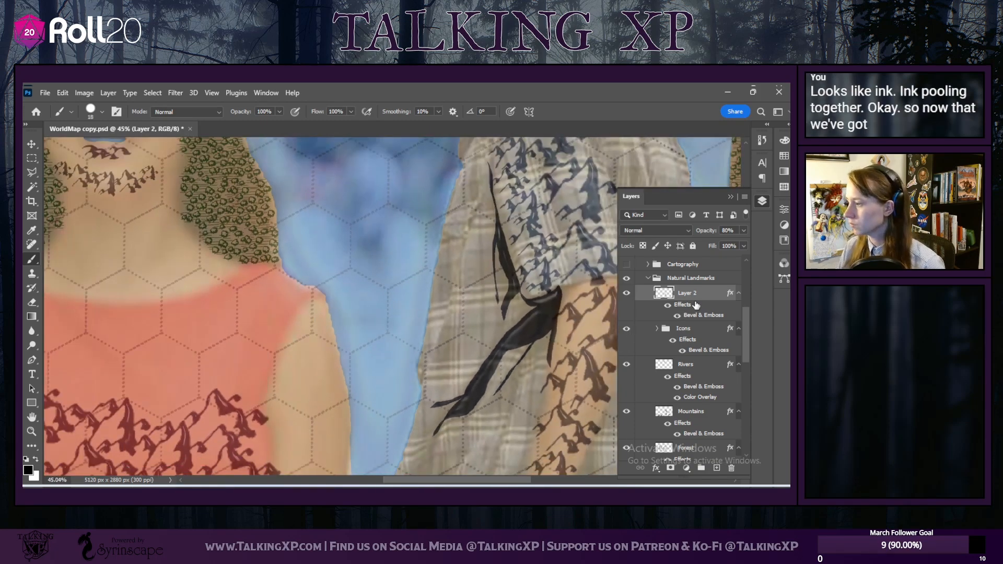
# Step: Open the crevasse layer's Bevel & Emboss settings and set the direction to Down, depth to 1000% and size to 73 px
pyautogui.click(689, 337)
pyautogui.doubleClick(690, 303)
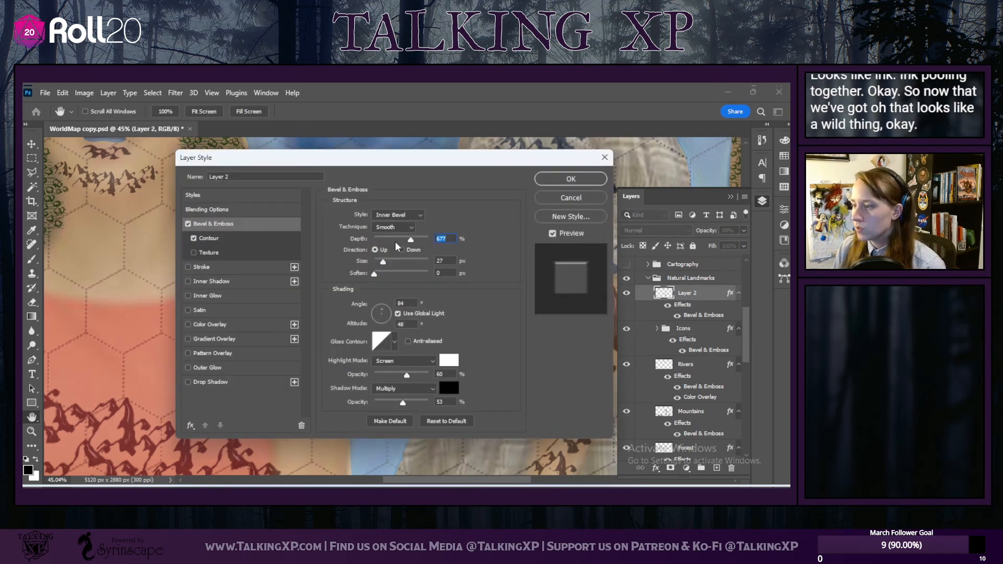
pyautogui.click(401, 249)
pyautogui.moveTo(499, 157); pyautogui.dragTo(357, 153)
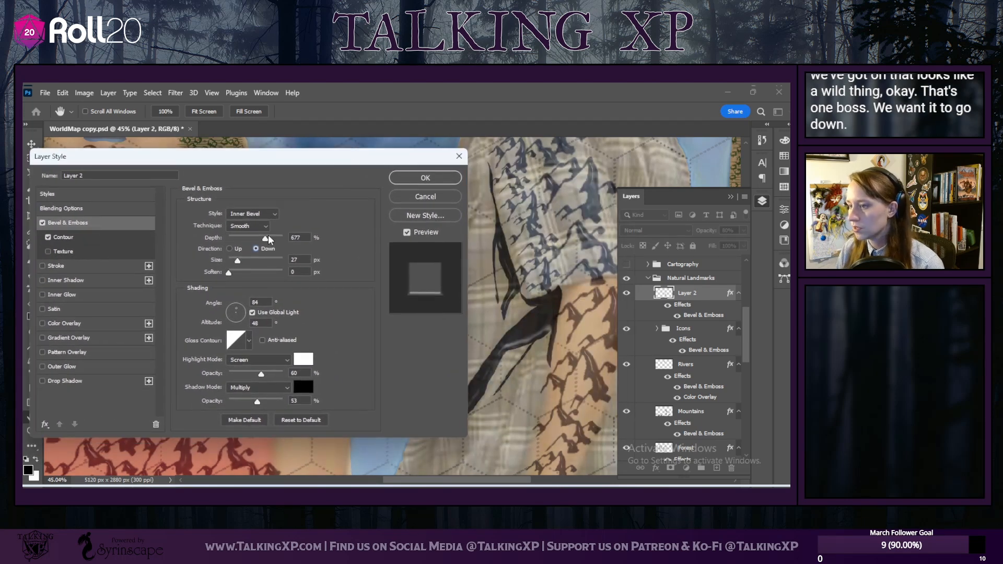
pyautogui.moveTo(286, 241); pyautogui.dragTo(292, 240)
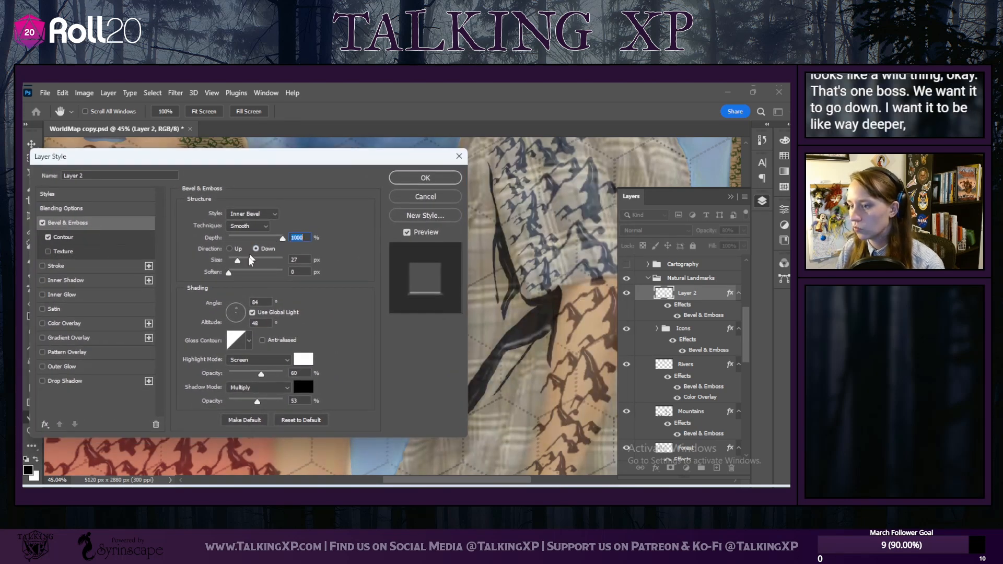
pyautogui.moveTo(239, 264); pyautogui.dragTo(248, 267)
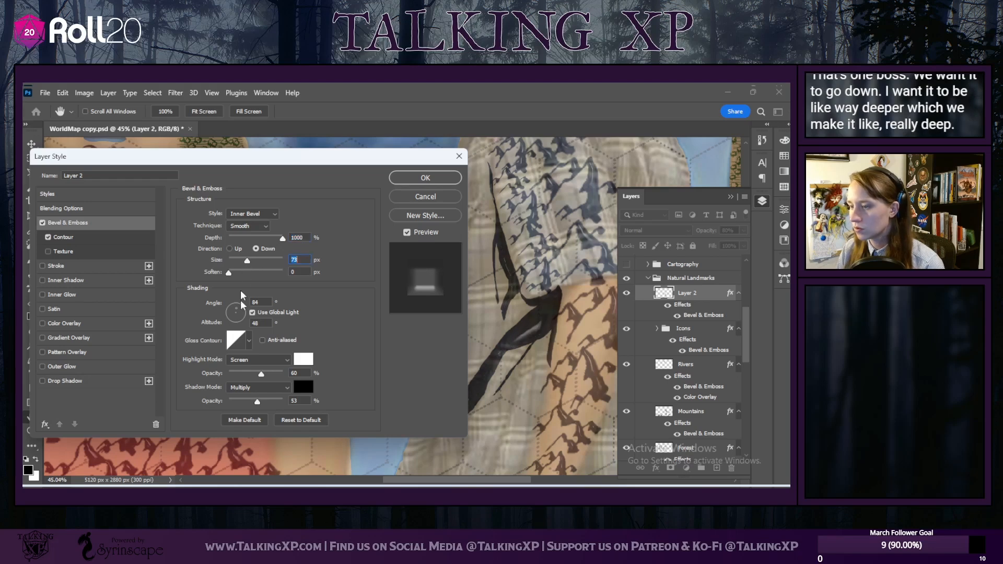
# Step: Try the Emboss style on the crevasse's bevel and return it to Inner Bevel
pyautogui.click(274, 216)
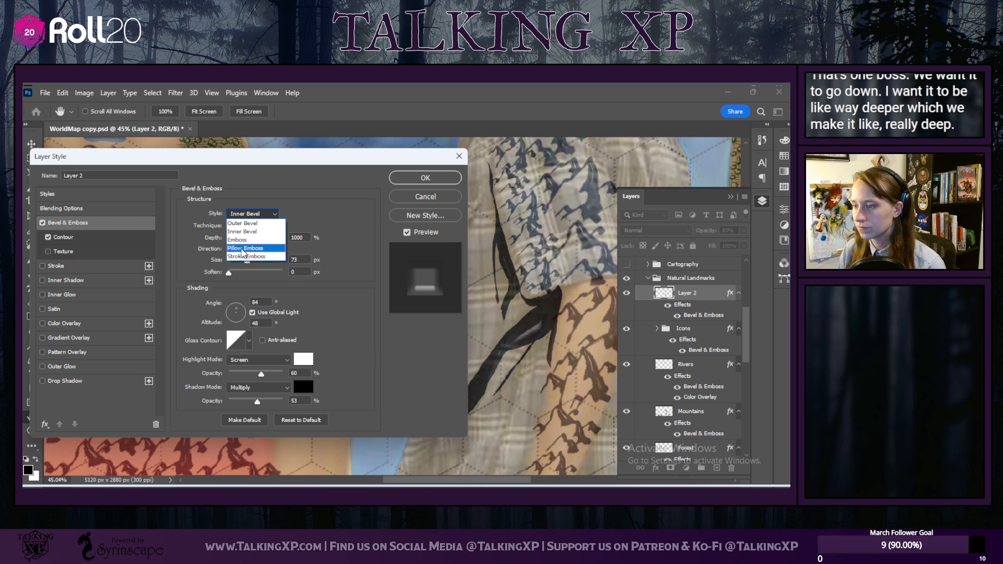
pyautogui.click(243, 241)
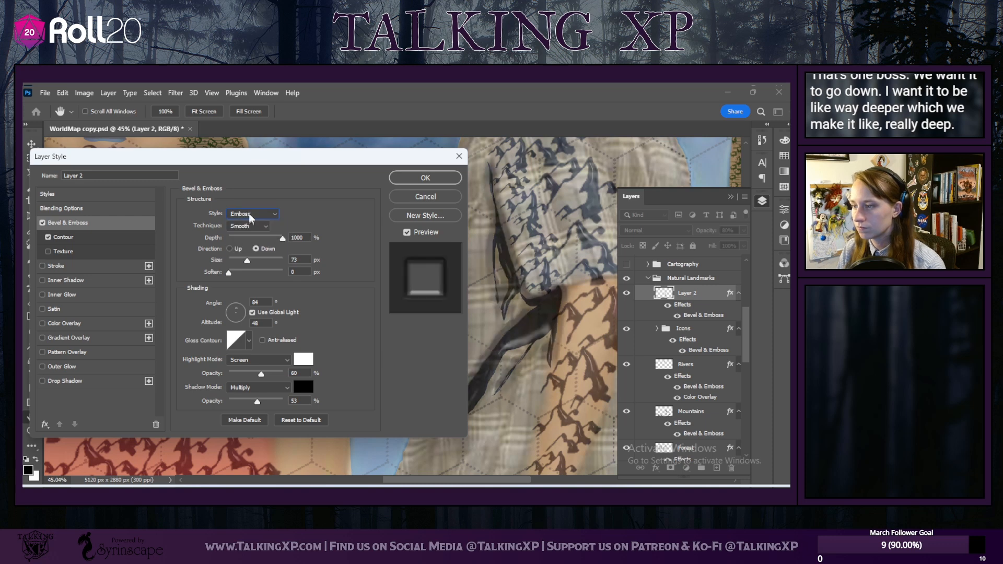
pyautogui.click(249, 217)
pyautogui.click(248, 235)
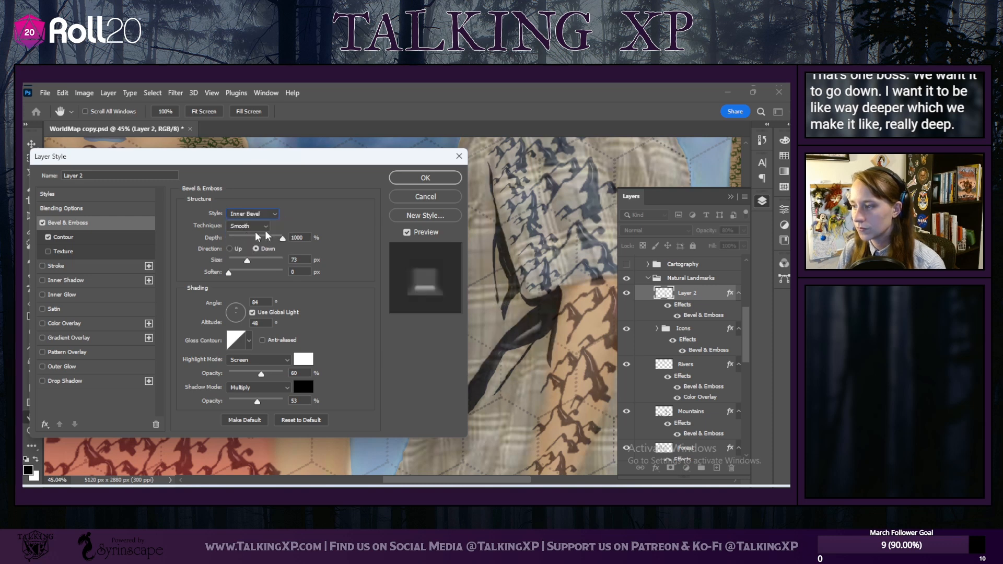
# Step: Lower the crevasse bevel's depth to 573%, size to 57 px and highlight opacity to 27%
pyautogui.moveTo(248, 260); pyautogui.dragTo(191, 282)
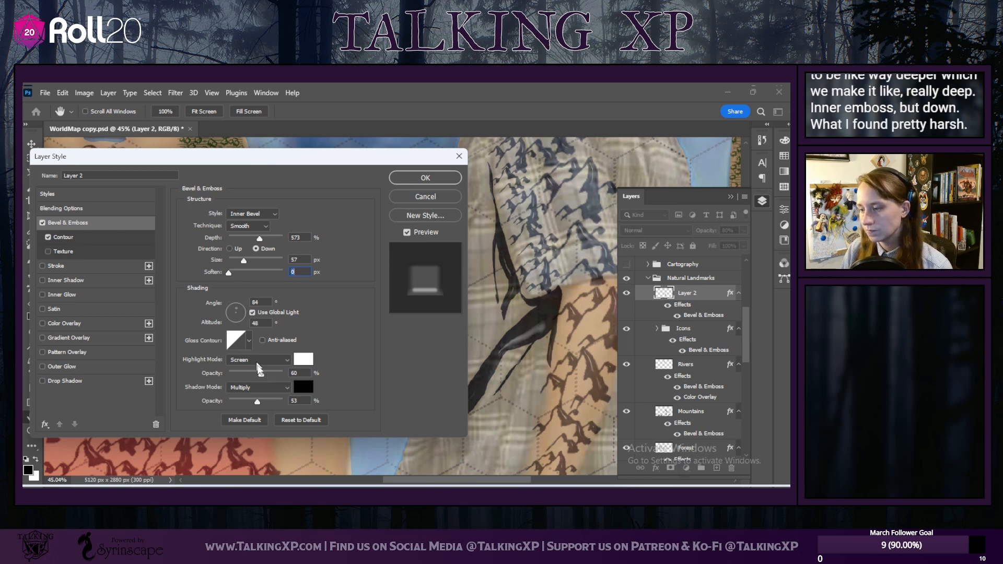
pyautogui.moveTo(266, 375); pyautogui.dragTo(244, 371)
# Step: Set the bevel's highlight color to black (000000) and its shadow color to a medium gray
pyautogui.click(303, 358)
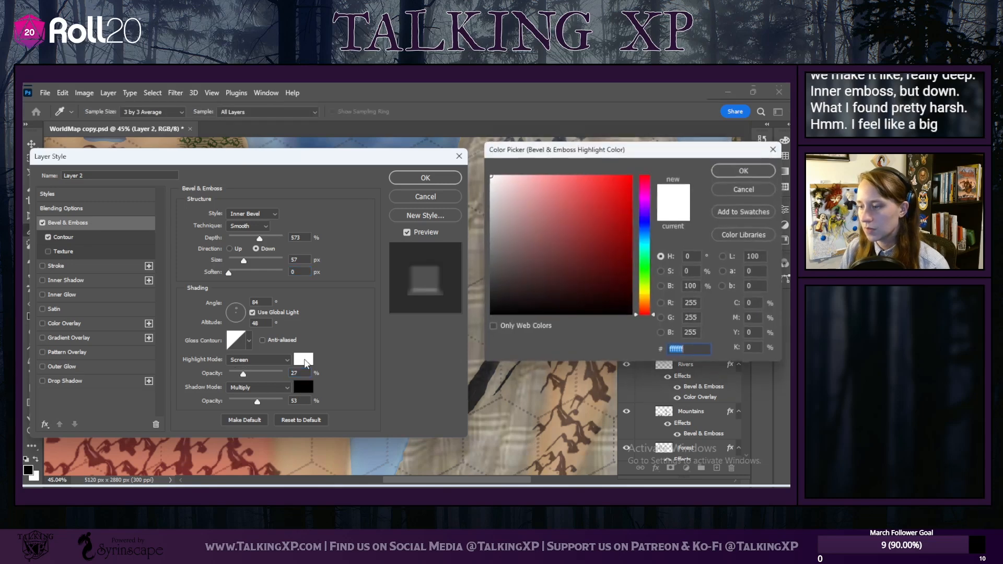
pyautogui.click(489, 313)
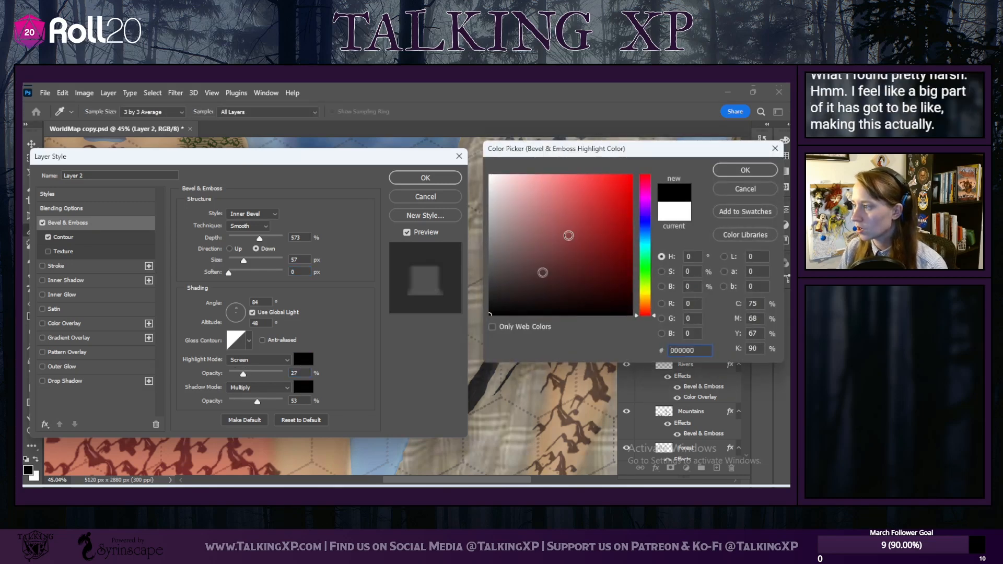
pyautogui.press('Return')
pyautogui.click(303, 387)
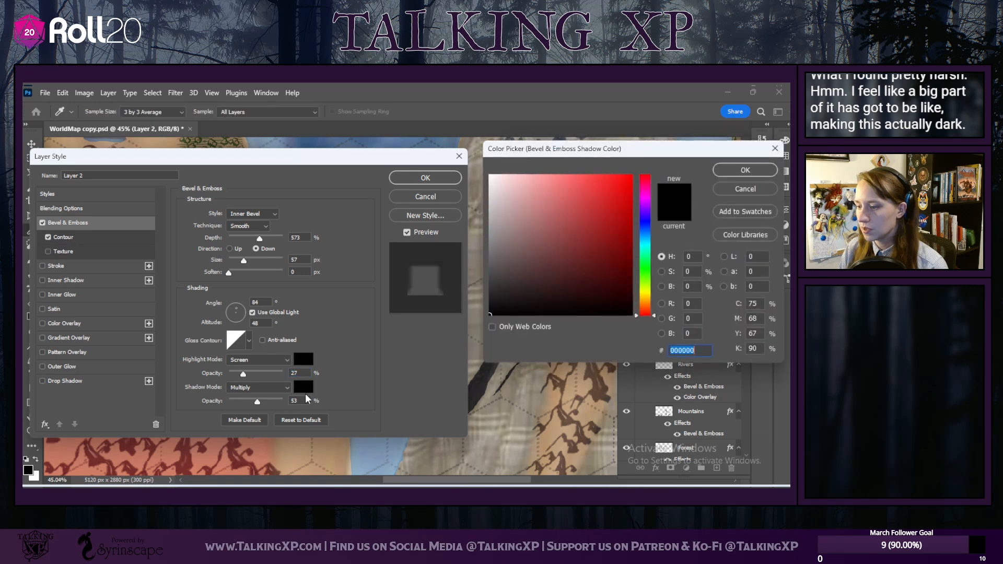
pyautogui.moveTo(488, 282)
pyautogui.mouseDown()
pyautogui.moveTo(486, 224)
pyautogui.moveTo(473, 219)
pyautogui.moveTo(484, 259)
pyautogui.mouseUp()
pyautogui.click(734, 168)
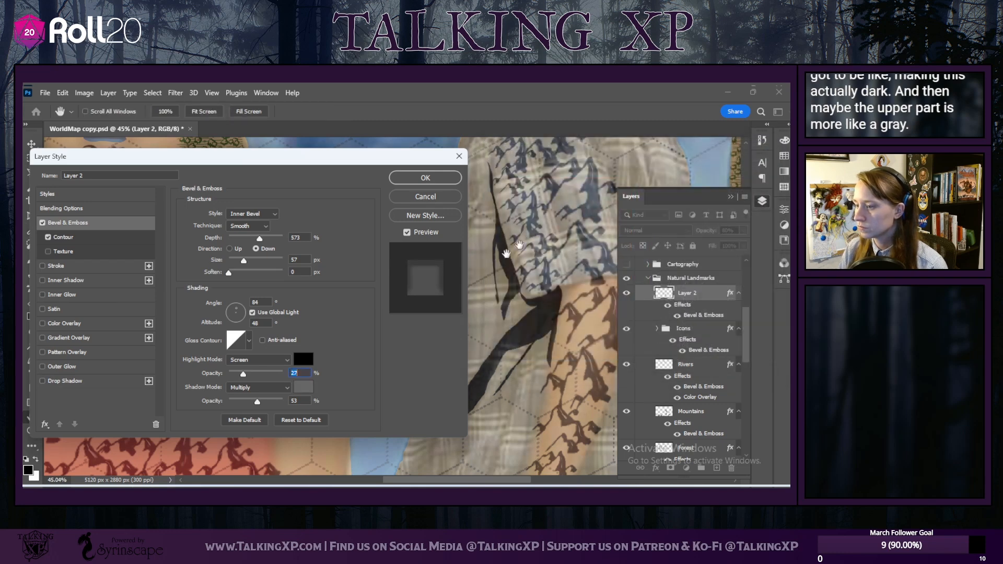
# Step: Switch both the highlight and shadow blend modes of the crevasse's bevel to Normal
pyautogui.click(268, 358)
pyautogui.click(249, 215)
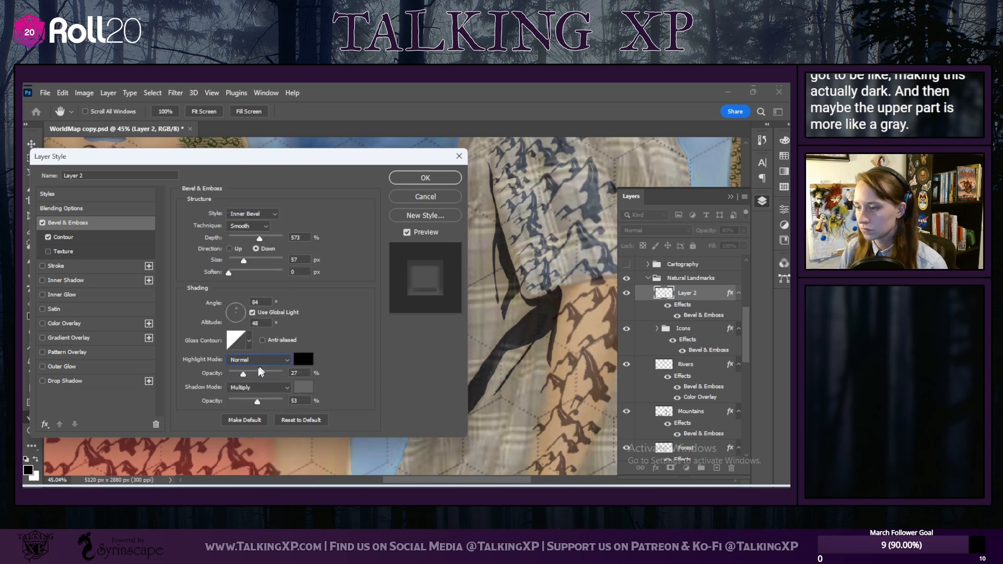
pyautogui.click(276, 388)
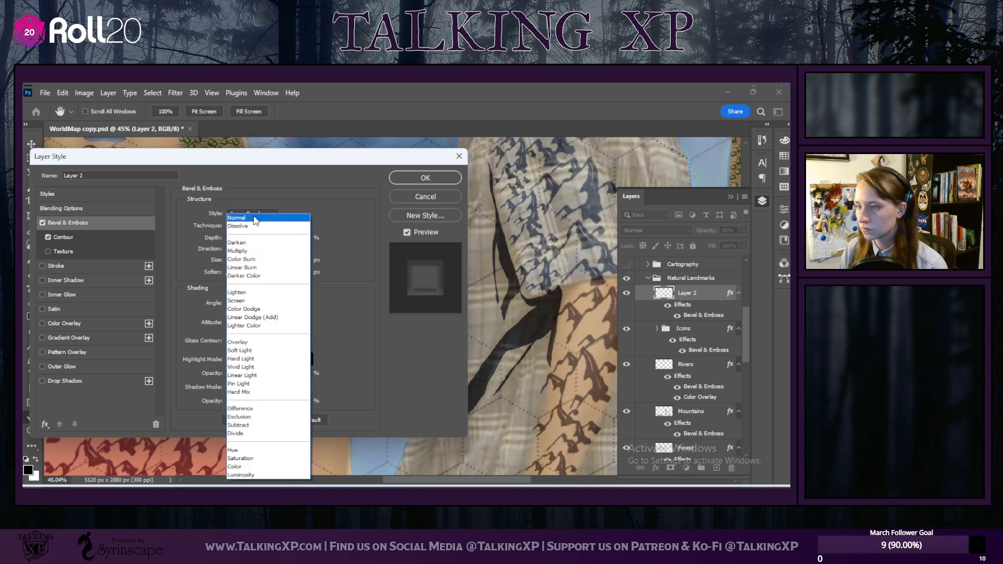
pyautogui.click(253, 217)
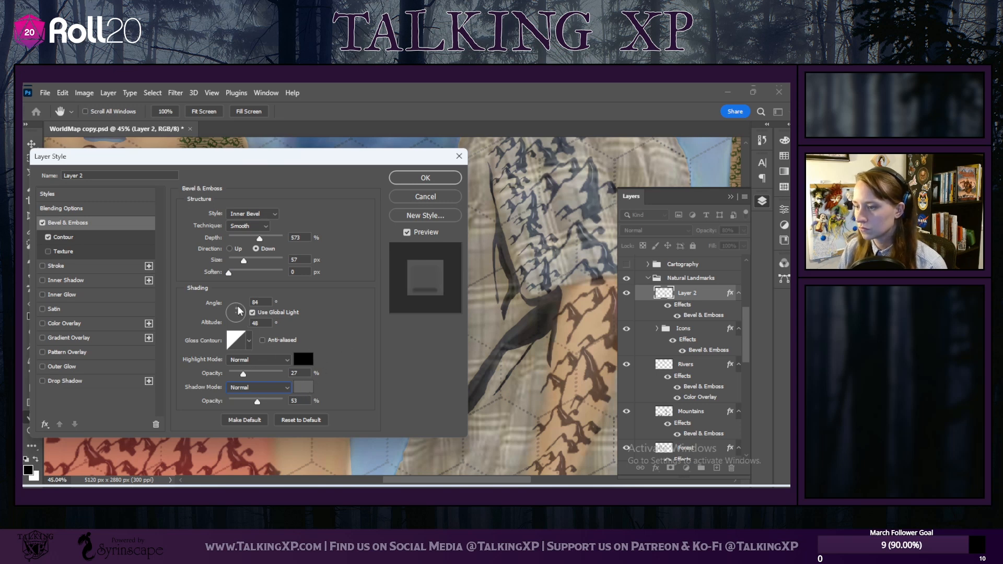
# Step: Set the bevel's global light to a 46° angle and 11° altitude, and try to undo the change
pyautogui.moveTo(238, 322); pyautogui.dragTo(247, 312)
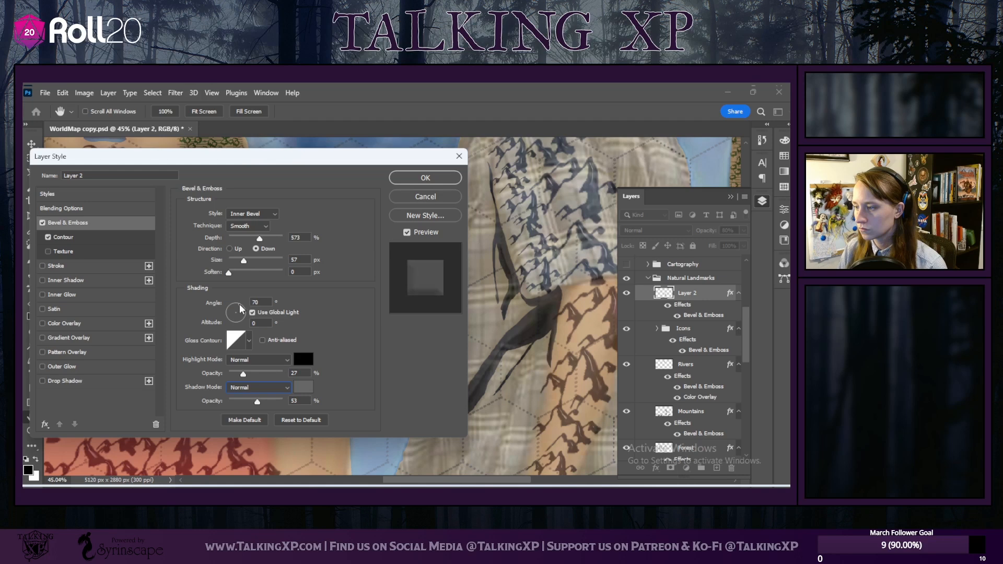
pyautogui.click(243, 311)
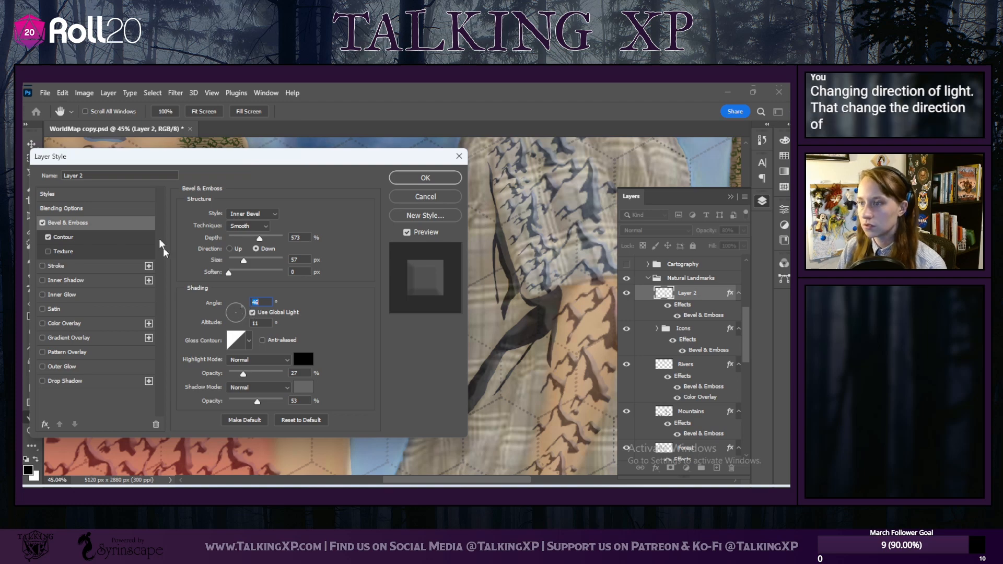
pyautogui.click(63, 92)
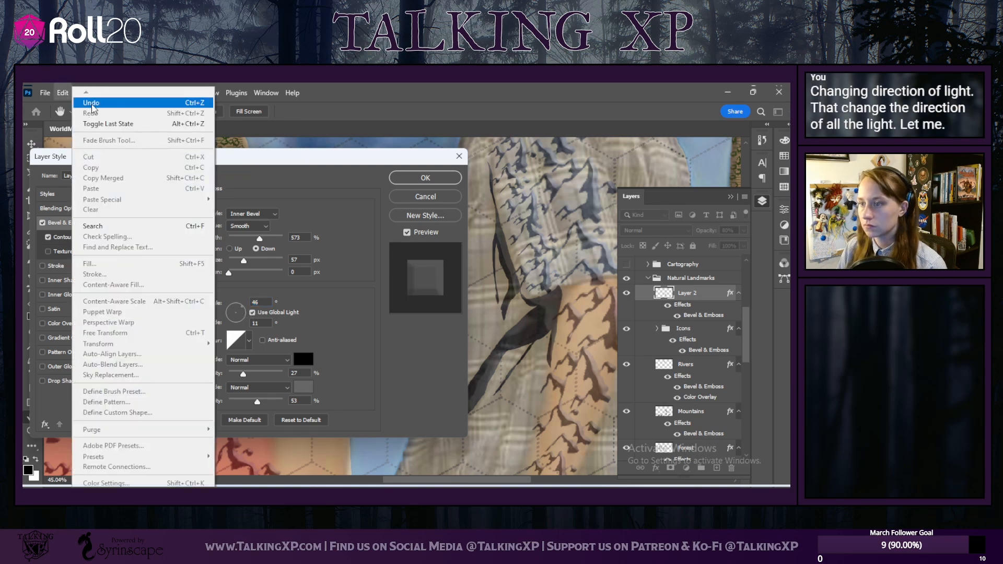
pyautogui.click(92, 103)
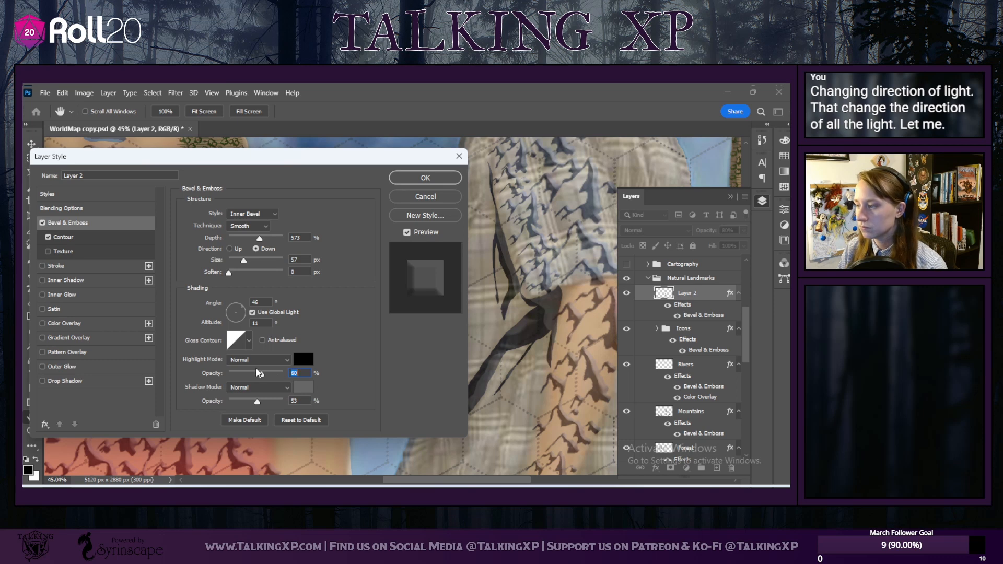
# Step: Set the bevel's highlight opacity to 100%, depth to 272% and size to 16 px
pyautogui.moveTo(251, 376); pyautogui.dragTo(281, 374)
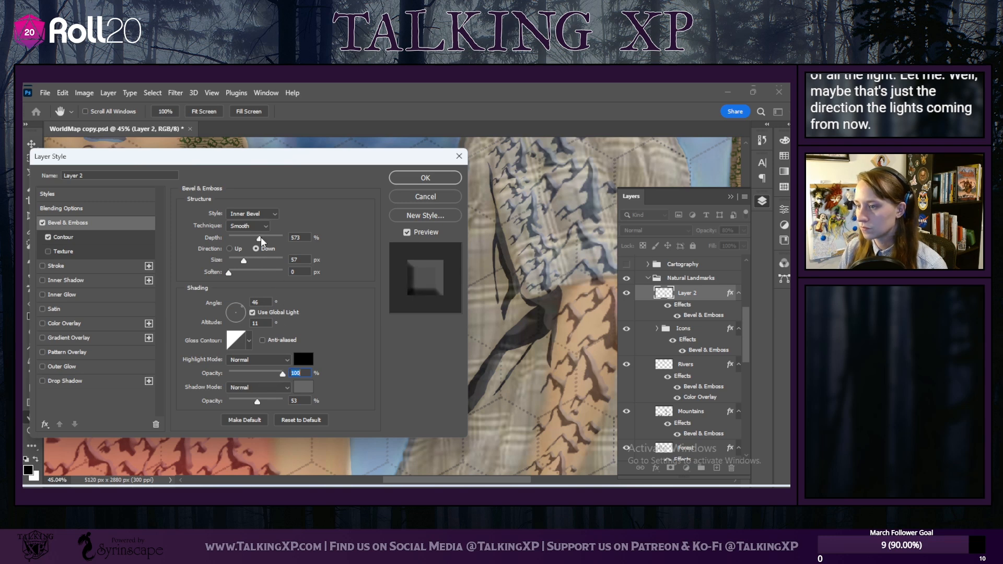
pyautogui.moveTo(262, 237)
pyautogui.mouseDown()
pyautogui.moveTo(237, 244)
pyautogui.moveTo(237, 265)
pyautogui.moveTo(243, 242)
pyautogui.mouseUp()
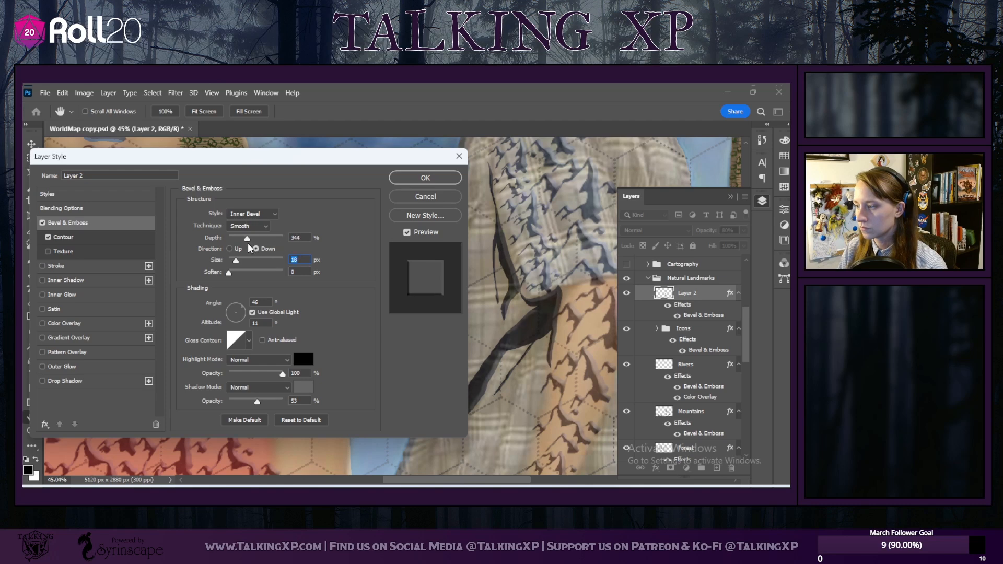
pyautogui.moveTo(247, 239); pyautogui.dragTo(238, 275)
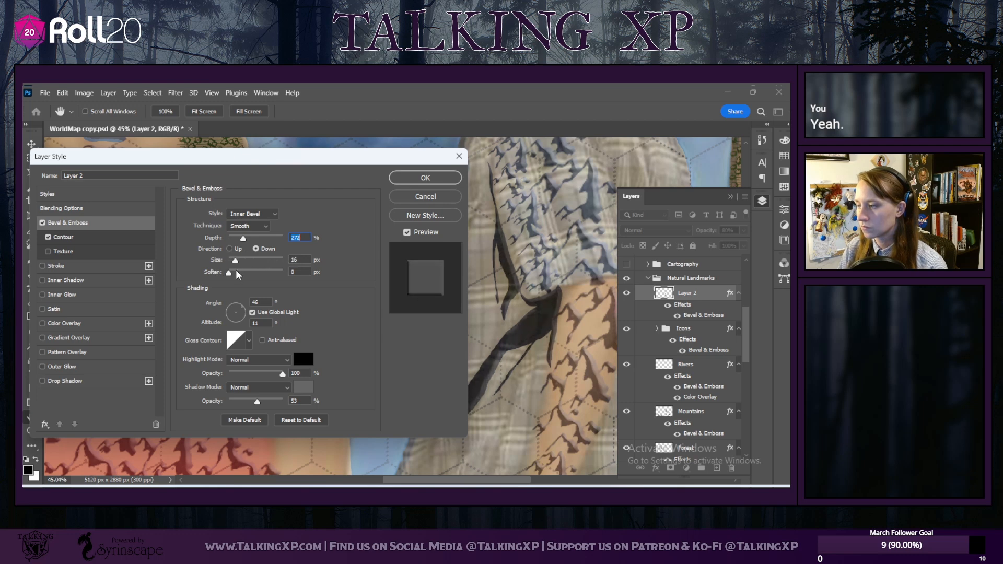
# Step: Try the rounded gloss contour on the crevasse's bevel, and settle on the S-shaped contour preset
pyautogui.click(249, 341)
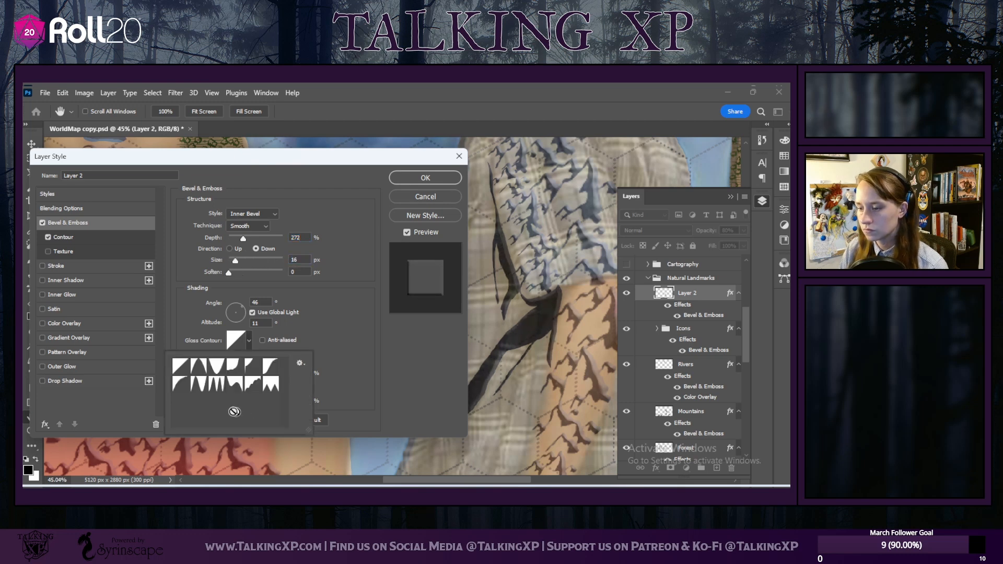
pyautogui.click(180, 386)
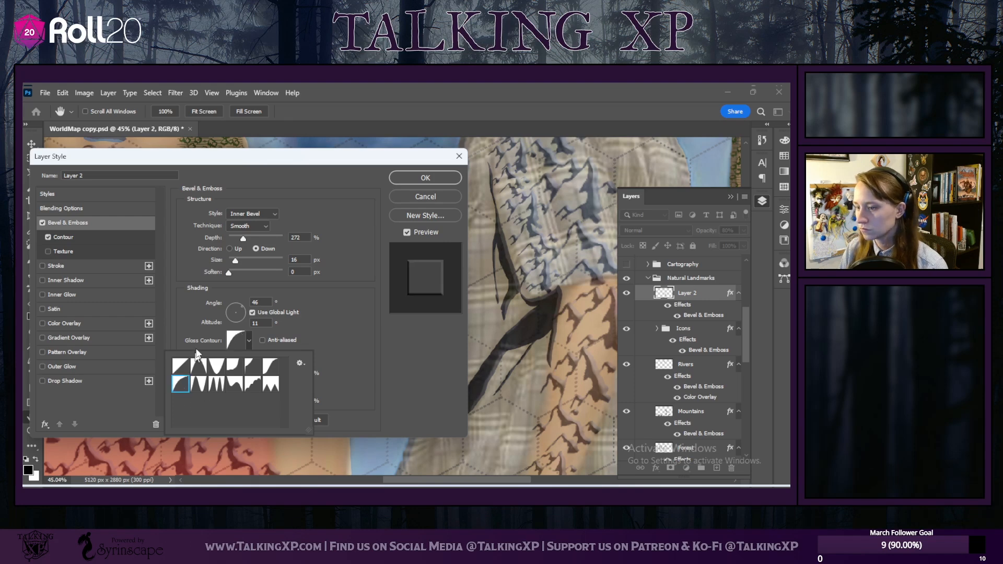
pyautogui.click(268, 366)
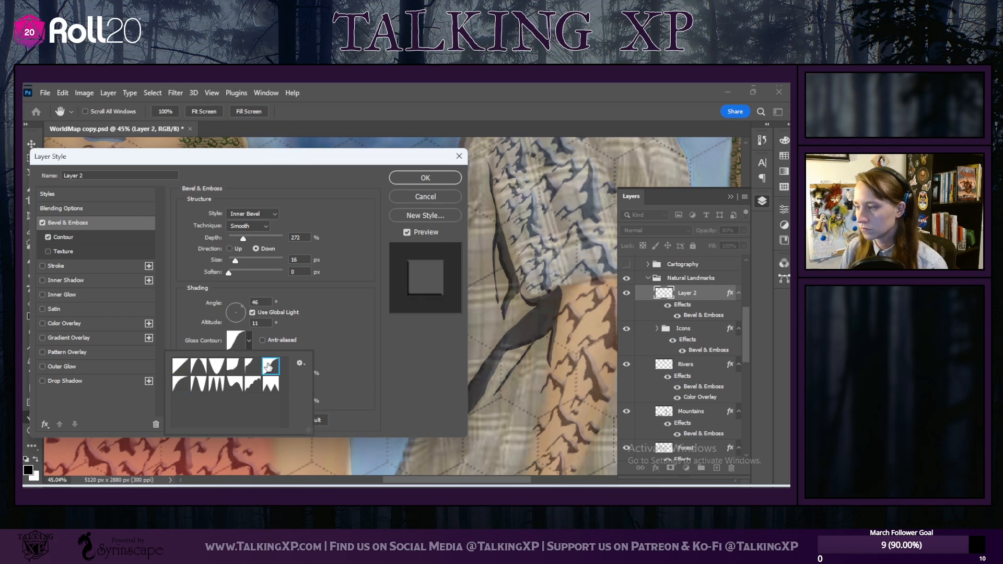
# Step: Set the bevel's global light to a 32° angle and 26° altitude, and apply the layer style
pyautogui.click(241, 308)
pyautogui.moveTo(240, 305)
pyautogui.mouseDown()
pyautogui.moveTo(228, 324)
pyautogui.moveTo(243, 314)
pyautogui.mouseUp()
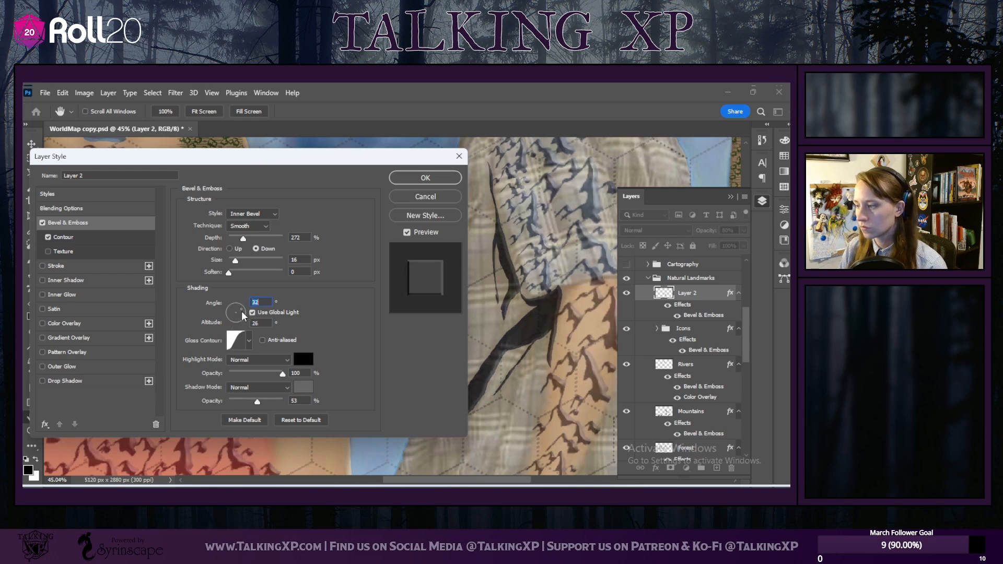
pyautogui.click(433, 181)
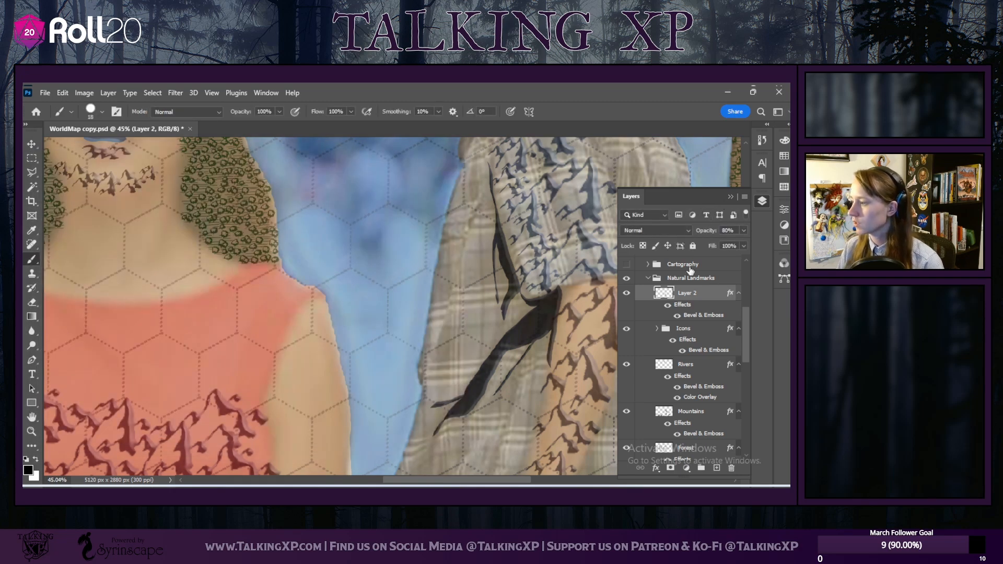
# Step: Examine the restyled crevasse and the newly lit mountains and forests across the man and the right-hand woman
pyautogui.scroll(2, 672, 346)
pyautogui.scroll(-3, 337, 441)
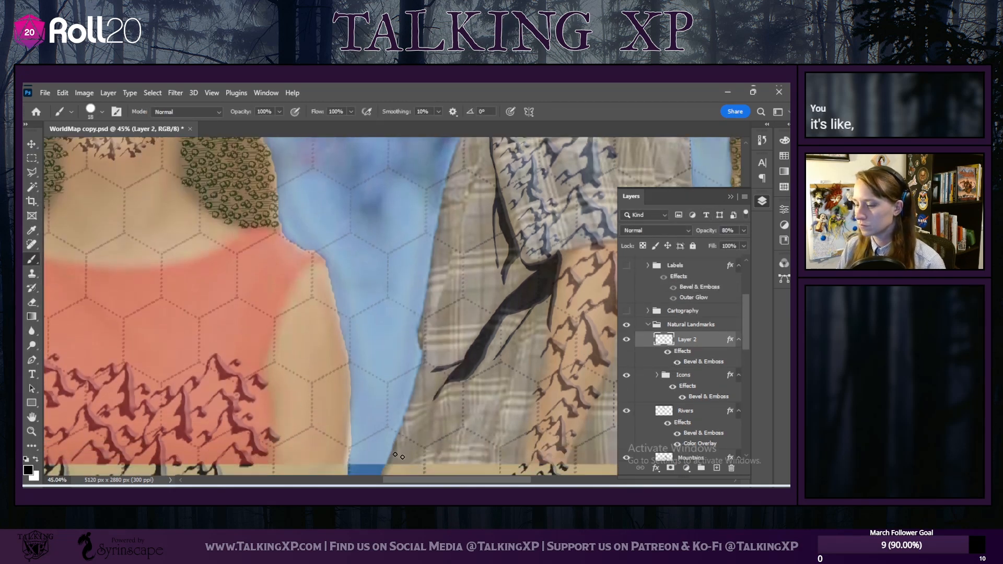
pyautogui.moveTo(432, 484); pyautogui.dragTo(460, 476)
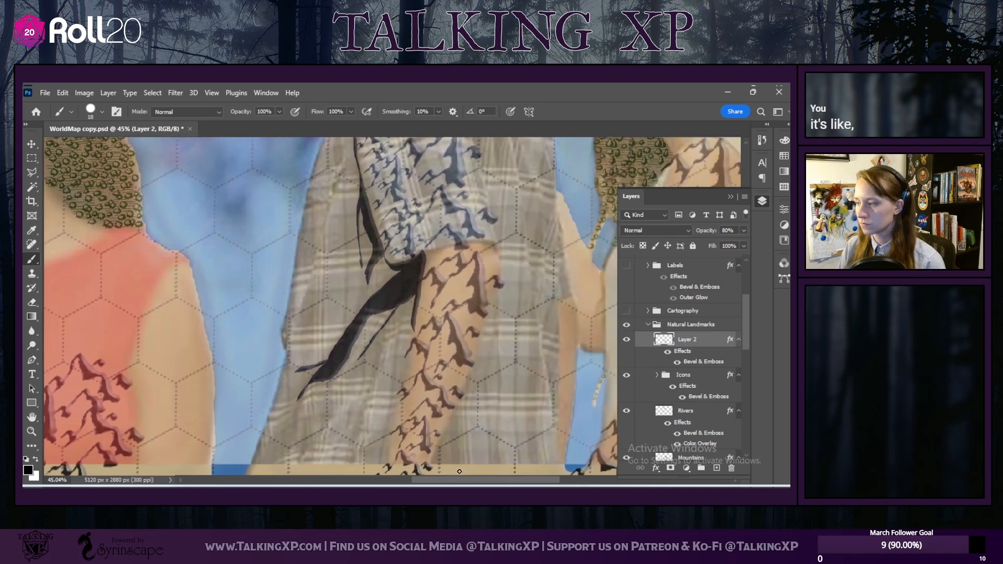
pyautogui.scroll(1, 708, 350)
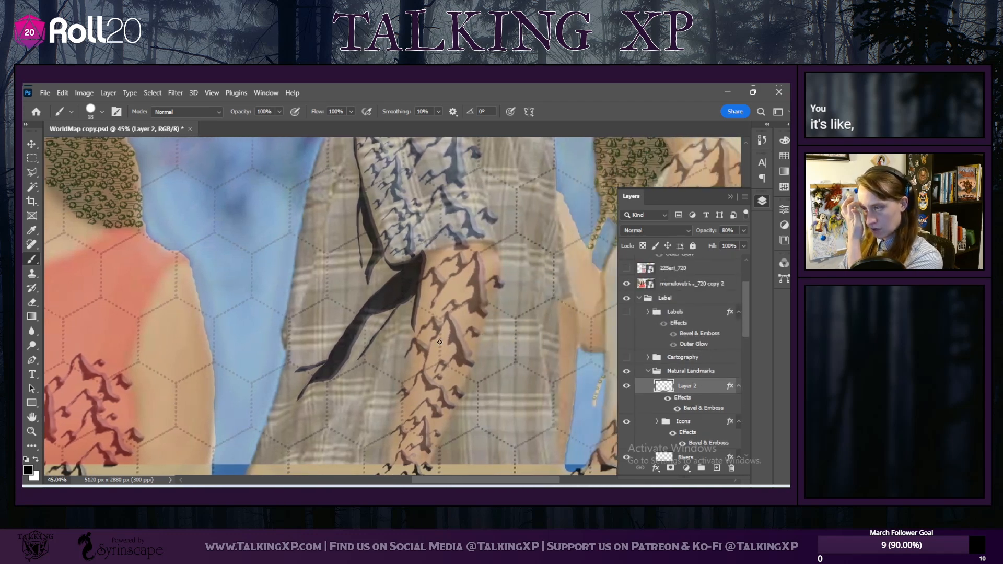
pyautogui.scroll(6, 427, 380)
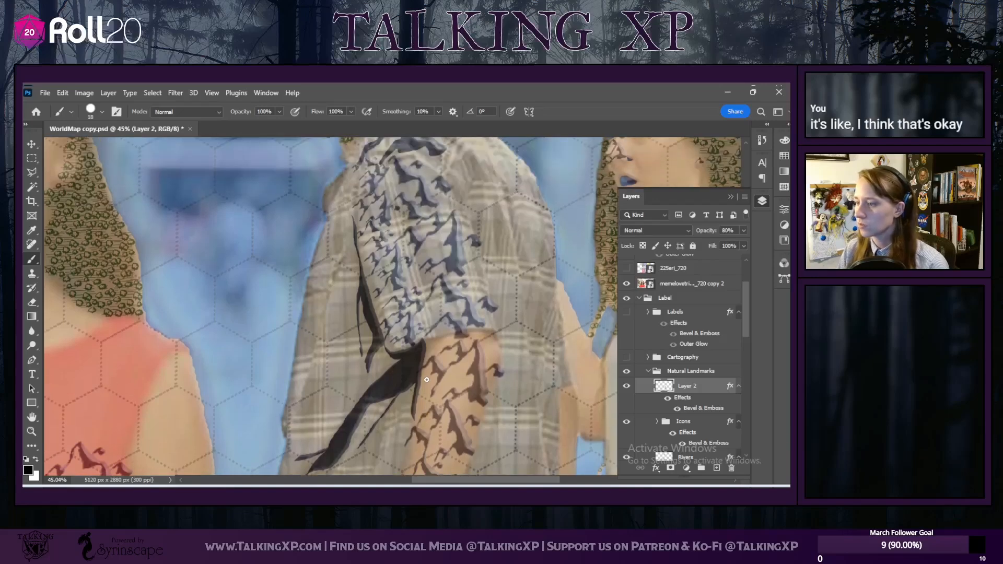
pyautogui.scroll(10, 247, 361)
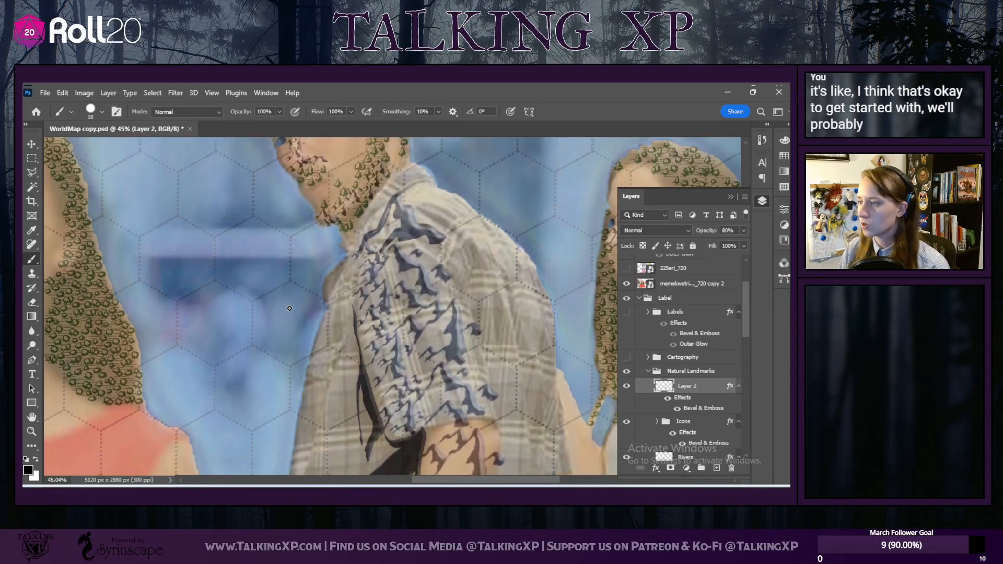
pyautogui.scroll(3, 290, 308)
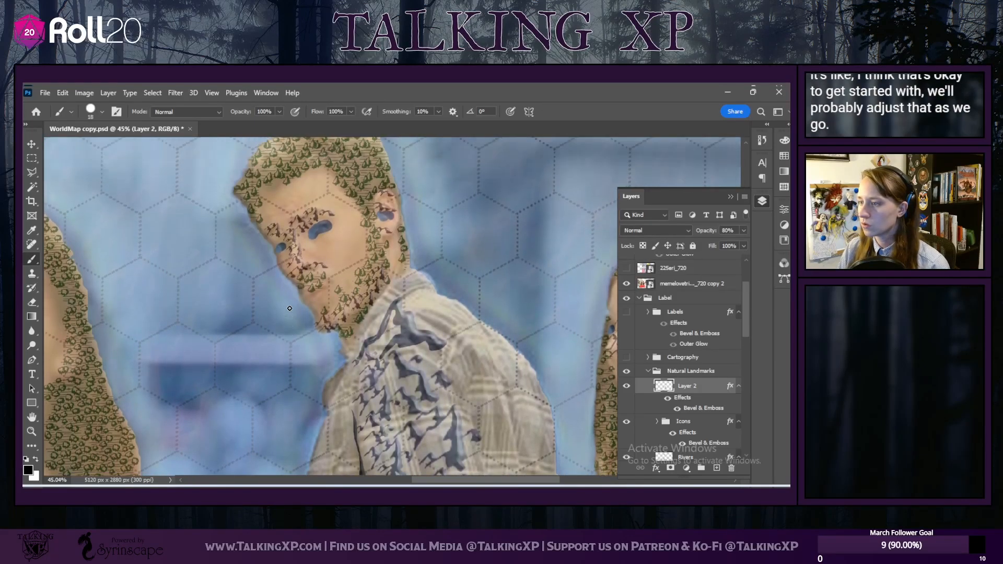
pyautogui.scroll(-3, 289, 309)
pyautogui.moveTo(455, 482); pyautogui.dragTo(502, 481)
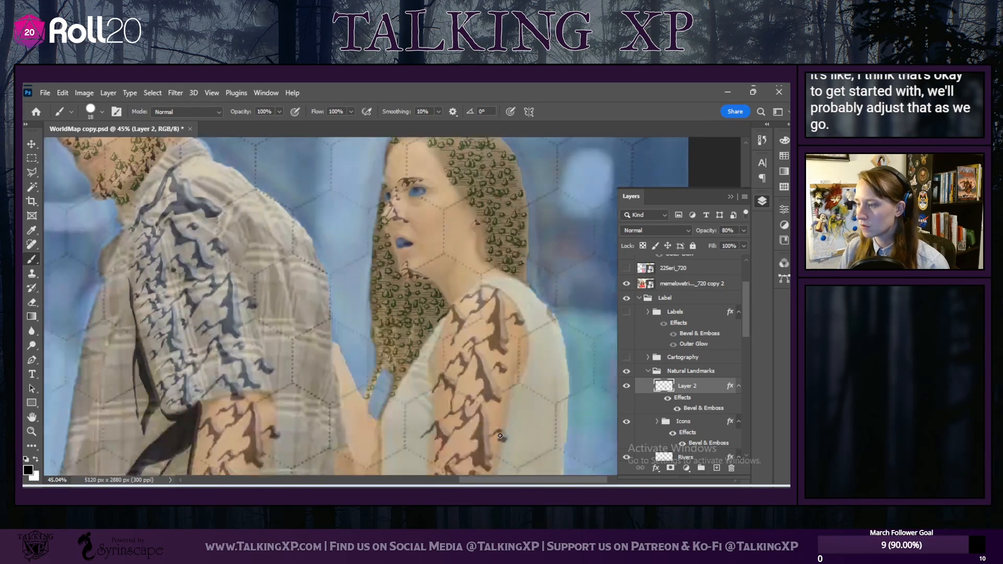
pyautogui.scroll(-6, 499, 435)
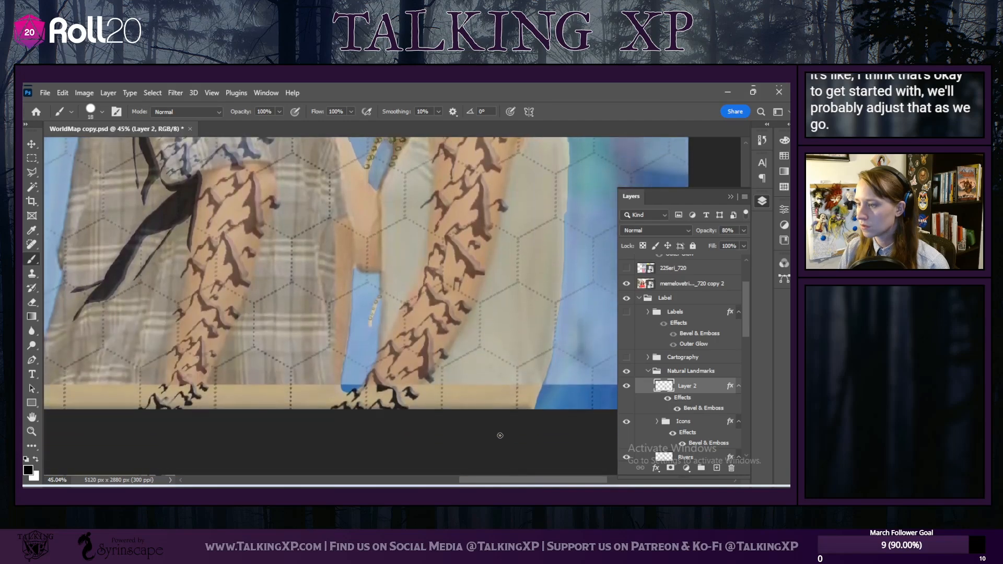
# Step: Examine the mountains and forests across the left-hand woman's shirt, hair and face
pyautogui.moveTo(491, 481); pyautogui.dragTo(358, 485)
pyautogui.scroll(10, 372, 395)
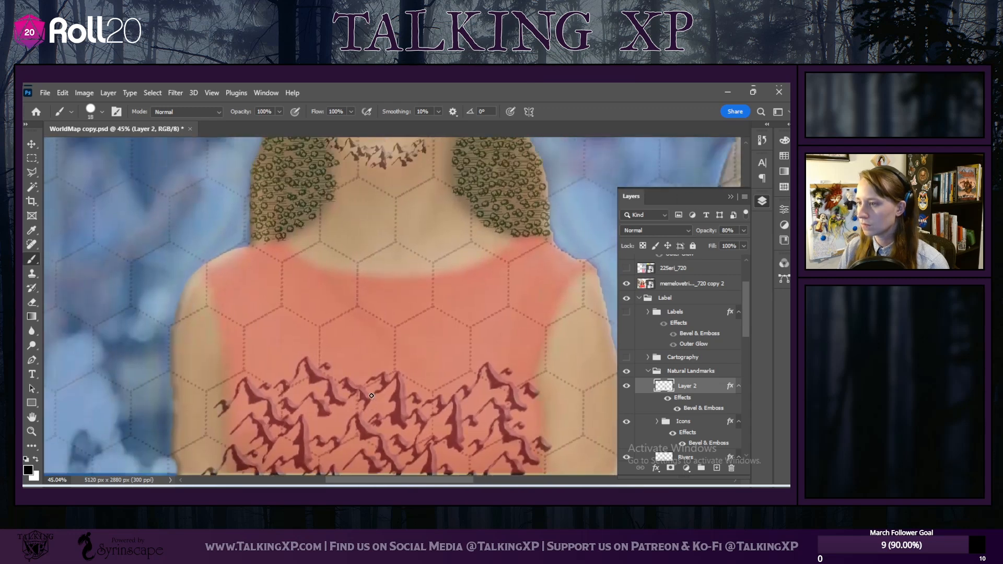
pyautogui.scroll(1, 372, 396)
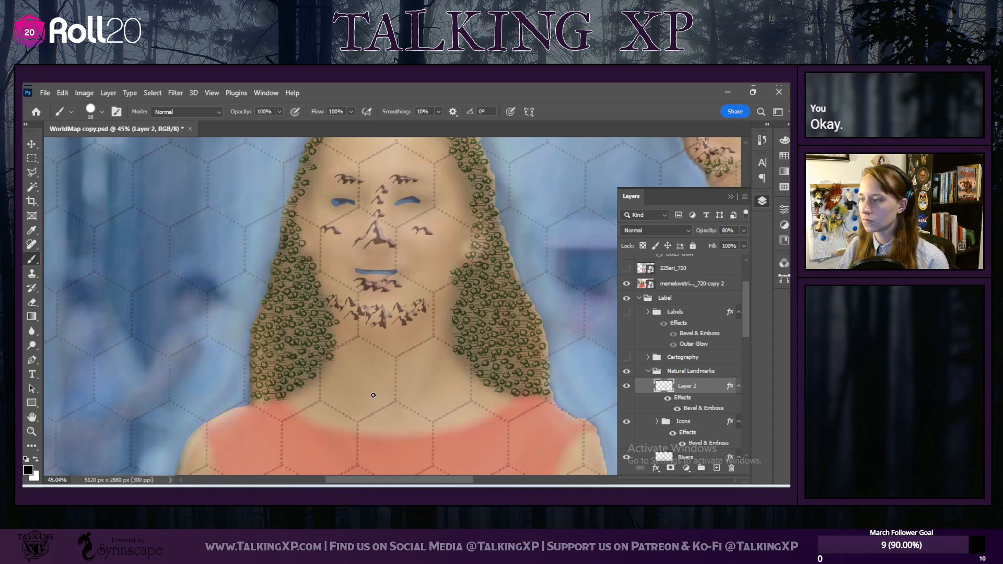
pyautogui.scroll(-7, 481, 402)
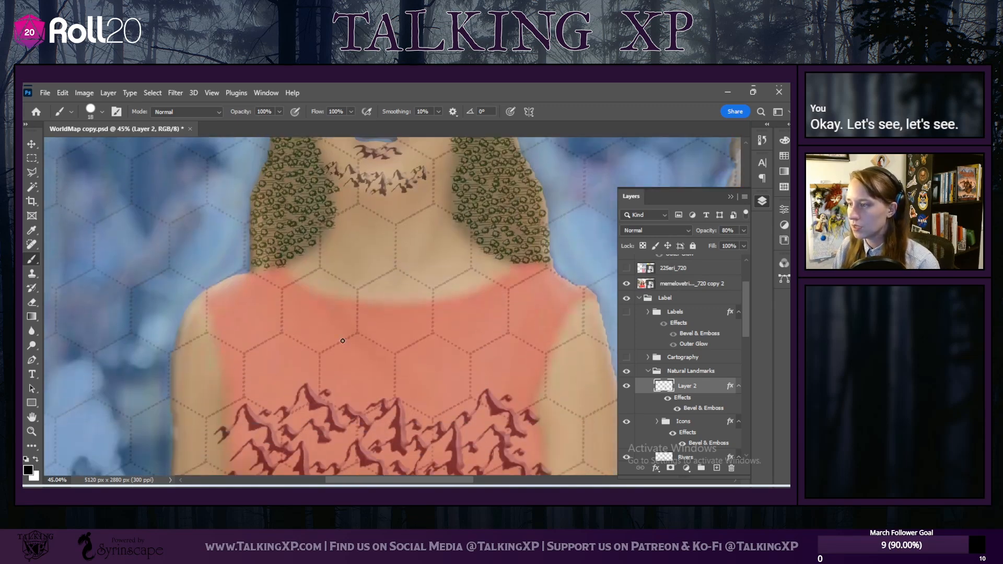
pyautogui.scroll(-3, 344, 336)
pyautogui.scroll(10, 366, 272)
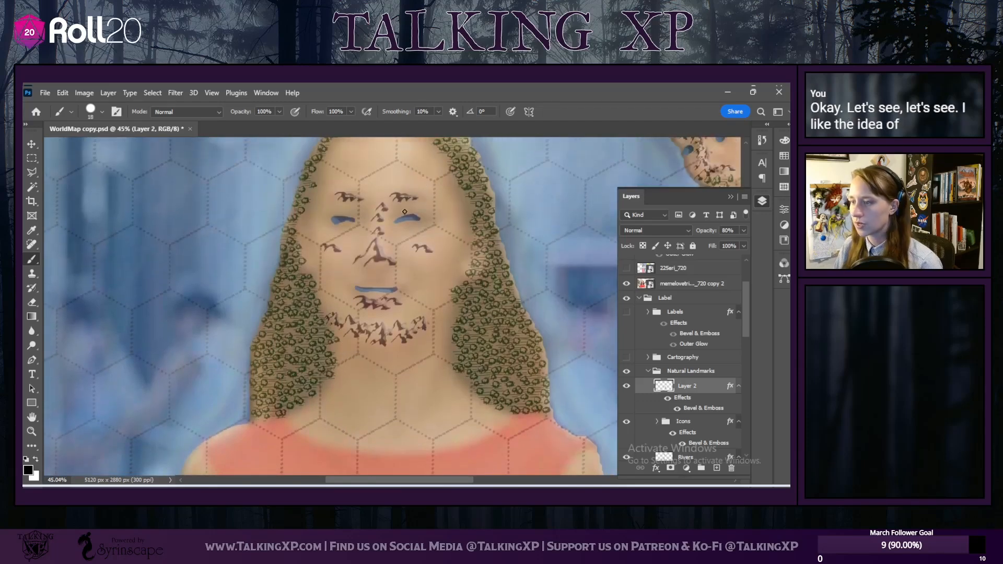
pyautogui.scroll(5, 370, 198)
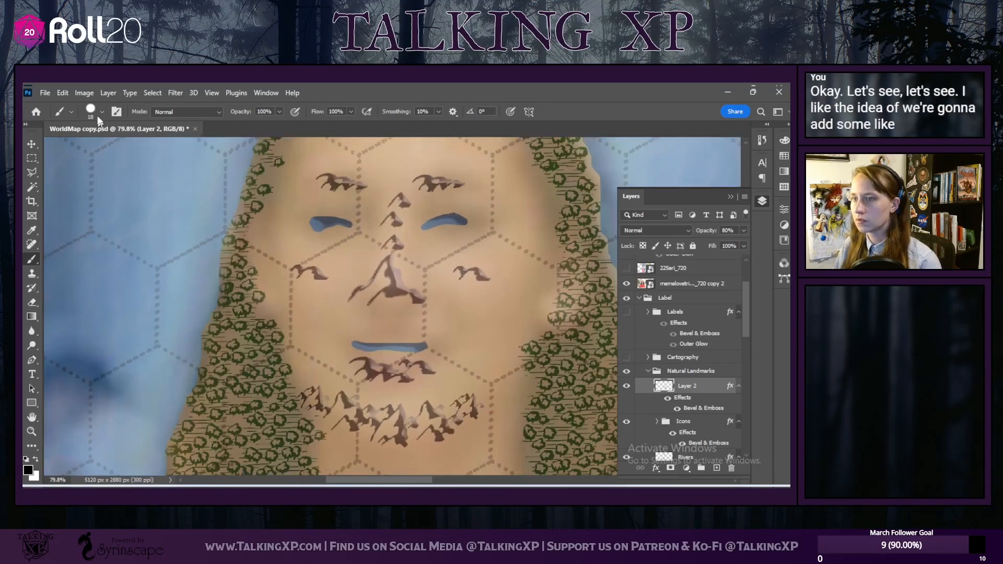
# Step: Try the Mixed Tree Block 3 and Mixed Tree Block 1 brushes, and settle on the Marsh Block 1 brush
pyautogui.click(97, 113)
pyautogui.scroll(-10, 78, 414)
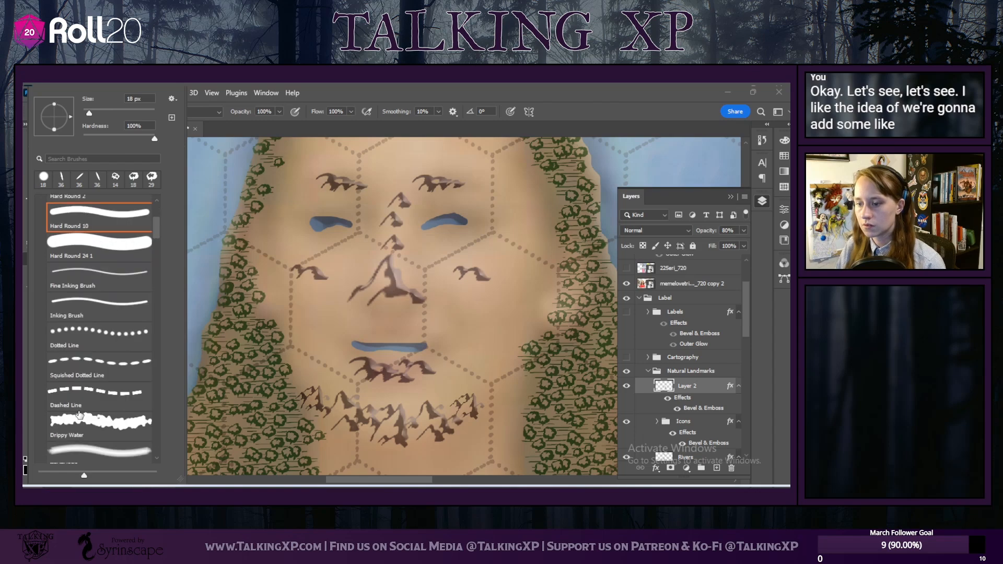
pyautogui.scroll(-2, 78, 414)
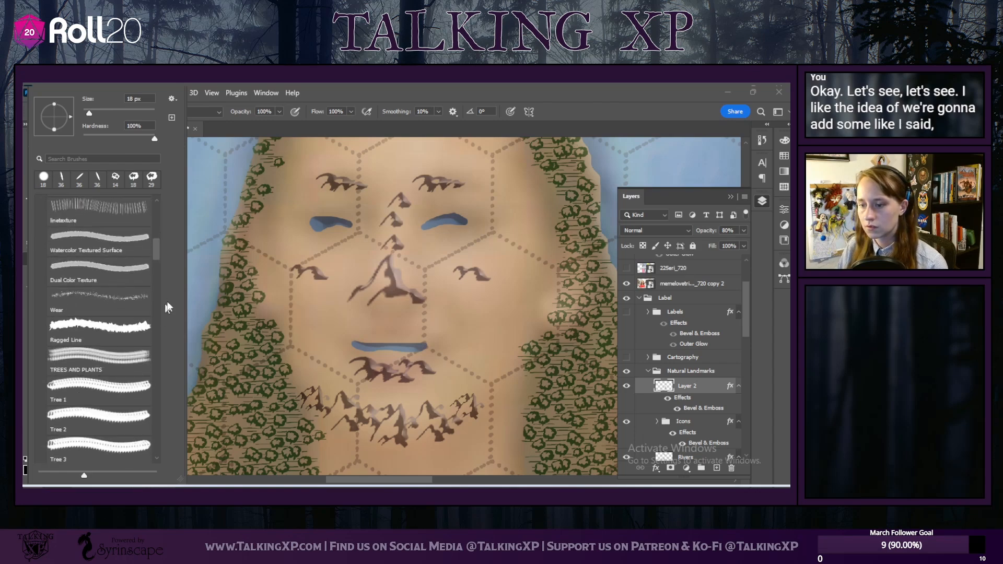
pyautogui.moveTo(164, 255); pyautogui.dragTo(140, 443)
pyautogui.click(102, 347)
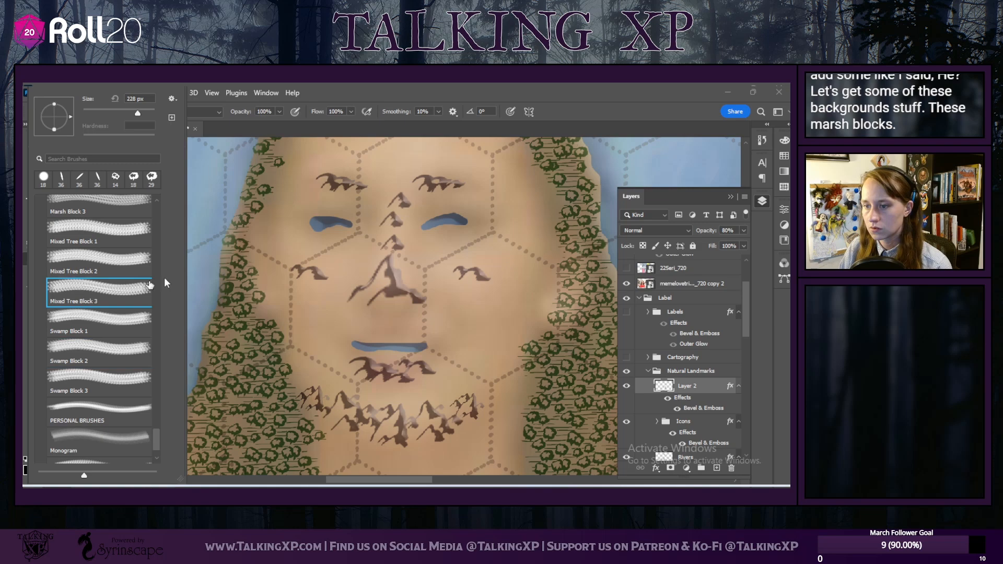
pyautogui.click(109, 234)
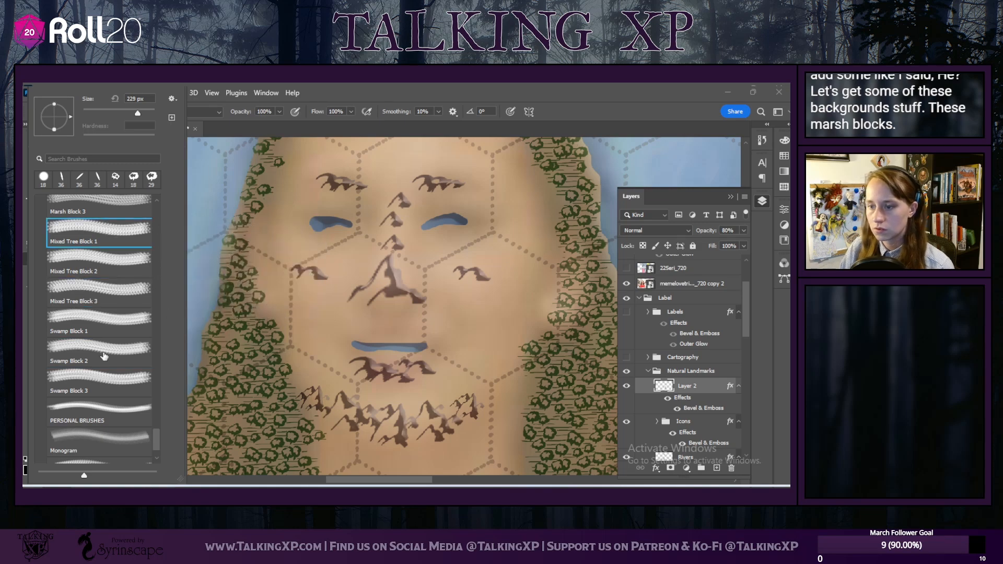
pyautogui.scroll(-1, 100, 373)
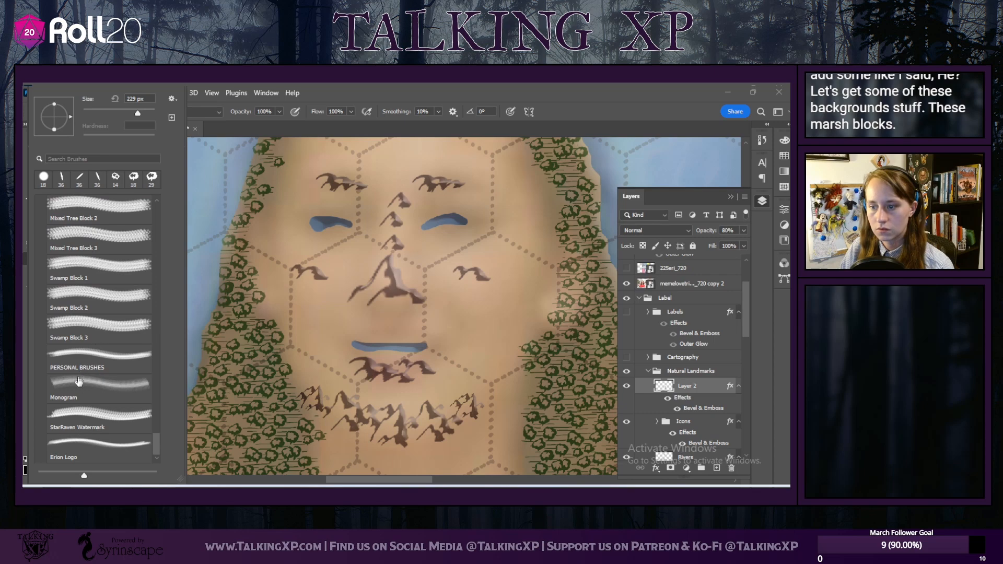
pyautogui.scroll(5, 96, 318)
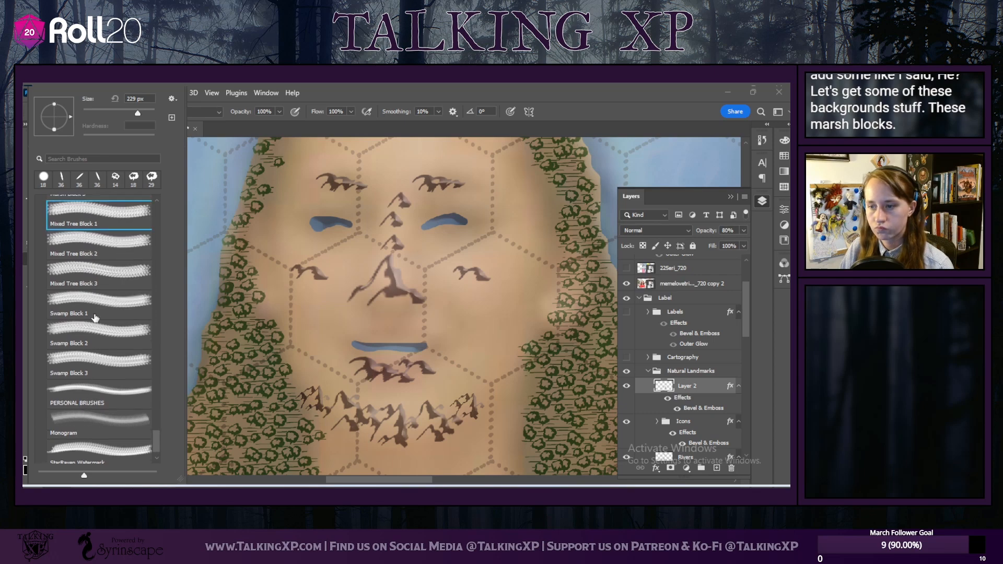
pyautogui.scroll(5, 94, 318)
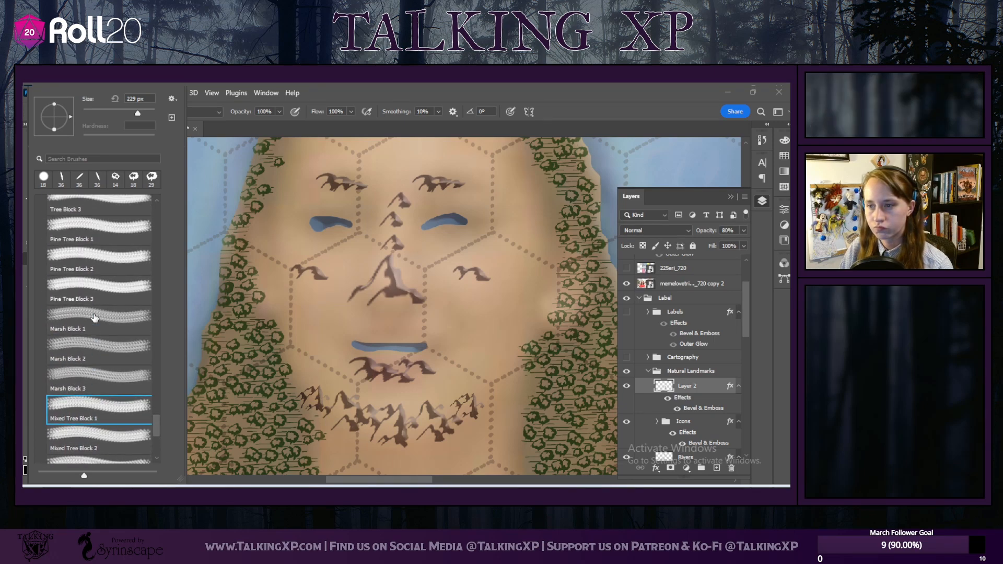
pyautogui.scroll(-3, 90, 363)
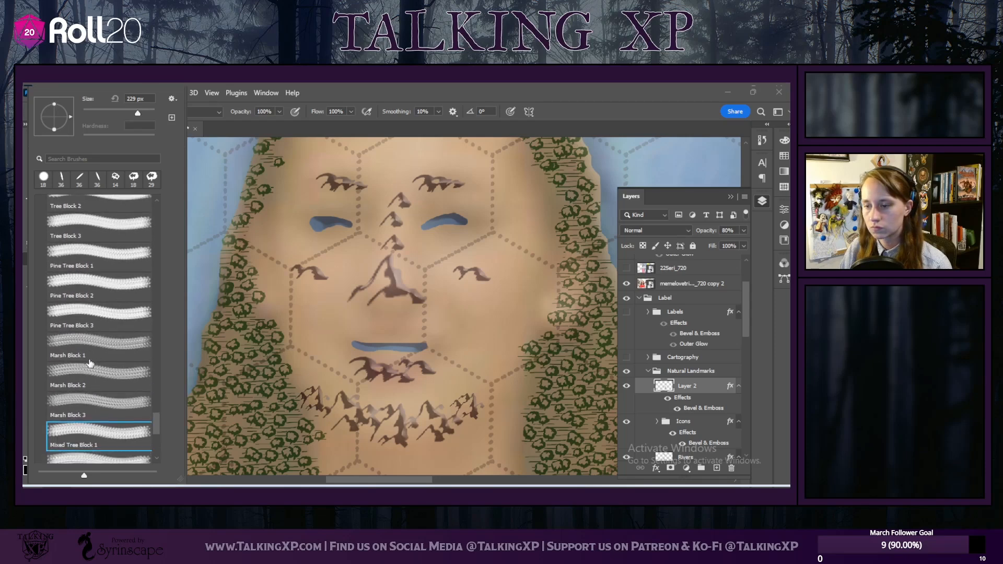
pyautogui.moveTo(155, 430)
pyautogui.mouseDown()
pyautogui.moveTo(152, 403)
pyautogui.moveTo(150, 457)
pyautogui.moveTo(150, 434)
pyautogui.mouseUp()
pyautogui.click(116, 359)
# Step: Reduce the marsh brush's size to 61 px
pyautogui.scroll(3, 347, 251)
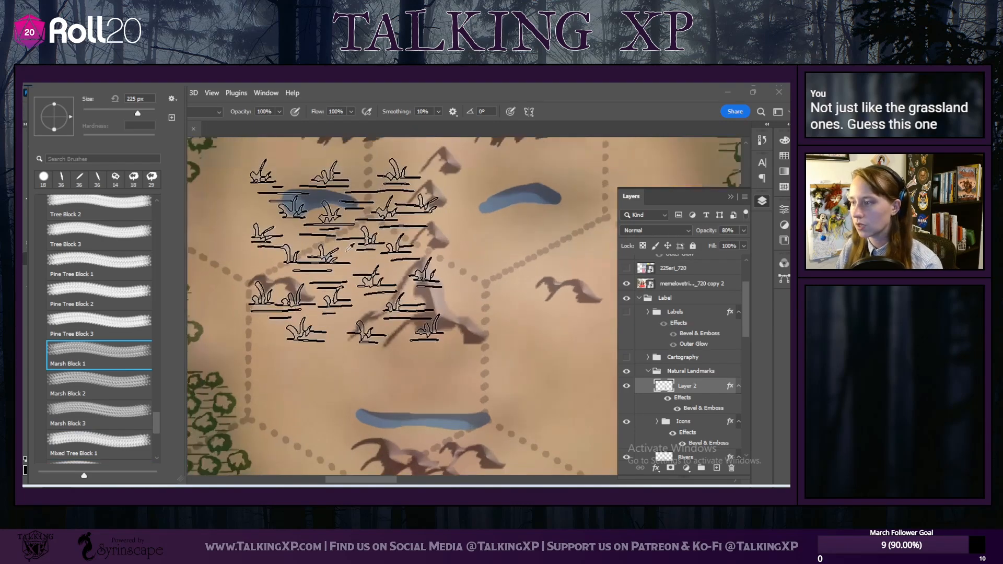
pyautogui.scroll(1, 345, 251)
pyautogui.moveTo(128, 111); pyautogui.dragTo(104, 112)
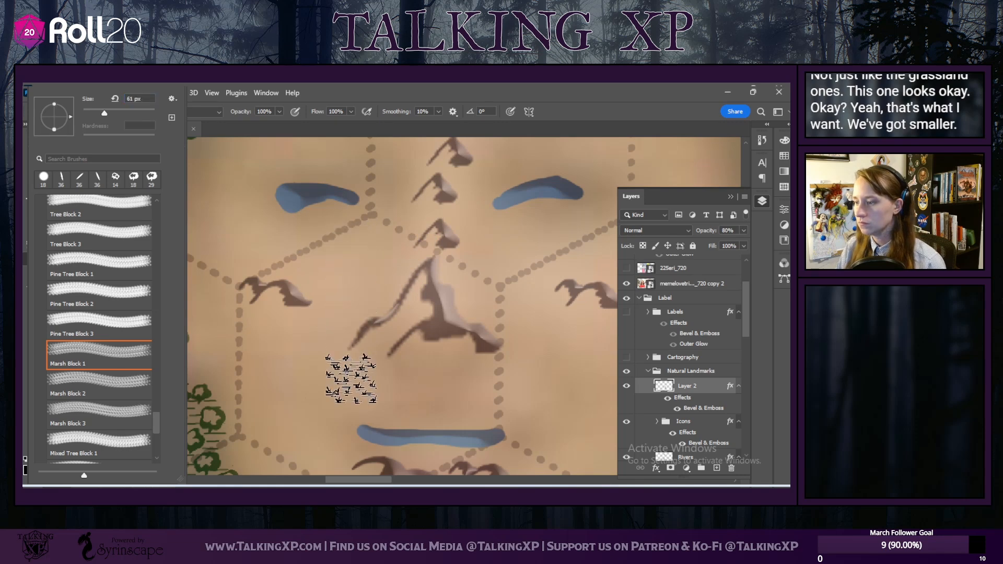
# Step: On the Grassland layer, stamp marsh tufts around the mountain eyebrows above both of the left-hand woman's eyes
pyautogui.scroll(3, 495, 369)
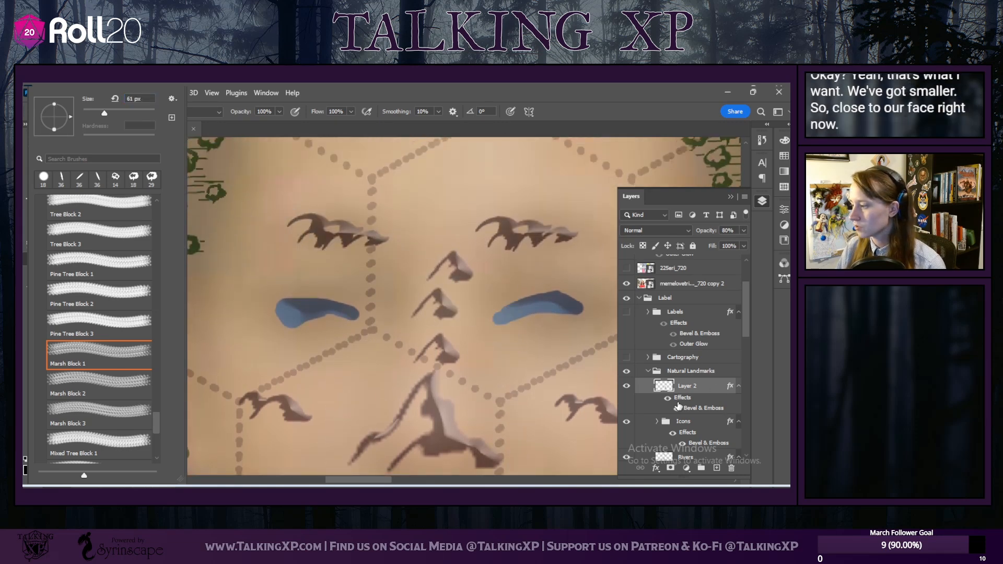
pyautogui.scroll(-5, 677, 404)
pyautogui.click(685, 389)
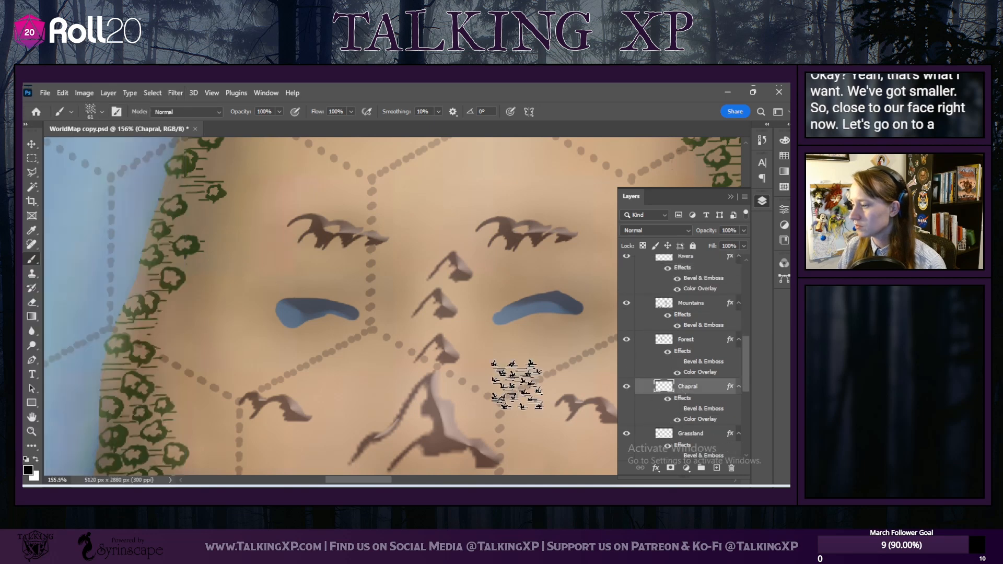
pyautogui.click(690, 433)
pyautogui.click(272, 248)
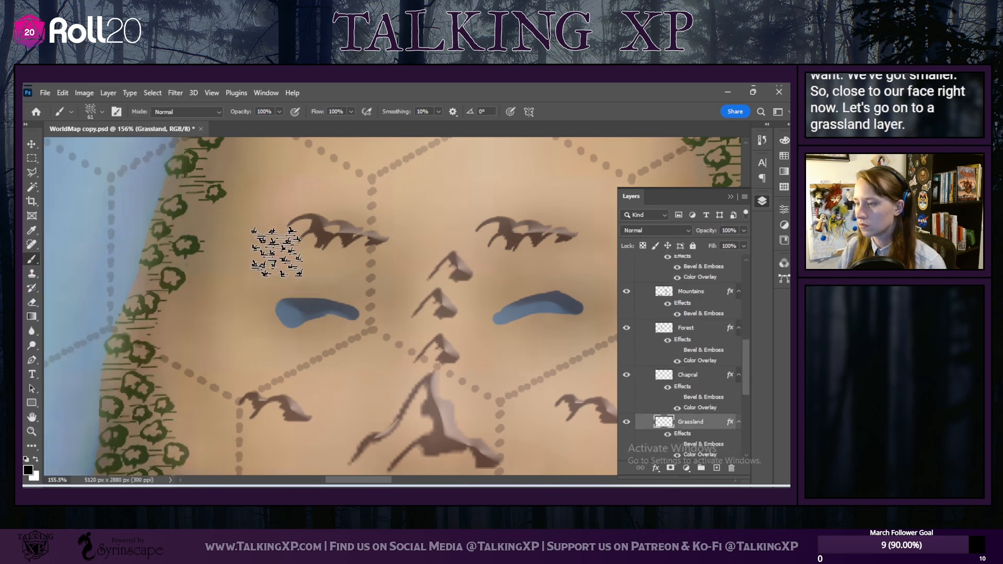
pyautogui.click(321, 247)
pyautogui.click(369, 254)
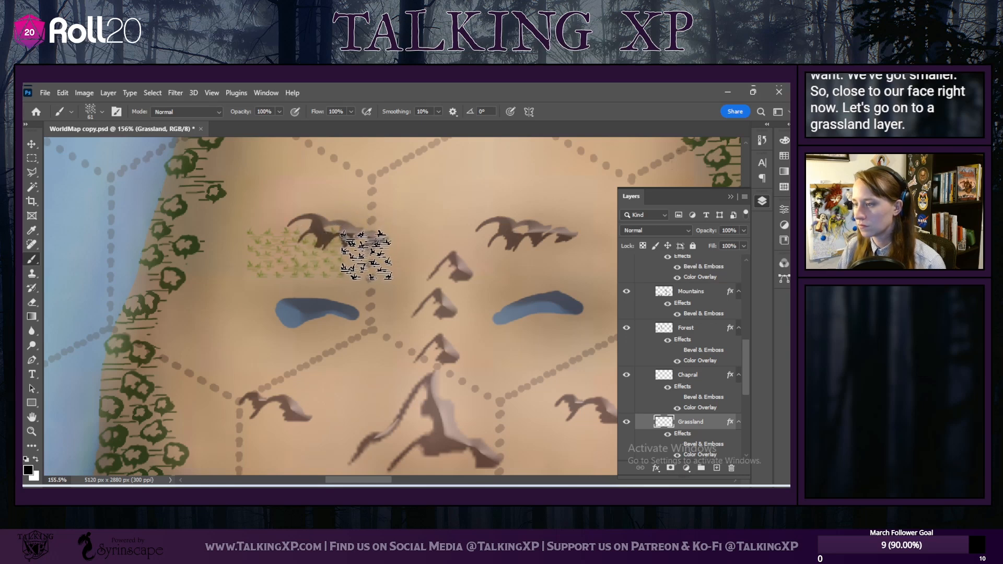
pyautogui.click(412, 255)
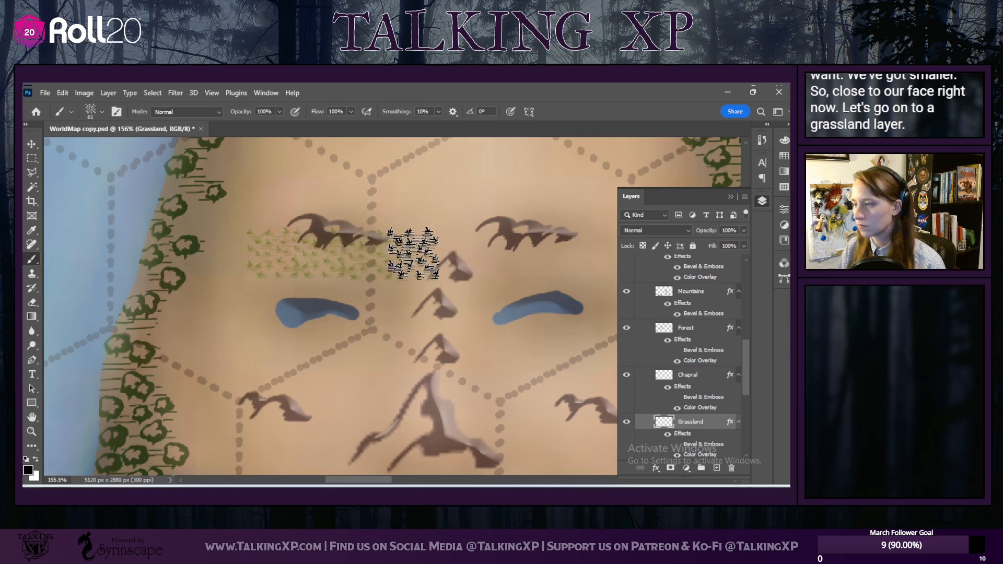
pyautogui.click(367, 208)
pyautogui.click(281, 207)
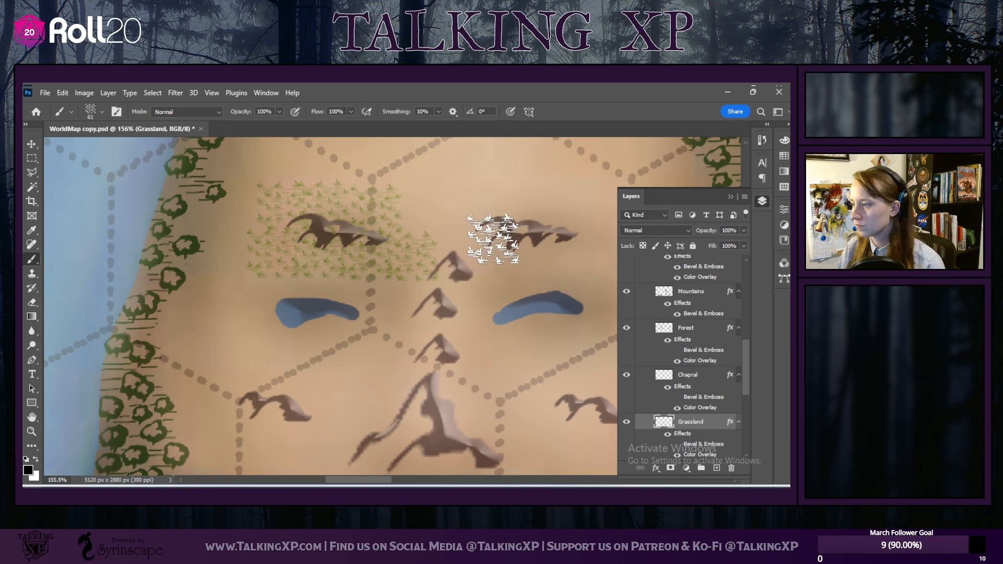
pyautogui.moveTo(490, 245)
pyautogui.mouseDown()
pyautogui.moveTo(588, 254)
pyautogui.moveTo(575, 201)
pyautogui.moveTo(569, 210)
pyautogui.moveTo(541, 197)
pyautogui.moveTo(480, 205)
pyautogui.mouseUp()
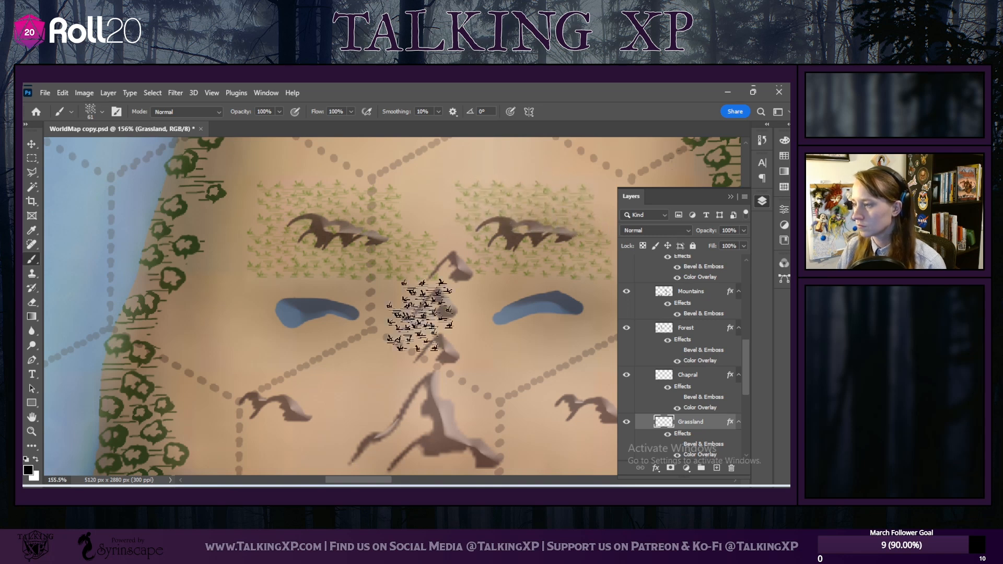
# Step: Erase the blocky edges of both grassland patches with an 18 px hard round eraser, shaping them into curved eyebrows
pyautogui.scroll(-4, 449, 402)
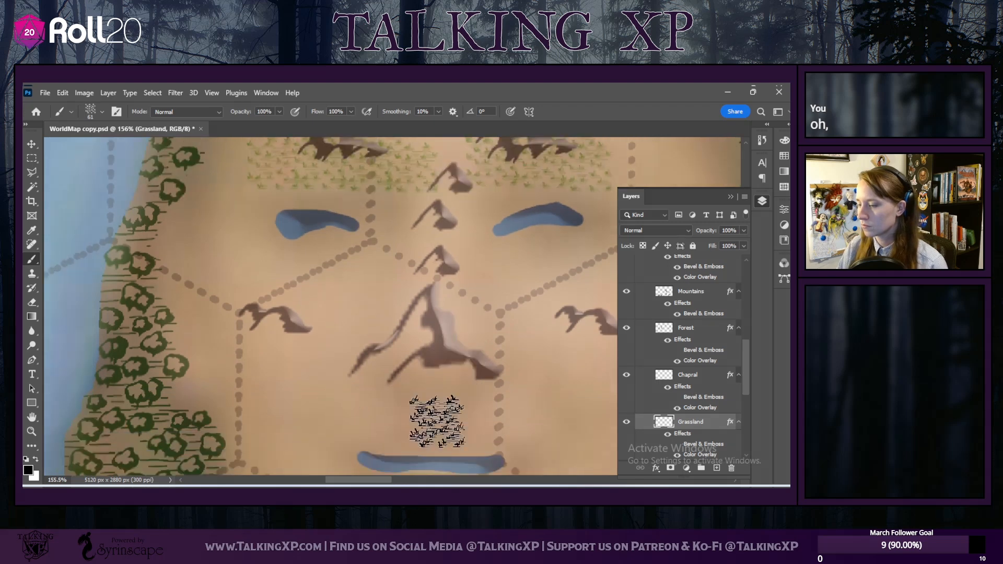
pyautogui.scroll(4, 413, 426)
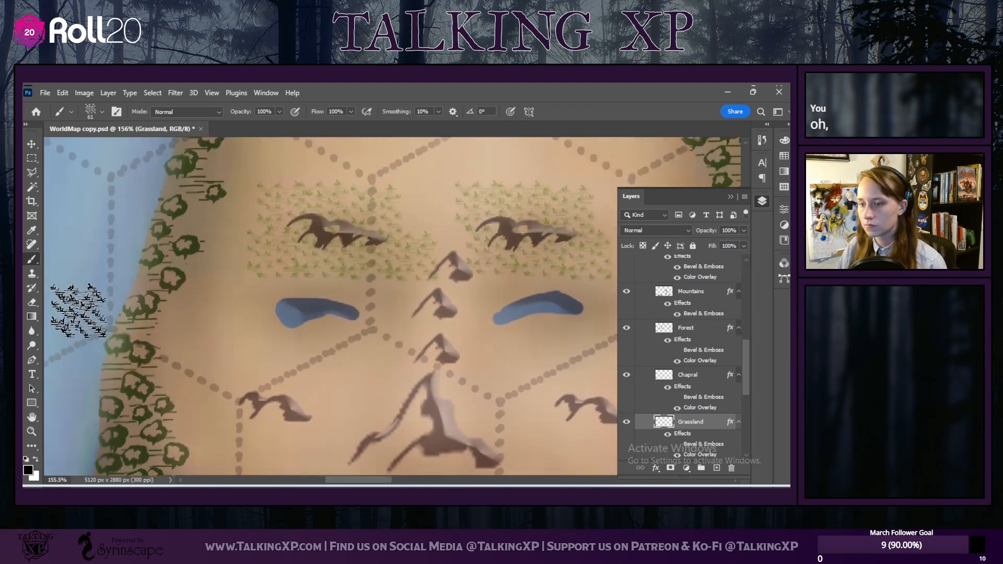
pyautogui.click(32, 302)
pyautogui.click(95, 116)
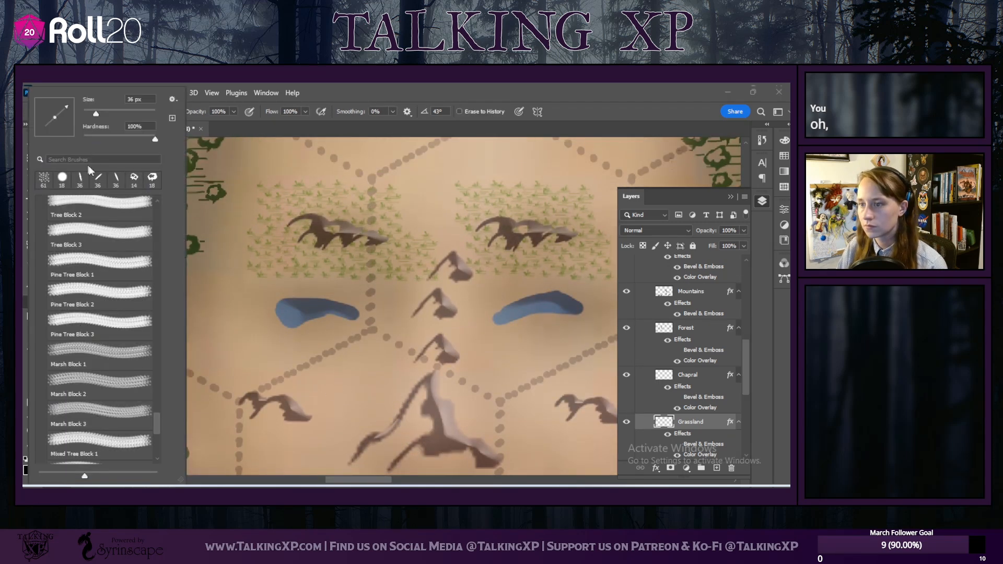
pyautogui.click(70, 180)
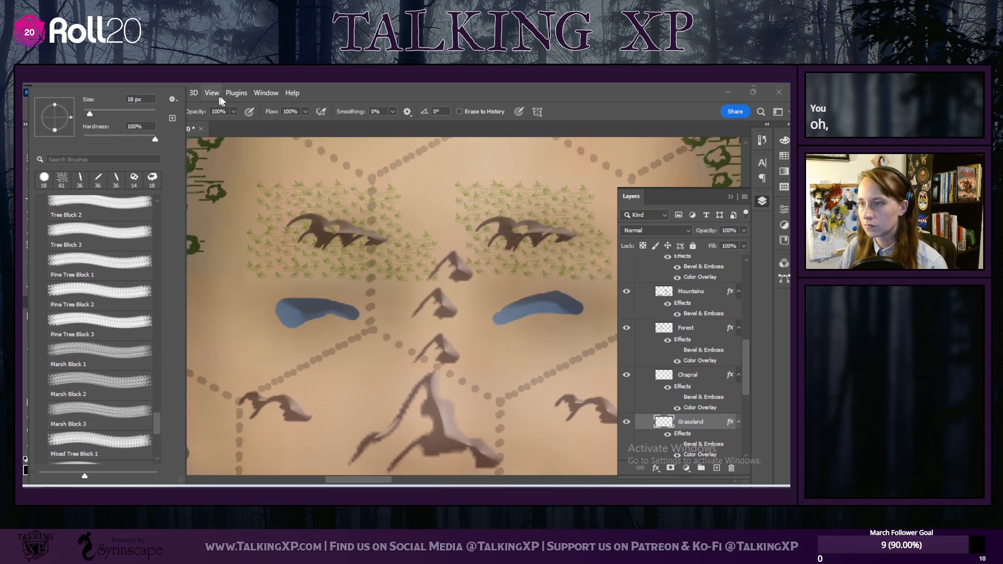
pyautogui.click(323, 98)
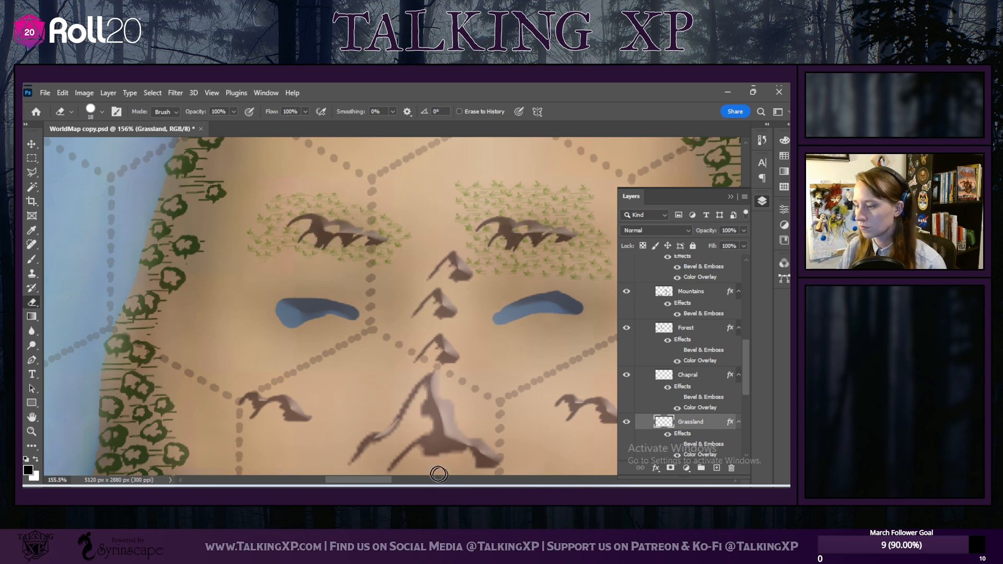
pyautogui.moveTo(356, 479); pyautogui.dragTo(372, 479)
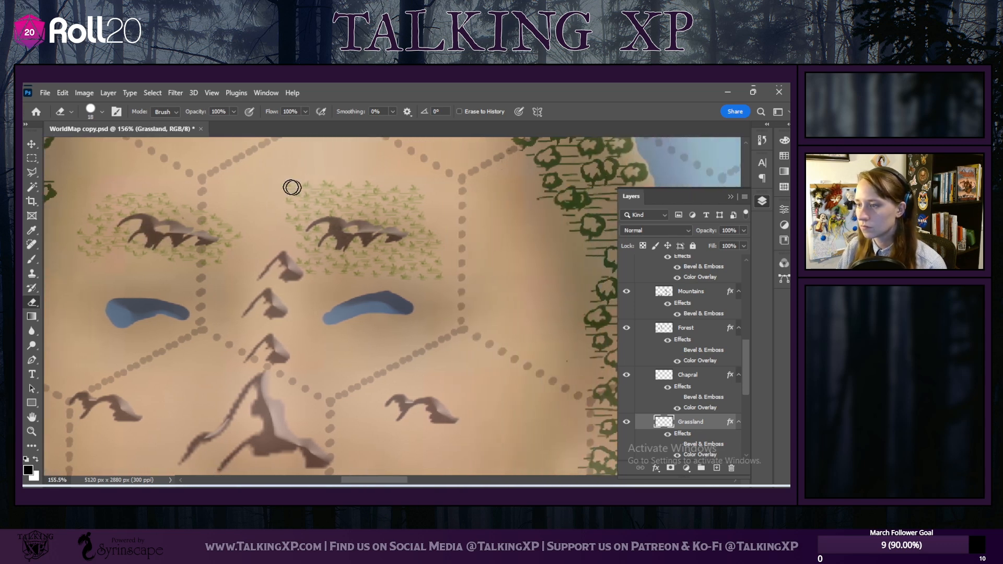
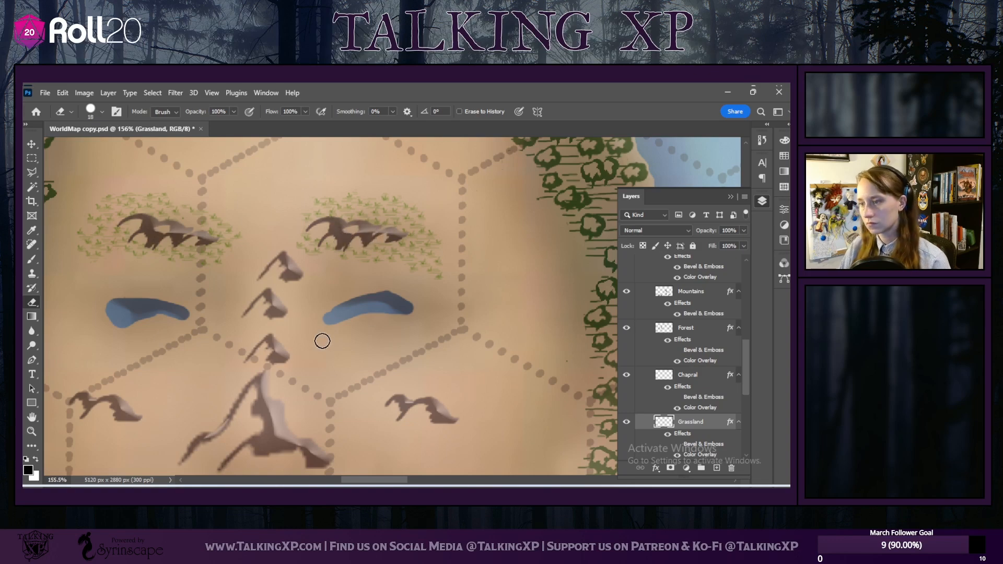
# Step: Paint grassland with the marsh brush along the mountain eyebrow above the man's larger lake eye
pyautogui.scroll(-3, 288, 361)
pyautogui.scroll(-5, 290, 363)
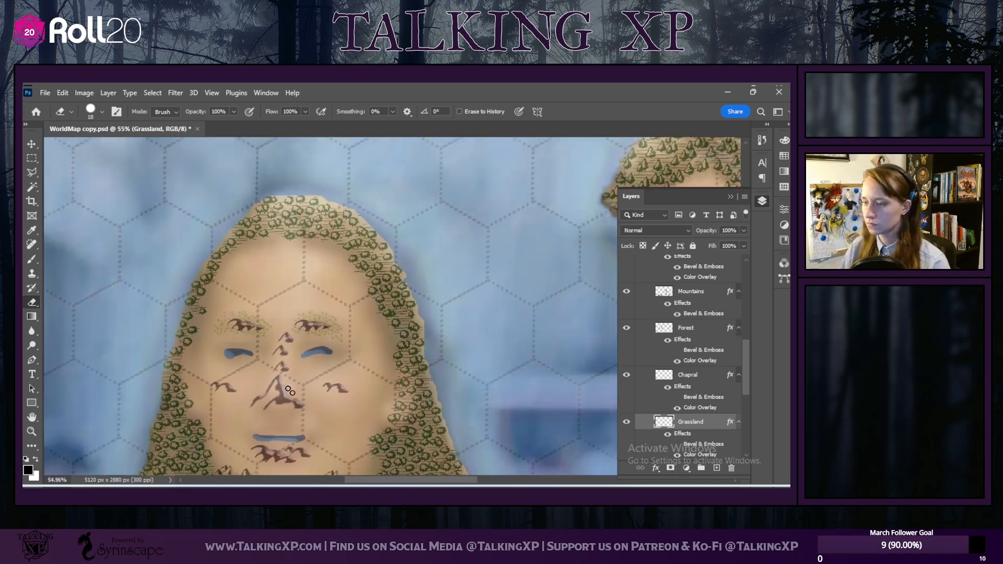
pyautogui.moveTo(451, 478); pyautogui.dragTo(490, 478)
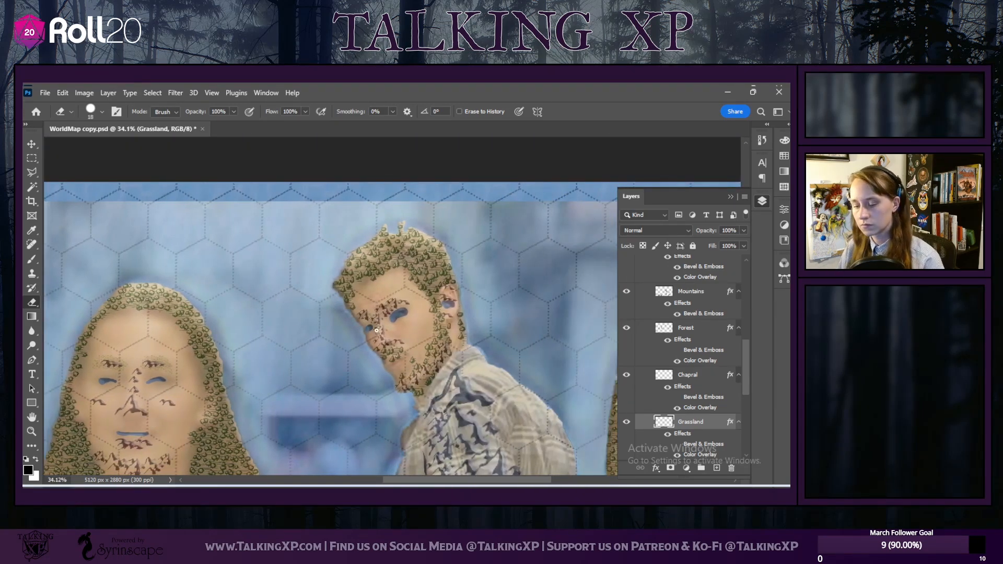
pyautogui.scroll(5, 376, 330)
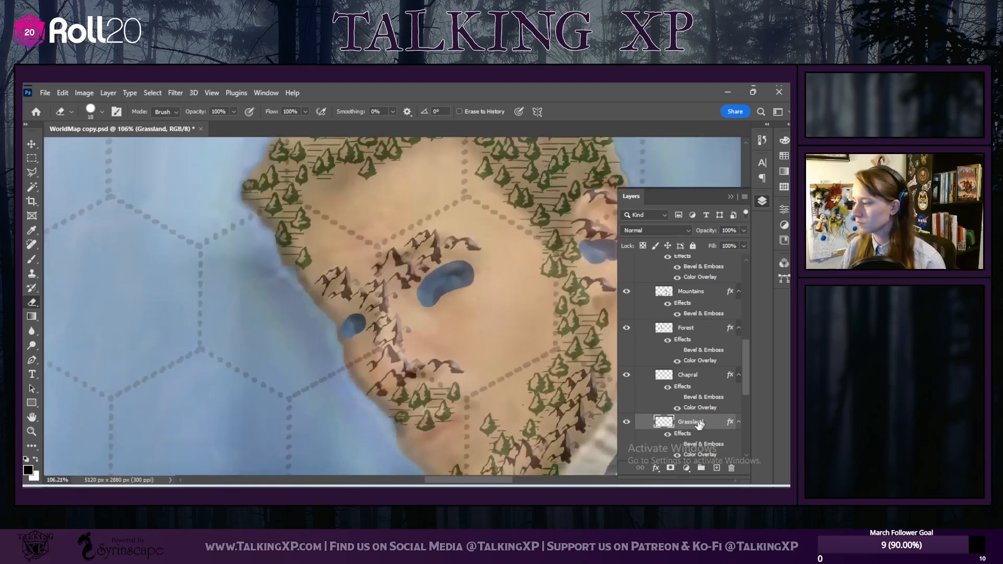
pyautogui.click(33, 258)
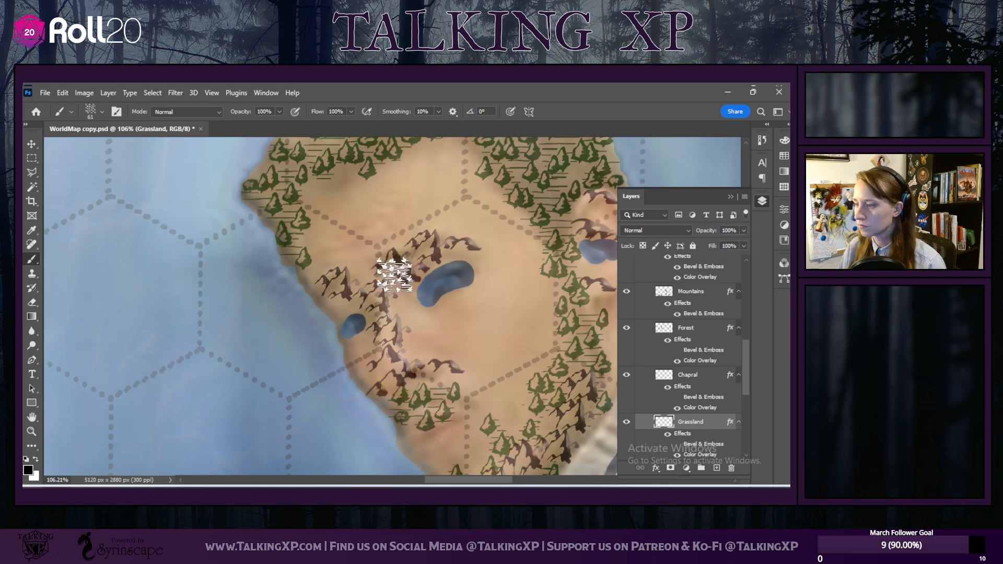
pyautogui.moveTo(466, 235)
pyautogui.mouseDown()
pyautogui.moveTo(477, 240)
pyautogui.moveTo(470, 235)
pyautogui.mouseUp()
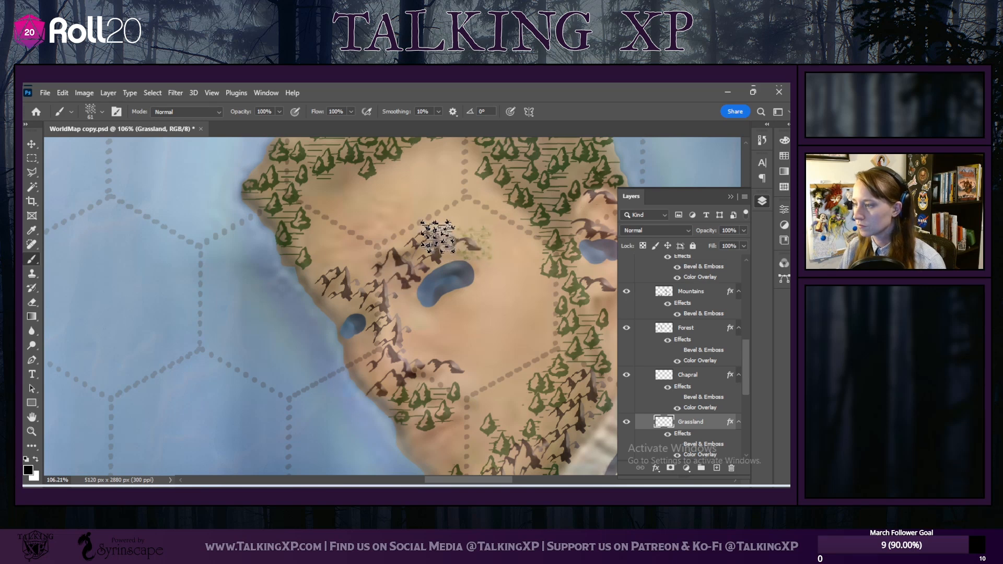
pyautogui.click(442, 243)
pyautogui.click(406, 242)
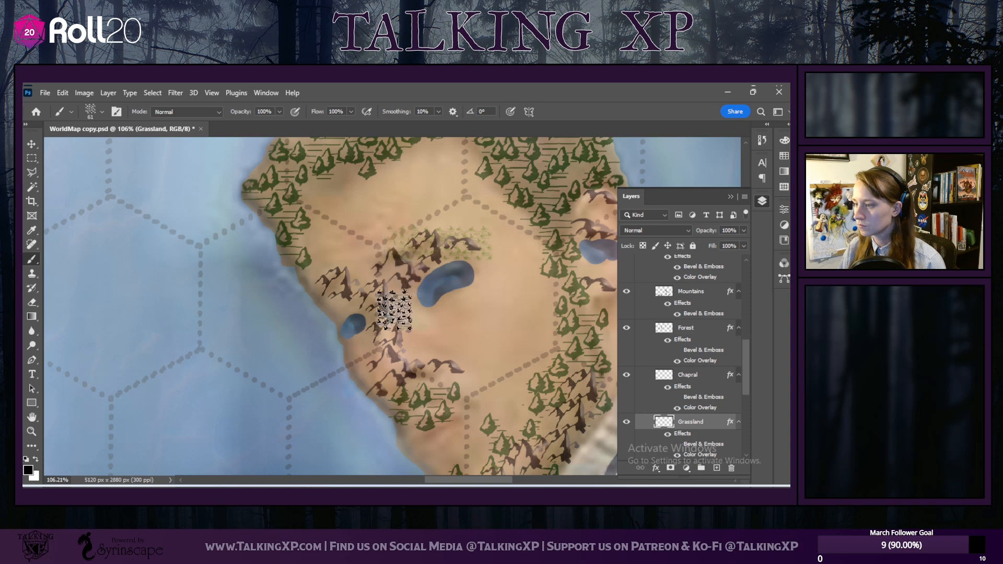
# Step: Paint grassland with the marsh brush along the mountain eyebrow above the man's smaller lake eye and over his chin
pyautogui.moveTo(316, 291); pyautogui.dragTo(352, 291)
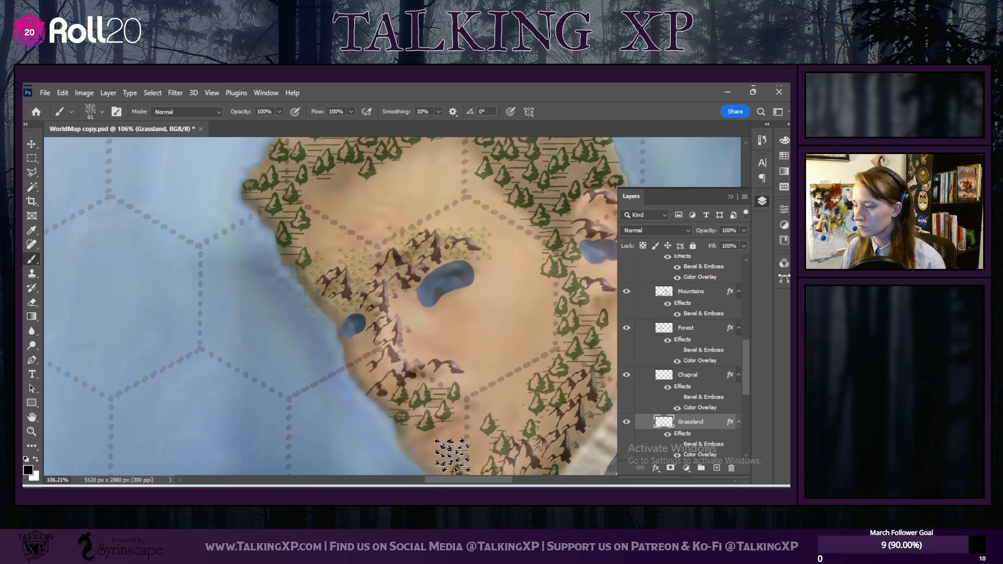
pyautogui.moveTo(449, 399); pyautogui.dragTo(467, 407)
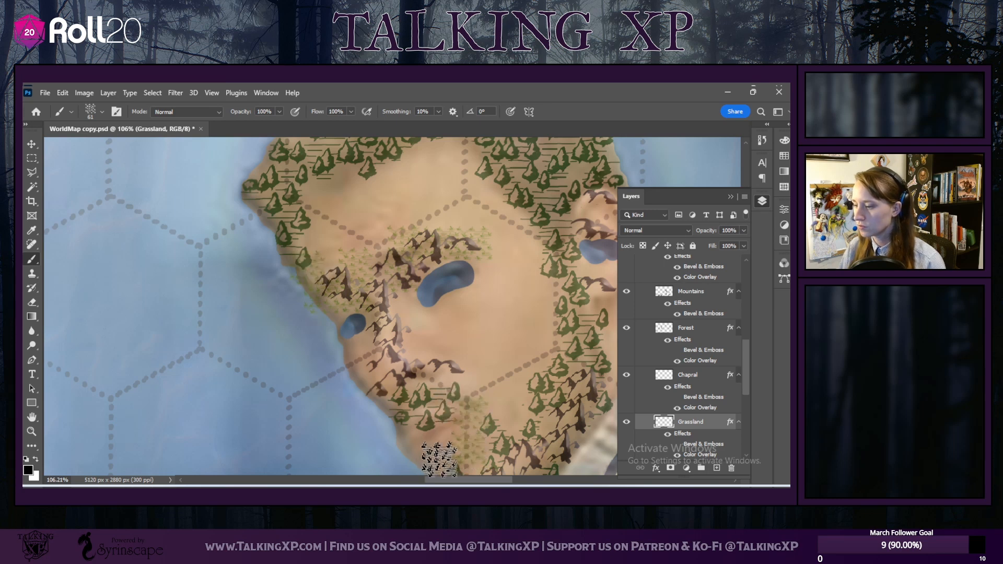
pyautogui.moveTo(438, 477); pyautogui.dragTo(469, 474)
# Step: Stamp grassland with the marsh brush along the mountain eyebrows above both of the right-hand woman's lake eyes
pyautogui.scroll(-3, 493, 404)
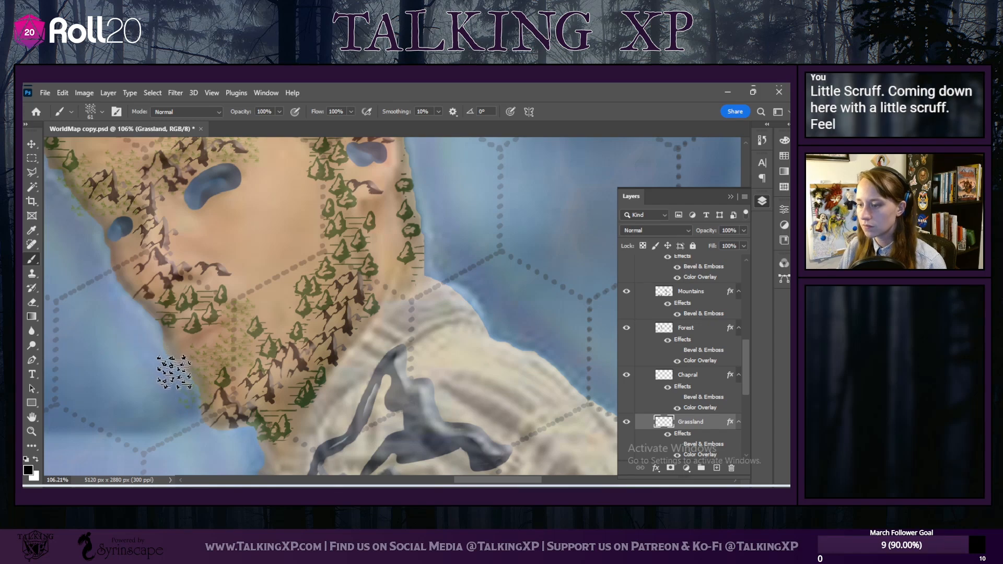
pyautogui.moveTo(464, 481); pyautogui.dragTo(538, 481)
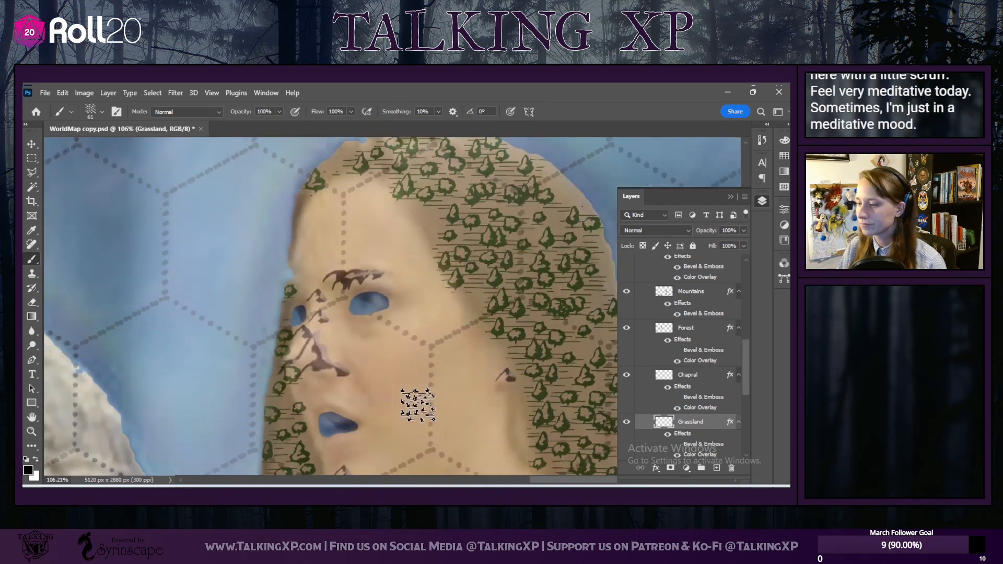
pyautogui.scroll(-2, 417, 404)
pyautogui.moveTo(302, 242); pyautogui.dragTo(375, 230)
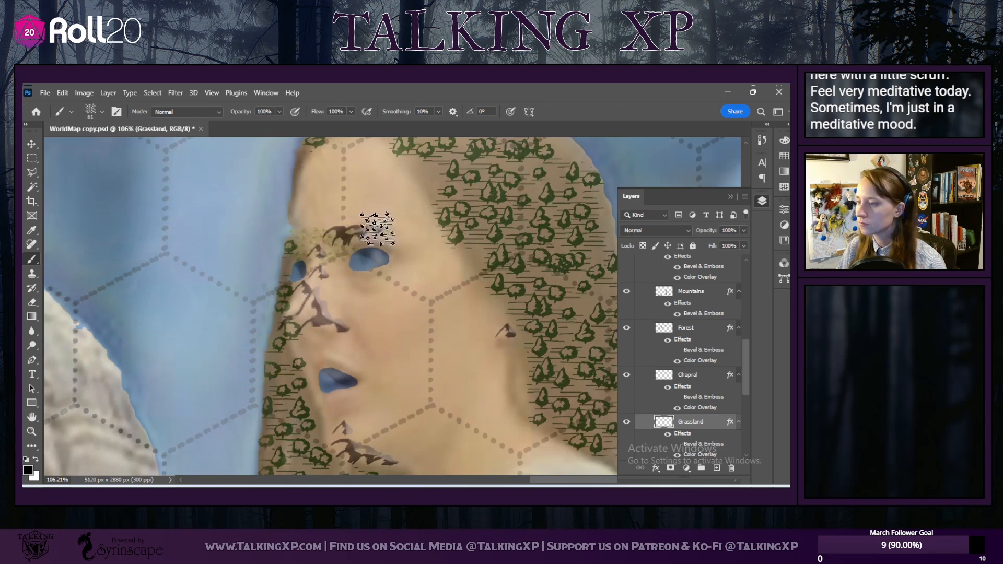
pyautogui.click(367, 233)
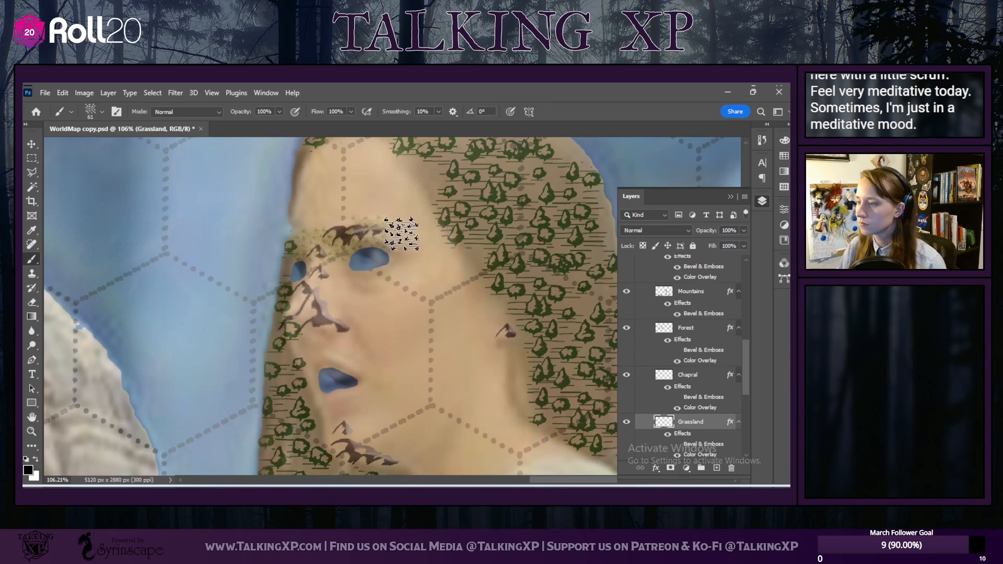
# Step: Erase the grassland spilling over the water beside the man's chin with the 18 px hard round eraser
pyautogui.moveTo(564, 480)
pyautogui.mouseDown()
pyautogui.moveTo(463, 477)
pyautogui.moveTo(479, 477)
pyautogui.mouseUp()
pyautogui.scroll(2, 322, 288)
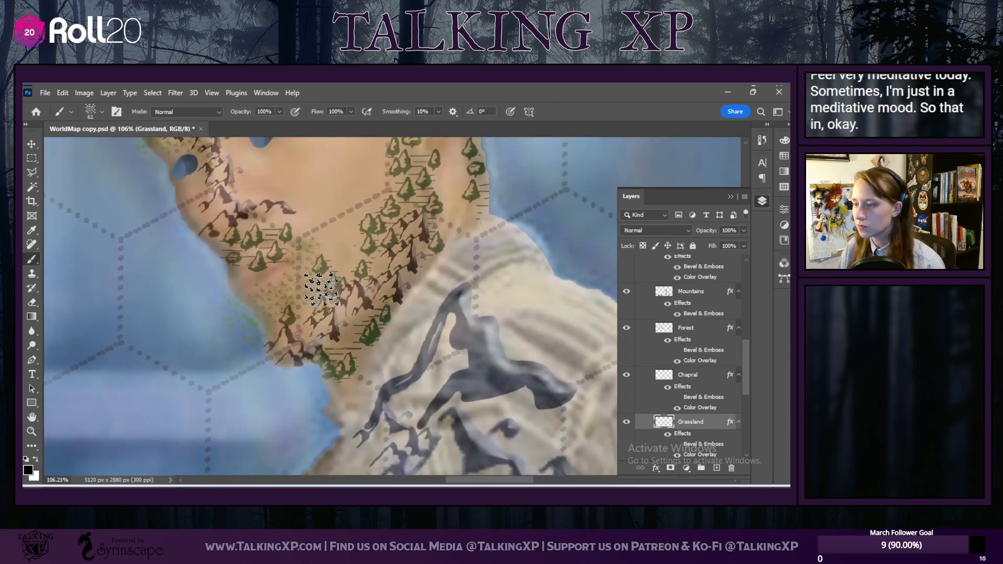
pyautogui.scroll(5, 228, 313)
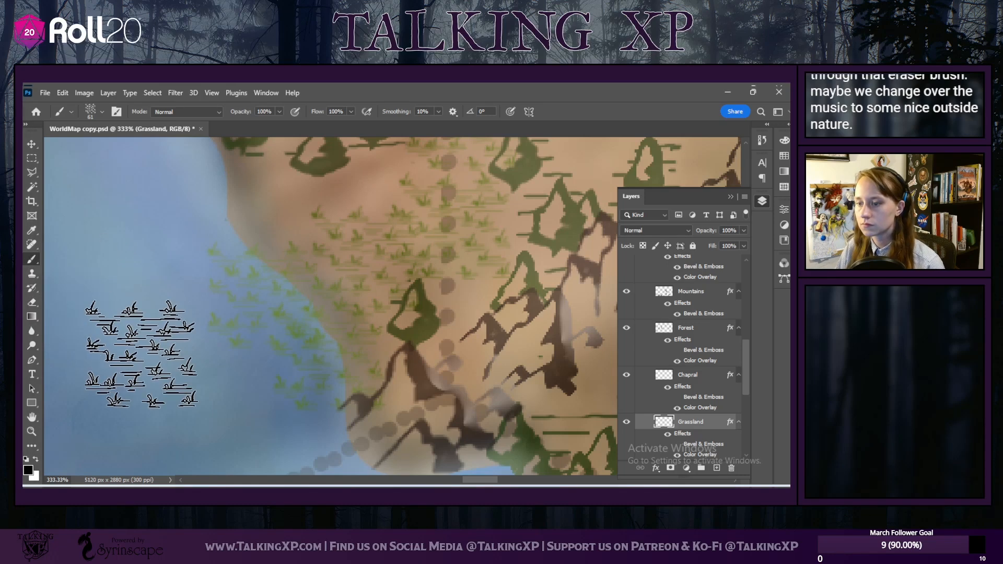
pyautogui.click(32, 301)
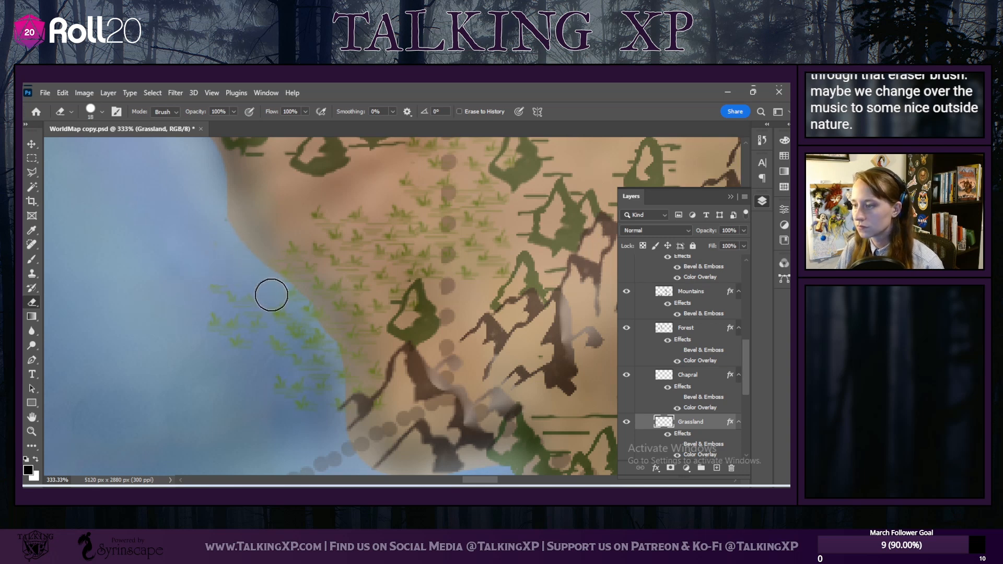
pyautogui.moveTo(317, 342)
pyautogui.mouseDown()
pyautogui.moveTo(336, 418)
pyautogui.moveTo(266, 379)
pyautogui.moveTo(297, 386)
pyautogui.moveTo(287, 356)
pyautogui.moveTo(241, 351)
pyautogui.moveTo(227, 338)
pyautogui.moveTo(276, 335)
pyautogui.moveTo(289, 323)
pyautogui.moveTo(213, 326)
pyautogui.moveTo(212, 292)
pyautogui.moveTo(266, 339)
pyautogui.moveTo(250, 422)
pyautogui.mouseUp()
# Step: Erase the grass tufts that overlap the water along the coastline near the man's smaller lake eye
pyautogui.hscroll(3, 313, 412)
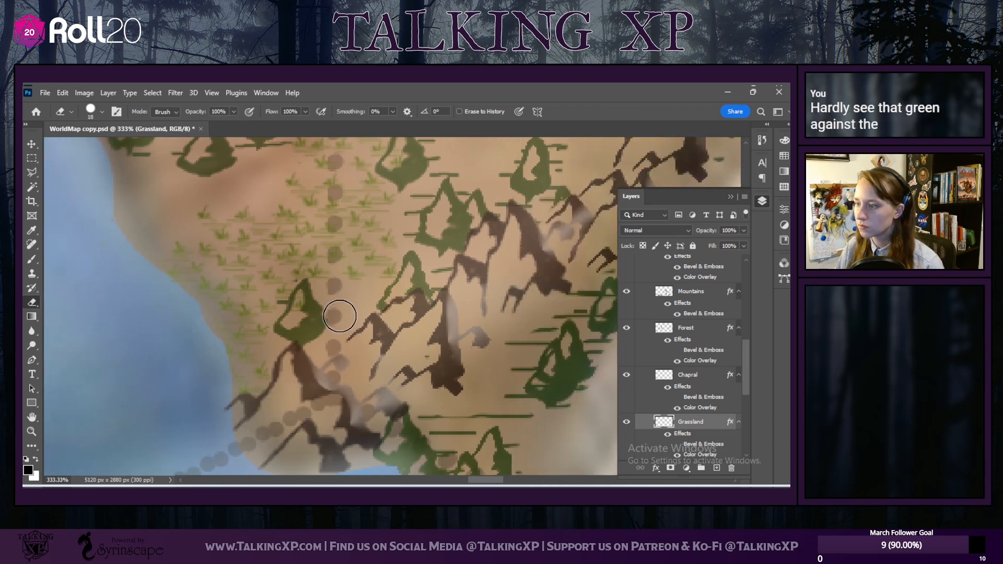
pyautogui.scroll(1, 318, 320)
pyautogui.scroll(2, 329, 349)
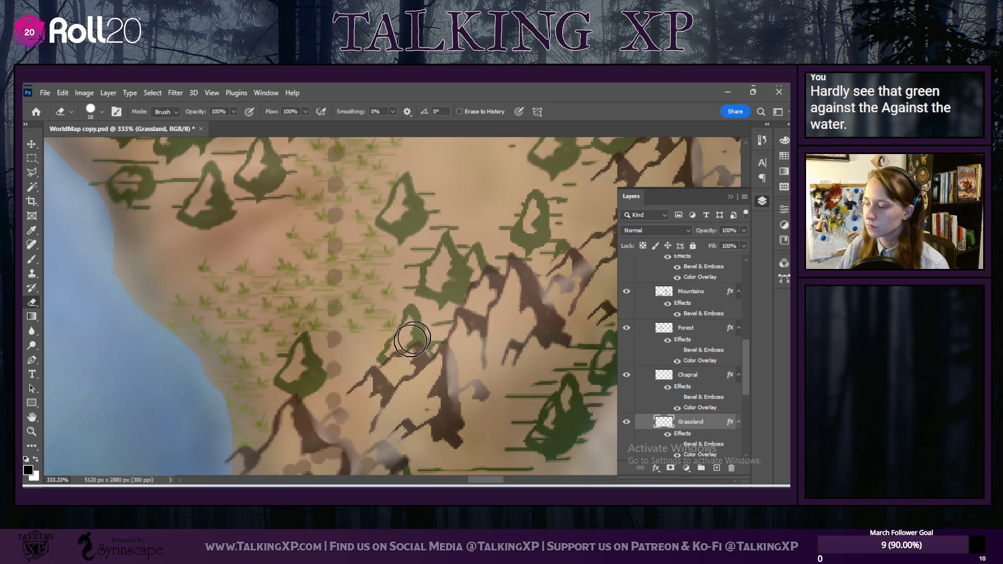
pyautogui.scroll(5, 371, 369)
pyautogui.scroll(8, 291, 386)
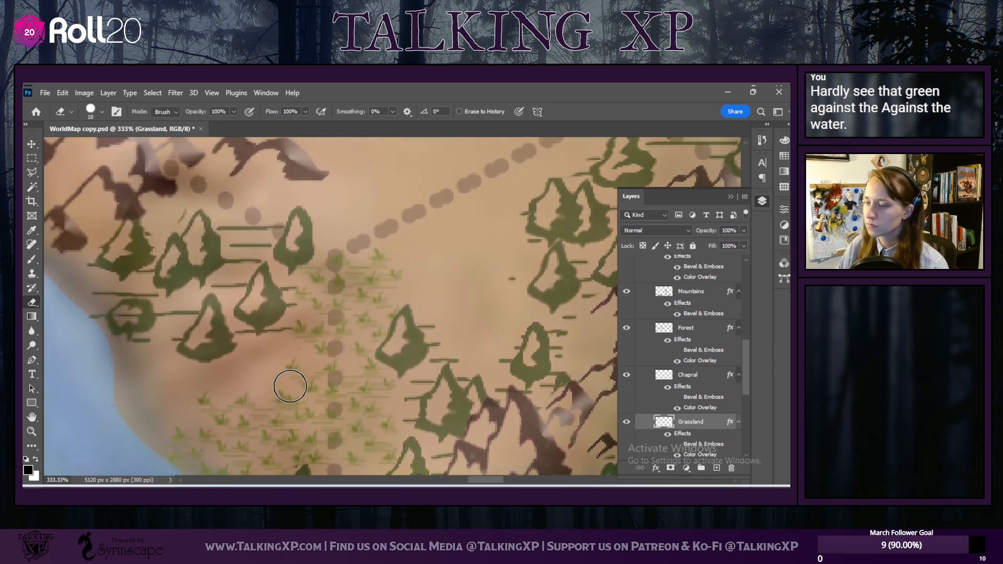
pyautogui.moveTo(494, 479); pyautogui.dragTo(476, 478)
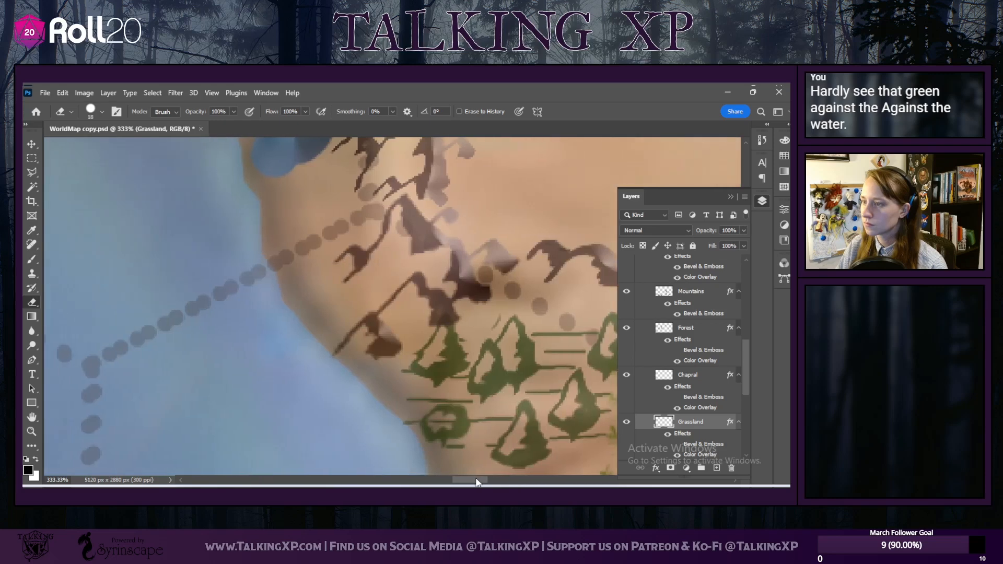
pyautogui.scroll(8, 433, 377)
pyautogui.scroll(3, 433, 377)
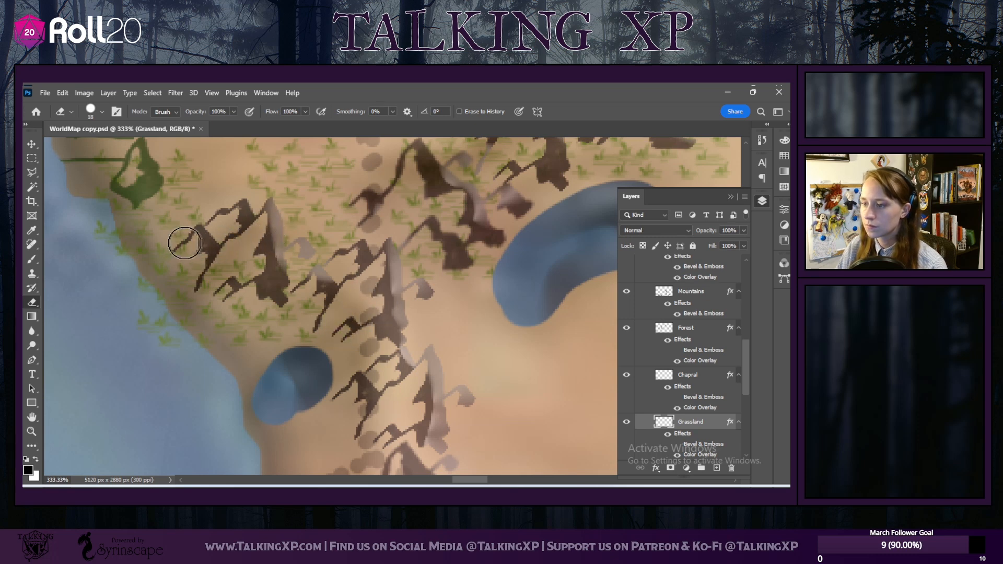
pyautogui.scroll(3, 96, 245)
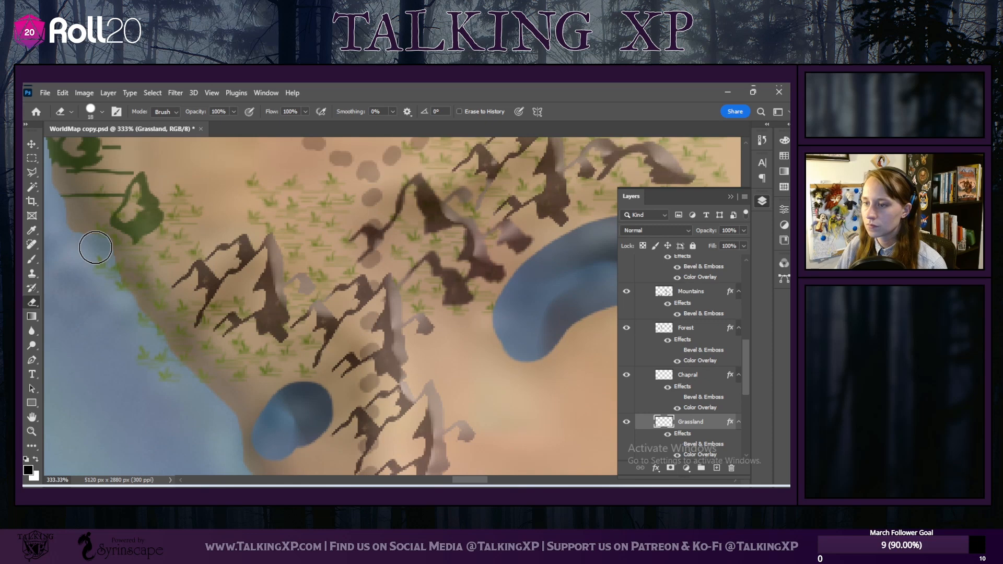
pyautogui.moveTo(139, 231); pyautogui.dragTo(128, 248)
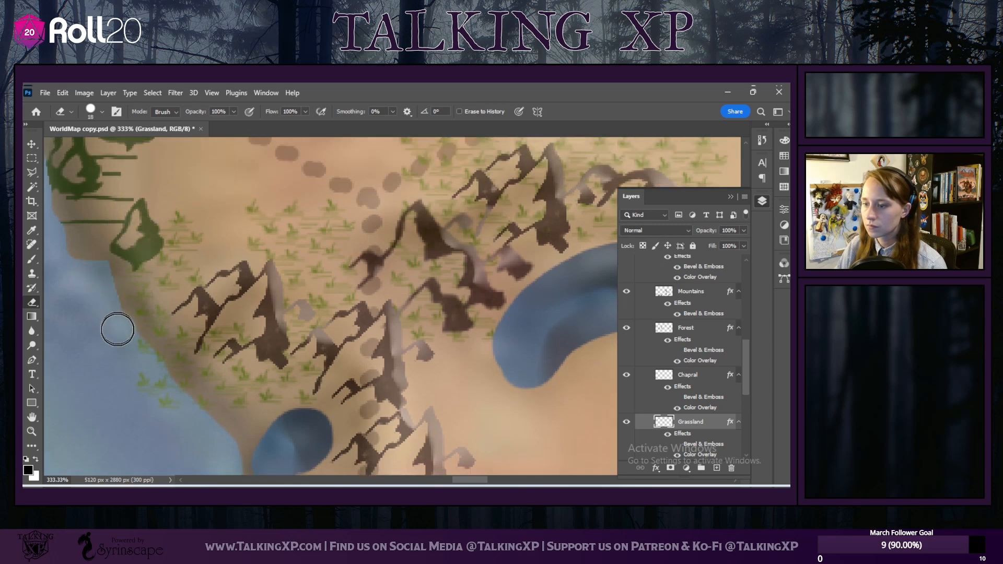
pyautogui.moveTo(151, 364)
pyautogui.mouseDown()
pyautogui.moveTo(161, 396)
pyautogui.moveTo(188, 413)
pyautogui.mouseUp()
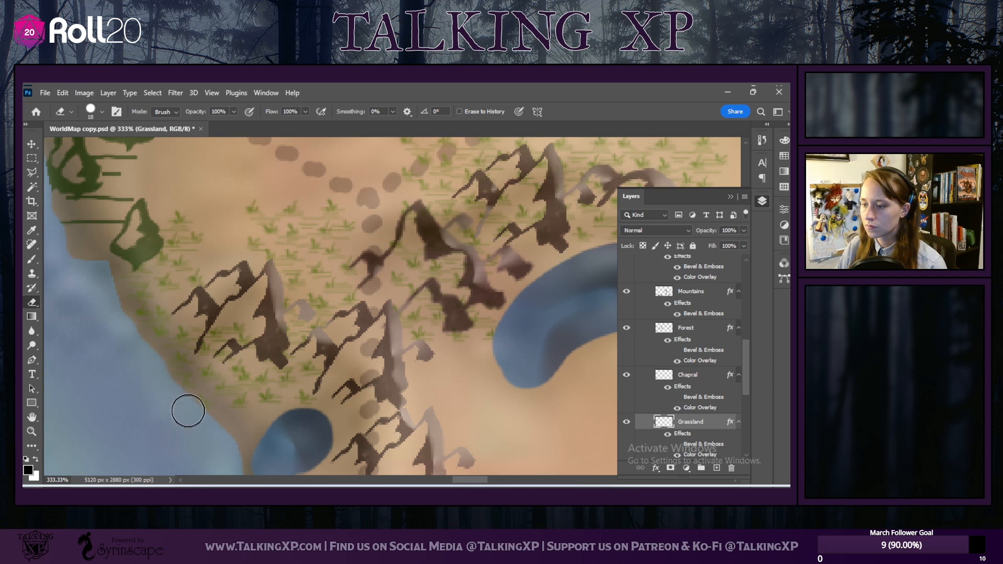
# Step: Erase the blocky outer edges and stray tufts of the grassland around the man's mountain eyebrows to shape them
pyautogui.scroll(3, 336, 297)
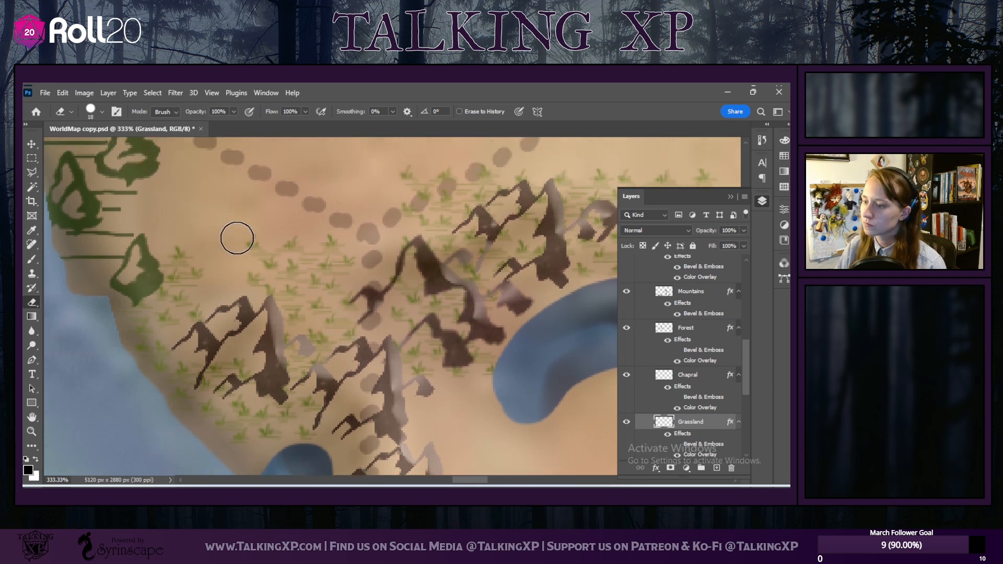
pyautogui.moveTo(255, 256)
pyautogui.mouseDown()
pyautogui.moveTo(300, 249)
pyautogui.moveTo(290, 265)
pyautogui.moveTo(330, 241)
pyautogui.moveTo(333, 258)
pyautogui.moveTo(317, 270)
pyautogui.moveTo(343, 266)
pyautogui.moveTo(363, 330)
pyautogui.moveTo(347, 346)
pyautogui.moveTo(358, 385)
pyautogui.moveTo(298, 358)
pyautogui.moveTo(297, 348)
pyautogui.moveTo(269, 357)
pyautogui.moveTo(315, 378)
pyautogui.mouseUp()
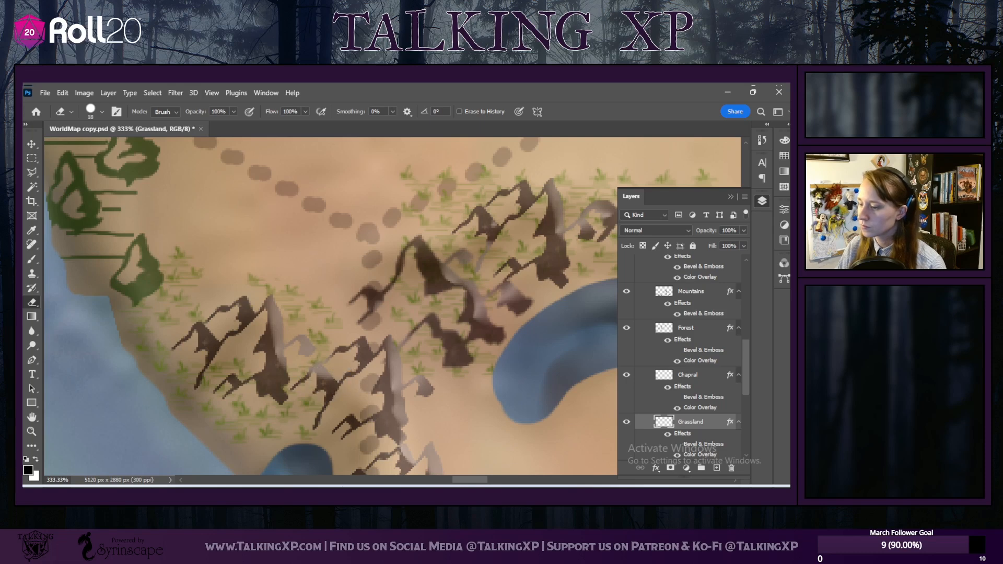
pyautogui.moveTo(464, 483); pyautogui.dragTo(476, 483)
pyautogui.scroll(2, 422, 446)
pyautogui.moveTo(208, 194)
pyautogui.mouseDown()
pyautogui.moveTo(171, 231)
pyautogui.moveTo(137, 288)
pyautogui.moveTo(179, 294)
pyautogui.moveTo(188, 311)
pyautogui.moveTo(149, 322)
pyautogui.moveTo(209, 317)
pyautogui.moveTo(223, 326)
pyautogui.moveTo(223, 308)
pyautogui.moveTo(265, 287)
pyautogui.moveTo(302, 239)
pyautogui.moveTo(302, 277)
pyautogui.moveTo(282, 283)
pyautogui.moveTo(348, 283)
pyautogui.moveTo(357, 259)
pyautogui.moveTo(418, 266)
pyautogui.moveTo(305, 257)
pyautogui.moveTo(269, 236)
pyautogui.moveTo(276, 242)
pyautogui.moveTo(246, 261)
pyautogui.mouseUp()
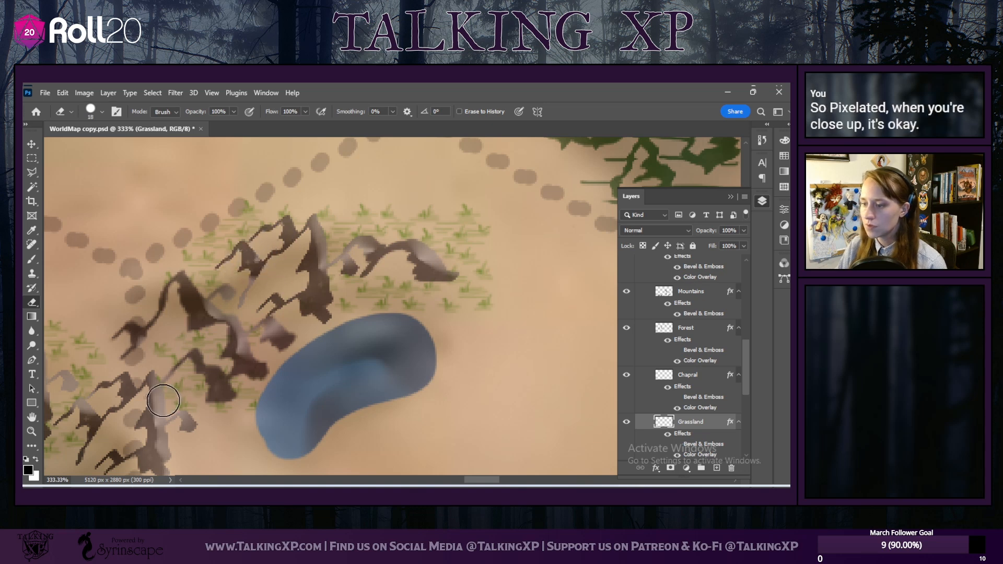
pyautogui.scroll(-2, 266, 355)
pyautogui.moveTo(215, 301); pyautogui.dragTo(172, 287)
pyautogui.scroll(-1, 183, 400)
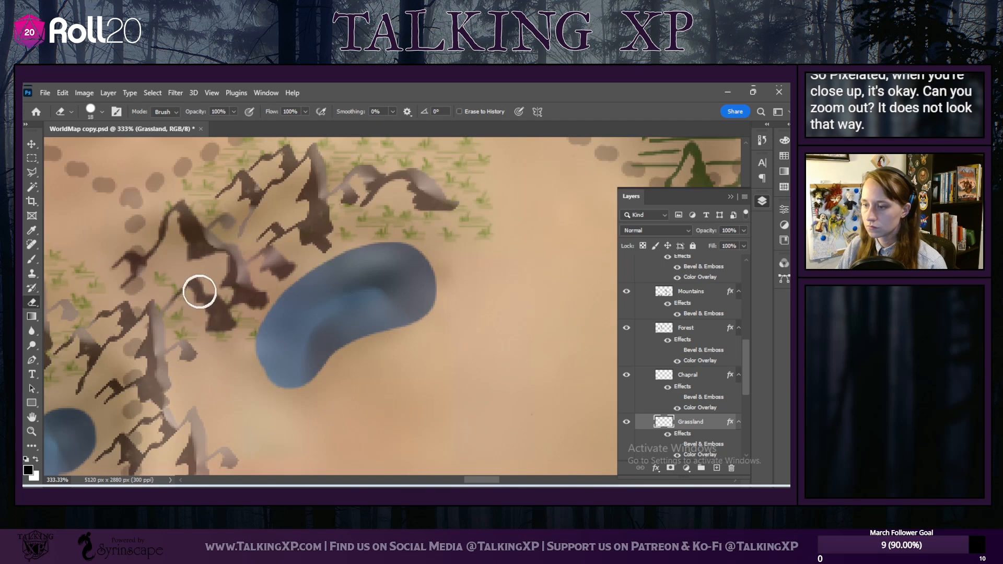
# Step: Erase the blocky edges of the grassland above the right-hand woman's larger lake eye, tapering it into an eyebrow
pyautogui.scroll(-5, 186, 393)
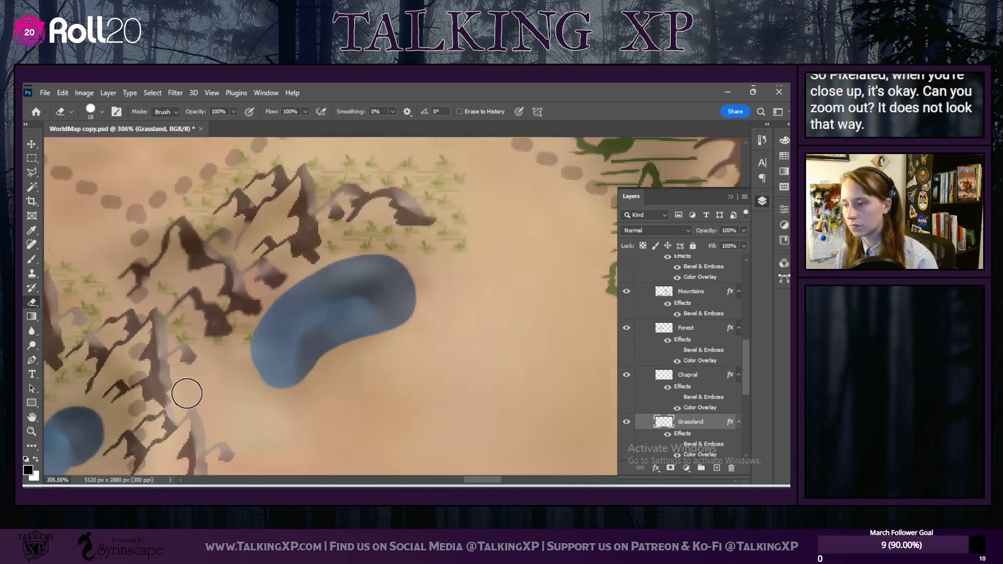
pyautogui.scroll(-2, 331, 391)
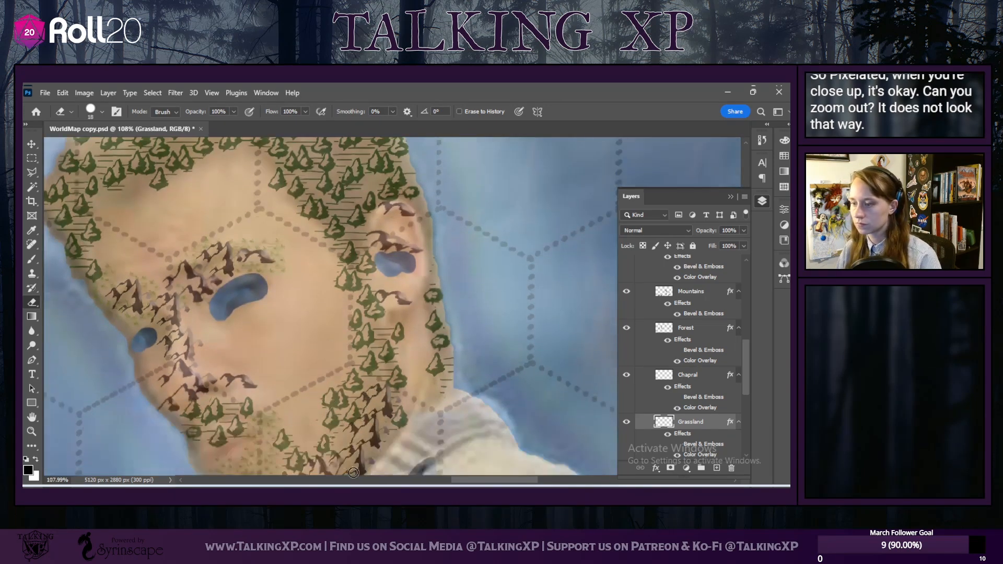
pyautogui.hscroll(10, 453, 385)
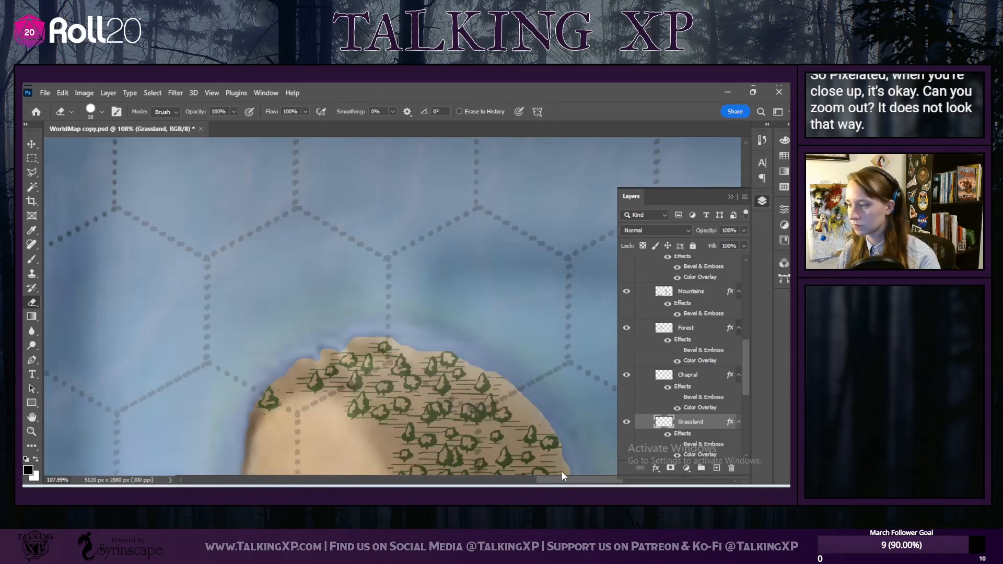
pyautogui.scroll(-3, 453, 385)
pyautogui.scroll(-2, 453, 385)
pyautogui.scroll(4, 275, 312)
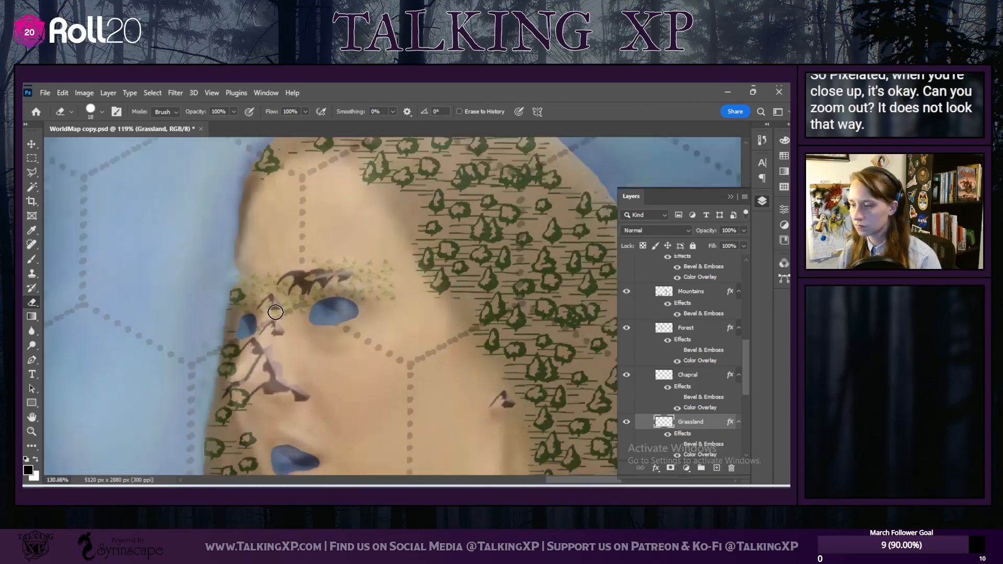
pyautogui.scroll(2, 275, 312)
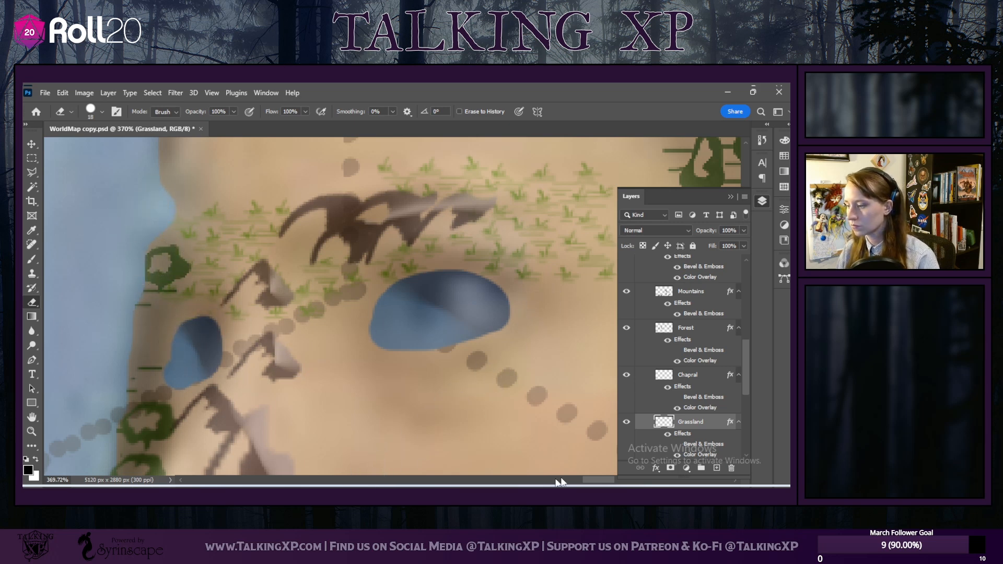
pyautogui.moveTo(592, 480); pyautogui.dragTo(600, 479)
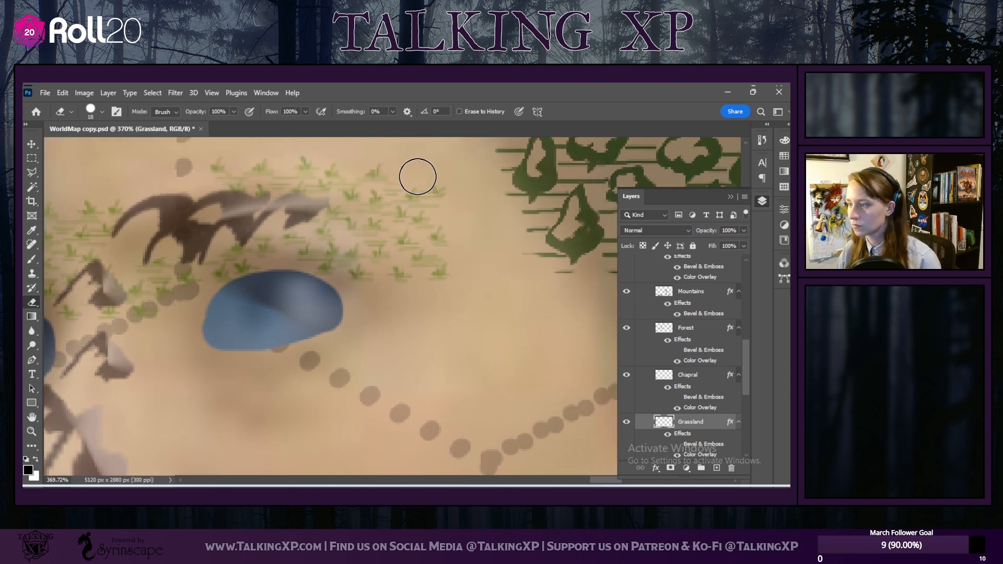
pyautogui.moveTo(438, 185)
pyautogui.mouseDown()
pyautogui.moveTo(451, 255)
pyautogui.moveTo(432, 264)
pyautogui.mouseUp()
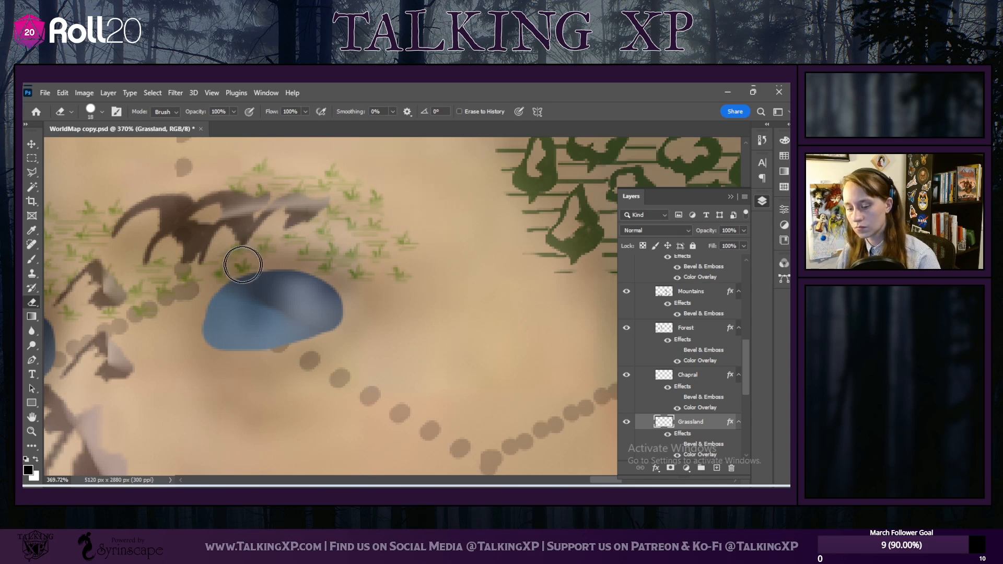
pyautogui.scroll(1, 238, 275)
# Step: Make the Rivers layer active and switch from the eraser to the Brush tool with the whole map in view
pyautogui.scroll(-10, 238, 274)
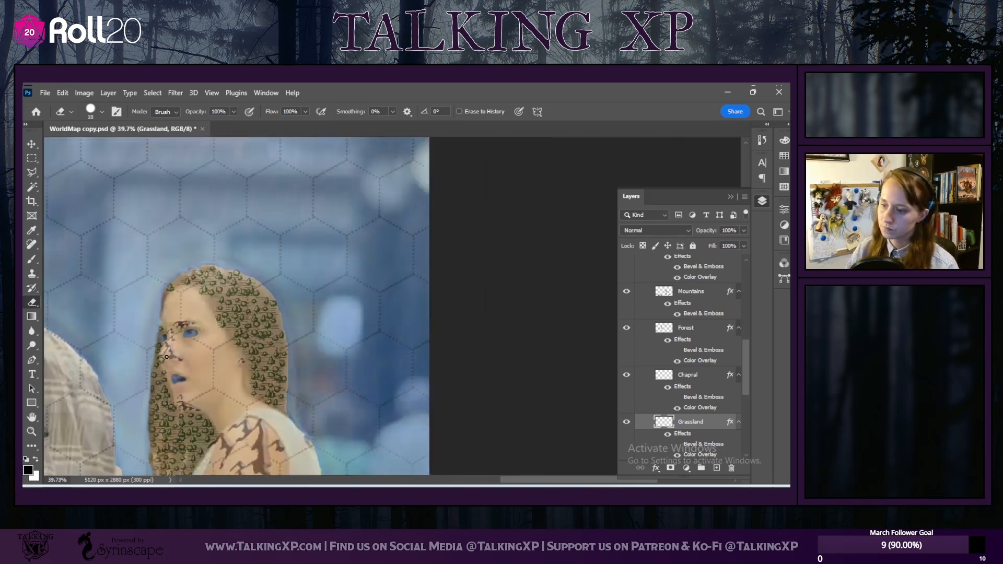
pyautogui.scroll(-2, 425, 400)
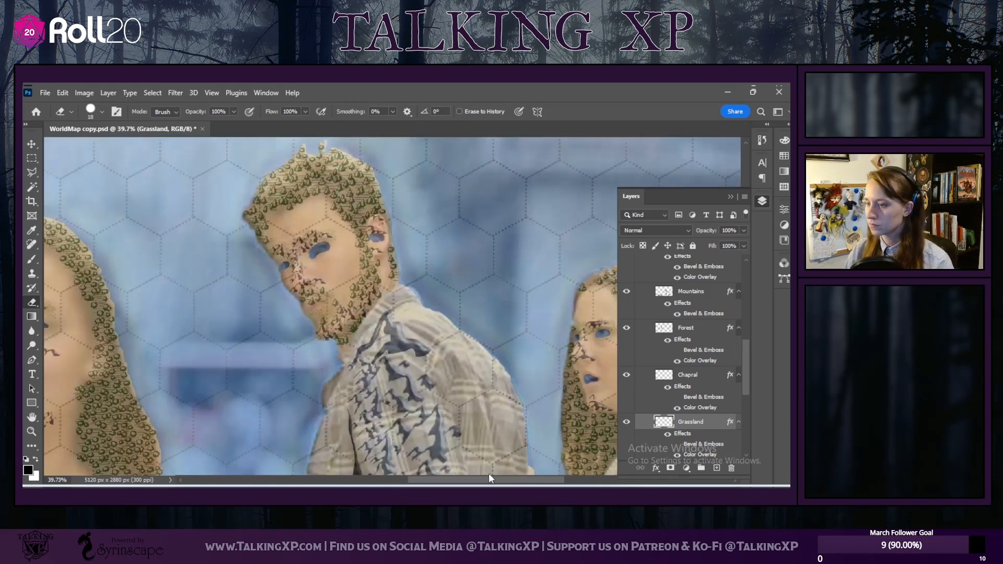
pyautogui.scroll(-1, 425, 399)
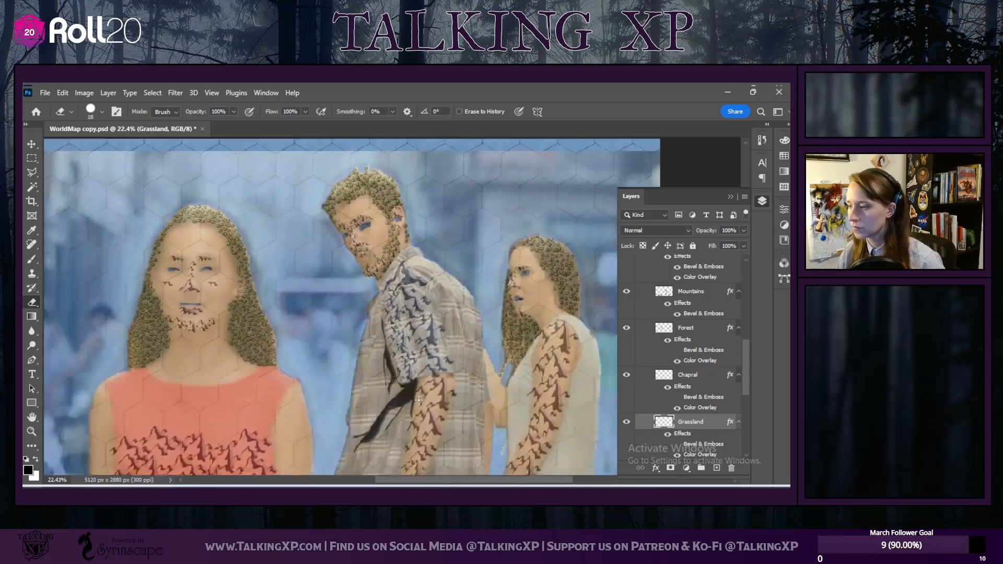
pyautogui.scroll(3, 418, 400)
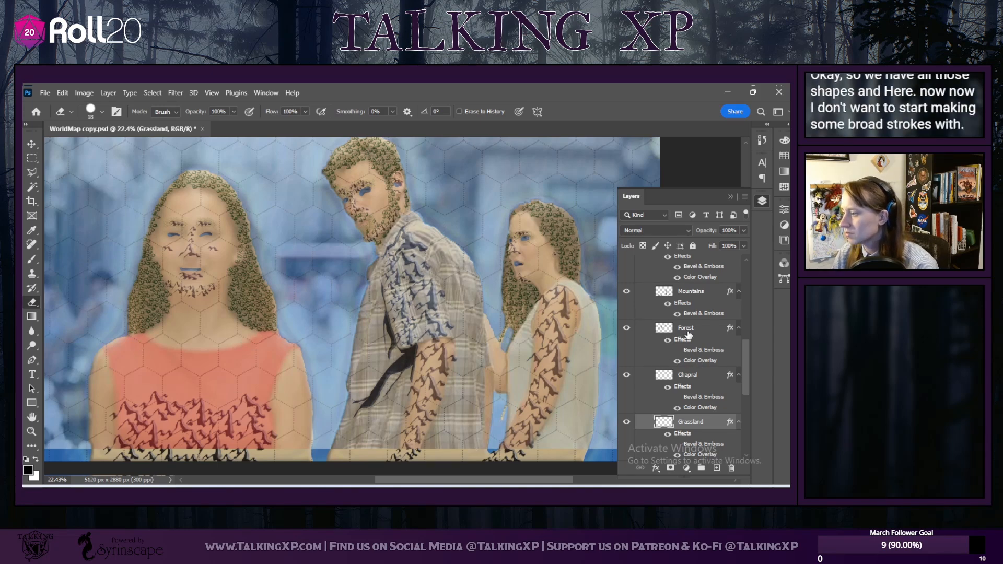
pyautogui.scroll(3, 685, 332)
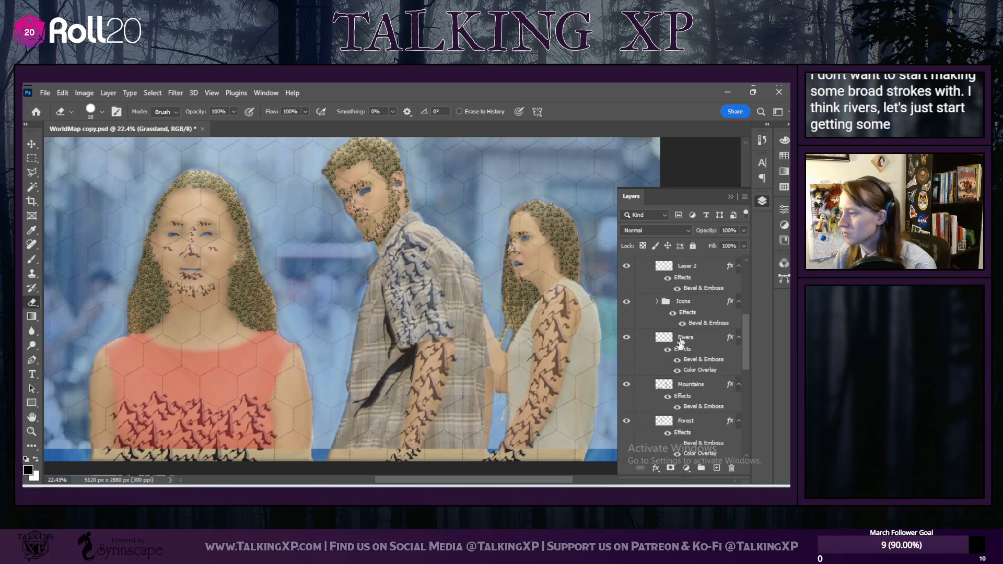
pyautogui.click(681, 339)
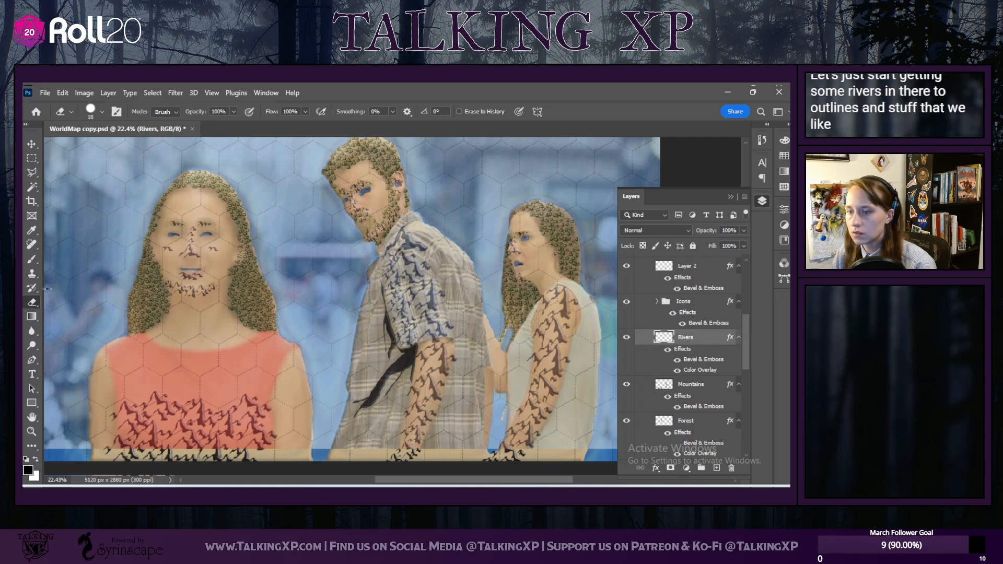
pyautogui.click(31, 261)
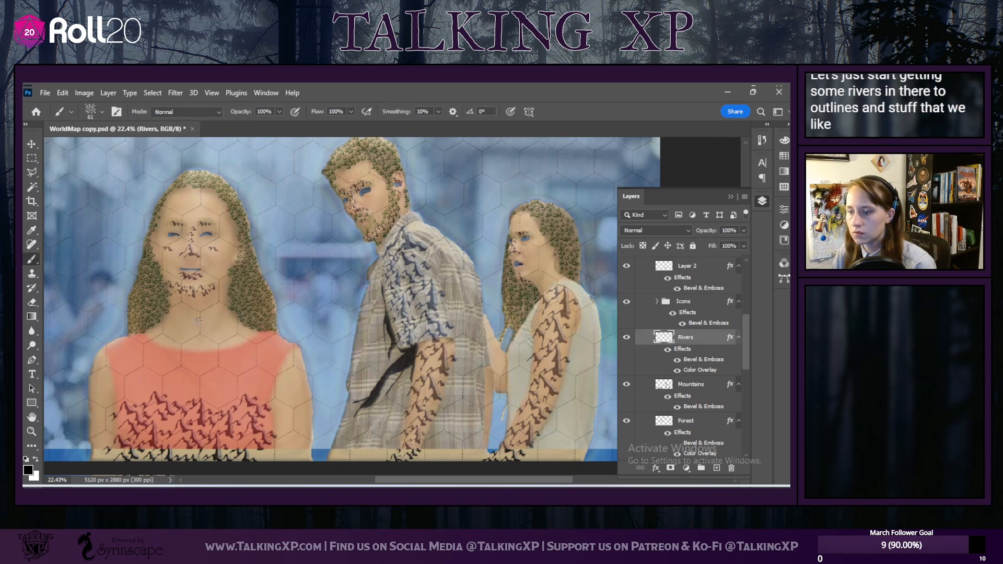
# Step: Choose the Hard Round 24 1 brush at 31 px for the rivers and undo the stray dab on the map
pyautogui.click(71, 112)
pyautogui.click(103, 113)
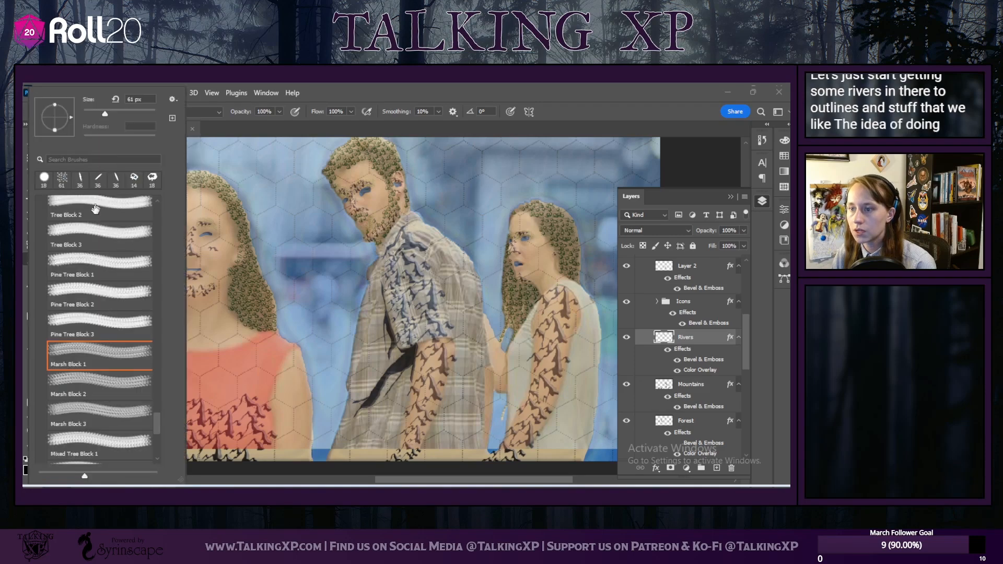
pyautogui.scroll(3, 125, 313)
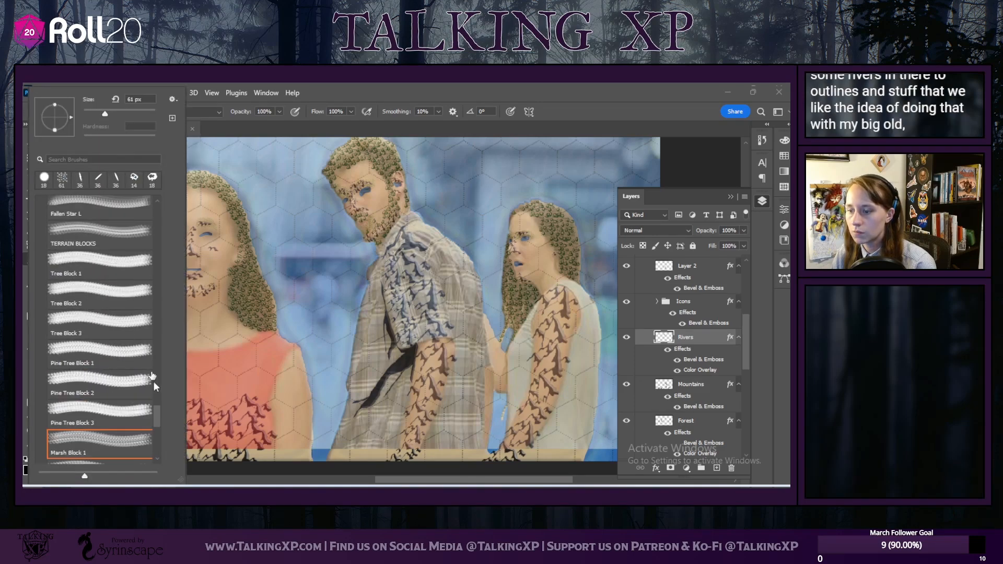
pyautogui.scroll(15, 156, 396)
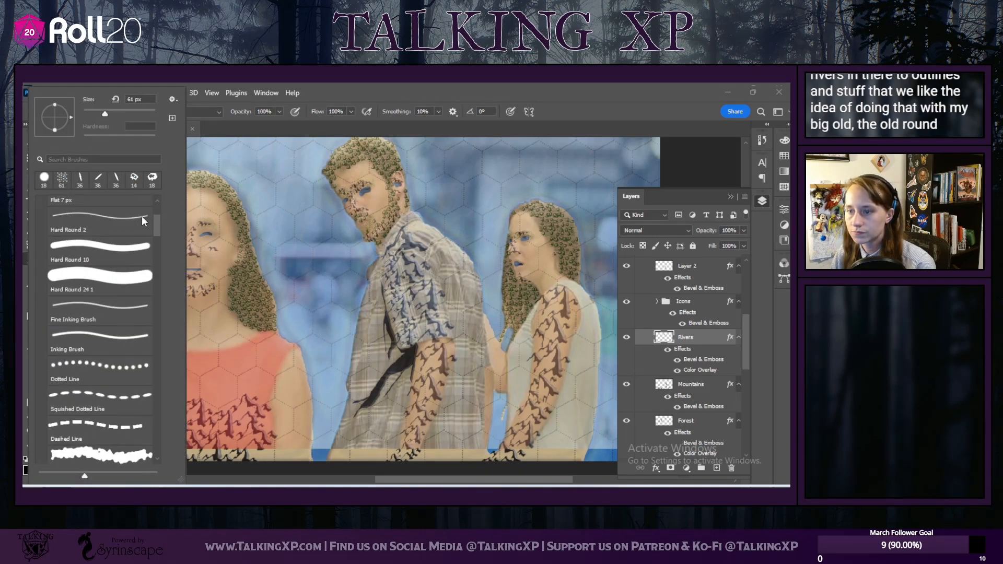
pyautogui.click(104, 247)
pyautogui.click(117, 271)
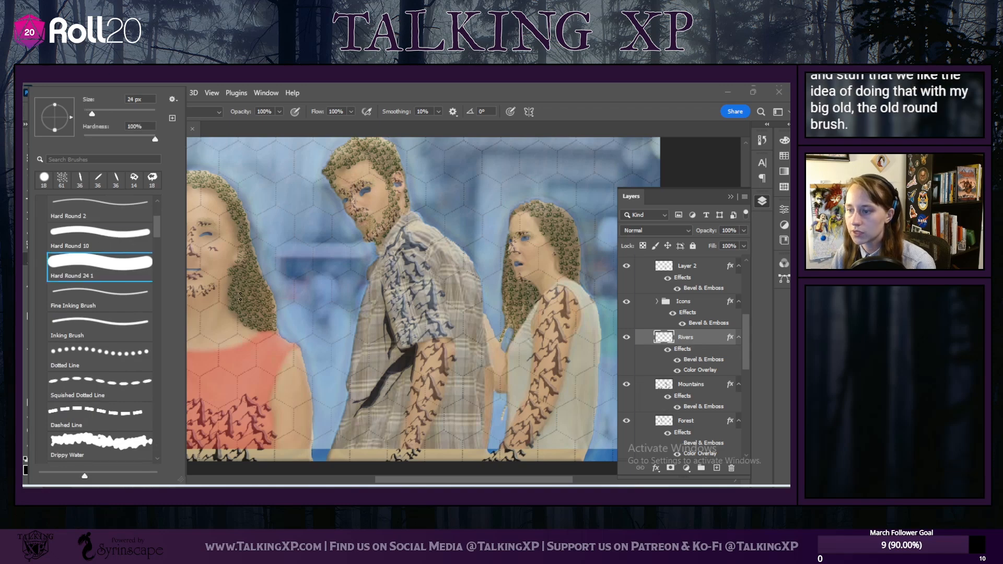
pyautogui.click(95, 114)
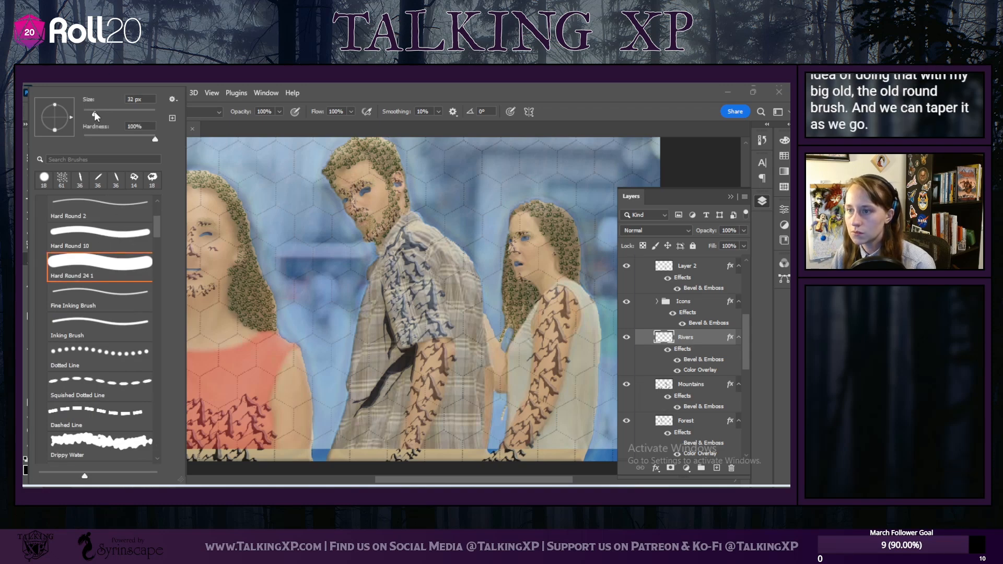
pyautogui.click(255, 173)
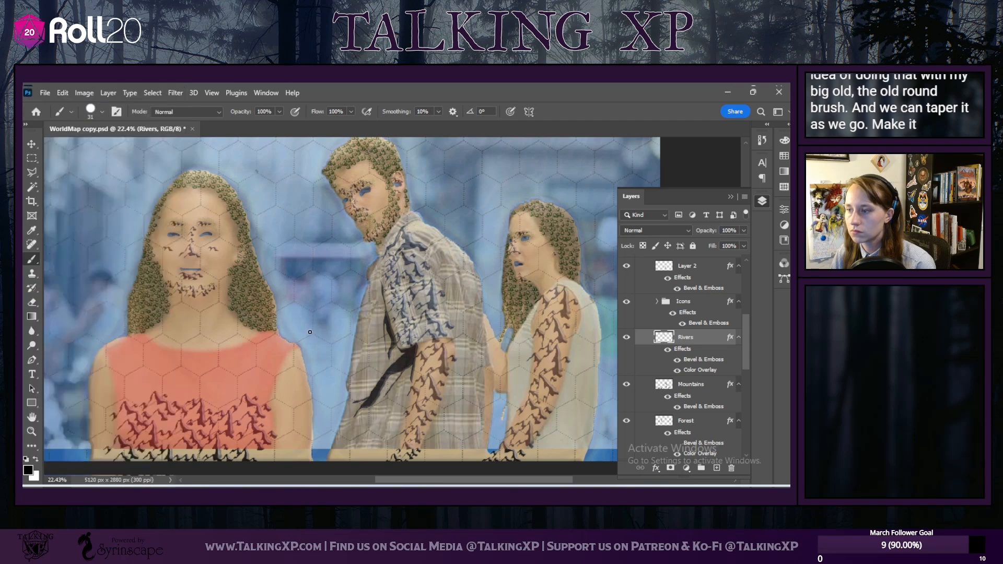
pyautogui.click(63, 92)
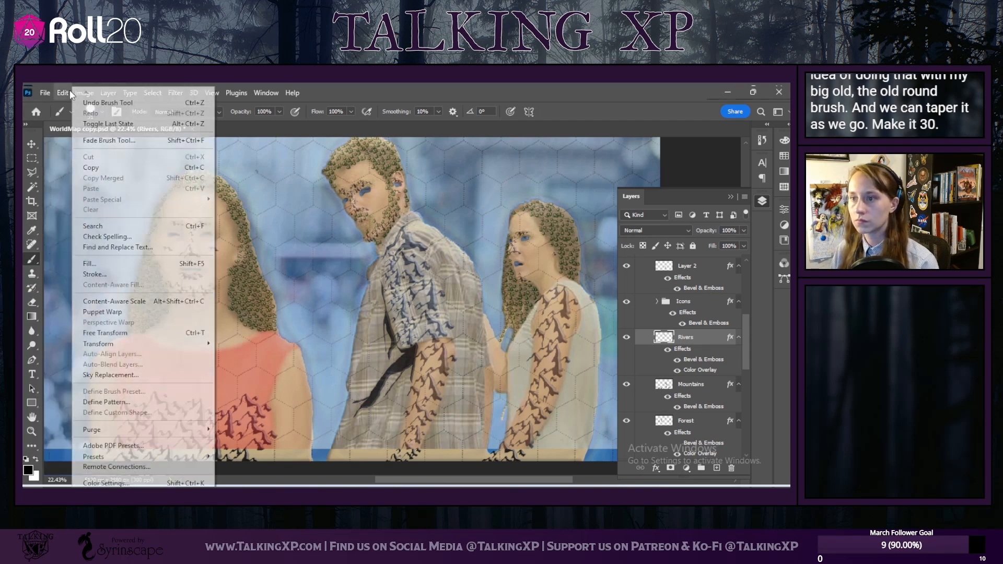
pyautogui.click(90, 105)
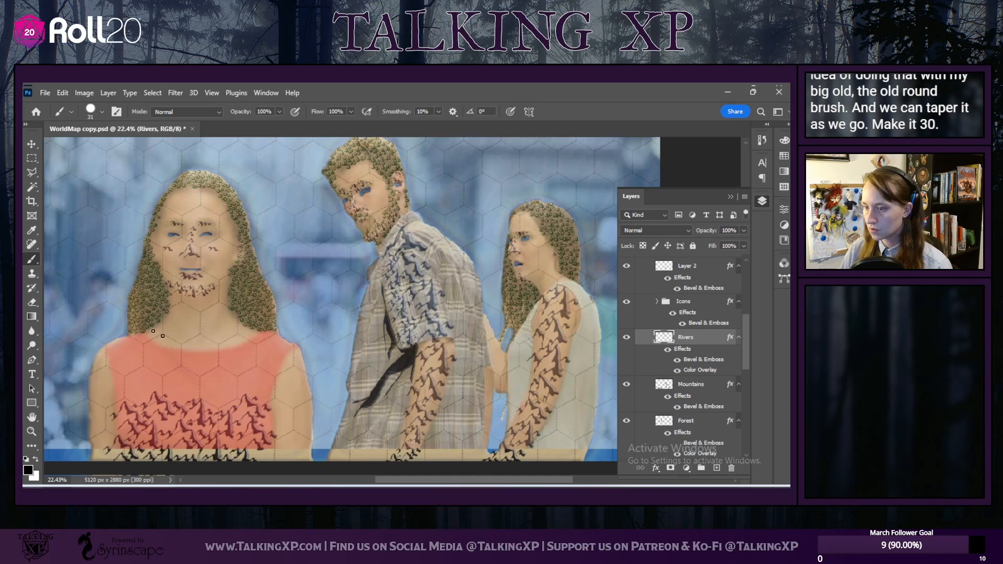
# Step: Paint rivers along both armhole edges of the left-hand woman's red top, plus one down her neck and along the neckline to the coast
pyautogui.scroll(3, 92, 401)
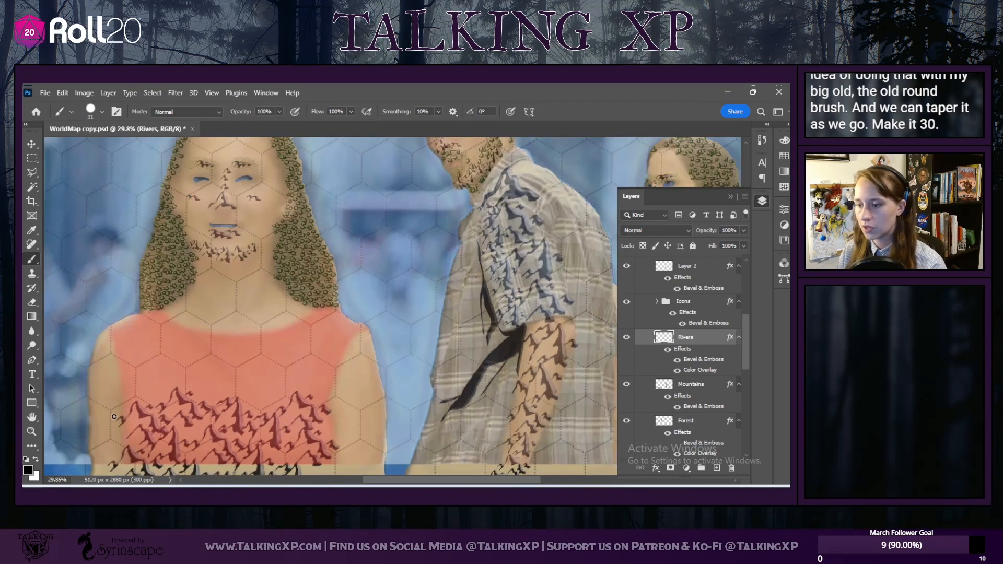
pyautogui.scroll(4, 116, 414)
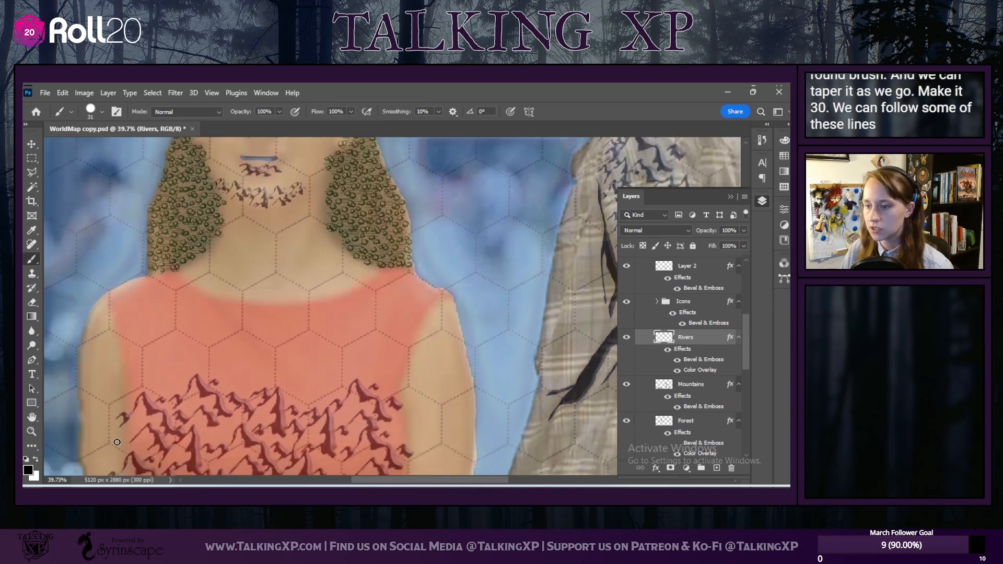
pyautogui.scroll(-2, 133, 398)
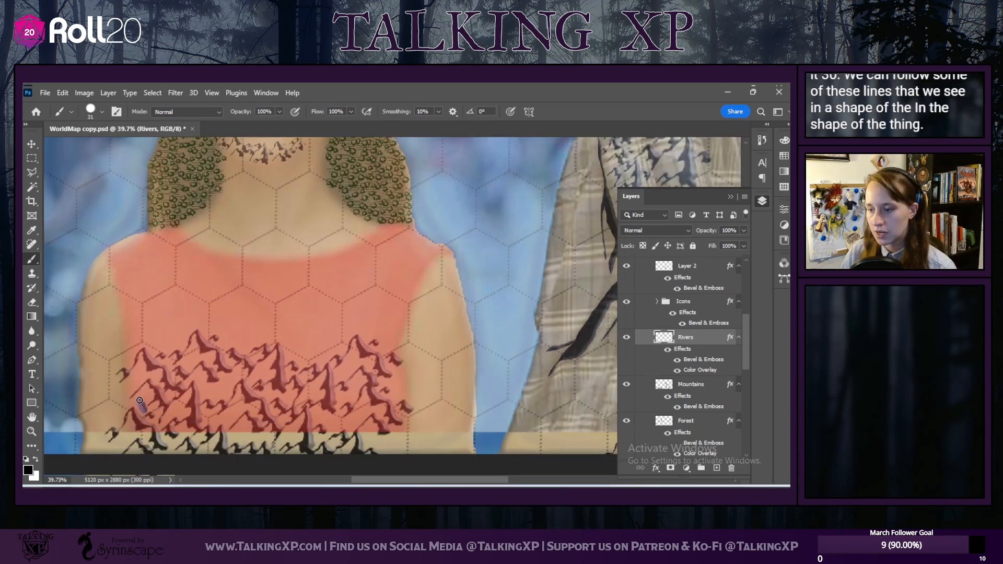
pyautogui.moveTo(124, 395); pyautogui.dragTo(116, 386)
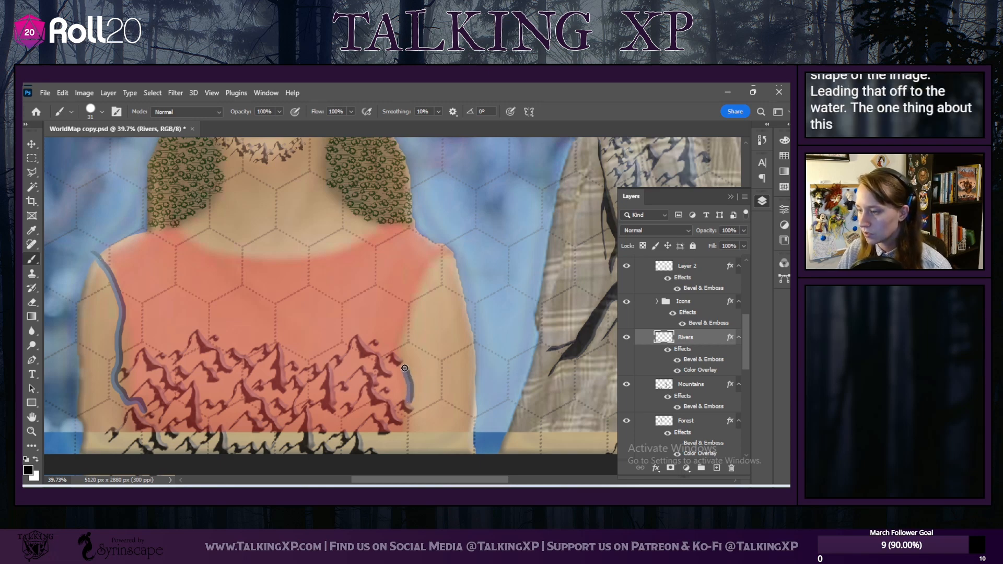
pyautogui.moveTo(405, 357); pyautogui.dragTo(401, 343)
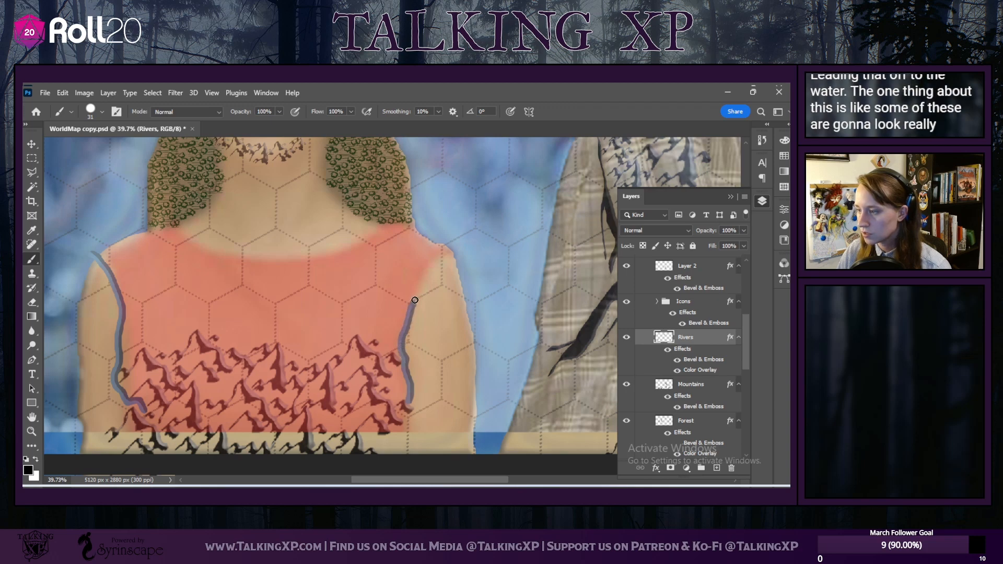
pyautogui.moveTo(430, 274); pyautogui.dragTo(450, 257)
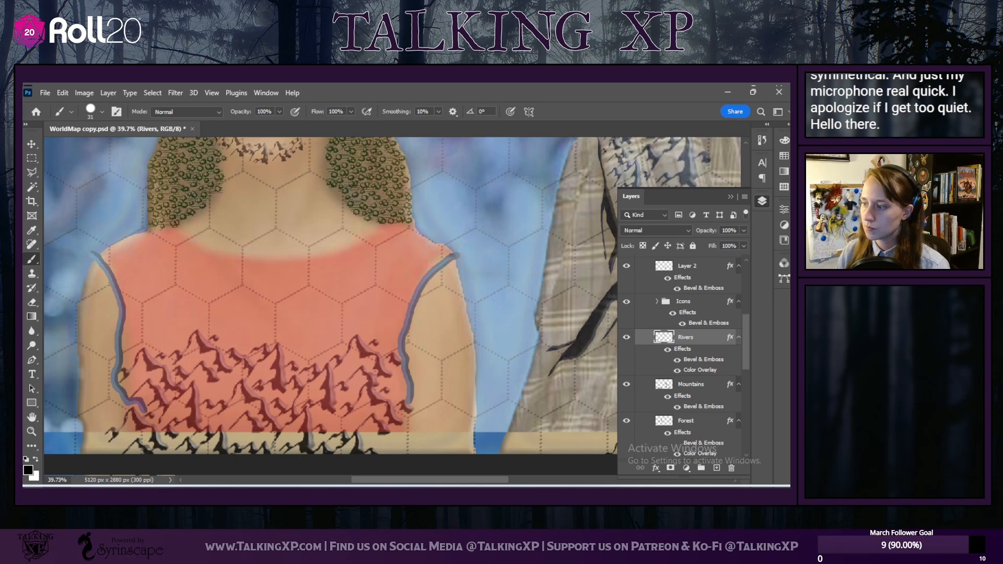
pyautogui.scroll(3, 220, 322)
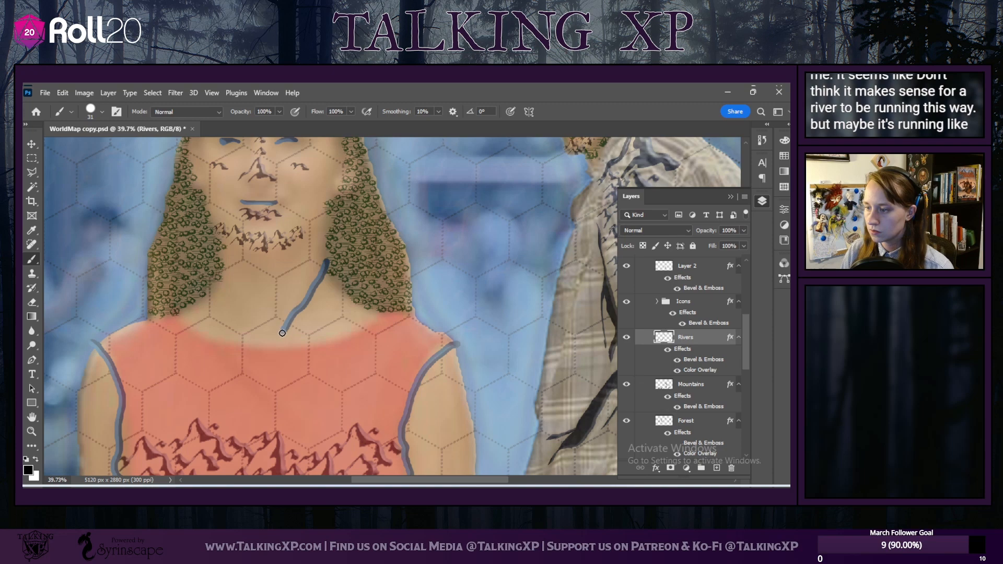
pyautogui.moveTo(267, 344); pyautogui.dragTo(231, 339)
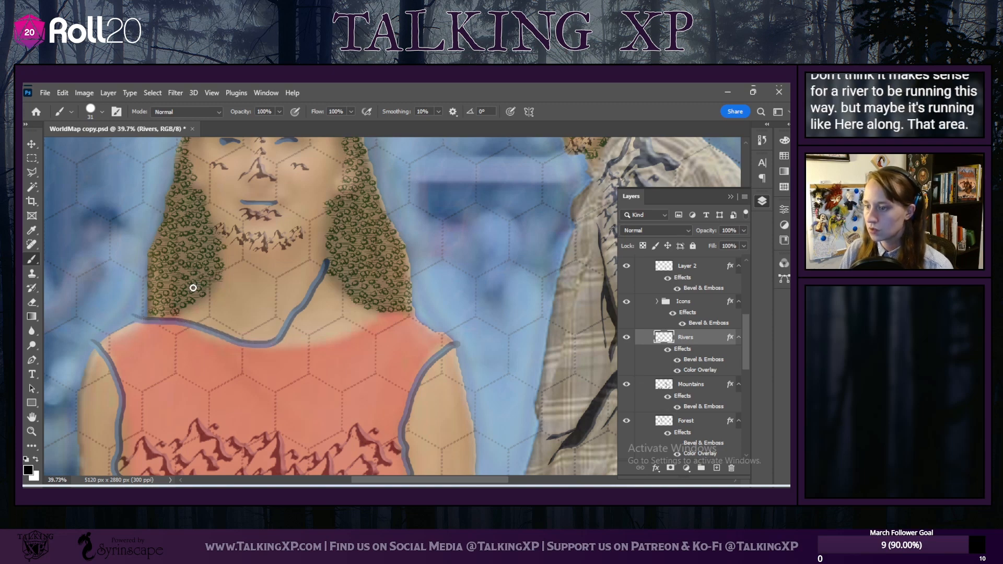
# Step: Try painting a river along the left-hand woman's jaw and out through her hair, then beside her ear, undoing both attempts
pyautogui.scroll(3, 193, 288)
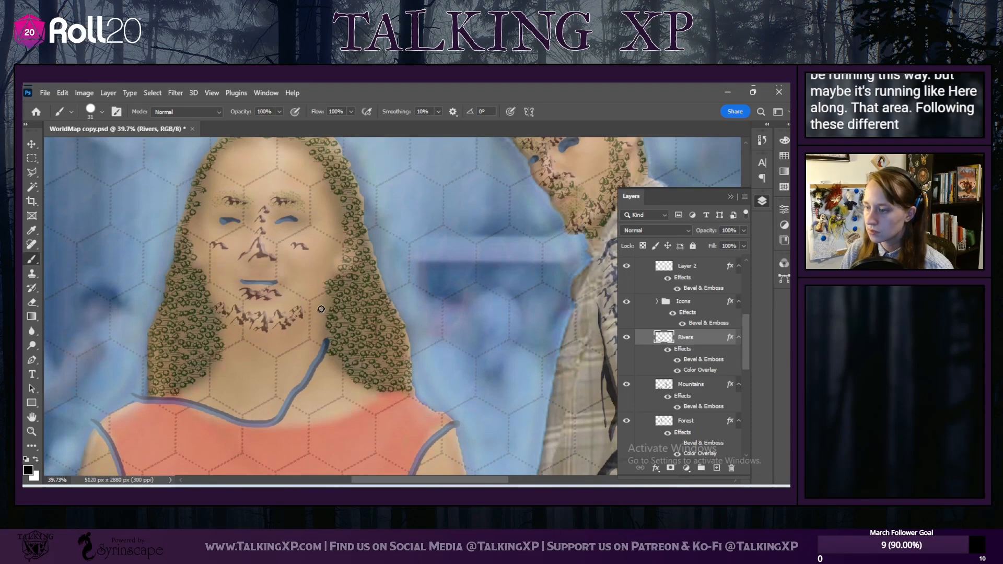
pyautogui.moveTo(325, 300); pyautogui.dragTo(315, 307)
pyautogui.moveTo(299, 324)
pyautogui.mouseDown()
pyautogui.moveTo(264, 337)
pyautogui.moveTo(226, 332)
pyautogui.moveTo(153, 284)
pyautogui.mouseUp()
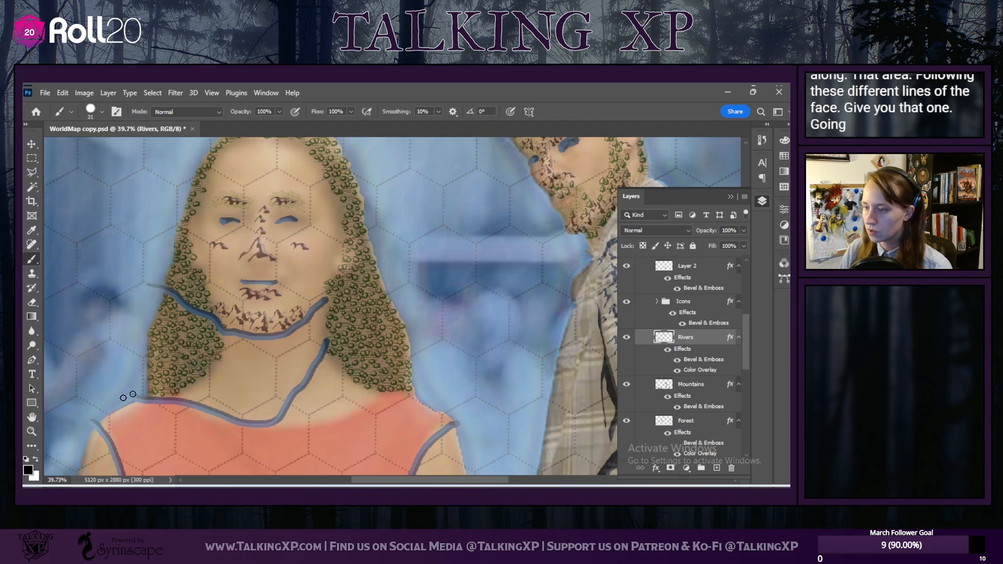
pyautogui.scroll(3, 263, 303)
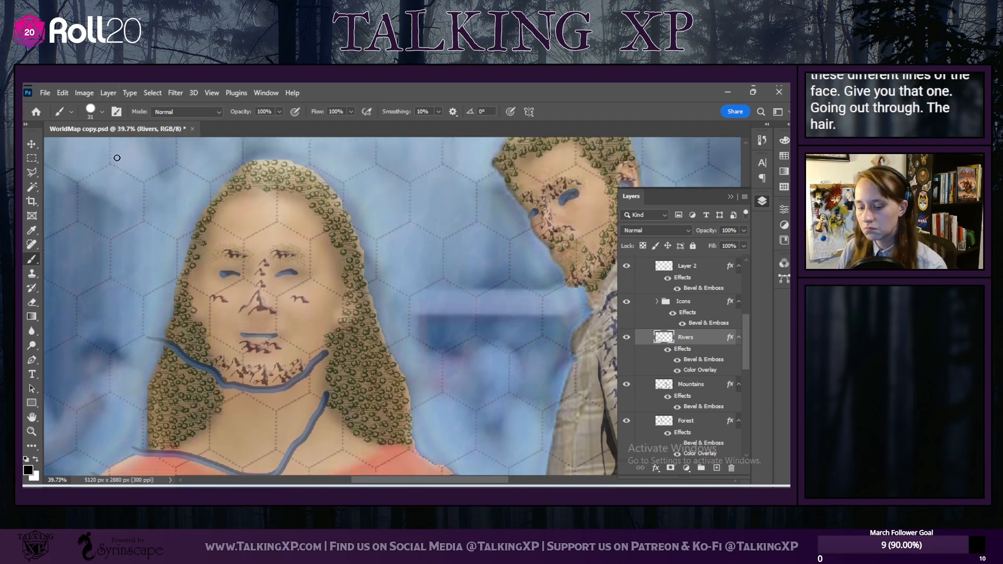
pyautogui.click(62, 93)
pyautogui.click(78, 104)
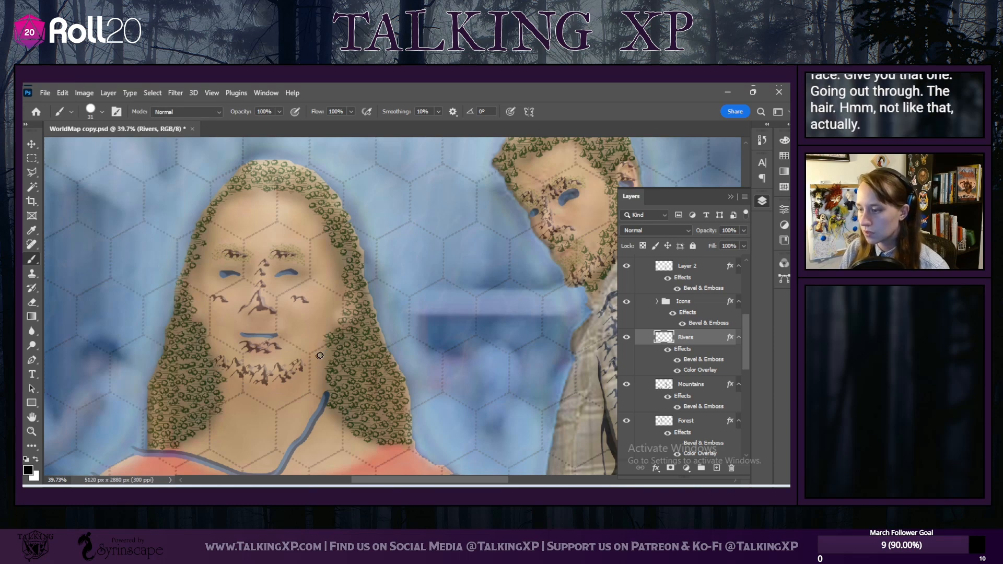
pyautogui.moveTo(342, 287); pyautogui.dragTo(331, 322)
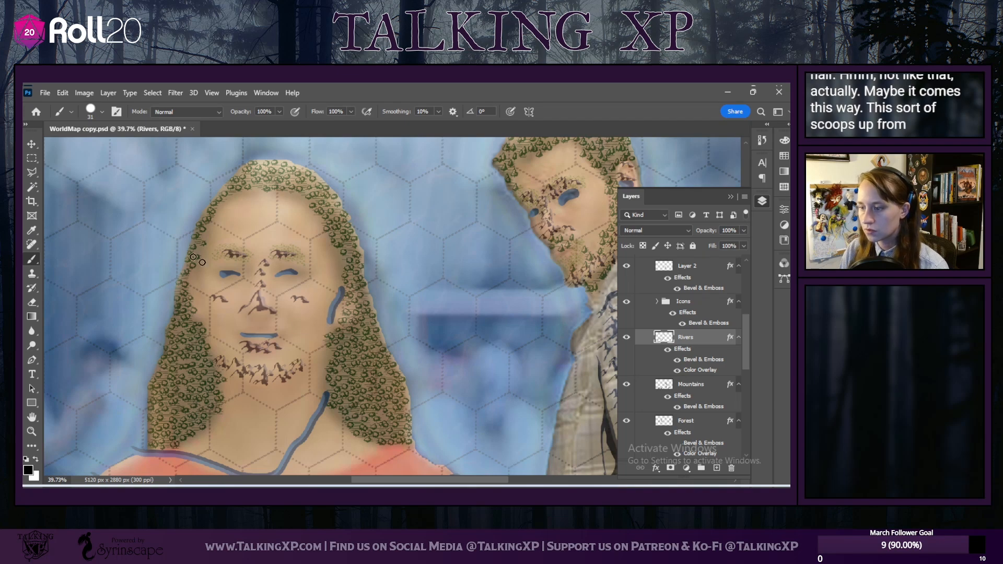
pyautogui.click(65, 93)
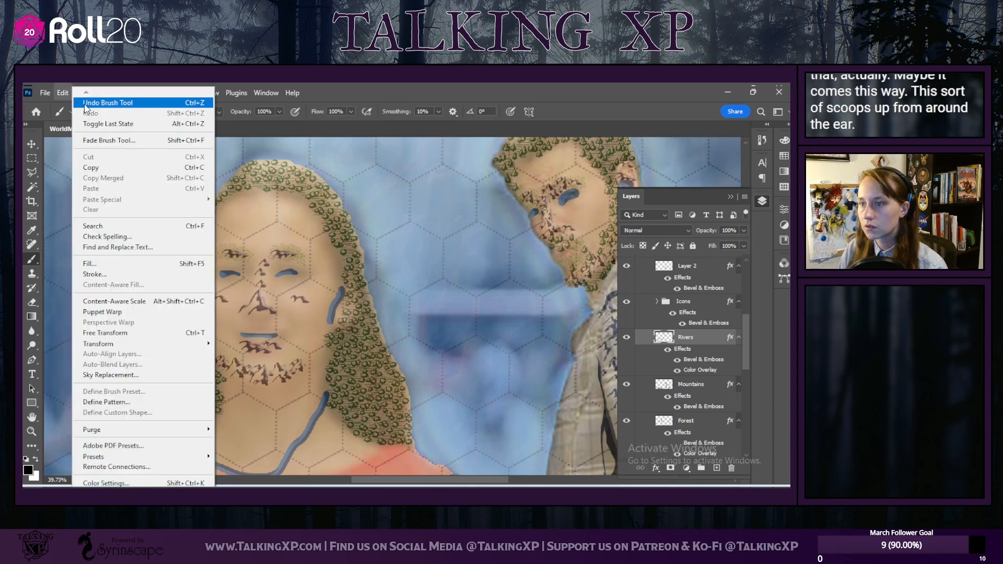
pyautogui.click(96, 103)
# Step: Reduce the brush to 23 px and paint a river from ear to ear around the left-hand woman's jaw, widening it at one ear
pyautogui.click(101, 112)
pyautogui.moveTo(94, 113); pyautogui.dragTo(91, 113)
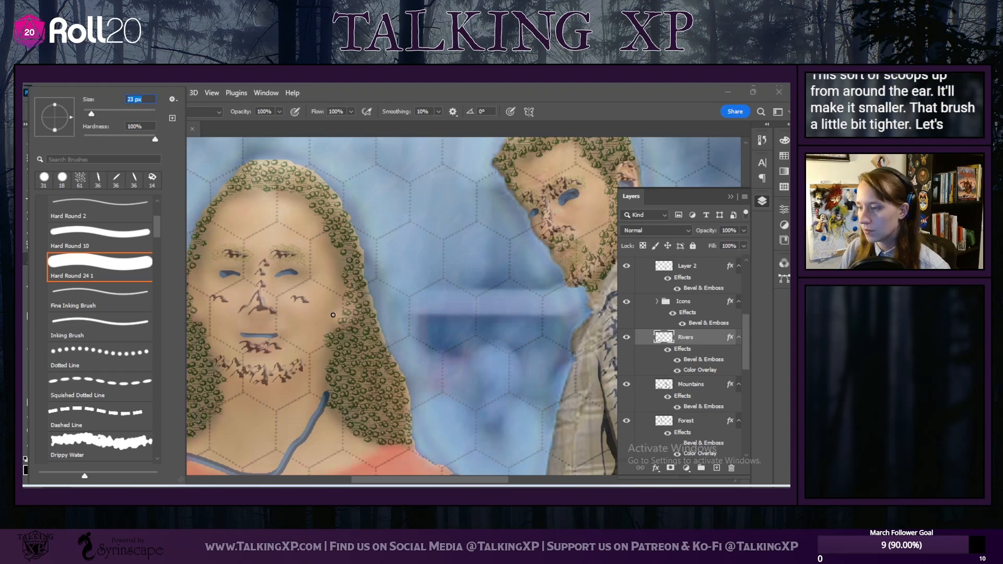
pyautogui.click(340, 287)
pyautogui.moveTo(340, 285)
pyautogui.mouseDown()
pyautogui.moveTo(321, 349)
pyautogui.moveTo(281, 389)
pyautogui.moveTo(249, 391)
pyautogui.moveTo(206, 348)
pyautogui.mouseUp()
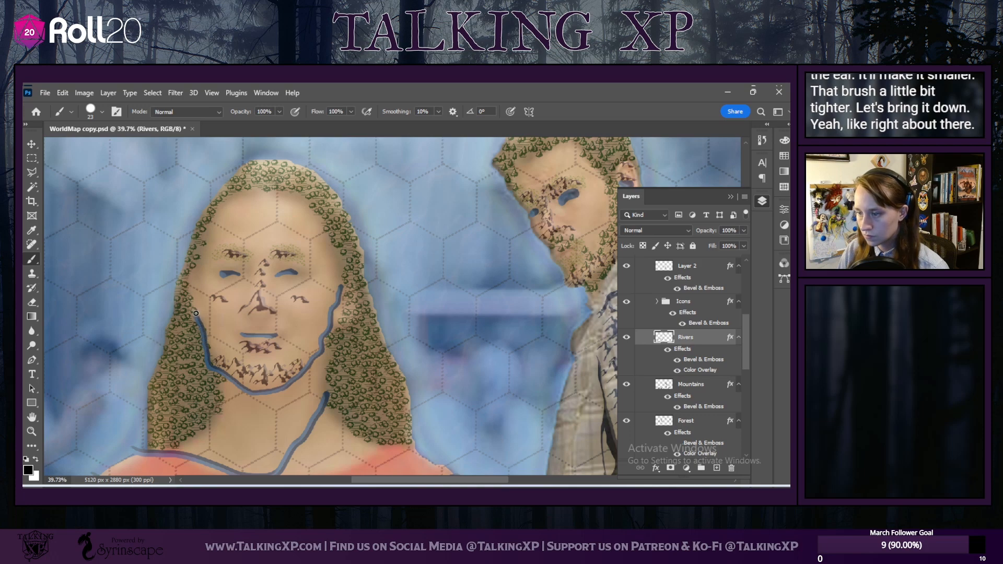
pyautogui.moveTo(193, 290); pyautogui.dragTo(200, 305)
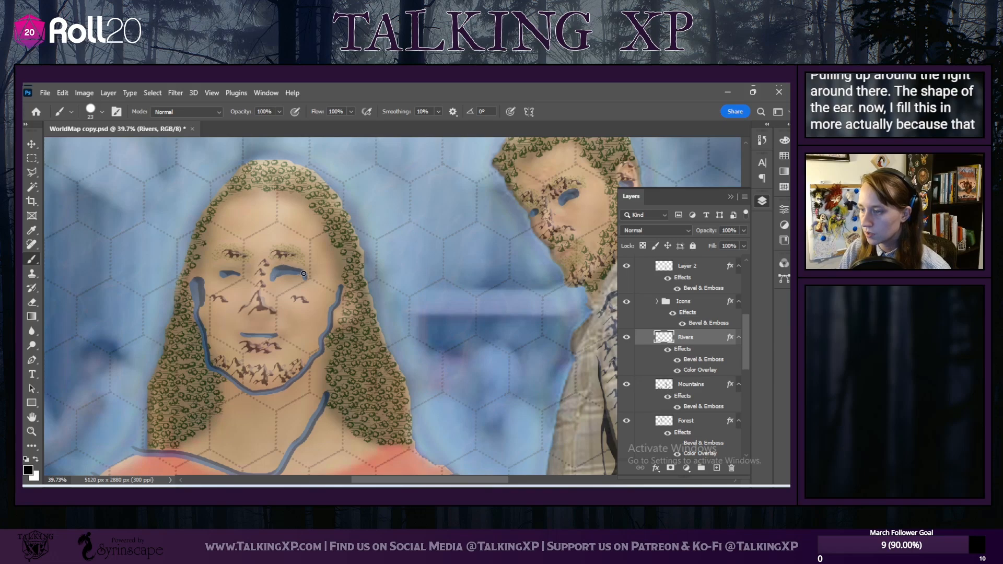
# Step: Enlarge the left-hand woman's two lake eyes over their shaded areas and extend her mouth lake into an upturned corner
pyautogui.moveTo(278, 266); pyautogui.dragTo(280, 273)
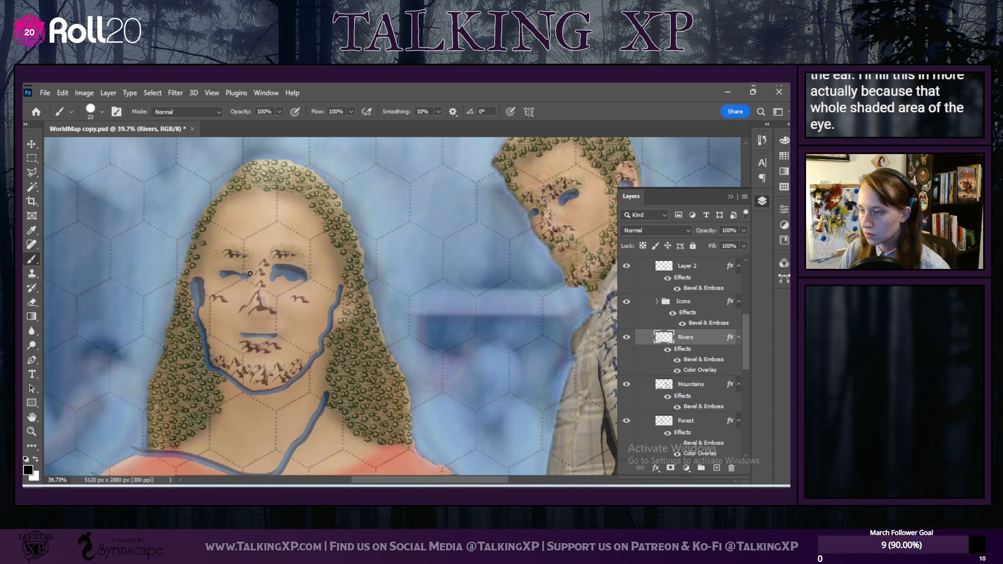
pyautogui.moveTo(238, 267); pyautogui.dragTo(225, 269)
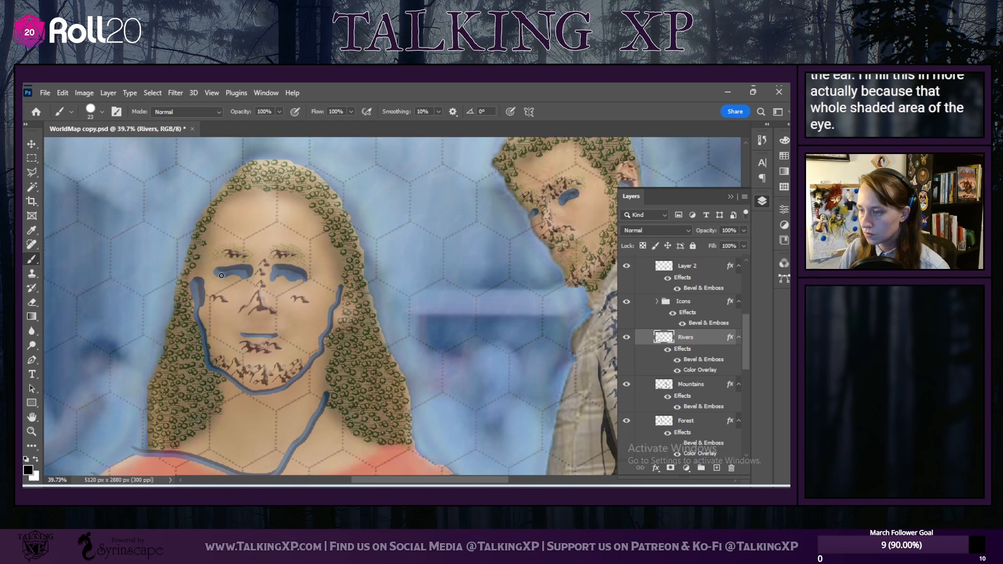
pyautogui.moveTo(367, 478); pyautogui.dragTo(370, 478)
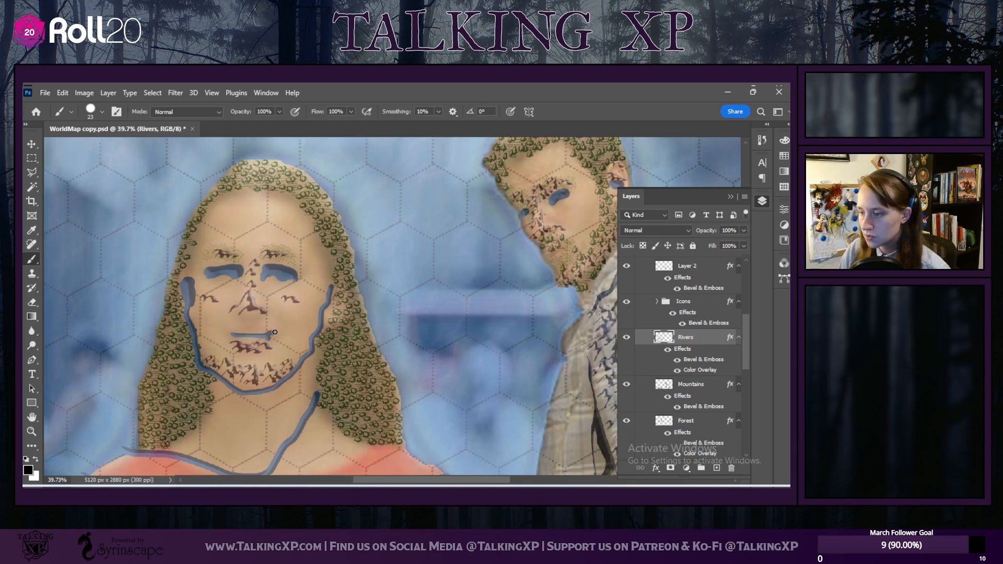
pyautogui.moveTo(282, 318); pyautogui.dragTo(271, 341)
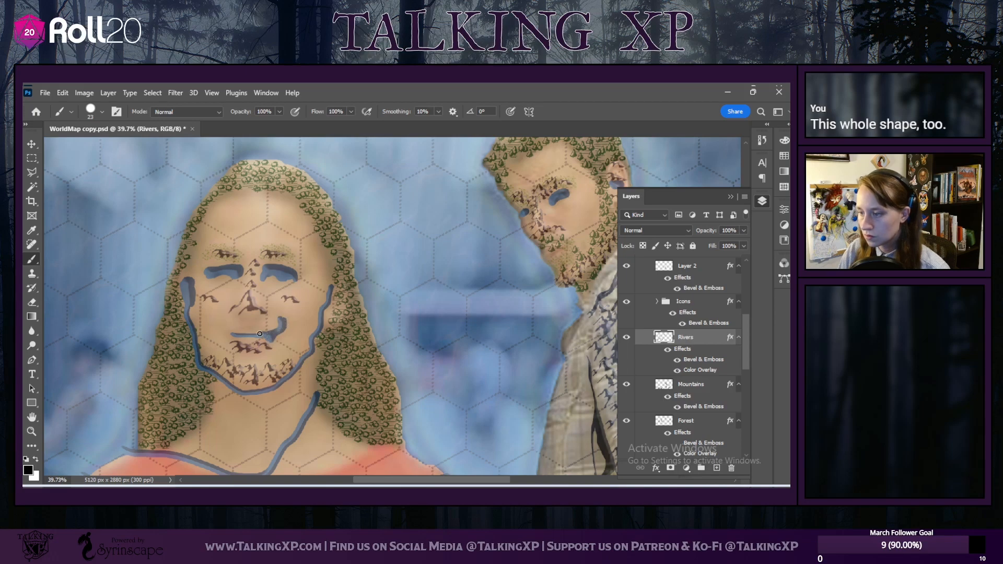
pyautogui.moveTo(232, 334); pyautogui.dragTo(243, 332)
# Step: Paint a short river curving from below the man's ear out to the coast behind his head
pyautogui.moveTo(429, 482); pyautogui.dragTo(476, 468)
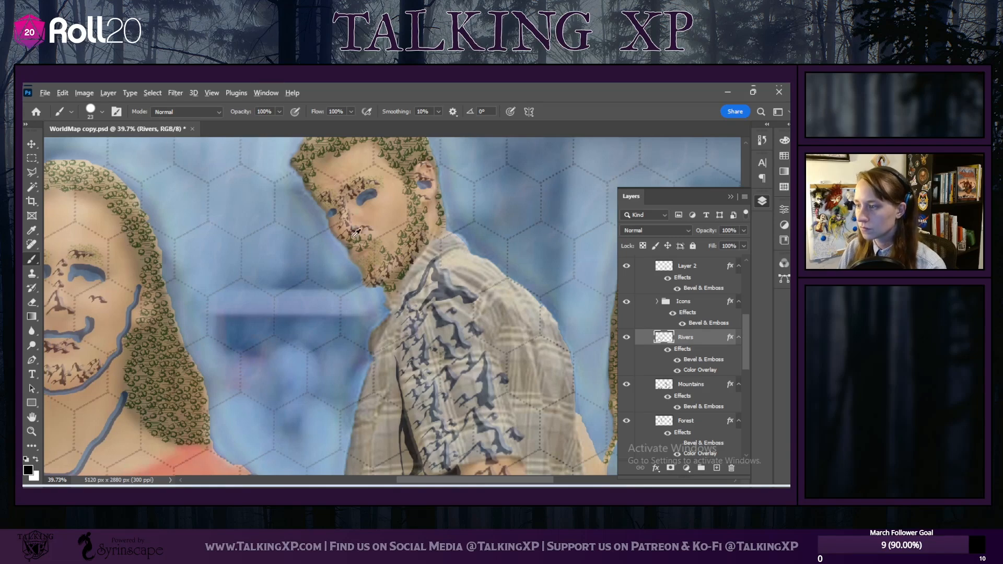
pyautogui.scroll(3, 376, 250)
pyautogui.scroll(2, 402, 240)
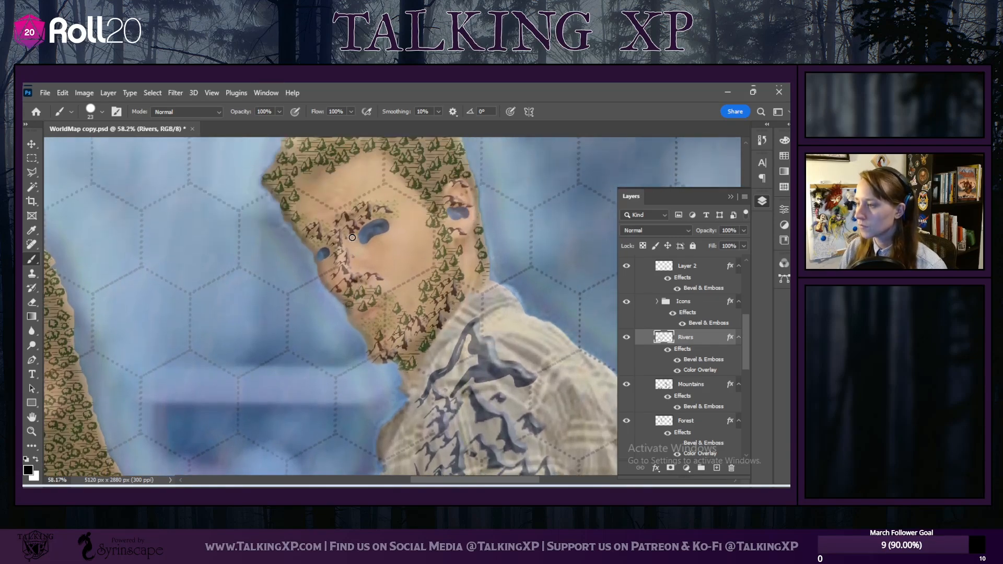
pyautogui.moveTo(457, 244)
pyautogui.mouseDown()
pyautogui.moveTo(477, 212)
pyautogui.moveTo(492, 207)
pyautogui.mouseUp()
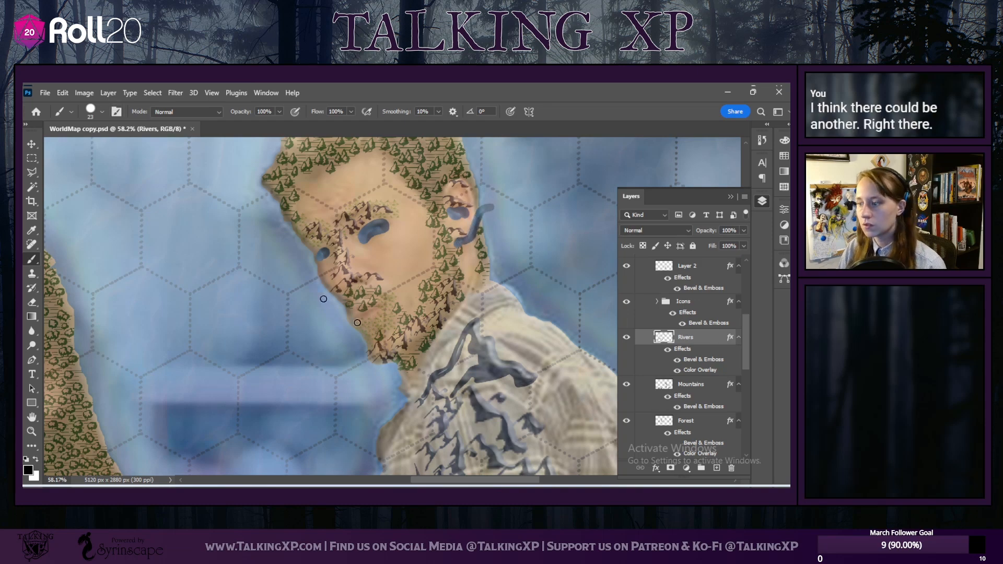
# Step: Paint a river along the man's collar line between his bearded jaw and shirt, joining the water at both ends
pyautogui.scroll(-4, 514, 198)
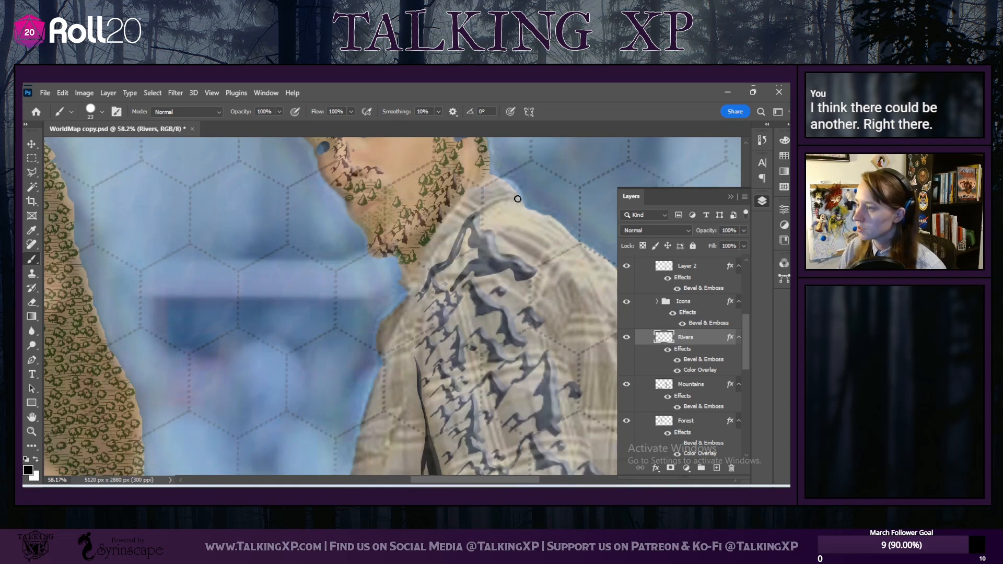
pyautogui.moveTo(491, 177); pyautogui.dragTo(395, 279)
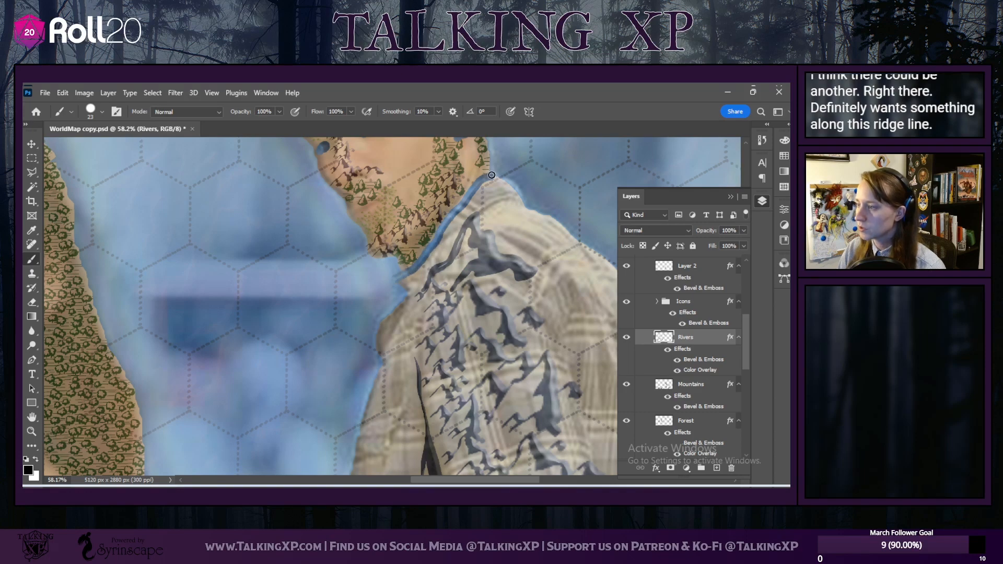
pyautogui.scroll(-2, 398, 357)
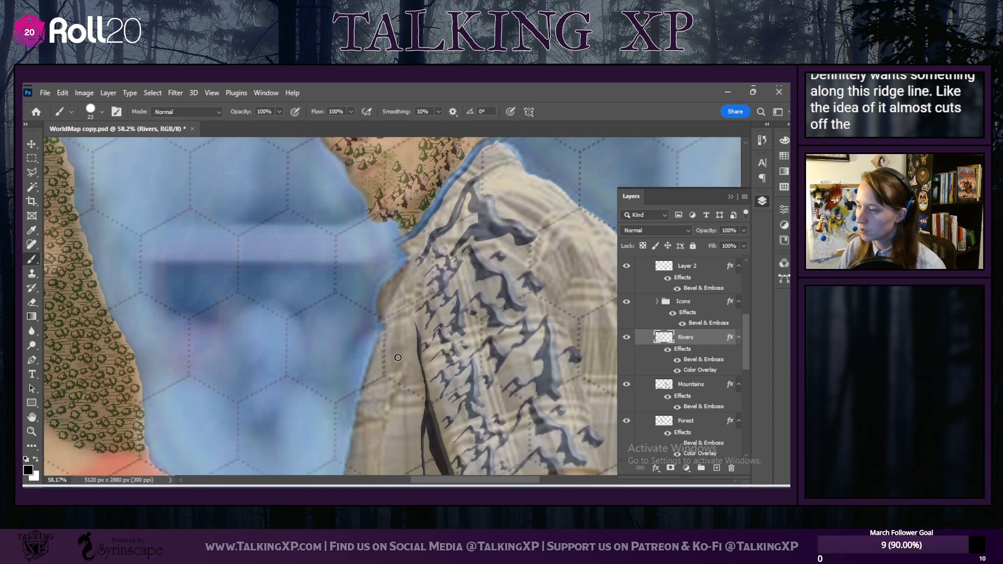
# Step: Paint a river along the back edge of the man's mountain-covered sleeve and forearm, running off the map's lower edge
pyautogui.scroll(-4, 398, 357)
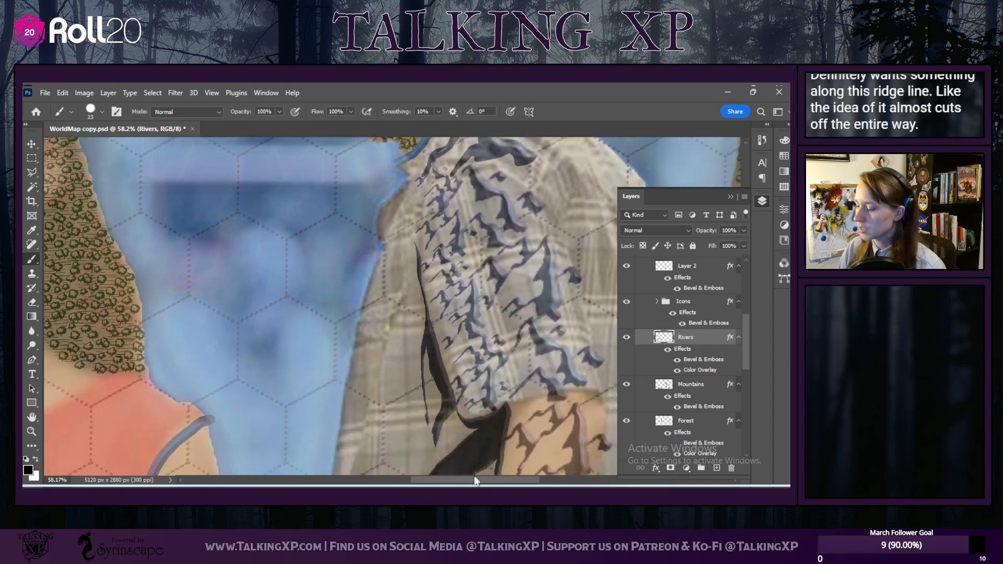
pyautogui.scroll(3, 474, 475)
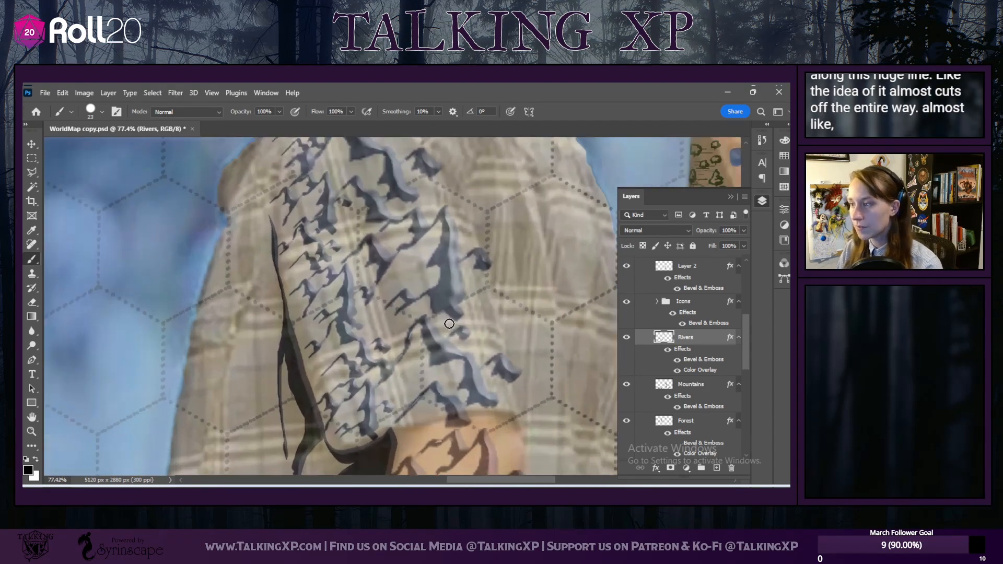
pyautogui.scroll(-8, 449, 324)
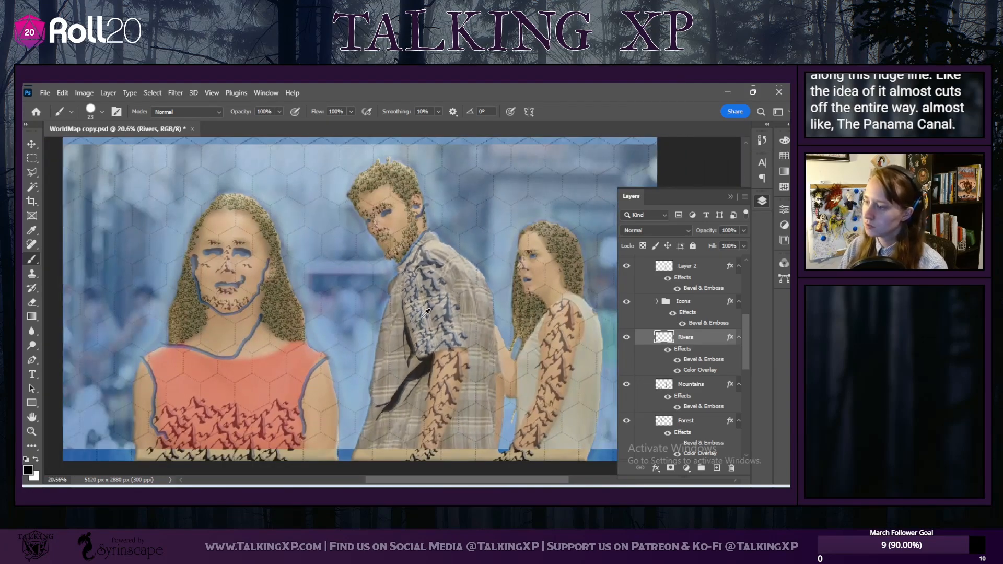
pyautogui.scroll(3, 426, 312)
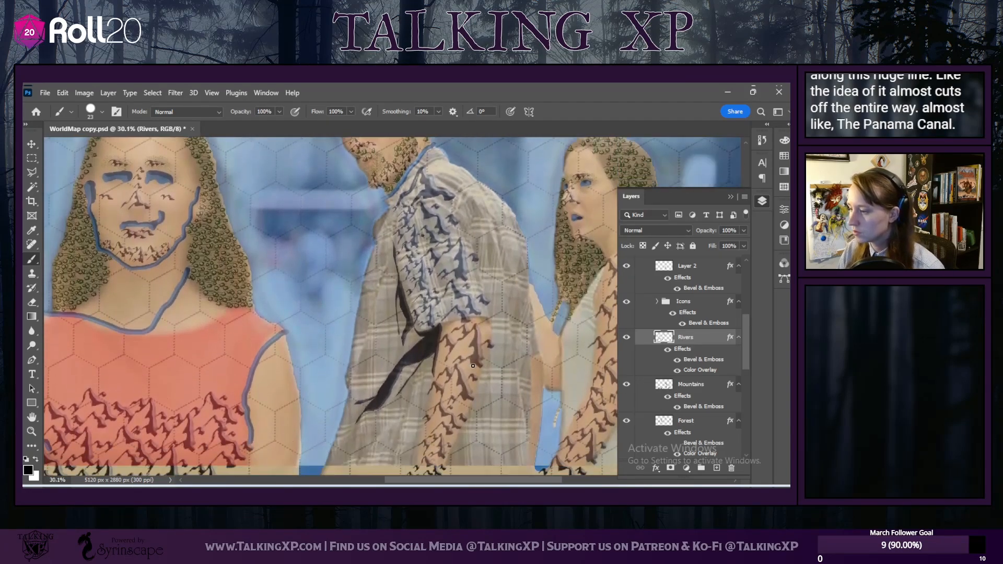
pyautogui.scroll(-5, 472, 366)
pyautogui.scroll(4, 466, 272)
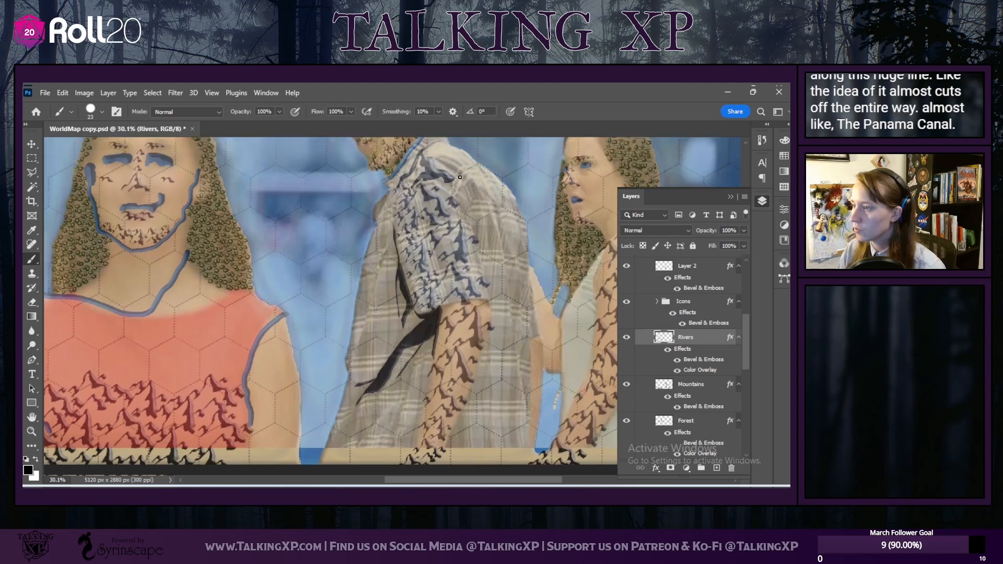
pyautogui.moveTo(438, 185)
pyautogui.mouseDown()
pyautogui.moveTo(480, 239)
pyautogui.moveTo(495, 329)
pyautogui.moveTo(440, 465)
pyautogui.mouseUp()
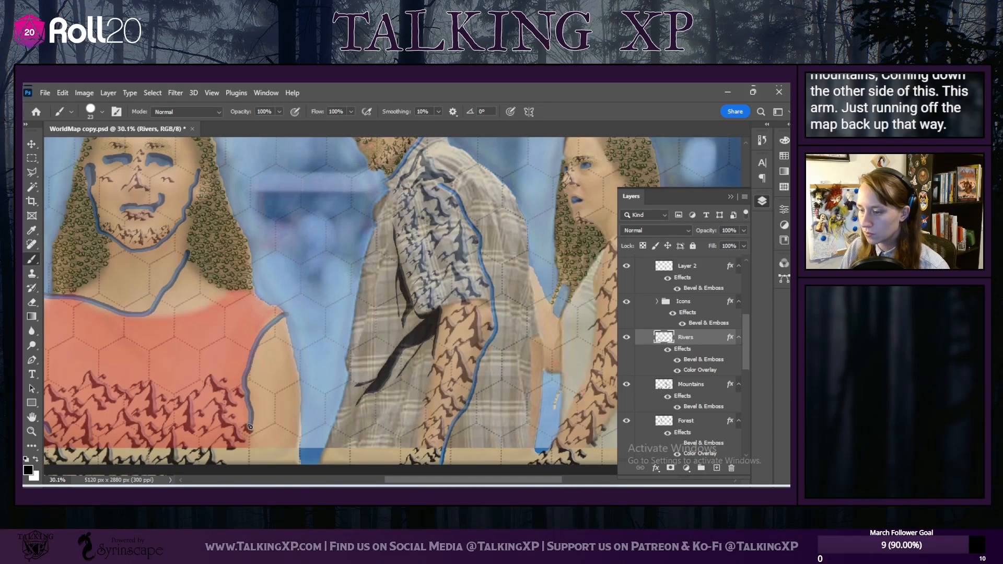
# Step: Extend the two armhole rivers on the left-hand woman's top past the mountains to the map's lower edge
pyautogui.moveTo(252, 440); pyautogui.dragTo(247, 463)
pyautogui.moveTo(438, 481); pyautogui.dragTo(397, 482)
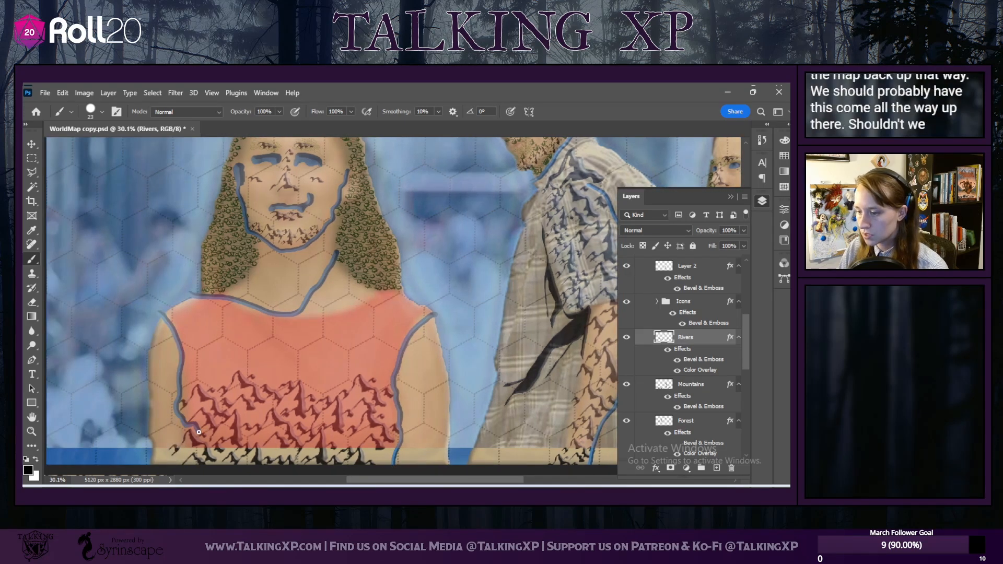
pyautogui.moveTo(209, 443); pyautogui.dragTo(220, 475)
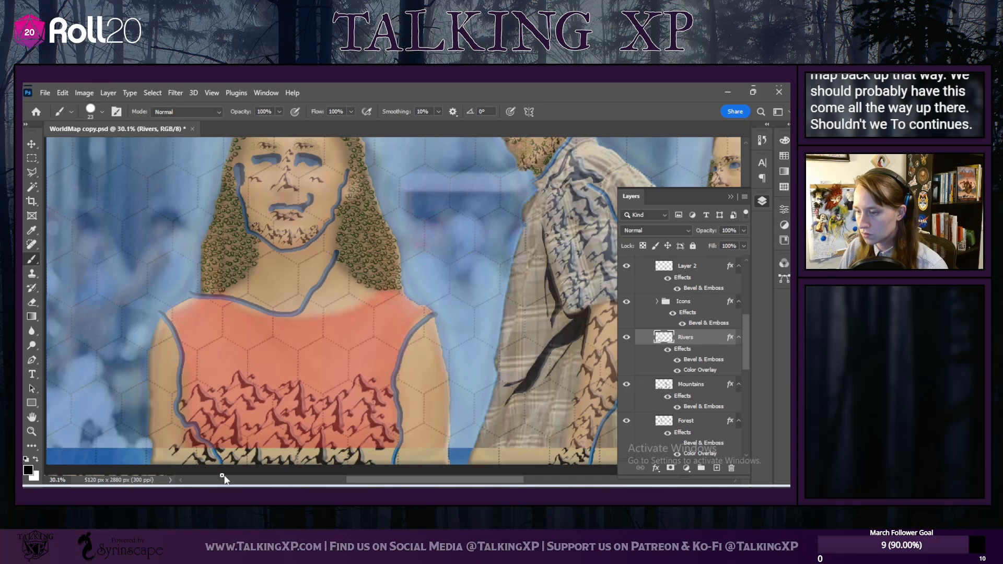
# Step: Paint a river following the curve of the man's shirt back, with a branch splitting off around the wrist behind him
pyautogui.moveTo(412, 477); pyautogui.dragTo(493, 477)
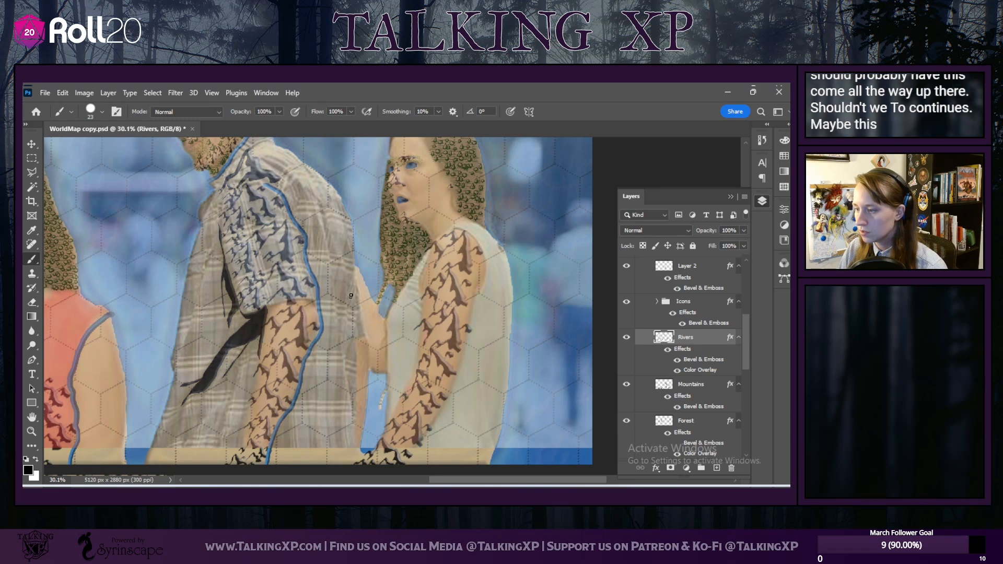
pyautogui.moveTo(323, 215); pyautogui.dragTo(355, 434)
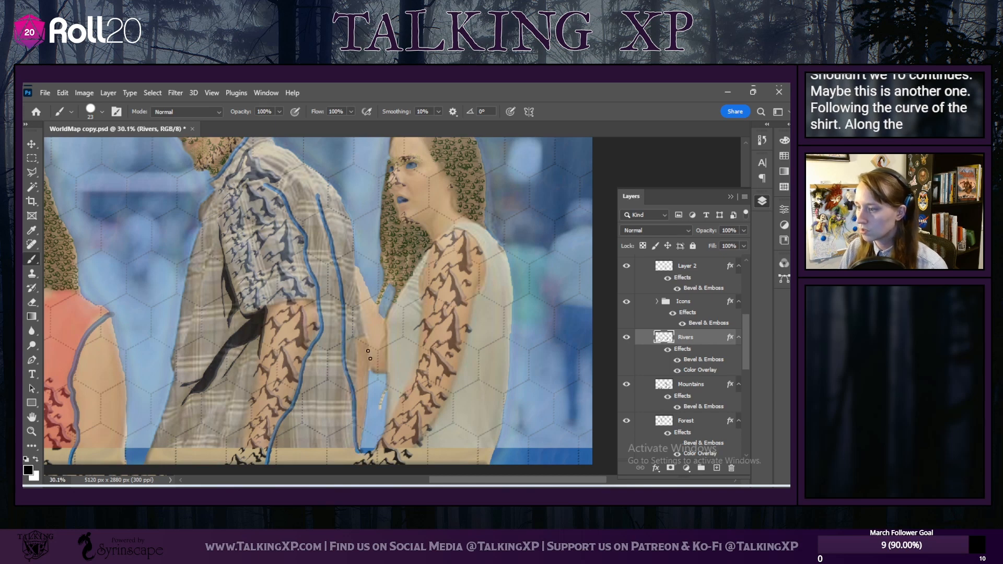
pyautogui.moveTo(346, 329)
pyautogui.mouseDown()
pyautogui.moveTo(367, 340)
pyautogui.moveTo(370, 356)
pyautogui.mouseUp()
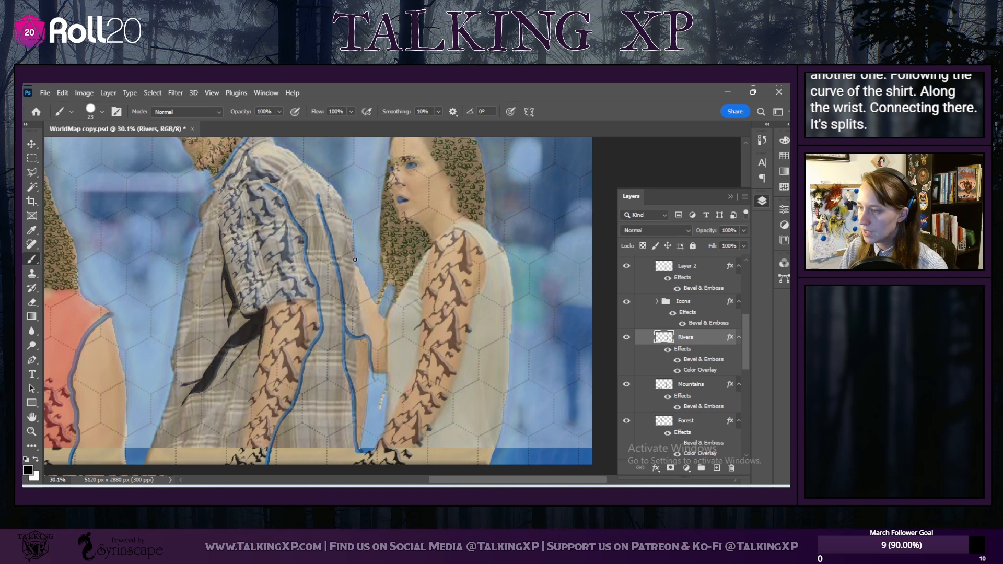
pyautogui.moveTo(353, 341); pyautogui.dragTo(353, 386)
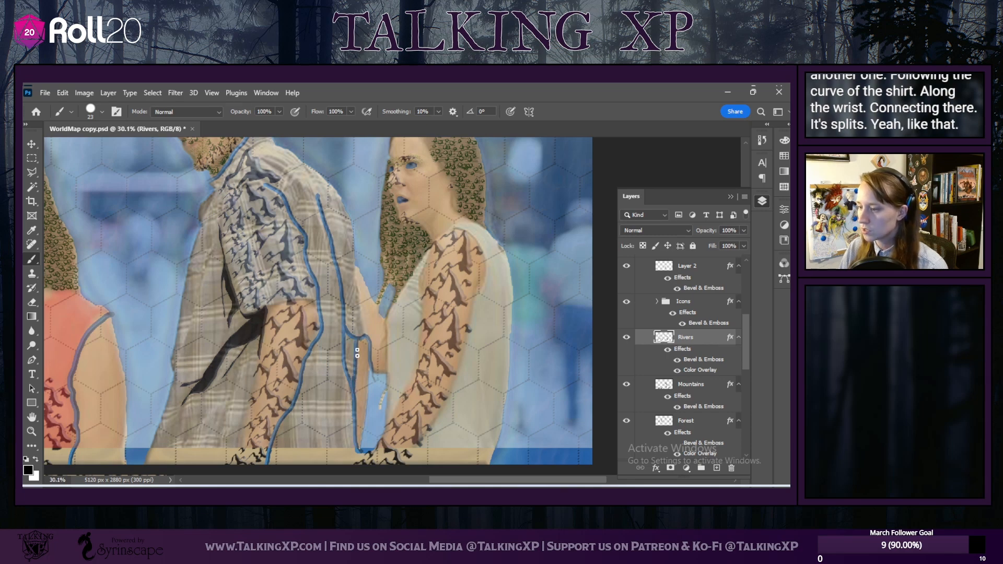
# Step: Paint rivers down both sides of the right-hand woman's mountain-covered arm, from her shoulder to the wrist and the map's lower edge
pyautogui.scroll(1, 398, 316)
pyautogui.scroll(-2, 398, 316)
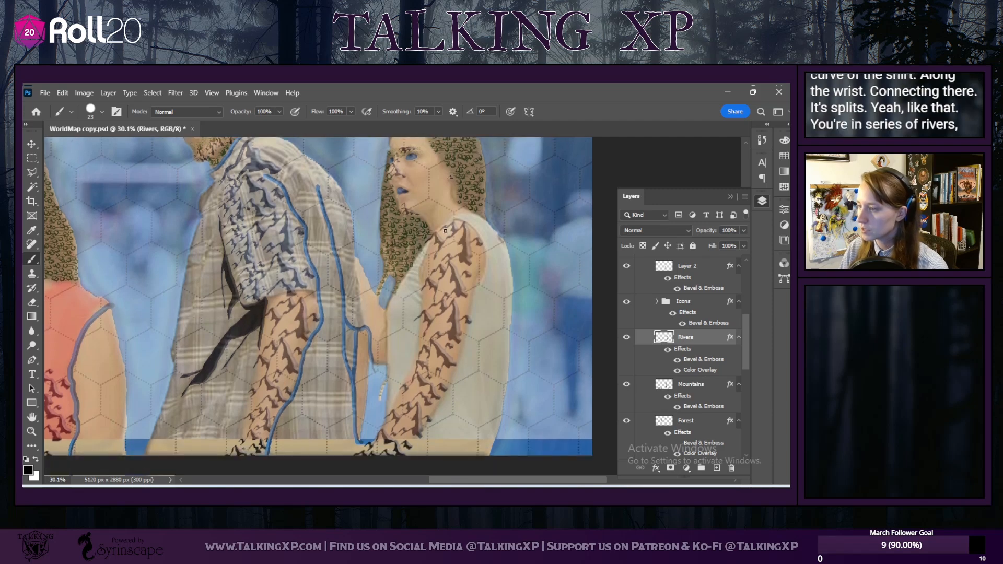
pyautogui.moveTo(427, 242); pyautogui.dragTo(421, 267)
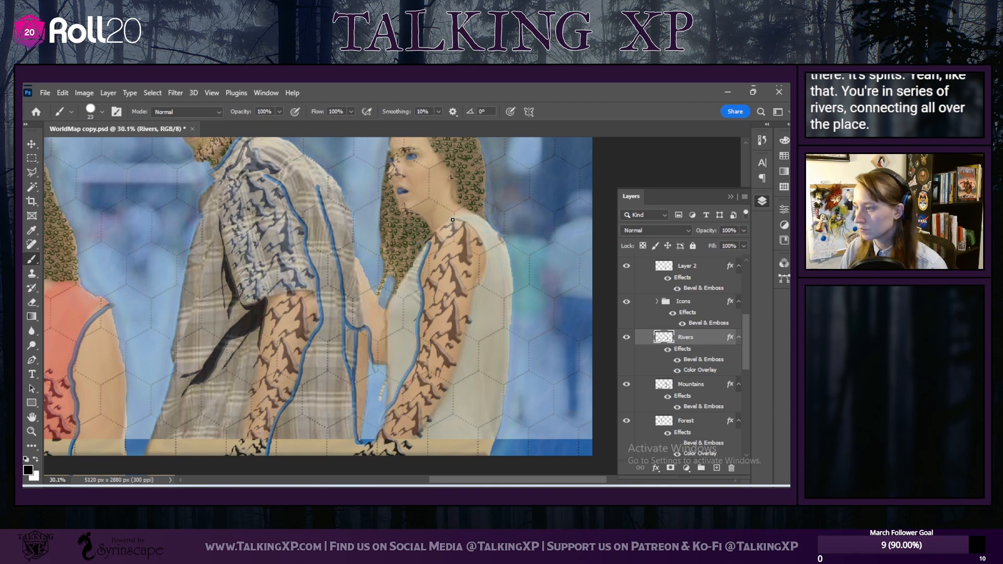
pyautogui.moveTo(484, 255)
pyautogui.mouseDown()
pyautogui.moveTo(455, 374)
pyautogui.moveTo(408, 460)
pyautogui.mouseUp()
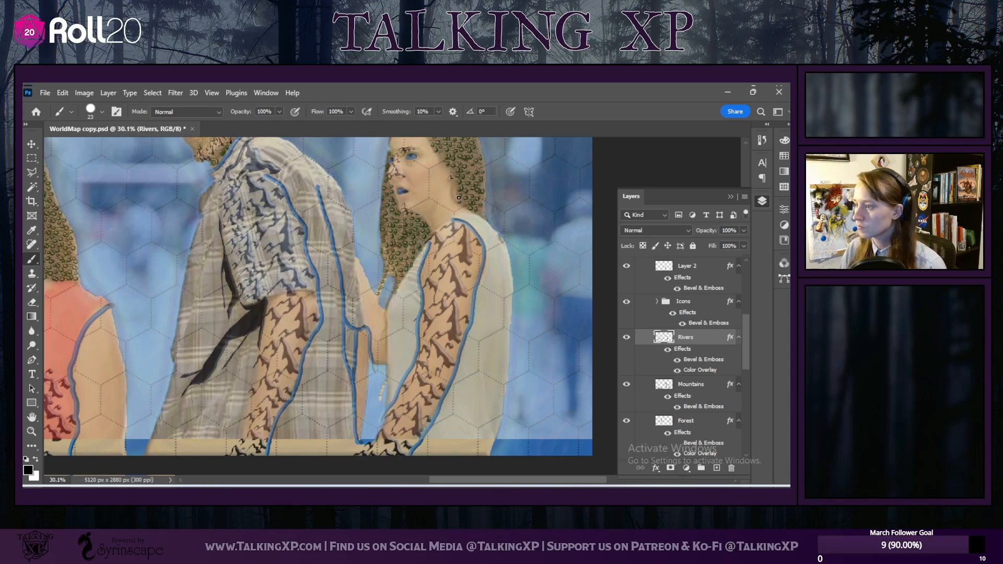
# Step: Paint a river from the right-hand woman's ear down her neck and across her shoulder, and enlarge her eye and mouth lakes
pyautogui.scroll(3, 415, 227)
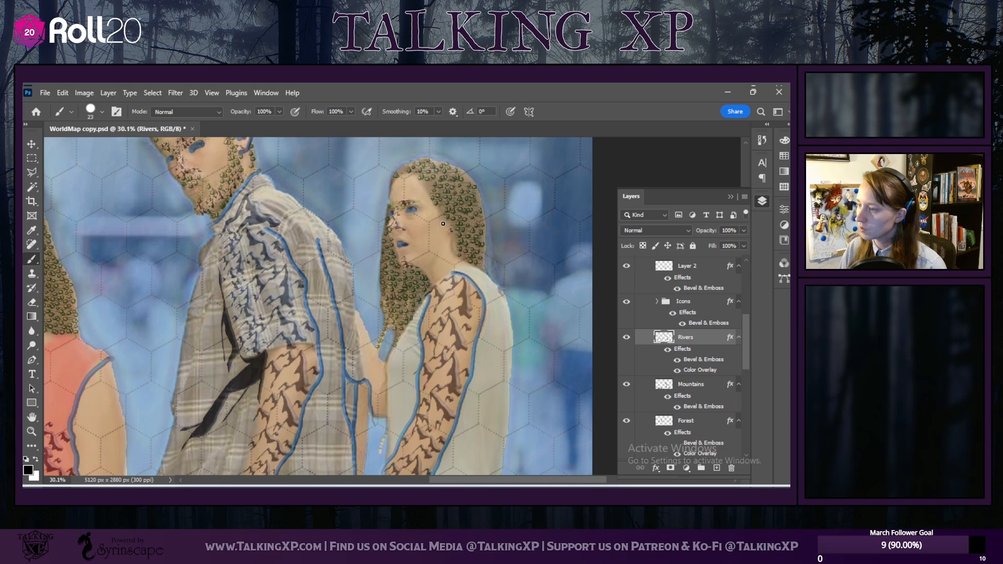
pyautogui.moveTo(450, 227)
pyautogui.mouseDown()
pyautogui.moveTo(453, 258)
pyautogui.moveTo(512, 284)
pyautogui.mouseUp()
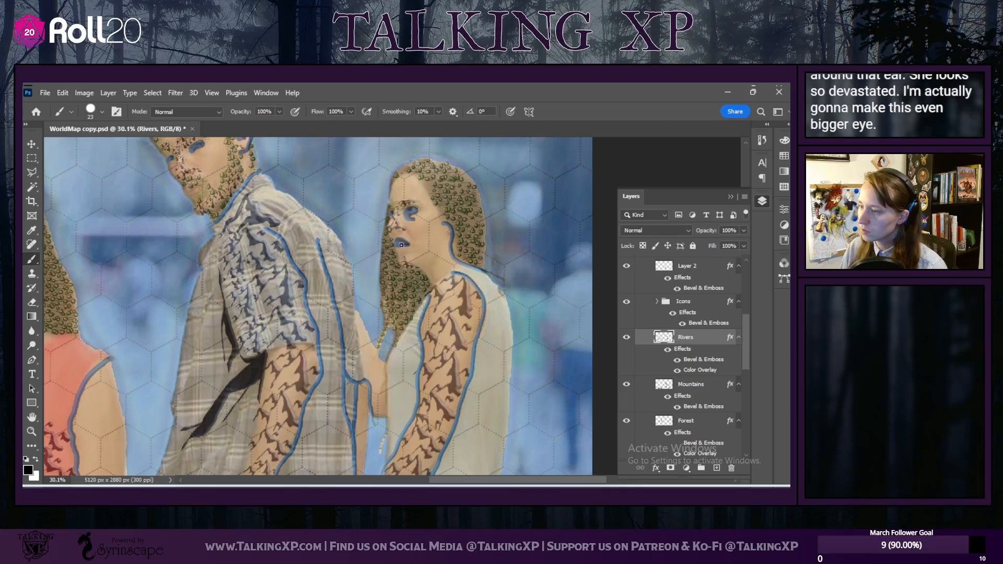
pyautogui.scroll(-3, 409, 303)
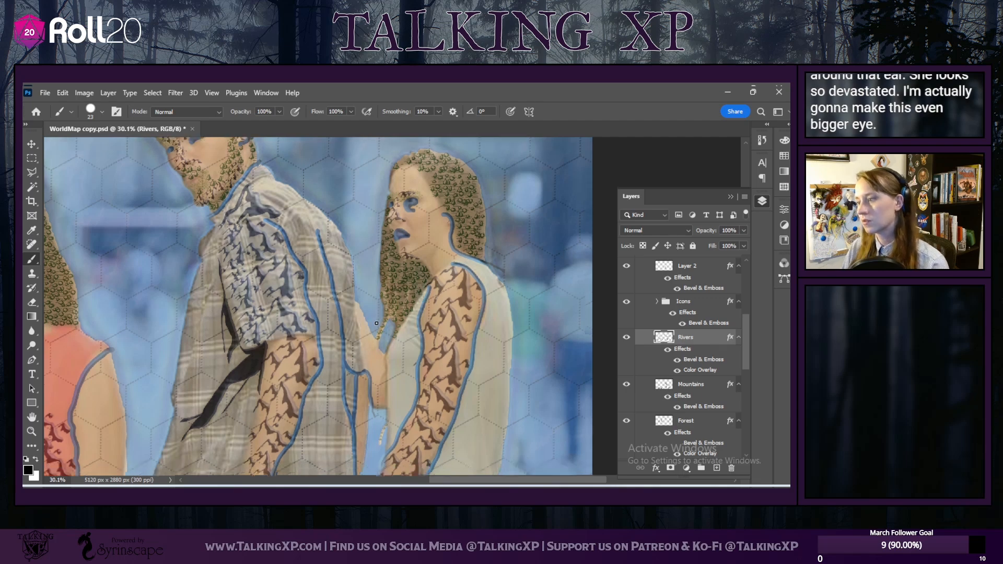
# Step: Paint a river down the front of the man's shirt and another along the left-hand woman's nose towards her mouth lake
pyautogui.scroll(-2, 199, 373)
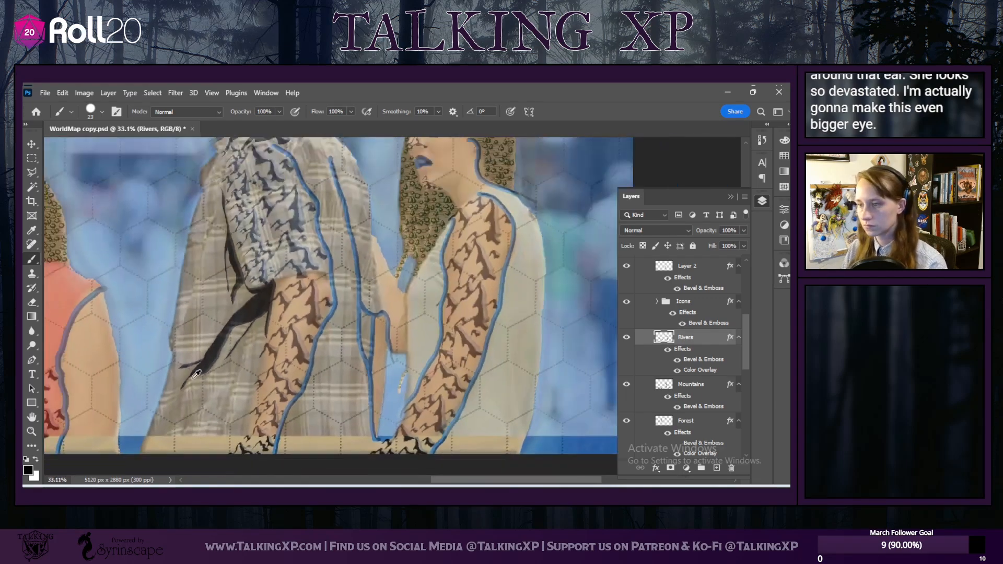
pyautogui.moveTo(457, 482); pyautogui.dragTo(394, 484)
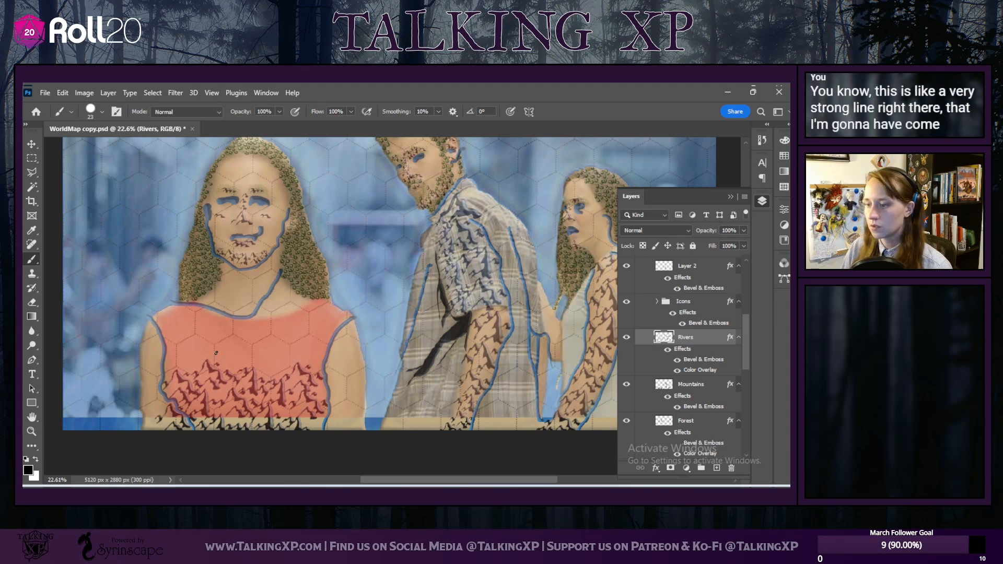
pyautogui.scroll(1, 276, 295)
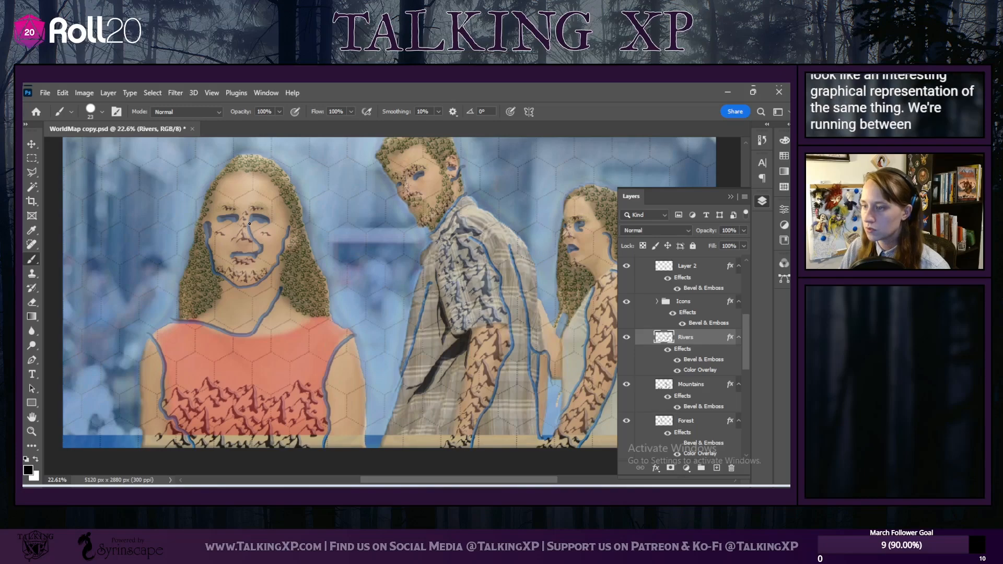
pyautogui.scroll(2, 266, 313)
pyautogui.scroll(-4, 271, 340)
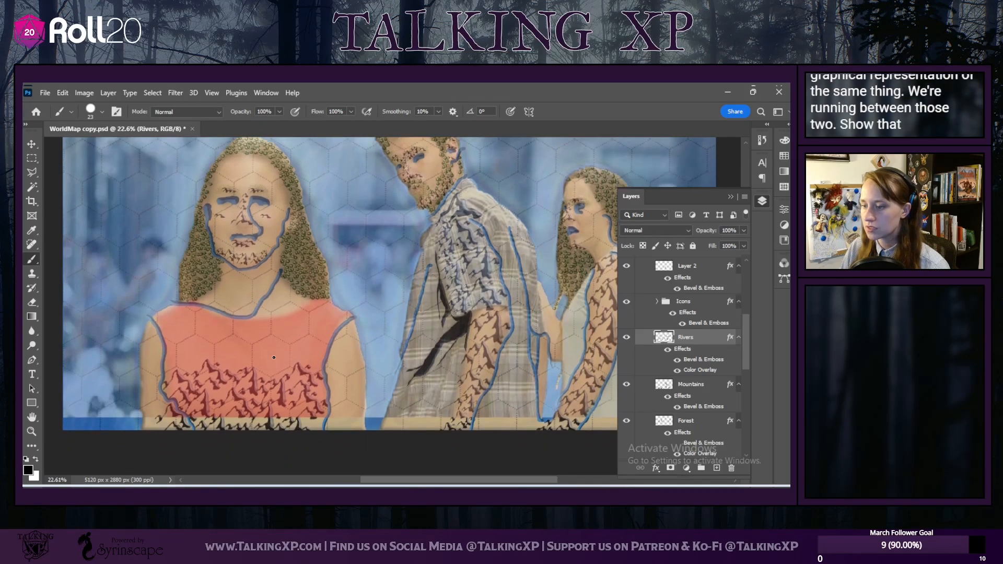
pyautogui.scroll(5, 274, 358)
pyautogui.scroll(-3, 273, 357)
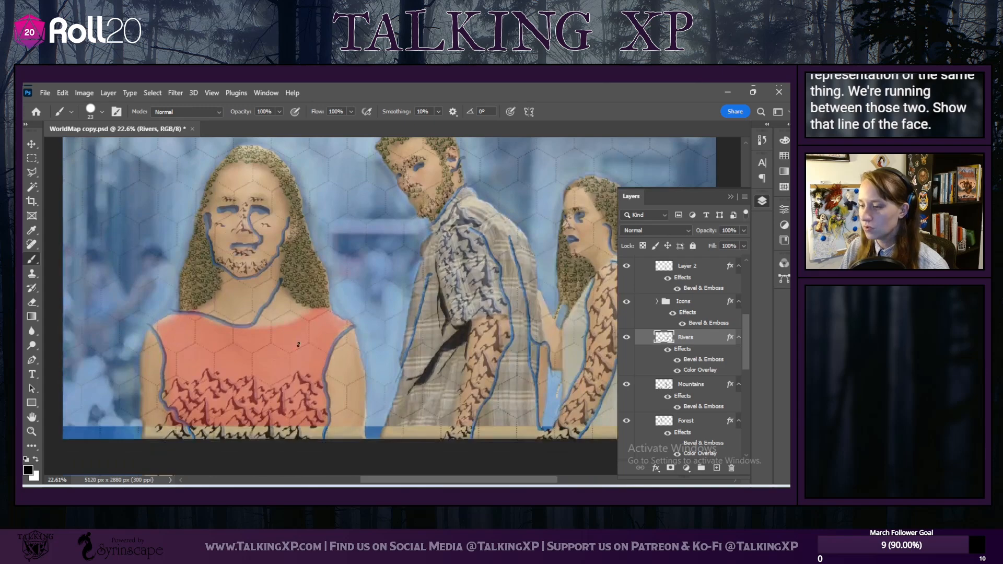
pyautogui.moveTo(401, 480); pyautogui.dragTo(375, 481)
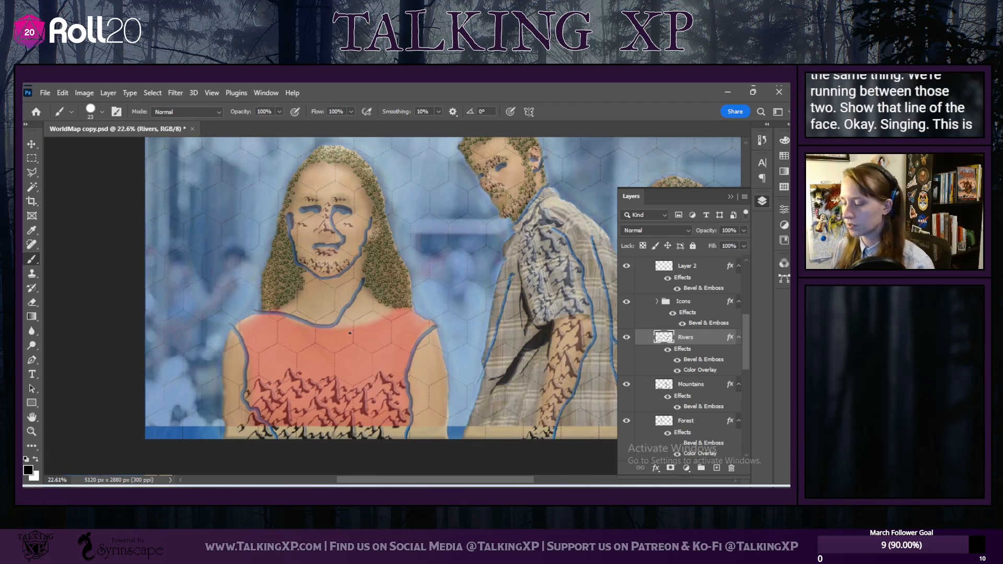
pyautogui.scroll(1, 350, 333)
pyautogui.scroll(-1, 667, 378)
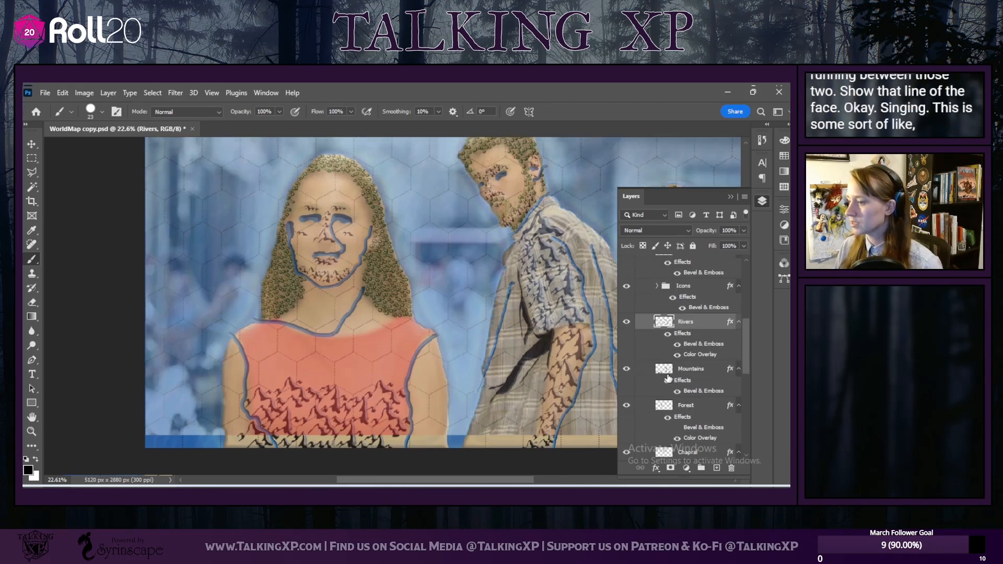
# Step: Make the Bioms layer active and set the brush to 100 px size with 0% hardness
pyautogui.scroll(-4, 670, 378)
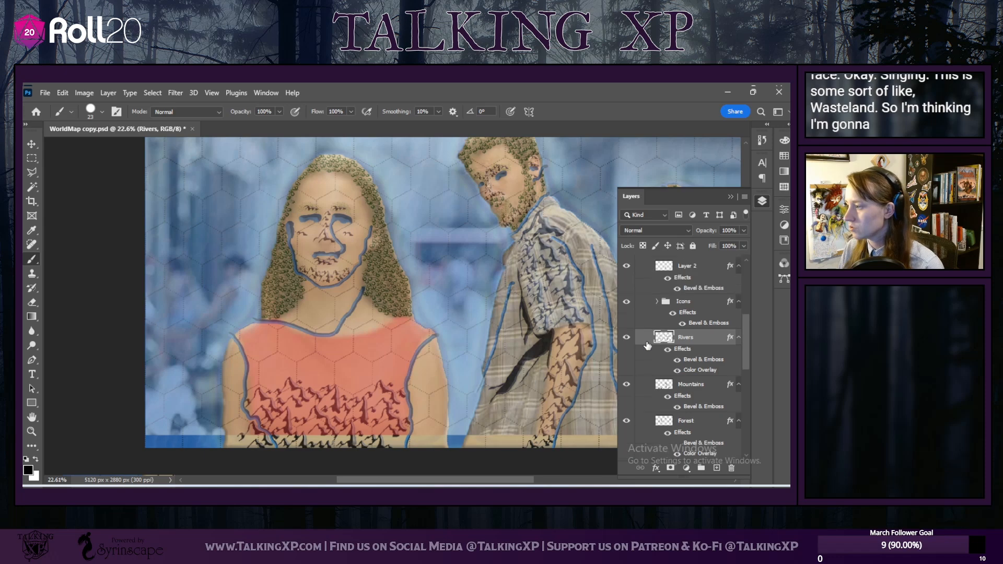
pyautogui.scroll(-4, 669, 378)
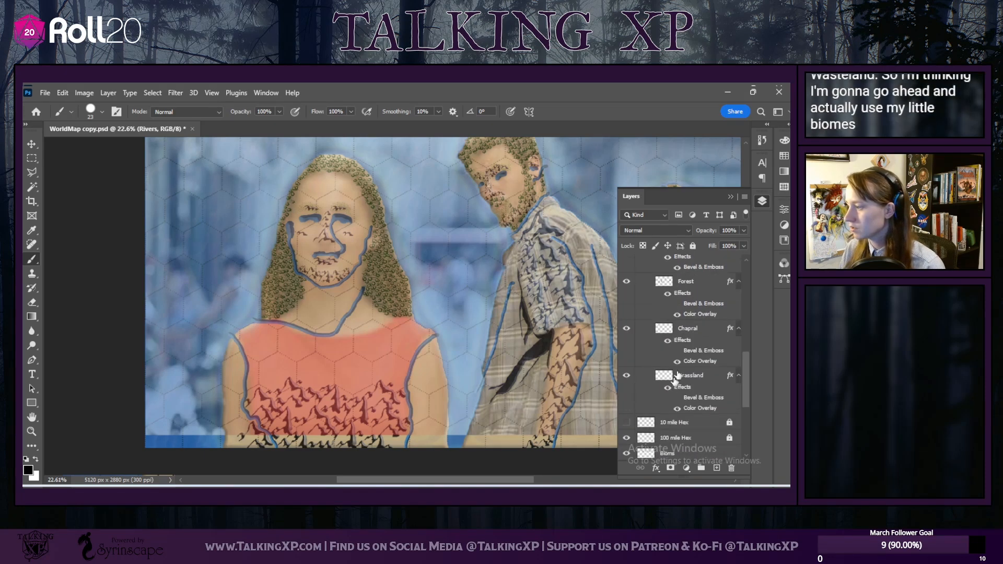
pyautogui.scroll(-2, 682, 362)
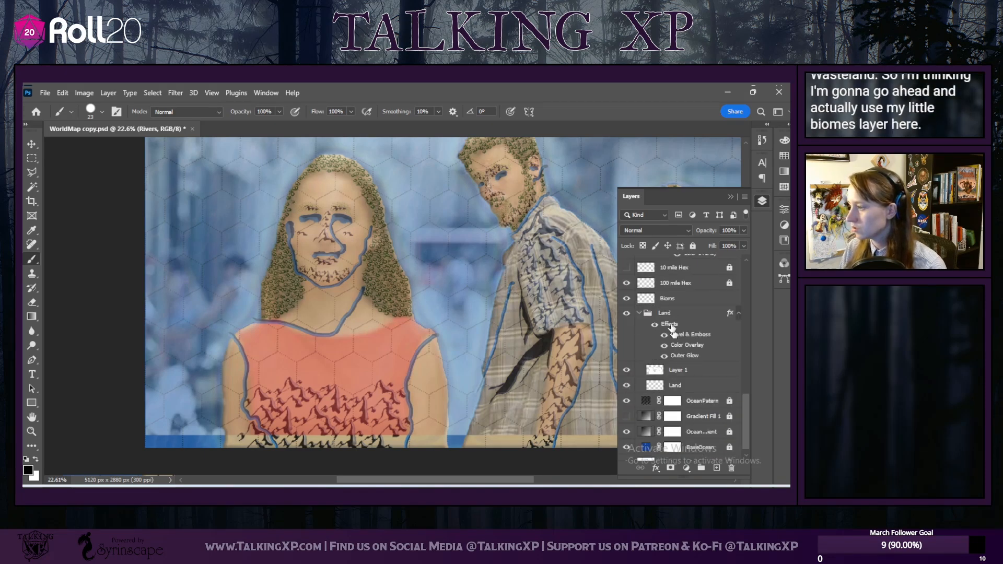
pyautogui.click(676, 300)
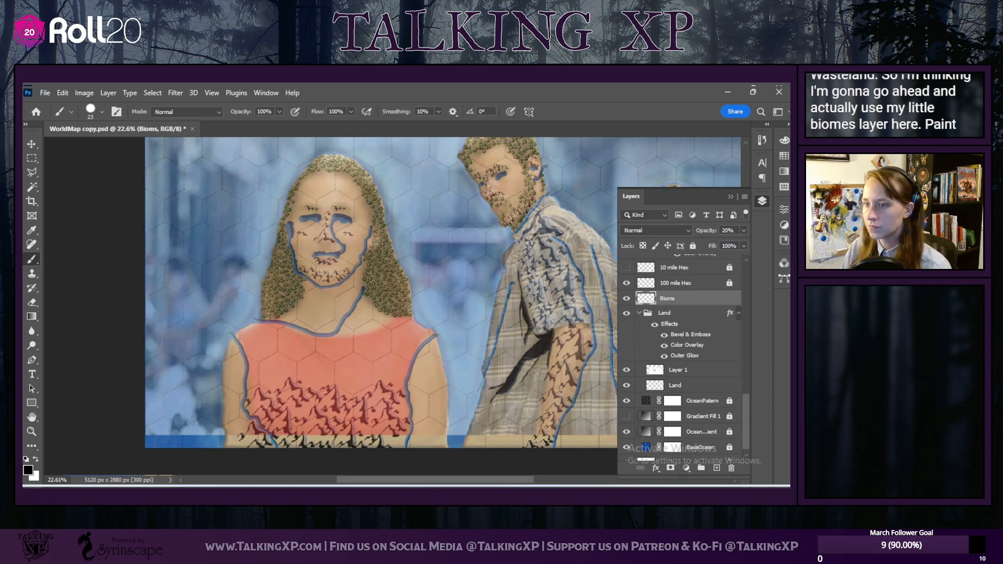
pyautogui.click(95, 116)
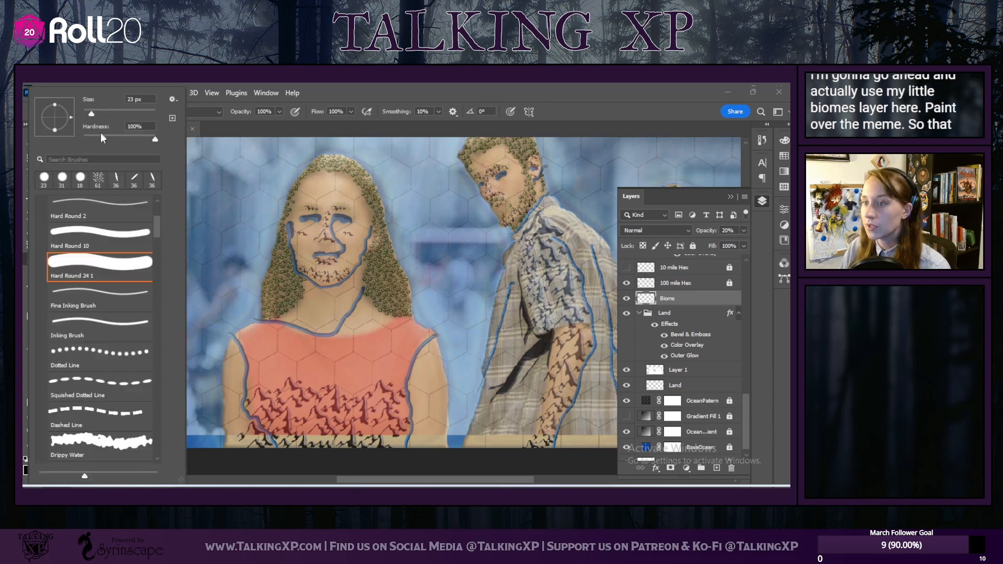
pyautogui.moveTo(91, 115); pyautogui.dragTo(119, 115)
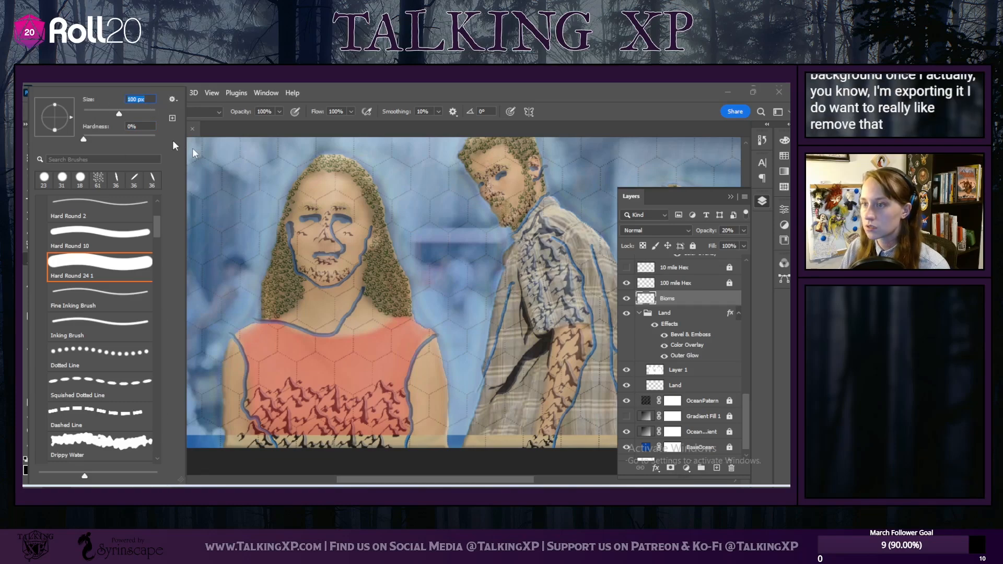
pyautogui.click(351, 94)
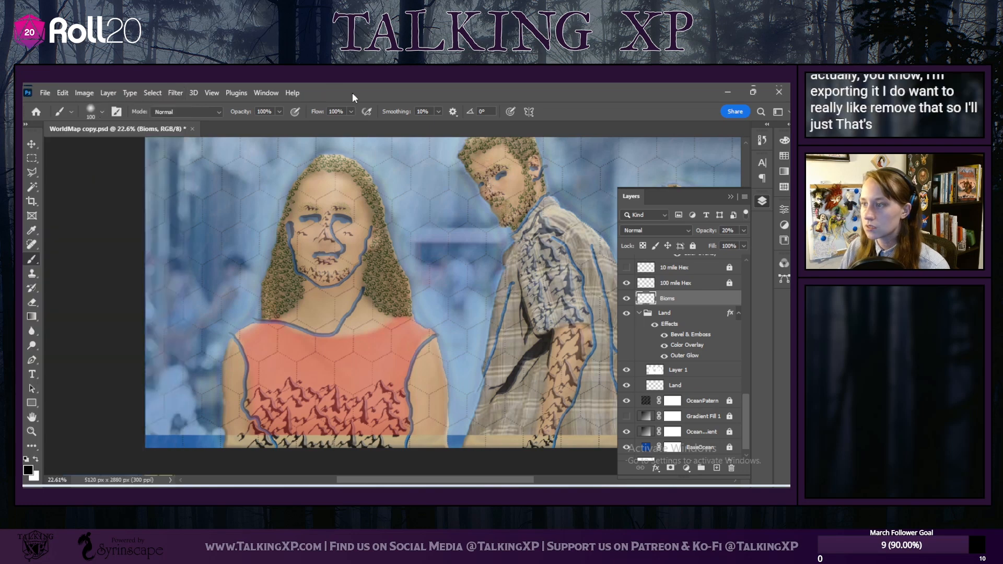
# Step: Set the foreground colour to the salmon tone d8846d sampled from the woman's tinted dress
pyautogui.click(28, 470)
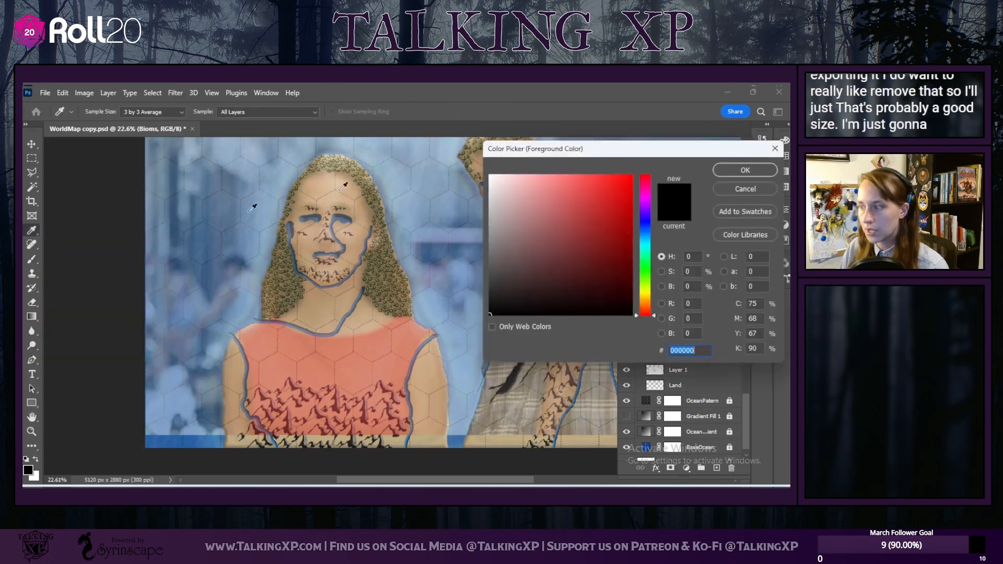
pyautogui.click(613, 184)
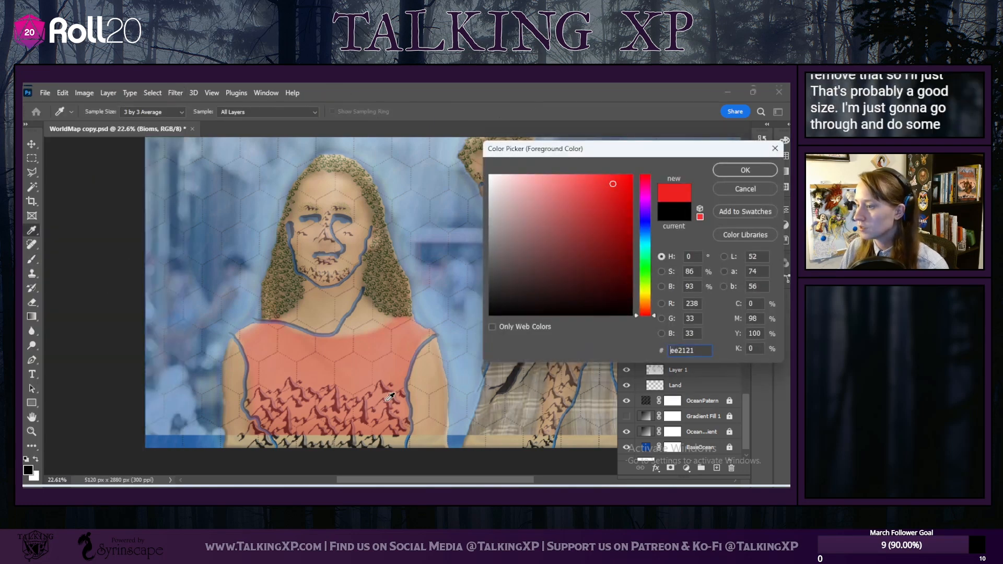
pyautogui.click(371, 346)
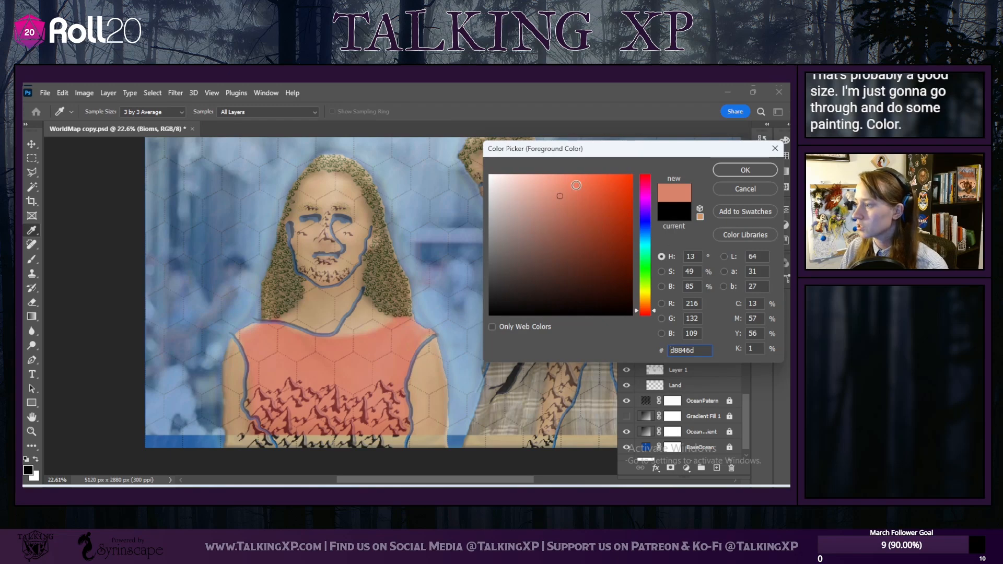
pyautogui.click(744, 170)
# Step: Sample red fc3f43 from the dress in the temporarily shown original meme photo as the foreground colour
pyautogui.scroll(10, 656, 377)
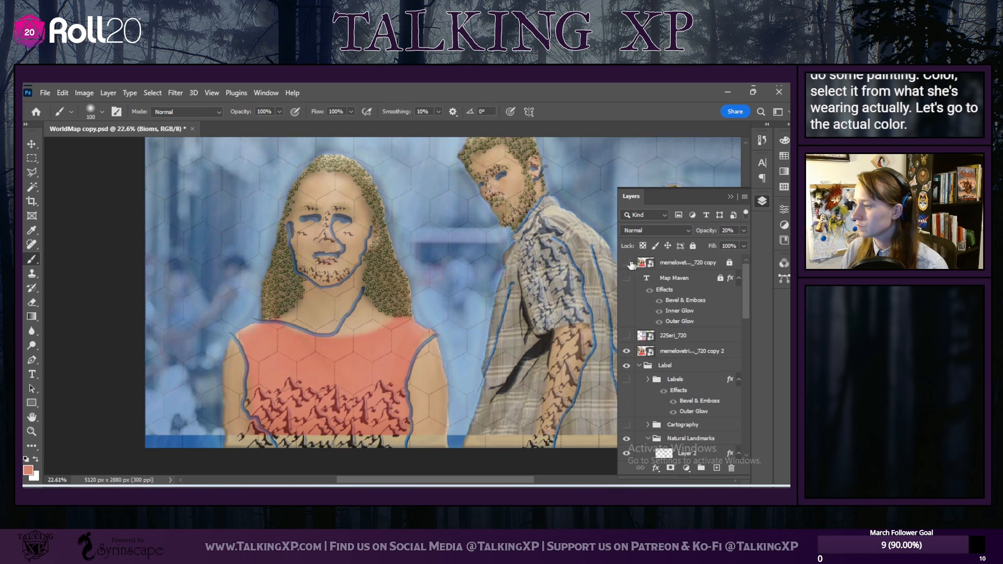
pyautogui.click(626, 263)
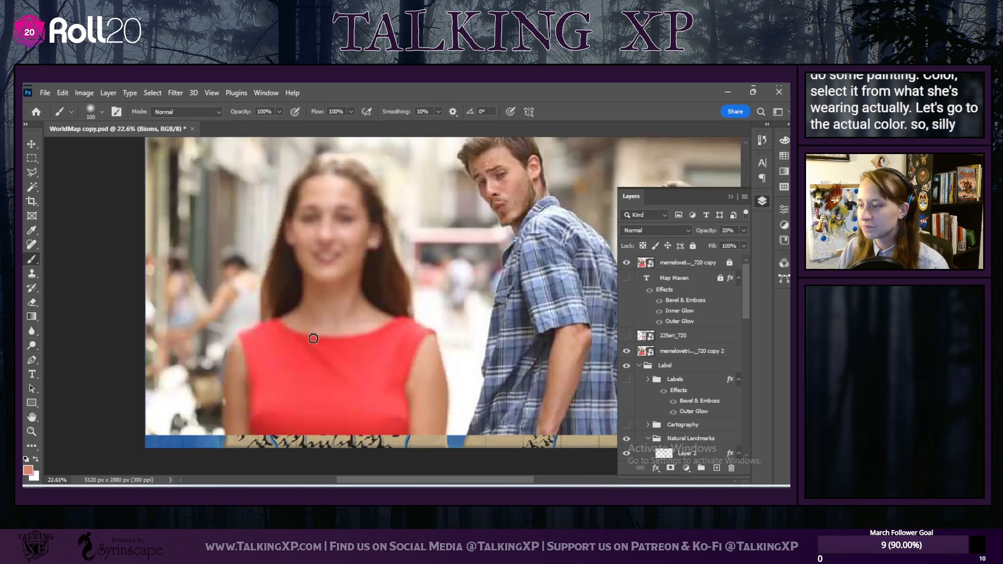
pyautogui.click(34, 473)
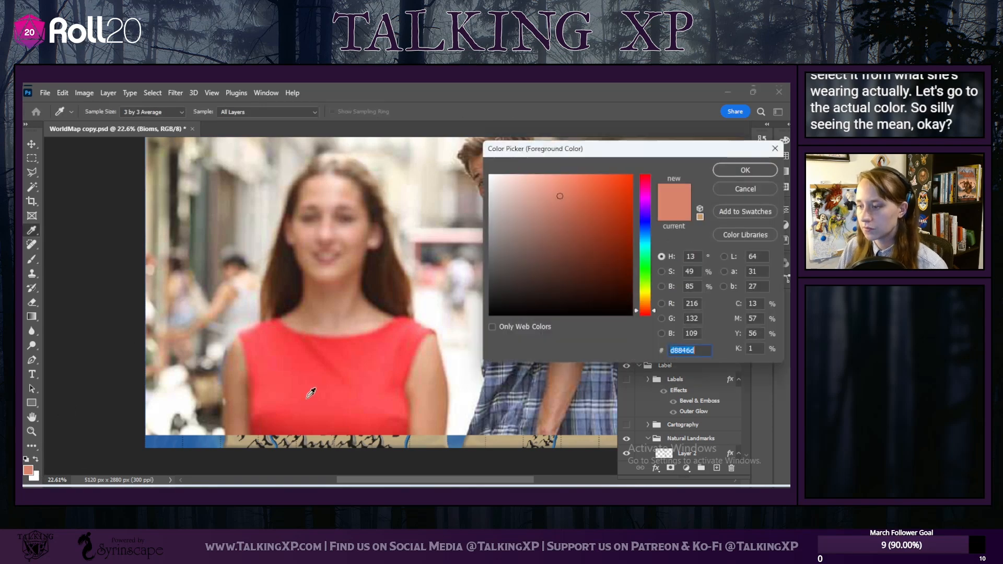
pyautogui.click(299, 347)
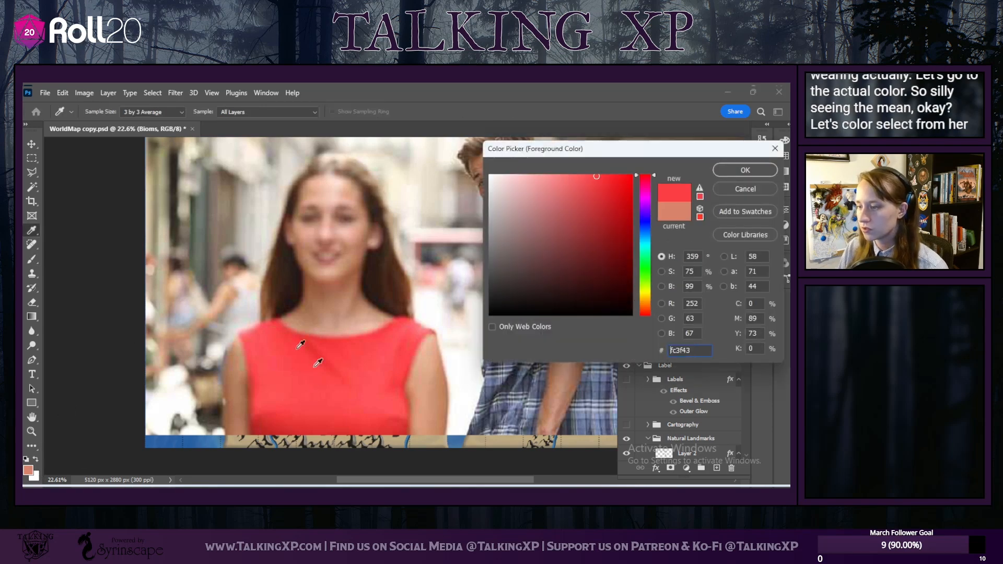
pyautogui.click(736, 167)
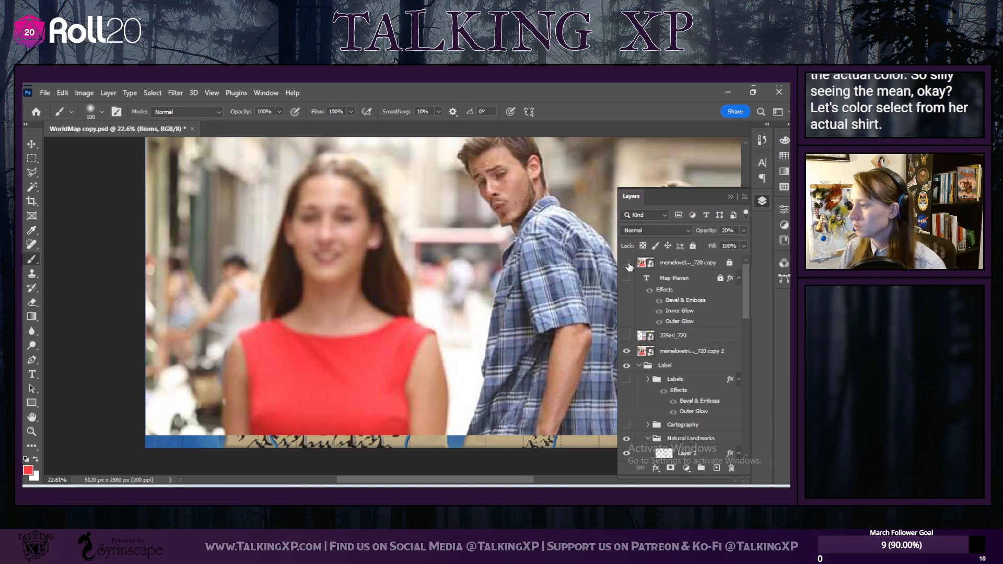
pyautogui.click(626, 263)
# Step: Paint the whole dress area of the woman in red on the Bioms layer, up to the river outlines
pyautogui.scroll(-6, 647, 397)
pyautogui.scroll(6, 639, 385)
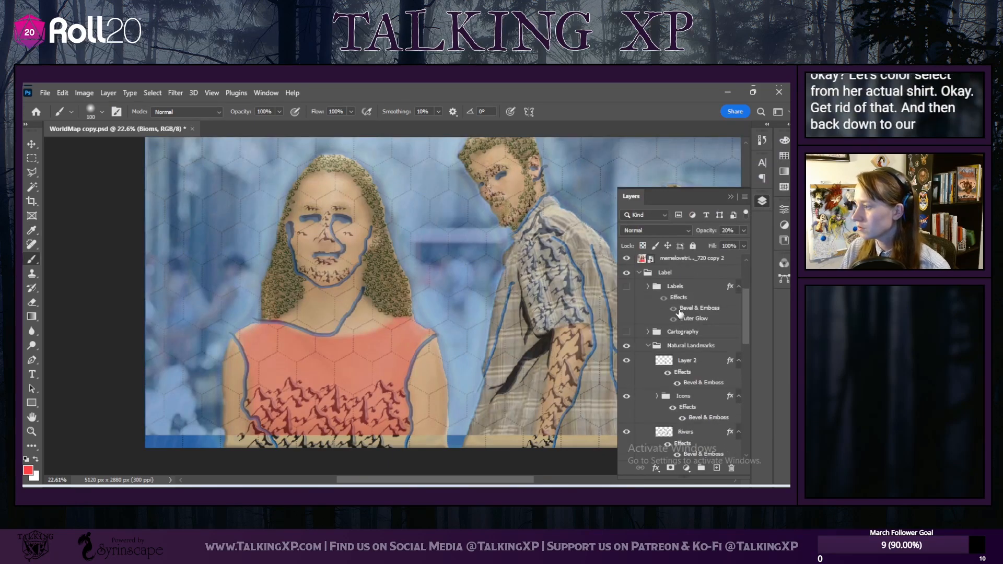
pyautogui.scroll(-8, 681, 334)
pyautogui.scroll(-1, 680, 357)
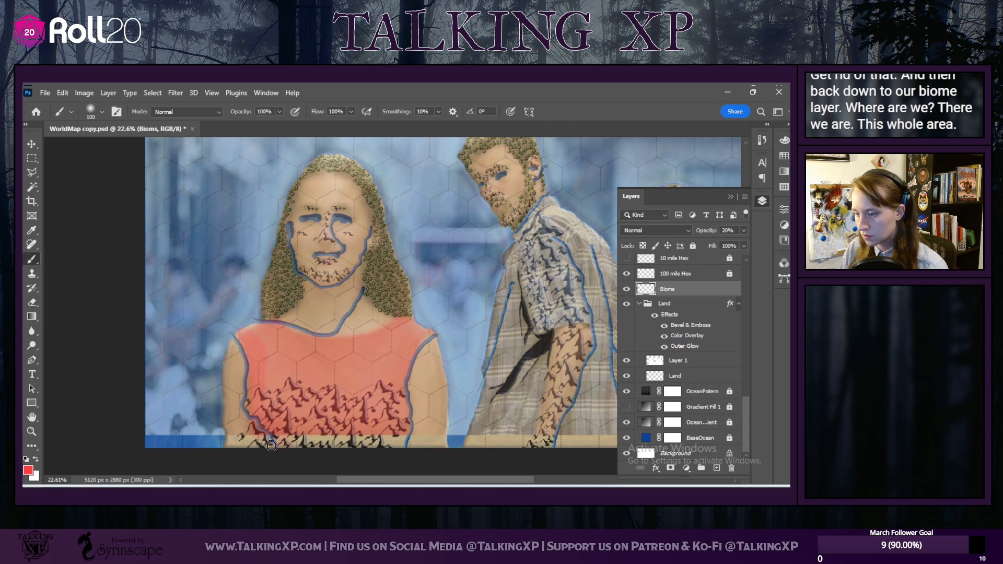
pyautogui.scroll(3, 289, 393)
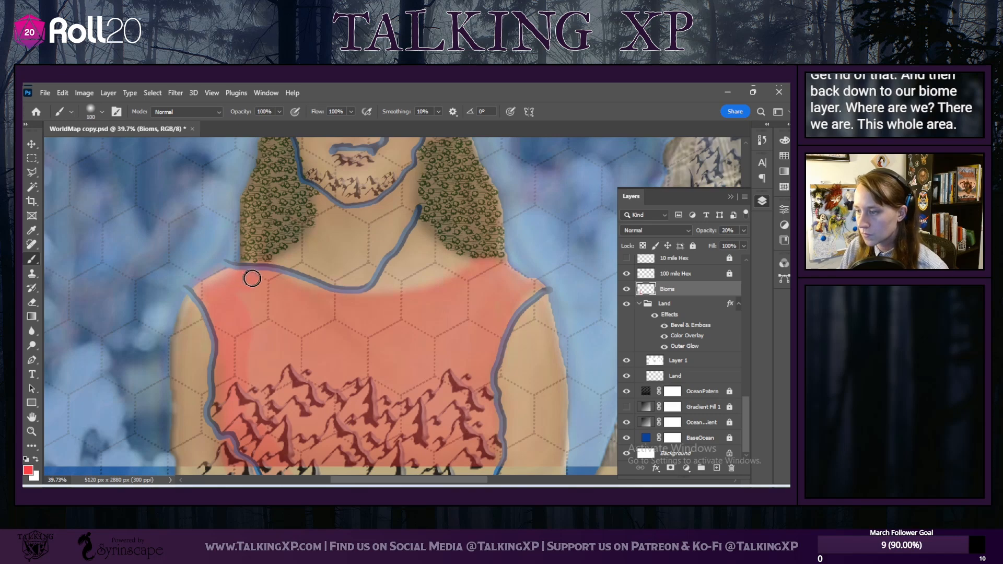
pyautogui.moveTo(262, 275)
pyautogui.mouseDown()
pyautogui.moveTo(377, 310)
pyautogui.moveTo(473, 287)
pyautogui.moveTo(501, 264)
pyautogui.moveTo(504, 289)
pyautogui.moveTo(533, 275)
pyautogui.moveTo(484, 362)
pyautogui.mouseUp()
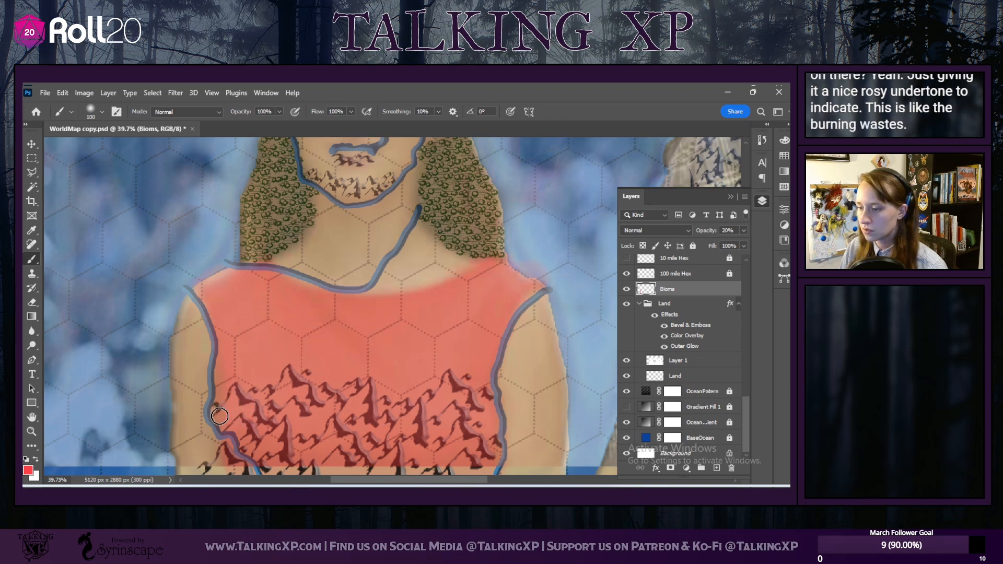
# Step: Sample dark blue-grey 3d485a from the man's shirt in the temporarily shown original meme photo as the foreground colour
pyautogui.scroll(3, 387, 386)
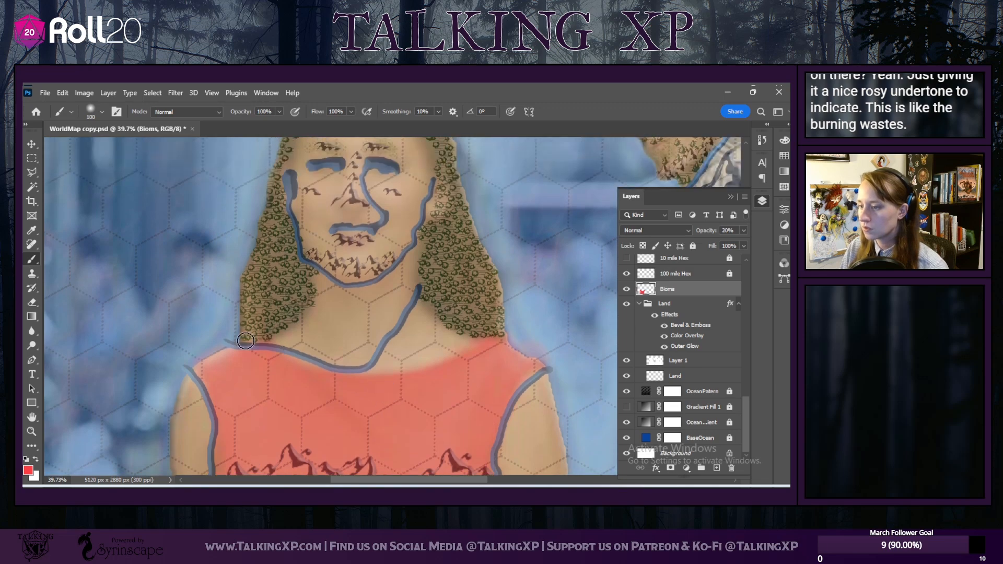
pyautogui.moveTo(412, 483); pyautogui.dragTo(488, 484)
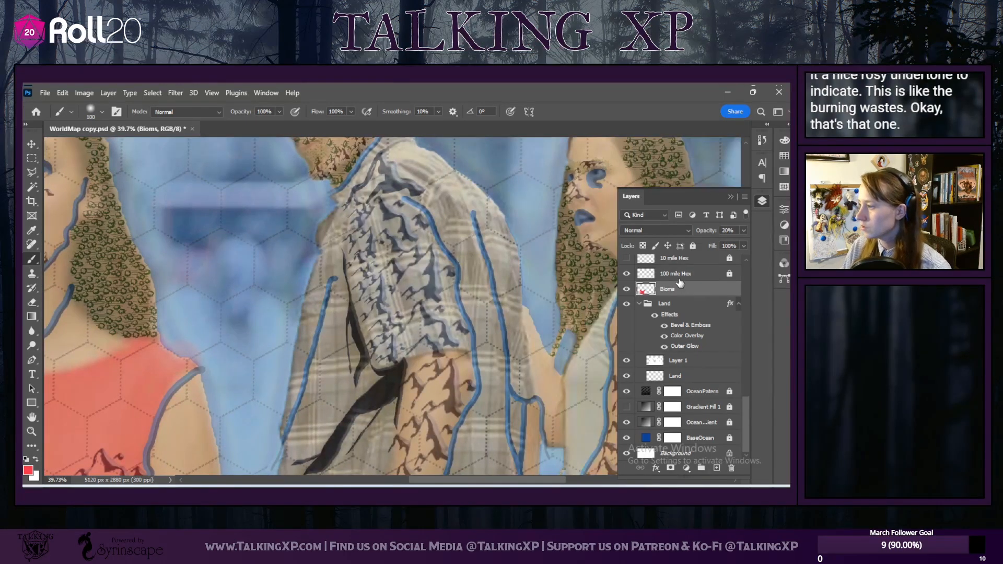
pyautogui.scroll(10, 679, 297)
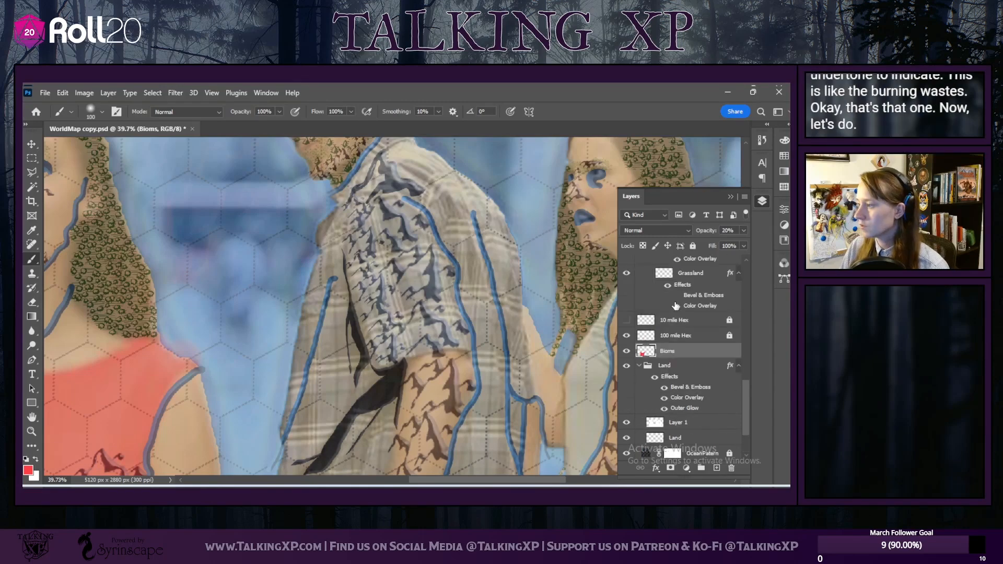
pyautogui.scroll(1, 676, 306)
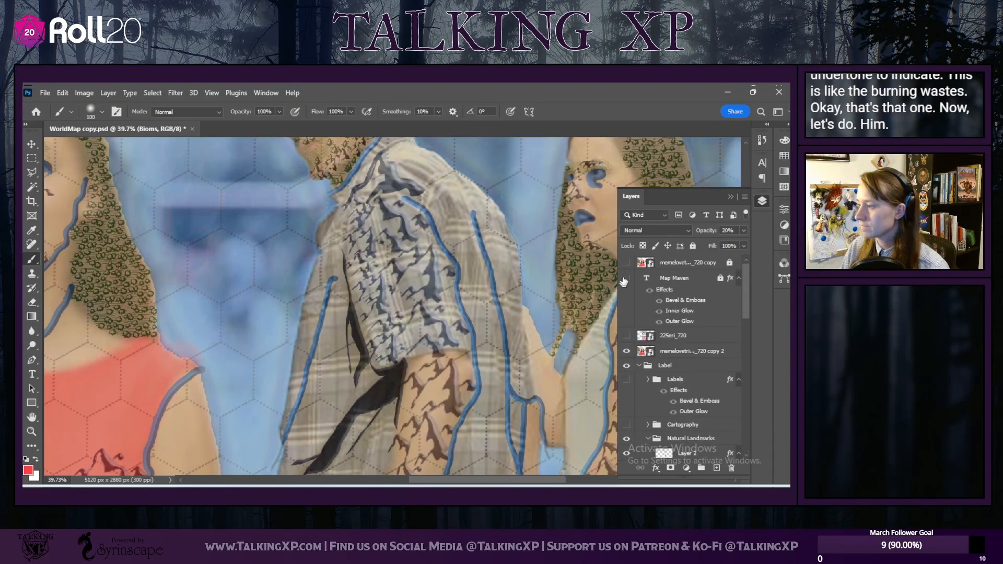
pyautogui.click(628, 263)
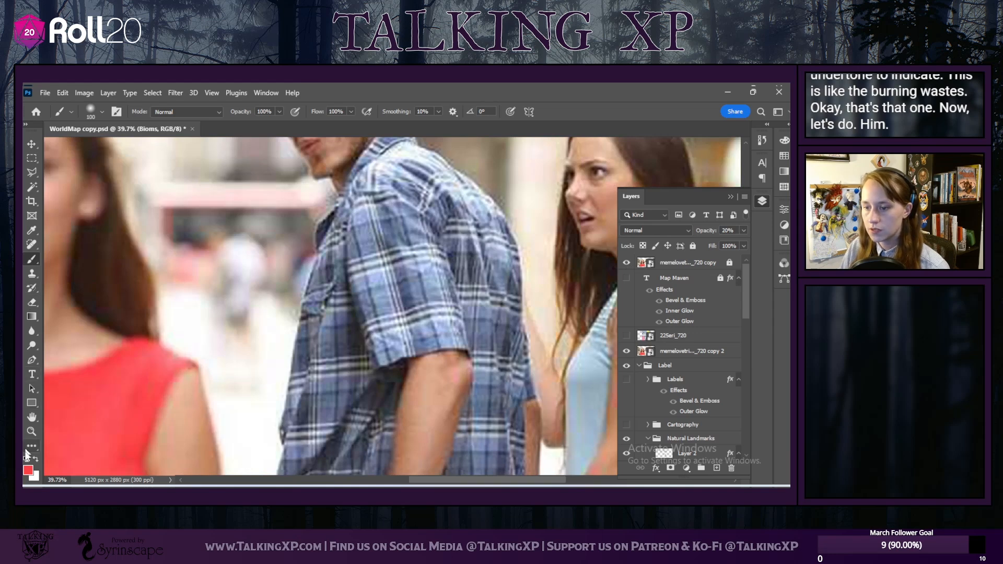
pyautogui.click(28, 470)
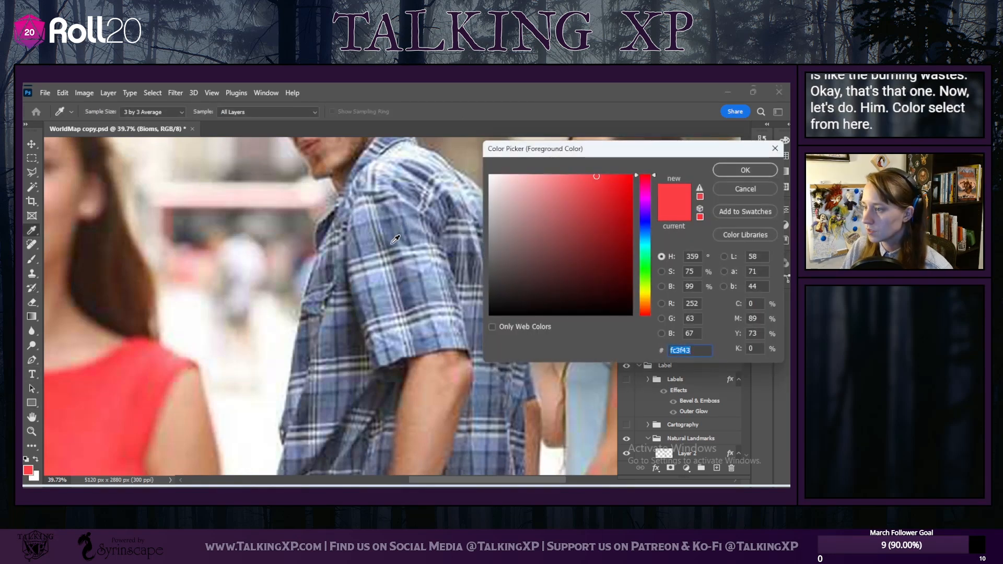
pyautogui.click(479, 261)
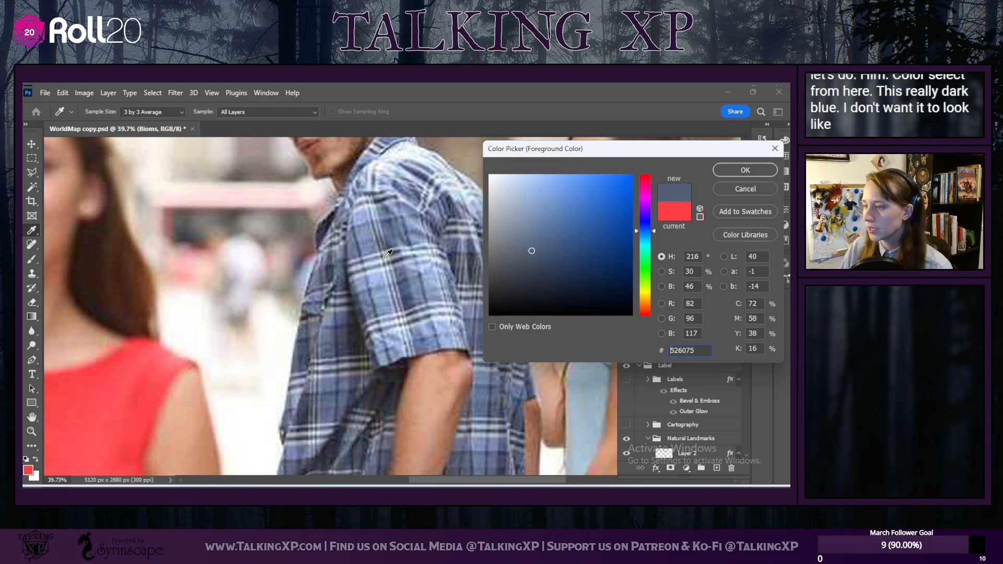
pyautogui.click(430, 275)
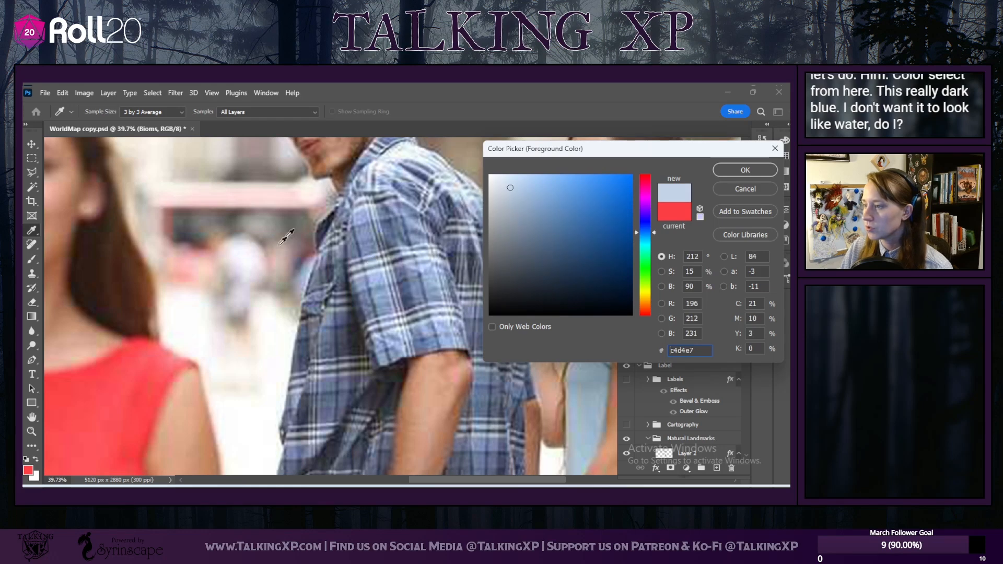
pyautogui.click(383, 326)
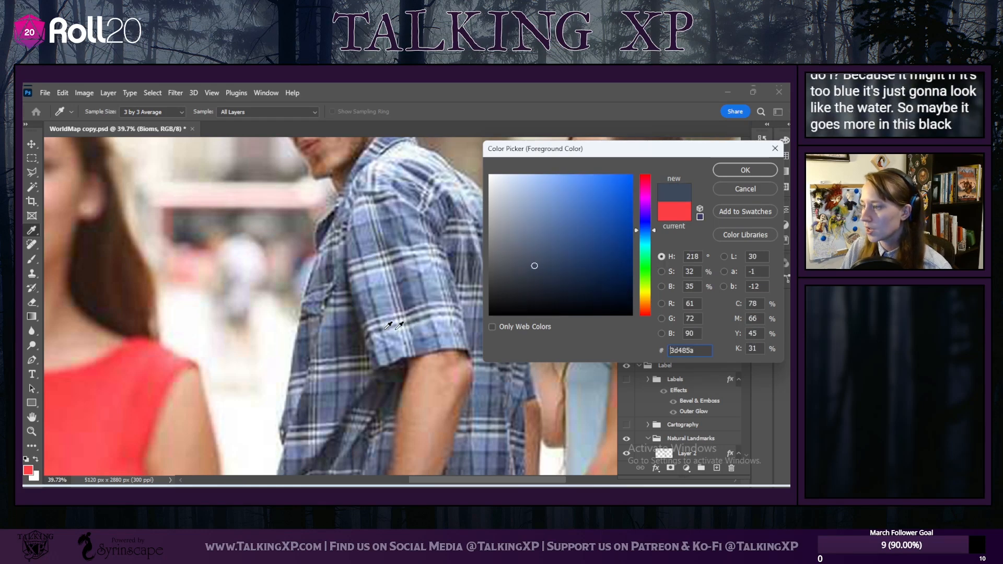
pyautogui.click(745, 170)
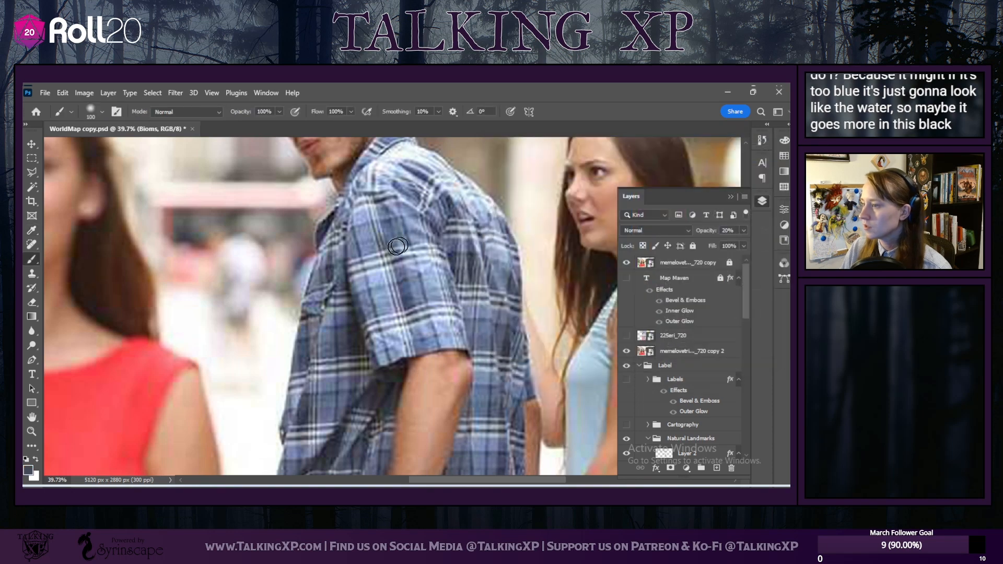
pyautogui.click(626, 262)
# Step: Hide the full original meme photo and lower the opacity of the memelovetriangle copy 2 overlay layer to 11%
pyautogui.scroll(-8, 656, 416)
pyautogui.scroll(-8, 669, 407)
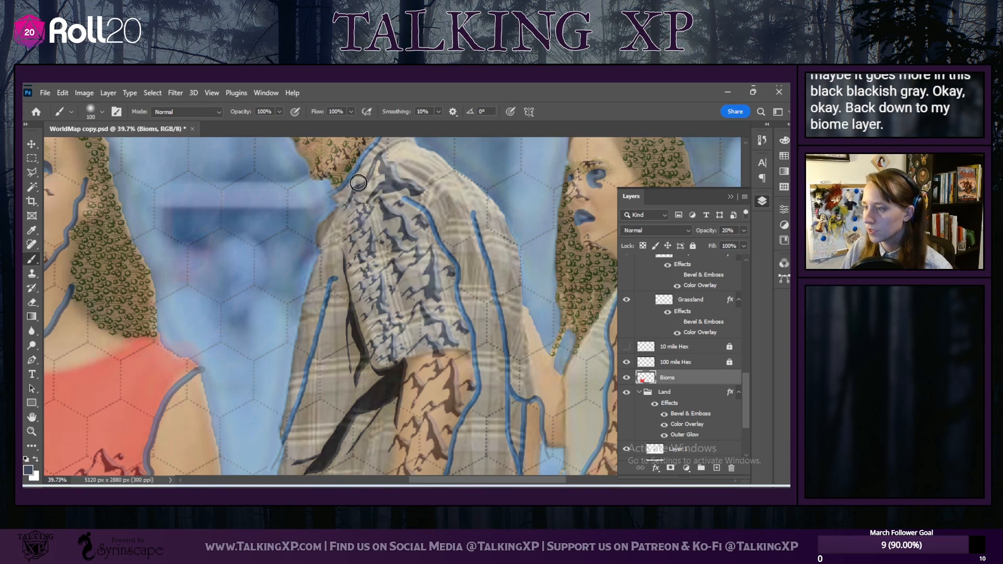
pyautogui.scroll(1, 372, 169)
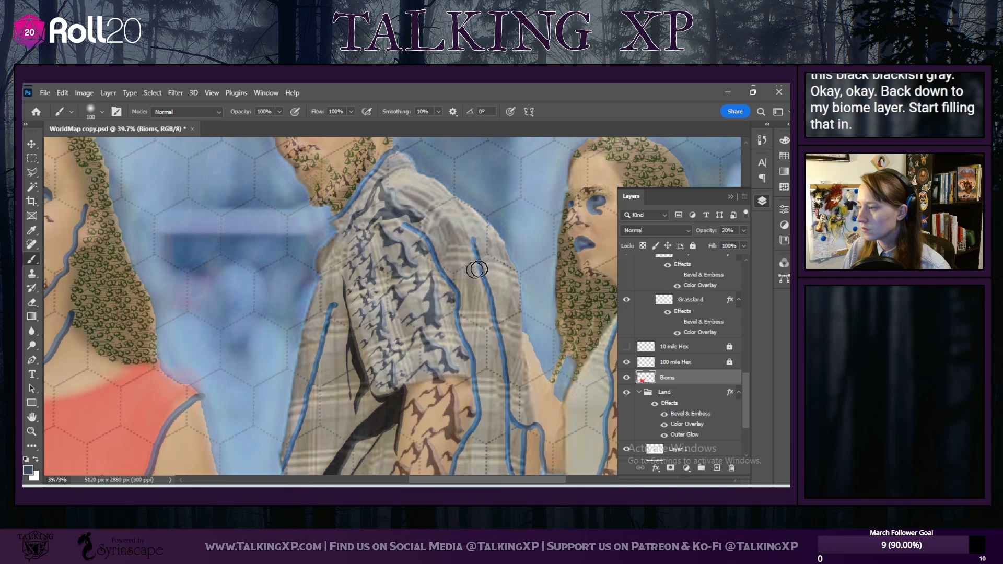
pyautogui.scroll(5, 662, 363)
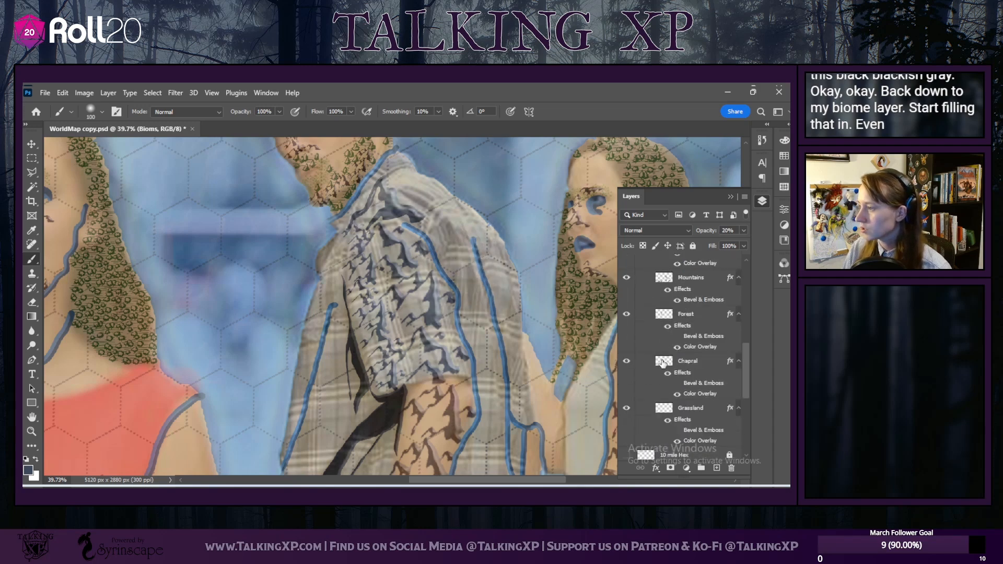
pyautogui.scroll(3, 663, 363)
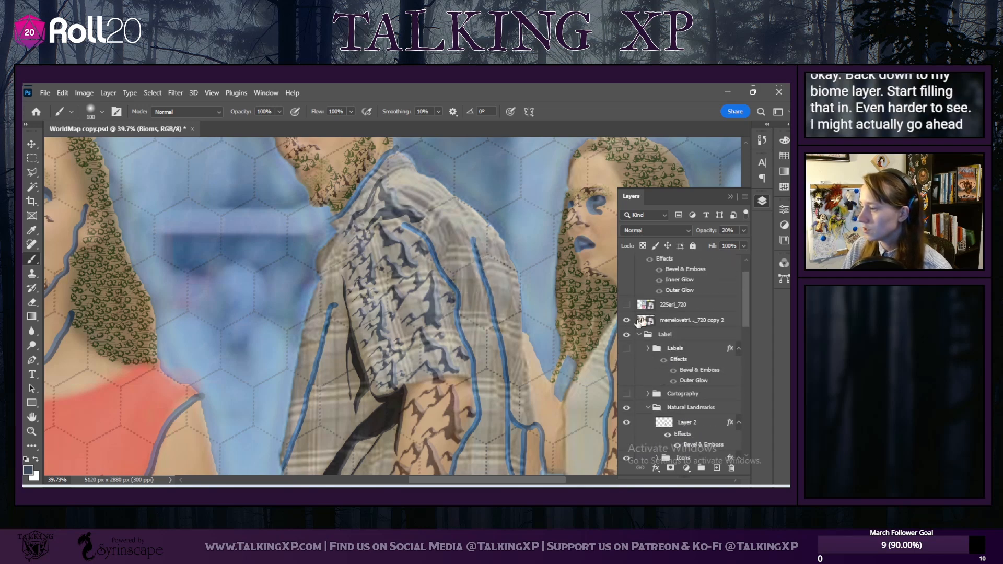
pyautogui.click(674, 320)
pyautogui.click(743, 230)
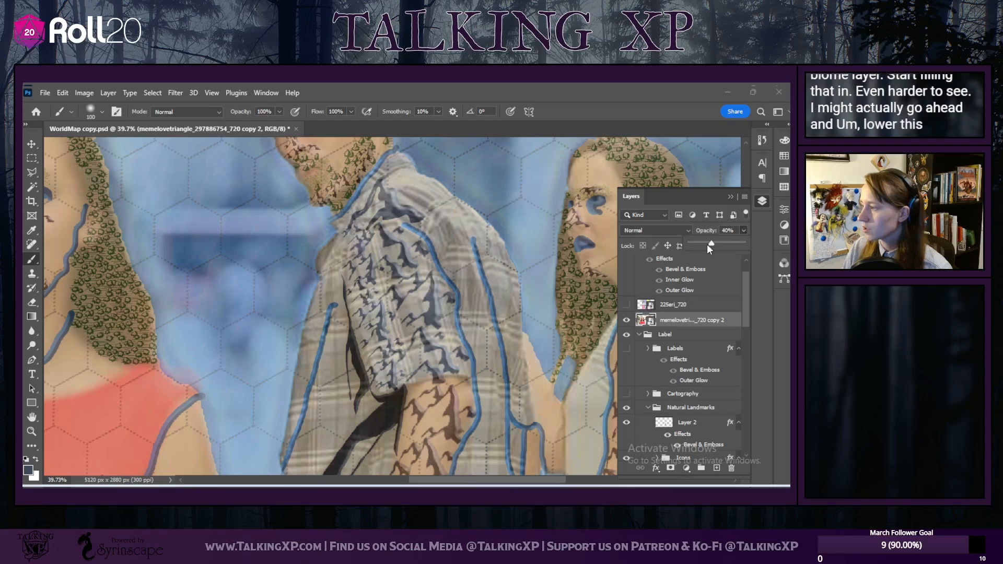
pyautogui.moveTo(707, 243); pyautogui.dragTo(696, 243)
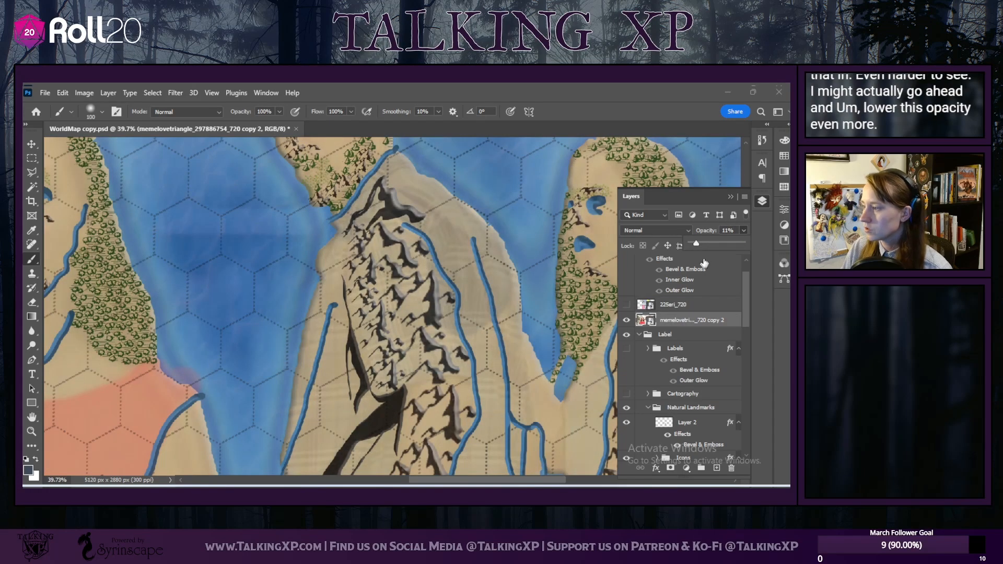
pyautogui.click(706, 194)
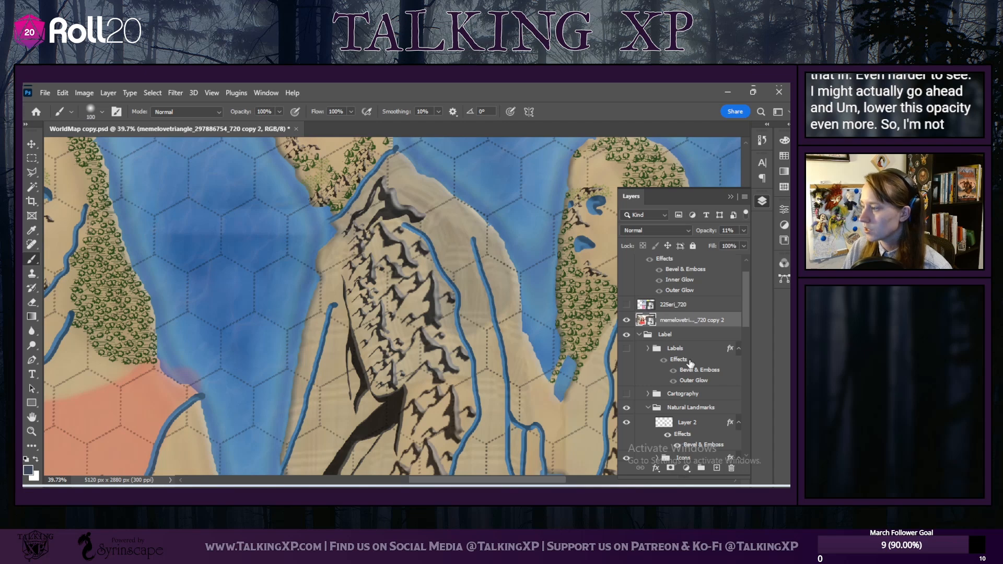
# Step: Paint the man's whole shirt area in dark blue-grey on the Bioms layer, down to the lower part of the map
pyautogui.scroll(-3, 645, 439)
pyautogui.scroll(-8, 645, 438)
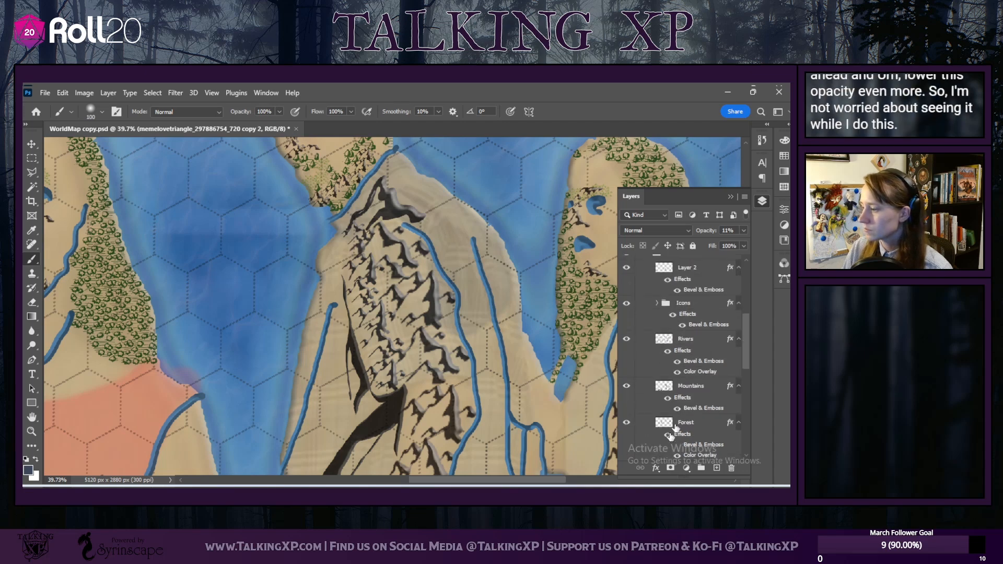
pyautogui.click(674, 393)
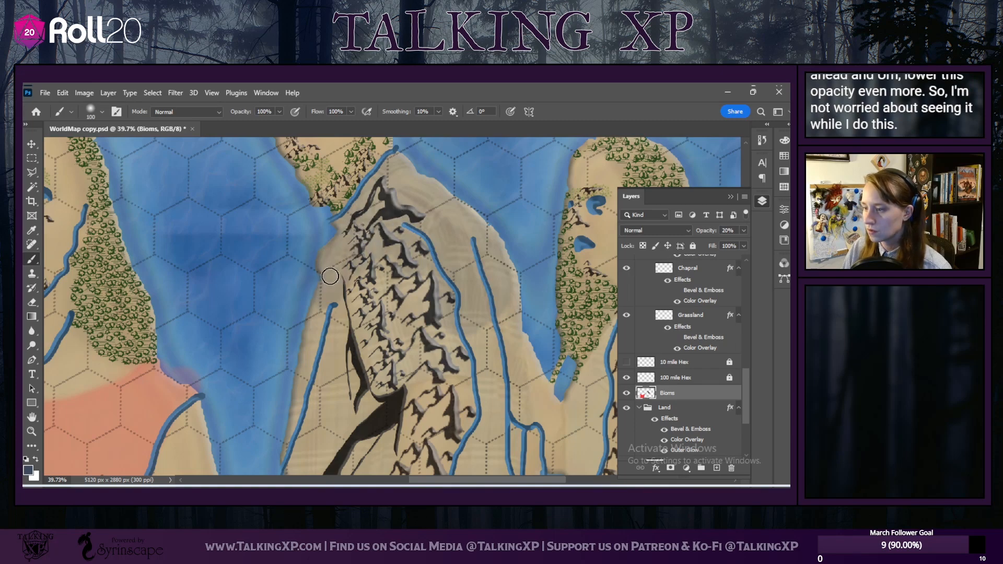
pyautogui.moveTo(351, 313)
pyautogui.mouseDown()
pyautogui.moveTo(380, 306)
pyautogui.moveTo(389, 389)
pyautogui.moveTo(406, 260)
pyautogui.moveTo(415, 430)
pyautogui.moveTo(422, 301)
pyautogui.moveTo(429, 383)
pyautogui.moveTo(443, 346)
pyautogui.moveTo(483, 342)
pyautogui.moveTo(479, 394)
pyautogui.moveTo(472, 344)
pyautogui.moveTo(507, 268)
pyautogui.mouseUp()
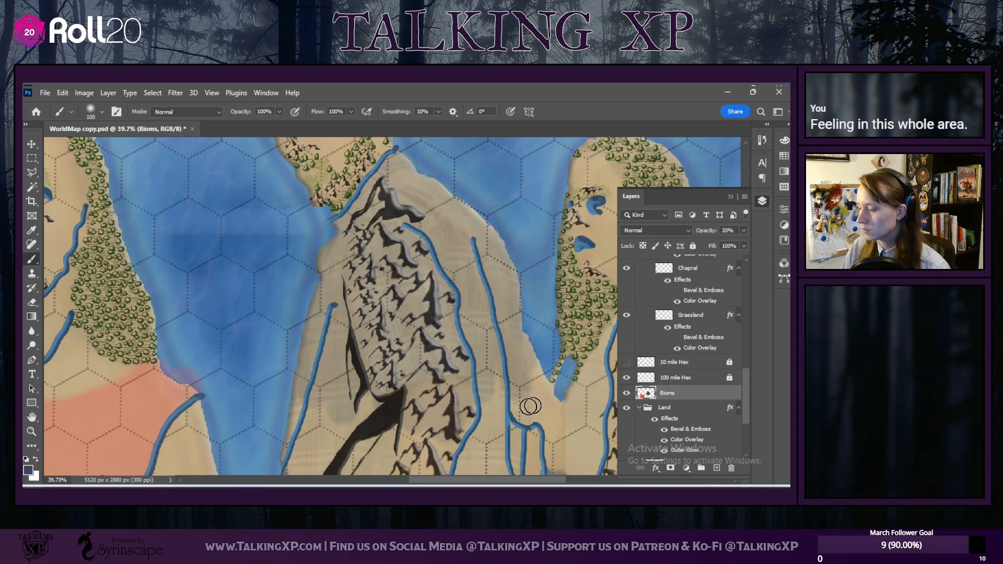
pyautogui.scroll(2, 450, 416)
pyautogui.scroll(-6, 451, 416)
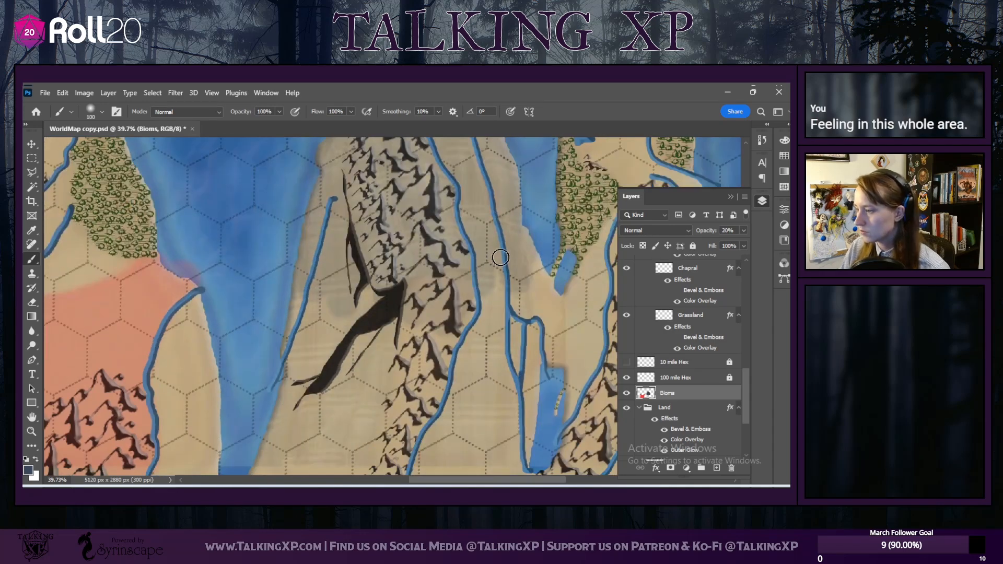
pyautogui.moveTo(514, 285)
pyautogui.mouseDown()
pyautogui.moveTo(496, 455)
pyautogui.moveTo(501, 466)
pyautogui.moveTo(513, 419)
pyautogui.moveTo(521, 483)
pyautogui.moveTo(501, 399)
pyautogui.moveTo(496, 292)
pyautogui.moveTo(479, 475)
pyautogui.moveTo(444, 457)
pyautogui.moveTo(409, 483)
pyautogui.moveTo(366, 477)
pyautogui.moveTo(357, 451)
pyautogui.moveTo(381, 409)
pyautogui.moveTo(455, 397)
pyautogui.moveTo(311, 299)
pyautogui.moveTo(292, 362)
pyautogui.moveTo(290, 343)
pyautogui.moveTo(284, 434)
pyautogui.moveTo(260, 480)
pyautogui.moveTo(326, 330)
pyautogui.moveTo(294, 478)
pyautogui.moveTo(310, 455)
pyautogui.moveTo(367, 315)
pyautogui.moveTo(332, 448)
pyautogui.moveTo(521, 427)
pyautogui.mouseUp()
pyautogui.scroll(3, 520, 426)
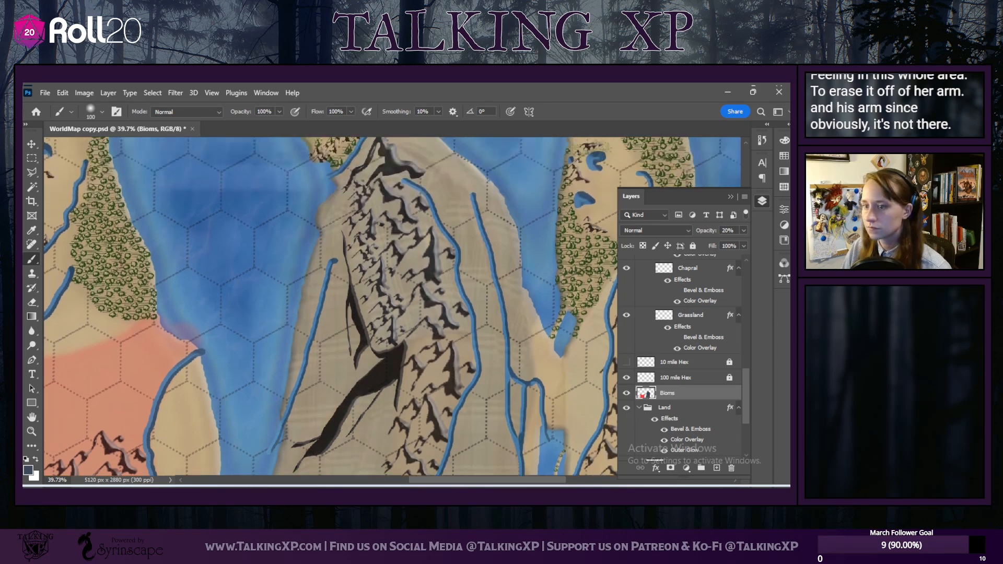
# Step: Erase the dark blue-grey overspill beside the man's shirt and along the arms on the Bioms layer with a 47 px eraser
pyautogui.click(32, 303)
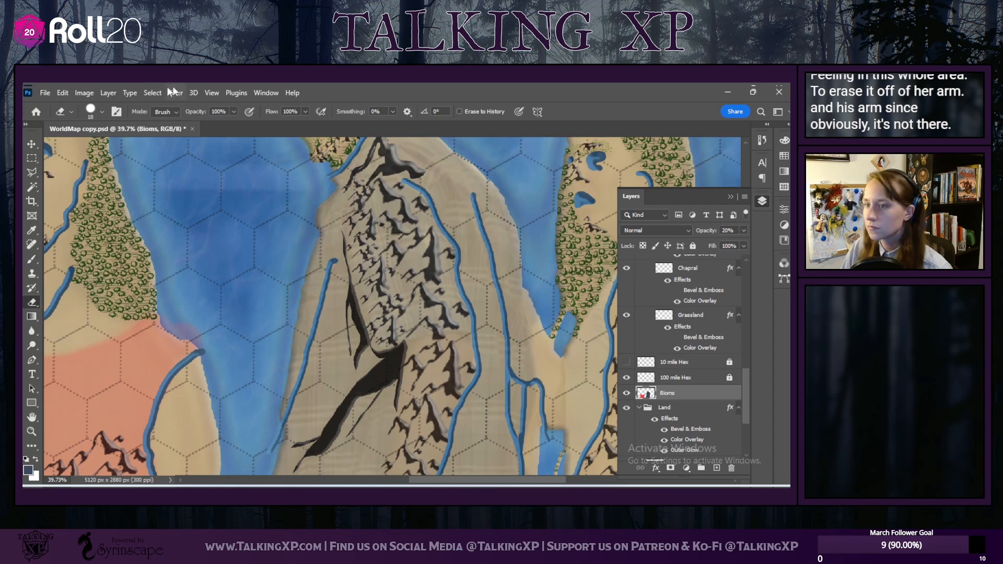
pyautogui.click(102, 111)
pyautogui.moveTo(93, 114); pyautogui.dragTo(101, 116)
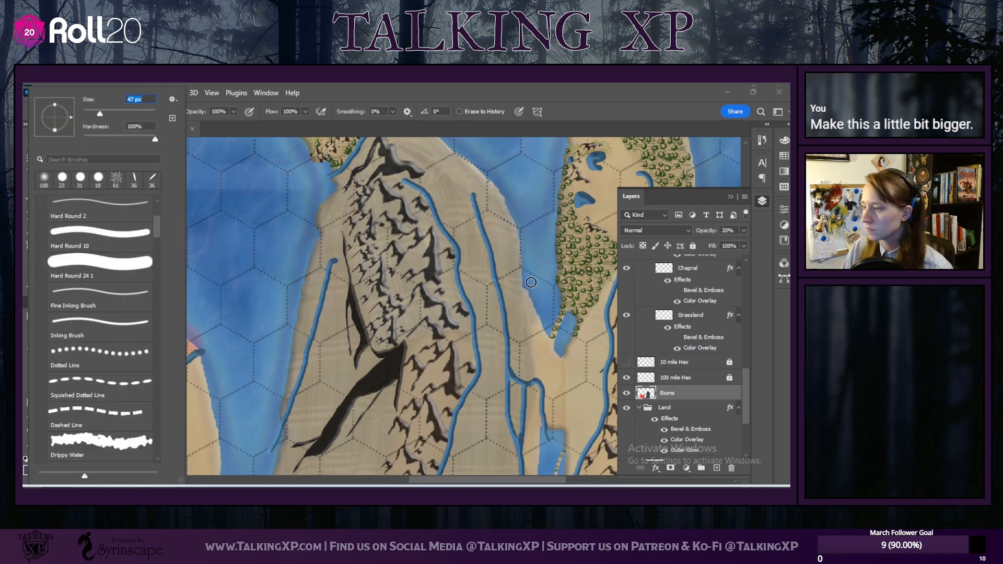
pyautogui.click(528, 289)
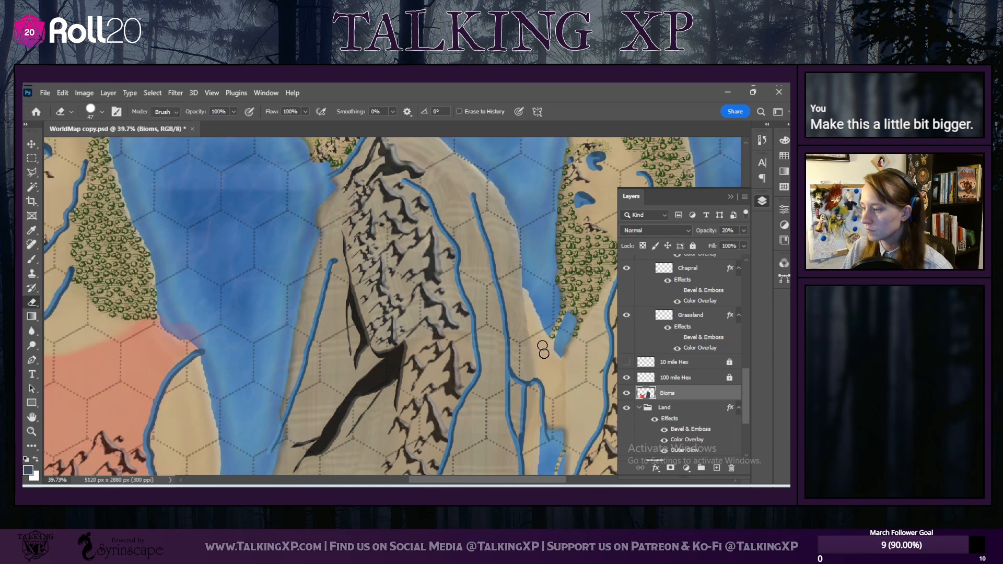
pyautogui.scroll(-2, 532, 464)
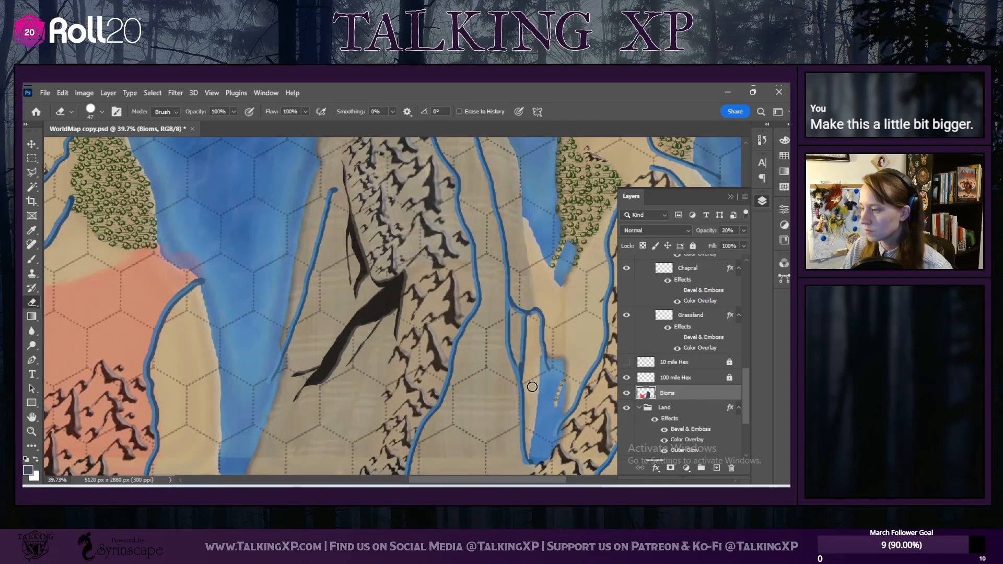
# Step: Sample a pale blue from the second woman's top in the temporarily shown original meme photo as the foreground colour
pyautogui.moveTo(523, 480); pyautogui.dragTo(563, 477)
pyautogui.scroll(10, 714, 386)
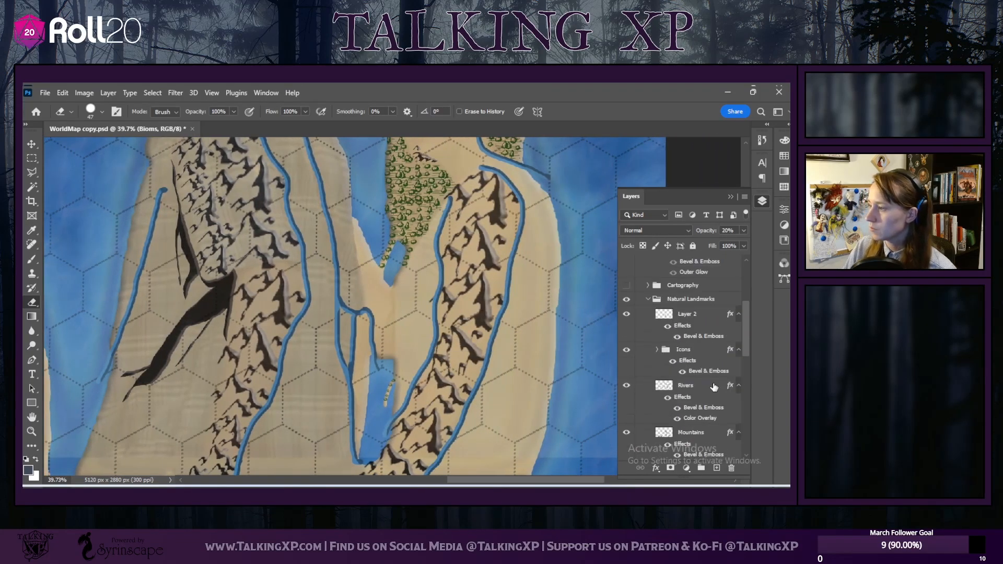
pyautogui.click(626, 262)
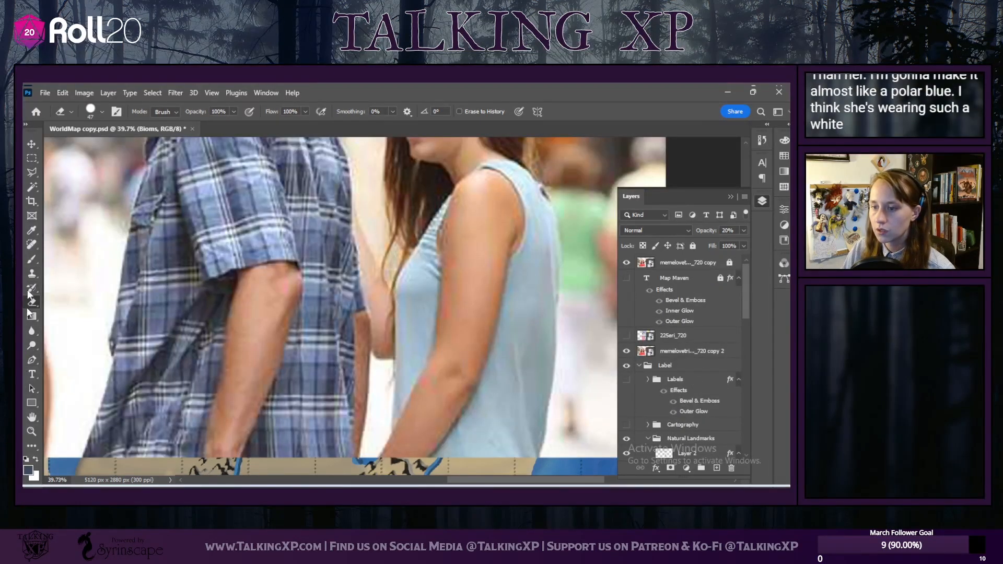
pyautogui.click(29, 260)
pyautogui.click(29, 470)
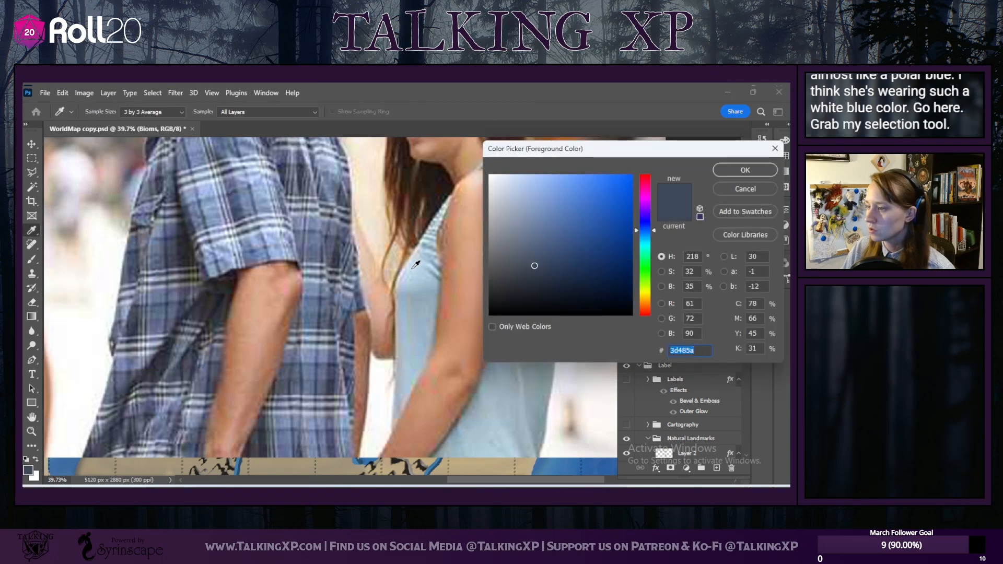
pyautogui.click(401, 284)
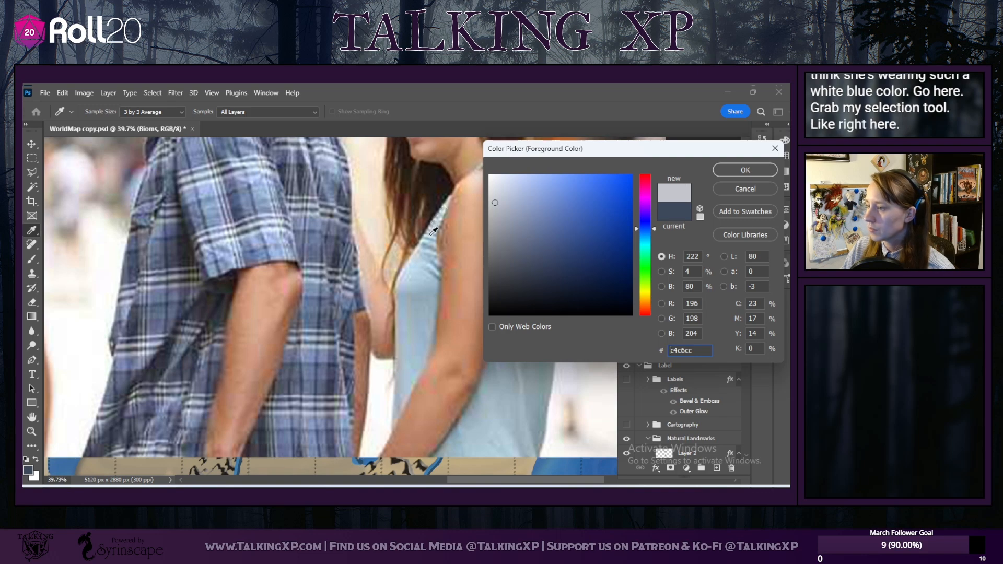
pyautogui.click(430, 234)
pyautogui.click(749, 176)
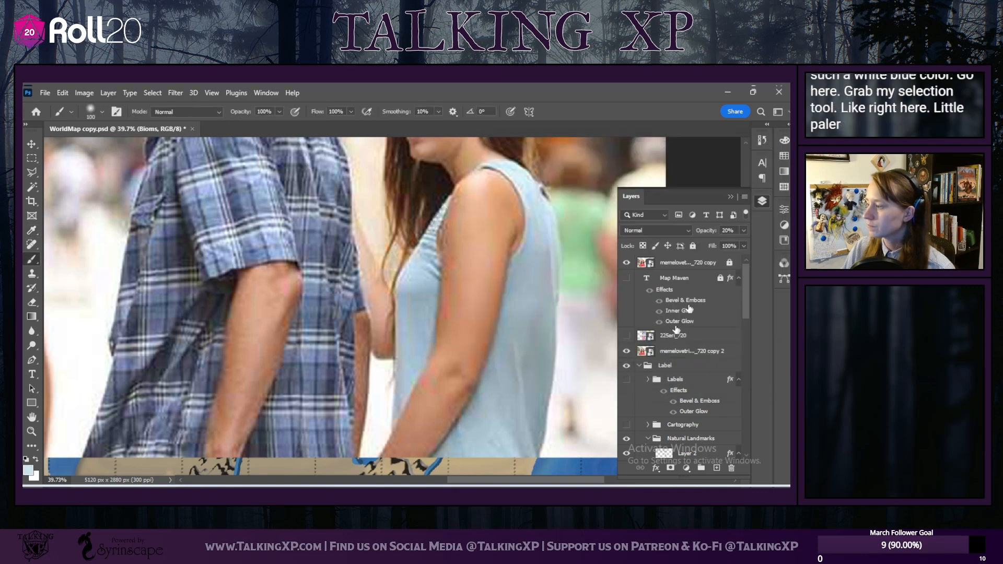
pyautogui.scroll(-2, 656, 371)
pyautogui.scroll(3, 648, 310)
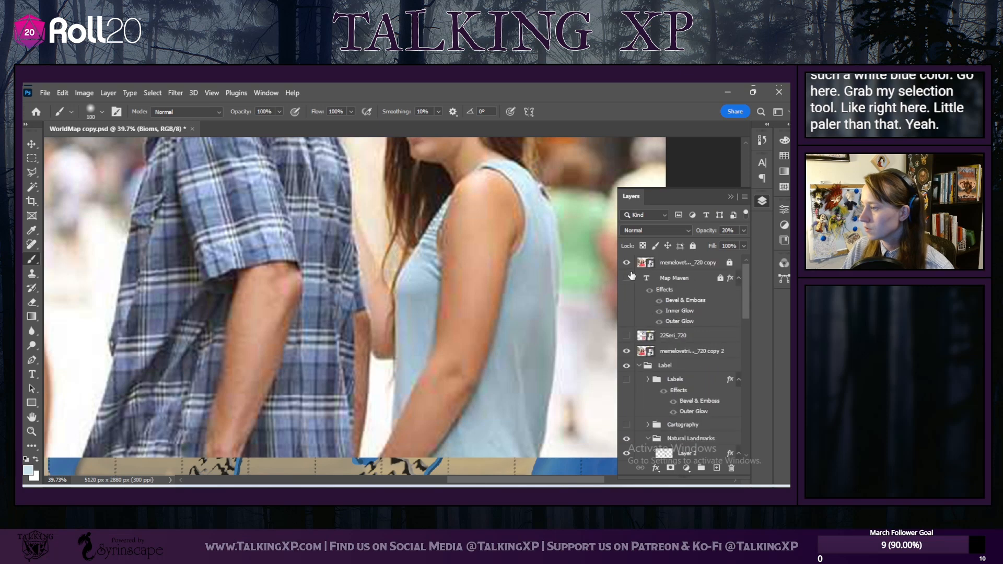
pyautogui.click(626, 262)
# Step: Paint the second woman's top in pale blue on the Bioms layer, on both sides of her mountain-covered arm
pyautogui.scroll(-12, 667, 389)
pyautogui.scroll(-3, 671, 401)
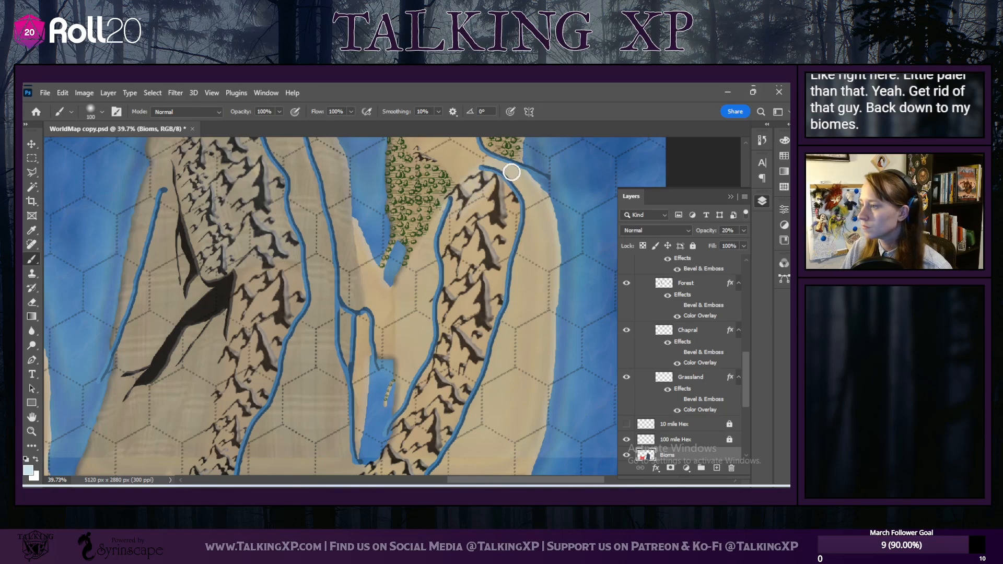
pyautogui.moveTo(526, 185)
pyautogui.mouseDown()
pyautogui.moveTo(550, 271)
pyautogui.moveTo(541, 372)
pyautogui.moveTo(511, 479)
pyautogui.moveTo(505, 459)
pyautogui.moveTo(480, 479)
pyautogui.mouseUp()
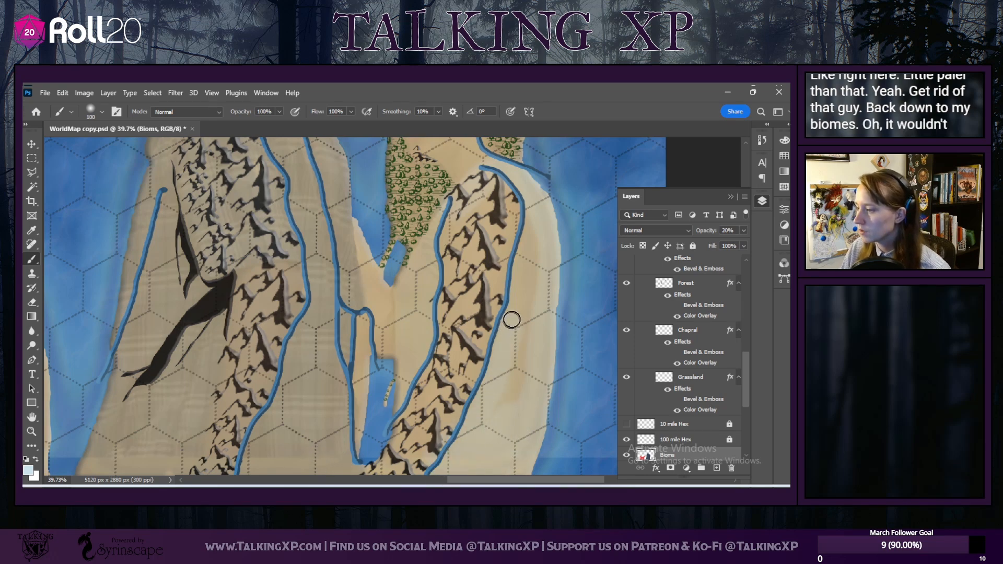
pyautogui.moveTo(519, 282); pyautogui.dragTo(528, 230)
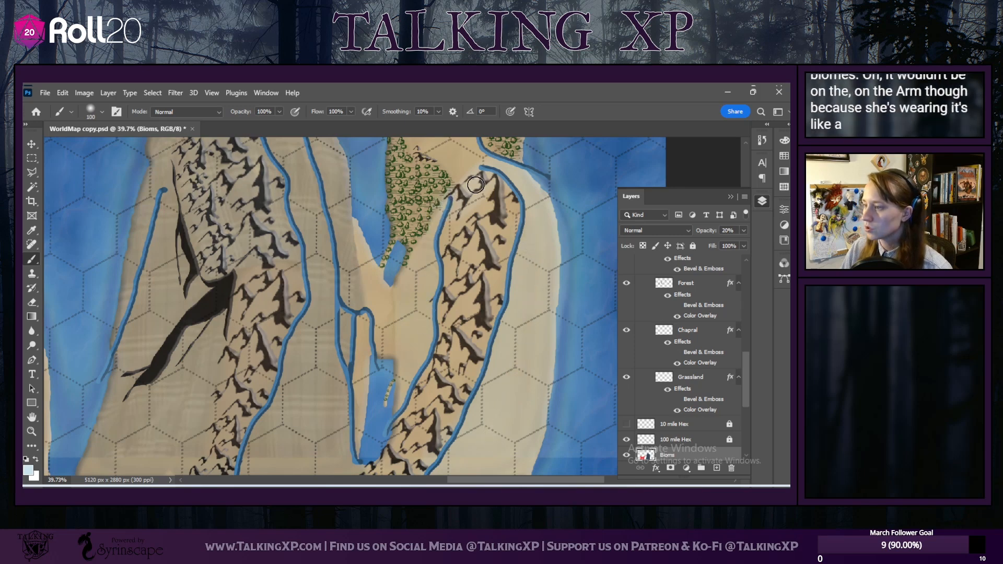
pyautogui.moveTo(414, 258)
pyautogui.mouseDown()
pyautogui.moveTo(402, 284)
pyautogui.moveTo(403, 381)
pyautogui.mouseUp()
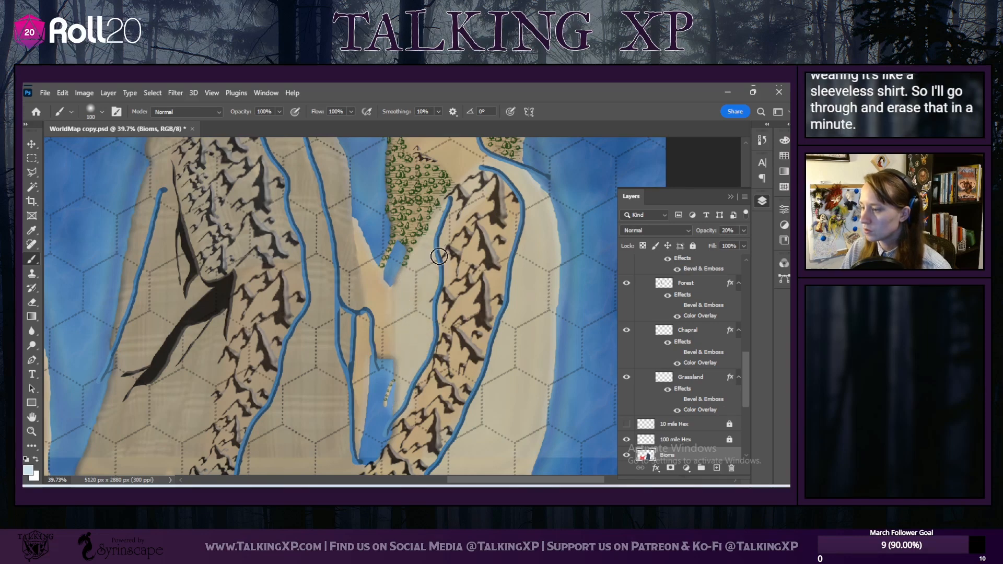
# Step: Erase the pale blue overspill from the second woman's arm and hand on the Bioms layer
pyautogui.click(33, 303)
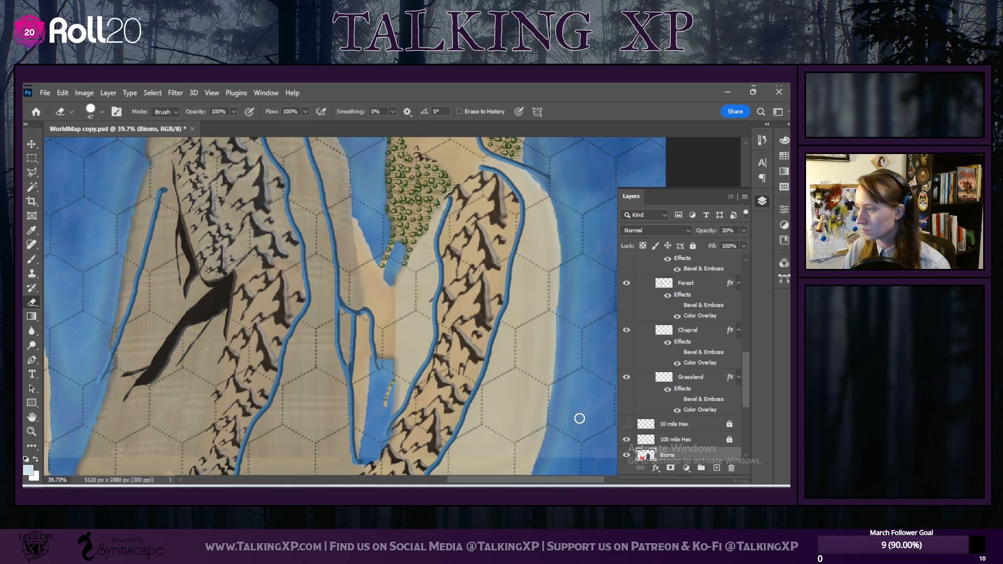
pyautogui.scroll(3, 523, 276)
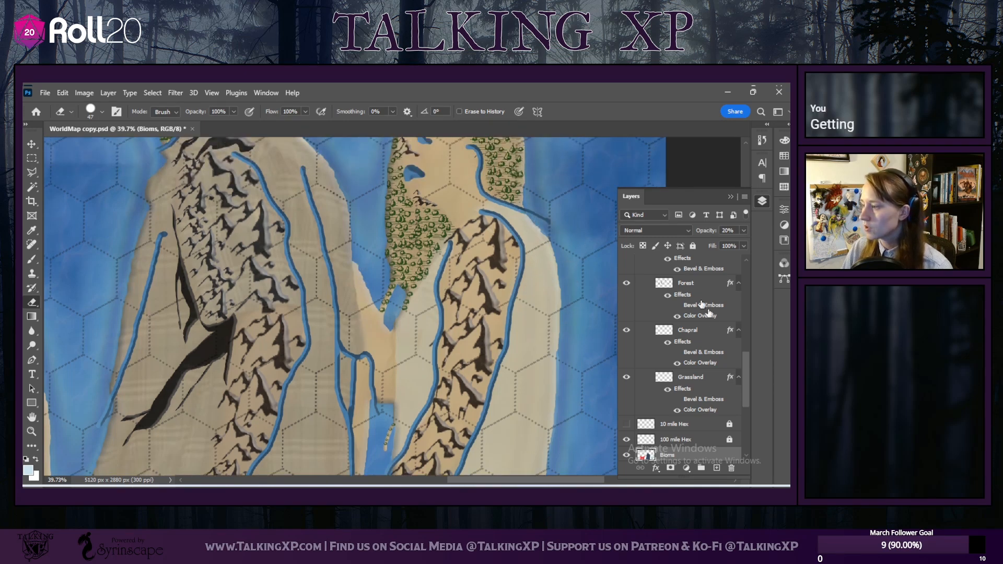
pyautogui.scroll(6, 539, 223)
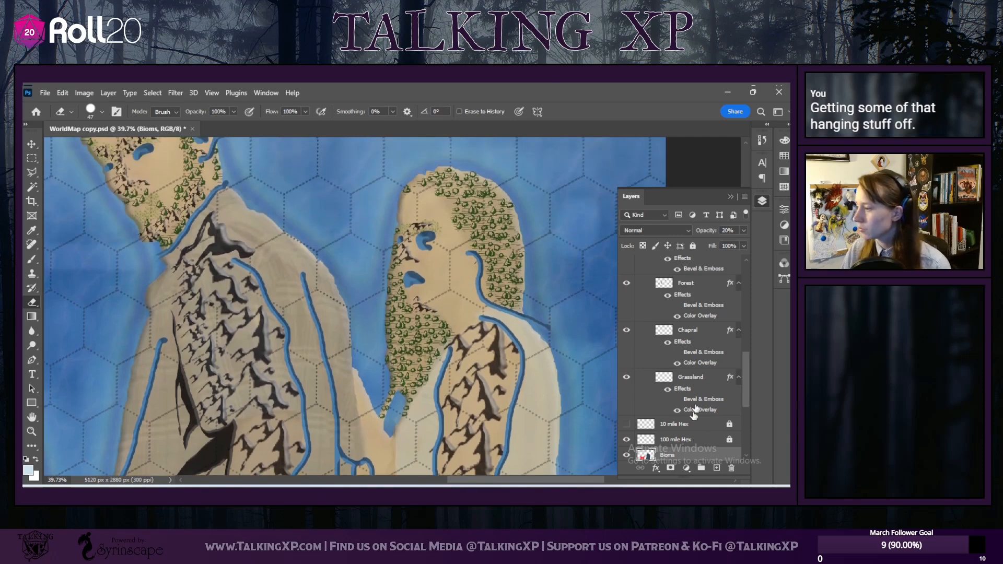
# Step: Erase the river ends that stick out into the ocean near the hands and the shirt's coastline on the Rivers layer
pyautogui.scroll(5, 692, 425)
pyautogui.click(630, 314)
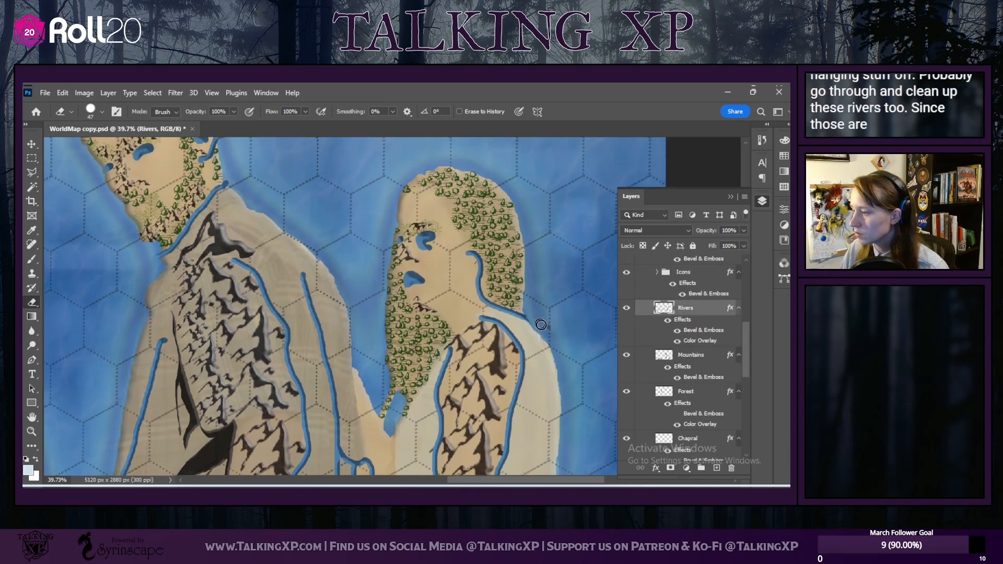
pyautogui.scroll(-5, 327, 308)
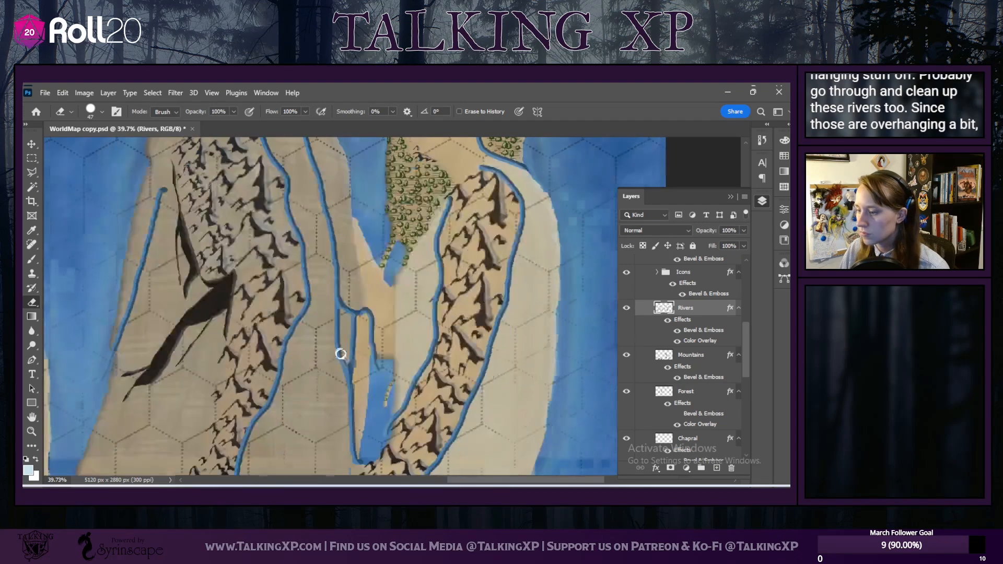
pyautogui.moveTo(376, 365); pyautogui.dragTo(382, 427)
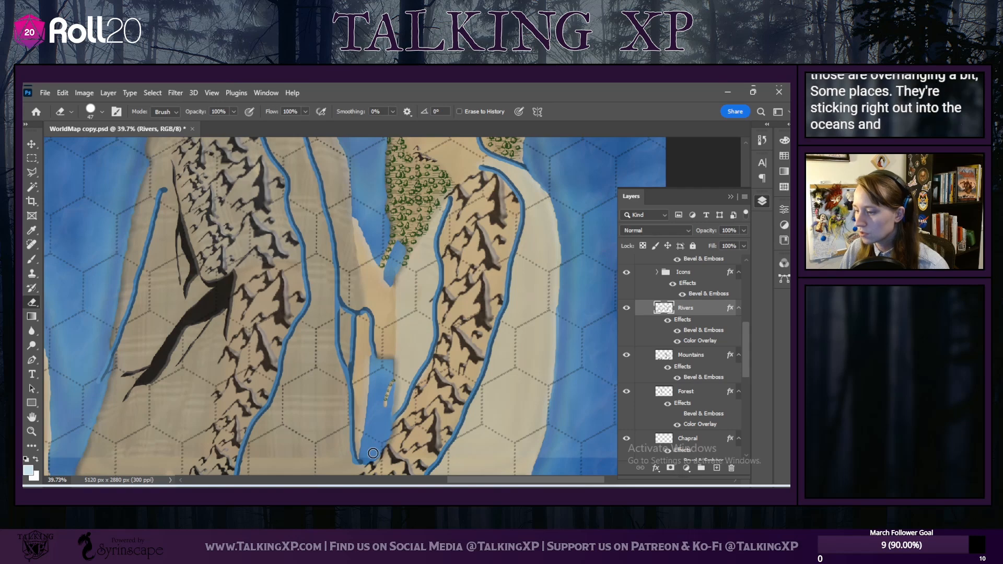
pyautogui.scroll(-3, 112, 316)
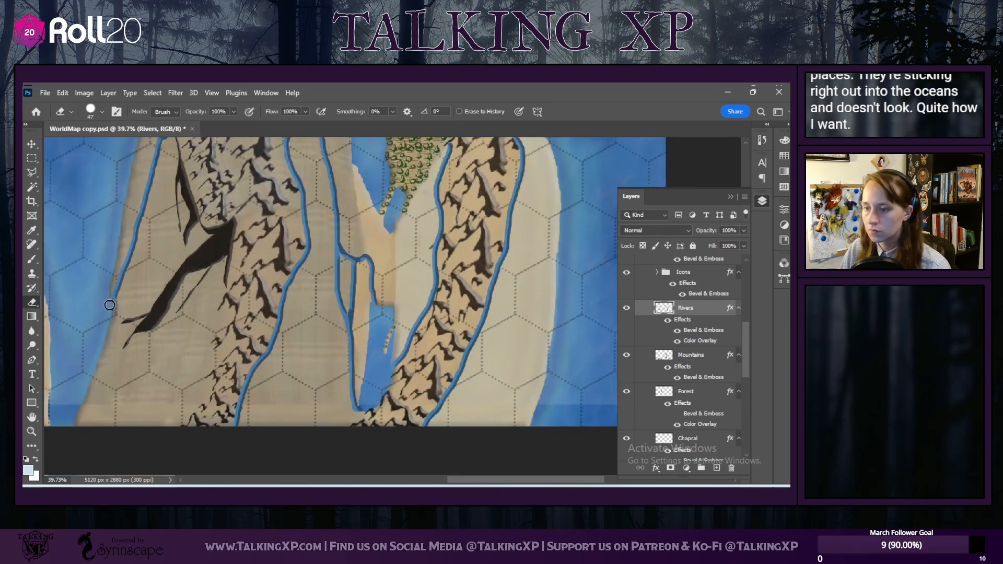
# Step: Undo the last erasure of the river end at the coast along the man's shirt
pyautogui.scroll(4, 113, 335)
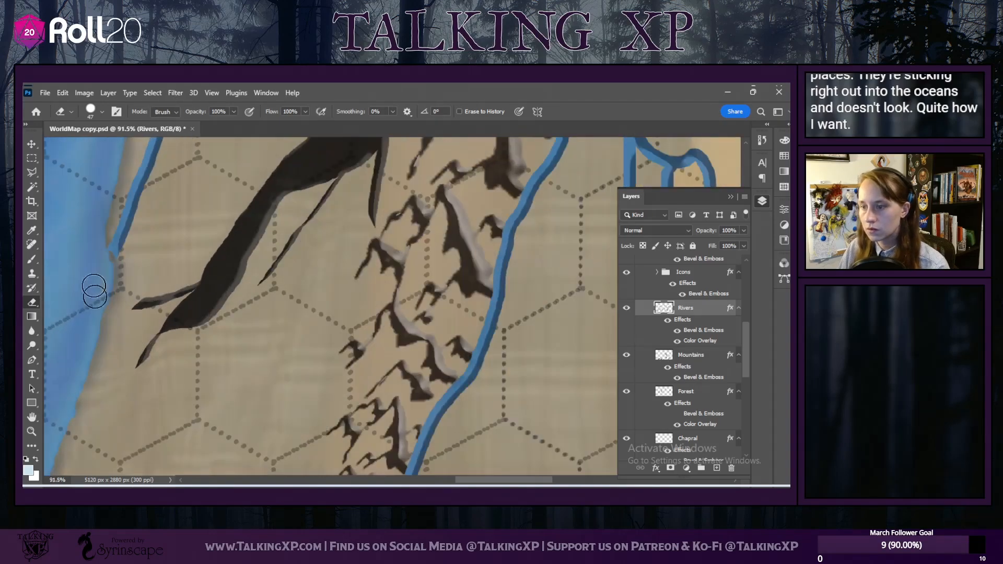
pyautogui.click(63, 92)
pyautogui.click(99, 103)
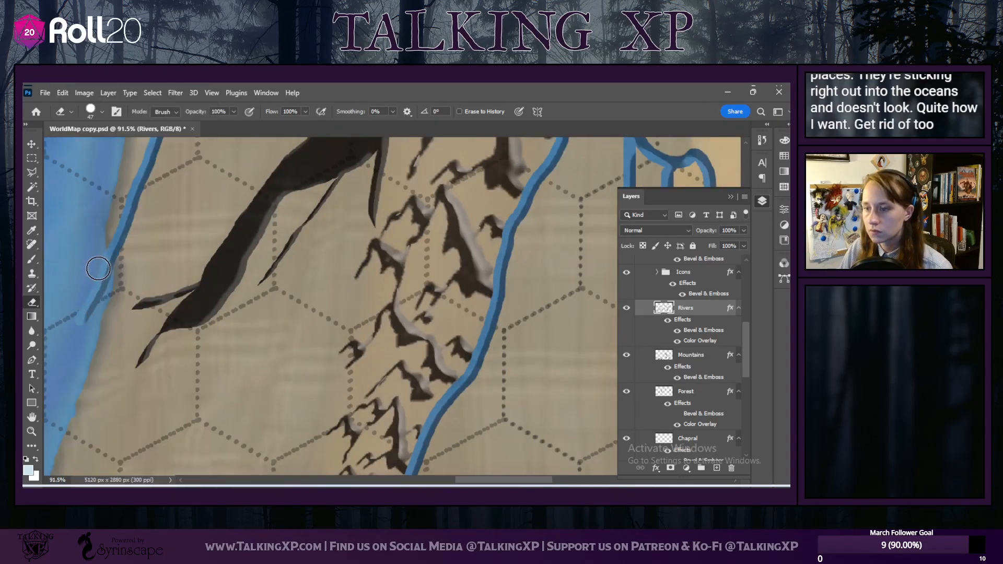
# Step: Erase the river ends sticking out into the ocean along the man's shirt edge, collar and cheek on the Rivers layer
pyautogui.scroll(1, 115, 260)
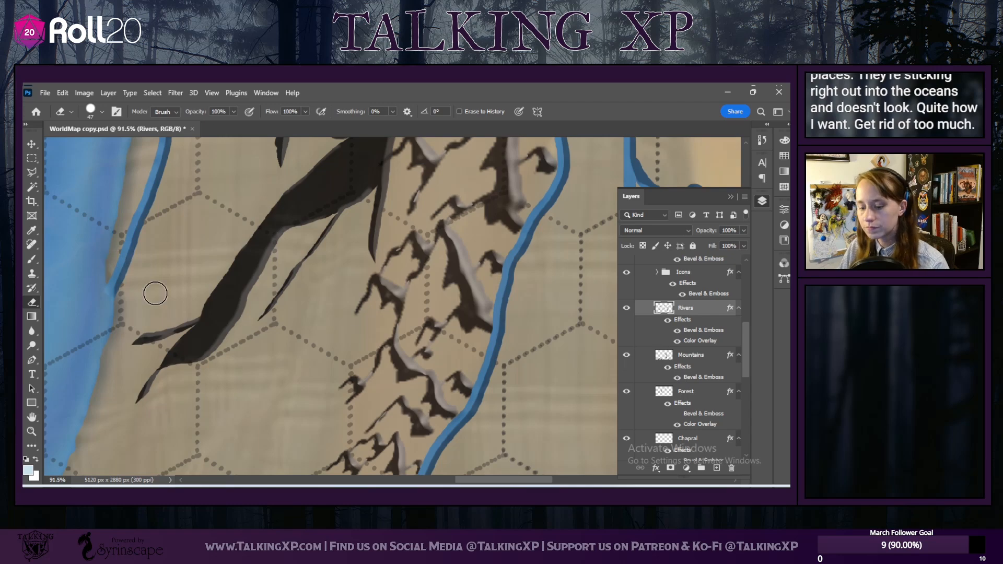
pyautogui.scroll(-4, 155, 293)
pyautogui.scroll(-2, 155, 293)
pyautogui.scroll(-1, 156, 292)
pyautogui.scroll(8, 155, 293)
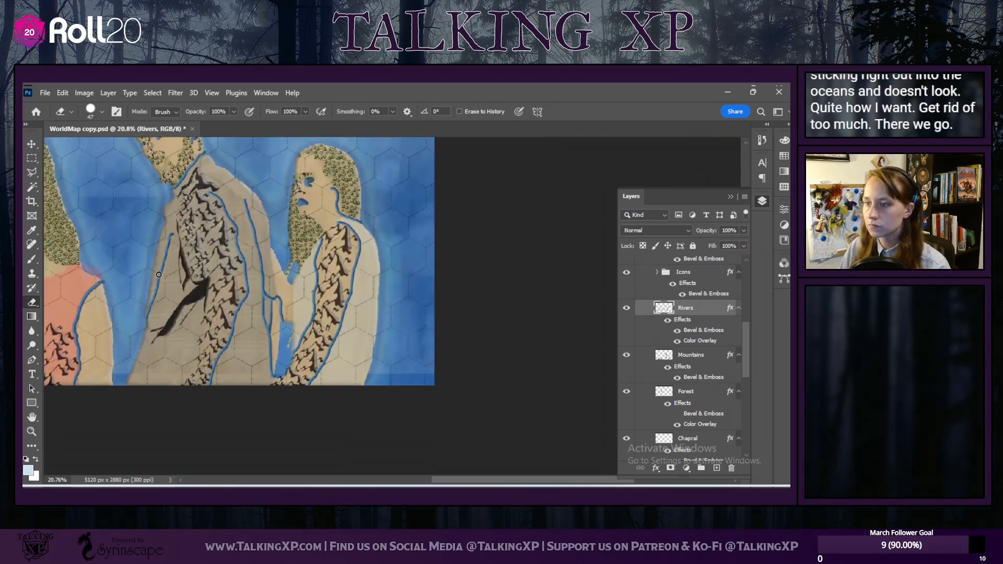
pyautogui.scroll(5, 203, 222)
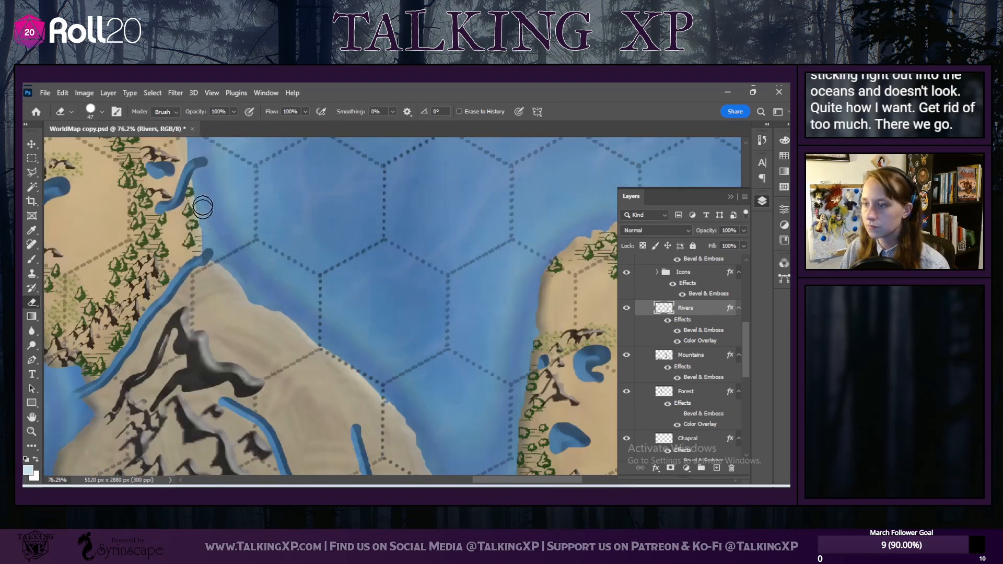
pyautogui.moveTo(198, 163); pyautogui.dragTo(204, 181)
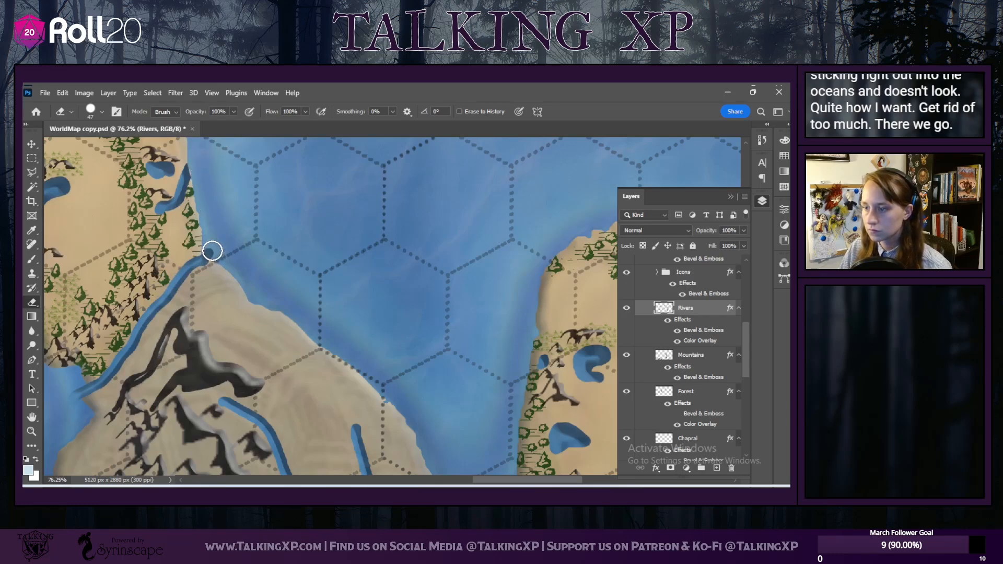
pyautogui.moveTo(74, 391); pyautogui.dragTo(64, 423)
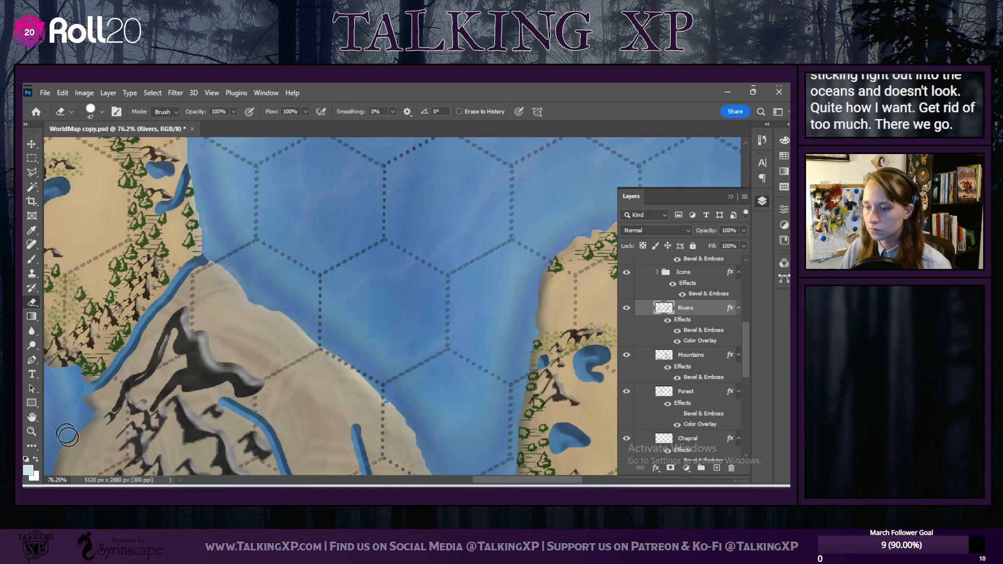
pyautogui.scroll(-4, 77, 422)
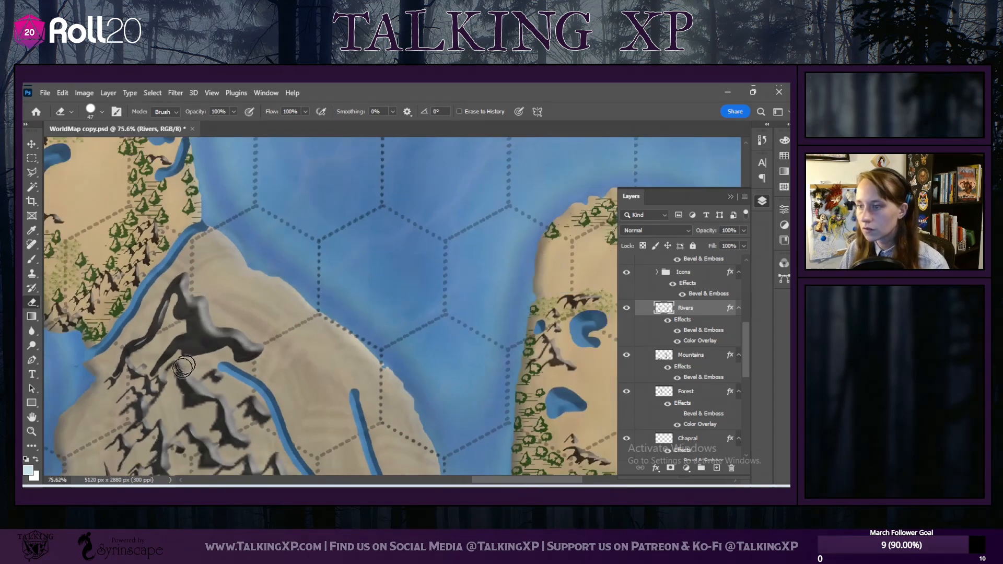
# Step: Erase the river ends that overhang the ocean at both shoulders of the first woman on the Rivers layer
pyautogui.moveTo(479, 482); pyautogui.dragTo(378, 481)
pyautogui.scroll(-2, 170, 400)
pyautogui.scroll(5, 173, 399)
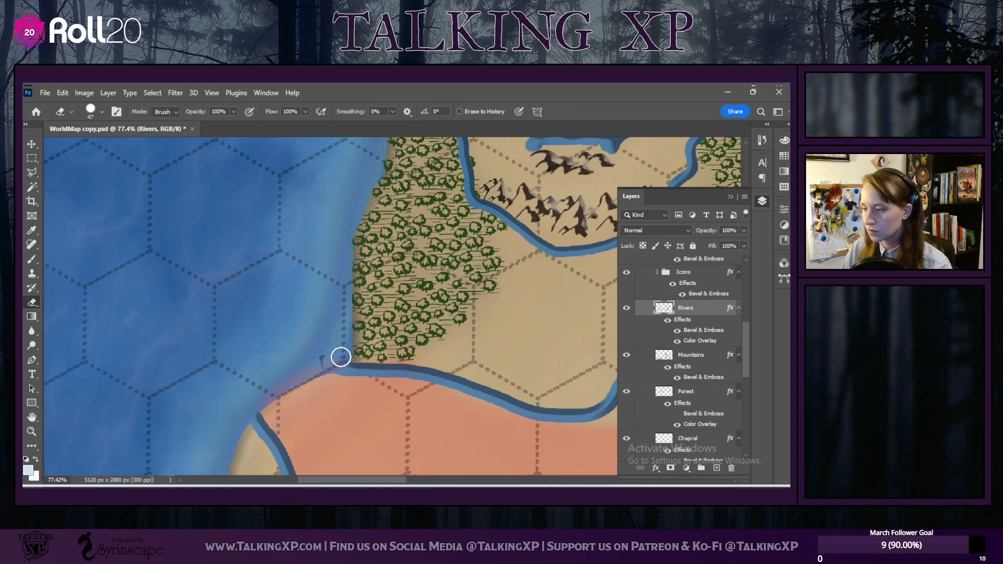
pyautogui.scroll(-5, 331, 394)
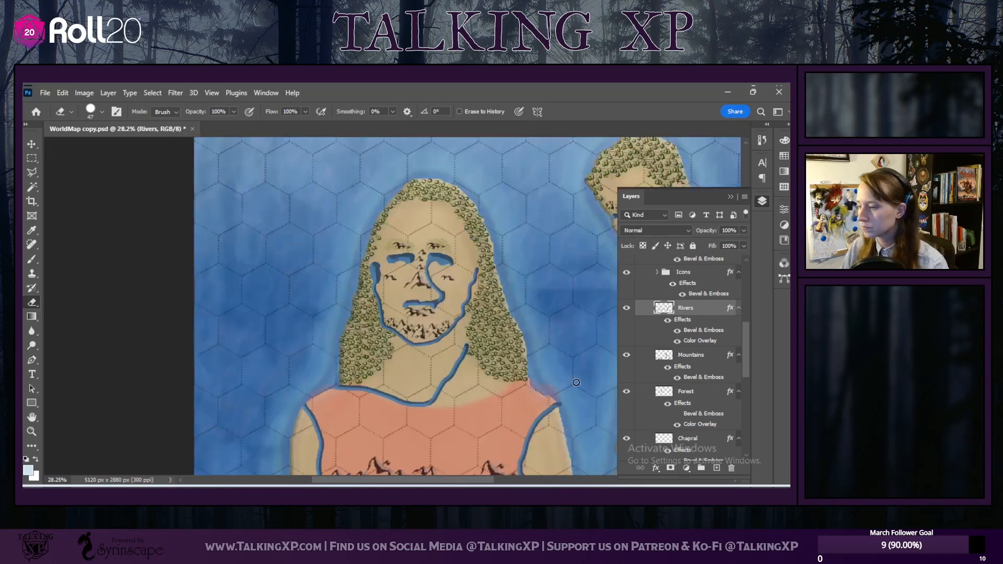
pyautogui.scroll(5, 559, 400)
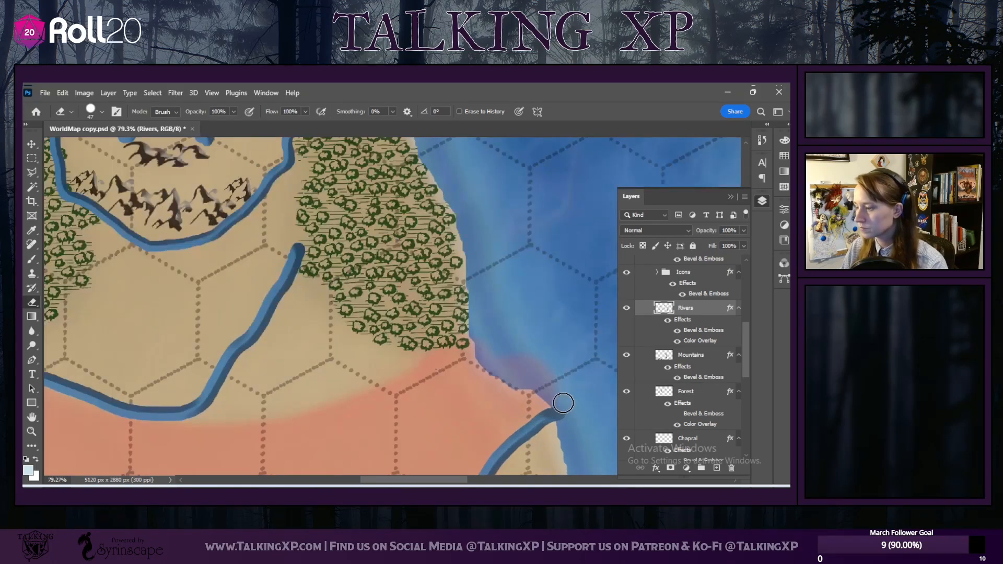
pyautogui.scroll(-4, 321, 371)
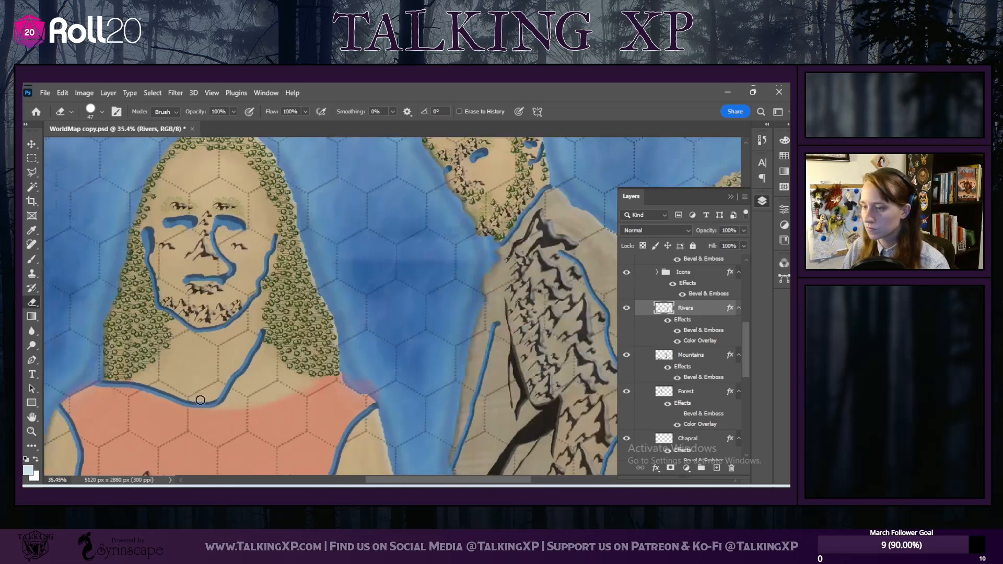
pyautogui.scroll(-10, 223, 387)
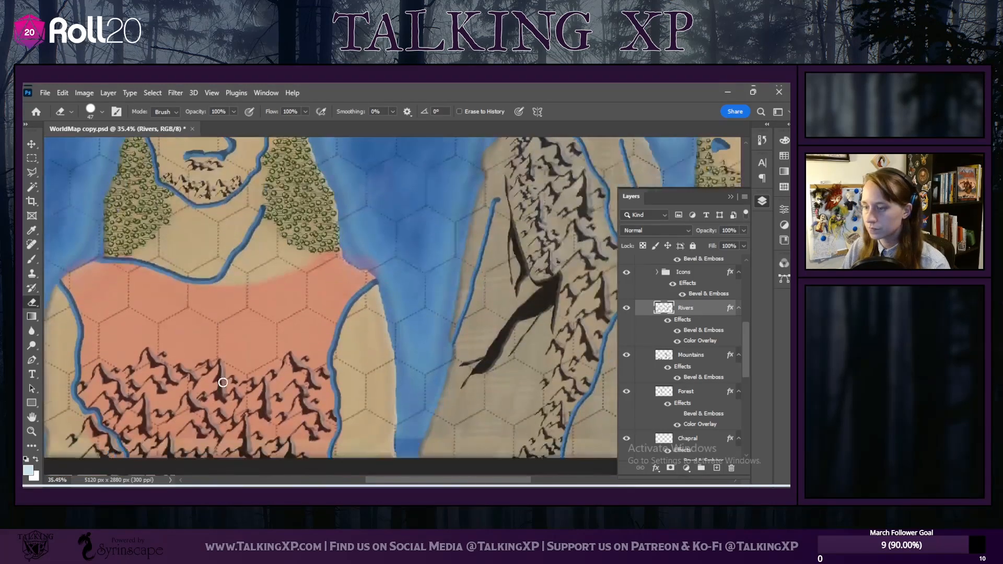
pyautogui.scroll(1, 90, 346)
pyautogui.scroll(1, 330, 399)
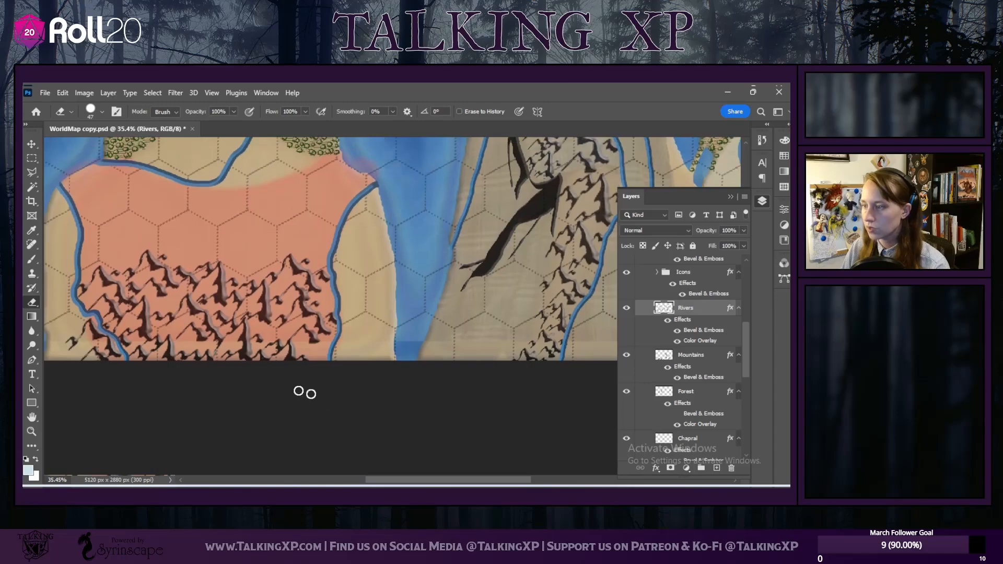
pyautogui.scroll(3, 208, 371)
pyautogui.scroll(-5, 210, 368)
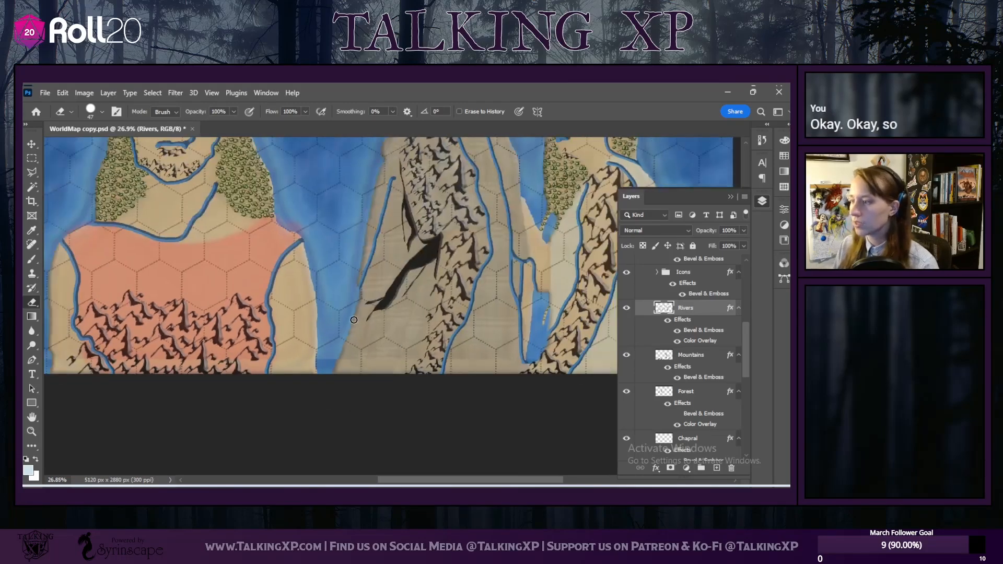
pyautogui.scroll(-2, 349, 321)
pyautogui.scroll(3, 136, 282)
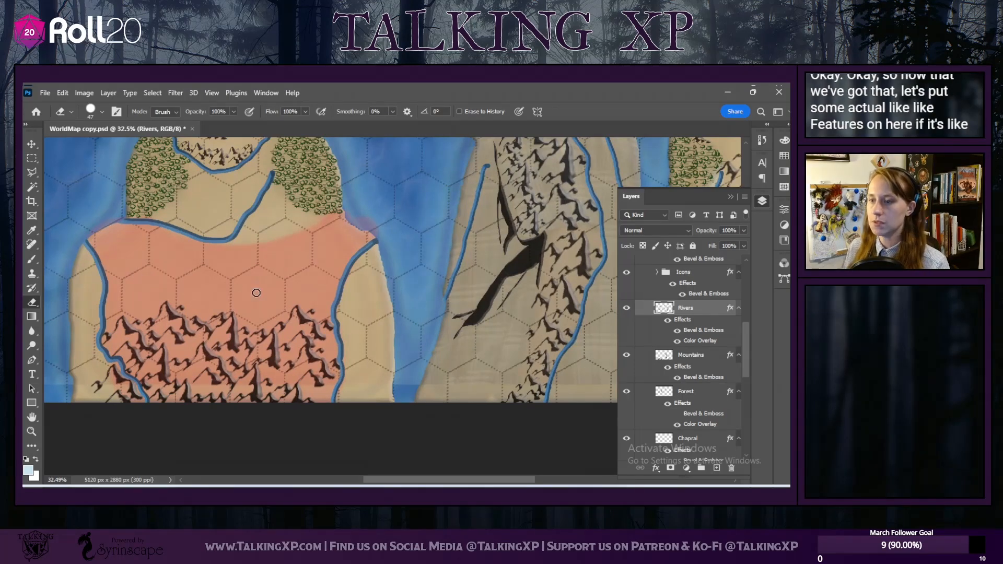
# Step: Try the Marsh Block 1 brush preset at a size of 146 px for the first woman's red top
pyautogui.click(106, 108)
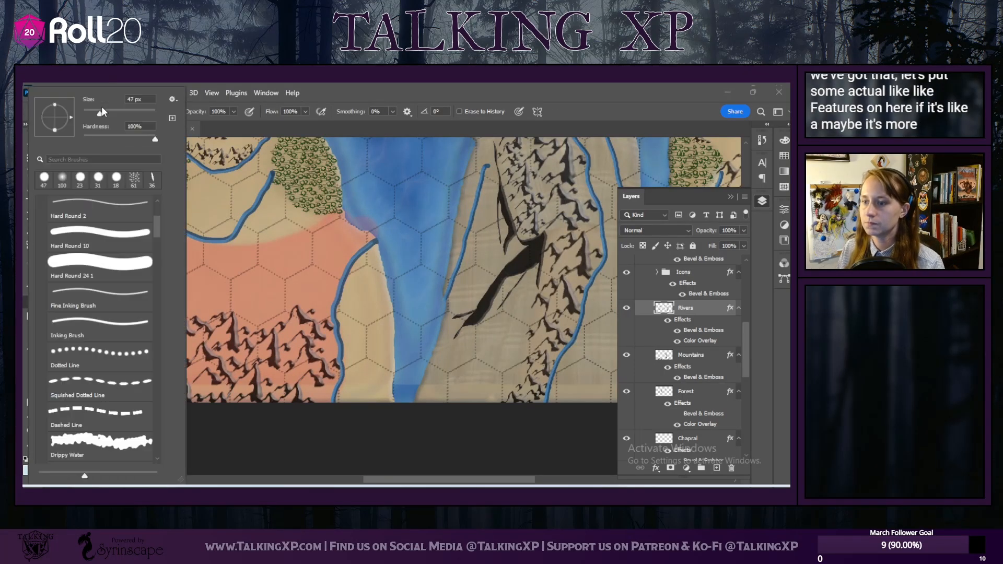
pyautogui.scroll(-4, 89, 398)
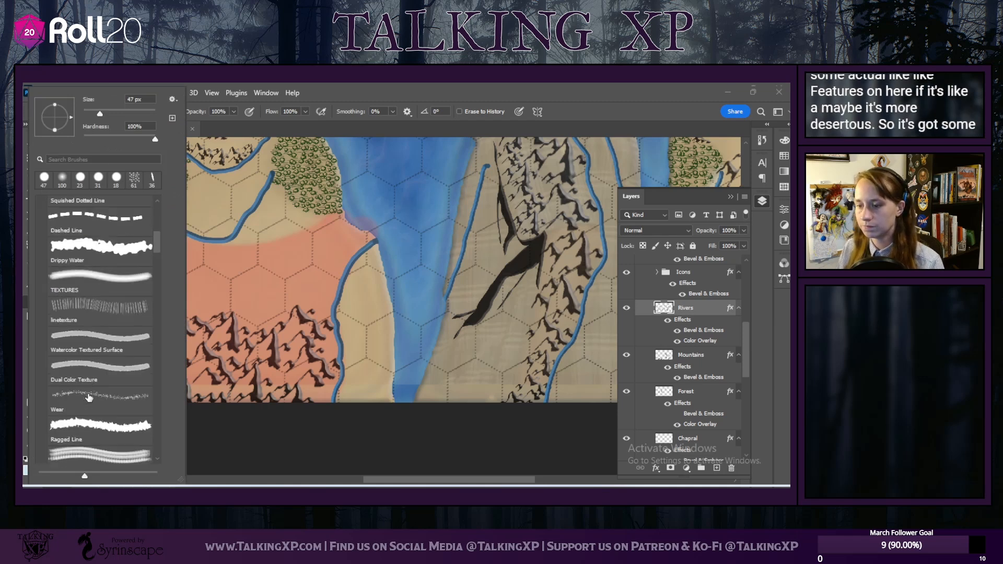
pyautogui.moveTo(160, 254); pyautogui.dragTo(170, 381)
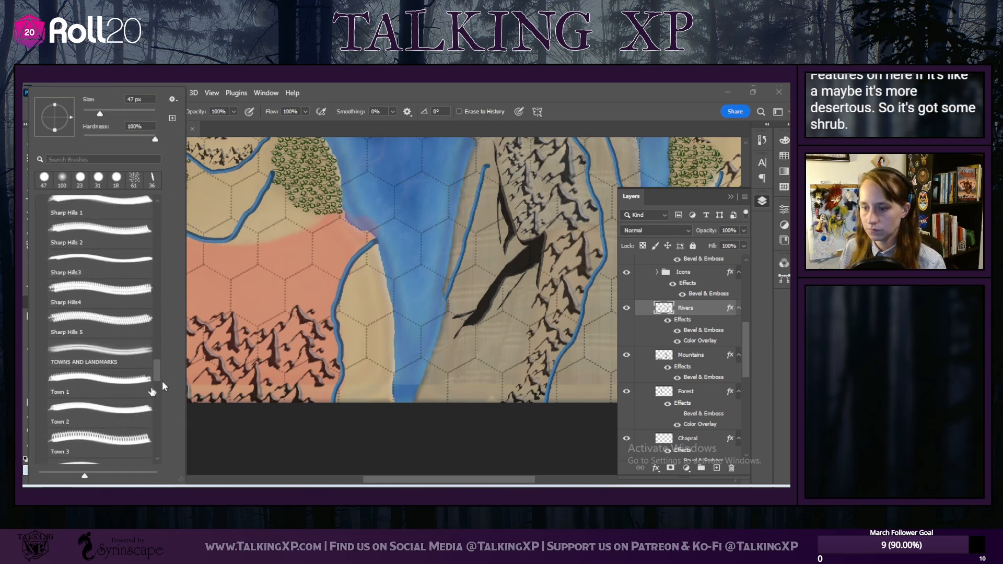
pyautogui.scroll(-3, 102, 366)
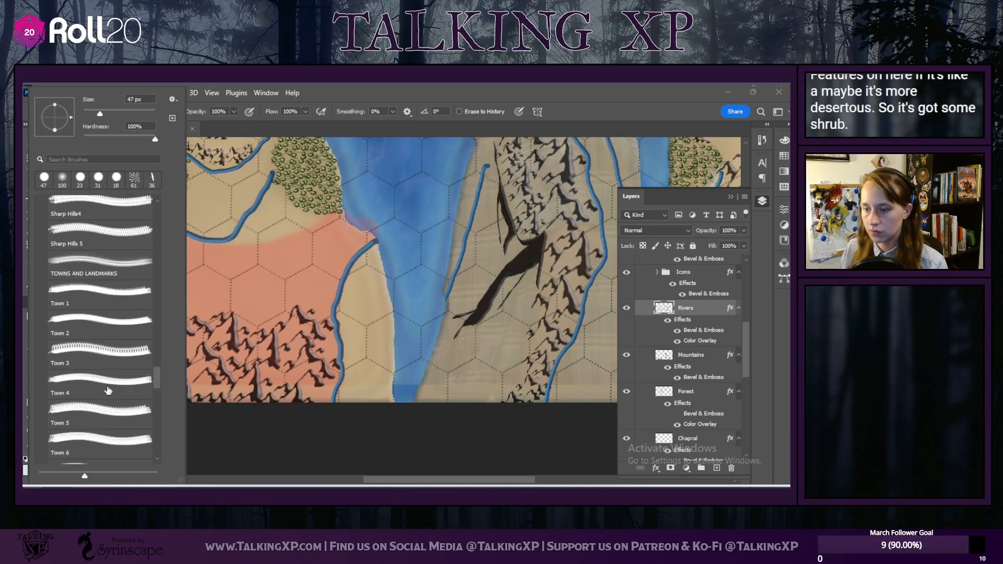
pyautogui.scroll(-5, 105, 366)
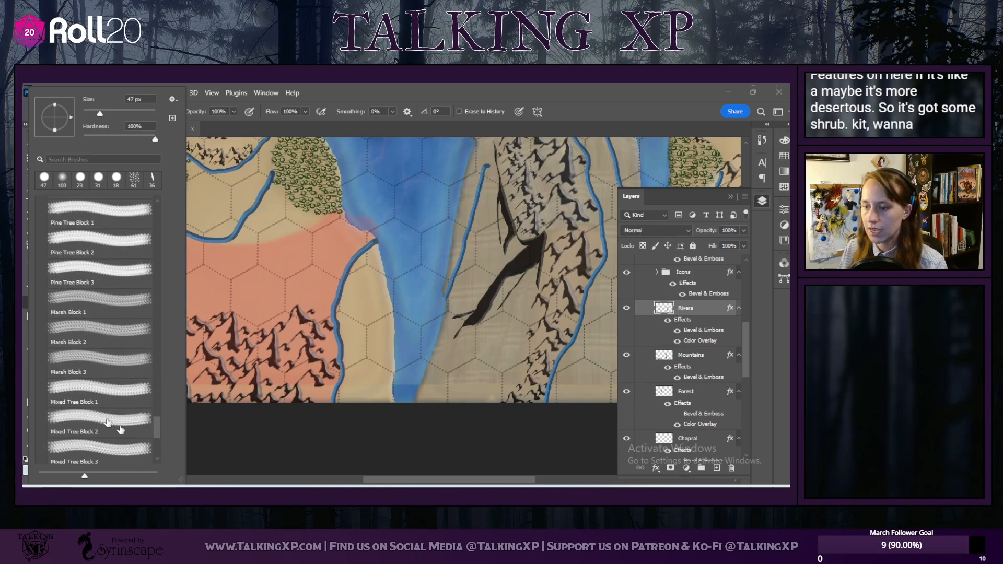
pyautogui.click(113, 332)
pyautogui.scroll(-4, 104, 412)
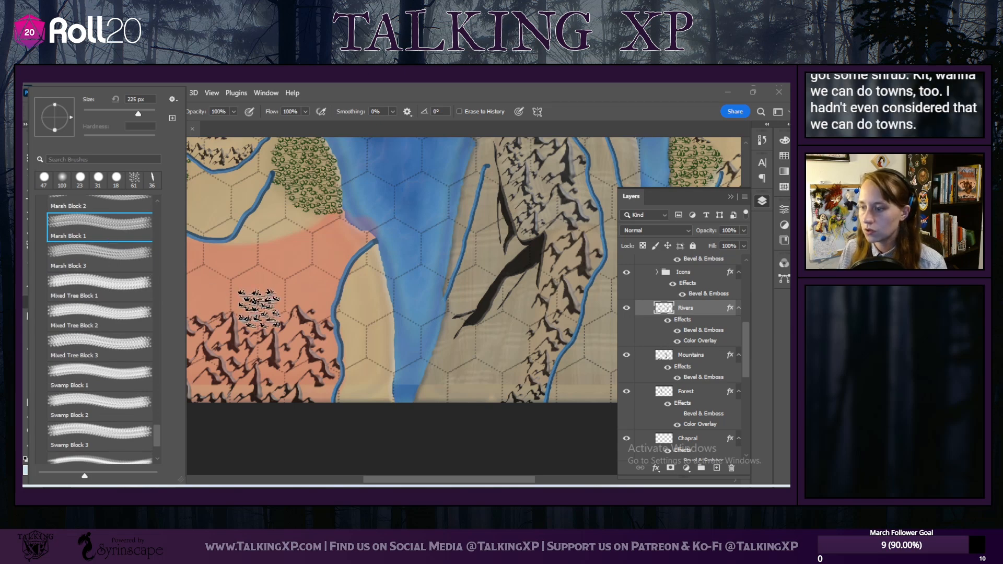
pyautogui.moveTo(140, 116)
pyautogui.mouseDown()
pyautogui.moveTo(161, 118)
pyautogui.moveTo(127, 116)
pyautogui.mouseUp()
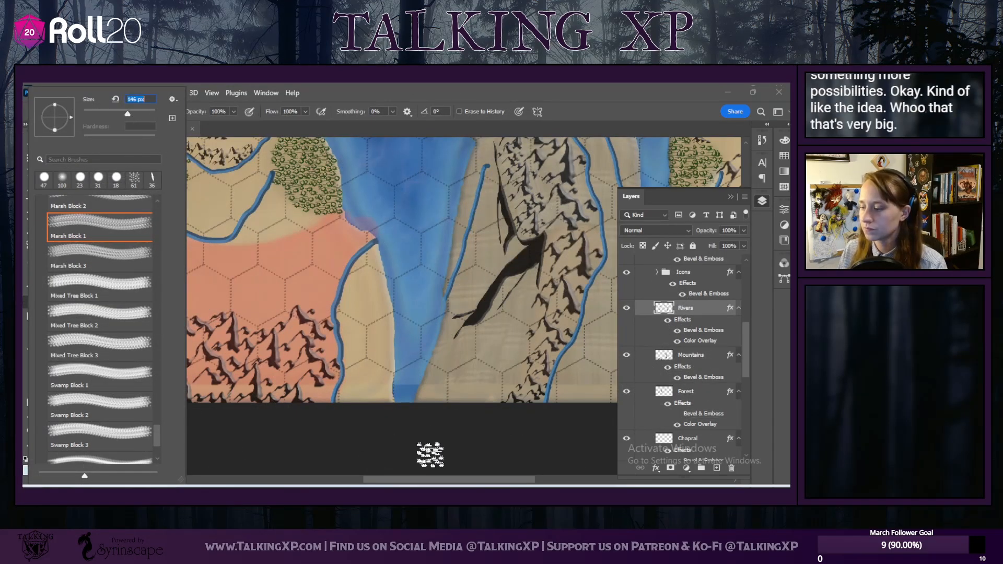
pyautogui.moveTo(432, 481); pyautogui.dragTo(412, 481)
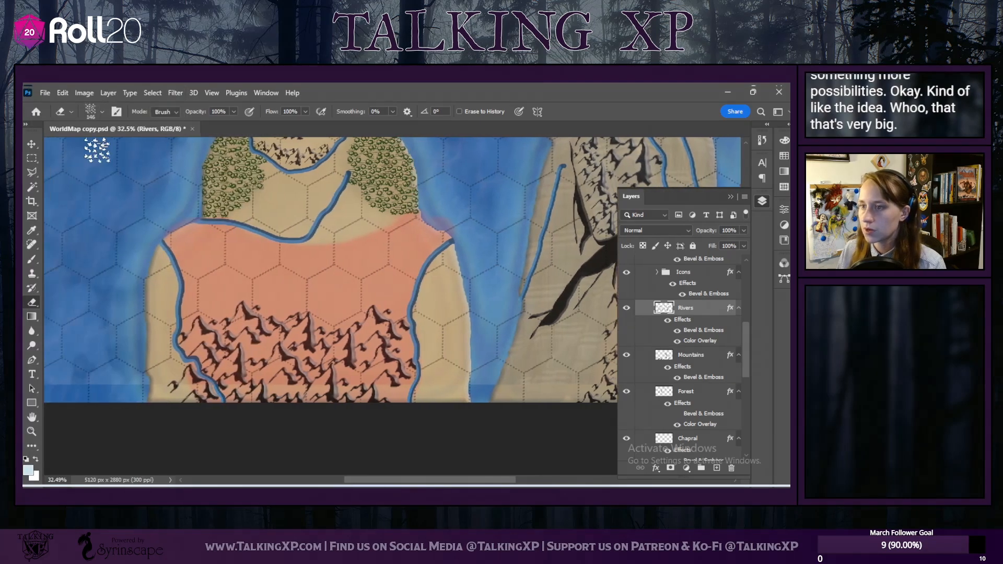
# Step: Browse the terrain presets, pick Marsh Block 1 and set its size to 338 px
pyautogui.click(102, 112)
pyautogui.scroll(5, 107, 277)
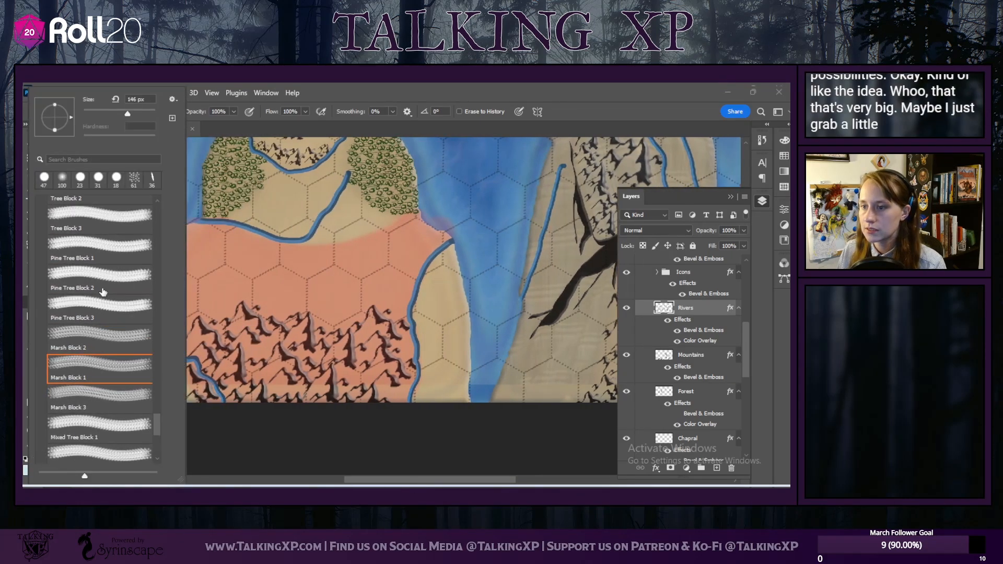
pyautogui.scroll(5, 103, 291)
pyautogui.scroll(-6, 101, 297)
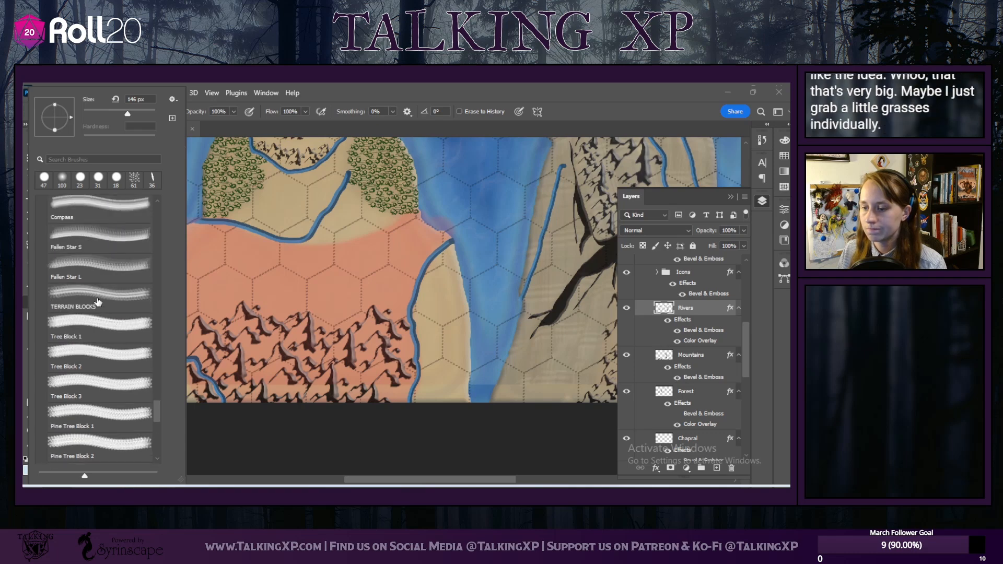
pyautogui.scroll(-3, 78, 476)
pyautogui.click(108, 394)
pyautogui.moveTo(138, 113); pyautogui.dragTo(137, 114)
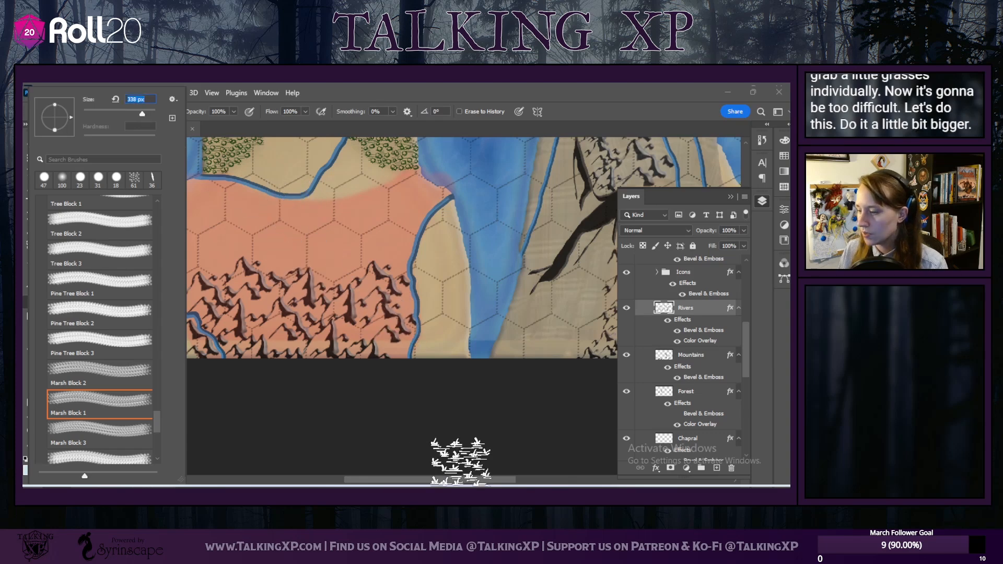
pyautogui.moveTo(457, 481); pyautogui.dragTo(439, 485)
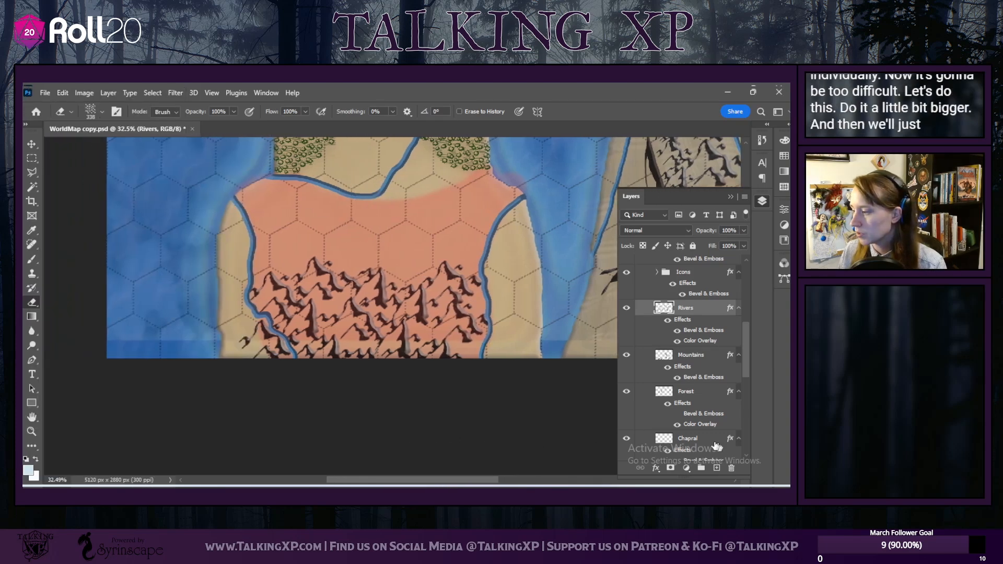
# Step: Make the Chapral layer active and switch from the eraser to the Brush tool with the recent 338 px Marsh Block 1 tip
pyautogui.click(684, 438)
pyautogui.click(292, 224)
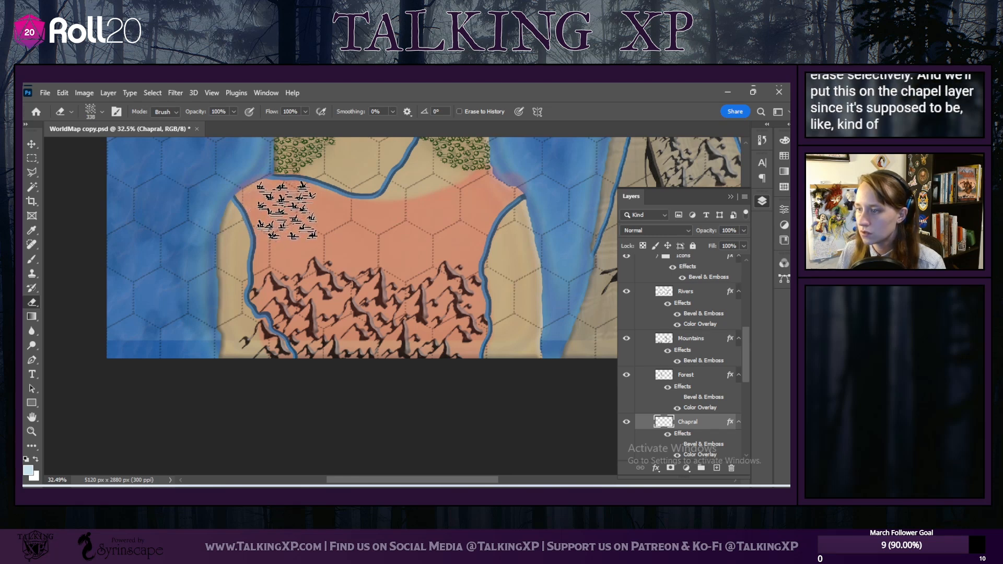
pyautogui.click(32, 259)
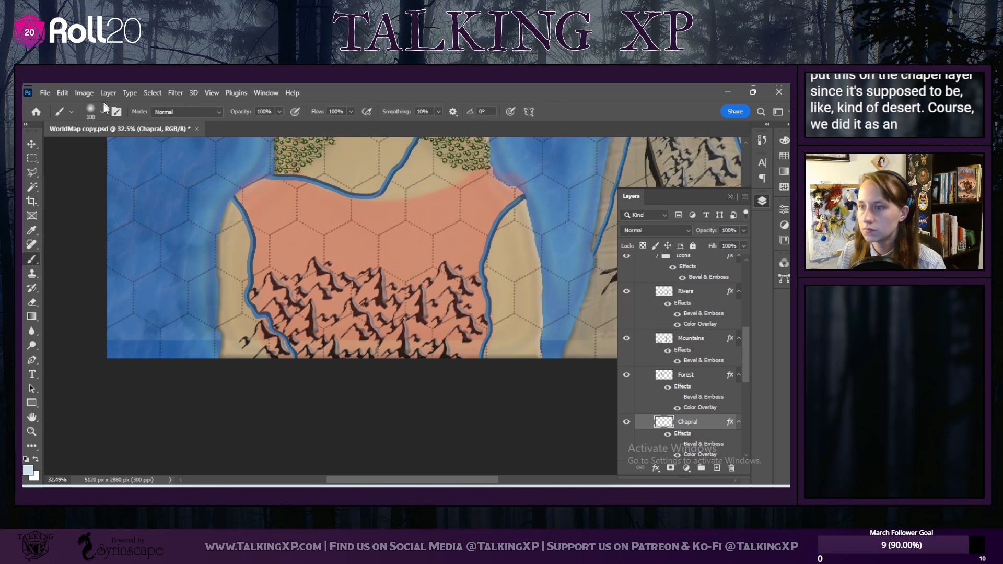
pyautogui.rightClick(83, 142)
pyautogui.click(44, 179)
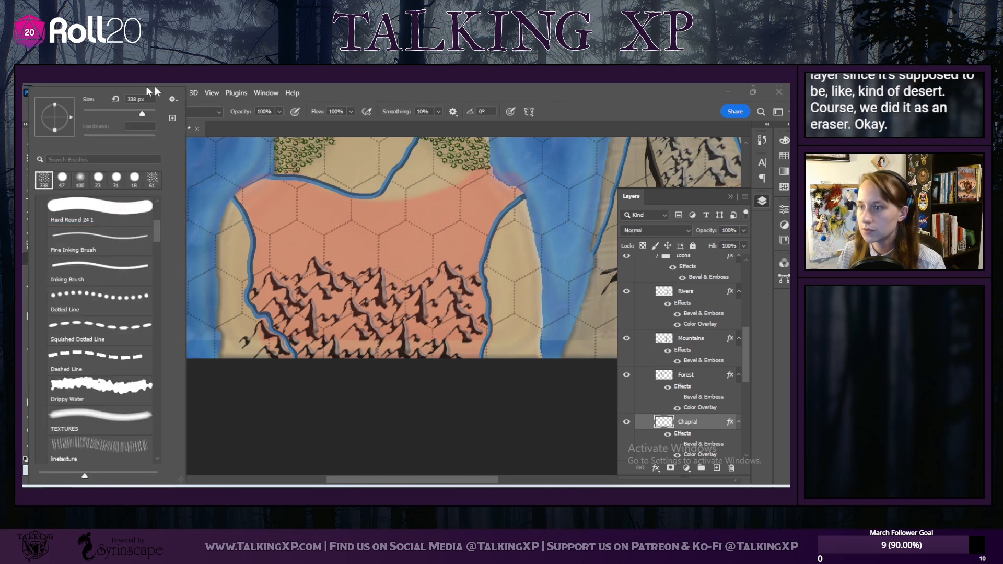
pyautogui.click(326, 98)
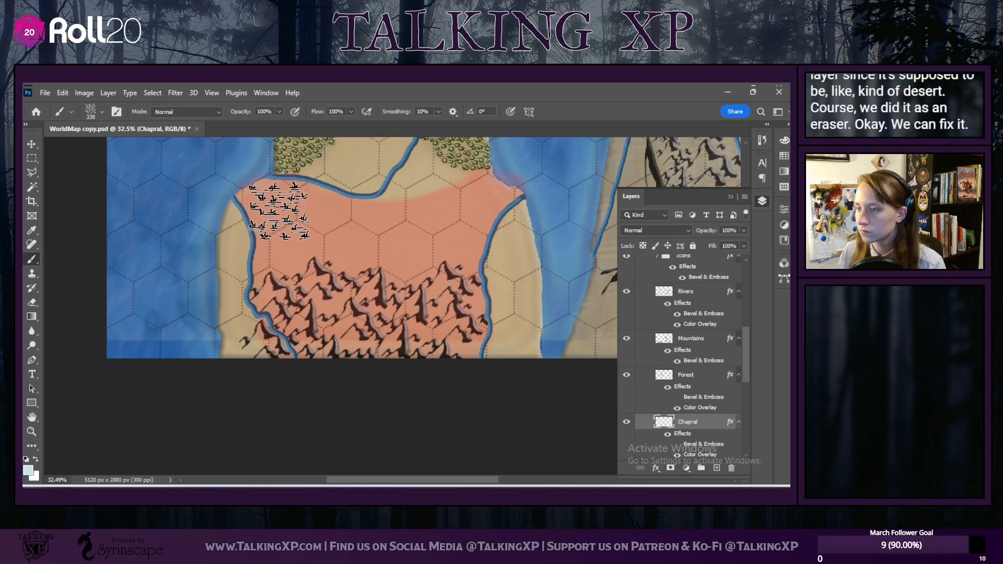
# Step: Stamp marsh grass across the first woman's red top and in among its mountains on the Chapral layer
pyautogui.click(277, 210)
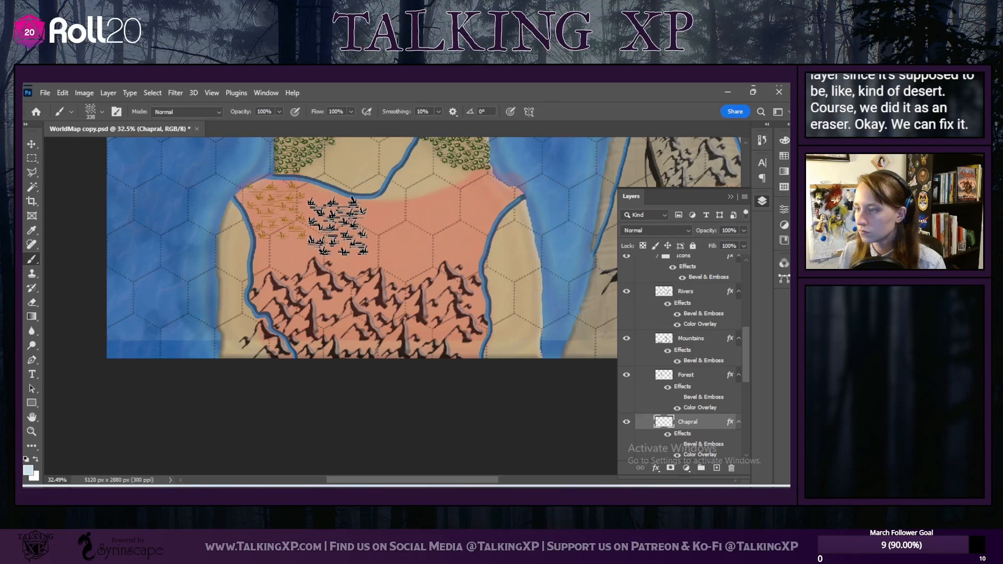
pyautogui.moveTo(335, 231)
pyautogui.mouseDown()
pyautogui.moveTo(413, 244)
pyautogui.moveTo(422, 241)
pyautogui.moveTo(398, 233)
pyautogui.moveTo(459, 222)
pyautogui.mouseUp()
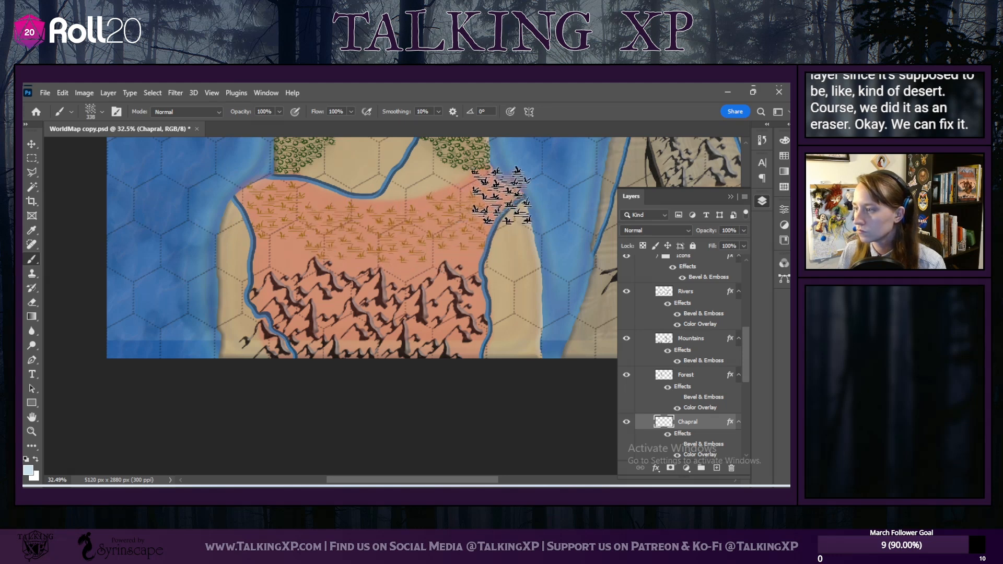
pyautogui.click(509, 194)
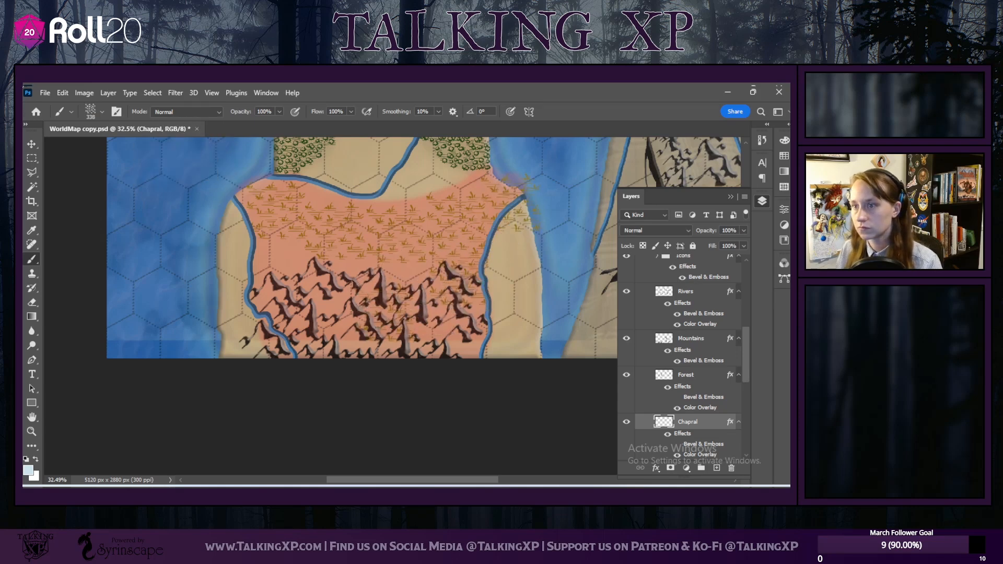
pyautogui.click(69, 95)
pyautogui.click(79, 102)
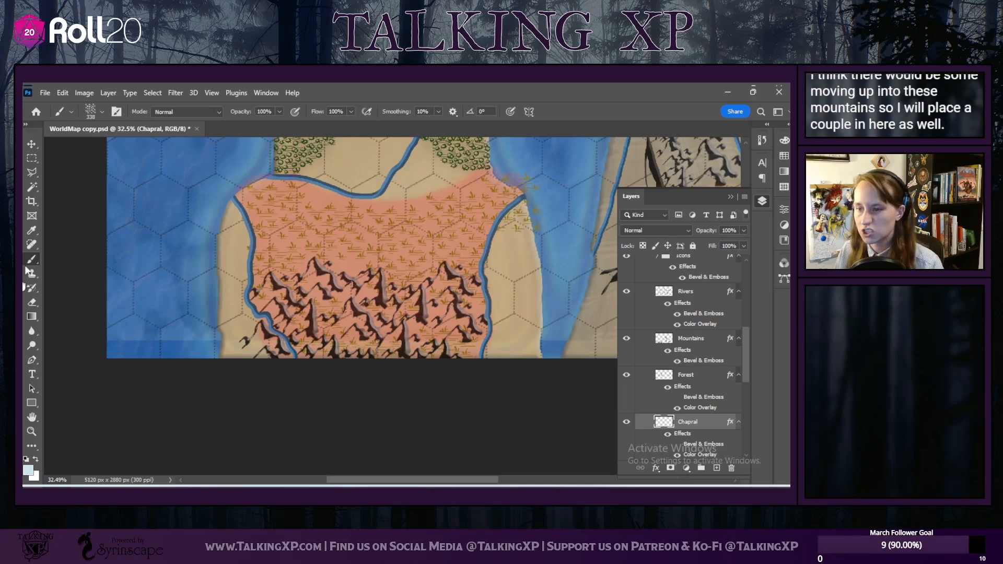
# Step: Switch to the Eraser and give it the recent hard round 47 px tip
pyautogui.press('e')
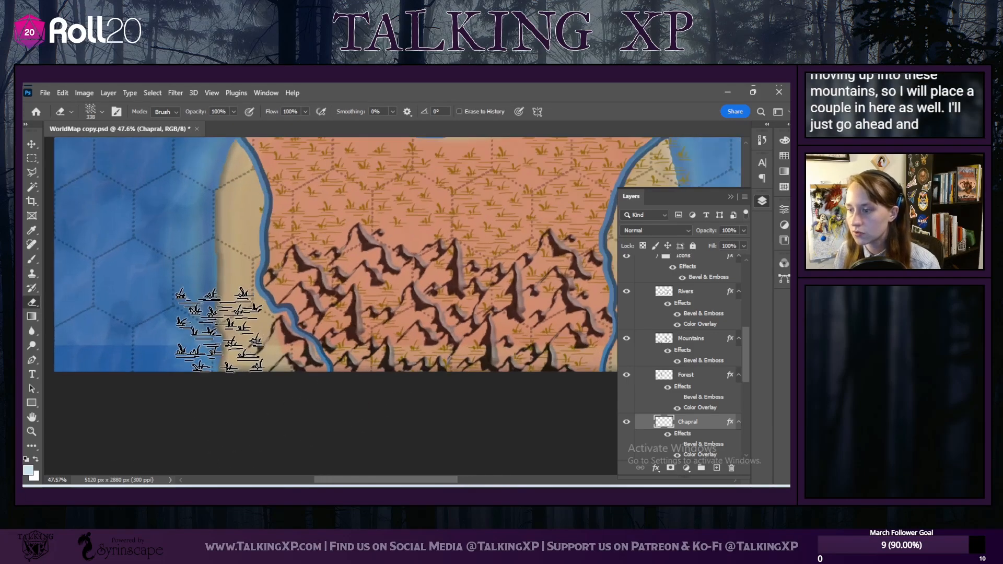
pyautogui.scroll(3, 225, 330)
pyautogui.click(102, 112)
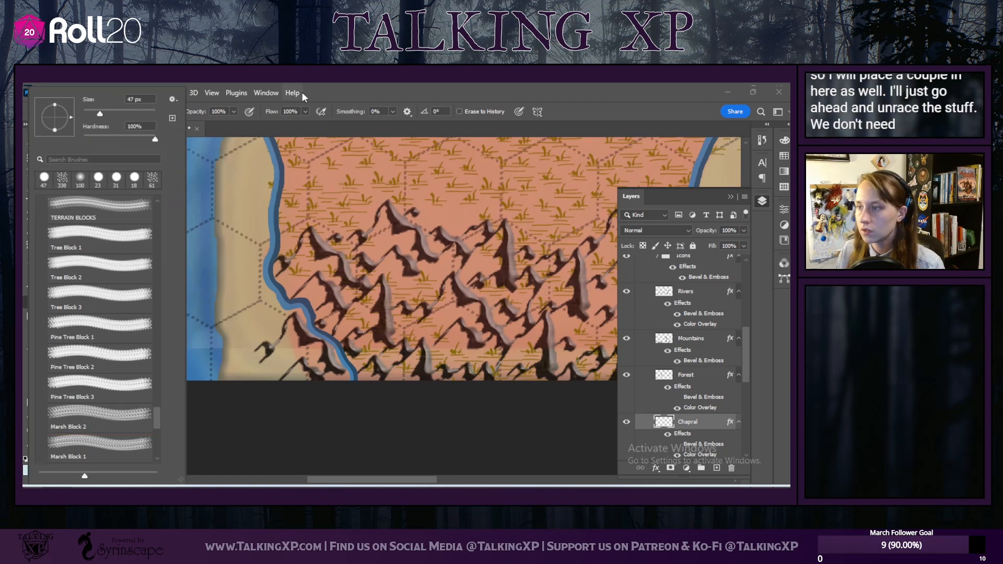
pyautogui.click(313, 131)
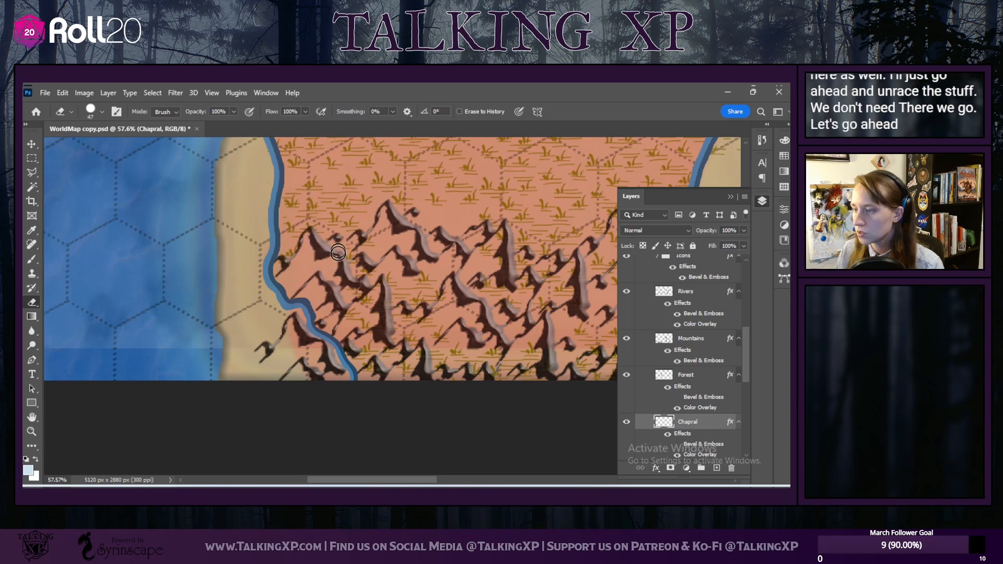
# Step: Erase the marsh grass that overlaps the mountain peaks on the first woman's red top, leaving a few patches between them
pyautogui.scroll(-3, 373, 282)
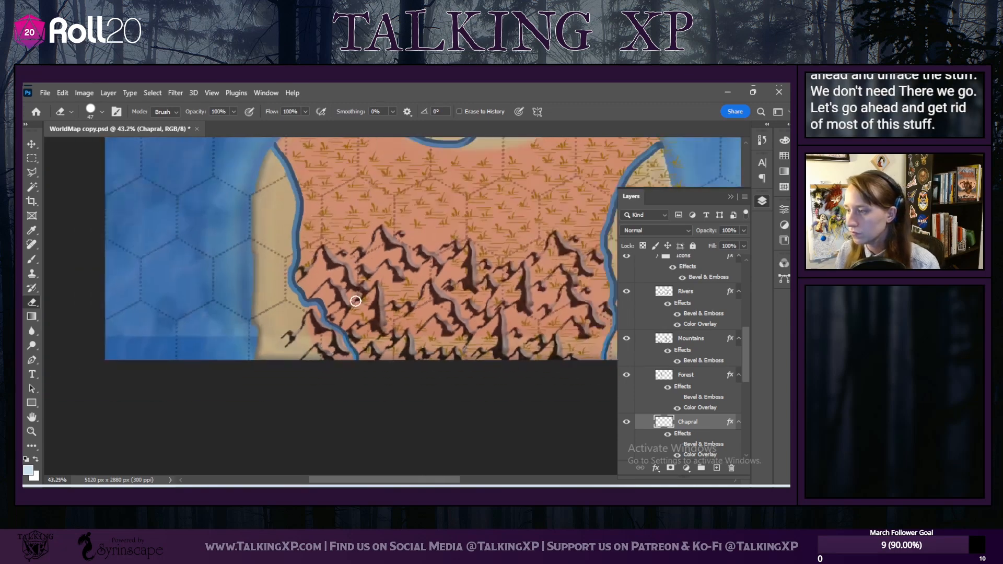
pyautogui.moveTo(397, 479); pyautogui.dragTo(413, 480)
pyautogui.scroll(-4, 404, 270)
pyautogui.scroll(3, 398, 274)
pyautogui.scroll(4, 398, 274)
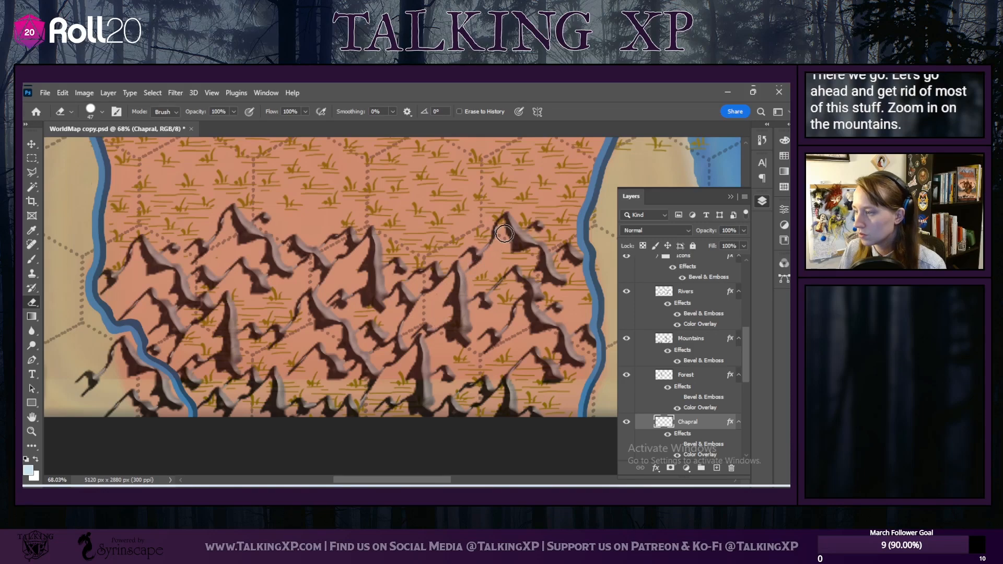
pyautogui.click(81, 94)
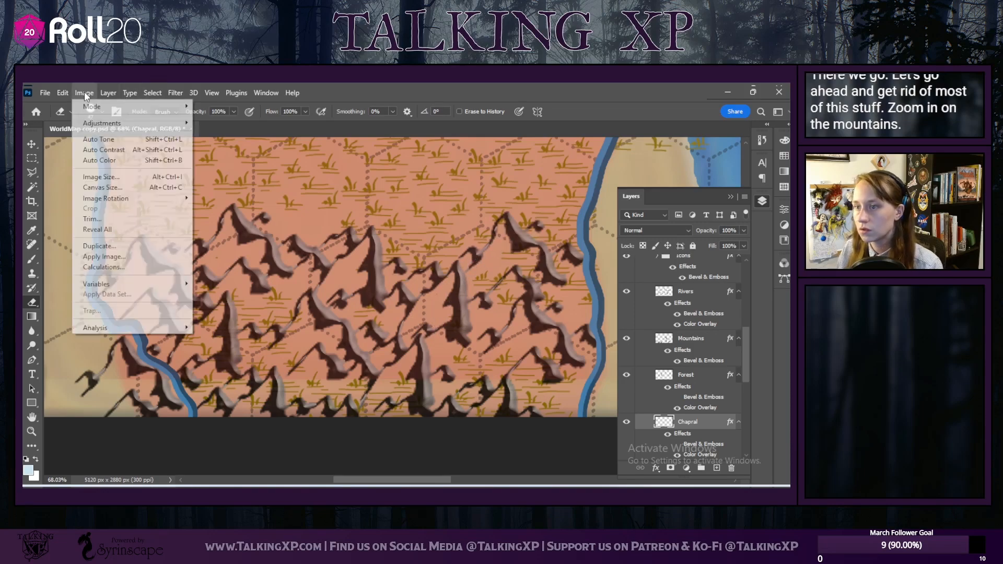
pyautogui.click(80, 104)
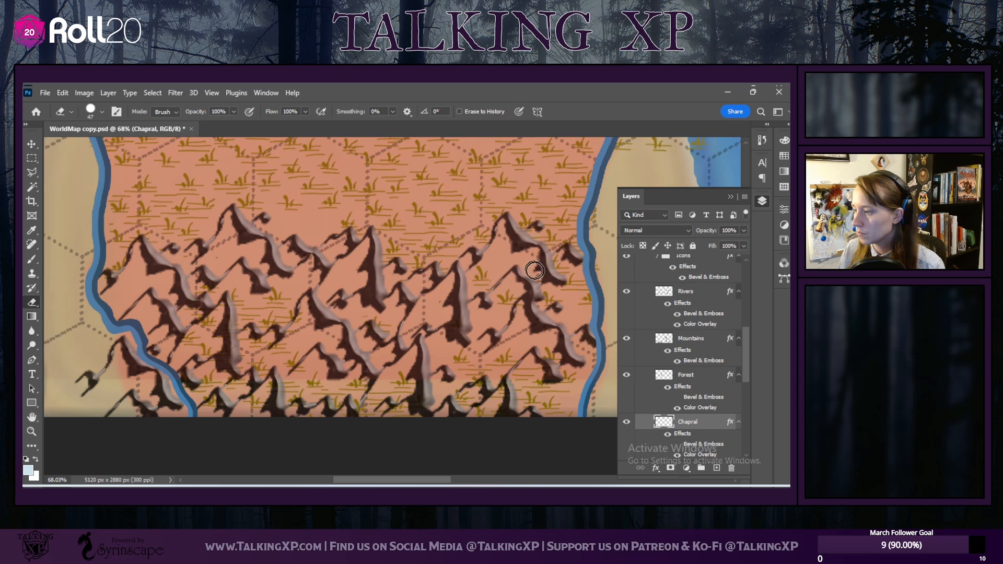
pyautogui.scroll(-3, 494, 367)
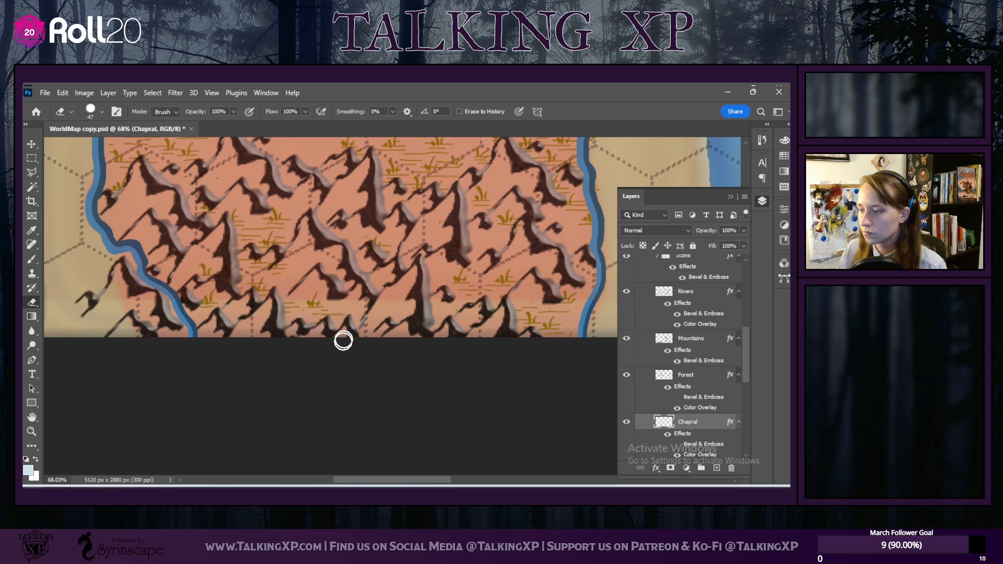
pyautogui.scroll(2, 314, 326)
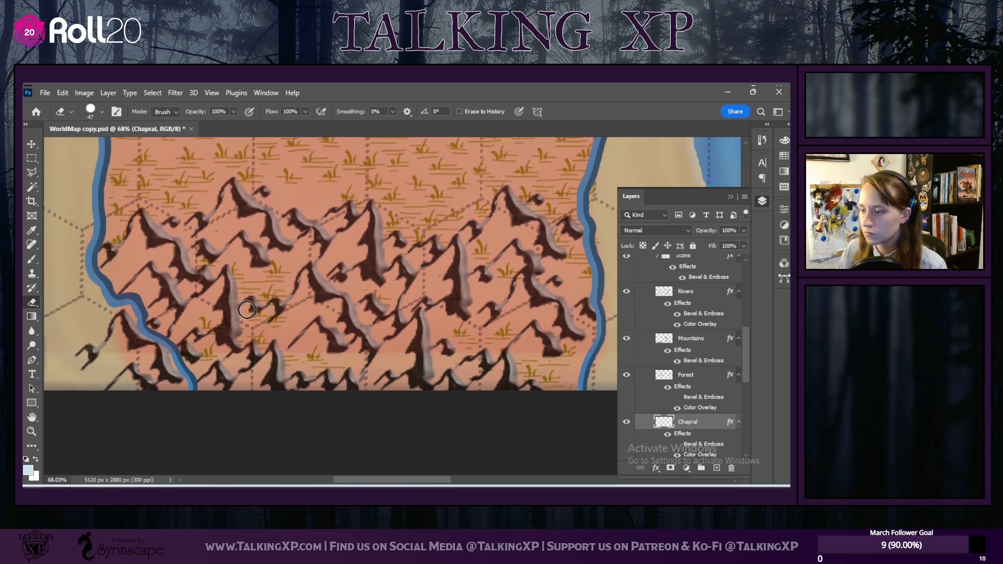
pyautogui.scroll(1, 223, 298)
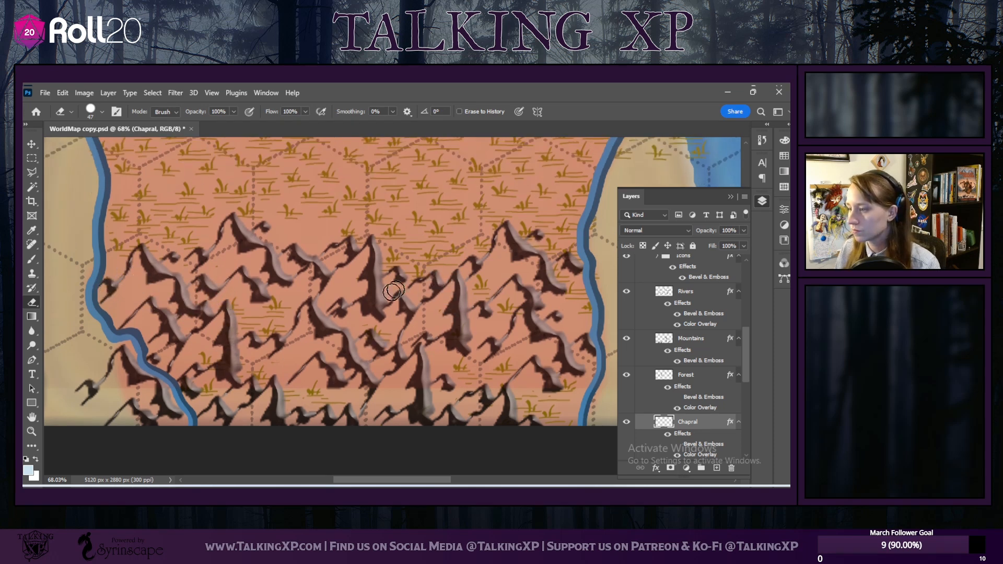
pyautogui.scroll(2, 391, 306)
pyautogui.scroll(-3, 392, 306)
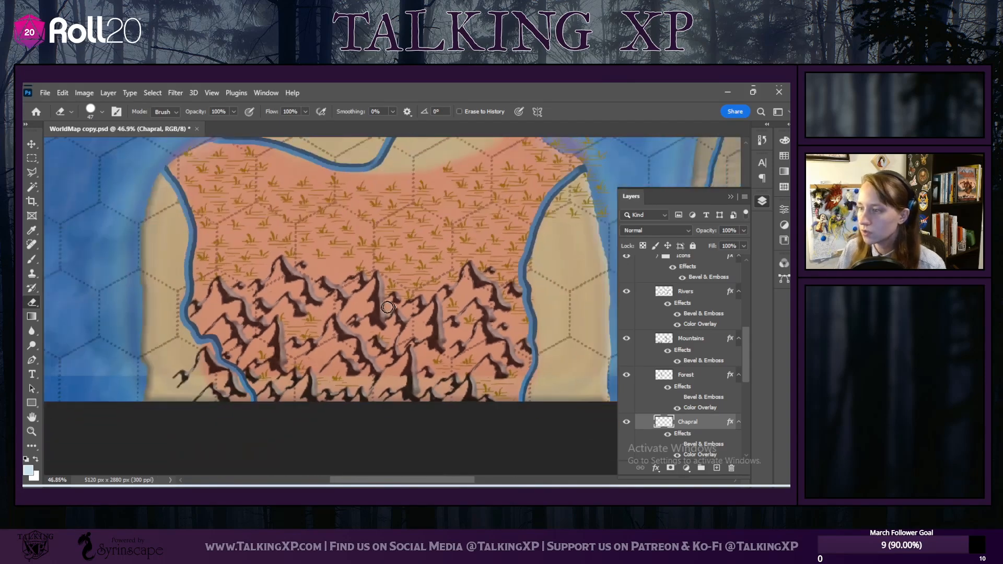
# Step: Erase the grass spilling past the red top's shoulder onto the coast and selectively thin the tufts across the top
pyautogui.scroll(3, 392, 307)
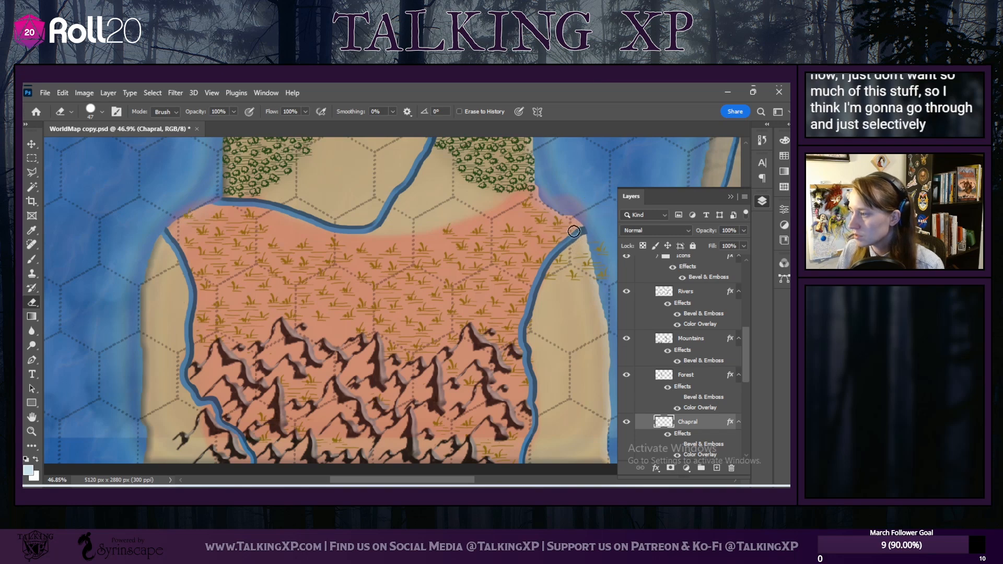
pyautogui.moveTo(574, 265)
pyautogui.mouseDown()
pyautogui.moveTo(596, 245)
pyautogui.moveTo(597, 288)
pyautogui.moveTo(604, 245)
pyautogui.moveTo(589, 280)
pyautogui.mouseUp()
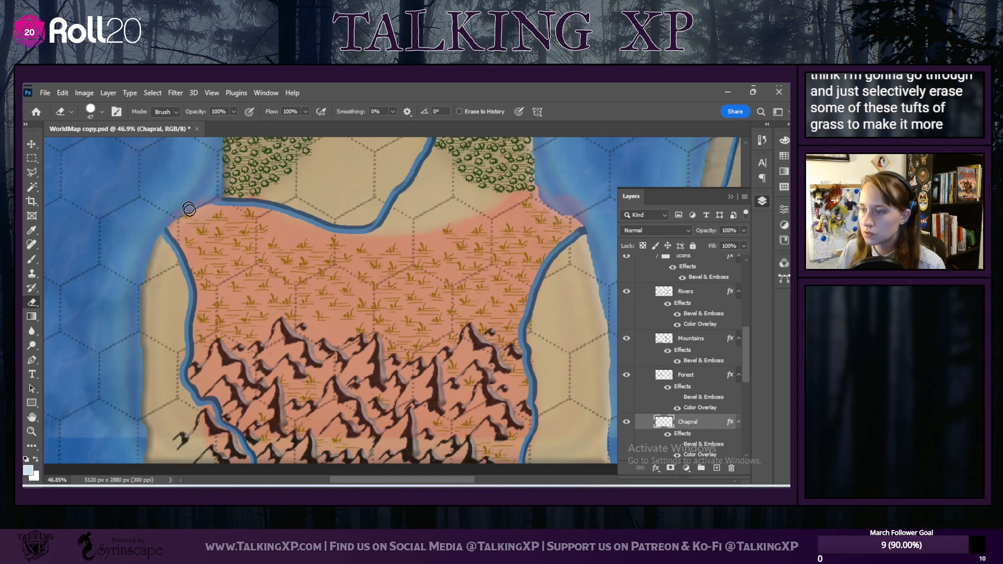
pyautogui.scroll(1, 261, 348)
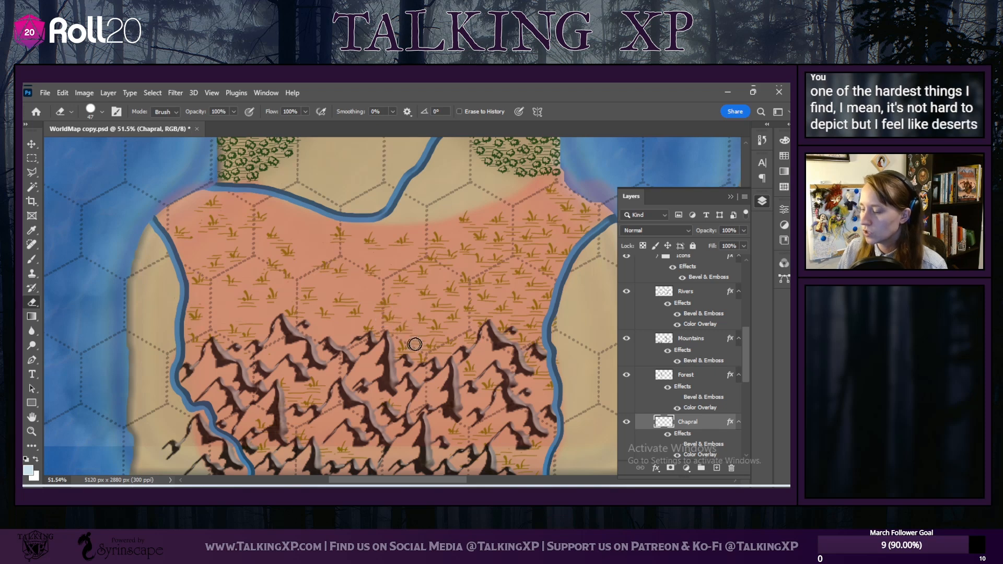
pyautogui.scroll(-2, 427, 331)
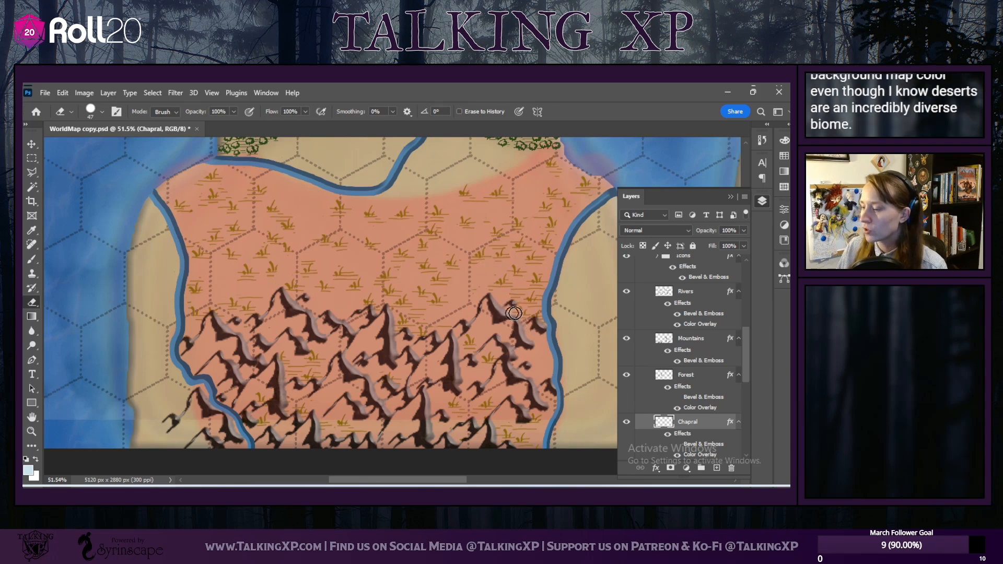
pyautogui.scroll(-2, 366, 289)
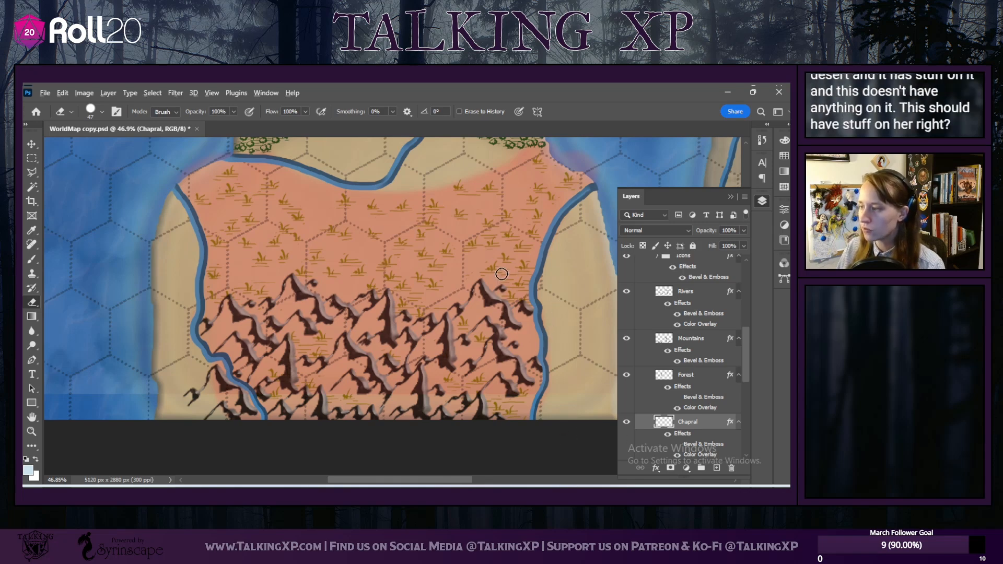
pyautogui.scroll(3, 504, 241)
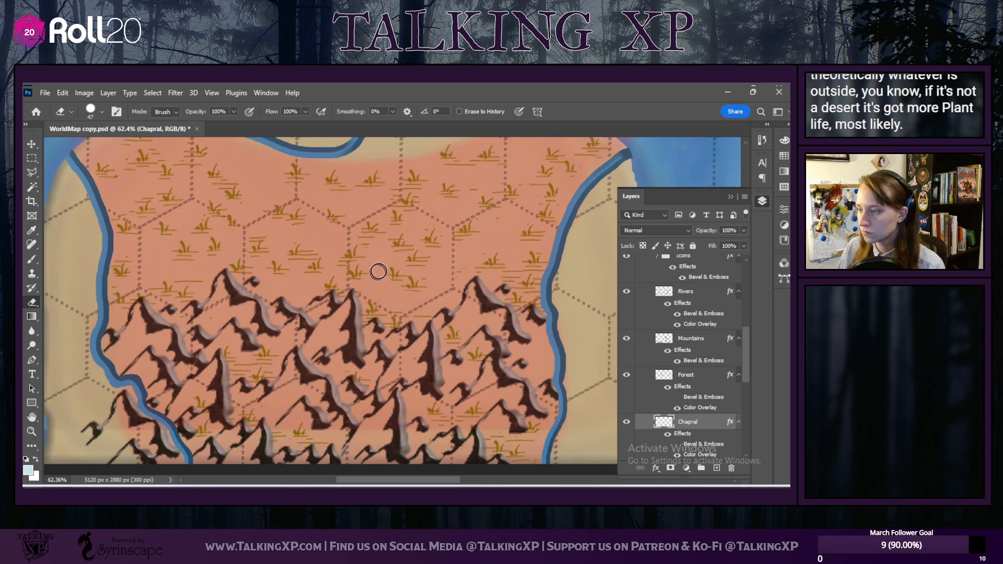
pyautogui.scroll(-3, 407, 244)
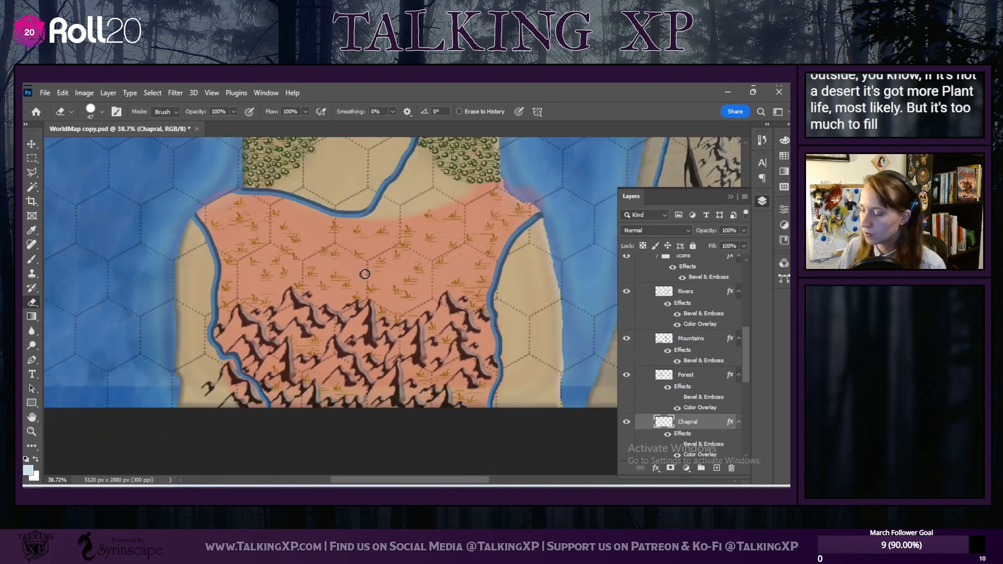
# Step: Examine the man's plaid shirt and the second woman's pale top to decide which terrain suits each
pyautogui.scroll(-3, 449, 331)
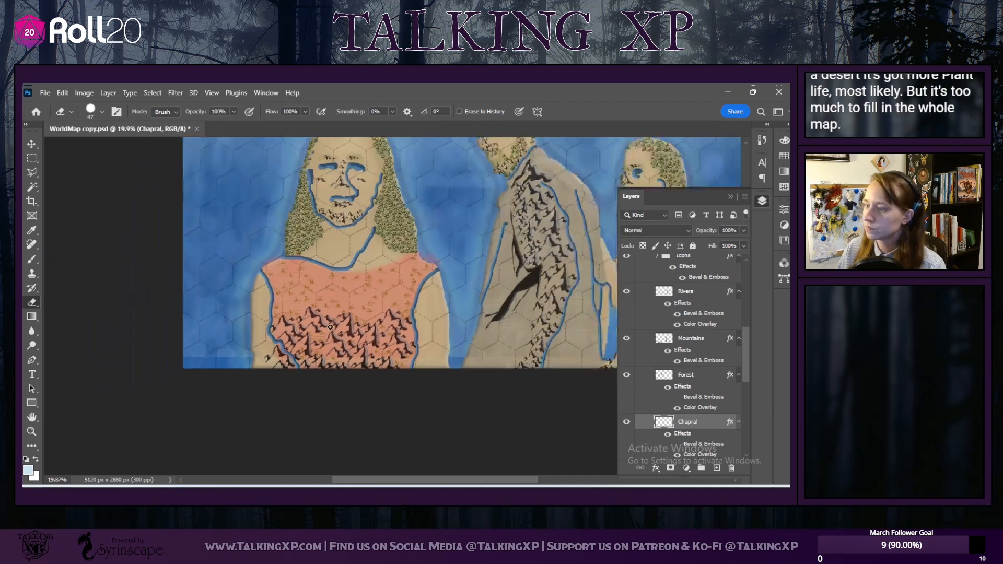
pyautogui.moveTo(417, 477); pyautogui.dragTo(448, 470)
pyautogui.scroll(3, 339, 368)
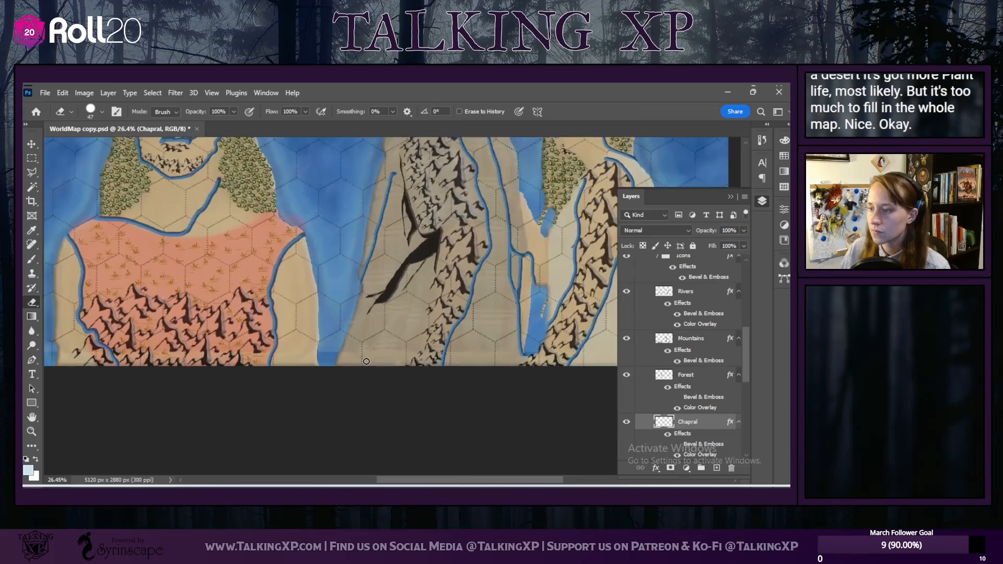
pyautogui.scroll(4, 366, 361)
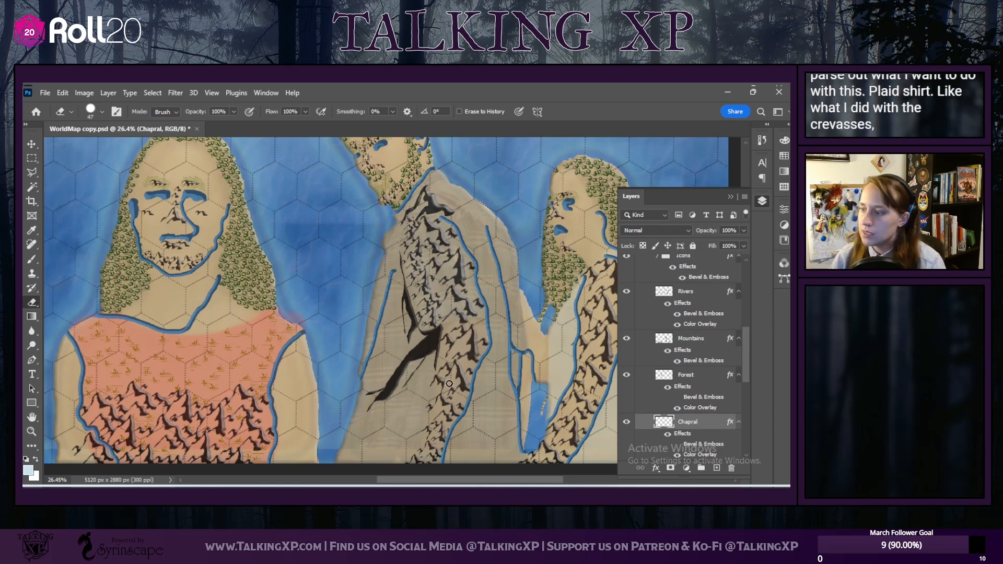
pyautogui.scroll(3, 413, 413)
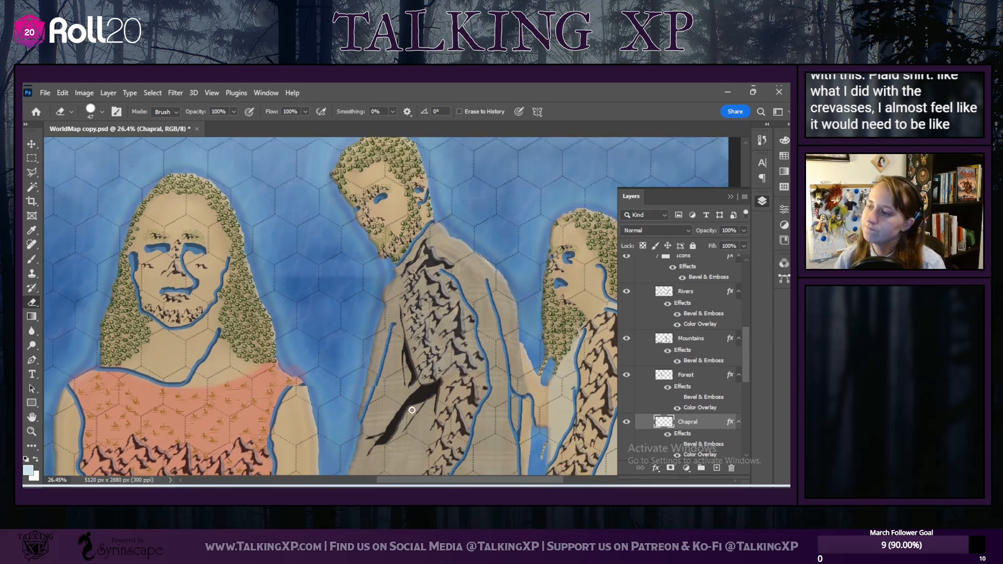
pyautogui.scroll(-6, 412, 410)
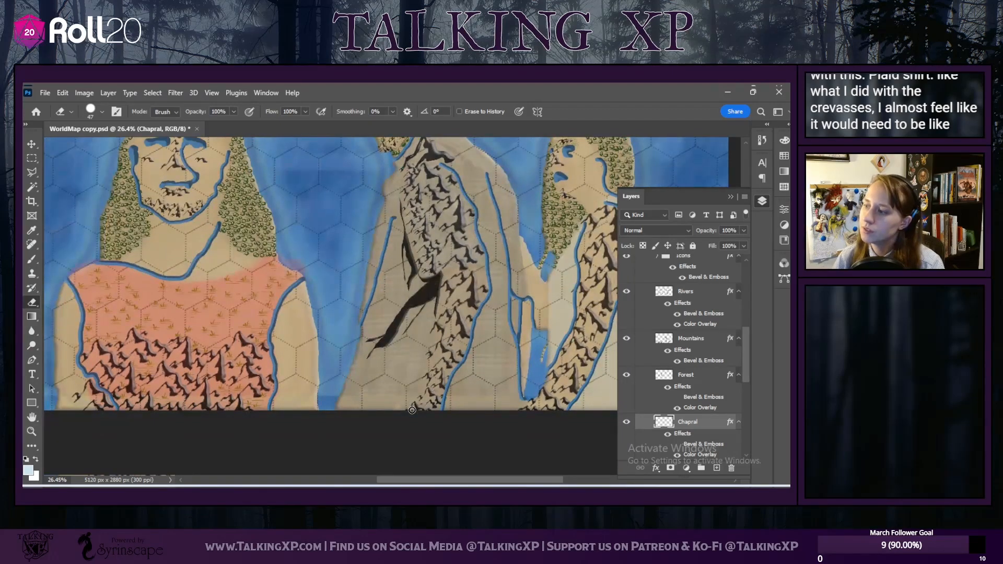
pyautogui.scroll(4, 412, 410)
pyautogui.scroll(-2, 412, 410)
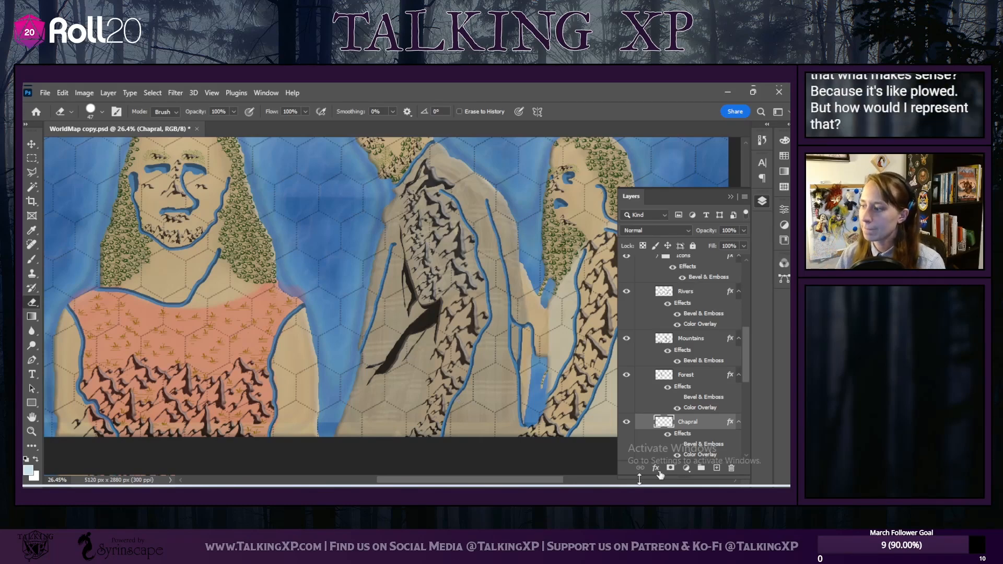
pyautogui.moveTo(494, 482); pyautogui.dragTo(523, 479)
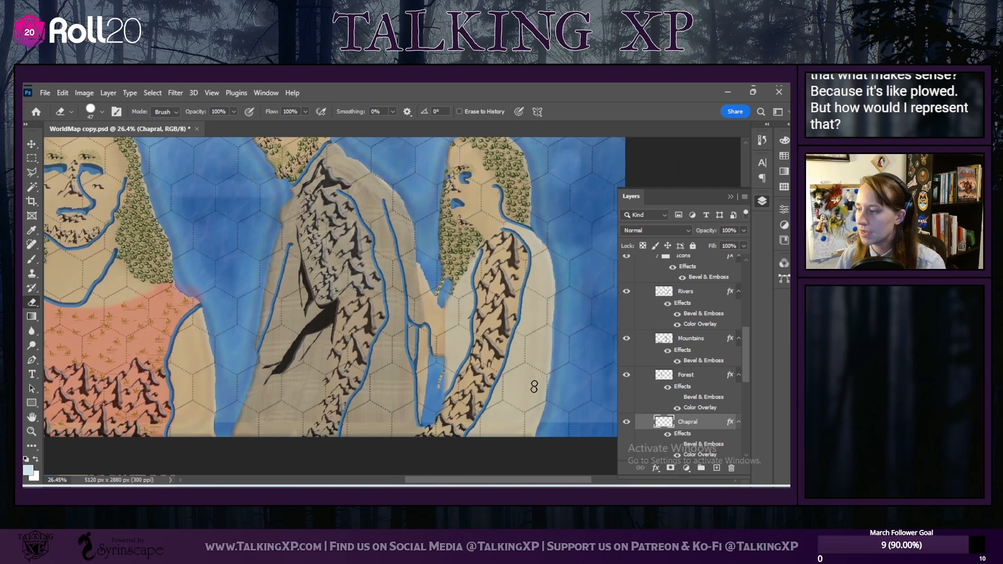
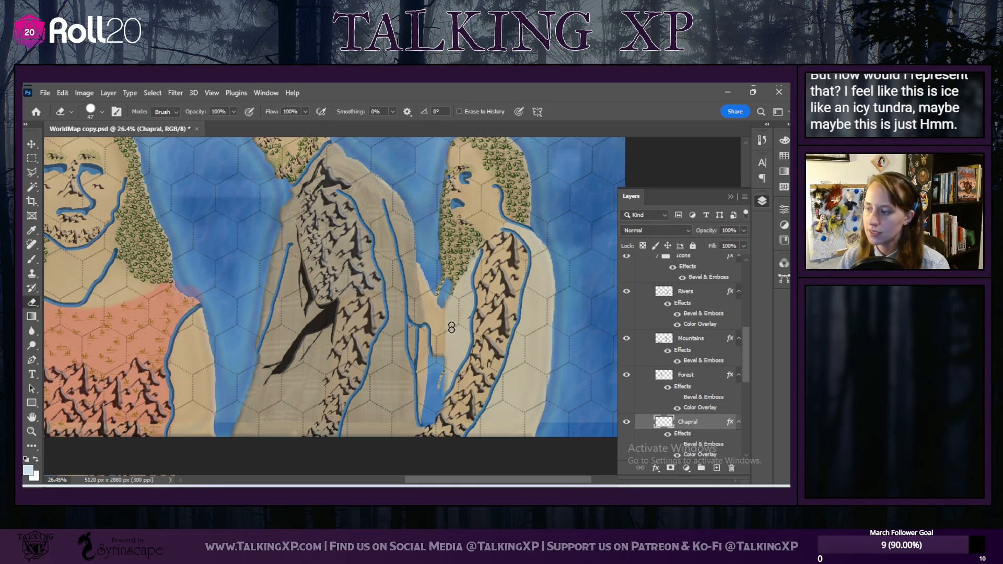
# Step: Try the Pair of Hills 1, Pair of Hills 3 and Tiny Hill brush presets for the second woman's icy tundra top
pyautogui.scroll(5, 505, 406)
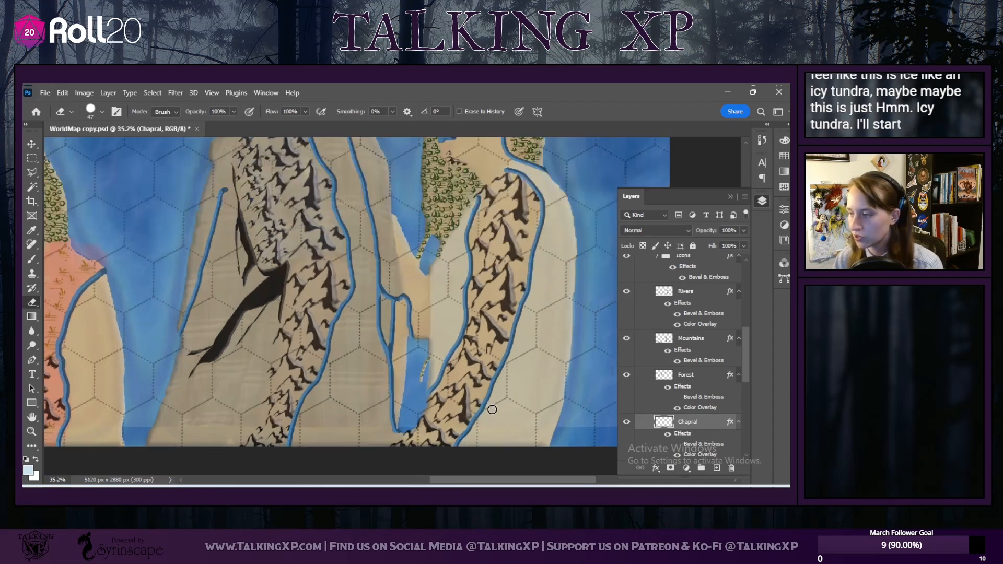
pyautogui.scroll(2, 492, 409)
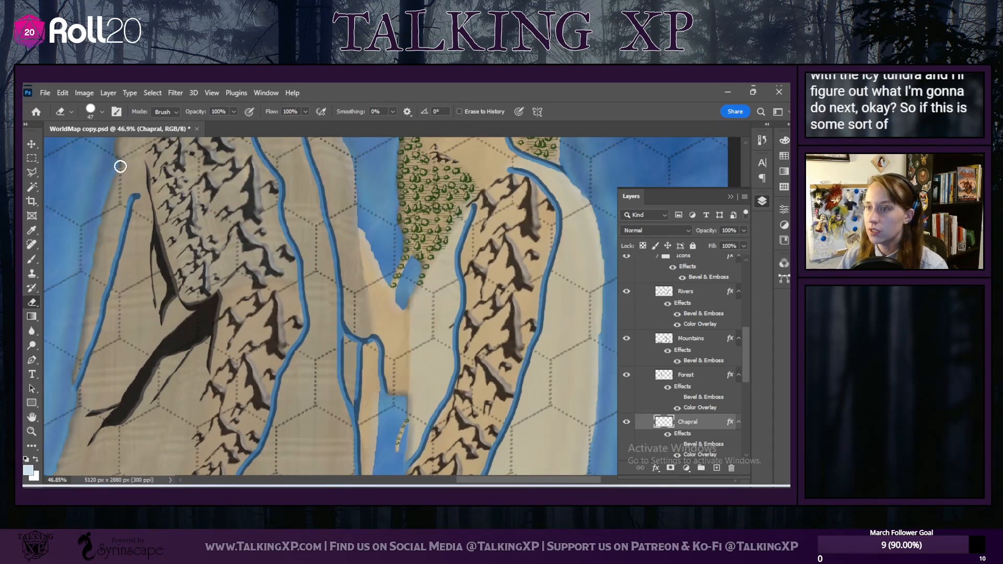
pyautogui.click(101, 112)
pyautogui.scroll(-5, 101, 423)
pyautogui.scroll(-6, 101, 423)
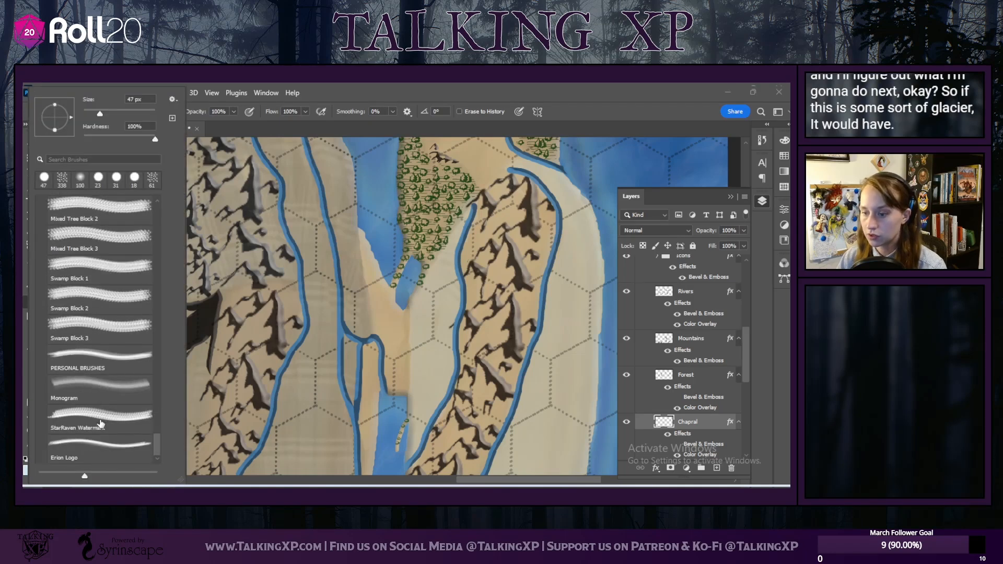
pyautogui.scroll(6, 139, 418)
pyautogui.moveTo(157, 393); pyautogui.dragTo(154, 358)
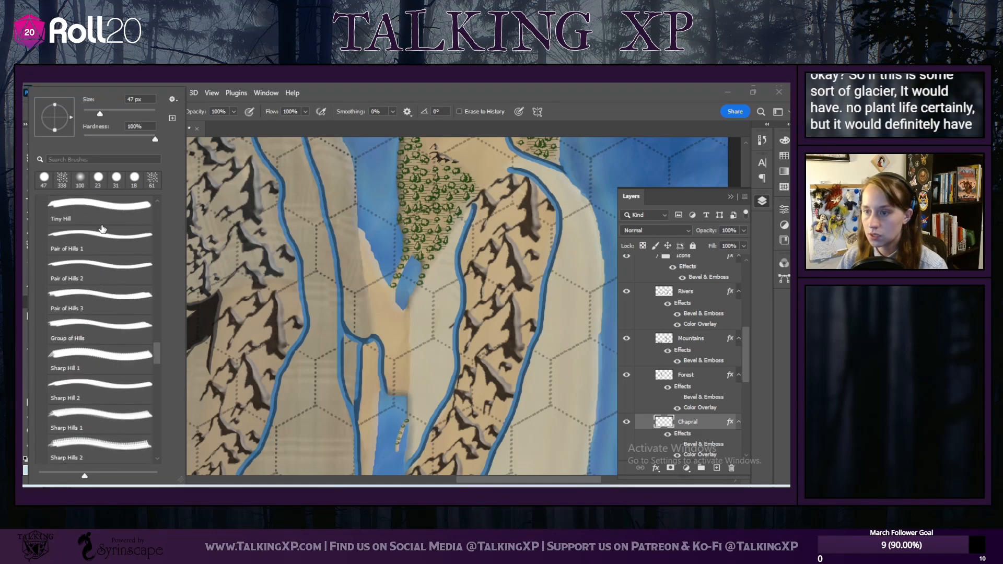
pyautogui.click(102, 231)
pyautogui.click(107, 218)
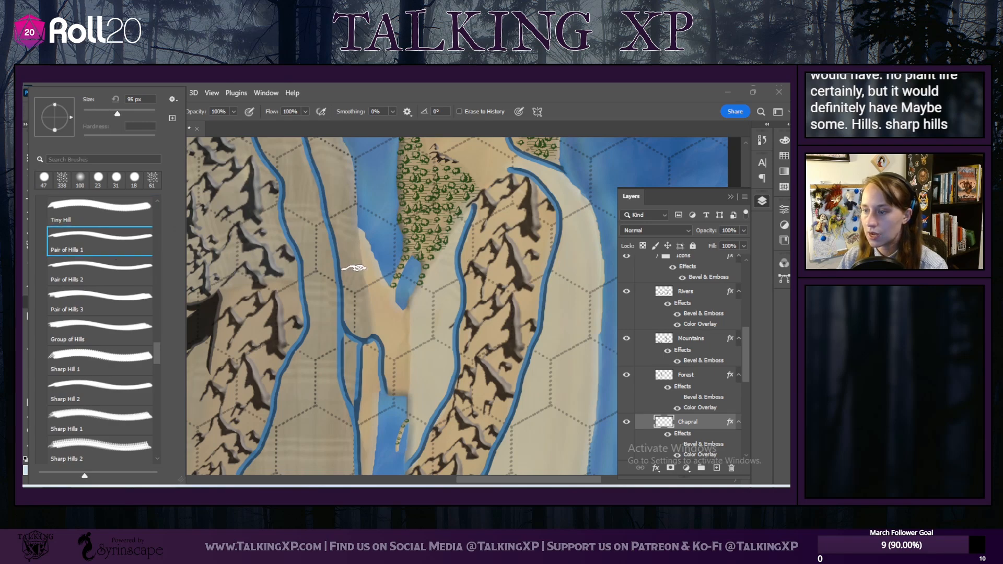
pyautogui.click(117, 299)
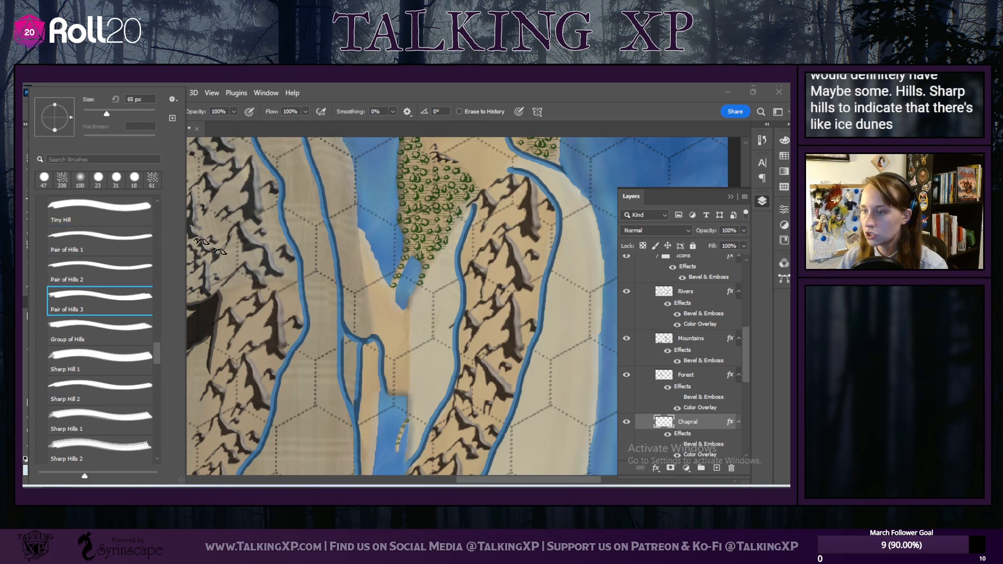
pyautogui.click(103, 244)
pyautogui.click(101, 218)
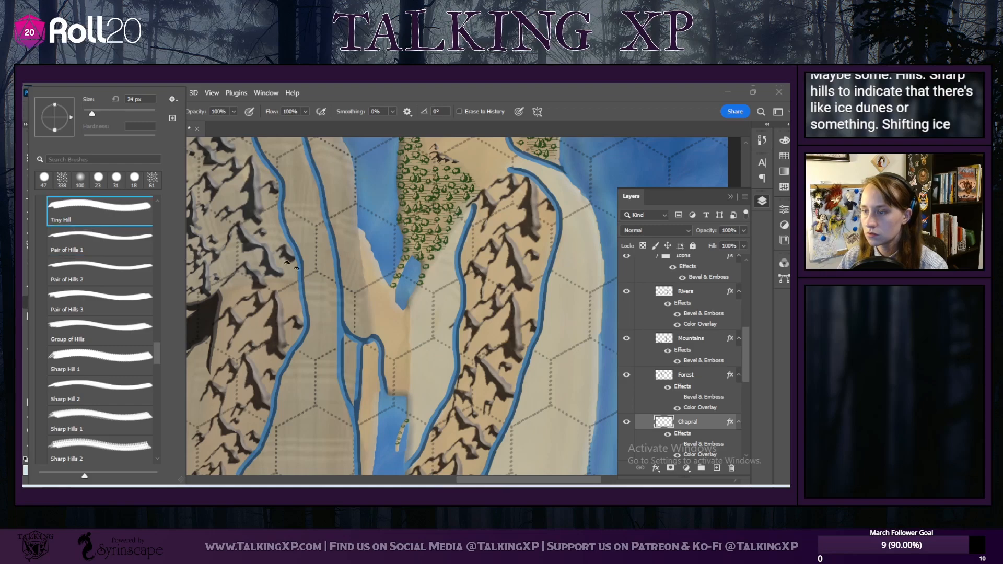
# Step: Browse the line and texture brush presets, and try Drippy Water and Watercolor Textured Surface for the second woman's pale top
pyautogui.scroll(1, 102, 275)
pyautogui.moveTo(156, 354); pyautogui.dragTo(155, 239)
pyautogui.scroll(-2, 155, 240)
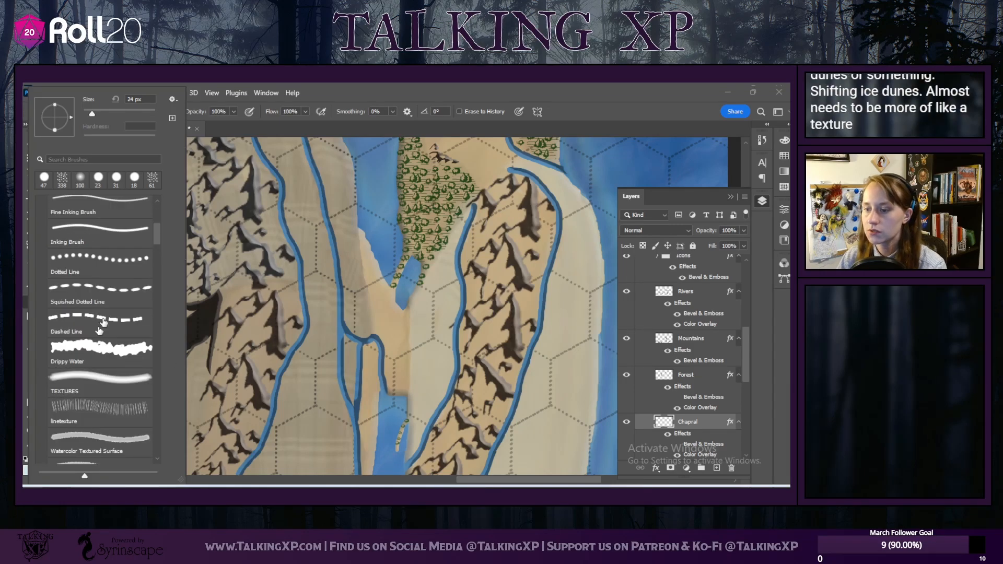
pyautogui.click(99, 349)
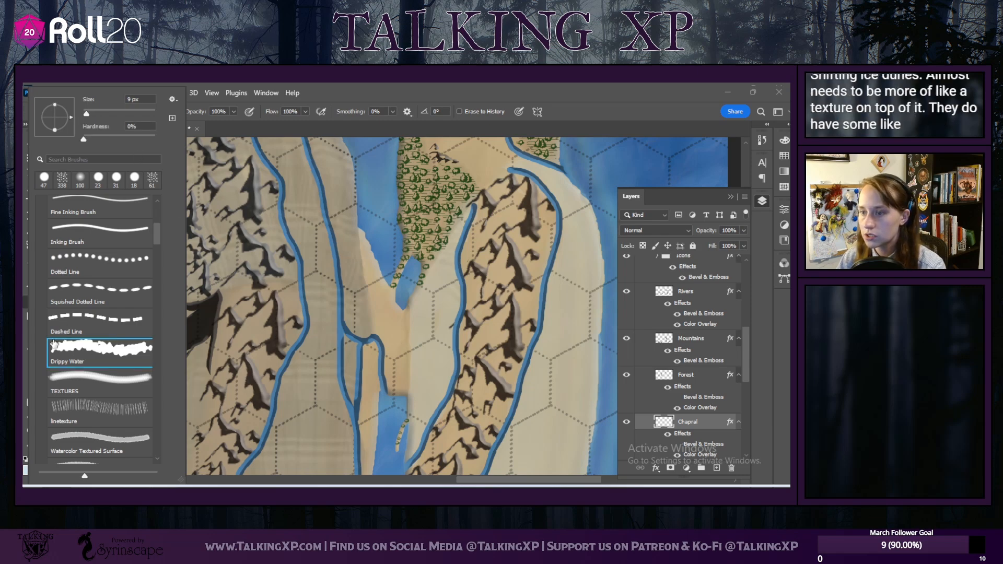
pyautogui.scroll(2, 84, 344)
pyautogui.scroll(-2, 84, 345)
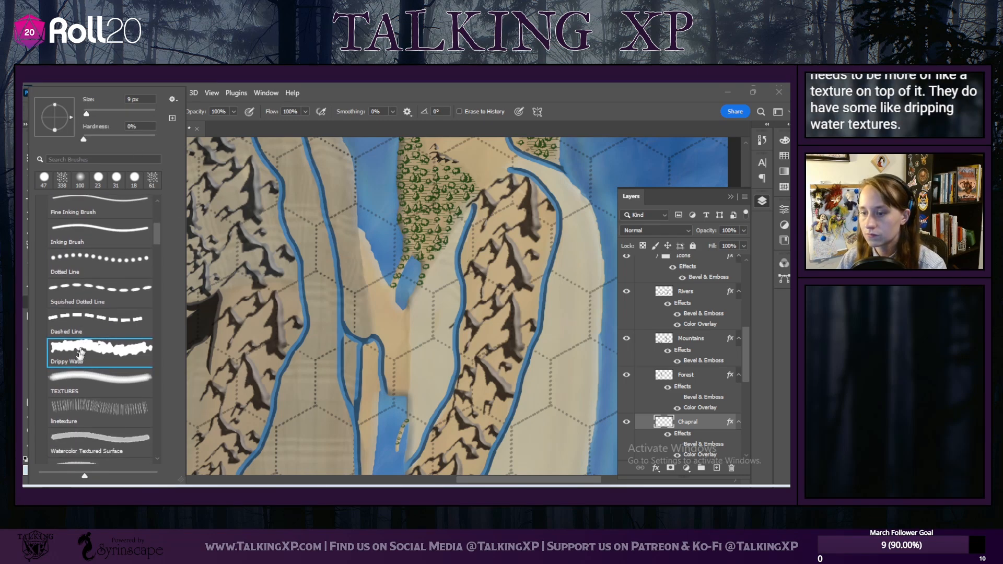
pyautogui.scroll(5, 78, 366)
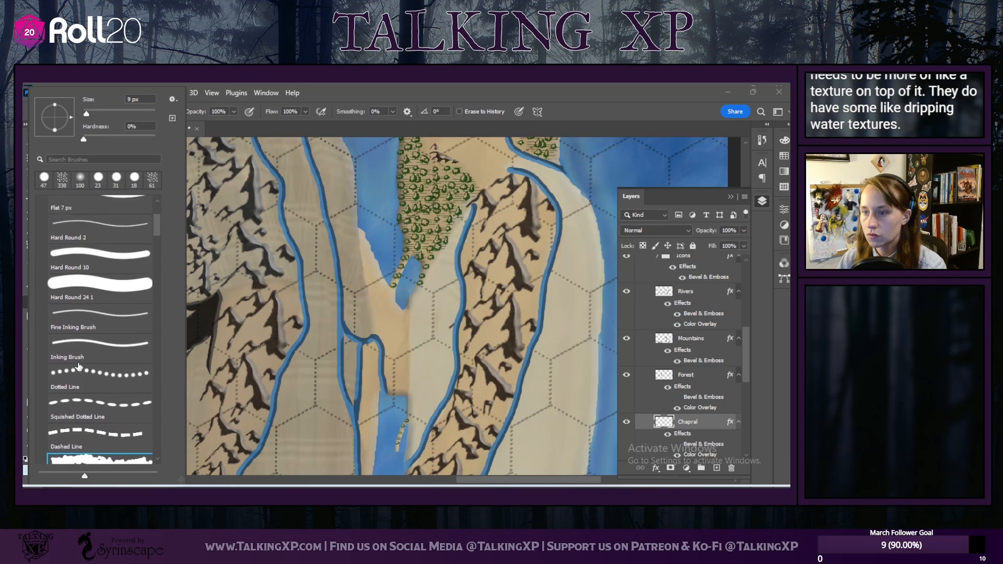
pyautogui.scroll(-4, 78, 366)
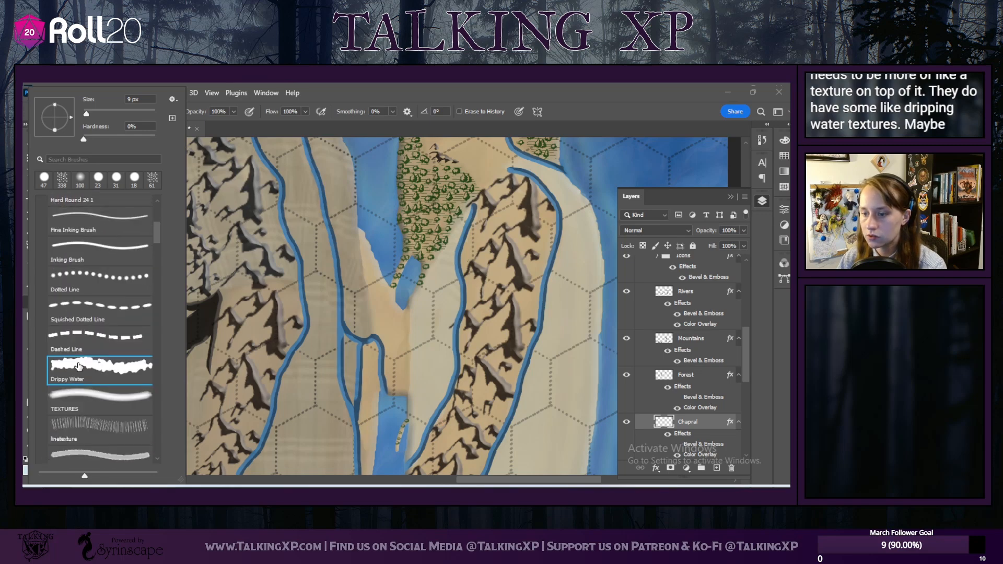
pyautogui.scroll(-2, 78, 366)
pyautogui.click(78, 368)
pyautogui.click(417, 358)
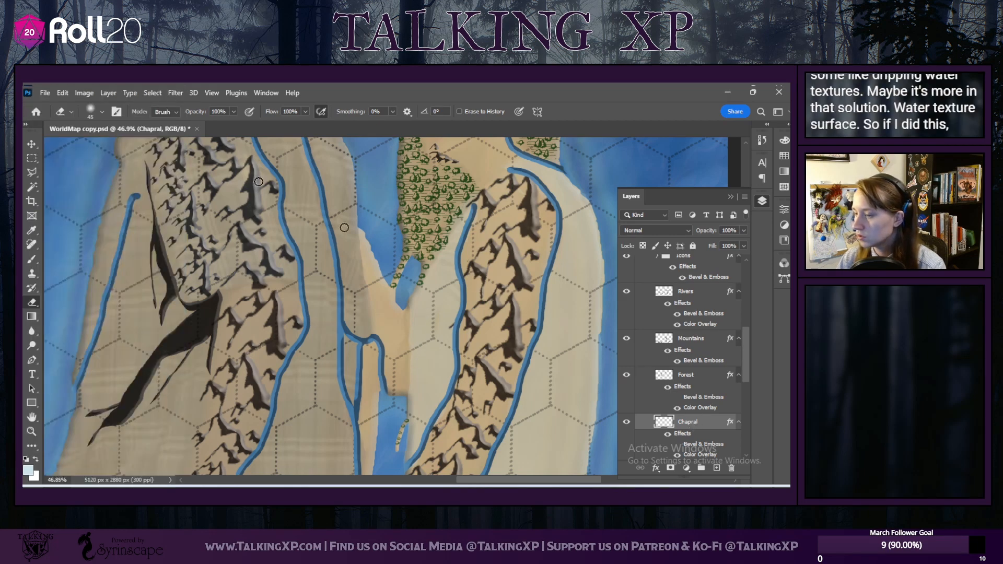
# Step: Switch to the Brush tool and add a new layer inside the Natural Landmarks group for the ice texture
pyautogui.click(32, 259)
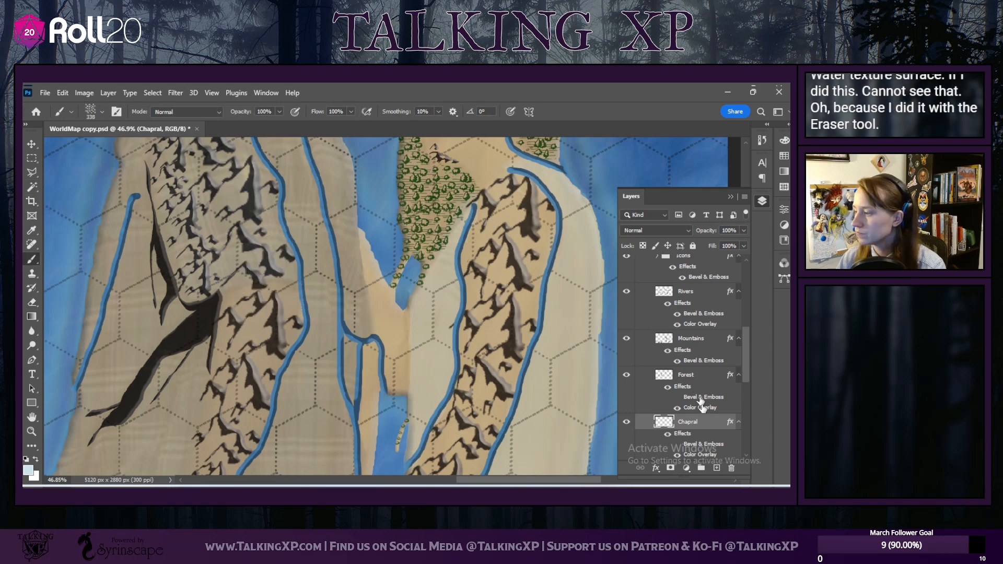
pyautogui.scroll(-5, 699, 402)
pyautogui.scroll(7, 704, 355)
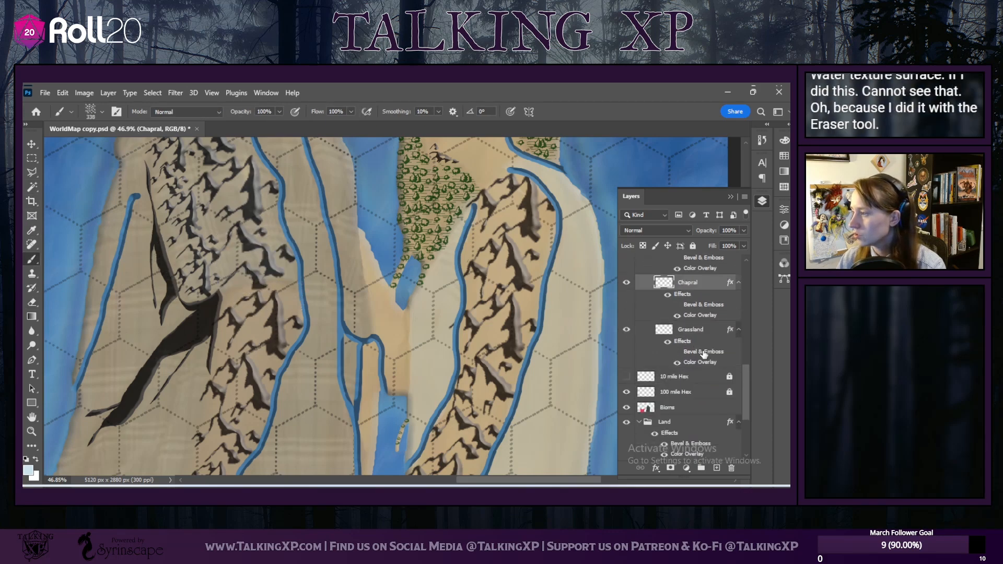
pyautogui.scroll(9, 704, 355)
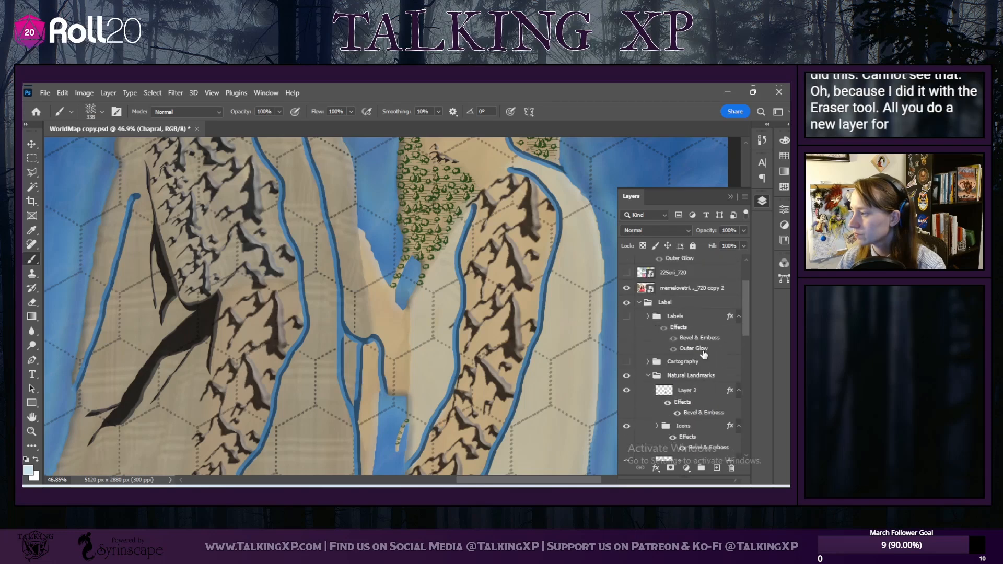
pyautogui.click(685, 377)
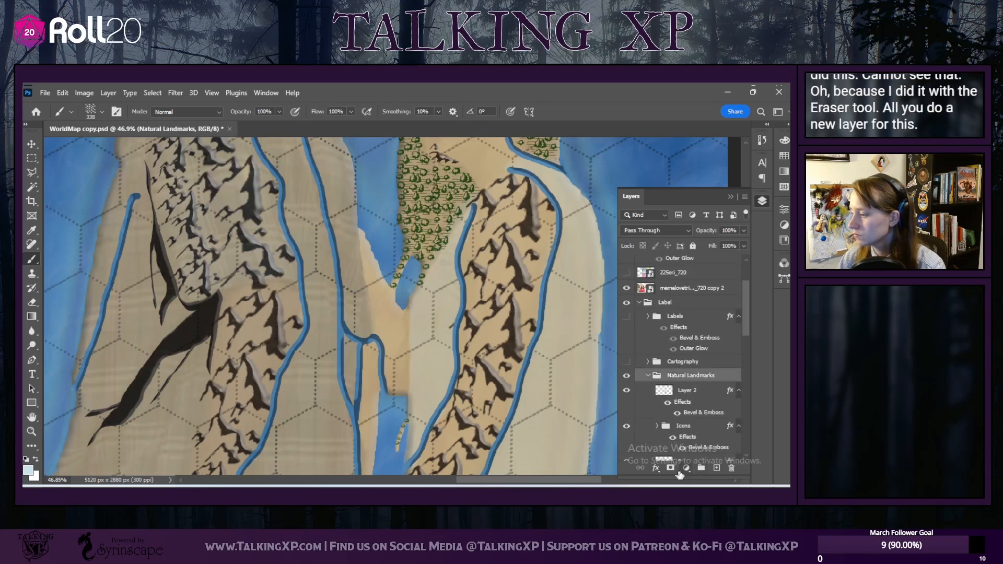
pyautogui.click(717, 468)
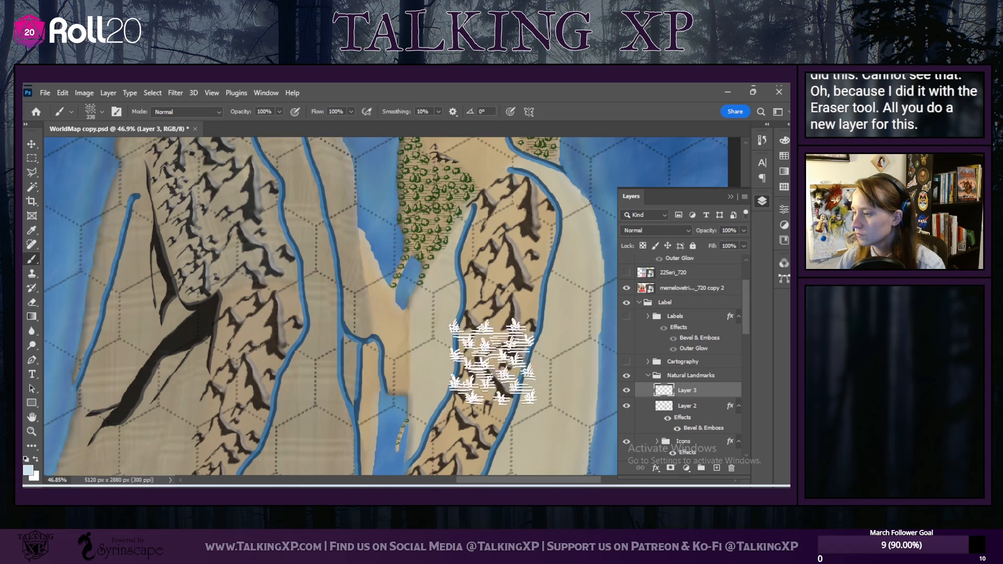
# Step: Look through the Ragged Line and Wear presets, choose Dual Color Texture and paint a test stroke on the second woman's top
pyautogui.click(103, 113)
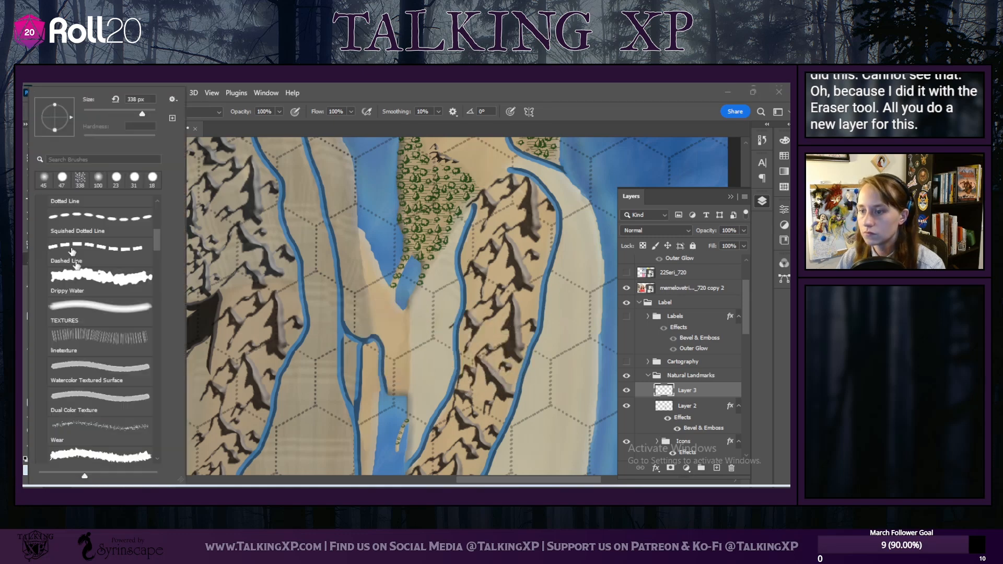
pyautogui.click(93, 458)
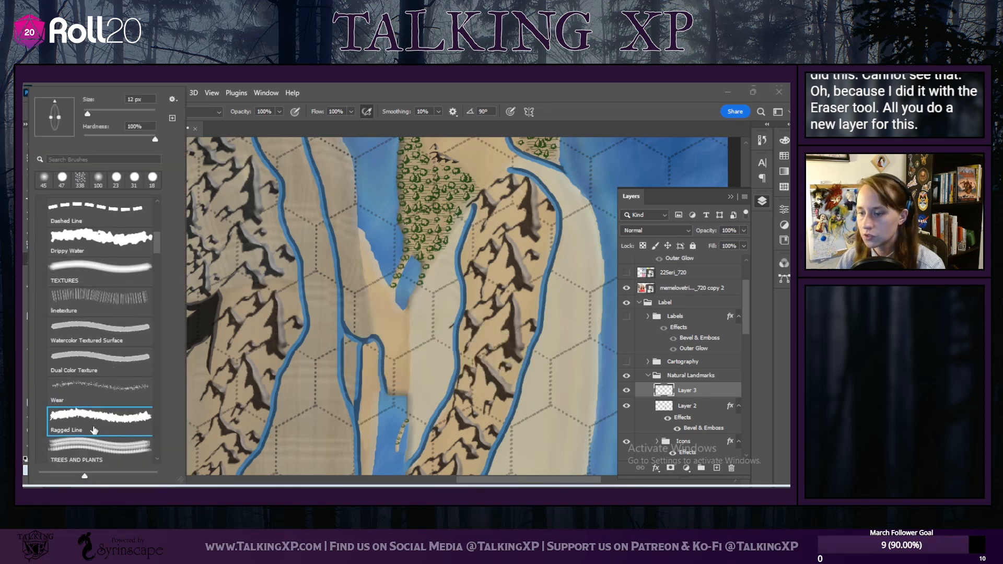
pyautogui.click(86, 395)
pyautogui.click(91, 360)
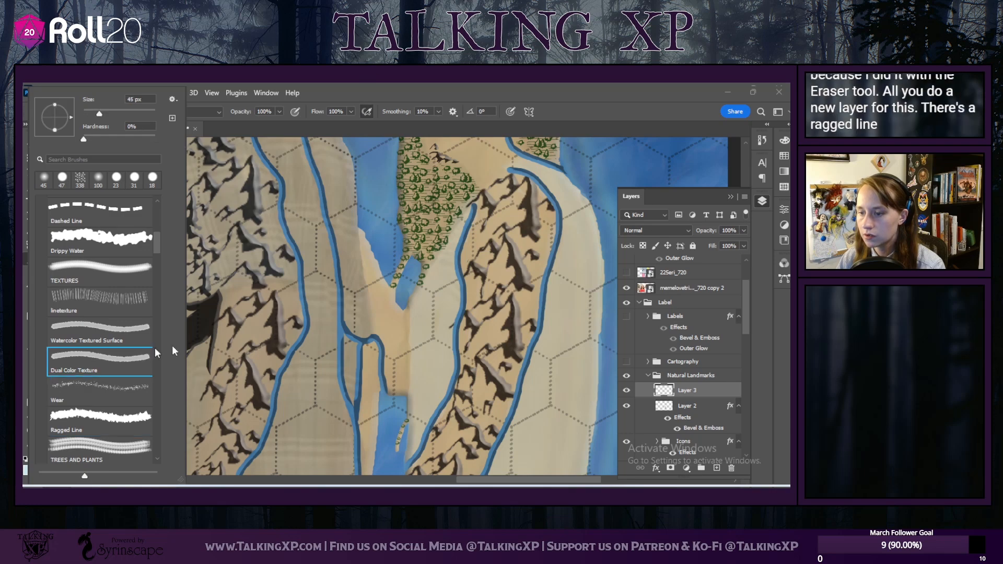
pyautogui.moveTo(418, 371)
pyautogui.mouseDown()
pyautogui.moveTo(412, 341)
pyautogui.moveTo(426, 311)
pyautogui.moveTo(418, 365)
pyautogui.moveTo(434, 315)
pyautogui.mouseUp()
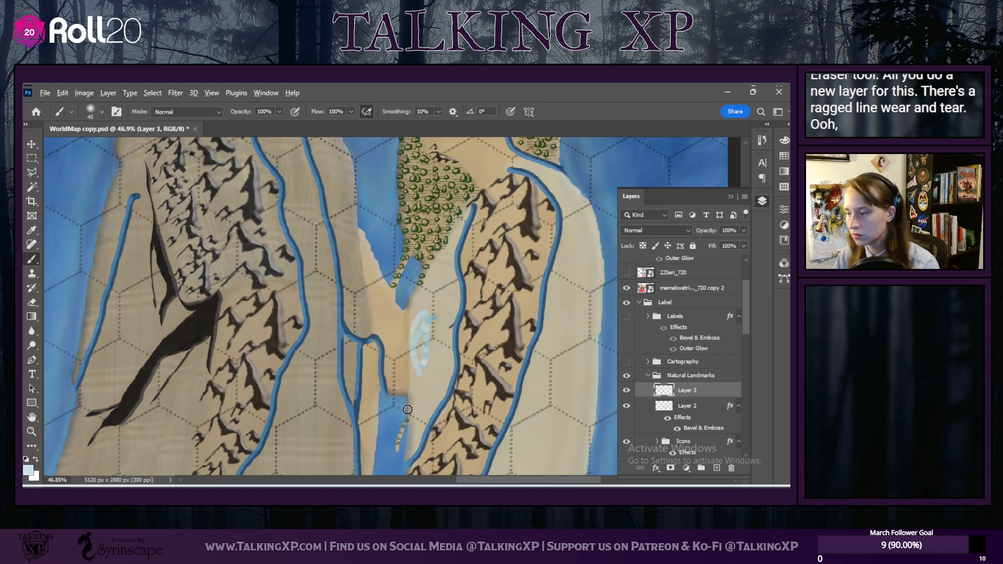
# Step: Enlarge the brush to 100 px and try another pale blue stroke along the front of the second woman's top
pyautogui.scroll(3, 408, 405)
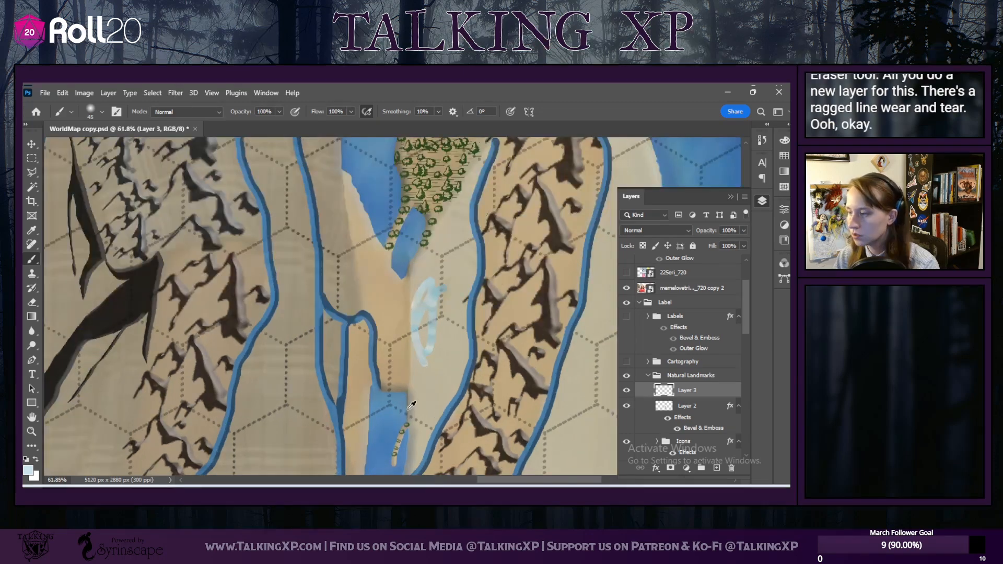
pyautogui.click(100, 112)
pyautogui.moveTo(94, 113); pyautogui.dragTo(117, 119)
pyautogui.moveTo(438, 277)
pyautogui.mouseDown()
pyautogui.moveTo(426, 364)
pyautogui.moveTo(428, 313)
pyautogui.moveTo(455, 230)
pyautogui.mouseUp()
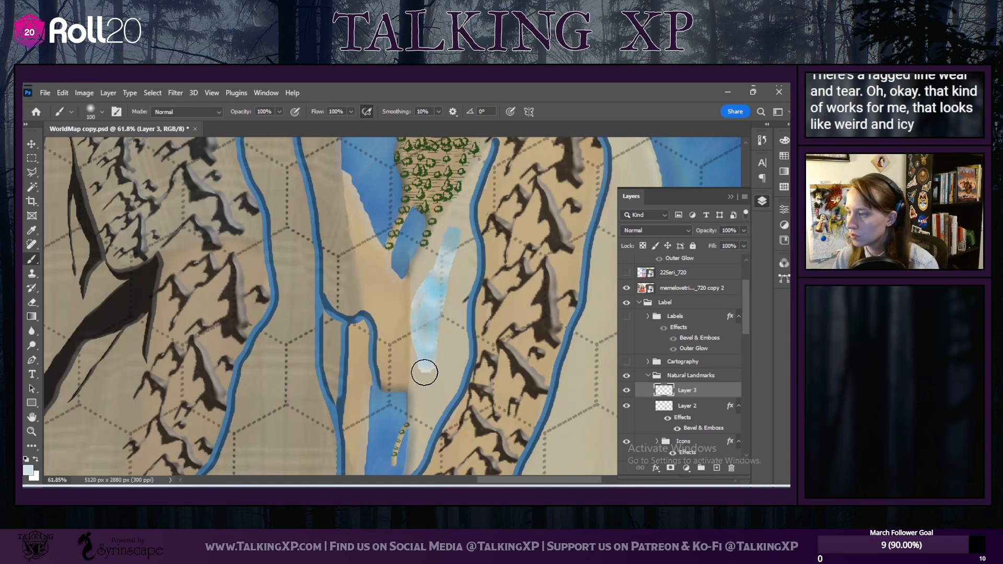
# Step: Undo the ice texture test strokes on the second woman's top
pyautogui.scroll(3, 424, 373)
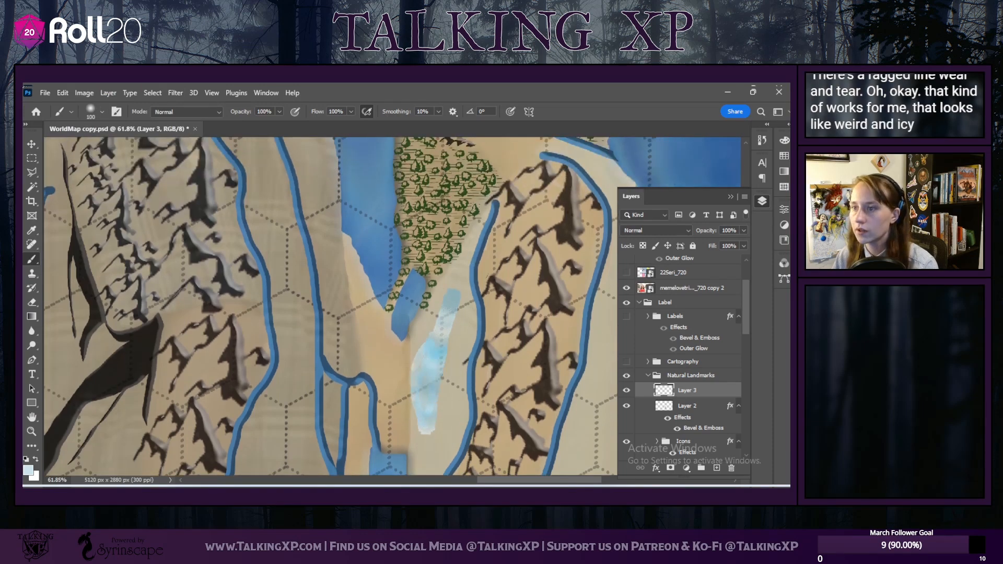
pyautogui.click(63, 92)
pyautogui.click(84, 102)
pyautogui.click(62, 92)
pyautogui.click(83, 102)
# Step: Set the brush to 152 px and paint the icy texture over the strip between the second woman's hair and her arm's mountains
pyautogui.scroll(2, 428, 425)
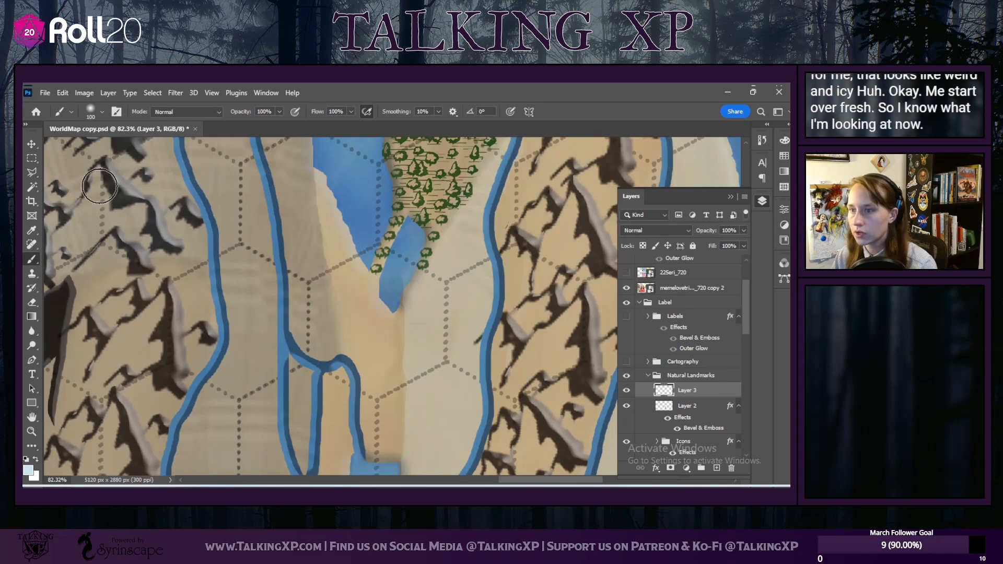
pyautogui.scroll(-3, 433, 364)
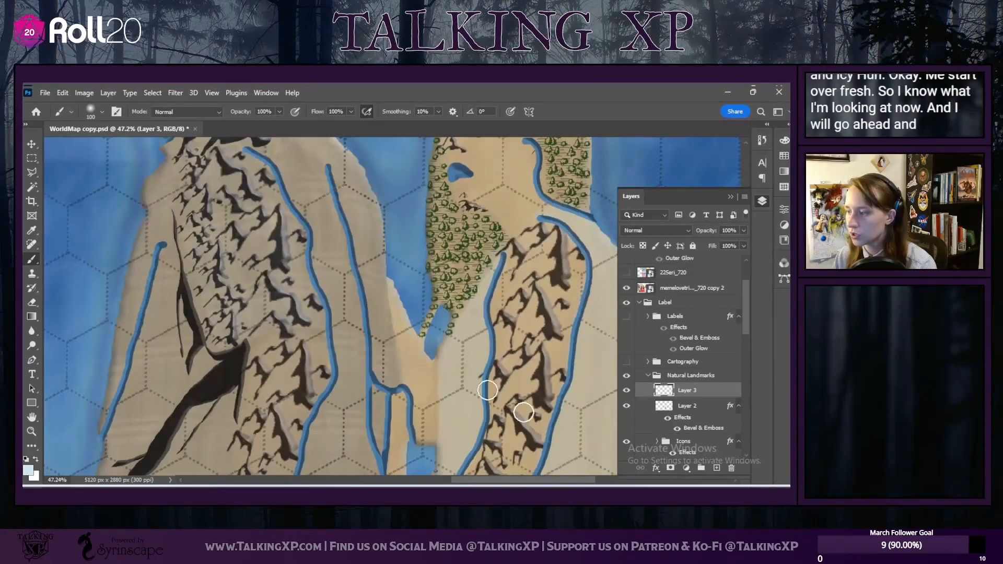
pyautogui.scroll(-3, 434, 363)
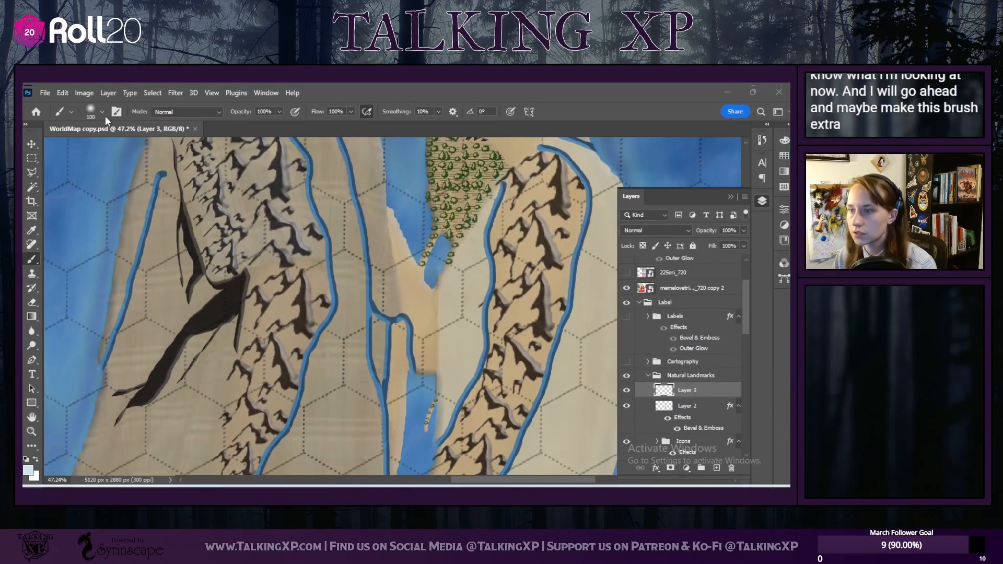
pyautogui.click(103, 112)
pyautogui.moveTo(118, 114); pyautogui.dragTo(129, 113)
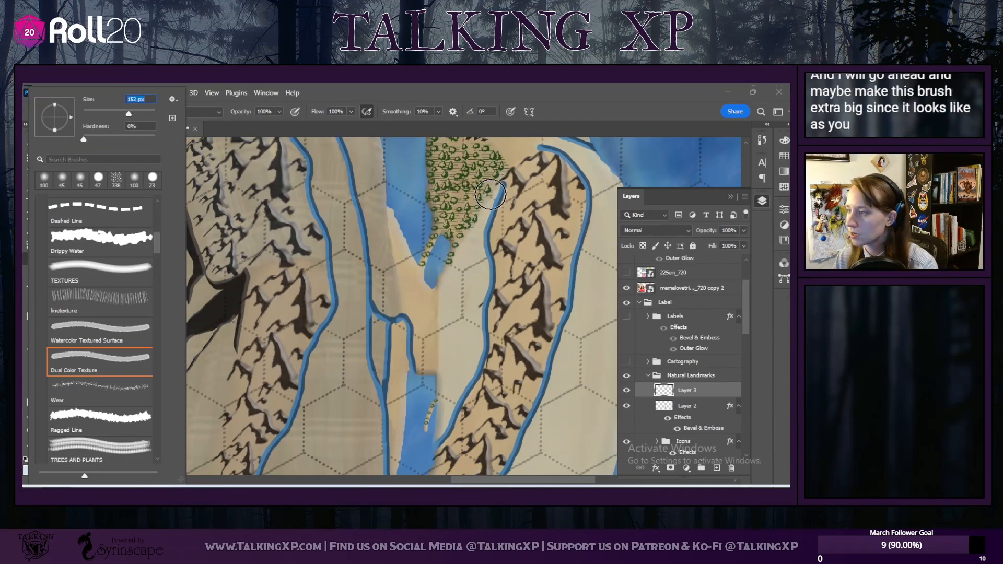
pyautogui.moveTo(504, 181)
pyautogui.mouseDown()
pyautogui.moveTo(447, 298)
pyautogui.moveTo(439, 455)
pyautogui.mouseUp()
pyautogui.moveTo(499, 238)
pyautogui.mouseDown()
pyautogui.moveTo(463, 320)
pyautogui.moveTo(457, 417)
pyautogui.moveTo(513, 245)
pyautogui.moveTo(500, 226)
pyautogui.moveTo(475, 261)
pyautogui.moveTo(453, 334)
pyautogui.moveTo(453, 463)
pyautogui.mouseUp()
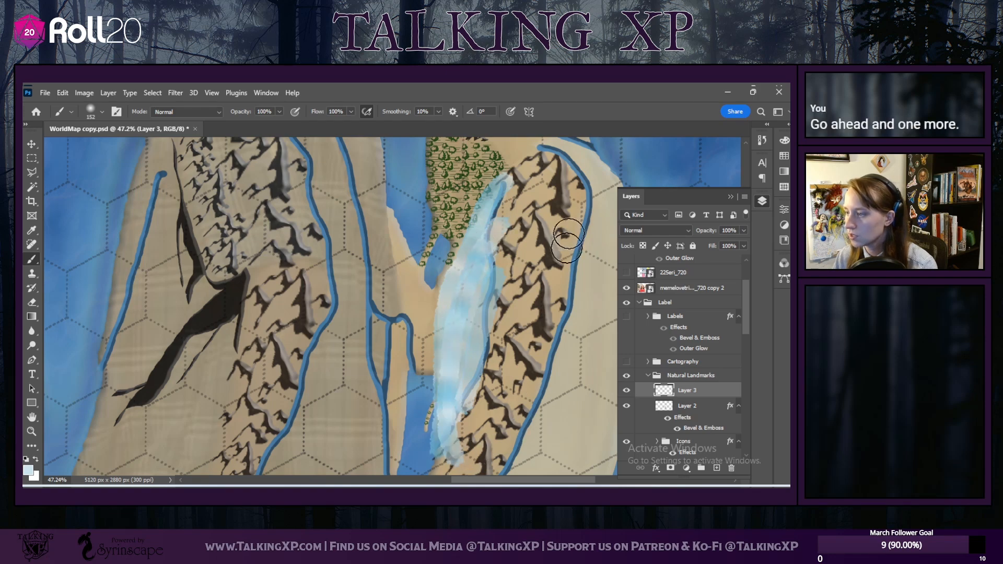
# Step: Set the brush to 202 px and cover the second woman's shoulder and back, down to the map's lower edge, with icy texture
pyautogui.scroll(1, 550, 332)
pyautogui.scroll(-3, 550, 333)
pyautogui.scroll(1, 550, 334)
pyautogui.scroll(-5, 552, 330)
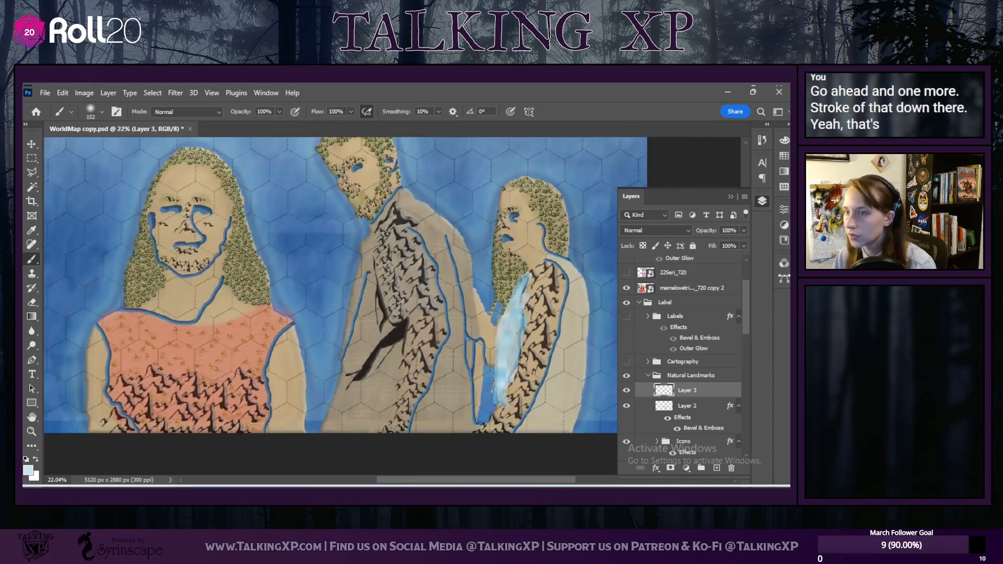
pyautogui.click(102, 111)
pyautogui.moveTo(128, 113); pyautogui.dragTo(137, 113)
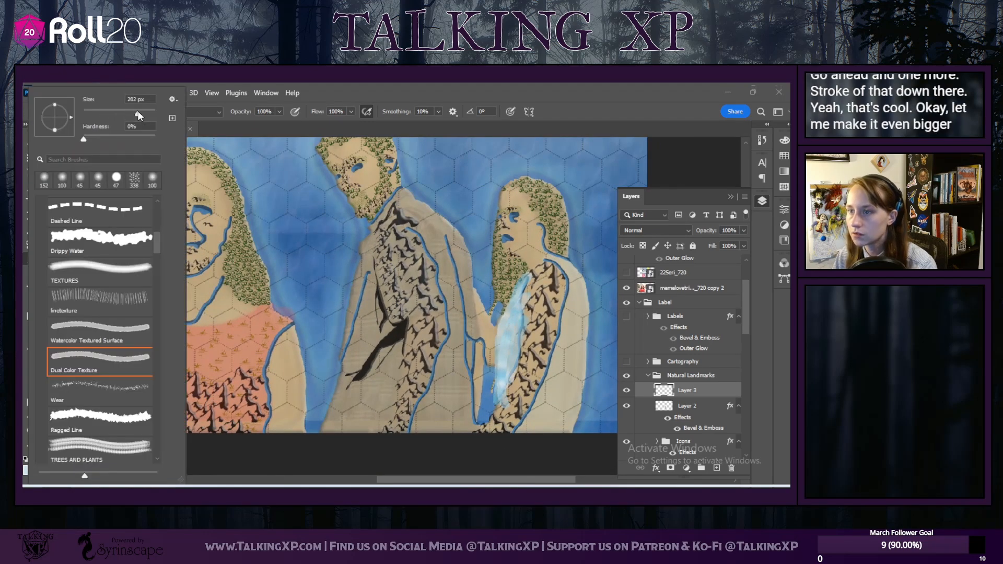
pyautogui.click(549, 259)
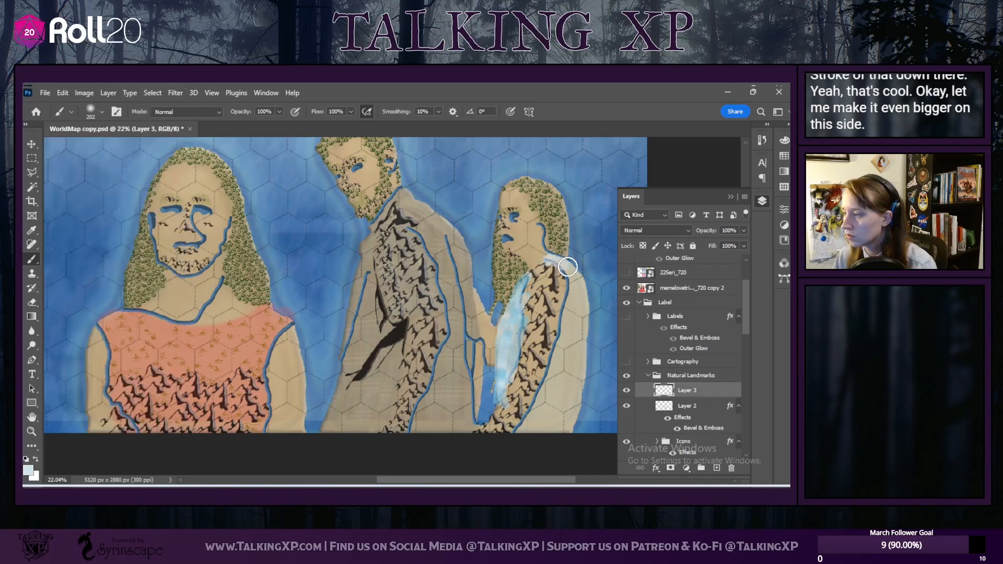
pyautogui.moveTo(584, 294)
pyautogui.mouseDown()
pyautogui.moveTo(582, 375)
pyautogui.moveTo(559, 441)
pyautogui.mouseUp()
pyautogui.moveTo(574, 297)
pyautogui.mouseDown()
pyautogui.moveTo(570, 396)
pyautogui.moveTo(546, 448)
pyautogui.mouseUp()
pyautogui.moveTo(567, 307)
pyautogui.mouseDown()
pyautogui.moveTo(536, 443)
pyautogui.moveTo(563, 375)
pyautogui.moveTo(546, 436)
pyautogui.moveTo(557, 414)
pyautogui.moveTo(576, 330)
pyautogui.mouseUp()
pyautogui.moveTo(570, 282)
pyautogui.mouseDown()
pyautogui.moveTo(568, 329)
pyautogui.moveTo(556, 335)
pyautogui.moveTo(536, 409)
pyautogui.moveTo(513, 443)
pyautogui.mouseUp()
pyautogui.moveTo(557, 376)
pyautogui.mouseDown()
pyautogui.moveTo(556, 318)
pyautogui.moveTo(556, 357)
pyautogui.mouseUp()
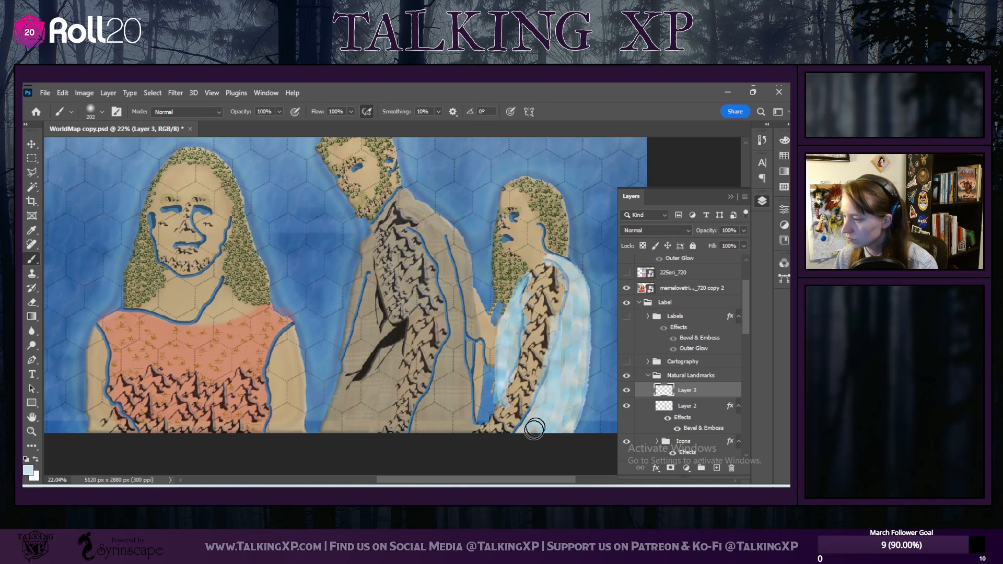
pyautogui.scroll(4, 536, 400)
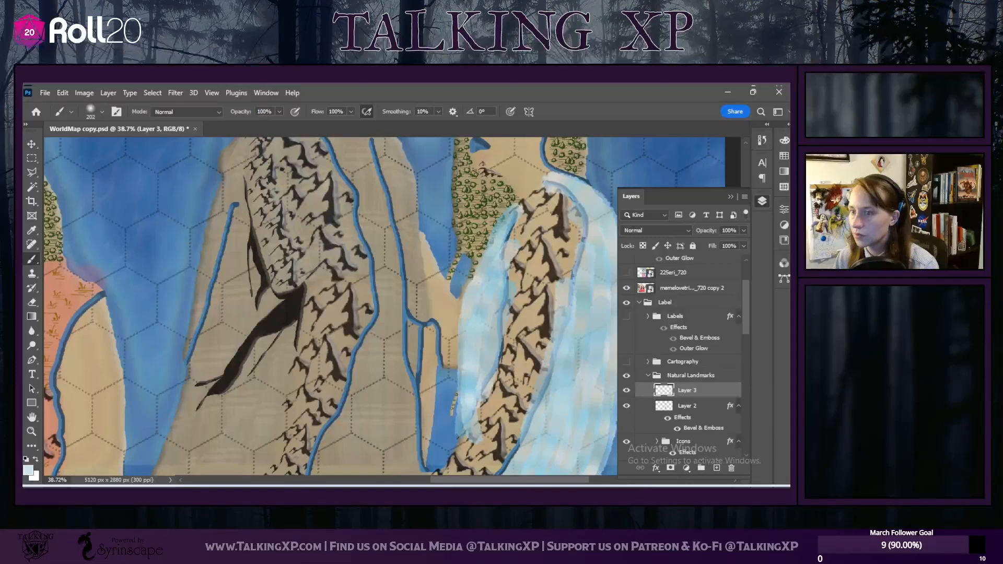
pyautogui.click(102, 112)
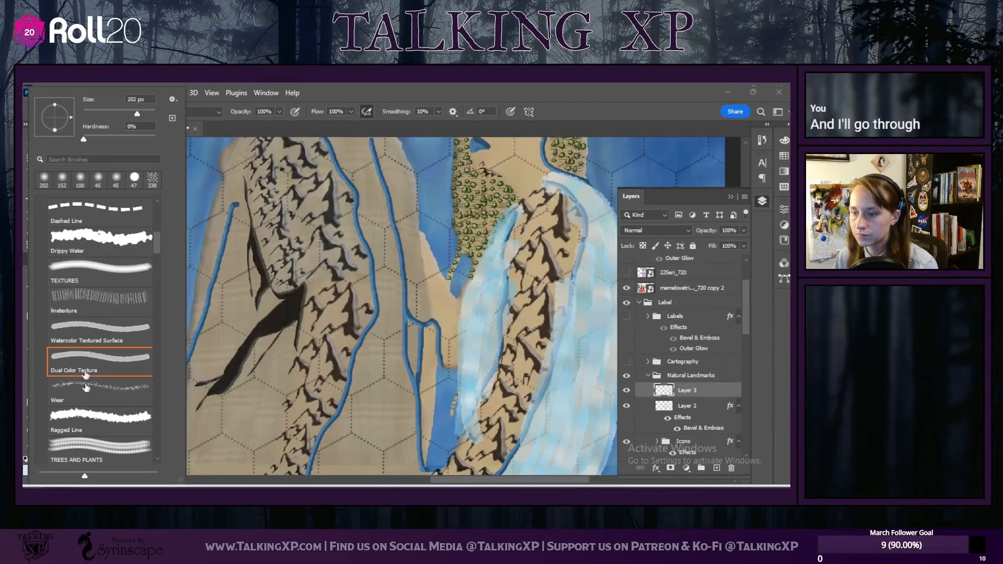
pyautogui.click(83, 339)
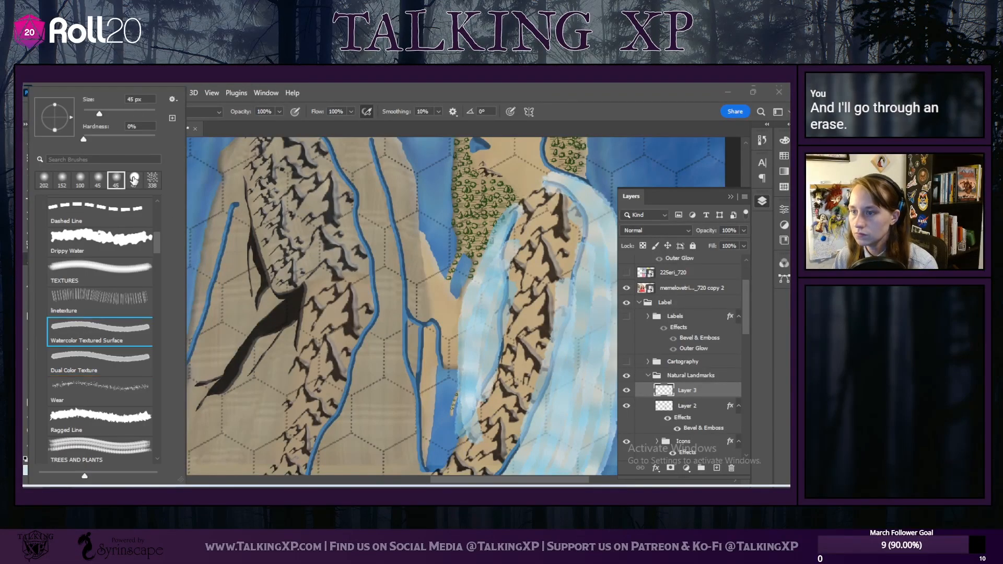
pyautogui.click(114, 180)
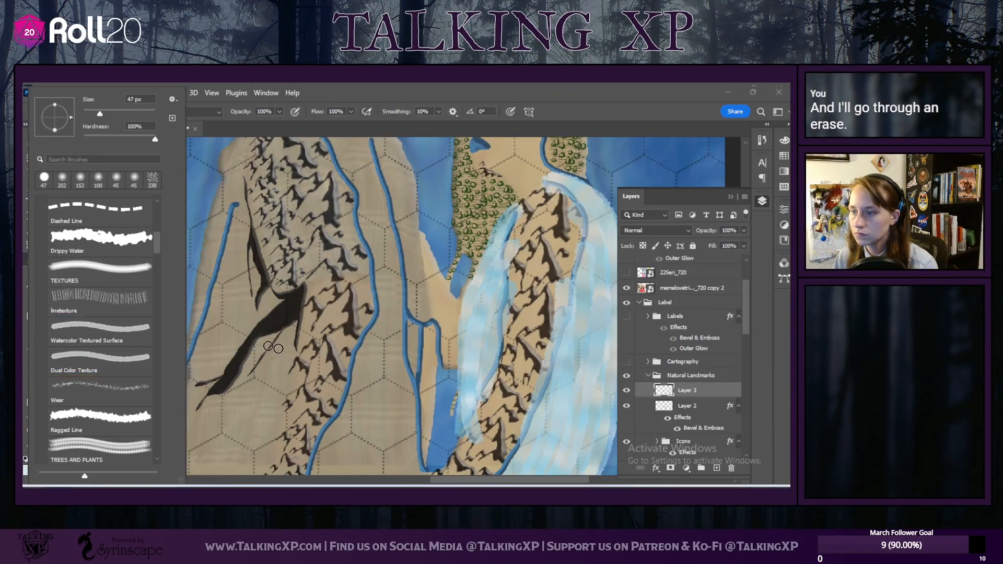
pyautogui.click(321, 92)
# Step: Set up the Eraser with the Hard Round 24 1 brush at 149 px and 83% hardness
pyautogui.click(31, 303)
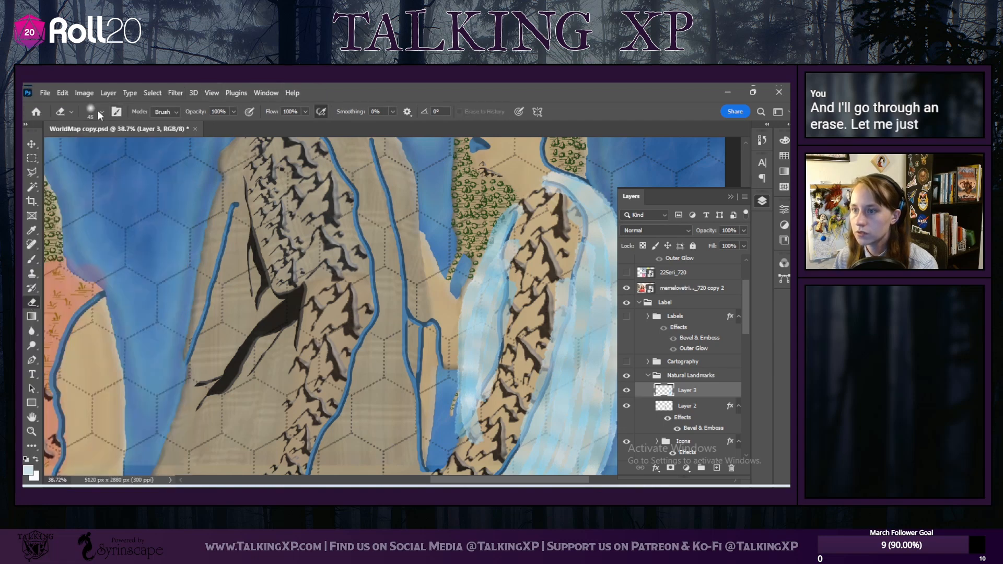
pyautogui.click(99, 111)
pyautogui.click(119, 113)
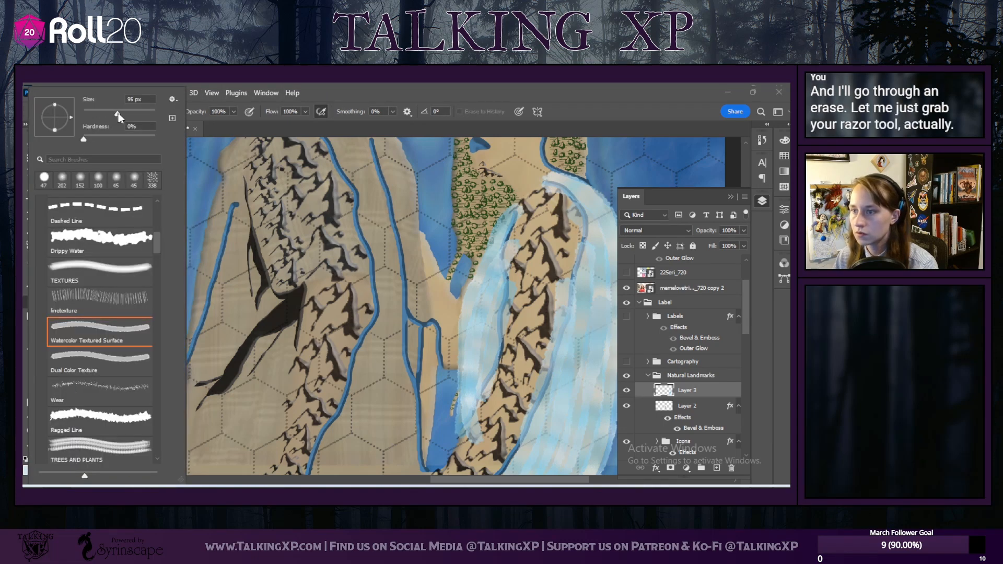
pyautogui.click(101, 140)
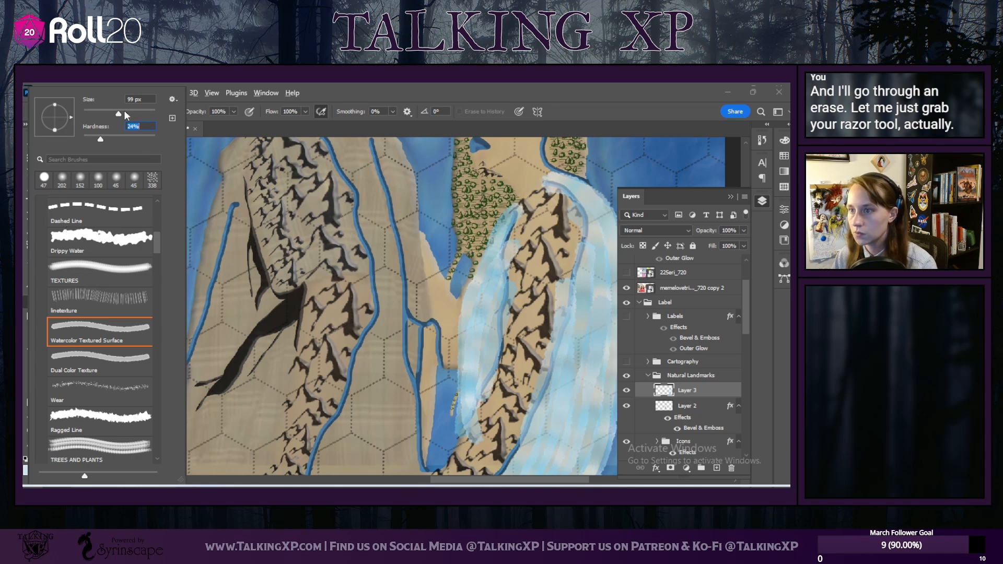
pyautogui.scroll(1, 81, 356)
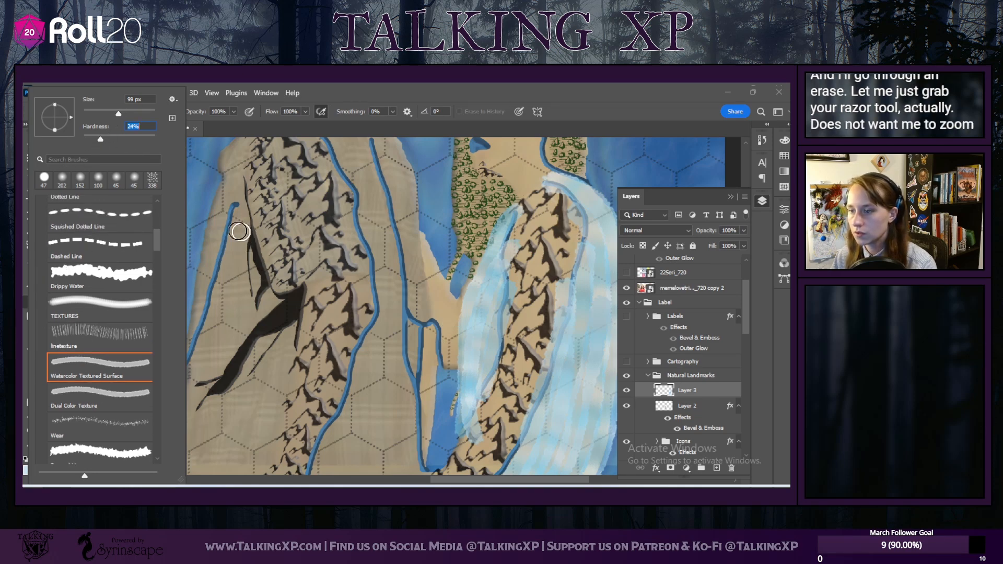
pyautogui.moveTo(157, 243); pyautogui.dragTo(156, 177)
pyautogui.click(99, 404)
pyautogui.moveTo(154, 134); pyautogui.dragTo(143, 138)
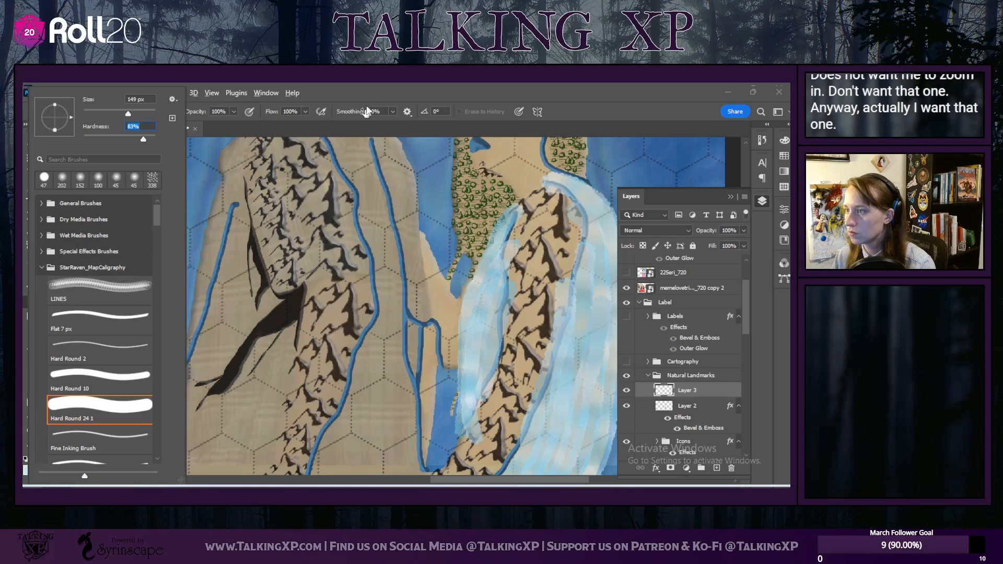
pyautogui.click(374, 102)
# Step: Erase the ice overlapping the river and mountains along the front of the second woman's arm, undoing the last excess erasure
pyautogui.scroll(6, 451, 321)
pyautogui.scroll(-3, 447, 365)
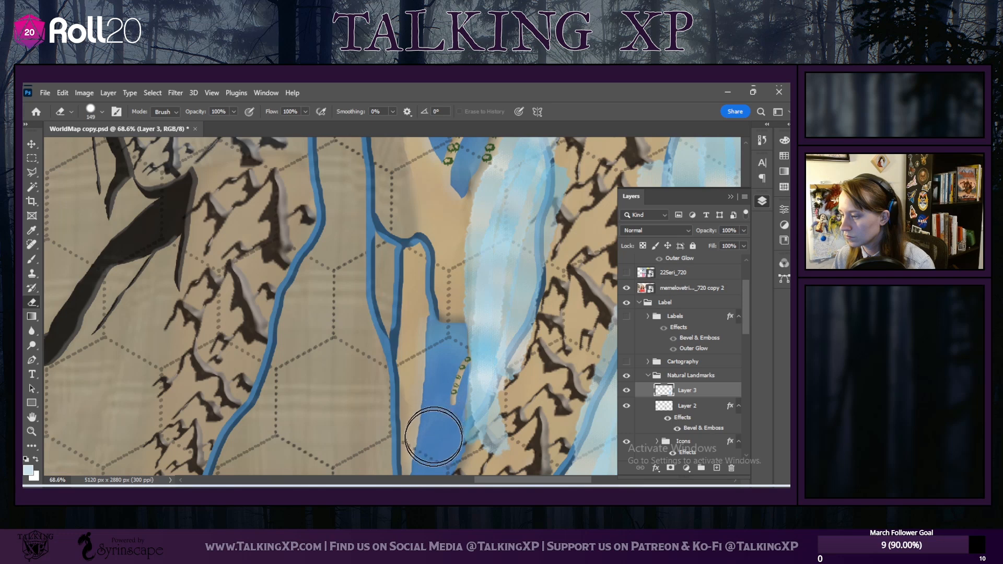
pyautogui.moveTo(477, 447); pyautogui.dragTo(498, 439)
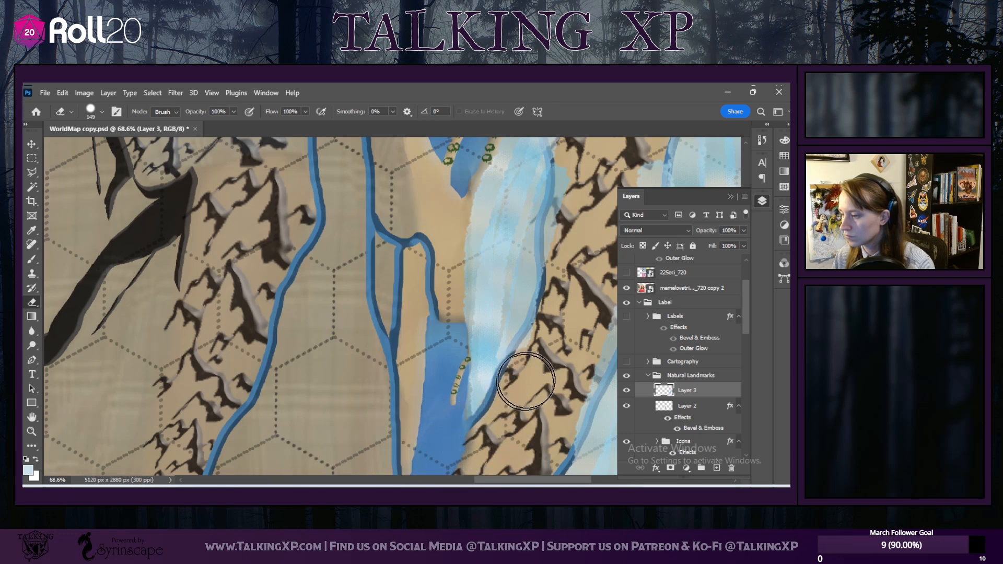
pyautogui.scroll(3, 550, 347)
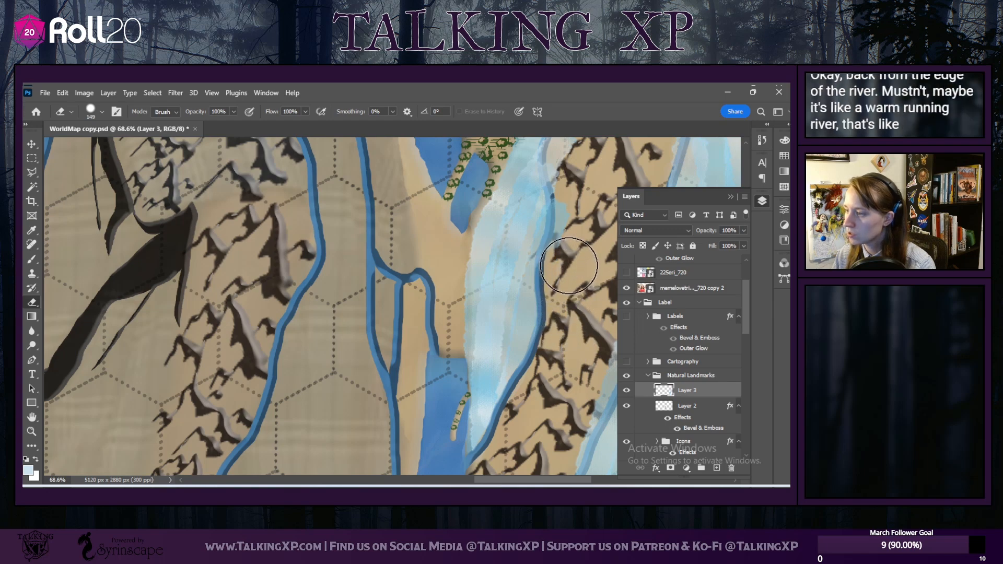
pyautogui.scroll(2, 570, 263)
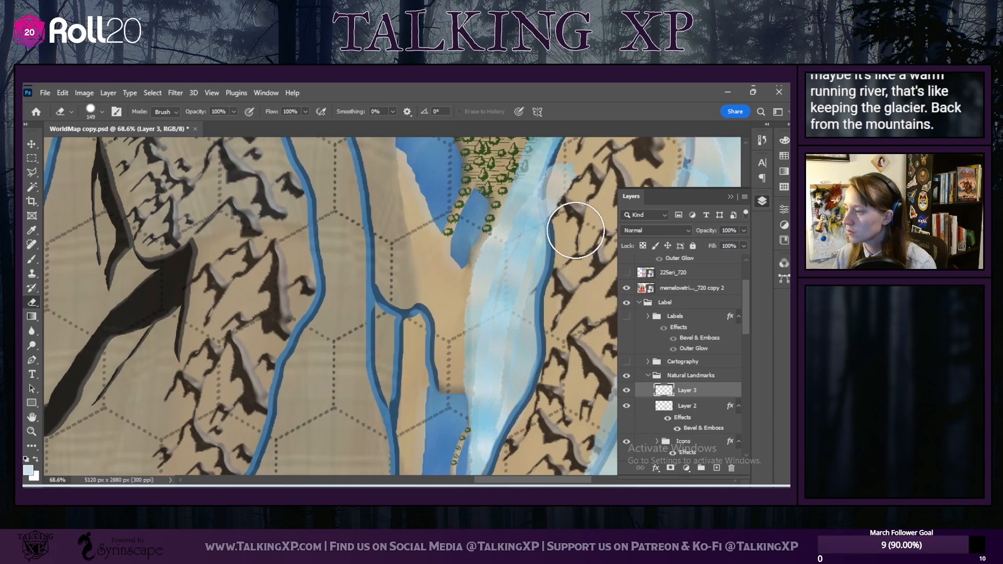
pyautogui.scroll(2, 575, 231)
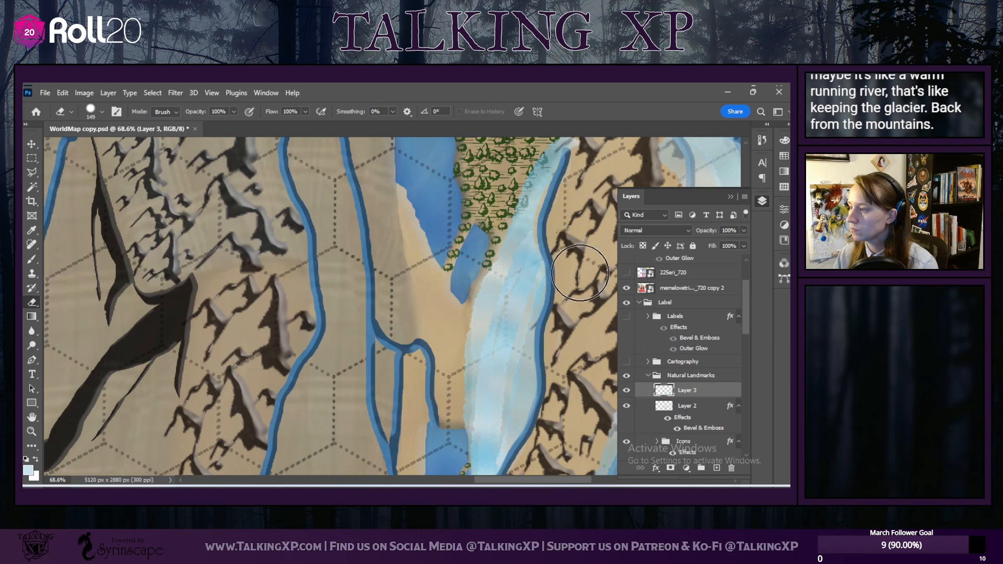
pyautogui.scroll(1, 579, 271)
pyautogui.click(63, 93)
pyautogui.click(83, 101)
# Step: Erase the ice covering the mountains and river at the second woman's shoulder and upper arm
pyautogui.moveTo(501, 482); pyautogui.dragTo(529, 481)
pyautogui.scroll(4, 448, 309)
pyautogui.scroll(2, 396, 237)
pyautogui.scroll(4, 395, 236)
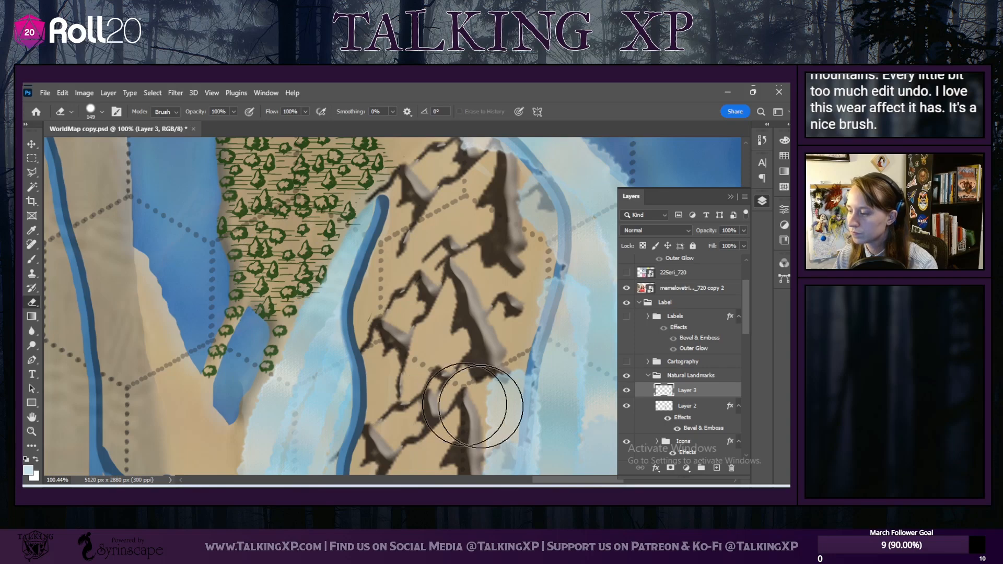
pyautogui.scroll(3, 470, 414)
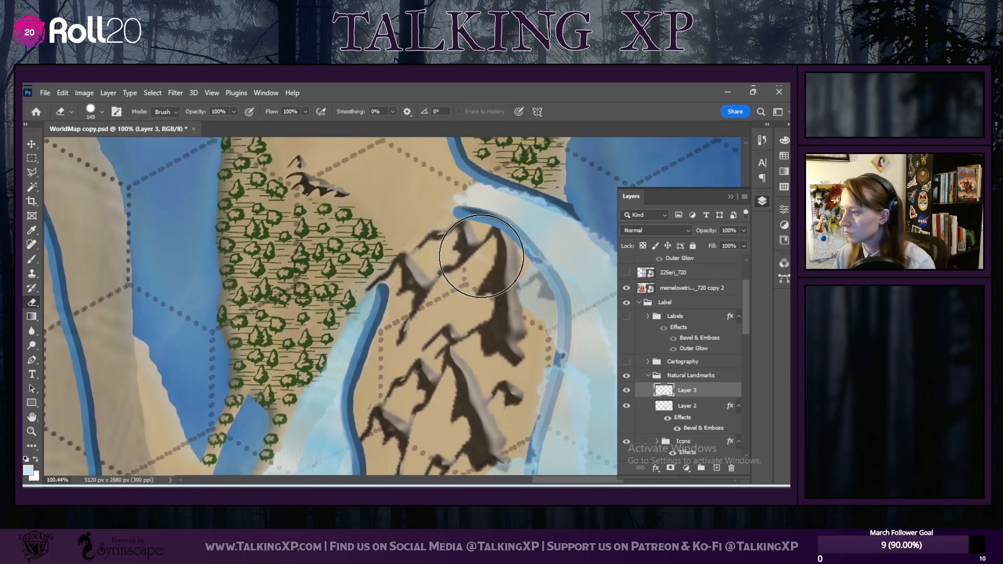
pyautogui.moveTo(484, 255)
pyautogui.mouseDown()
pyautogui.moveTo(512, 290)
pyautogui.moveTo(518, 318)
pyautogui.moveTo(520, 367)
pyautogui.moveTo(498, 430)
pyautogui.mouseUp()
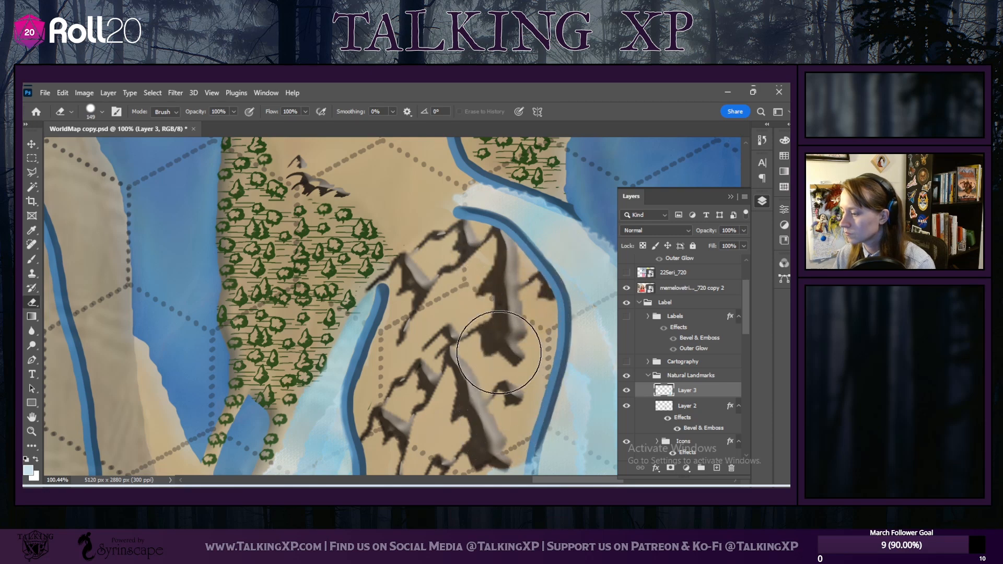
# Step: Clear the ice from the river and mountains down the back side of the second woman's arm
pyautogui.scroll(-5, 494, 352)
pyautogui.scroll(-6, 493, 352)
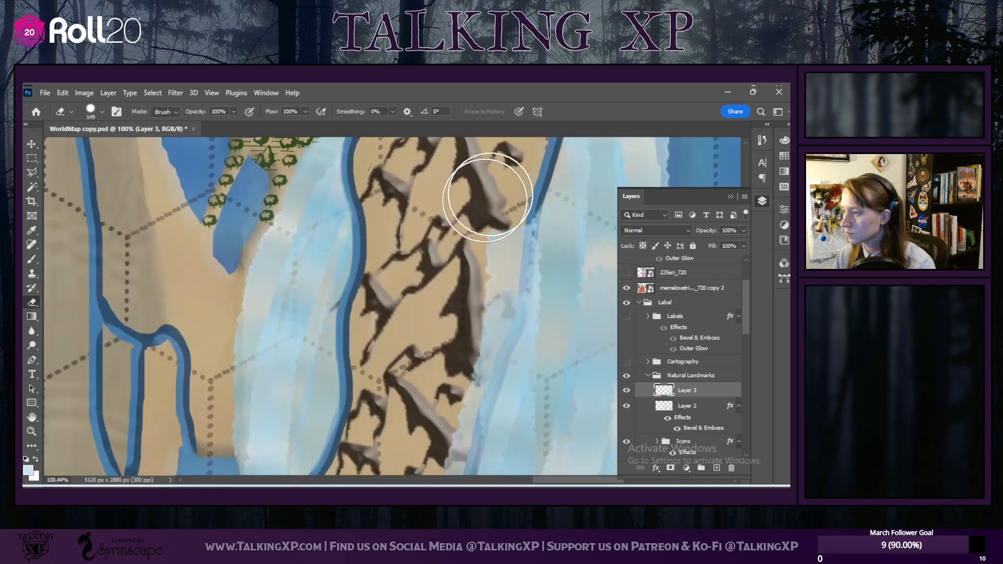
pyautogui.moveTo(501, 192); pyautogui.dragTo(499, 207)
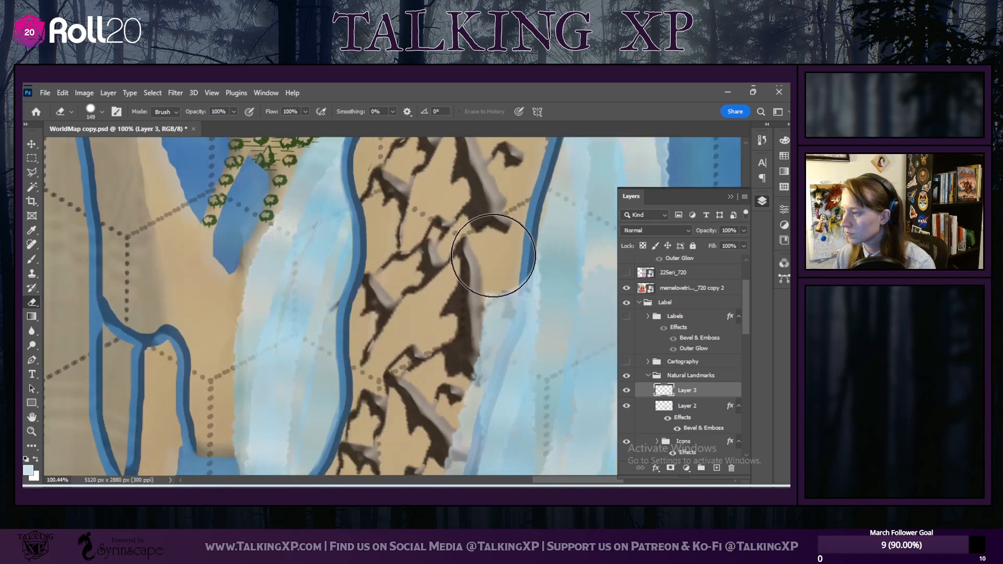
pyautogui.scroll(-7, 474, 332)
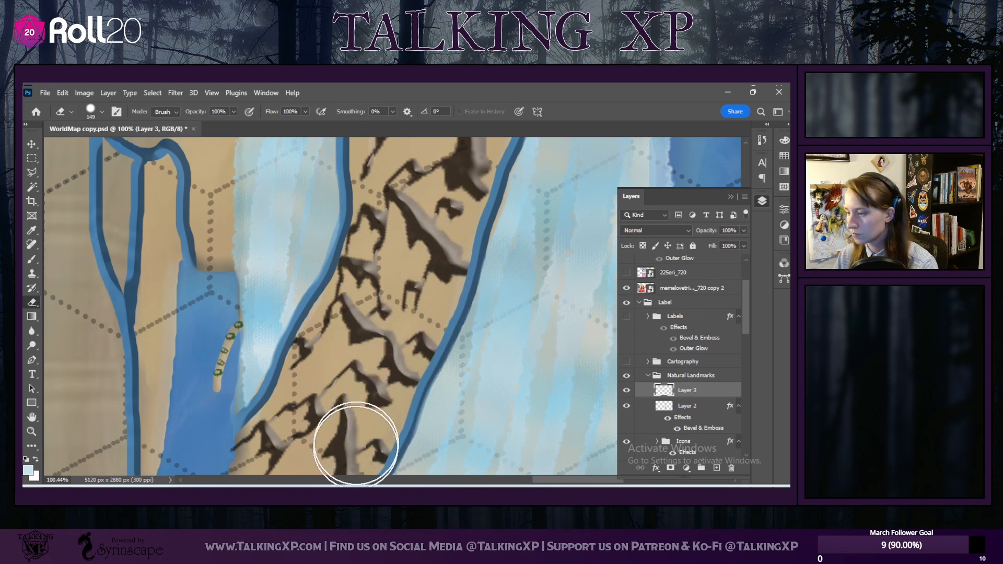
pyautogui.scroll(4, 474, 345)
pyautogui.scroll(4, 474, 344)
pyautogui.scroll(6, 473, 343)
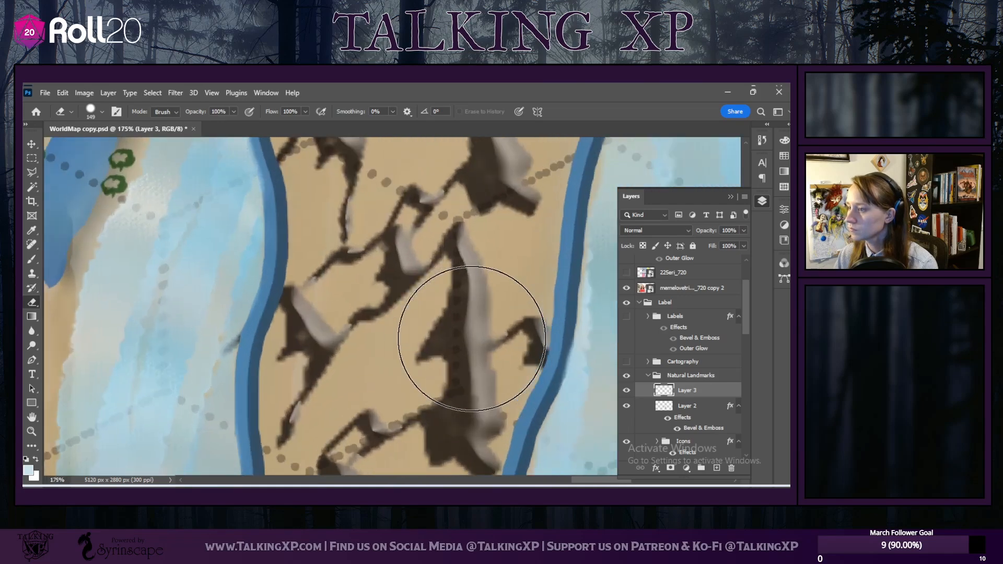
# Step: Trim the ice spilling into the sea along the second woman's back, from the map's lower edge up to her shoulder
pyautogui.scroll(-5, 473, 342)
pyautogui.hscroll(8, 529, 282)
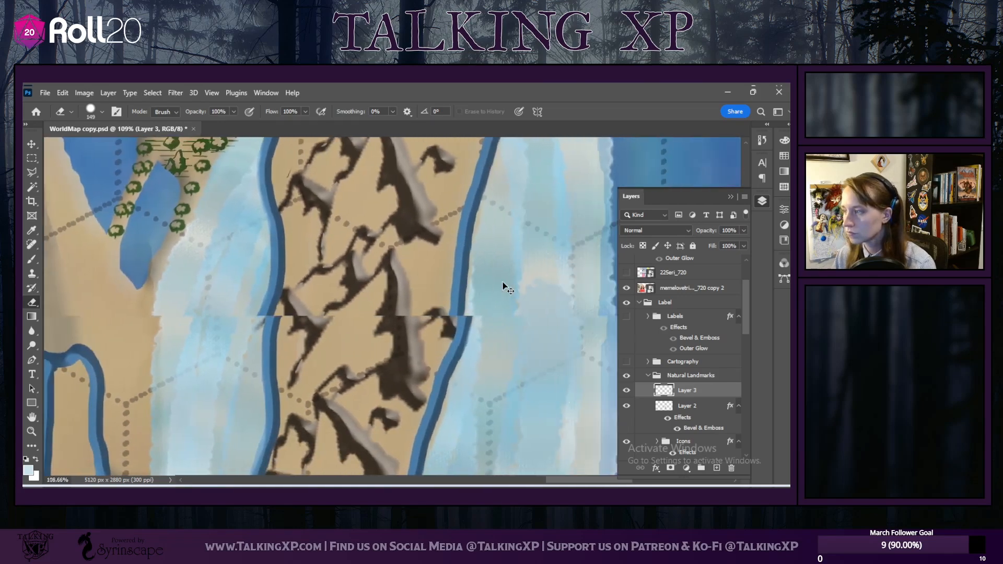
pyautogui.scroll(-8, 524, 270)
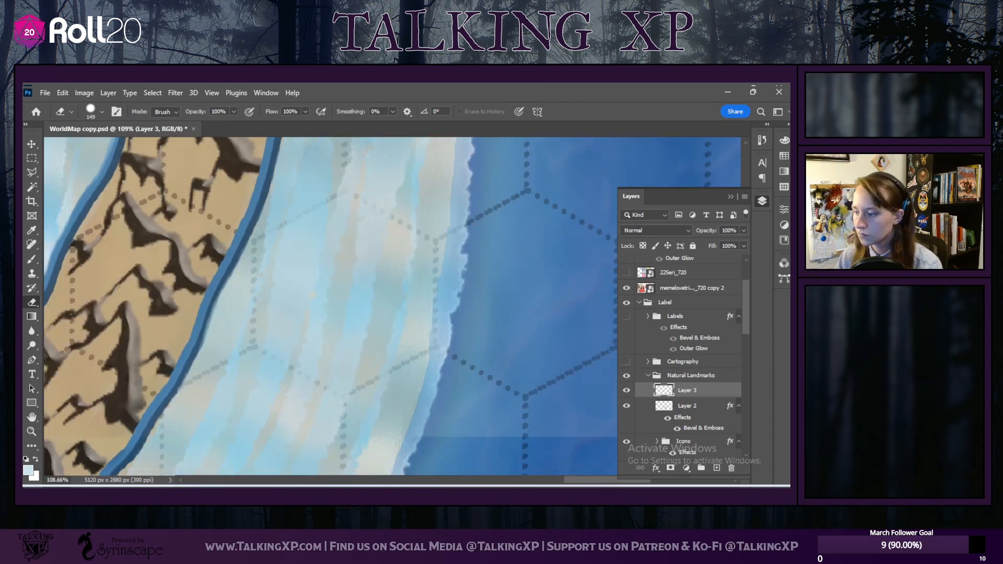
pyautogui.scroll(-3, 445, 446)
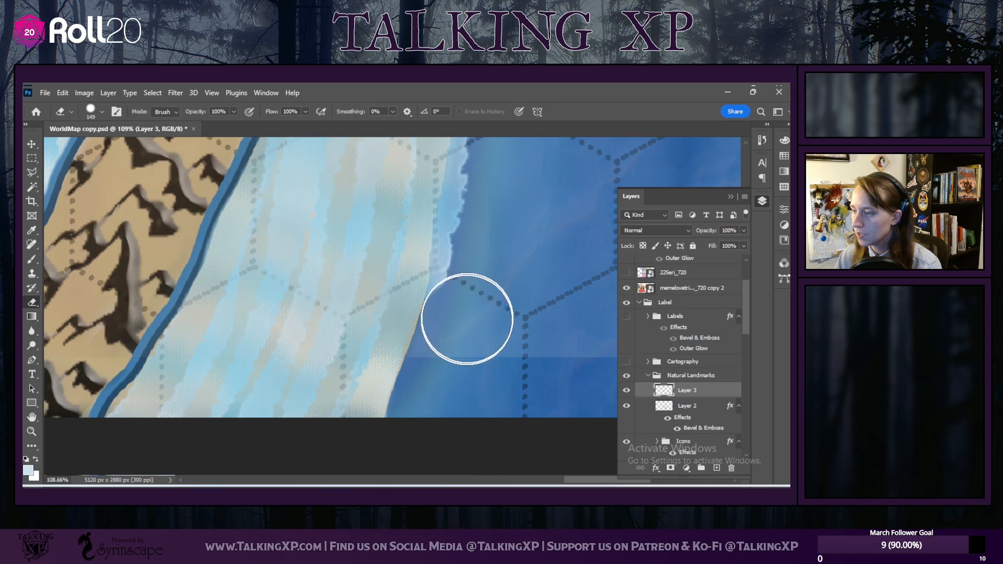
pyautogui.scroll(2, 484, 245)
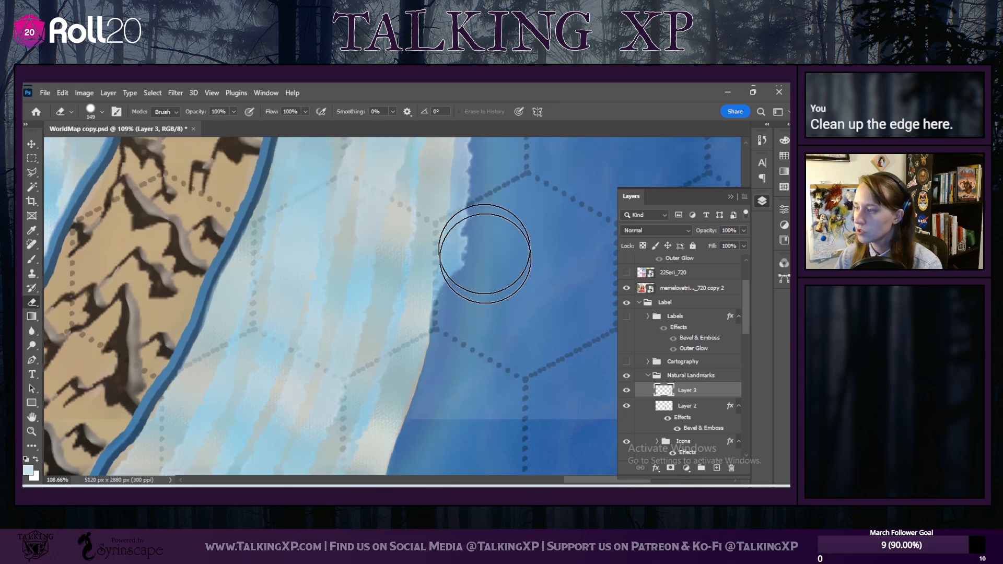
pyautogui.moveTo(482, 276); pyautogui.dragTo(490, 243)
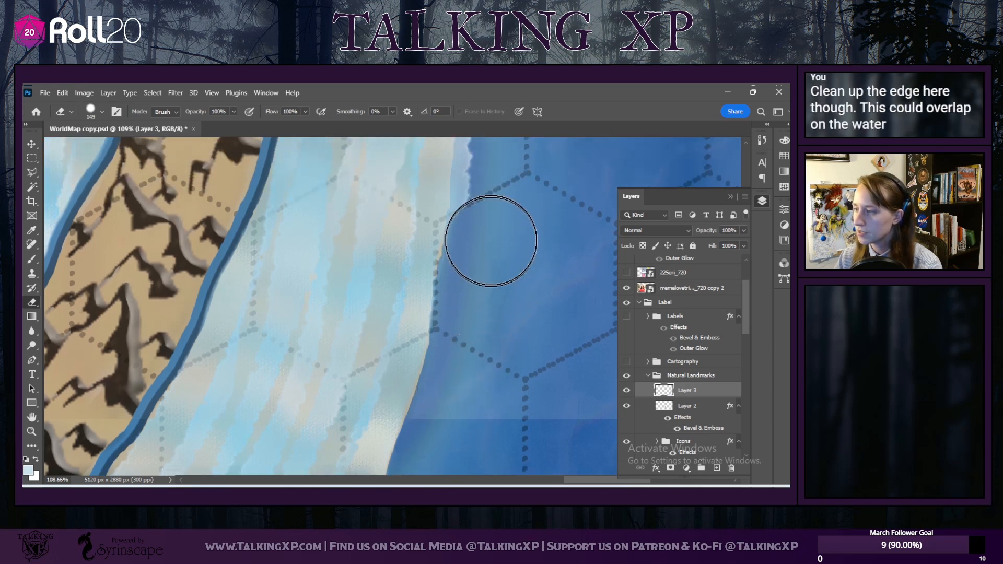
pyautogui.moveTo(502, 201); pyautogui.dragTo(512, 416)
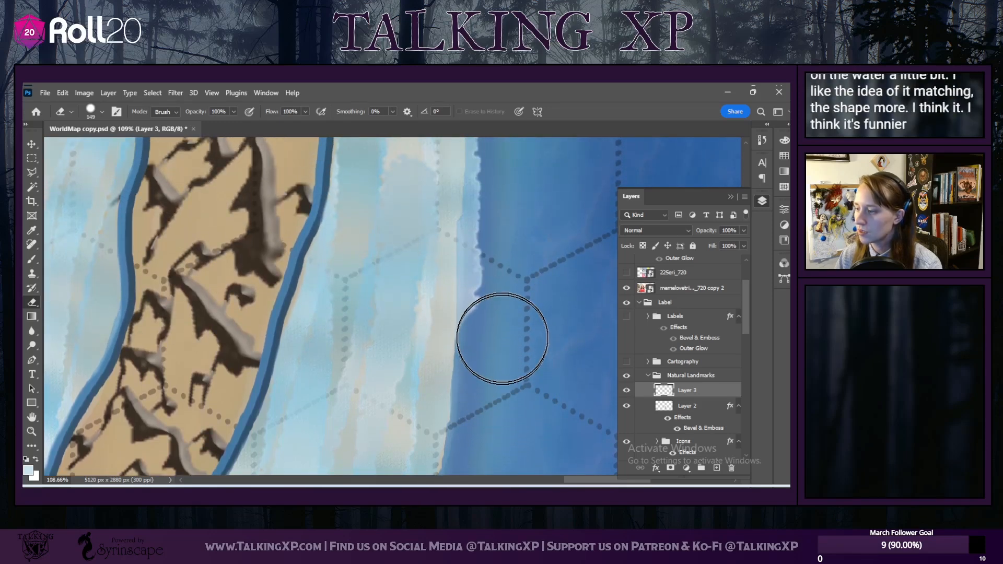
pyautogui.moveTo(505, 206); pyautogui.dragTo(504, 303)
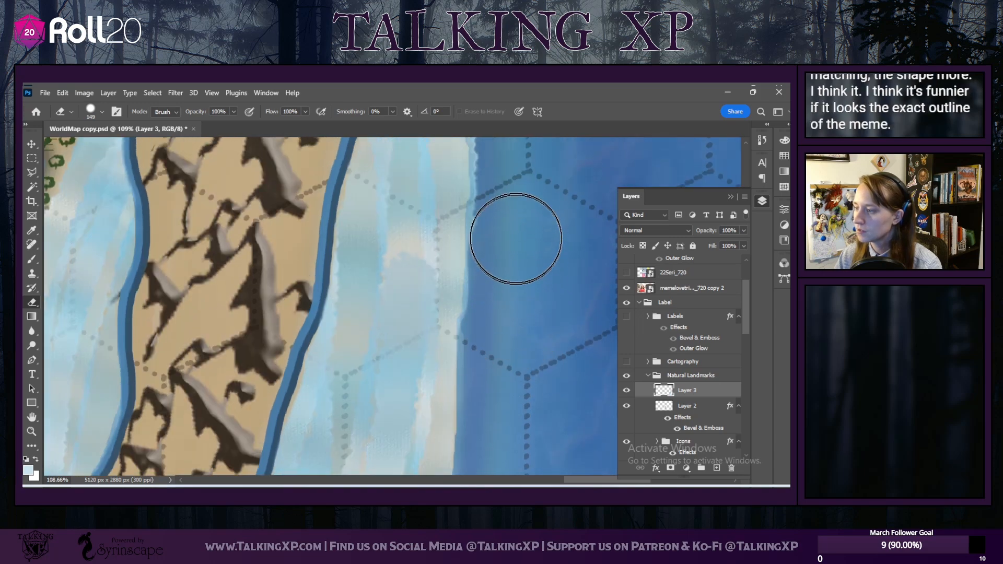
pyautogui.moveTo(518, 211); pyautogui.dragTo(530, 308)
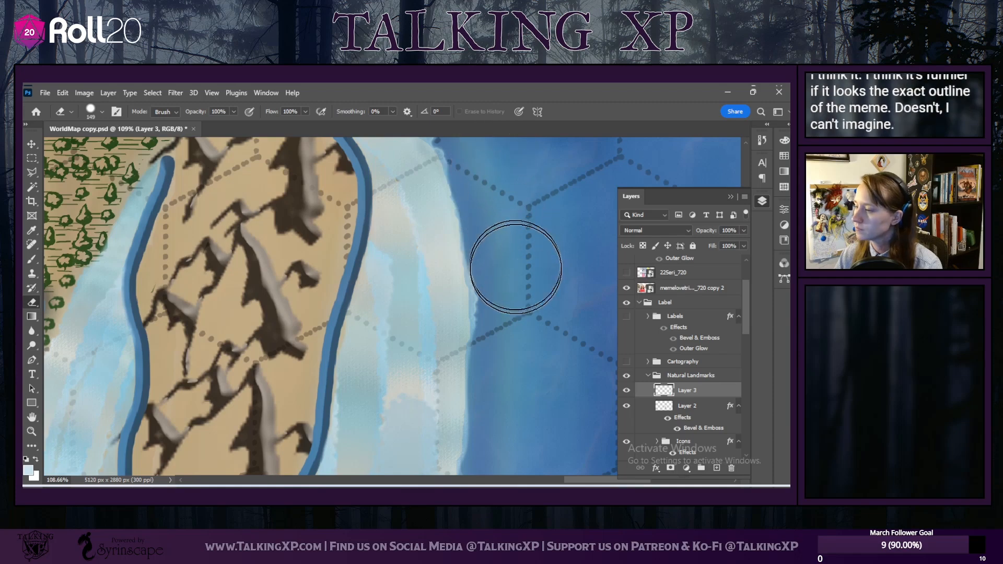
# Step: Erase the ragged ice along the top of the second woman's shoulder and the excess tip at her neck
pyautogui.scroll(5, 514, 347)
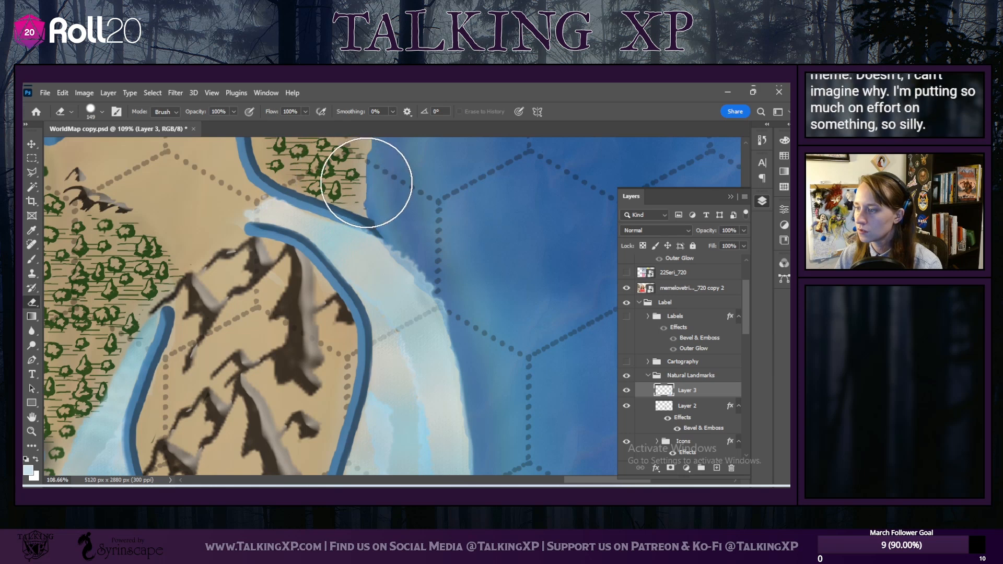
pyautogui.moveTo(396, 196); pyautogui.dragTo(455, 254)
pyautogui.scroll(1, 209, 228)
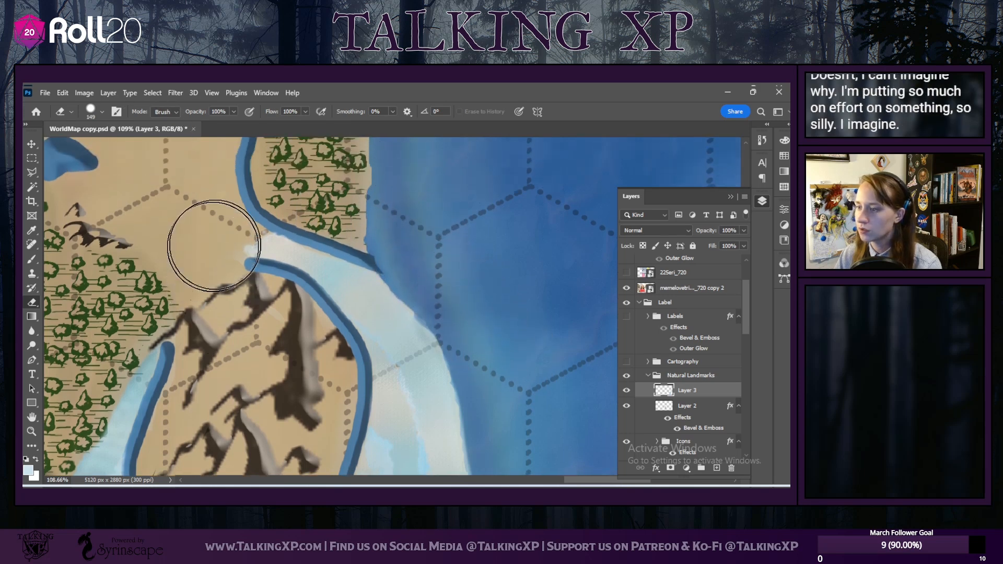
pyautogui.scroll(4, 101, 264)
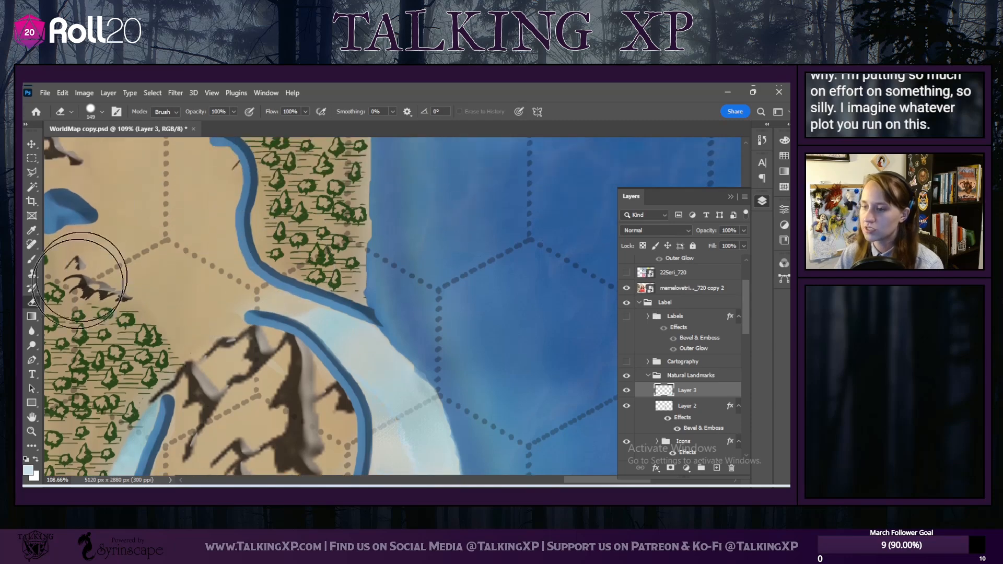
# Step: Examine the trimmed ice region together with the biomes of all three figures across the map
pyautogui.scroll(-5, 73, 300)
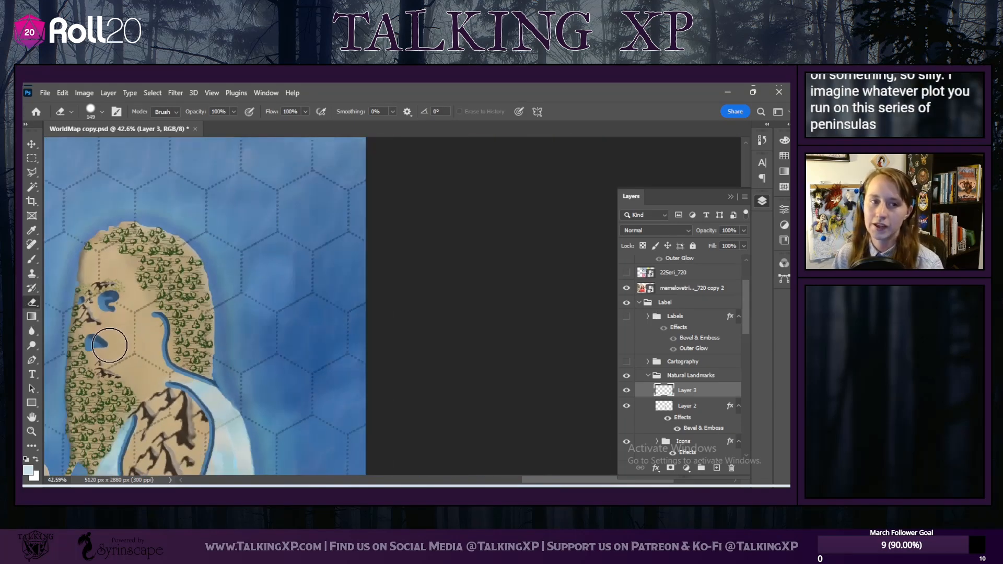
pyautogui.hscroll(-5, 464, 358)
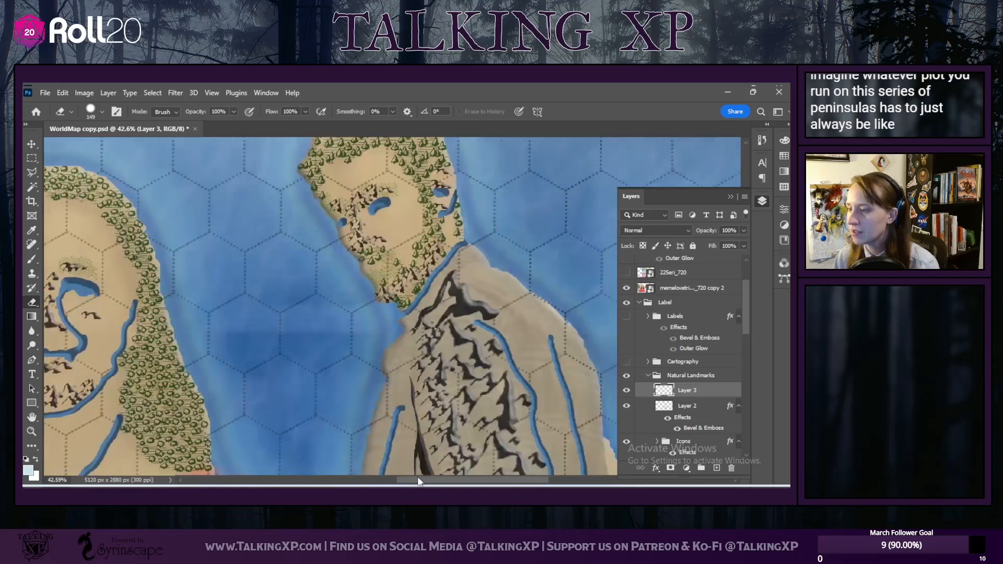
pyautogui.scroll(-4, 465, 358)
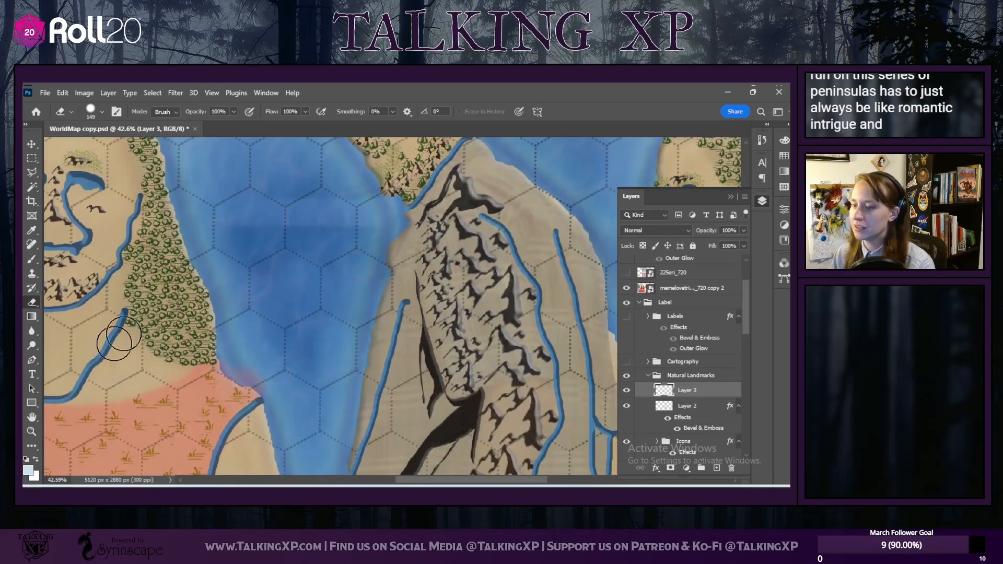
pyautogui.scroll(-1, 376, 344)
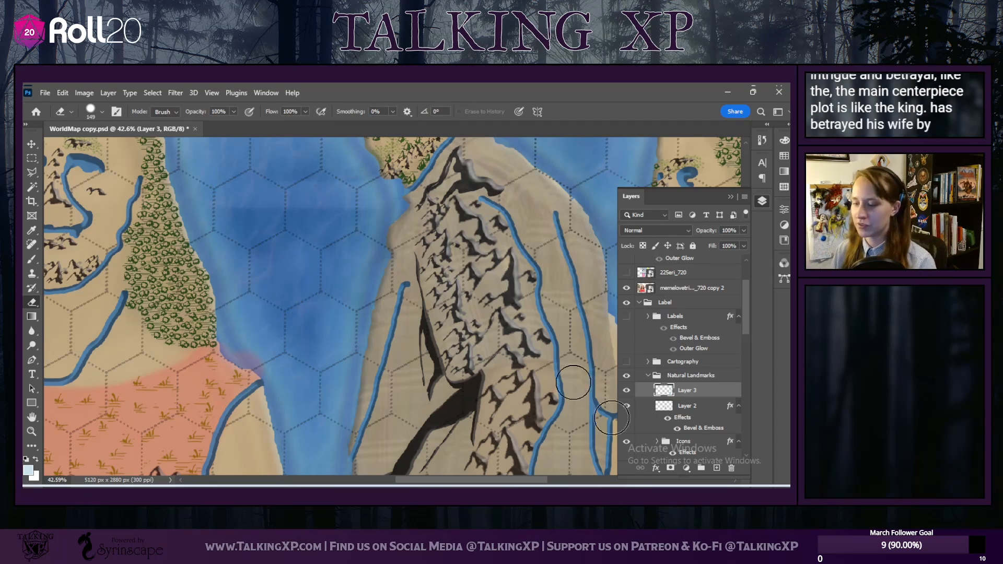
pyautogui.scroll(-4, 463, 400)
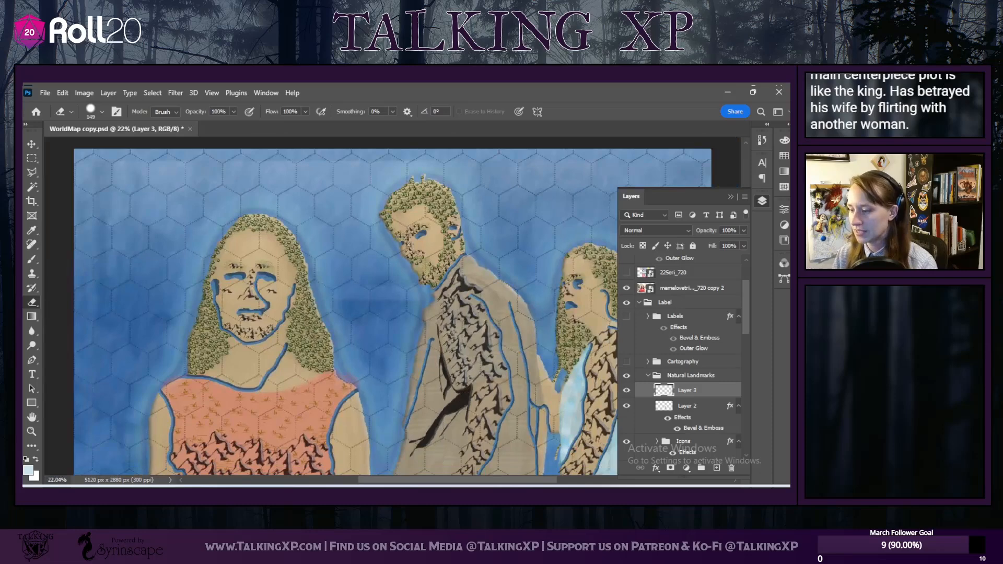
pyautogui.moveTo(382, 479); pyautogui.dragTo(421, 474)
pyautogui.scroll(-2, 380, 403)
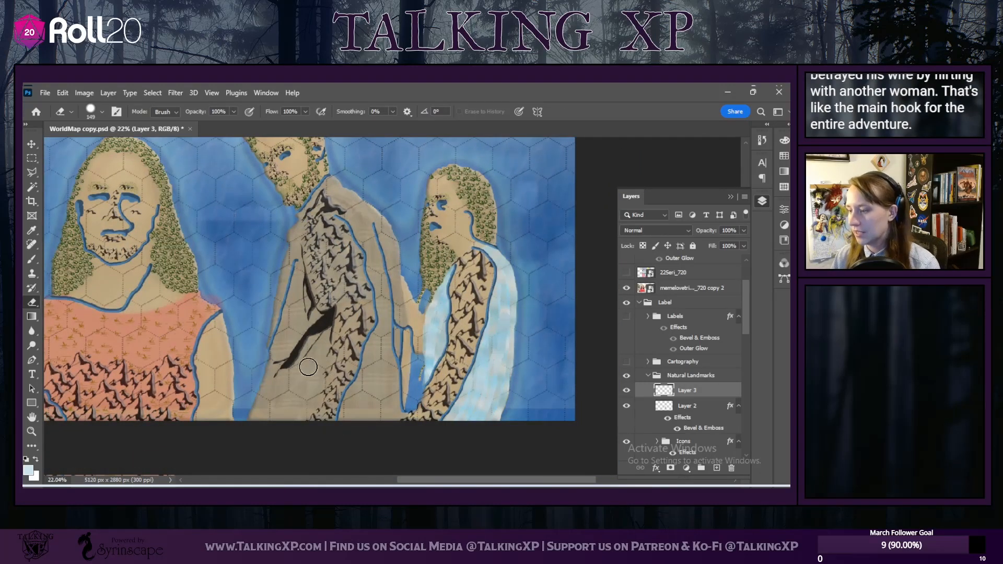
pyautogui.scroll(2, 308, 367)
pyautogui.scroll(1, 330, 305)
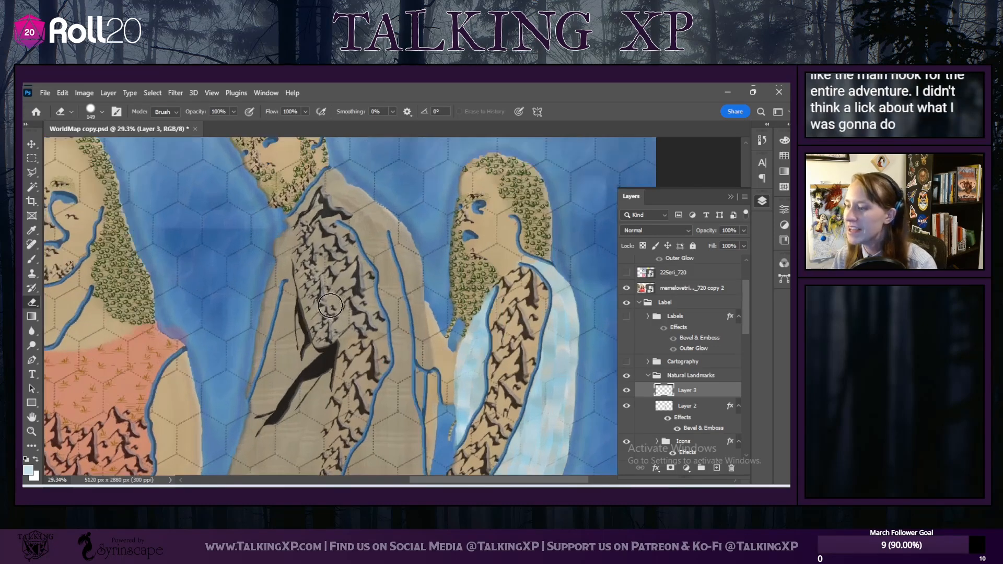
# Step: Set the eraser to the Wear texture brush at 77 px and try it on the first woman's coral top
pyautogui.scroll(-1, 303, 387)
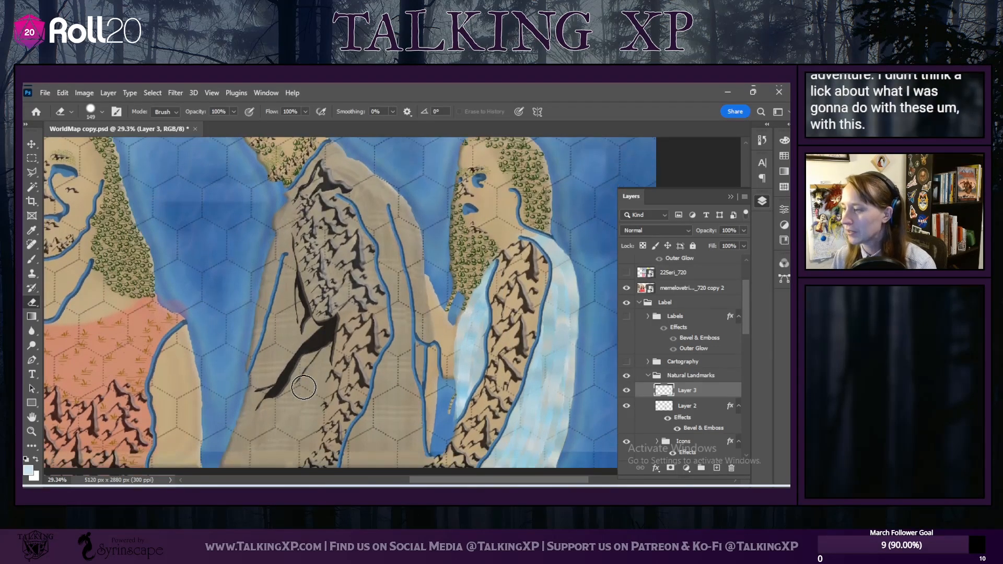
pyautogui.scroll(-1, 277, 388)
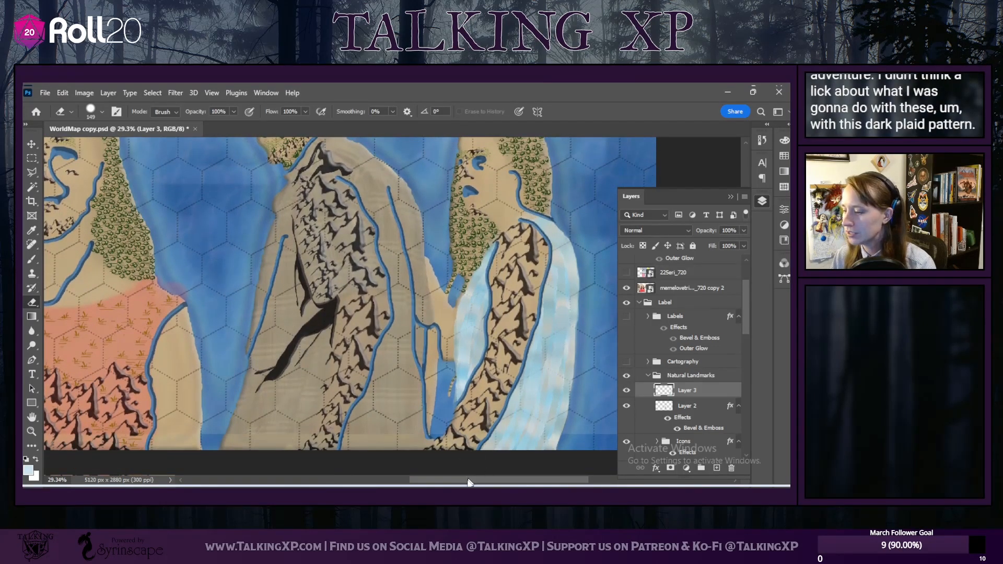
pyautogui.hscroll(-6, 470, 468)
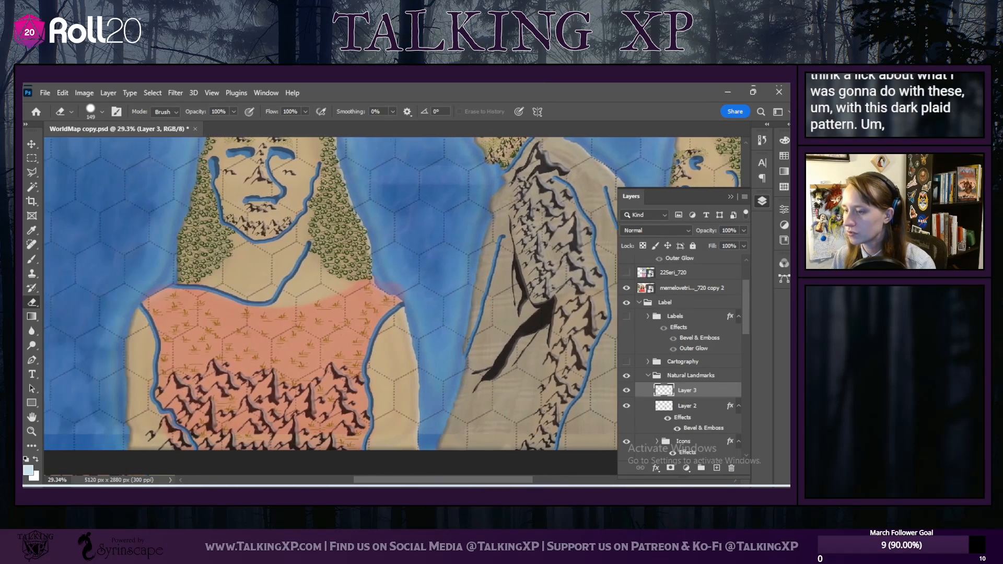
pyautogui.hscroll(-1, 344, 450)
pyautogui.click(102, 111)
pyautogui.scroll(-2, 88, 435)
pyautogui.scroll(-5, 88, 435)
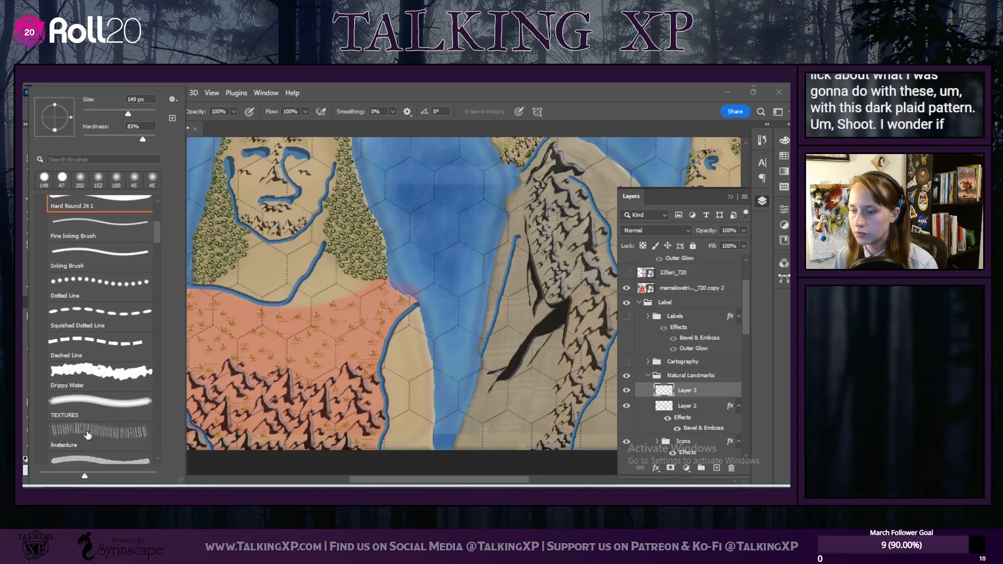
pyautogui.scroll(-1, 88, 435)
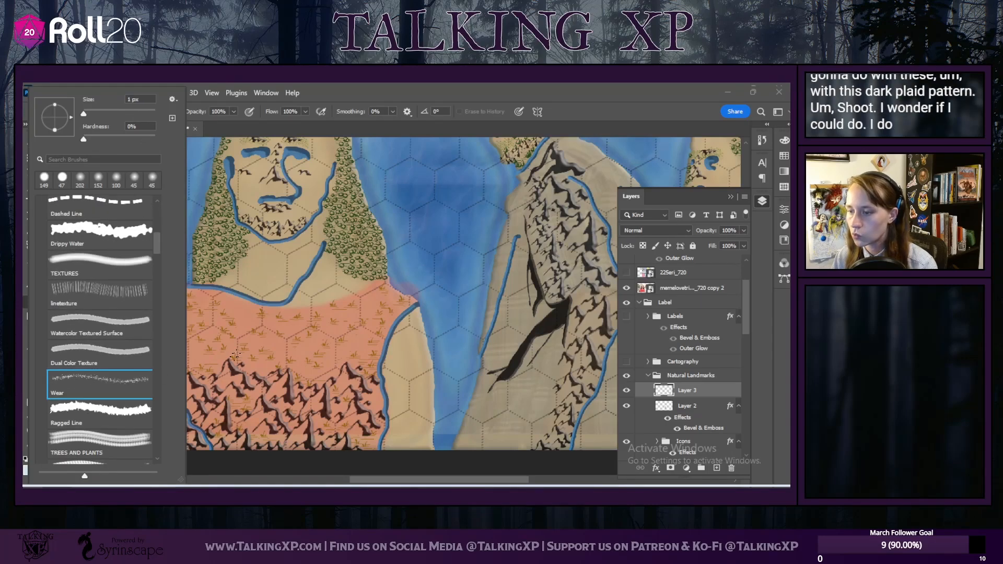
pyautogui.scroll(3, 232, 361)
pyautogui.moveTo(378, 481); pyautogui.dragTo(355, 481)
pyautogui.click(101, 112)
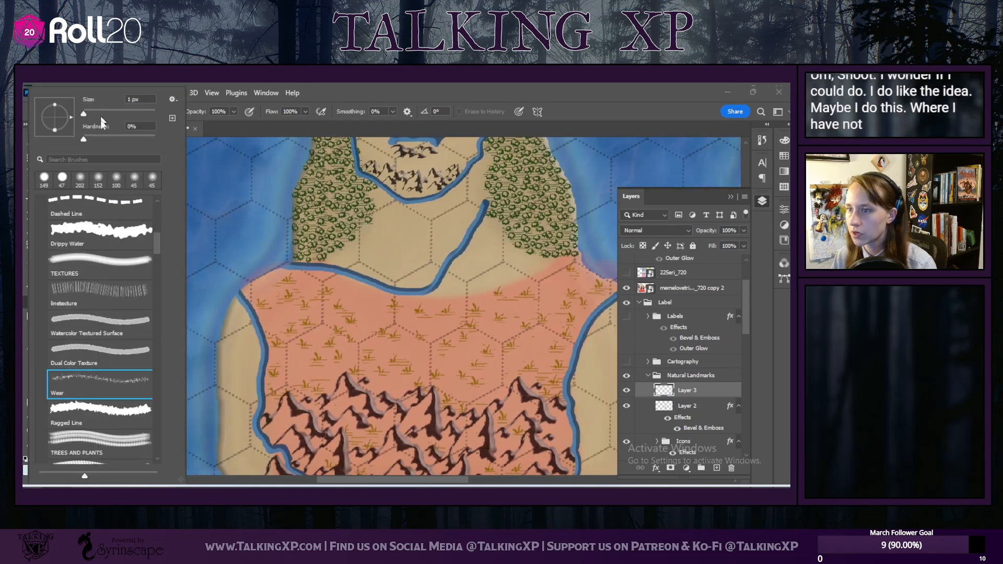
pyautogui.click(278, 296)
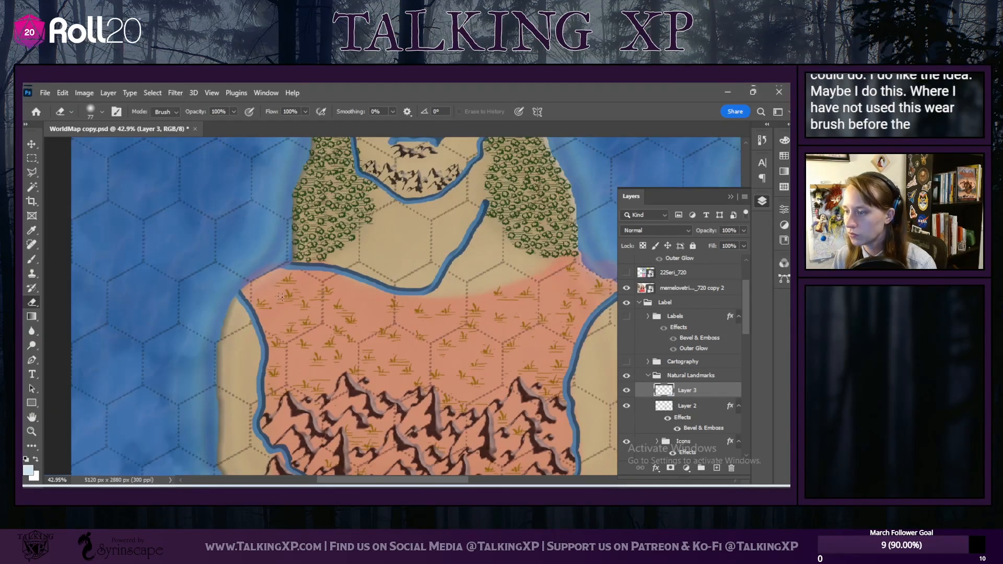
# Step: Add a new empty layer directly above Layer 3 in the Natural Landmarks group
pyautogui.scroll(-2, 695, 401)
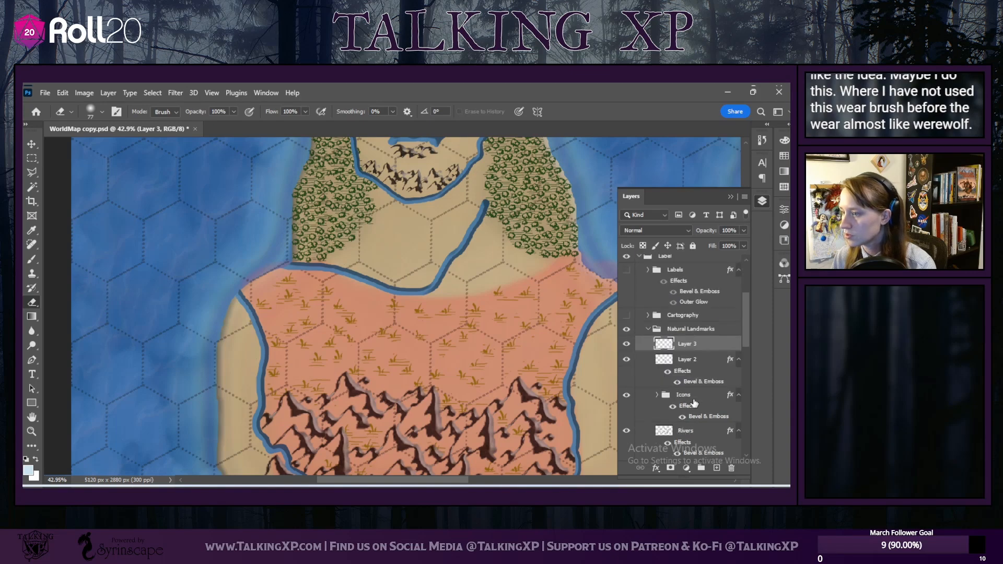
pyautogui.click(702, 467)
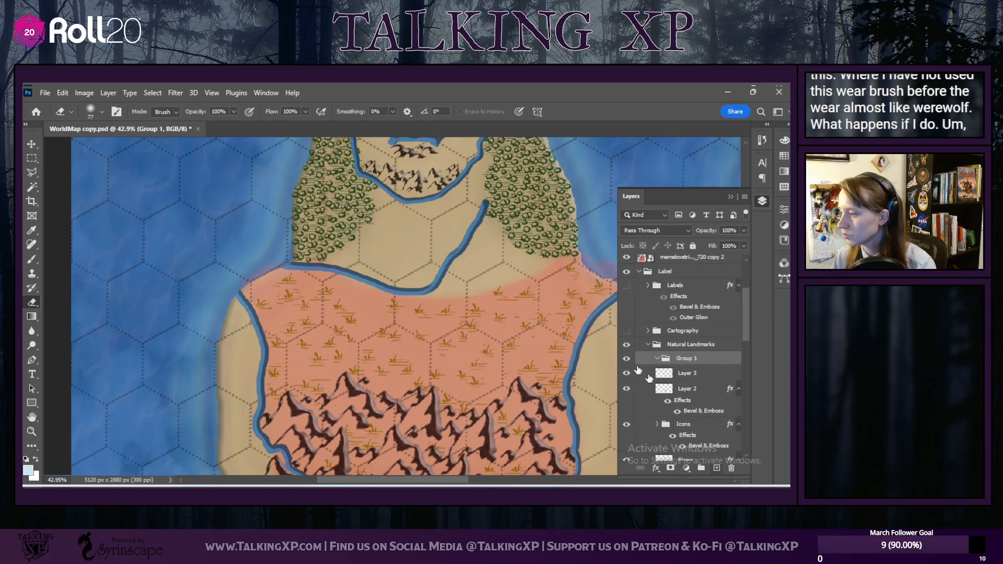
pyautogui.click(62, 92)
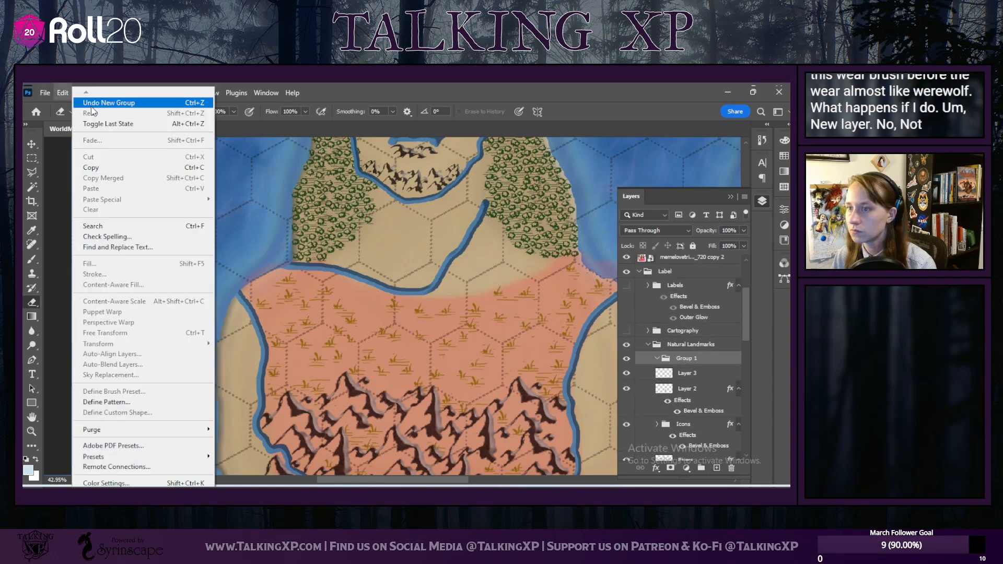
pyautogui.click(92, 104)
pyautogui.click(716, 468)
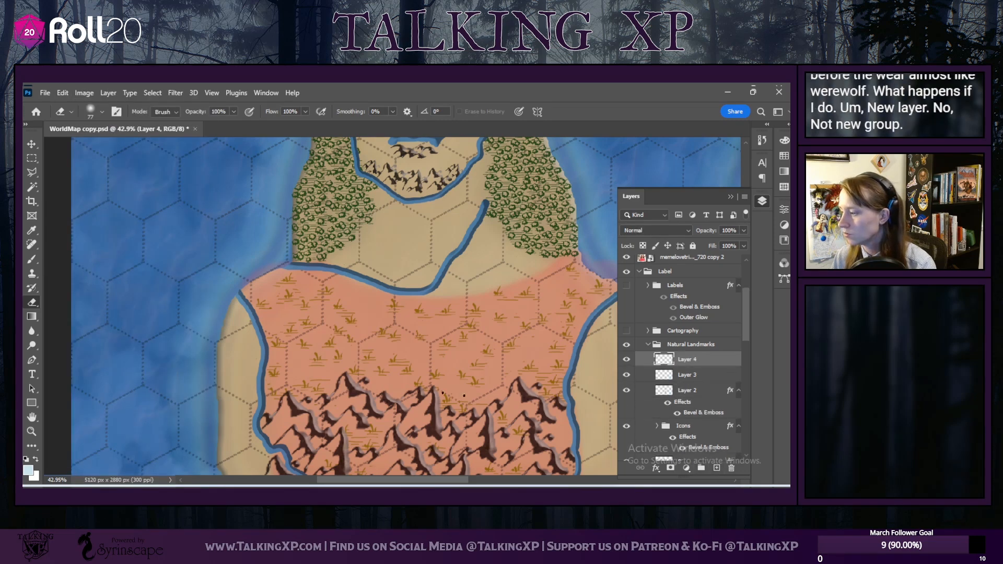
# Step: Try the eraser on the coral region with the Wear texture at 100 px and the Ragged Line texture at 80 px
pyautogui.click(102, 113)
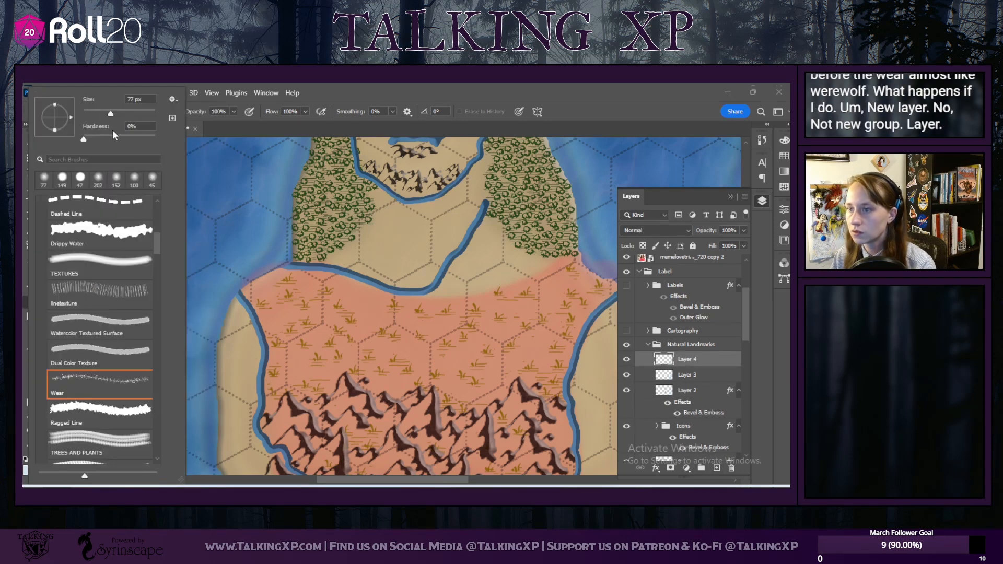
pyautogui.click(267, 284)
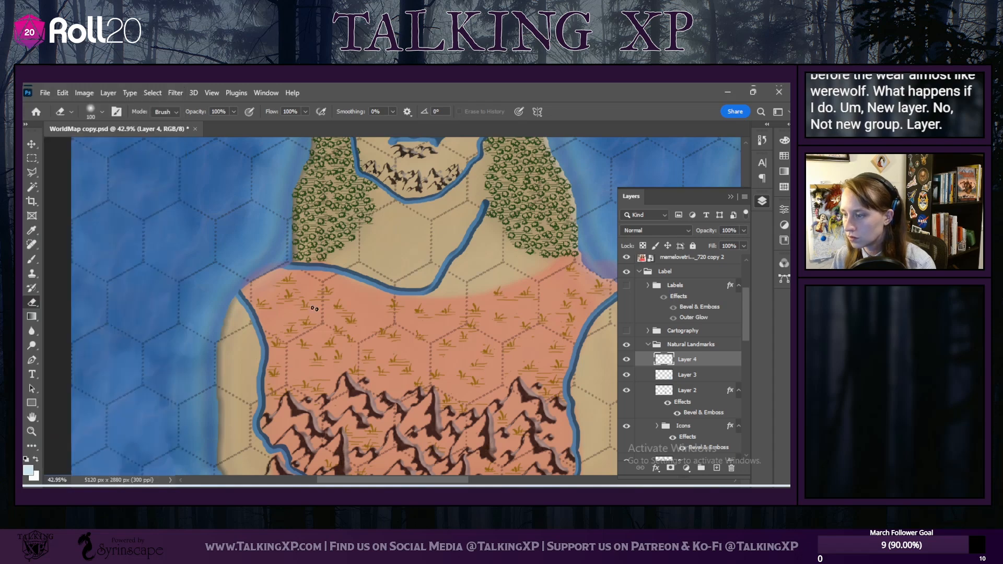
pyautogui.scroll(1, 279, 306)
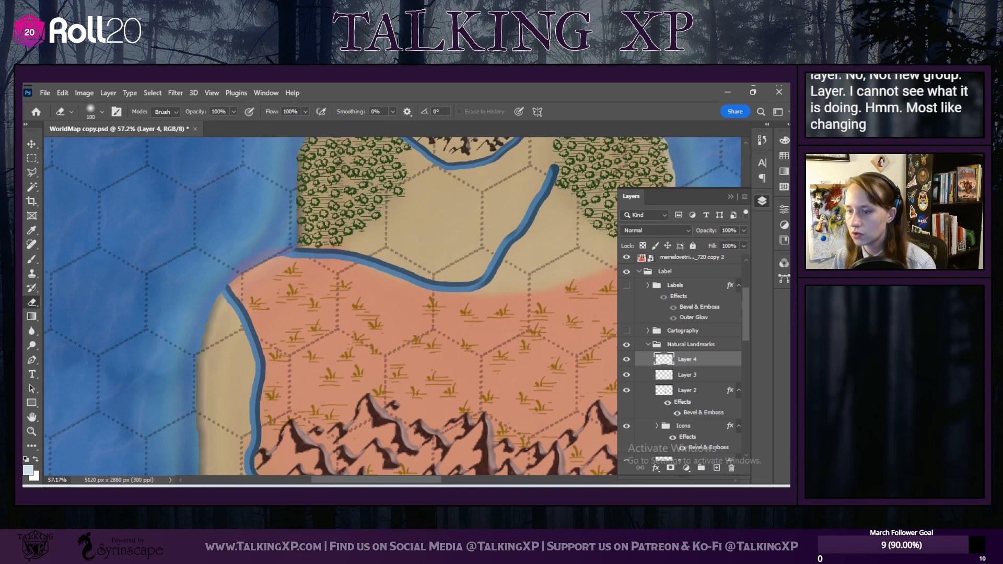
pyautogui.click(99, 112)
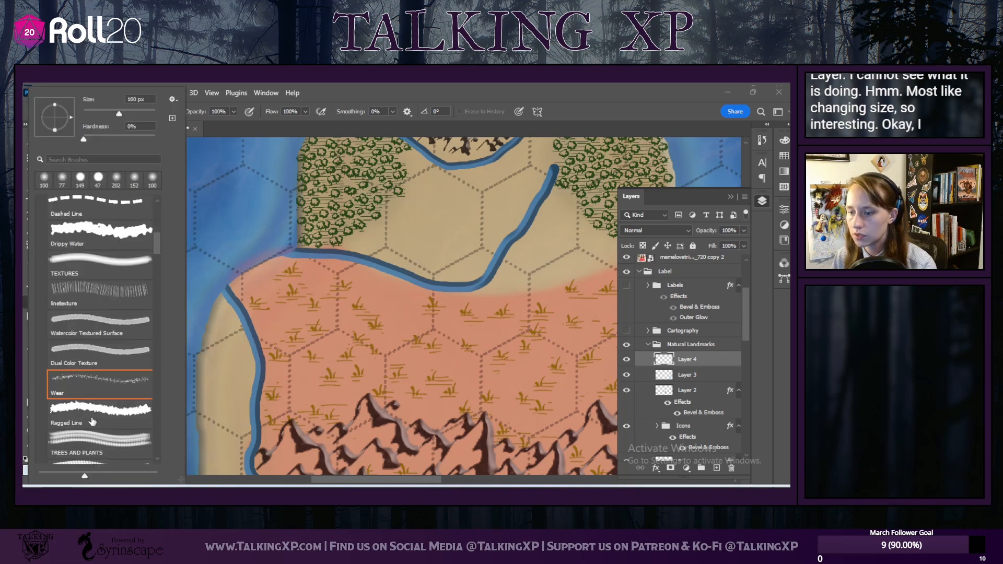
pyautogui.click(92, 418)
pyautogui.click(112, 114)
pyautogui.click(340, 306)
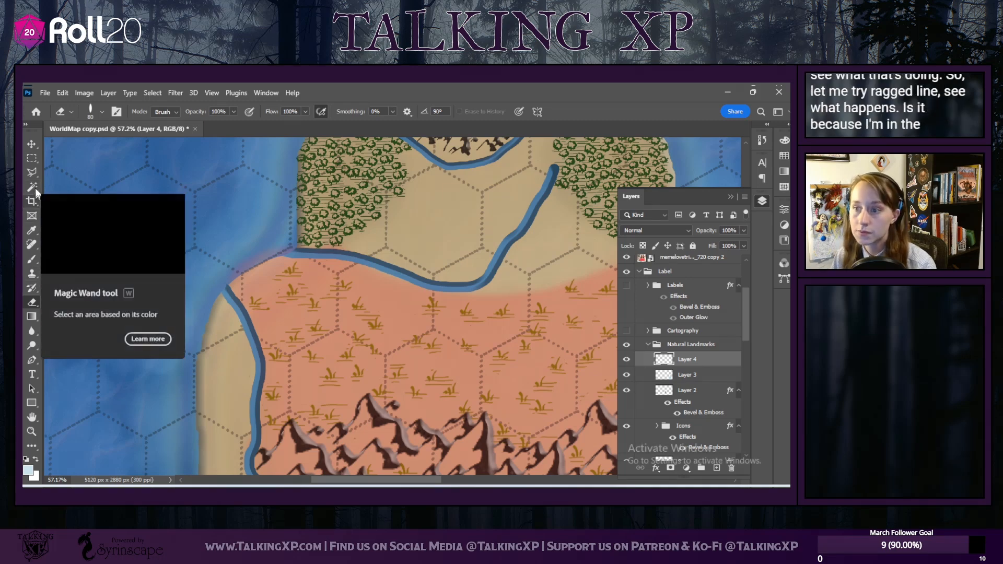
# Step: Switch from the eraser to the Brush tool and choose the Wear texture brush
pyautogui.click(33, 259)
pyautogui.click(102, 112)
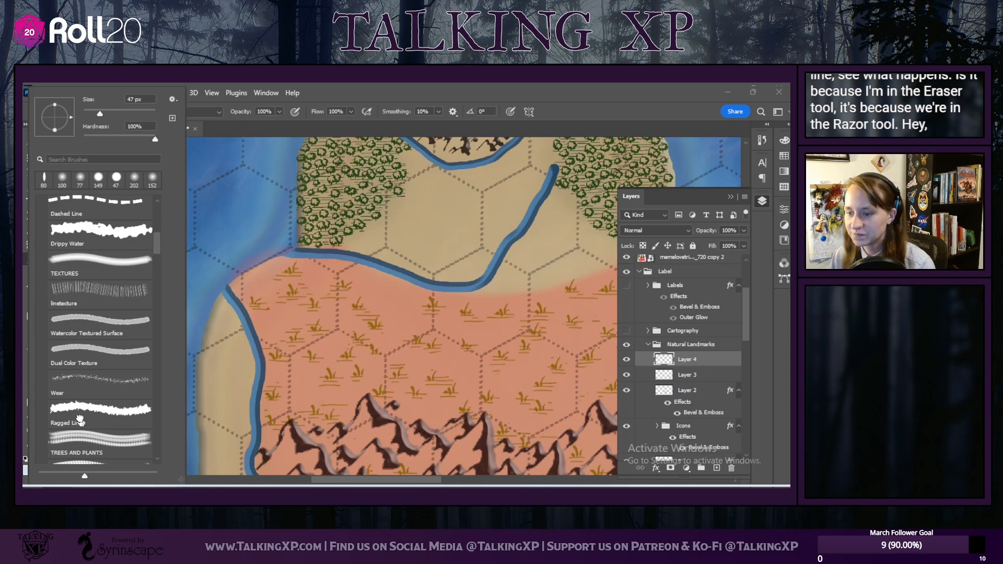
pyautogui.click(81, 422)
pyautogui.click(97, 385)
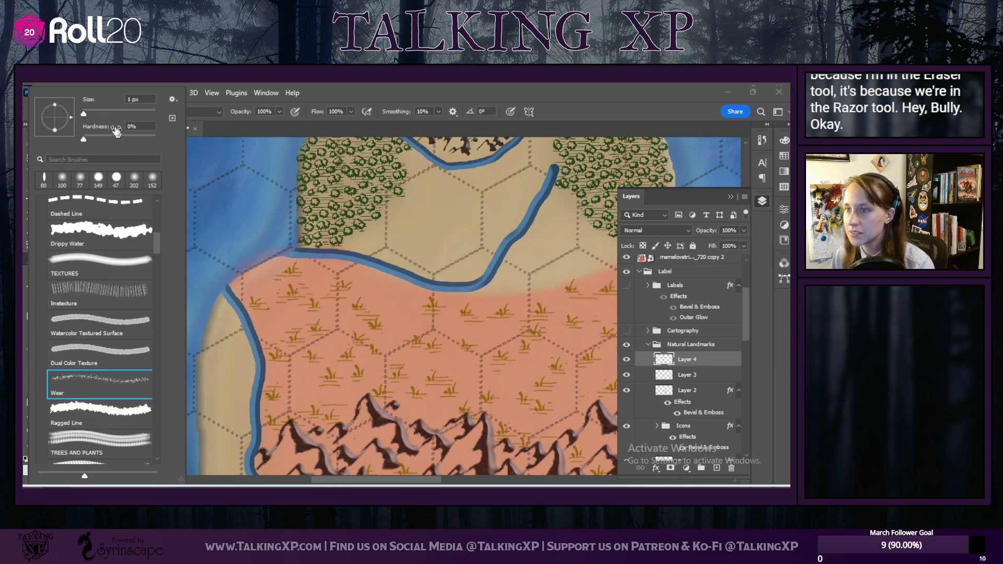
# Step: Test the Wear brush at 91 px and the Ragged Line brush at 12 px on the coral region, and undo the strokes
pyautogui.moveTo(268, 298)
pyautogui.mouseDown()
pyautogui.moveTo(300, 329)
pyautogui.moveTo(447, 370)
pyautogui.moveTo(482, 390)
pyautogui.mouseUp()
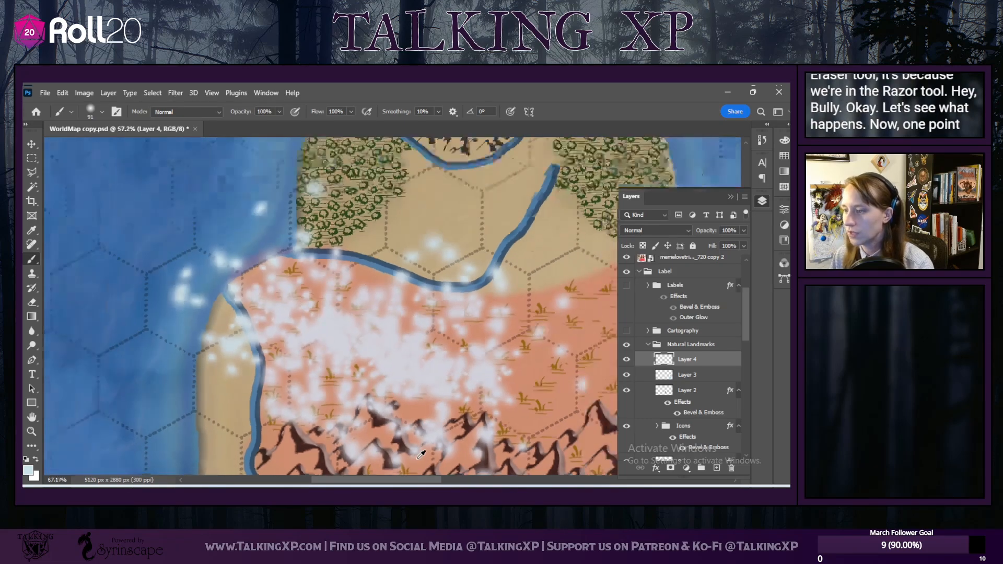
pyautogui.scroll(-1, 421, 455)
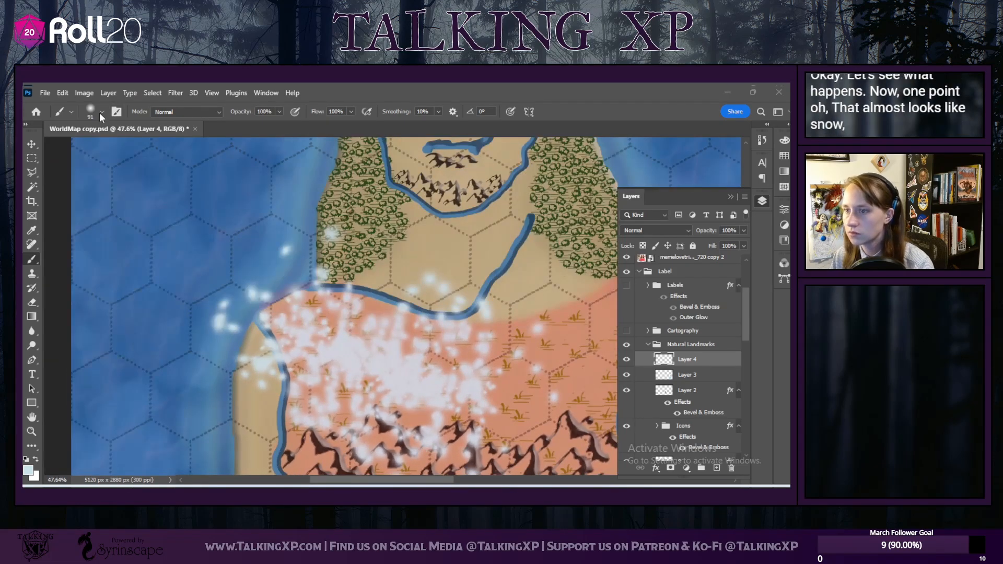
pyautogui.click(102, 112)
pyautogui.click(103, 414)
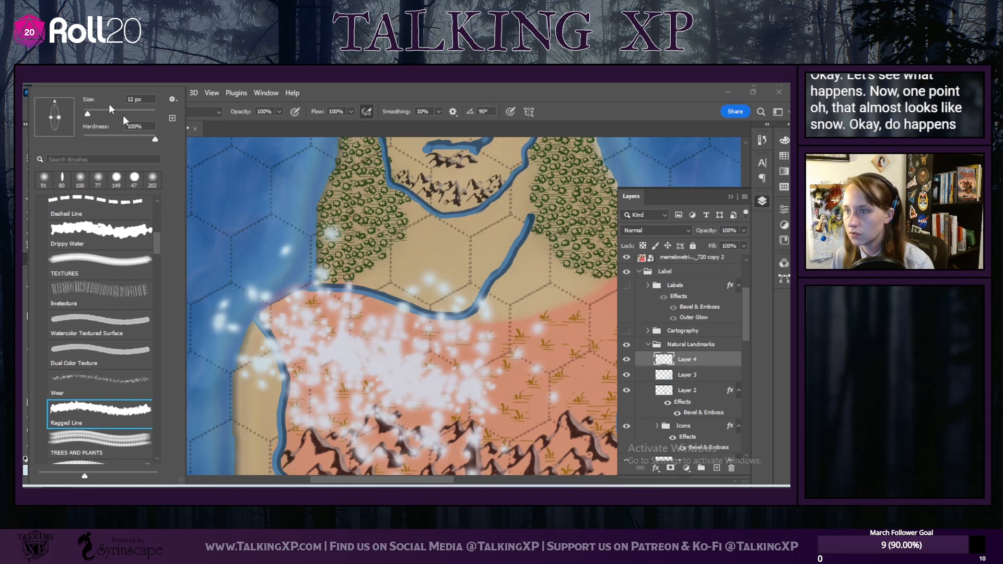
pyautogui.click(406, 379)
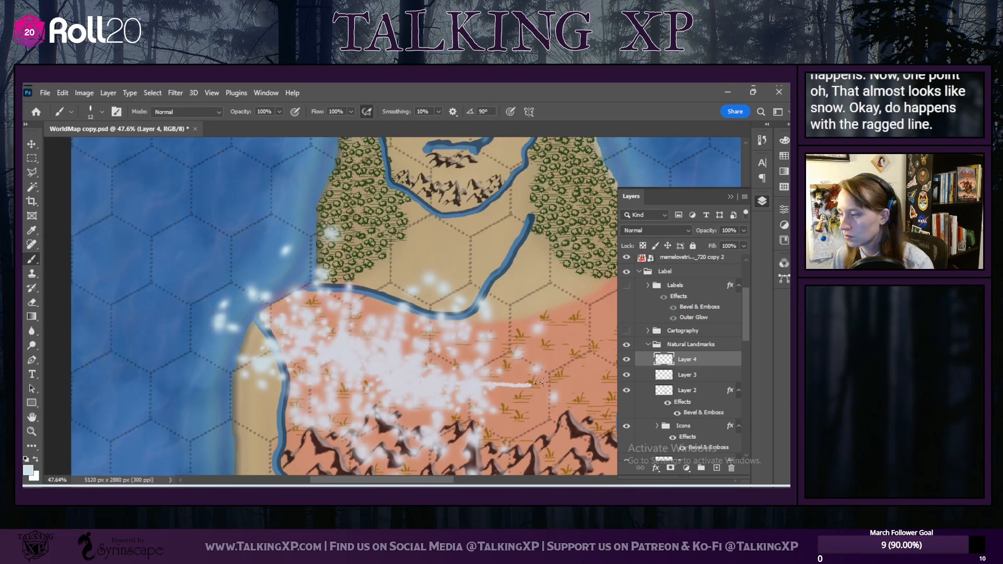
pyautogui.moveTo(530, 376); pyautogui.dragTo(509, 346)
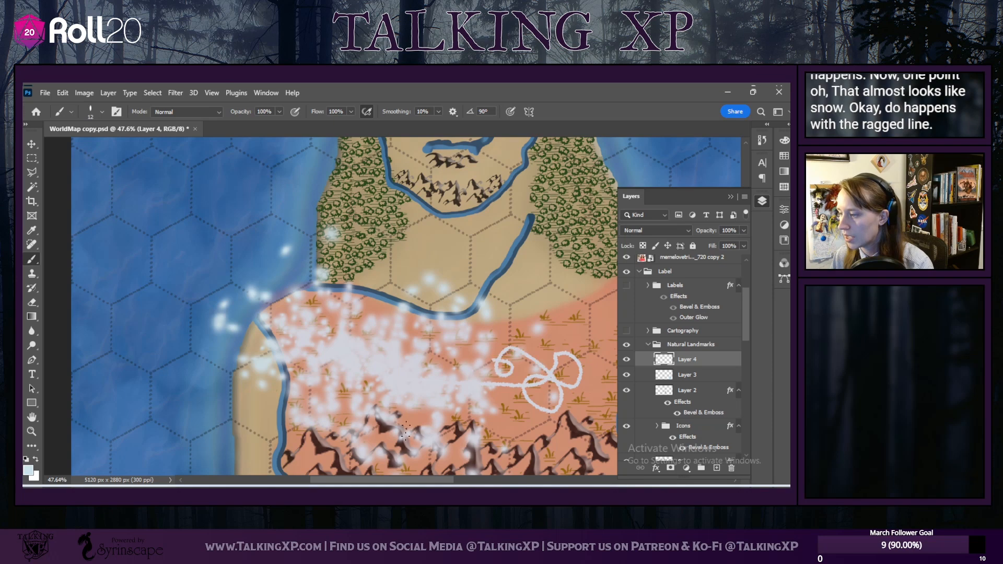
pyautogui.hotkey('ctrl', 'z')
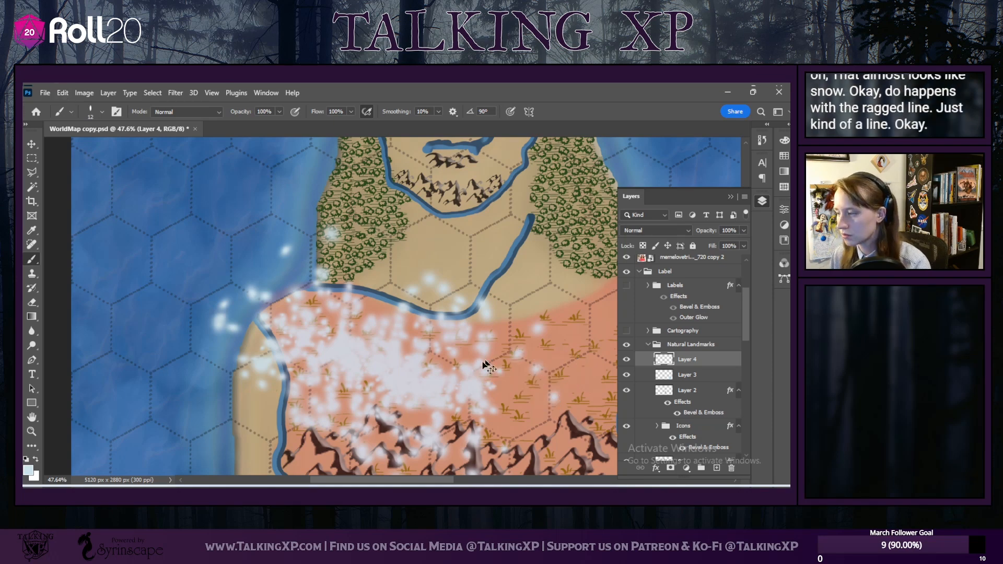
pyautogui.hotkey('ctrl', 'z')
# Step: Choose the Wear brush again and test it at 1 px on the ice behind the second woman's arm
pyautogui.moveTo(381, 480); pyautogui.dragTo(525, 479)
pyautogui.scroll(-2, 427, 400)
pyautogui.scroll(2, 427, 400)
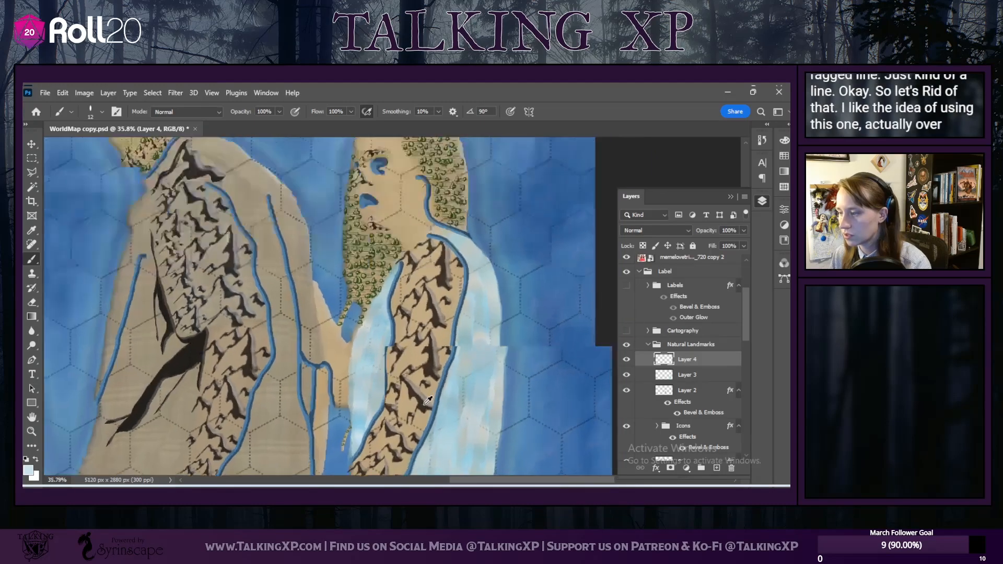
pyautogui.scroll(-2, 432, 413)
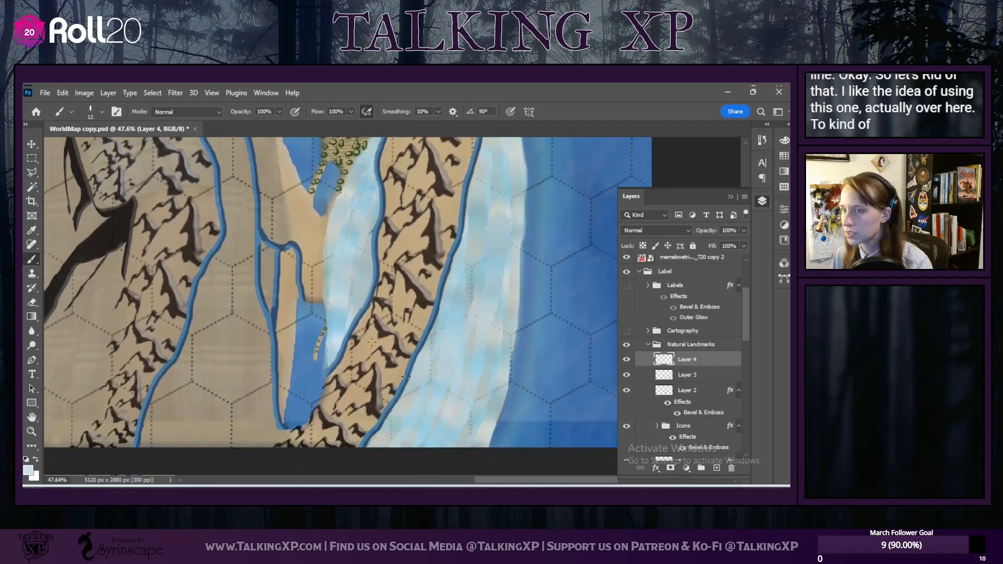
pyautogui.click(102, 110)
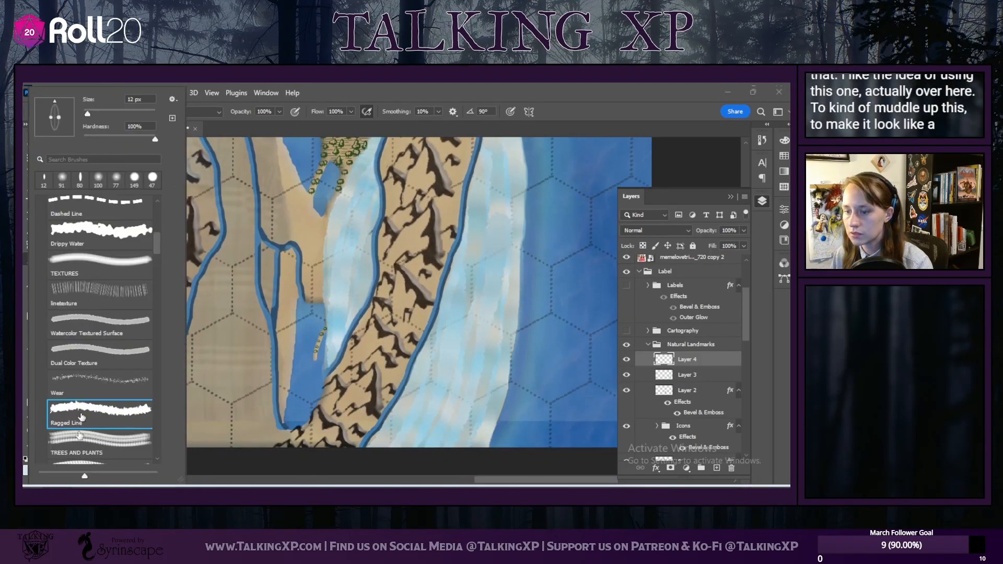
pyautogui.click(97, 396)
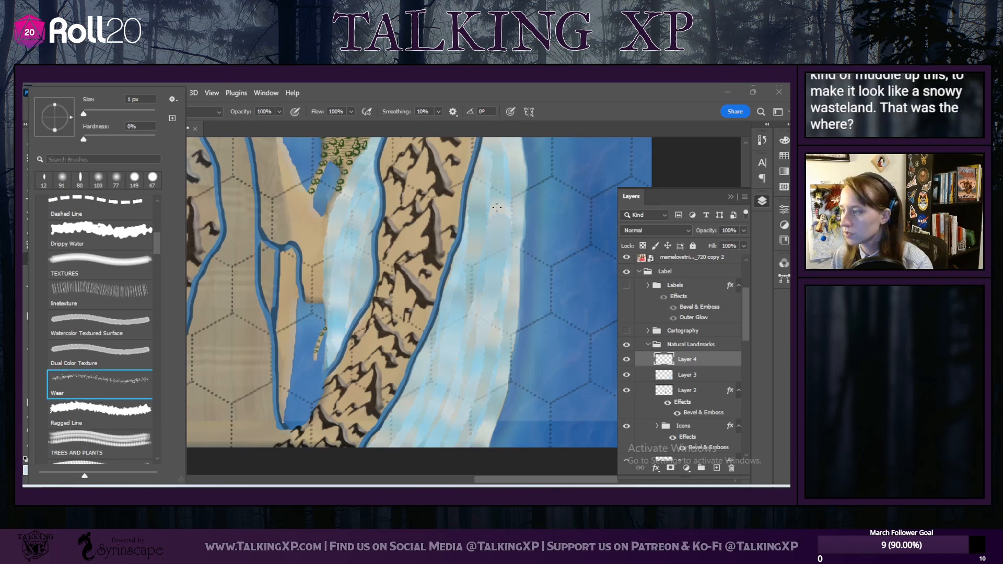
pyautogui.scroll(3, 497, 207)
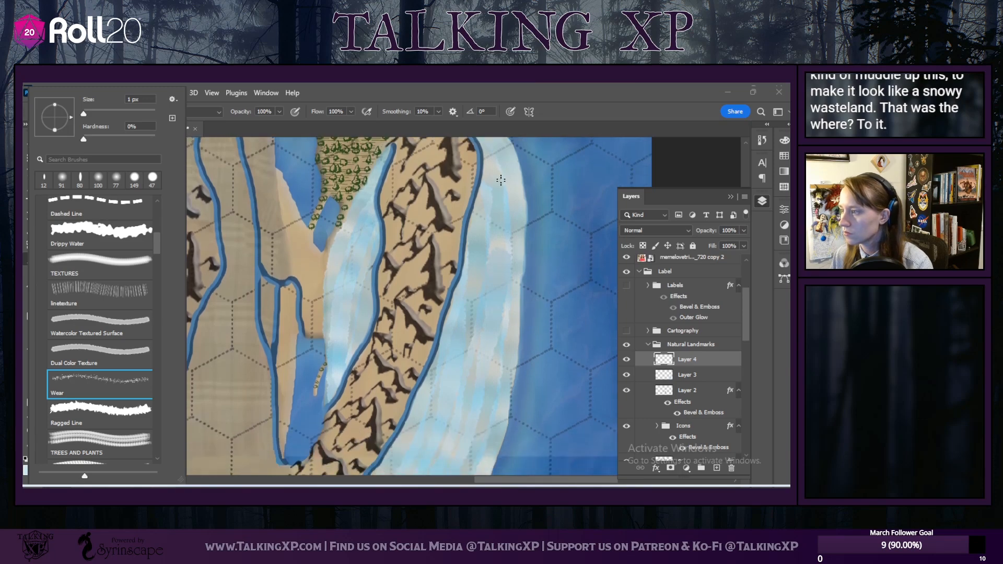
pyautogui.click(499, 188)
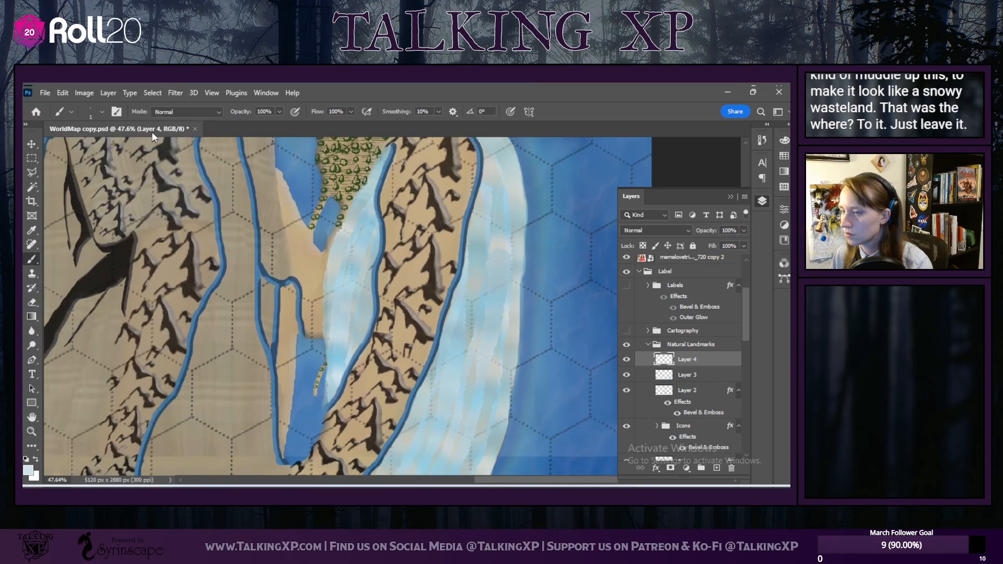
# Step: Scatter snow with the Wear brush at 58 px over the icy regions on both sides of the second woman's arm
pyautogui.click(102, 110)
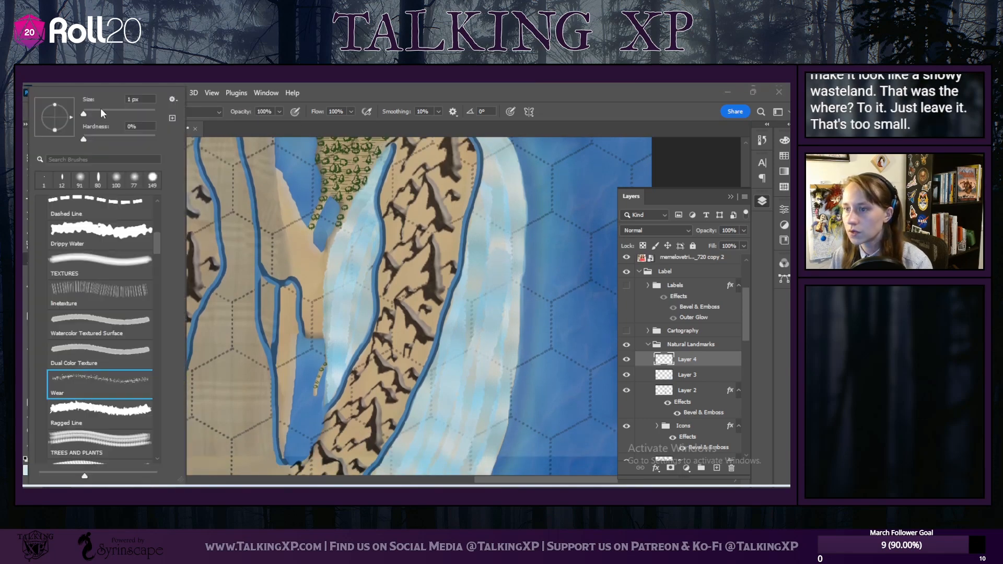
pyautogui.moveTo(495, 217)
pyautogui.mouseDown()
pyautogui.moveTo(434, 413)
pyautogui.moveTo(391, 465)
pyautogui.mouseUp()
pyautogui.moveTo(503, 470); pyautogui.dragTo(517, 451)
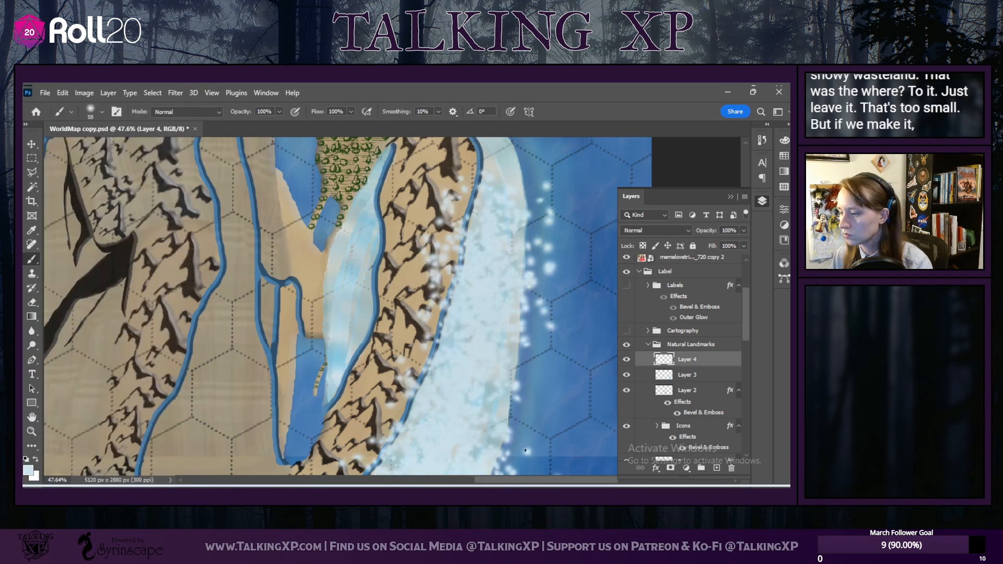
pyautogui.moveTo(374, 199)
pyautogui.mouseDown()
pyautogui.moveTo(356, 254)
pyautogui.moveTo(355, 454)
pyautogui.mouseUp()
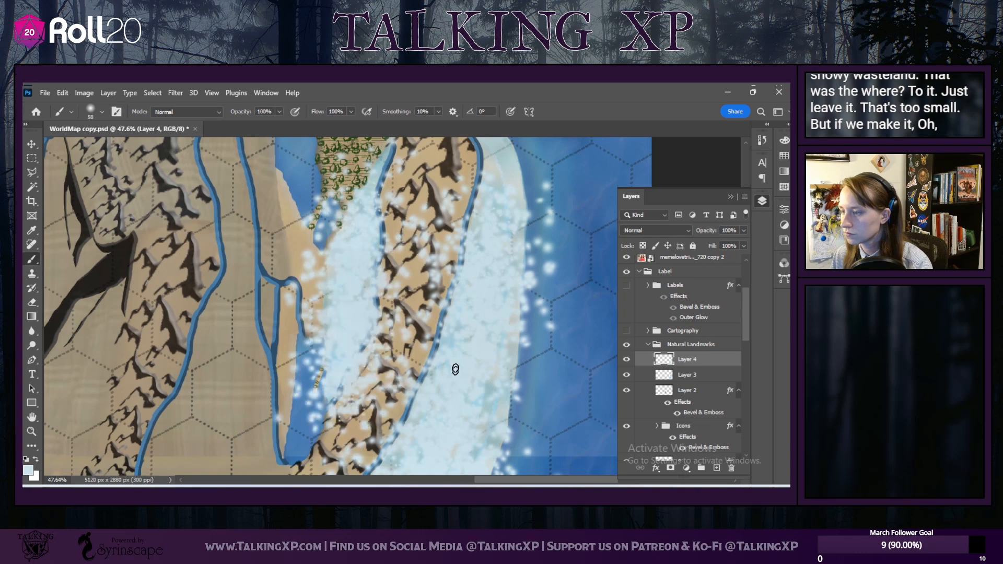
pyautogui.scroll(3, 455, 381)
pyautogui.moveTo(485, 192); pyautogui.dragTo(504, 326)
pyautogui.scroll(-3, 430, 415)
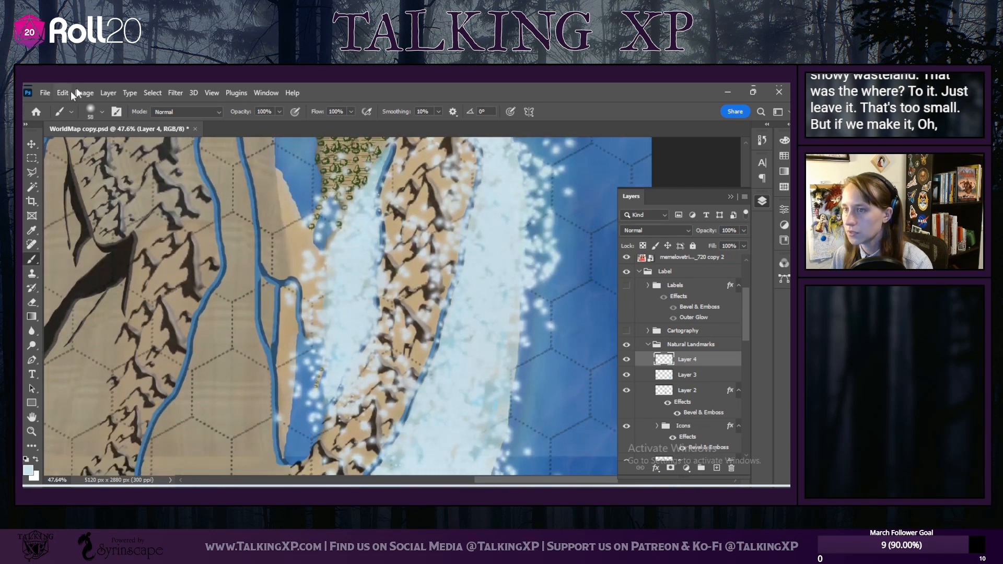
# Step: Undo the snow strokes scattered over the second woman's icy regions
pyautogui.click(62, 92)
pyautogui.click(83, 99)
pyautogui.click(62, 93)
pyautogui.click(85, 102)
pyautogui.click(62, 92)
pyautogui.click(85, 100)
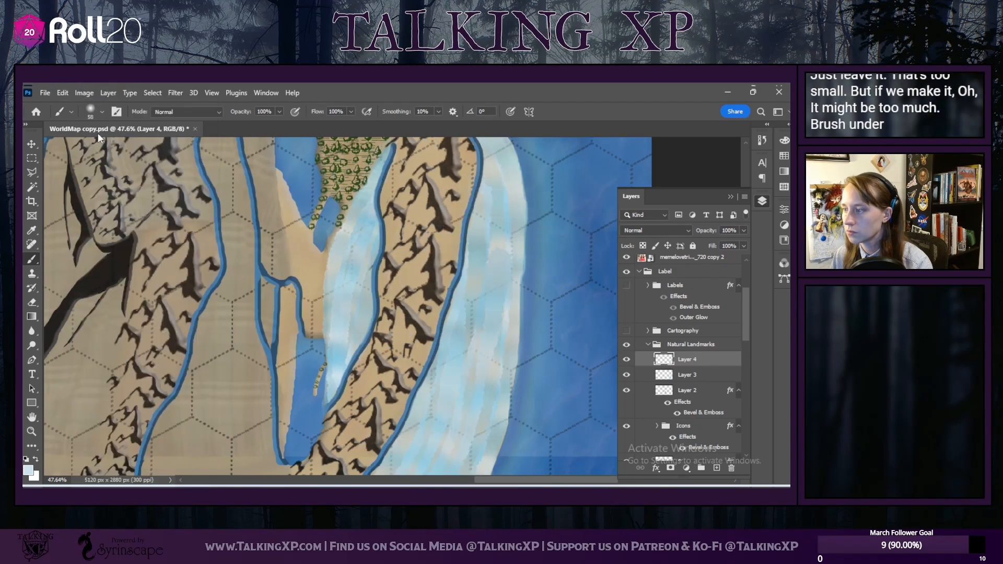
# Step: Scatter snow with the Wear brush at 20 px over the icy regions on both sides of the second woman's arm
pyautogui.click(101, 112)
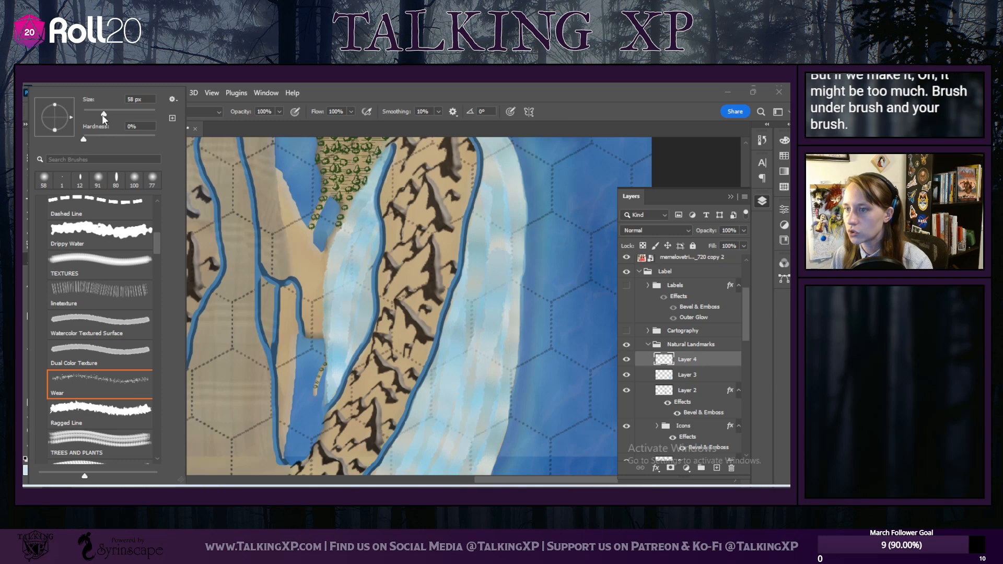
pyautogui.moveTo(98, 117); pyautogui.dragTo(92, 122)
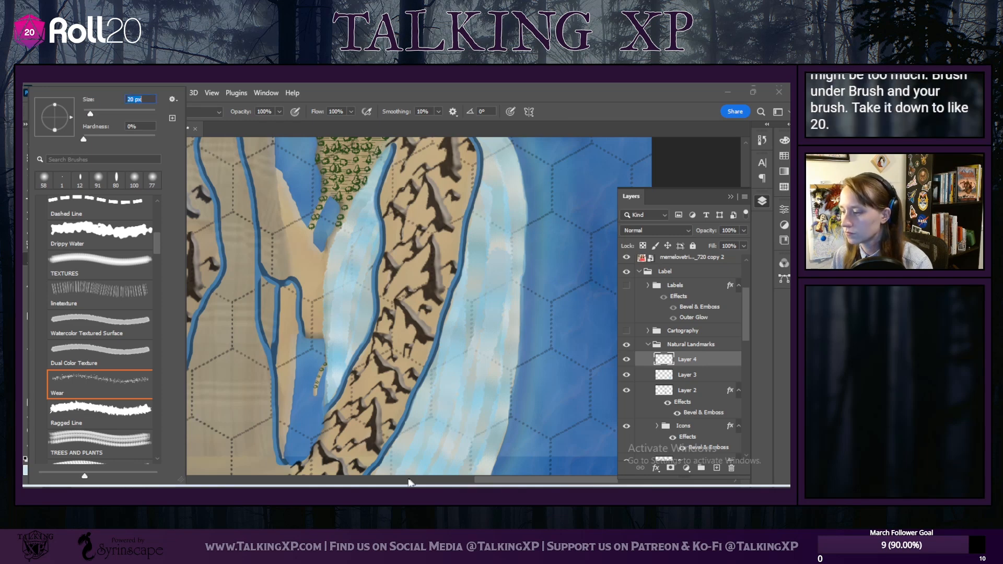
pyautogui.click(392, 474)
pyautogui.moveTo(469, 392)
pyautogui.mouseDown()
pyautogui.moveTo(447, 463)
pyautogui.moveTo(440, 442)
pyautogui.moveTo(386, 485)
pyautogui.moveTo(479, 481)
pyautogui.mouseUp()
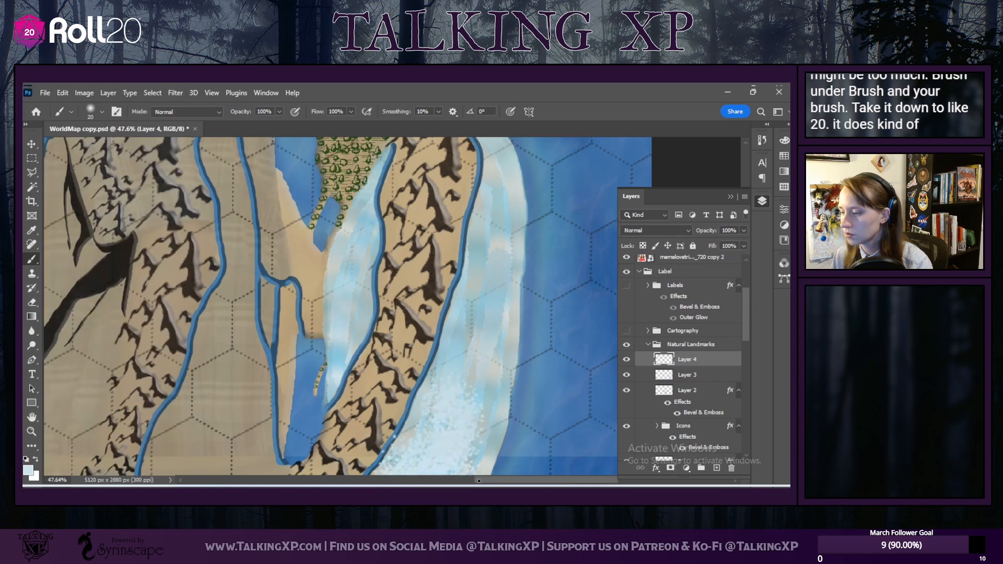
pyautogui.moveTo(476, 391)
pyautogui.mouseDown()
pyautogui.moveTo(489, 362)
pyautogui.moveTo(485, 323)
pyautogui.moveTo(468, 368)
pyautogui.mouseUp()
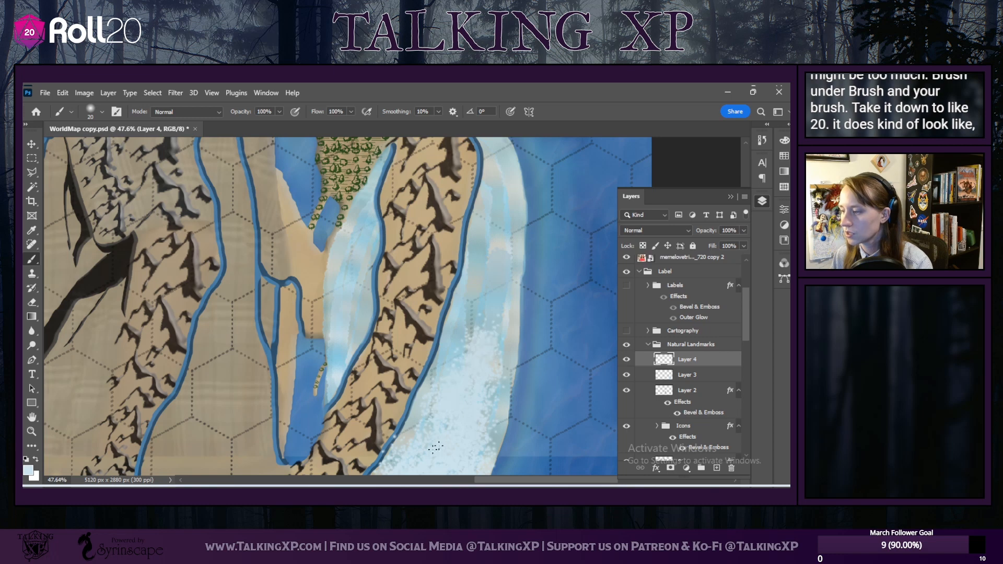
pyautogui.moveTo(467, 284); pyautogui.dragTo(495, 300)
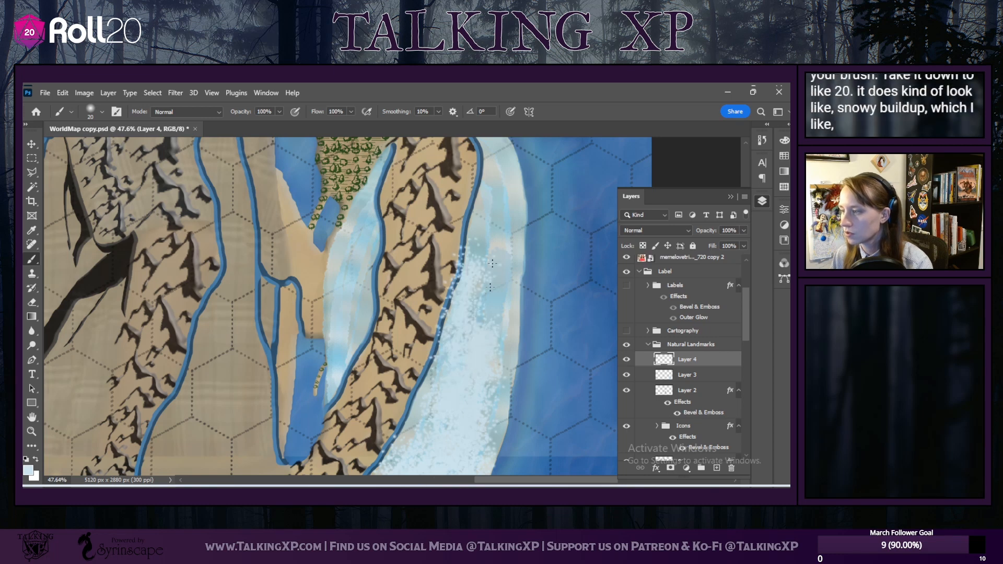
pyautogui.moveTo(492, 241); pyautogui.dragTo(491, 339)
pyautogui.moveTo(360, 222); pyautogui.dragTo(339, 347)
pyautogui.moveTo(377, 313)
pyautogui.mouseDown()
pyautogui.moveTo(307, 417)
pyautogui.moveTo(344, 366)
pyautogui.moveTo(316, 474)
pyautogui.mouseUp()
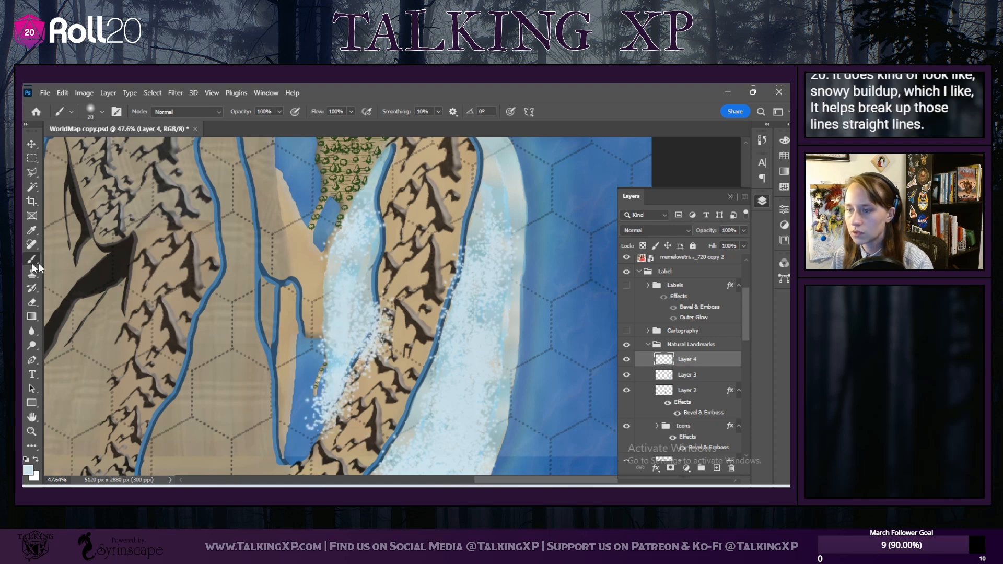
pyautogui.moveTo(353, 289); pyautogui.dragTo(351, 279)
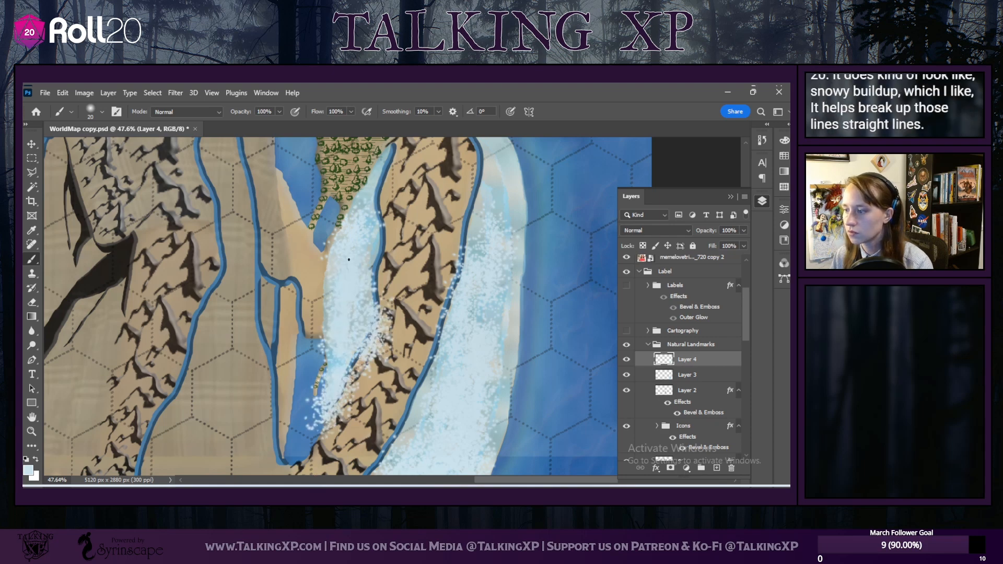
# Step: Switch to the Eraser with the Hard Round 24 1 tip at 94 px
pyautogui.click(35, 301)
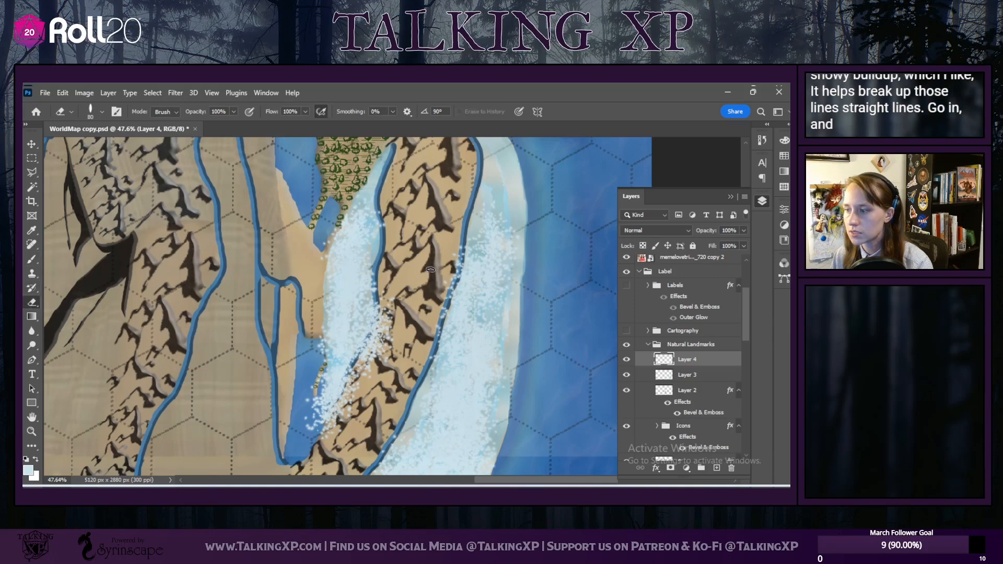
pyautogui.click(89, 110)
pyautogui.scroll(8, 92, 261)
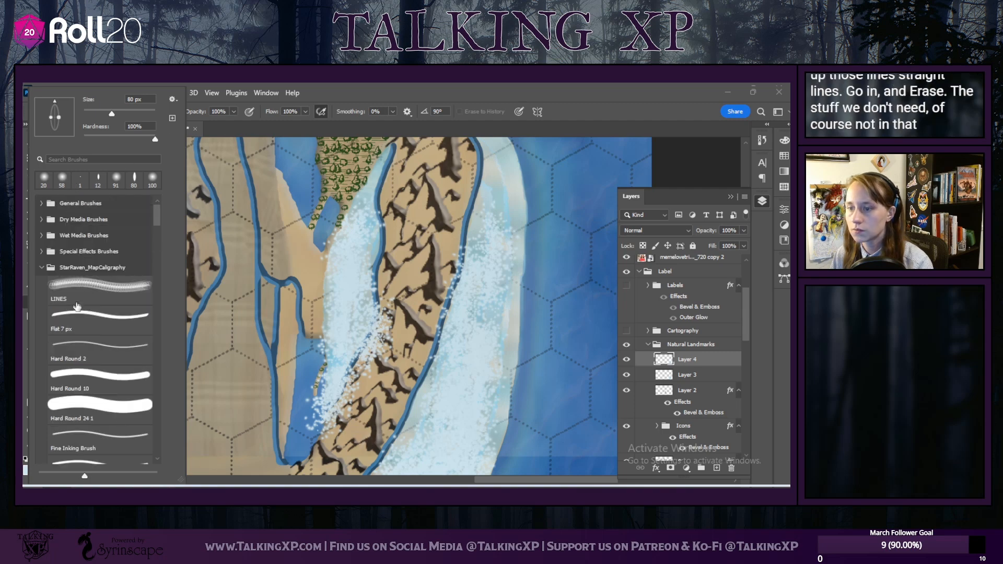
pyautogui.click(96, 404)
pyautogui.press(']')
pyautogui.press(']')
pyautogui.press(']')
pyautogui.press(']')
pyautogui.press(']')
pyautogui.press(']')
pyautogui.press(']')
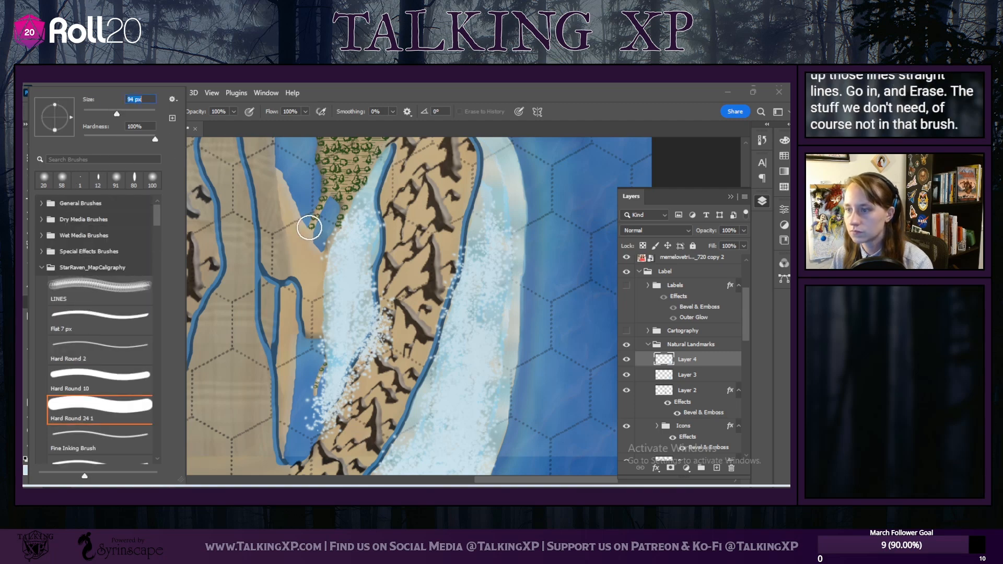
# Step: Erase the stray snow along the outer edge and lower tip of the icy strip left of the arm
pyautogui.moveTo(327, 211); pyautogui.dragTo(325, 222)
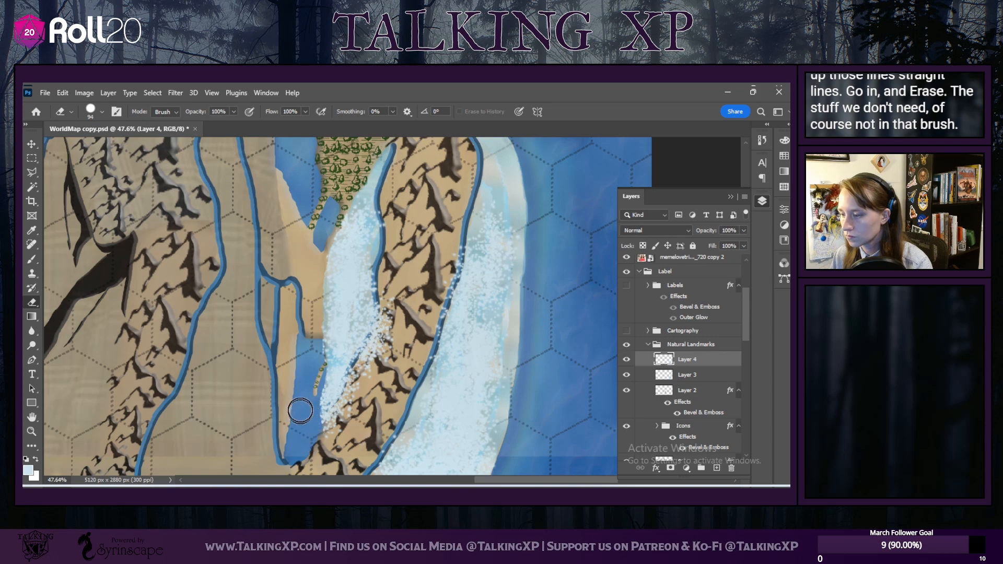
pyautogui.moveTo(300, 413); pyautogui.dragTo(306, 404)
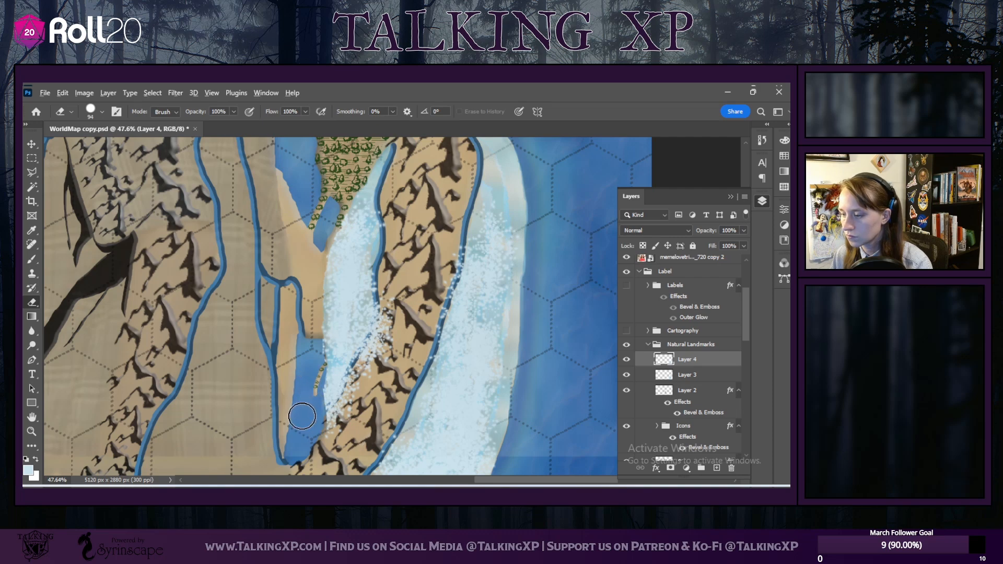
pyautogui.scroll(3, 303, 412)
pyautogui.moveTo(351, 429)
pyautogui.mouseDown()
pyautogui.moveTo(347, 416)
pyautogui.moveTo(418, 298)
pyautogui.moveTo(425, 245)
pyautogui.mouseUp()
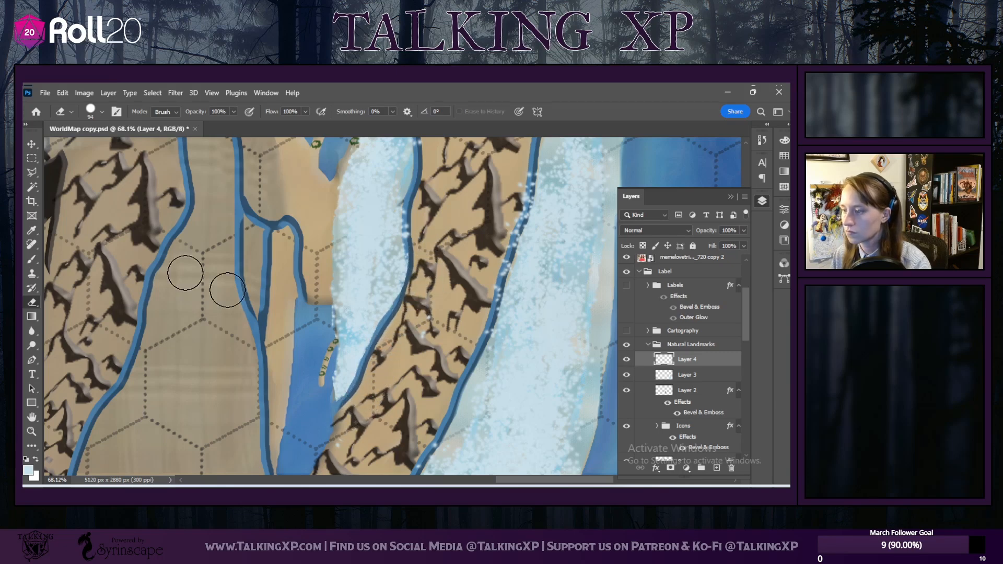
# Step: Lower the eraser hardness to 24% and erase the stray snow spilling over the arm's river borders and mountains
pyautogui.click(102, 111)
pyautogui.click(100, 139)
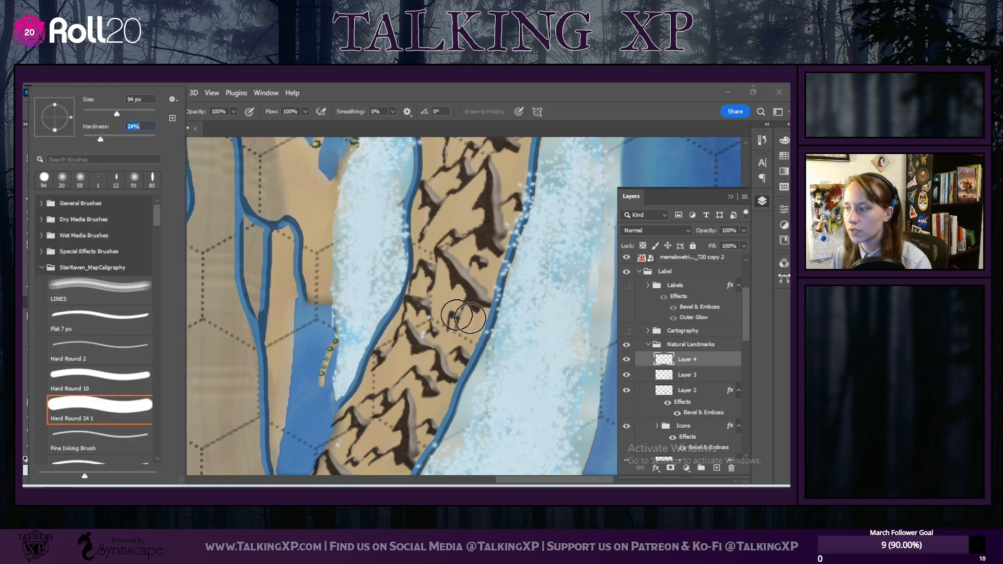
pyautogui.press('Return')
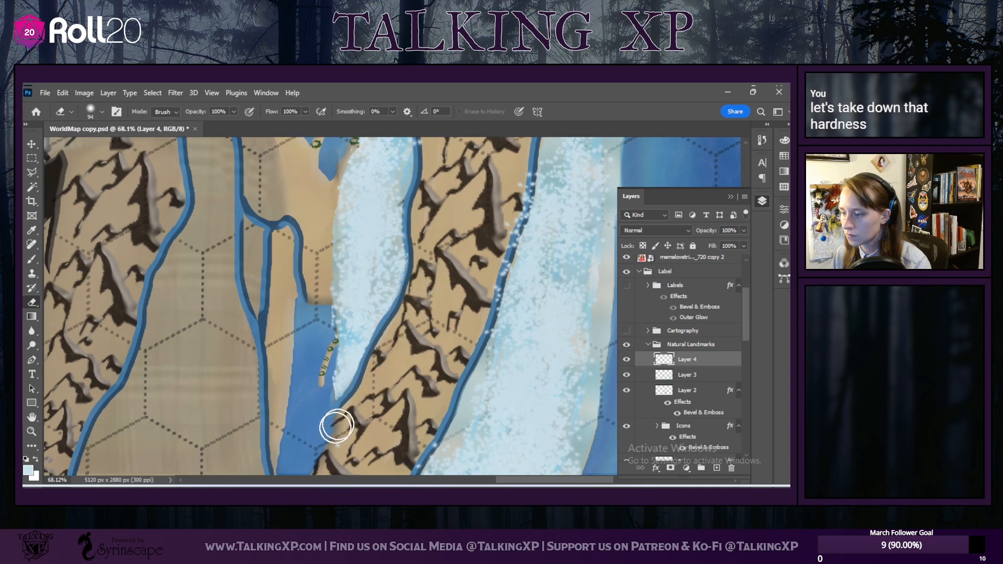
pyautogui.scroll(3, 497, 269)
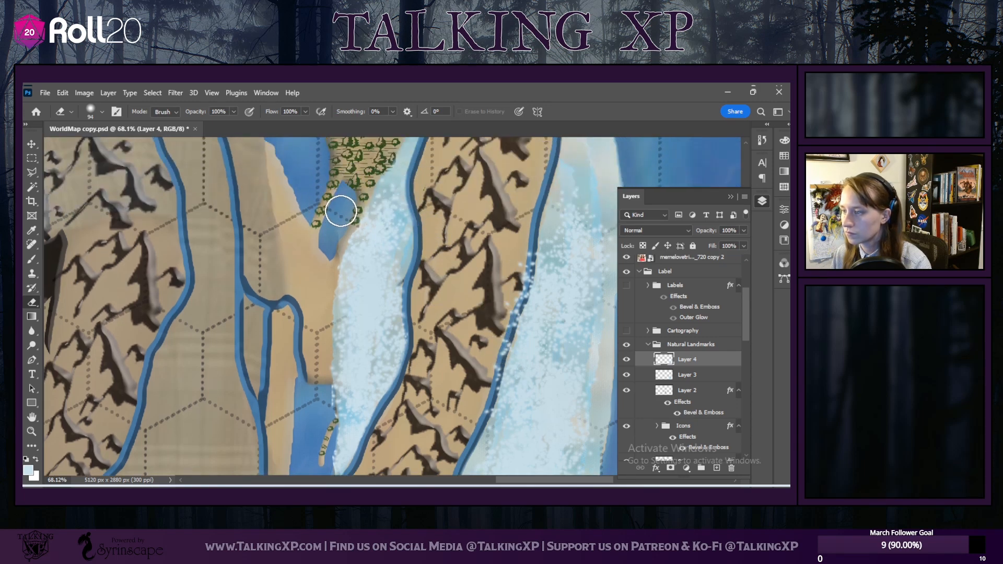
pyautogui.scroll(1, 358, 398)
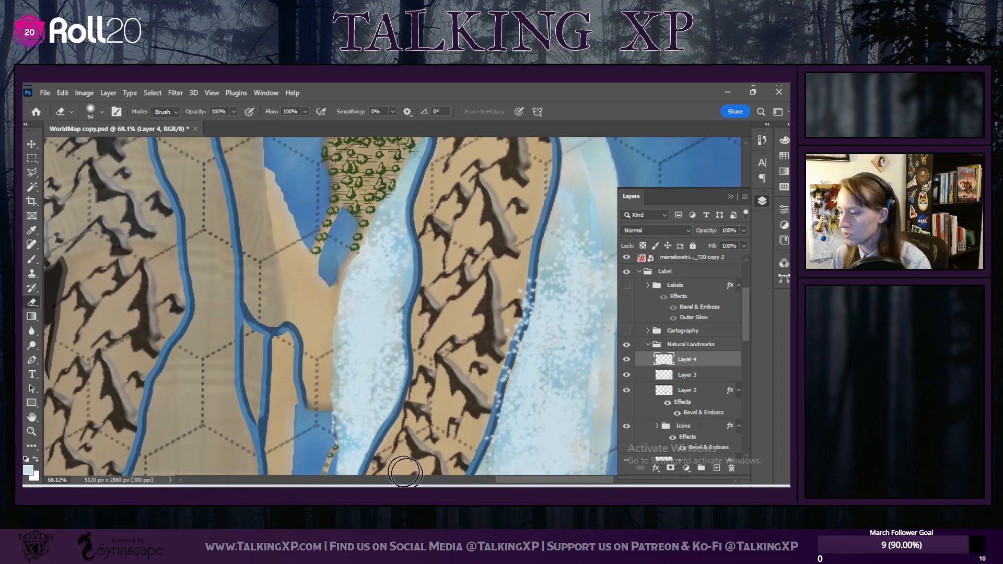
pyautogui.moveTo(505, 481); pyautogui.dragTo(528, 481)
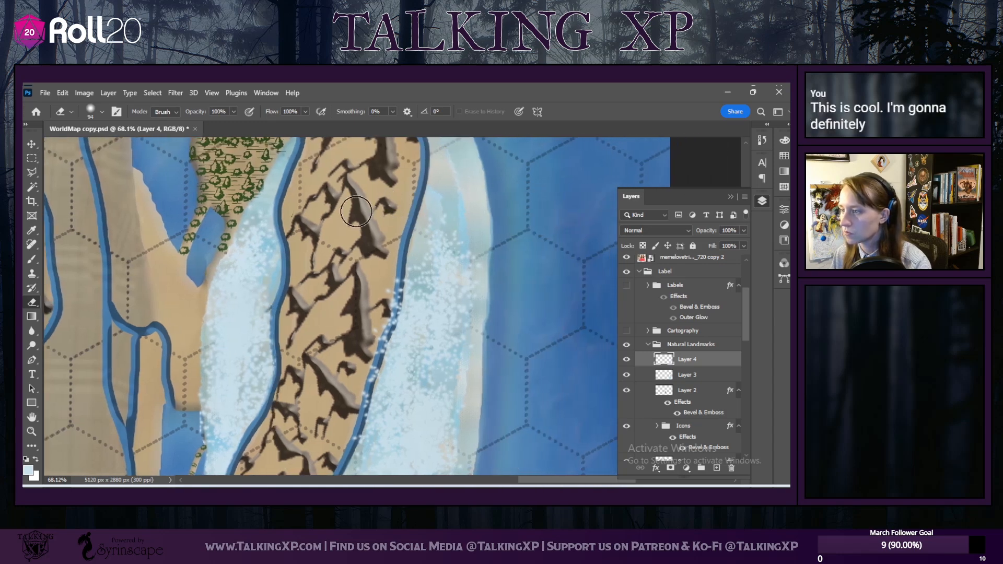
pyautogui.scroll(-5, 399, 206)
pyautogui.scroll(1, 360, 170)
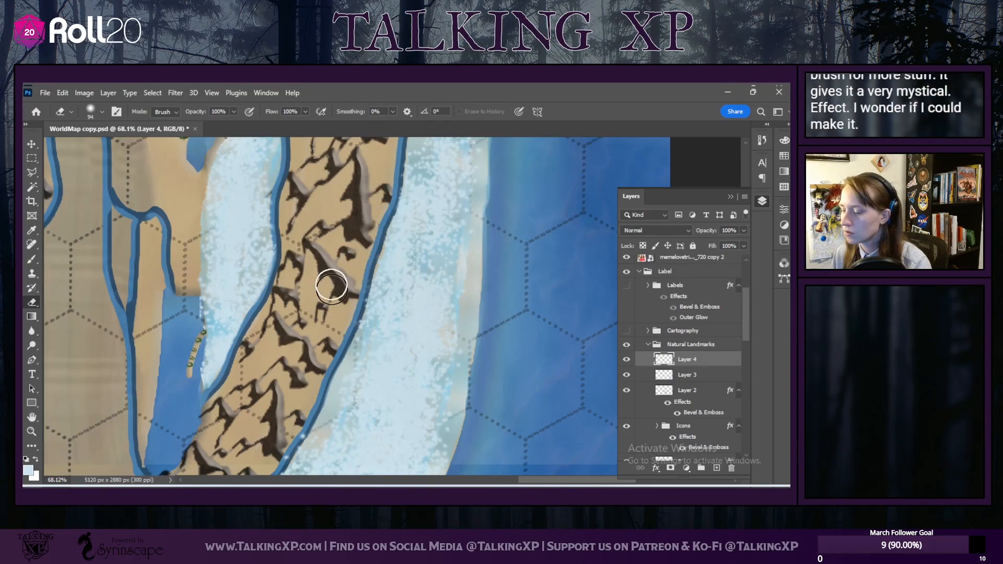
pyautogui.scroll(-3, 331, 295)
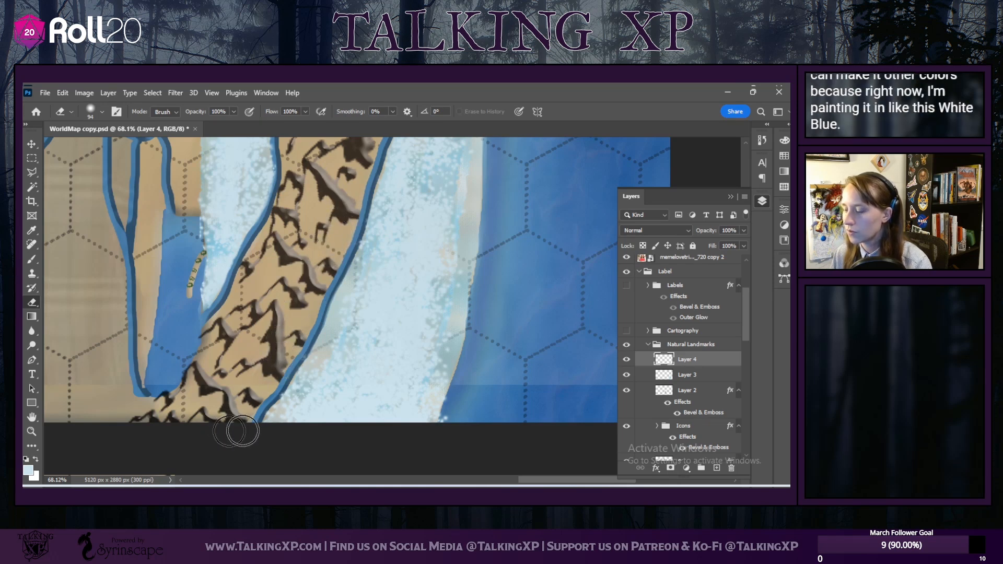
pyautogui.scroll(5, 511, 277)
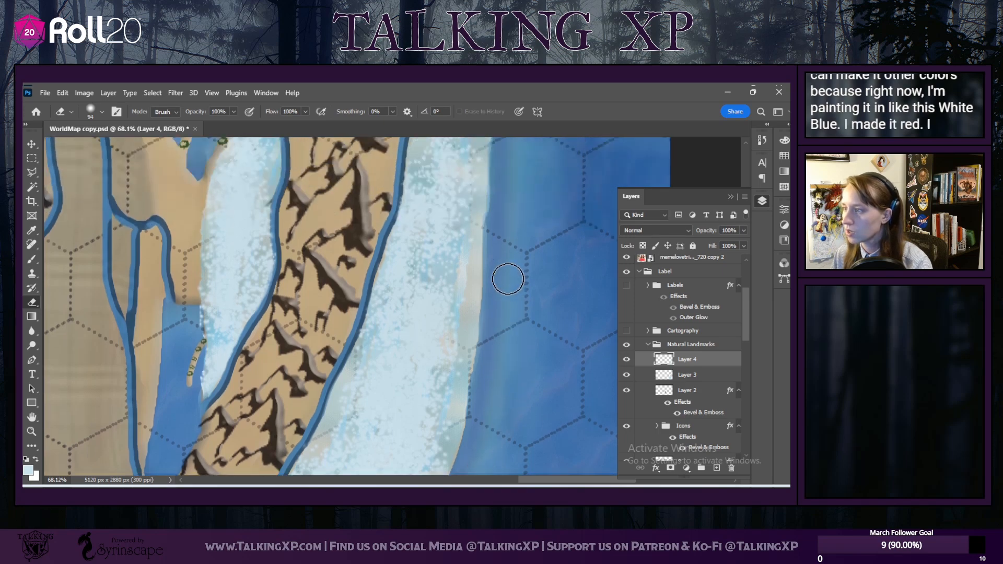
# Step: Go to the coral region and add a new layer above Layer 4 in the Natural Landmarks group
pyautogui.moveTo(545, 479); pyautogui.dragTo(360, 475)
pyautogui.scroll(-4, 370, 368)
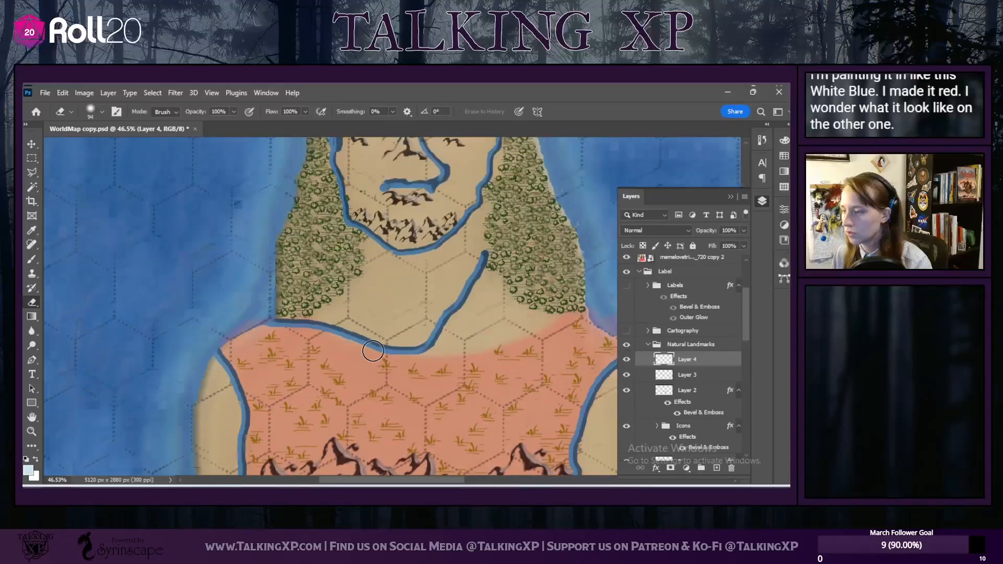
pyautogui.scroll(-3, 366, 360)
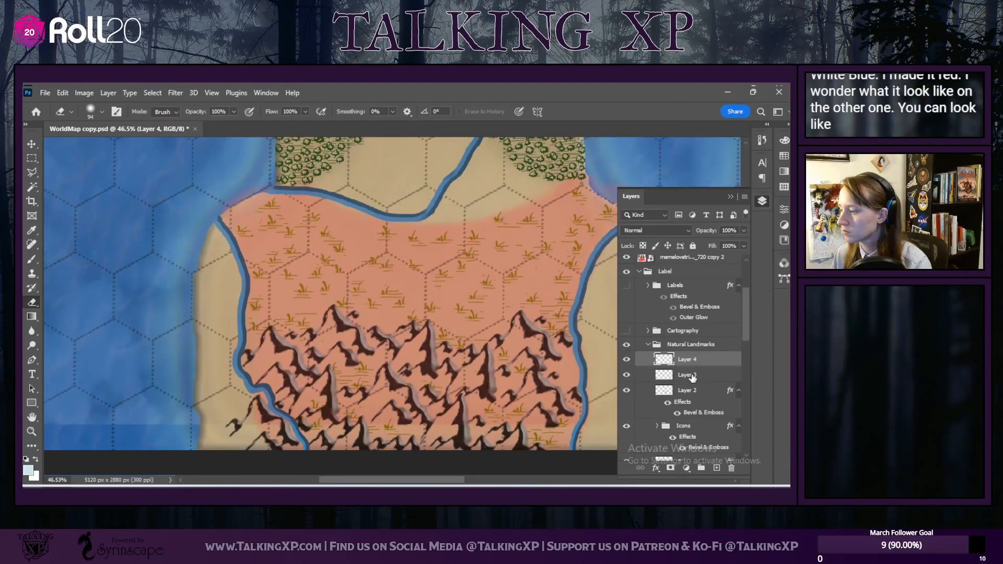
pyautogui.click(659, 373)
pyautogui.click(684, 362)
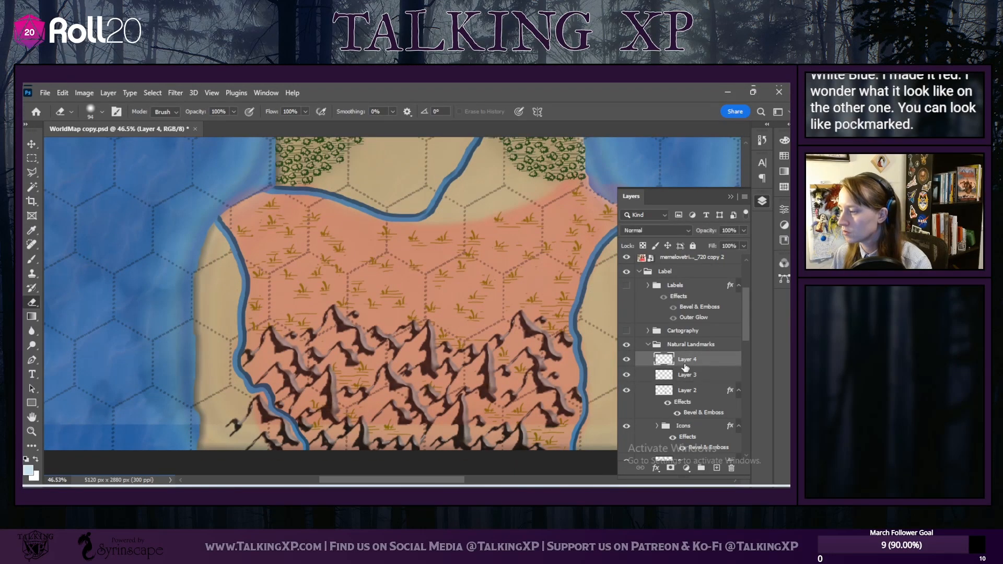
pyautogui.click(716, 468)
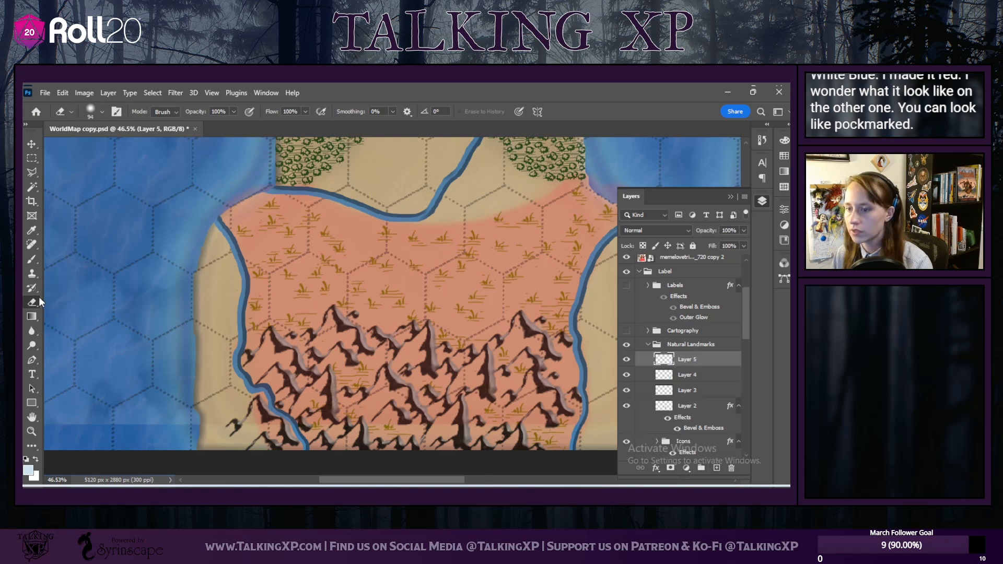
# Step: Switch back to the Brush tool with the Wear tip and set its size to 9 px
pyautogui.click(31, 260)
pyautogui.click(101, 112)
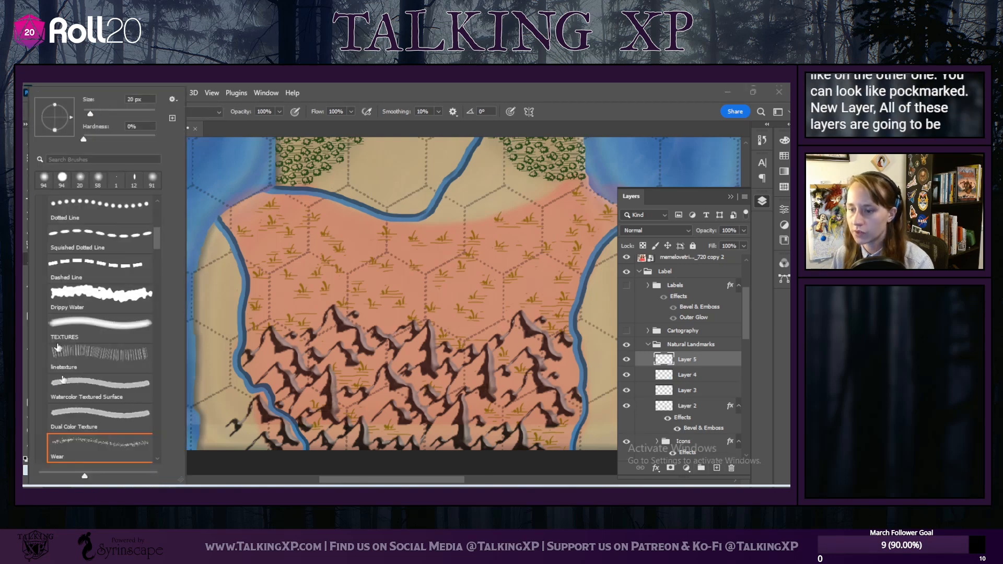
pyautogui.click(89, 112)
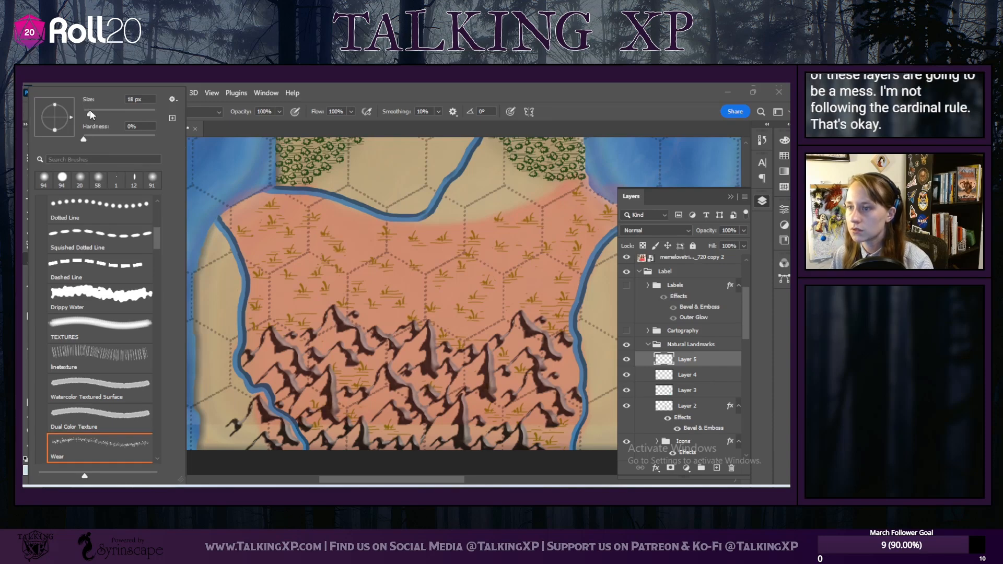
pyautogui.moveTo(90, 115); pyautogui.dragTo(90, 114)
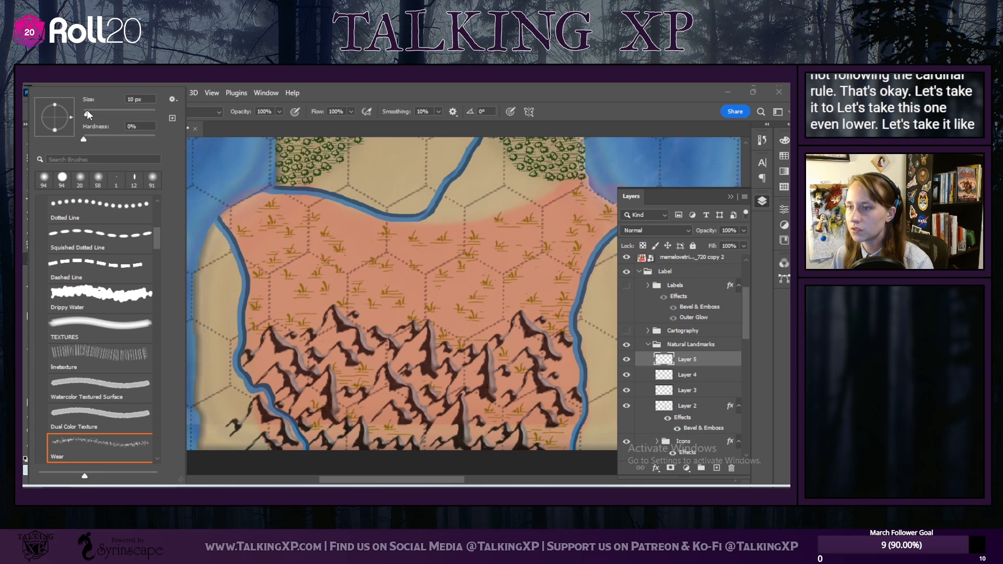
pyautogui.click(251, 132)
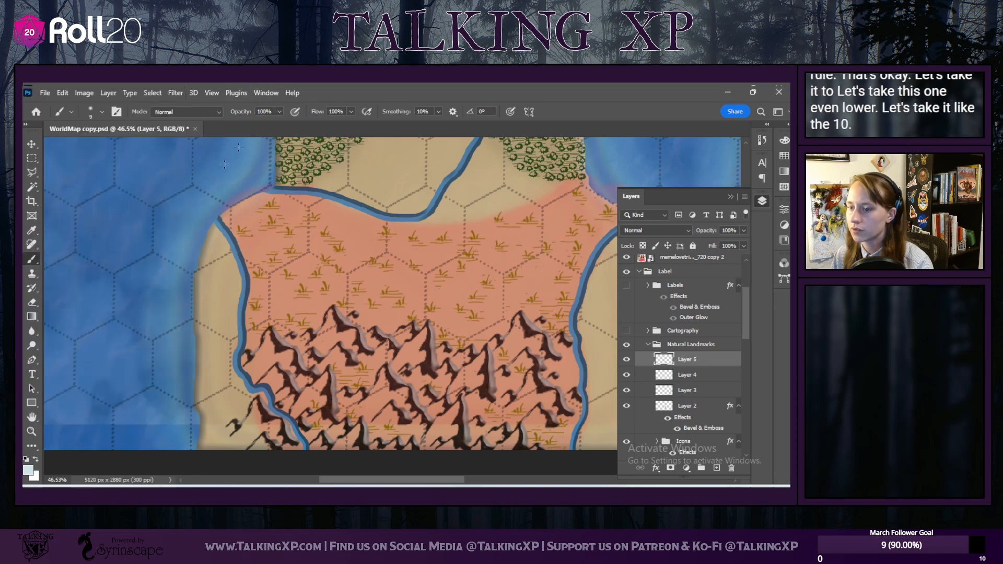
# Step: Change the foreground colour to a dark burnt red, #5a1c26
pyautogui.click(28, 472)
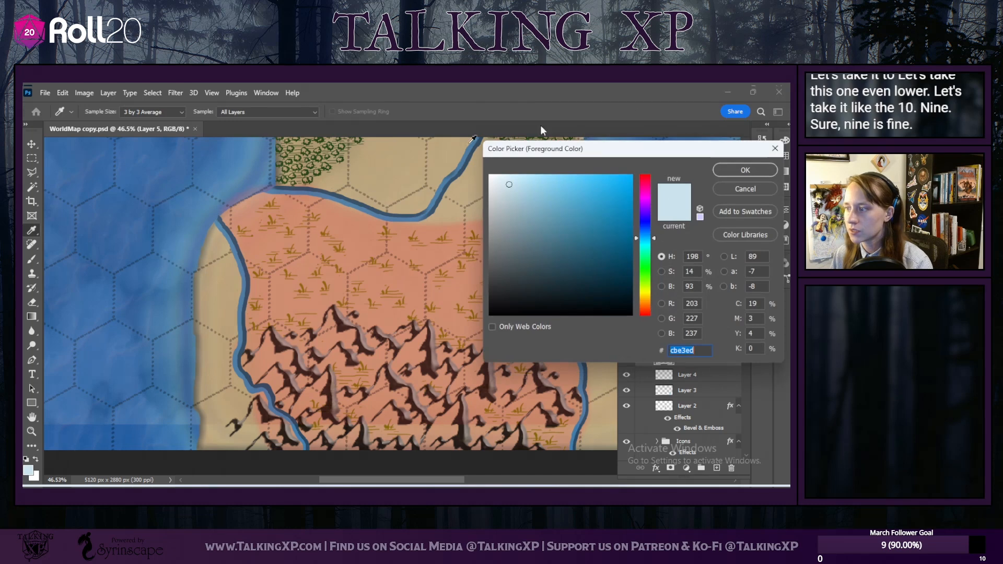
pyautogui.click(645, 184)
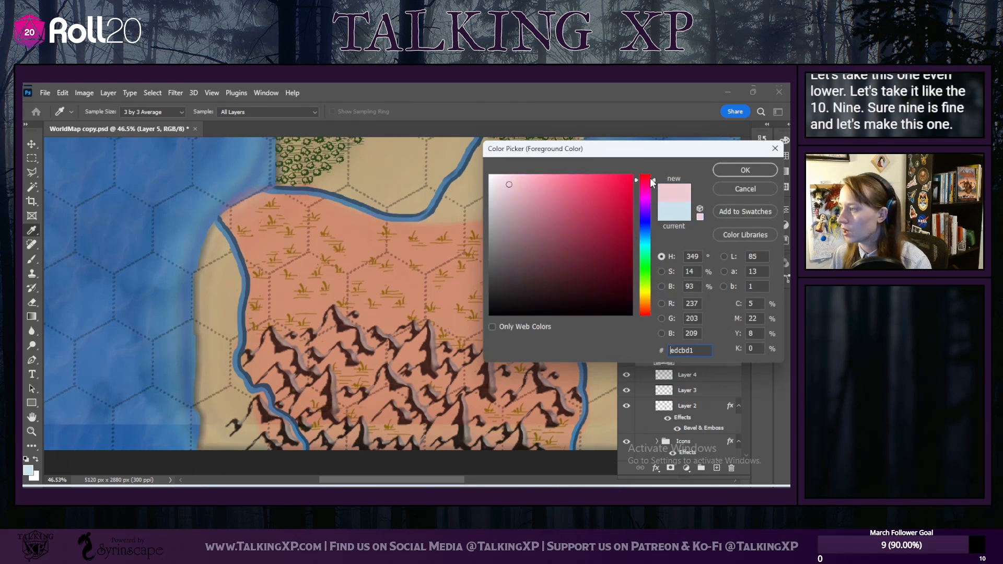
pyautogui.click(564, 248)
pyautogui.moveTo(582, 256)
pyautogui.mouseDown()
pyautogui.moveTo(570, 251)
pyautogui.moveTo(582, 267)
pyautogui.mouseUp()
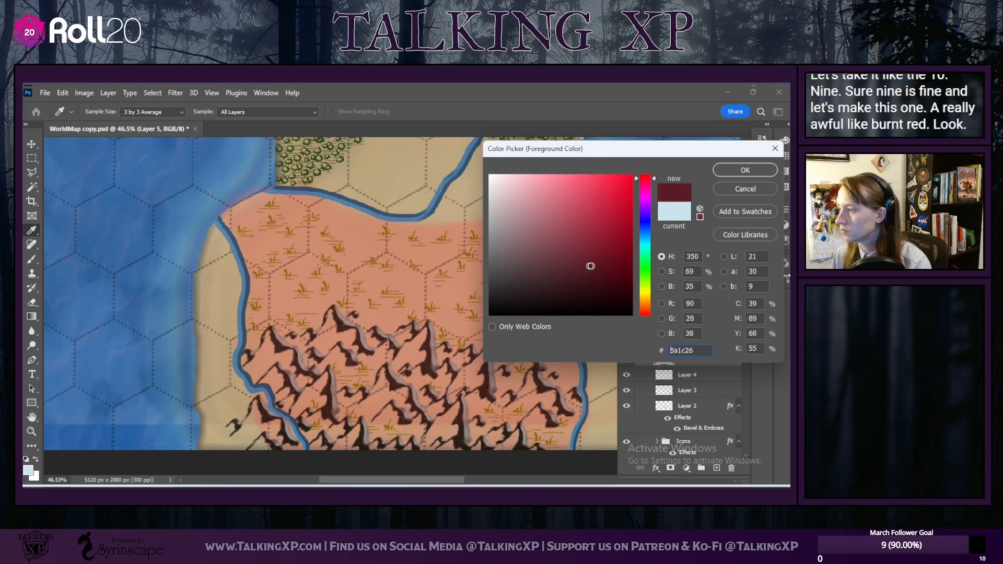
pyautogui.click(763, 171)
# Step: Try a burnt red Wear stroke at 9 px across the upper coral region and undo it
pyautogui.moveTo(248, 215)
pyautogui.mouseDown()
pyautogui.moveTo(344, 258)
pyautogui.moveTo(430, 269)
pyautogui.mouseUp()
pyautogui.hotkey('ctrl', 'z')
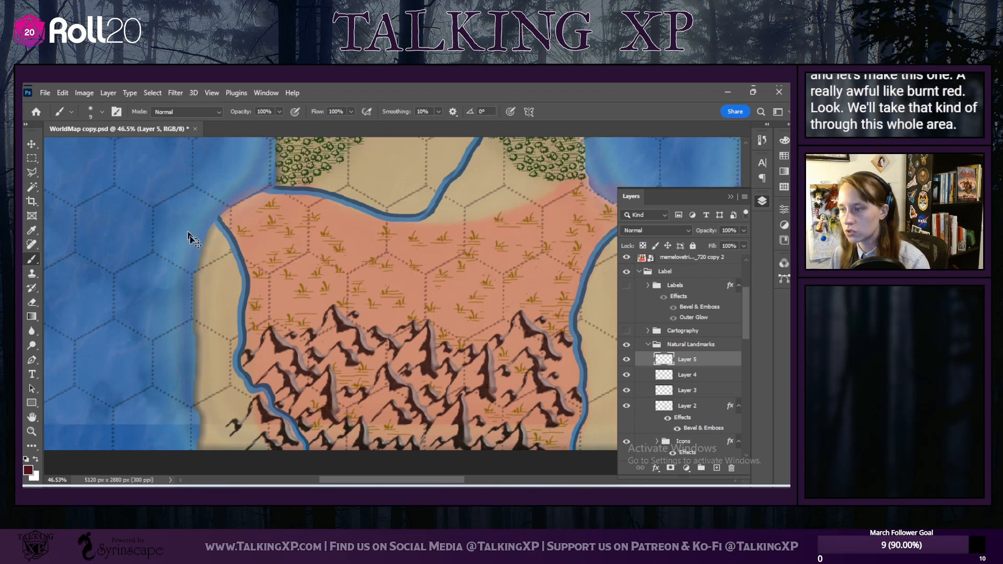
# Step: Set the Wear brush to 20 px and scatter burnt red texture across the coral region above the mountains
pyautogui.click(102, 111)
pyautogui.moveTo(87, 114); pyautogui.dragTo(90, 113)
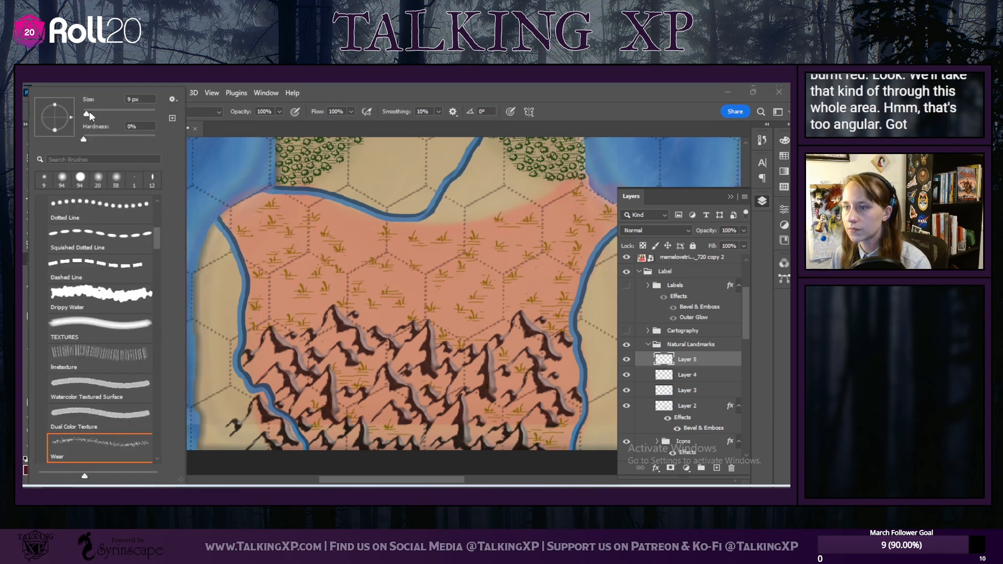
pyautogui.press('Return')
pyautogui.moveTo(238, 198)
pyautogui.mouseDown()
pyautogui.moveTo(289, 245)
pyautogui.moveTo(387, 269)
pyautogui.moveTo(496, 246)
pyautogui.moveTo(574, 208)
pyautogui.moveTo(613, 209)
pyautogui.moveTo(538, 274)
pyautogui.moveTo(444, 306)
pyautogui.moveTo(334, 295)
pyautogui.moveTo(282, 266)
pyautogui.moveTo(224, 210)
pyautogui.mouseUp()
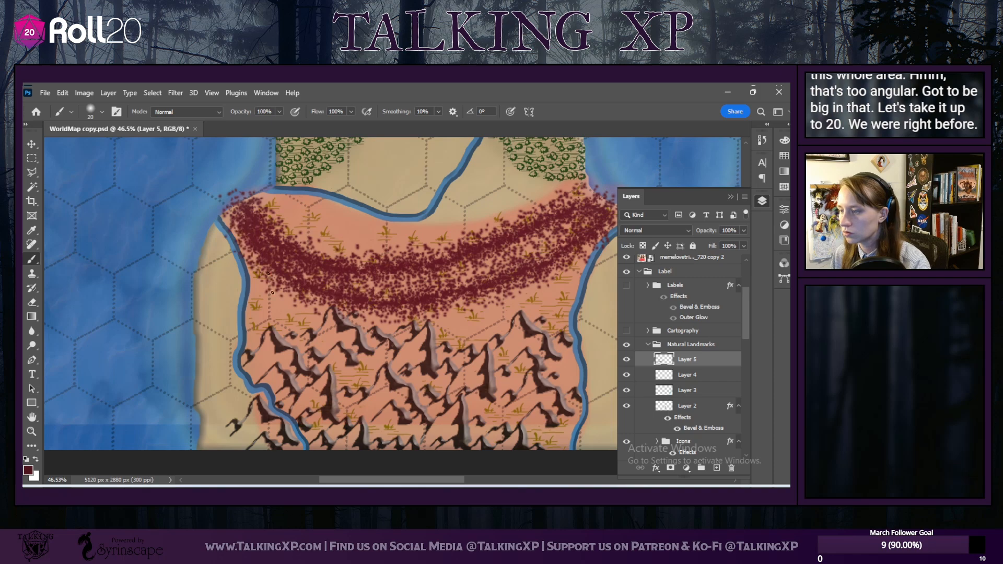
# Step: Undo the 20 px burnt red texture and set the Wear brush size to 51 px
pyautogui.click(62, 93)
pyautogui.click(78, 102)
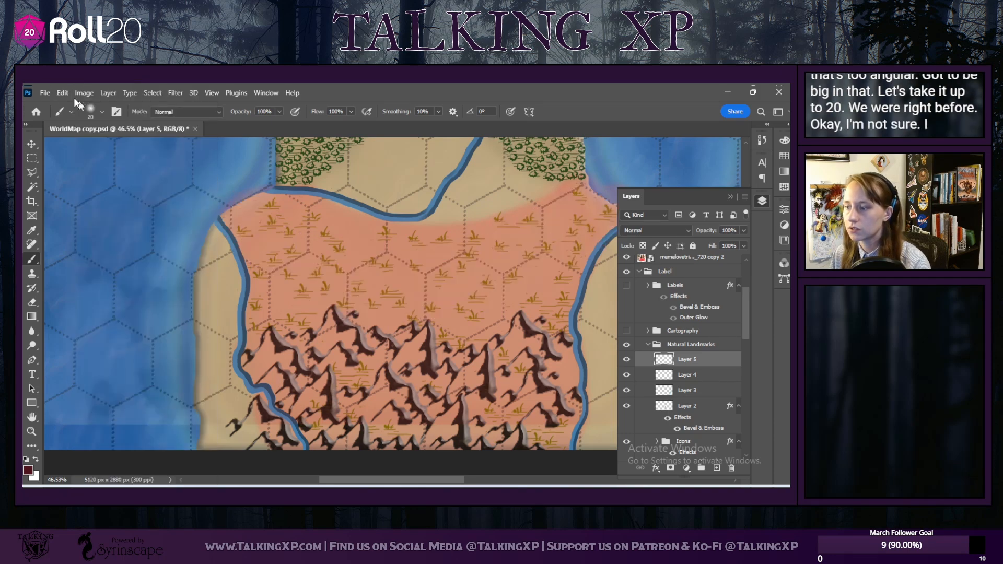
pyautogui.click(91, 112)
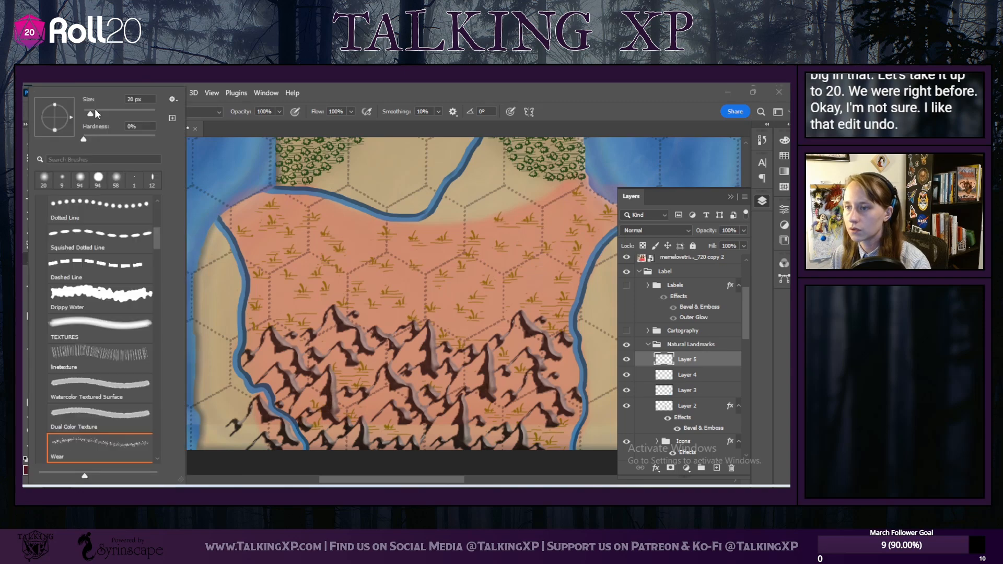
pyautogui.moveTo(97, 113); pyautogui.dragTo(100, 112)
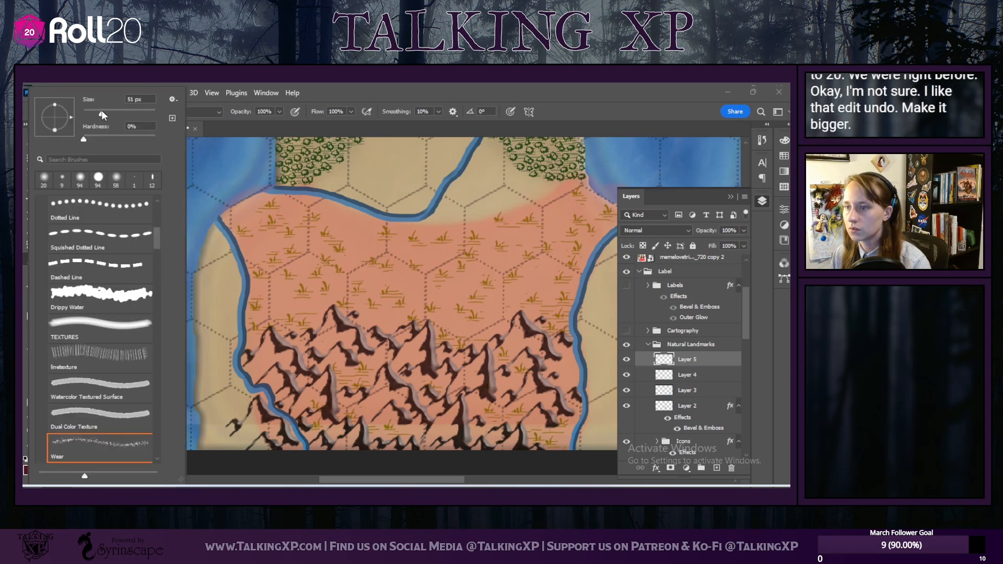
# Step: Scatter burnt red Wear texture at 51 px across the whole coral region, including over its mountains
pyautogui.moveTo(239, 211)
pyautogui.mouseDown()
pyautogui.moveTo(308, 261)
pyautogui.moveTo(407, 290)
pyautogui.moveTo(512, 282)
pyautogui.moveTo(571, 232)
pyautogui.moveTo(605, 220)
pyautogui.mouseUp()
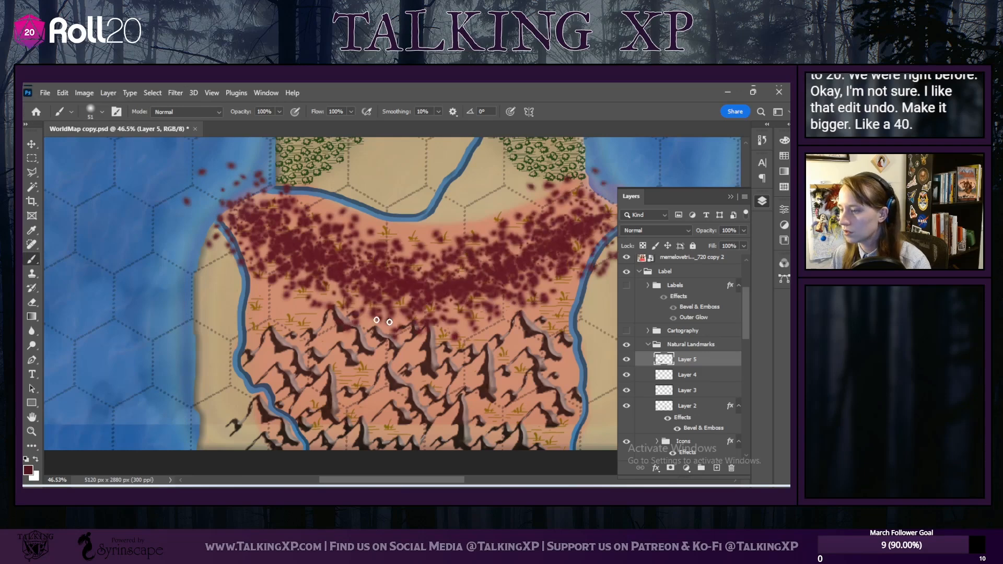
pyautogui.moveTo(256, 281)
pyautogui.mouseDown()
pyautogui.moveTo(272, 344)
pyautogui.moveTo(355, 418)
pyautogui.moveTo(405, 434)
pyautogui.mouseUp()
pyautogui.moveTo(292, 295)
pyautogui.mouseDown()
pyautogui.moveTo(370, 353)
pyautogui.moveTo(482, 468)
pyautogui.mouseUp()
pyautogui.moveTo(481, 378)
pyautogui.mouseDown()
pyautogui.moveTo(520, 465)
pyautogui.moveTo(521, 325)
pyautogui.moveTo(539, 284)
pyautogui.moveTo(552, 339)
pyautogui.moveTo(521, 482)
pyautogui.mouseUp()
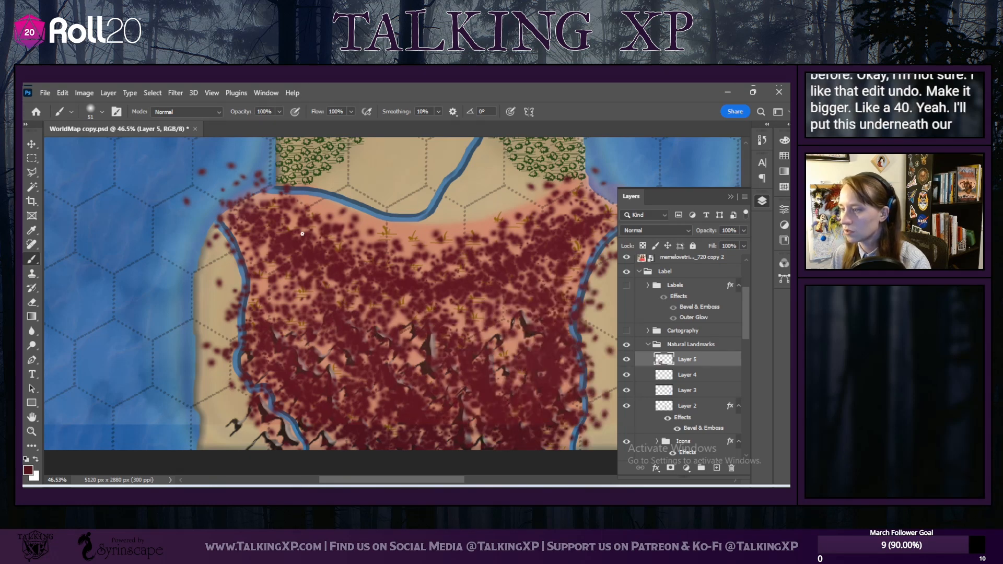
# Step: Try an extra Wear stroke along the upper edge of the coral region and undo it
pyautogui.moveTo(302, 234); pyautogui.dragTo(459, 204)
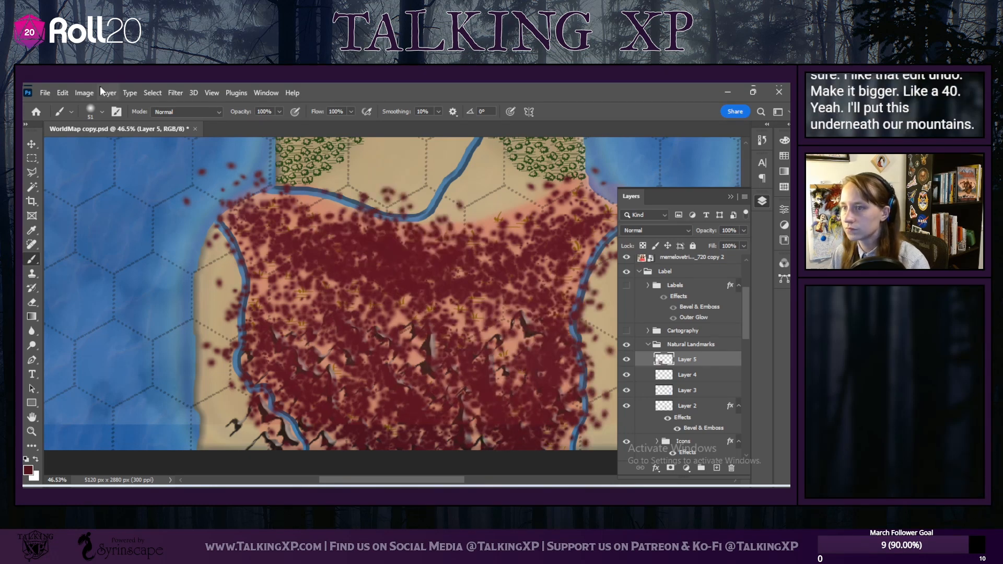
pyautogui.click(62, 92)
pyautogui.click(89, 104)
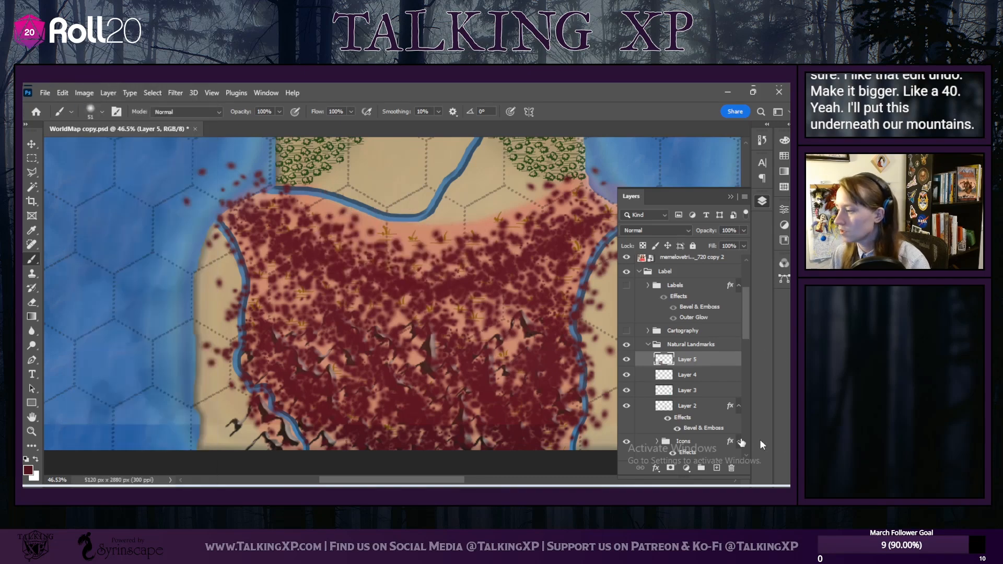
# Step: Move Layer 5 beneath the mountains to just below the Grassland layer and lower its opacity to 54%
pyautogui.moveTo(696, 361)
pyautogui.mouseDown()
pyautogui.moveTo(692, 462)
pyautogui.moveTo(691, 414)
pyautogui.mouseUp()
pyautogui.scroll(-3, 691, 414)
pyautogui.moveTo(684, 285); pyautogui.dragTo(690, 423)
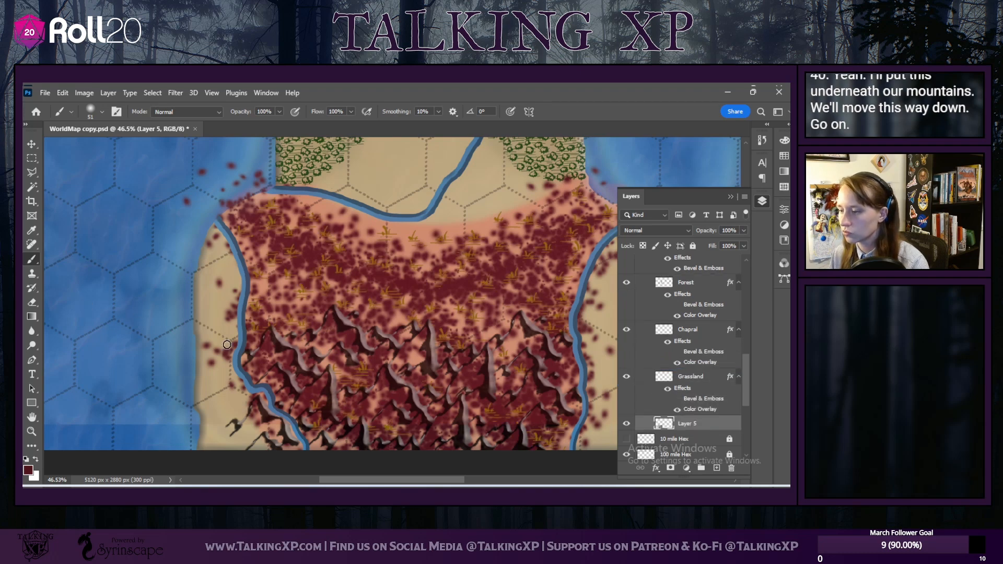
pyautogui.click(741, 230)
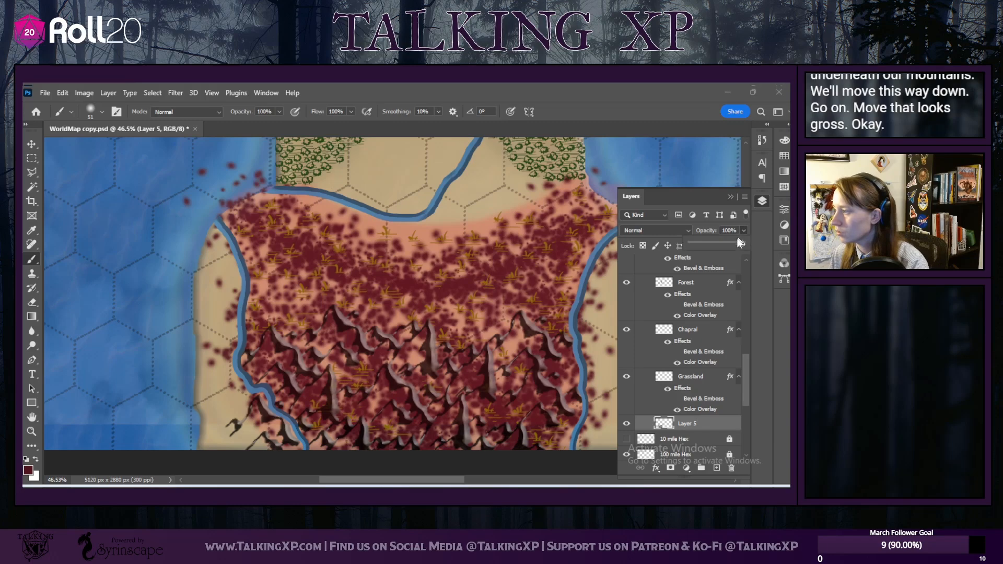
pyautogui.moveTo(720, 243); pyautogui.dragTo(724, 245)
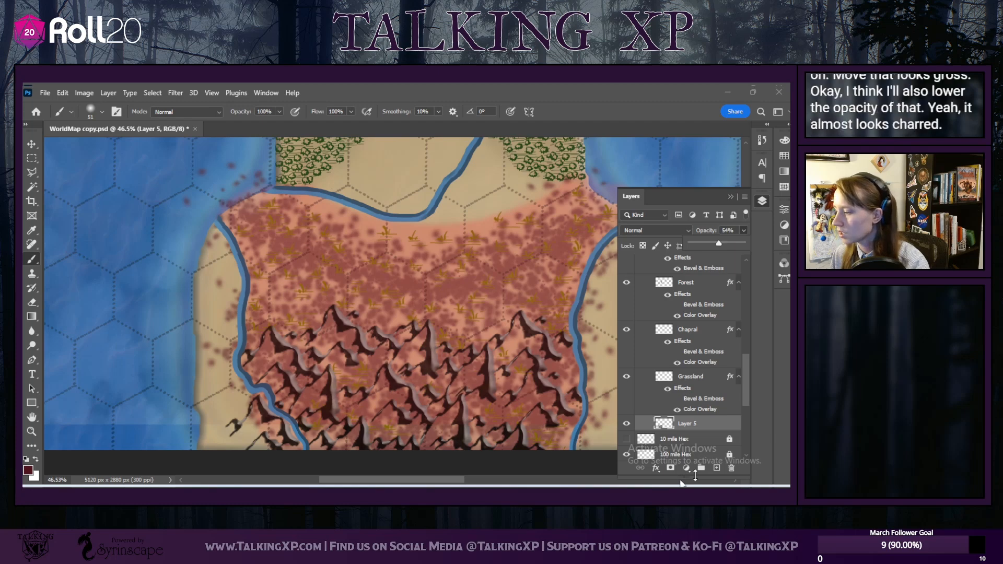
# Step: Add a Color Overlay effect to Layer 5 with black as the overlay colour
pyautogui.click(656, 467)
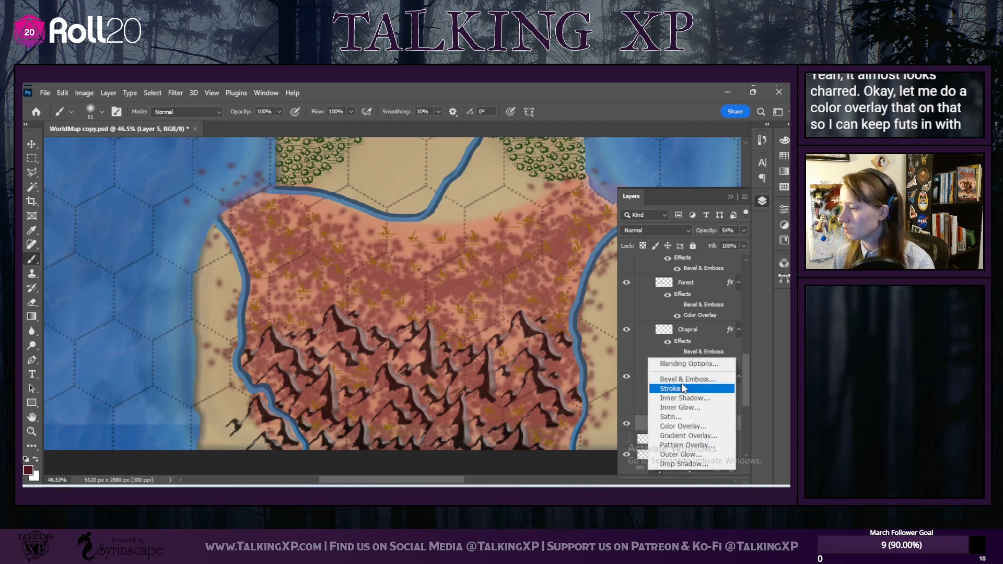
pyautogui.click(679, 427)
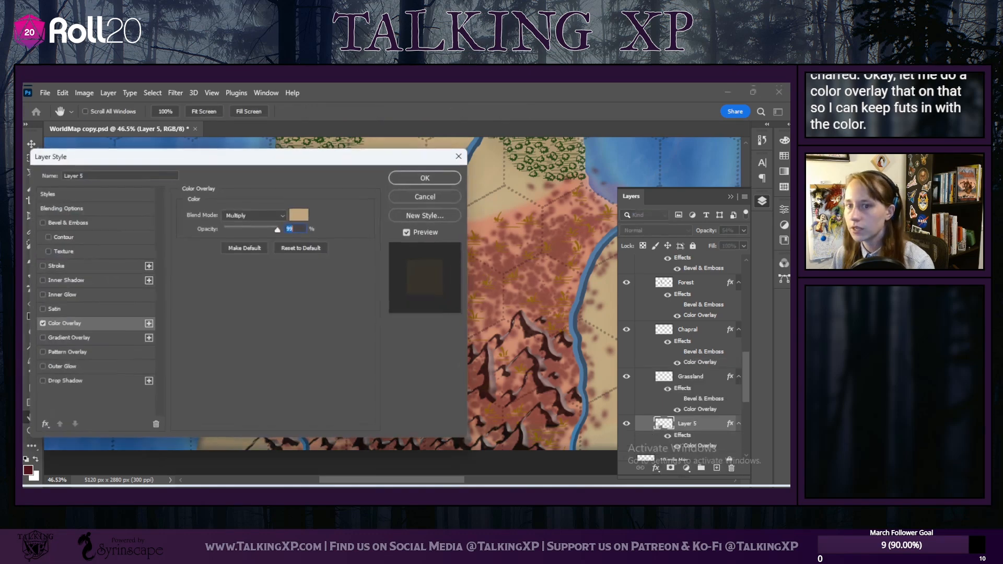
pyautogui.click(295, 219)
pyautogui.moveTo(574, 230); pyautogui.dragTo(509, 315)
pyautogui.click(741, 168)
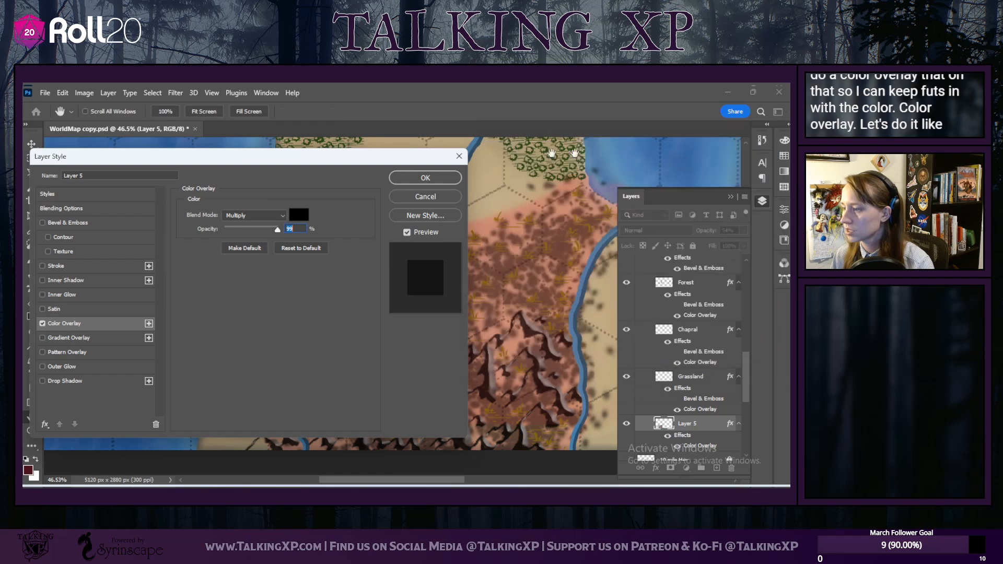
pyautogui.moveTo(356, 162); pyautogui.dragTo(678, 103)
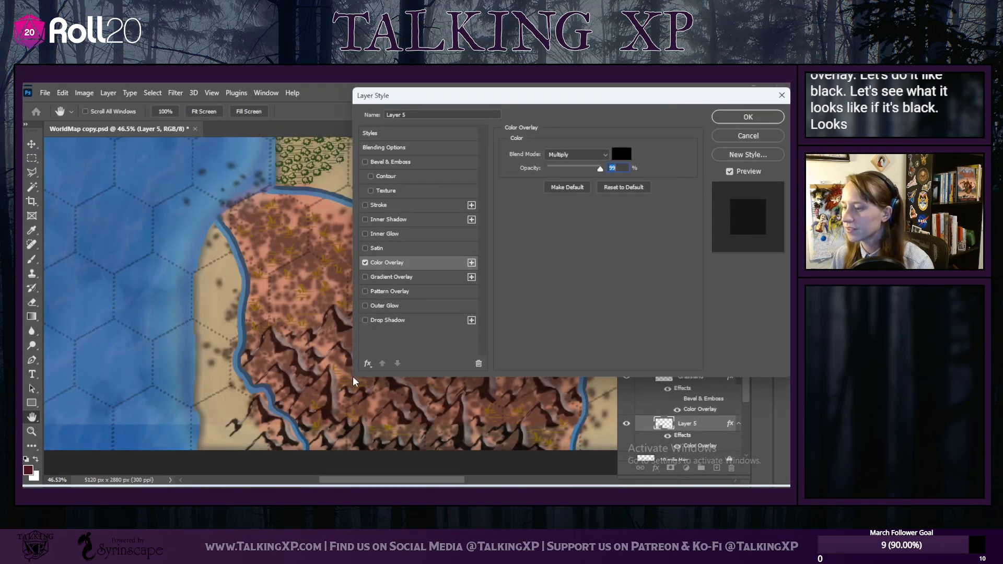
# Step: Set the Color Overlay's blend mode to Normal
pyautogui.click(626, 154)
pyautogui.click(768, 150)
pyautogui.click(604, 155)
pyautogui.click(618, 136)
# Step: Try bright red and teal overlay colours, settle on dark red #650000, and apply the layer style
pyautogui.click(622, 152)
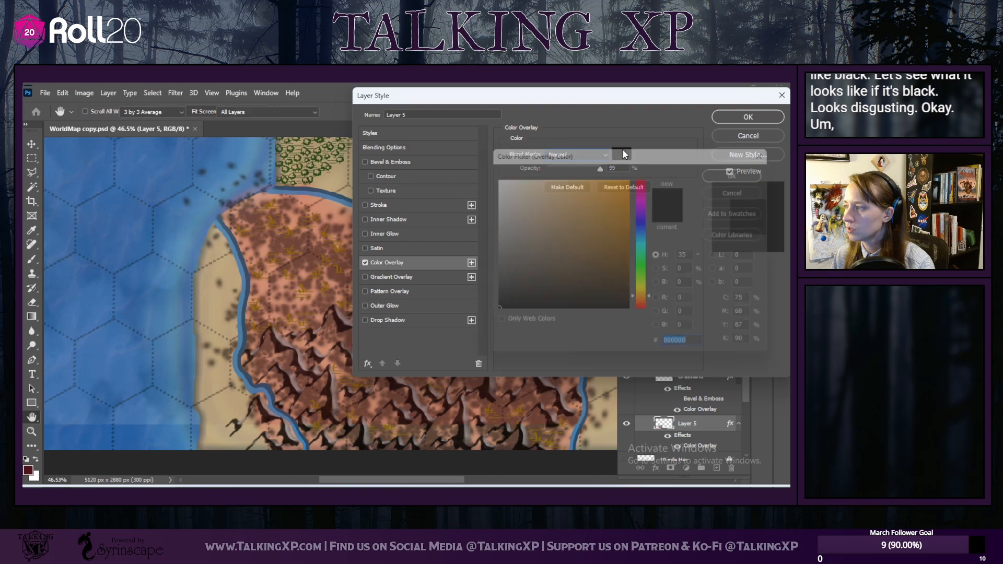
pyautogui.moveTo(645, 190)
pyautogui.mouseDown()
pyautogui.moveTo(650, 169)
pyautogui.moveTo(631, 225)
pyautogui.mouseUp()
pyautogui.click(631, 176)
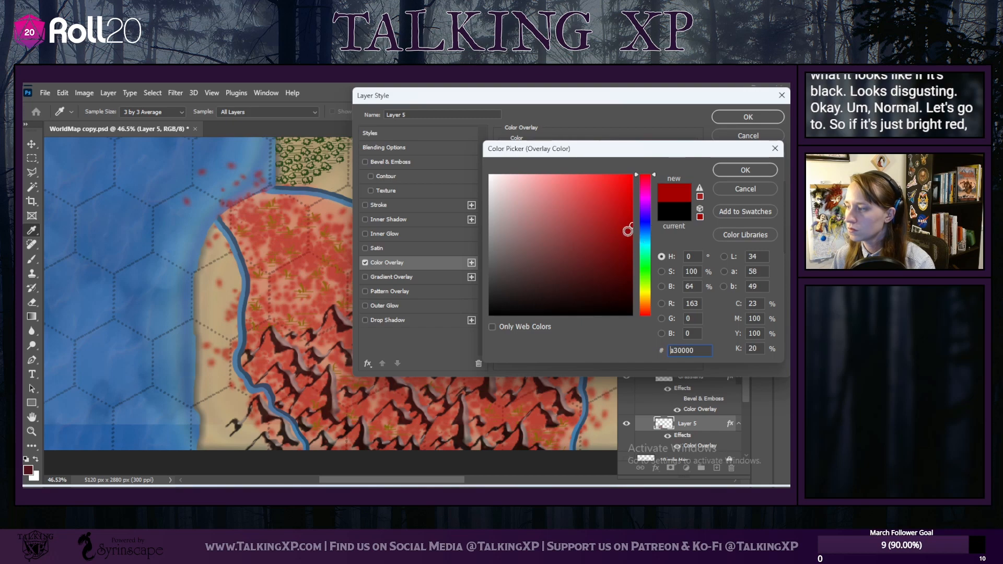
pyautogui.click(645, 243)
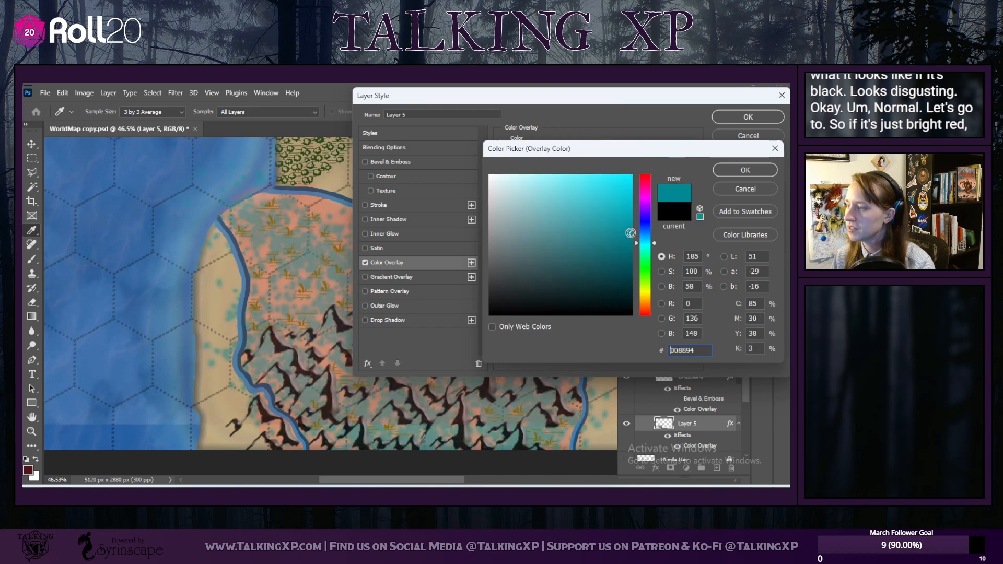
pyautogui.click(645, 175)
pyautogui.click(630, 235)
pyautogui.moveTo(629, 238); pyautogui.dragTo(632, 259)
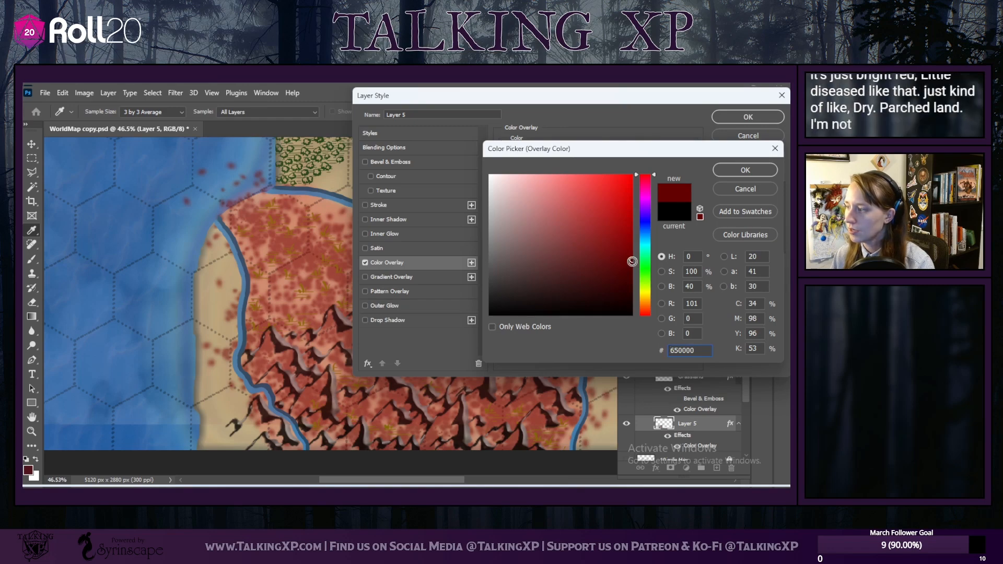
pyautogui.click(731, 174)
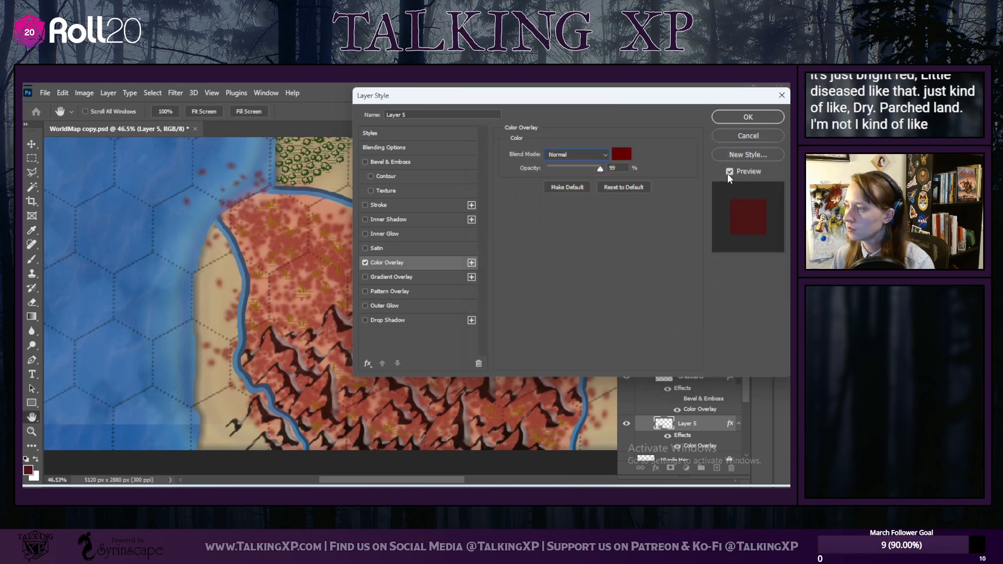
pyautogui.click(746, 118)
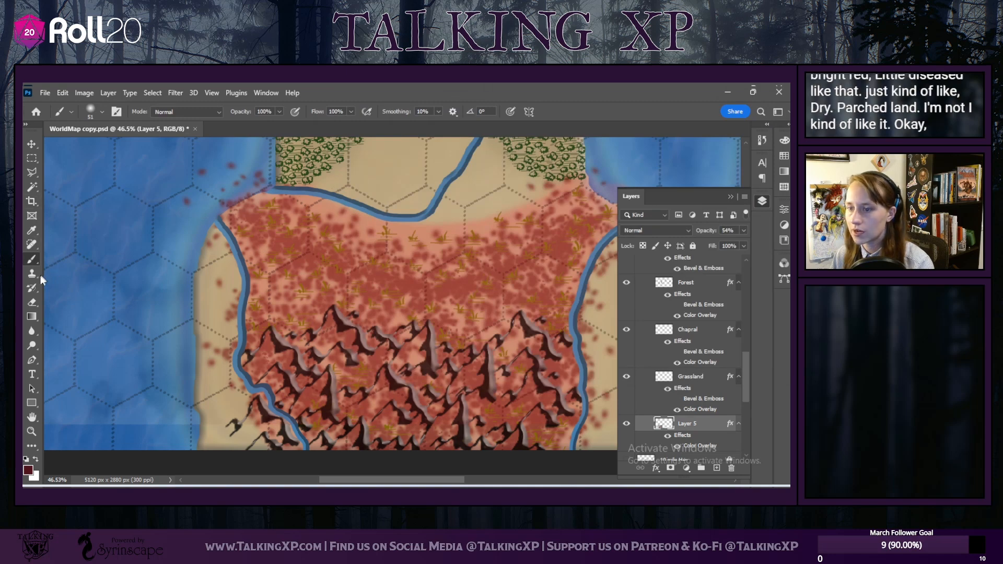
# Step: Erase the stray red specks spilling past the coral region onto the sea, forest and land beyond both side rivers
pyautogui.click(32, 302)
pyautogui.moveTo(255, 188)
pyautogui.mouseDown()
pyautogui.moveTo(218, 200)
pyautogui.moveTo(214, 191)
pyautogui.moveTo(244, 158)
pyautogui.moveTo(183, 191)
pyautogui.moveTo(186, 237)
pyautogui.moveTo(197, 218)
pyautogui.moveTo(228, 284)
pyautogui.moveTo(216, 388)
pyautogui.moveTo(224, 404)
pyautogui.moveTo(225, 388)
pyautogui.moveTo(242, 405)
pyautogui.moveTo(192, 344)
pyautogui.mouseUp()
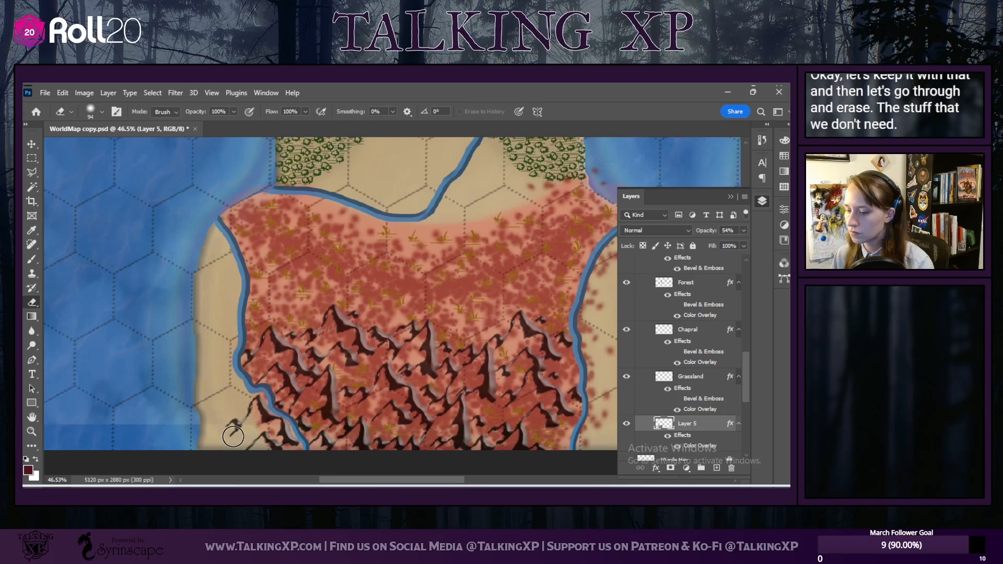
pyautogui.click(63, 93)
pyautogui.click(80, 103)
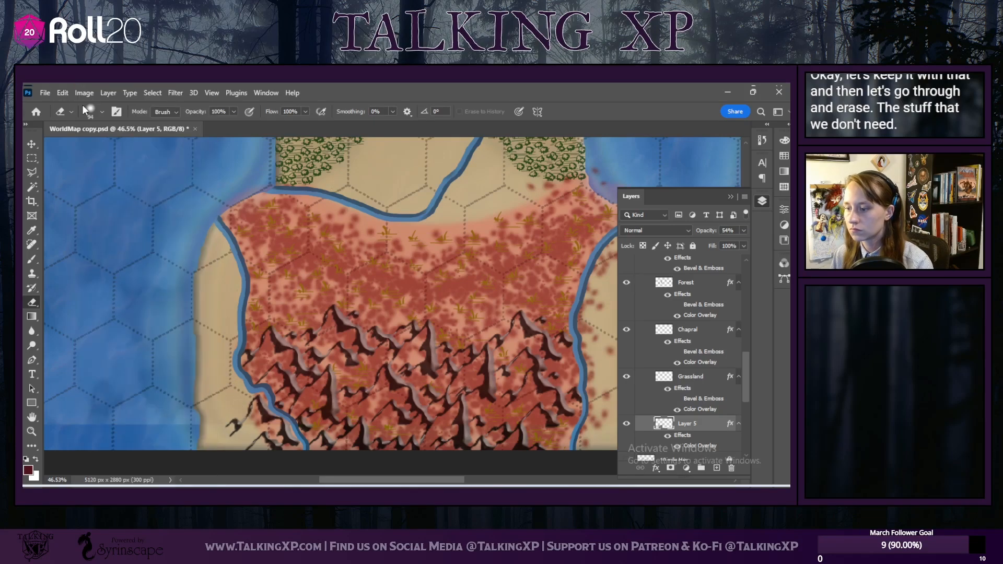
pyautogui.moveTo(520, 184); pyautogui.dragTo(599, 169)
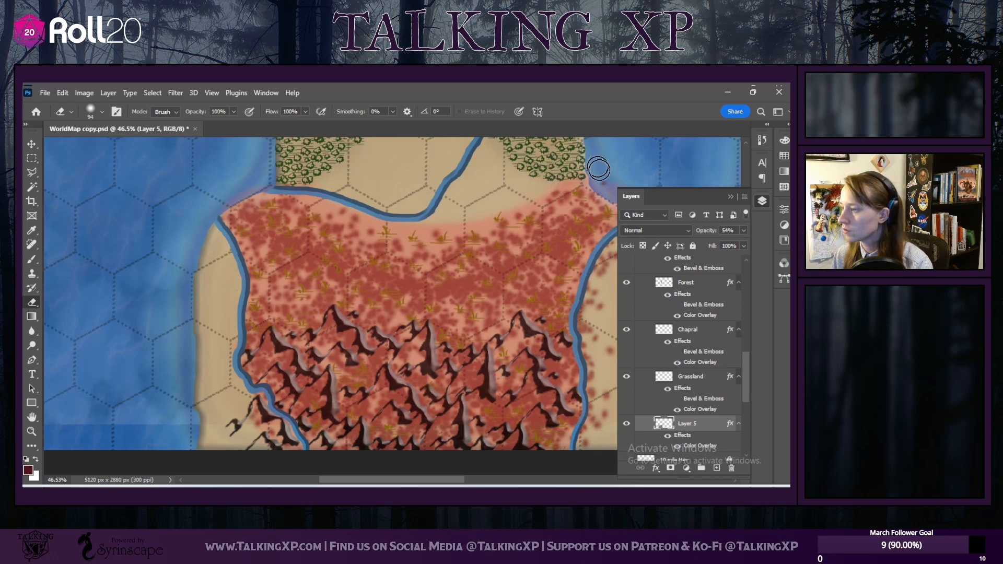
pyautogui.click(730, 197)
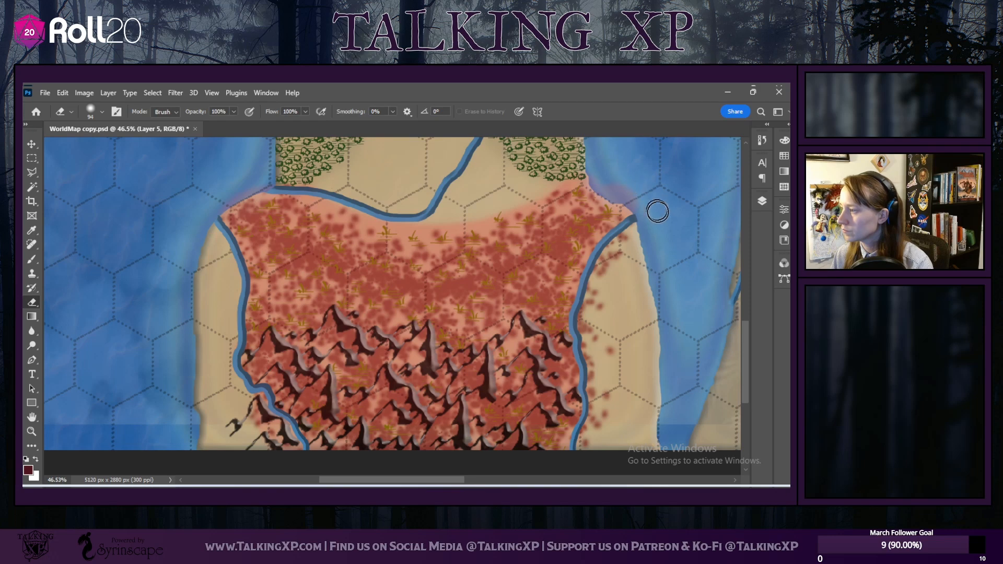
pyautogui.moveTo(619, 253)
pyautogui.mouseDown()
pyautogui.moveTo(590, 313)
pyautogui.moveTo(598, 410)
pyautogui.moveTo(586, 454)
pyautogui.mouseUp()
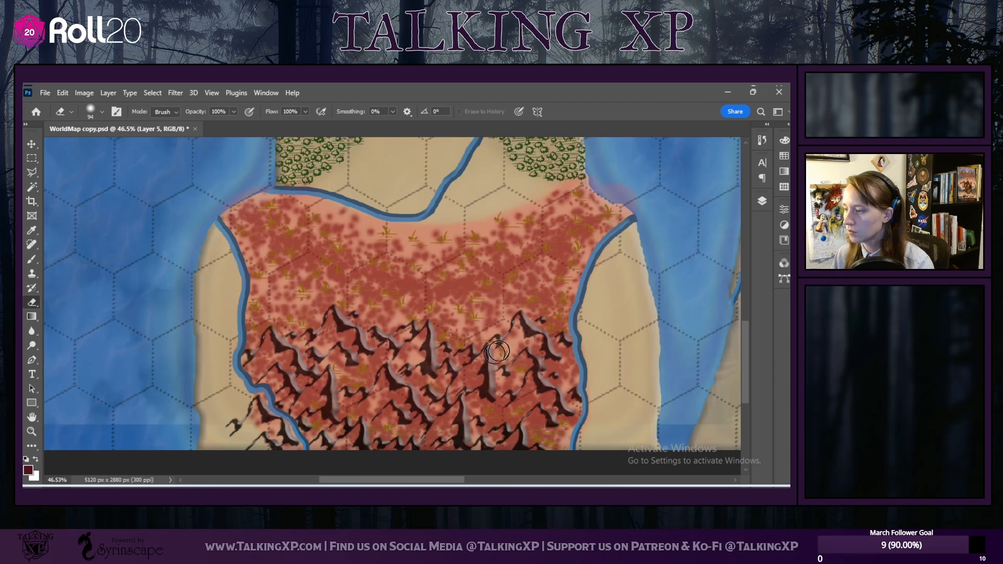
# Step: Set the eraser to 45 px with 0% hardness and dab it on the red texture
pyautogui.scroll(1, 489, 355)
pyautogui.scroll(-6, 489, 355)
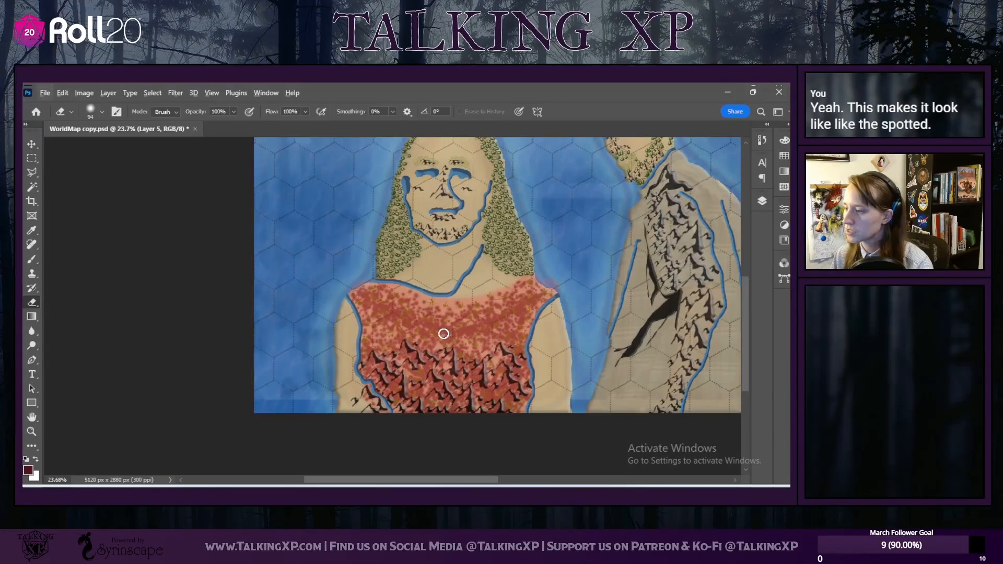
pyautogui.click(91, 111)
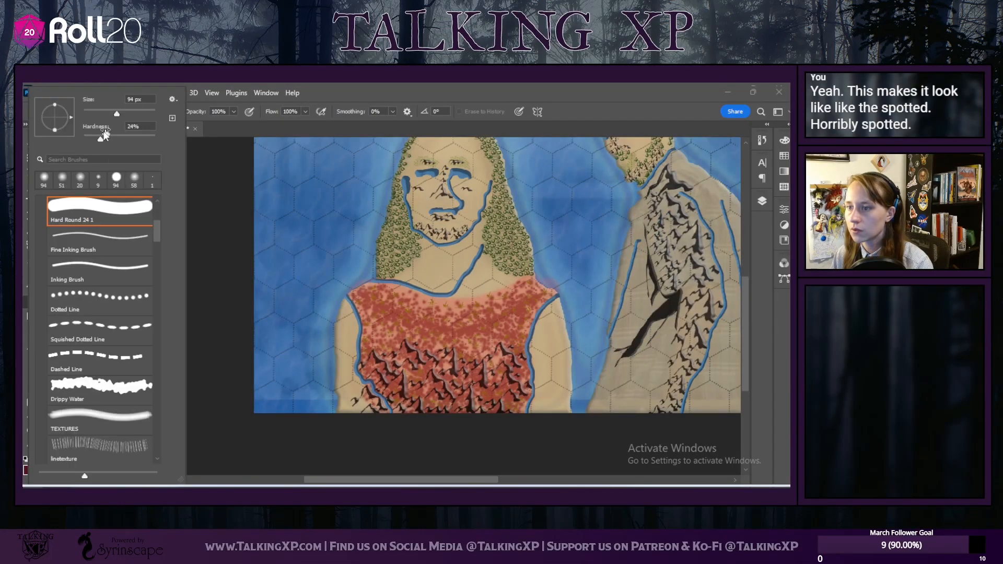
pyautogui.moveTo(119, 114); pyautogui.dragTo(99, 113)
pyautogui.click(430, 326)
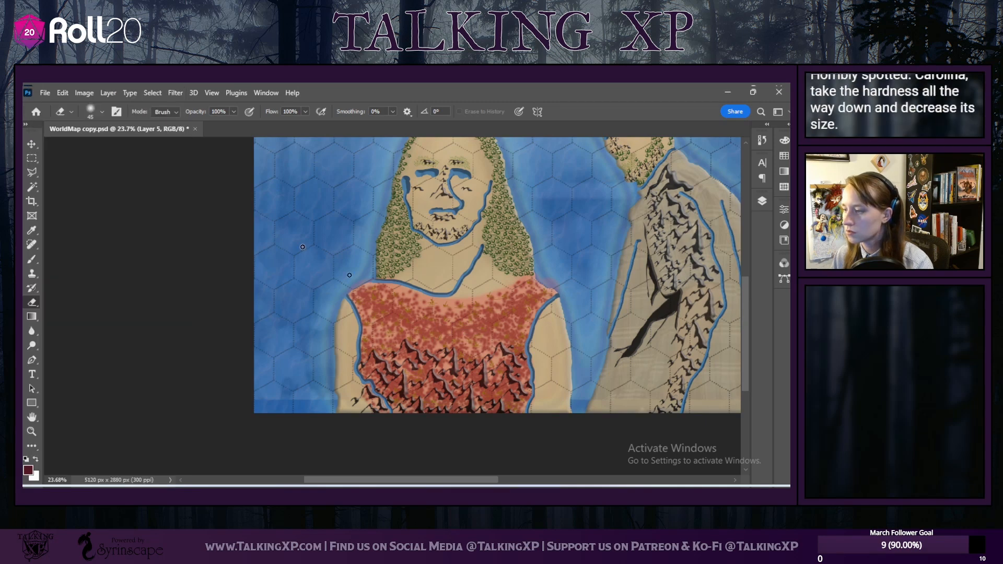
# Step: Try erasing the red texture with a 5000 px soft eraser and undo it
pyautogui.click(103, 109)
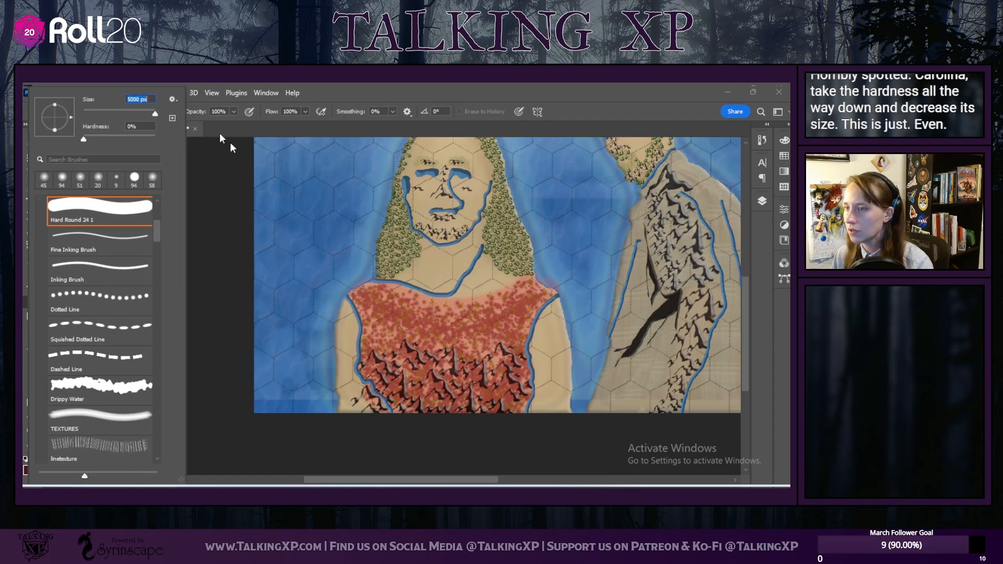
pyautogui.click(456, 329)
pyautogui.click(454, 345)
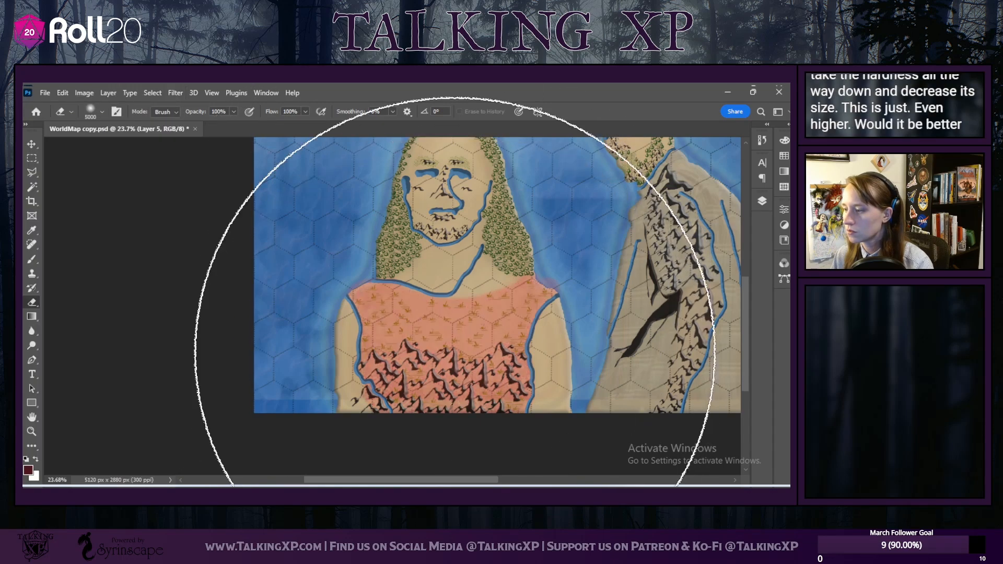
pyautogui.click(60, 93)
pyautogui.click(89, 101)
# Step: Set the eraser to 146 px, try thinning a patch of the red texture above the mountains, and undo it
pyautogui.click(103, 111)
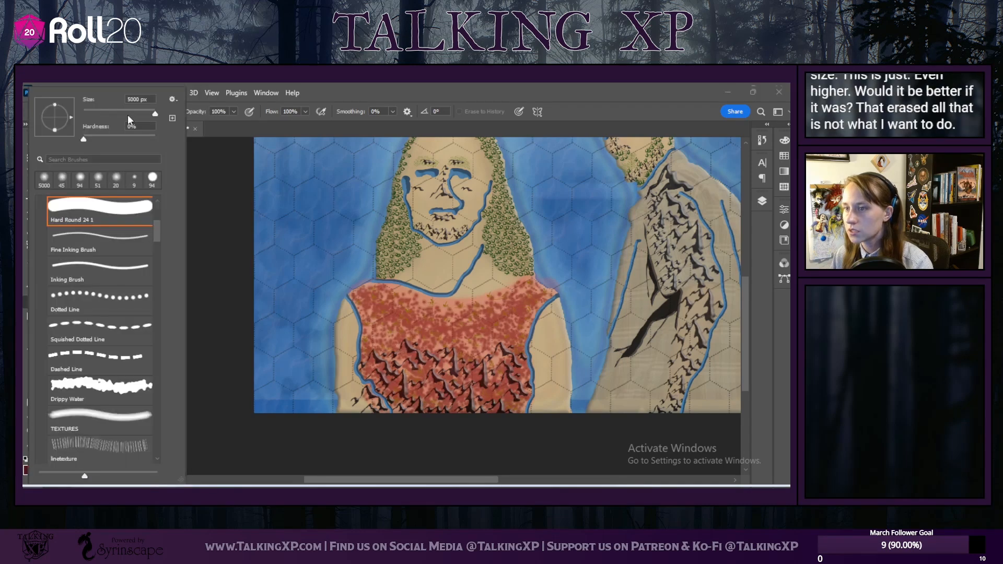
pyautogui.press('Return')
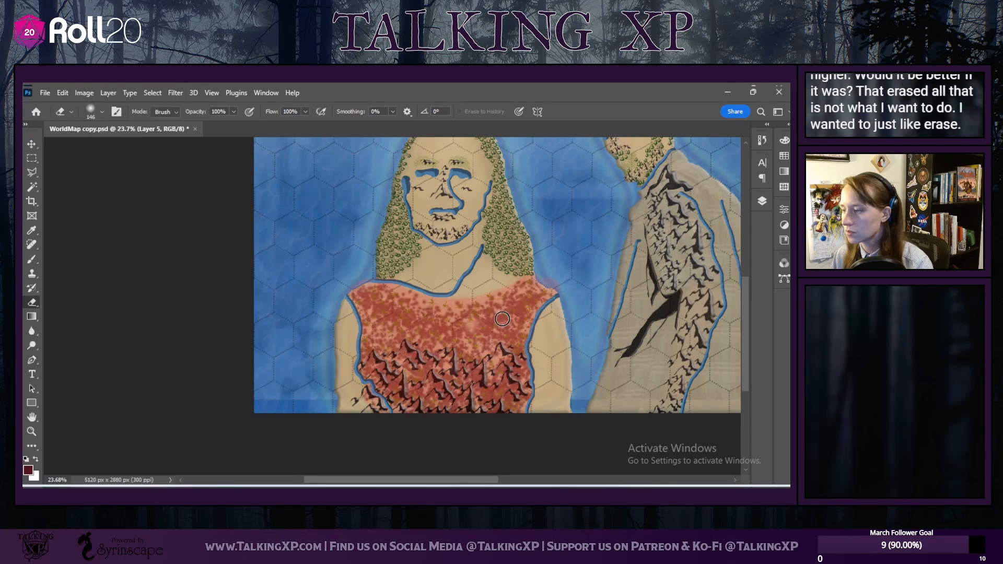
pyautogui.click(421, 328)
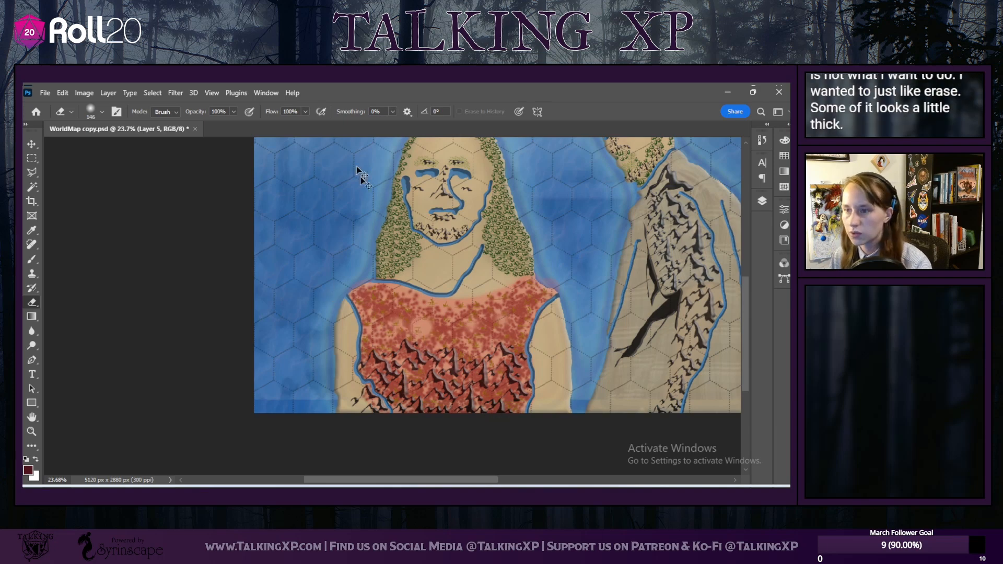
pyautogui.click(63, 93)
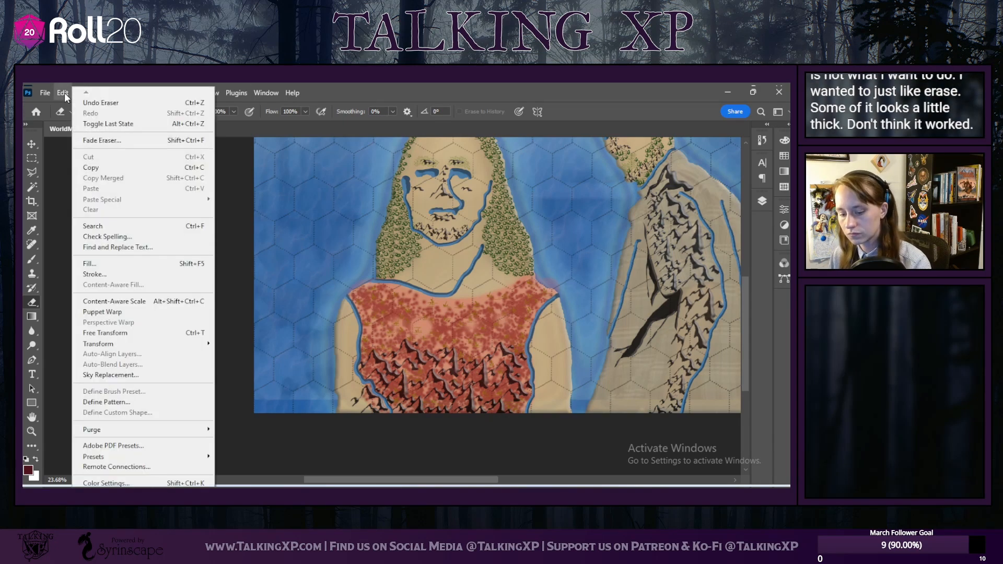
pyautogui.click(236, 214)
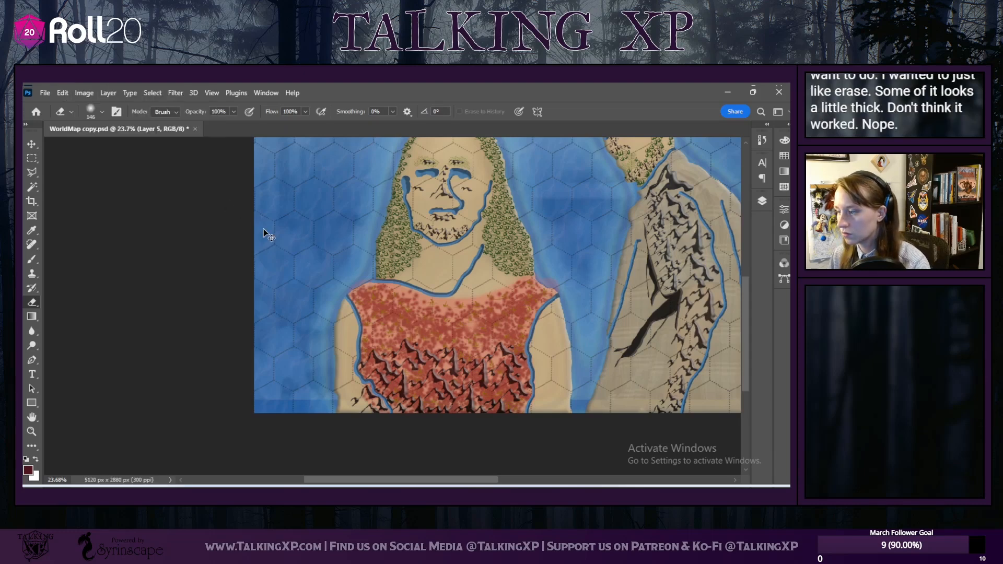
# Step: Add a new empty layer inside the Natural Landmarks group
pyautogui.moveTo(458, 482); pyautogui.dragTo(529, 481)
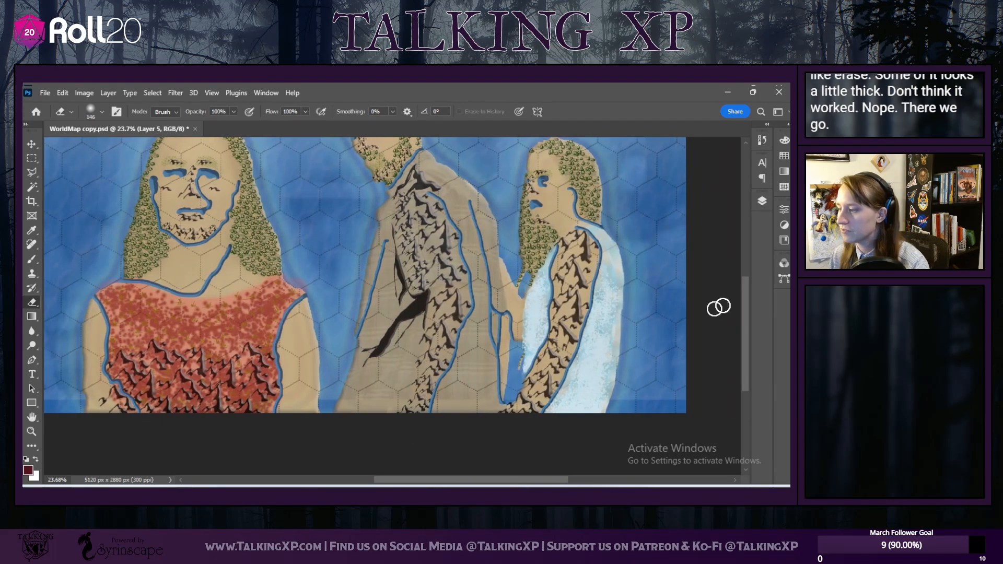
pyautogui.scroll(2, 549, 261)
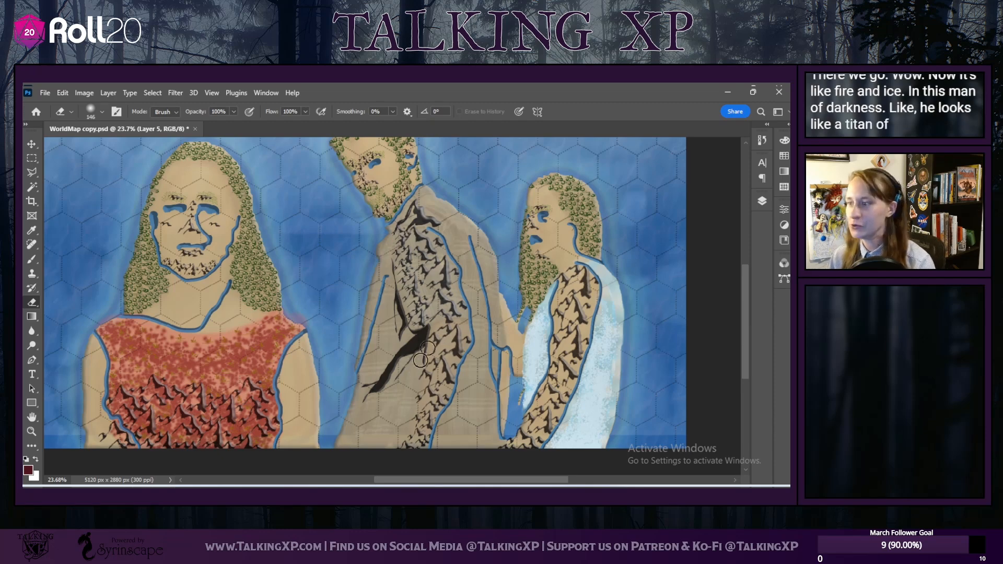
pyautogui.scroll(1, 437, 338)
pyautogui.scroll(-2, 437, 345)
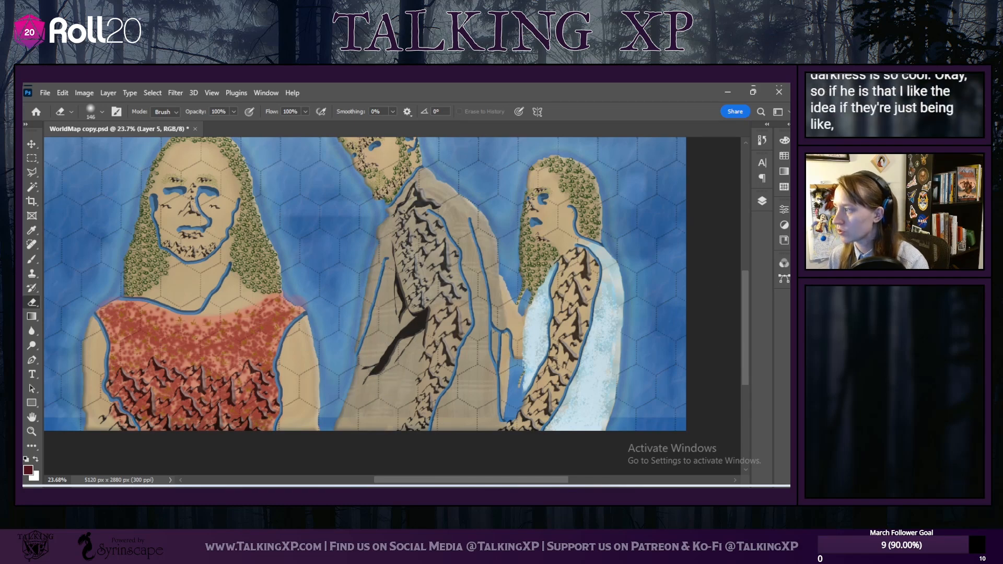
pyautogui.click(760, 204)
pyautogui.scroll(5, 680, 386)
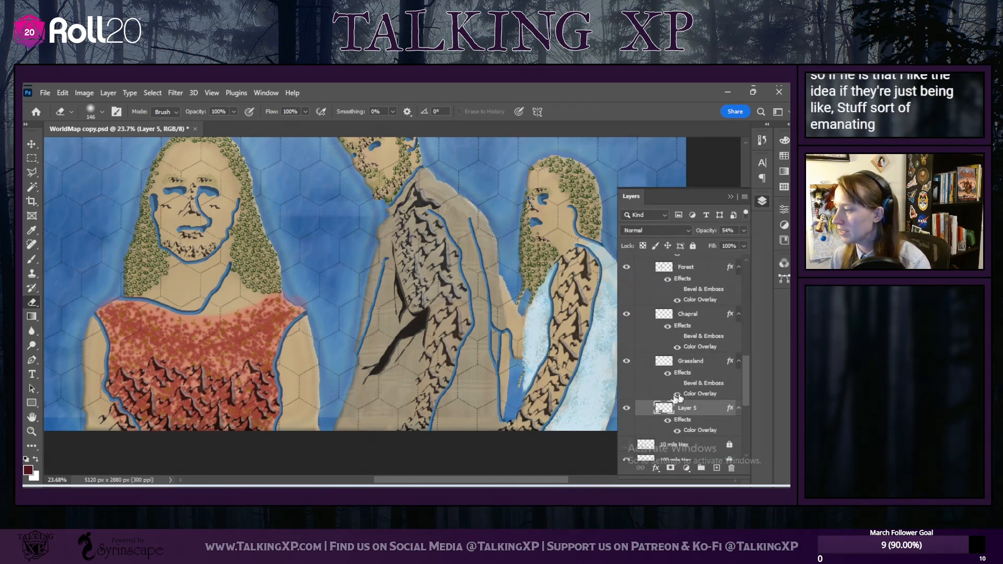
pyautogui.scroll(3, 673, 347)
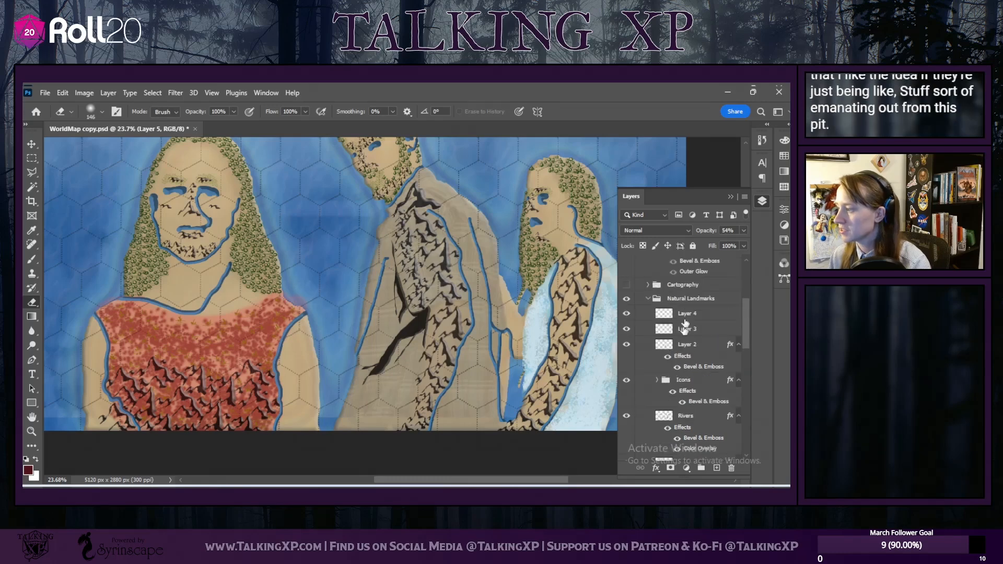
pyautogui.click(697, 300)
pyautogui.click(716, 467)
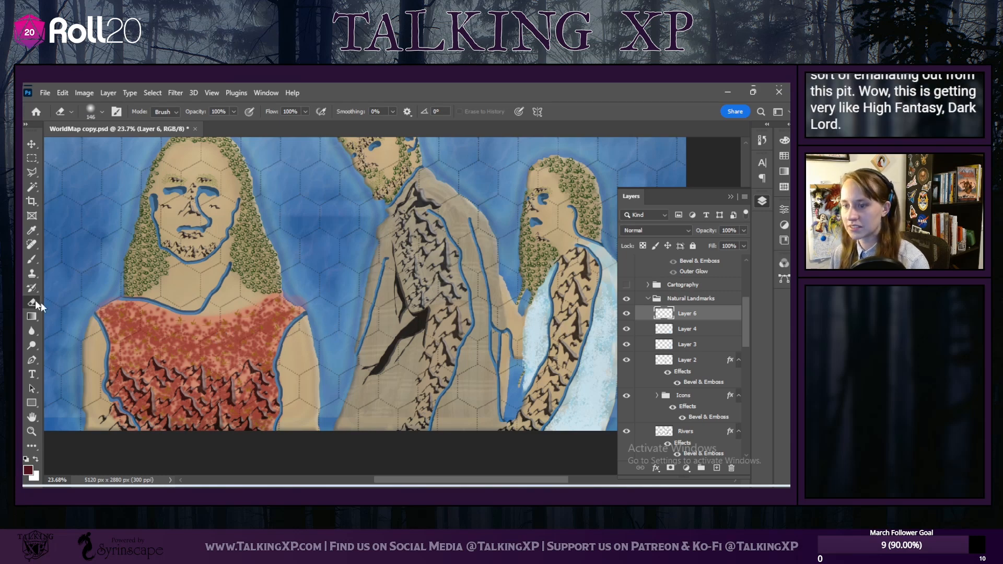
# Step: Choose the Drippy Water brush at 78 px for painting on the new layer
pyautogui.click(32, 259)
pyautogui.click(96, 113)
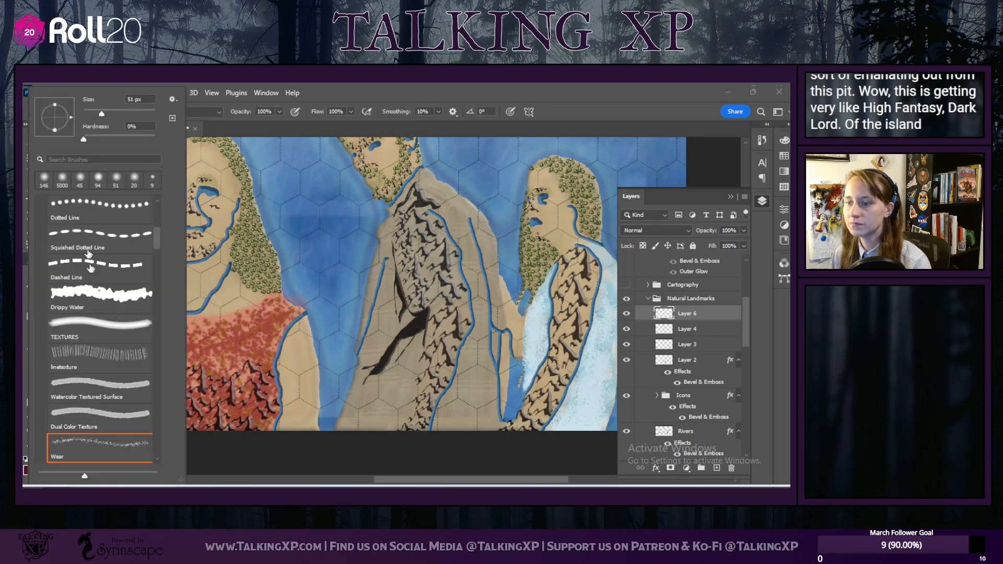
pyautogui.click(100, 296)
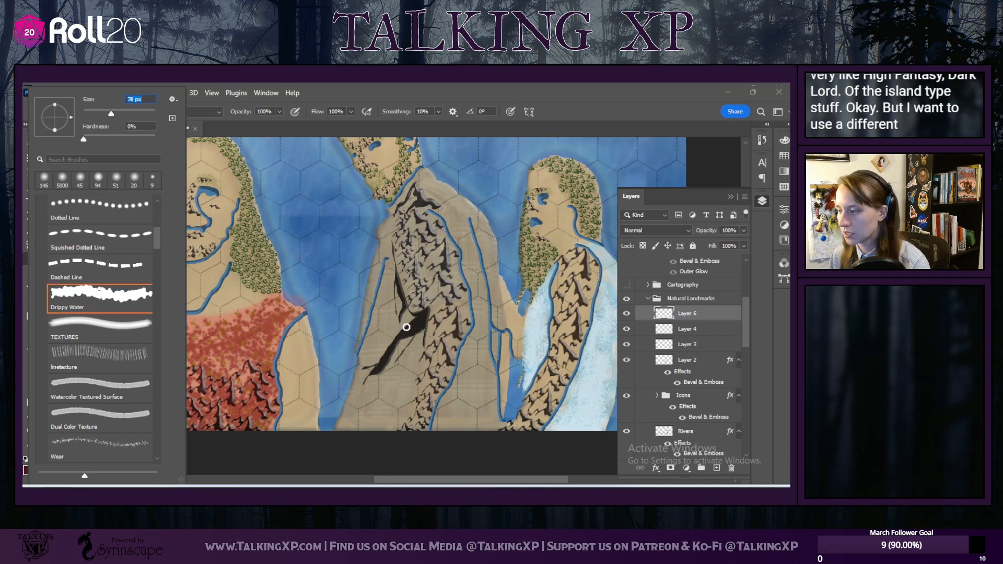
# Step: Try a dark red drip stroke over the black pit in the middle figure's jacket and undo it
pyautogui.click(410, 319)
pyautogui.moveTo(410, 319)
pyautogui.mouseDown()
pyautogui.moveTo(381, 361)
pyautogui.moveTo(388, 405)
pyautogui.moveTo(392, 386)
pyautogui.mouseUp()
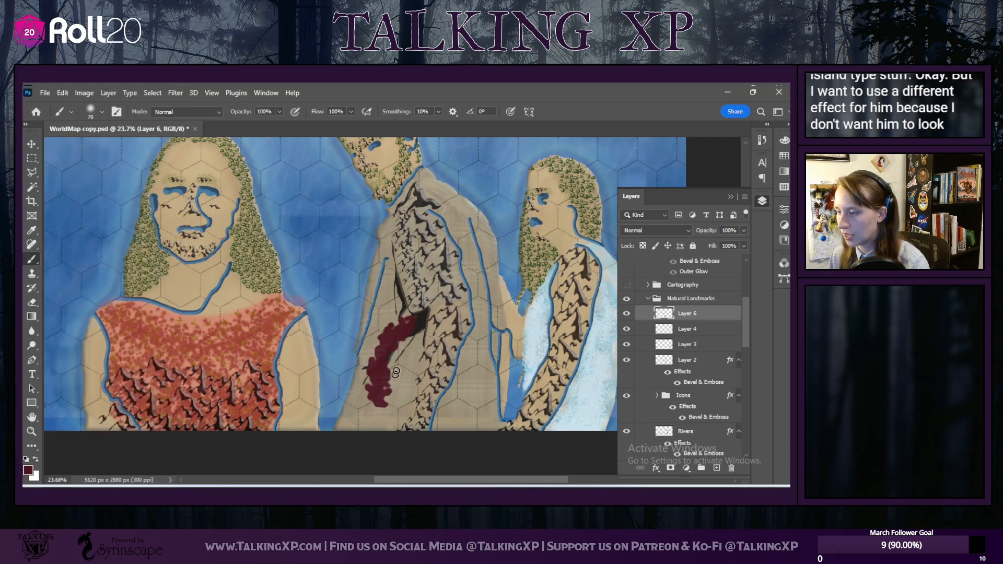
pyautogui.scroll(-3, 694, 315)
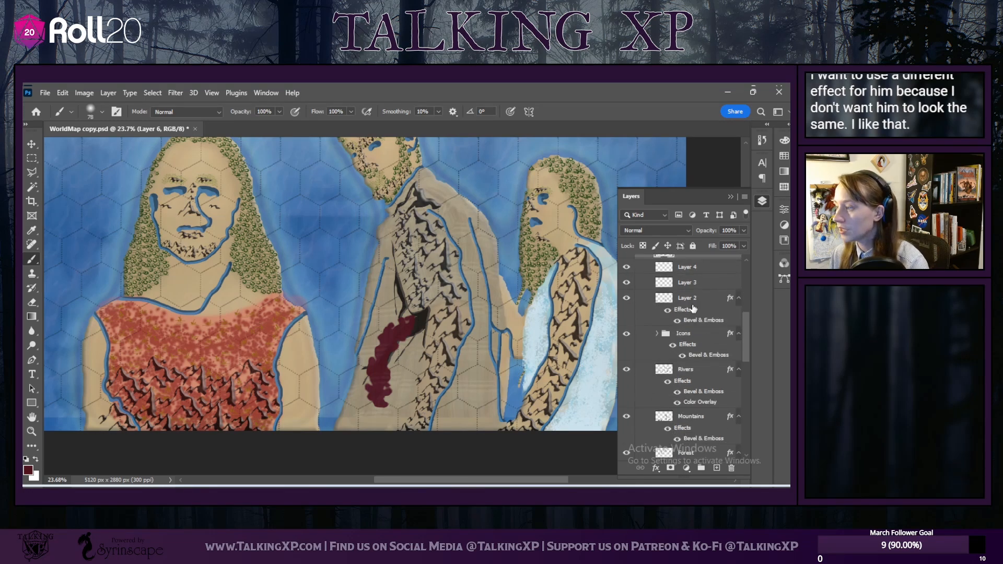
pyautogui.click(59, 94)
pyautogui.click(89, 100)
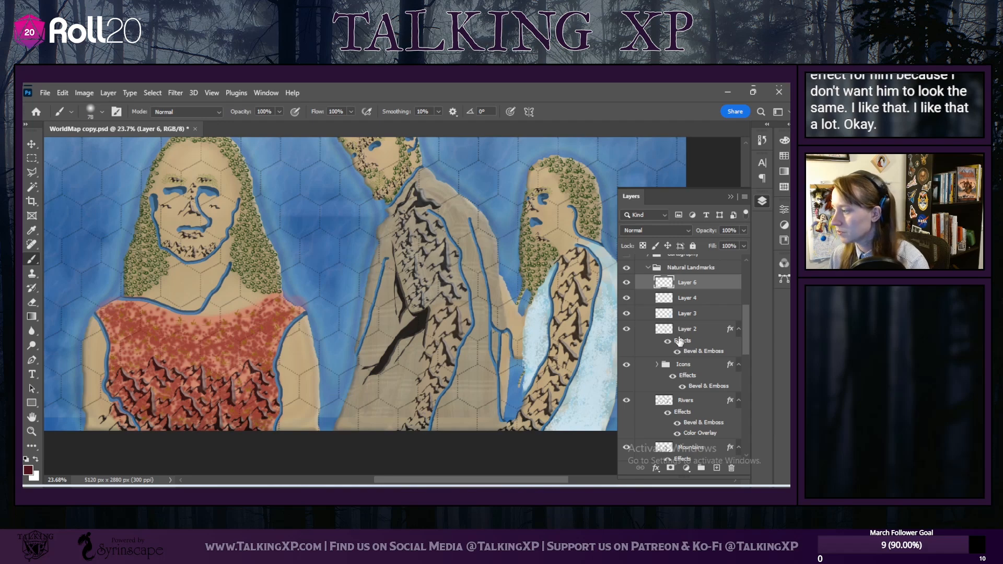
# Step: Identify the black pit layer by toggling its visibility, and place Layer 6 directly beneath Layer 2
pyautogui.click(626, 331)
pyautogui.click(627, 331)
pyautogui.moveTo(703, 289); pyautogui.dragTo(700, 359)
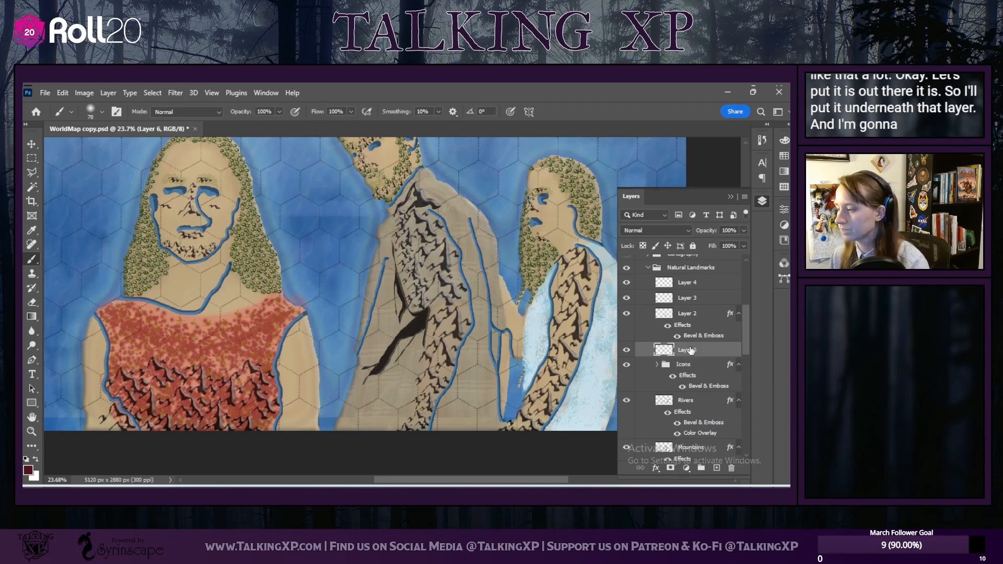
# Step: Give Layer 6 a Color Overlay in the dark blue #000d27
pyautogui.click(655, 467)
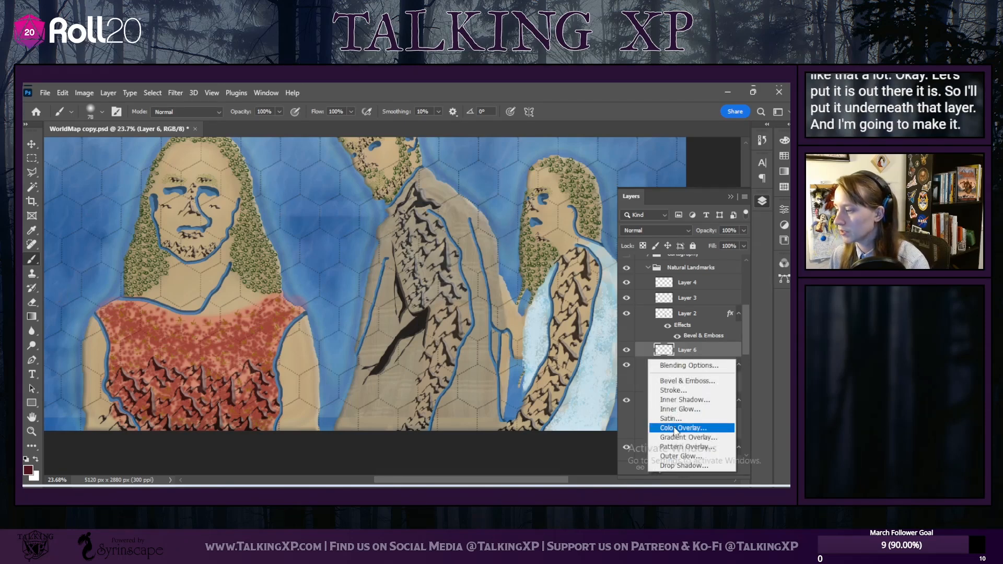
pyautogui.click(677, 427)
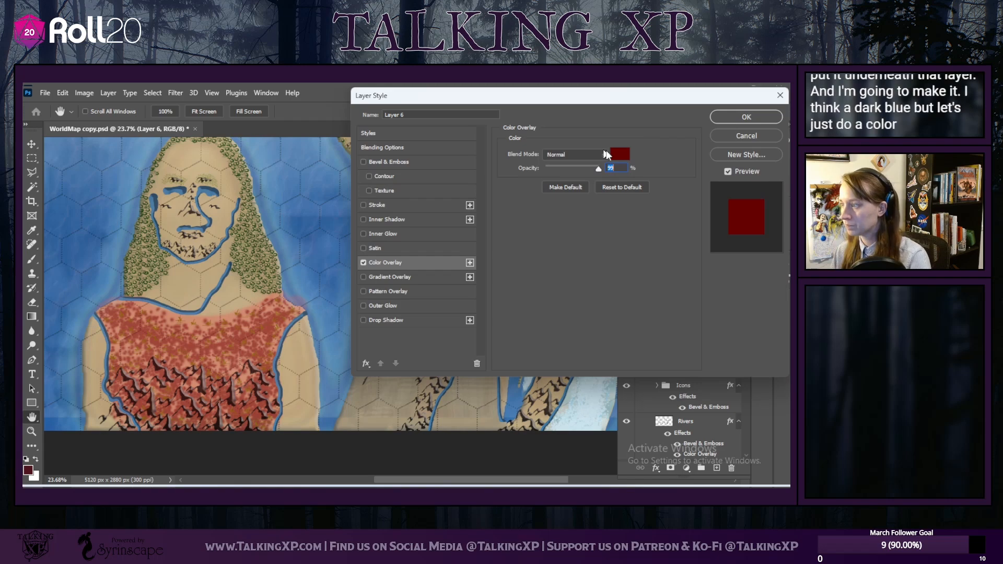
pyautogui.click(620, 154)
pyautogui.moveTo(645, 241); pyautogui.dragTo(646, 226)
pyautogui.click(633, 275)
pyautogui.moveTo(633, 274); pyautogui.dragTo(634, 285)
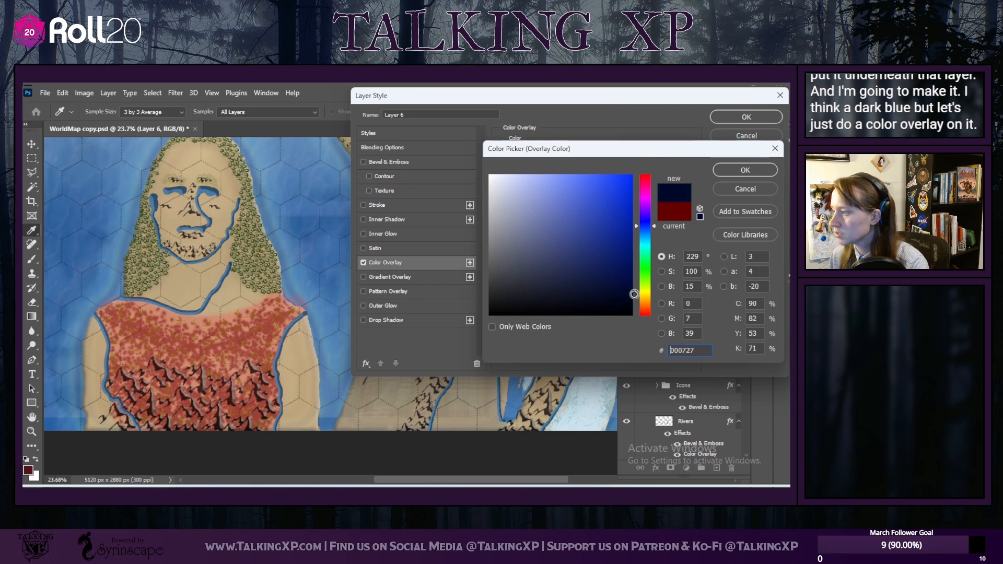
pyautogui.moveTo(654, 226); pyautogui.dragTo(654, 230)
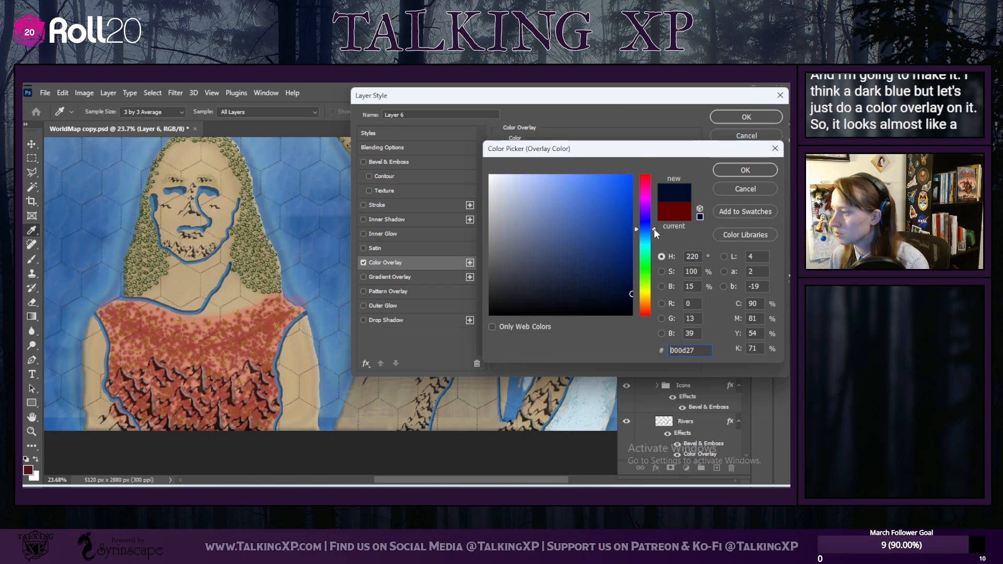
pyautogui.click(737, 173)
pyautogui.click(746, 118)
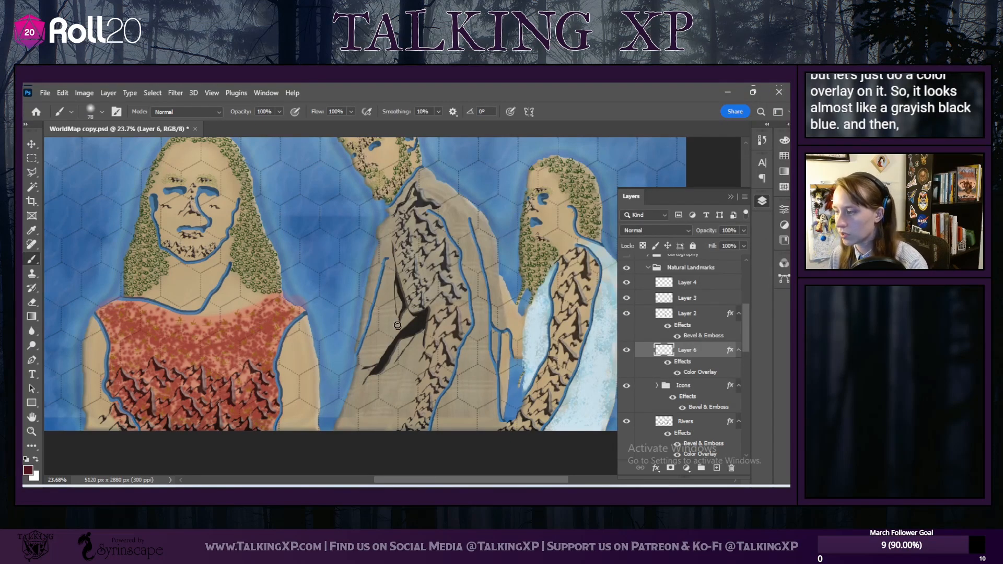
# Step: Paint dark blue drips out of the pit and down both sides of the jacket's mountains, and compare with the layer hidden
pyautogui.moveTo(415, 318)
pyautogui.mouseDown()
pyautogui.moveTo(375, 355)
pyautogui.moveTo(374, 342)
pyautogui.moveTo(385, 349)
pyautogui.moveTo(368, 411)
pyautogui.moveTo(402, 364)
pyautogui.moveTo(395, 354)
pyautogui.moveTo(426, 415)
pyautogui.moveTo(416, 374)
pyautogui.mouseUp()
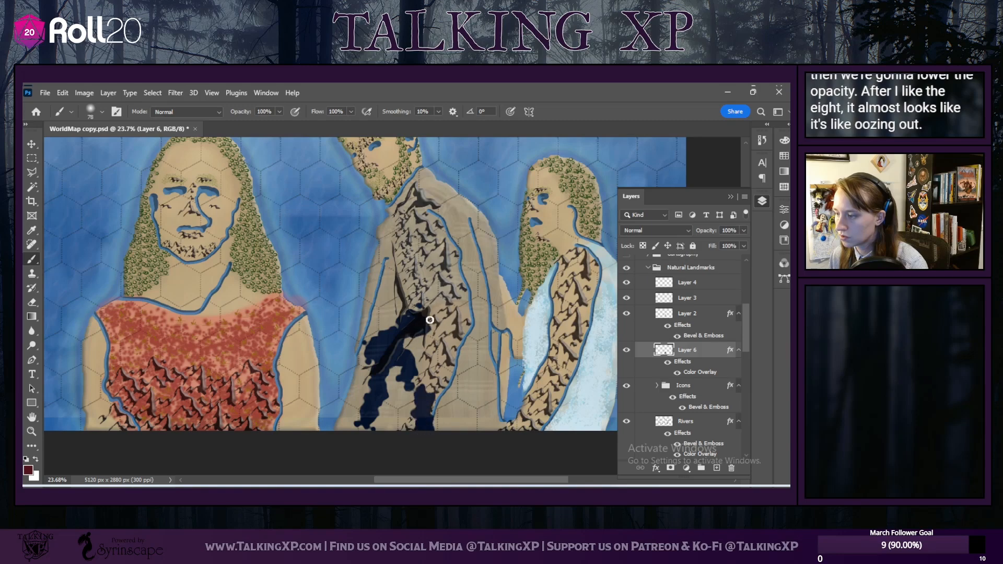
pyautogui.moveTo(400, 311)
pyautogui.mouseDown()
pyautogui.moveTo(392, 265)
pyautogui.moveTo(412, 241)
pyautogui.mouseUp()
pyautogui.moveTo(436, 196)
pyautogui.mouseDown()
pyautogui.moveTo(480, 317)
pyautogui.moveTo(445, 423)
pyautogui.moveTo(441, 392)
pyautogui.mouseUp()
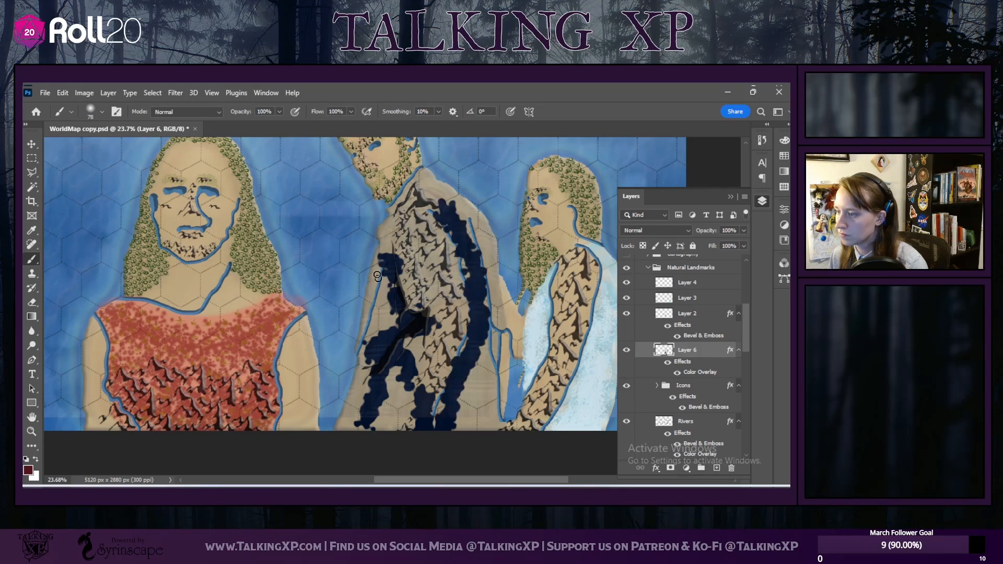
pyautogui.moveTo(388, 225)
pyautogui.mouseDown()
pyautogui.moveTo(384, 350)
pyautogui.moveTo(340, 439)
pyautogui.mouseUp()
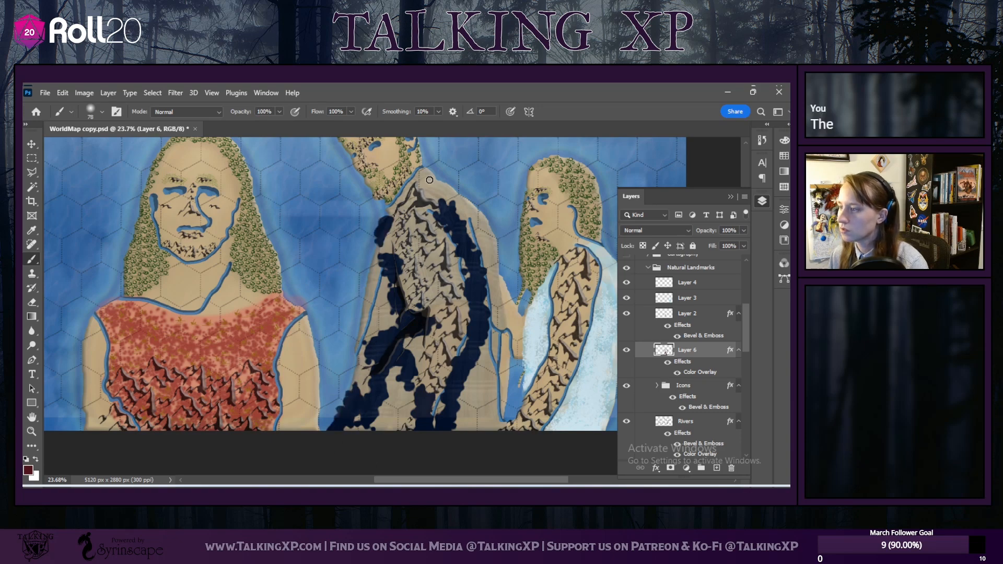
pyautogui.moveTo(486, 246)
pyautogui.mouseDown()
pyautogui.moveTo(491, 391)
pyautogui.moveTo(491, 366)
pyautogui.moveTo(472, 450)
pyautogui.mouseUp()
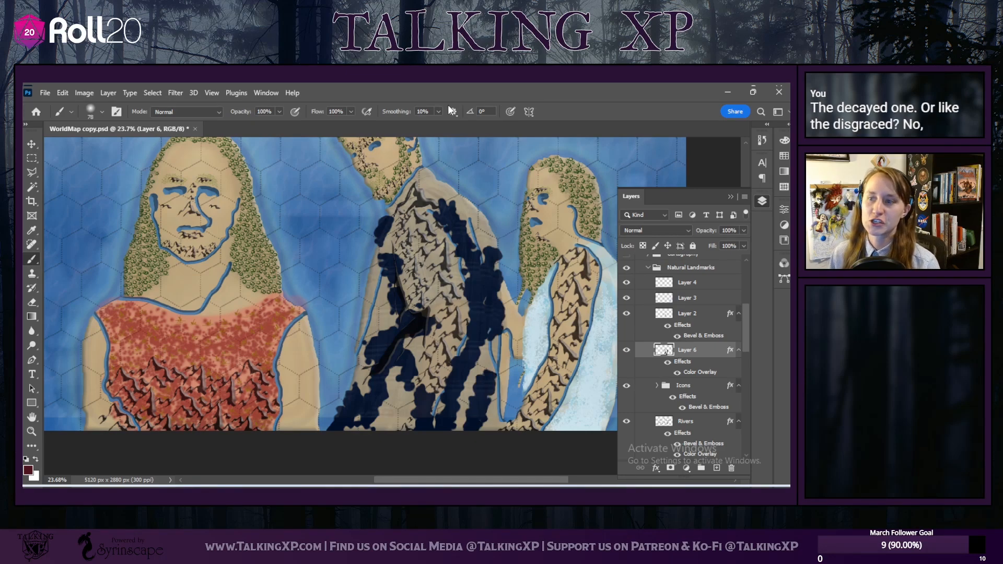
pyautogui.scroll(1, 429, 345)
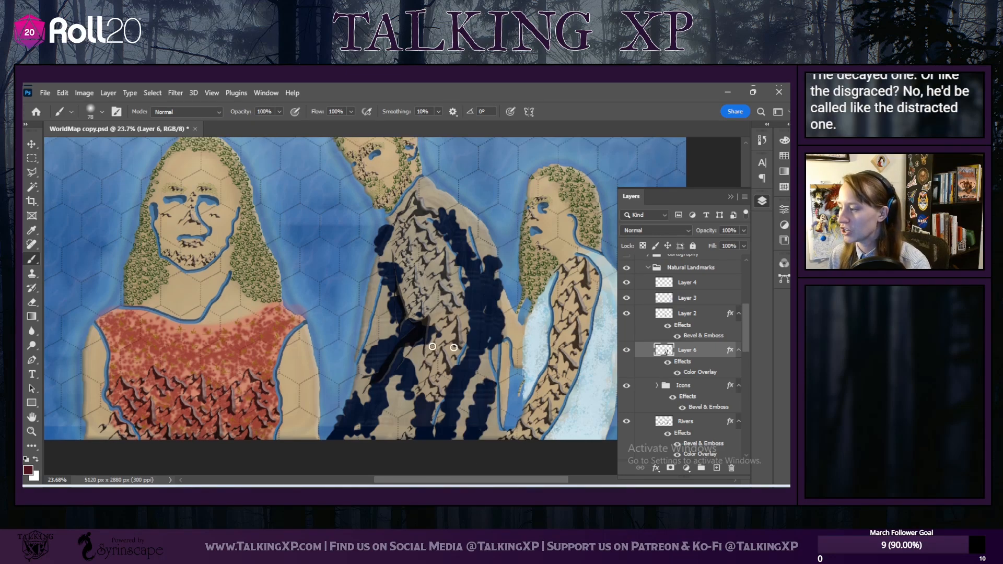
pyautogui.click(626, 350)
pyautogui.click(626, 350)
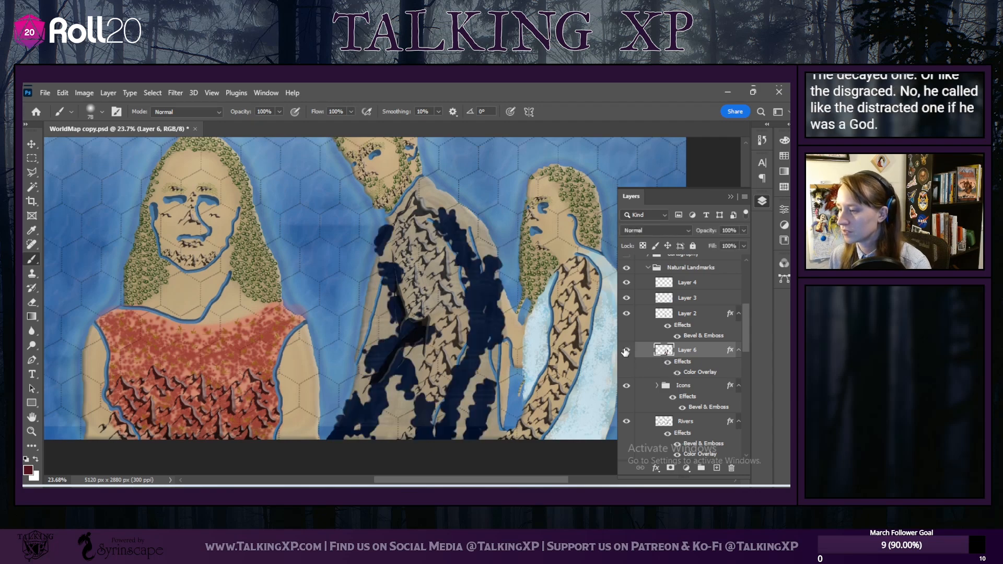
# Step: Set the opacity of the black pit's Layer 2 to 100% and undo a stray red stroke on it
pyautogui.click(697, 313)
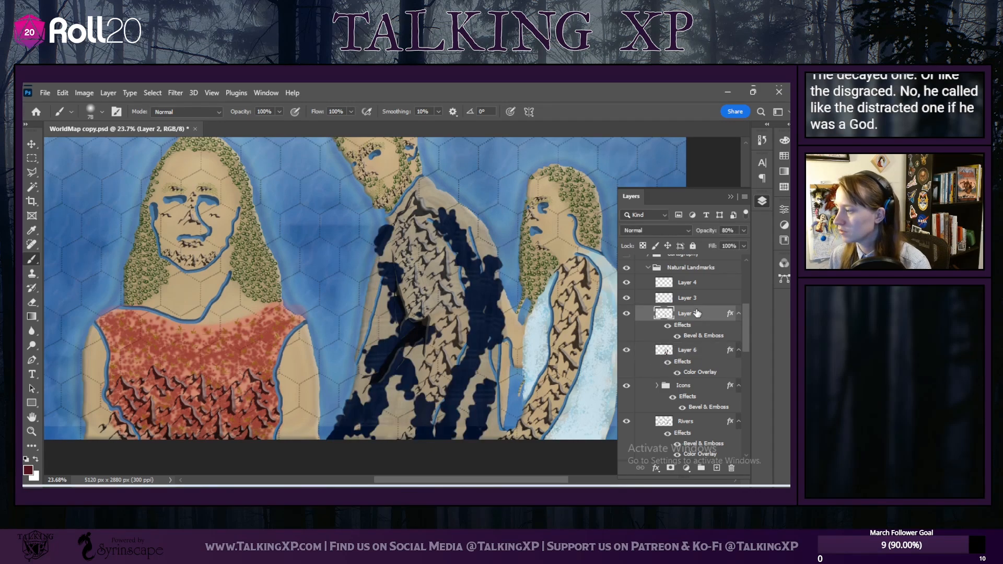
pyautogui.moveTo(733, 240); pyautogui.dragTo(753, 242)
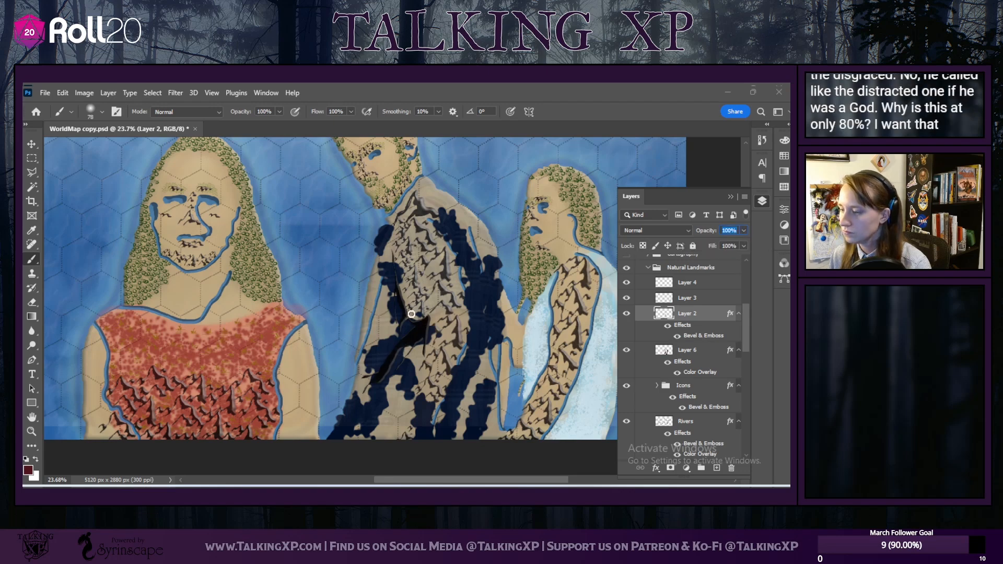
pyautogui.moveTo(418, 318); pyautogui.dragTo(391, 276)
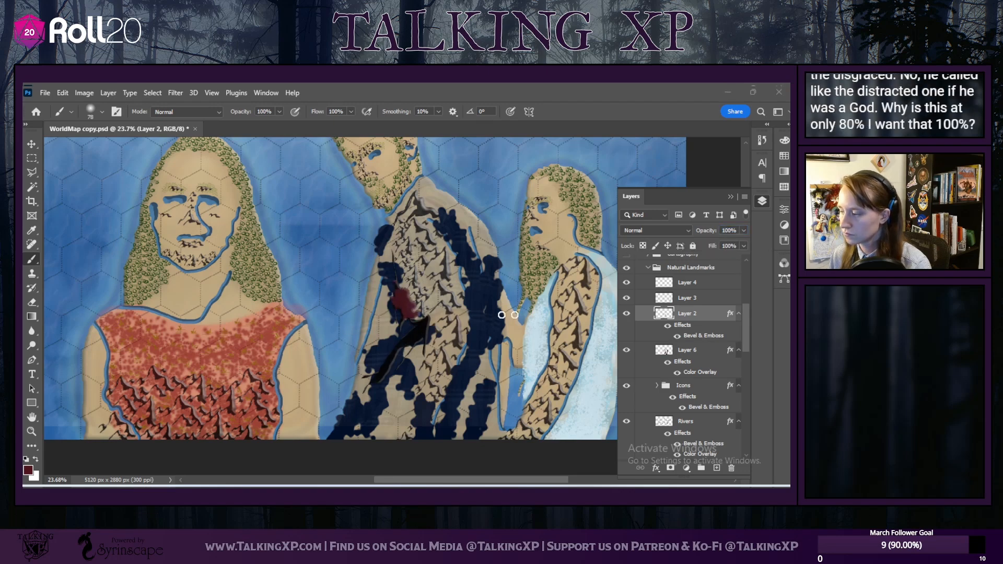
pyautogui.hotkey('ctrl', 'z')
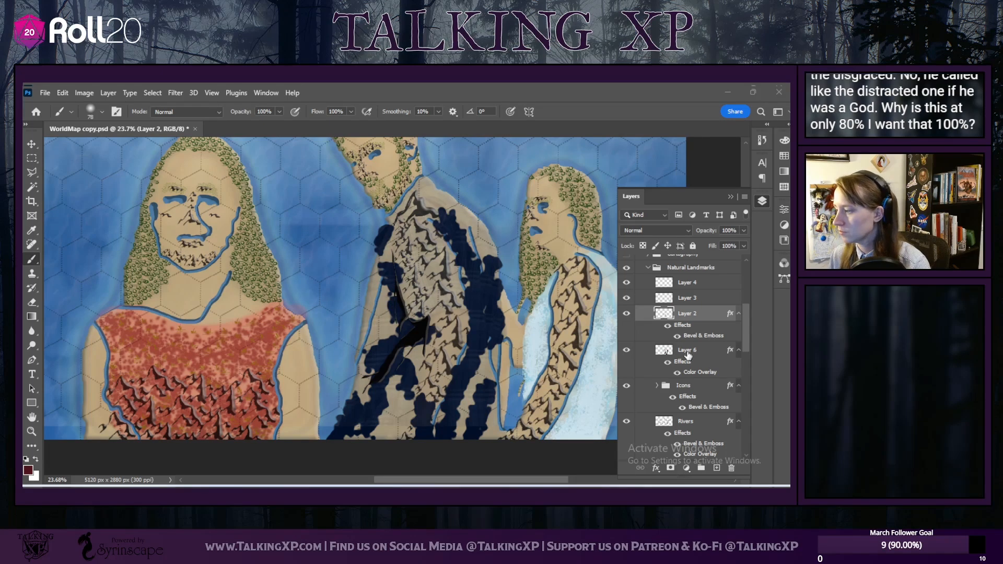
# Step: Add a new layer above the dark blue drips on Layer 6 and set the foreground colour to black
pyautogui.scroll(-2, 686, 357)
pyautogui.click(687, 307)
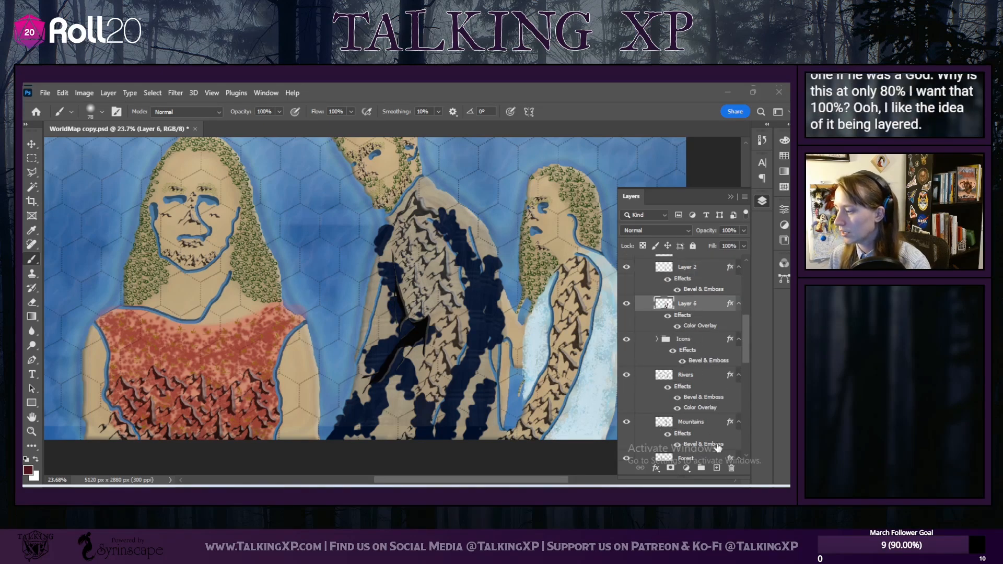
pyautogui.click(717, 469)
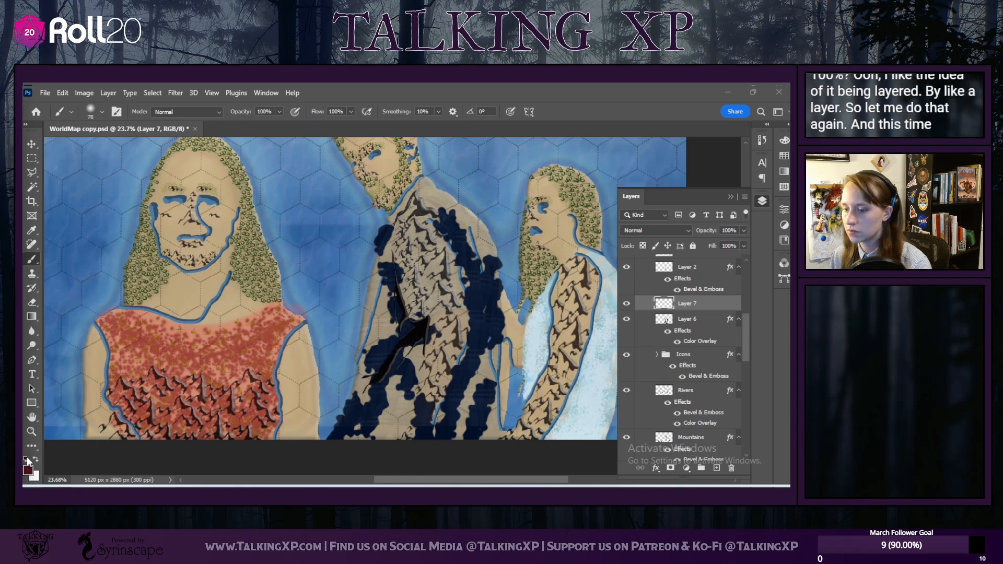
pyautogui.click(29, 470)
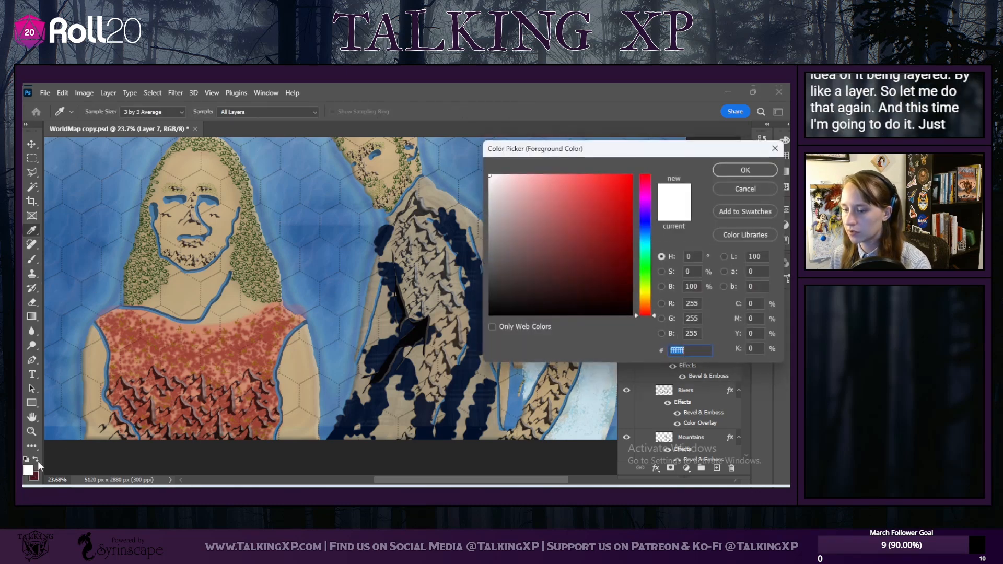
pyautogui.moveTo(501, 278); pyautogui.dragTo(425, 357)
pyautogui.click(747, 170)
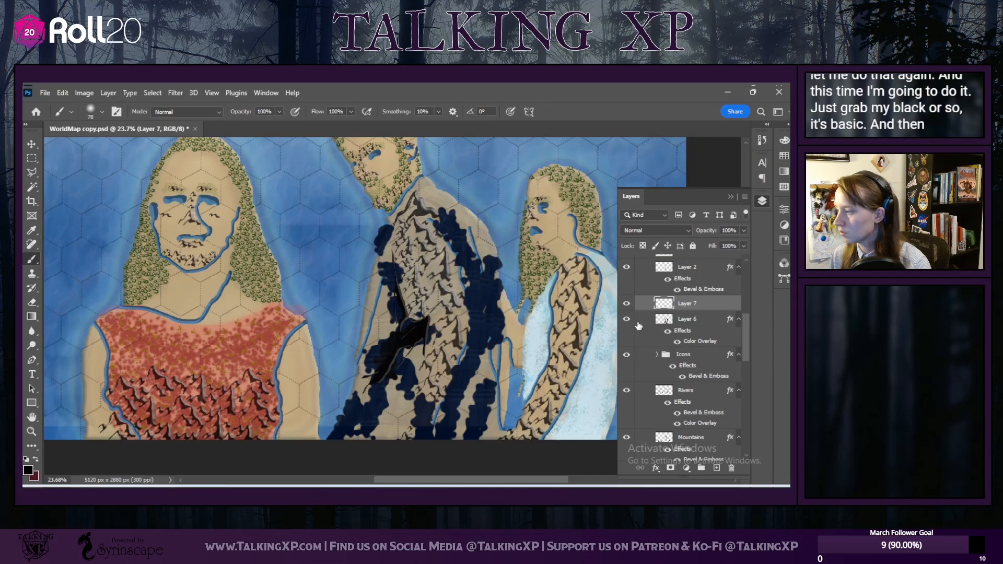
# Step: Place the new Layer 7 above Layer 2 in the layer order
pyautogui.scroll(1, 679, 323)
pyautogui.moveTo(684, 337); pyautogui.dragTo(683, 291)
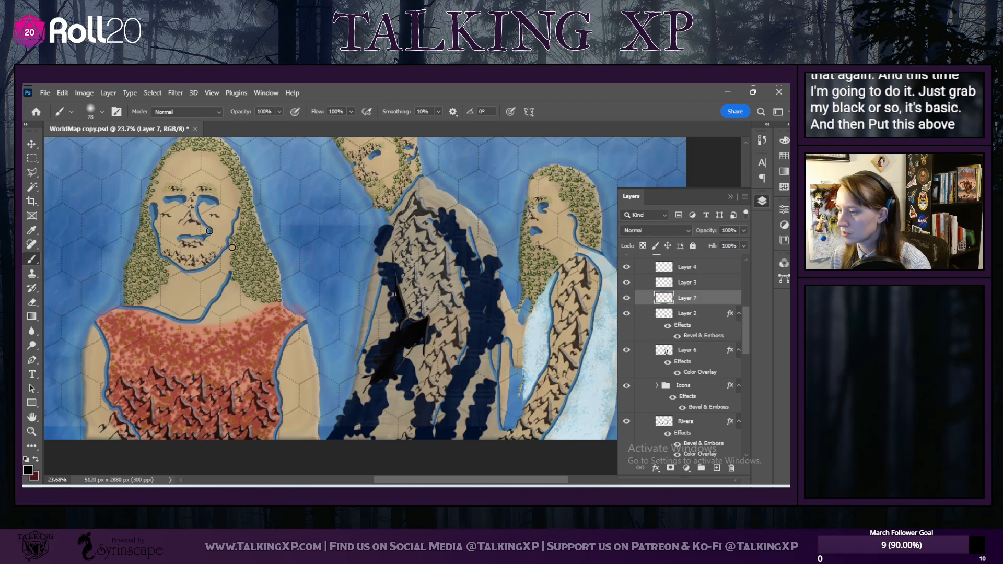
pyautogui.hotkey('ctrl', 'z')
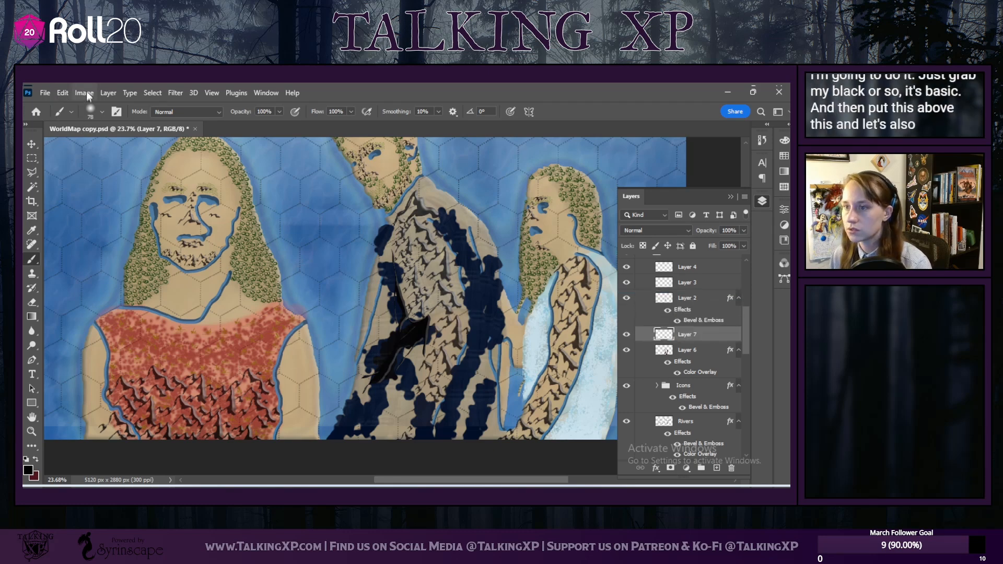
pyautogui.moveTo(702, 339); pyautogui.dragTo(685, 297)
# Step: Reduce the Drippy Water brush to 34 px and paint thinner black drips over the pit and dark blue streaks
pyautogui.click(102, 112)
pyautogui.moveTo(110, 113); pyautogui.dragTo(95, 113)
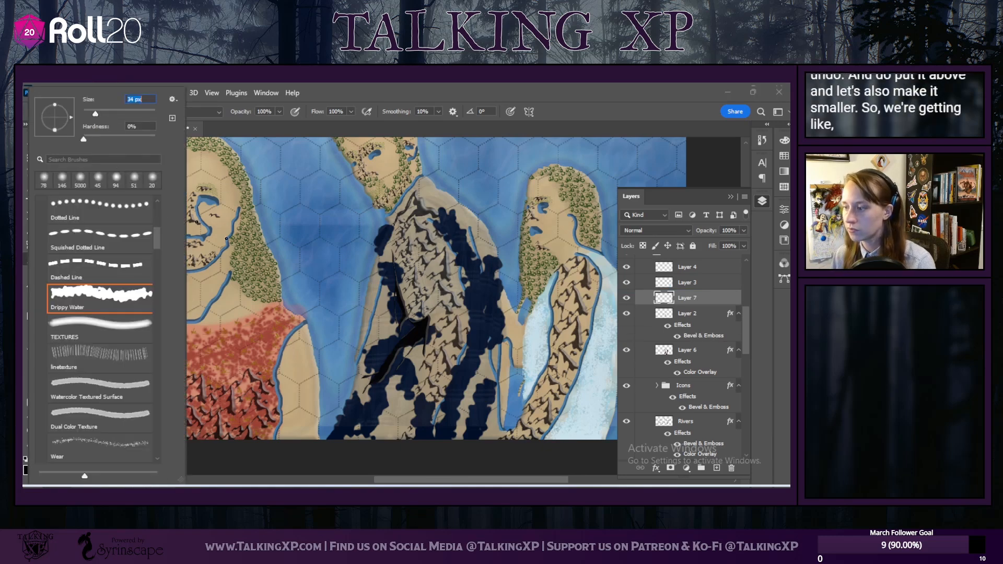
pyautogui.click(413, 327)
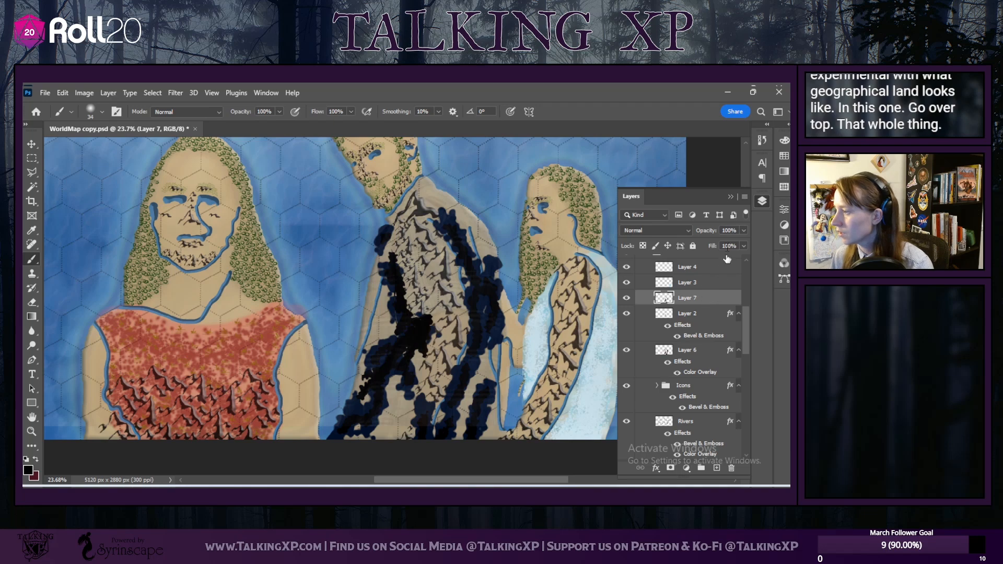
# Step: Lower Layer 7's opacity to 61% and give it a Color Overlay in dark navy, #00132e
pyautogui.click(742, 231)
pyautogui.moveTo(744, 242); pyautogui.dragTo(722, 246)
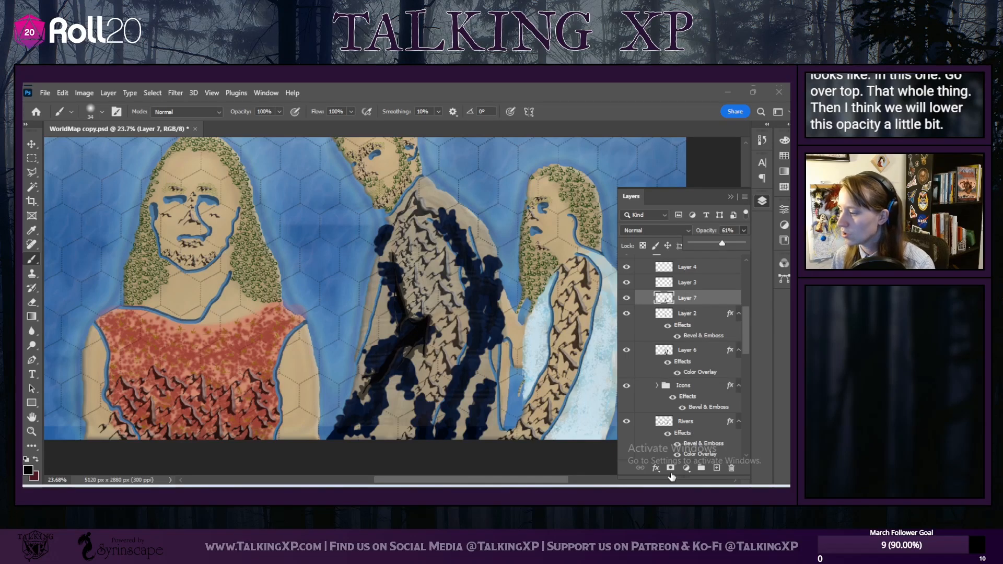
pyautogui.click(656, 468)
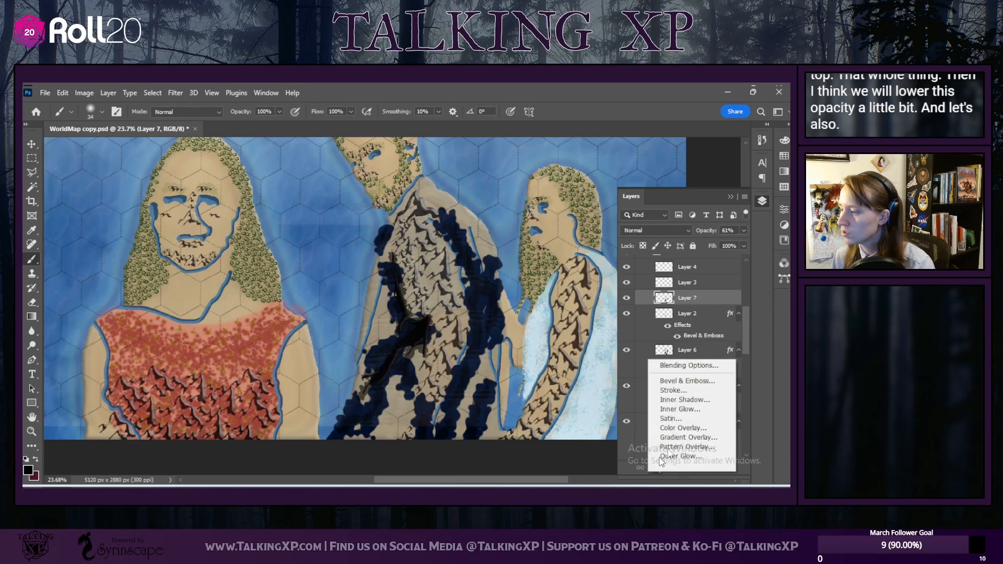
pyautogui.click(674, 429)
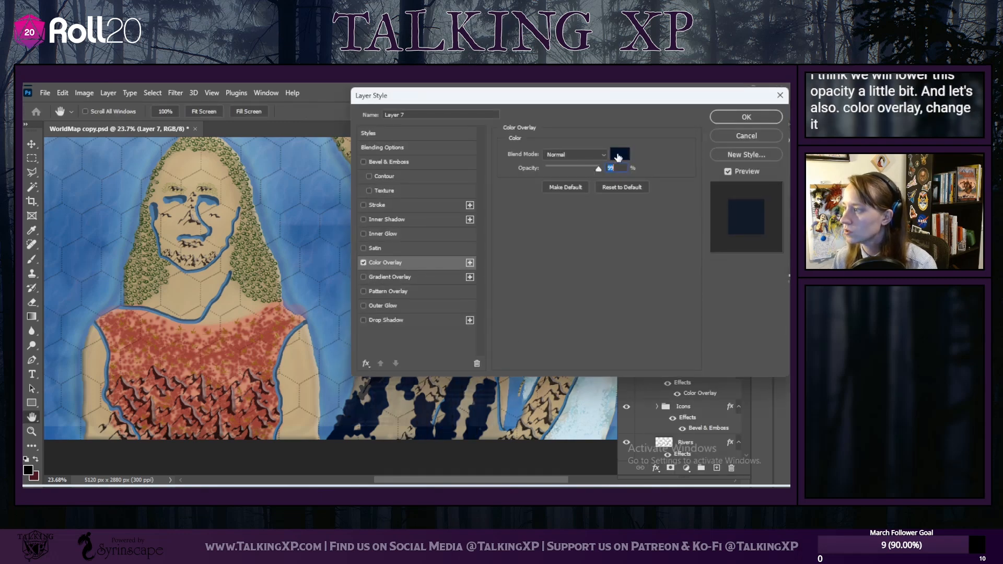
pyautogui.moveTo(565, 102); pyautogui.dragTo(591, 106)
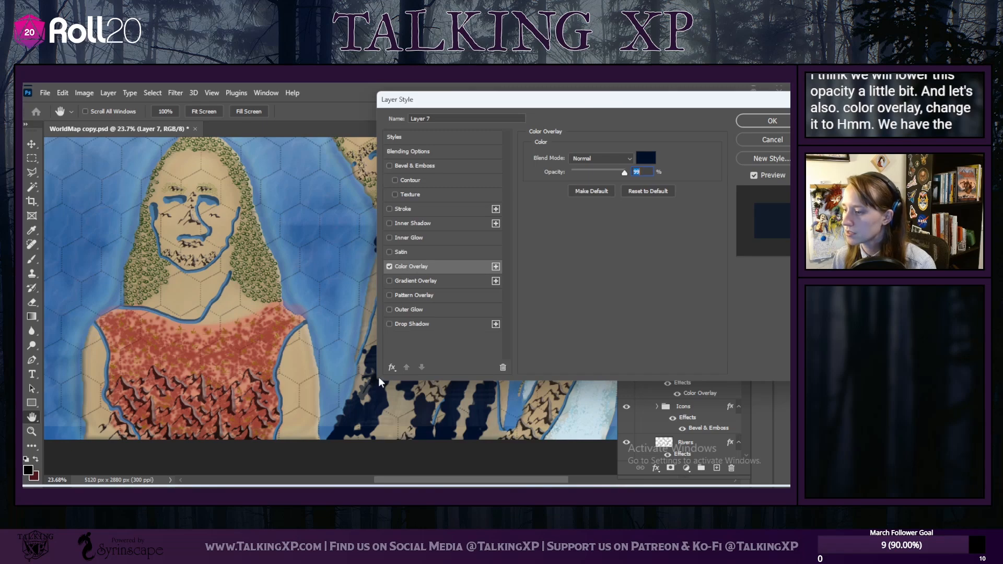
pyautogui.moveTo(763, 100); pyautogui.dragTo(794, 125)
pyautogui.click(683, 182)
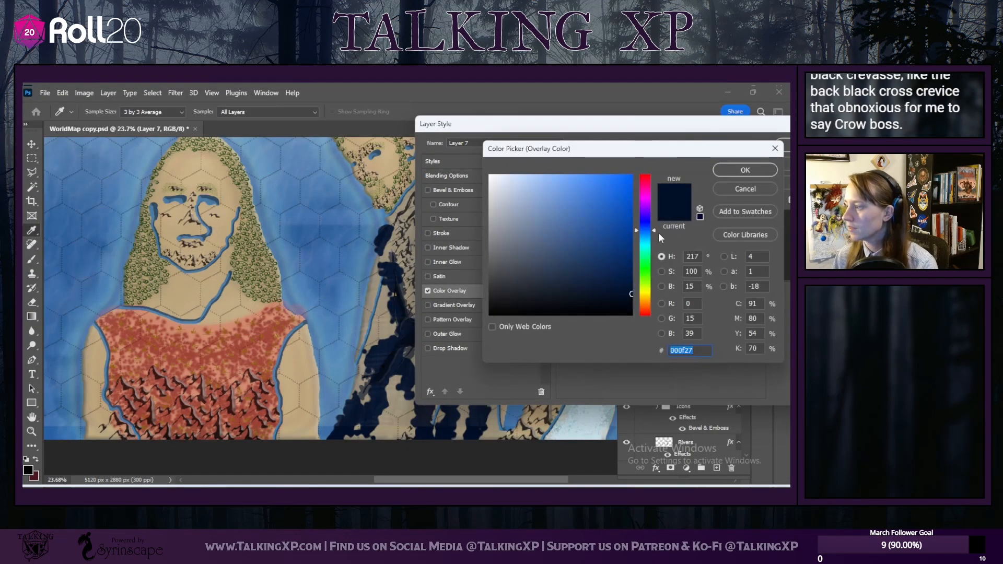
pyautogui.moveTo(647, 231)
pyautogui.mouseDown()
pyautogui.moveTo(652, 194)
pyautogui.moveTo(653, 264)
pyautogui.moveTo(632, 238)
pyautogui.moveTo(650, 240)
pyautogui.moveTo(652, 259)
pyautogui.moveTo(650, 233)
pyautogui.mouseUp()
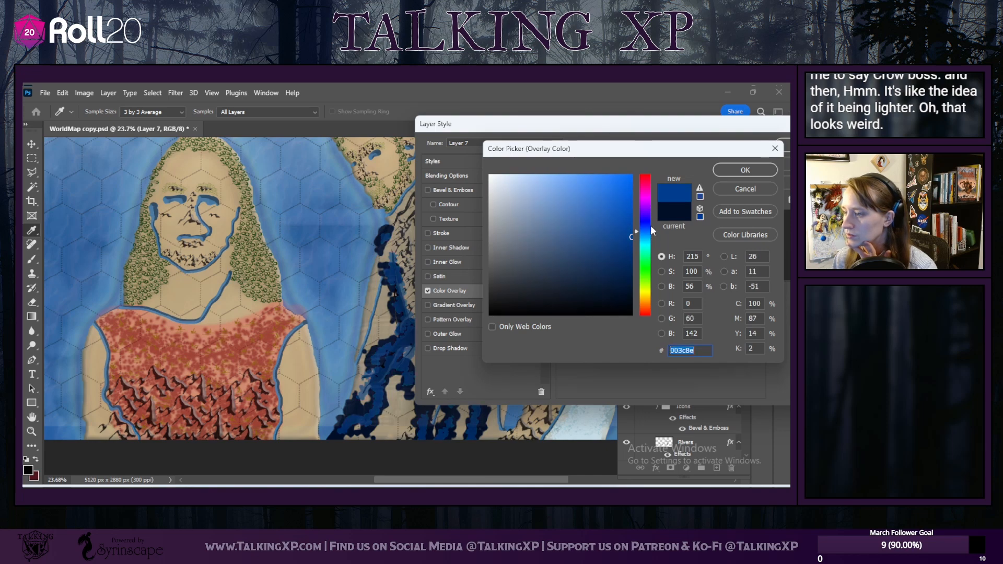
pyautogui.moveTo(631, 237); pyautogui.dragTo(655, 293)
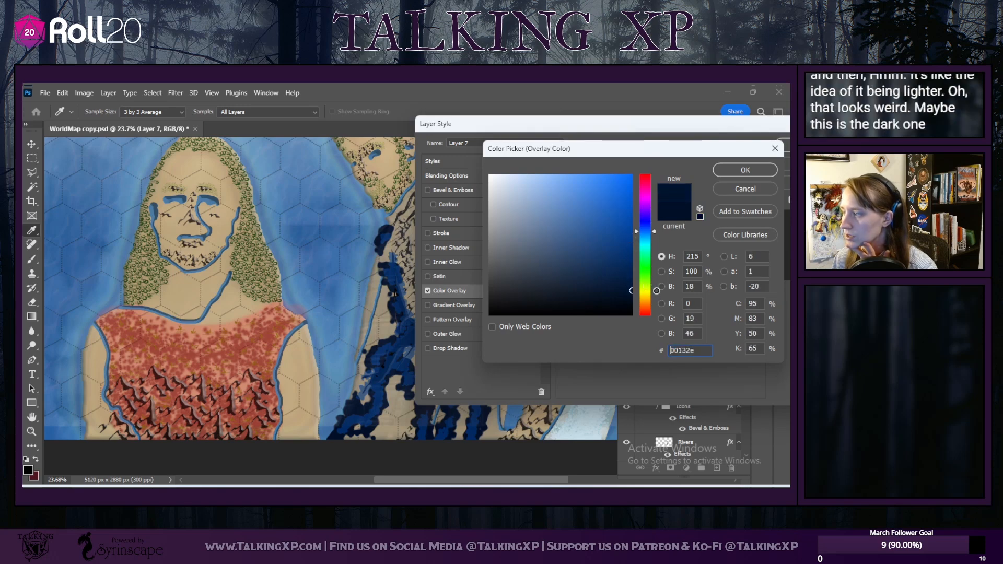
pyautogui.click(742, 170)
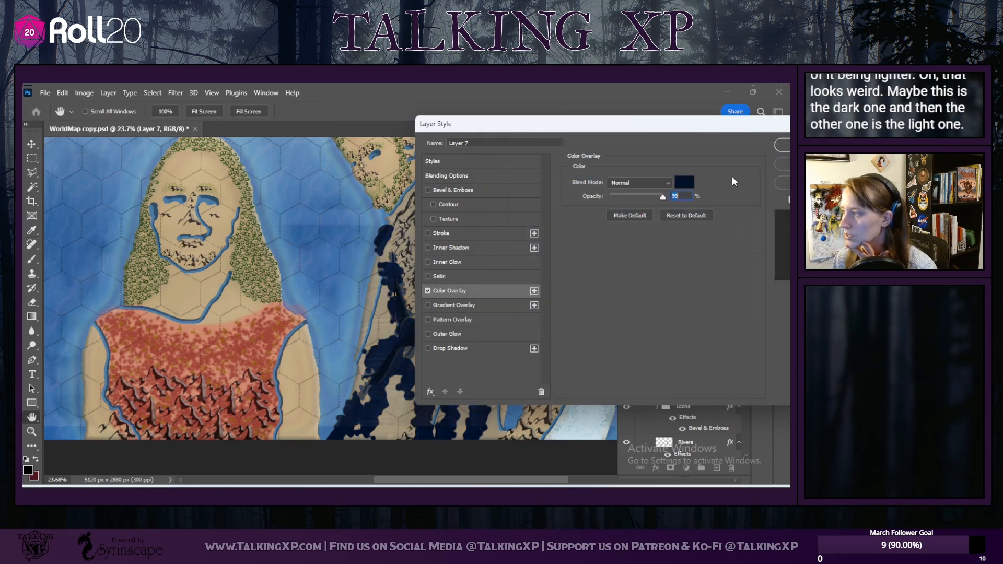
pyautogui.click(778, 145)
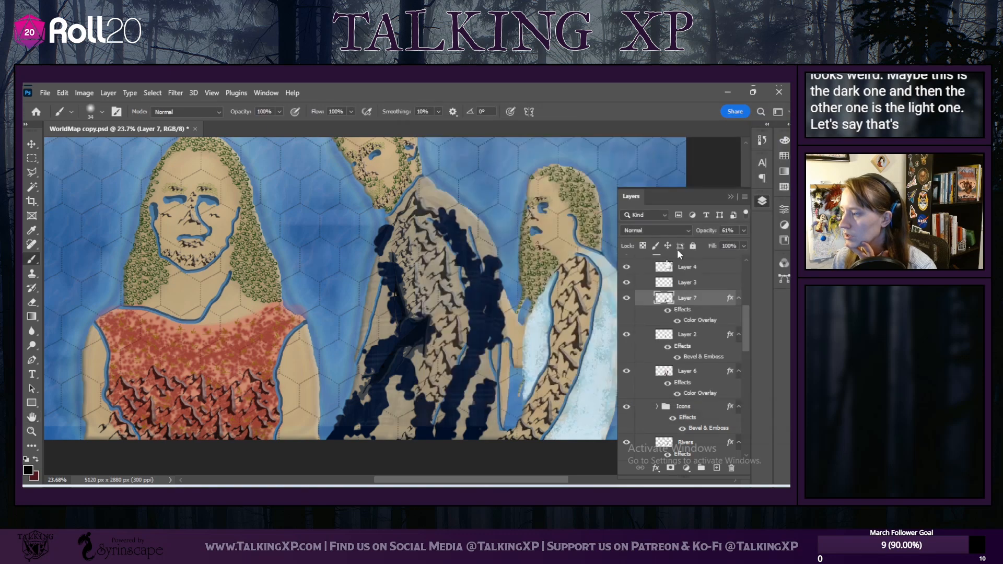
# Step: Toggle Layer 2's visibility as a check and change Layer 6's Color Overlay to a bright blue-violet
pyautogui.click(693, 338)
pyautogui.click(629, 335)
pyautogui.click(628, 336)
pyautogui.doubleClick(689, 371)
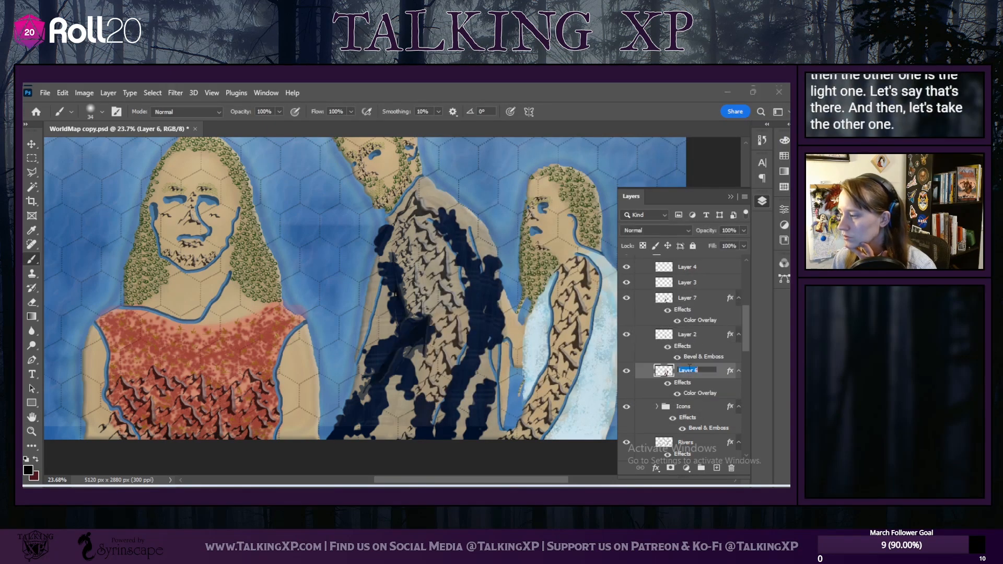
pyautogui.doubleClick(691, 393)
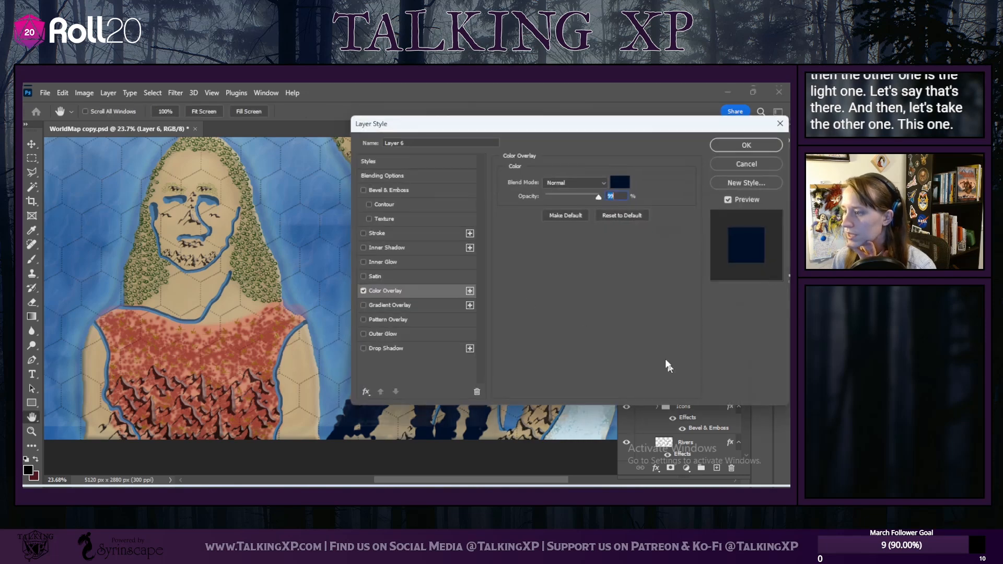
pyautogui.click(619, 182)
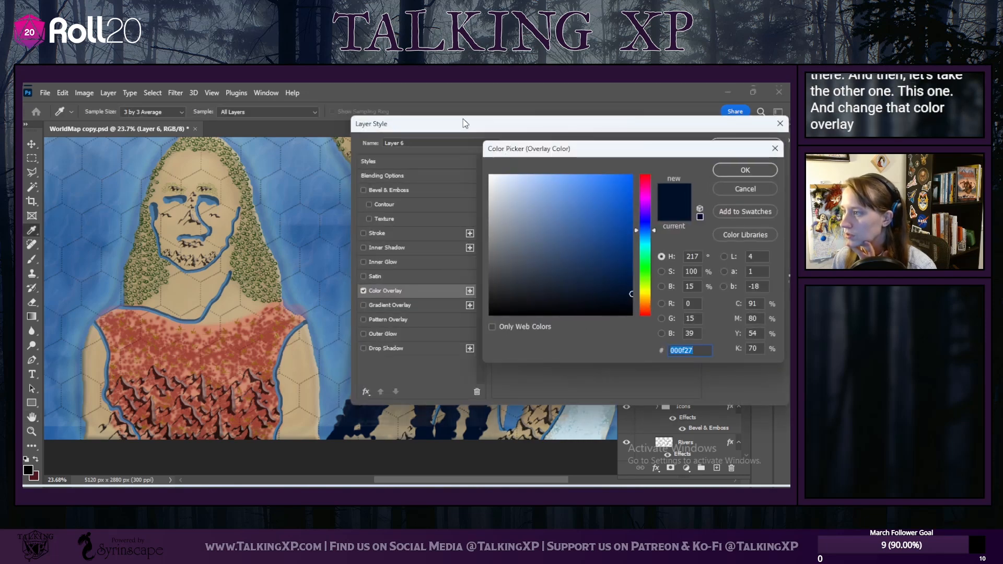
pyautogui.moveTo(630, 293)
pyautogui.mouseDown()
pyautogui.moveTo(643, 255)
pyautogui.moveTo(630, 245)
pyautogui.moveTo(654, 240)
pyautogui.moveTo(654, 219)
pyautogui.moveTo(638, 247)
pyautogui.moveTo(649, 238)
pyautogui.moveTo(574, 219)
pyautogui.moveTo(588, 187)
pyautogui.mouseUp()
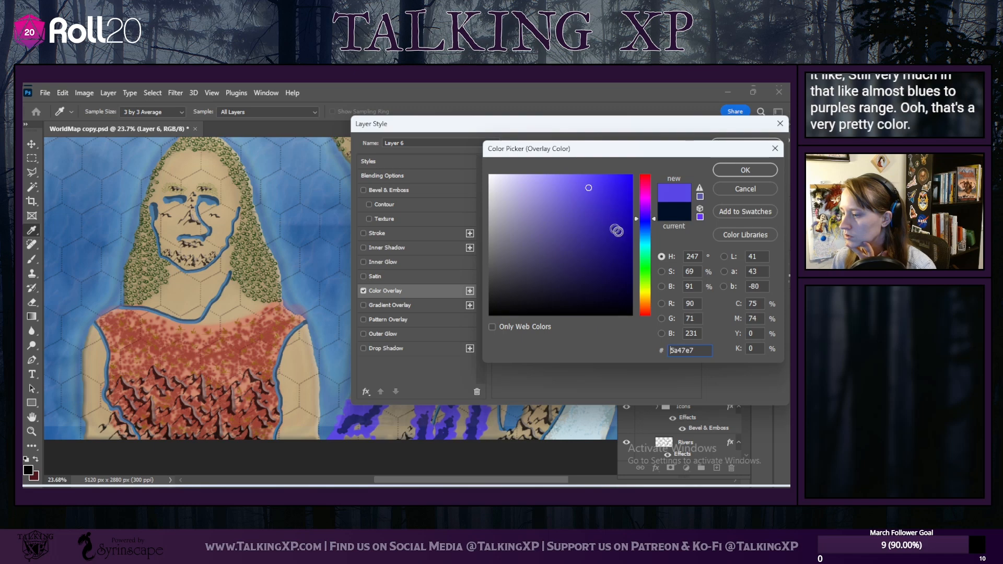
pyautogui.moveTo(652, 218); pyautogui.dragTo(652, 220)
pyautogui.click(745, 169)
pyautogui.click(746, 148)
pyautogui.press('b')
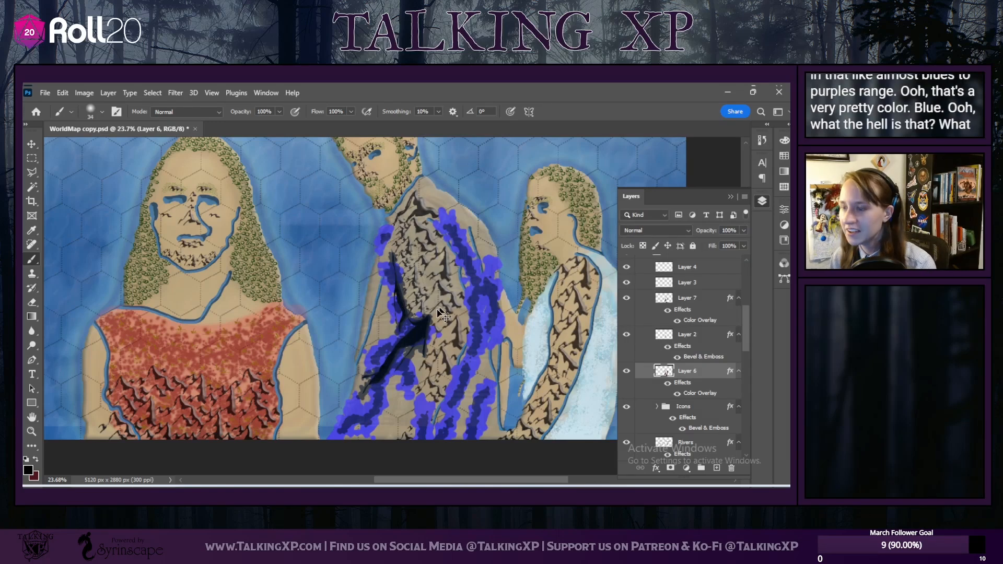
# Step: Choose the Eraser tool for trimming Layer 6's blue-violet drips along the middle figure's outer border
pyautogui.hscroll(2, 443, 308)
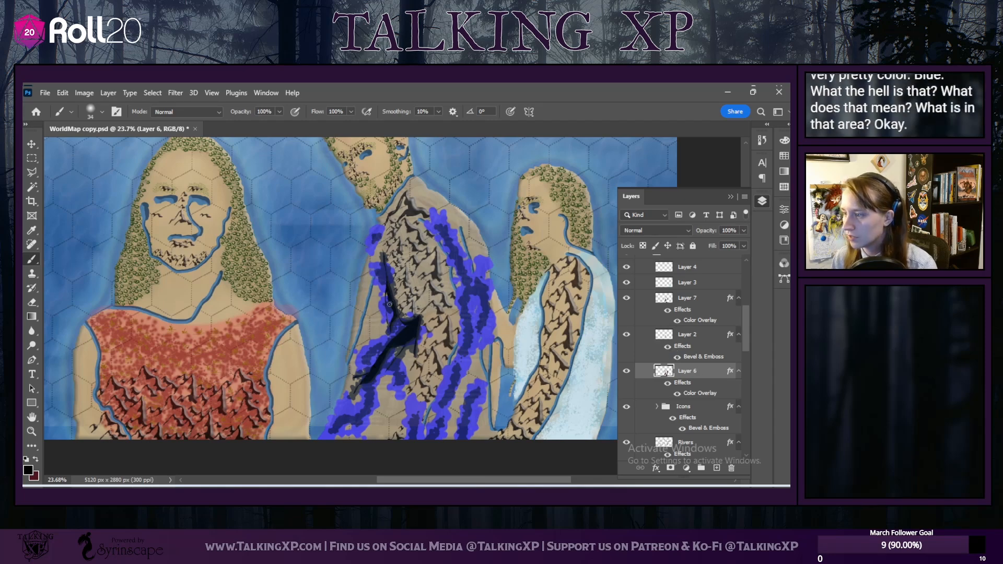
pyautogui.scroll(2, 391, 302)
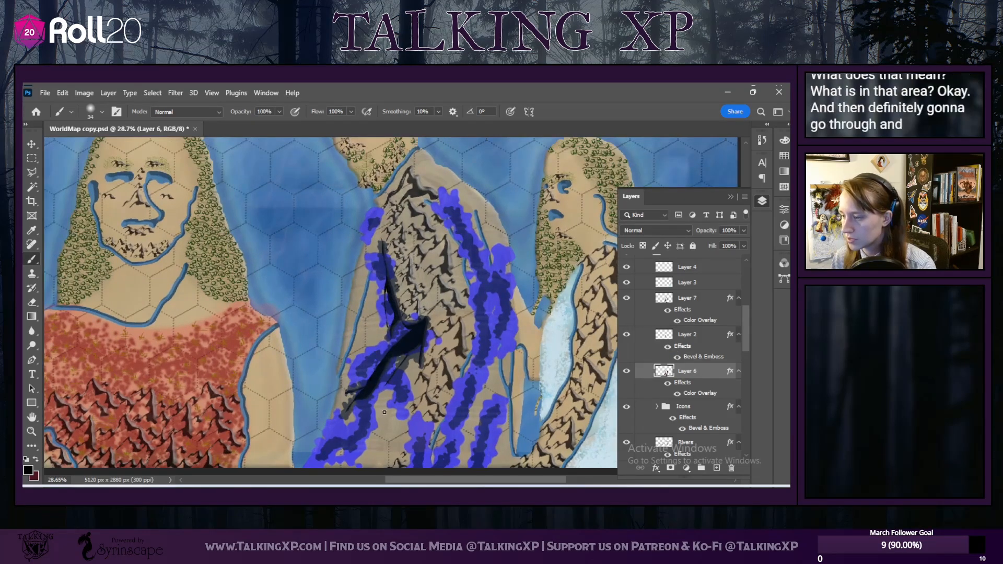
pyautogui.scroll(-2, 384, 412)
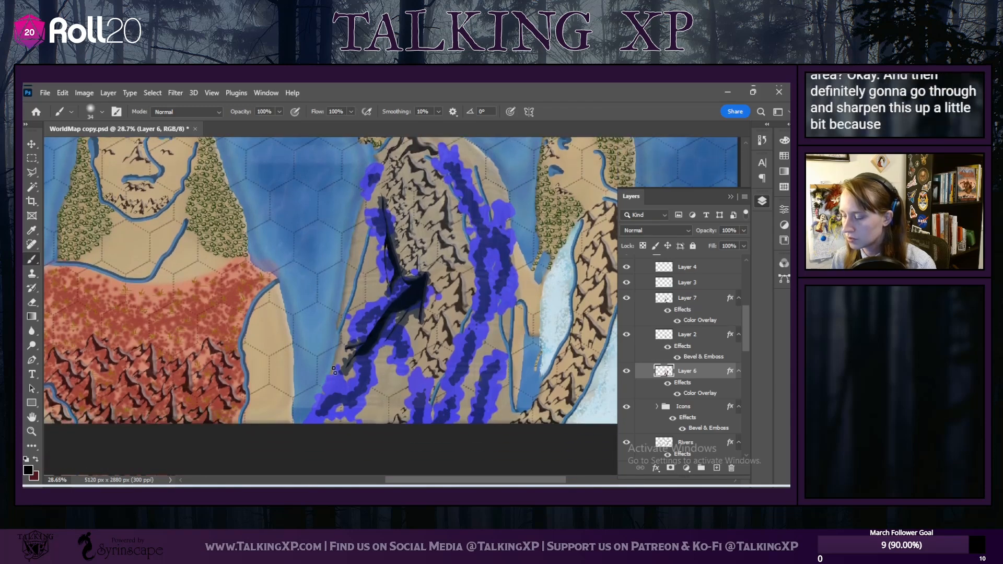
pyautogui.scroll(3, 337, 399)
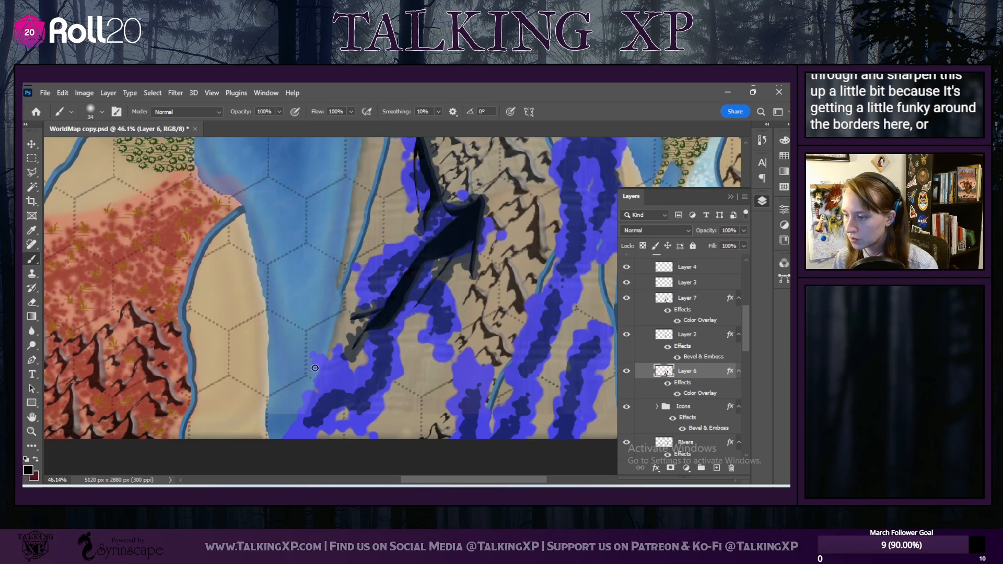
pyautogui.click(70, 92)
pyautogui.click(281, 188)
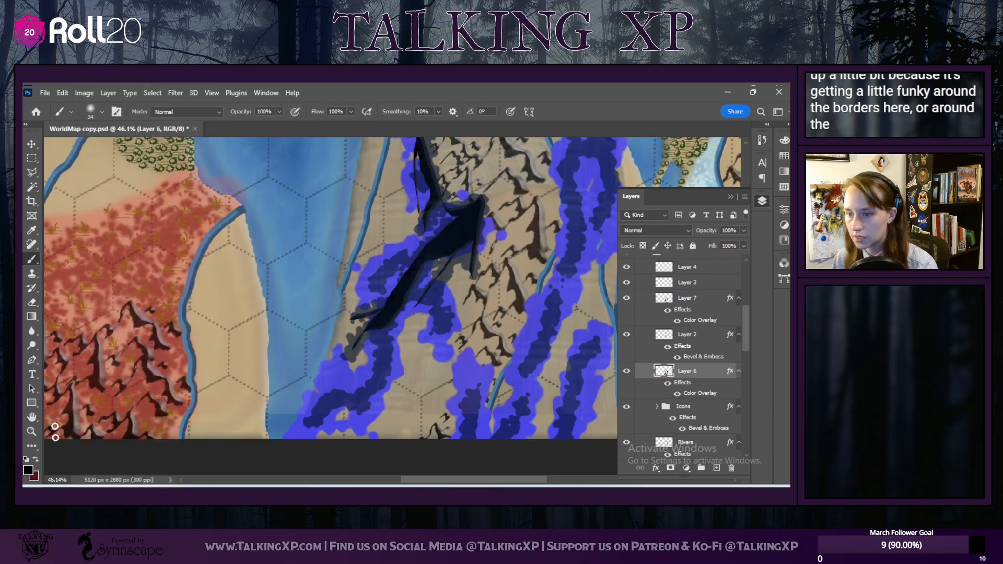
pyautogui.click(33, 304)
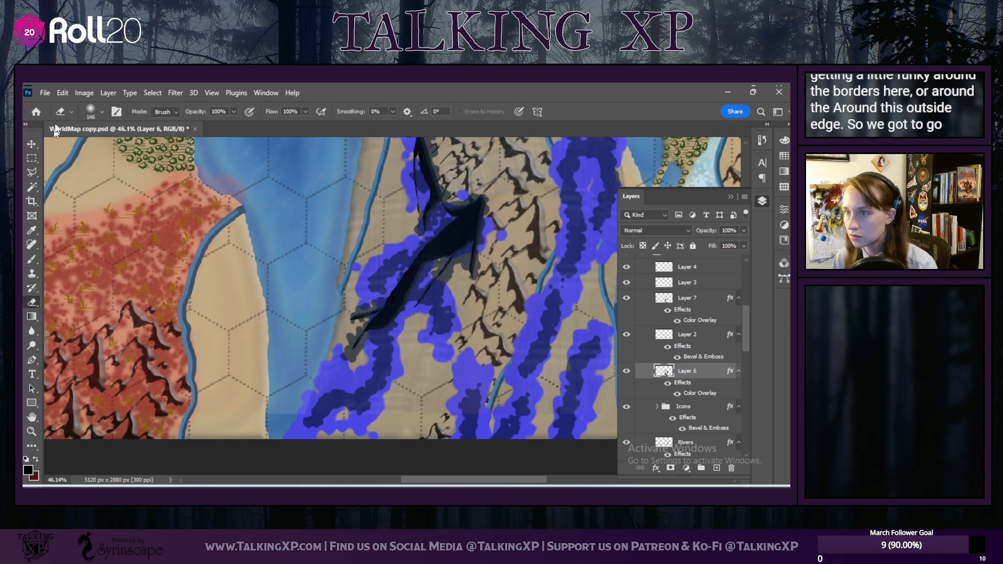
# Step: Erase the purple overspill along the southwestern coastline on Layer 6 with a 50 px eraser
pyautogui.click(103, 112)
pyautogui.click(101, 113)
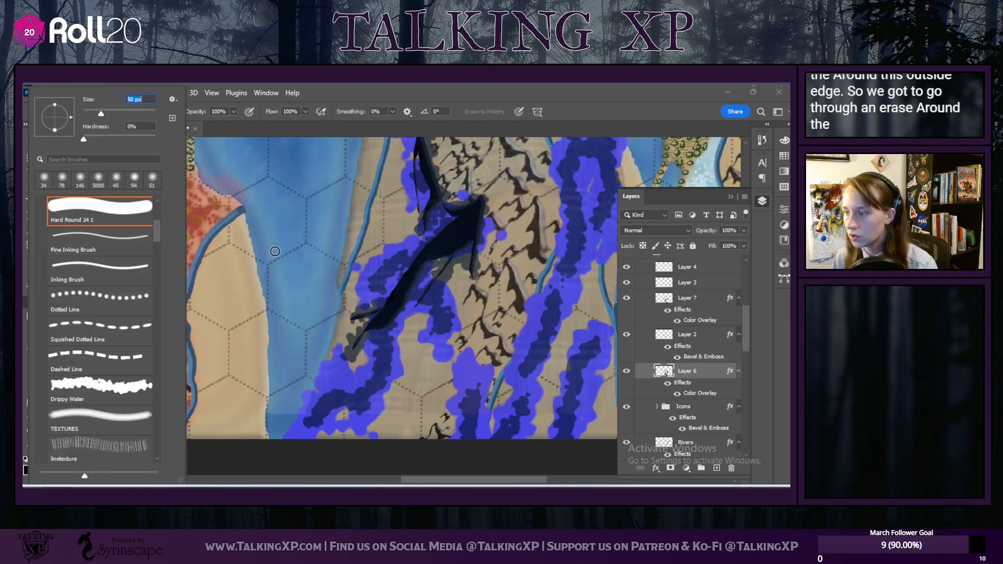
pyautogui.click(351, 95)
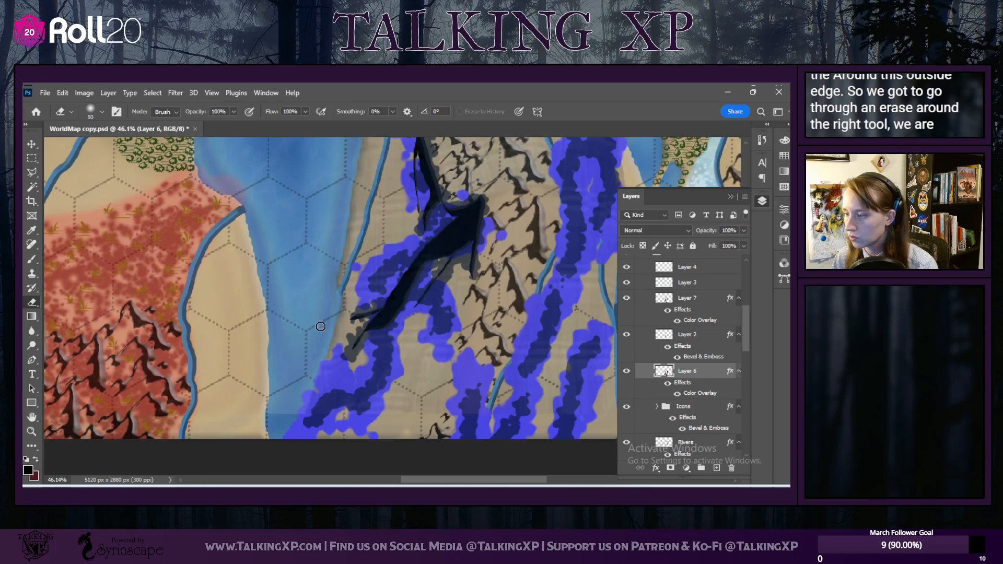
pyautogui.moveTo(303, 400); pyautogui.dragTo(277, 458)
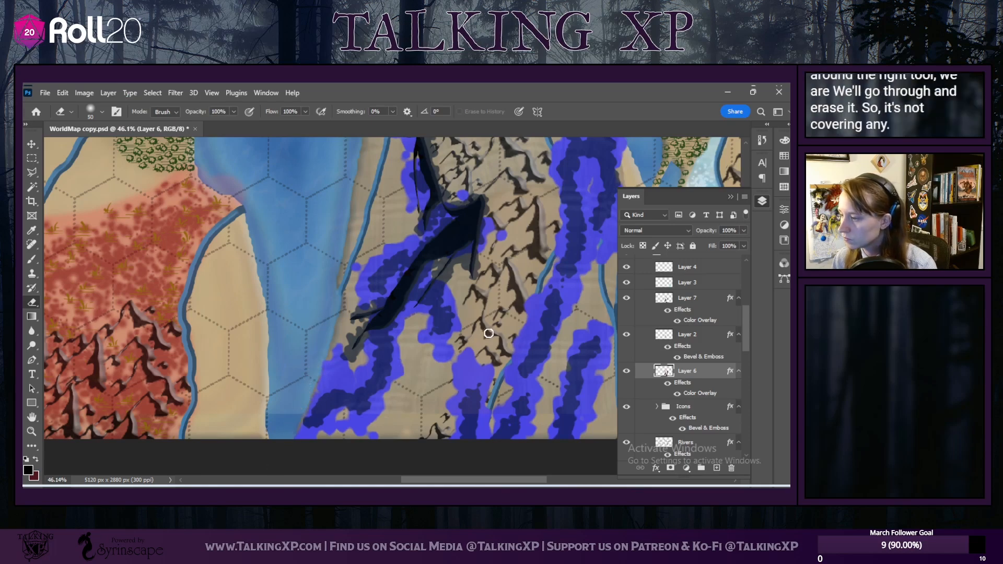
# Step: Move the Mountains layer to the top of the Natural Landmarks group, above Layer 4
pyautogui.scroll(-4, 742, 423)
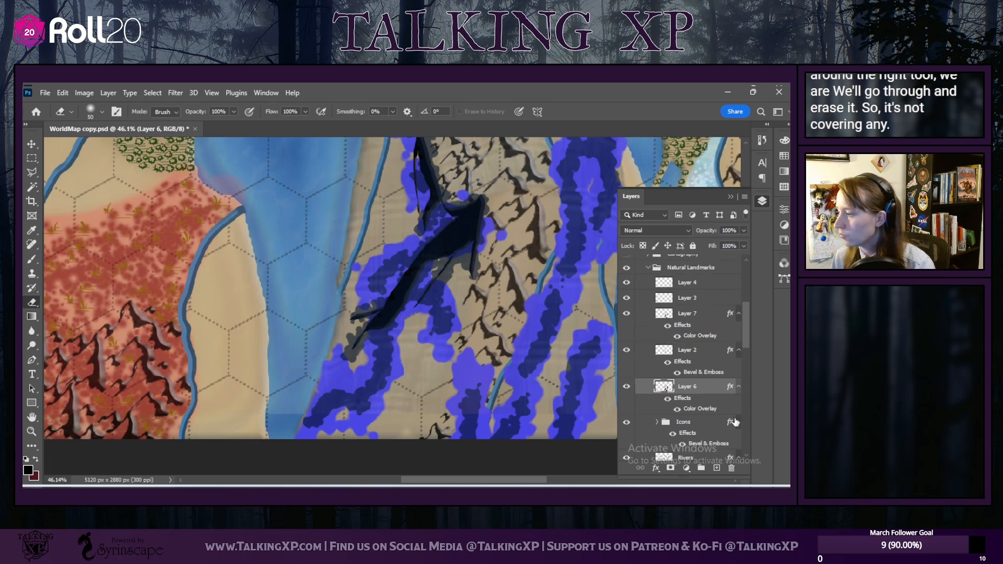
pyautogui.moveTo(735, 422); pyautogui.dragTo(677, 271)
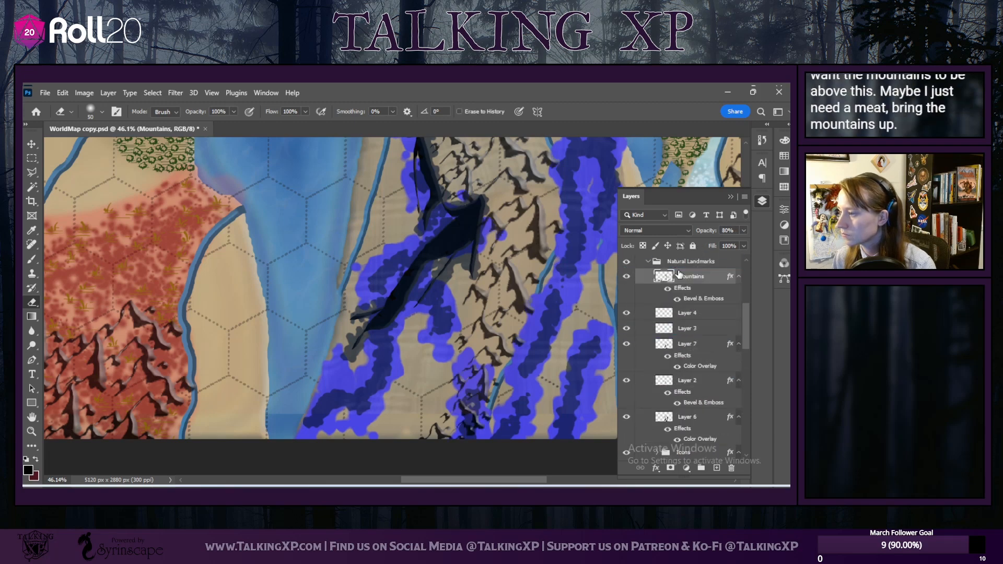
pyautogui.scroll(3, 437, 324)
pyautogui.scroll(-4, 487, 418)
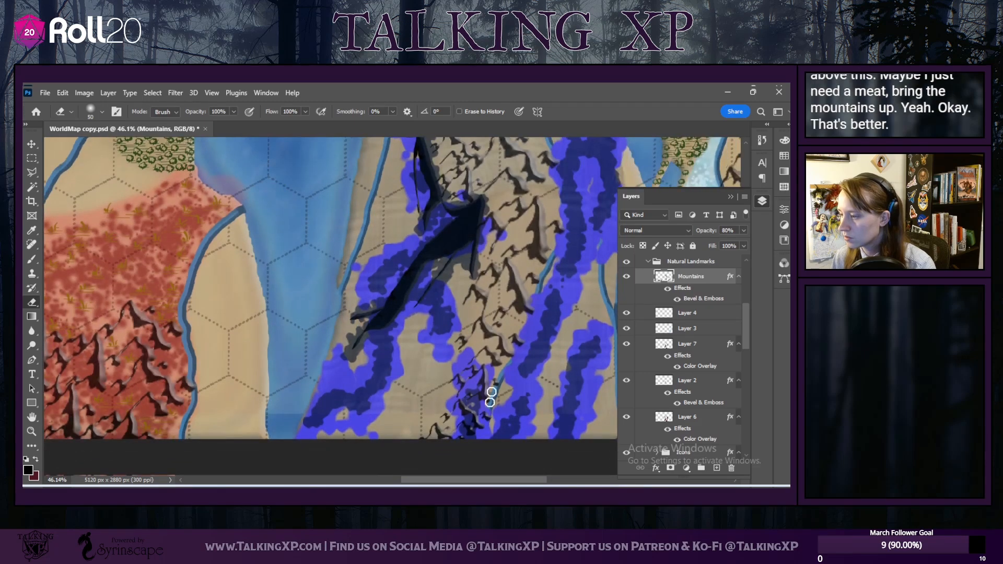
# Step: Erase the purple mist on Layer 6 from the lower part of the central river with a 23 px eraser
pyautogui.scroll(3, 489, 408)
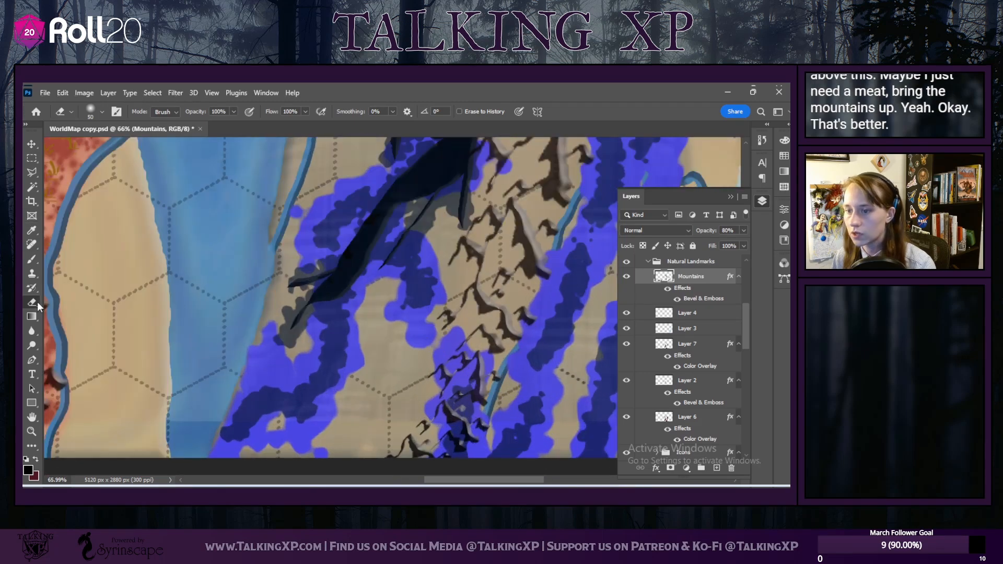
pyautogui.click(102, 111)
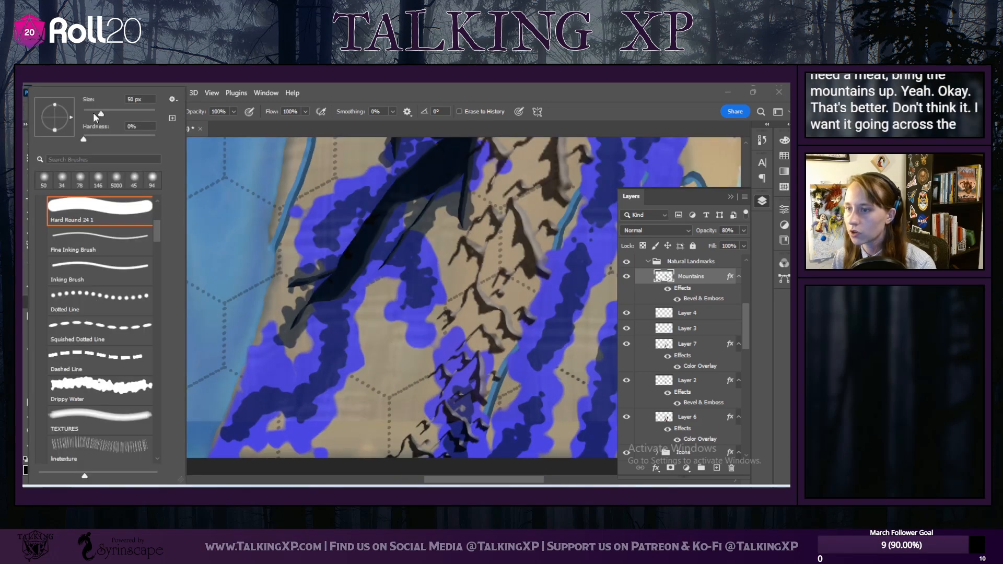
pyautogui.moveTo(98, 115); pyautogui.dragTo(91, 113)
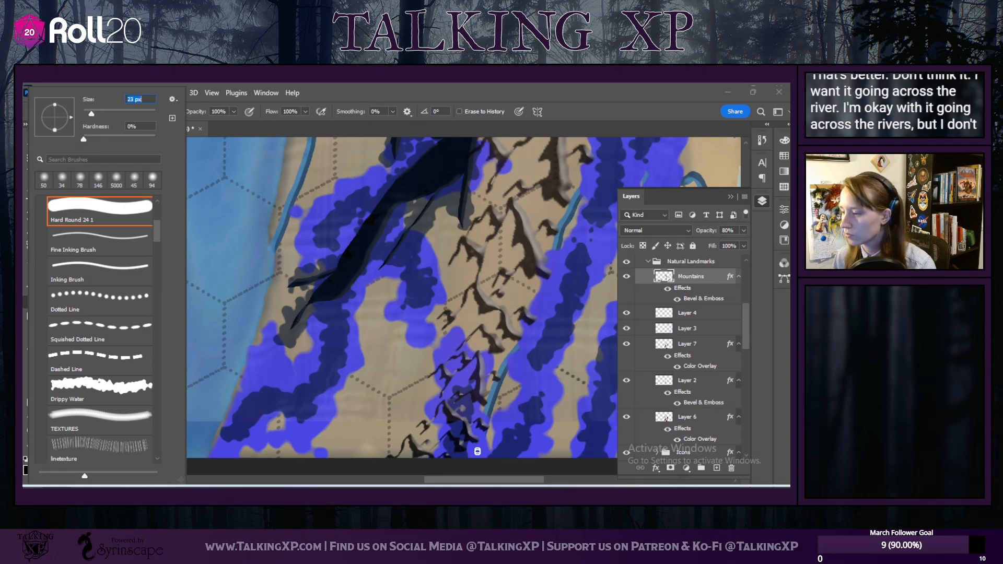
pyautogui.click(476, 438)
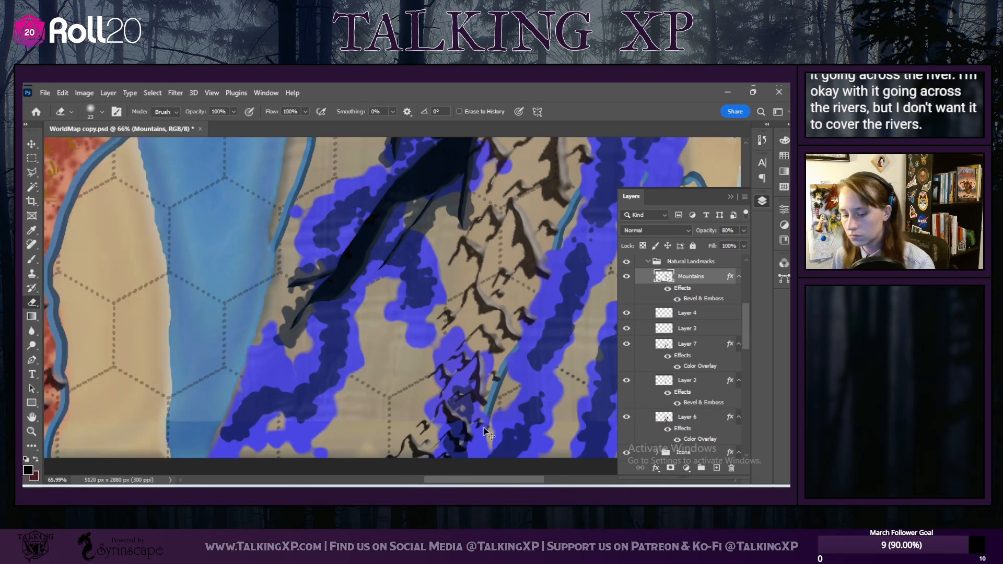
pyautogui.click(690, 417)
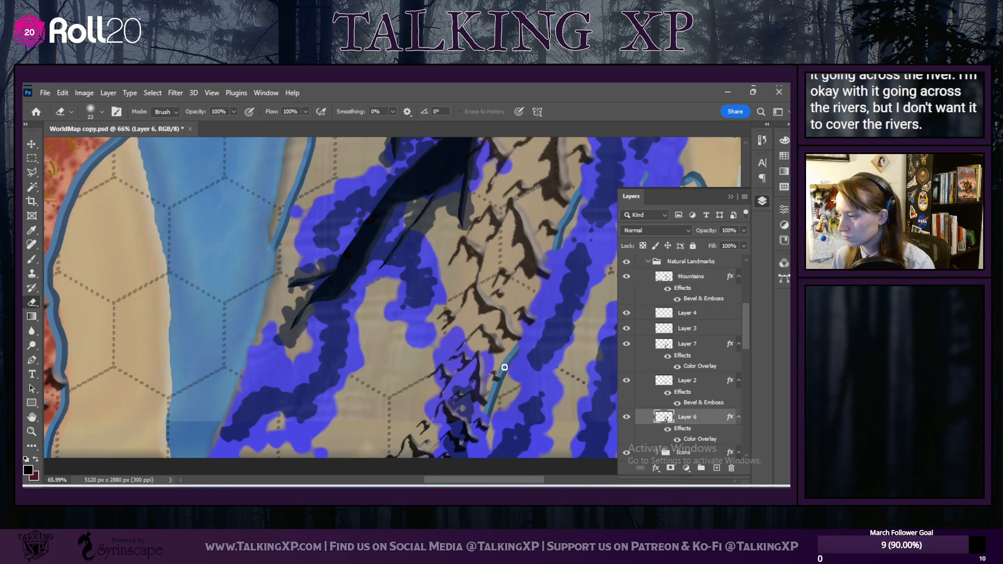
pyautogui.hotkey('ctrl', 'z')
pyautogui.scroll(3, 520, 381)
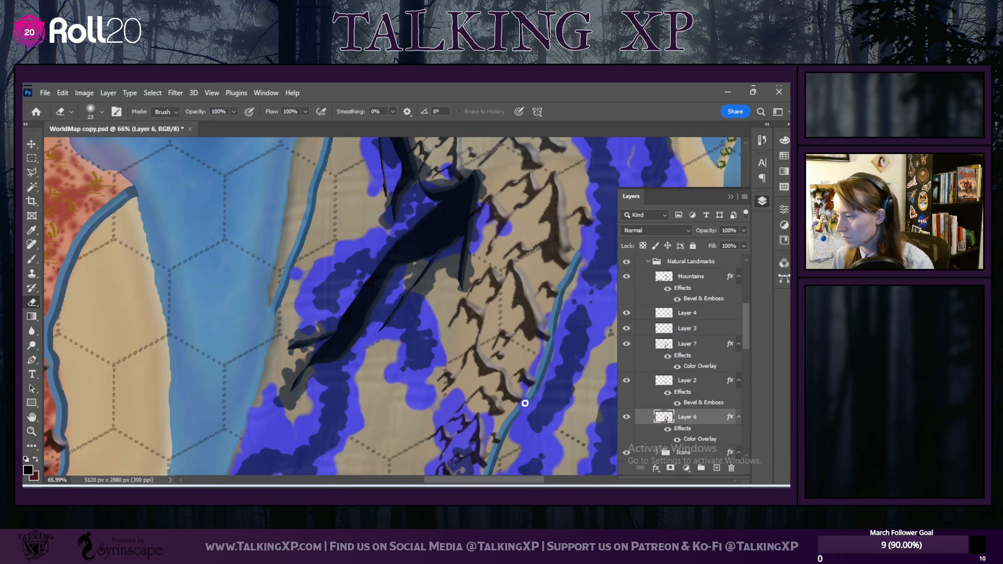
pyautogui.scroll(3, 538, 335)
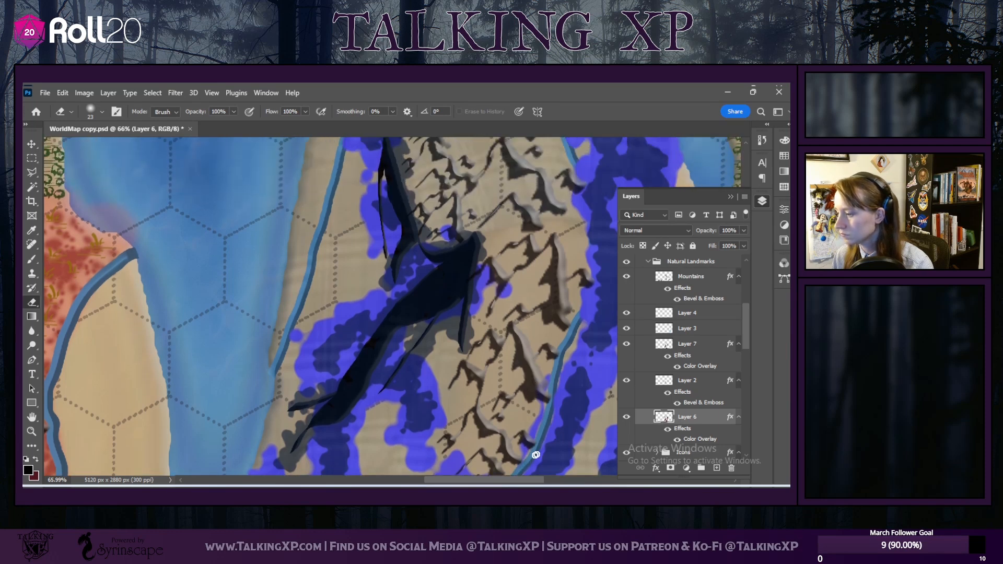
# Step: Erase the purple mist on Layer 6 along the upper course of the central river up to its source
pyautogui.moveTo(520, 481)
pyautogui.mouseDown()
pyautogui.moveTo(533, 481)
pyautogui.moveTo(547, 459)
pyautogui.mouseUp()
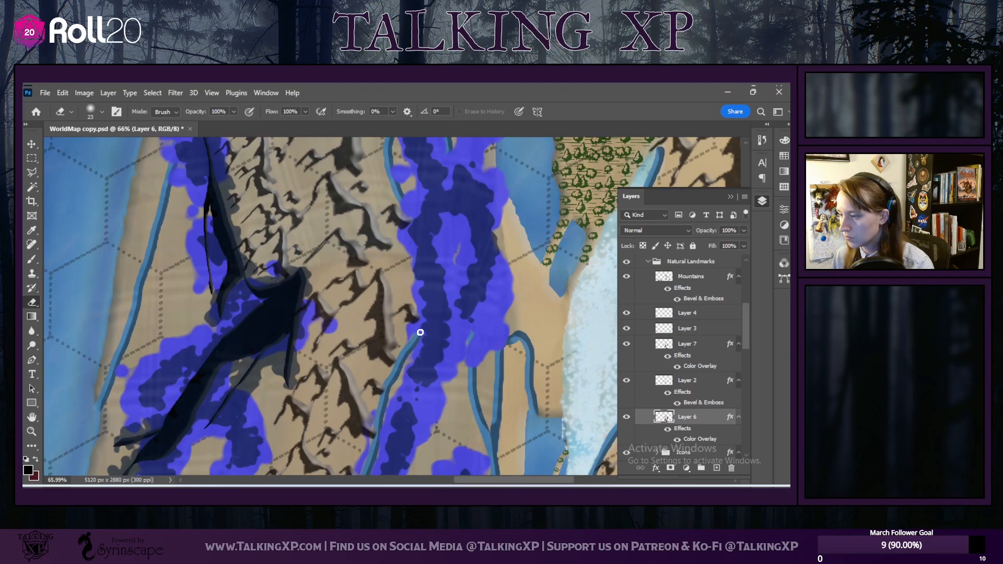
pyautogui.moveTo(426, 314); pyautogui.dragTo(415, 230)
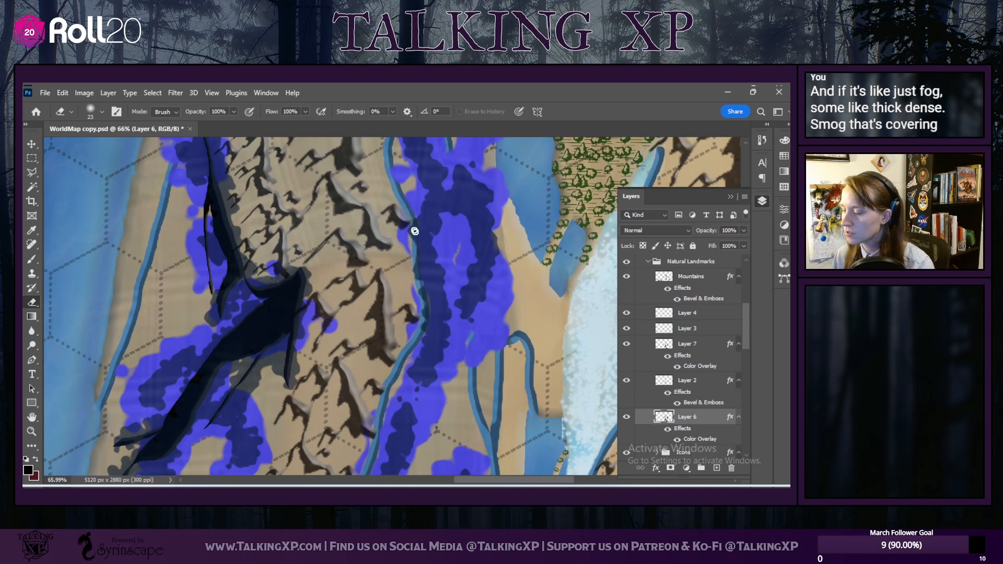
pyautogui.scroll(3, 410, 224)
pyautogui.scroll(6, 407, 235)
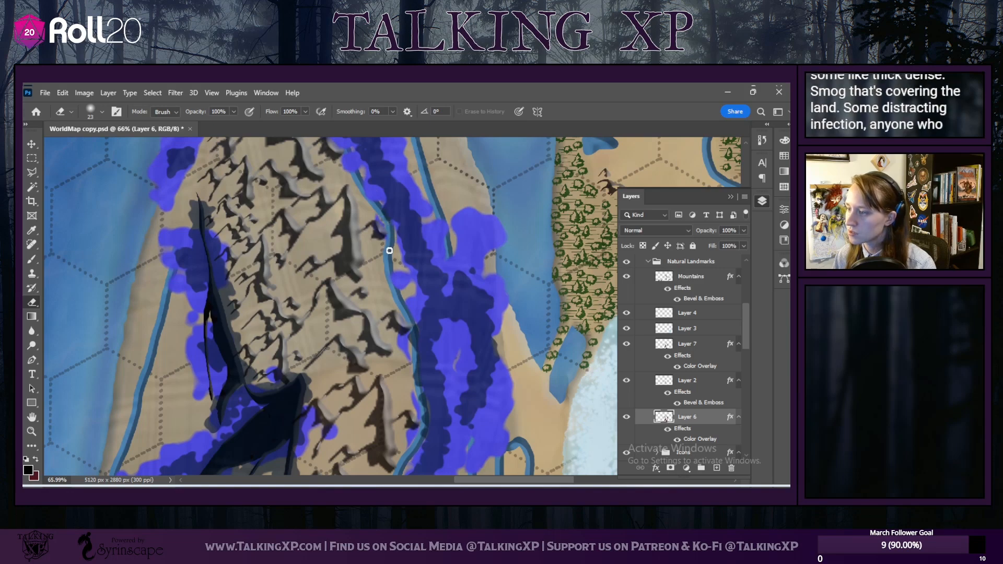
pyautogui.scroll(5, 399, 297)
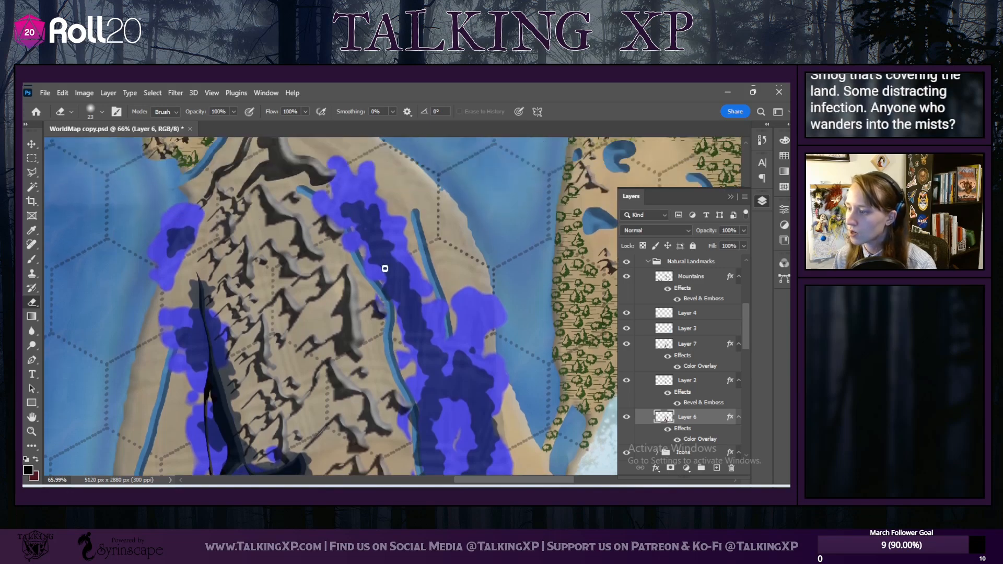
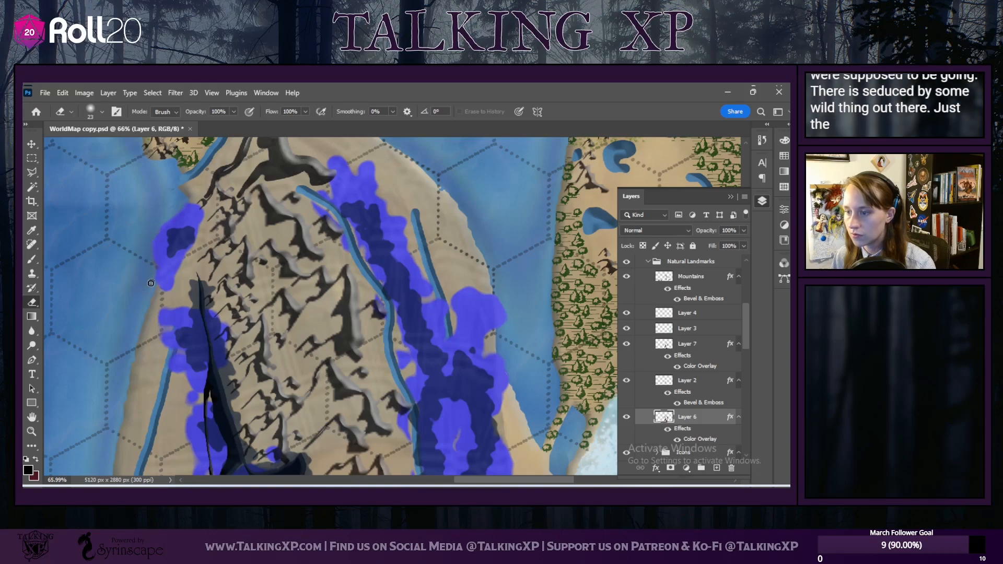
# Step: Erase the purple mist on Layer 6 covering the head of the river west of the mountains
pyautogui.scroll(-1, 189, 319)
pyautogui.scroll(-6, 192, 318)
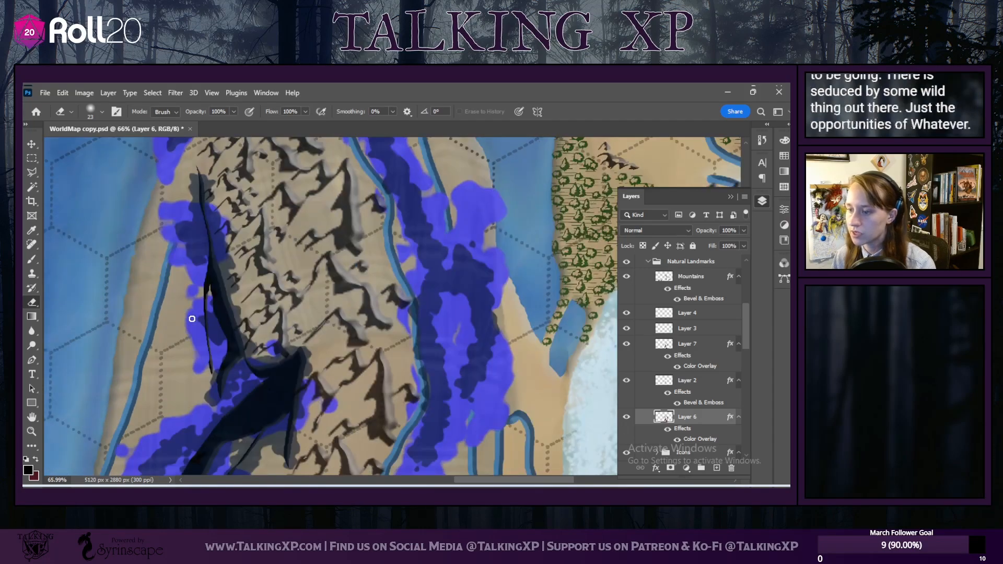
pyautogui.moveTo(179, 181); pyautogui.dragTo(164, 233)
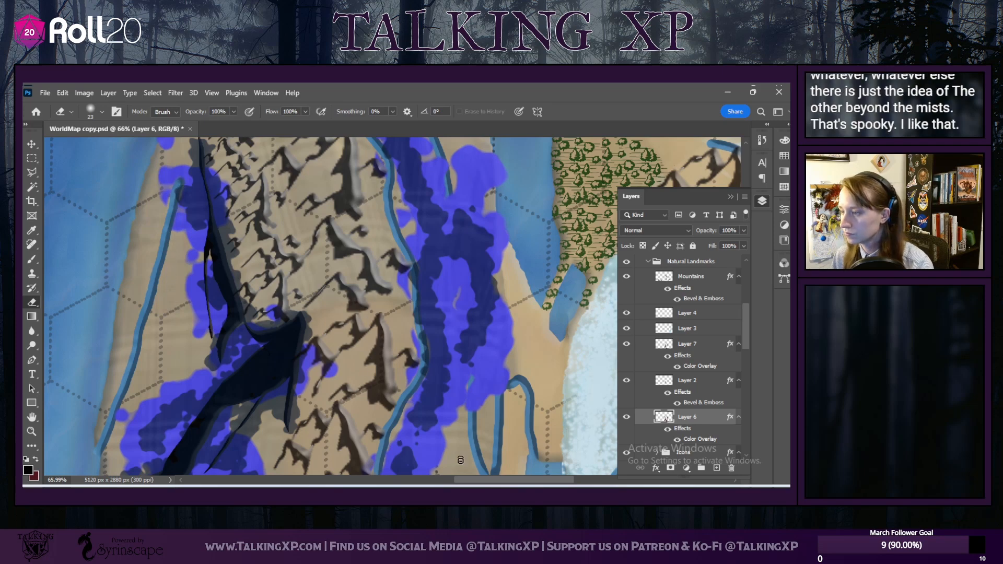
# Step: Erase the purple mist on Layer 6 along the river east of the central one, including its branches
pyautogui.moveTo(477, 480); pyautogui.dragTo(485, 479)
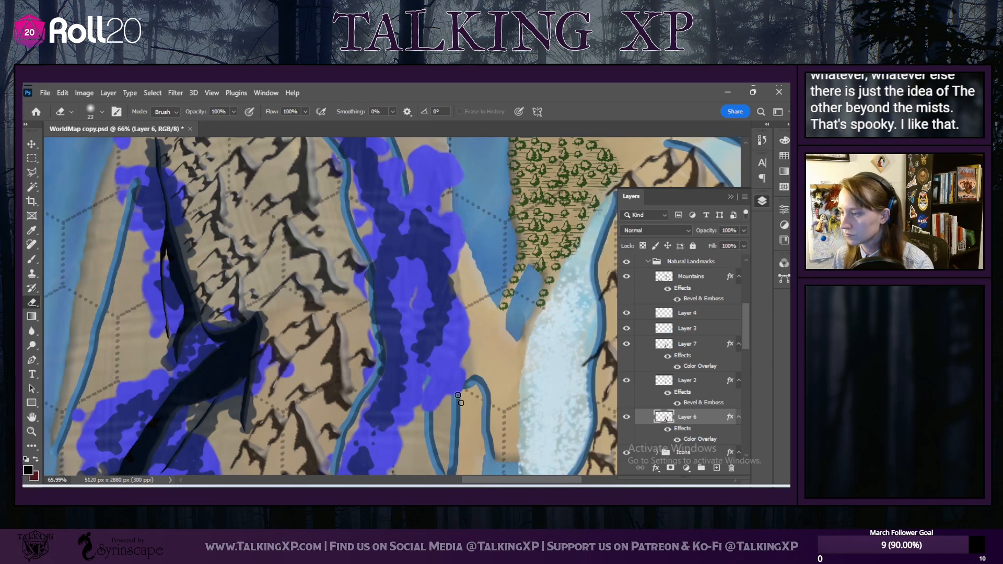
pyautogui.scroll(-2, 455, 391)
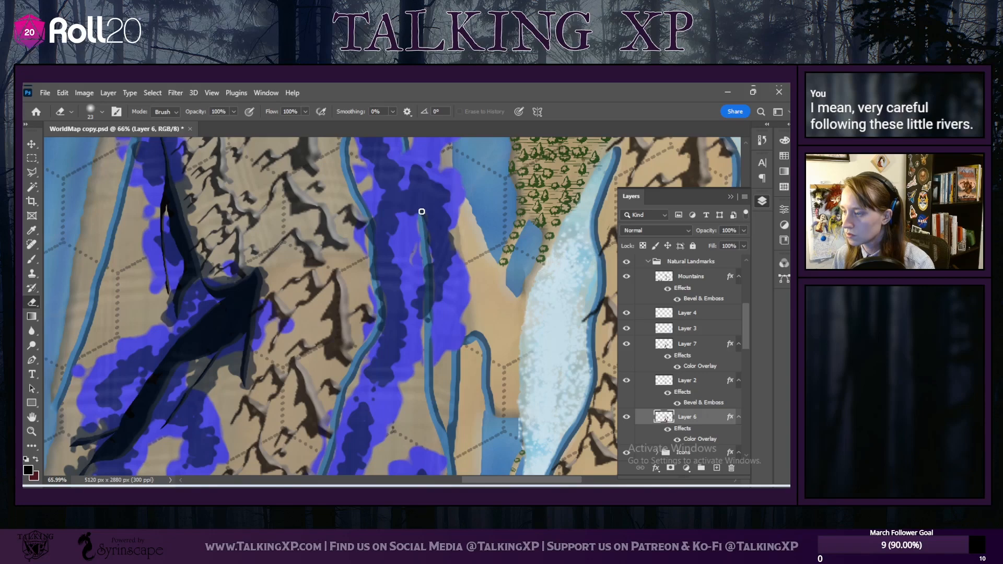
pyautogui.moveTo(418, 199); pyautogui.dragTo(416, 312)
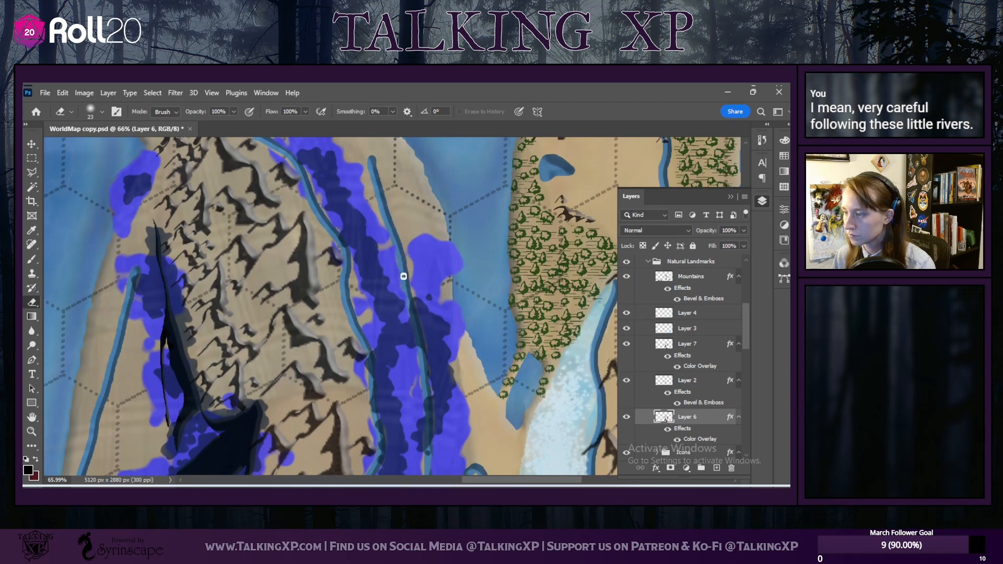
pyautogui.scroll(-5, 427, 368)
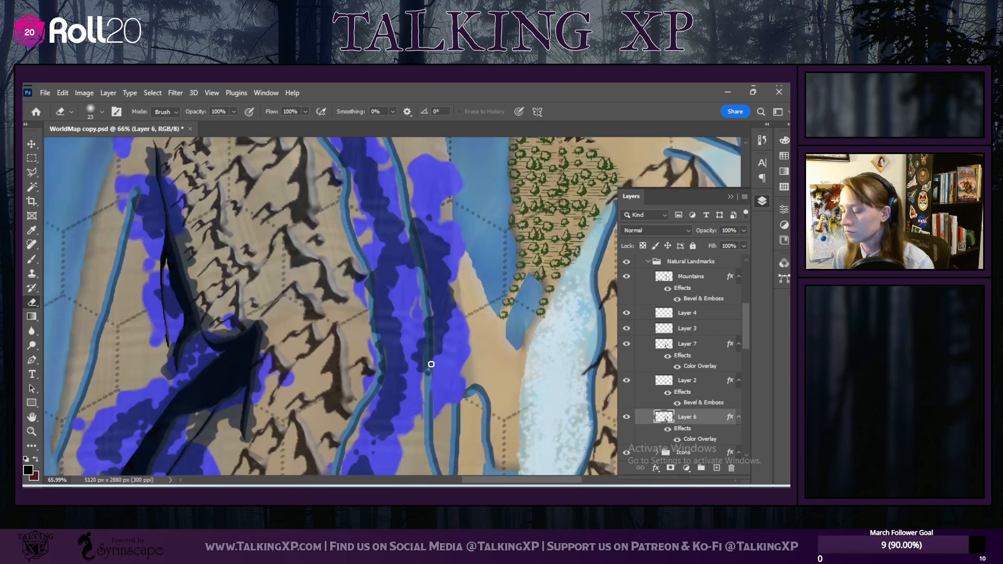
pyautogui.scroll(-1, 466, 363)
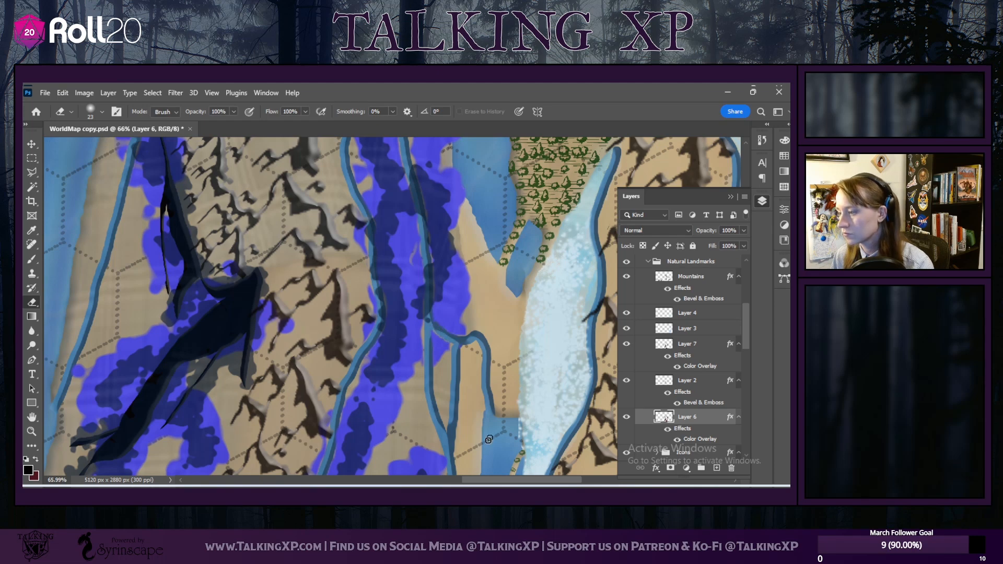
pyautogui.scroll(-8, 473, 439)
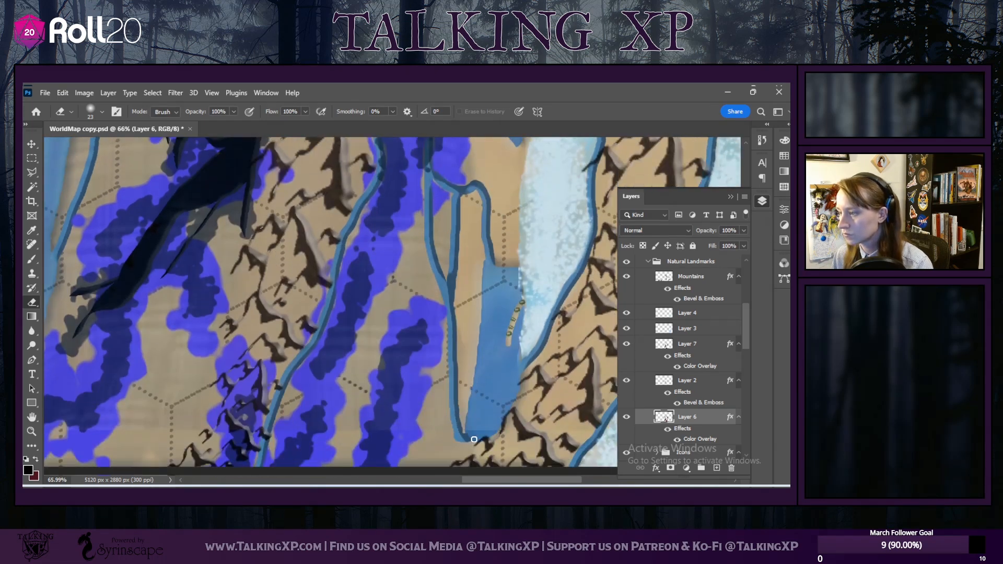
# Step: Erase the dark mist on Layer 7 along the eastern river with a 10 px eraser
pyautogui.scroll(8, 474, 439)
pyautogui.click(694, 344)
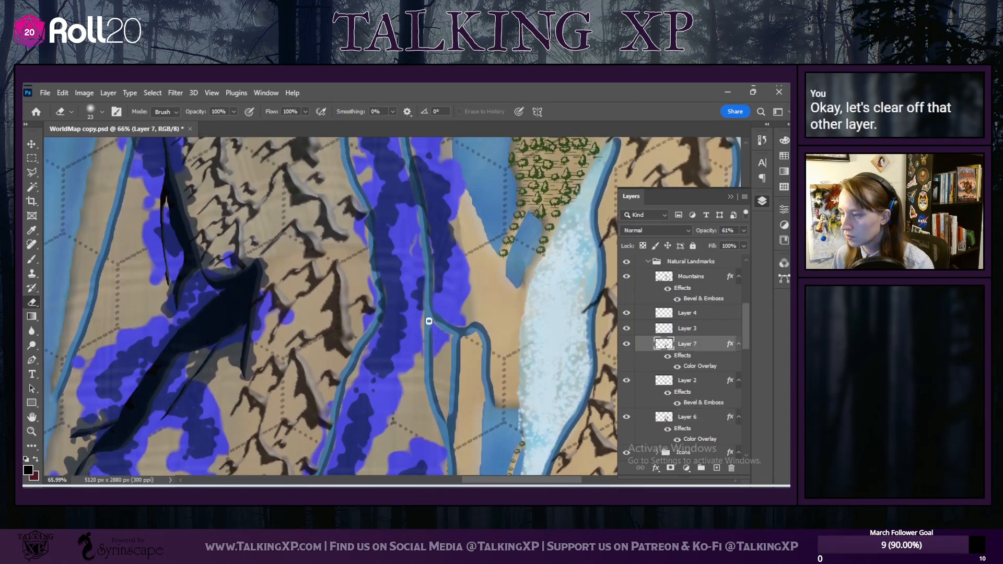
pyautogui.click(103, 113)
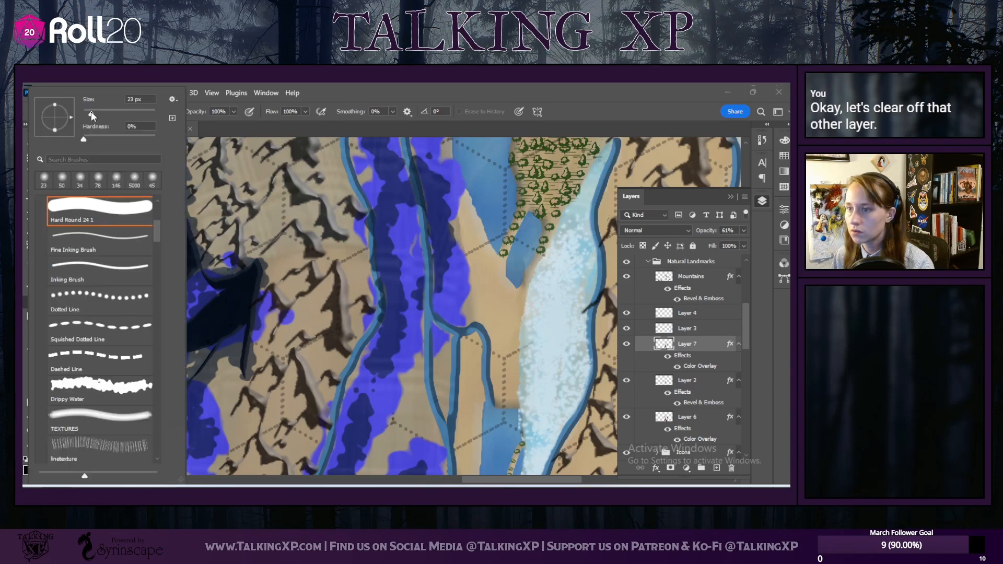
pyautogui.moveTo(90, 116); pyautogui.dragTo(88, 116)
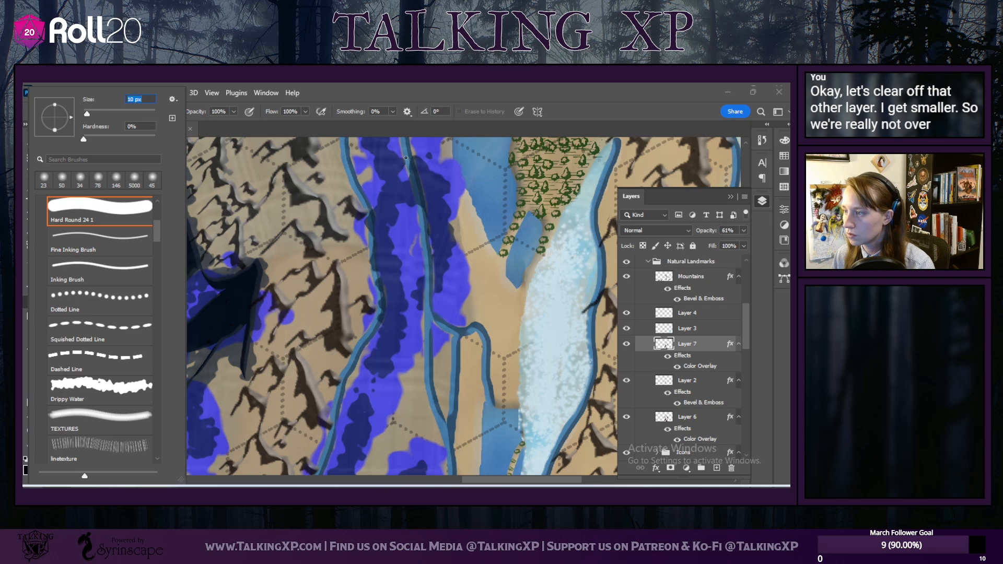
pyautogui.moveTo(406, 157); pyautogui.dragTo(408, 162)
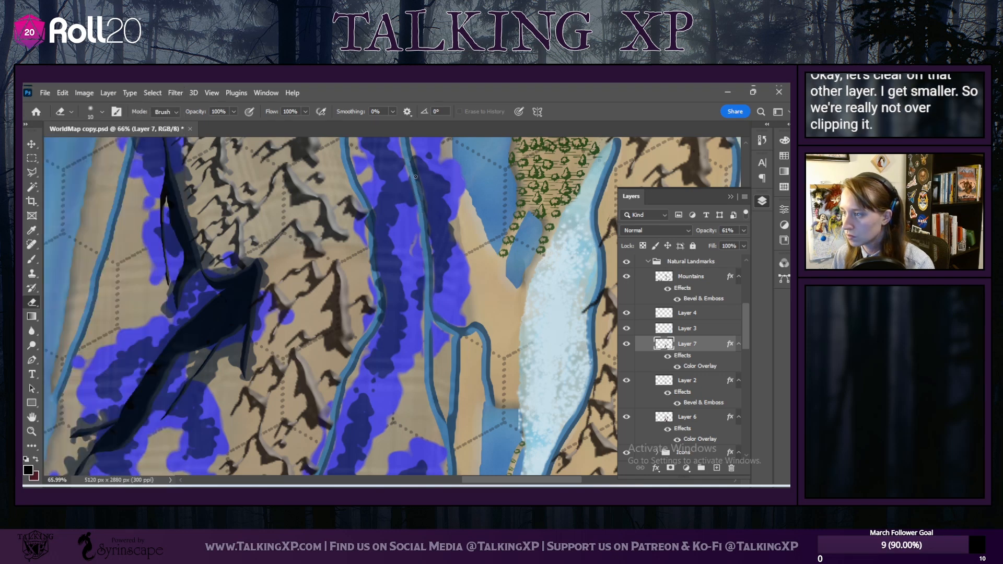
pyautogui.scroll(8, 417, 211)
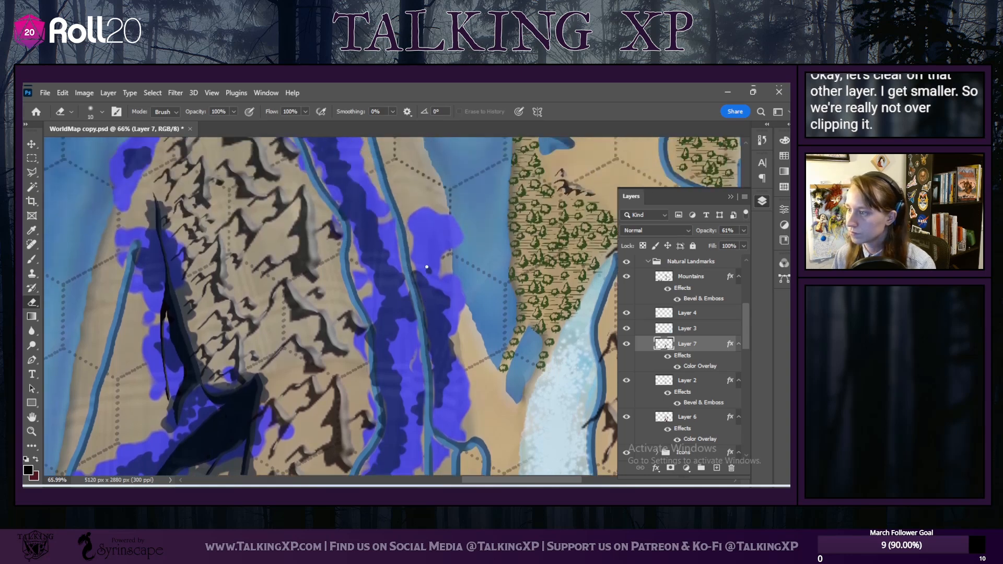
# Step: Erase the dark mist on Layer 7 along the central river down to the map's southern edge
pyautogui.scroll(-5, 328, 249)
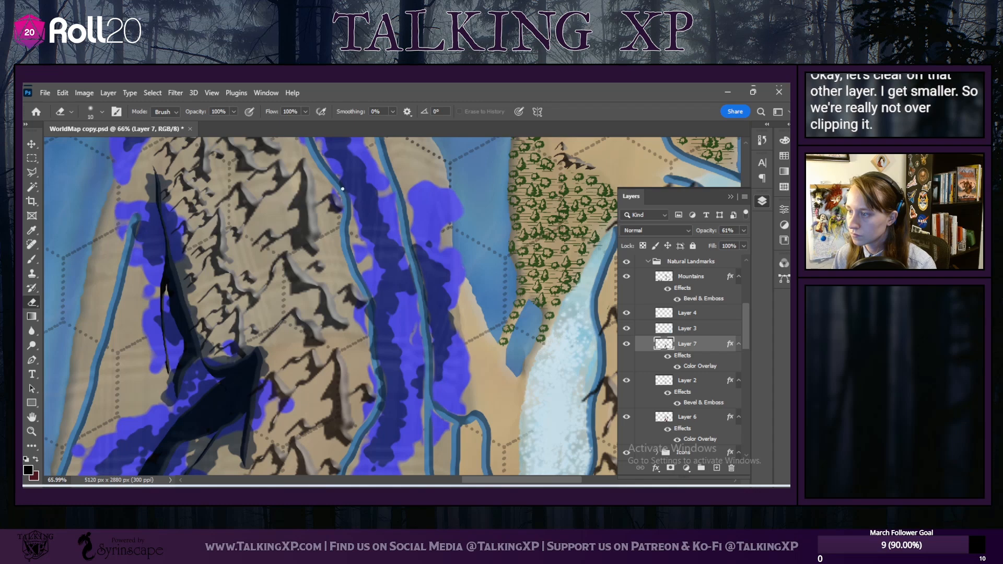
pyautogui.scroll(-3, 360, 201)
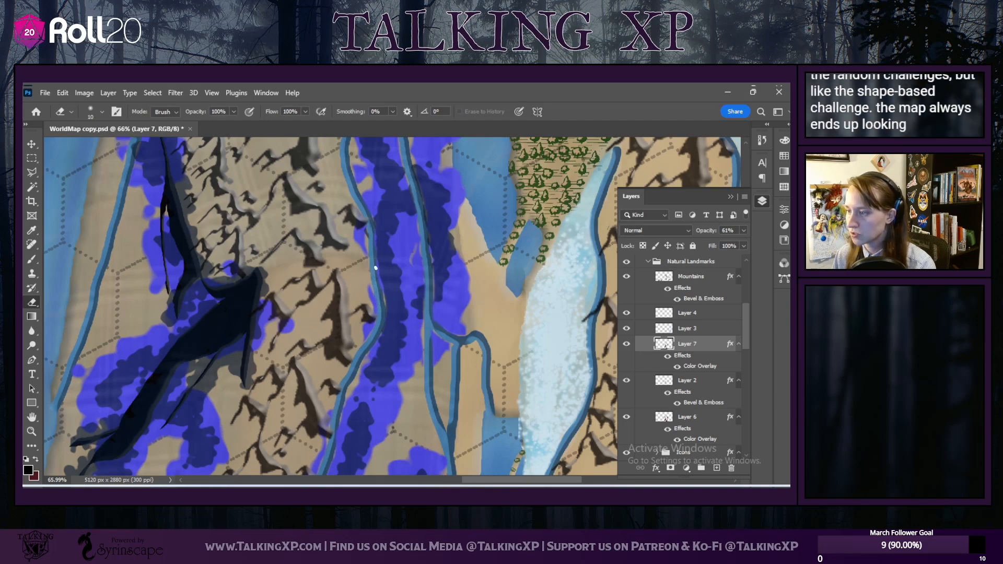
pyautogui.scroll(-5, 379, 313)
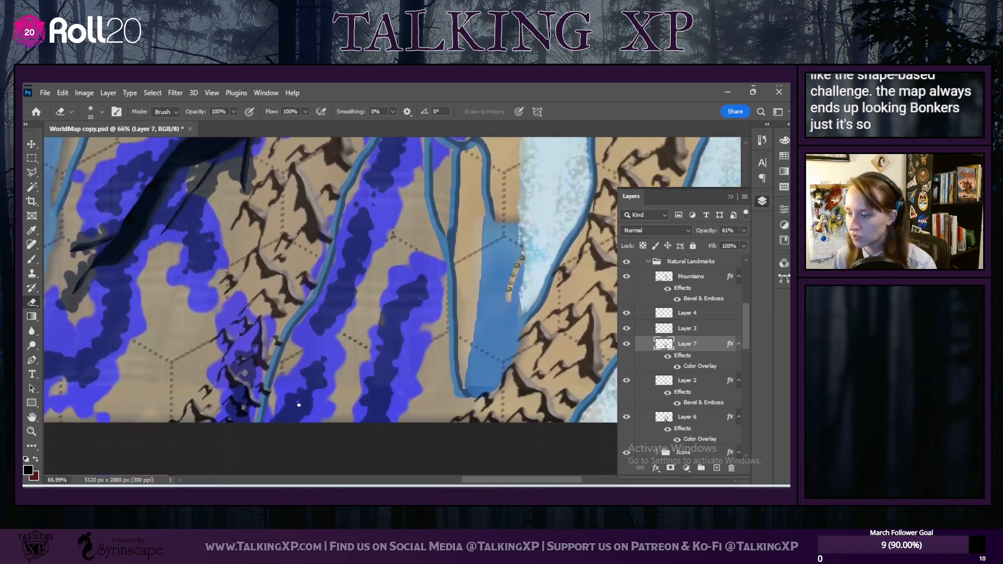
pyautogui.scroll(1, 199, 364)
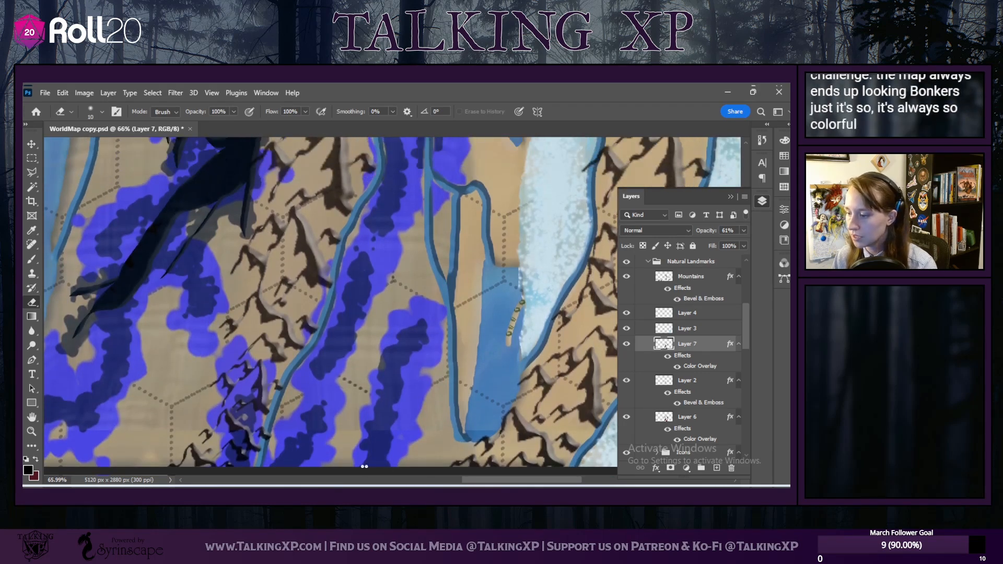
# Step: Examine the mist along the western river, the coast and the mountains, and how it reads on the whole map
pyautogui.moveTo(482, 477); pyautogui.dragTo(446, 477)
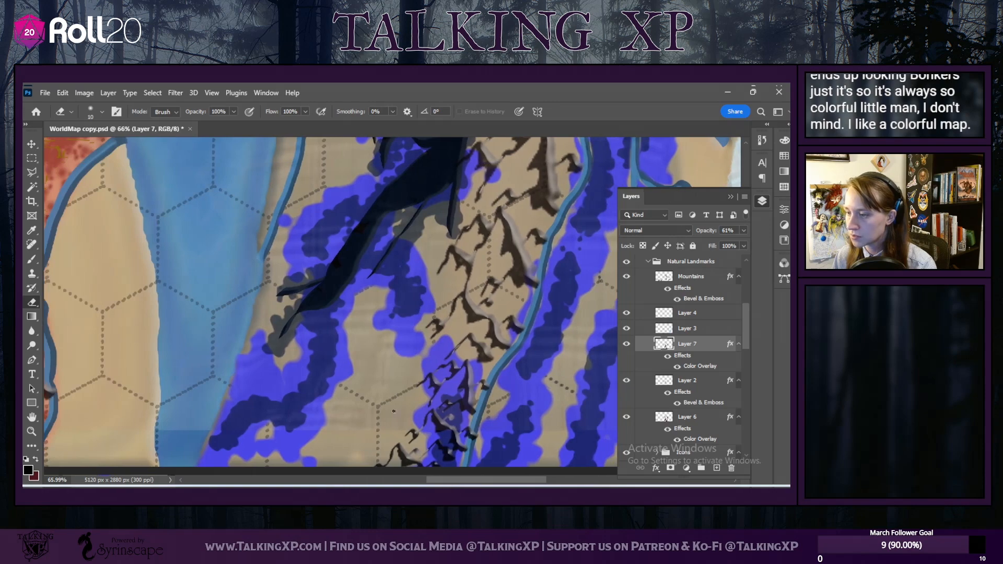
pyautogui.scroll(2, 253, 319)
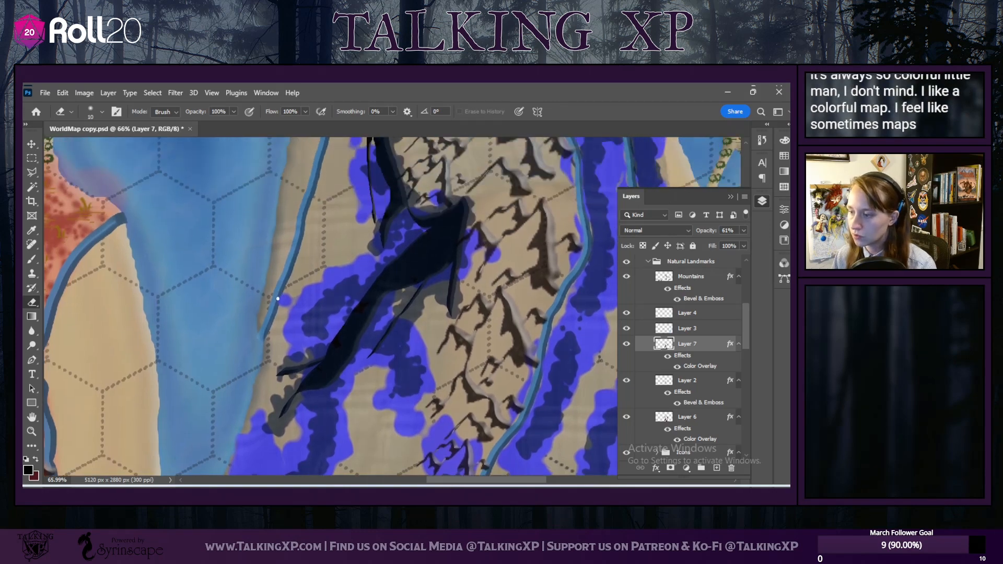
pyautogui.scroll(4, 279, 297)
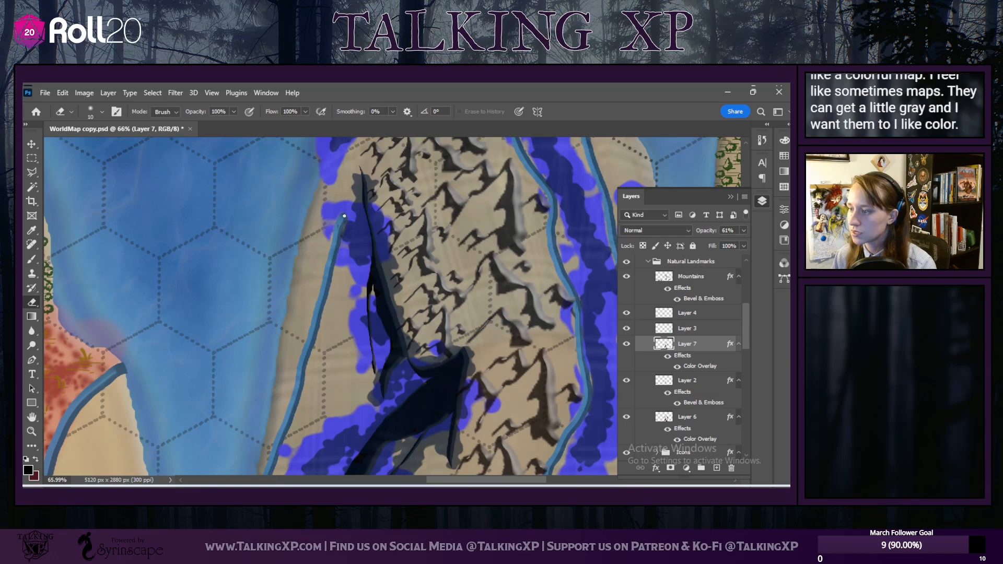
pyautogui.scroll(2, 340, 227)
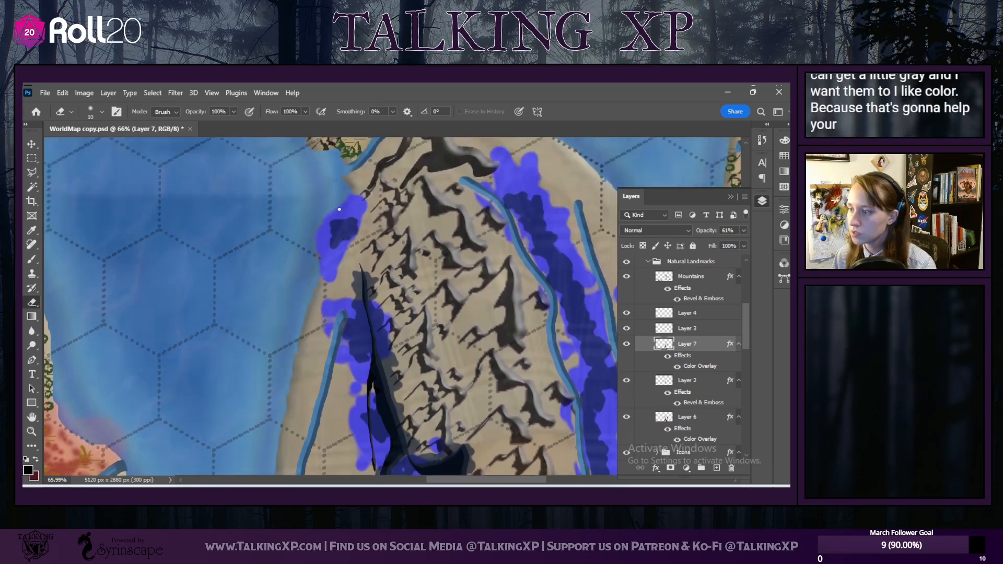
pyautogui.scroll(2, 340, 209)
pyautogui.scroll(-4, 435, 326)
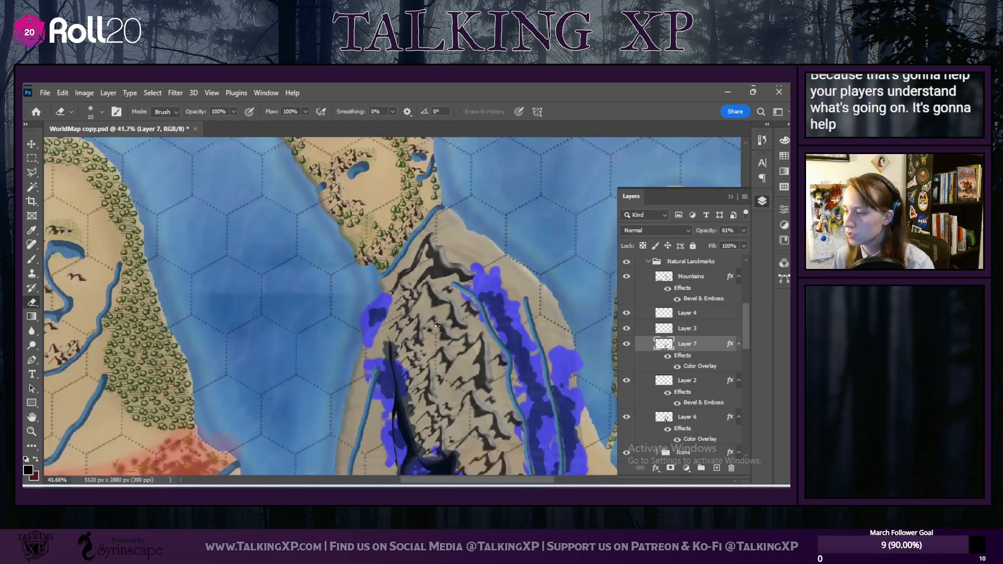
pyautogui.scroll(-7, 436, 326)
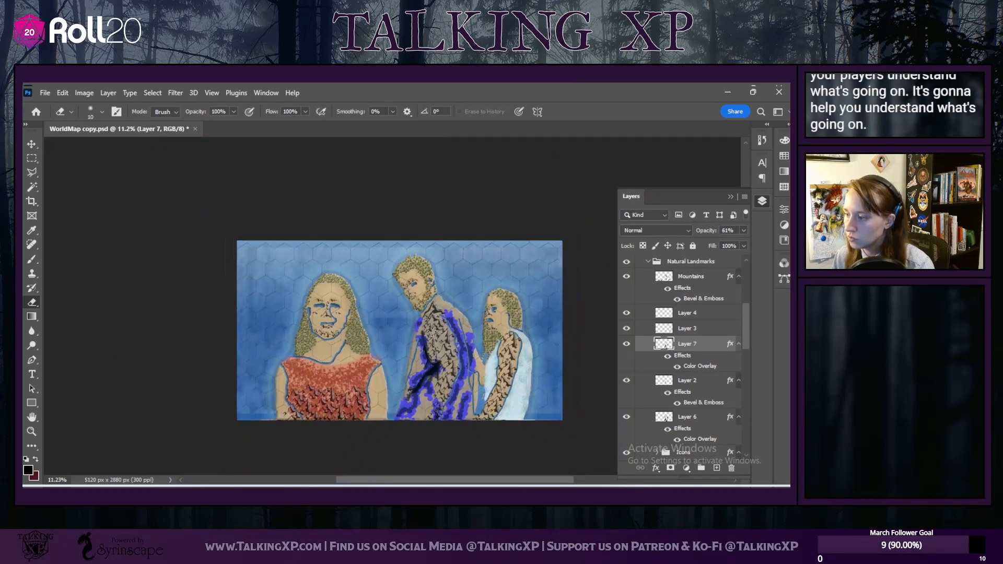
pyautogui.scroll(4, 431, 332)
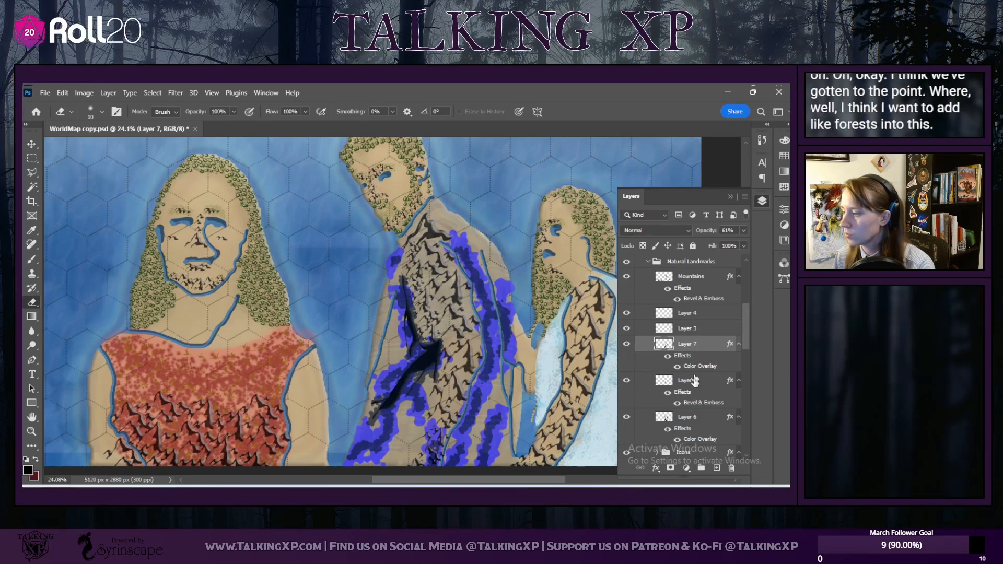
# Step: Lower the opacity of the purple mist on Layer 6 to 60%
pyautogui.click(692, 418)
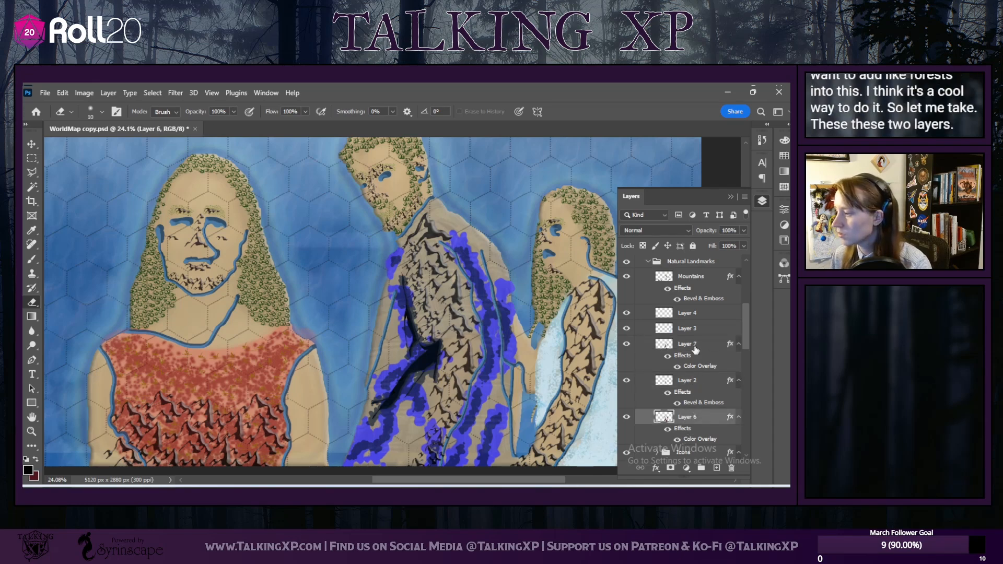
pyautogui.click(695, 348)
pyautogui.click(627, 344)
pyautogui.click(627, 345)
pyautogui.click(688, 416)
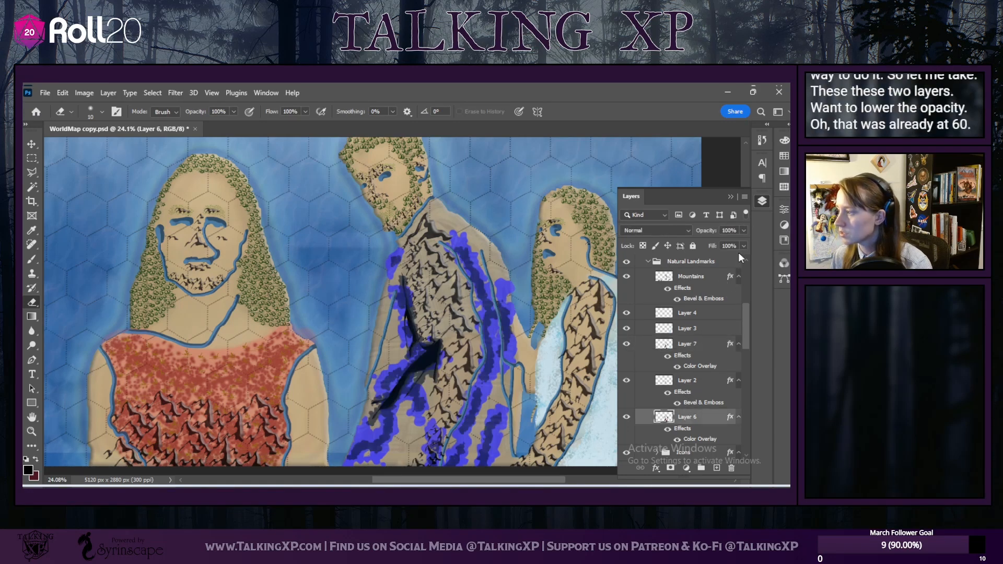
pyautogui.click(742, 230)
pyautogui.moveTo(735, 243); pyautogui.dragTo(723, 245)
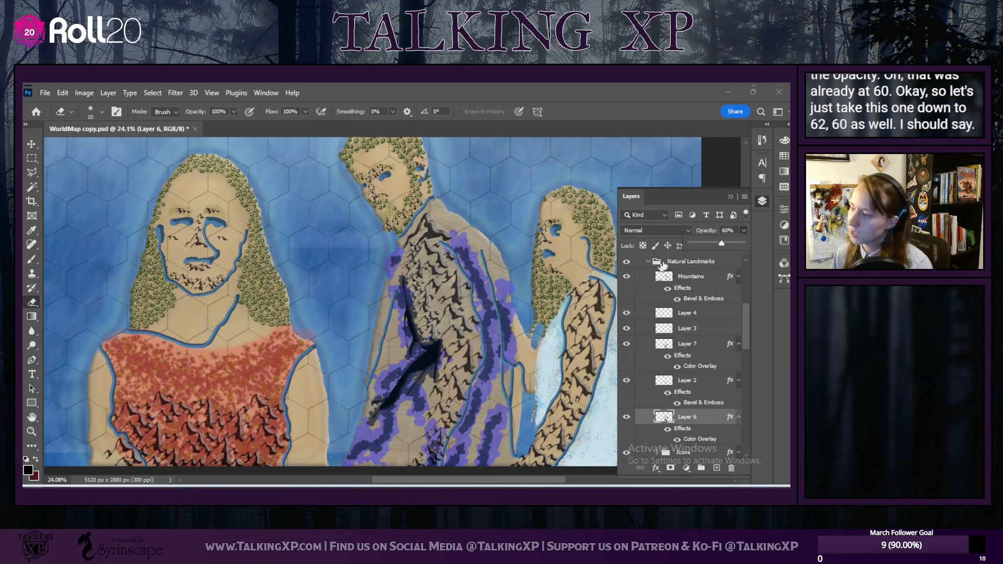
# Step: Add a new layer to the Natural Landmarks group and place it directly below the Mountains layer
pyautogui.scroll(3, 716, 282)
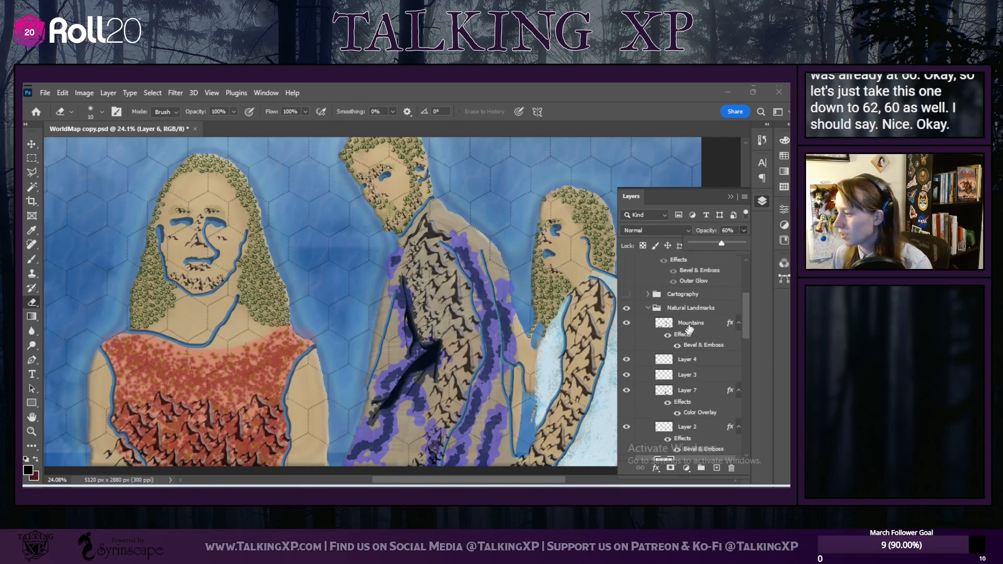
pyautogui.click(695, 307)
pyautogui.click(713, 466)
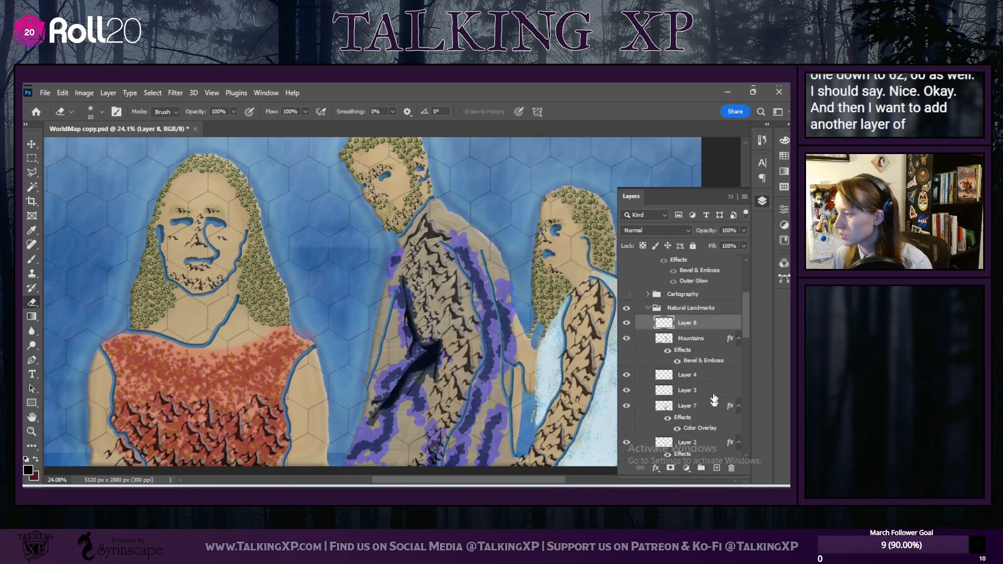
pyautogui.moveTo(684, 372); pyautogui.dragTo(678, 373)
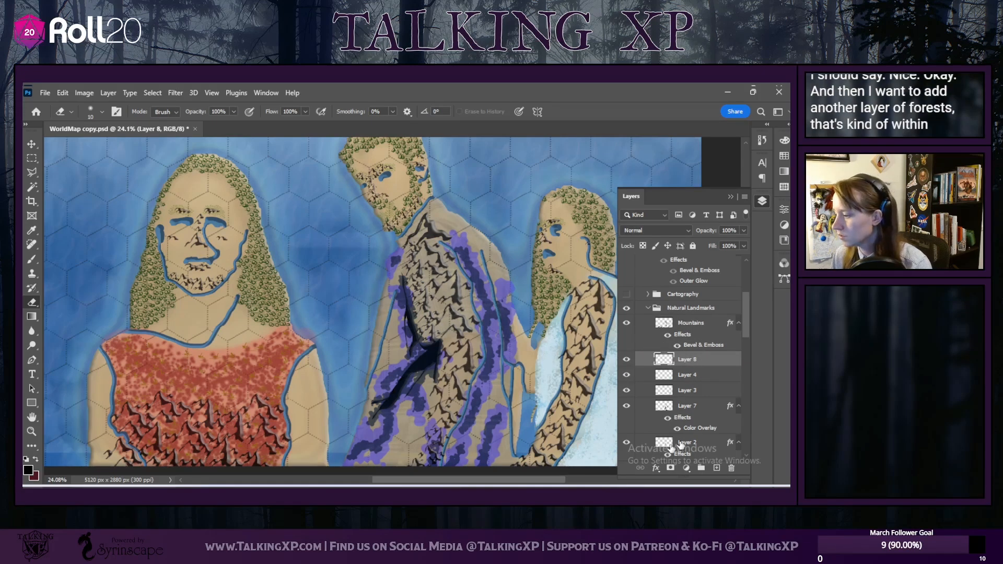
# Step: Give Layer 8 a Color Overlay effect in very dark green, 0d3903
pyautogui.click(657, 468)
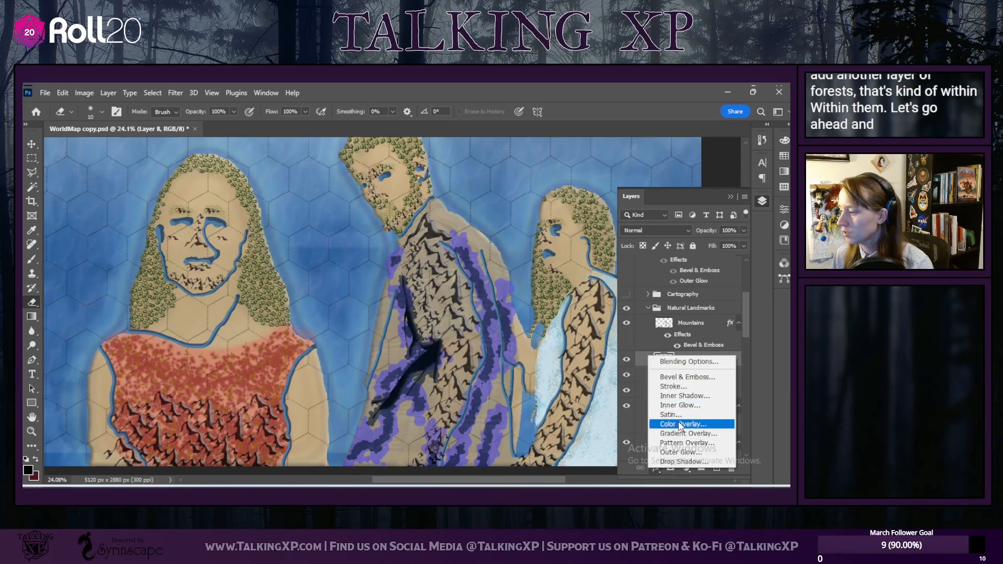
pyautogui.click(682, 424)
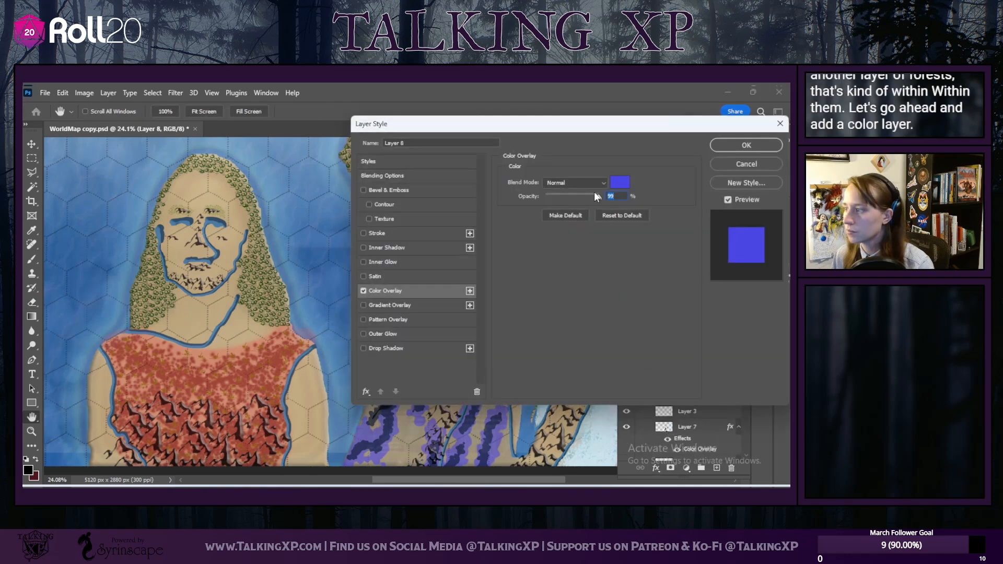
pyautogui.click(620, 182)
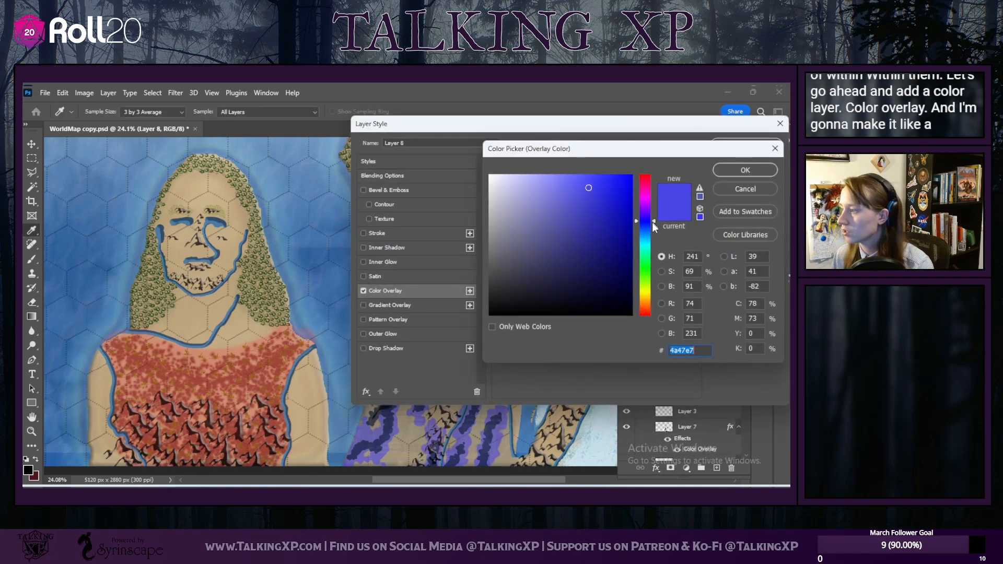
pyautogui.moveTo(656, 223); pyautogui.dragTo(656, 268)
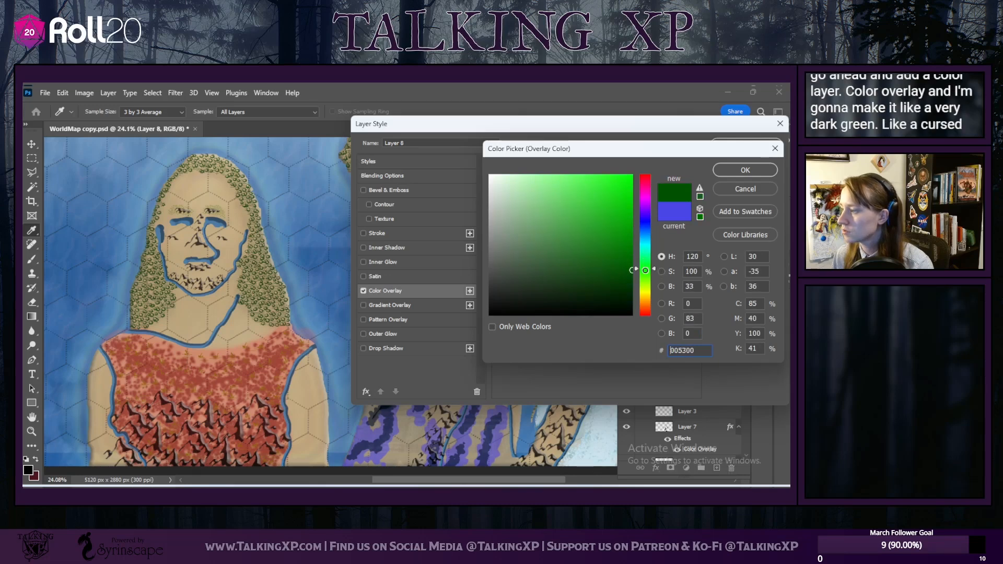
pyautogui.moveTo(645, 270); pyautogui.dragTo(654, 272)
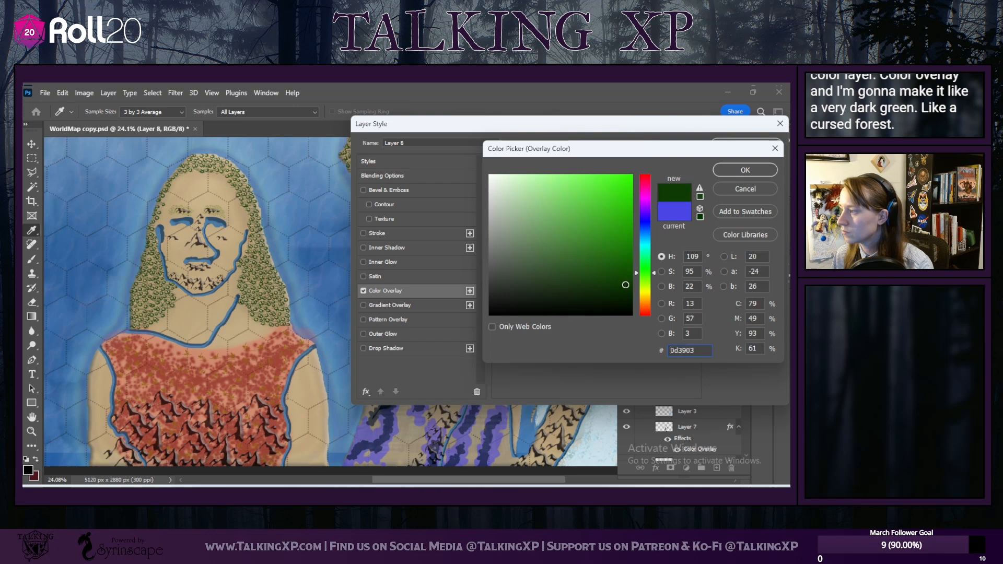
pyautogui.click(720, 171)
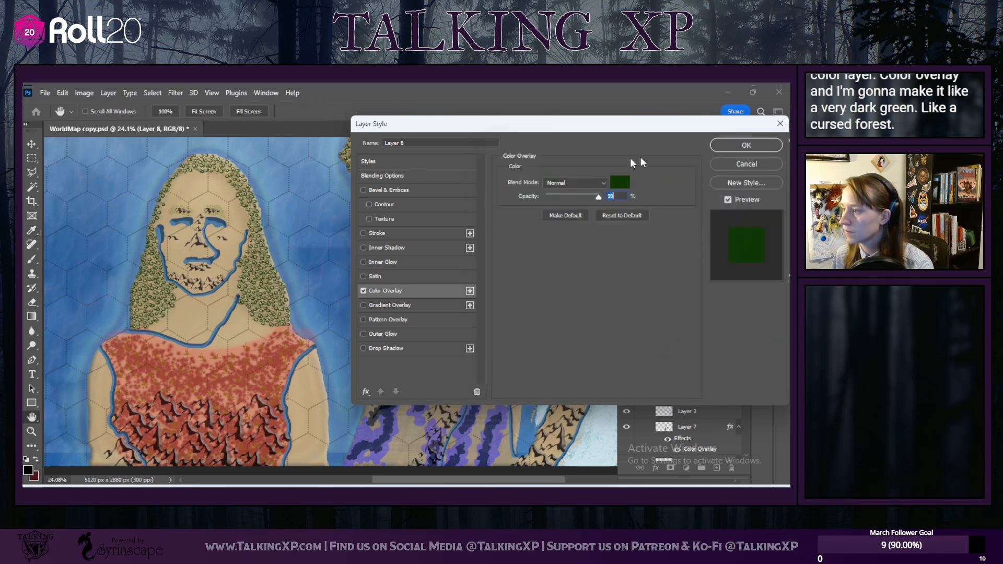
pyautogui.click(757, 142)
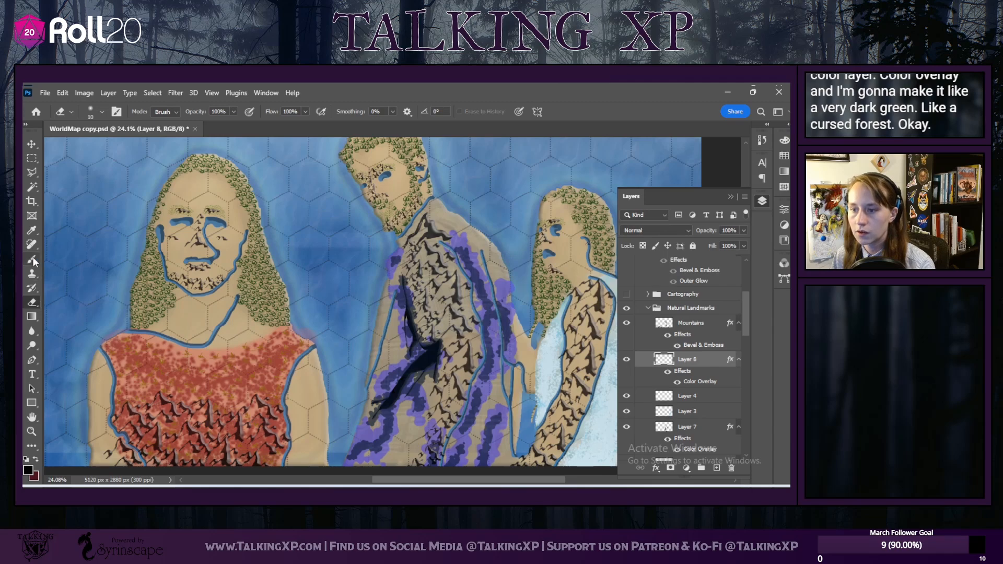
# Step: Stamp swamp on Layer 8 over the northern end of the mist between the two rivers, using the Swamp Block 1 brush at 225 px
pyautogui.click(101, 111)
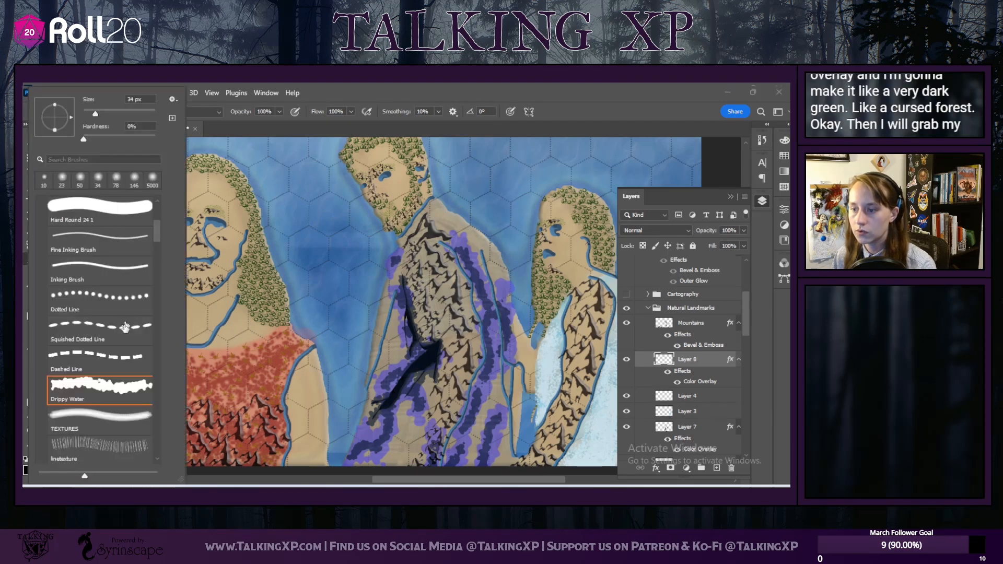
pyautogui.moveTo(157, 235); pyautogui.dragTo(150, 436)
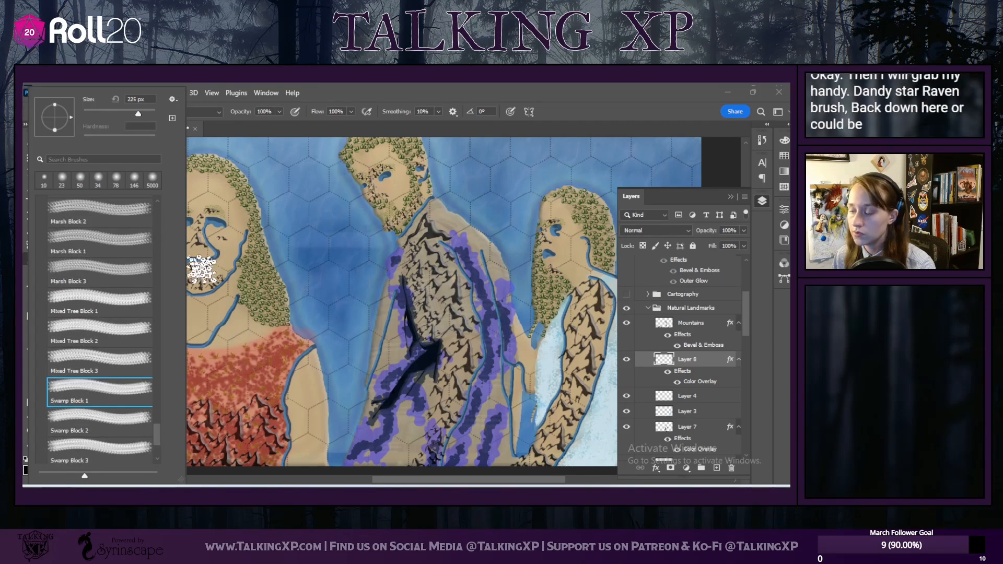
pyautogui.scroll(1, 469, 311)
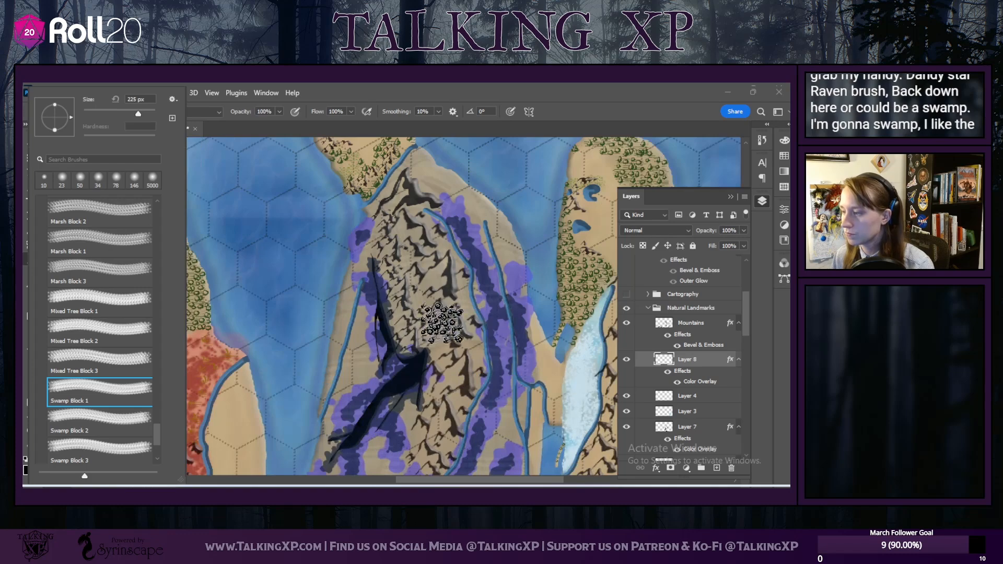
pyautogui.scroll(2, 366, 296)
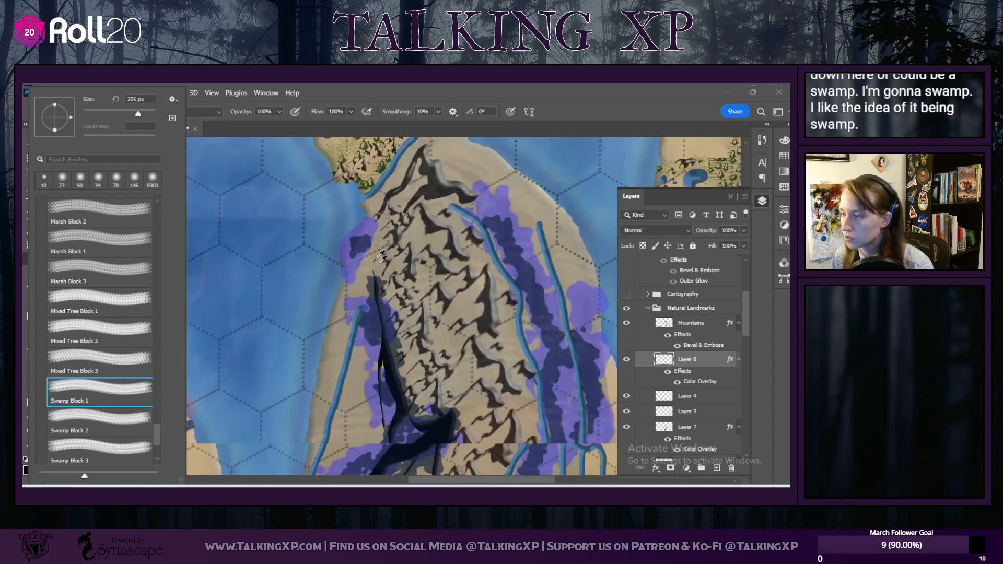
pyautogui.scroll(-3, 381, 402)
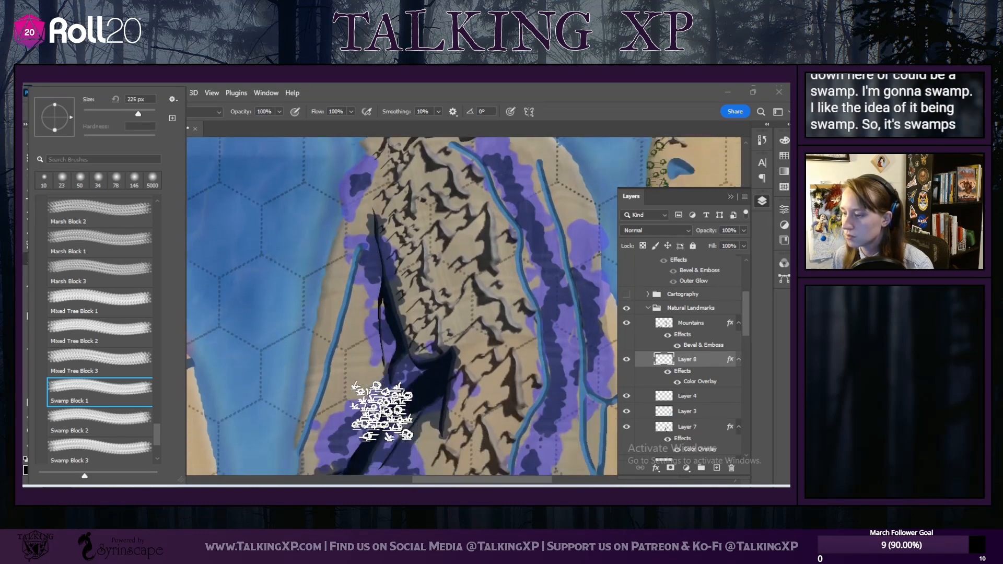
pyautogui.scroll(-4, 380, 412)
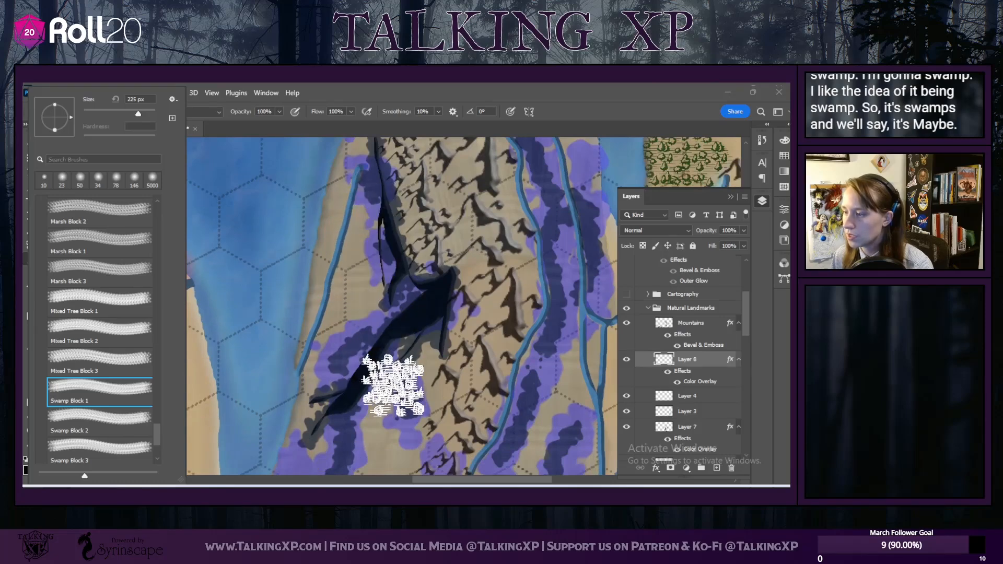
pyautogui.scroll(6, 489, 359)
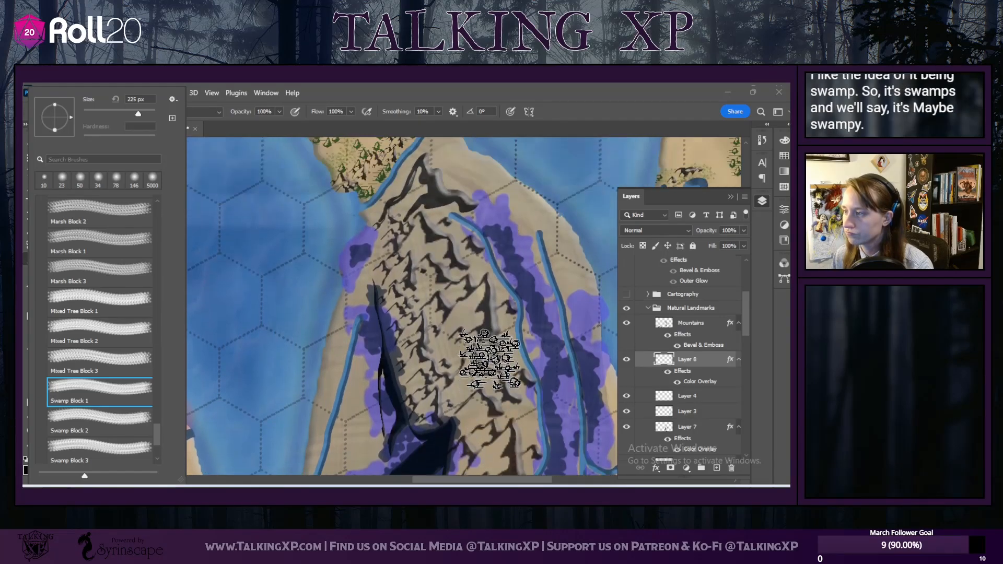
pyautogui.scroll(2, 488, 358)
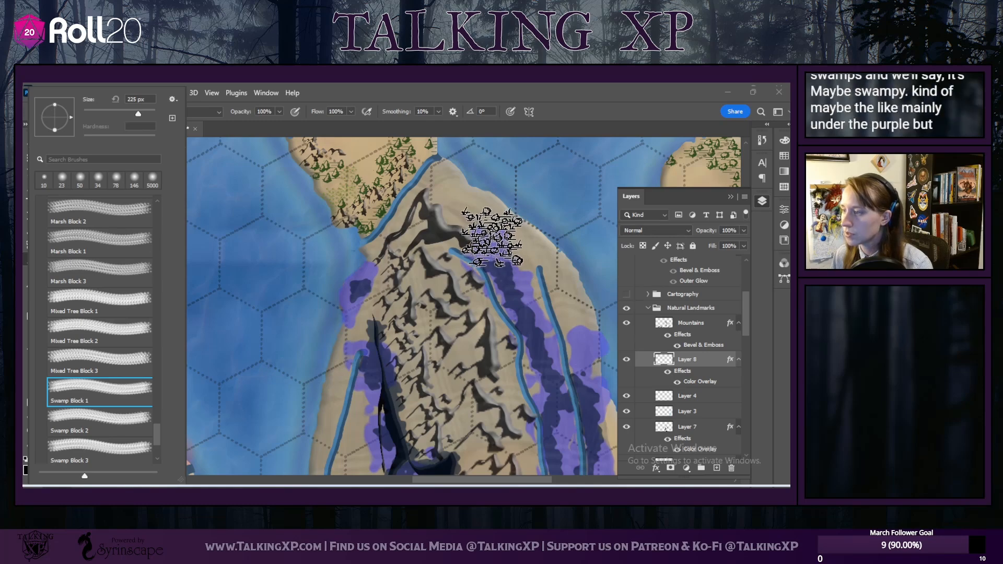
pyautogui.click(490, 238)
pyautogui.click(513, 293)
pyautogui.click(534, 344)
pyautogui.scroll(-1, 555, 429)
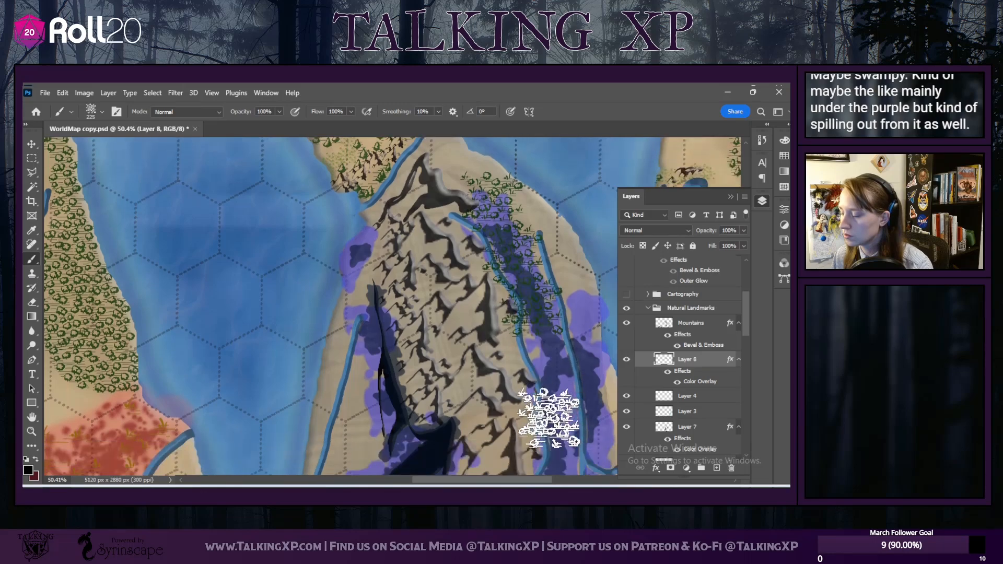
# Step: Paint more swamp on Layer 8 over and around the mist along the middle stretch of the central and eastern rivers
pyautogui.scroll(-1, 551, 417)
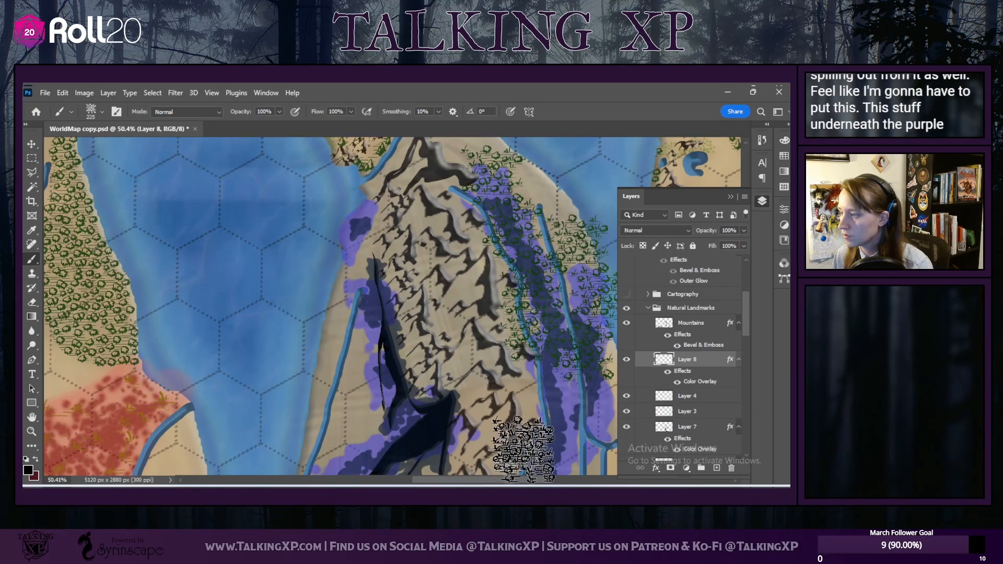
pyautogui.scroll(-3, 519, 419)
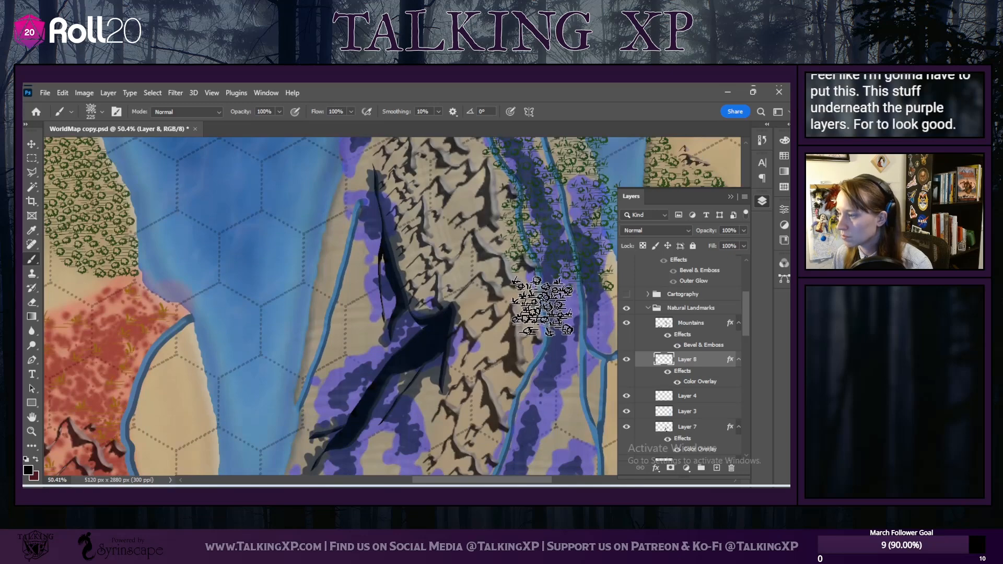
pyautogui.moveTo(541, 307); pyautogui.dragTo(591, 329)
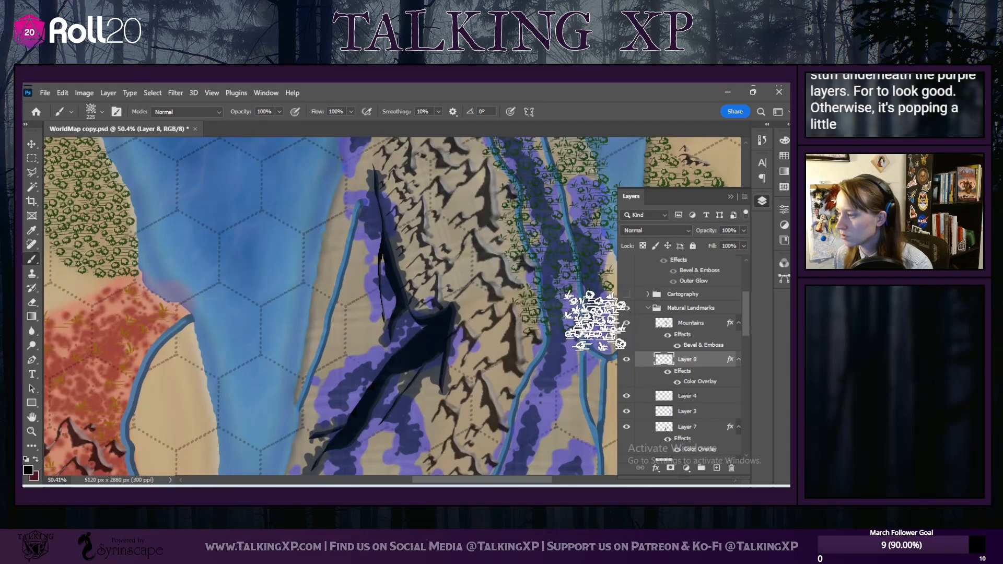
pyautogui.scroll(-2, 591, 446)
pyautogui.moveTo(545, 295)
pyautogui.mouseDown()
pyautogui.moveTo(600, 306)
pyautogui.moveTo(586, 340)
pyautogui.mouseUp()
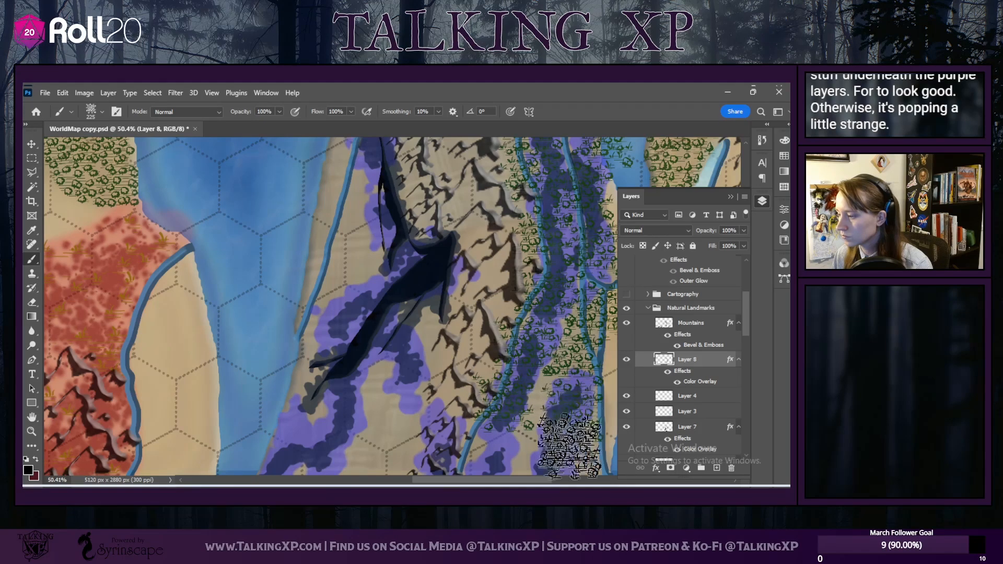
# Step: Fill the mist area east of the central river with swamp down to the map's southern edge
pyautogui.scroll(-2, 538, 457)
pyautogui.scroll(-2, 538, 457)
pyautogui.click(571, 393)
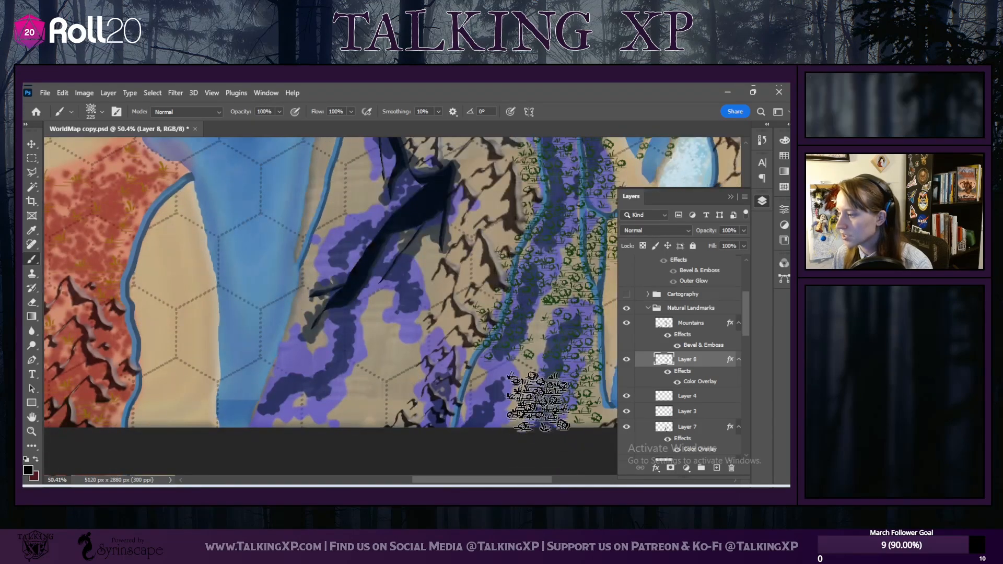
pyautogui.click(519, 409)
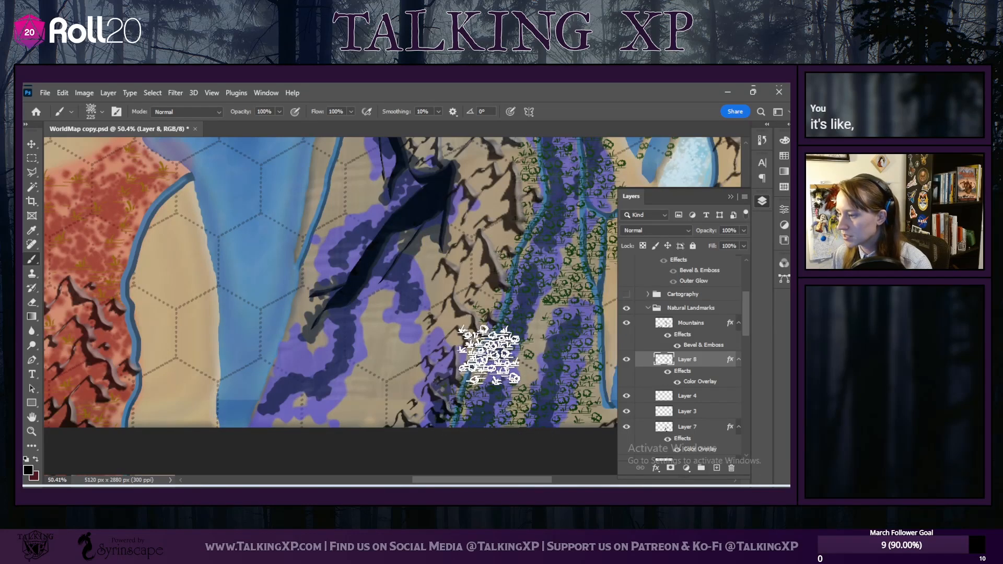
# Step: Stamp swamp on Layer 8 across the southwestern mist, from the central river past the dark chasm to the west coast
pyautogui.moveTo(414, 413); pyautogui.dragTo(433, 348)
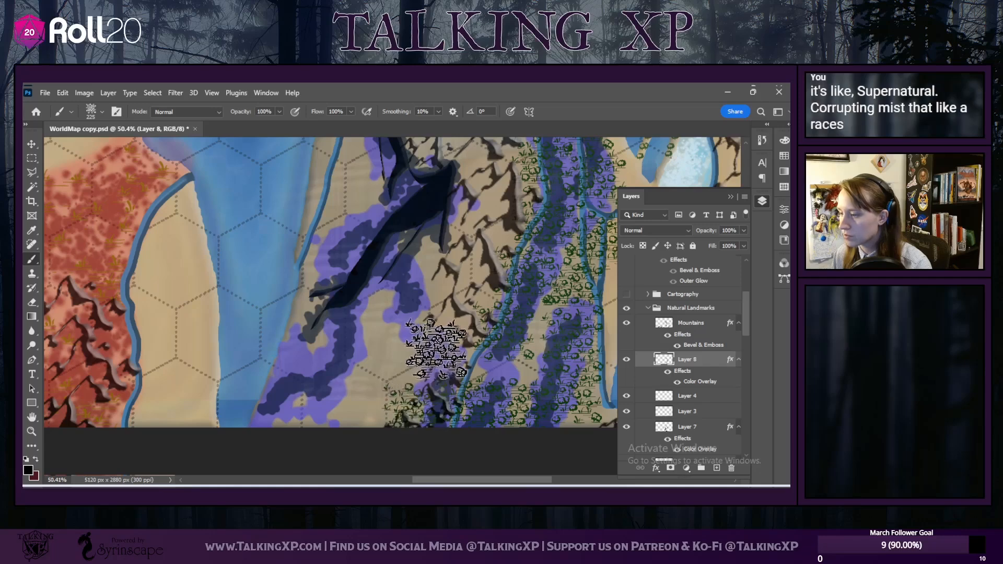
pyautogui.click(391, 329)
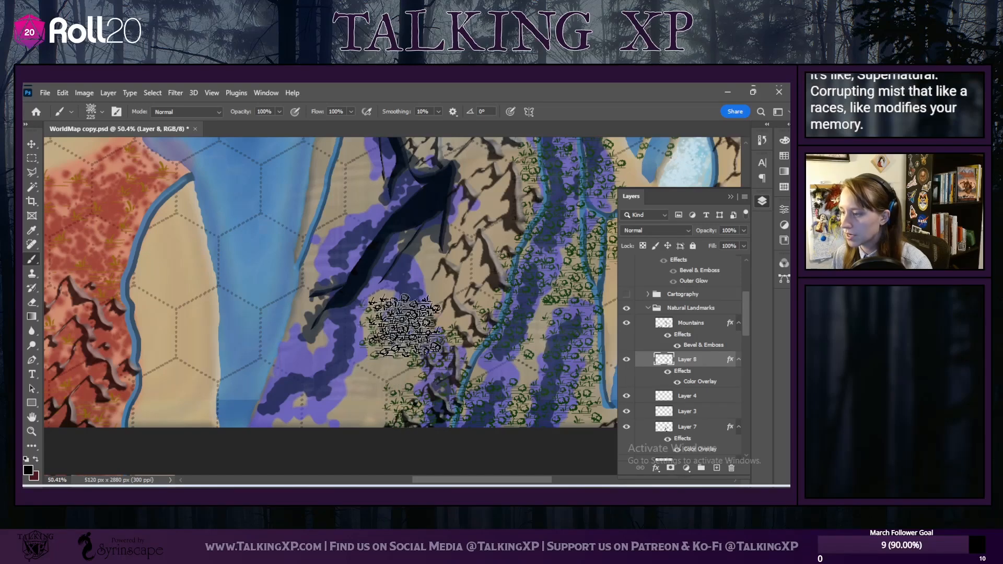
pyautogui.click(436, 295)
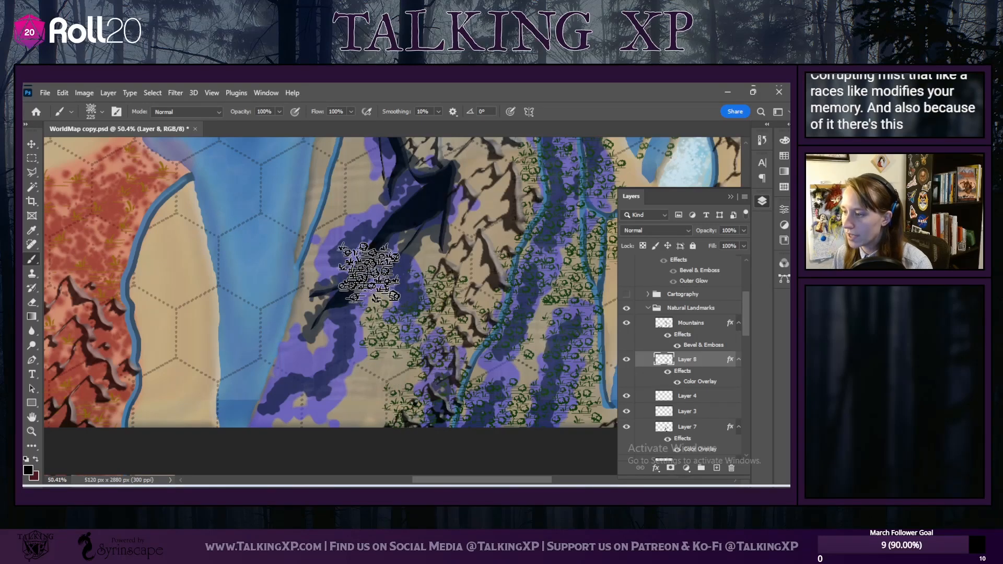
pyautogui.click(378, 280)
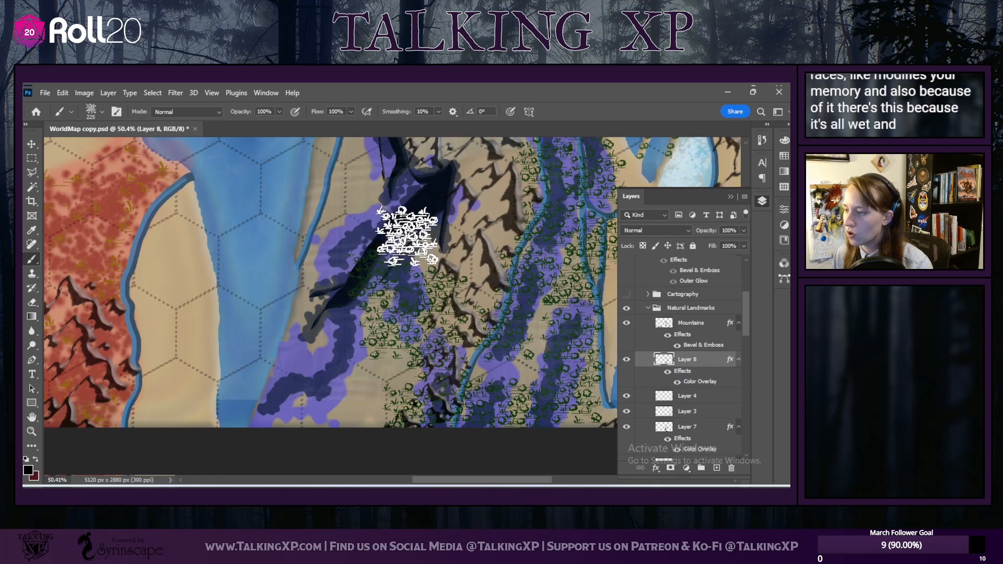
pyautogui.moveTo(407, 235); pyautogui.dragTo(322, 264)
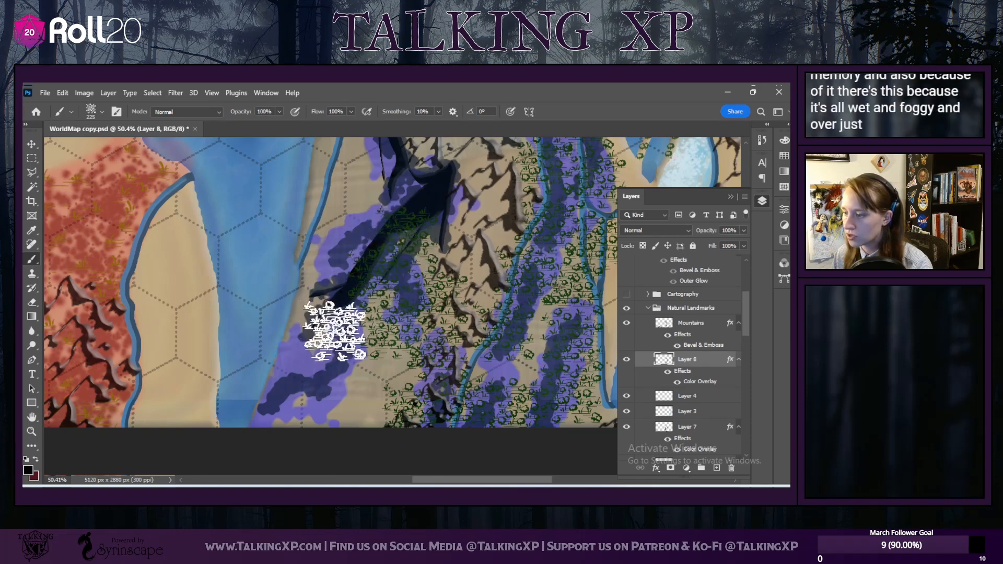
pyautogui.click(334, 331)
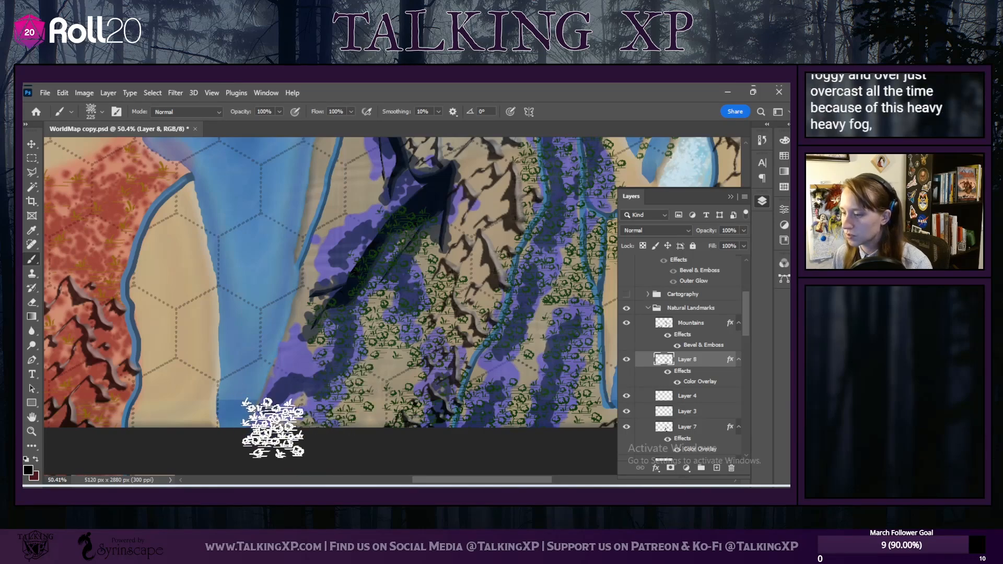
pyautogui.moveTo(270, 424)
pyautogui.mouseDown()
pyautogui.moveTo(277, 367)
pyautogui.moveTo(271, 377)
pyautogui.moveTo(297, 360)
pyautogui.mouseUp()
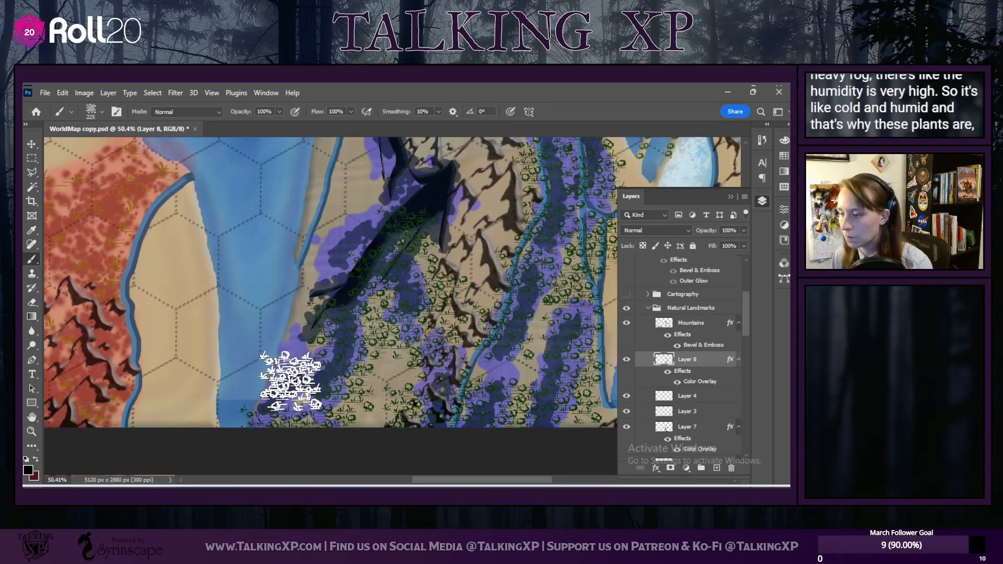
# Step: Paint swamp on Layer 8 northward over the mist between the western river and the mountains, up to its northern tip
pyautogui.scroll(3, 287, 328)
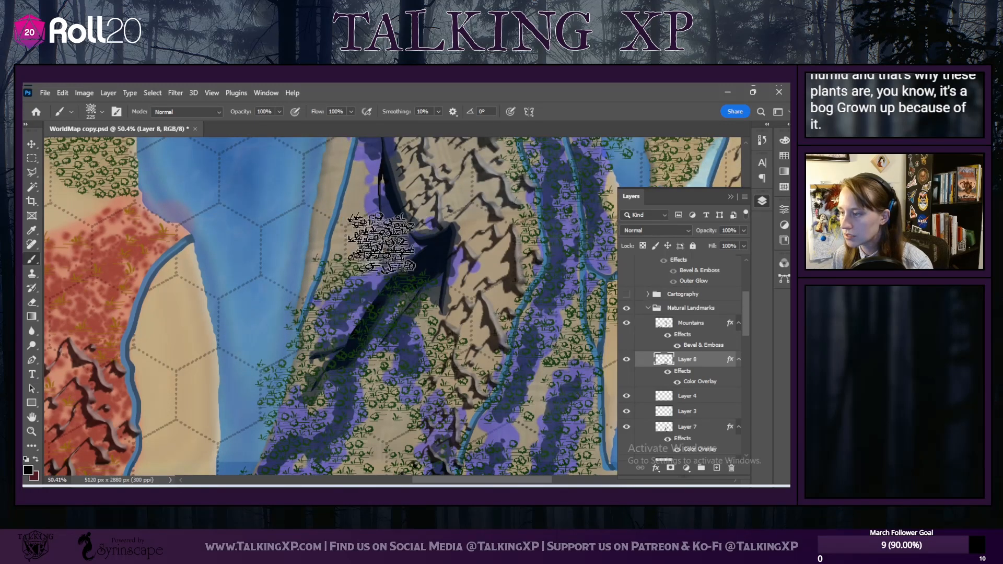
pyautogui.scroll(3, 366, 266)
pyautogui.scroll(2, 353, 243)
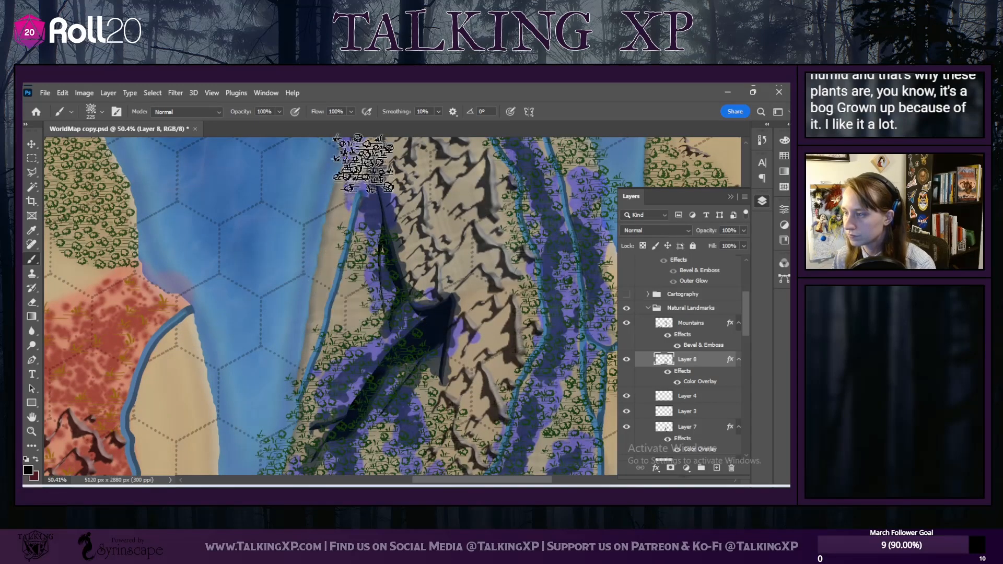
pyautogui.scroll(3, 368, 195)
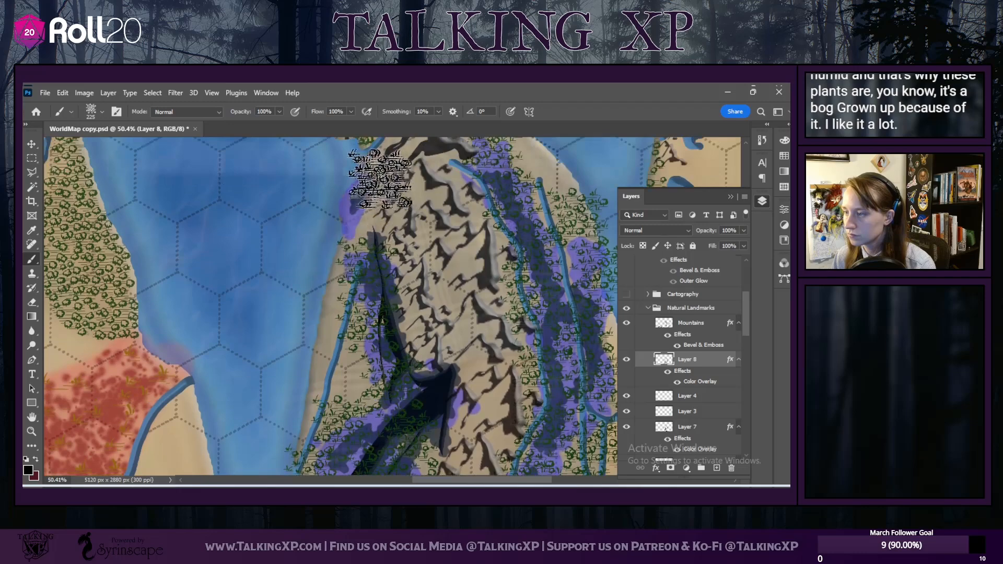
pyautogui.click(354, 208)
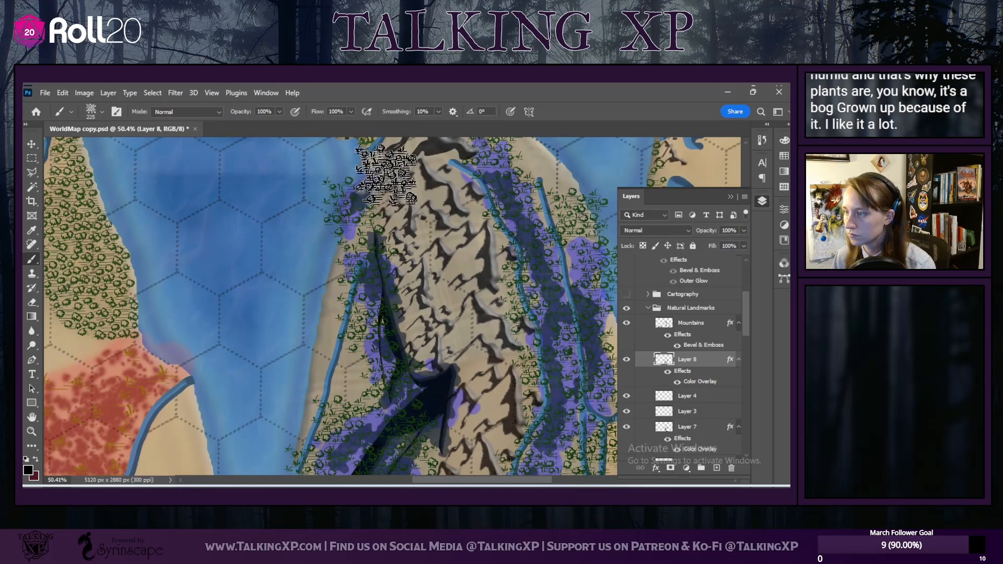
pyautogui.scroll(1, 420, 311)
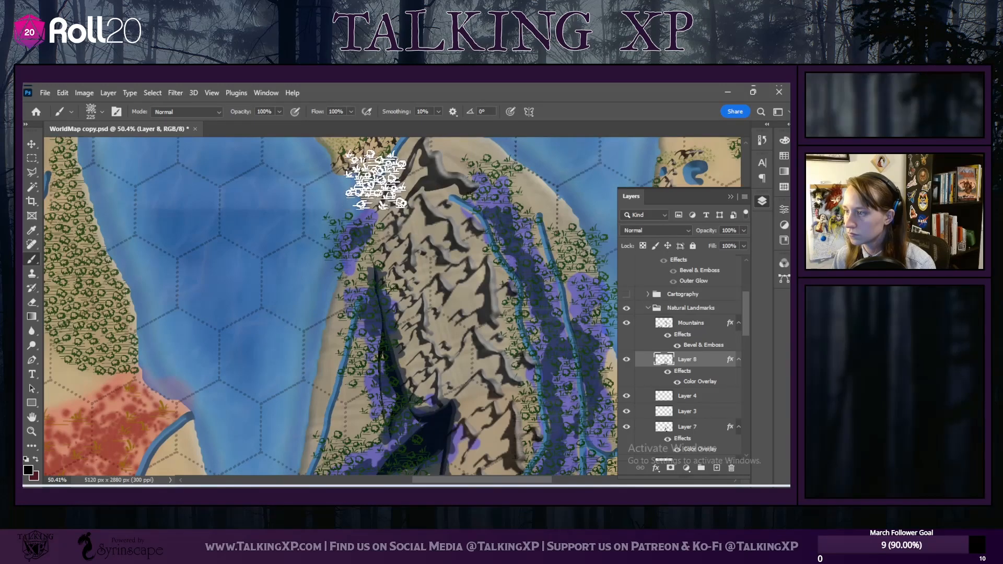
# Step: Erase the patchy swamp just east of the central river at the map's southern edge and restamp it with the swamp brush
pyautogui.scroll(-1, 481, 331)
pyautogui.scroll(-5, 475, 337)
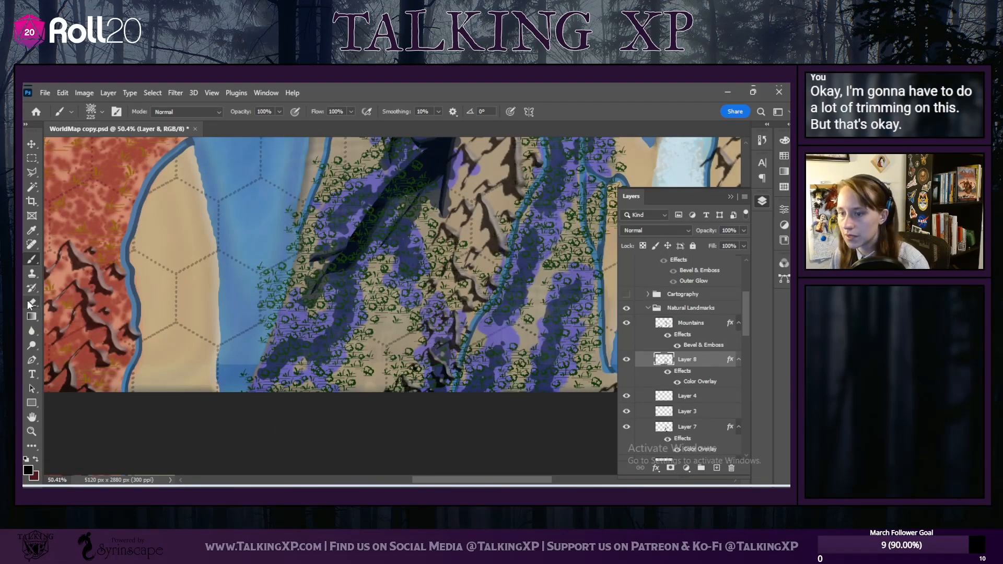
pyautogui.click(102, 111)
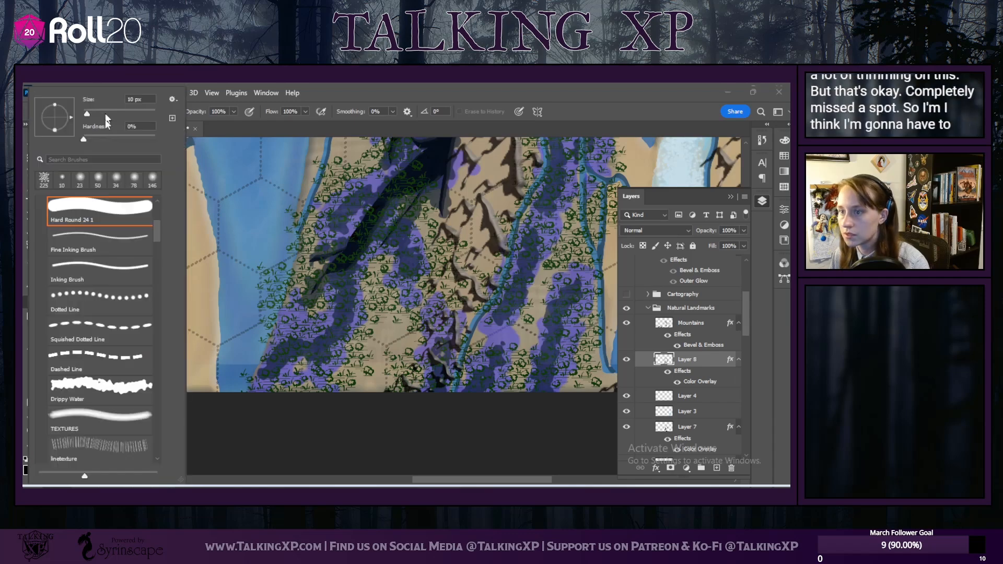
pyautogui.click(478, 352)
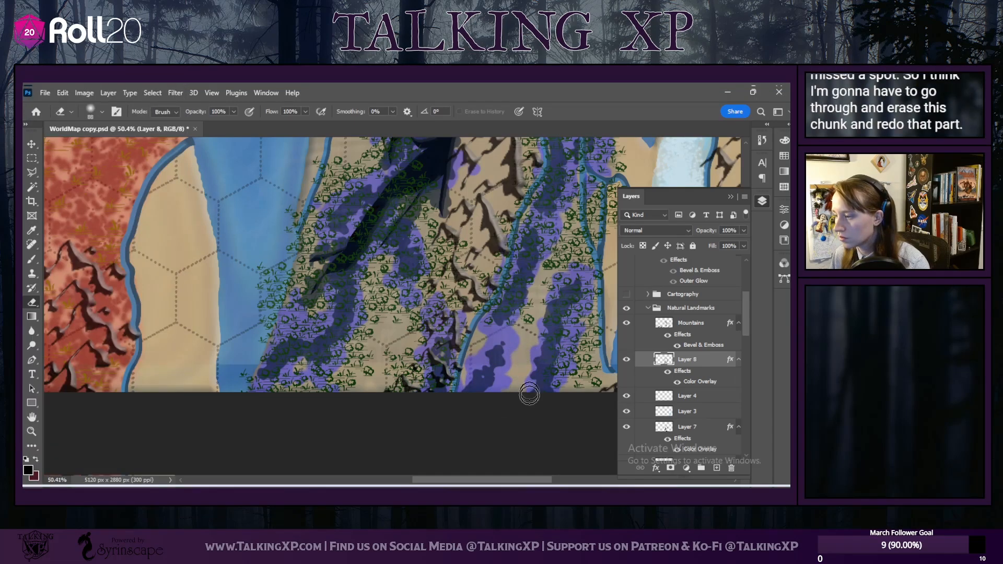
pyautogui.click(32, 259)
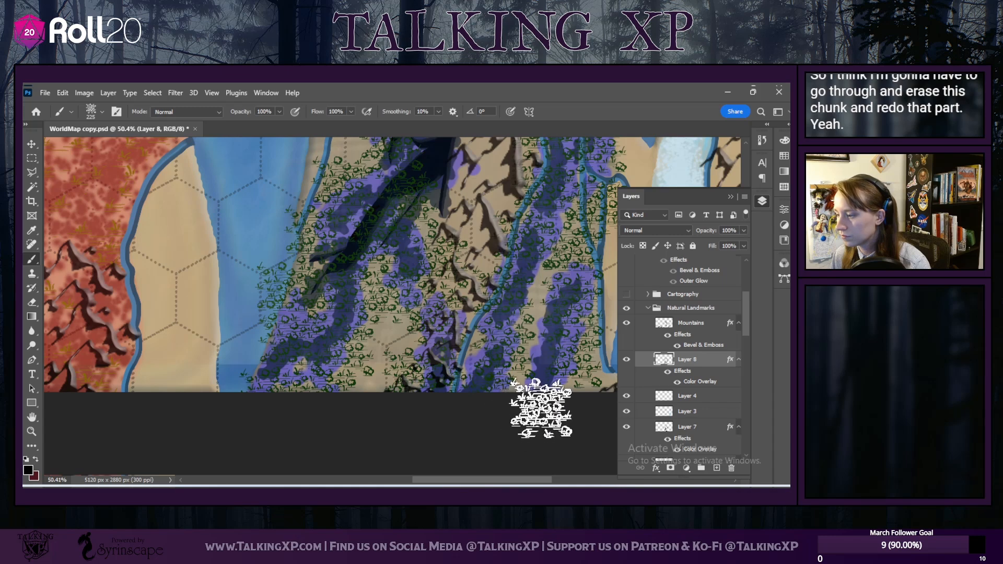
# Step: Try to move Layer 8 beneath the mist layers, down to the Icons group
pyautogui.scroll(1, 733, 385)
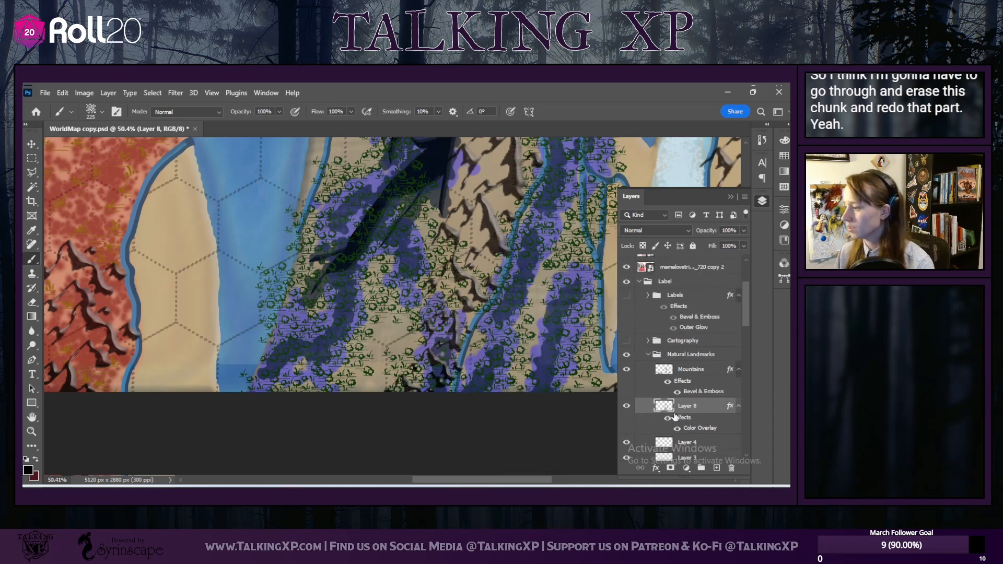
pyautogui.scroll(-4, 688, 395)
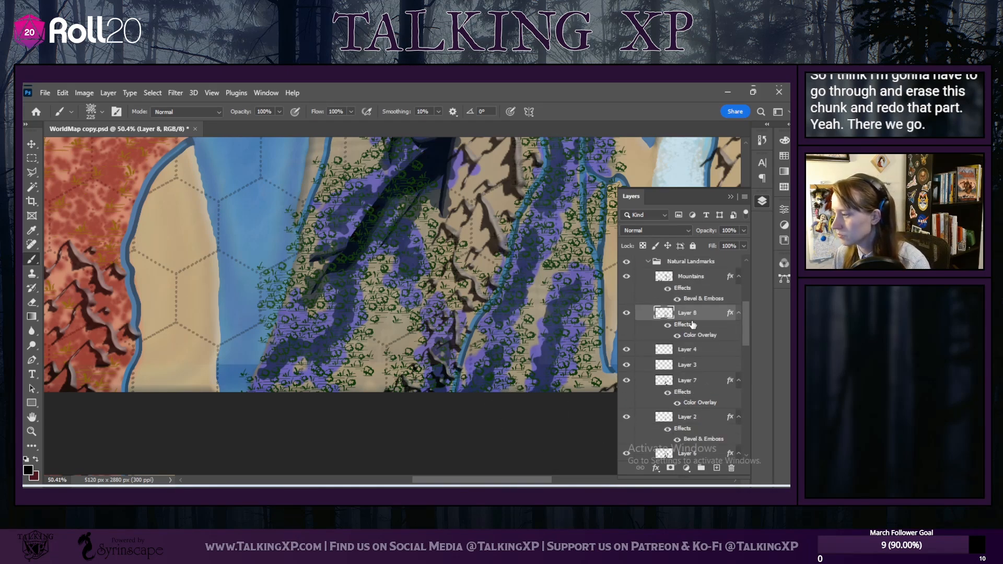
pyautogui.moveTo(691, 330); pyautogui.dragTo(687, 428)
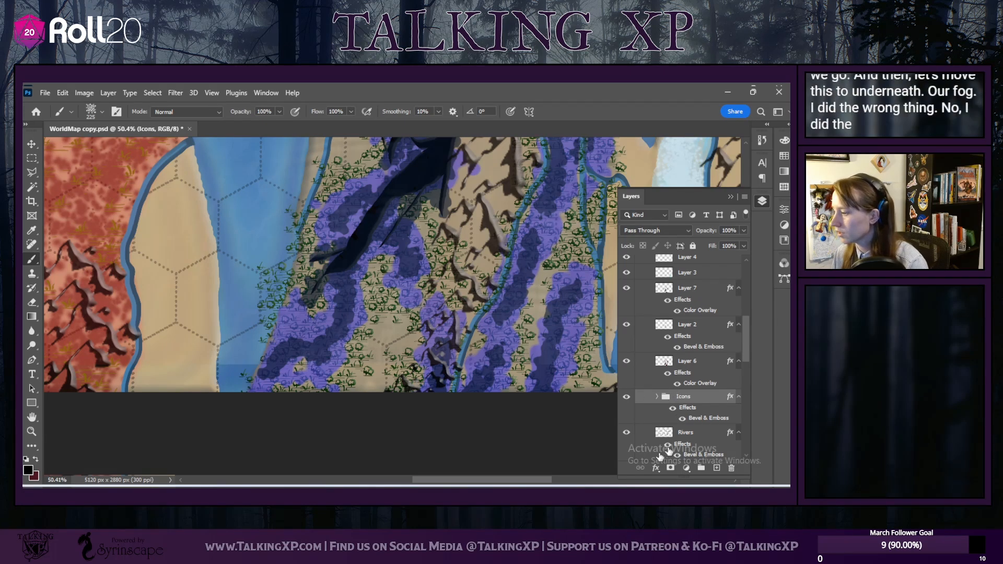
# Step: Try placing the Icons group above Layer 4, and undo both layer-order changes
pyautogui.click(688, 363)
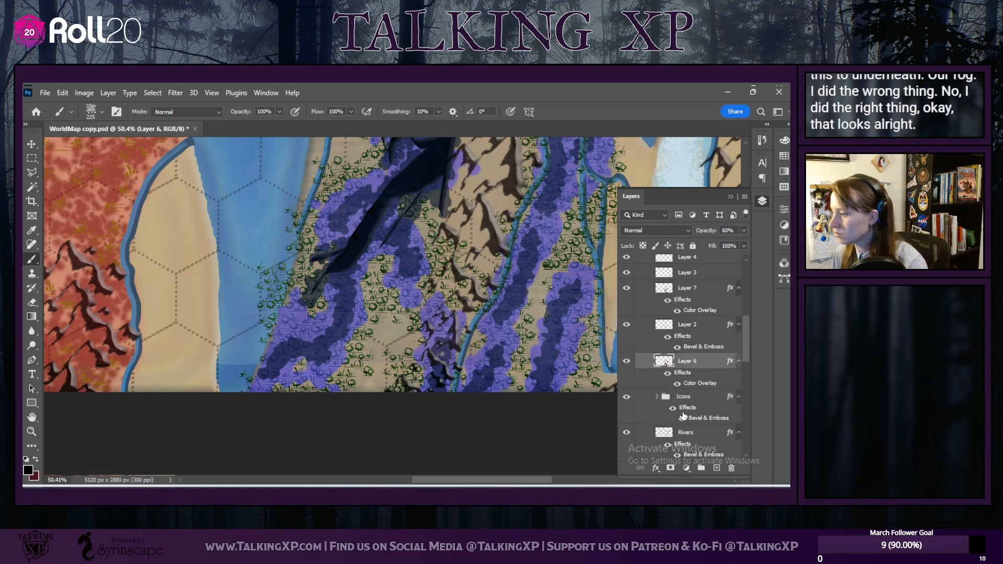
pyautogui.scroll(2, 682, 402)
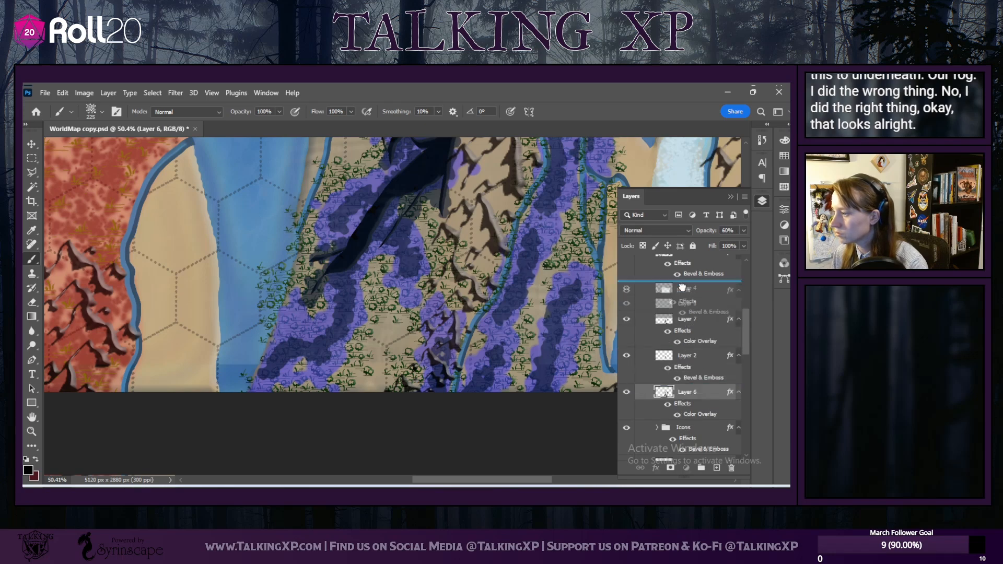
pyautogui.moveTo(682, 286); pyautogui.dragTo(684, 286)
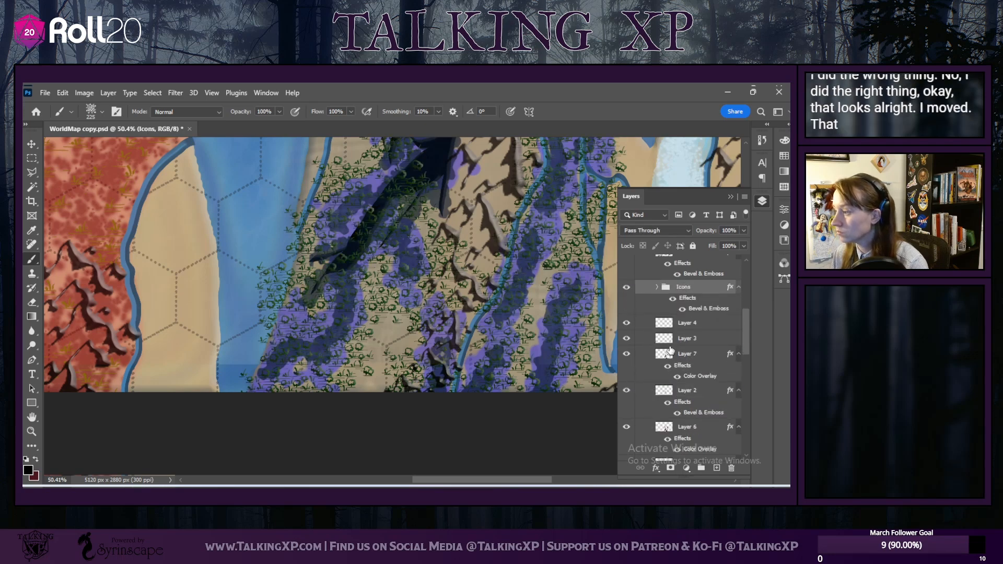
pyautogui.click(64, 93)
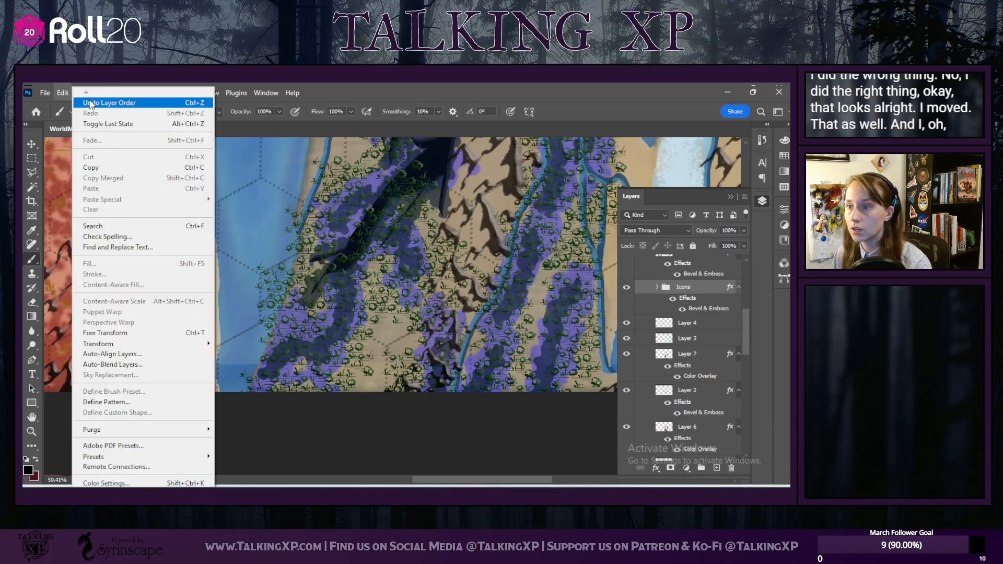
pyautogui.click(76, 100)
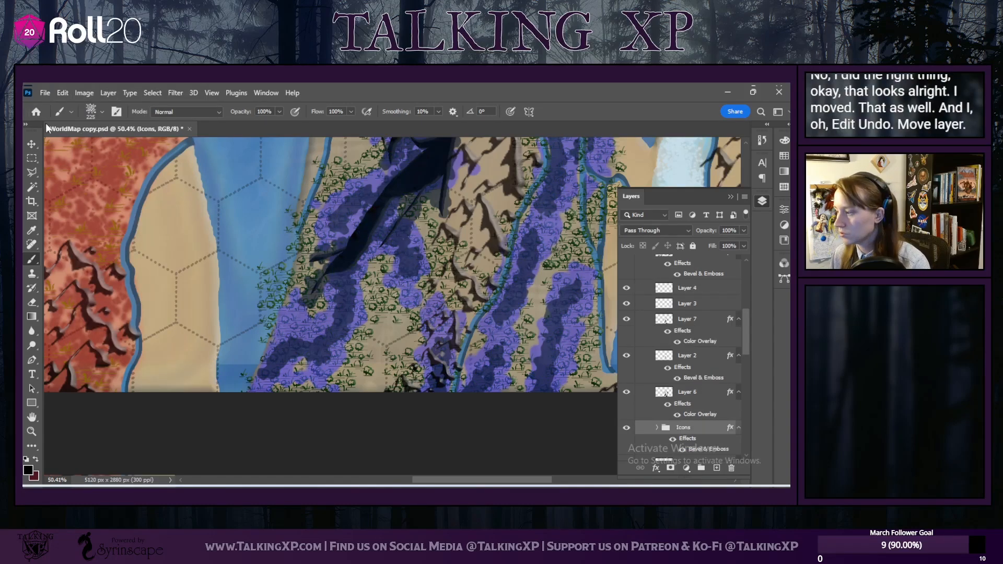
pyautogui.hotkey('ctrl', 'z')
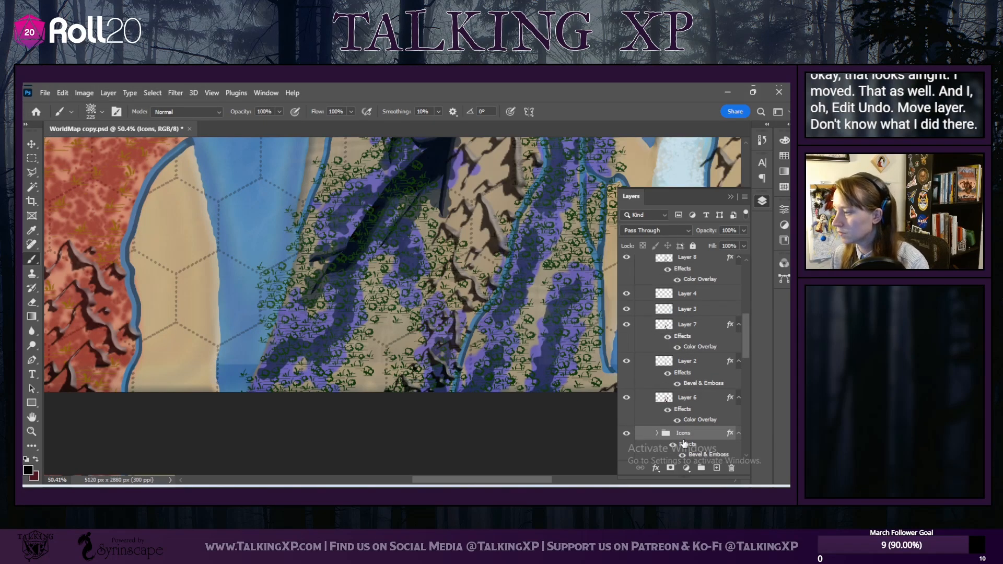
# Step: Examine the layer stack and the Icons group, toggling Layer 8's visibility to identify the swamp layer
pyautogui.scroll(-1, 674, 428)
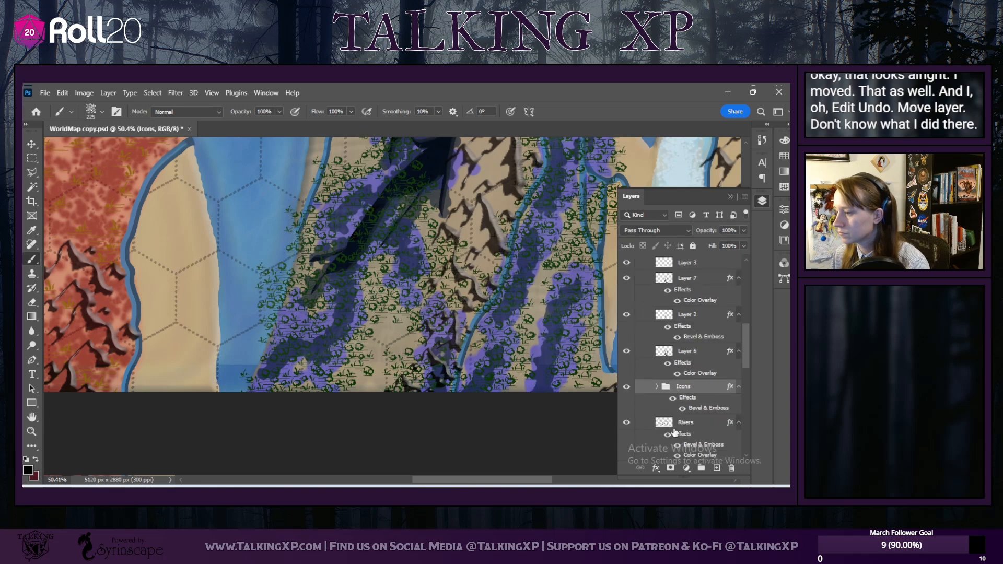
pyautogui.click(65, 92)
pyautogui.click(101, 114)
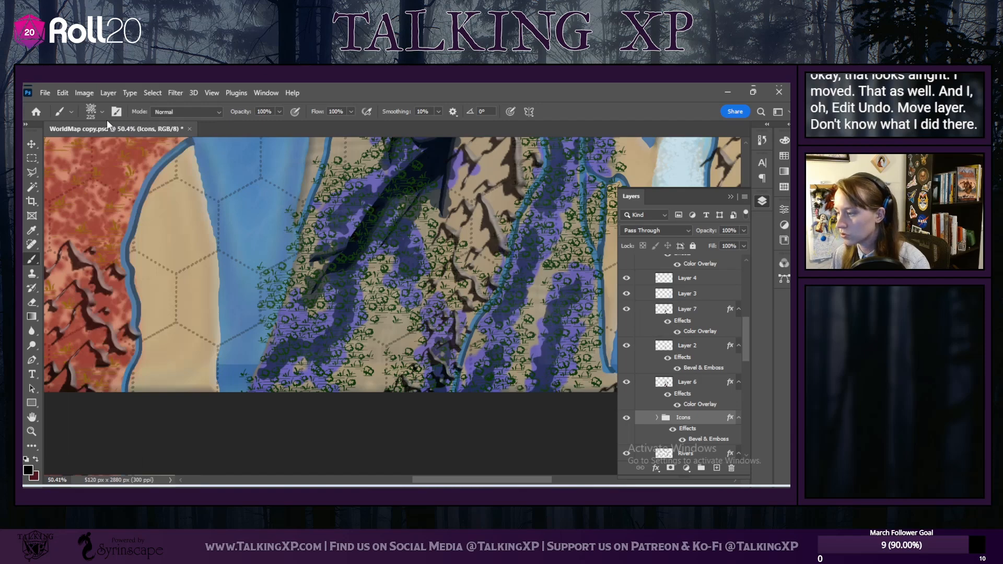
pyautogui.scroll(-1, 696, 430)
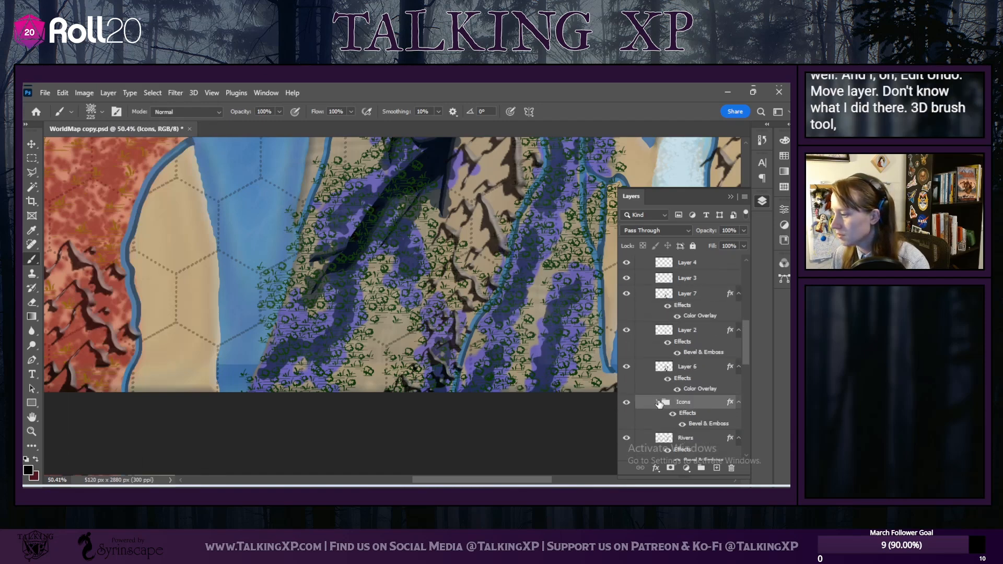
pyautogui.scroll(-2, 659, 404)
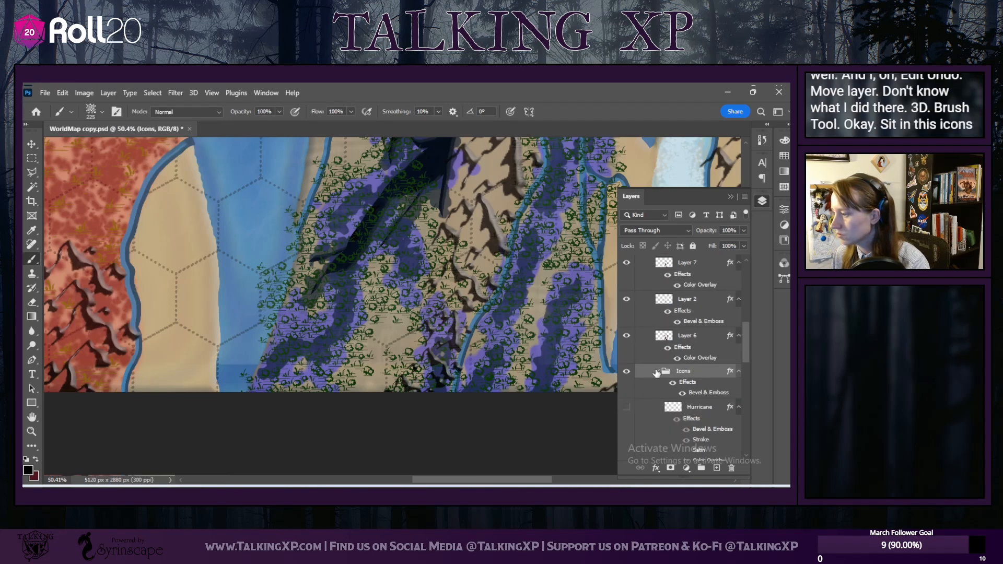
pyautogui.scroll(8, 657, 372)
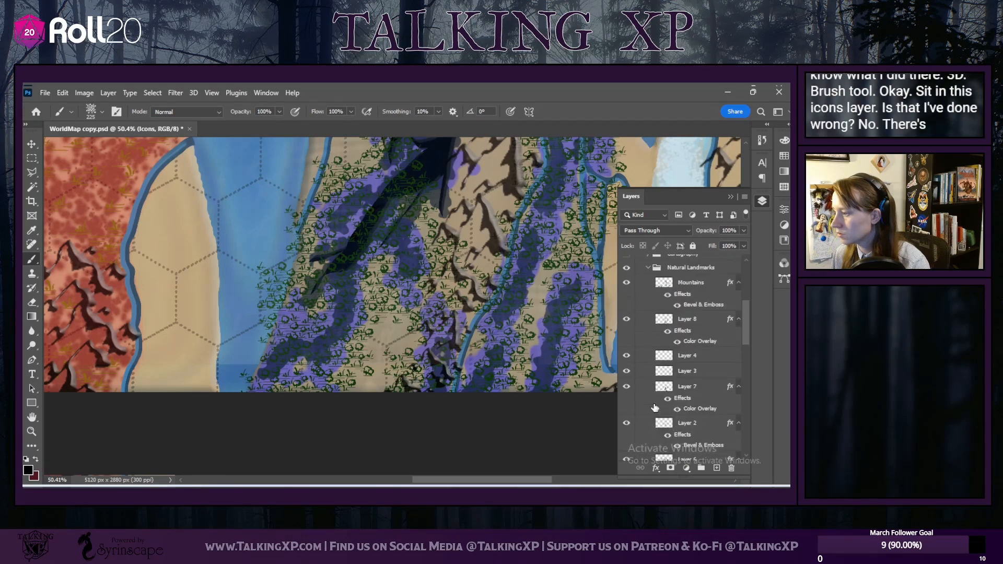
pyautogui.click(627, 321)
pyautogui.click(628, 321)
# Step: Try again to move Layer 8 below Layer 6, and undo the reordering
pyautogui.click(685, 322)
pyautogui.scroll(-3, 692, 382)
pyautogui.scroll(-2, 692, 382)
pyautogui.scroll(3, 692, 377)
pyautogui.scroll(-1, 692, 374)
pyautogui.moveTo(693, 310); pyautogui.dragTo(697, 447)
pyautogui.hotkey('ctrl', 'z')
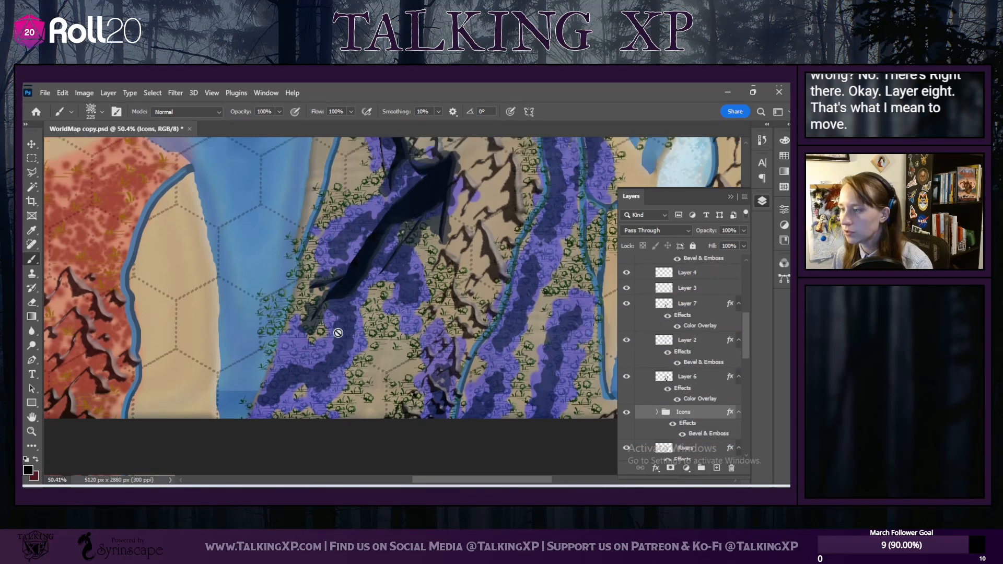
pyautogui.scroll(2, 334, 334)
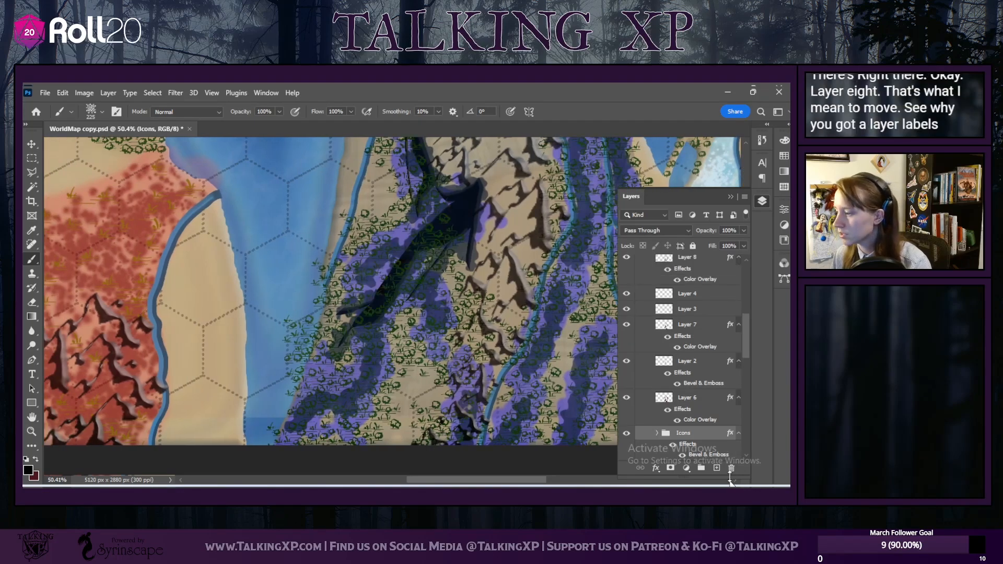
# Step: Select Layer 6 and choose the Eraser tool for trimming the swamp overflow along the lower coast
pyautogui.click(696, 399)
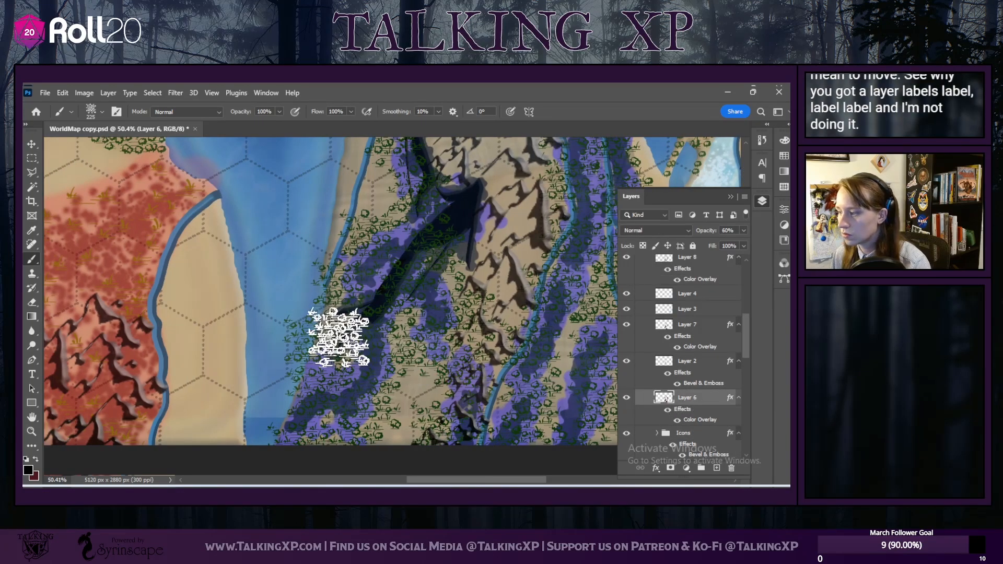
pyautogui.press('z')
pyautogui.scroll(1, 329, 360)
pyautogui.press('b')
pyautogui.scroll(2, 345, 376)
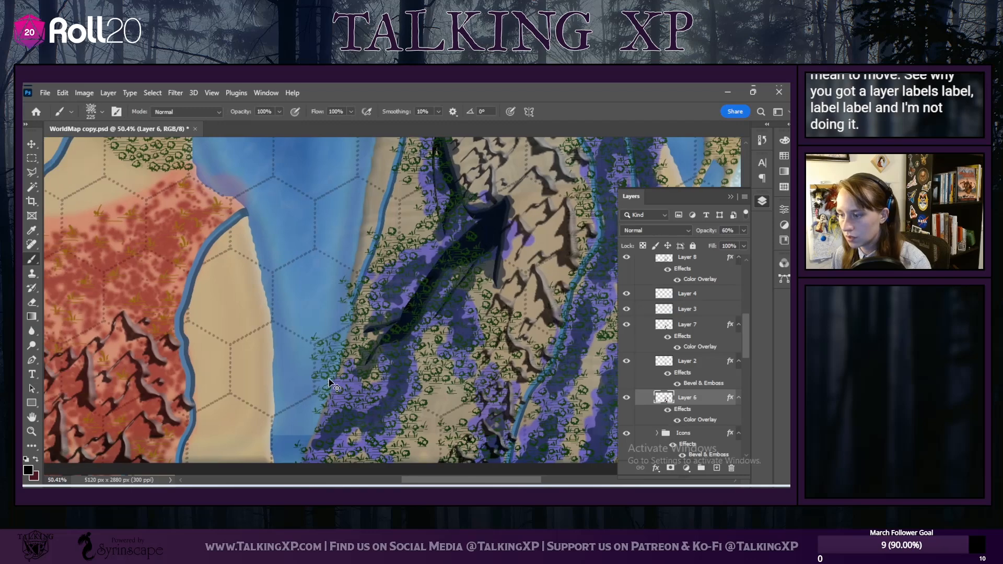
pyautogui.scroll(2, 315, 388)
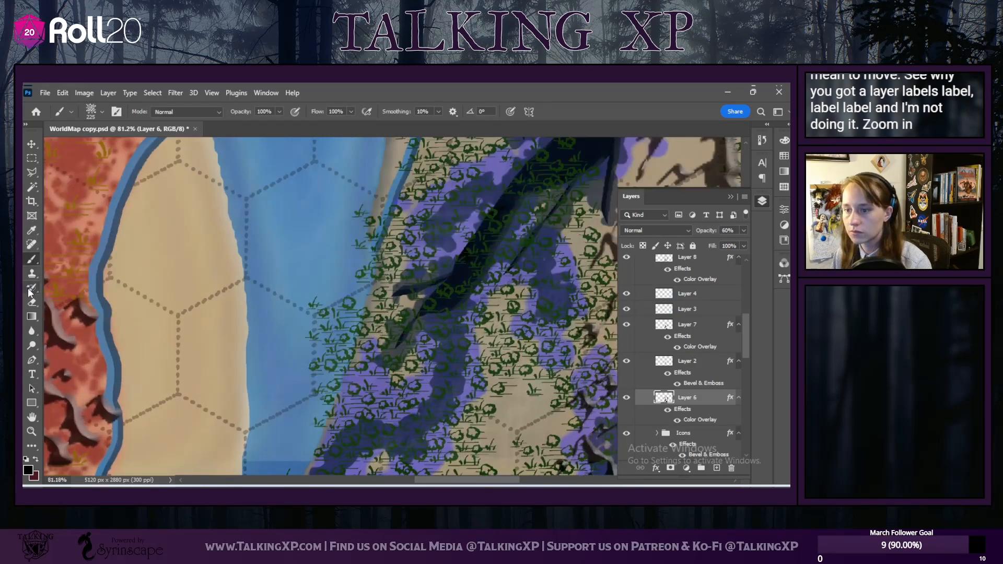
pyautogui.click(31, 302)
pyautogui.rightClick(351, 314)
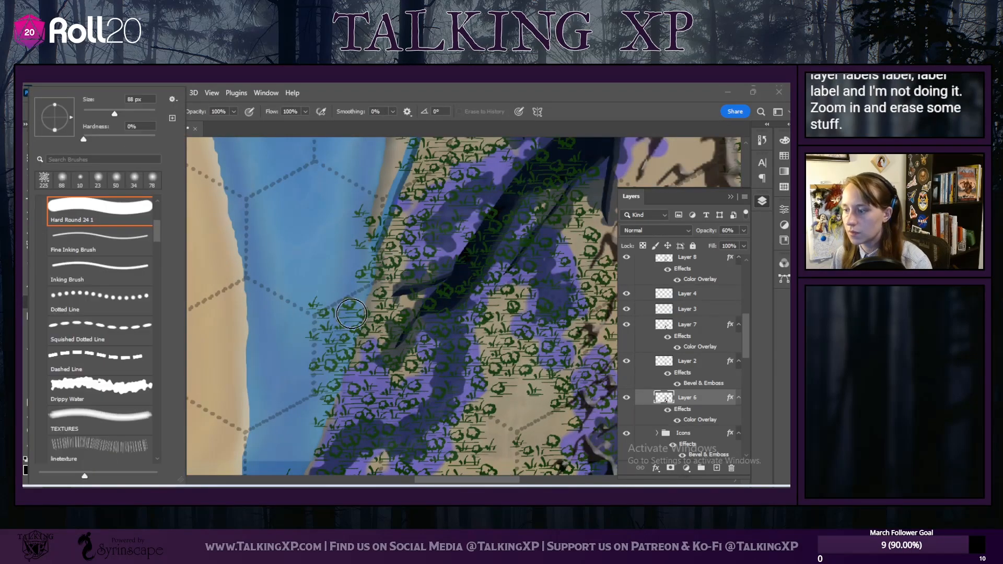
pyautogui.click(290, 256)
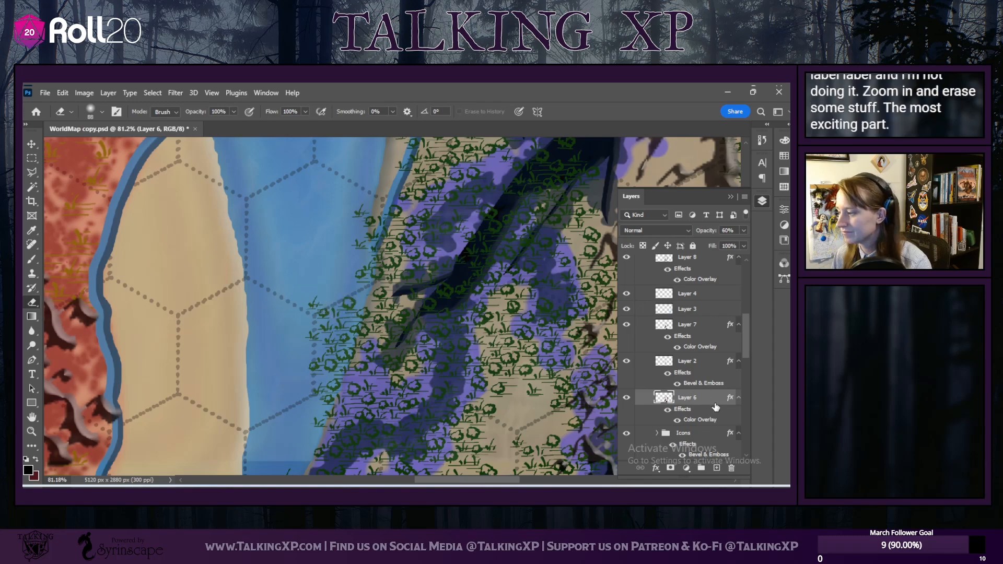
# Step: Examine the layer stack from Layer 2 down to Layer 5, including the Icons group's contents, to locate the swamp layer
pyautogui.click(694, 364)
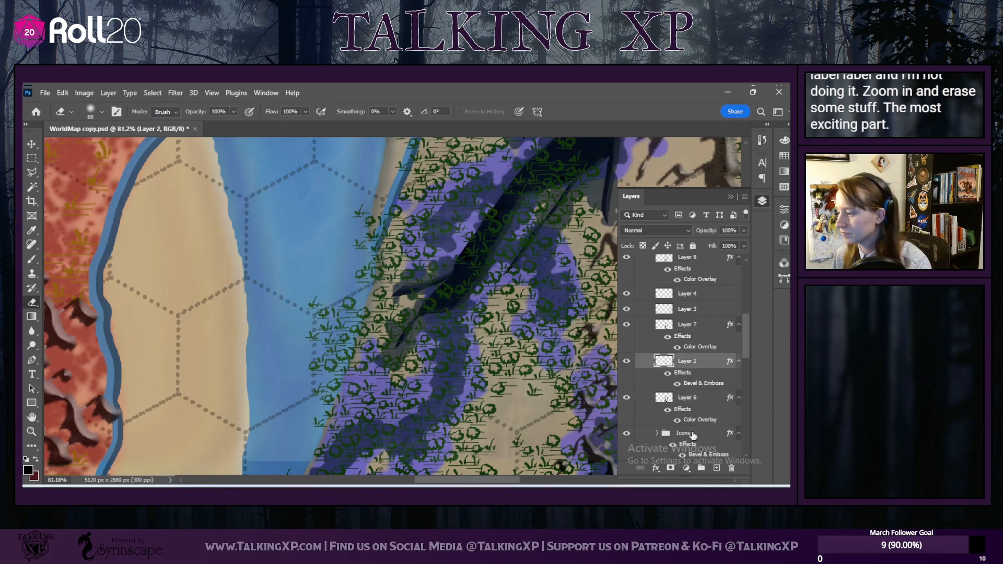
pyautogui.click(692, 401)
pyautogui.scroll(-3, 686, 427)
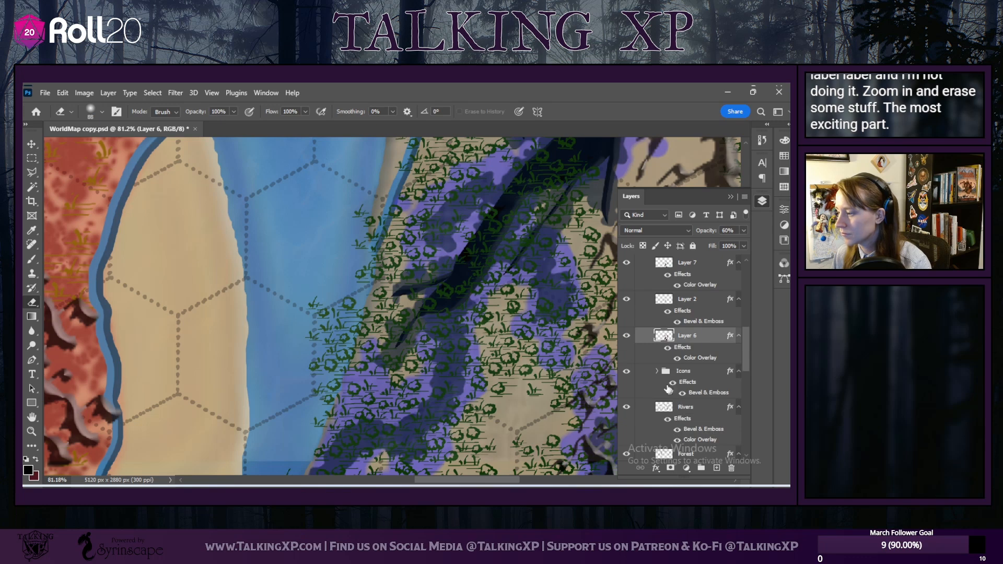
pyautogui.click(658, 374)
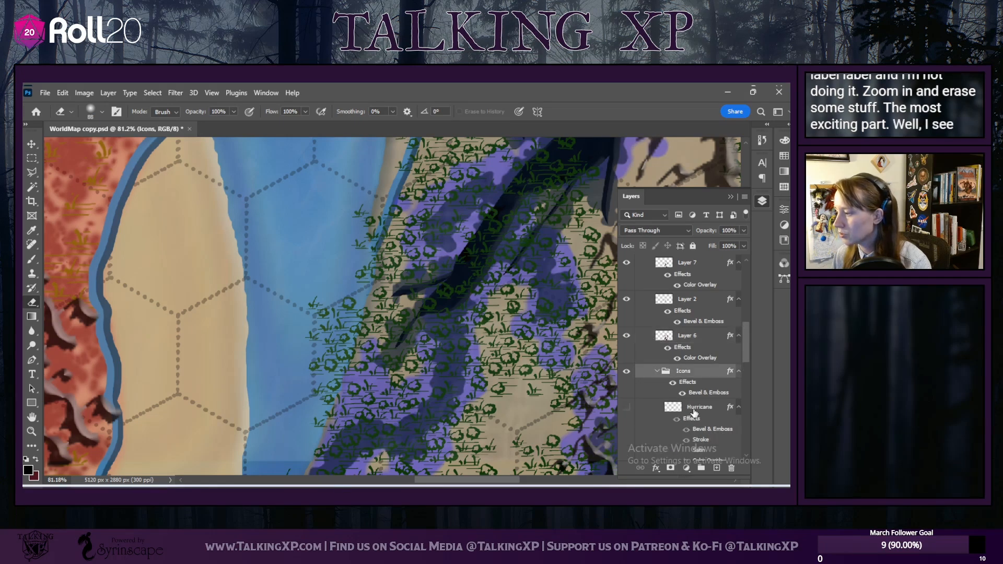
pyautogui.scroll(-5, 689, 407)
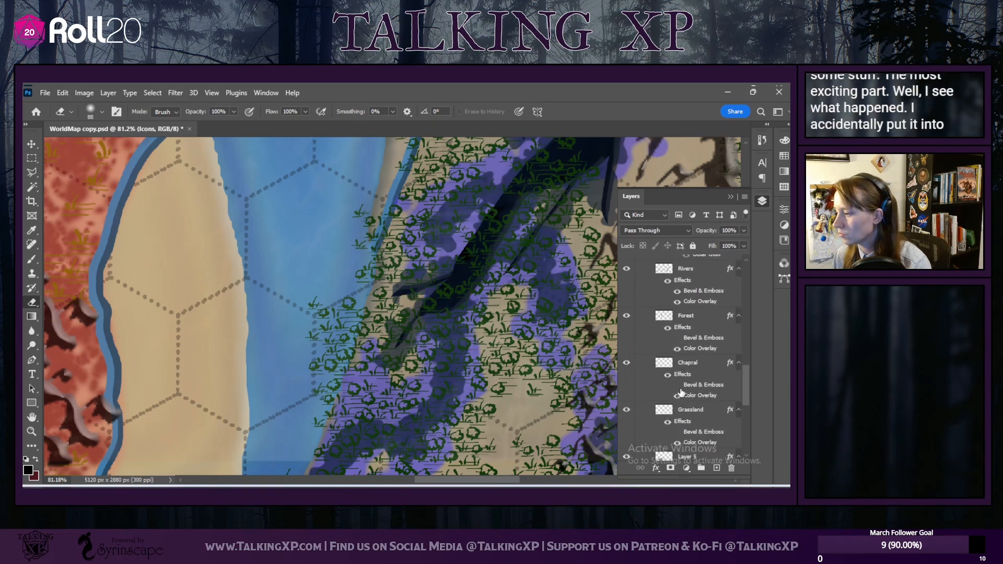
pyautogui.scroll(-2, 681, 393)
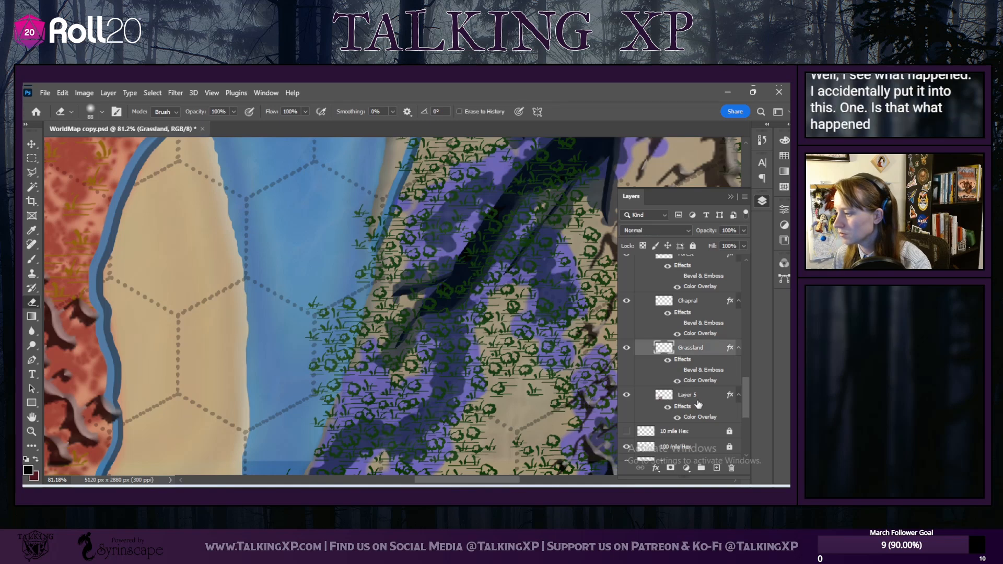
pyautogui.click(681, 393)
pyautogui.scroll(5, 691, 395)
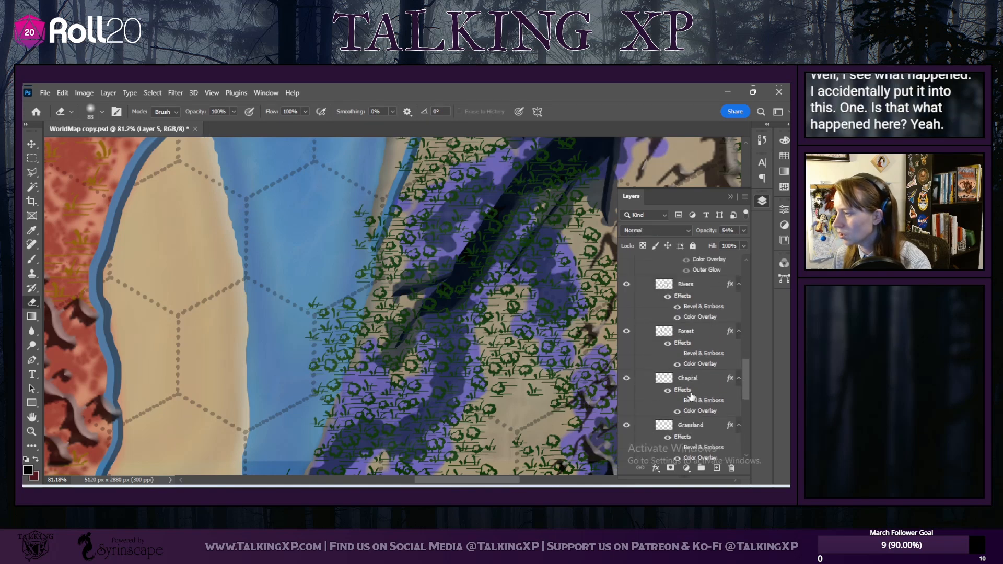
pyautogui.scroll(6, 691, 396)
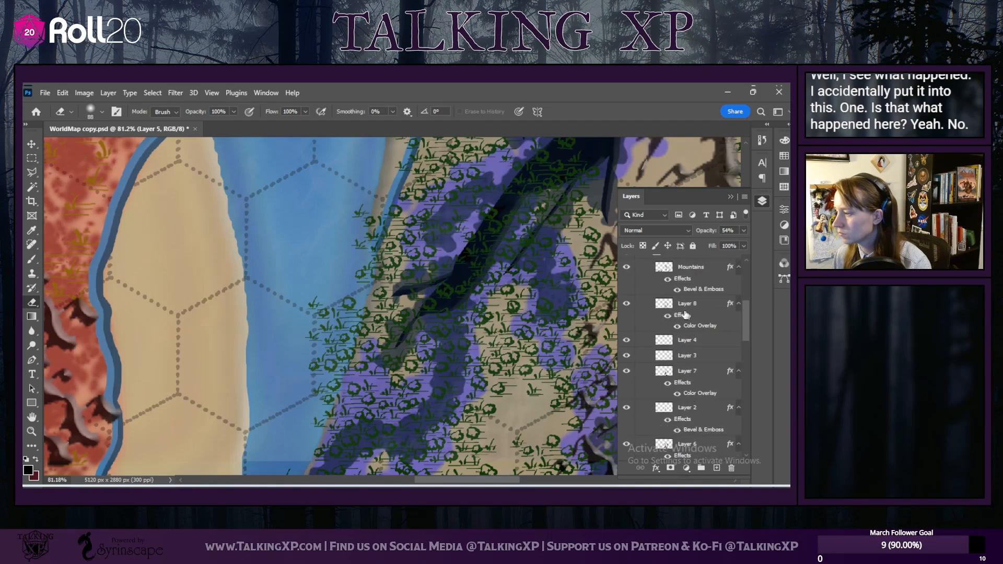
# Step: Move Layer 8 beneath the mist layers, between Layer 6 and the Icons group
pyautogui.click(680, 308)
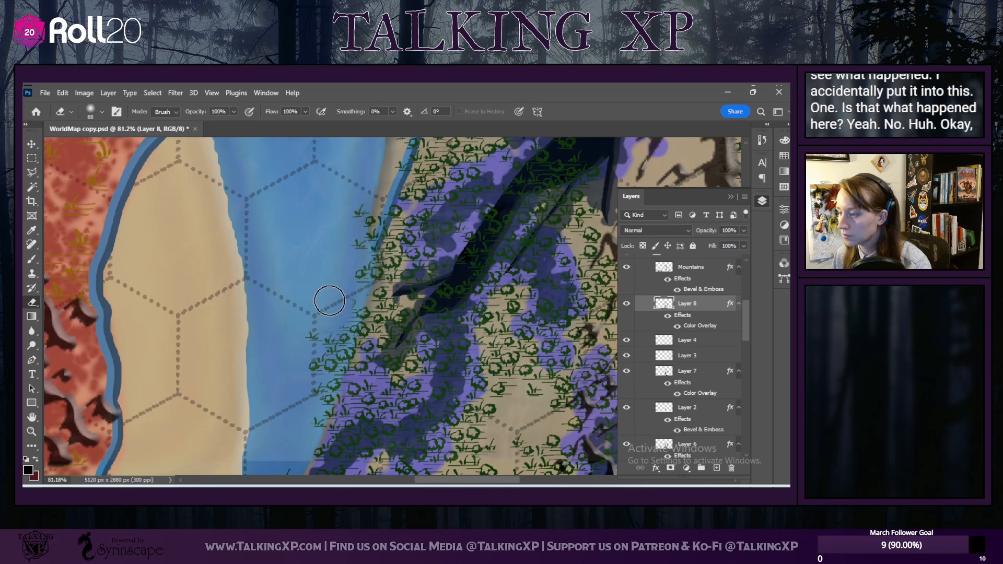
pyautogui.moveTo(694, 311); pyautogui.dragTo(694, 444)
pyautogui.scroll(-3, 694, 418)
pyautogui.moveTo(705, 335); pyautogui.dragTo(699, 396)
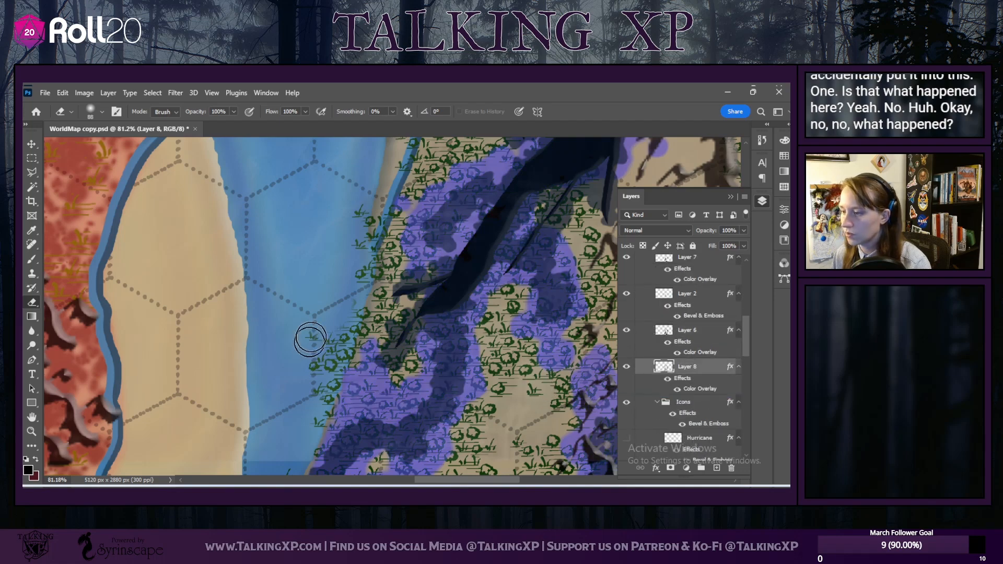
# Step: Set the eraser hardness to 80% and erase Layer 8's swamp overflow from the water along the coast
pyautogui.click(97, 112)
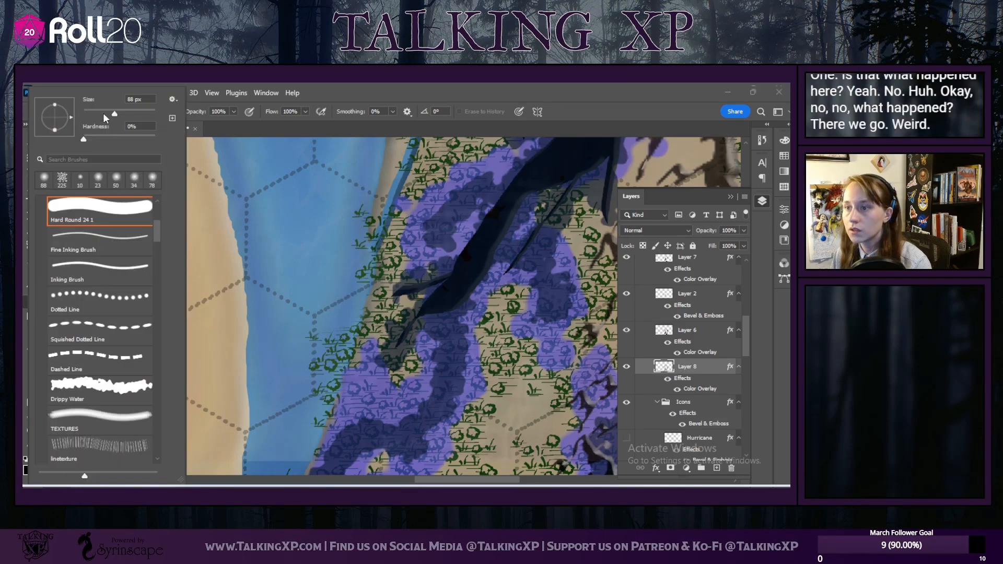
pyautogui.moveTo(90, 142); pyautogui.dragTo(124, 140)
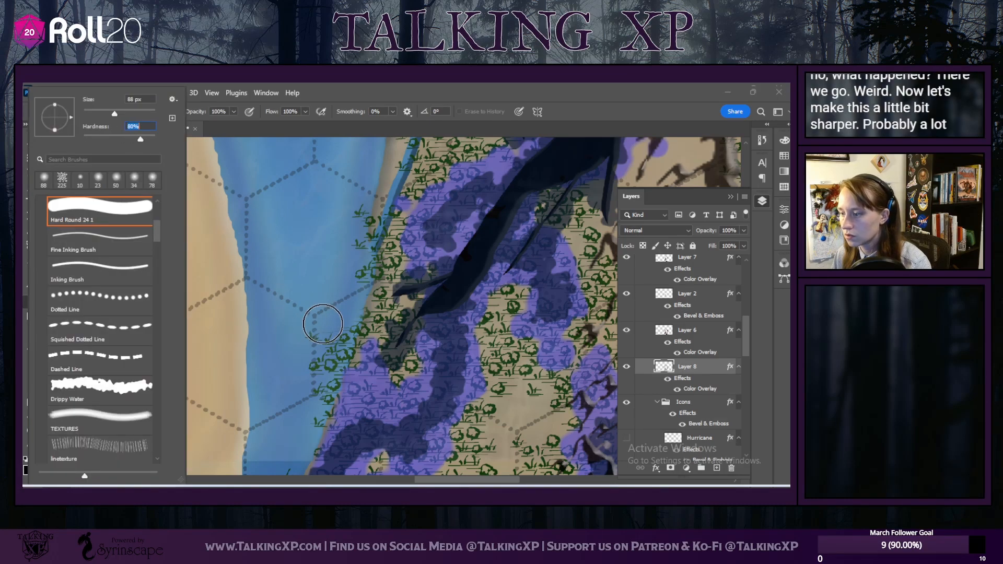
pyautogui.click(322, 320)
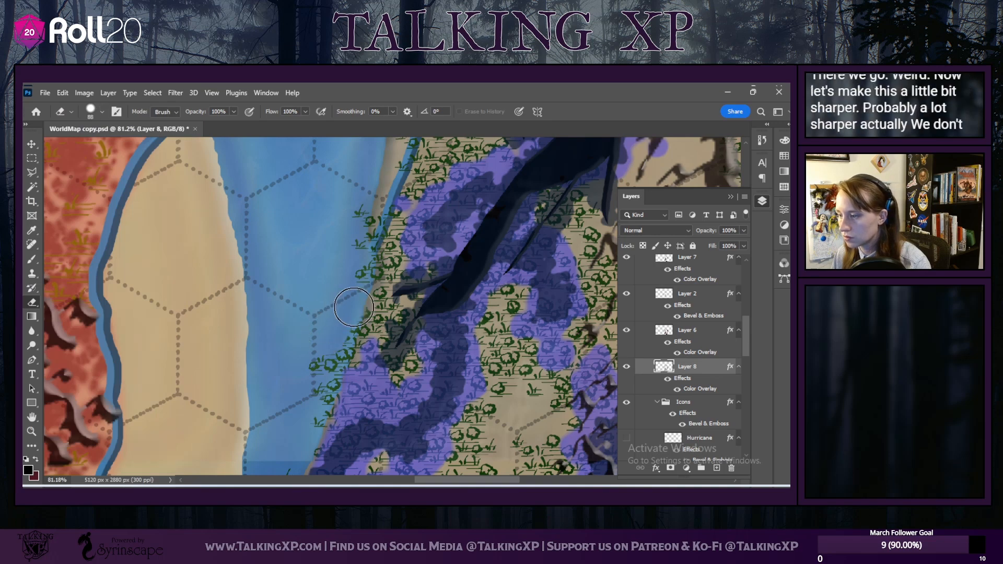
pyautogui.moveTo(333, 335)
pyautogui.mouseDown()
pyautogui.moveTo(313, 359)
pyautogui.moveTo(335, 354)
pyautogui.moveTo(299, 365)
pyautogui.moveTo(325, 371)
pyautogui.moveTo(319, 383)
pyautogui.mouseUp()
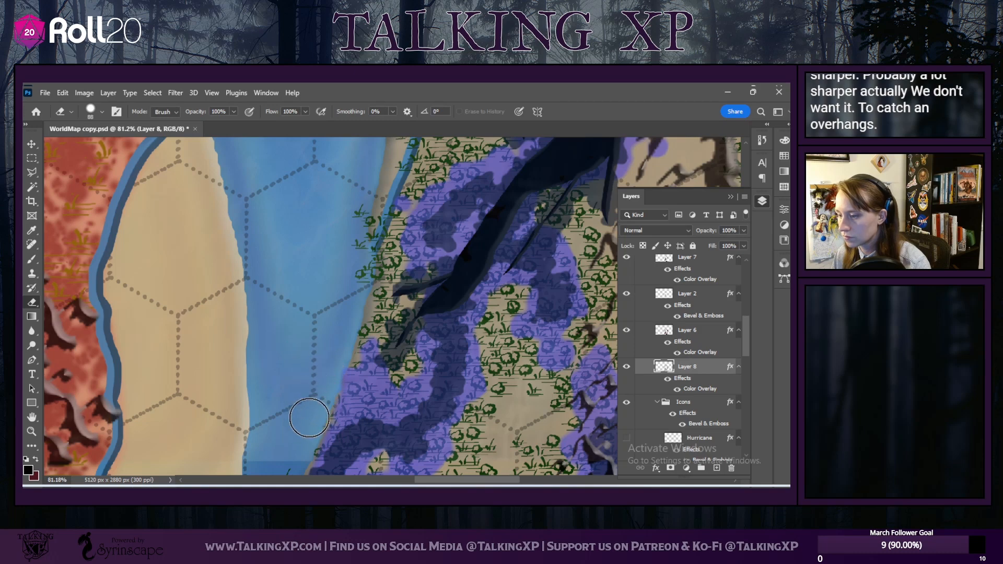
pyautogui.scroll(1, 307, 360)
pyautogui.scroll(-3, 280, 414)
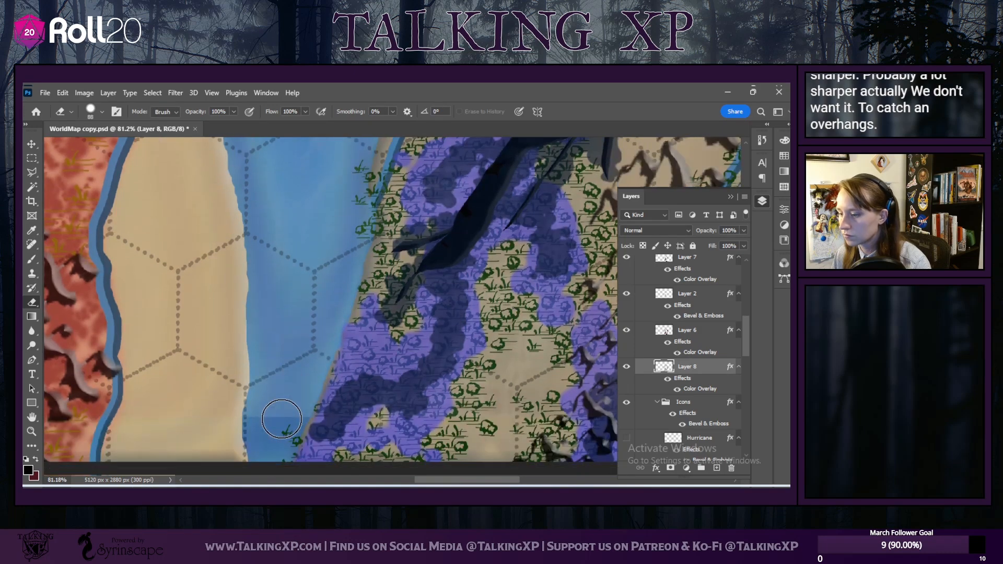
pyautogui.scroll(5, 308, 366)
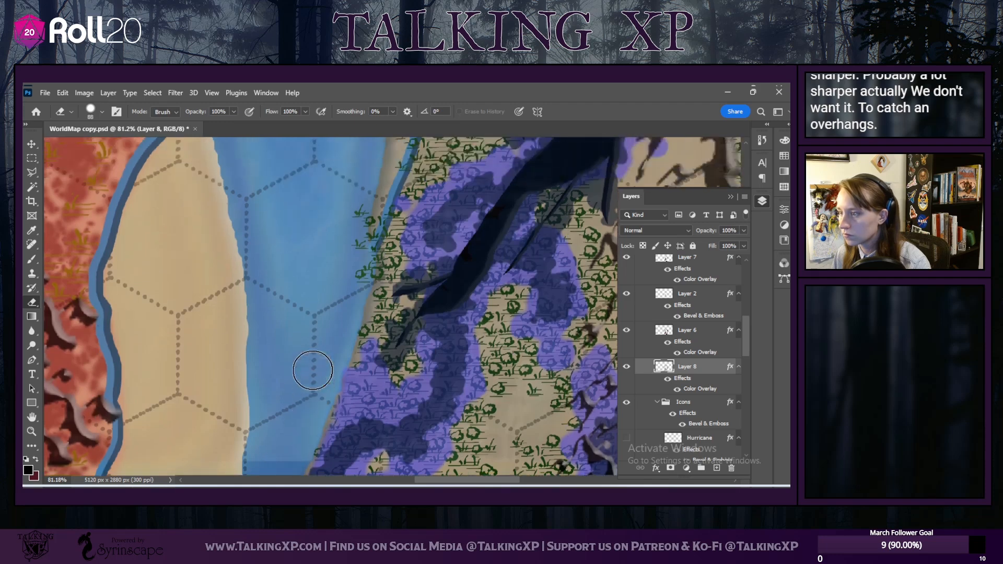
pyautogui.moveTo(343, 253)
pyautogui.mouseDown()
pyautogui.moveTo(358, 253)
pyautogui.moveTo(329, 312)
pyautogui.moveTo(353, 318)
pyautogui.moveTo(347, 306)
pyautogui.moveTo(340, 347)
pyautogui.moveTo(351, 313)
pyautogui.moveTo(362, 318)
pyautogui.mouseUp()
# Step: Set the eraser to 47 px with 90% hardness and erase stray swamp marks beside the river near its mouth
pyautogui.click(99, 112)
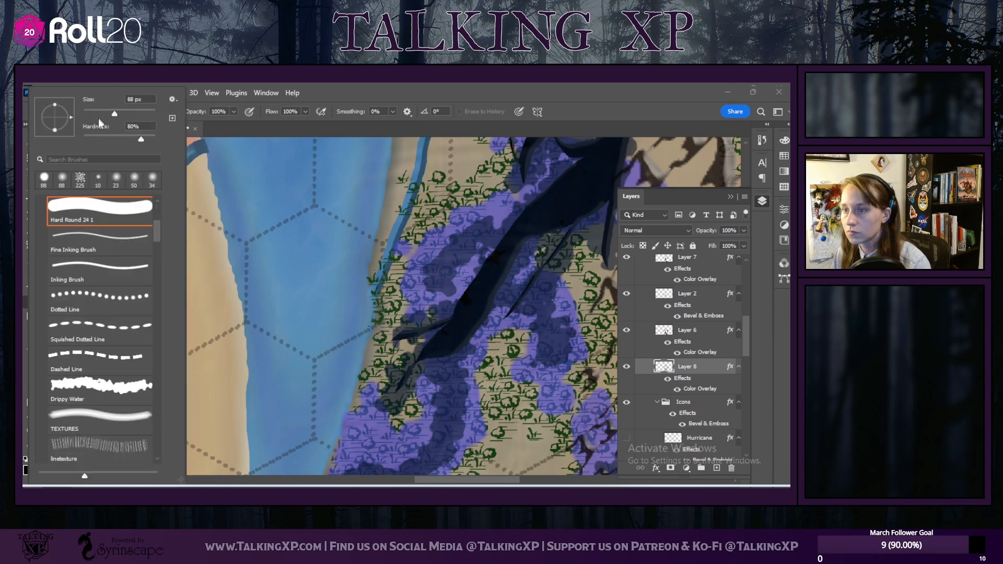
pyautogui.moveTo(141, 143); pyautogui.dragTo(148, 140)
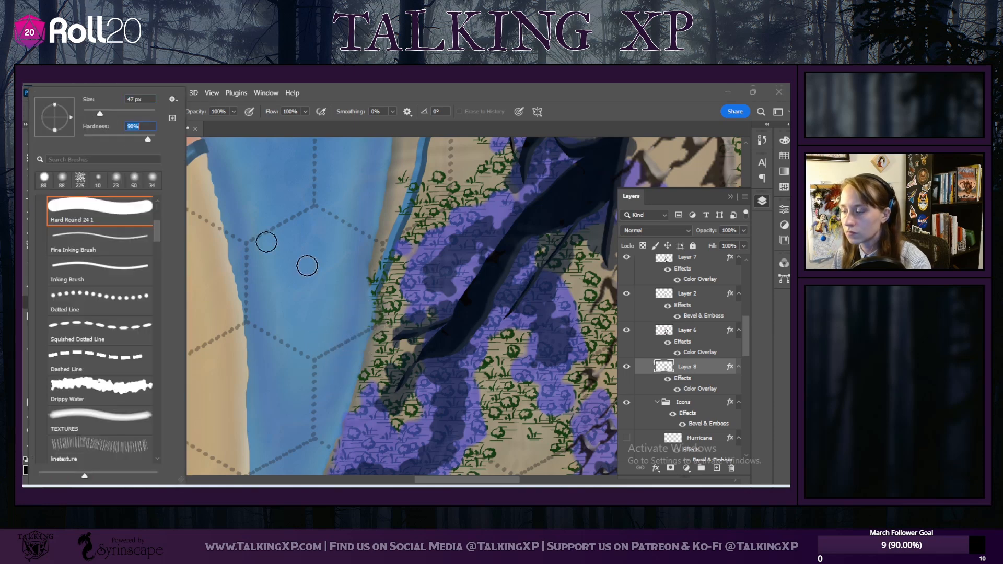
pyautogui.click(375, 319)
pyautogui.scroll(2, 309, 333)
pyautogui.click(402, 244)
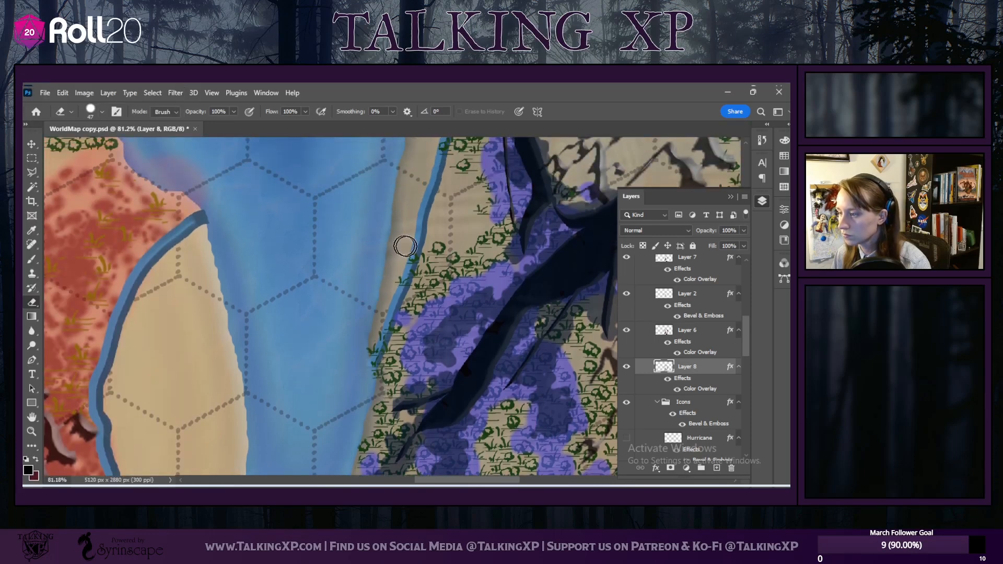
# Step: Hide the Icons group and move it up between the Labels and Cartography groups
pyautogui.scroll(-2, 698, 414)
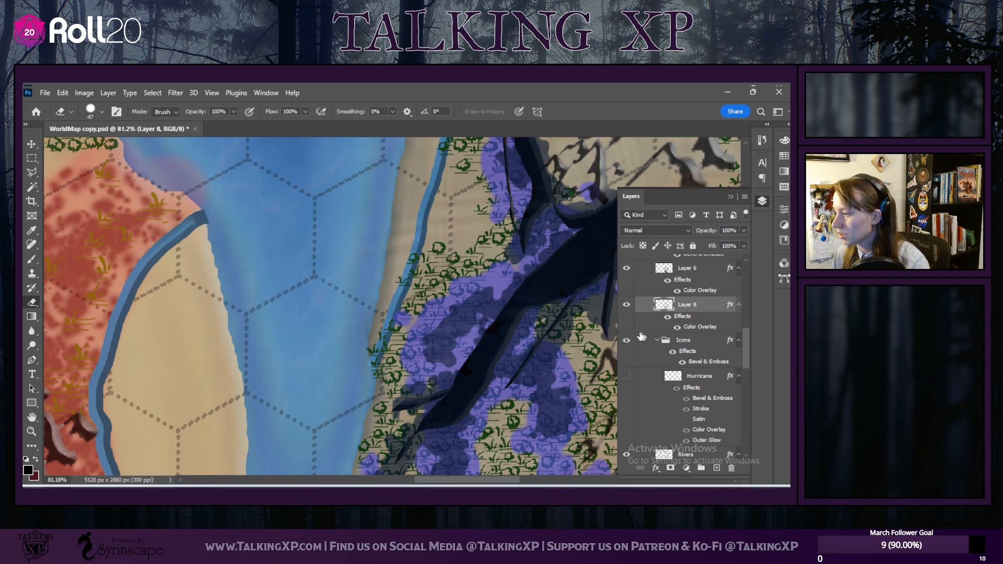
pyautogui.click(658, 341)
pyautogui.scroll(-1, 666, 370)
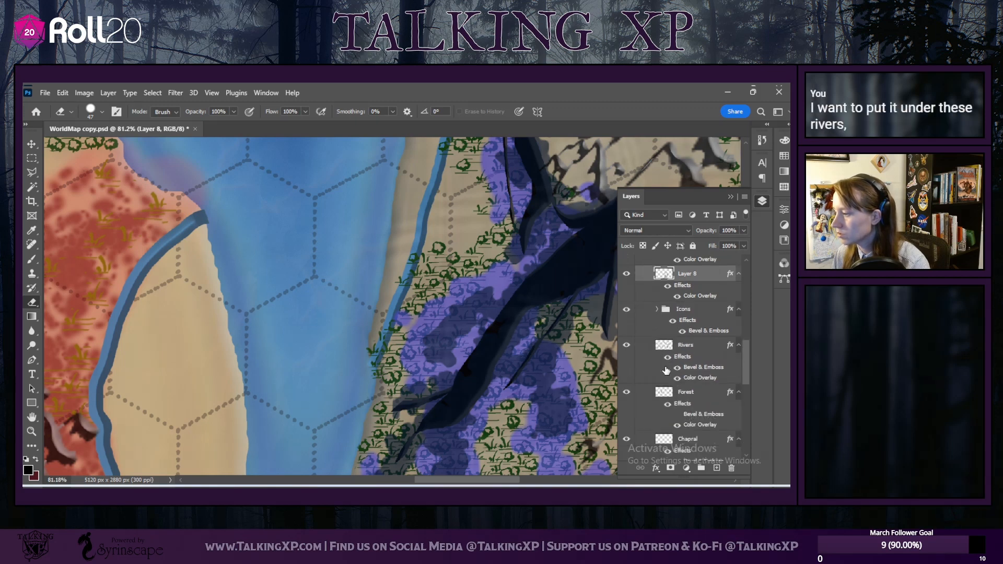
pyautogui.click(653, 312)
pyautogui.scroll(-1, 679, 355)
pyautogui.click(657, 295)
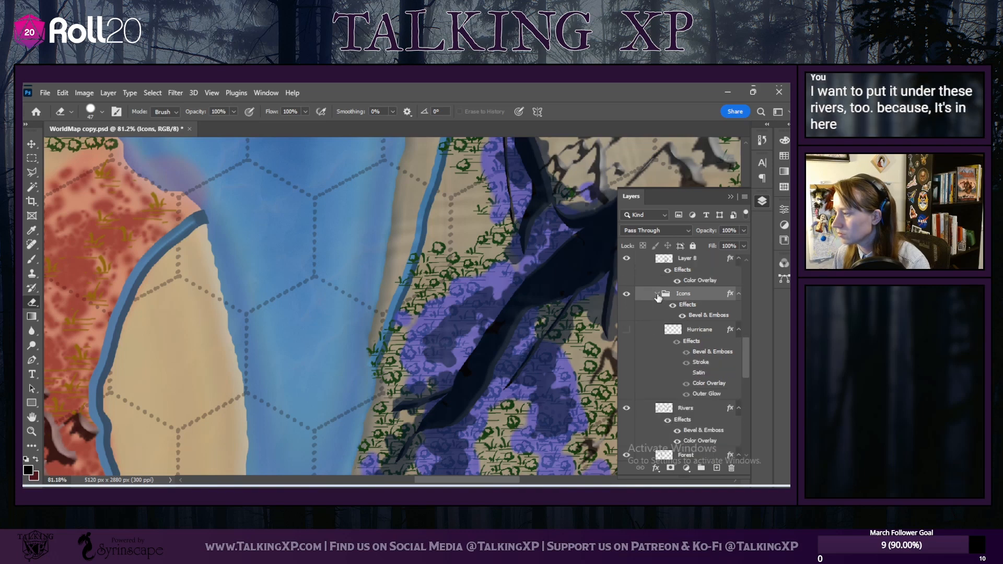
pyautogui.click(627, 295)
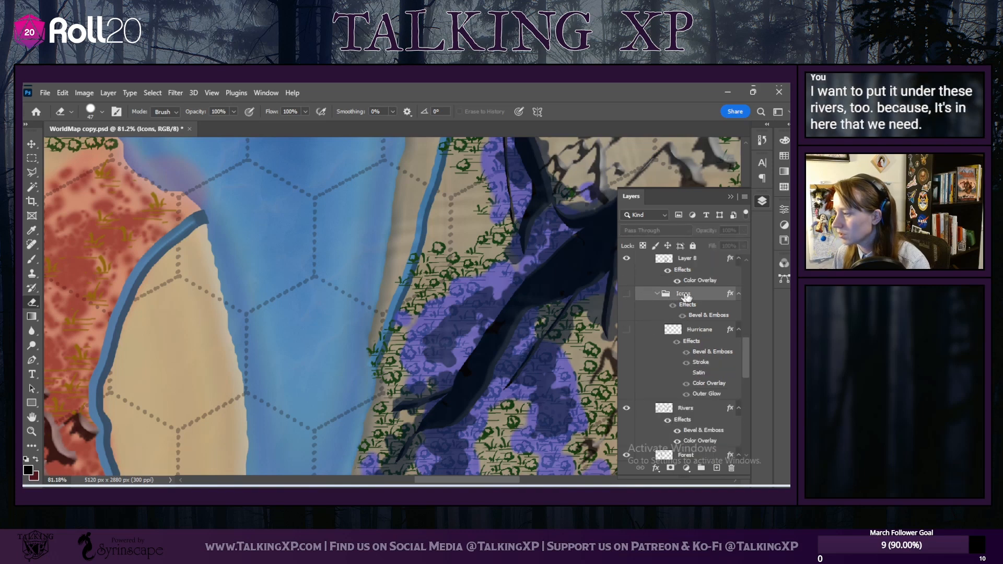
pyautogui.click(657, 294)
pyautogui.scroll(1, 686, 346)
pyautogui.moveTo(685, 371); pyautogui.dragTo(644, 314)
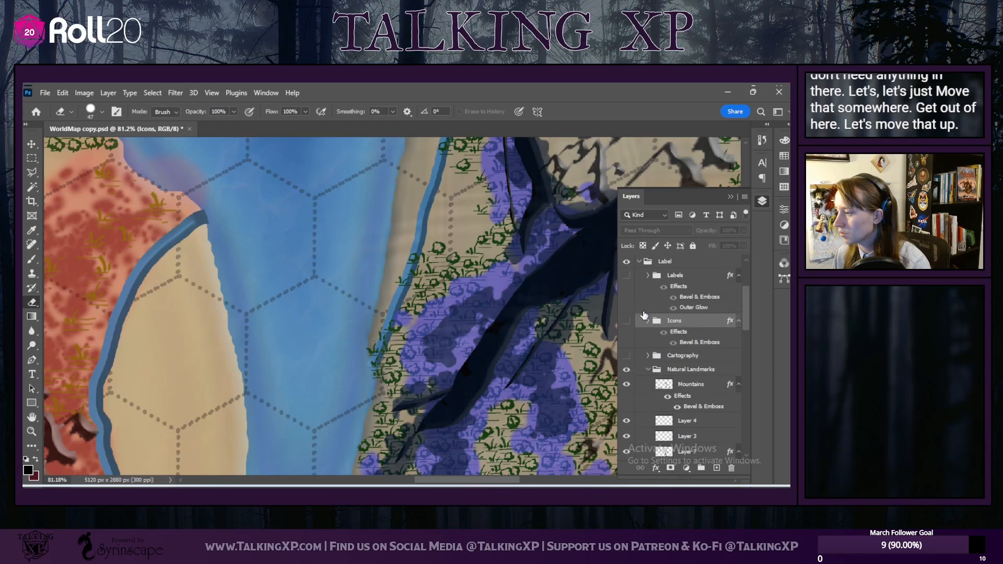
# Step: Move the Rivers layer above Layer 8 so the swamp lies beneath the rivers
pyautogui.scroll(-5, 641, 400)
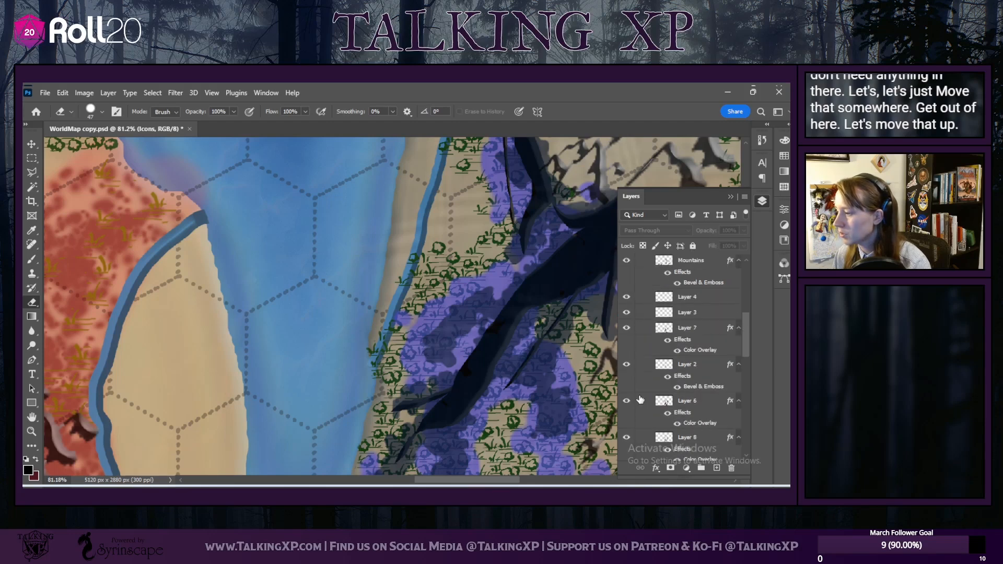
pyautogui.scroll(-3, 640, 400)
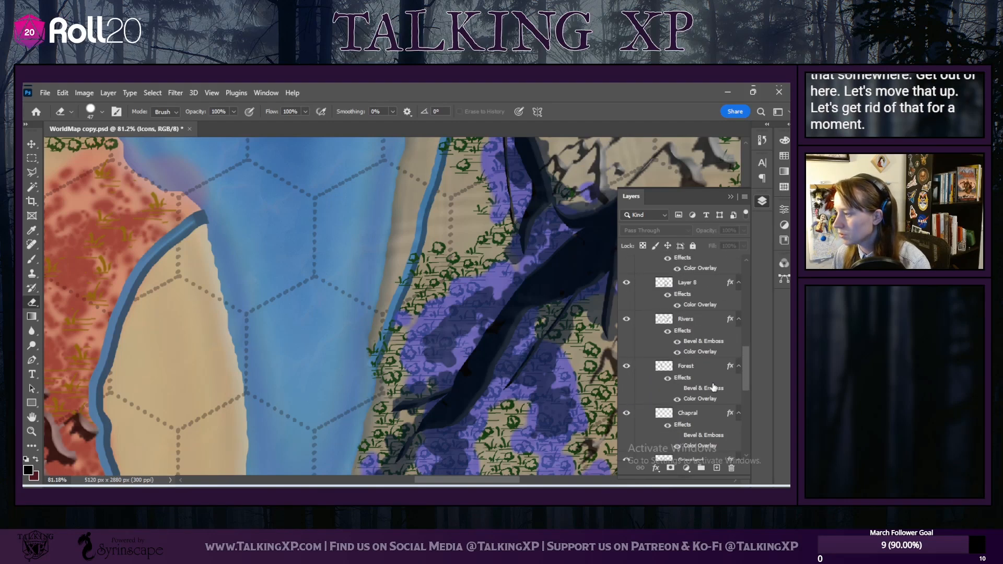
pyautogui.moveTo(684, 320); pyautogui.dragTo(681, 281)
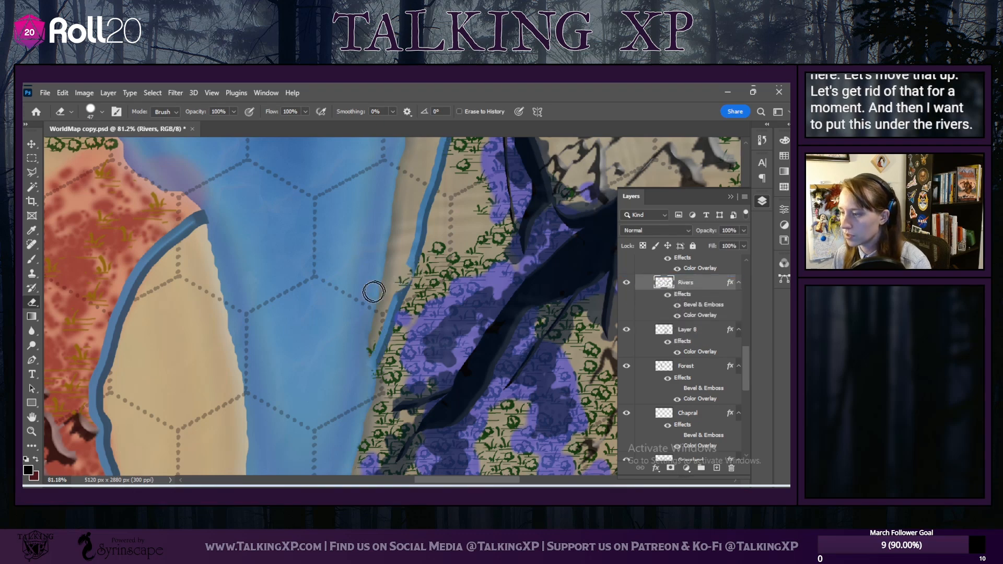
# Step: Select Layer 8 and erase its swamp overflow from the water along the coast, up to the northern river's mouth
pyautogui.click(689, 333)
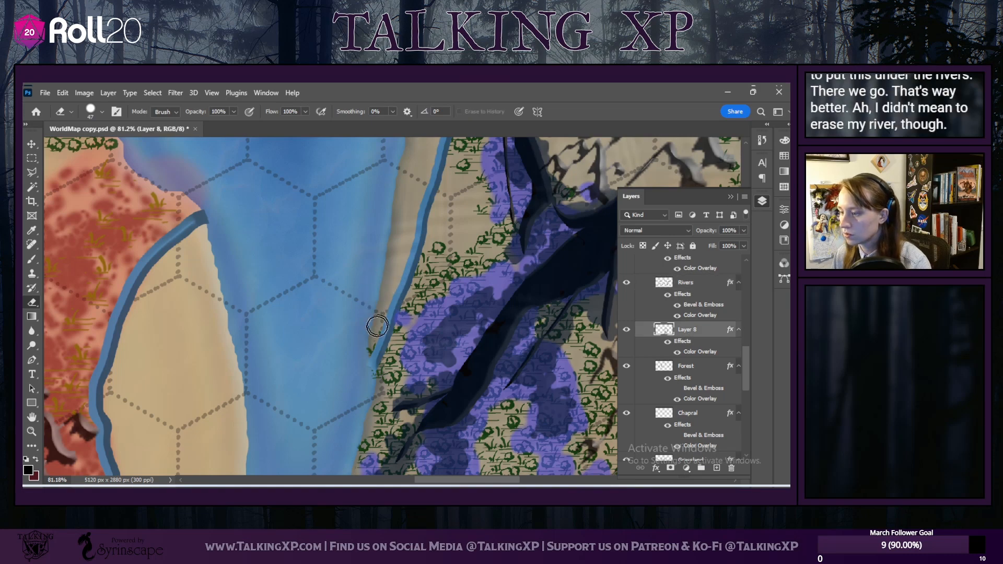
pyautogui.scroll(5, 368, 351)
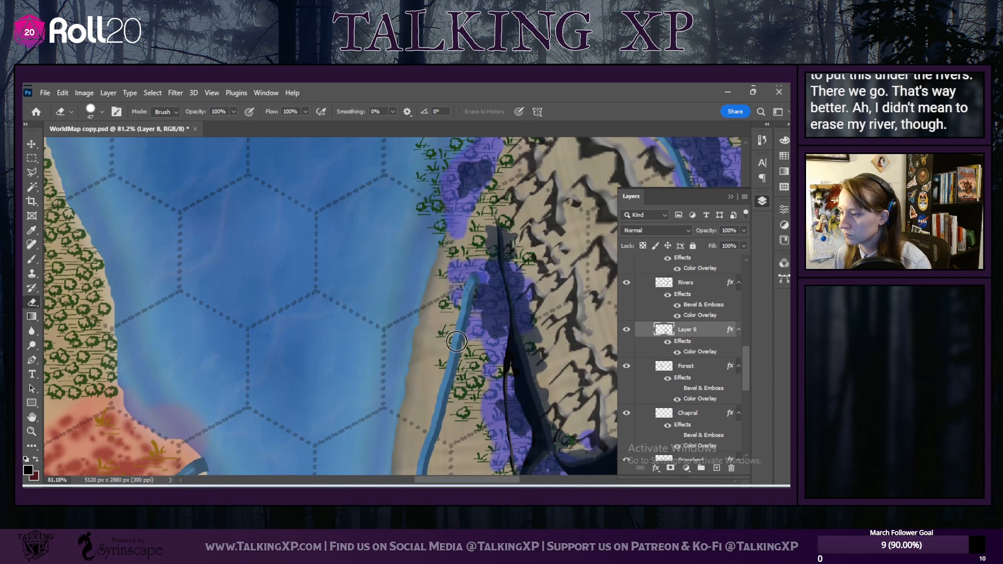
pyautogui.scroll(1, 463, 343)
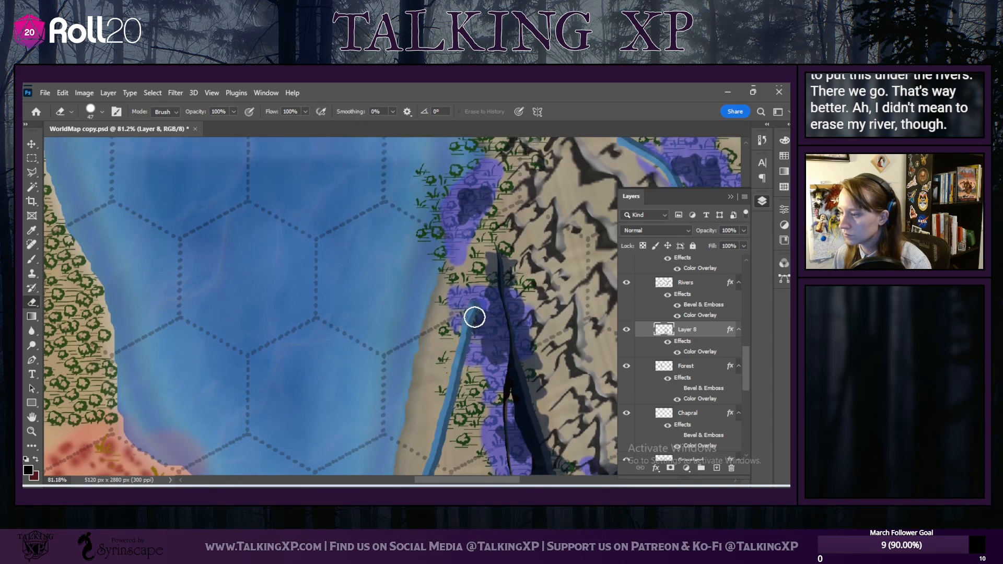
pyautogui.scroll(2, 450, 342)
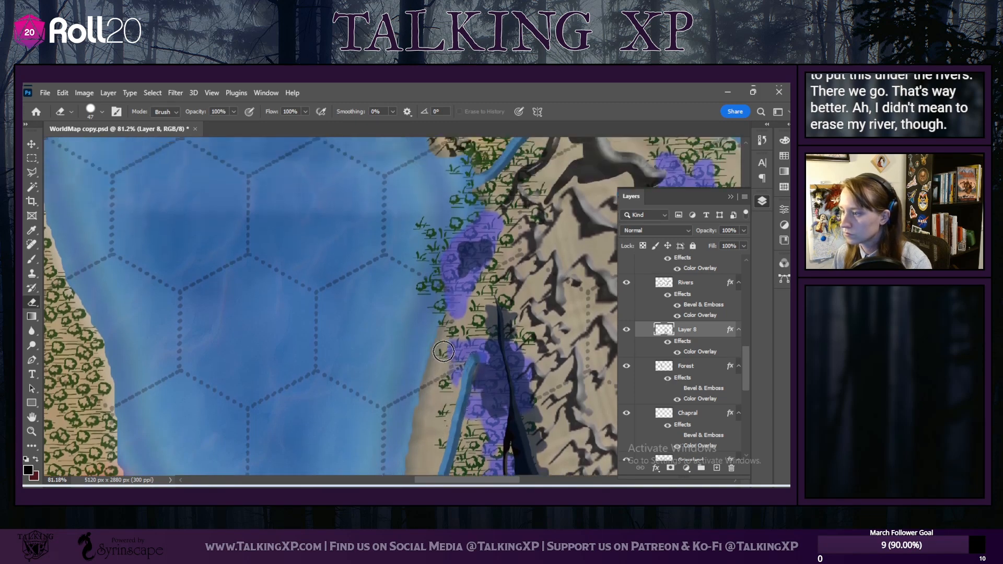
pyautogui.scroll(2, 443, 351)
pyautogui.moveTo(440, 338)
pyautogui.mouseDown()
pyautogui.moveTo(432, 318)
pyautogui.moveTo(418, 324)
pyautogui.moveTo(432, 282)
pyautogui.moveTo(460, 256)
pyautogui.moveTo(438, 246)
pyautogui.moveTo(410, 295)
pyautogui.mouseUp()
pyautogui.scroll(3, 413, 284)
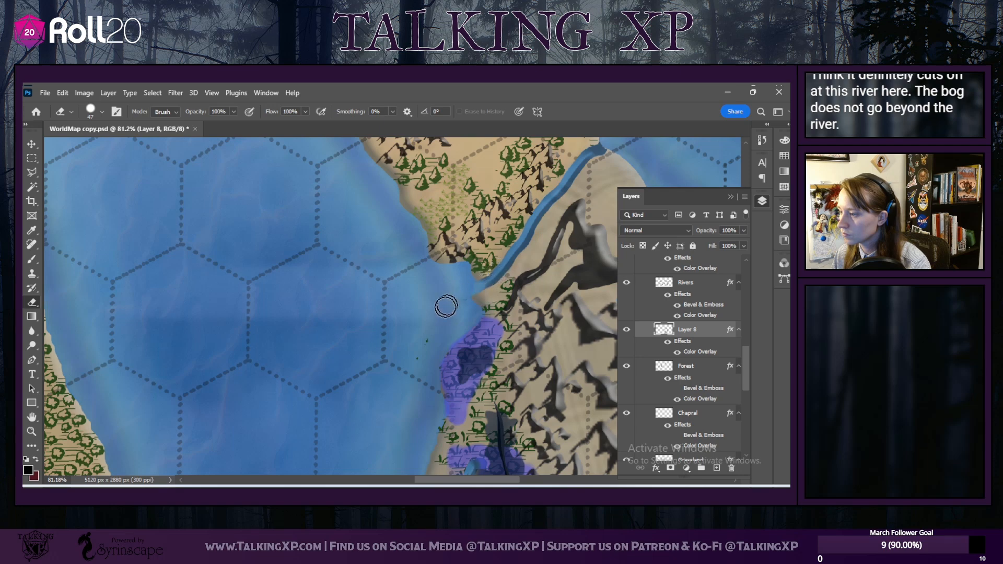
# Step: Set the eraser to 10 px and erase Layer 8's swamp marks from the mountains beside the river near the map's southern edge
pyautogui.scroll(-4, 558, 326)
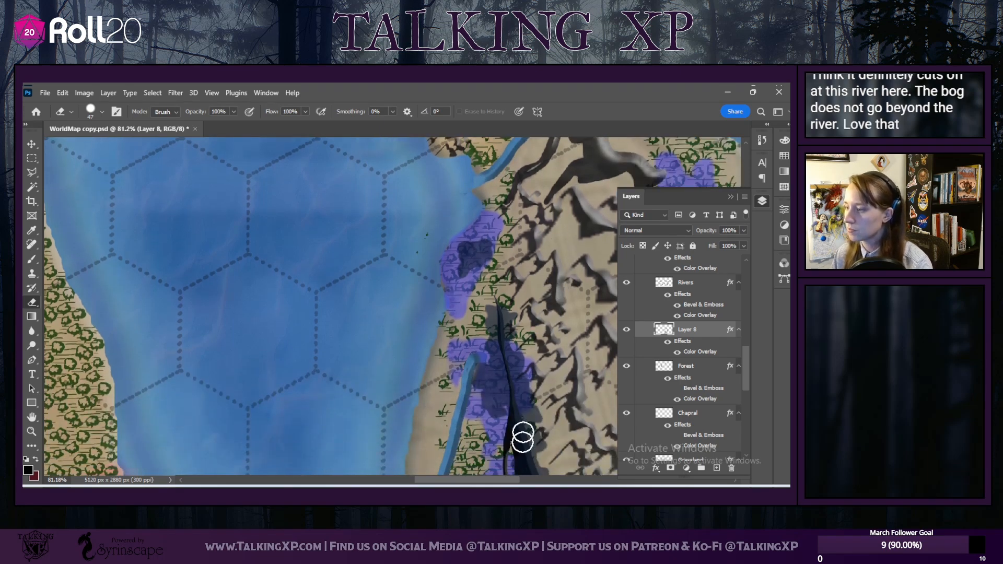
pyautogui.scroll(-3, 517, 366)
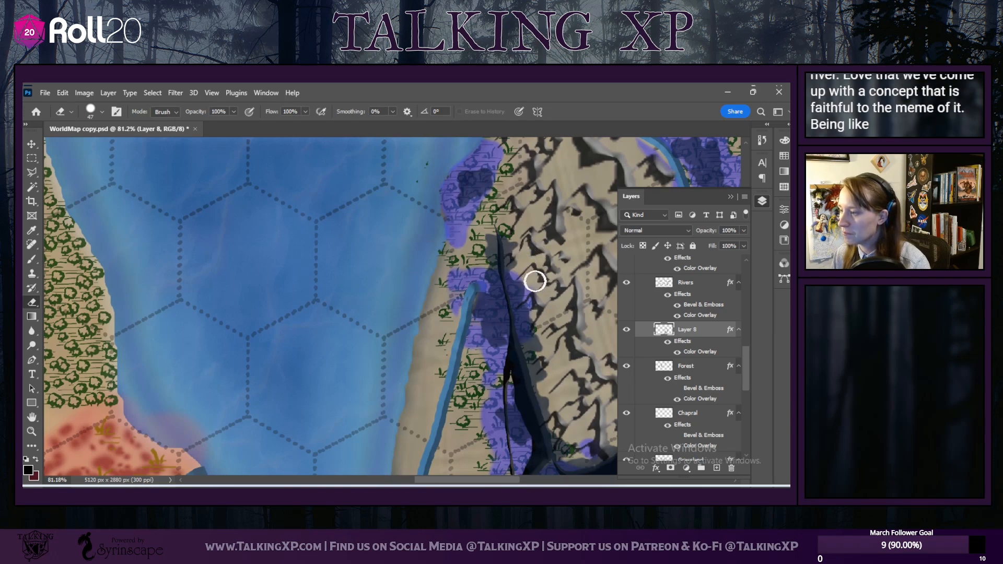
pyautogui.scroll(-1, 534, 263)
pyautogui.scroll(-1, 537, 336)
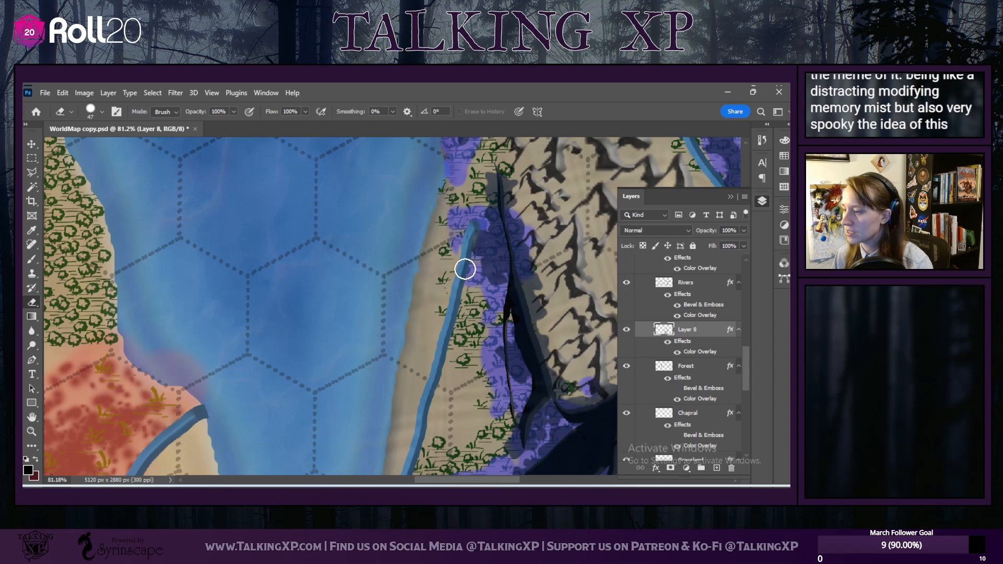
pyautogui.scroll(-5, 439, 369)
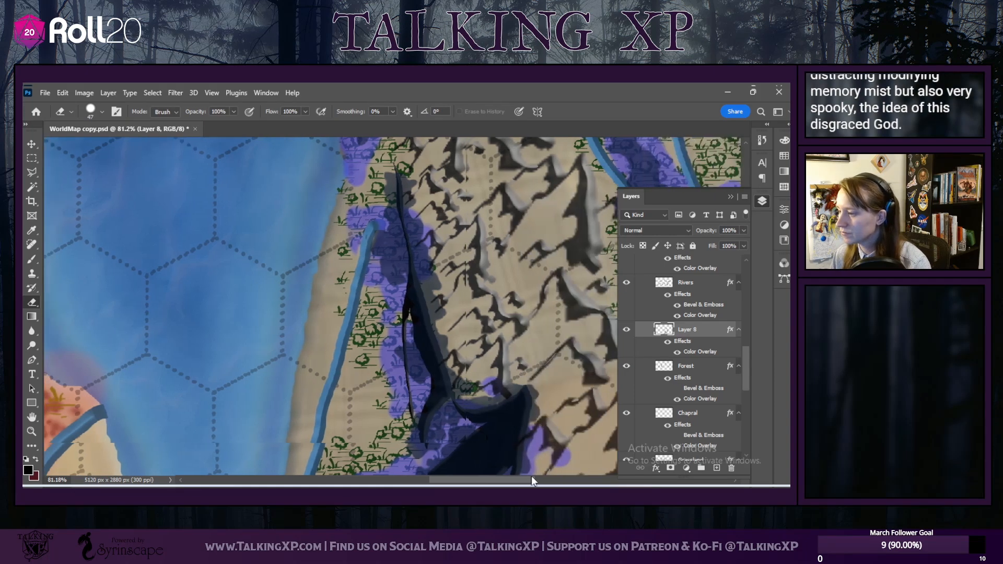
pyautogui.scroll(-2, 439, 369)
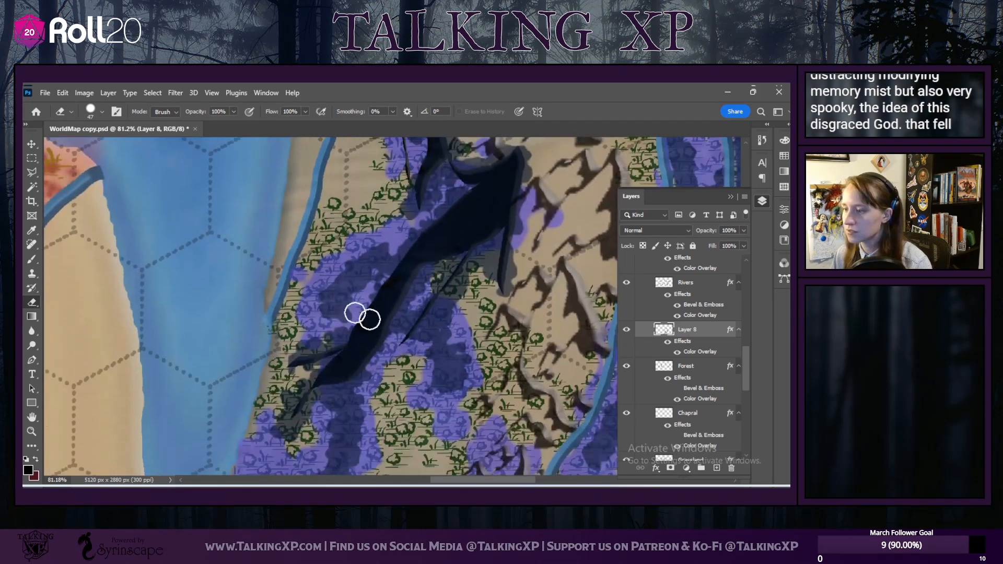
pyautogui.scroll(-3, 326, 387)
pyautogui.scroll(-3, 390, 432)
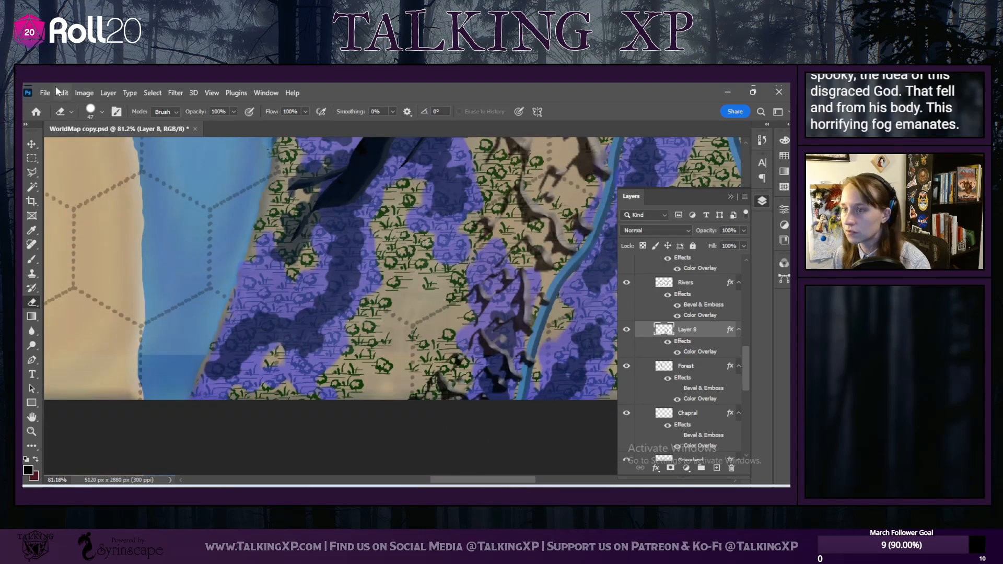
pyautogui.click(94, 111)
pyautogui.moveTo(89, 116); pyautogui.dragTo(86, 116)
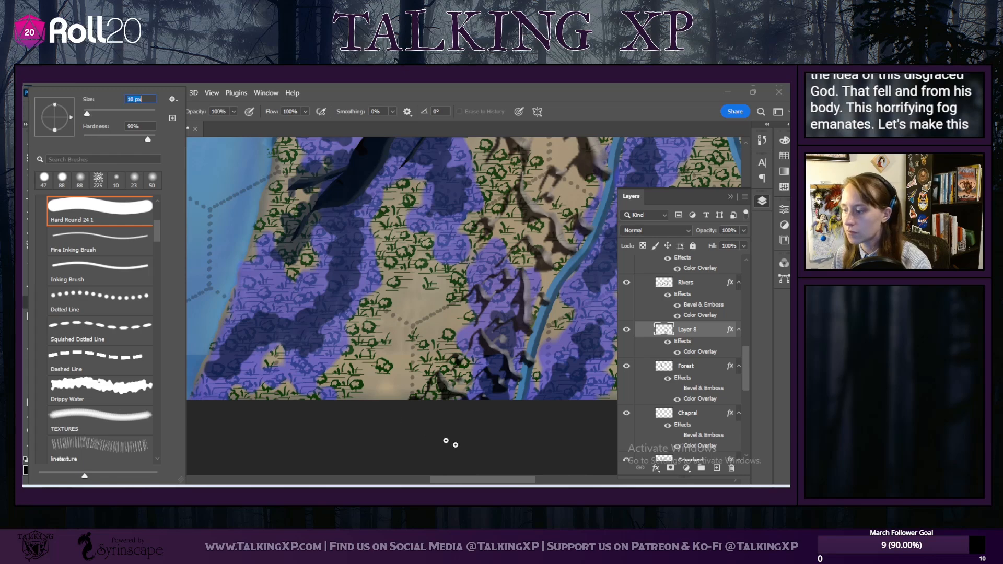
pyautogui.press('Return')
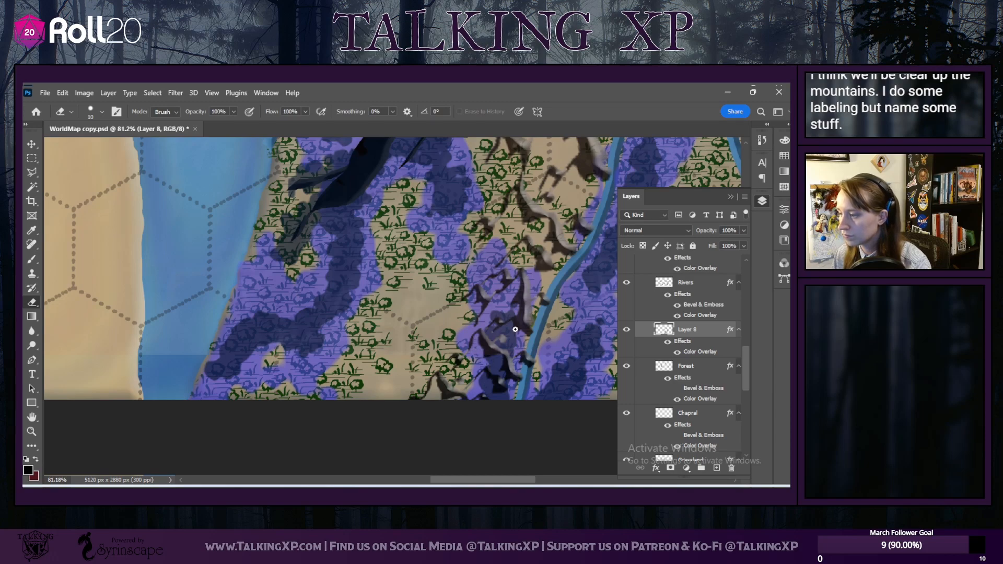
pyautogui.scroll(3, 506, 329)
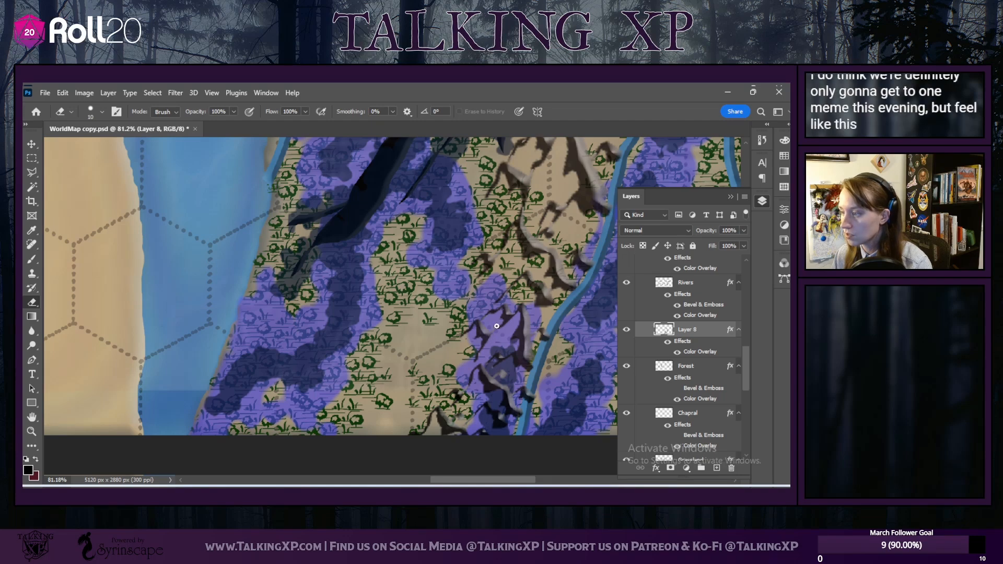
pyautogui.scroll(2, 490, 329)
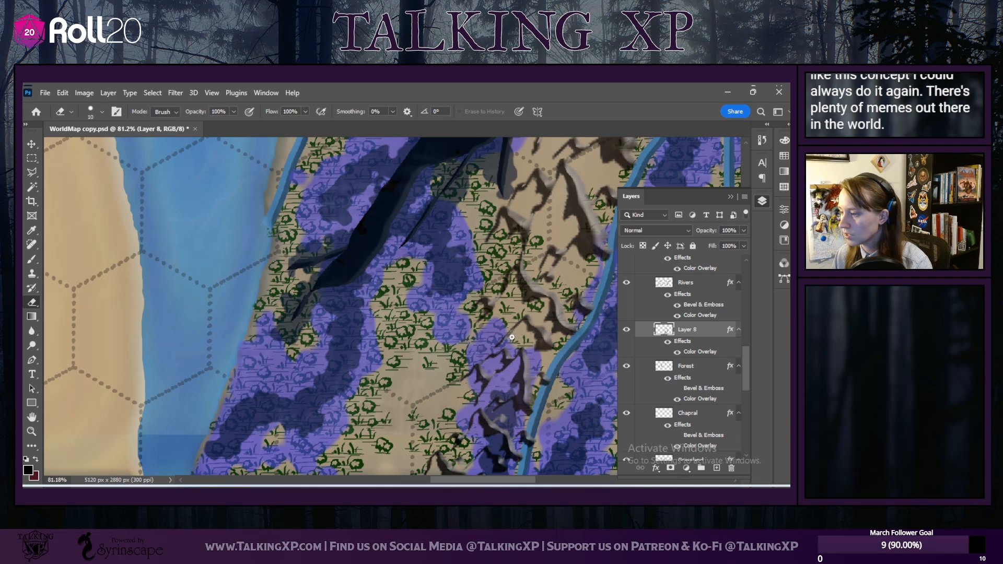
pyautogui.scroll(1, 533, 336)
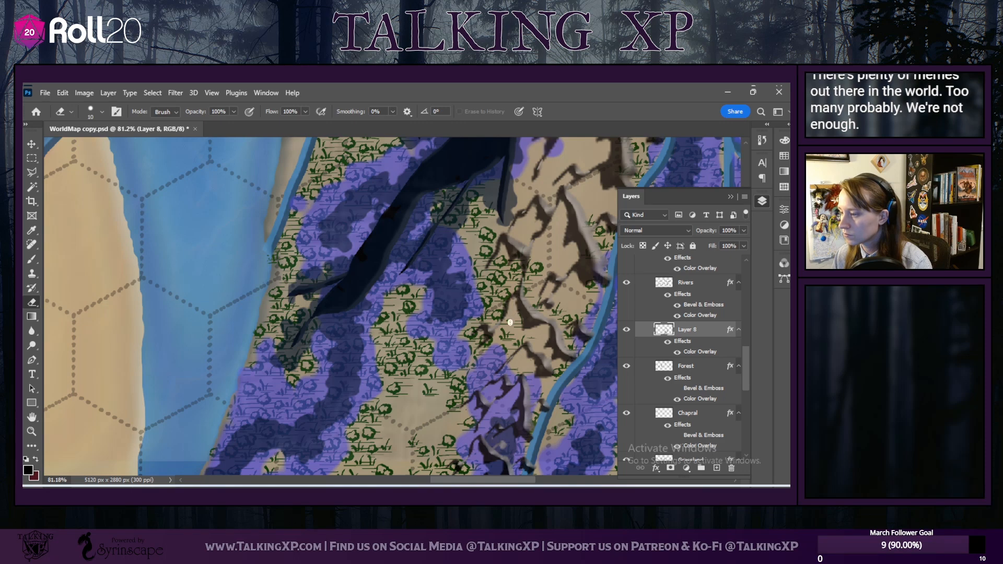
pyautogui.scroll(1, 523, 326)
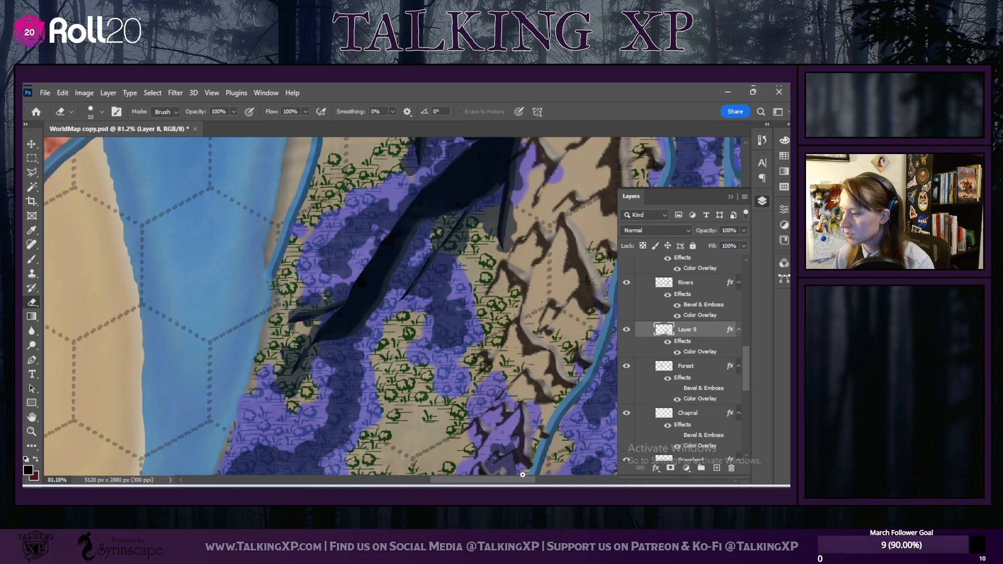
# Step: Move Layer 8 beneath Layer 5 at the bottom of the Natural Landmarks group so the swamp lies under the other landmarks
pyautogui.hscroll(3, 503, 428)
pyautogui.scroll(3, 502, 428)
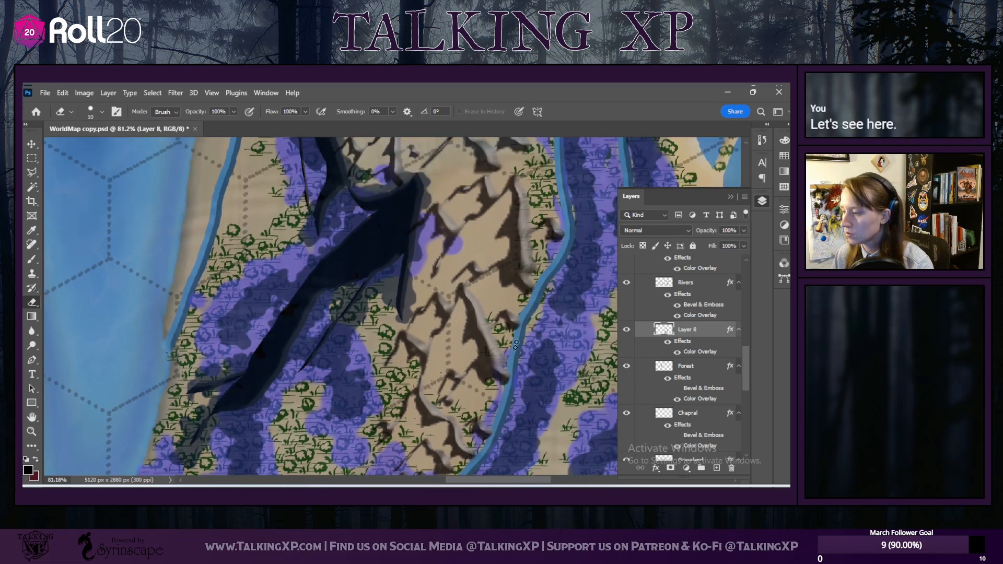
pyautogui.scroll(2, 513, 313)
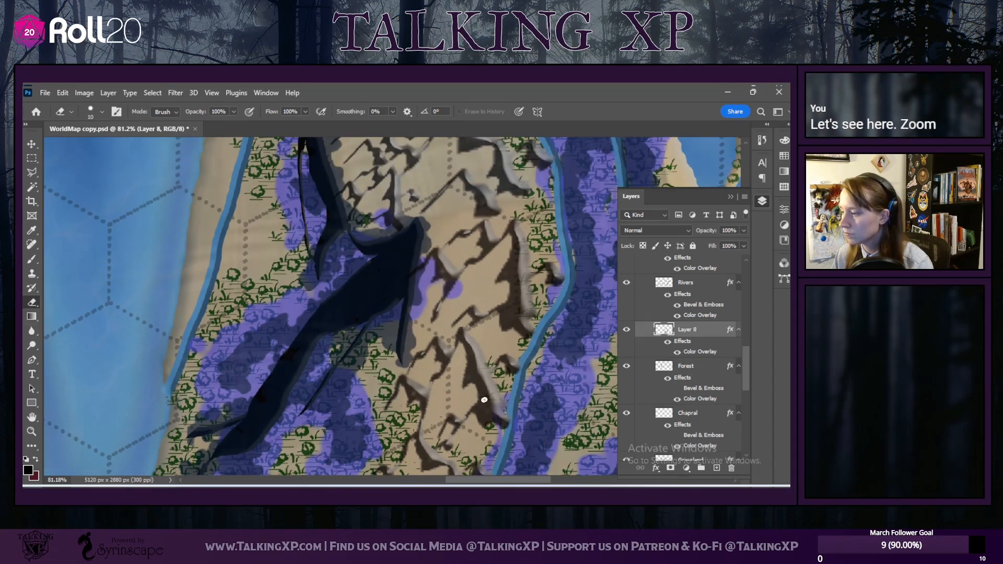
pyautogui.scroll(-5, 672, 417)
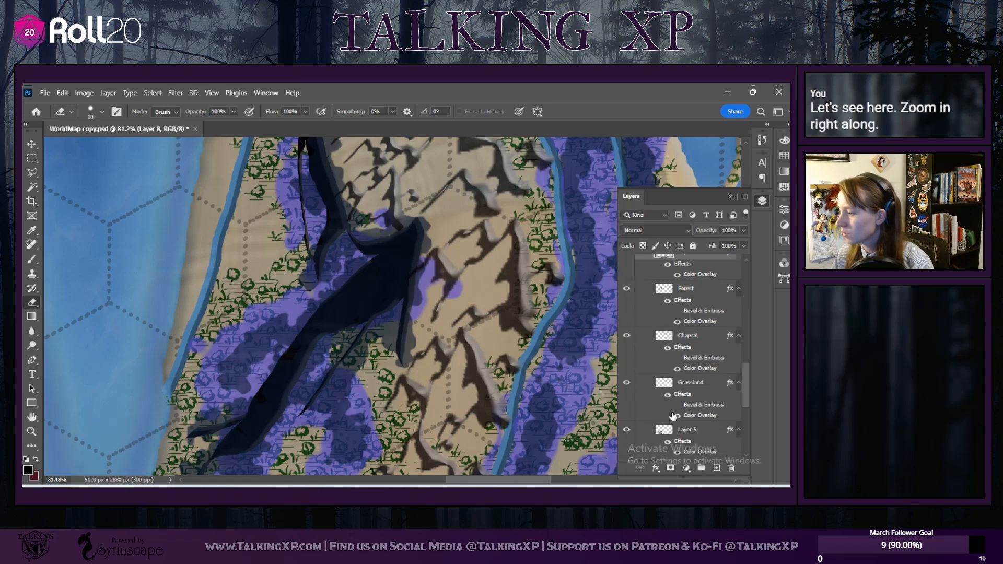
pyautogui.scroll(2, 691, 349)
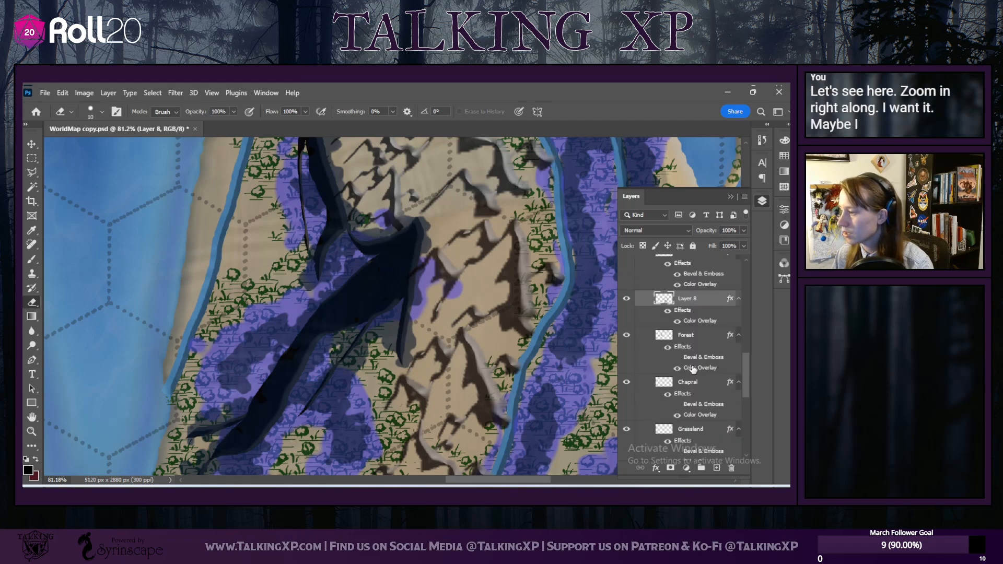
pyautogui.moveTo(694, 308); pyautogui.dragTo(705, 427)
pyautogui.scroll(-1, 705, 427)
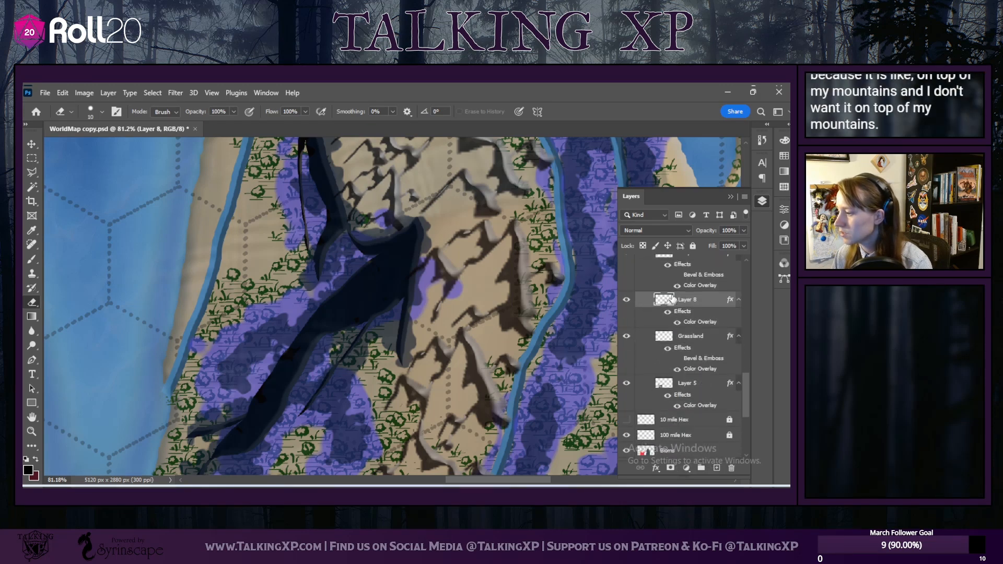
pyautogui.moveTo(685, 305); pyautogui.dragTo(688, 412)
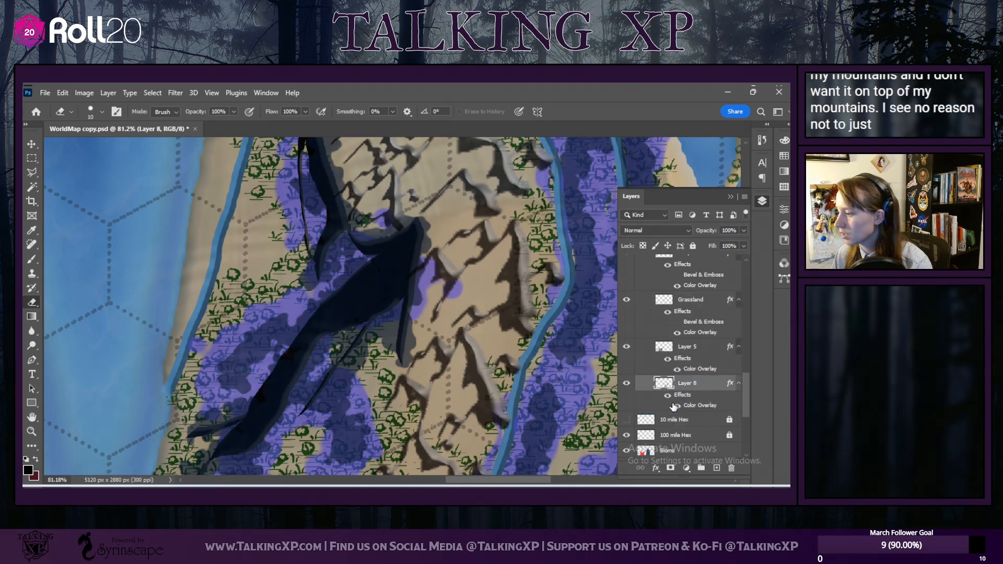
# Step: Set the Mountains layer's opacity to 100% and clear the layer list away from the map
pyautogui.scroll(5, 661, 333)
pyautogui.scroll(10, 661, 333)
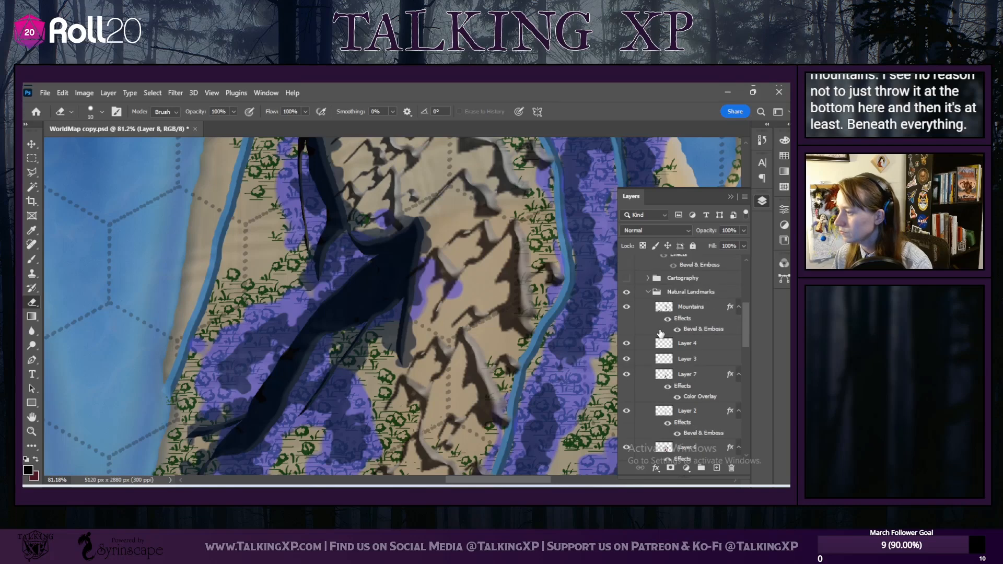
pyautogui.scroll(-4, 670, 393)
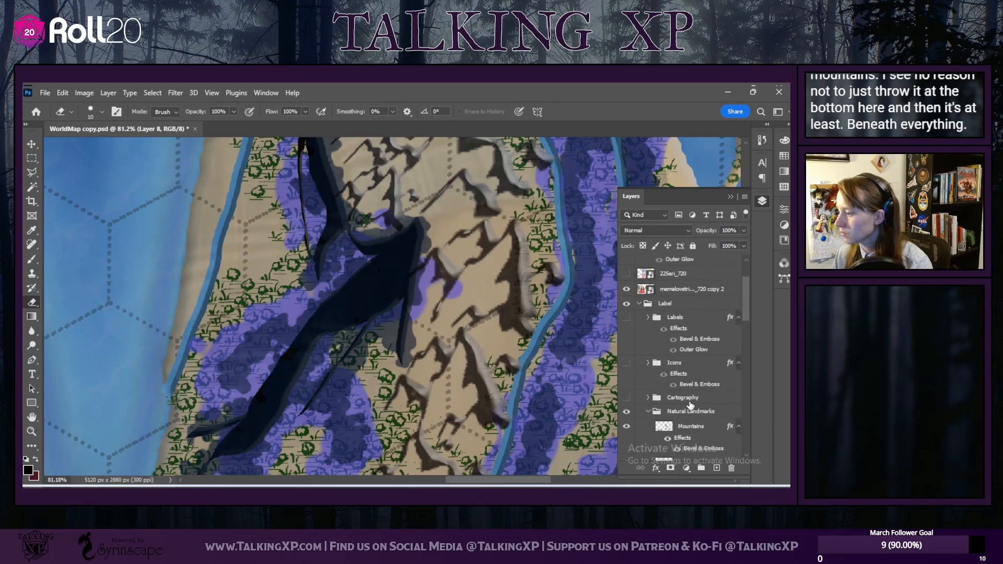
pyautogui.click(697, 371)
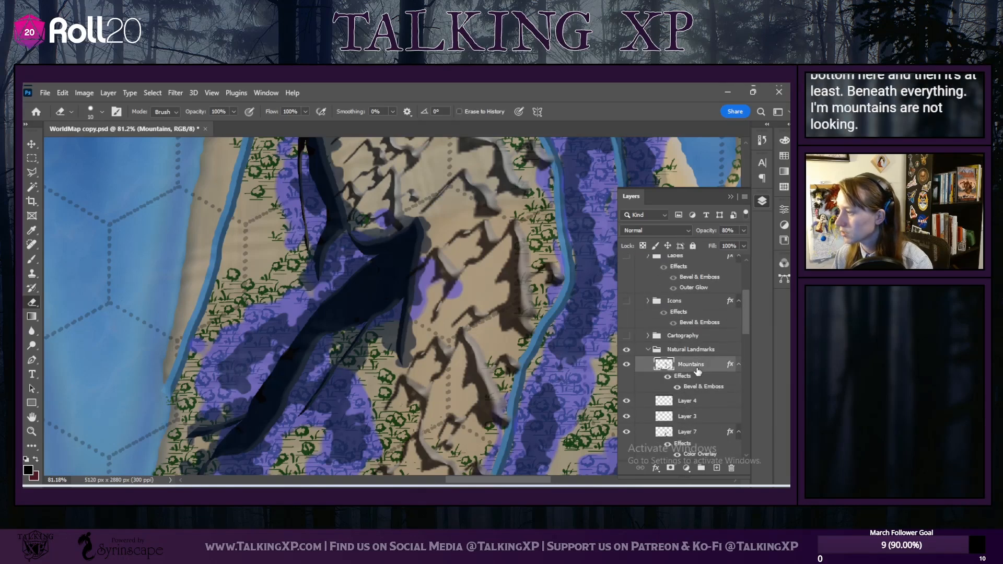
pyautogui.click(742, 231)
pyautogui.moveTo(742, 241); pyautogui.dragTo(753, 243)
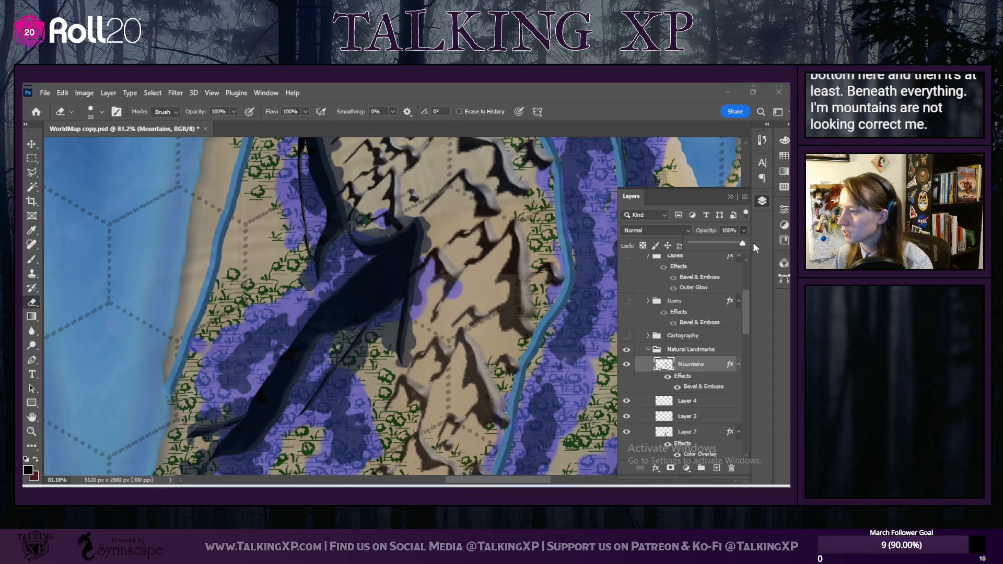
pyautogui.click(730, 196)
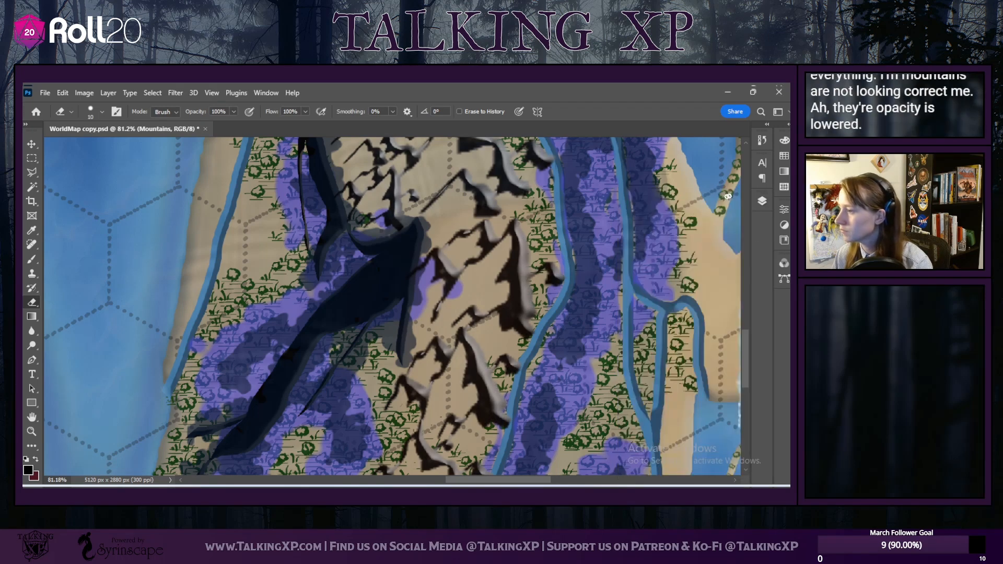
pyautogui.scroll(3, 518, 231)
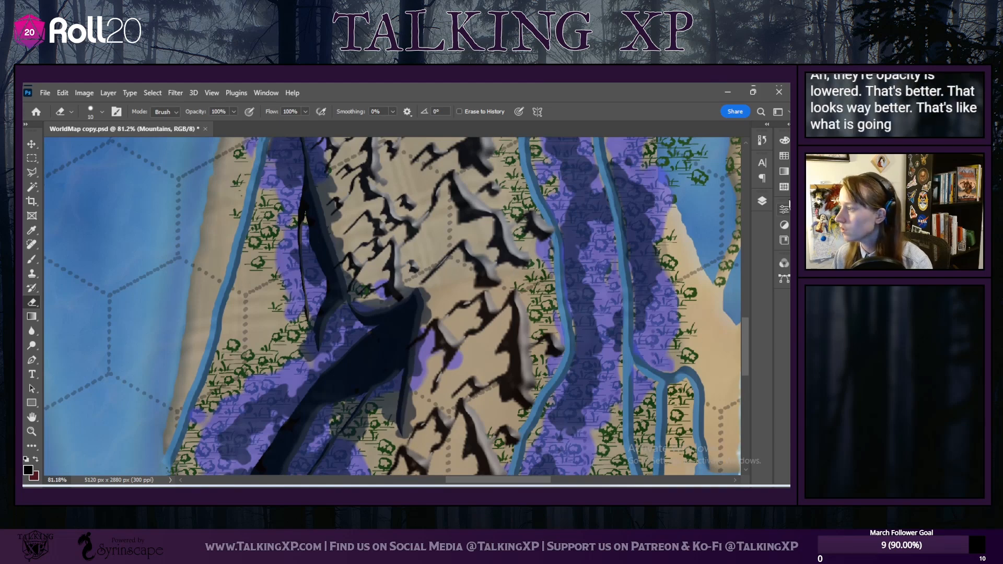
# Step: Make Layer 8 the active layer and clear the layer list away from the map
pyautogui.click(761, 202)
pyautogui.scroll(-2, 684, 376)
pyautogui.scroll(-5, 686, 376)
pyautogui.click(687, 332)
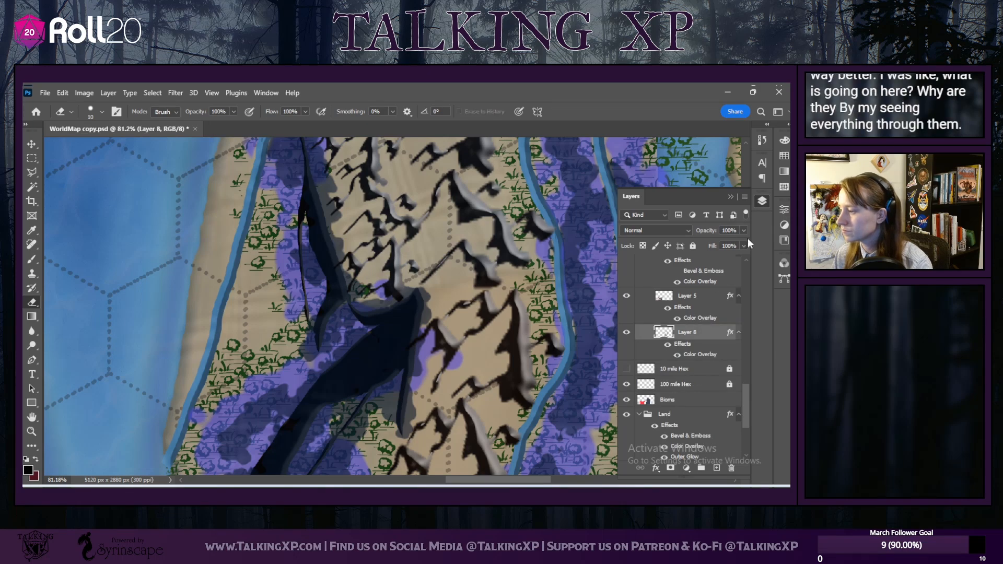
pyautogui.click(730, 197)
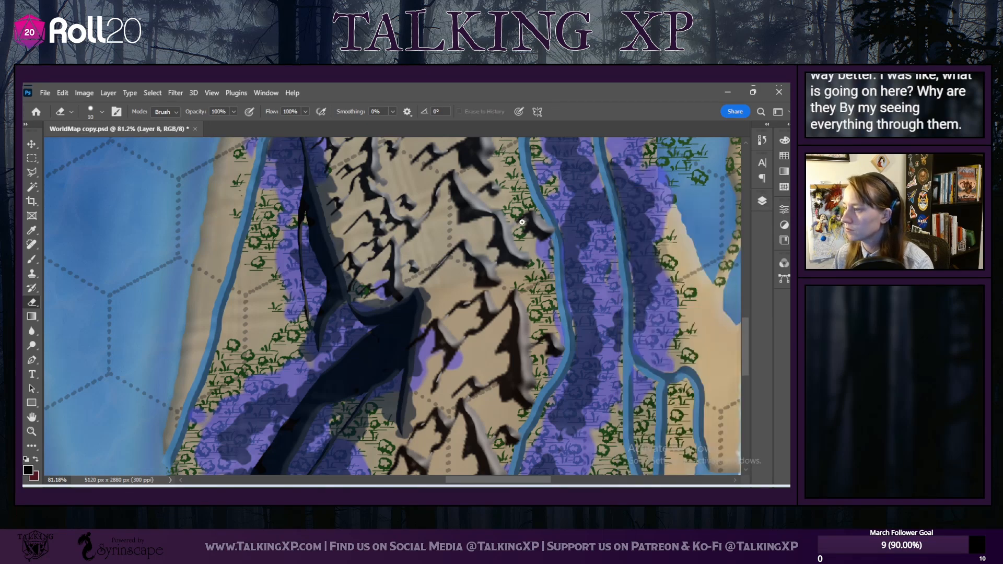
# Step: Examine the swamp along the rivers and eastern coast, up to the landmass's northern tip, for remaining overflow
pyautogui.scroll(4, 417, 282)
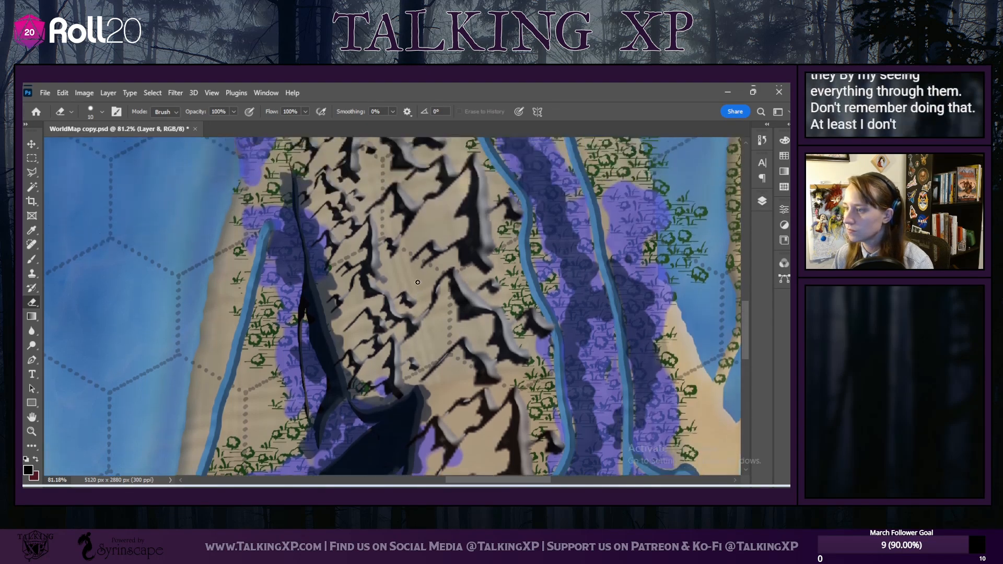
pyautogui.scroll(5, 417, 282)
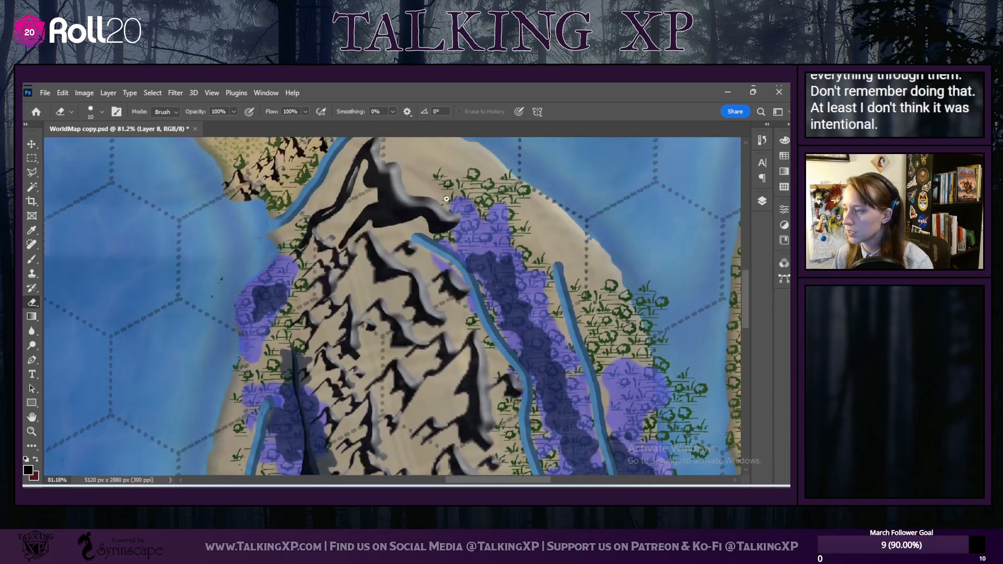
pyautogui.scroll(-3, 541, 344)
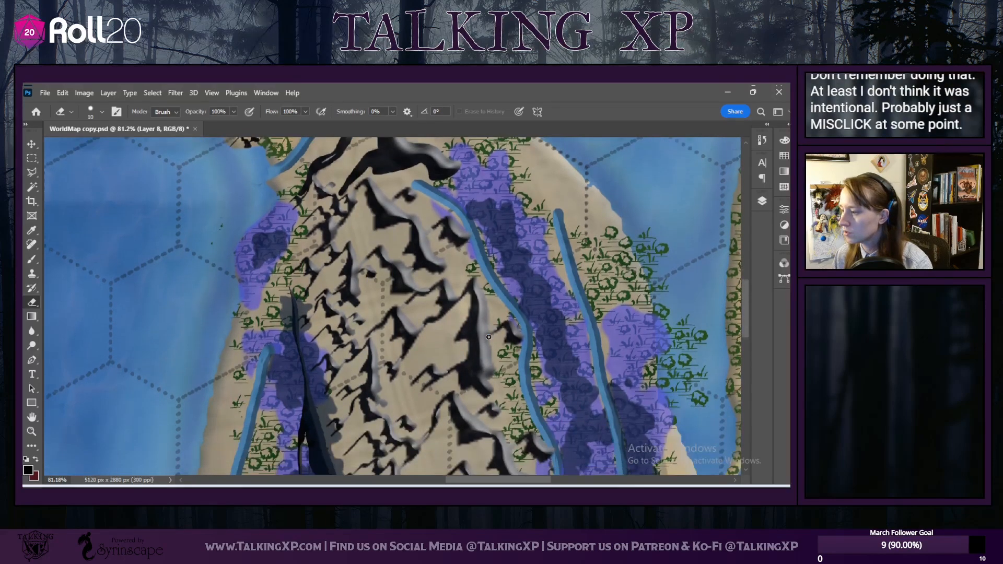
pyautogui.scroll(-5, 540, 343)
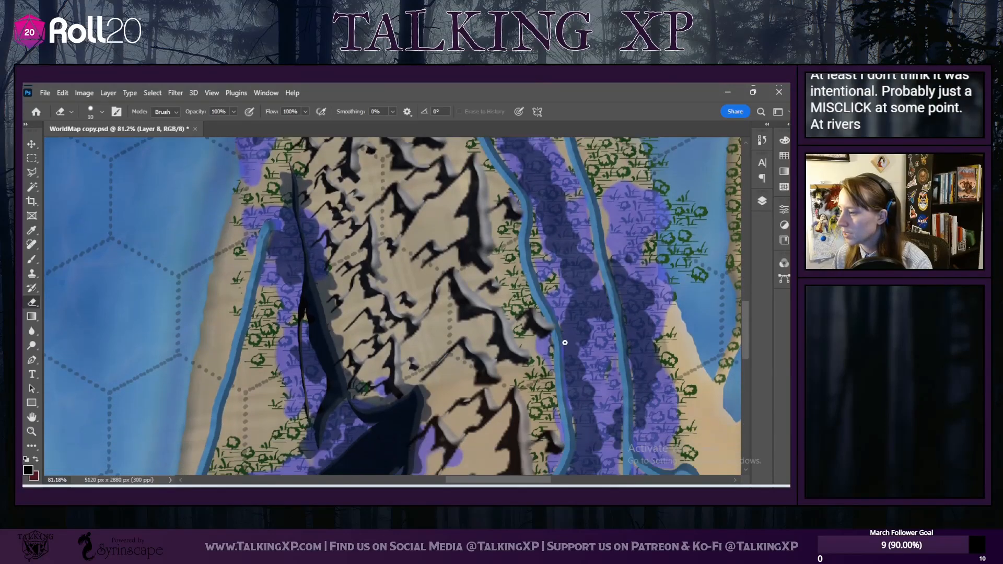
pyautogui.scroll(5, 632, 360)
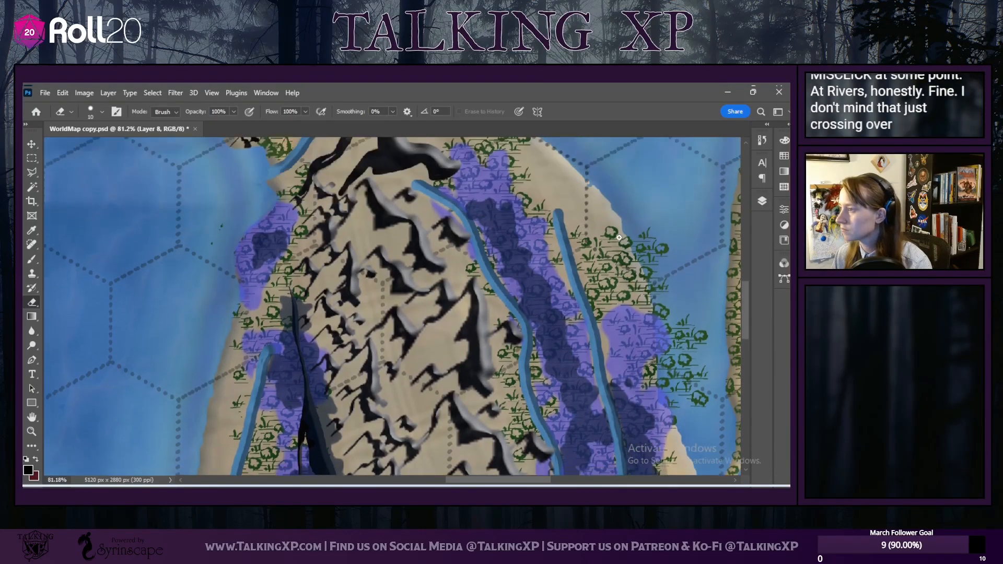
pyautogui.scroll(2, 601, 235)
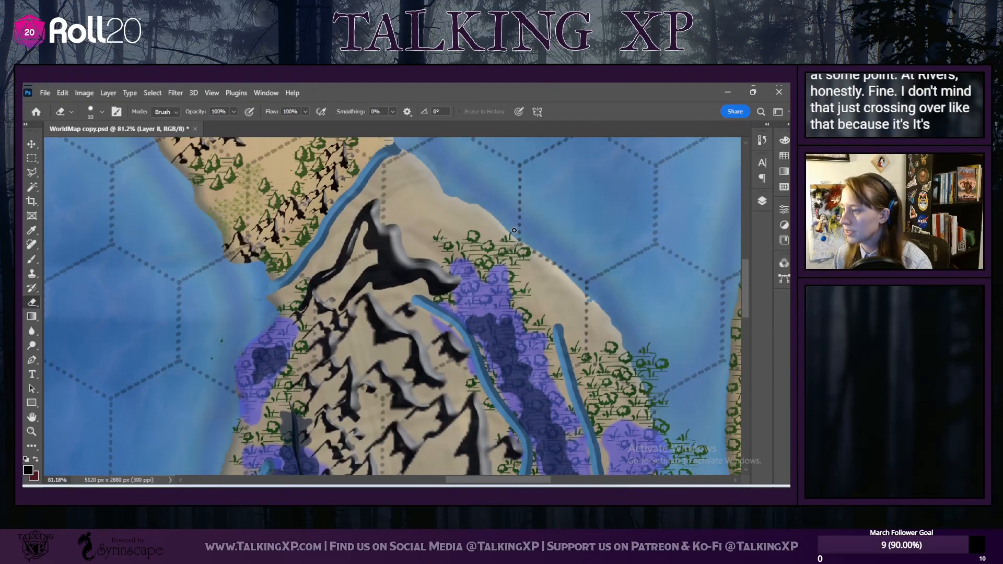
pyautogui.scroll(1, 512, 233)
pyautogui.scroll(-5, 601, 237)
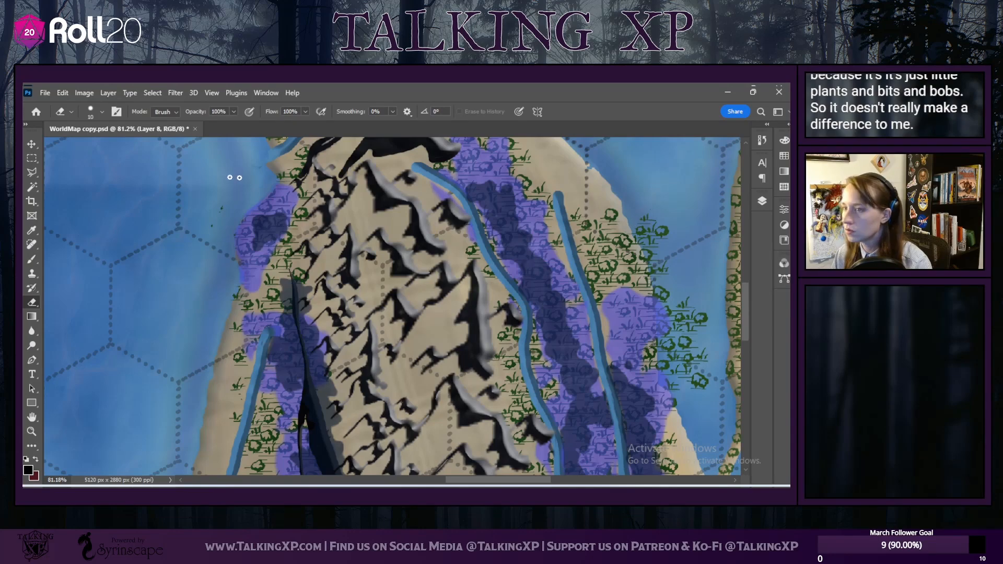
# Step: Enlarge the eraser to 39 px and erase Layer 8's swamp overflow from the water along the misty landmass's eastern coast
pyautogui.click(98, 109)
pyautogui.moveTo(87, 113); pyautogui.dragTo(96, 114)
pyautogui.click(642, 212)
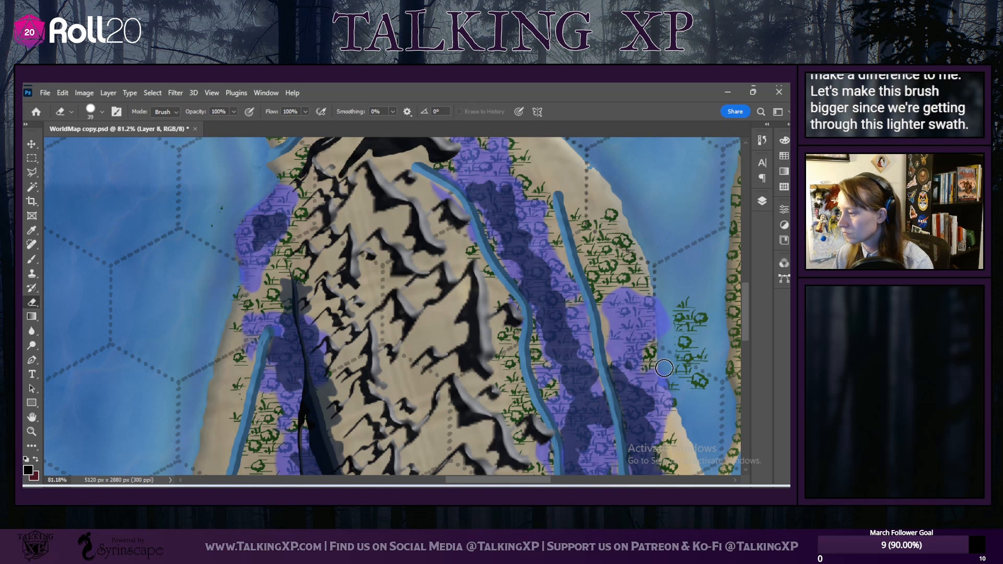
pyautogui.moveTo(673, 406)
pyautogui.mouseDown()
pyautogui.moveTo(685, 372)
pyautogui.moveTo(680, 300)
pyautogui.moveTo(691, 364)
pyautogui.moveTo(712, 358)
pyautogui.moveTo(701, 309)
pyautogui.moveTo(704, 379)
pyautogui.mouseUp()
pyautogui.scroll(-4, 694, 374)
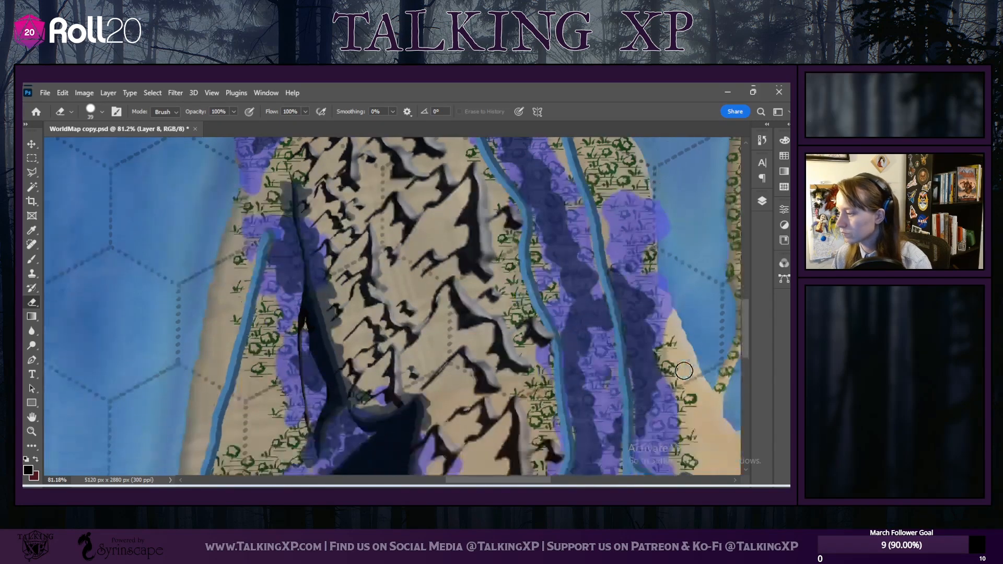
pyautogui.scroll(-12, 684, 371)
pyautogui.moveTo(713, 363); pyautogui.dragTo(704, 339)
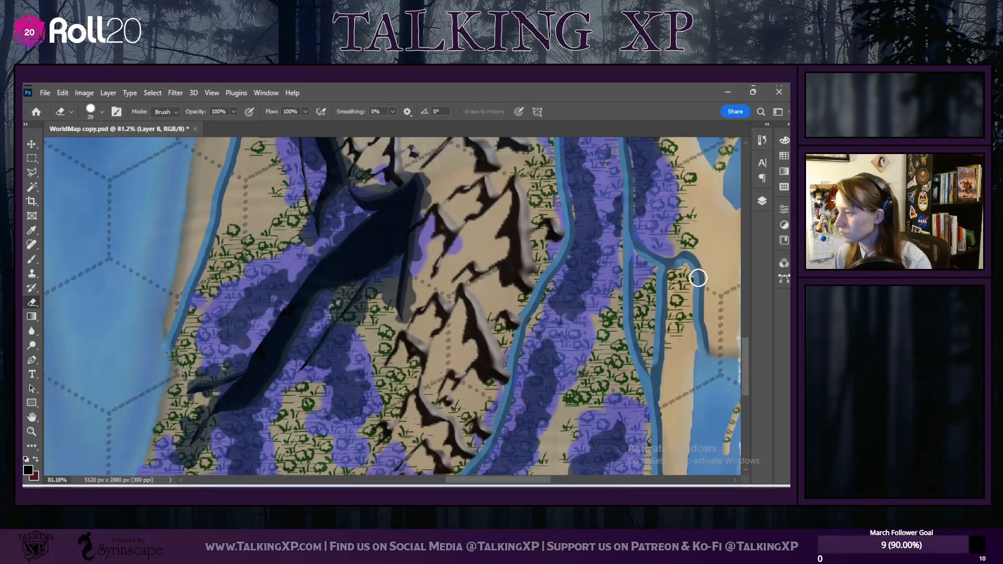
# Step: Add a new layer and place it beneath Layer 8 at the bottom of the Natural Landmarks group
pyautogui.scroll(-4, 673, 433)
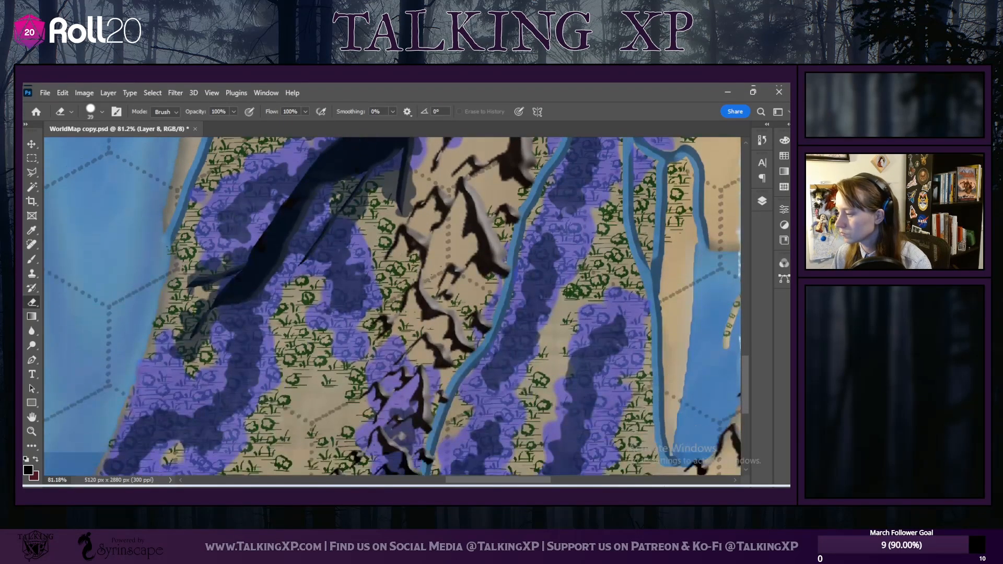
pyautogui.moveTo(543, 479); pyautogui.dragTo(562, 479)
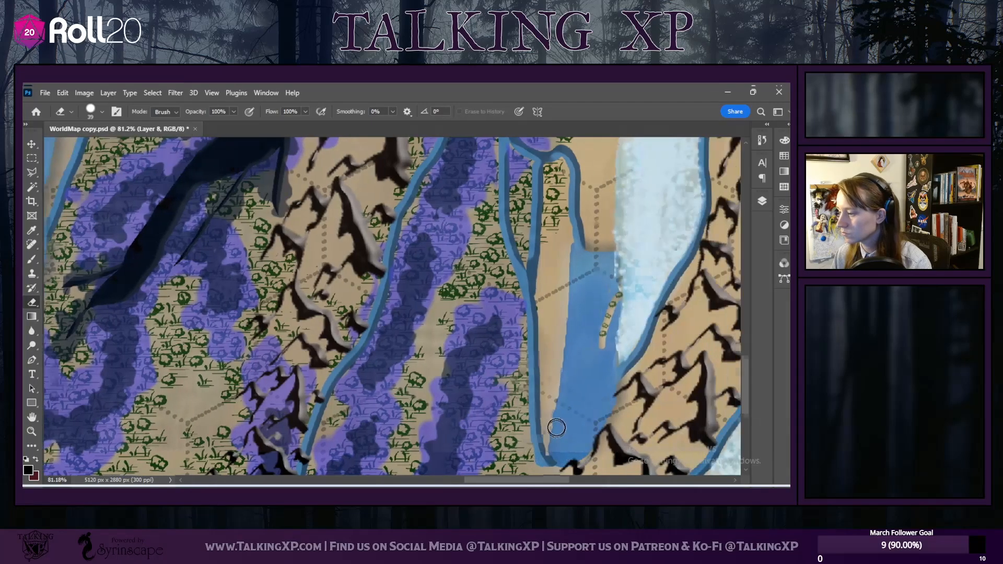
pyautogui.scroll(-3, 555, 427)
pyautogui.scroll(-6, 342, 308)
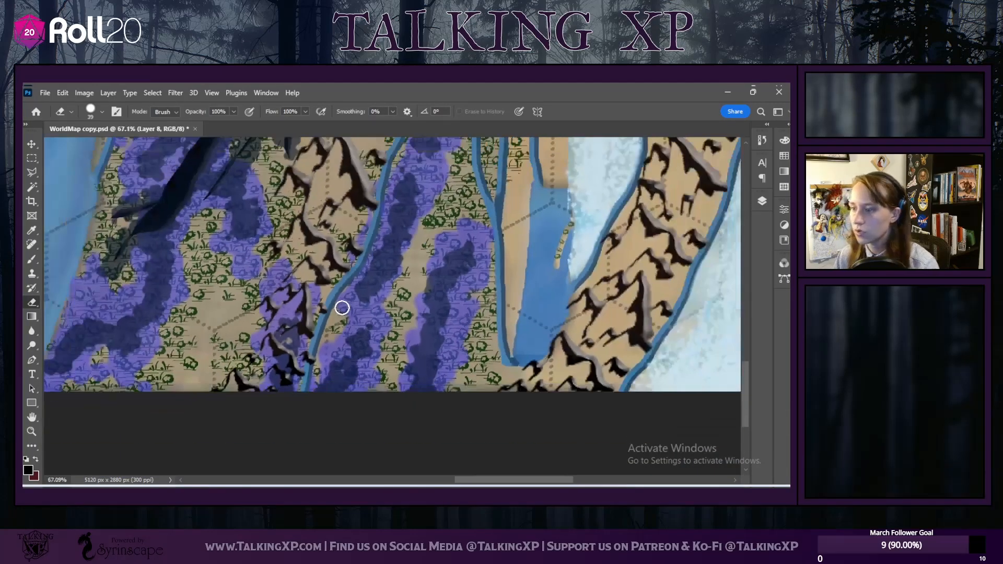
pyautogui.scroll(-2, 342, 307)
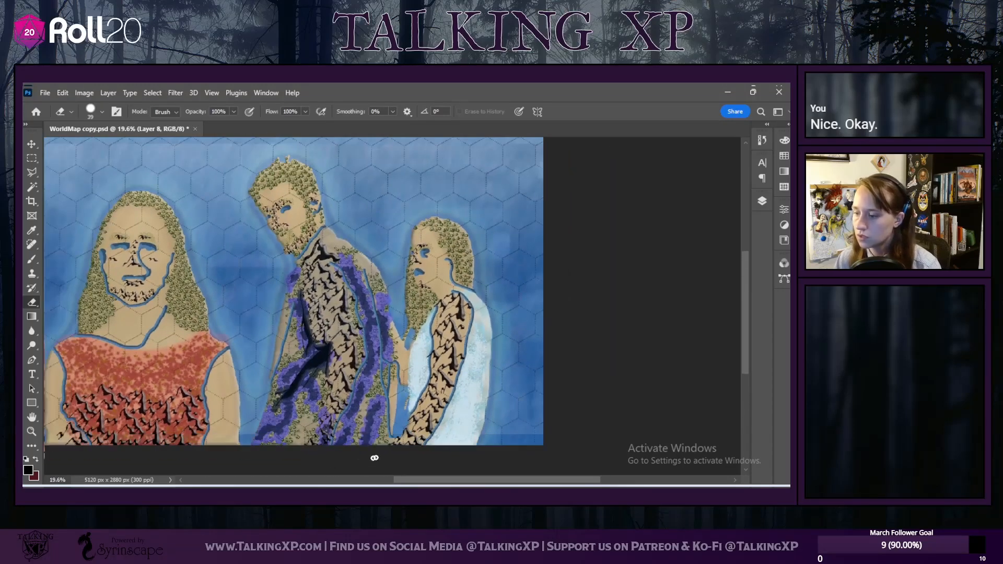
pyautogui.hscroll(-4, 373, 458)
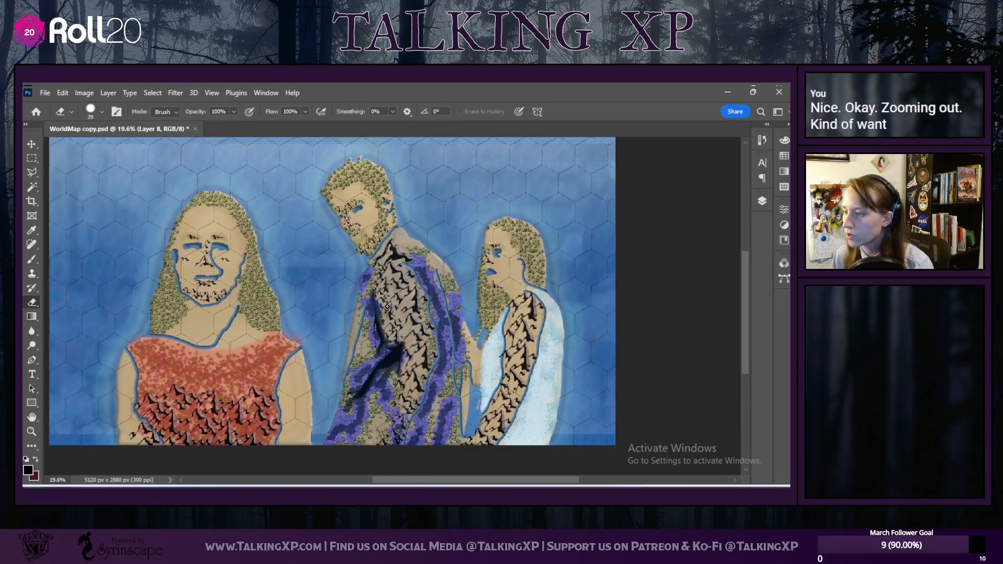
pyautogui.click(758, 208)
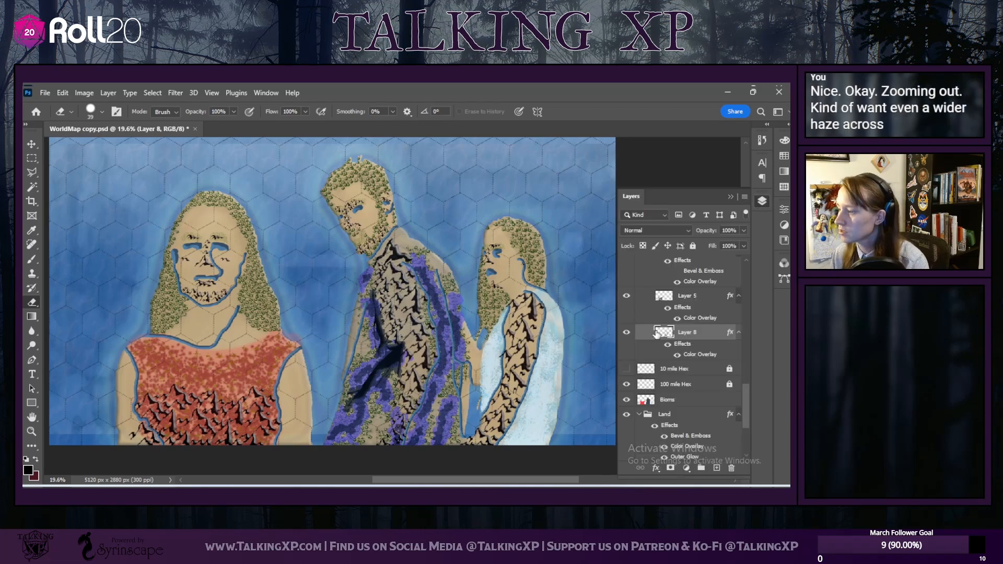
pyautogui.click(716, 468)
pyautogui.moveTo(690, 336); pyautogui.dragTo(681, 376)
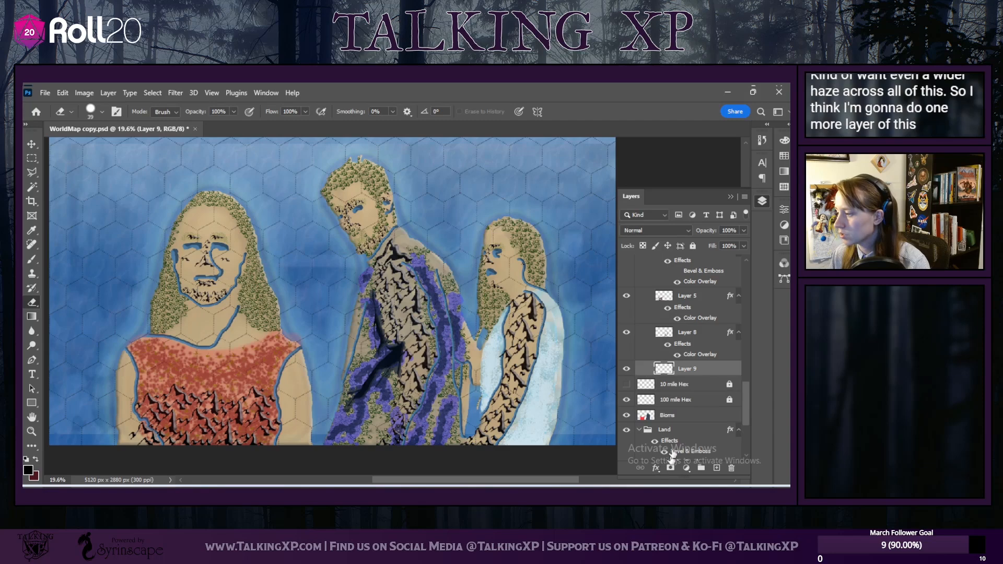
# Step: Copy Layer 8's layer style onto Layer 9
pyautogui.rightClick(691, 329)
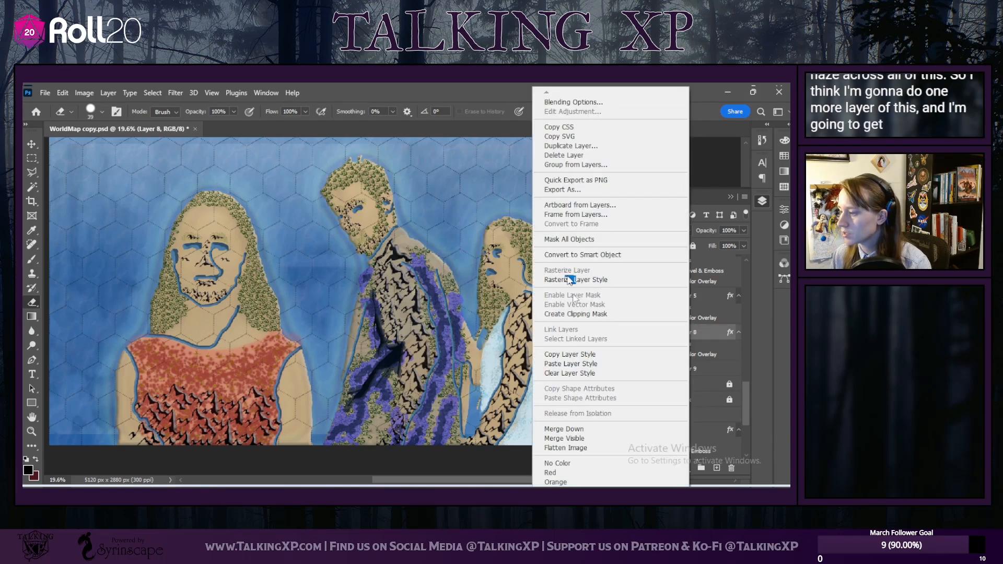
pyautogui.click(570, 354)
pyautogui.rightClick(680, 370)
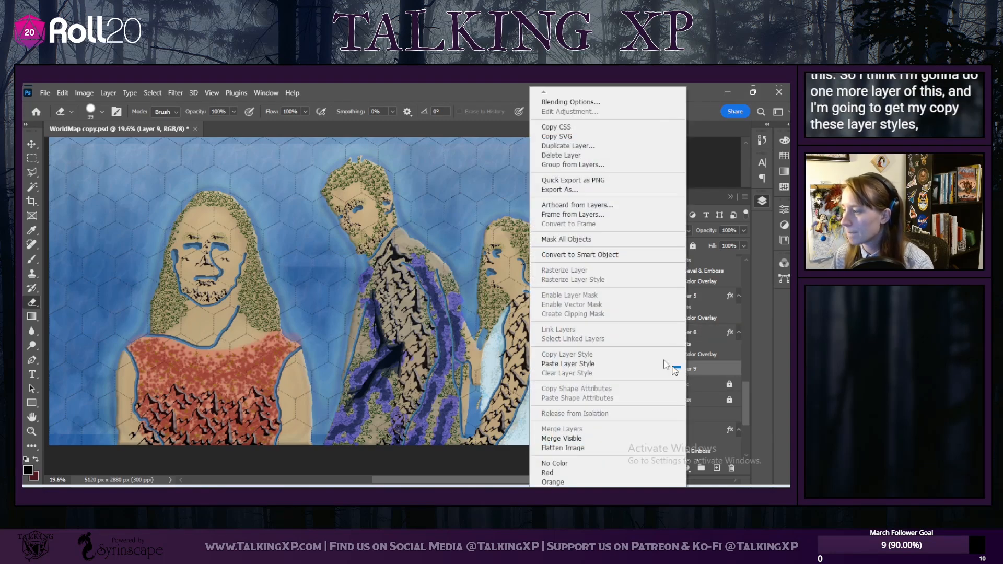
pyautogui.click(562, 363)
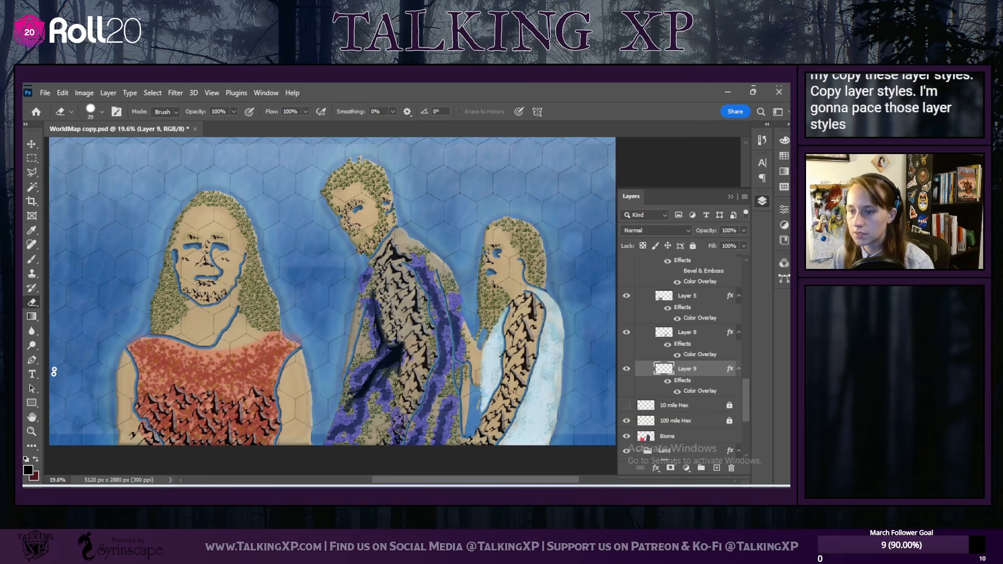
# Step: With the Ragged Line brush at 70 px, paint a stroke on Layer 9 from the middle figure's shoulder down along his arm
pyautogui.click(31, 260)
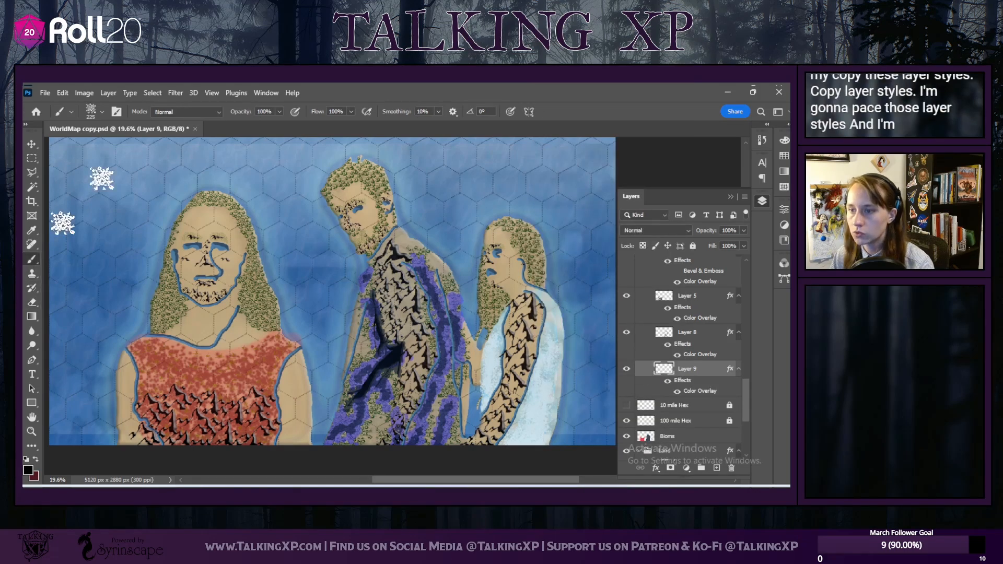
pyautogui.click(103, 112)
pyautogui.moveTo(158, 436); pyautogui.dragTo(146, 211)
pyautogui.scroll(-8, 119, 311)
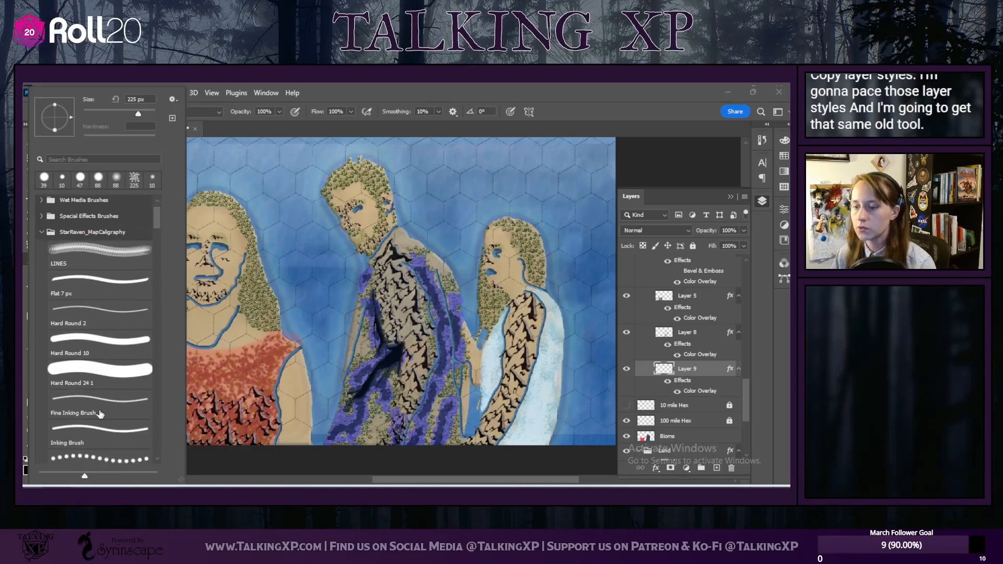
pyautogui.scroll(-4, 100, 413)
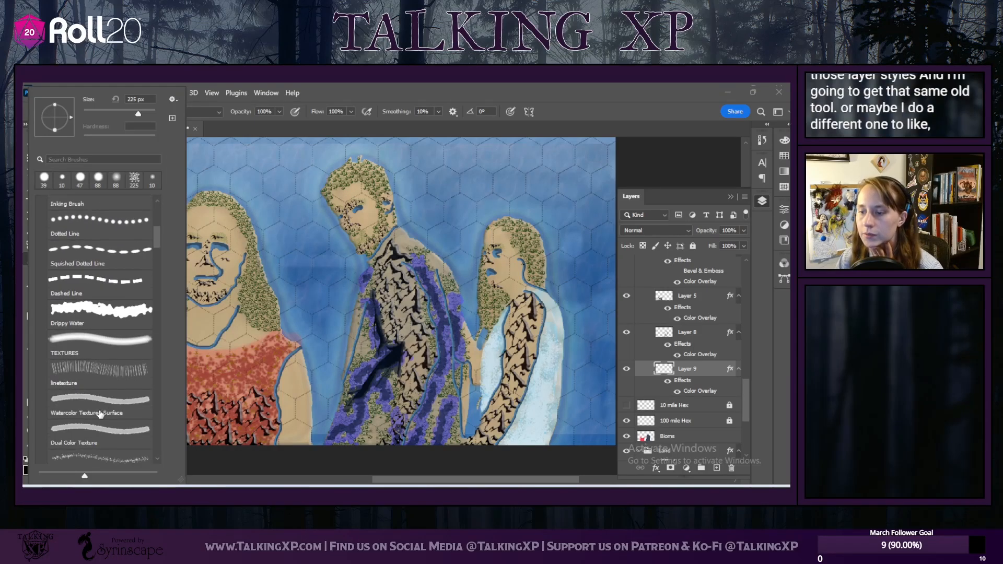
pyautogui.scroll(-2, 117, 357)
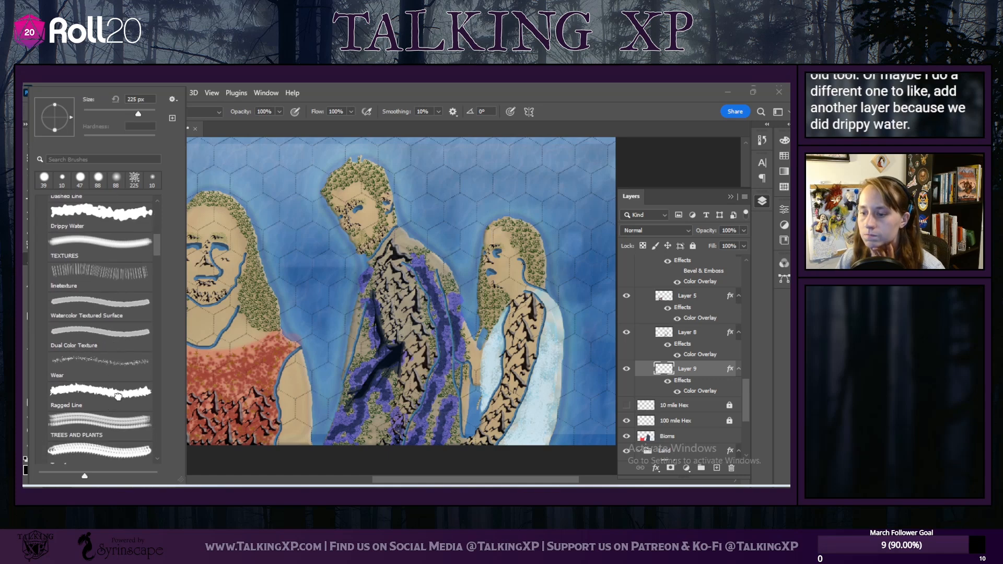
pyautogui.click(120, 400)
pyautogui.click(108, 112)
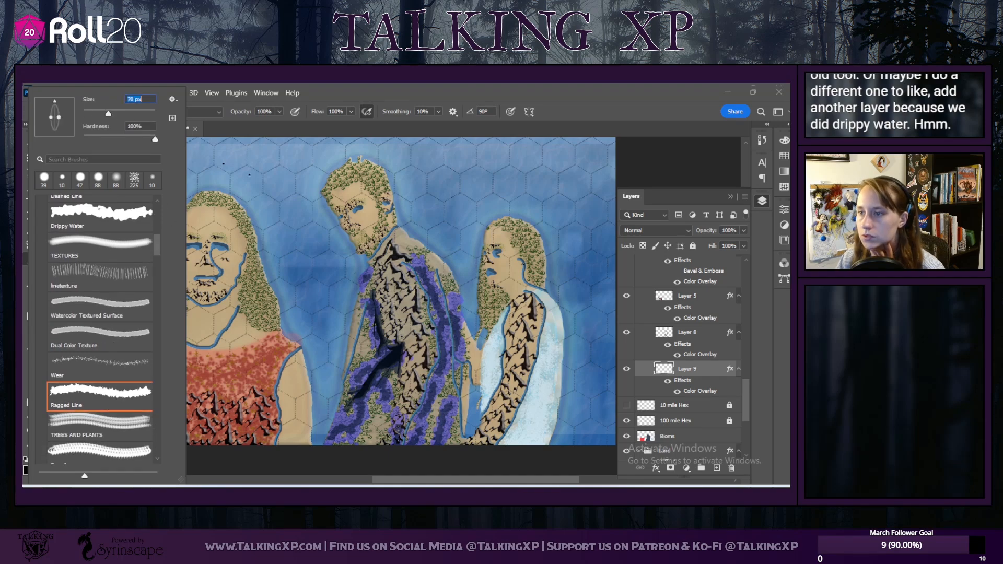
pyautogui.click(400, 226)
pyautogui.moveTo(412, 233)
pyautogui.mouseDown()
pyautogui.moveTo(368, 300)
pyautogui.moveTo(330, 396)
pyautogui.mouseUp()
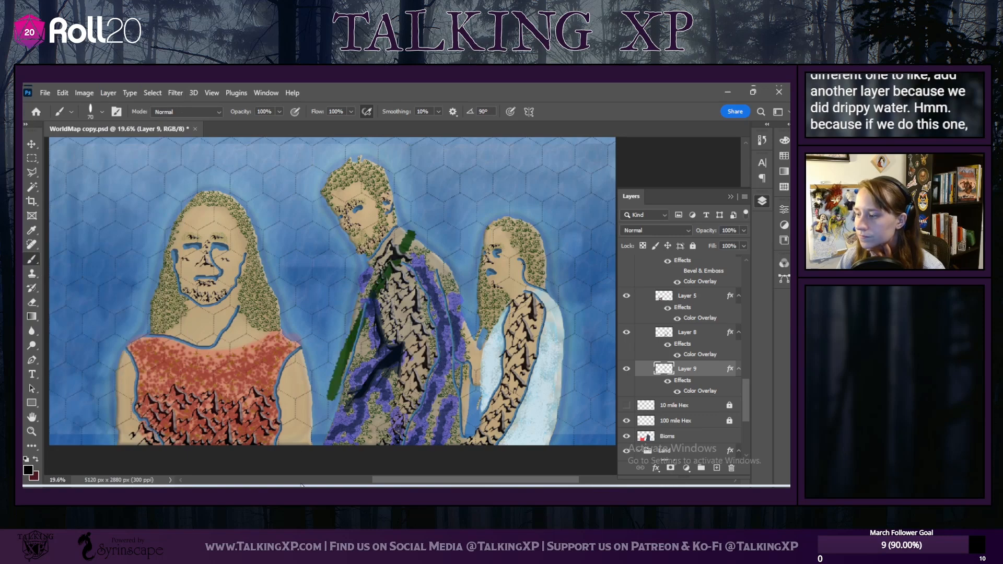
# Step: Move Layer 9 up above the Grassland layer and toggle Layer 5's visibility to compare the overlap
pyautogui.scroll(1, 705, 406)
pyautogui.moveTo(693, 416); pyautogui.dragTo(690, 293)
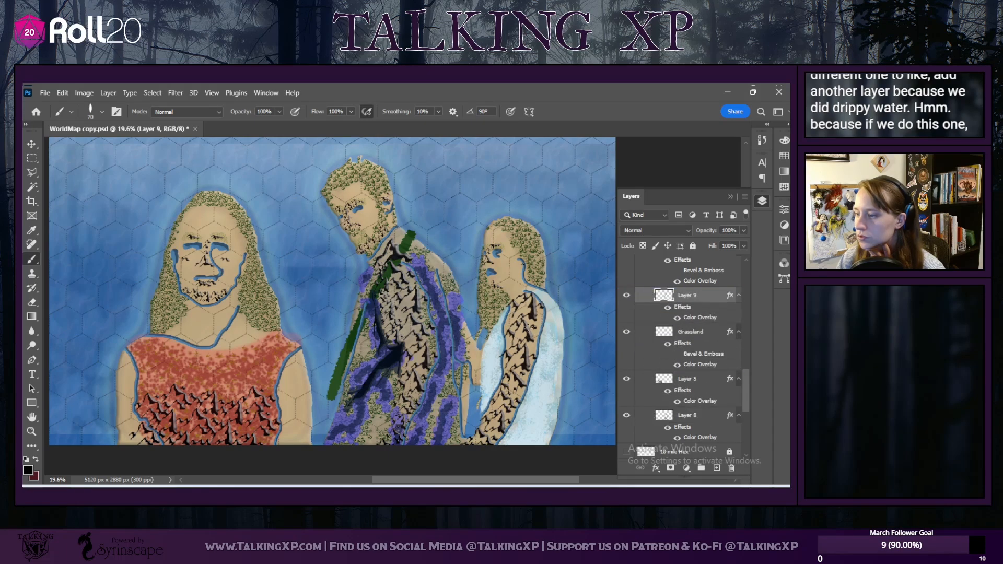
pyautogui.scroll(1, 669, 422)
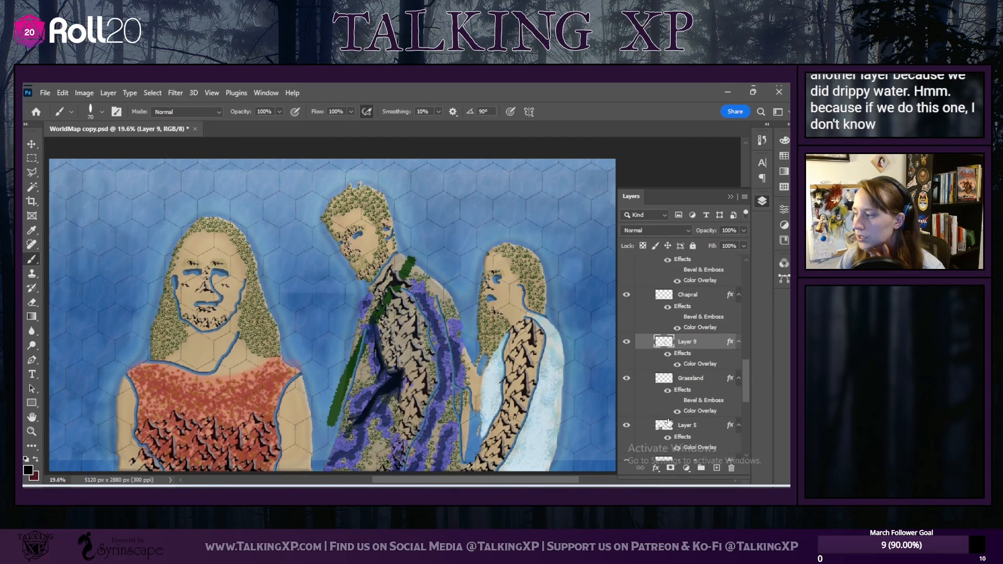
pyautogui.scroll(-3, 669, 422)
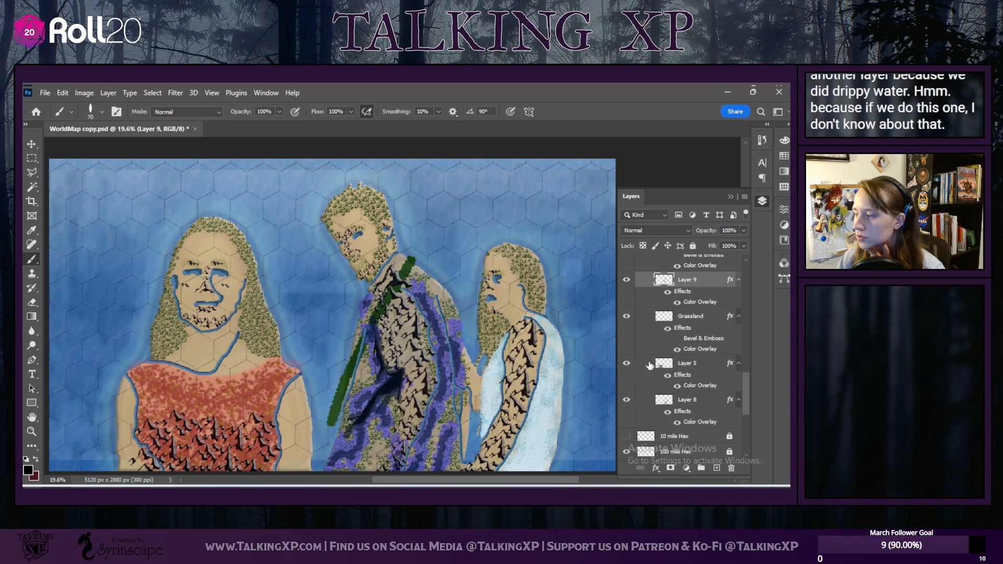
pyautogui.click(627, 362)
pyautogui.click(626, 363)
# Step: Move Layer 9 further up to just above Layer 6 and toggle its visibility to check the stroke
pyautogui.scroll(4, 700, 376)
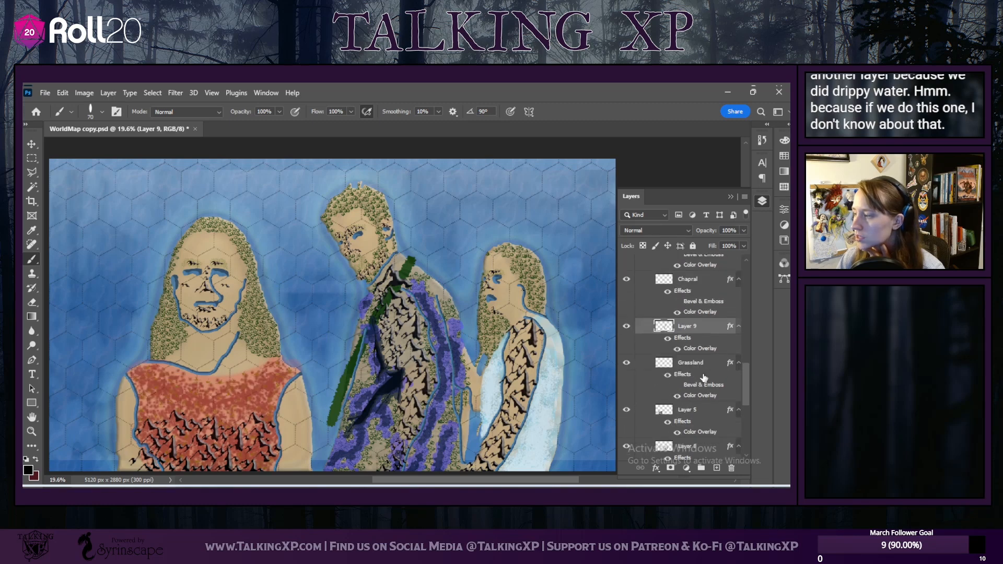
pyautogui.moveTo(702, 379); pyautogui.dragTo(694, 273)
pyautogui.scroll(3, 686, 345)
pyautogui.scroll(2, 685, 347)
pyautogui.moveTo(682, 375); pyautogui.dragTo(681, 285)
pyautogui.click(626, 288)
pyautogui.click(626, 287)
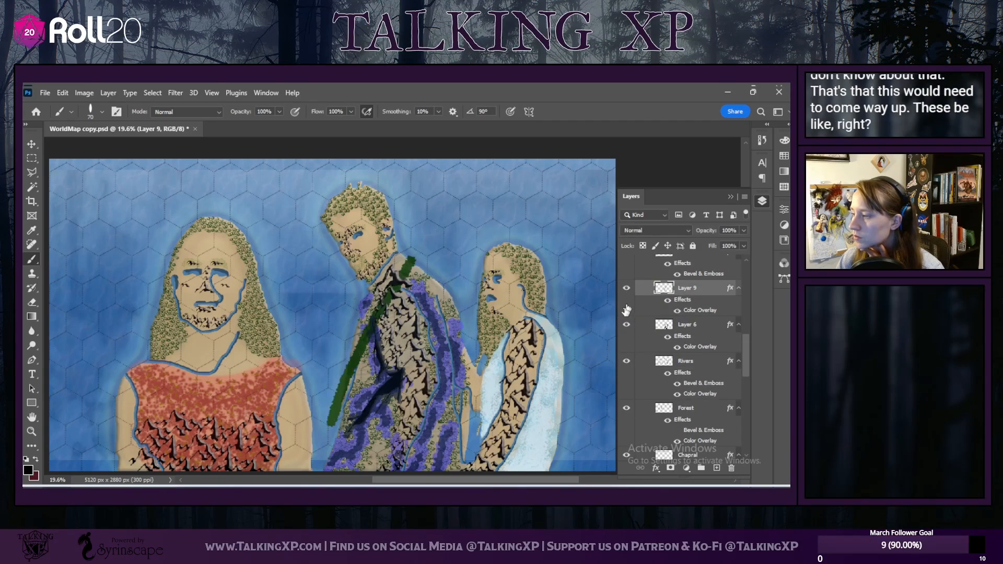
# Step: Move Layer 9 beneath Layer 6, just above Rivers, and paint another Ragged Line stroke along the middle figure's sleeve
pyautogui.click(626, 324)
pyautogui.moveTo(690, 294); pyautogui.dragTo(679, 349)
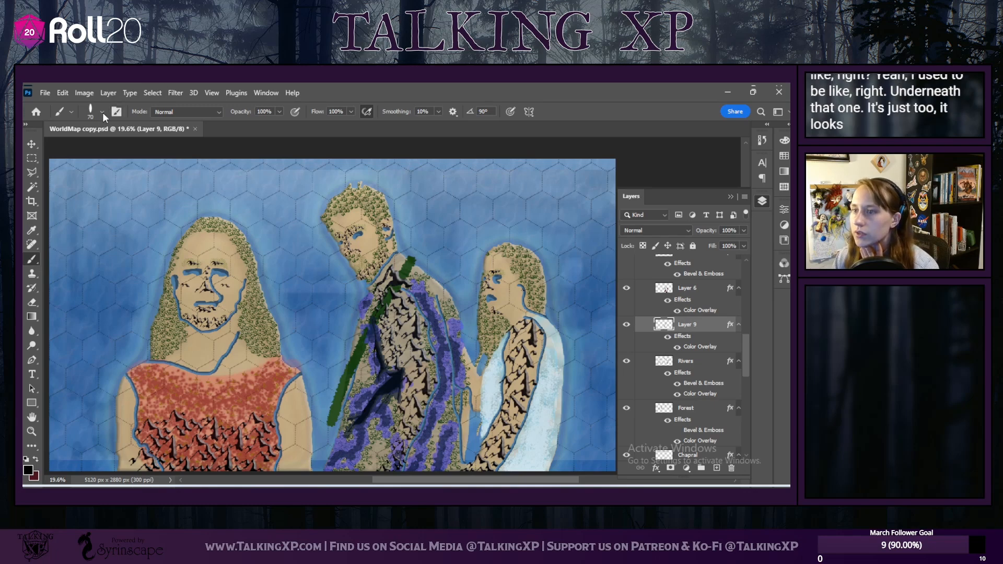
pyautogui.moveTo(369, 305); pyautogui.dragTo(351, 370)
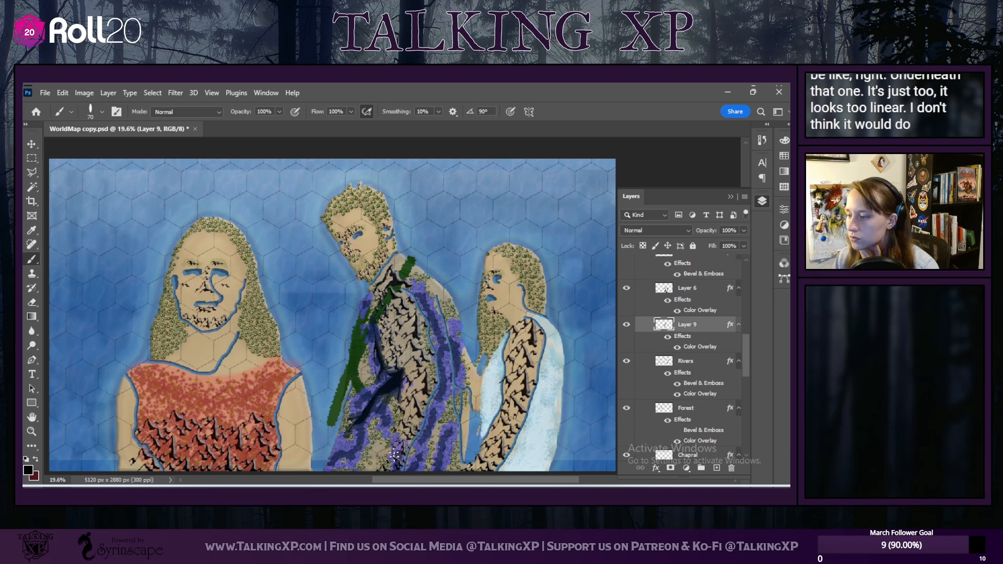
# Step: Undo the last Ragged Line stroke and erase the remaining green stroke along the middle figure's arm on Layer 9
pyautogui.click(62, 92)
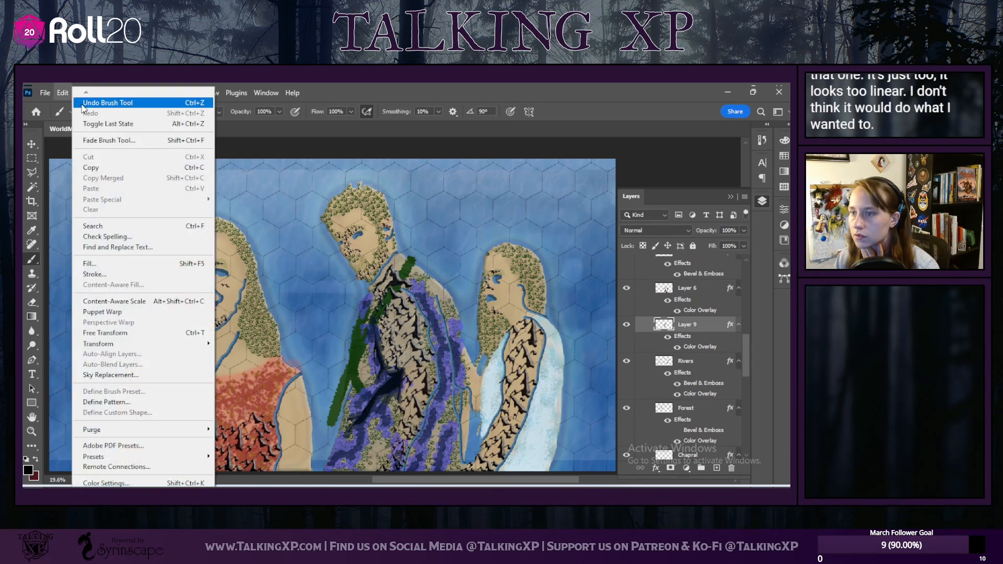
pyautogui.click(84, 107)
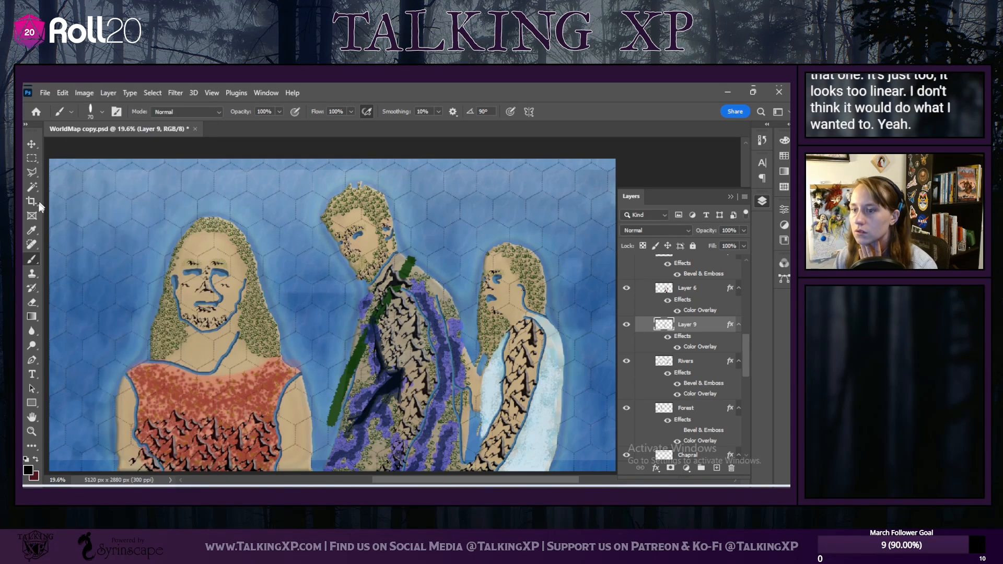
pyautogui.click(32, 302)
pyautogui.click(104, 109)
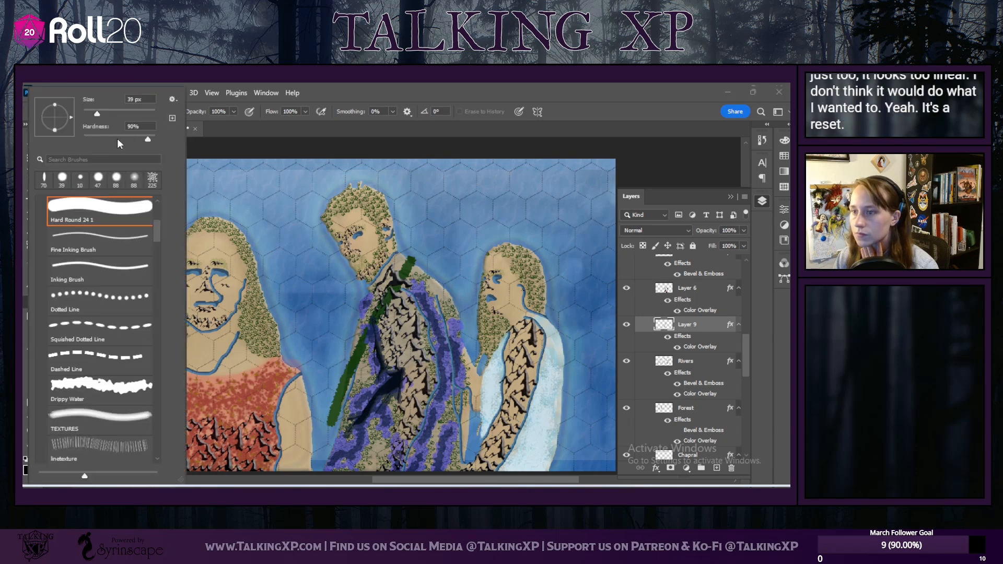
pyautogui.moveTo(424, 254)
pyautogui.mouseDown()
pyautogui.moveTo(384, 301)
pyautogui.moveTo(400, 279)
pyautogui.moveTo(384, 314)
pyautogui.moveTo(407, 266)
pyautogui.moveTo(370, 350)
pyautogui.moveTo(341, 373)
pyautogui.moveTo(371, 316)
pyautogui.moveTo(329, 428)
pyautogui.moveTo(343, 400)
pyautogui.mouseUp()
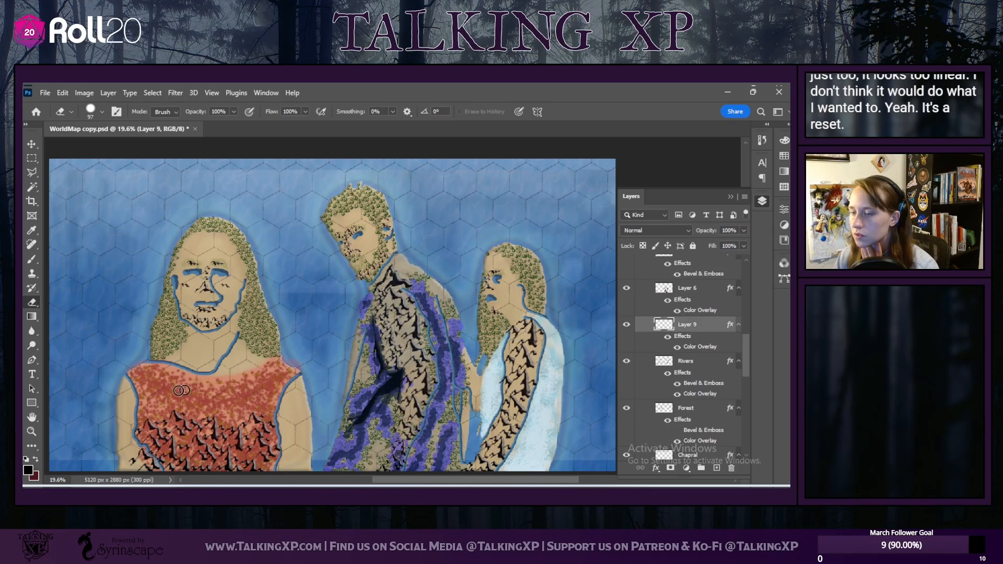
# Step: Return to the Brush tool and look through the brush presets for a less linear fog texture
pyautogui.click(34, 257)
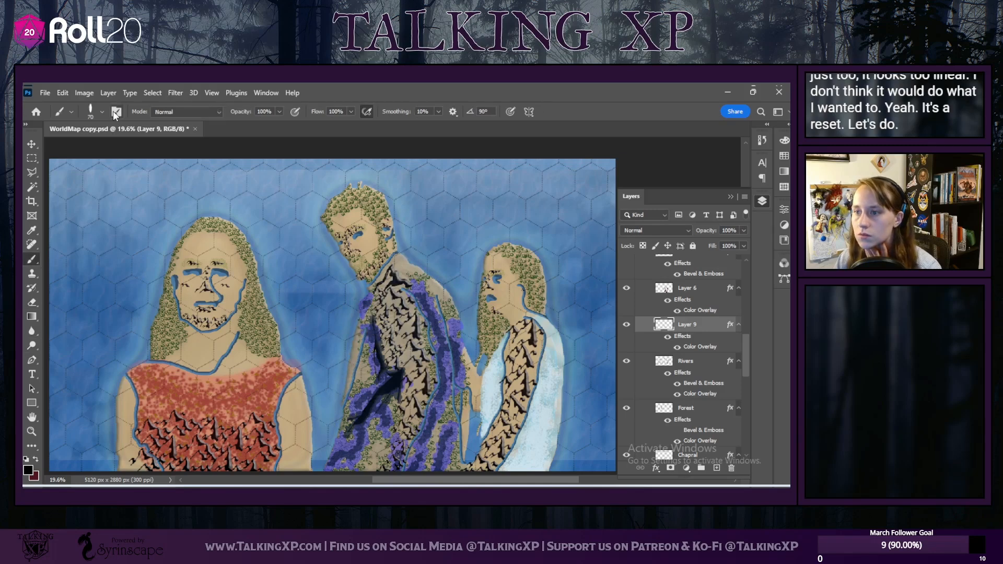
pyautogui.click(103, 112)
pyautogui.scroll(-2, 135, 348)
pyautogui.scroll(-2, 134, 347)
pyautogui.scroll(3, 122, 334)
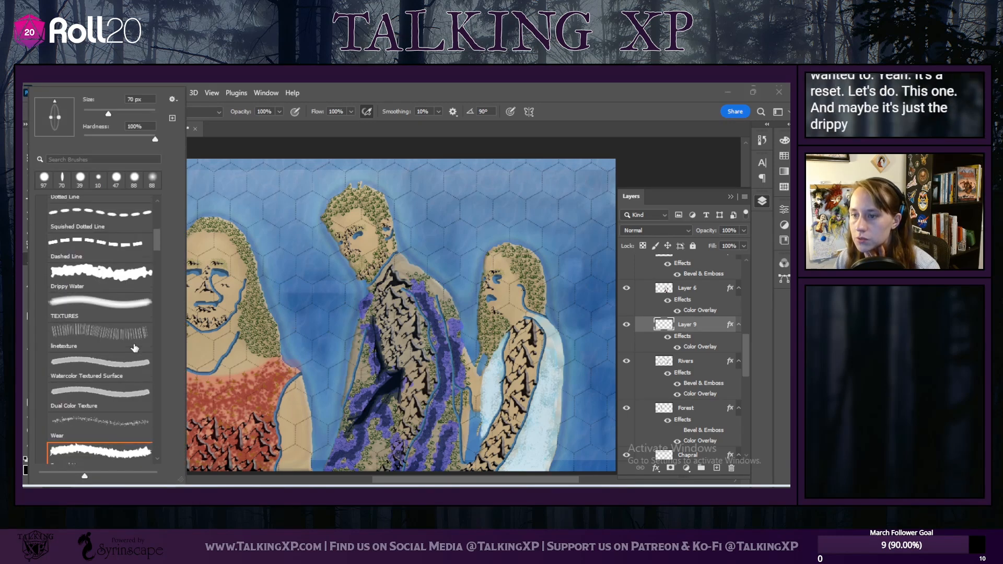
pyautogui.scroll(6, 119, 328)
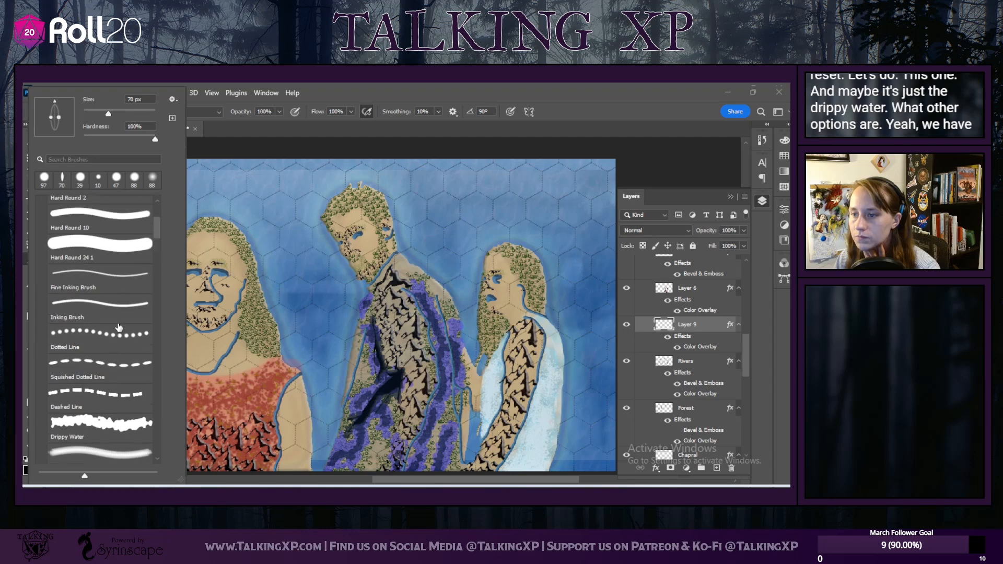
pyautogui.scroll(4, 119, 328)
pyautogui.scroll(-7, 119, 327)
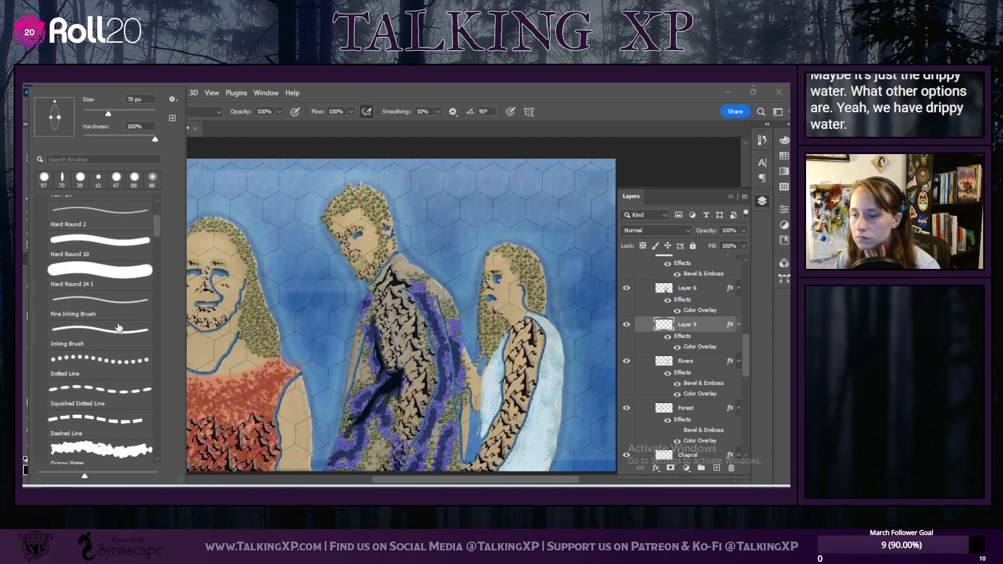
pyautogui.scroll(-5, 119, 327)
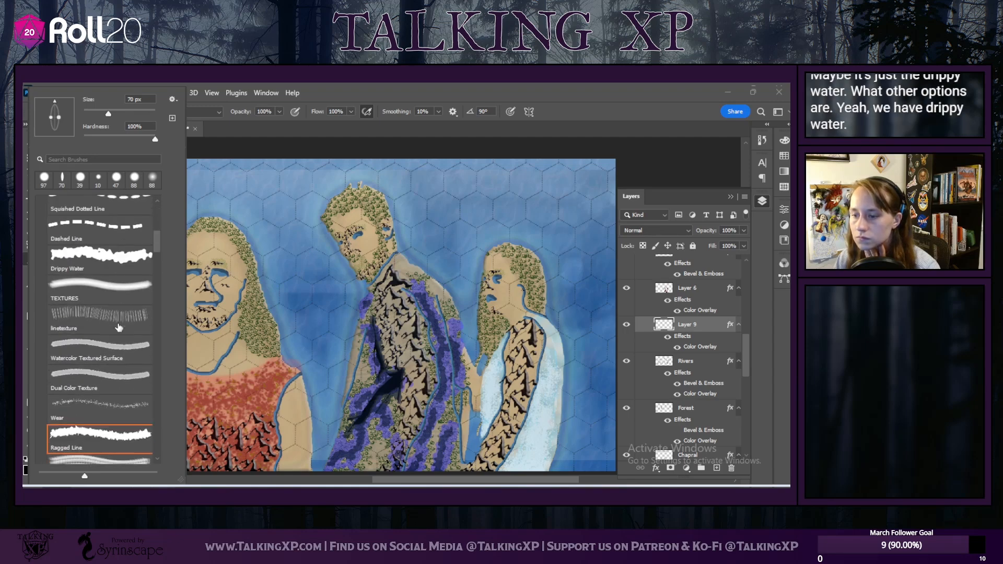
# Step: Try the Watercolor Textured Surface brush at 45 px with a stroke along the middle figure's sleeve, then undo it
pyautogui.click(107, 377)
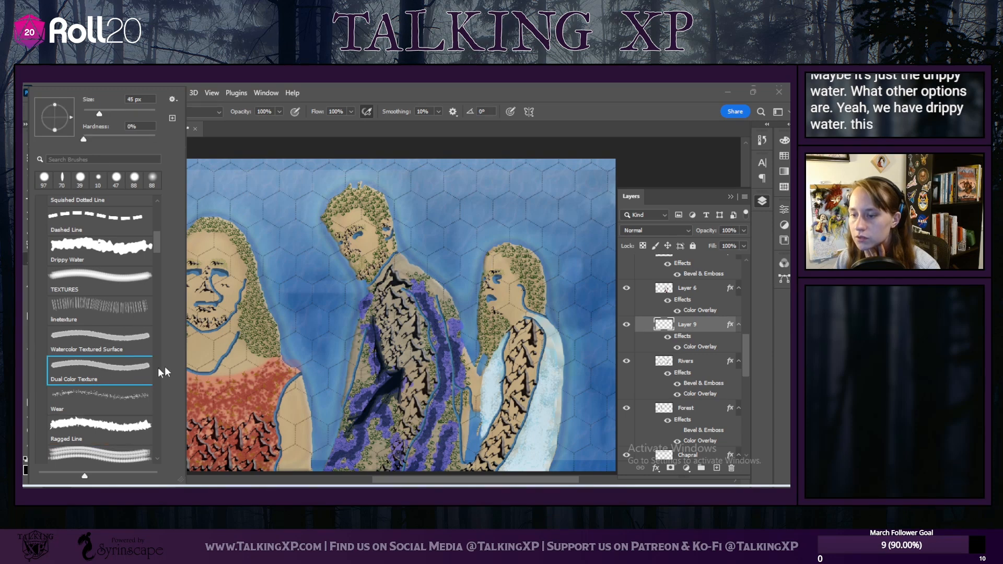
pyautogui.click(100, 337)
pyautogui.moveTo(400, 301)
pyautogui.mouseDown()
pyautogui.moveTo(339, 345)
pyautogui.moveTo(329, 380)
pyautogui.mouseUp()
pyautogui.click(63, 93)
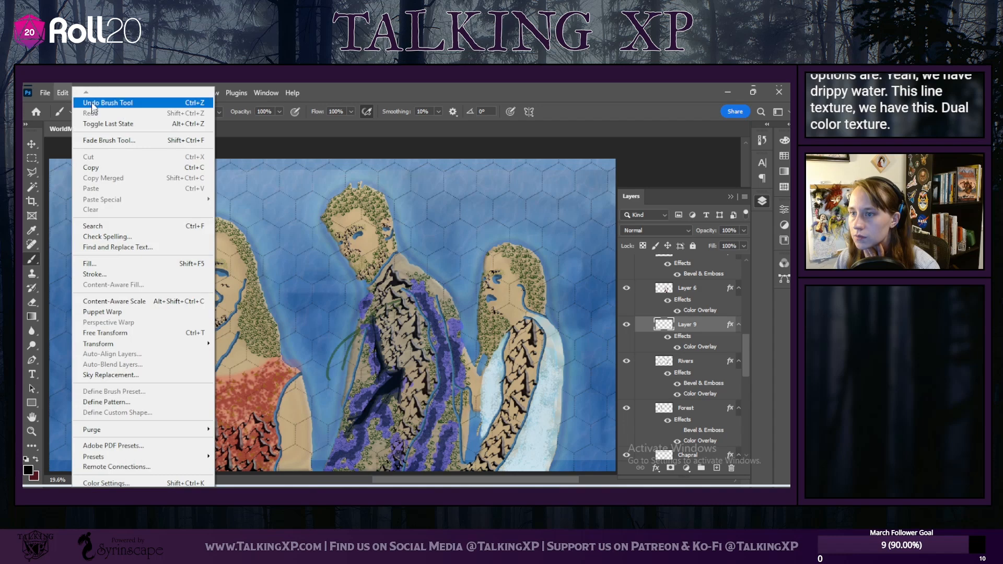
pyautogui.click(107, 101)
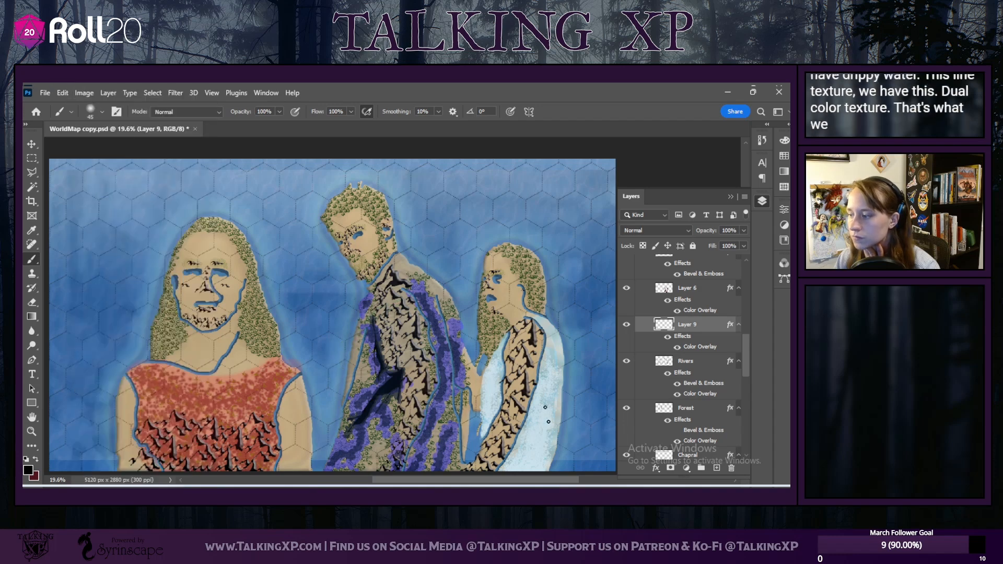
# Step: Choose the Drippy Water brush and set its size to 275 px
pyautogui.click(102, 111)
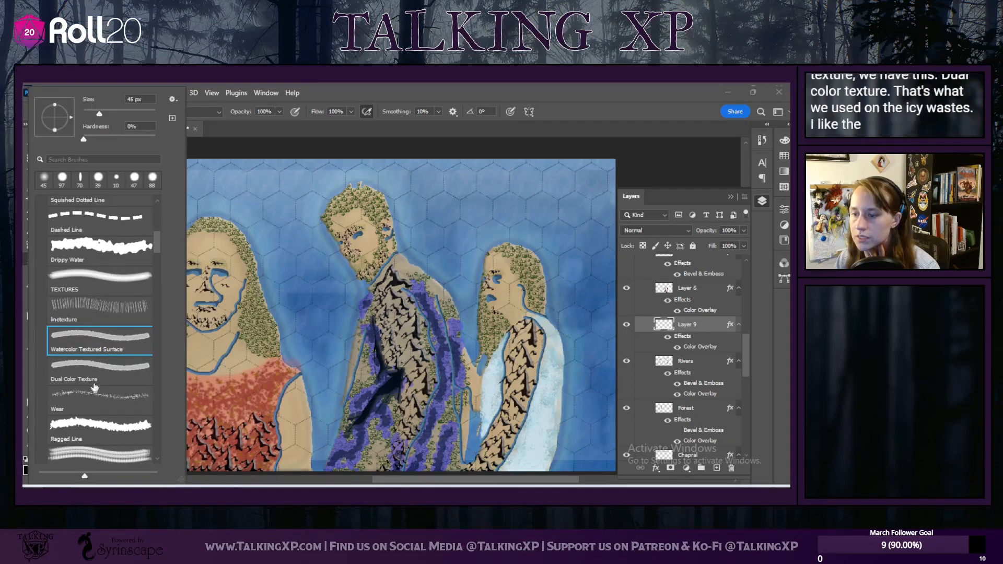
pyautogui.click(99, 245)
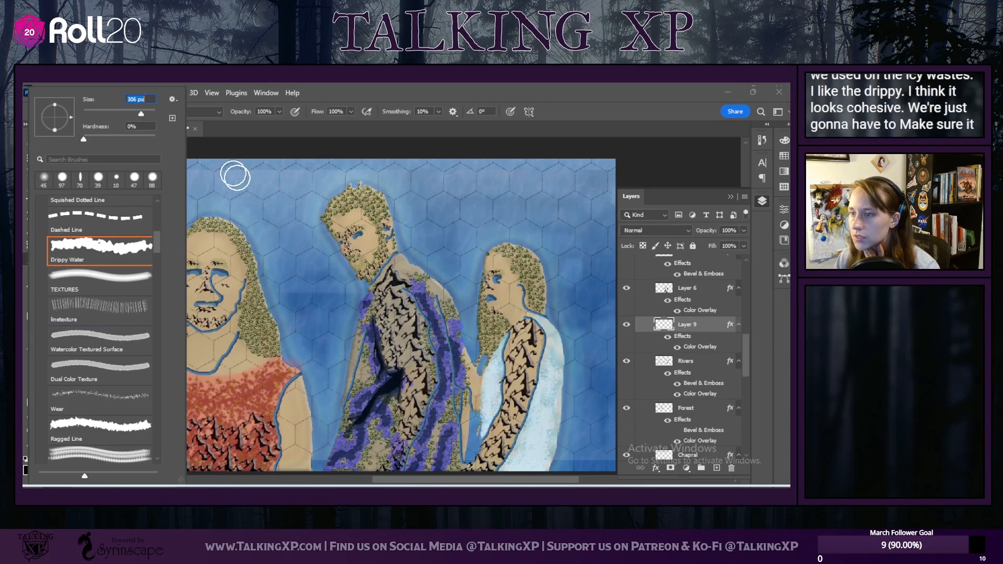
pyautogui.moveTo(129, 113); pyautogui.dragTo(151, 114)
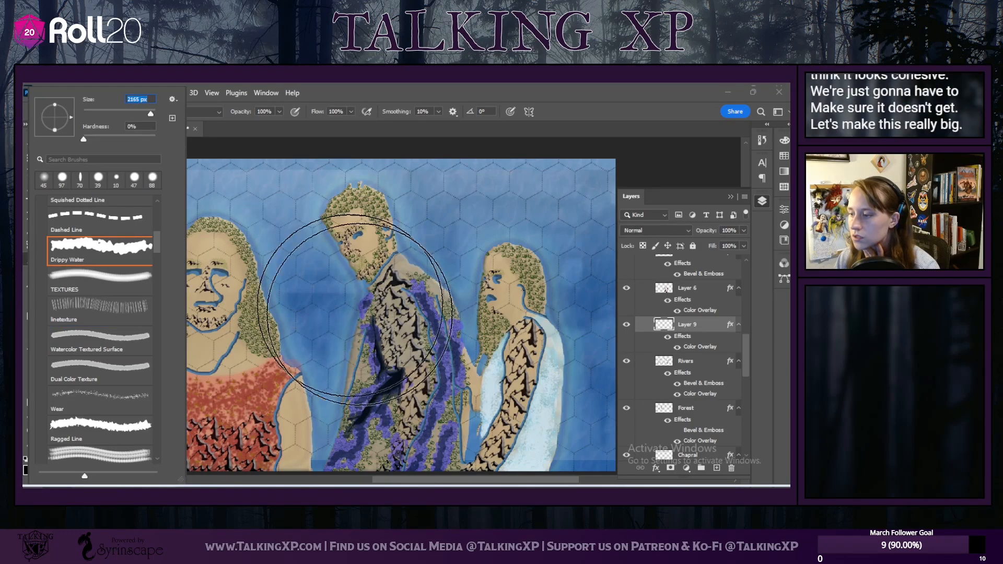
pyautogui.click(140, 113)
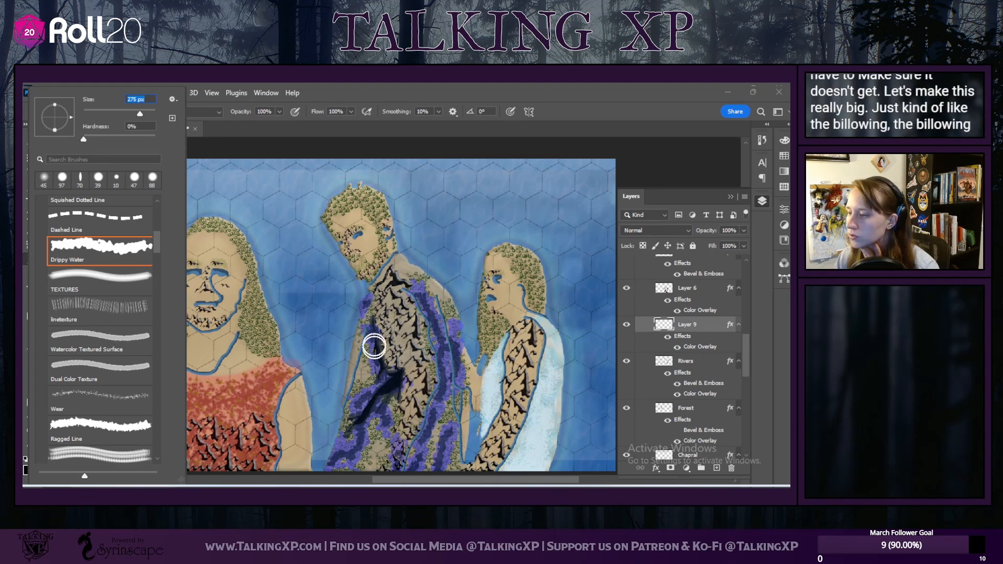
# Step: Try a wide Drippy Water stroke down the middle figure's sleeve and torso on Layer 9 and undo it
pyautogui.moveTo(371, 306)
pyautogui.mouseDown()
pyautogui.moveTo(390, 413)
pyautogui.moveTo(375, 472)
pyautogui.mouseUp()
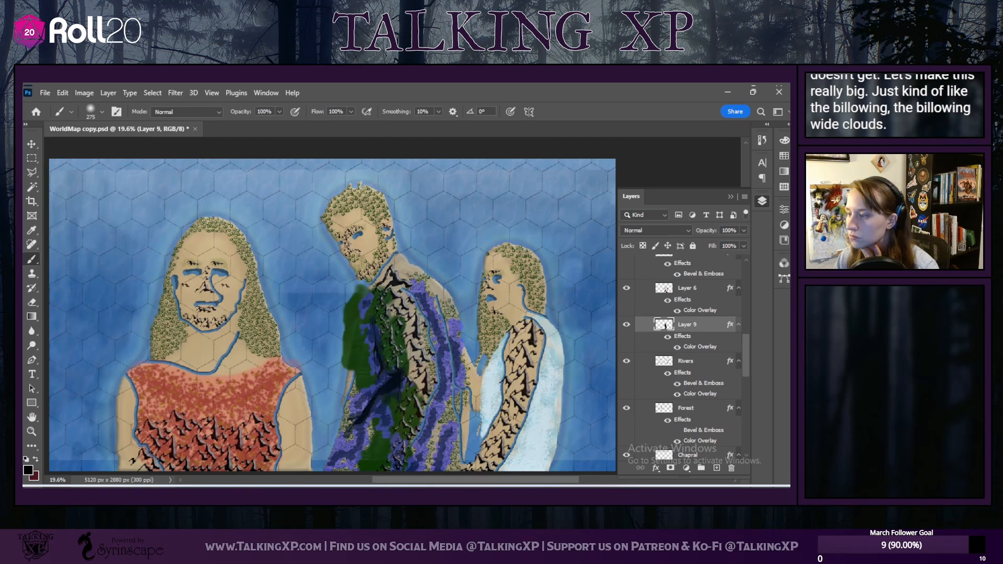
pyautogui.click(62, 93)
pyautogui.click(90, 103)
# Step: Reduce the Drippy Water brush size to 152 px
pyautogui.click(100, 116)
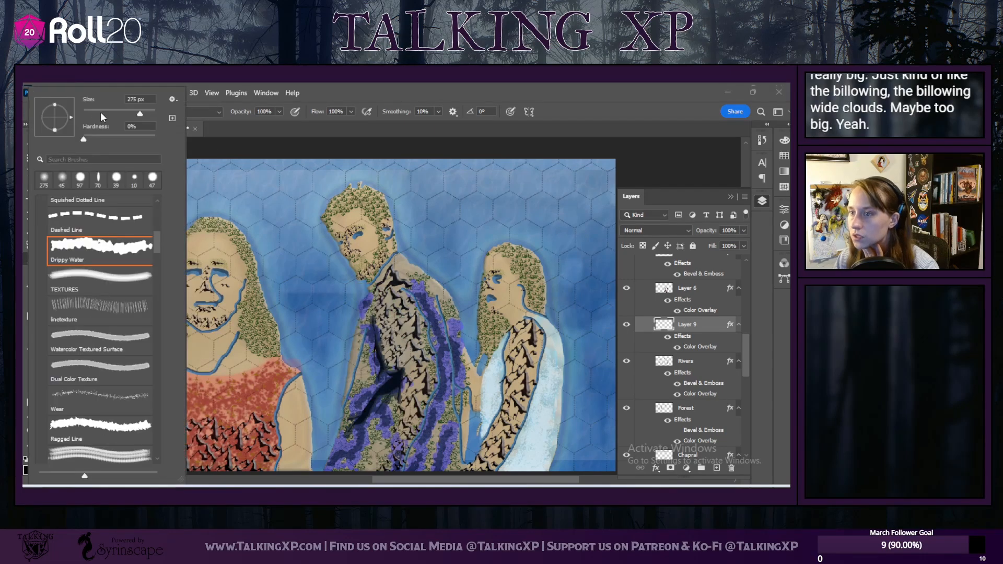
pyautogui.moveTo(133, 115); pyautogui.dragTo(121, 119)
pyautogui.click(119, 116)
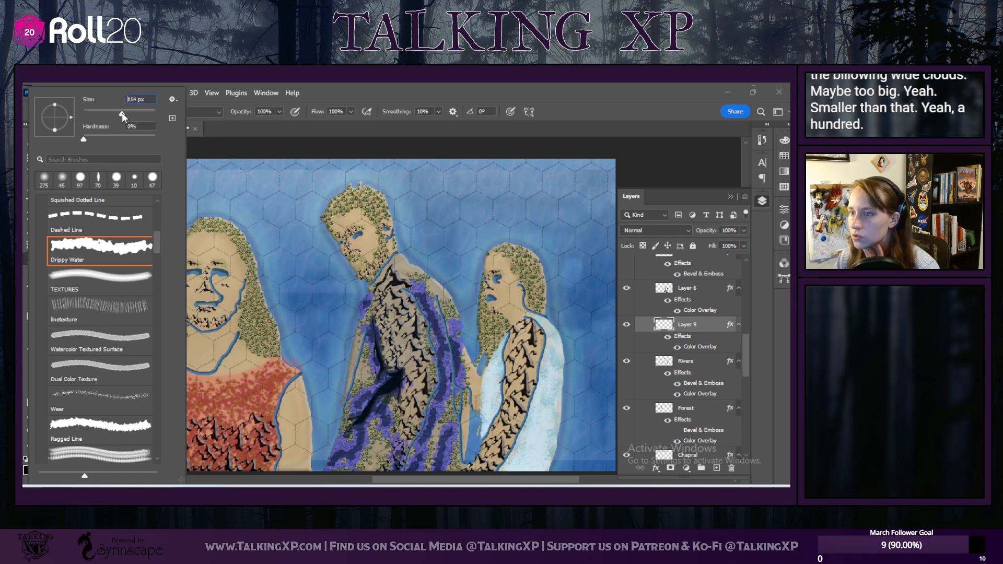
pyautogui.moveTo(124, 116); pyautogui.dragTo(129, 116)
# Step: Try continuous 152 px strokes down the middle figure's torso and sleeve on Layer 9, then undo them all
pyautogui.click(371, 288)
pyautogui.moveTo(371, 289)
pyautogui.mouseDown()
pyautogui.moveTo(391, 369)
pyautogui.moveTo(390, 452)
pyautogui.moveTo(349, 483)
pyautogui.mouseUp()
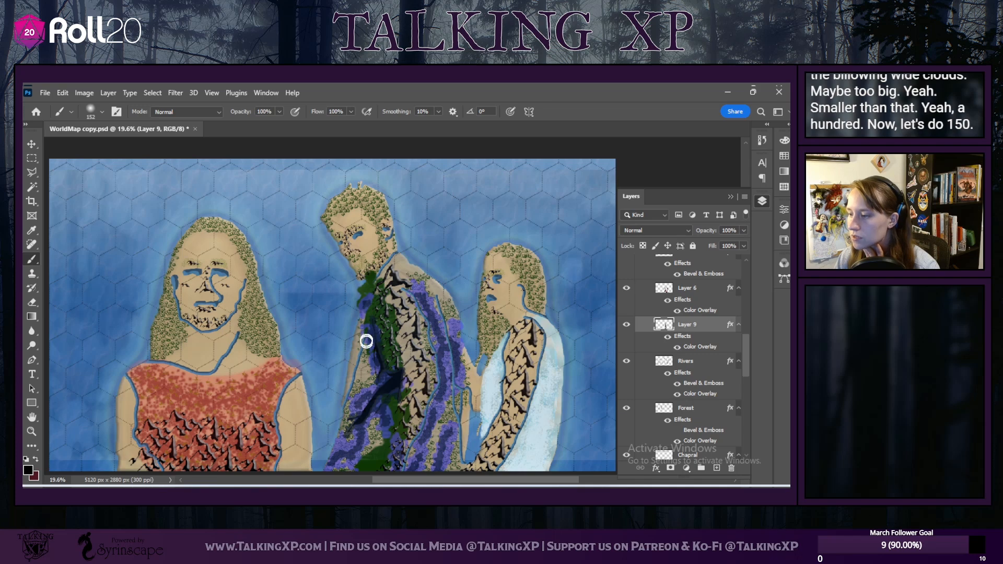
pyautogui.moveTo(365, 329); pyautogui.dragTo(341, 481)
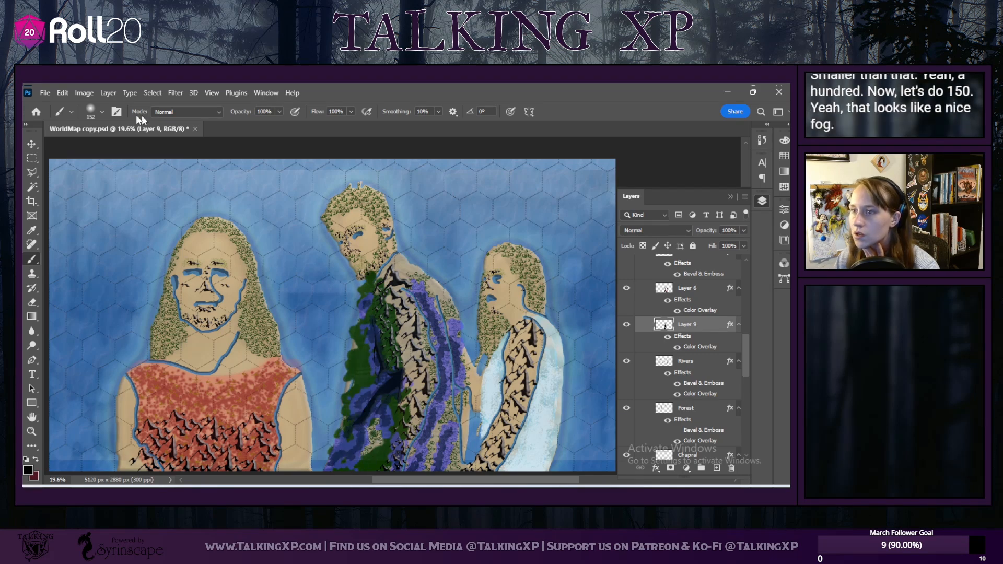
pyautogui.click(69, 93)
pyautogui.click(80, 103)
pyautogui.click(68, 94)
pyautogui.click(79, 103)
pyautogui.click(62, 92)
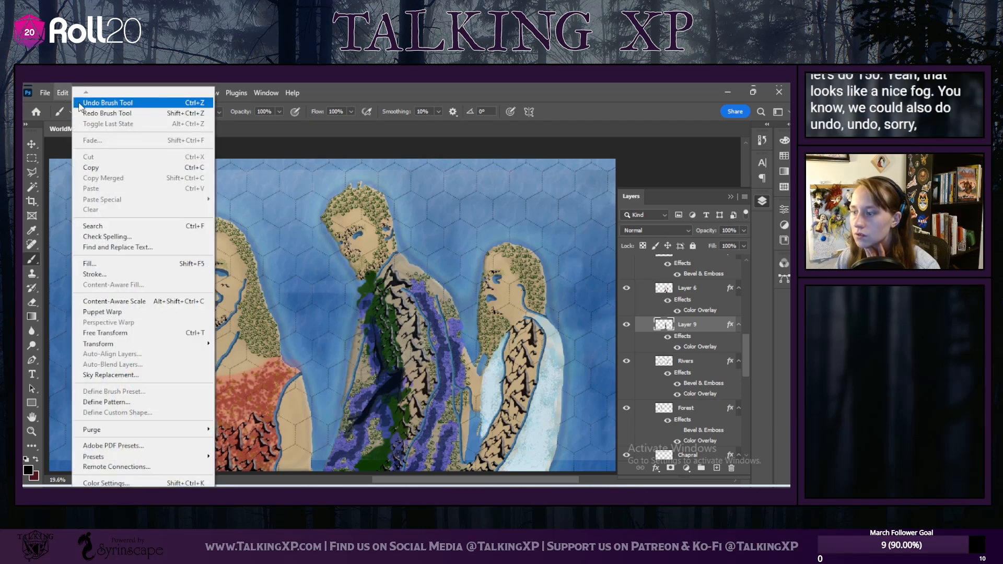
pyautogui.click(78, 102)
# Step: Scatter 152 px Drippy Water dabs on Layer 9 over the middle figure's sleeve, torso, shoulder and back
pyautogui.moveTo(378, 301)
pyautogui.mouseDown()
pyautogui.moveTo(384, 339)
pyautogui.moveTo(353, 373)
pyautogui.moveTo(397, 374)
pyautogui.mouseUp()
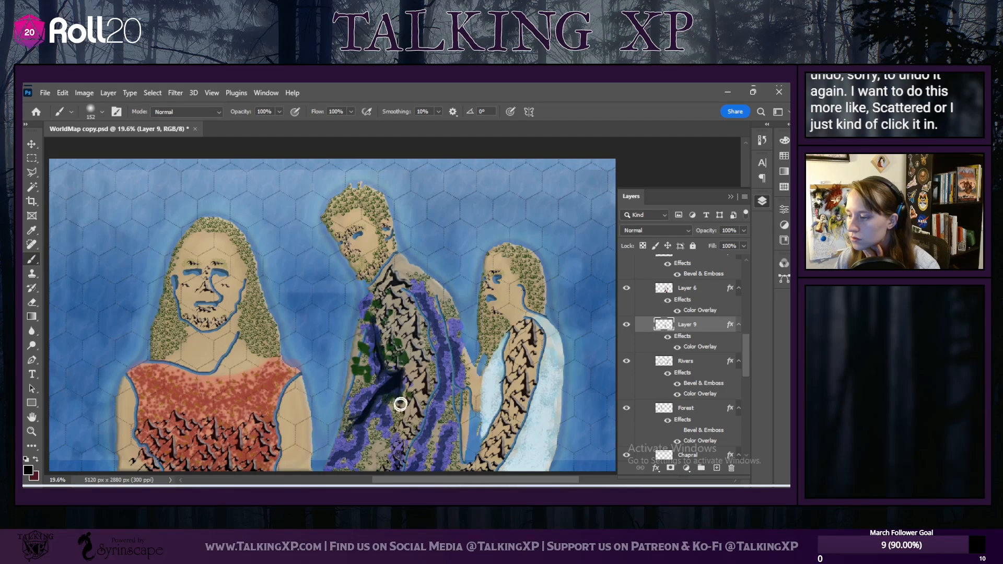
pyautogui.moveTo(390, 422)
pyautogui.mouseDown()
pyautogui.moveTo(374, 463)
pyautogui.moveTo(342, 462)
pyautogui.moveTo(372, 433)
pyautogui.mouseUp()
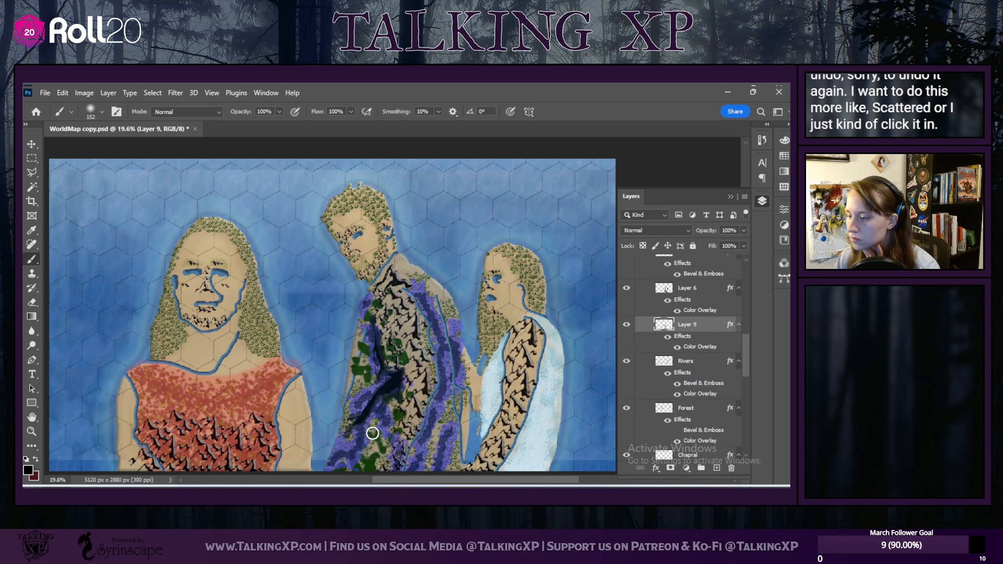
pyautogui.moveTo(358, 399); pyautogui.dragTo(358, 386)
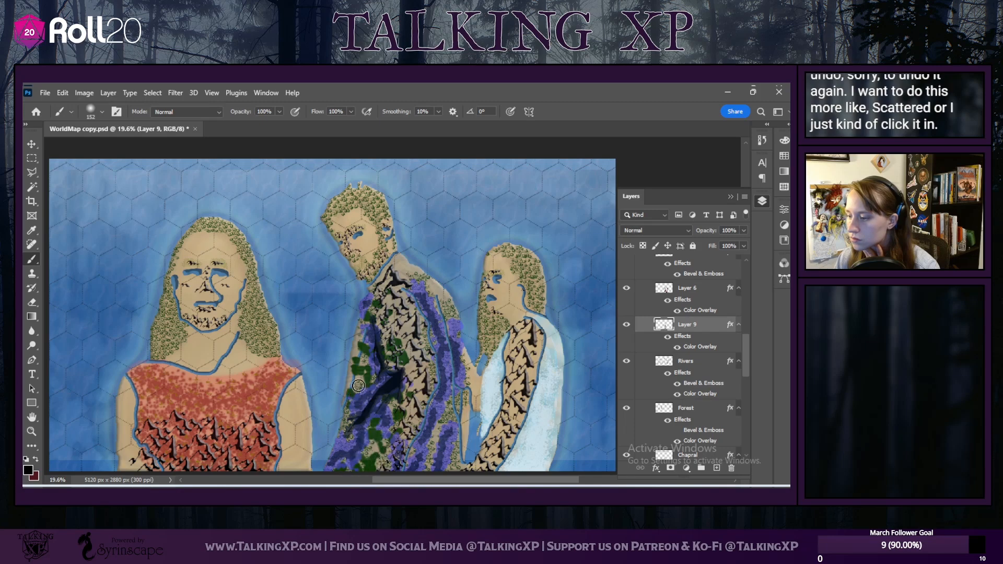
pyautogui.moveTo(371, 333)
pyautogui.mouseDown()
pyautogui.moveTo(373, 307)
pyautogui.moveTo(382, 309)
pyautogui.moveTo(372, 357)
pyautogui.mouseUp()
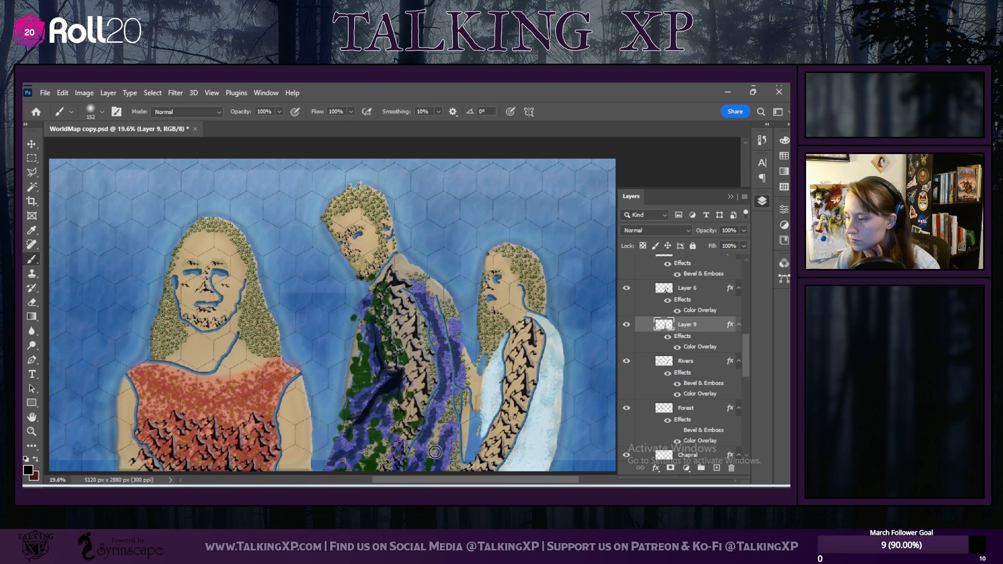
pyautogui.moveTo(458, 450); pyautogui.dragTo(456, 405)
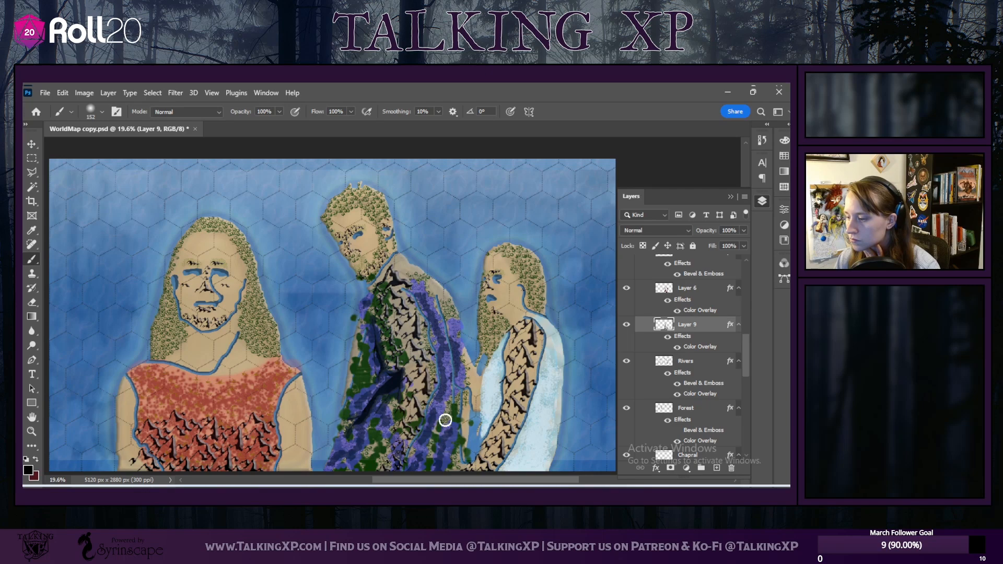
pyautogui.moveTo(431, 398); pyautogui.dragTo(430, 368)
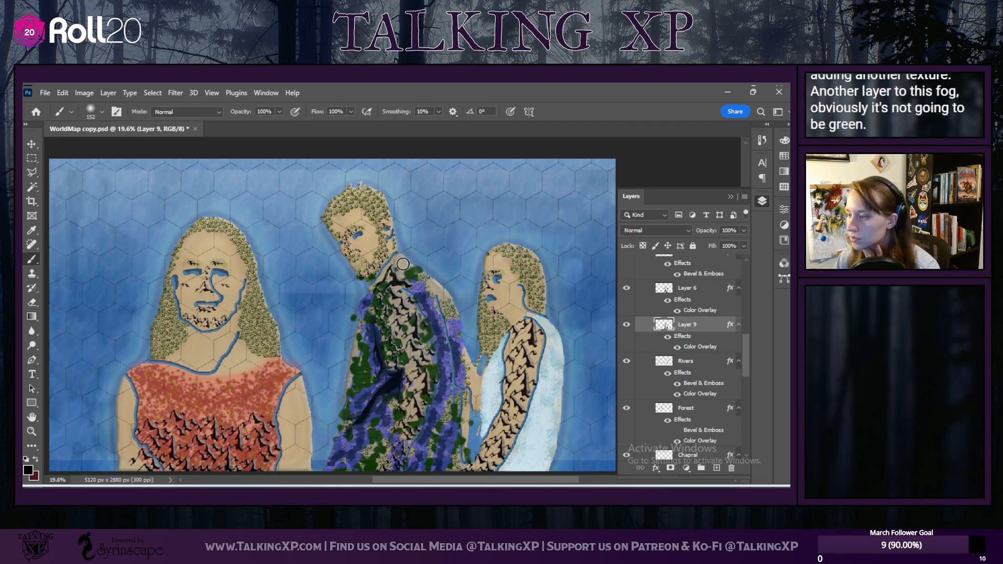
pyautogui.moveTo(423, 277)
pyautogui.mouseDown()
pyautogui.moveTo(454, 323)
pyautogui.moveTo(454, 313)
pyautogui.moveTo(438, 326)
pyautogui.moveTo(460, 378)
pyautogui.moveTo(470, 380)
pyautogui.moveTo(448, 415)
pyautogui.mouseUp()
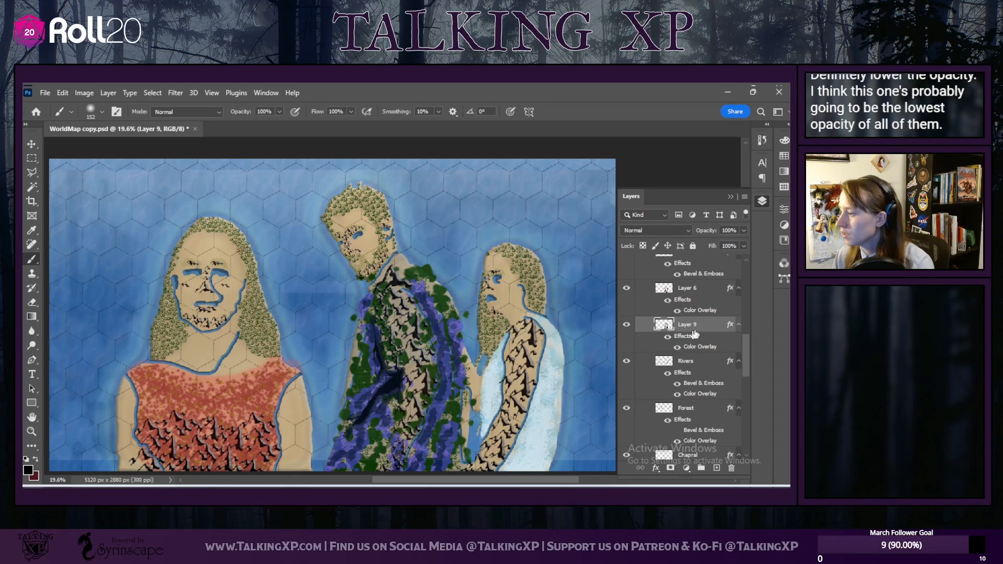
# Step: Lower Layer 9's opacity to 25% and change its Color Overlay to dark navy blue 000058
pyautogui.moveTo(715, 239); pyautogui.dragTo(702, 246)
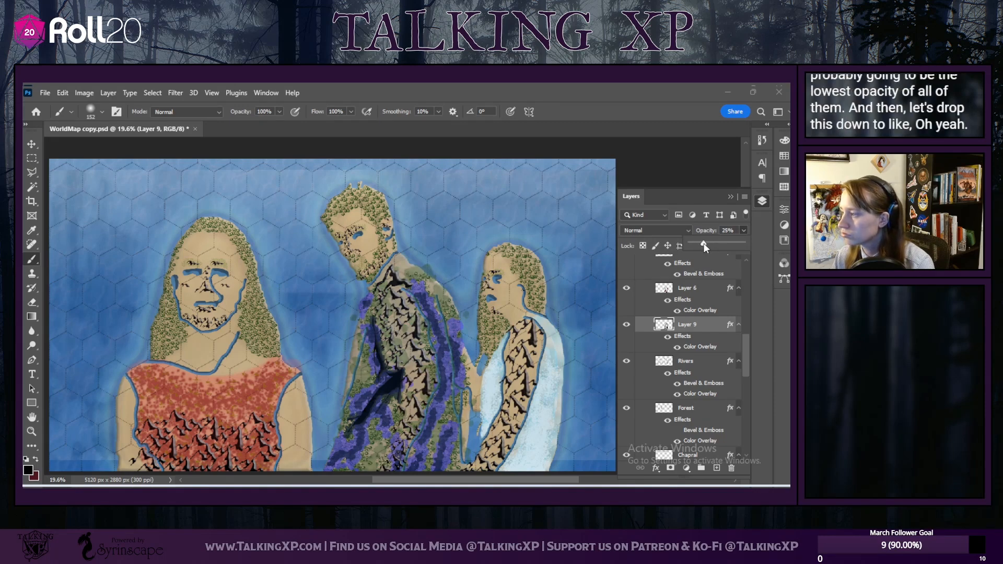
pyautogui.doubleClick(689, 347)
pyautogui.click(619, 184)
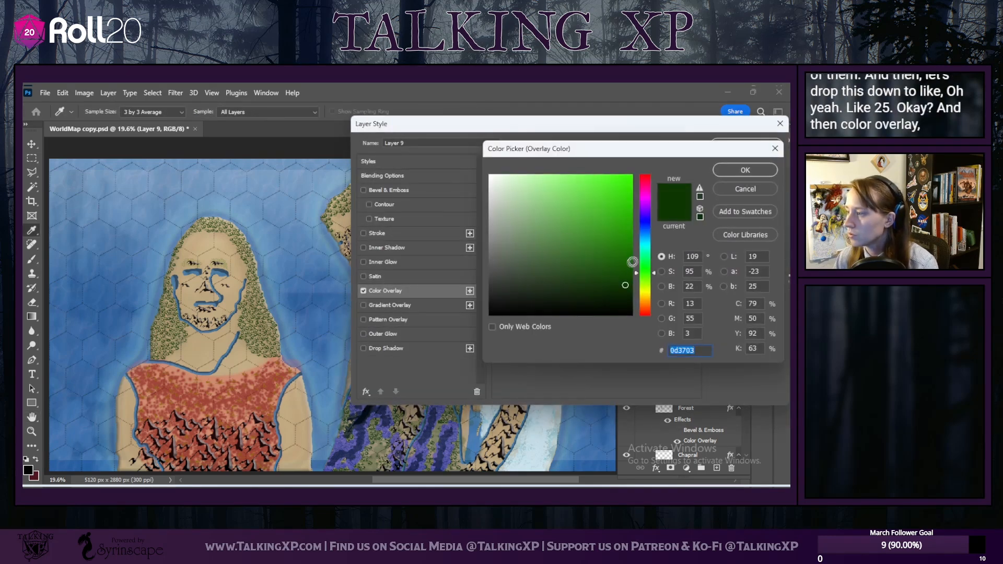
pyautogui.click(646, 227)
pyautogui.moveTo(644, 227); pyautogui.dragTo(644, 224)
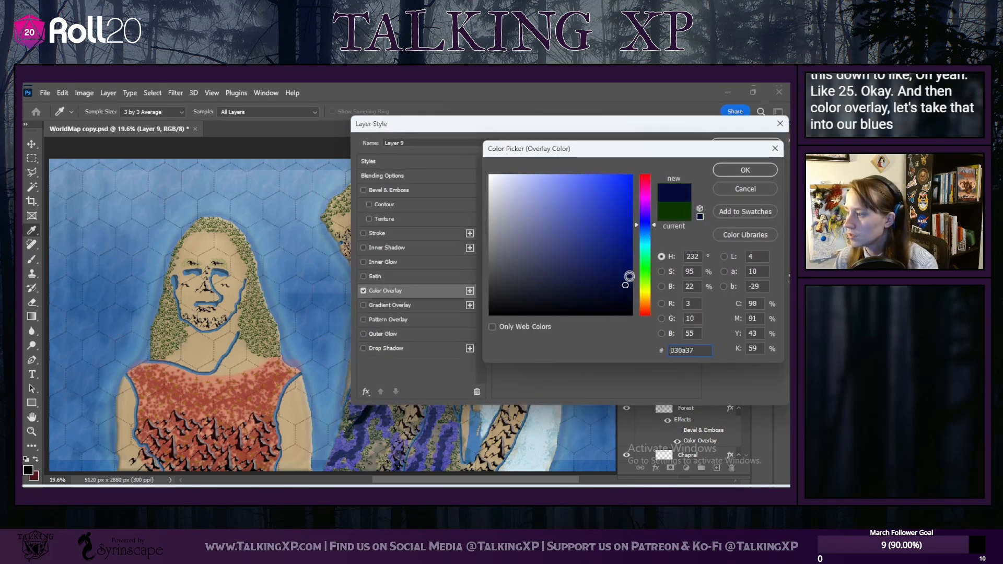
pyautogui.moveTo(628, 284)
pyautogui.mouseDown()
pyautogui.moveTo(639, 275)
pyautogui.moveTo(614, 278)
pyautogui.mouseUp()
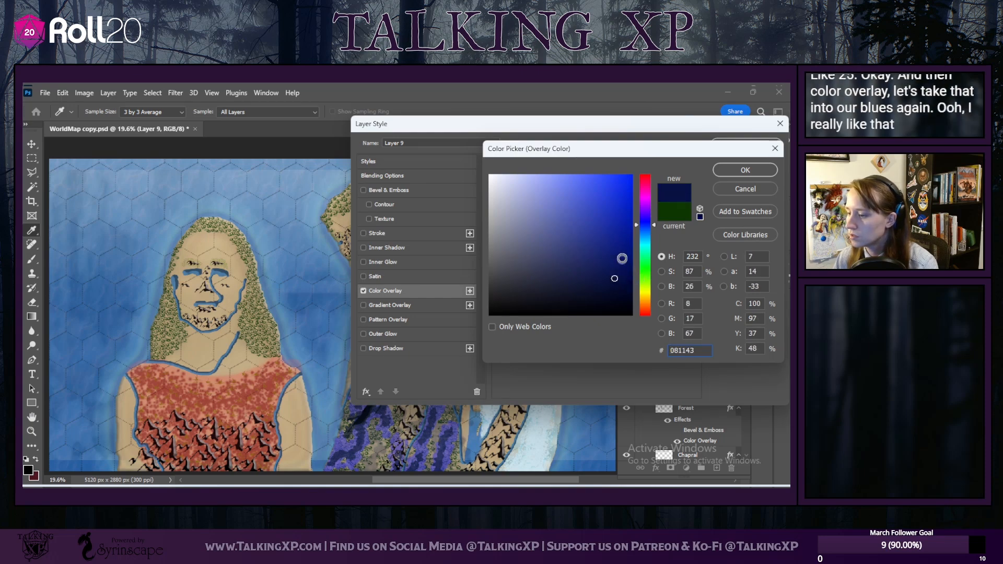
pyautogui.moveTo(614, 278)
pyautogui.mouseDown()
pyautogui.moveTo(595, 281)
pyautogui.moveTo(624, 273)
pyautogui.mouseUp()
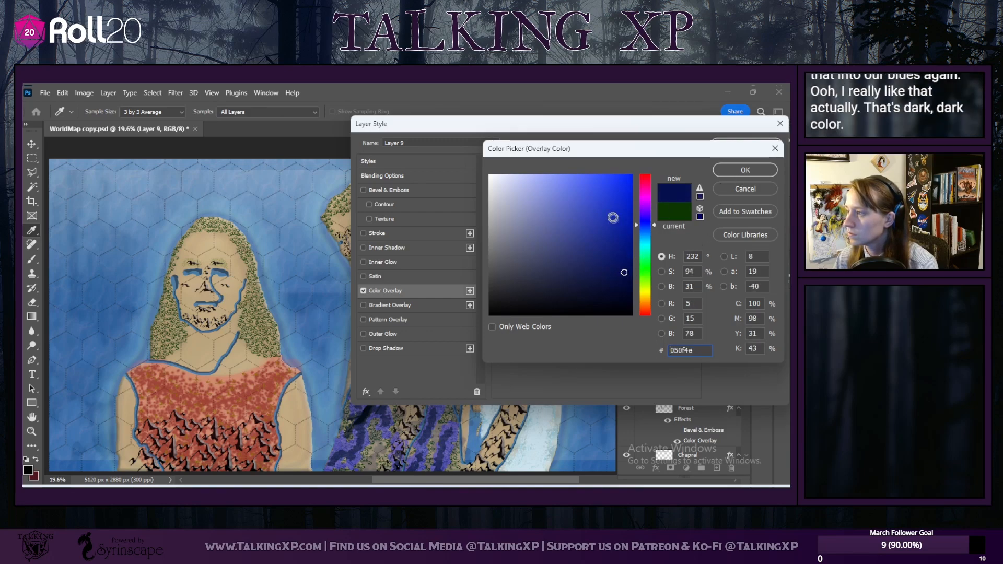
pyautogui.moveTo(627, 268); pyautogui.dragTo(634, 262)
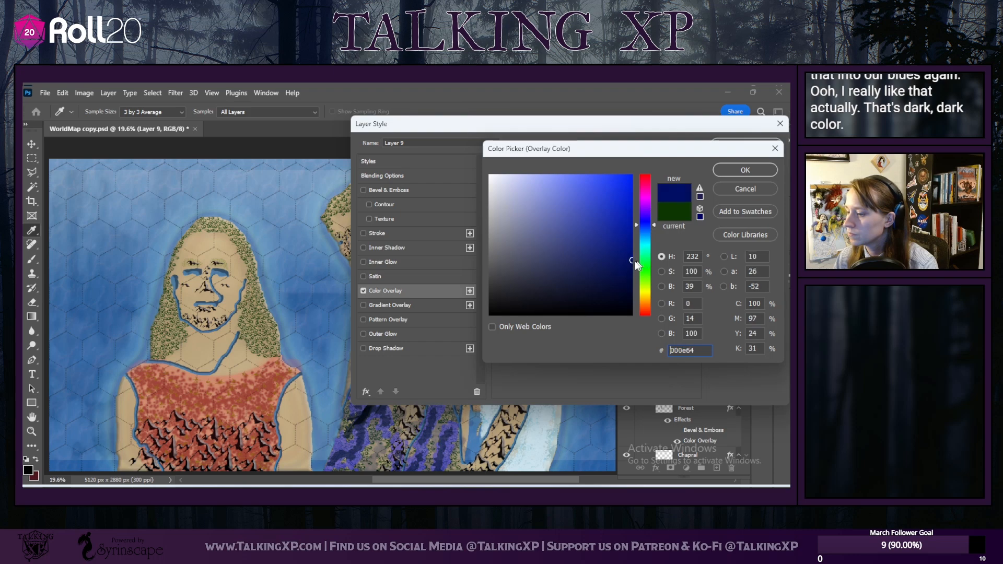
pyautogui.click(646, 271)
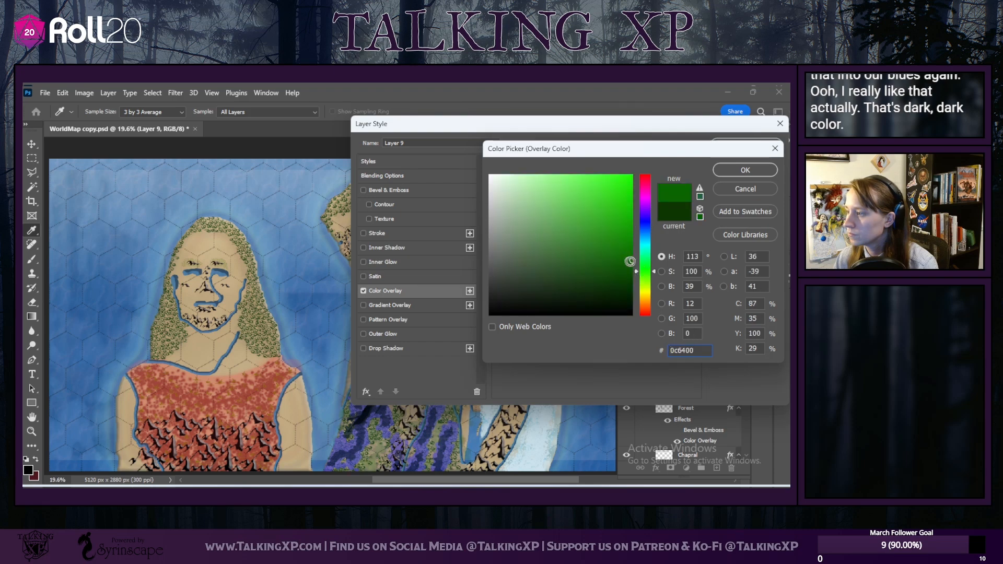
pyautogui.click(646, 222)
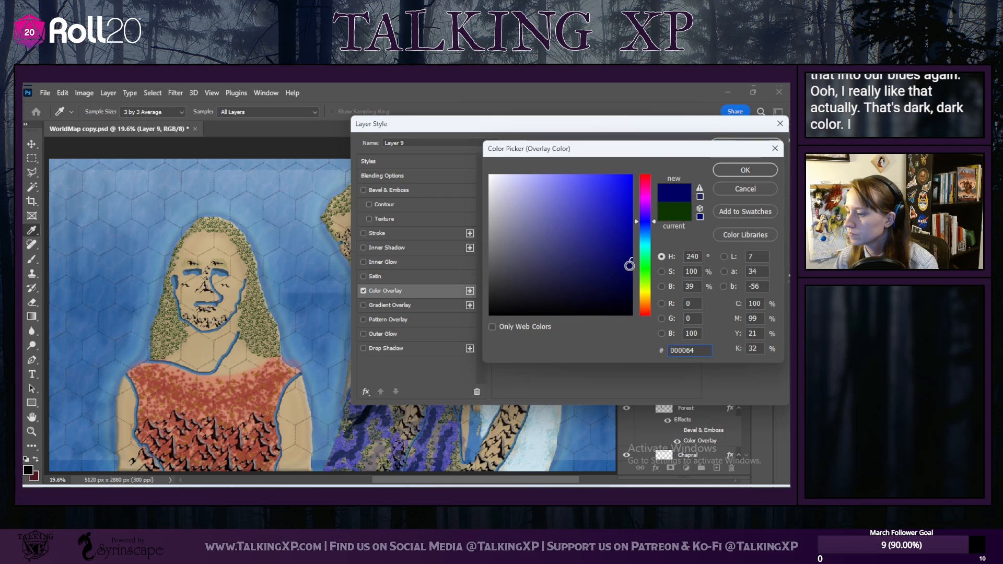
pyautogui.moveTo(627, 261)
pyautogui.mouseDown()
pyautogui.moveTo(630, 249)
pyautogui.moveTo(633, 268)
pyautogui.mouseUp()
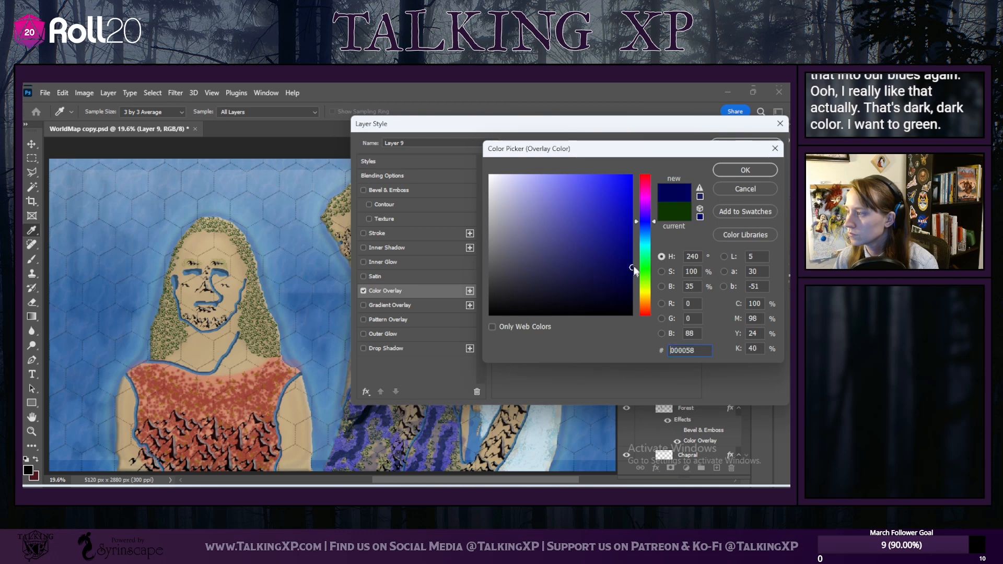
pyautogui.click(744, 171)
pyautogui.click(742, 149)
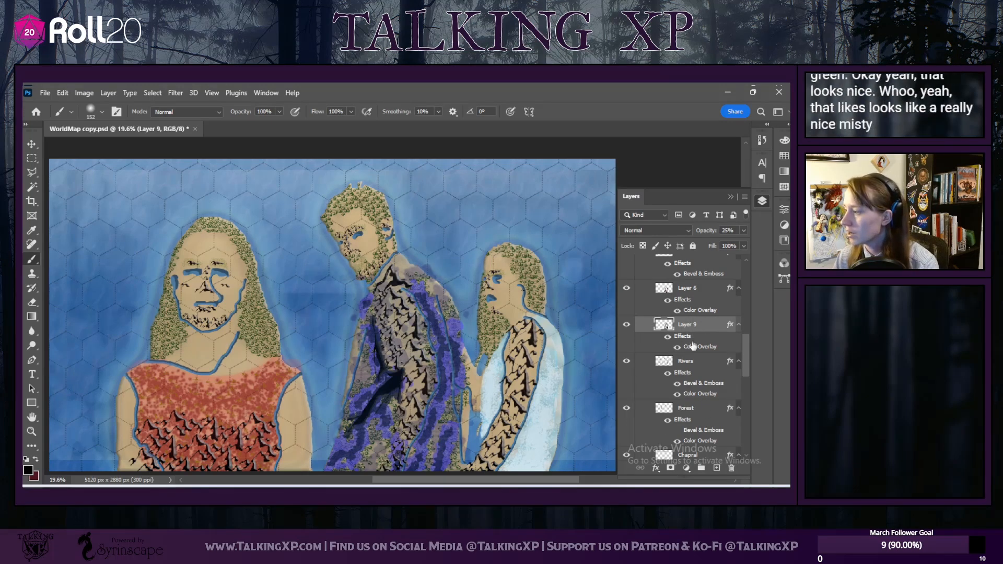
# Step: Erase the Layer 9 fog that spills past the middle figure's outline onto the surrounding water and neighbouring arm
pyautogui.scroll(4, 317, 292)
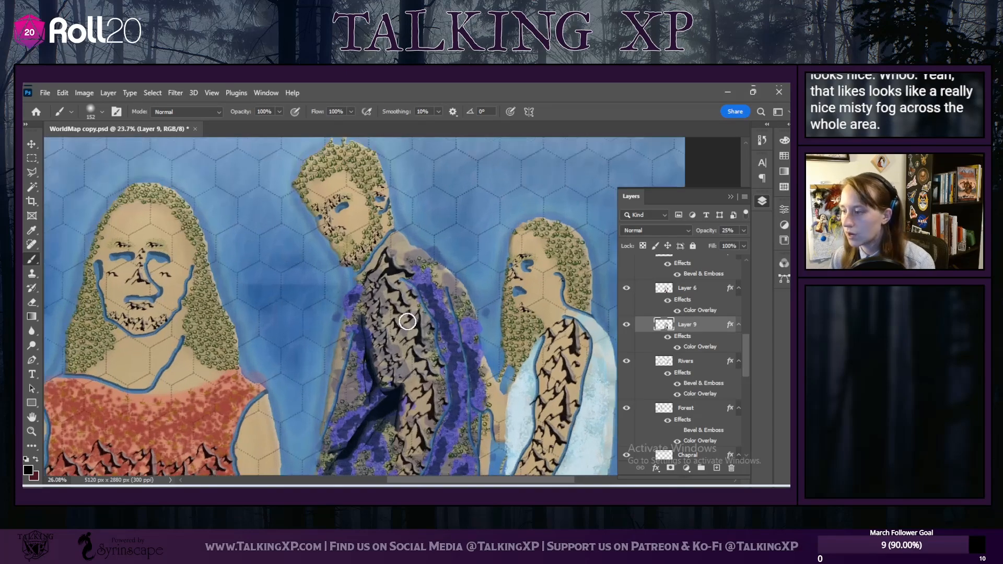
pyautogui.scroll(-3, 281, 355)
pyautogui.press('e')
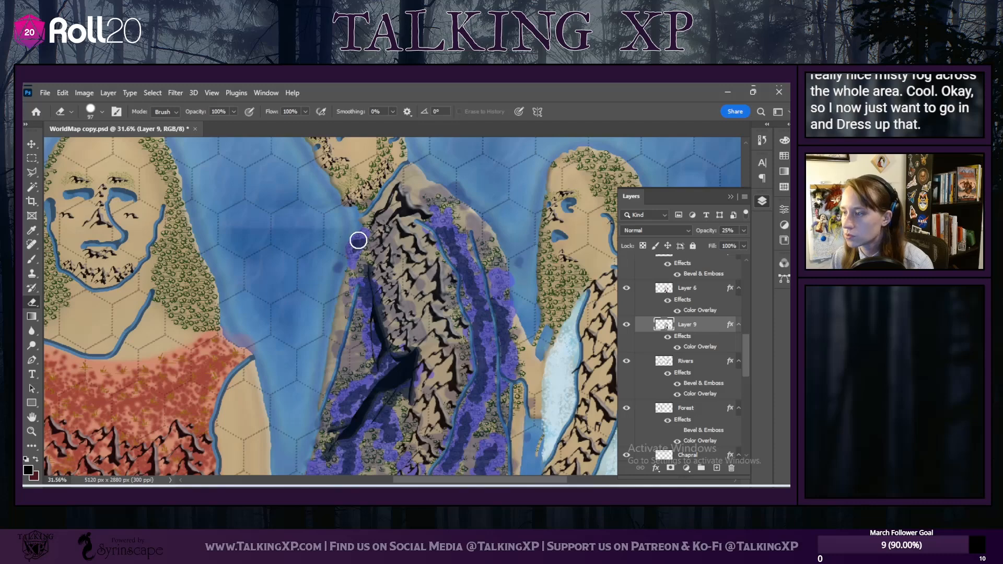
pyautogui.scroll(-4, 313, 318)
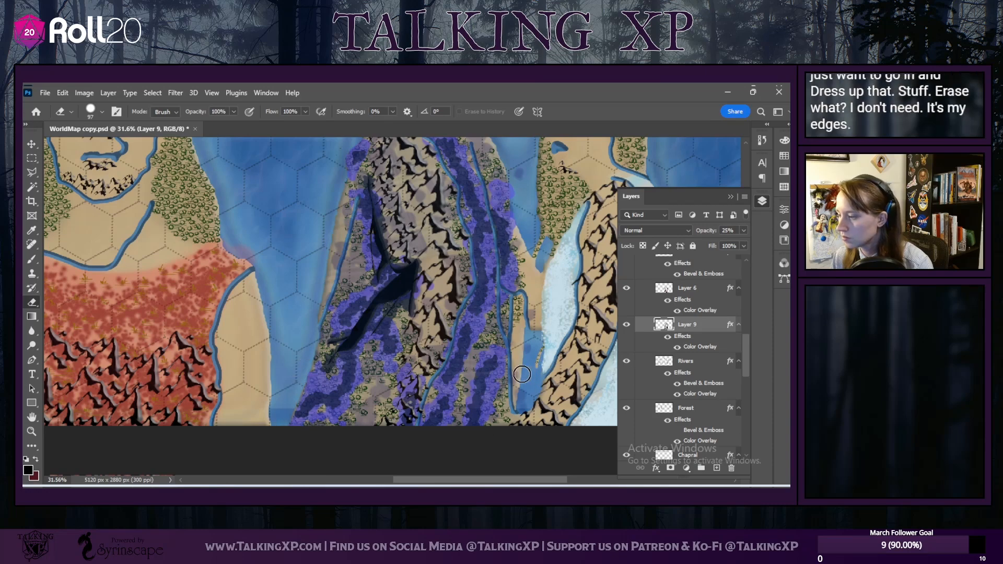
pyautogui.moveTo(520, 385)
pyautogui.mouseDown()
pyautogui.moveTo(528, 421)
pyautogui.moveTo(530, 315)
pyautogui.moveTo(526, 376)
pyautogui.moveTo(521, 313)
pyautogui.mouseUp()
pyautogui.scroll(3, 543, 246)
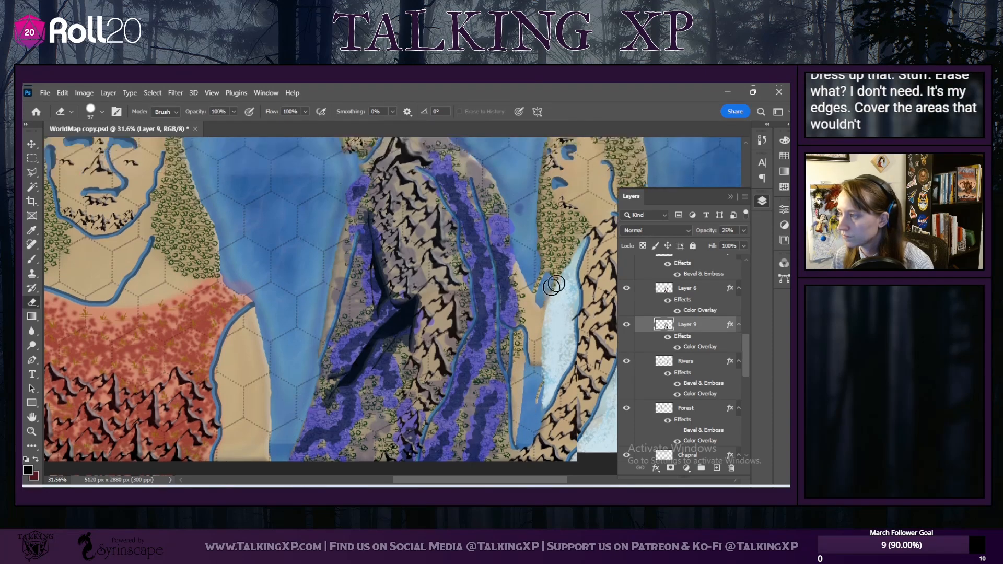
pyautogui.moveTo(521, 227); pyautogui.dragTo(525, 262)
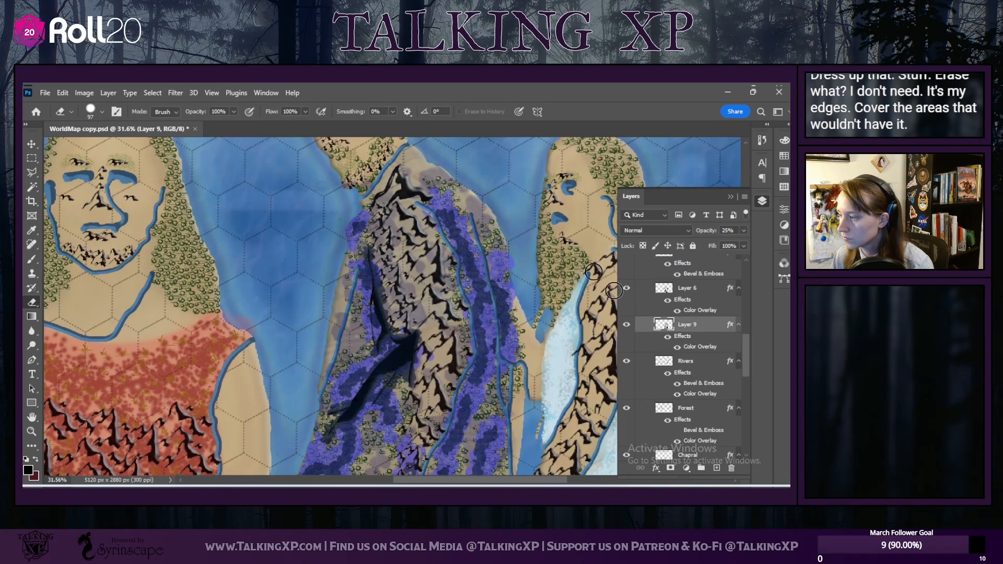
# Step: Find Layer 6 in the layer stack and erase its purple overhang past the edge of the middle figure's back
pyautogui.scroll(-5, 712, 367)
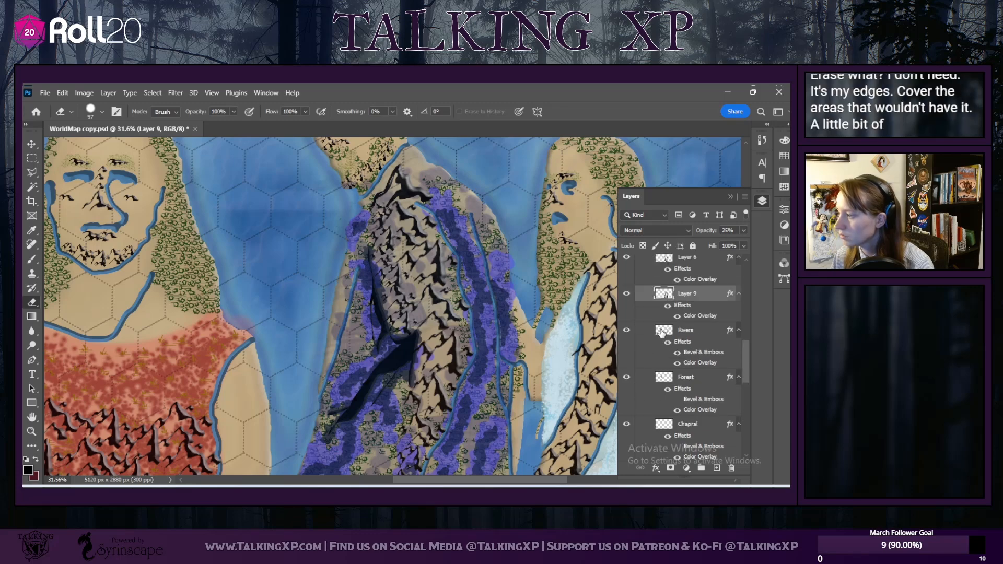
pyautogui.scroll(-7, 664, 349)
pyautogui.click(688, 321)
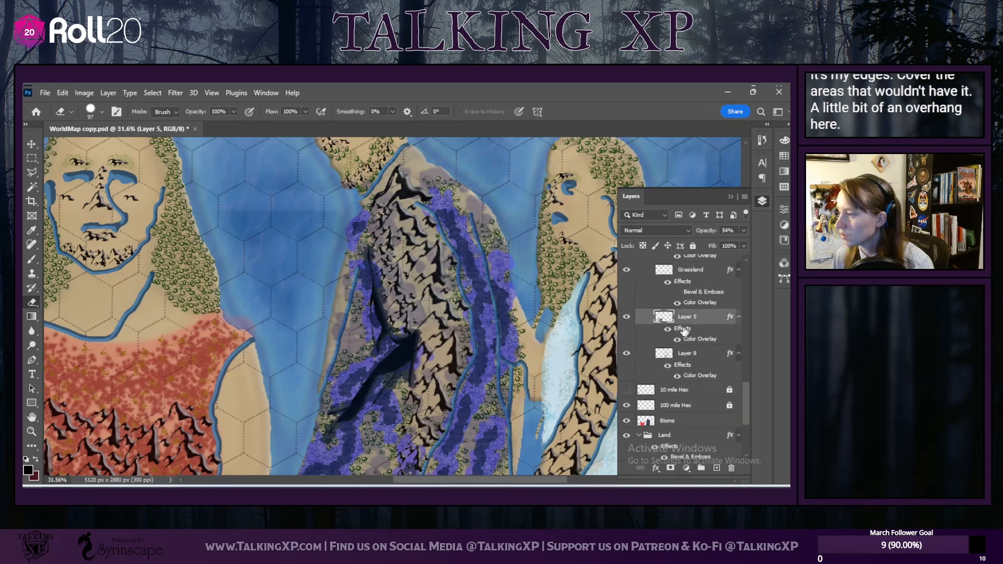
pyautogui.scroll(3, 684, 326)
pyautogui.scroll(2, 683, 330)
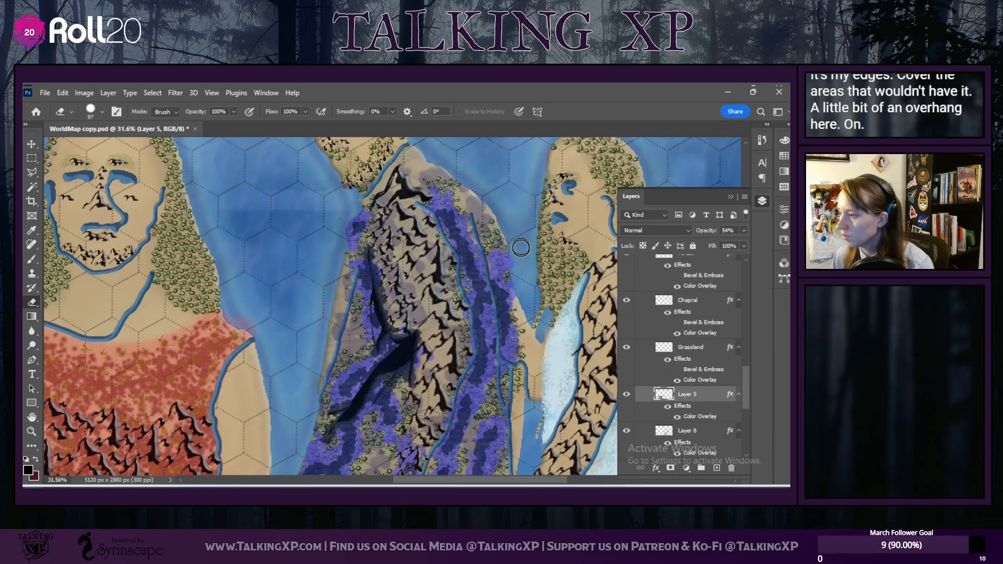
pyautogui.scroll(5, 697, 351)
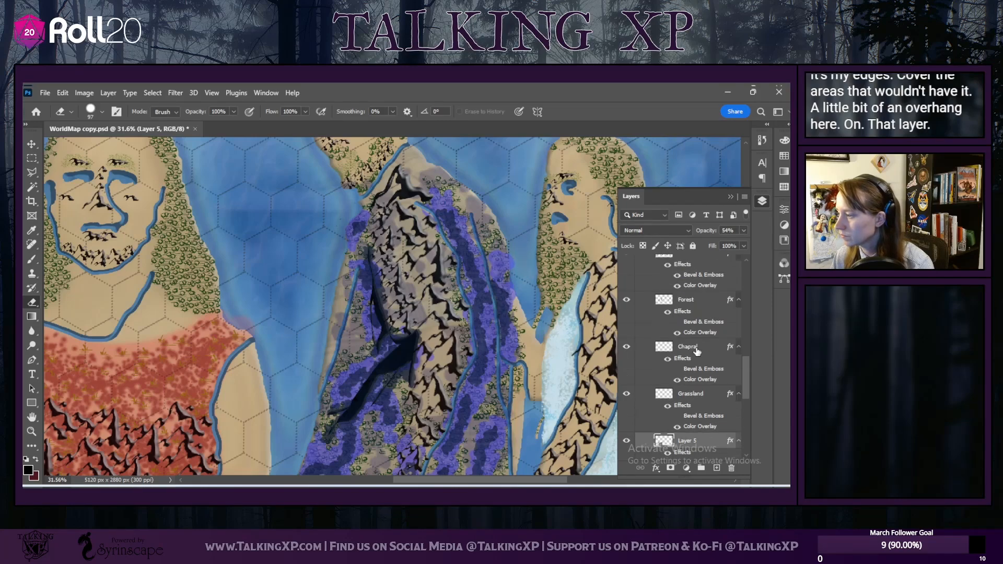
pyautogui.scroll(6, 697, 351)
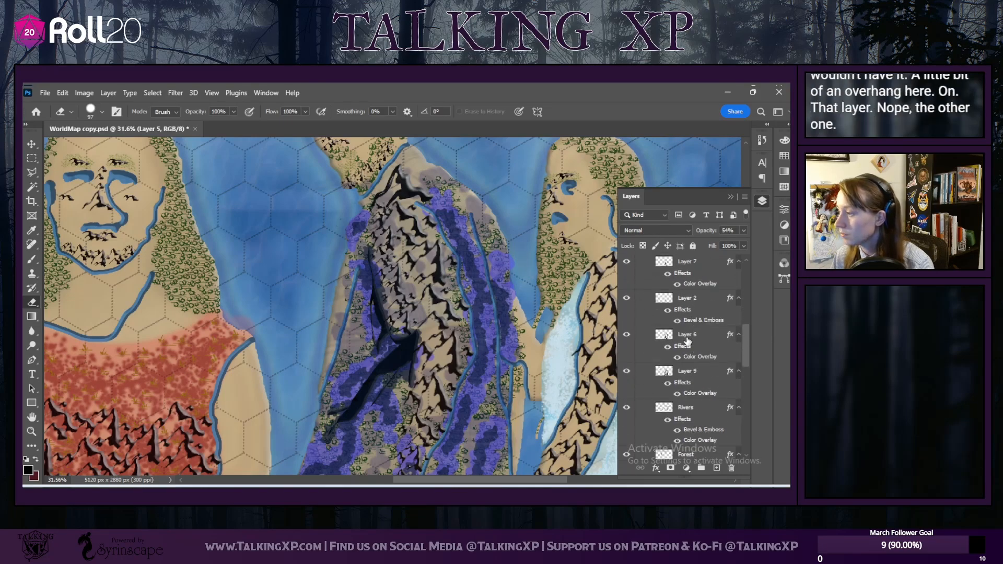
pyautogui.click(687, 340)
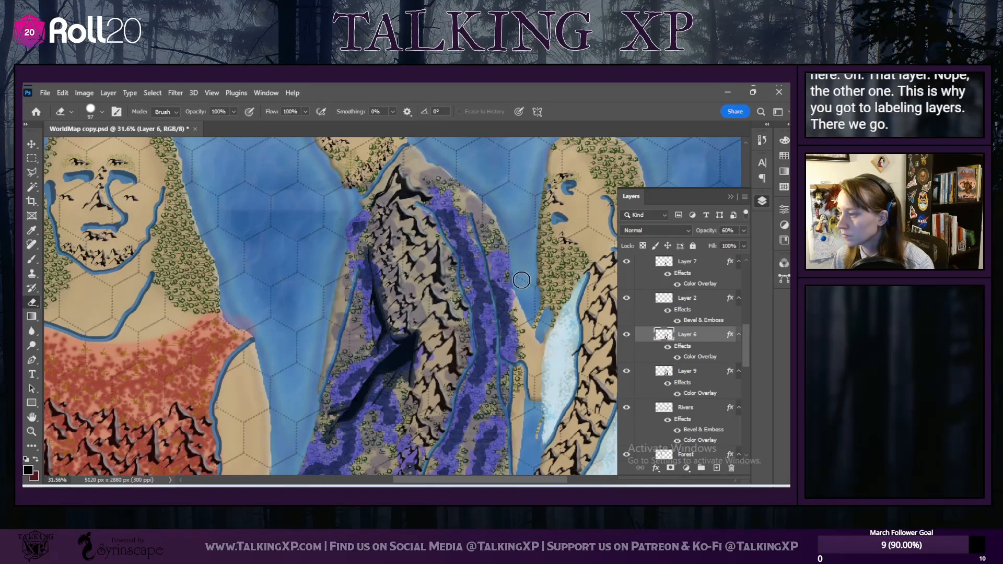
pyautogui.scroll(-3, 486, 368)
pyautogui.scroll(-4, 362, 358)
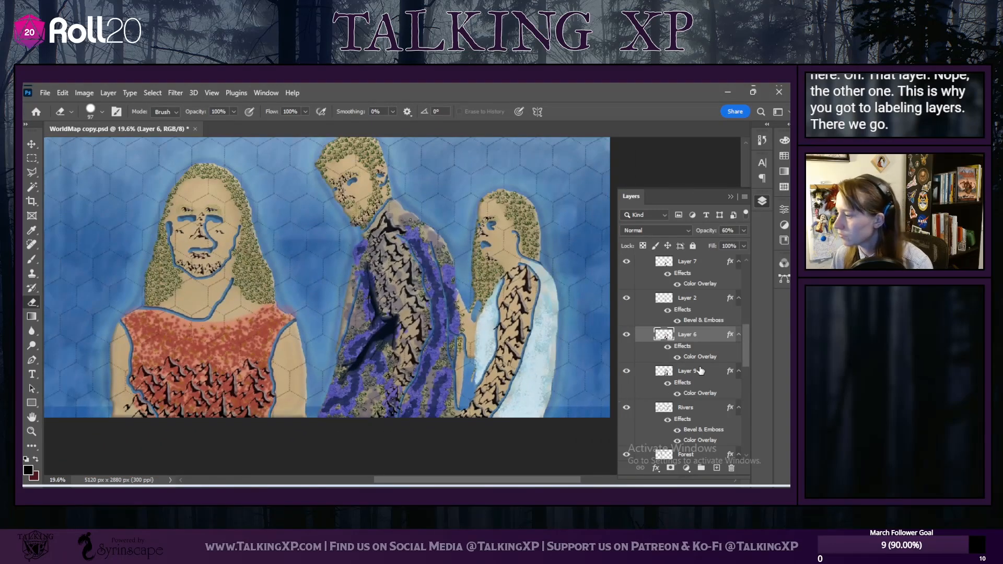
# Step: Add a Drop Shadow to Layer 9 with 20% opacity, 57 px distance, 100% spread and 5 px size
pyautogui.click(682, 374)
pyautogui.click(630, 376)
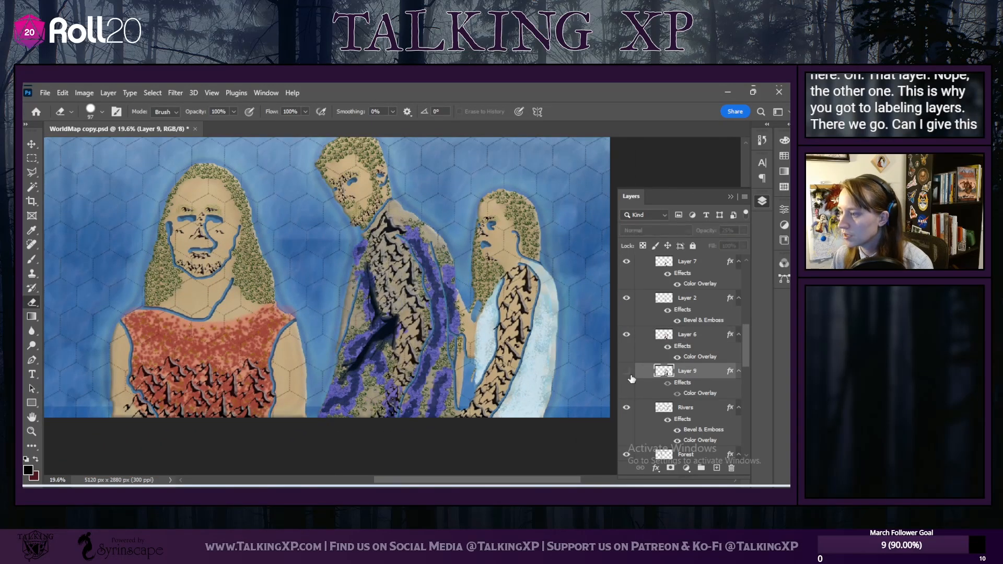
pyautogui.click(630, 375)
pyautogui.click(656, 468)
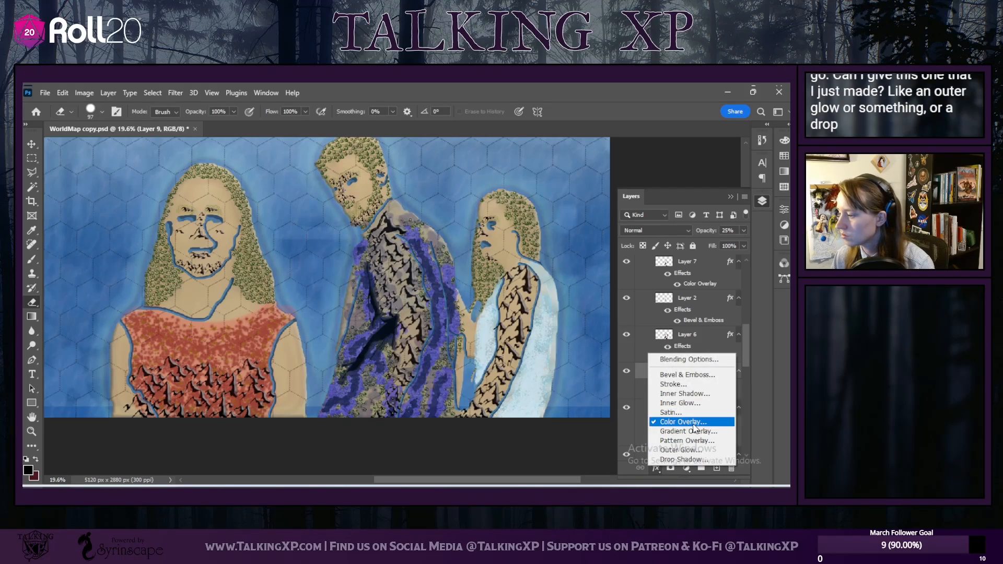
pyautogui.click(691, 460)
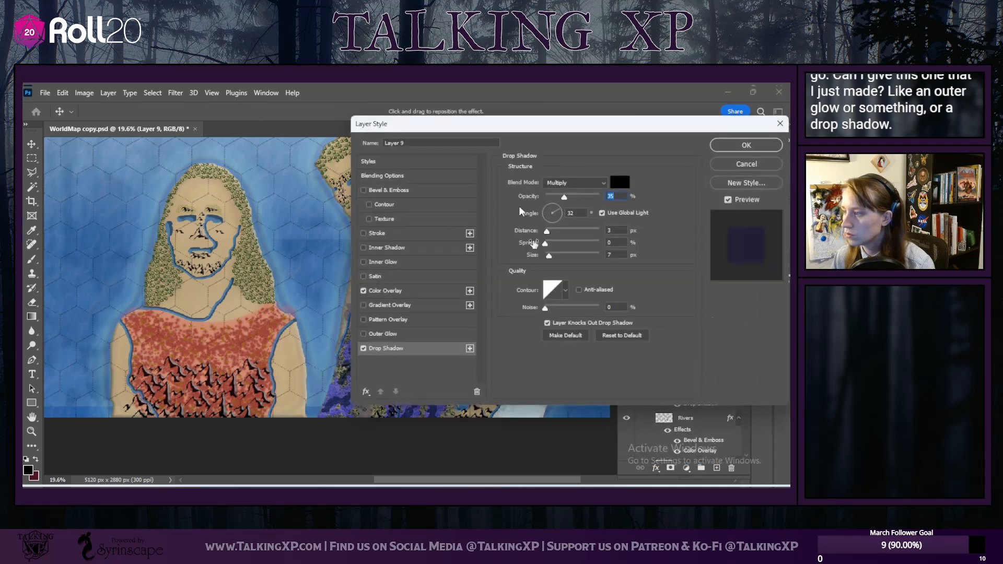
pyautogui.moveTo(496, 125); pyautogui.dragTo(590, 197)
pyautogui.moveTo(659, 267)
pyautogui.mouseDown()
pyautogui.moveTo(695, 266)
pyautogui.moveTo(673, 268)
pyautogui.mouseUp()
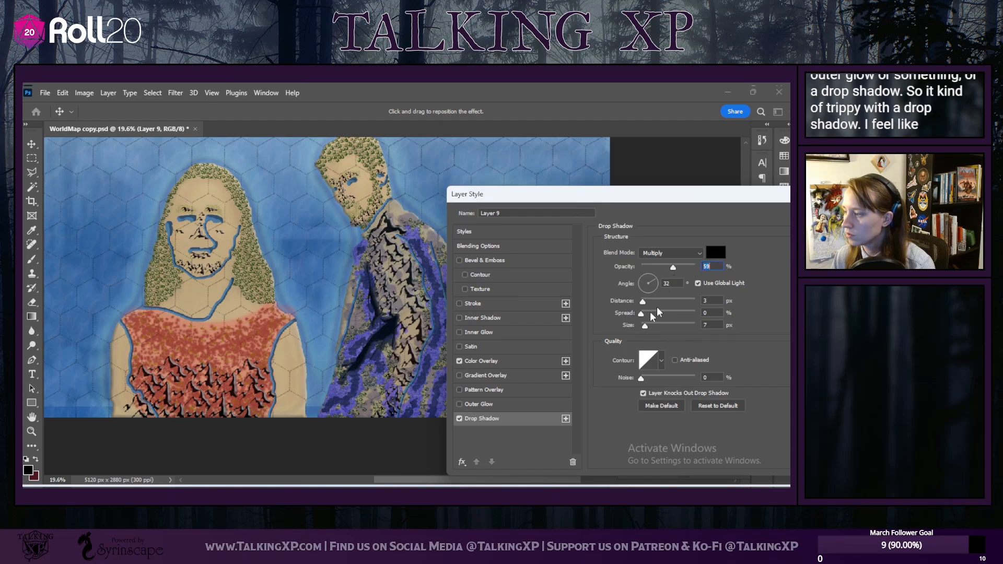
pyautogui.moveTo(644, 305); pyautogui.dragTo(717, 323)
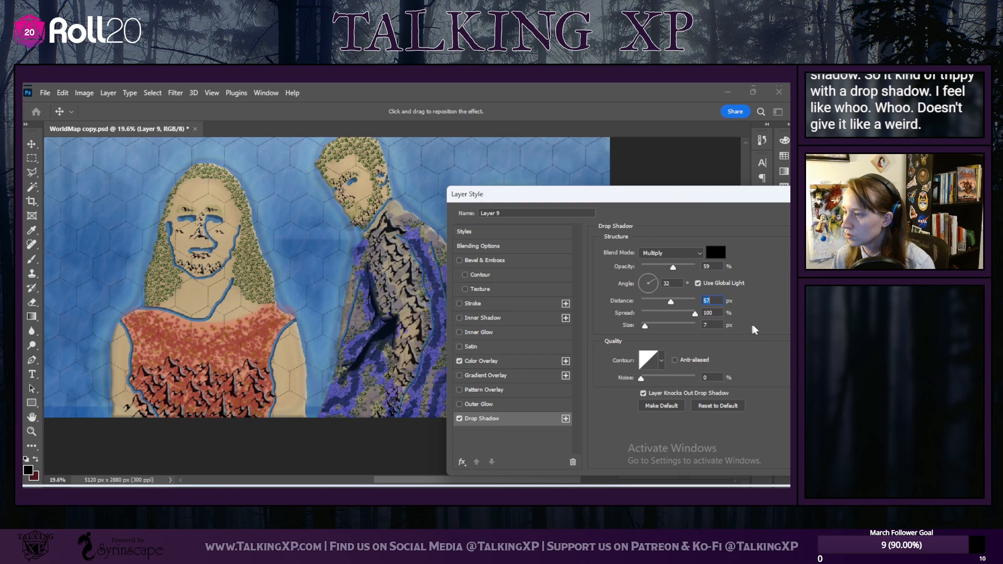
pyautogui.moveTo(644, 326)
pyautogui.mouseDown()
pyautogui.moveTo(669, 332)
pyautogui.moveTo(645, 333)
pyautogui.mouseUp()
pyautogui.moveTo(672, 266); pyautogui.dragTo(655, 268)
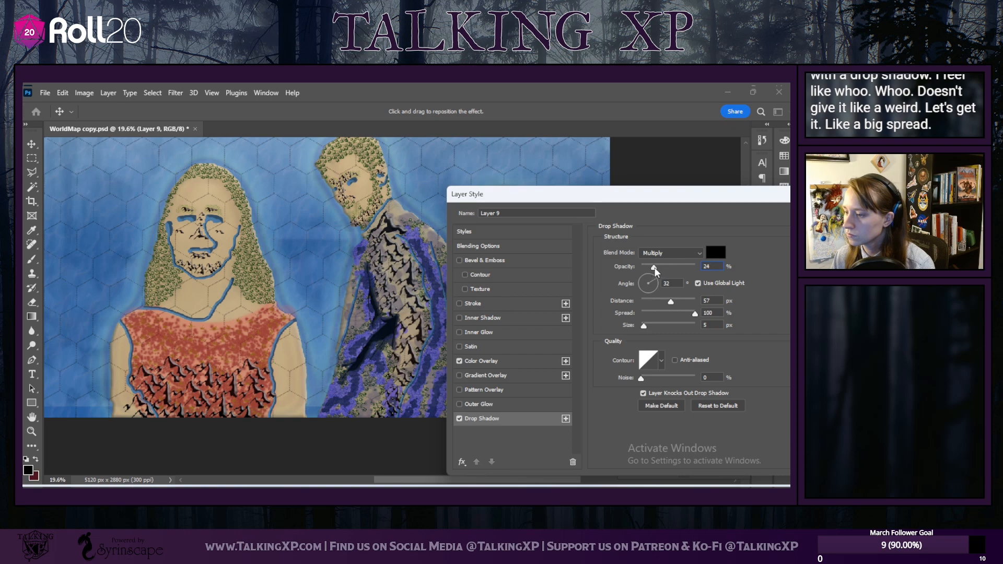
pyautogui.moveTo(651, 194); pyautogui.dragTo(560, 169)
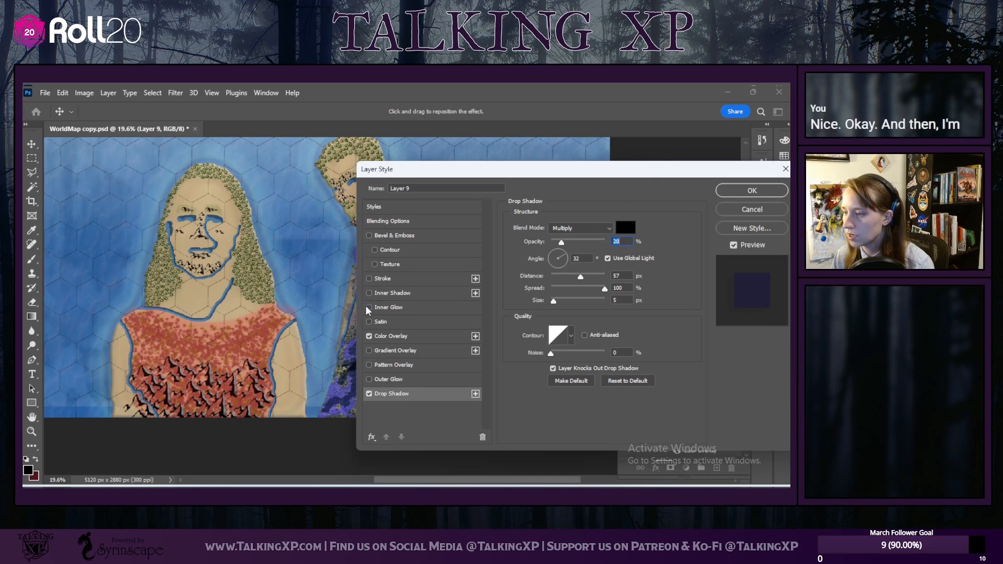
# Step: Add an Inner Glow to Layer 9 and set its colour to bright mint green 8affbc
pyautogui.moveTo(434, 171); pyautogui.dragTo(455, 172)
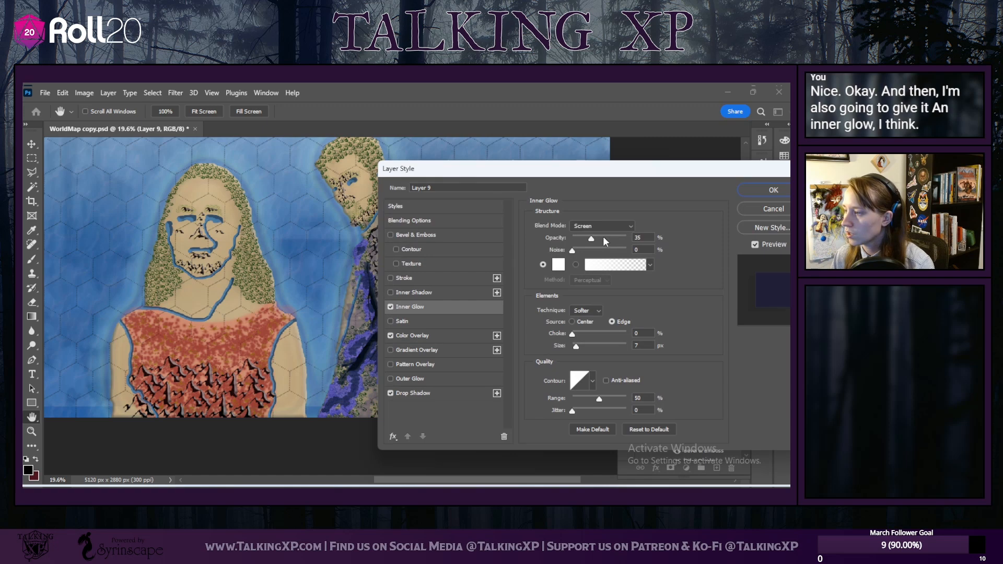
pyautogui.click(558, 264)
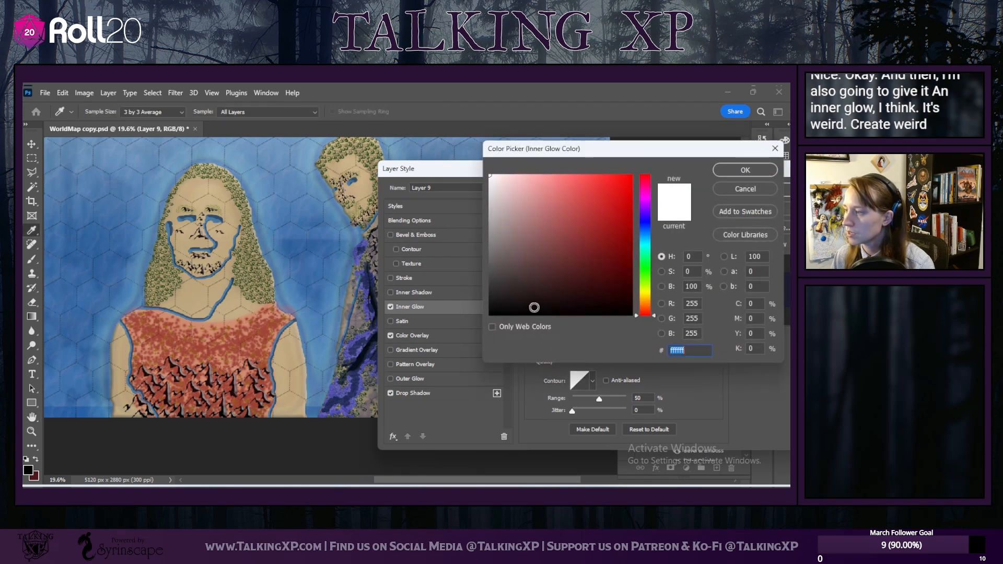
pyautogui.click(646, 258)
pyautogui.moveTo(582, 181); pyautogui.dragTo(563, 165)
pyautogui.click(741, 171)
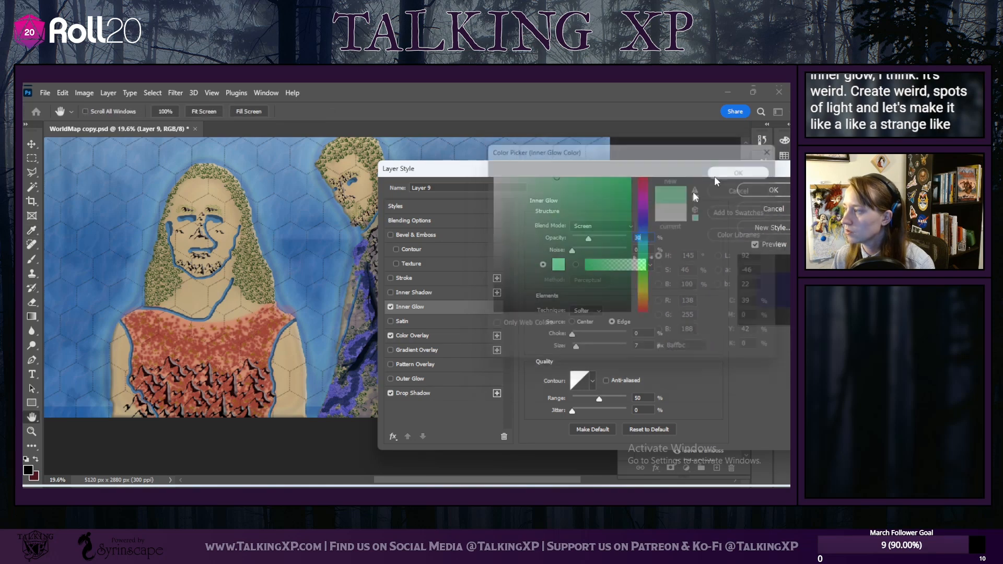
# Step: Raise the opacity of Layer 9's Inner Glow to 100%
pyautogui.moveTo(549, 168); pyautogui.dragTo(650, 165)
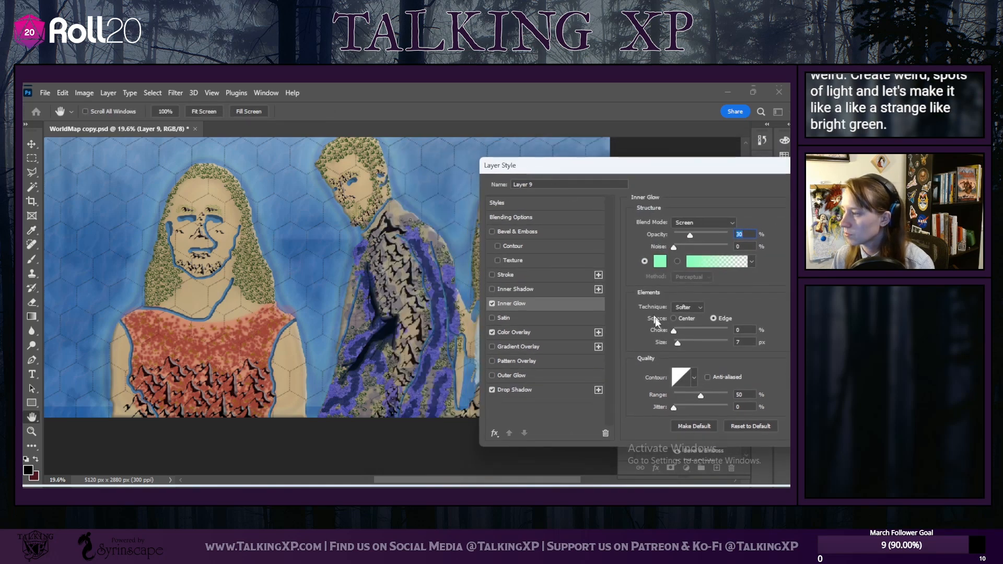
pyautogui.moveTo(688, 234); pyautogui.dragTo(717, 238)
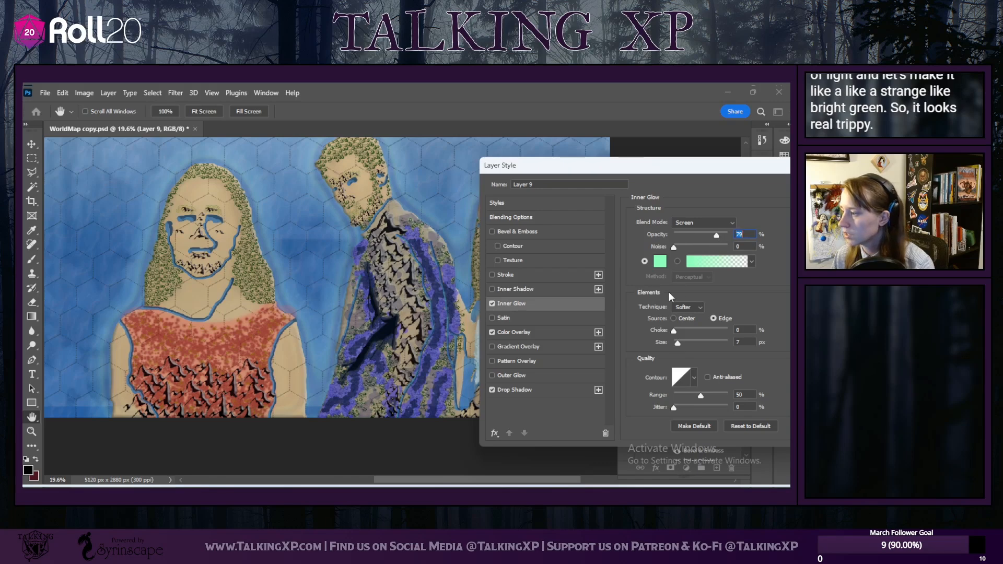
pyautogui.click(673, 331)
pyautogui.moveTo(718, 236); pyautogui.dragTo(712, 243)
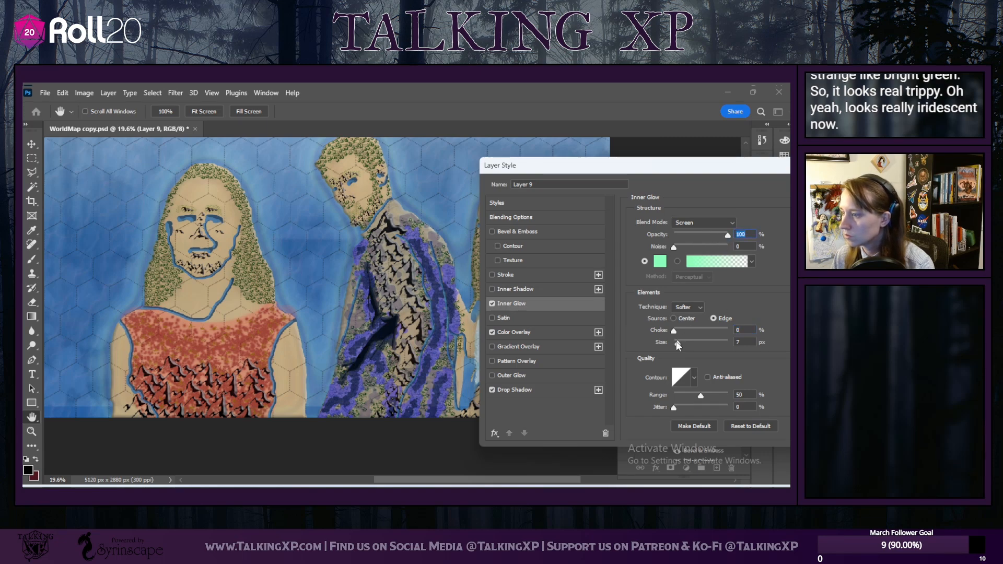
# Step: Increase the size of Layer 9's Inner Glow slightly and apply the layer style
pyautogui.moveTo(679, 340); pyautogui.dragTo(681, 340)
pyautogui.moveTo(730, 170); pyautogui.dragTo(694, 154)
pyautogui.click(695, 166)
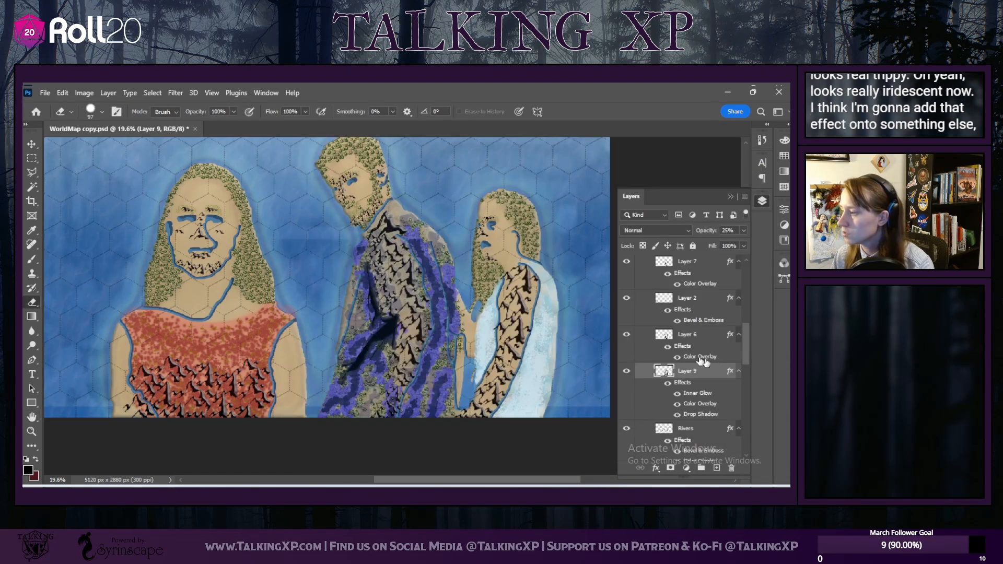
# Step: Add an Inner Glow to Layer 6 and set its colour to bright mint green 93fec3
pyautogui.click(687, 338)
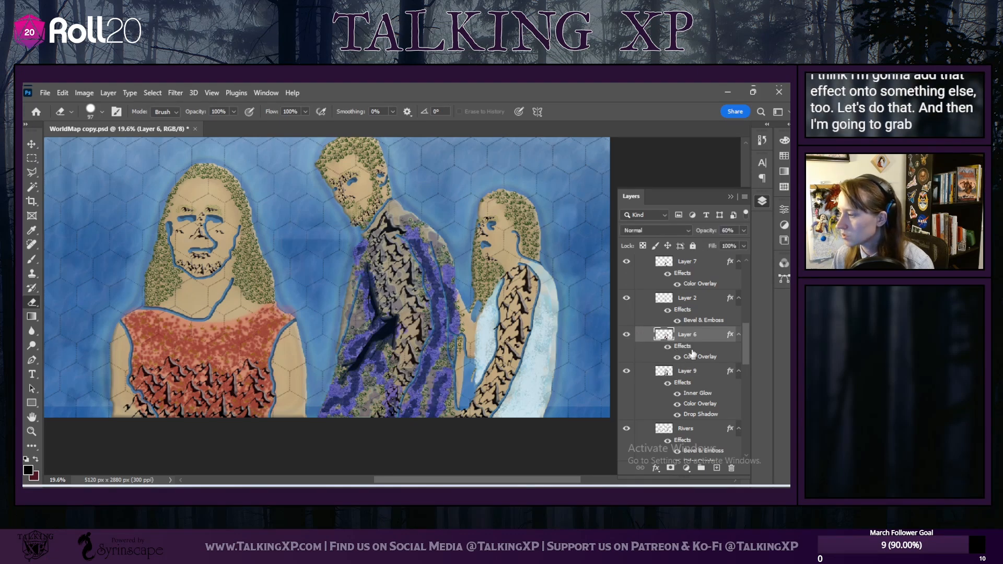
pyautogui.click(656, 468)
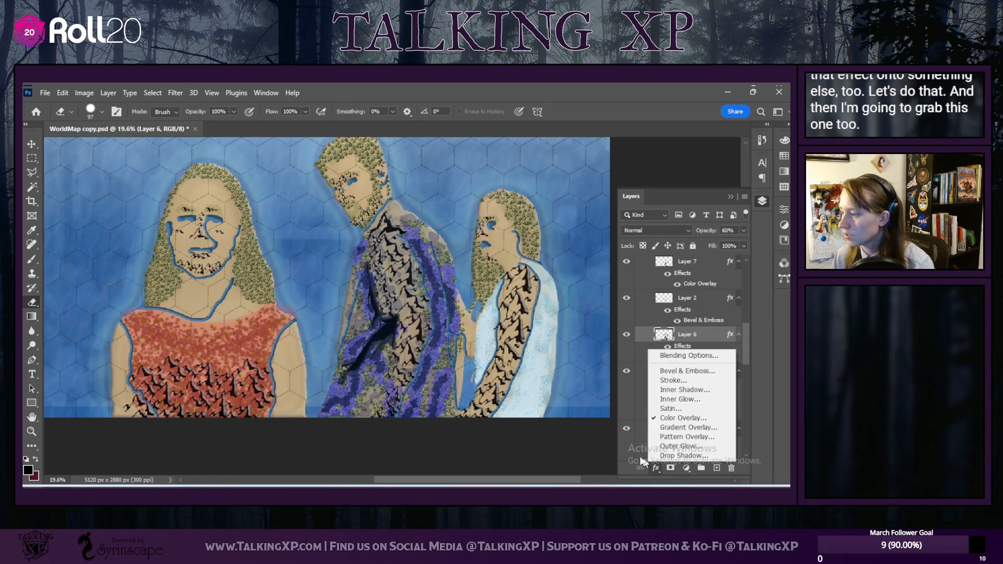
pyautogui.click(666, 399)
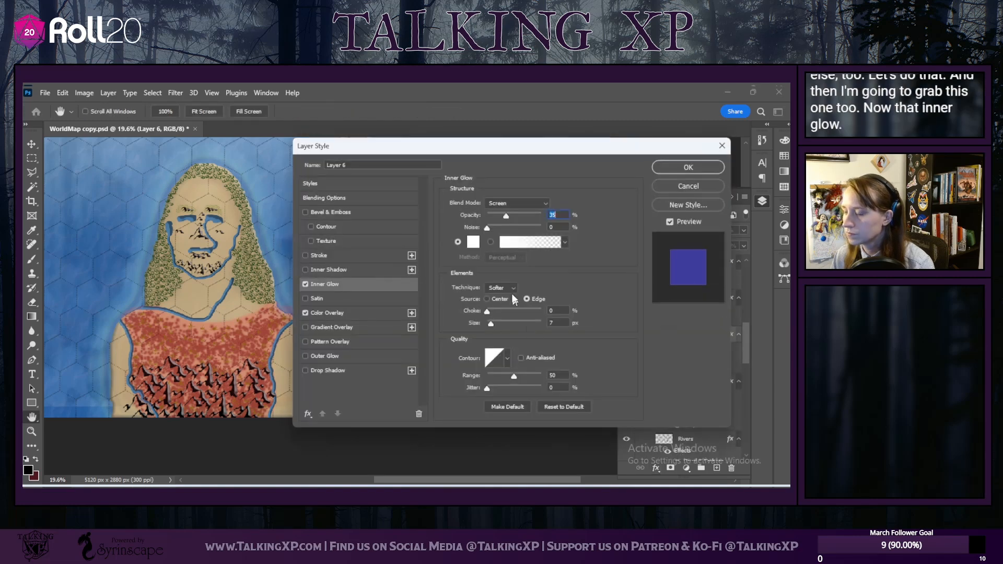
pyautogui.moveTo(430, 157); pyautogui.dragTo(612, 193)
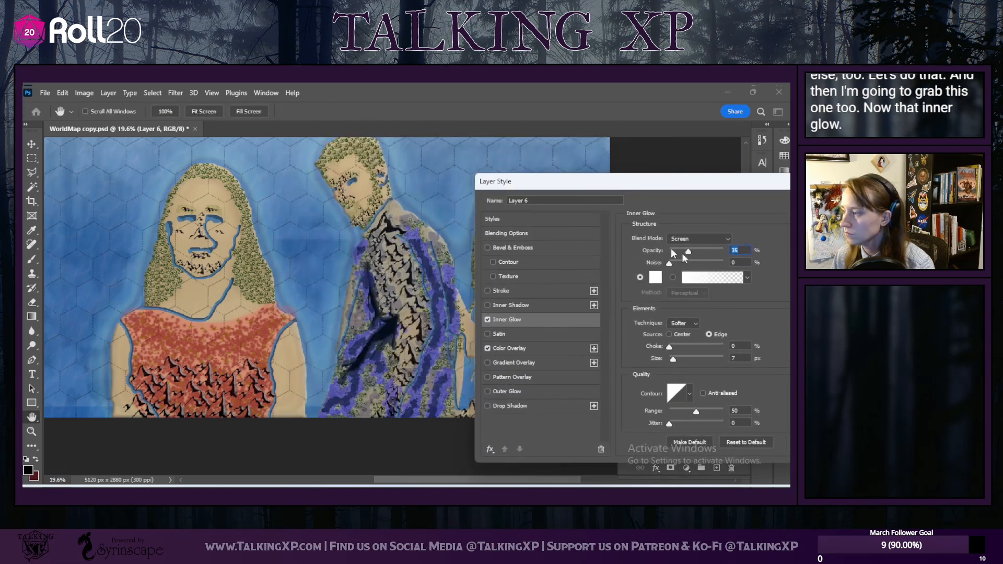
pyautogui.click(653, 279)
pyautogui.click(646, 257)
pyautogui.click(555, 175)
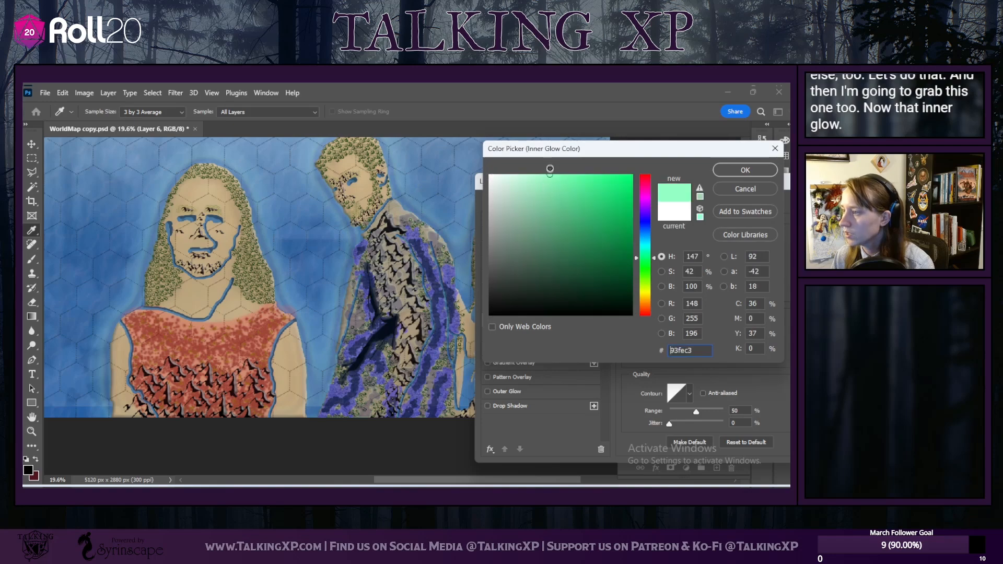
pyautogui.click(719, 171)
# Step: Set Layer 6's Inner Glow to 82% opacity and 29 px size, and apply the layer style
pyautogui.moveTo(691, 252); pyautogui.dragTo(713, 254)
pyautogui.moveTo(675, 343)
pyautogui.mouseDown()
pyautogui.moveTo(660, 346)
pyautogui.moveTo(679, 358)
pyautogui.mouseUp()
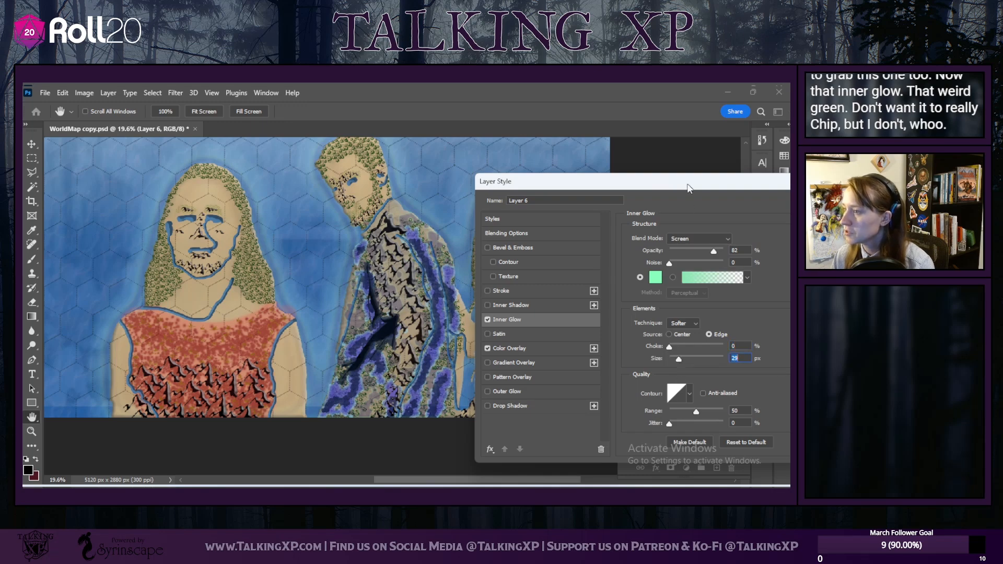
pyautogui.moveTo(687, 191); pyautogui.dragTo(587, 189)
pyautogui.click(756, 197)
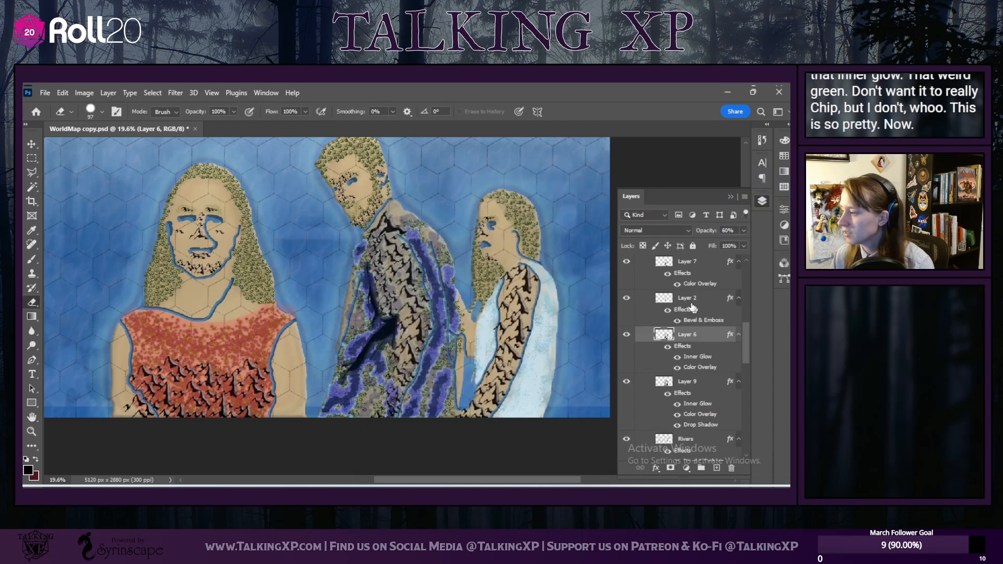
# Step: Check what Layer 7 covers by toggling its visibility, and add an Inner Glow in bright green to it
pyautogui.scroll(4, 697, 314)
pyautogui.click(711, 354)
pyautogui.click(625, 355)
pyautogui.click(625, 355)
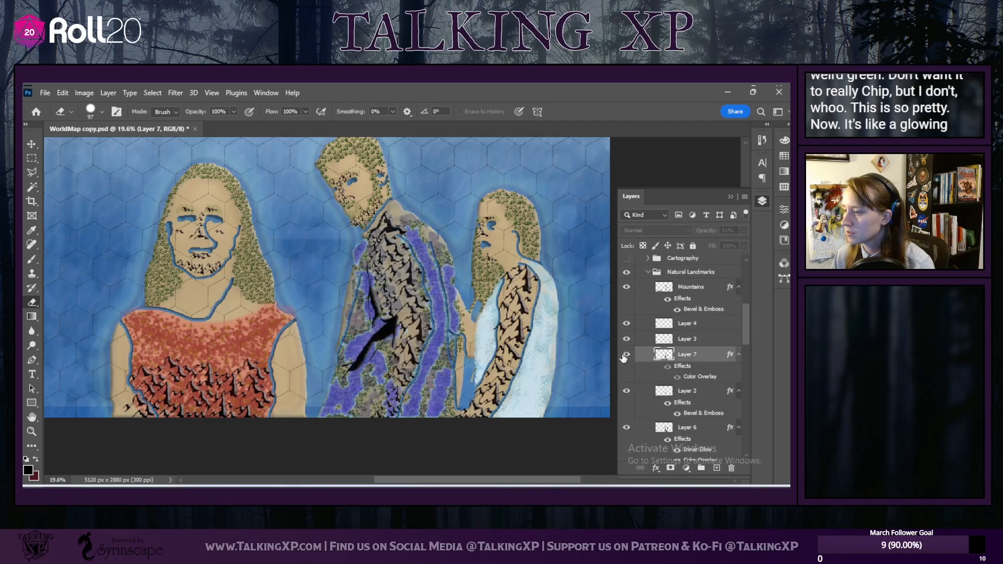
pyautogui.click(652, 469)
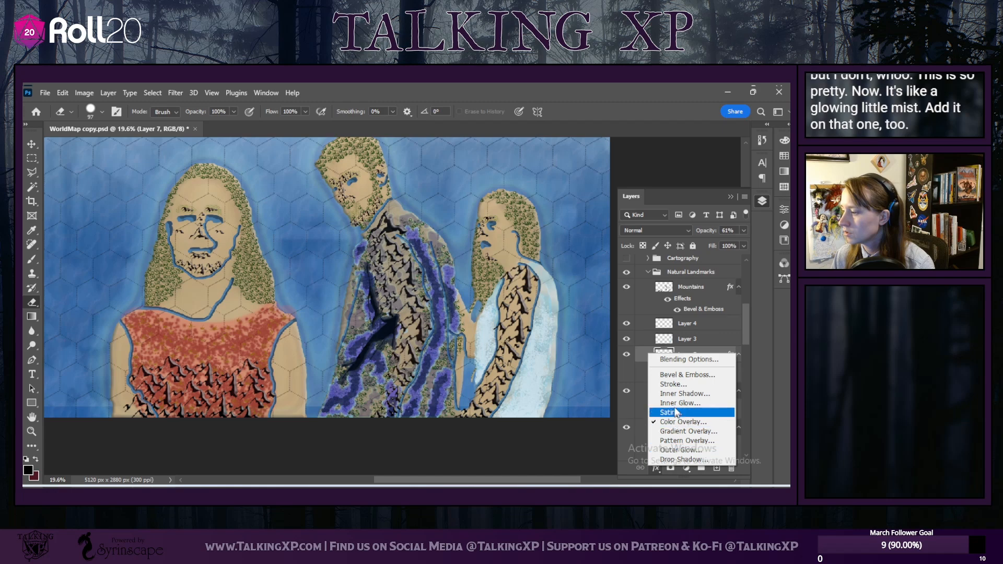
pyautogui.click(674, 403)
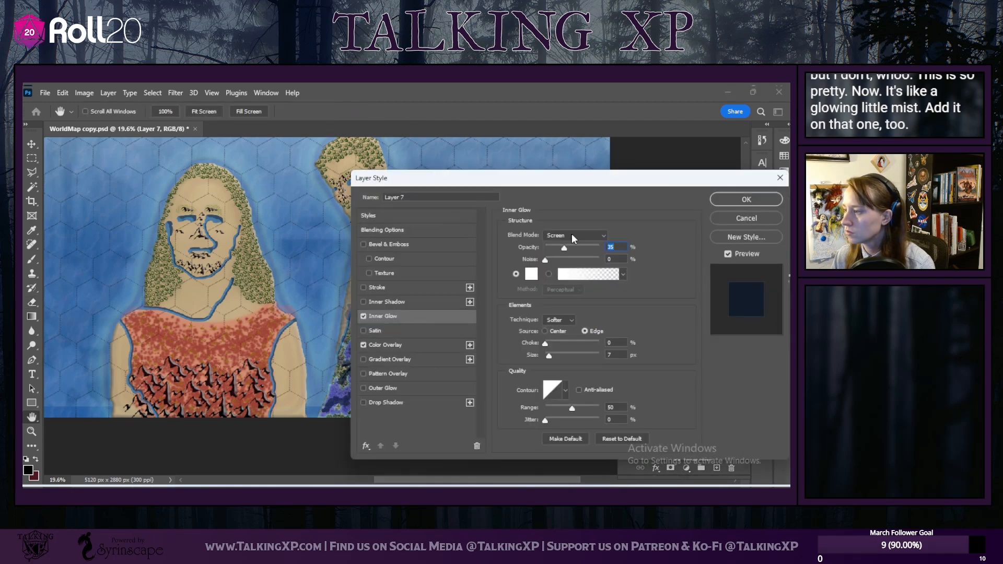
pyautogui.click(531, 273)
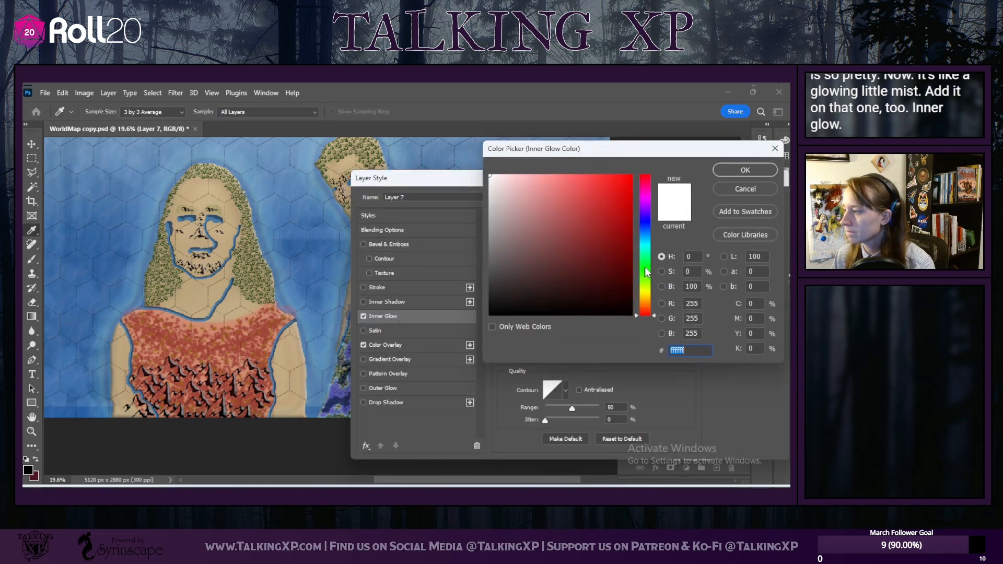
pyautogui.click(644, 270)
pyautogui.click(567, 175)
pyautogui.click(725, 174)
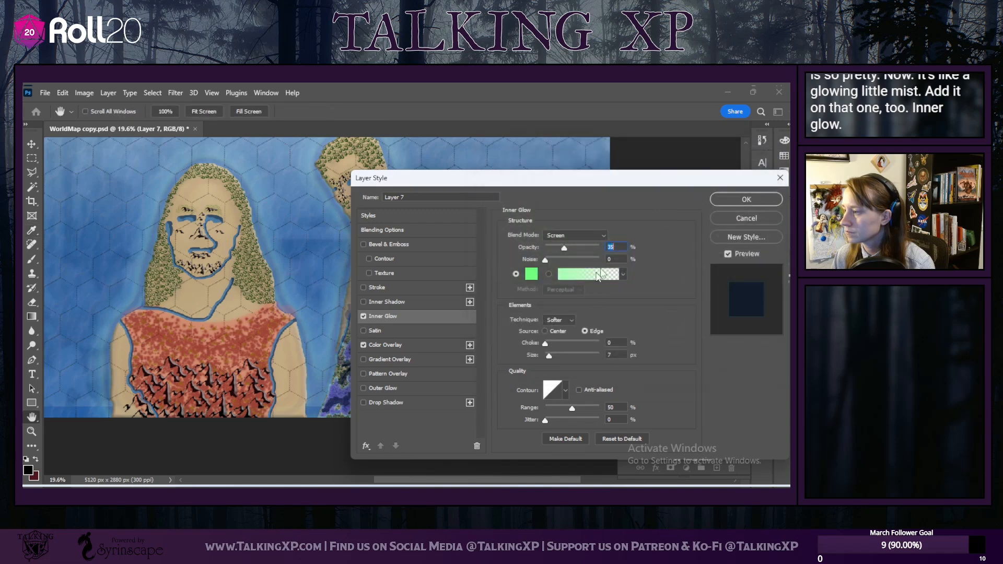
# Step: Set Layer 7's Inner Glow to 29 px size and 42% opacity, and apply the layer style
pyautogui.moveTo(502, 176); pyautogui.dragTo(563, 164)
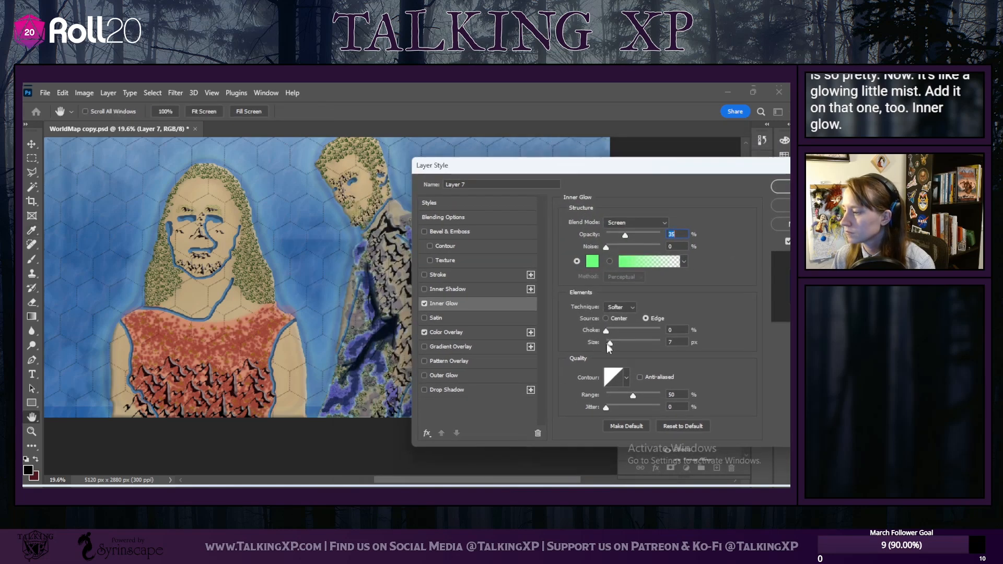
pyautogui.moveTo(609, 342)
pyautogui.mouseDown()
pyautogui.moveTo(626, 342)
pyautogui.moveTo(615, 345)
pyautogui.mouseUp()
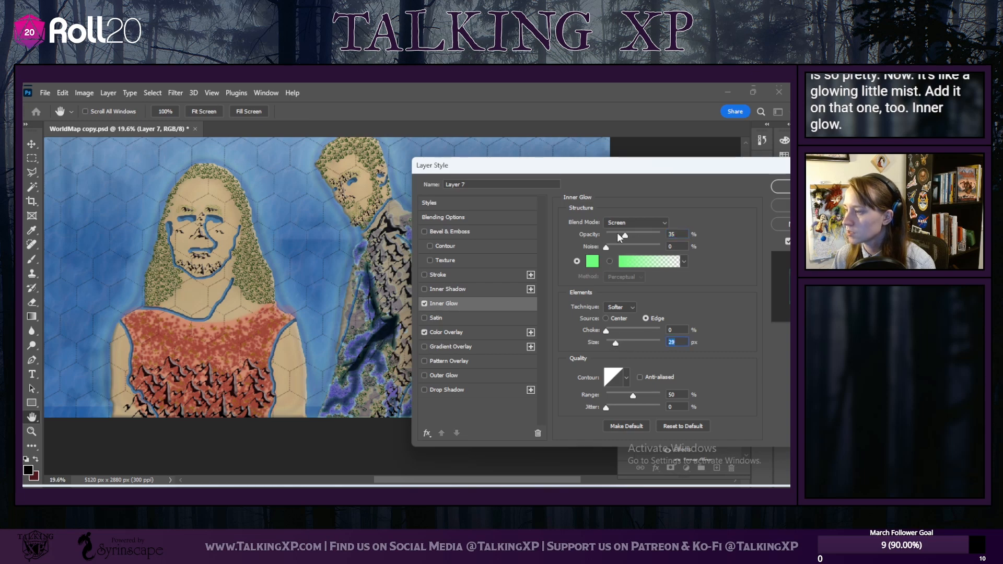
pyautogui.moveTo(628, 235); pyautogui.dragTo(628, 235)
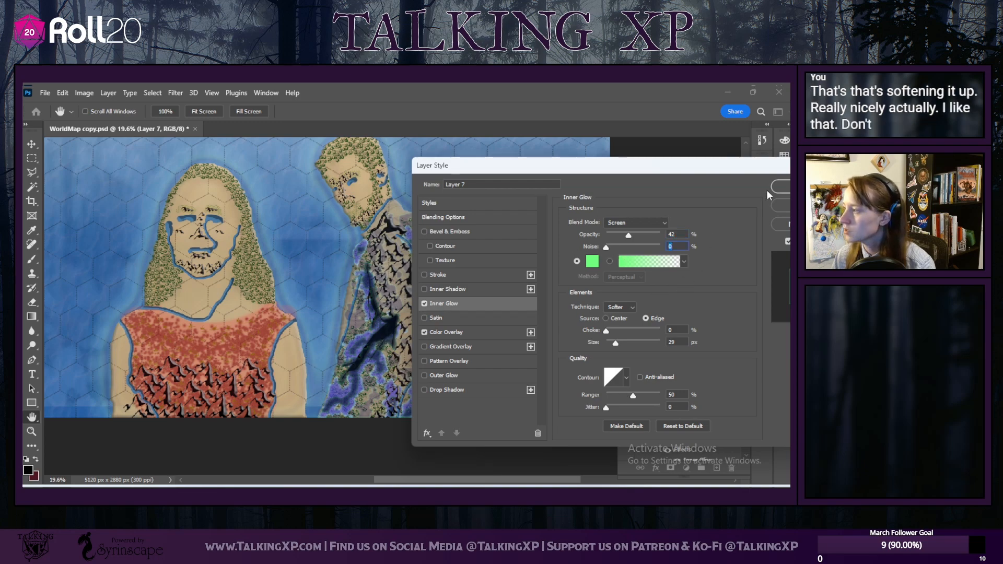
pyautogui.click(781, 187)
# Step: Hide the faint background photo layer memelovetri..._720 copy 2 near the top of the layer stack
pyautogui.scroll(1, 293, 305)
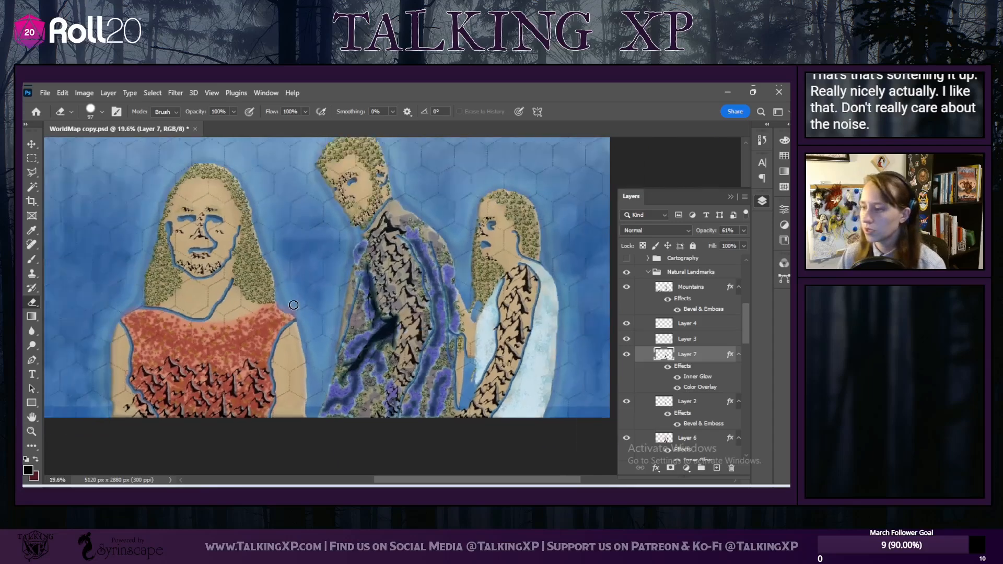
pyautogui.scroll(-2, 293, 305)
pyautogui.scroll(-2, 201, 385)
pyautogui.scroll(3, 200, 385)
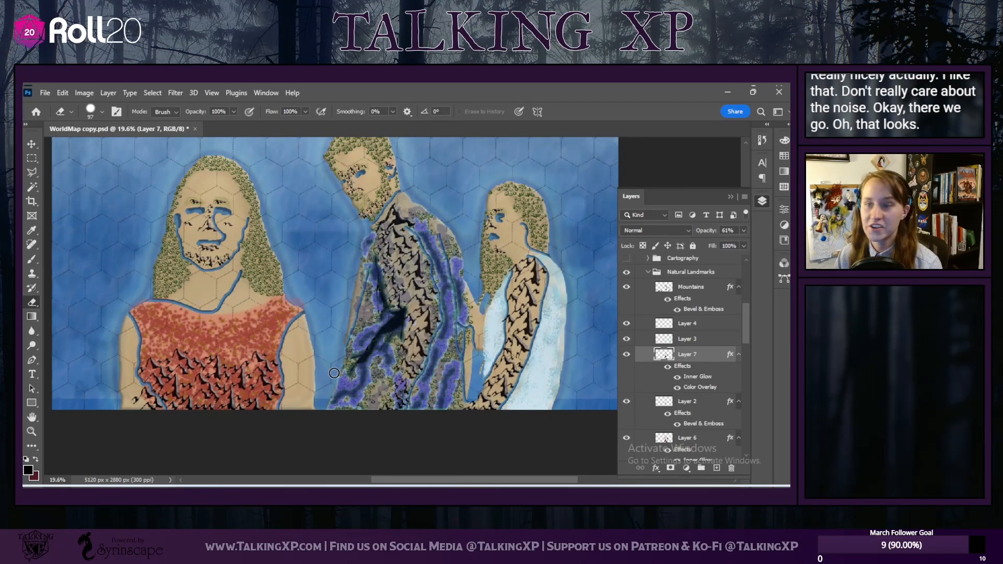
pyautogui.scroll(3, 334, 373)
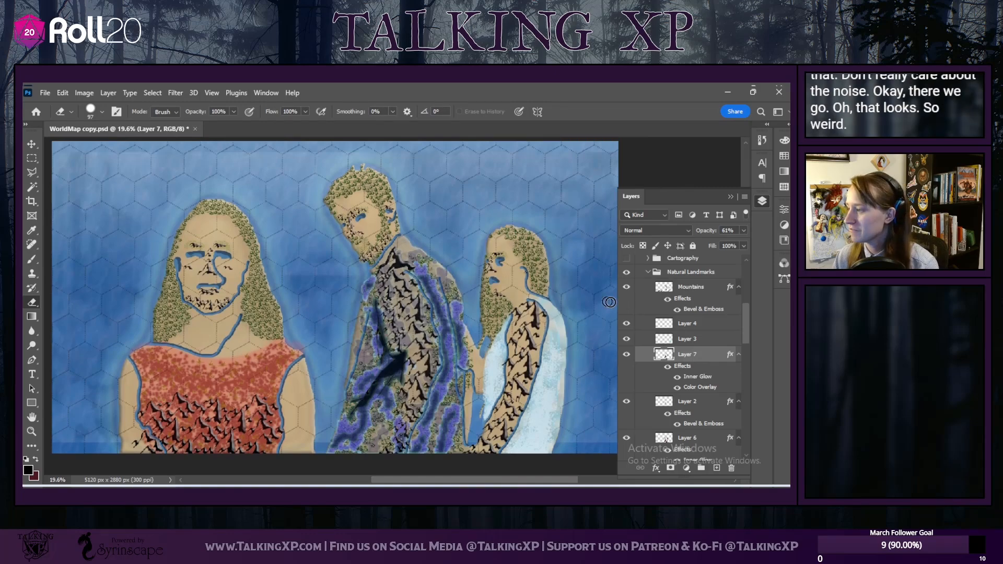
pyautogui.scroll(5, 649, 352)
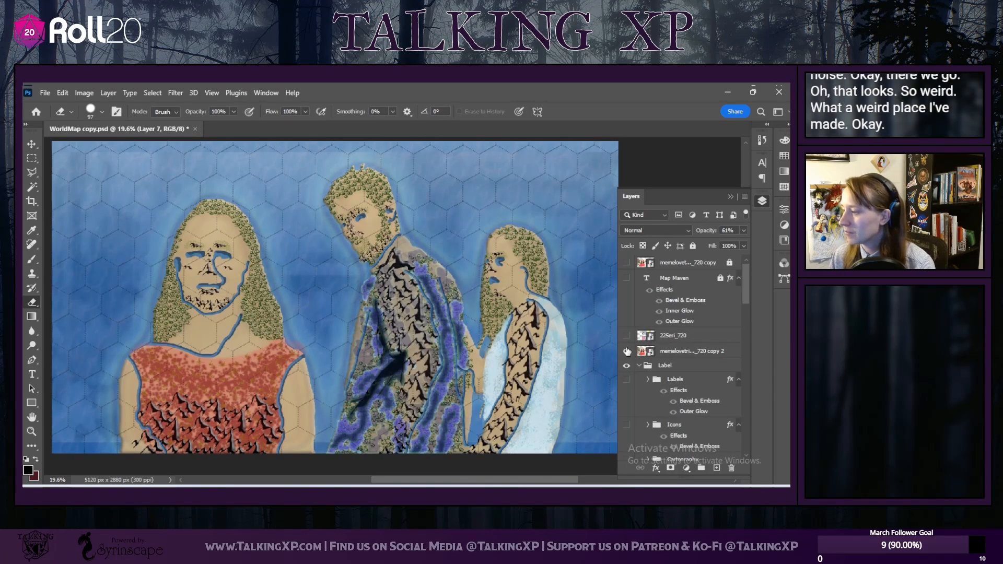
pyautogui.scroll(1, 303, 287)
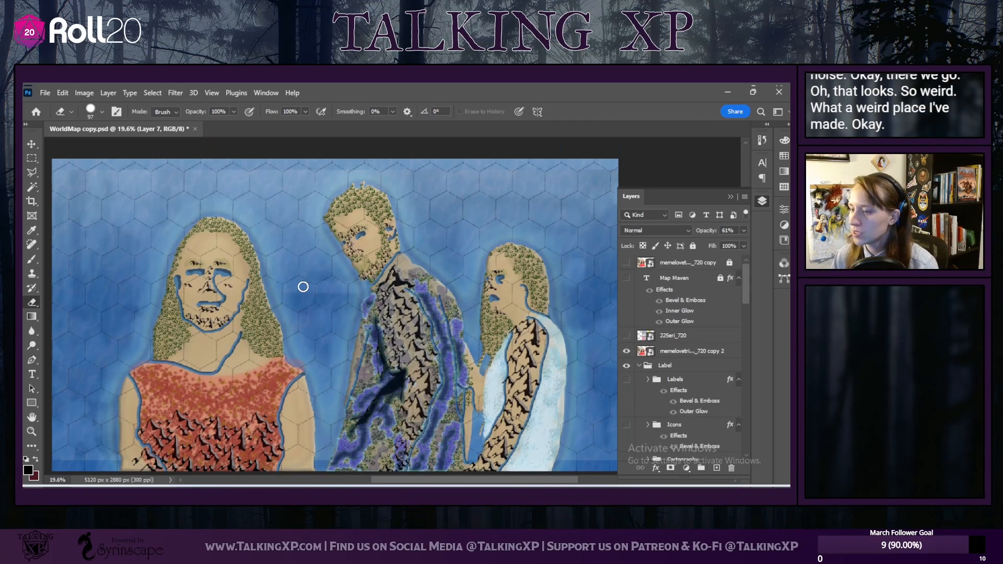
pyautogui.click(627, 351)
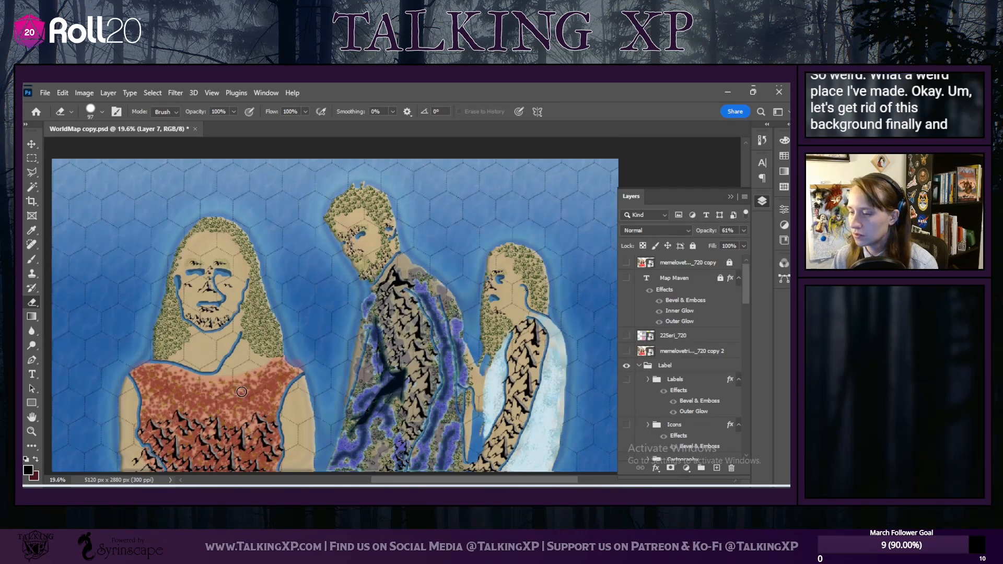
# Step: Examine the whole map without the background photo and look through the landmark and biome layers in the stack
pyautogui.scroll(1, 241, 392)
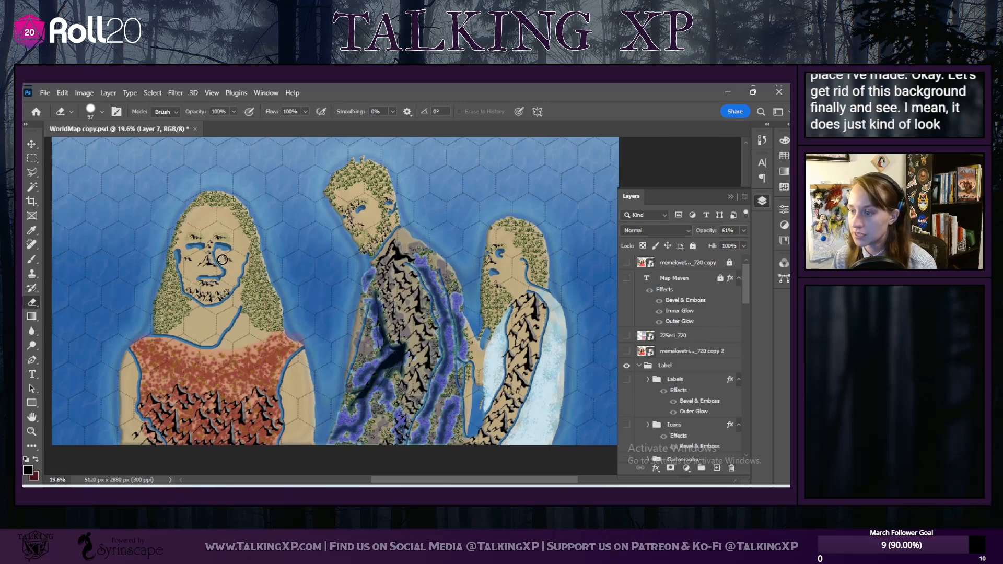
pyautogui.scroll(-2, 232, 356)
pyautogui.scroll(3, 233, 356)
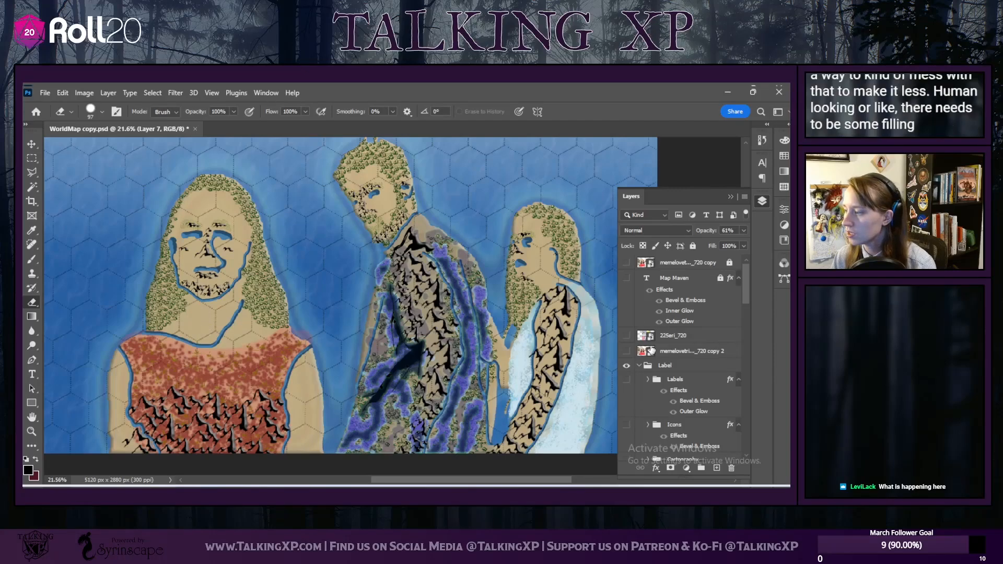
pyautogui.scroll(-8, 674, 413)
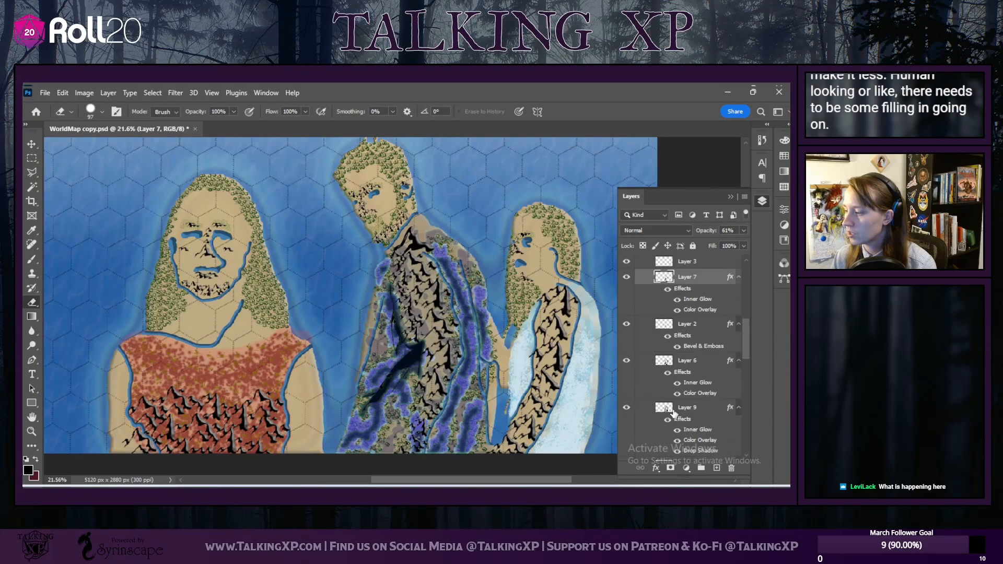
pyautogui.click(675, 410)
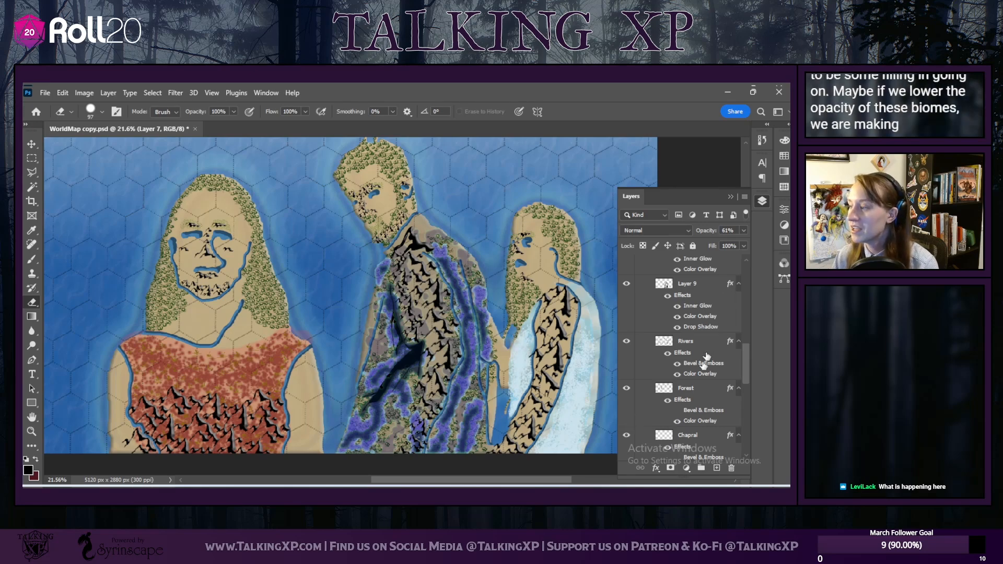
pyautogui.scroll(3, 698, 382)
pyautogui.scroll(8, 697, 381)
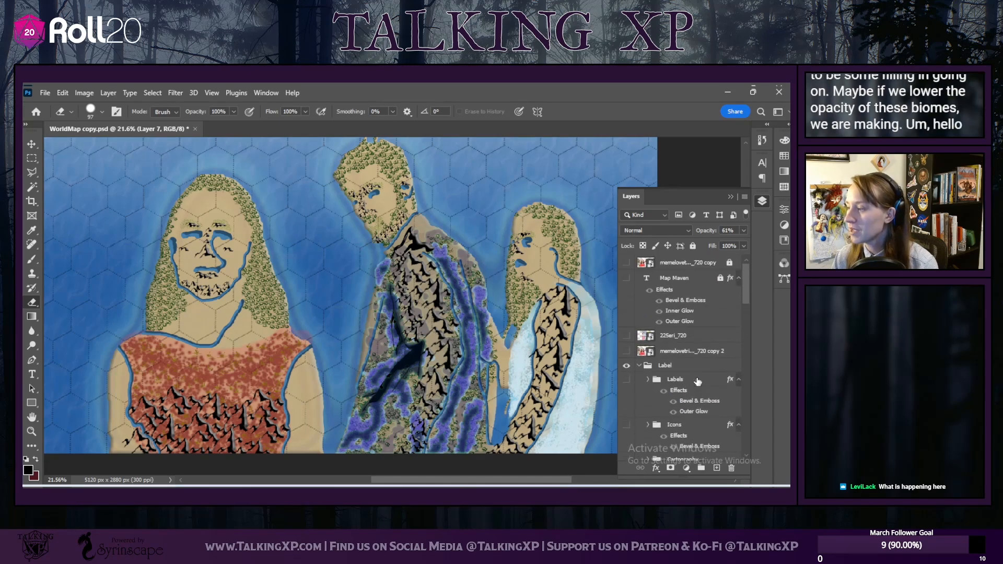
# Step: Show the original meme photo over the map for comparison, and hide it again
pyautogui.click(625, 261)
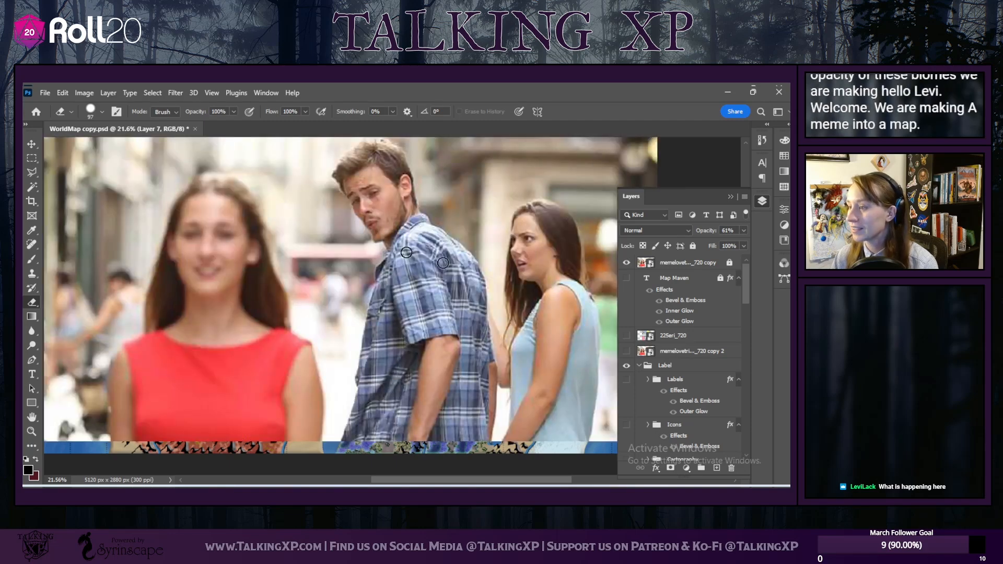
pyautogui.click(626, 261)
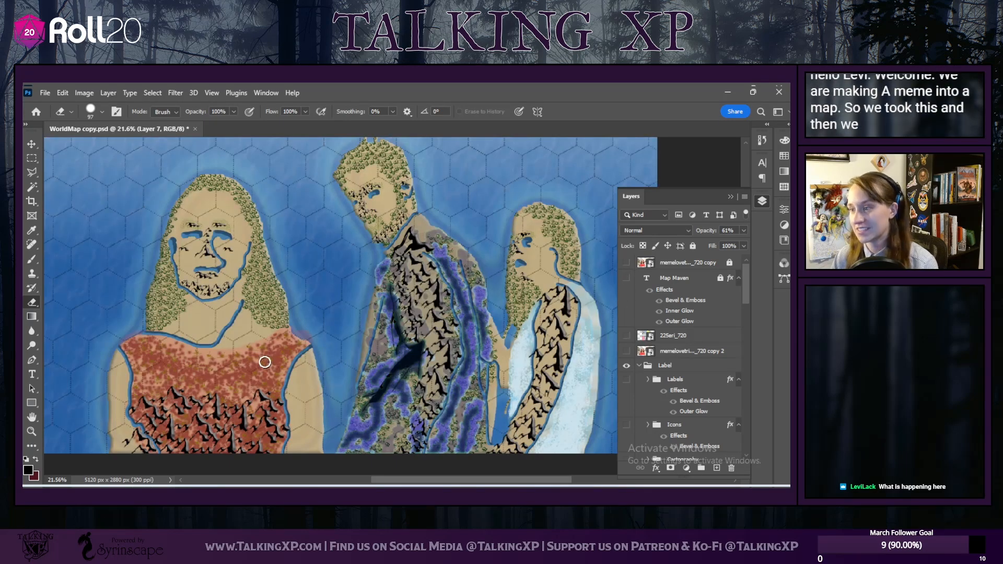
pyautogui.scroll(1, 218, 366)
pyautogui.scroll(-3, 219, 366)
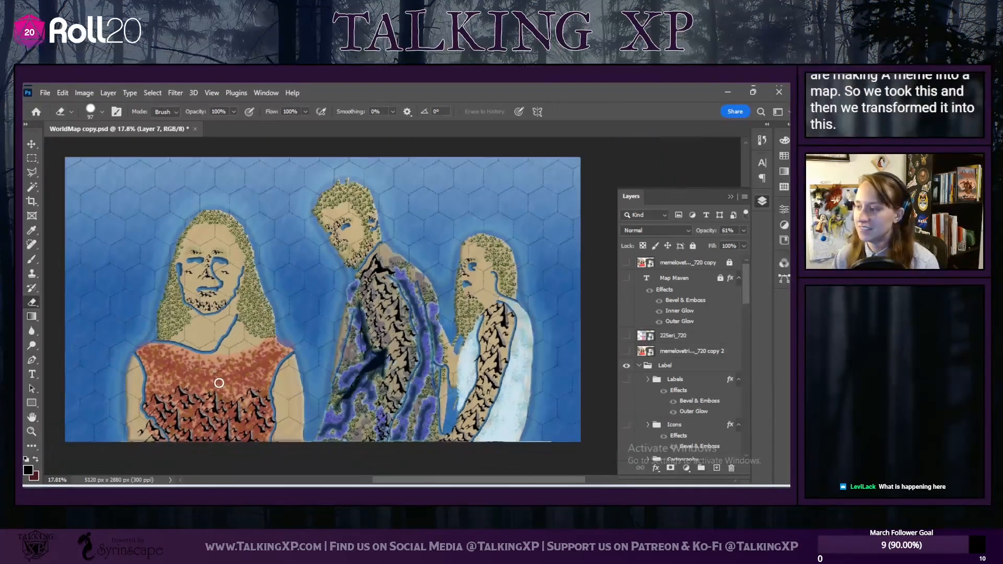
# Step: Inspect the glowing fog, rivers and mountains on the middle figure's torso up close
pyautogui.scroll(2, 219, 382)
pyautogui.scroll(3, 219, 383)
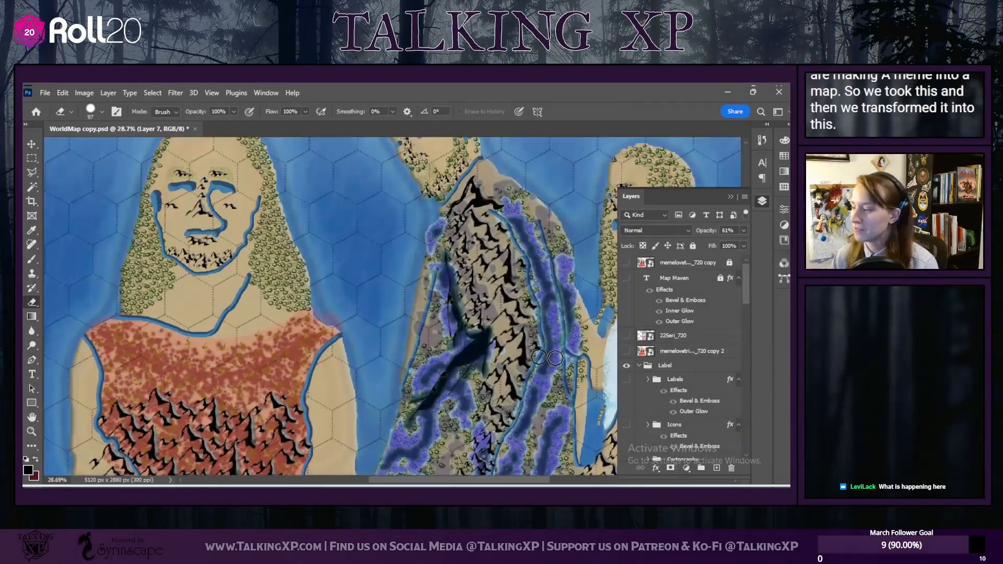
pyautogui.scroll(2, 208, 360)
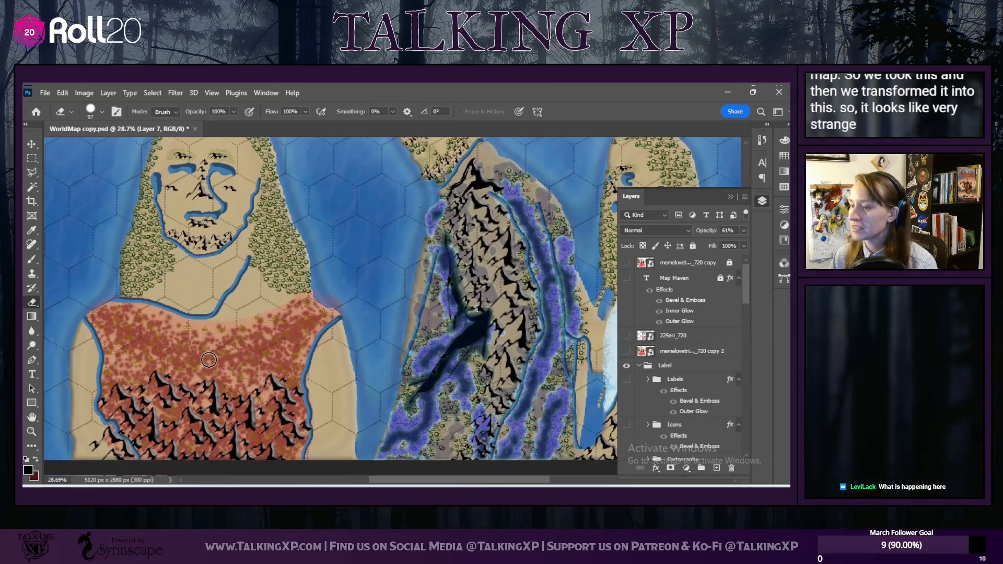
pyautogui.scroll(2, 209, 360)
pyautogui.scroll(-2, 625, 376)
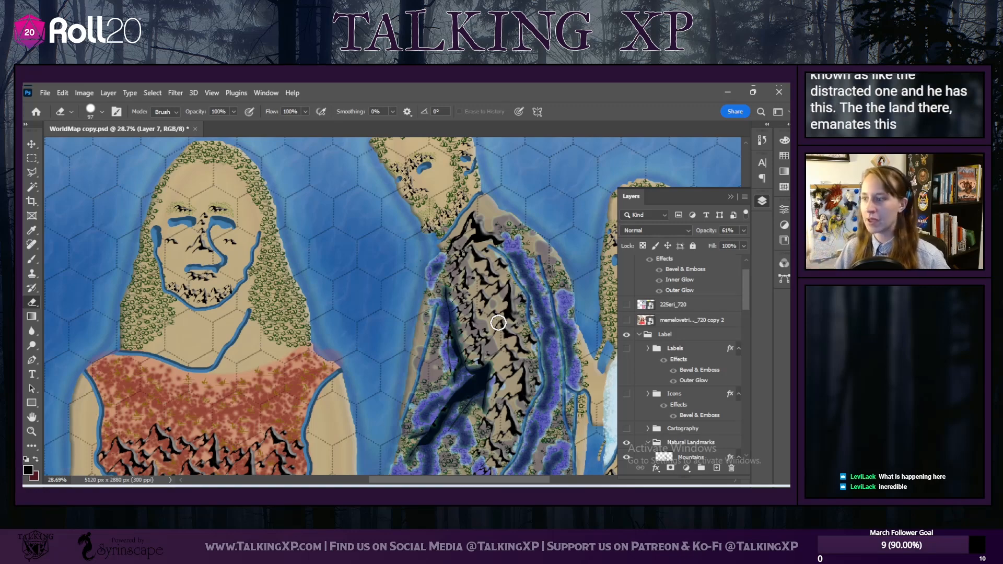
pyautogui.scroll(3, 476, 337)
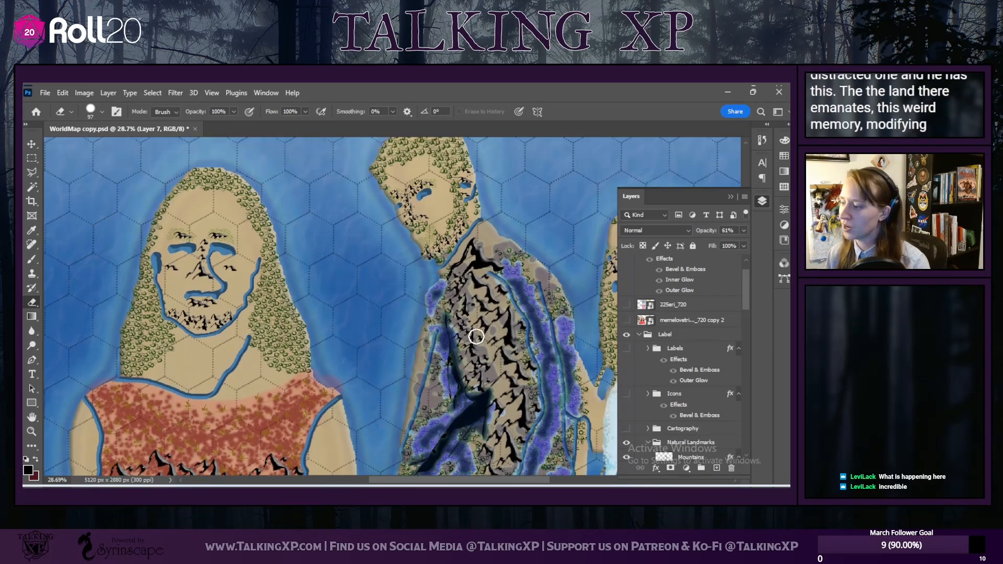
pyautogui.scroll(-4, 476, 337)
pyautogui.scroll(-2, 475, 337)
pyautogui.scroll(-5, 393, 345)
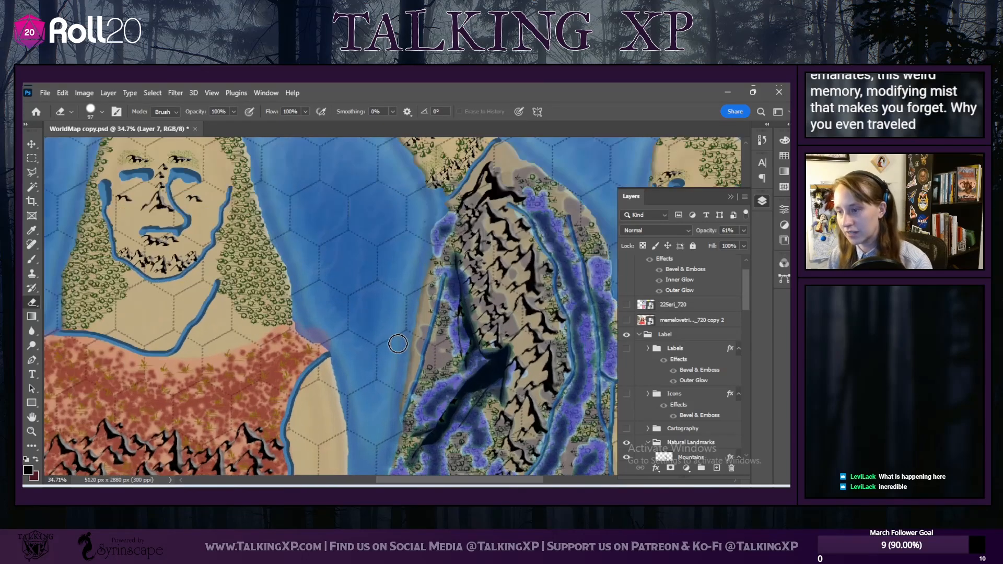
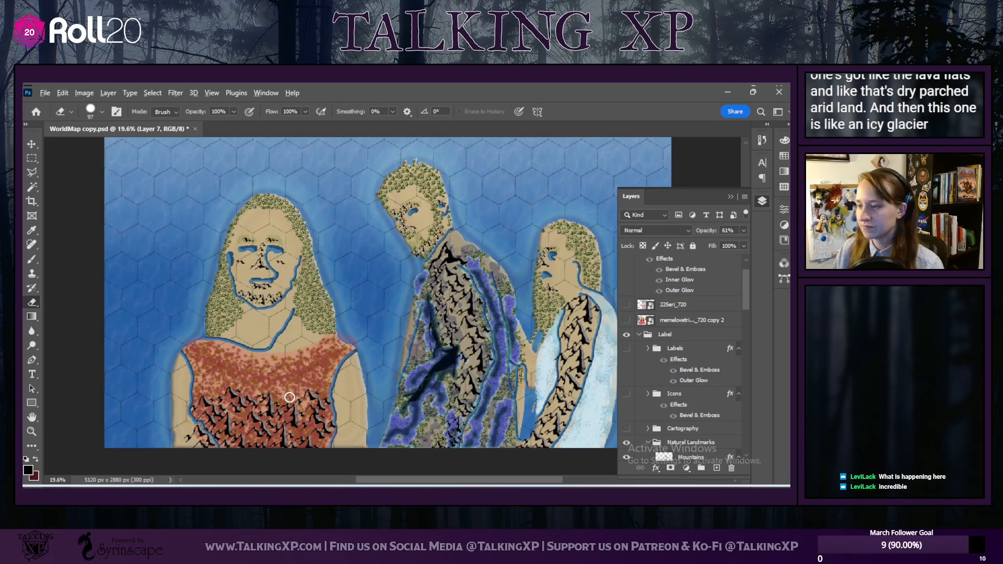
# Step: Lower the opacity of the Bioms layer to 10%
pyautogui.scroll(1, 290, 397)
pyautogui.moveTo(389, 481)
pyautogui.mouseDown()
pyautogui.moveTo(417, 479)
pyautogui.moveTo(395, 481)
pyautogui.mouseUp()
pyautogui.scroll(2, 339, 403)
pyautogui.scroll(-3, 680, 437)
pyautogui.scroll(-6, 681, 436)
pyautogui.scroll(-8, 680, 436)
pyautogui.click(673, 354)
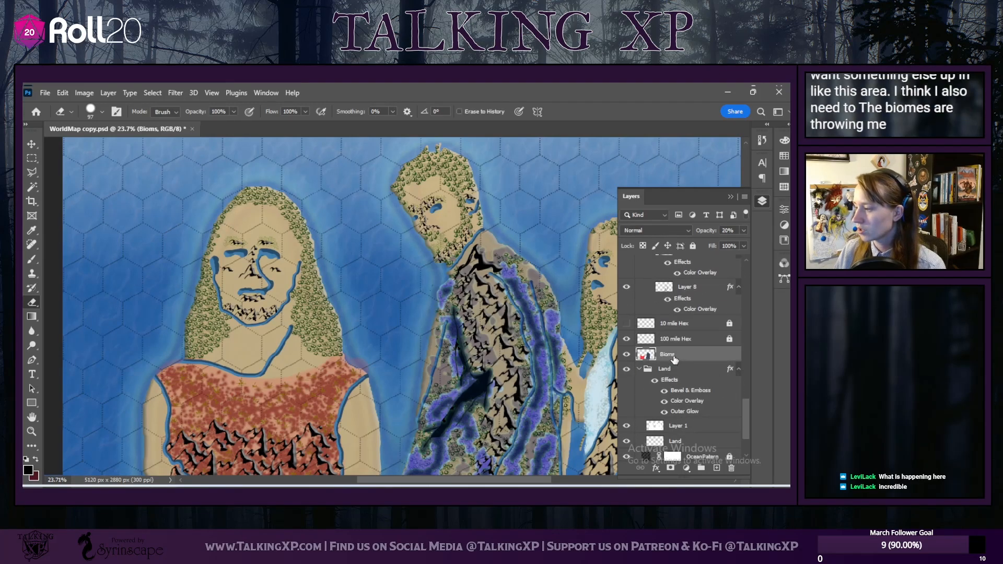
pyautogui.click(743, 230)
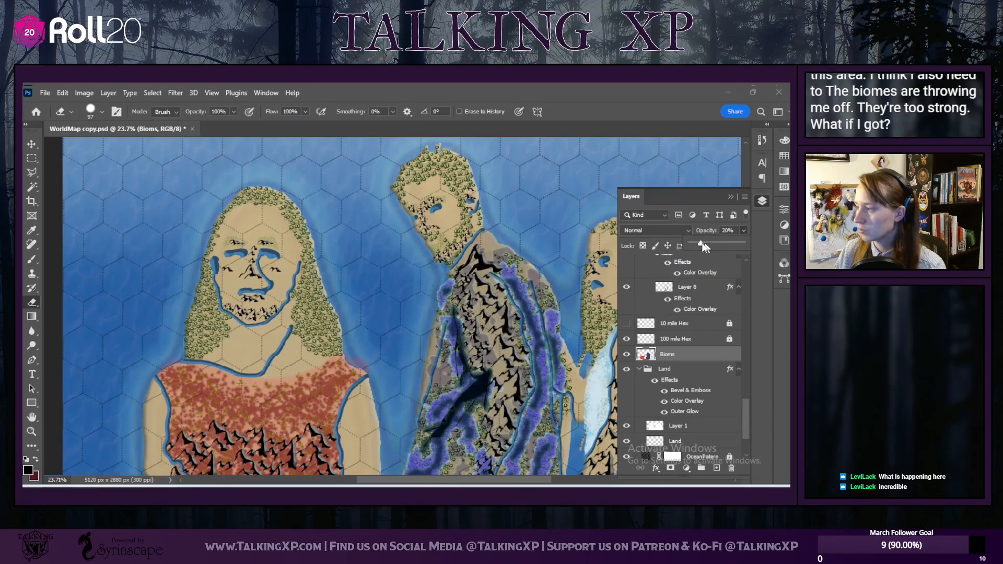
pyautogui.moveTo(695, 244)
pyautogui.mouseDown()
pyautogui.moveTo(762, 245)
pyautogui.moveTo(695, 242)
pyautogui.mouseUp()
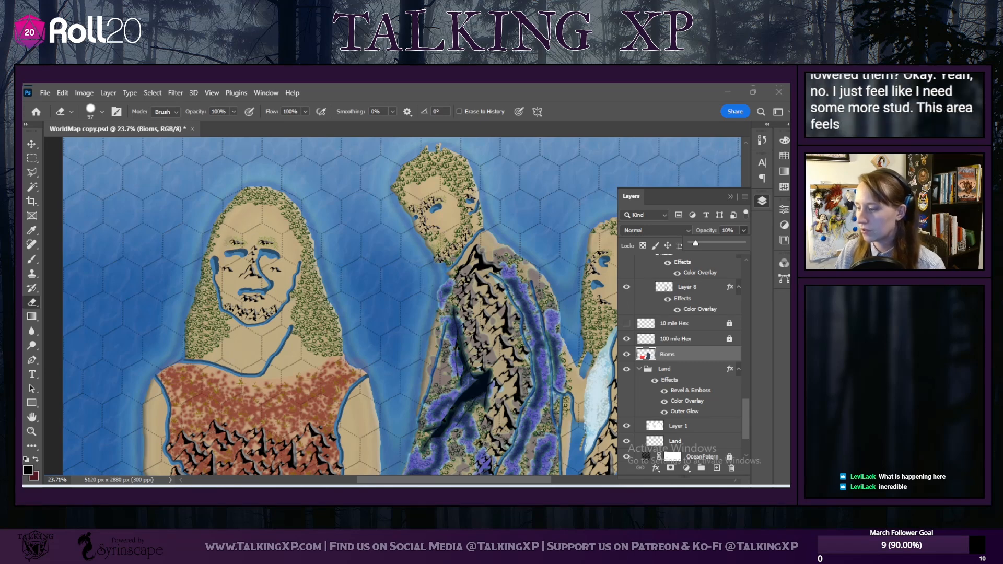
# Step: Examine the blank land under the left figure's chin and across the middle figure's forehead for places that need more terrain
pyautogui.moveTo(402, 482)
pyautogui.mouseDown()
pyautogui.moveTo(453, 483)
pyautogui.moveTo(386, 482)
pyautogui.mouseUp()
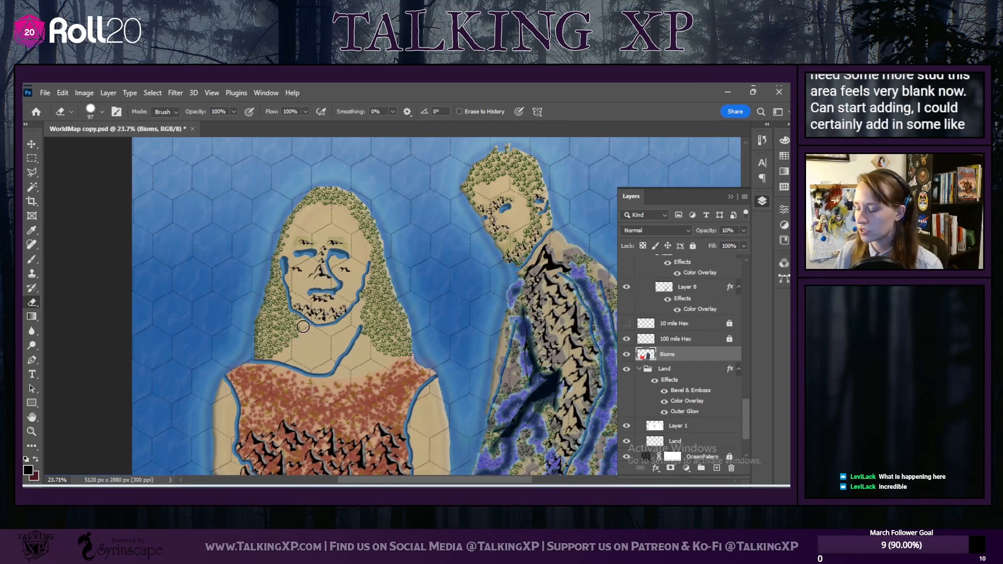
pyautogui.scroll(3, 303, 327)
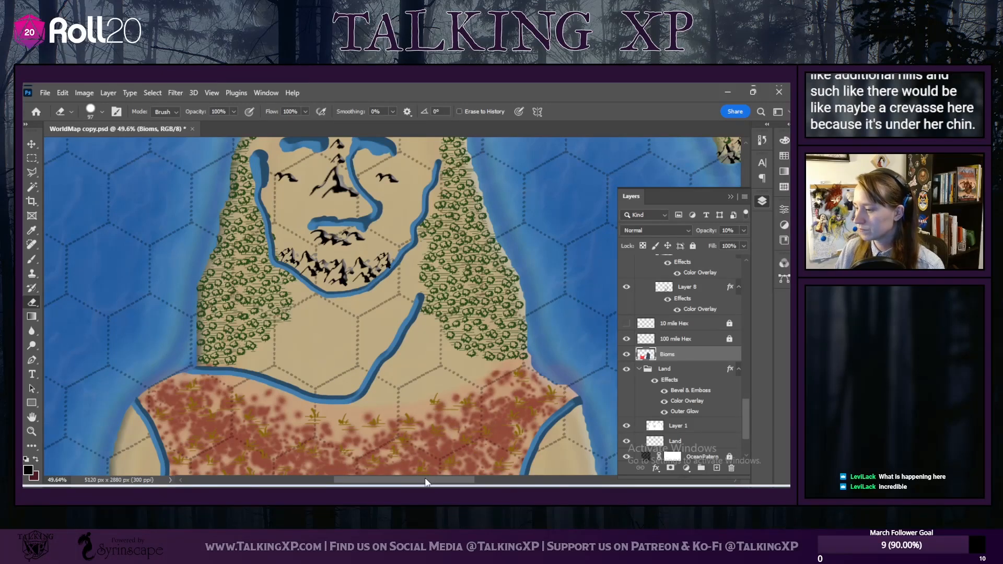
pyautogui.moveTo(425, 478); pyautogui.dragTo(512, 478)
pyautogui.scroll(1, 429, 357)
pyautogui.scroll(2, 280, 168)
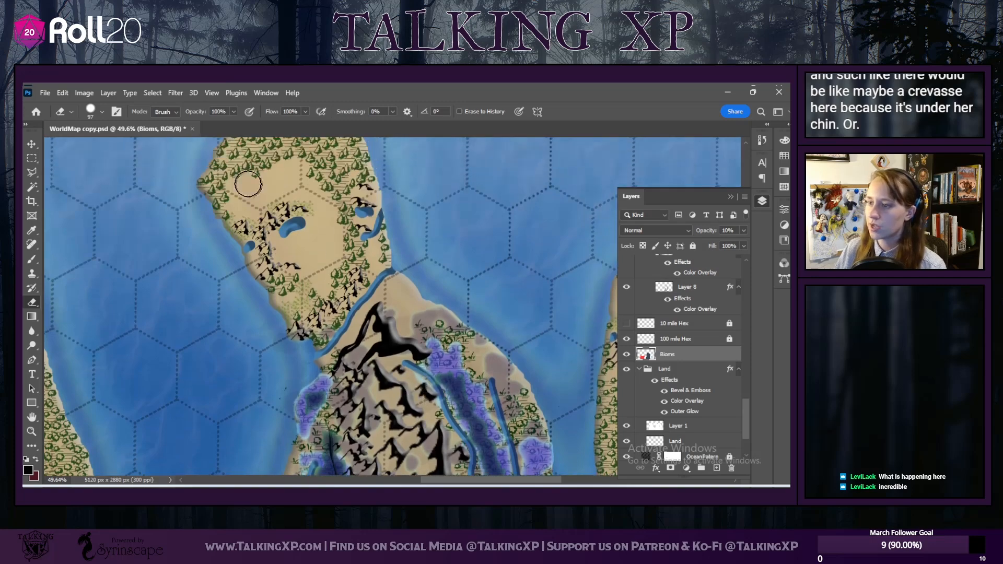
pyautogui.scroll(5, 227, 230)
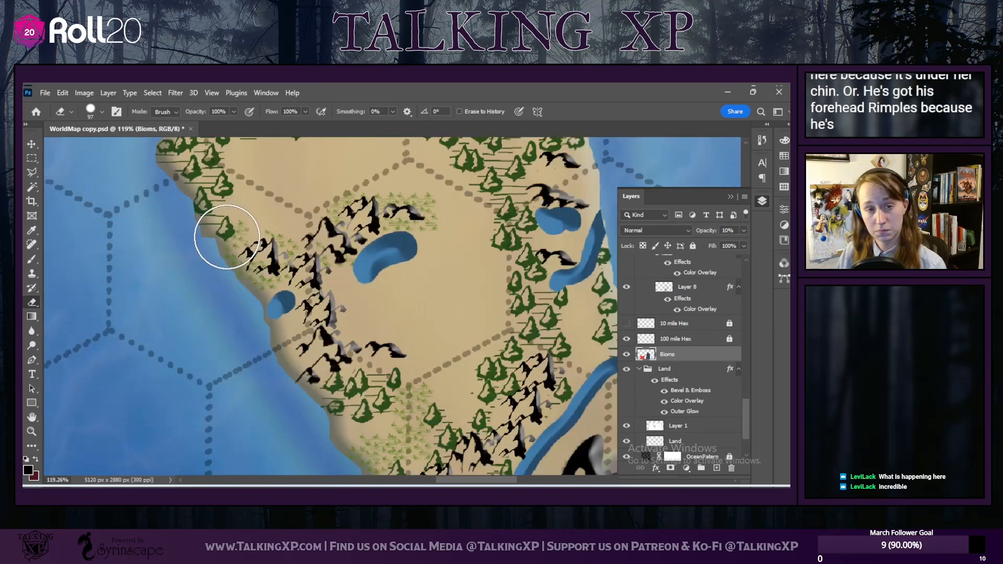
pyautogui.scroll(4, 264, 264)
pyautogui.scroll(-1, 287, 331)
pyautogui.scroll(5, 290, 334)
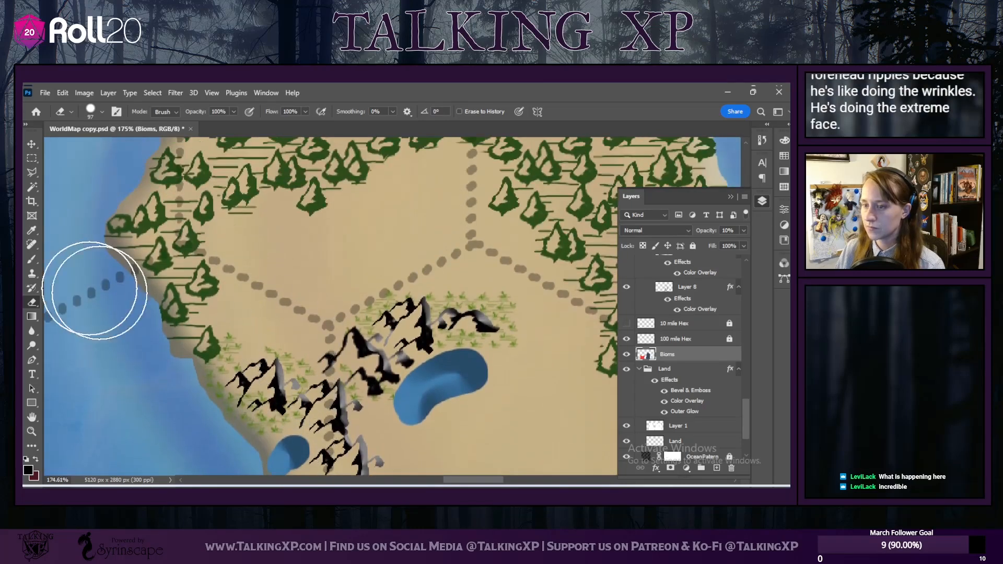
# Step: On the Mountains layer, stamp three hill ridges as forehead wrinkles on the middle figure, using the Sharp Hills3 brush at 72 px
pyautogui.scroll(5, 698, 392)
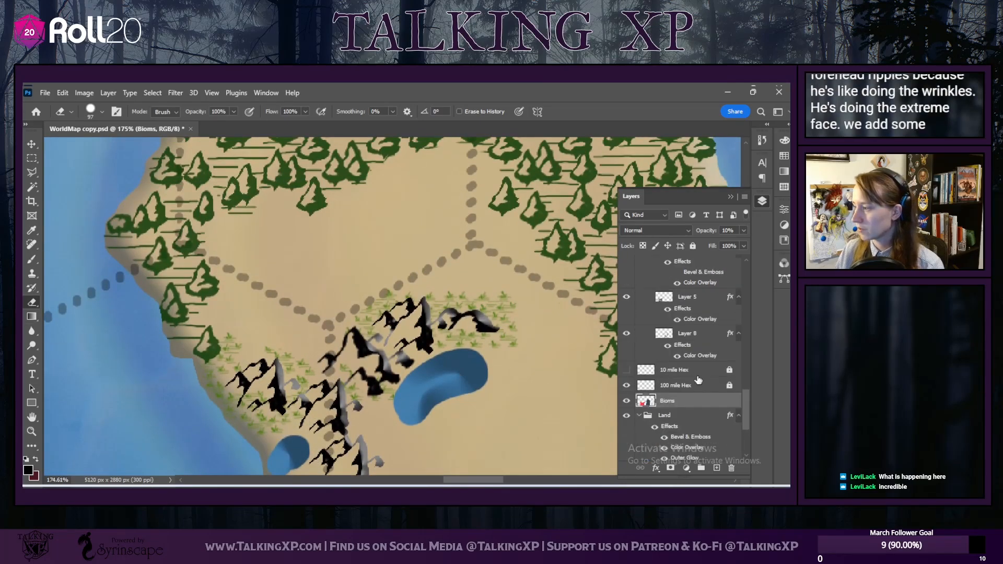
pyautogui.scroll(6, 697, 380)
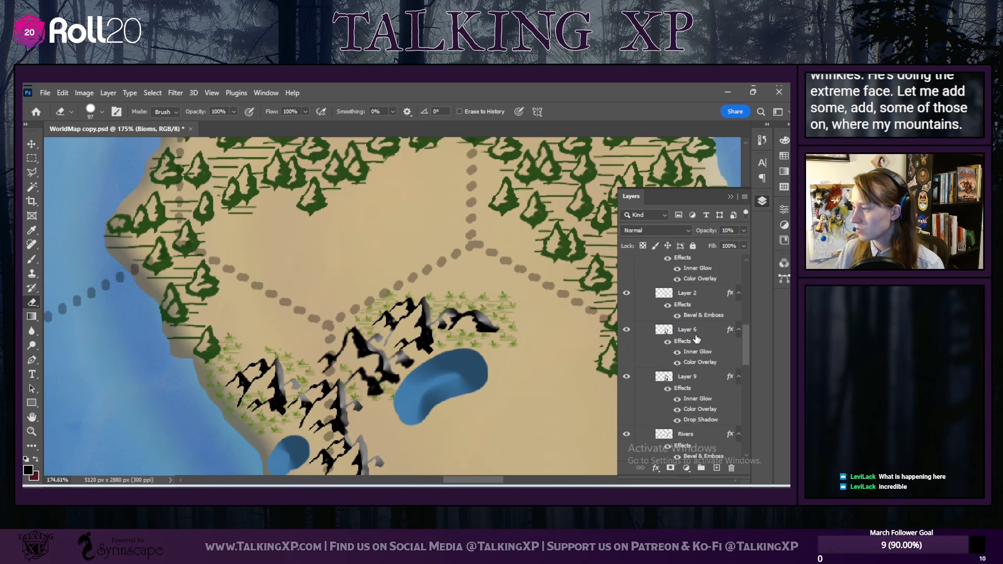
pyautogui.click(695, 306)
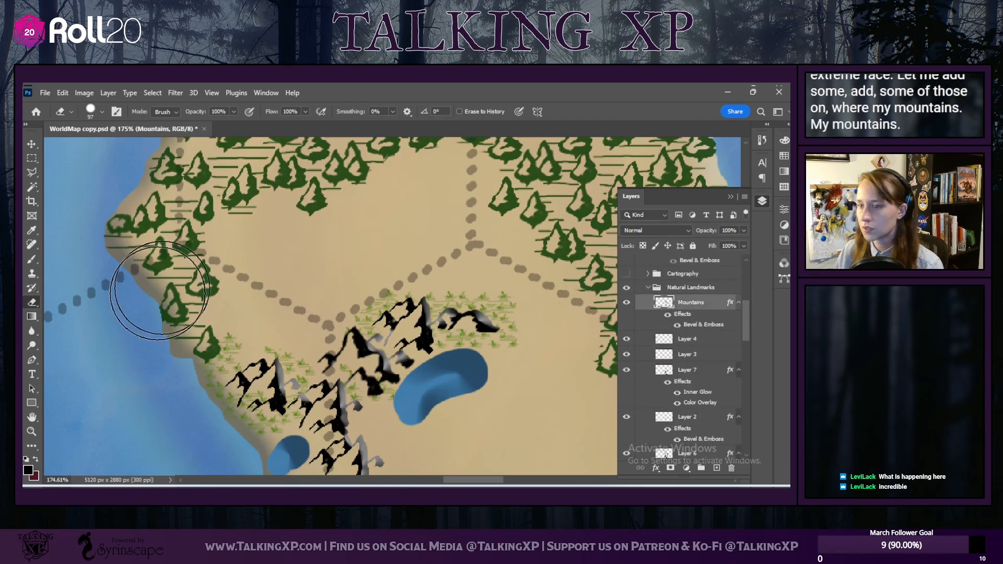
pyautogui.click(32, 260)
pyautogui.click(96, 111)
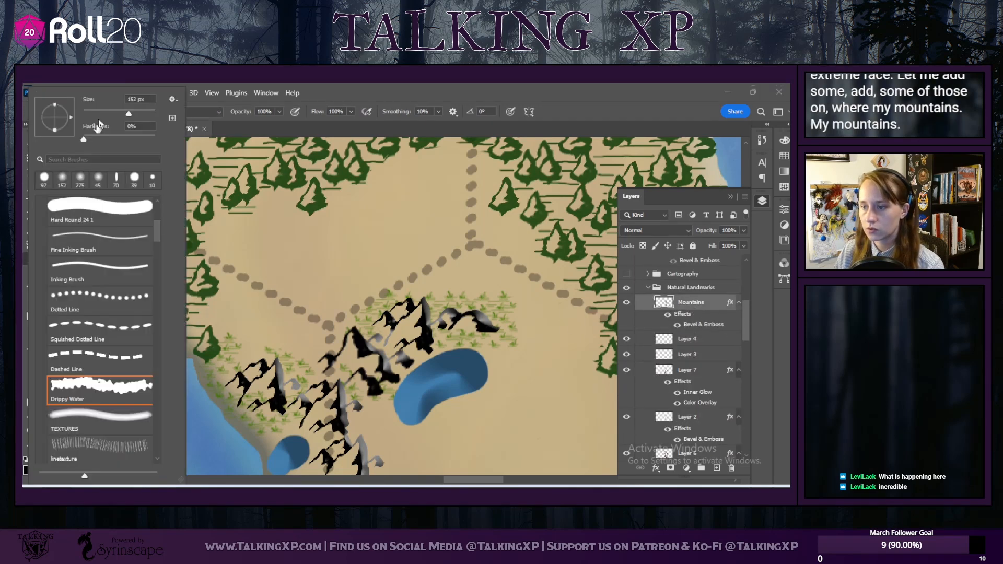
pyautogui.moveTo(159, 242); pyautogui.dragTo(142, 458)
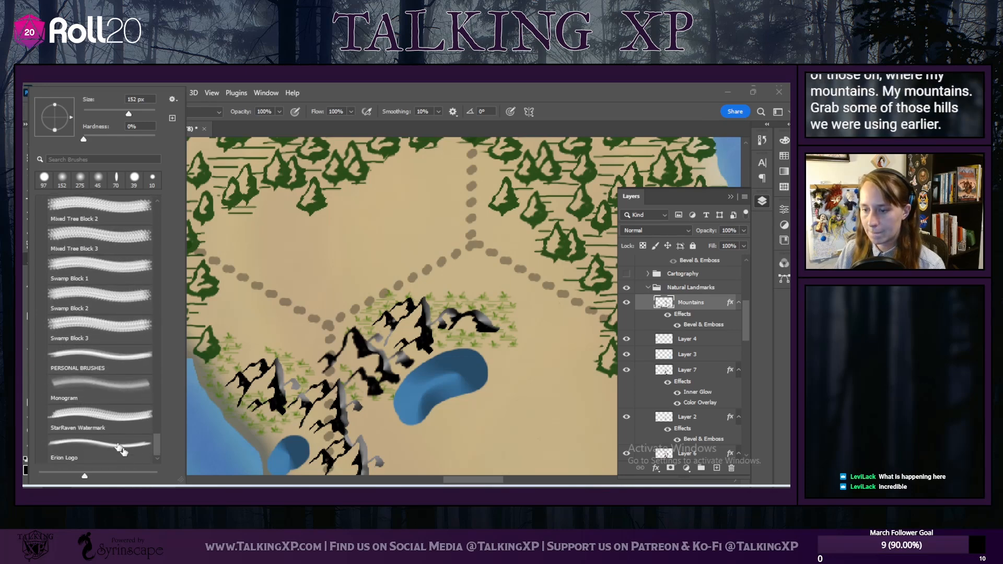
pyautogui.scroll(5, 73, 301)
pyautogui.moveTo(157, 434)
pyautogui.mouseDown()
pyautogui.moveTo(168, 346)
pyautogui.moveTo(158, 347)
pyautogui.moveTo(150, 269)
pyautogui.mouseUp()
pyautogui.scroll(-10, 104, 314)
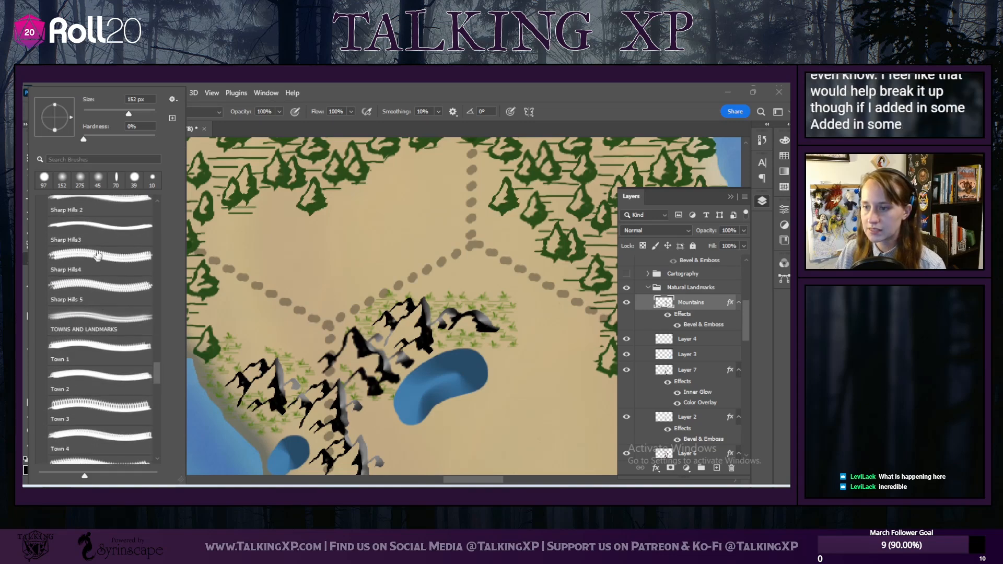
pyautogui.scroll(1, 100, 279)
pyautogui.click(98, 237)
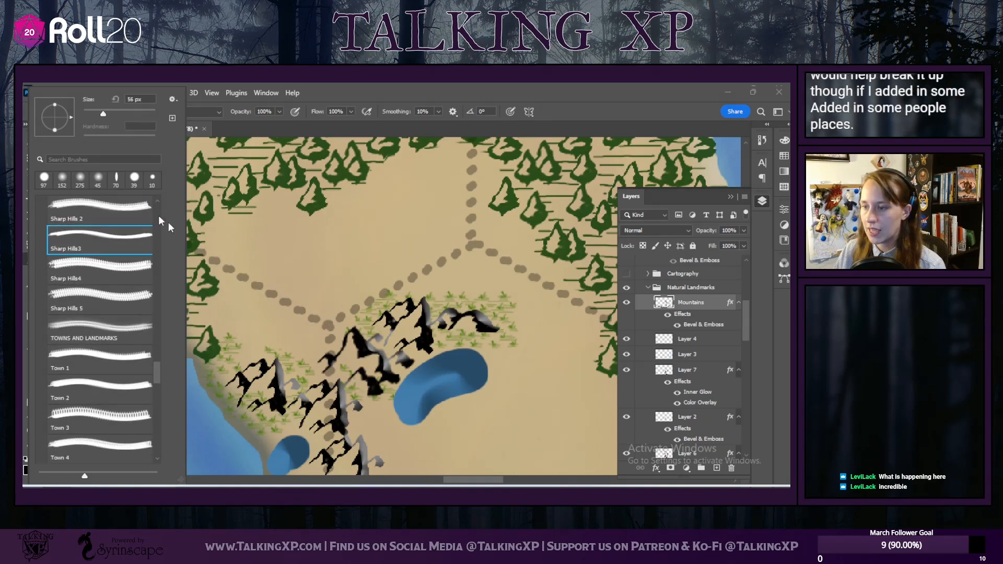
pyautogui.click(108, 115)
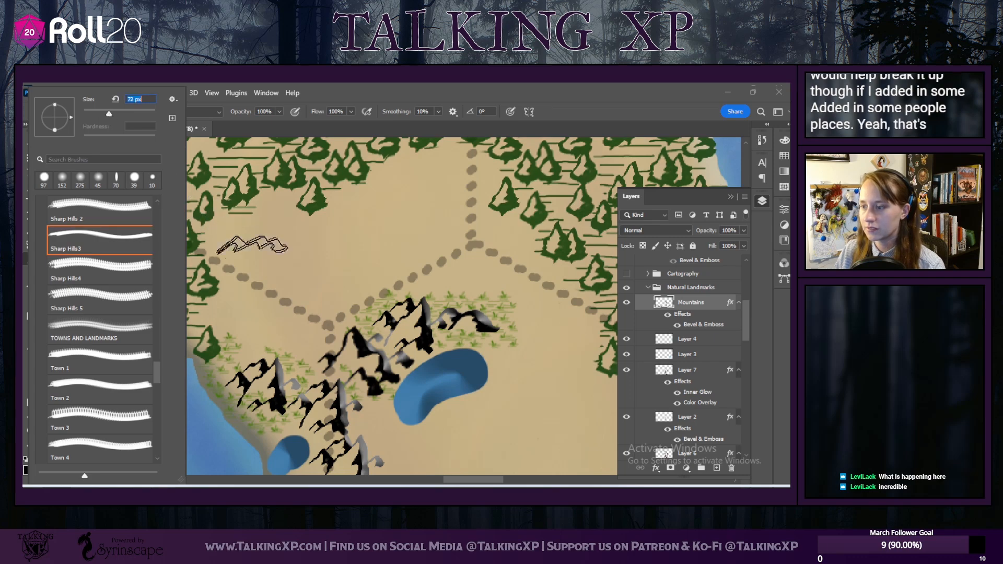
pyautogui.click(276, 315)
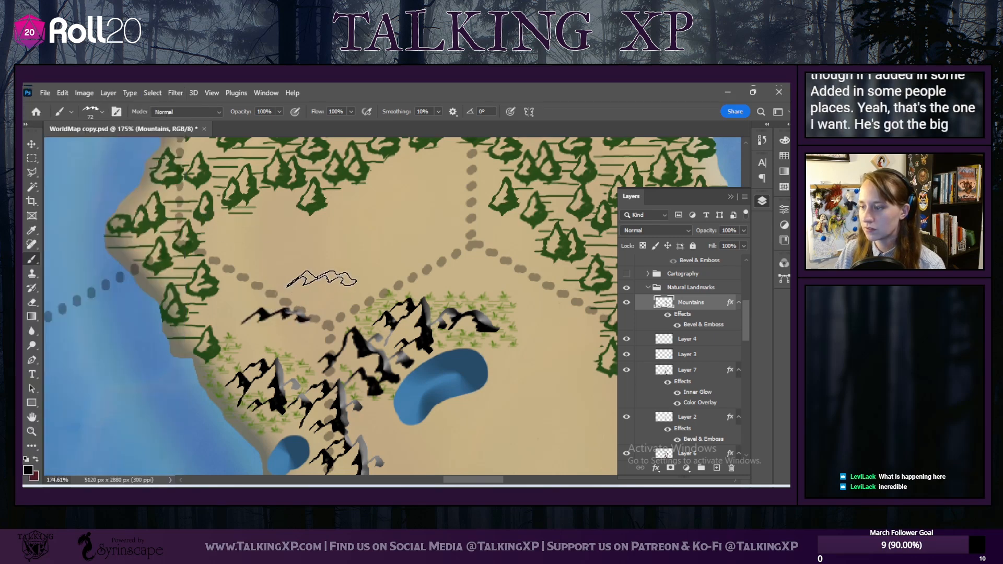
pyautogui.click(315, 282)
pyautogui.click(377, 246)
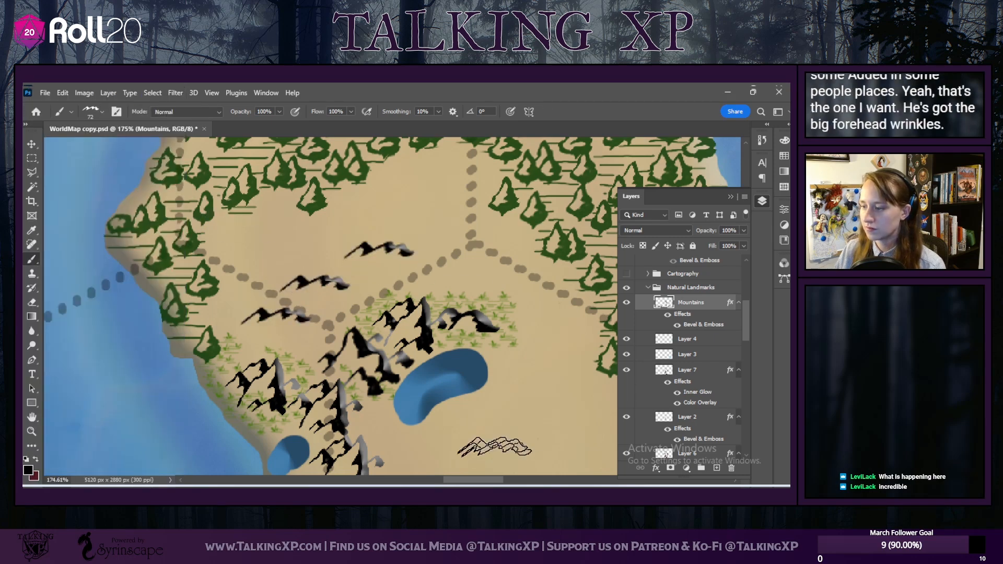
# Step: Extend the ends of the forehead ridges with small single hills, using the Sharp Hill 2 brush at 27 px
pyautogui.click(103, 111)
pyautogui.scroll(1, 89, 257)
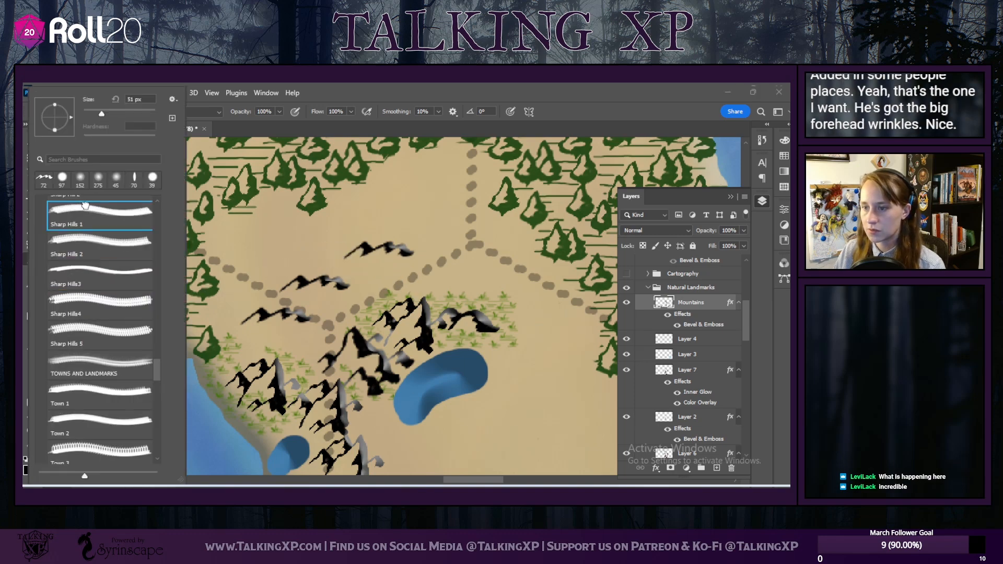
pyautogui.click(85, 209)
pyautogui.scroll(2, 94, 260)
pyautogui.click(94, 256)
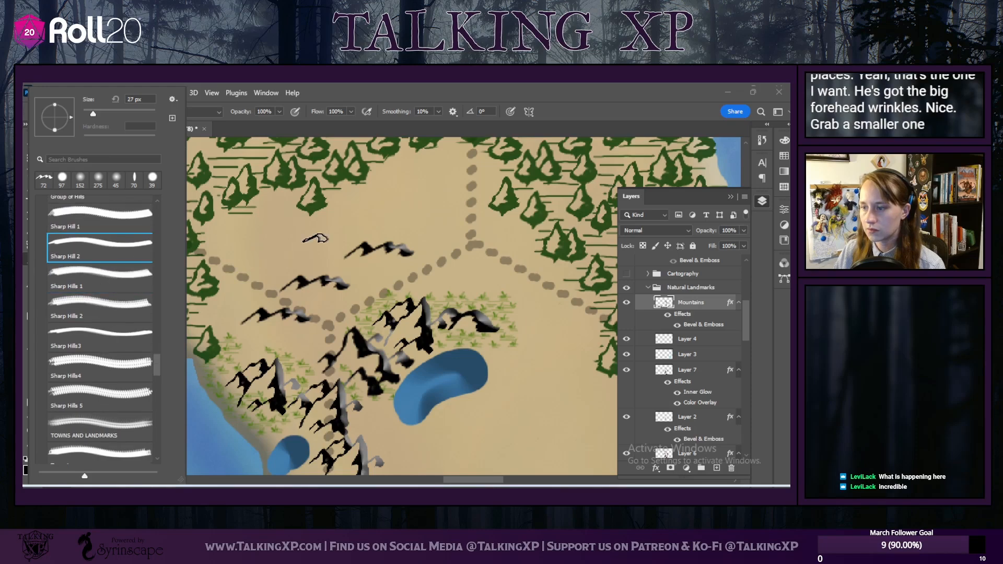
pyautogui.click(323, 257)
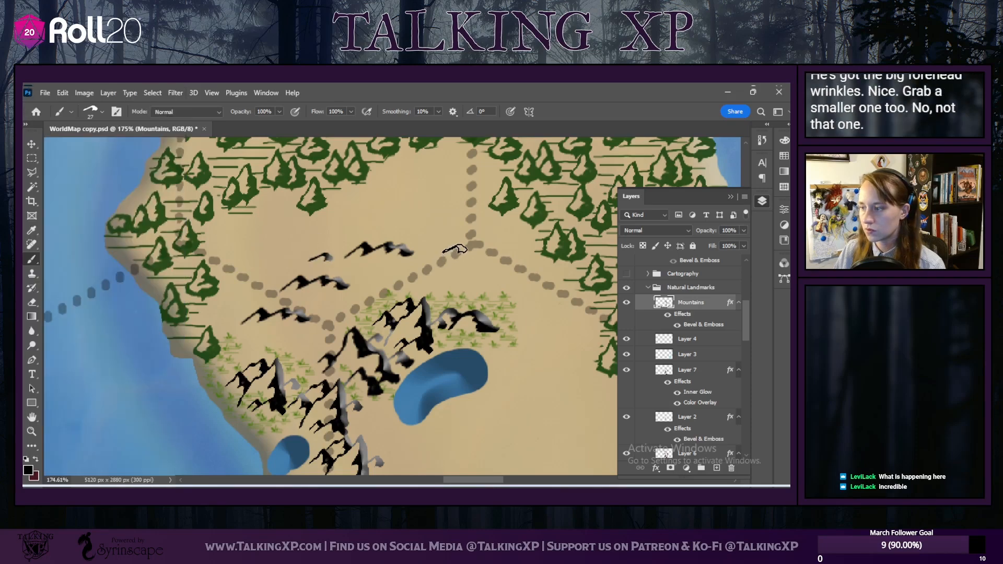
pyautogui.click(453, 250)
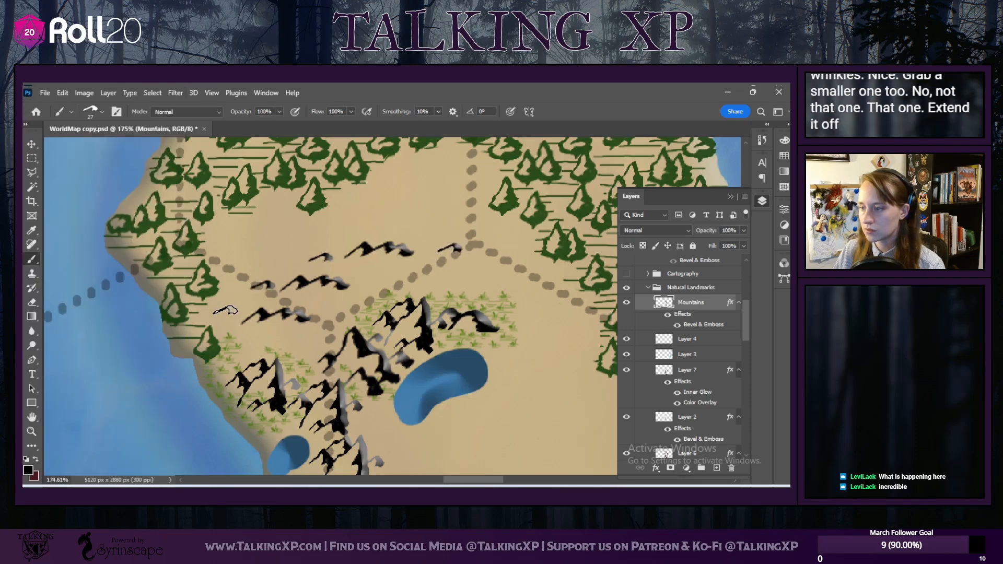
pyautogui.click(227, 314)
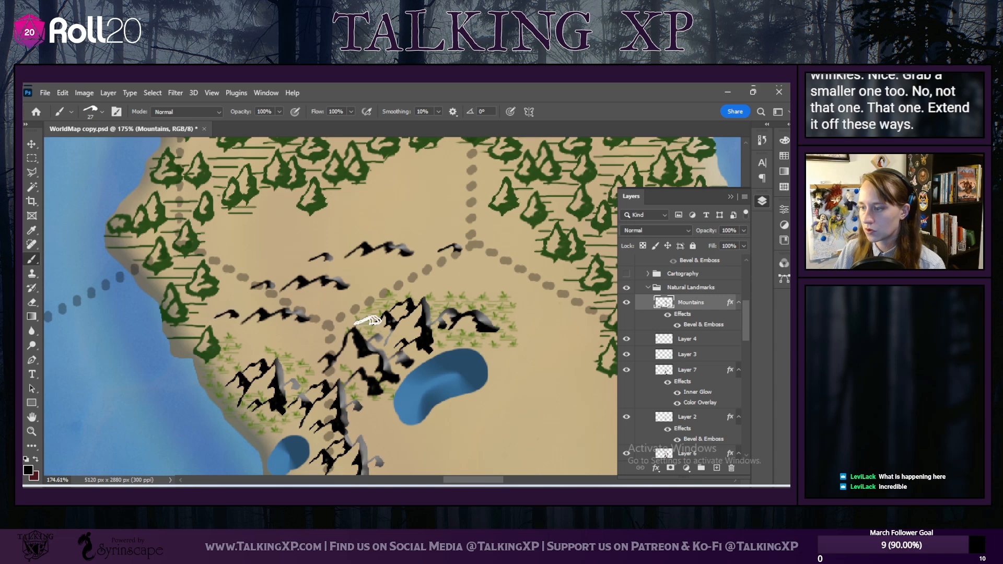
pyautogui.click(307, 337)
# Step: Inspect the left figure's forest hairline and forehead, both up close and within the wider map
pyautogui.moveTo(467, 482); pyautogui.dragTo(379, 444)
pyautogui.scroll(1, 409, 413)
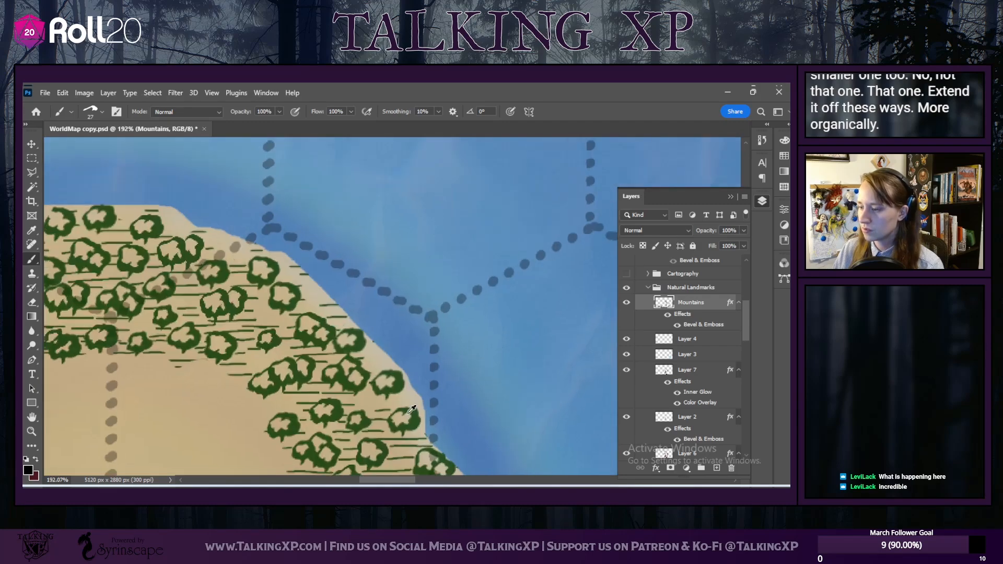
pyautogui.scroll(-6, 411, 408)
pyautogui.scroll(-2, 258, 419)
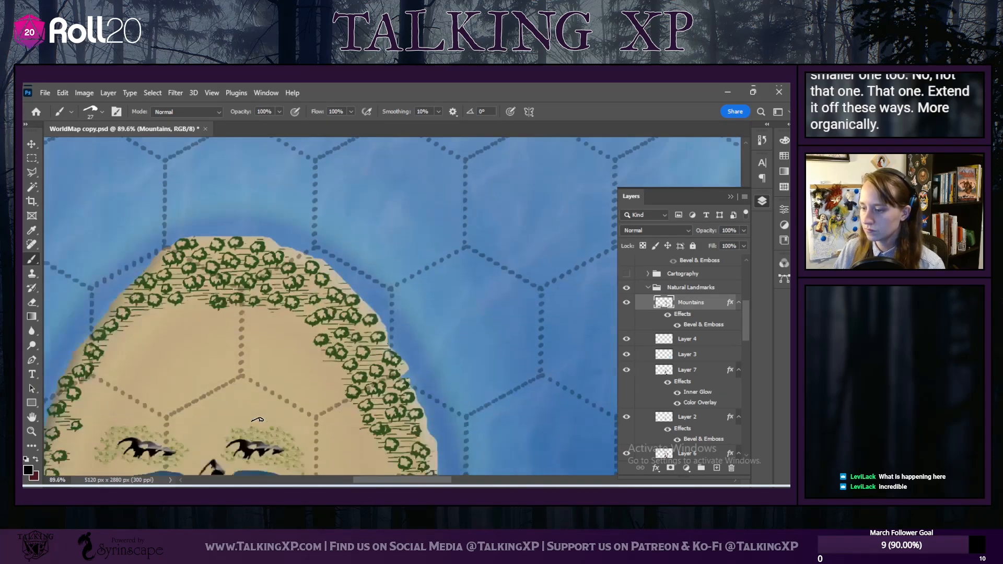
pyautogui.scroll(-2, 258, 419)
pyautogui.scroll(-5, 402, 424)
pyautogui.scroll(-3, 399, 427)
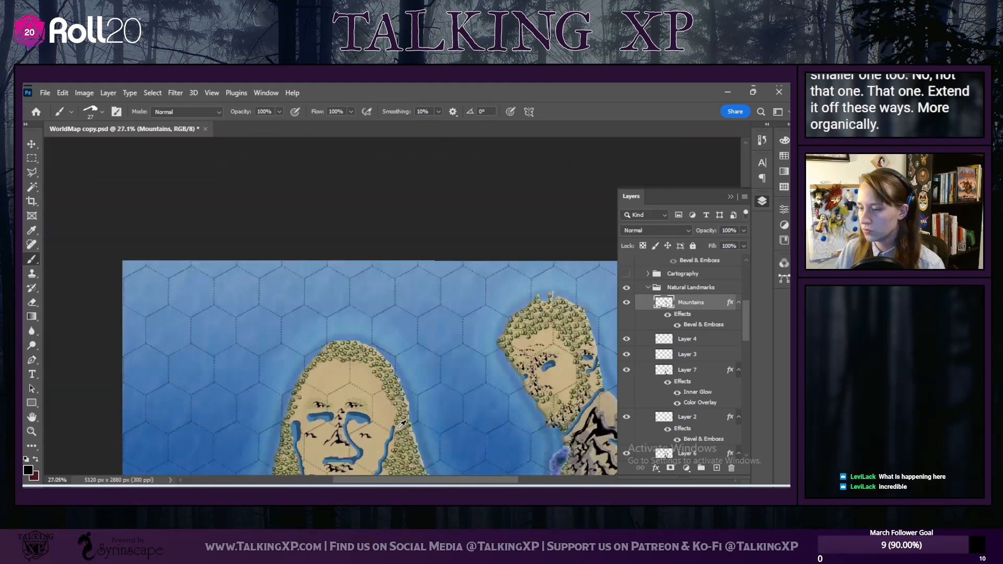
# Step: Stamp a pair of hills as pursed lips on the coast at the middle figure's mouth, using the Pair of Hills 3 brush at 65 px
pyautogui.moveTo(427, 481); pyautogui.dragTo(465, 482)
pyautogui.scroll(4, 472, 385)
pyautogui.scroll(5, 473, 385)
pyautogui.scroll(2, 375, 401)
pyautogui.scroll(-5, 376, 401)
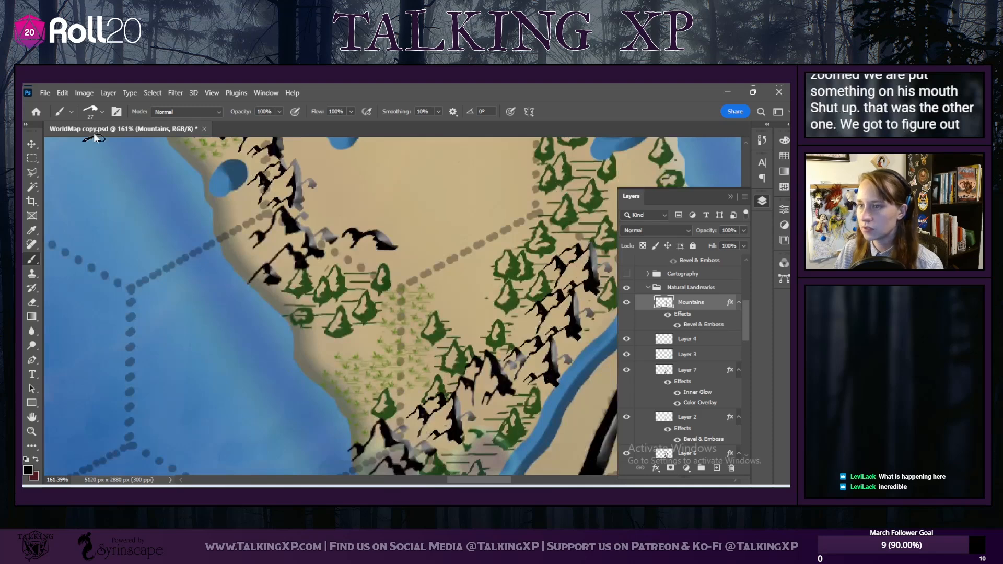
pyautogui.click(101, 113)
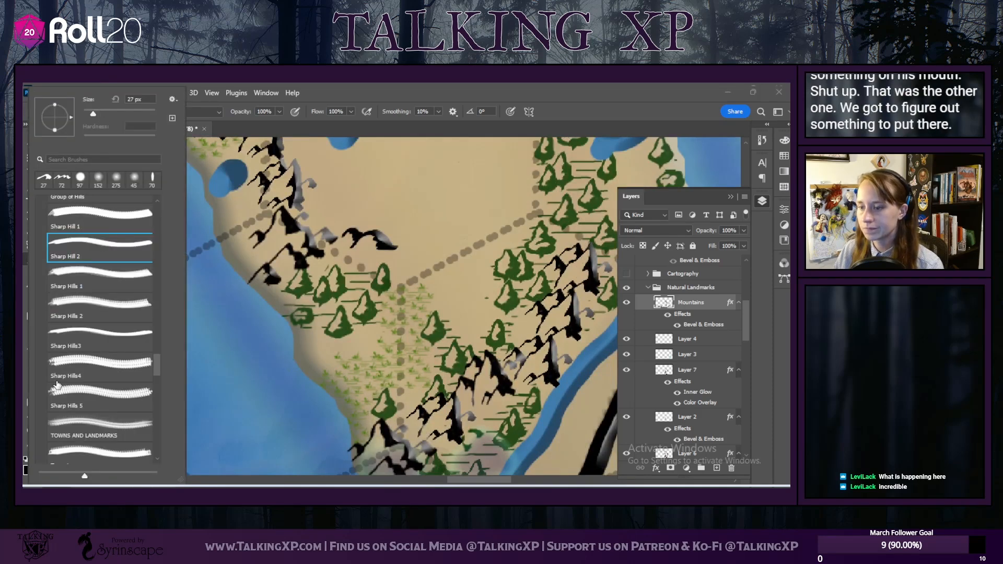
pyautogui.scroll(3, 81, 306)
pyautogui.click(89, 238)
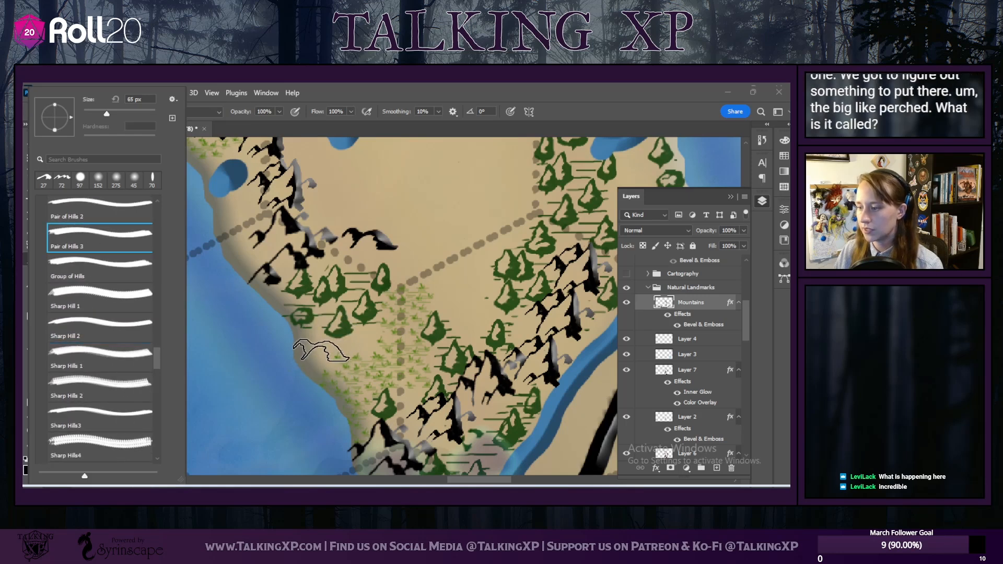
pyautogui.click(321, 351)
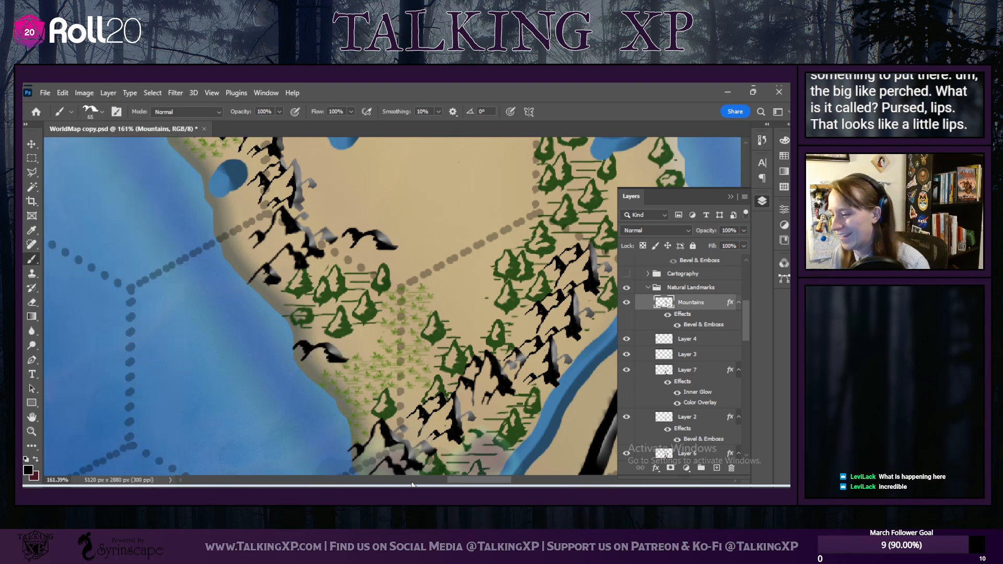
# Step: Stamp a pair of hills along the lower edge of the right figure's mouth lake, using the Pair of Hills 1 brush at 95 px
pyautogui.moveTo(464, 480)
pyautogui.mouseDown()
pyautogui.moveTo(534, 479)
pyautogui.moveTo(472, 474)
pyautogui.mouseUp()
pyautogui.scroll(2, 408, 379)
pyautogui.scroll(-10, 408, 378)
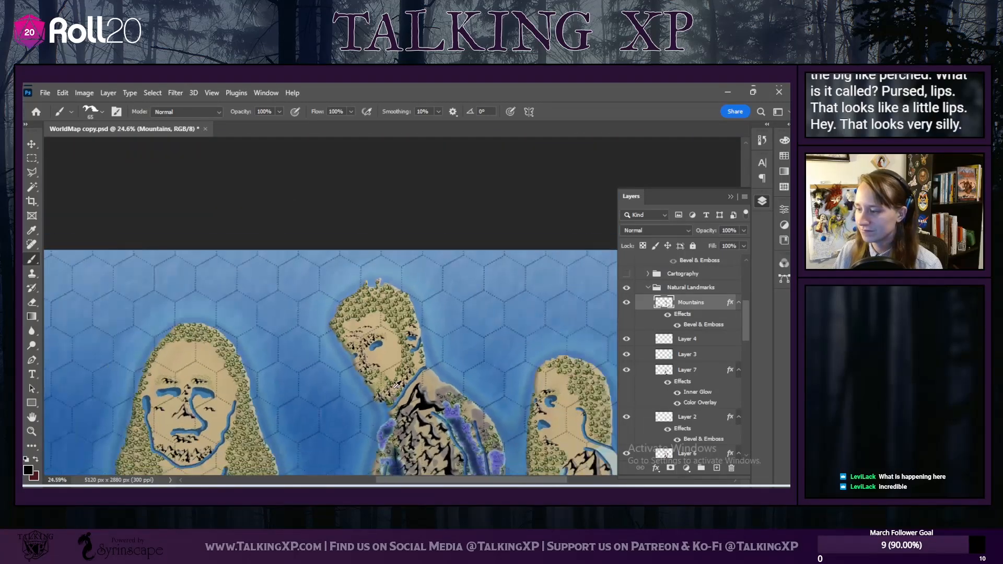
pyautogui.scroll(3, 395, 385)
pyautogui.scroll(1, 545, 345)
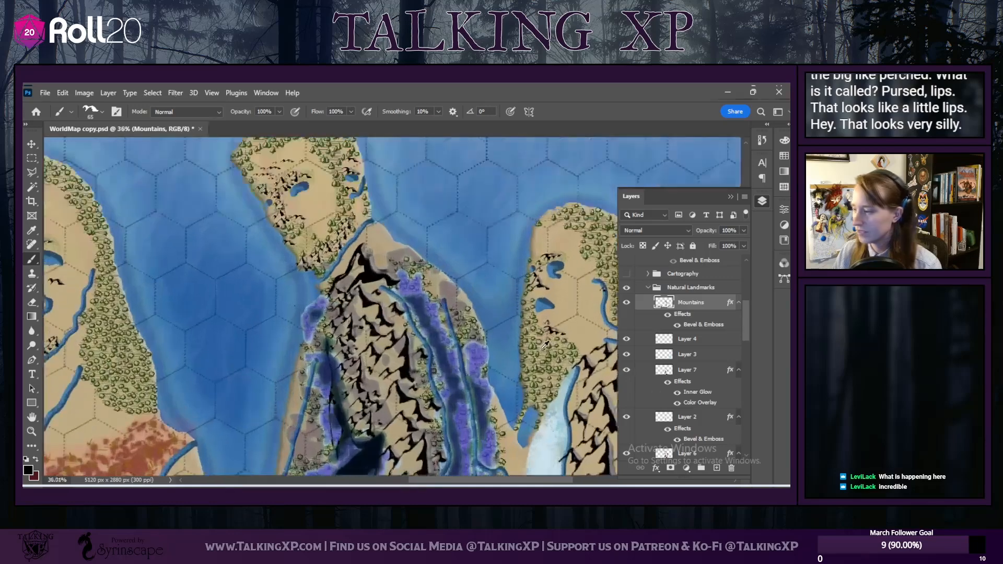
pyautogui.scroll(4, 545, 345)
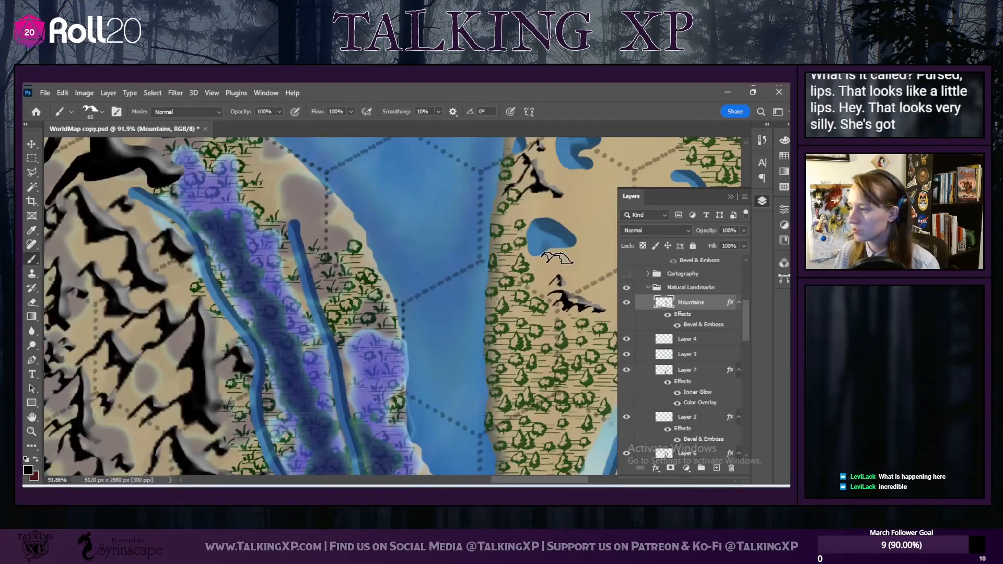
pyautogui.click(92, 112)
pyautogui.scroll(3, 90, 292)
pyautogui.click(97, 216)
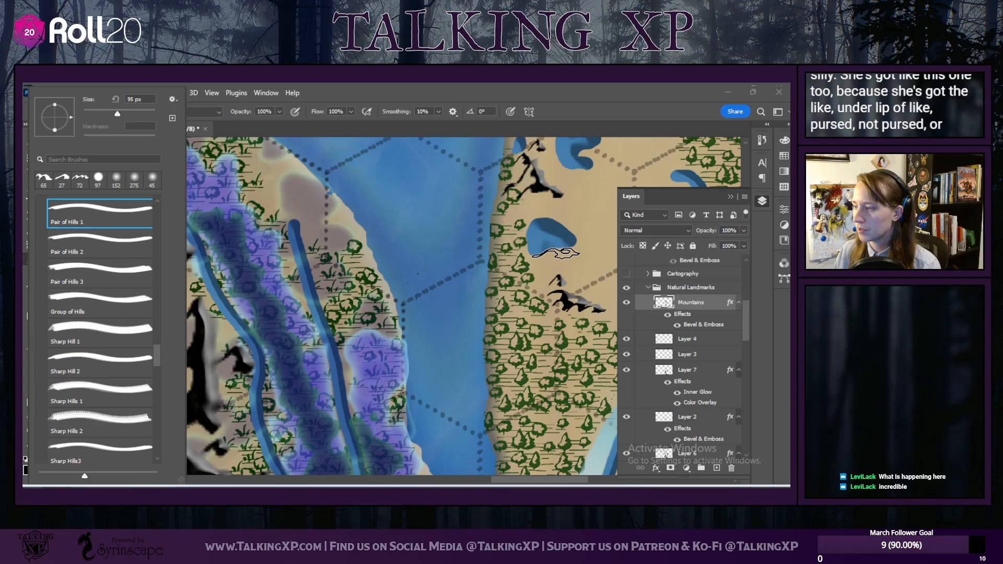
pyautogui.click(555, 254)
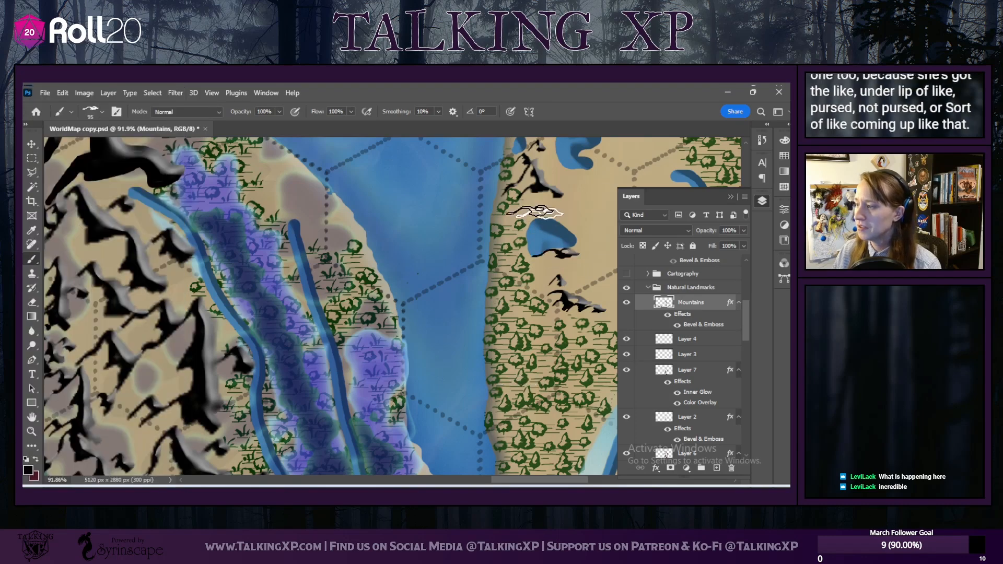
# Step: Try a single hill above the right figure's mouth lake with the Tiny Hill brush at 24 px, and undo it
pyautogui.click(103, 112)
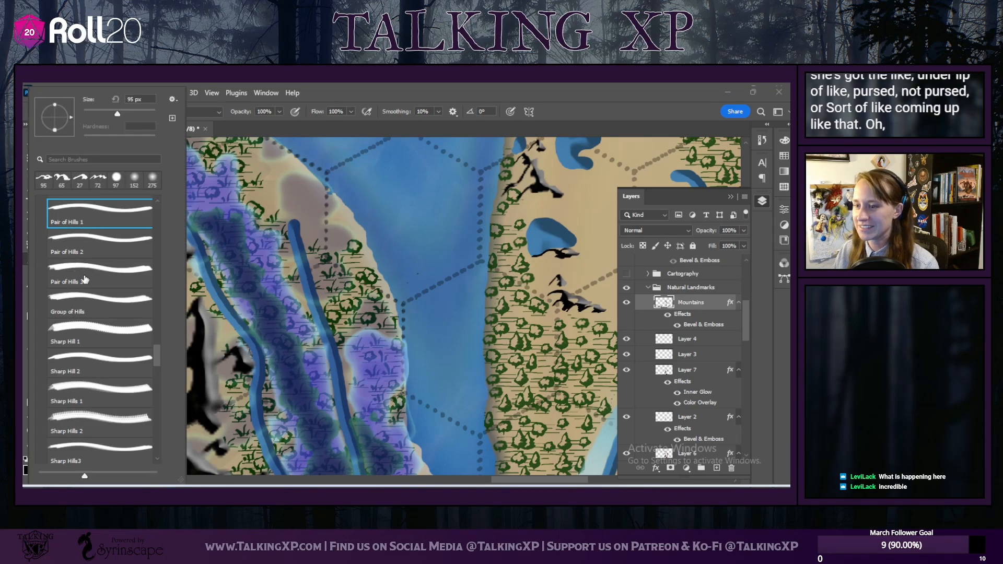
pyautogui.click(73, 251)
pyautogui.click(69, 218)
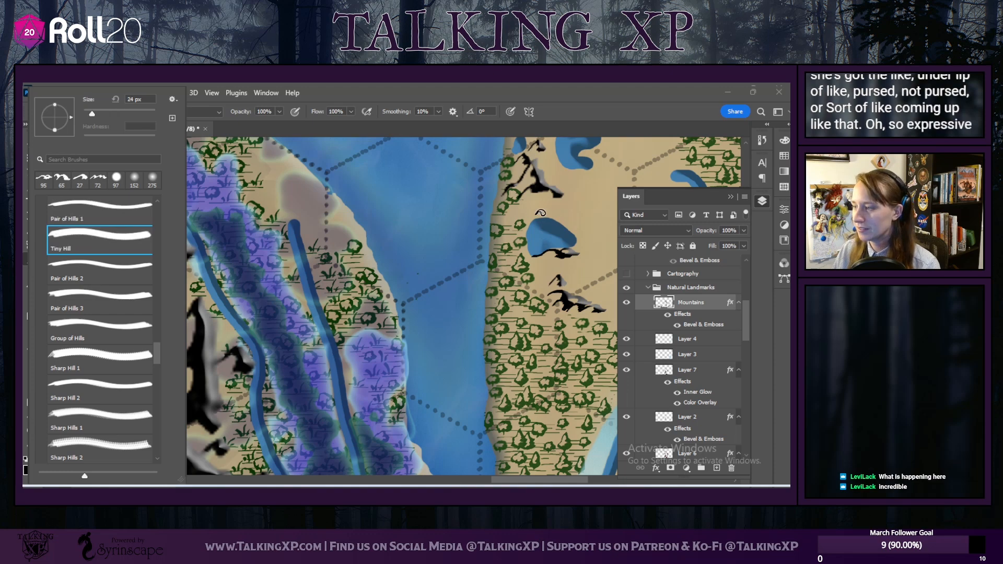
pyautogui.click(549, 214)
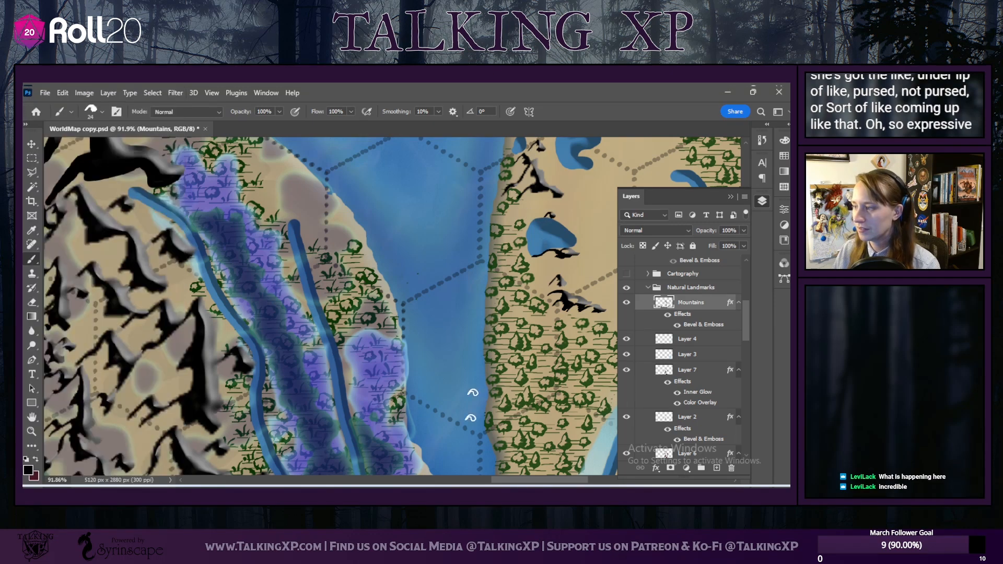
pyautogui.click(63, 93)
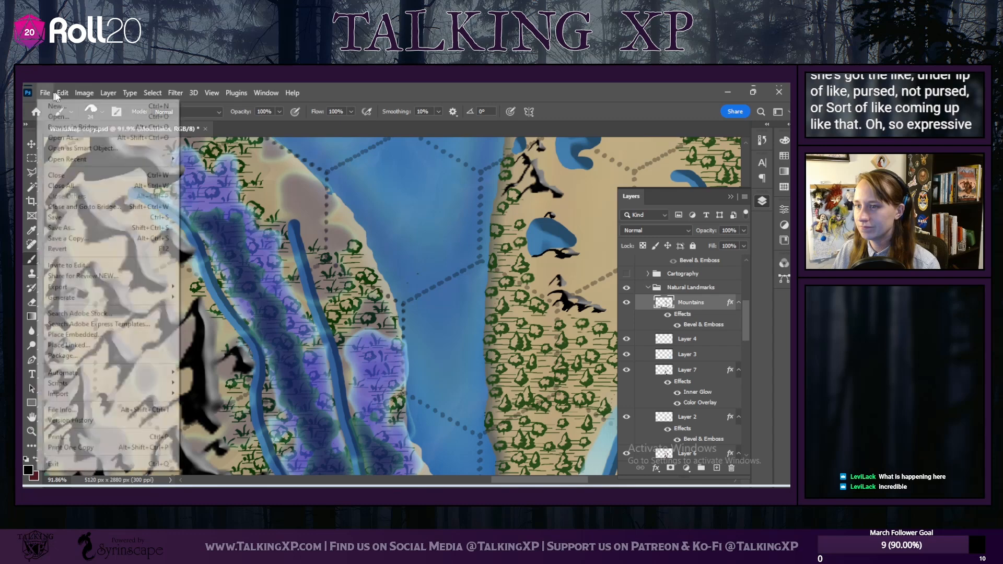
pyautogui.click(63, 93)
pyautogui.click(63, 93)
pyautogui.click(86, 103)
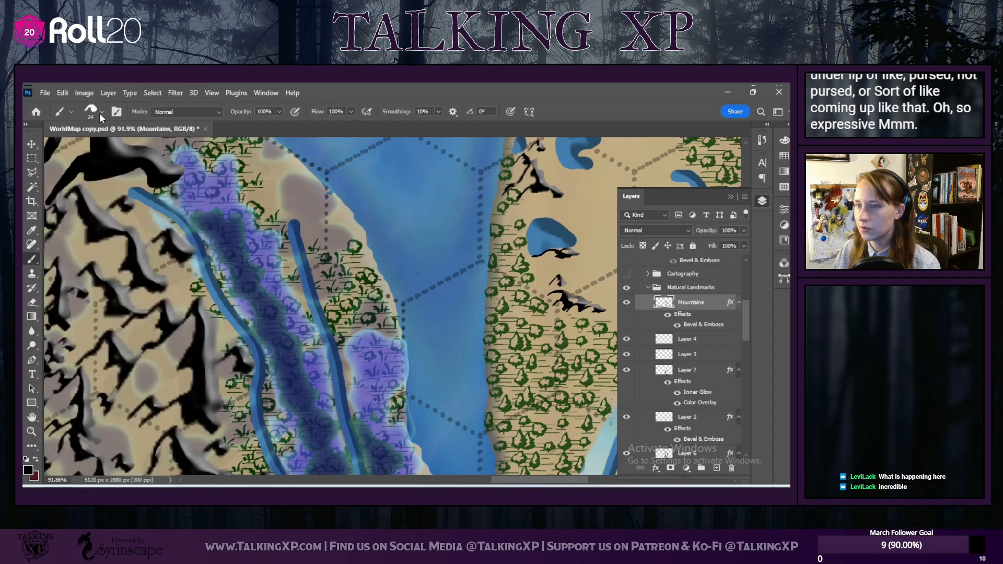
# Step: Stamp a pair of hills as the upper lip above the right figure's mouth lake, using the Pair of Hills 3 brush at 65 px
pyautogui.click(63, 111)
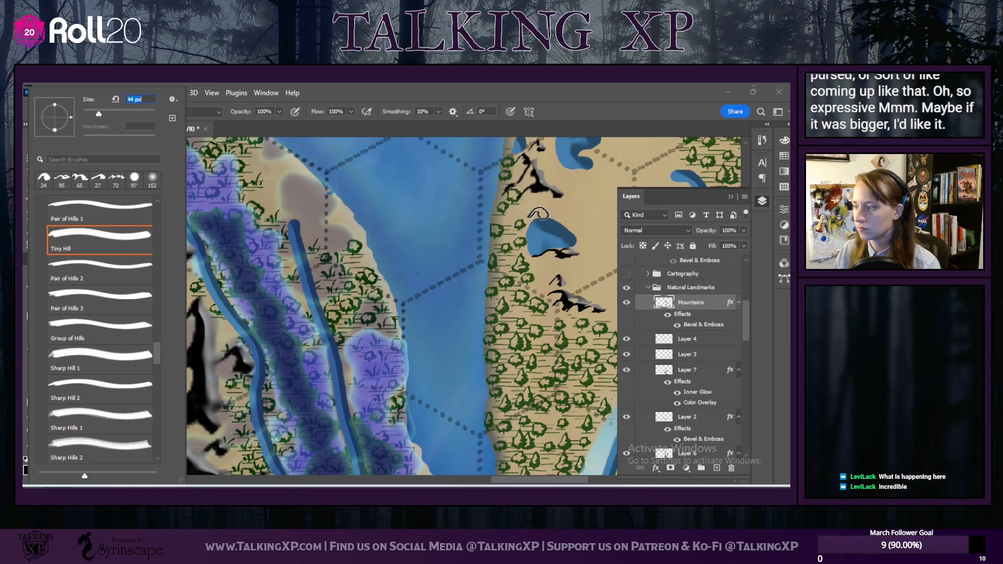
pyautogui.click(90, 208)
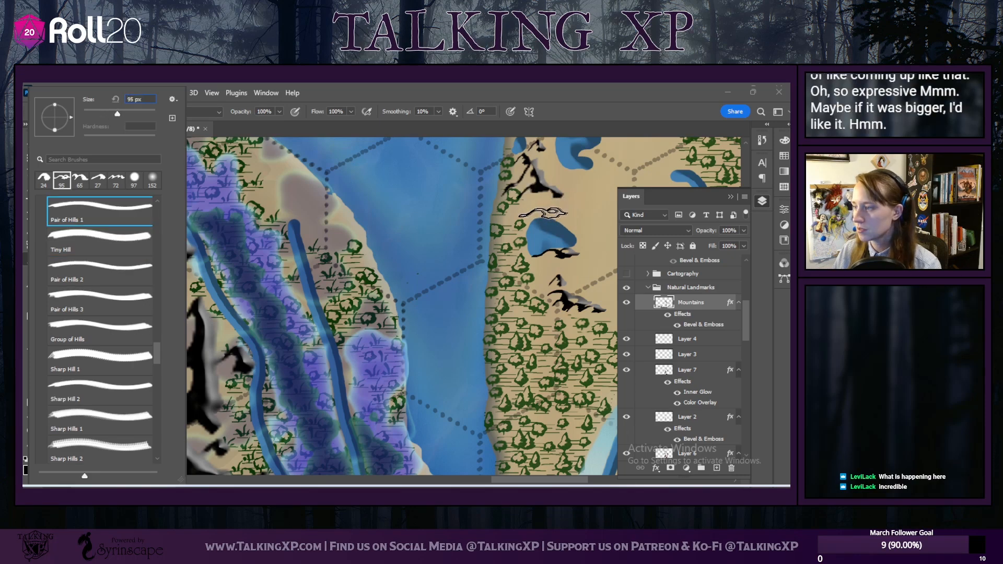
pyautogui.click(94, 297)
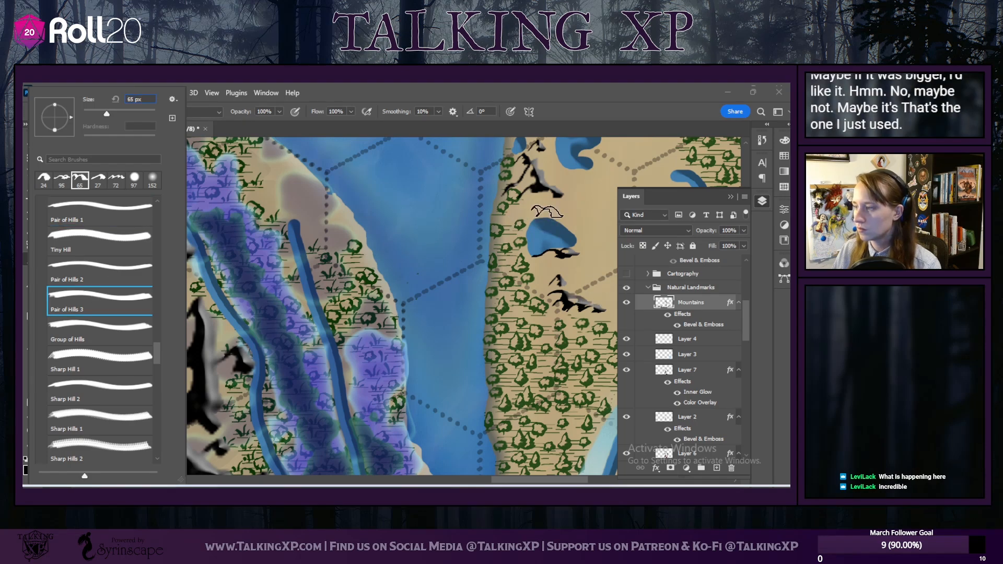
pyautogui.click(541, 212)
# Step: Examine all three figures across the wider map, from the faces down to the left figure's bare neck and chest
pyautogui.scroll(2, 493, 374)
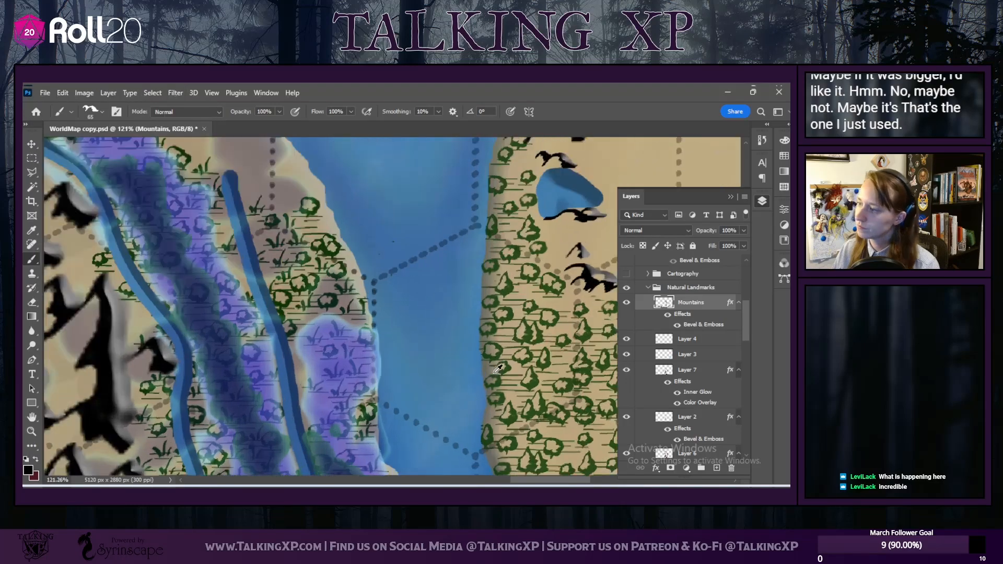
pyautogui.scroll(-6, 483, 391)
pyautogui.scroll(-3, 472, 407)
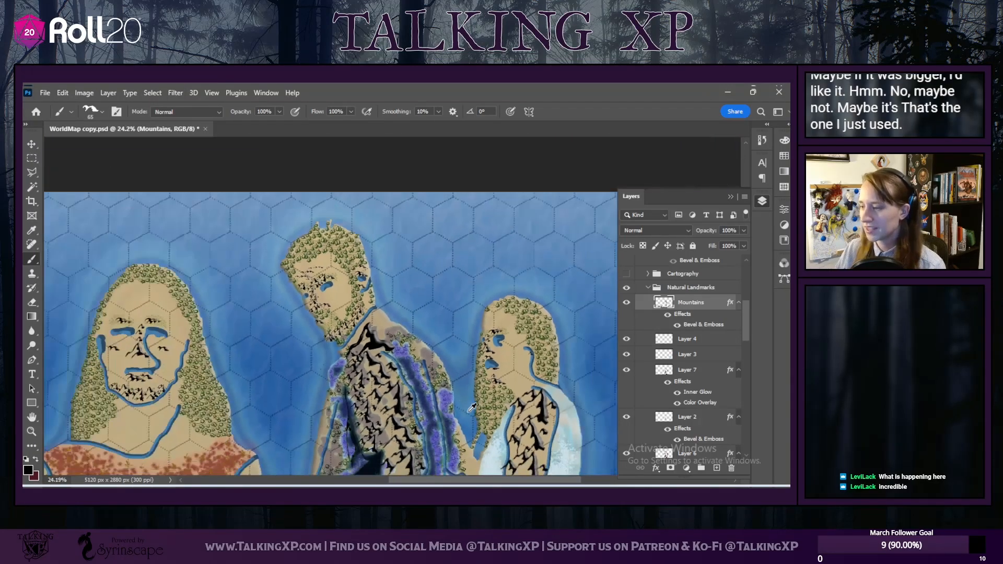
pyautogui.scroll(-1, 337, 420)
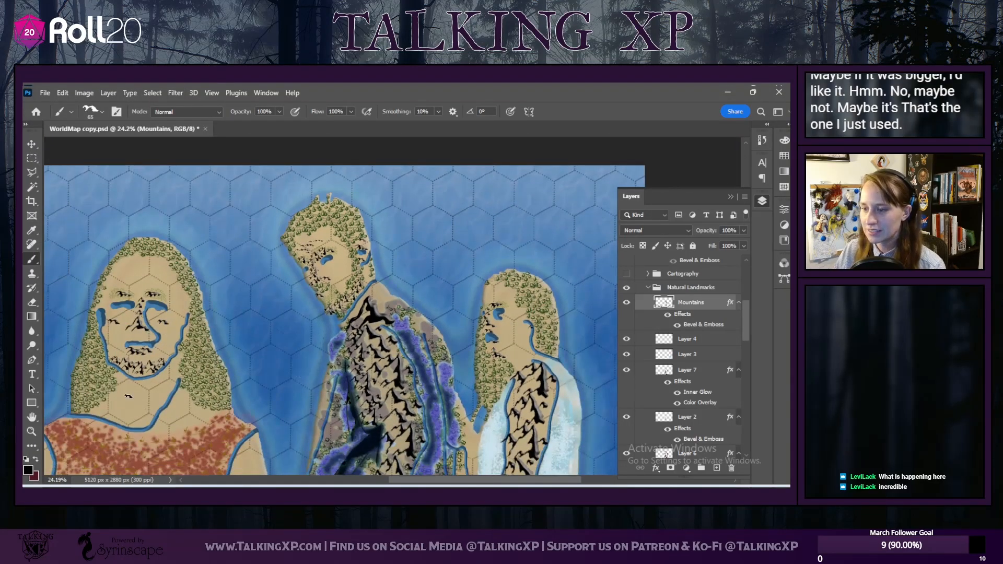
pyautogui.scroll(-2, 128, 396)
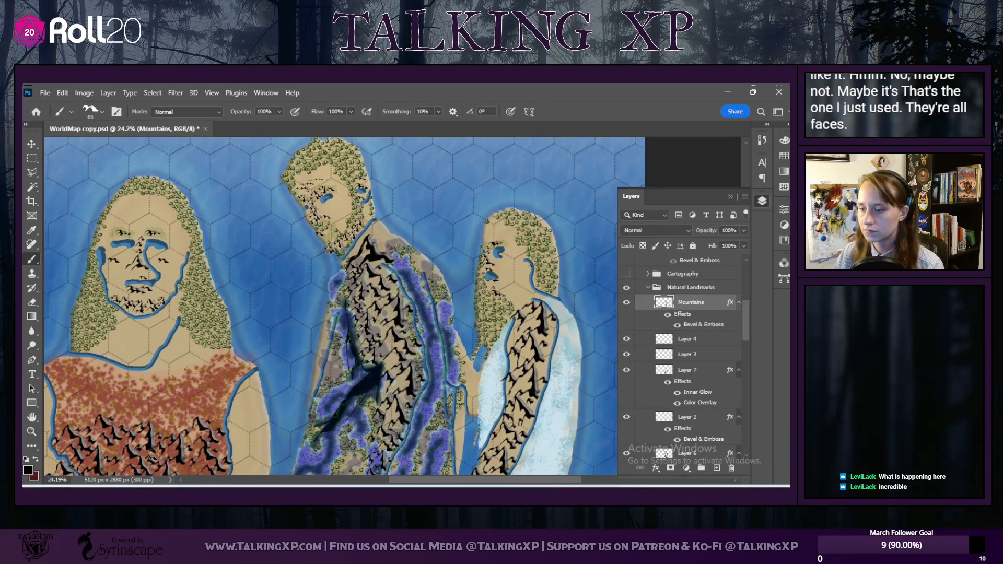
pyautogui.scroll(-3, 150, 445)
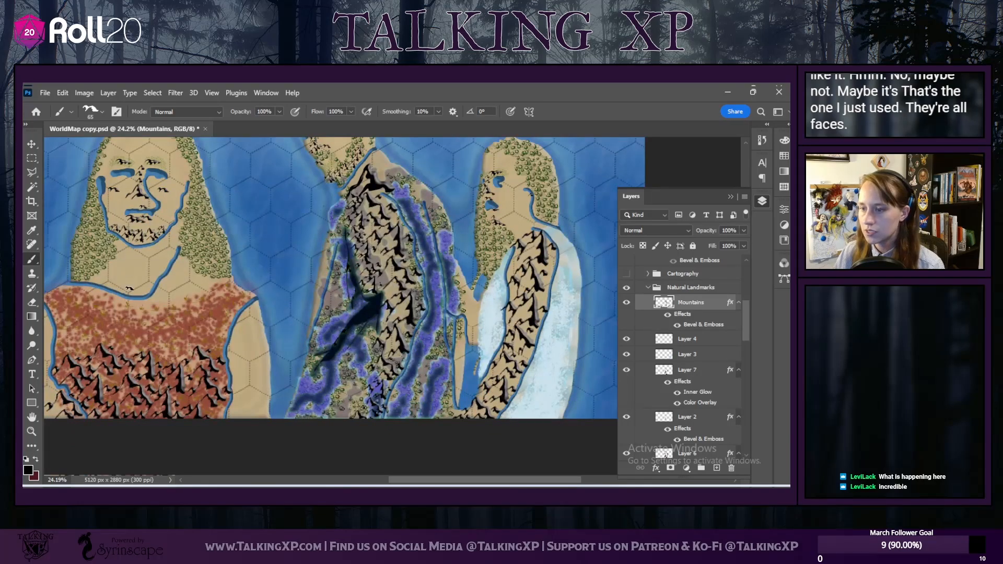
pyautogui.scroll(3, 140, 288)
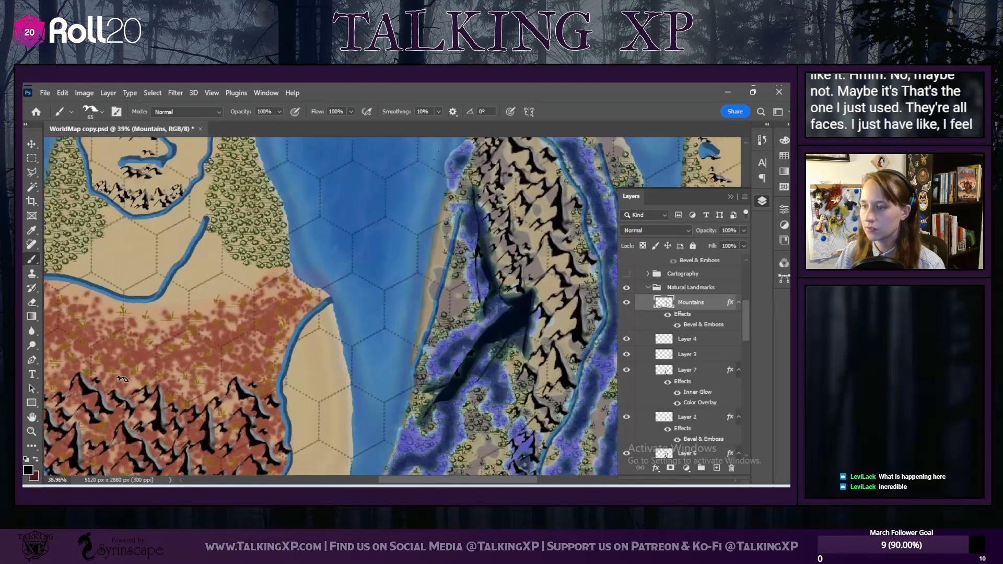
pyautogui.scroll(1, 119, 386)
pyautogui.scroll(-1, 111, 271)
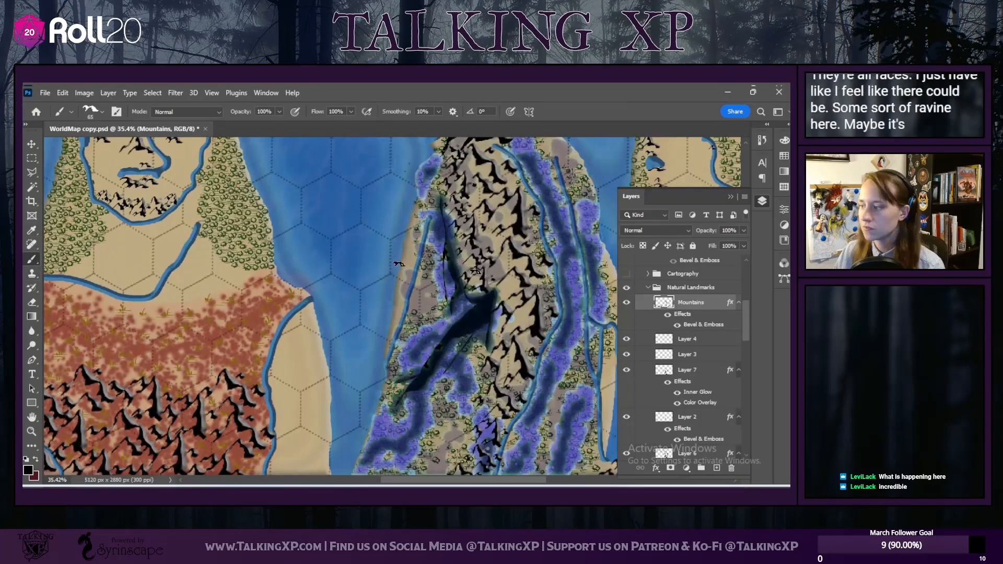
# Step: On the Rivers layer, paint a narrow wedge-shaped lake on the left figure's neck above the collarbone river, using the hard round brush at 18 px
pyautogui.scroll(-2, 688, 361)
pyautogui.scroll(-4, 688, 361)
pyautogui.click(697, 344)
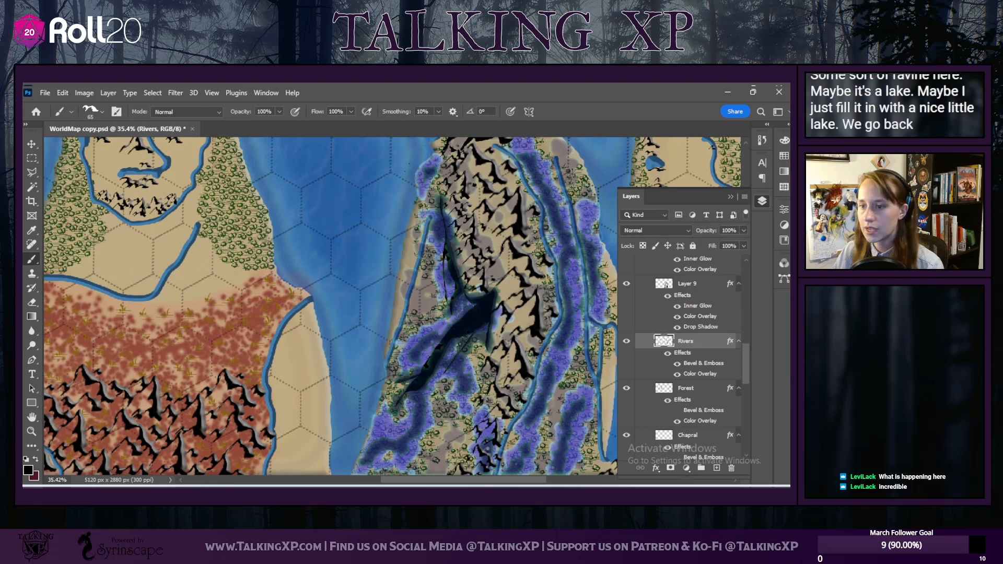
pyautogui.click(94, 110)
pyautogui.click(135, 177)
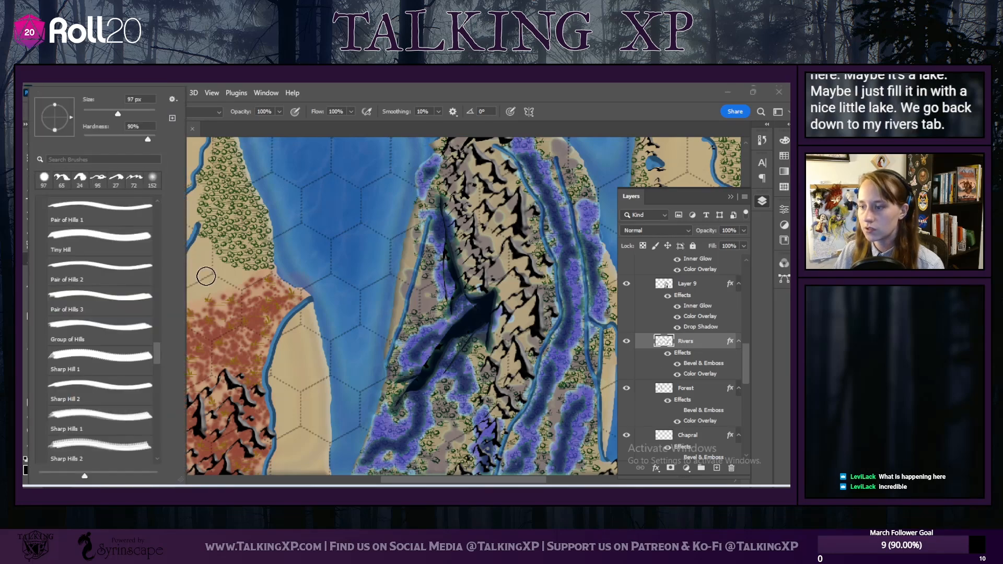
pyautogui.moveTo(111, 114); pyautogui.dragTo(88, 114)
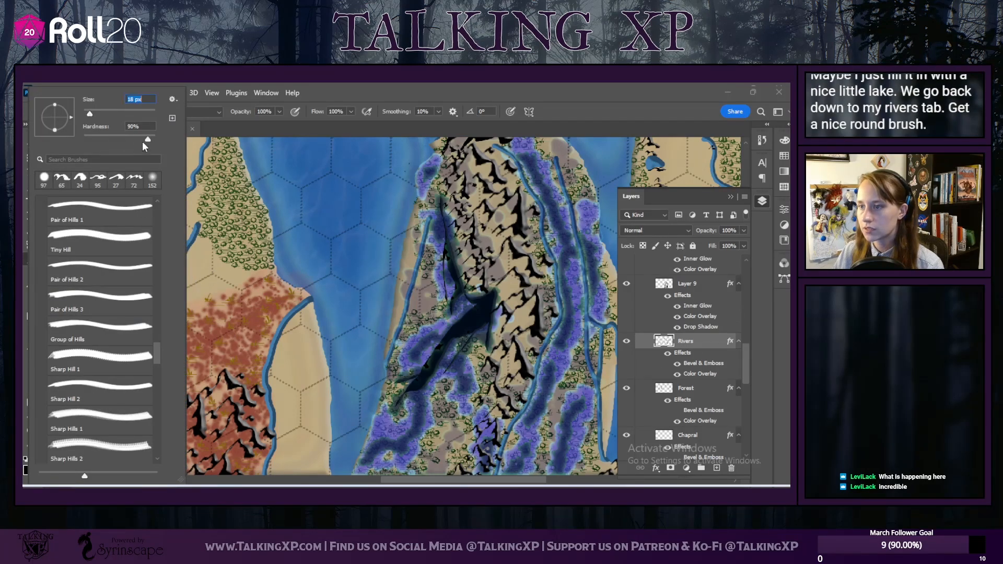
pyautogui.moveTo(384, 480); pyautogui.dragTo(340, 480)
pyautogui.scroll(5, 299, 243)
pyautogui.scroll(2, 299, 244)
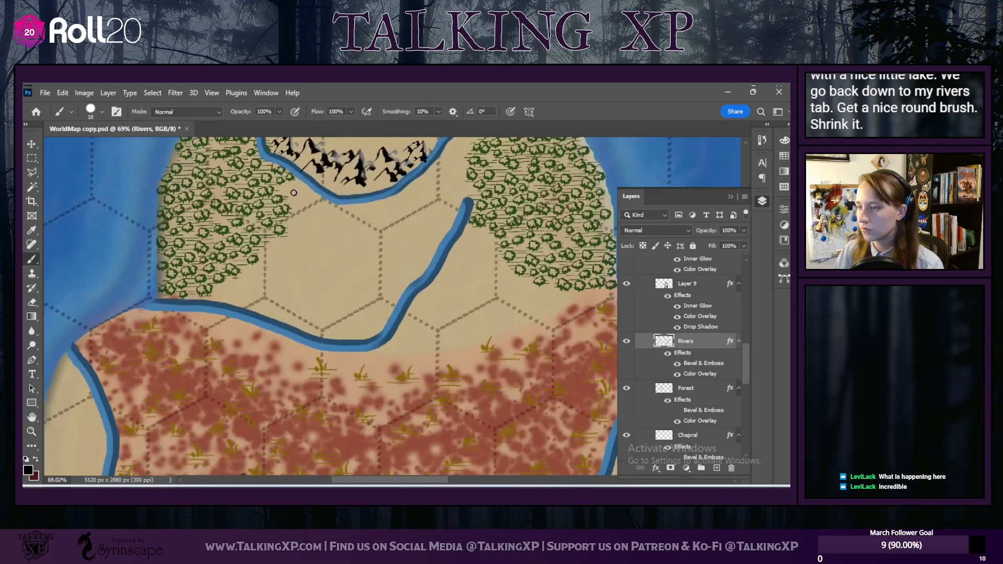
pyautogui.moveTo(314, 262); pyautogui.dragTo(325, 296)
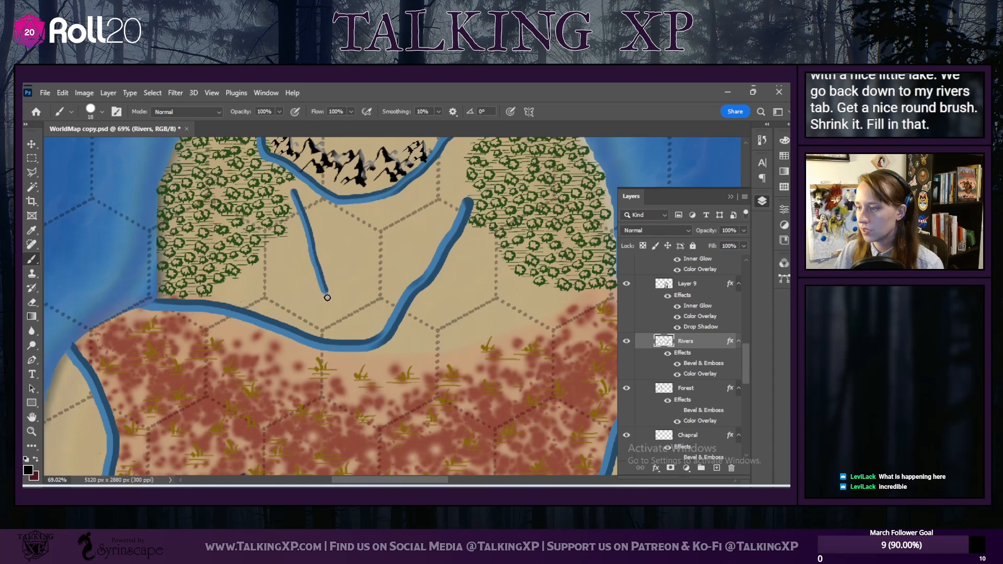
pyautogui.moveTo(303, 203); pyautogui.dragTo(337, 270)
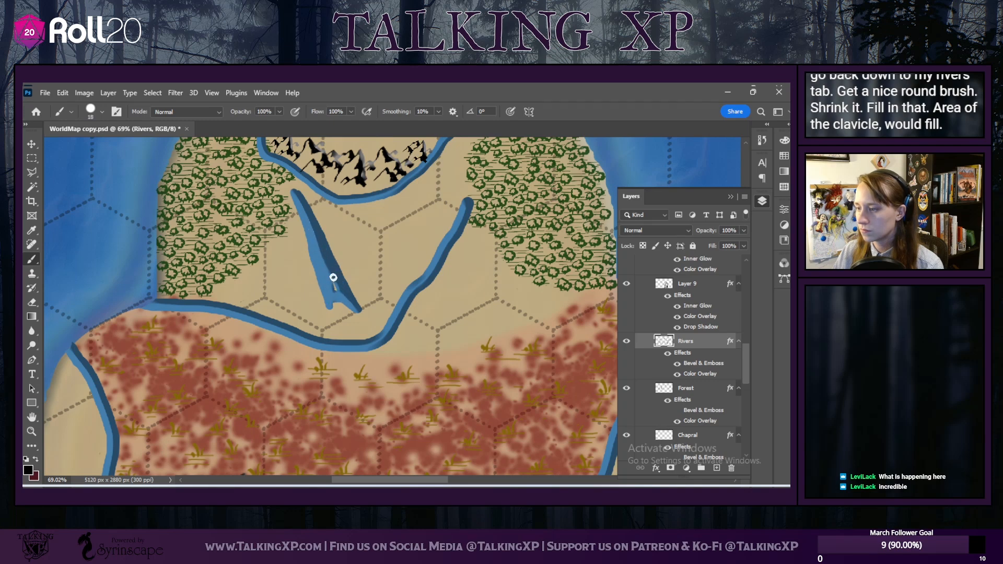
pyautogui.scroll(2, 339, 295)
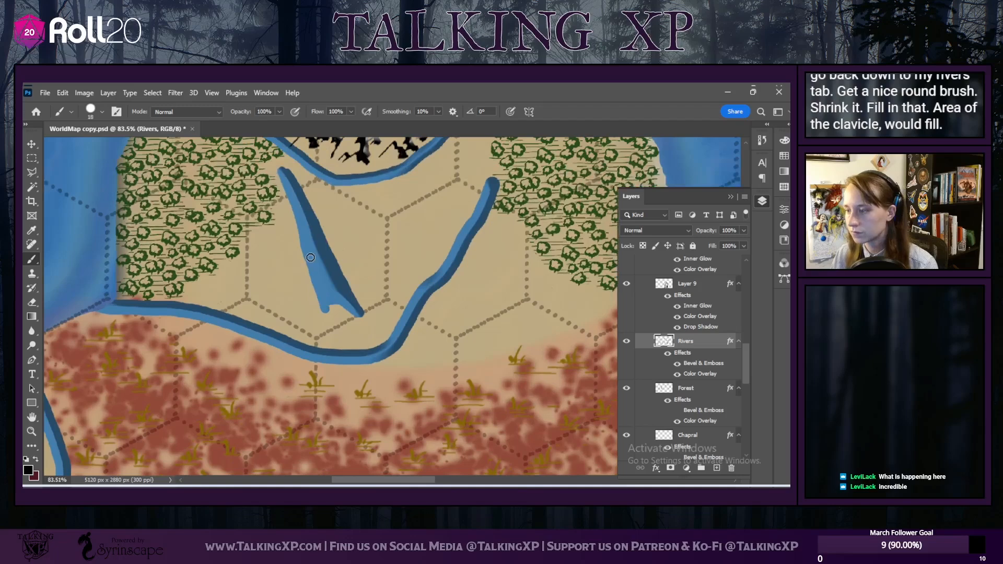
# Step: Paint a short slanted river along the right figure's jaw to accent the chin, using the 18 px round brush on the Rivers layer
pyautogui.scroll(-5, 421, 273)
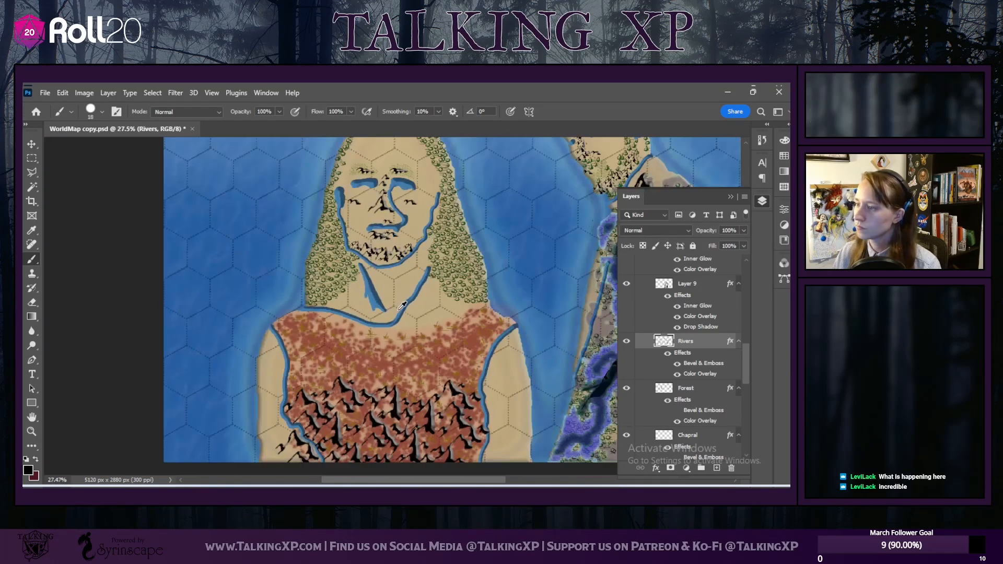
pyautogui.scroll(-1, 402, 305)
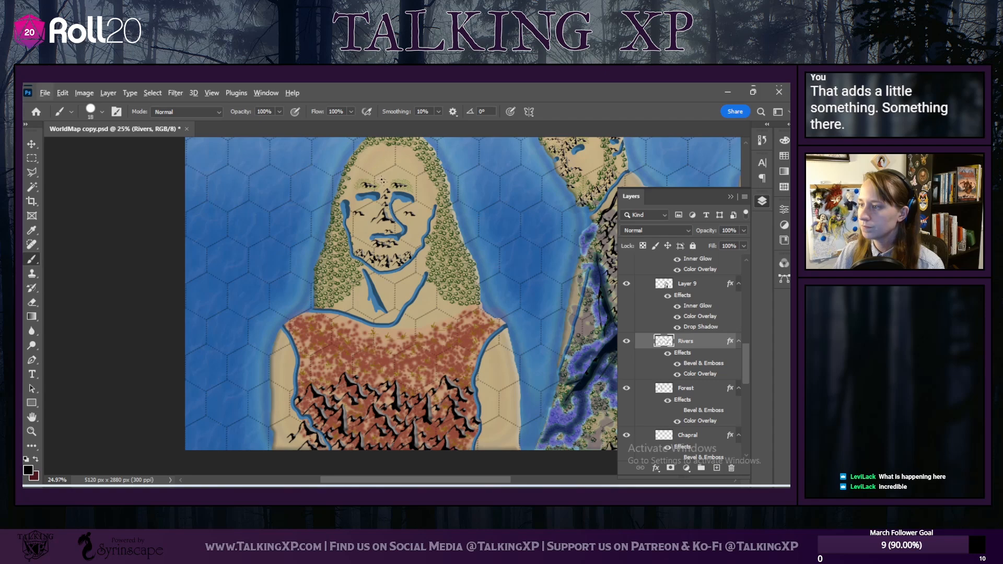
pyautogui.moveTo(462, 483)
pyautogui.mouseDown()
pyautogui.moveTo(500, 472)
pyautogui.moveTo(512, 481)
pyautogui.moveTo(477, 477)
pyautogui.mouseUp()
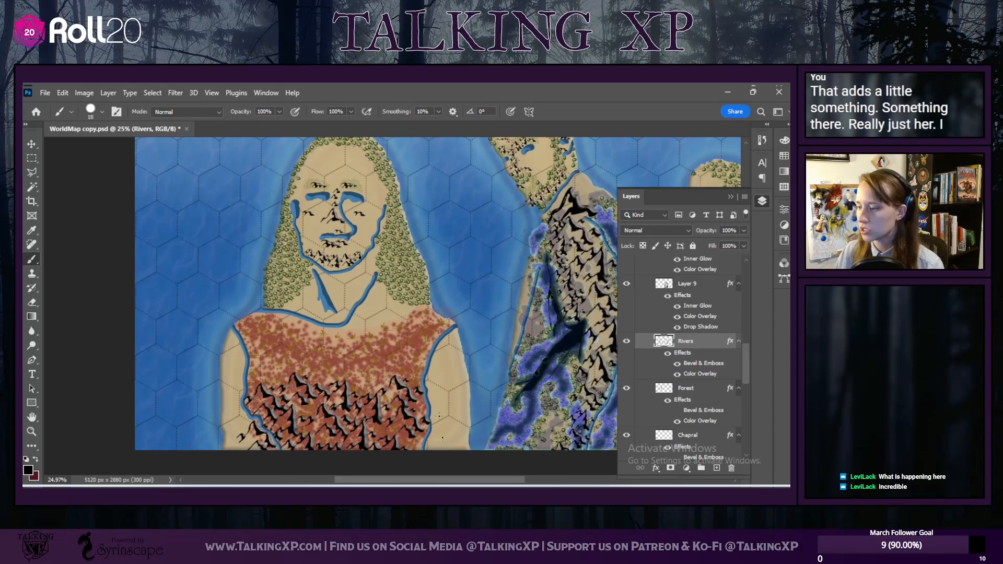
pyautogui.moveTo(453, 479); pyautogui.dragTo(507, 481)
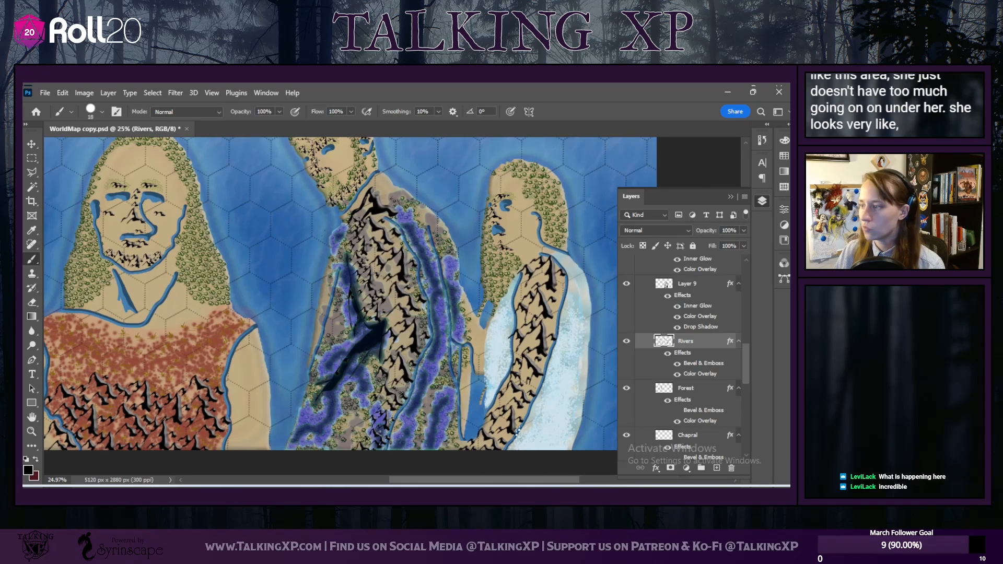
pyautogui.scroll(3, 528, 242)
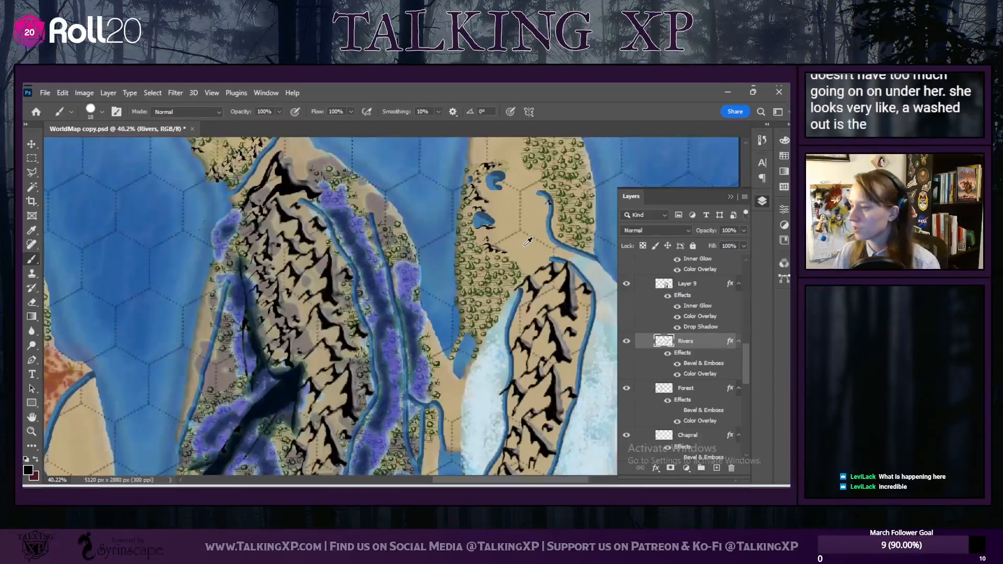
pyautogui.scroll(1, 514, 247)
pyautogui.scroll(1, 513, 247)
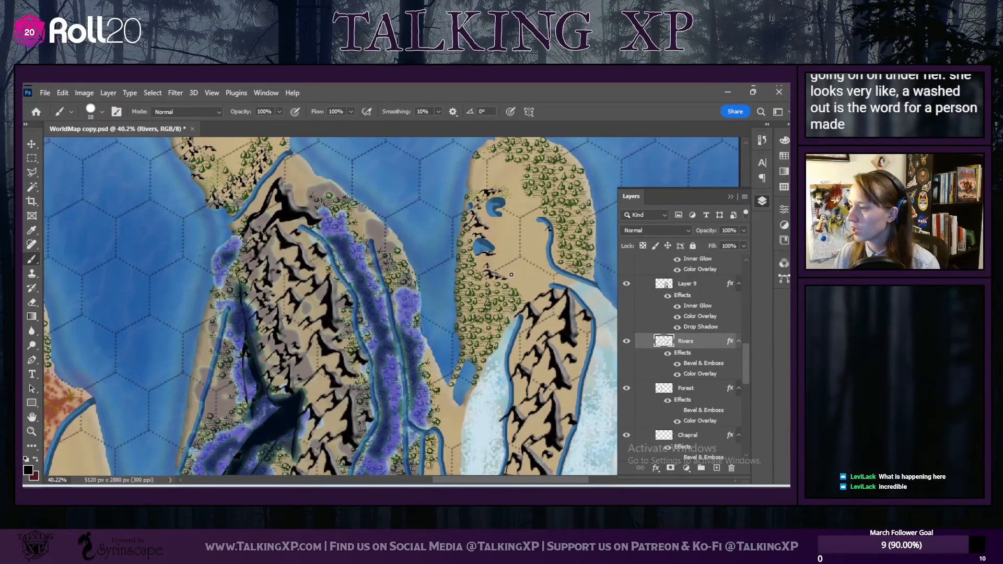
pyautogui.moveTo(511, 273); pyautogui.dragTo(534, 263)
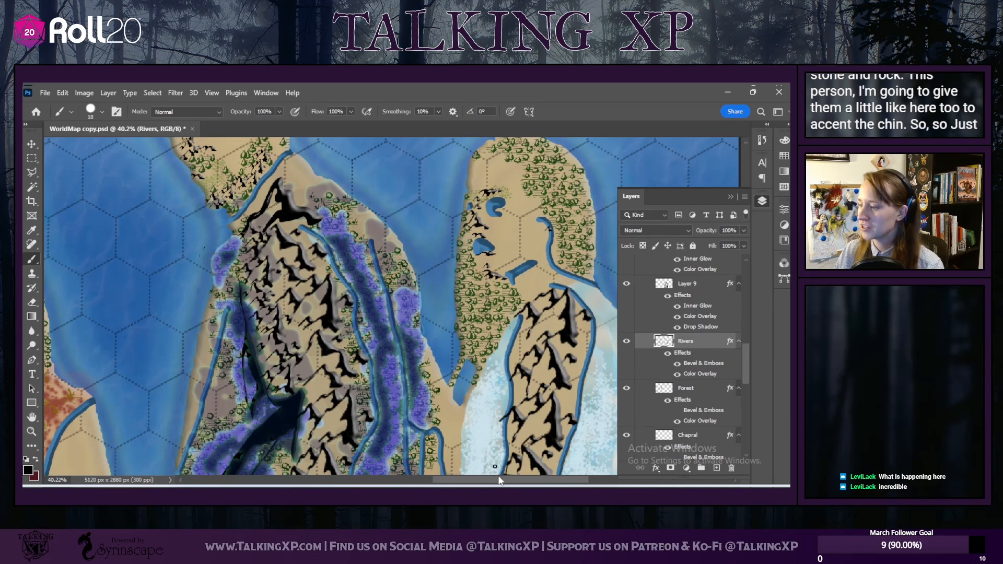
# Step: Examine the whole three-figure map image and the face and hairline of the figure in the red top
pyautogui.moveTo(521, 481); pyautogui.dragTo(416, 474)
pyautogui.scroll(-10, 349, 386)
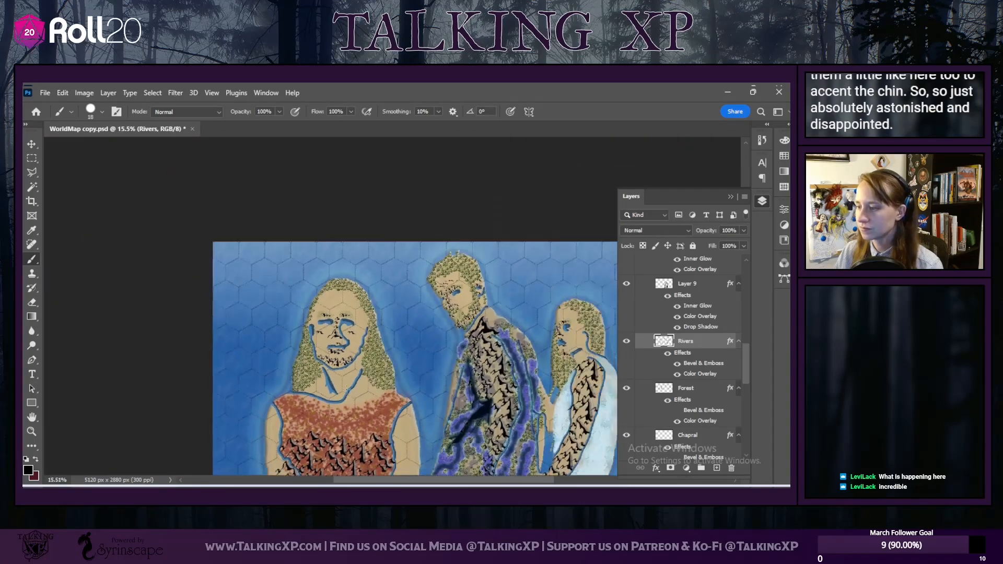
pyautogui.scroll(-7, 342, 392)
pyautogui.scroll(-3, 340, 392)
pyautogui.scroll(3, 334, 273)
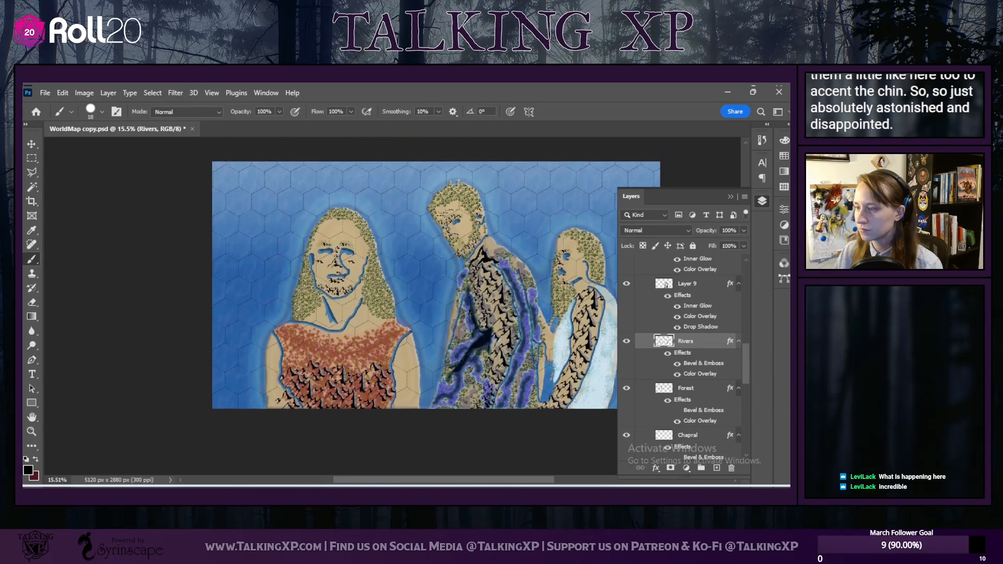
pyautogui.scroll(5, 334, 273)
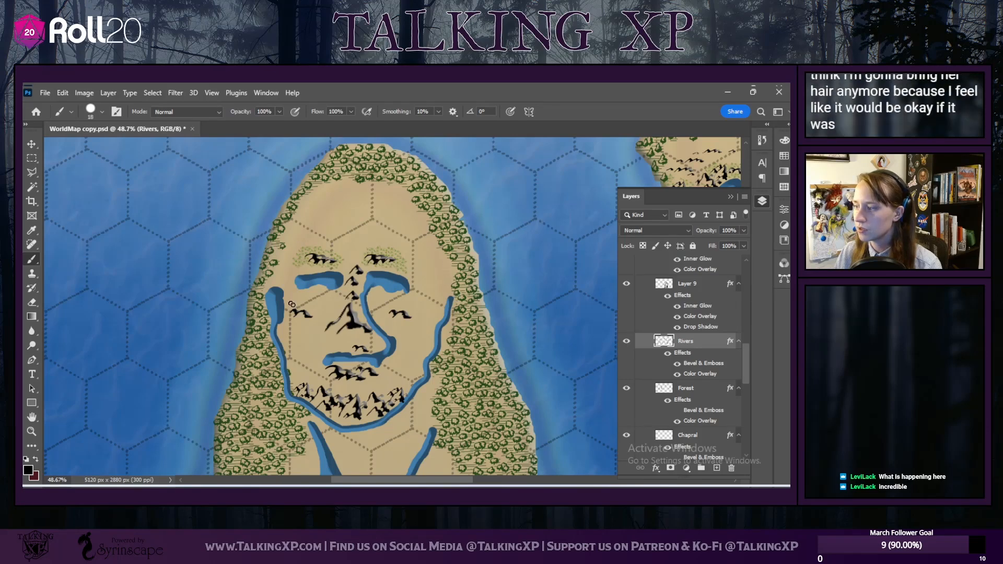
# Step: Make the Forest layer the active layer for painting more hair
pyautogui.scroll(1, 692, 342)
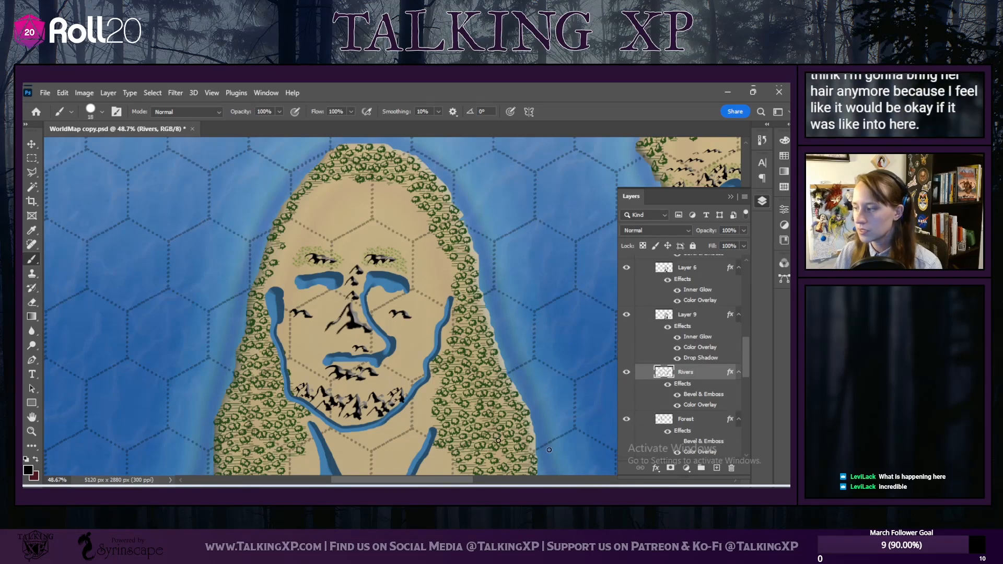
pyautogui.scroll(5, 689, 374)
pyautogui.scroll(-6, 688, 375)
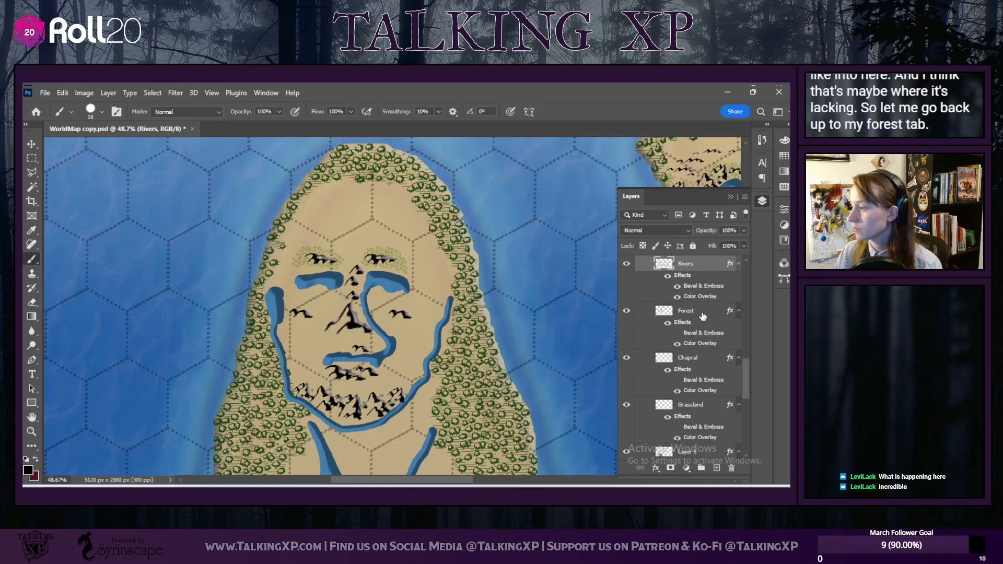
pyautogui.click(702, 315)
pyautogui.hotkey('alt', '[')
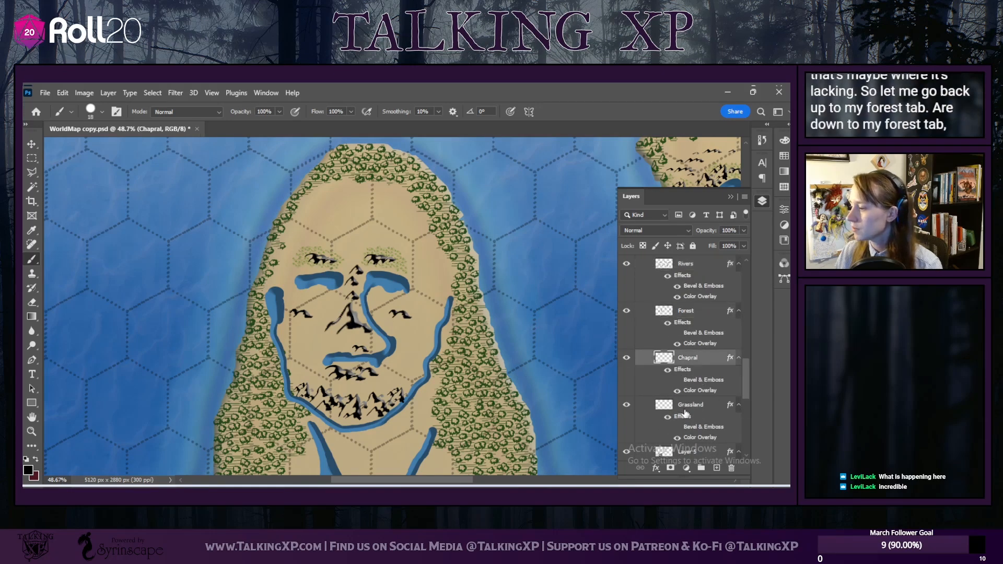
pyautogui.hotkey('alt', '[')
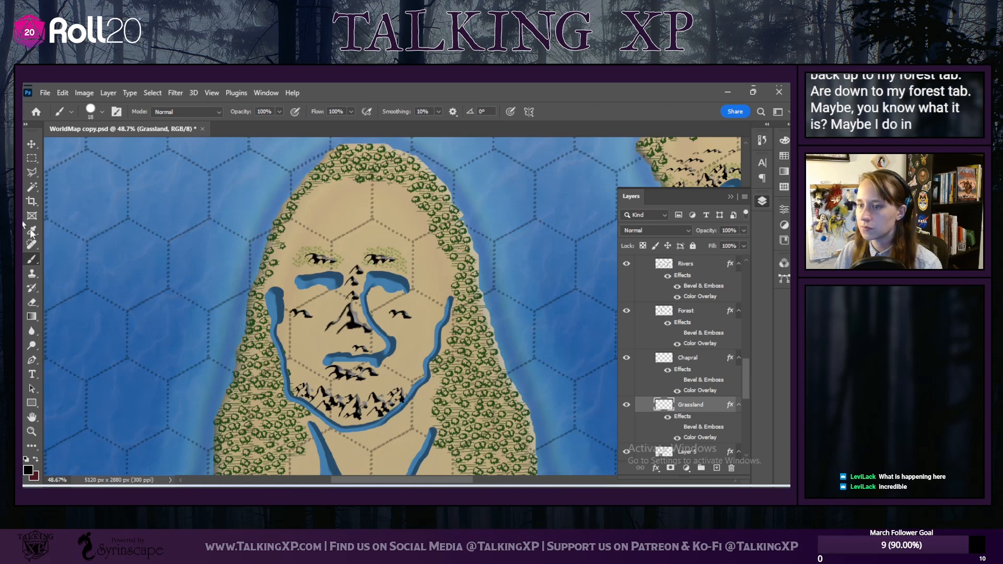
pyautogui.click(687, 314)
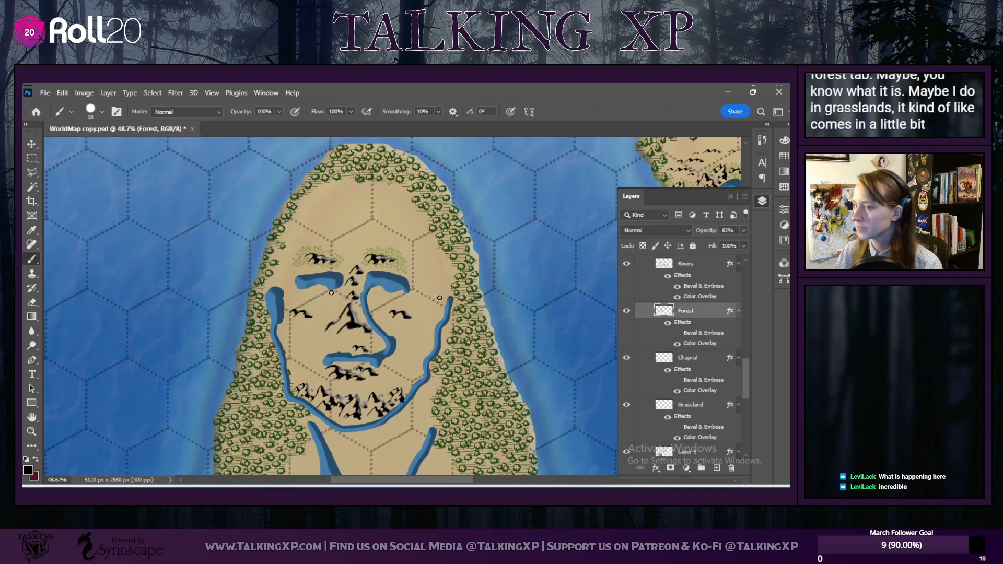
# Step: Try filling in the hairline beside the face with the Tree Block 1 brush at 143 px
pyautogui.click(108, 112)
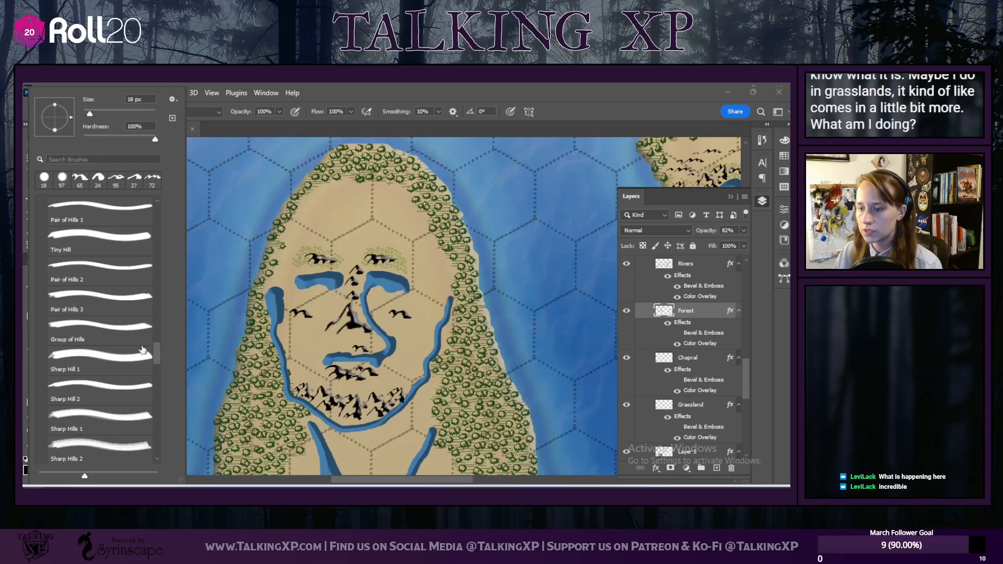
pyautogui.scroll(-5, 159, 432)
pyautogui.moveTo(160, 432); pyautogui.dragTo(159, 426)
pyautogui.click(99, 297)
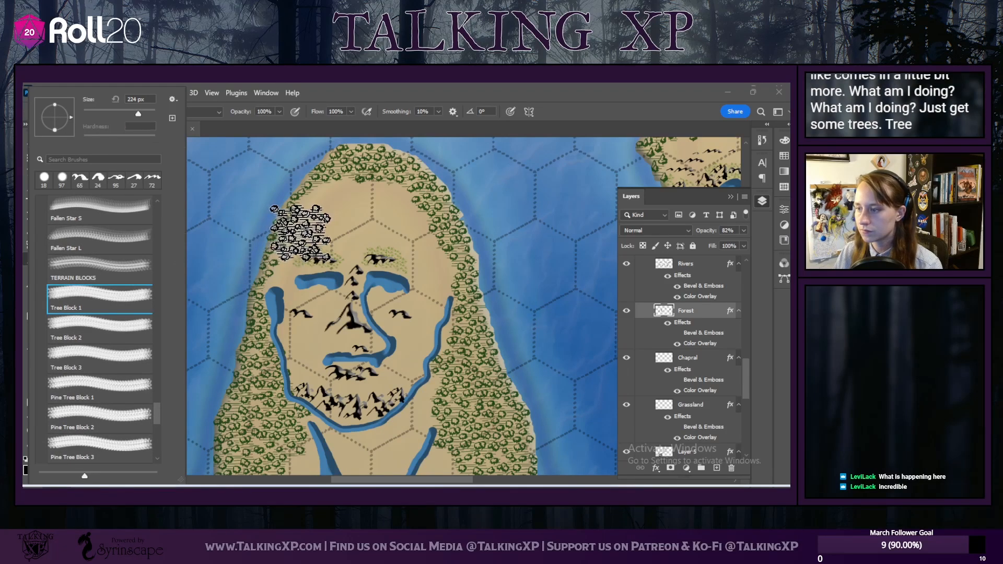
pyautogui.moveTo(138, 114); pyautogui.dragTo(132, 116)
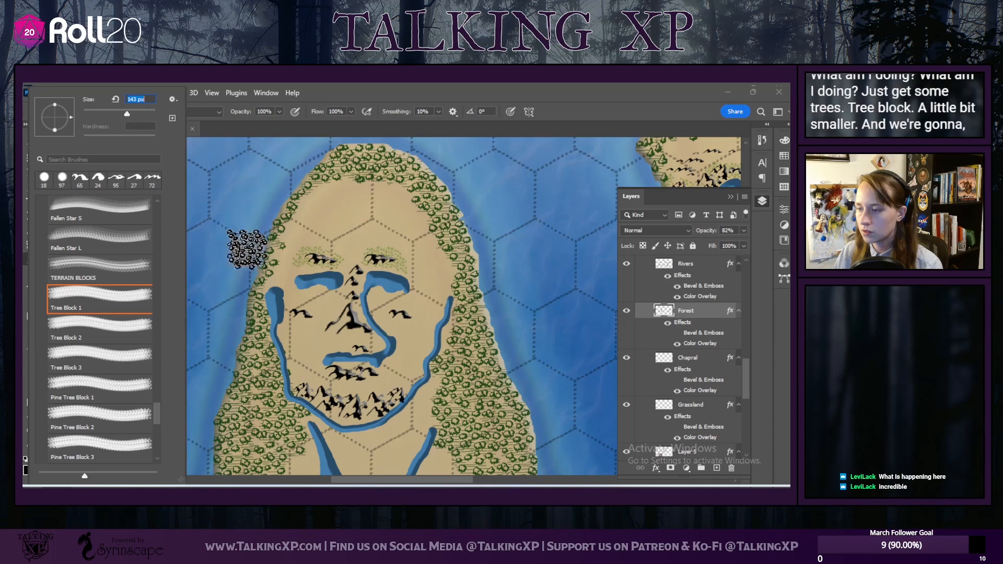
pyautogui.click(288, 293)
pyautogui.click(298, 255)
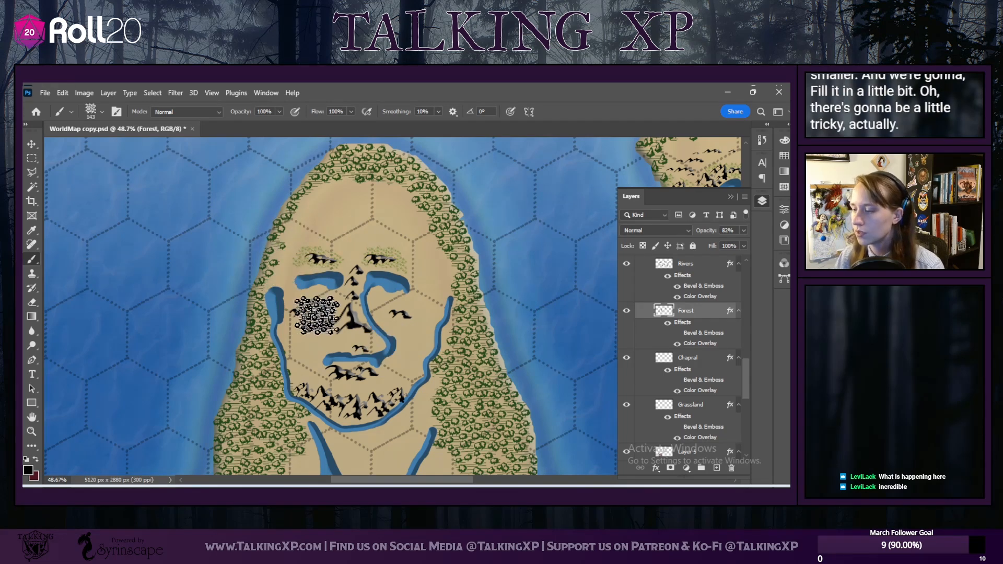
# Step: Choose the single-tree brush Tree 1 from the Trees and Plants brush presets
pyautogui.scroll(3, 266, 297)
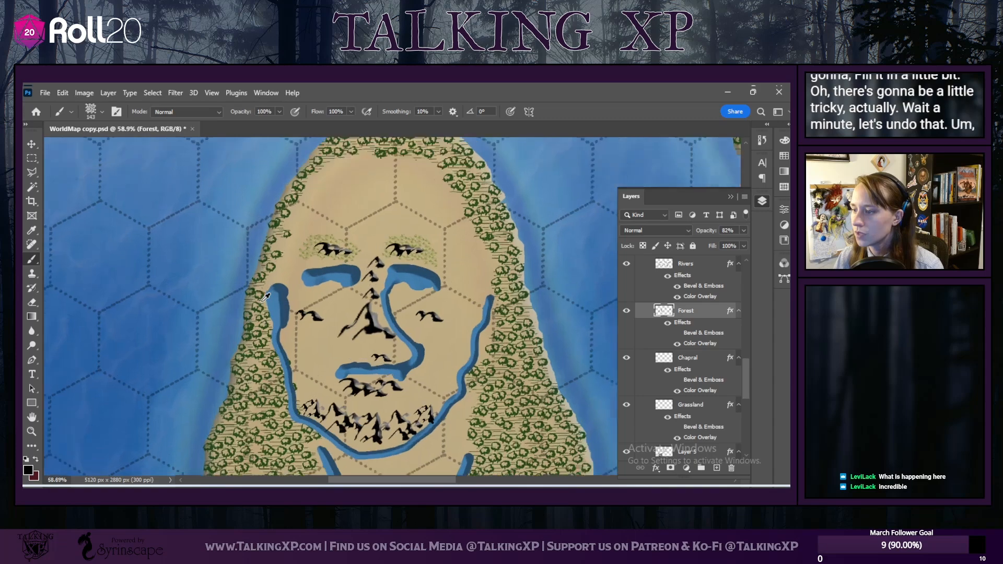
pyautogui.click(102, 111)
pyautogui.scroll(-5, 93, 399)
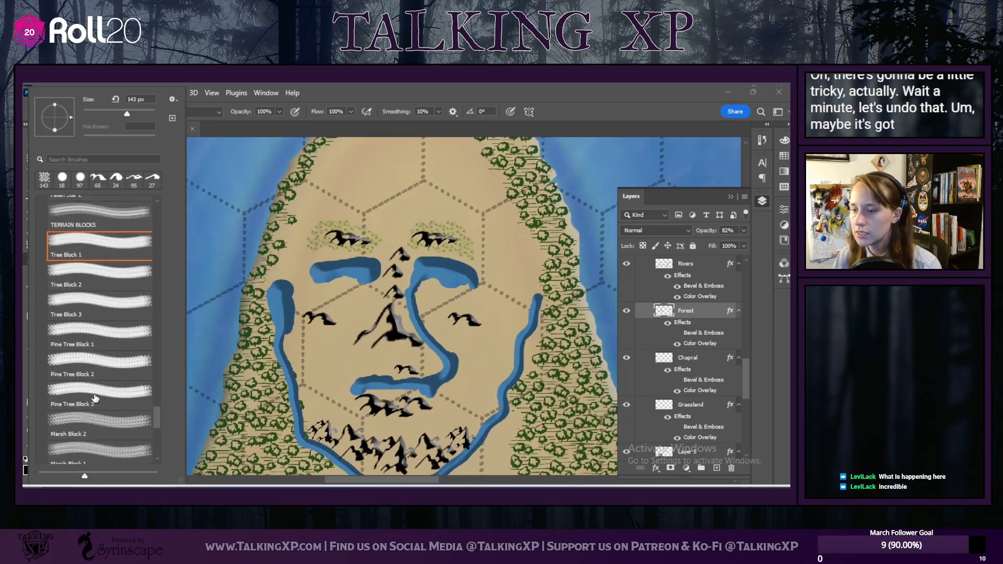
pyautogui.scroll(5, 89, 401)
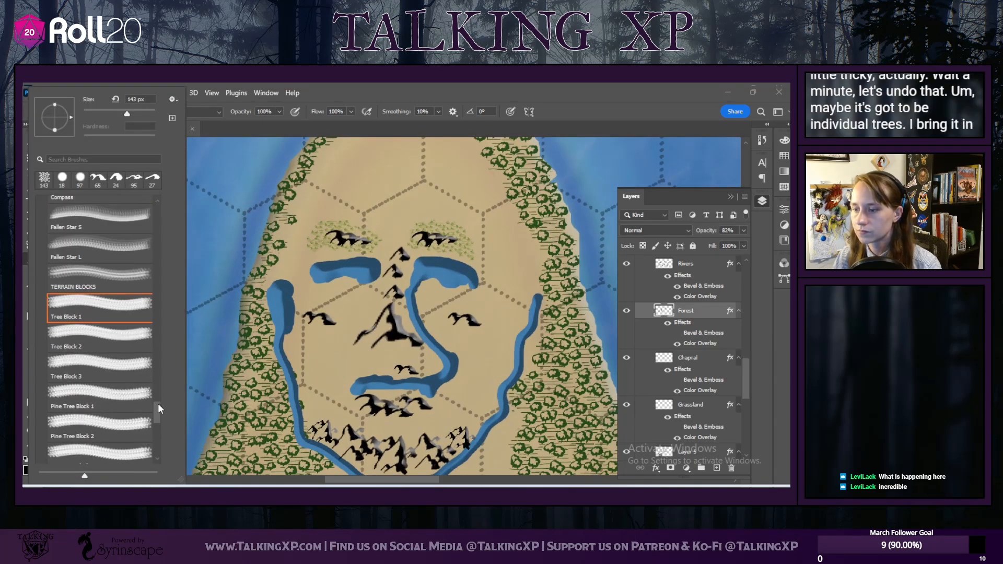
pyautogui.moveTo(159, 409); pyautogui.dragTo(159, 372)
pyautogui.scroll(-5, 125, 342)
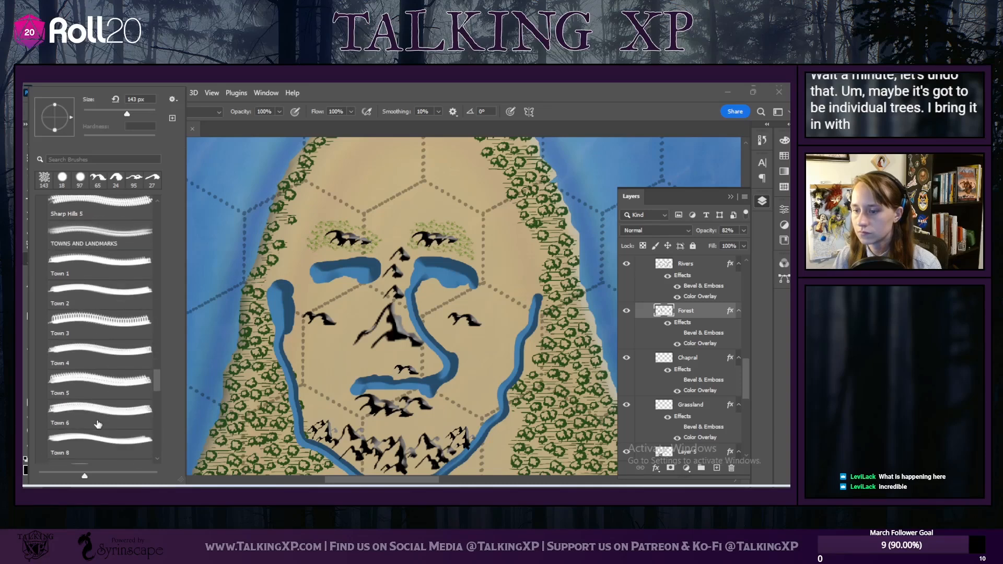
pyautogui.scroll(6, 97, 424)
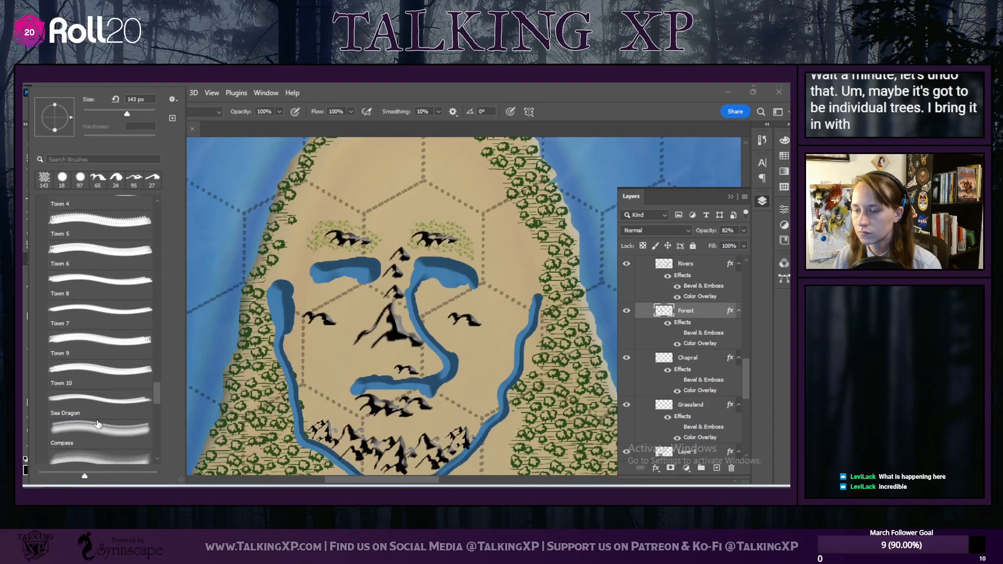
pyautogui.scroll(2, 96, 424)
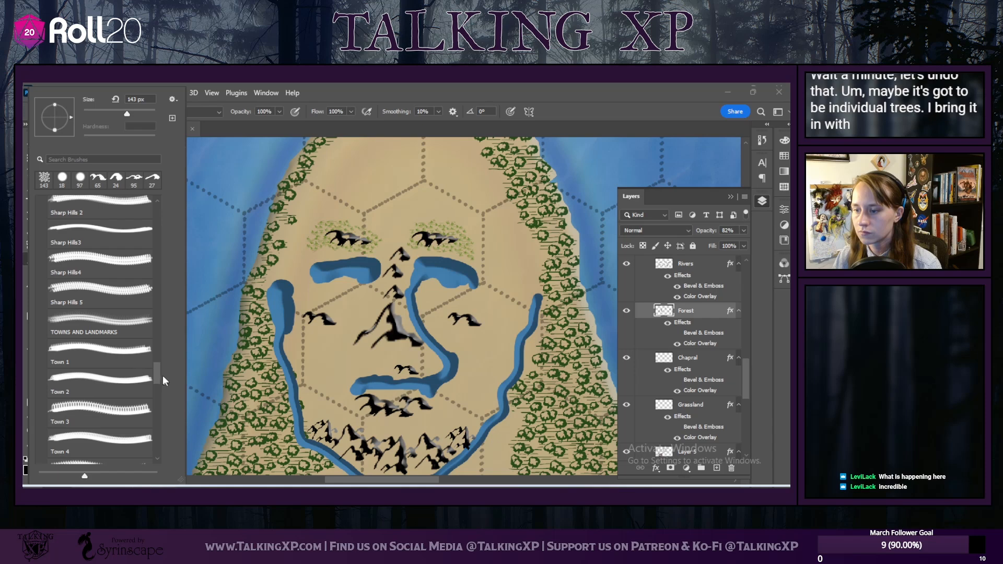
pyautogui.moveTo(159, 375); pyautogui.dragTo(158, 341)
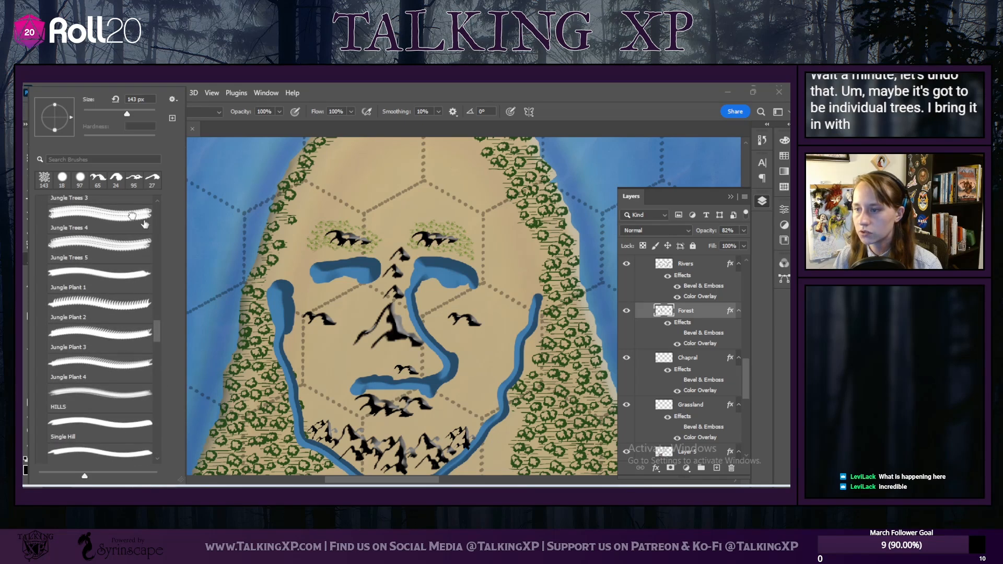
pyautogui.click(129, 215)
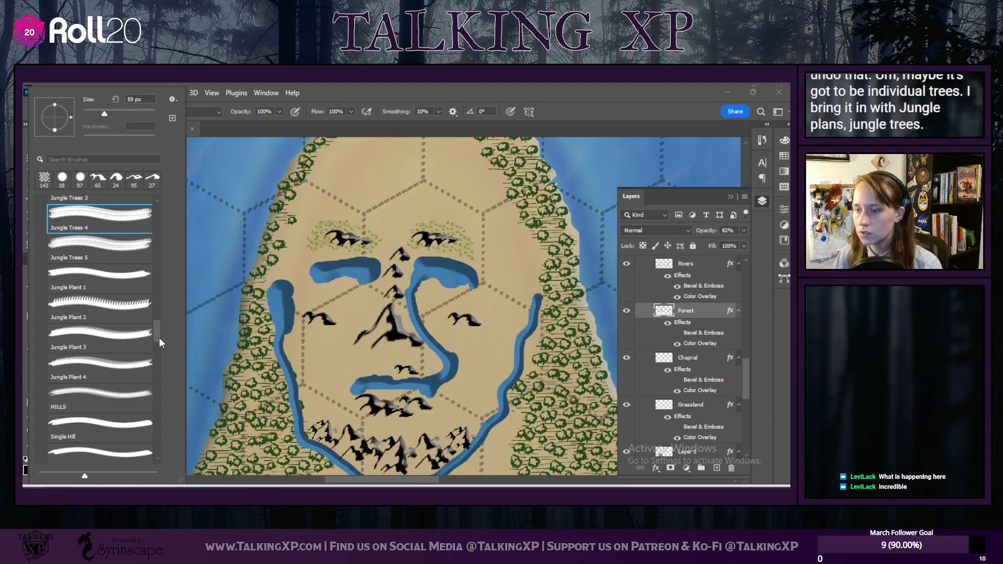
pyautogui.moveTo(156, 338); pyautogui.dragTo(156, 266)
pyautogui.click(116, 274)
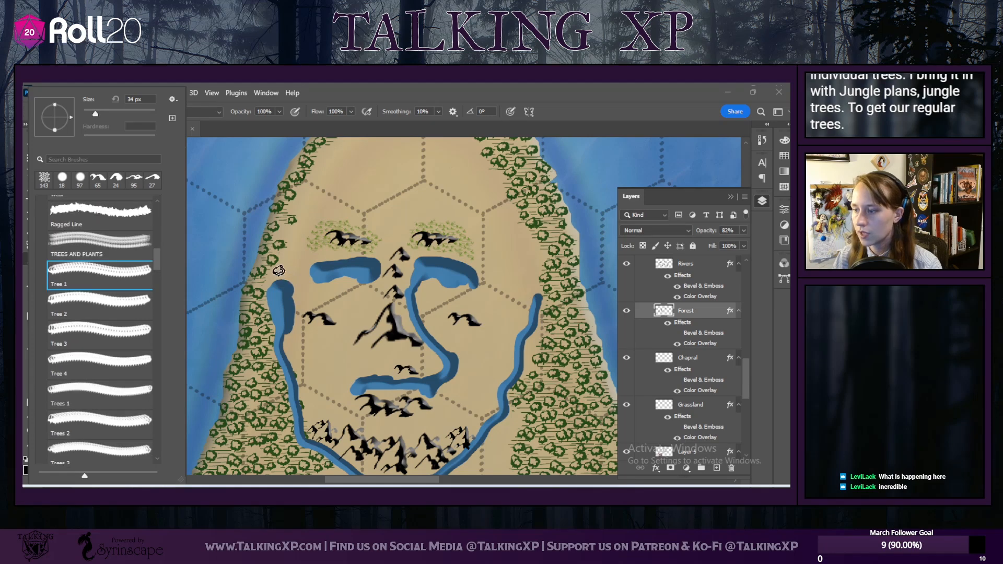
# Step: Stamp scattered single trees along the inner hairline on both sides and across the top of the forehead
pyautogui.click(278, 270)
pyautogui.scroll(3, 372, 182)
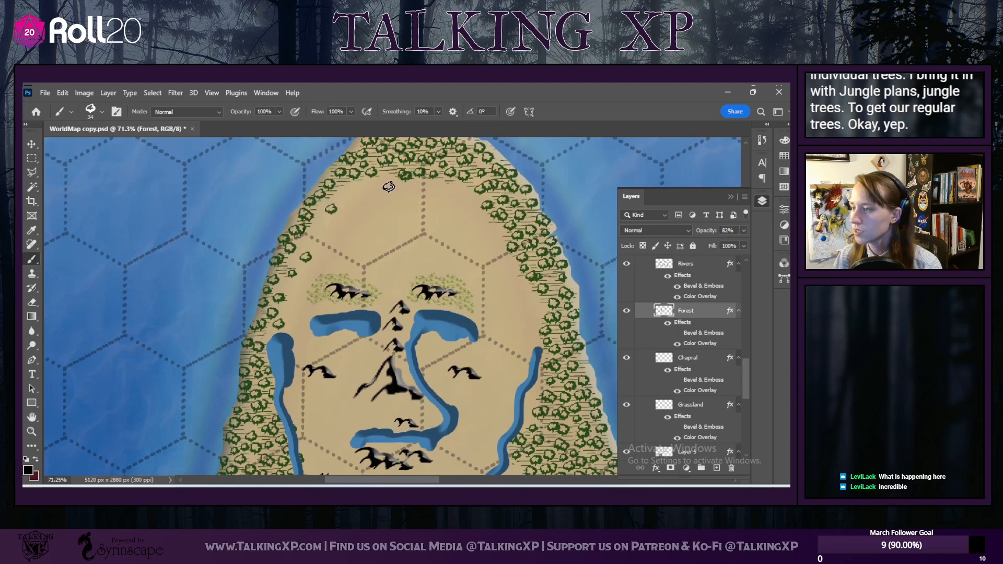
pyautogui.click(395, 188)
pyautogui.click(407, 200)
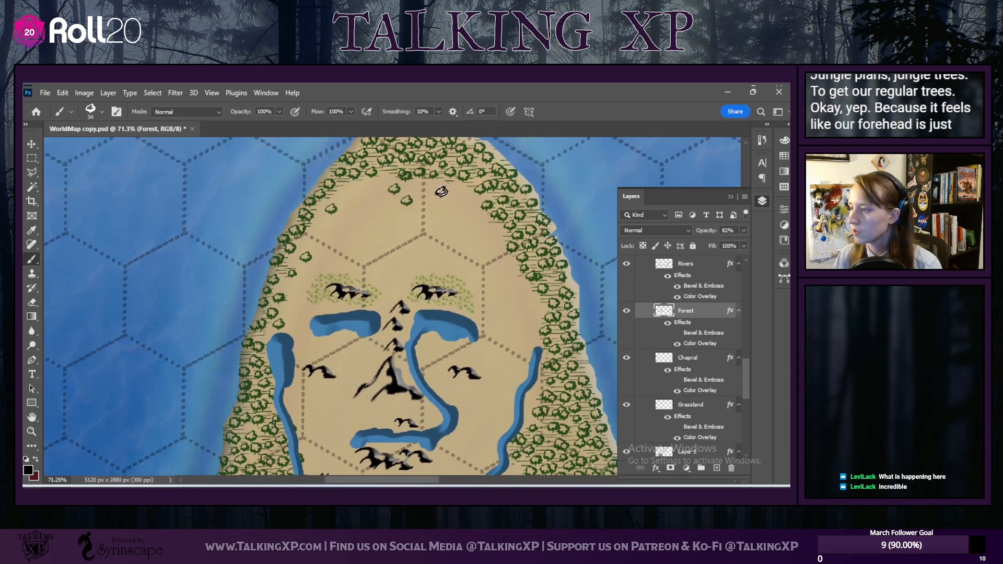
pyautogui.click(441, 189)
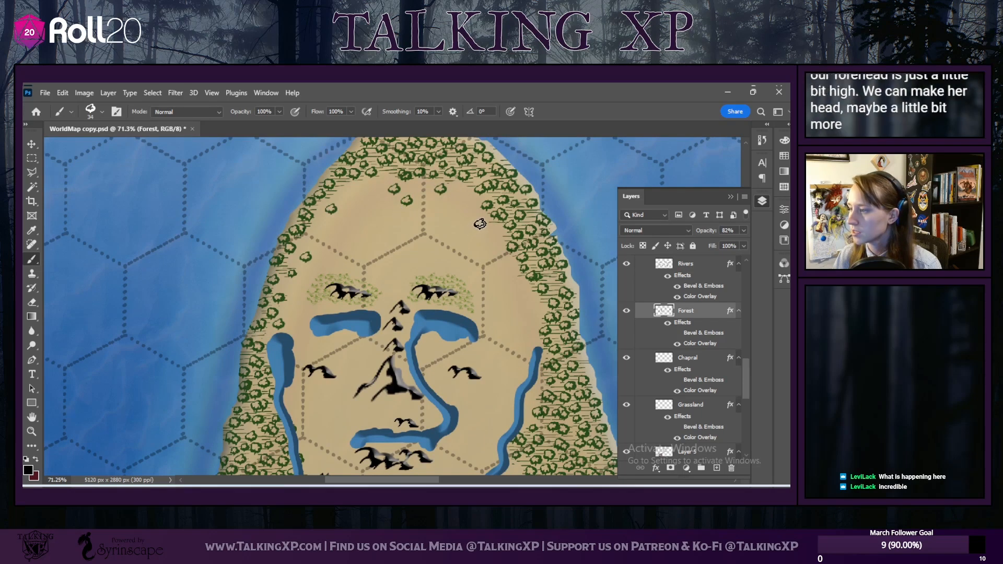
pyautogui.click(494, 244)
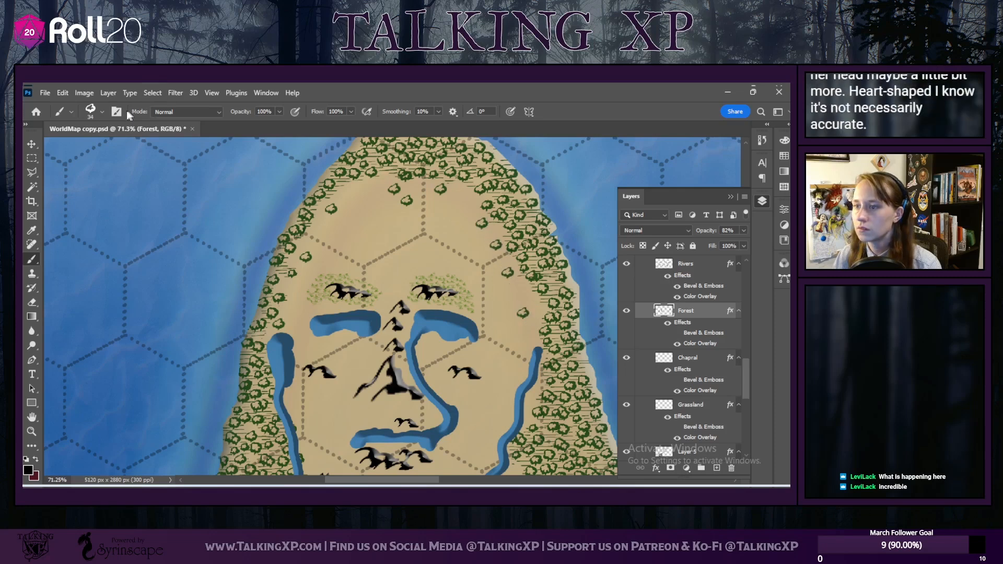
# Step: Stamp tree pairs with the Trees 1 brush around the forehead to fill in the hairline
pyautogui.click(99, 112)
pyautogui.click(78, 312)
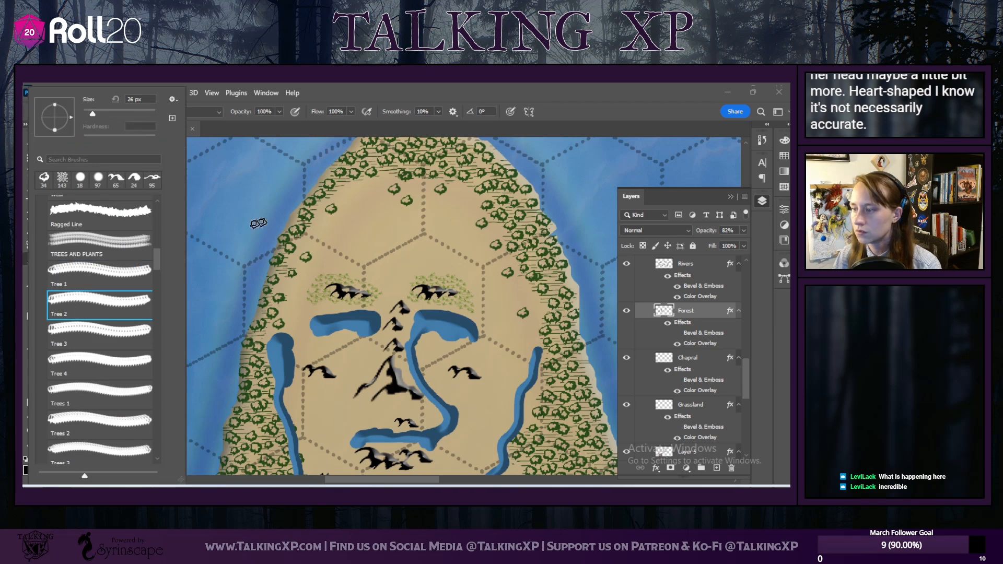
pyautogui.click(126, 331)
pyautogui.click(122, 364)
pyautogui.click(133, 388)
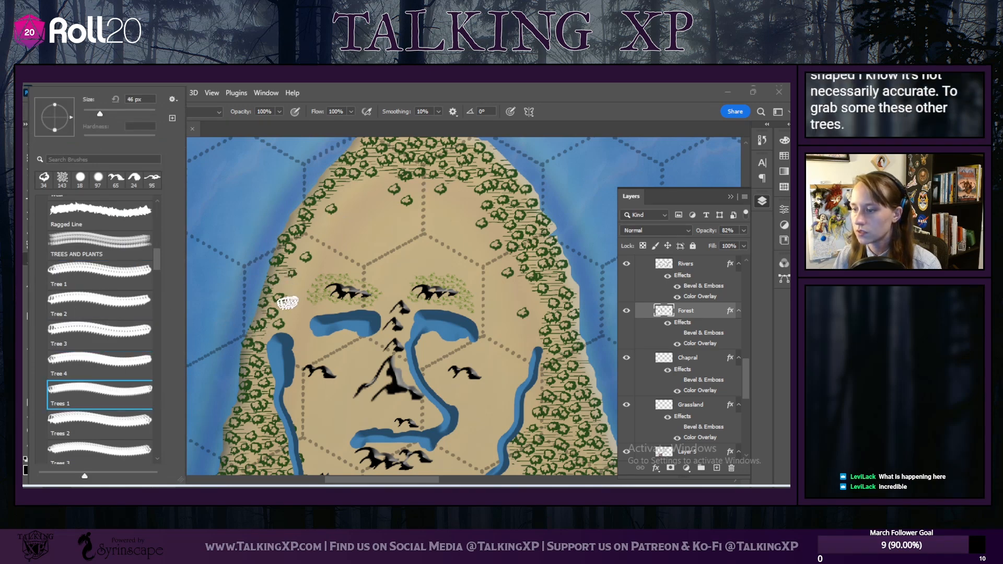
pyautogui.click(294, 284)
pyautogui.click(309, 243)
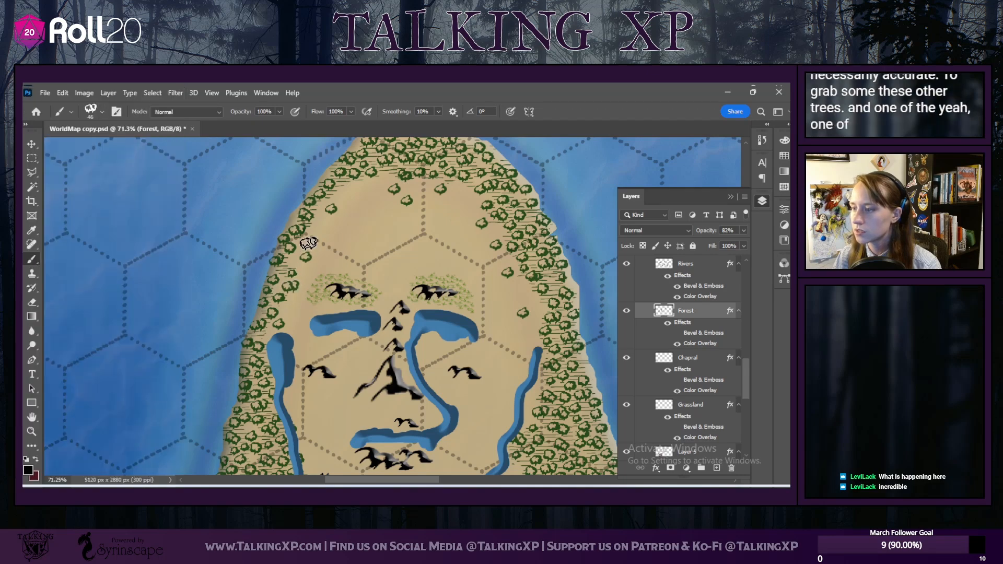
pyautogui.click(346, 194)
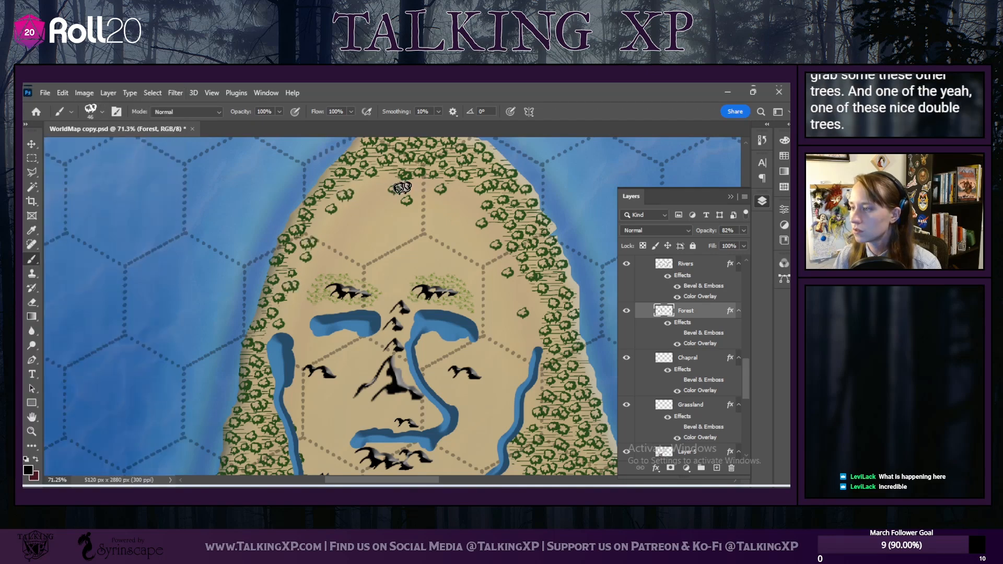
pyautogui.click(417, 189)
pyautogui.click(460, 197)
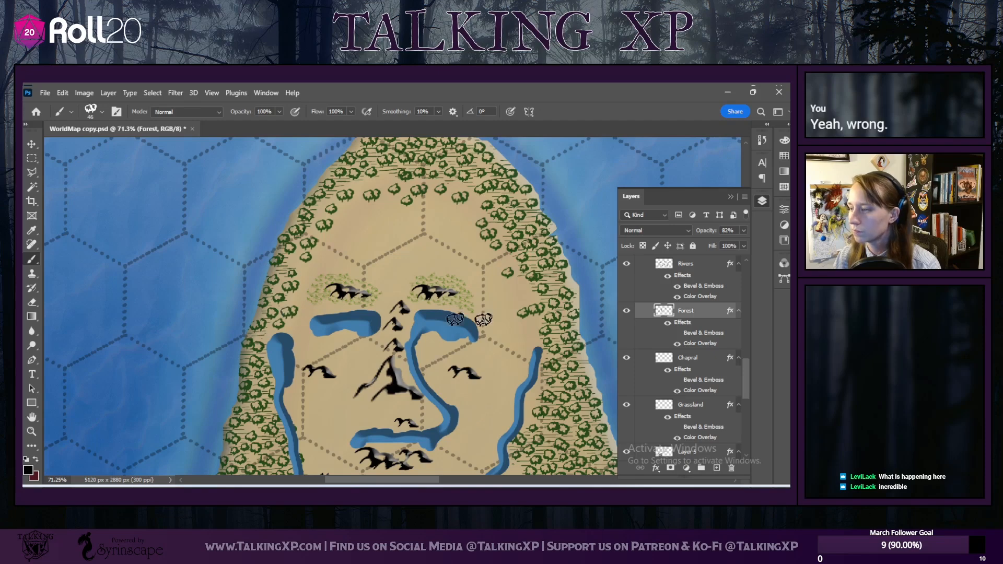
# Step: Add groups of three trees along the inner hairline with the Trees 3 brush
pyautogui.click(102, 112)
pyautogui.scroll(-1, 97, 404)
pyautogui.click(93, 419)
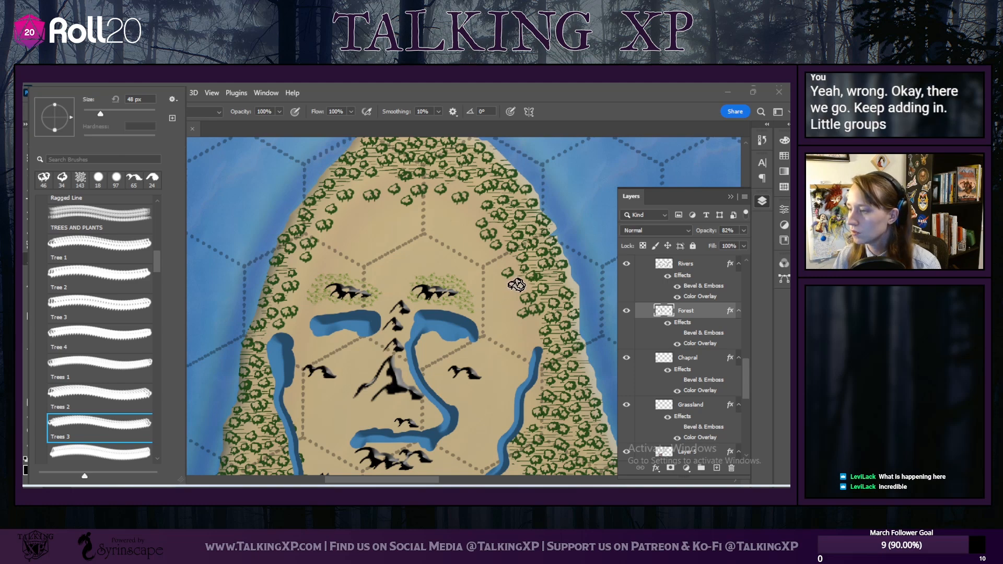
pyautogui.click(516, 285)
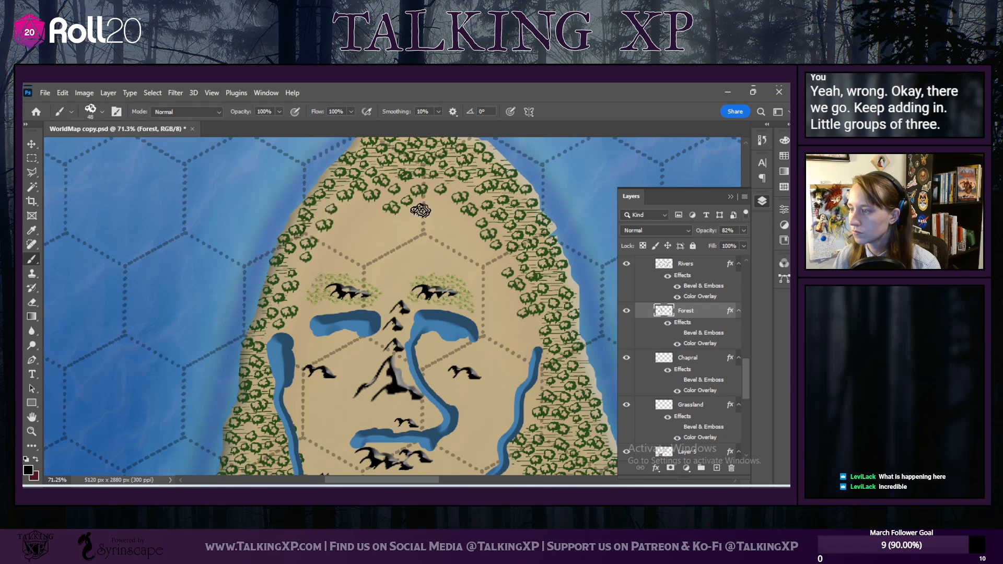
# Step: Stamp one more single tree at the top centre of the forehead hairline with the Tree 3 brush
pyautogui.click(101, 113)
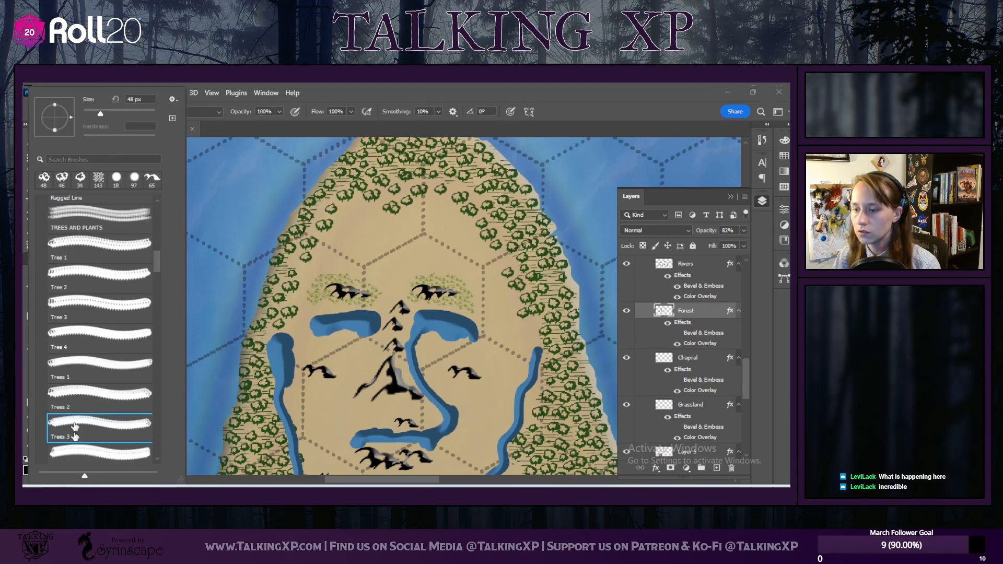
pyautogui.click(75, 300)
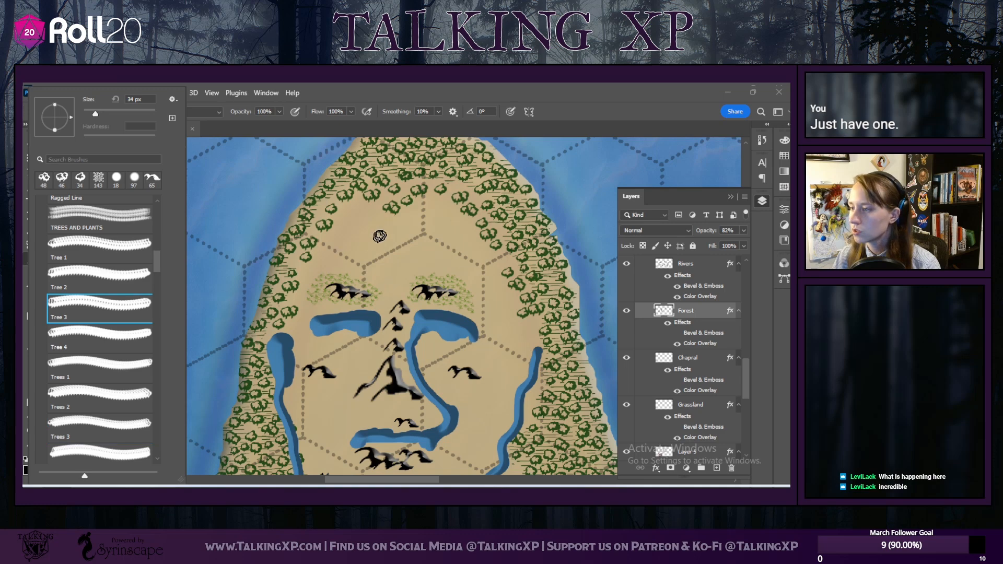
pyautogui.click(405, 213)
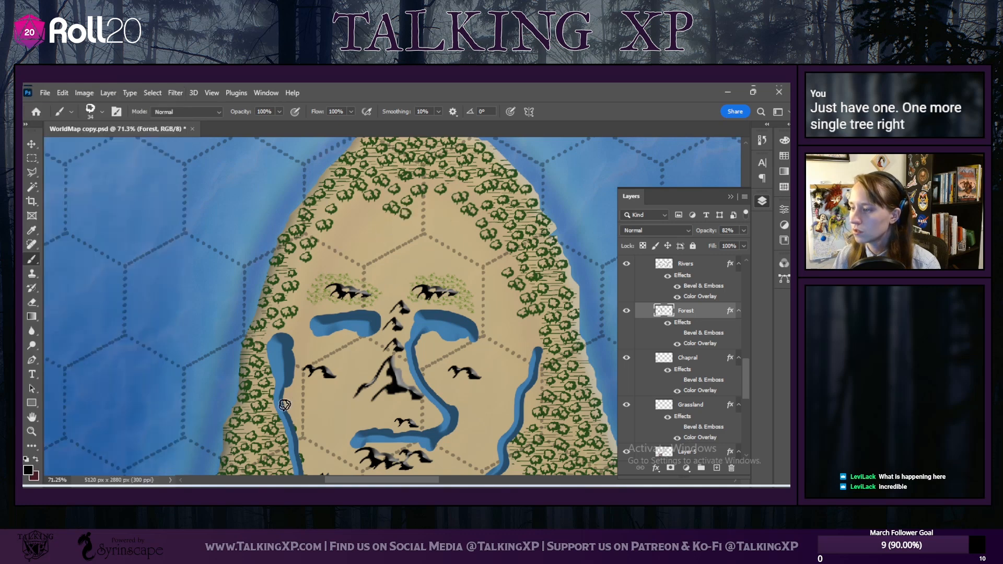
# Step: Switch to the Hard Round 2 brush and touch up the gaps between the trees along the first figure's upper hairline
pyautogui.click(91, 112)
pyautogui.scroll(5, 156, 257)
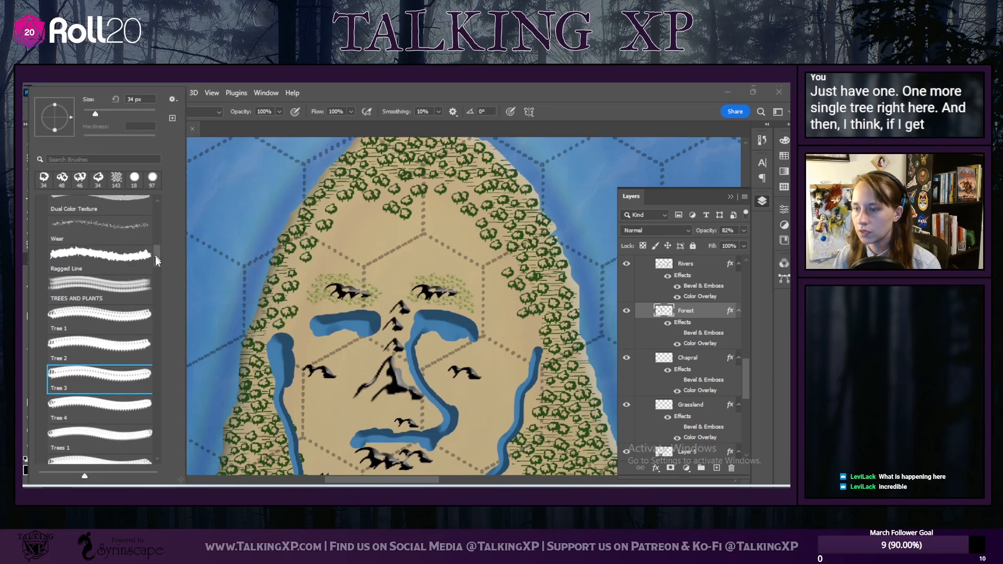
pyautogui.scroll(10, 155, 257)
pyautogui.click(83, 349)
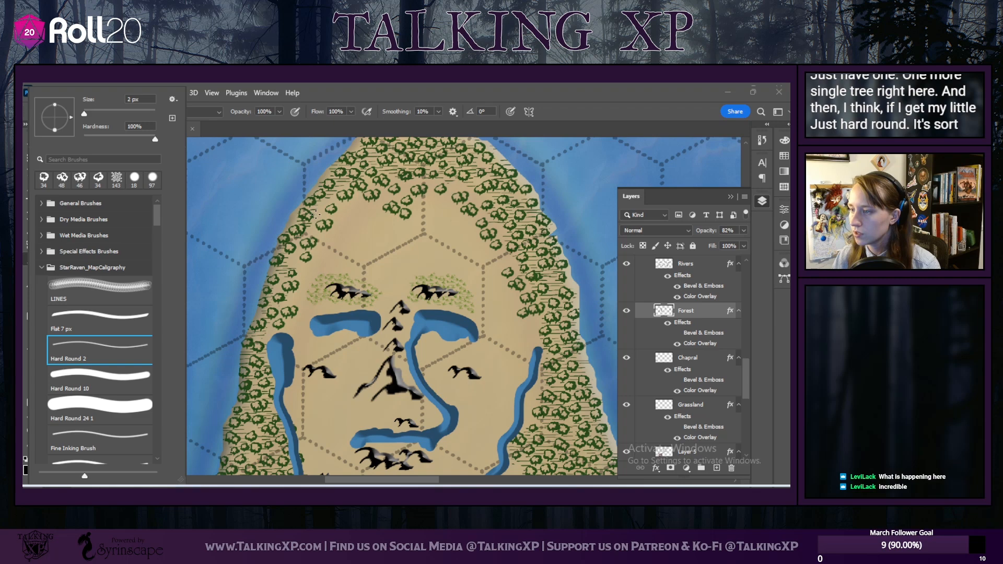
pyautogui.click(322, 213)
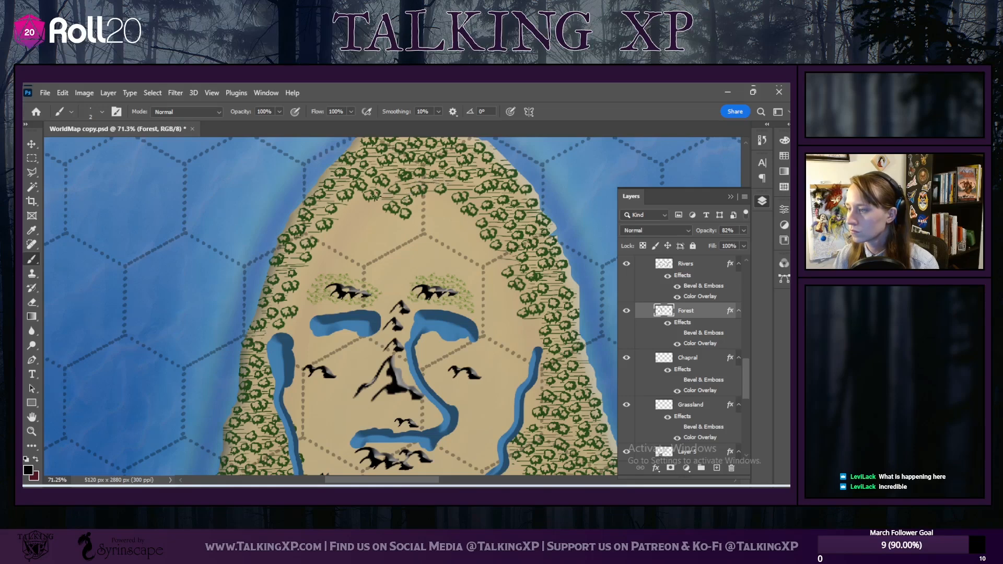
# Step: Examine the first figure's new hairline and the overall map across all three figures at several magnifications
pyautogui.scroll(-5, 375, 357)
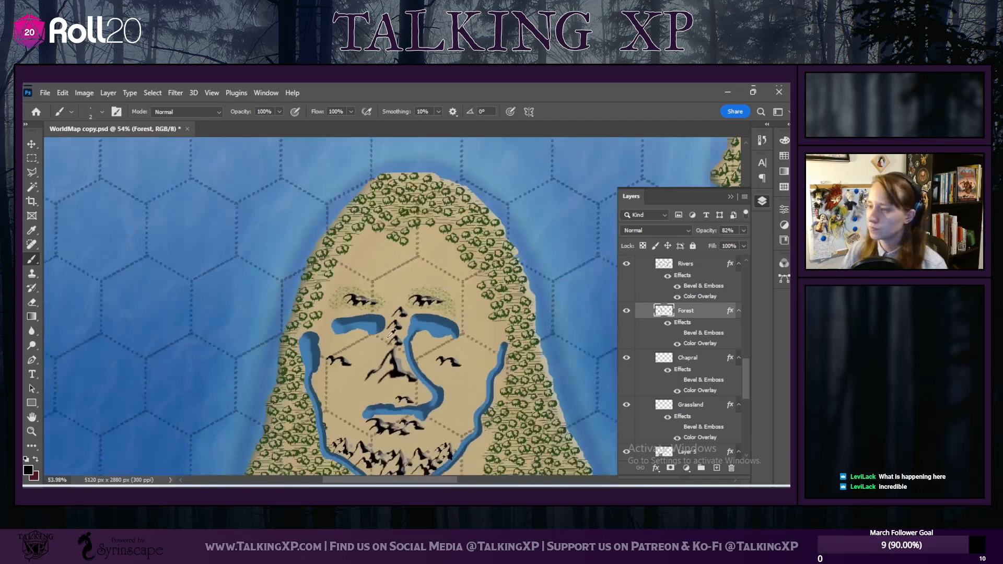
pyautogui.scroll(-6, 376, 358)
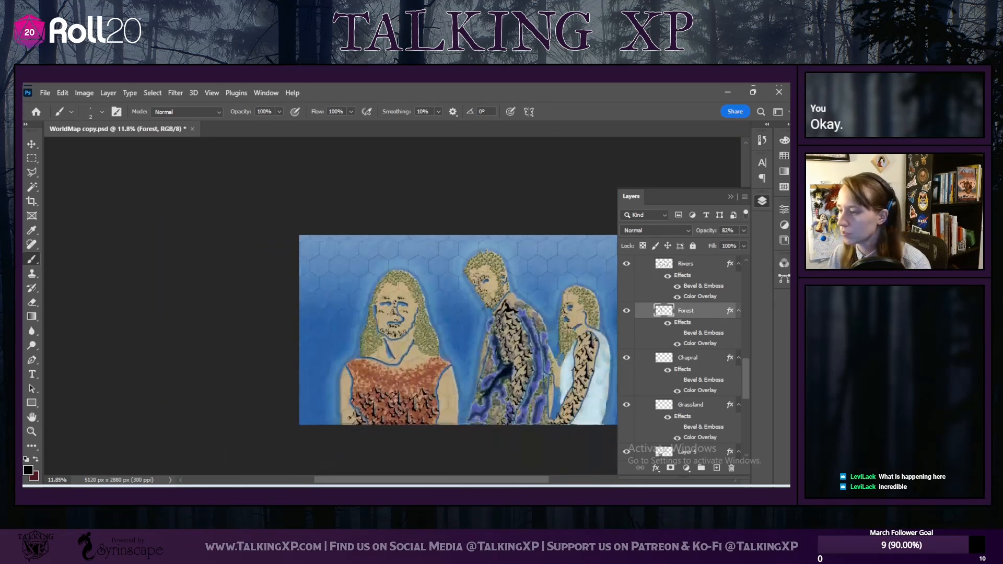
pyautogui.scroll(4, 417, 317)
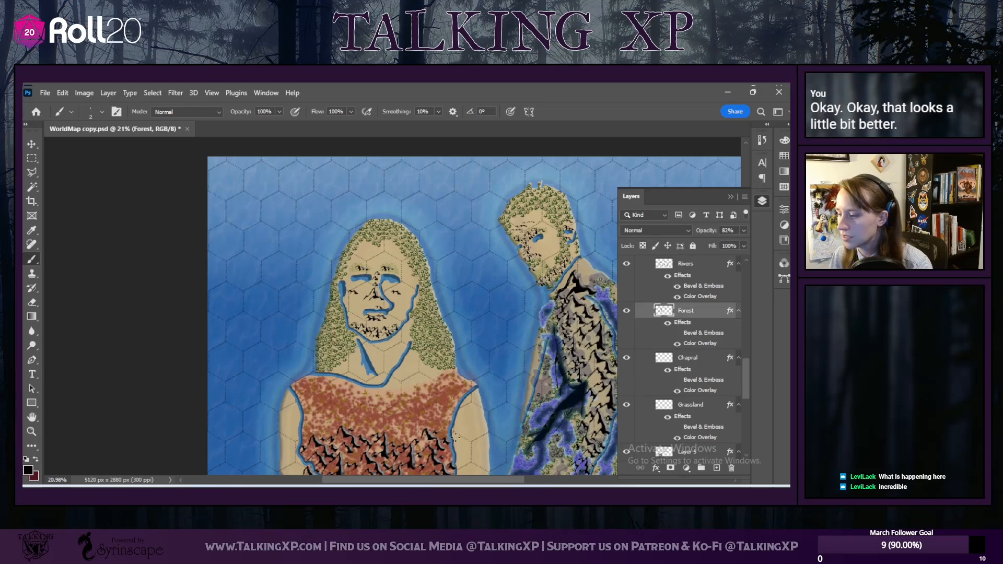
pyautogui.moveTo(431, 481); pyautogui.dragTo(480, 469)
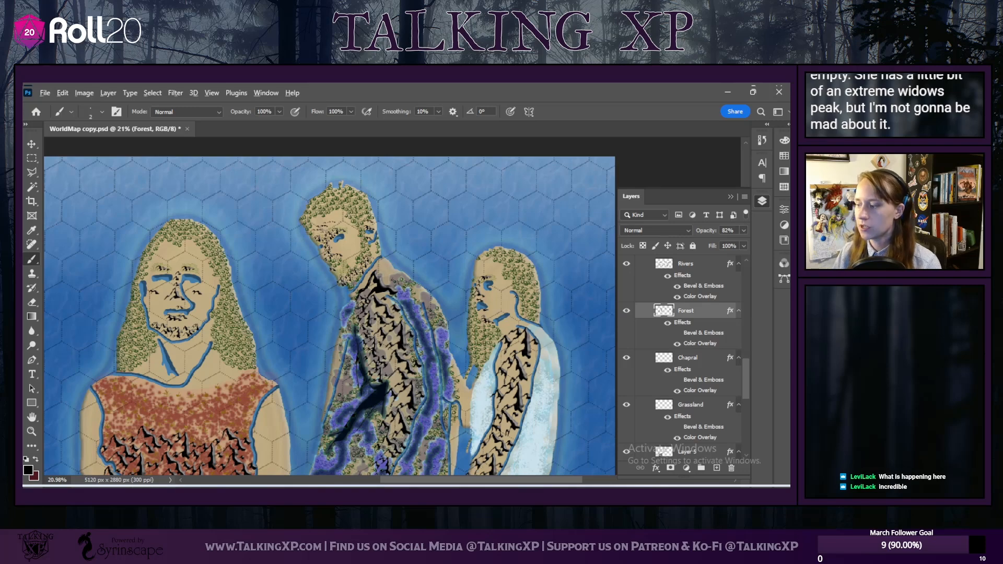
pyautogui.scroll(-1, 305, 390)
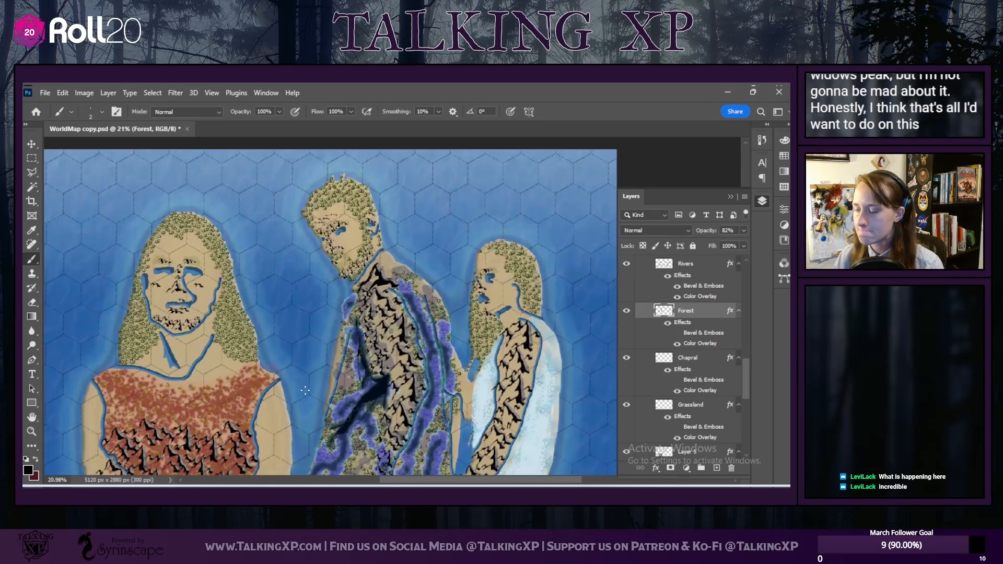
pyautogui.scroll(-1, 305, 390)
pyautogui.scroll(1, 218, 374)
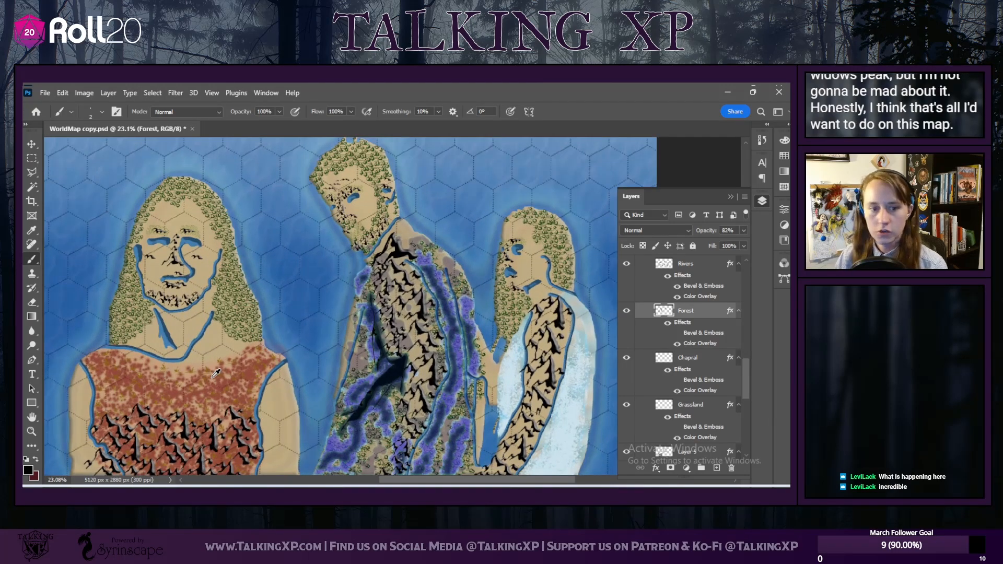
pyautogui.scroll(1, 216, 373)
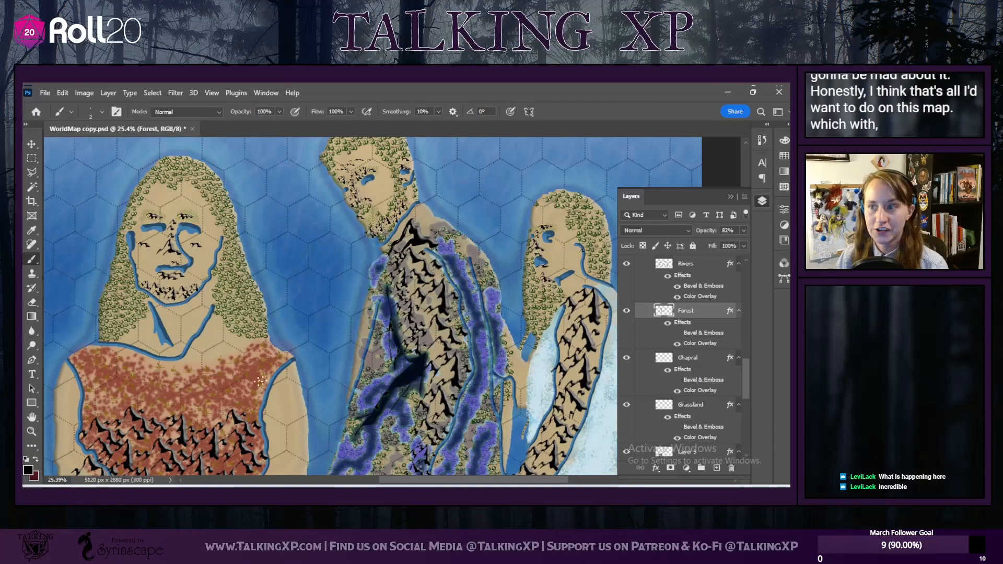
pyautogui.hscroll(-2, 427, 484)
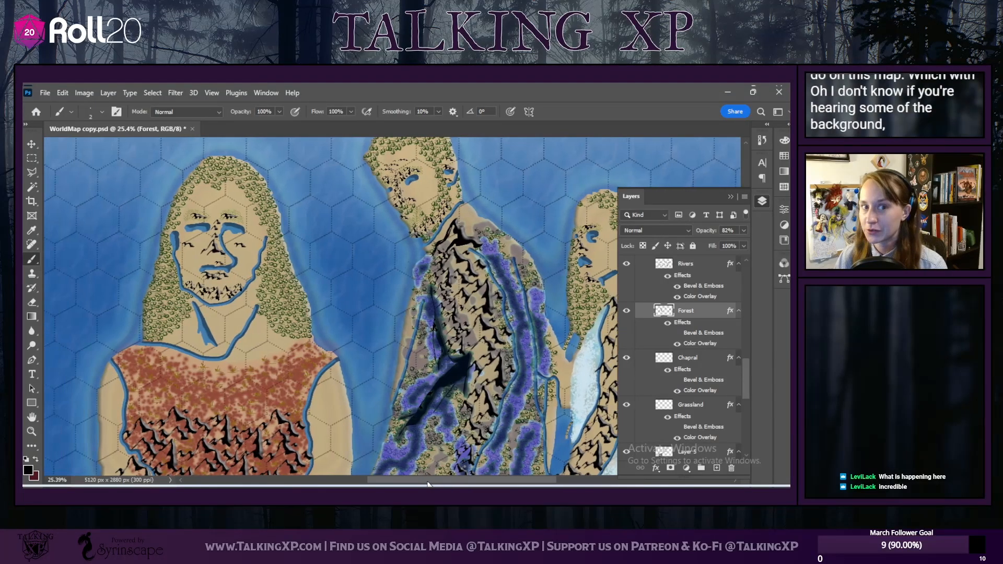
pyautogui.hscroll(-4, 427, 483)
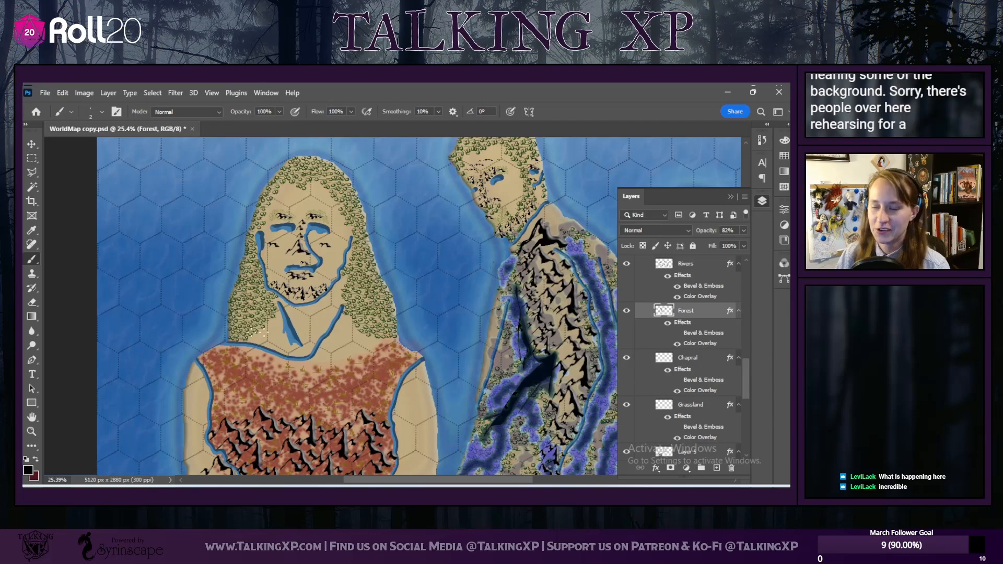
pyautogui.scroll(-3, 349, 286)
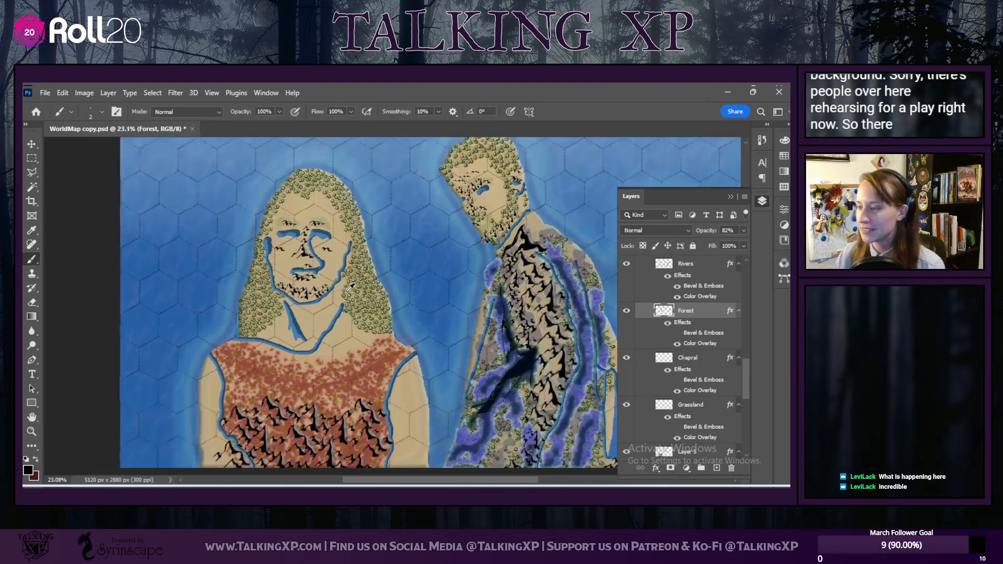
pyautogui.moveTo(406, 483); pyautogui.dragTo(430, 462)
pyautogui.scroll(3, 345, 307)
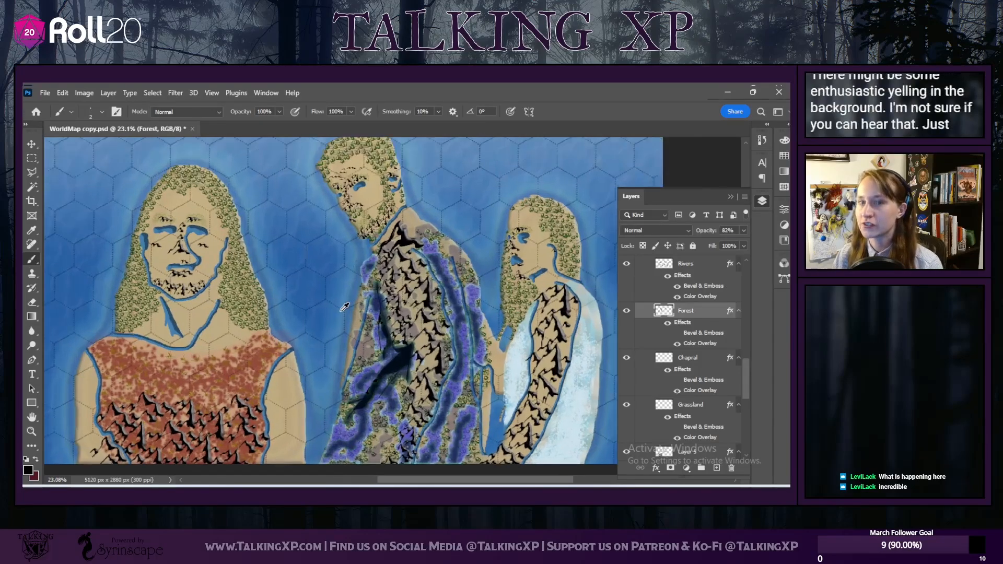
pyautogui.scroll(-1, 450, 386)
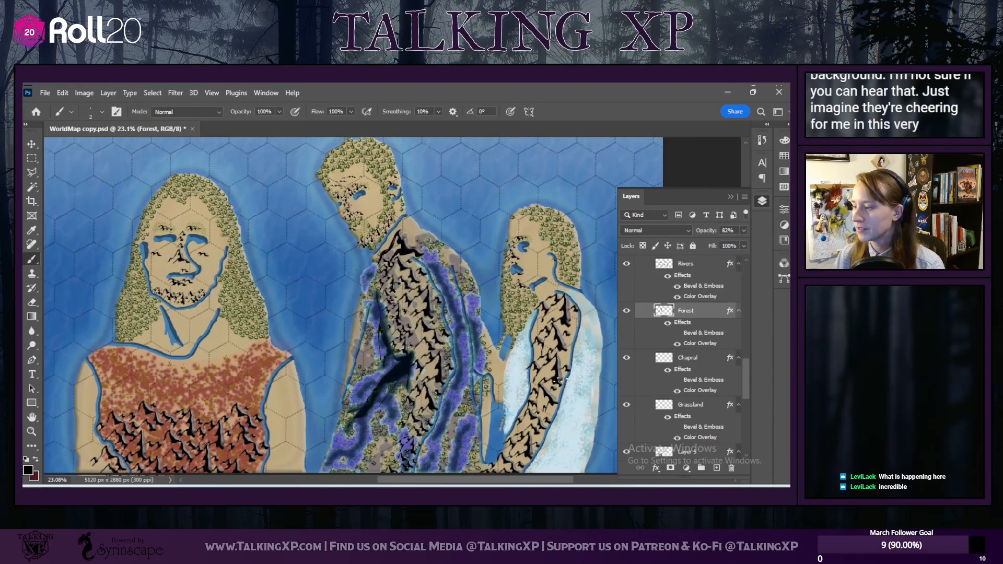
# Step: Collapse the Natural Landmarks group, expand the Labels group and make the City Icons layer in Cities active
pyautogui.scroll(5, 710, 324)
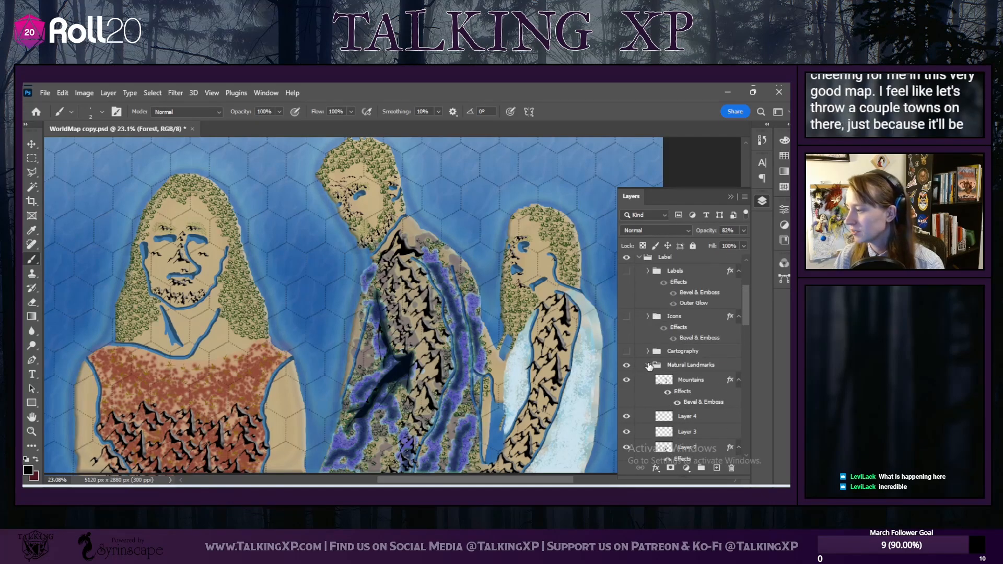
pyautogui.click(648, 365)
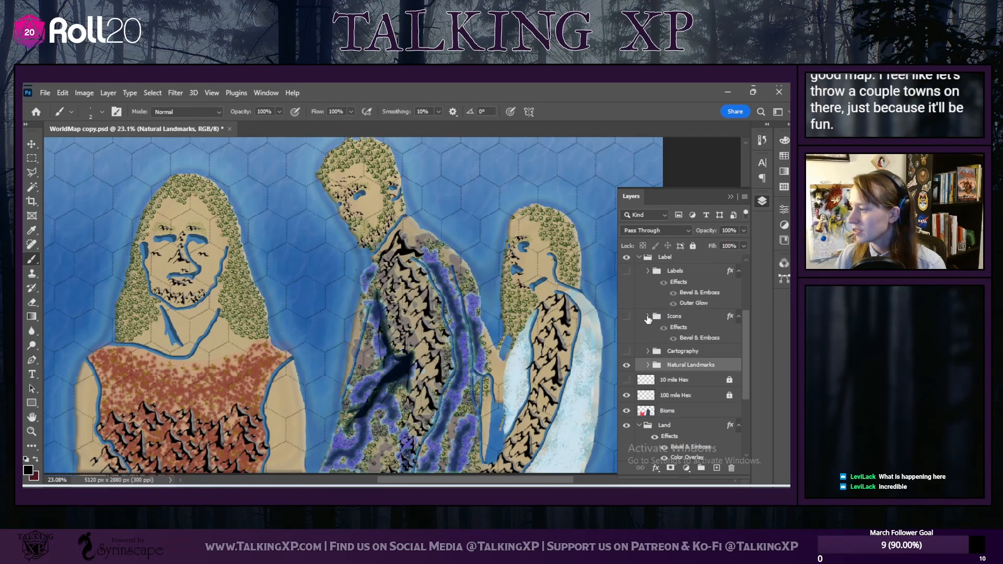
pyautogui.click(648, 271)
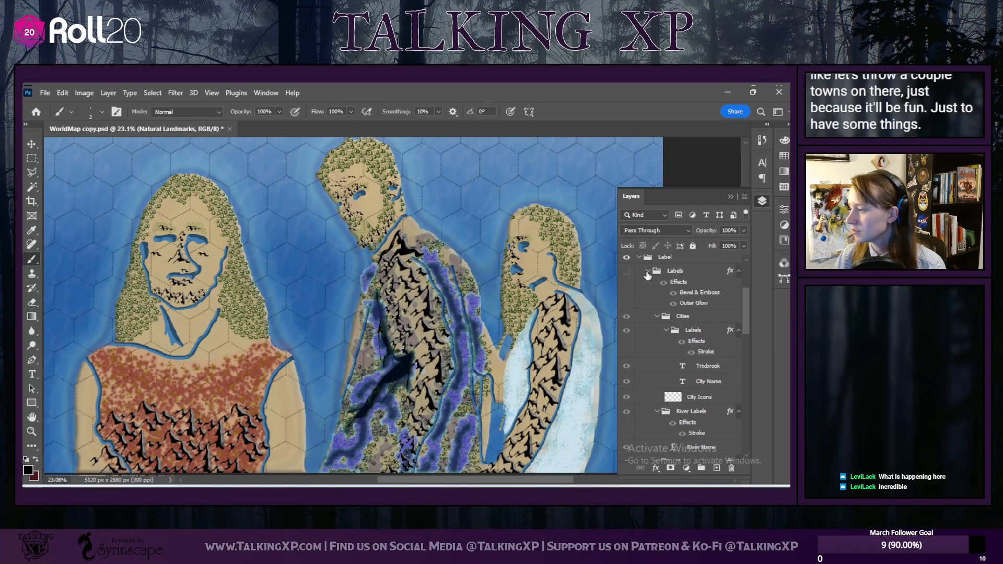
pyautogui.click(676, 403)
# Step: Choose the Town 10 brush from the map brush set and enlarge it to 291 px
pyautogui.click(69, 112)
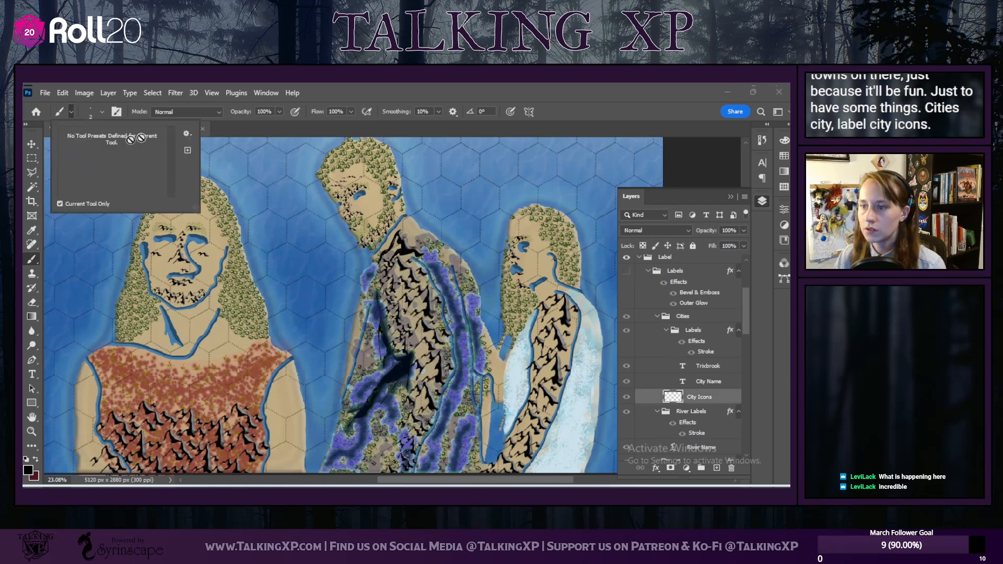
pyautogui.click(101, 113)
pyautogui.scroll(-2, 123, 298)
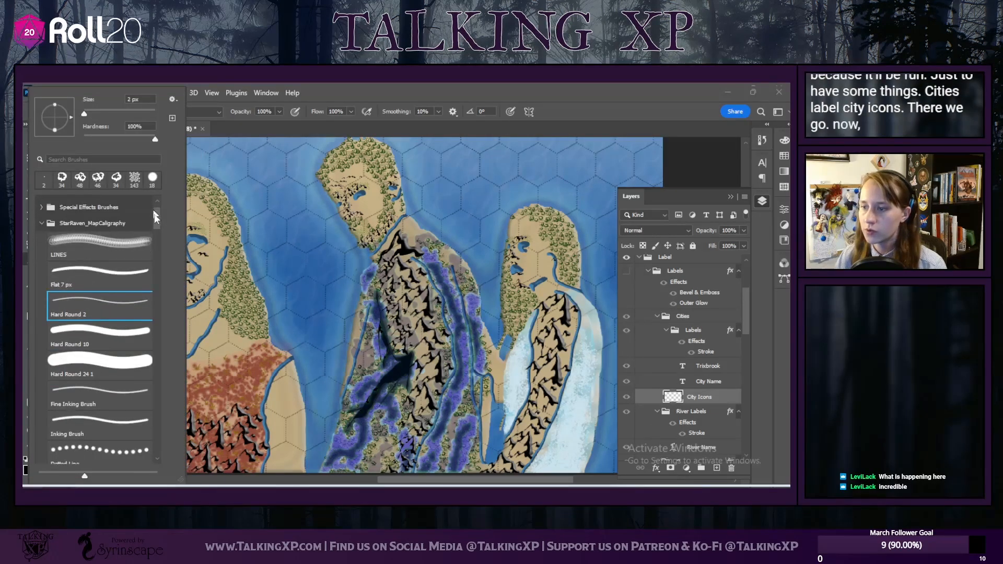
pyautogui.scroll(-15, 155, 211)
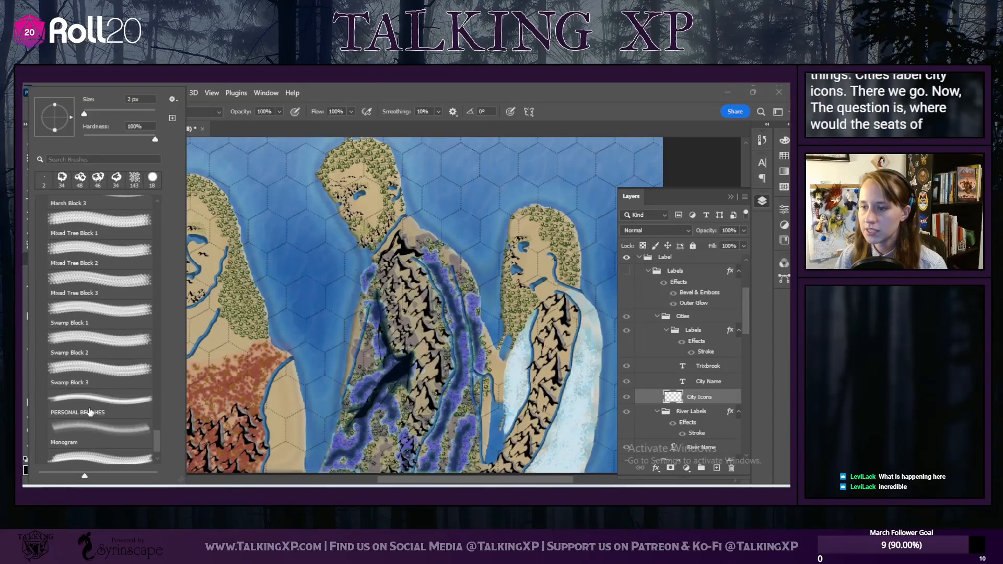
pyautogui.scroll(8, 90, 412)
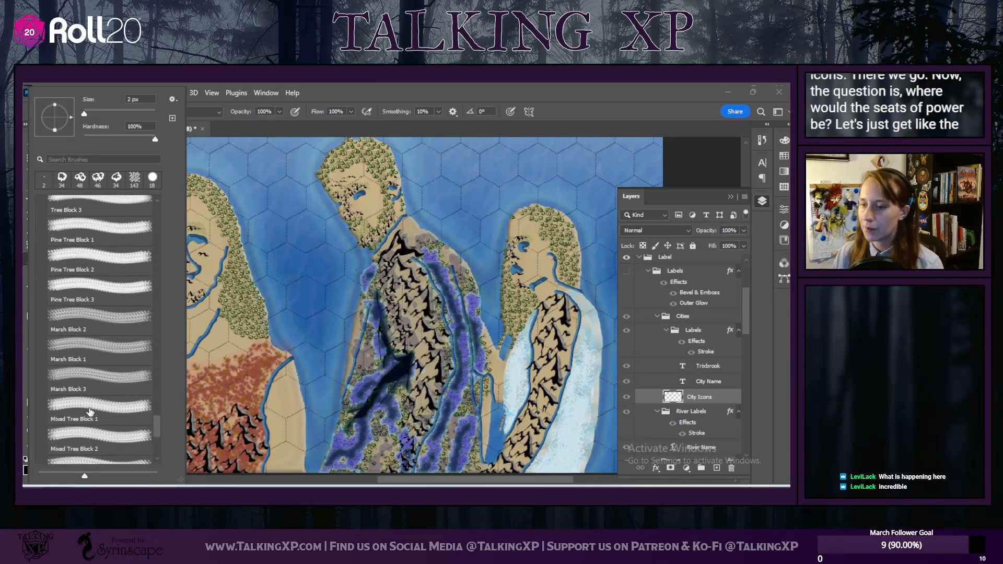
pyautogui.scroll(10, 89, 412)
pyautogui.scroll(5, 89, 412)
pyautogui.moveTo(157, 388)
pyautogui.mouseDown()
pyautogui.moveTo(147, 339)
pyautogui.moveTo(138, 389)
pyautogui.mouseUp()
pyautogui.click(99, 240)
pyautogui.click(92, 278)
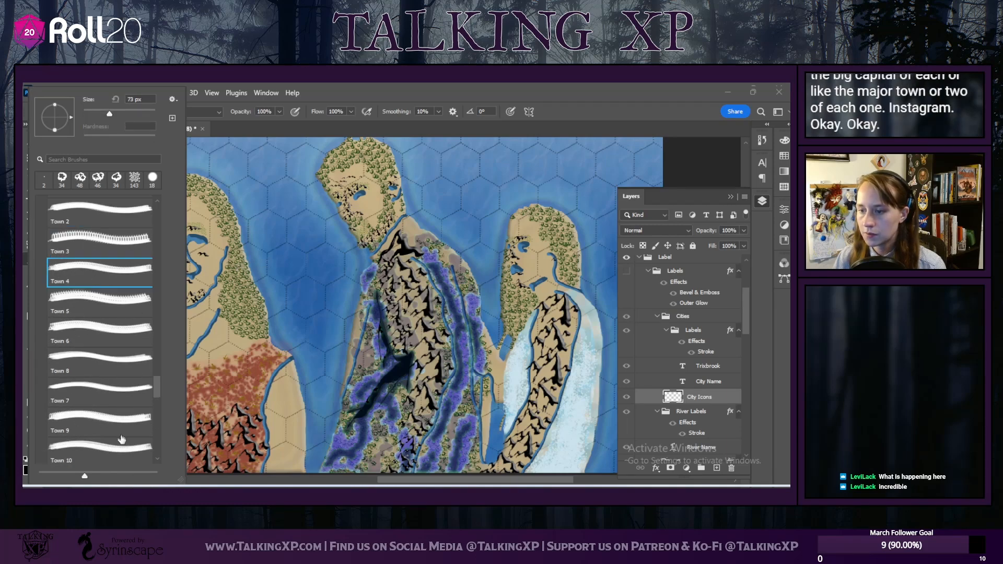
pyautogui.click(98, 462)
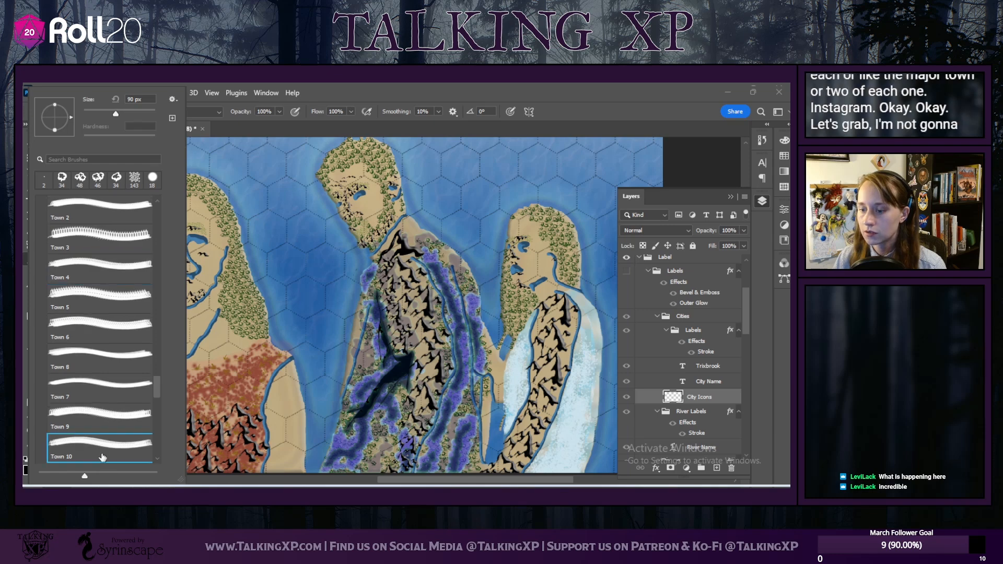
pyautogui.click(137, 114)
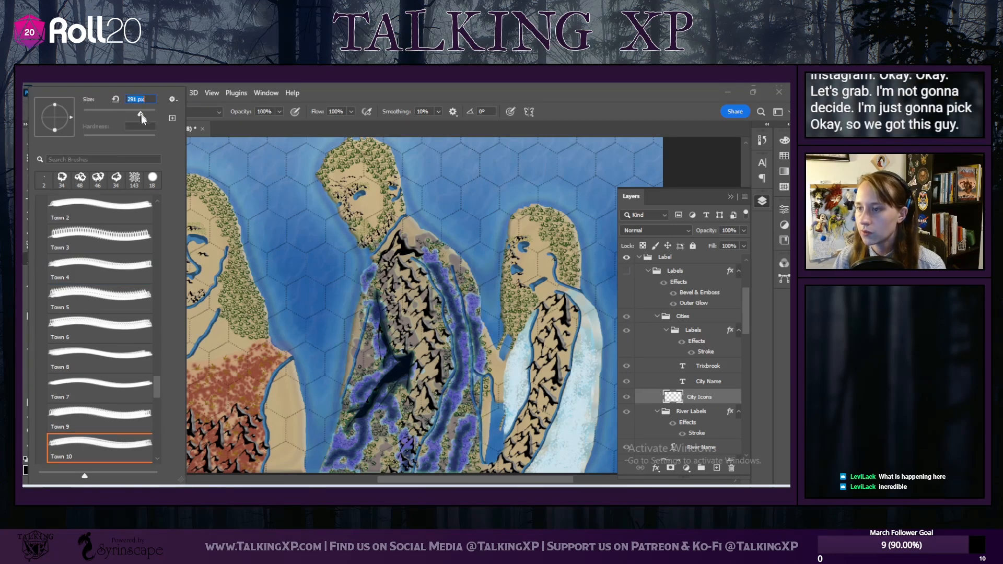
# Step: Reduce the Town 10 brush to 165 px and stamp one town on the first figure's neck
pyautogui.moveTo(405, 480); pyautogui.dragTo(354, 480)
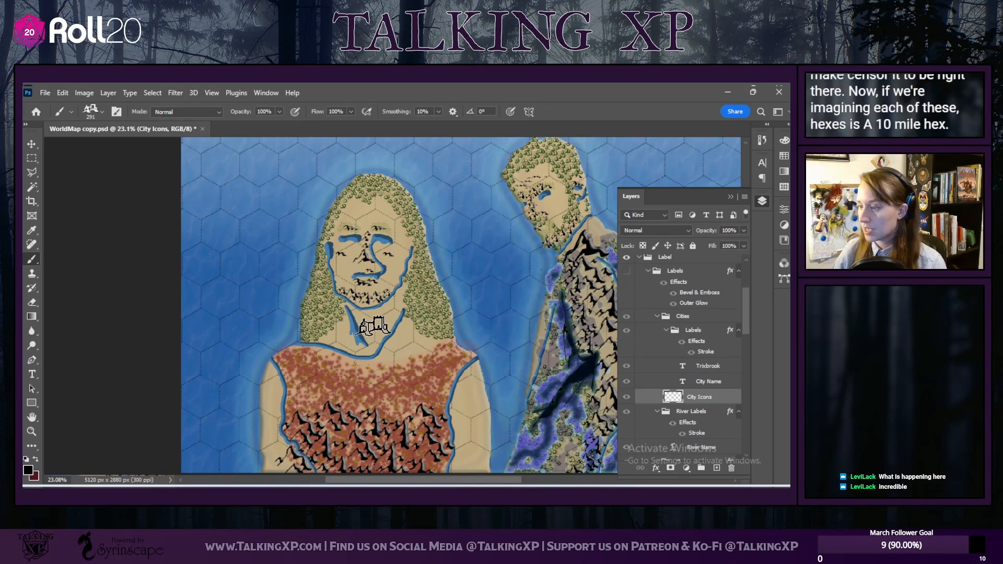
pyautogui.click(71, 112)
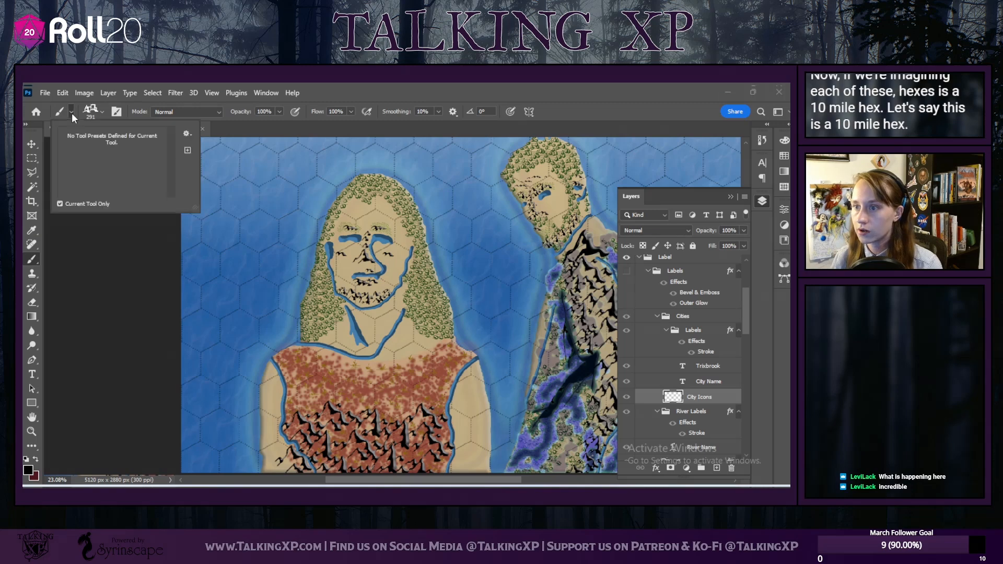
pyautogui.click(99, 112)
pyautogui.click(99, 111)
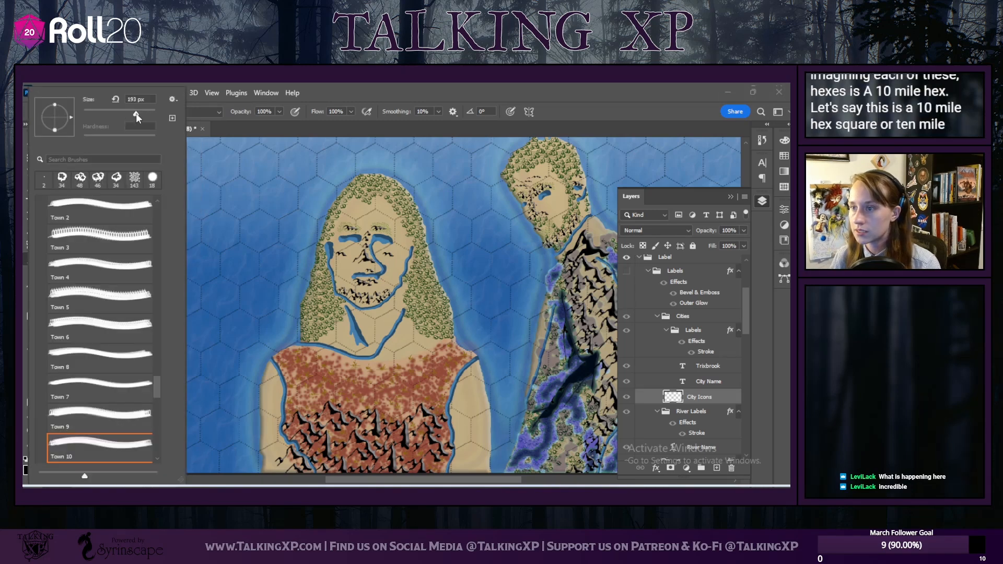
pyautogui.moveTo(134, 116); pyautogui.dragTo(130, 116)
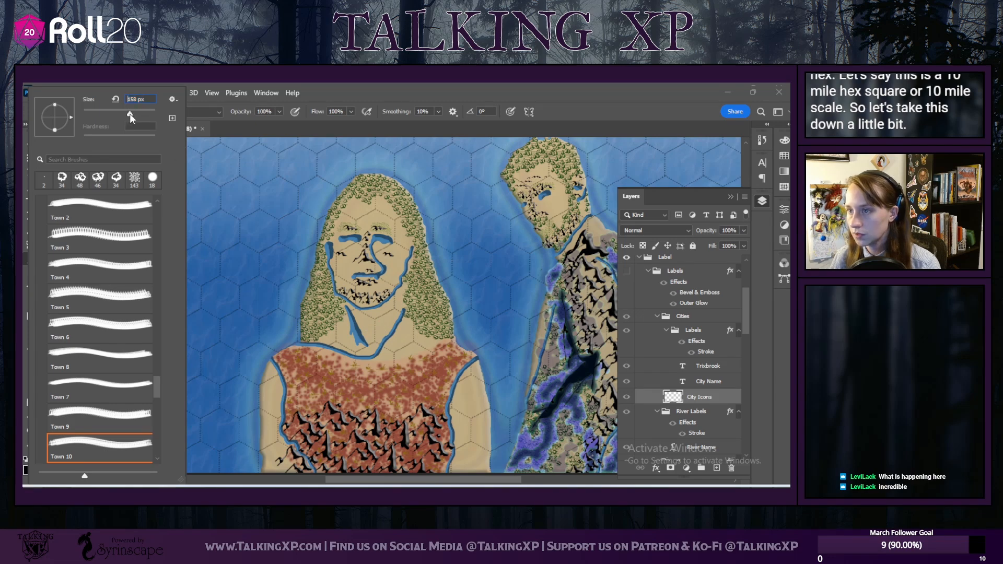
pyautogui.moveTo(130, 116); pyautogui.dragTo(131, 117)
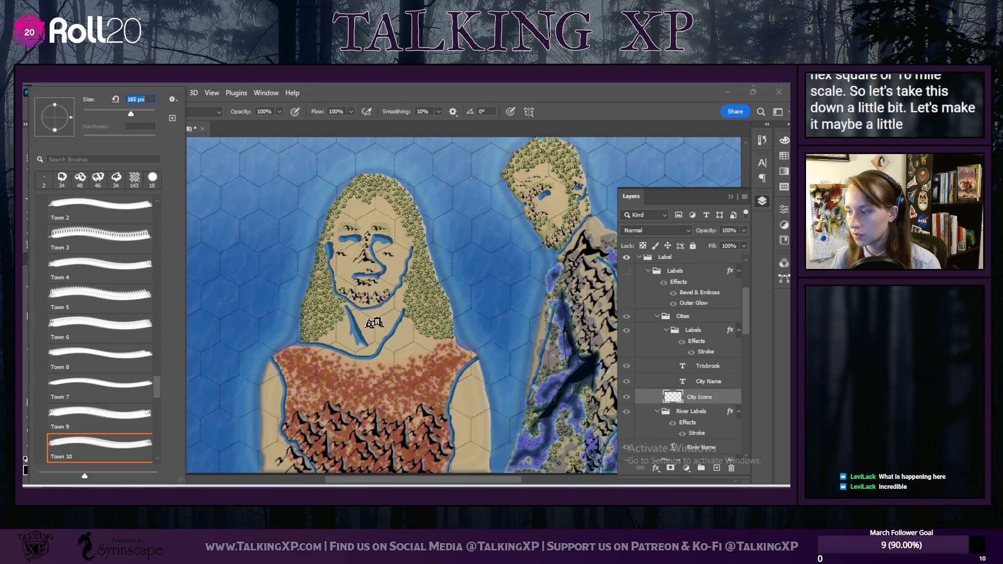
pyautogui.click(374, 323)
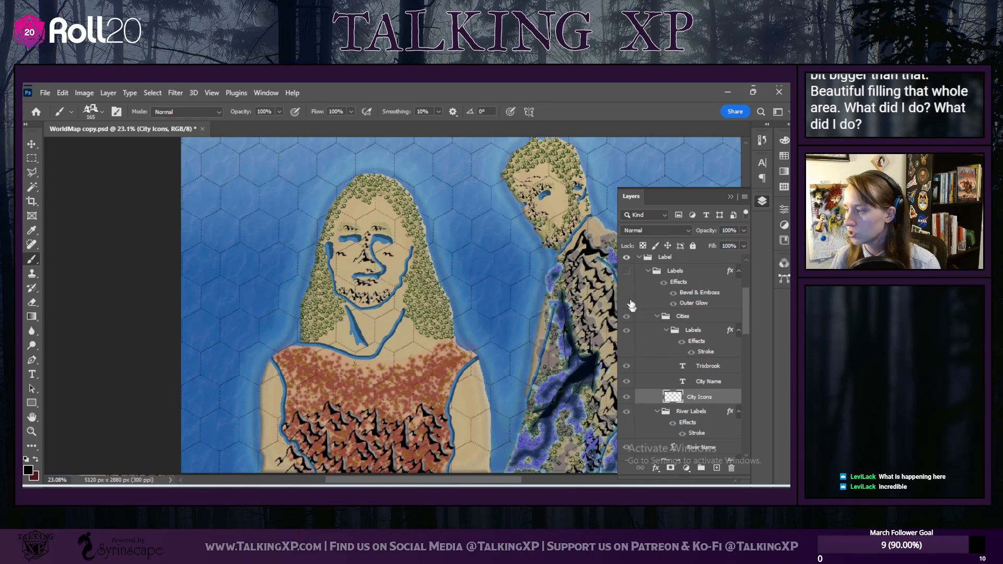
# Step: Show the main Labels group and hide its city Labels, River Labels, Oceans, Nature Labels and Society Labels subgroups
pyautogui.click(626, 272)
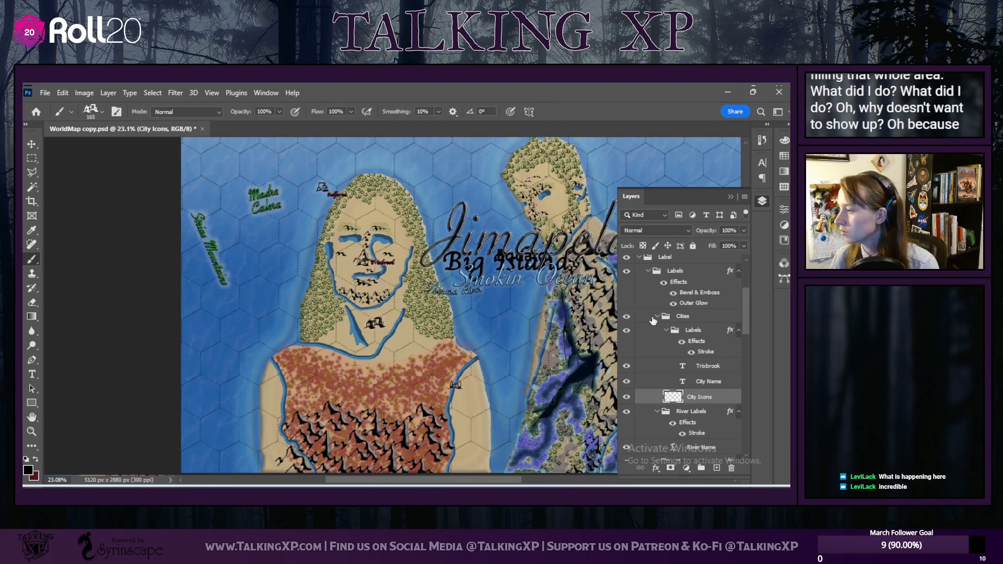
pyautogui.click(626, 411)
pyautogui.scroll(-2, 630, 407)
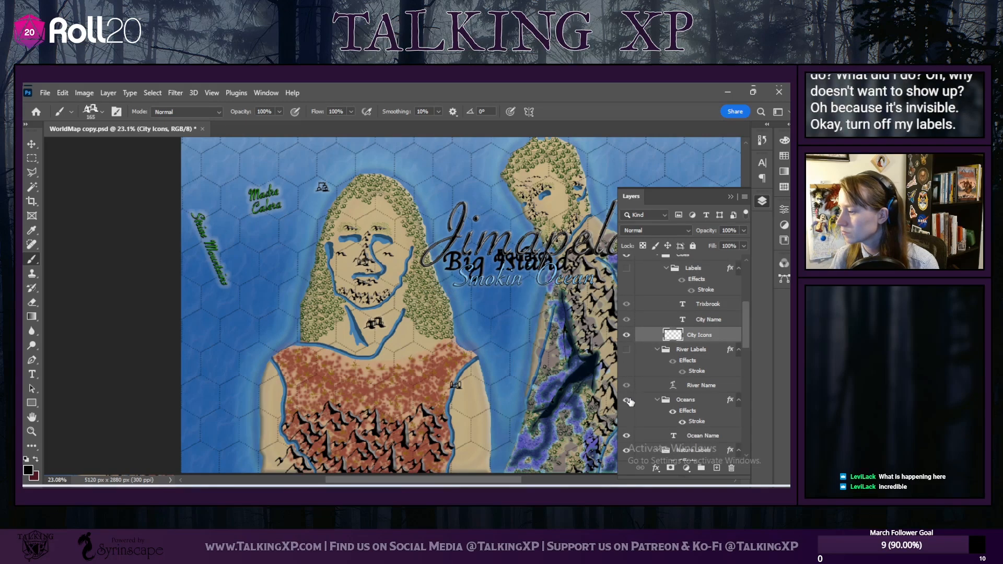
pyautogui.click(628, 400)
pyautogui.scroll(-2, 631, 403)
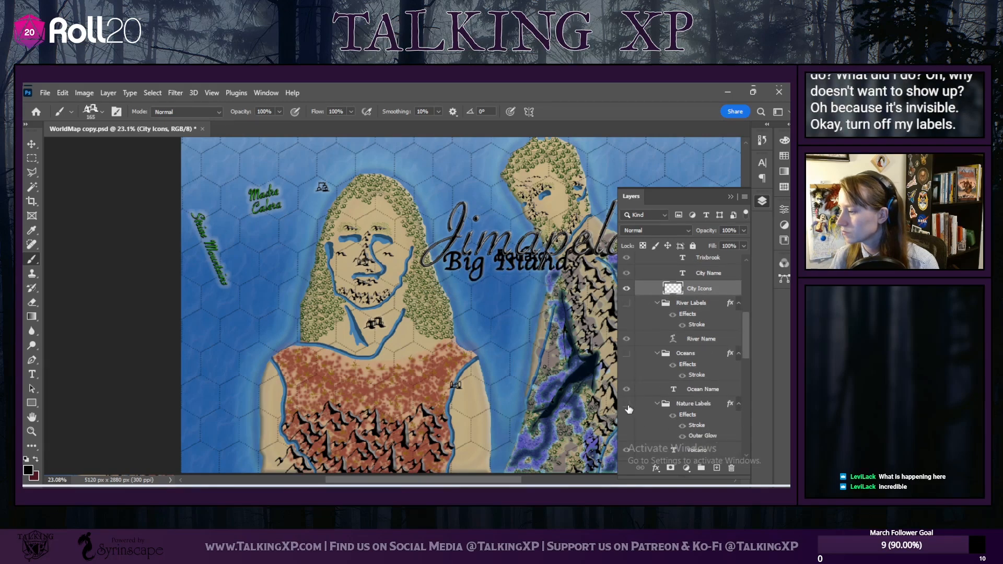
pyautogui.click(627, 405)
pyautogui.scroll(-3, 626, 392)
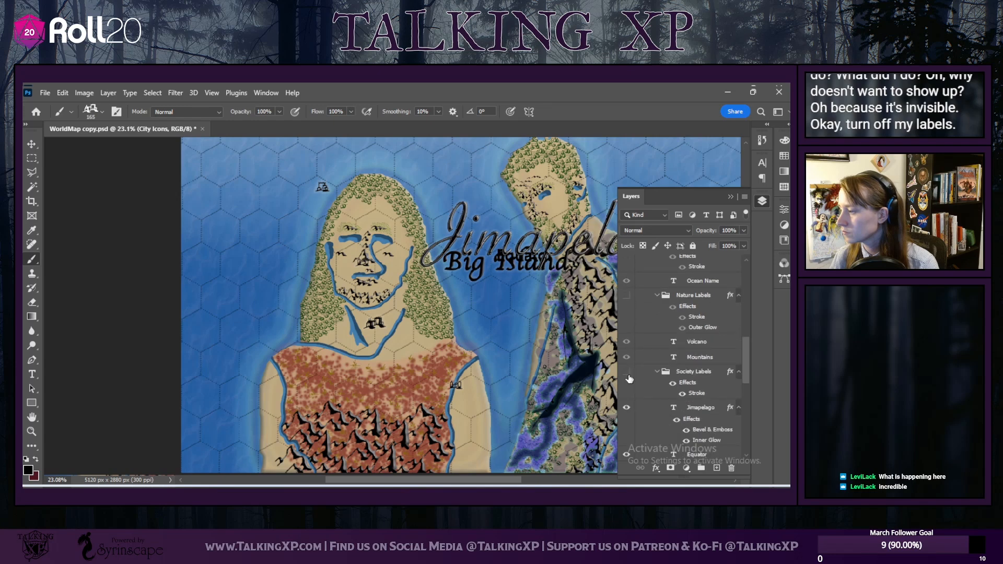
pyautogui.click(627, 377)
# Step: Hide the Equator, Nation and Continent text layers and turn off the Society Labels group
pyautogui.scroll(-3, 631, 400)
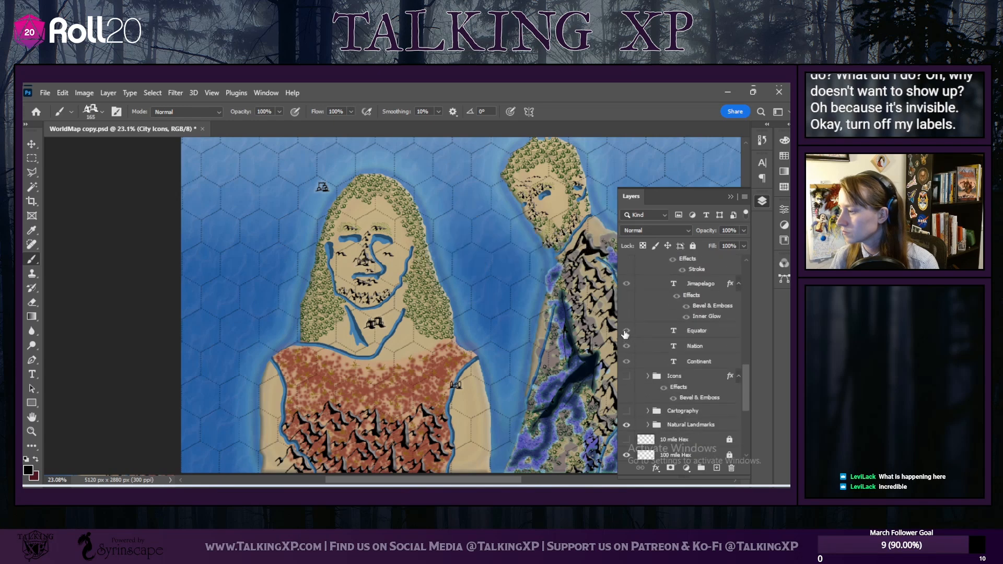
pyautogui.click(625, 332)
pyautogui.click(627, 348)
pyautogui.click(626, 361)
pyautogui.click(626, 331)
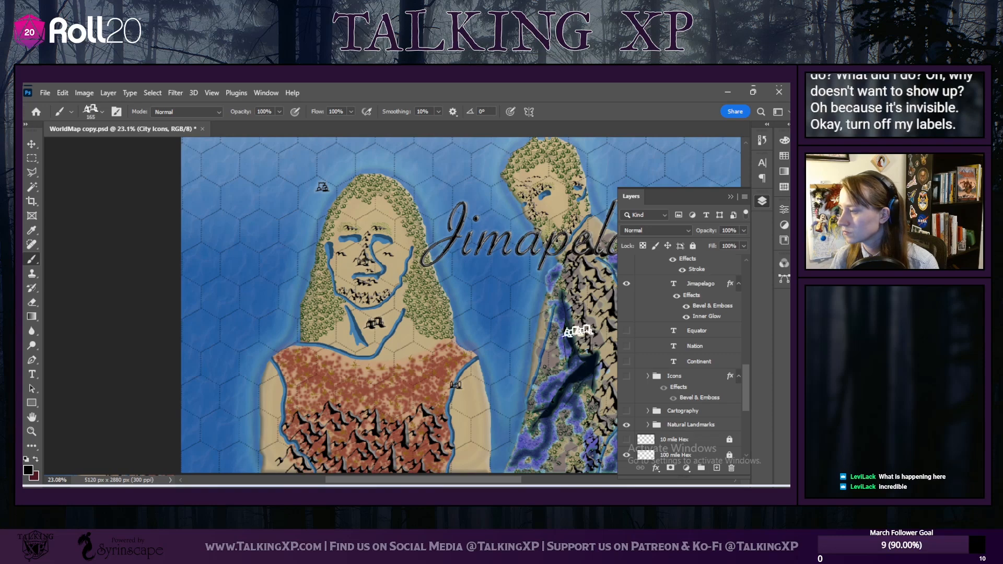
pyautogui.scroll(3, 642, 379)
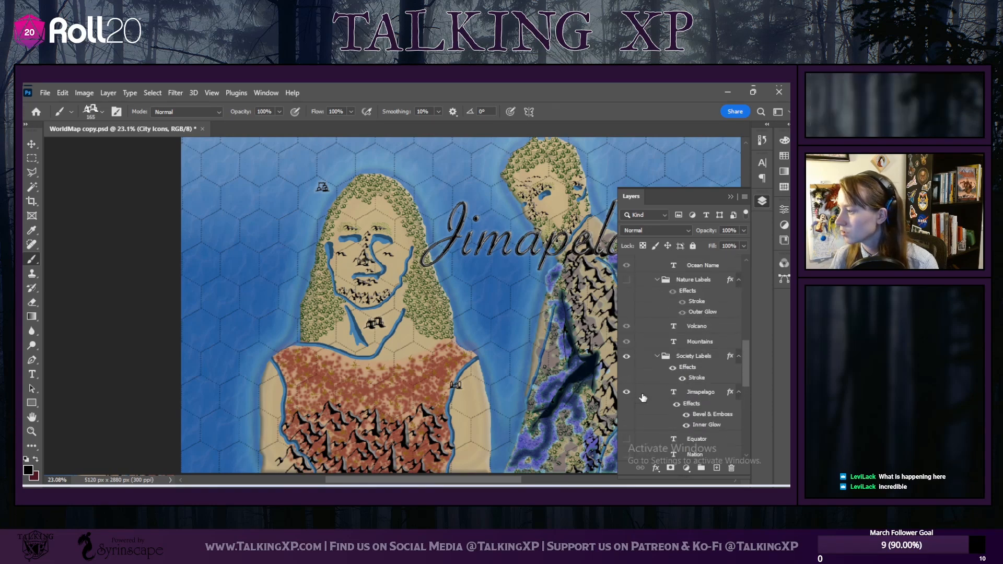
pyautogui.click(627, 356)
pyautogui.scroll(1, 679, 360)
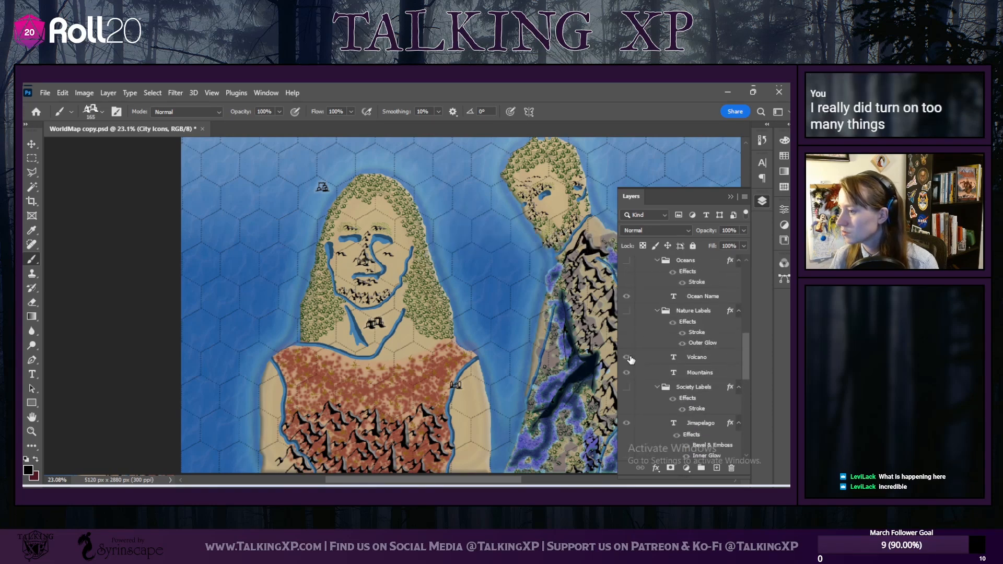
# Step: Erase the old city icons around the first figure and stamp a 180 px Town 10 icon on the neck
pyautogui.click(32, 303)
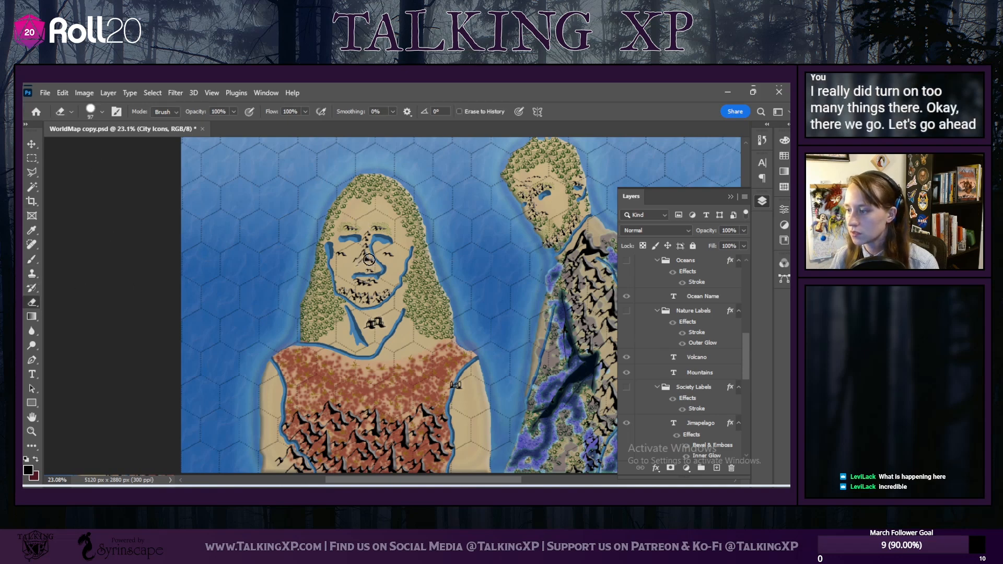
pyautogui.moveTo(367, 334); pyautogui.dragTo(377, 332)
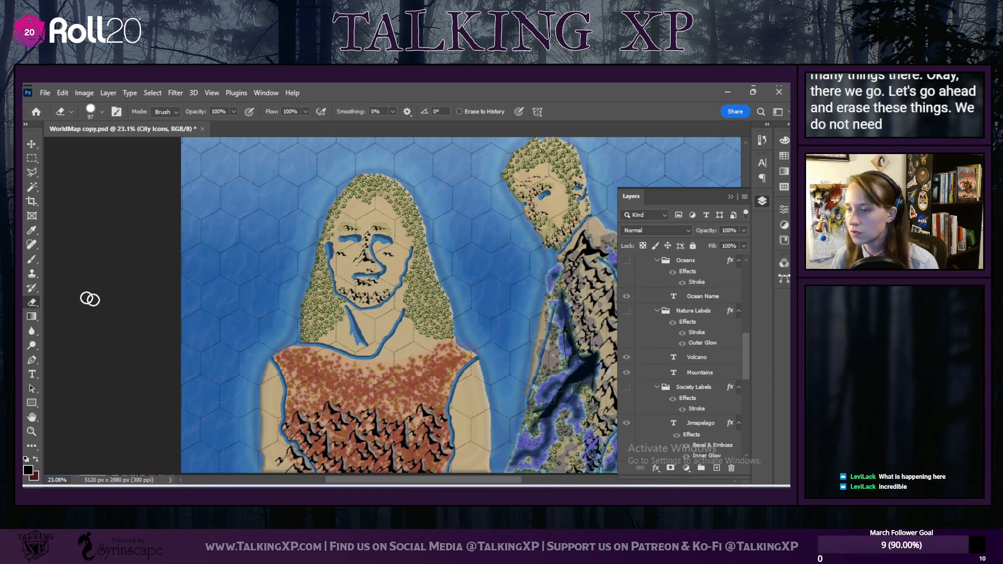
pyautogui.click(32, 259)
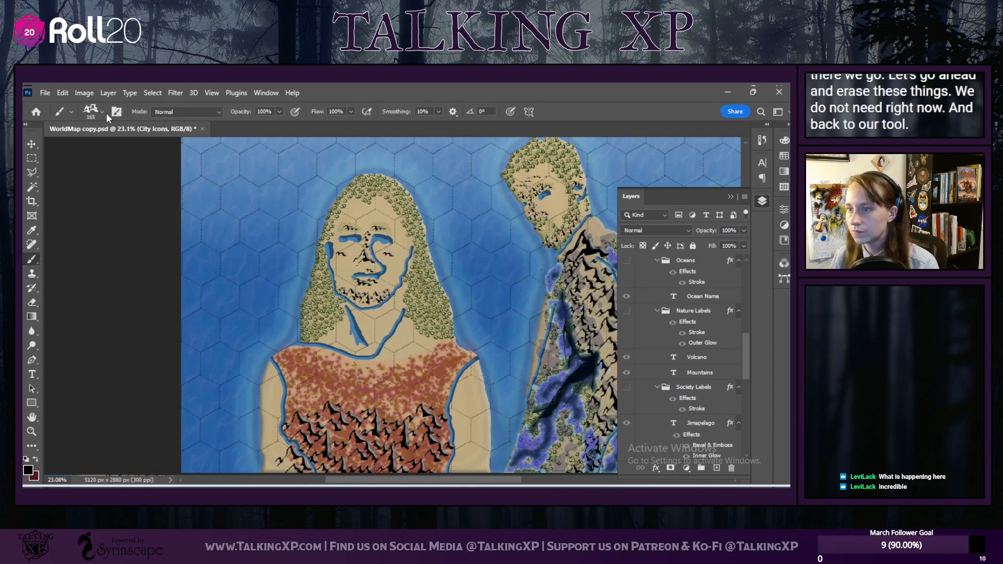
pyautogui.click(102, 112)
pyautogui.click(133, 113)
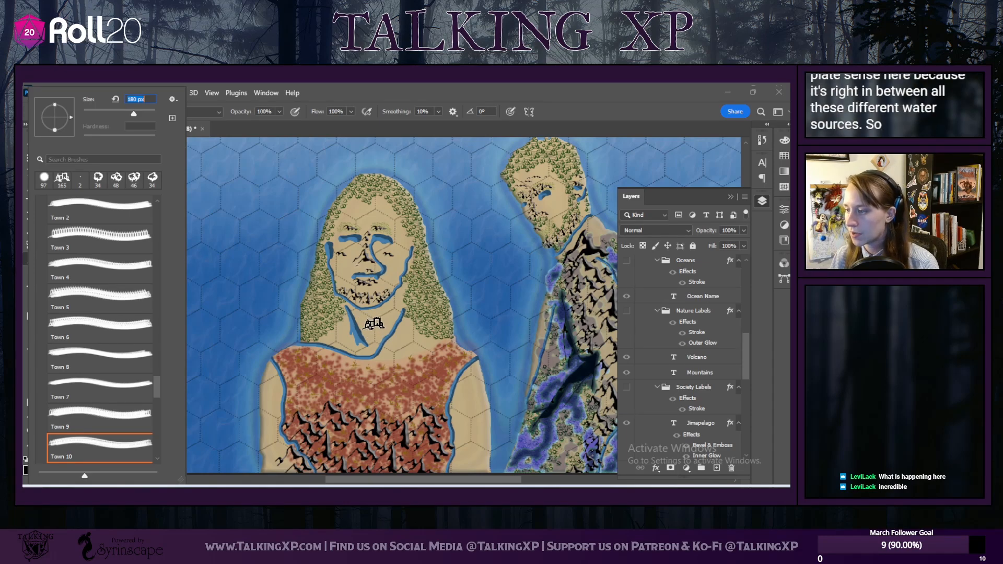
pyautogui.press('Return')
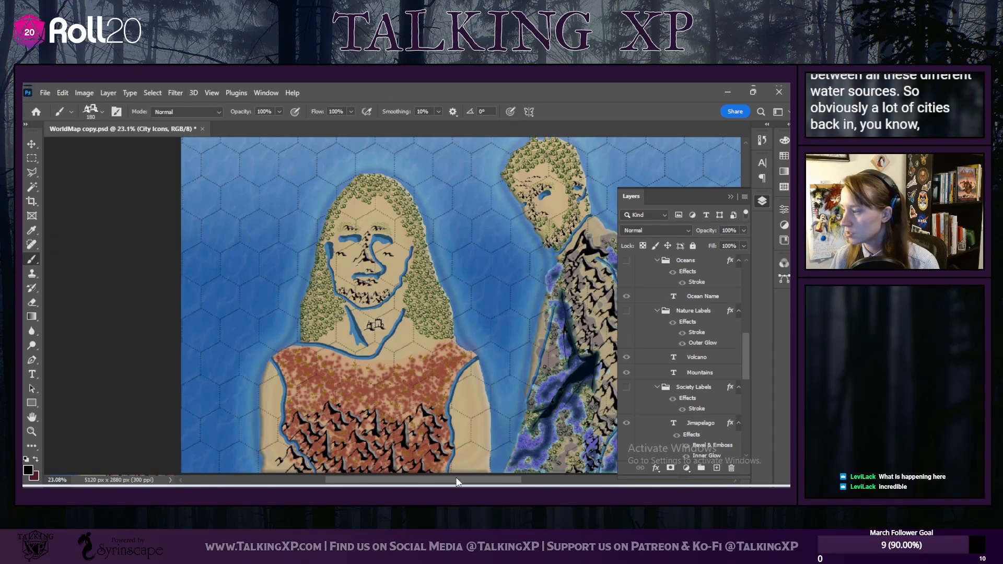
# Step: Choose the Town 6 brush and set its size to 133 px
pyautogui.scroll(-3, 694, 390)
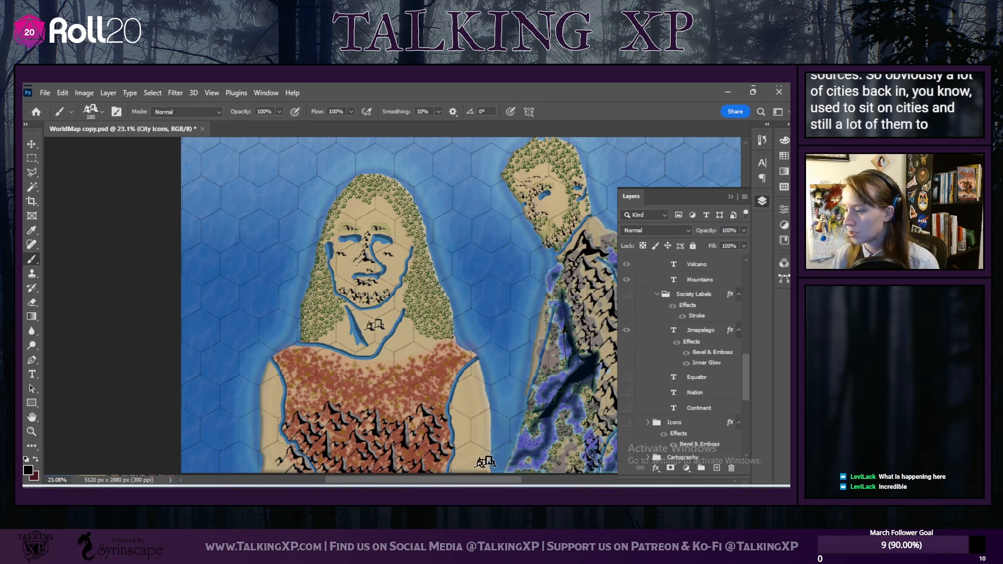
pyautogui.moveTo(465, 479); pyautogui.dragTo(505, 479)
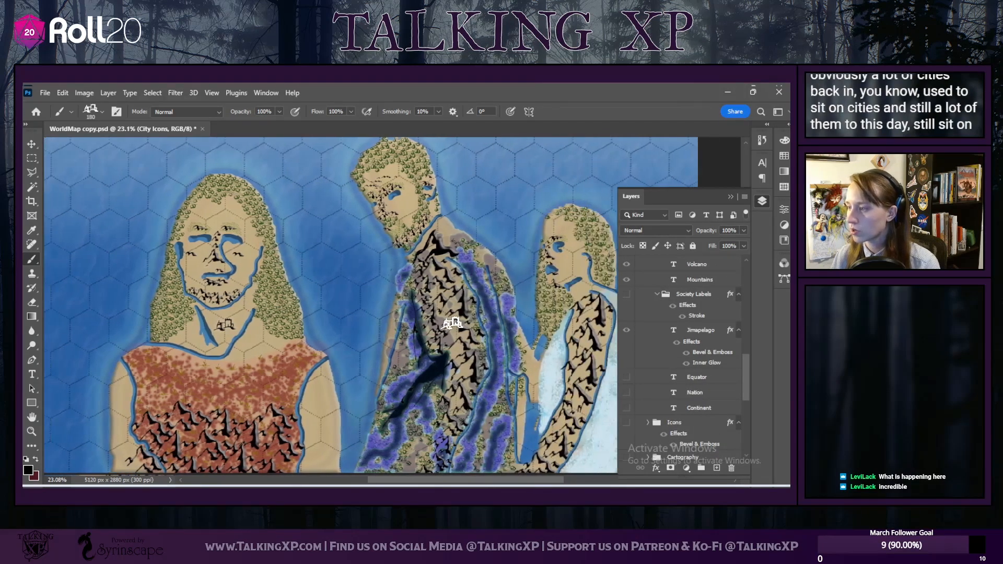
pyautogui.scroll(-3, 449, 324)
pyautogui.scroll(2, 451, 328)
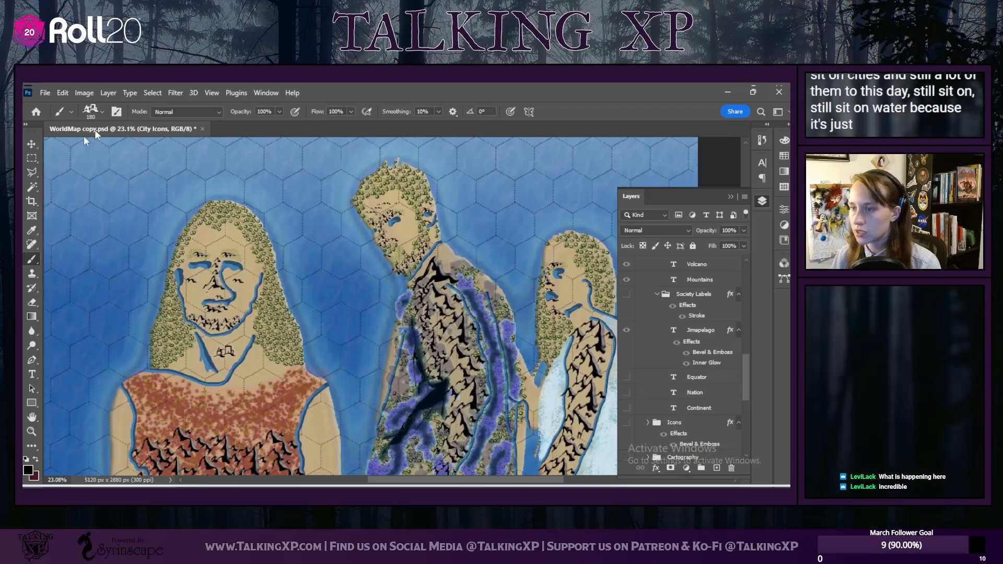
pyautogui.scroll(3, 205, 364)
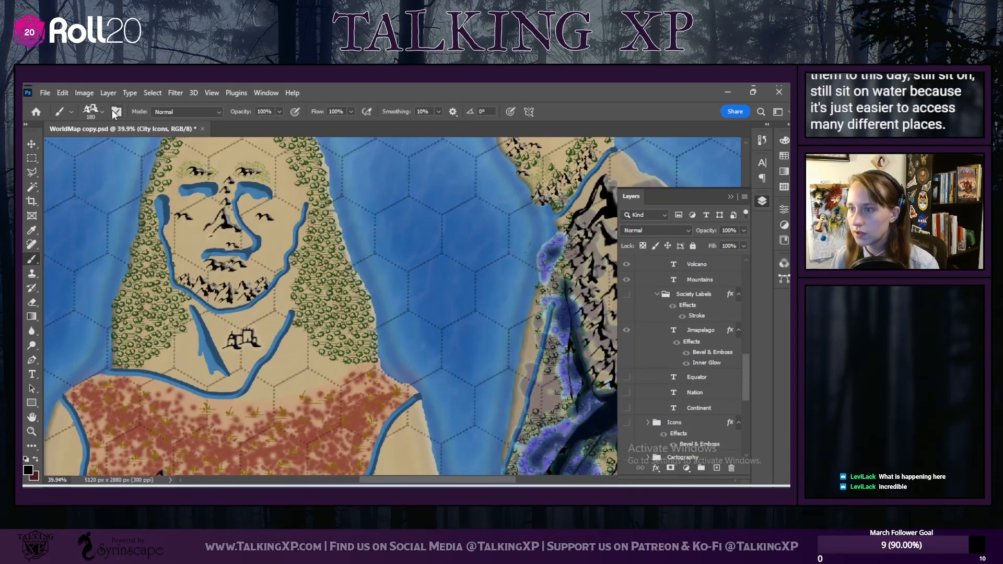
pyautogui.click(102, 111)
pyautogui.scroll(-3, 86, 418)
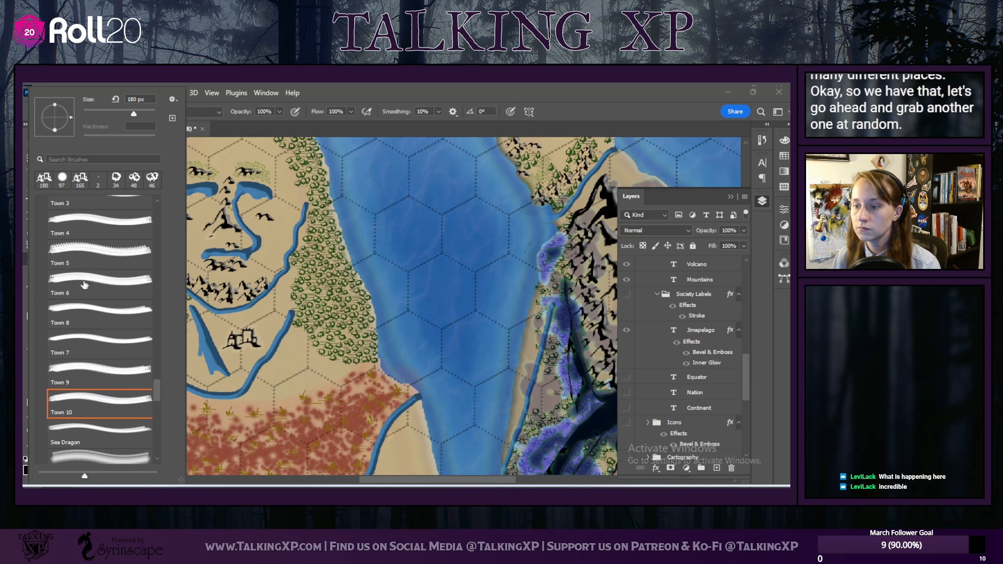
pyautogui.click(83, 281)
pyautogui.moveTo(151, 114); pyautogui.dragTo(126, 113)
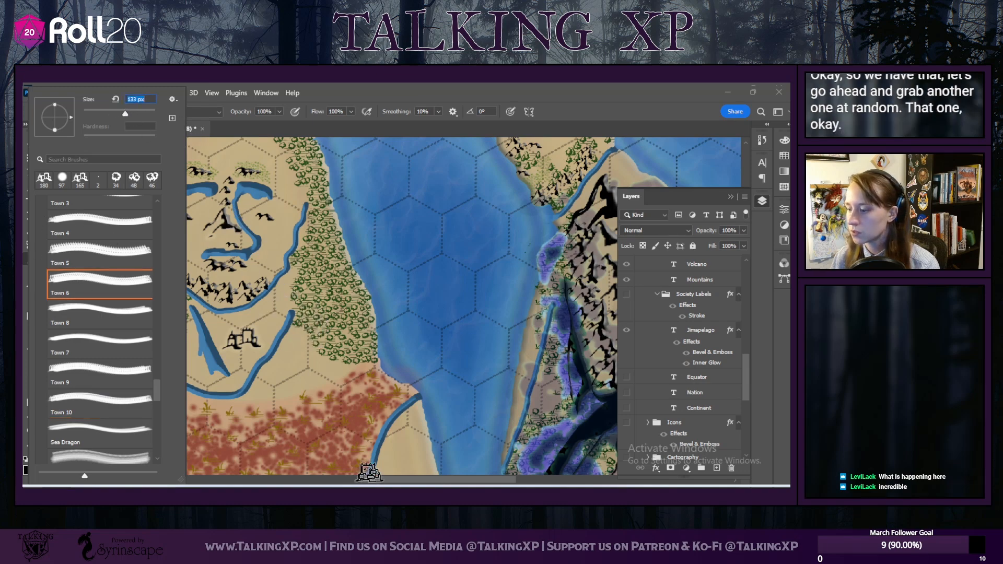
# Step: Stamp one Town 6 fortress among the mountains on the lower part of the first figure's dress
pyautogui.moveTo(374, 478); pyautogui.dragTo(363, 478)
pyautogui.scroll(3, 299, 339)
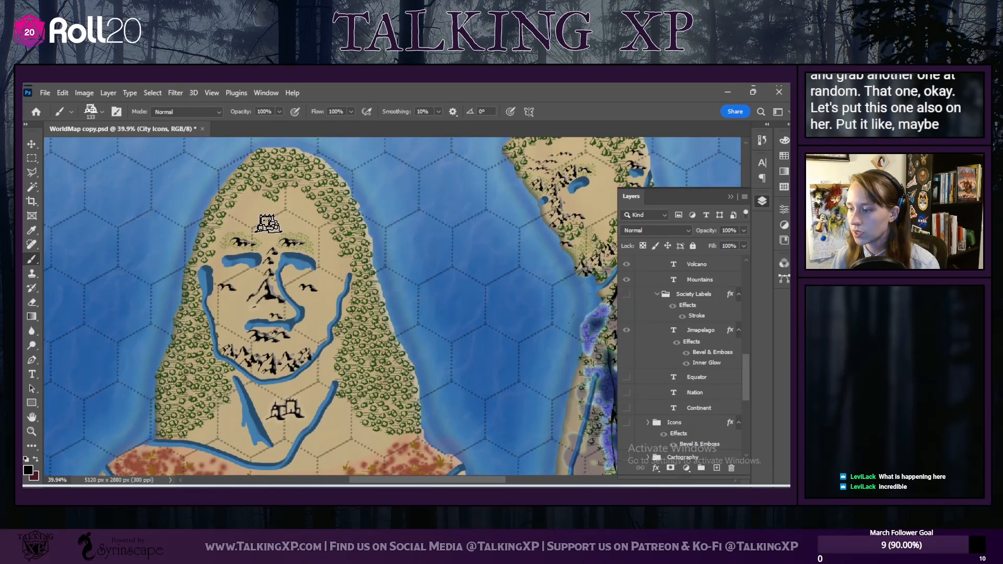
pyautogui.scroll(-2, 232, 459)
pyautogui.scroll(2, 267, 413)
pyautogui.scroll(-4, 267, 413)
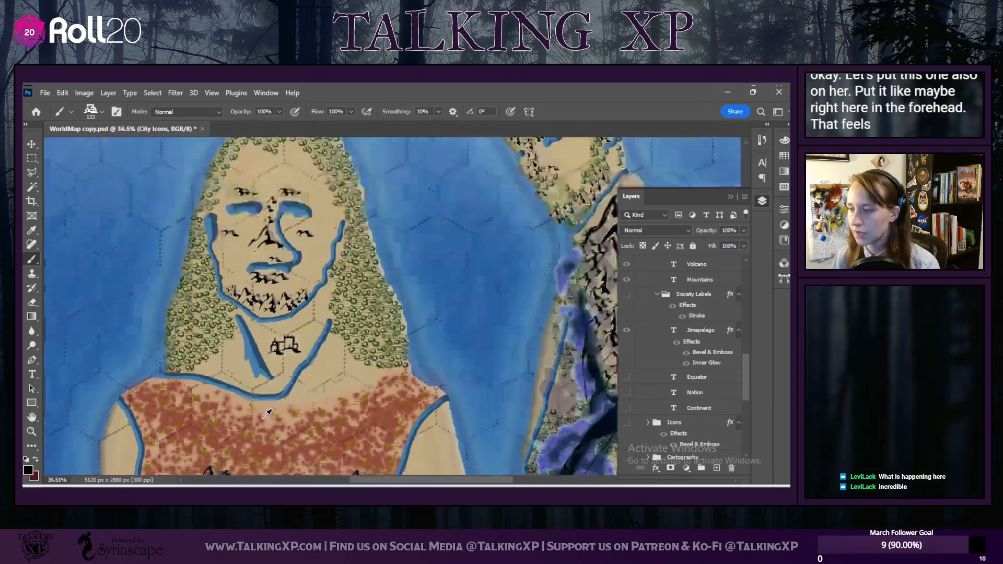
pyautogui.scroll(-1, 265, 427)
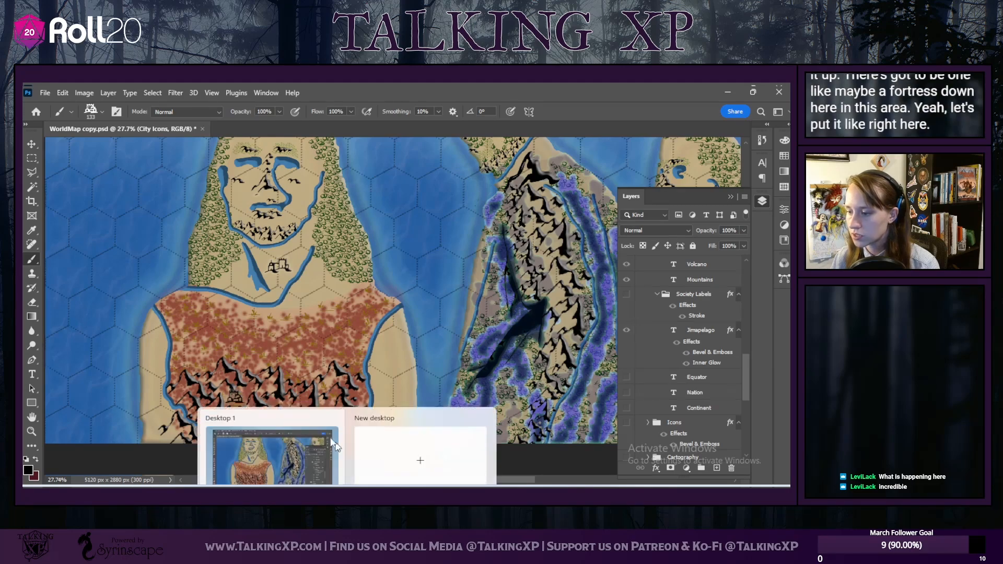
# Step: Choose the Town 5 brush for the second figure and bring its size down to 111 px
pyautogui.moveTo(444, 479); pyautogui.dragTo(484, 478)
pyautogui.scroll(5, 450, 362)
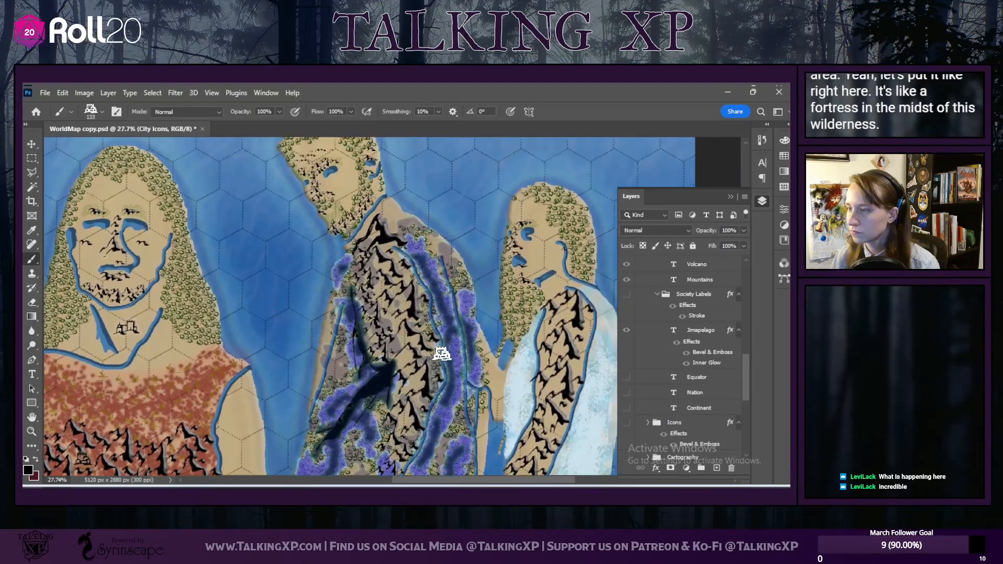
pyautogui.click(104, 108)
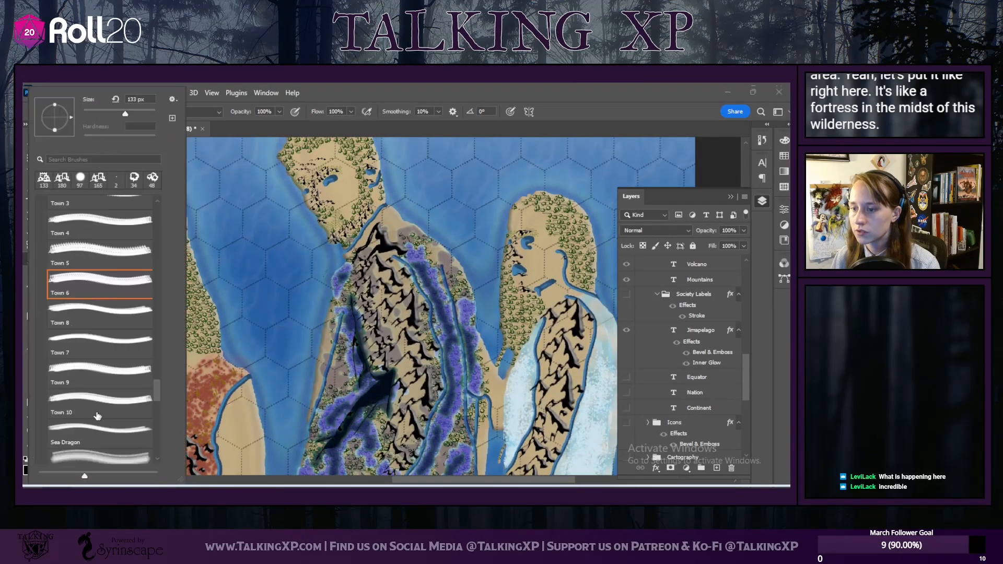
pyautogui.scroll(3, 117, 233)
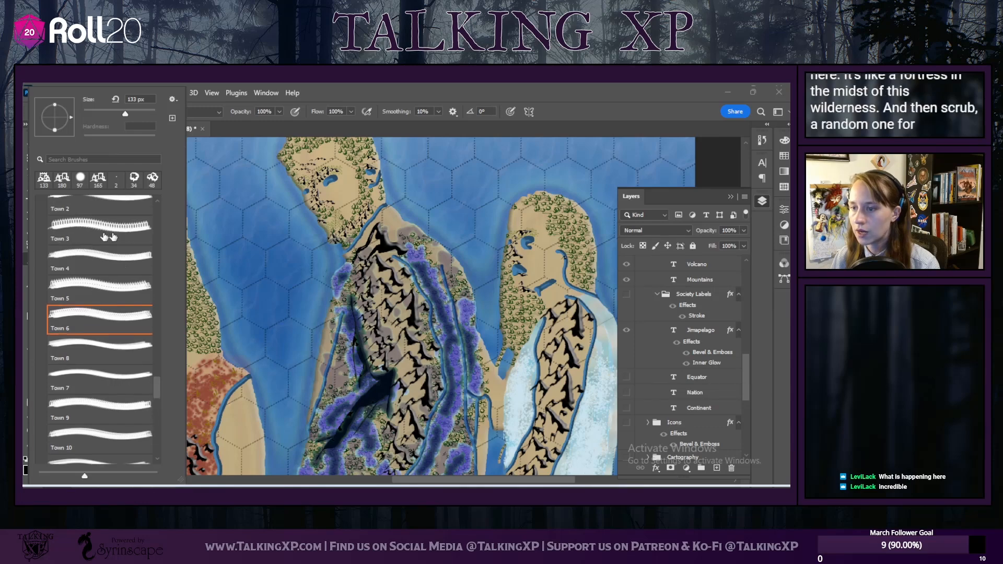
pyautogui.click(91, 314)
pyautogui.click(135, 114)
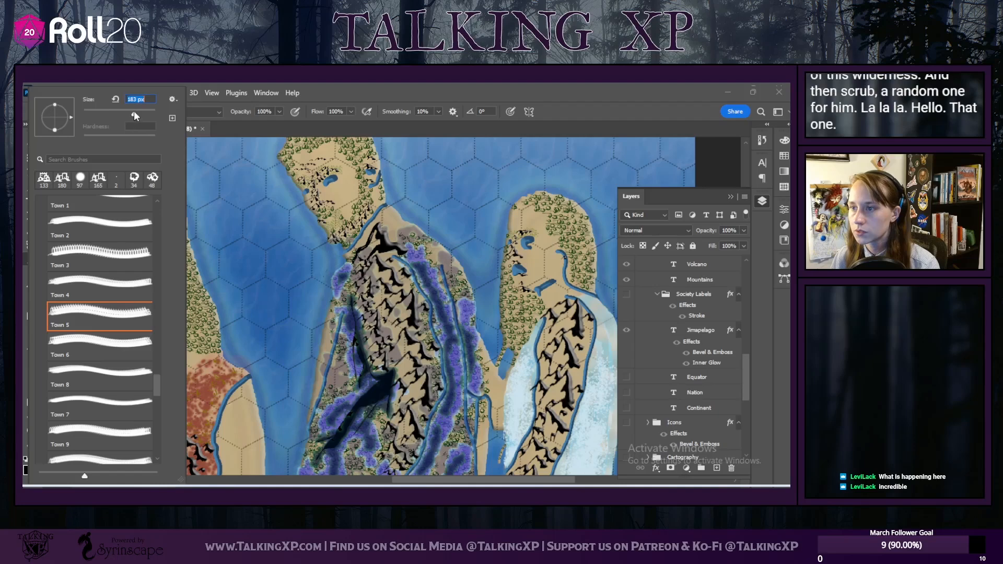
pyautogui.click(142, 114)
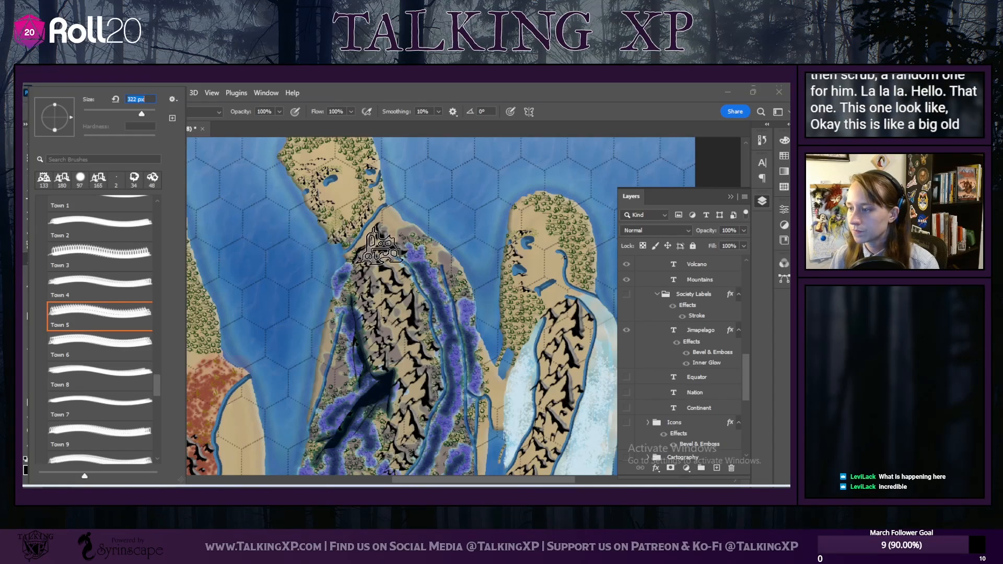
pyautogui.press('alt')
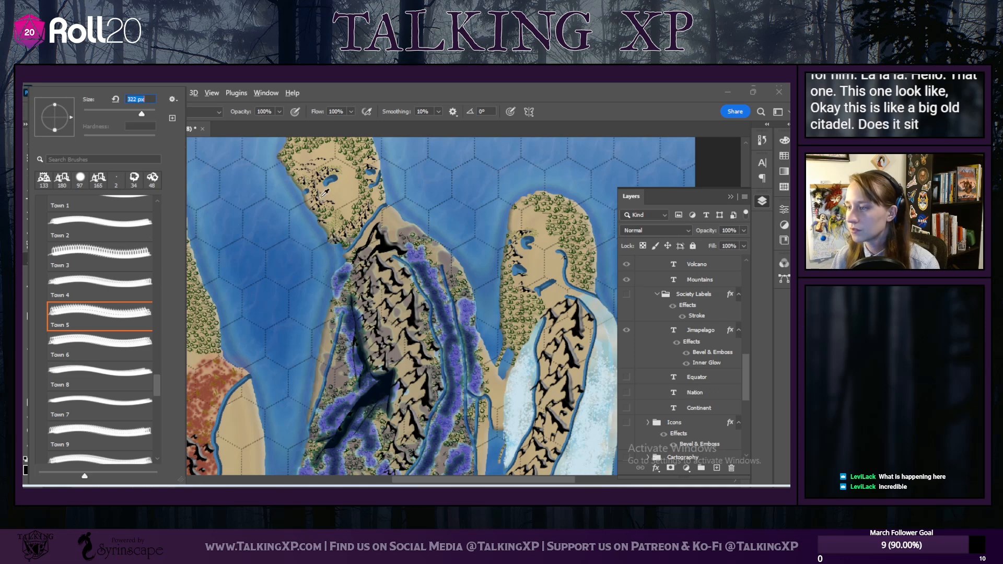
pyautogui.click(125, 114)
pyautogui.press('alt')
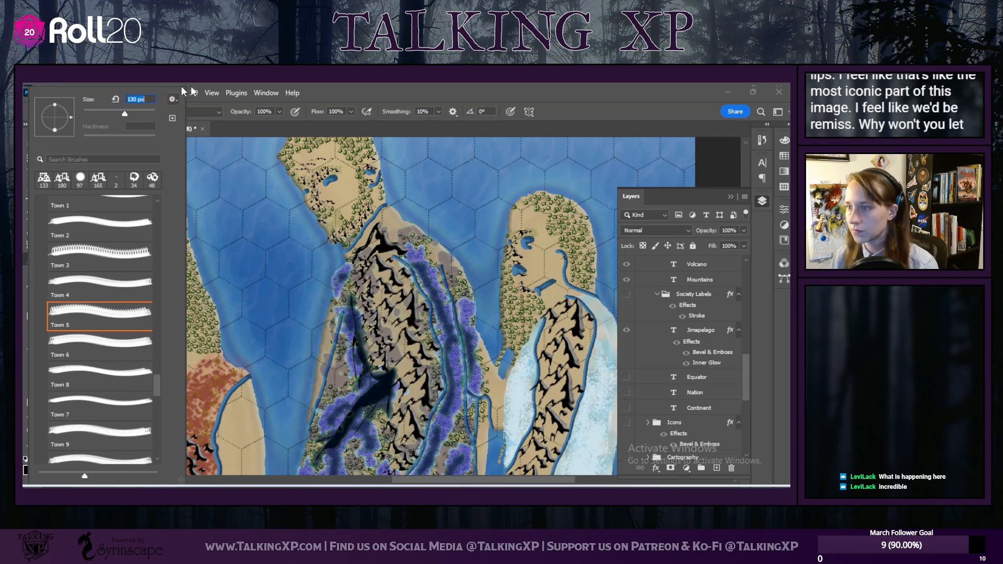
pyautogui.moveTo(121, 115); pyautogui.dragTo(126, 114)
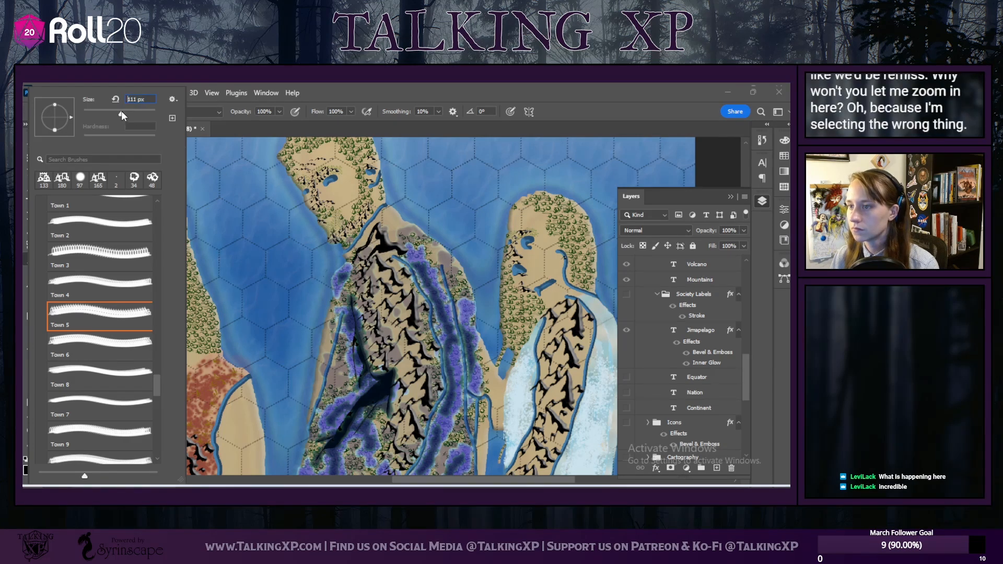
# Step: Reduce the Town 5 brush to 88 px and stamp one citadel at the second figure's mouth
pyautogui.click(369, 96)
pyautogui.scroll(8, 316, 243)
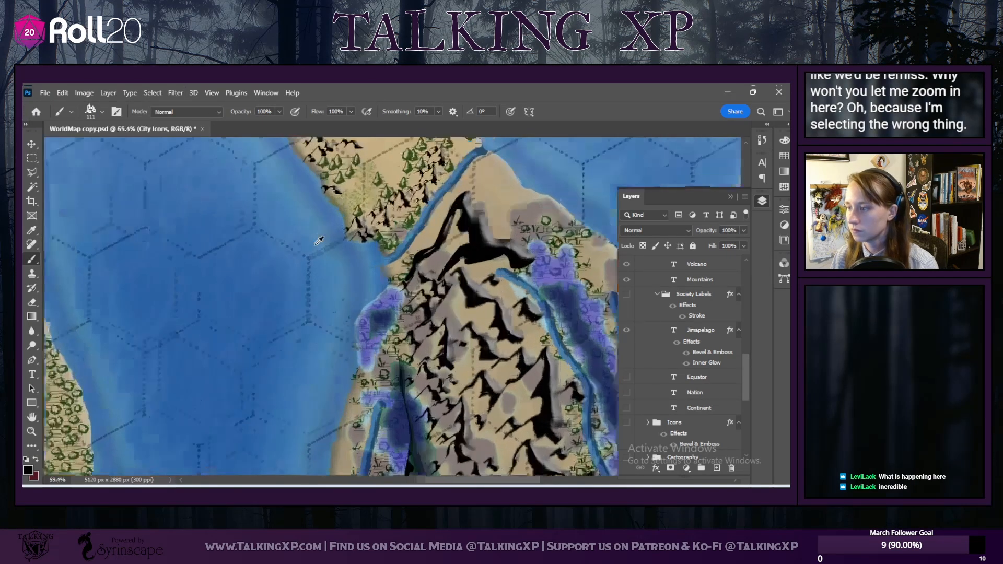
pyautogui.scroll(3, 348, 191)
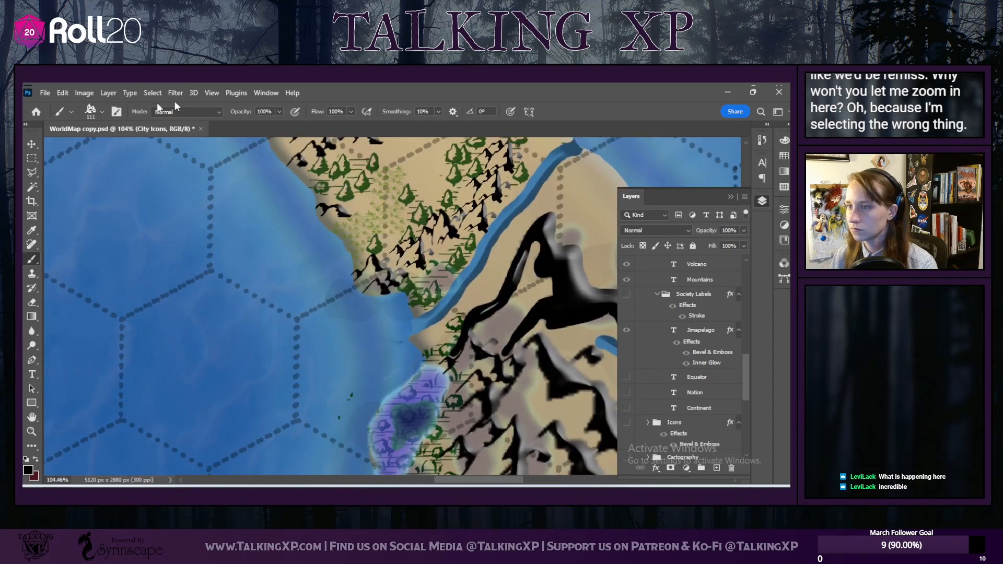
pyautogui.click(102, 115)
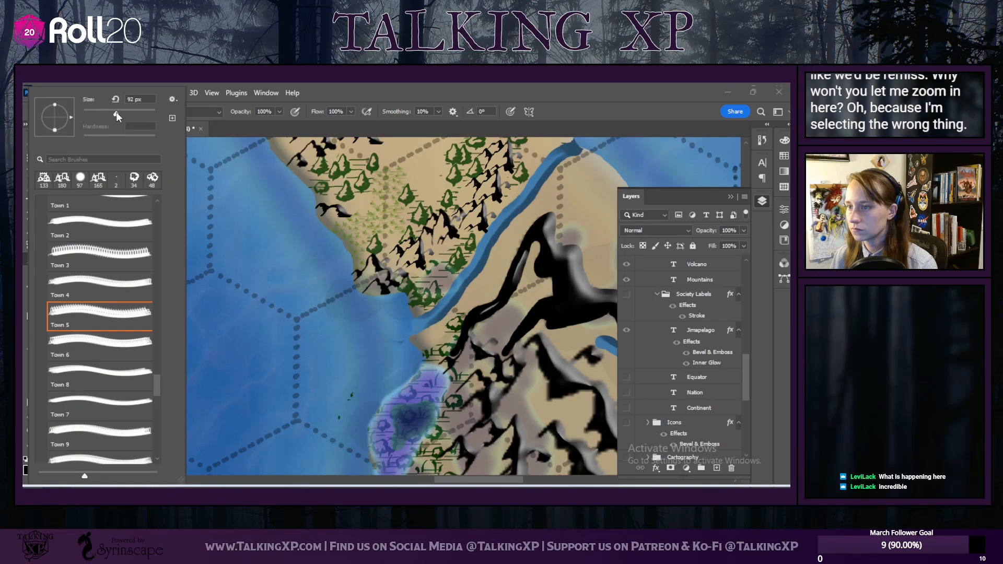
pyautogui.moveTo(116, 116); pyautogui.dragTo(114, 116)
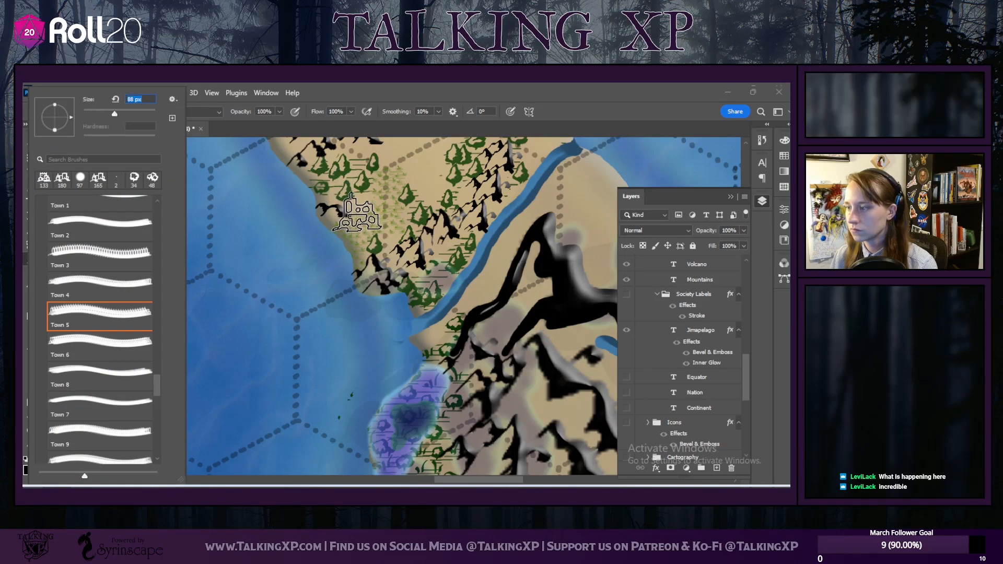
pyautogui.click(358, 215)
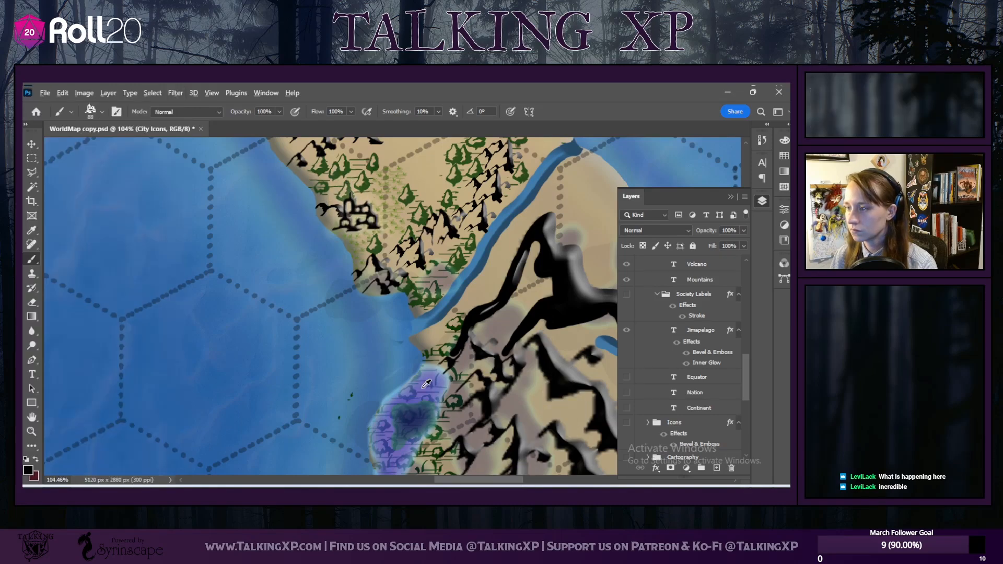
# Step: Add a Stroke effect to the City Icons layer and give it the dark maroon colour 540000
pyautogui.scroll(-3, 427, 384)
pyautogui.scroll(-5, 688, 450)
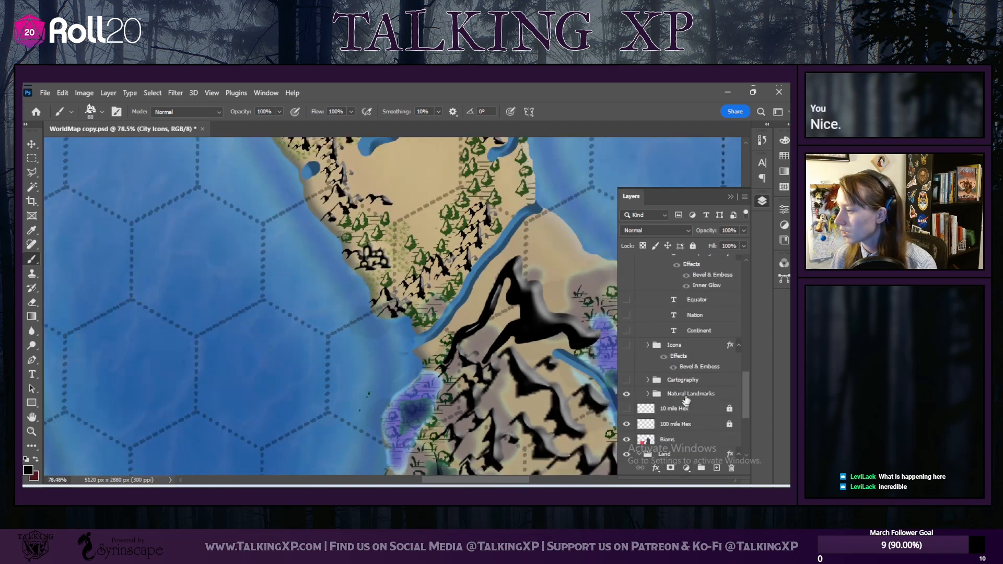
pyautogui.scroll(8, 679, 348)
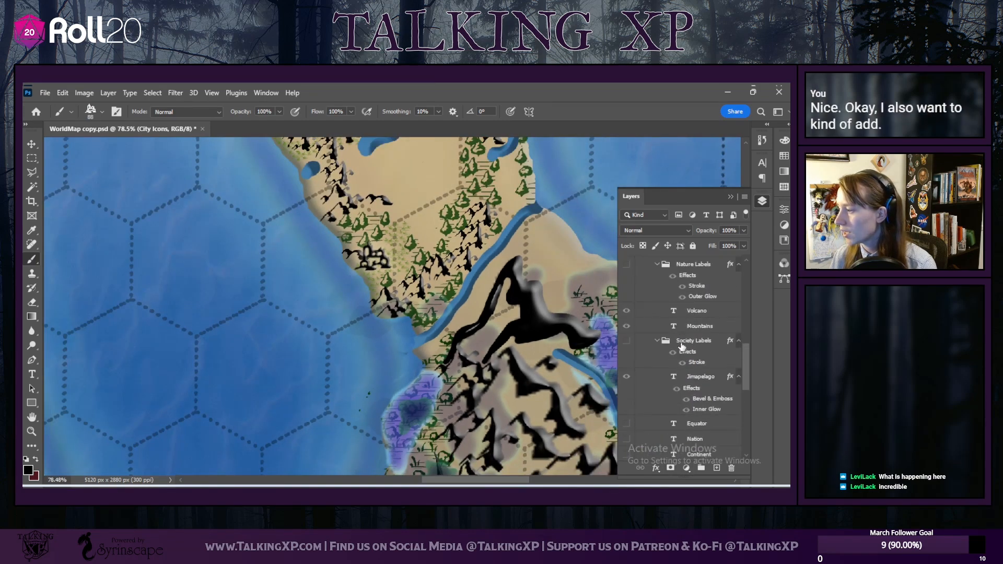
pyautogui.scroll(5, 681, 347)
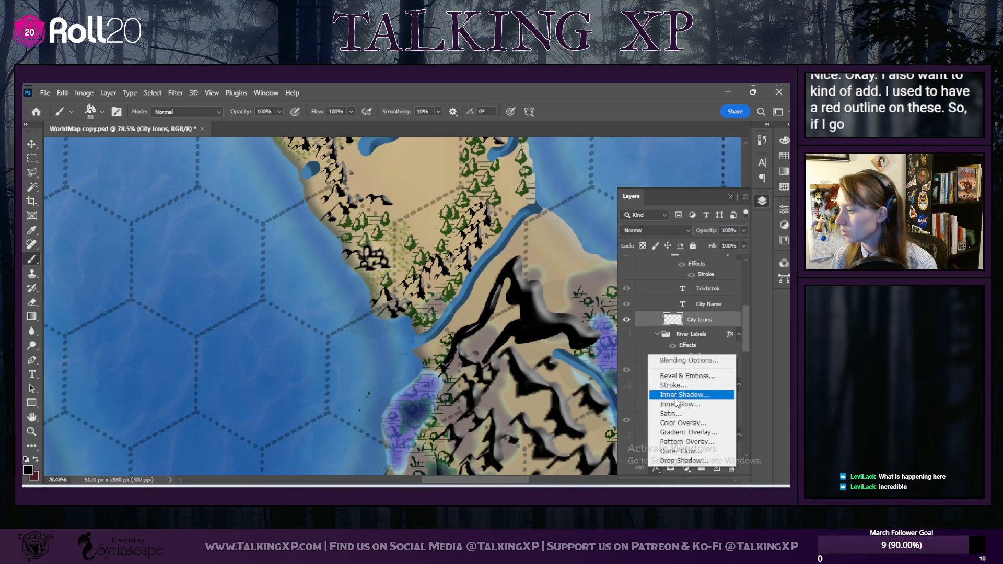
pyautogui.click(677, 387)
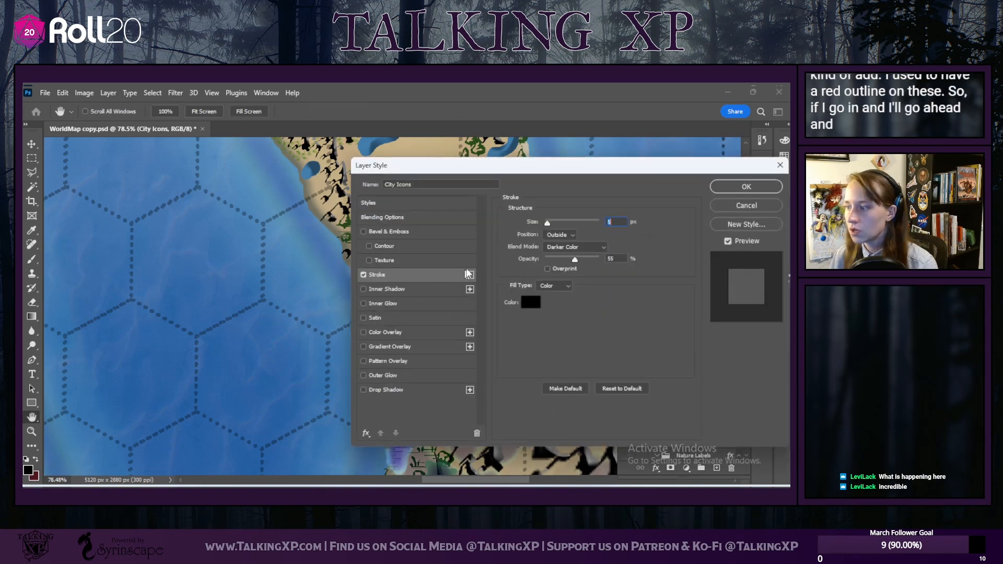
pyautogui.click(524, 311)
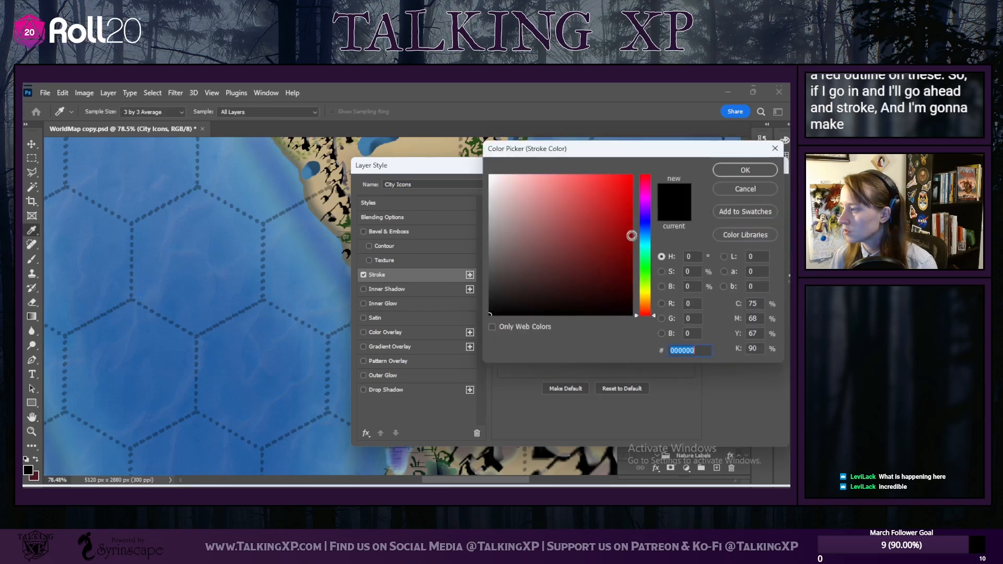
pyautogui.click(631, 260)
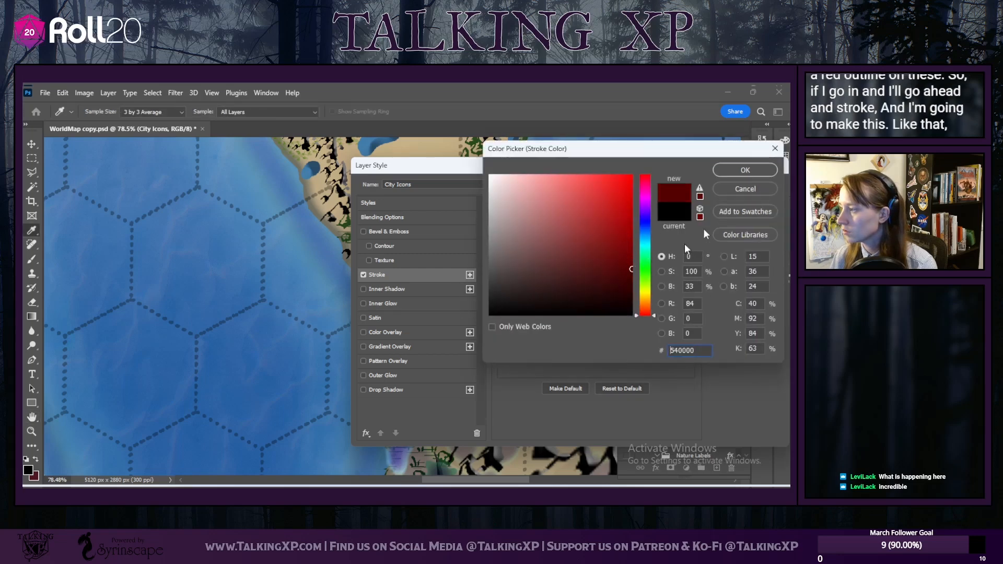
pyautogui.click(741, 171)
# Step: Try a bright red stroke (f70000) on the city icons, with 1 px size and 52% opacity
pyautogui.moveTo(592, 166); pyautogui.dragTo(626, 177)
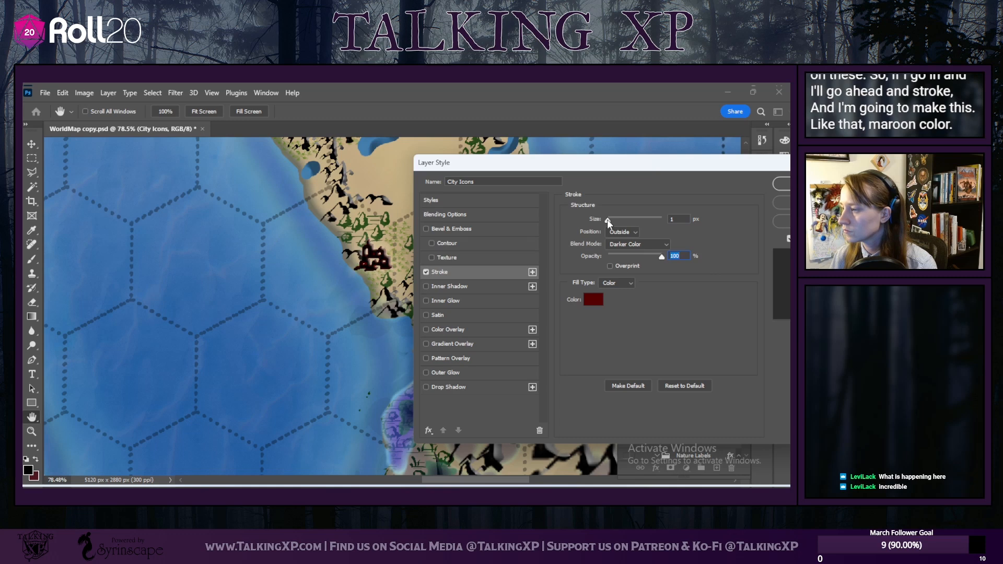
pyautogui.click(609, 218)
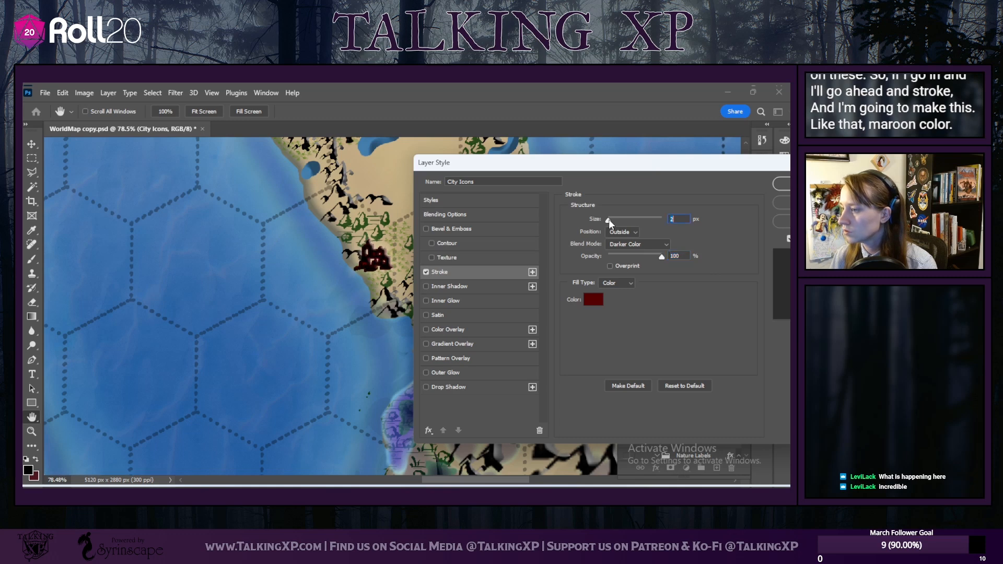
pyautogui.moveTo(654, 255); pyautogui.dragTo(630, 258)
pyautogui.click(593, 299)
pyautogui.moveTo(630, 213); pyautogui.dragTo(633, 177)
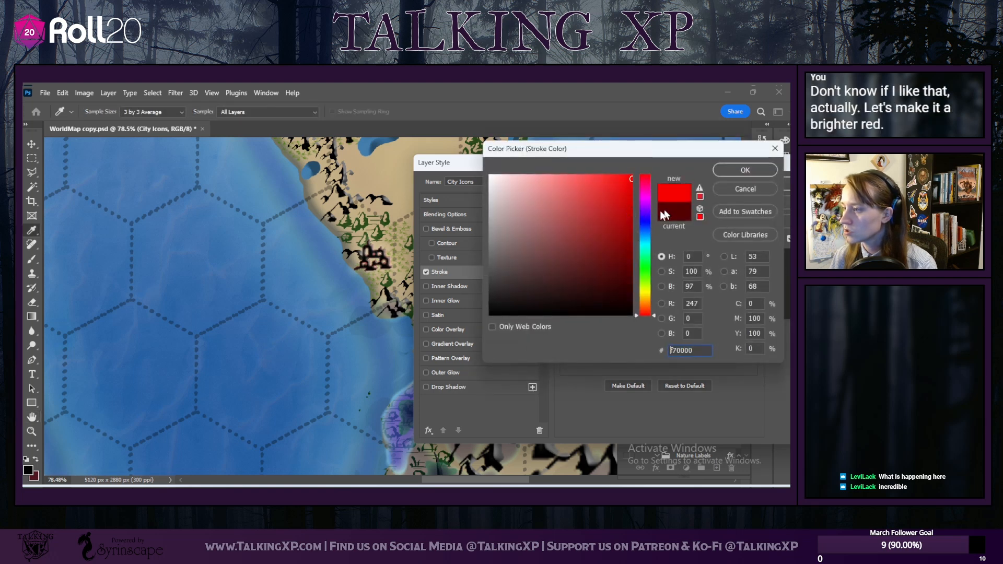
pyautogui.click(741, 170)
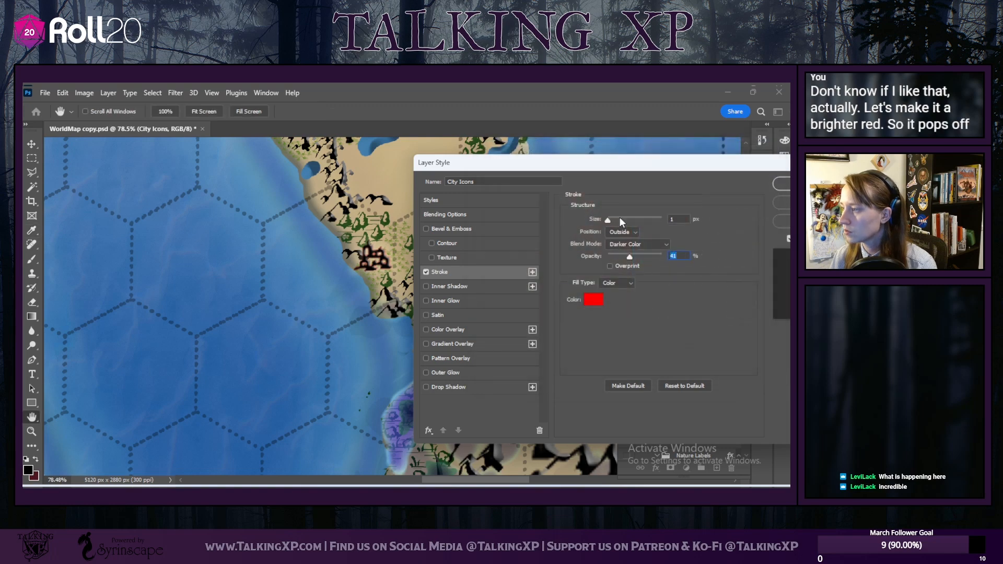
pyautogui.moveTo(635, 257)
pyautogui.mouseDown()
pyautogui.moveTo(650, 253)
pyautogui.moveTo(636, 255)
pyautogui.mouseUp()
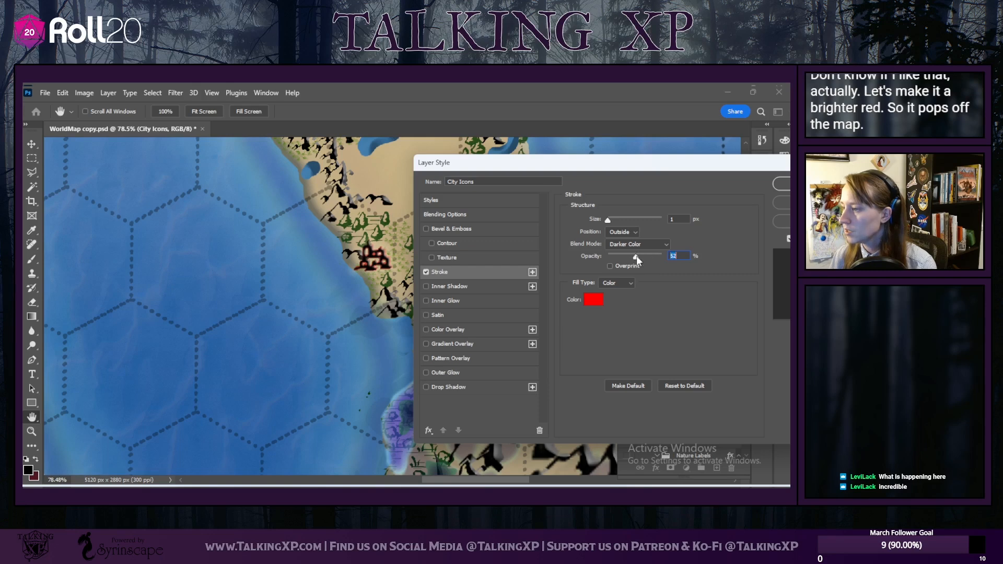
# Step: Enable a Color Overlay on the City Icons layer and set it to the red 980000
pyautogui.click(449, 329)
pyautogui.click(683, 220)
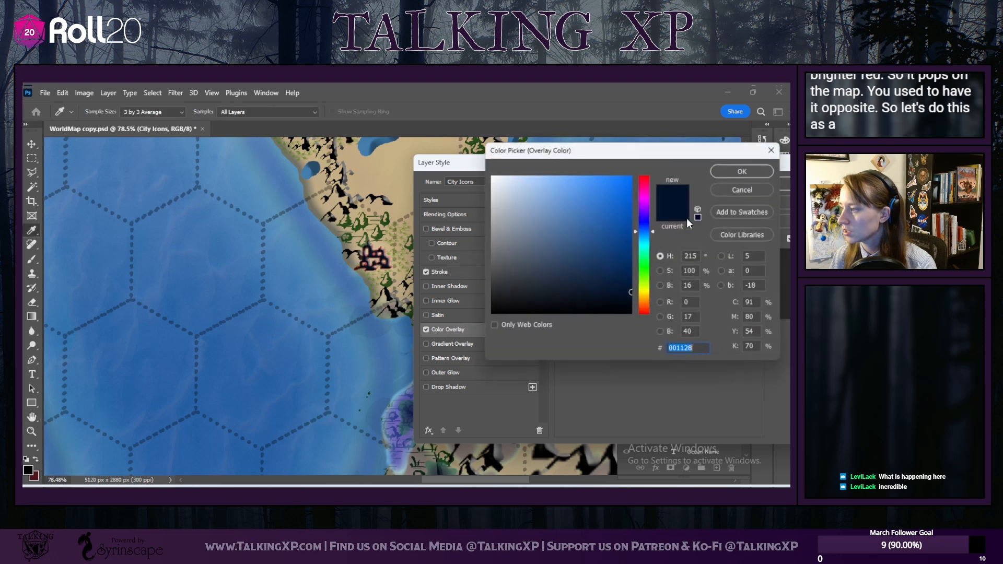
pyautogui.click(648, 176)
pyautogui.moveTo(619, 182)
pyautogui.mouseDown()
pyautogui.moveTo(616, 221)
pyautogui.moveTo(631, 252)
pyautogui.mouseUp()
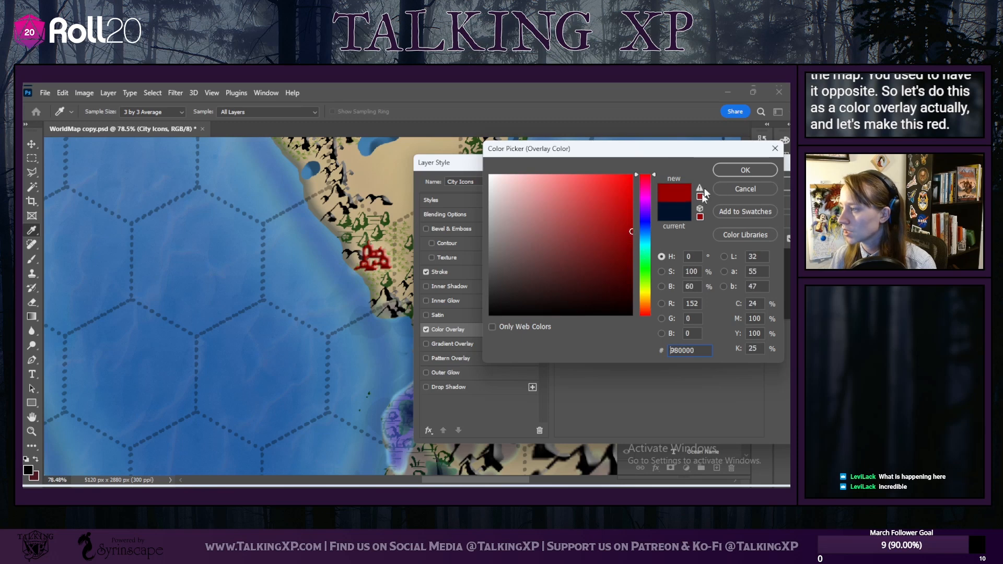
pyautogui.click(745, 170)
# Step: Change the city icons' stroke colour to black, with 24% opacity and 1 px size
pyautogui.click(460, 258)
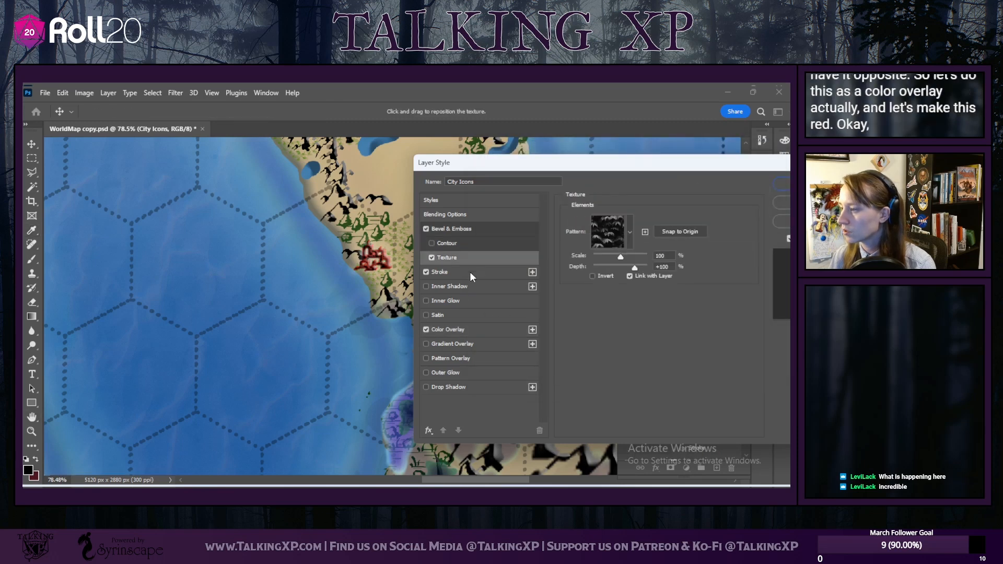
pyautogui.click(469, 272)
pyautogui.click(598, 299)
pyautogui.moveTo(610, 210)
pyautogui.mouseDown()
pyautogui.moveTo(622, 226)
pyautogui.moveTo(633, 316)
pyautogui.mouseUp()
pyautogui.click(772, 171)
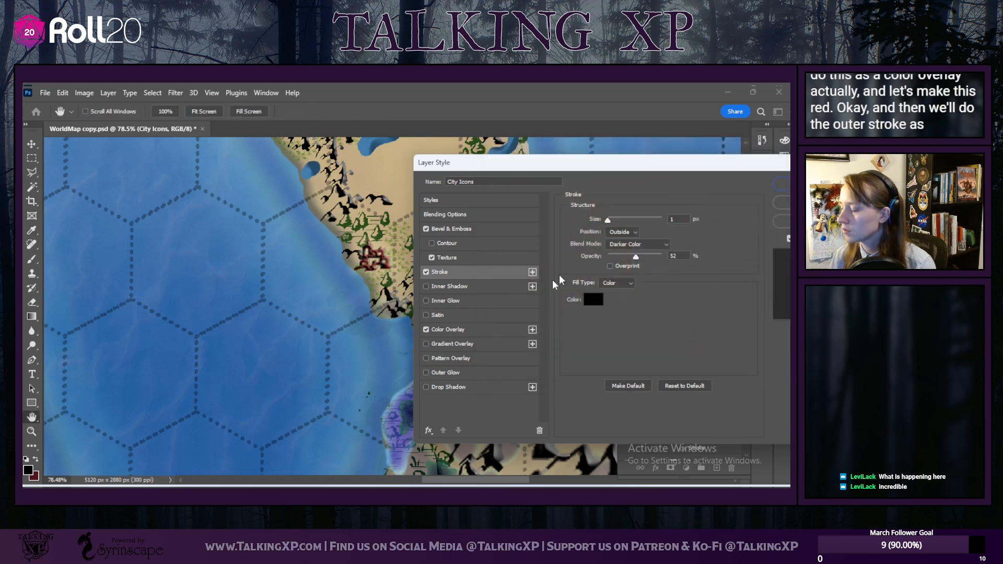
pyautogui.moveTo(635, 256); pyautogui.dragTo(621, 259)
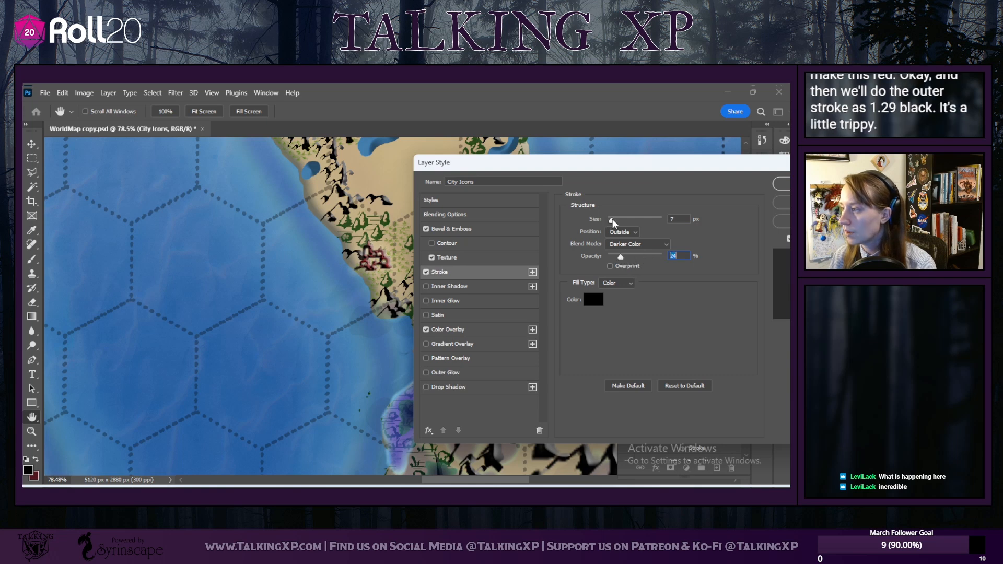
pyautogui.moveTo(616, 218); pyautogui.dragTo(608, 219)
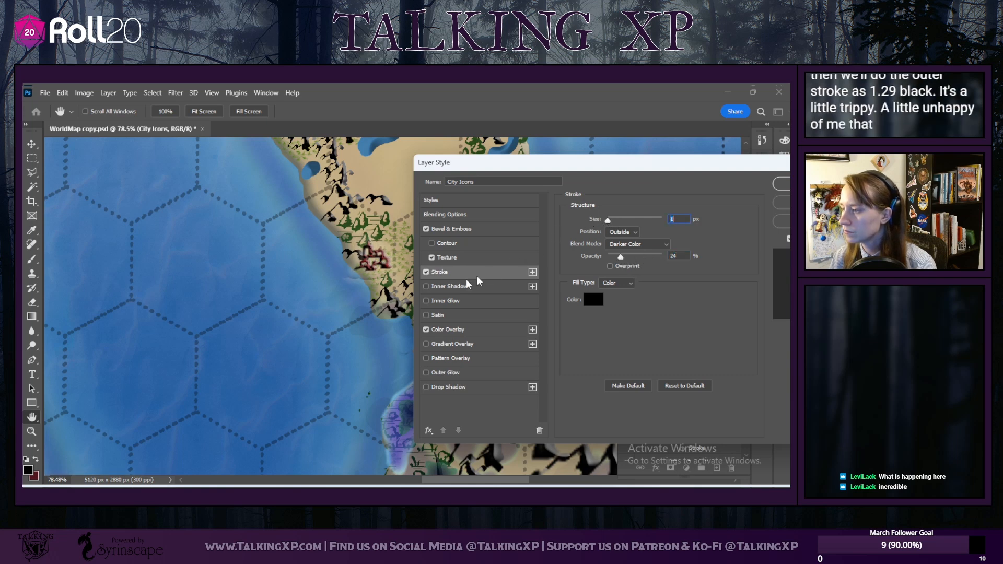
# Step: Turn off Bevel & Emboss, set the stroke to 100% opacity and 1 px, and apply the layer style
pyautogui.click(427, 228)
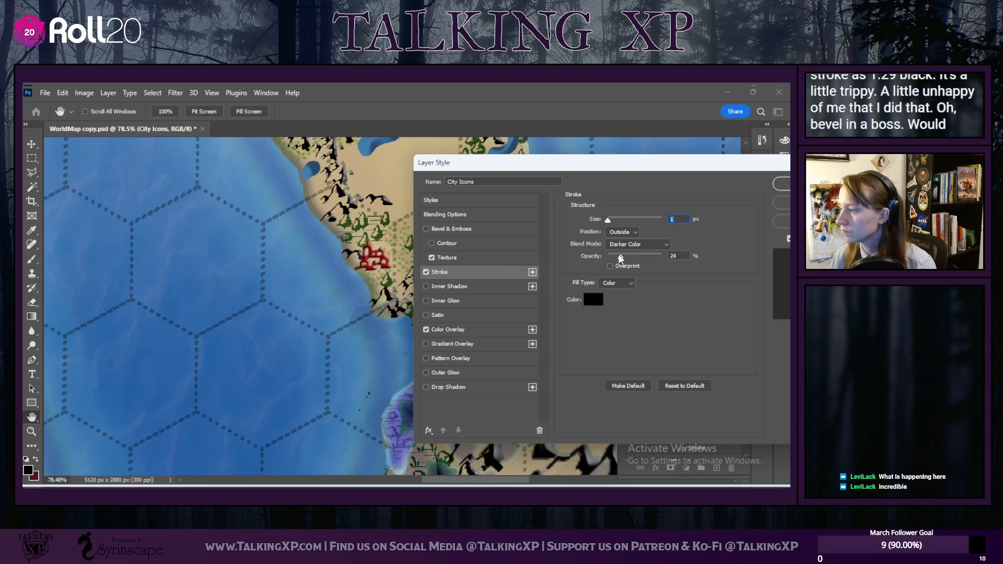
pyautogui.moveTo(609, 217); pyautogui.dragTo(612, 219)
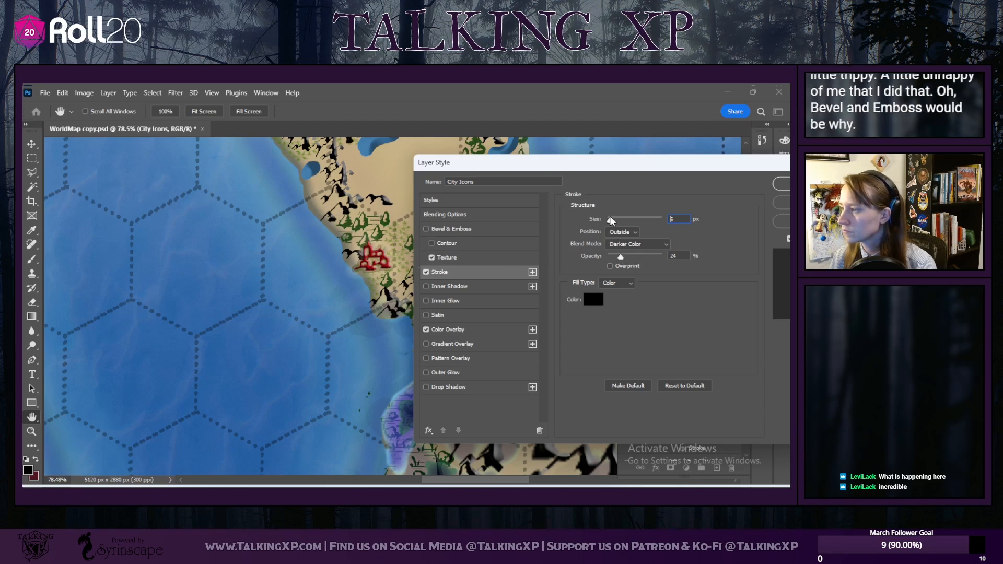
pyautogui.moveTo(621, 256); pyautogui.dragTo(661, 256)
pyautogui.moveTo(607, 221); pyautogui.dragTo(603, 224)
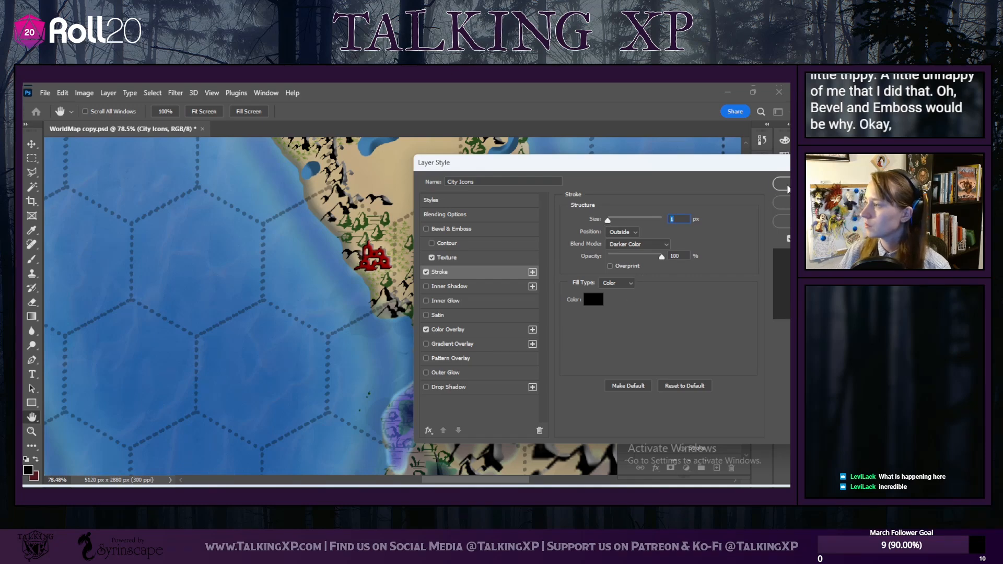
pyautogui.click(782, 184)
# Step: Choose the Town 4 brush for the second figure's body and set its size to 171 px
pyautogui.press('b')
pyautogui.scroll(-6, 226, 386)
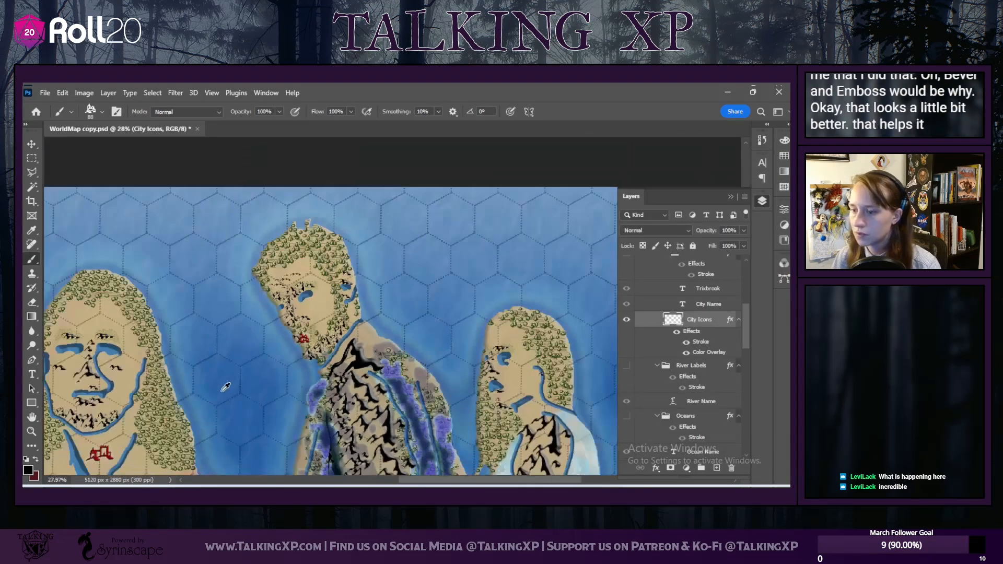
pyautogui.scroll(3, 291, 381)
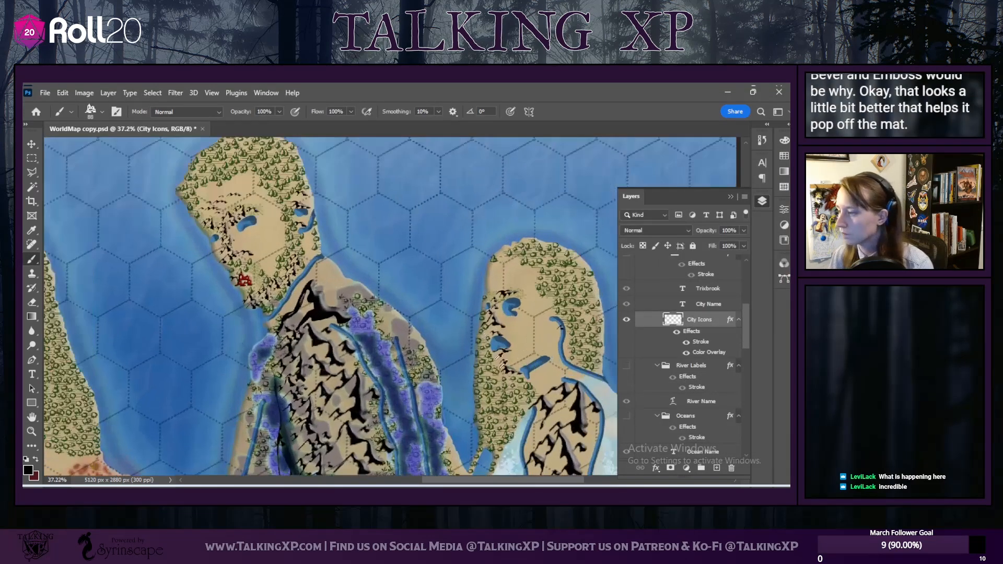
pyautogui.scroll(-3, 487, 335)
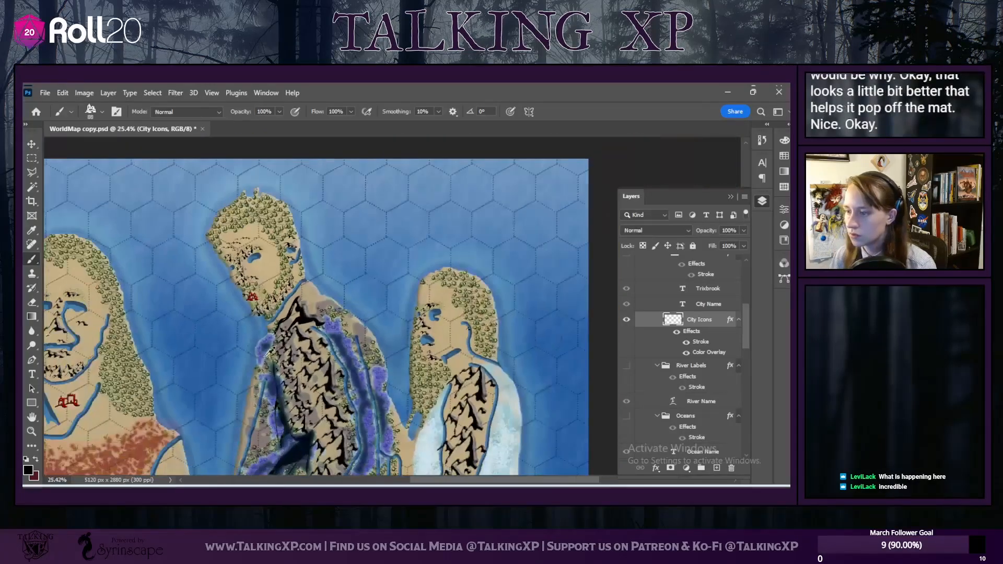
pyautogui.scroll(-3, 273, 347)
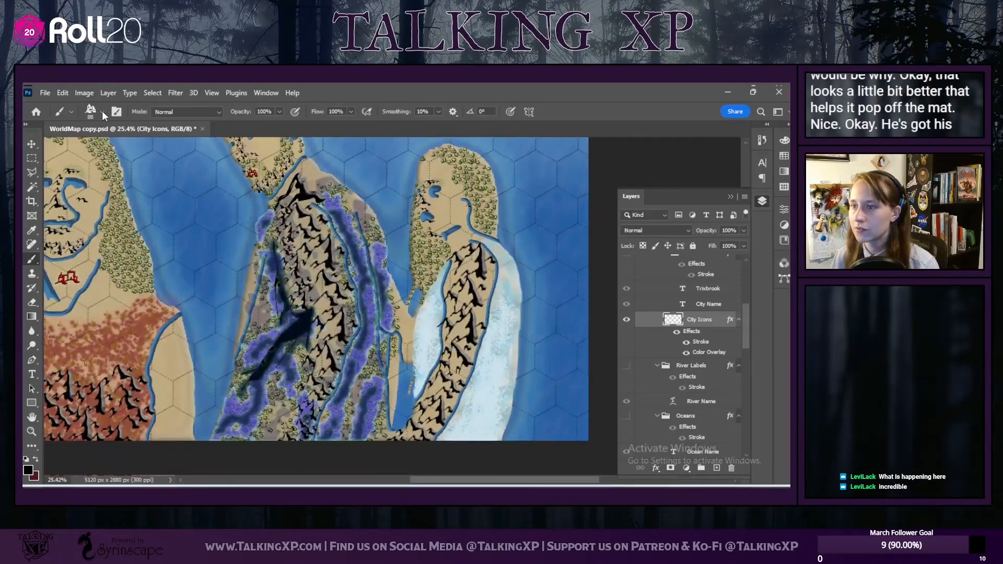
pyautogui.click(103, 112)
pyautogui.scroll(3, 90, 420)
pyautogui.scroll(-1, 91, 429)
pyautogui.scroll(-1, 91, 429)
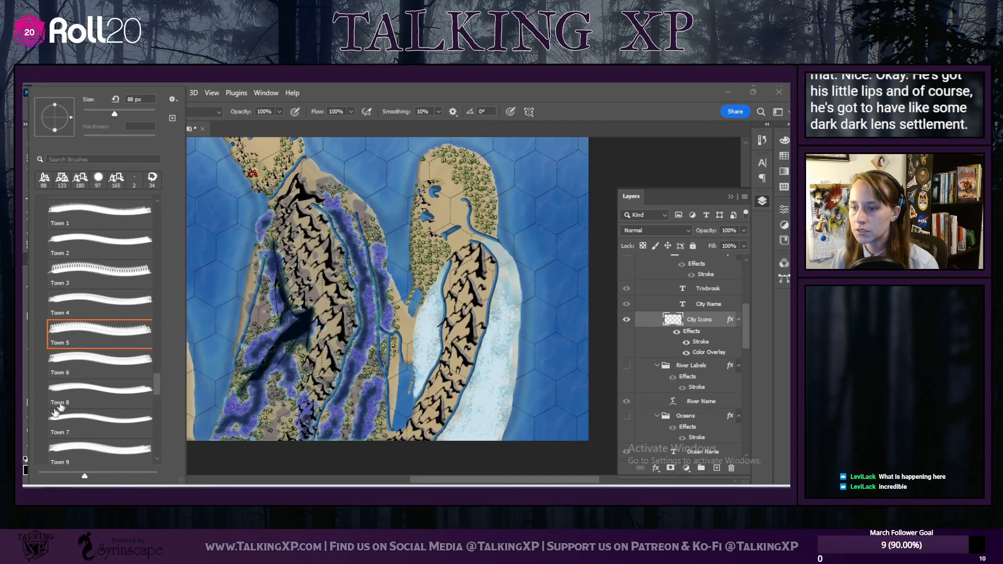
pyautogui.click(109, 317)
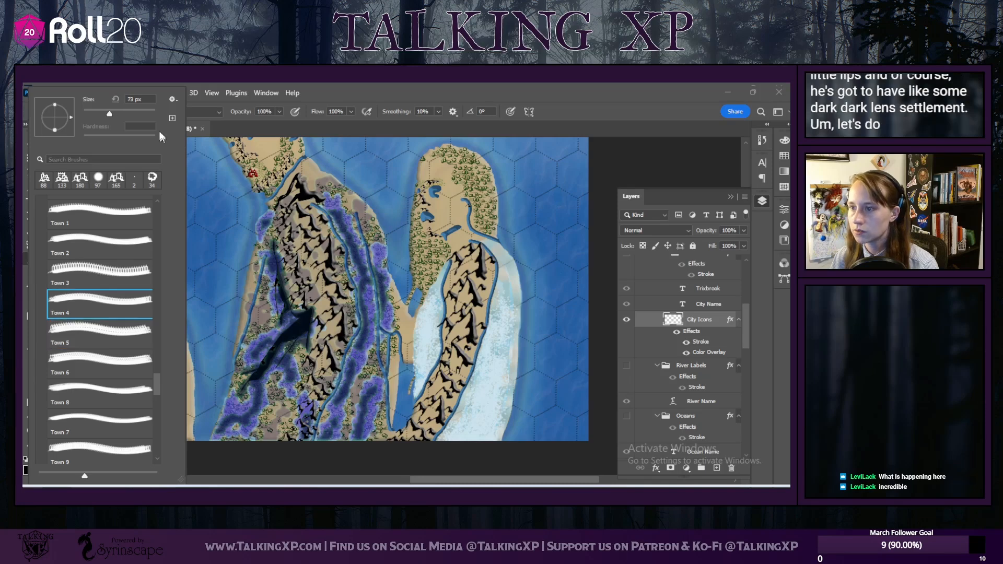
pyautogui.moveTo(131, 116)
pyautogui.mouseDown()
pyautogui.moveTo(142, 114)
pyautogui.moveTo(132, 114)
pyautogui.mouseUp()
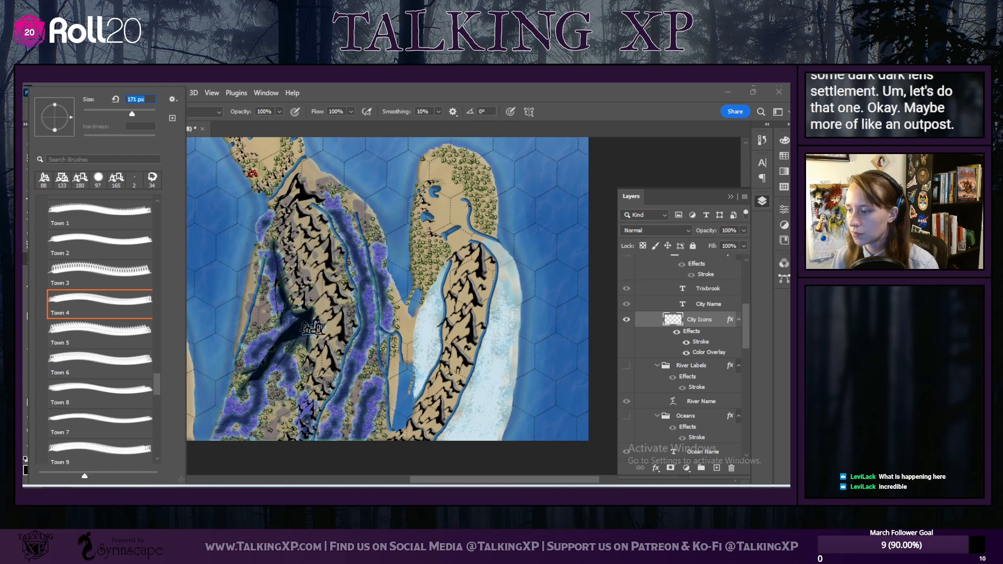
# Step: Reduce the Town 4 brush to 146 px and stamp one outpost on the second figure's mountains beside the rift's apex
pyautogui.press('alt')
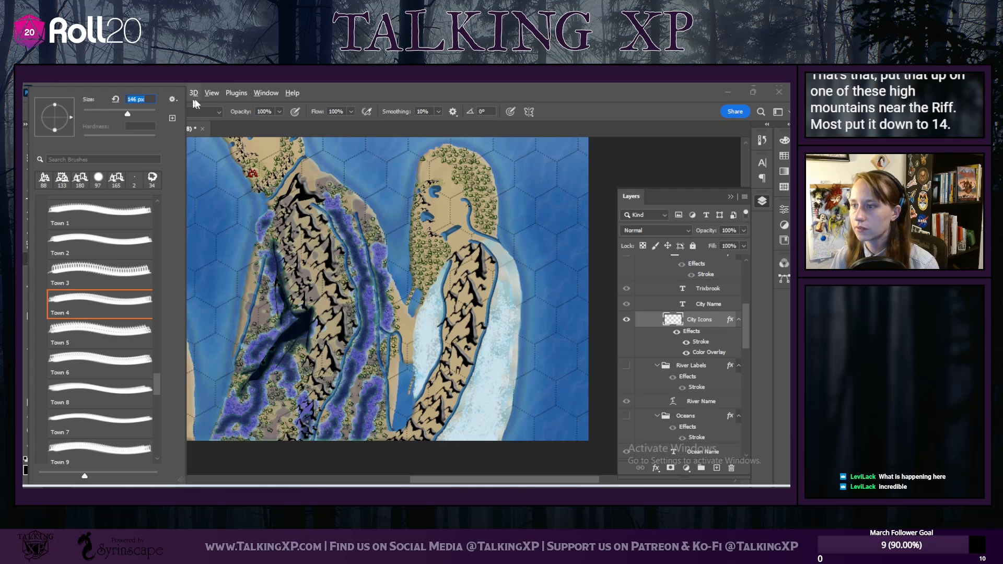
pyautogui.click(307, 95)
pyautogui.scroll(6, 301, 380)
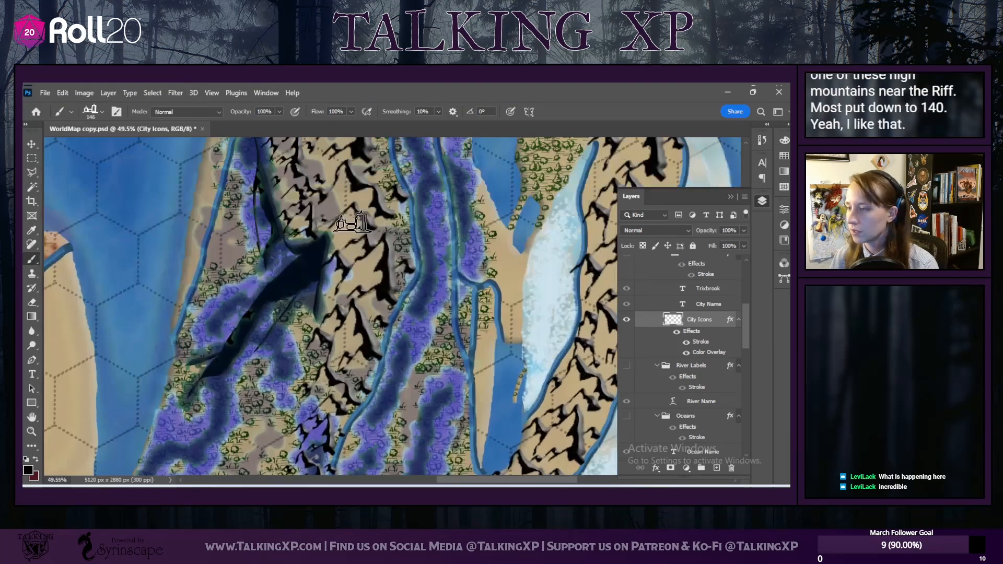
pyautogui.click(347, 224)
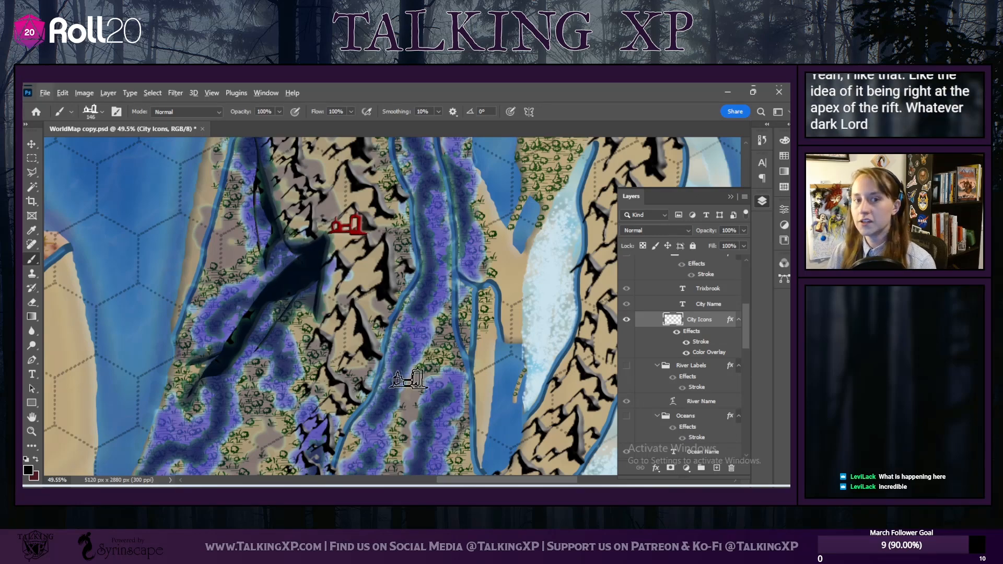
# Step: Choose the Town 9 brush for the third figure's face and set its size to 322 px
pyautogui.scroll(-3, 408, 378)
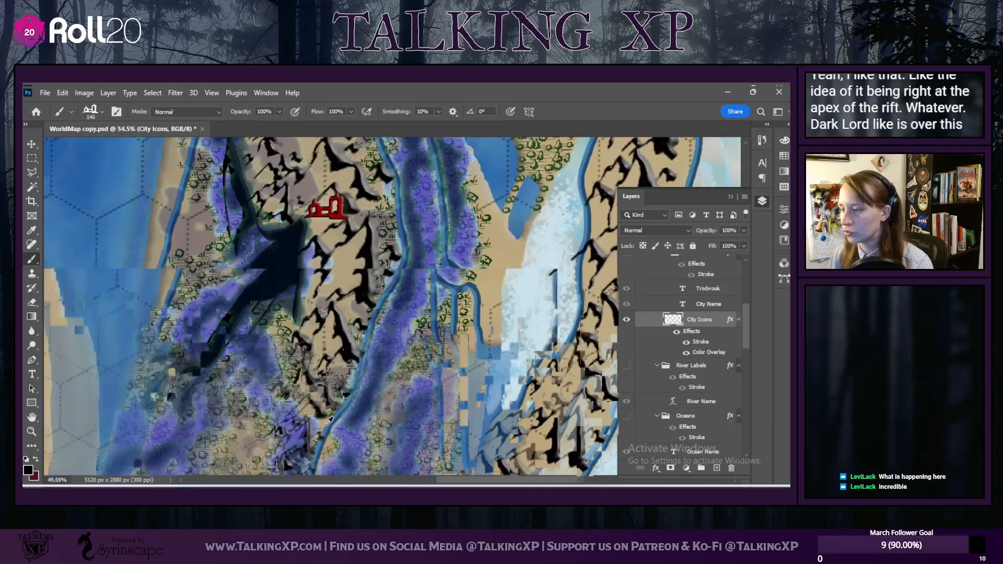
pyautogui.scroll(-2, 329, 420)
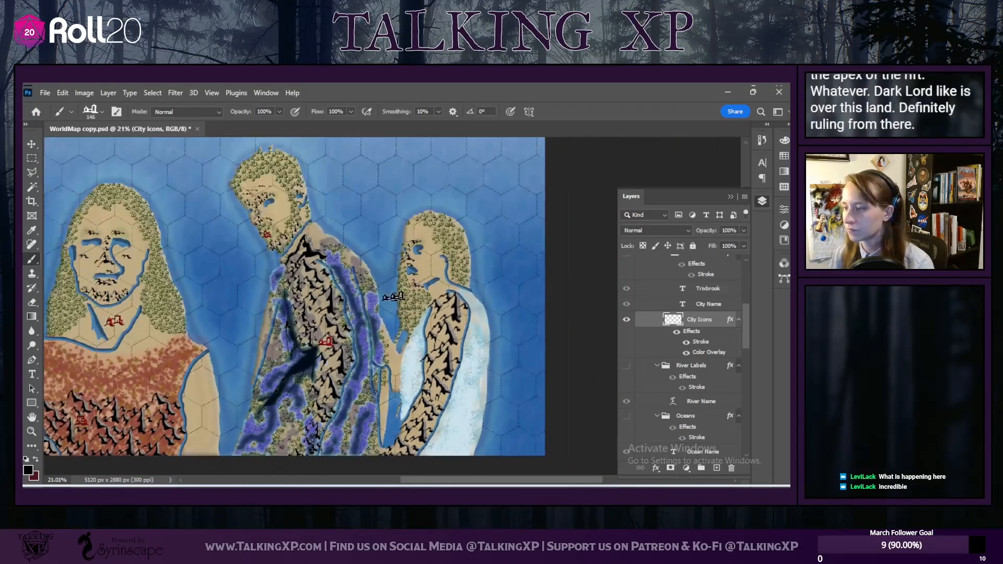
pyautogui.scroll(1, 447, 337)
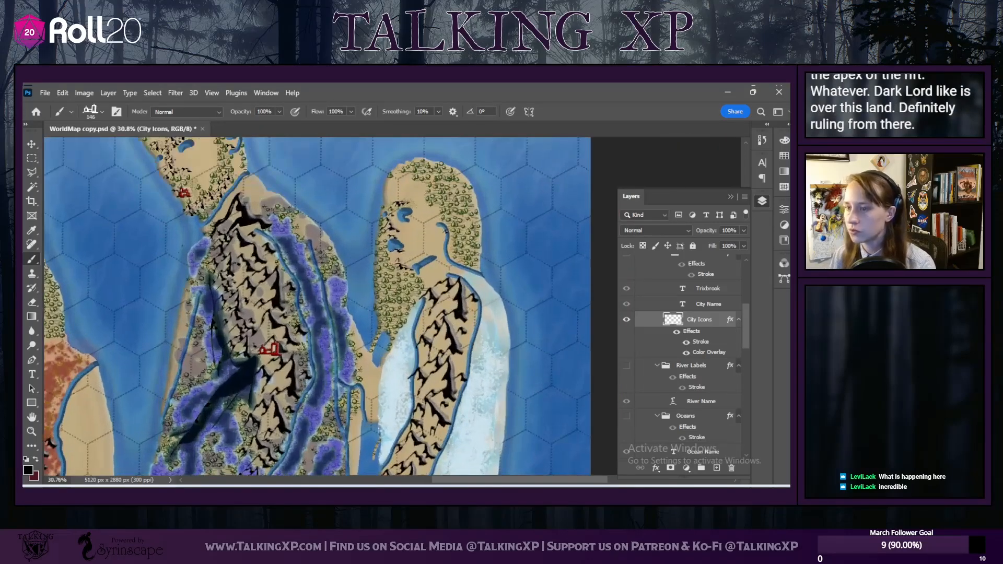
pyautogui.click(103, 112)
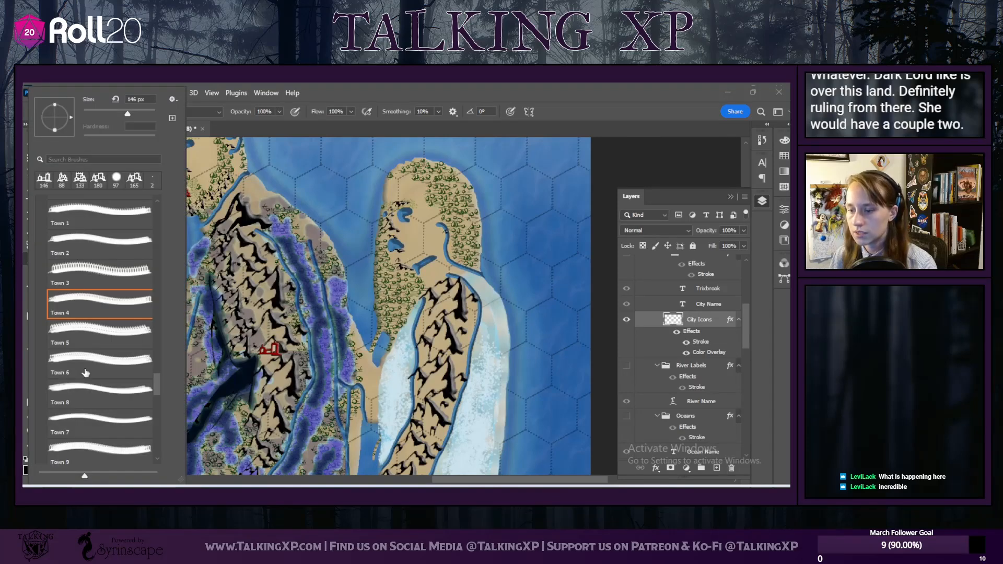
pyautogui.scroll(-1, 86, 372)
pyautogui.click(93, 413)
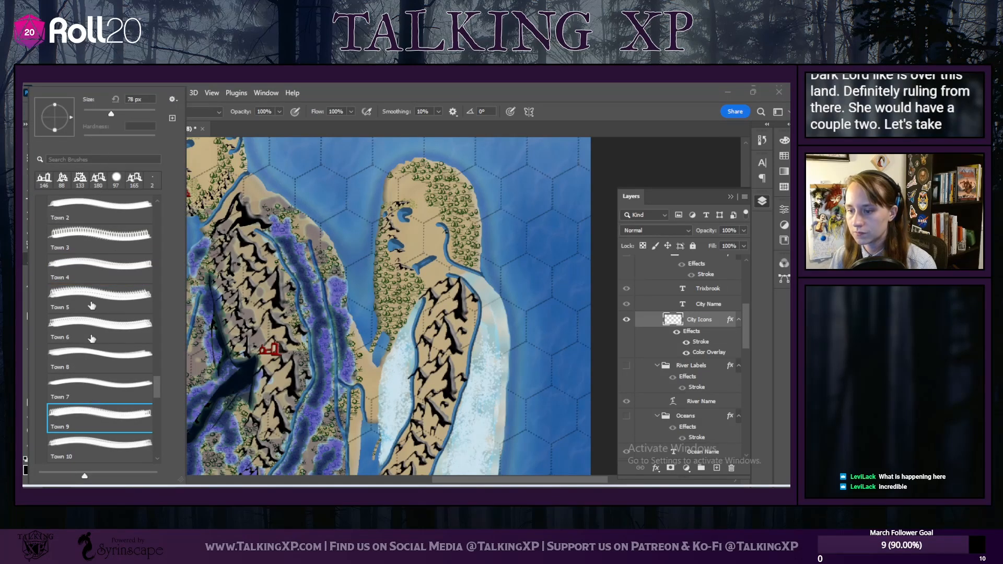
pyautogui.click(142, 111)
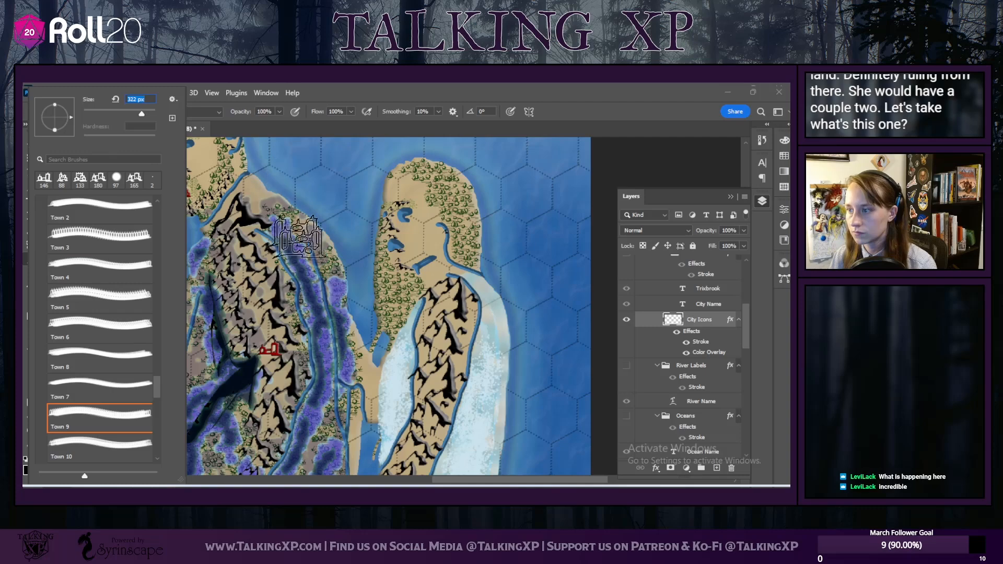
# Step: Reduce the Town 9 brush to 100 px and stamp one town on the third figure's cheek, between the eye and mouth inlets
pyautogui.moveTo(438, 482)
pyautogui.mouseDown()
pyautogui.moveTo(387, 485)
pyautogui.moveTo(434, 485)
pyautogui.mouseUp()
pyautogui.click(91, 111)
pyautogui.click(135, 115)
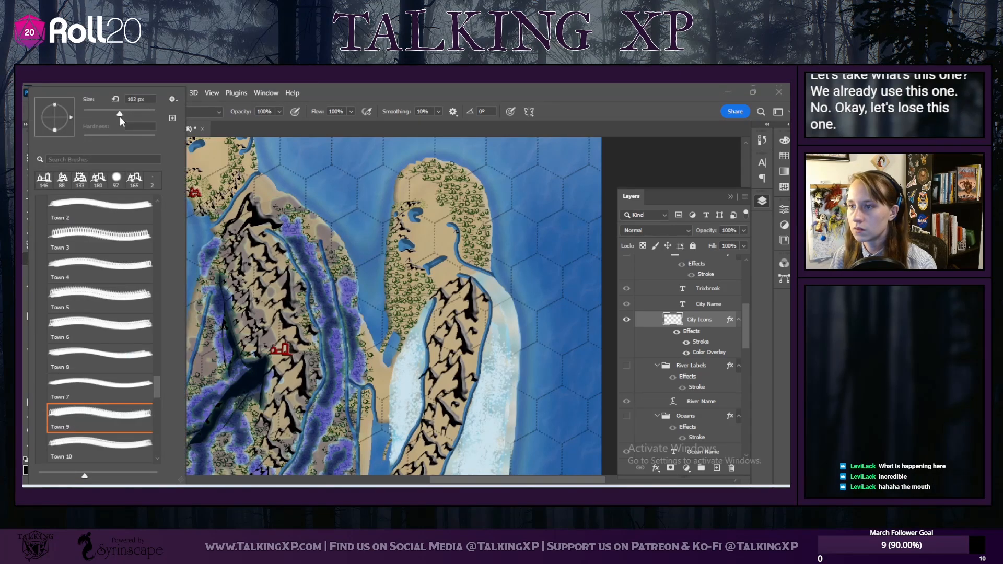
pyautogui.moveTo(119, 117); pyautogui.dragTo(119, 117)
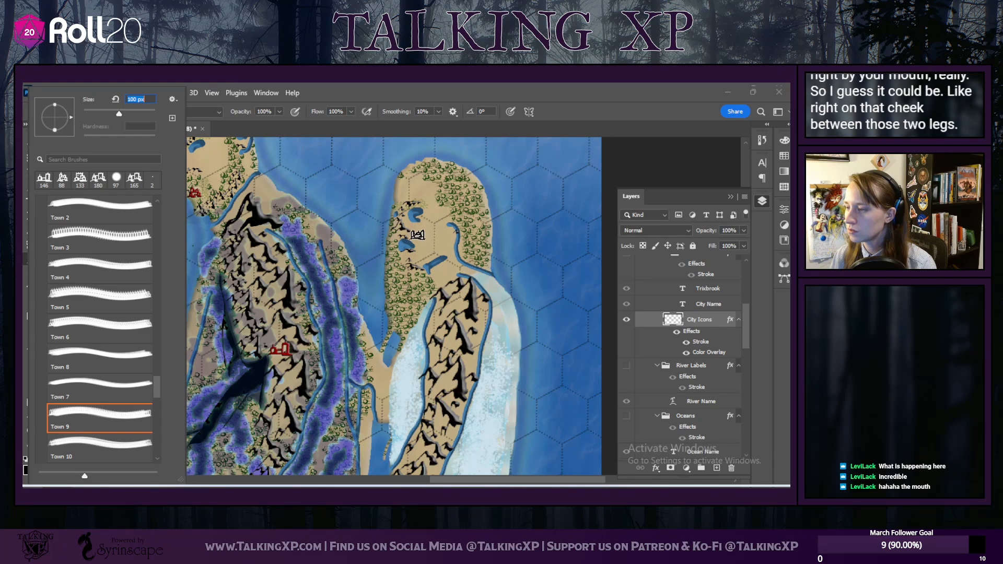
pyautogui.click(418, 233)
pyautogui.scroll(-3, 423, 455)
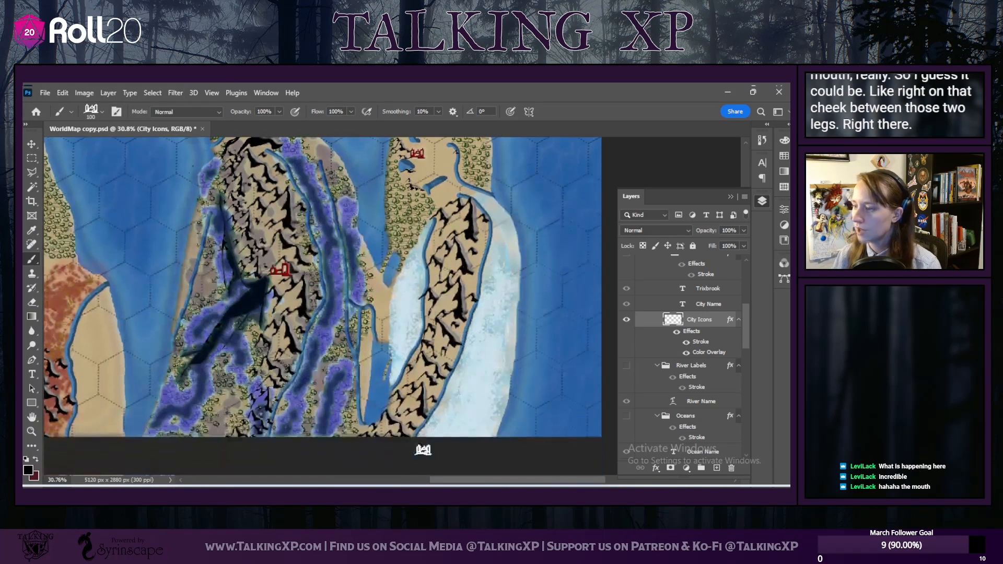
pyautogui.click(101, 114)
pyautogui.scroll(-2, 96, 383)
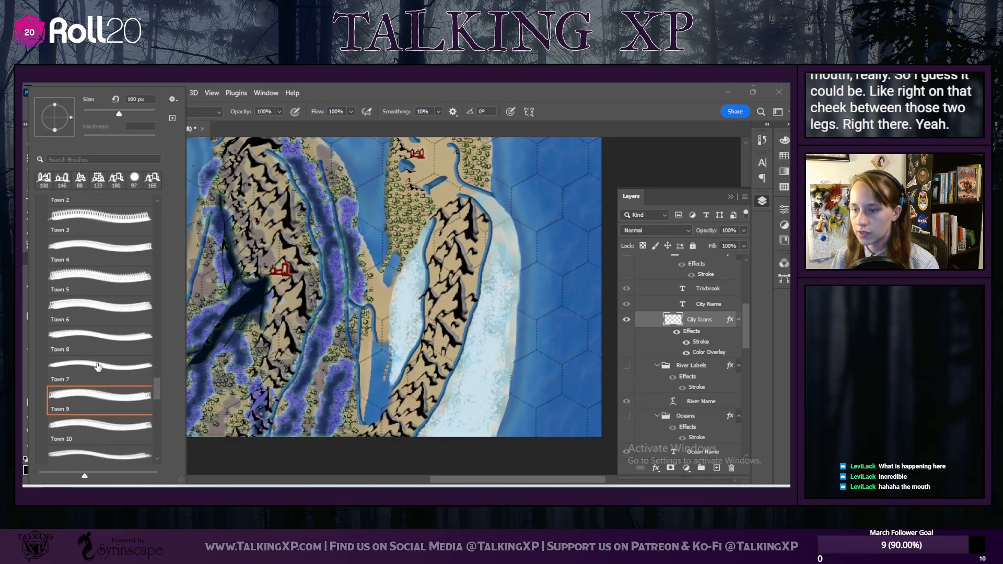
pyautogui.click(97, 383)
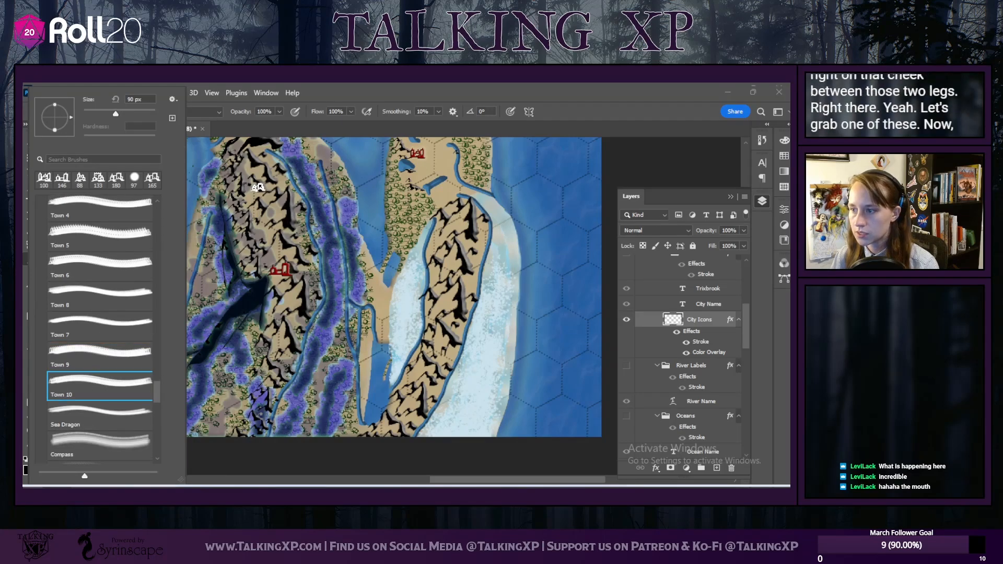
pyautogui.click(137, 111)
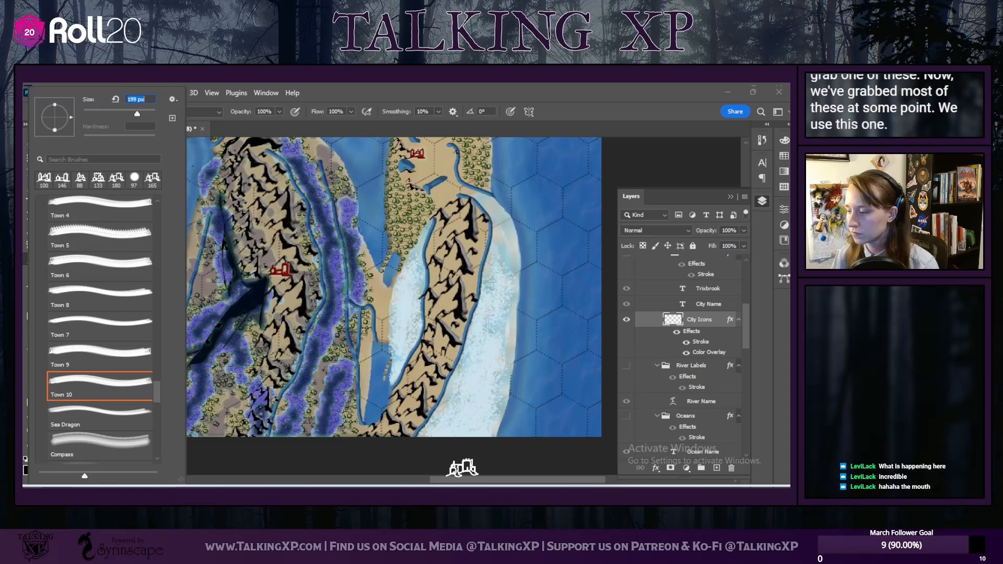
pyautogui.moveTo(467, 481)
pyautogui.mouseDown()
pyautogui.moveTo(409, 468)
pyautogui.moveTo(476, 457)
pyautogui.moveTo(468, 460)
pyautogui.mouseUp()
# Step: Choose the Town 3 brush, set its size to 111 px, and stamp one citadel on the mountains along the third figure's arm
pyautogui.click(102, 112)
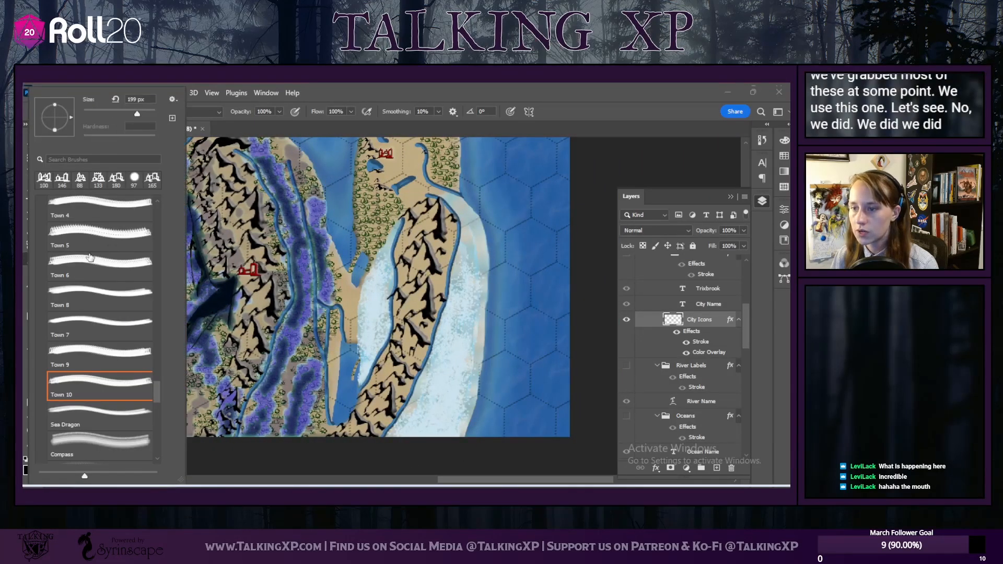
pyautogui.click(94, 202)
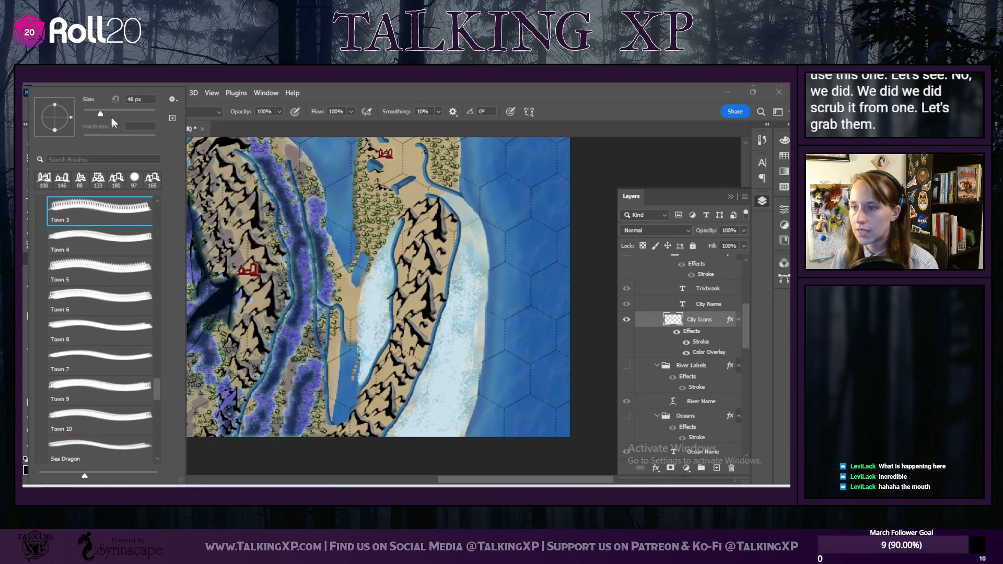
pyautogui.moveTo(117, 114); pyautogui.dragTo(128, 114)
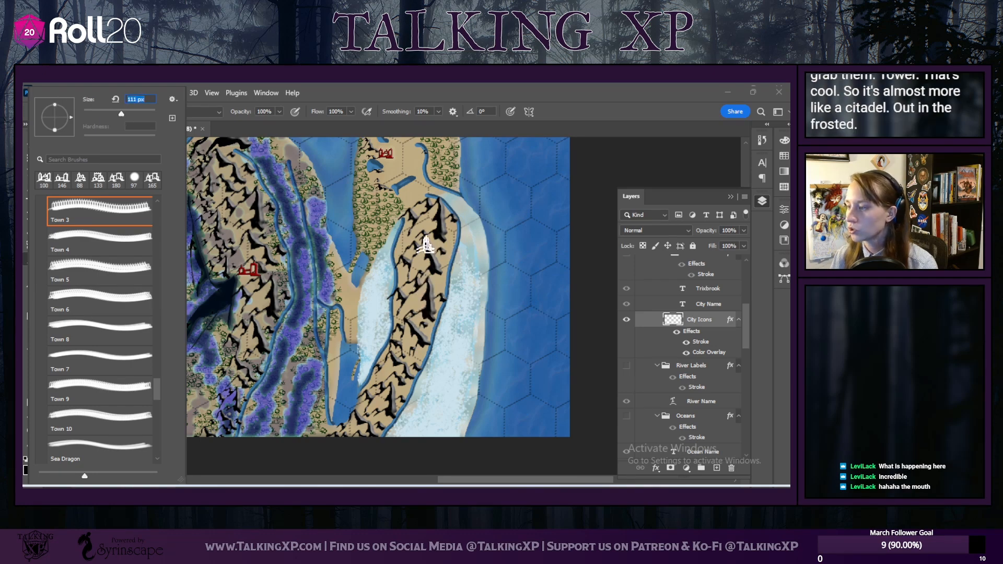
pyautogui.press('Return')
pyautogui.click(427, 283)
# Step: Choose the Town 1 brush for smaller settlements and set its size to 59 px
pyautogui.scroll(2, 257, 362)
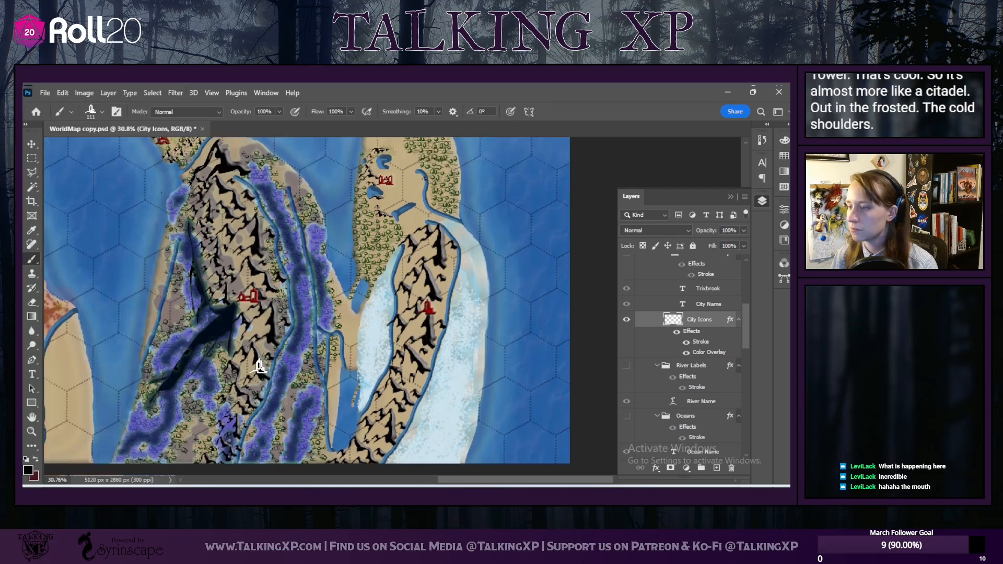
pyautogui.scroll(2, 259, 367)
pyautogui.scroll(-4, 258, 365)
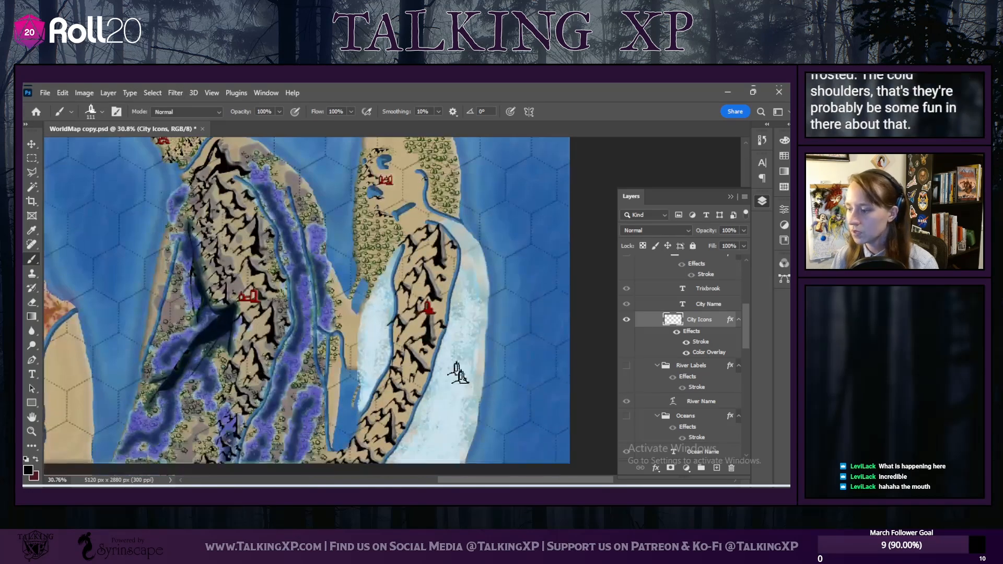
pyautogui.moveTo(472, 479)
pyautogui.mouseDown()
pyautogui.moveTo(397, 473)
pyautogui.moveTo(433, 465)
pyautogui.mouseUp()
pyautogui.scroll(2, 232, 367)
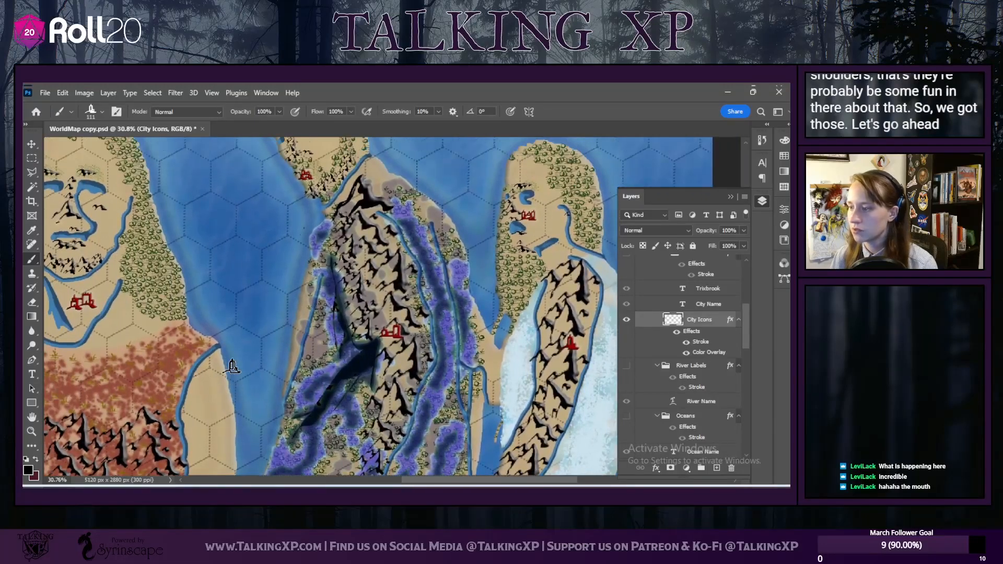
pyautogui.scroll(1, 232, 367)
pyautogui.click(101, 112)
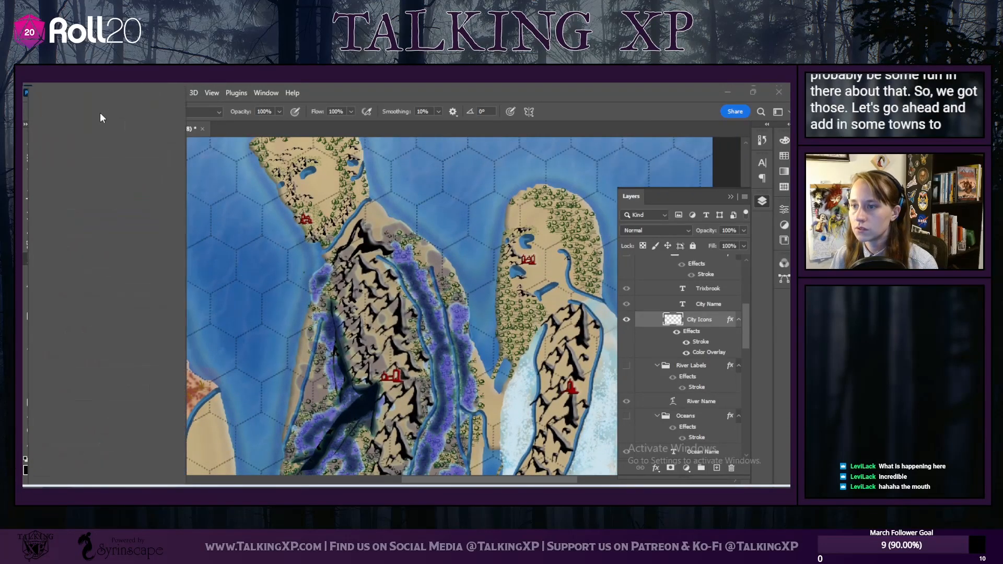
pyautogui.scroll(4, 93, 308)
pyautogui.click(102, 274)
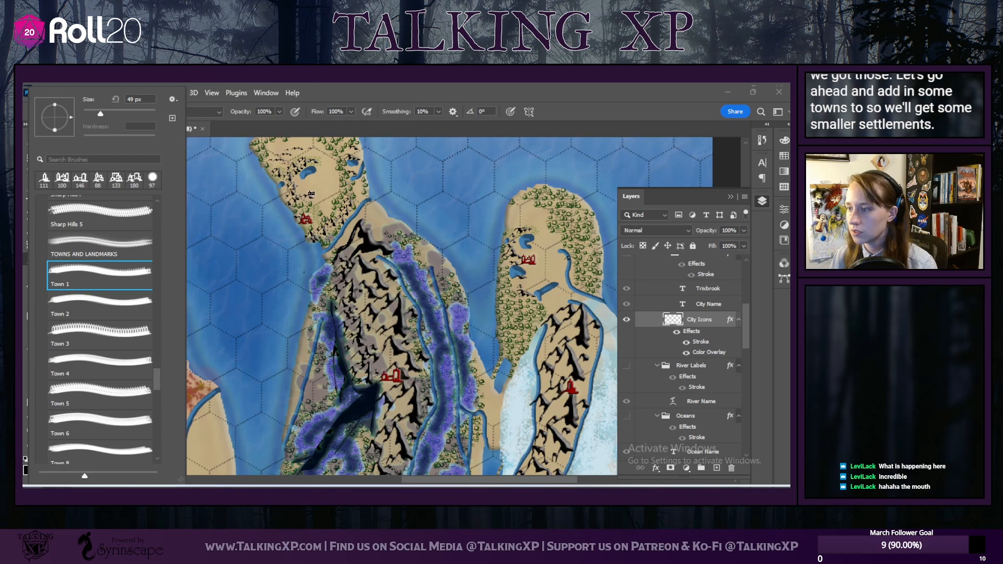
pyautogui.moveTo(106, 116); pyautogui.dragTo(105, 115)
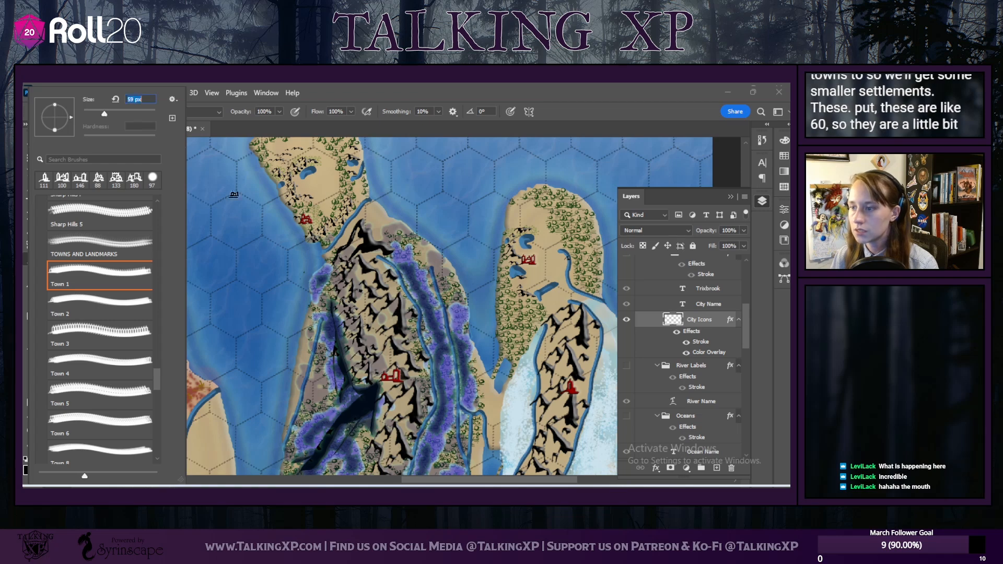
# Step: Stamp small Town 1 settlements on the first figure's neckline river, the edge of the wasteland mountains, and the coastal shoulder
pyautogui.moveTo(477, 481); pyautogui.dragTo(432, 481)
pyautogui.scroll(-3, 312, 386)
pyautogui.scroll(-2, 307, 390)
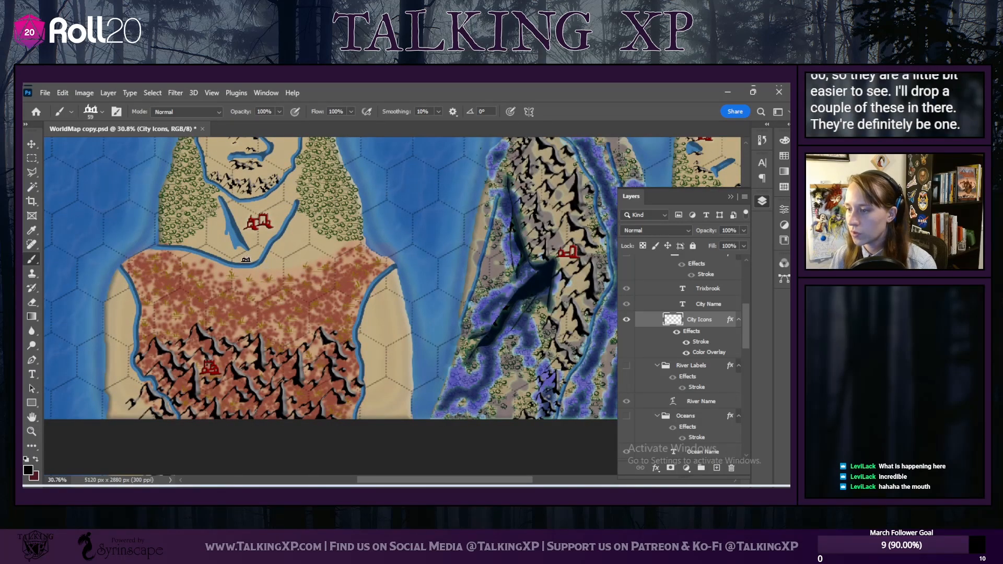
pyautogui.click(246, 259)
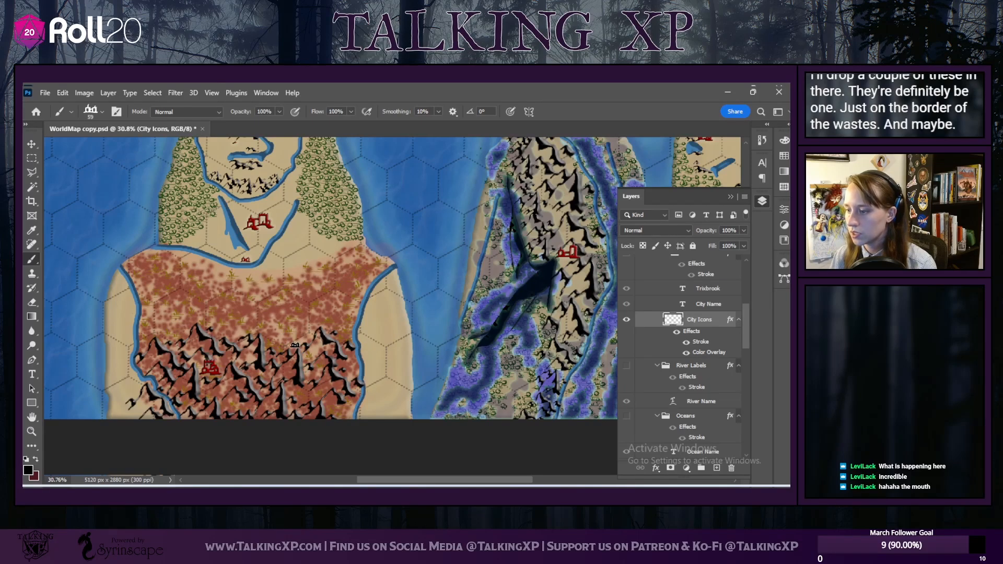
pyautogui.click(345, 336)
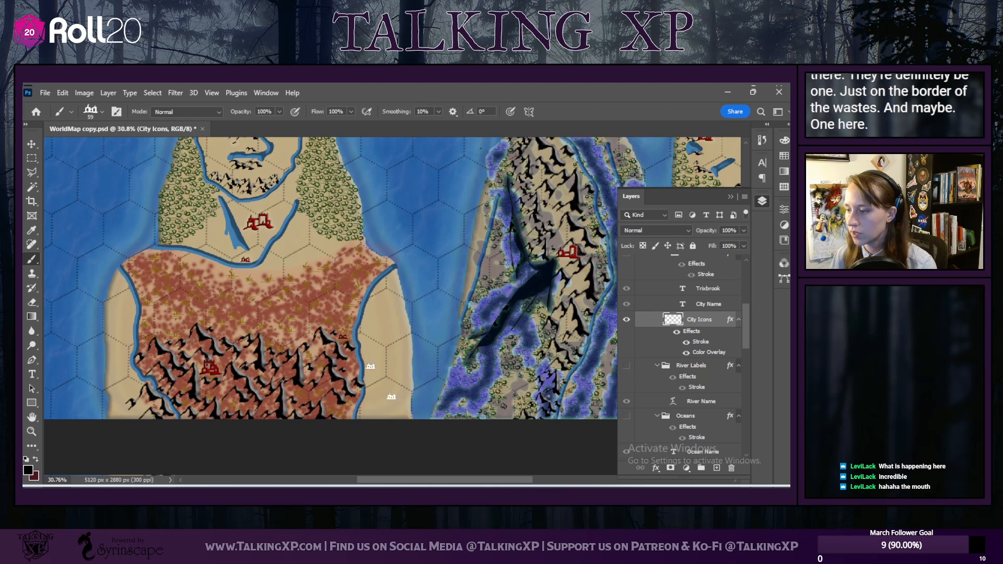
pyautogui.scroll(1, 235, 305)
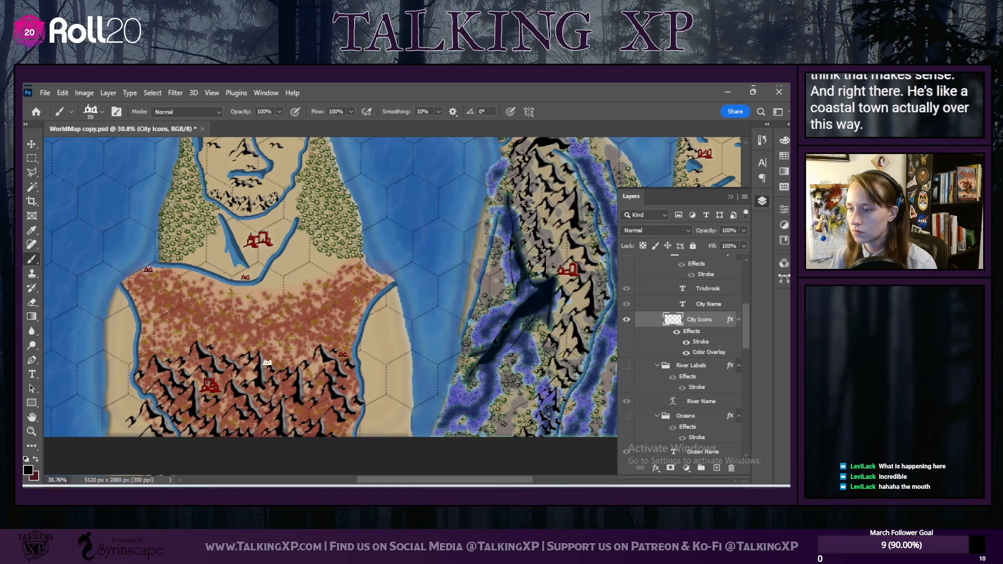
# Step: Stamp a small Town 1 settlement by the first figure's eye and another in the second figure's ear
pyautogui.scroll(3, 285, 392)
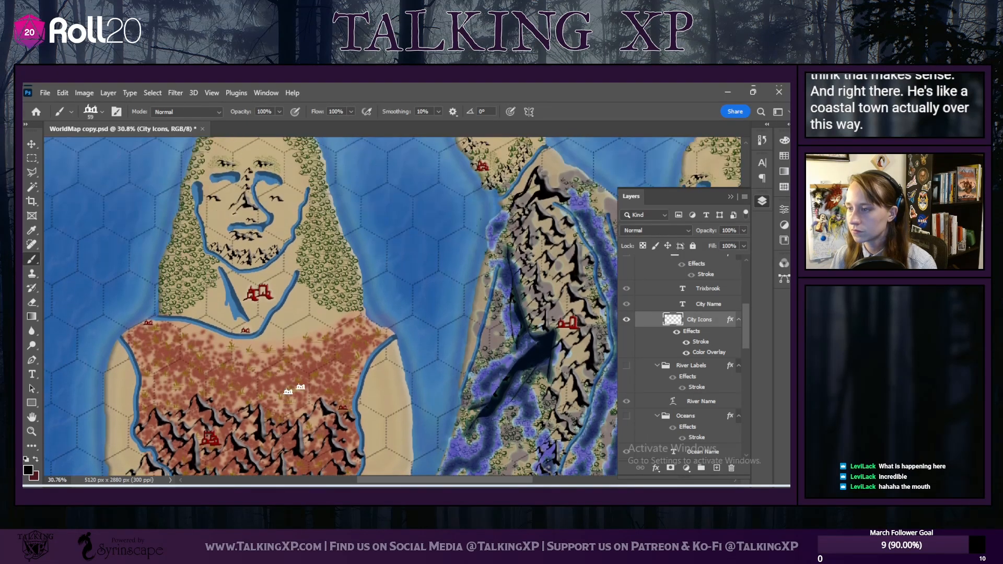
pyautogui.scroll(3, 301, 223)
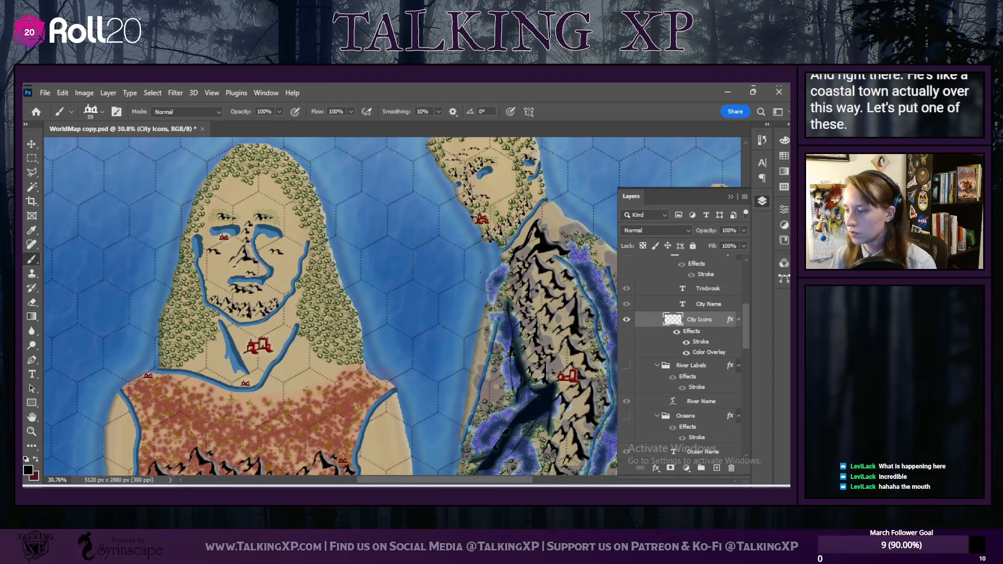
pyautogui.hscroll(3, 375, 365)
pyautogui.scroll(1, 376, 334)
pyautogui.scroll(1, 376, 330)
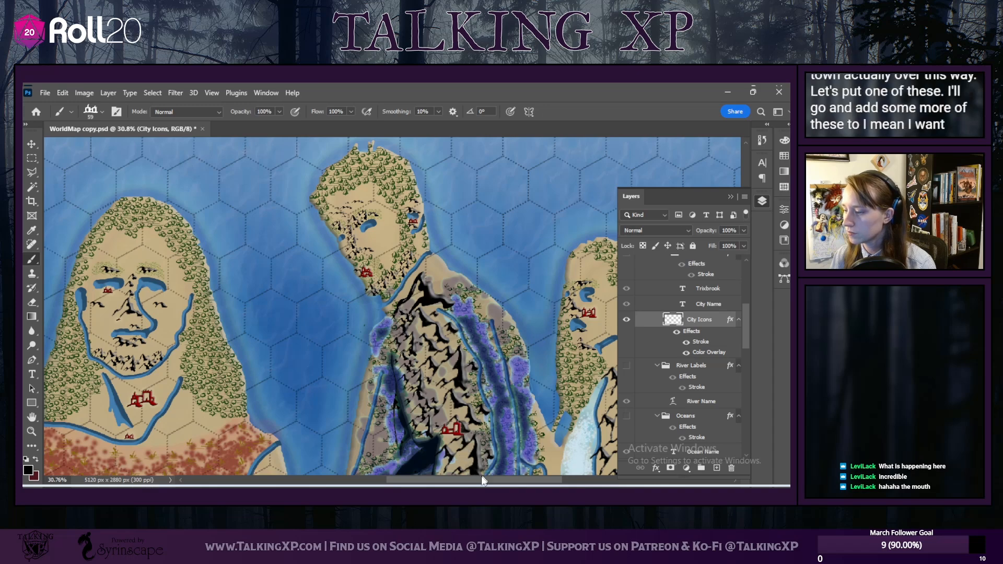
# Step: Stamp a small Town 1 settlement in the second figure's purple mires, just below the dark rift
pyautogui.scroll(-1, 424, 345)
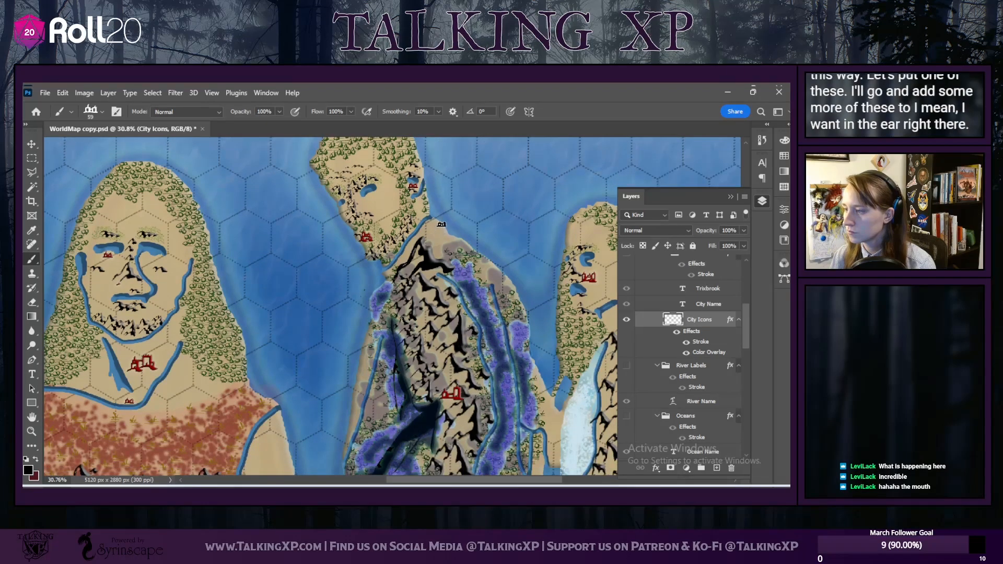
pyautogui.scroll(-3, 389, 371)
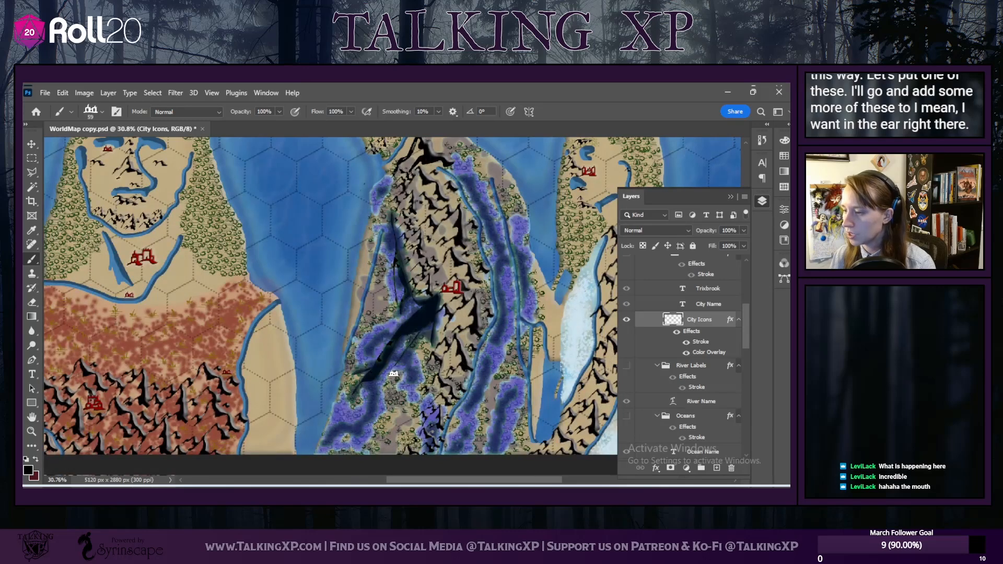
pyautogui.click(406, 340)
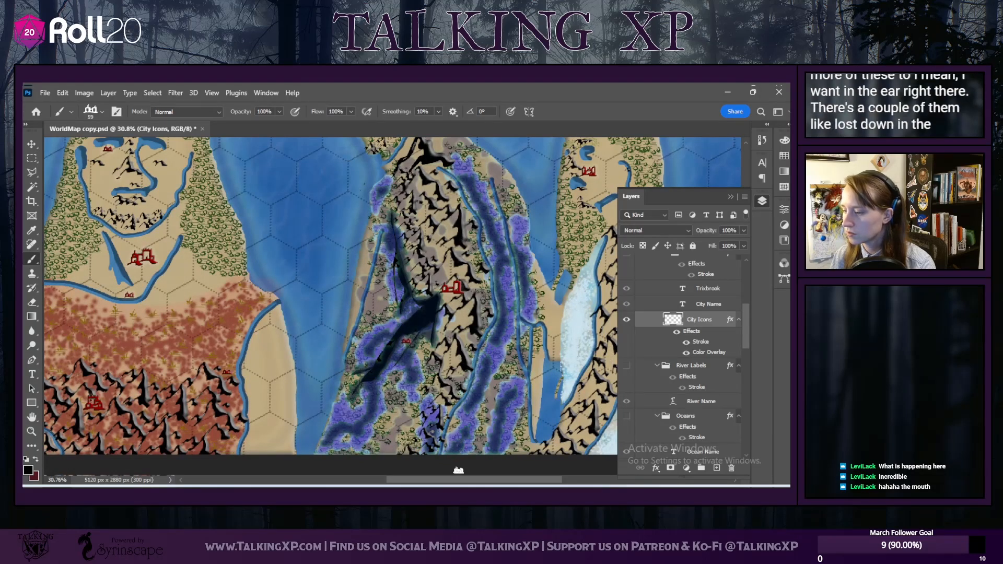
# Step: Stamp small Town 1 settlements between the rivers on the second figure's outer edge, on the nearby hand, and at the third figure's neck
pyautogui.moveTo(459, 482); pyautogui.dragTo(478, 482)
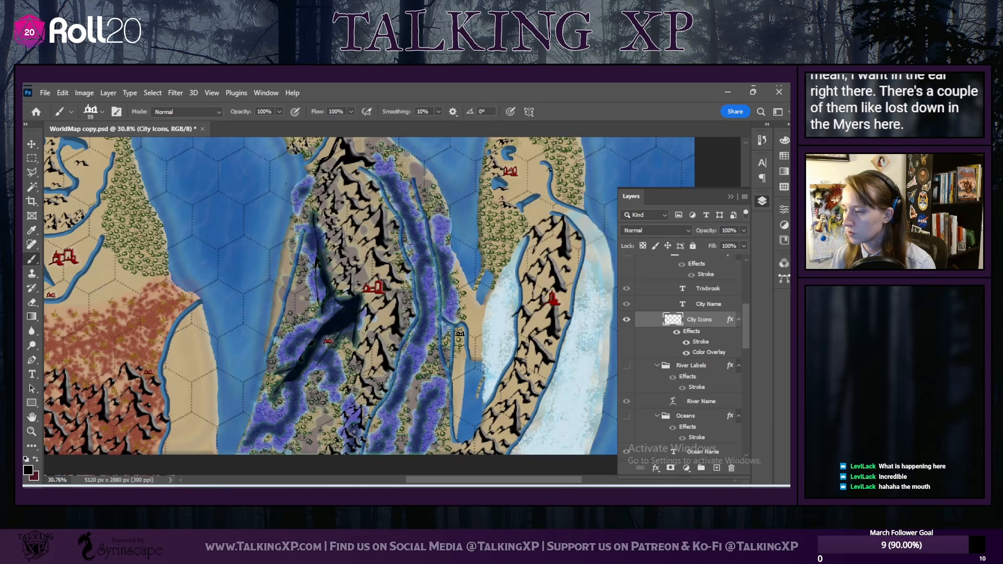
pyautogui.scroll(3, 459, 403)
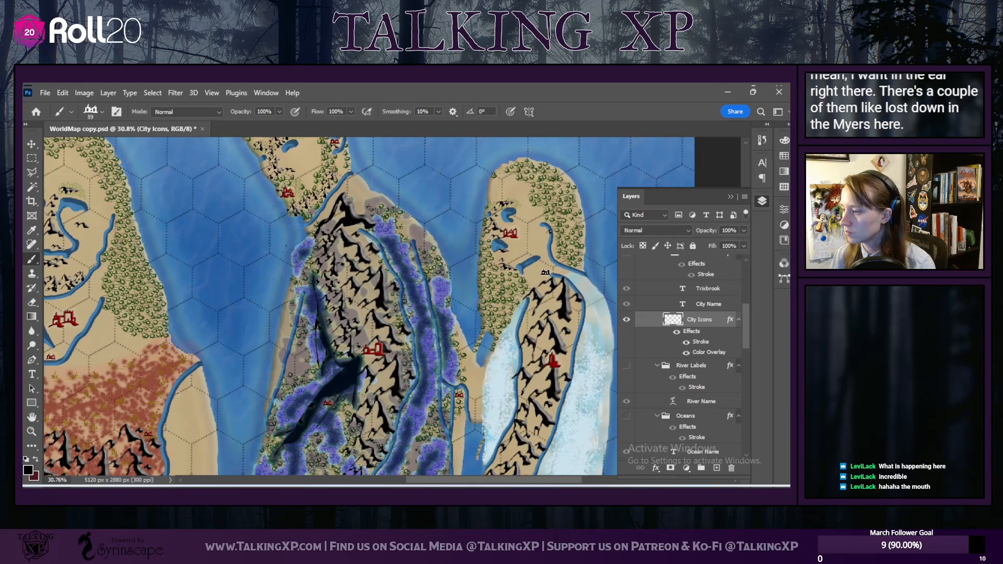
pyautogui.scroll(-3, 369, 306)
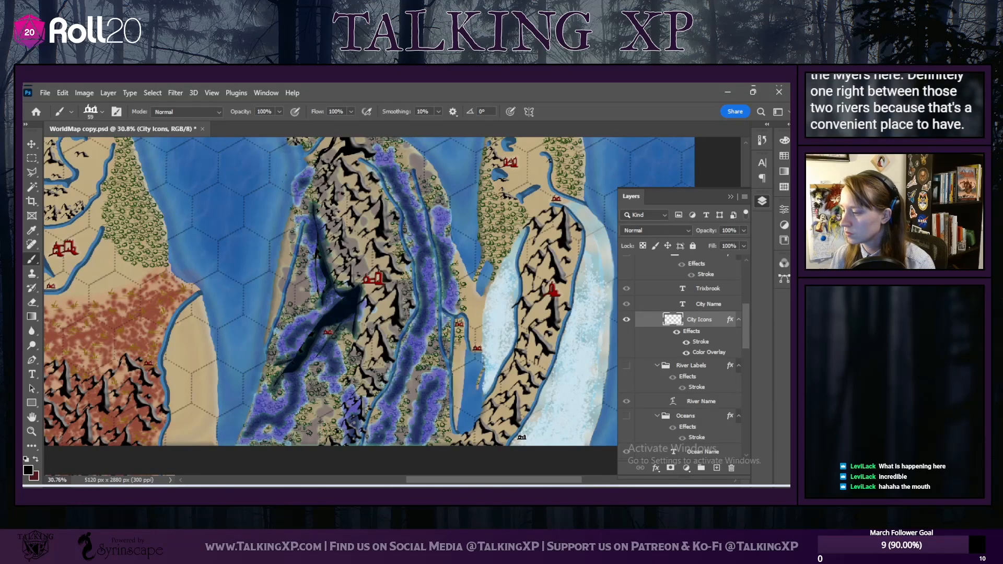
pyautogui.scroll(-2, 522, 437)
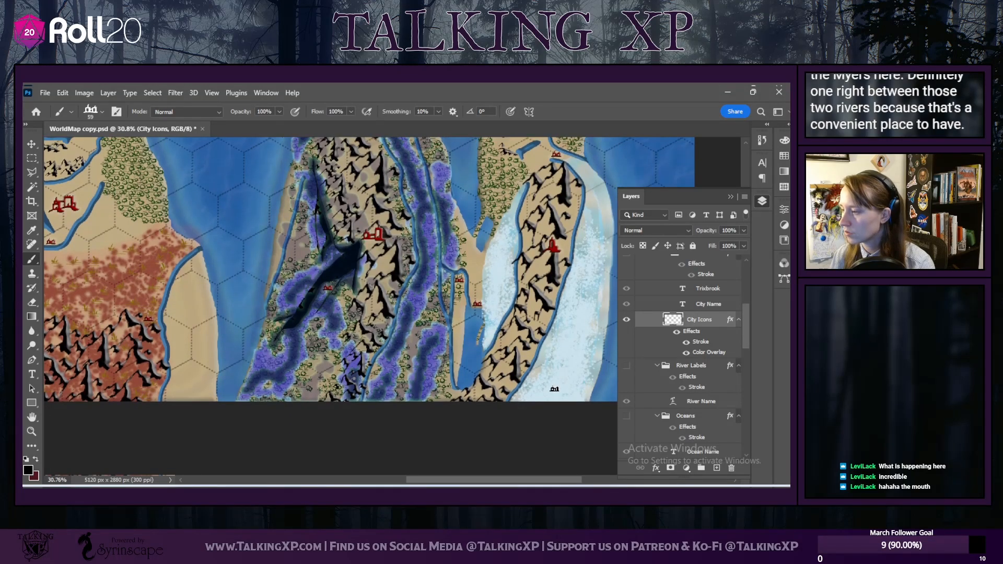
# Step: Try out the Town 2 brush at 190 px, the Town 4 brush at 171 px, and the Town 5 brush
pyautogui.scroll(3, 554, 389)
pyautogui.scroll(3, 536, 261)
pyautogui.scroll(-1, 522, 235)
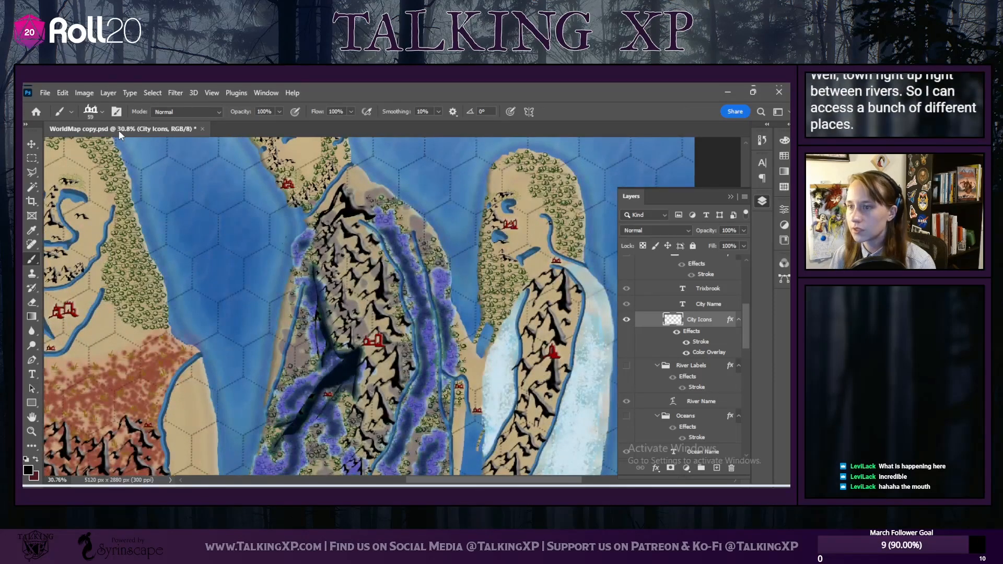
pyautogui.click(101, 113)
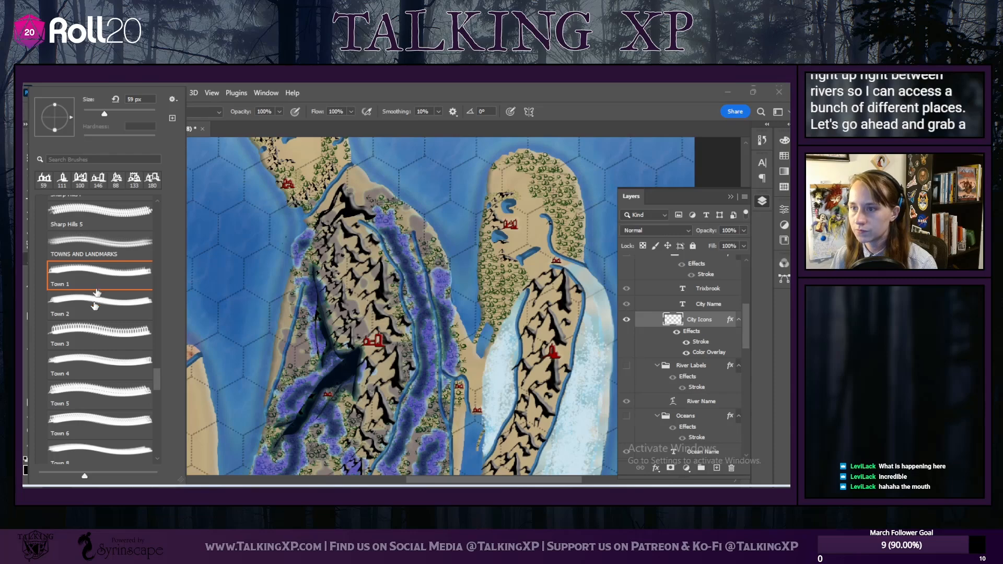
pyautogui.click(94, 308)
pyautogui.click(105, 112)
pyautogui.moveTo(108, 115); pyautogui.dragTo(136, 114)
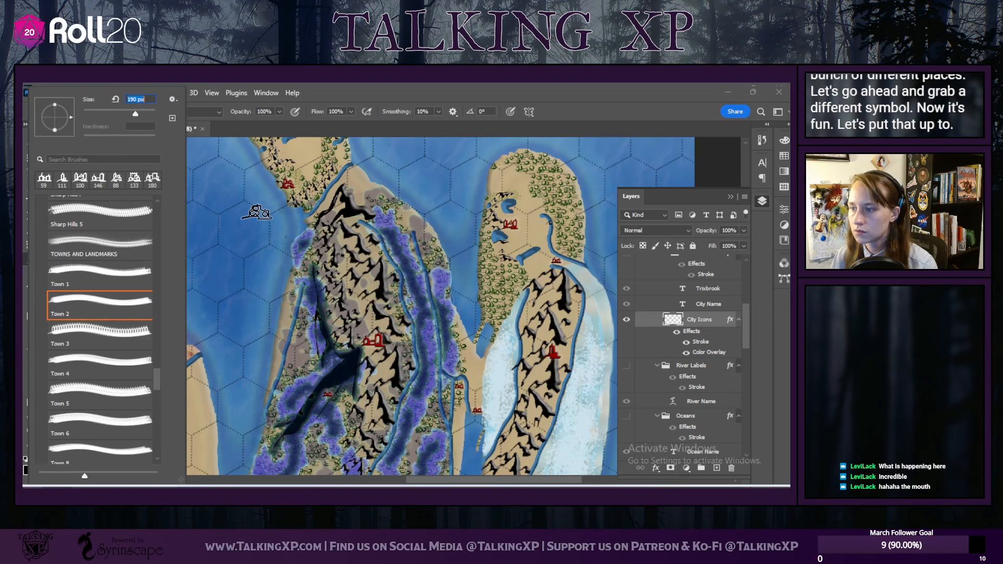
pyautogui.click(102, 333)
pyautogui.click(120, 360)
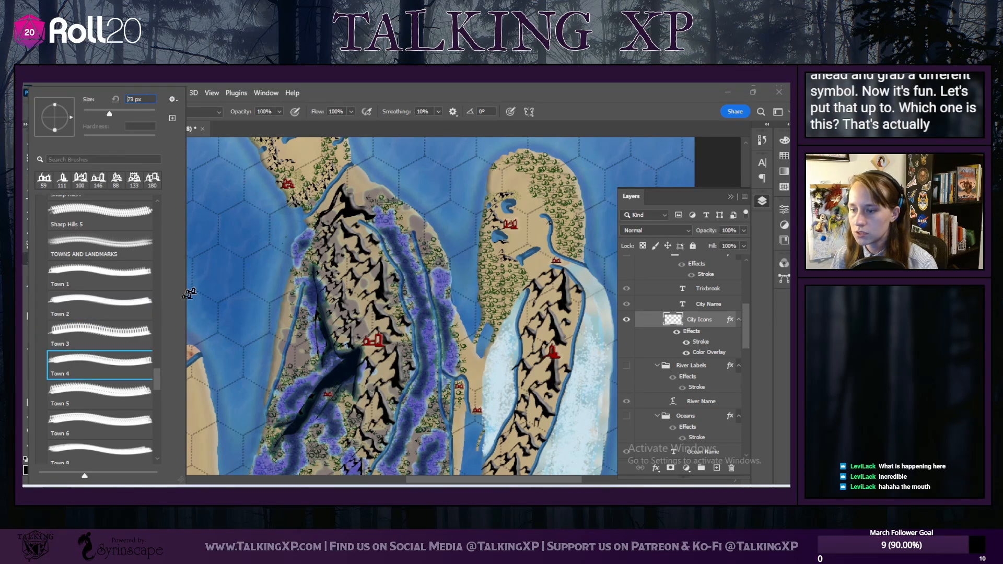
pyautogui.moveTo(107, 114); pyautogui.dragTo(132, 114)
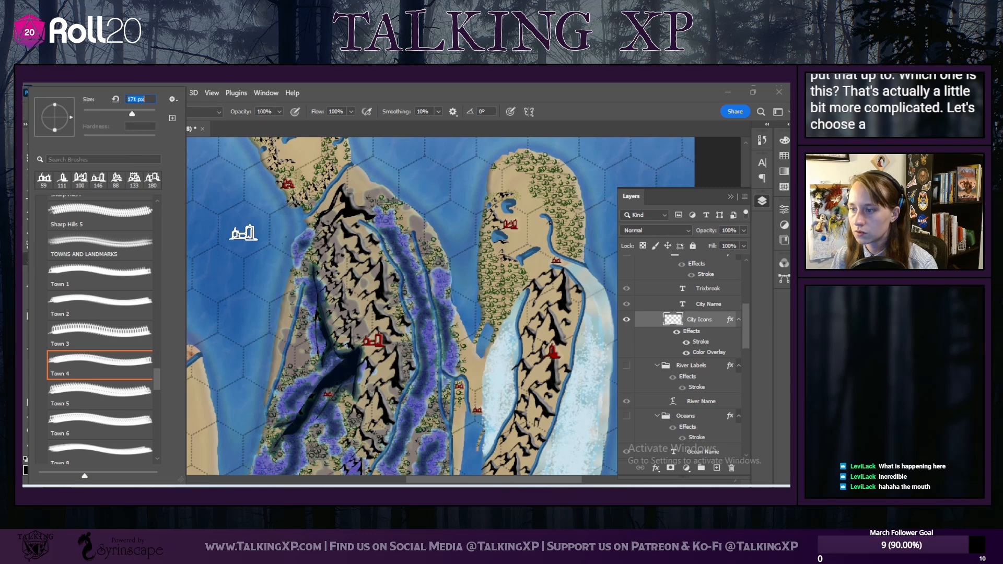
pyautogui.click(127, 394)
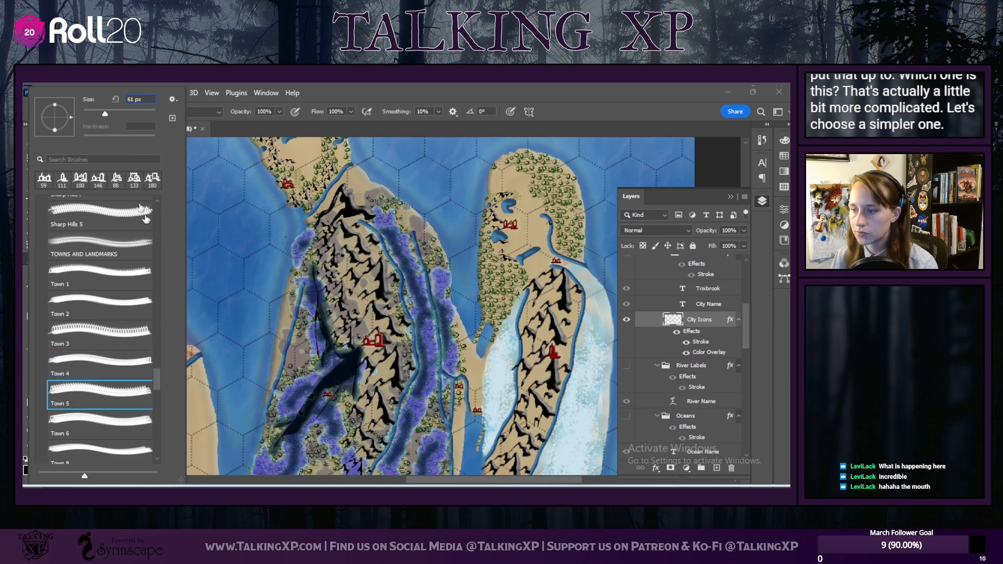
# Step: Choose the Town 8 brush at 77 px and stamp towns on the third figure's forehead and beside the mountain-edge river on the lower ice sheet
pyautogui.scroll(-1, 89, 398)
pyautogui.click(88, 429)
pyautogui.moveTo(117, 113); pyautogui.dragTo(111, 118)
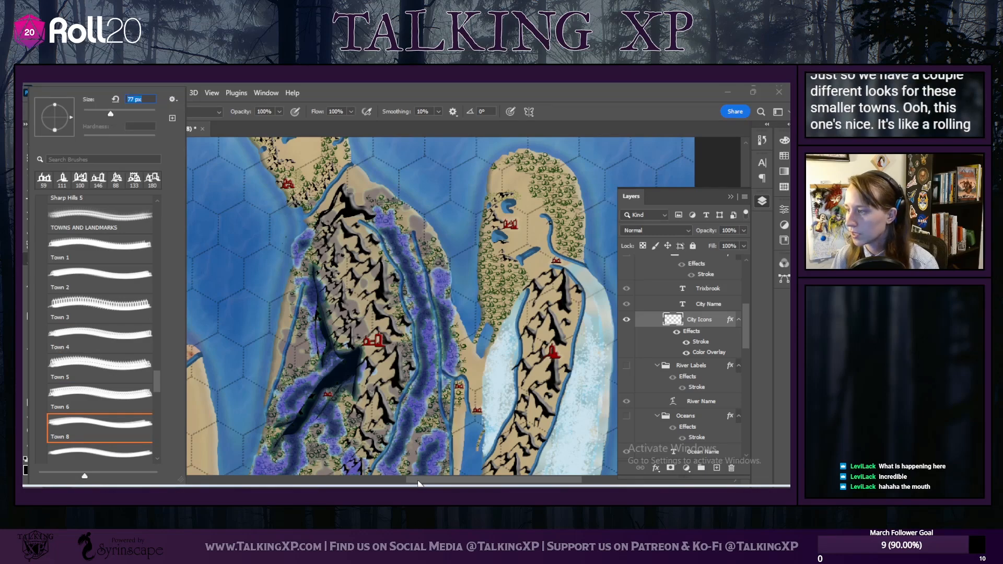
pyautogui.moveTo(407, 479); pyautogui.dragTo(412, 479)
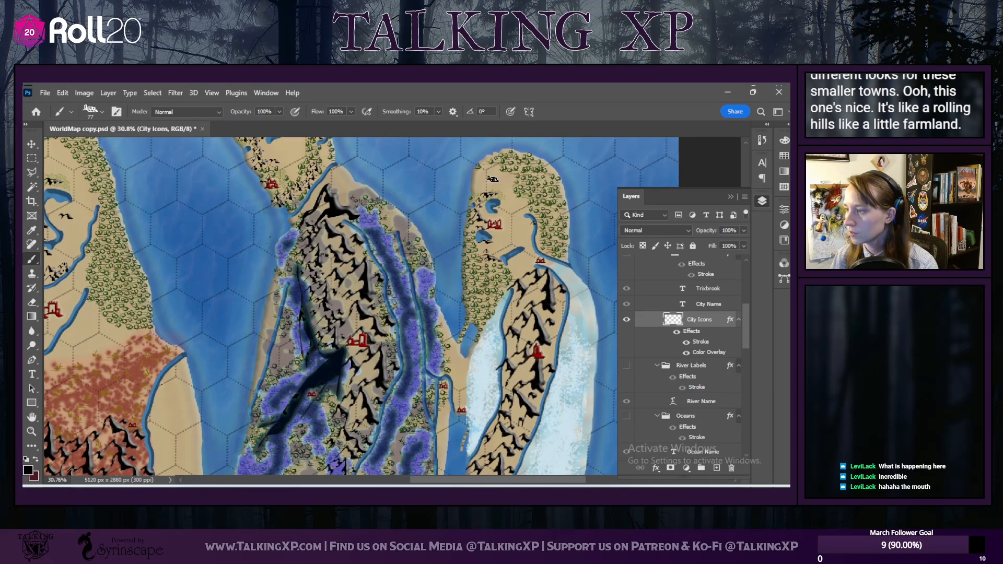
pyautogui.scroll(-3, 548, 410)
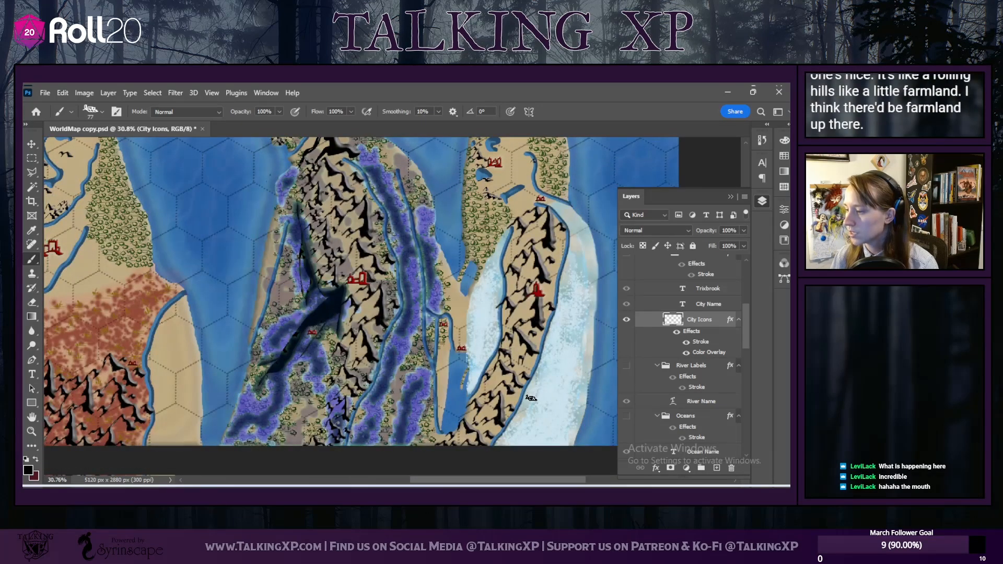
# Step: Stamp Town 8 settlements on the first figure's shoulder above the red wasteland and on the sandy coast of the upper arm
pyautogui.moveTo(507, 480); pyautogui.dragTo(458, 485)
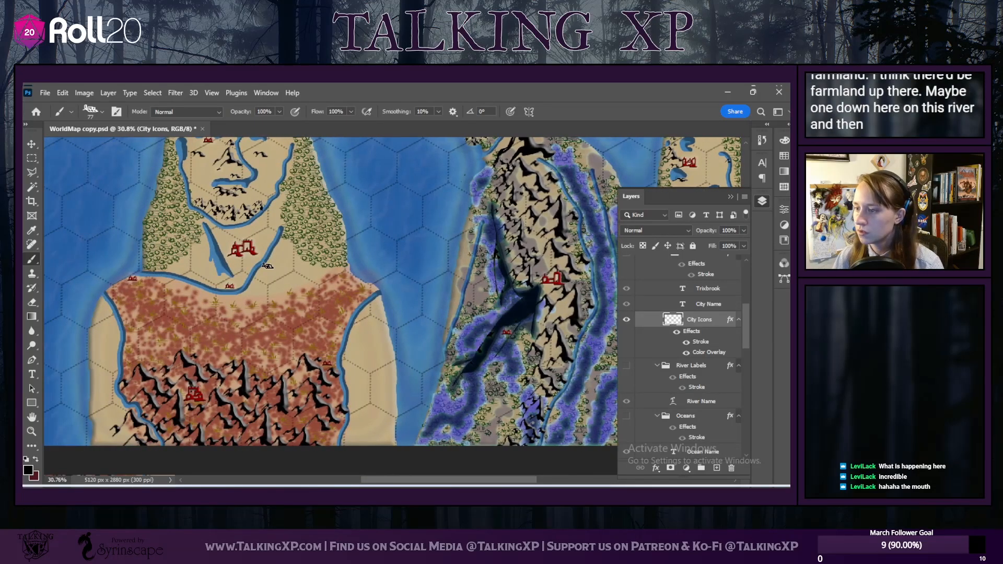
pyautogui.scroll(3, 267, 265)
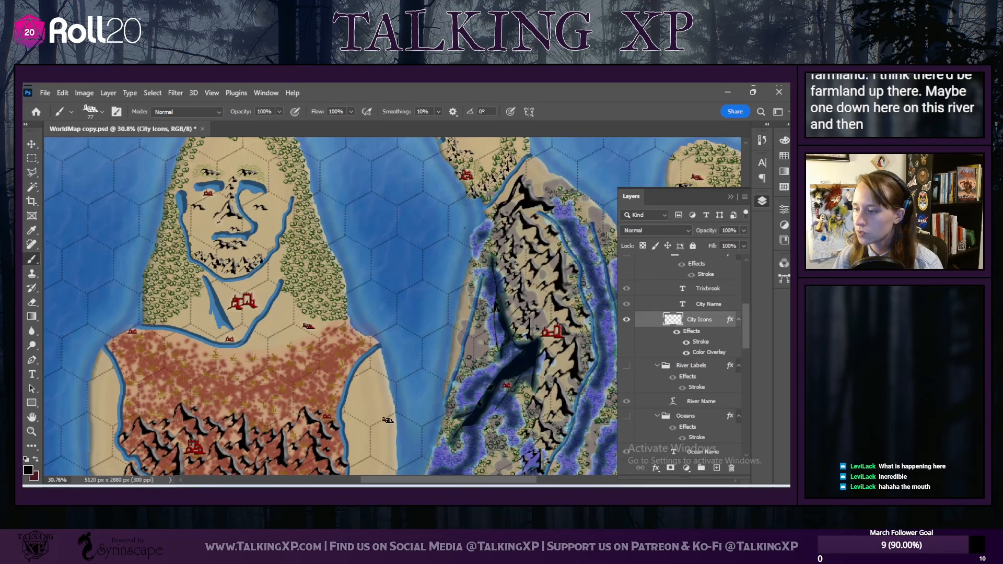
pyautogui.scroll(-2, 194, 448)
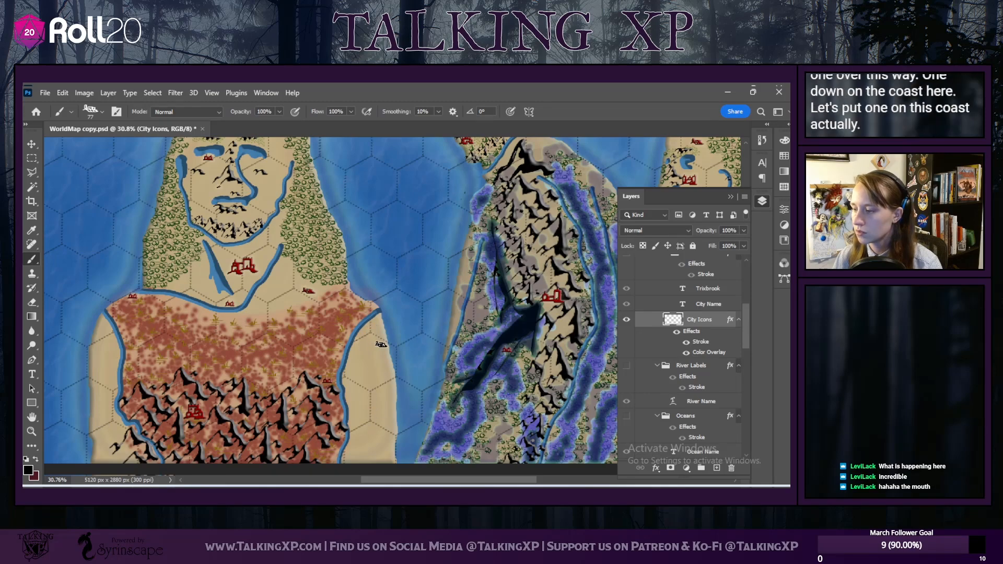
# Step: Stamp Town 8 settlements on the second figure's shoulder near the neck and on the coastal side facing the first figure
pyautogui.scroll(6, 386, 365)
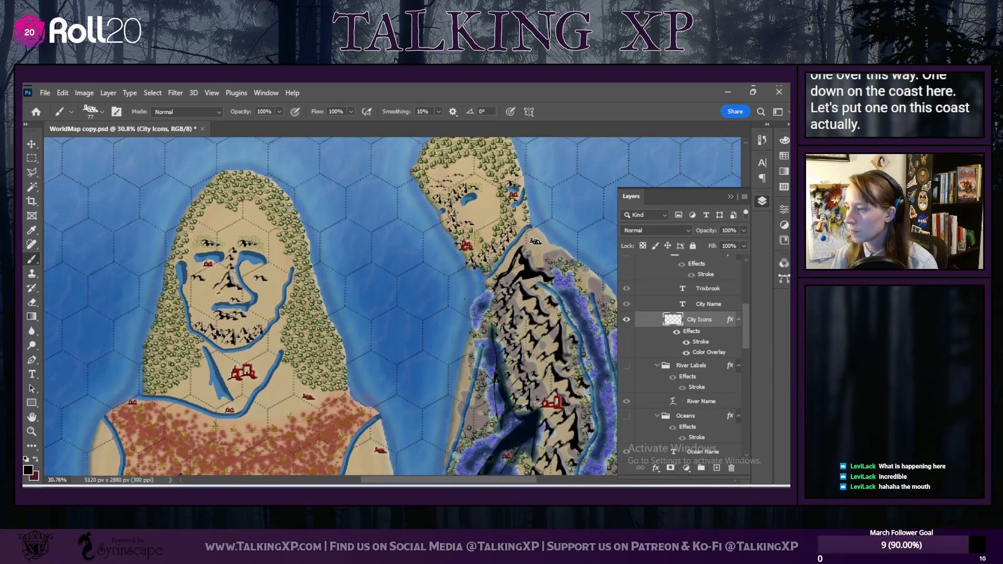
pyautogui.hscroll(5, 520, 396)
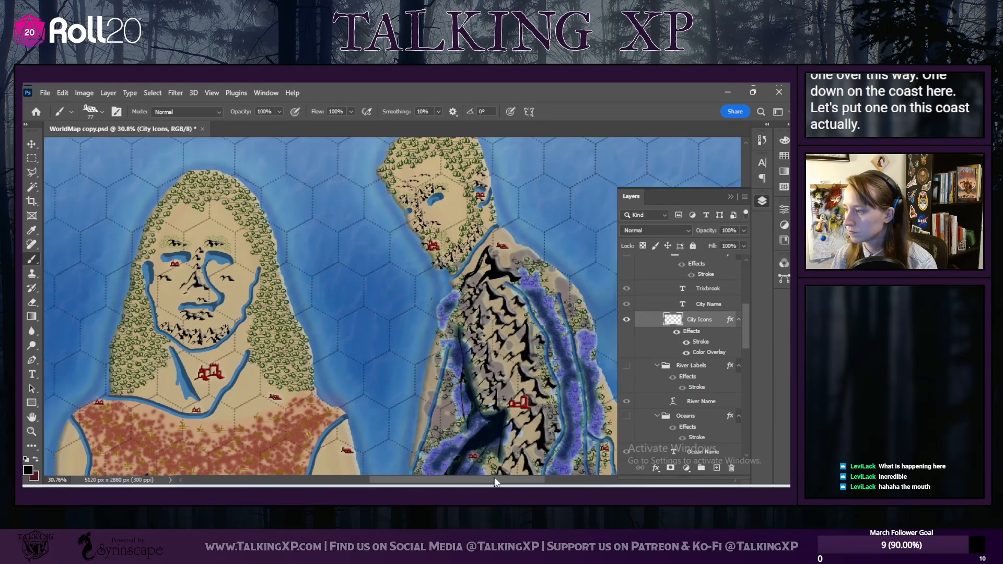
pyautogui.scroll(-4, 520, 396)
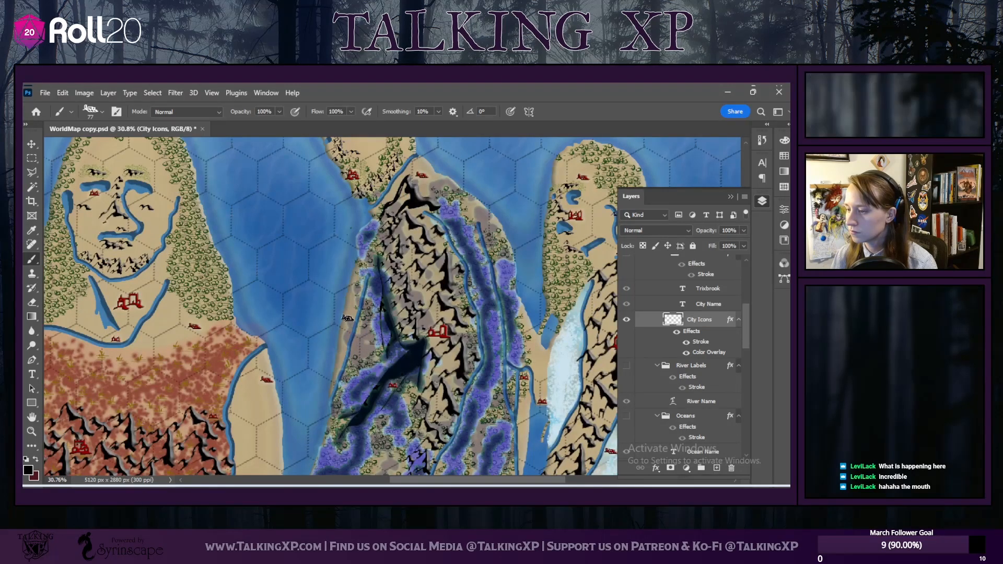
pyautogui.click(361, 337)
# Step: Stamp a Town 8 settlement on the outer ice sheet along the third figure's arm
pyautogui.hscroll(5, 505, 421)
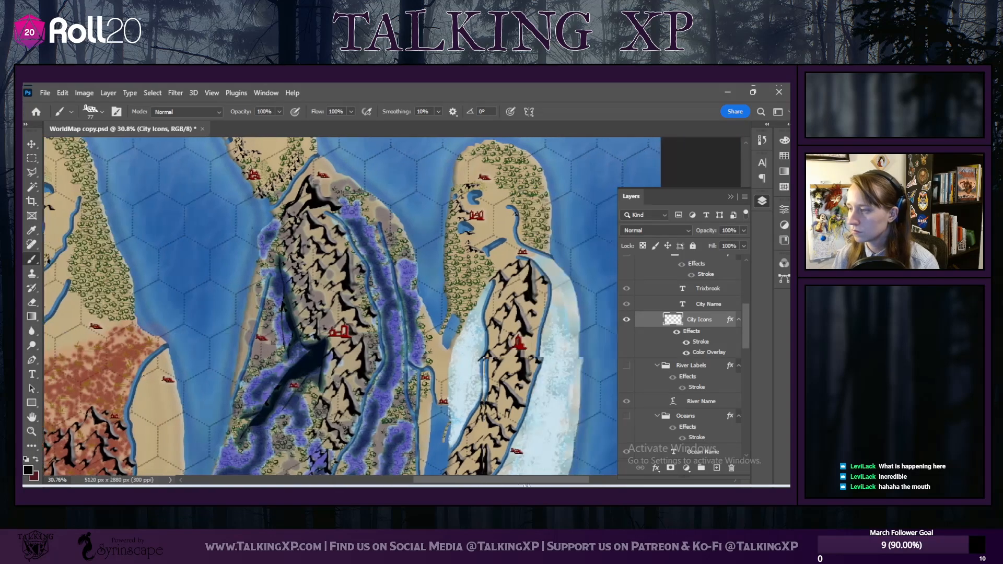
pyautogui.scroll(-3, 505, 421)
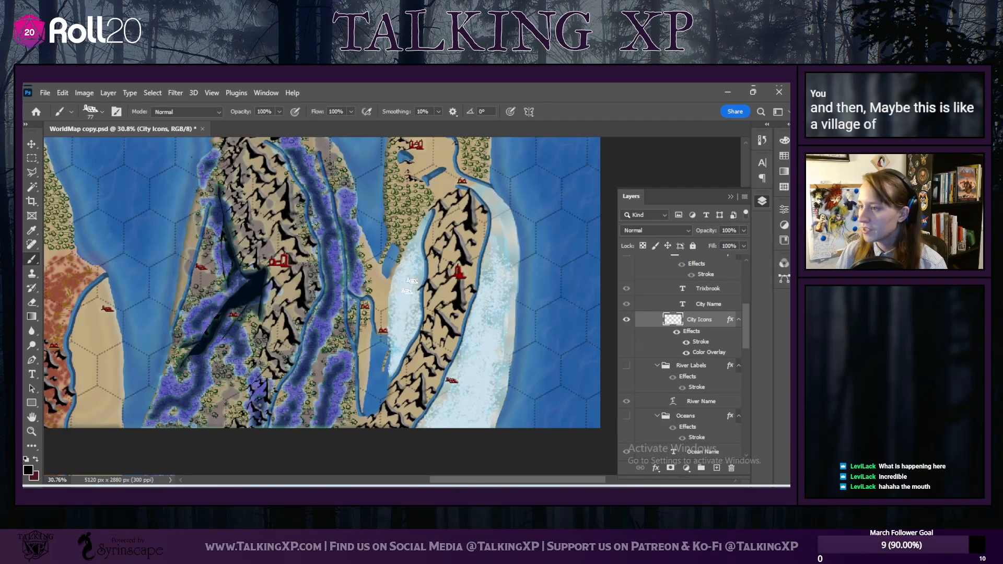
pyautogui.scroll(3, 418, 270)
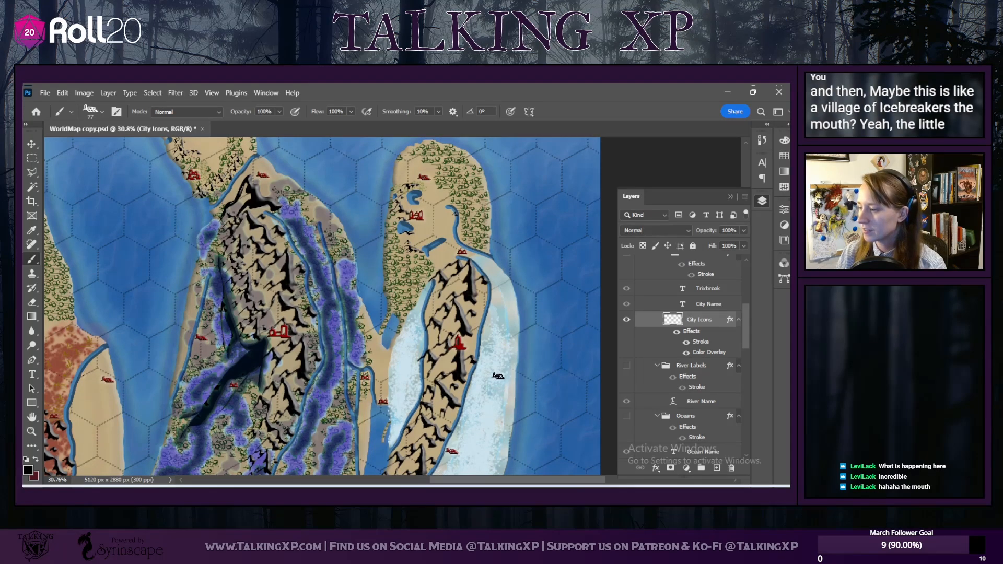
pyautogui.hscroll(-10, 505, 482)
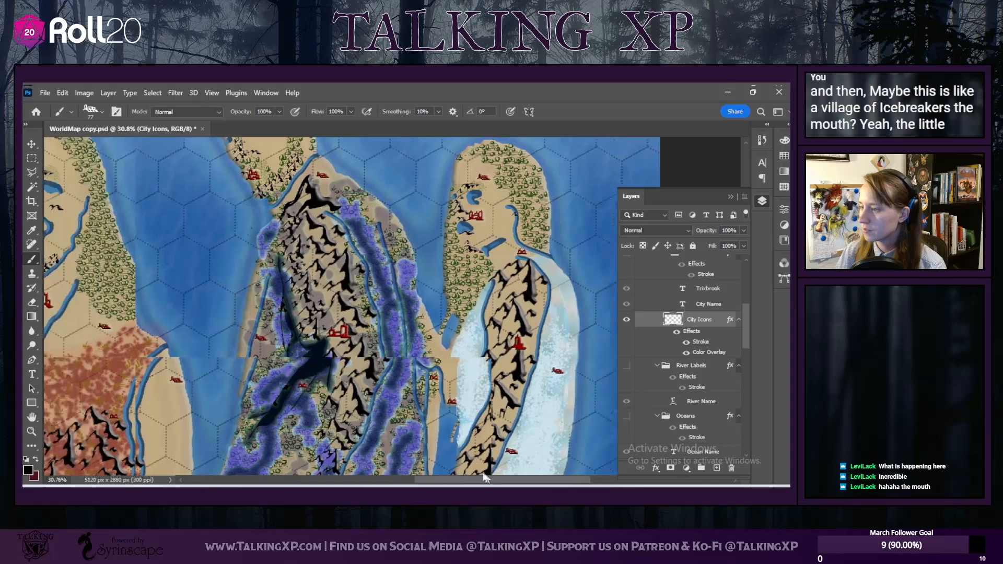
pyautogui.scroll(-3, 432, 372)
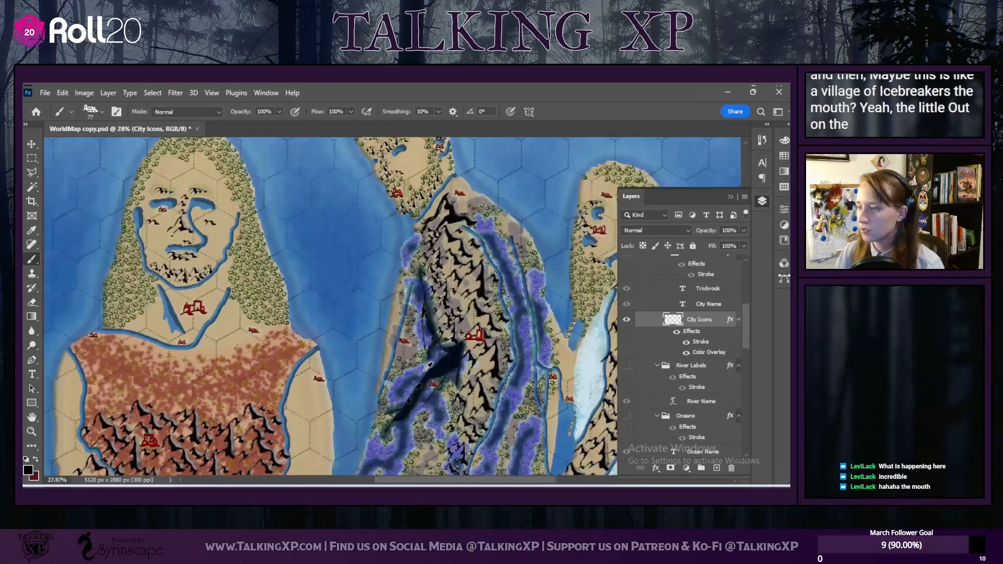
pyautogui.scroll(1, 424, 367)
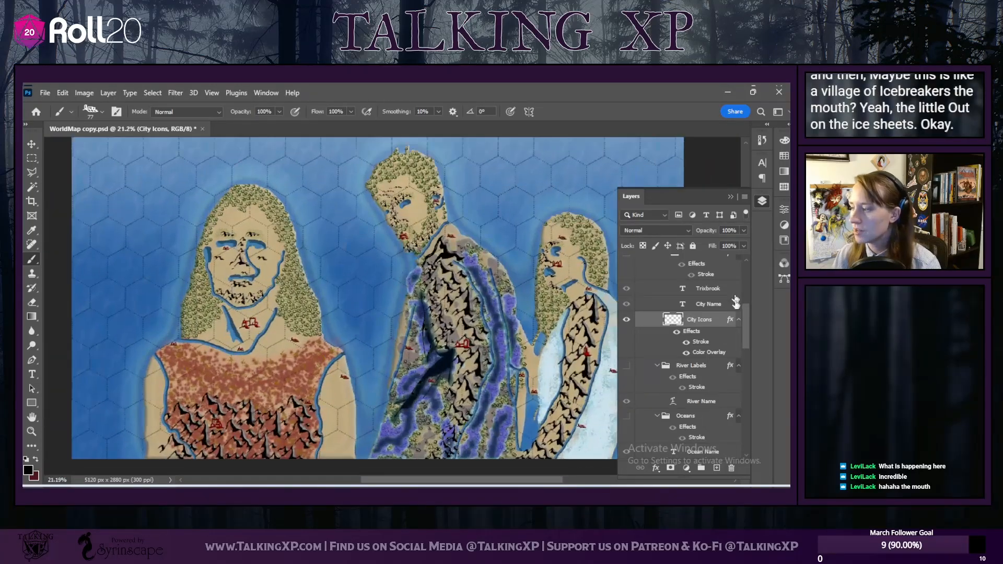
# Step: Collapse the Labels group inside Cities and the Cities group itself
pyautogui.scroll(2, 682, 367)
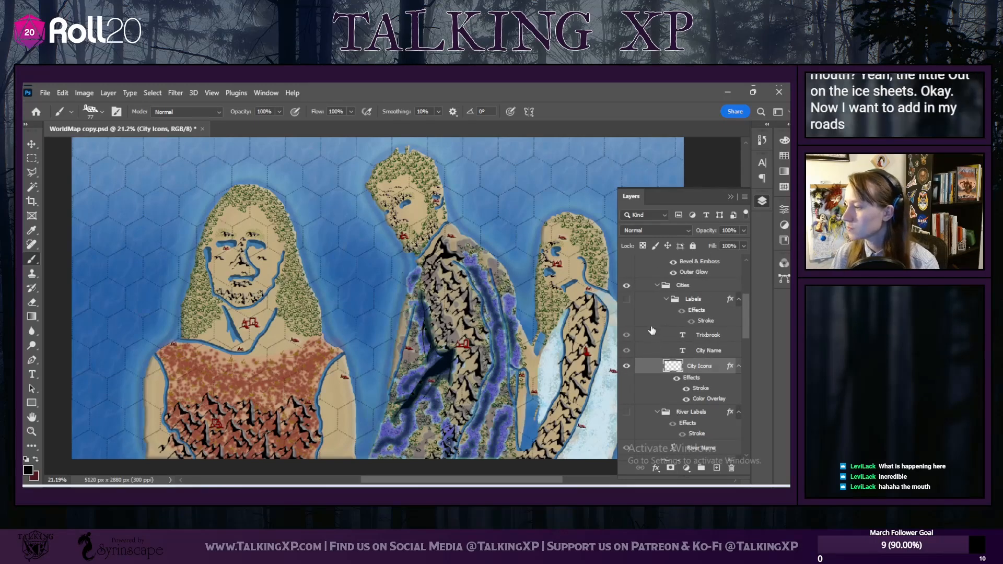
pyautogui.click(665, 298)
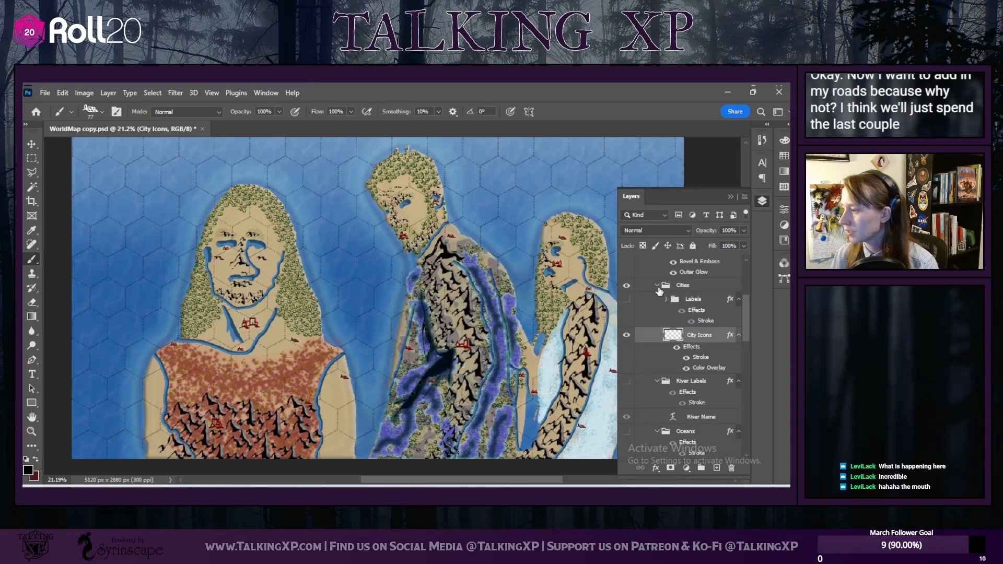
pyautogui.click(660, 289)
pyautogui.scroll(-3, 664, 368)
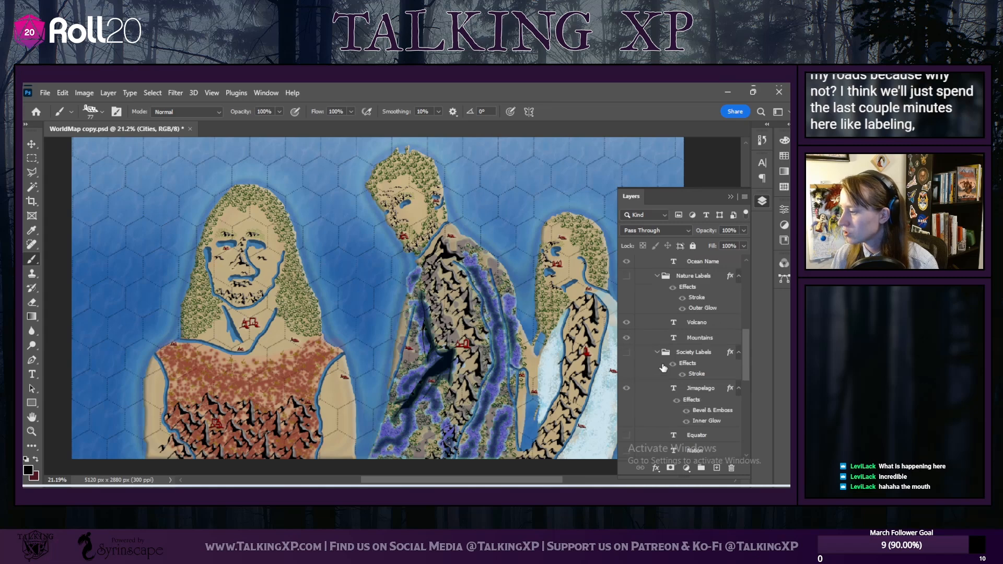
# Step: Turn on the Society Labels group to show the Jimapelago title, together with the Nature Labels group
pyautogui.scroll(-2, 663, 367)
pyautogui.click(657, 321)
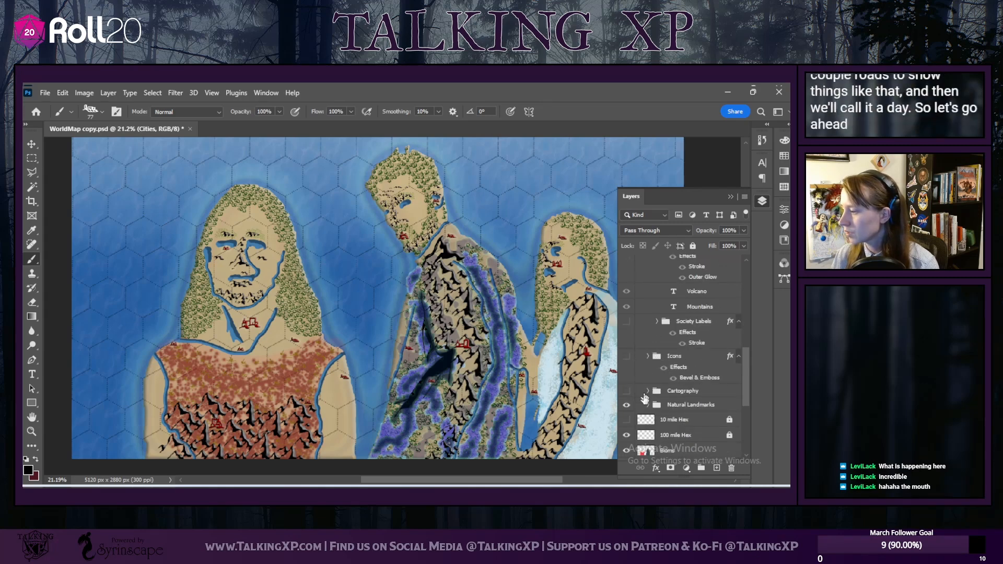
pyautogui.click(656, 321)
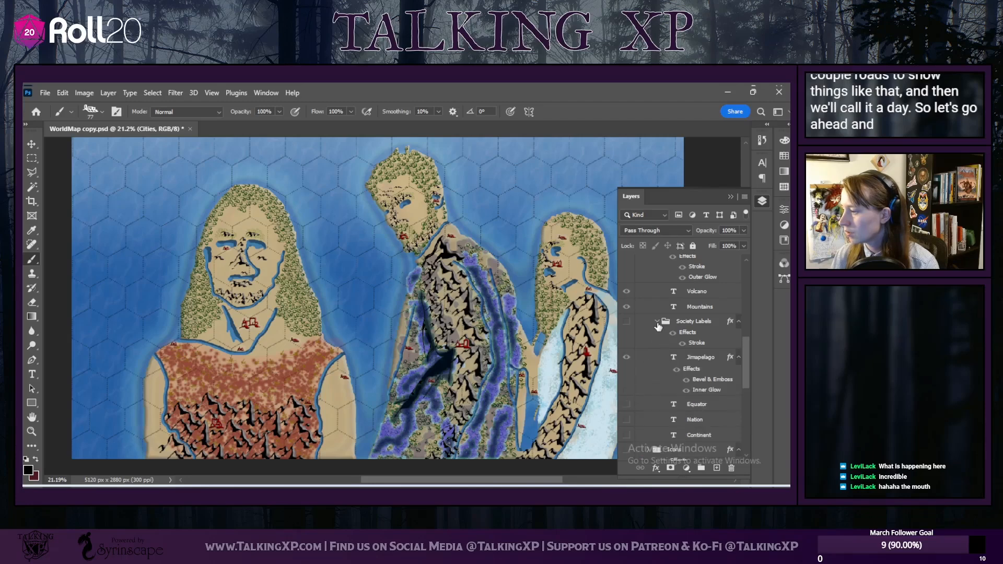
pyautogui.scroll(-2, 658, 329)
pyautogui.click(627, 290)
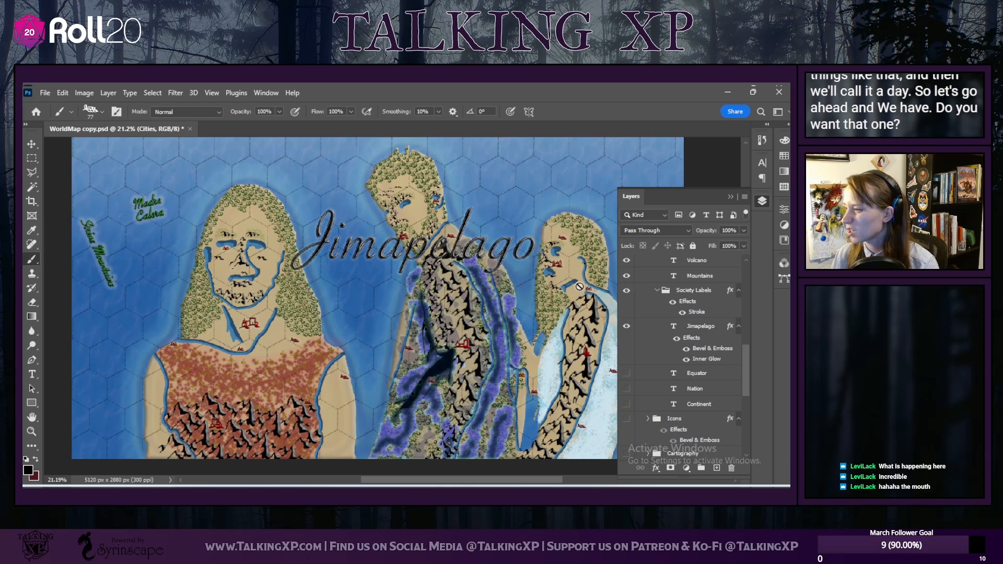
# Step: Hide the Mountains label layer and the whole Nature Labels group
pyautogui.scroll(2, 656, 307)
pyautogui.scroll(2, 656, 307)
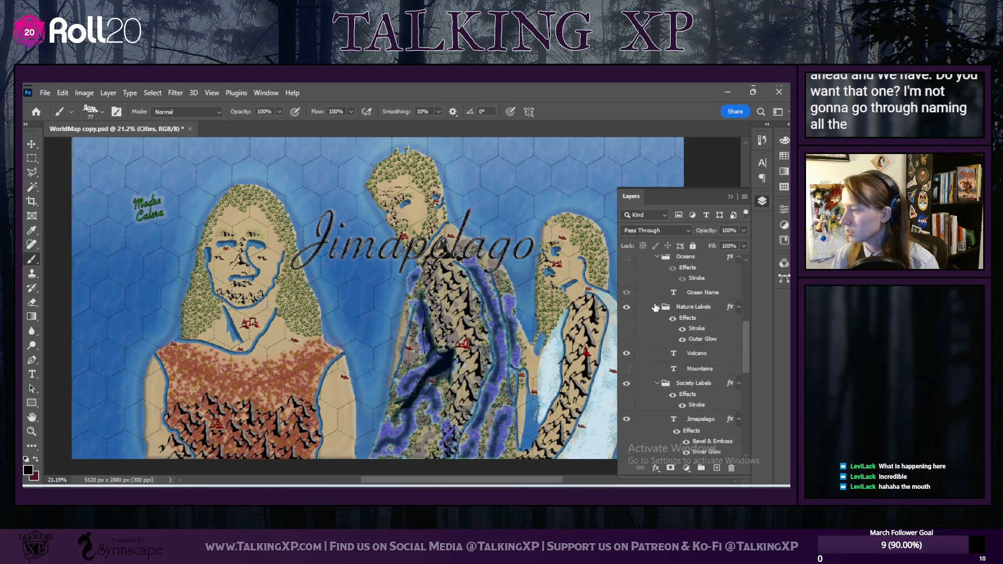
pyautogui.click(626, 307)
pyautogui.scroll(-4, 629, 314)
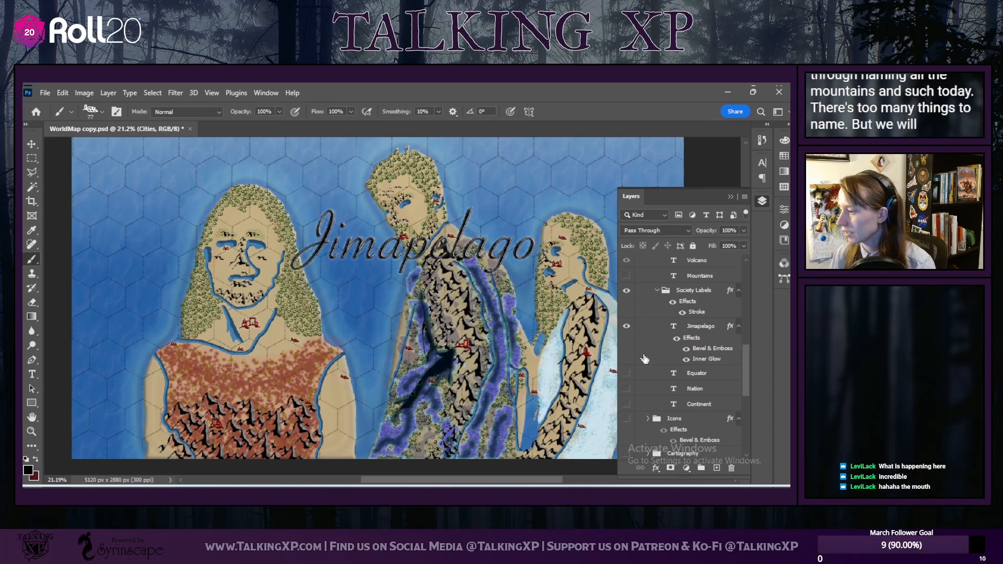
# Step: Show the Nation and Continent text layers within the Society Labels group
pyautogui.click(626, 388)
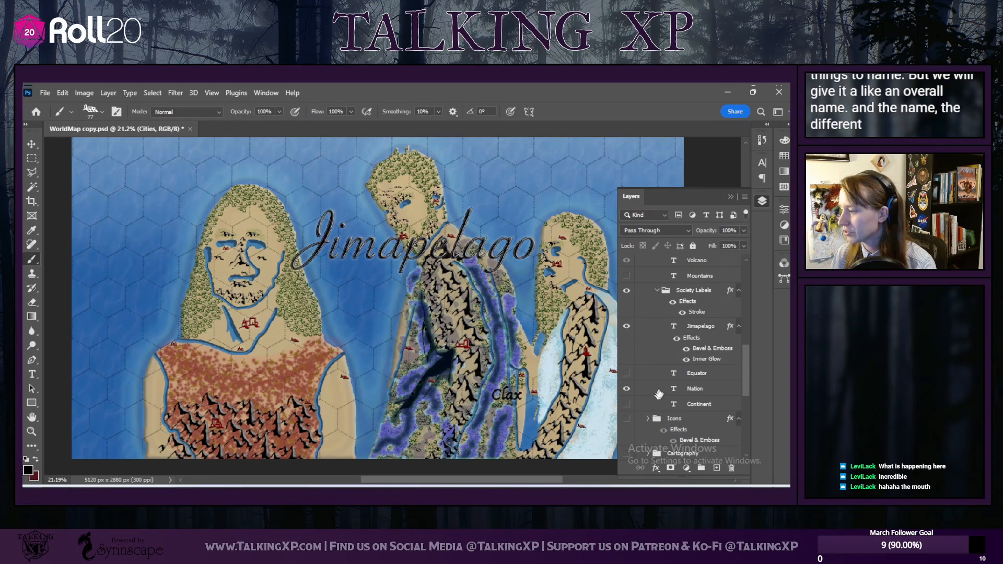
pyautogui.scroll(2, 660, 393)
pyautogui.scroll(-2, 659, 394)
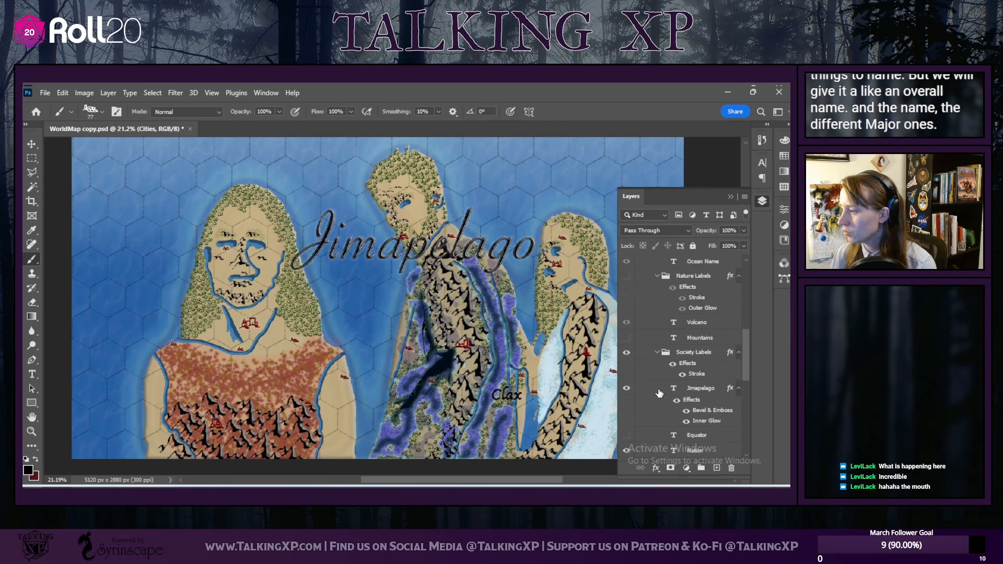
pyautogui.scroll(1, 648, 402)
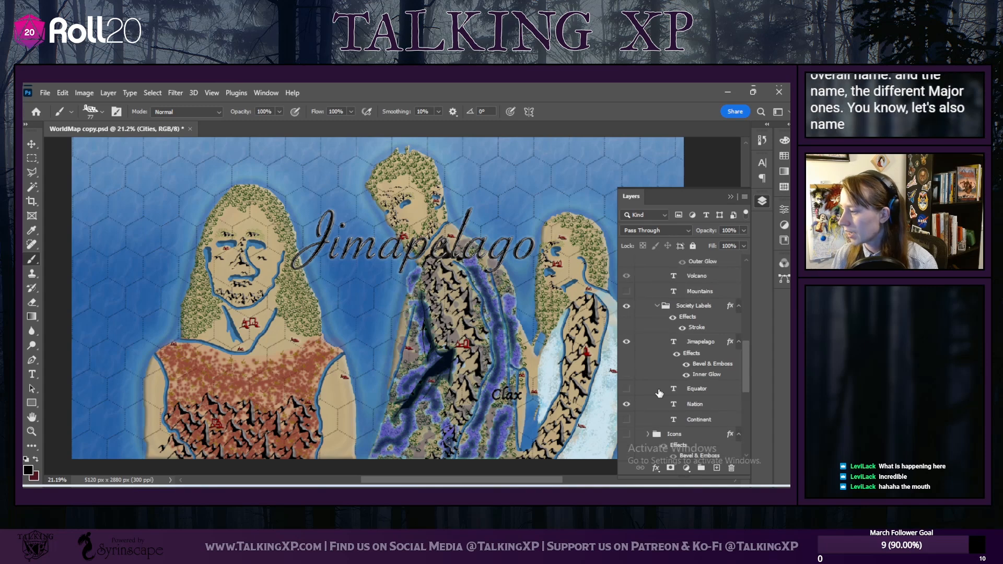
pyautogui.click(625, 420)
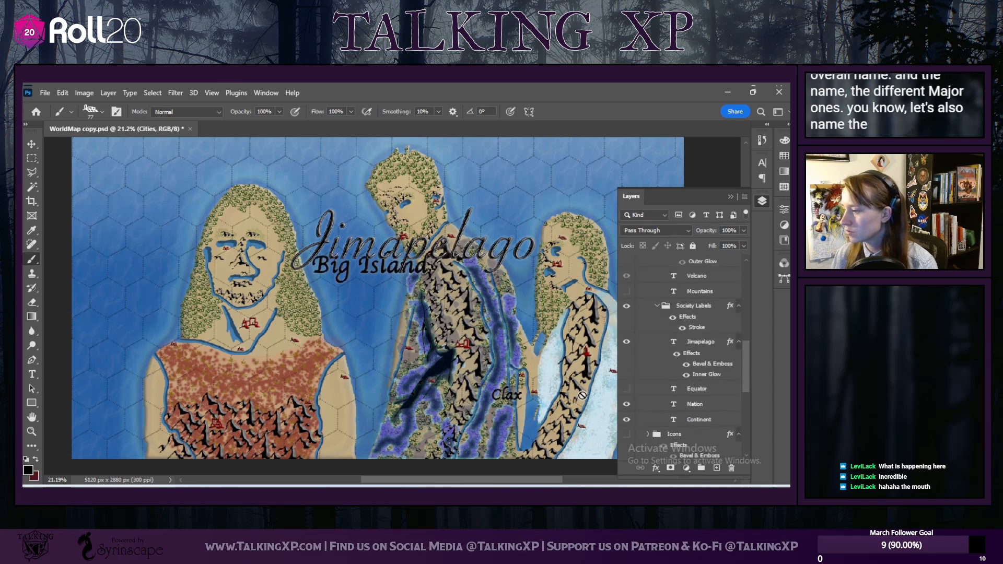
pyautogui.scroll(8, 656, 366)
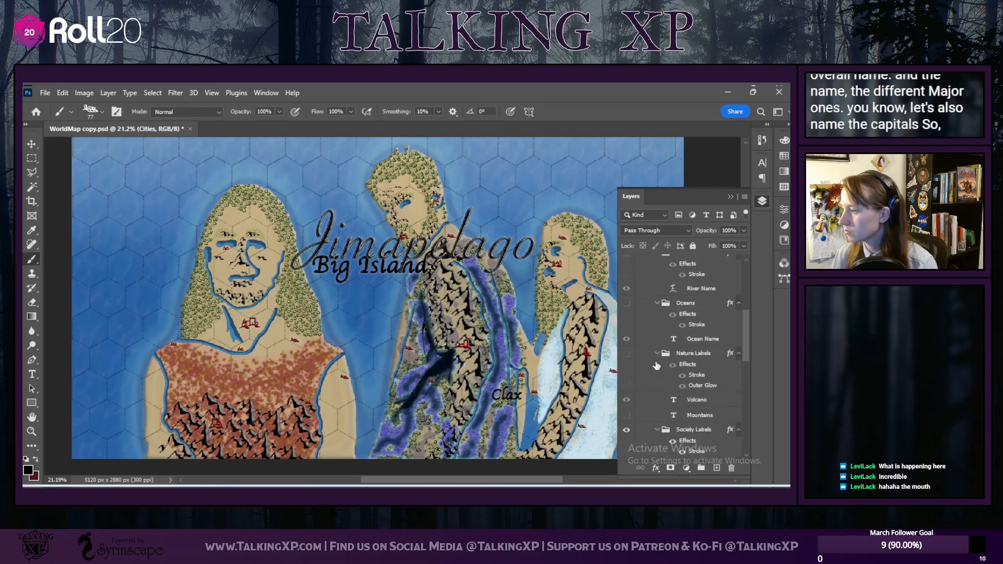
pyautogui.scroll(3, 656, 365)
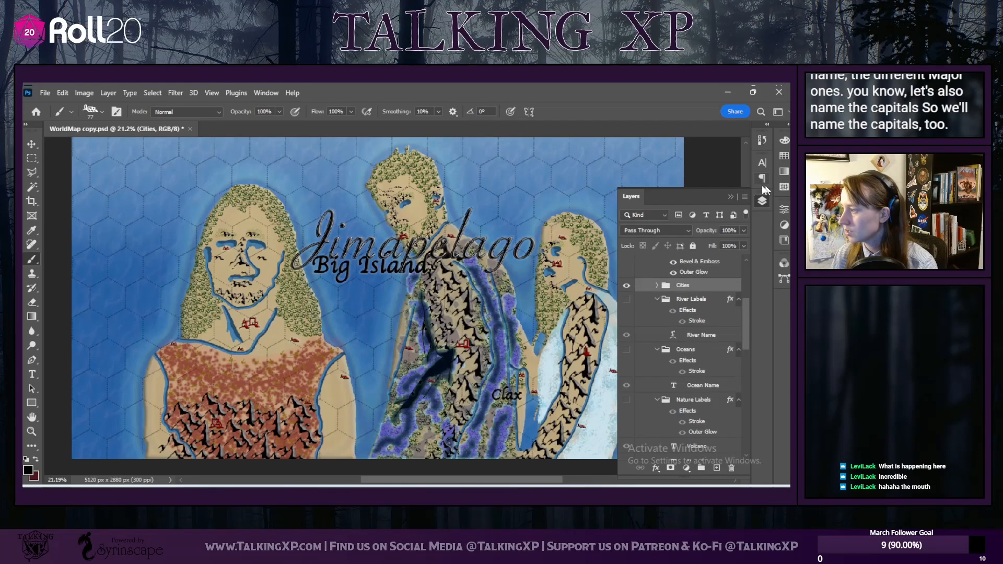
# Step: Collapse the Society Labels group and show the Cartography group that holds the compass
pyautogui.click(730, 197)
pyautogui.scroll(-2, 438, 289)
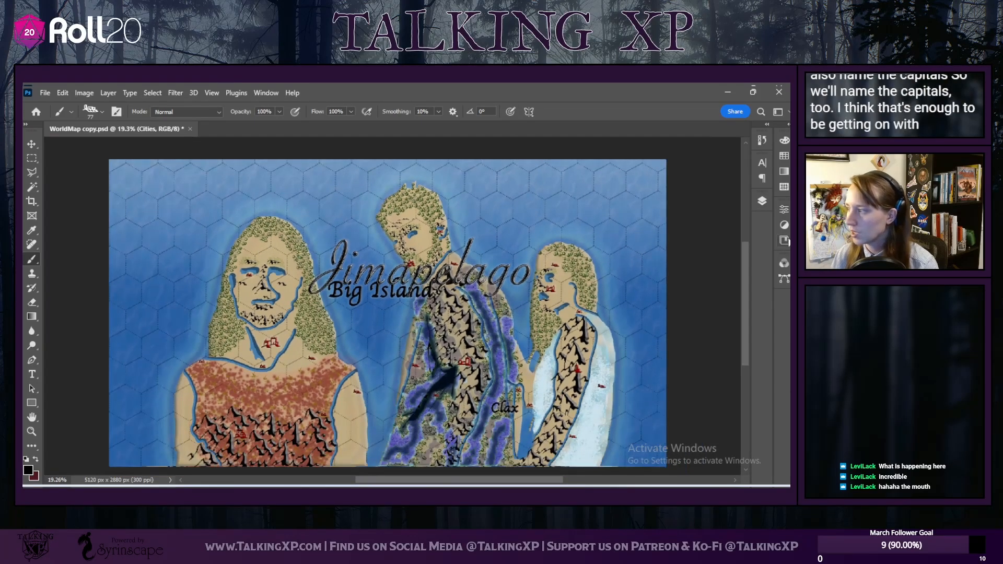
pyautogui.click(761, 199)
pyautogui.scroll(-5, 655, 385)
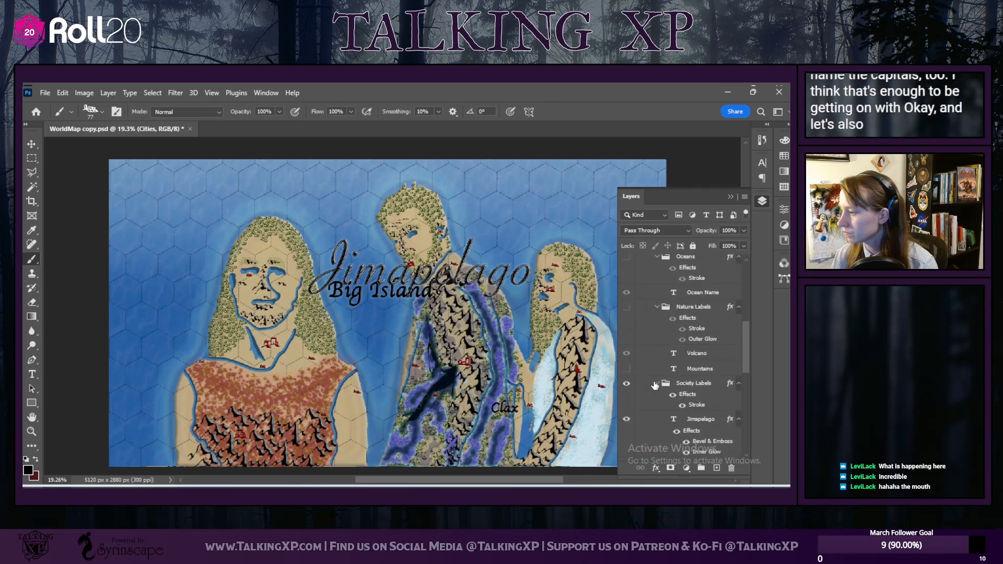
pyautogui.scroll(-3, 632, 378)
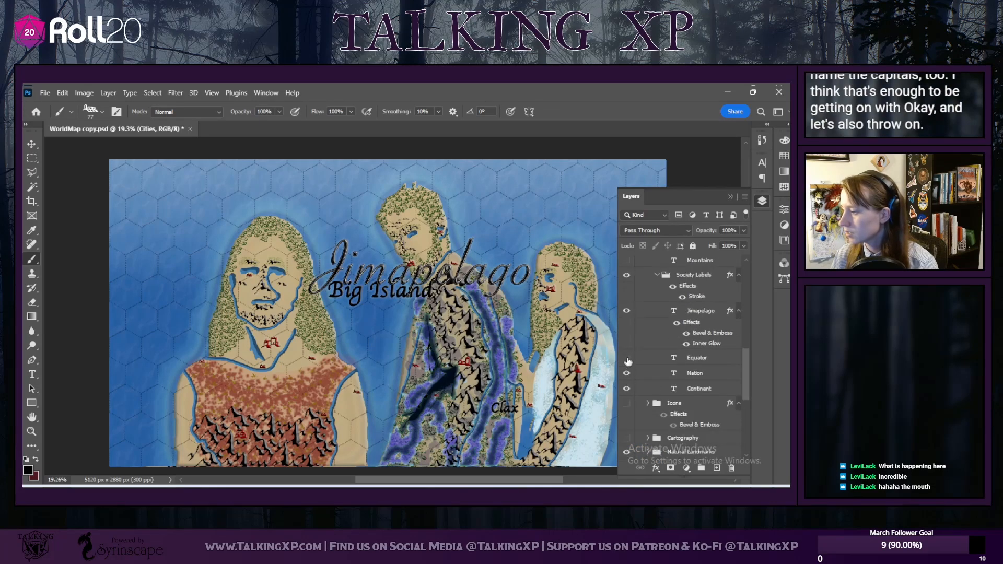
pyautogui.click(650, 276)
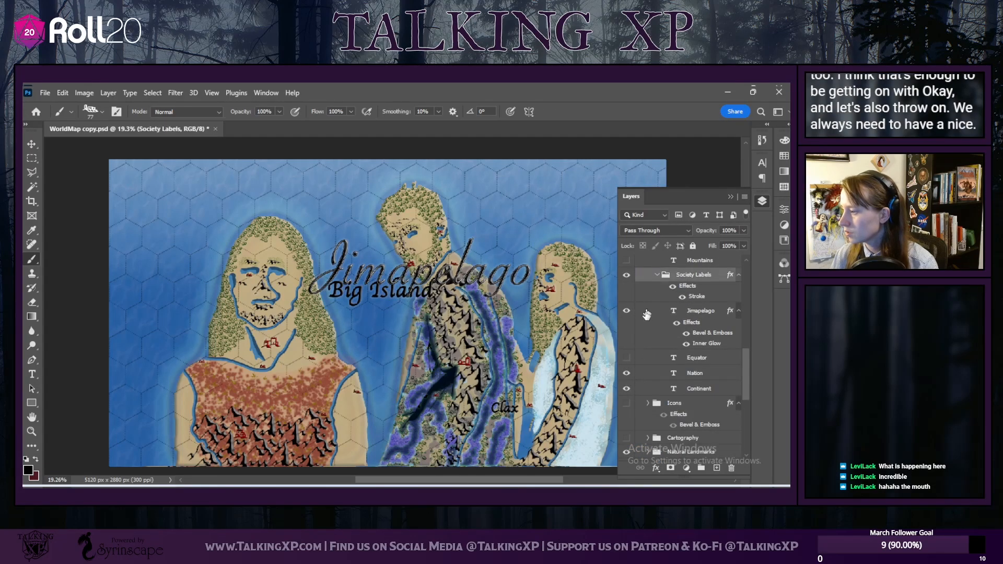
pyautogui.scroll(3, 653, 363)
pyautogui.click(657, 323)
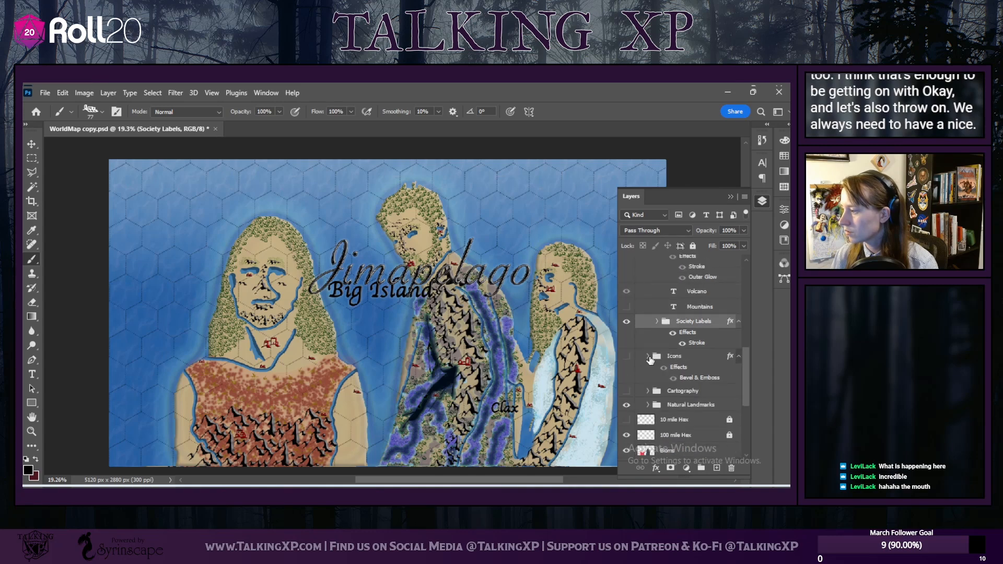
pyautogui.scroll(-2, 649, 363)
pyautogui.click(626, 360)
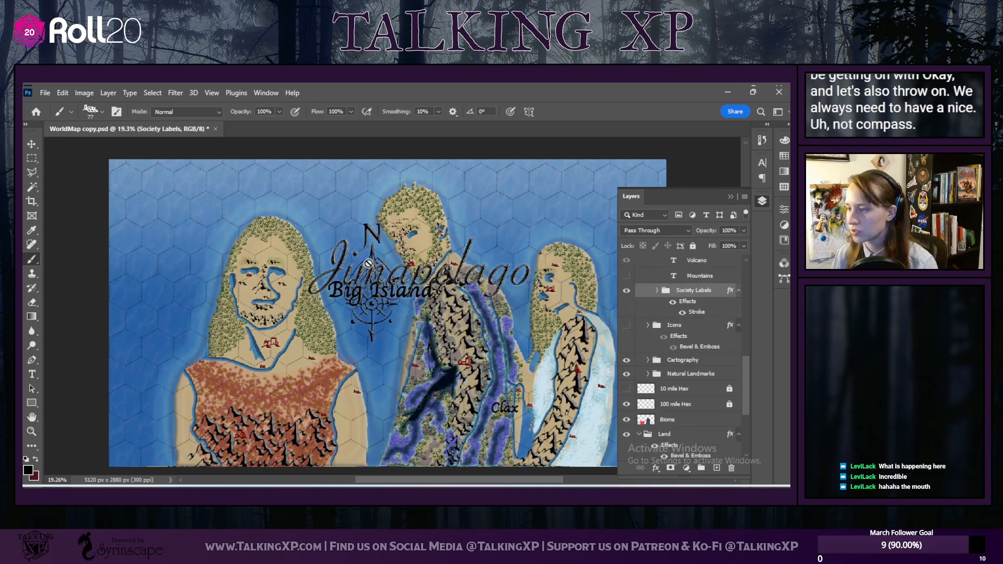
# Step: Move the compass into the ocean at the map's lower-left corner and scale it down to about 54%
pyautogui.click(31, 146)
pyautogui.moveTo(370, 332); pyautogui.dragTo(144, 417)
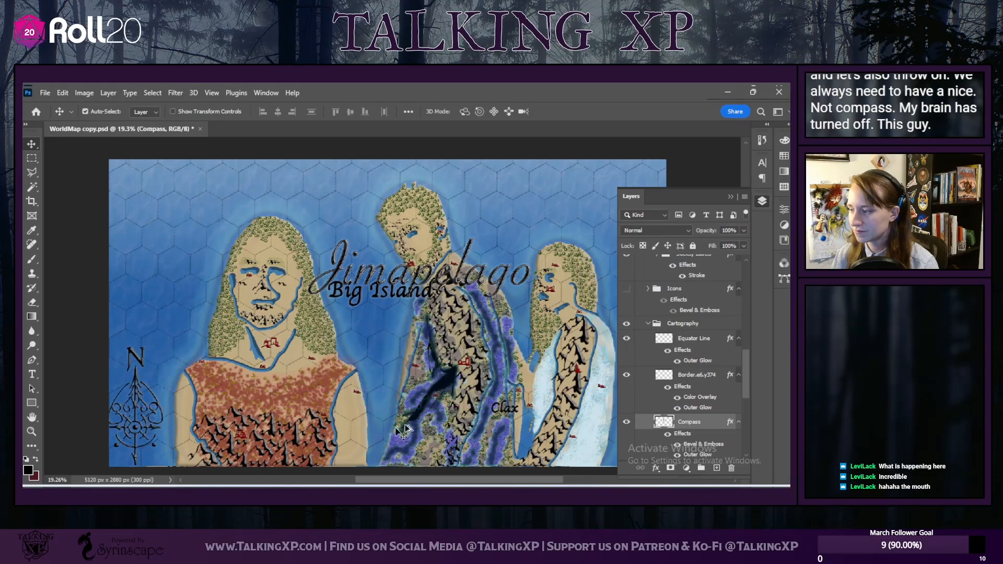
pyautogui.scroll(-3, 402, 432)
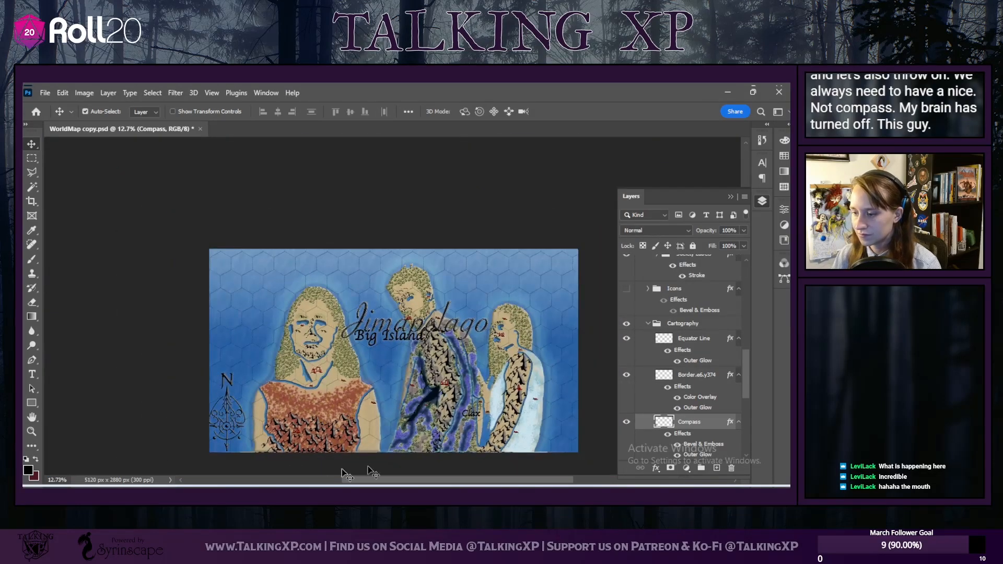
pyautogui.moveTo(226, 429)
pyautogui.mouseDown()
pyautogui.moveTo(559, 427)
pyautogui.moveTo(233, 431)
pyautogui.mouseUp()
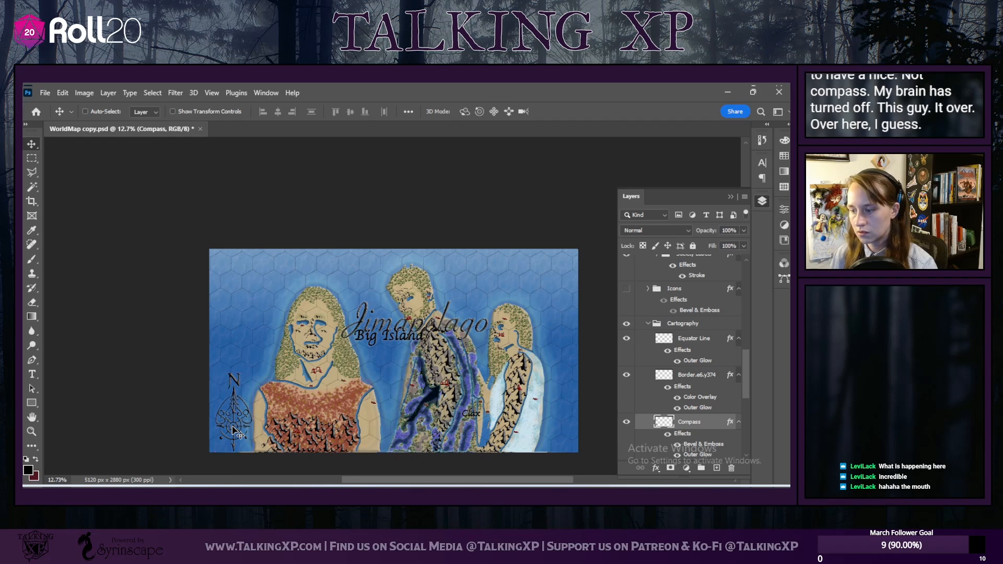
pyautogui.hotkey('ctrl', 't')
pyautogui.moveTo(252, 373); pyautogui.dragTo(231, 434)
pyautogui.scroll(1, 411, 345)
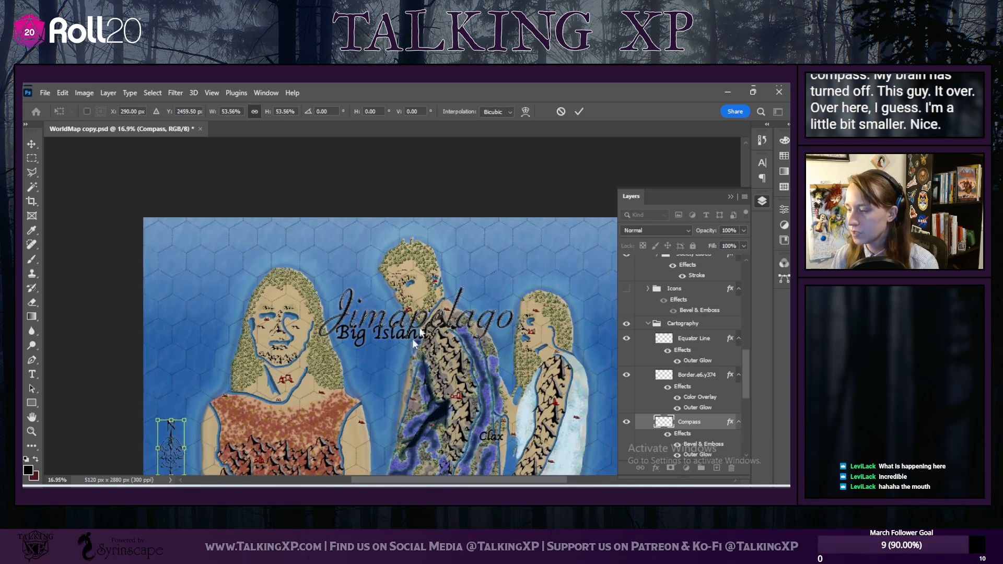
pyautogui.press('Return')
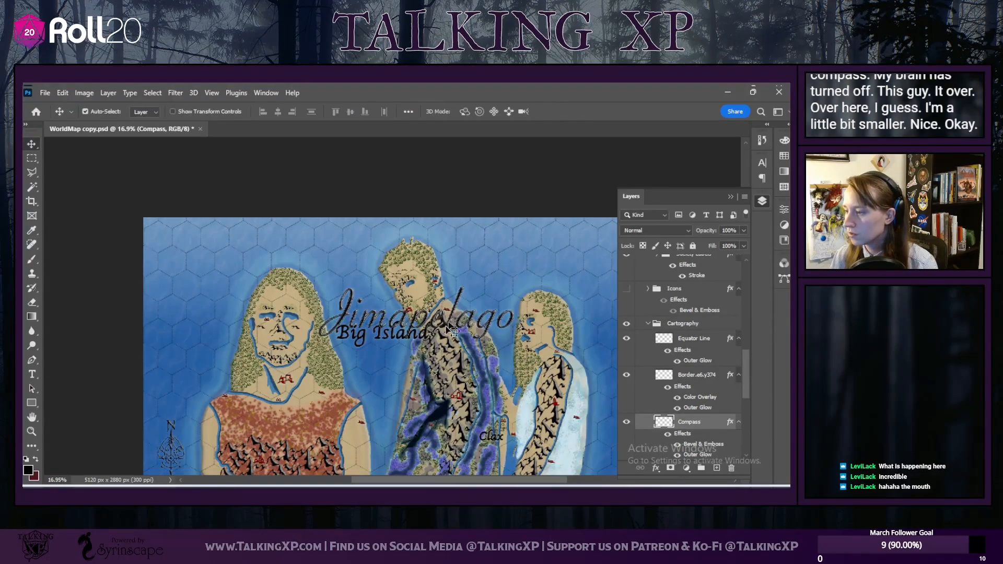
# Step: Move the Jimapelago title to the map's upper-left corner, Clax beside the right figure and Big Island beside the middle figure's head
pyautogui.moveTo(450, 328); pyautogui.dragTo(291, 248)
pyautogui.moveTo(269, 250); pyautogui.dragTo(281, 259)
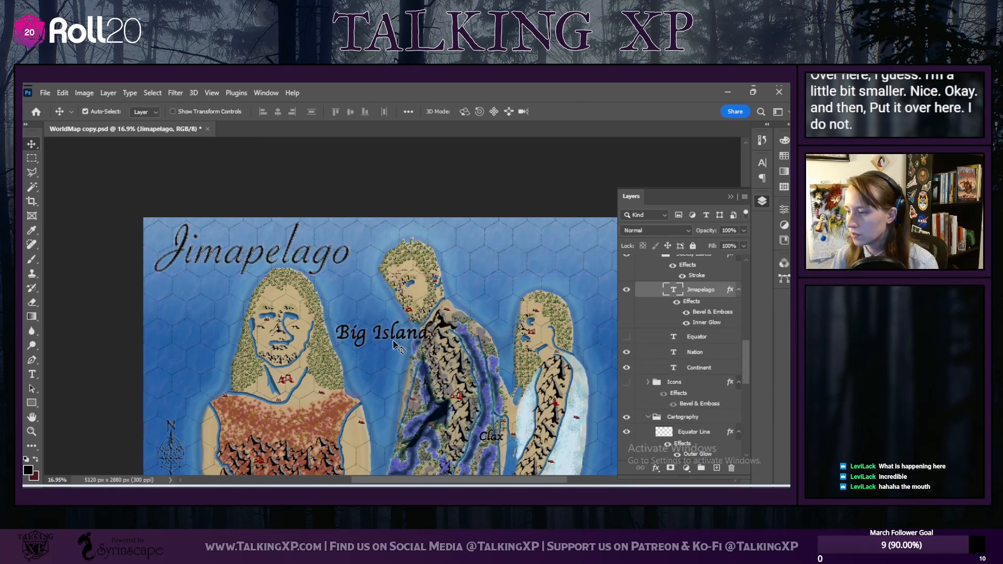
pyautogui.moveTo(395, 339); pyautogui.dragTo(303, 365)
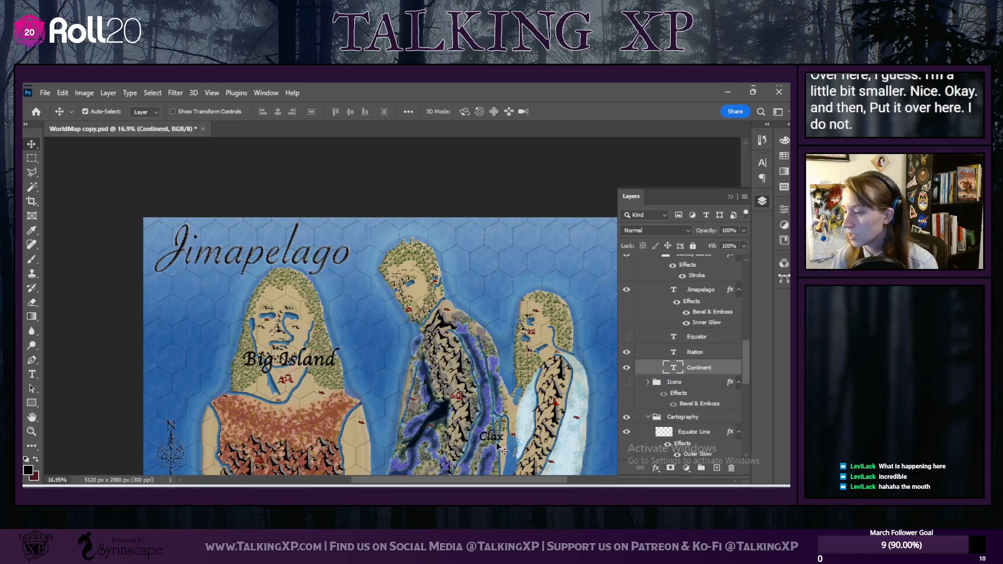
pyautogui.moveTo(499, 442); pyautogui.dragTo(600, 348)
pyautogui.moveTo(306, 358); pyautogui.dragTo(486, 264)
# Step: Change the Big Island label's text to Distrax and shift it slightly lower beside the middle figure's head
pyautogui.doubleClick(486, 264)
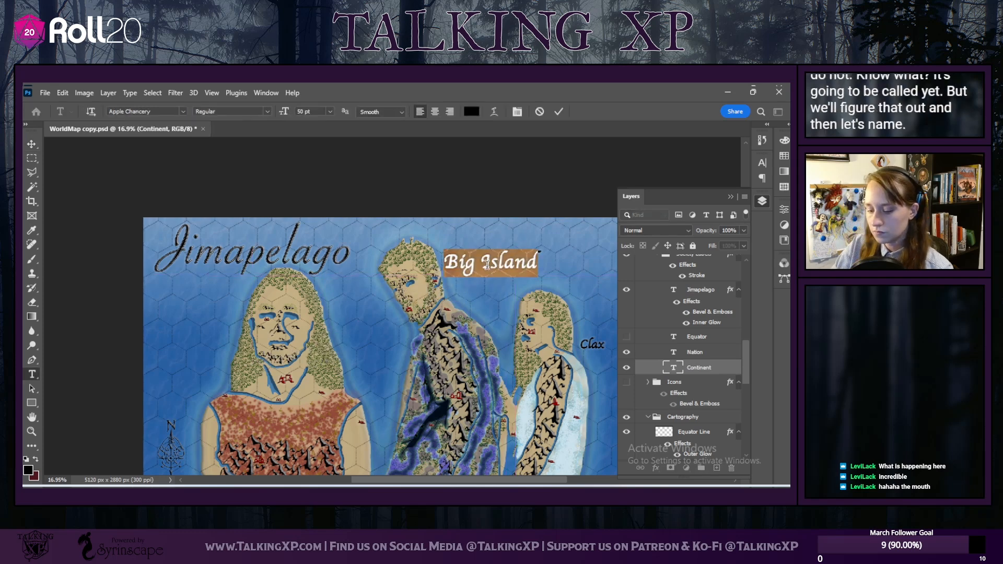
pyautogui.write('The')
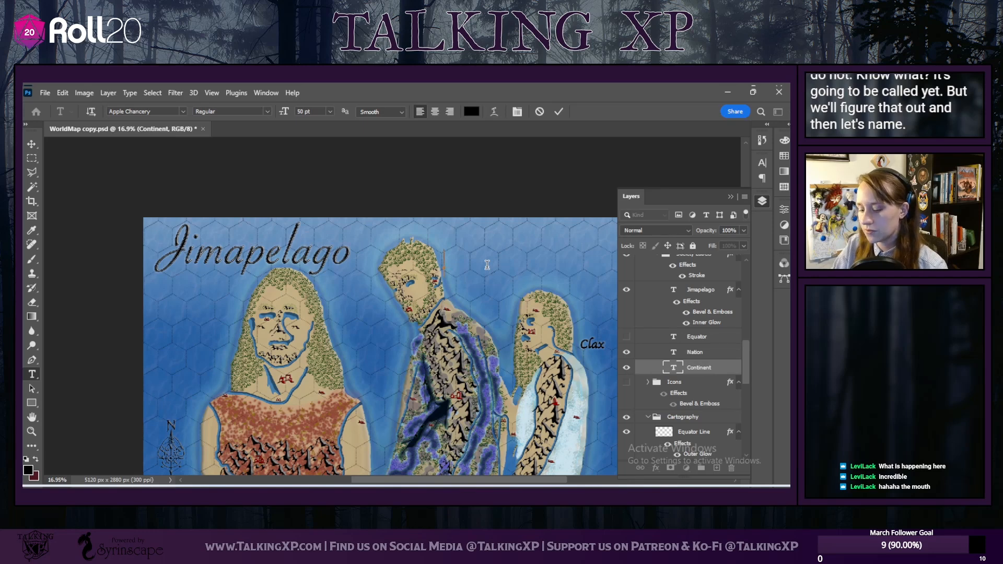
pyautogui.write('The')
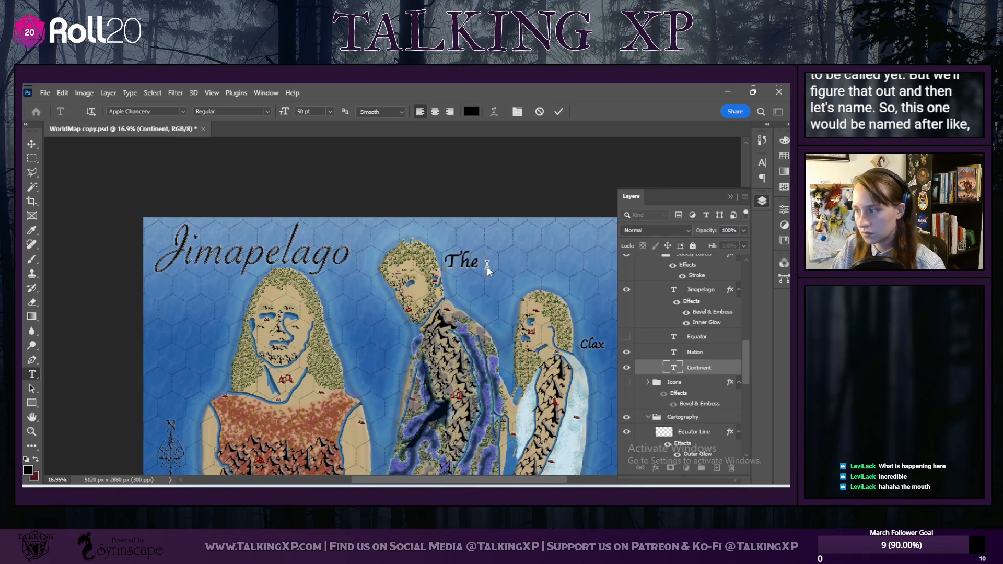
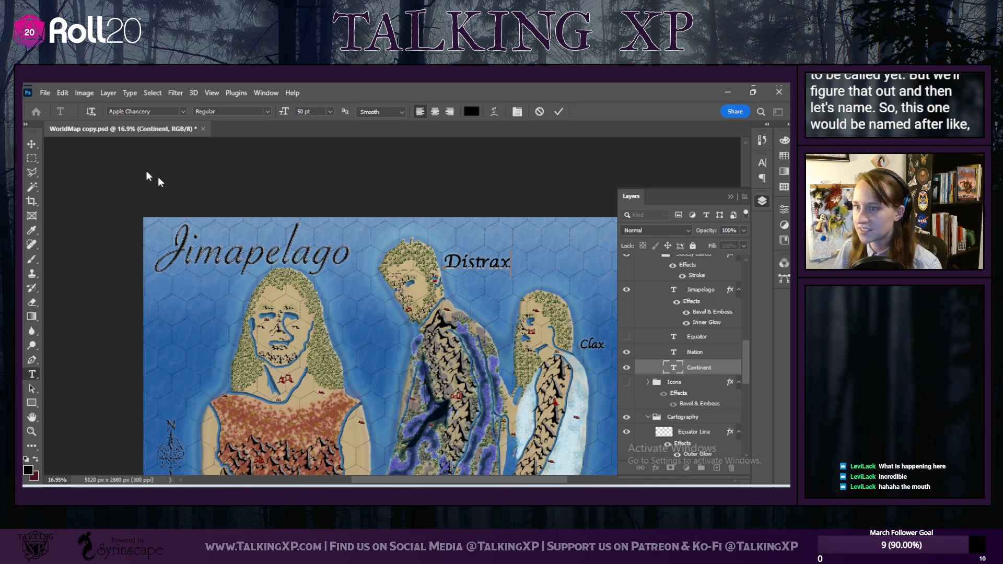
pyautogui.click(33, 145)
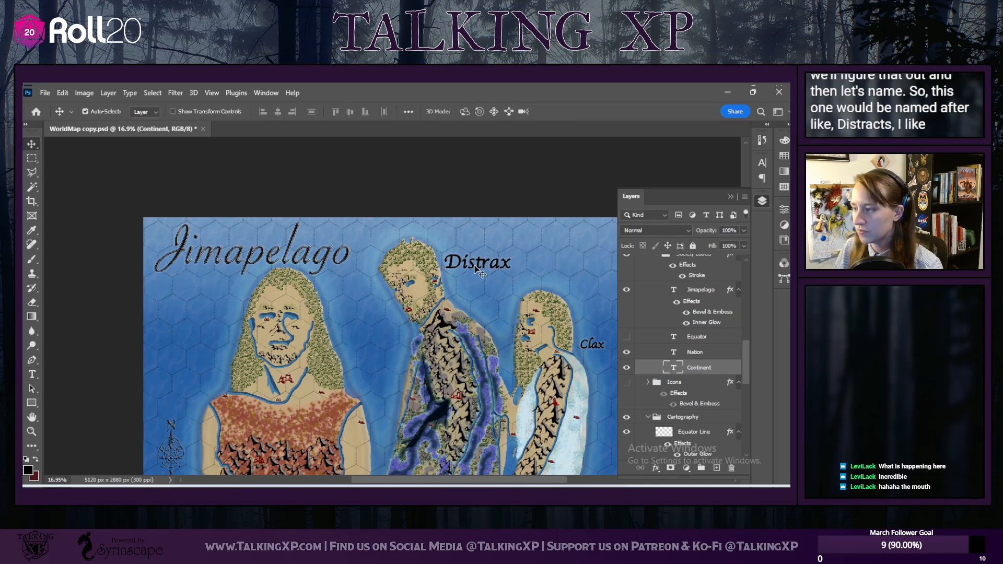
pyautogui.moveTo(476, 269)
pyautogui.mouseDown()
pyautogui.moveTo(478, 280)
pyautogui.moveTo(459, 293)
pyautogui.moveTo(381, 322)
pyautogui.moveTo(481, 246)
pyautogui.moveTo(464, 252)
pyautogui.moveTo(474, 261)
pyautogui.moveTo(462, 290)
pyautogui.moveTo(470, 278)
pyautogui.moveTo(480, 288)
pyautogui.mouseUp()
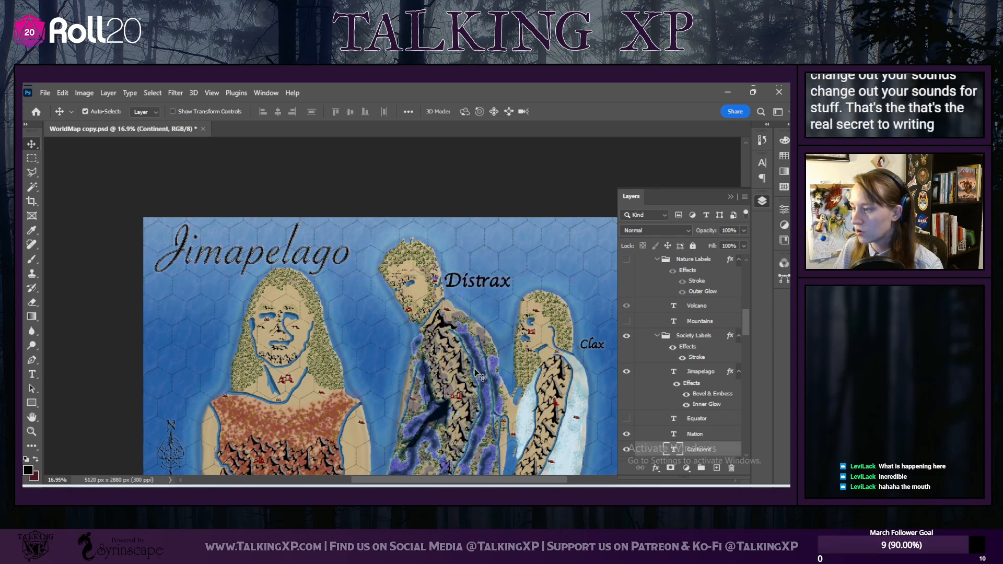
# Step: Duplicate the Distrax text layer twice within the Society Labels group
pyautogui.scroll(-4, 479, 287)
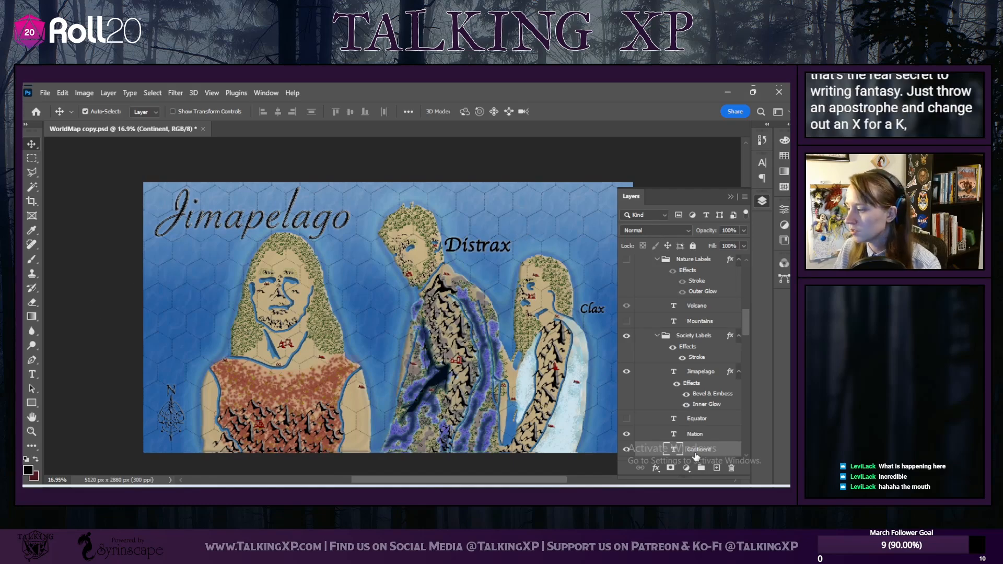
pyautogui.scroll(-3, 709, 446)
pyautogui.rightClick(711, 393)
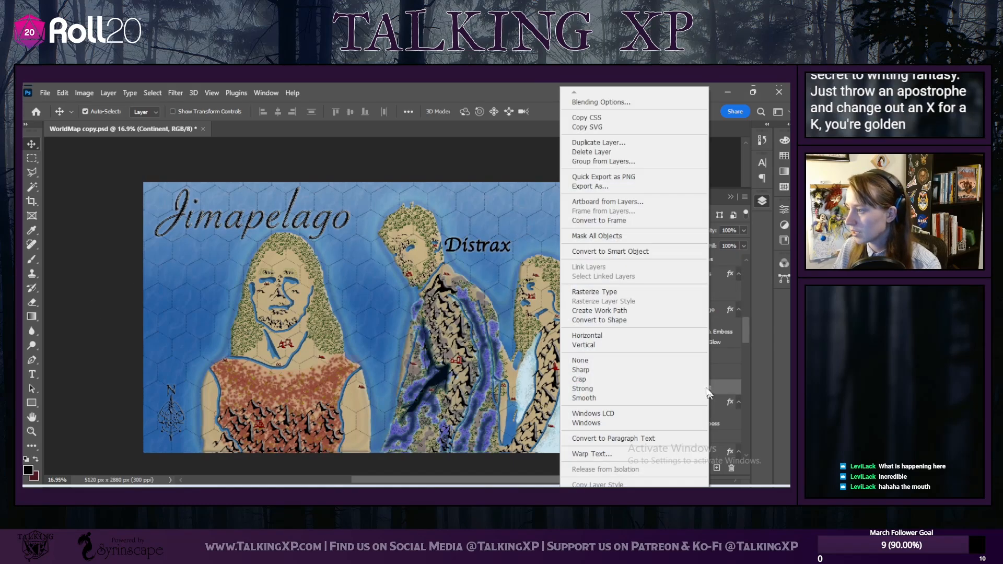
pyautogui.press('Escape')
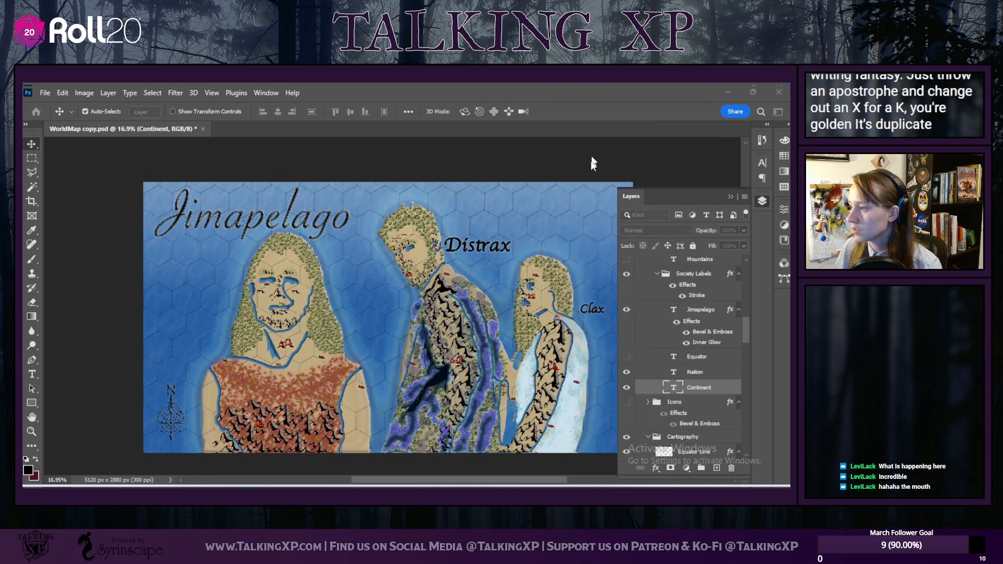
pyautogui.hotkey('ctrl', 'j')
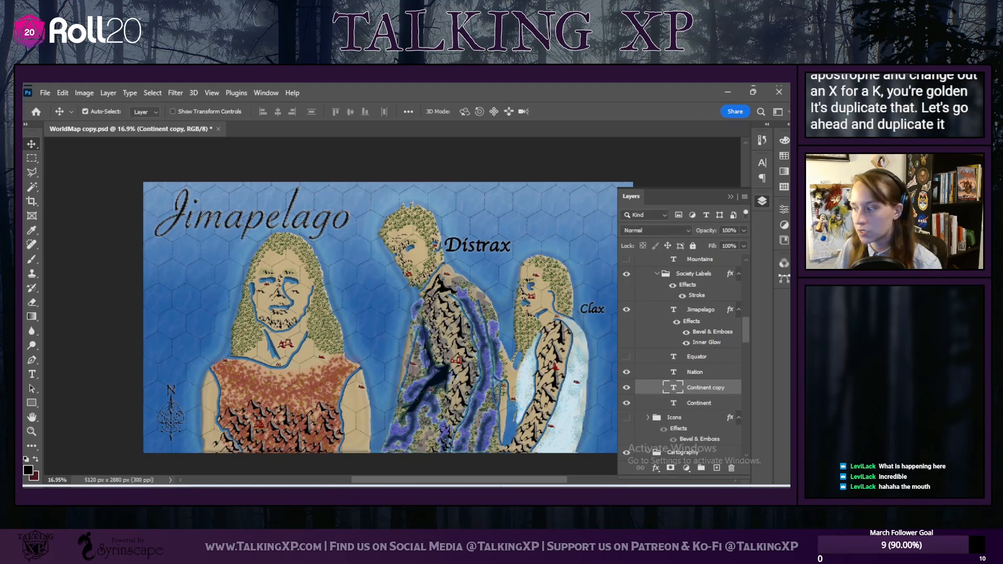
pyautogui.rightClick(707, 392)
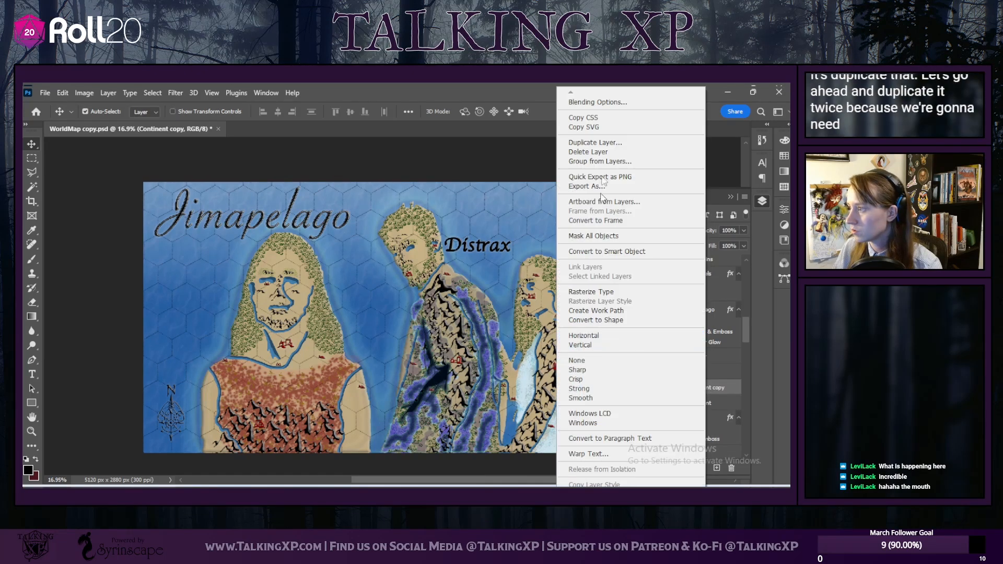
pyautogui.click(603, 138)
pyautogui.click(323, 276)
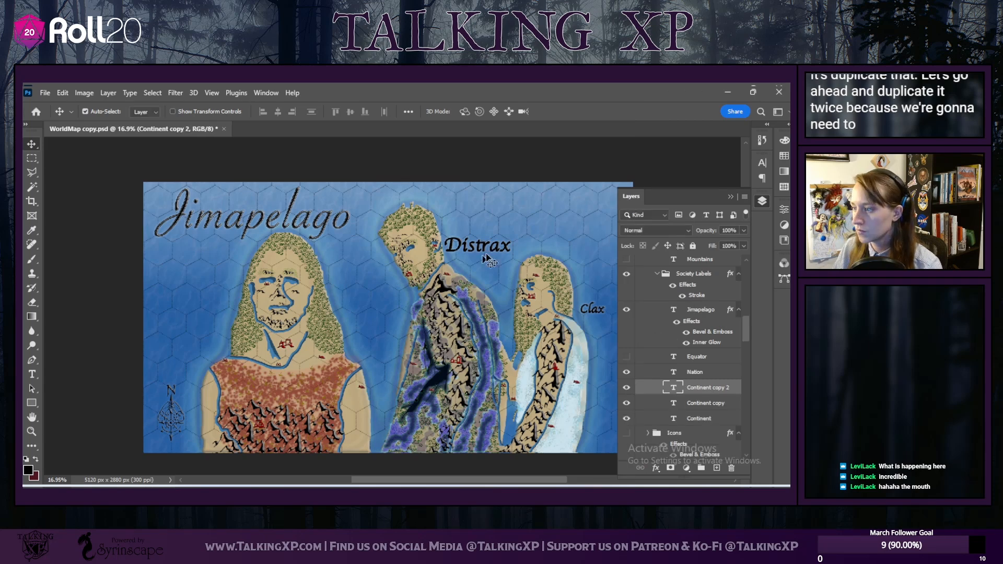
# Step: Place one Distrax copy beside the left figure's face, the other beside the right figure, and Clax left of the middle figure's neck
pyautogui.moveTo(486, 249); pyautogui.dragTo(216, 297)
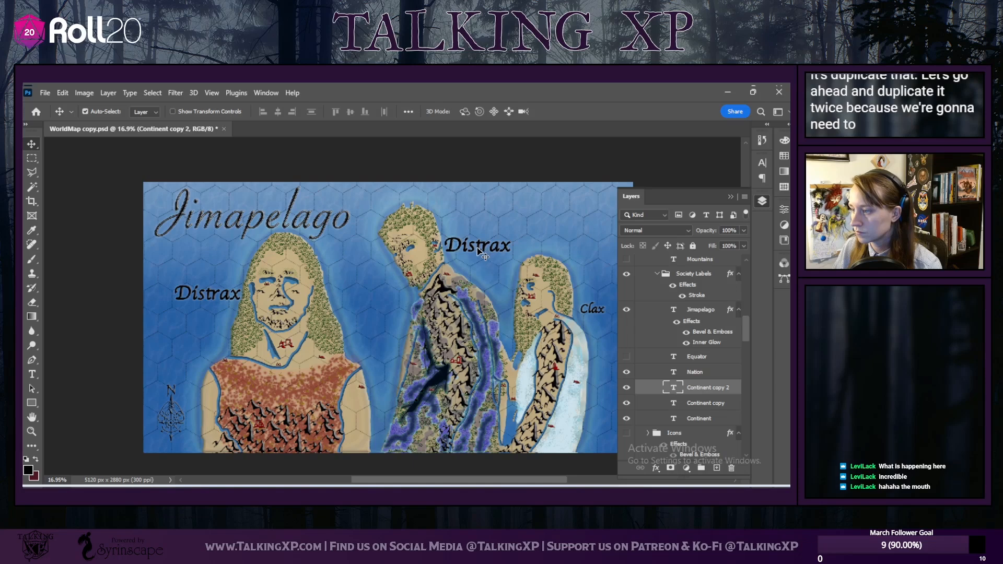
pyautogui.moveTo(479, 252); pyautogui.dragTo(402, 292)
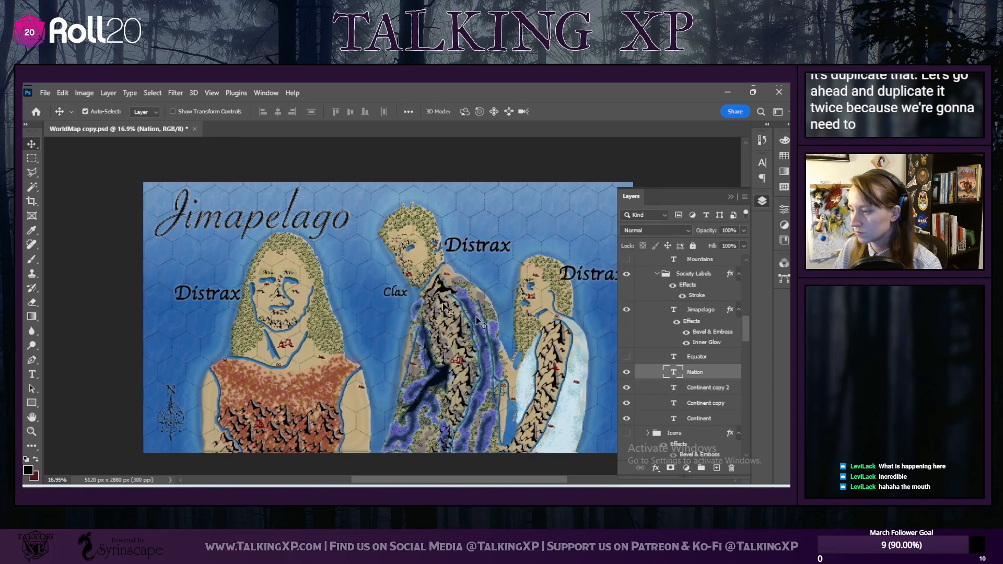
pyautogui.scroll(-1, 539, 390)
pyautogui.scroll(1, 539, 389)
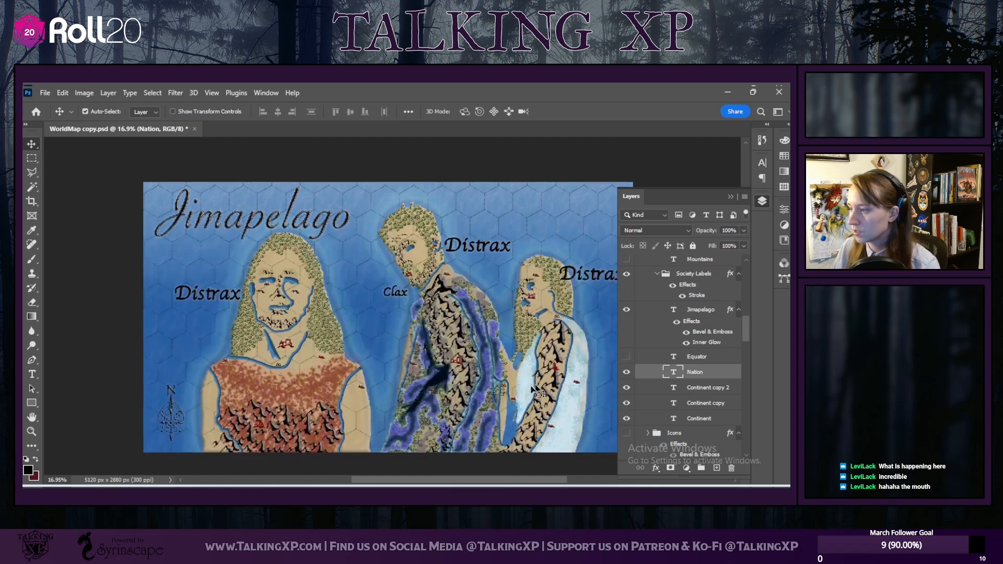
# Step: Rotate the middle figure's Distrax label about 53° and place it along the figure's neck and shoulder
pyautogui.click(477, 245)
pyautogui.hotkey('ctrl', 't')
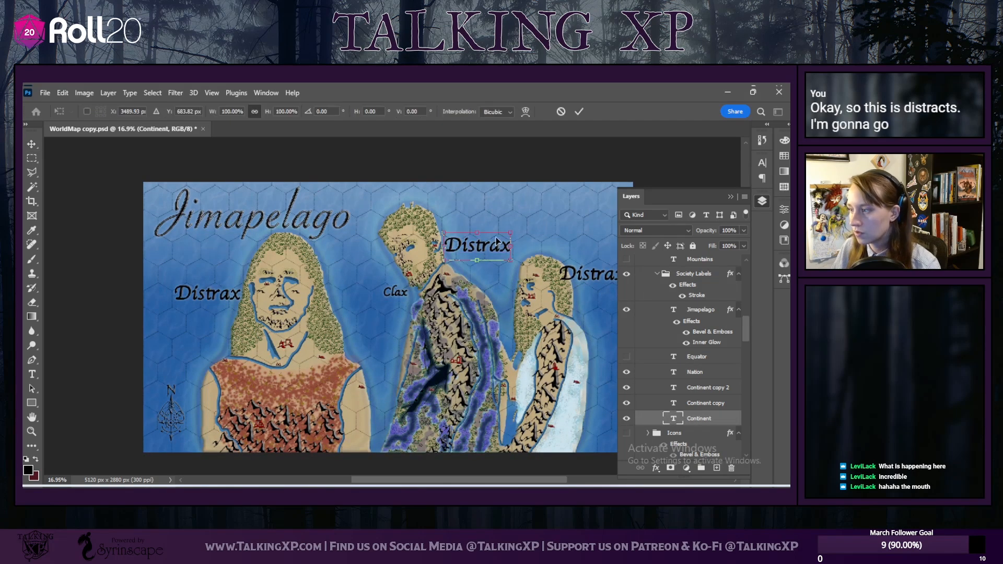
pyautogui.moveTo(515, 226)
pyautogui.mouseDown()
pyautogui.moveTo(544, 245)
pyautogui.moveTo(528, 267)
pyautogui.moveTo(466, 256)
pyautogui.moveTo(477, 277)
pyautogui.mouseUp()
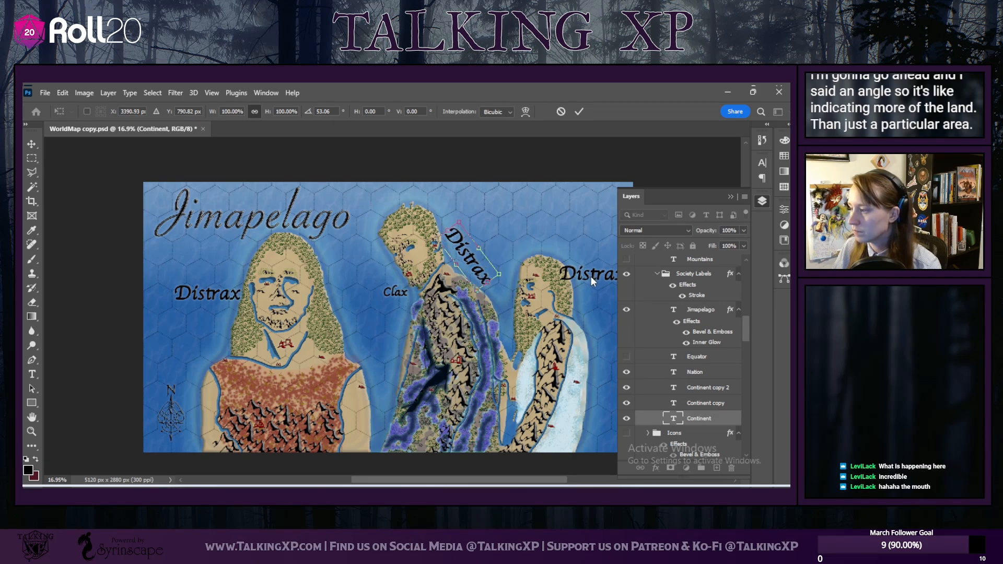
pyautogui.press('Return')
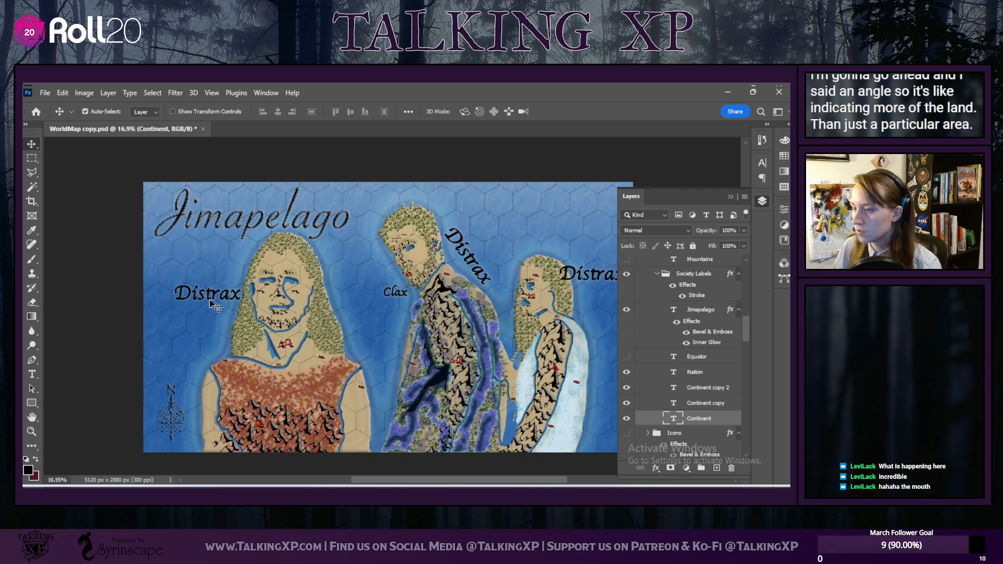
# Step: Move the right figure's Distrax copy above its head and change the text to Skorn
pyautogui.moveTo(564, 282); pyautogui.dragTo(538, 261)
pyautogui.doubleClick(557, 253)
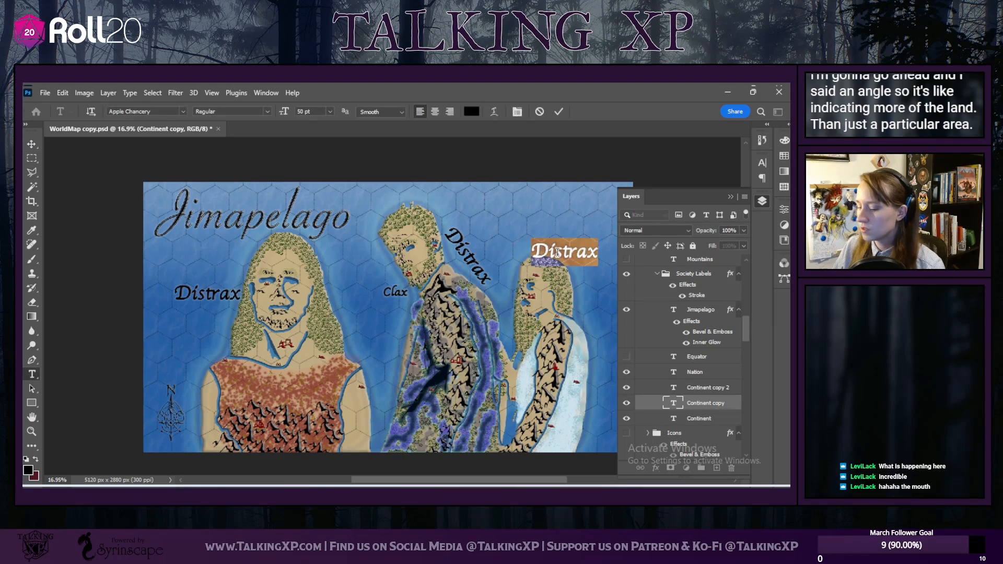
pyautogui.write('Scar')
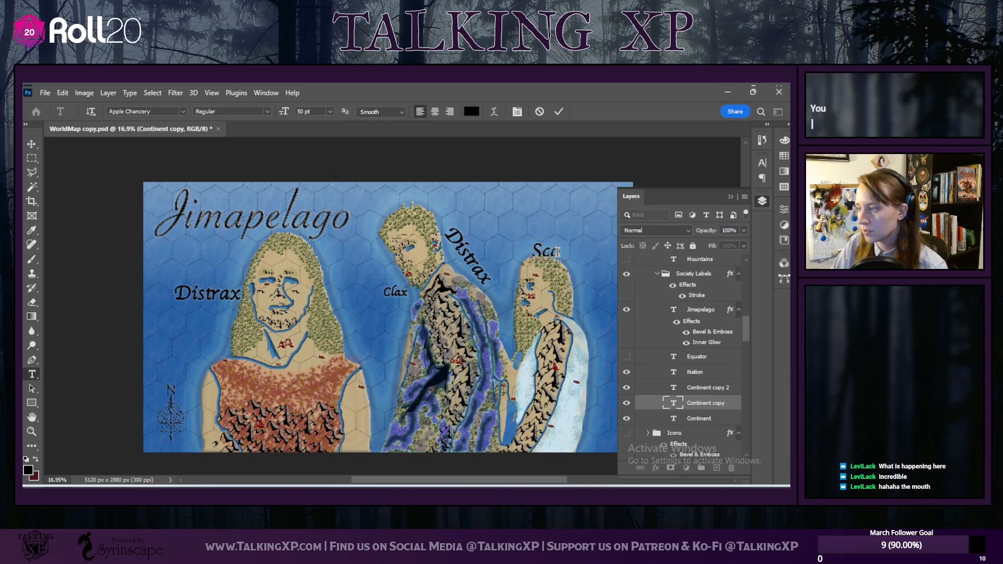
pyautogui.write('n')
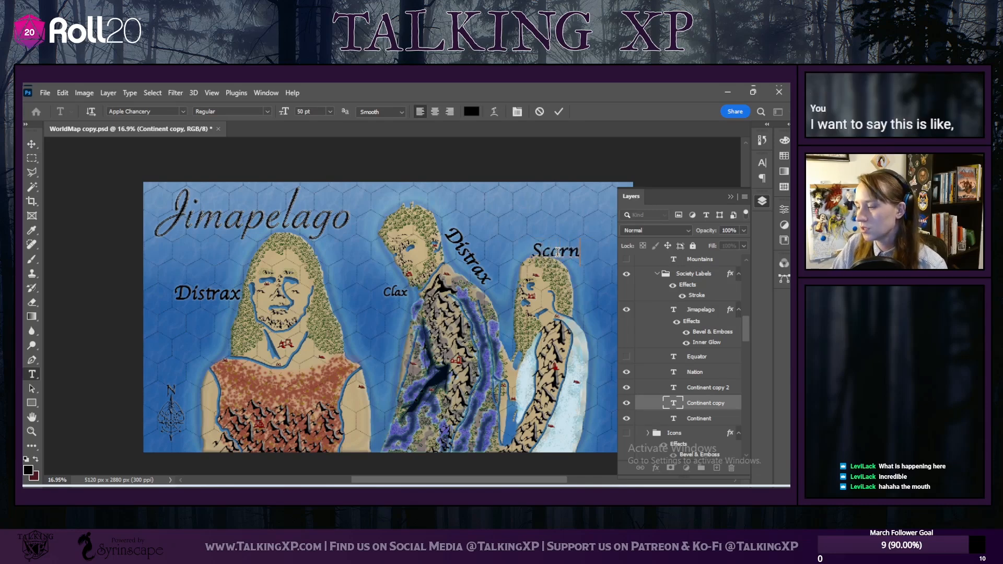
pyautogui.press('BackSpace')
pyautogui.write('k')
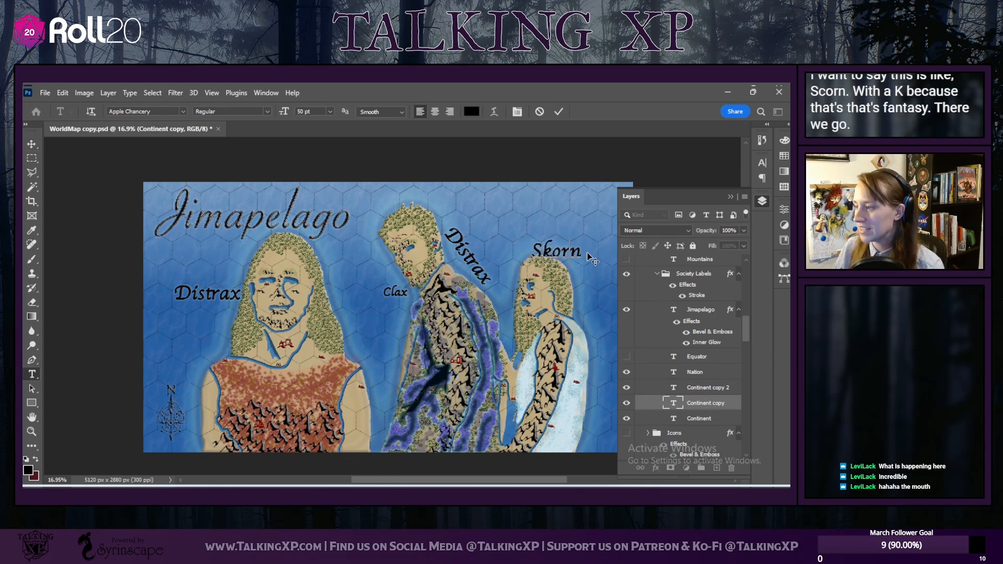
# Step: Rotate the Skorn label clockwise, place it along the right figure's shoulder, and nudge the middle figure's Distrax label slightly left
pyautogui.click(729, 197)
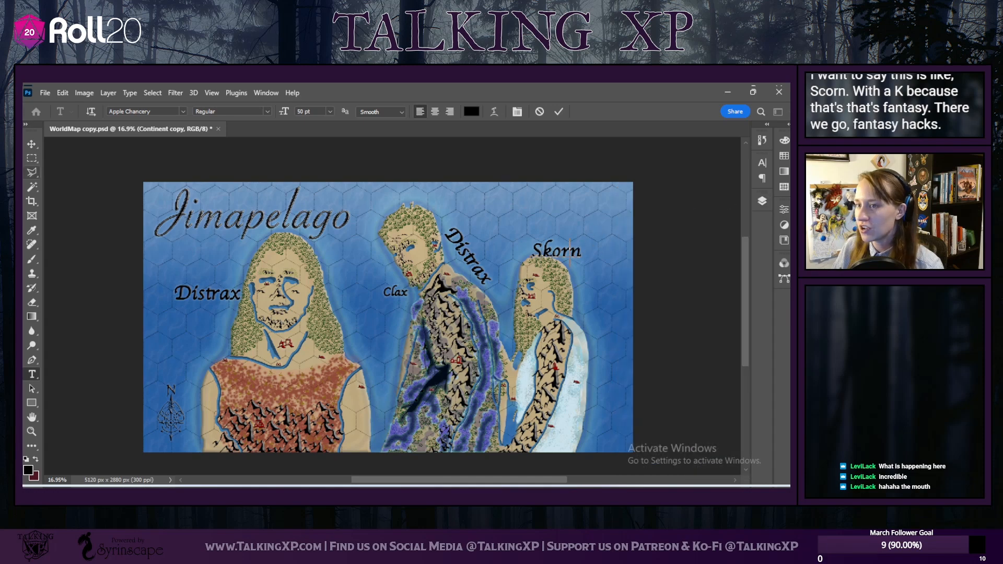
pyautogui.click(31, 144)
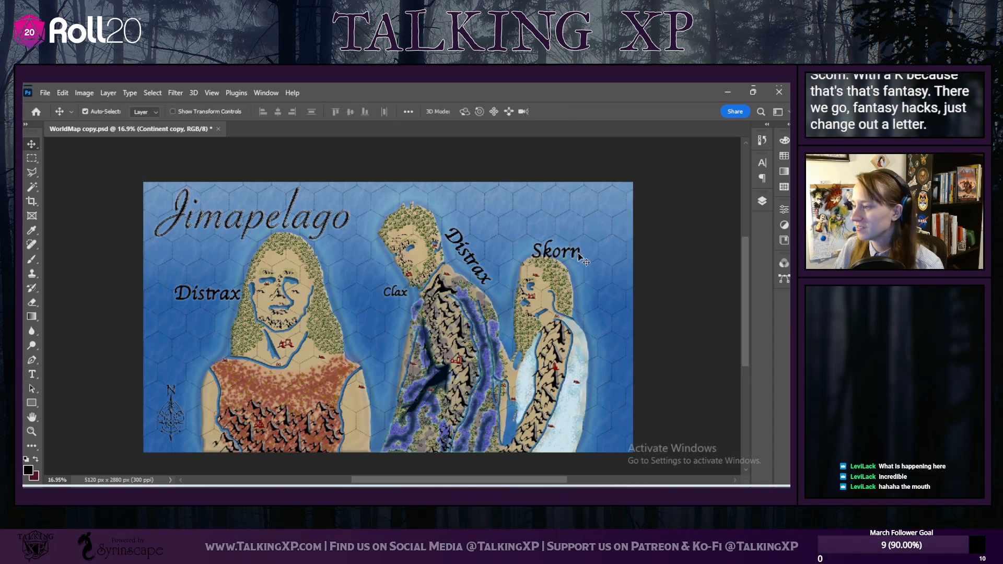
pyautogui.hotkey('ctrl', 't')
pyautogui.moveTo(590, 238)
pyautogui.mouseDown()
pyautogui.moveTo(598, 270)
pyautogui.moveTo(573, 270)
pyautogui.moveTo(604, 337)
pyautogui.moveTo(612, 331)
pyautogui.mouseUp()
pyautogui.press('Return')
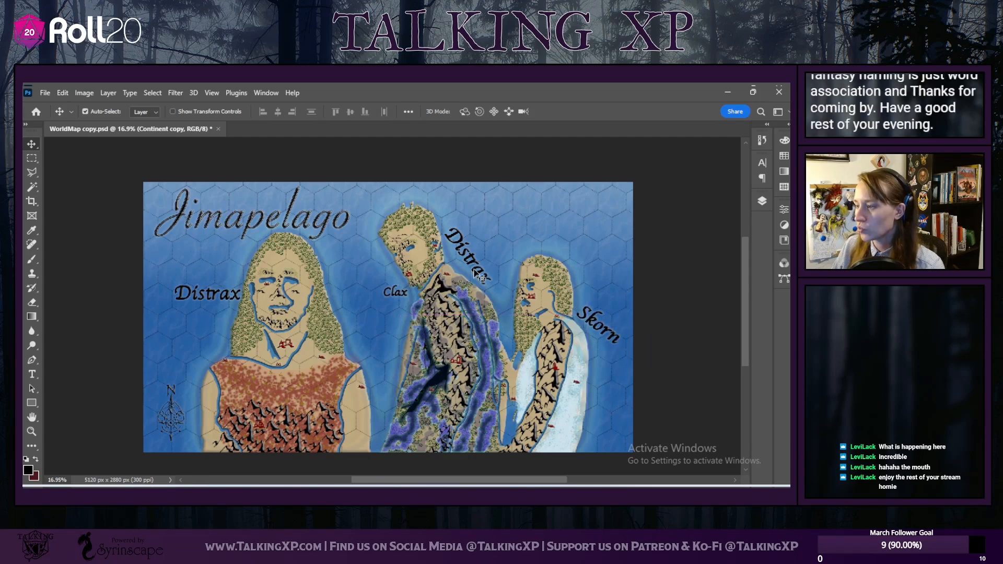
pyautogui.moveTo(471, 259); pyautogui.dragTo(469, 259)
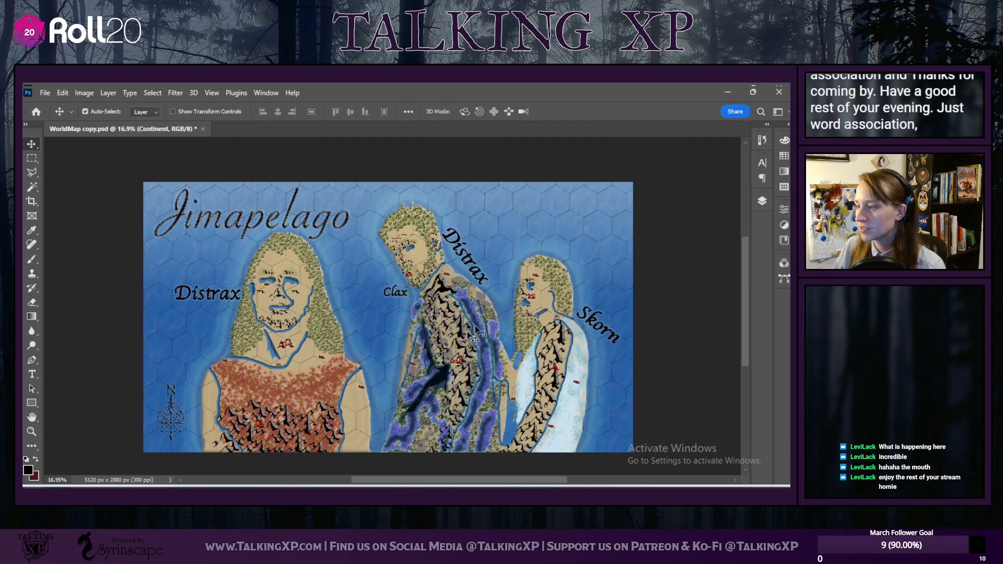
# Step: Change the text of the left figure's Distrax label to Hotro
pyautogui.click(212, 295)
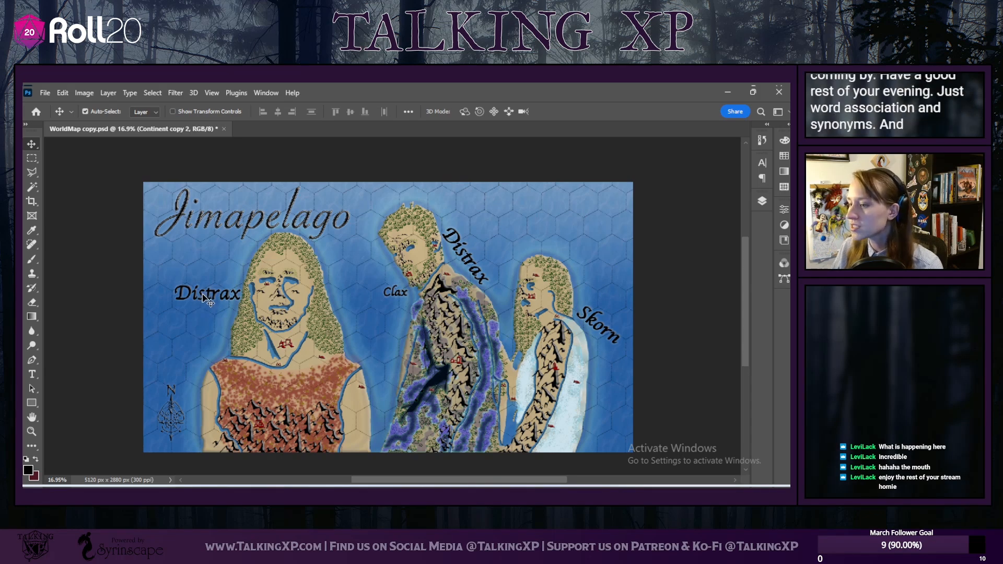
pyautogui.doubleClick(205, 297)
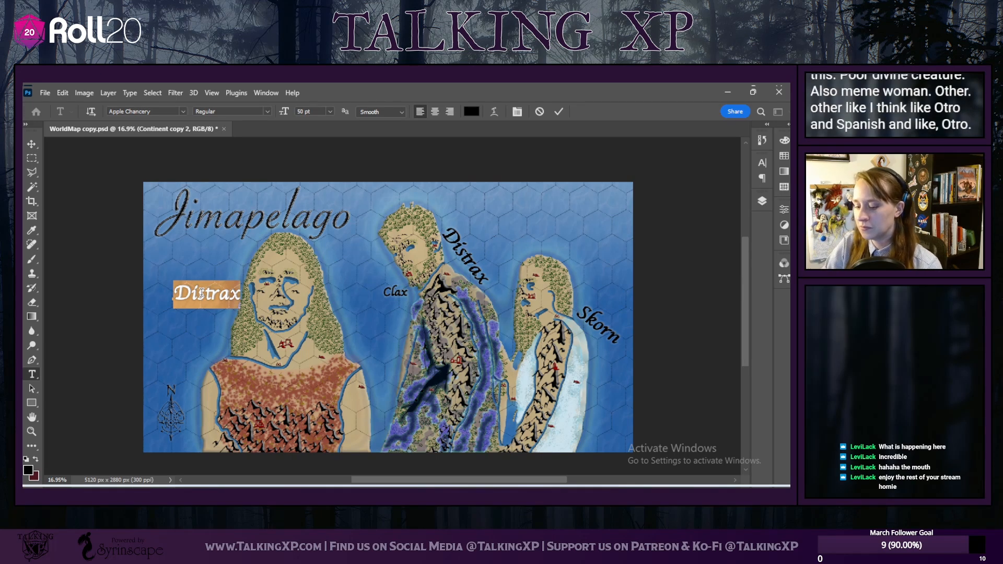
pyautogui.write('Hor')
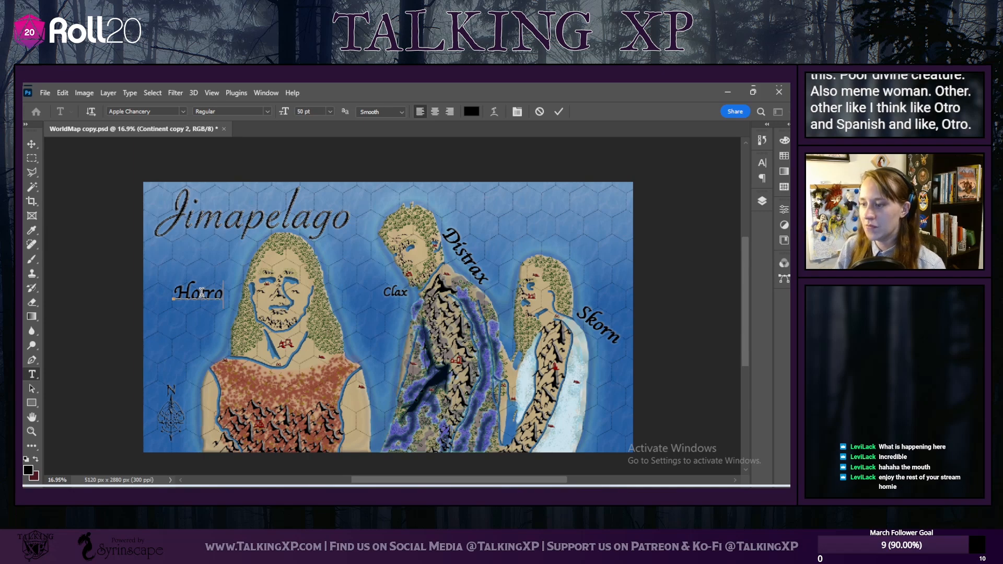
pyautogui.click(31, 145)
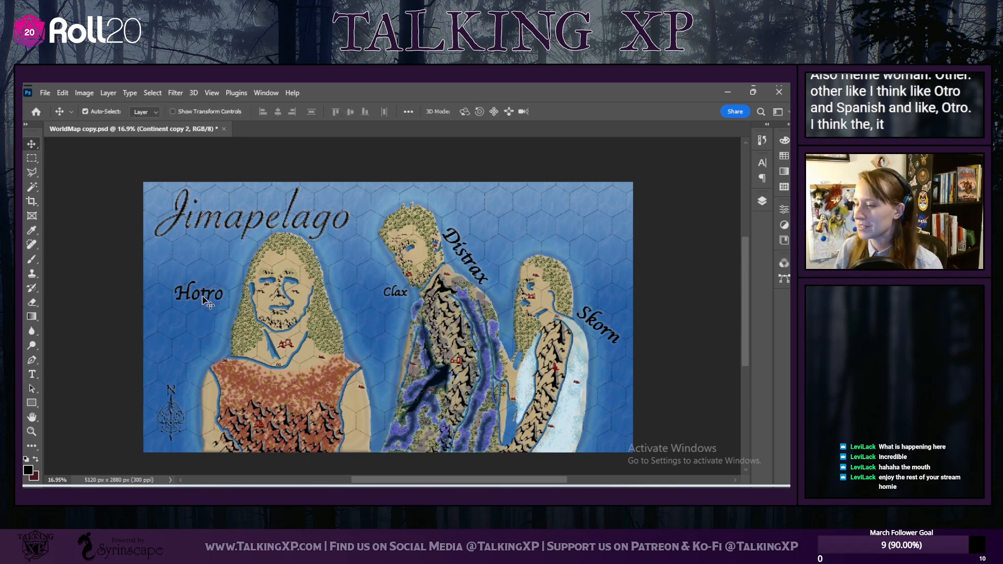
# Step: Rotate the Hotro label to -60° beside the left figure's hair above the shoulder, and move Clax onto that figure's neck
pyautogui.hotkey('ctrl', 't')
pyautogui.moveTo(222, 276); pyautogui.dragTo(208, 246)
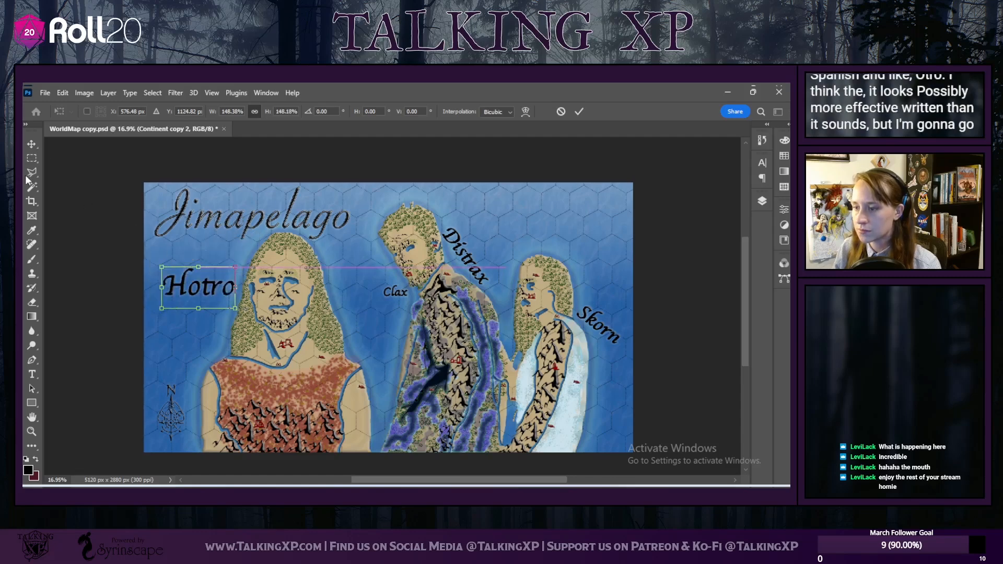
pyautogui.hotkey('ctrl', 'z')
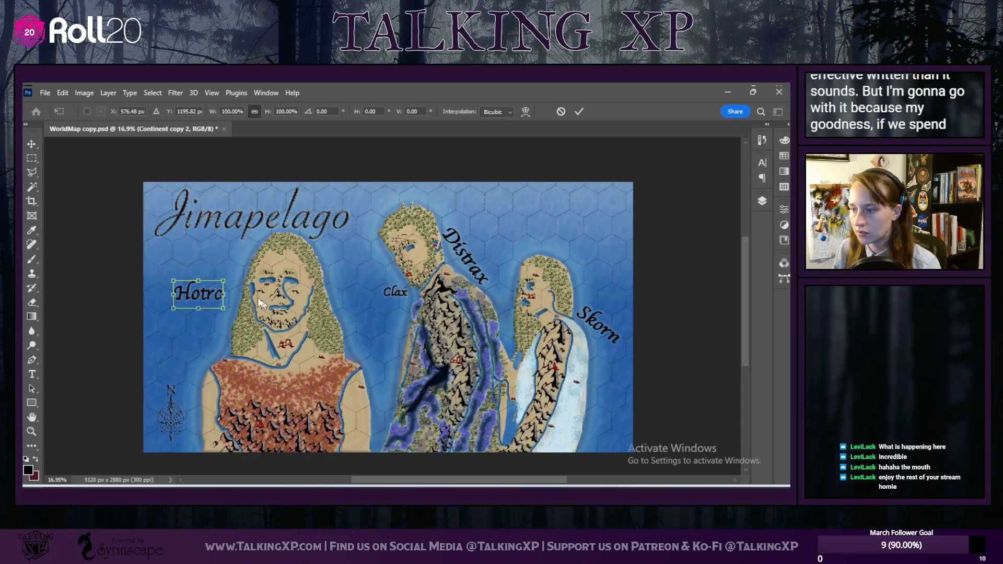
pyautogui.moveTo(235, 277); pyautogui.dragTo(205, 339)
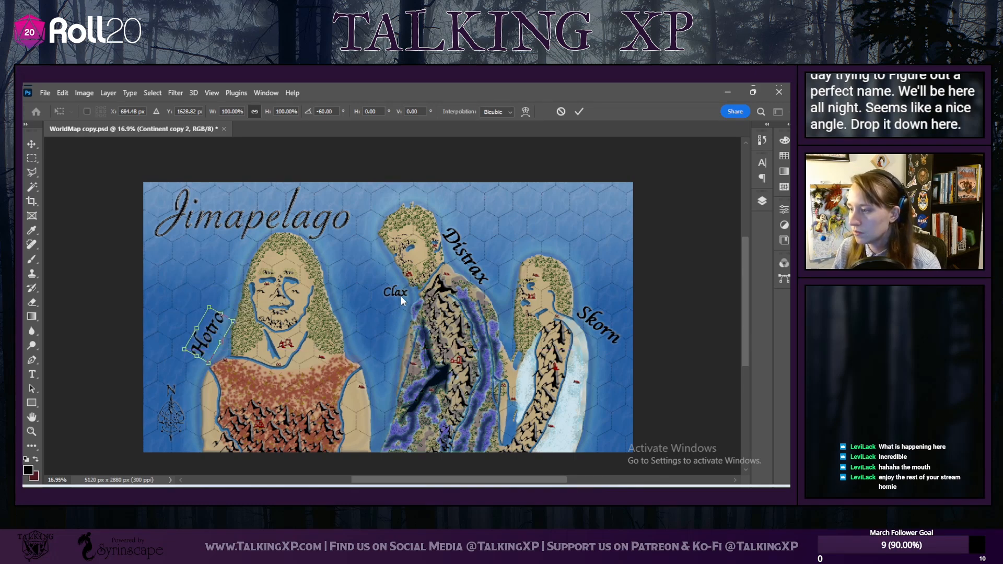
pyautogui.press('Return')
pyautogui.moveTo(392, 299); pyautogui.dragTo(304, 339)
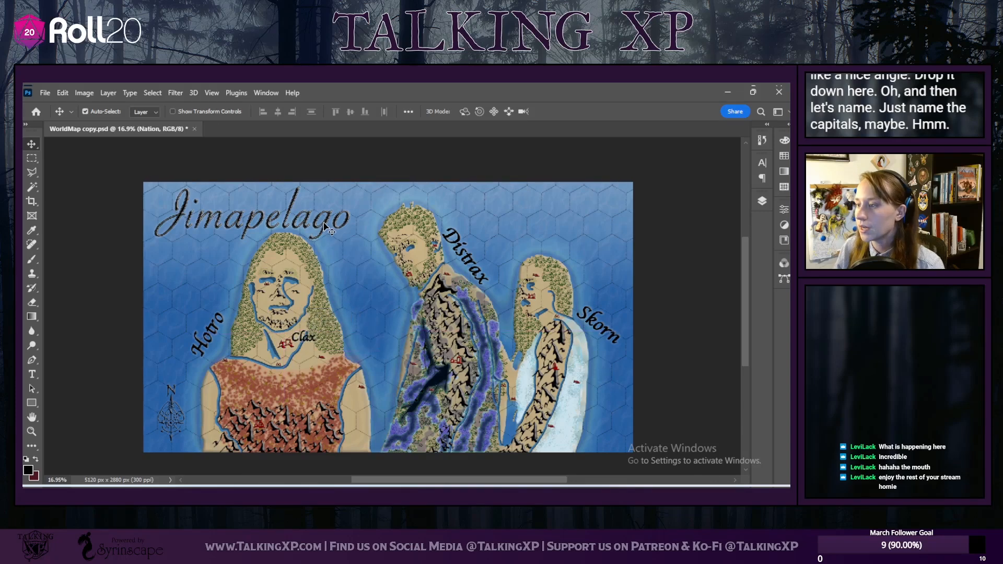
# Step: Replace the map title's text with Memensula
pyautogui.doubleClick(324, 226)
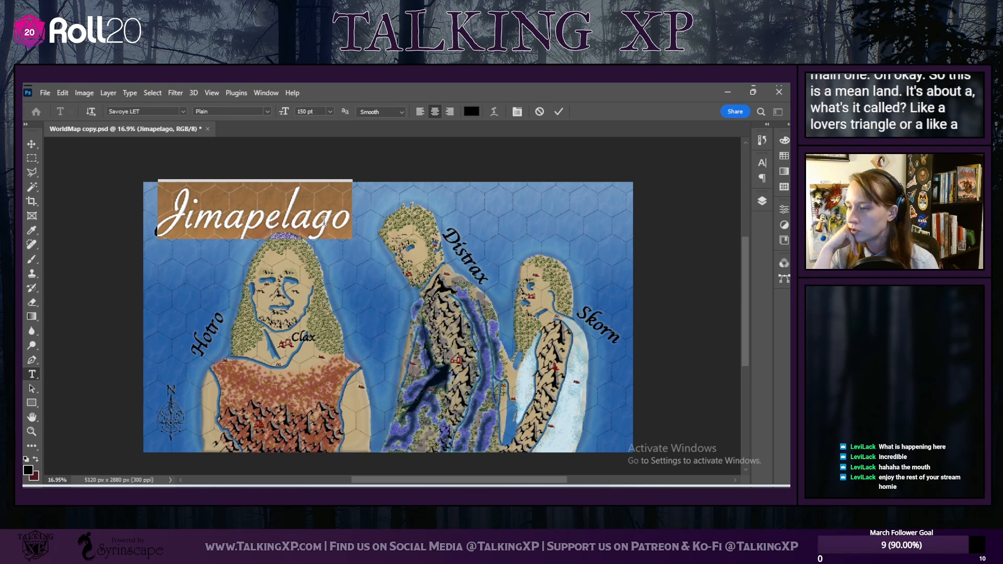
pyautogui.write('Mem')
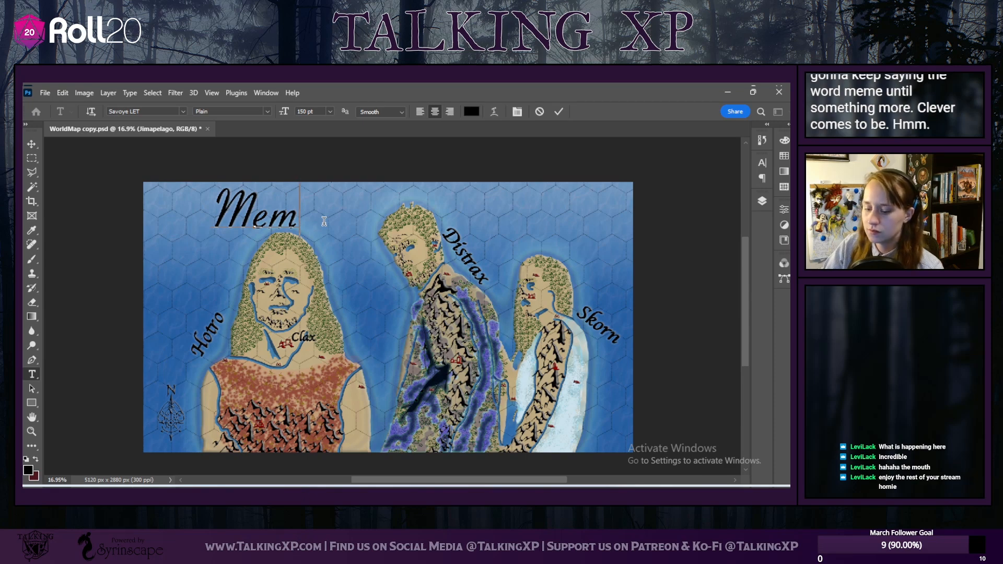
pyautogui.write('e')
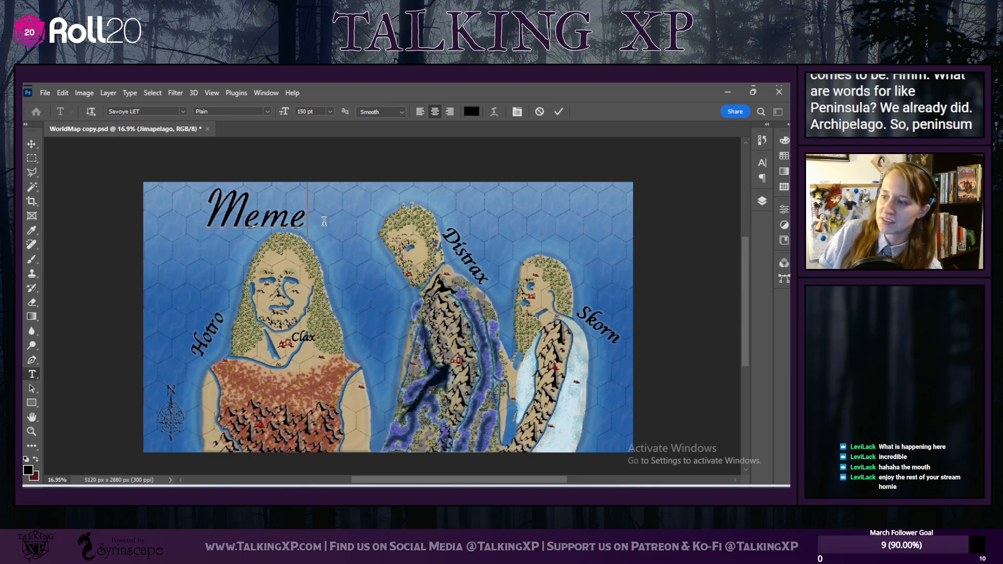
pyautogui.press('BackSpace')
pyautogui.write('e')
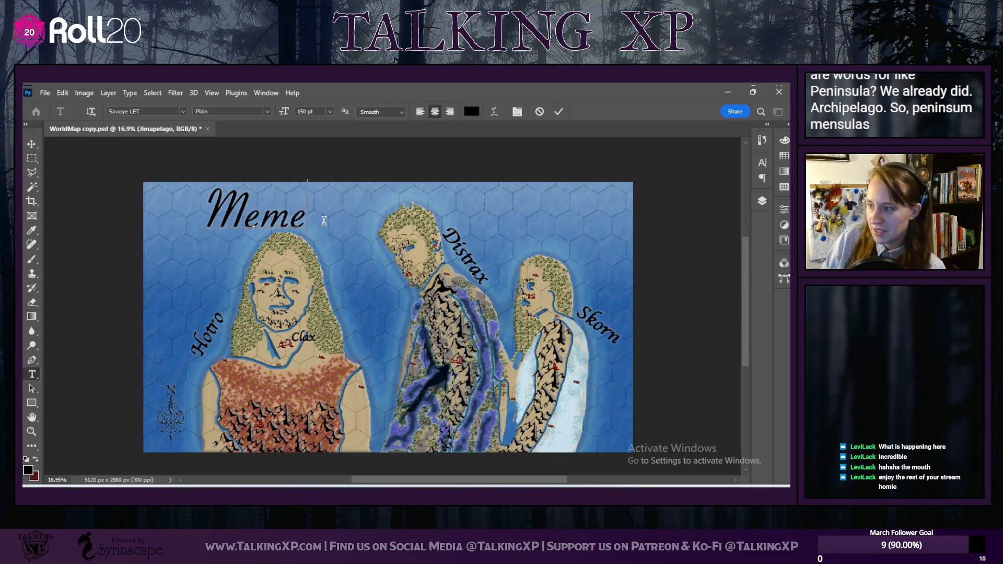
pyautogui.write(' pirs')
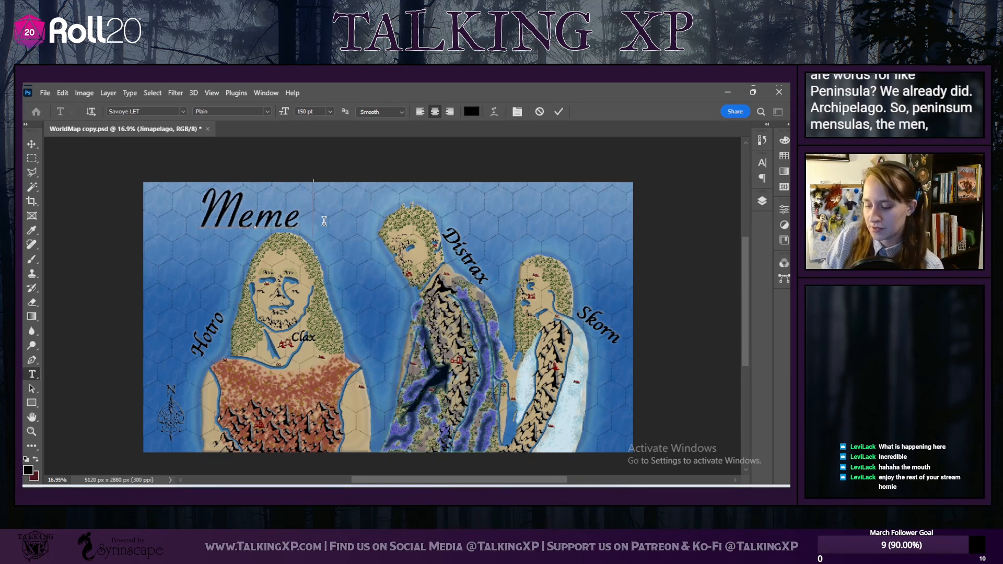
pyautogui.press('BackSpace')
pyautogui.press('BackSpace')
pyautogui.press('BackSpace')
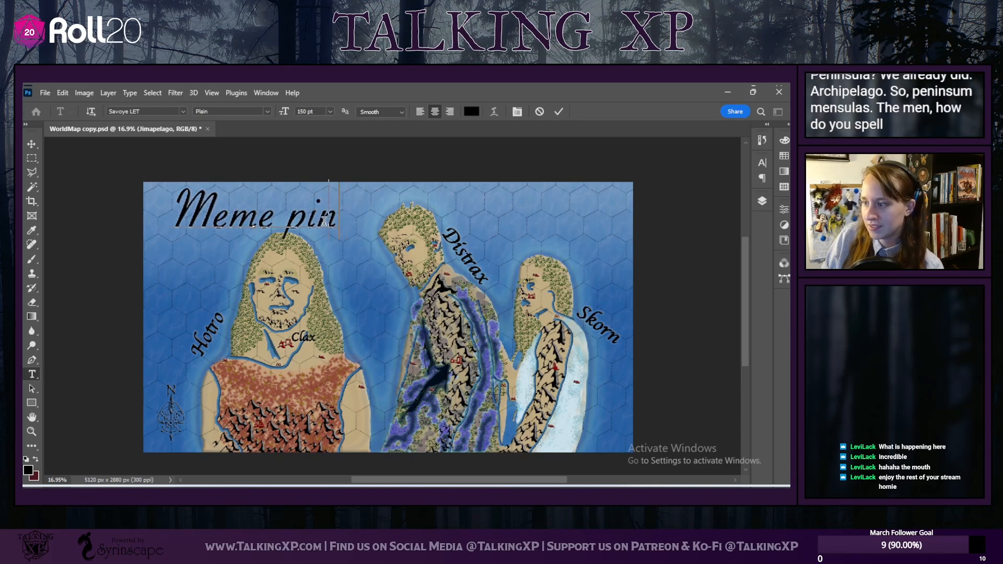
pyautogui.write('inensula')
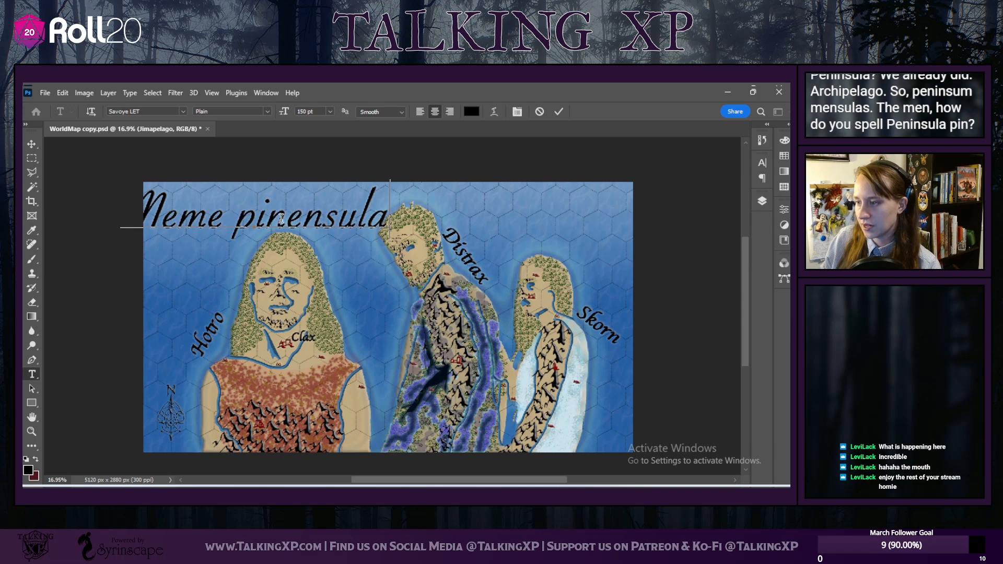
pyautogui.press('BackSpace')
pyautogui.press('BackSpace')
pyautogui.press('BackSpace')
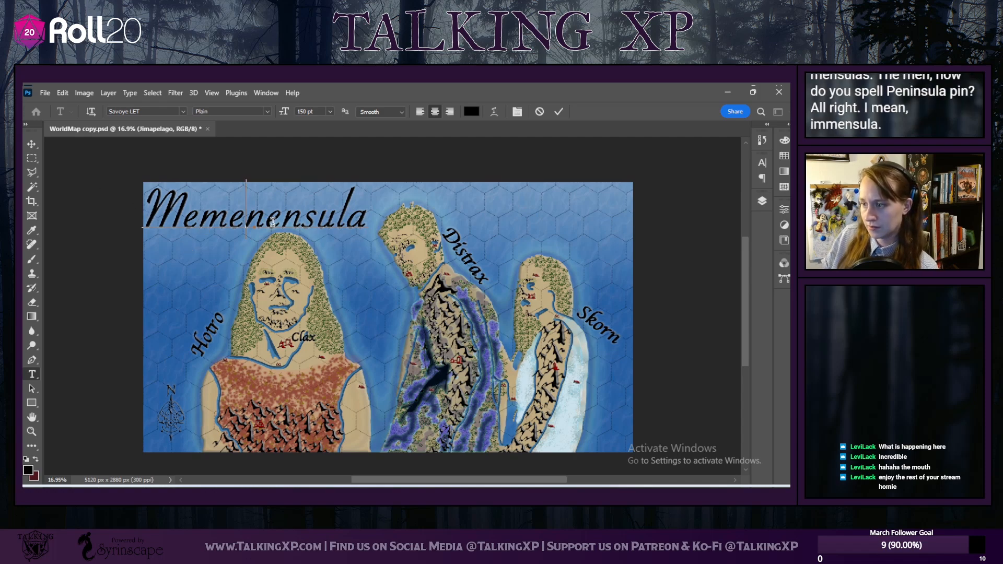
pyautogui.press('BackSpace')
pyautogui.press('BackSpace')
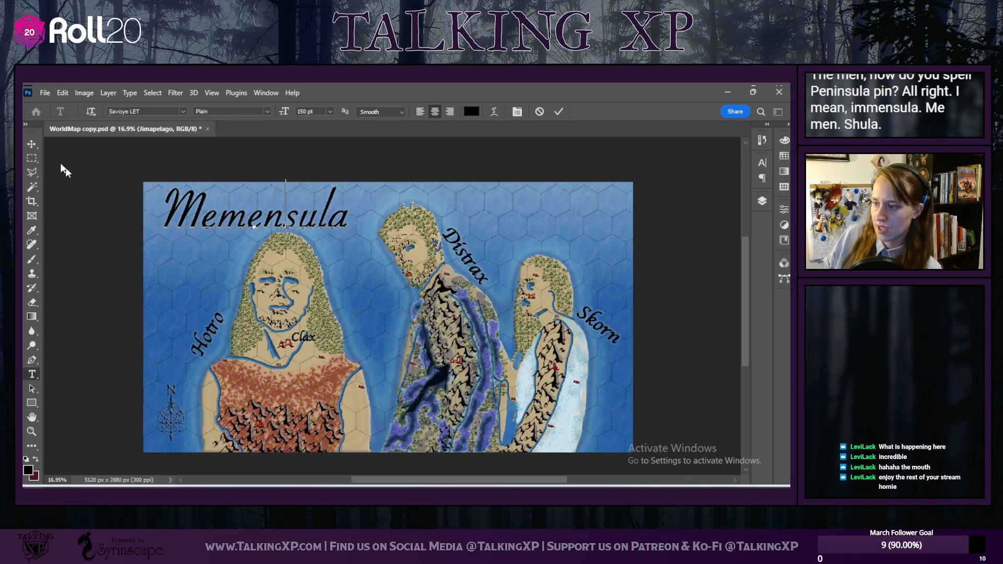
# Step: Add an s to make the title read Memensulas and shift it slightly left on the map
pyautogui.click(339, 220)
pyautogui.write('s')
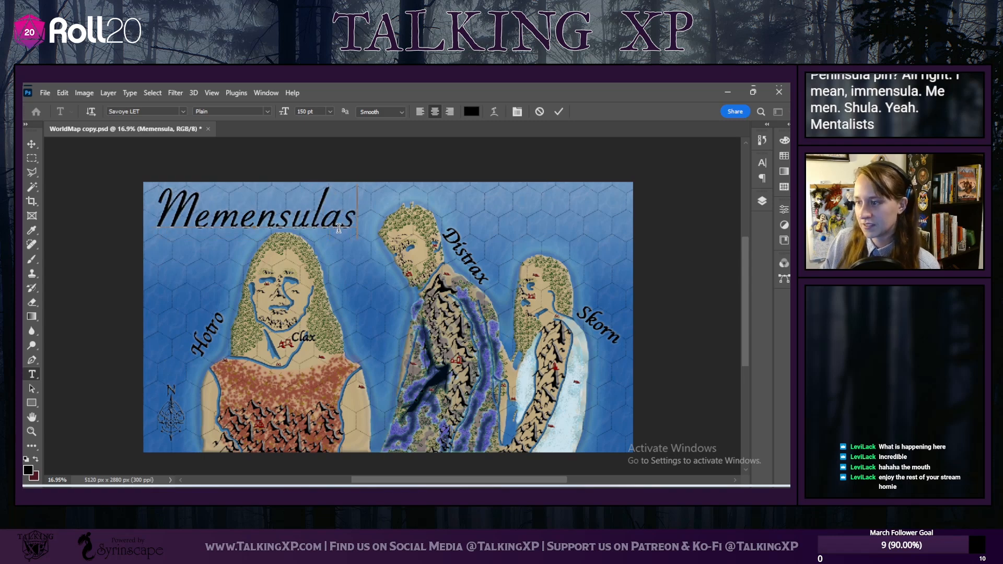
pyautogui.click(32, 143)
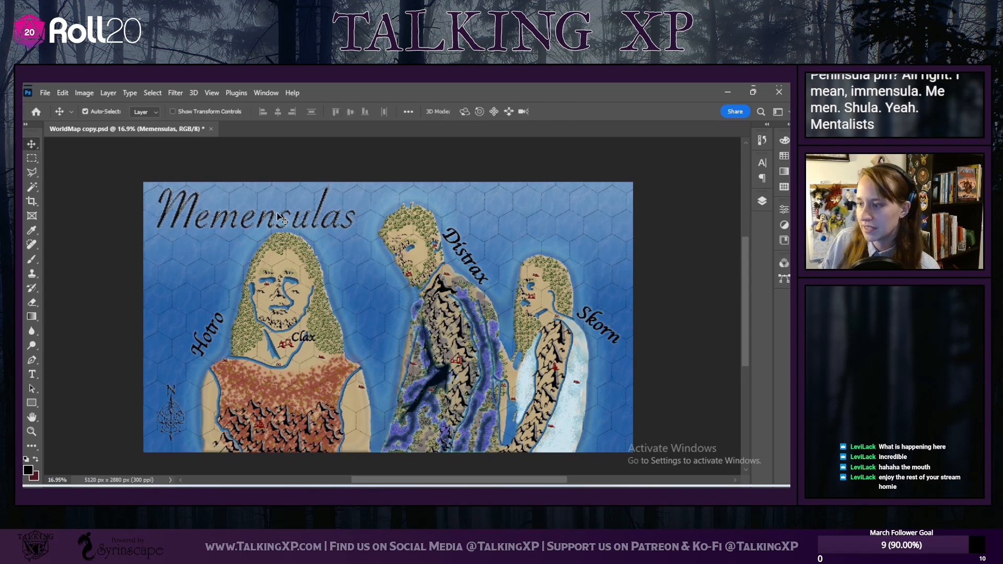
pyautogui.moveTo(275, 223)
pyautogui.mouseDown()
pyautogui.moveTo(262, 220)
pyautogui.moveTo(282, 230)
pyautogui.mouseUp()
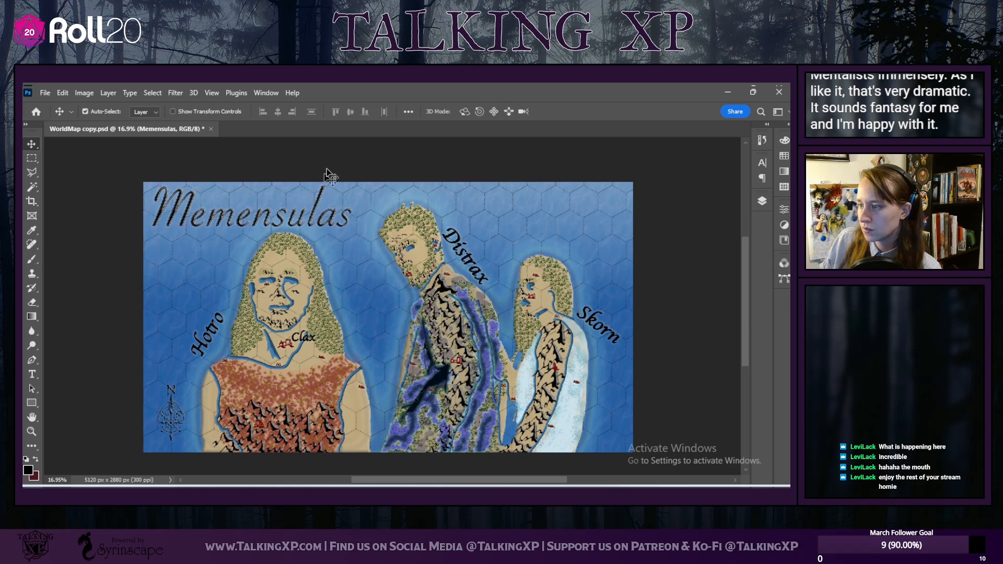
pyautogui.click(317, 195)
pyautogui.doubleClick(319, 201)
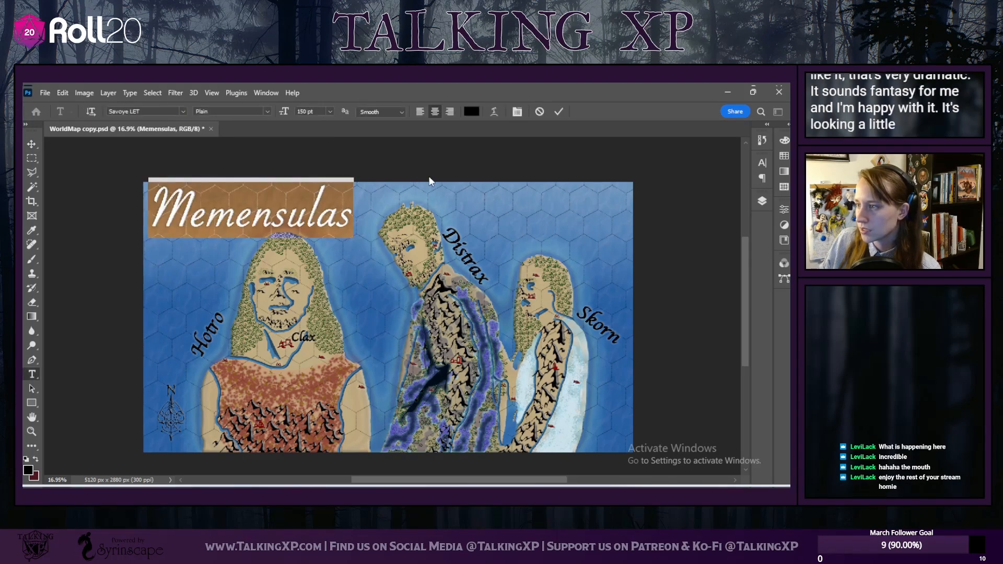
pyautogui.press('Escape')
# Step: Apply faux bold to the whole Memensulas title
pyautogui.scroll(1, 350, 272)
pyautogui.scroll(4, 350, 272)
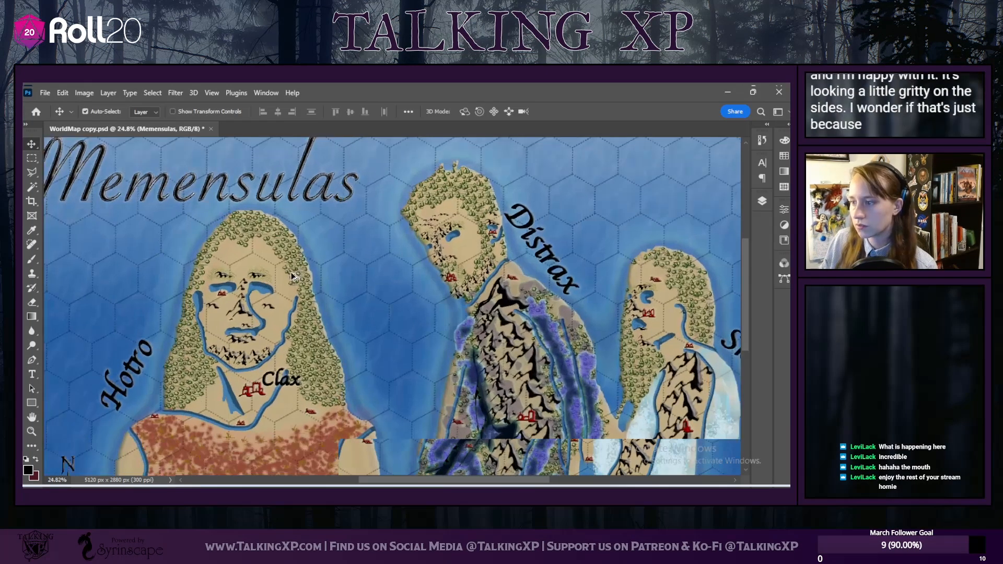
pyautogui.scroll(3, 260, 264)
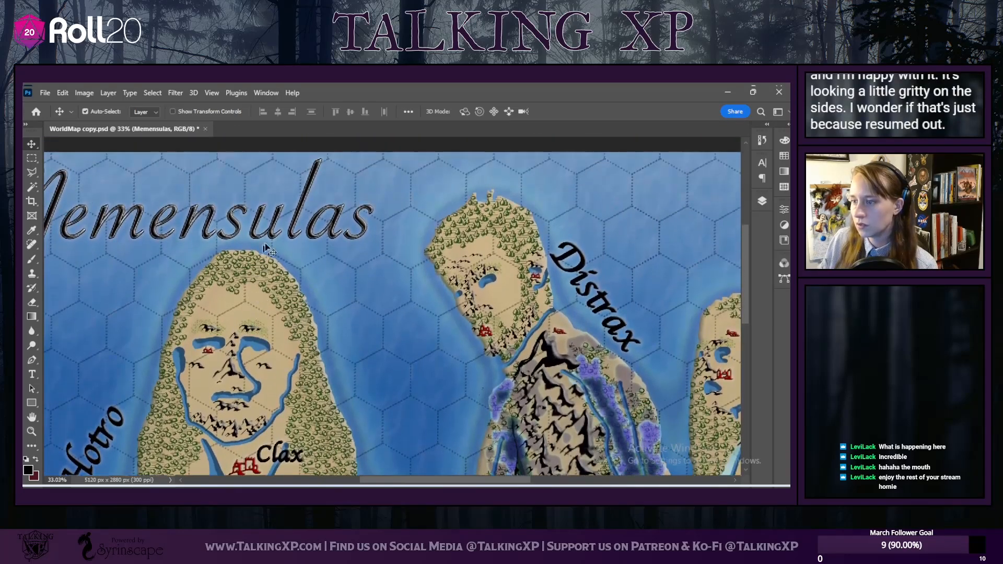
pyautogui.doubleClick(282, 218)
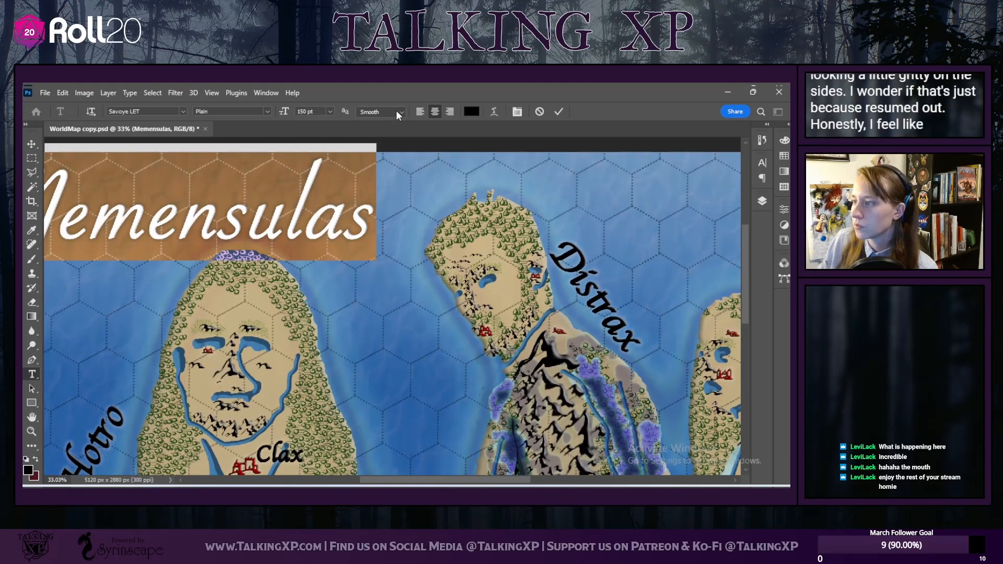
pyautogui.click(762, 164)
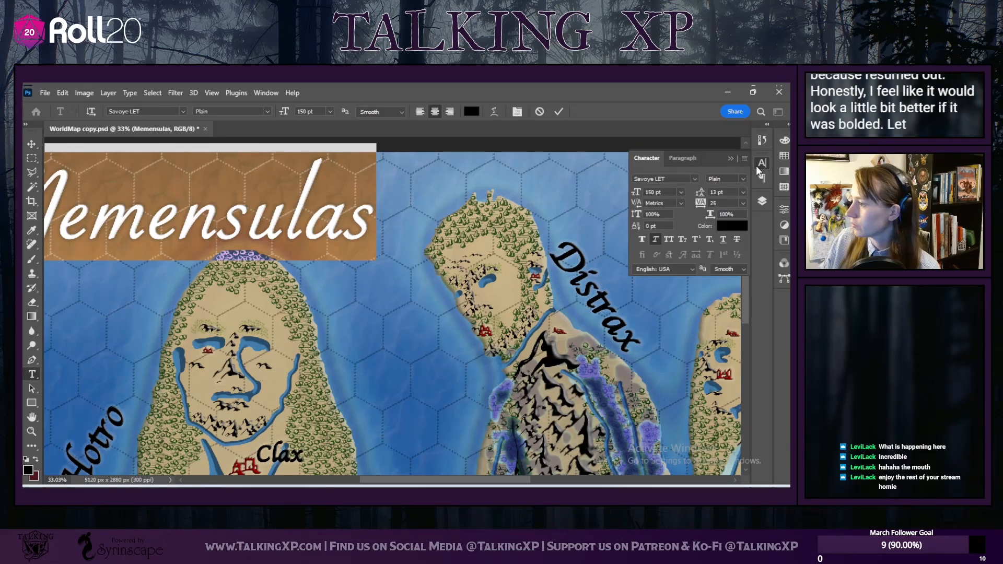
pyautogui.click(643, 238)
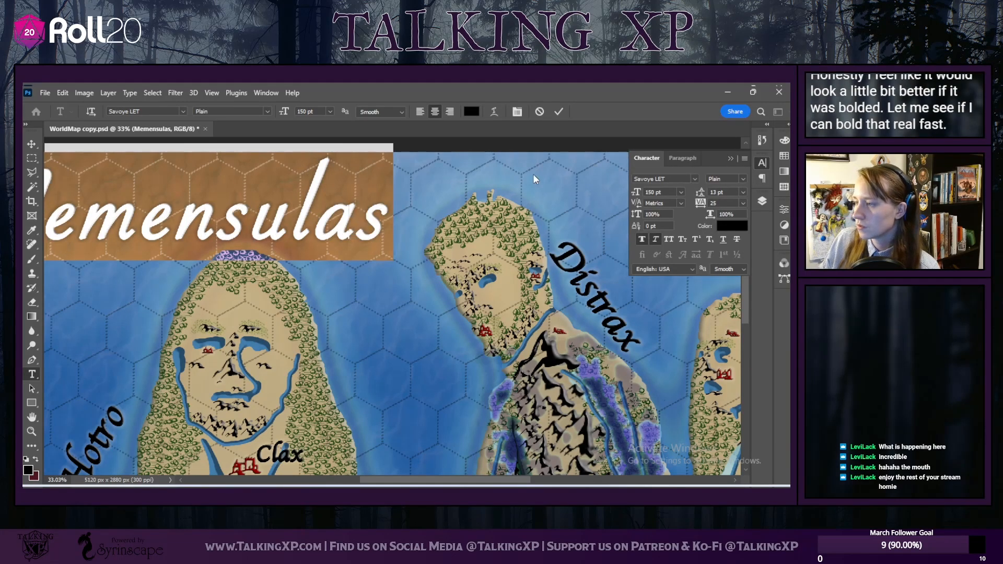
pyautogui.click(731, 159)
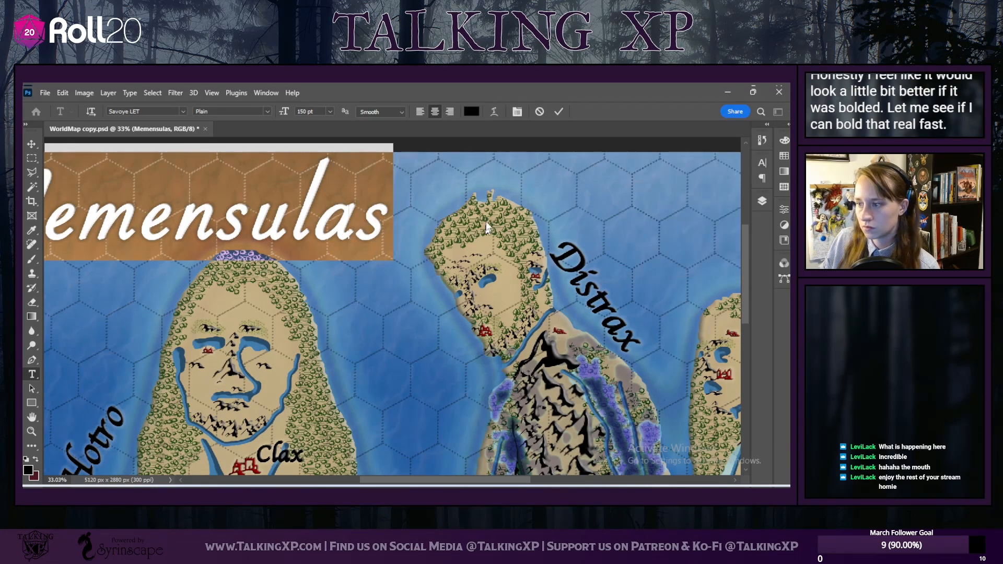
pyautogui.click(32, 144)
# Step: Shift the bold title slightly right, away from the map's left edge, and deselect its layer
pyautogui.scroll(2, 231, 241)
pyautogui.scroll(-6, 230, 241)
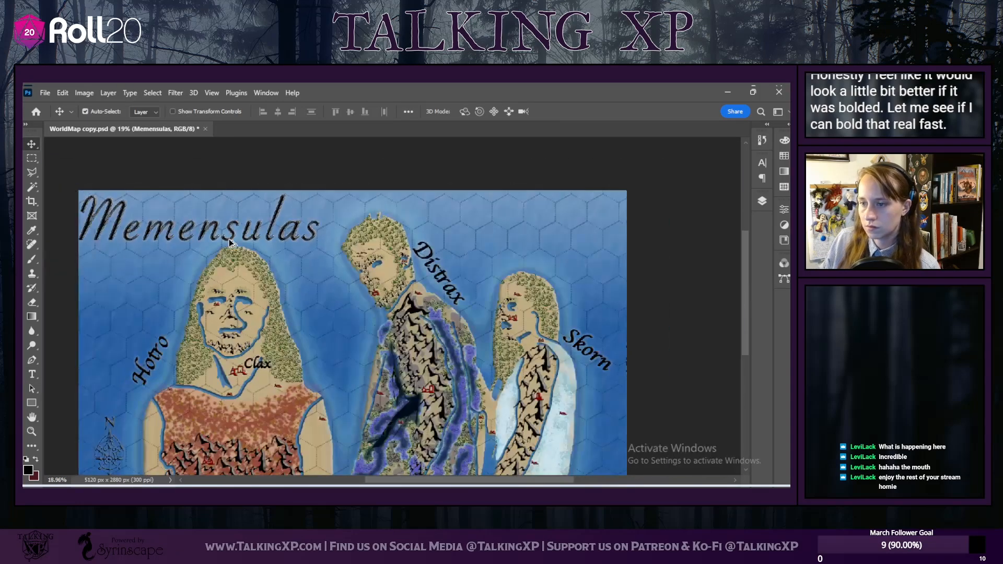
pyautogui.moveTo(206, 234); pyautogui.dragTo(214, 235)
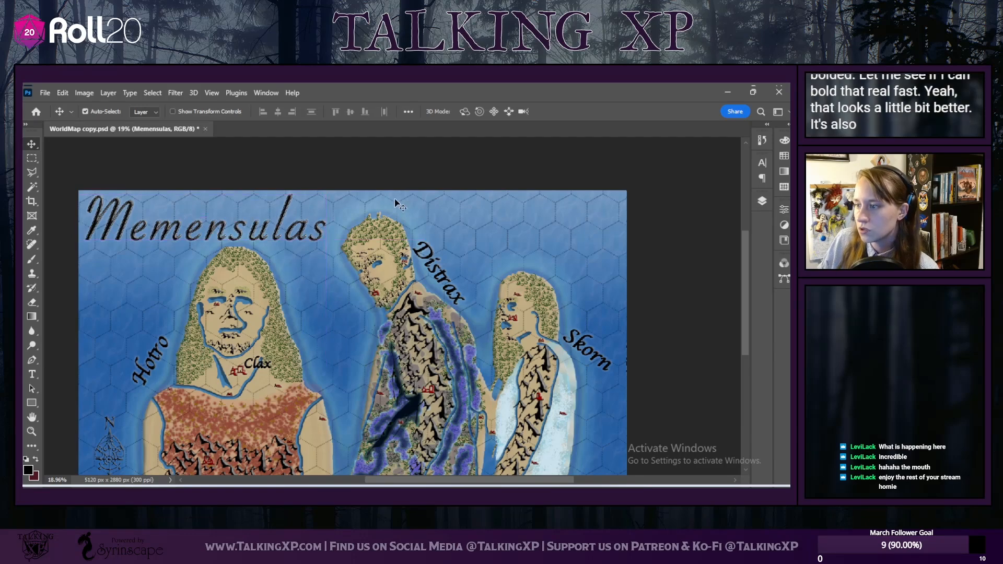
pyautogui.click(441, 168)
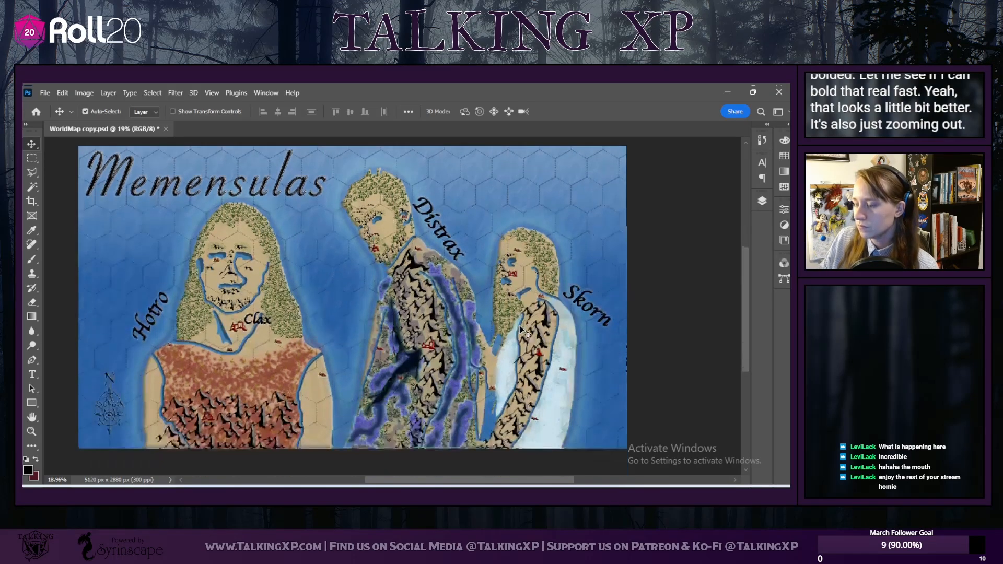
pyautogui.scroll(-4, 525, 328)
pyautogui.scroll(3, 525, 328)
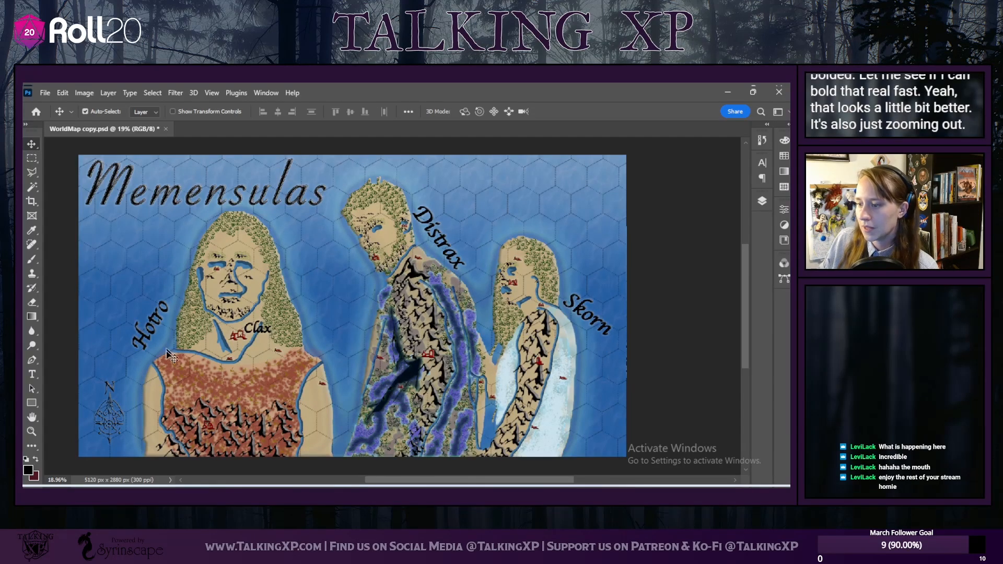
# Step: Move the Clax label off the neck to beside the first figure's hair, and collapse the Natural Landmarks and Cartography groups
pyautogui.moveTo(255, 335); pyautogui.dragTo(310, 335)
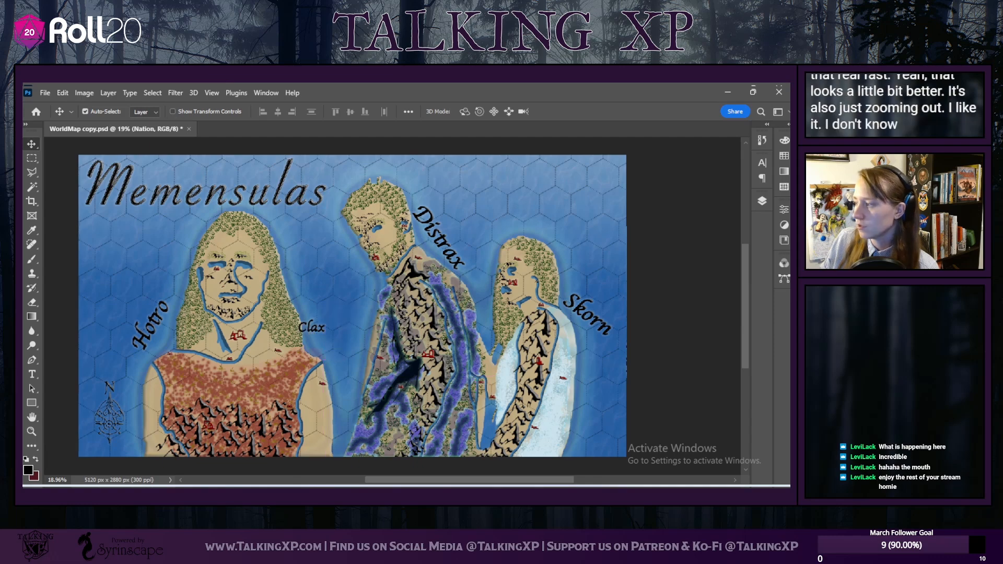
pyautogui.click(762, 201)
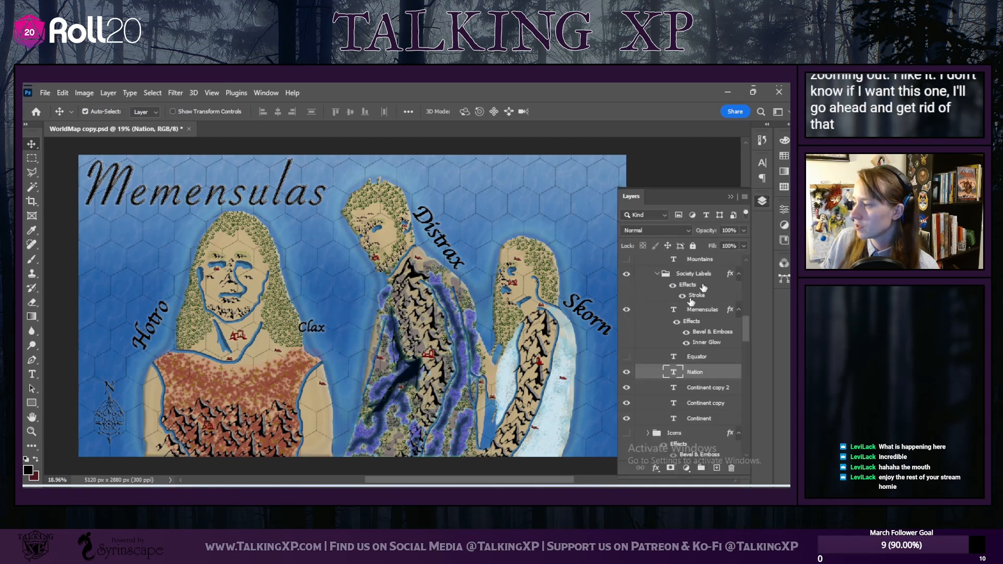
pyautogui.scroll(-5, 638, 336)
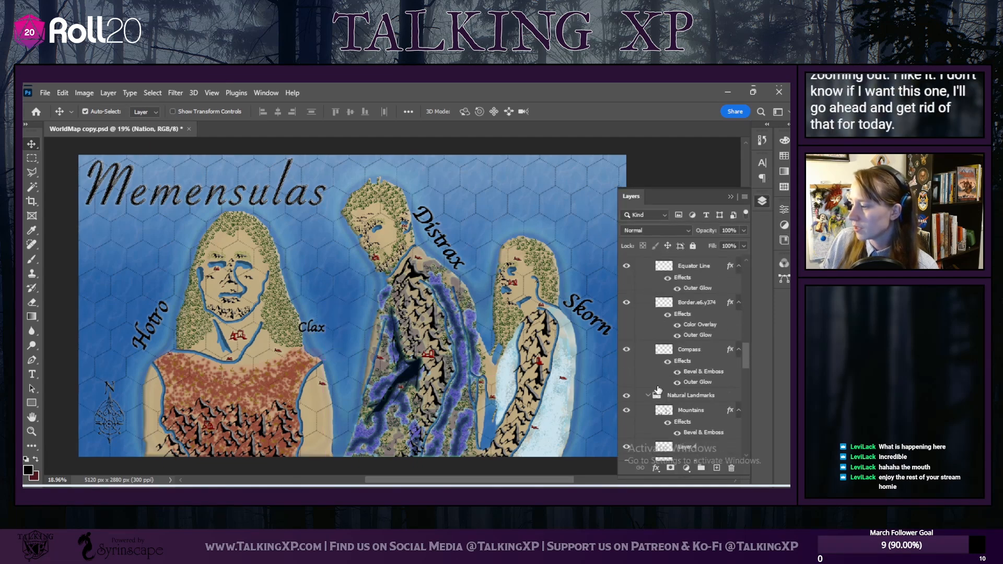
pyautogui.scroll(-6, 656, 411)
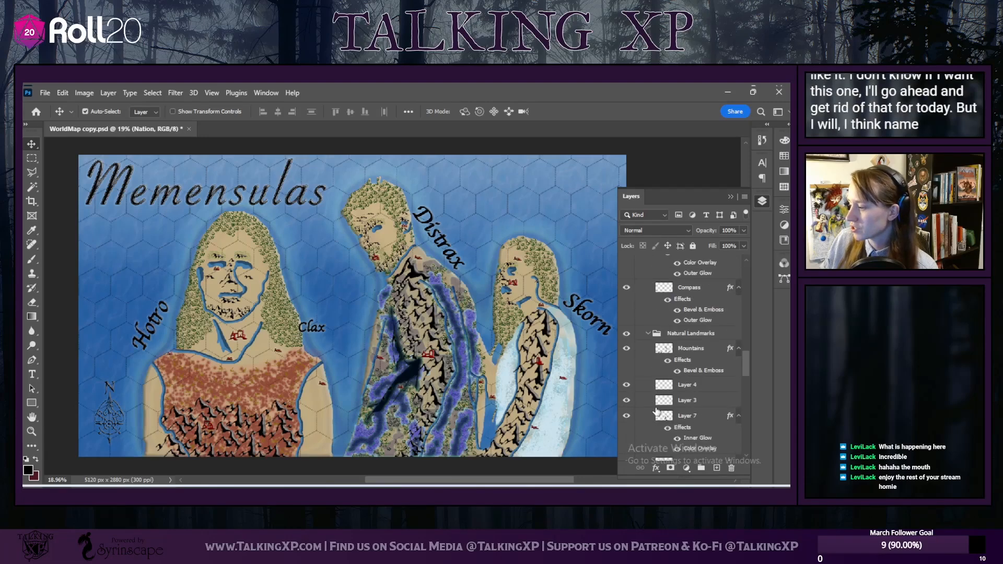
pyautogui.scroll(3, 656, 411)
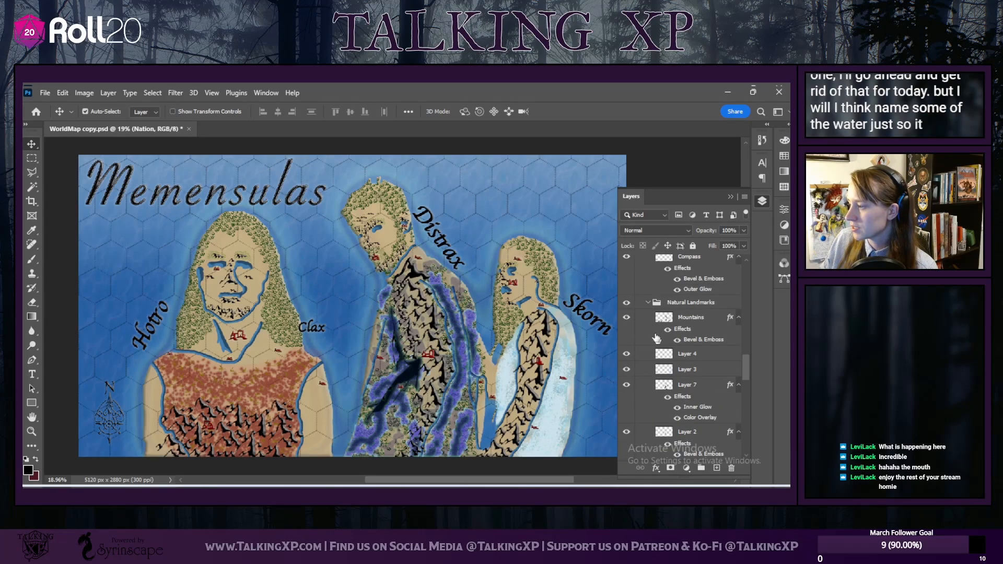
pyautogui.click(646, 303)
pyautogui.click(646, 302)
pyautogui.scroll(4, 649, 311)
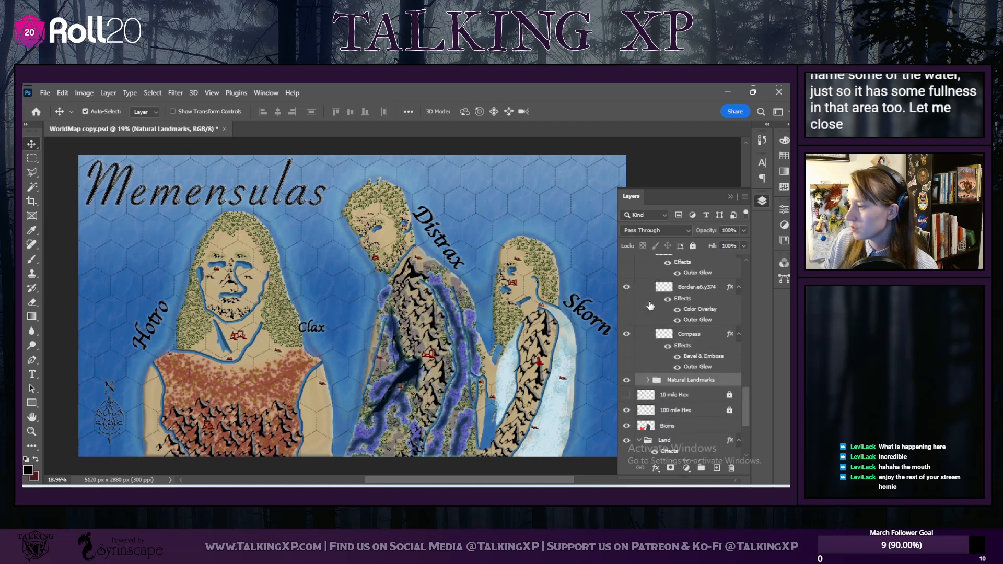
pyautogui.scroll(-3, 666, 388)
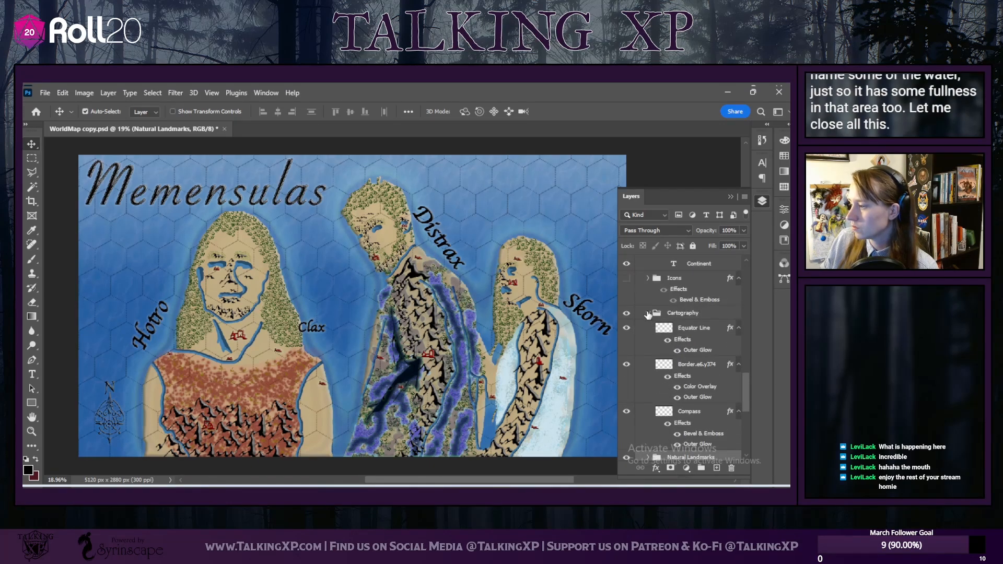
pyautogui.scroll(5, 653, 324)
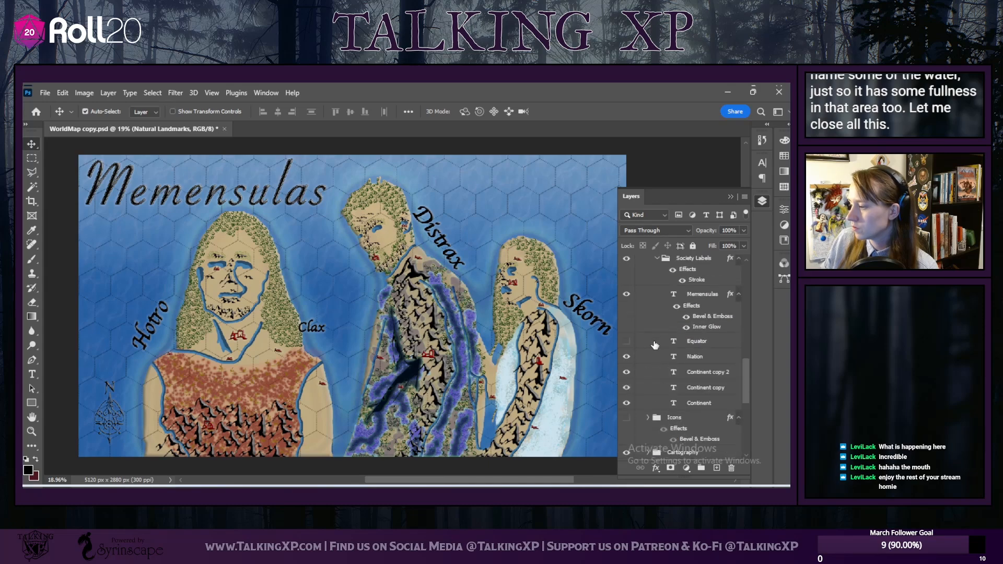
pyautogui.scroll(1, 661, 366)
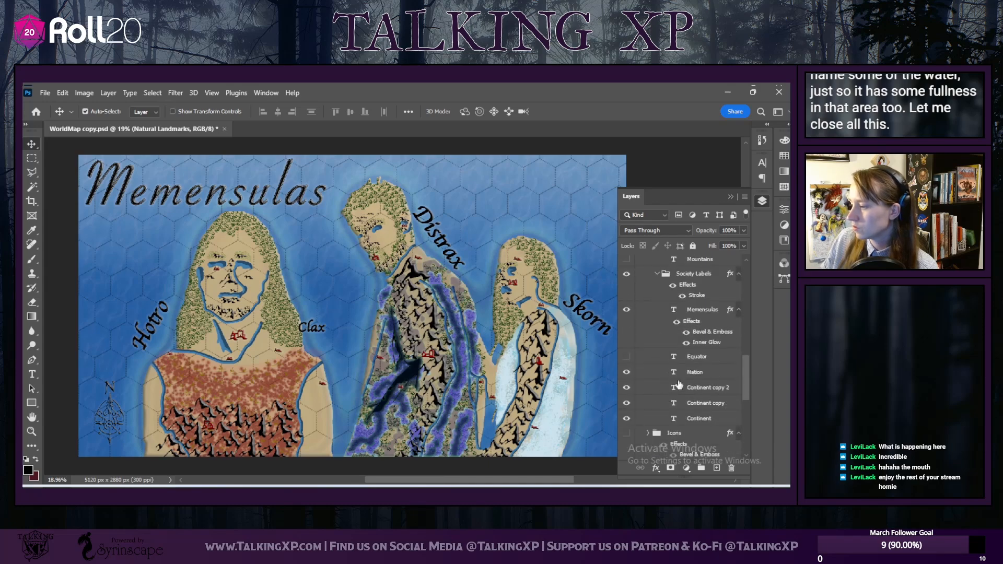
# Step: Hide the Clax label's Nation layer, and collapse the Society Labels and Nature Labels groups
pyautogui.scroll(5, 643, 366)
pyautogui.click(657, 355)
pyautogui.scroll(5, 657, 354)
pyautogui.click(658, 354)
pyautogui.click(658, 355)
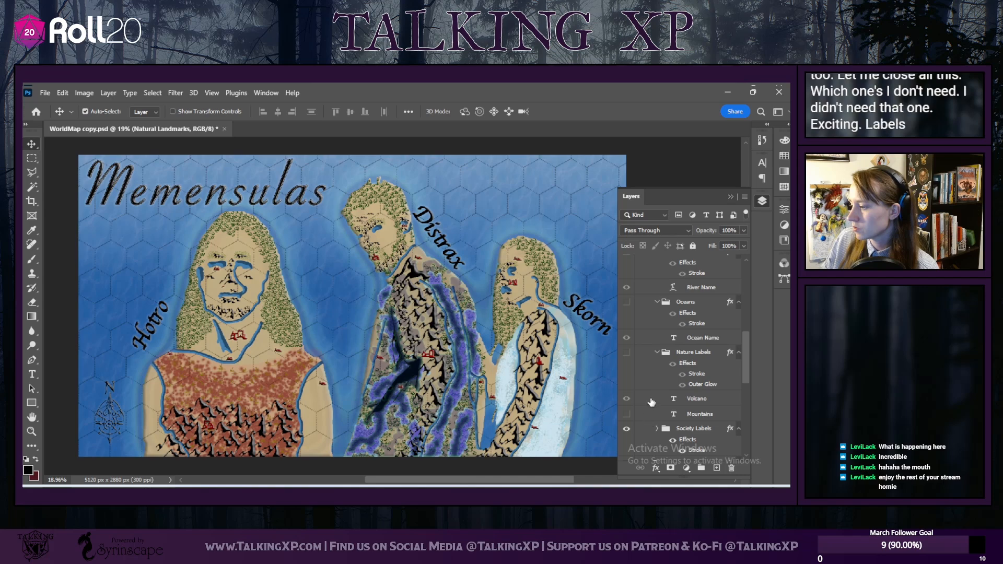
pyautogui.click(659, 354)
pyautogui.click(658, 354)
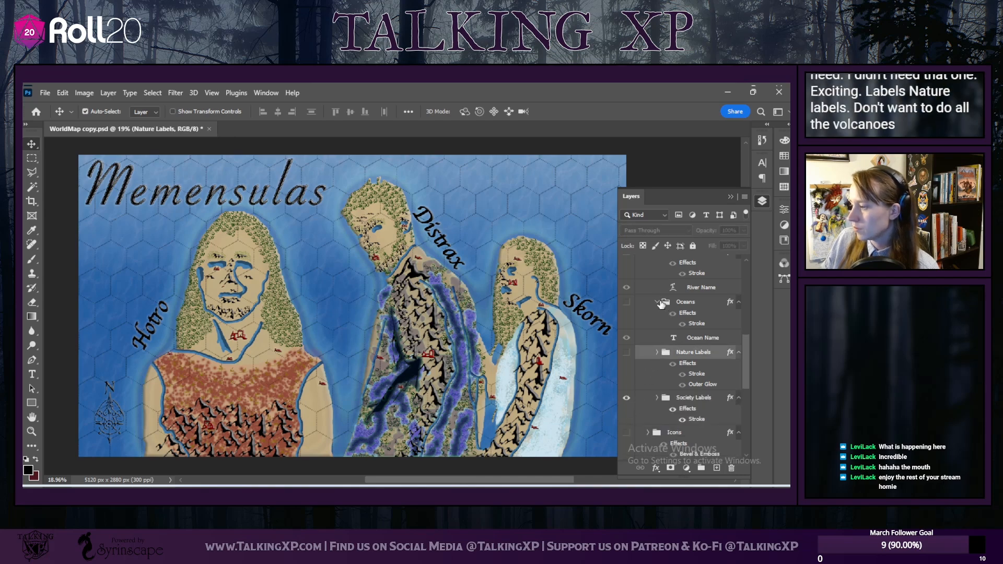
# Step: Show the Oceans group and replace the Ocean Name layer's text with Desire Bay
pyautogui.click(626, 302)
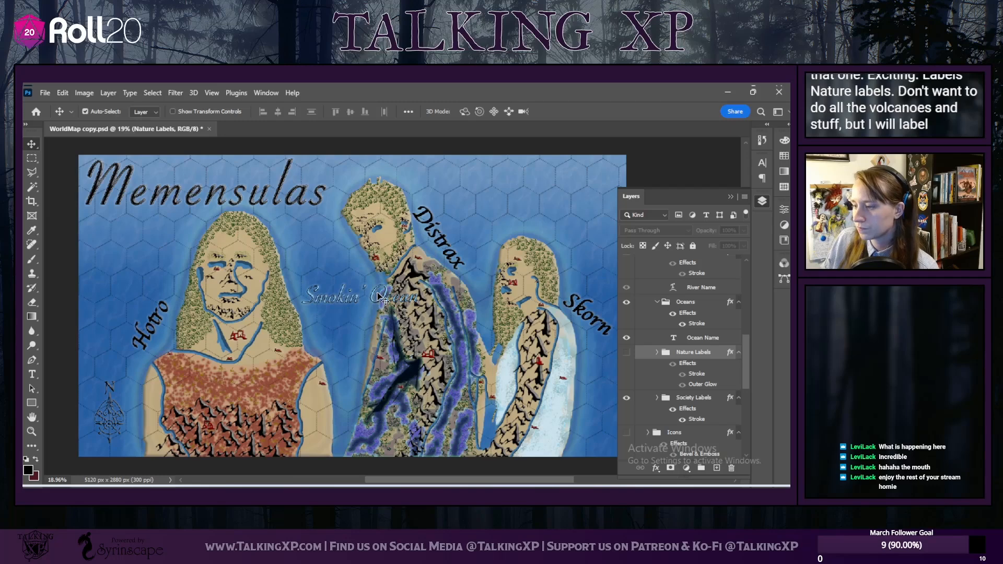
pyautogui.doubleClick(674, 337)
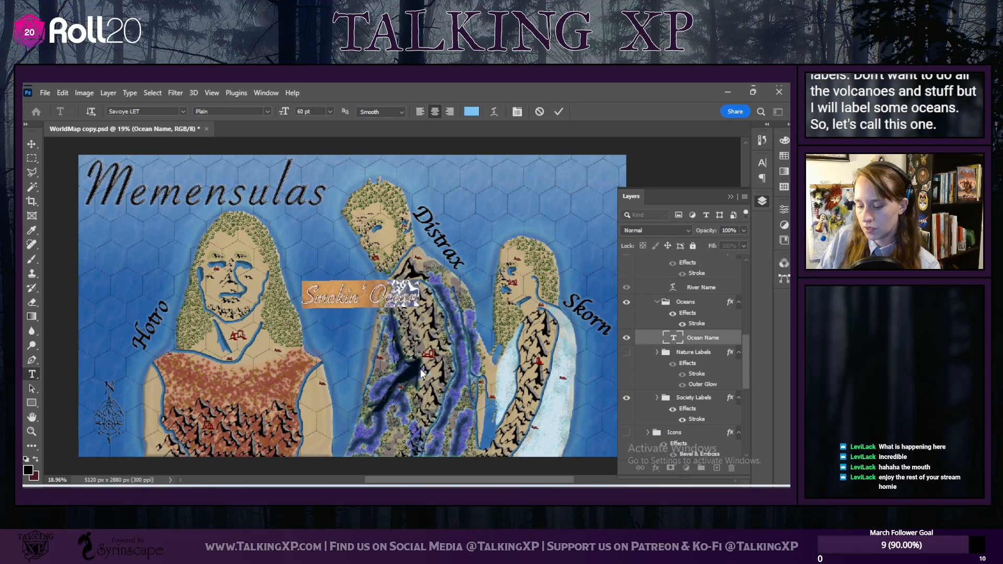
pyautogui.write('dese')
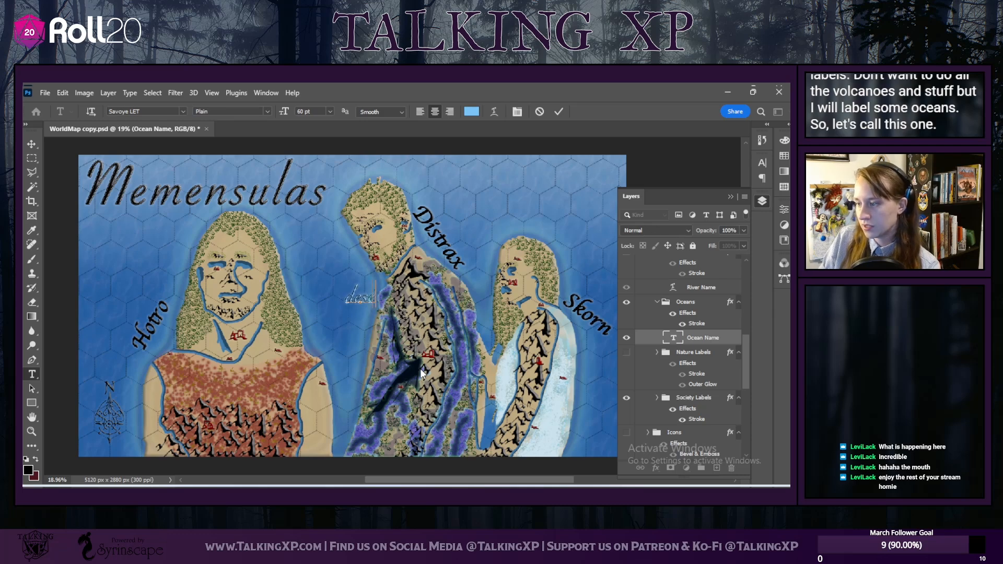
pyautogui.press('BackSpace')
pyautogui.press('BackSpace')
pyautogui.press('BackSpace')
pyautogui.press('BackSpace')
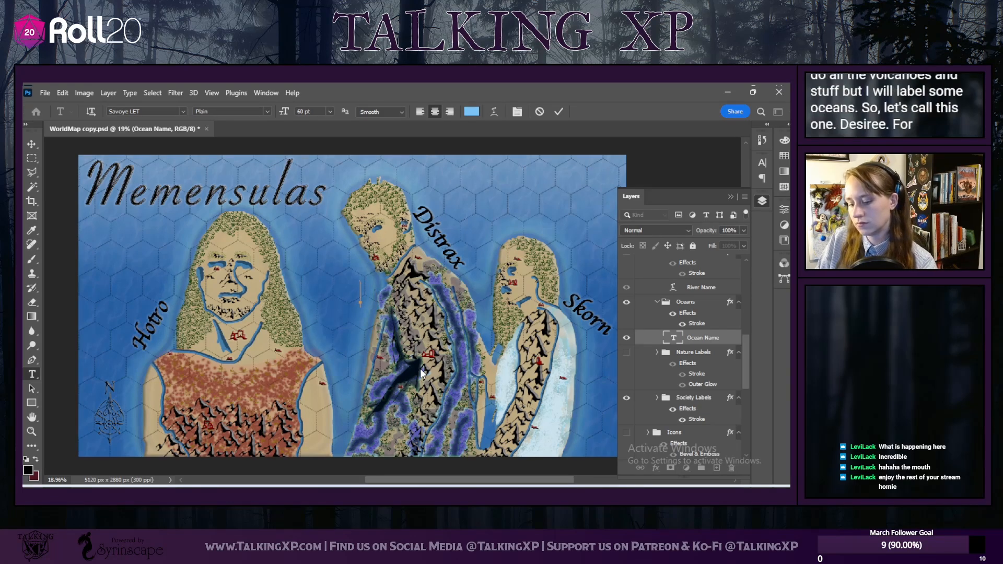
pyautogui.write('Desire')
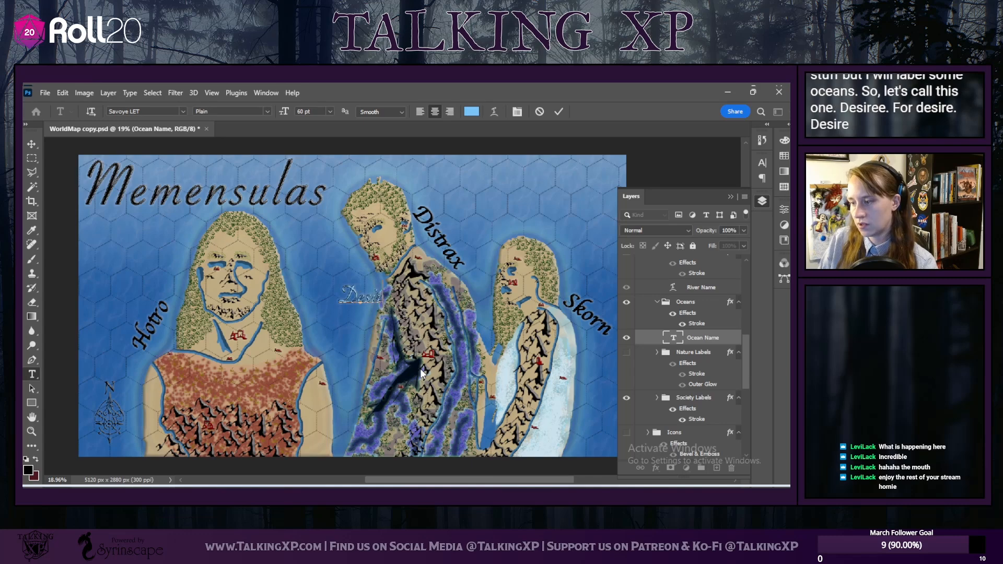
pyautogui.write(' Bay')
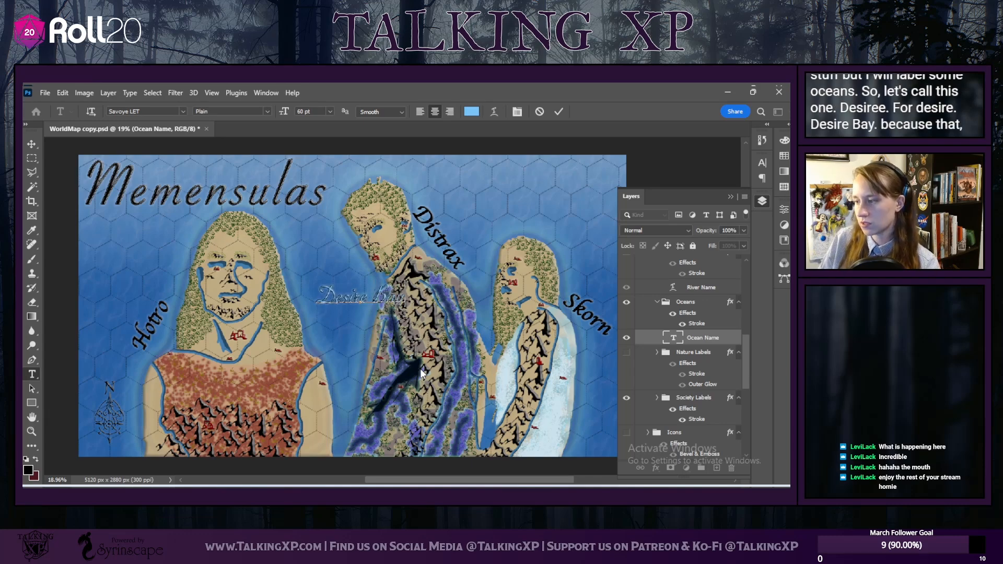
# Step: Rotate the Desire Bay label to slope steeply downward and place it in the water between the first two figures
pyautogui.click(32, 144)
pyautogui.hotkey('ctrl', 't')
pyautogui.moveTo(374, 301); pyautogui.dragTo(345, 310)
pyautogui.press('Return')
# Step: Duplicate the Desire Bay label and move the copy to the water between the second and third figures
pyautogui.rightClick(697, 342)
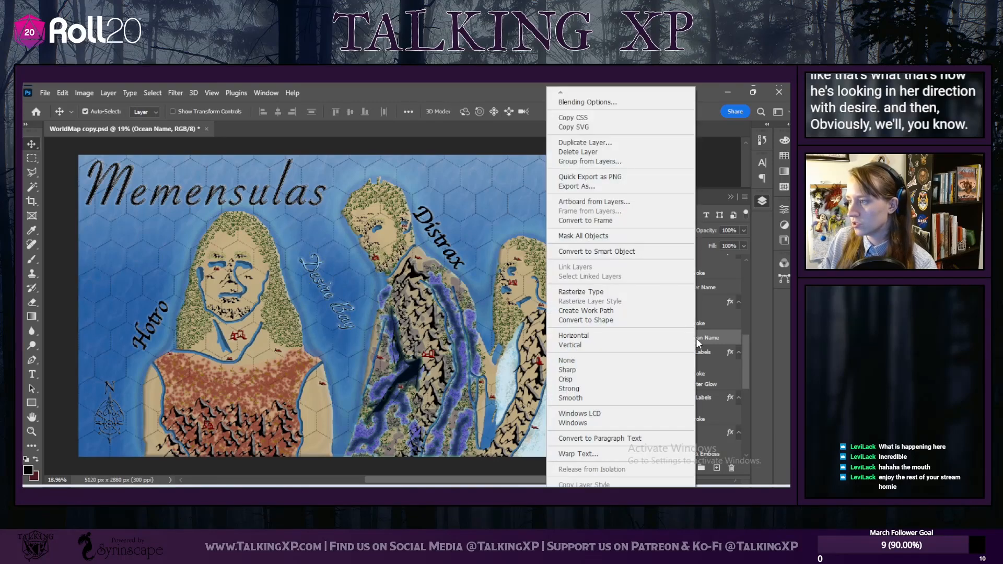
pyautogui.click(591, 152)
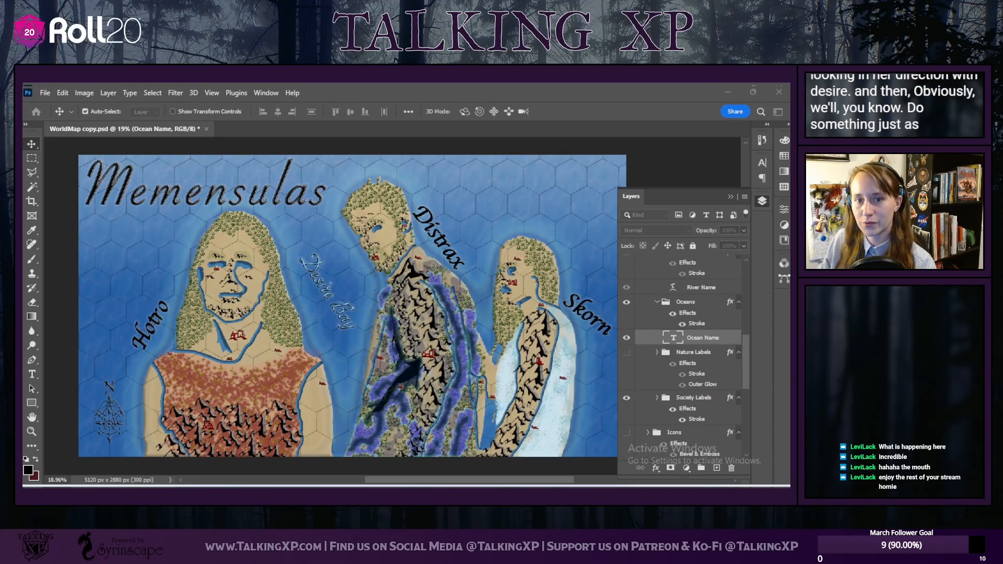
pyautogui.press('Return')
pyautogui.moveTo(345, 308); pyautogui.dragTo(491, 252)
# Step: Replace the copied ocean label's text with Neglect Bay
pyautogui.doubleClick(492, 251)
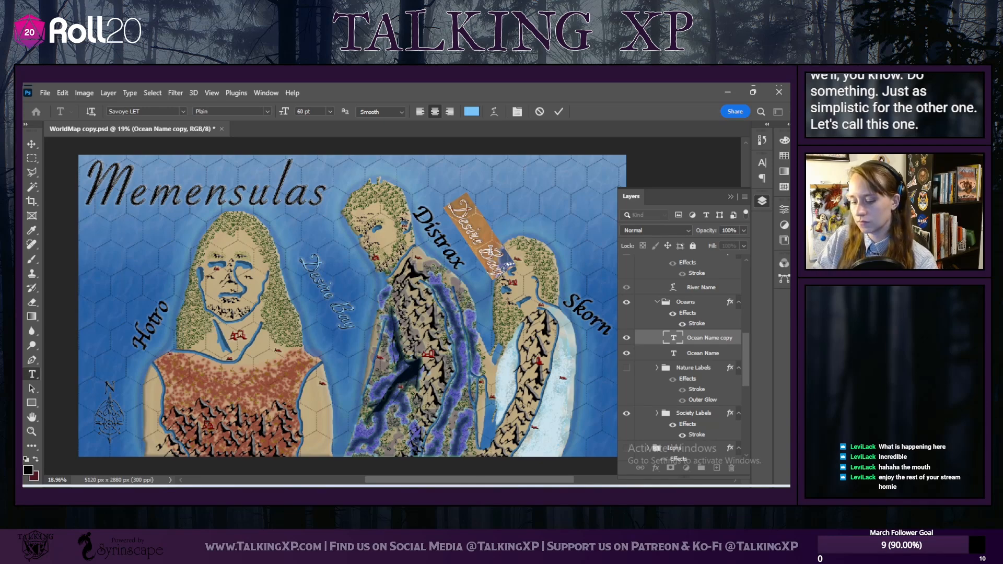
pyautogui.write('Meg')
pyautogui.press('BackSpace')
pyautogui.press('BackSpace')
pyautogui.press('BackSpace')
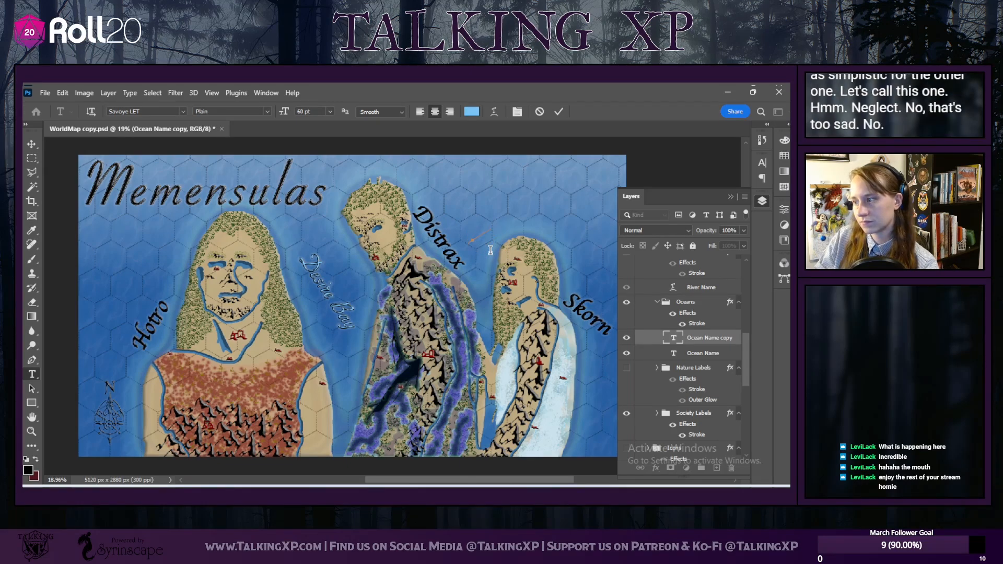
pyautogui.write('Neglect')
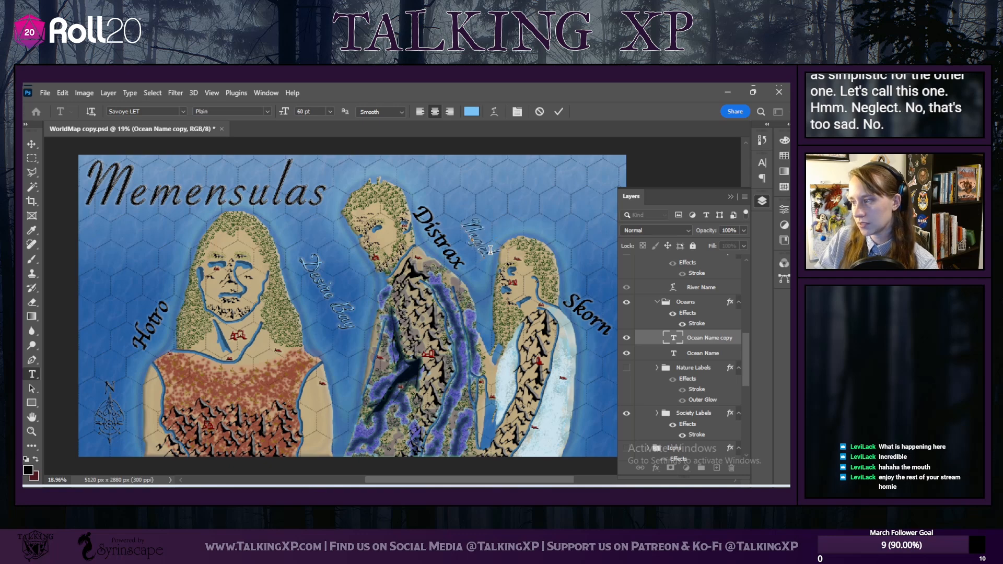
pyautogui.press('BackSpace')
pyautogui.press('BackSpace')
pyautogui.press('BackSpace')
pyautogui.press('BackSpace')
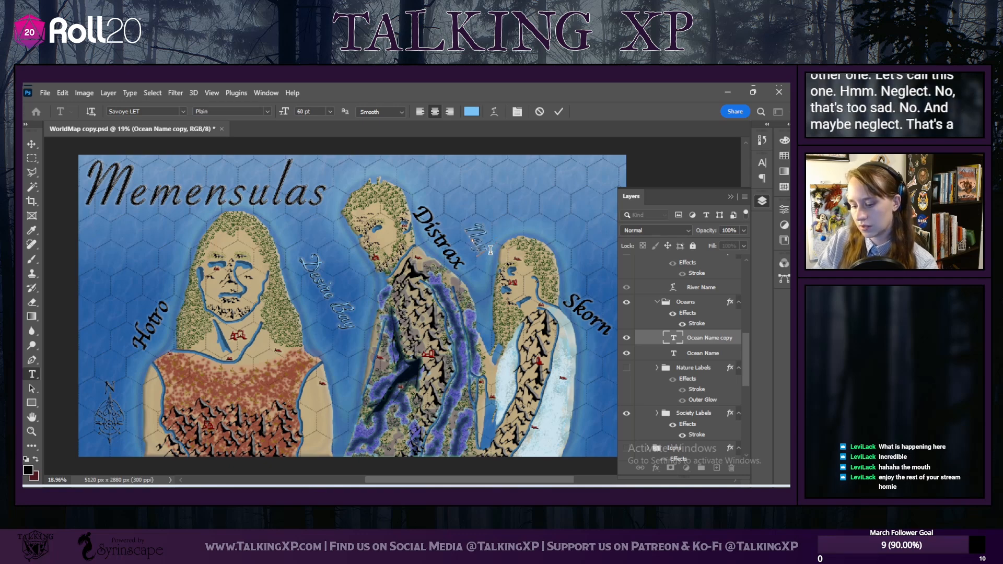
pyautogui.write('lect')
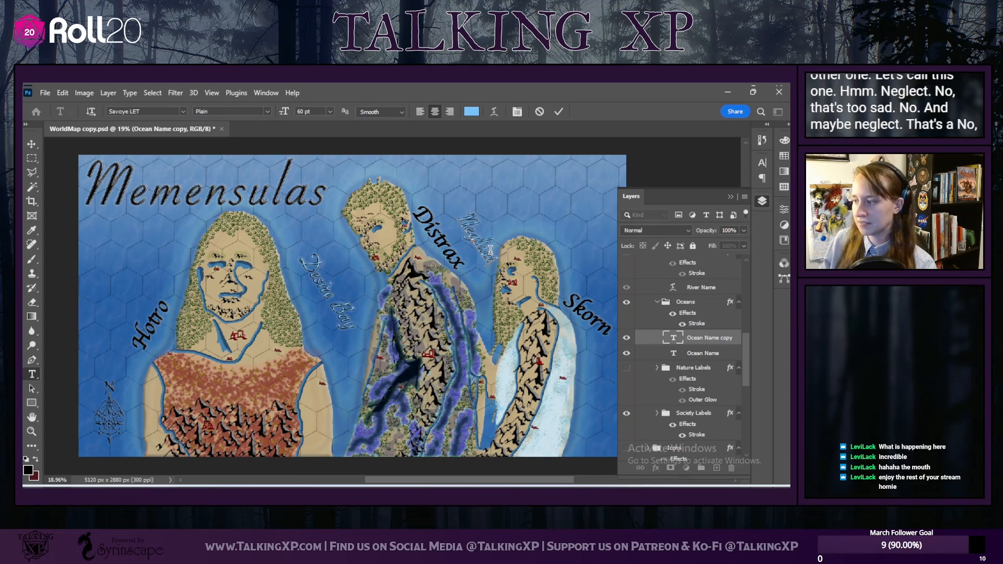
pyautogui.write(' Bay')
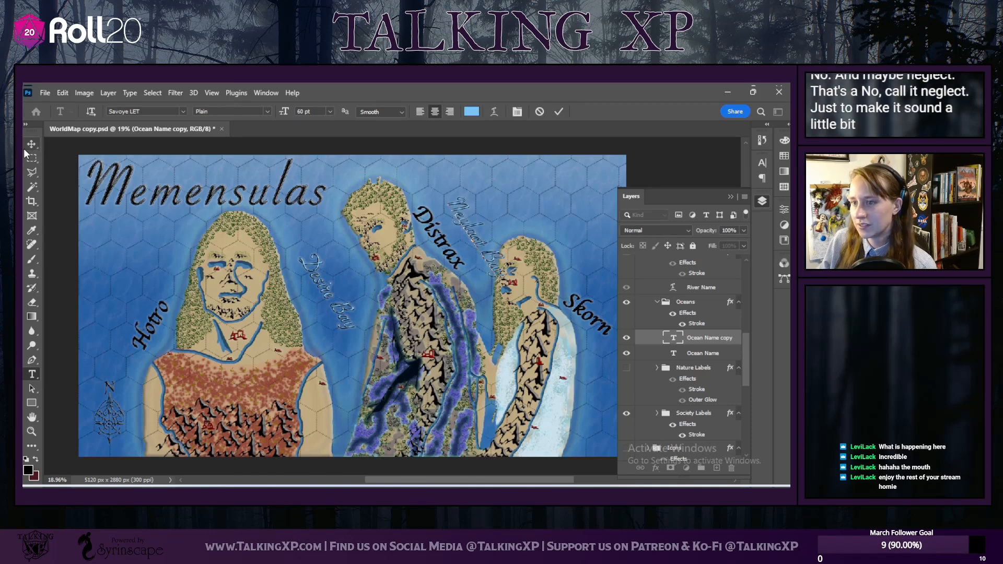
# Step: Move the Distrax label to the second figure's front side and shift Neglect Bay closer behind his back
pyautogui.click(32, 144)
pyautogui.moveTo(495, 262); pyautogui.dragTo(359, 260)
pyautogui.click(482, 222)
pyautogui.moveTo(480, 228); pyautogui.dragTo(455, 235)
# Step: Move the Skorn label up beside the third figure's head and shift Desire Bay slightly down
pyautogui.moveTo(579, 312); pyautogui.dragTo(550, 240)
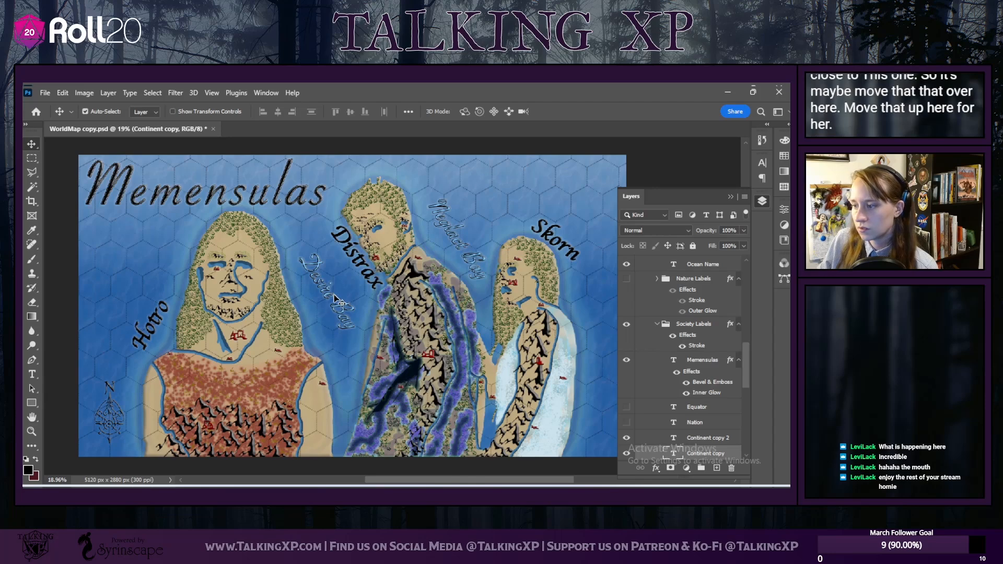
pyautogui.scroll(-2, 237, 358)
pyautogui.scroll(2, 238, 358)
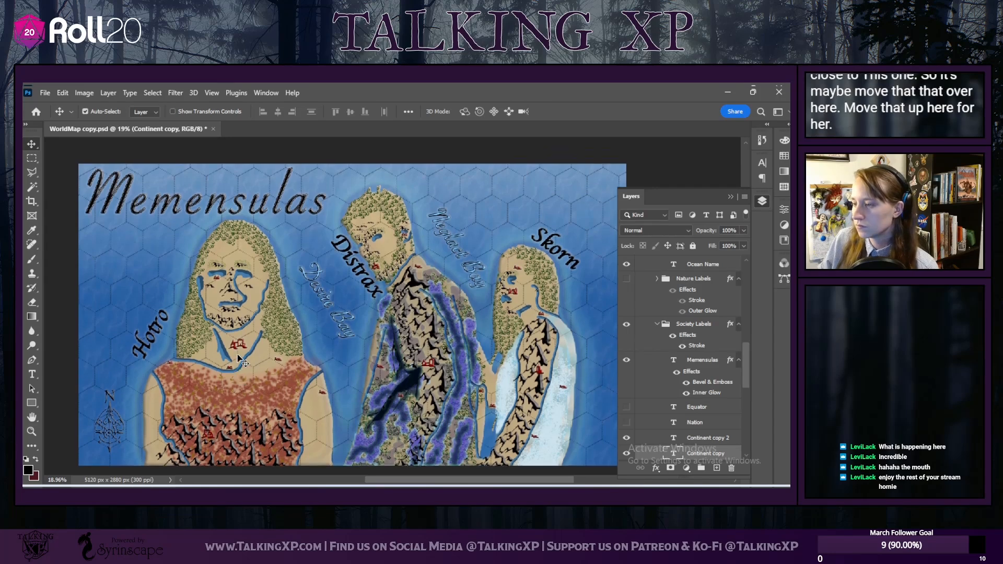
pyautogui.moveTo(348, 340); pyautogui.dragTo(344, 350)
pyautogui.click(498, 274)
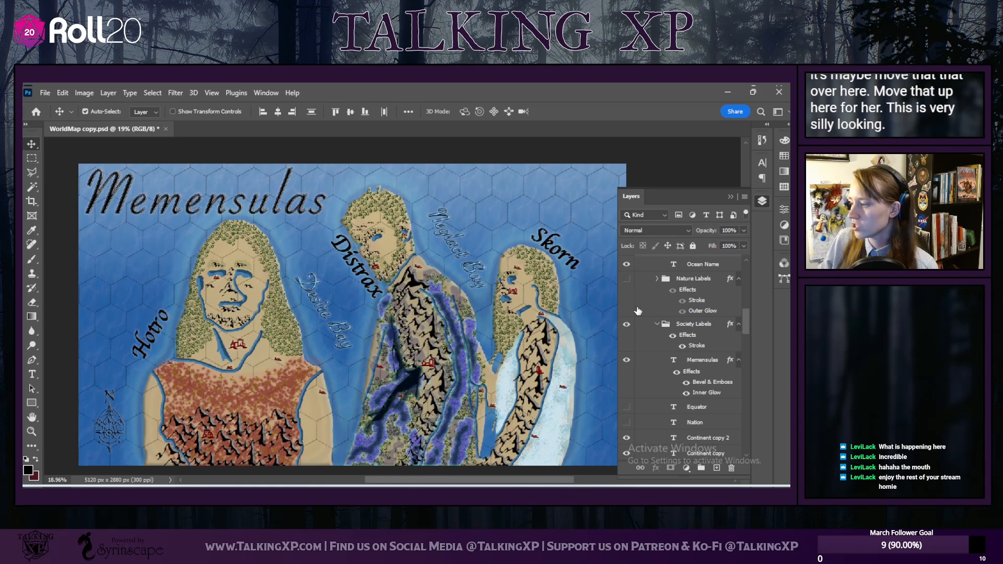
pyautogui.click(489, 299)
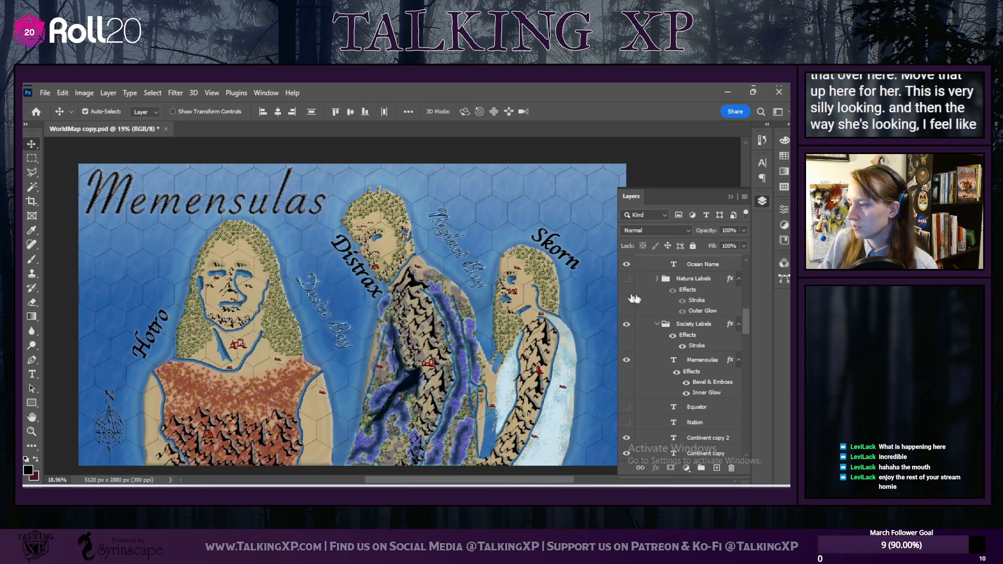
pyautogui.scroll(-1, 701, 405)
pyautogui.scroll(2, 702, 394)
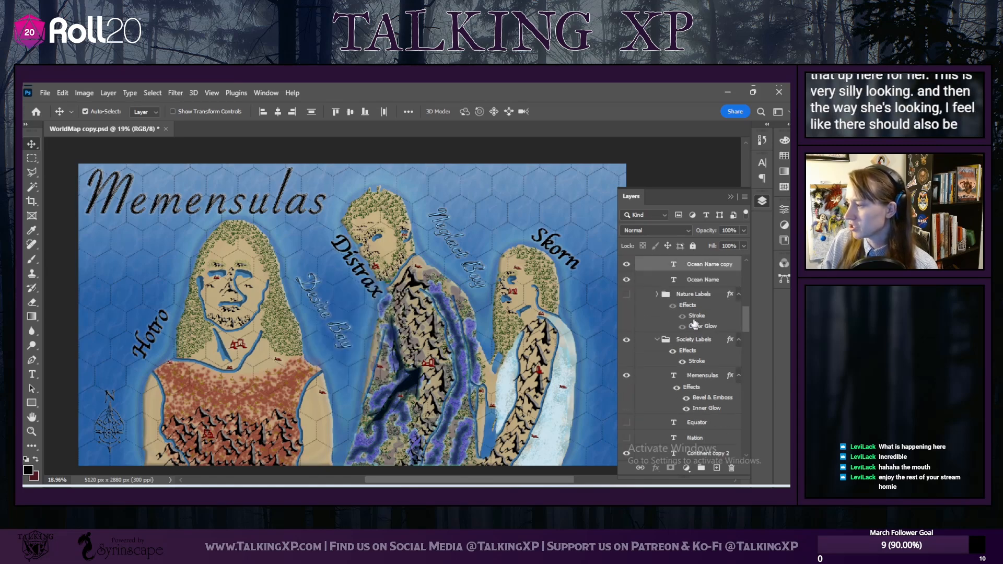
pyautogui.rightClick(697, 265)
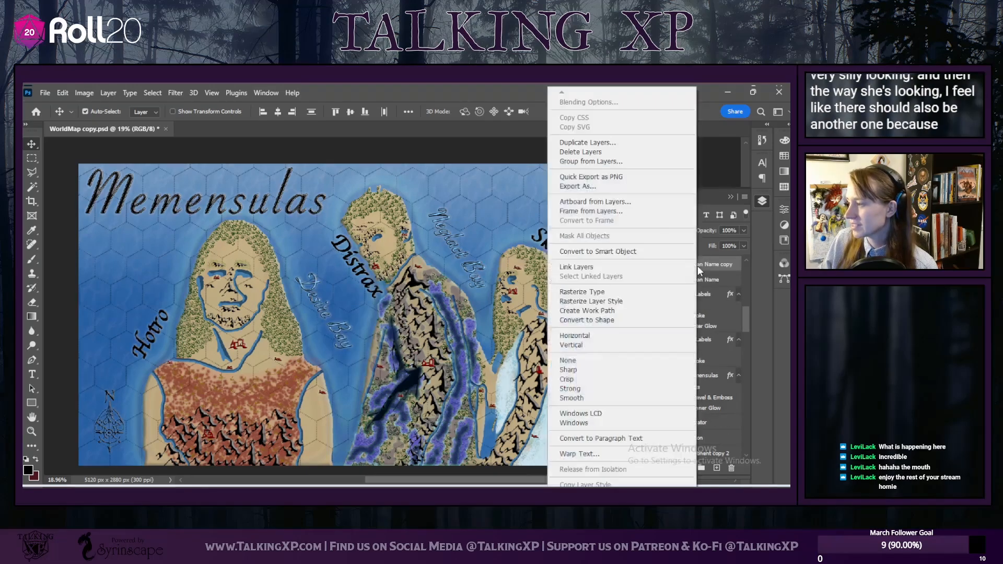
pyautogui.click(582, 143)
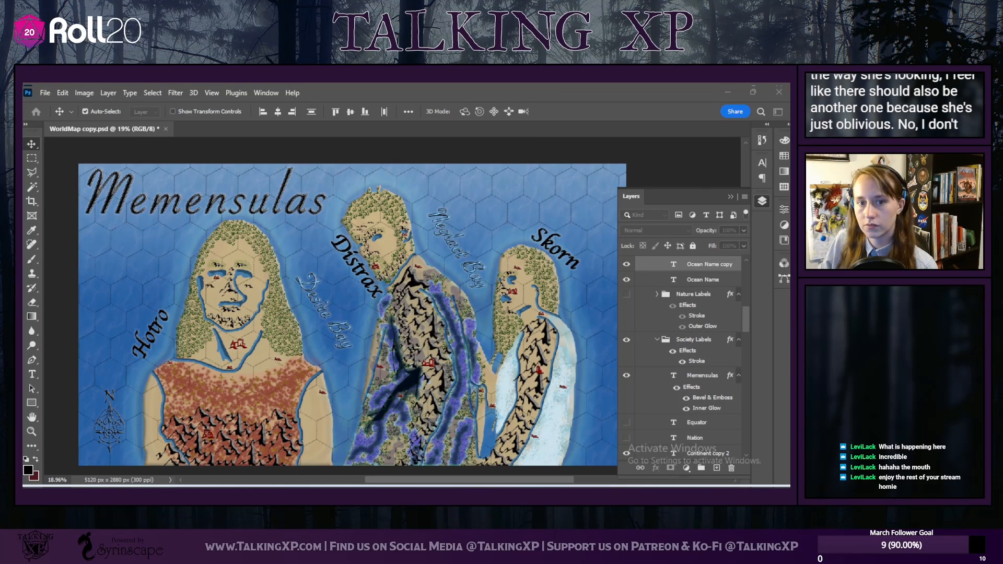
pyautogui.press('Escape')
# Step: Duplicate the Neglect Bay label layer and move the copy to the water beside the first figure's hair
pyautogui.scroll(-2, 687, 361)
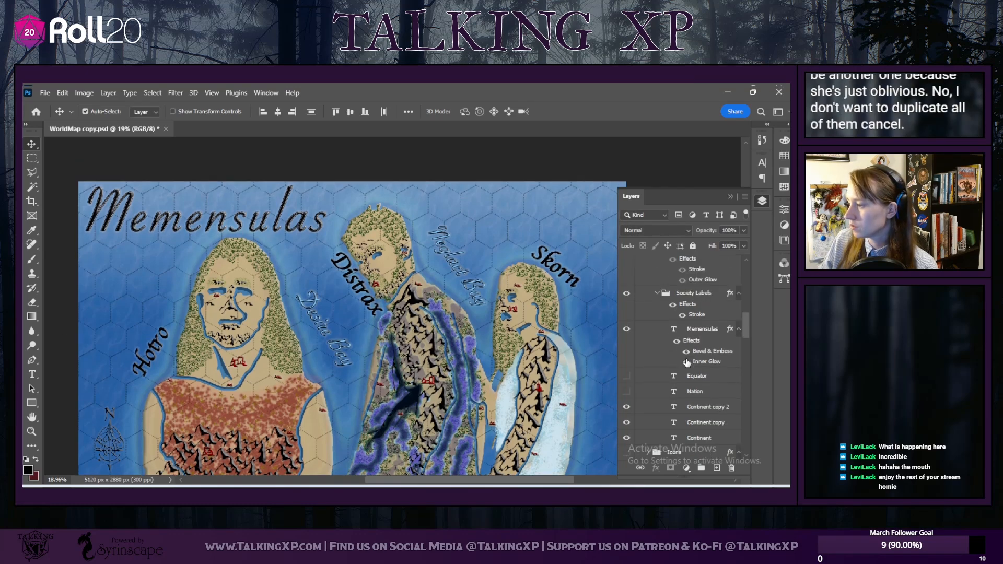
pyautogui.scroll(3, 686, 375)
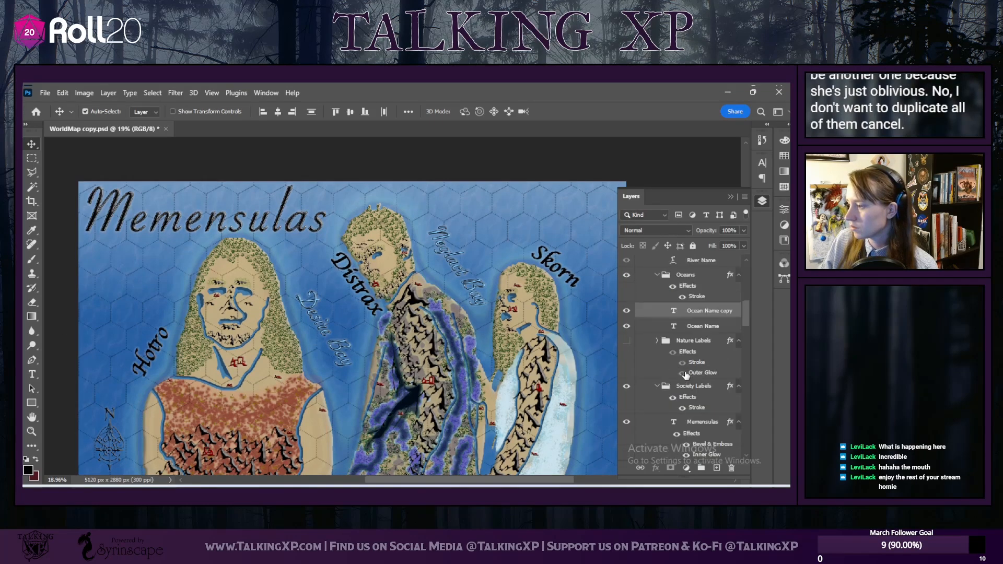
pyautogui.rightClick(703, 316)
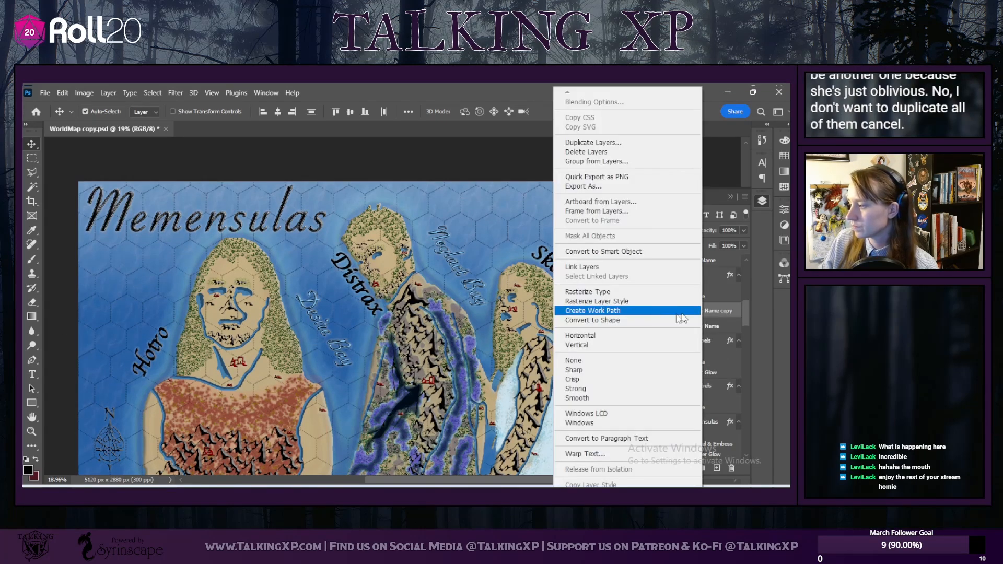
pyautogui.click(636, 144)
pyautogui.click(485, 337)
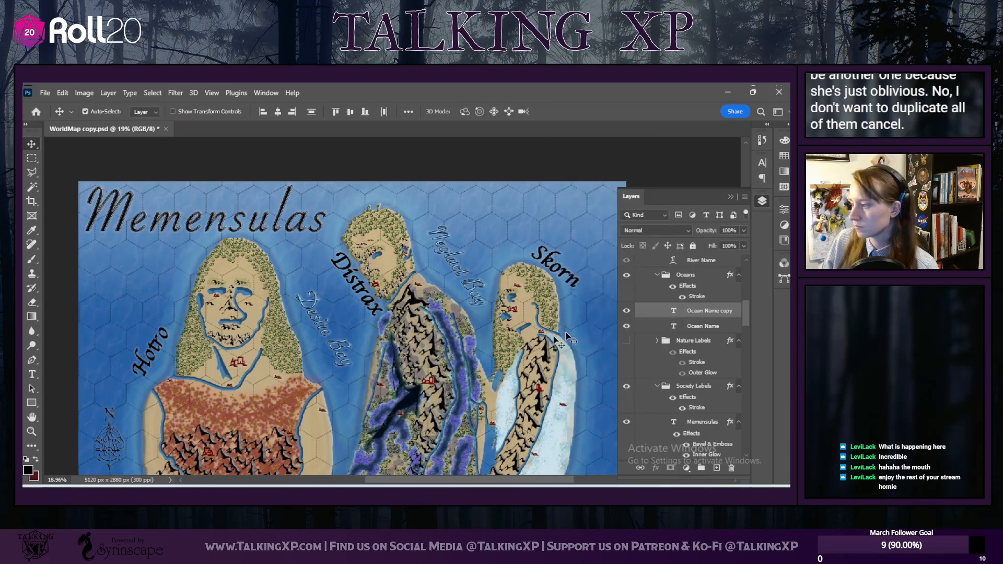
pyautogui.click(706, 328)
pyautogui.click(699, 312)
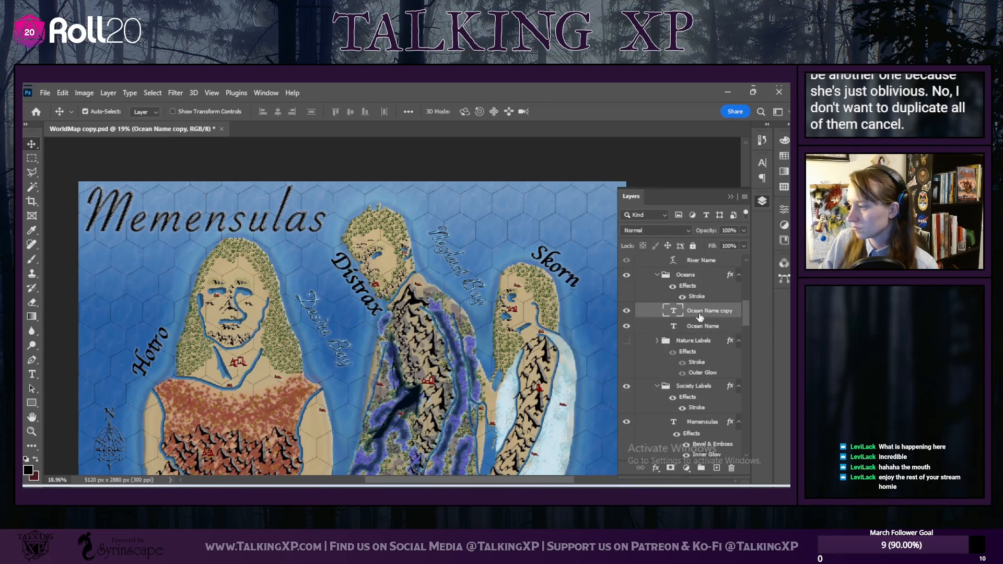
pyautogui.rightClick(700, 313)
pyautogui.click(580, 145)
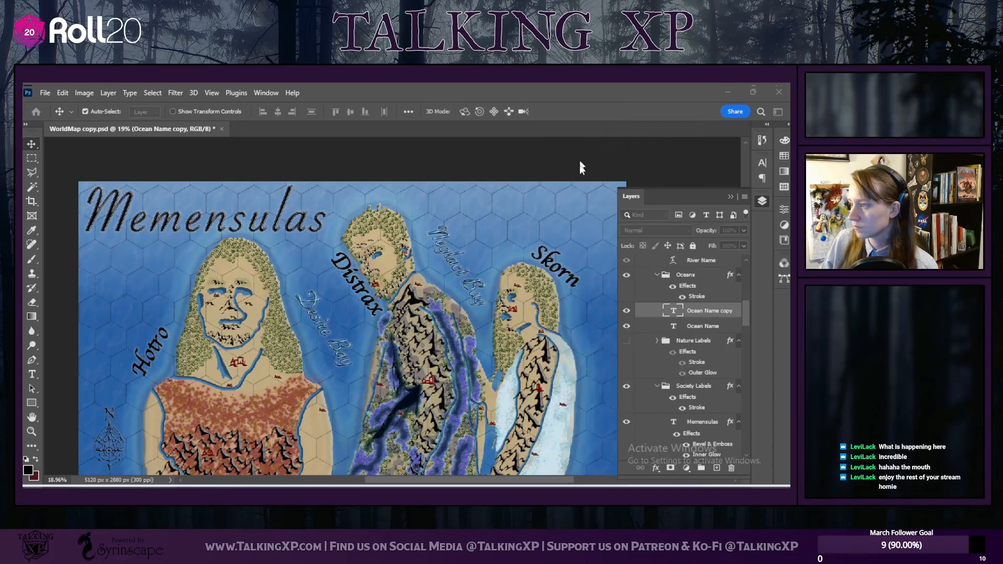
pyautogui.press('Return')
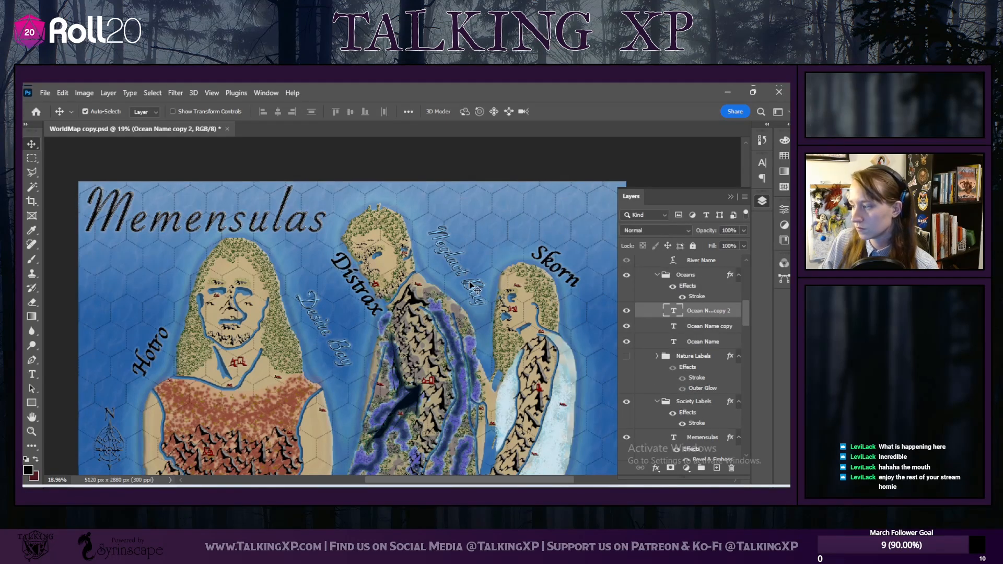
pyautogui.moveTo(462, 273); pyautogui.dragTo(150, 310)
# Step: Replace the copied ocean label's text with Ablisius Ocean
pyautogui.doubleClick(150, 310)
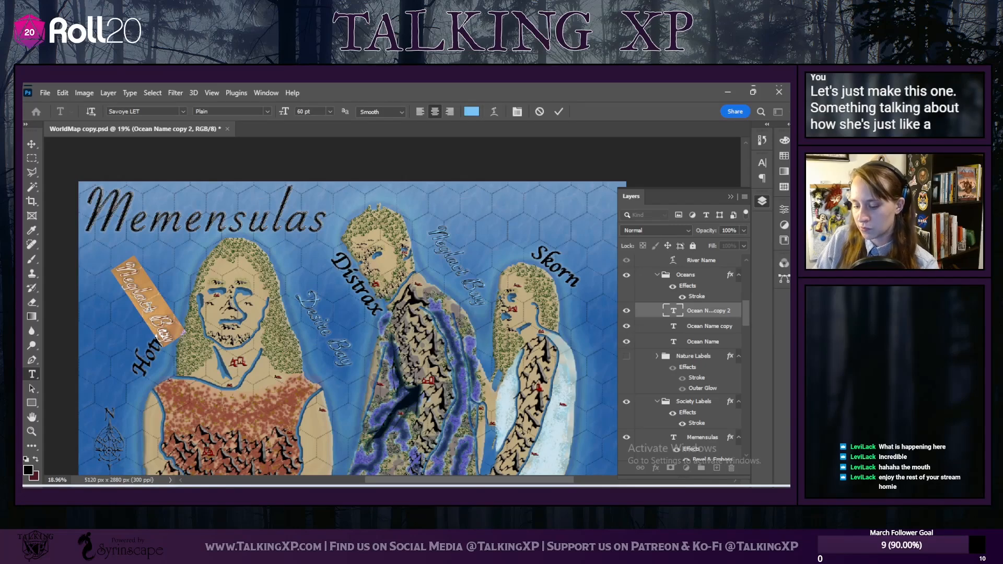
pyautogui.write('Ablis')
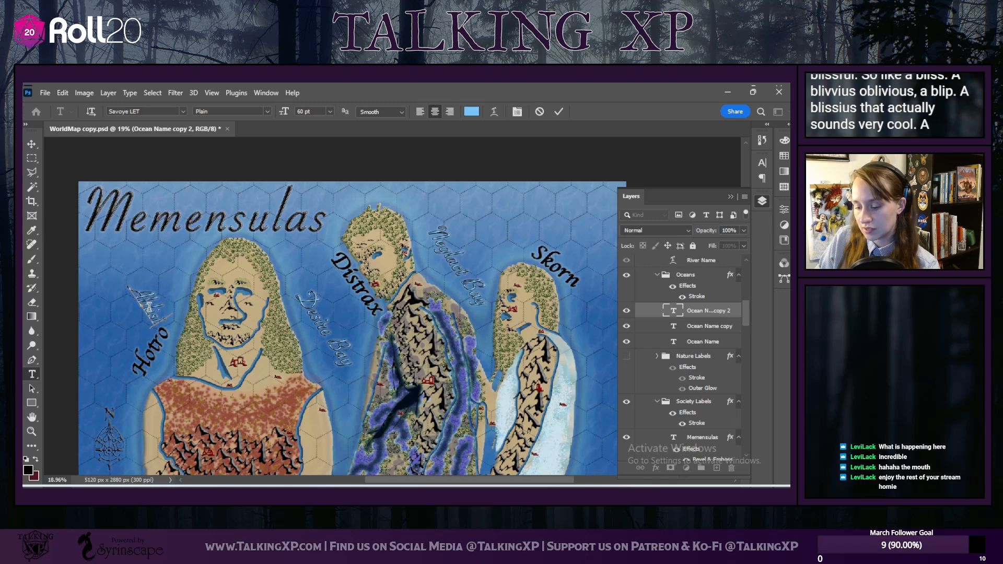
pyautogui.write('sius')
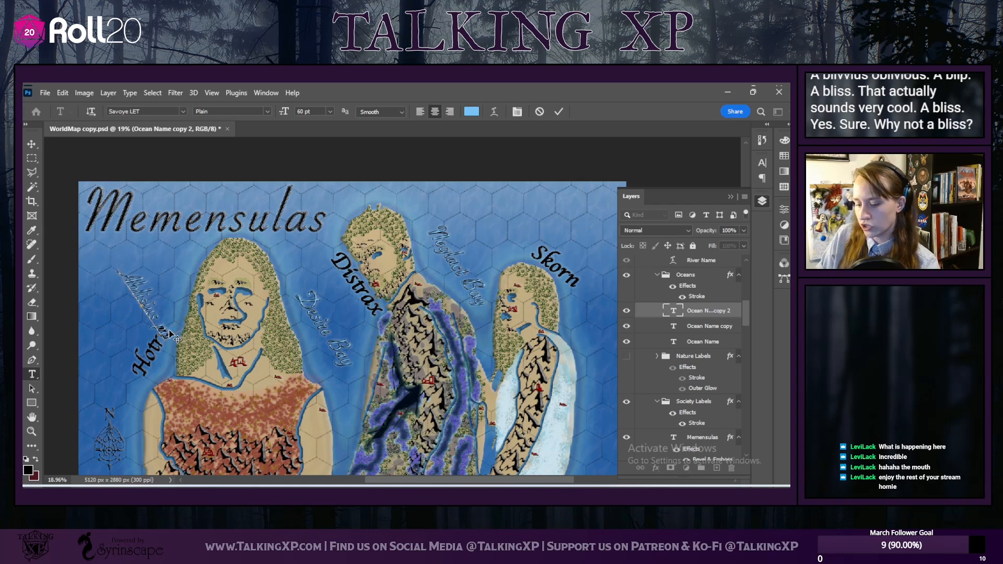
pyautogui.write('Ocean')
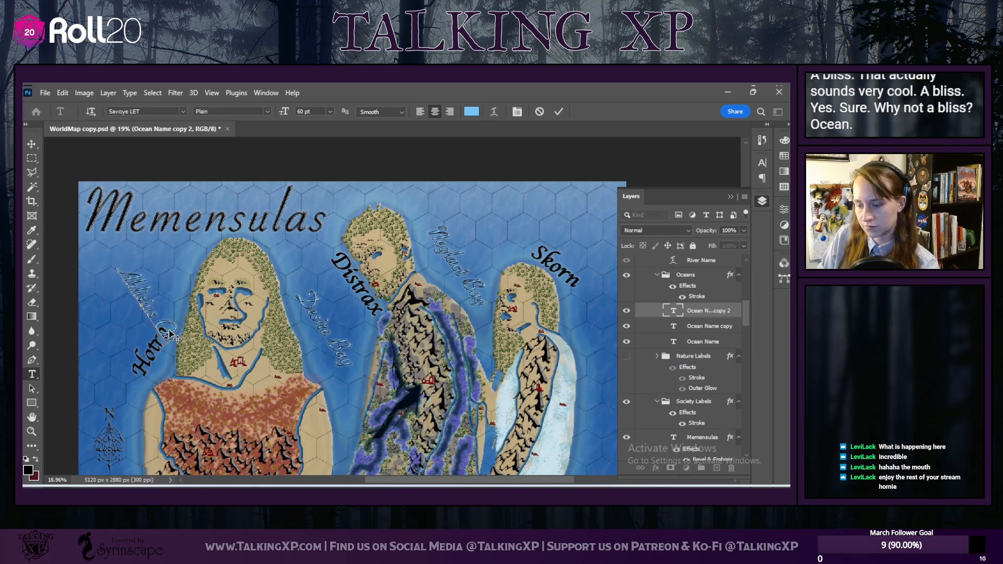
pyautogui.write('n')
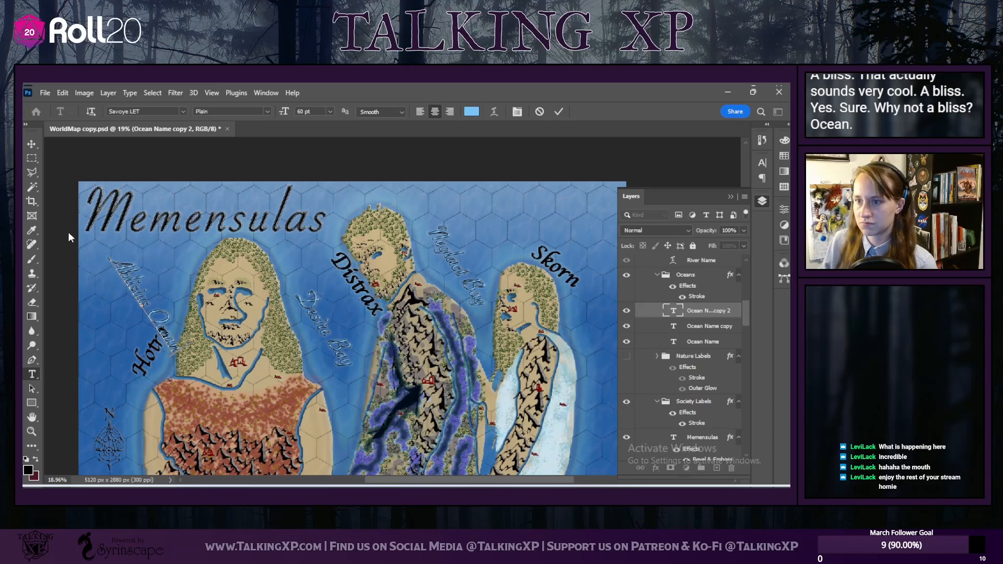
# Step: Rotate the Ablisius Ocean label about -112° so it slants upward, and place it in the water outside the Hotro label
pyautogui.click(32, 145)
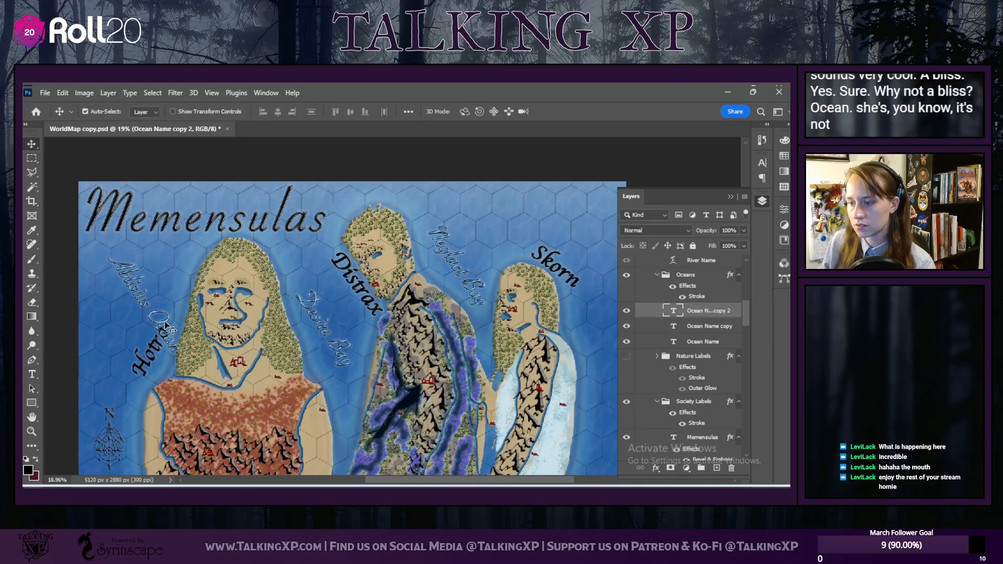
pyautogui.hotkey('ctrl', 't')
pyautogui.moveTo(207, 233); pyautogui.dragTo(137, 309)
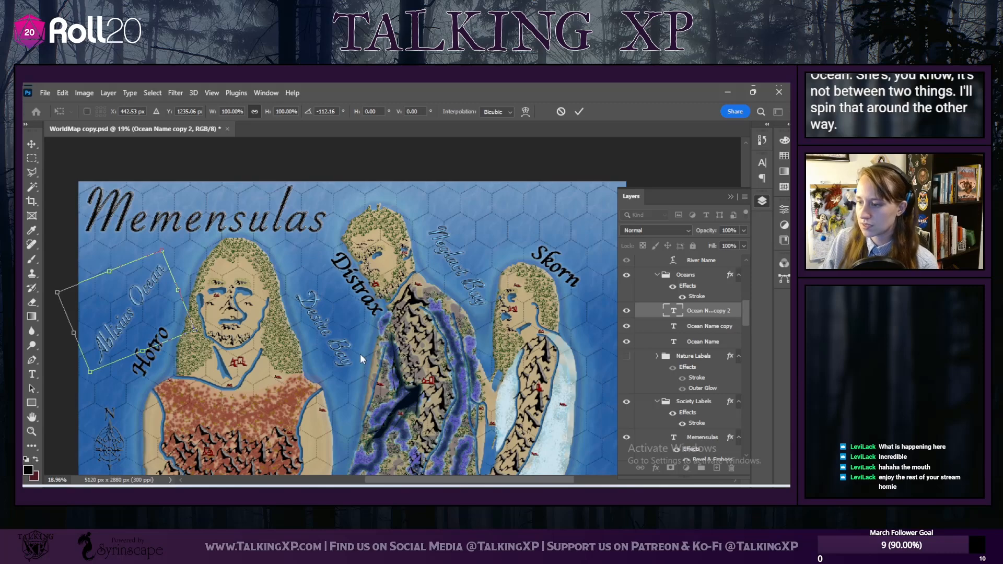
pyautogui.press('Return')
# Step: Show and expand the Nature Labels group, then make its Volcano text layer visible and select it
pyautogui.scroll(-3, 369, 392)
pyautogui.scroll(-3, 365, 402)
pyautogui.scroll(3, 365, 402)
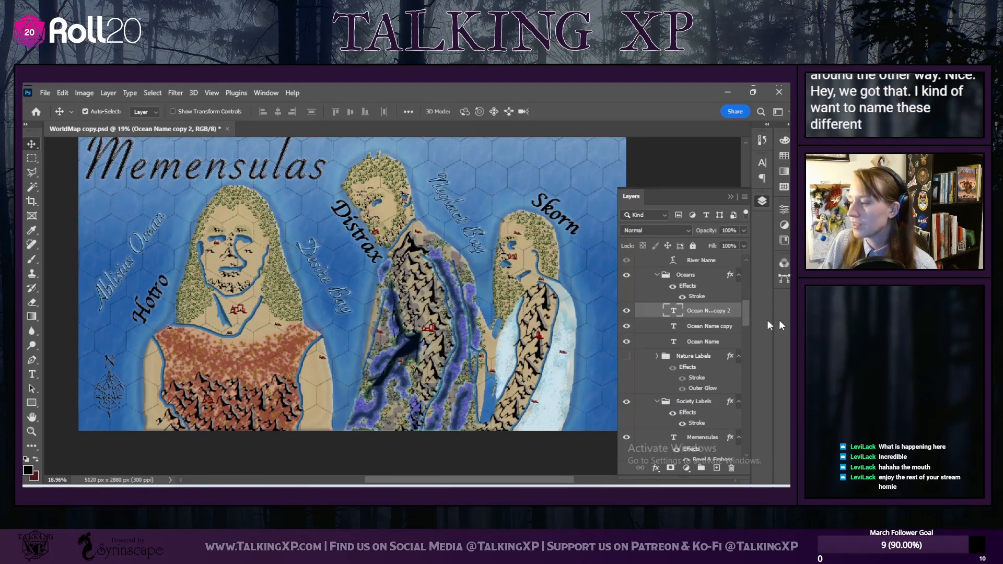
pyautogui.scroll(-5, 680, 383)
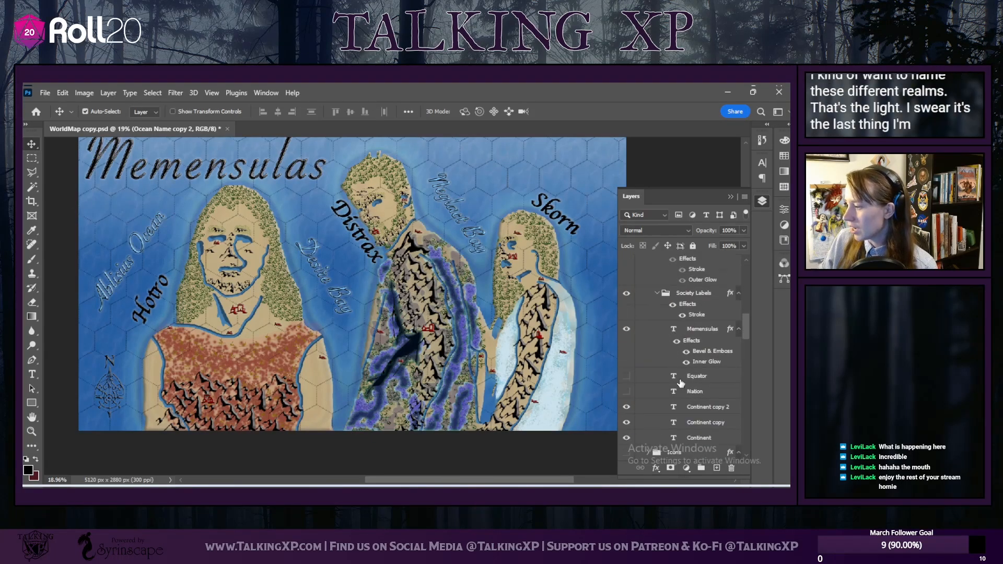
pyautogui.scroll(-2, 680, 382)
pyautogui.scroll(4, 674, 354)
pyautogui.click(626, 309)
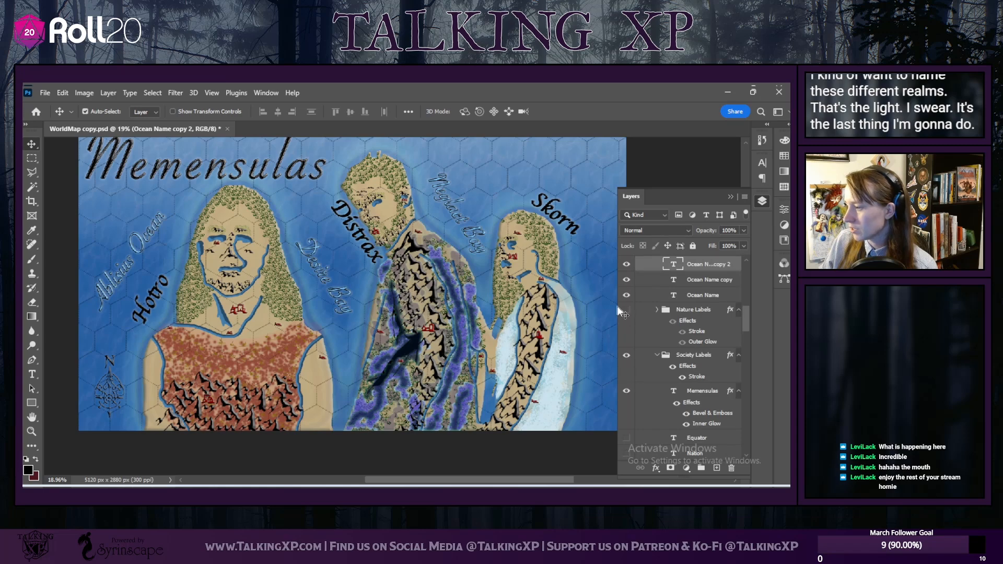
pyautogui.click(657, 310)
pyautogui.click(630, 358)
pyautogui.click(630, 358)
pyautogui.click(693, 357)
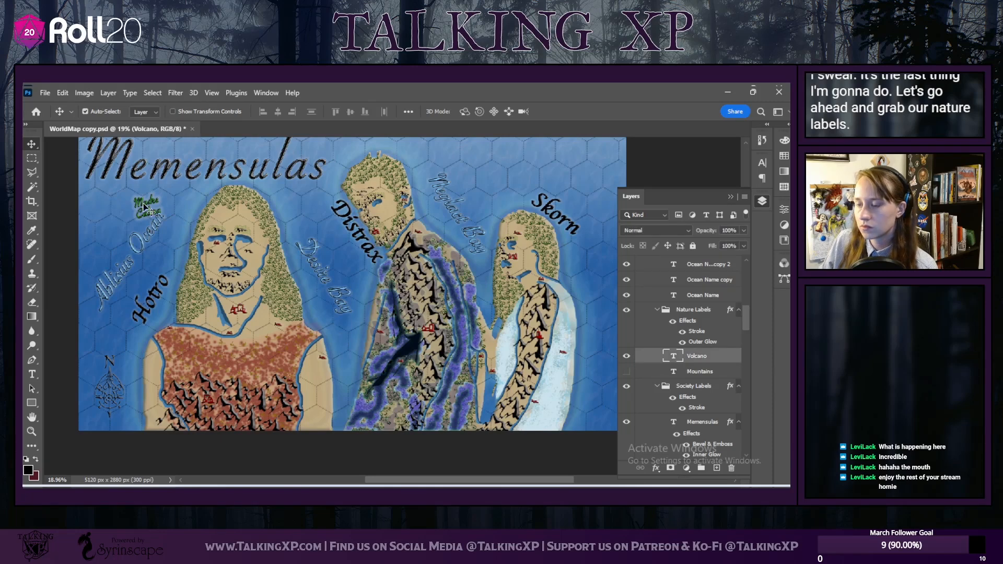
# Step: Replace the Volcano label's text with Lilrudress Wastes
pyautogui.doubleClick(673, 355)
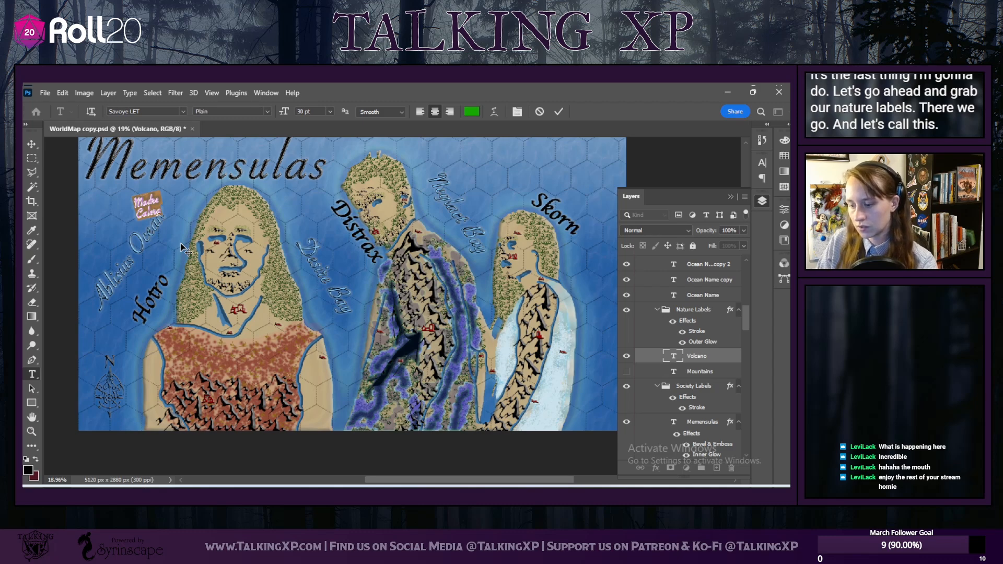
pyautogui.press('BackSpace')
pyautogui.write('Little')
pyautogui.press('BackSpace')
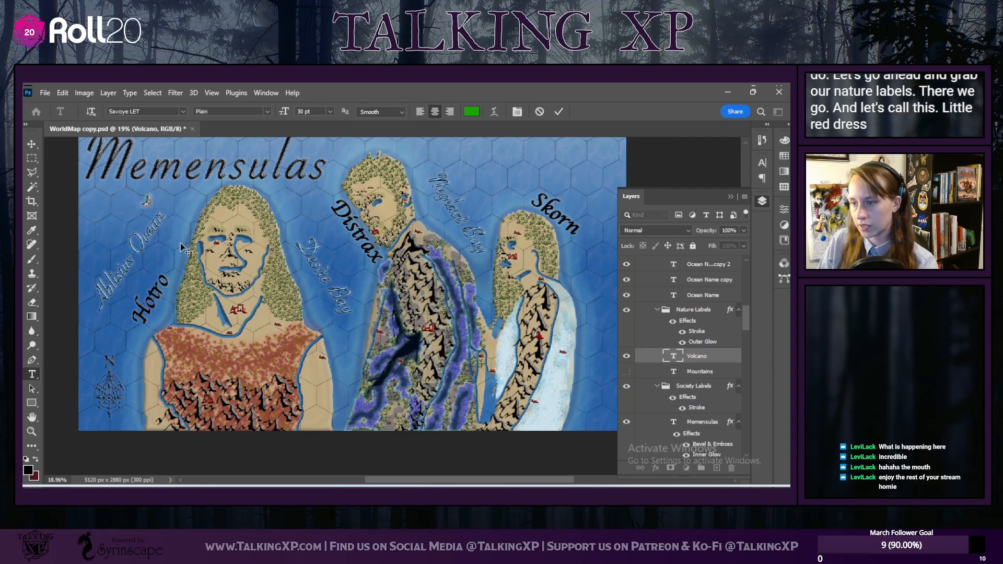
pyautogui.write('Al')
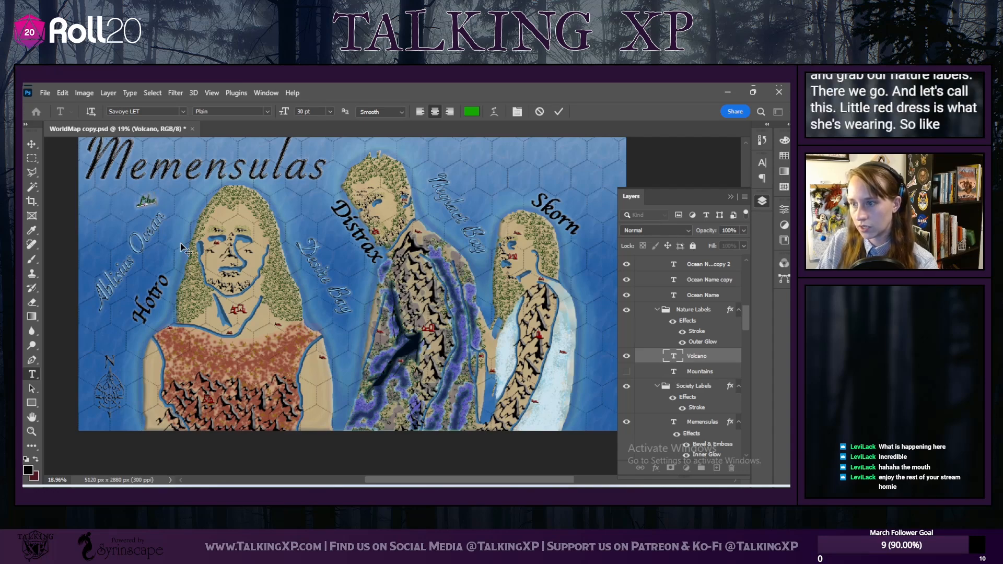
pyautogui.write('land')
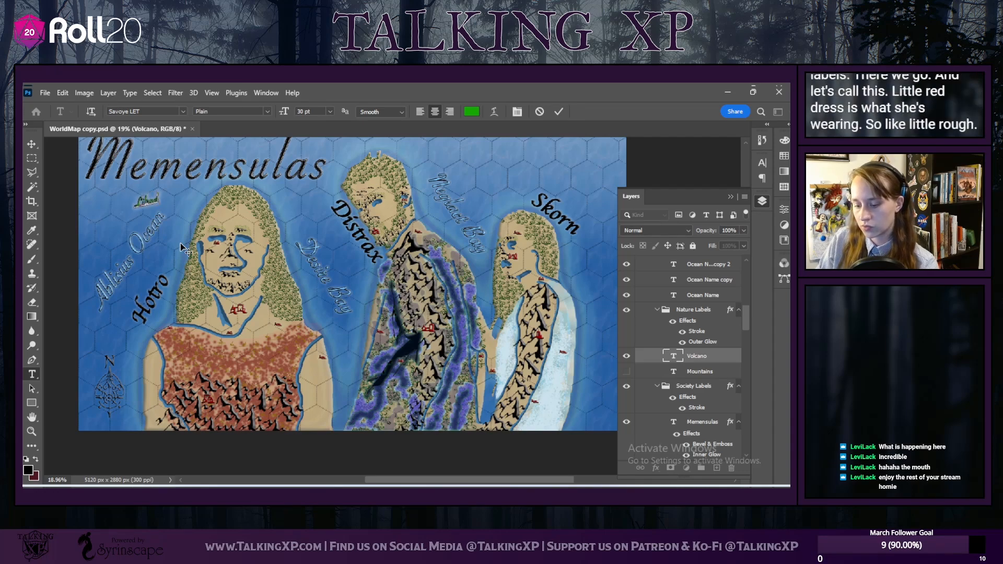
pyautogui.write('ress Waste')
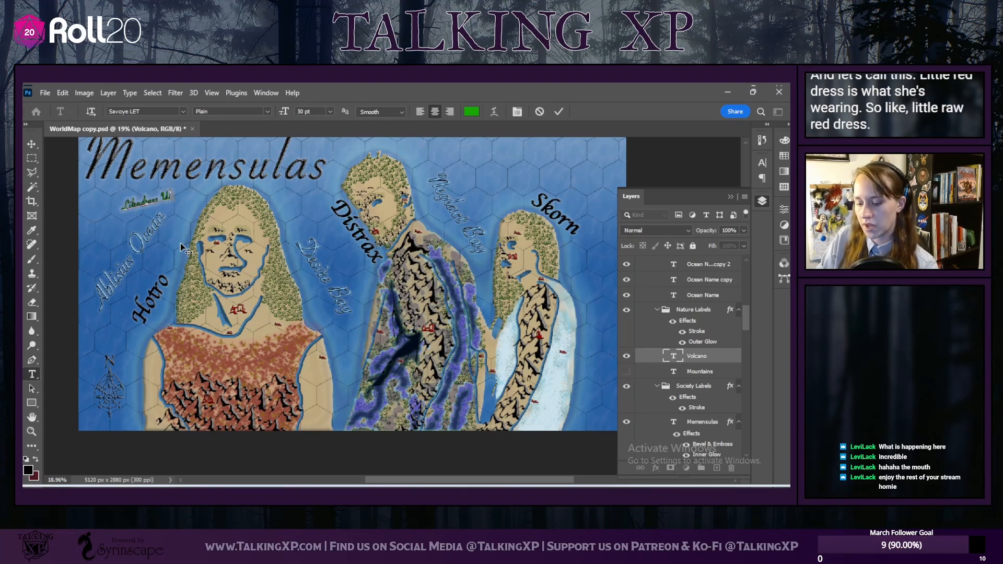
pyautogui.write('s')
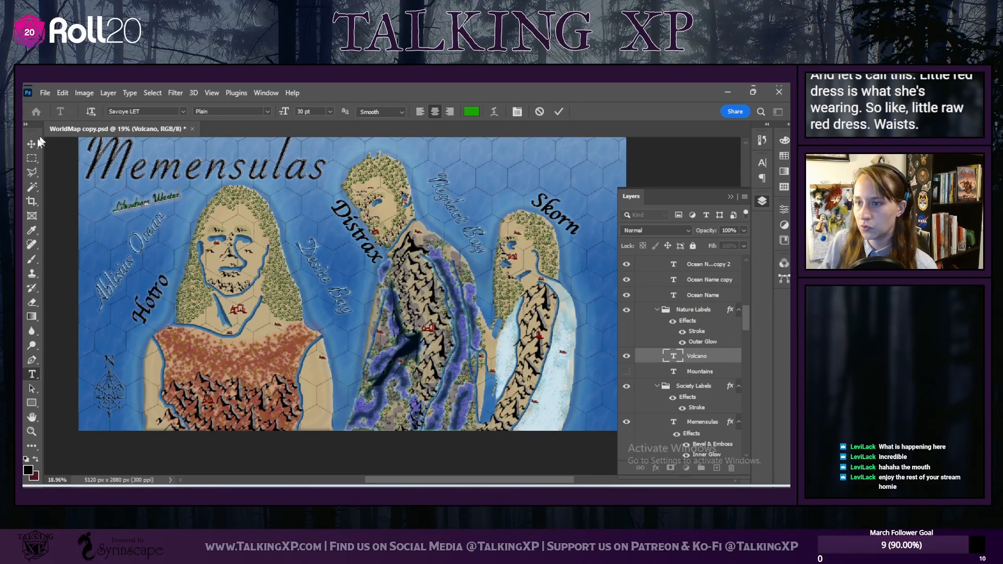
# Step: Move the Lilrudress Wastes label onto the first figure's red dress and set its font size to 48 pt
pyautogui.click(31, 143)
pyautogui.moveTo(173, 209); pyautogui.dragTo(255, 366)
pyautogui.doubleClick(251, 370)
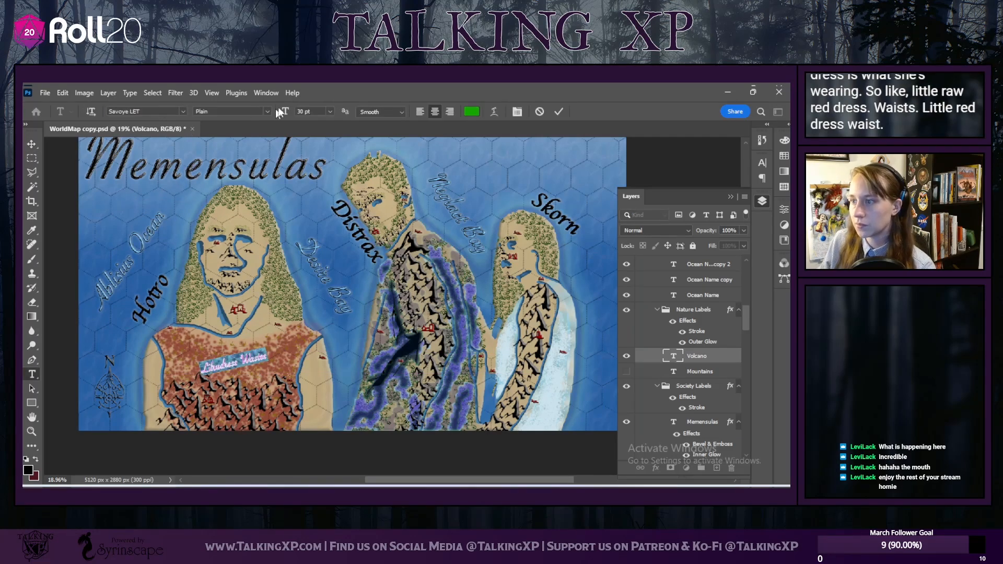
pyautogui.click(330, 111)
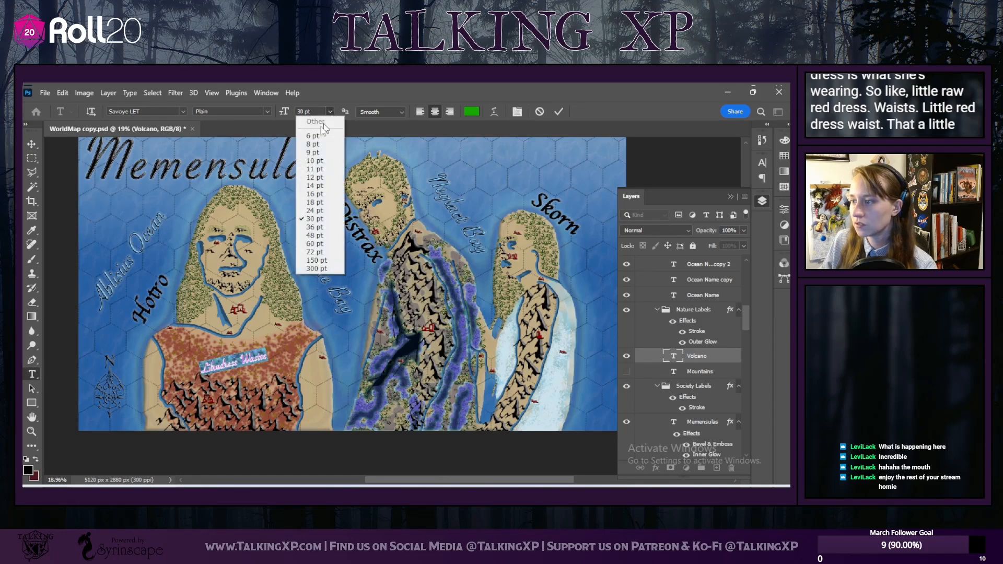
pyautogui.click(312, 239)
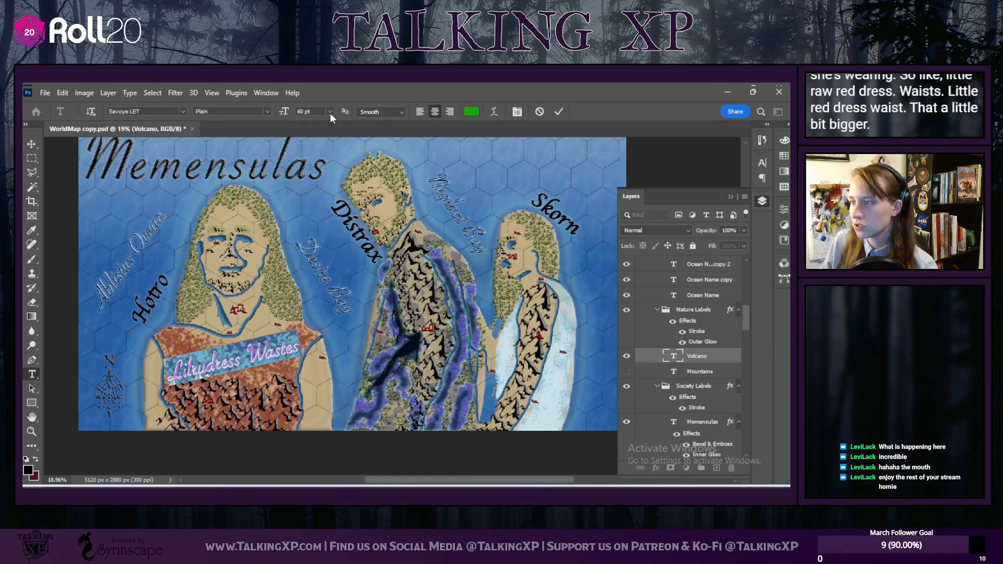
pyautogui.click(330, 111)
pyautogui.click(313, 235)
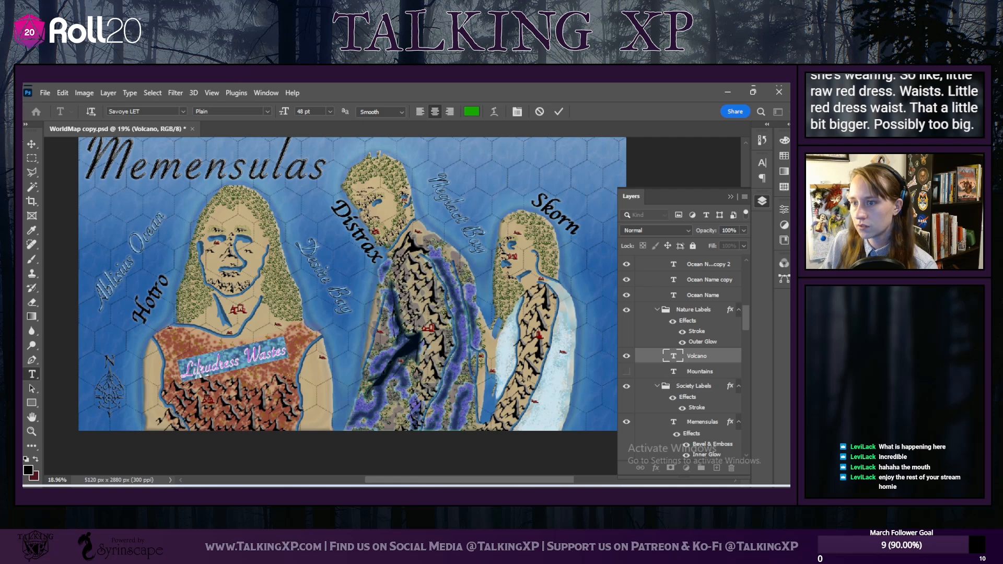
pyautogui.click(31, 143)
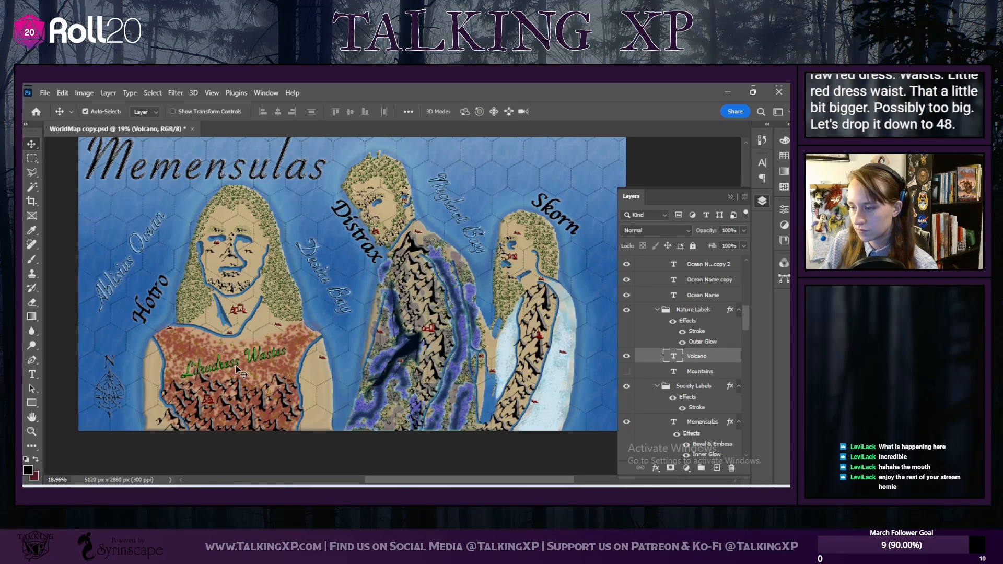
pyautogui.moveTo(235, 366); pyautogui.dragTo(235, 376)
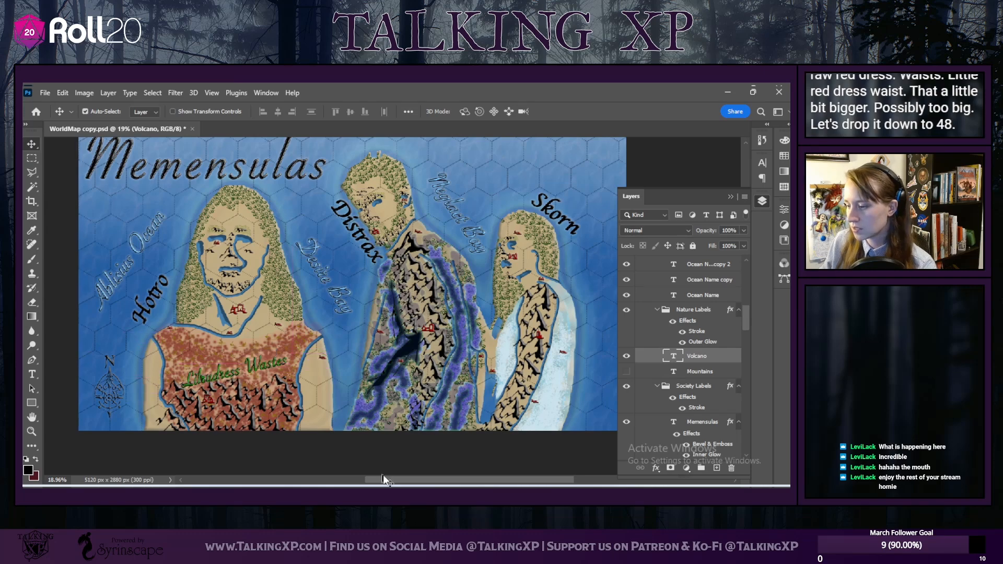
# Step: Make the Mountains text layer visible and move its label onto the third figure's body beside the white sleeve
pyautogui.moveTo(385, 481); pyautogui.dragTo(394, 481)
pyautogui.rightClick(706, 356)
pyautogui.click(734, 363)
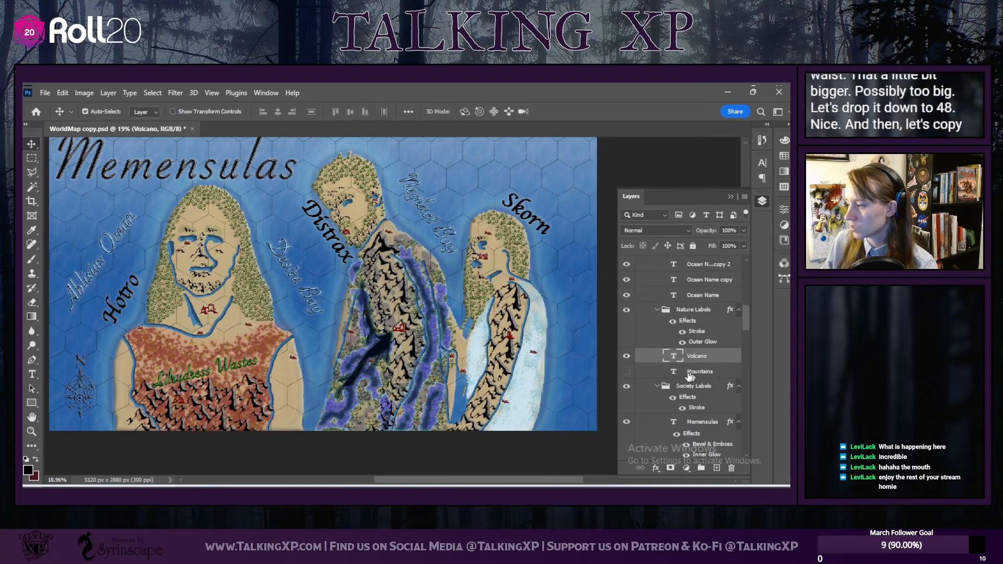
pyautogui.click(627, 371)
pyautogui.moveTo(113, 245); pyautogui.dragTo(502, 354)
# Step: Replace the Mountains label's text with Fridgid Heath
pyautogui.doubleClick(502, 356)
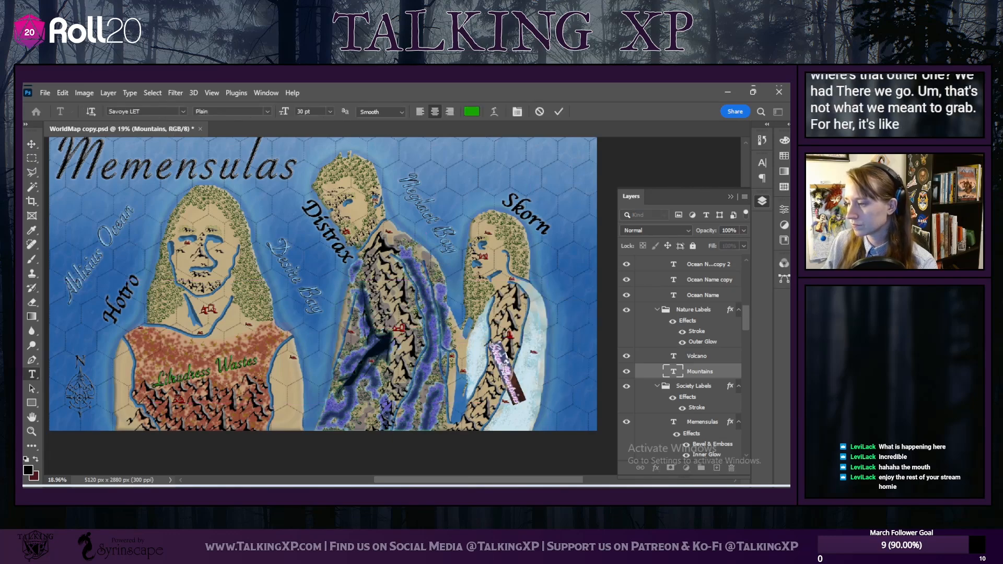
pyautogui.press('BackSpace')
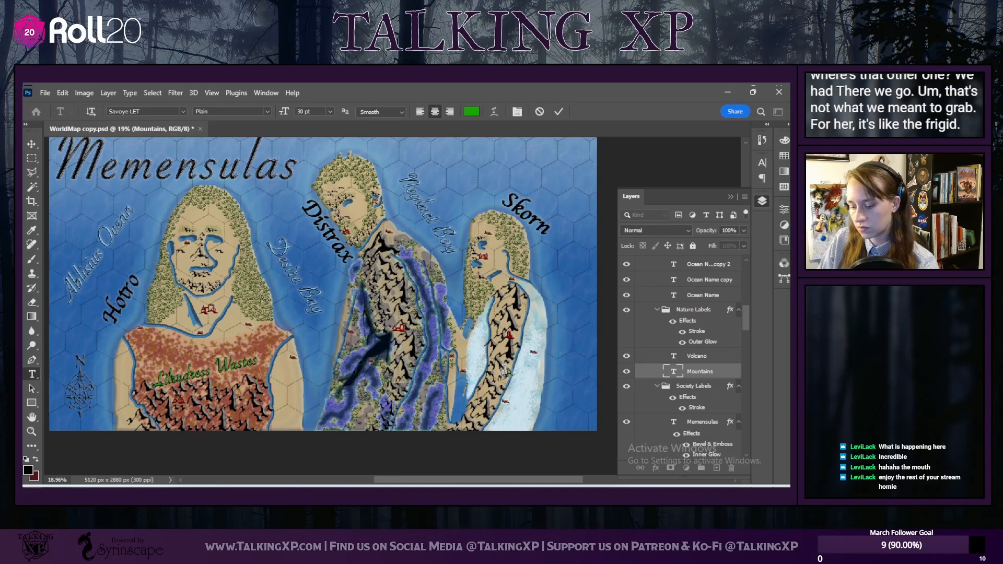
pyautogui.write('Fri')
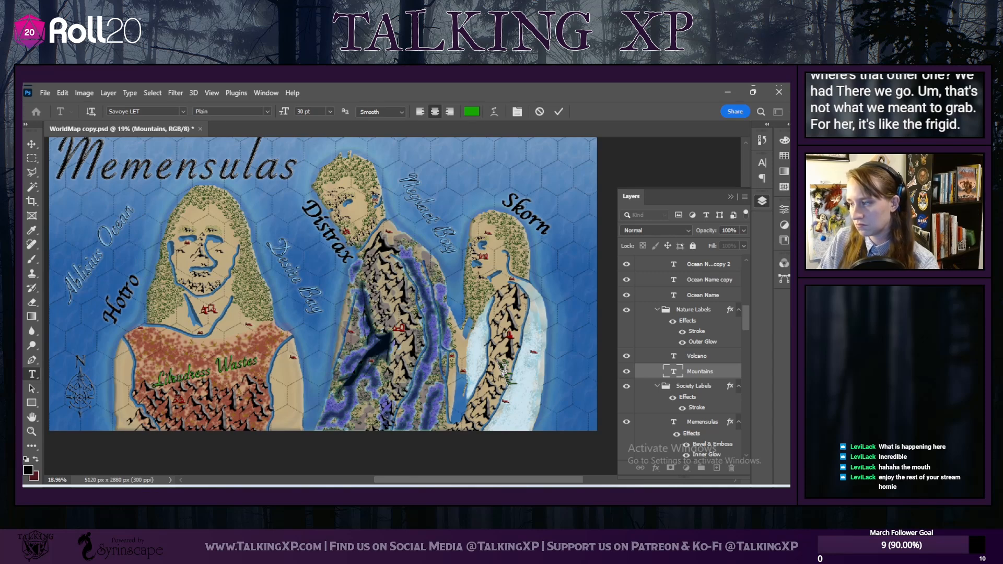
pyautogui.write('gi')
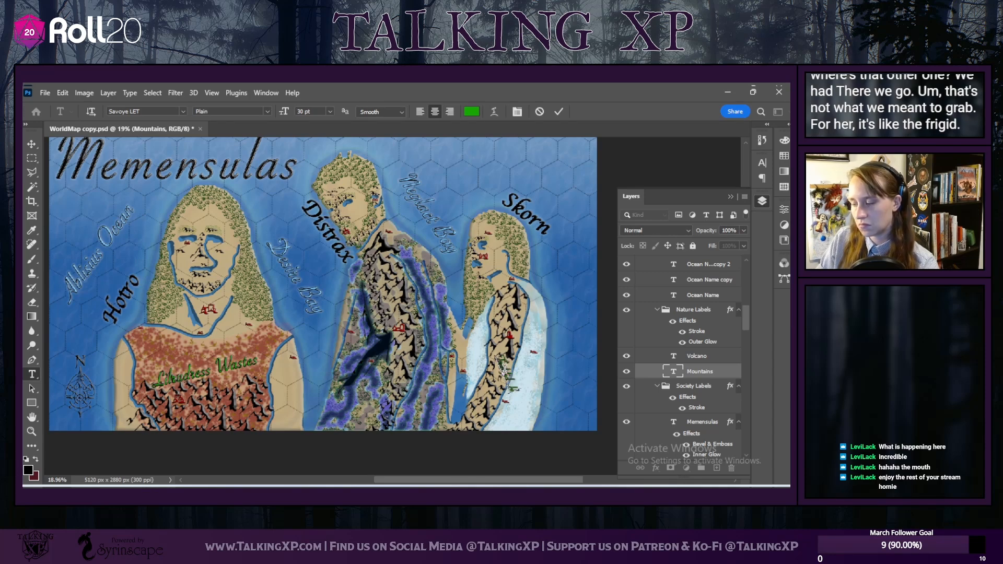
pyautogui.write('d M')
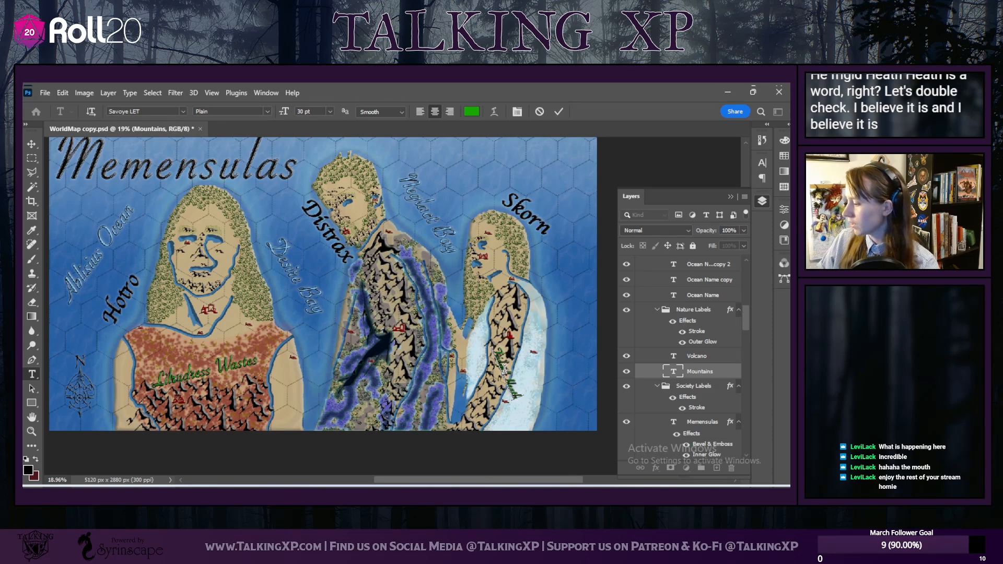
# Step: Set the Fridgid Heath label's font size to 48 pt and nudge it into place along the third figure's arm
pyautogui.scroll(3, 532, 368)
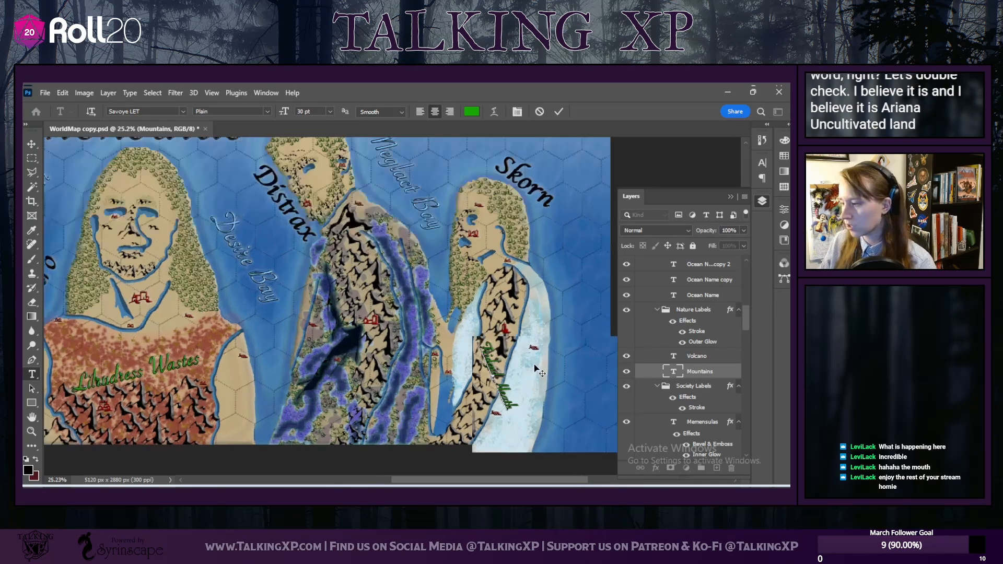
pyautogui.tripleClick(488, 368)
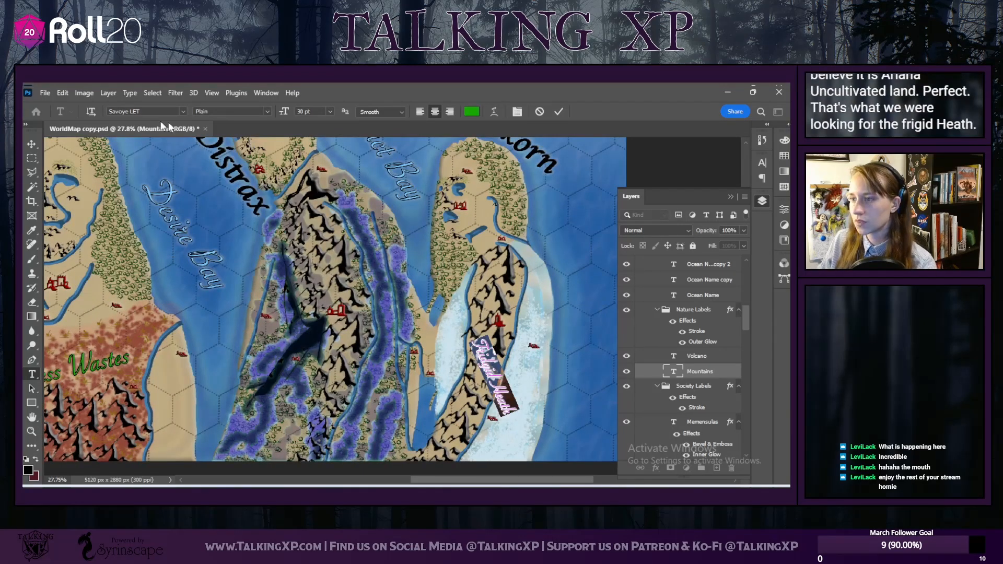
pyautogui.click(330, 111)
pyautogui.click(317, 236)
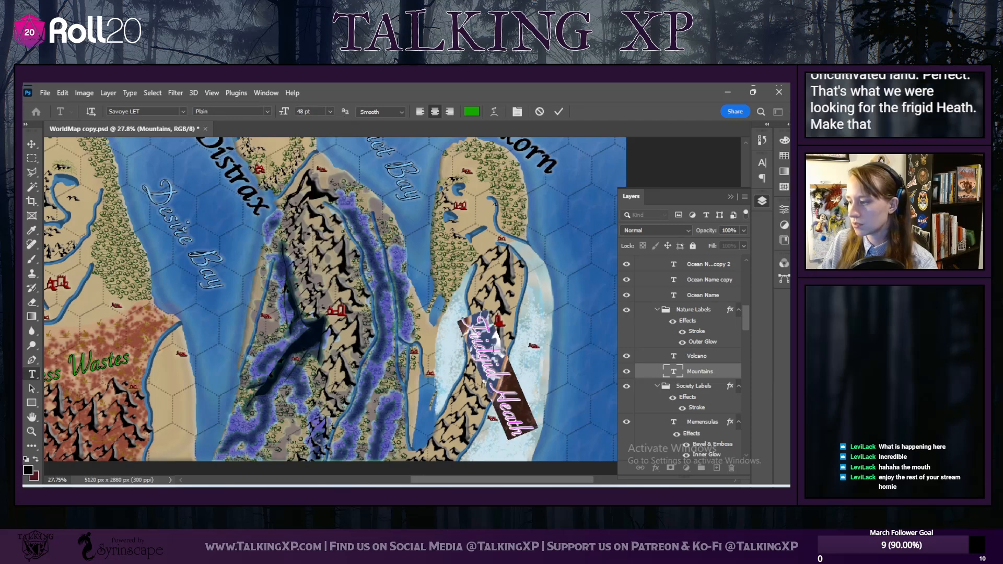
pyautogui.click(32, 144)
pyautogui.moveTo(495, 382); pyautogui.dragTo(499, 384)
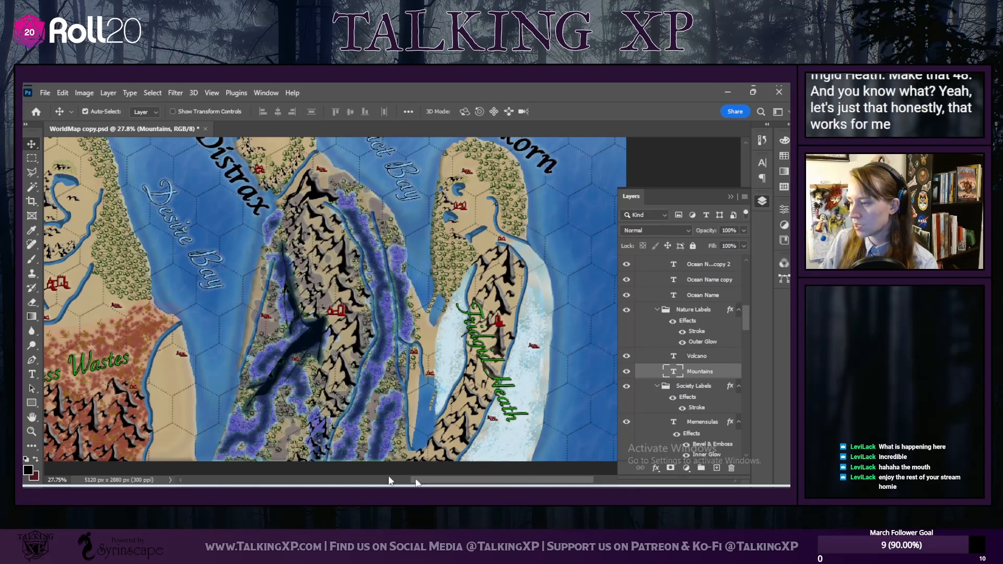
# Step: Duplicate the Volcano text layer and move the copied Lilrudress Wastes label onto the middle figure's shirt
pyautogui.moveTo(511, 469); pyautogui.dragTo(486, 481)
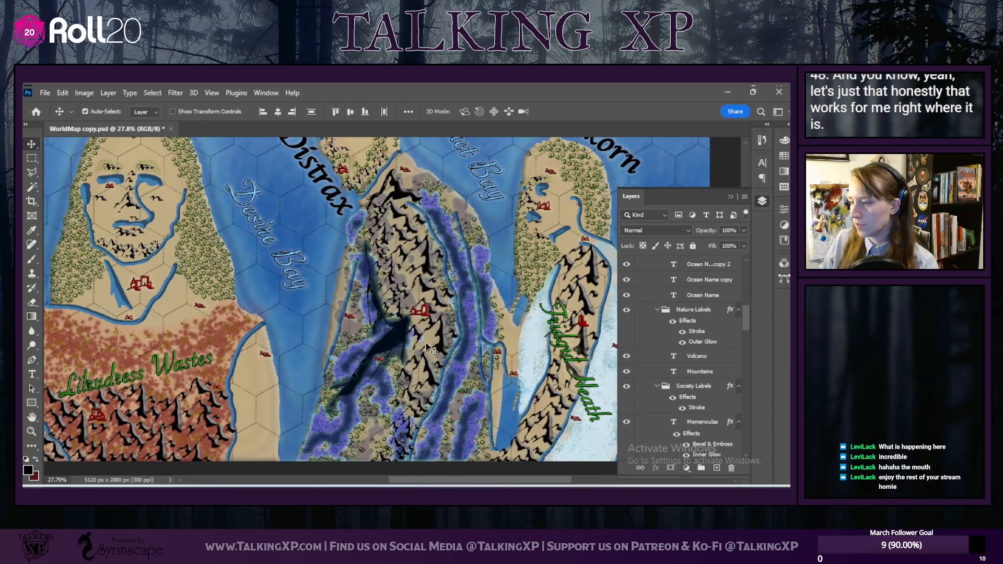
pyautogui.scroll(-1, 675, 415)
pyautogui.rightClick(703, 338)
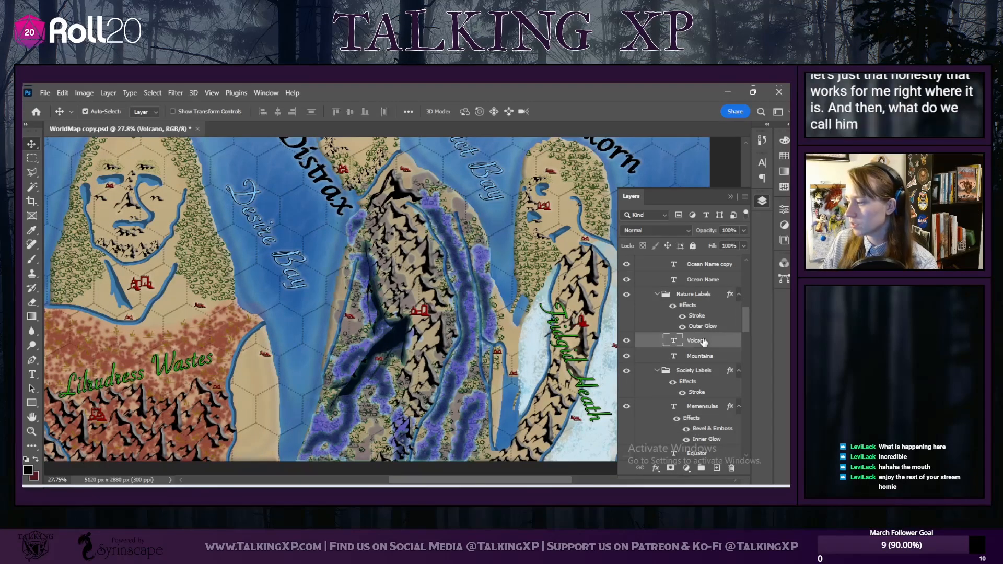
pyautogui.click(592, 142)
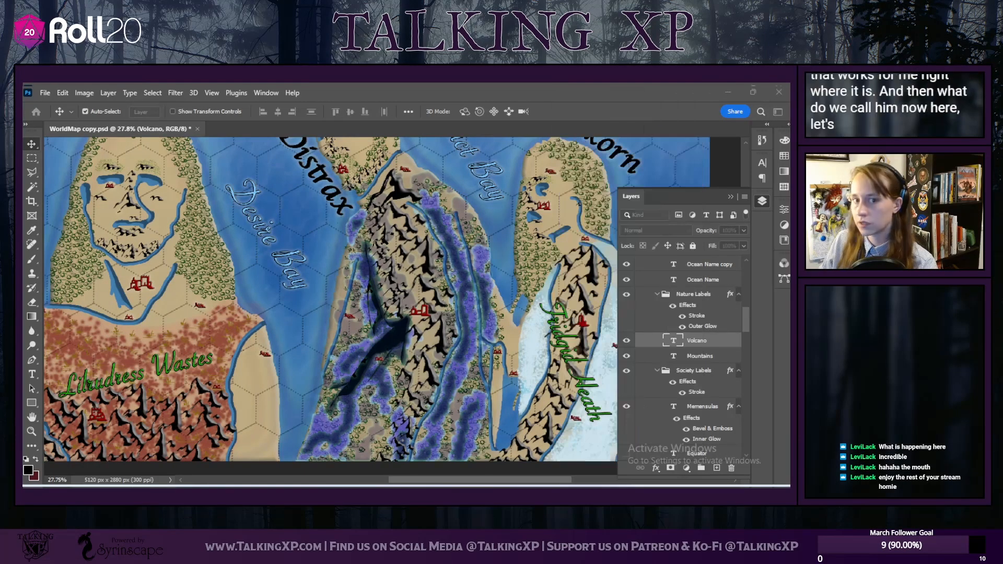
pyautogui.press('Return')
pyautogui.moveTo(589, 385)
pyautogui.mouseDown()
pyautogui.moveTo(444, 376)
pyautogui.moveTo(587, 388)
pyautogui.mouseUp()
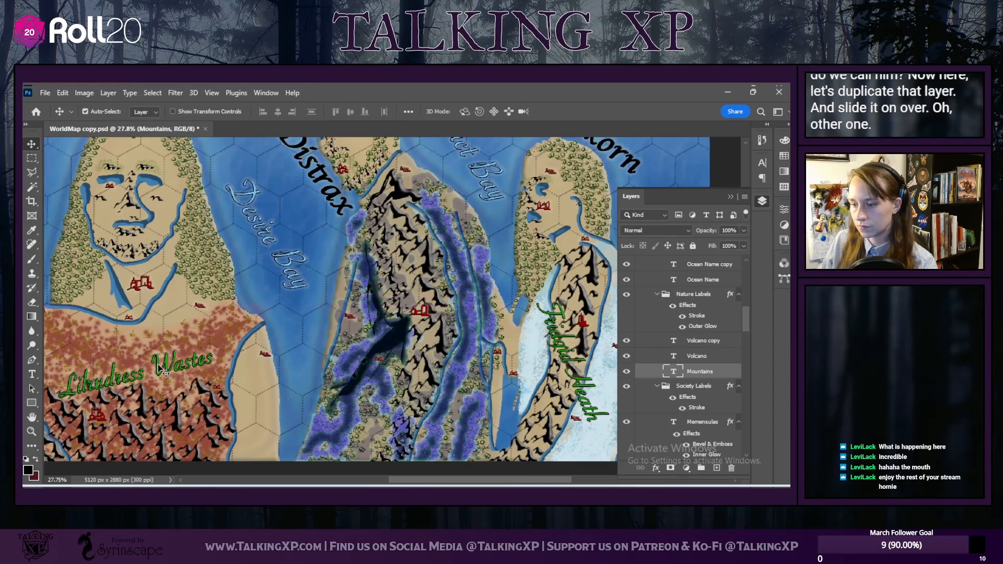
pyautogui.moveTo(160, 378); pyautogui.dragTo(443, 368)
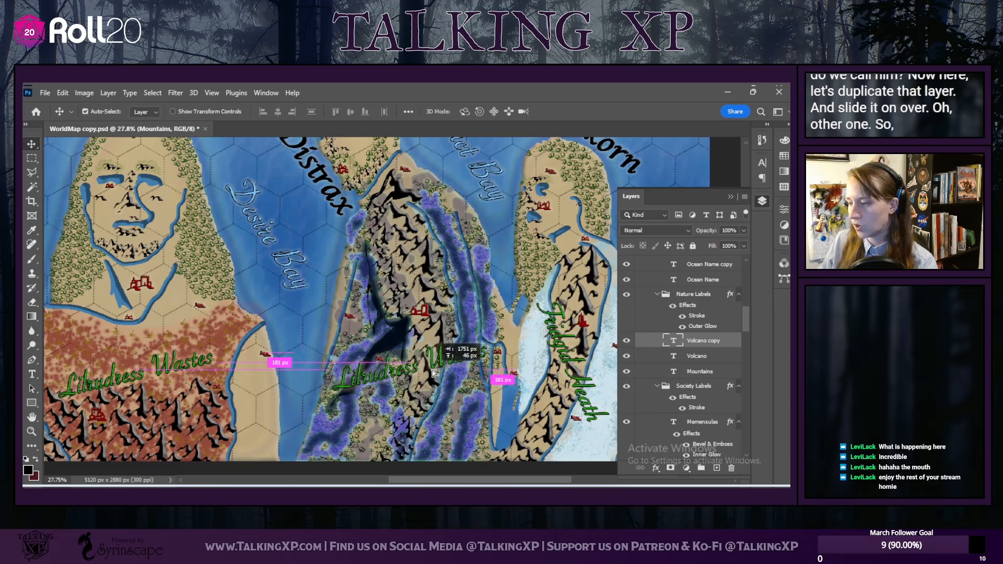
# Step: Replace the copied label's text with Loust Fog and move it slightly lower on the middle figure's shirt
pyautogui.doubleClick(443, 366)
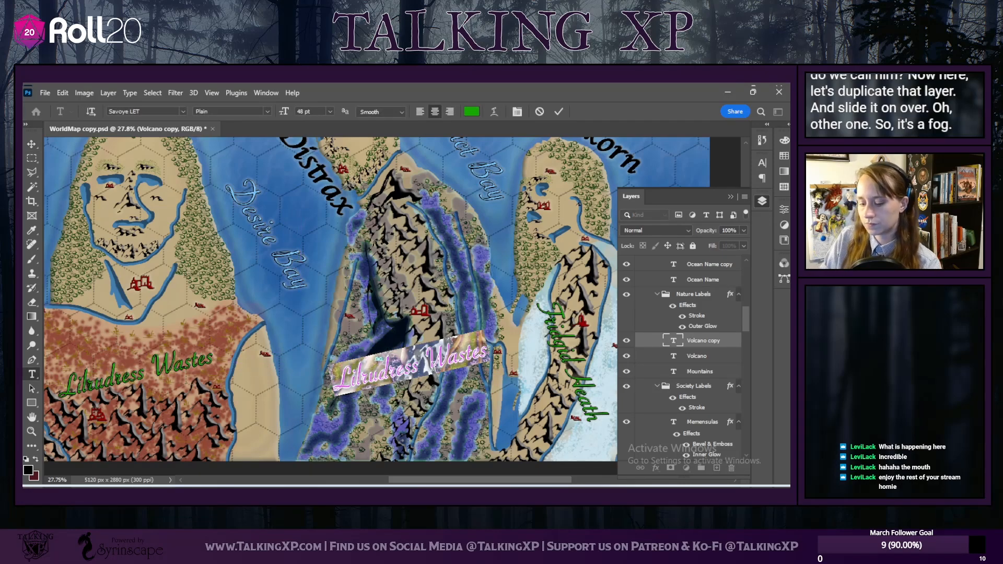
pyautogui.write('Fog')
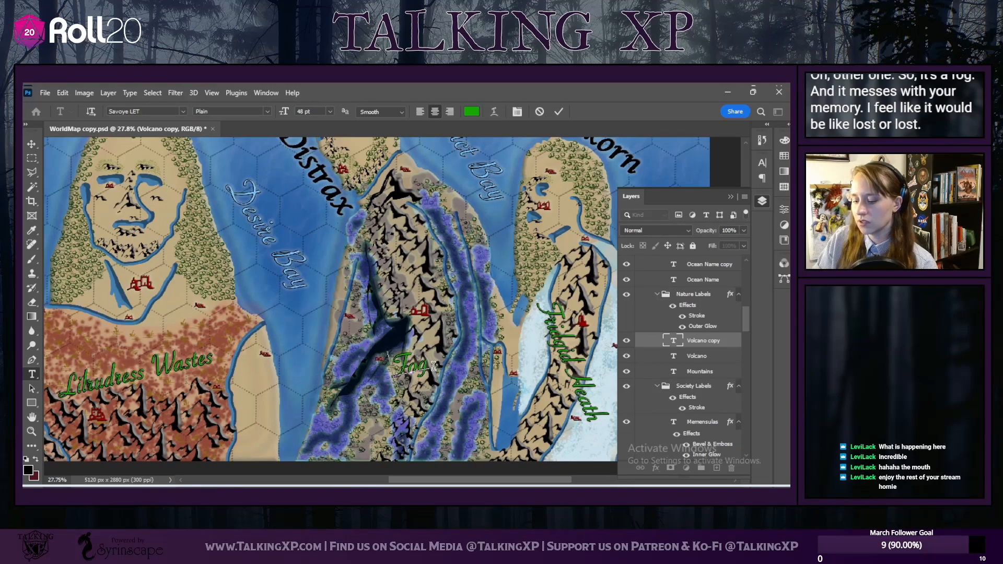
pyautogui.write('Loust')
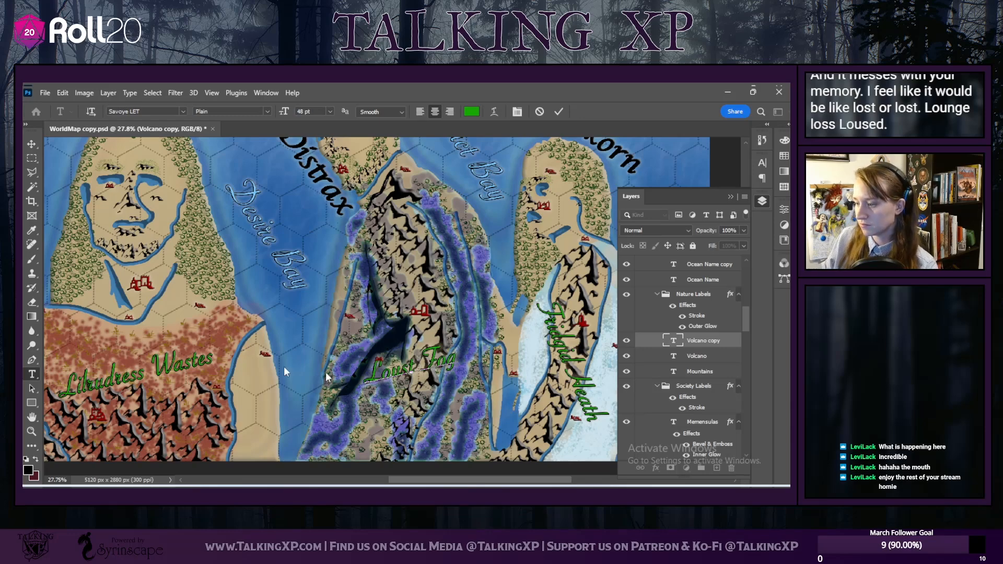
pyautogui.click(32, 144)
pyautogui.moveTo(437, 365); pyautogui.dragTo(434, 380)
# Step: Change the Loust Fog label to read Loust Fogs and shift it further down the middle figure's shirt
pyautogui.doubleClick(456, 373)
pyautogui.click(454, 385)
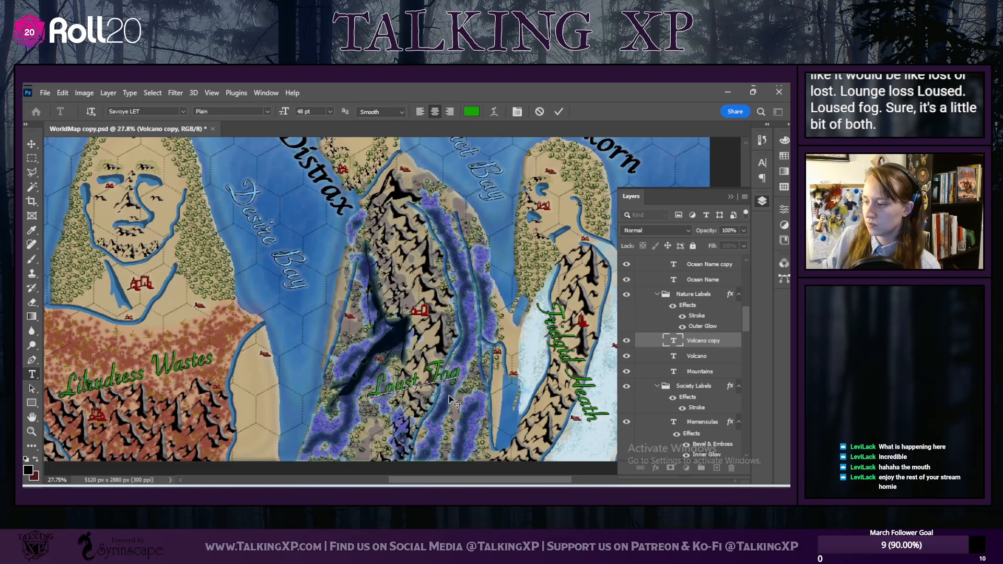
pyautogui.write('s')
pyautogui.click(32, 144)
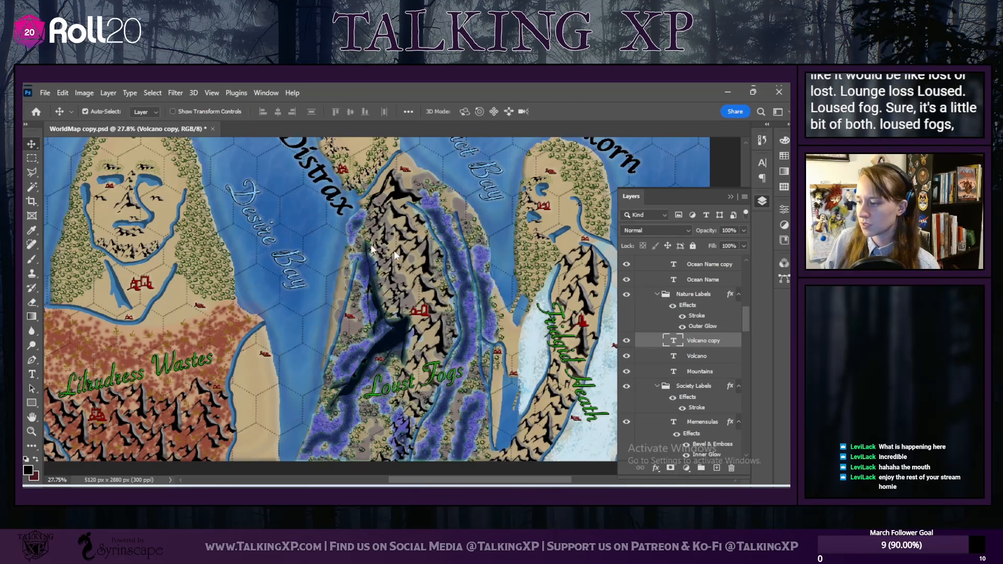
pyautogui.scroll(1, 429, 399)
pyautogui.hscroll(1, 425, 394)
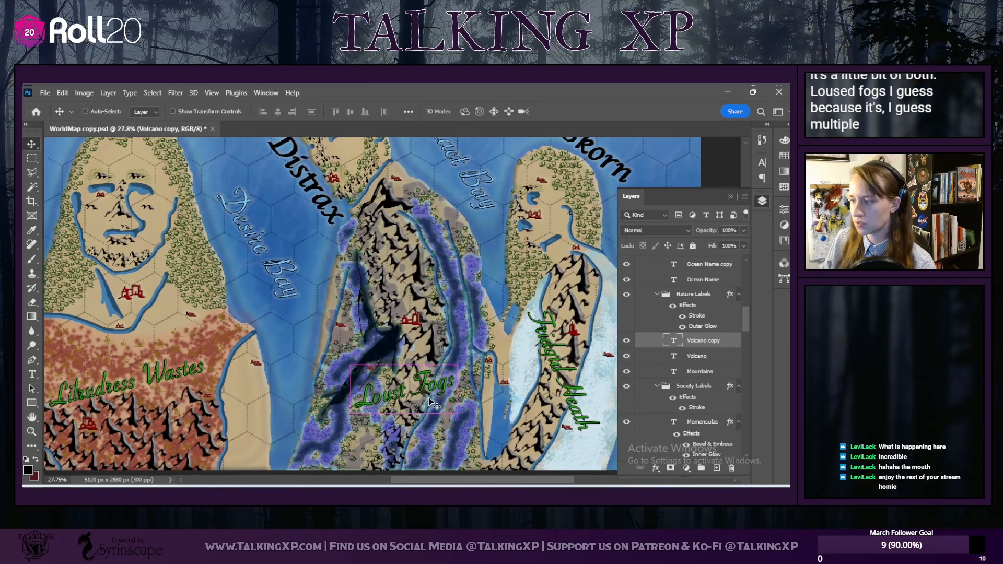
pyautogui.moveTo(426, 393)
pyautogui.mouseDown()
pyautogui.moveTo(421, 266)
pyautogui.moveTo(425, 406)
pyautogui.mouseUp()
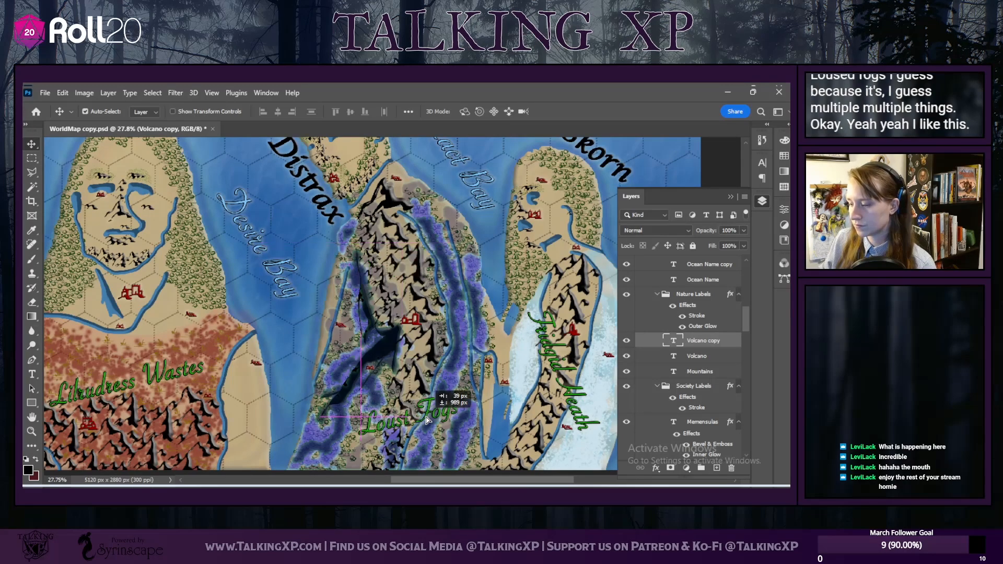
# Step: Compare the whole labelled map with the original three-person photo by briefly showing the topmost image layer and hiding it again
pyautogui.scroll(-4, 373, 396)
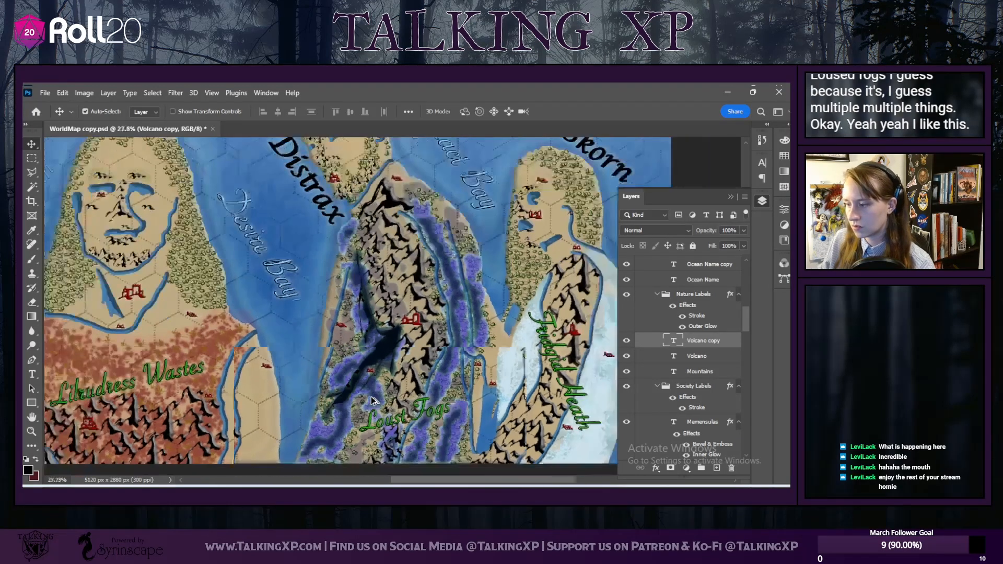
pyautogui.scroll(-1, 248, 375)
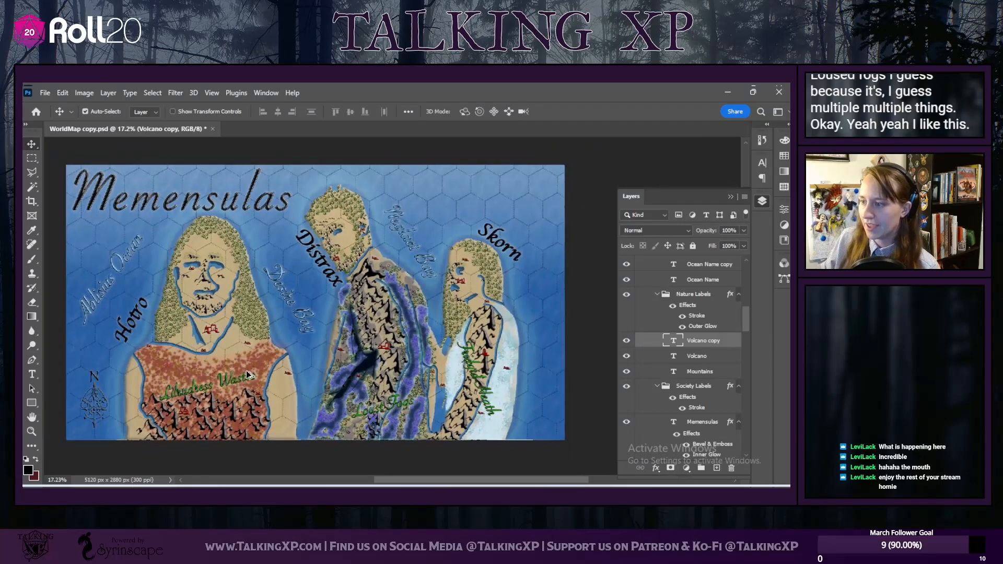
pyautogui.scroll(2, 300, 364)
pyautogui.scroll(-1, 299, 364)
pyautogui.moveTo(417, 480); pyautogui.dragTo(401, 478)
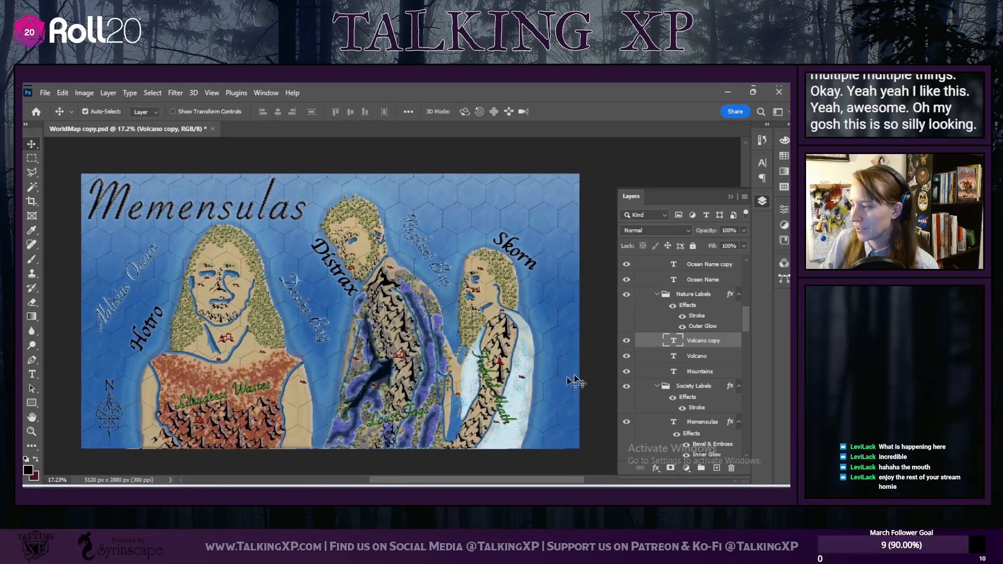
pyautogui.scroll(5, 643, 371)
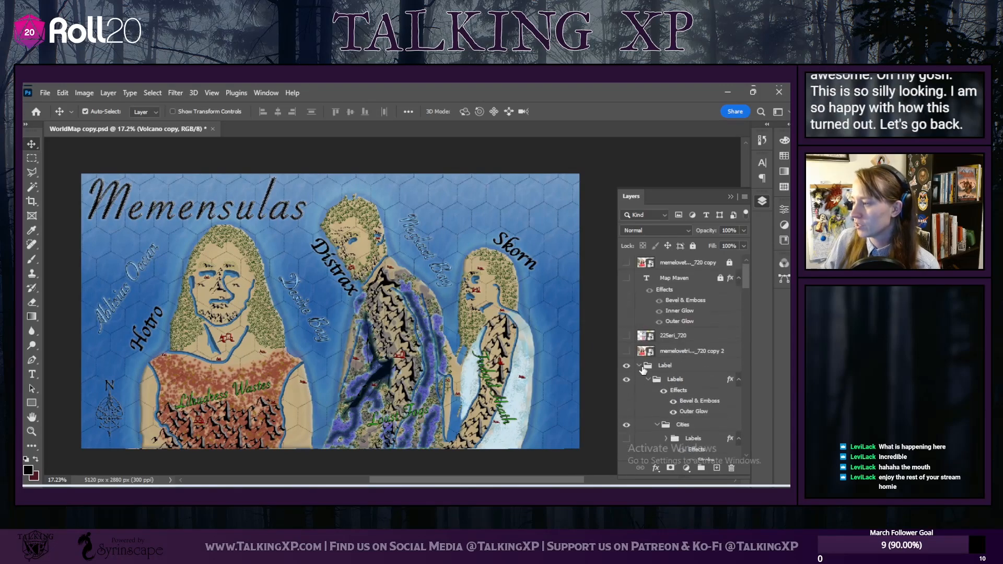
pyautogui.click(626, 263)
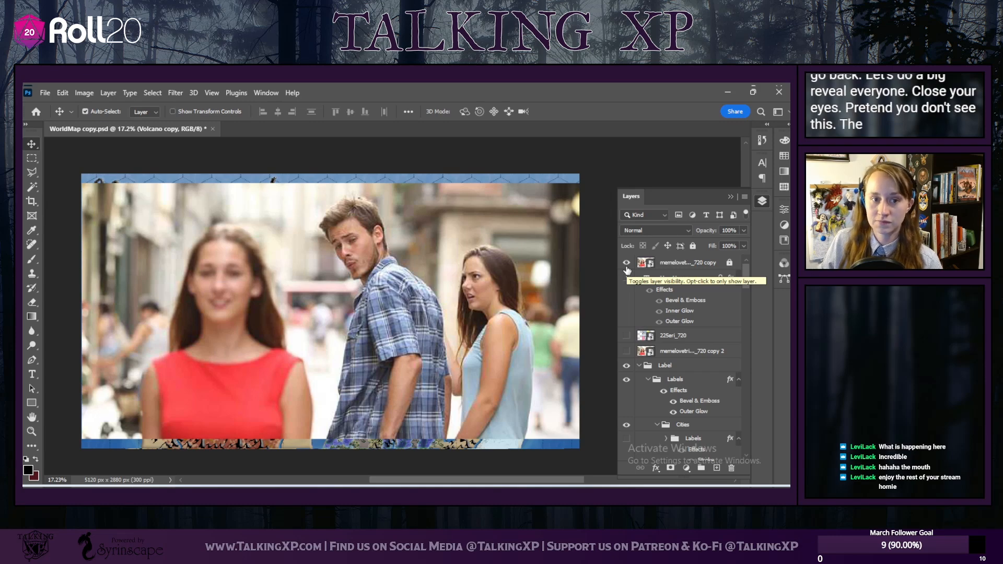
pyautogui.click(627, 262)
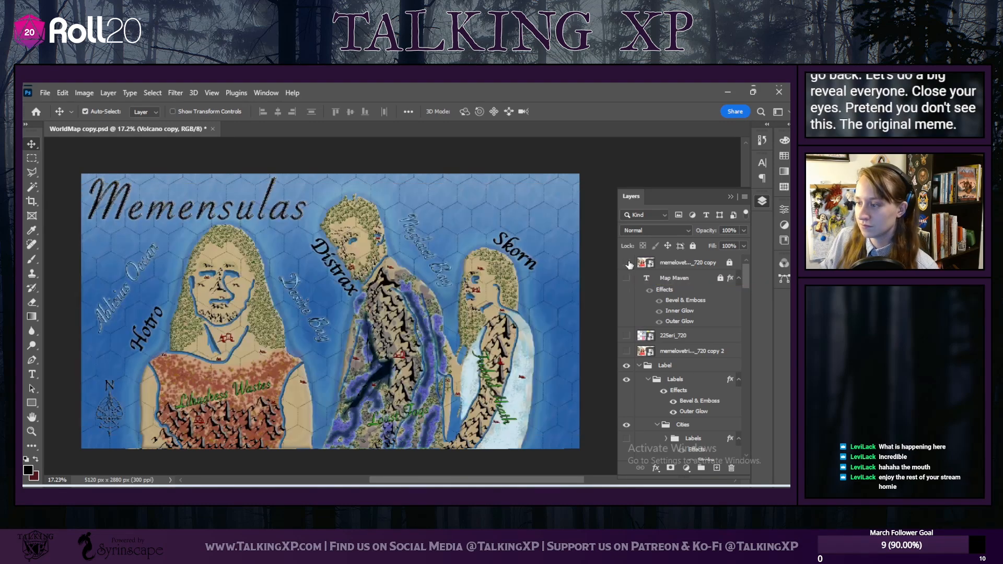